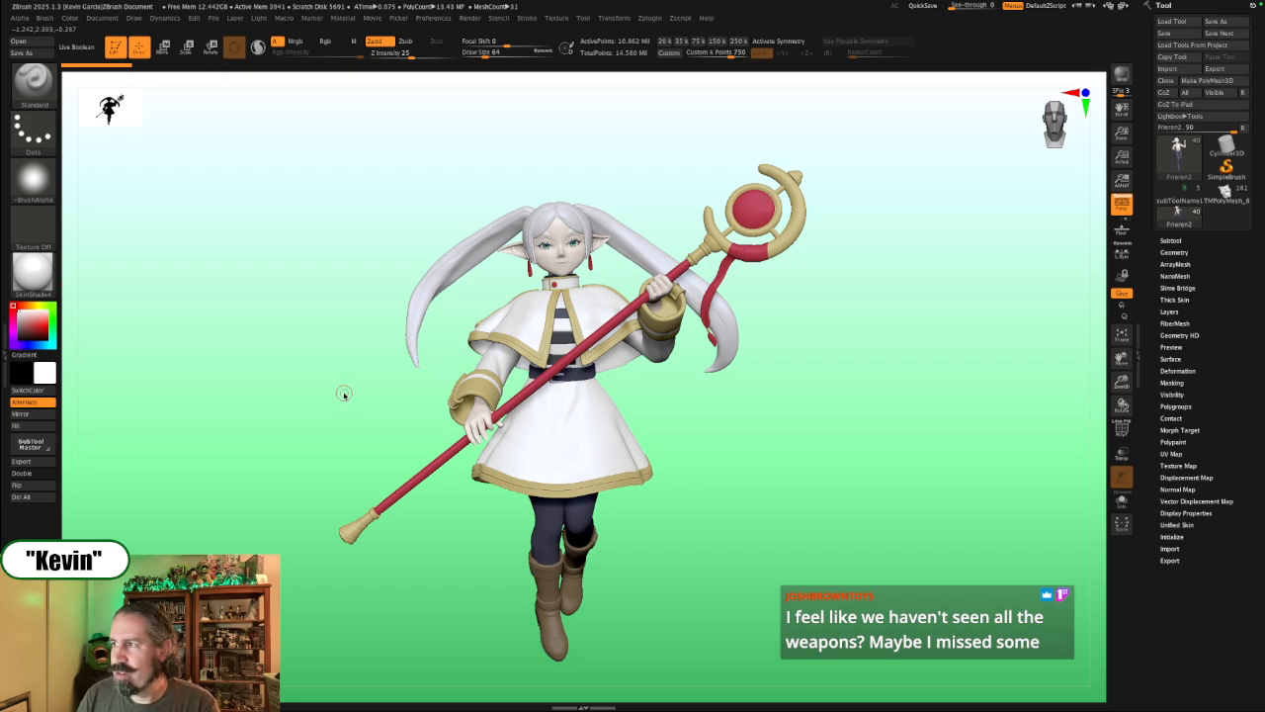
drag(807, 447, 790, 485)
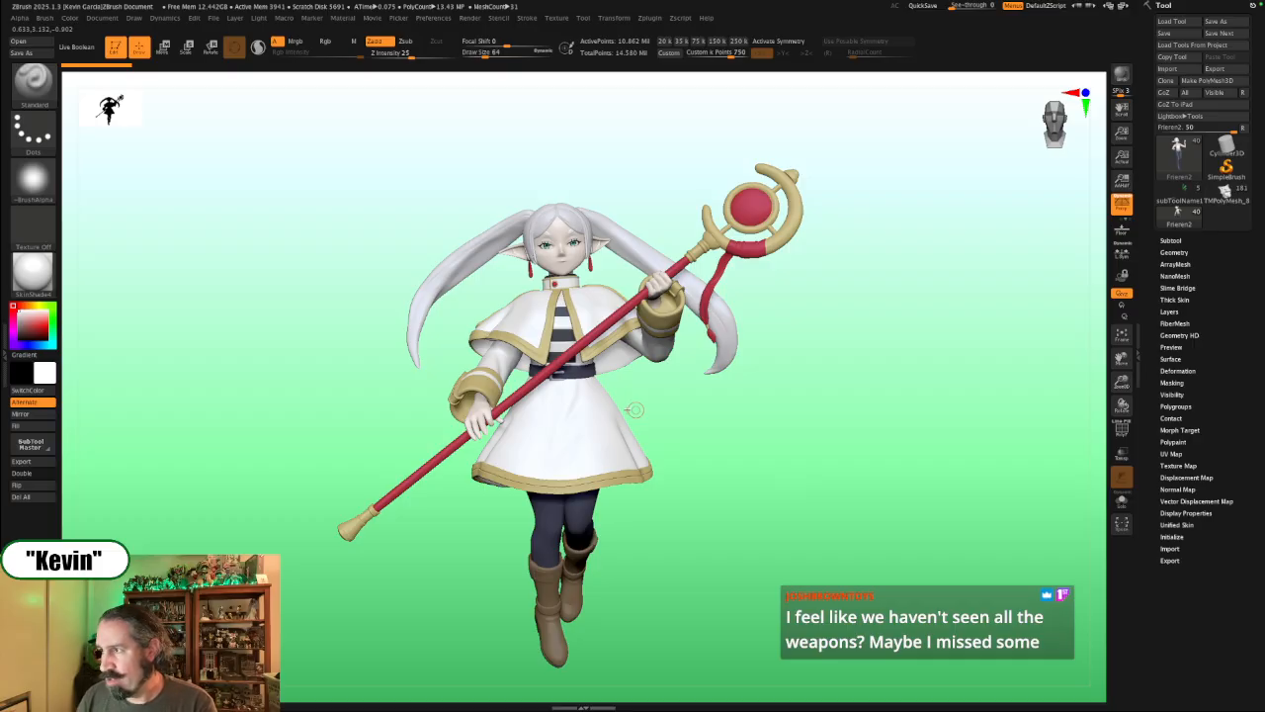
drag(802, 469, 799, 455)
key(alt+s)
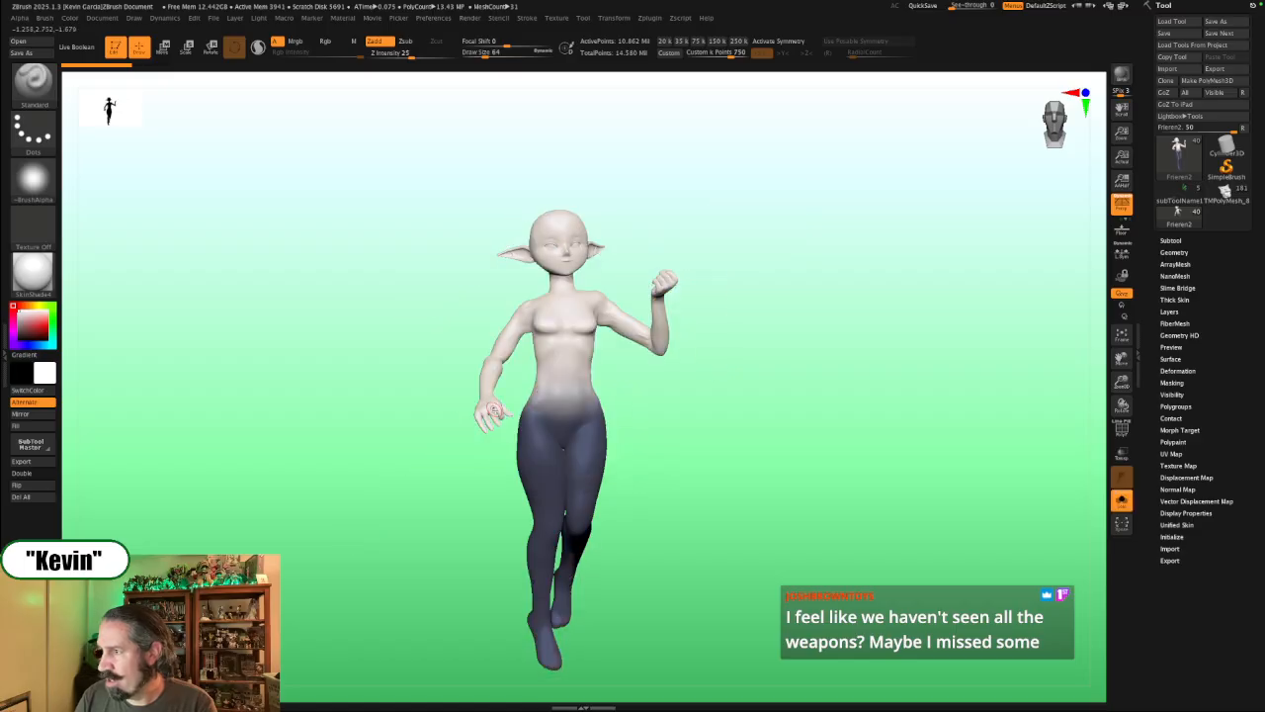
key(alt+s)
drag(705, 429, 695, 430)
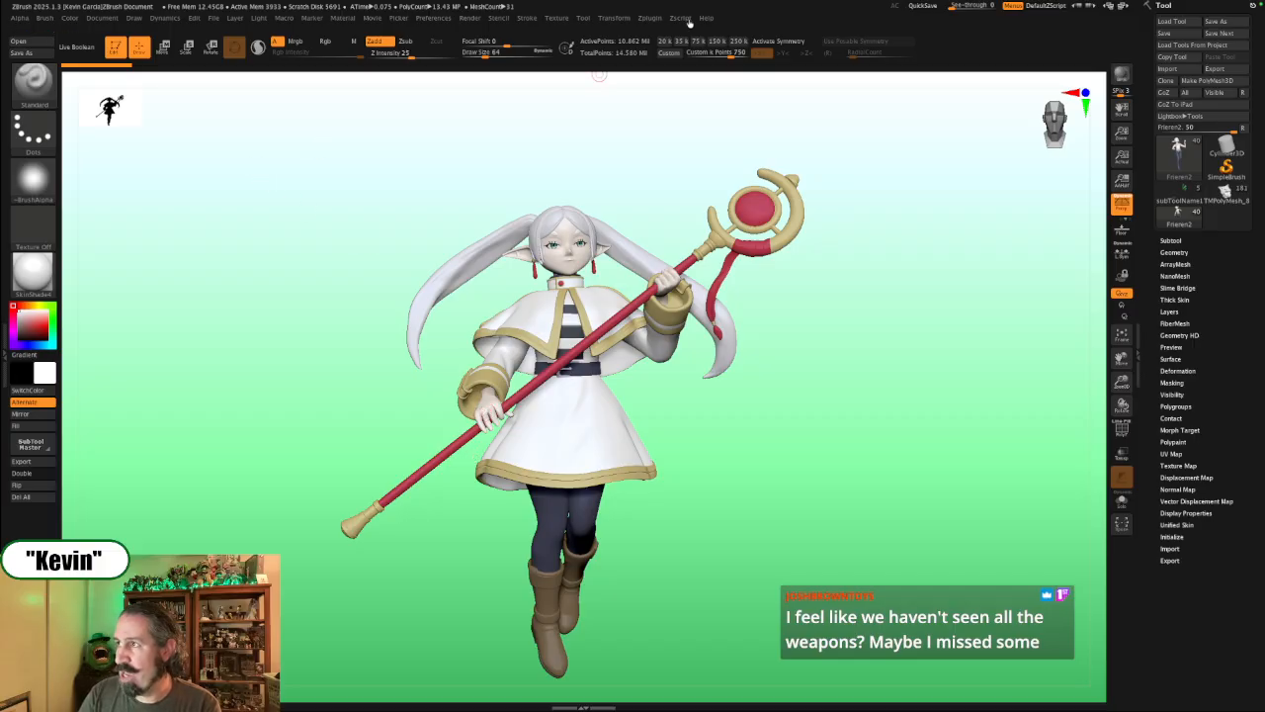
Step: Import the image my-frieren-cos-v0-epcxxv50ab3d1.jpg from the Frieren folder as a texture
click(555, 19)
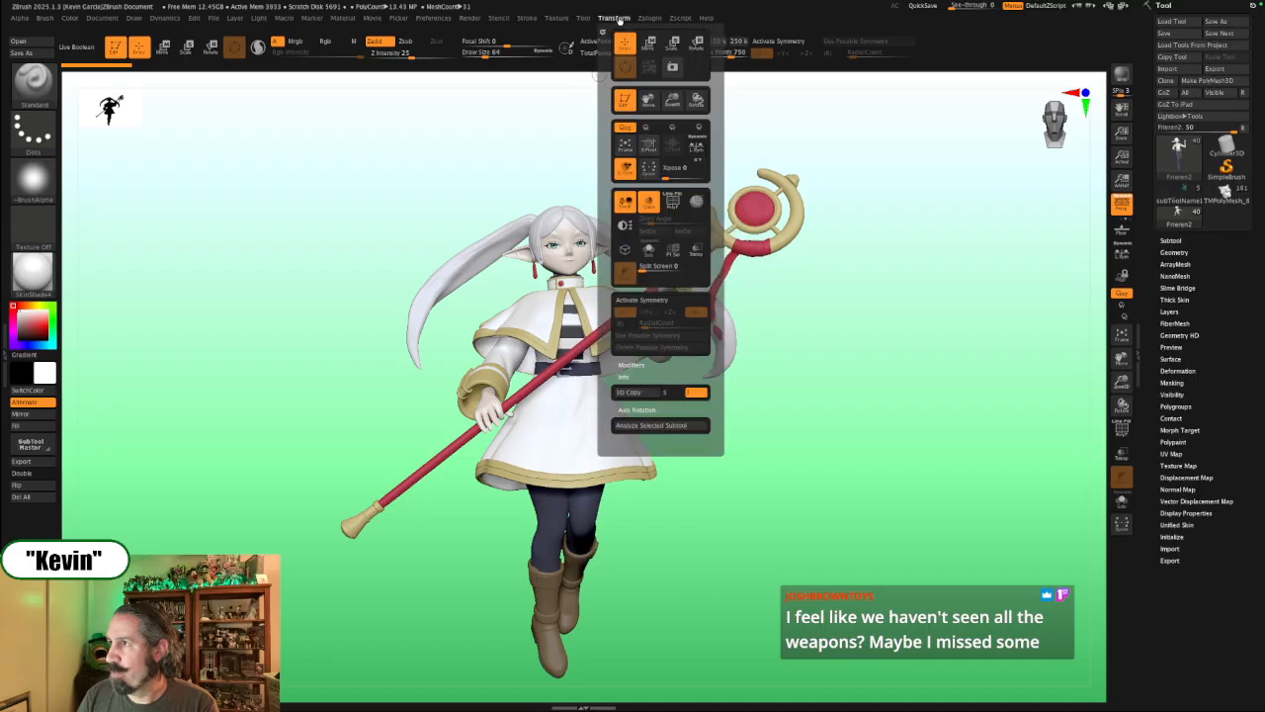
mouse_move(499, 18)
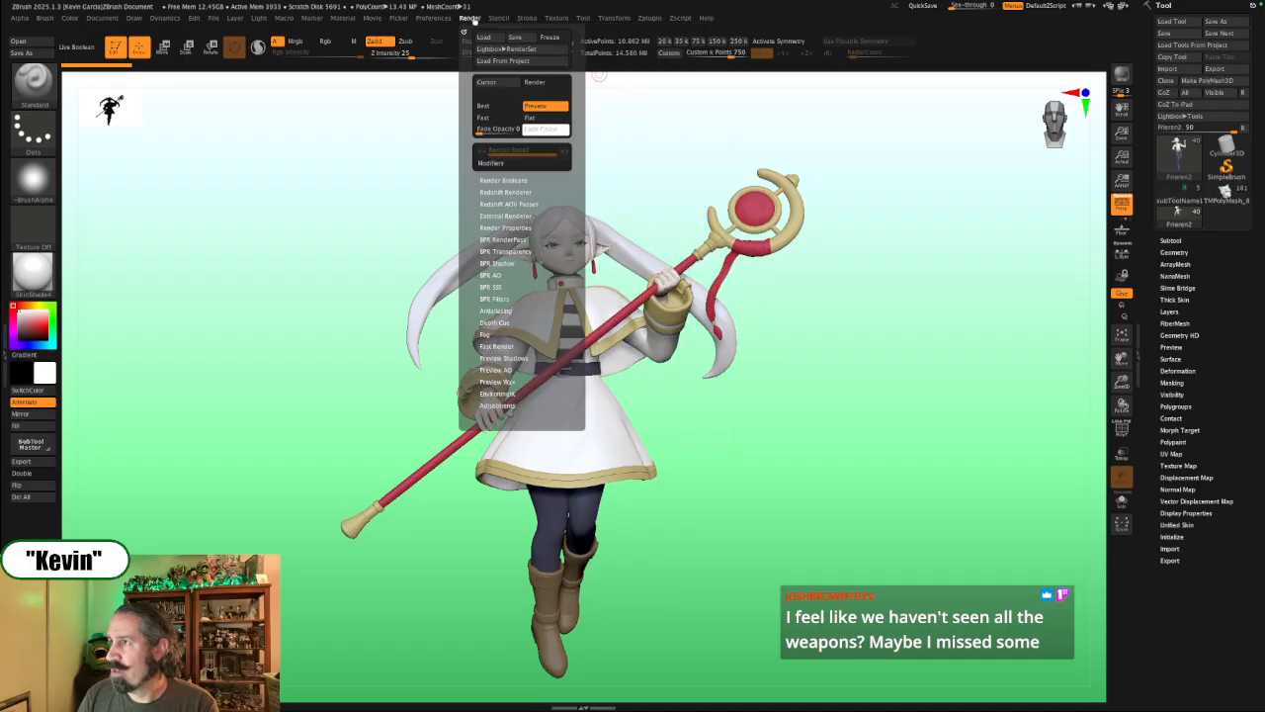
mouse_move(556, 21)
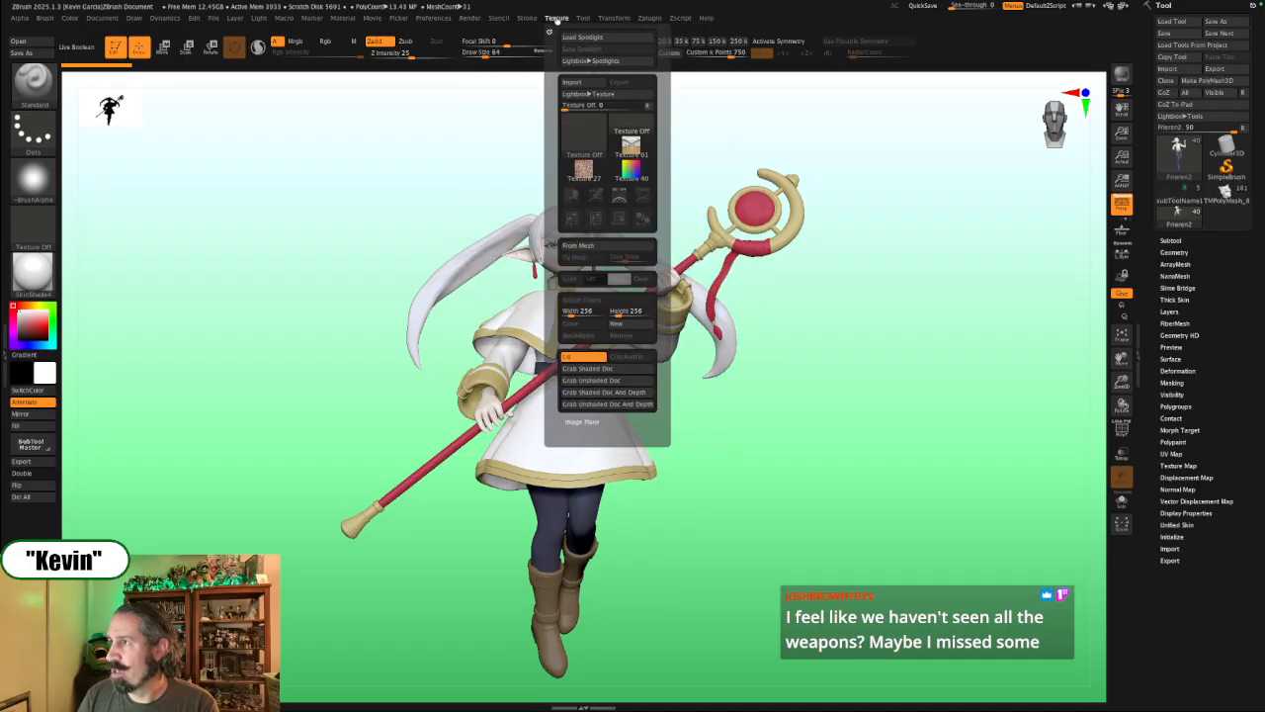
click(588, 85)
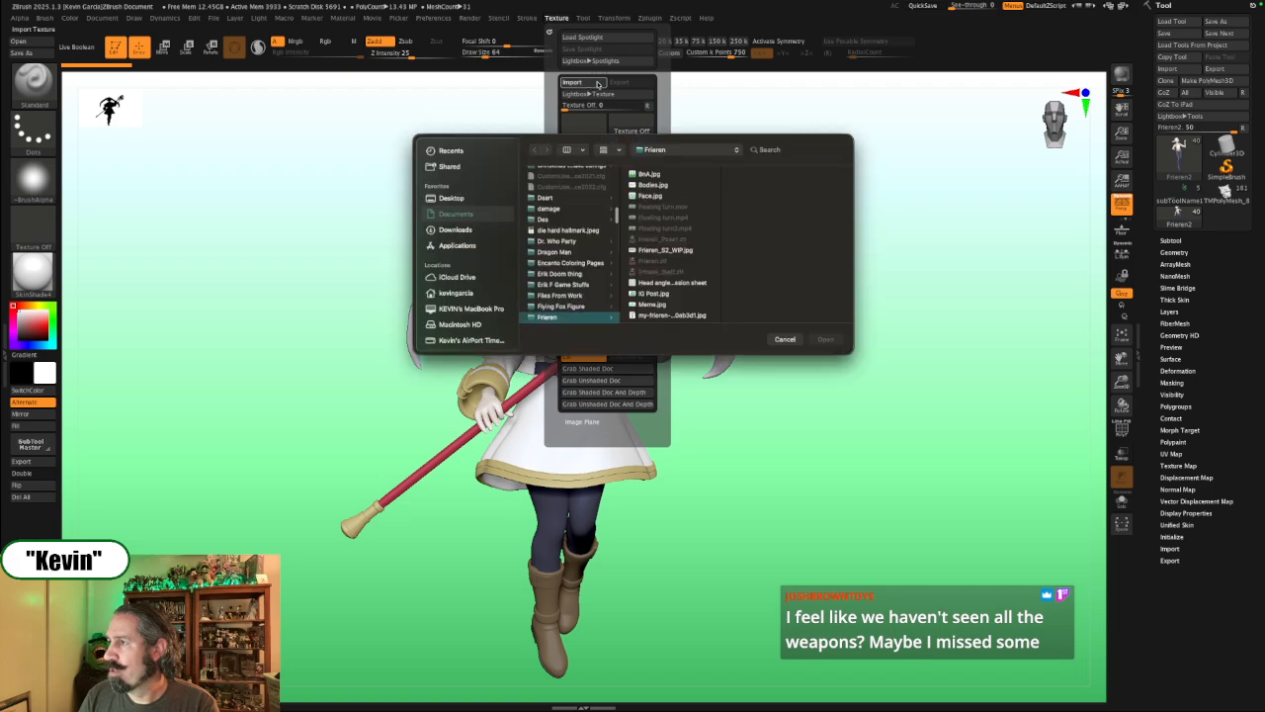
scroll(672, 269, down, 4)
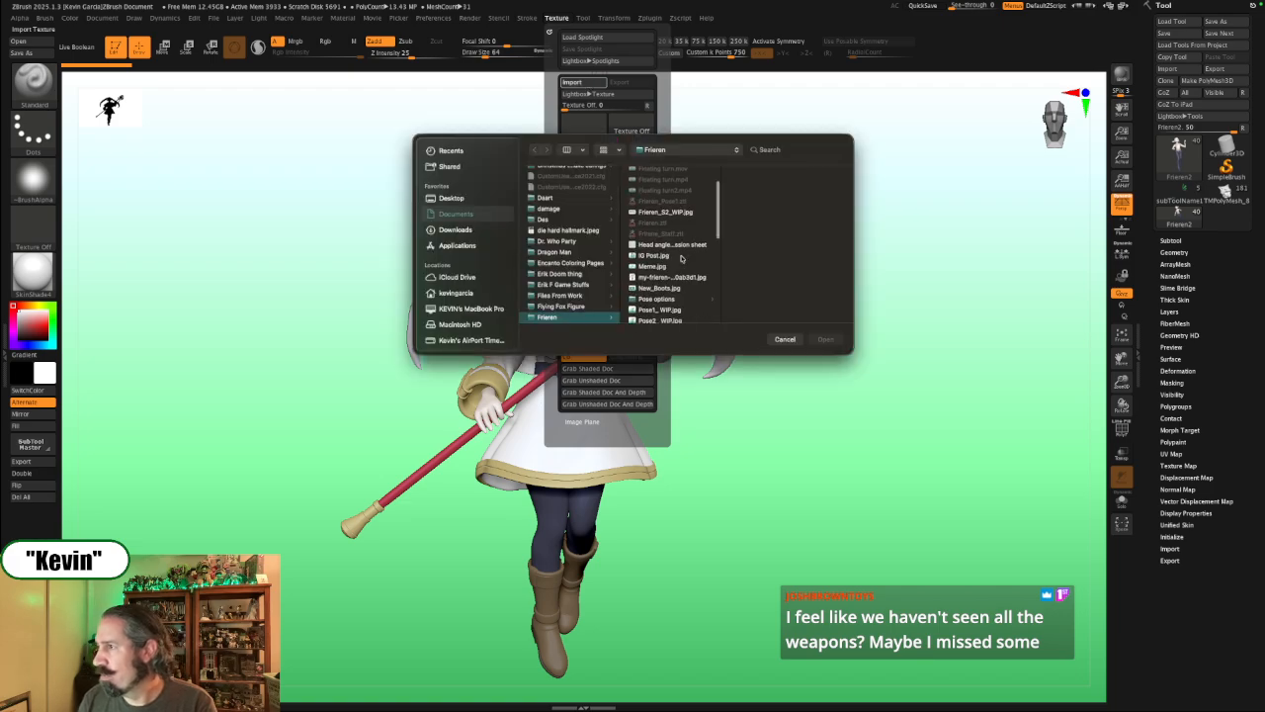
click(662, 277)
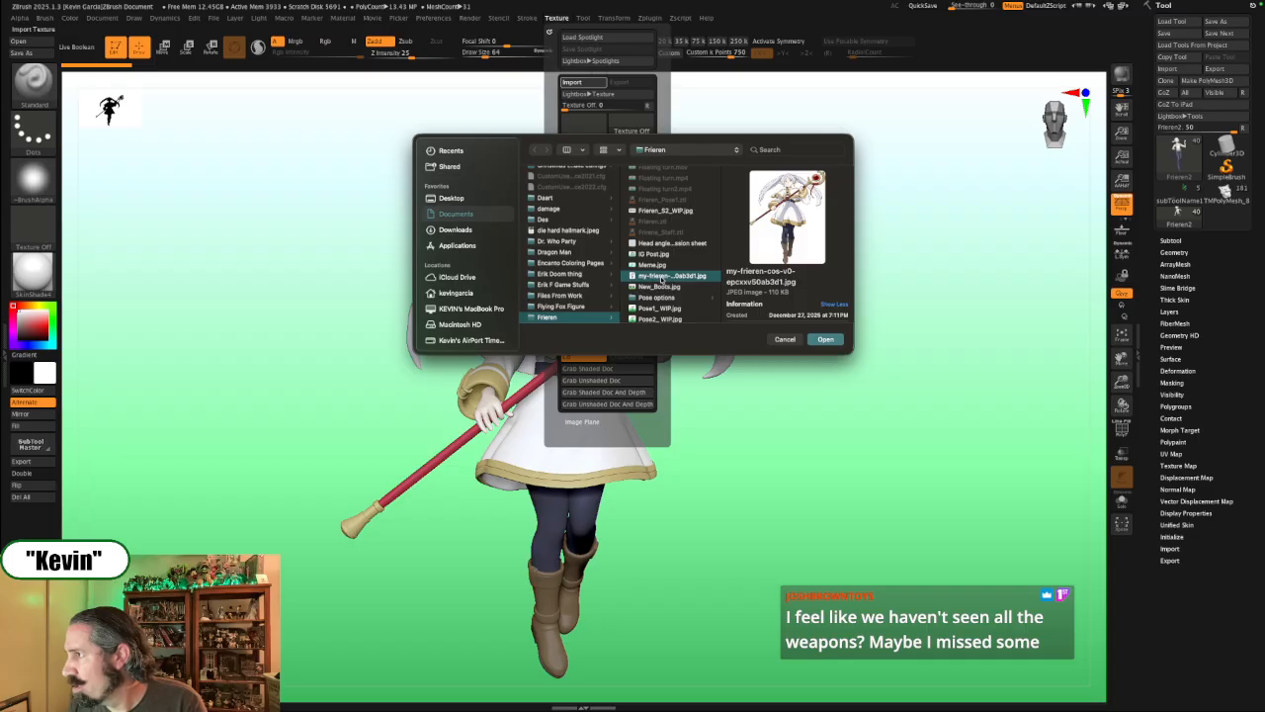
click(826, 340)
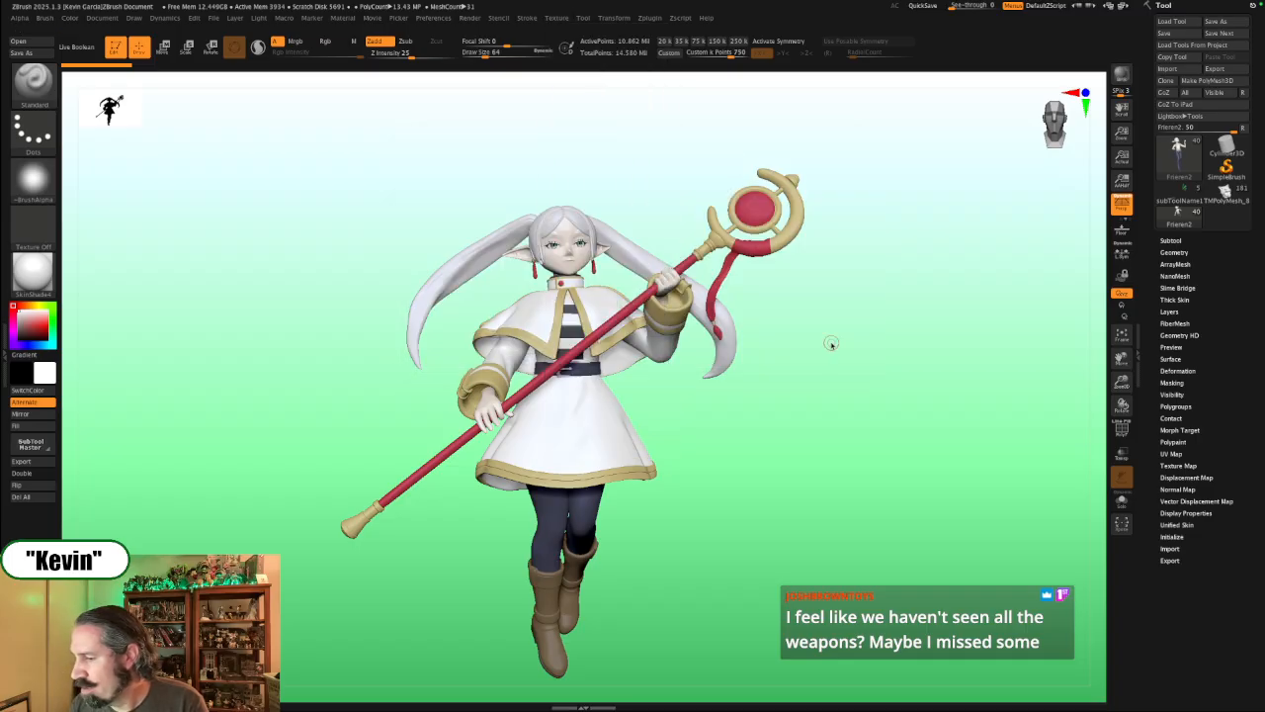
Step: Add the imported Frieren image to Spotlight, enlarge it beside the model for comparison, and hide the Spotlight overlay
click(558, 18)
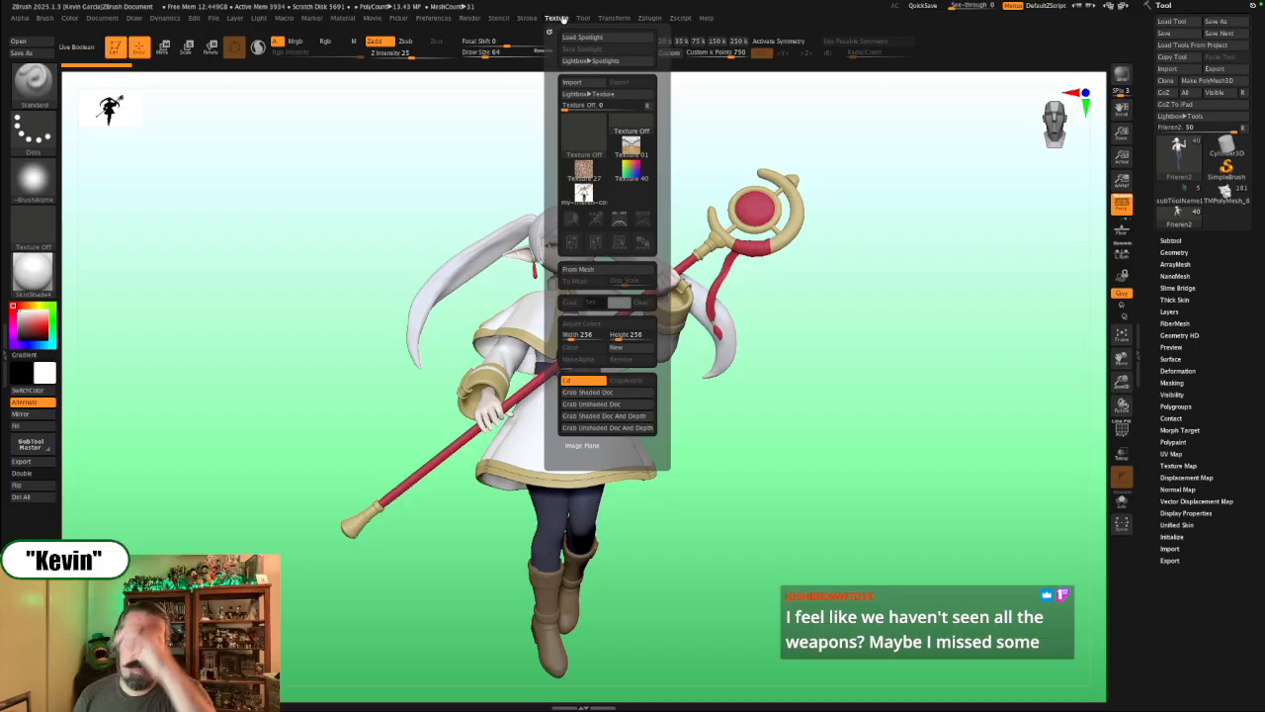
click(562, 18)
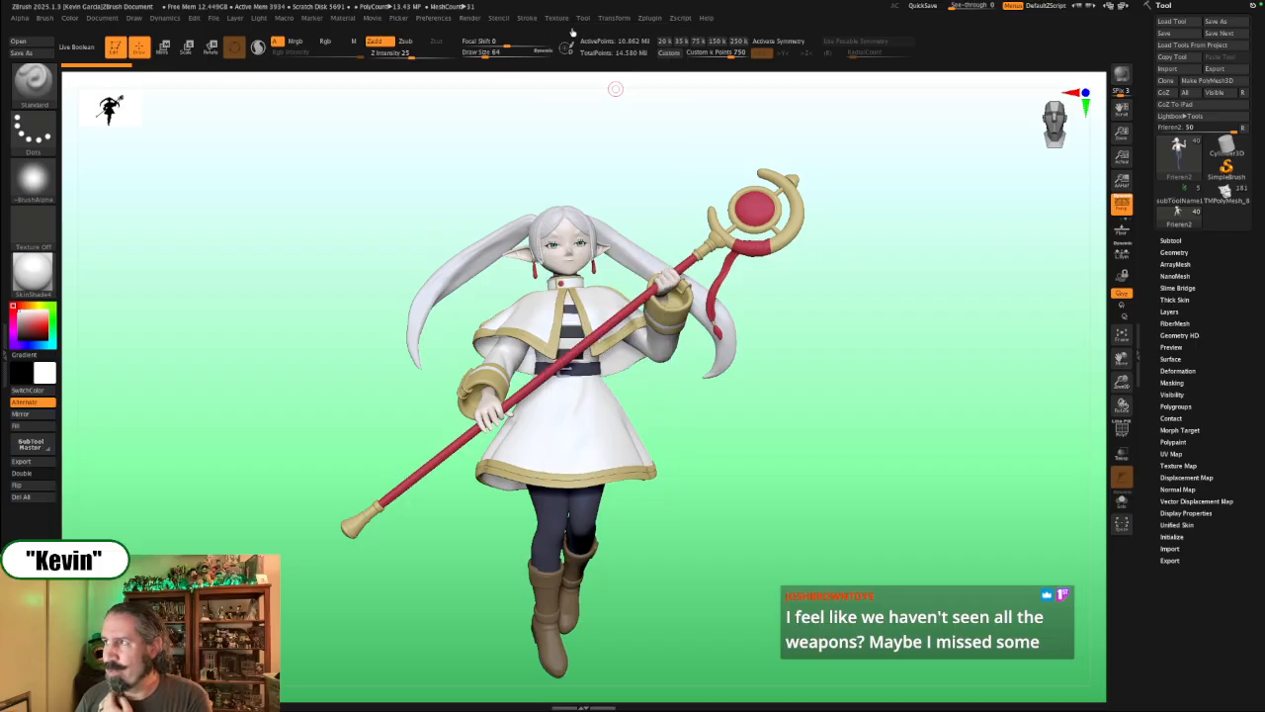
click(562, 21)
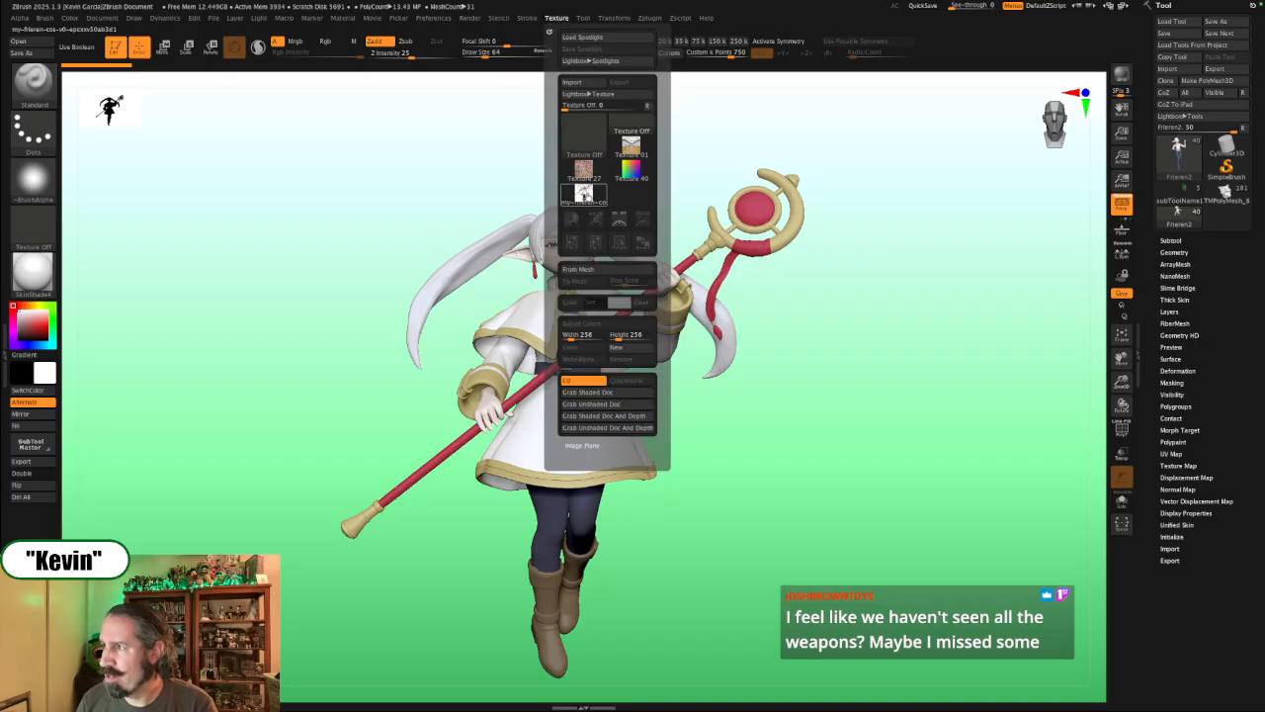
click(583, 193)
click(643, 219)
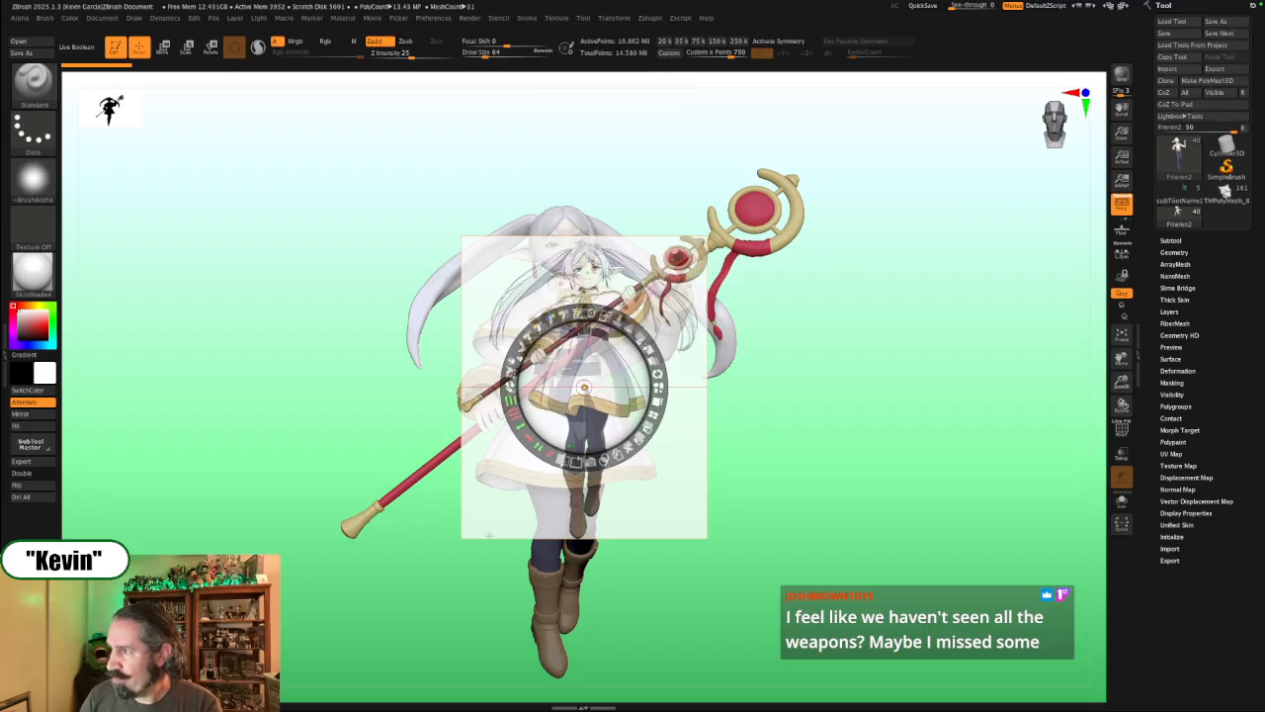
drag(597, 317, 459, 389)
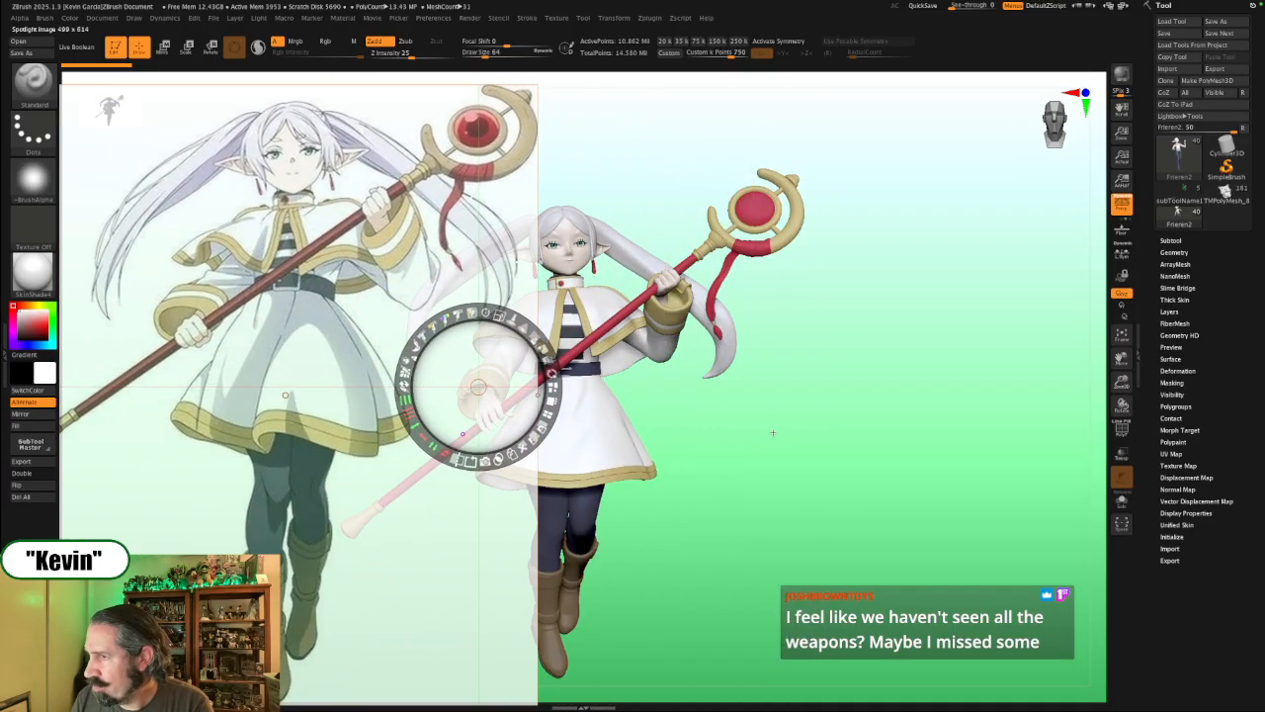
click(773, 432)
key(shift+z)
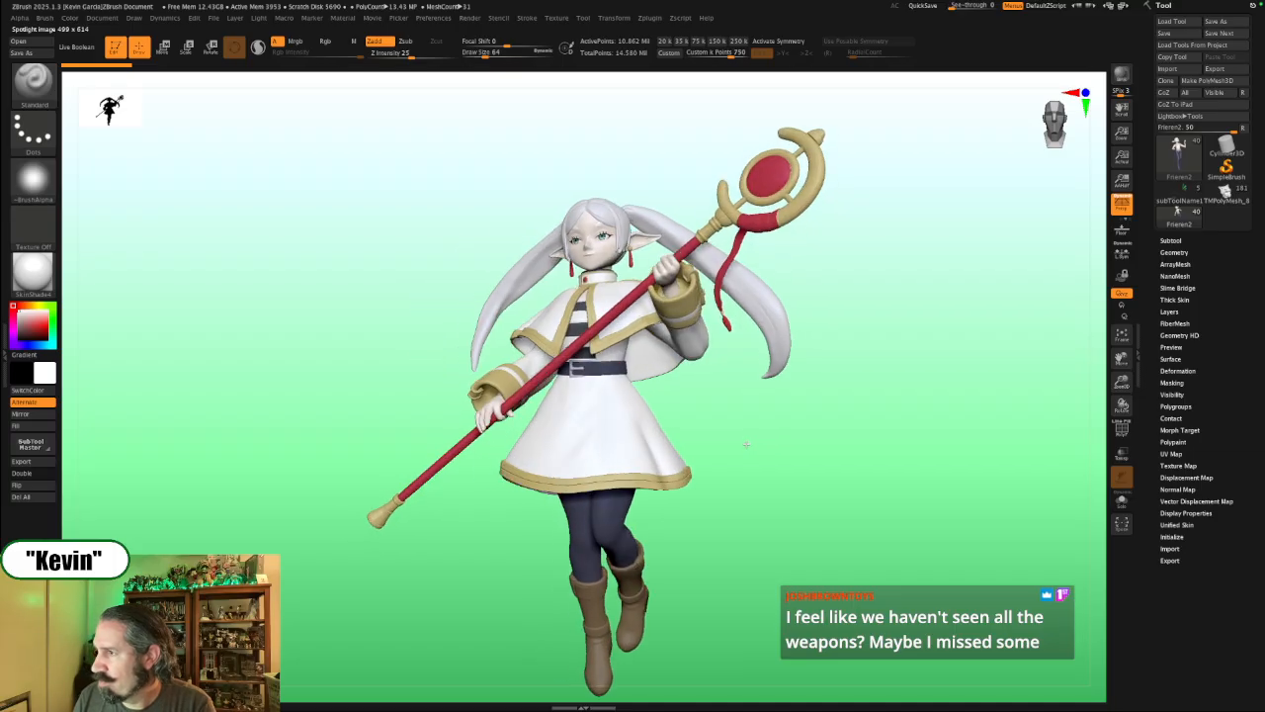
Step: Turn off perspective and solo the body subtool, framing the lowered hand that rests on the staff
drag(747, 445, 777, 446)
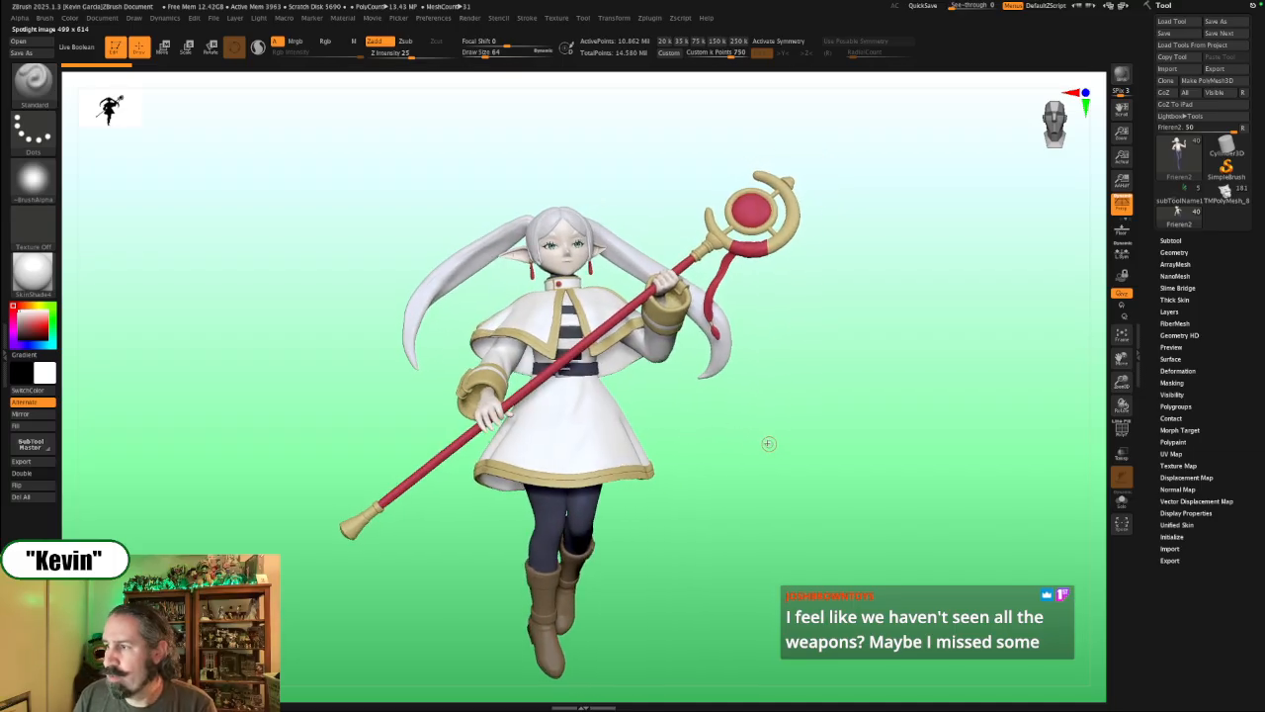
drag(769, 444, 890, 460)
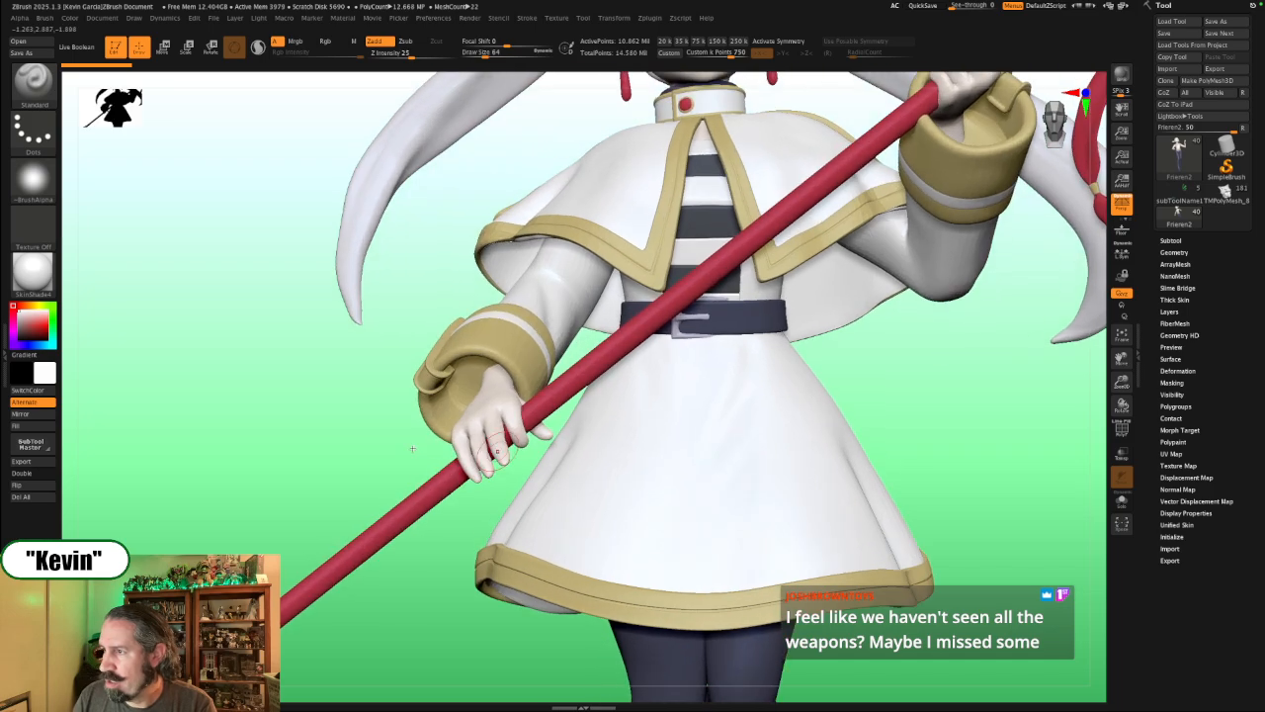
drag(336, 441, 325, 465)
click(1122, 212)
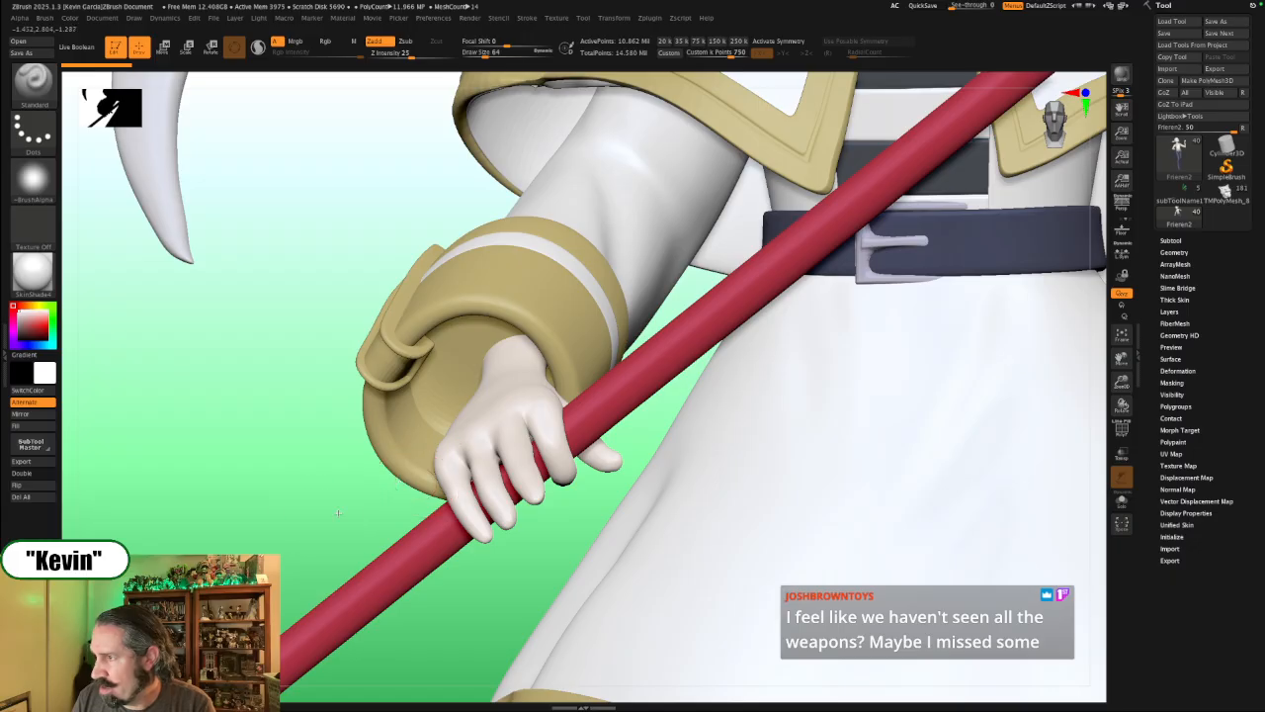
click(320, 512)
mouse_move(676, 387)
mouse_down()
mouse_move(651, 407)
mouse_move(424, 451)
mouse_up()
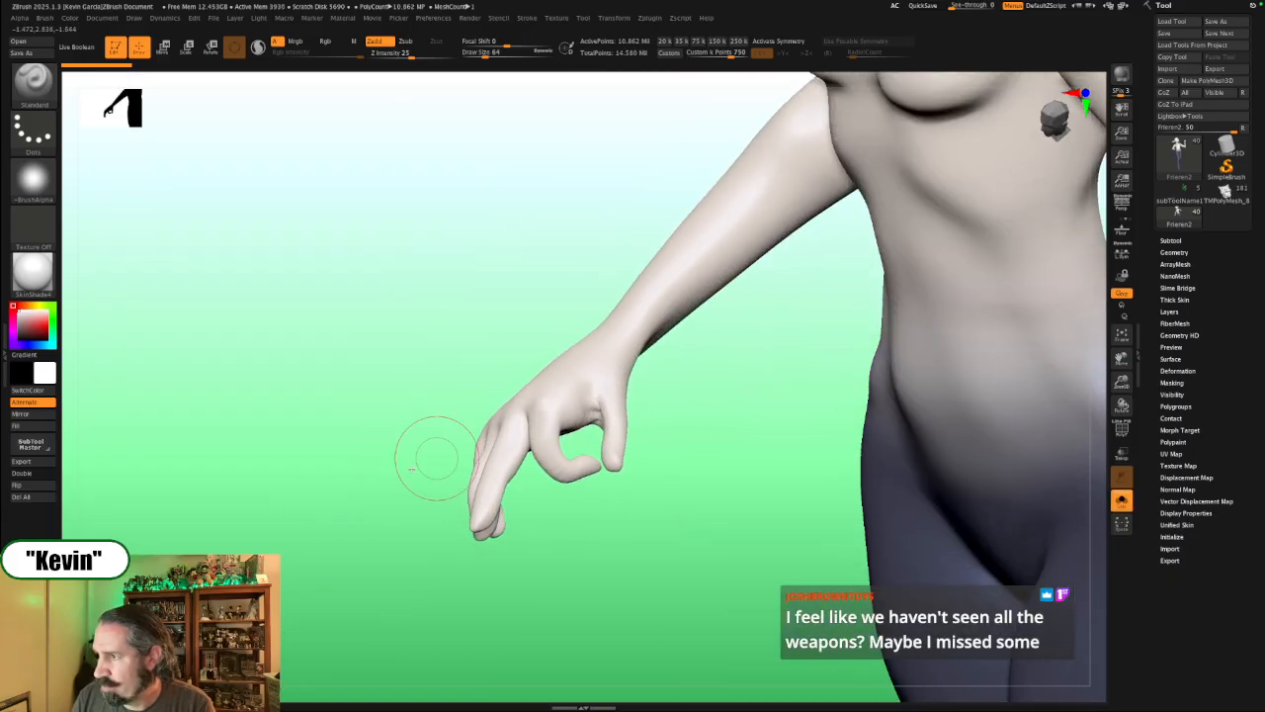
Step: Isolate the lowered hand by hiding the rest of the body mesh
mouse_move(340, 464)
ctrl+shift+mouse_down()
mouse_move(367, 384)
mouse_move(655, 284)
mouse_move(681, 362)
mouse_move(716, 398)
mouse_move(733, 313)
ctrl+shift+mouse_up()
ctrl+shift+drag(636, 422, 638, 422)
mouse_move(726, 404)
mouse_down()
mouse_move(788, 401)
mouse_move(734, 443)
mouse_move(856, 458)
mouse_move(781, 433)
mouse_move(629, 432)
mouse_up()
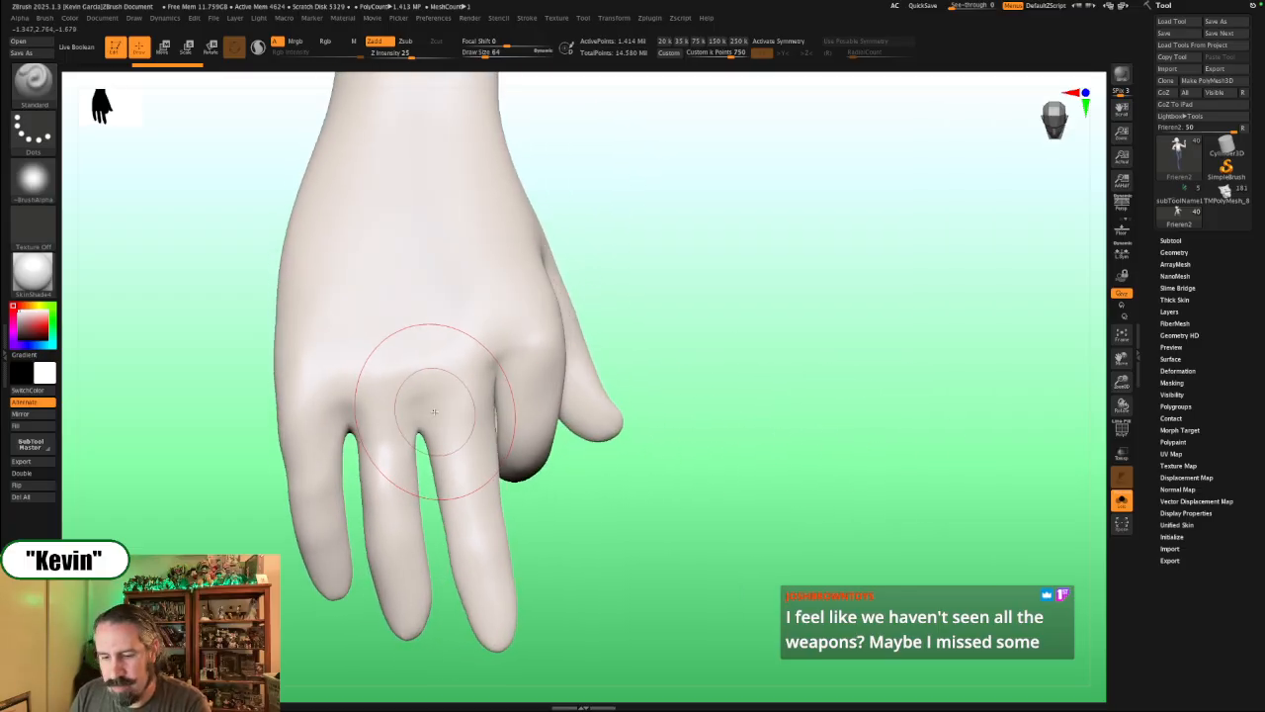
Step: Choose the Move brush with a draw size of about 68 and step the hand down to its lowest subdivision level
key(b)
key(m)
key(v)
key(s)
drag(419, 402, 419, 404)
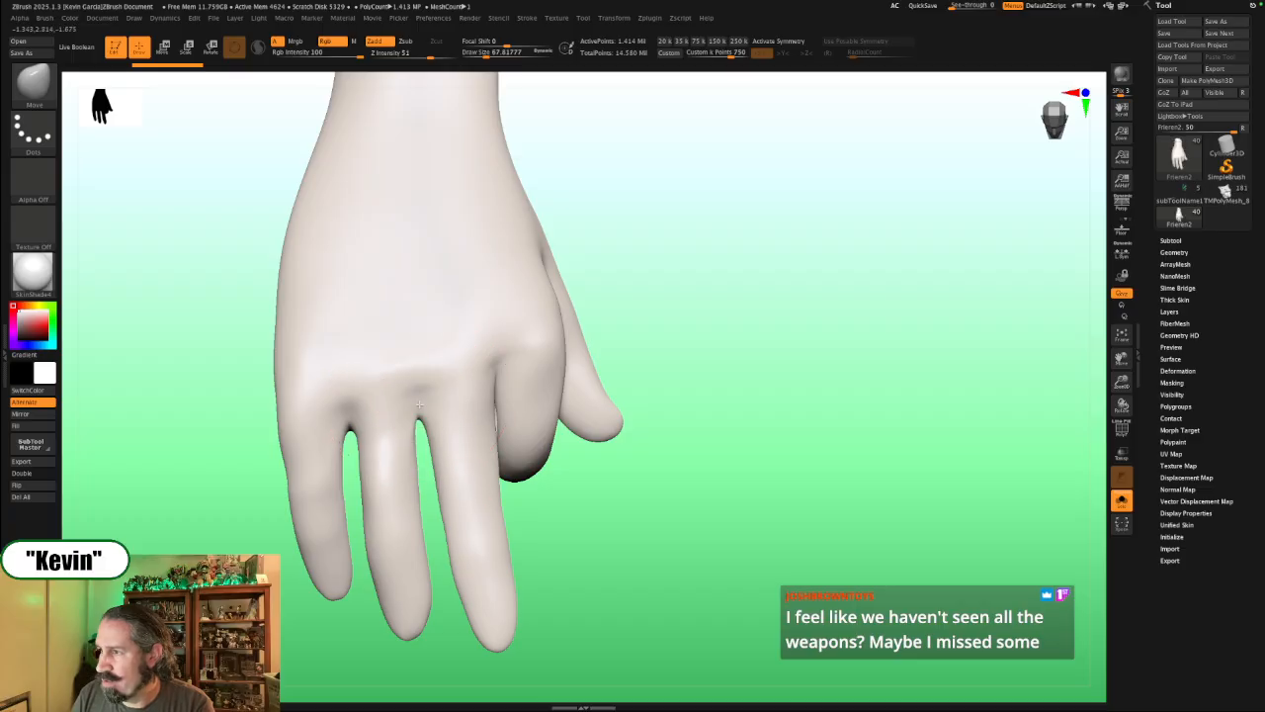
key(shift)
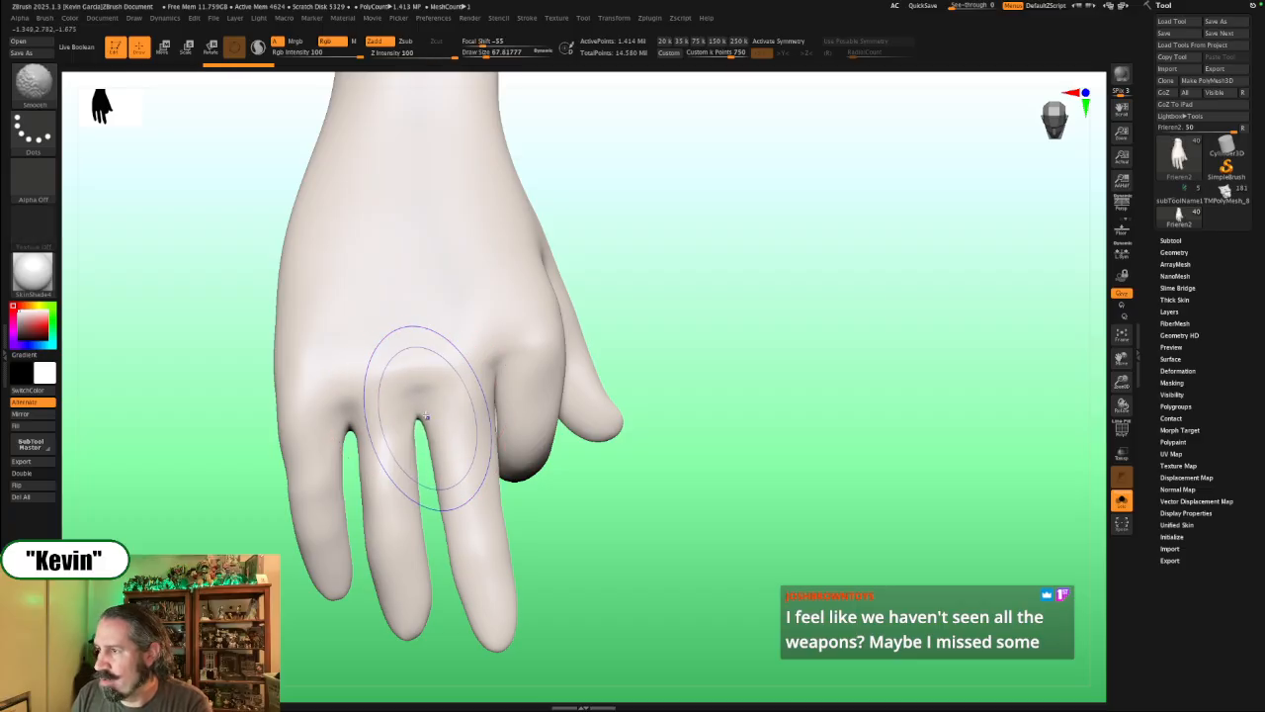
key(shift+d)
Step: Reshape the knuckles, the webbing between the fingers and the outer edge of the hand with the Move brush
mouse_move(417, 400)
mouse_down()
mouse_move(327, 393)
mouse_move(279, 405)
mouse_move(300, 383)
mouse_move(342, 393)
mouse_up()
key(s)
key(s)
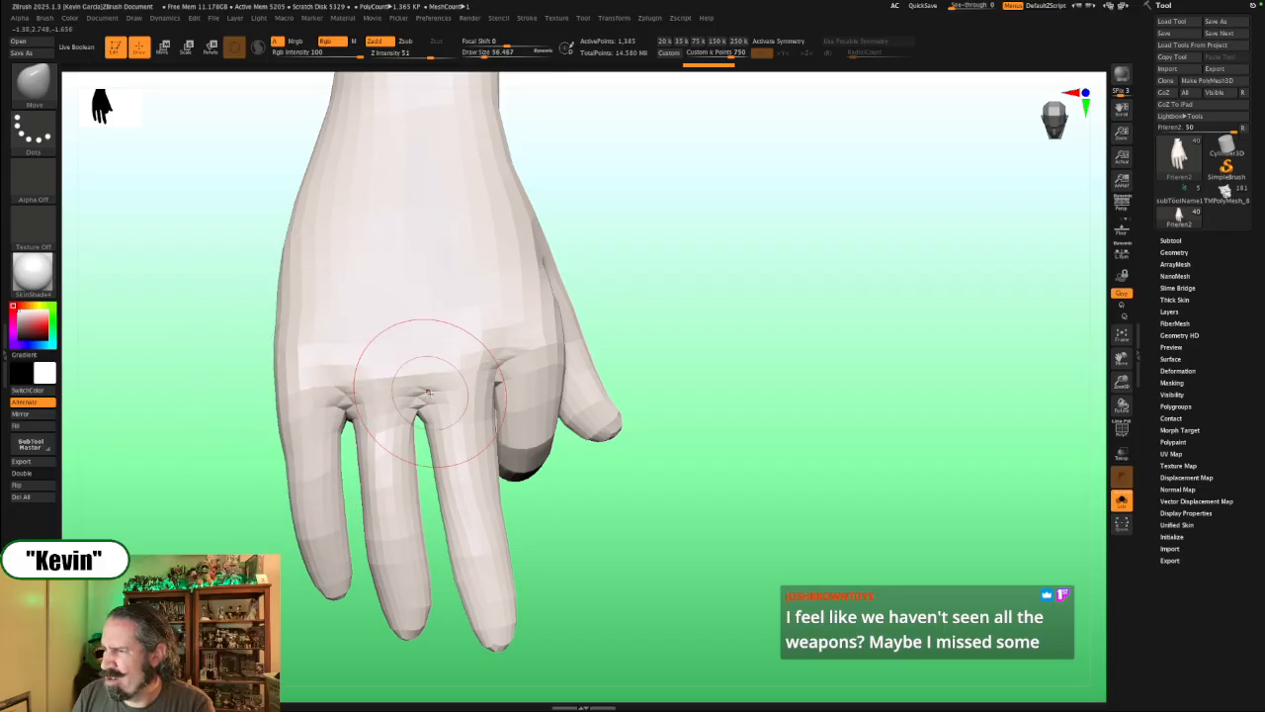
drag(422, 376, 425, 384)
drag(279, 384, 274, 383)
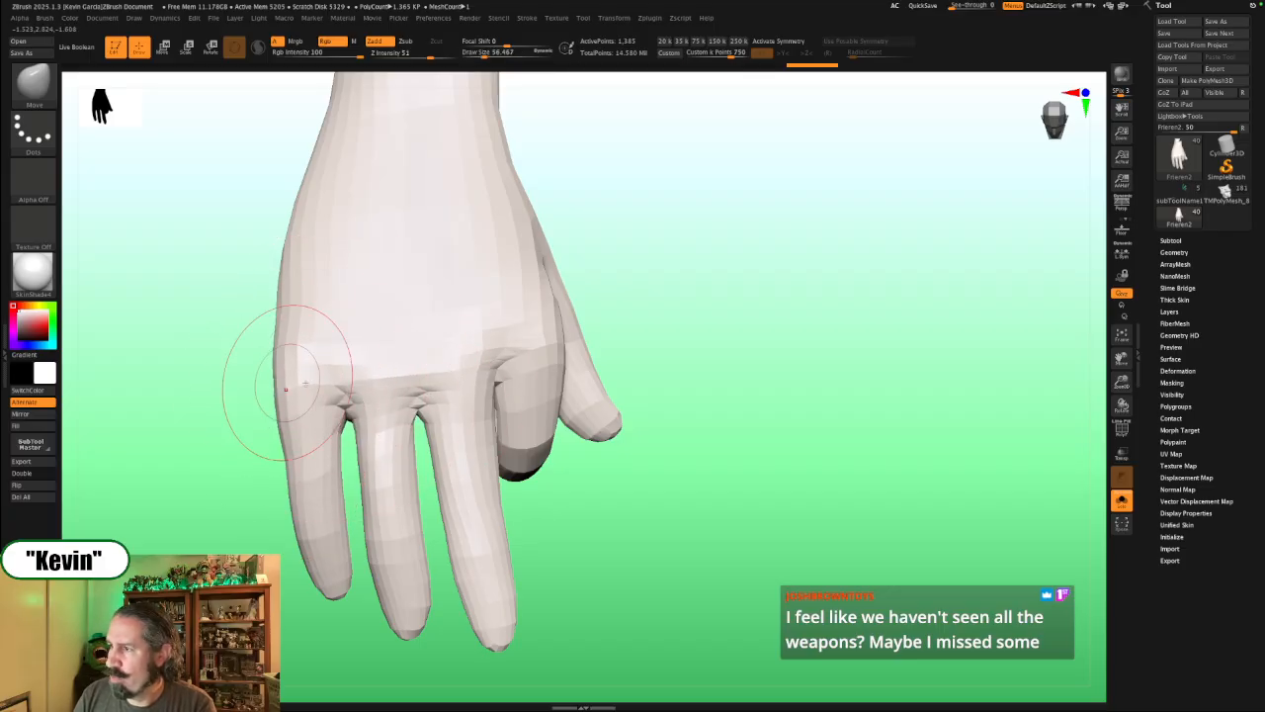
drag(280, 325, 277, 324)
mouse_move(461, 381)
mouse_down()
mouse_move(491, 373)
mouse_move(477, 368)
mouse_up()
key(s)
Step: Mask the whole hand except the middle finger and bend that finger down at its knuckle with the gizmo
drag(703, 385, 593, 366)
key(w)
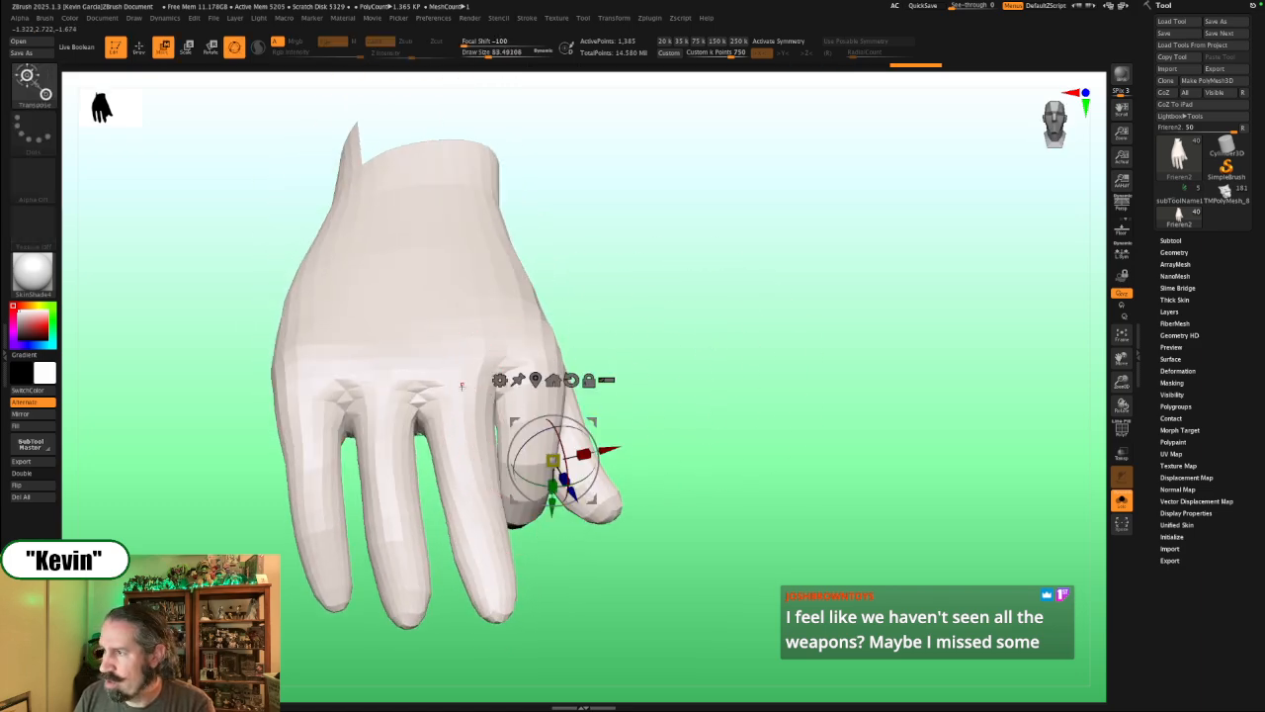
ctrl+click(462, 384)
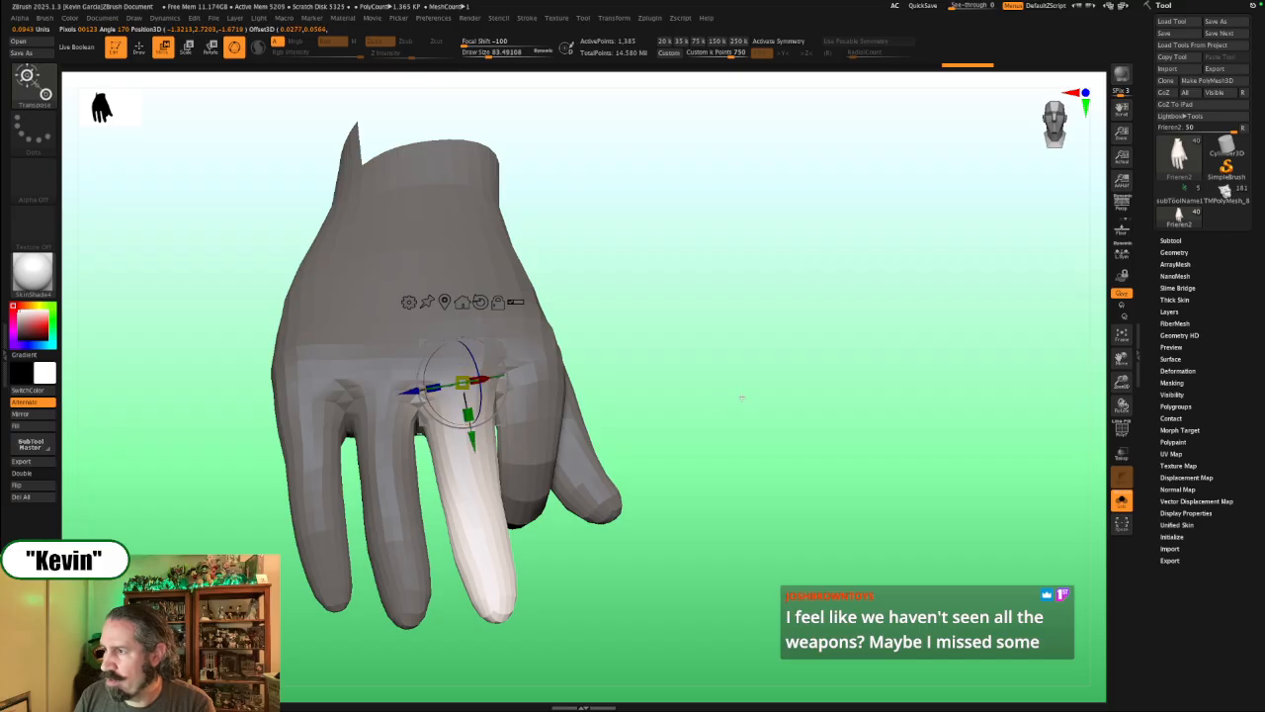
drag(471, 439, 549, 367)
drag(793, 517, 741, 348)
Step: Adjust the bent middle finger's knuckle and tip from below with the Move brush
key(q)
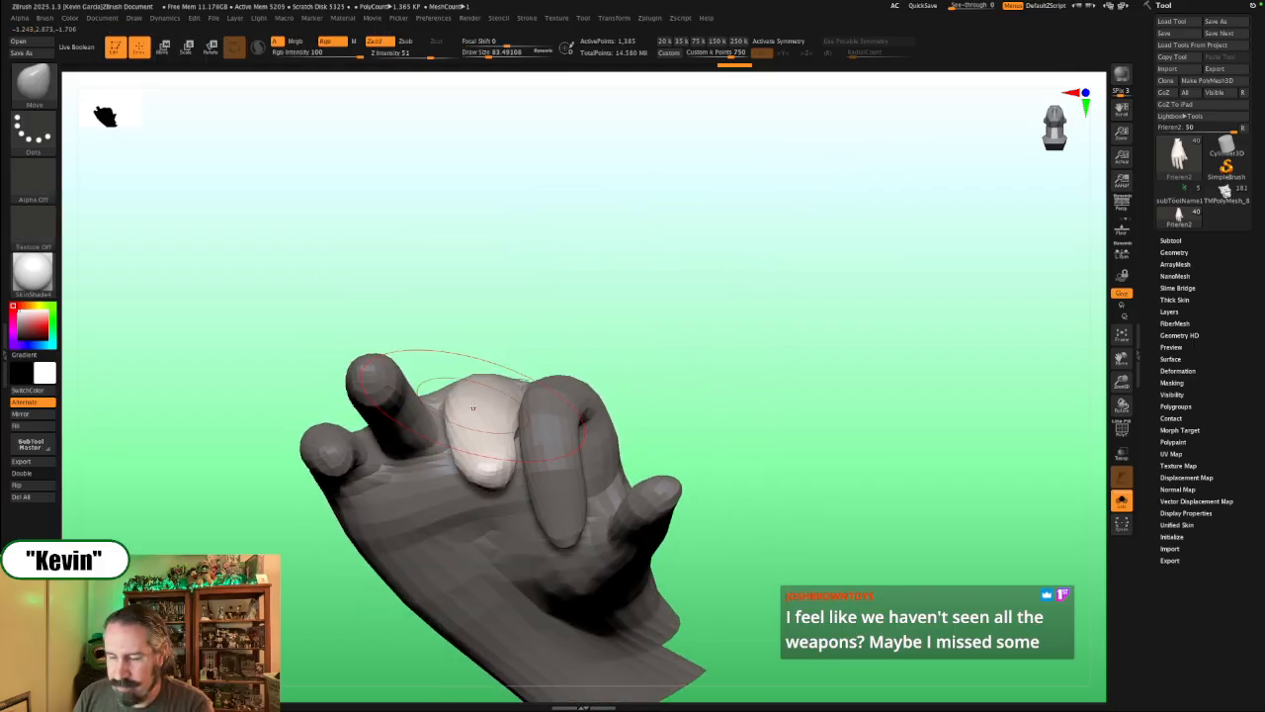
mouse_move(479, 391)
mouse_down()
mouse_move(490, 418)
mouse_move(478, 408)
mouse_up()
key(s)
drag(694, 347, 757, 316)
drag(475, 464, 488, 459)
key(s)
Step: Refine the middle finger's contour and fingertip from the side with the Move brush at a draw size of about 49
drag(657, 411, 603, 450)
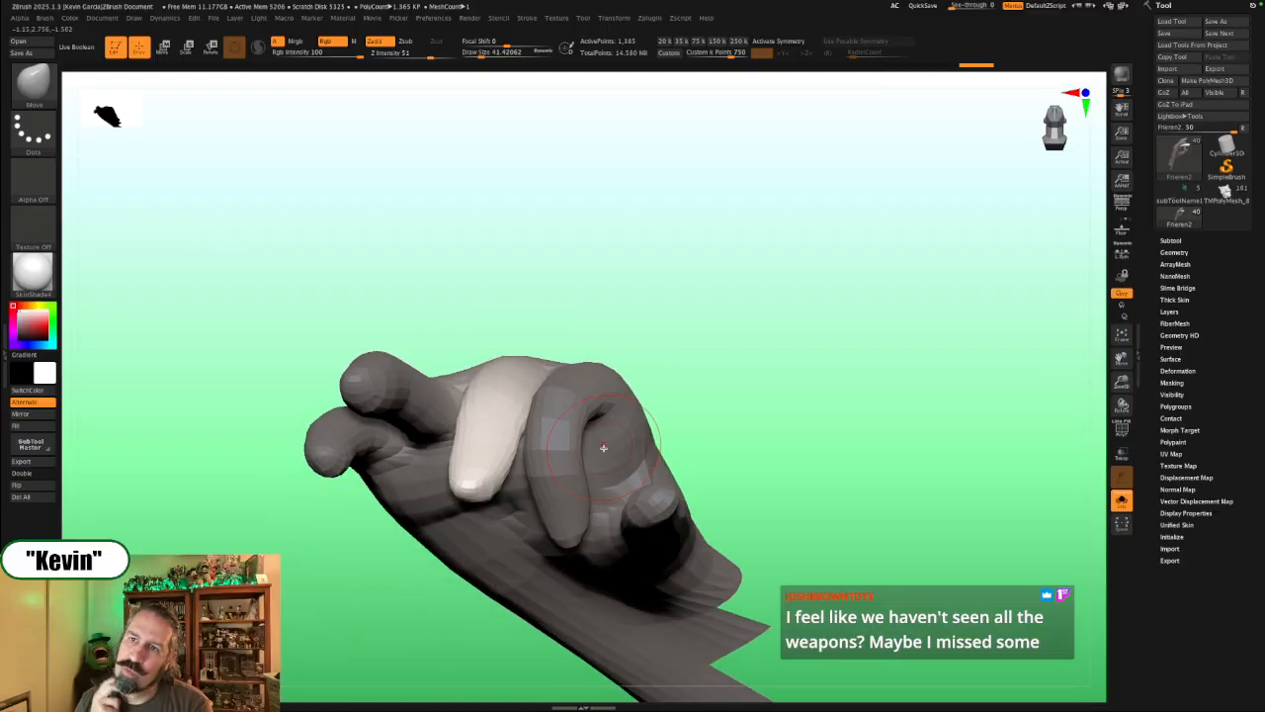
drag(871, 370, 725, 387)
mouse_move(451, 434)
mouse_down()
mouse_move(435, 449)
mouse_move(444, 443)
mouse_up()
key(s)
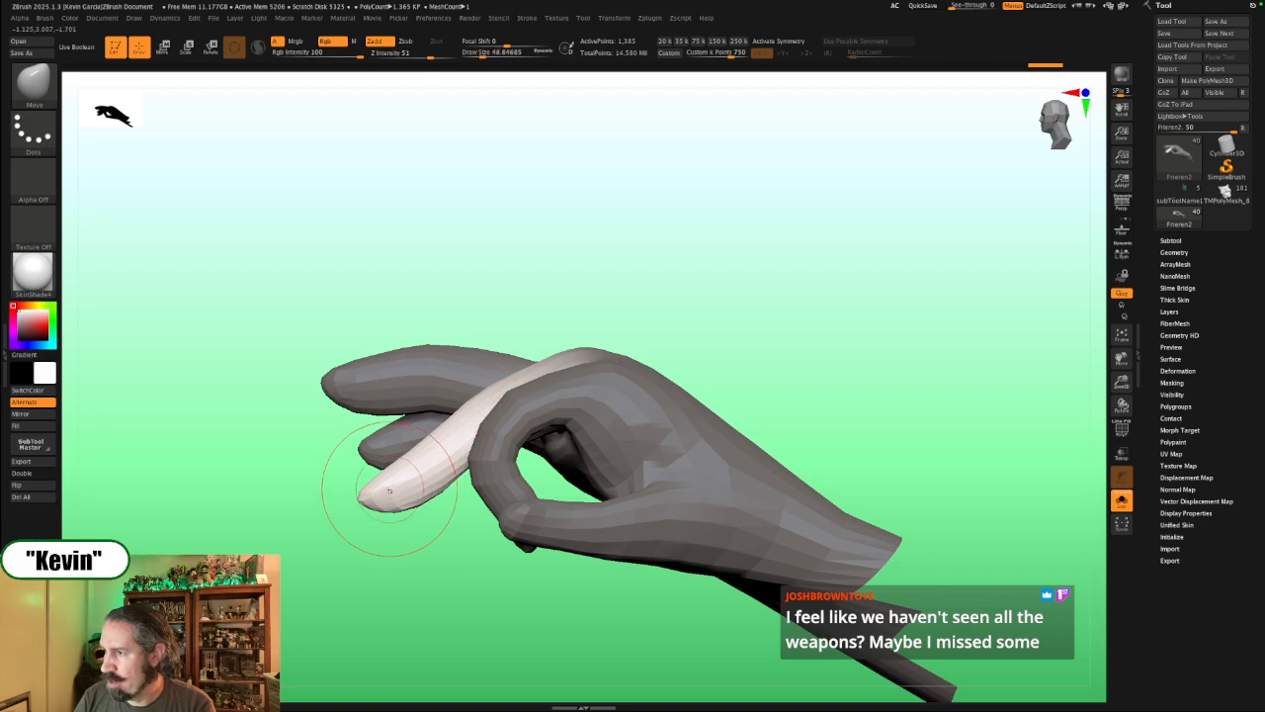
drag(363, 499, 370, 504)
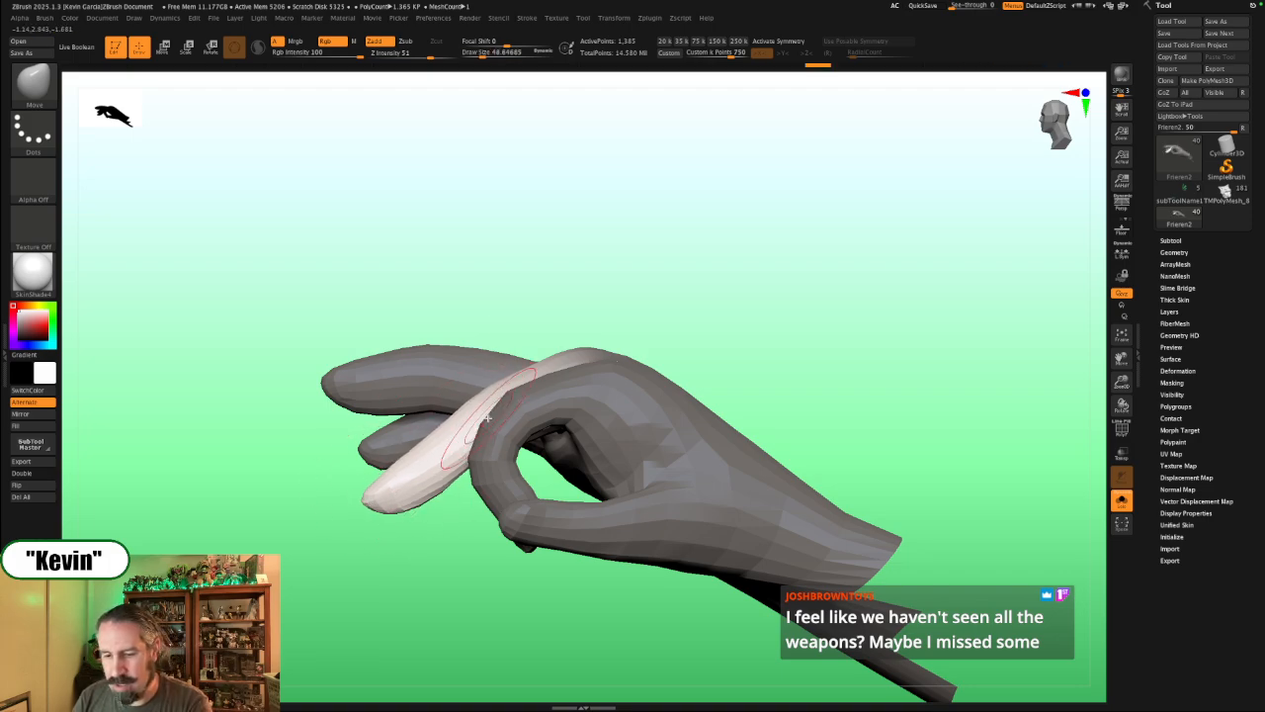
Step: Activate the gizmo, set the masking brush to MaskLasso and mask the base of the middle finger up to its middle joint
key(w)
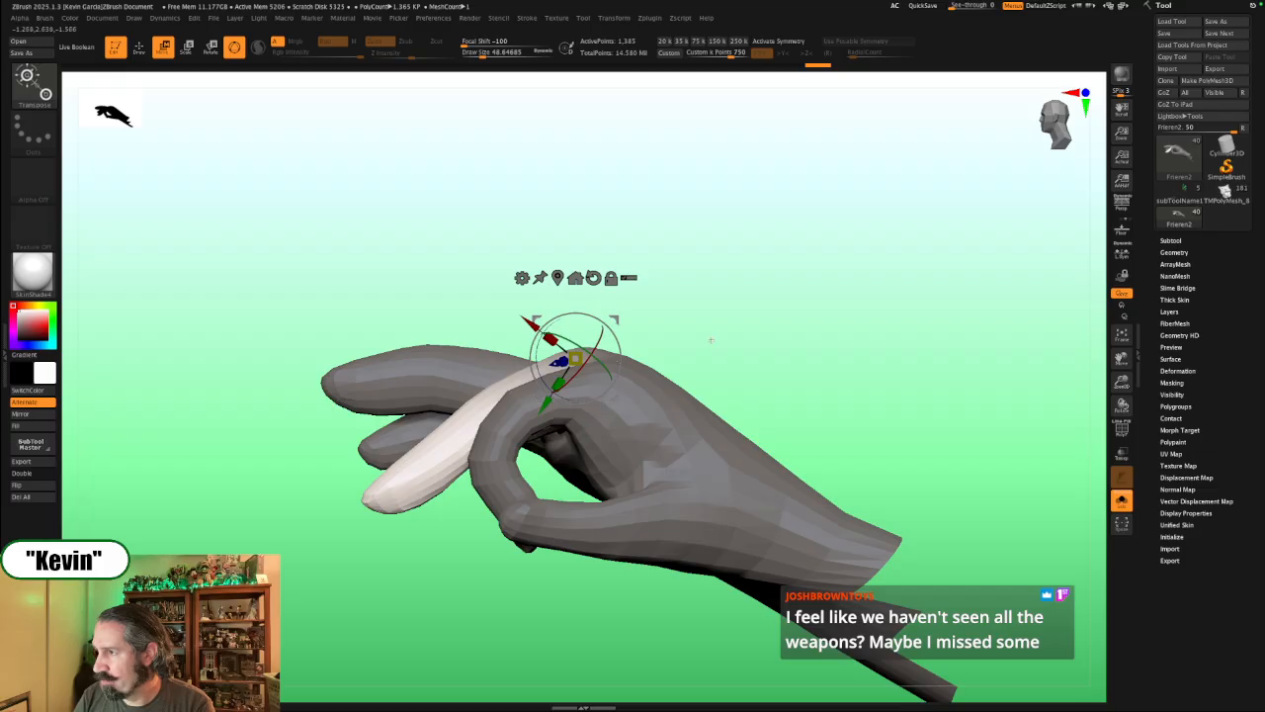
drag(711, 341, 747, 338)
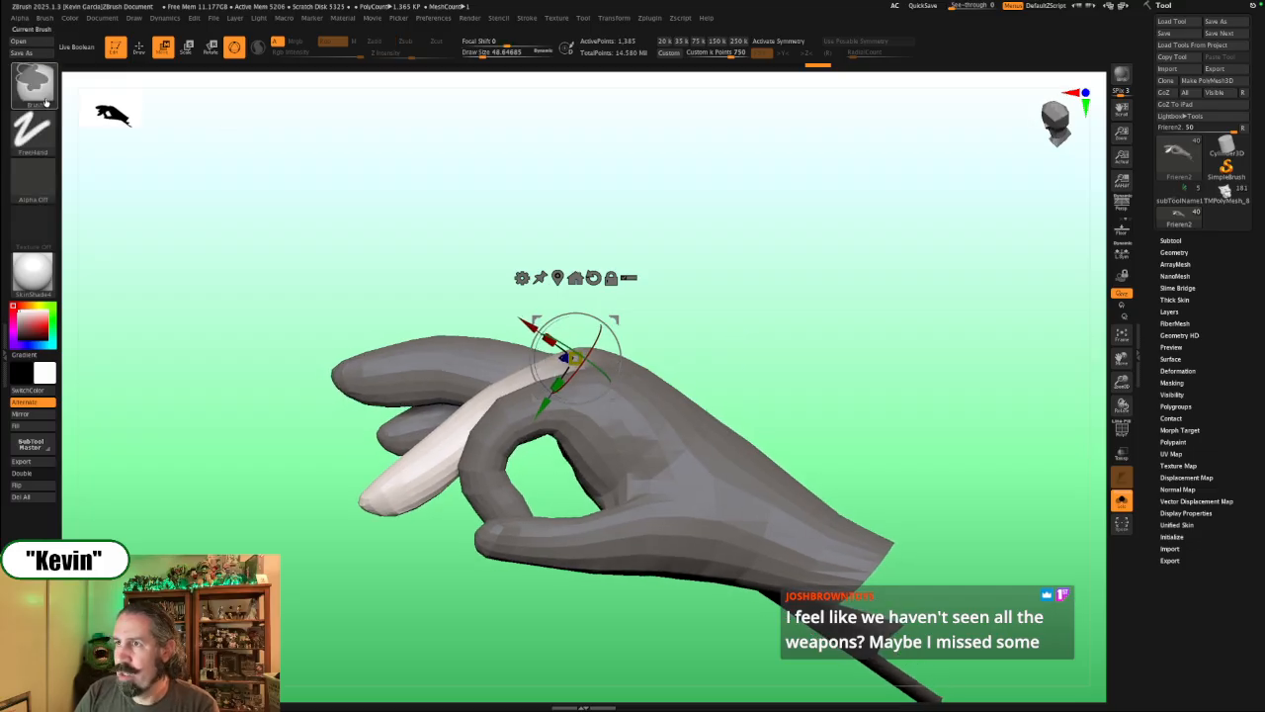
ctrl+click(32, 79)
ctrl+click(230, 138)
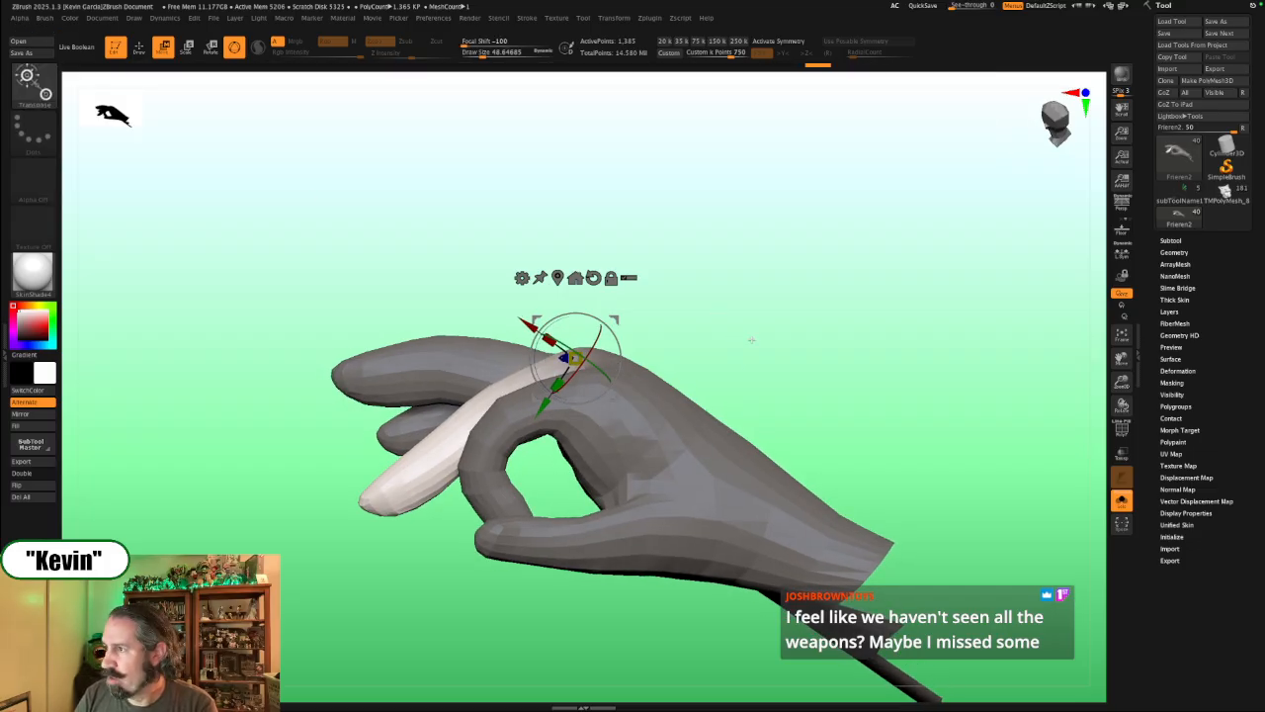
mouse_move(777, 356)
ctrl+mouse_down()
mouse_move(524, 242)
mouse_move(461, 356)
ctrl+mouse_up()
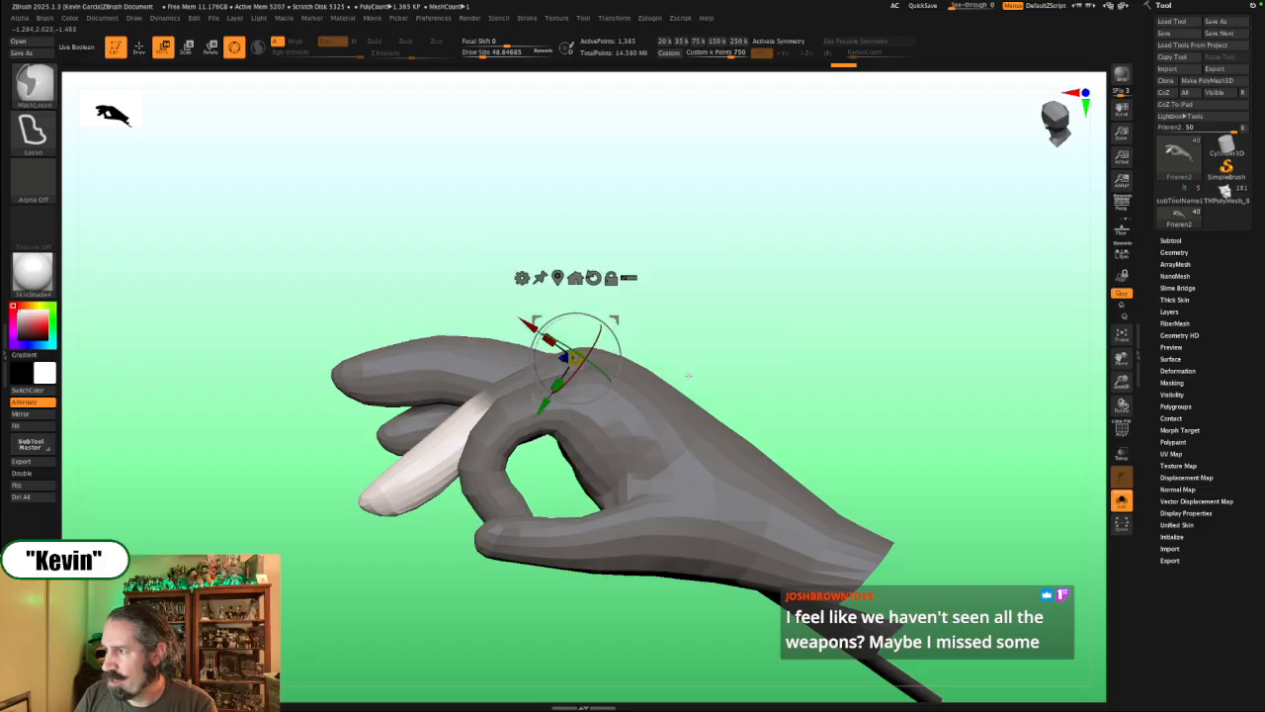
Step: Bend the middle finger down from its middle joint with the gizmo and show the whole figure again
ctrl+click(773, 348)
alt+click(503, 388)
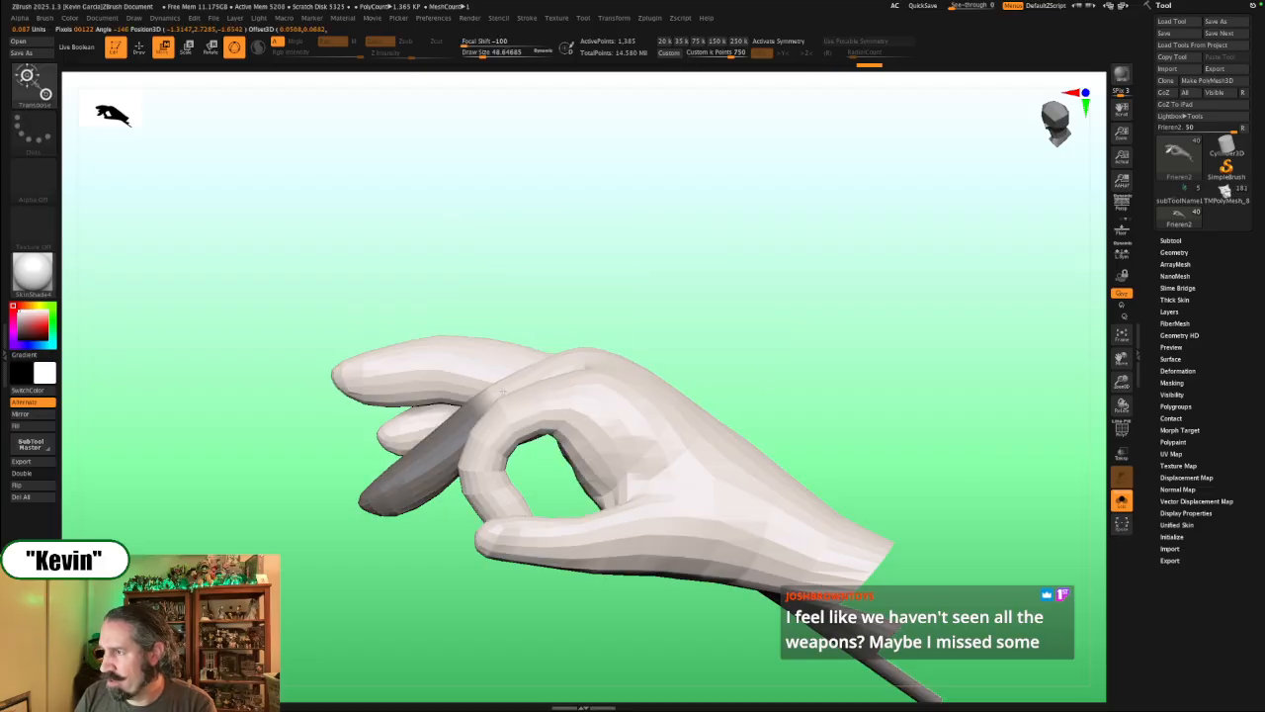
ctrl+click(748, 333)
alt+drag(543, 429, 532, 400)
key(alt+s)
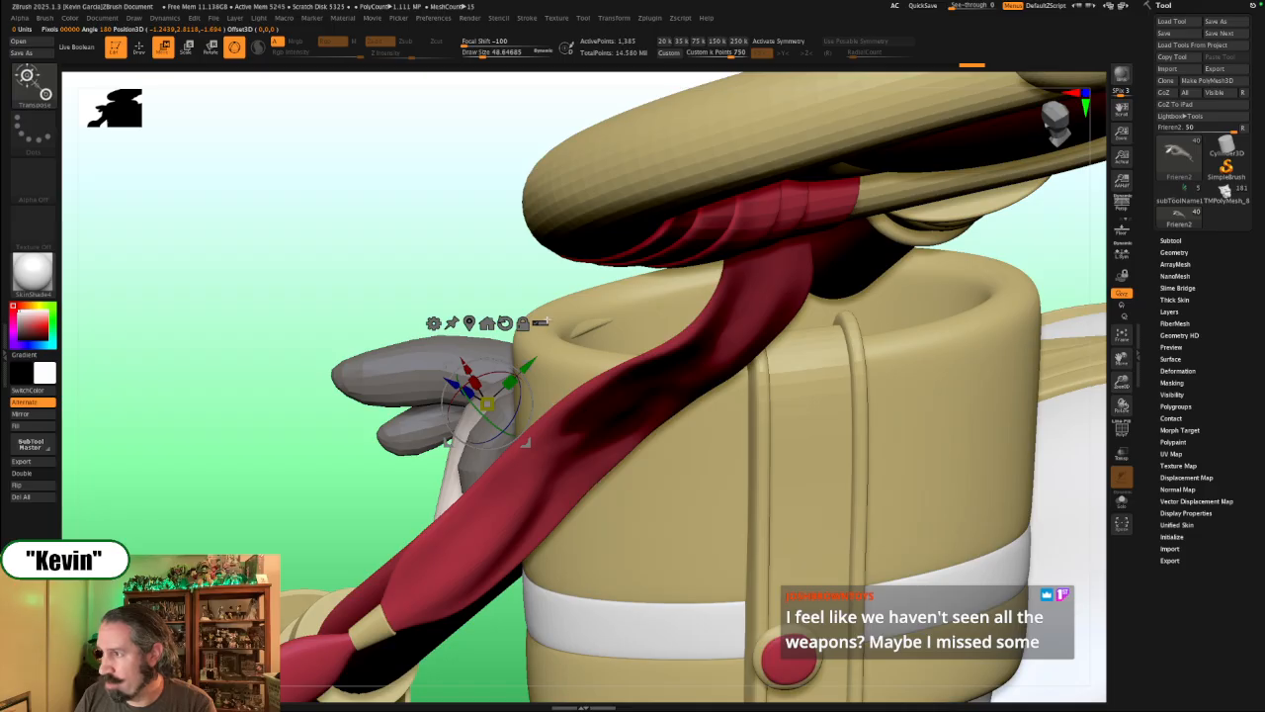
Step: Clear the mask, place the gizmo at the wrist and rotate and shift the whole hand to fit over the staff
drag(494, 226, 567, 271)
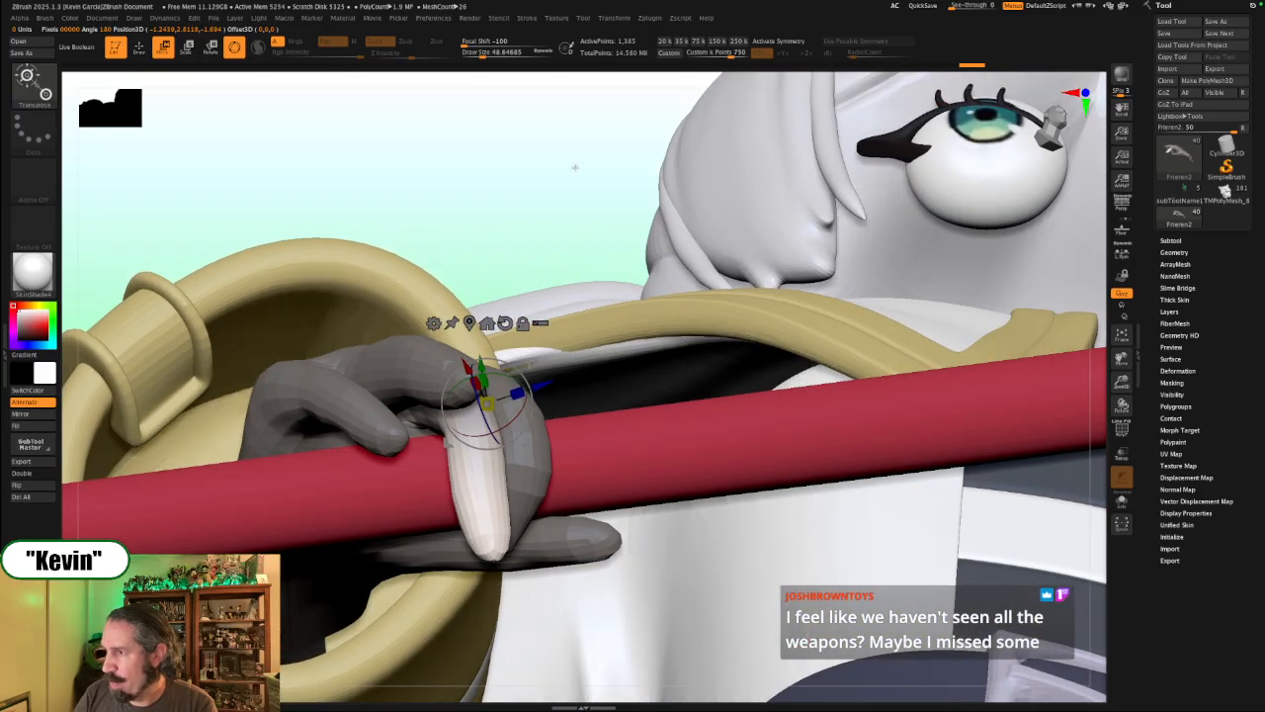
drag(576, 168, 558, 188)
drag(558, 185, 573, 171)
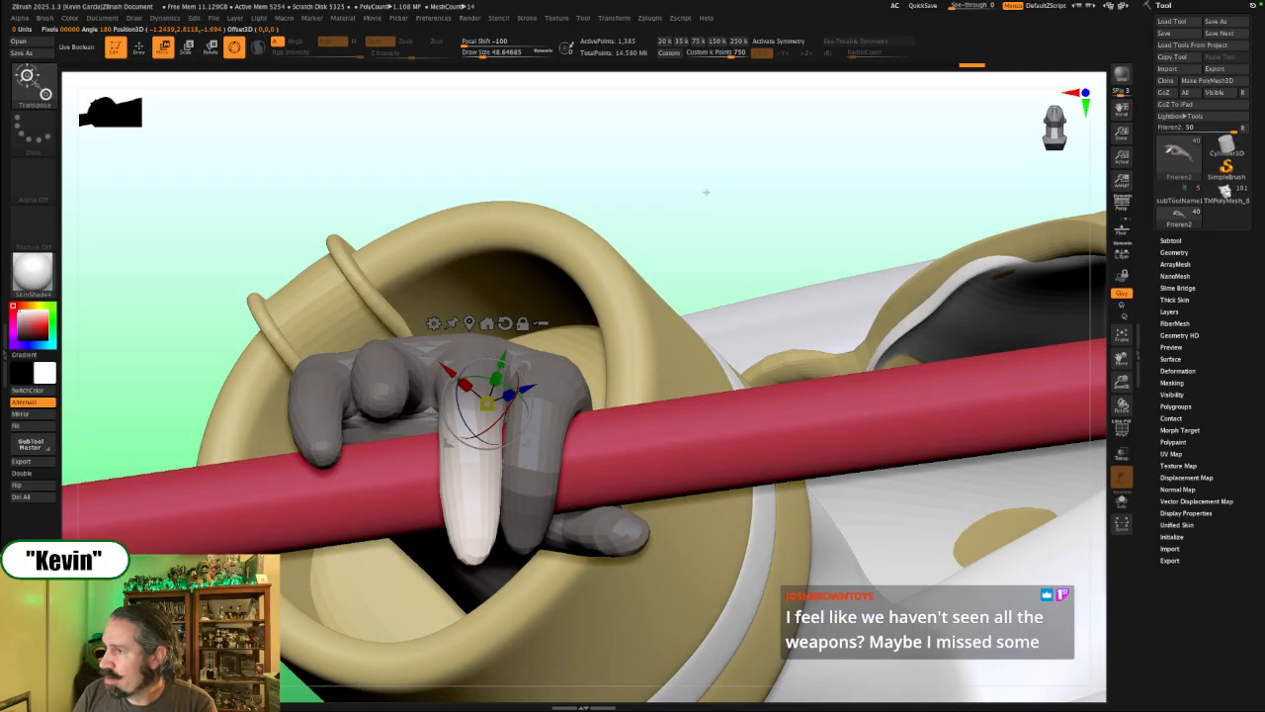
drag(706, 192, 698, 255)
ctrl+drag(523, 150, 527, 126)
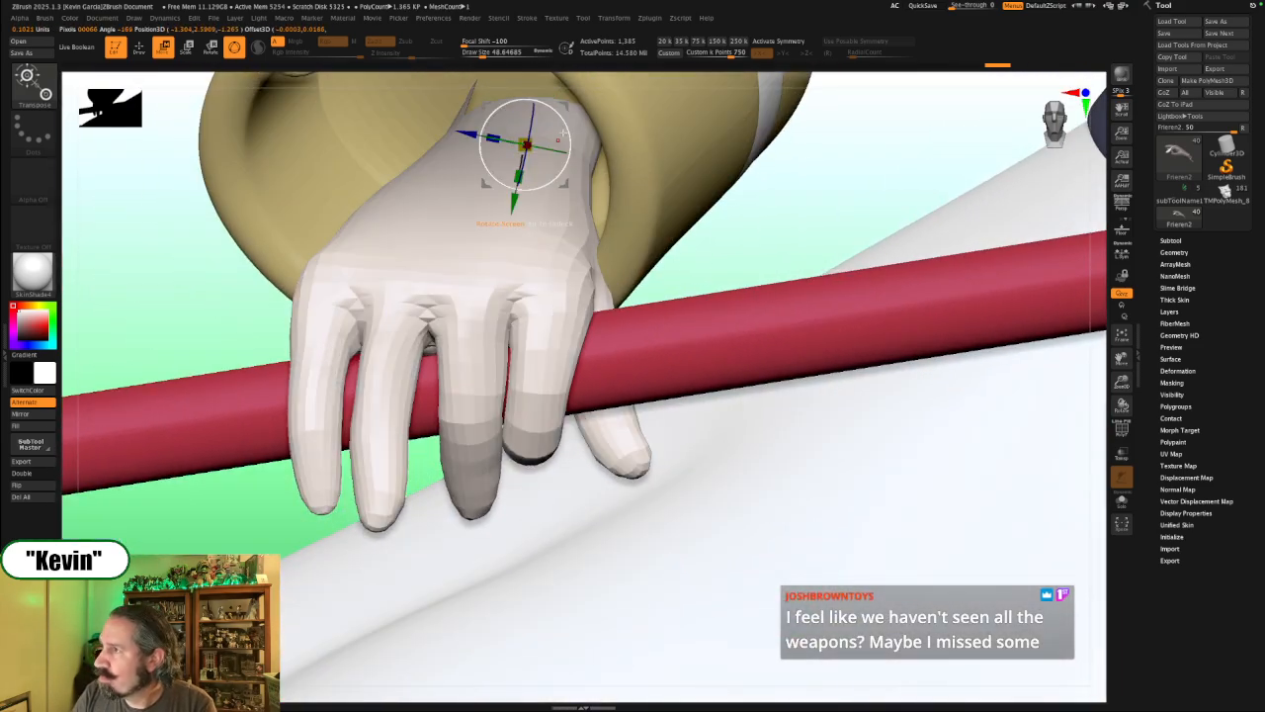
drag(175, 304, 178, 276)
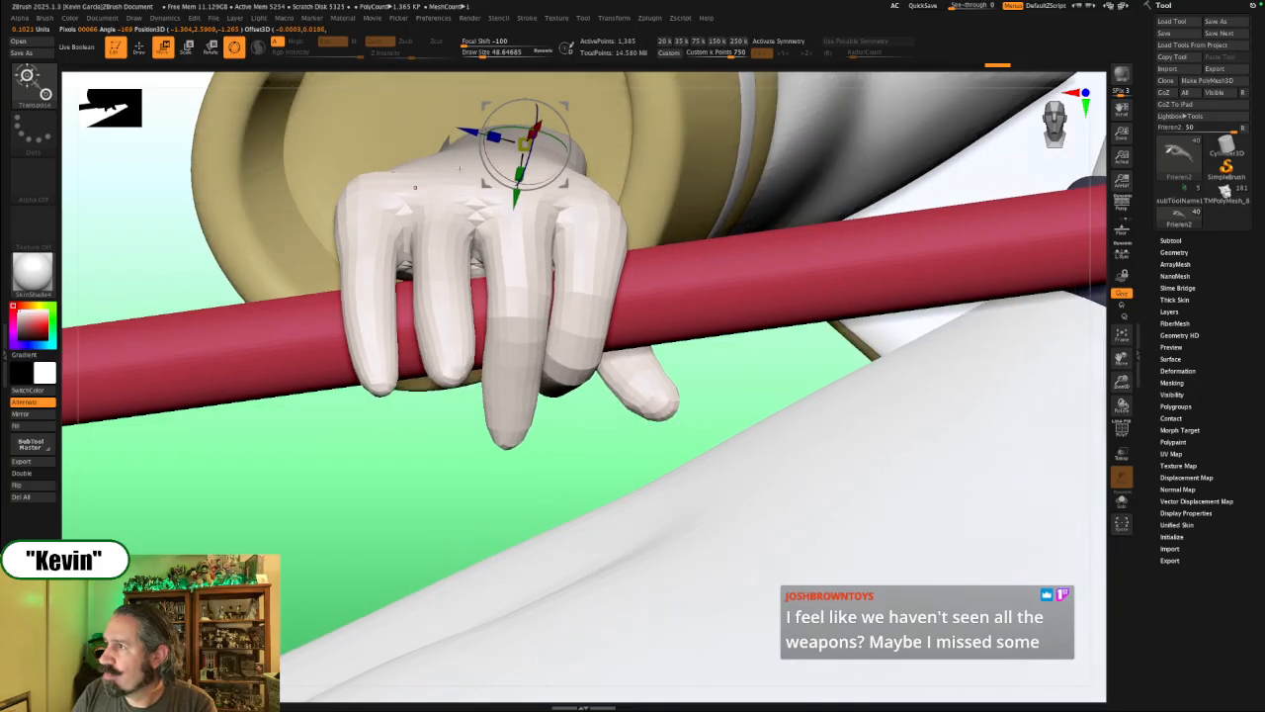
drag(578, 145, 554, 119)
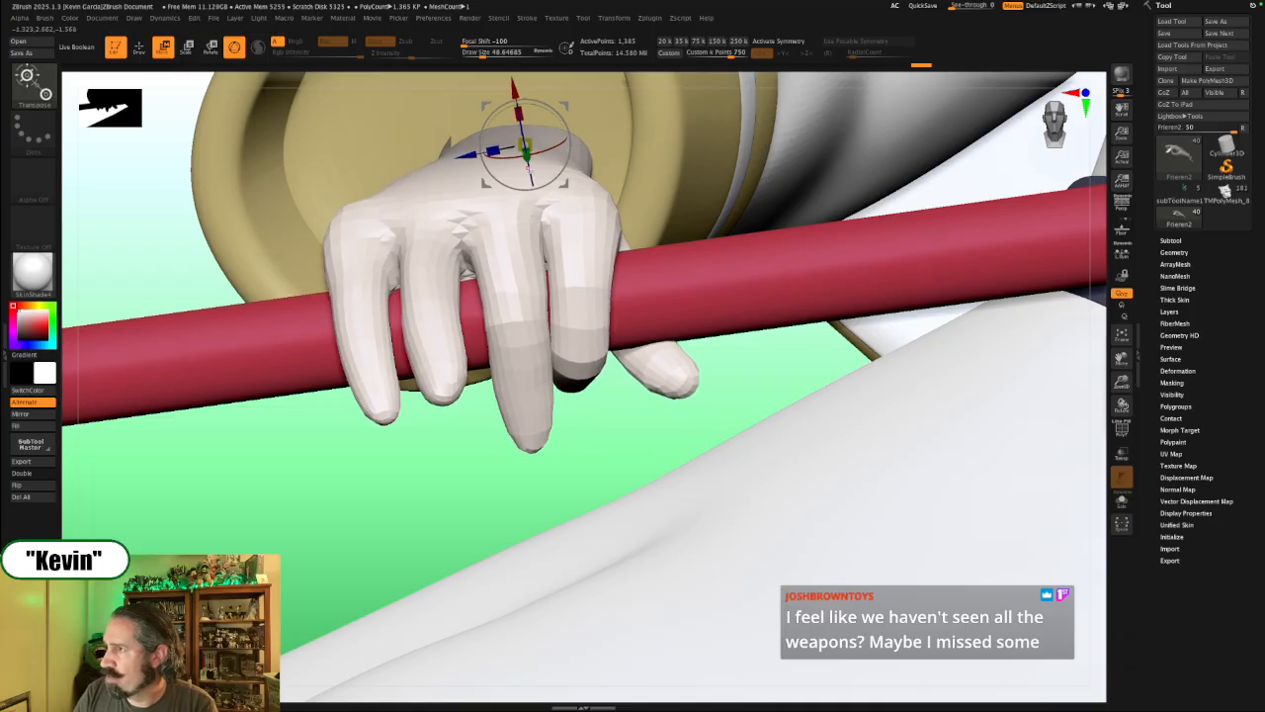
drag(527, 169, 530, 172)
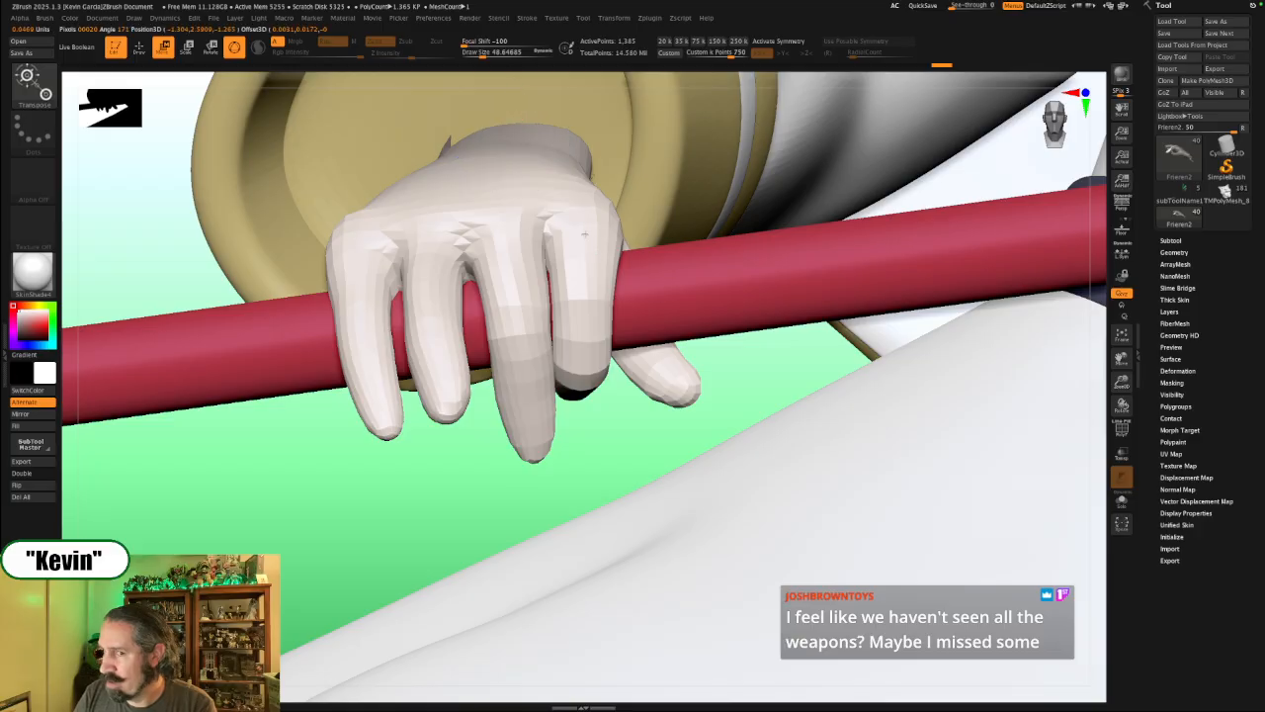
Step: Mask the whole hand except the index finger and rotate that finger slightly at its knuckle
ctrl+click(596, 256)
drag(597, 257, 602, 254)
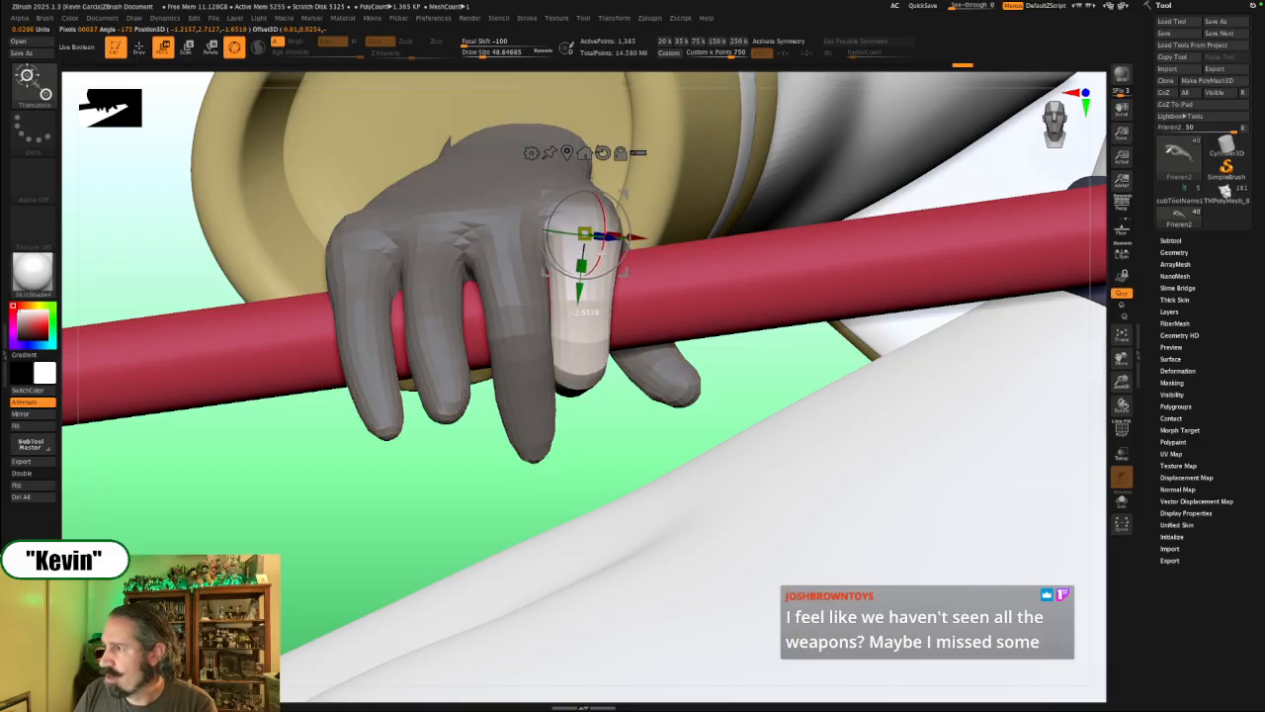
drag(623, 442, 591, 437)
Step: Pull the index finger's middle joint outward around the staff with the Move brush
key(q)
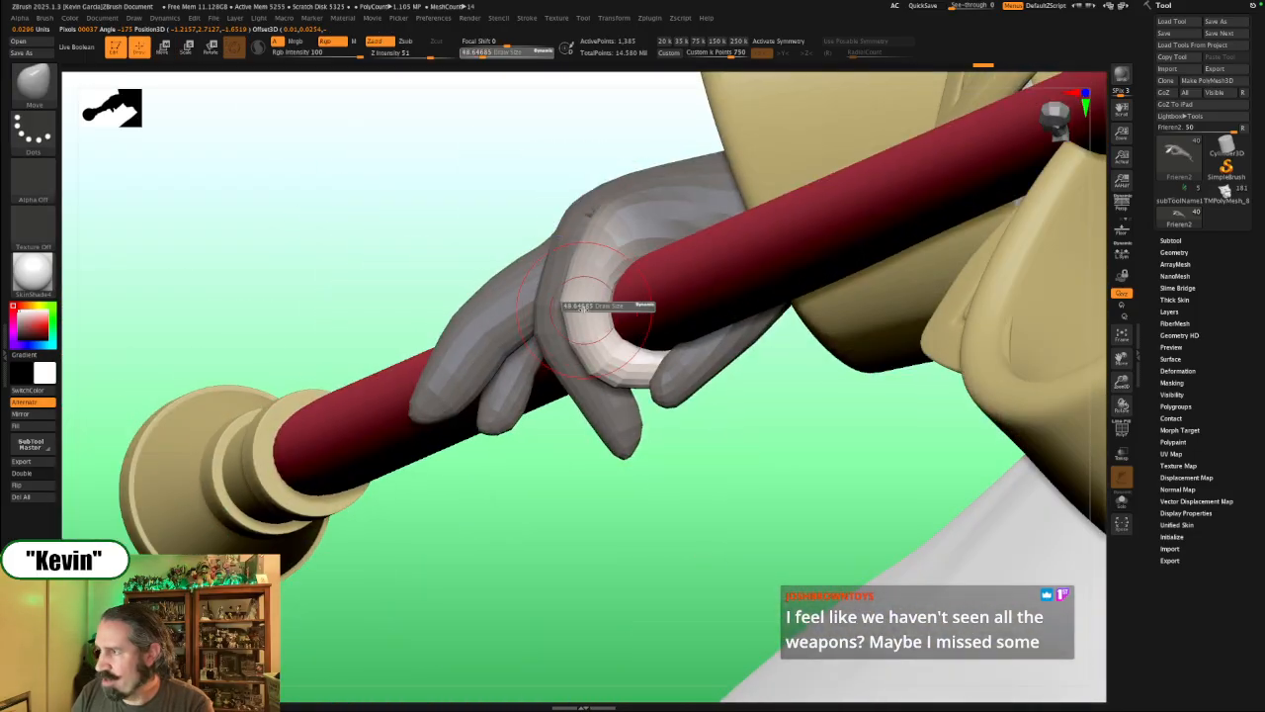
key(])
mouse_move(592, 330)
mouse_down()
mouse_move(586, 314)
mouse_move(632, 314)
mouse_move(565, 313)
mouse_up()
key([)
key([)
key(])
key(])
key(])
key(])
key([)
key([)
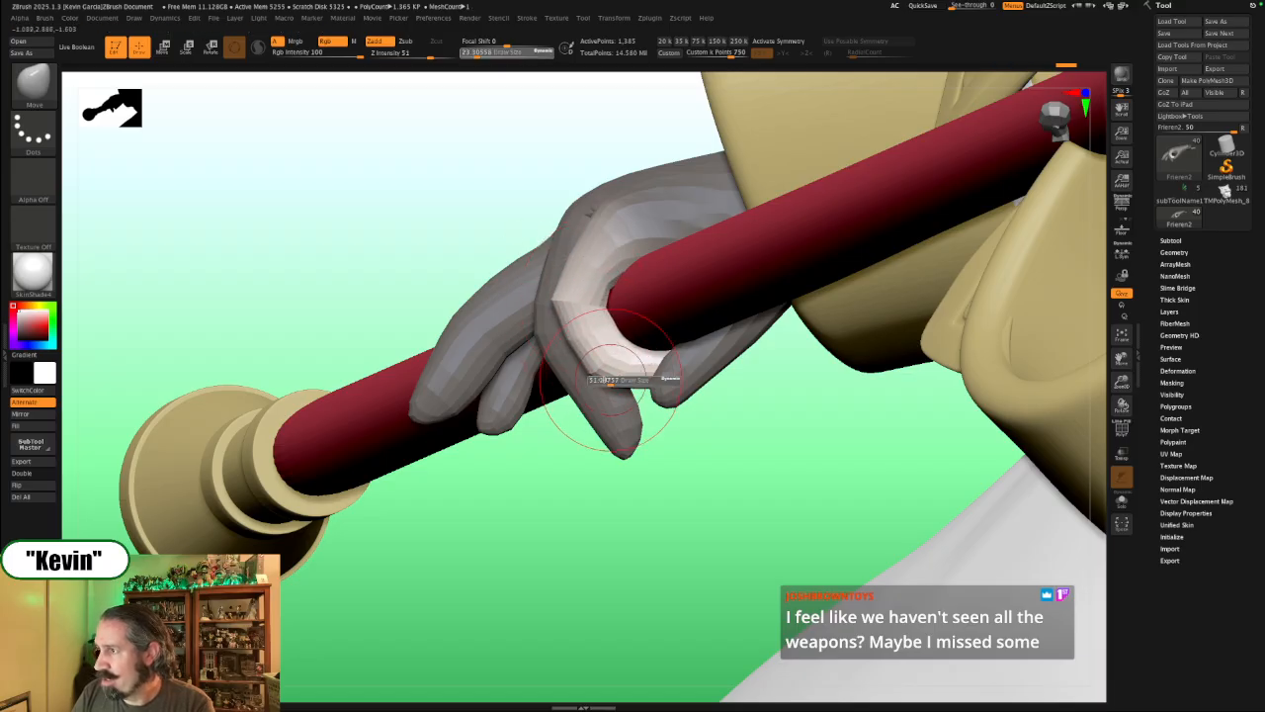
Step: Refine the index finger's end segments where they curl under the staff, using the Move brush at a draw size of about 51
drag(614, 386, 612, 379)
drag(697, 450, 696, 514)
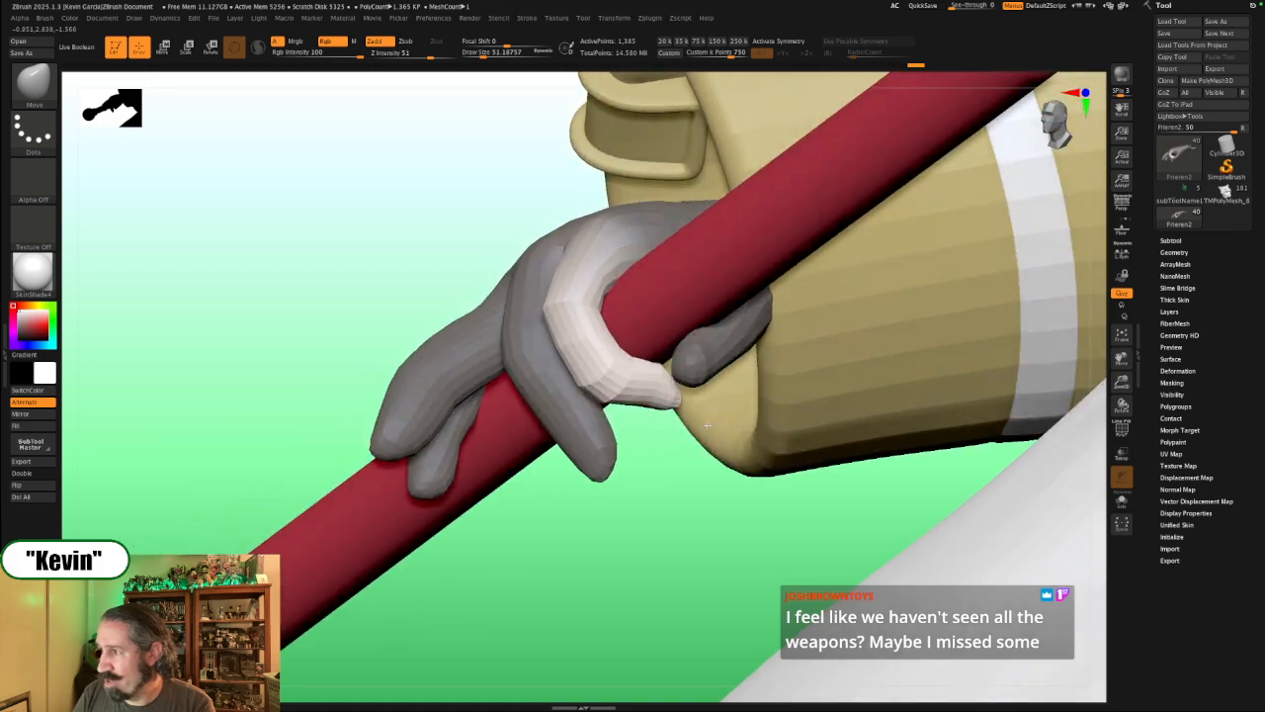
drag(612, 396, 597, 382)
mouse_move(641, 466)
mouse_down()
mouse_move(714, 472)
mouse_move(637, 455)
mouse_move(537, 480)
mouse_up()
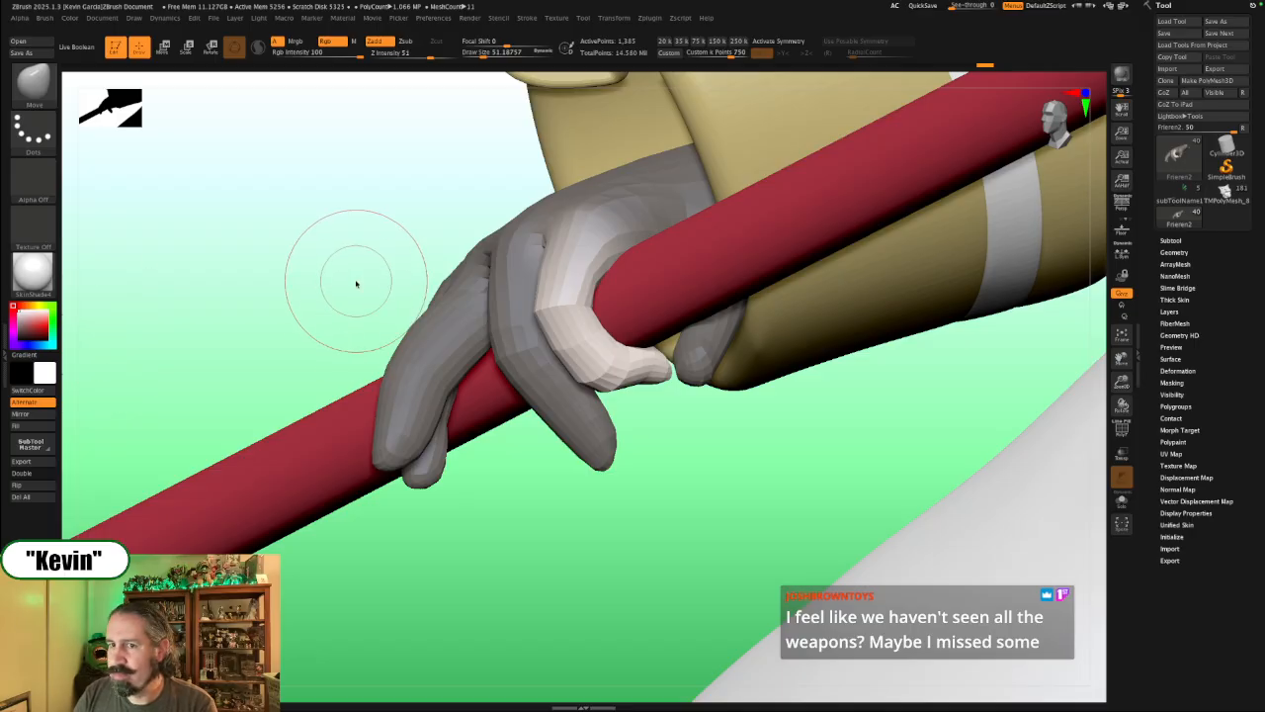
mouse_move(356, 311)
mouse_down()
mouse_move(342, 294)
mouse_move(404, 293)
mouse_up()
drag(560, 310, 565, 308)
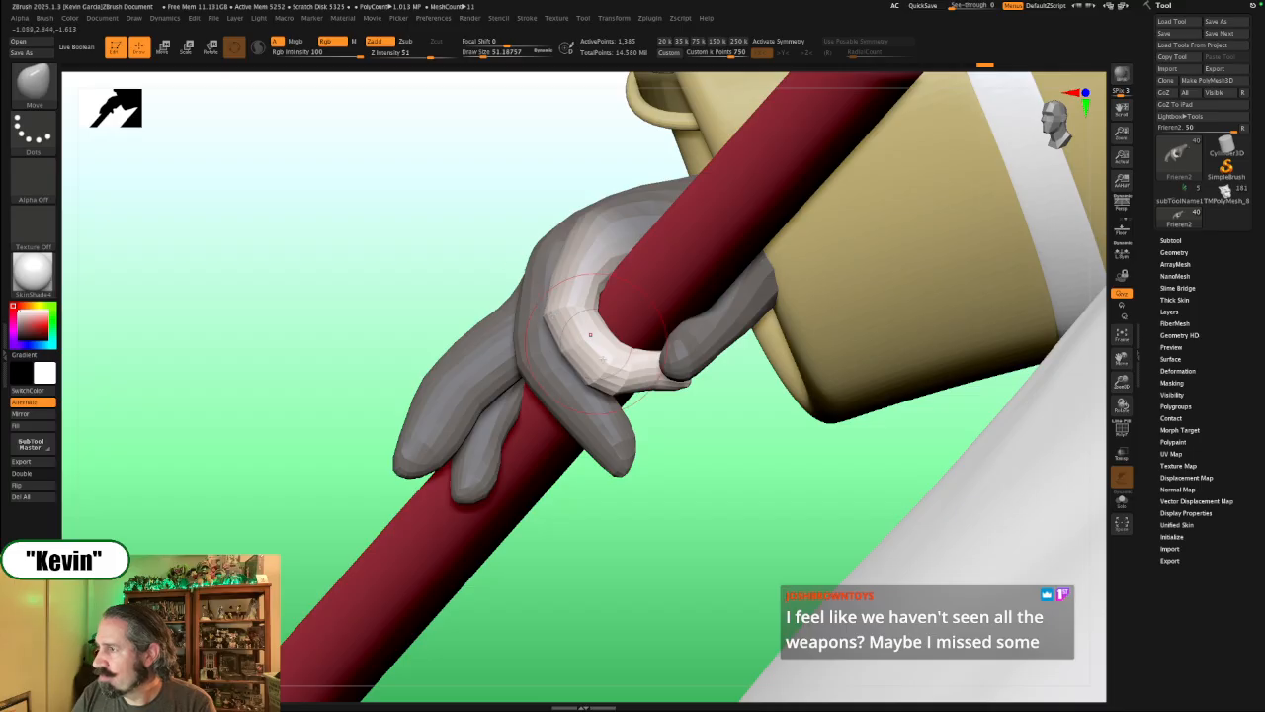
drag(527, 224, 578, 341)
Step: Clear the mask, reduce the Move brush's draw size to about 44 and isolate the hand in Solo mode
ctrl+drag(587, 477, 584, 452)
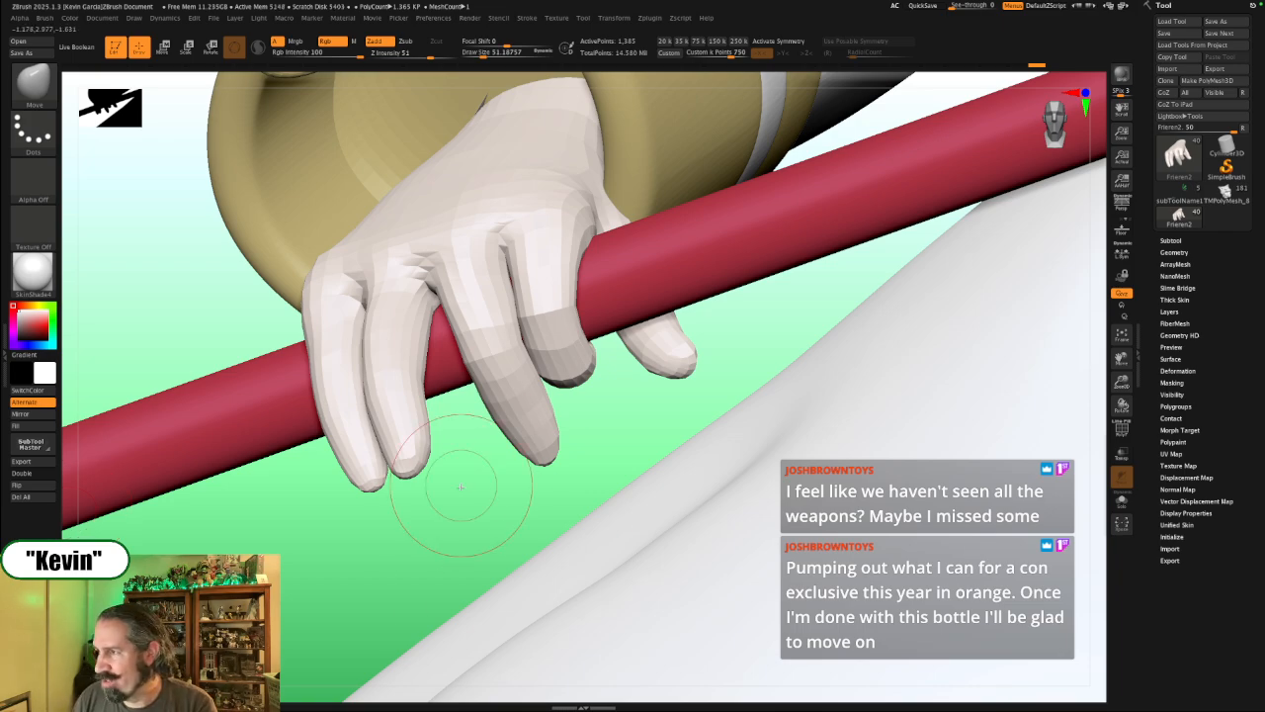
mouse_move(418, 522)
mouse_down()
mouse_move(430, 496)
mouse_move(589, 395)
mouse_up()
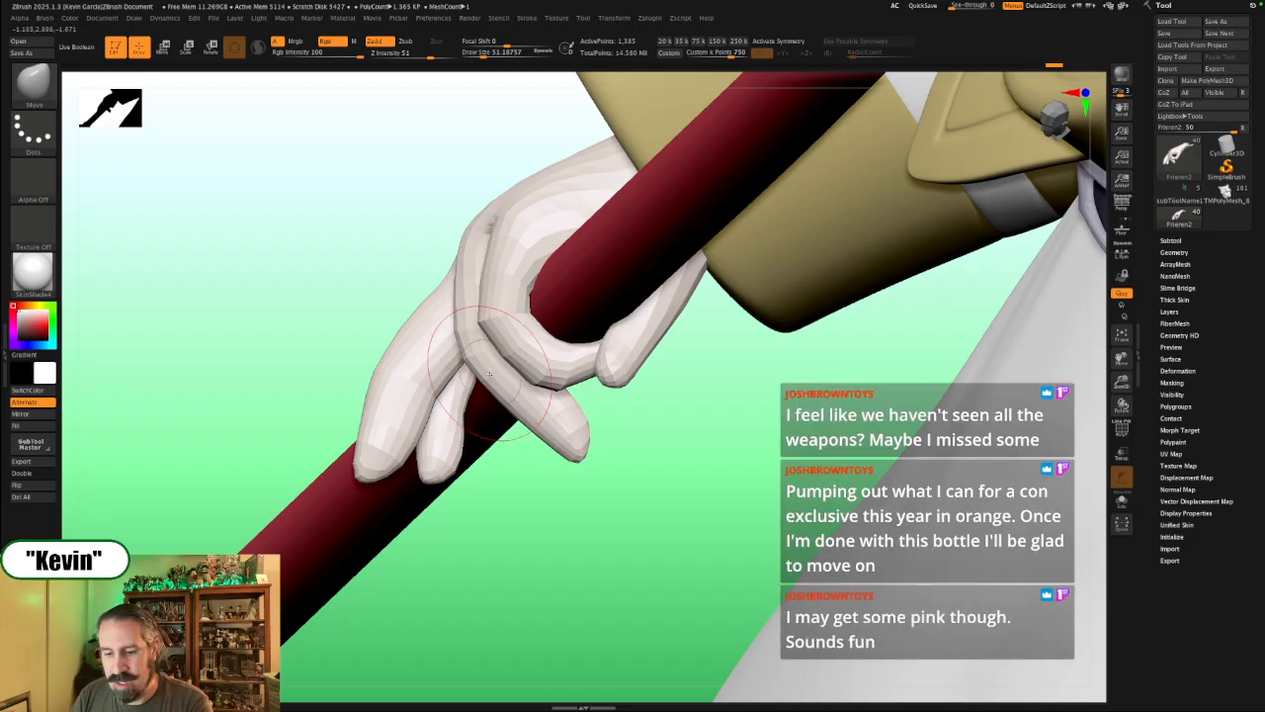
key(s)
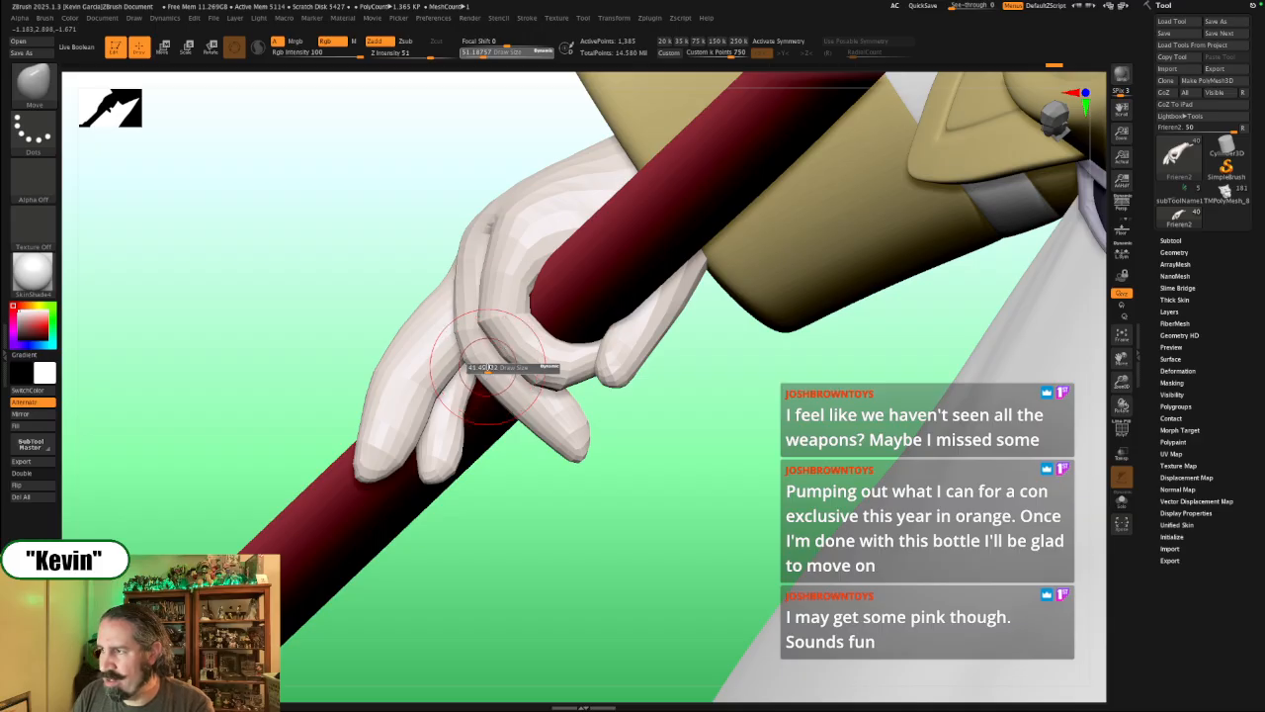
drag(487, 366, 489, 369)
key(alt+s)
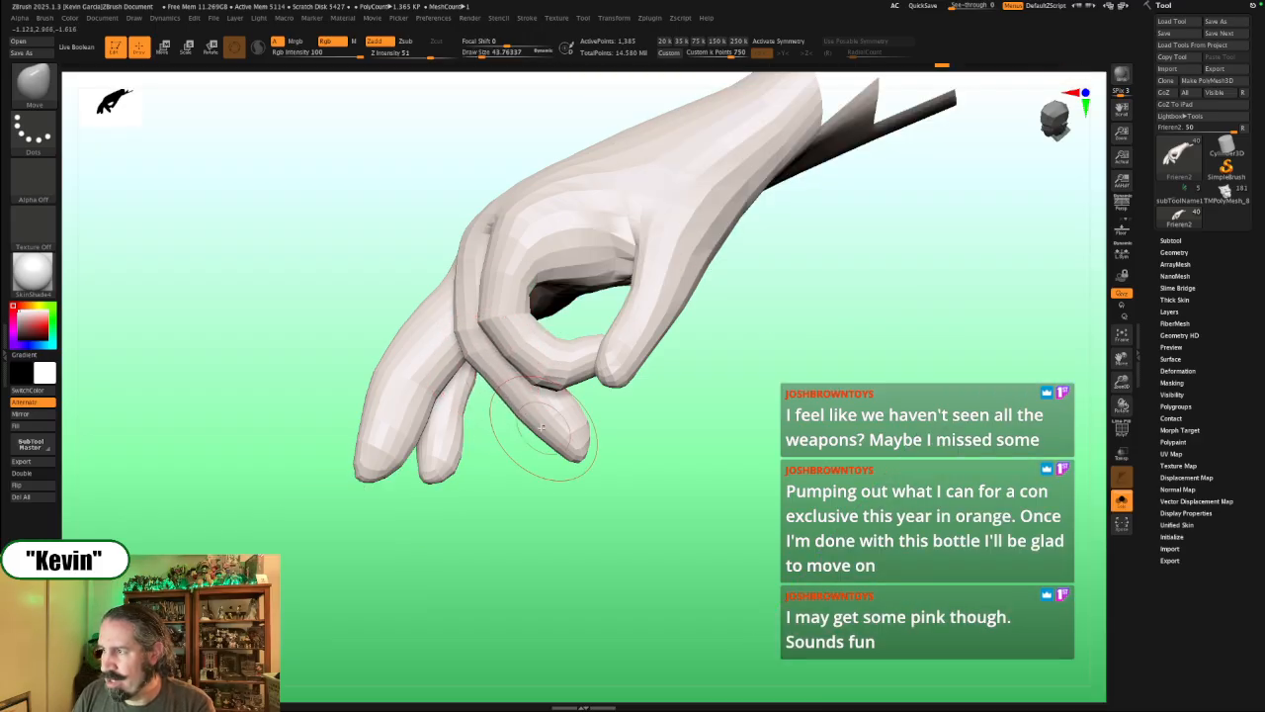
Step: Mask the hand except the end of the middle finger and curl that end inward toward the palm with the gizmo
key(w)
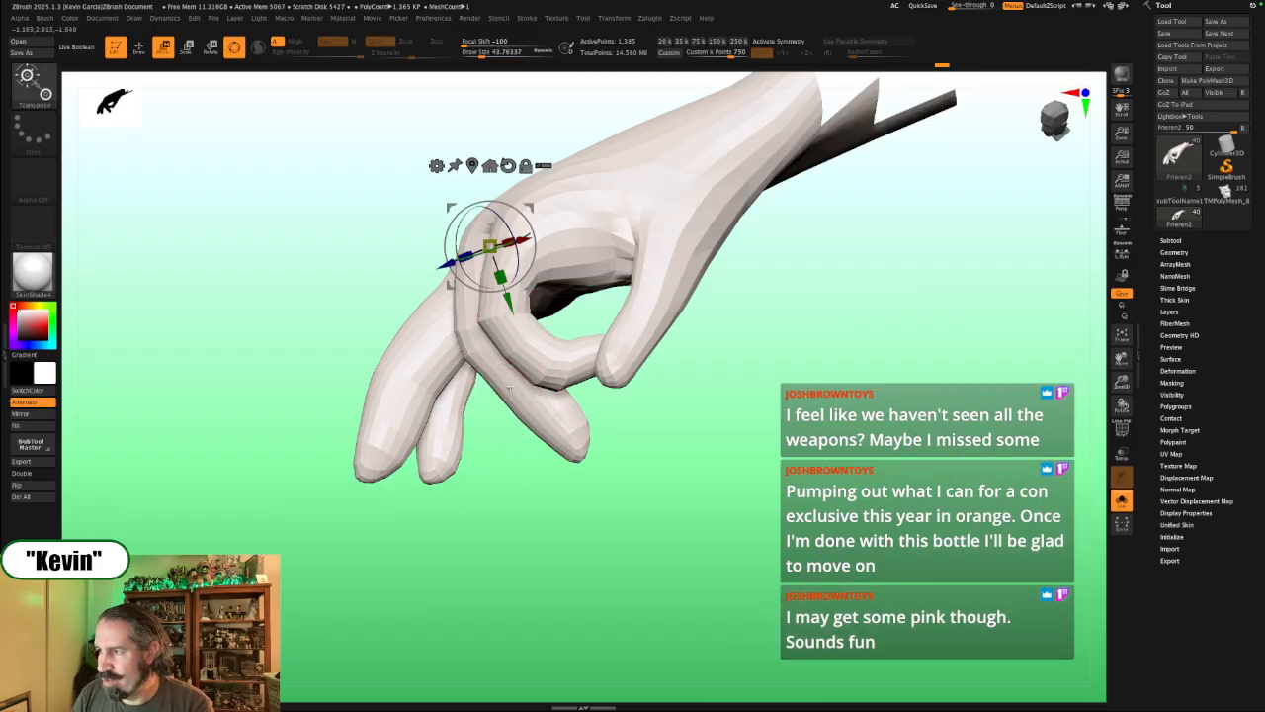
ctrl+drag(510, 387, 473, 424)
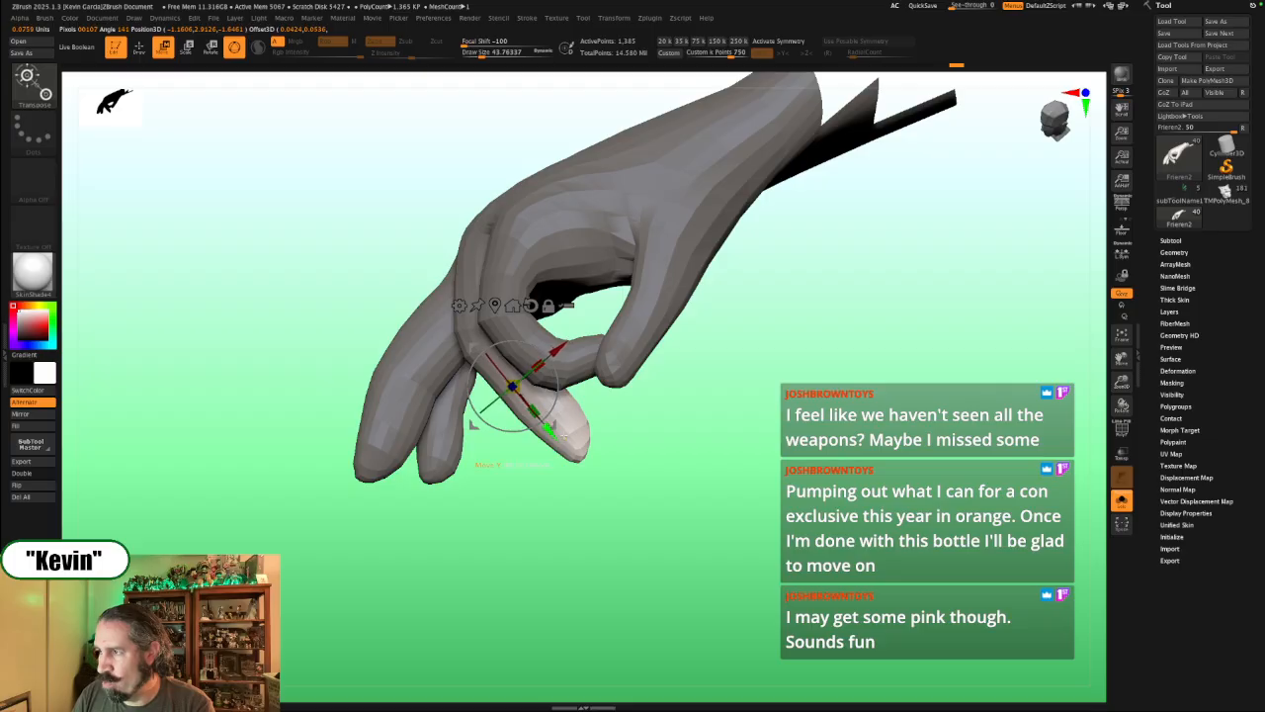
mouse_move(605, 432)
mouse_down()
mouse_move(703, 418)
mouse_move(692, 389)
mouse_move(591, 416)
mouse_up()
alt+drag(562, 367, 702, 312)
ctrl+drag(504, 406, 652, 357)
drag(543, 416, 547, 445)
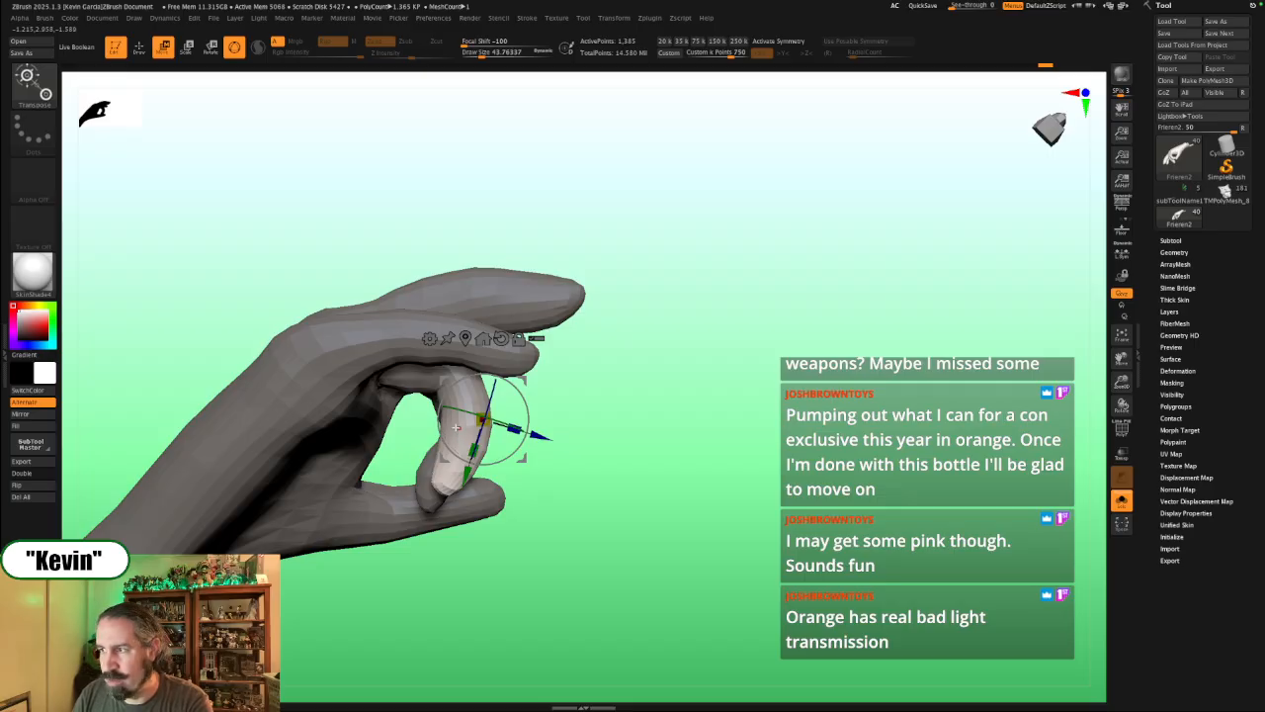
Step: Refine the curled middle finger's thickness and contour from the palm side with the Move brush at varying draw sizes
key(q)
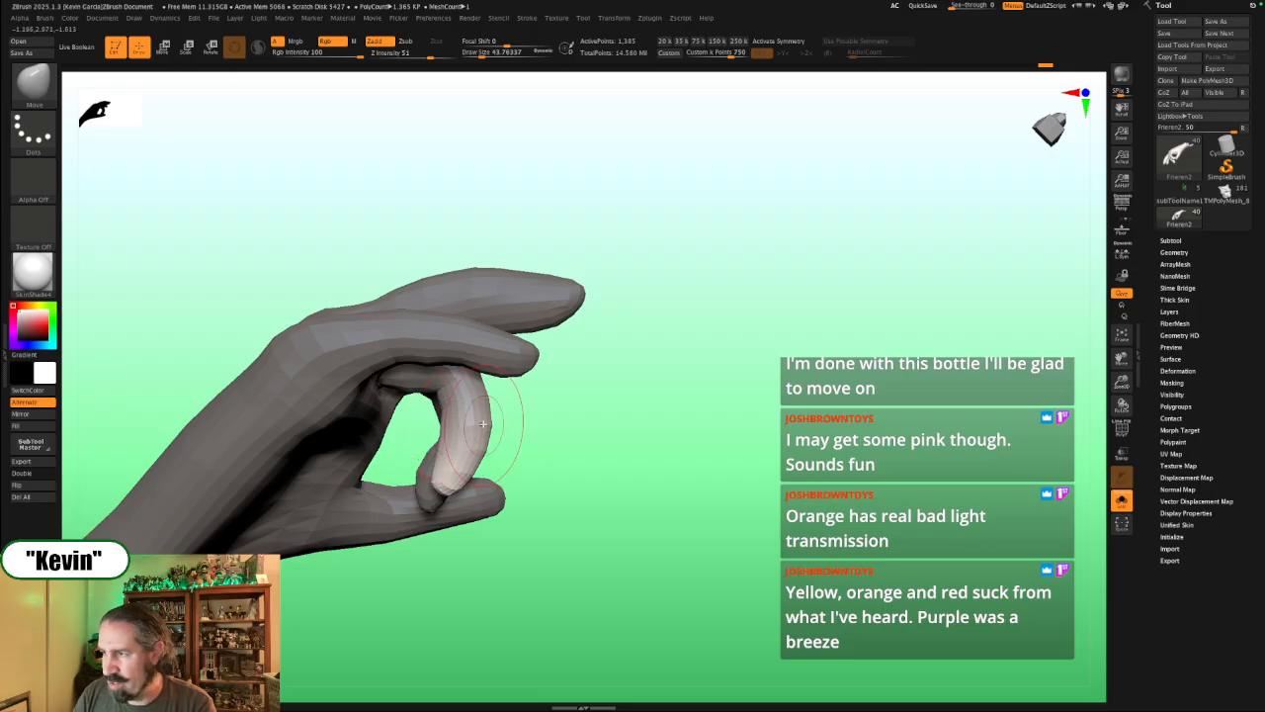
key(w)
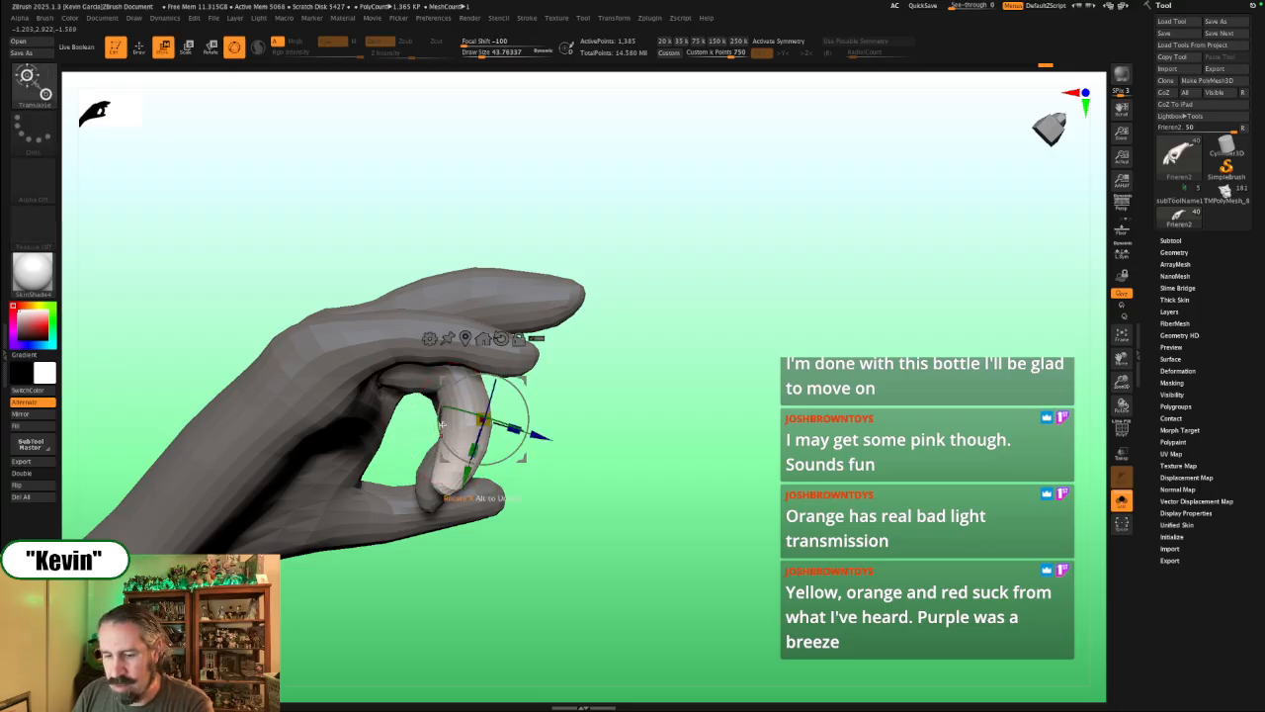
key(q)
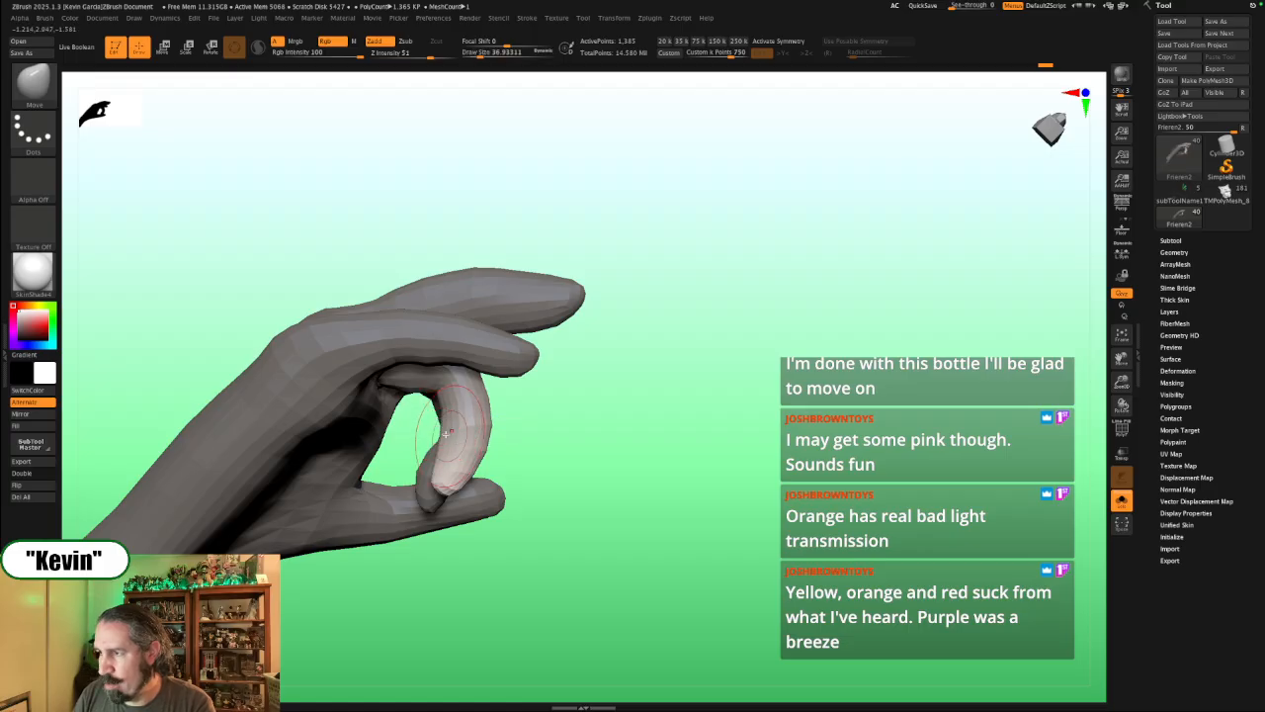
mouse_move(468, 445)
mouse_down()
mouse_move(465, 457)
mouse_move(481, 458)
mouse_move(442, 478)
mouse_up()
key(s)
drag(558, 470, 476, 400)
key(s)
drag(497, 479, 474, 508)
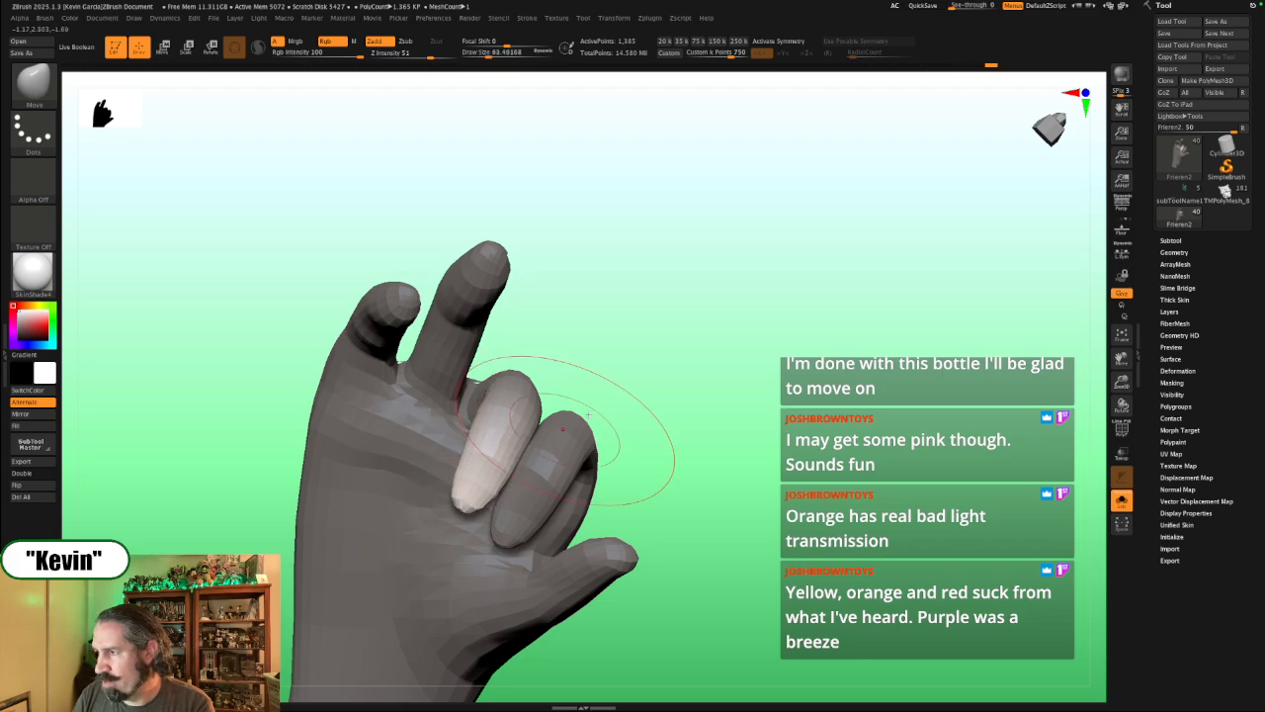
mouse_move(648, 348)
mouse_down()
mouse_move(617, 386)
mouse_move(603, 351)
mouse_move(689, 302)
mouse_move(656, 330)
mouse_up()
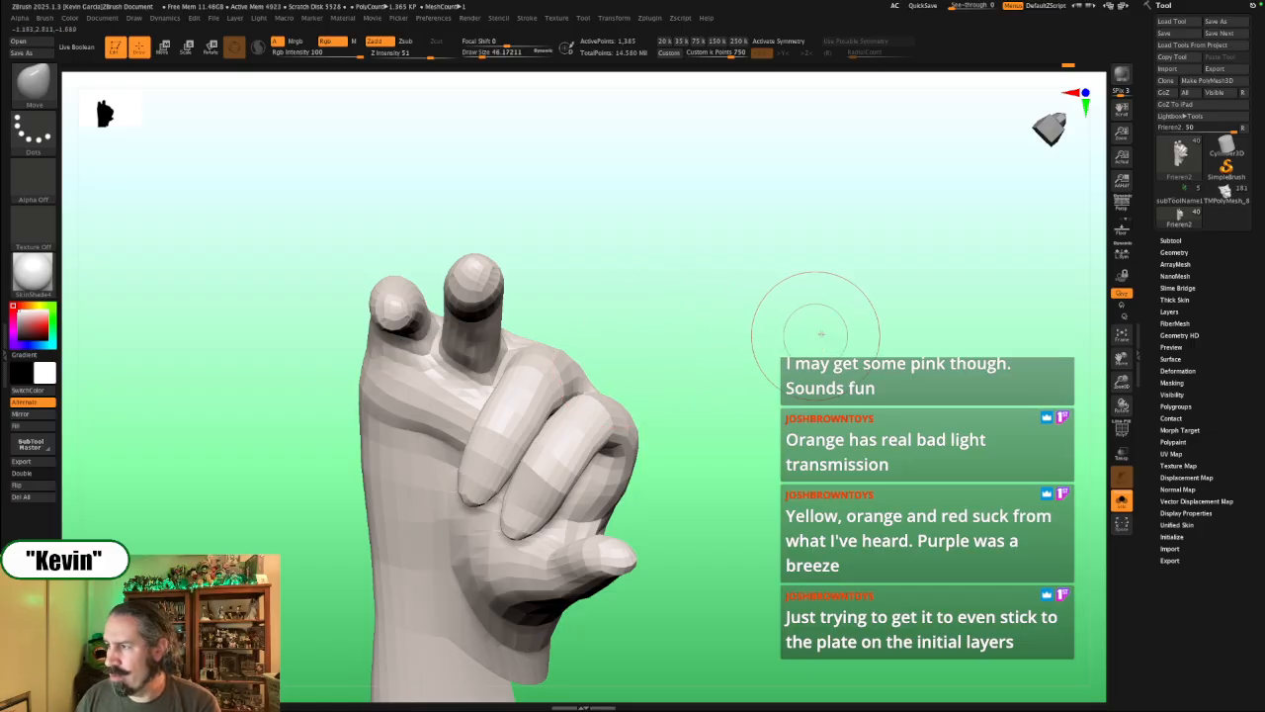
Step: Mask the whole hand except the ring finger and rotate it slightly toward the middle finger with the gizmo
drag(763, 297, 759, 368)
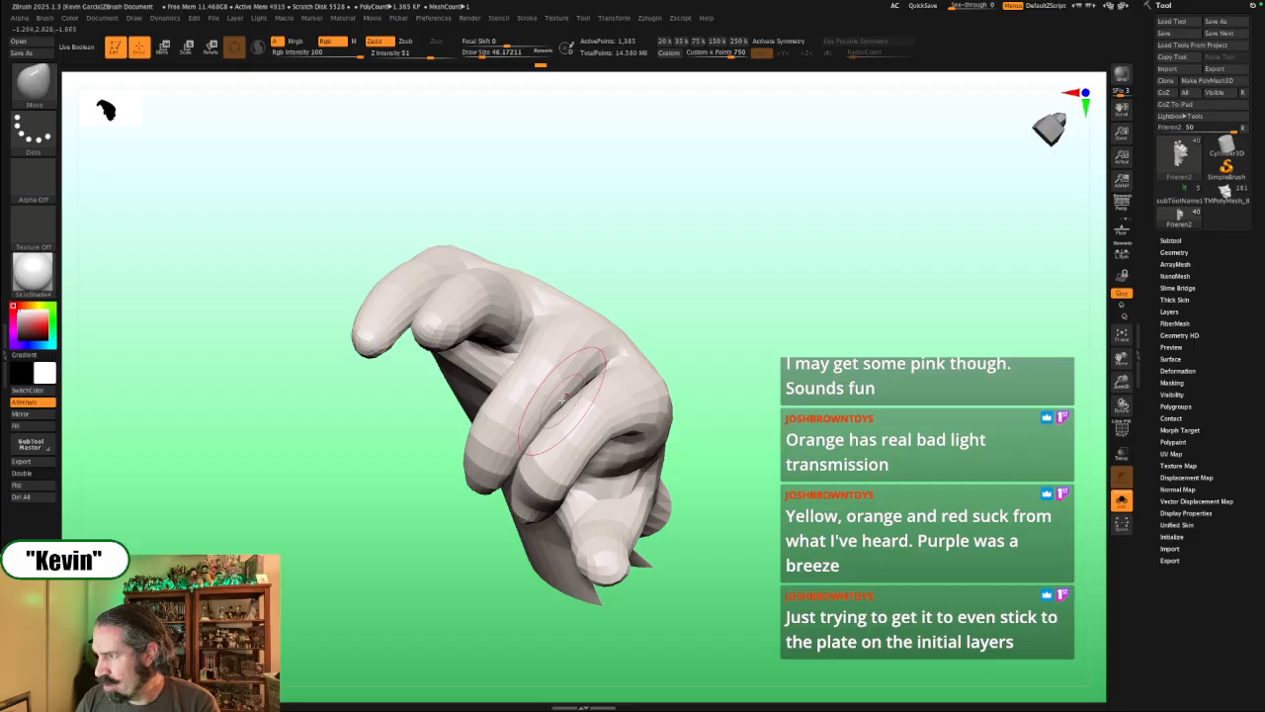
right_drag(496, 475, 505, 444)
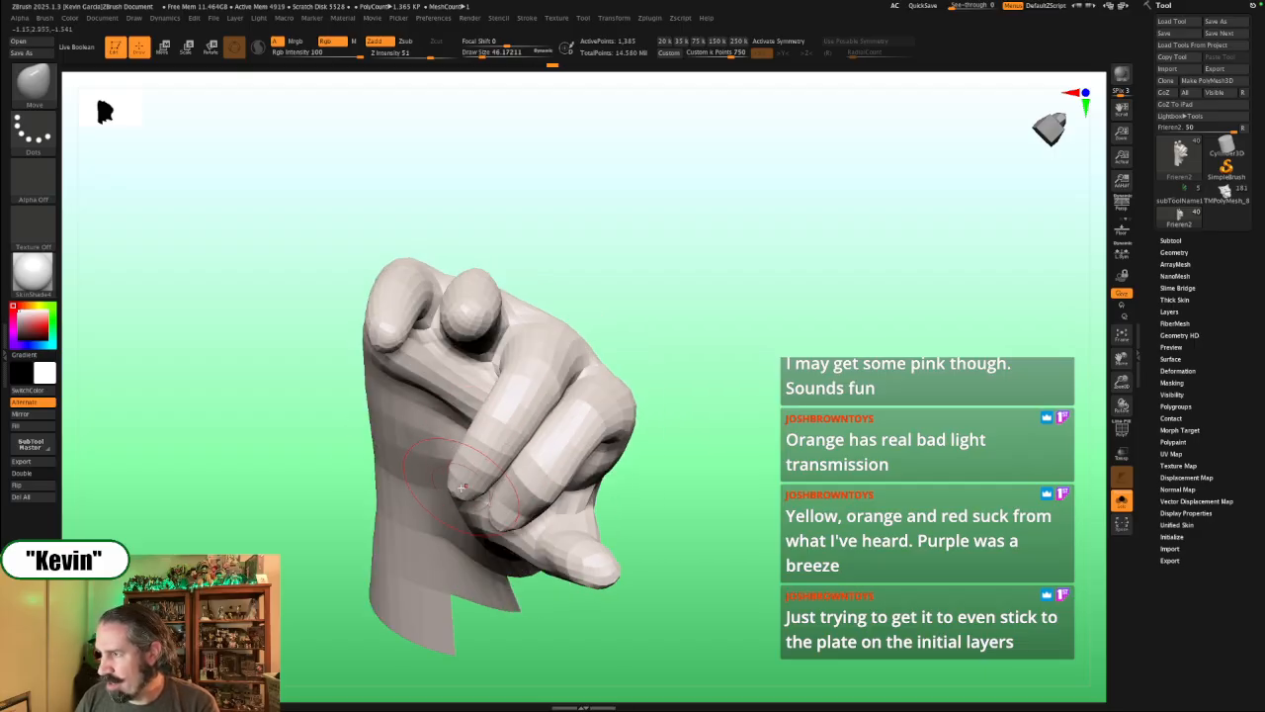
mouse_move(686, 429)
right_down()
mouse_move(676, 416)
mouse_move(715, 266)
mouse_move(715, 358)
mouse_move(565, 442)
mouse_move(550, 425)
right_up()
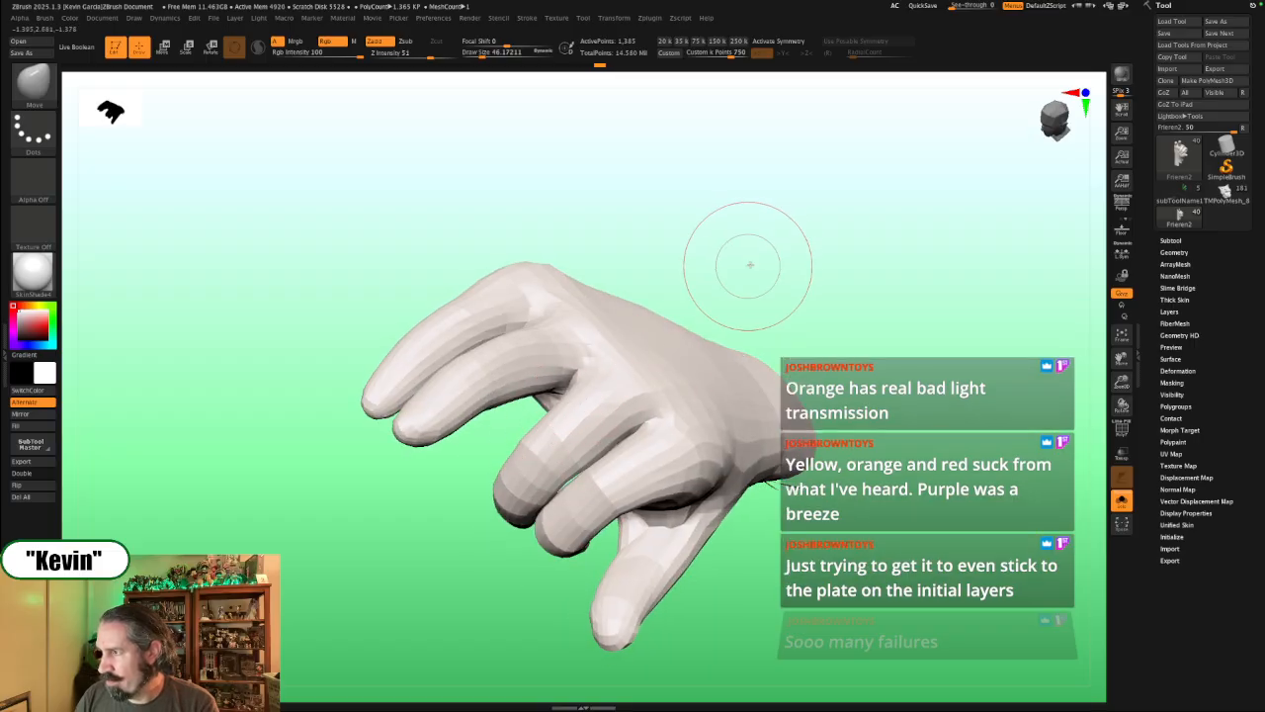
drag(748, 265, 740, 368)
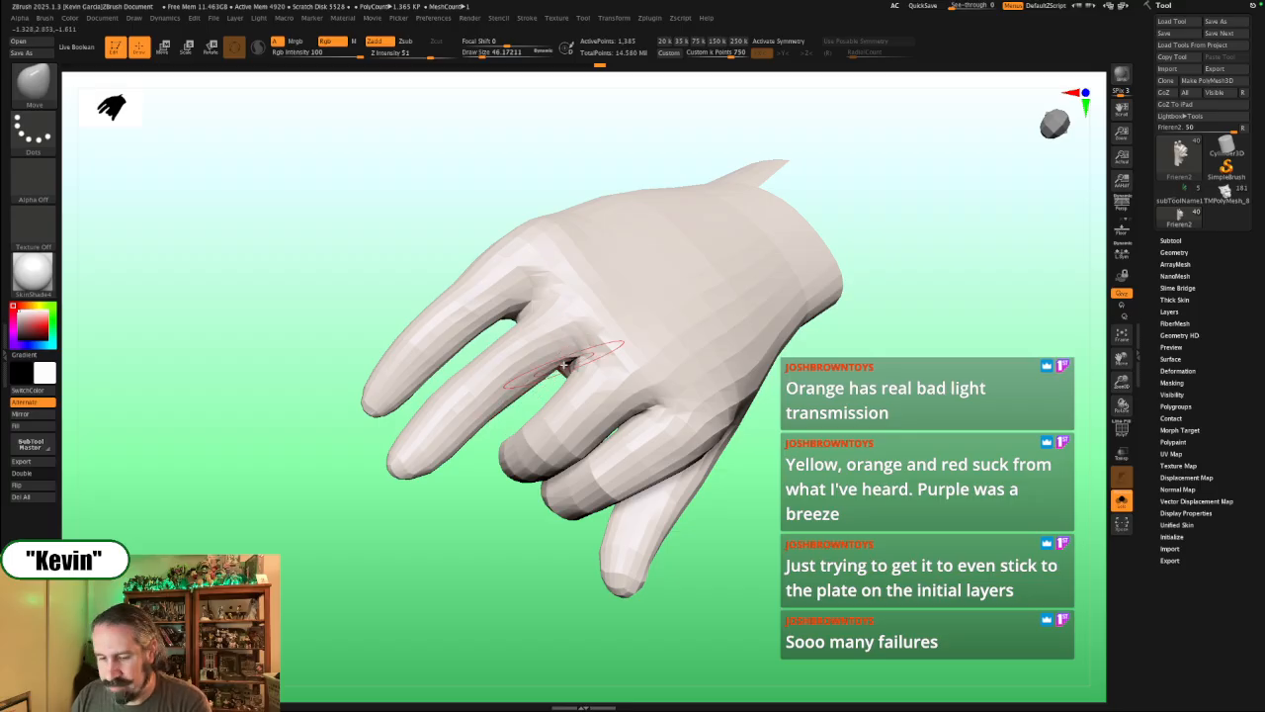
key(w)
ctrl+click(559, 328)
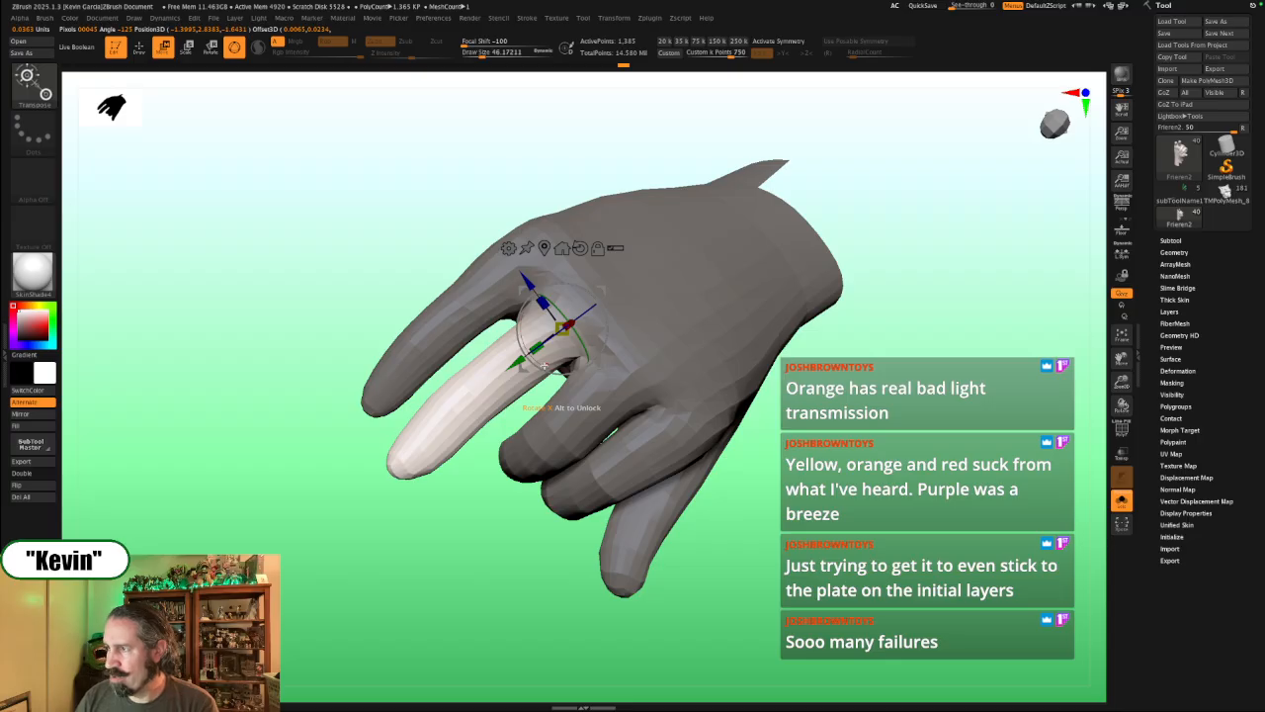
drag(559, 368, 561, 370)
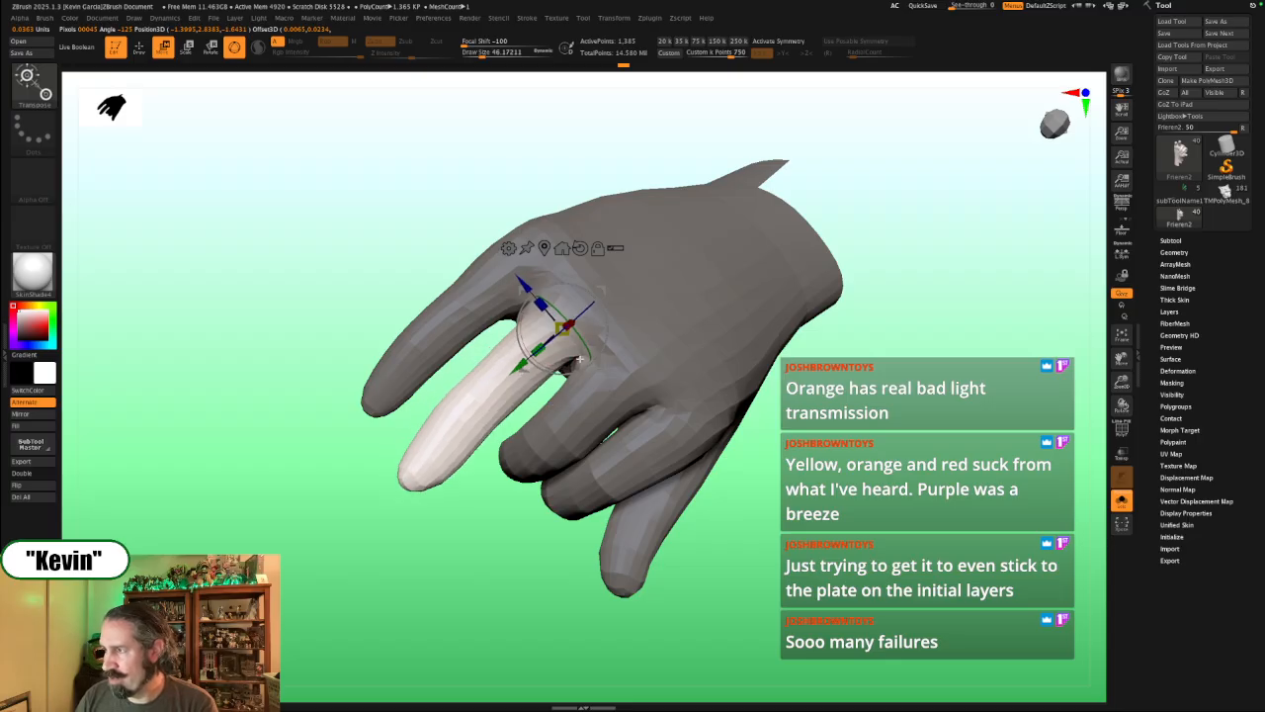
Step: Reshape the ring finger's base and middle section with the Move brush, using draw sizes of about 58 and 41
key(q)
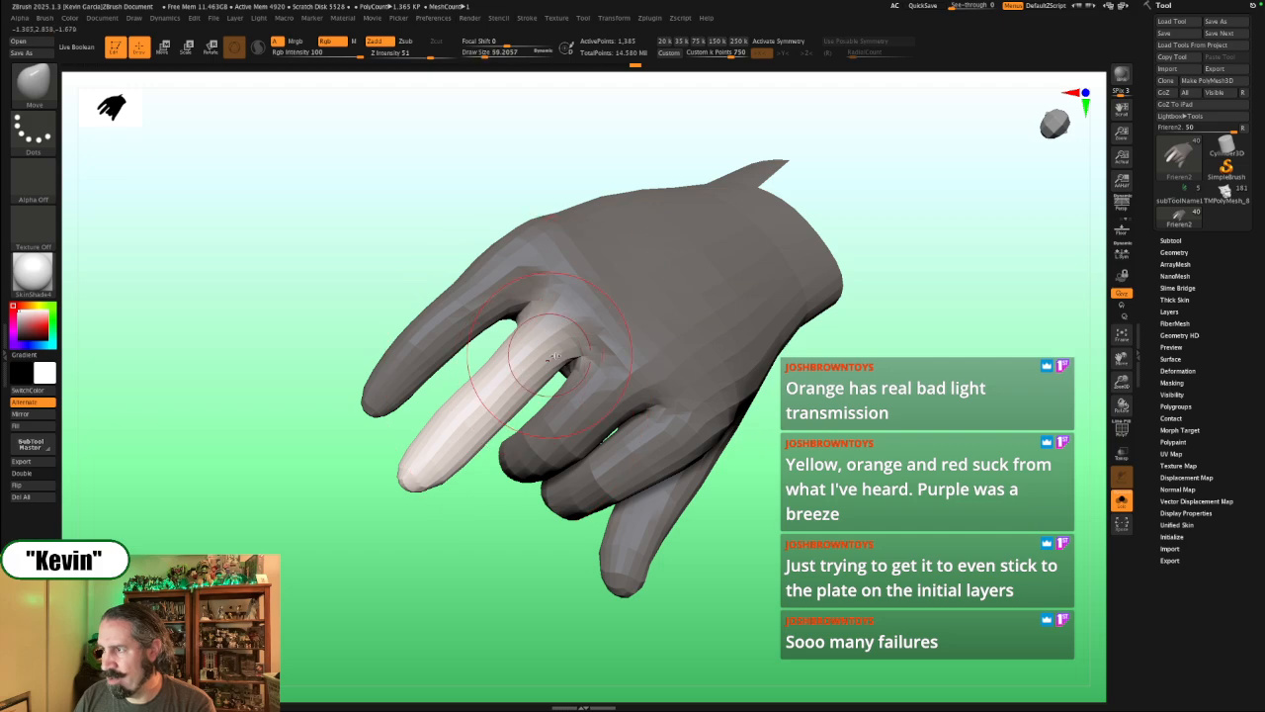
key(s)
mouse_move(562, 350)
mouse_down()
mouse_move(543, 350)
mouse_move(556, 348)
mouse_up()
key(s)
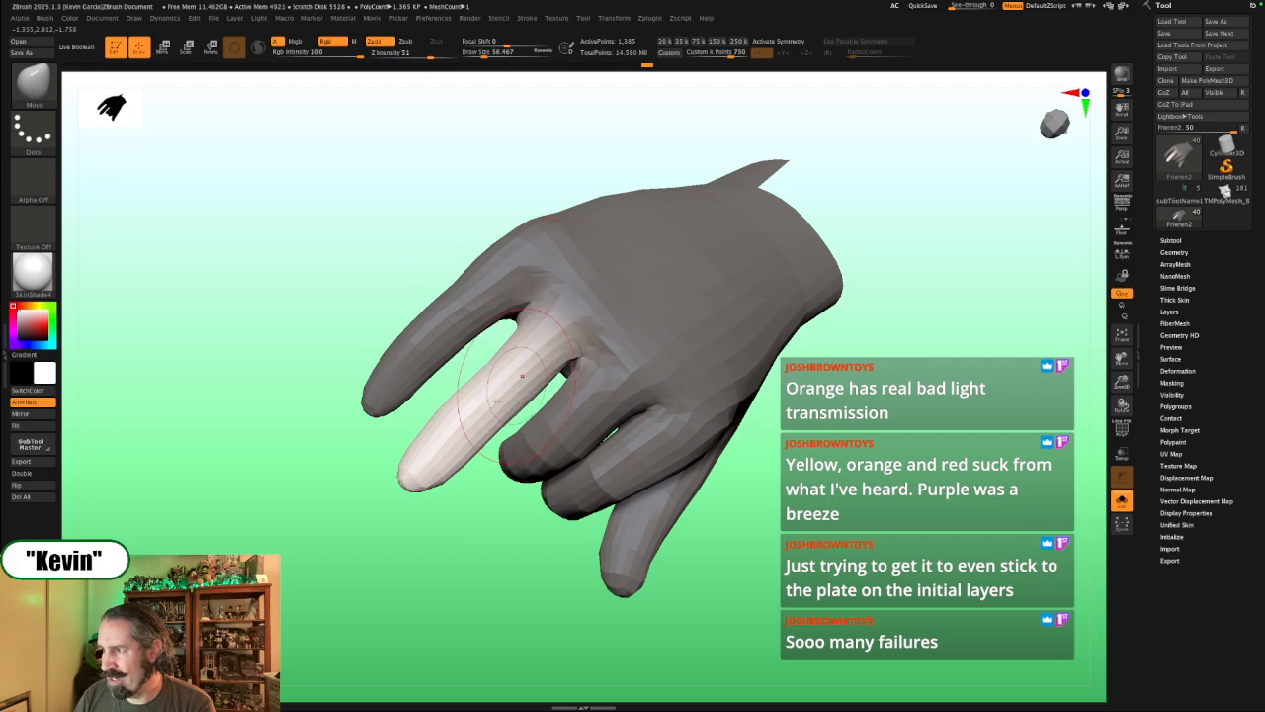
key(s)
drag(488, 408, 445, 442)
key(s)
drag(499, 405, 490, 383)
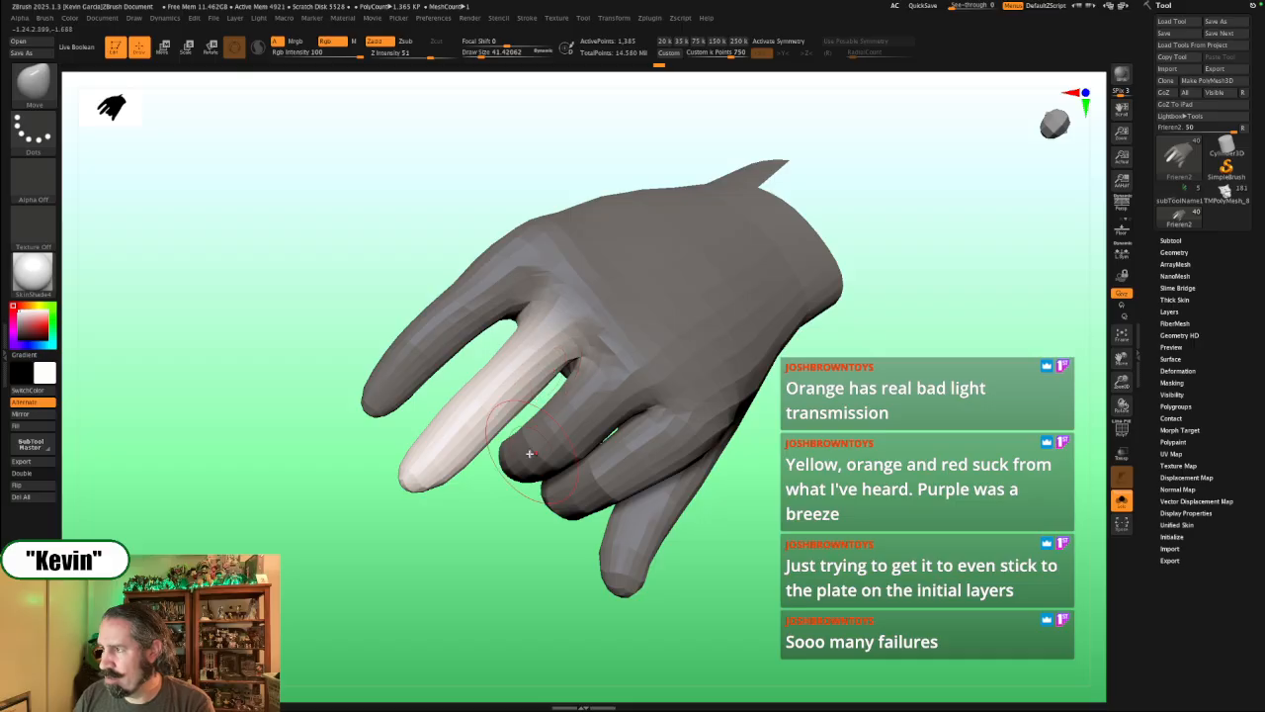
Step: Nudge the unmasked ring finger slightly toward the middle finger with the gizmo
key(w)
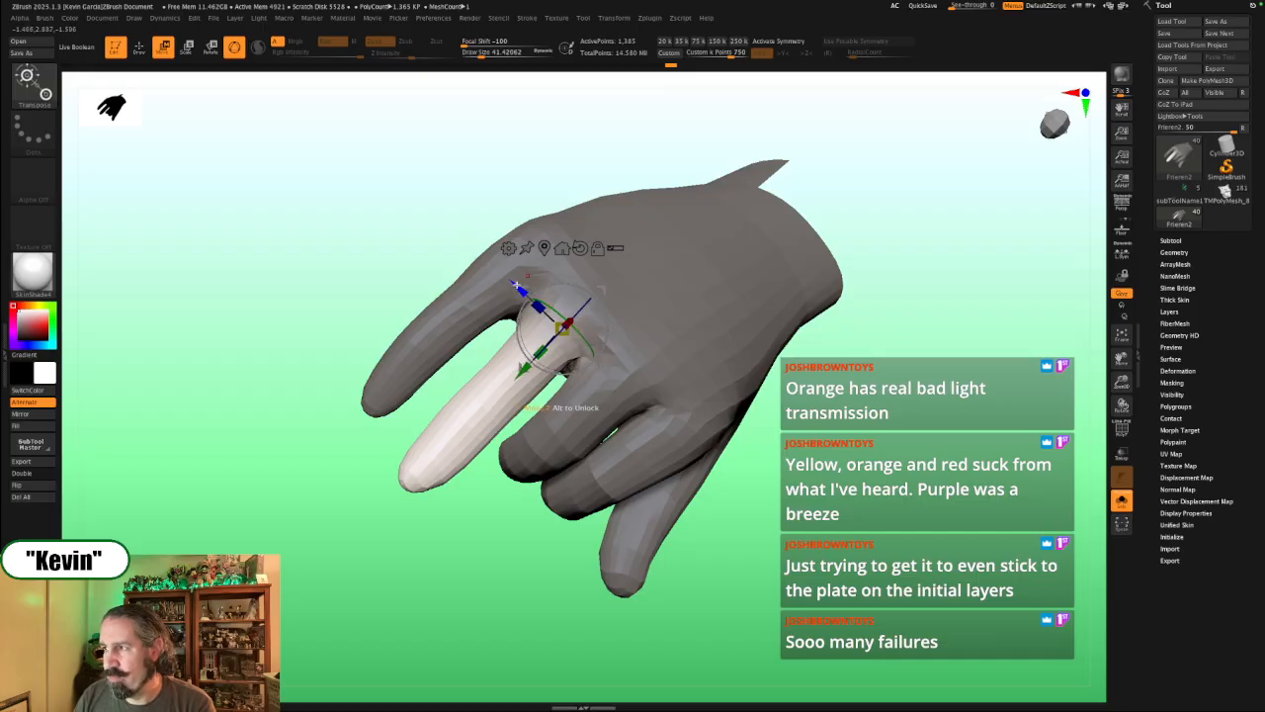
drag(516, 283, 592, 351)
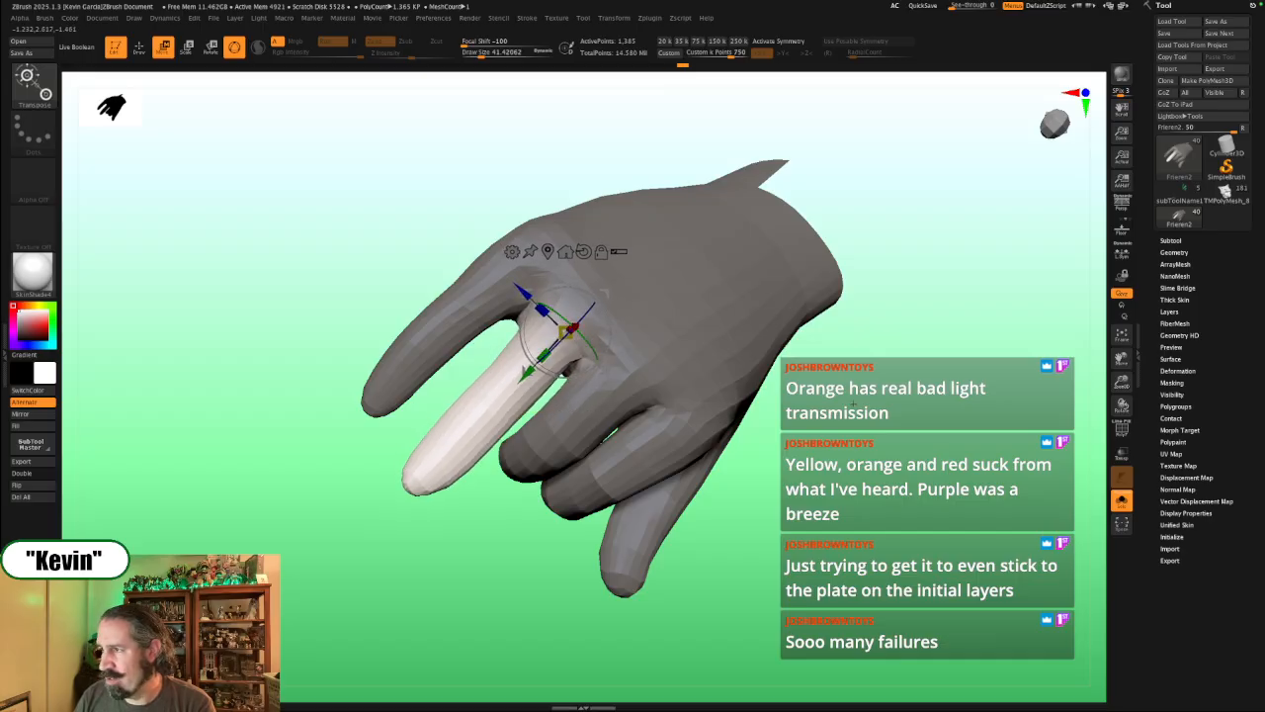
drag(852, 403, 732, 231)
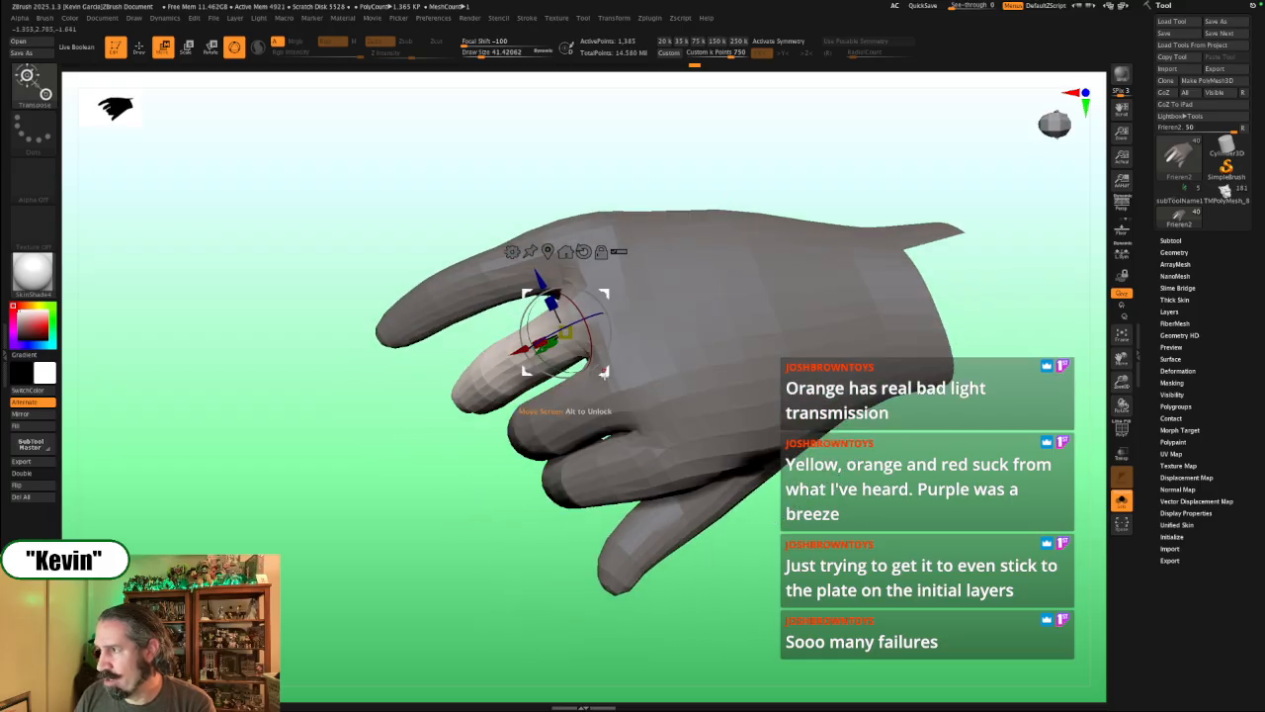
drag(604, 374, 597, 386)
mouse_move(736, 185)
mouse_down()
mouse_move(712, 96)
mouse_move(703, 86)
mouse_move(682, 95)
mouse_up()
Step: Slim and bend the palm side of the ring finger's middle section with the Move brush at a draw size of about 41
key(q)
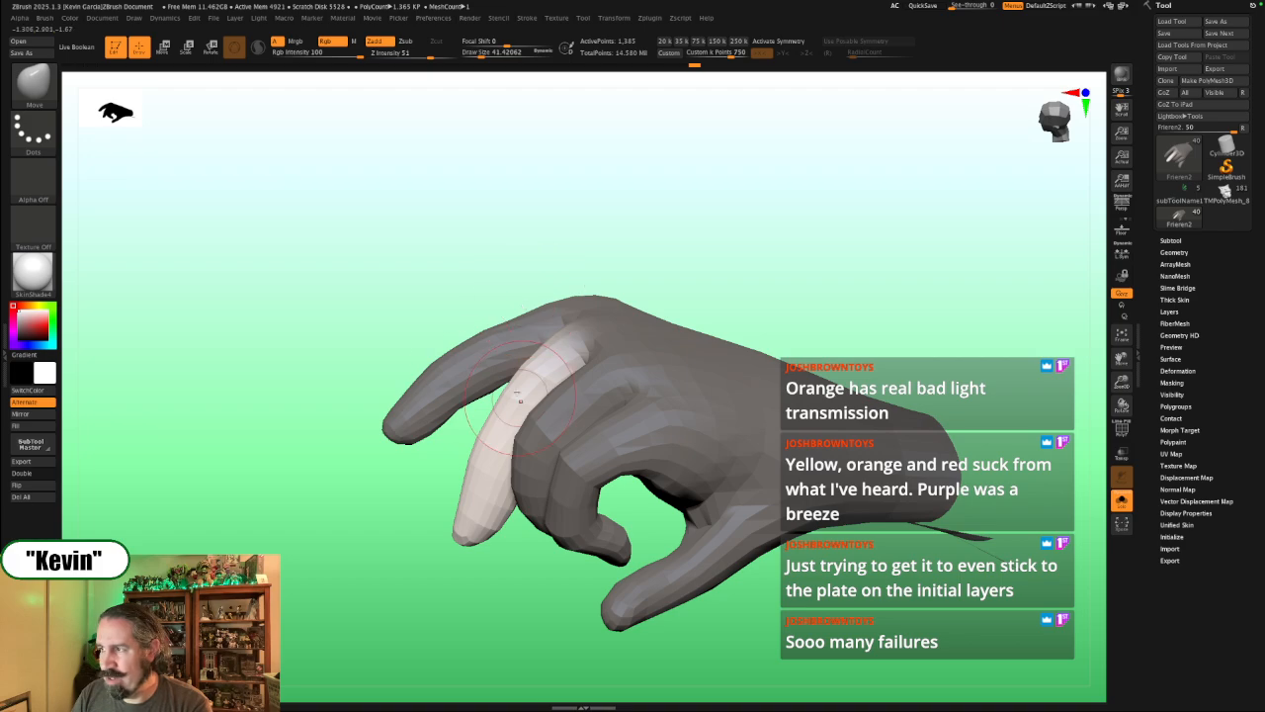
drag(520, 399, 513, 389)
drag(682, 247, 862, 282)
drag(736, 325, 704, 331)
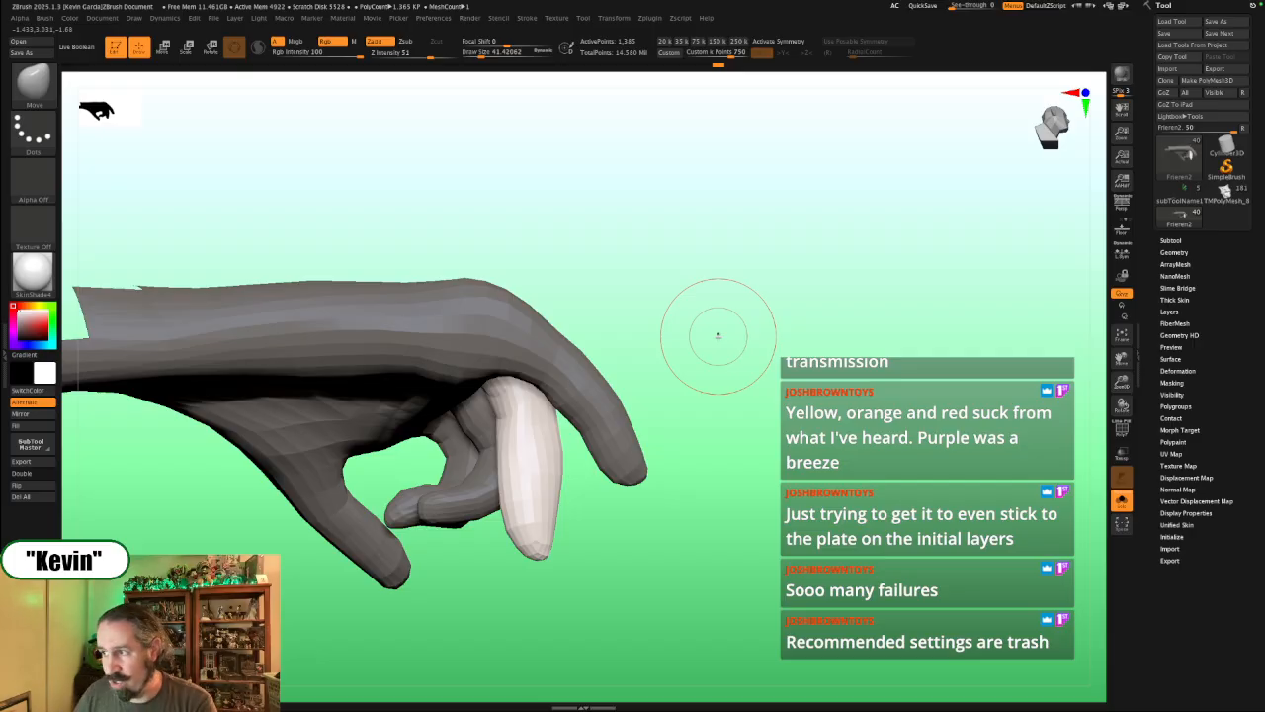
drag(718, 336, 688, 342)
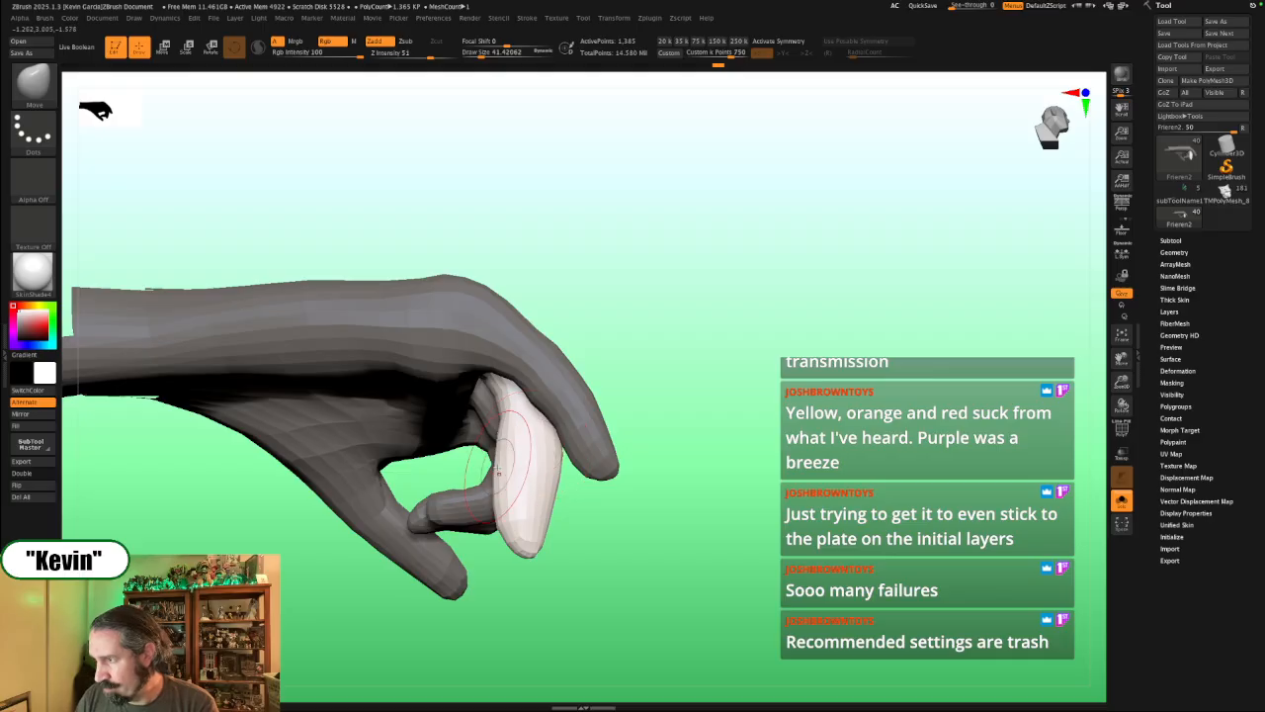
drag(497, 469, 506, 501)
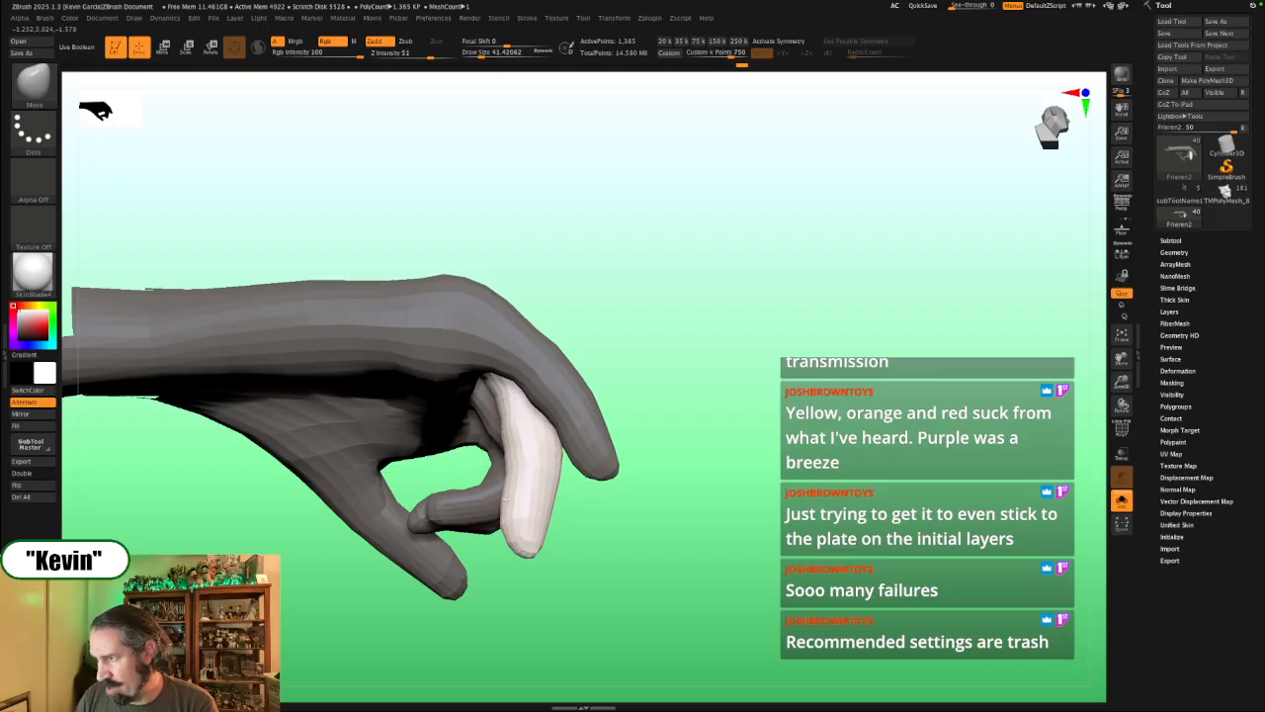
drag(502, 456, 525, 427)
Step: Examine the ring finger's position against the staff with the whole figure shown, then isolate the hand again and inspect its finger spacing
key(alt+s)
mouse_move(741, 362)
mouse_down()
mouse_move(702, 379)
mouse_move(659, 359)
mouse_up()
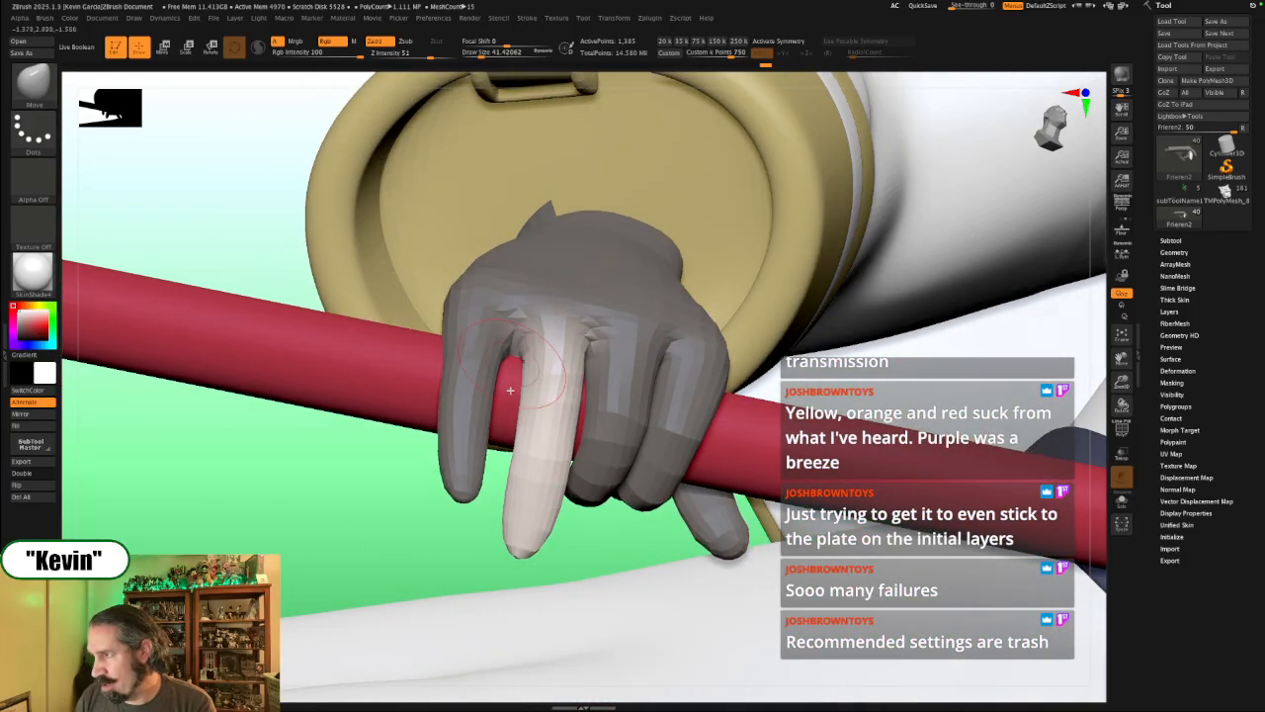
mouse_move(346, 559)
mouse_down()
mouse_move(360, 573)
mouse_move(354, 629)
mouse_move(380, 608)
mouse_up()
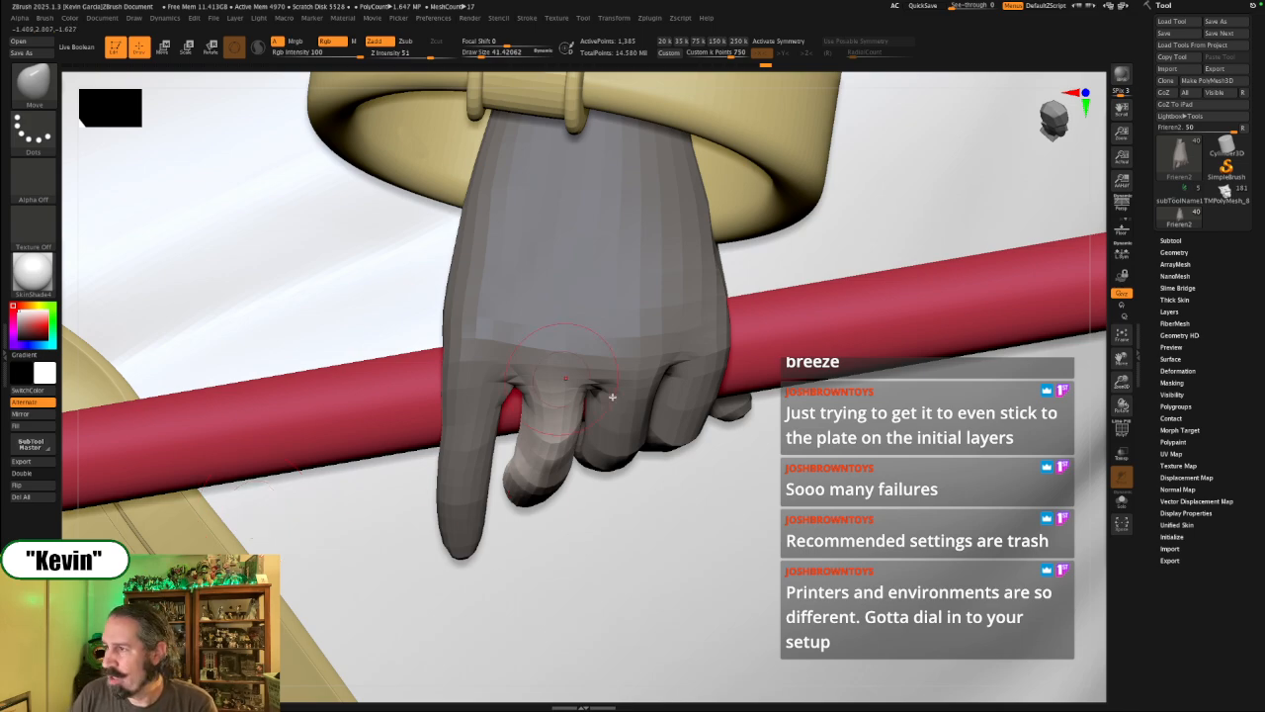
click(1122, 502)
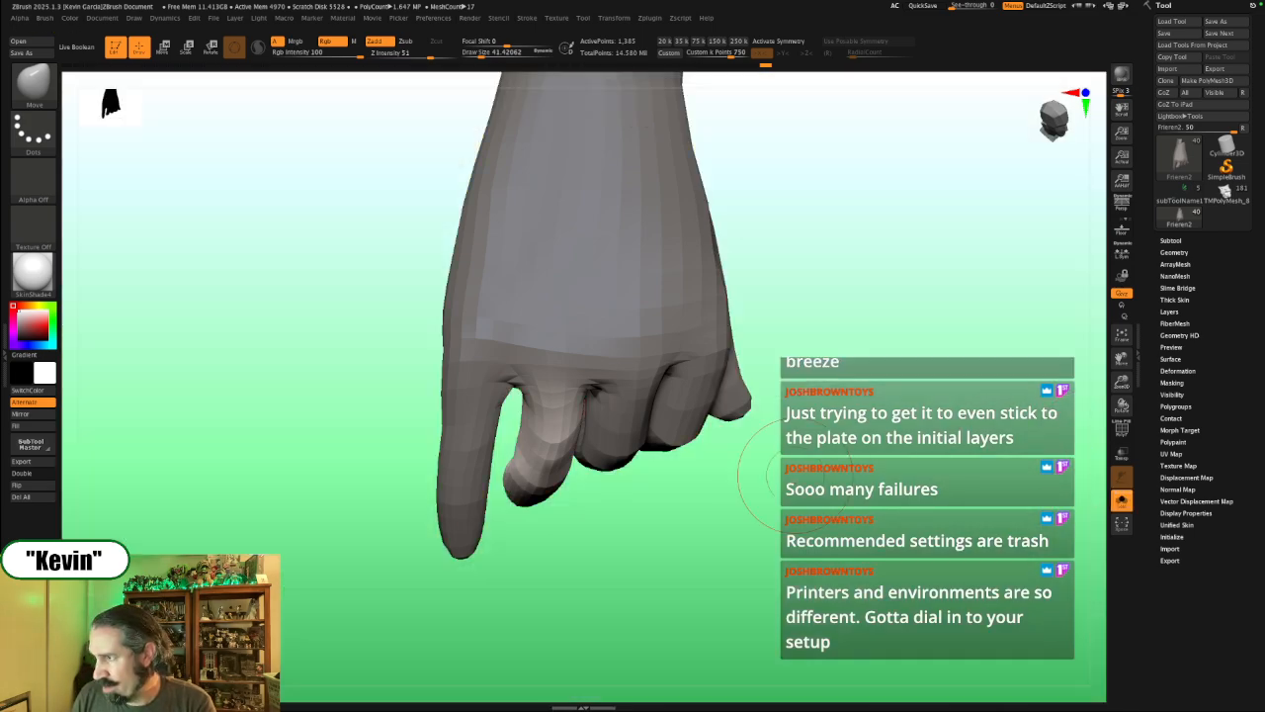
drag(761, 473, 672, 395)
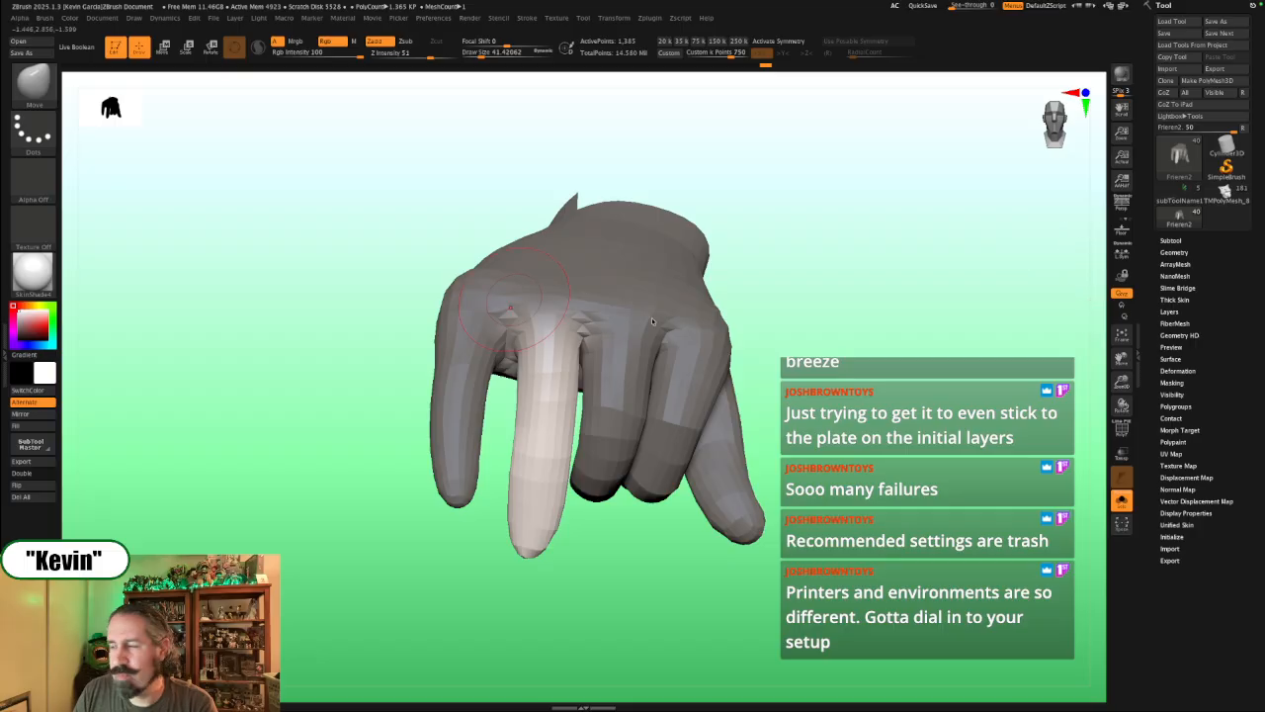
drag(856, 392, 840, 450)
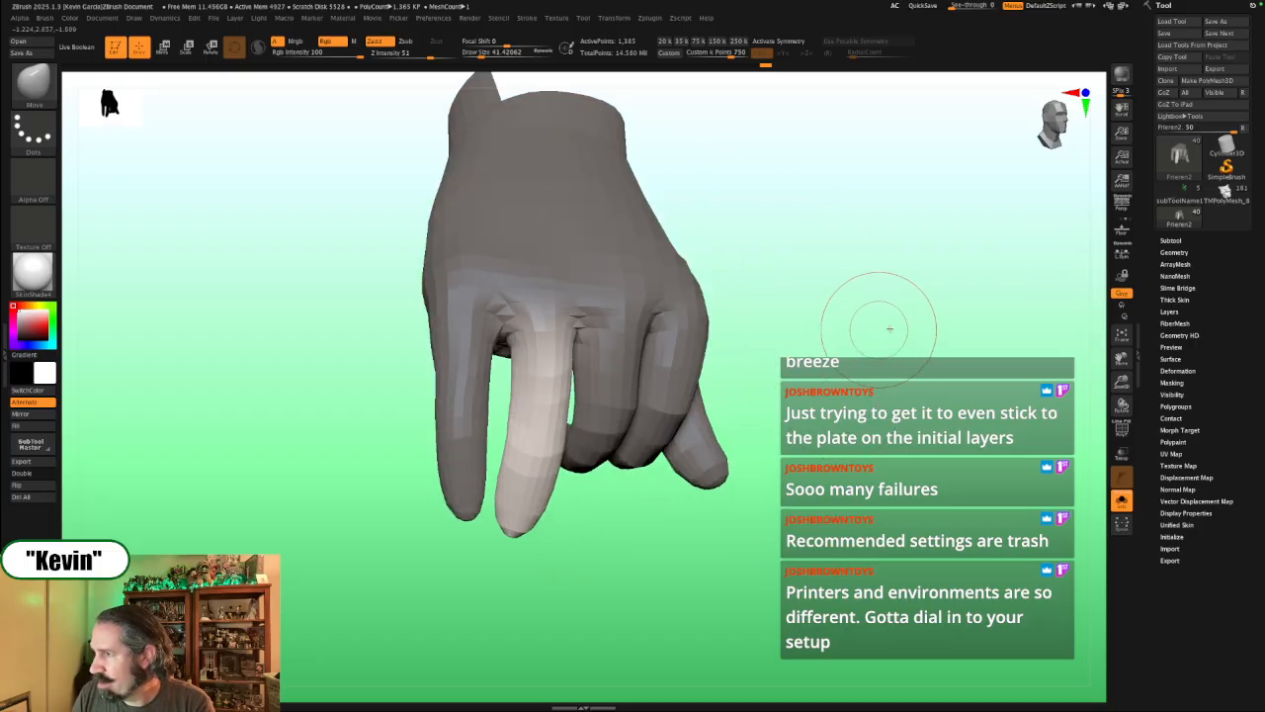
mouse_move(890, 327)
alt+mouse_down()
mouse_move(835, 423)
mouse_move(852, 373)
alt+mouse_up()
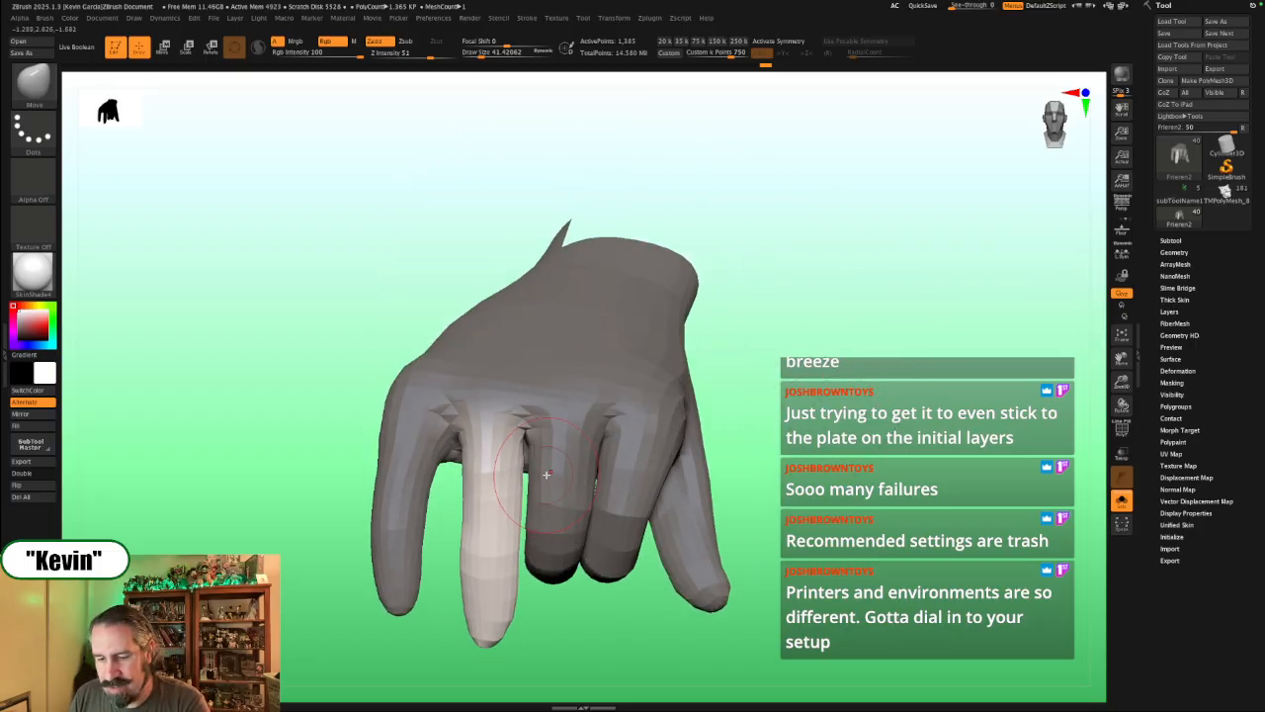
Step: Adjust the ring finger's contour from the back and palm sides with the Move brush at draw sizes of about 58 and 49
key(w)
key(q)
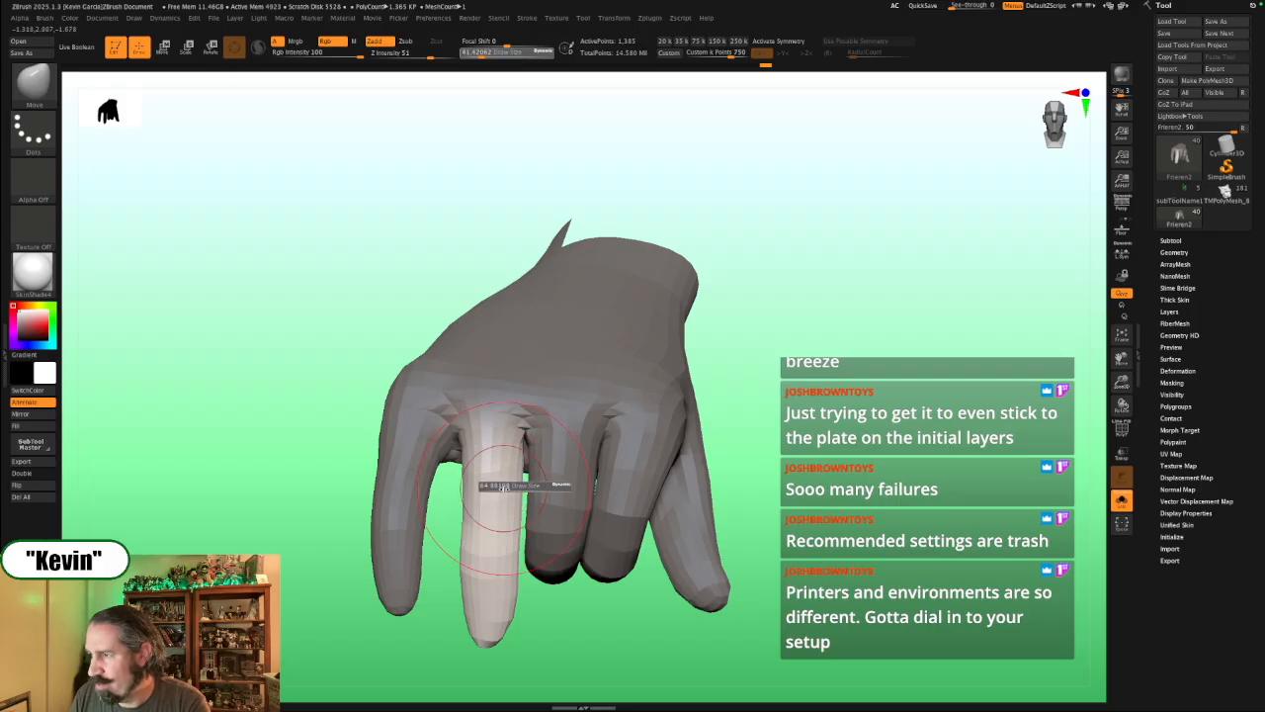
mouse_move(729, 396)
mouse_down()
mouse_move(748, 423)
mouse_move(604, 424)
mouse_move(627, 424)
mouse_up()
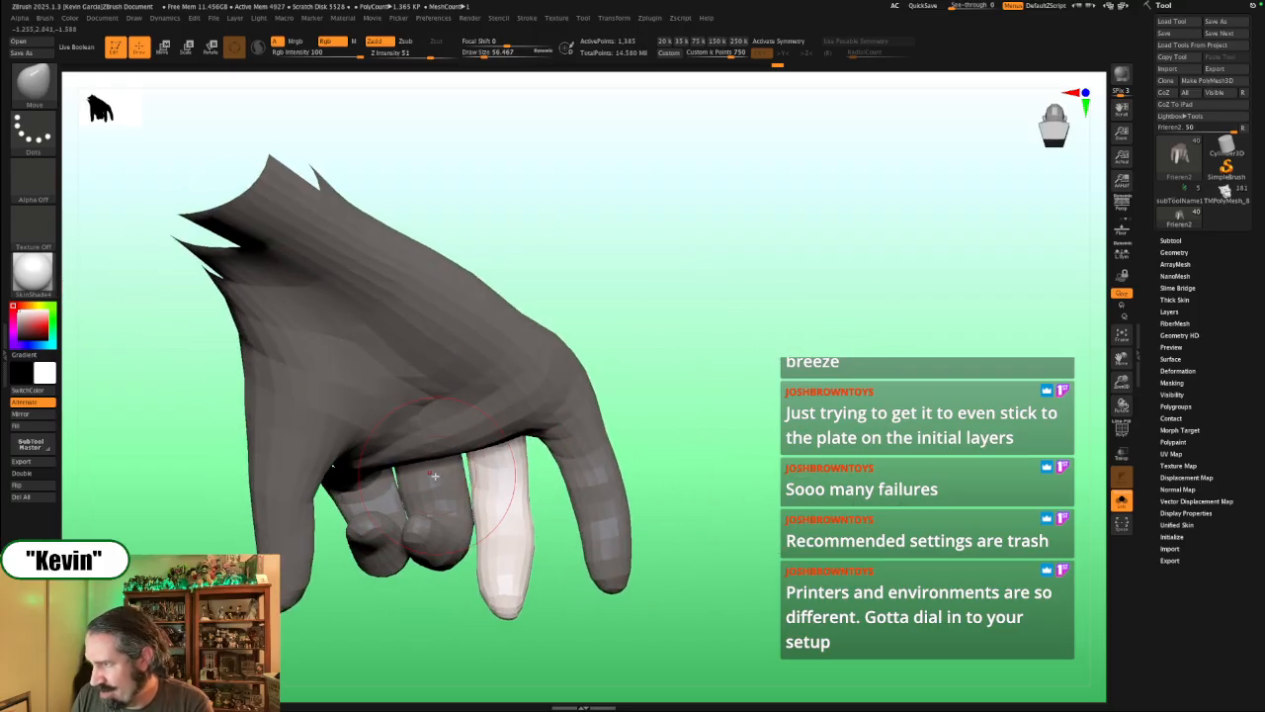
key(bracketright)
key(bracketleft)
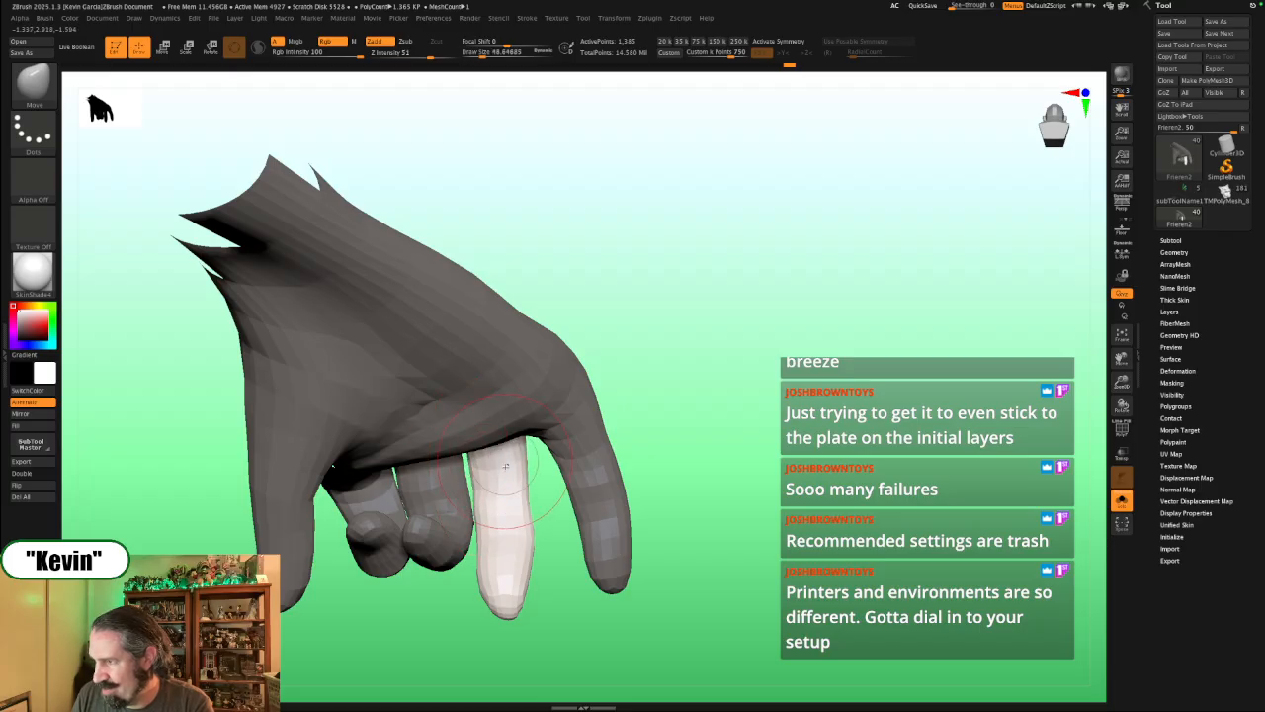
drag(731, 427, 618, 445)
mouse_move(790, 388)
mouse_down()
mouse_move(862, 406)
mouse_move(792, 437)
mouse_up()
drag(908, 448, 929, 412)
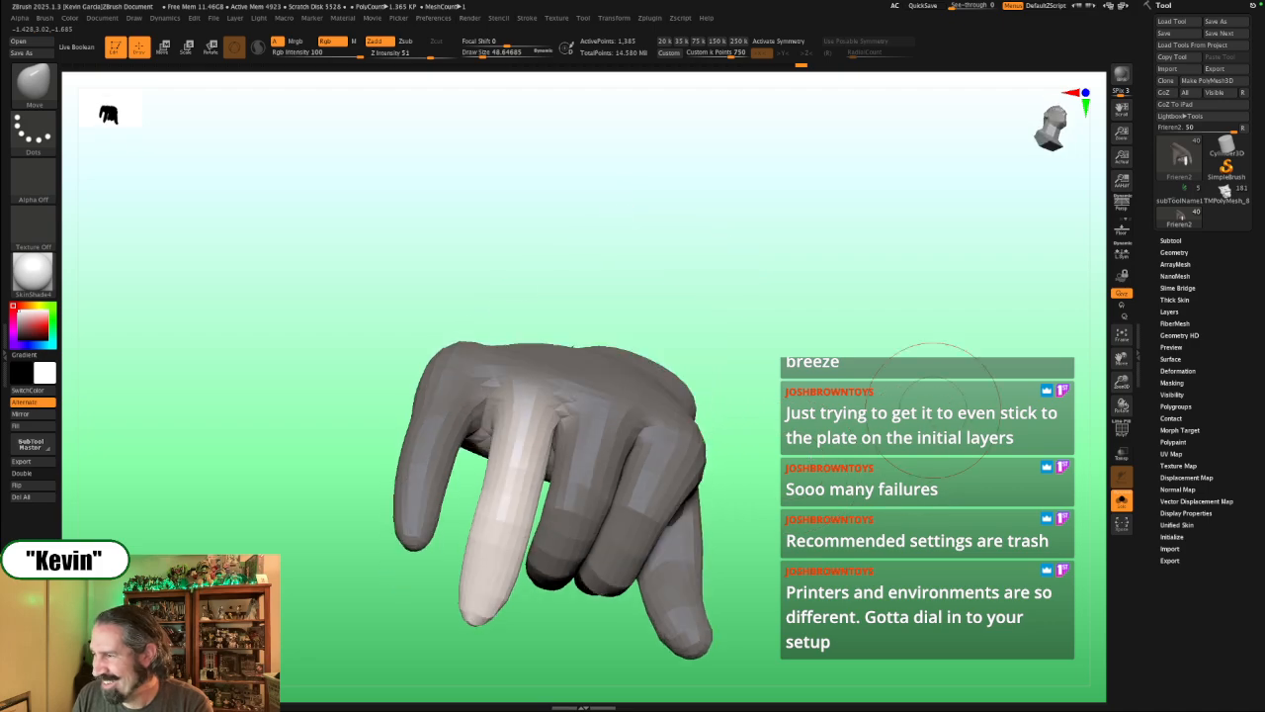
Step: Pose the ring finger closer to the staff and shift it toward the middle finger with the gizmo
key(alt+s)
drag(599, 629, 519, 604)
key(w)
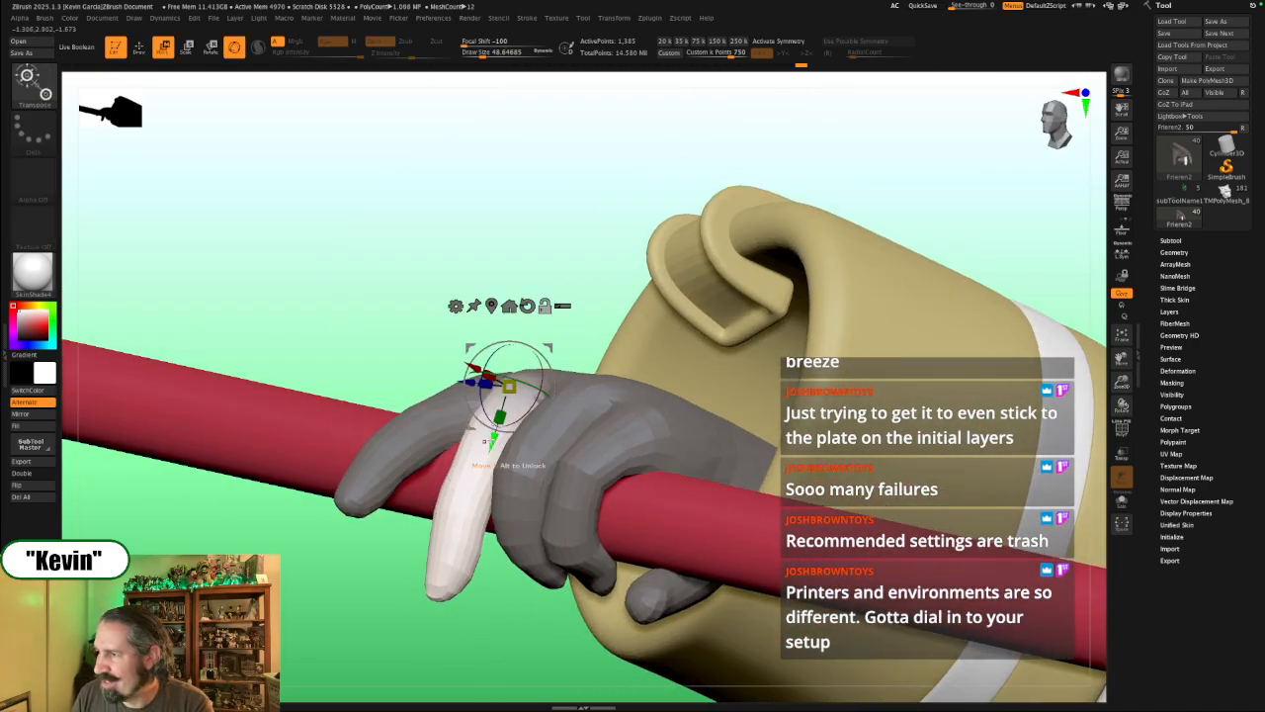
alt+drag(495, 442, 532, 319)
drag(445, 341, 514, 435)
mouse_move(517, 495)
alt+mouse_down()
mouse_move(515, 517)
mouse_move(520, 492)
alt+mouse_up()
key(shift+alt+s)
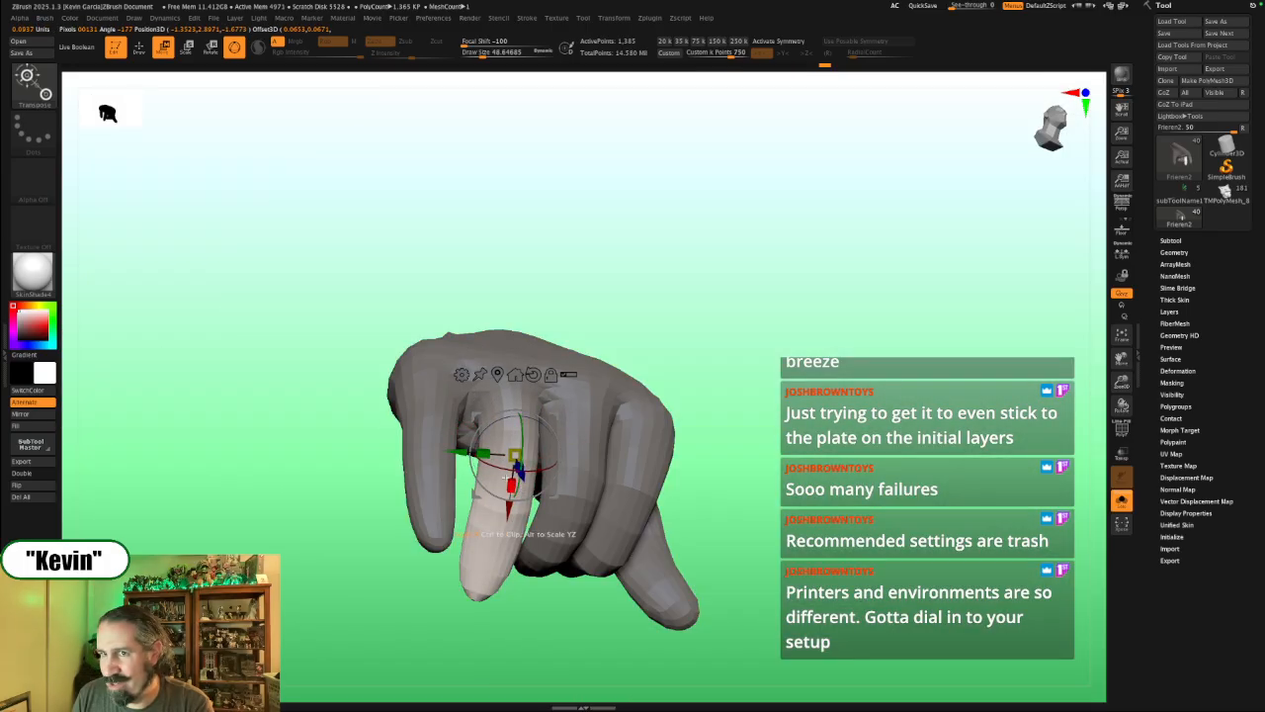
drag(454, 449, 465, 453)
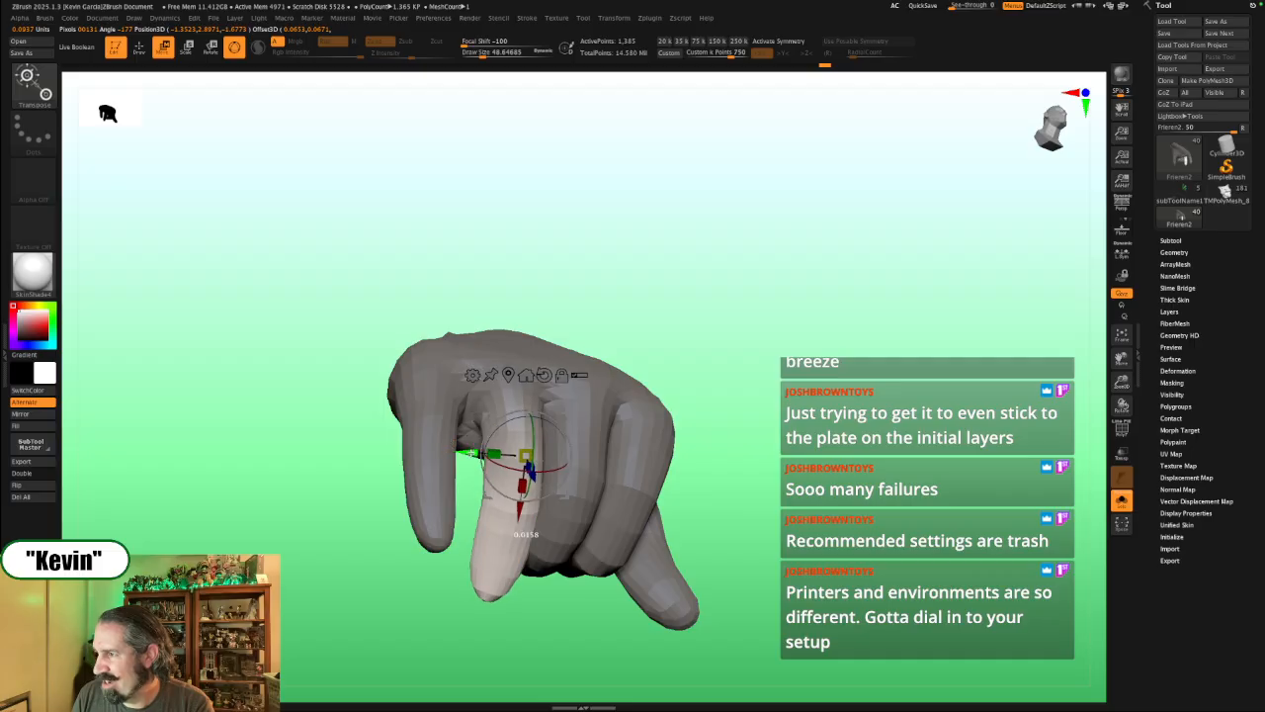
Step: Mask the hand except the end of the ring finger, curl that end inward toward the palm with the gizmo, and clear the mask
drag(856, 432, 842, 341)
mouse_move(751, 427)
mouse_down()
mouse_move(735, 418)
mouse_move(747, 417)
mouse_up()
ctrl+drag(501, 511, 500, 555)
alt+drag(582, 553, 635, 546)
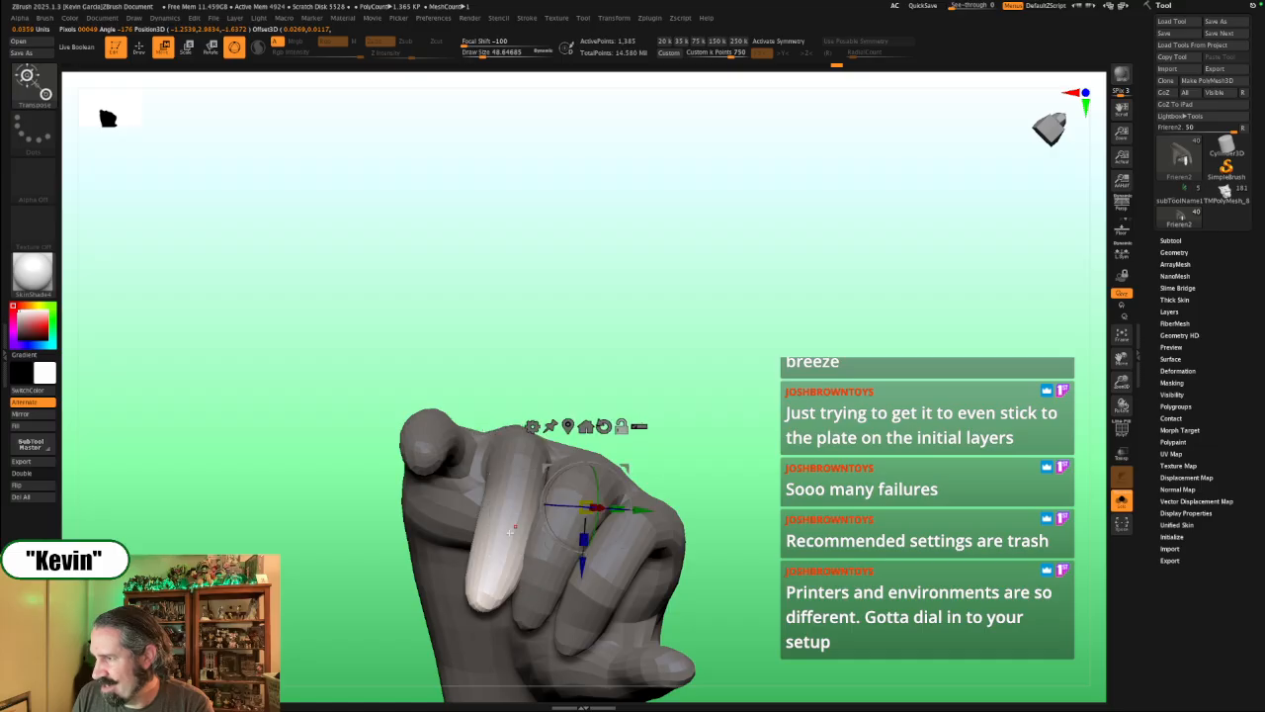
mouse_move(508, 516)
ctrl+mouse_down()
mouse_move(501, 548)
mouse_move(506, 518)
ctrl+mouse_up()
drag(781, 371, 656, 509)
drag(544, 563, 550, 569)
drag(683, 554, 539, 539)
mouse_move(809, 346)
mouse_down()
mouse_move(815, 444)
mouse_move(779, 460)
mouse_move(741, 440)
mouse_up()
mouse_move(776, 346)
ctrl+mouse_down()
mouse_move(827, 372)
mouse_move(799, 358)
ctrl+mouse_up()
Step: Push the outer edge of the hand by the little finger's base inward with the Move brush at a draw size of about 120
key(q)
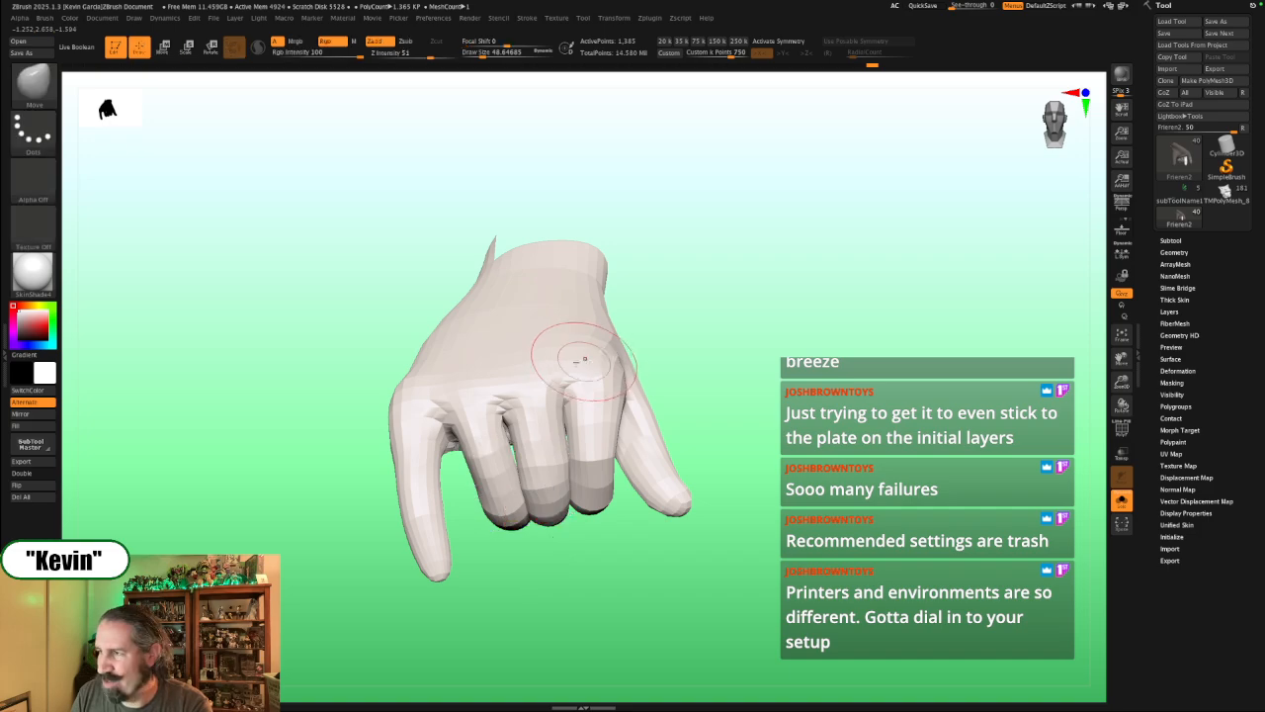
key(s)
drag(451, 407, 473, 409)
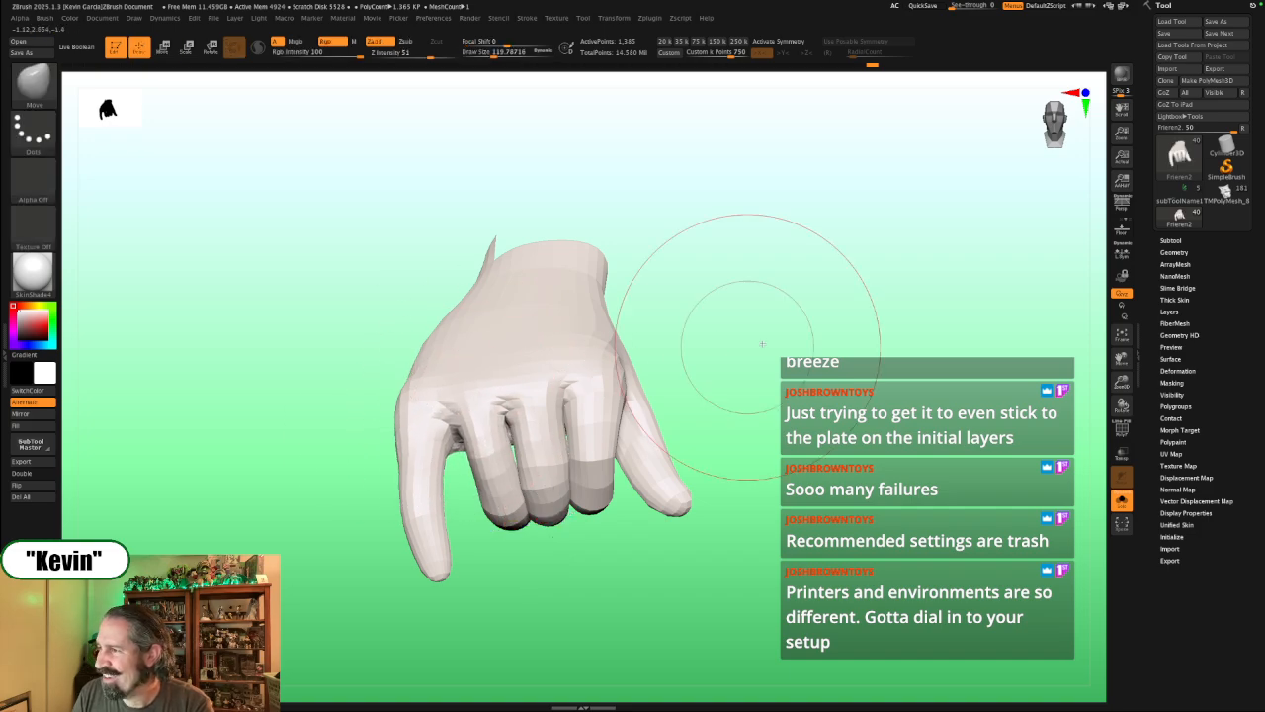
mouse_move(692, 268)
mouse_down()
mouse_move(452, 419)
mouse_move(548, 416)
mouse_up()
key(s)
key(s)
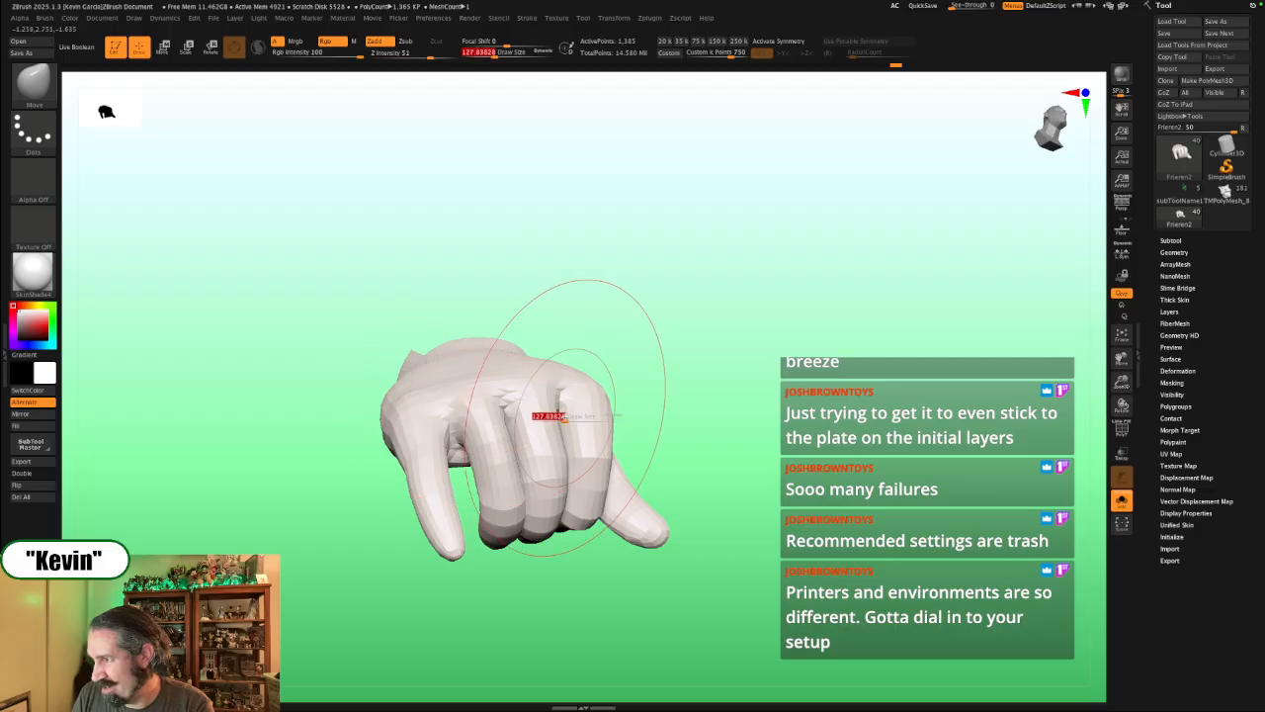
drag(682, 352, 697, 383)
key(s)
drag(539, 447, 493, 435)
Step: Mask the hand except the curled ring finger and reshape that finger with the Move brush at a draw size of about 49
key(w)
ctrl+click(487, 445)
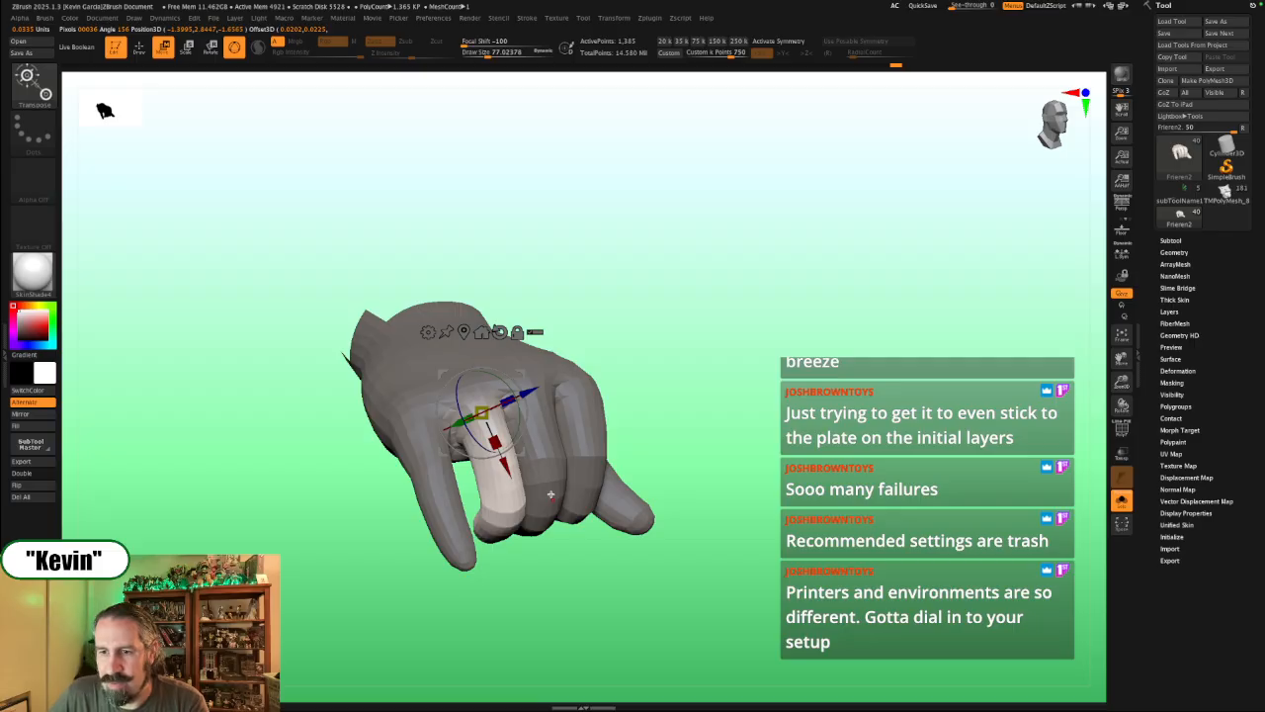
mouse_move(700, 435)
mouse_down()
mouse_move(725, 382)
mouse_move(753, 390)
mouse_up()
key(q)
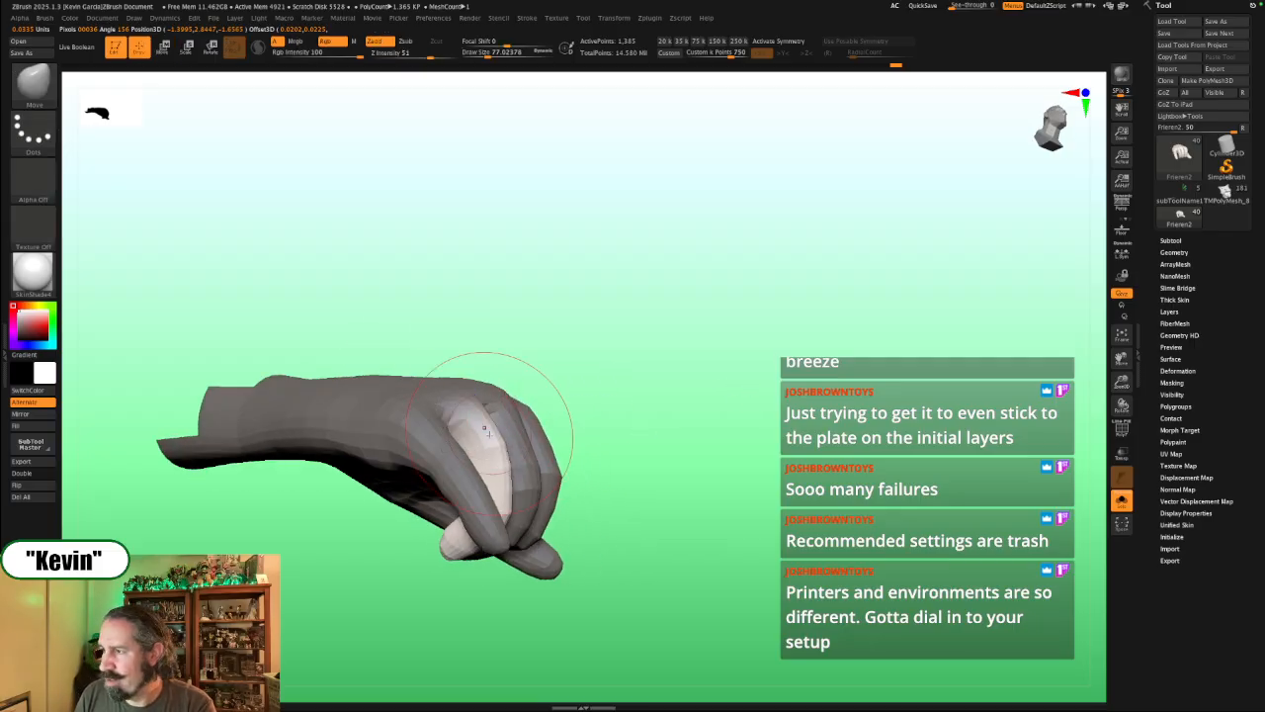
key(s)
drag(488, 433, 483, 433)
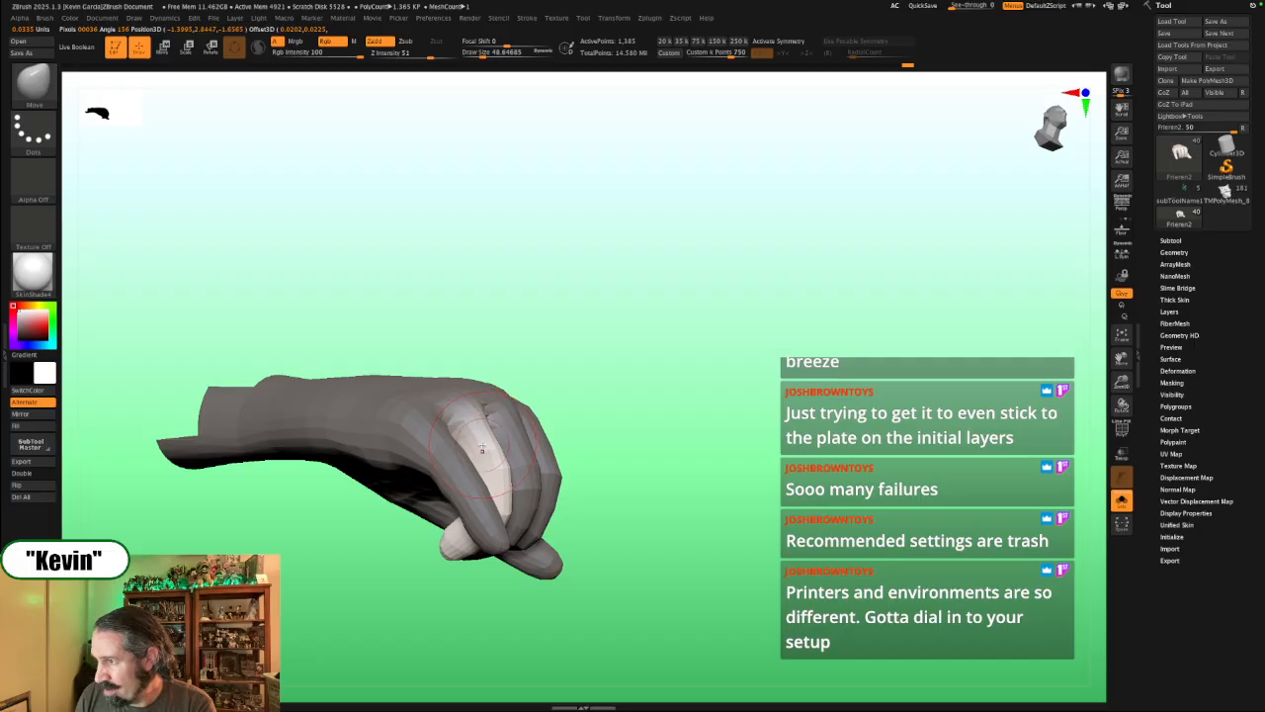
key(alt+s)
key(alt+s)
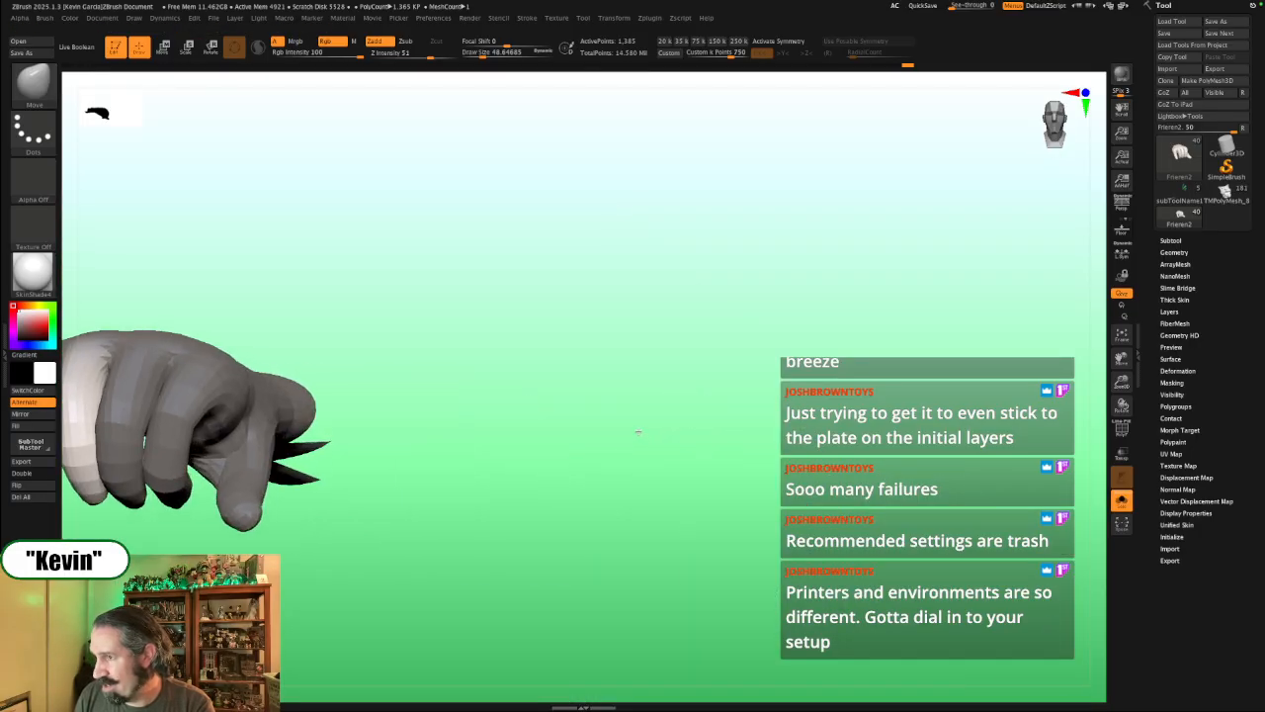
drag(726, 353, 776, 415)
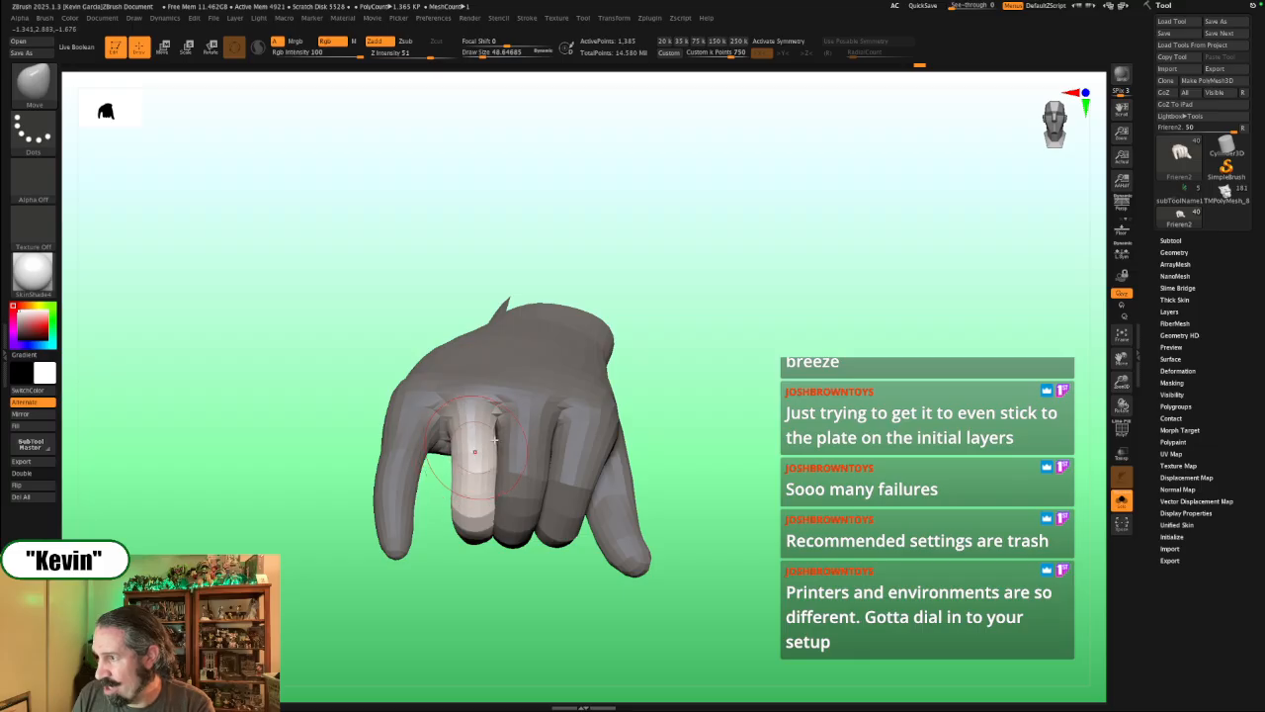
drag(741, 341, 682, 374)
Step: Nudge the side of the unmasked ring finger inward with the Move brush and check its fit around the staff with the full figure shown
key(s)
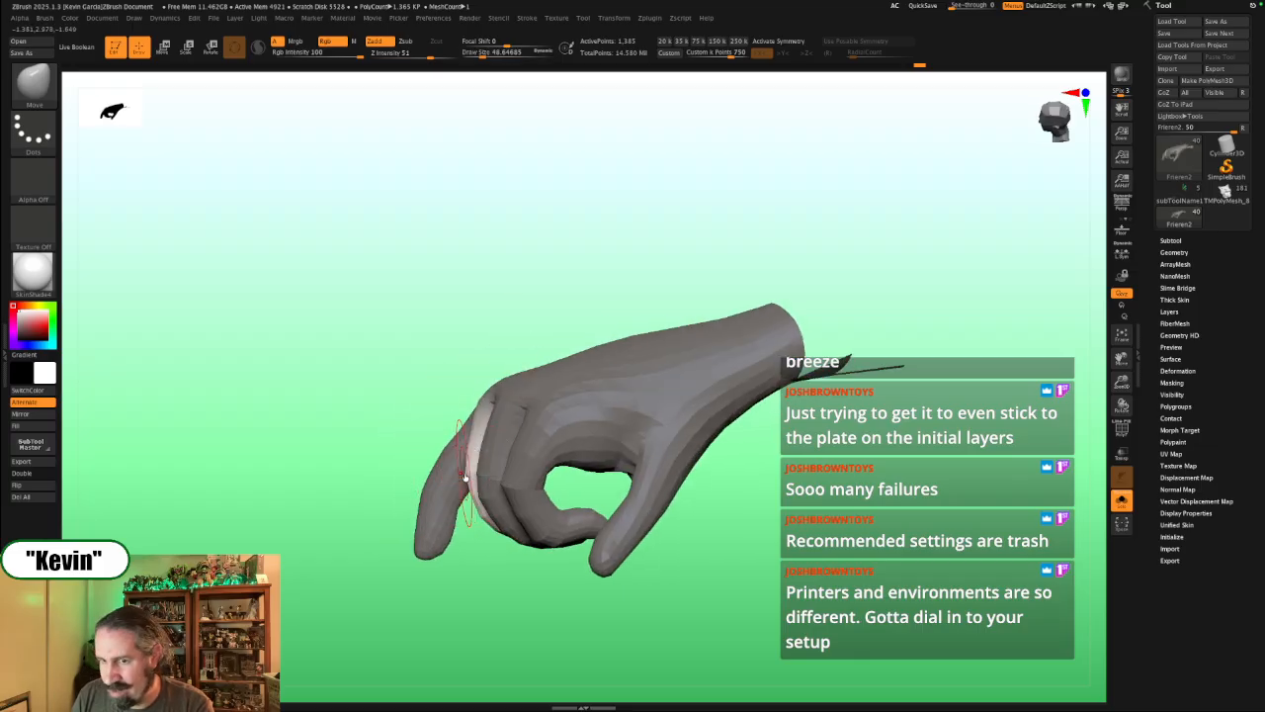
drag(471, 484, 466, 478)
key(alt+s)
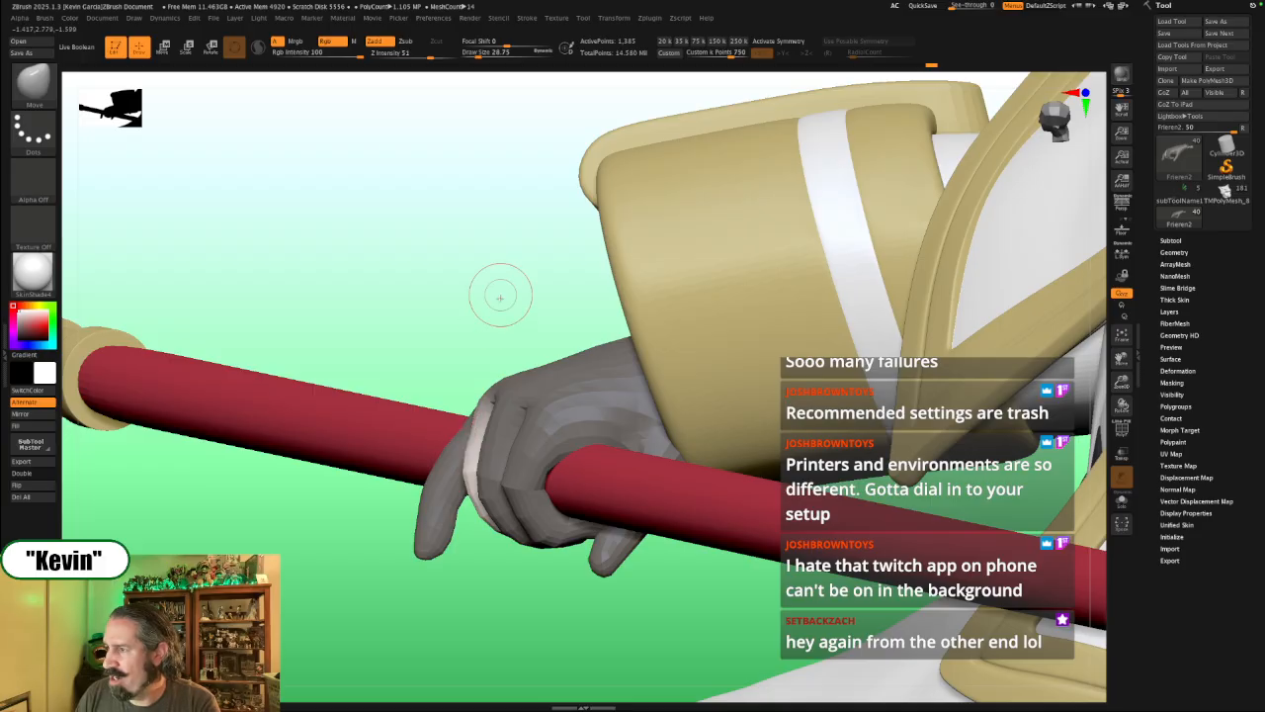
drag(500, 297, 487, 511)
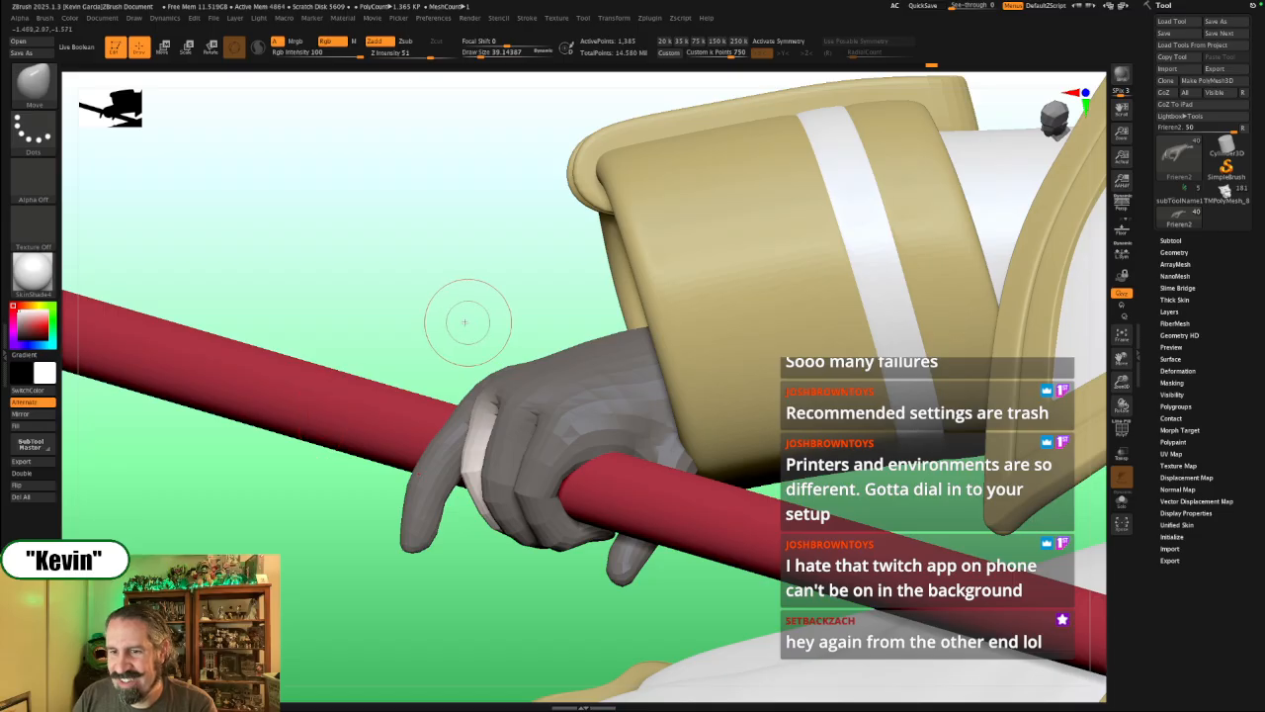
drag(461, 330, 676, 293)
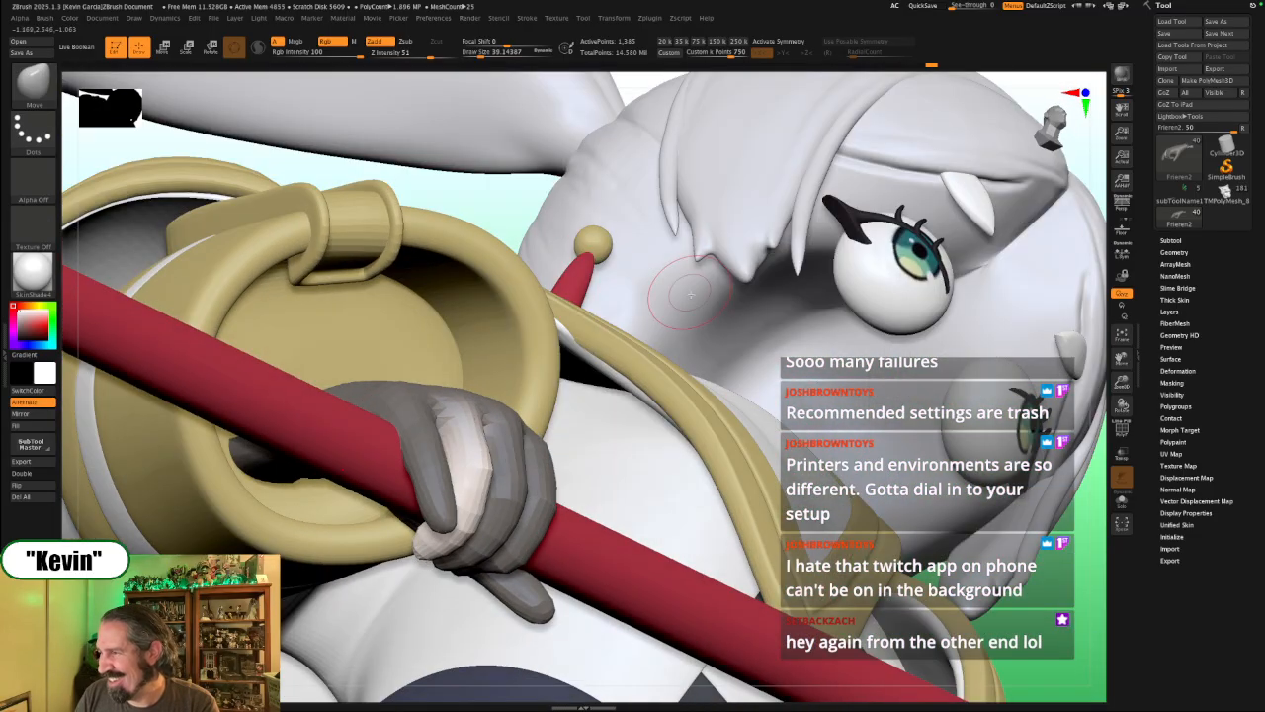
Step: Isolate the hand and reshape the curled ring finger from the palm side with the Move brush at a draw size of about 82
key(alt+s)
drag(557, 263, 557, 248)
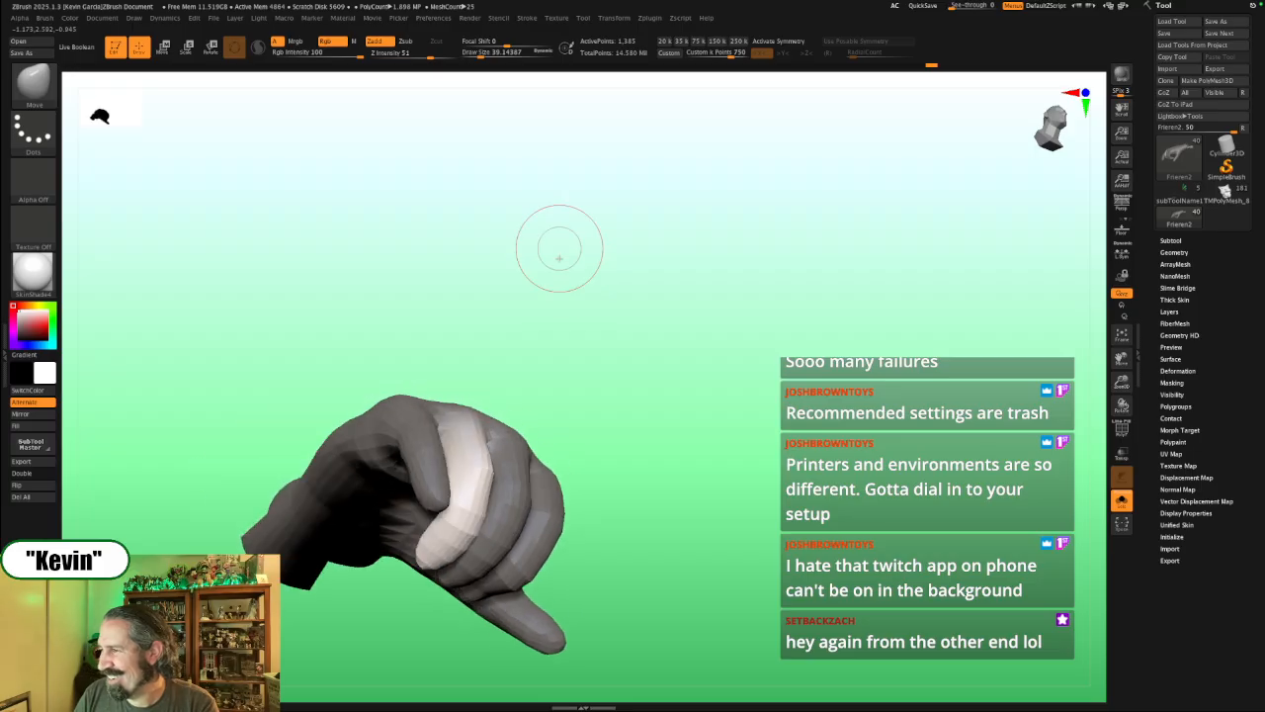
mouse_move(659, 372)
mouse_down()
mouse_move(599, 386)
mouse_move(654, 335)
mouse_up()
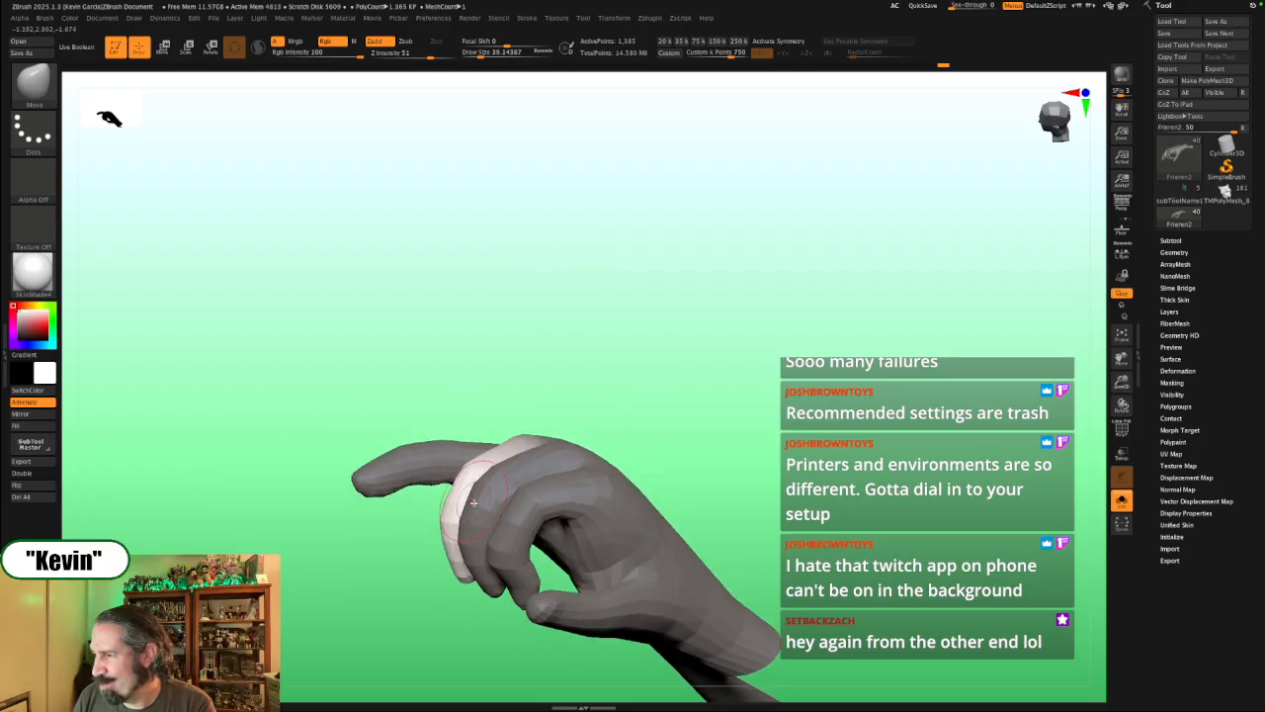
drag(631, 400, 601, 422)
mouse_move(592, 379)
mouse_down()
mouse_move(672, 350)
mouse_move(679, 449)
mouse_move(625, 516)
mouse_up()
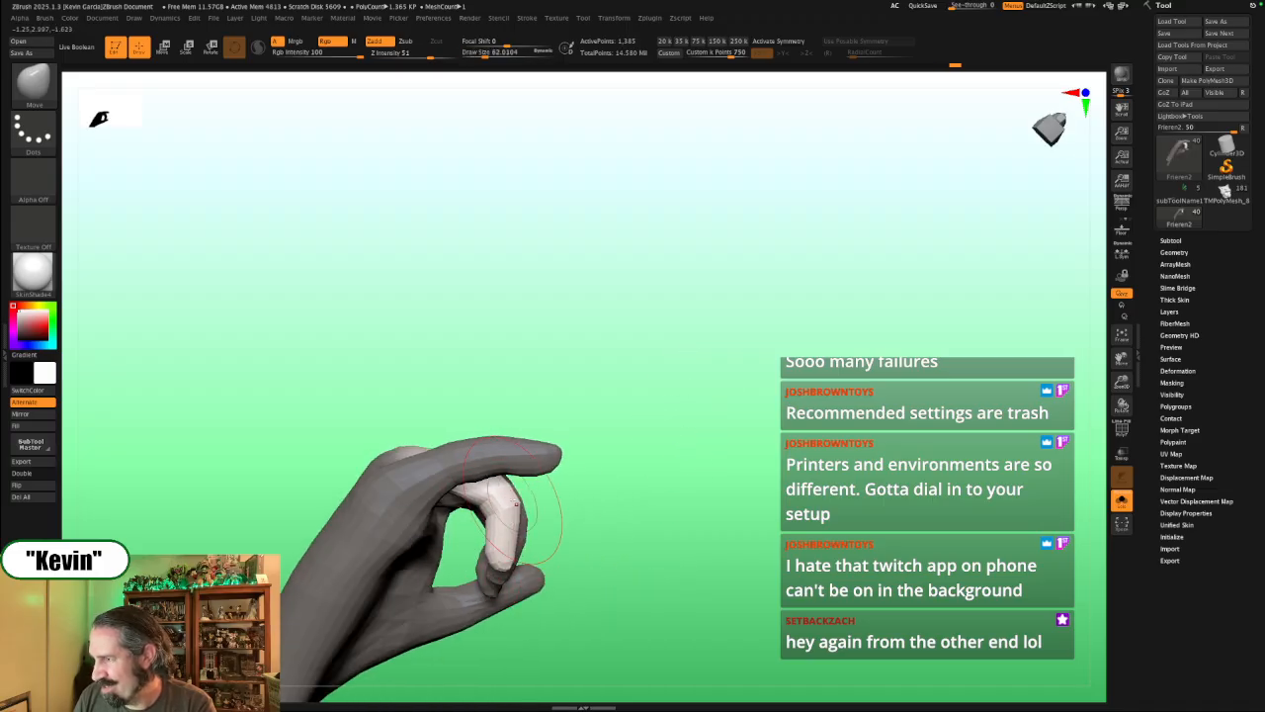
mouse_move(519, 511)
mouse_down()
mouse_move(494, 474)
mouse_move(561, 457)
mouse_up()
key(bracketleft)
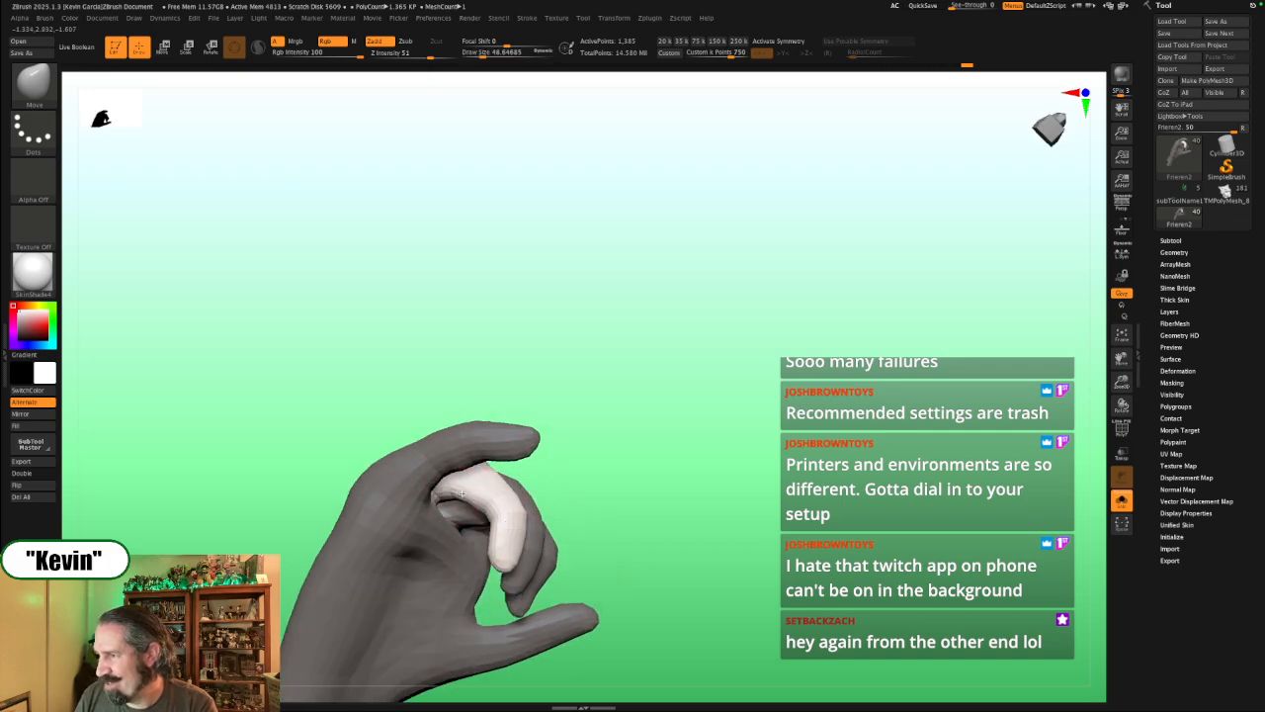
Step: Shift the ring finger slightly at its knuckle with the gizmo and clear the mask from the hand
drag(607, 438, 609, 476)
drag(811, 433, 751, 445)
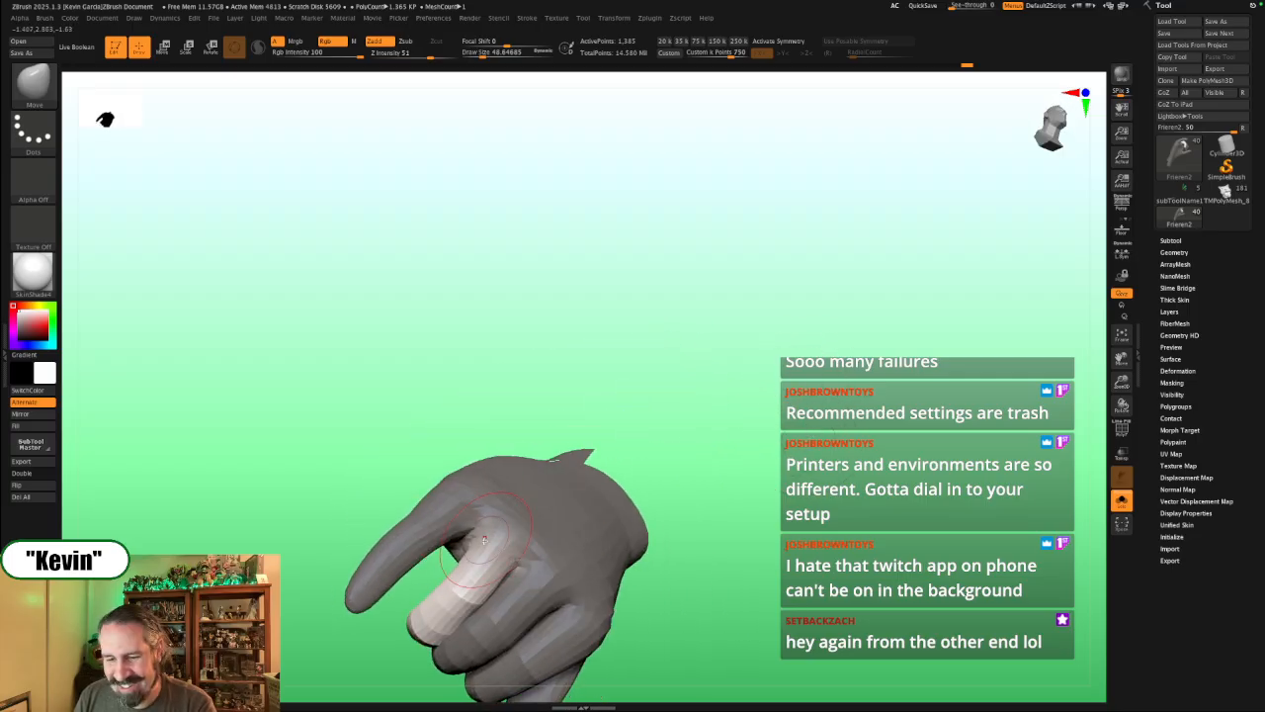
key(w)
drag(543, 544, 572, 542)
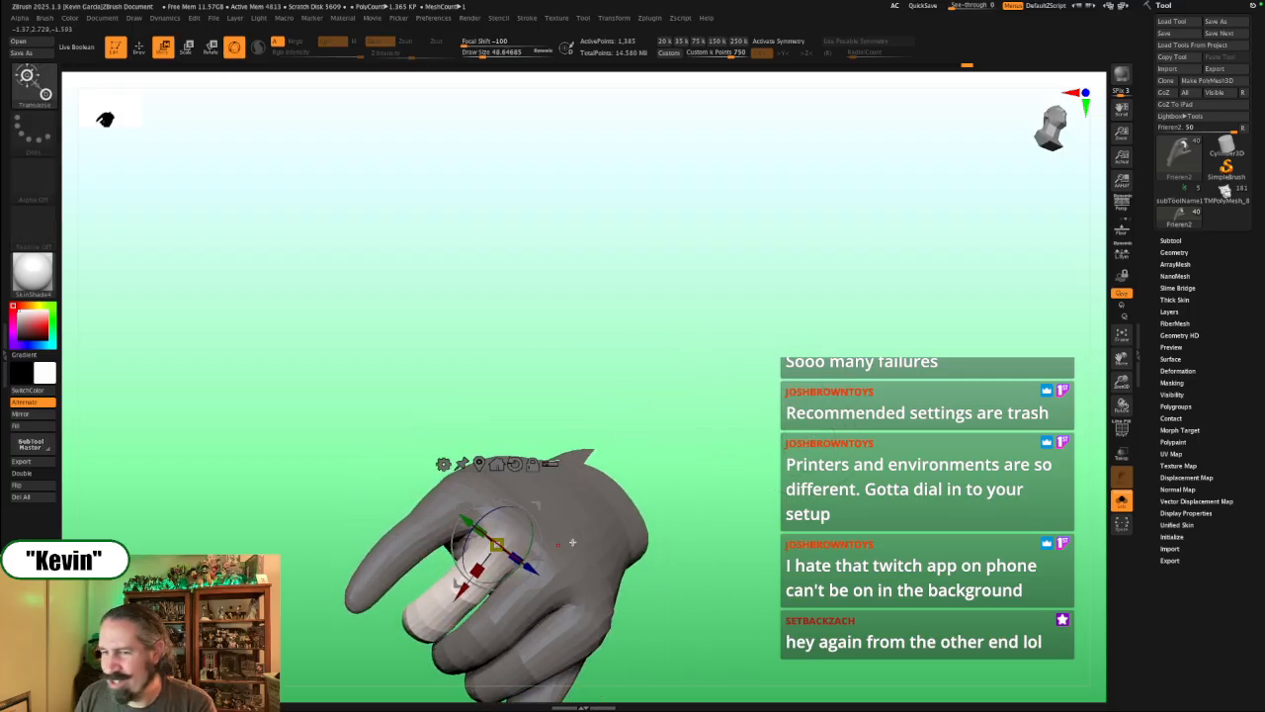
drag(779, 492, 742, 432)
alt+drag(658, 433, 613, 447)
alt+drag(516, 510, 535, 260)
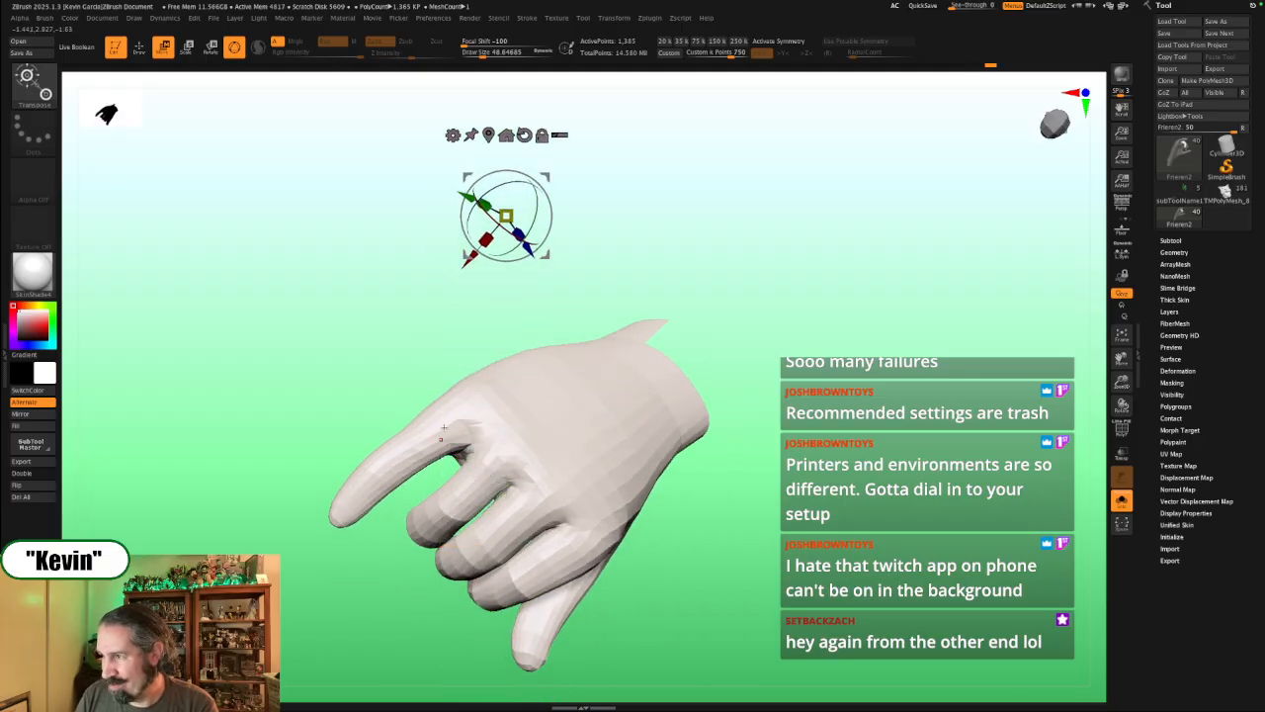
Step: Mask the hand except the little finger and bring that finger closer to the ring finger with the gizmo
ctrl+drag(454, 417, 433, 430)
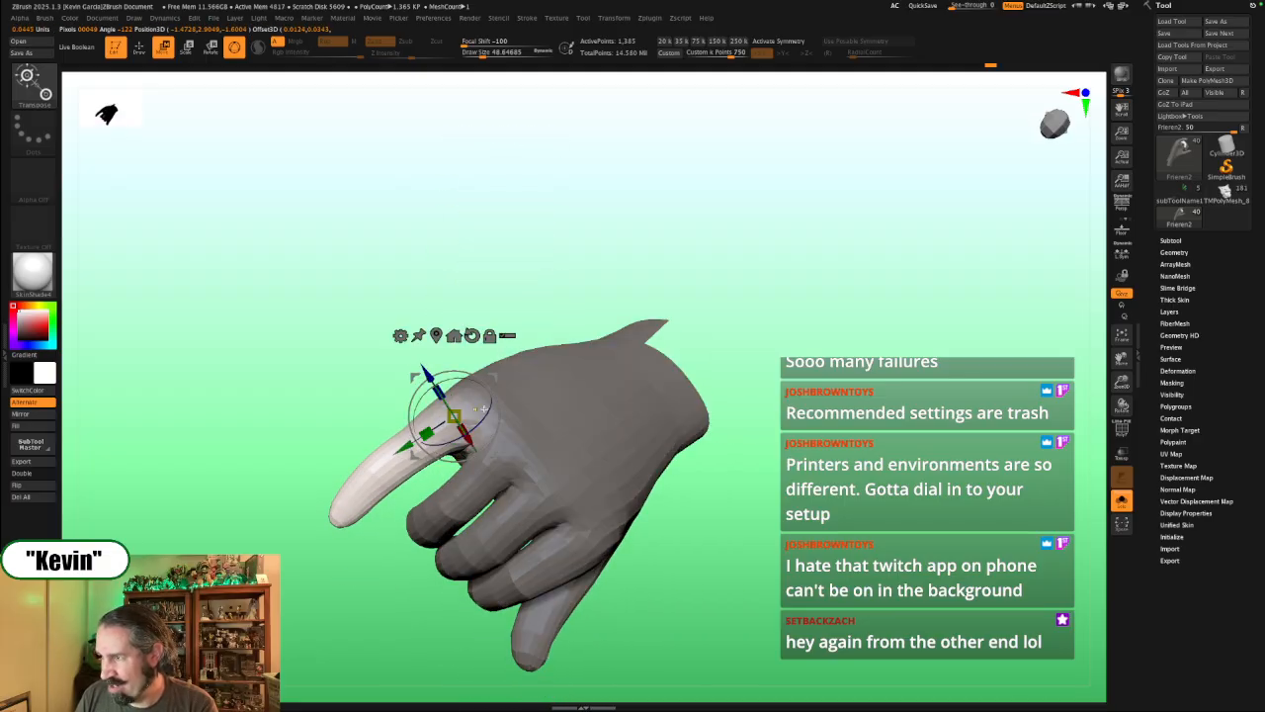
mouse_move(623, 280)
mouse_down()
mouse_move(605, 236)
mouse_move(640, 292)
mouse_up()
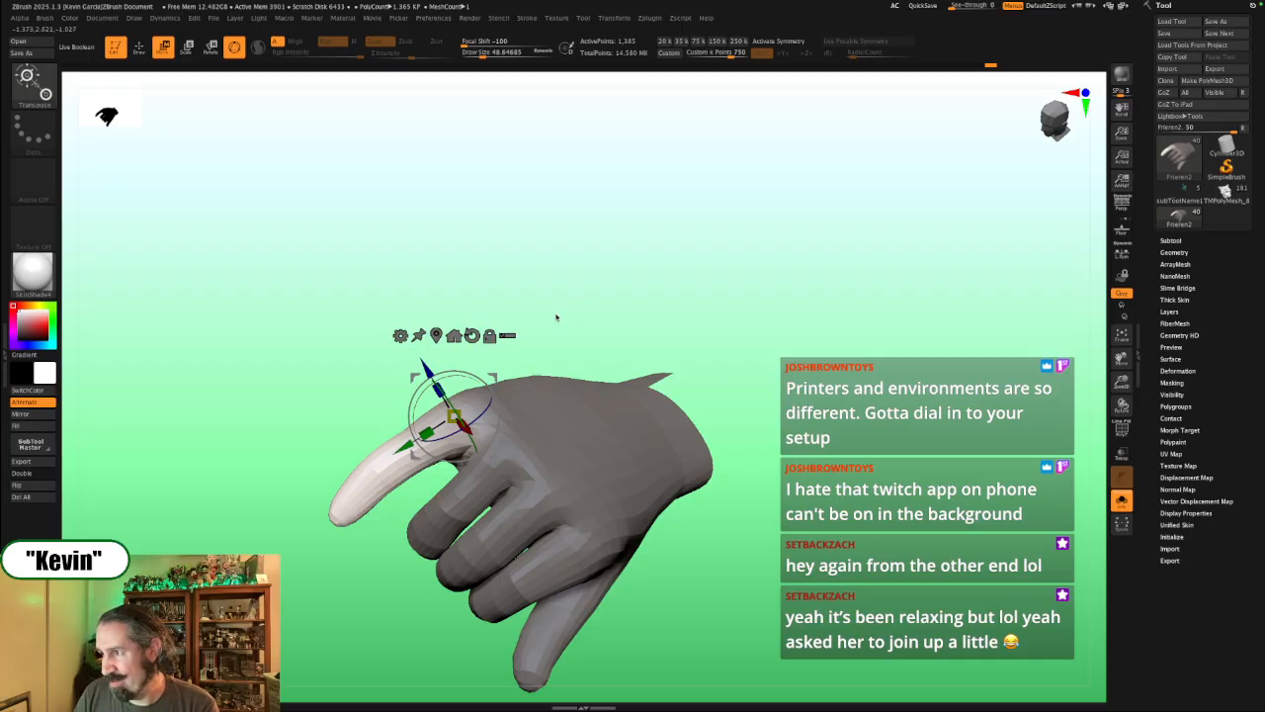
drag(566, 307, 636, 298)
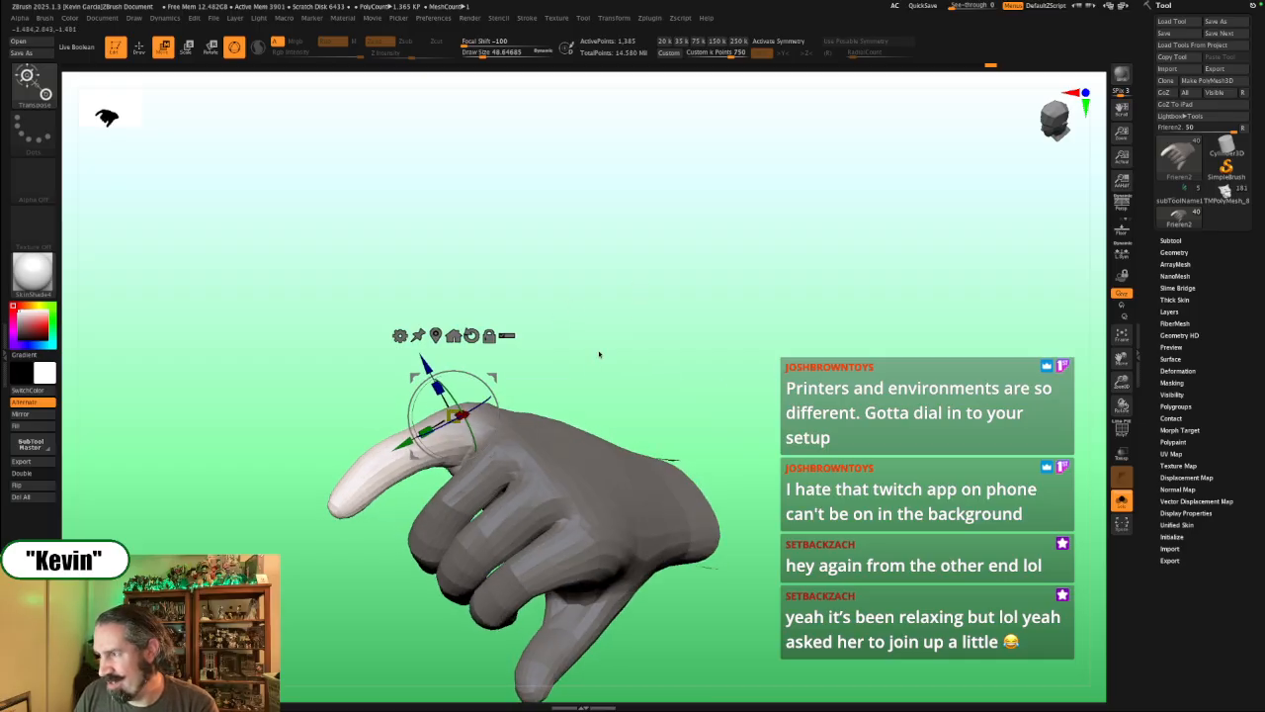
drag(599, 353, 608, 364)
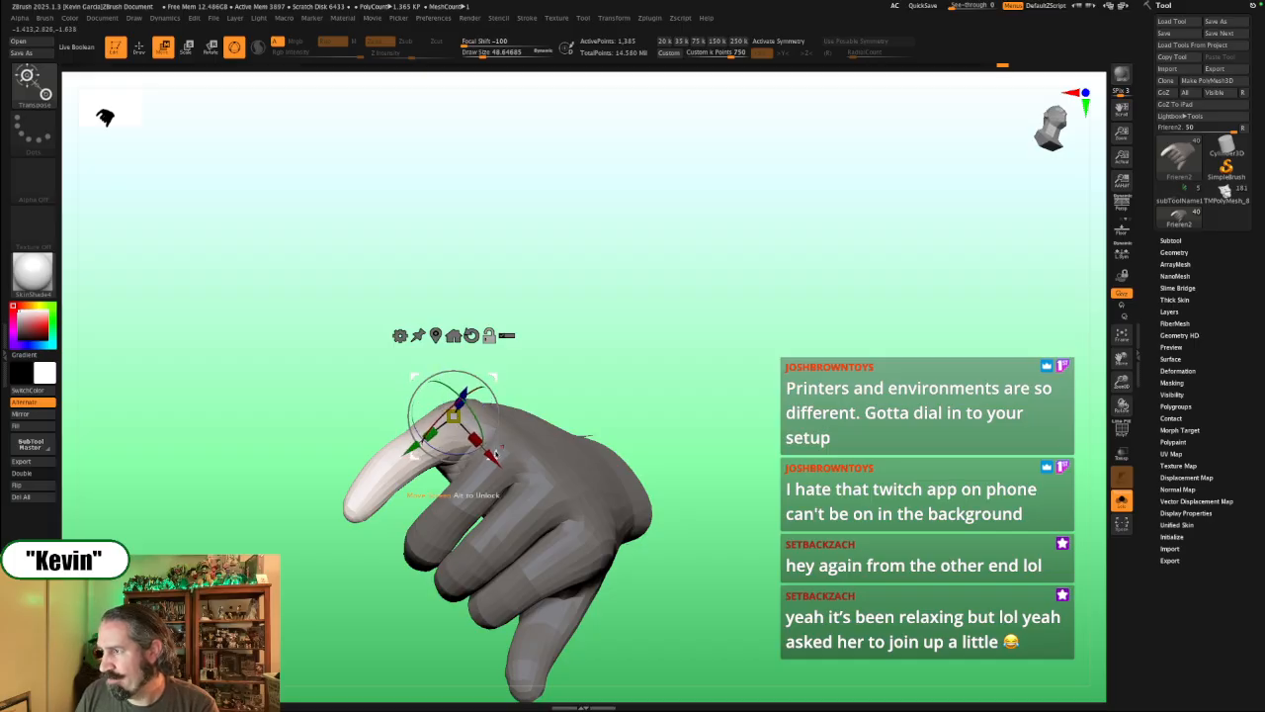
mouse_move(495, 454)
alt+mouse_down()
mouse_move(530, 467)
mouse_move(502, 470)
alt+mouse_up()
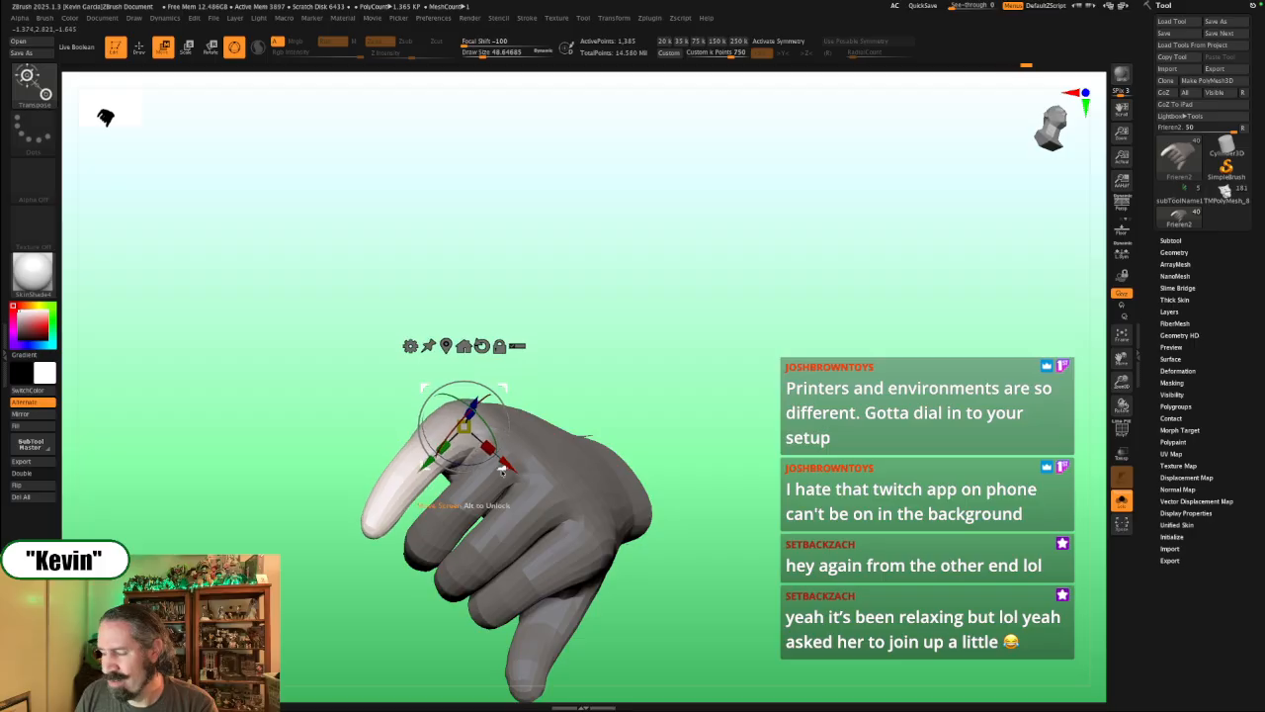
Step: Show the full figure and pose the little finger against the staff by moving and rotating it at its base with the gizmo
key(q)
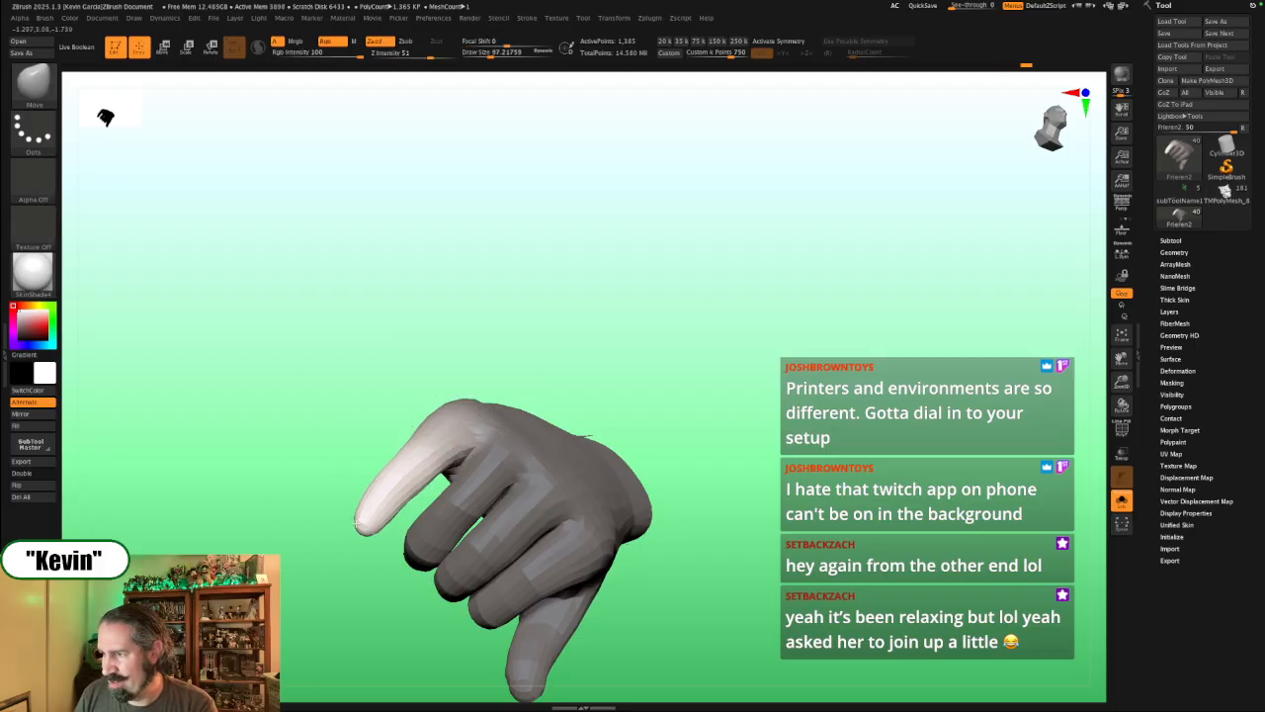
key(bracketleft)
key(bracketleft)
key(shift+s)
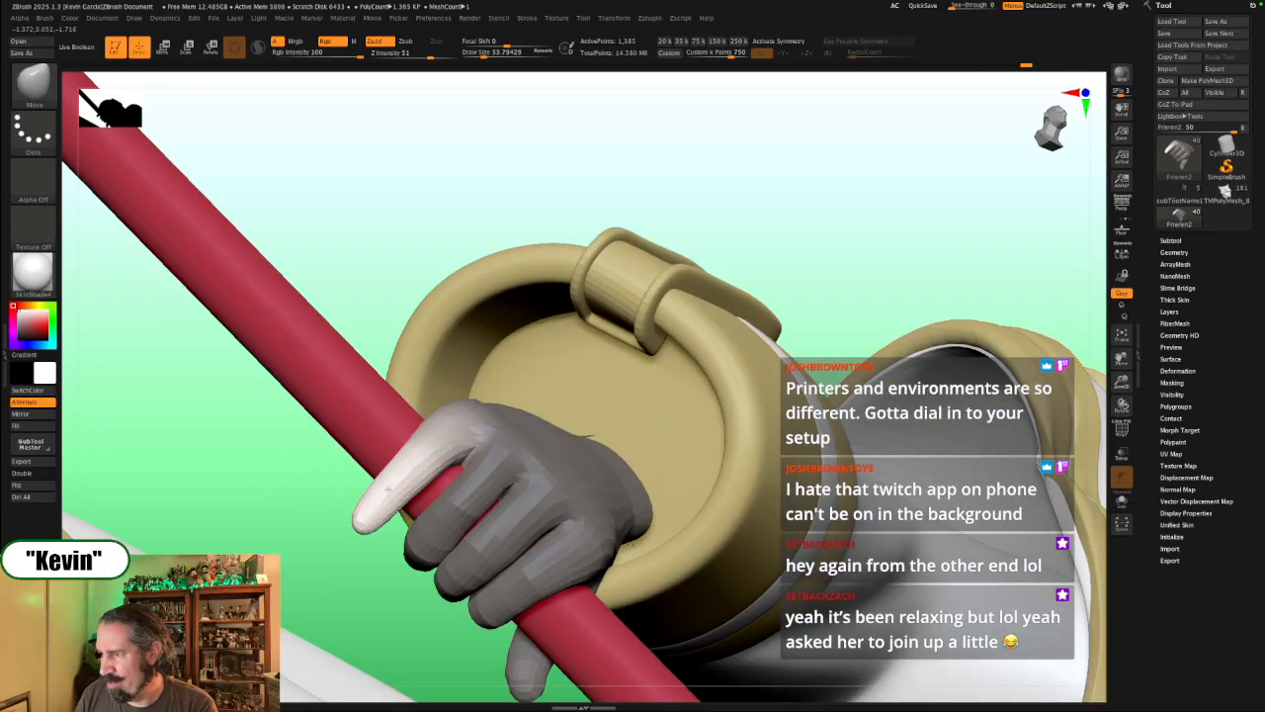
mouse_move(481, 333)
right_down()
mouse_move(339, 169)
mouse_move(496, 347)
mouse_move(563, 312)
mouse_move(560, 402)
right_up()
key(w)
right_drag(386, 225, 423, 215)
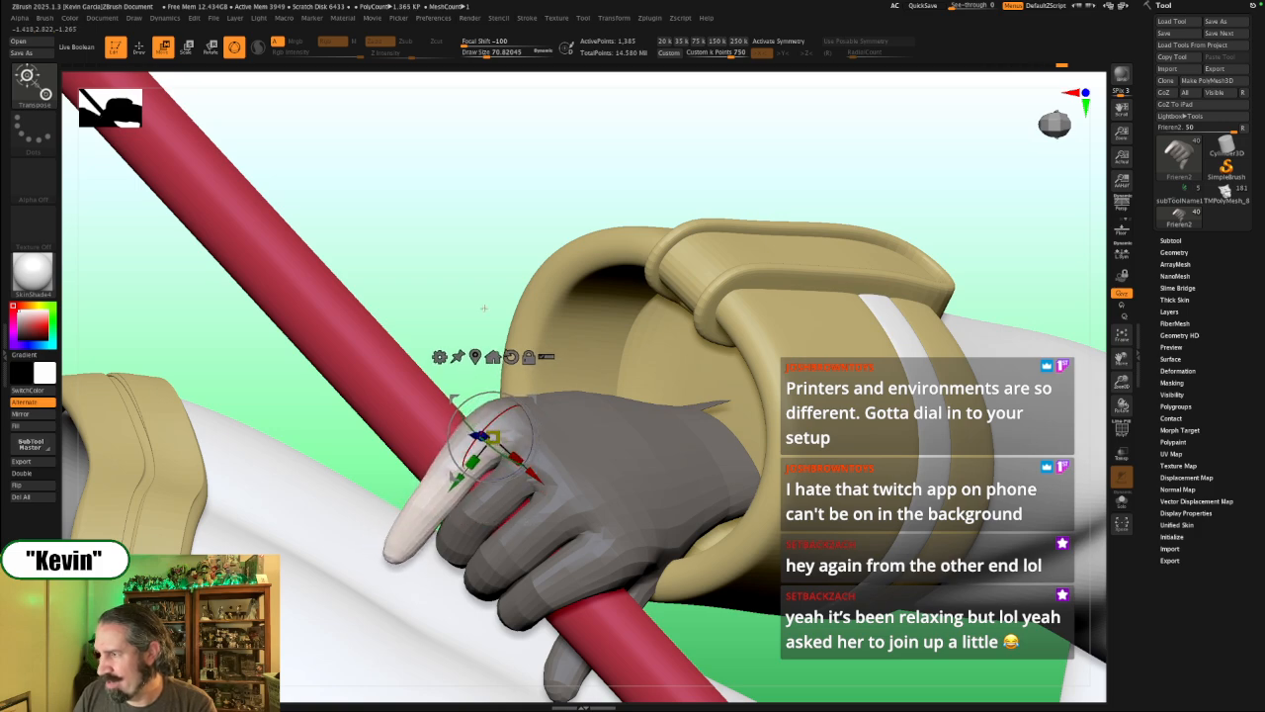
right_drag(477, 252, 474, 478)
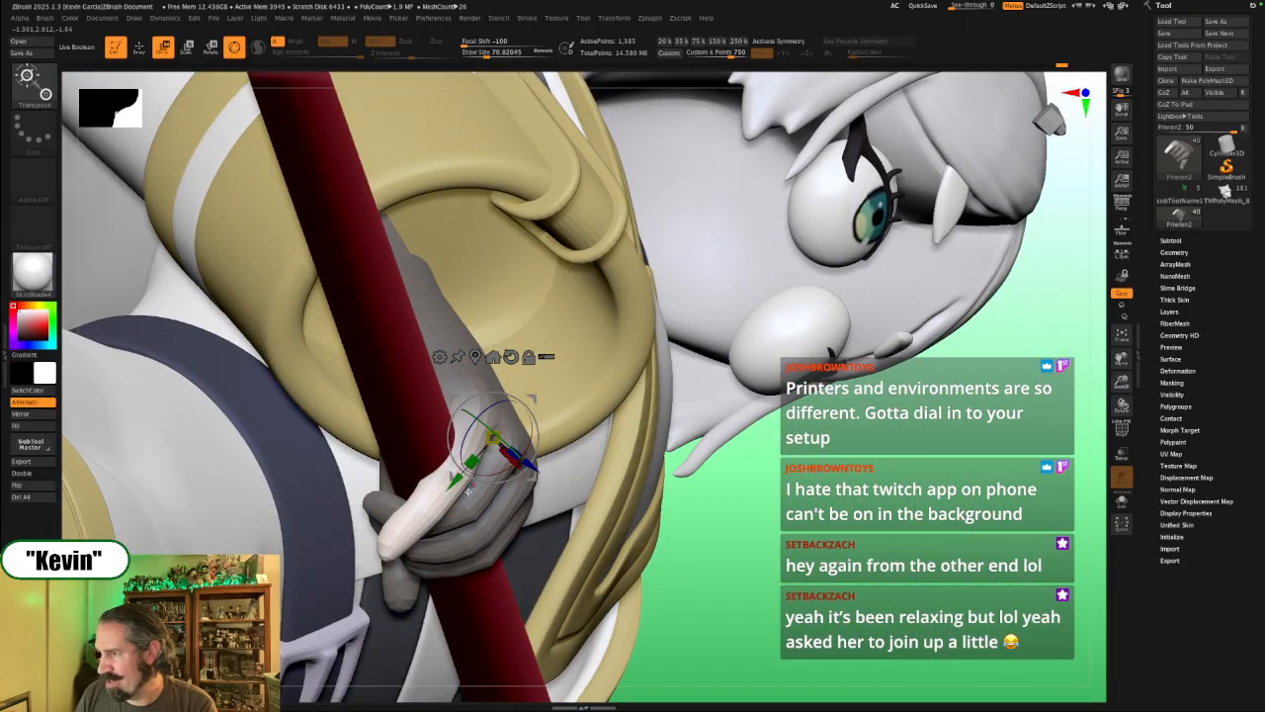
drag(496, 474, 550, 459)
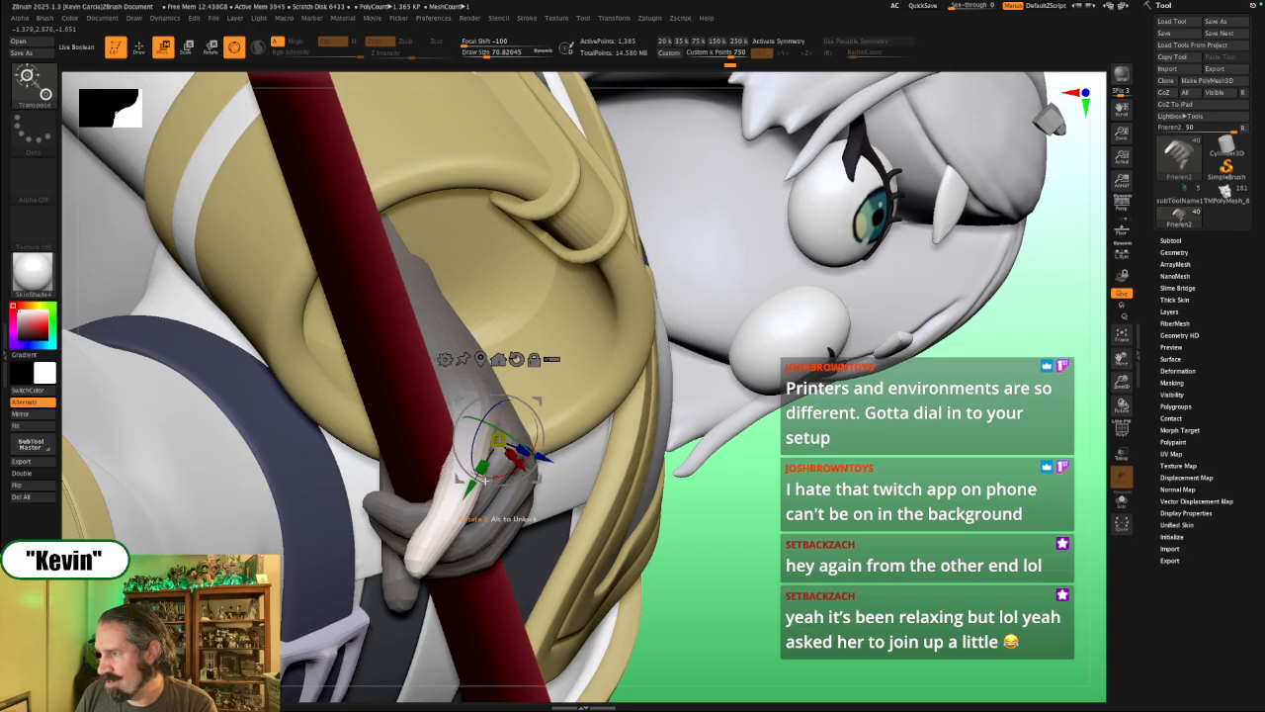
drag(470, 489, 505, 473)
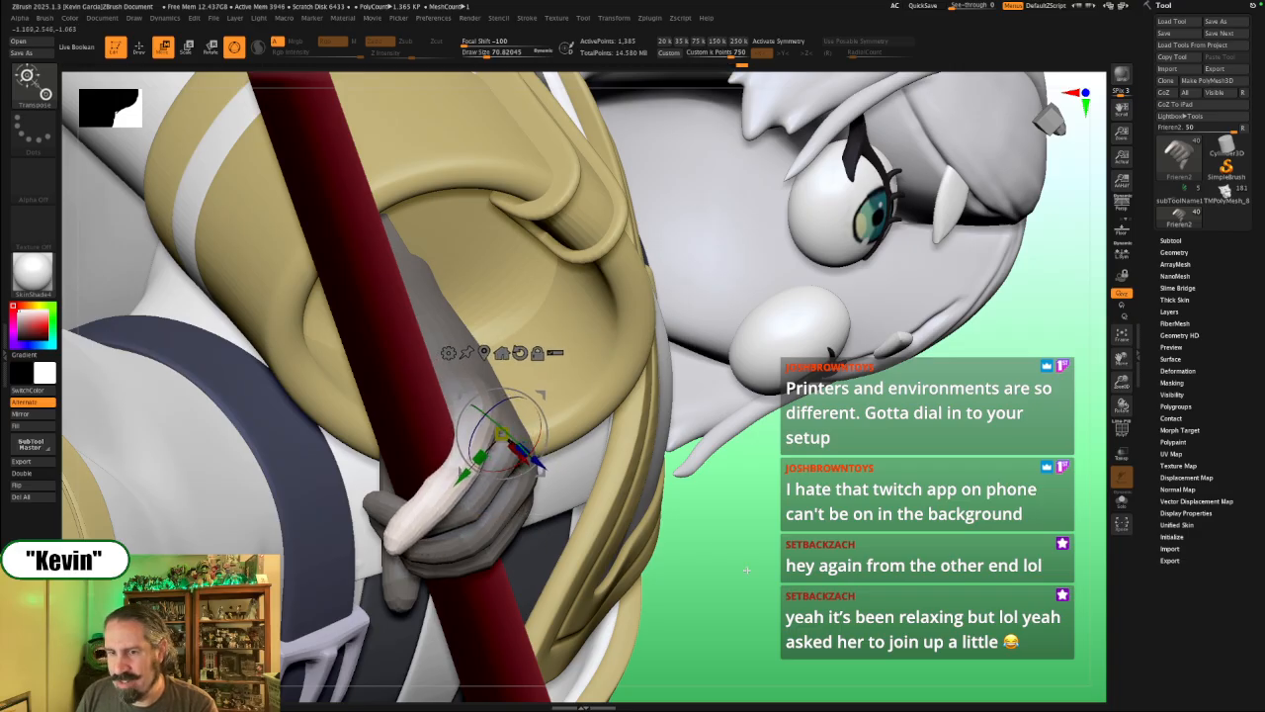
Step: Isolate the hand, reset the gizmo's pivot on the little finger, and adjust that finger's thickness and position beside the ring finger
key(alt+s)
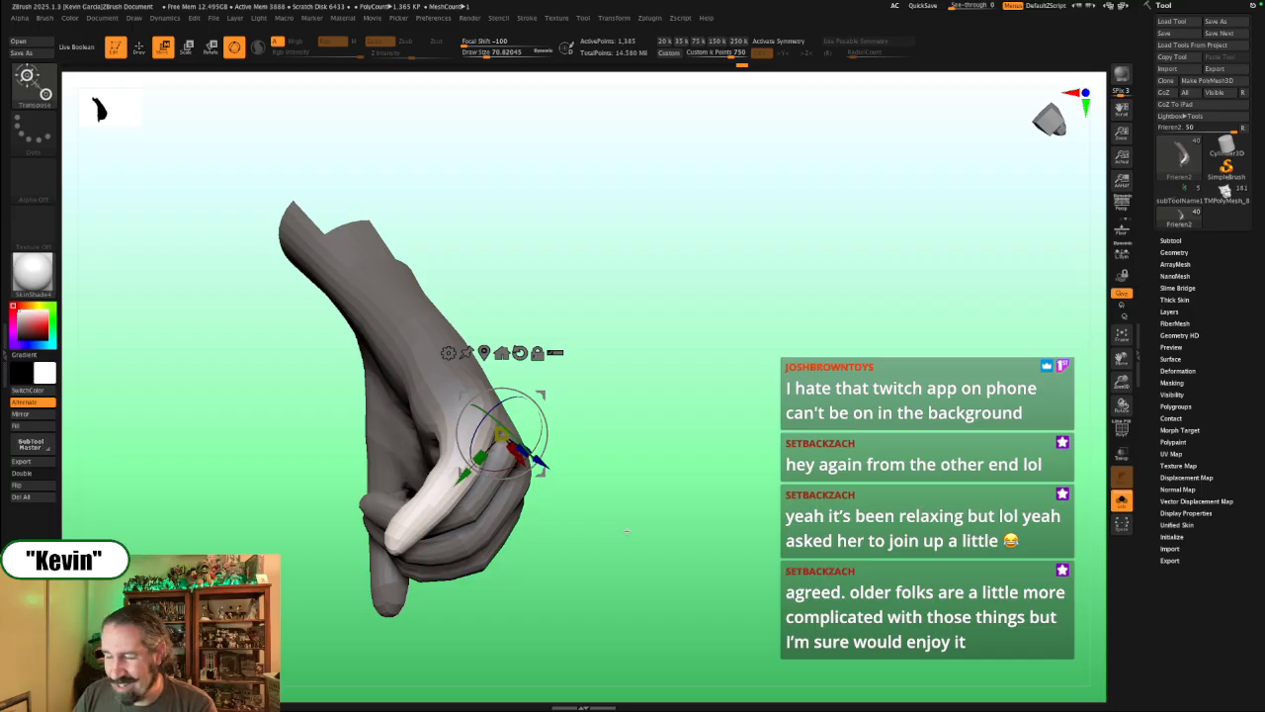
drag(627, 532, 718, 478)
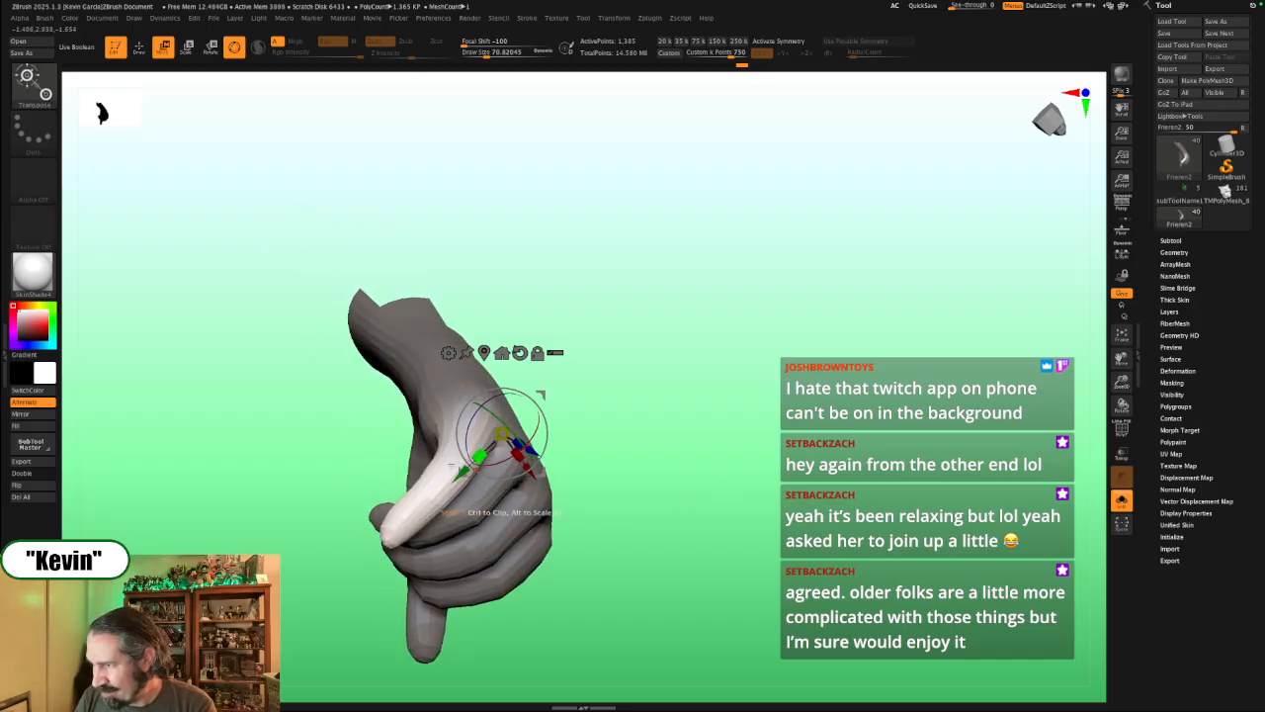
alt+drag(462, 471, 535, 402)
drag(637, 483, 494, 418)
alt+click(450, 456)
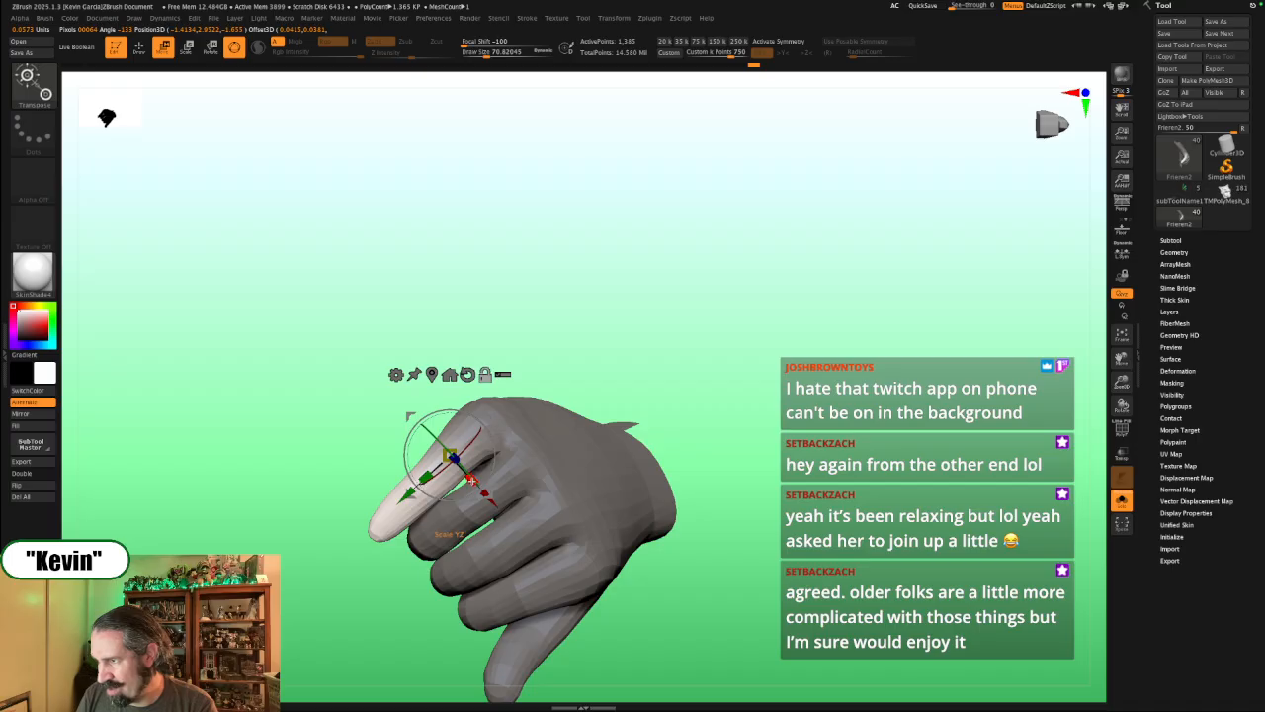
drag(472, 481, 434, 488)
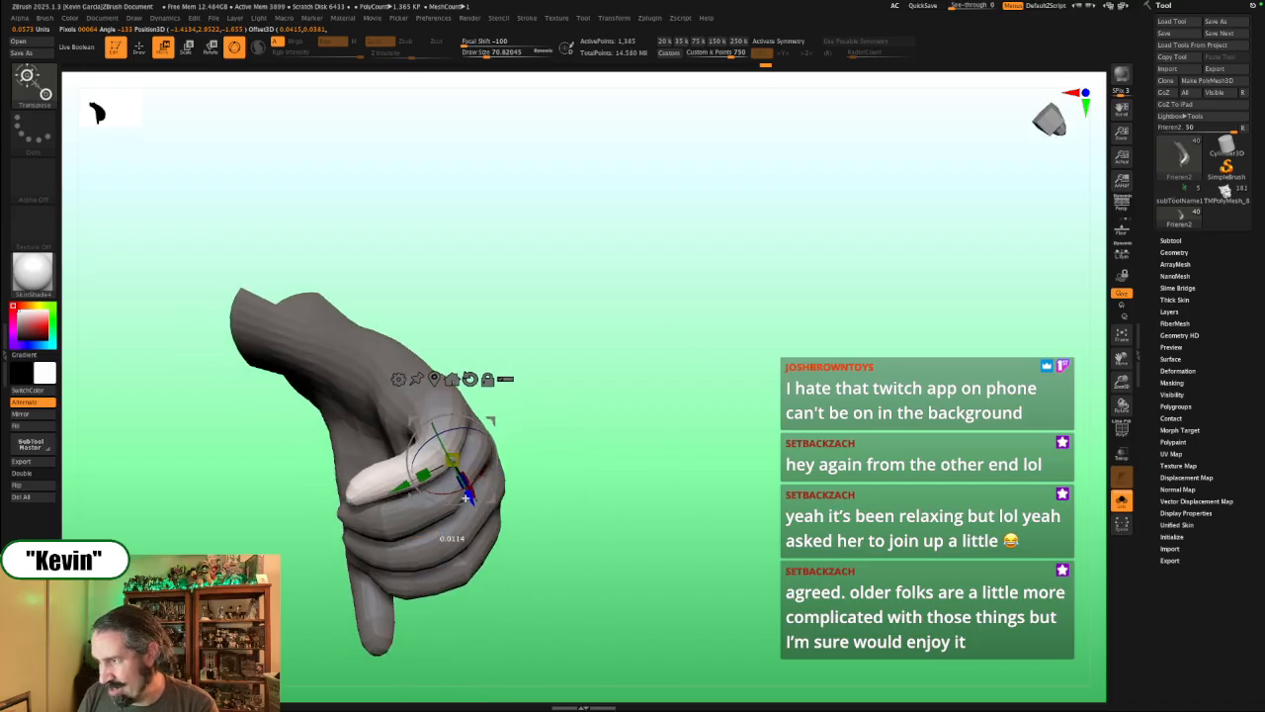
drag(469, 492, 491, 472)
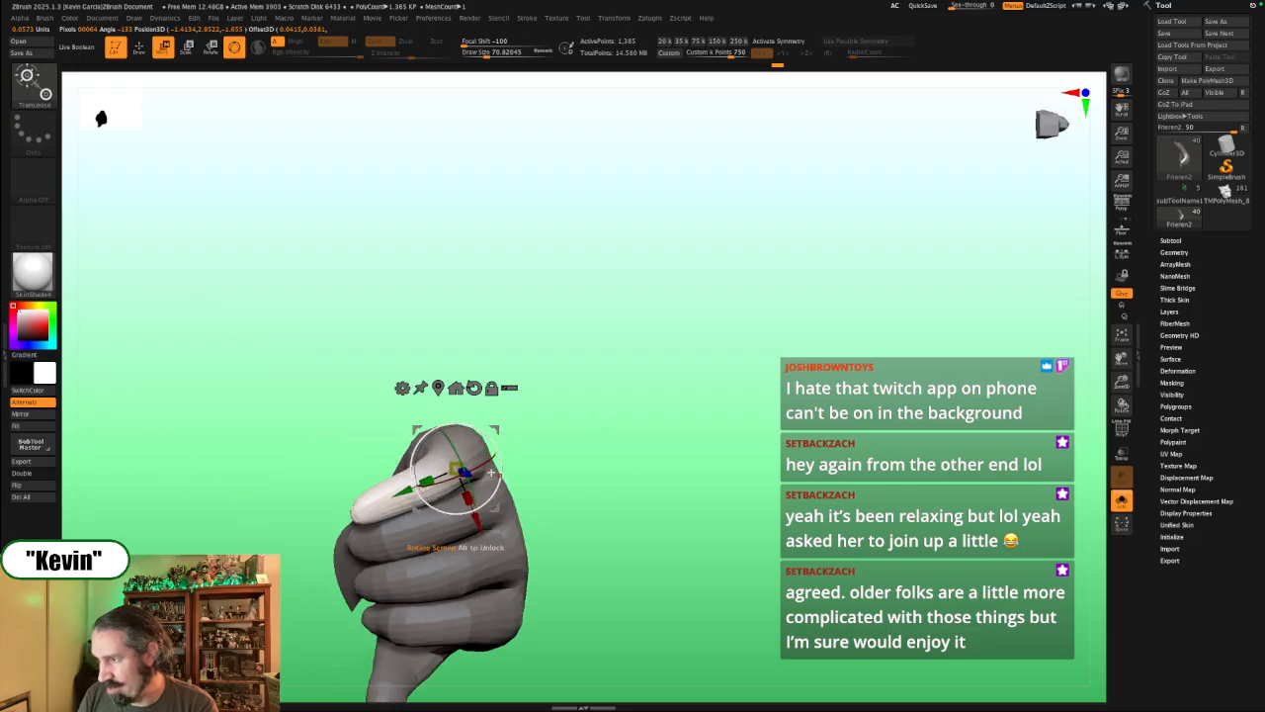
alt+drag(397, 493, 498, 449)
Step: Mask the hand except the end of the little finger, curl that end inward with the gizmo, and show the full figure
right_drag(451, 488, 409, 483)
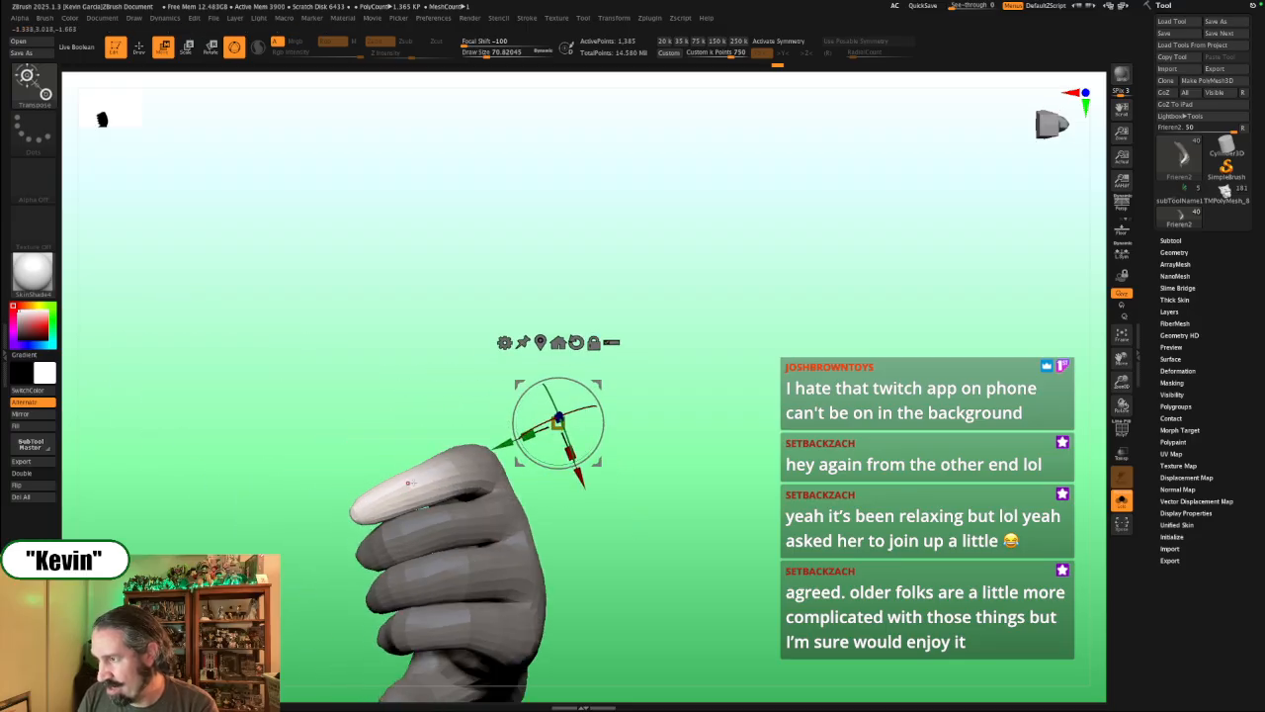
click(408, 483)
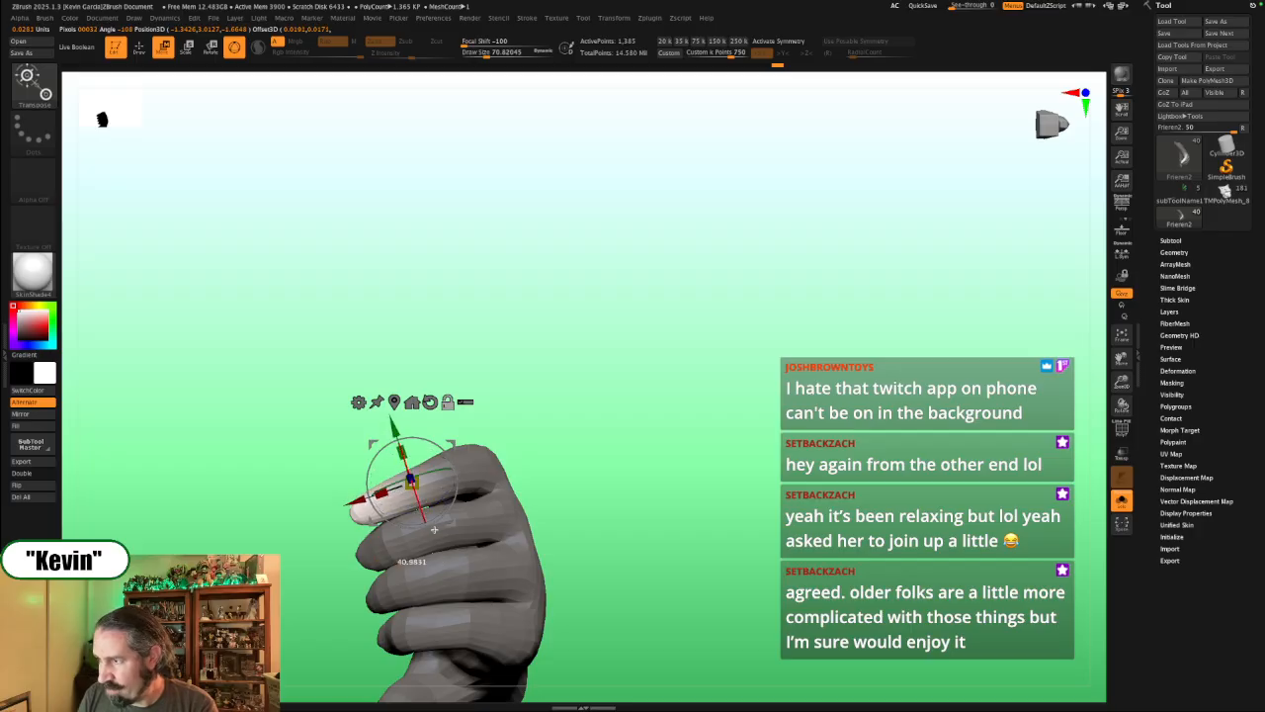
right_drag(433, 530, 504, 436)
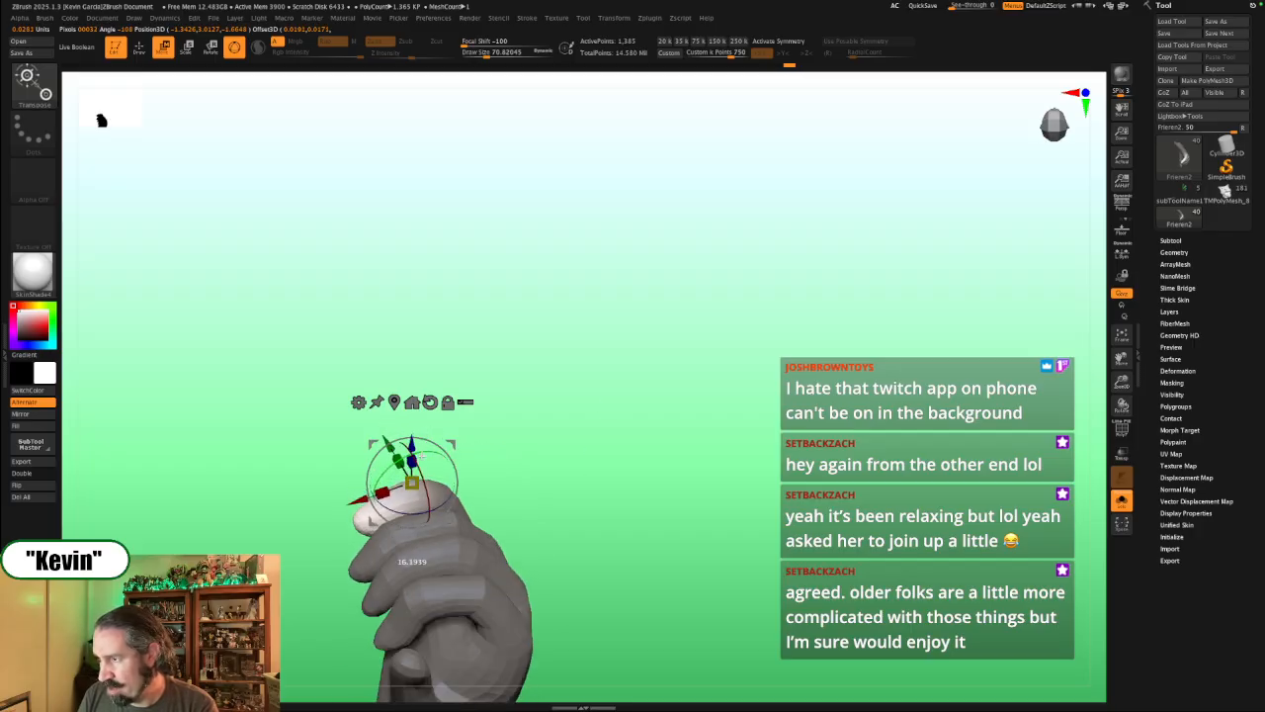
right_drag(403, 462, 702, 459)
key(alt+s)
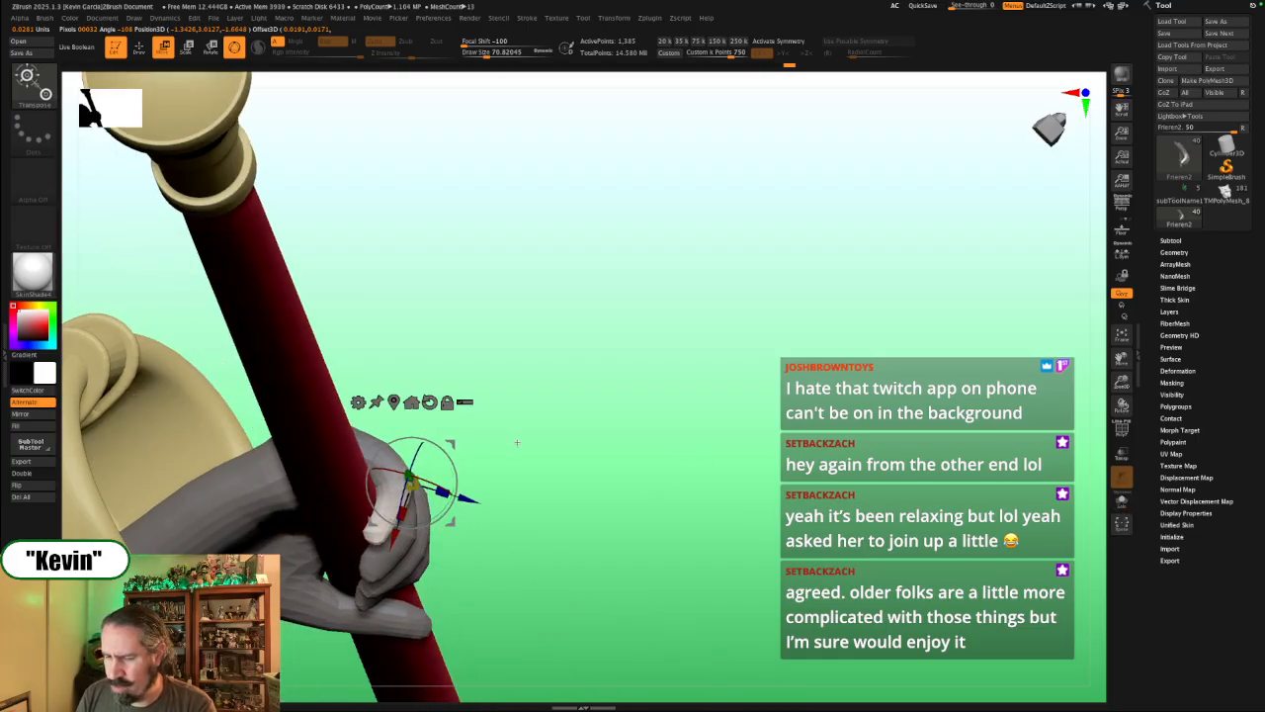
Step: Mask the hand except the whole little finger and nudge that finger against the staff with a smaller Move brush
key(q)
right_drag(502, 407, 346, 425)
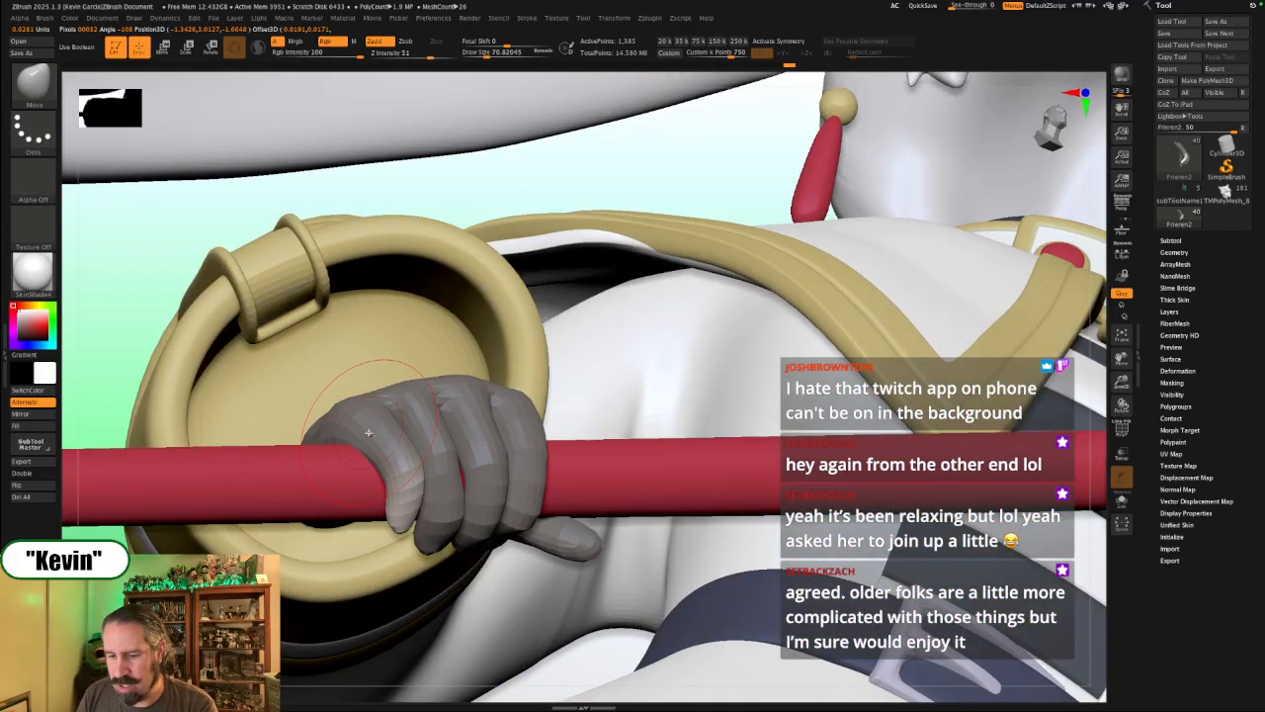
key(w)
ctrl+click(350, 421)
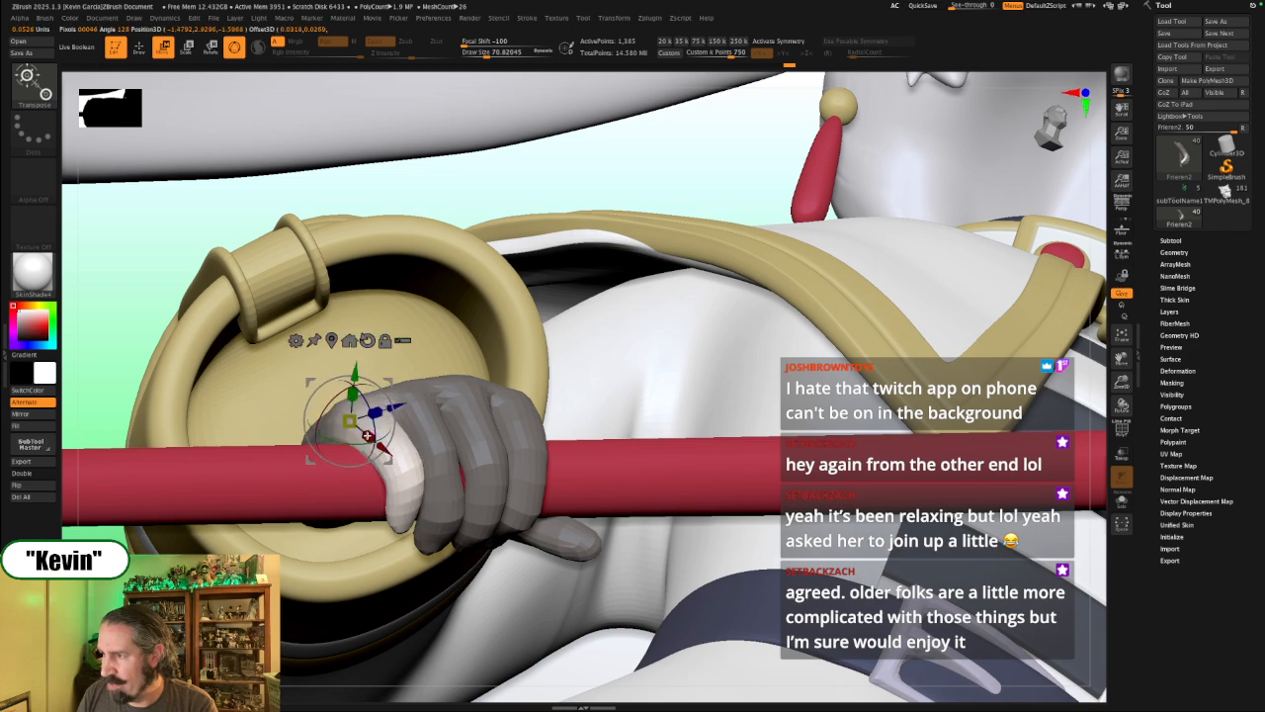
right_drag(1096, 368, 586, 375)
key(q)
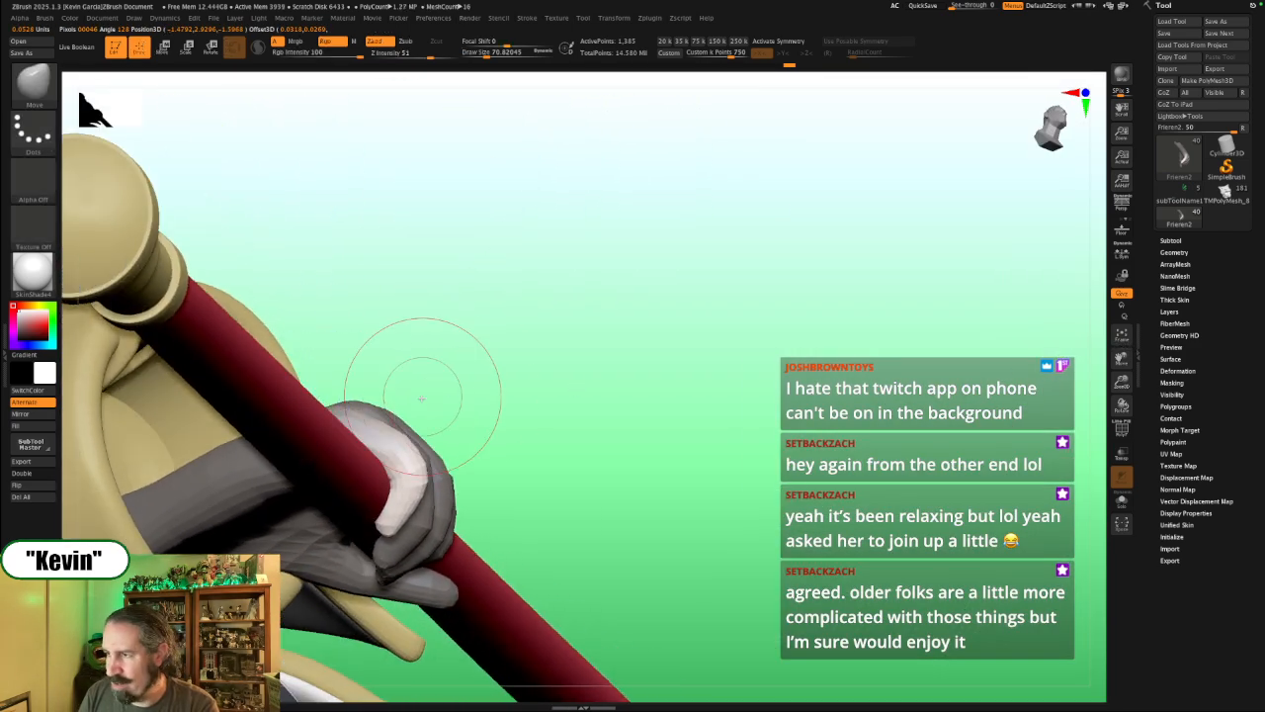
key(s)
drag(409, 453, 405, 454)
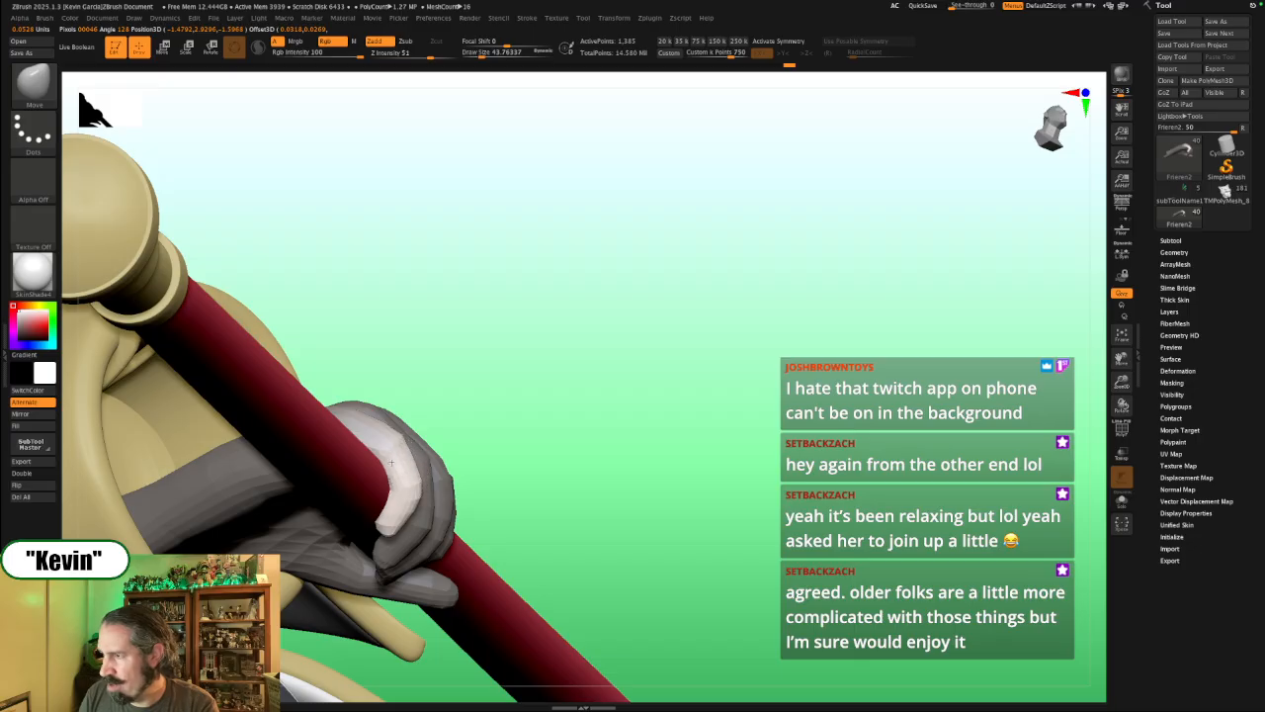
drag(471, 402, 919, 411)
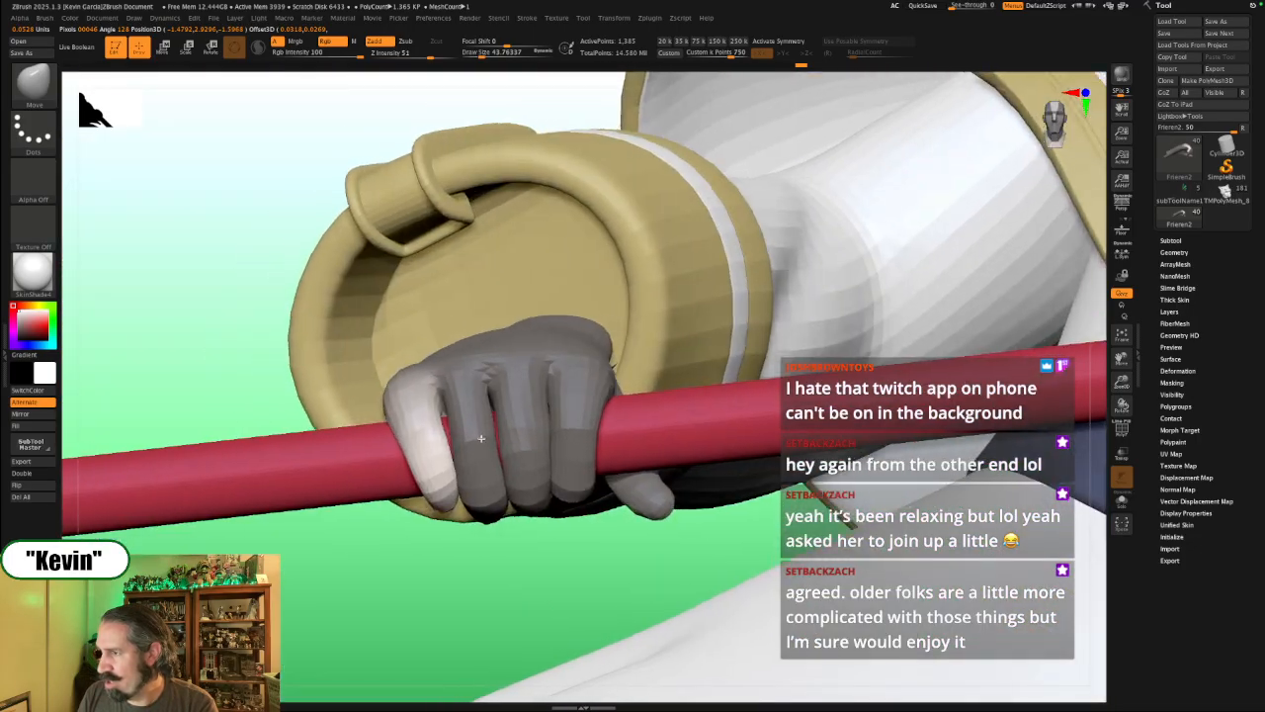
Step: Clear the mask, isolate the hand, and reshape its outer edge behind the little finger with the Move brush
drag(481, 438, 413, 430)
alt+click(395, 395)
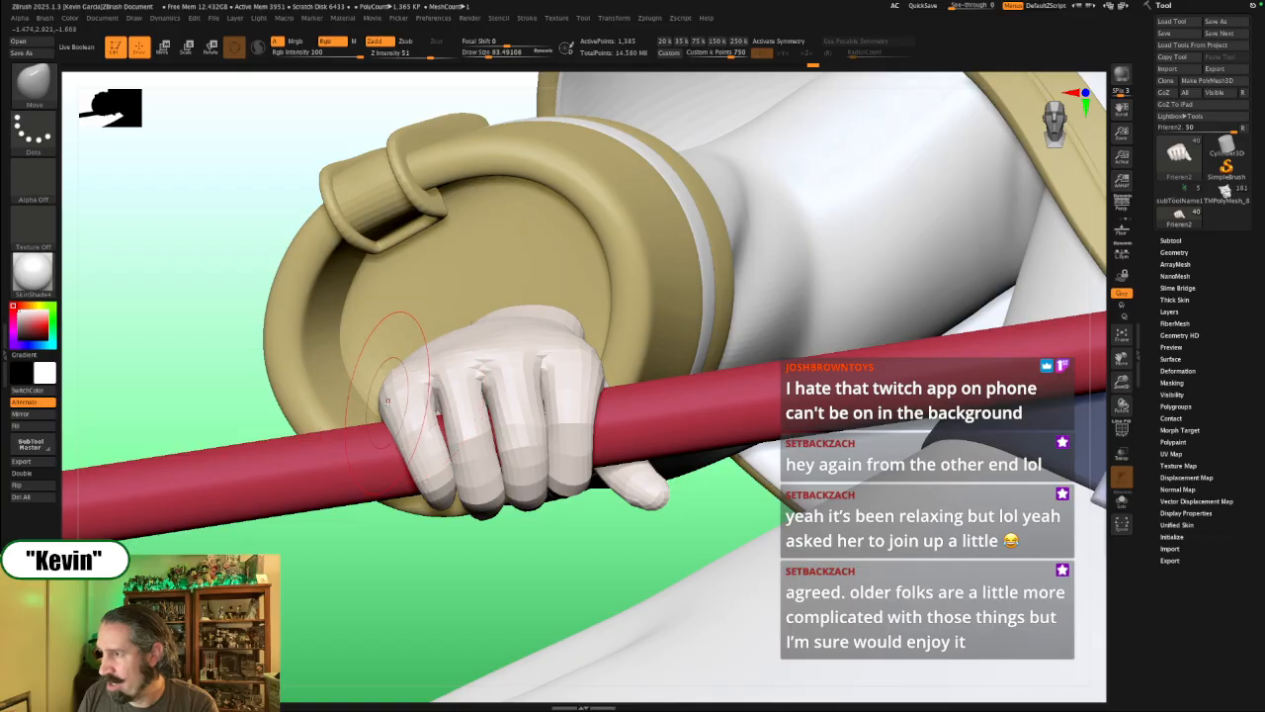
key(bracketleft)
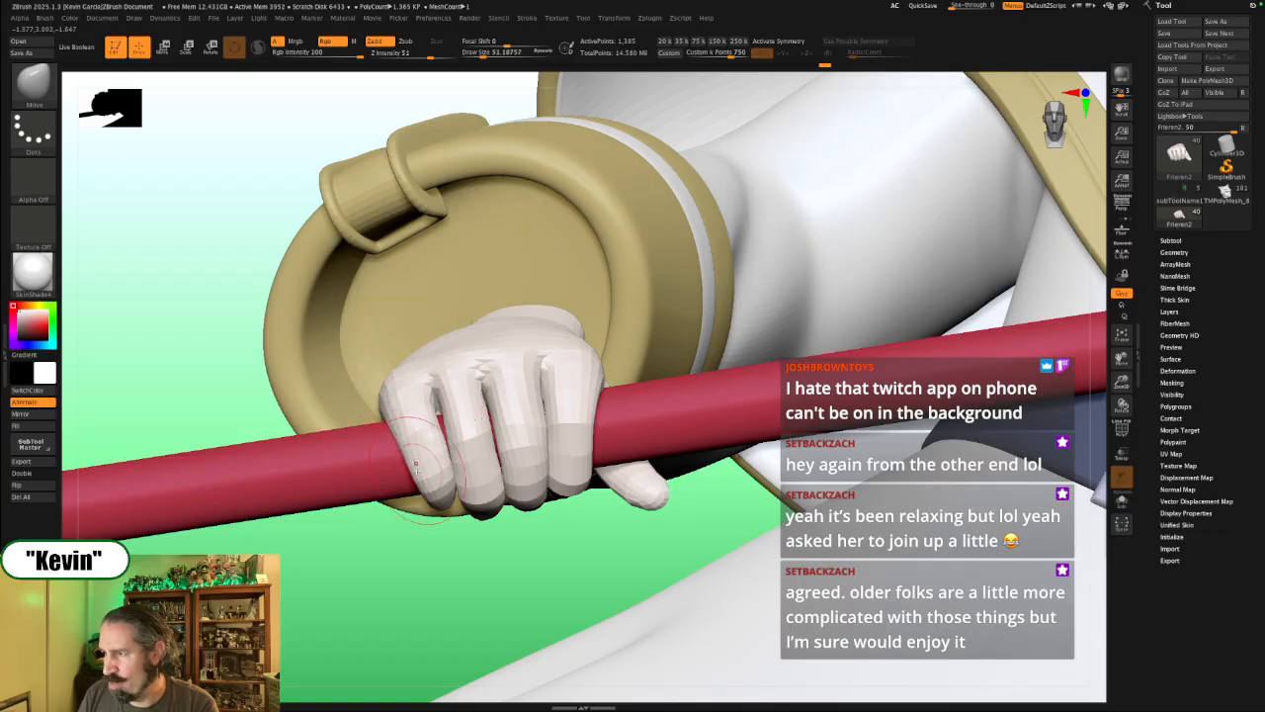
key(alt+shift+s)
alt+drag(788, 388, 787, 417)
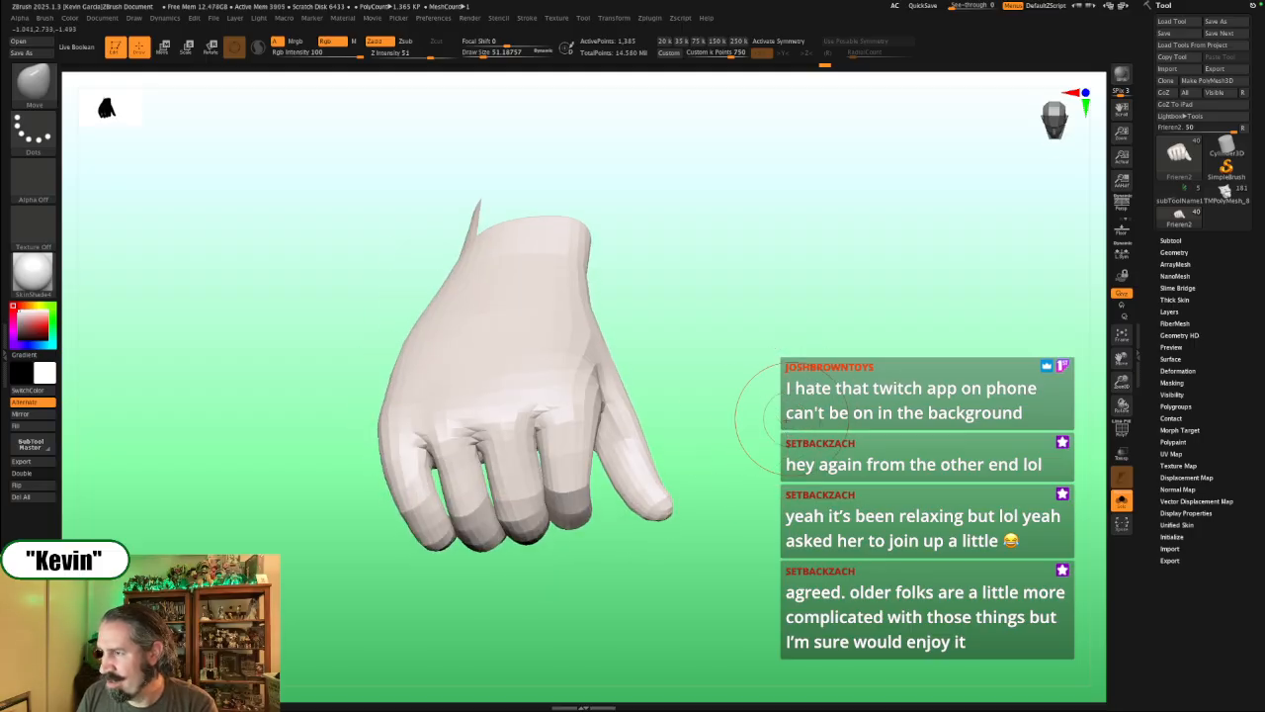
drag(353, 474, 387, 516)
key(s)
drag(373, 429, 378, 429)
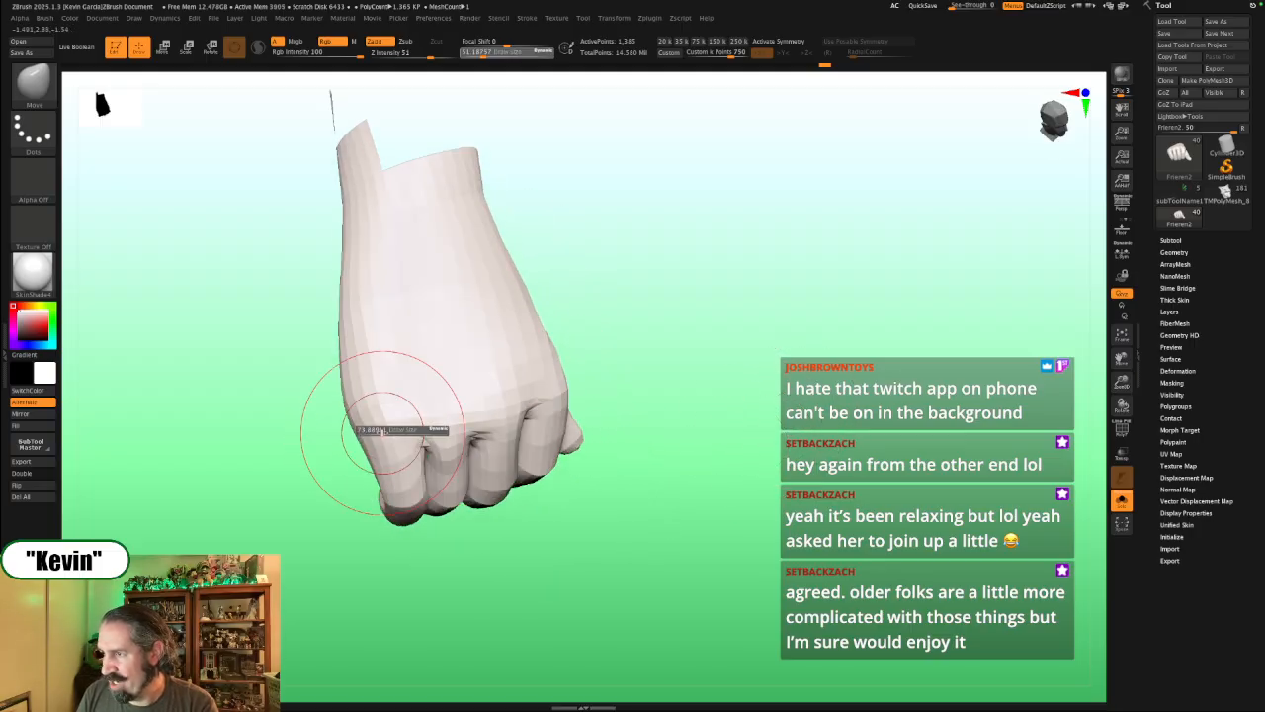
drag(375, 383, 353, 369)
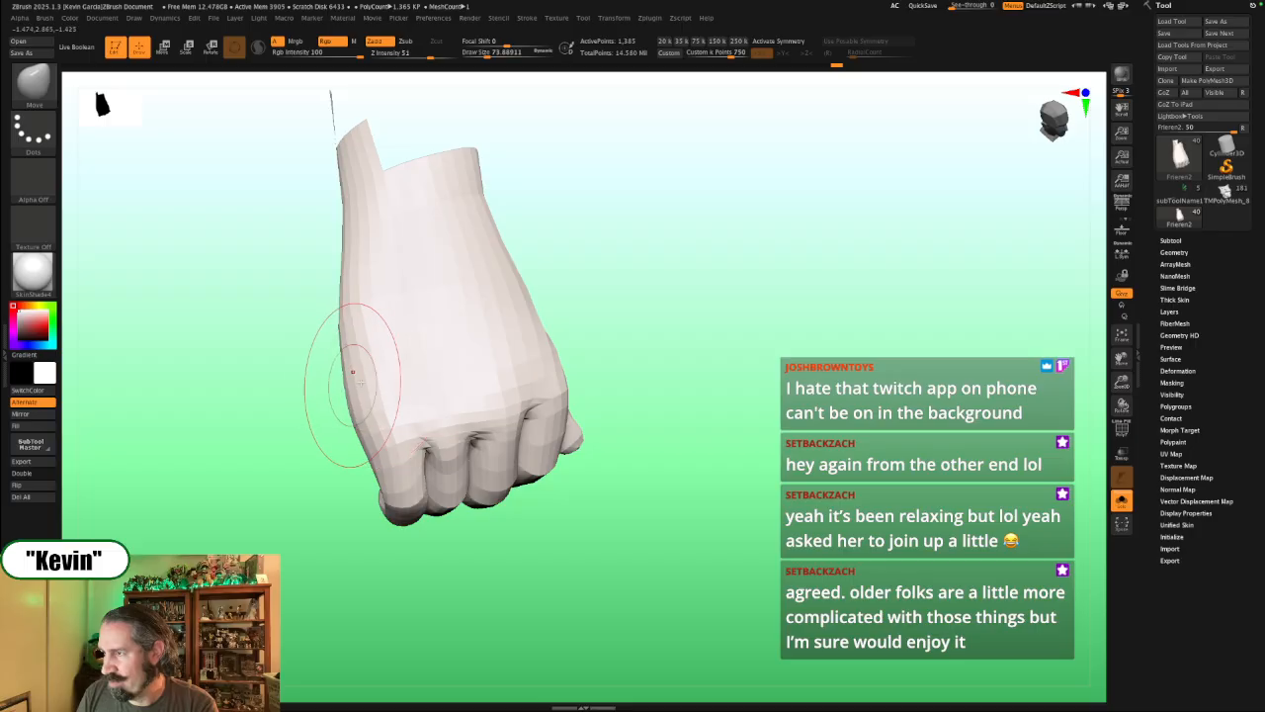
drag(322, 439, 317, 436)
mouse_move(409, 551)
mouse_down()
mouse_move(367, 508)
mouse_move(421, 509)
mouse_move(325, 442)
mouse_move(399, 465)
mouse_up()
Step: Mask the hand except the little finger, shift and rotate that finger toward the ring finger with the gizmo, and clear the mask
key(w)
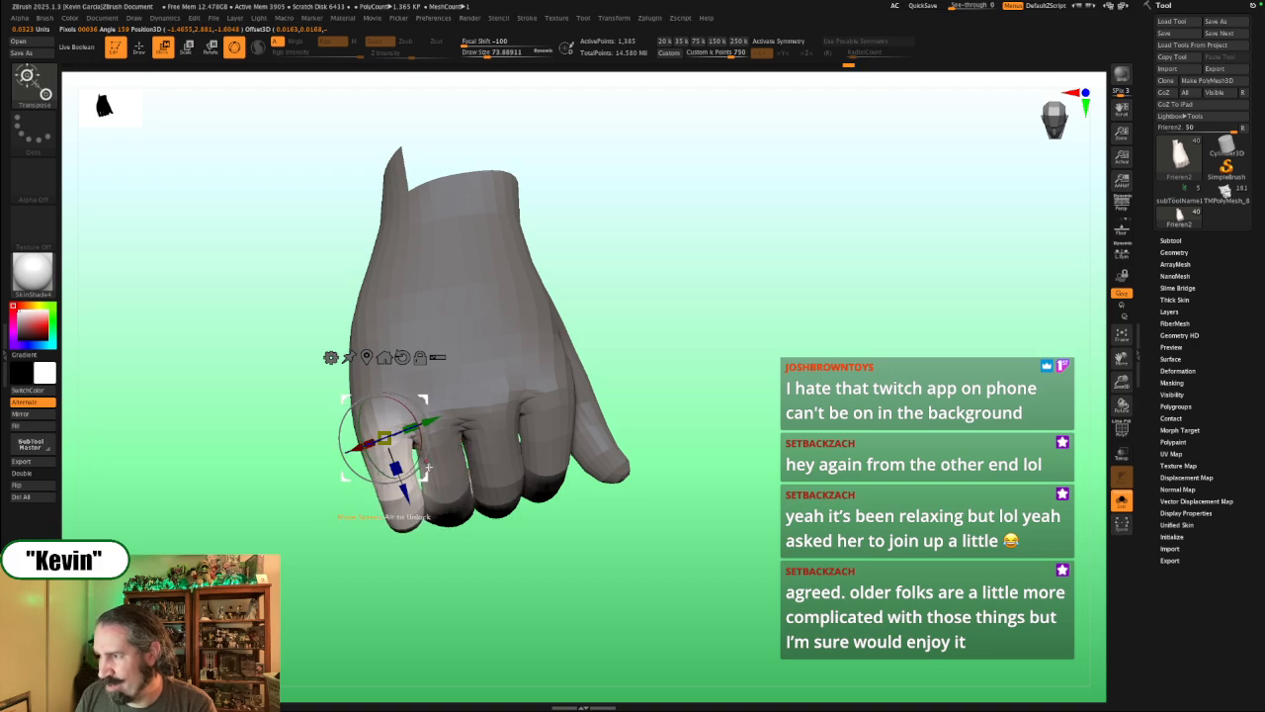
drag(426, 480, 429, 478)
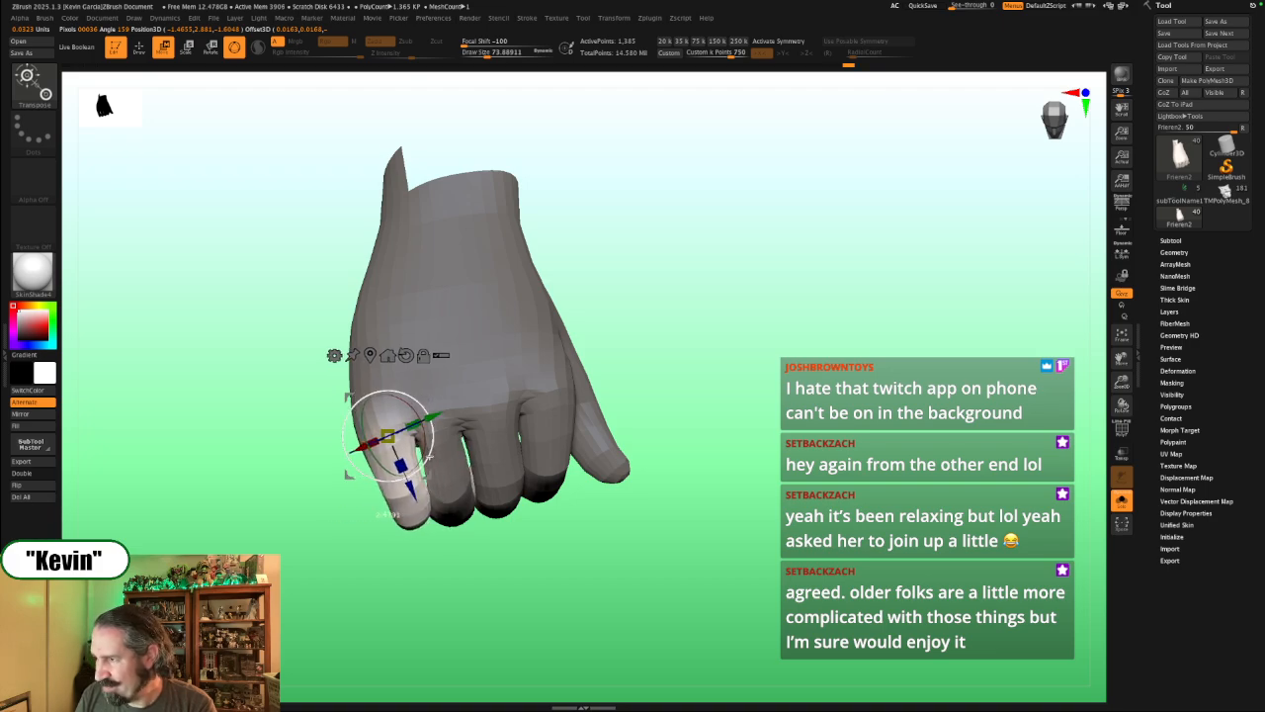
ctrl+drag(775, 525, 756, 554)
drag(720, 574, 666, 452)
Step: Select the Move brush and refine the little and ring fingertips where they wrap the staff, comparing them with the full figure shown
key(q)
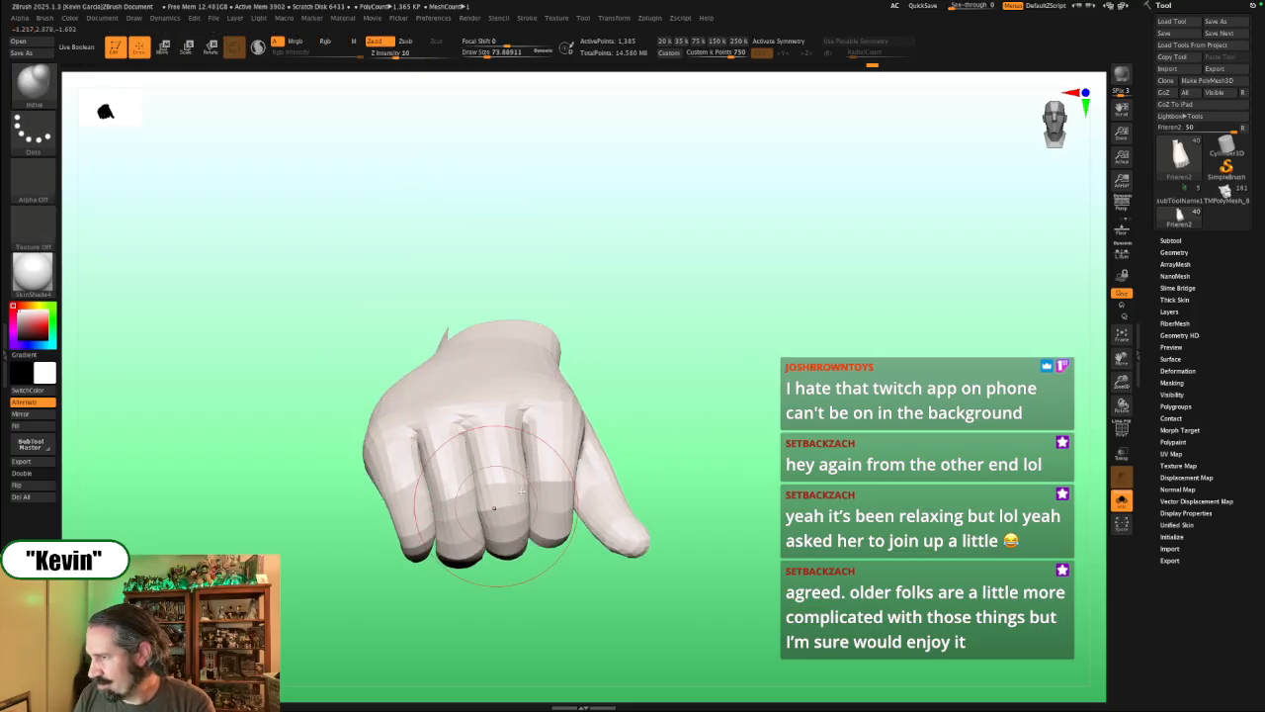
drag(678, 418, 477, 506)
key(b)
key(m)
key(v)
key(s)
key(alt+shift+s)
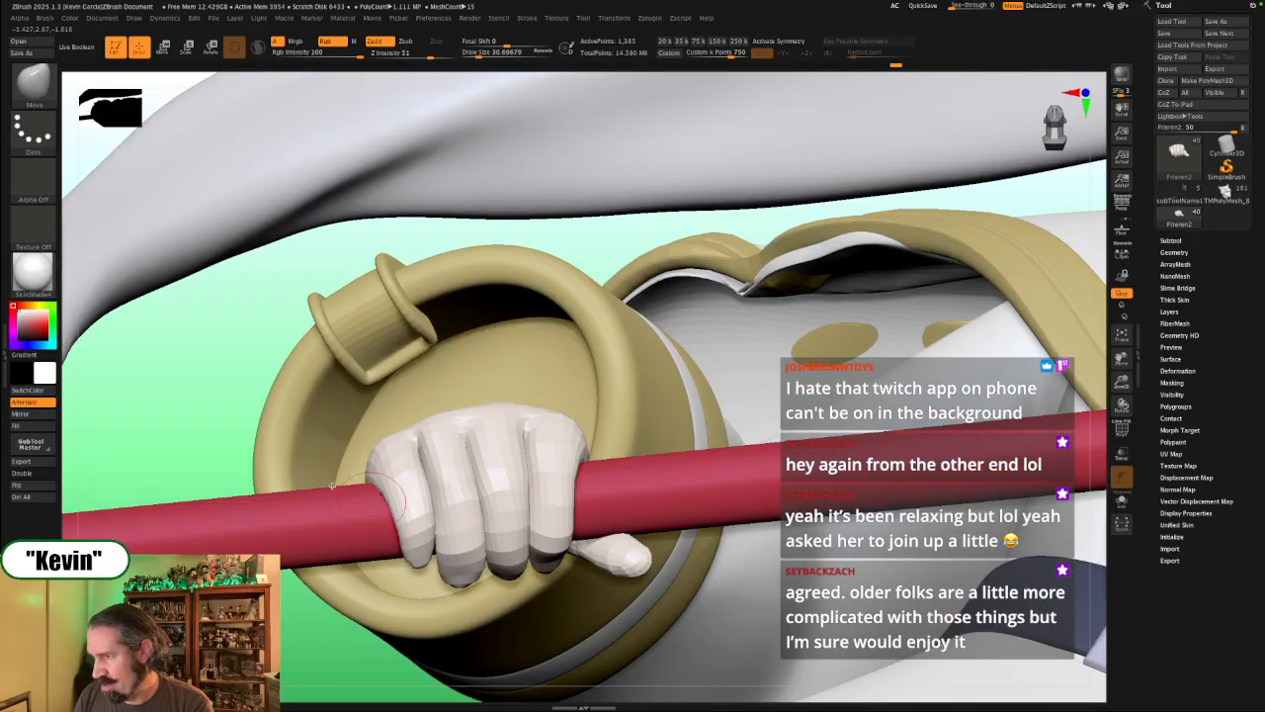
drag(197, 426, 306, 534)
drag(481, 635, 475, 625)
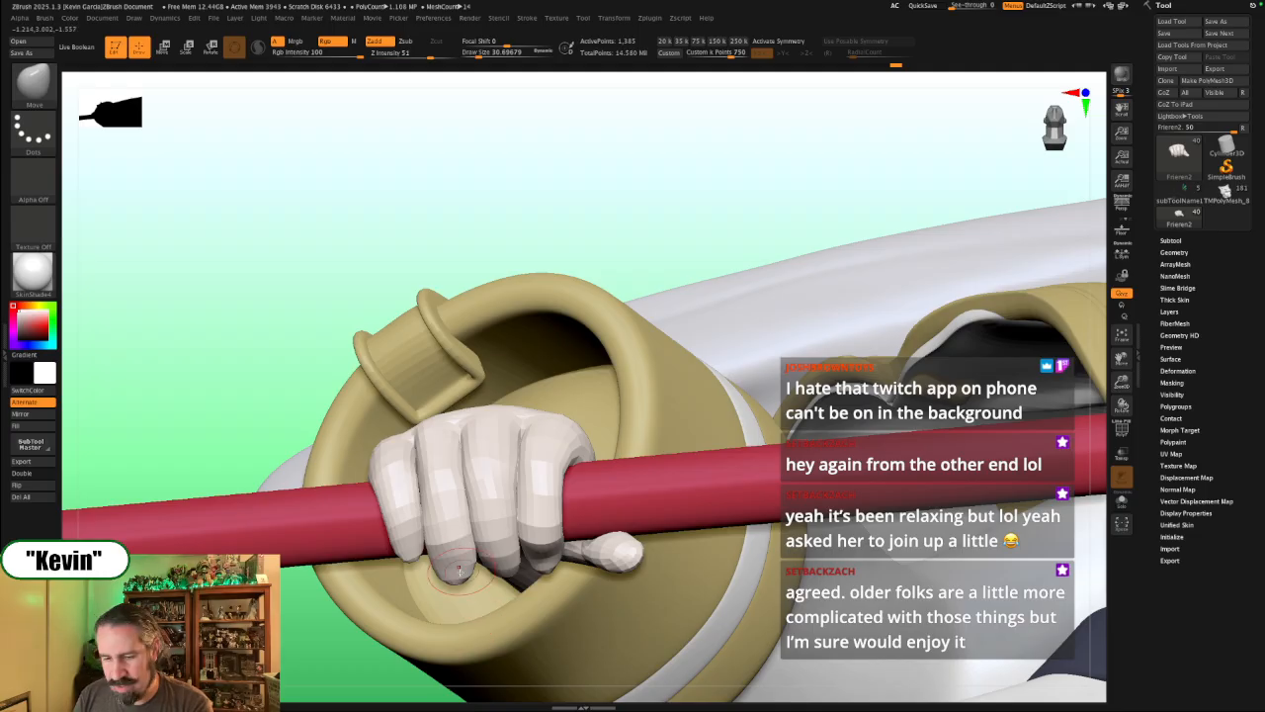
key(alt+shift+s)
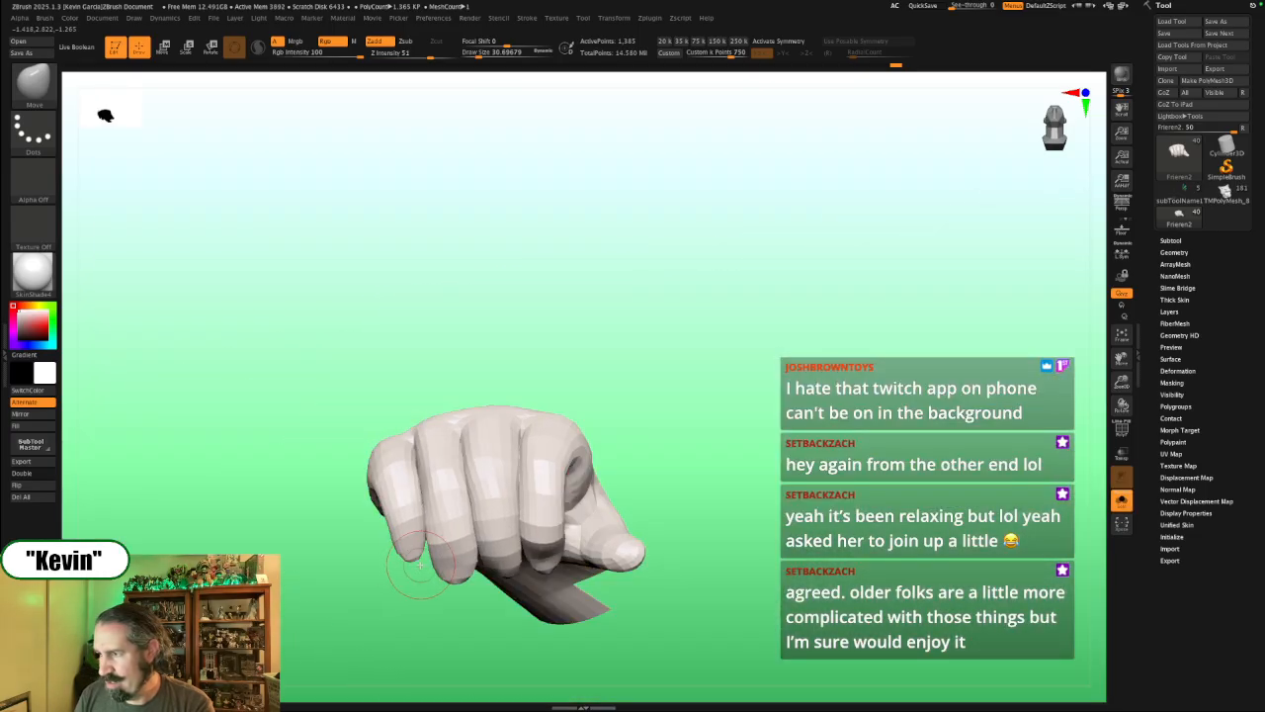
key(alt+shift+s)
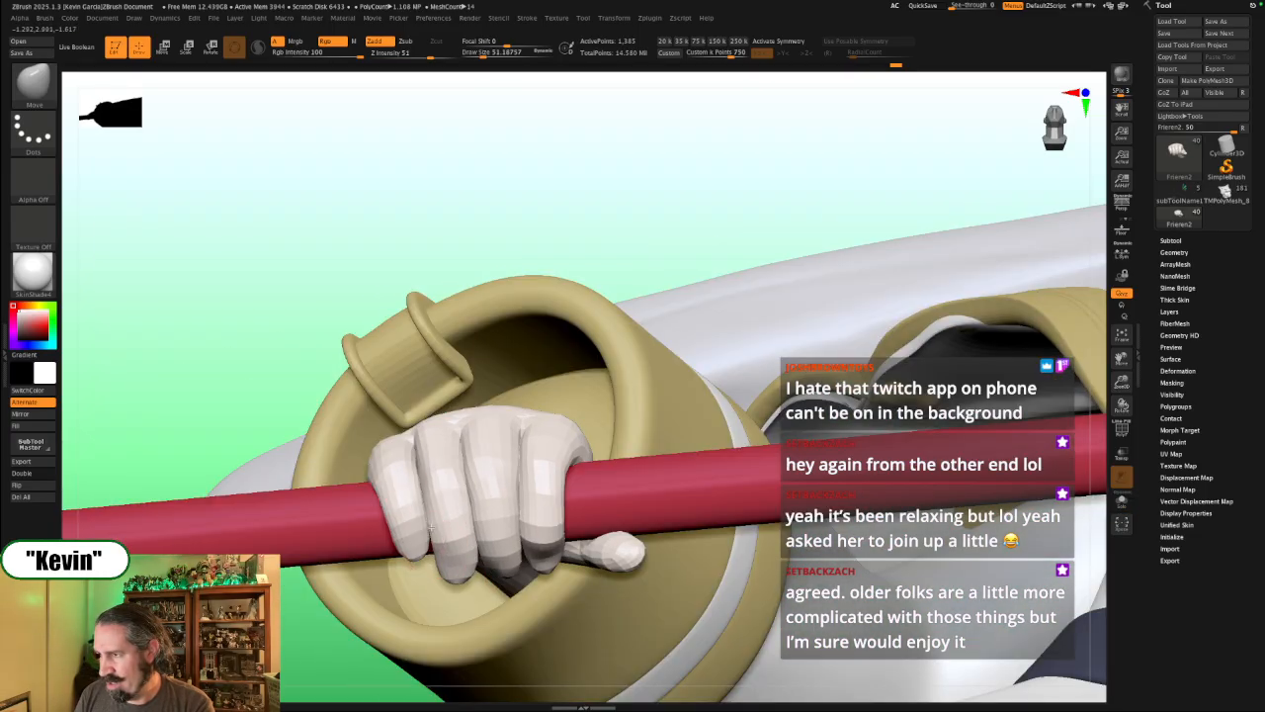
Step: Isolate the hand and adjust the curled fingertips from the palm side with the Move brush at a reduced draw size
key(alt+shift+s)
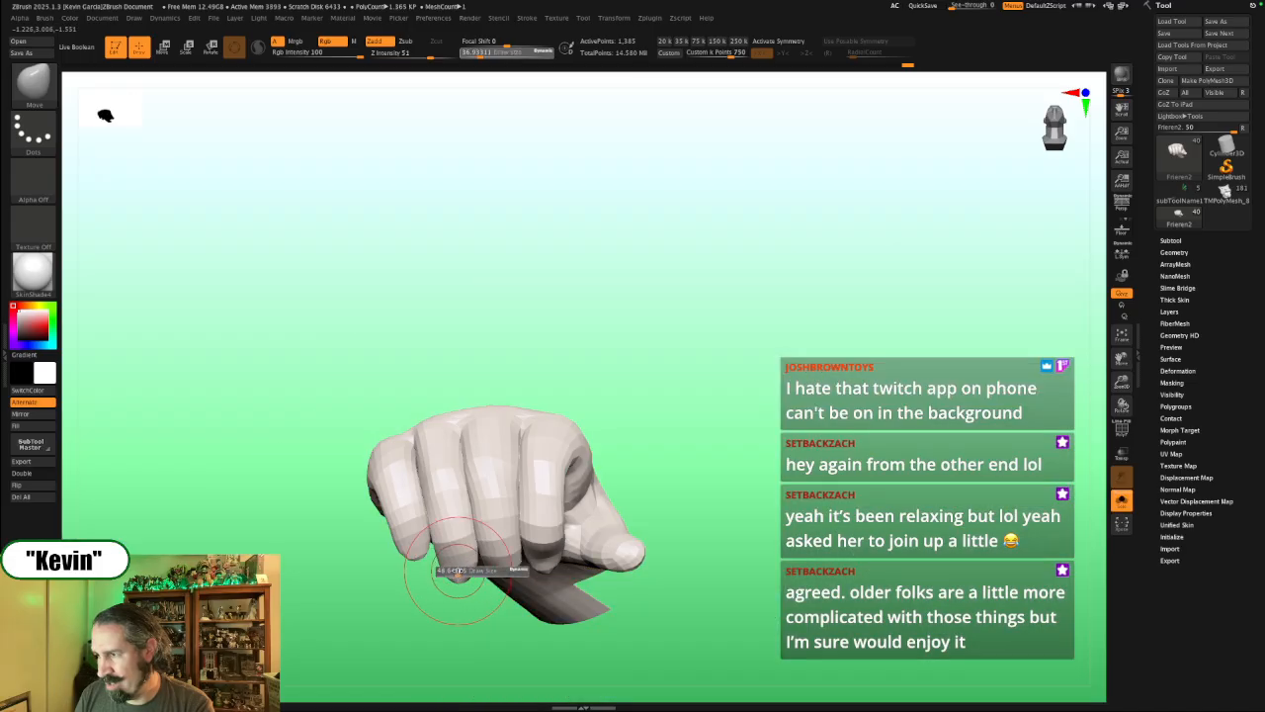
drag(487, 652, 517, 556)
mouse_move(718, 359)
alt+mouse_down()
mouse_move(689, 430)
mouse_move(698, 396)
alt+mouse_up()
mouse_move(697, 330)
mouse_down()
mouse_move(717, 310)
mouse_move(692, 318)
mouse_up()
key(s)
drag(528, 354, 497, 354)
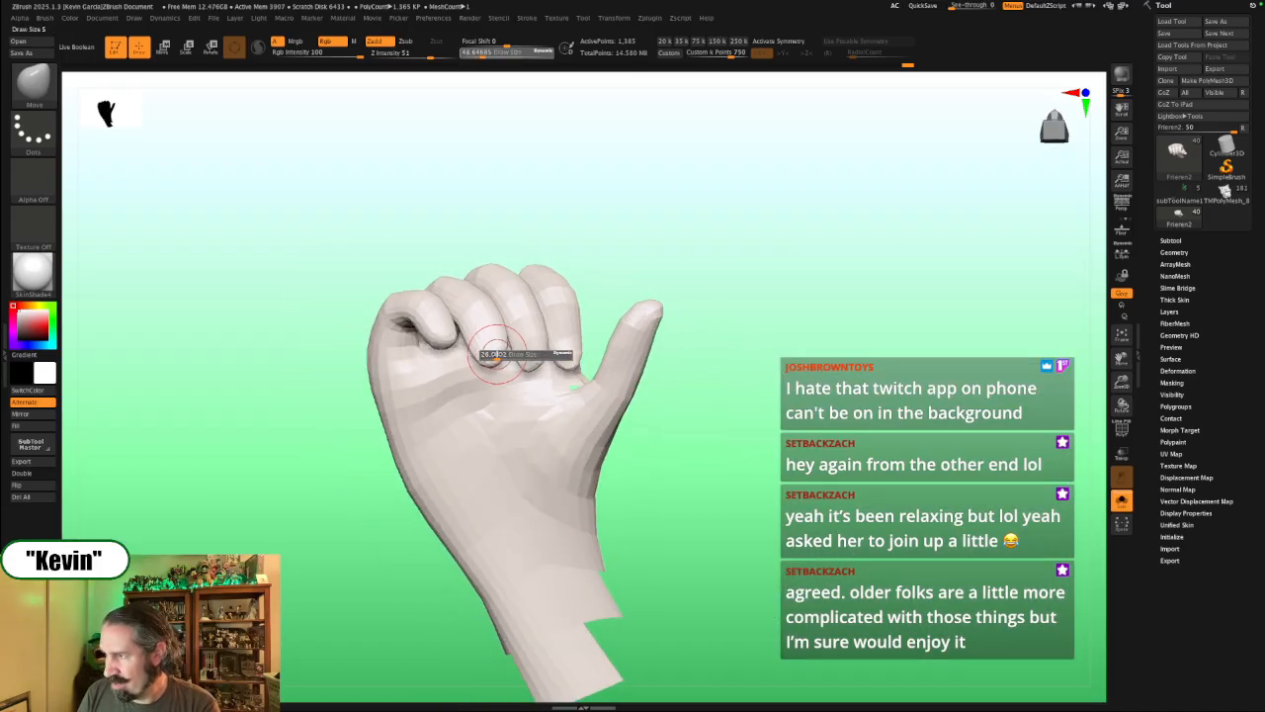
key(alt+shift+s)
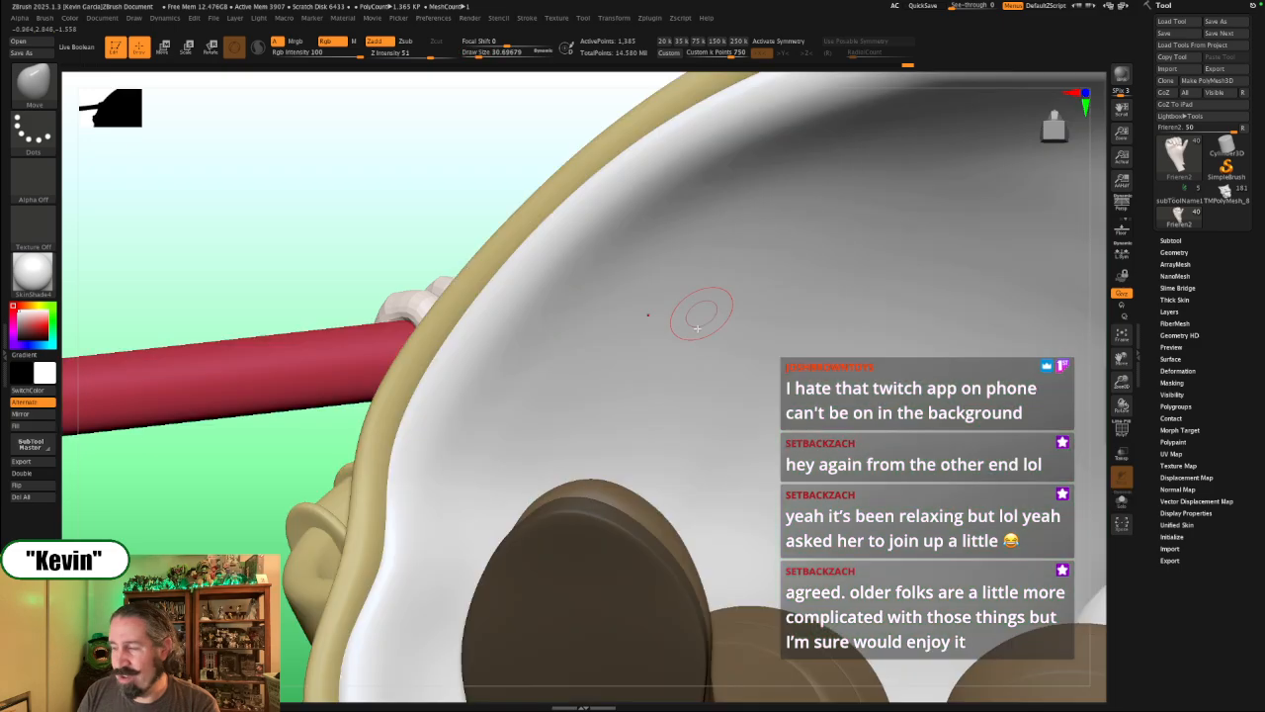
key(alt+shift+s)
drag(764, 358, 671, 207)
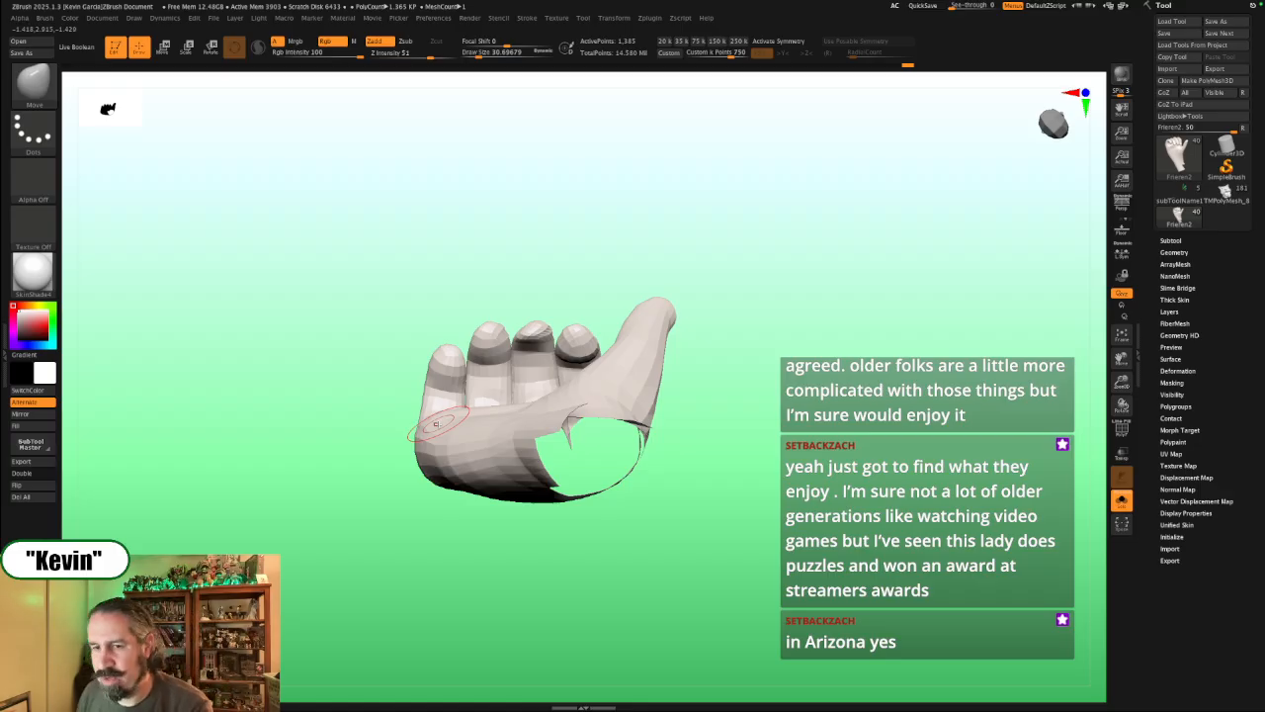
Step: Refine the inner surfaces of the ring, middle and index fingertips with a small Move brush, checking them against the staff
key(s)
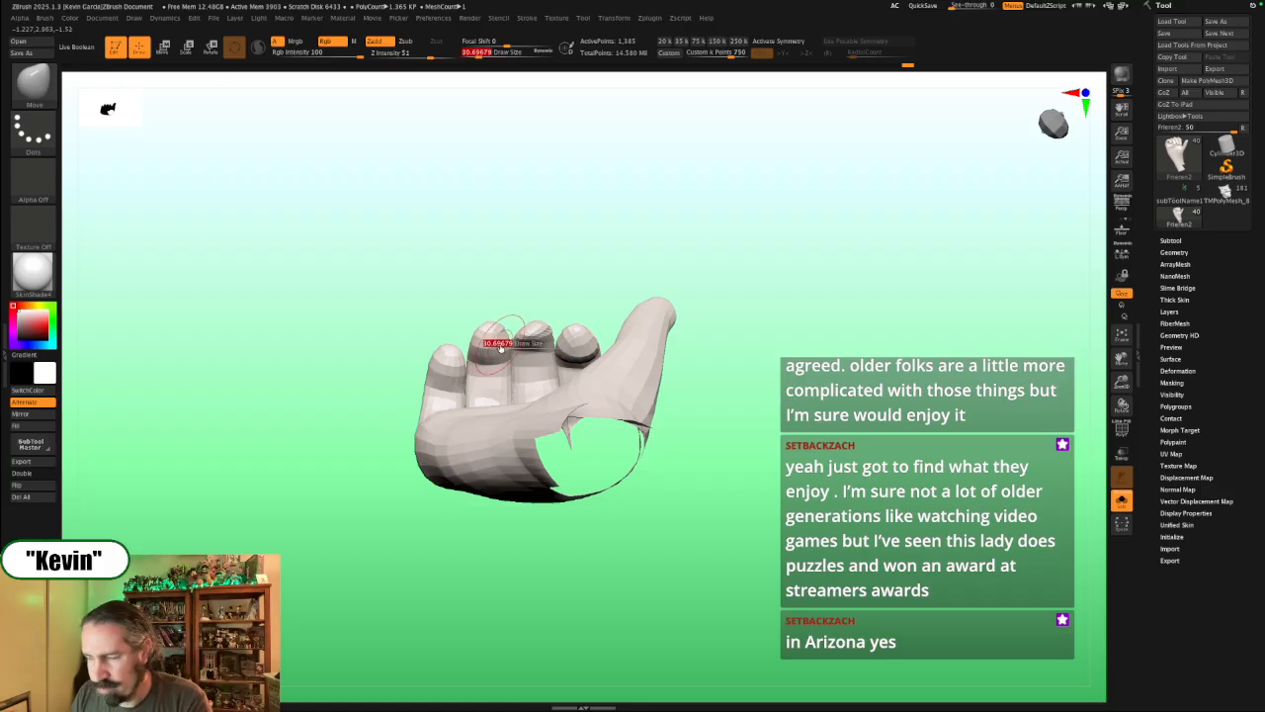
drag(500, 348, 537, 353)
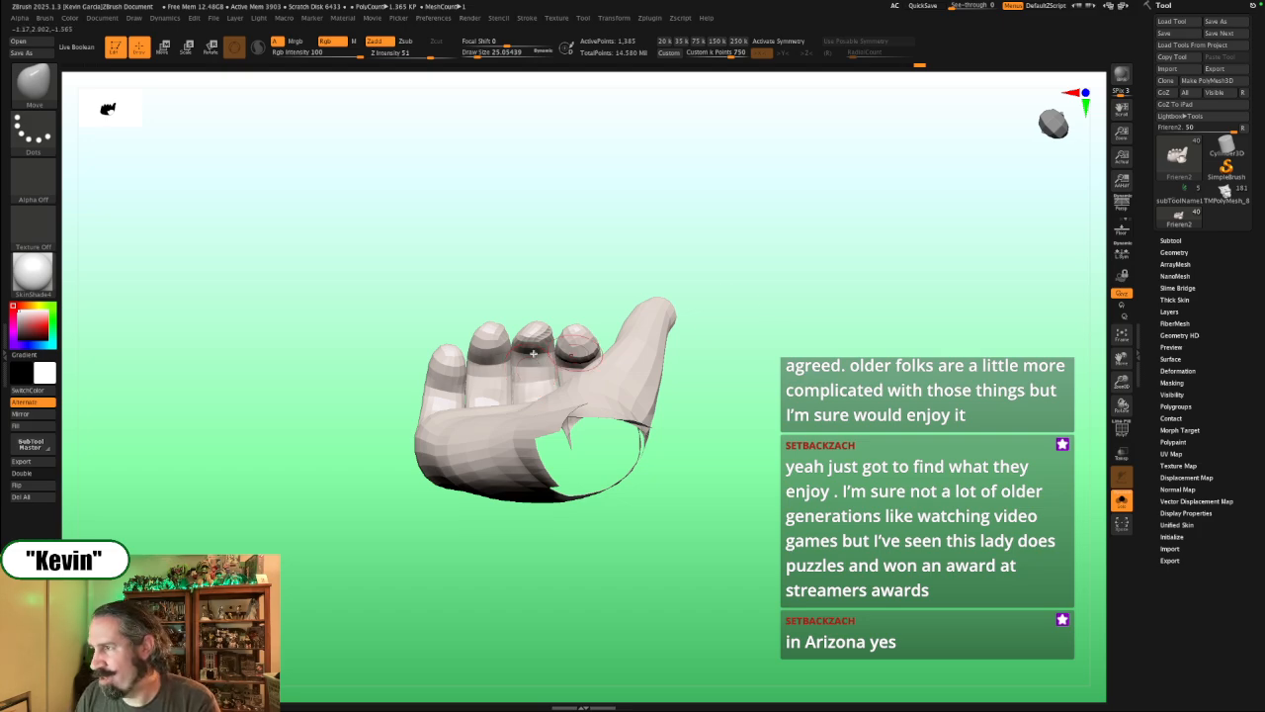
key(alt+s)
key(alt+s)
key(s)
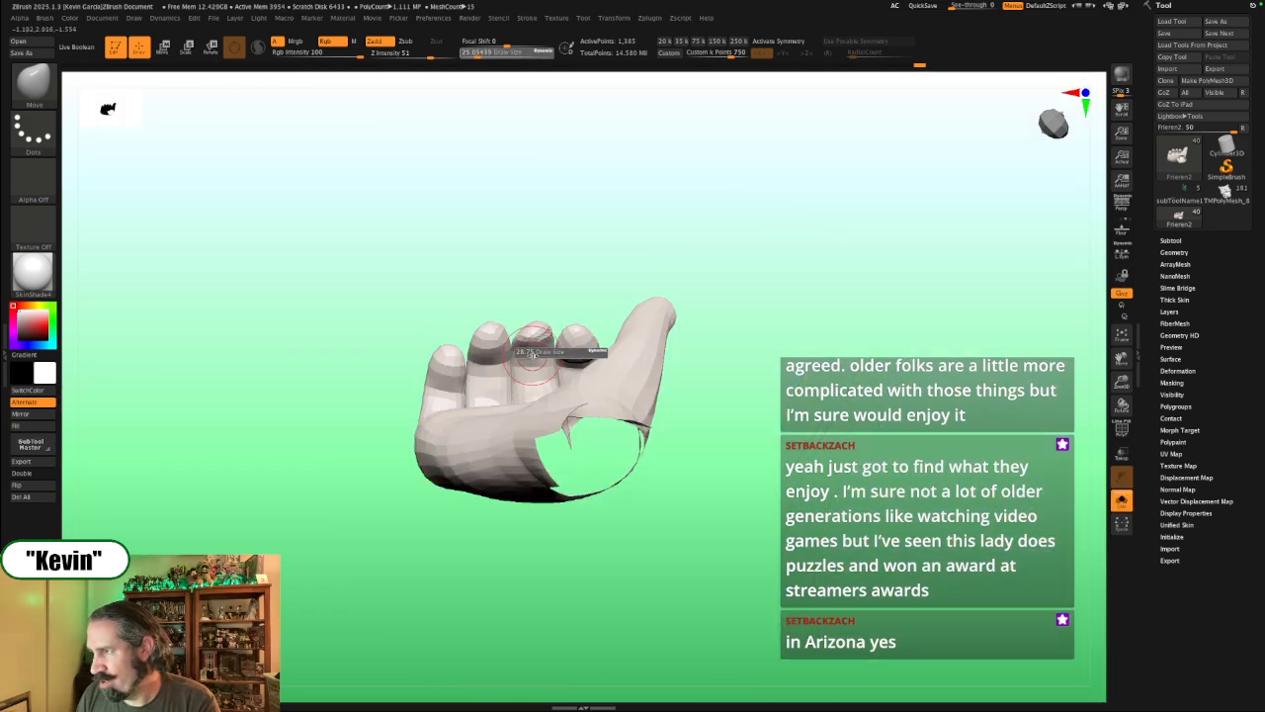
drag(533, 347, 531, 340)
key(s)
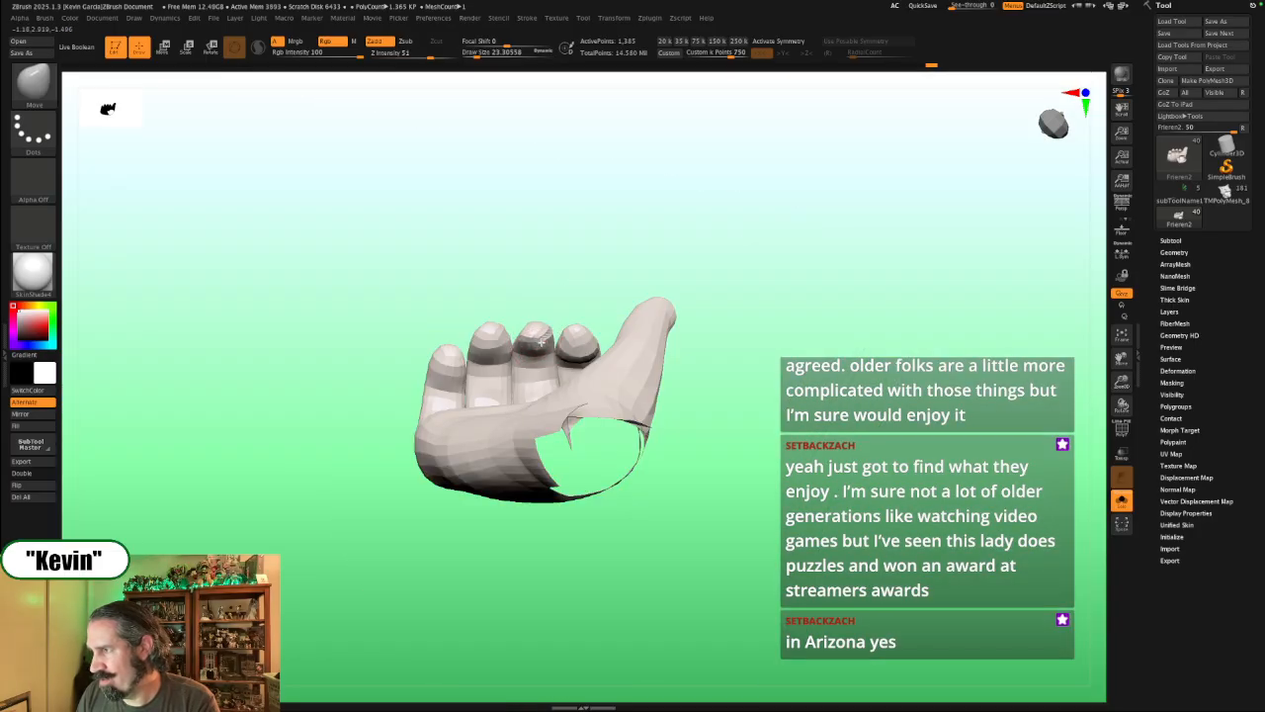
key(alt+s)
key(alt+s)
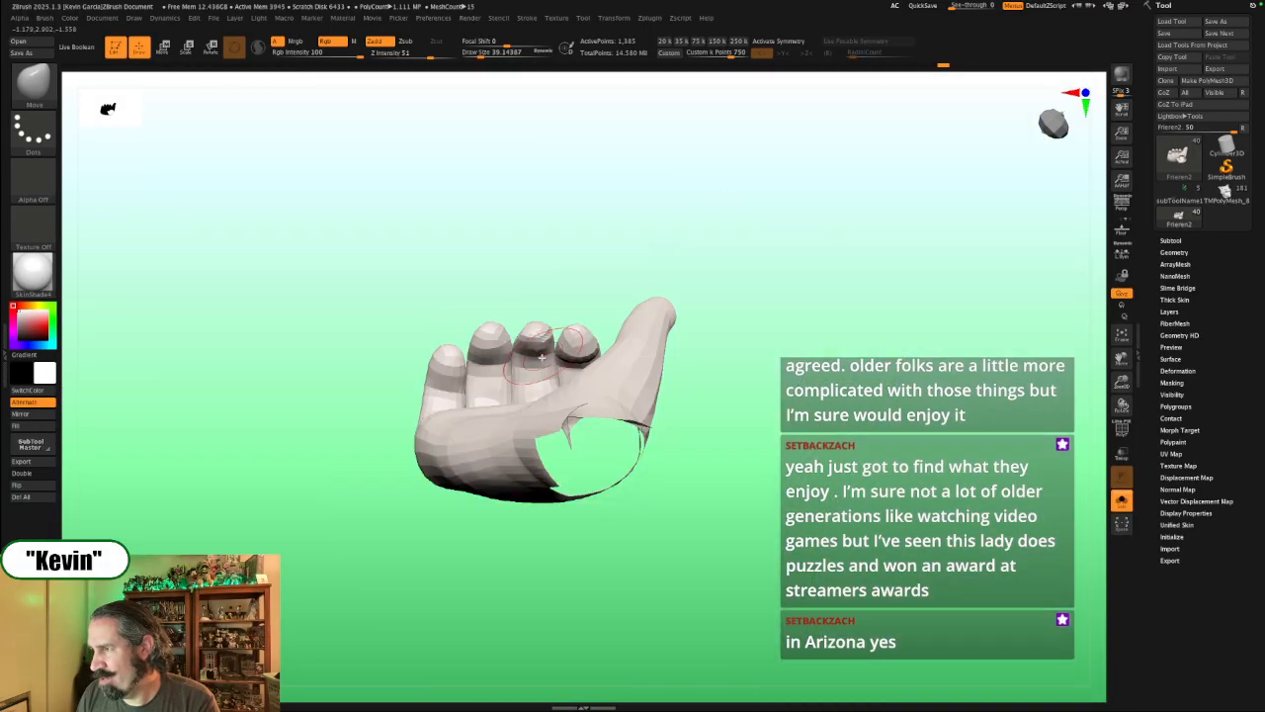
key(alt+s)
Step: Isolate the hand, mask everything except the curled end of the ring finger, and scale that end with the gizmo
drag(591, 245, 583, 442)
mouse_move(323, 465)
mouse_down()
mouse_move(737, 364)
mouse_move(597, 341)
mouse_up()
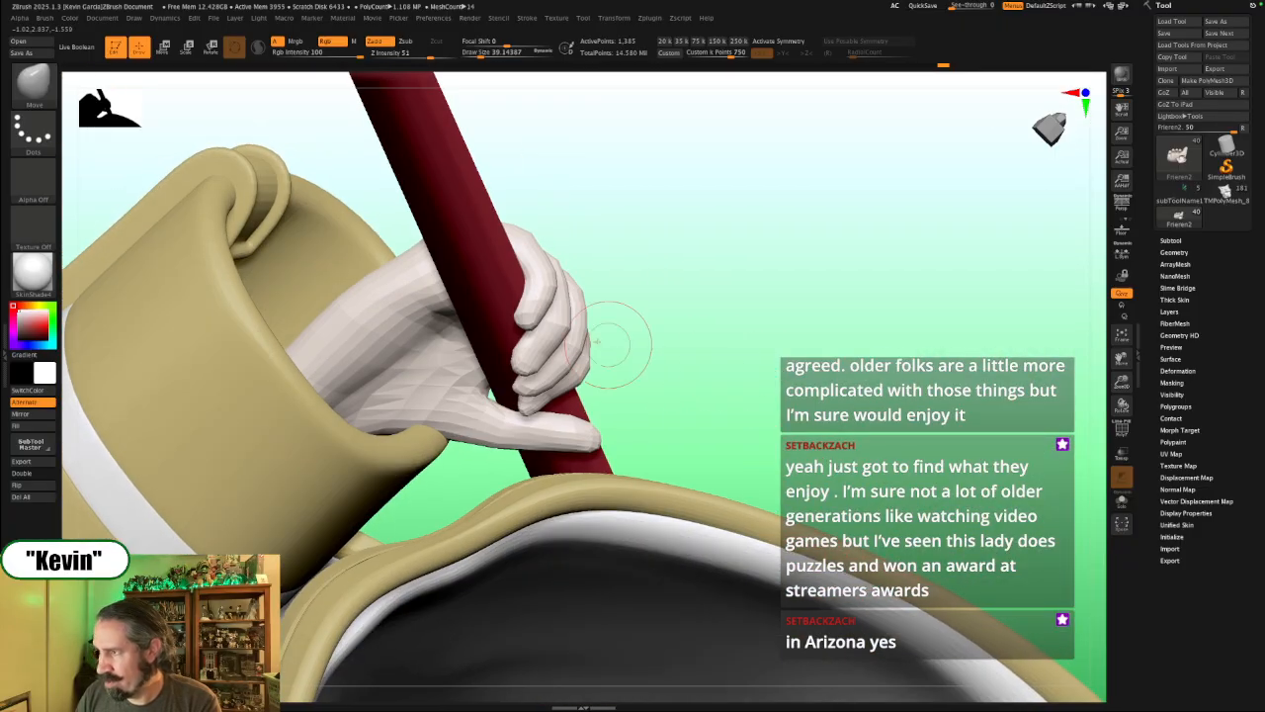
key(w)
key(alt+s)
drag(731, 323, 565, 315)
ctrl+click(521, 313)
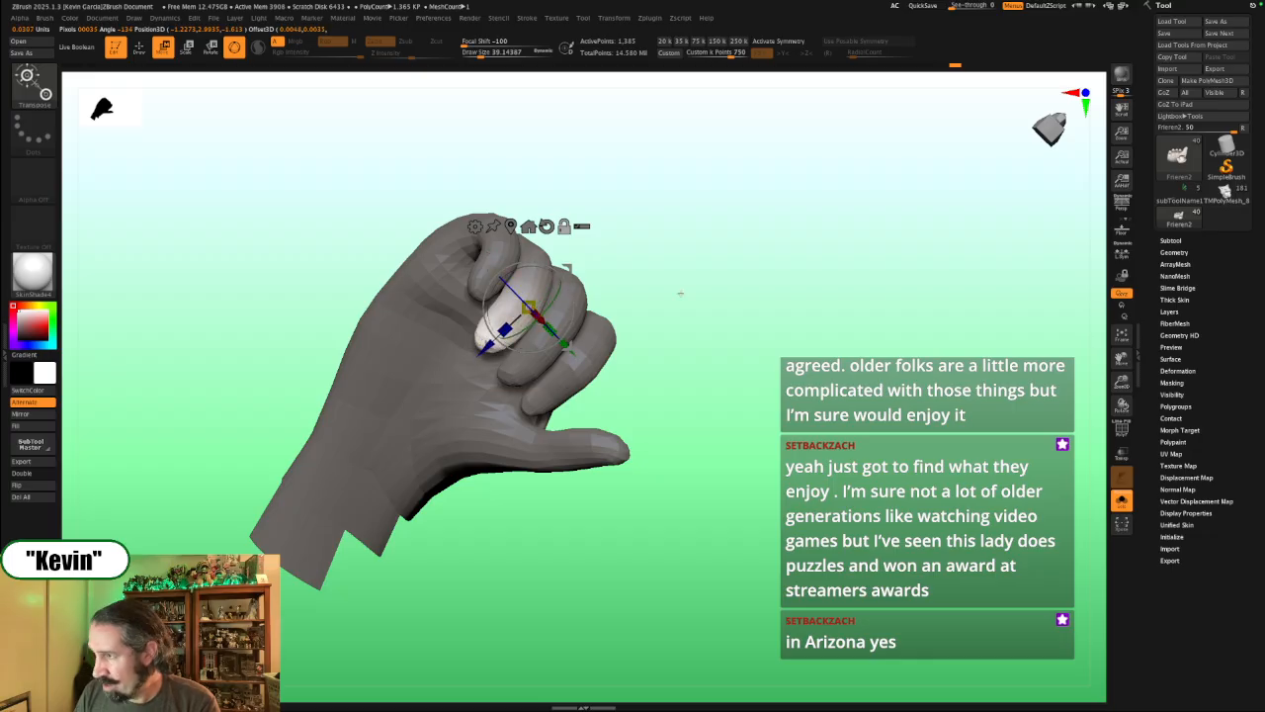
drag(680, 293, 705, 281)
drag(543, 329, 516, 333)
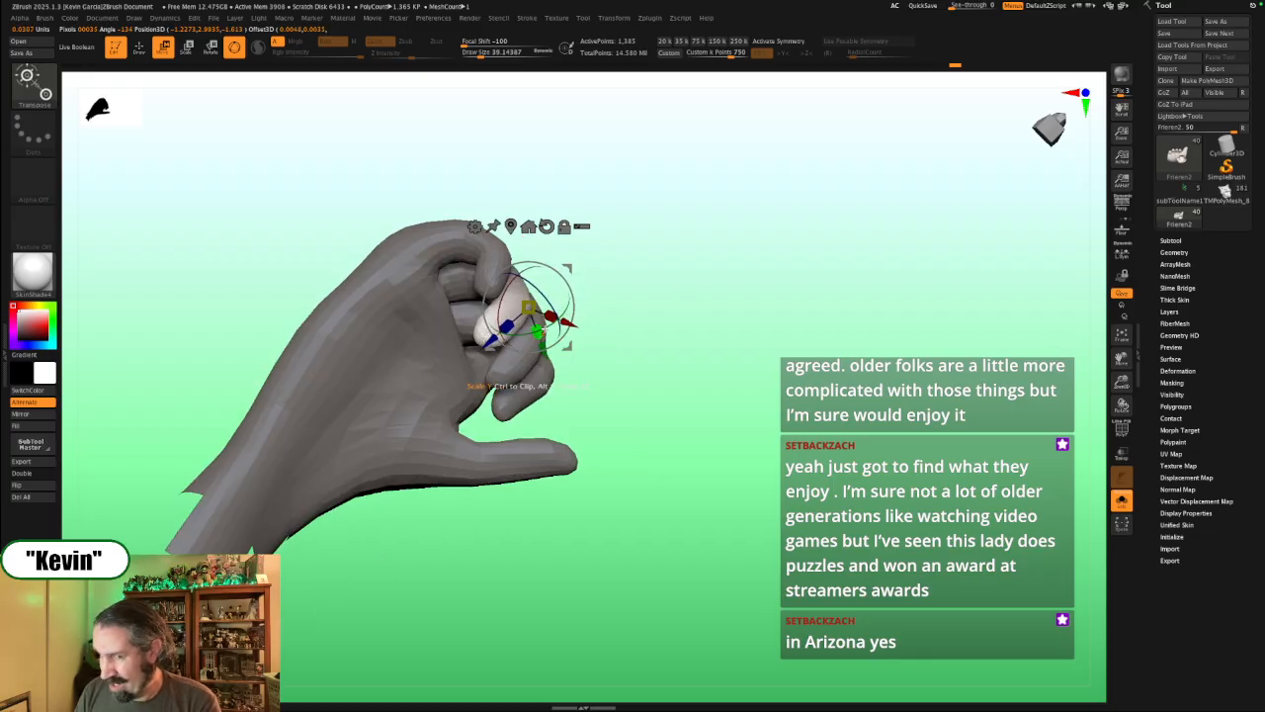
drag(692, 304, 676, 353)
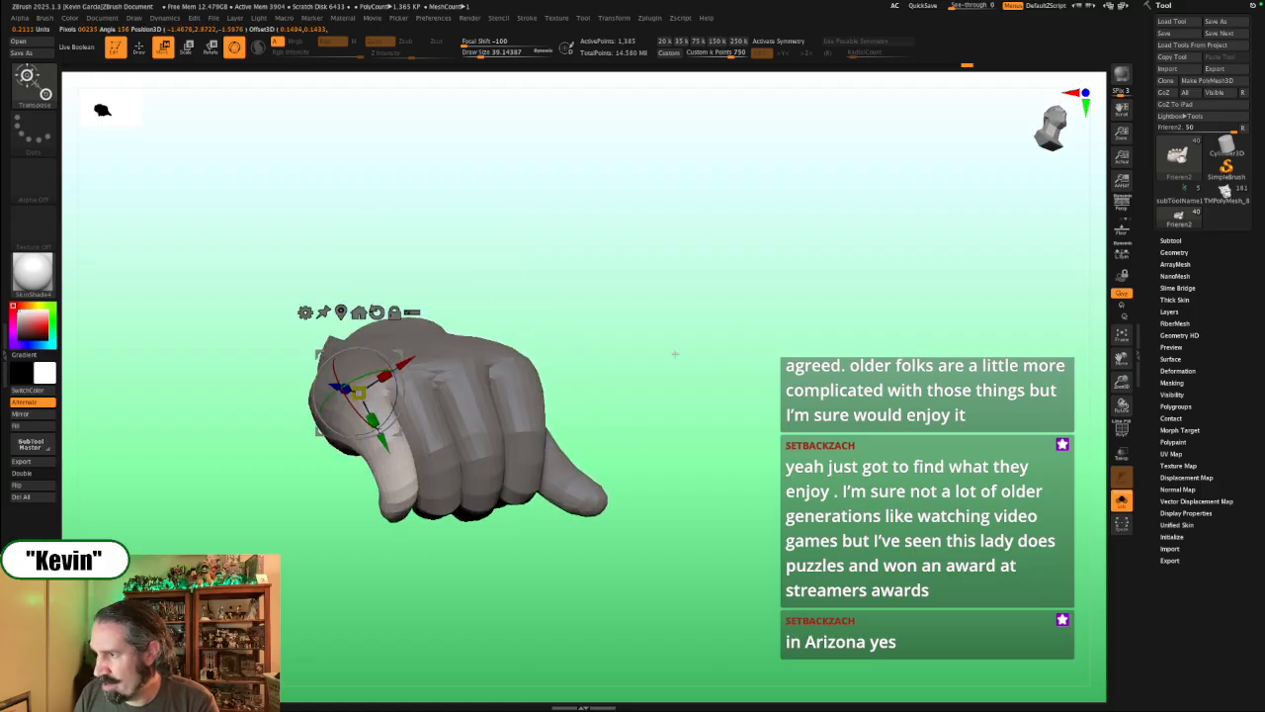
Step: Pivot the unmasked little finger at its base, rotate it around the staff with the gizmo, and clear the mask on the full figure
key(ctrl+z)
ctrl+click(363, 415)
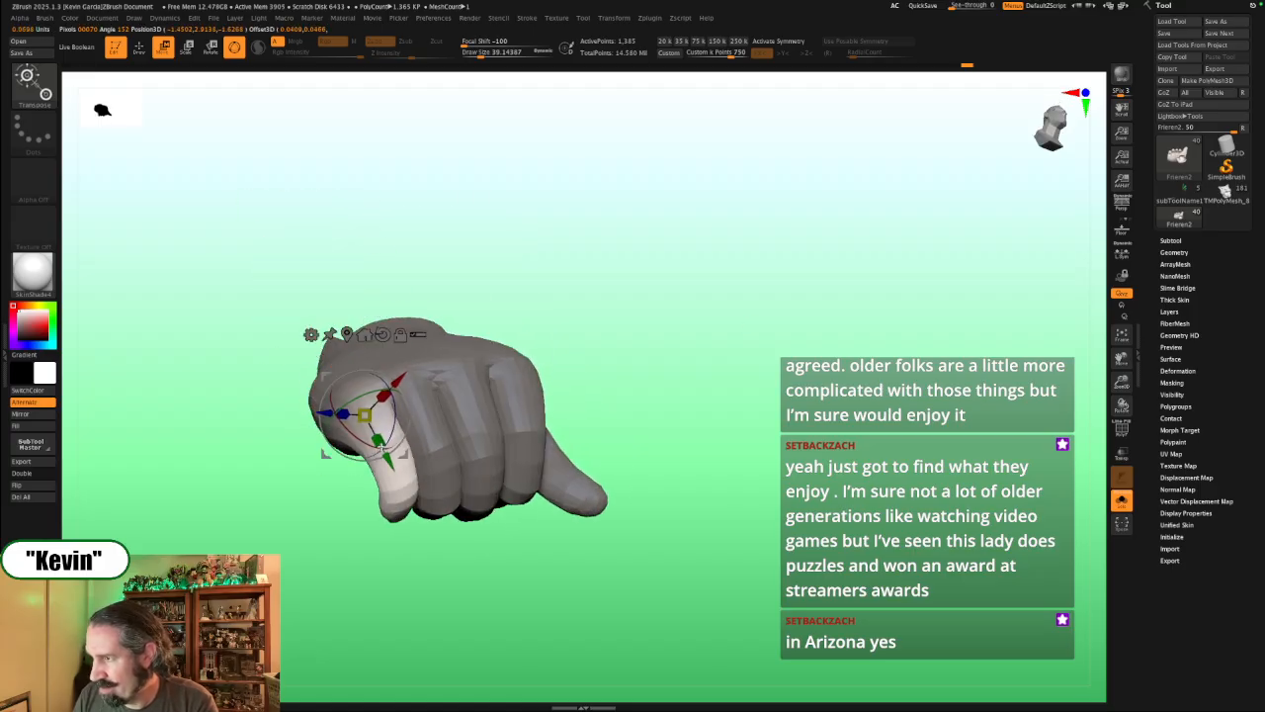
right_drag(363, 414, 441, 463)
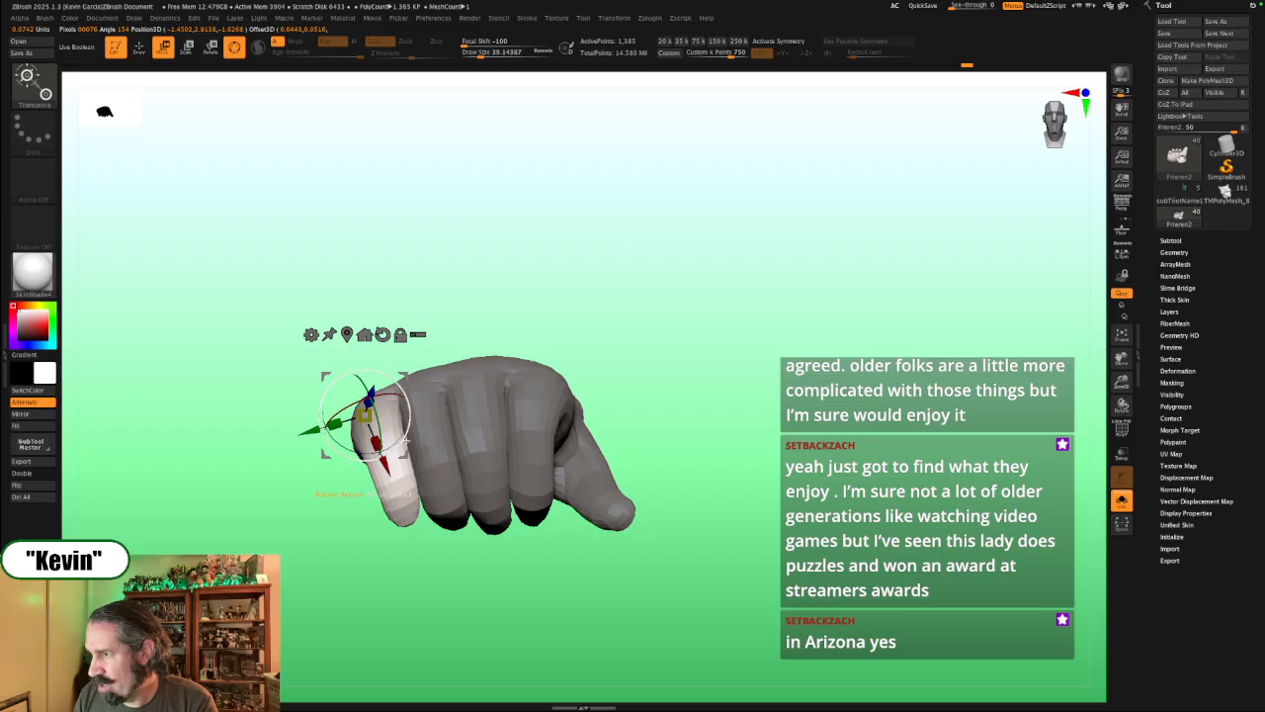
drag(402, 423, 396, 436)
right_drag(647, 405, 738, 376)
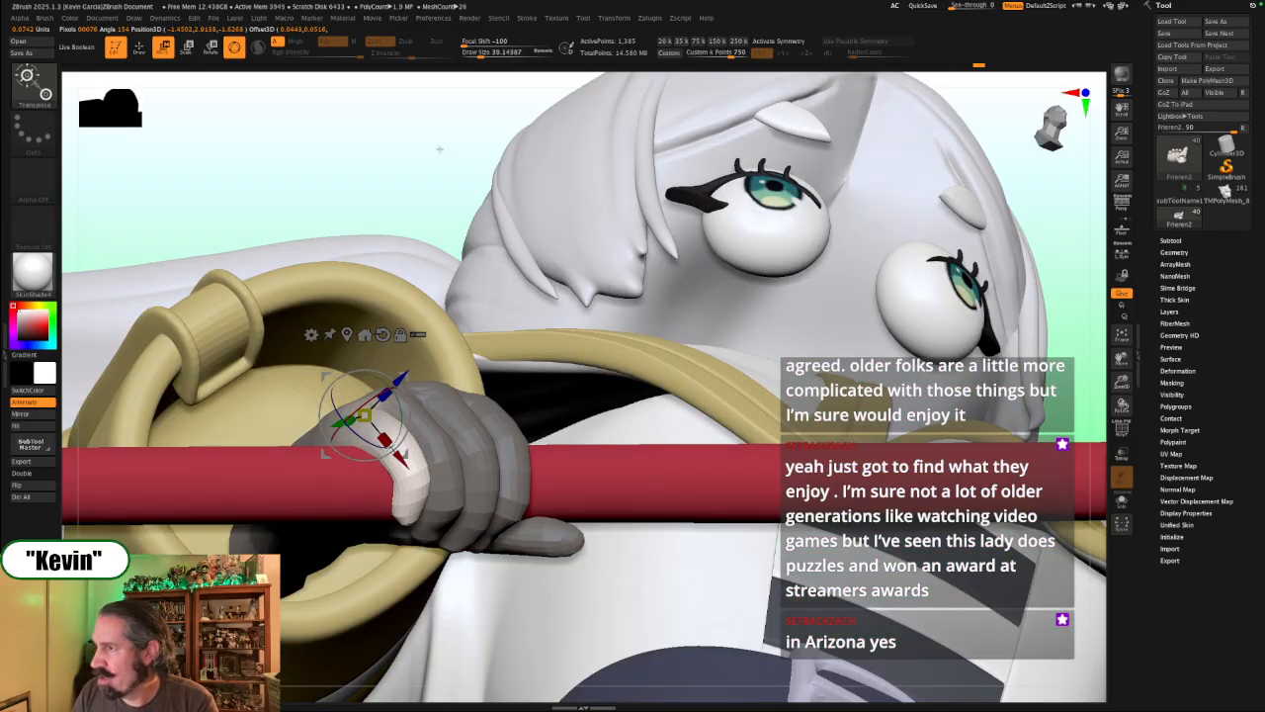
right_drag(440, 149, 227, 529)
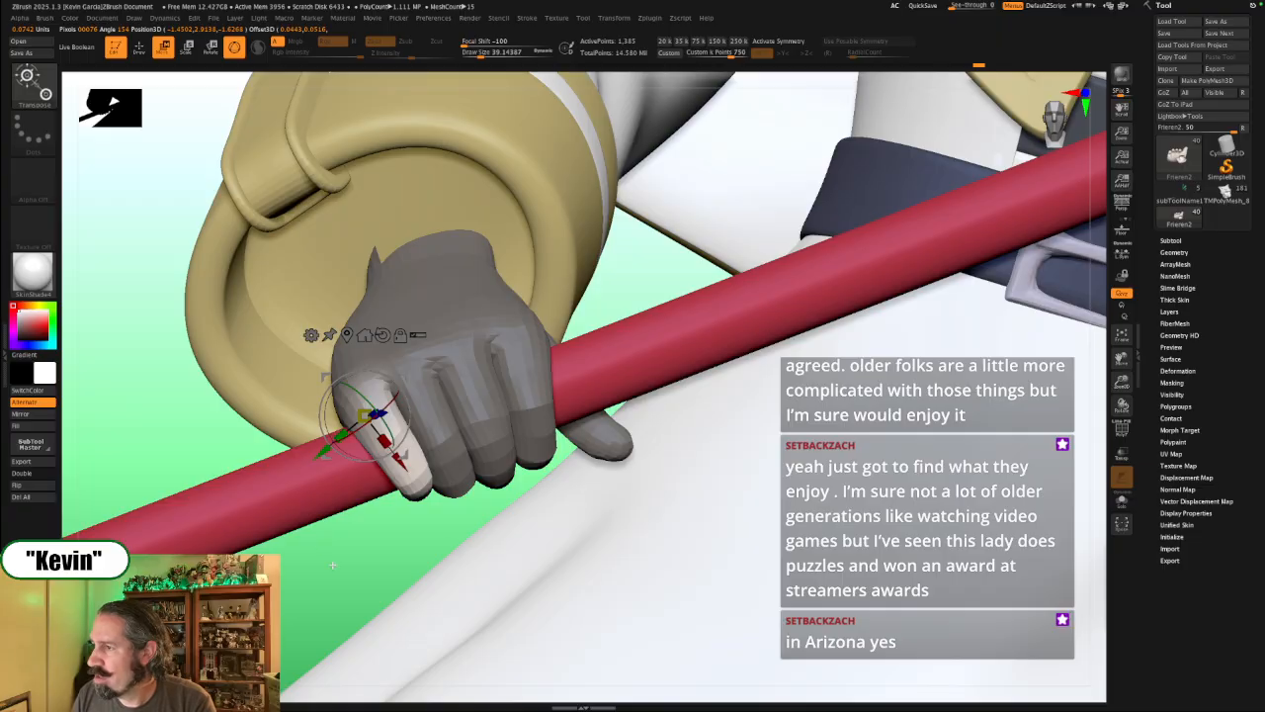
ctrl+drag(332, 564, 352, 578)
right_drag(352, 562, 508, 465)
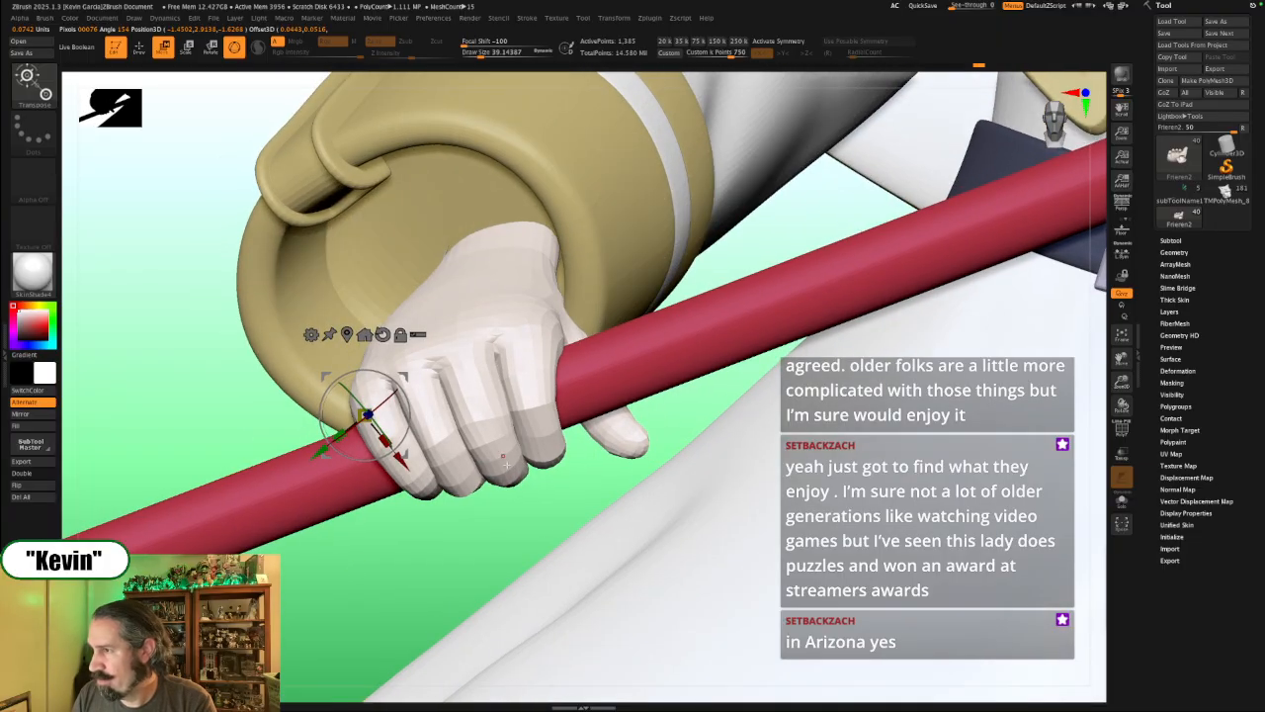
Step: Adjust the index finger's outer side and knuckle against the staff with the Move brush
key(q)
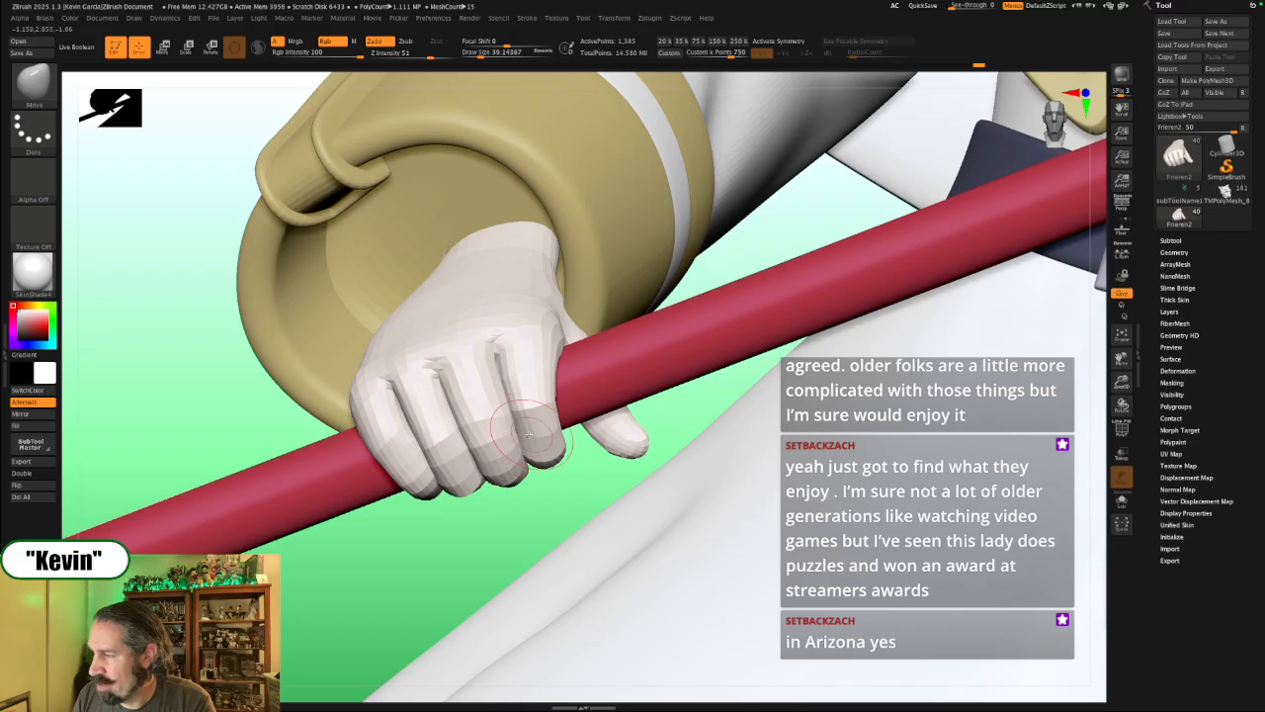
key(s)
click(517, 437)
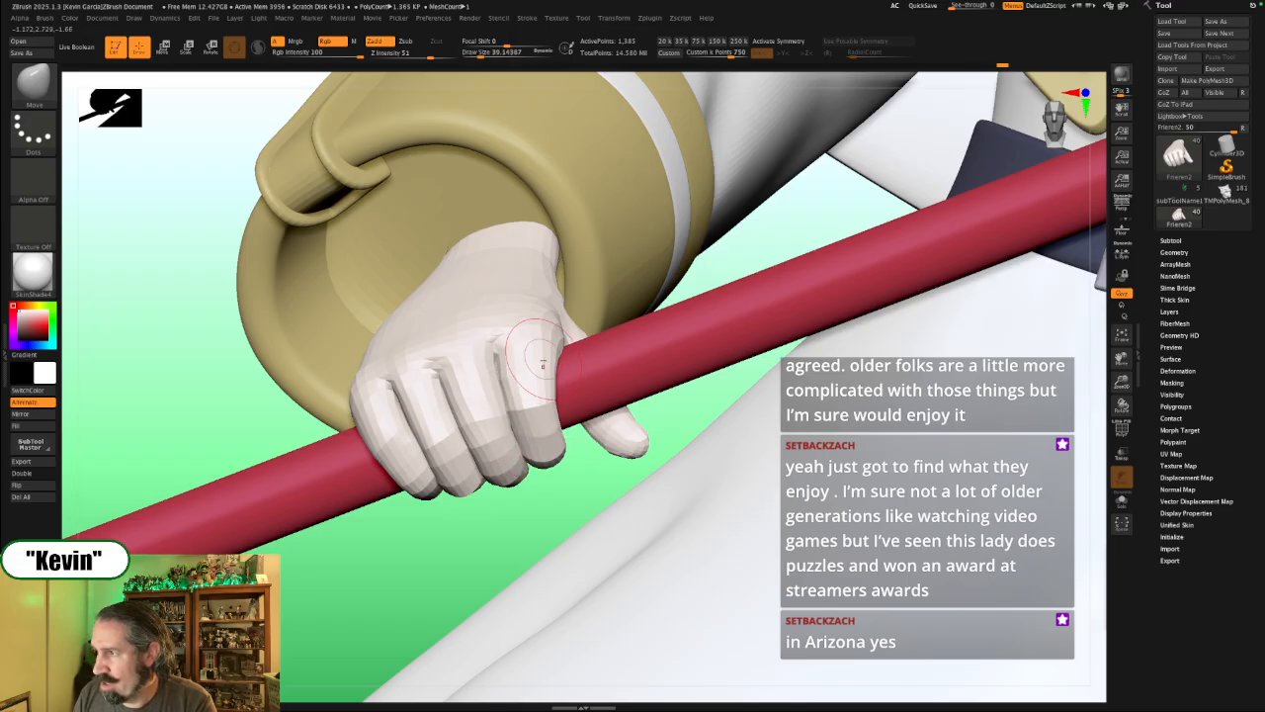
mouse_move(542, 363)
mouse_down()
mouse_move(559, 340)
mouse_move(535, 366)
mouse_up()
key(s)
click(506, 377)
Step: Reveal the hidden parts of the body mesh so the lowered hand can be edited together with its arm
ctrl+shift+click(506, 376)
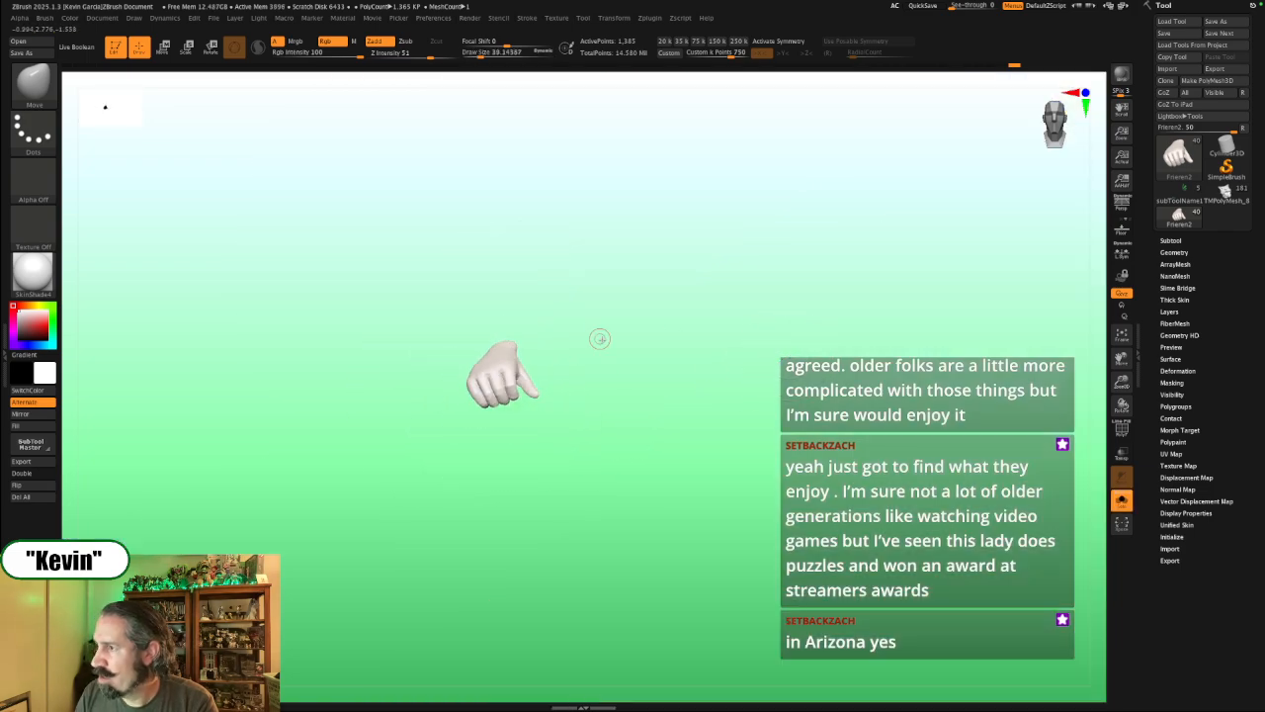
ctrl+shift+click(618, 400)
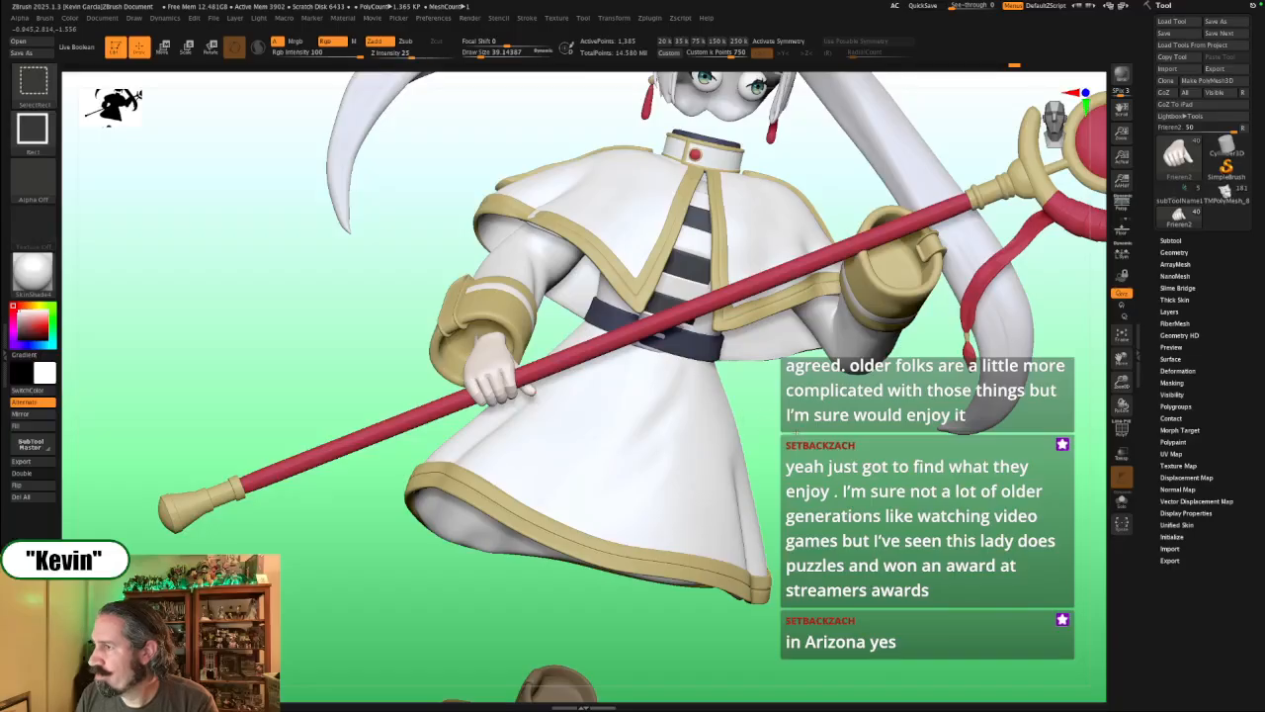
ctrl+shift+click(808, 479)
drag(844, 456, 509, 427)
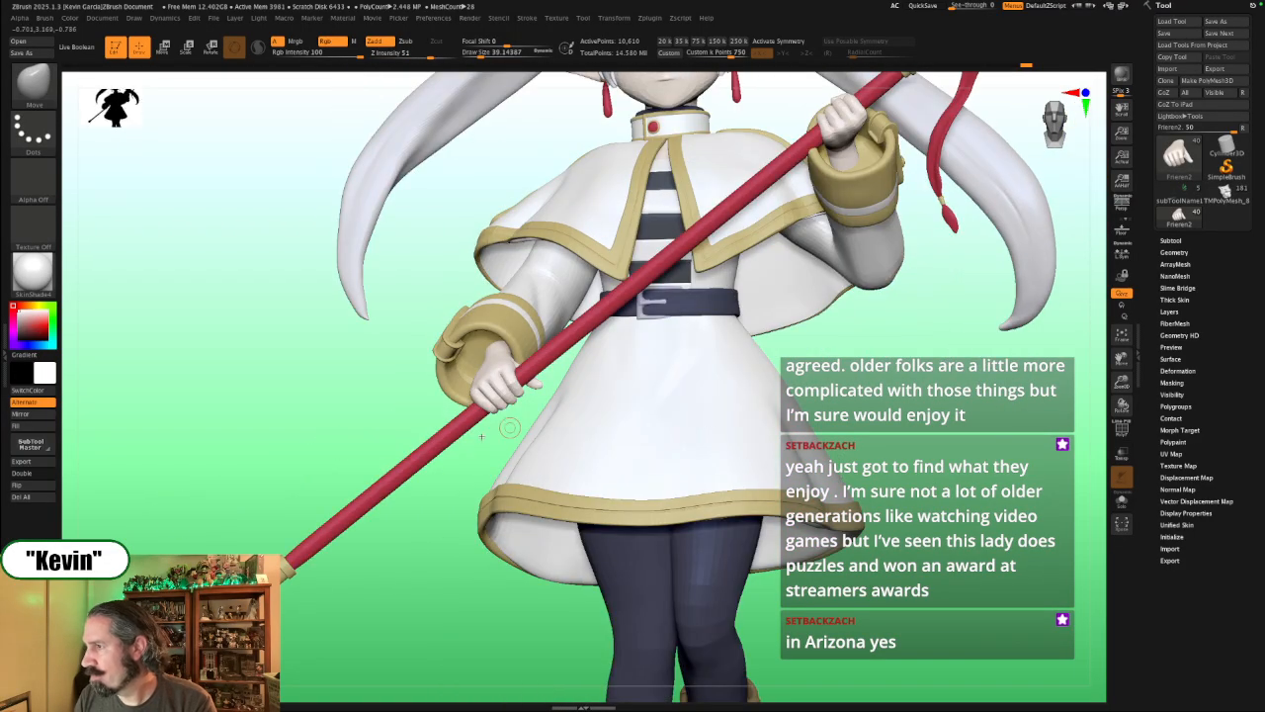
alt+drag(444, 555, 592, 599)
mouse_move(494, 583)
mouse_down()
mouse_move(534, 581)
mouse_move(500, 597)
mouse_move(514, 591)
mouse_move(503, 588)
mouse_up()
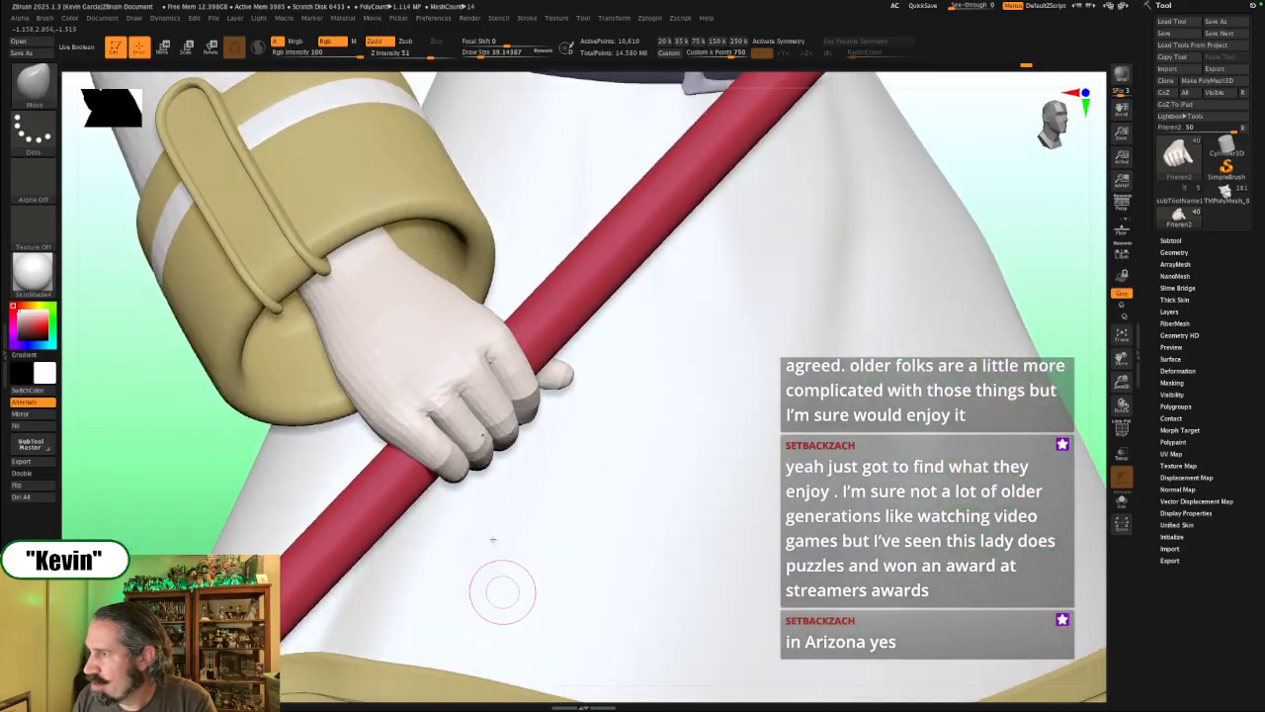
Step: Set the gizmo pivot at the wrist and rotate the lowered hand around it along the staff
key(w)
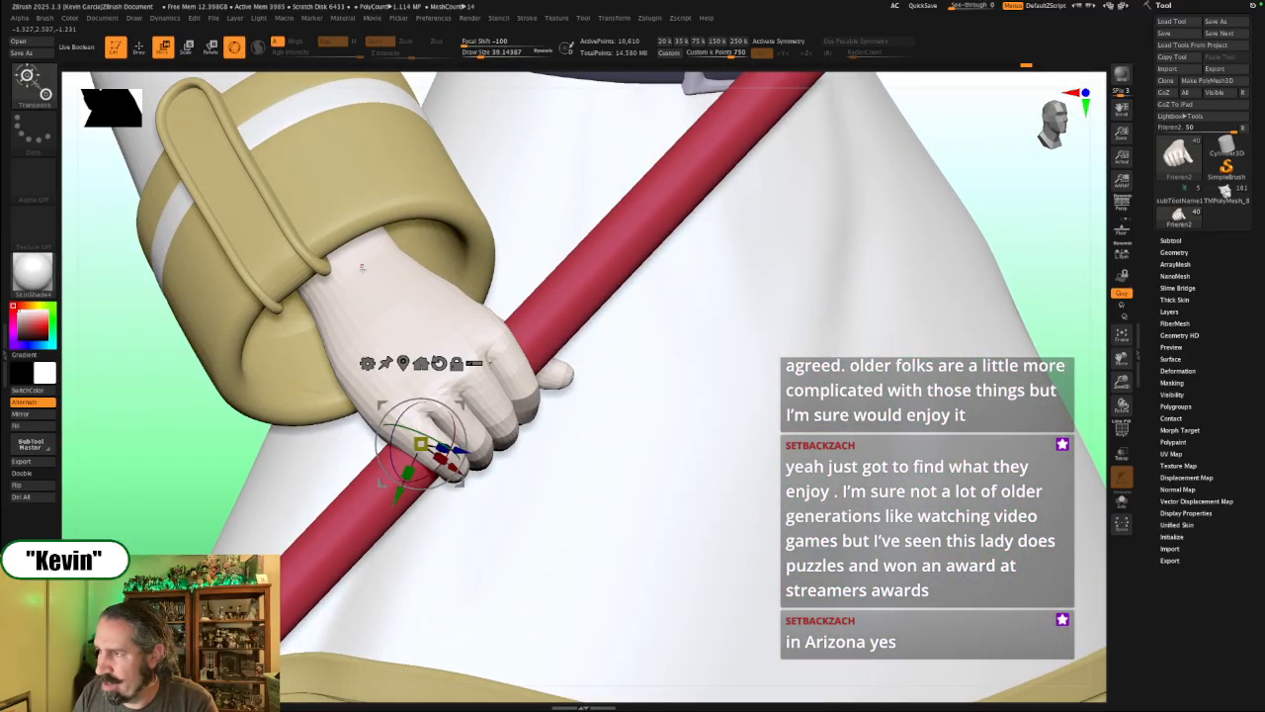
click(358, 267)
drag(378, 284, 362, 257)
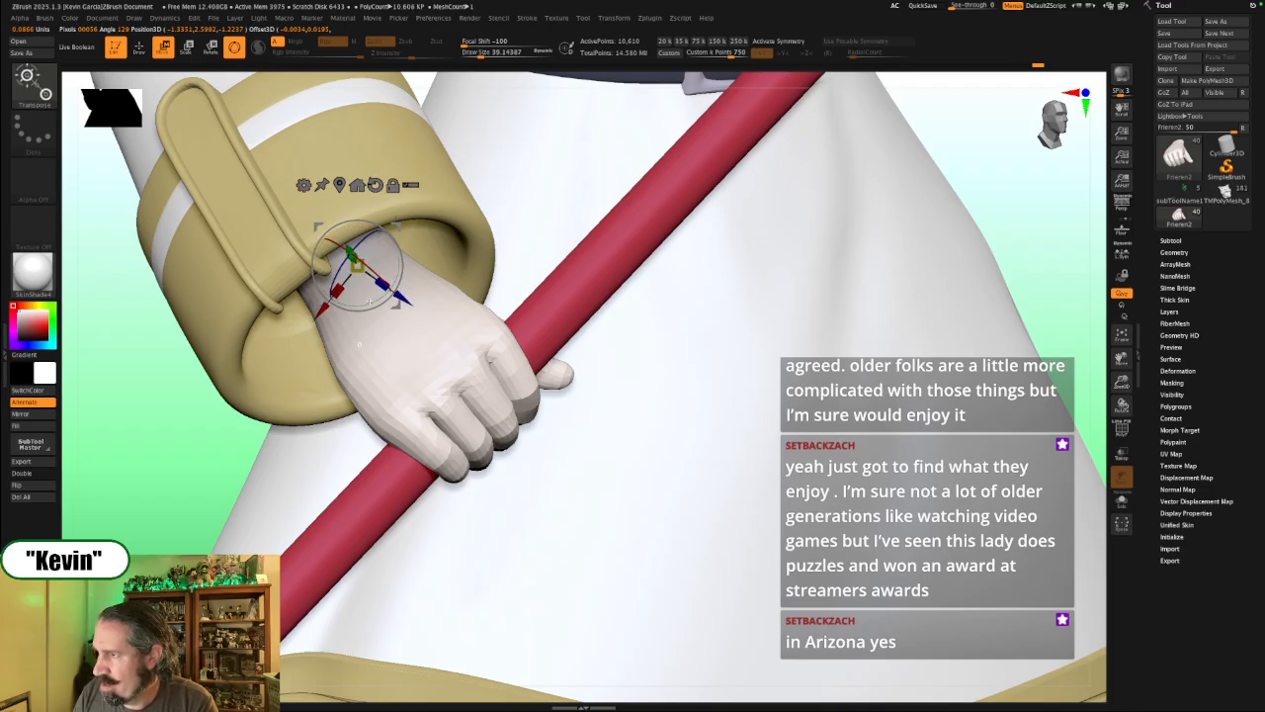
drag(369, 302, 374, 299)
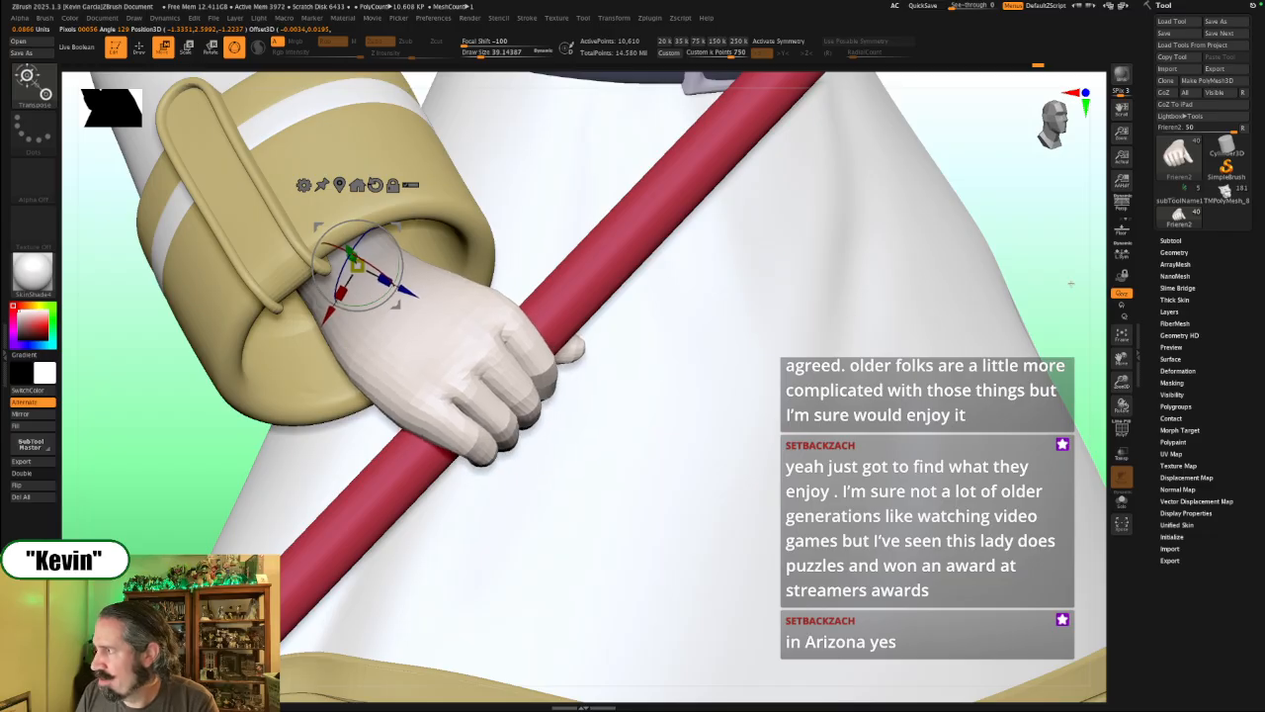
drag(1072, 285, 1088, 209)
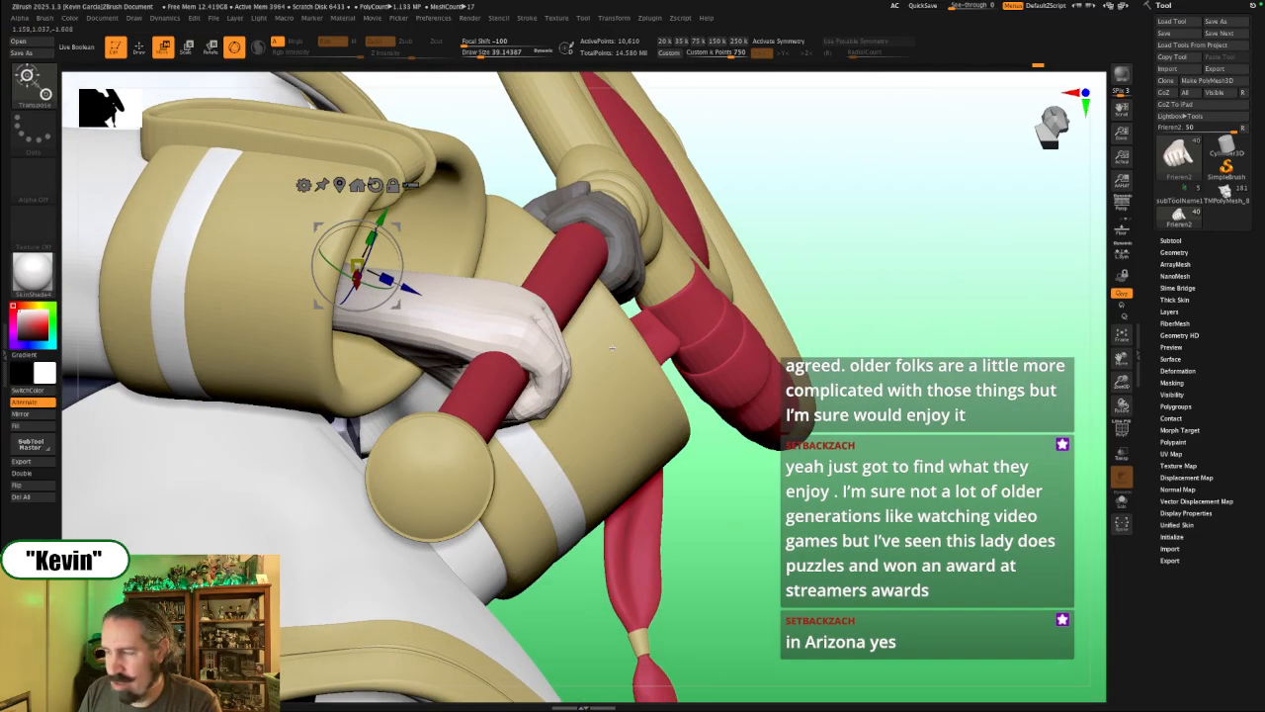
Step: Shift the hand and wrist into line with the staff using a large Move brush, at draw sizes of about 128 to 223
key(q)
key(s)
drag(593, 350, 606, 350)
drag(532, 381, 512, 374)
mouse_move(956, 326)
mouse_down()
mouse_move(867, 333)
mouse_move(880, 325)
mouse_move(858, 341)
mouse_up()
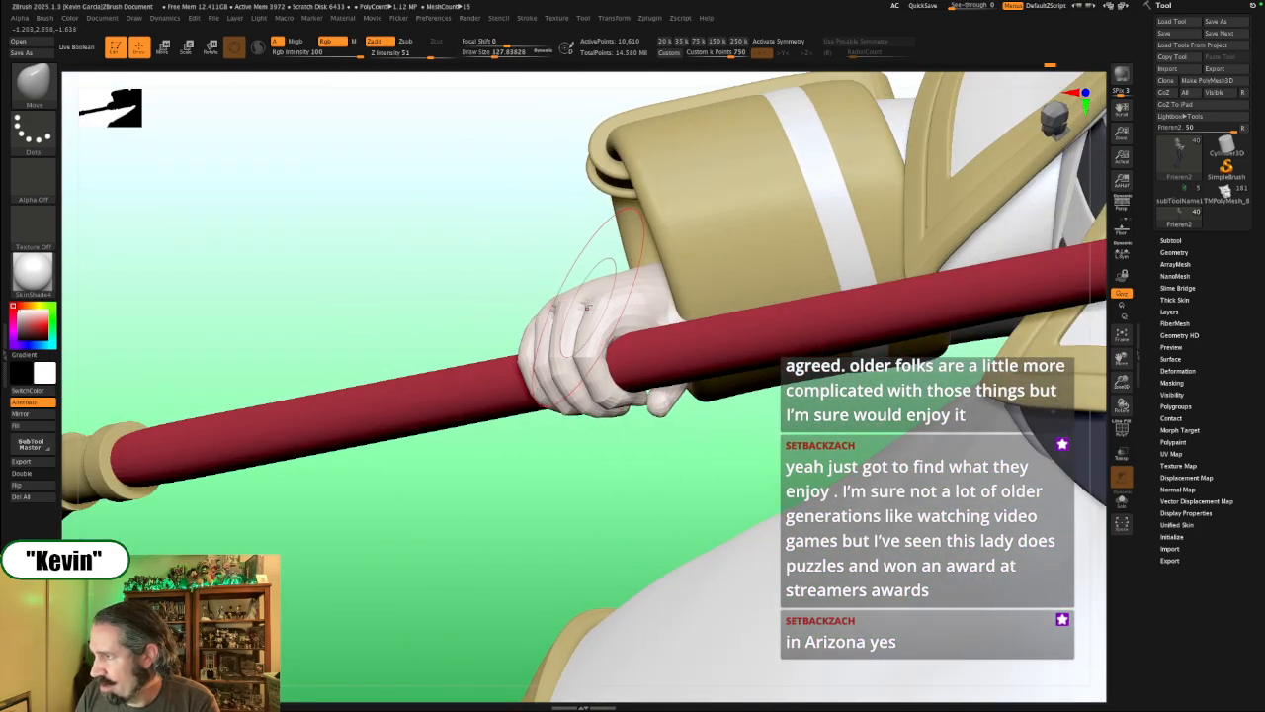
mouse_move(567, 265)
mouse_down()
mouse_move(616, 258)
mouse_move(638, 278)
mouse_up()
alt+drag(1033, 480, 999, 416)
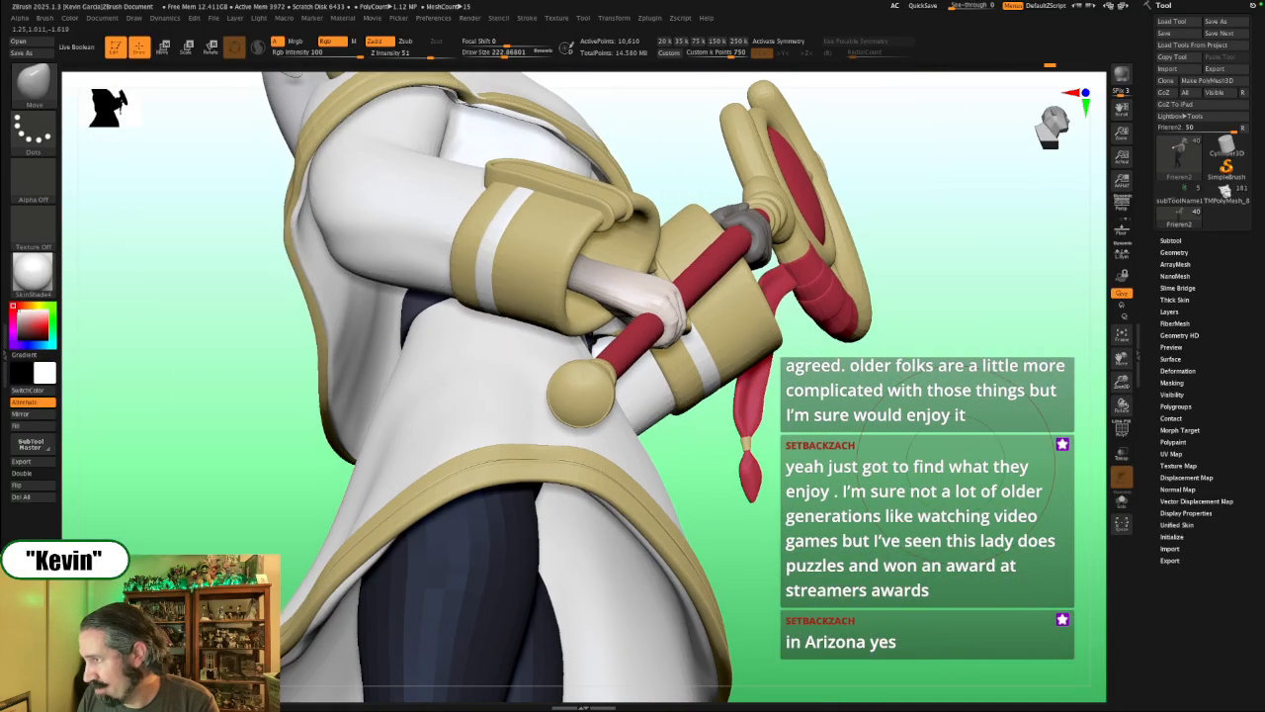
drag(870, 415, 963, 400)
Step: Isolate the body and refine the back of the hand and knuckles with the Move brush at a draw size of about 56
key(alt+s)
alt+drag(860, 380, 886, 447)
key(s)
mouse_move(714, 374)
mouse_down()
mouse_move(694, 369)
mouse_move(776, 317)
mouse_move(639, 387)
mouse_up()
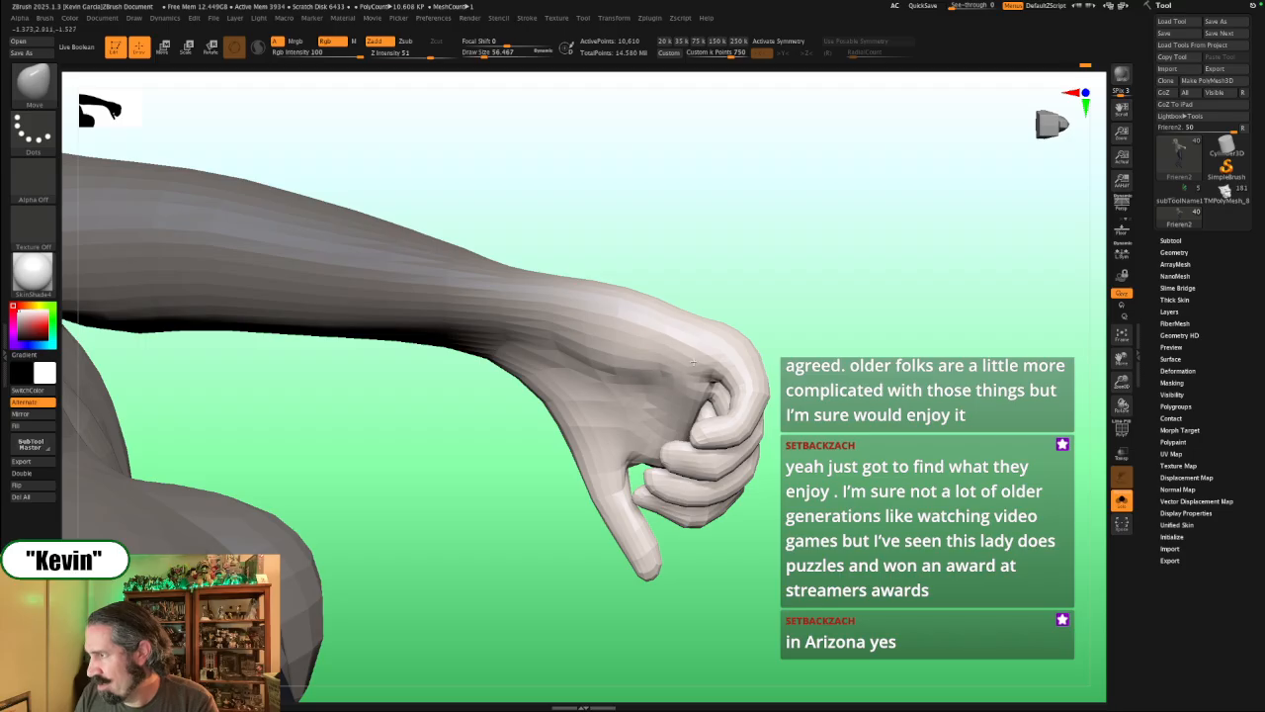
drag(864, 300, 718, 371)
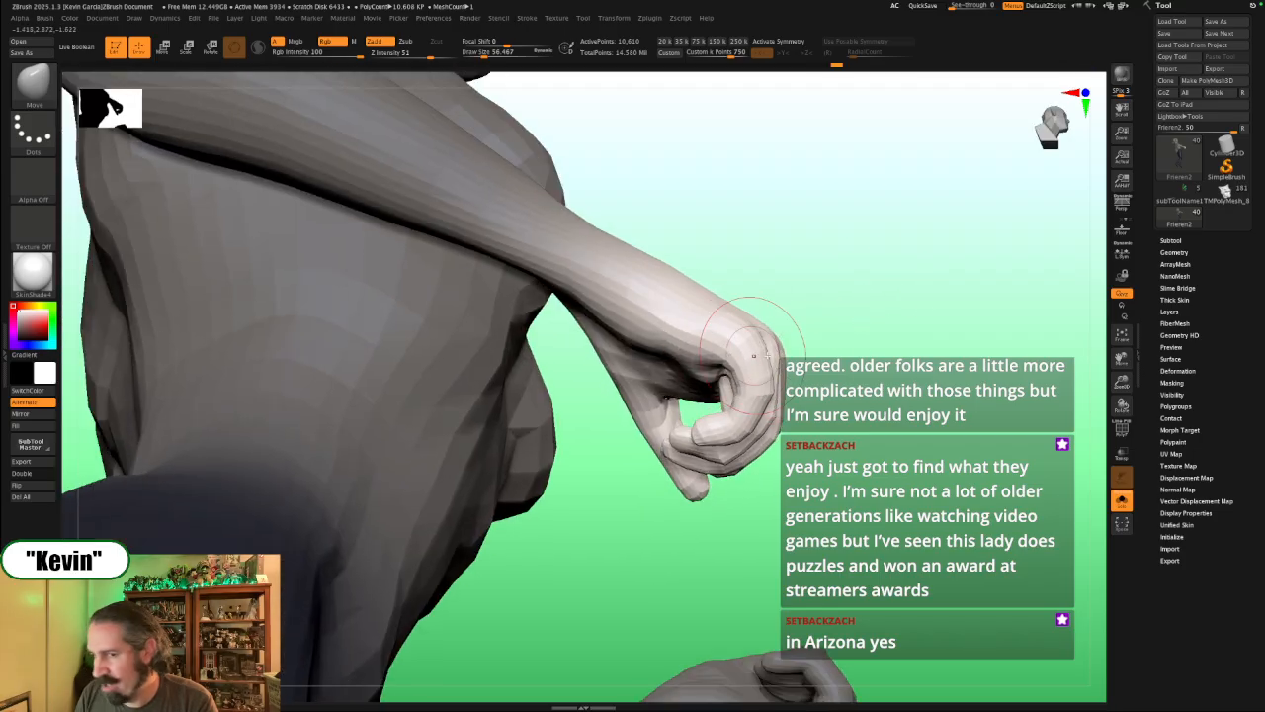
drag(865, 348, 806, 354)
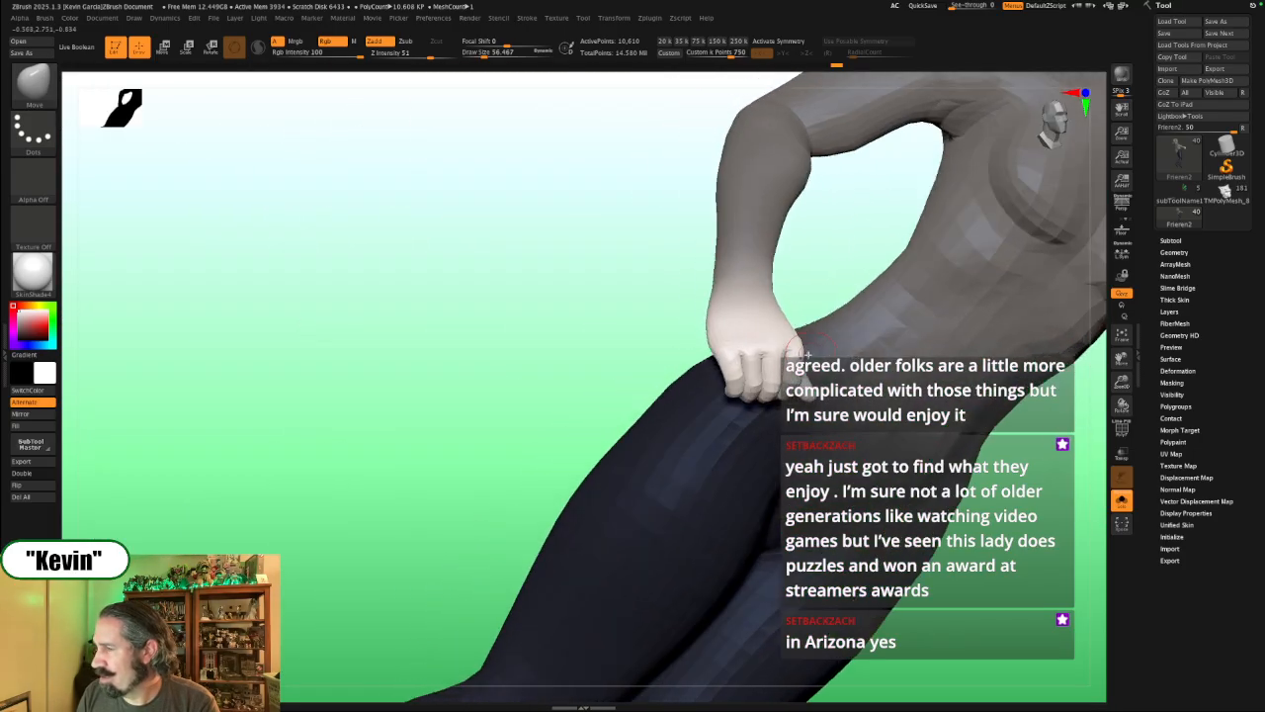
key(alt+s)
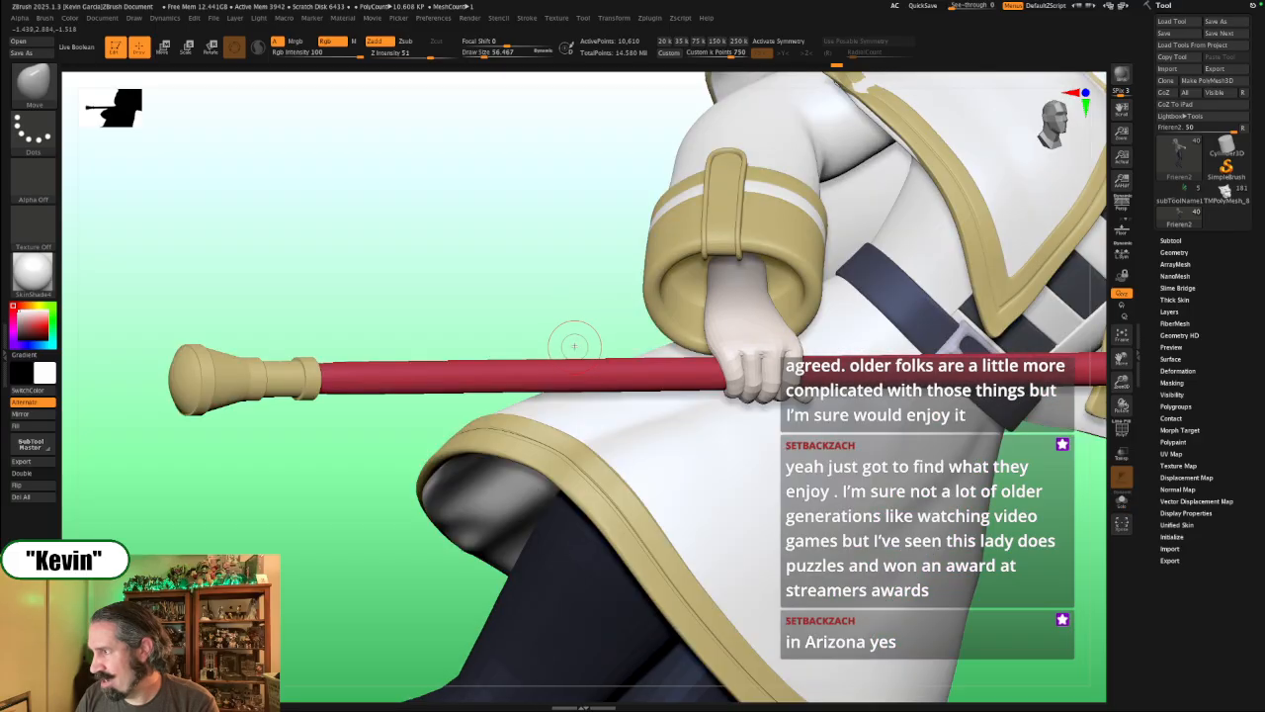
Step: Adjust the hand's outer edge and knuckles with the Move brush at draw sizes of about 65 and 101, checking the fit around the staff
drag(514, 295, 582, 318)
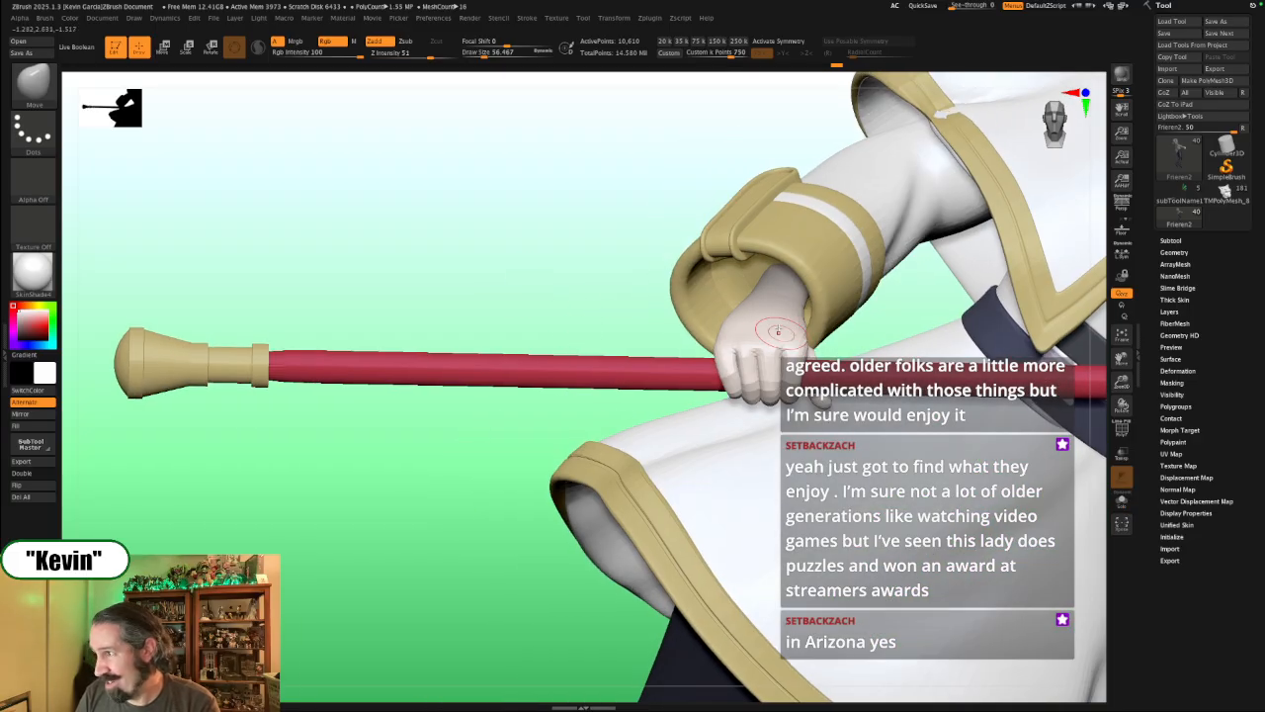
key(s)
drag(730, 316, 734, 317)
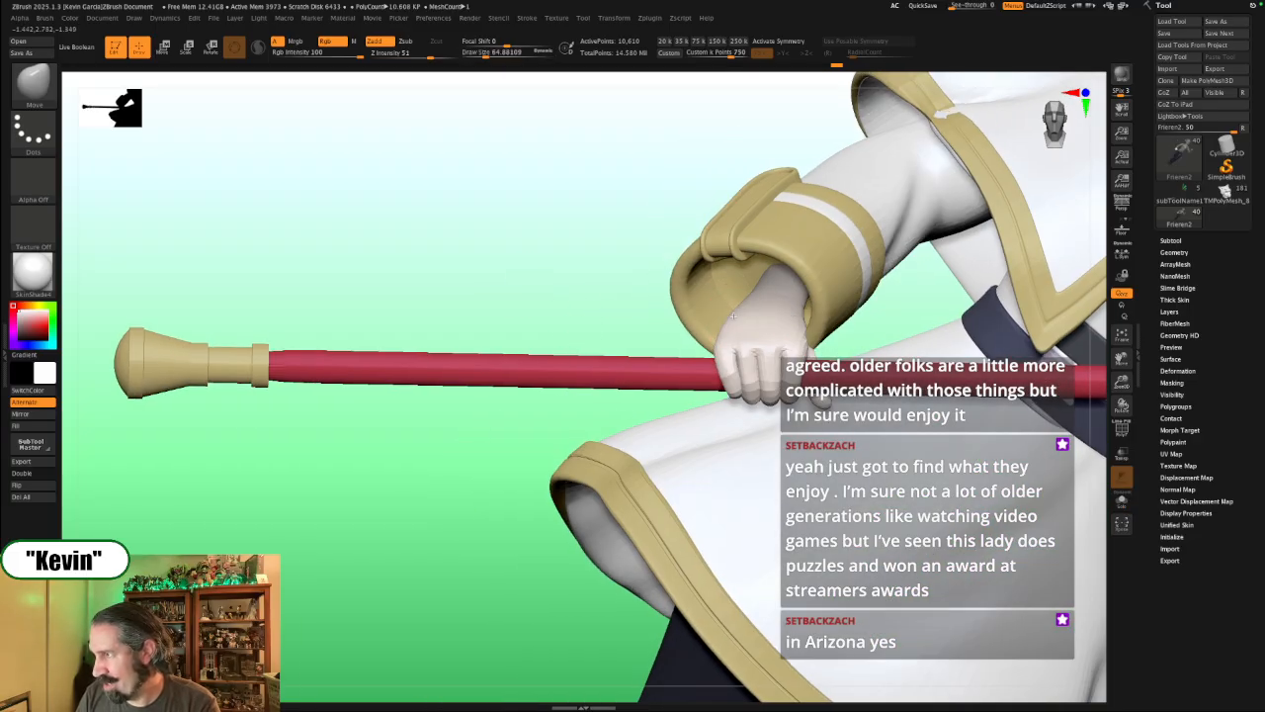
drag(627, 305, 669, 317)
key(s)
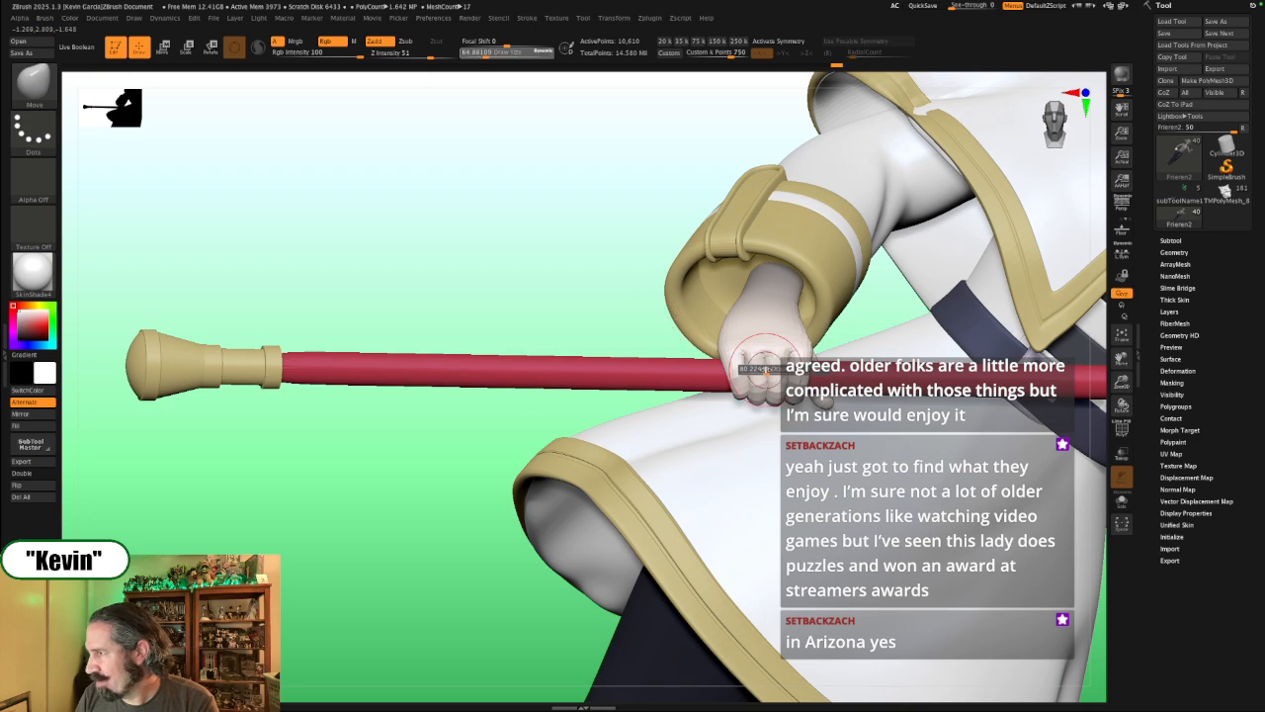
drag(759, 370, 754, 386)
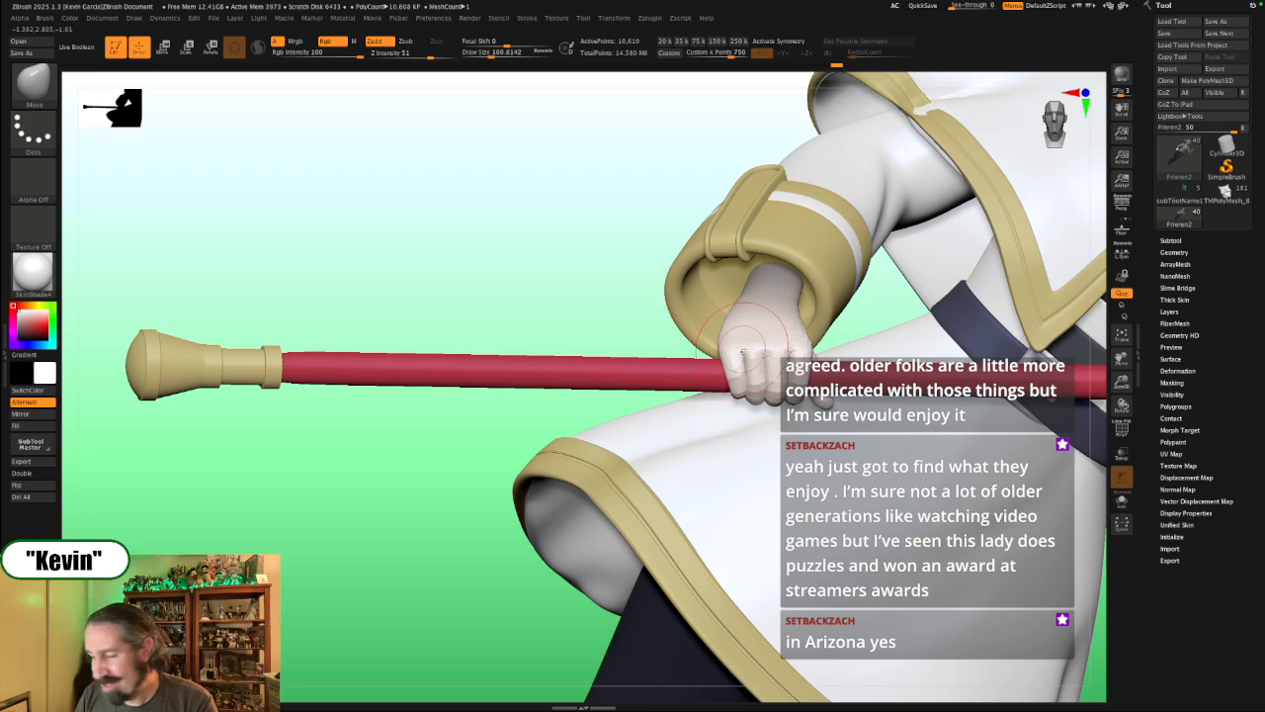
key(s)
drag(737, 336, 795, 347)
key(s)
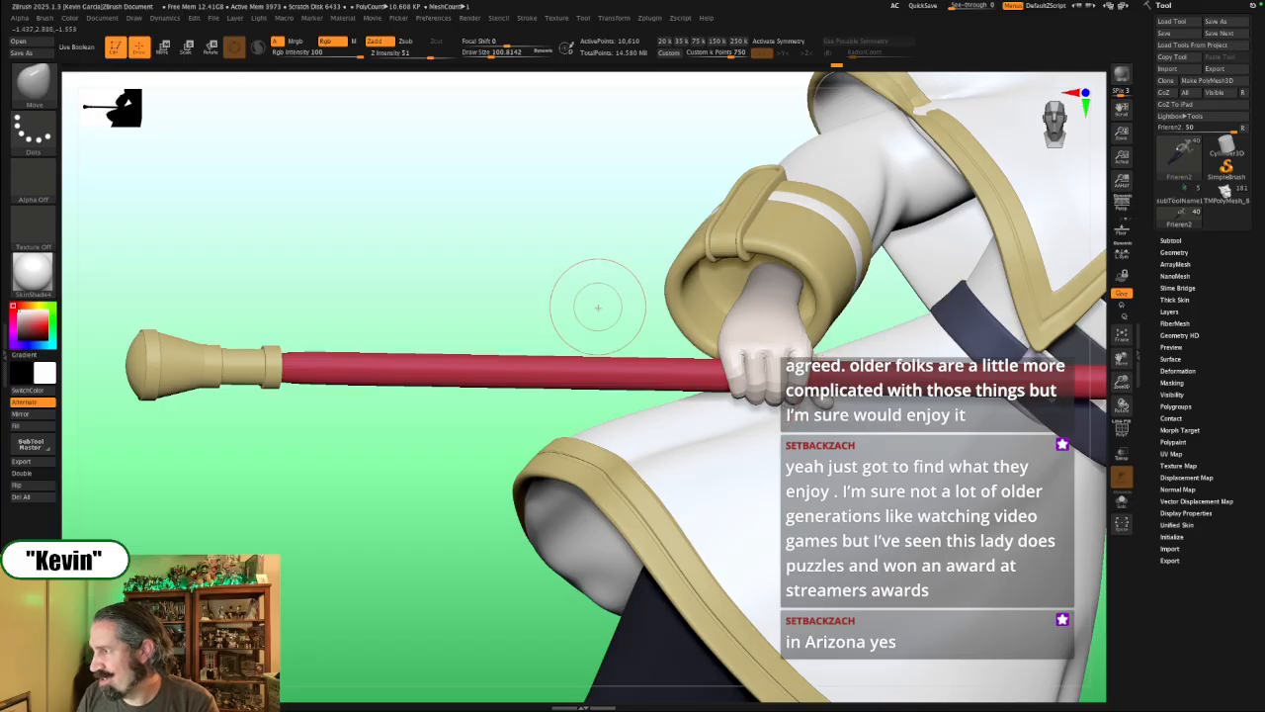
mouse_move(598, 304)
mouse_down()
mouse_move(584, 303)
mouse_move(598, 300)
mouse_up()
key(alt+s)
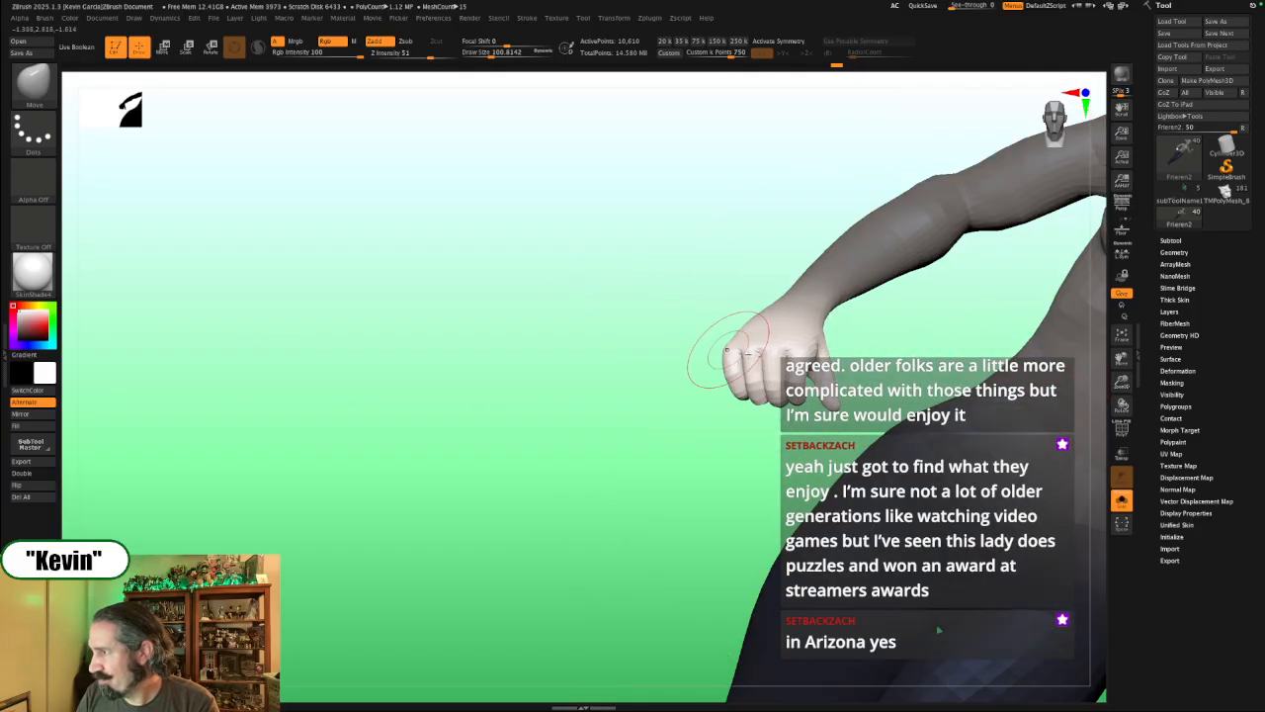
drag(910, 362, 951, 401)
key(alt+s)
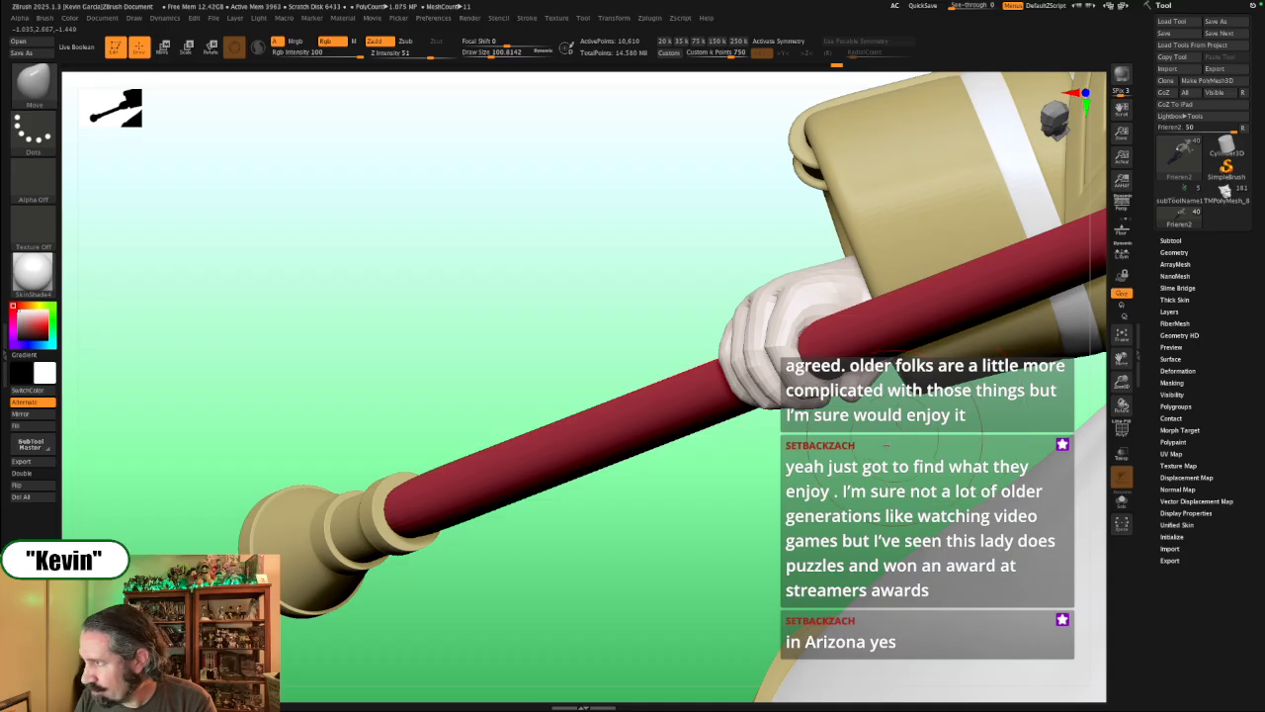
Step: Isolate the body, then reshape and smooth the thumb and its web at a draw size of about 29
key(alt+s)
drag(890, 447, 921, 407)
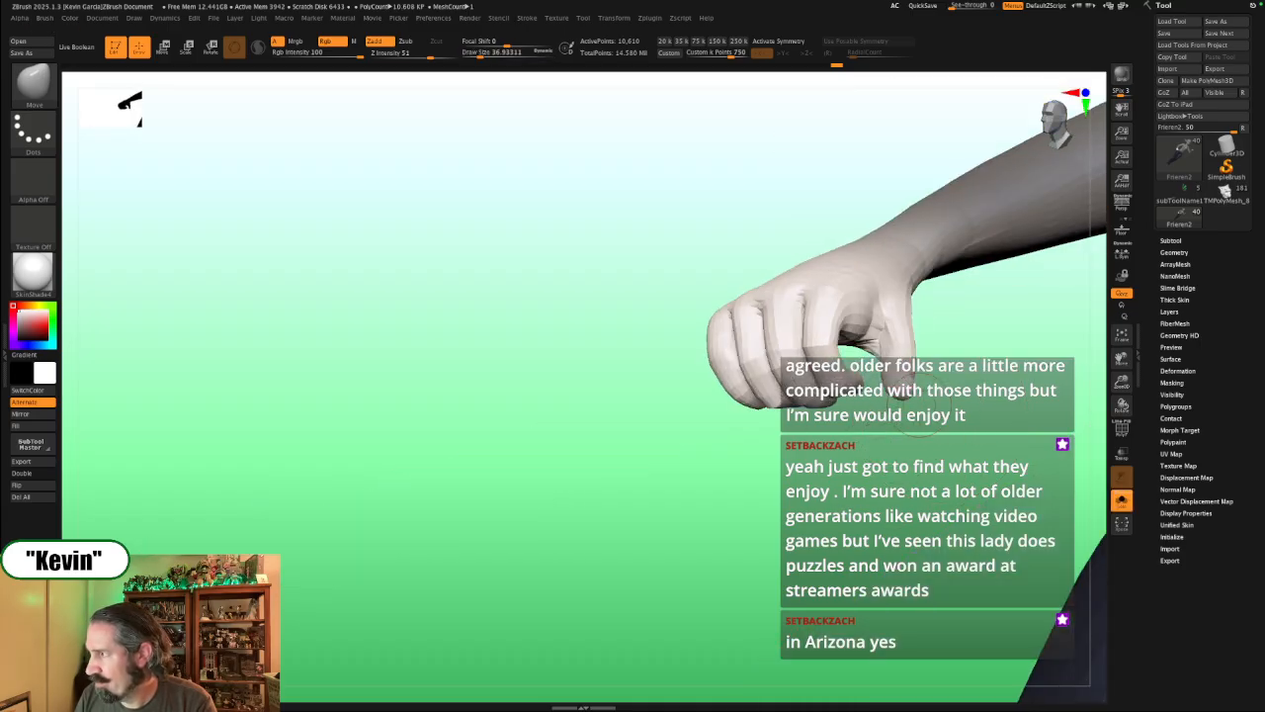
key(s)
click(909, 339)
mouse_move(947, 336)
mouse_down()
mouse_move(938, 320)
mouse_move(926, 327)
mouse_move(937, 356)
mouse_up()
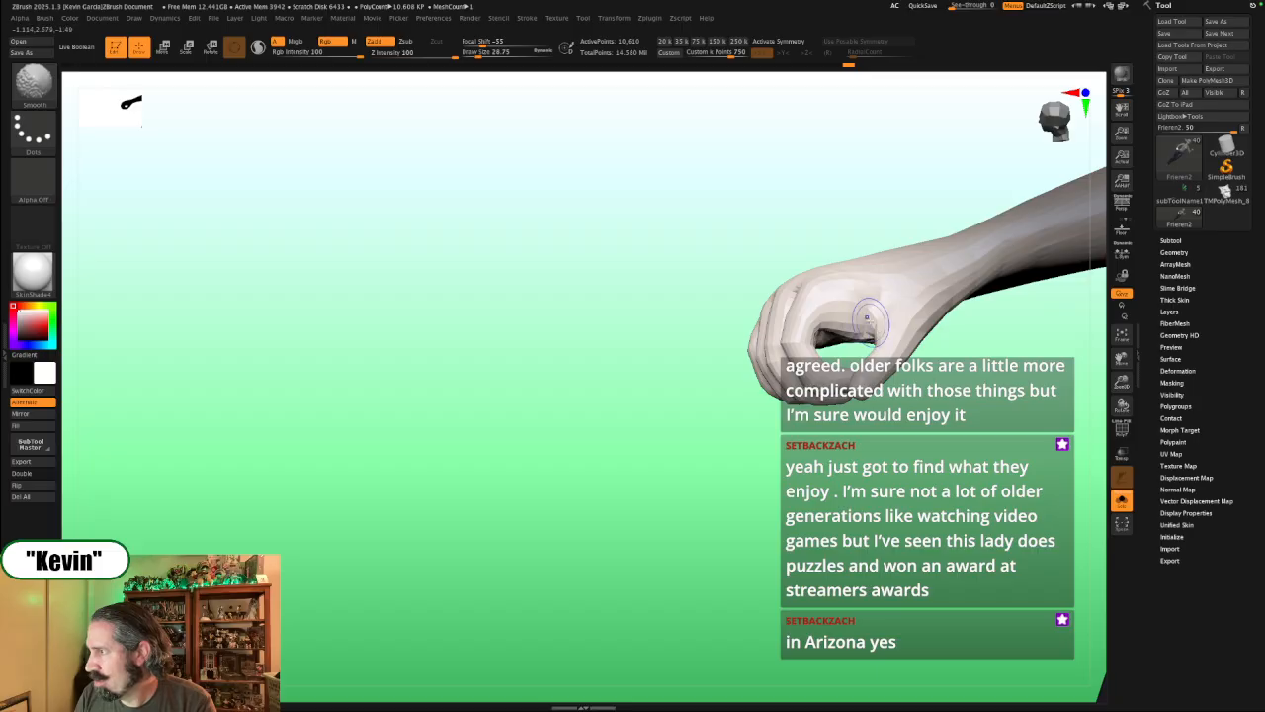
key(alt+s)
drag(867, 318, 934, 341)
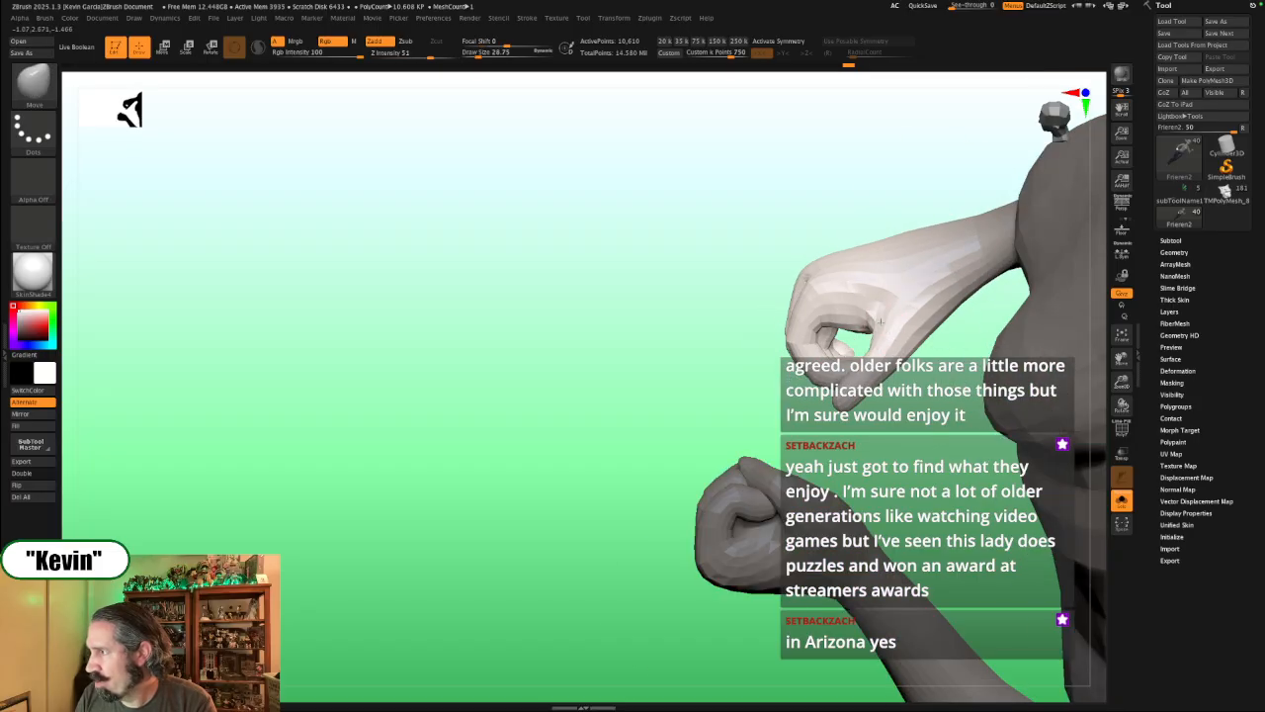
drag(957, 406, 890, 441)
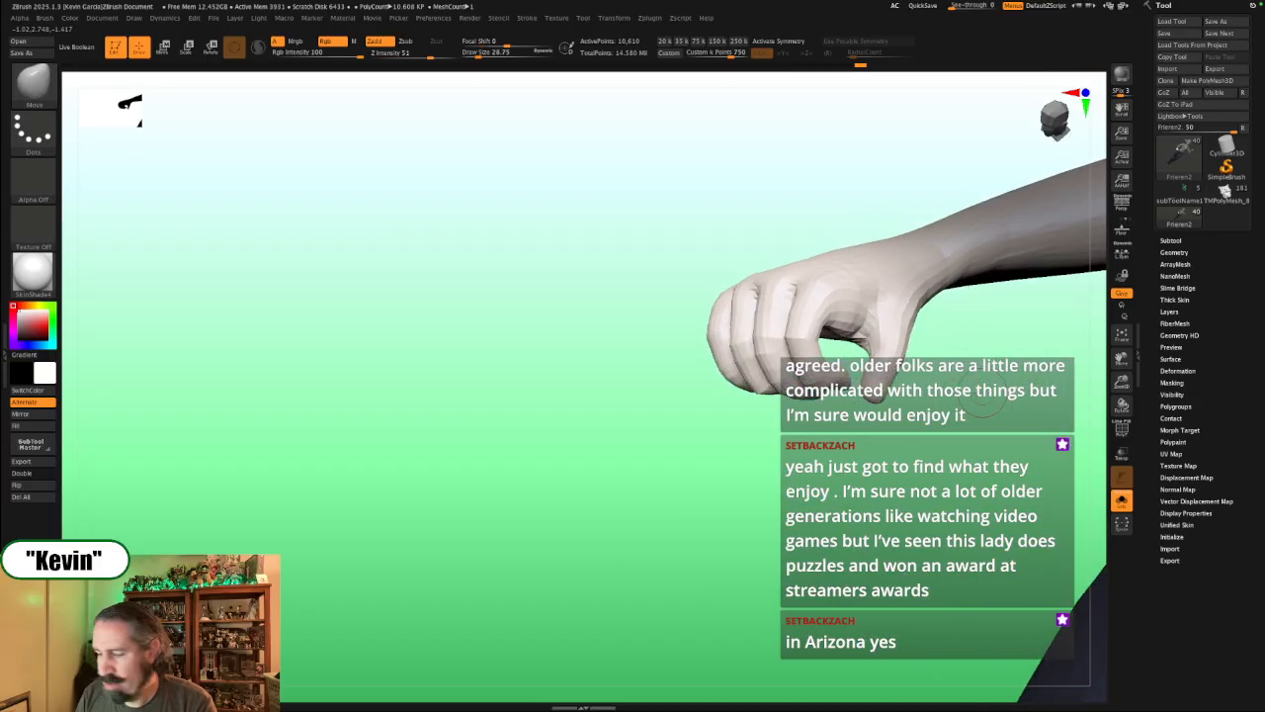
Step: Mask everything except the thumb, rotate it from its base with the gizmo to lie against the staff, and restore the full figure
key(w)
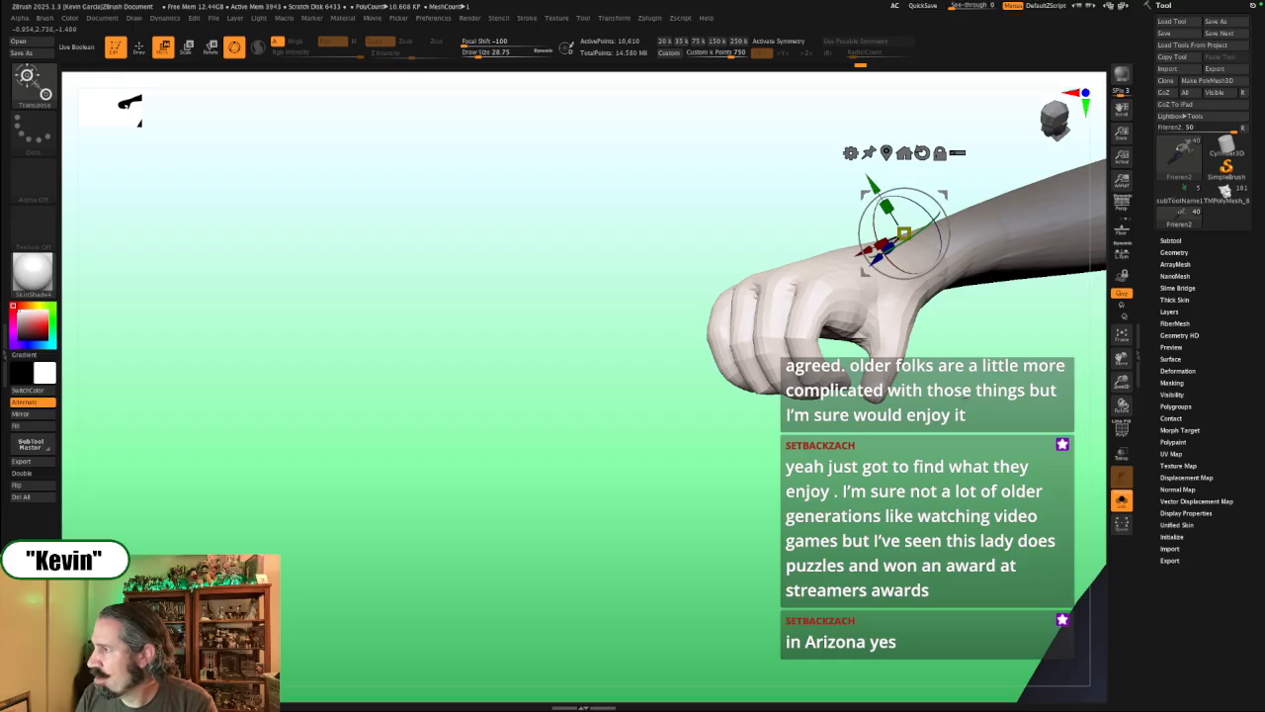
drag(950, 339, 869, 378)
drag(944, 404, 935, 325)
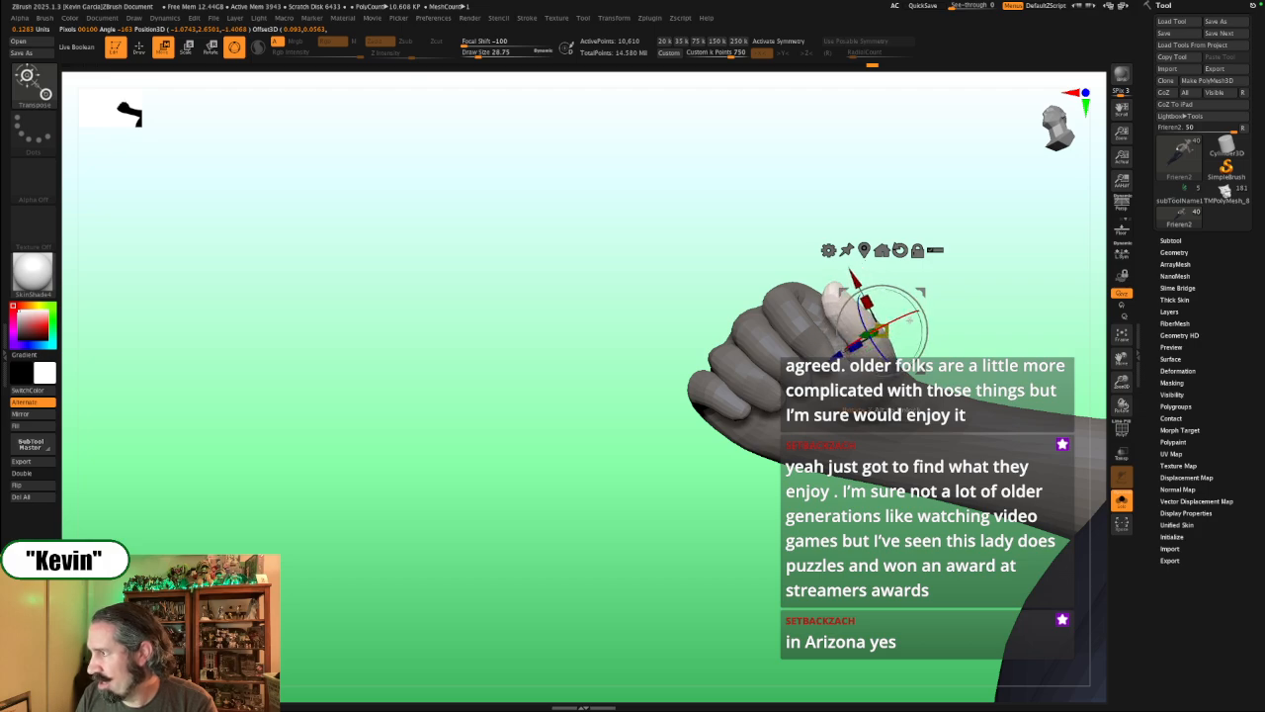
drag(1005, 258, 860, 374)
key(shift+z)
key(shift+z)
key(alt+s)
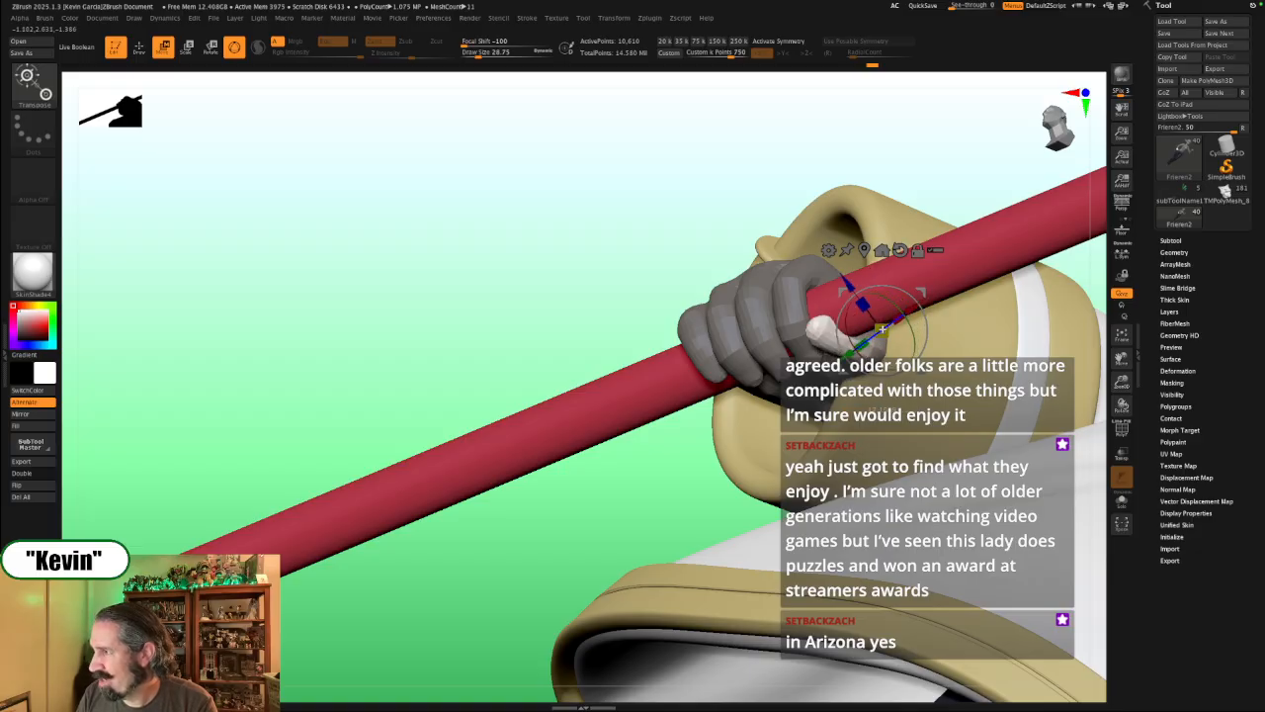
Step: Isolate the body and reshape the base of the thumb with the Move brush at a draw size of about 97
key(q)
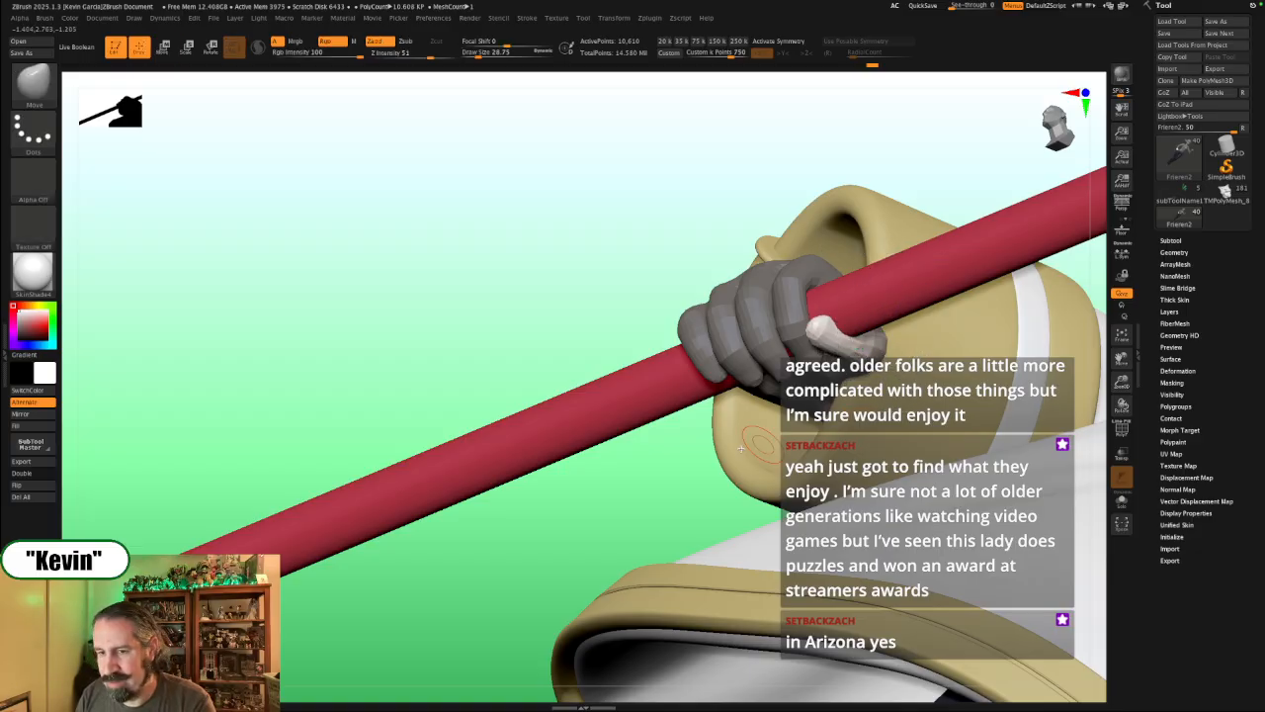
key(alt+s)
click(478, 54)
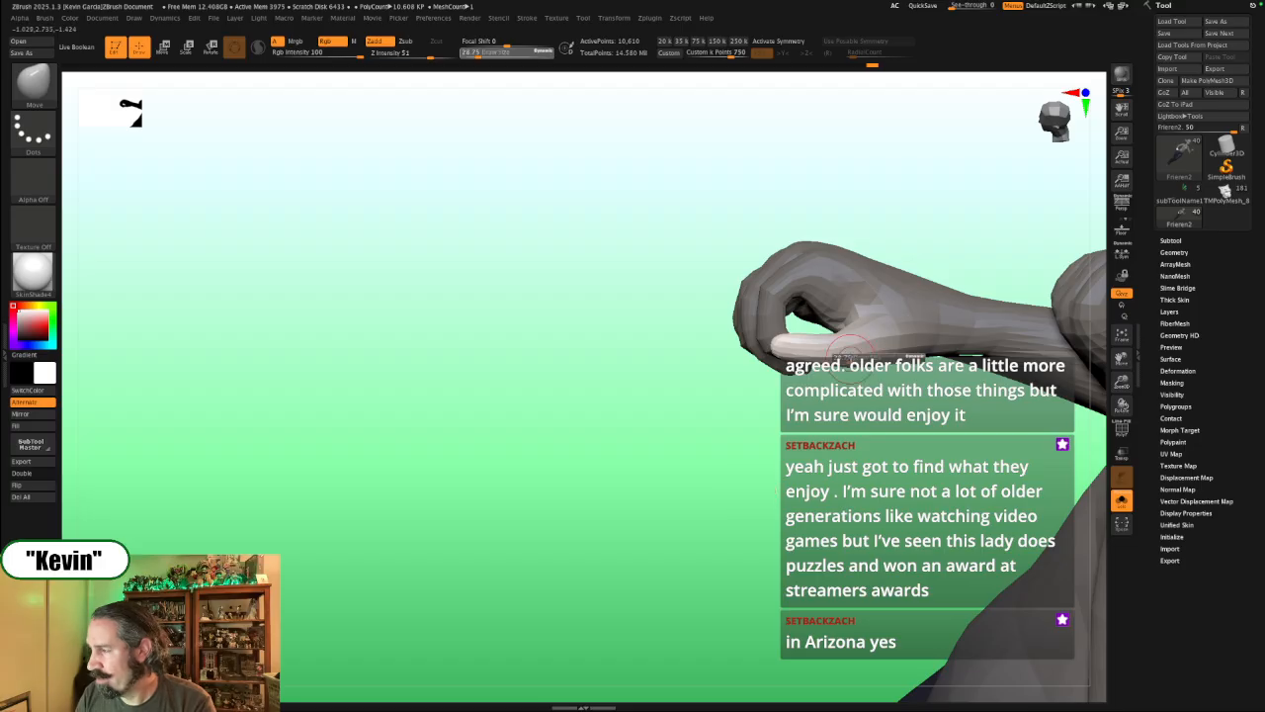
drag(751, 493, 775, 444)
click(487, 54)
drag(877, 456, 861, 470)
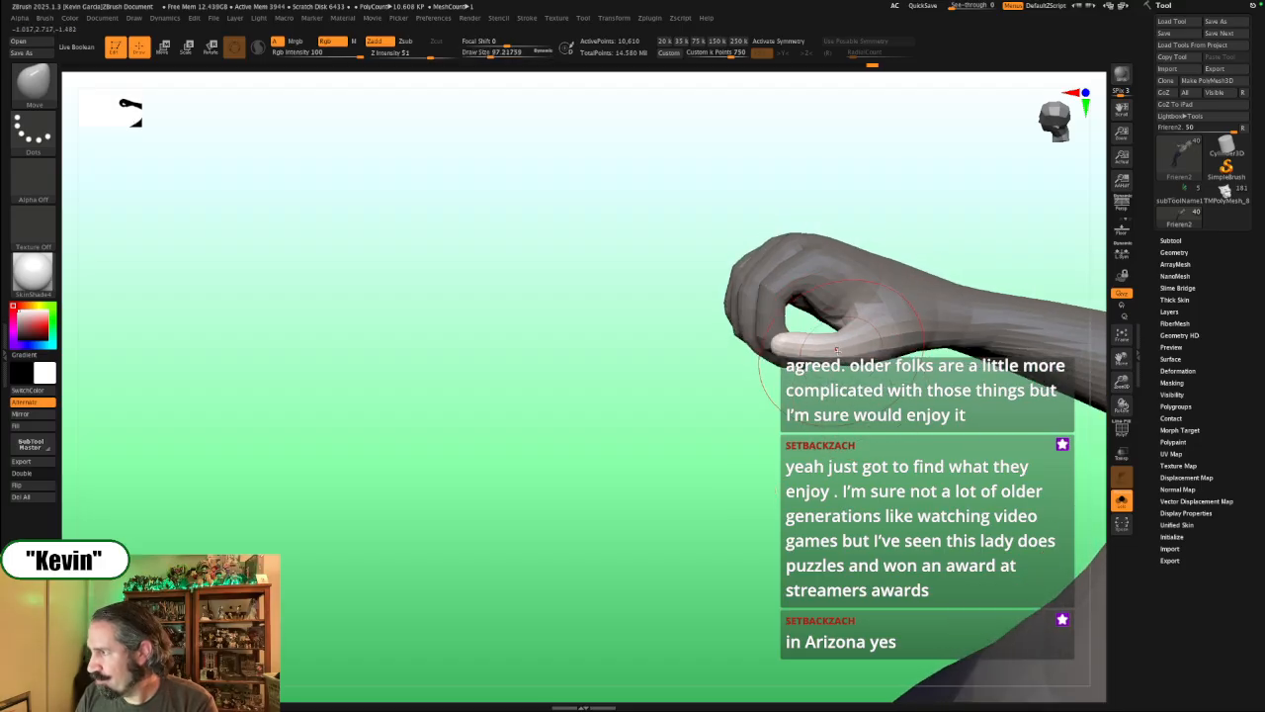
Step: Refine the thumb's length and tip with the Move brush at draw sizes between about 31 and 65, and restore the full figure
key([)
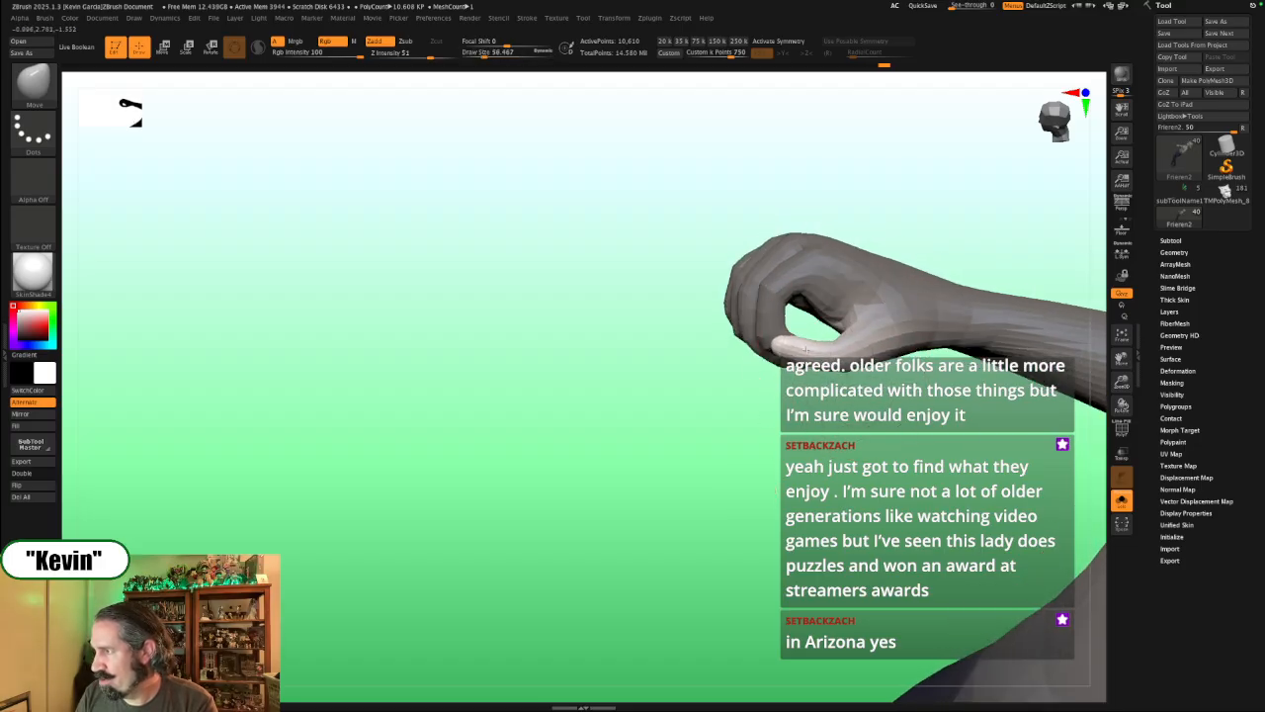
mouse_move(767, 411)
mouse_down()
mouse_move(785, 419)
mouse_move(763, 426)
mouse_move(791, 341)
mouse_up()
key([)
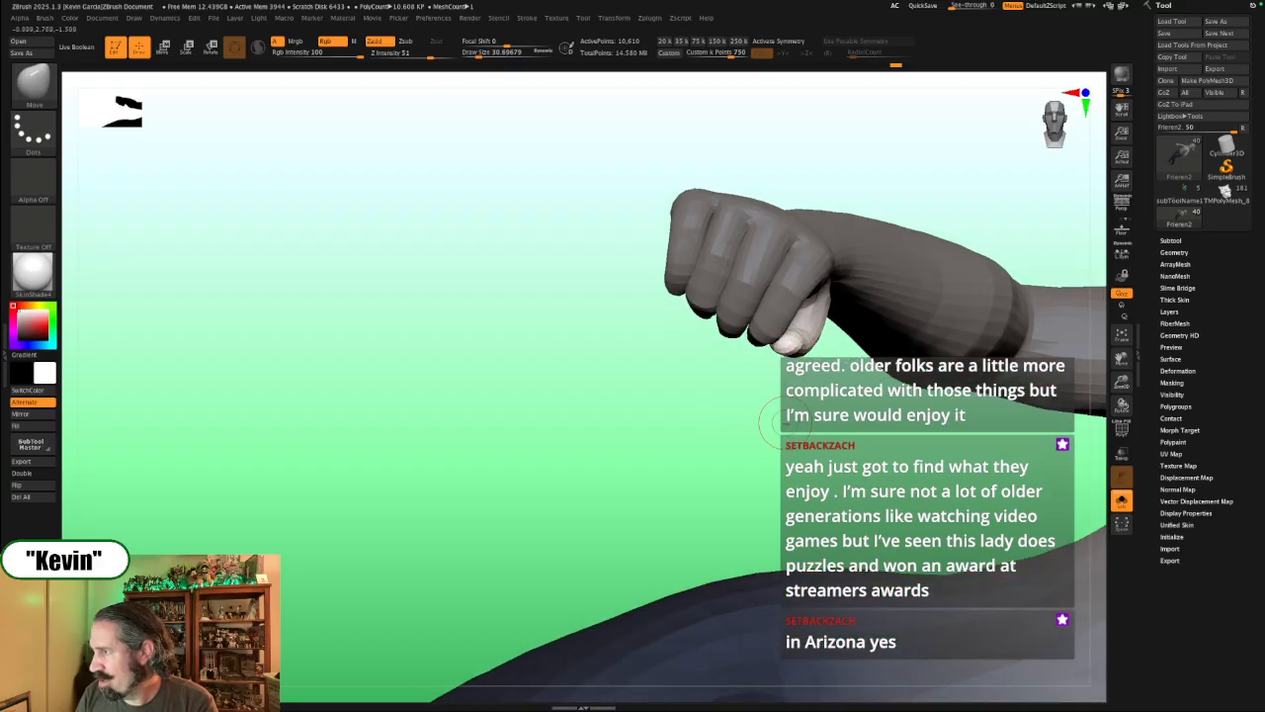
drag(771, 420, 785, 351)
drag(896, 328, 799, 351)
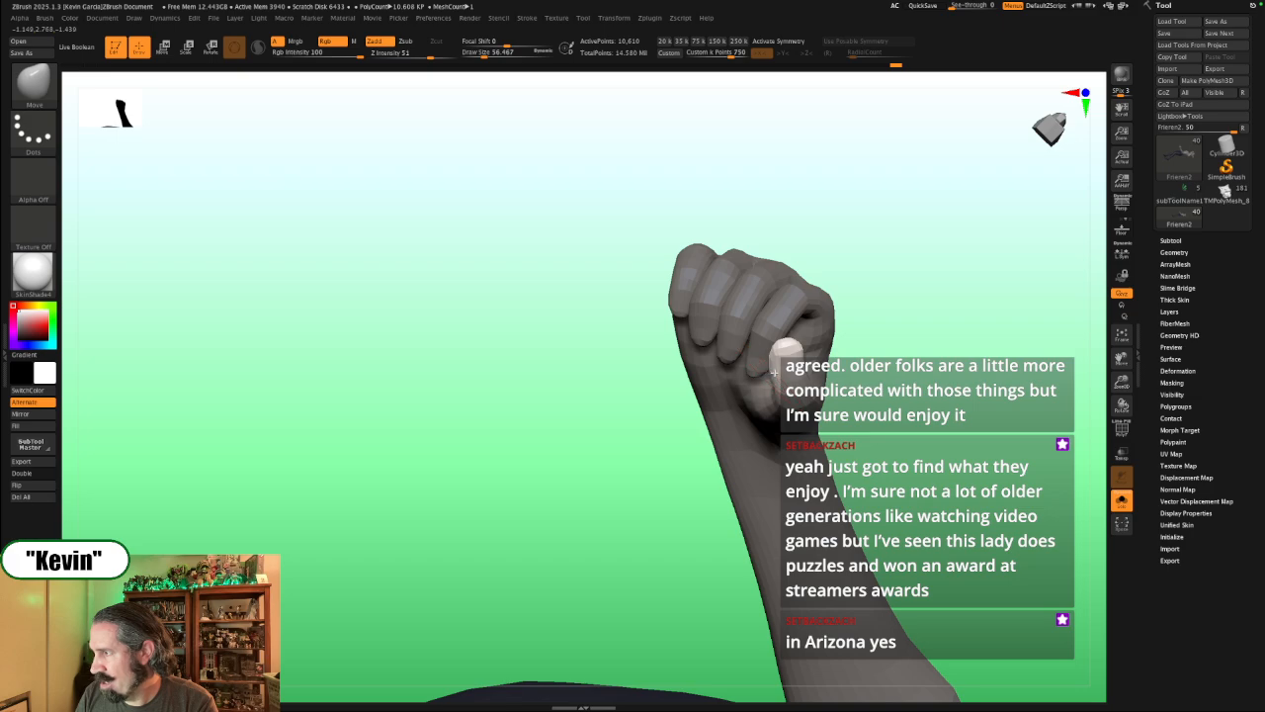
key(bracketright)
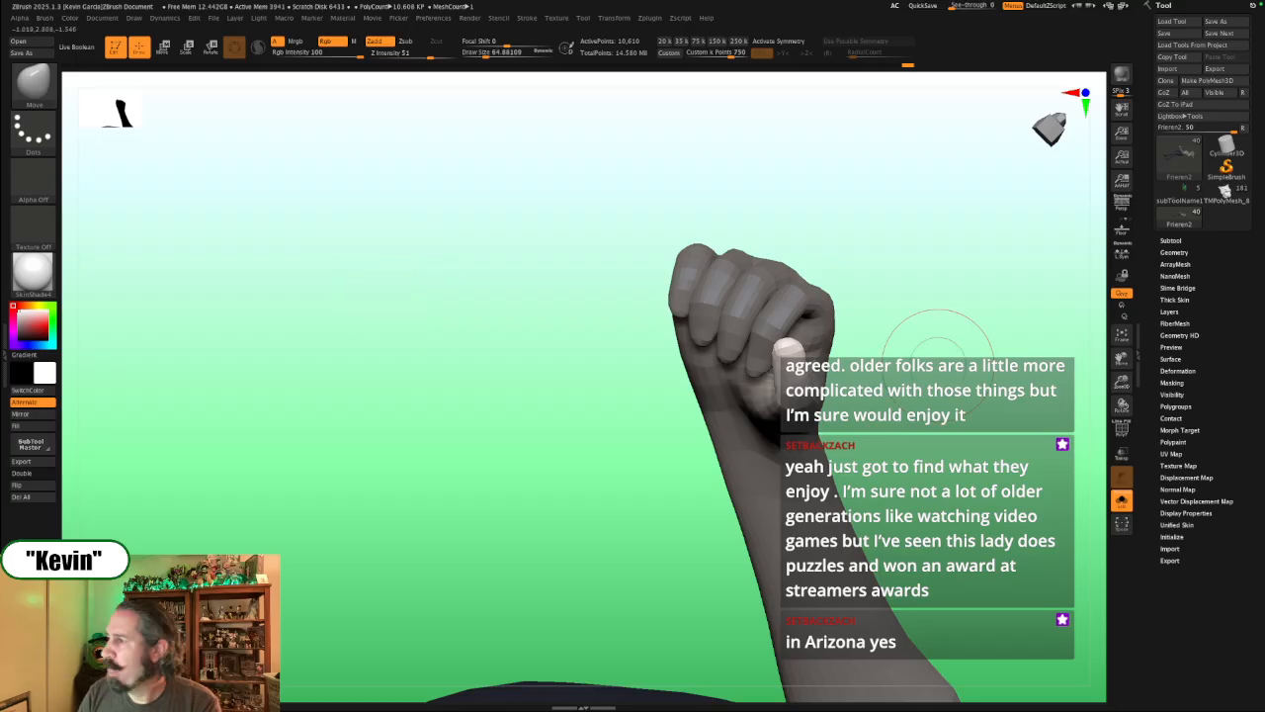
mouse_move(951, 393)
mouse_down()
mouse_move(968, 401)
mouse_move(890, 457)
mouse_up()
mouse_move(485, 357)
mouse_down()
mouse_move(508, 366)
mouse_move(587, 326)
mouse_move(367, 329)
mouse_move(387, 415)
mouse_move(354, 379)
mouse_move(365, 441)
mouse_up()
key(alt+s)
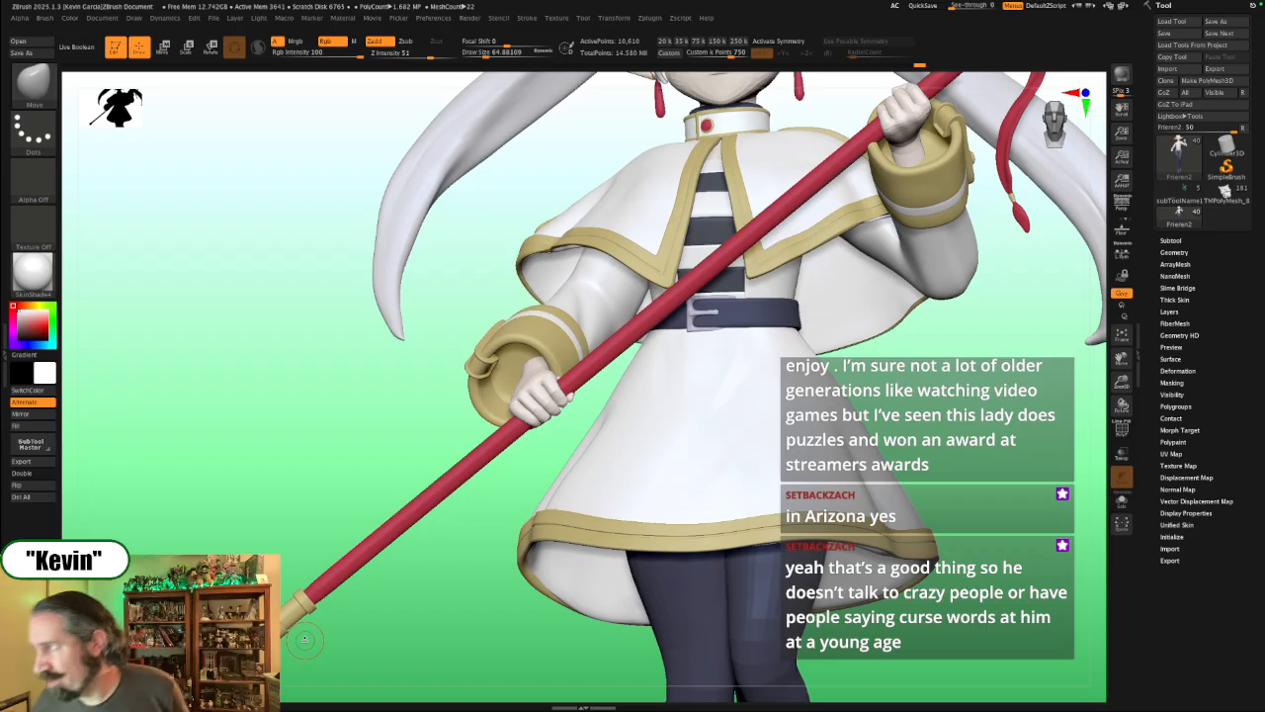
Step: Isolate the body, adjust the lowered forearm with the Move brush at a draw size of about 223, and show all parts again
drag(303, 458, 277, 448)
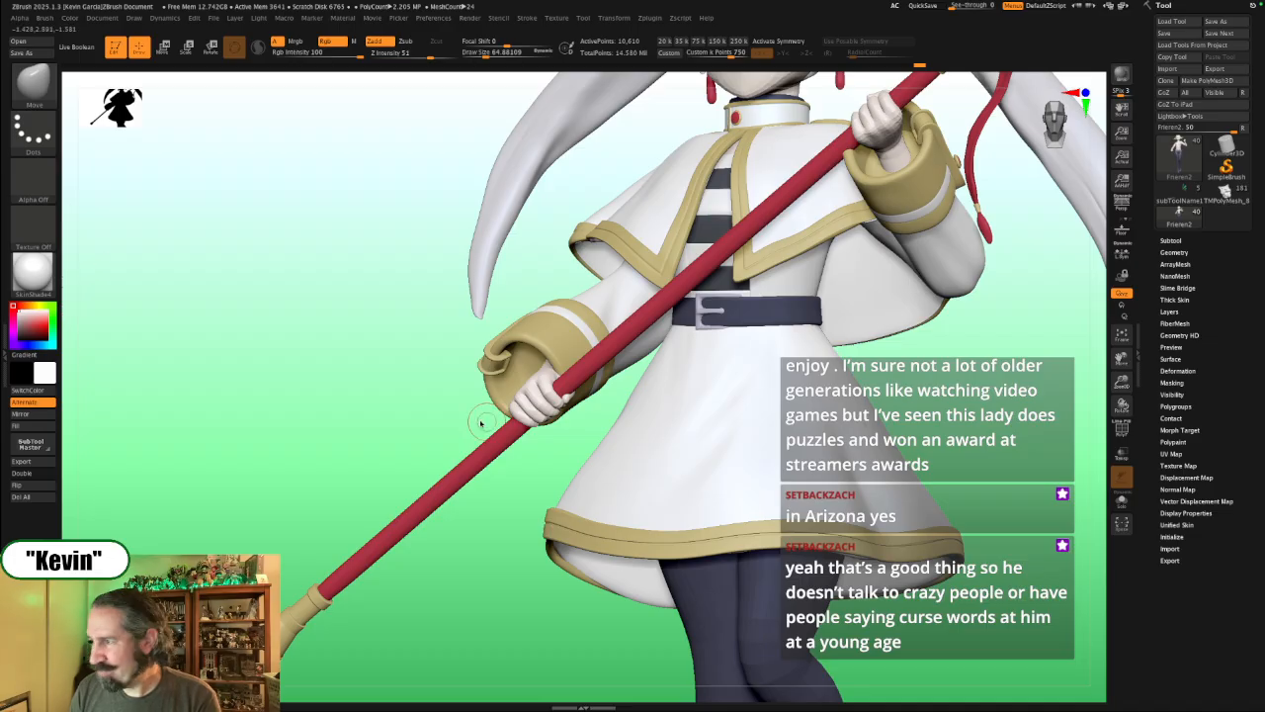
drag(400, 419, 445, 375)
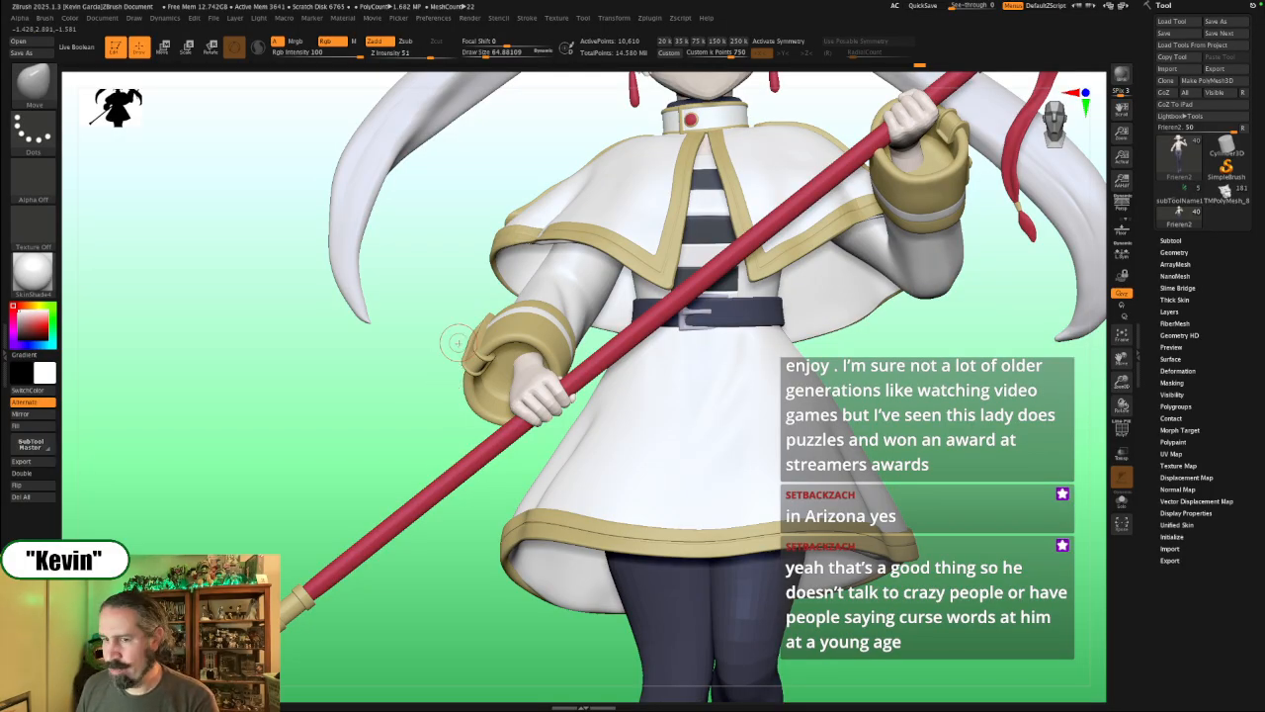
drag(412, 391, 596, 393)
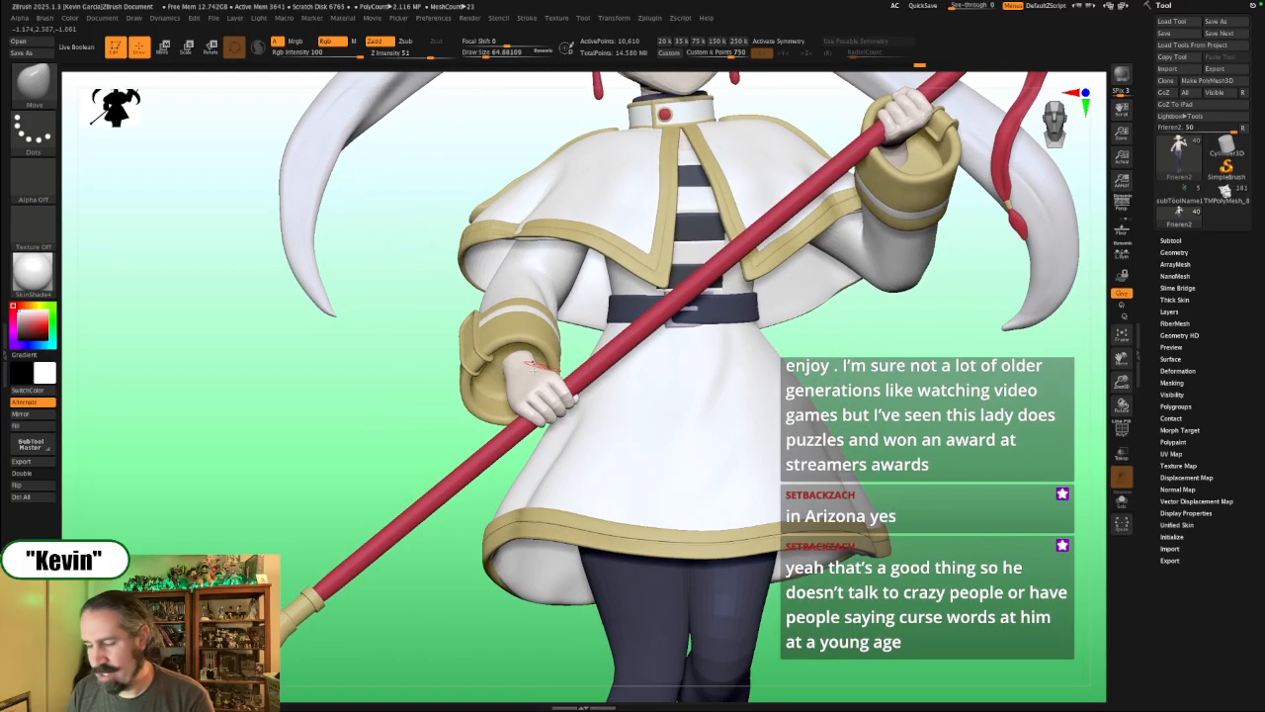
key(alt+shift+s)
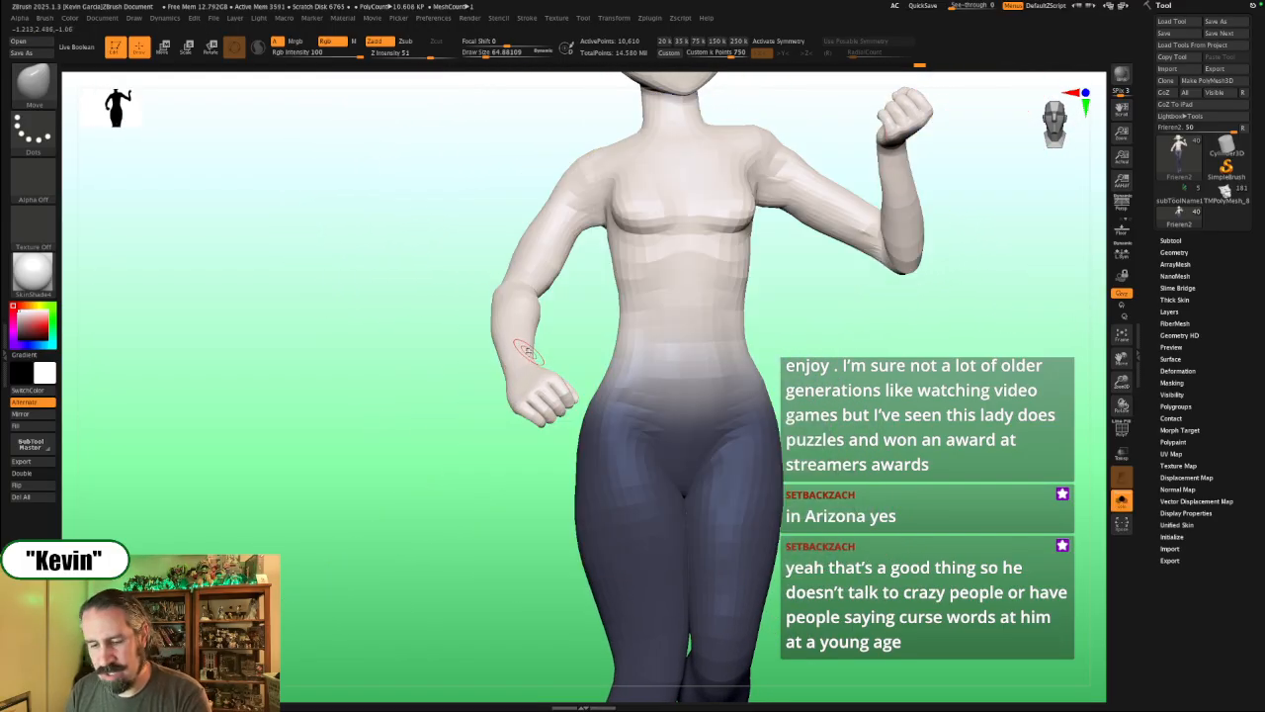
key(s)
drag(534, 333, 504, 318)
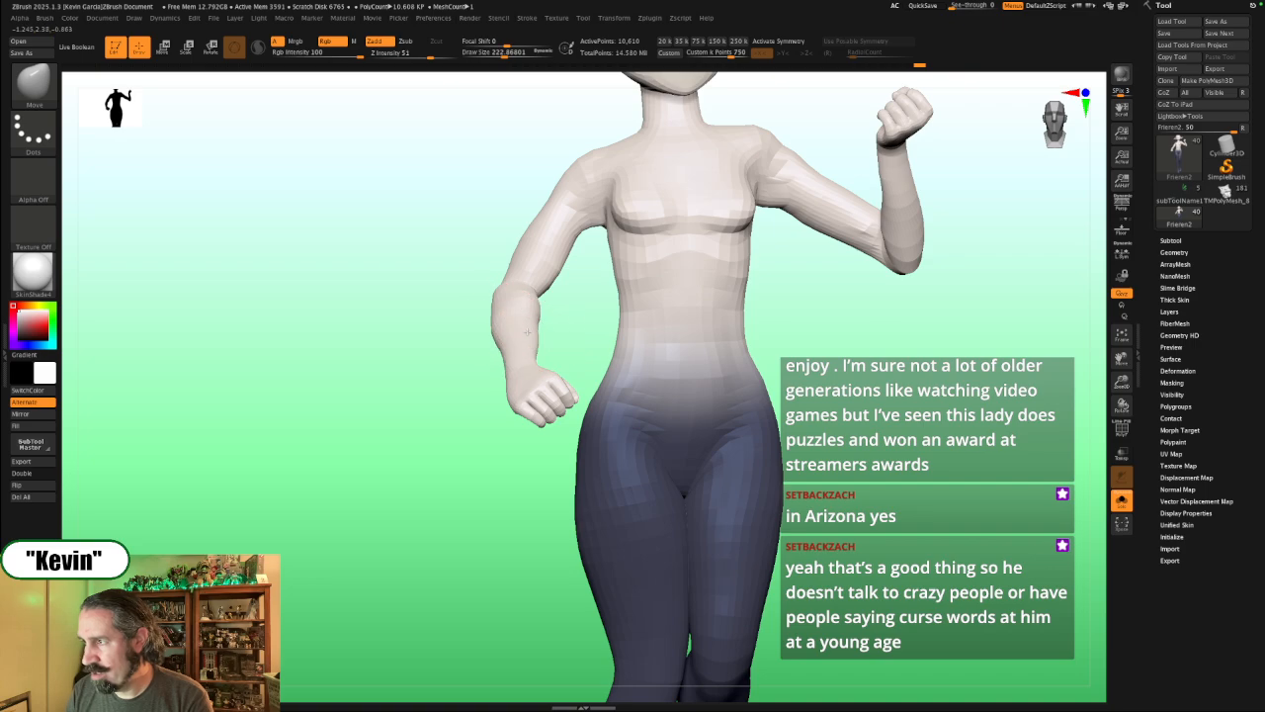
key(alt+shift+s)
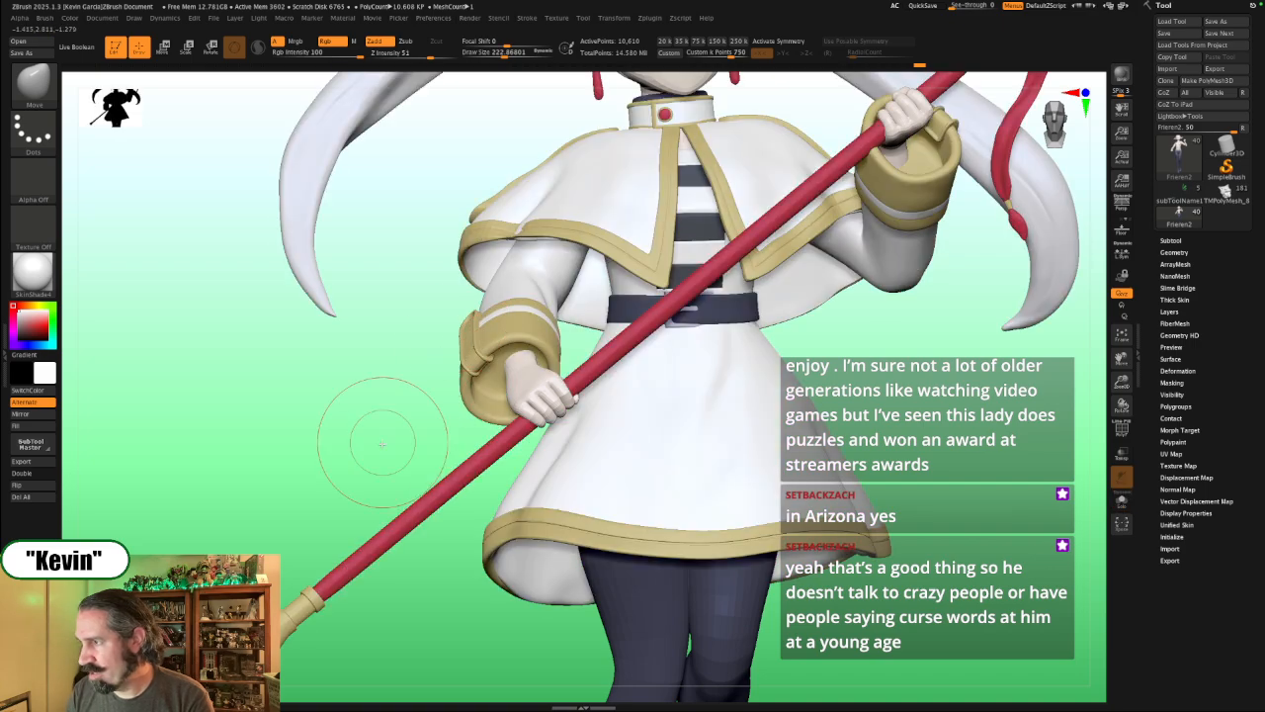
Step: Nudge the lowered hand and wrist against the staff with the Move brush at a draw size of about 299
drag(383, 461, 358, 477)
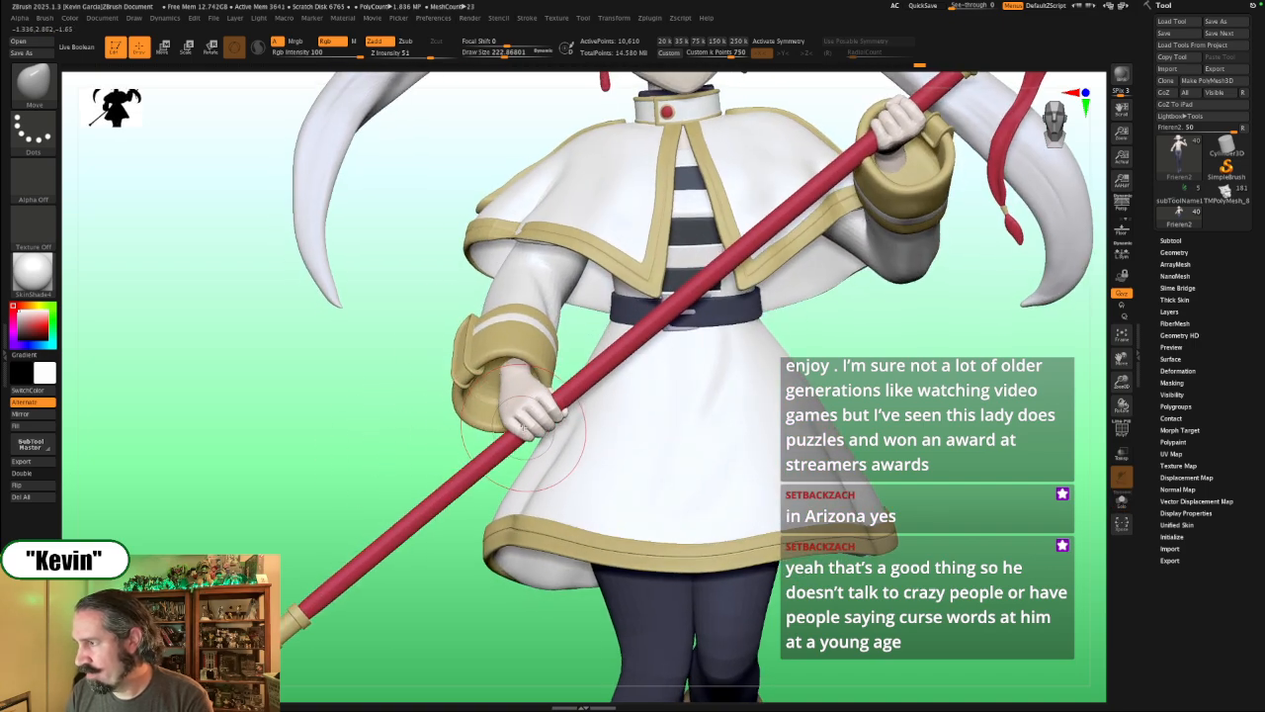
key(s)
drag(520, 429, 527, 432)
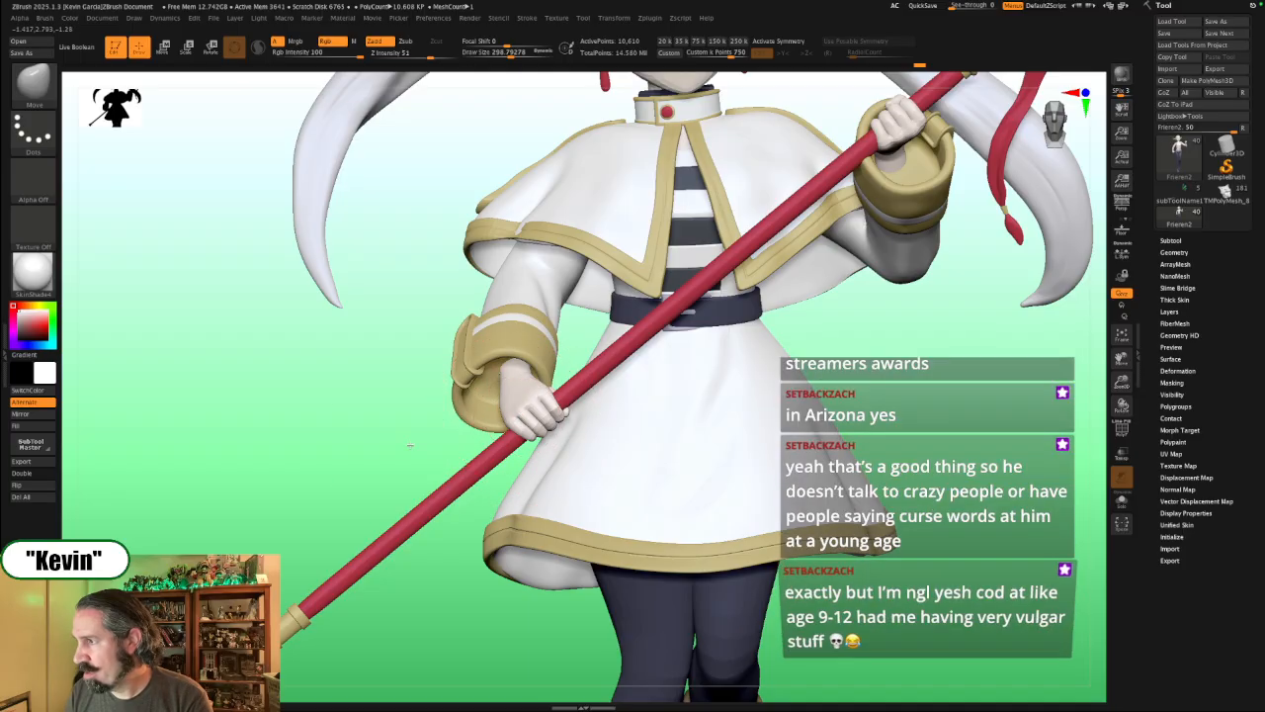
drag(410, 444, 392, 430)
Step: Select the sleeve cuffs and make the hidden Frieren2 body subtool visible again
alt+click(571, 381)
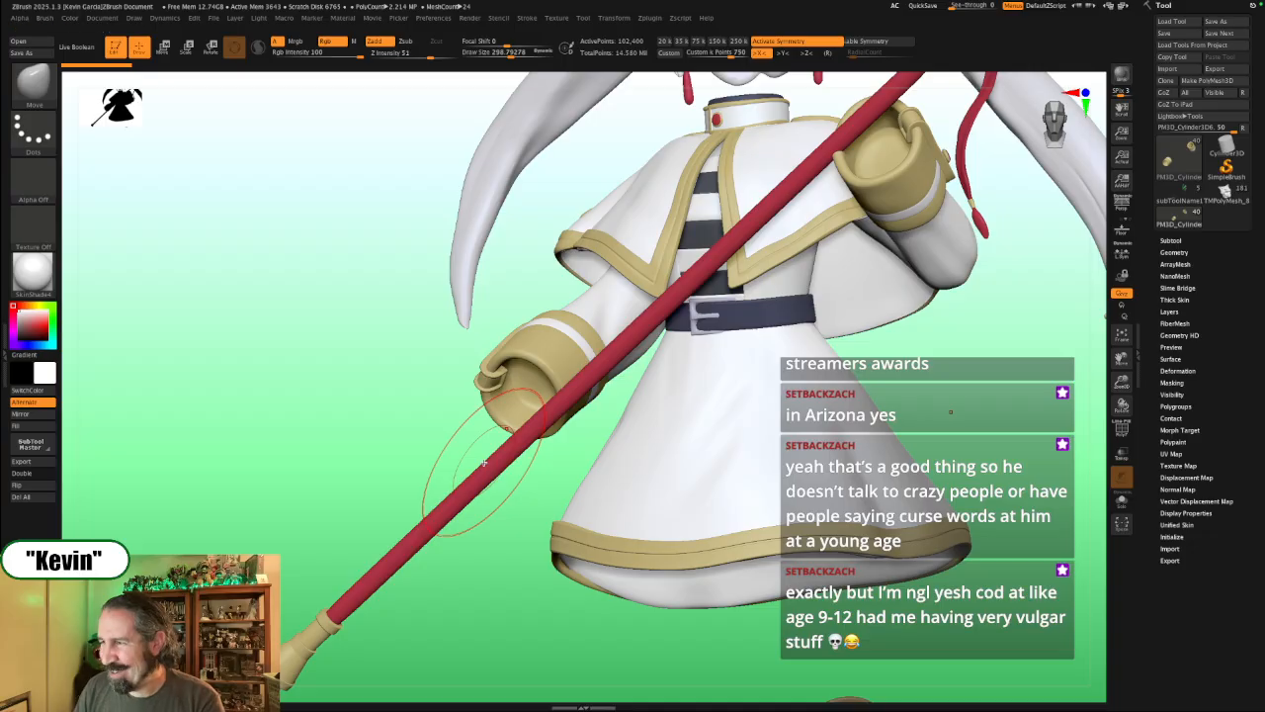
drag(420, 421, 435, 422)
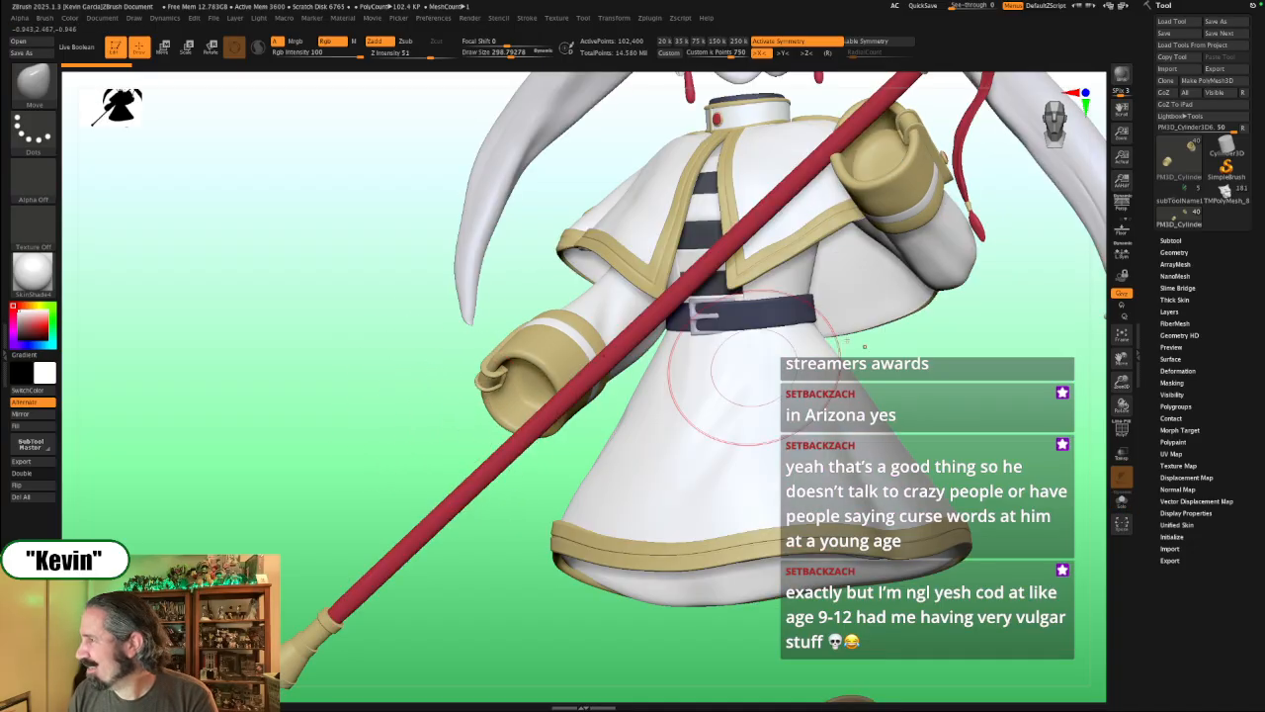
click(1171, 240)
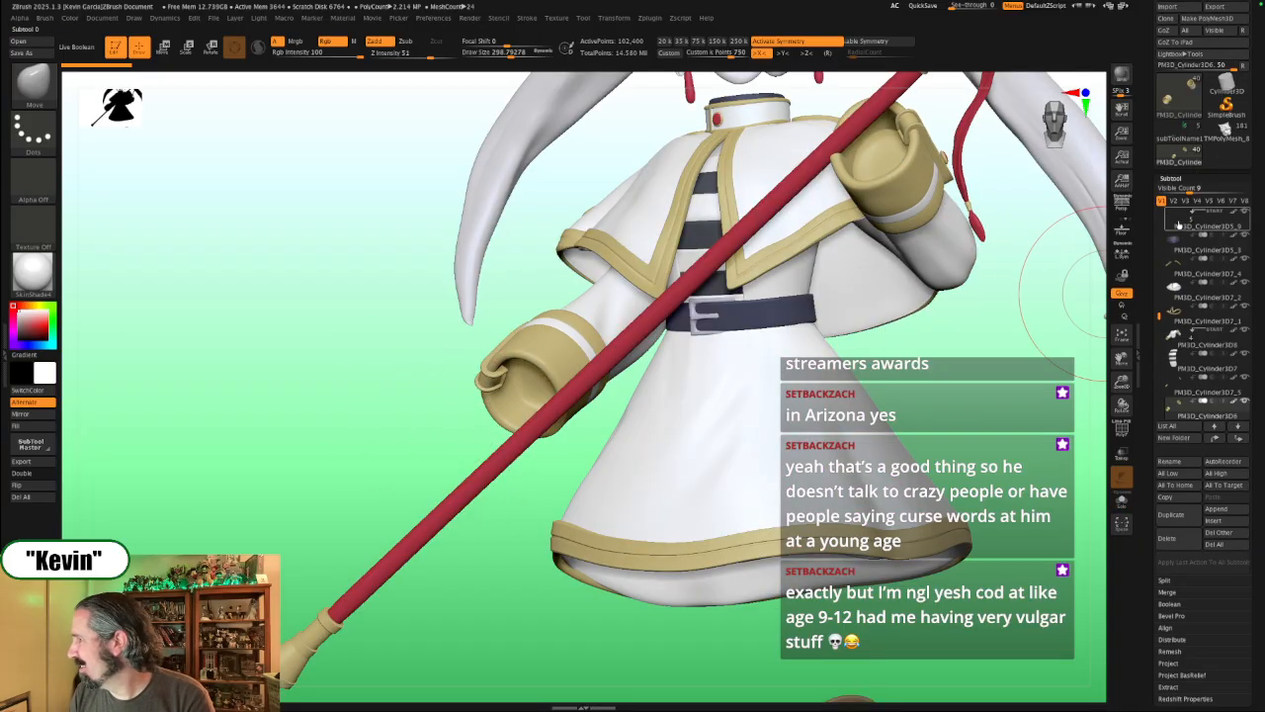
drag(1159, 318, 1158, 248)
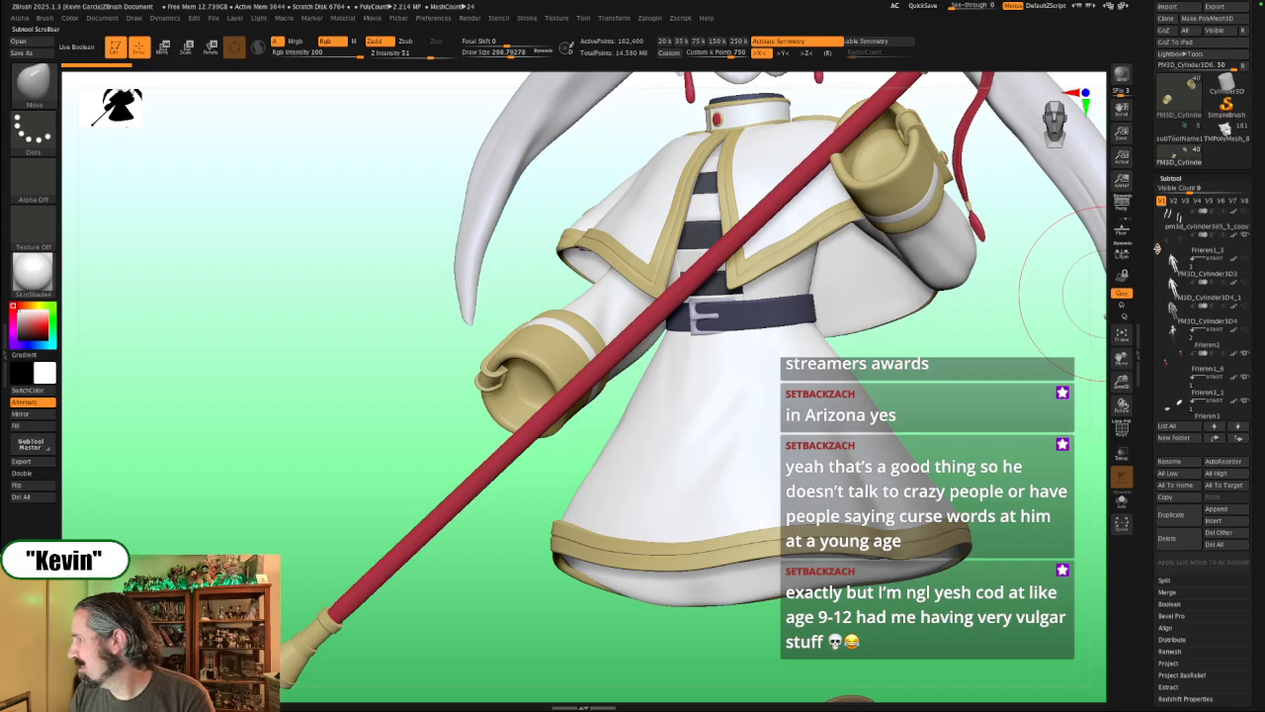
click(1245, 336)
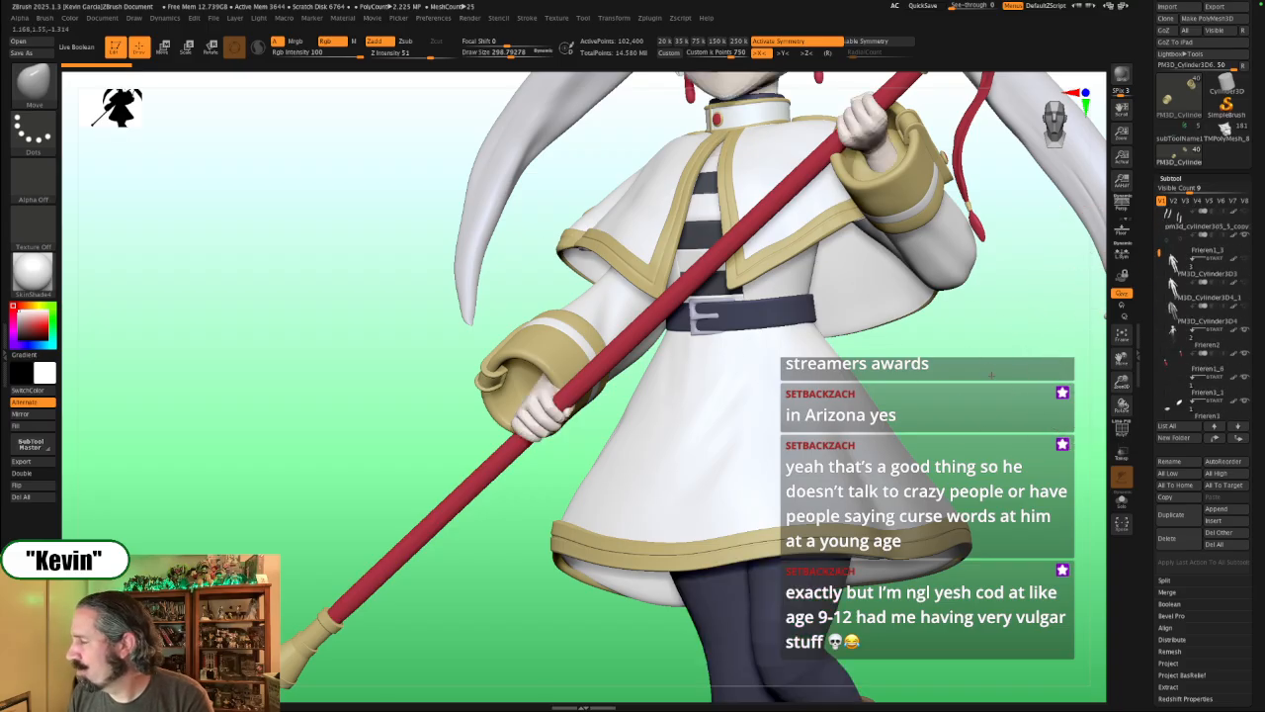
Step: Show the reference image and position the figure beside it for comparison
drag(992, 375, 844, 496)
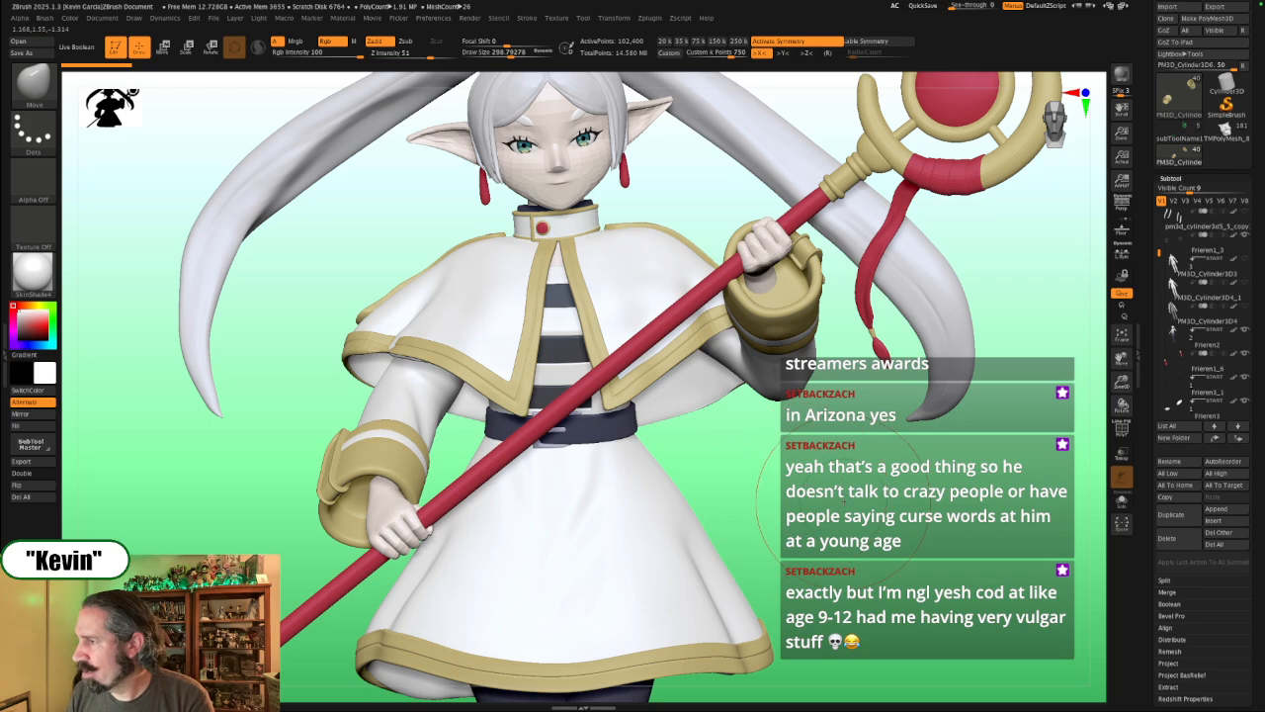
key(shift+z)
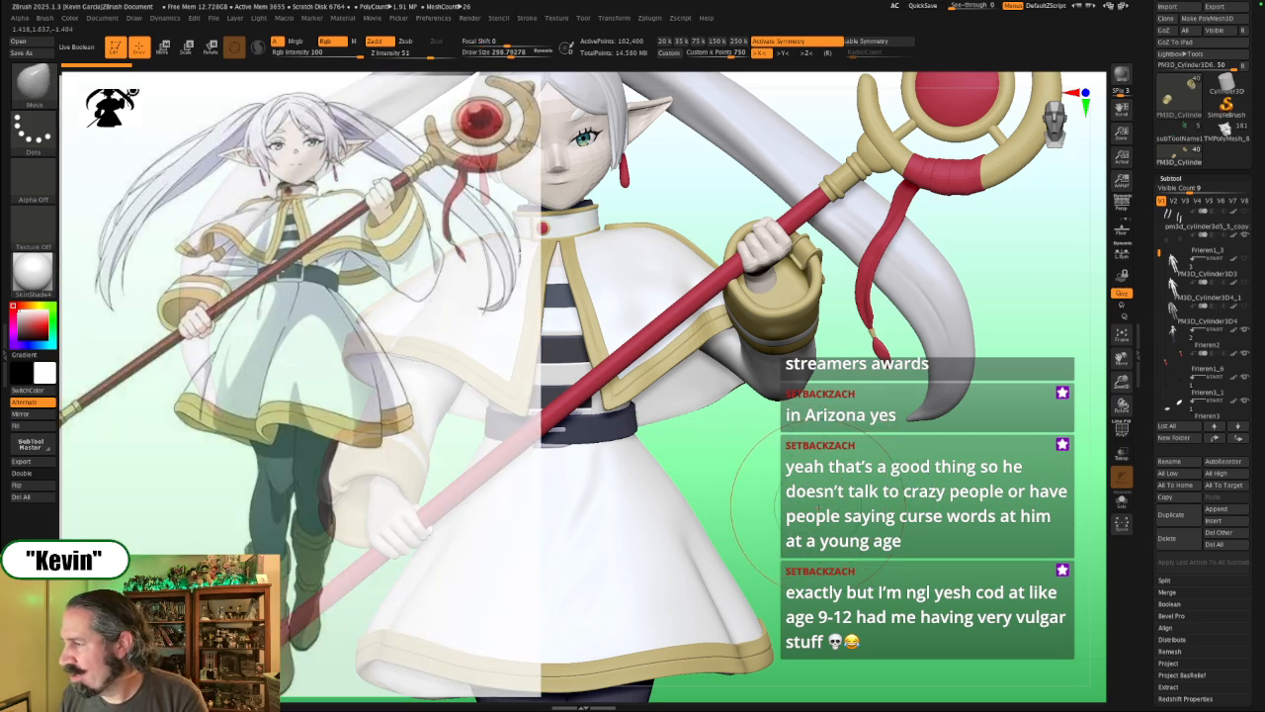
alt+drag(817, 517, 942, 480)
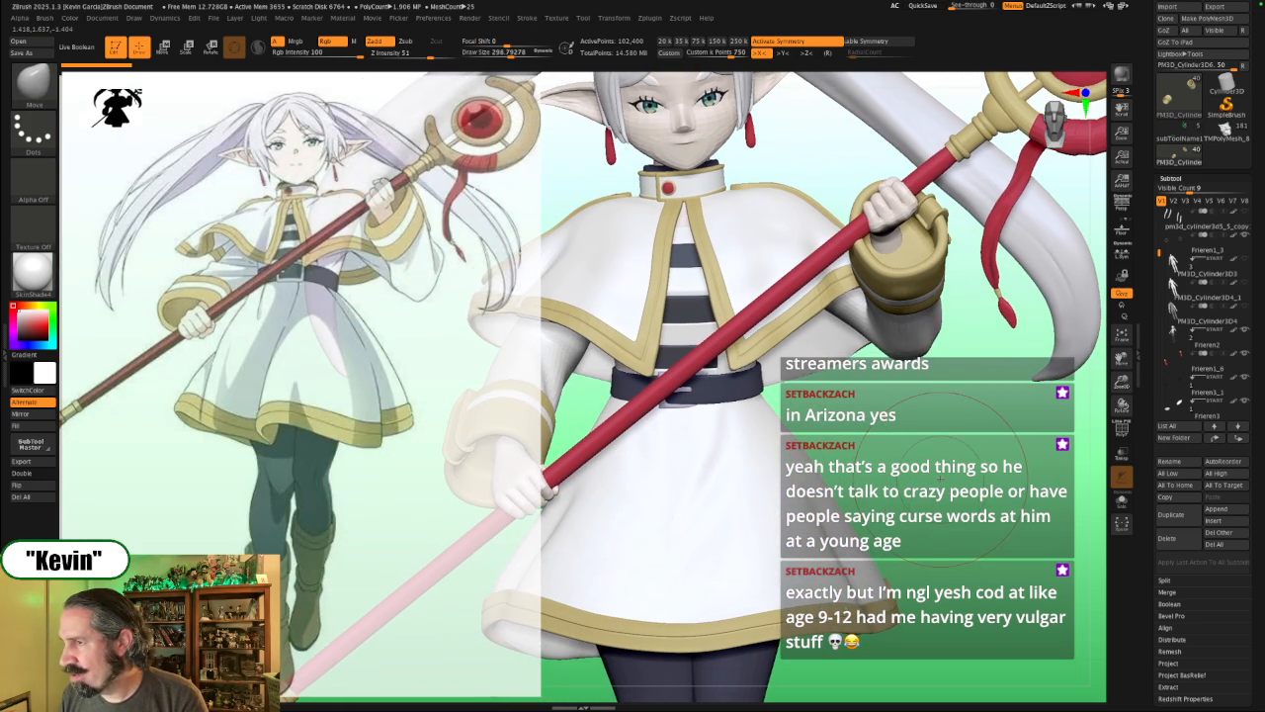
alt+drag(860, 475, 882, 387)
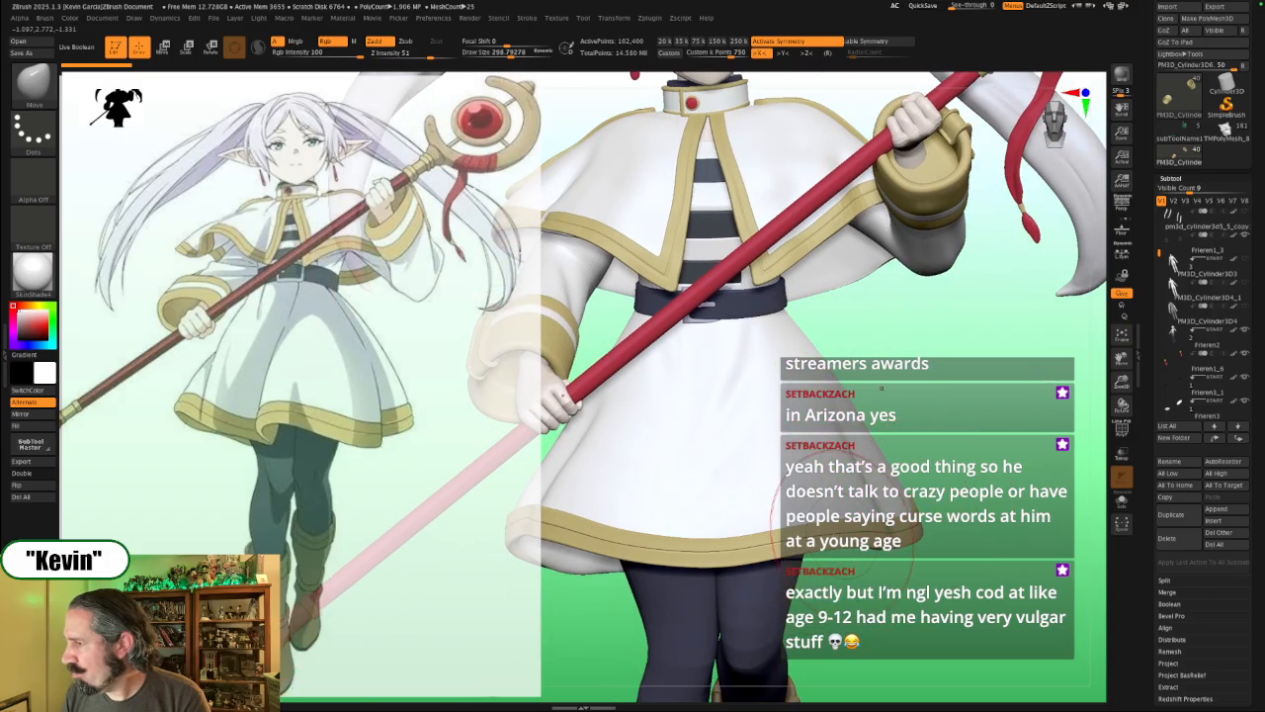
Step: Hide the gold trim subtools on the skirt hem and the cape, and select the dress
click(1236, 440)
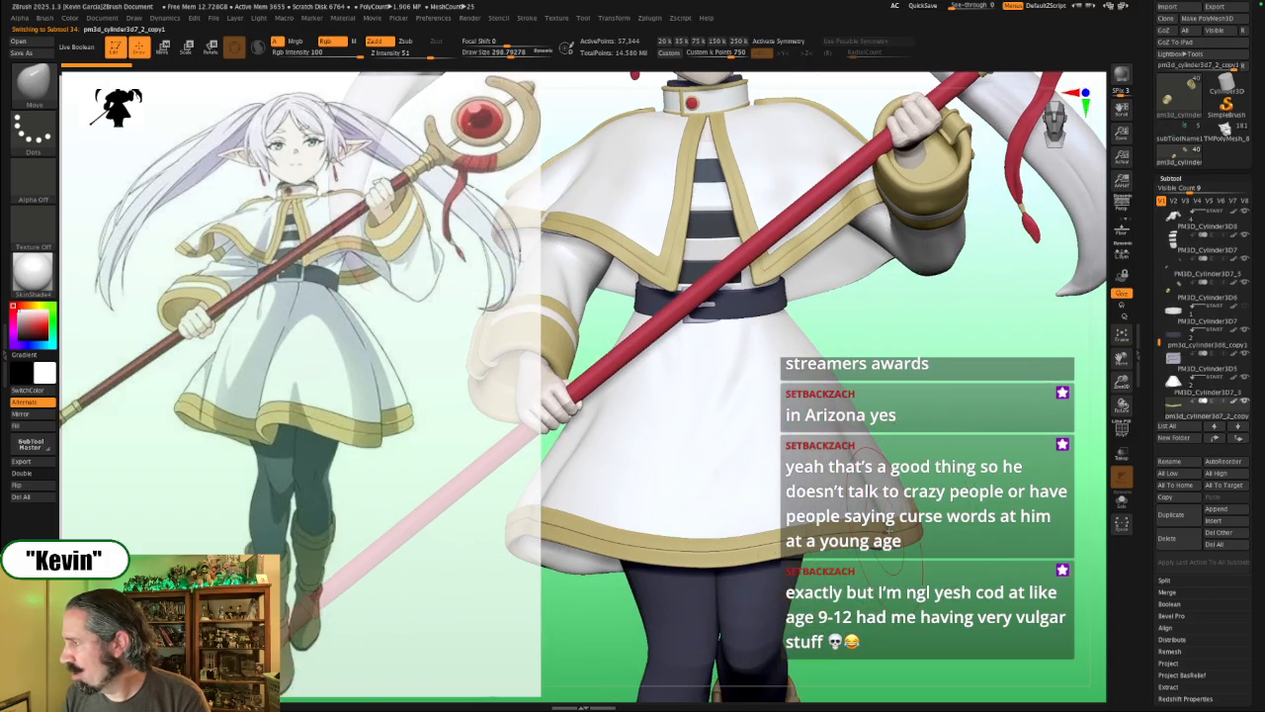
click(1248, 404)
alt+click(759, 275)
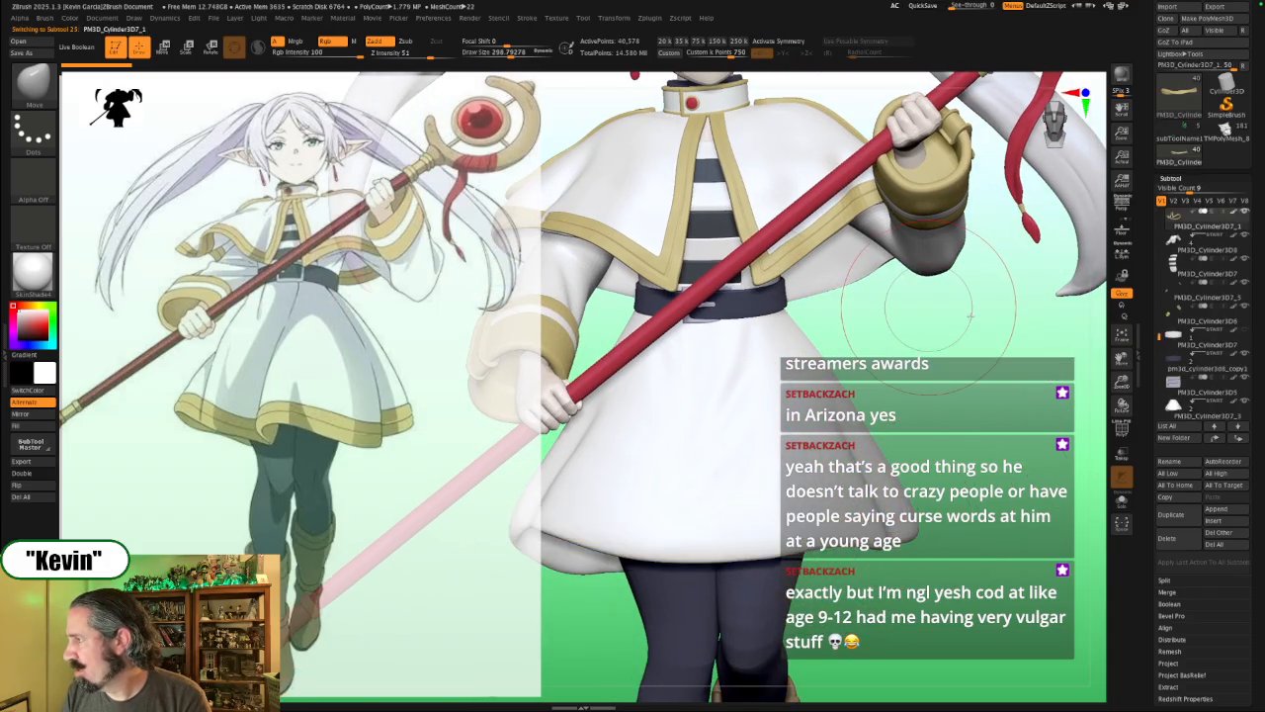
mouse_move(1237, 216)
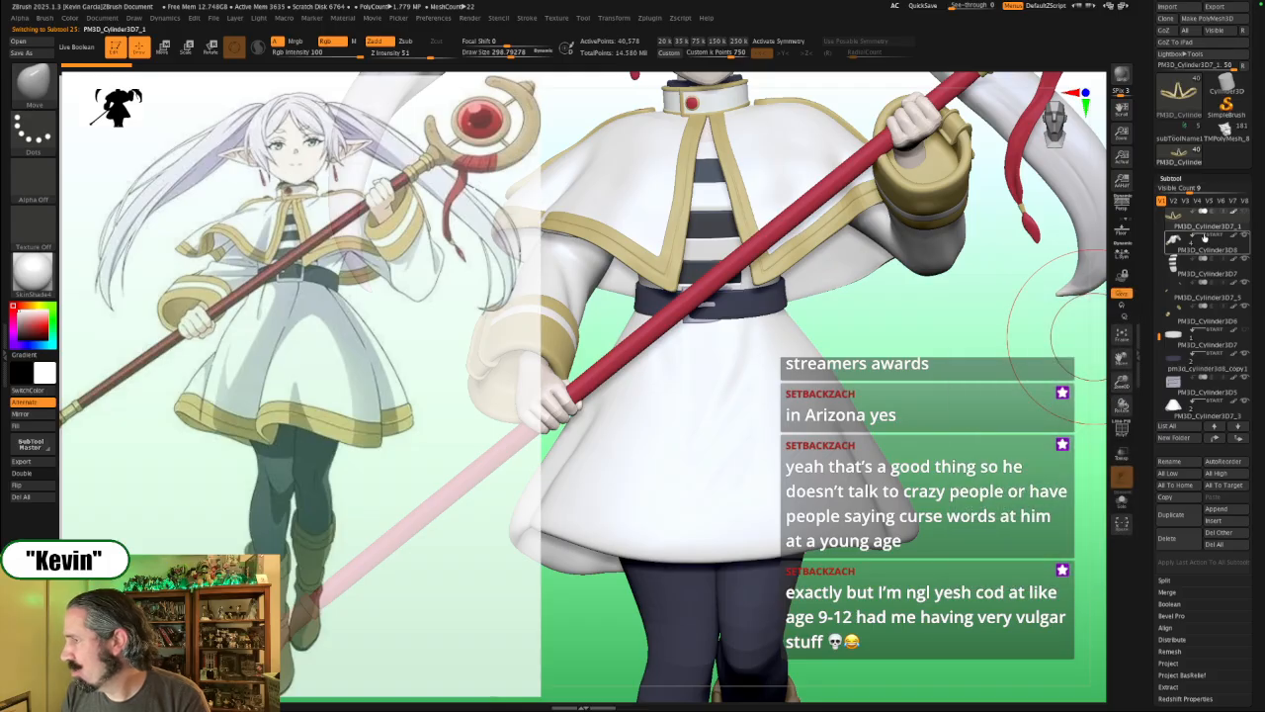
alt+click(745, 388)
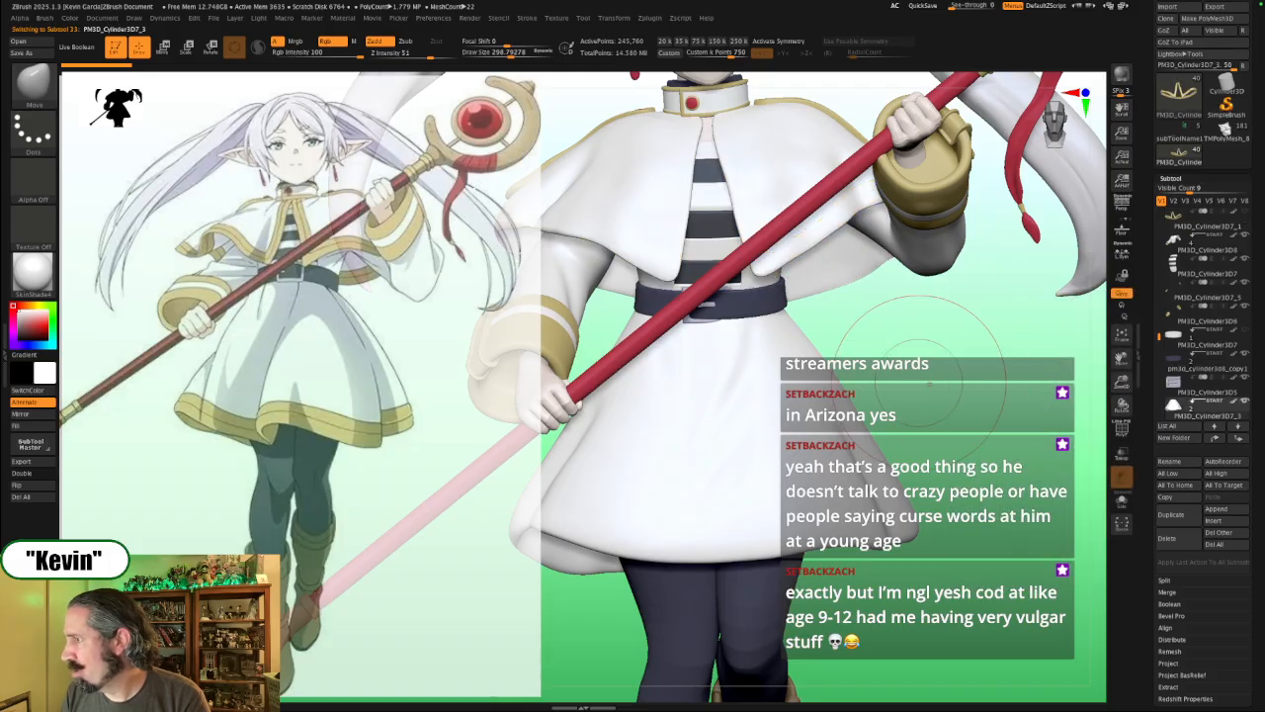
alt+drag(1011, 439, 994, 502)
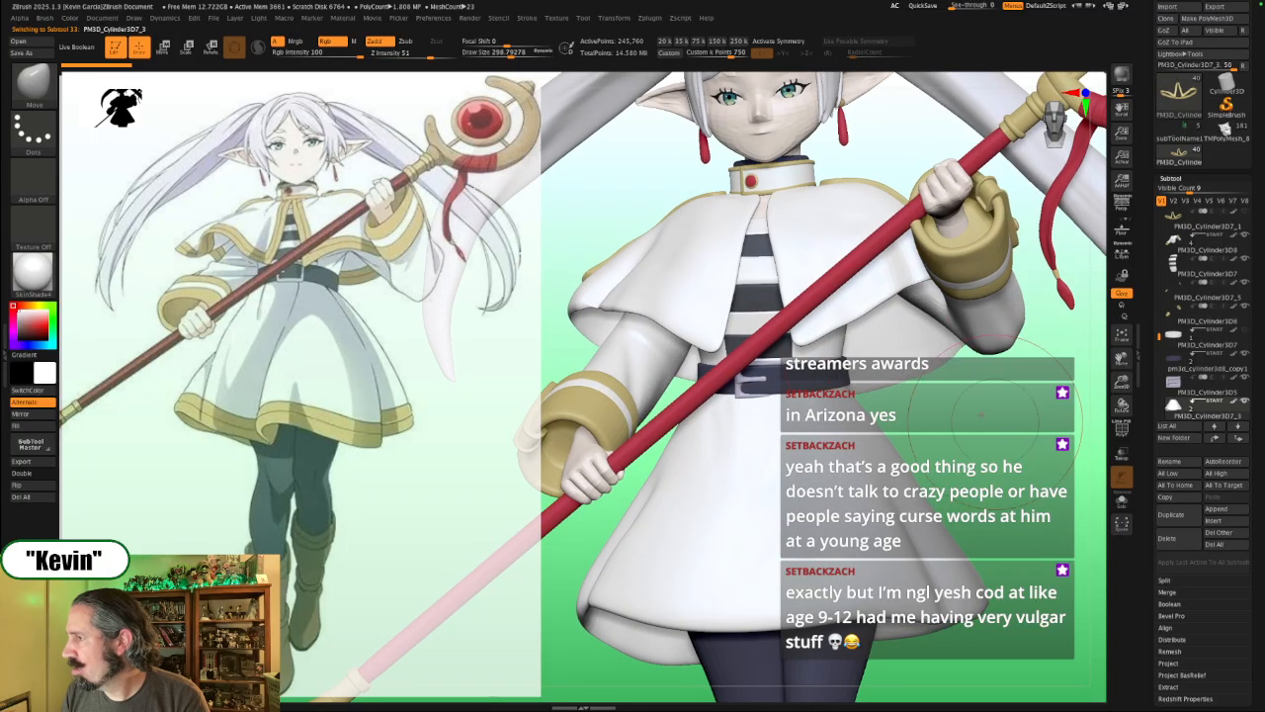
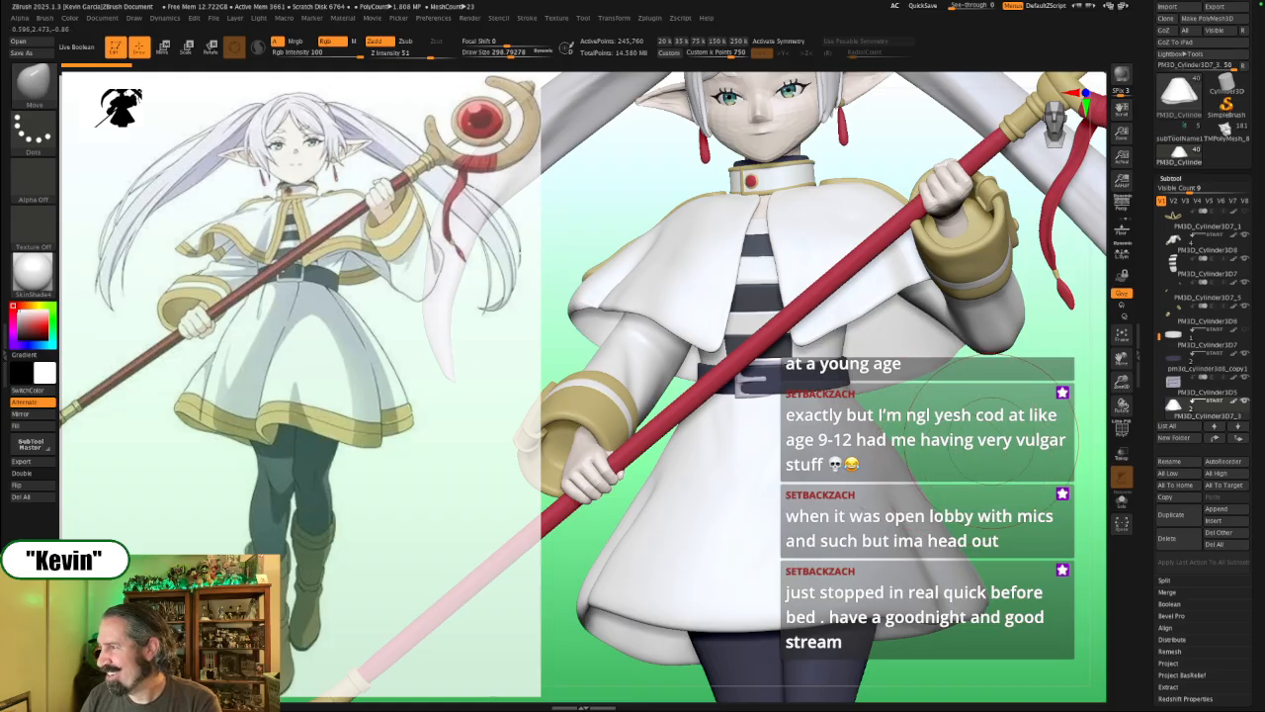
Step: Select and isolate the white cape, turn it to a three-quarter view, and reduce the draw size to about 177
drag(992, 442, 996, 450)
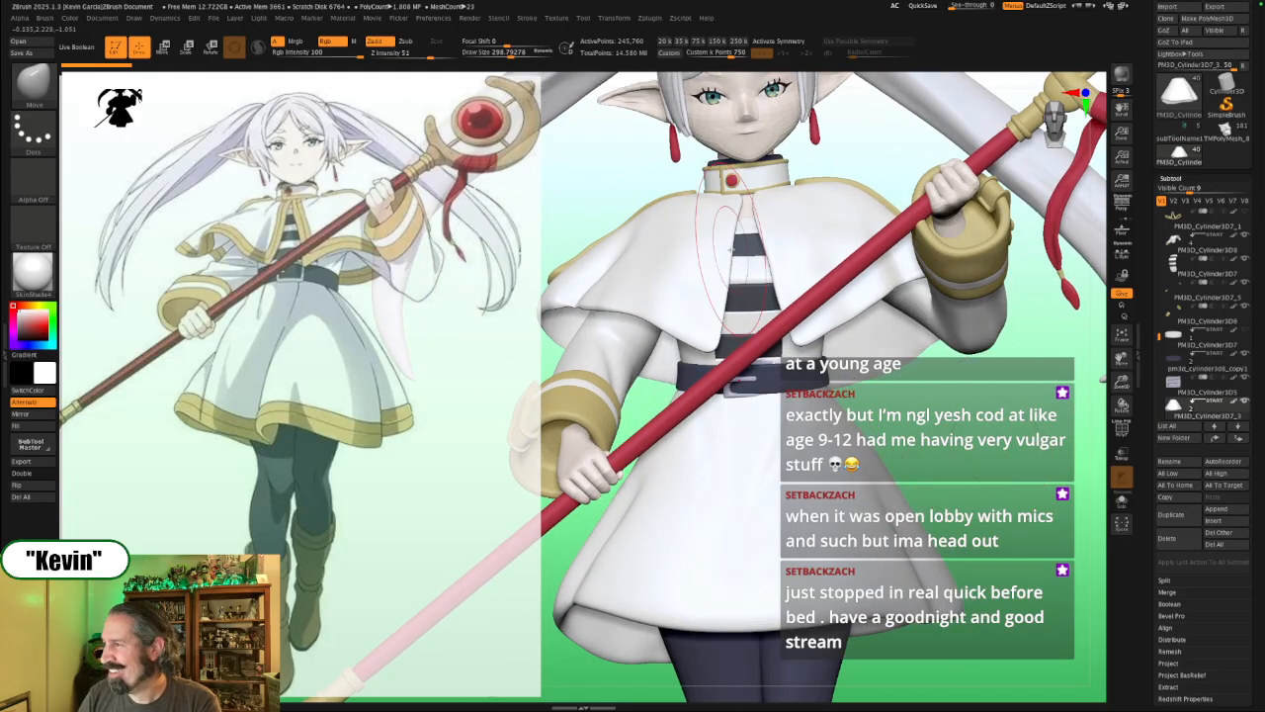
alt+click(698, 261)
click(491, 367)
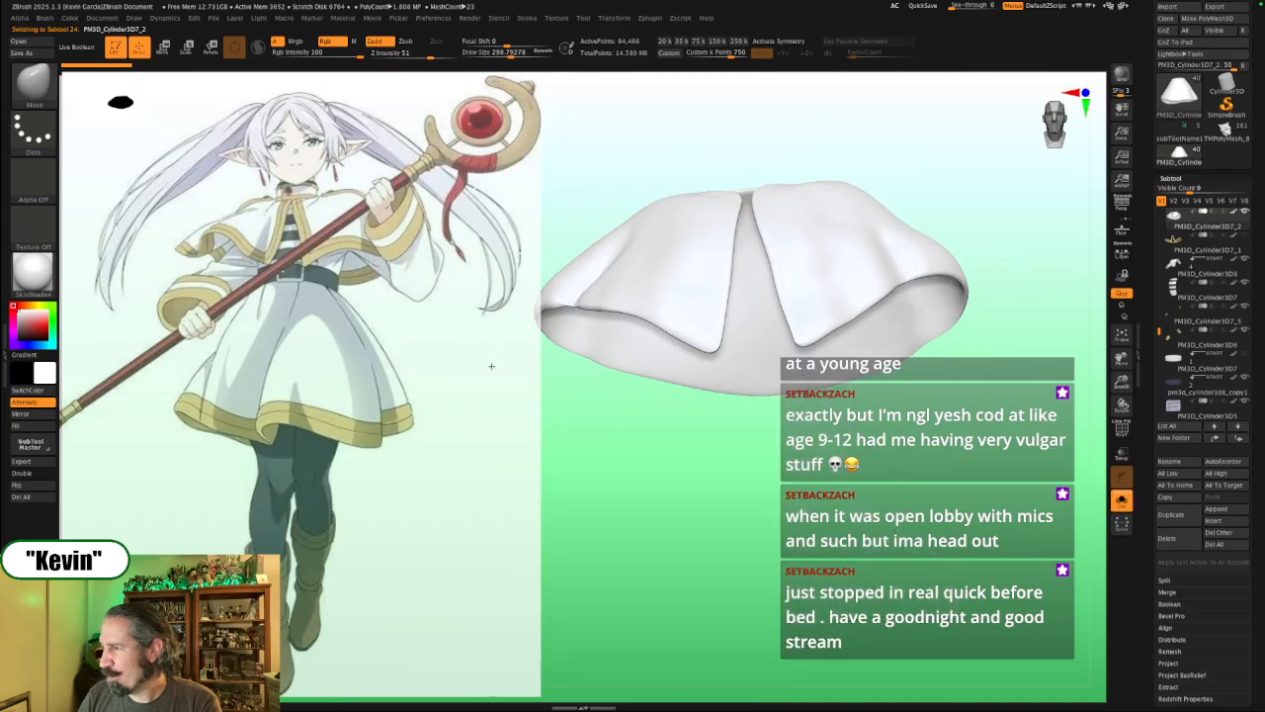
mouse_move(492, 366)
mouse_down()
mouse_move(593, 392)
mouse_move(686, 518)
mouse_move(646, 504)
mouse_move(719, 564)
mouse_move(754, 535)
mouse_up()
key(bracketleft)
alt+drag(746, 599, 729, 421)
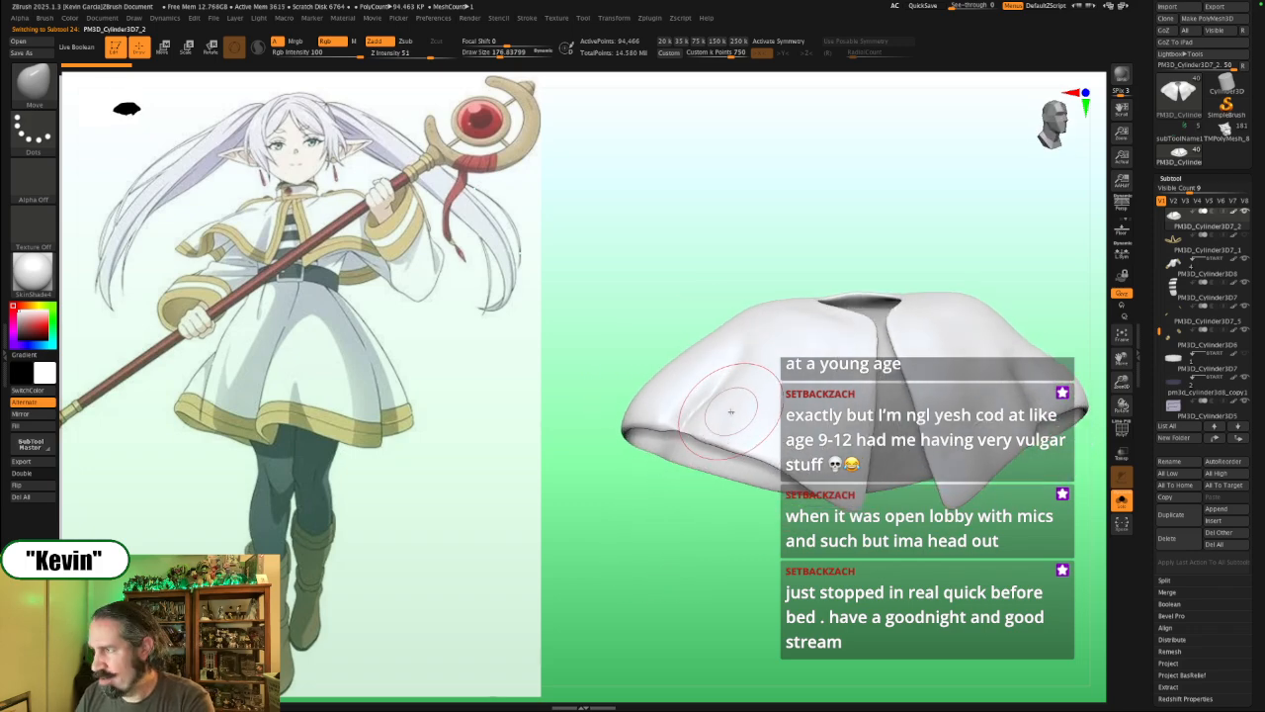
Step: Switch to the Inflat brush and set its draw size to about 154 for work on the cape's shoulder
key(b)
key(i)
key(n)
drag(713, 399, 726, 396)
key(s)
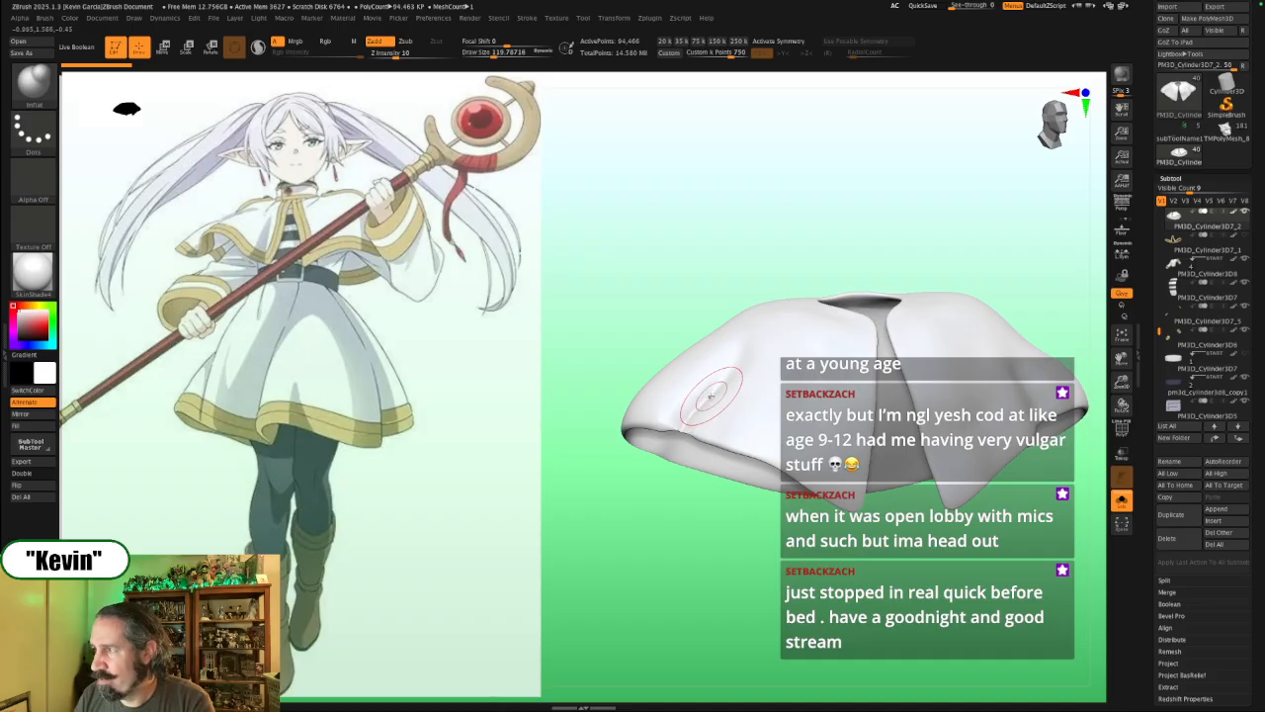
key(s)
drag(710, 395, 724, 393)
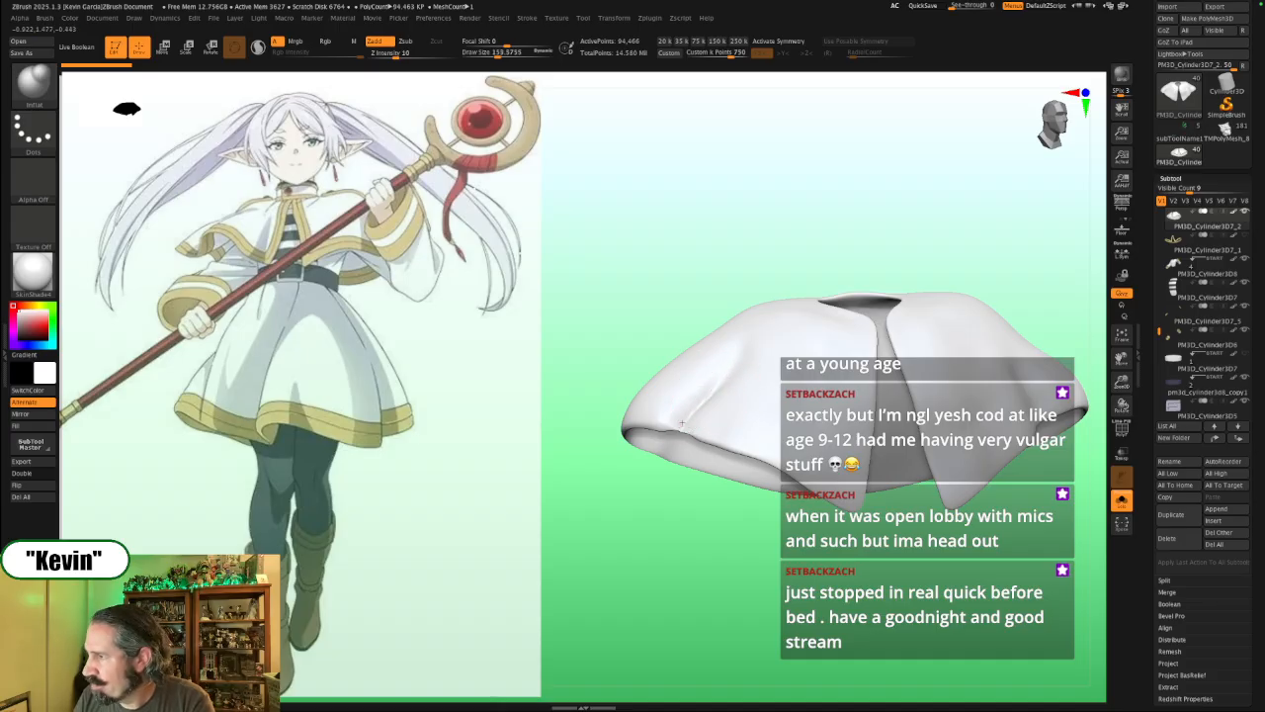
Step: Inflate the crease on the cape's shoulder near the hem and smooth the surface around it
click(69, 19)
click(45, 19)
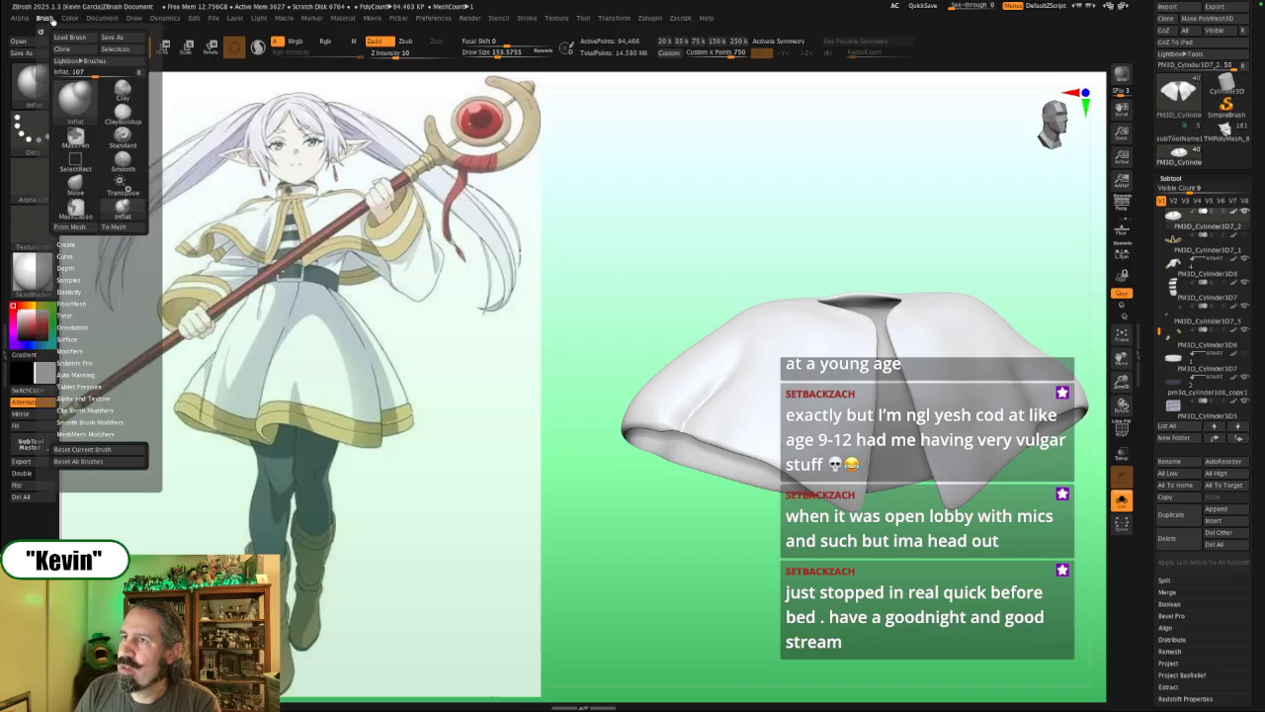
click(69, 280)
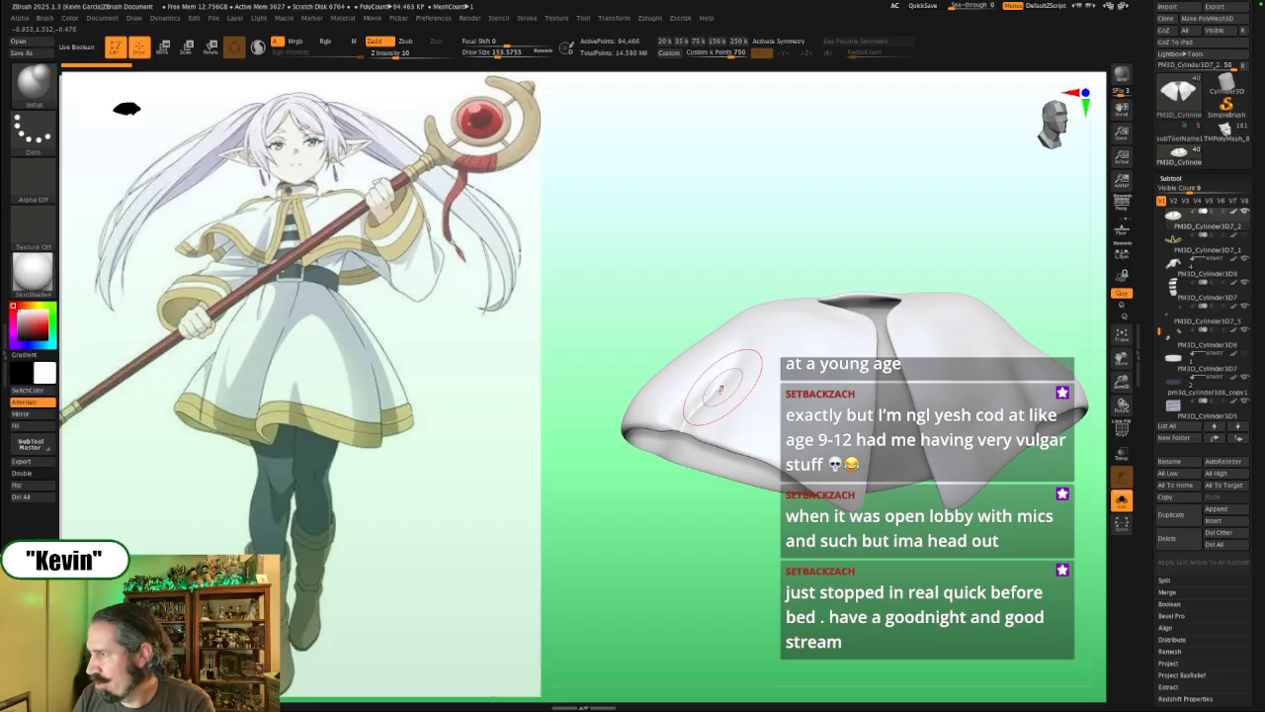
mouse_move(686, 415)
mouse_down()
mouse_move(729, 375)
mouse_move(697, 419)
mouse_up()
shift+drag(695, 422, 665, 414)
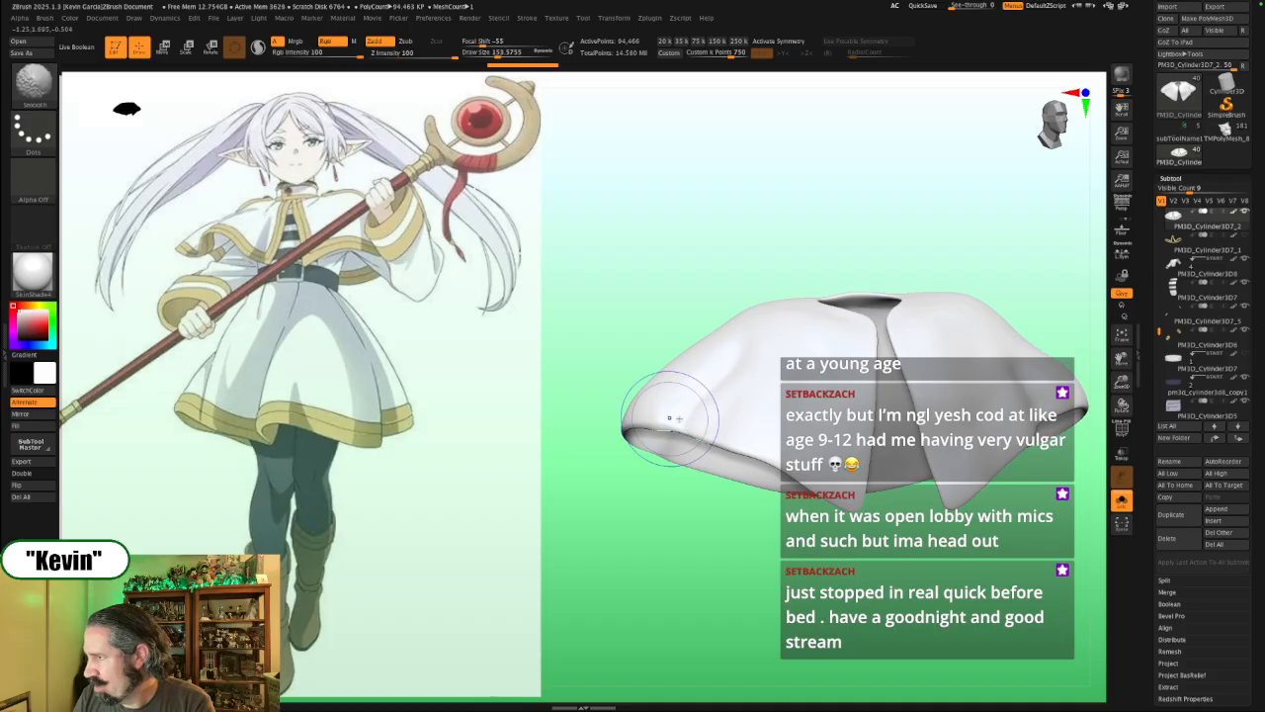
Step: Reduce the draw size to about 104 and step the isolated cape down three subdivision levels
mouse_move(663, 592)
mouse_down()
mouse_move(737, 531)
mouse_move(727, 517)
mouse_up()
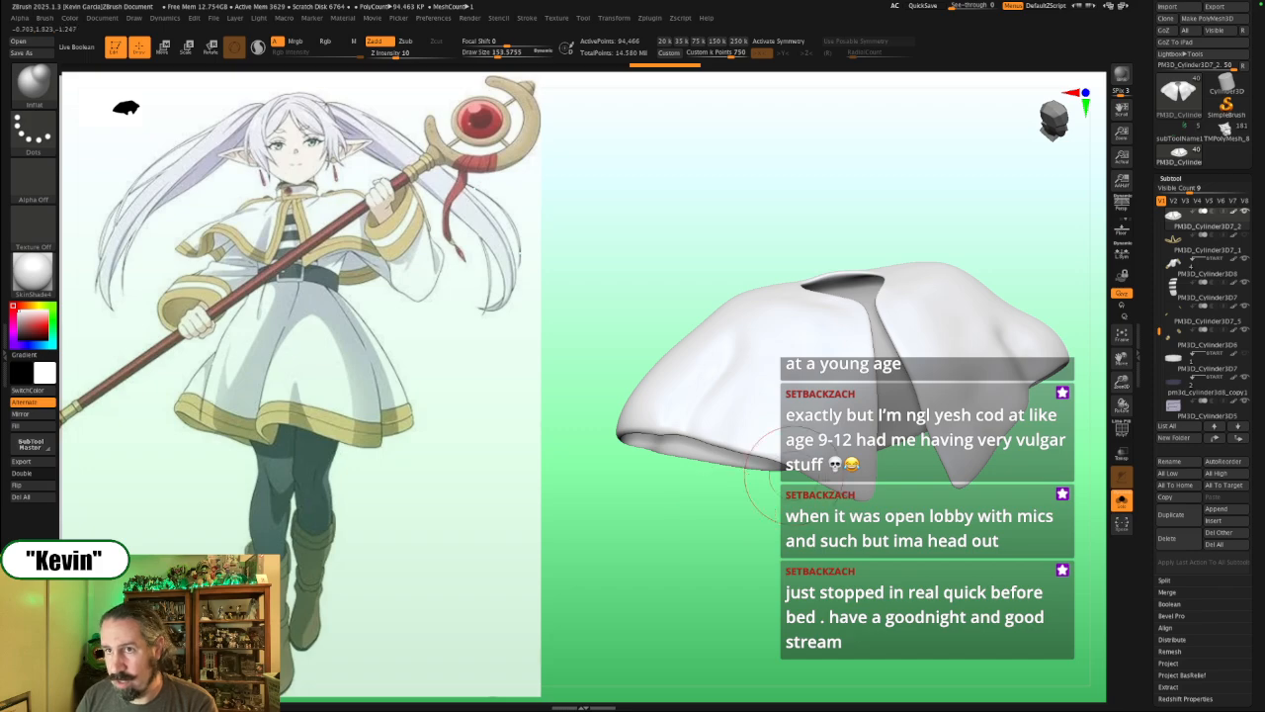
mouse_move(751, 578)
mouse_down()
mouse_move(657, 583)
mouse_move(746, 554)
mouse_move(733, 587)
mouse_move(695, 567)
mouse_move(713, 532)
mouse_up()
key(alt+s)
key(alt+s)
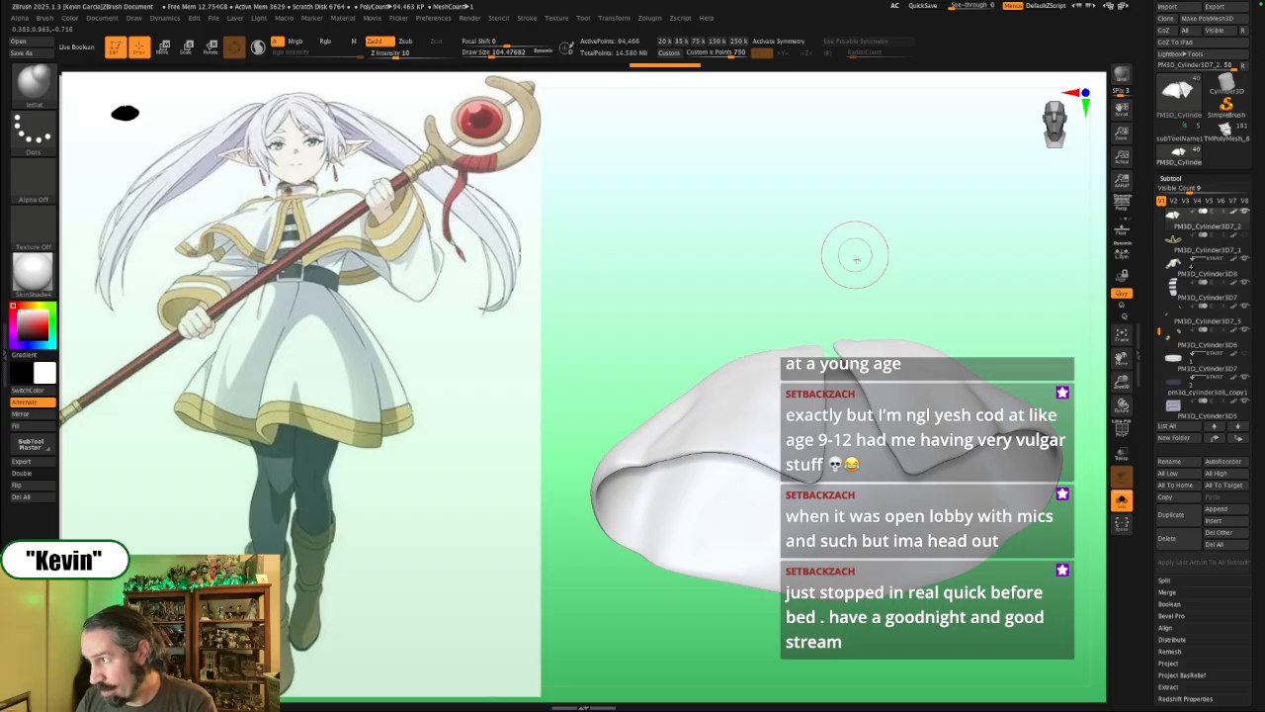
drag(841, 254, 873, 325)
key(shift+d)
key(shift+d)
key(shift+d)
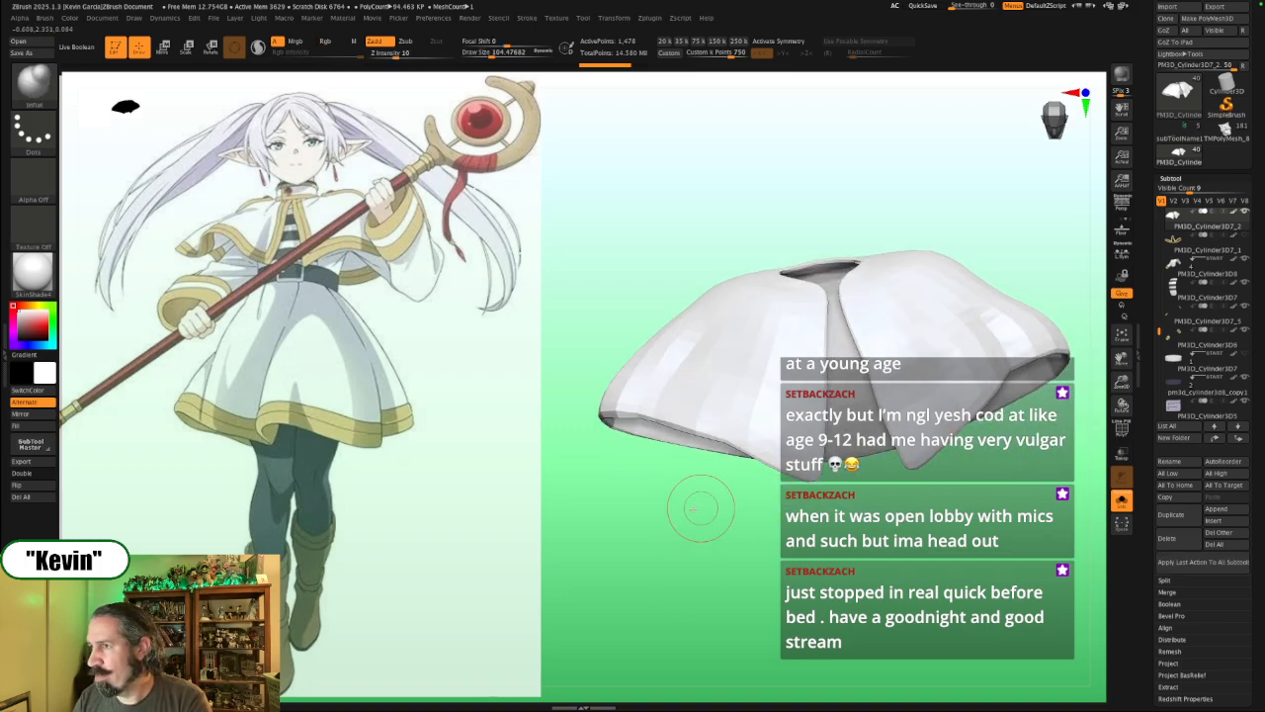
Step: Switch to the Move brush with an enlarged draw size and leave symmetry turned off for the cape
drag(692, 554, 697, 500)
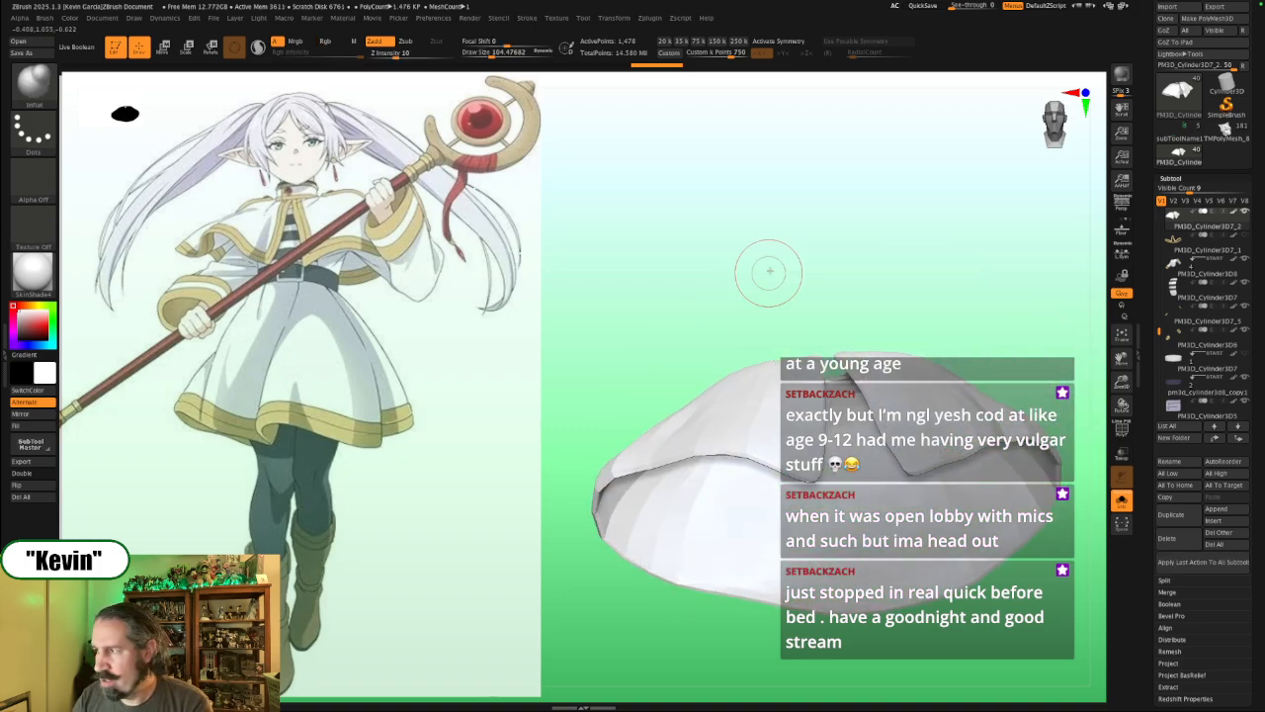
drag(768, 274, 774, 361)
key(w)
key(x)
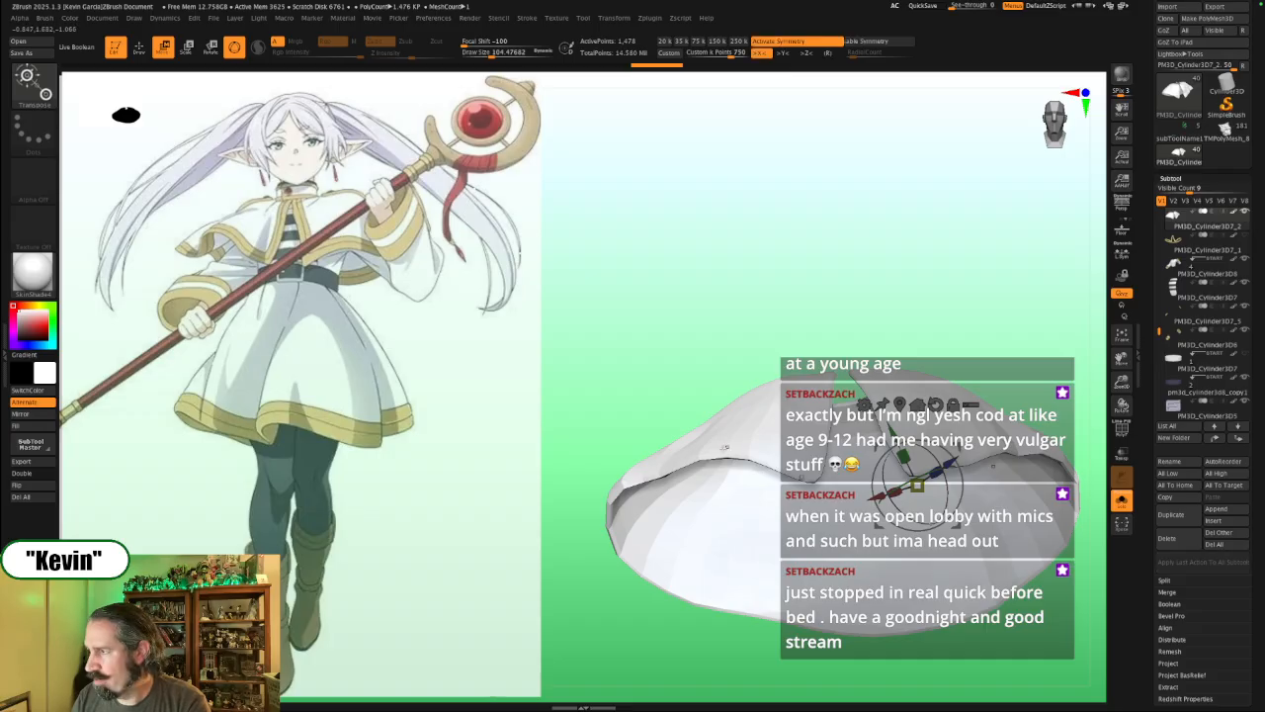
key(q)
key(b)
key(m)
key(v)
key(s)
drag(729, 454, 748, 450)
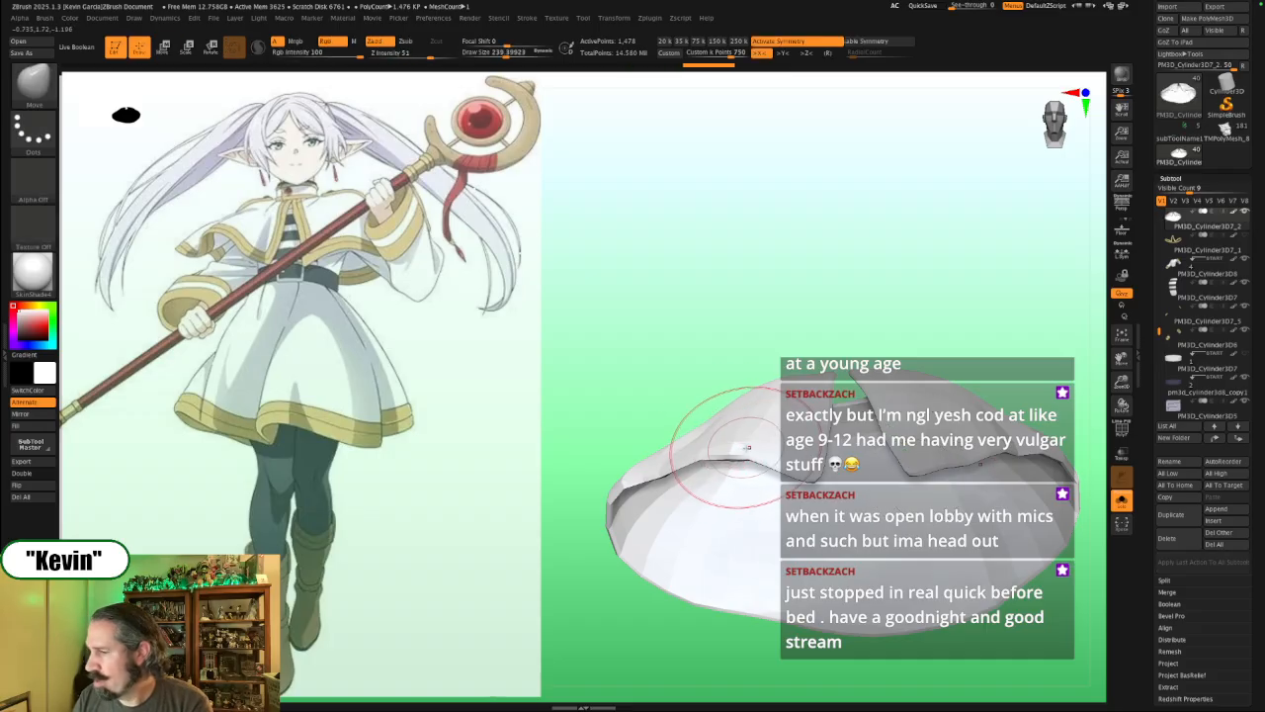
key(x)
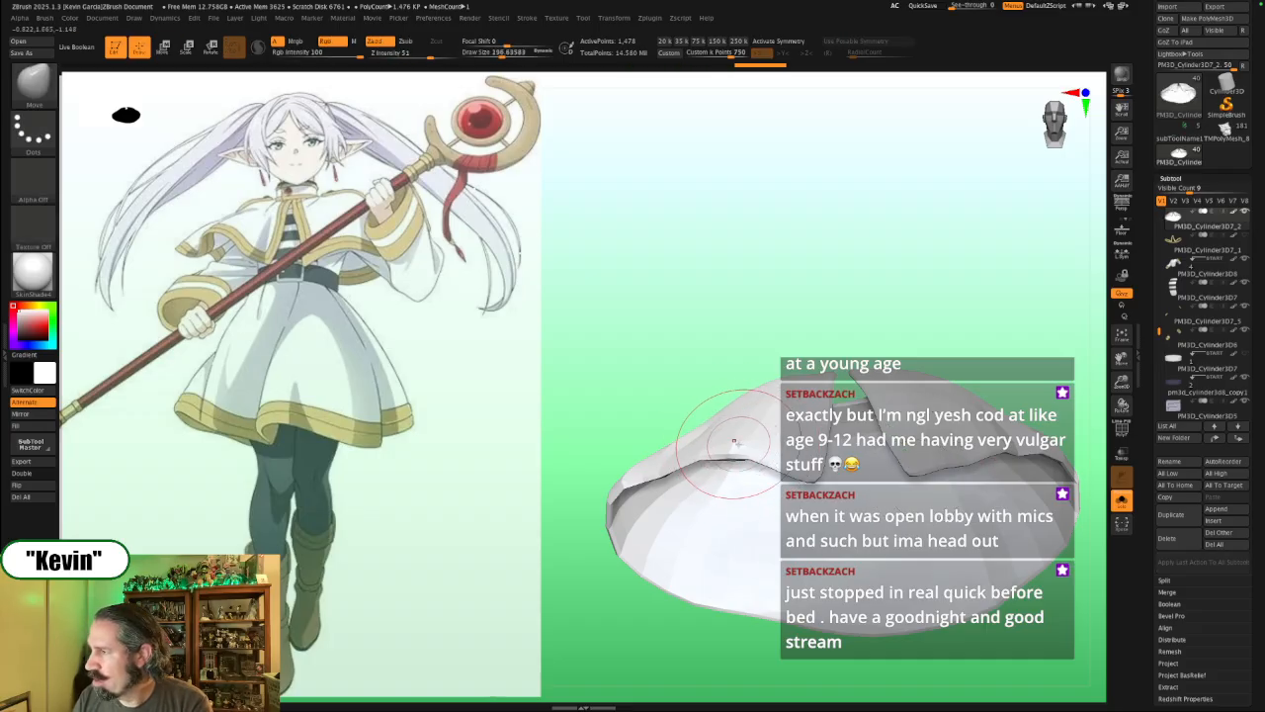
Step: Reshape the cape's front hem over the lowered arm with the Move brush, using draw sizes from about 182 to 239
key(bracketleft)
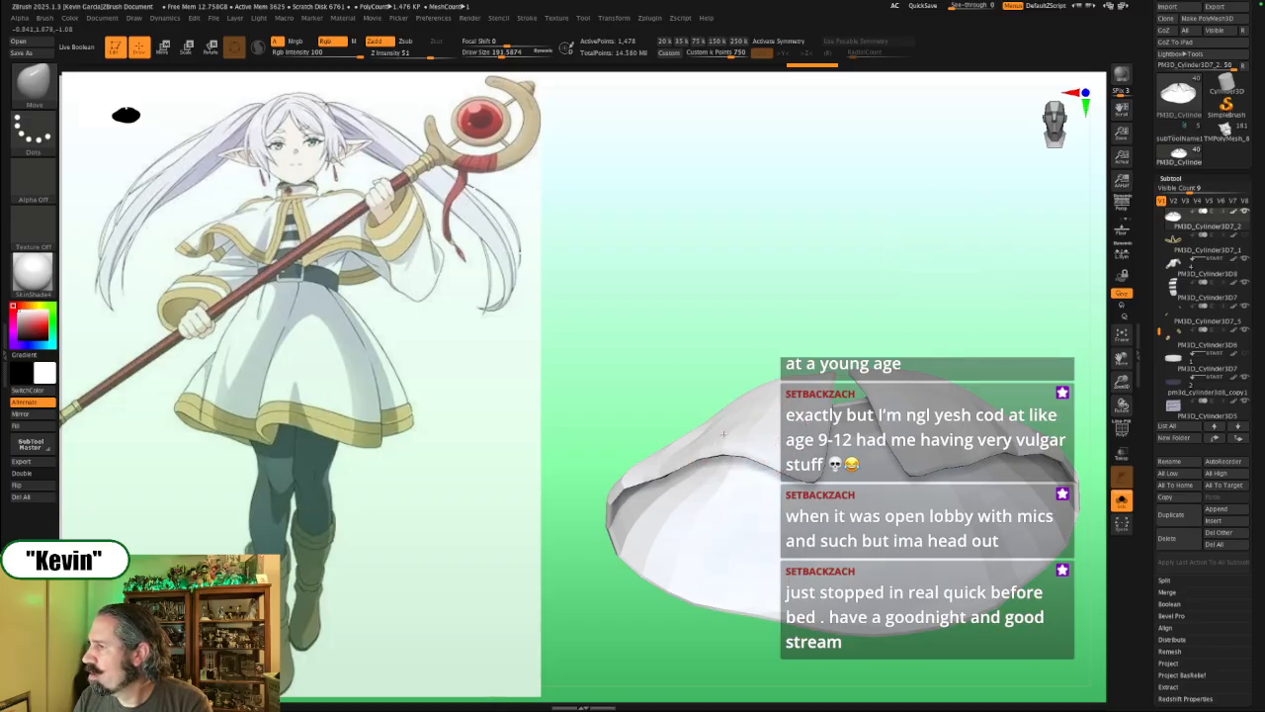
drag(855, 252, 836, 306)
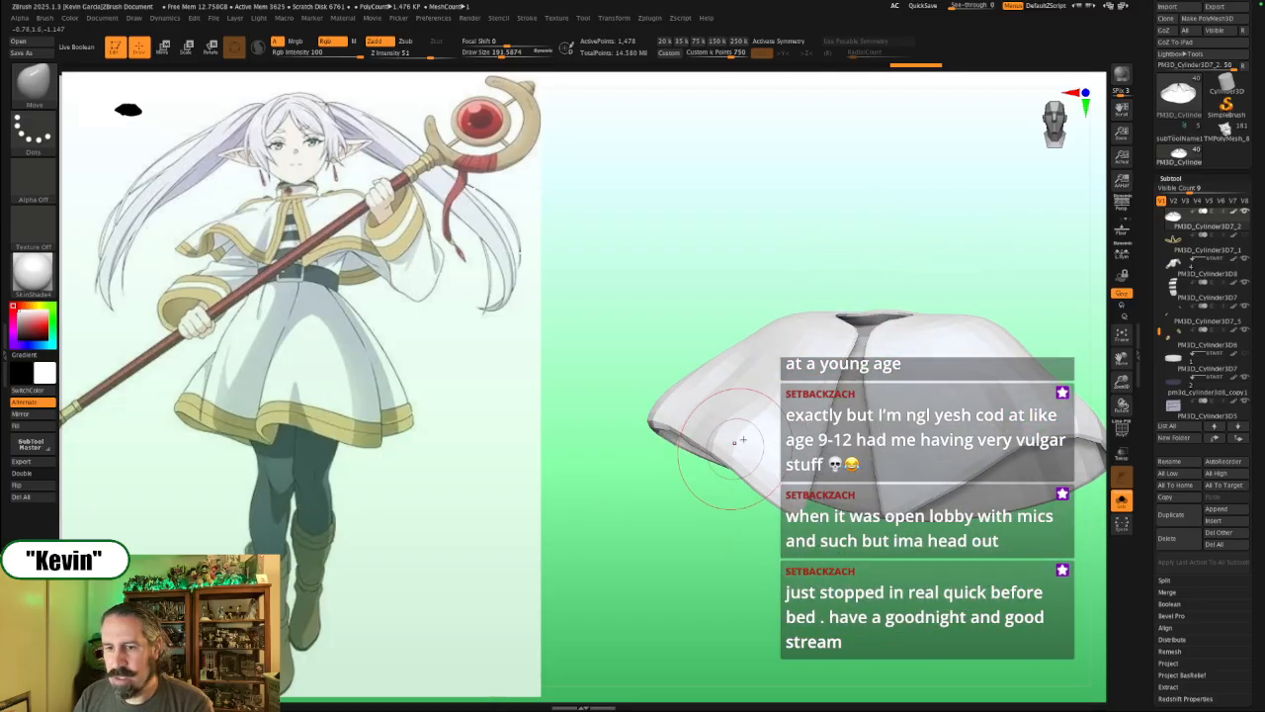
key(bracketright)
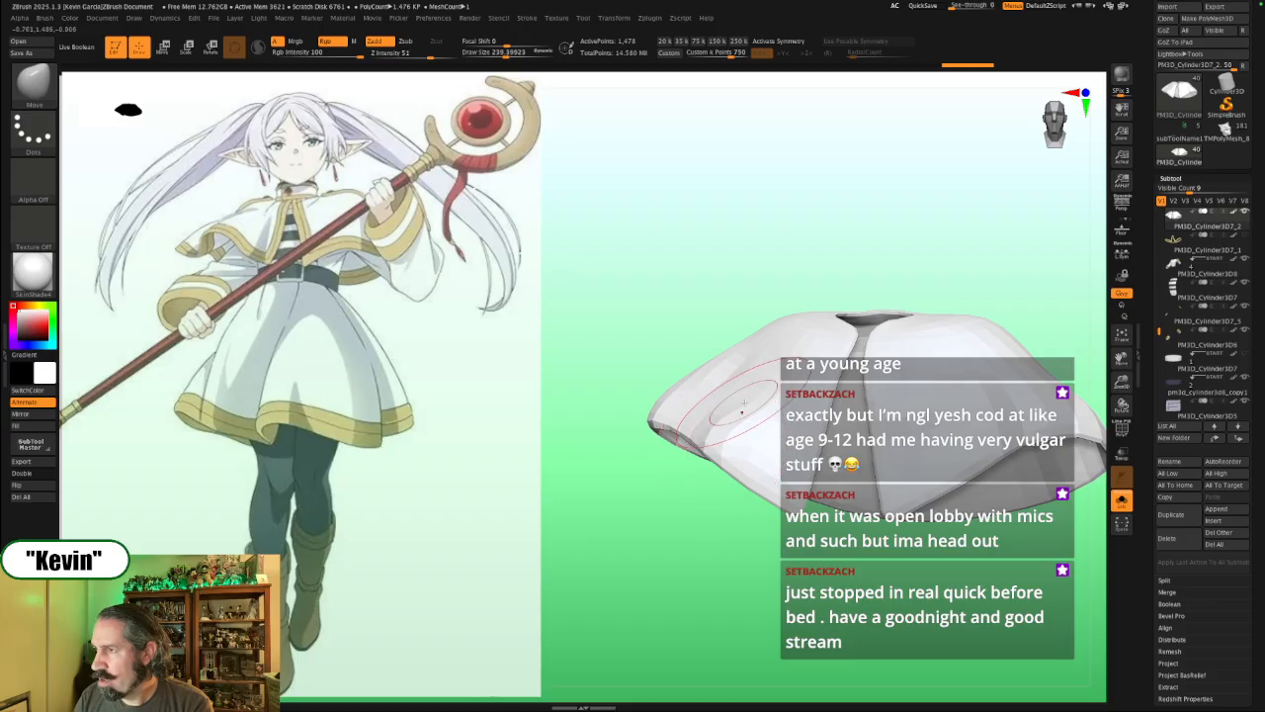
drag(714, 540, 796, 483)
key(bracketleft)
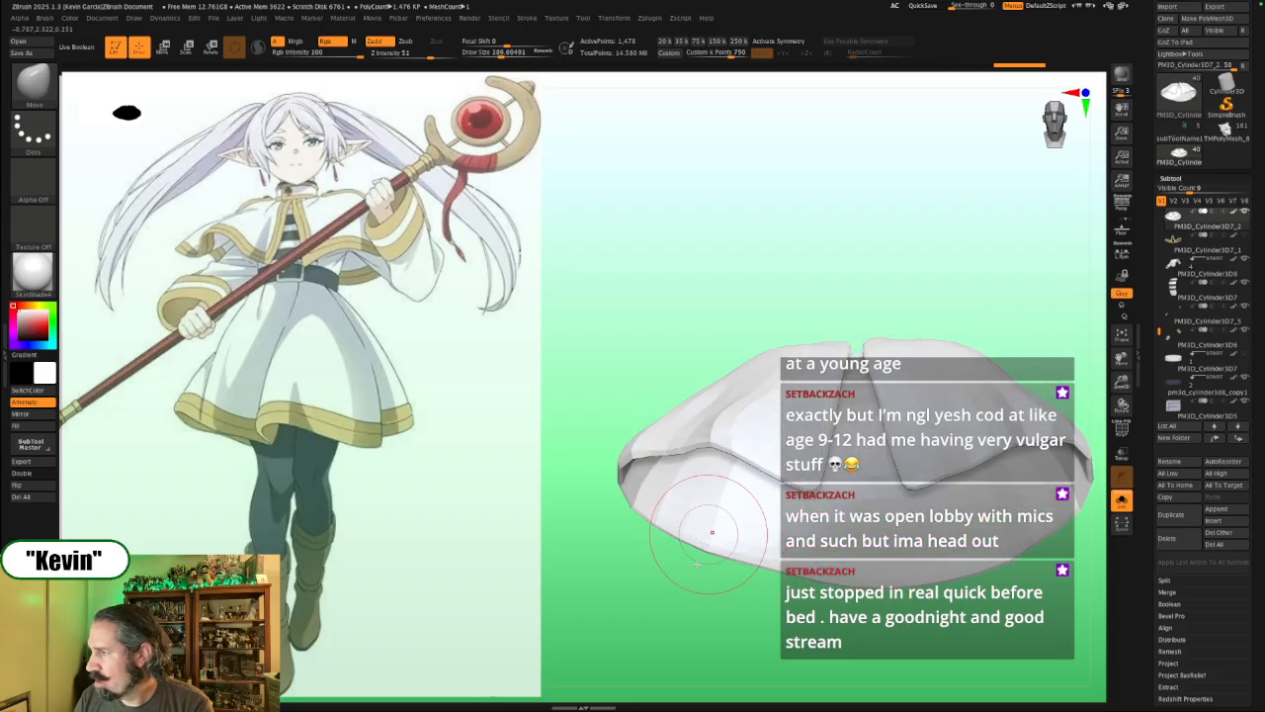
drag(712, 532, 804, 432)
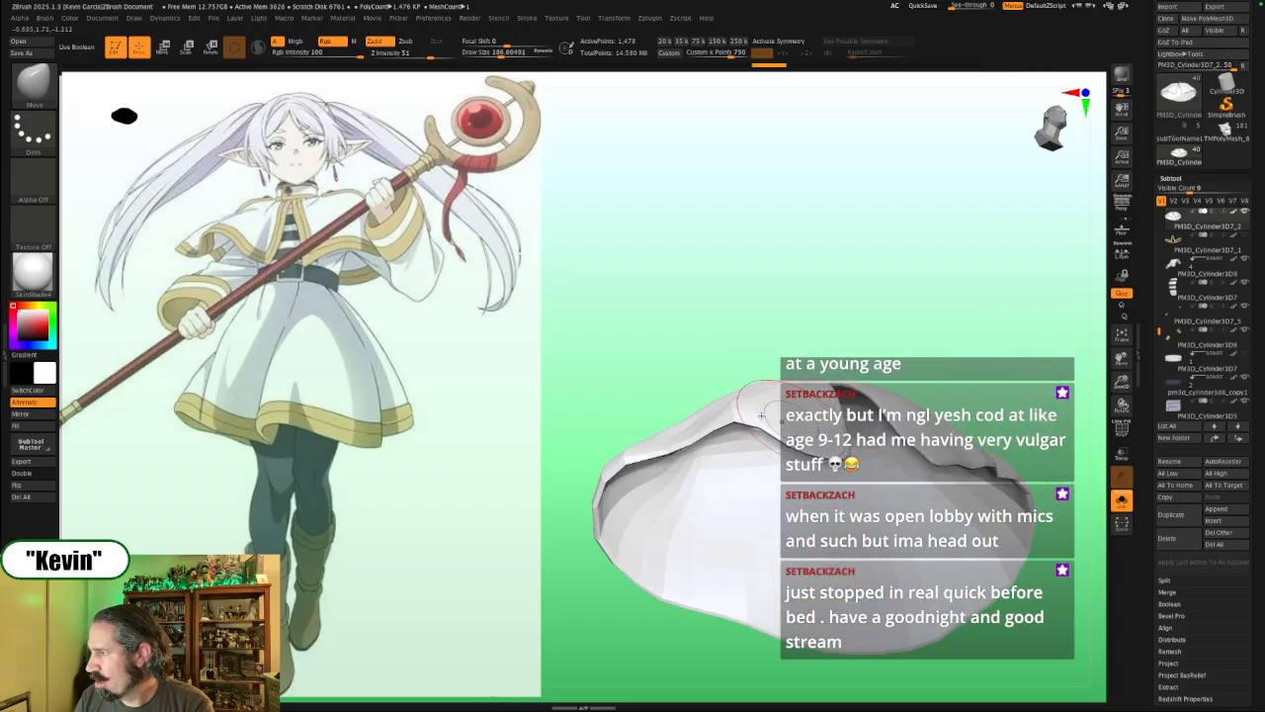
right_drag(777, 385, 748, 368)
mouse_move(749, 367)
mouse_down()
mouse_move(762, 394)
mouse_move(847, 283)
mouse_move(761, 415)
mouse_up()
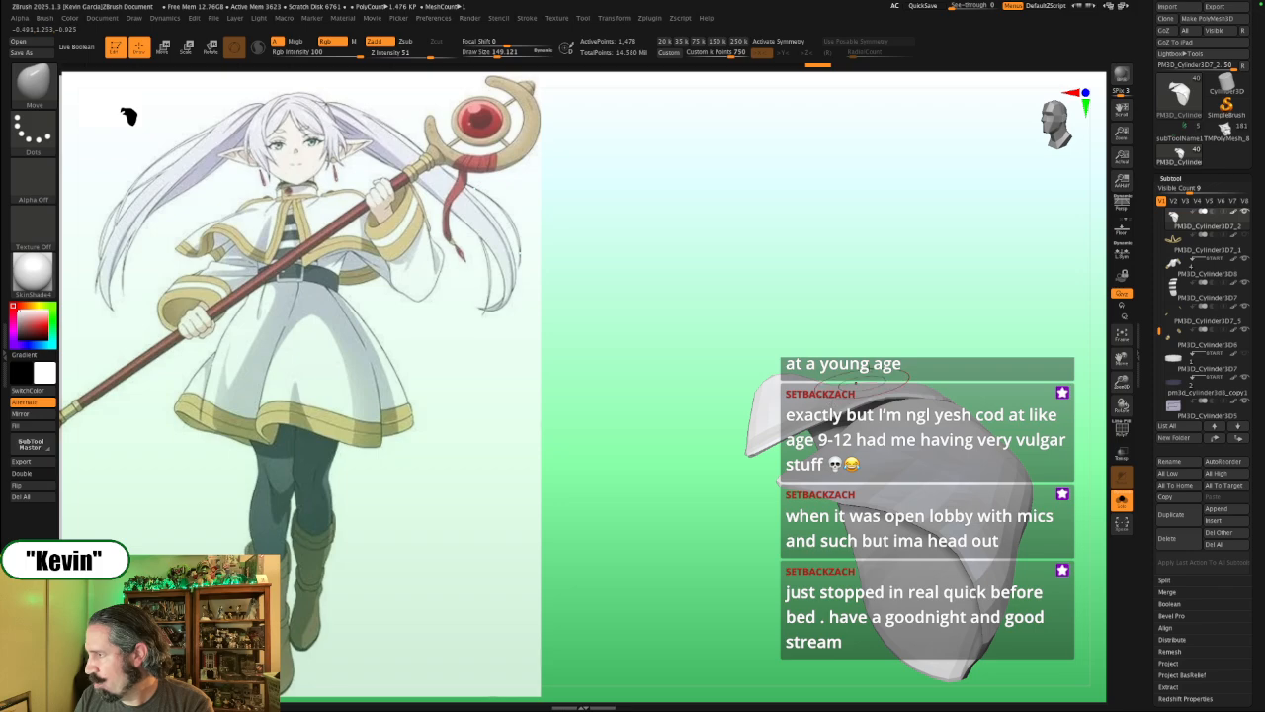
Step: Pull the cape's front opening edge up and outward, using Move brush sizes between about 149 and 223
mouse_move(858, 321)
mouse_down()
mouse_move(883, 330)
mouse_move(850, 336)
mouse_up()
key(s)
drag(787, 362, 803, 362)
drag(819, 334, 854, 318)
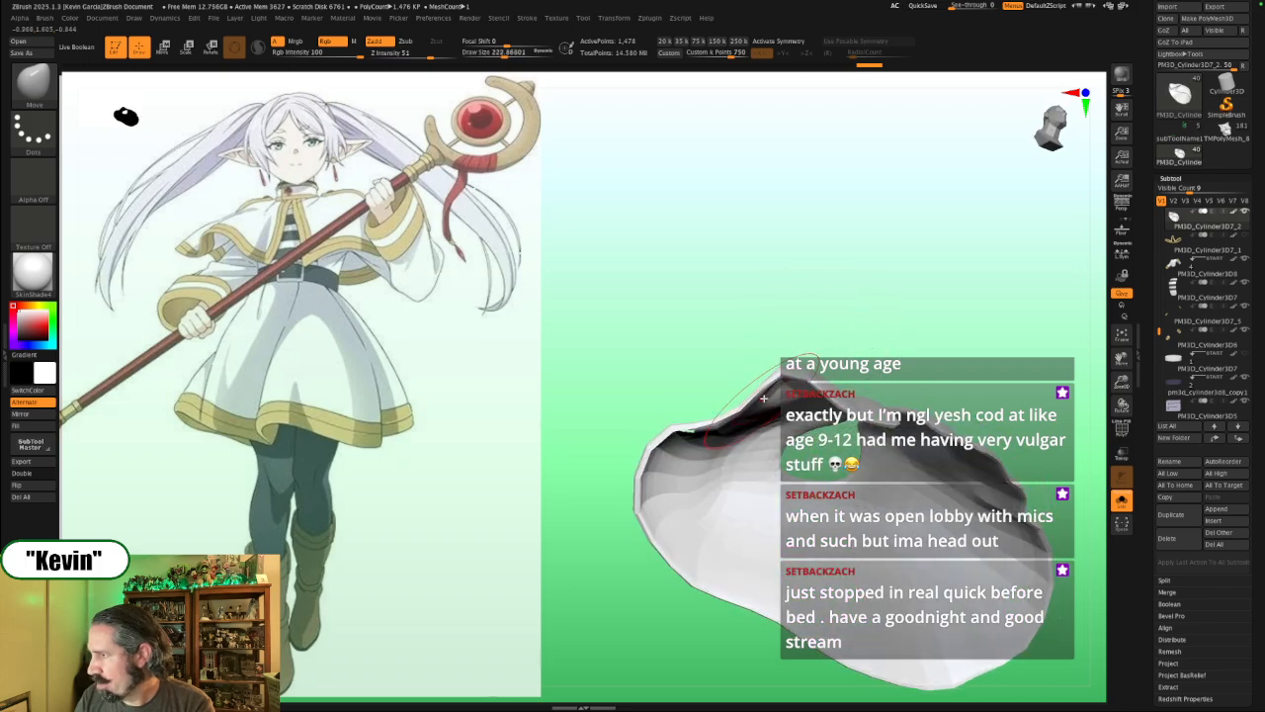
mouse_move(763, 399)
mouse_down()
mouse_move(755, 371)
mouse_move(787, 378)
mouse_up()
key(bracketleft)
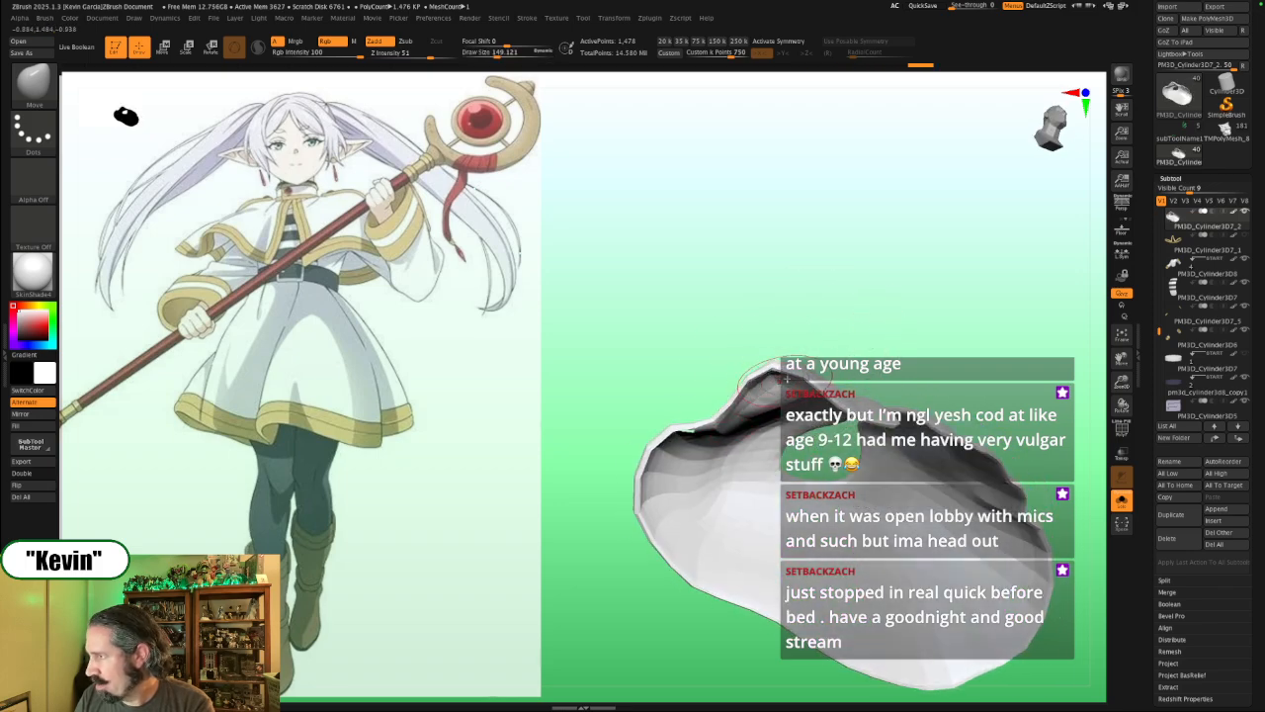
Step: Show the whole figure and adjust the cape's hem over the lowered arm with the Move brush, ending at draw size about 199
mouse_move(847, 296)
mouse_down()
mouse_move(806, 351)
mouse_move(784, 358)
mouse_up()
key(shift+s)
drag(779, 274, 692, 386)
click(496, 54)
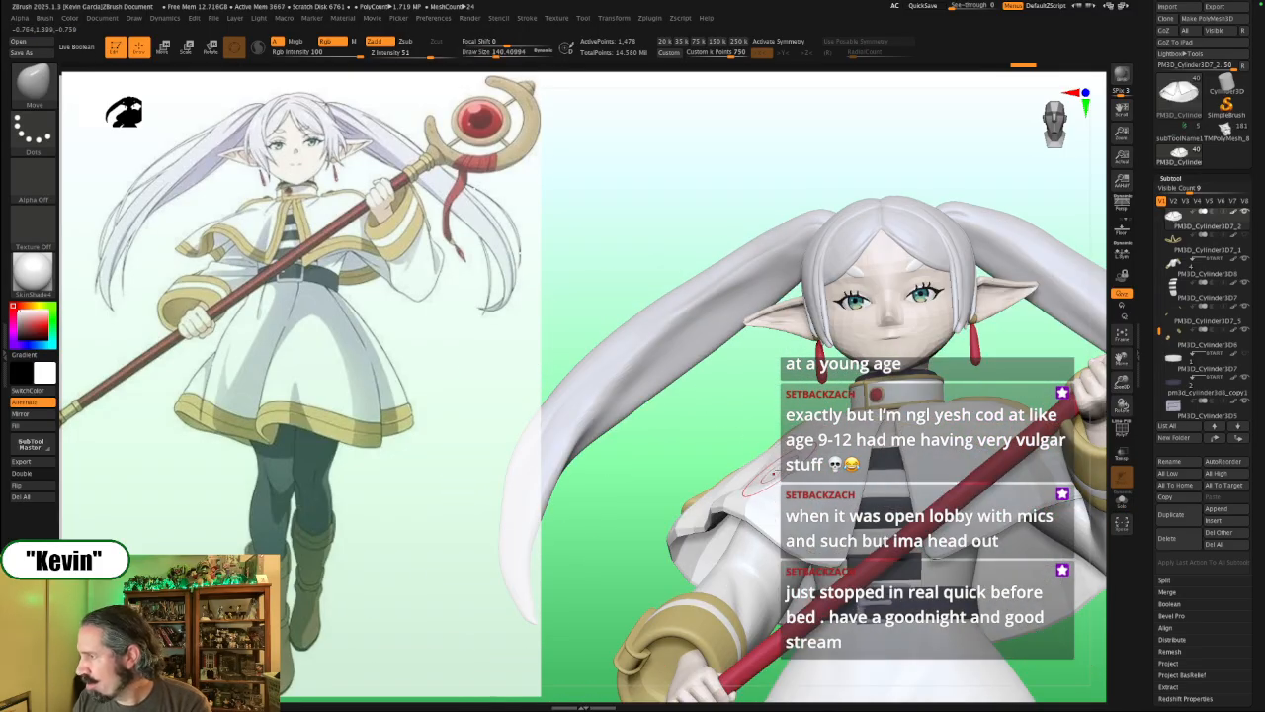
key(bracketright)
drag(746, 480, 730, 535)
drag(708, 489, 720, 500)
key(bracketright)
key(bracketleft)
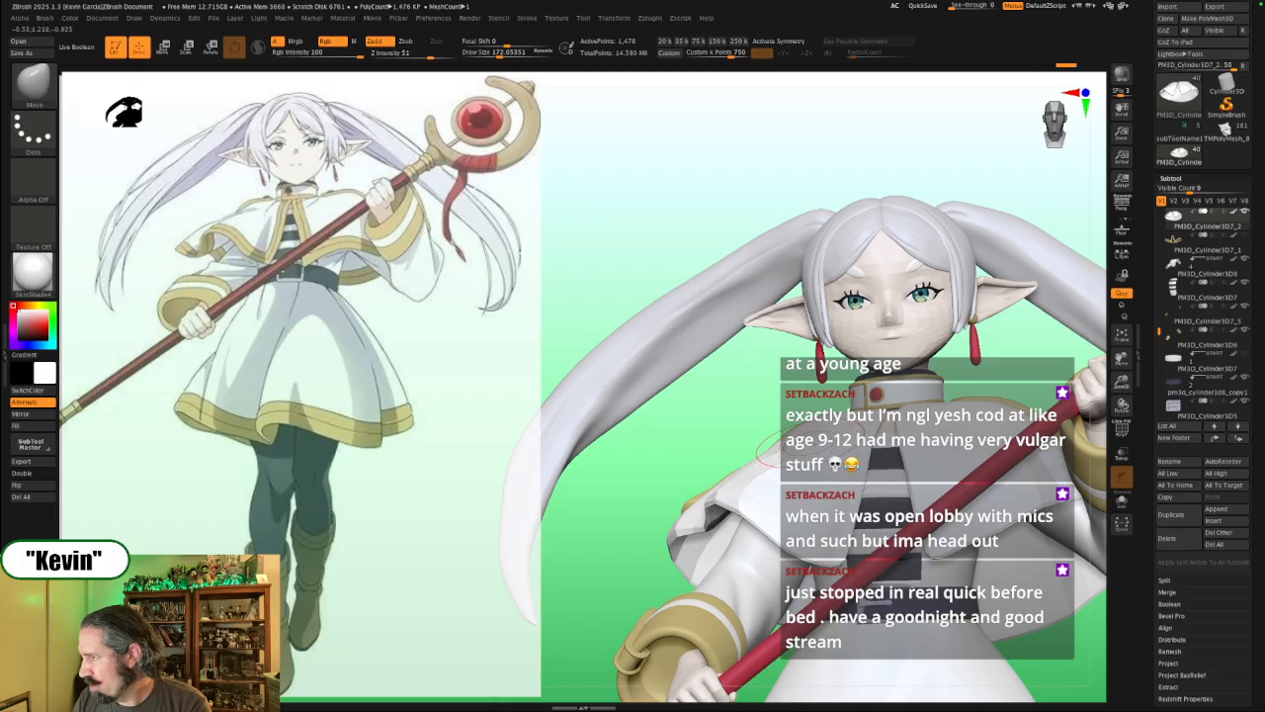
key(bracketright)
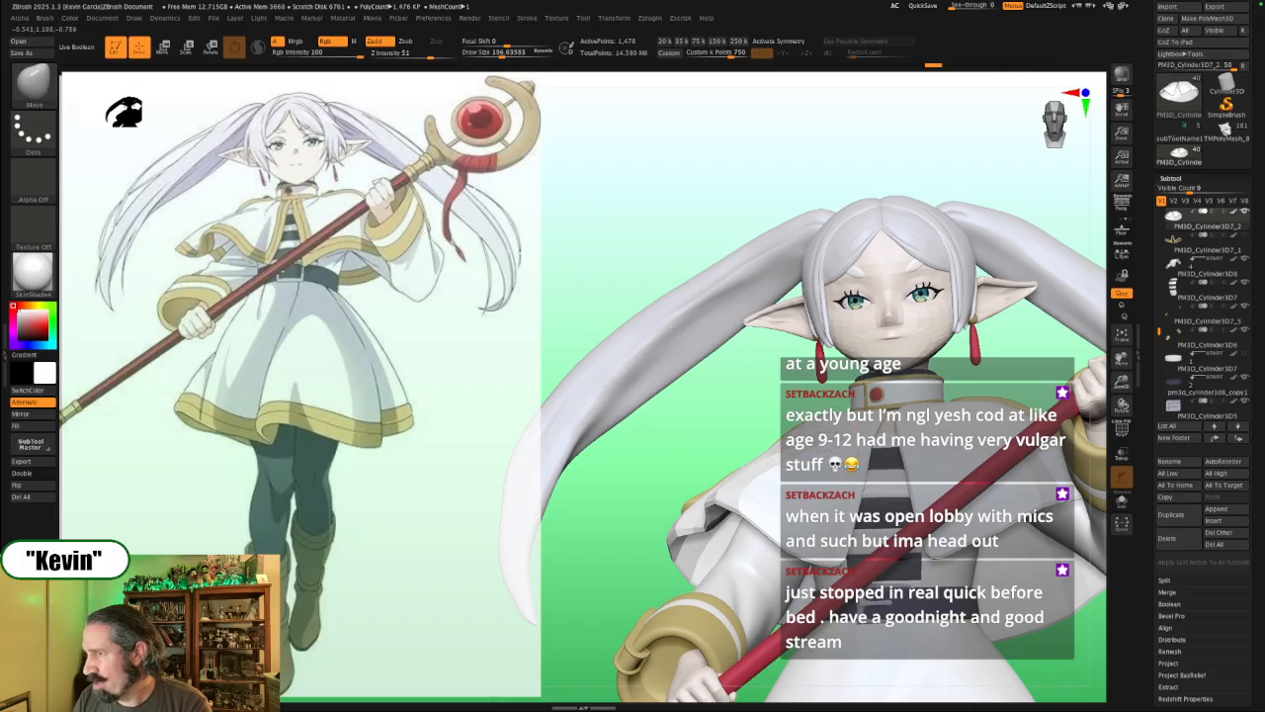
Step: Isolate the cape and reshape its folded front edge from below with the Move brush at draw size about 177
mouse_move(764, 412)
alt+mouse_down()
mouse_move(735, 359)
mouse_move(905, 280)
mouse_move(831, 440)
mouse_move(810, 448)
alt+mouse_up()
key(alt+shift+s)
key(alt+shift+s)
key(alt+shift+s)
mouse_move(1001, 341)
mouse_down()
mouse_move(934, 341)
mouse_move(949, 341)
mouse_up()
key(])
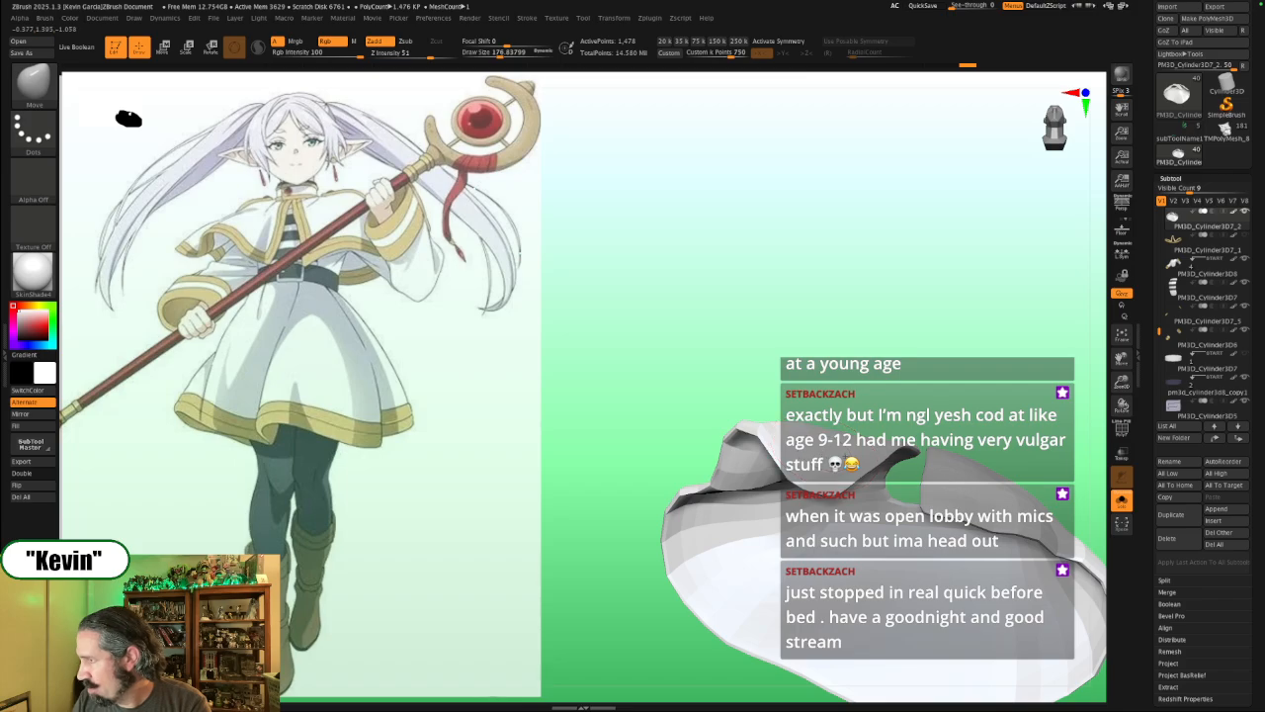
drag(844, 457, 881, 409)
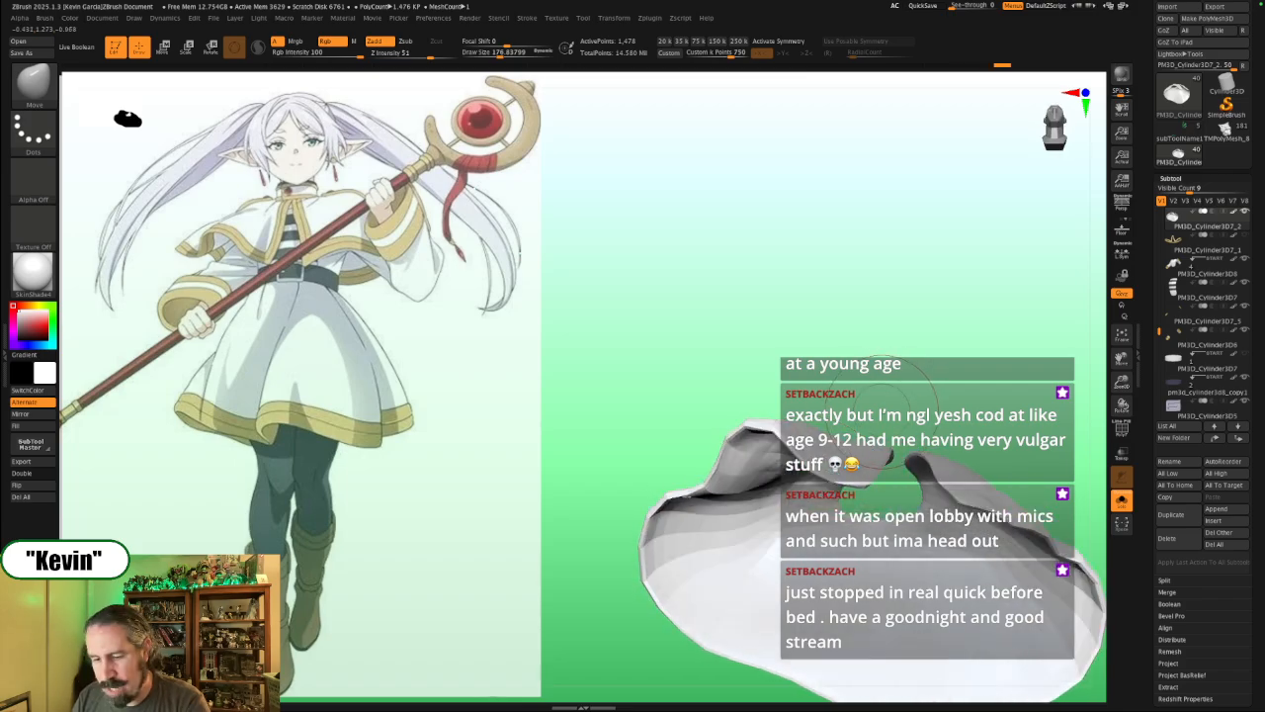
Step: Close the ZBrush Home Page window and return the main window to full screen
key(ctrl+Left)
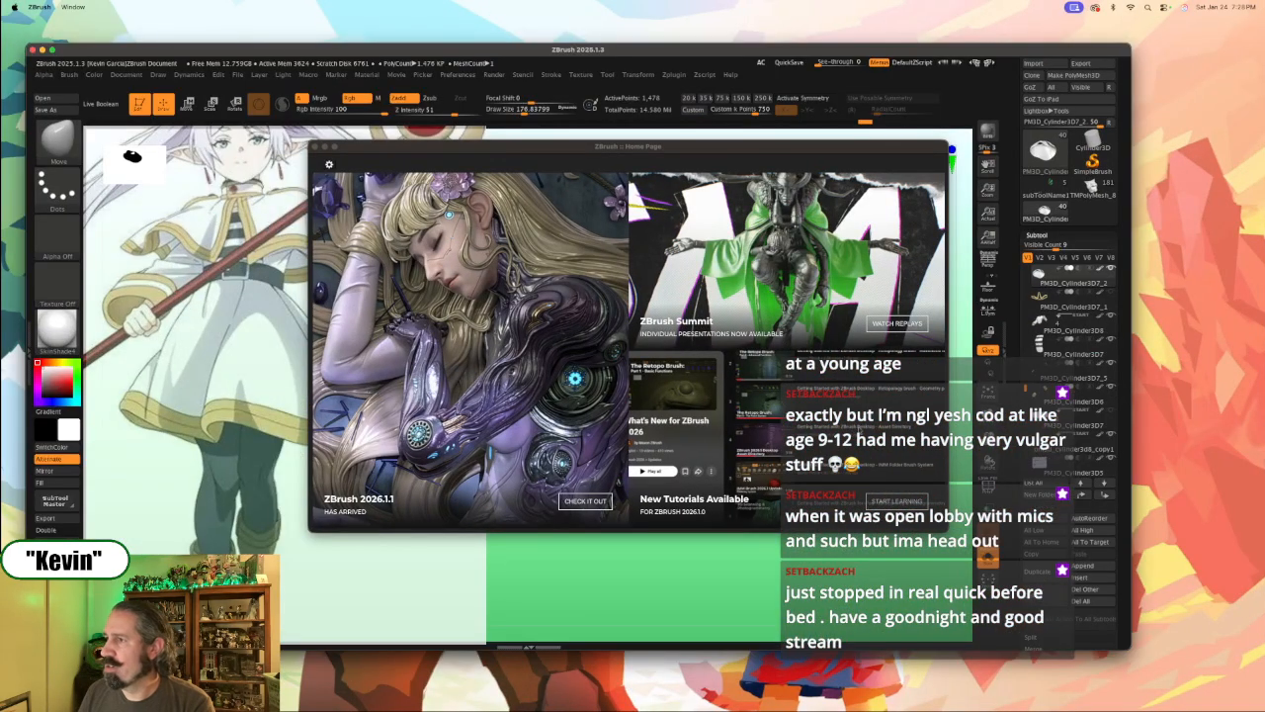
click(315, 147)
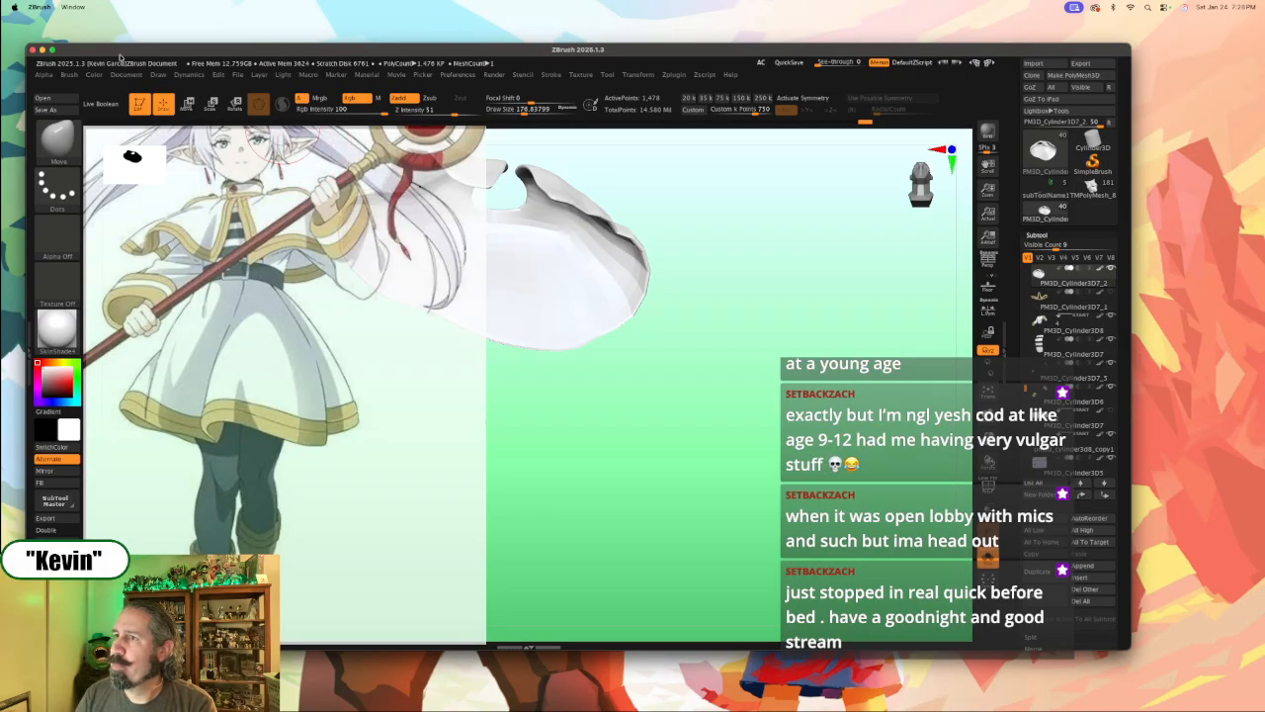
click(53, 49)
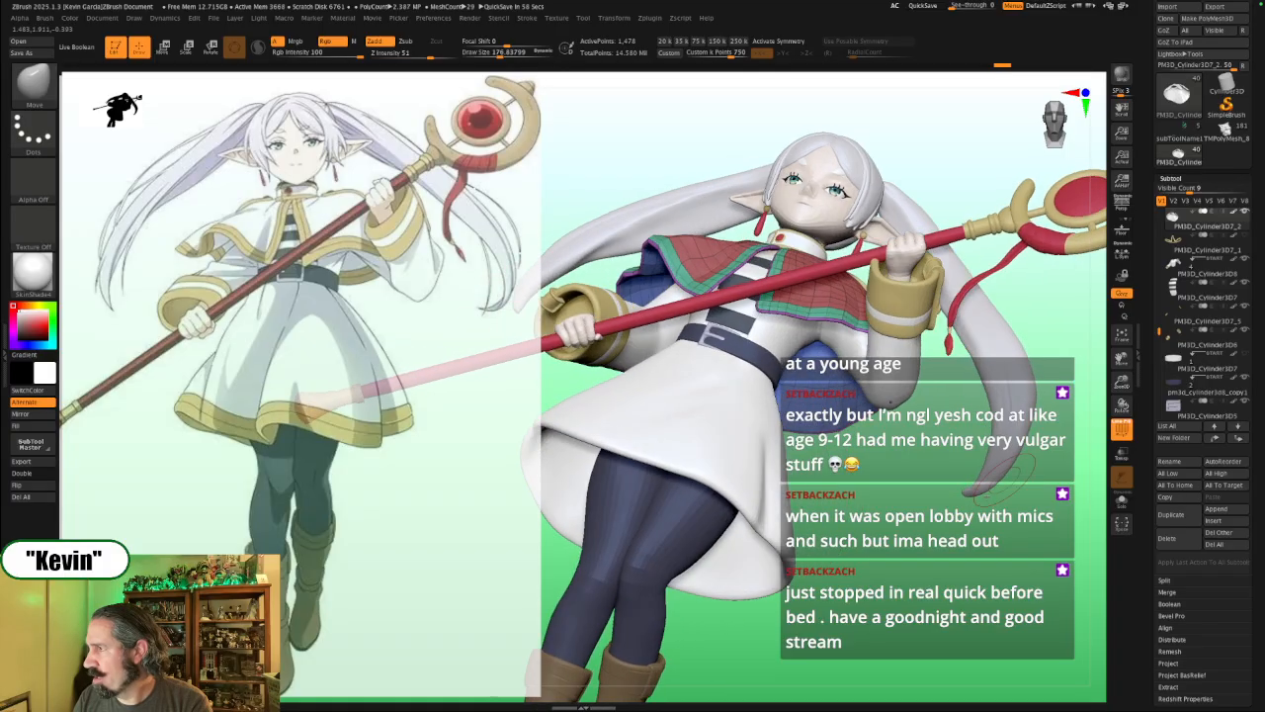
Step: Zoom in on the cape's front flap, reduce the draw size to about 77, and show the whole figure again
key(alt+s)
ctrl+right_drag(665, 222, 658, 292)
key(s)
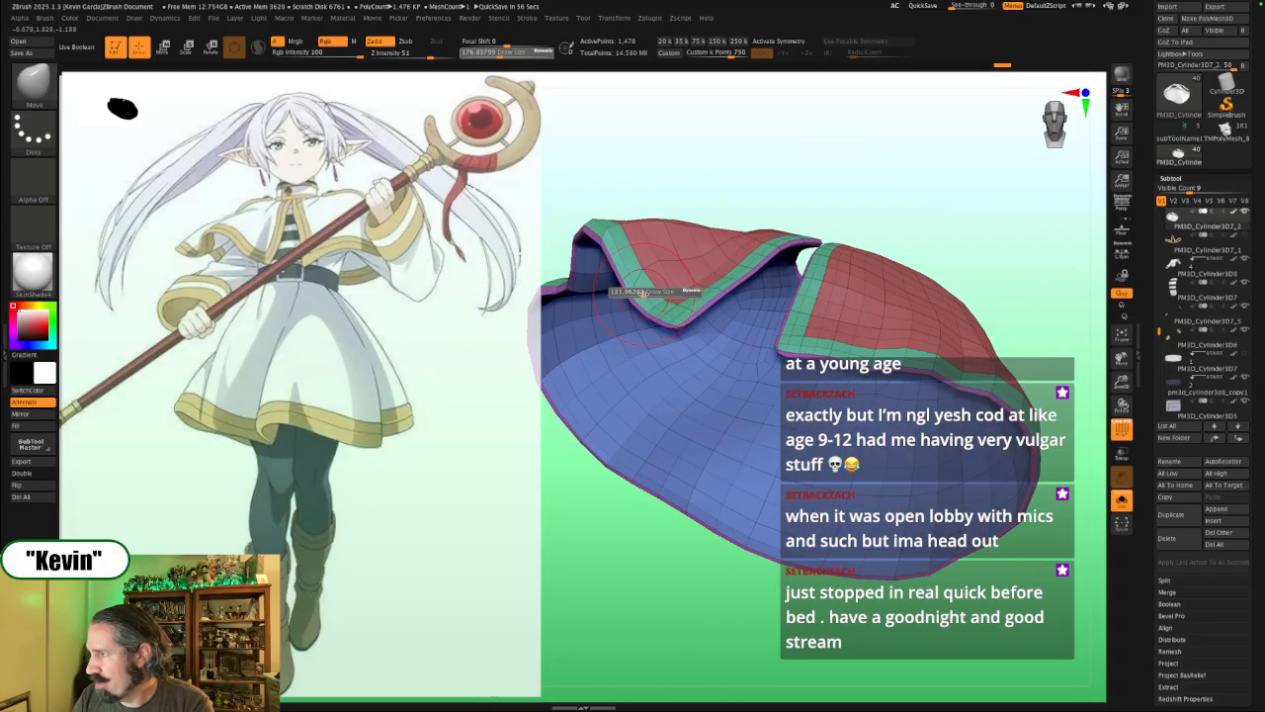
drag(638, 292, 635, 292)
key(alt+s)
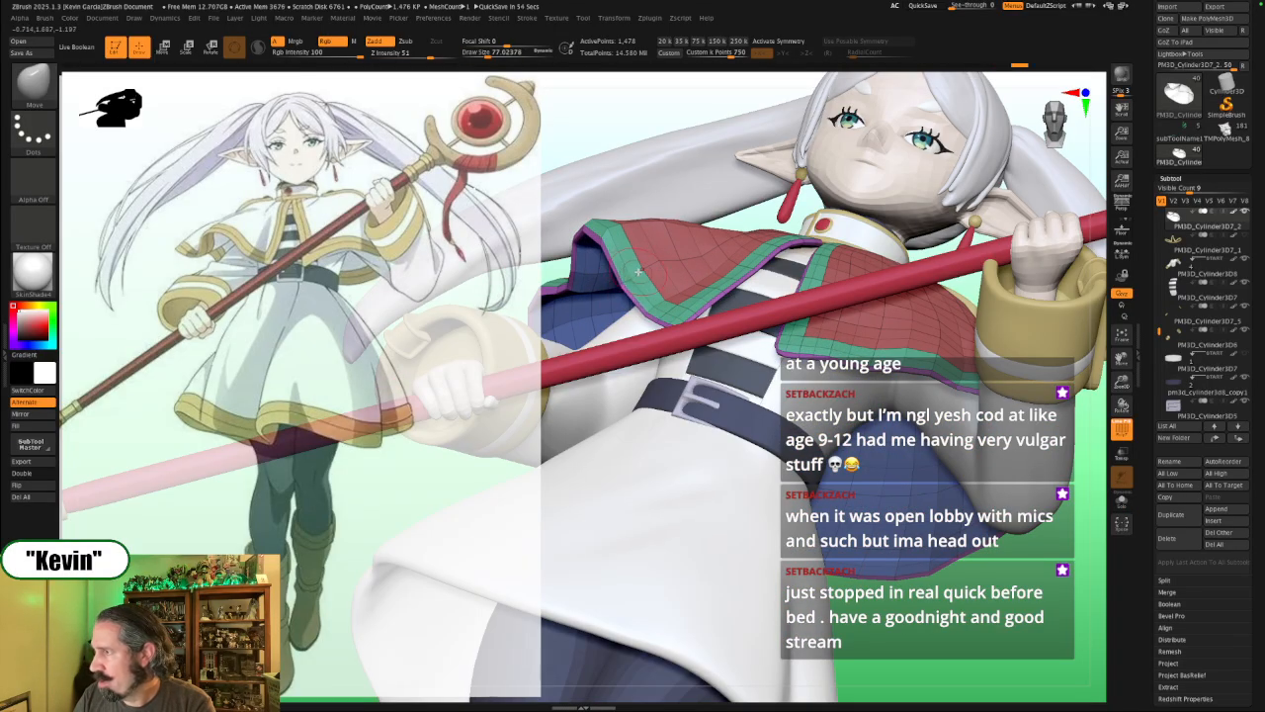
Step: Refine the cape's front flap with the Move brush at draw size about 108, comparing the isolated cape with the whole figure
key(])
key(alt+s)
key([)
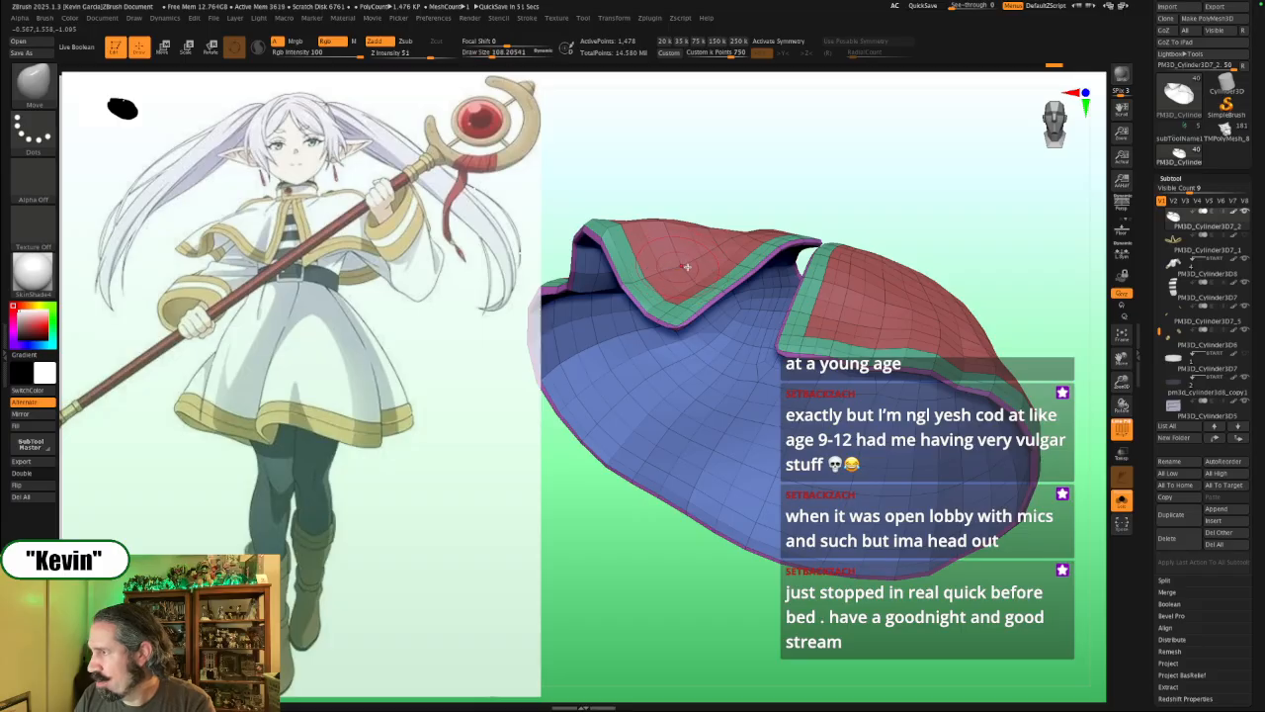
key(alt+s)
key(alt+s)
key(alt+s)
key(alt+s)
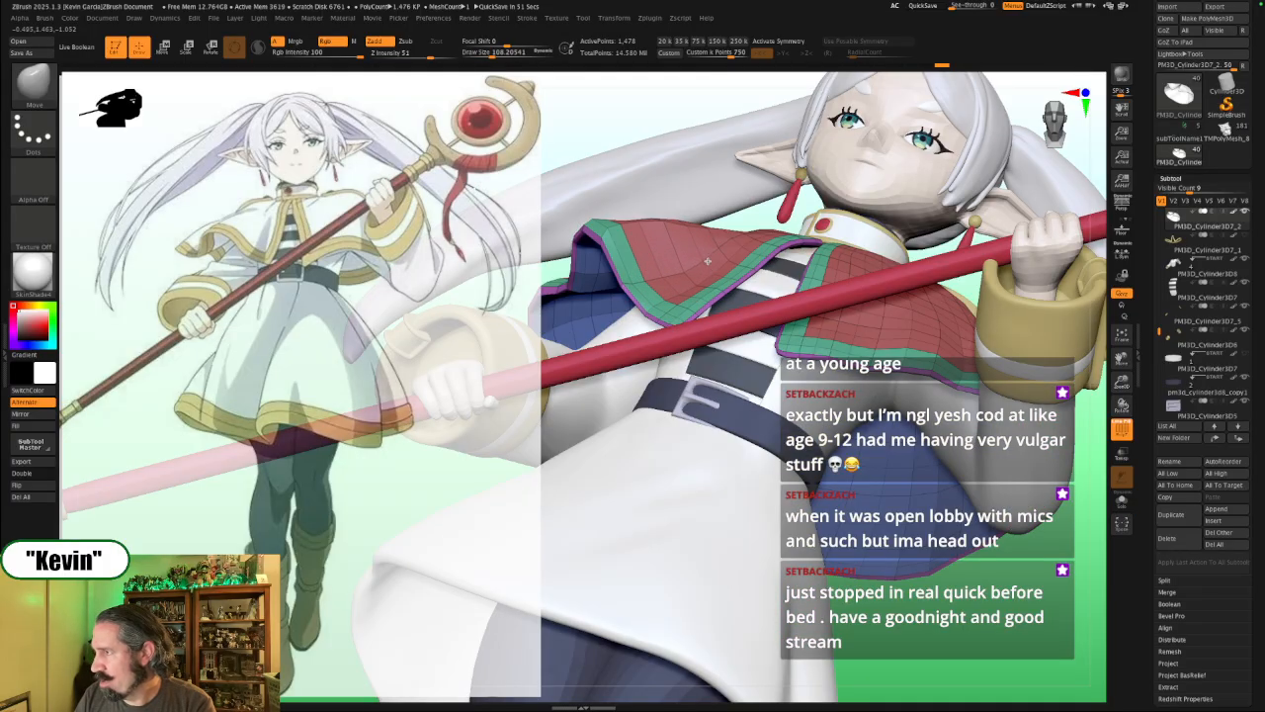
key(alt+s)
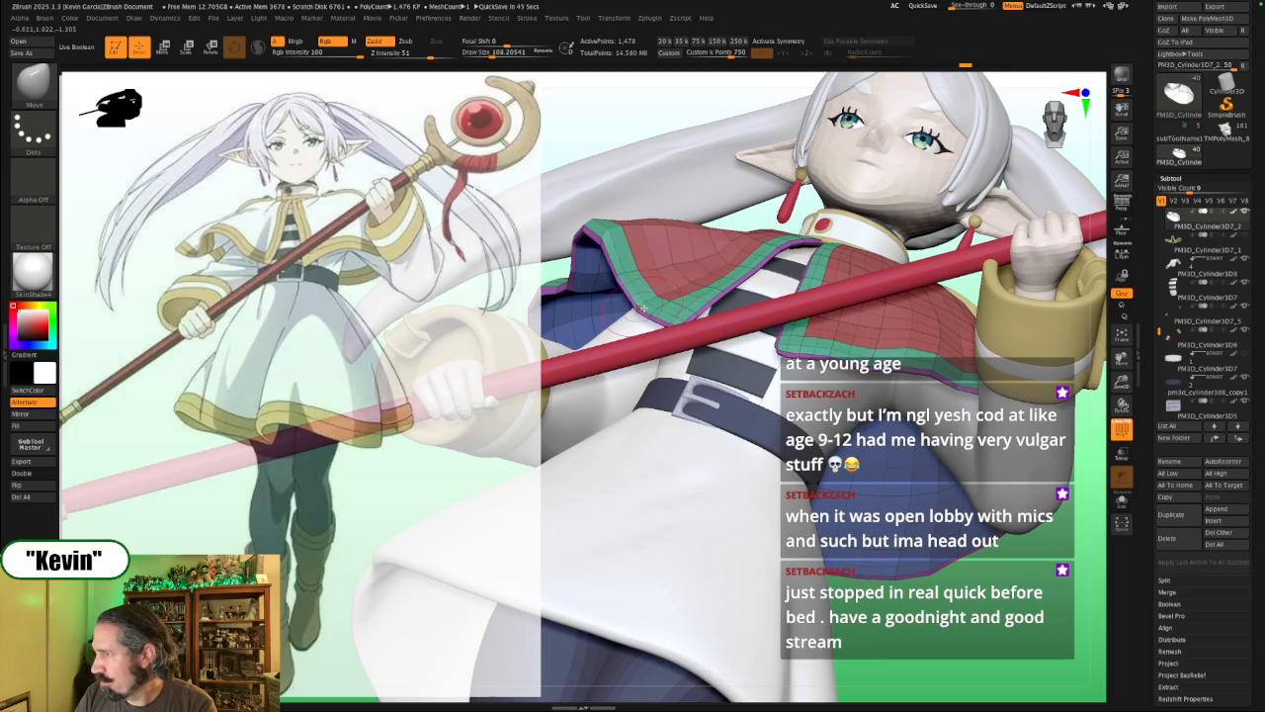
key(bracketleft)
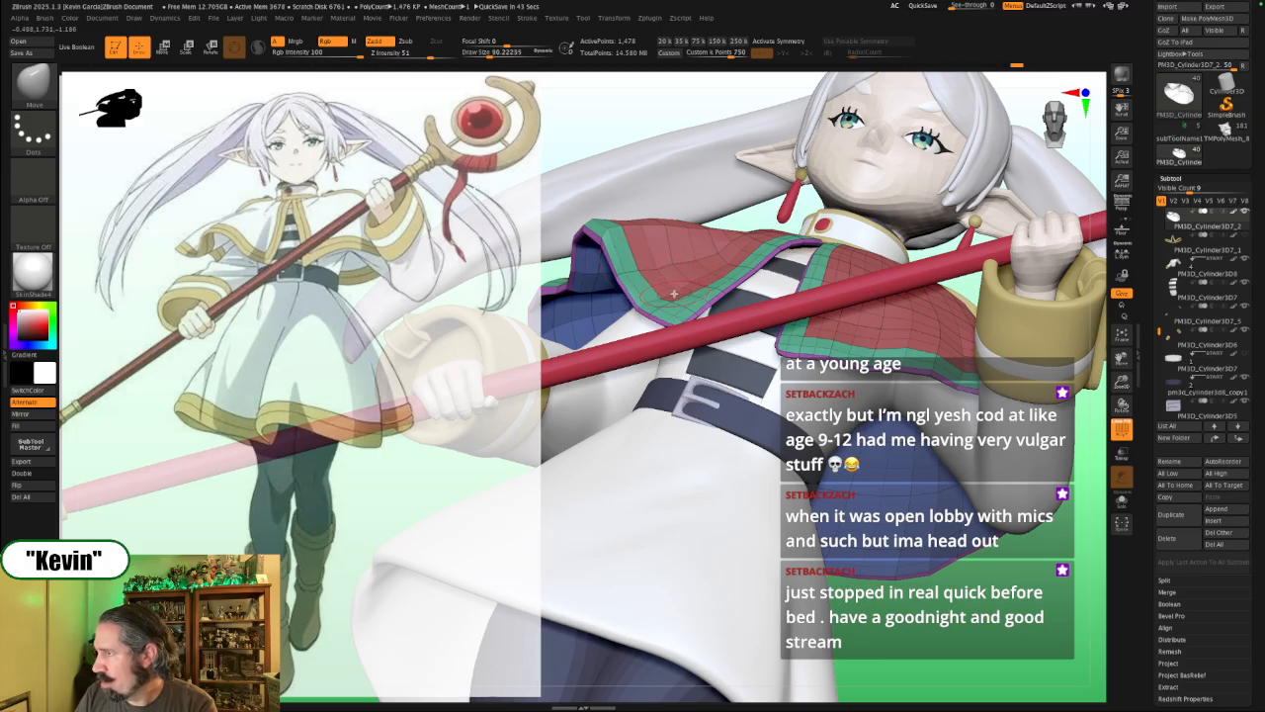
key(bracketright)
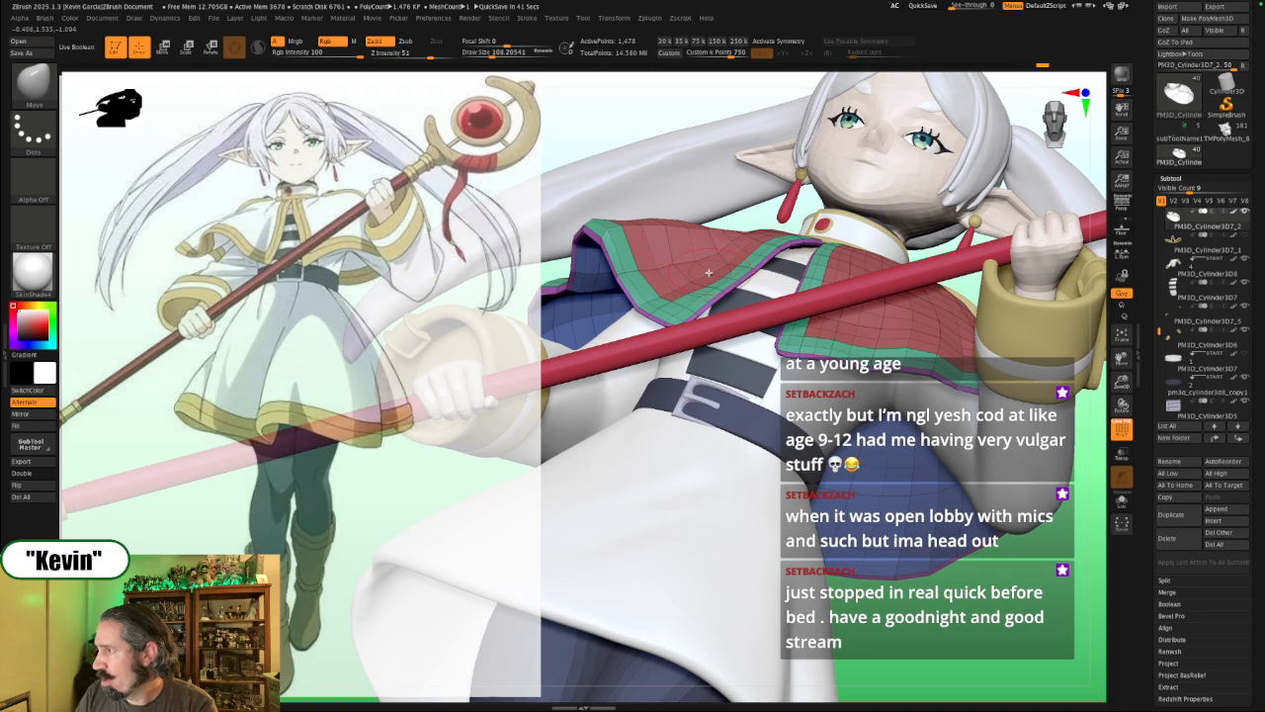
key(bracketleft)
Step: Isolate the cape and work on its folded front edge from above with the Move brush at draw size about 140
key(alt+s)
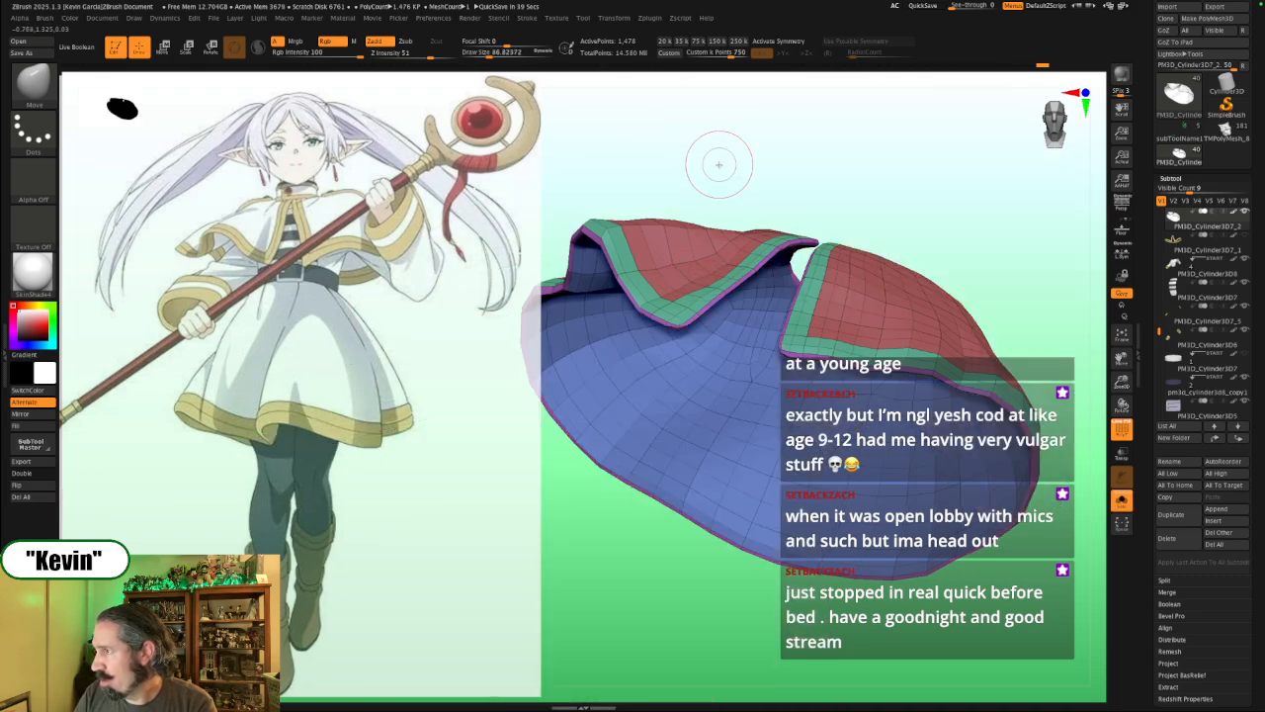
drag(718, 164, 616, 200)
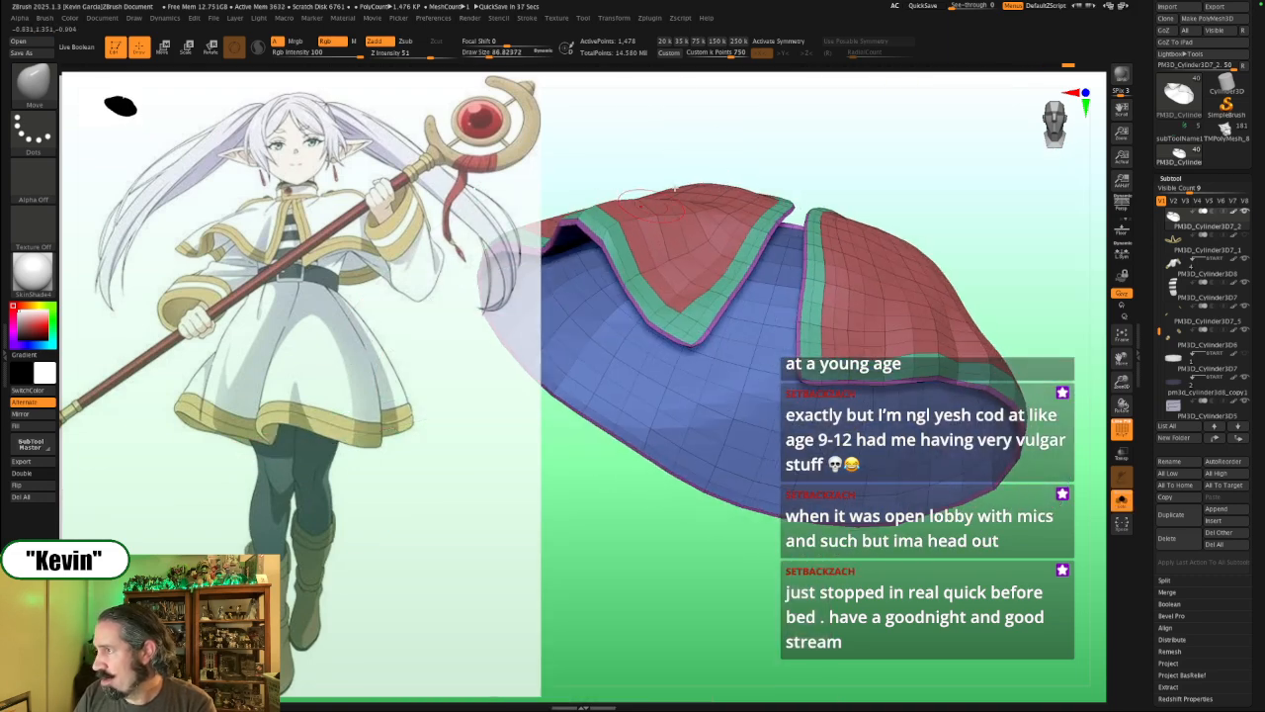
drag(722, 124, 723, 165)
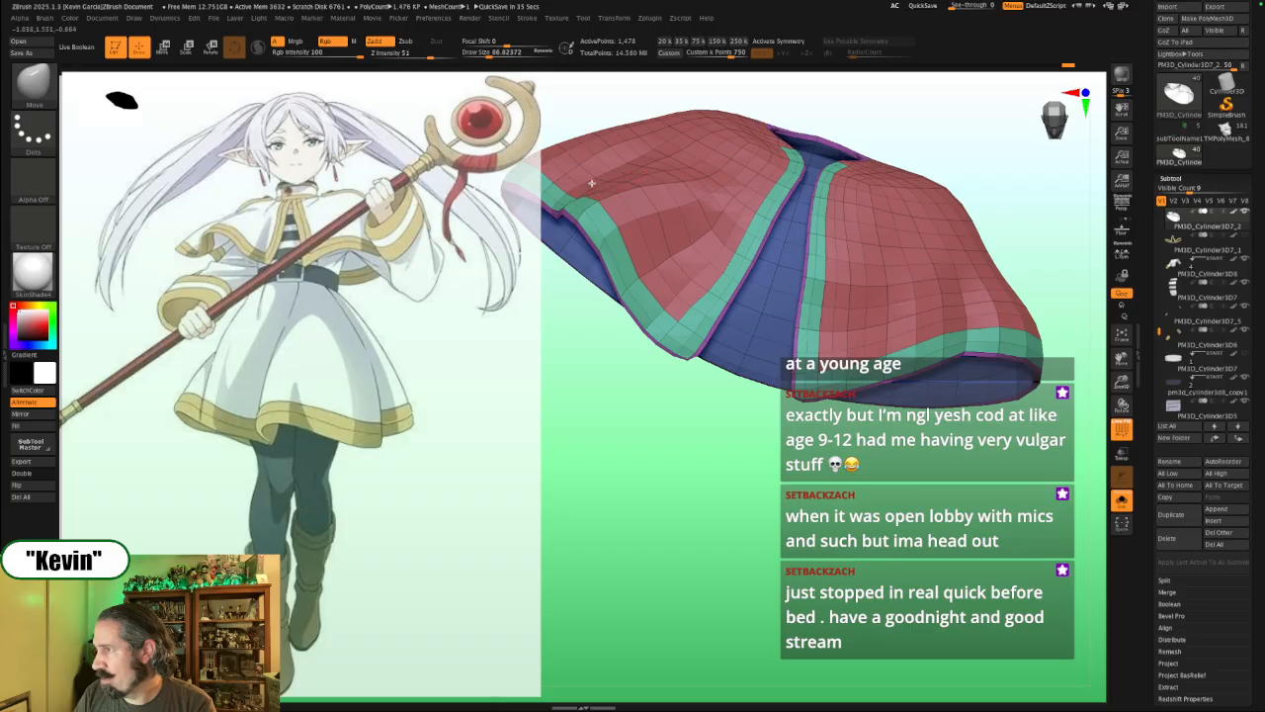
key(s)
drag(611, 185, 621, 182)
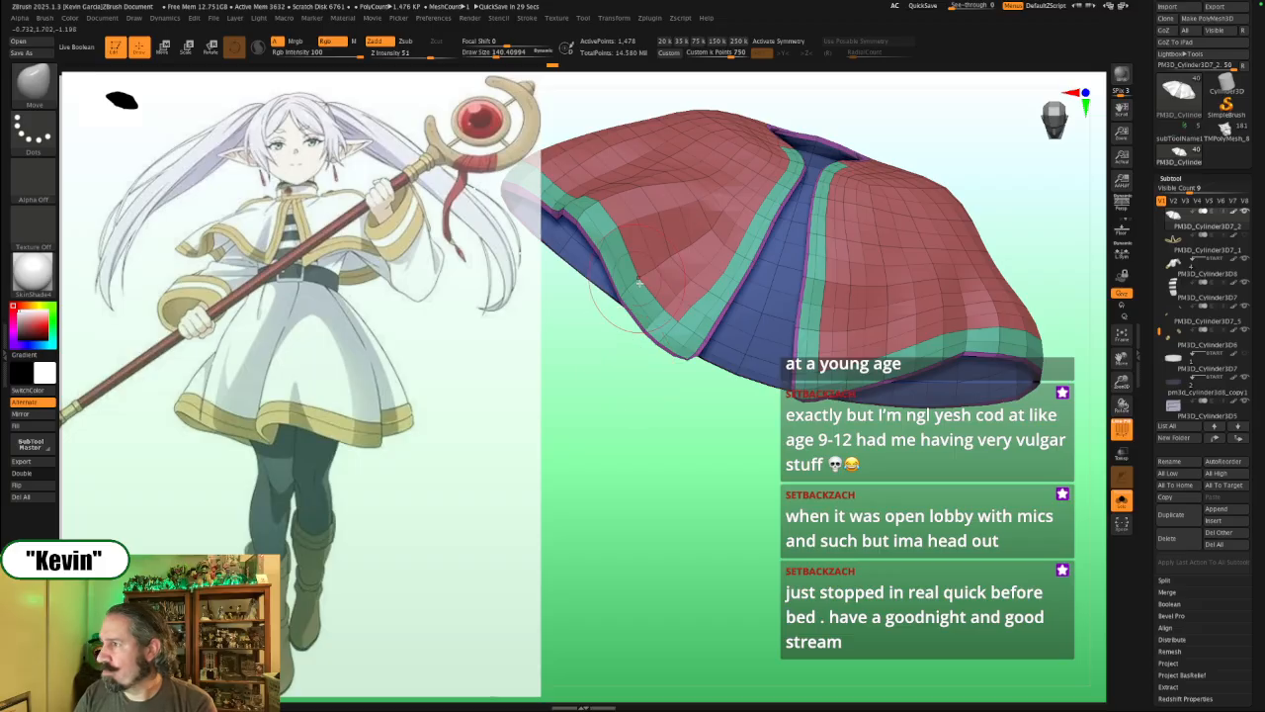
Step: Shape the front flap's lower border and pointed corner with the Move brush, using draw sizes between about 82 and 97
key(s)
drag(631, 300, 624, 302)
mouse_move(625, 368)
mouse_down()
mouse_move(659, 338)
mouse_move(642, 300)
mouse_up()
key(s)
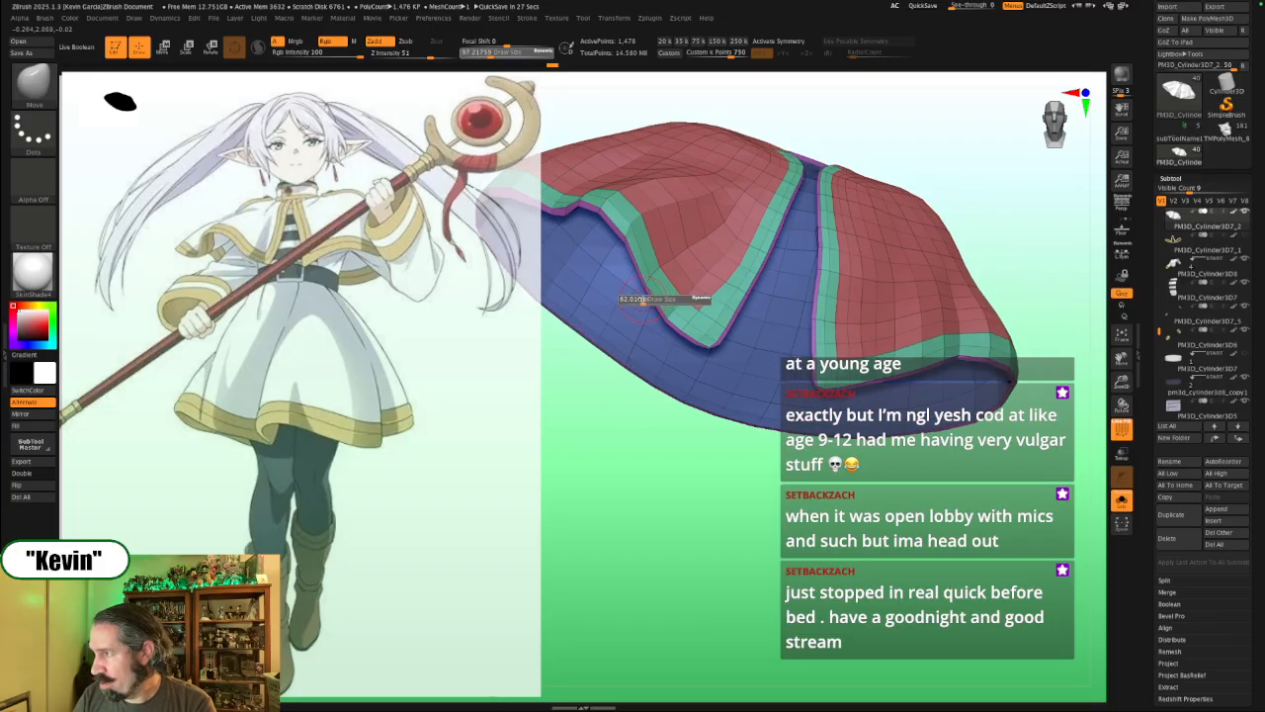
drag(613, 484, 649, 427)
key(s)
drag(750, 257, 758, 256)
drag(837, 218, 715, 243)
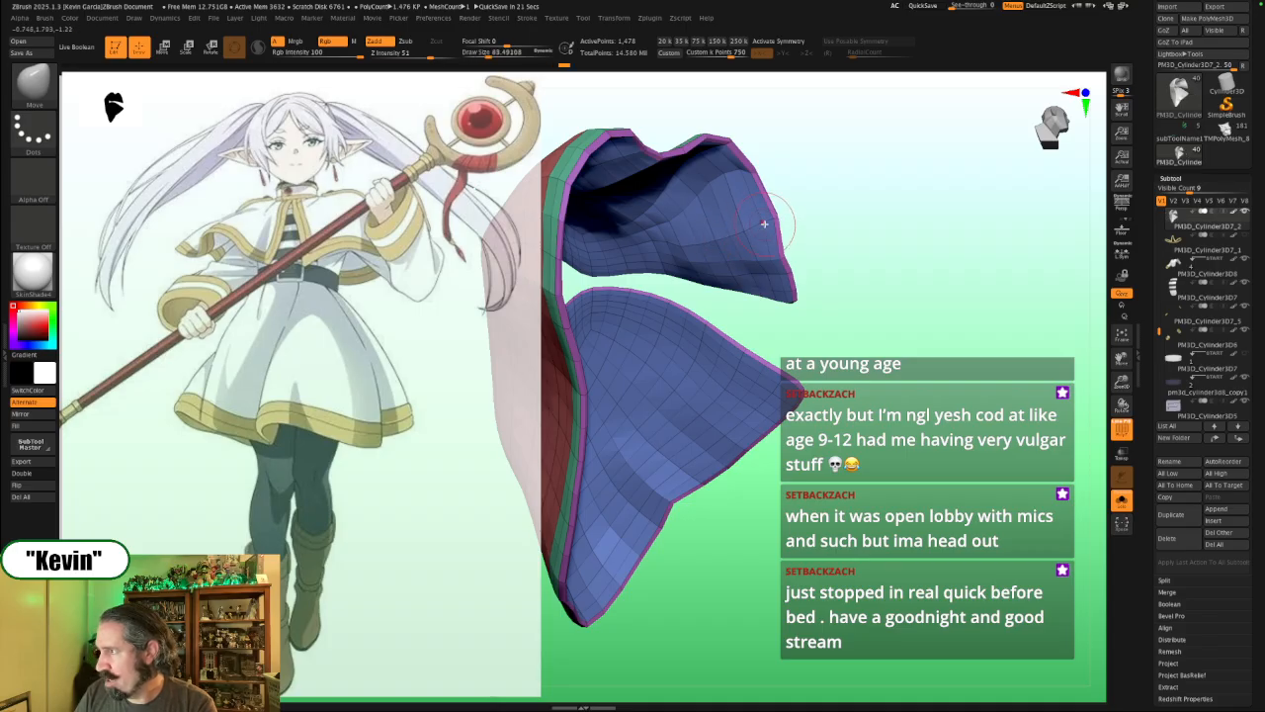
Step: Adjust the flap's edge from the side and underneath with the Move brush at draw size about 89
key(alt+s)
key(alt+s)
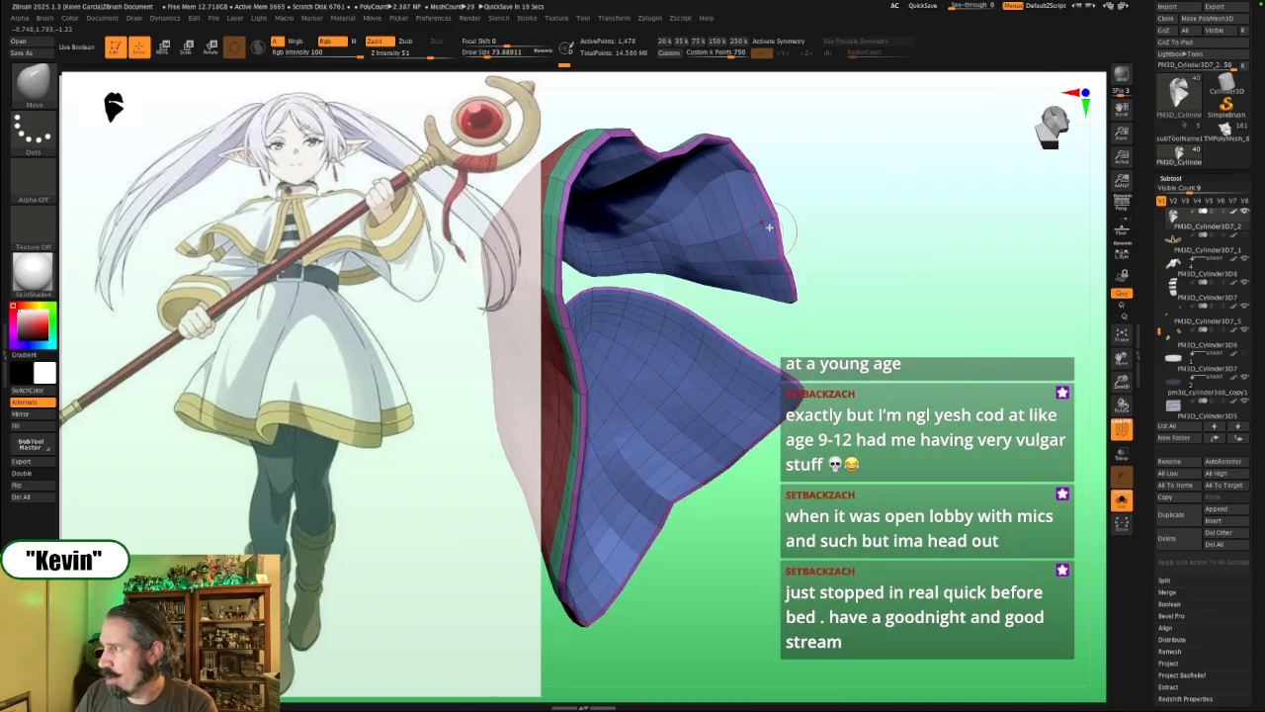
mouse_move(764, 232)
right_down()
mouse_move(791, 223)
mouse_move(781, 224)
right_up()
key(s)
drag(773, 224, 781, 224)
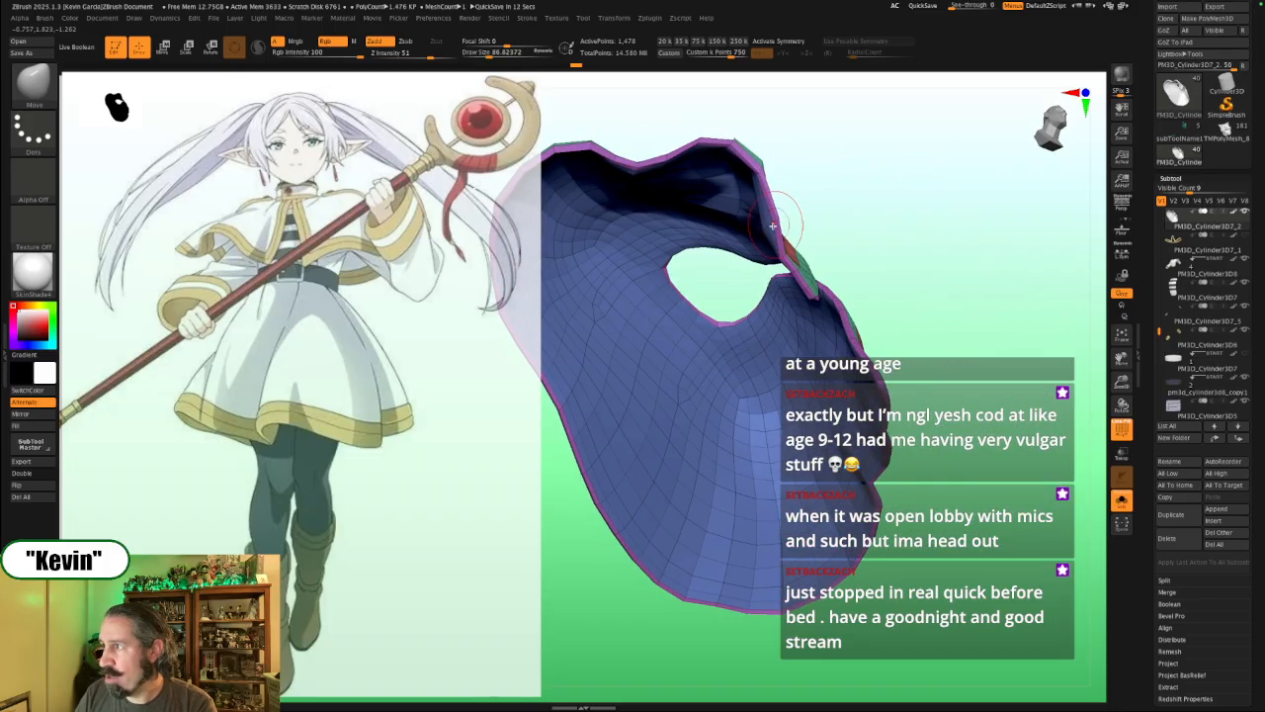
right_drag(763, 230, 804, 229)
right_drag(893, 205, 829, 228)
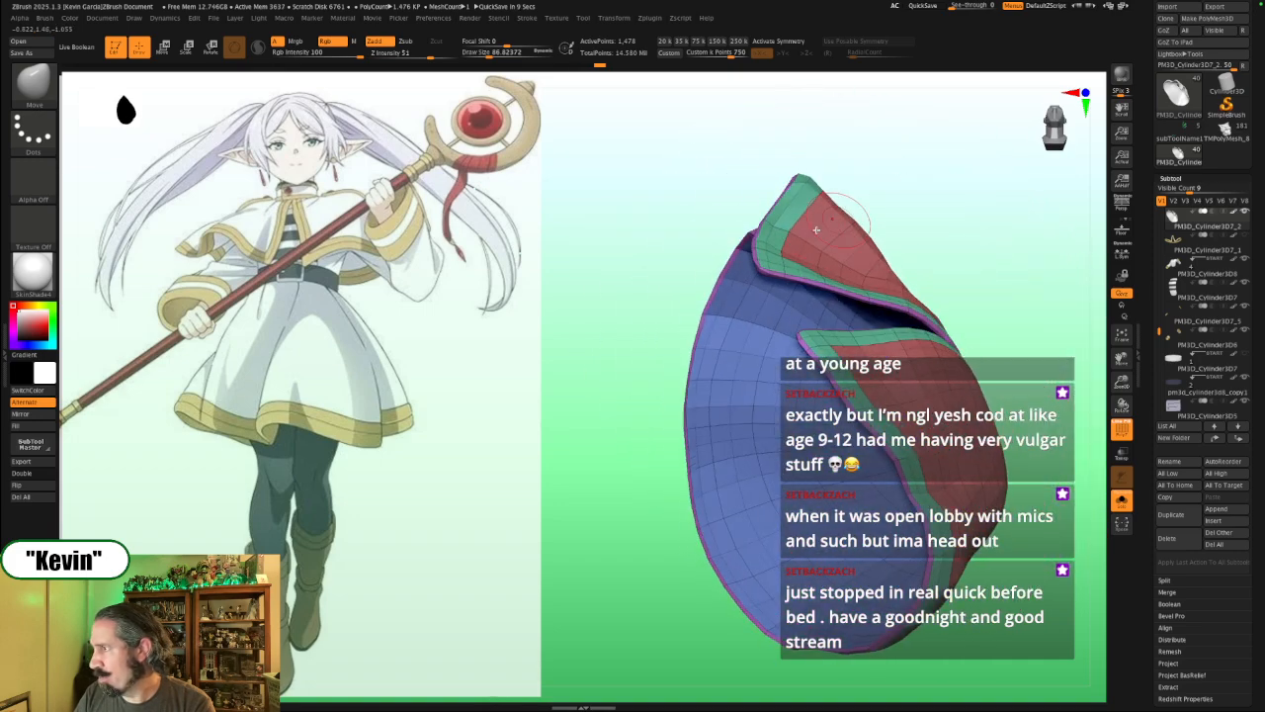
Step: Show the whole figure and adjust the raised flap beside the staff from below, ending at draw size about 120
key(s)
key(alt+s)
key(s)
drag(793, 238, 787, 238)
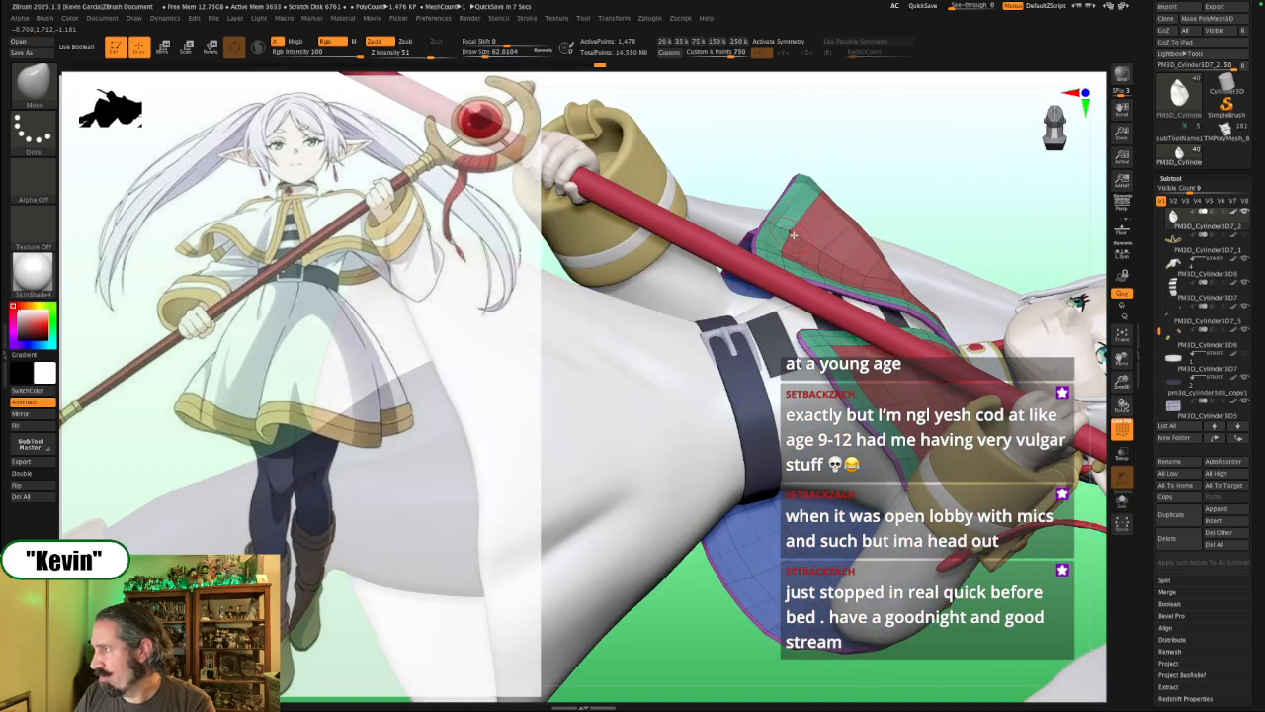
key(s)
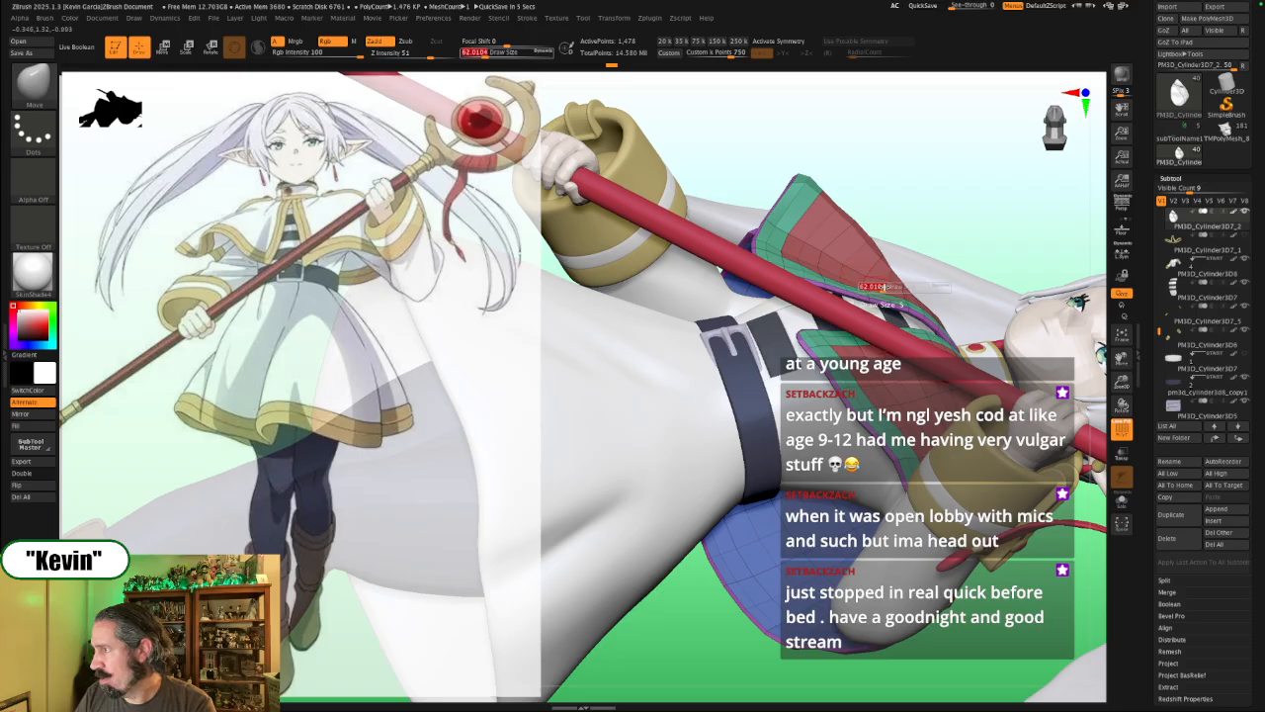
drag(884, 287, 889, 287)
key(s)
drag(862, 229, 872, 229)
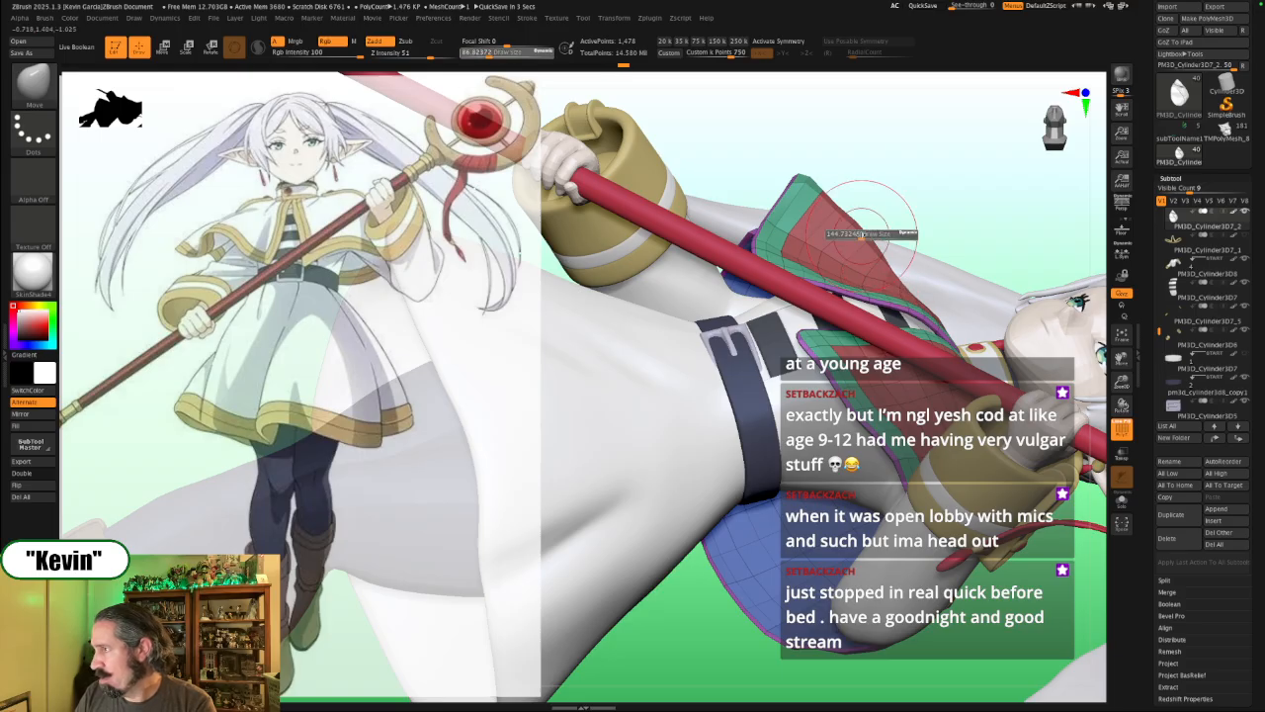
key(s)
drag(826, 188, 822, 188)
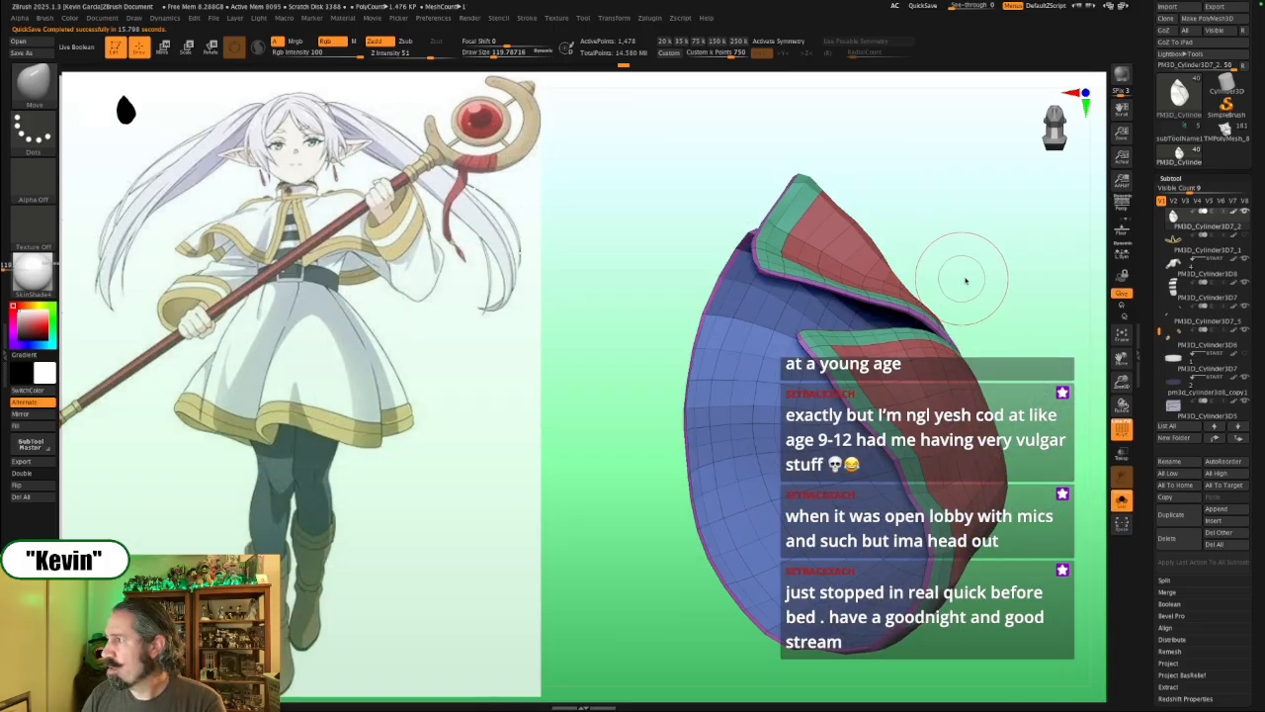
Step: Zoom in on the underside of the isolated cape's fold and even out its rim with the Move brush at draw size about 51
mouse_move(989, 260)
mouse_down()
mouse_move(1022, 277)
mouse_move(728, 290)
mouse_move(741, 274)
mouse_move(764, 294)
mouse_move(771, 263)
mouse_up()
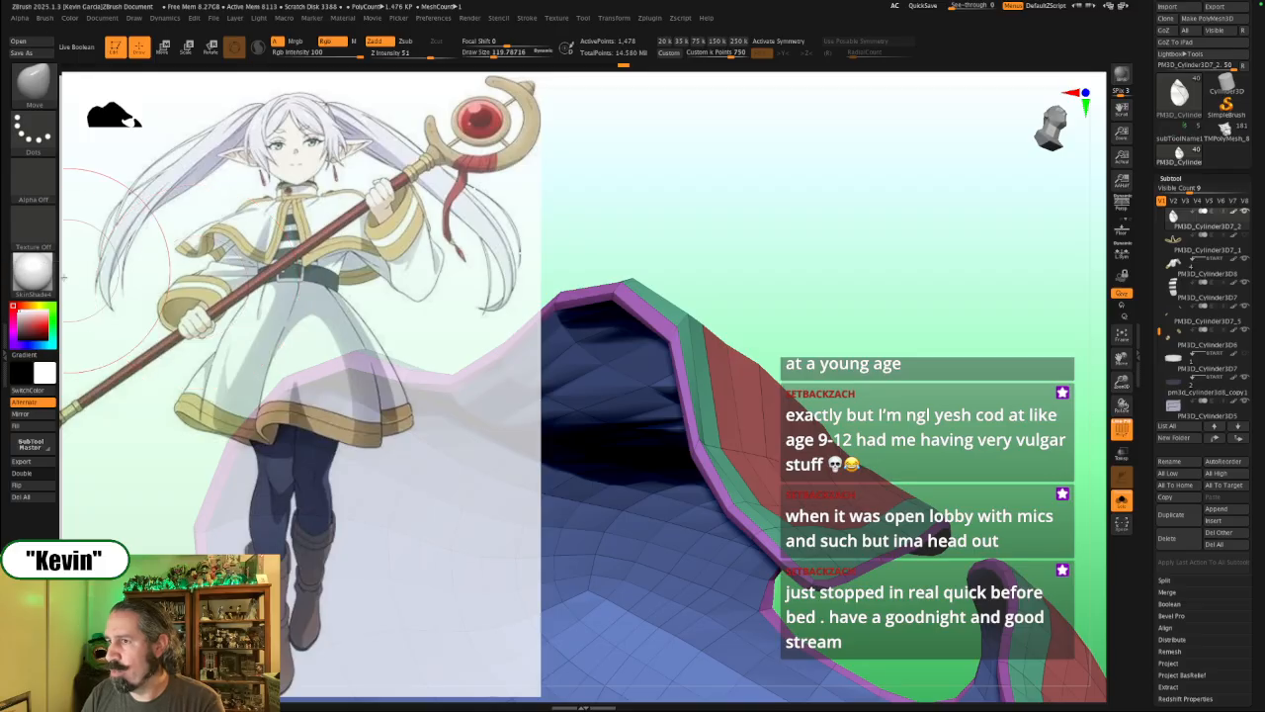
key(s)
drag(662, 276, 654, 269)
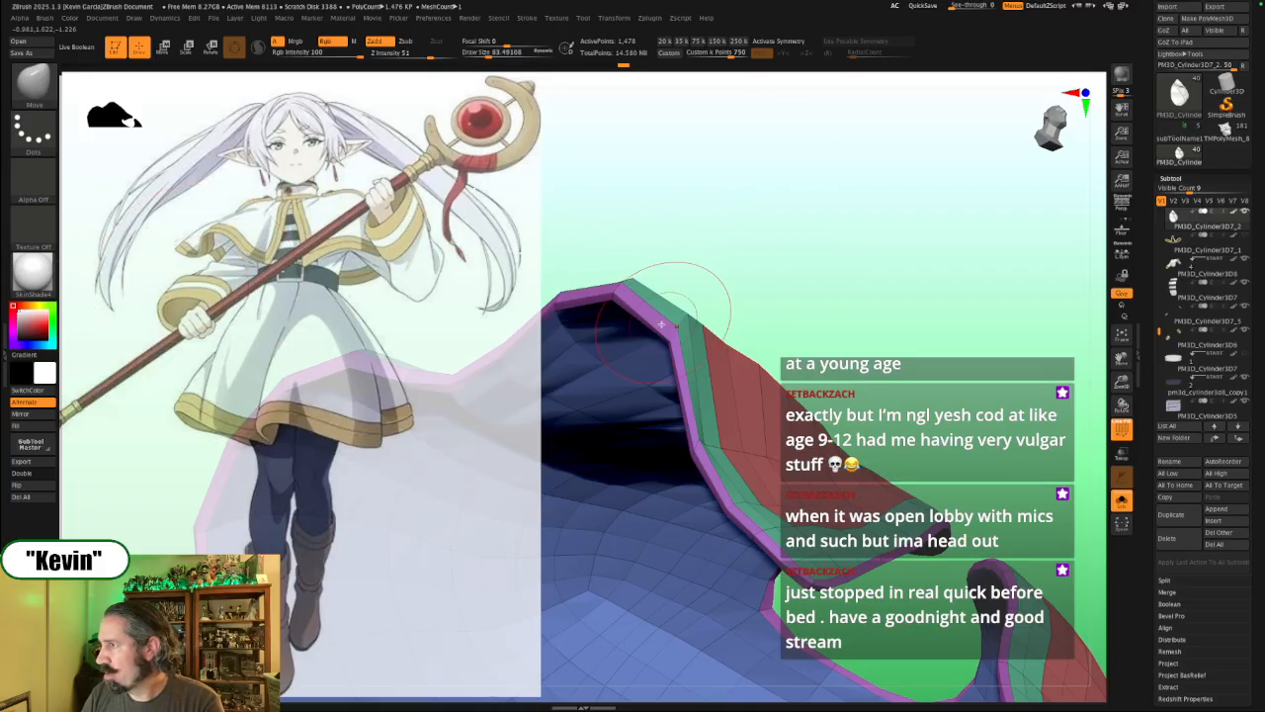
key(s)
mouse_move(686, 308)
mouse_down()
mouse_move(660, 316)
mouse_move(686, 309)
mouse_up()
key(s)
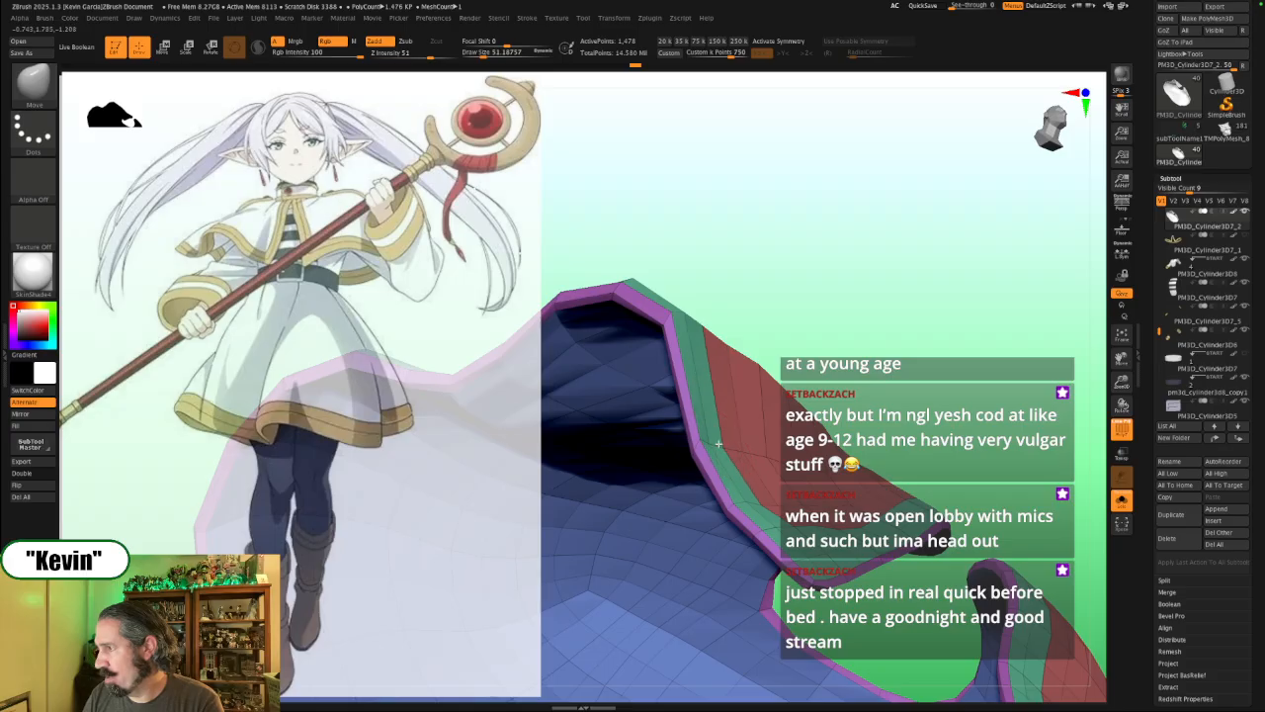
Step: Enlarge the Move brush and work on the green hem border from the cape's outer side, then view the cape from below
drag(854, 285, 816, 380)
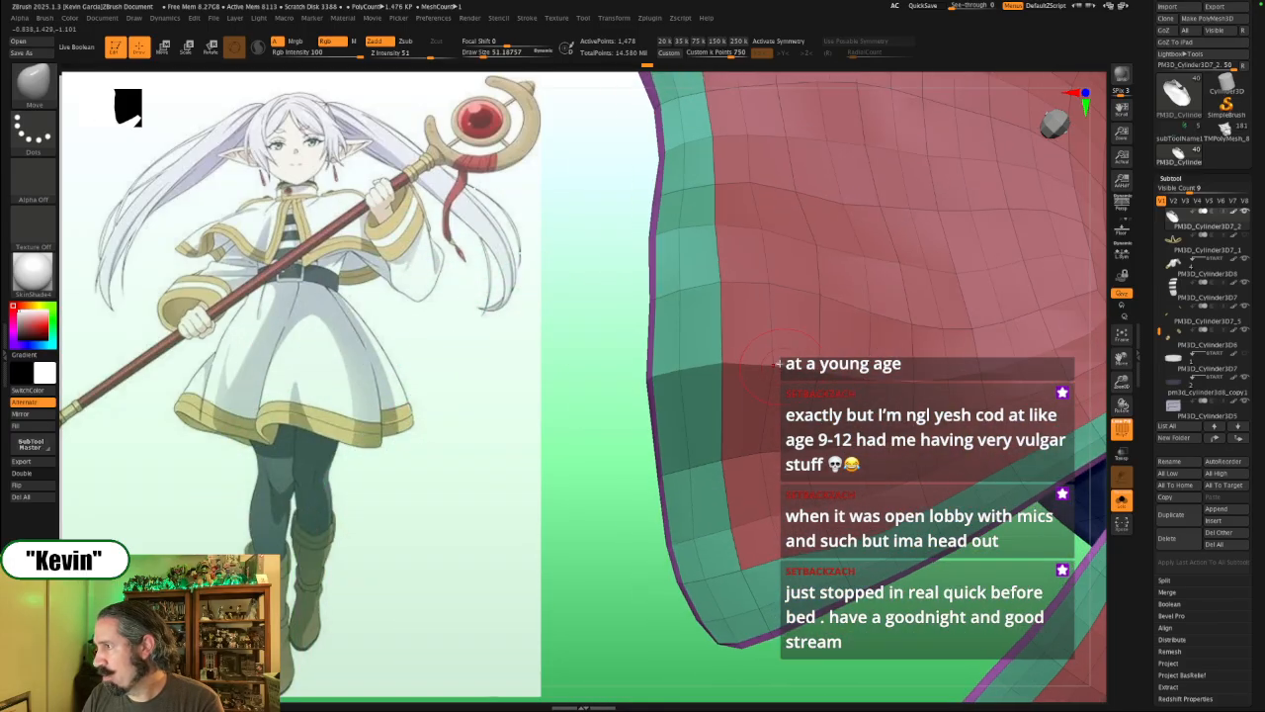
mouse_move(620, 365)
alt+mouse_down()
mouse_move(594, 379)
mouse_move(582, 307)
mouse_move(616, 353)
mouse_move(674, 348)
alt+mouse_up()
key(s)
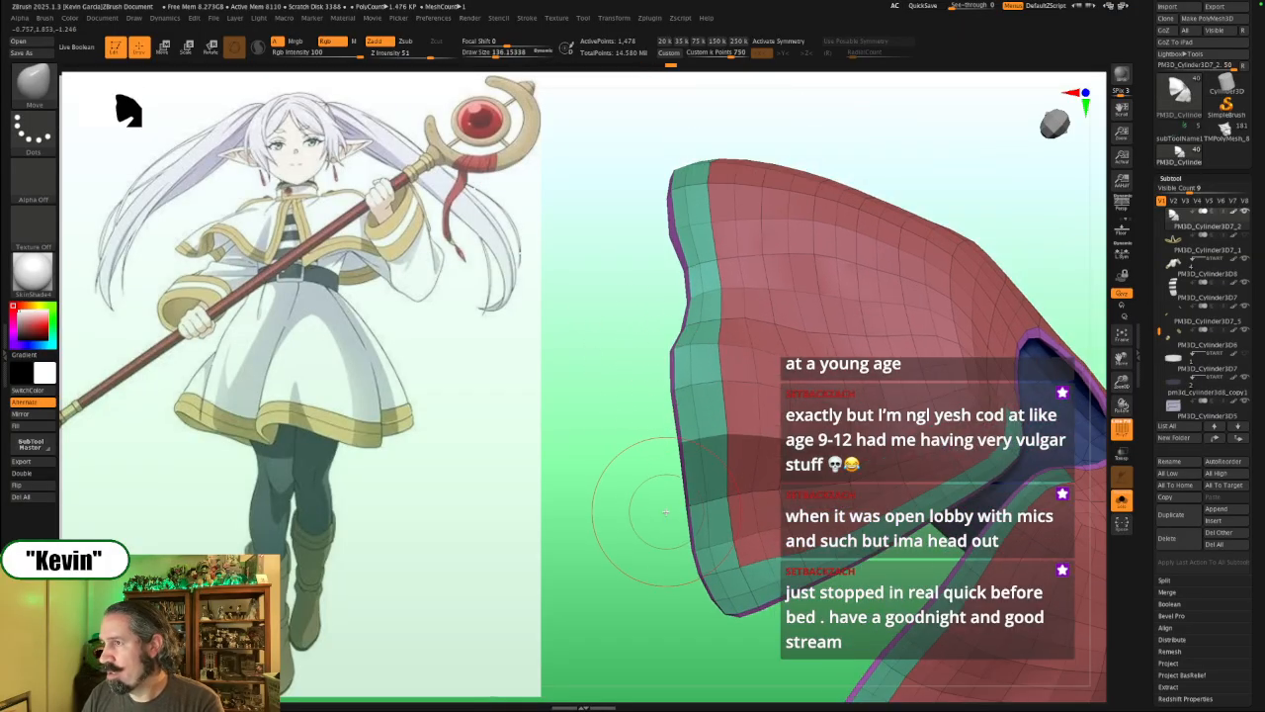
mouse_move(667, 534)
shift+mouse_down()
mouse_move(640, 452)
mouse_move(633, 297)
shift+mouse_up()
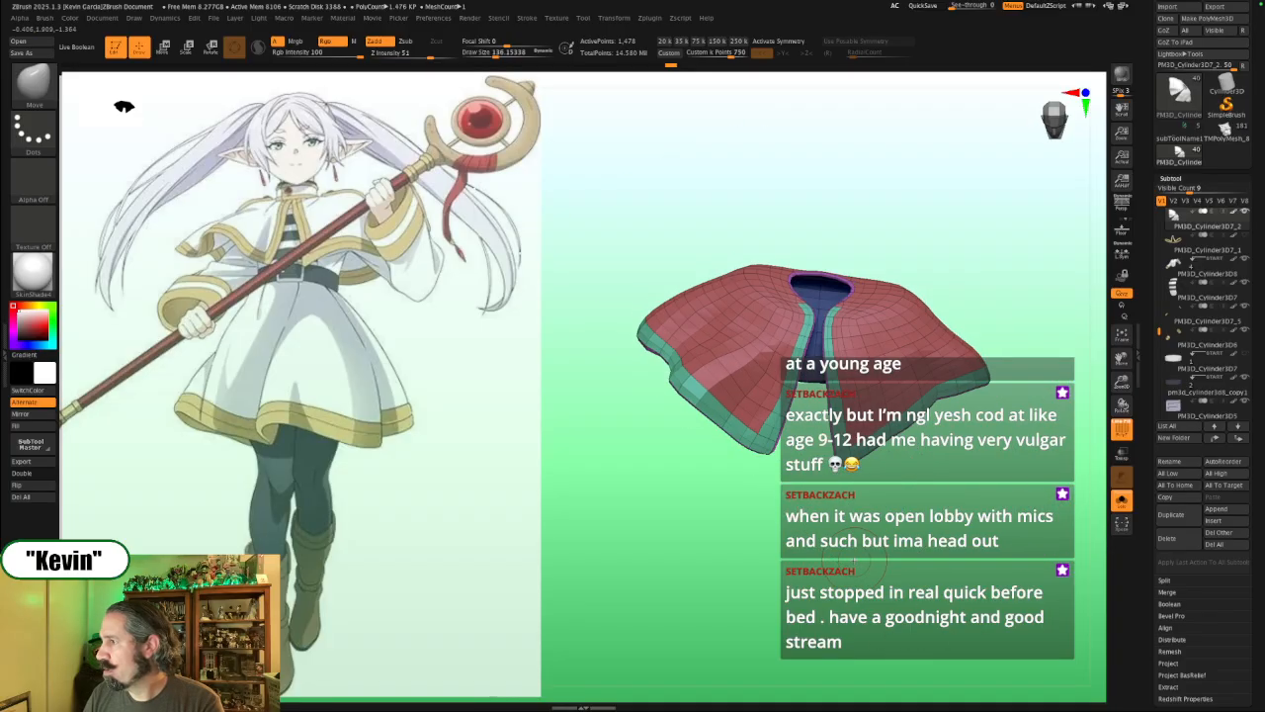
drag(633, 554, 682, 568)
drag(882, 609, 875, 460)
alt+drag(1023, 341, 904, 400)
Step: Check the cape against the whole figure, isolate it, and reshape the folded flap from below, ending at draw size about 116
key(alt+s)
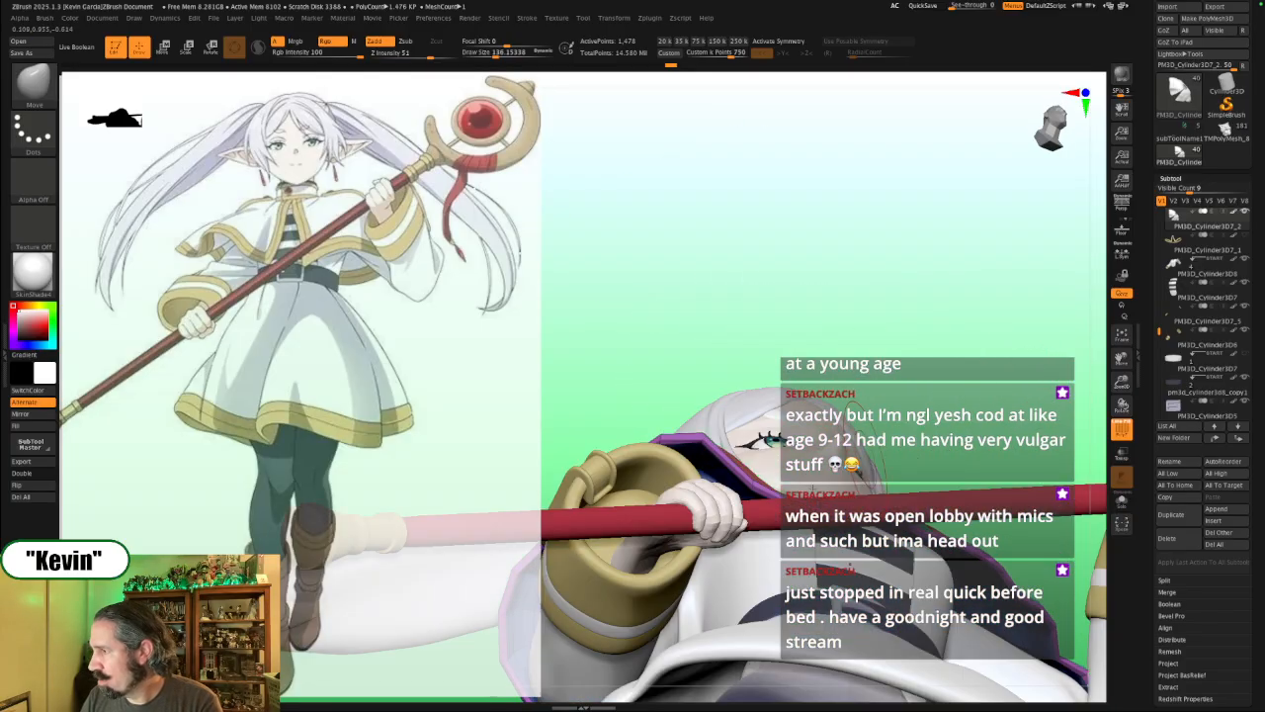
key(alt+s)
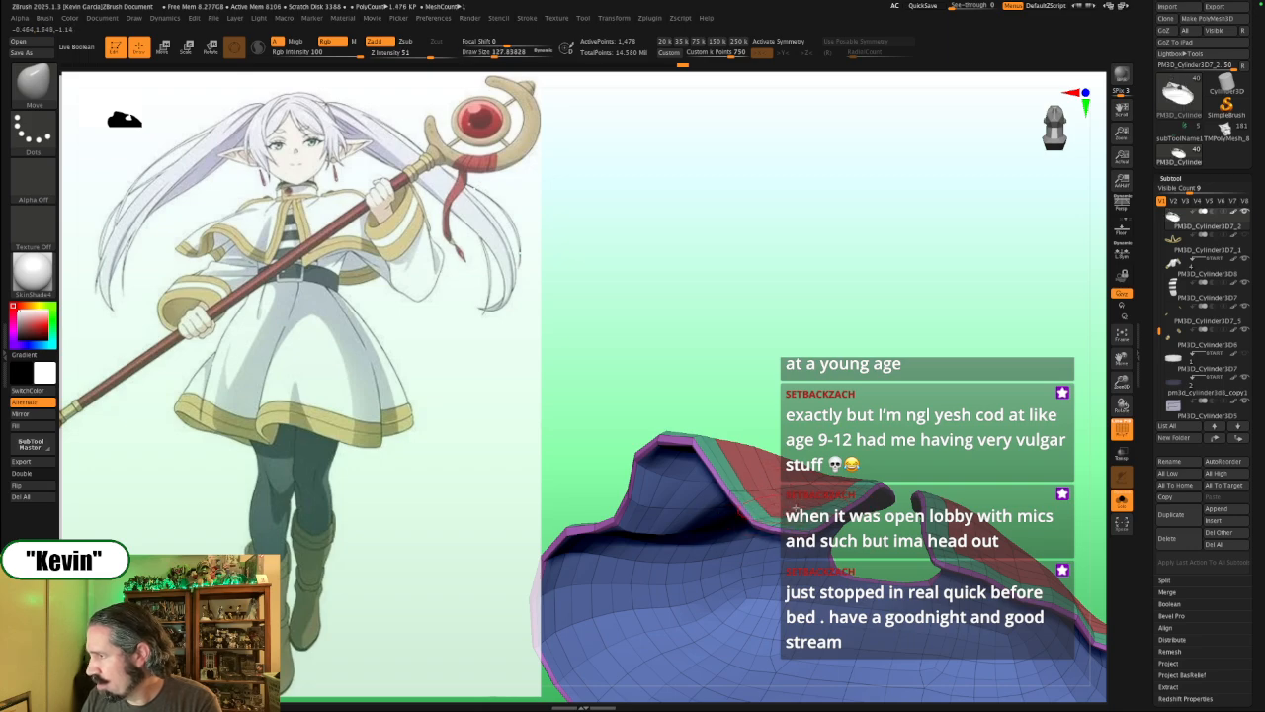
drag(869, 466, 772, 525)
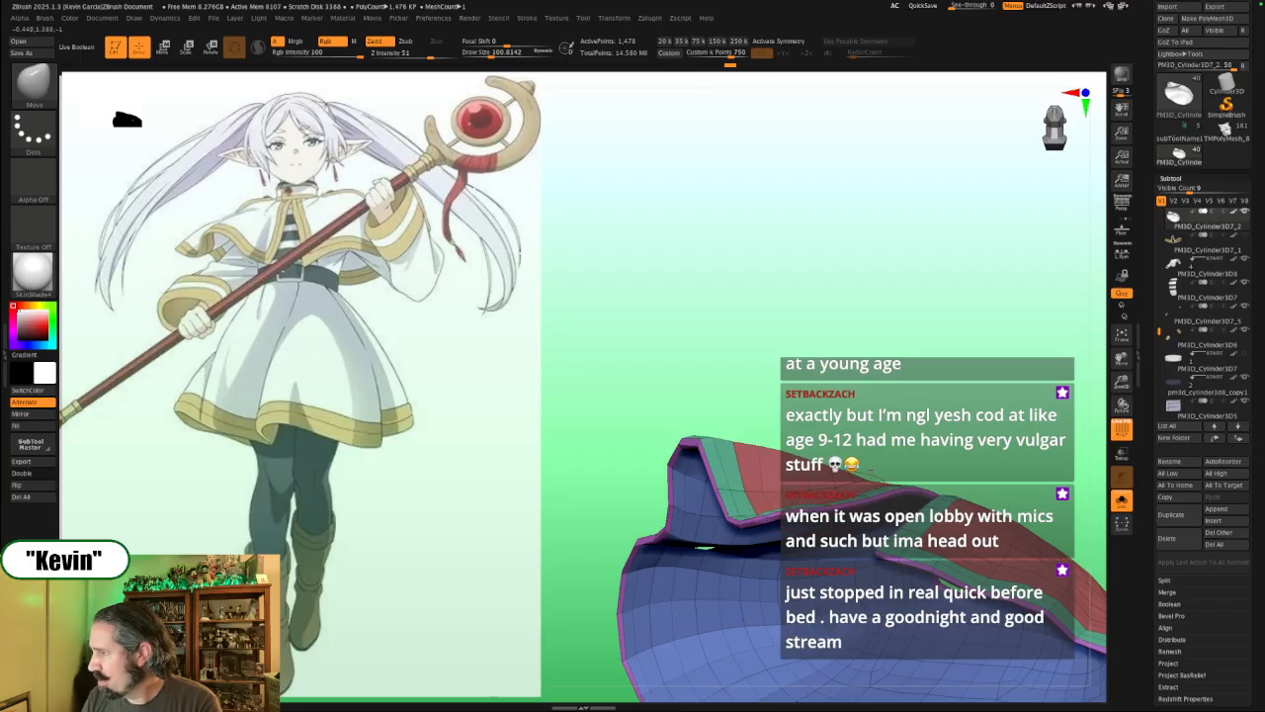
mouse_move(933, 381)
mouse_down()
mouse_move(773, 516)
mouse_move(798, 501)
mouse_up()
key(s)
key(s)
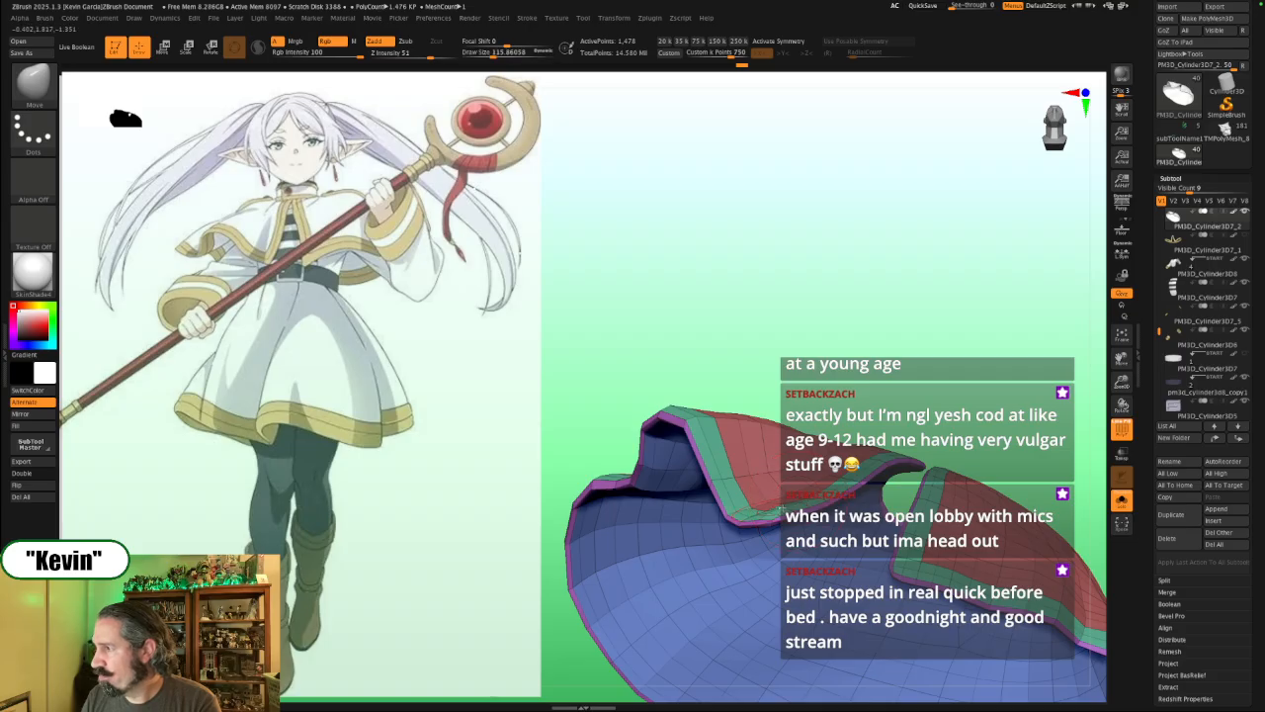
Step: Compare the cape with the whole figure from the front, isolate it, and adjust its side drape at draw size about 305
key(alt+s)
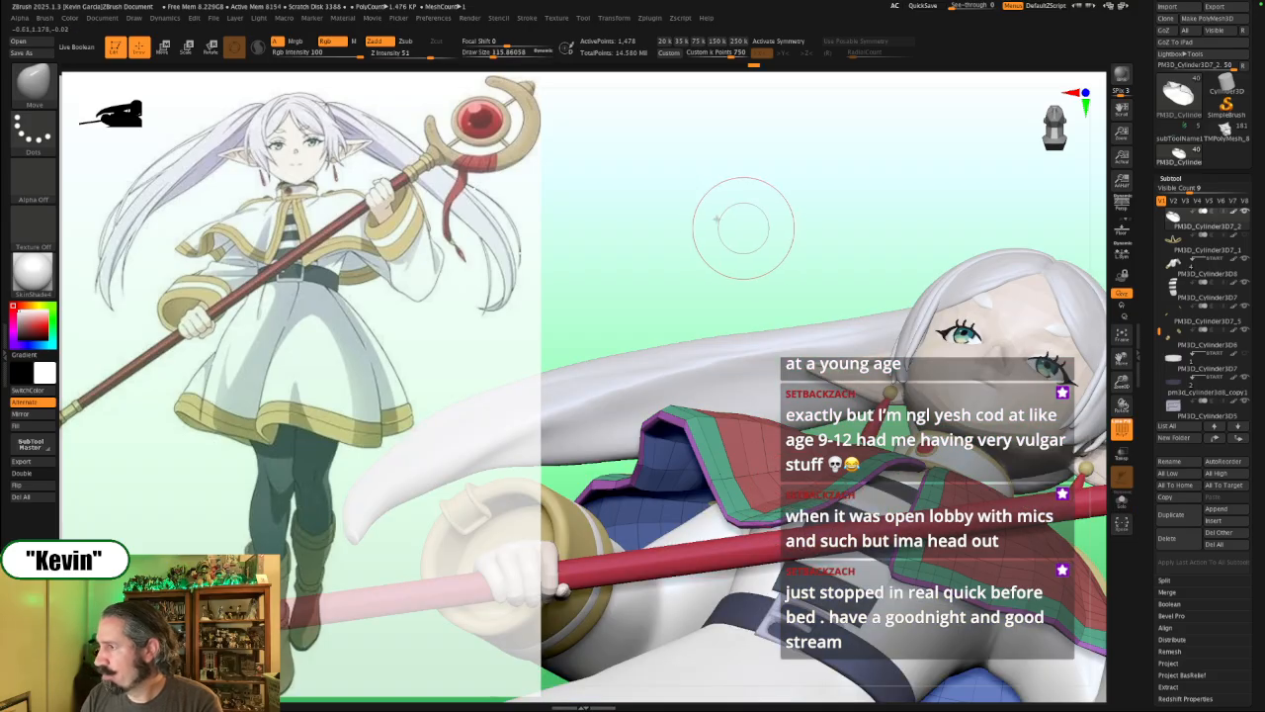
alt+drag(743, 230, 781, 261)
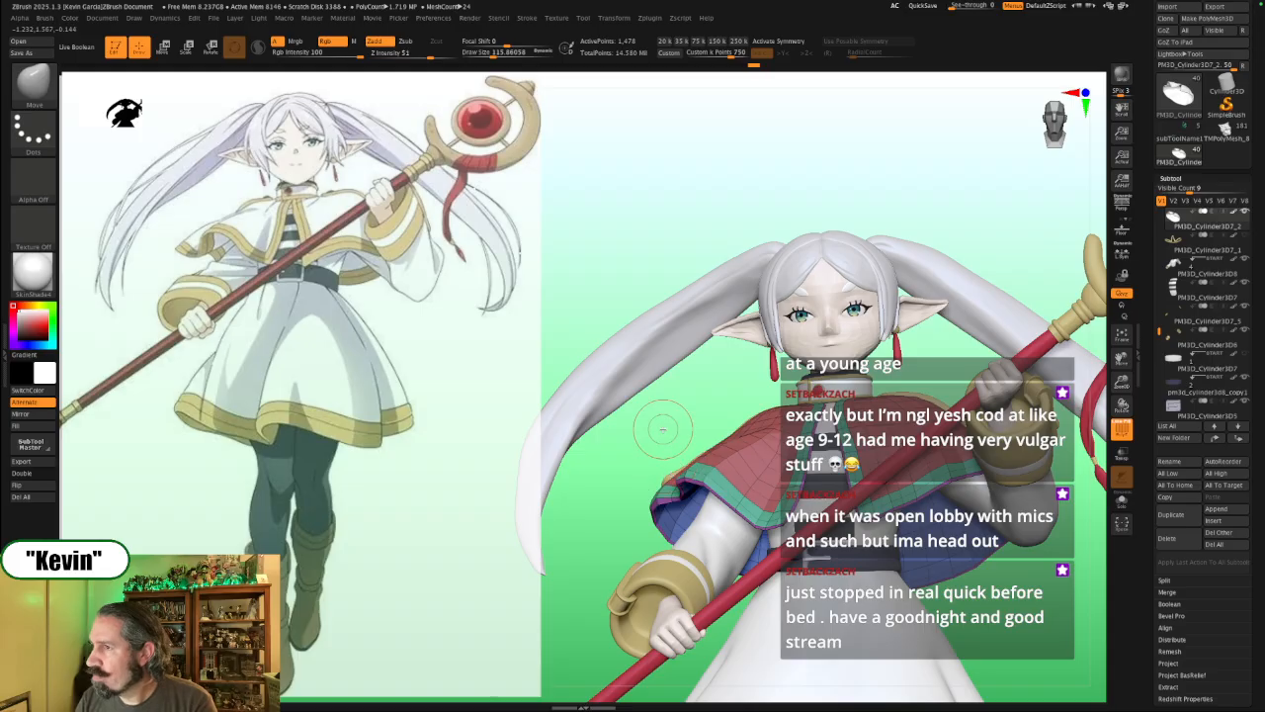
key(alt+s)
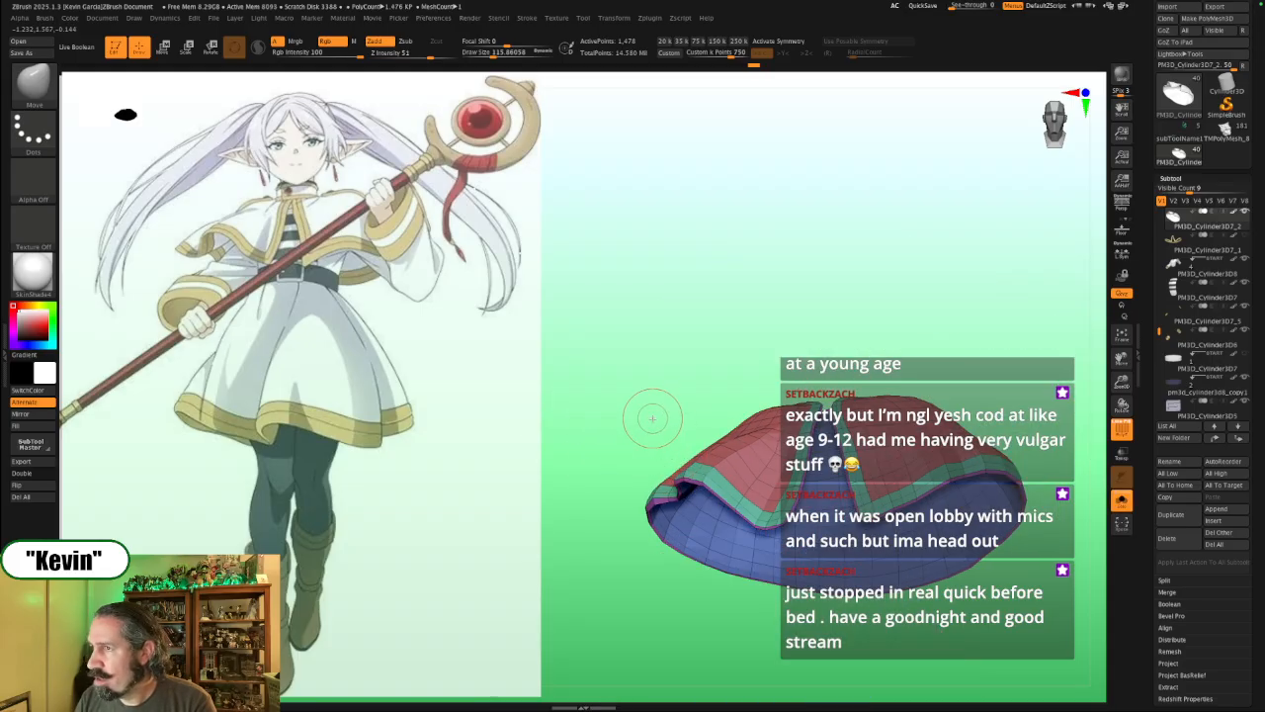
mouse_move(631, 429)
mouse_down()
mouse_move(729, 451)
mouse_move(770, 515)
mouse_move(751, 523)
mouse_move(713, 460)
mouse_up()
drag(692, 536, 678, 531)
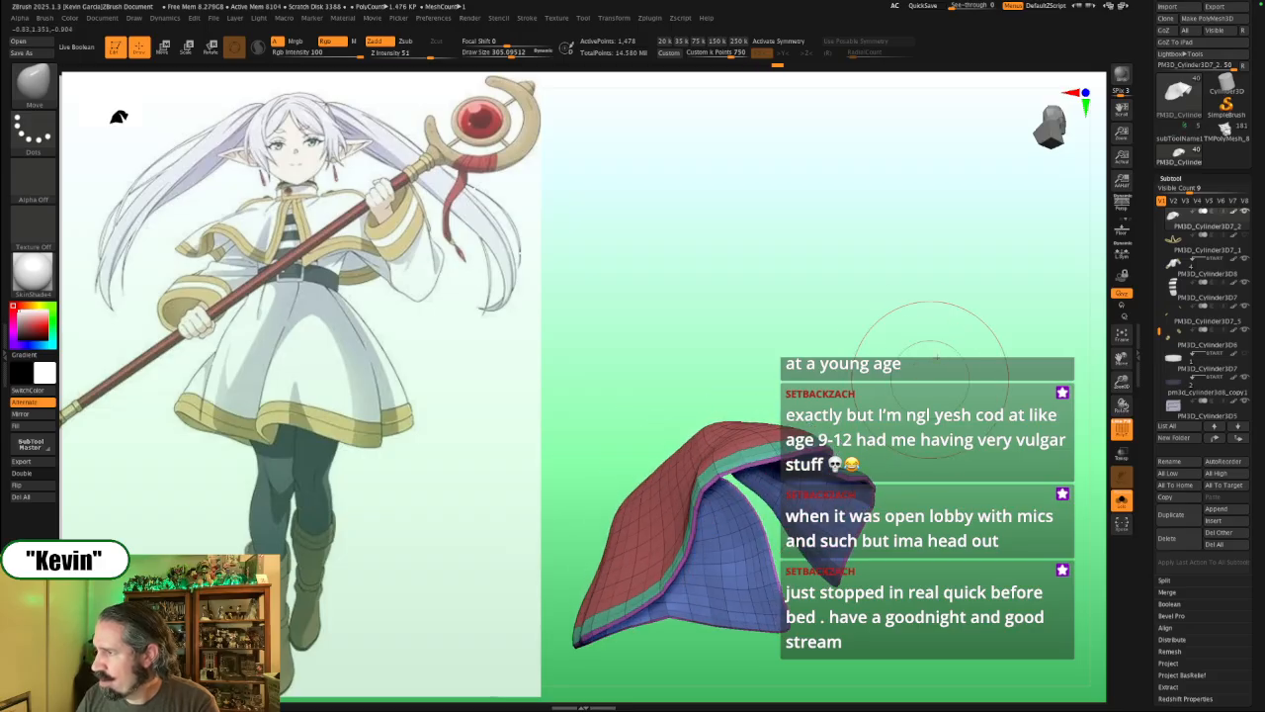
drag(929, 374, 765, 354)
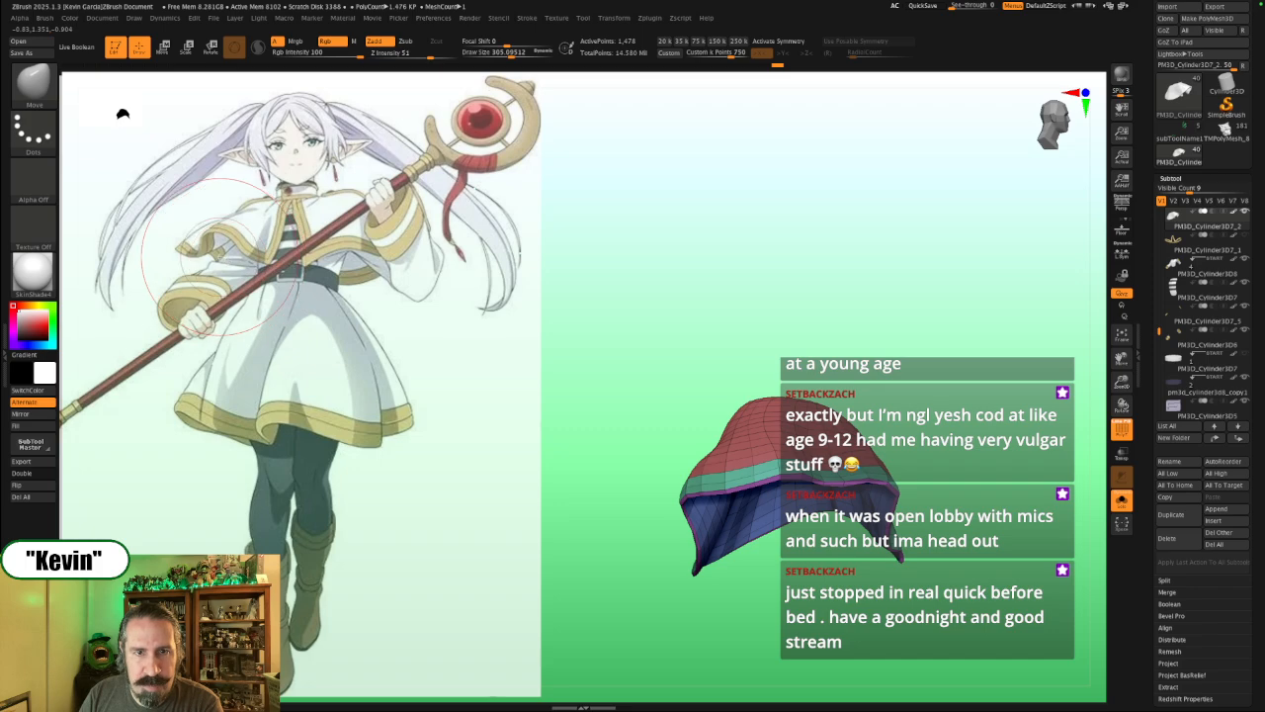
Step: Enlarge the reference image in Spotlight around the cape's hem over the lowered arm to examine its folds
key(shift+z)
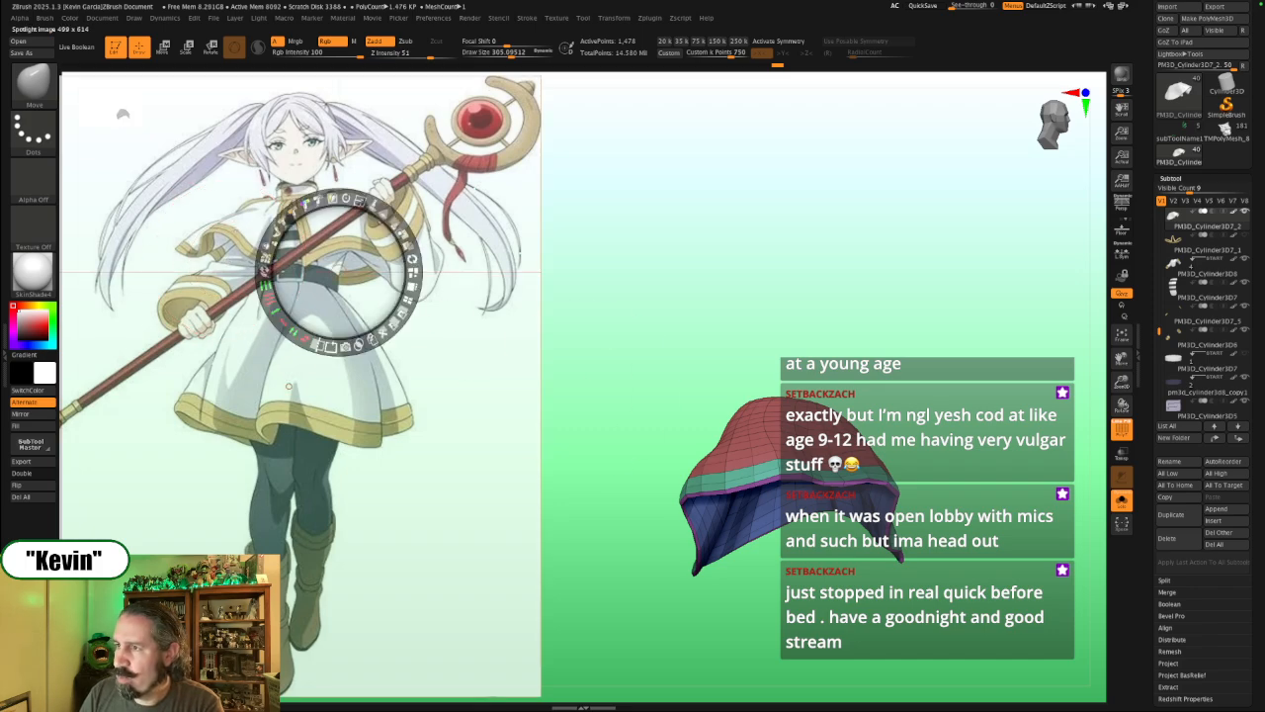
drag(222, 247, 222, 247)
drag(229, 174, 295, 237)
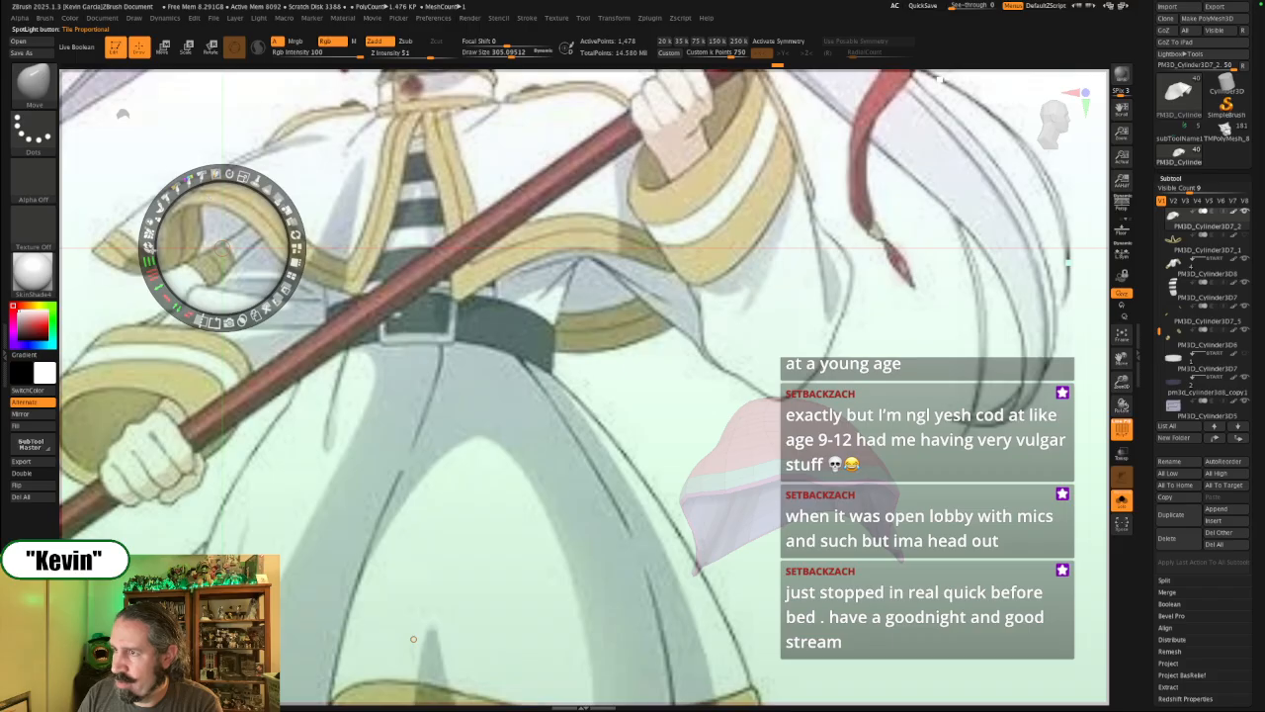
Step: Scale the Spotlight reference image back down to the full character, hide it, and view the isolated cape from the front
drag(243, 176, 158, 211)
mouse_move(828, 319)
mouse_down()
mouse_move(795, 320)
mouse_move(823, 318)
mouse_up()
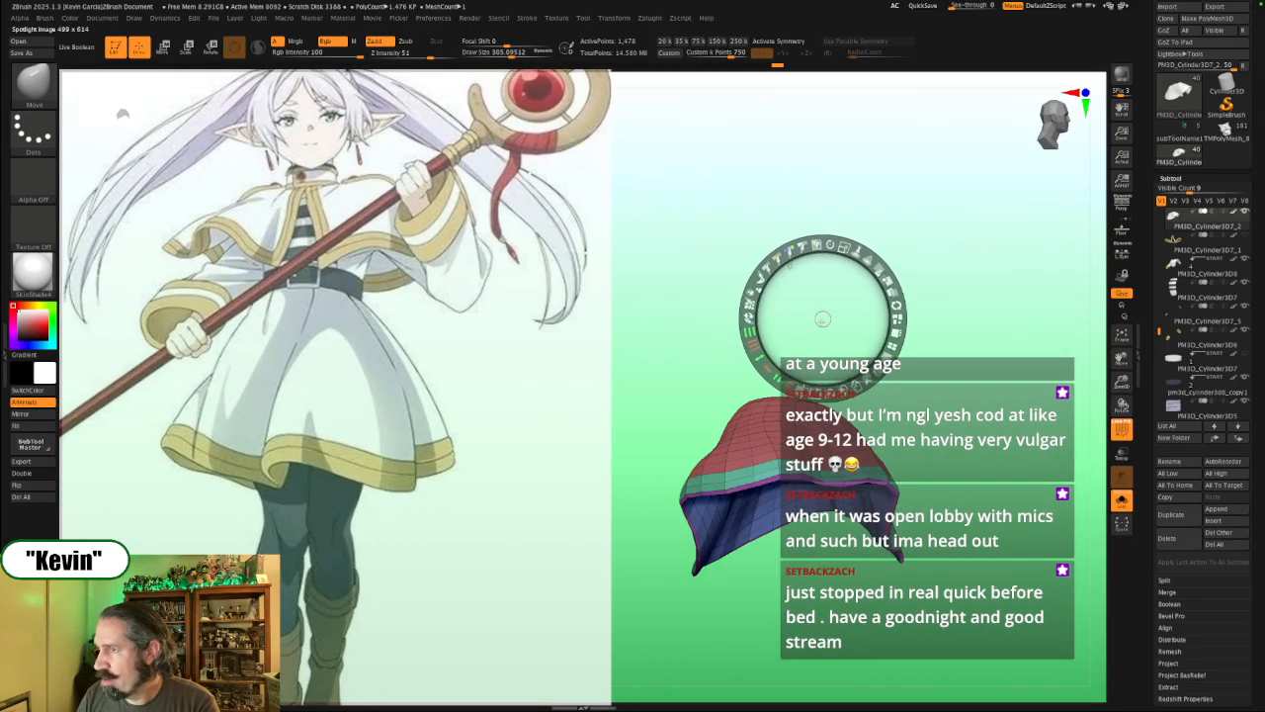
key(shift+z)
drag(919, 336, 972, 352)
drag(889, 345, 731, 217)
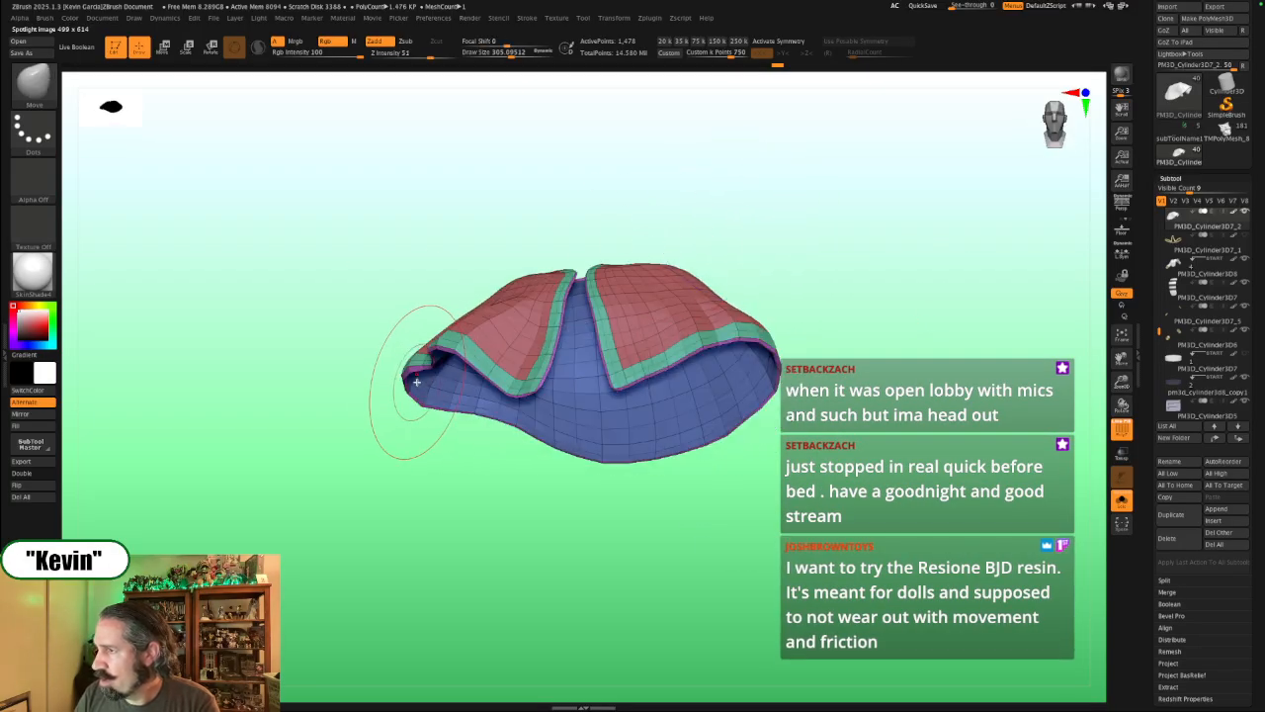
Step: Tuck in the lower rim beside the folded corner and reshape the corner at draw sizes about 305 and 202, checking the reference image
key(shift+z)
key(shift+z)
drag(417, 391, 419, 401)
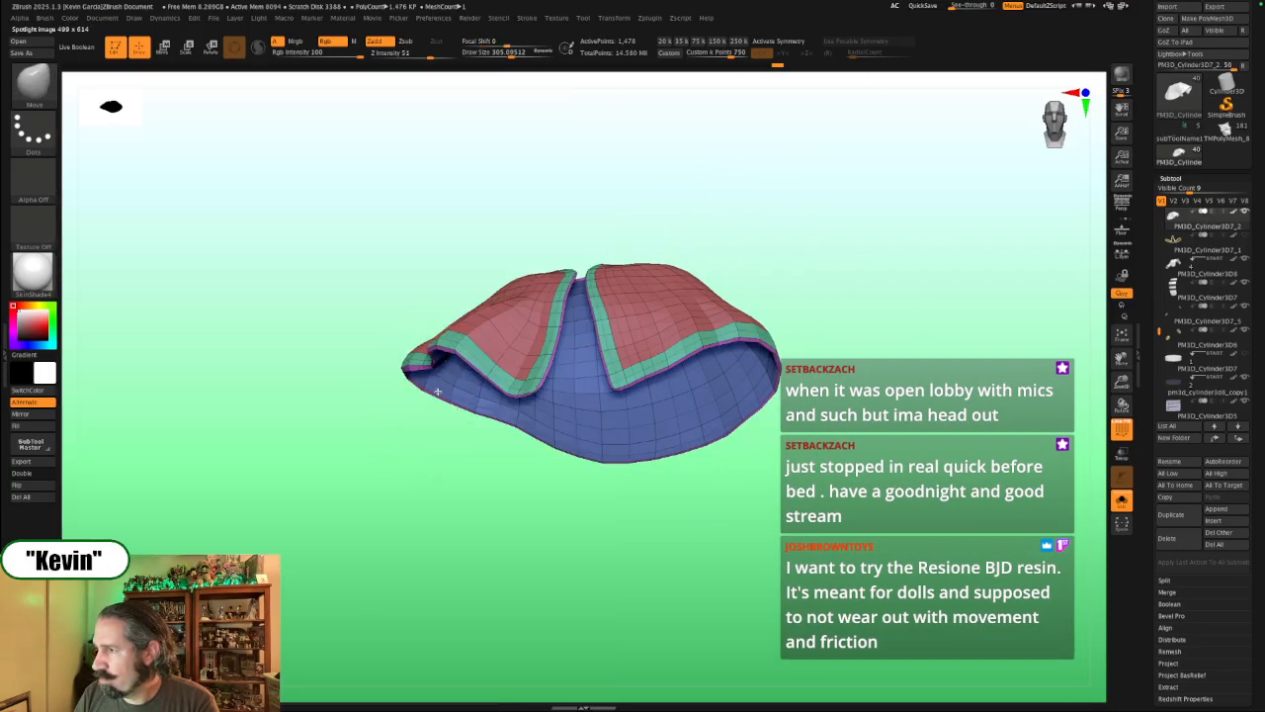
key(shift+z)
key(shift+z)
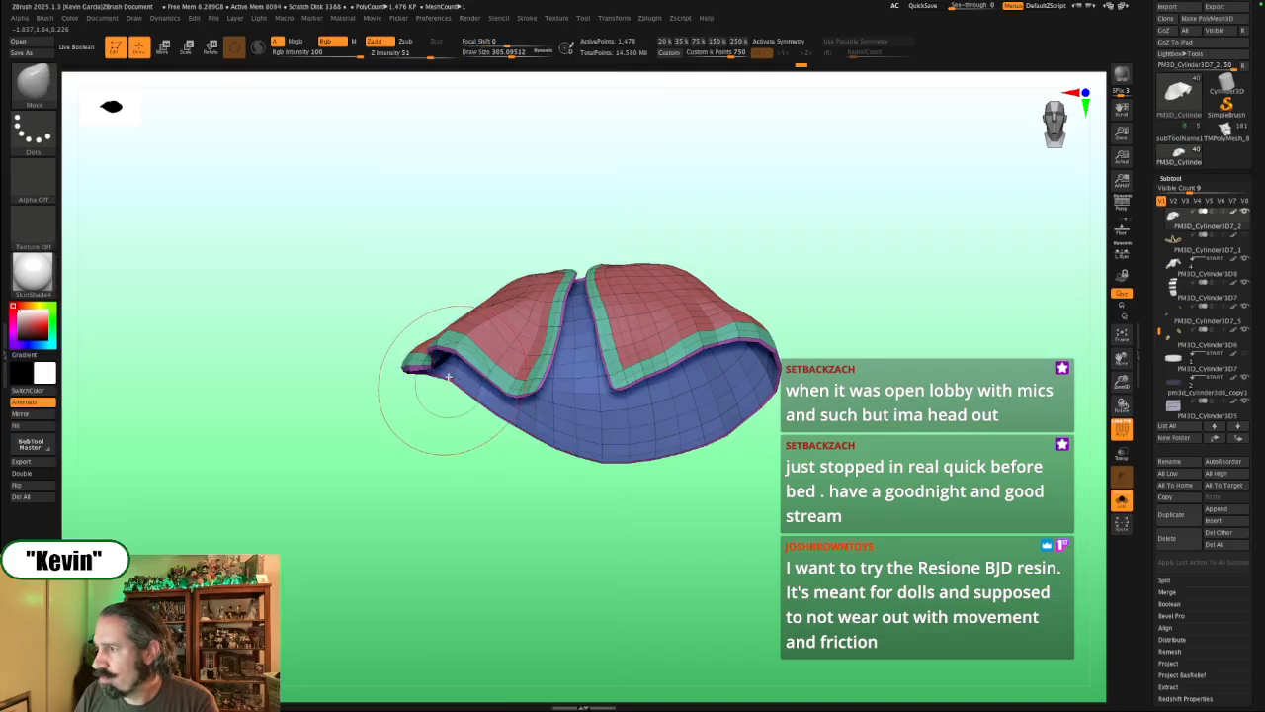
key(shift+z)
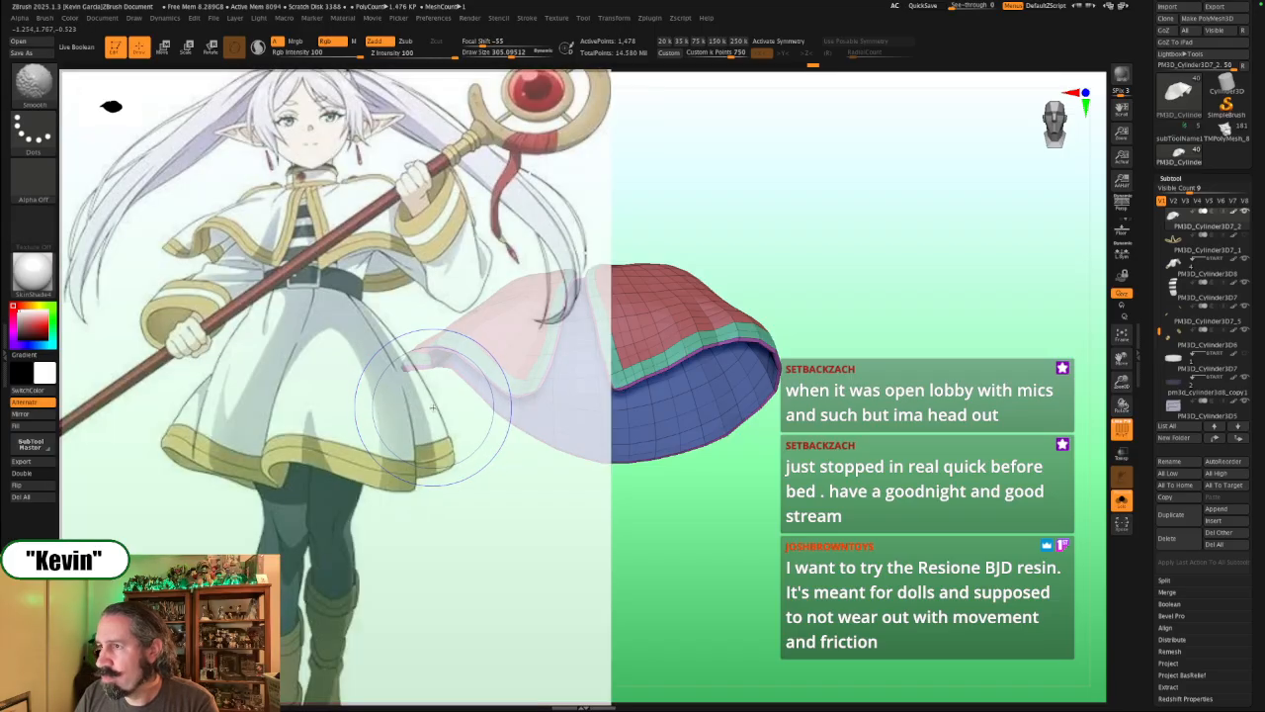
key(shift+z)
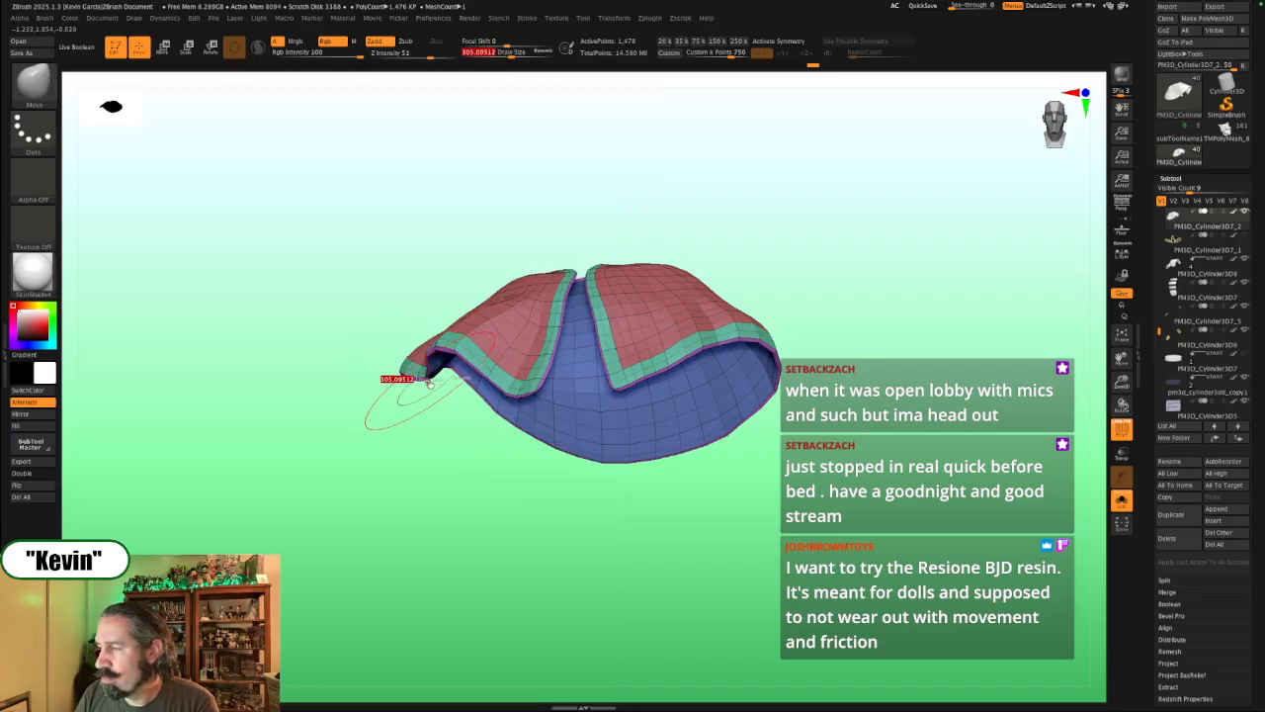
key(shift+z)
key(shift+z)
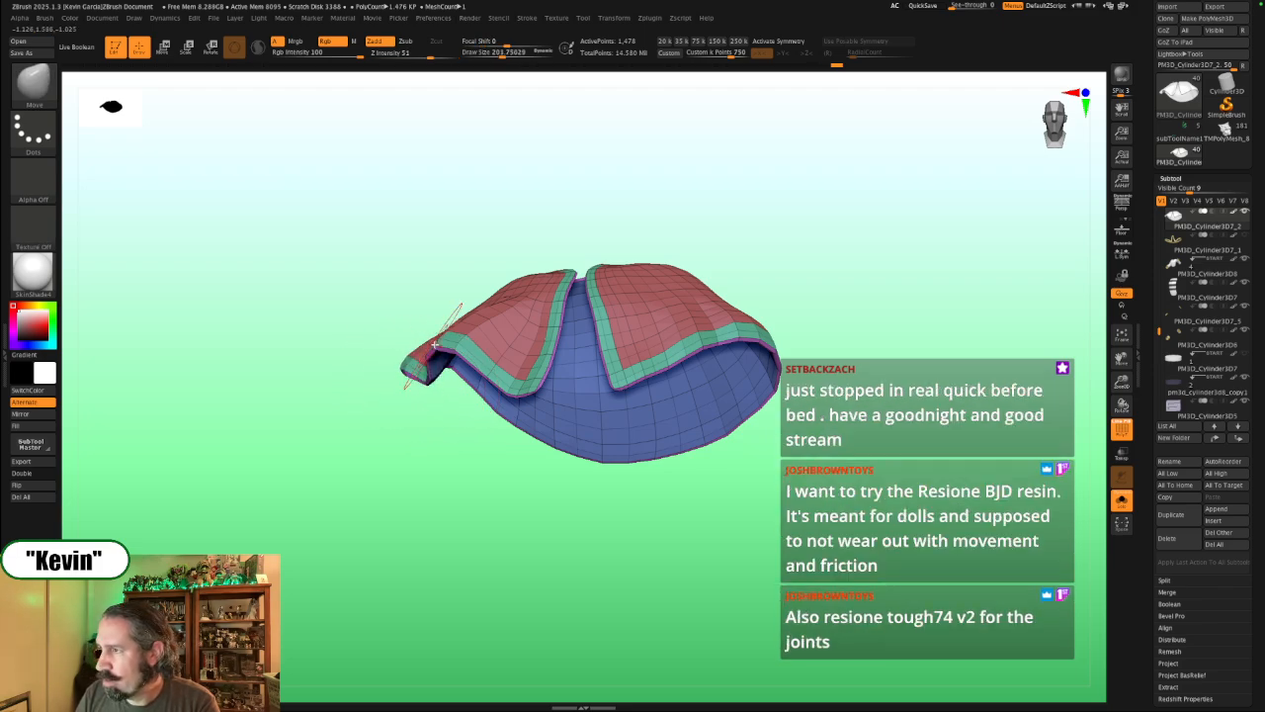
key(shift+z)
key(shift+z)
Step: Reshape the folded flap from the cape's side and back with the Move brush at draw sizes about 299 and 234
key(s)
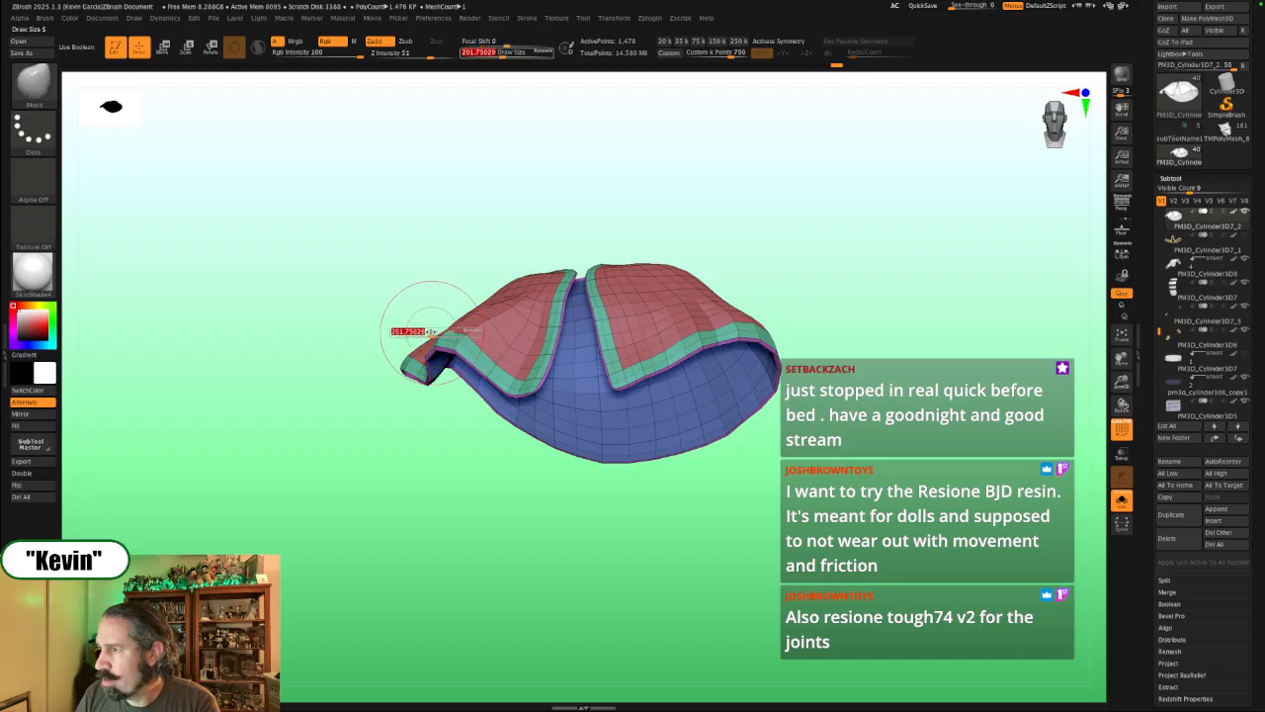
drag(431, 332, 440, 331)
mouse_move(425, 306)
mouse_down()
mouse_move(491, 299)
mouse_move(481, 304)
mouse_up()
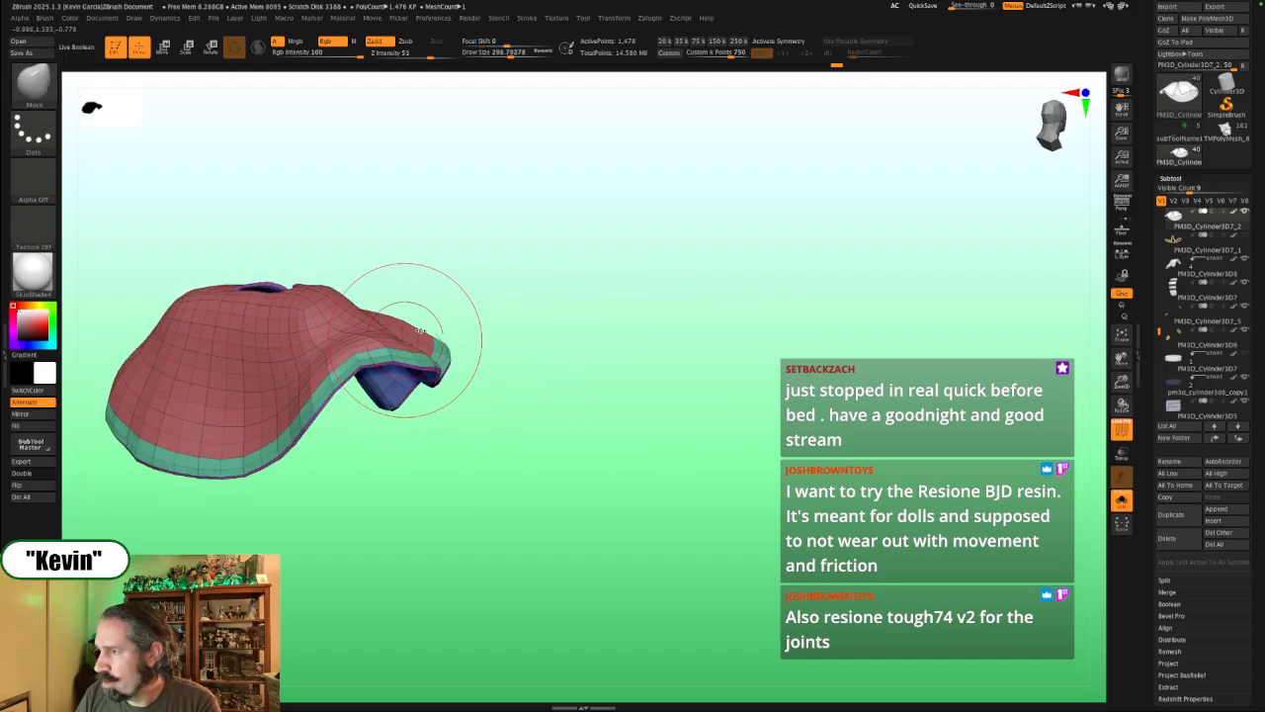
drag(419, 330, 458, 374)
key(s)
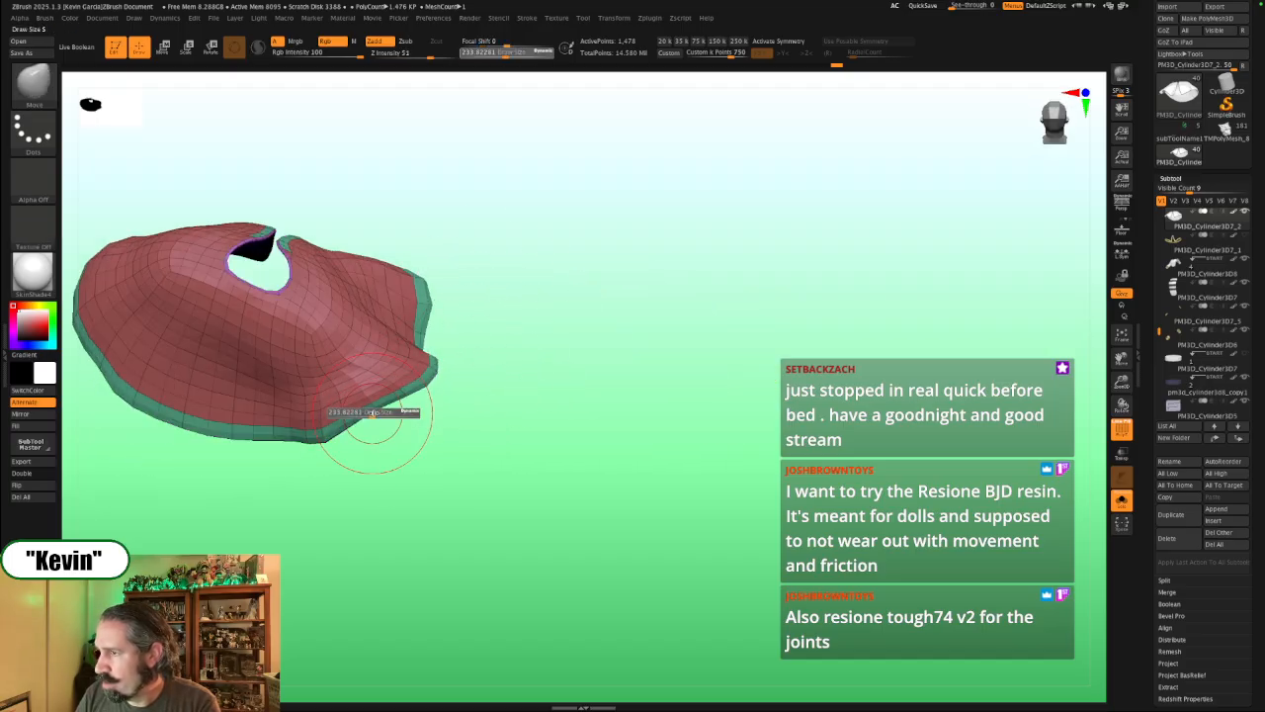
drag(370, 421, 386, 427)
drag(511, 396, 514, 341)
Step: Even out the hem next to the folded corner from behind the cape, reducing the draw size to about 172
key(s)
drag(447, 372, 442, 371)
drag(478, 357, 475, 342)
key(s)
drag(350, 391, 345, 393)
mouse_move(466, 328)
mouse_down()
mouse_move(430, 353)
mouse_move(385, 435)
mouse_up()
key(s)
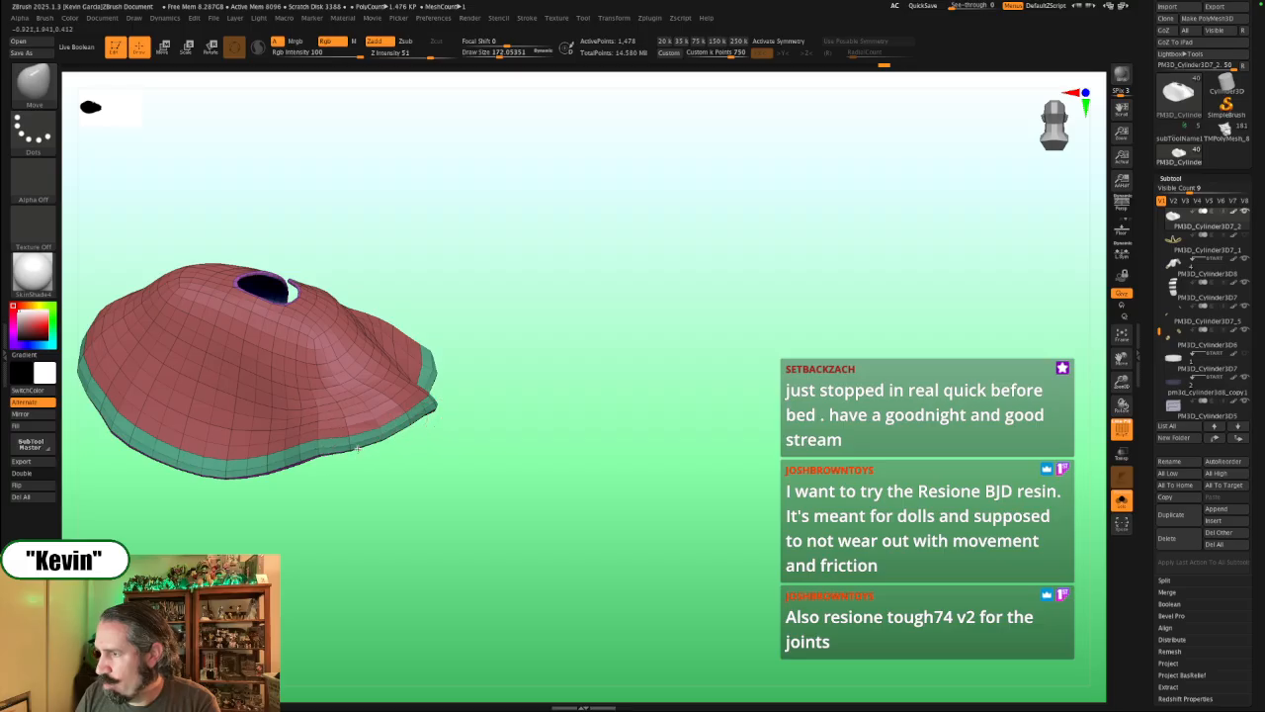
drag(499, 390, 405, 409)
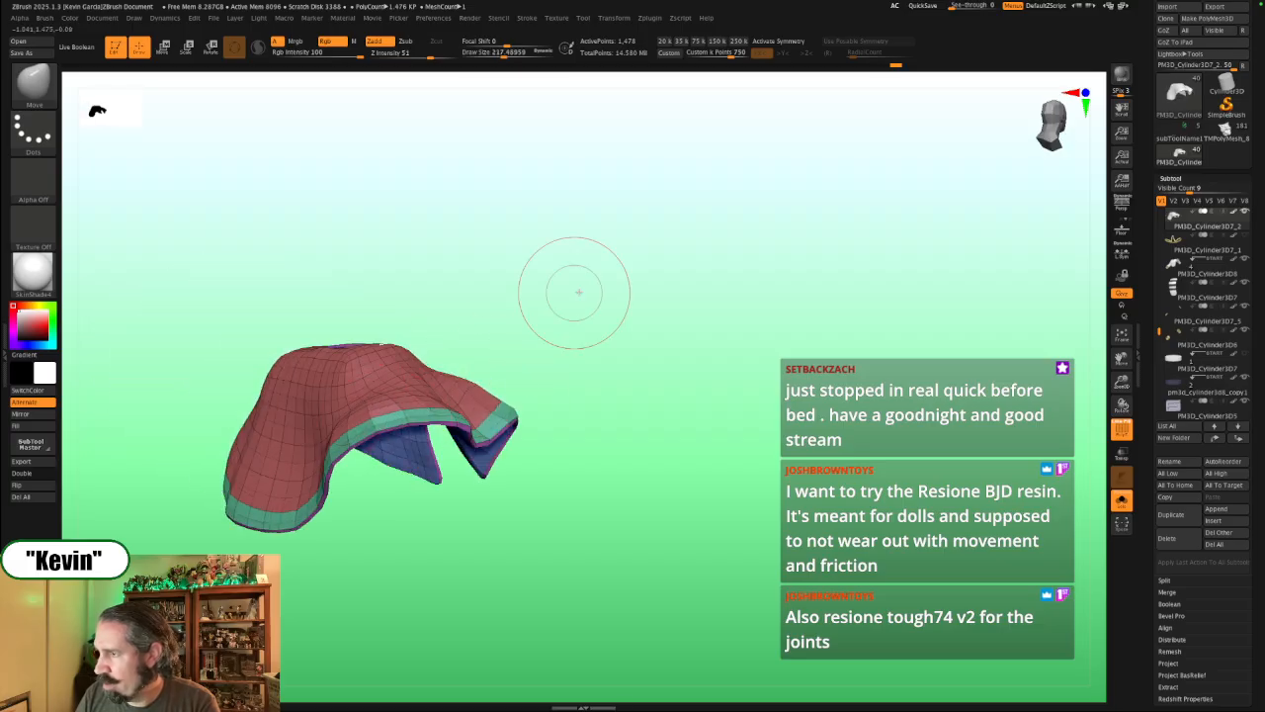
Step: Refine the arched green hem border above the arm opening from a low side view at draw sizes about 104 and 90
mouse_move(573, 290)
mouse_down()
mouse_move(508, 272)
mouse_move(293, 387)
mouse_move(342, 310)
mouse_move(326, 371)
mouse_up()
drag(465, 293, 432, 269)
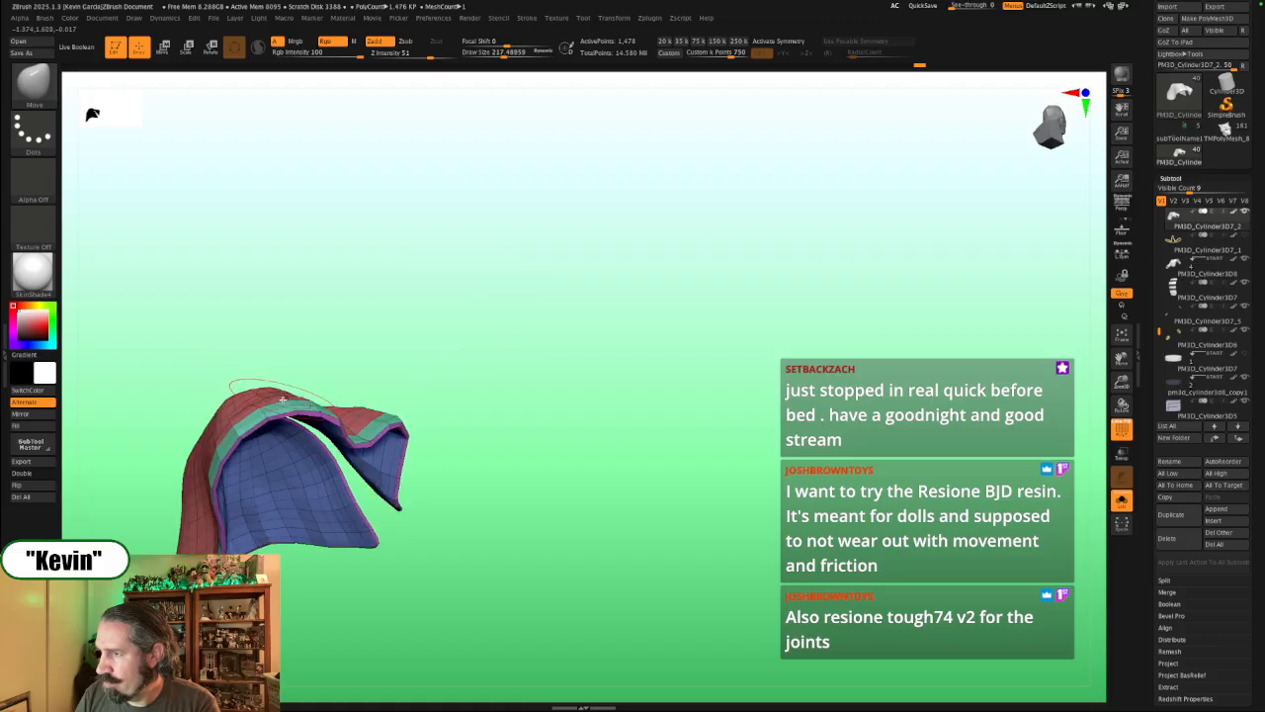
key(s)
mouse_move(298, 403)
mouse_down()
mouse_move(235, 419)
mouse_move(261, 405)
mouse_up()
key(s)
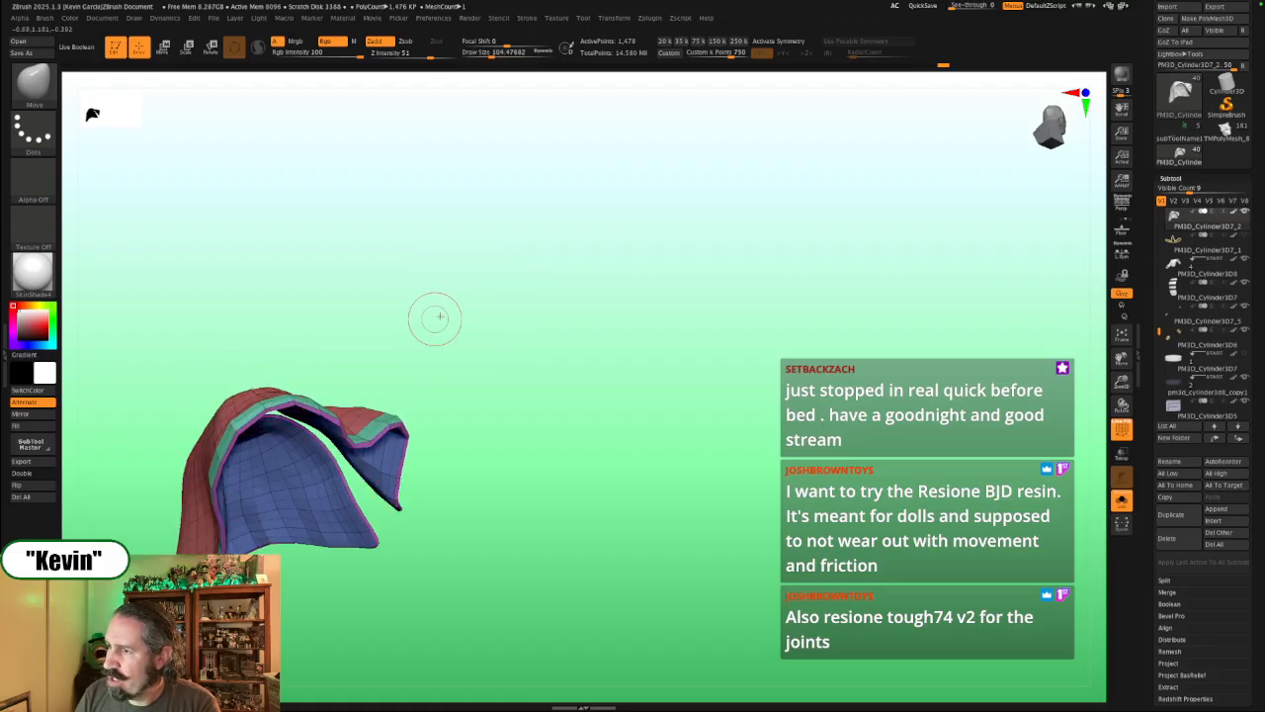
drag(435, 318, 423, 290)
key(s)
drag(261, 418, 212, 454)
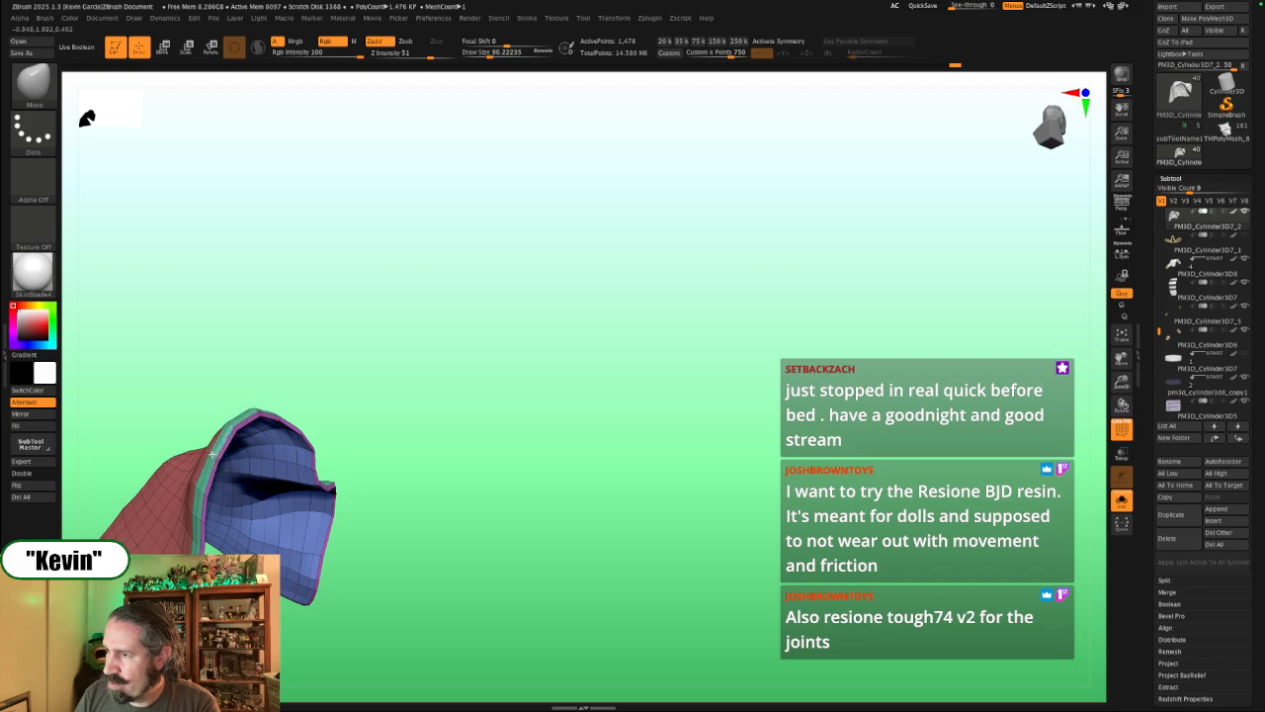
Step: Adjust the cape's inner surface from below and its outer side at draw size about 167, then return to the front view
drag(315, 379, 342, 308)
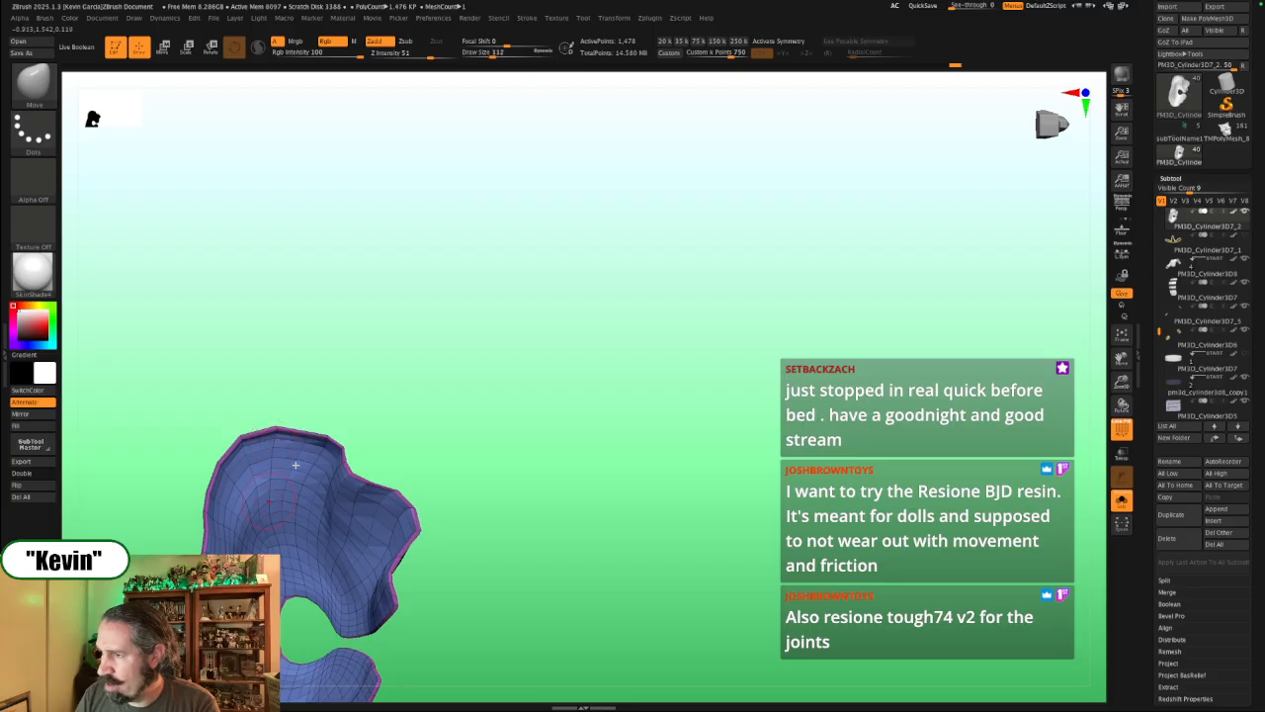
mouse_move(294, 464)
right_down()
mouse_move(325, 477)
mouse_move(485, 366)
mouse_move(304, 443)
right_up()
key(s)
click(287, 482)
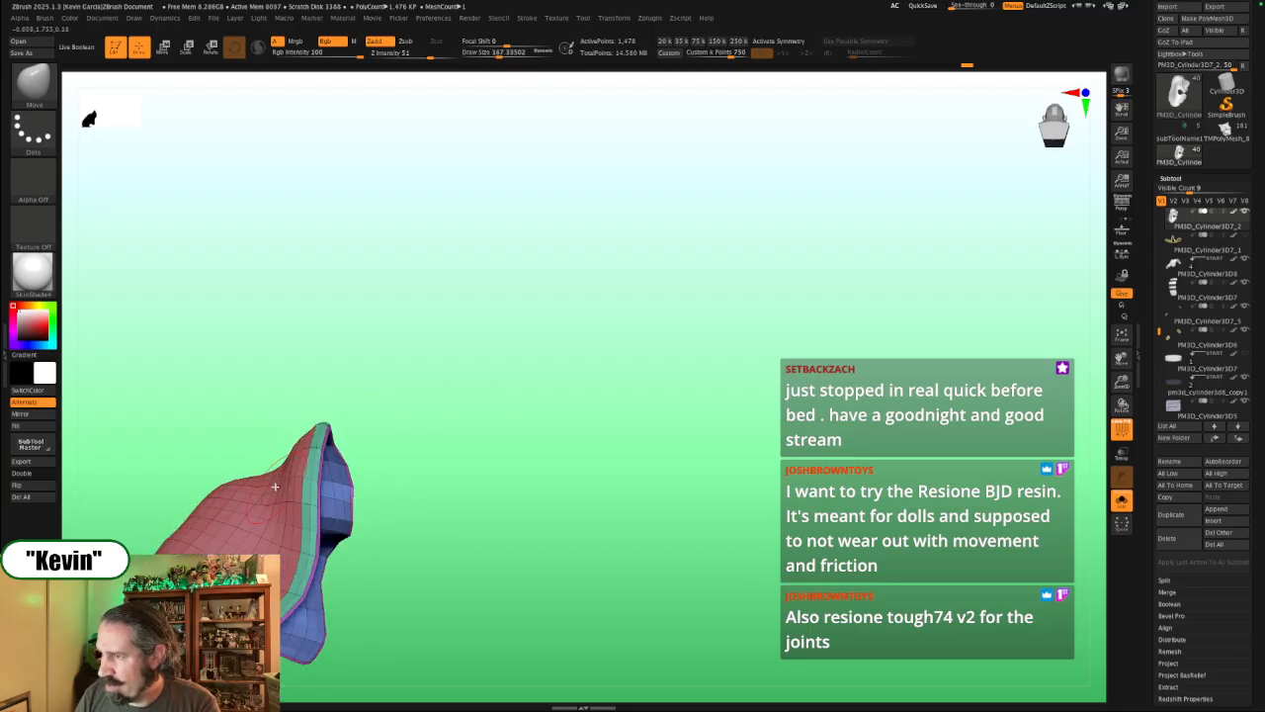
right_drag(386, 432, 642, 286)
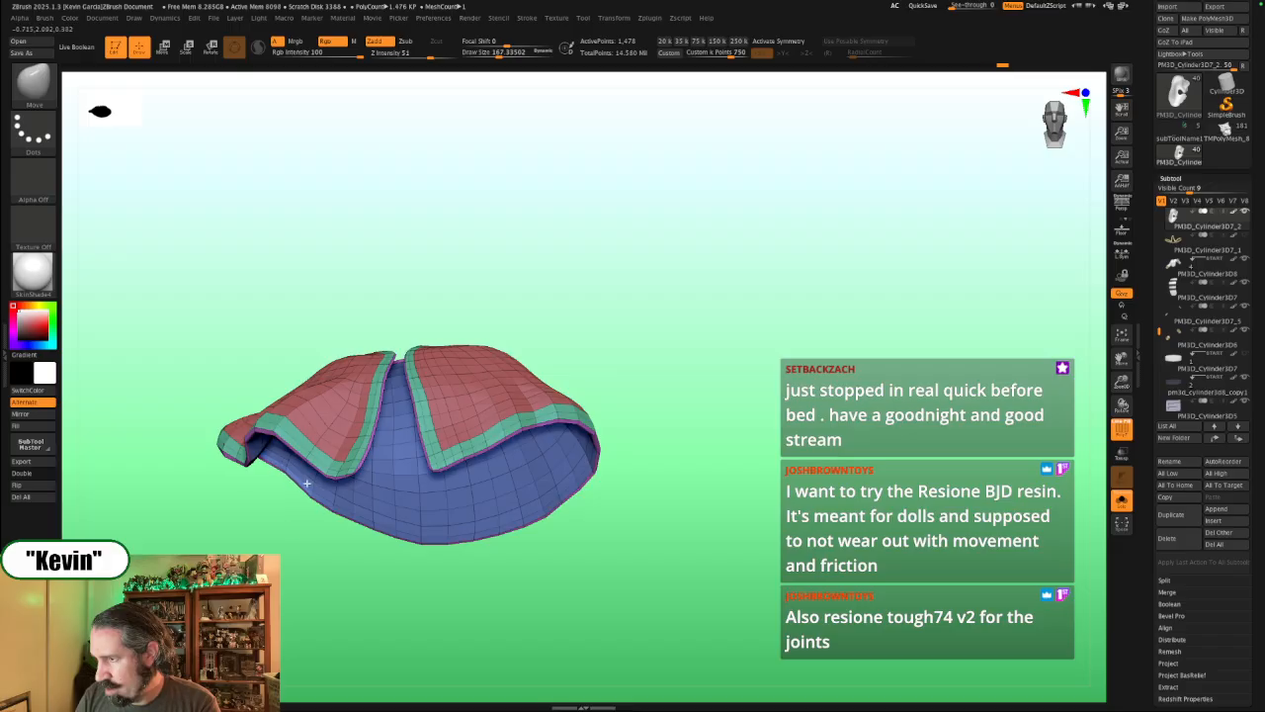
Step: Compare the cape's front with the reference image, then reshape the opposite side's hem at draw sizes about 386 and 120
drag(383, 526, 395, 519)
key(shift+z)
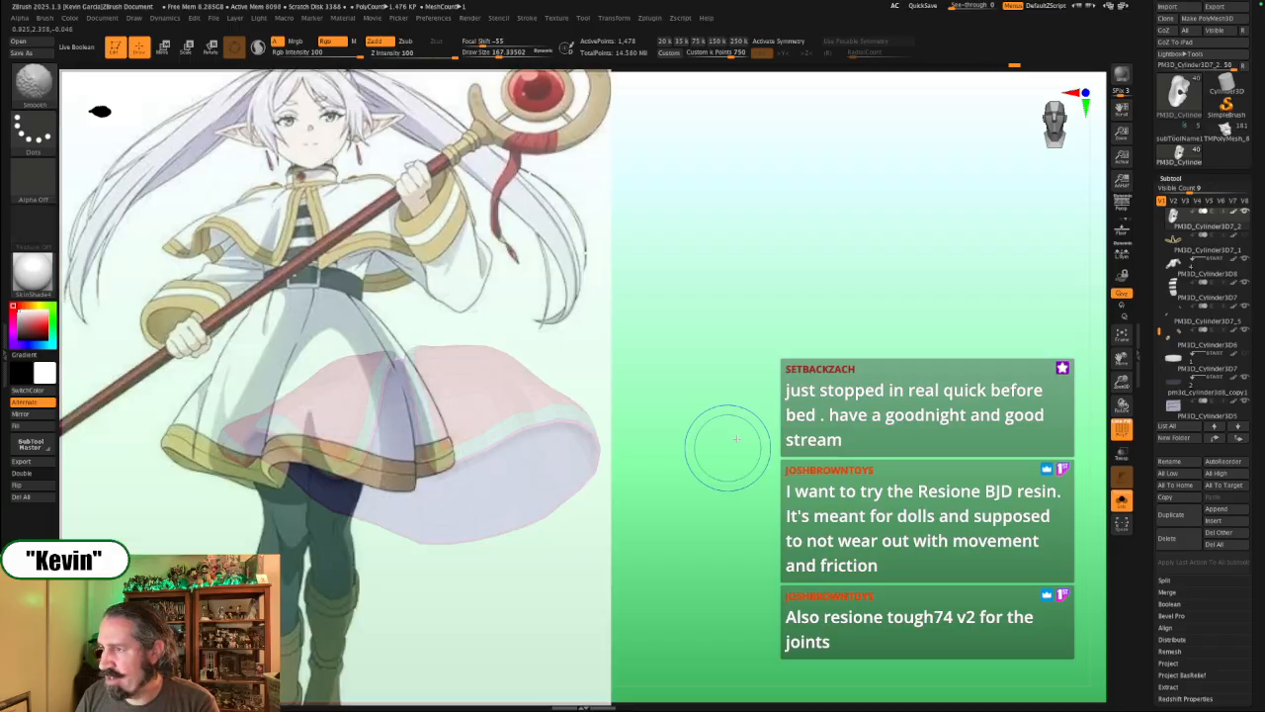
key(shift+z)
right_drag(745, 439, 836, 423)
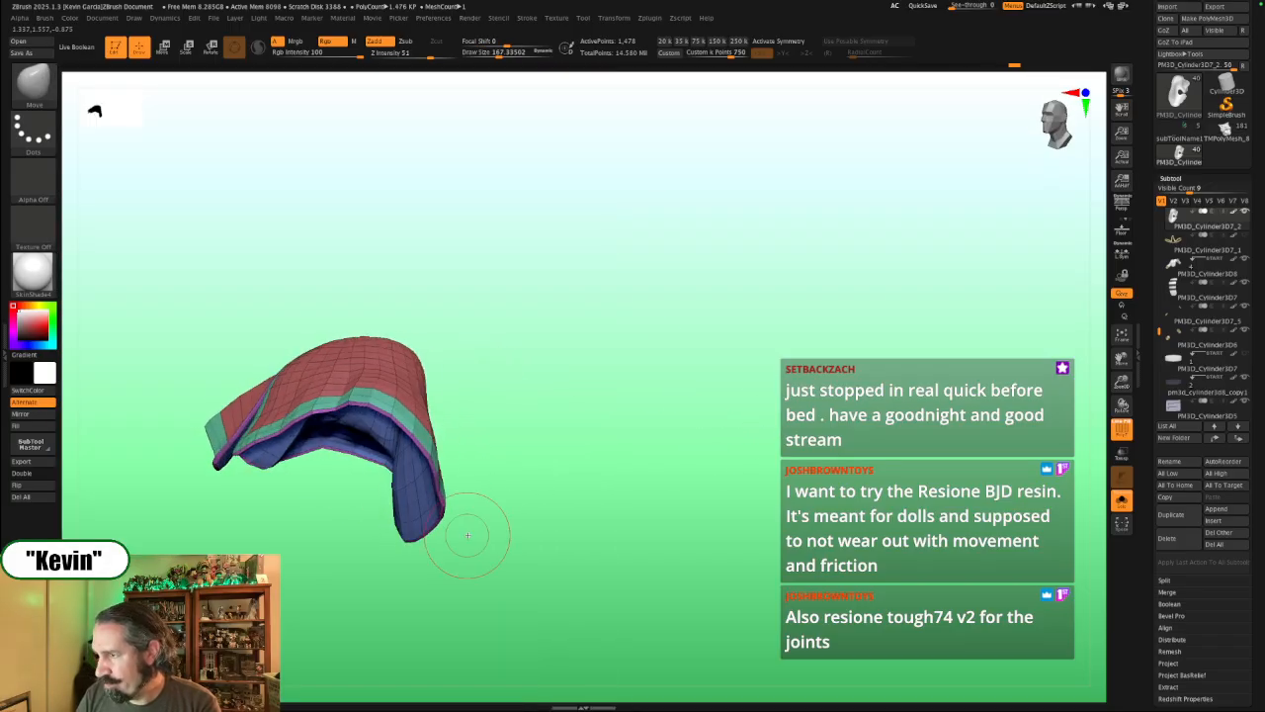
right_drag(471, 535, 503, 536)
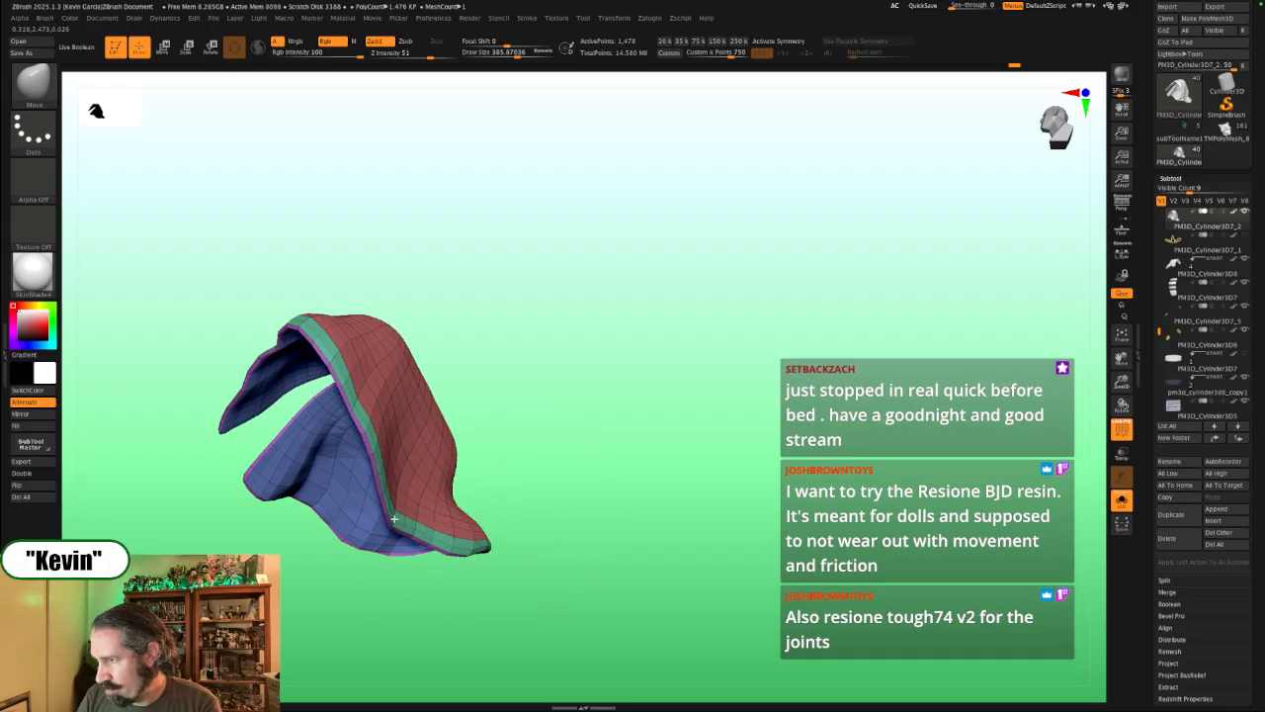
mouse_move(436, 502)
right_down()
mouse_move(475, 465)
mouse_move(448, 411)
mouse_move(485, 479)
right_up()
key(s)
drag(486, 474, 454, 484)
key(s)
drag(458, 480, 464, 479)
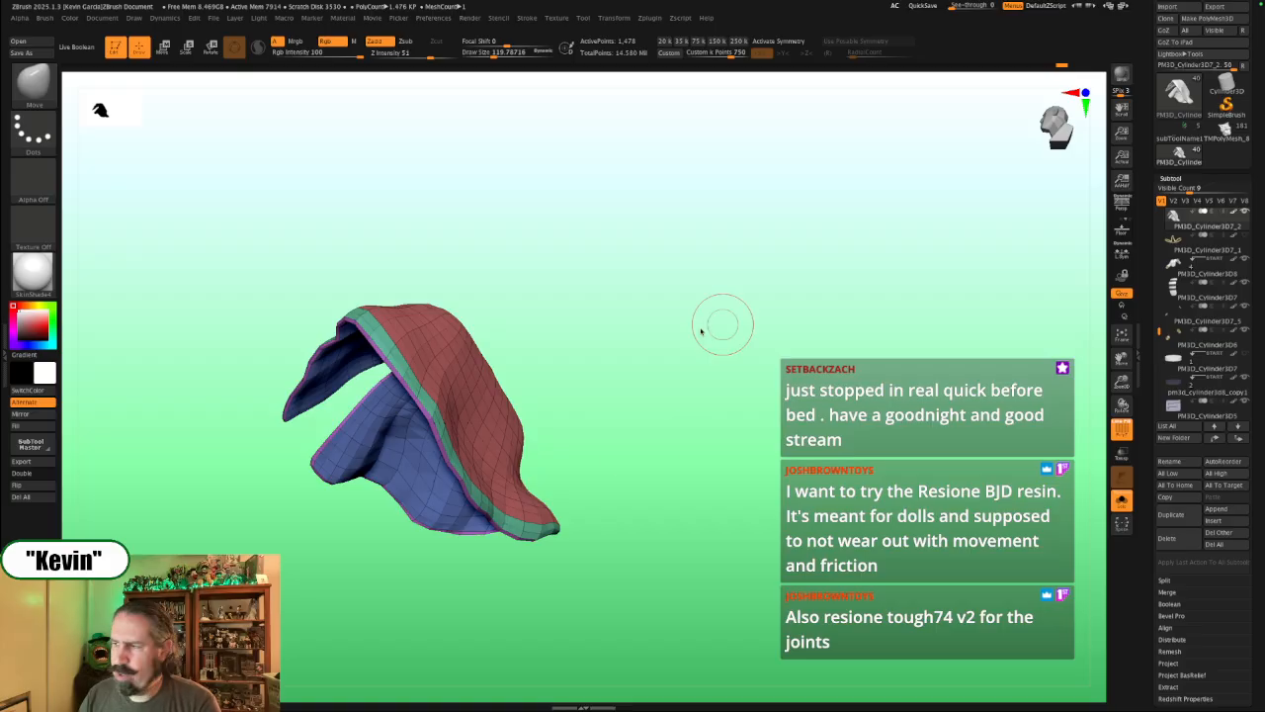
Step: Shape the long side hem into a softer curve from a low angle, enlarging the Move brush to about 299
mouse_move(695, 389)
mouse_down()
mouse_move(703, 396)
mouse_move(666, 382)
mouse_move(451, 451)
mouse_up()
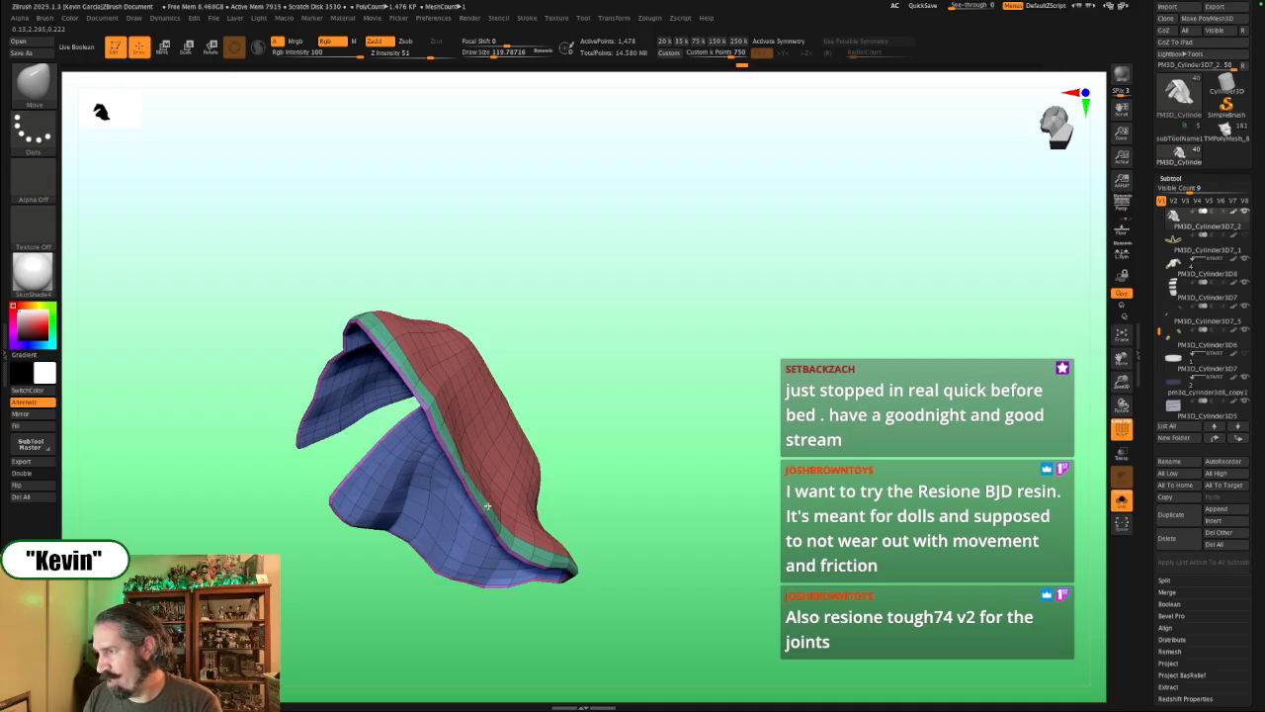
mouse_move(621, 420)
mouse_down()
mouse_move(472, 445)
mouse_move(469, 456)
mouse_up()
key(s)
key(s)
key(alt+s)
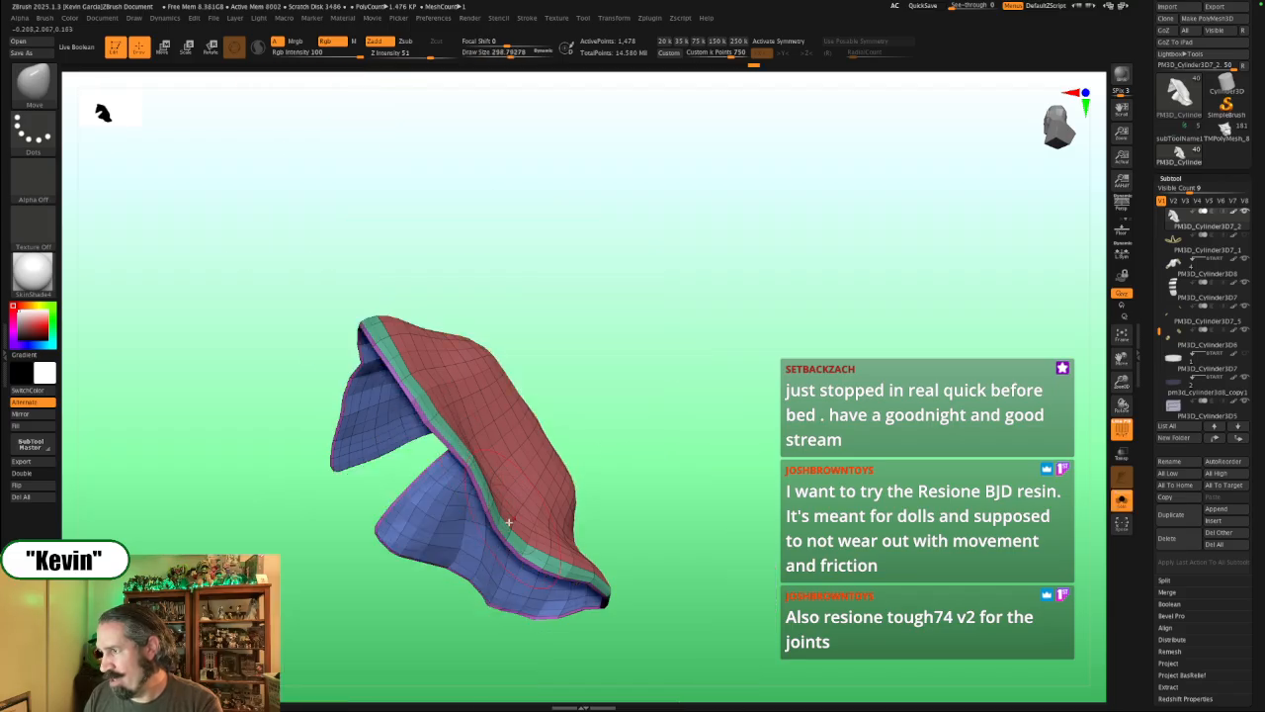
drag(508, 522, 526, 512)
drag(612, 388, 420, 412)
Step: View the cape from above and behind, and adjust the back hem's outline starting at draw size about 140
key(s)
drag(606, 351, 746, 368)
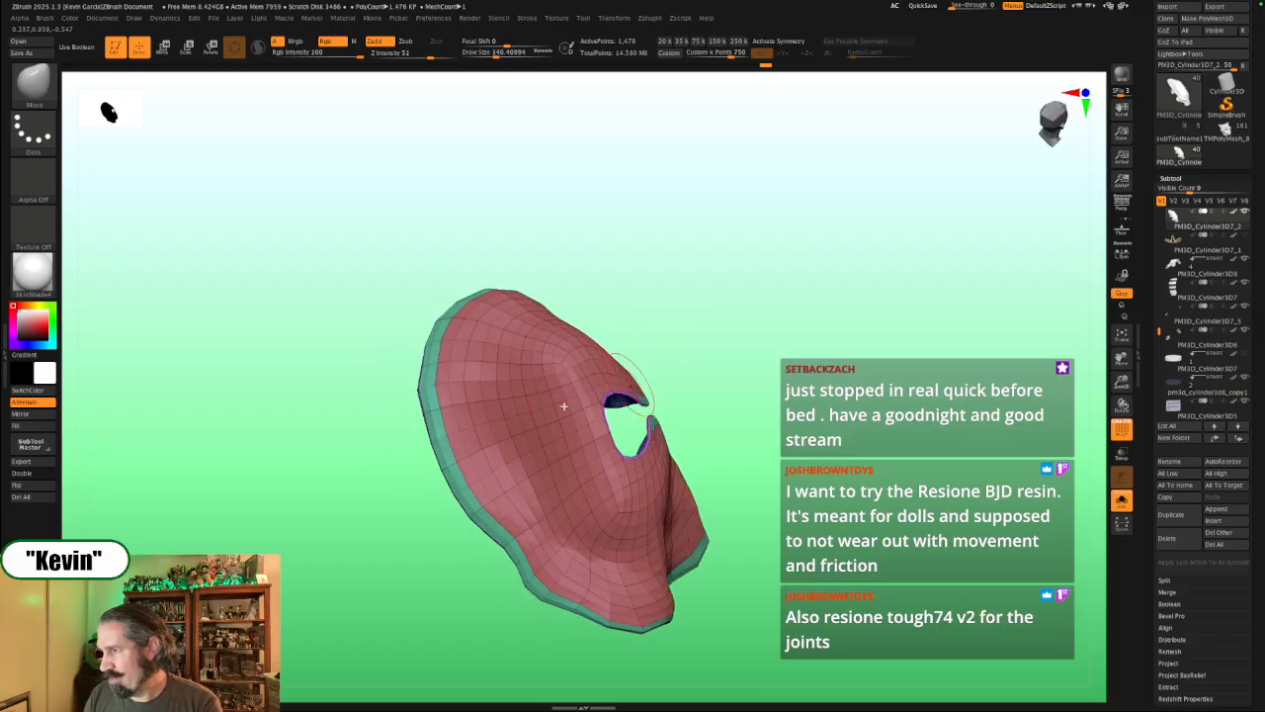
key(s)
drag(459, 455, 467, 455)
Step: Show the whole figure and push the back hem inward with the Move brush at draw size about 305, then isolate the cape
key(alt+s)
key(s)
drag(511, 544, 505, 548)
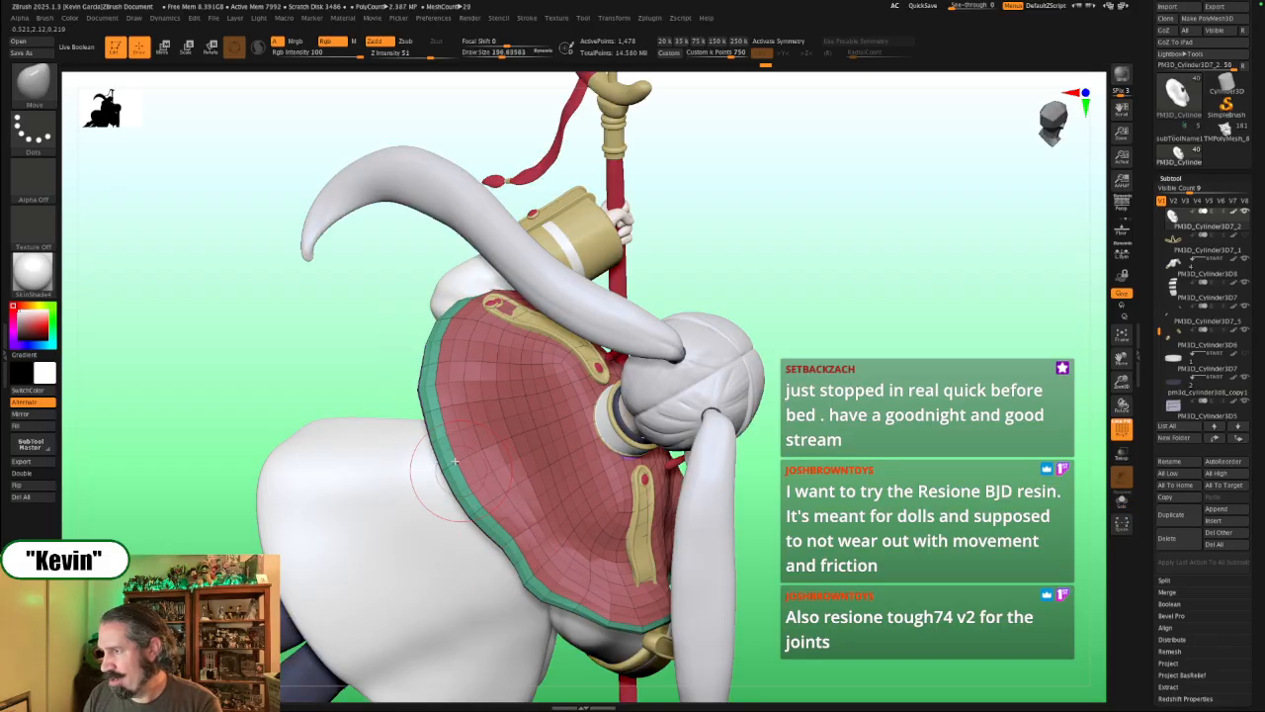
key(s)
drag(441, 425, 445, 411)
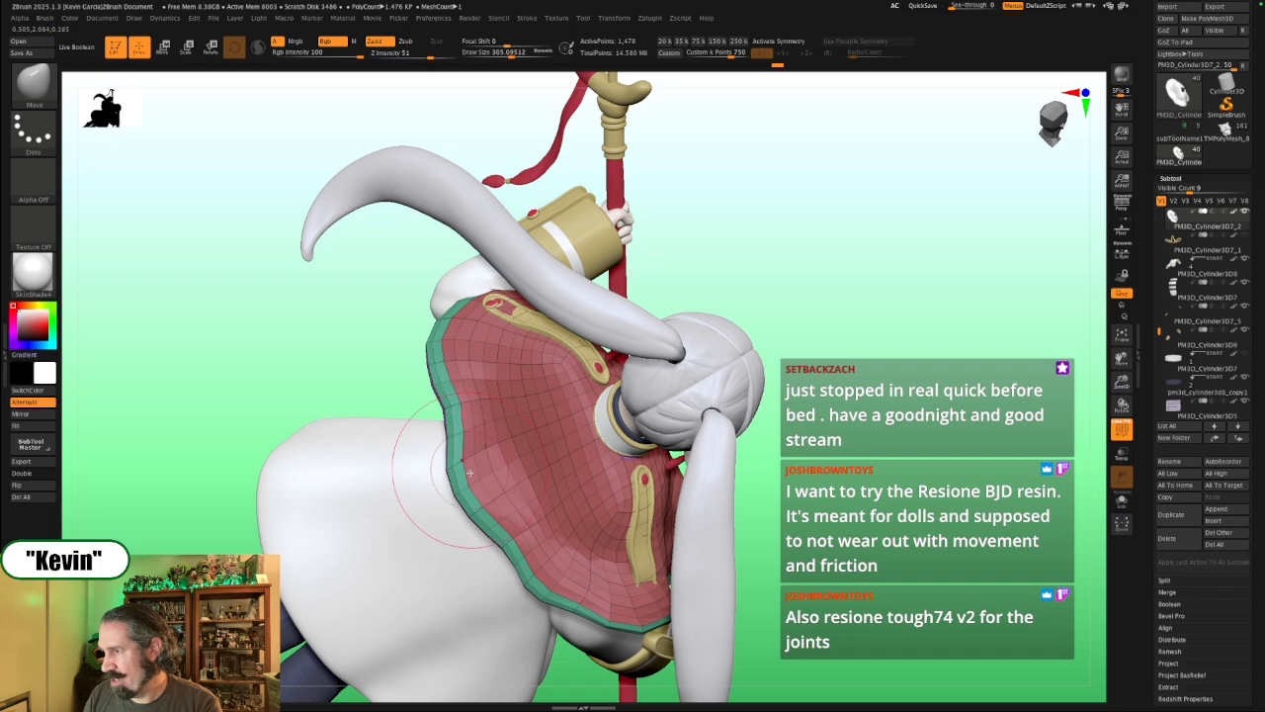
key(s)
drag(467, 489, 461, 489)
key(alt+s)
Step: Reshape the back hem's border and inner rim from underneath the isolated cape at draw size about 132
mouse_move(776, 427)
mouse_down()
mouse_move(912, 435)
mouse_move(686, 398)
mouse_move(686, 444)
mouse_move(573, 452)
mouse_up()
key(s)
drag(486, 519, 479, 469)
key(alt+s)
key(s)
key(alt+s)
drag(557, 444, 615, 438)
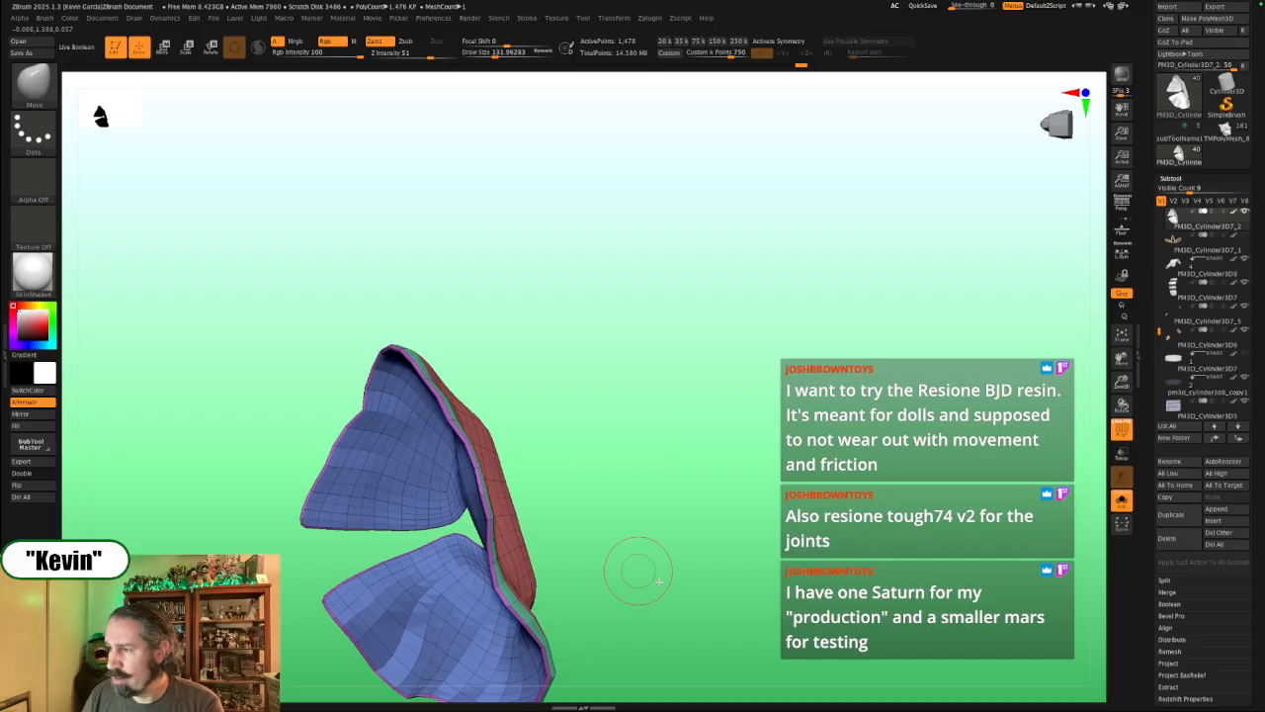
drag(619, 449, 556, 465)
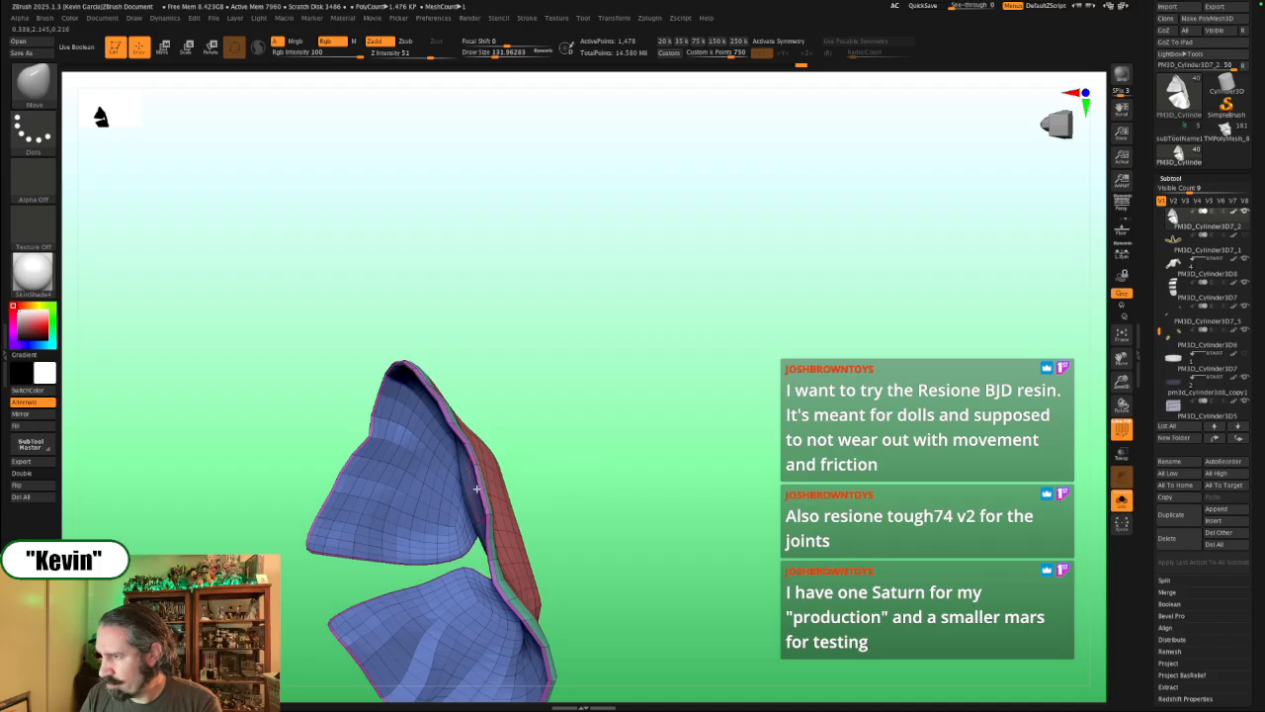
Step: Check the cape from the front and back, then reshape the flared side flap at draw size about 182
drag(745, 394, 513, 386)
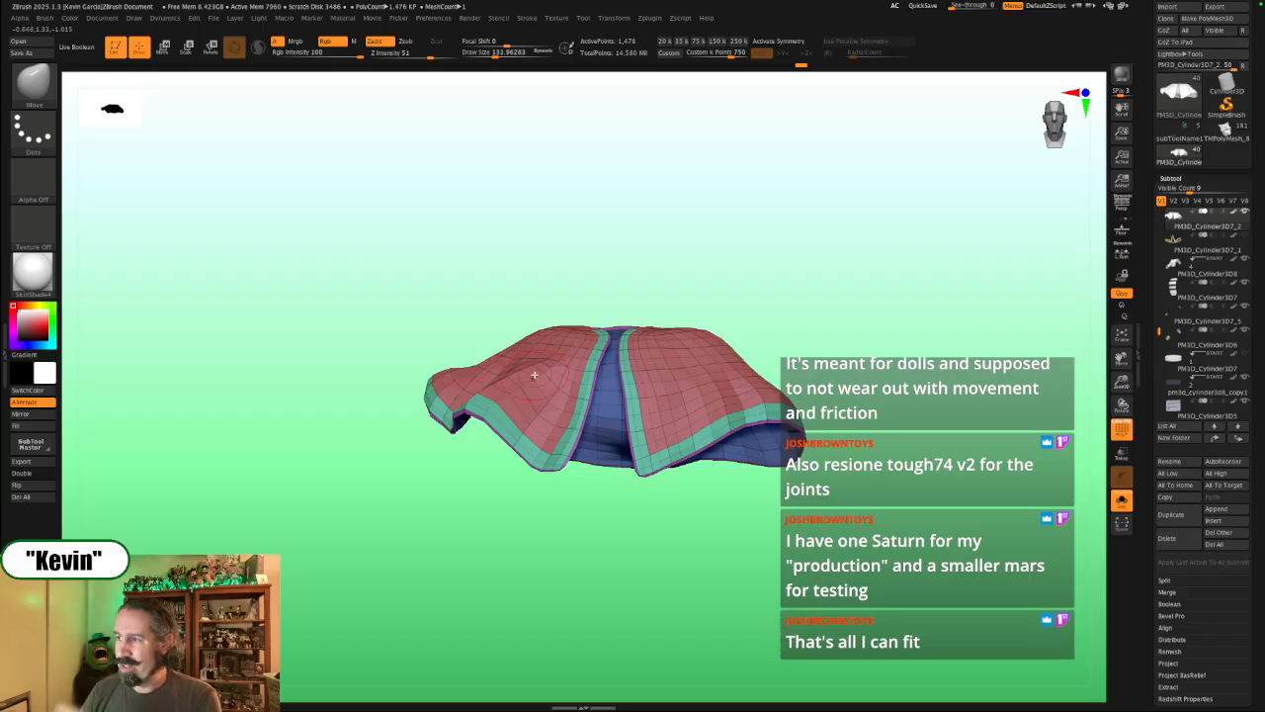
drag(539, 274, 581, 278)
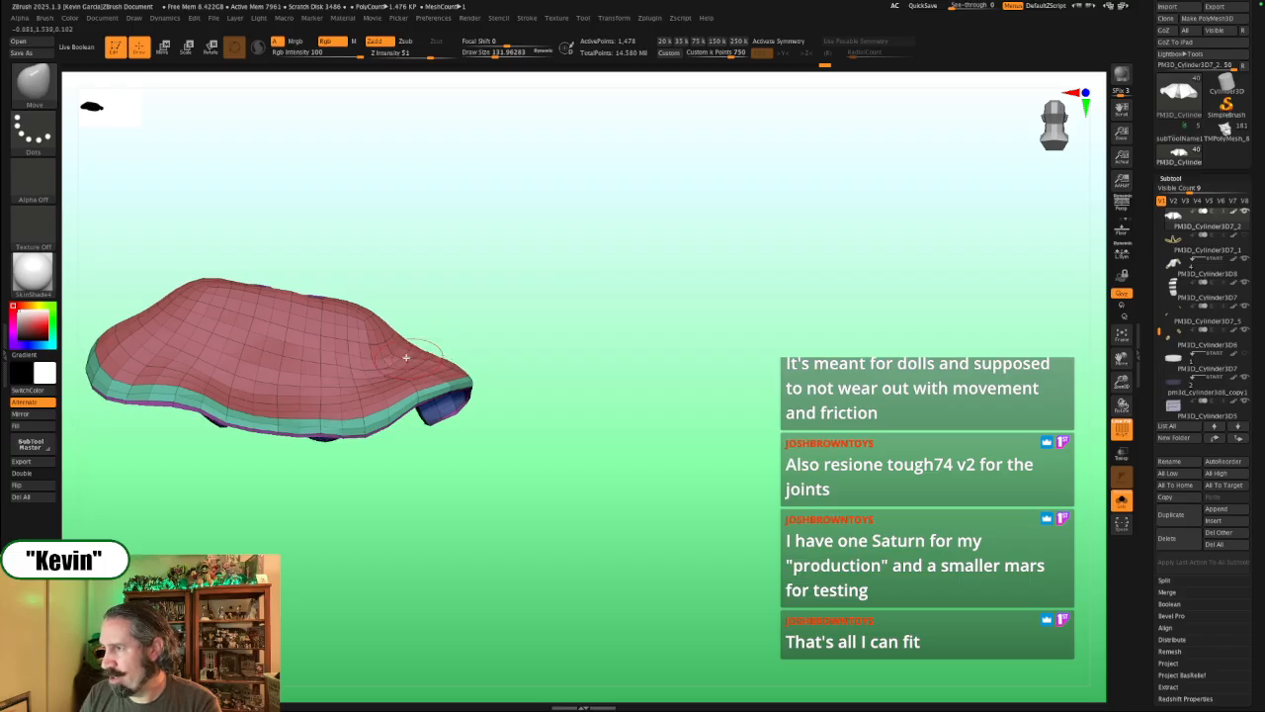
drag(449, 349, 489, 341)
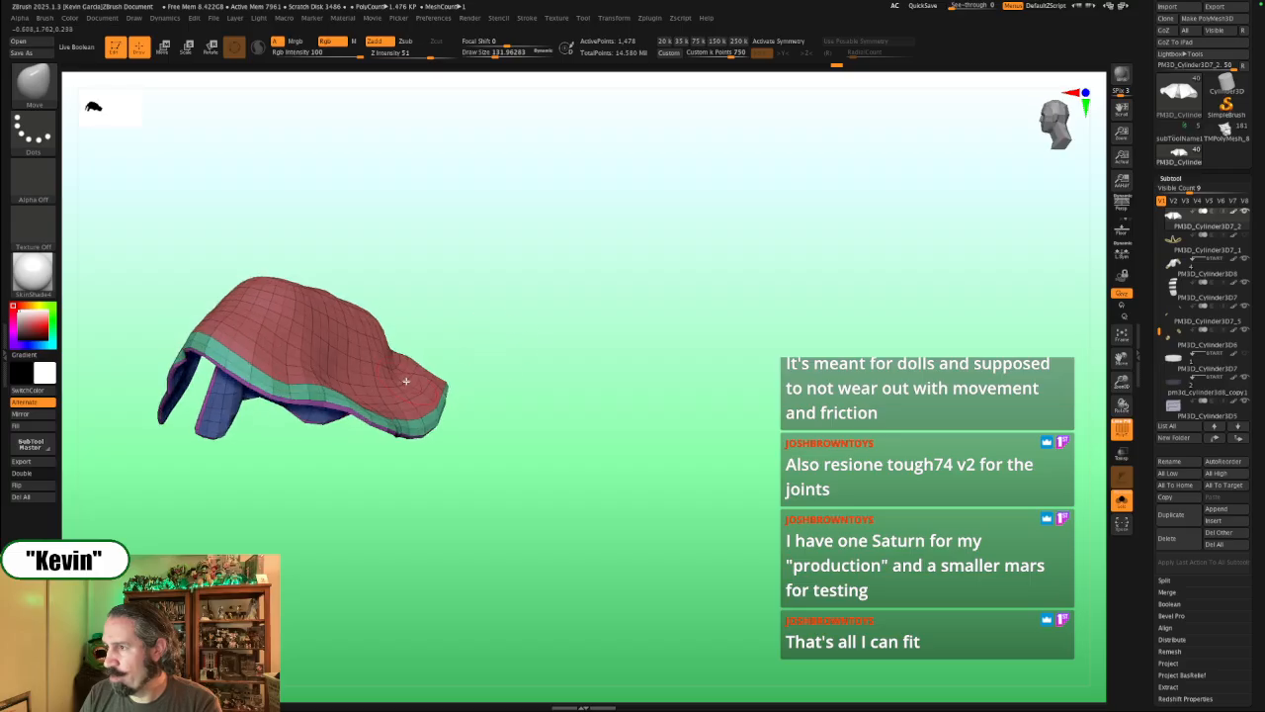
key(s)
drag(407, 395, 412, 395)
drag(468, 358, 480, 387)
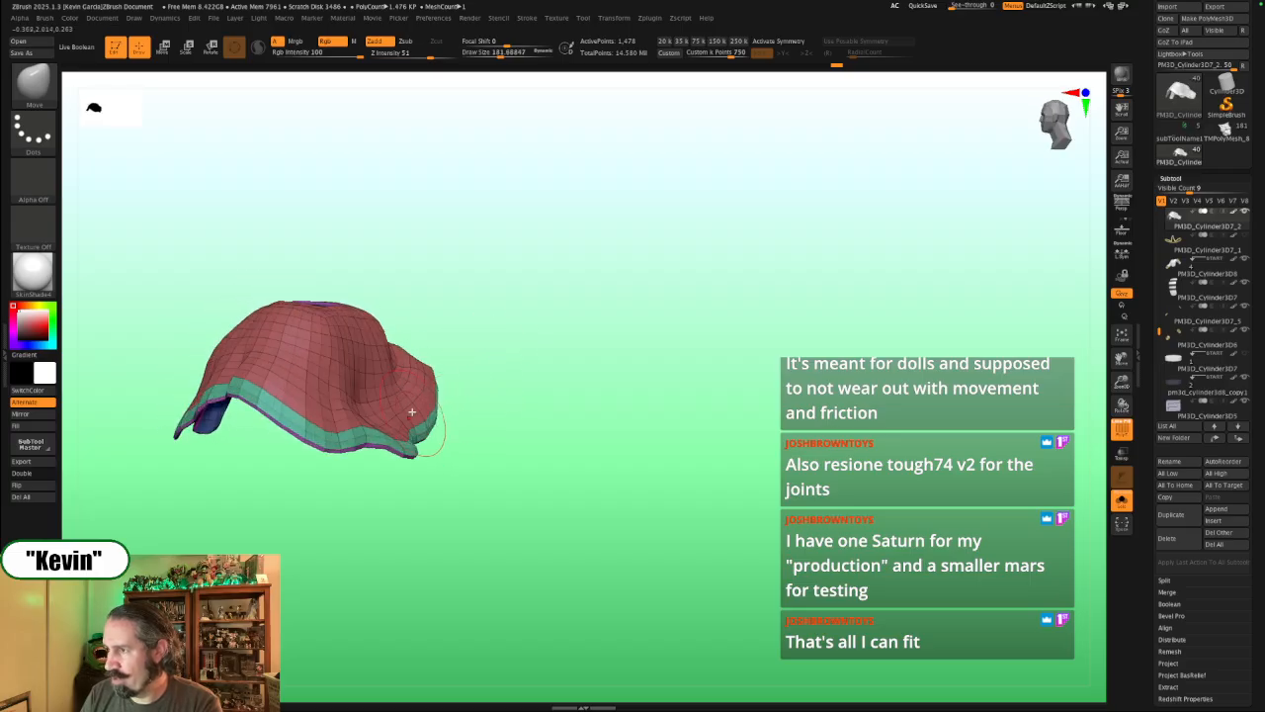
mouse_move(506, 344)
mouse_down()
mouse_move(534, 342)
mouse_move(534, 283)
mouse_move(554, 306)
mouse_move(518, 342)
mouse_up()
Step: Adjust the cape's back hem from below with the Move brush at draw sizes about 128 and 149
key(s)
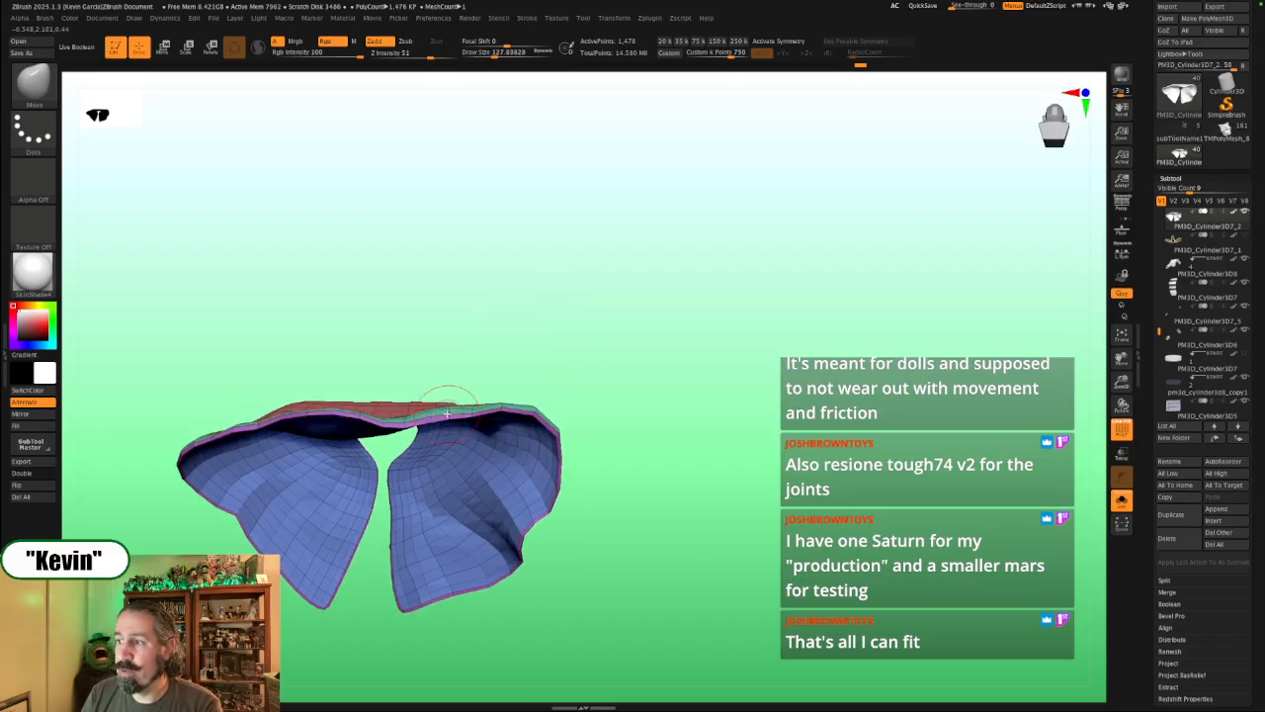
key(s)
drag(448, 413, 455, 404)
key(s)
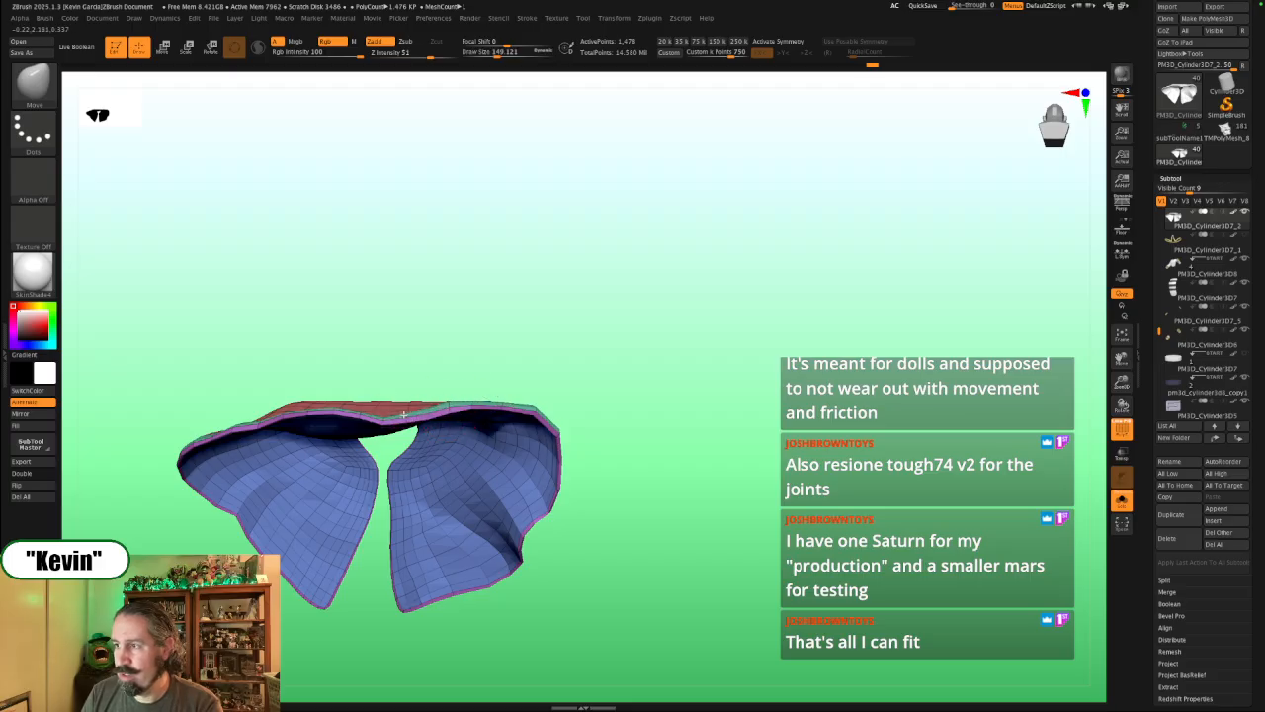
key(s)
mouse_move(324, 410)
mouse_down()
mouse_move(350, 414)
mouse_move(277, 430)
mouse_up()
key(s)
Step: Smooth the flow of the back hem into the side flap from a lower rear view, resizing the Move brush between strokes
key(s)
key(s)
key(s)
mouse_move(445, 352)
mouse_down()
mouse_move(448, 417)
mouse_move(388, 414)
mouse_move(428, 412)
mouse_up()
key(s)
key(s)
key(s)
key(bracketleft)
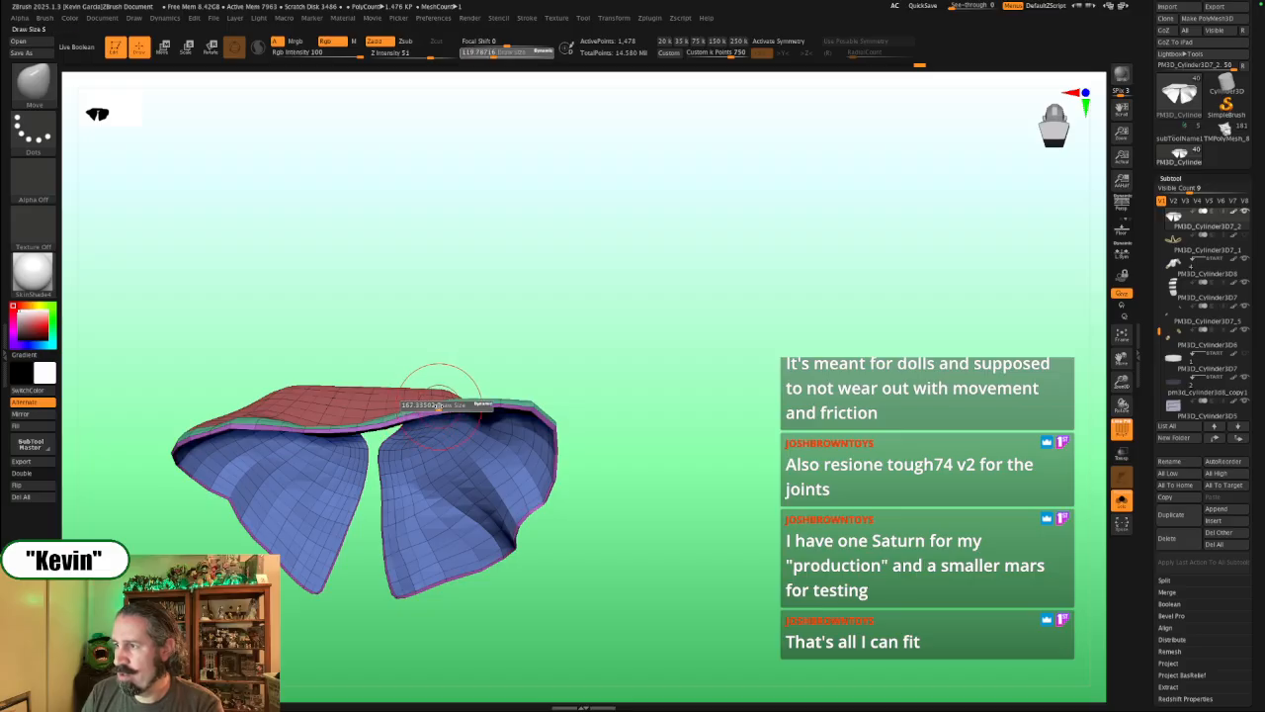
drag(452, 400, 452, 395)
key(bracketleft)
drag(502, 325, 555, 330)
mouse_move(440, 401)
mouse_down()
mouse_move(450, 407)
mouse_move(425, 400)
mouse_up()
Step: Show the whole figure from the side and reshape the cape's back drape at draw size about 611, then reduce it to about 187
key(s)
key(ctrl+shift+s)
key(s)
drag(525, 336, 455, 368)
key(ctrl+shift+s)
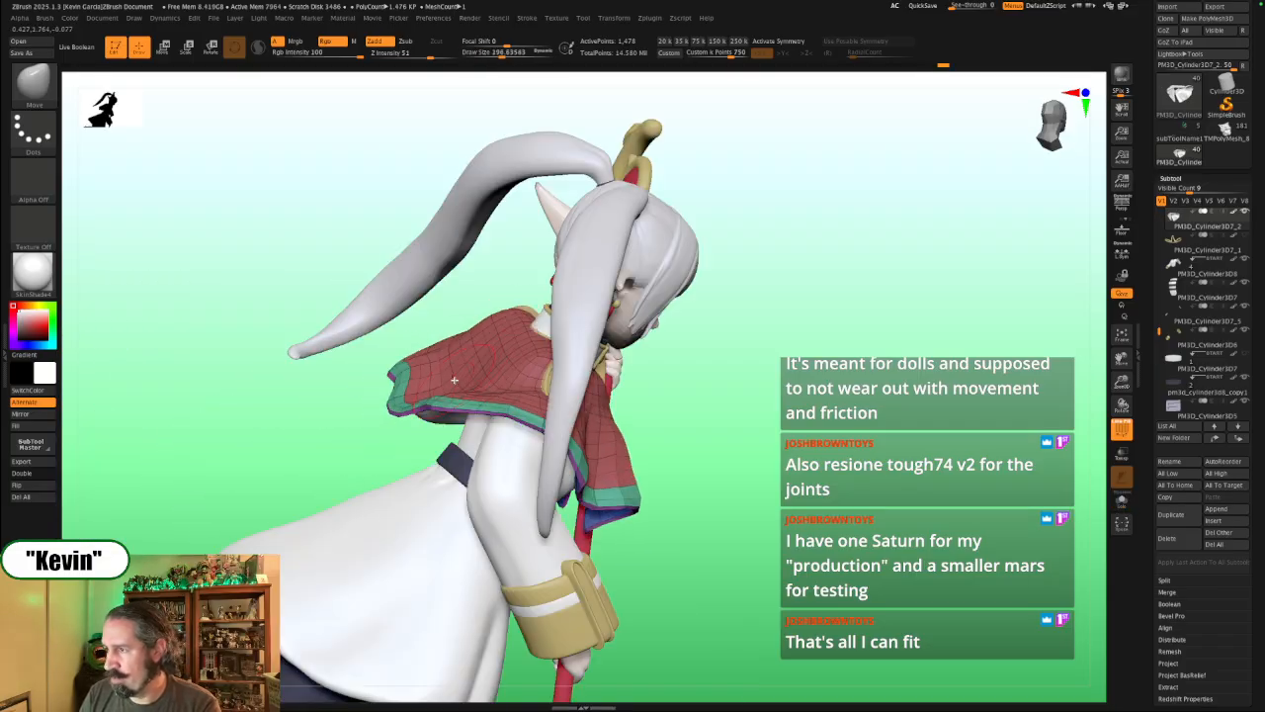
key(s)
mouse_move(391, 405)
mouse_down()
mouse_move(421, 407)
mouse_move(399, 393)
mouse_up()
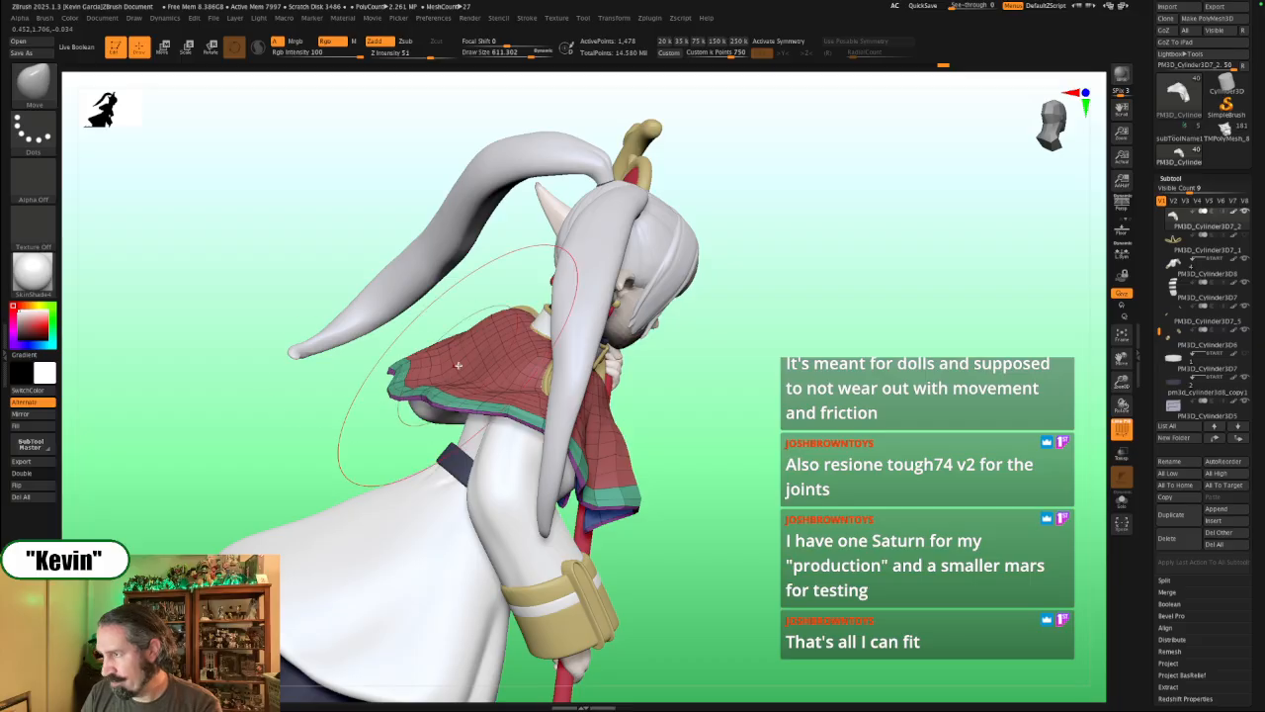
key(s)
mouse_move(471, 358)
mouse_down()
mouse_move(452, 340)
mouse_move(467, 352)
mouse_up()
key(s)
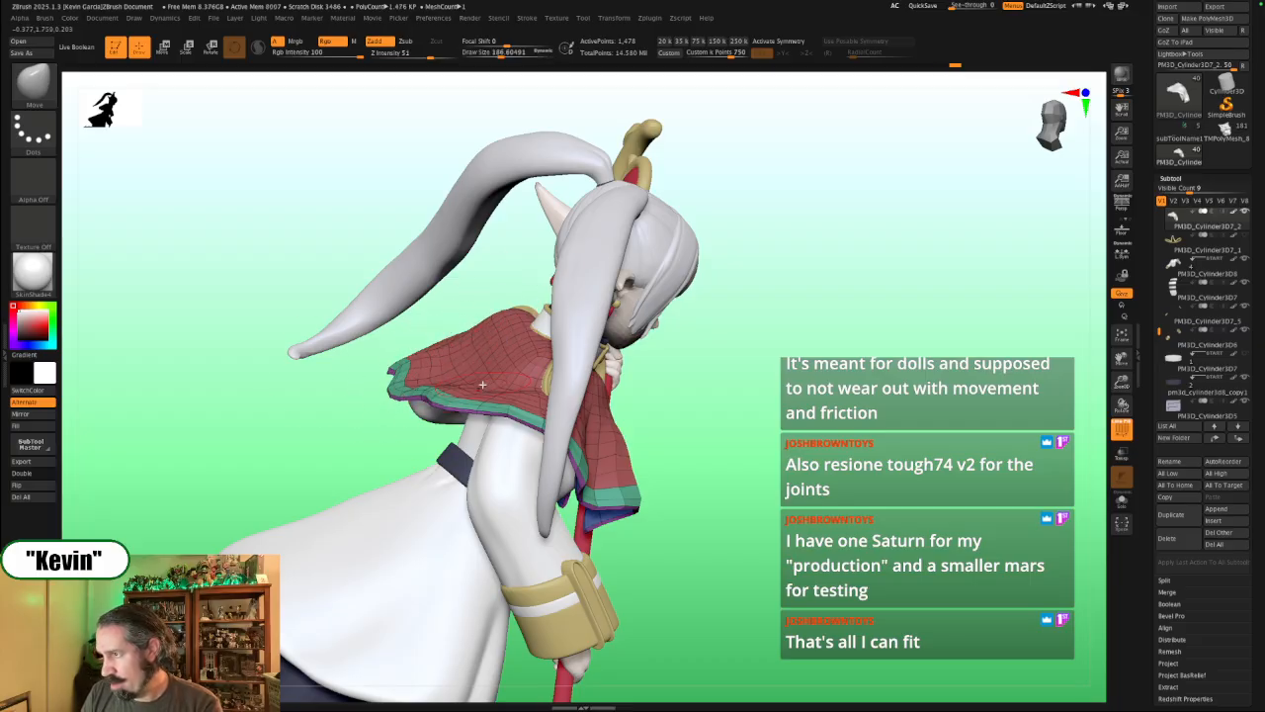
Step: Shape the cape's rear hem with the Move brush, varying the draw size while working around the figure's back
mouse_move(762, 339)
mouse_down()
mouse_move(898, 341)
mouse_move(800, 367)
mouse_move(593, 386)
mouse_move(393, 374)
mouse_move(380, 388)
mouse_move(408, 378)
mouse_move(356, 374)
mouse_up()
key(s)
key(s)
key(s)
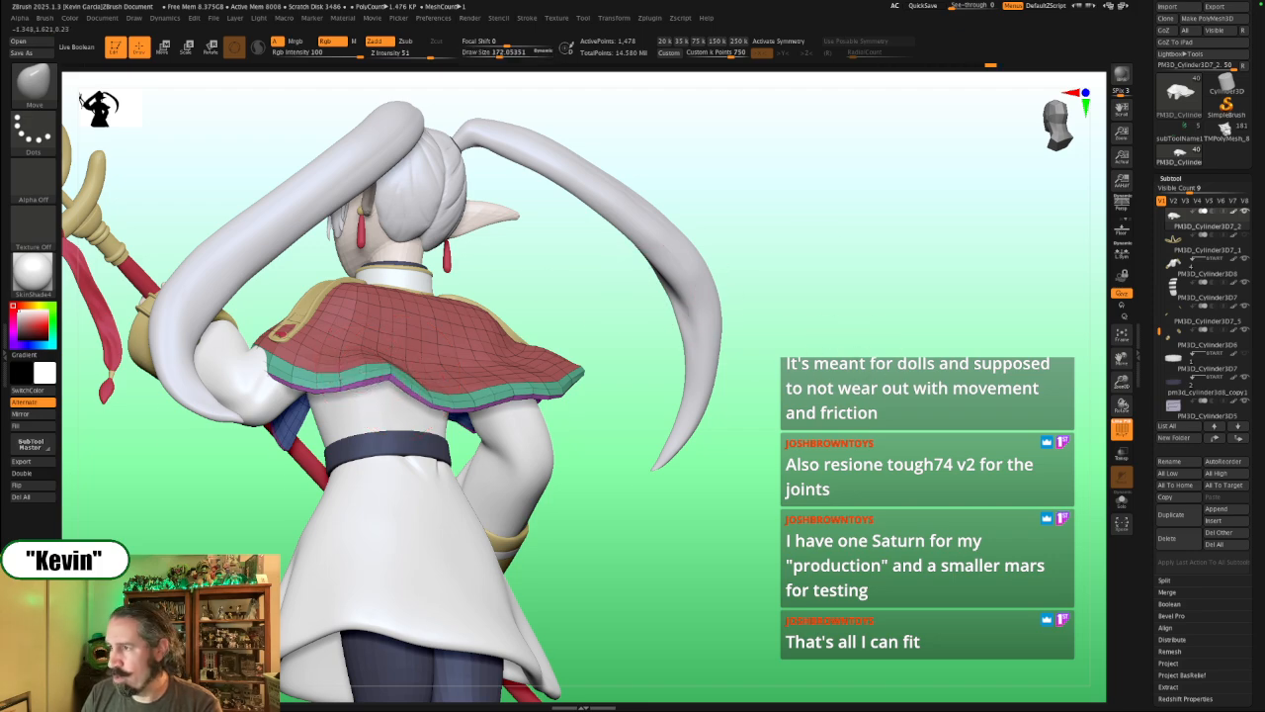
drag(840, 330, 403, 373)
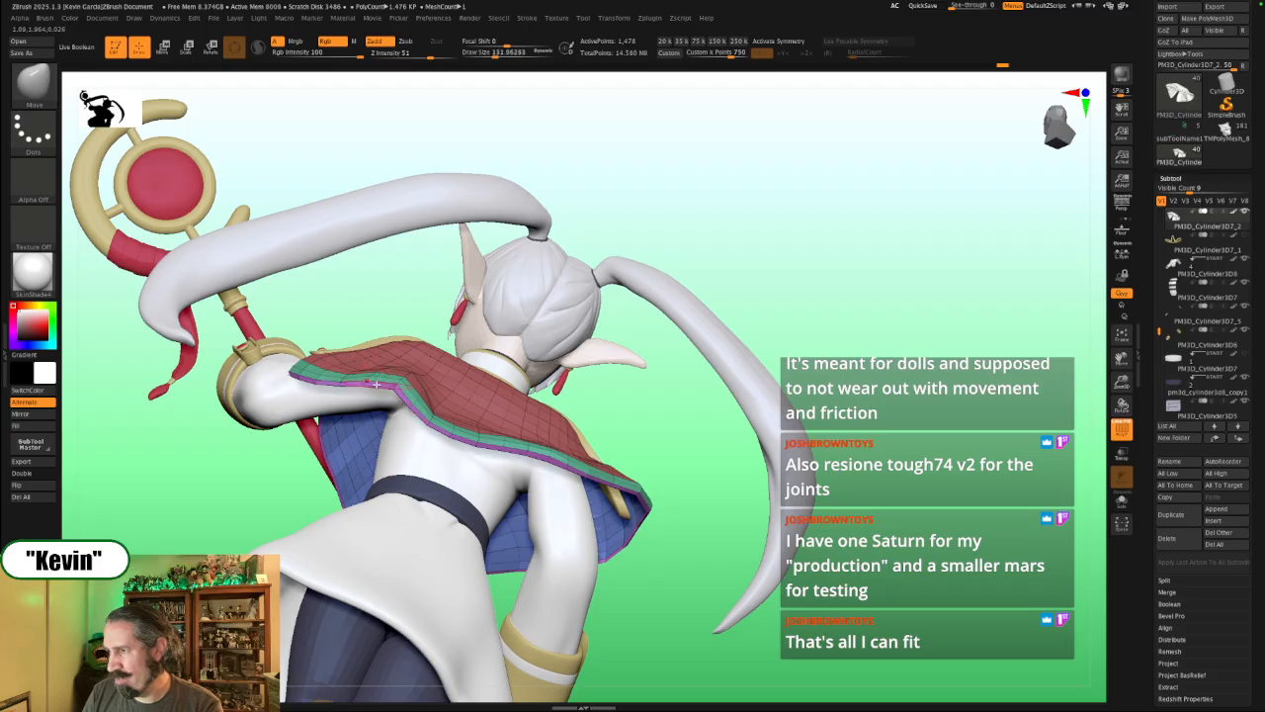
Step: Pull the cape's rear hem beside the raised staff arm into a fold using the Move brush
key(s)
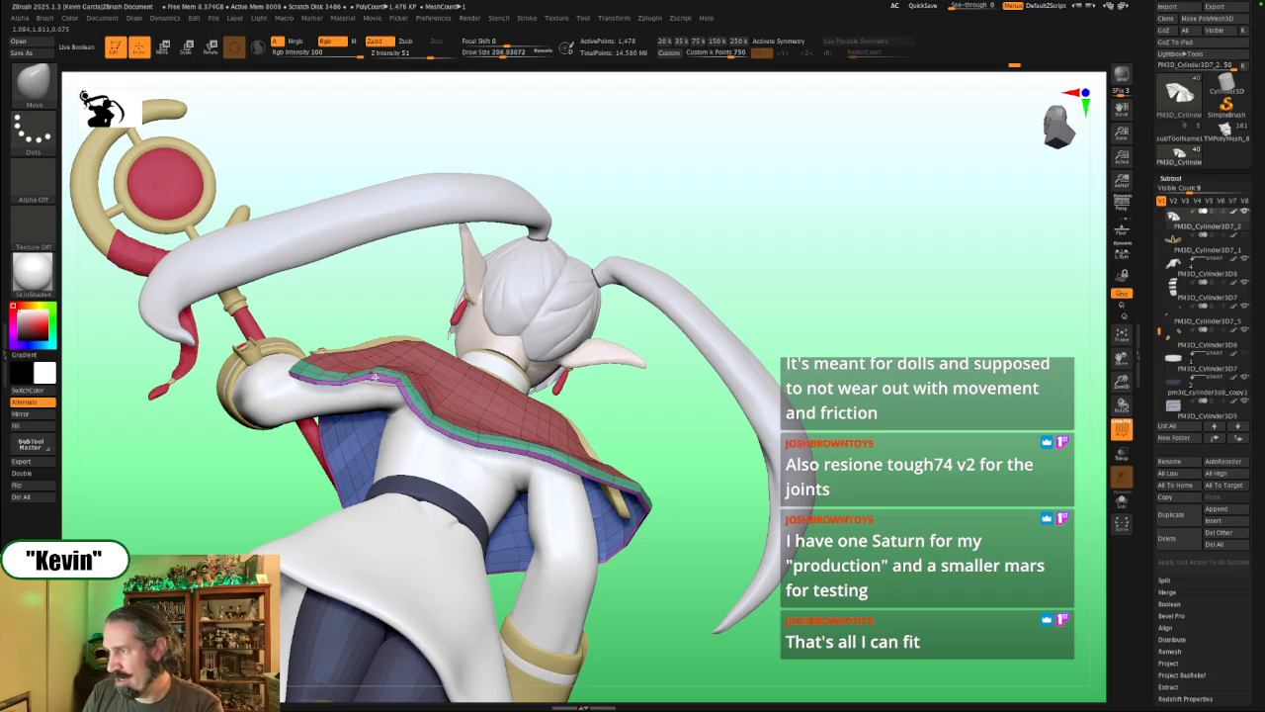
drag(385, 376, 371, 376)
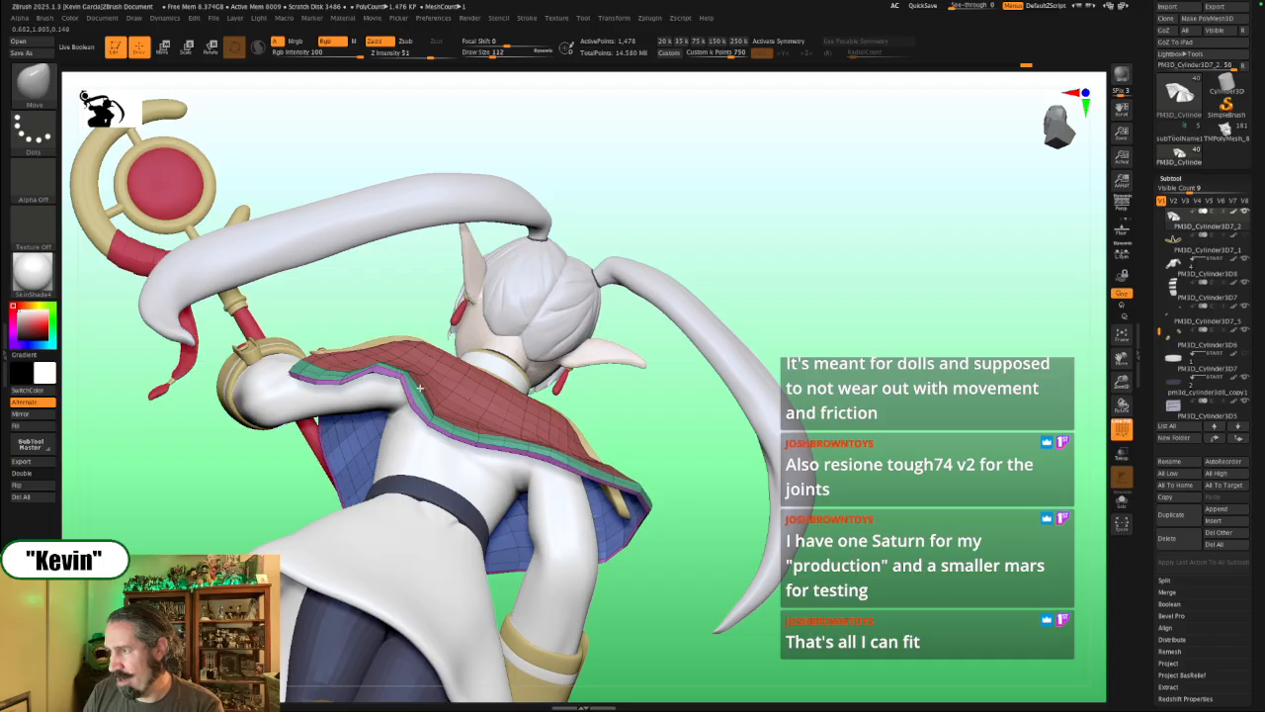
drag(425, 392, 441, 391)
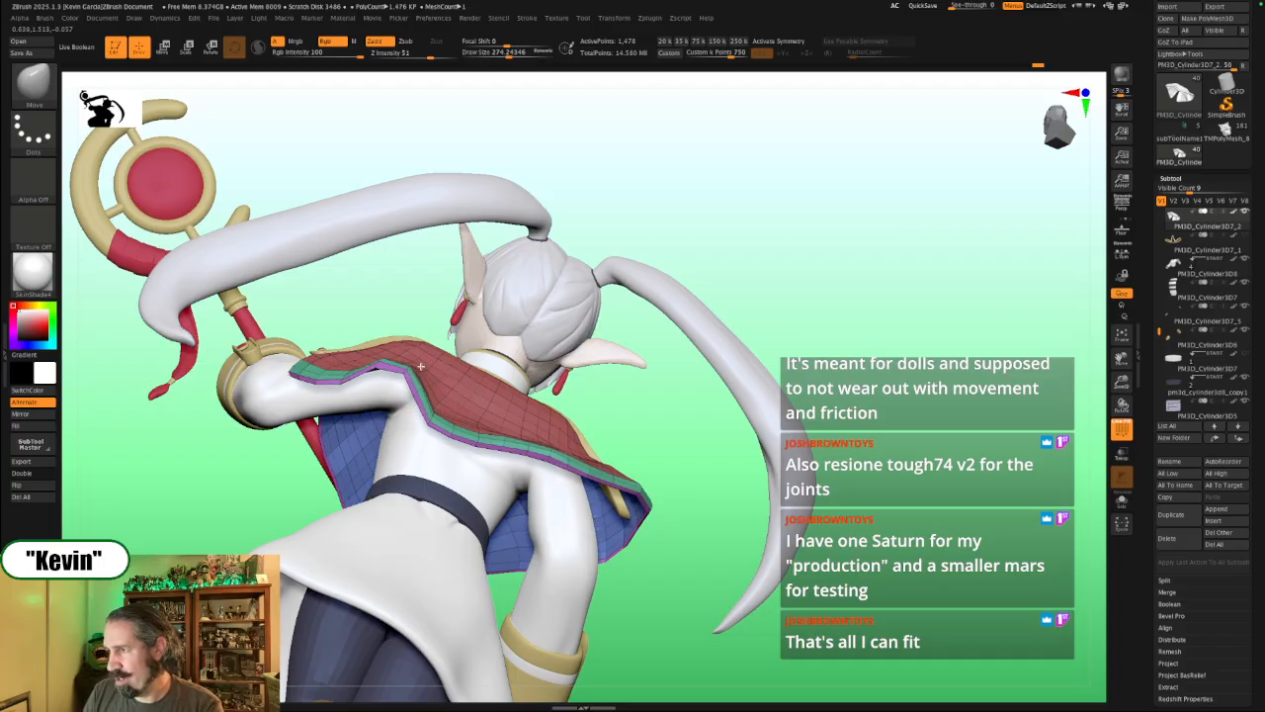
key(s)
drag(441, 361, 438, 355)
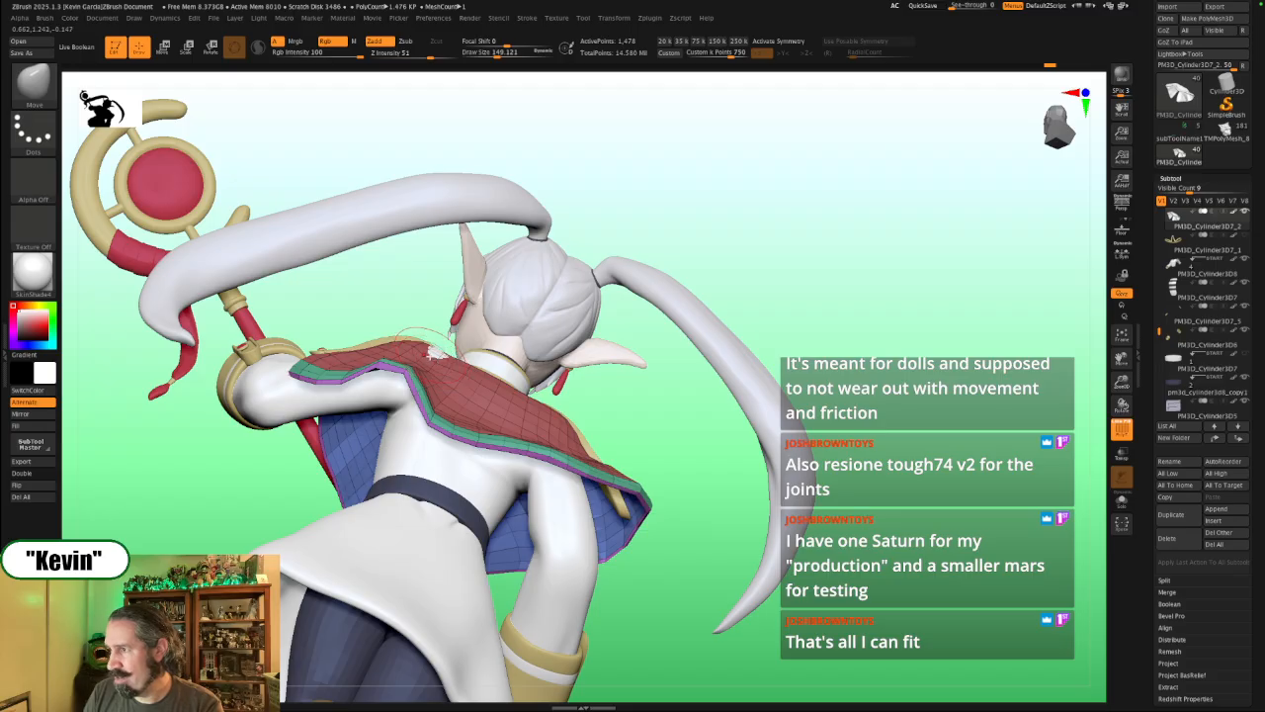
Step: Refine the drape of the cape's upper back next to the staff-arm shoulder
mouse_move(646, 410)
mouse_down()
mouse_move(666, 418)
mouse_move(605, 431)
mouse_move(623, 419)
mouse_up()
key(s)
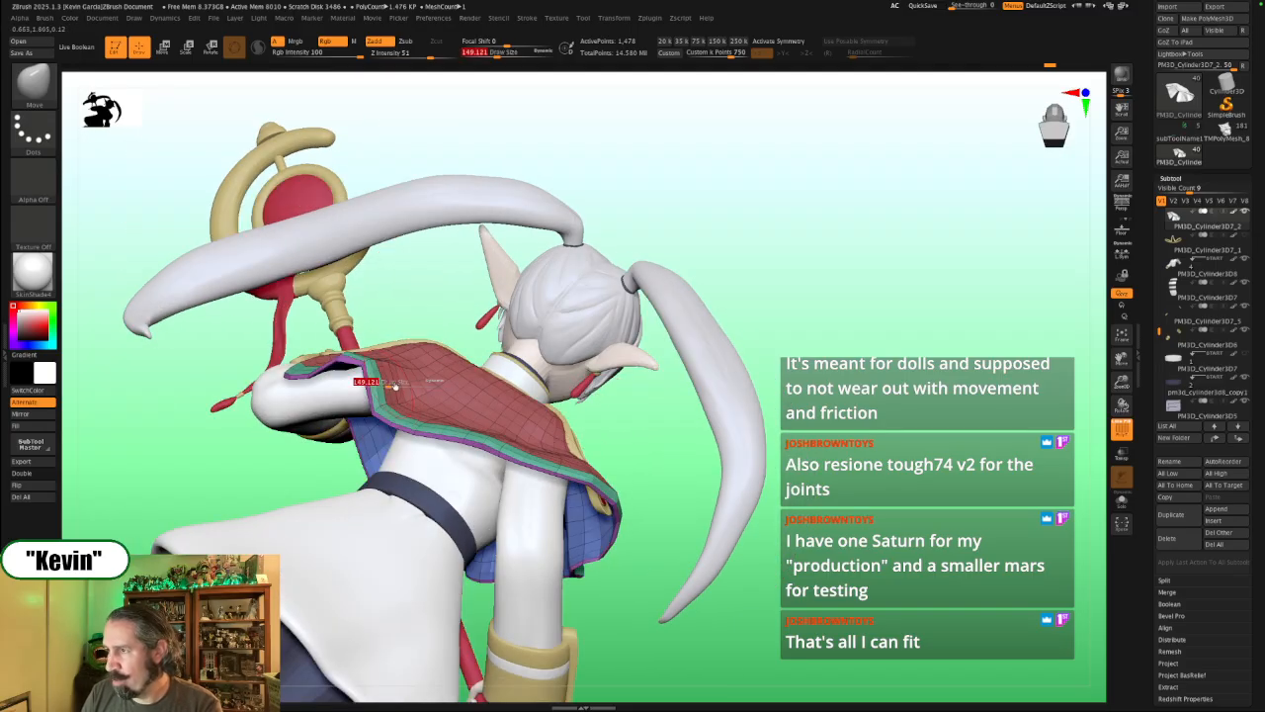
drag(396, 380, 393, 380)
drag(438, 292, 370, 374)
drag(315, 484, 216, 437)
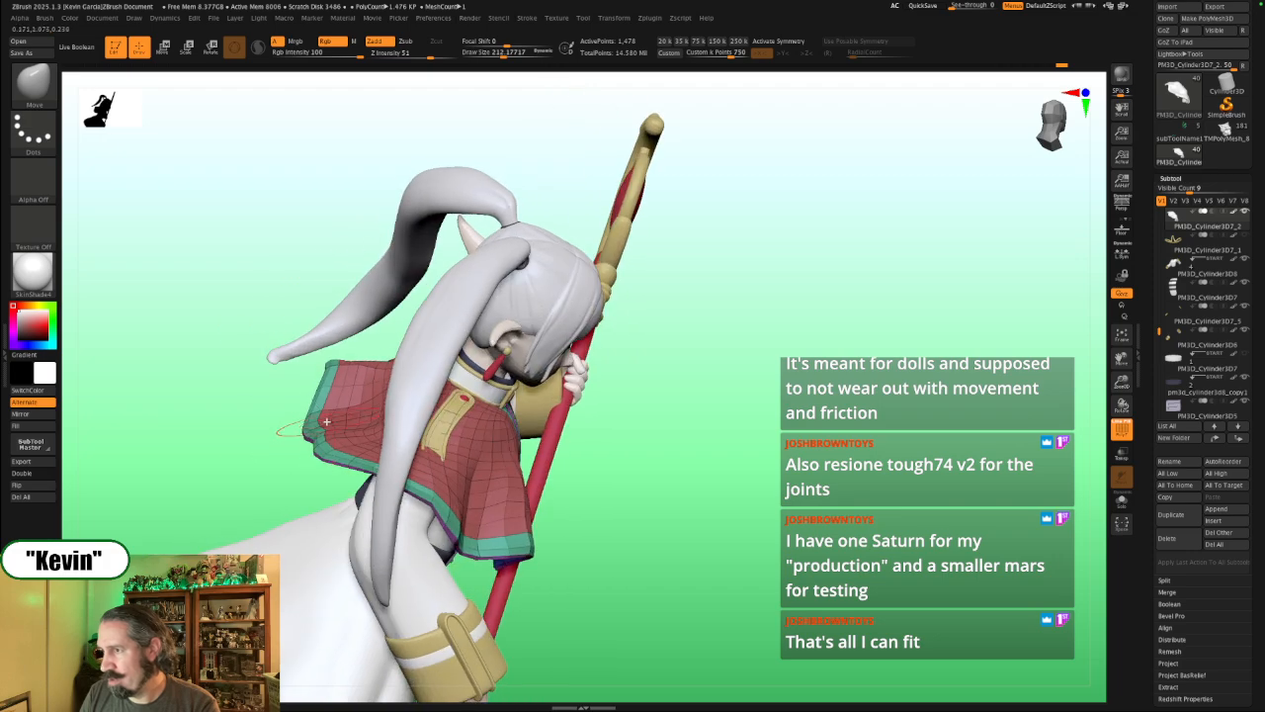
Step: Reshape the rear of the cape with a larger Move brush to strengthen the fold between the shoulders
key(s)
mouse_move(293, 427)
mouse_down()
mouse_move(425, 423)
mouse_move(435, 411)
mouse_move(471, 427)
mouse_up()
key(s)
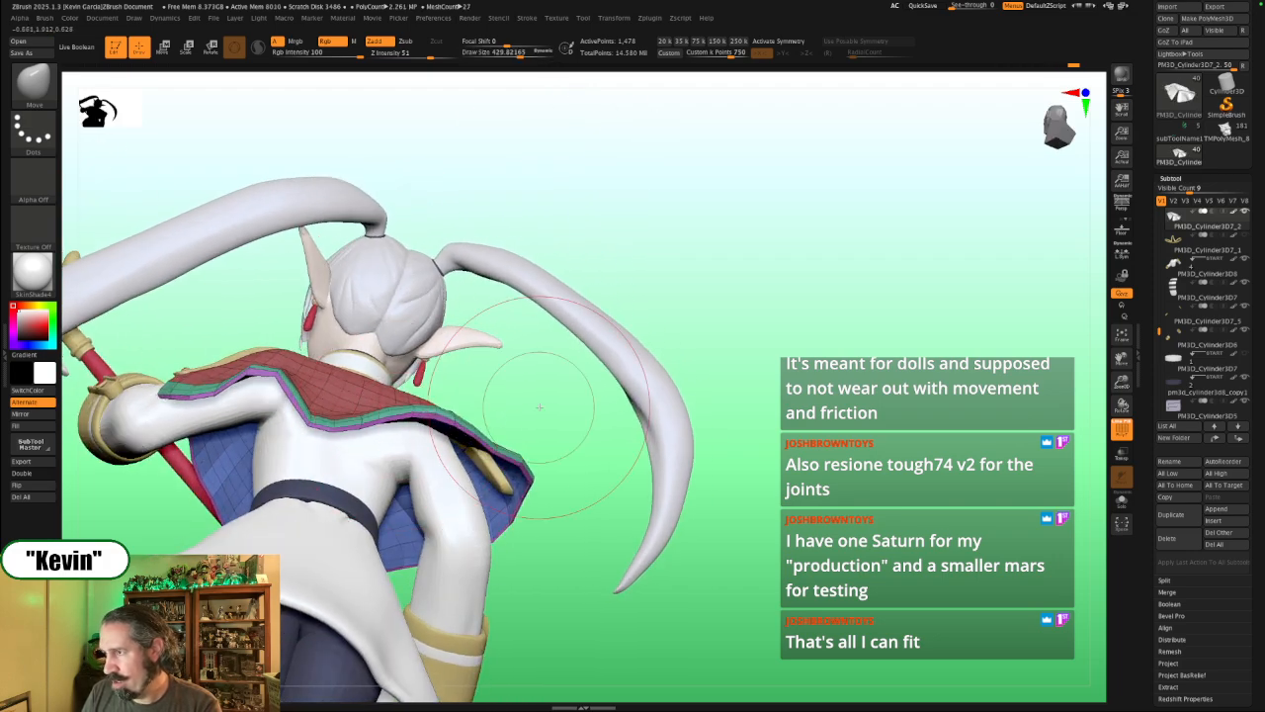
drag(539, 407, 451, 452)
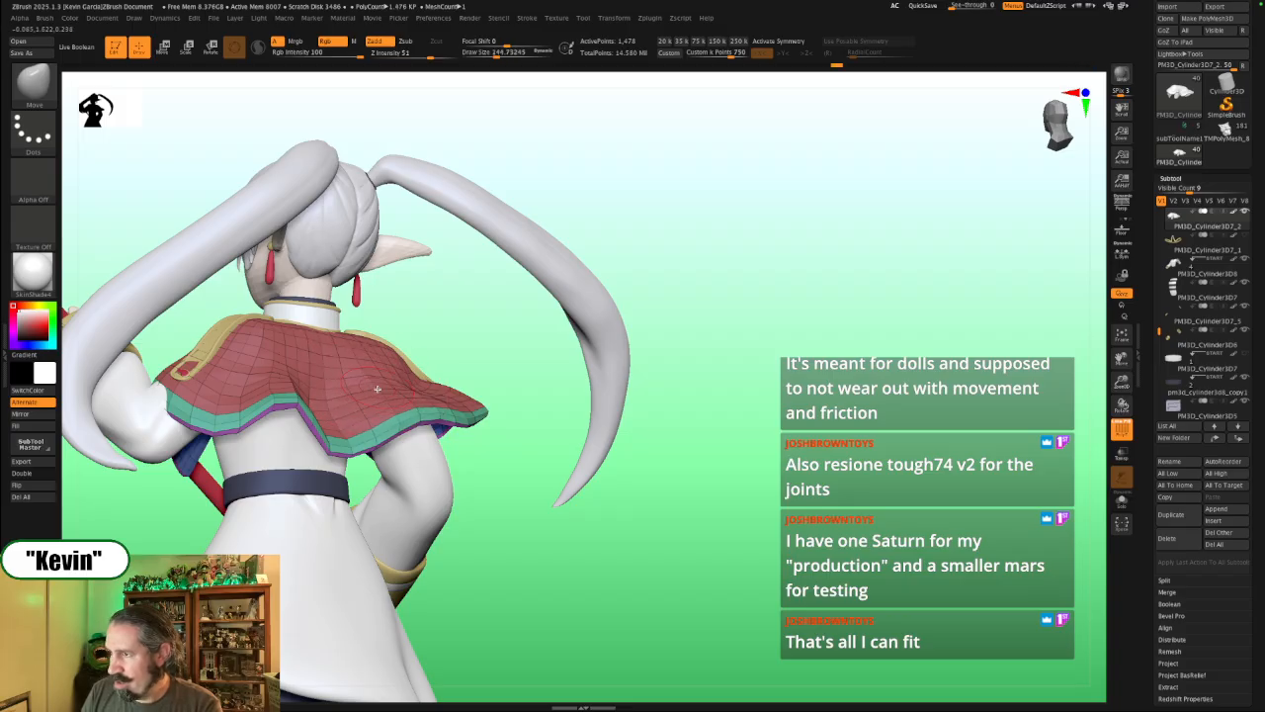
Step: Shape the cape's front hem above the lowered arm into soft folds with the Move brush
drag(792, 344, 866, 343)
drag(885, 397, 932, 395)
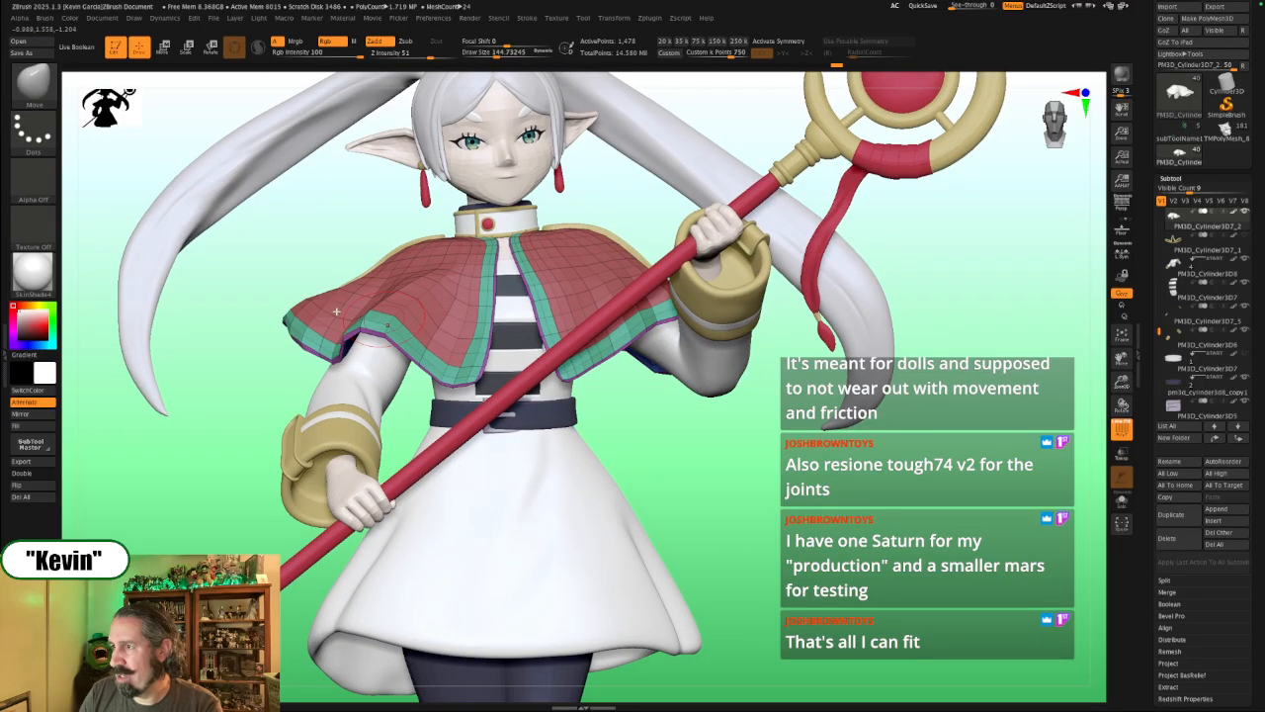
drag(345, 245, 352, 282)
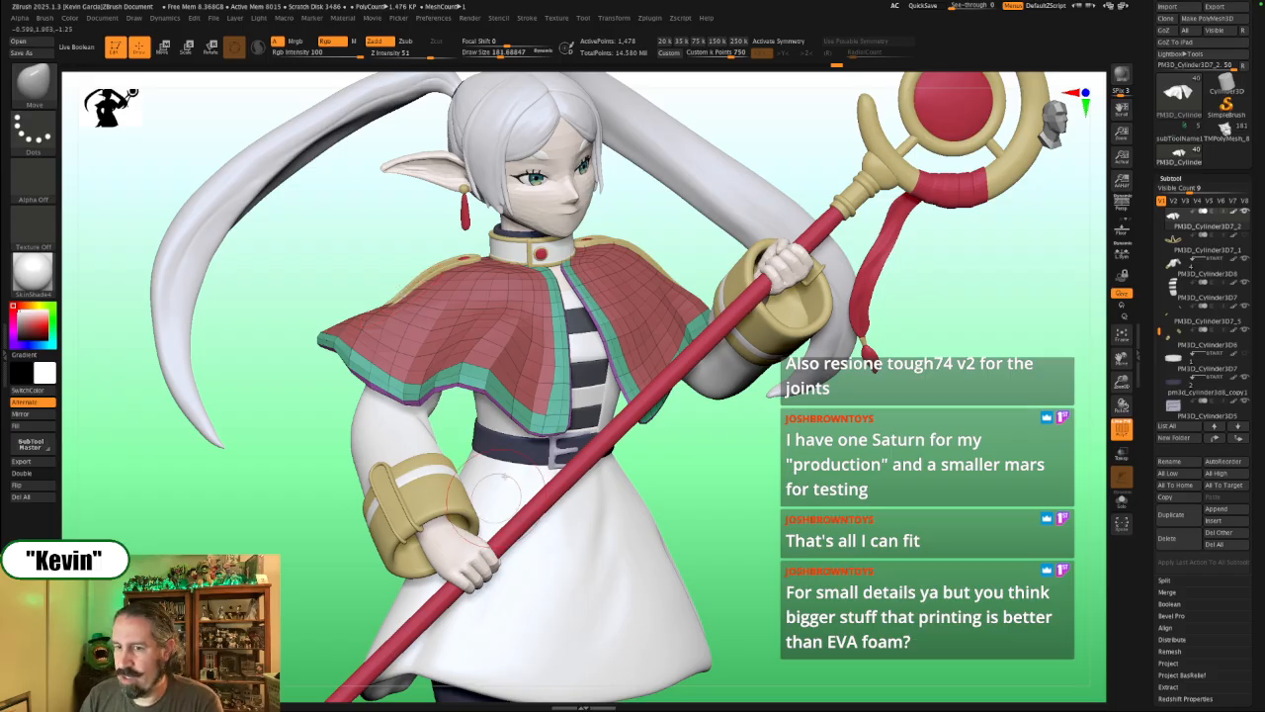
mouse_move(756, 524)
mouse_down()
mouse_move(748, 494)
mouse_move(737, 534)
mouse_up()
key(s)
mouse_move(373, 374)
mouse_down()
mouse_move(331, 361)
mouse_move(348, 354)
mouse_up()
key(s)
key(s)
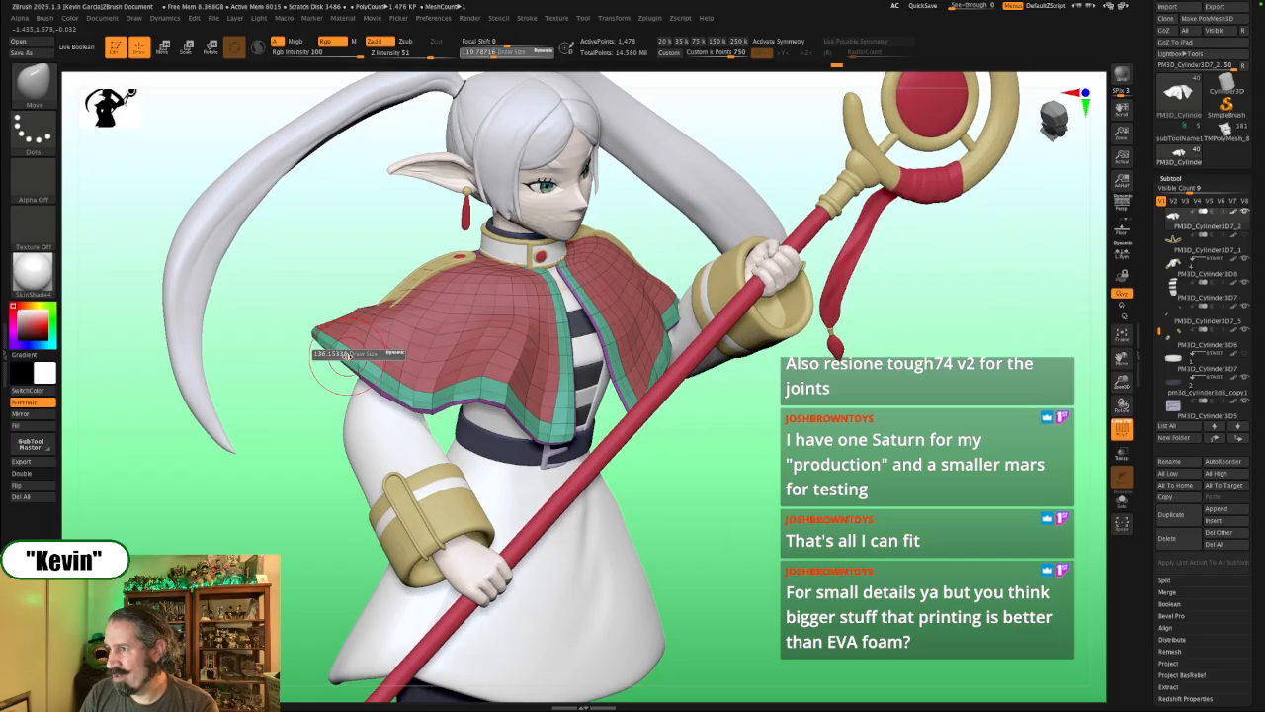
Step: Adjust the outer corner of the cape over the lowered arm, using a resized Move brush
drag(283, 429, 370, 414)
key(s)
drag(359, 370, 367, 359)
key(s)
drag(729, 344, 825, 370)
mouse_move(618, 325)
mouse_down()
mouse_move(620, 346)
mouse_move(707, 391)
mouse_move(736, 430)
mouse_up()
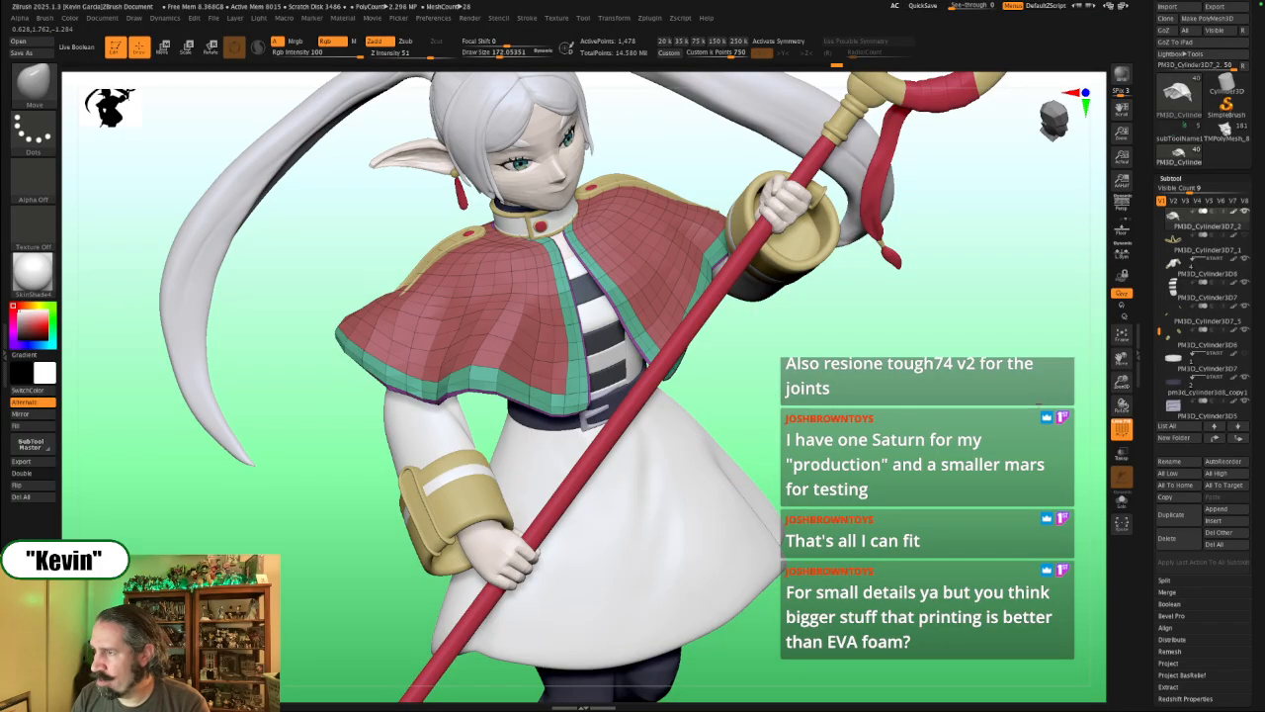
Step: Reshape the cape's rear rim on the lowered-arm side while viewing it from underneath
drag(841, 441, 1000, 341)
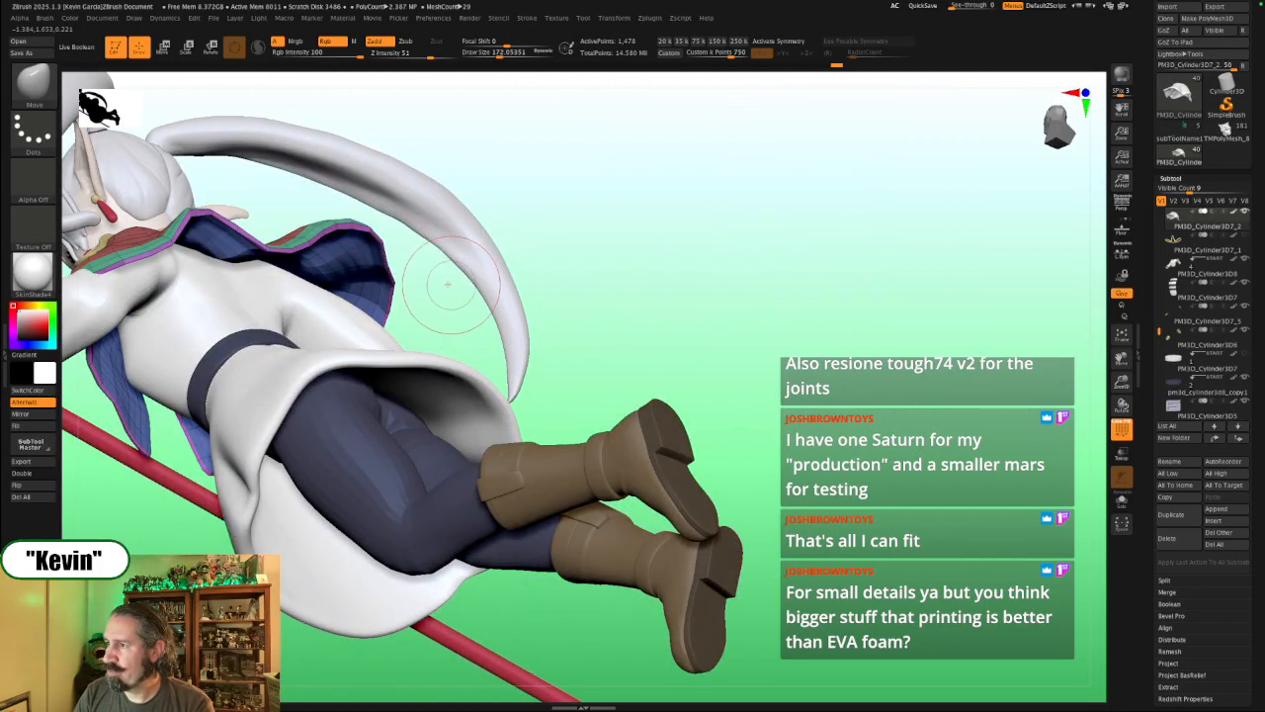
key(s)
mouse_move(436, 290)
mouse_down()
mouse_move(385, 316)
mouse_move(391, 306)
mouse_up()
key(s)
key(s)
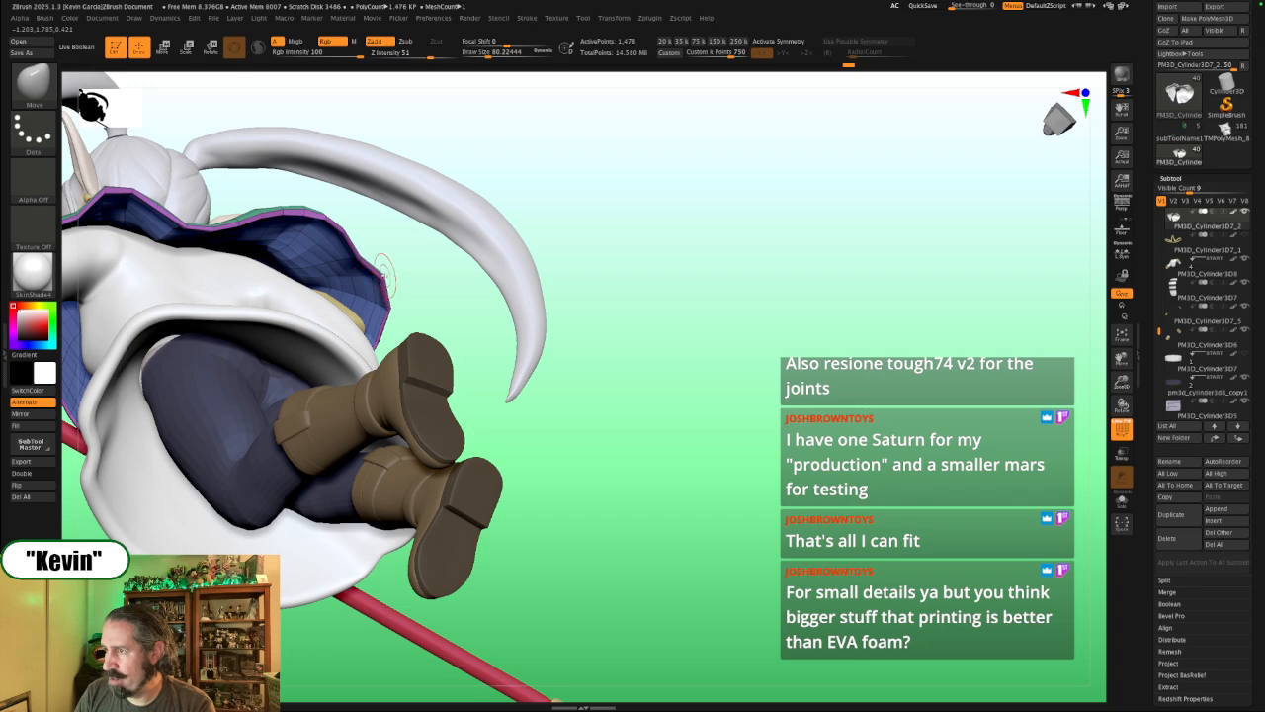
mouse_move(358, 259)
mouse_down()
mouse_move(425, 253)
mouse_move(356, 260)
mouse_up()
key(s)
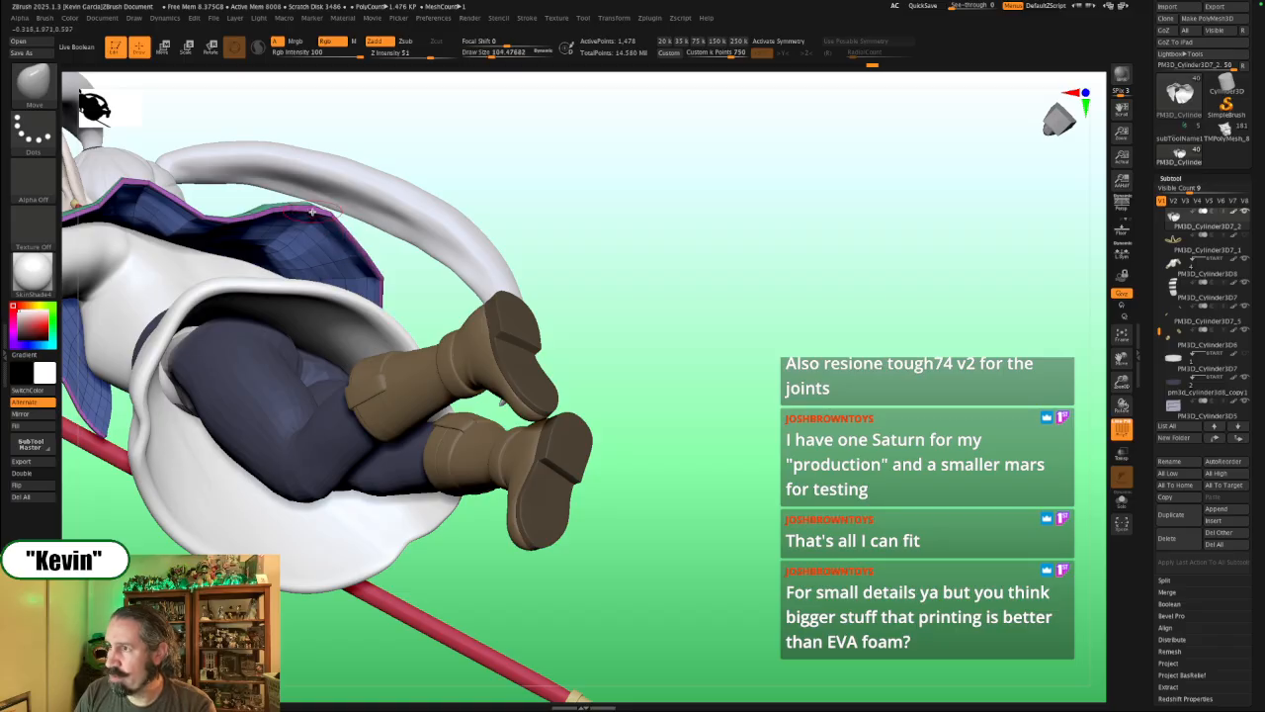
Step: Adjust the flared rear corner of the cape on the lowered-arm side with a small Move brush
drag(466, 147, 404, 218)
key(s)
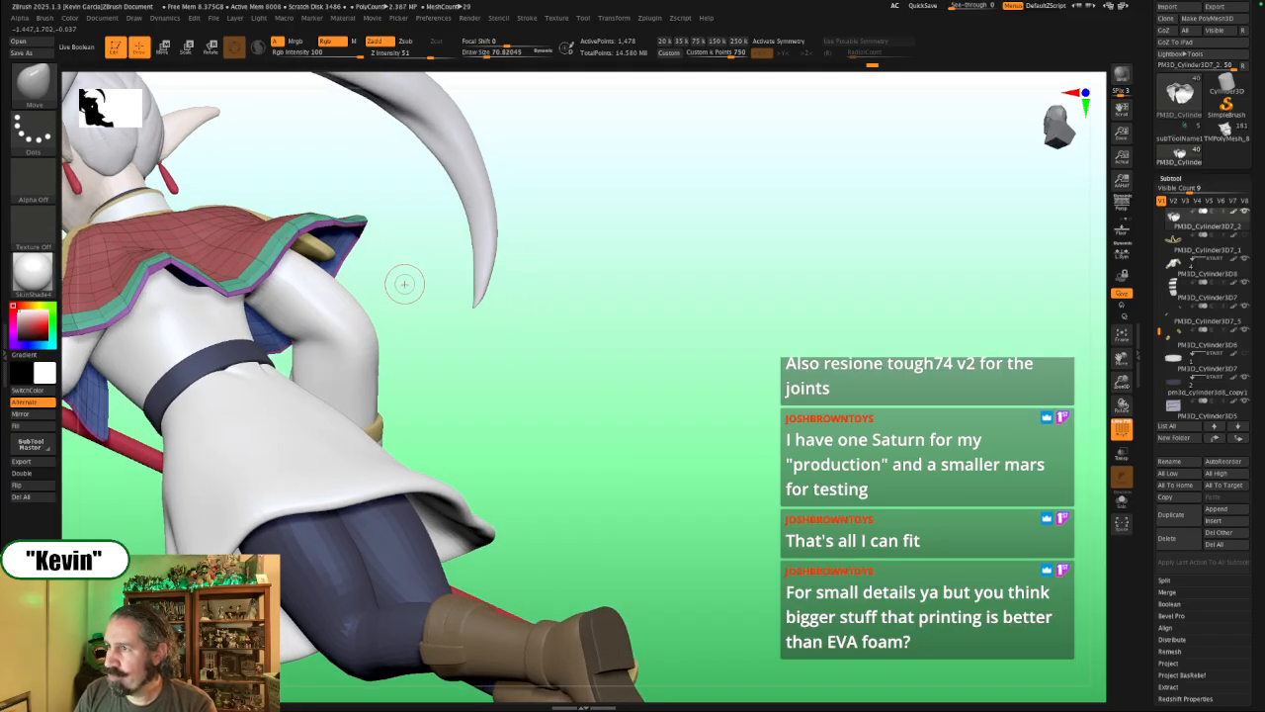
drag(403, 282, 300, 229)
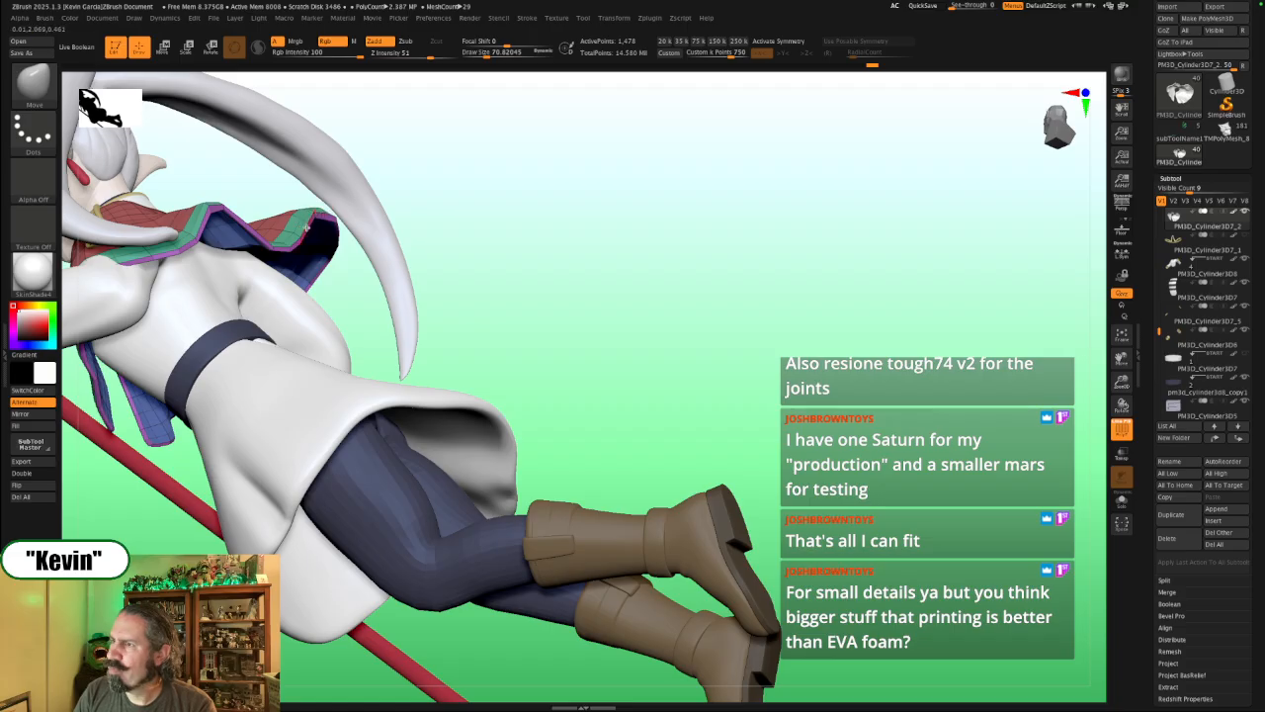
drag(465, 186, 316, 217)
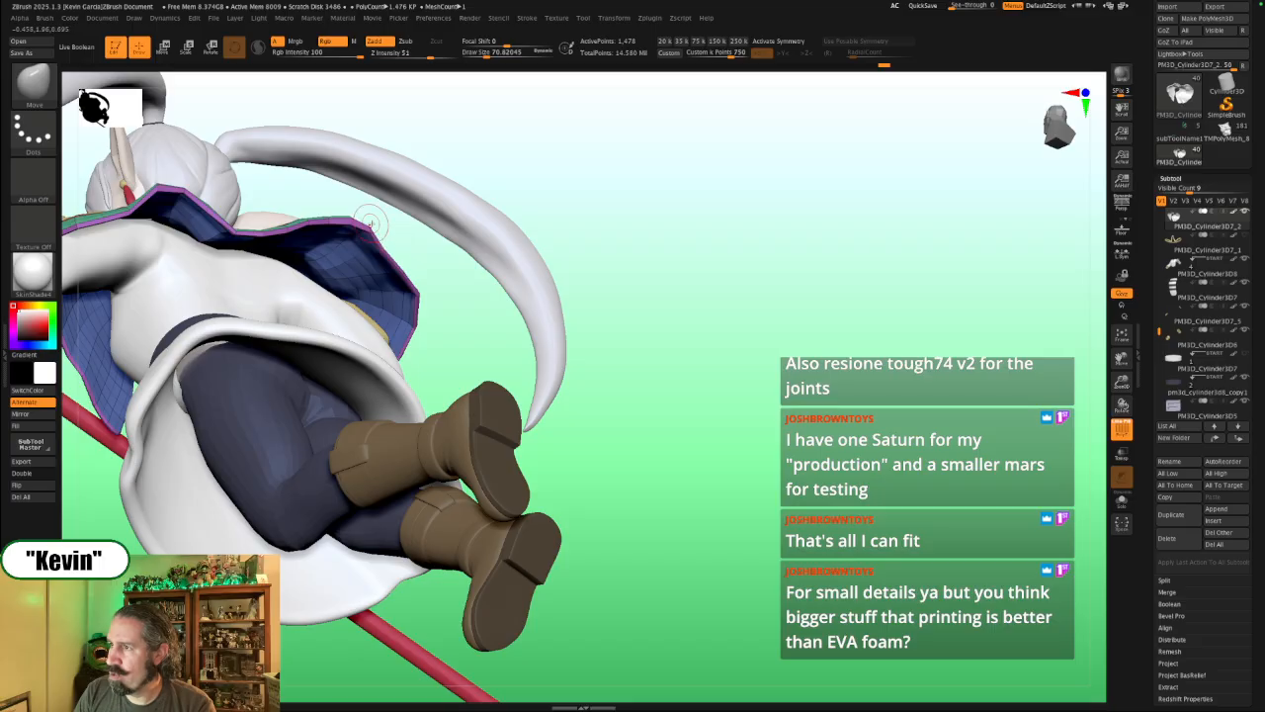
Step: Smooth the flow of the cape's rim around the lowered-arm shoulder by nudging its edge points
right_drag(375, 225, 318, 223)
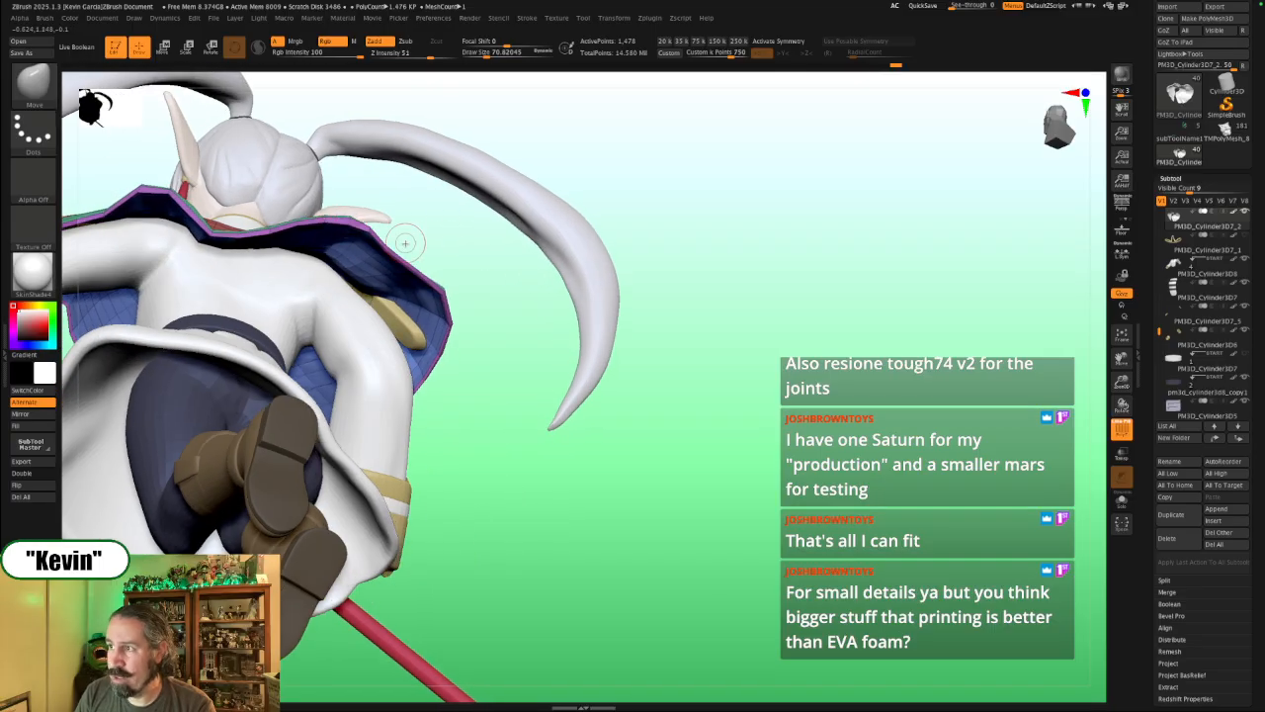
right_drag(418, 220, 358, 220)
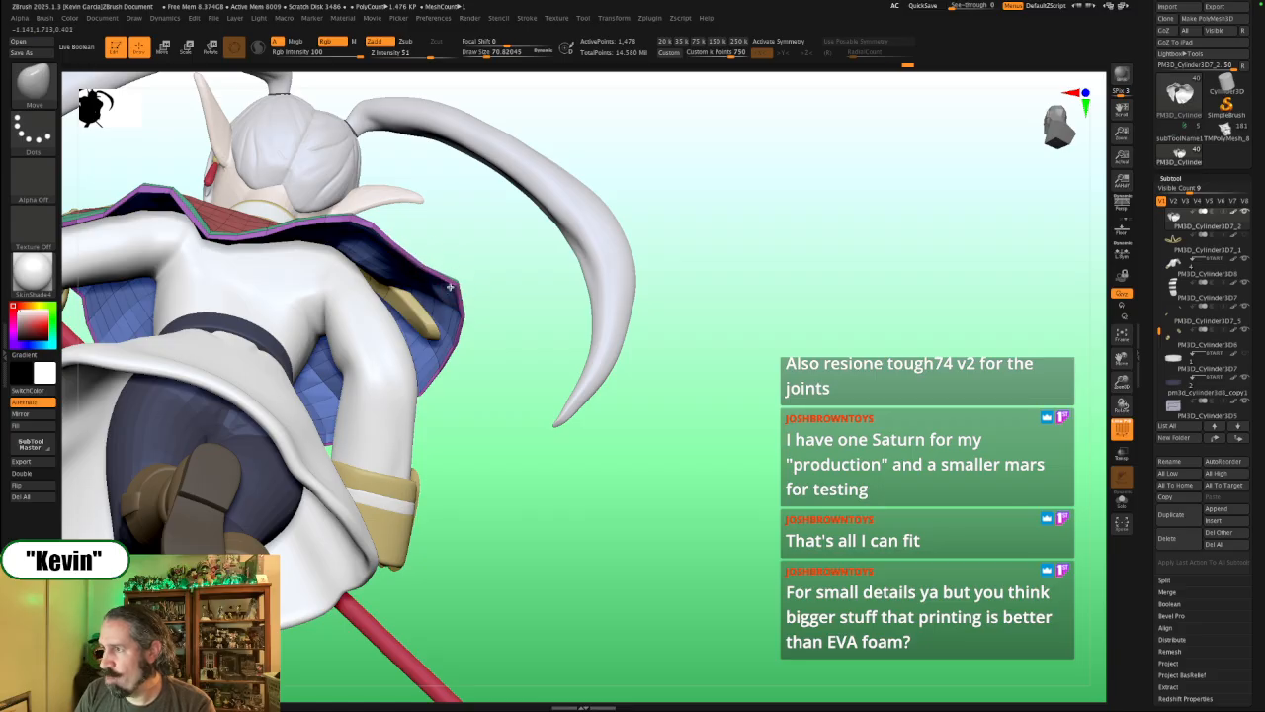
right_drag(494, 274, 431, 299)
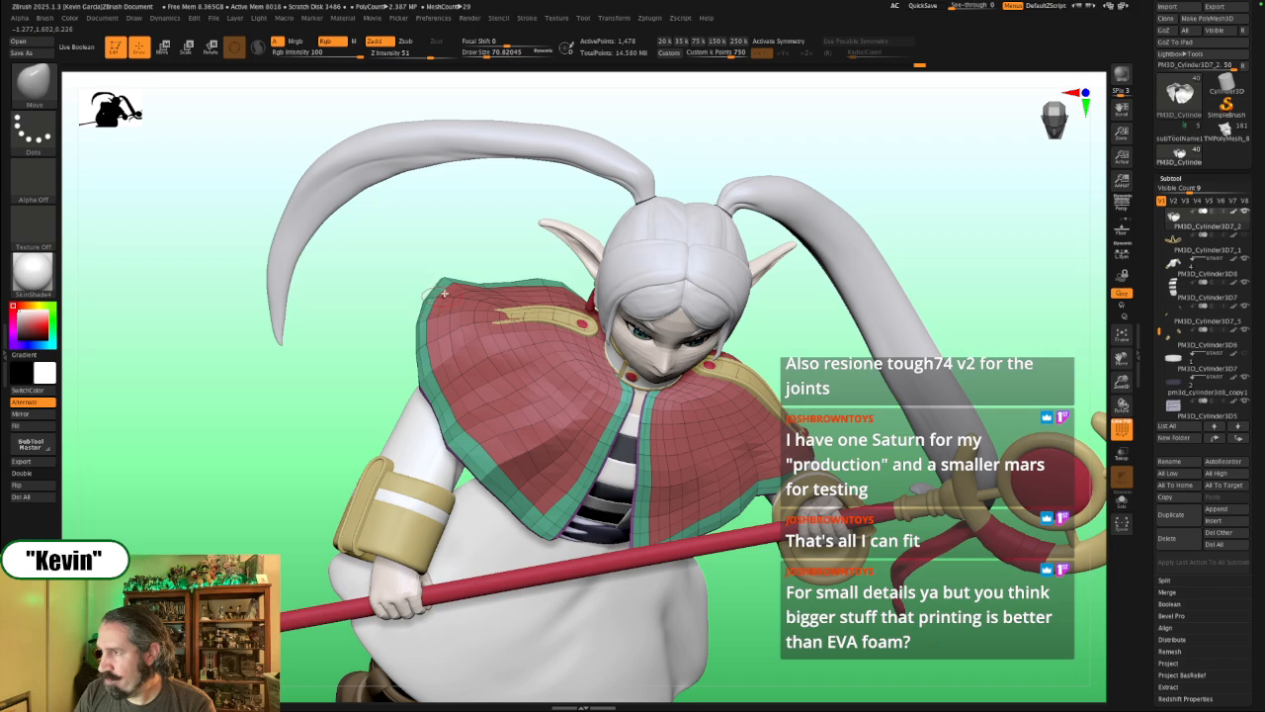
right_drag(511, 238, 554, 192)
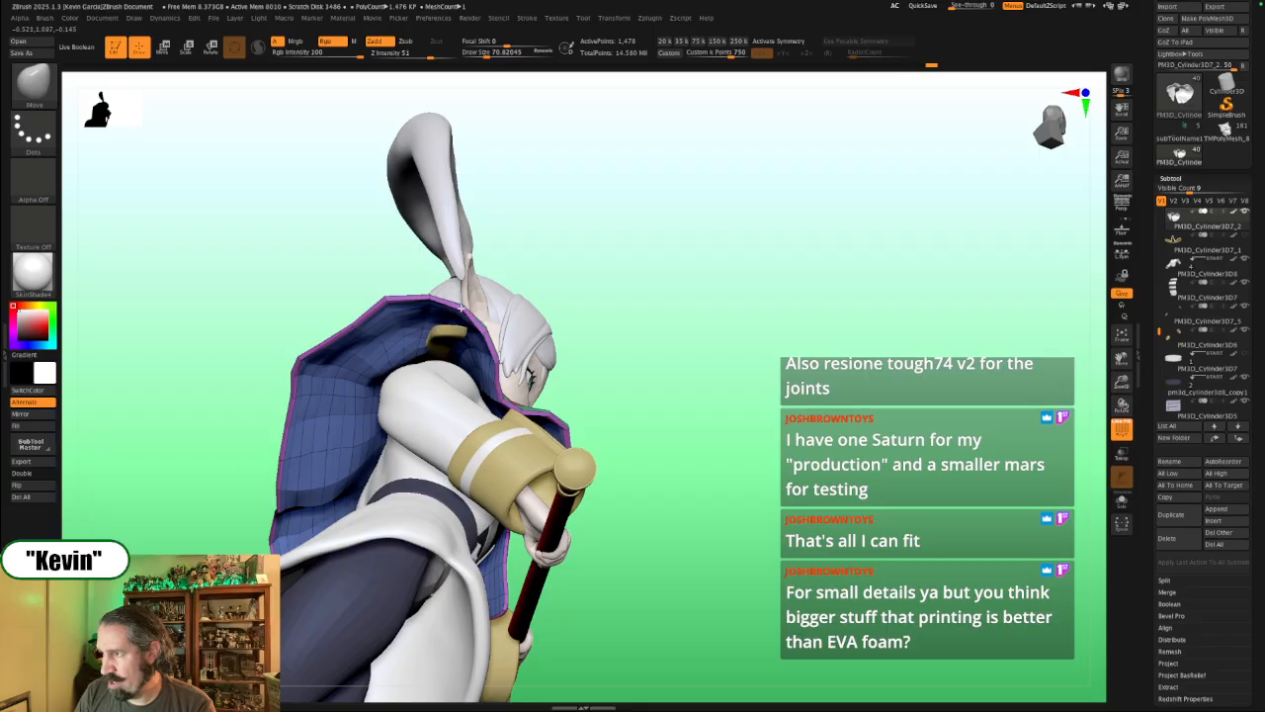
Step: Isolate the cape and reposition points along its outer rim with a small Move brush
mouse_move(710, 289)
mouse_down()
mouse_move(459, 294)
mouse_move(443, 339)
mouse_up()
key(s)
key(alt+s)
key(s)
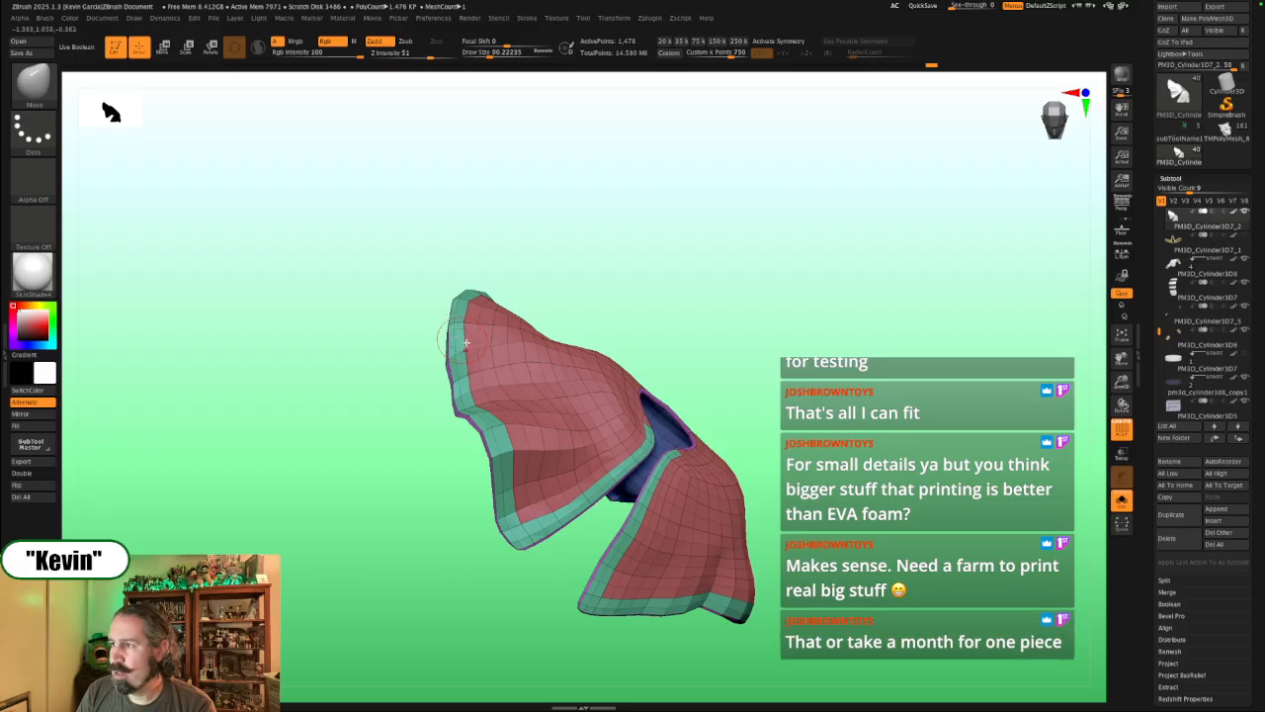
drag(612, 291, 544, 290)
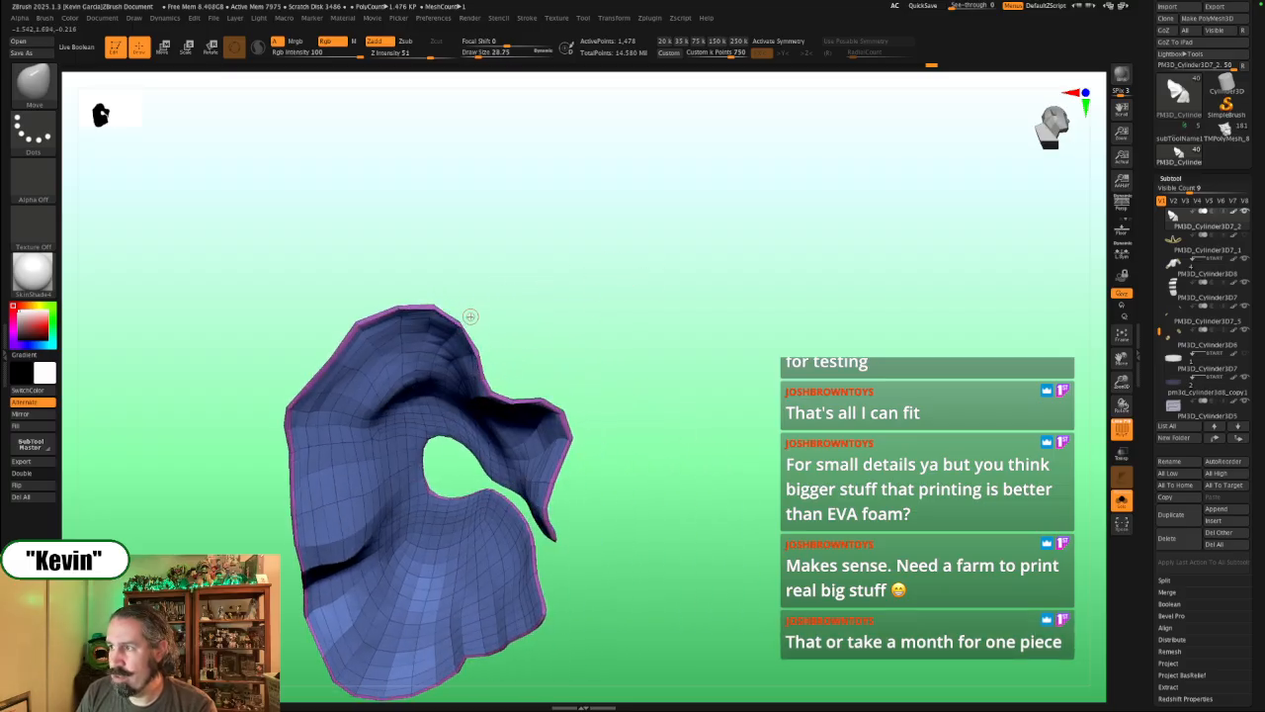
drag(471, 316, 484, 310)
key(s)
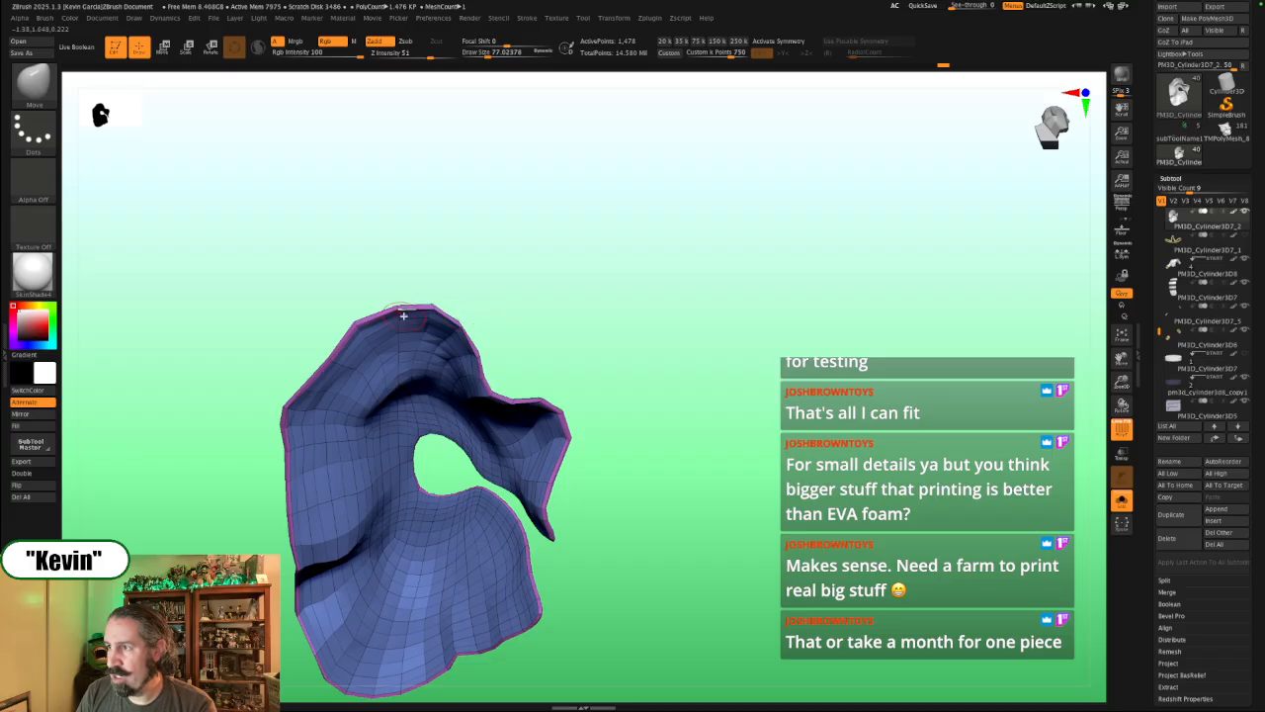
Step: Even out the edge and inner surface at the isolated cape's flared shoulder corner
key(bracketleft)
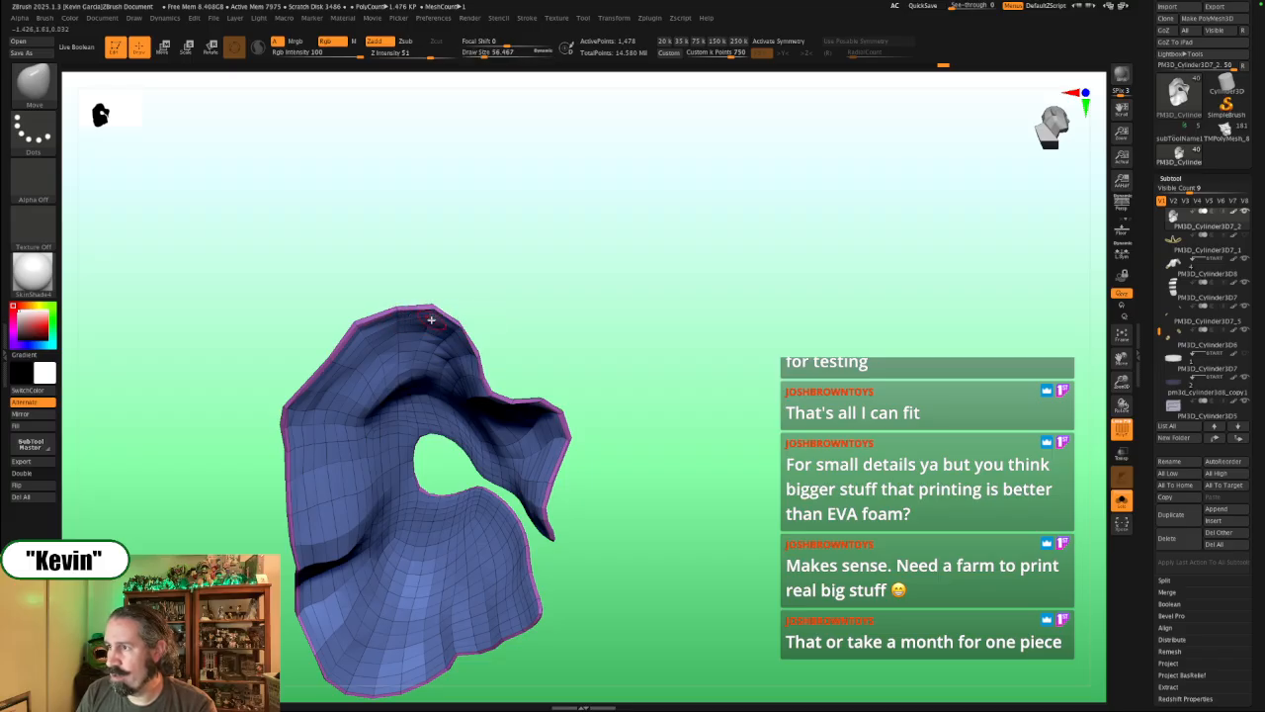
key(bracketright)
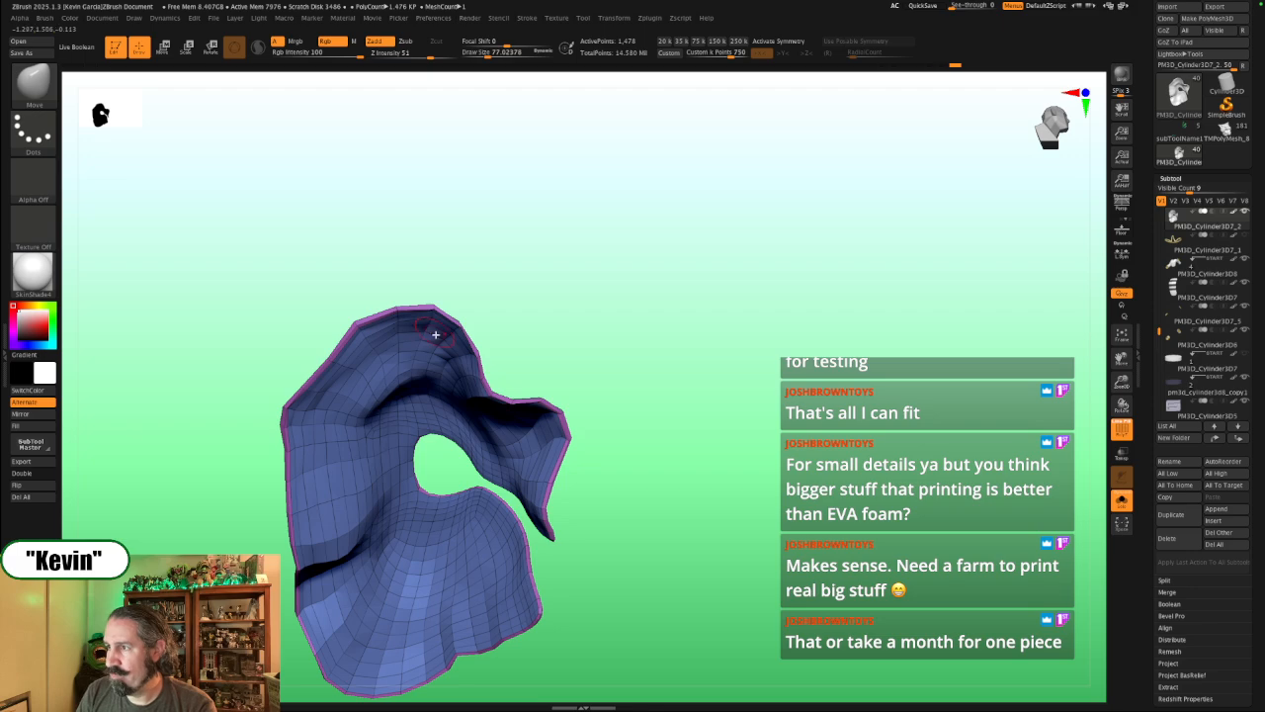
drag(535, 314, 532, 310)
key(s)
mouse_move(493, 324)
mouse_down()
mouse_move(442, 342)
mouse_move(419, 383)
mouse_up()
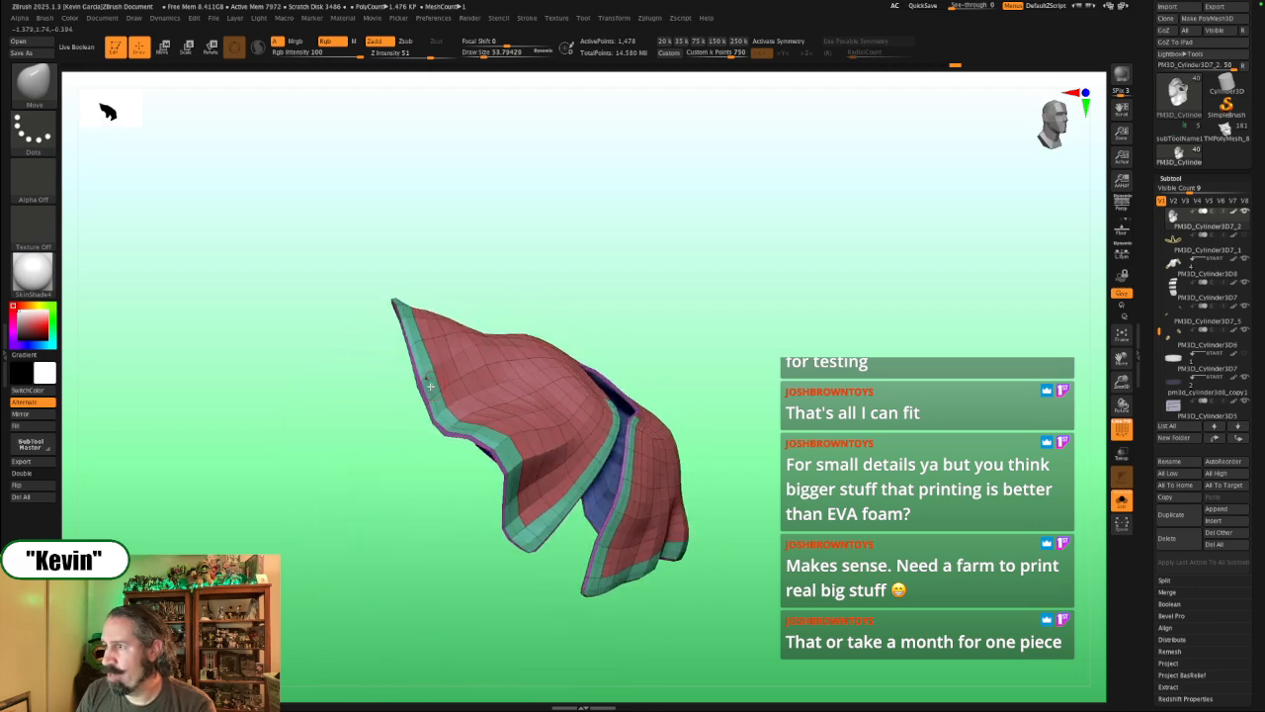
Step: Show the full figure again and adjust the cape's outer shoulder with a larger Move brush
key(alt+s)
key(s)
mouse_move(496, 272)
mouse_down()
mouse_move(473, 294)
mouse_move(499, 319)
mouse_move(482, 316)
mouse_up()
key(s)
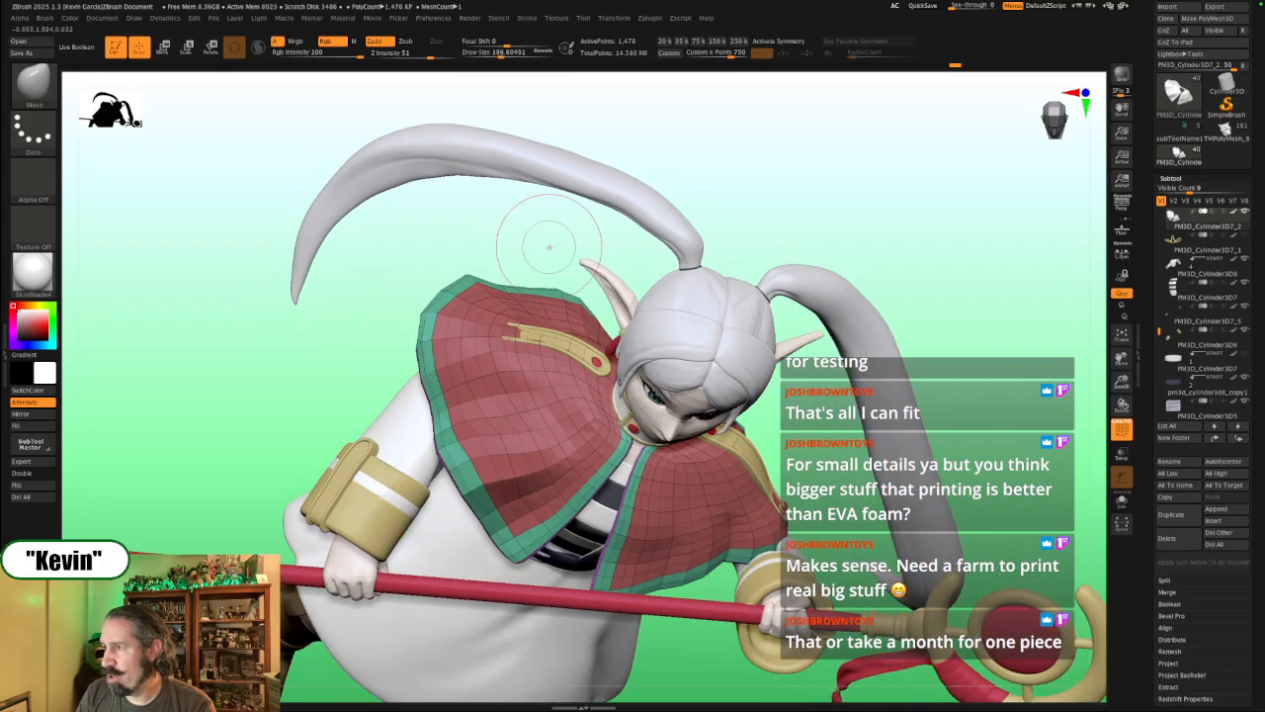
Step: Compare the front of the cape with the reference illustration and nudge the lowered-arm shoulder drape to match
drag(536, 212, 519, 326)
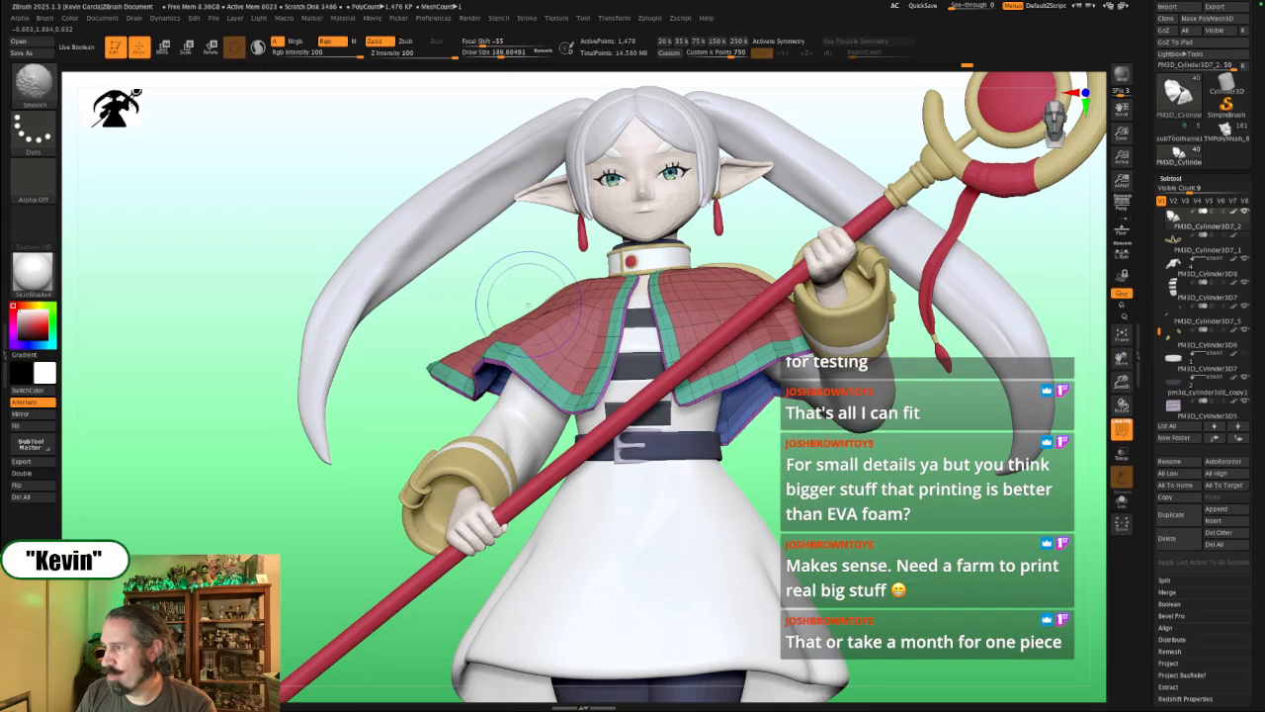
key(shift+z)
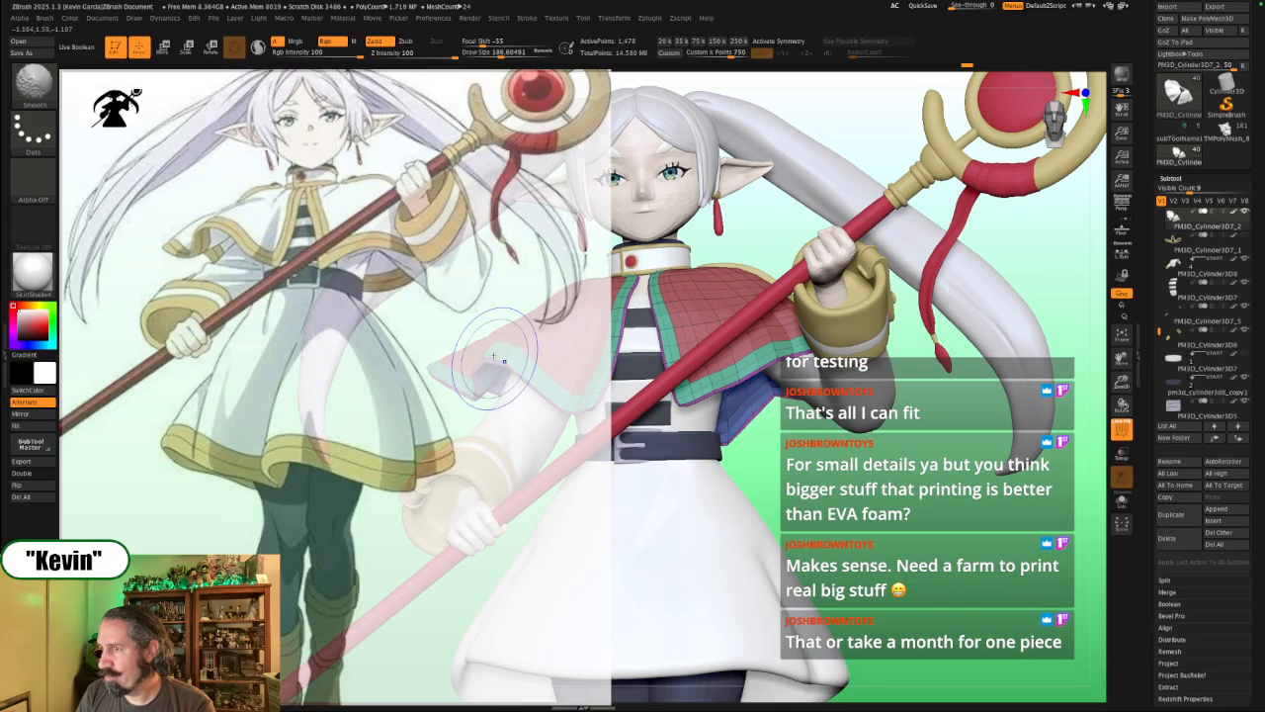
key(shift+z)
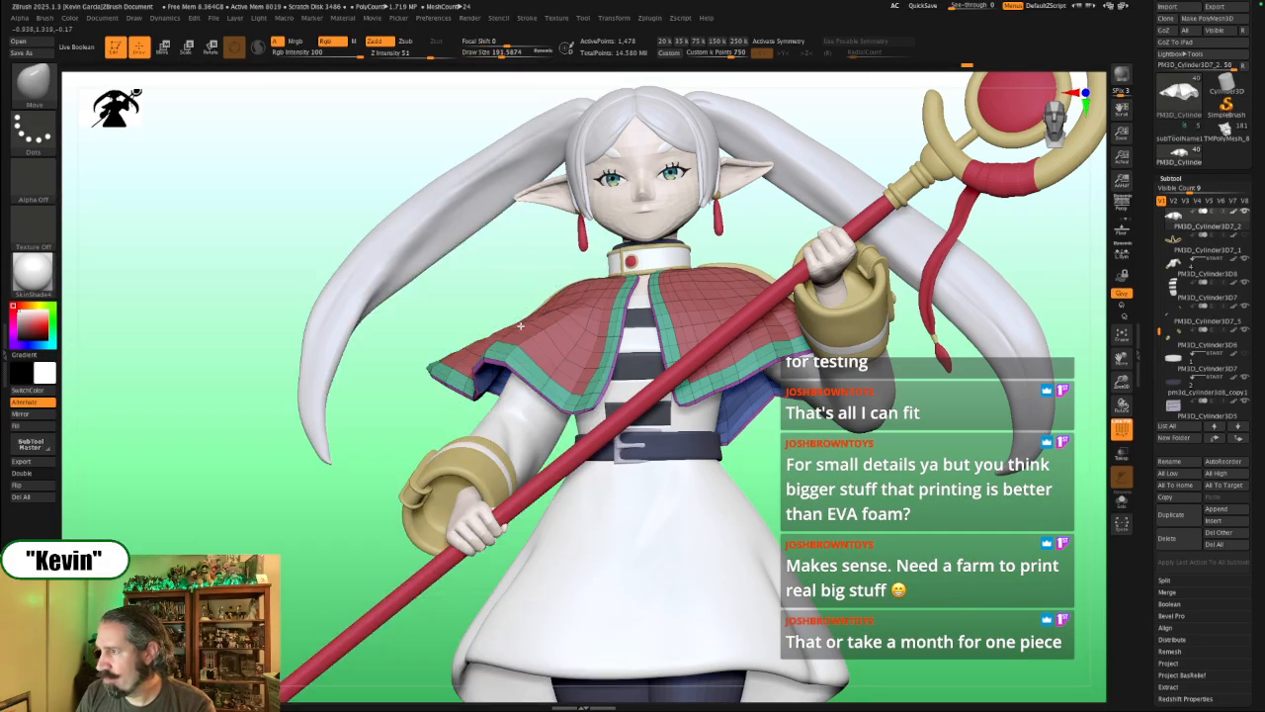
drag(517, 344, 525, 344)
key(shift+z)
key(shift+z)
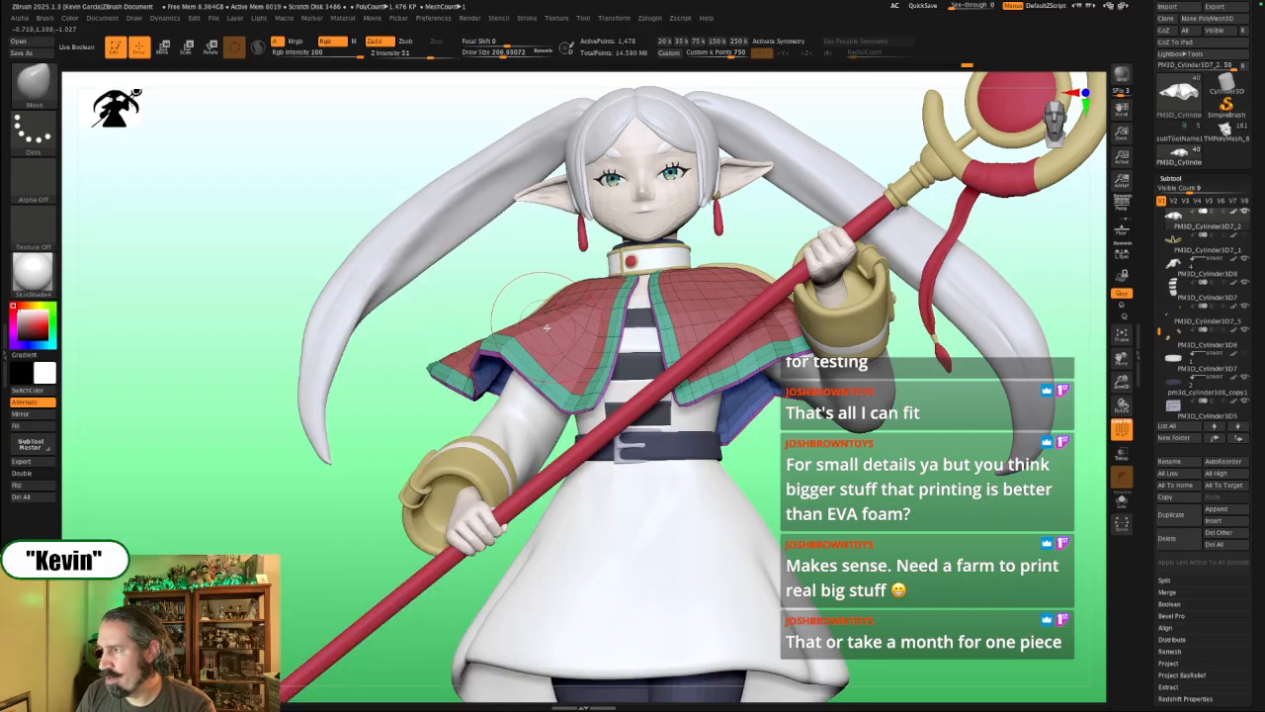
Step: Check the reference illustration and reshape the cape's flared corner over the lowered arm with a small Move brush
key(shift+z)
key(shift+z)
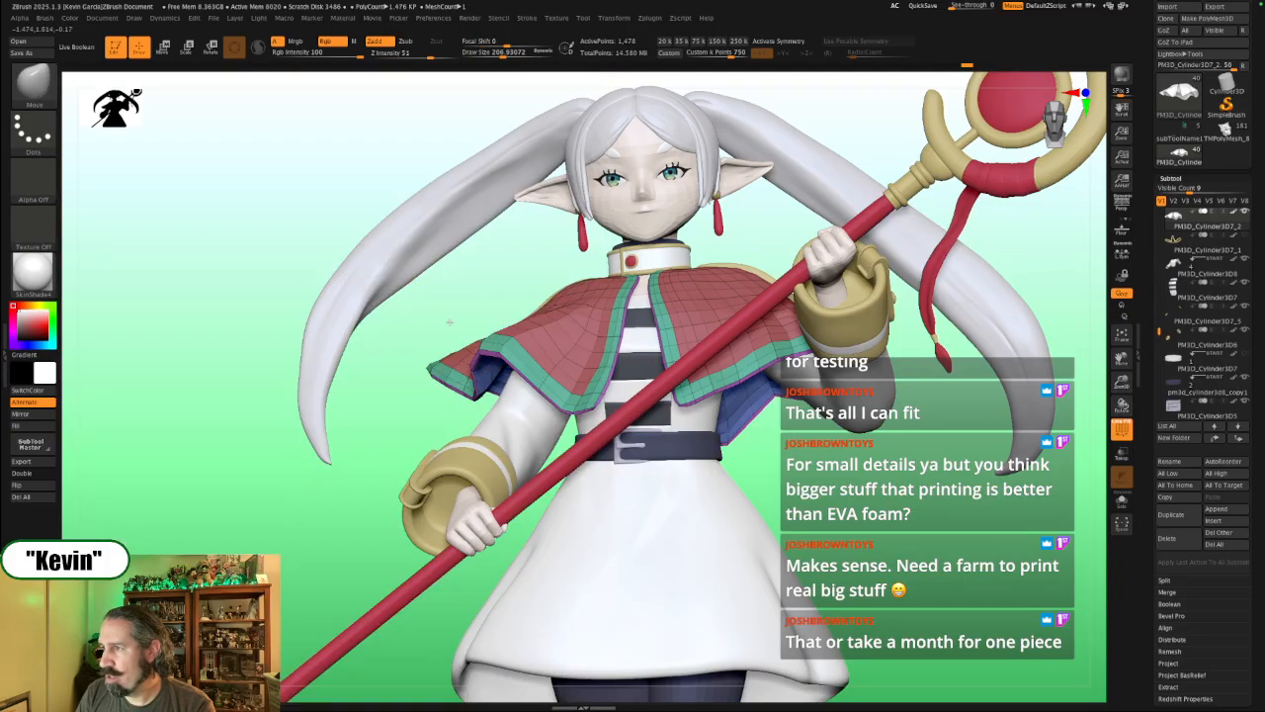
right_drag(437, 367, 459, 346)
key(s)
mouse_move(353, 403)
mouse_down()
mouse_move(342, 403)
mouse_move(356, 423)
mouse_up()
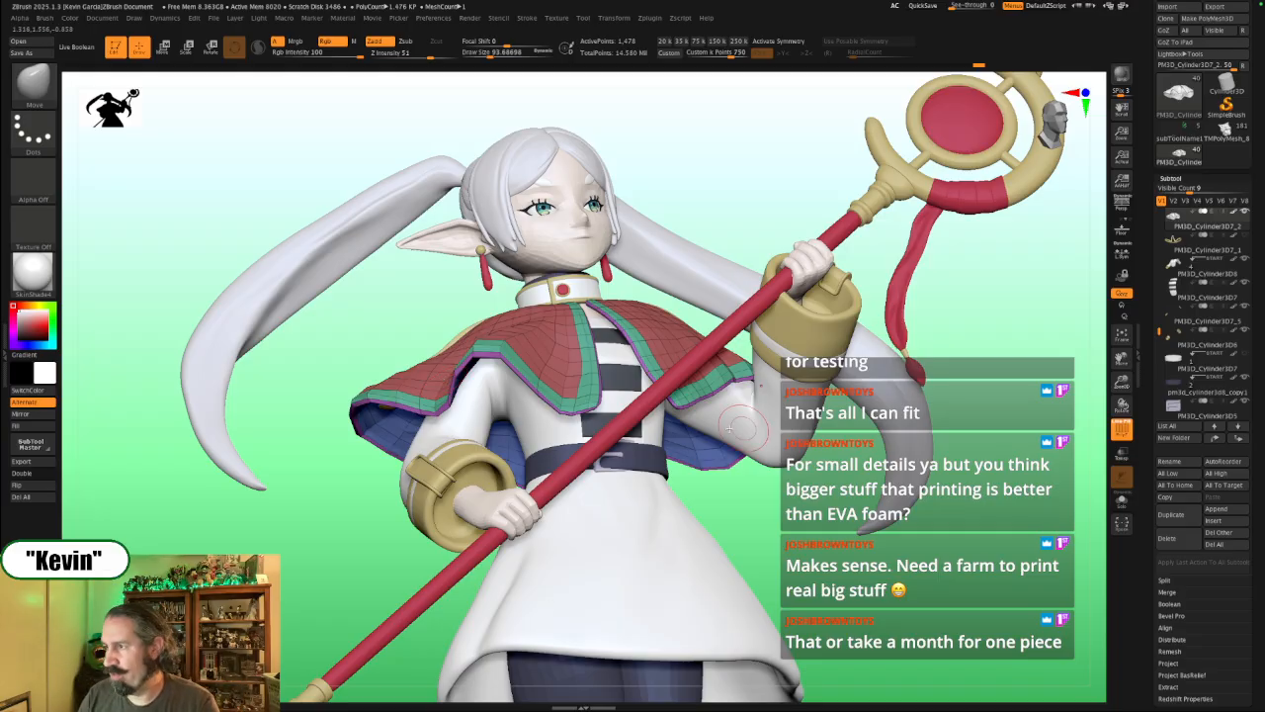
Step: Adjust the cape's rear hem on the lowered-arm side using a larger Move brush
drag(367, 306, 616, 302)
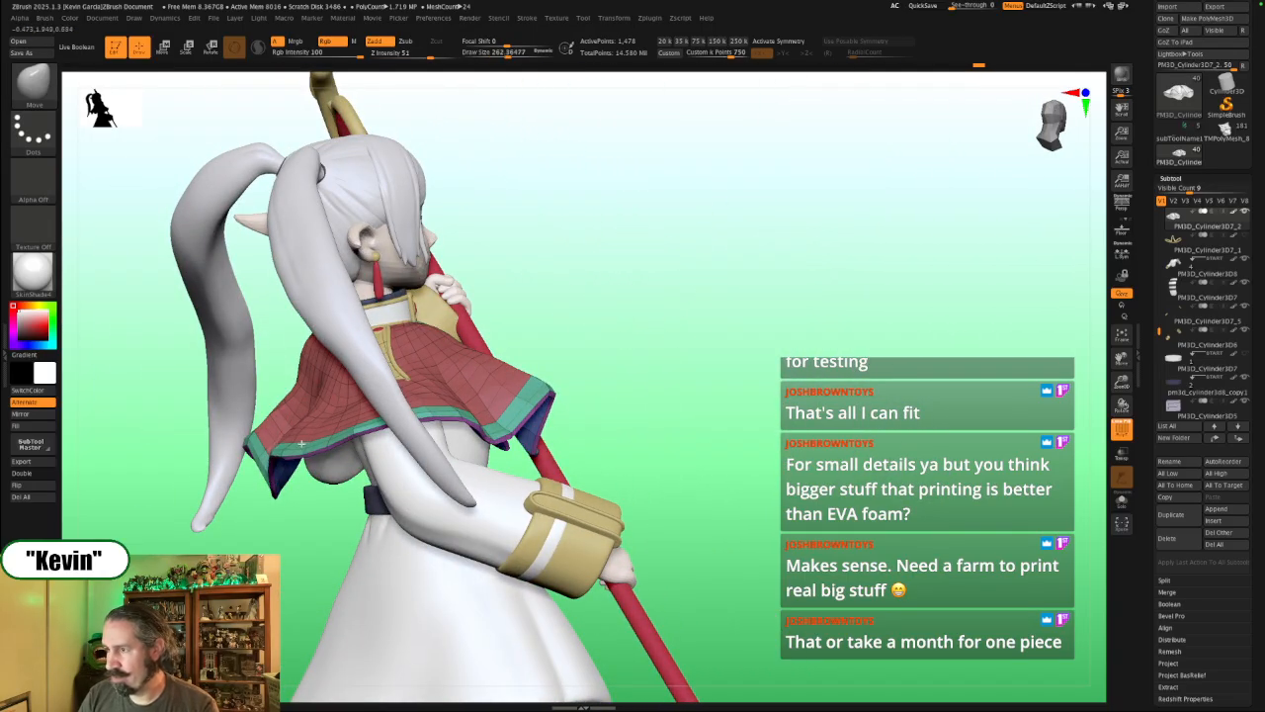
key(bracketright)
key(s)
mouse_move(307, 439)
mouse_down()
mouse_move(293, 439)
mouse_move(337, 436)
mouse_up()
key(s)
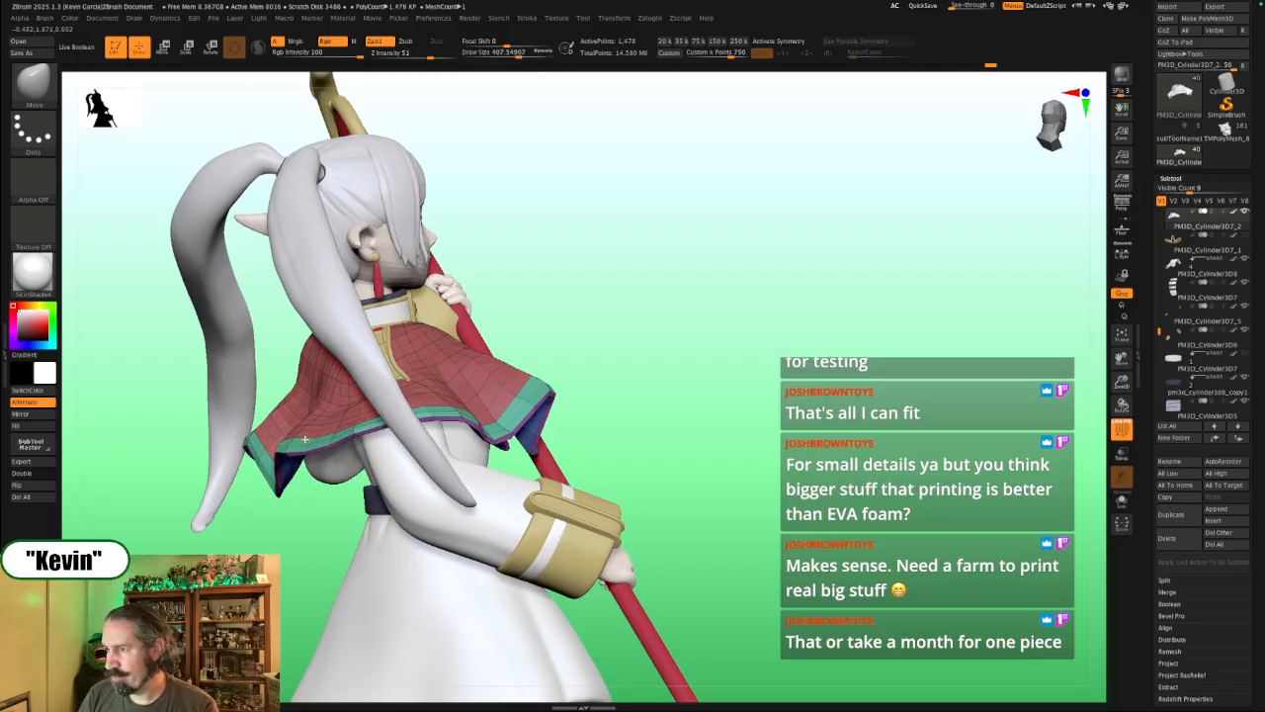
Step: Refine the hem folds behind the raised arm and across the cape's back, varying the Move brush size
mouse_move(312, 477)
mouse_down()
mouse_move(747, 400)
mouse_move(565, 452)
mouse_up()
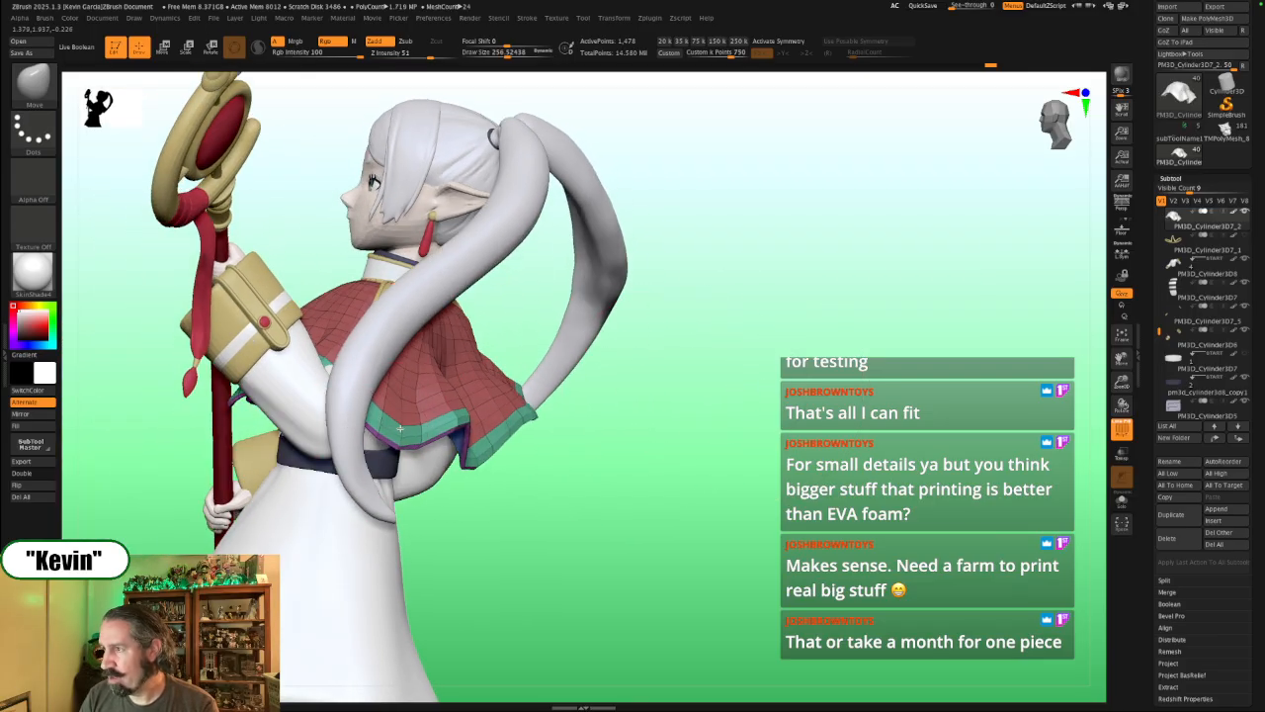
key(s)
drag(416, 423, 408, 423)
drag(682, 461, 550, 429)
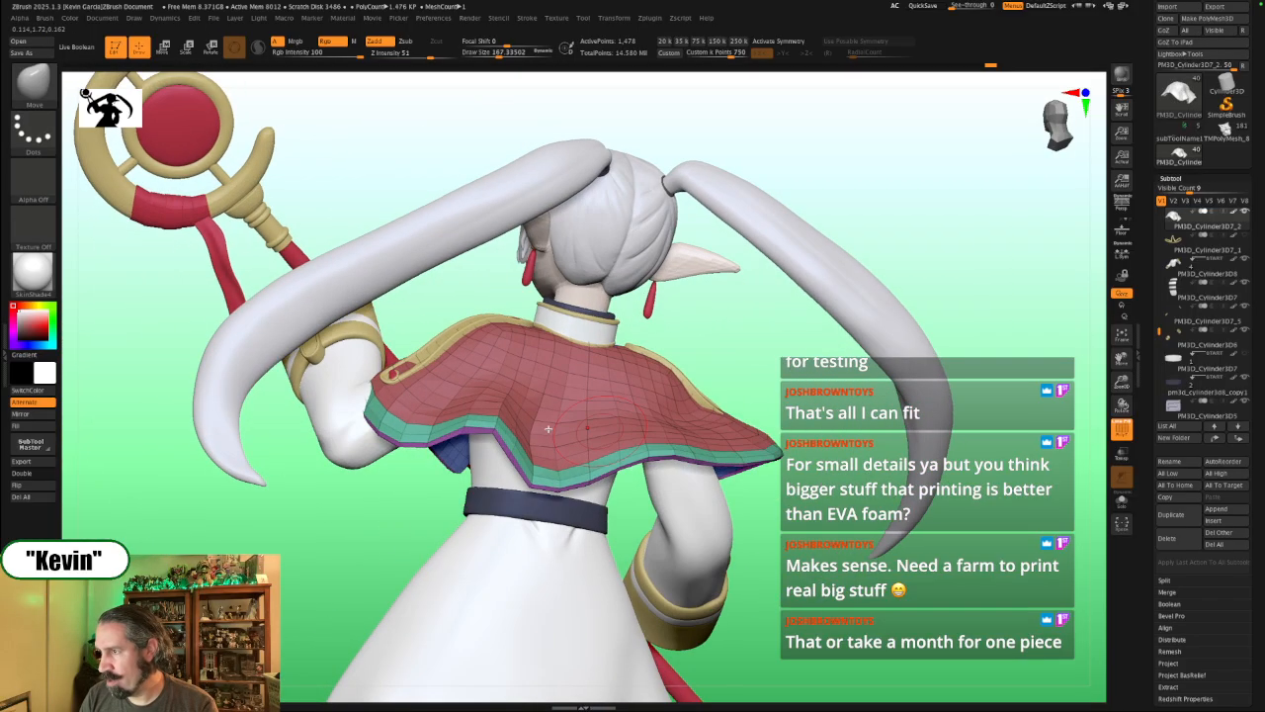
key(s)
drag(464, 414, 461, 392)
key(s)
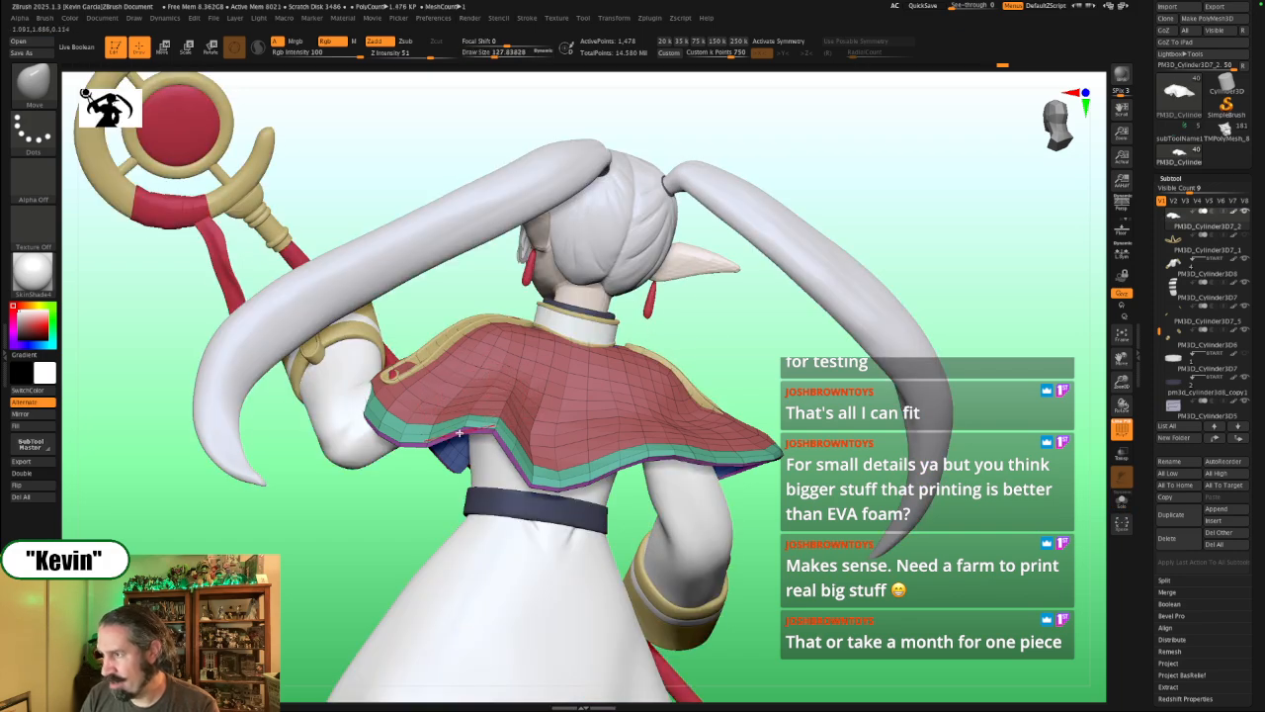
key(s)
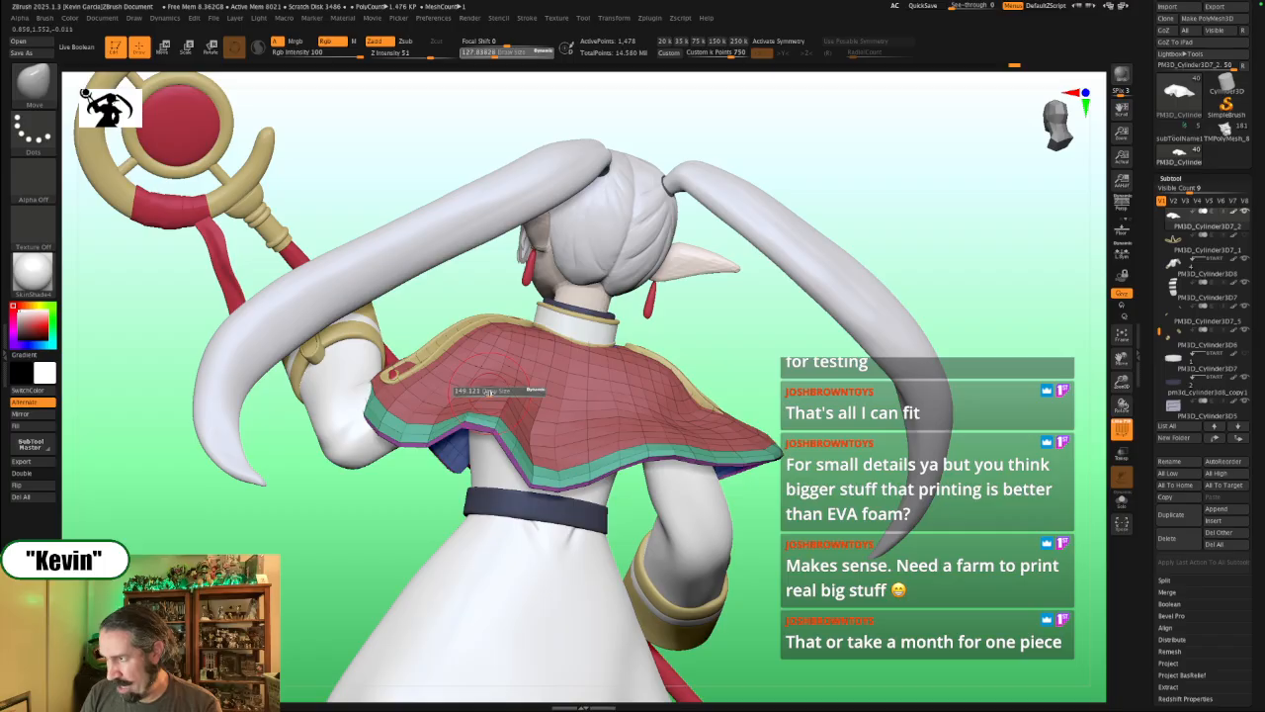
drag(485, 390, 492, 390)
Step: Compare the cape's front with the reference illustration and adjust the front panel beside the raised arm from a low angle
key(alt+s)
drag(717, 335, 748, 344)
key(alt+s)
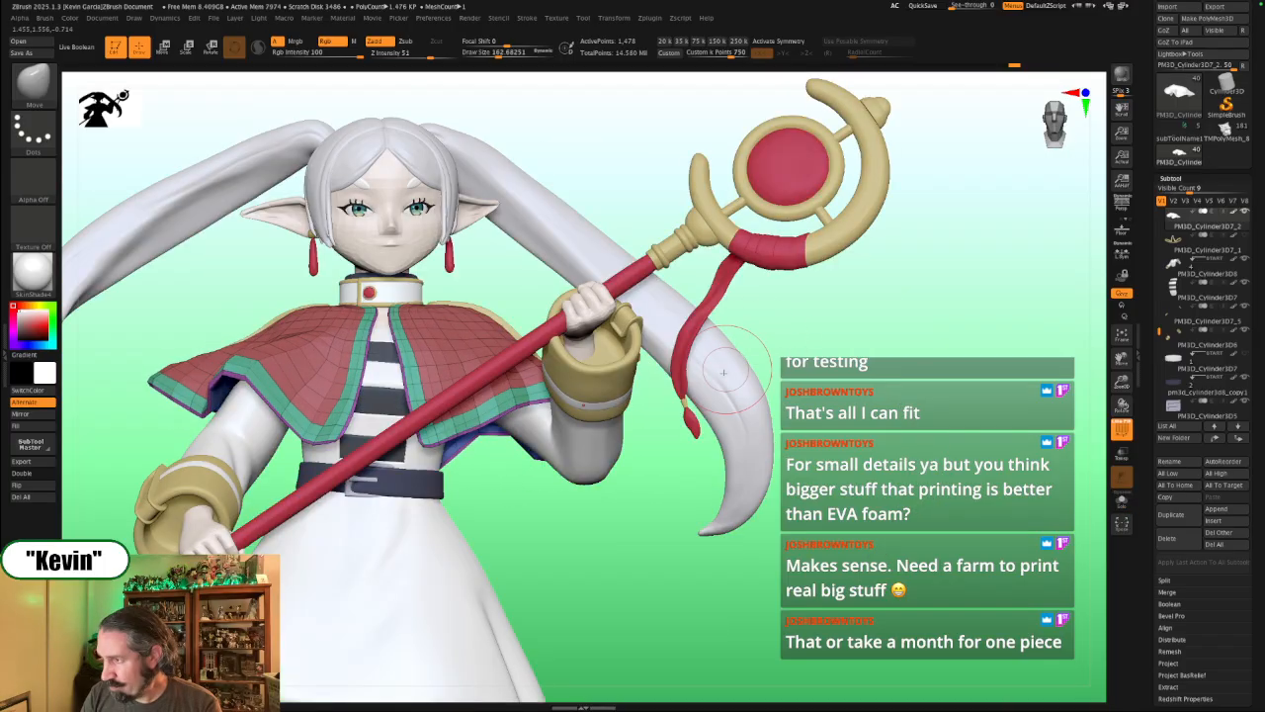
key(shift+z)
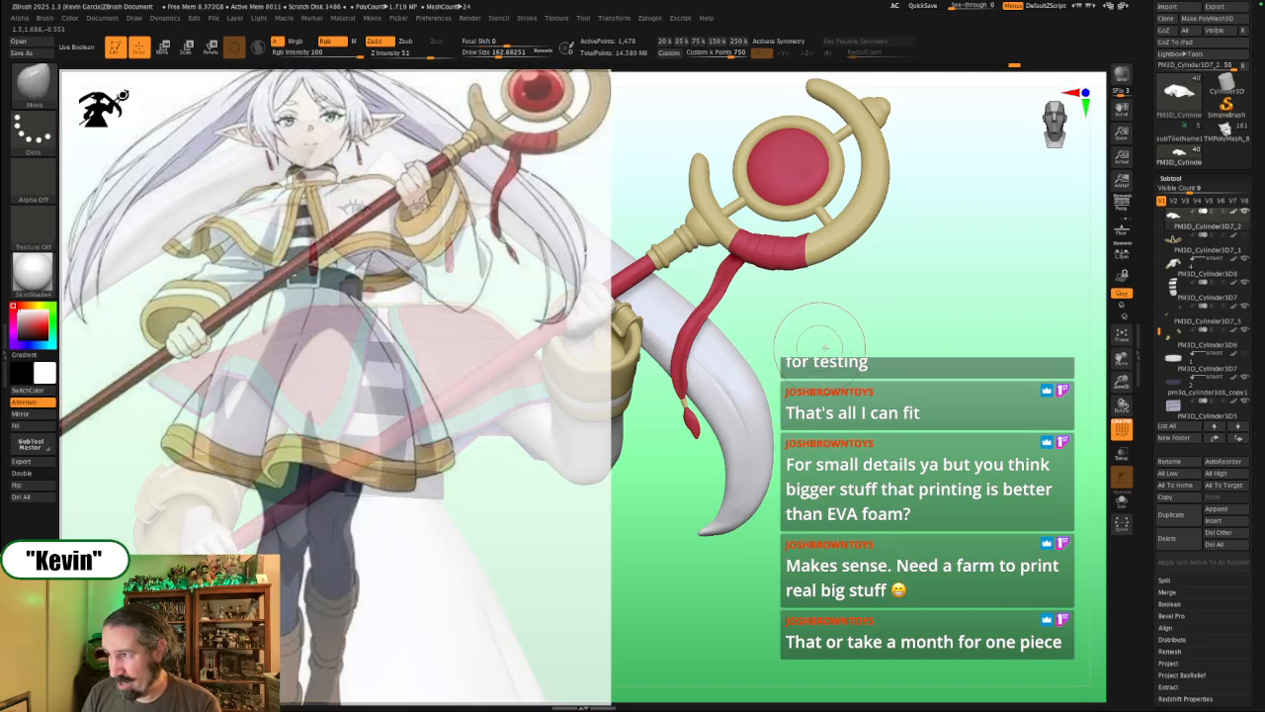
key(shift+z)
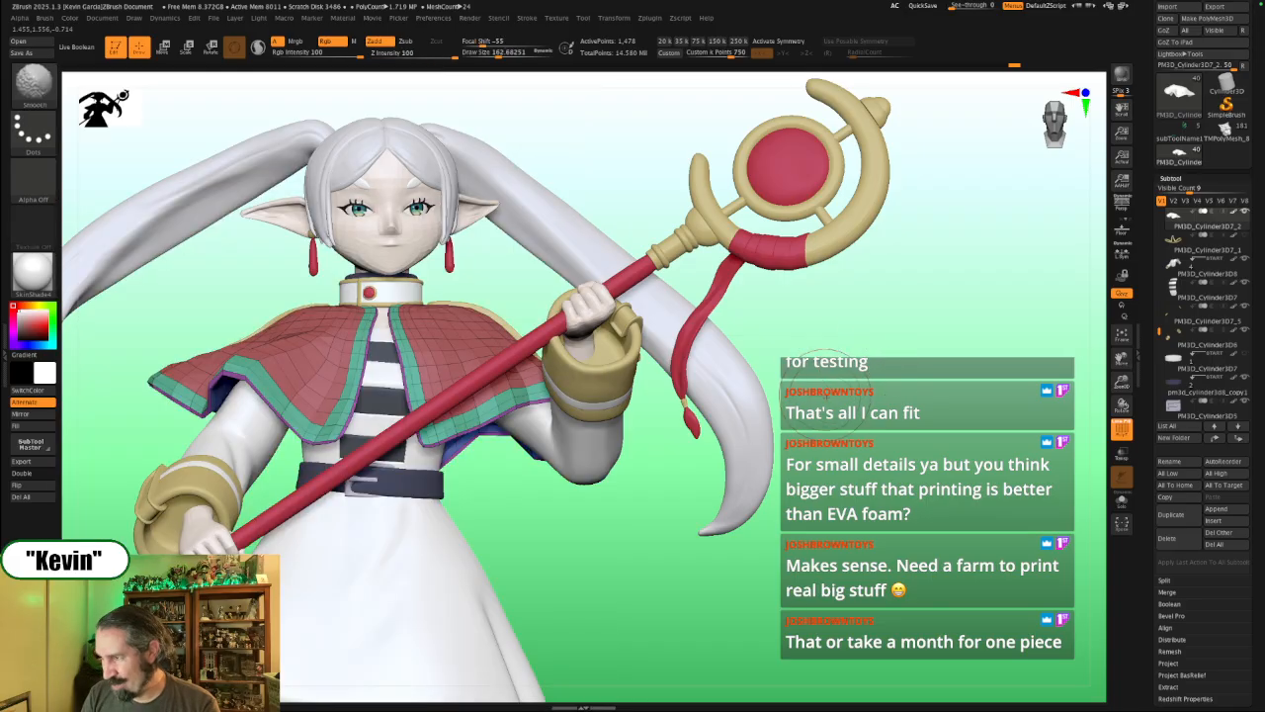
drag(863, 353, 779, 339)
key(s)
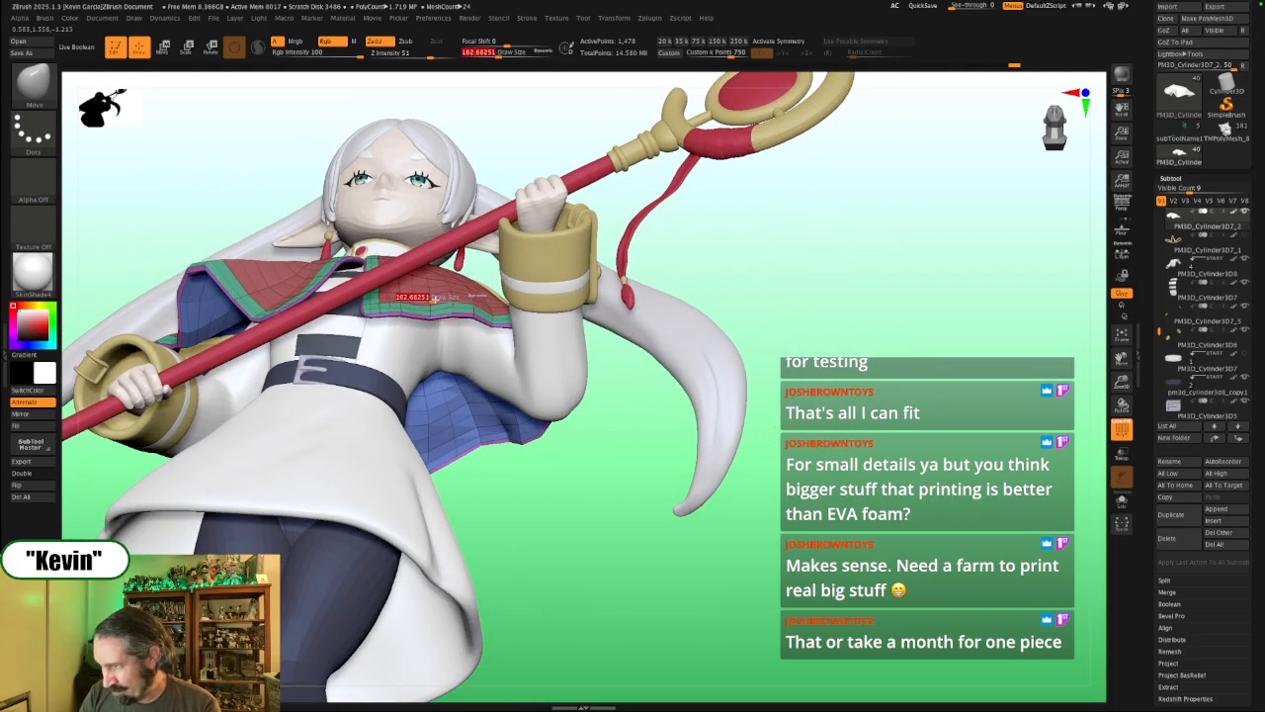
mouse_move(427, 299)
mouse_down()
mouse_move(485, 312)
mouse_move(485, 292)
mouse_up()
key(s)
Step: Isolate the cape and reshape the outer edge of its raised-arm front panel, then restore the full figure
key(alt+s)
drag(697, 247, 654, 291)
key(s)
drag(596, 294, 556, 297)
drag(555, 296, 596, 311)
key(alt+s)
Step: Shape the raised-arm front panel from above and check its drape against the reference illustration
drag(863, 290, 751, 327)
key(s)
drag(509, 312, 482, 308)
key(s)
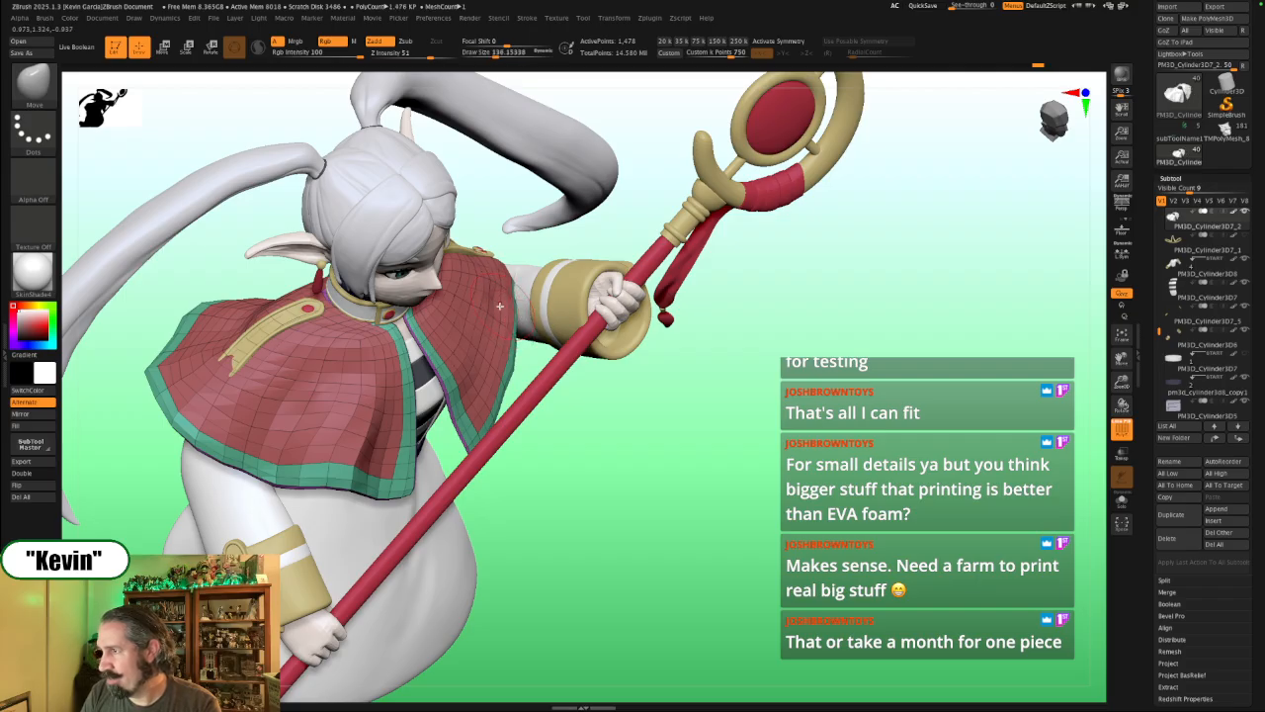
key(s)
drag(488, 387, 495, 386)
key(shift+z)
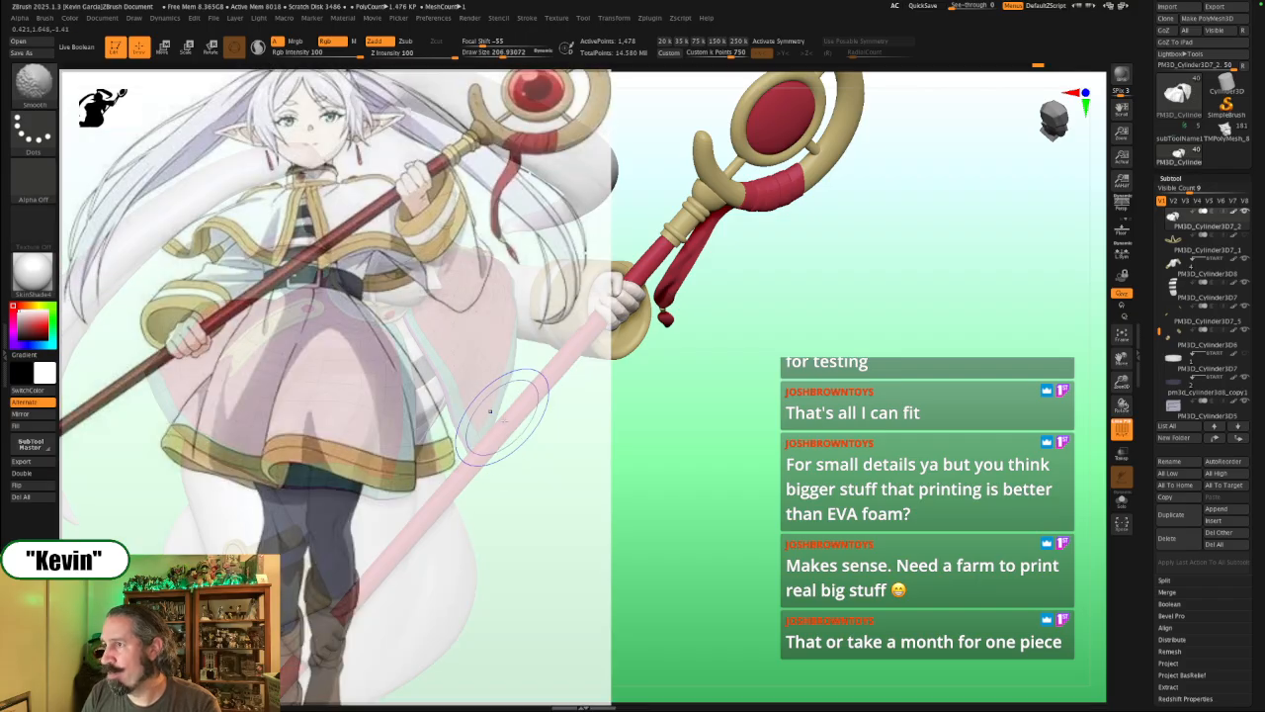
key(shift+z)
Step: Round out the cape's outer shoulder curve over the raised arm from above with a smaller Move brush
mouse_move(566, 442)
mouse_down()
mouse_move(469, 427)
mouse_move(457, 445)
mouse_move(470, 431)
mouse_move(462, 442)
mouse_move(456, 422)
mouse_up()
key(s)
key(s)
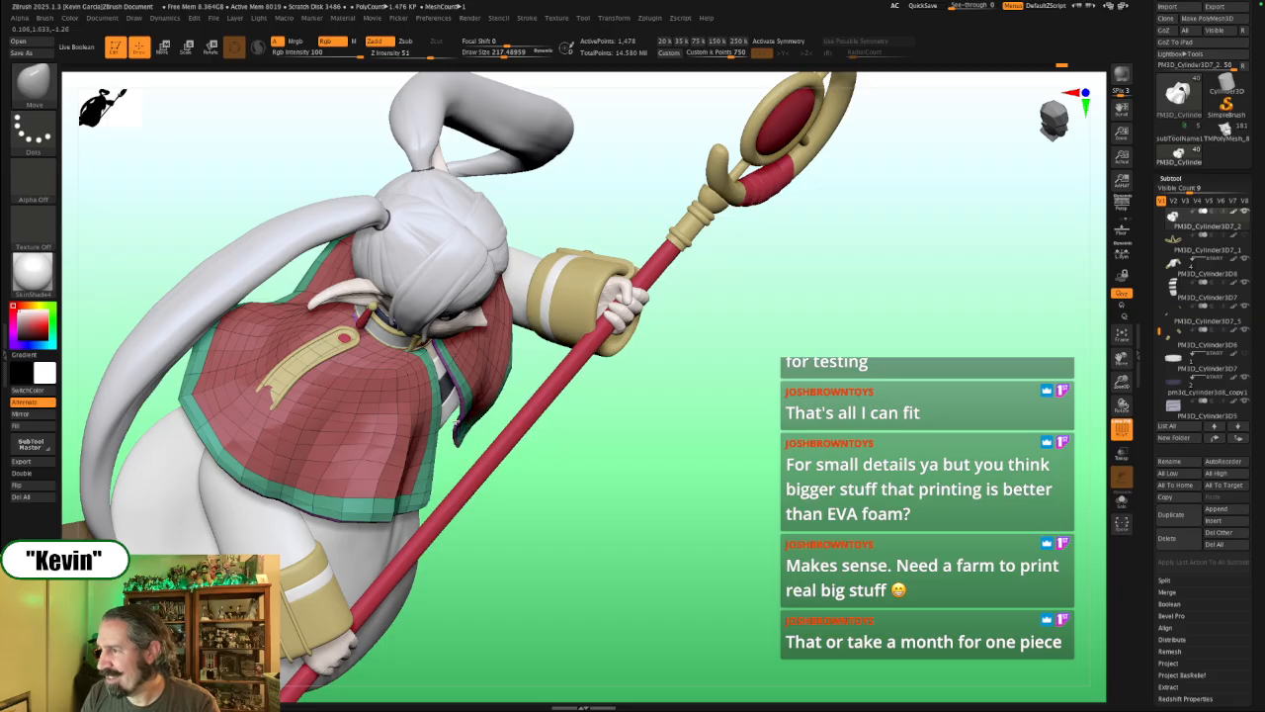
key(s)
mouse_move(504, 362)
mouse_down()
mouse_move(497, 346)
mouse_move(531, 351)
mouse_up()
key(s)
drag(542, 352, 529, 344)
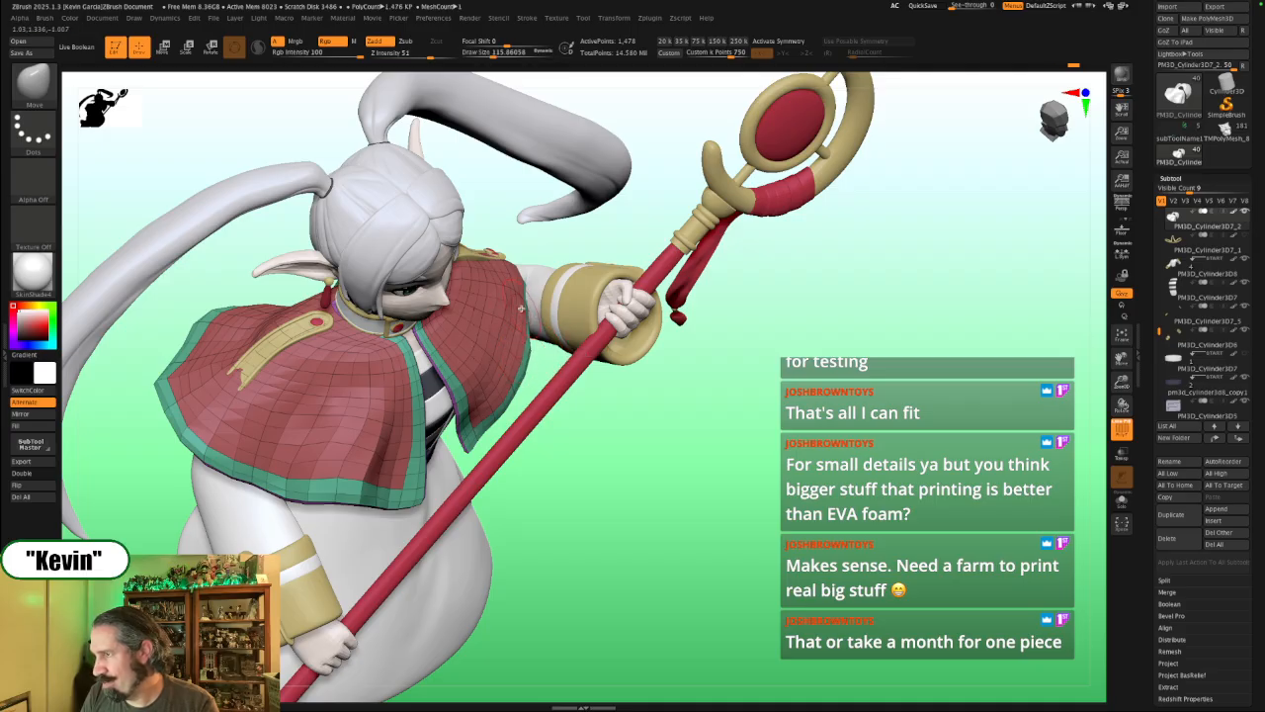
key(s)
drag(521, 308, 509, 303)
key(s)
key(s)
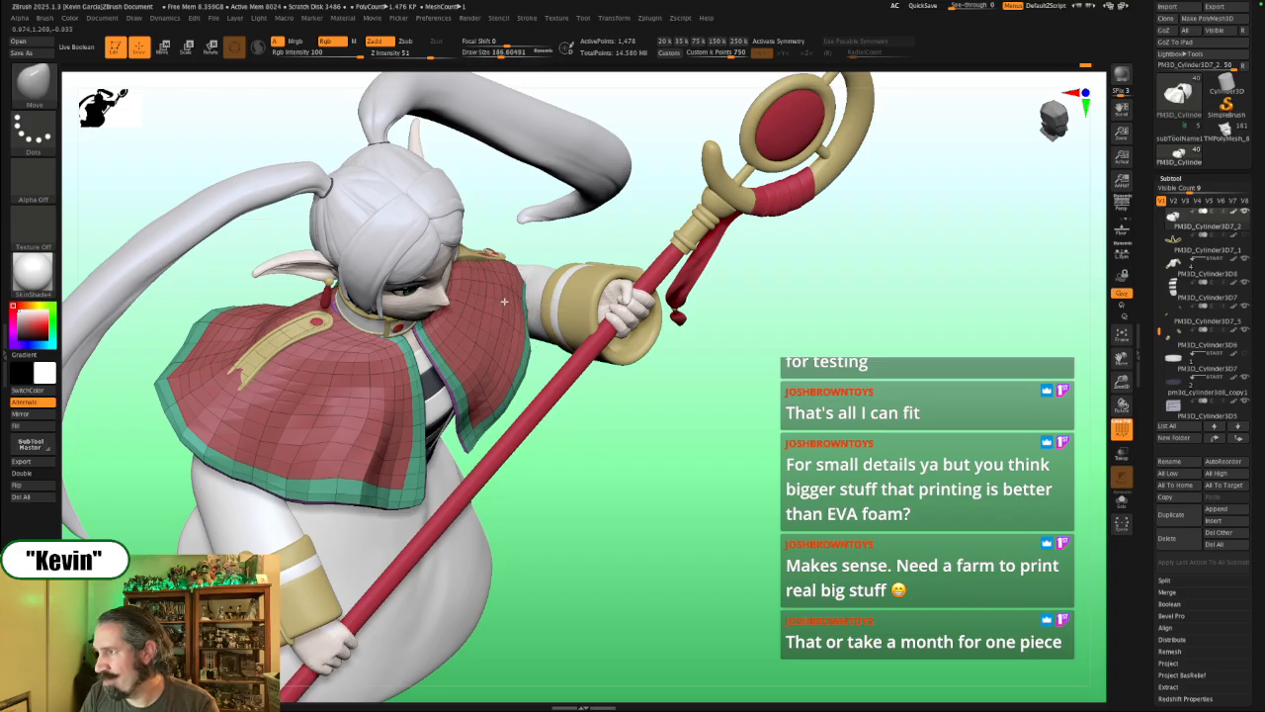
Step: Isolate the cape, nudge the outer rim of its raised-arm shoulder, and show the full figure again
key(alt+s)
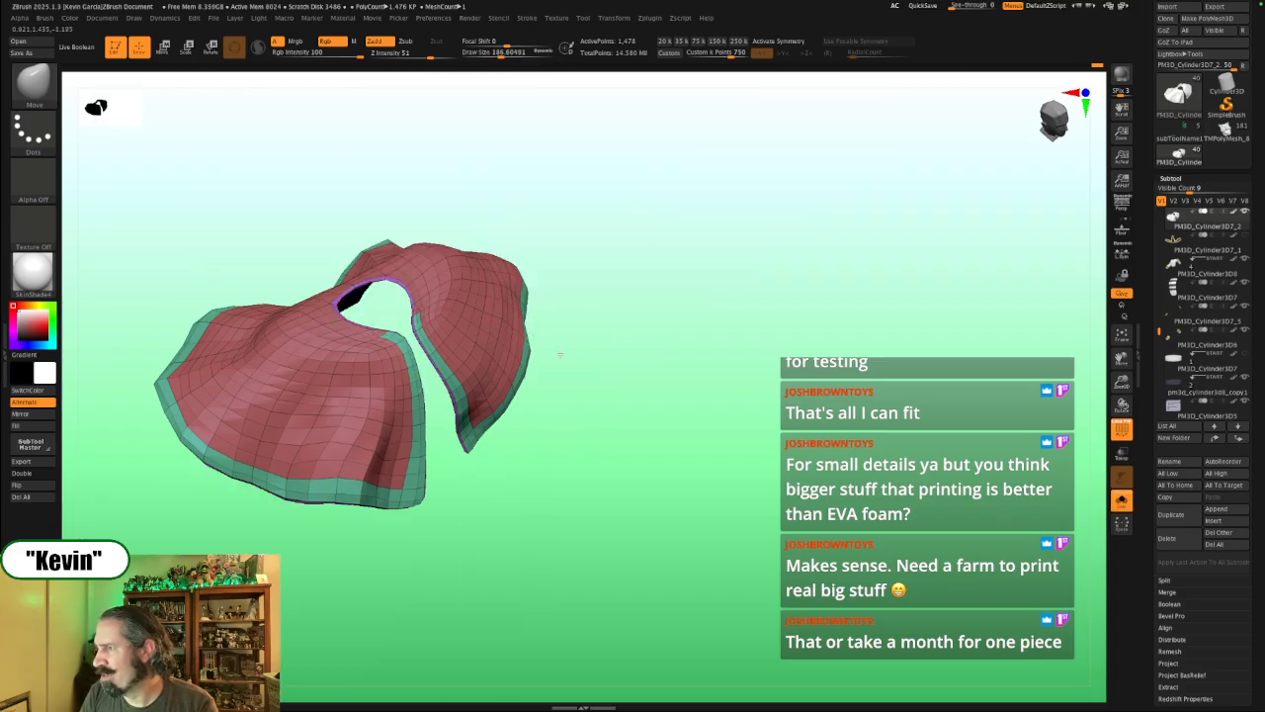
drag(560, 354, 562, 374)
key(s)
mouse_move(566, 330)
mouse_down()
mouse_move(555, 328)
mouse_move(588, 294)
mouse_up()
key(s)
key(alt+s)
Step: Adjust the cape's edge above the raised upper arm from the side
mouse_move(799, 323)
mouse_down()
mouse_move(750, 329)
mouse_move(705, 311)
mouse_up()
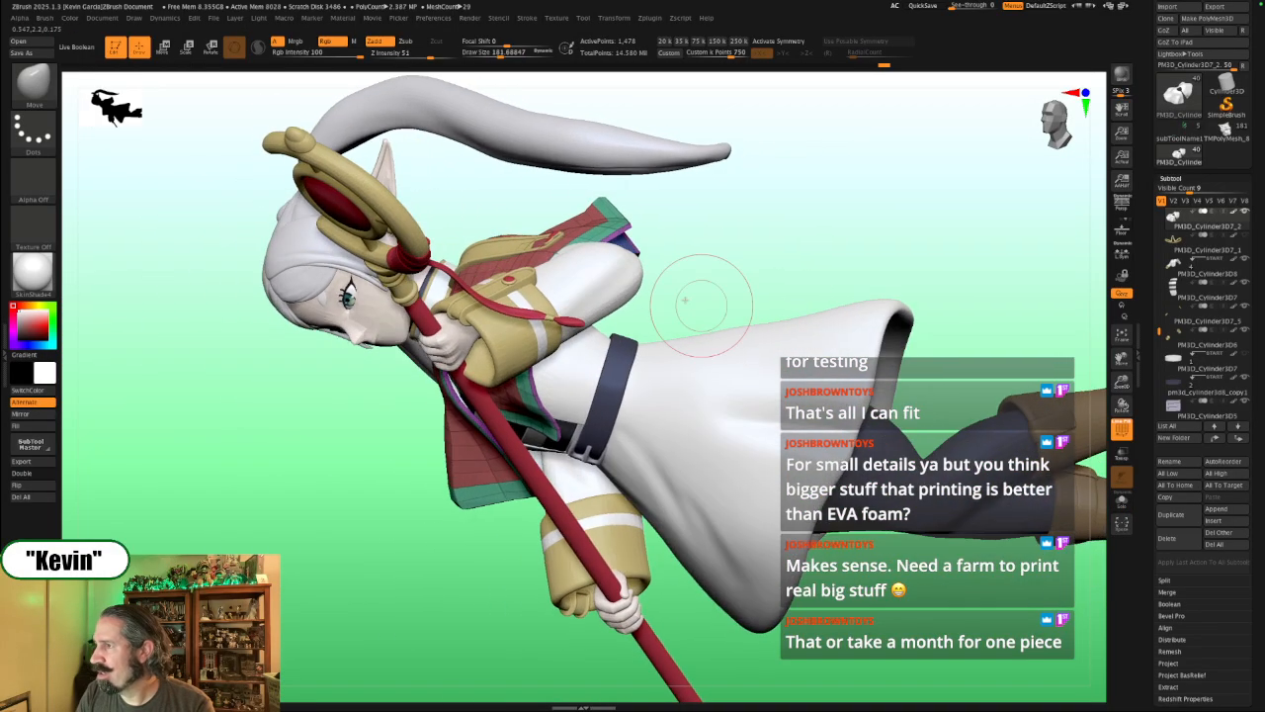
key(s)
mouse_move(611, 254)
mouse_down()
mouse_move(570, 264)
mouse_move(536, 248)
mouse_move(546, 263)
mouse_up()
Step: Isolate the cape and even out the hem over the raised arm from the underside, then restore the figure
key(alt+s)
key(s)
key(s)
key(s)
drag(546, 259, 540, 254)
mouse_move(691, 233)
mouse_down()
mouse_move(712, 244)
mouse_move(755, 231)
mouse_up()
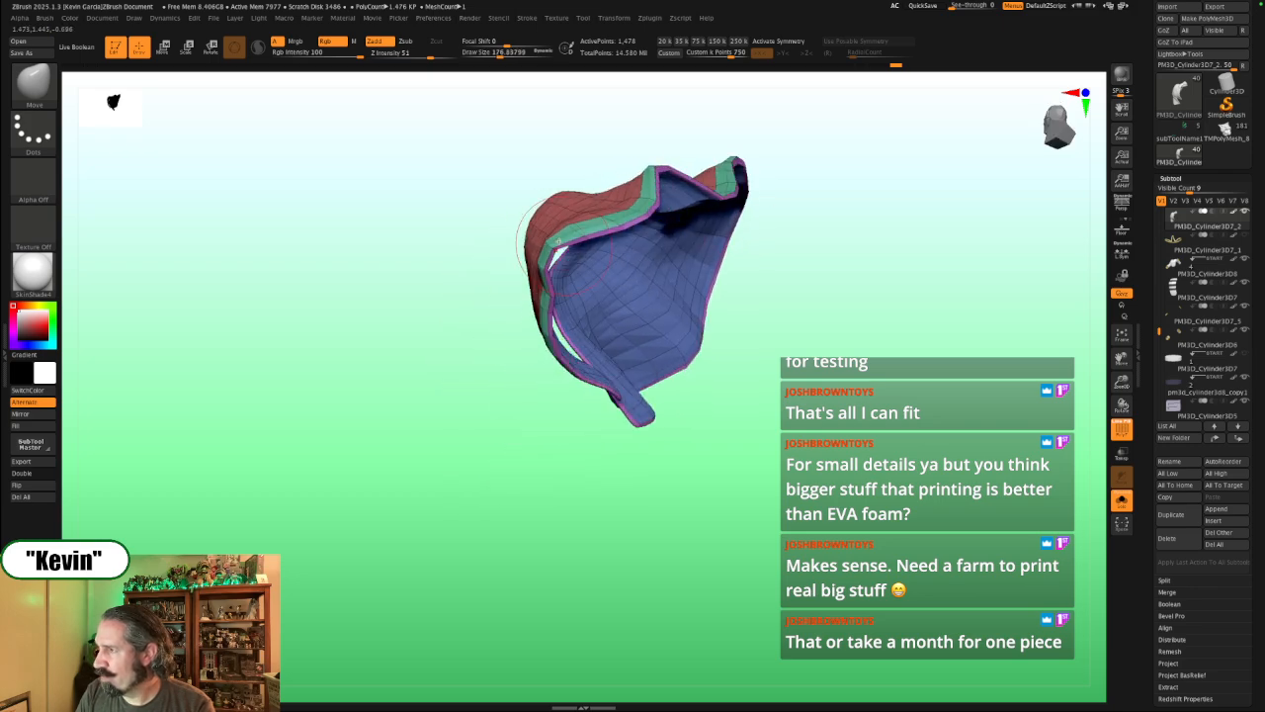
key(s)
mouse_move(581, 229)
mouse_down()
mouse_move(567, 222)
mouse_move(601, 215)
mouse_up()
drag(771, 258, 830, 268)
key(alt+s)
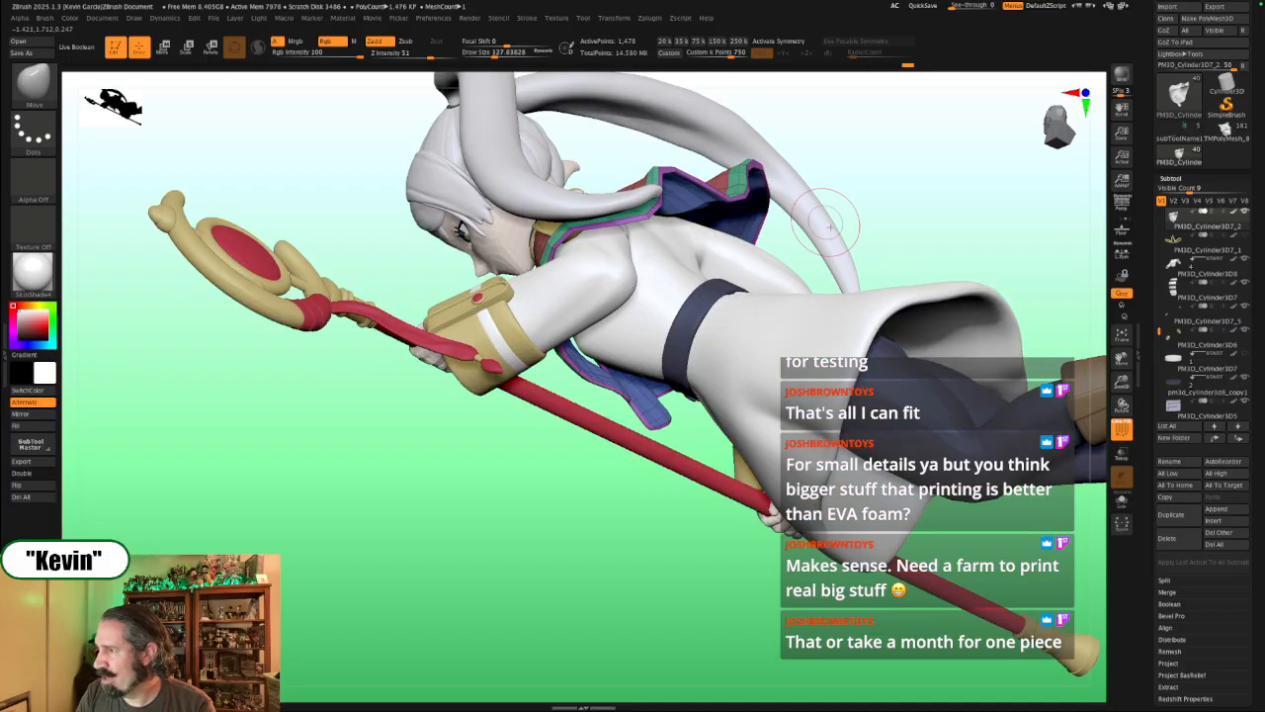
Step: Reposition the lower front corner of the raised-arm cape panel from above with the Move brush
drag(1005, 191, 1077, 205)
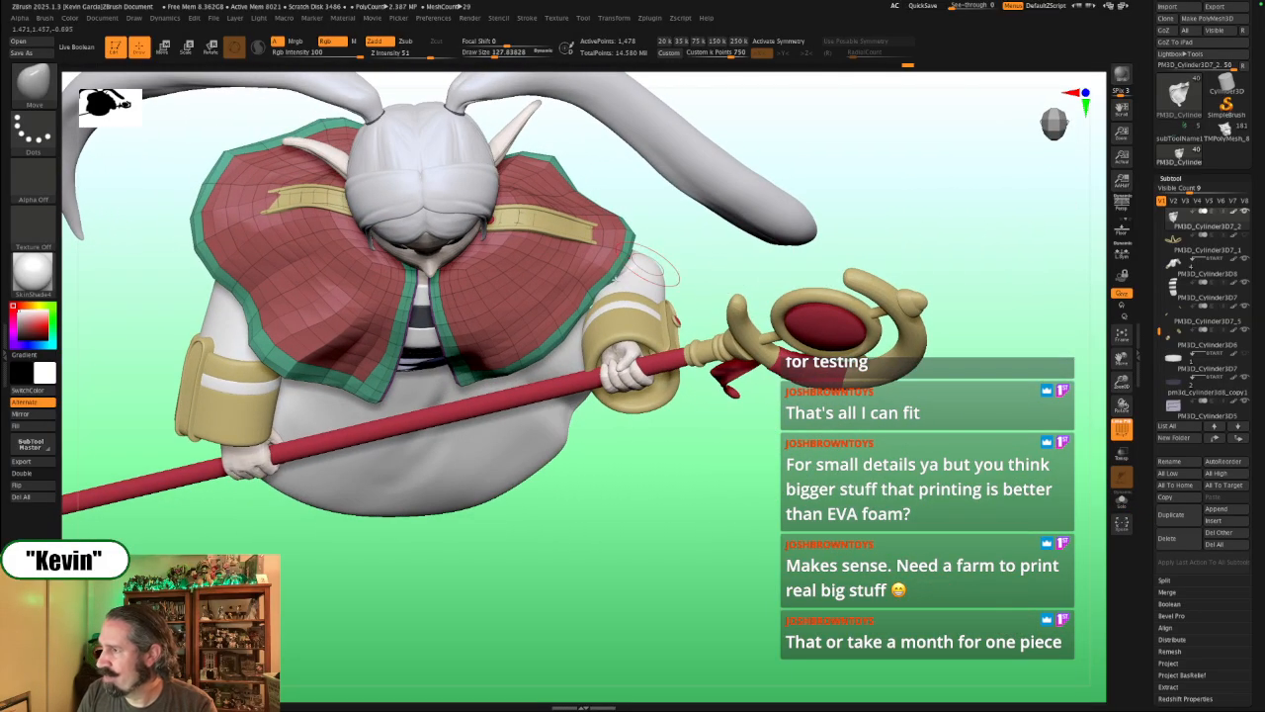
drag(730, 286, 765, 291)
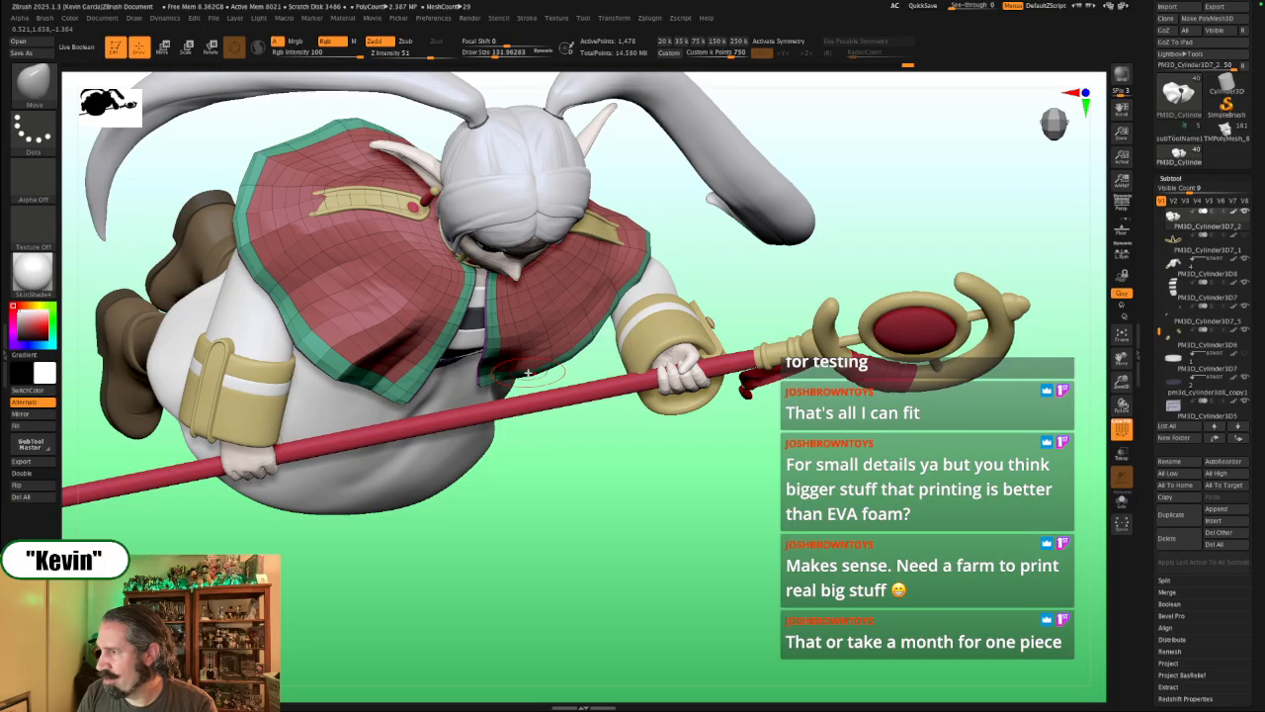
key(s)
key(s)
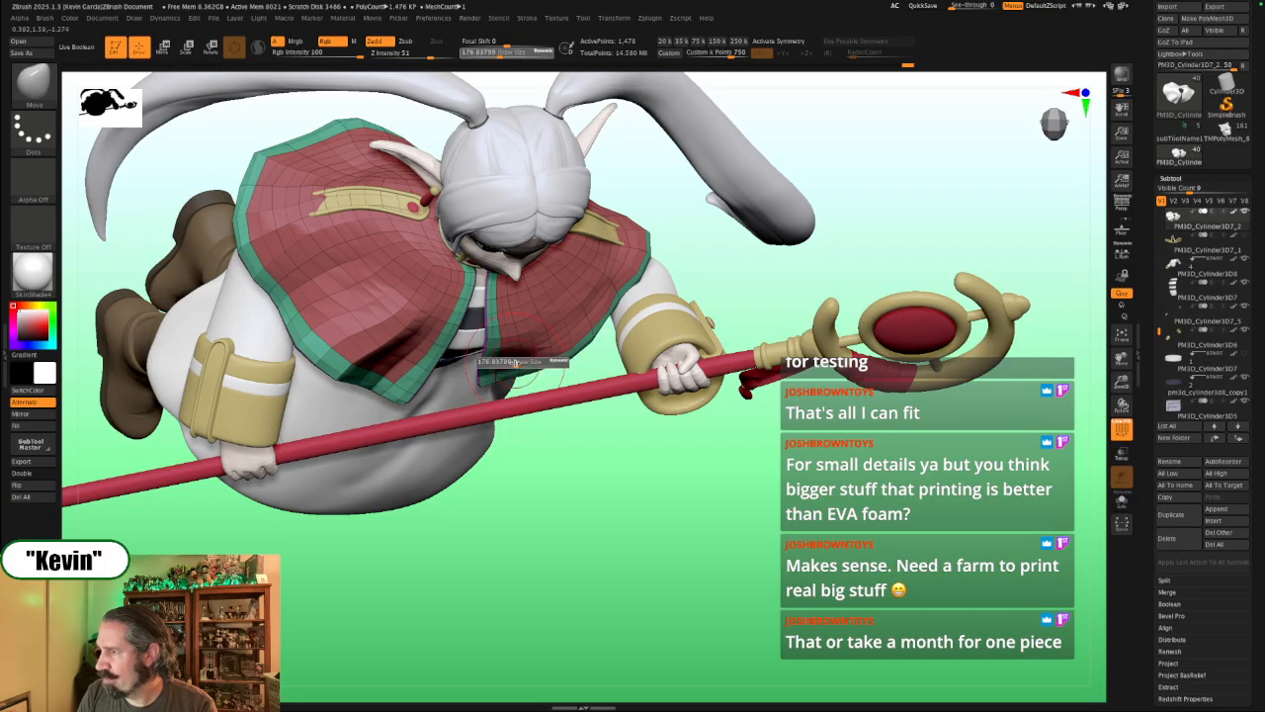
mouse_move(511, 362)
mouse_down()
mouse_move(526, 363)
mouse_move(478, 377)
mouse_move(522, 366)
mouse_move(521, 349)
mouse_up()
key(s)
key(s)
Step: Compare the whole figure's cape silhouette from the front with the reference illustration
drag(805, 263, 772, 148)
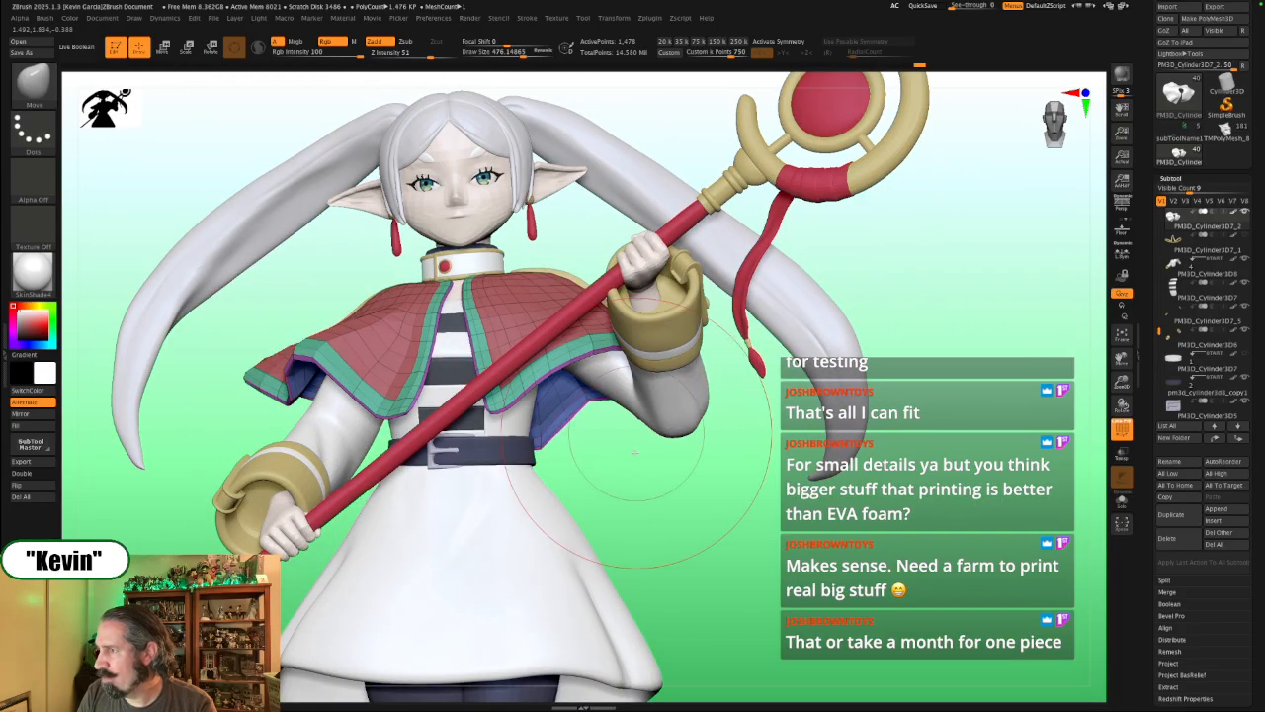
mouse_move(635, 535)
alt+mouse_down()
mouse_move(700, 514)
mouse_move(695, 397)
mouse_move(726, 418)
alt+mouse_up()
key(shift+z)
key(shift+z)
key(shift+z)
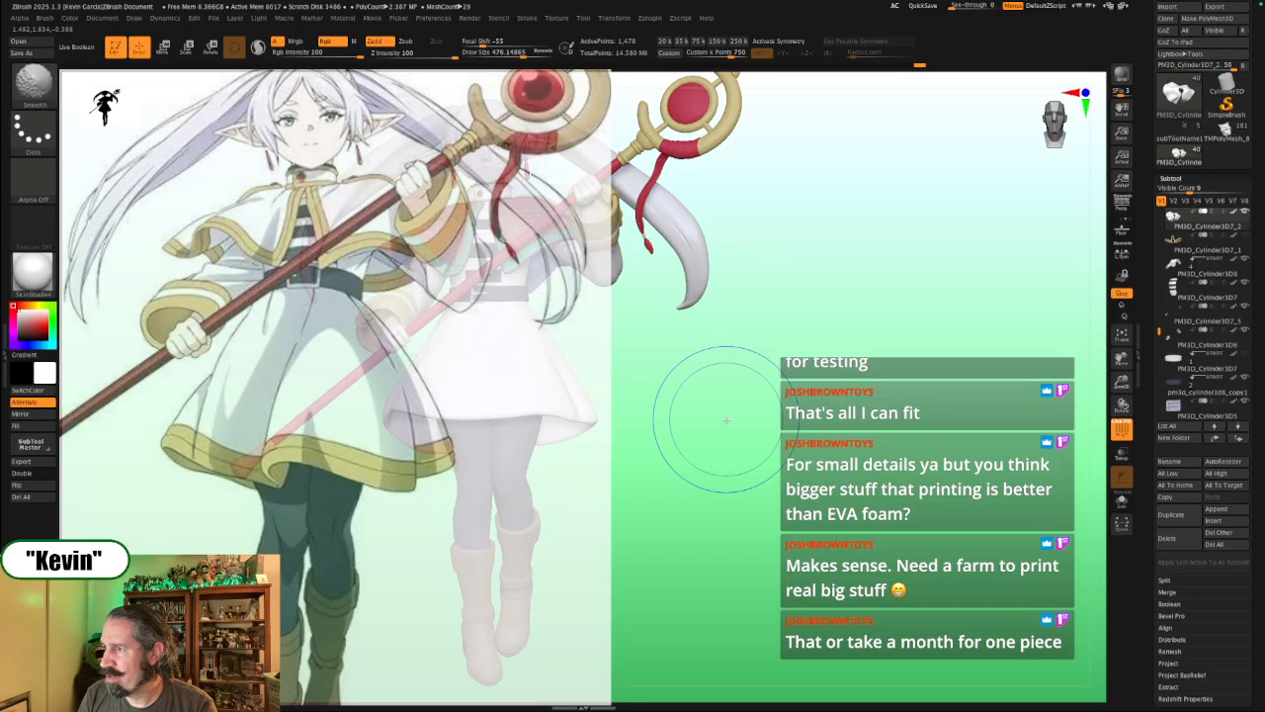
key(shift+z)
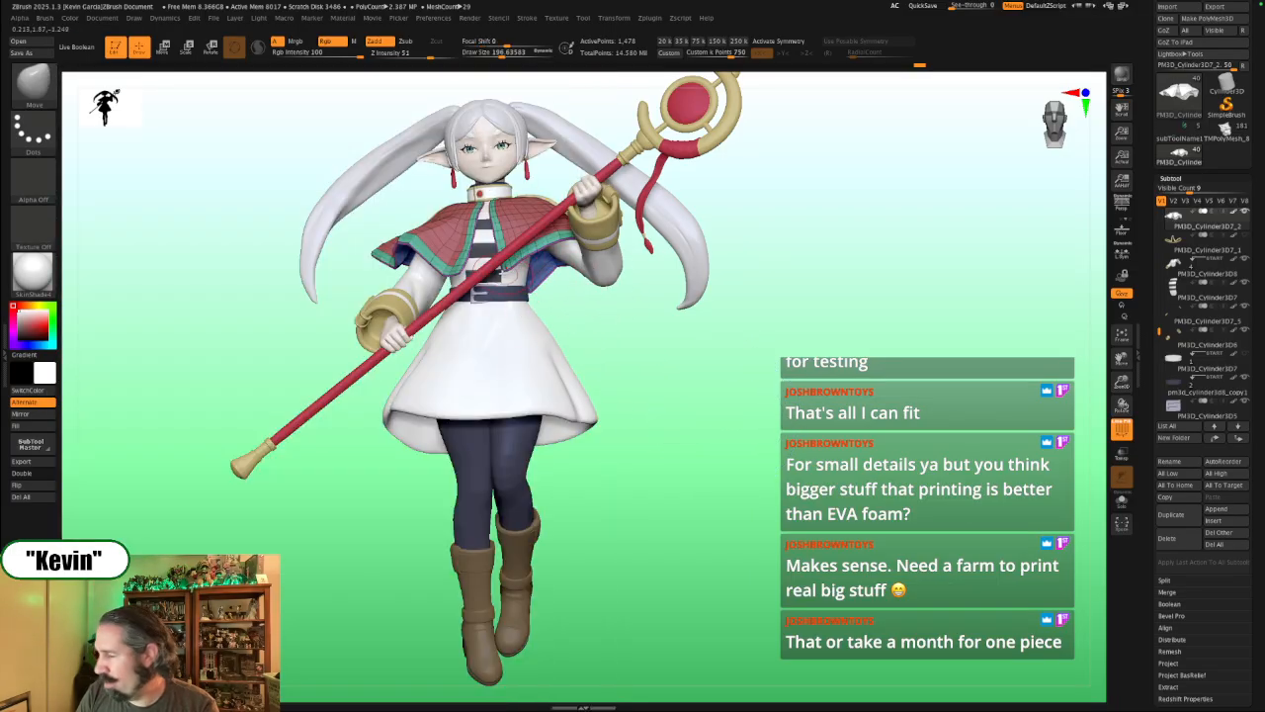
Step: Resize the Move brush to just over 200, isolate the cape, and adjust its front panels and inner surface from below
key([)
key([)
key([)
key([)
key([)
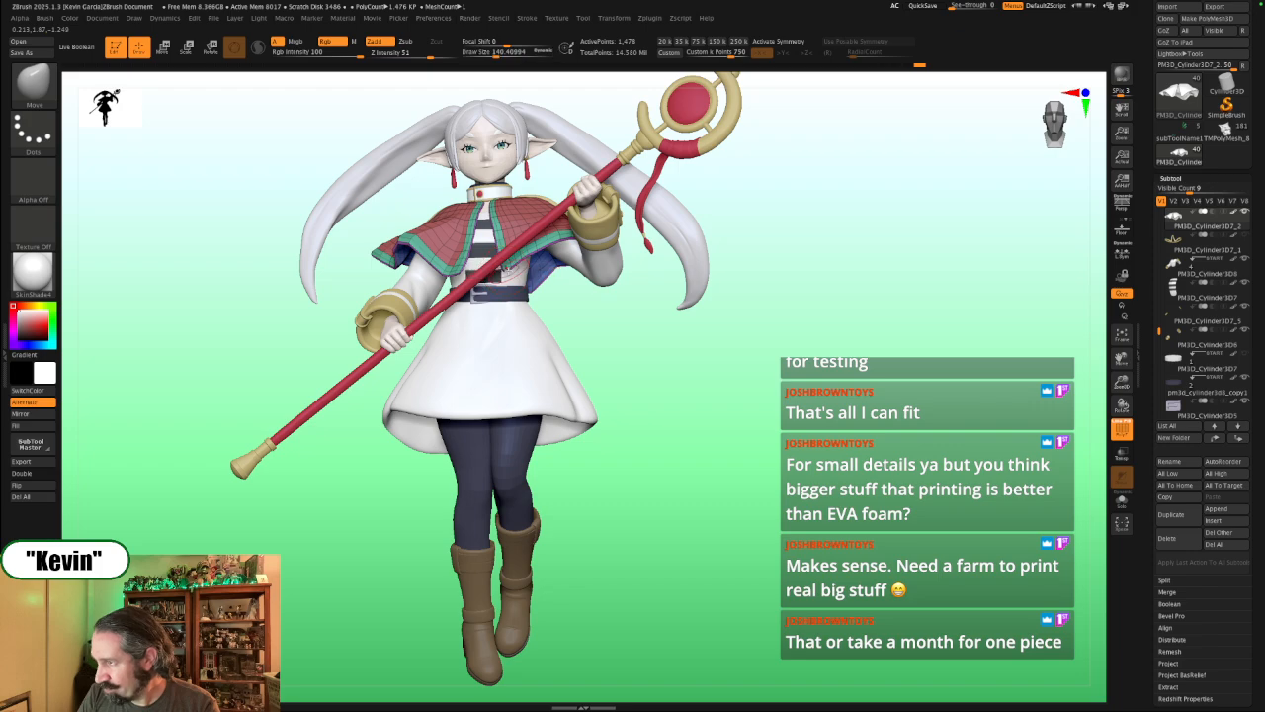
key(])
key(])
key(])
key(])
key(])
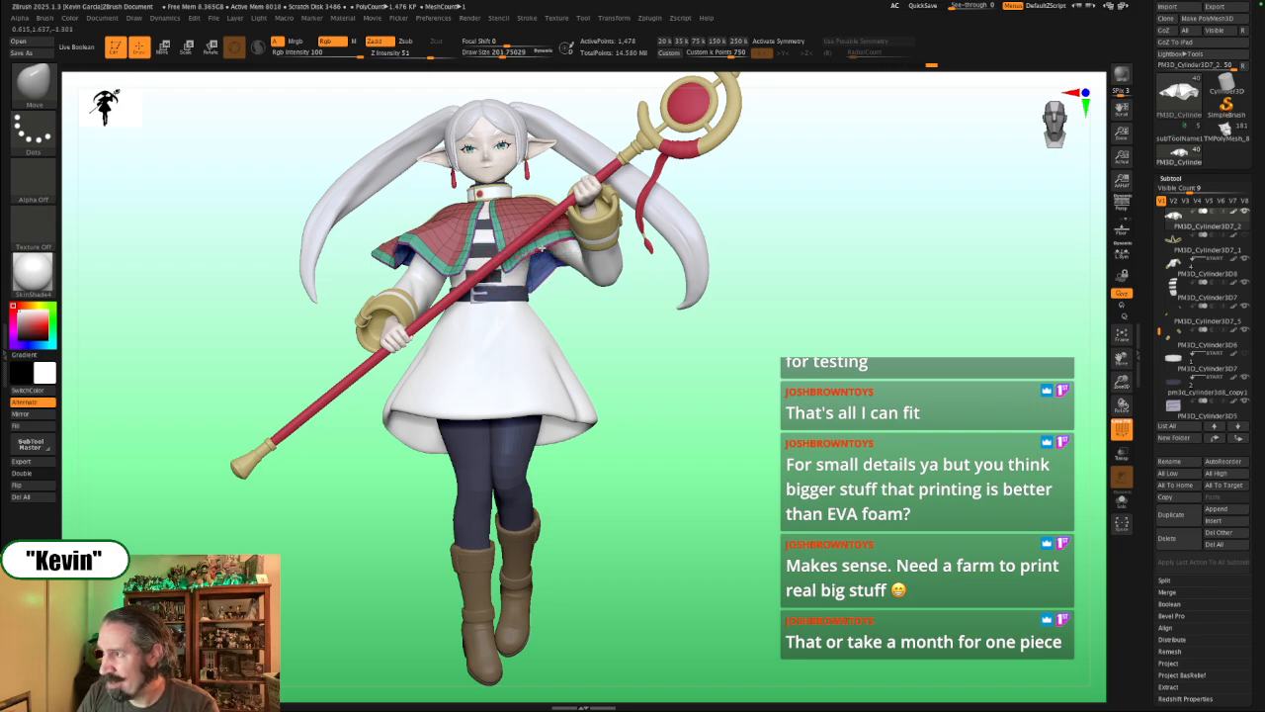
drag(633, 358, 632, 297)
key(shift+s)
key(])
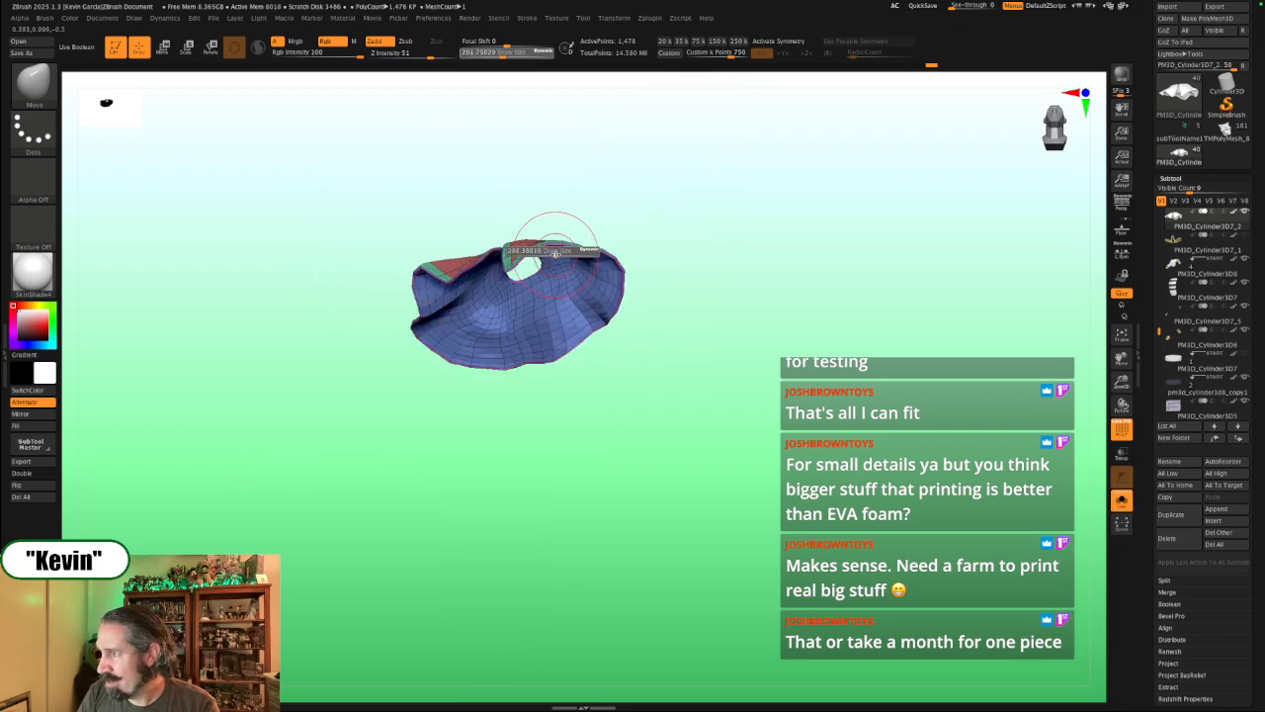
mouse_move(665, 217)
mouse_down()
mouse_move(682, 272)
mouse_move(721, 213)
mouse_up()
key(s)
drag(514, 294, 512, 294)
Step: Place the full figure beside the reference illustration in front view and hide the cape's wireframe and polygroup colours for comparison
key(shift+z)
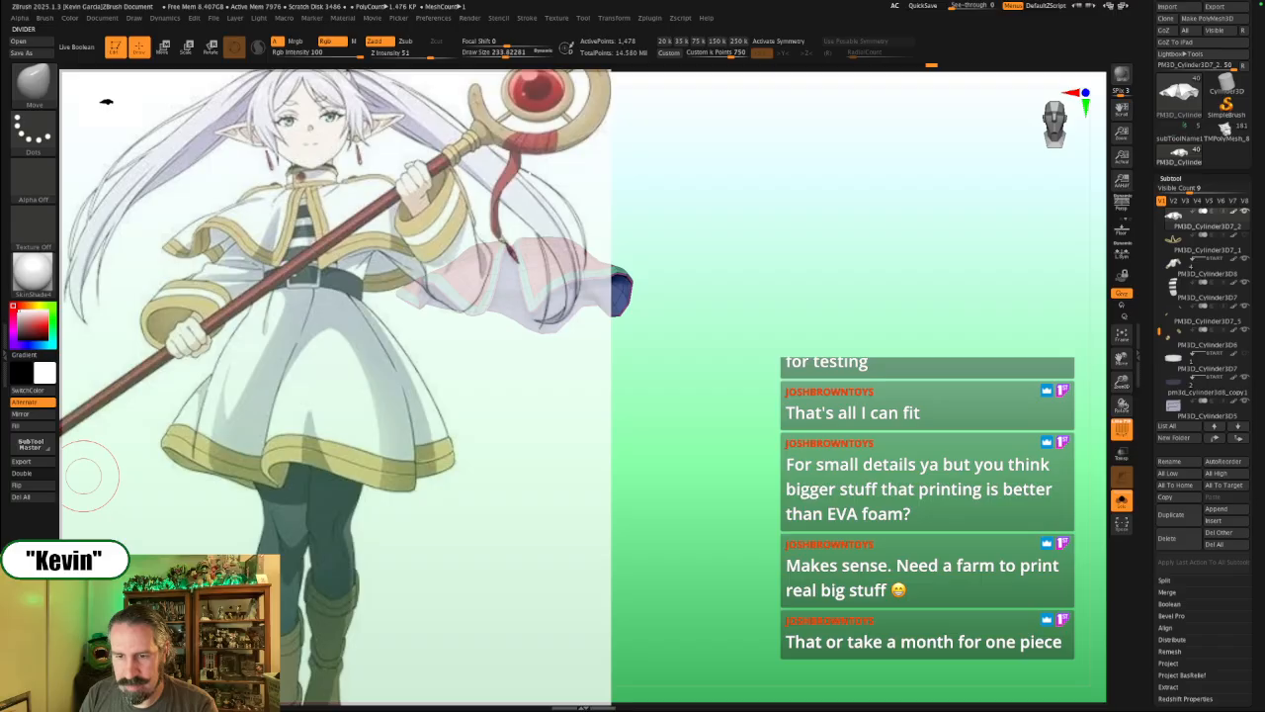
mouse_move(768, 396)
mouse_down()
mouse_move(869, 430)
mouse_move(974, 435)
mouse_move(951, 422)
mouse_up()
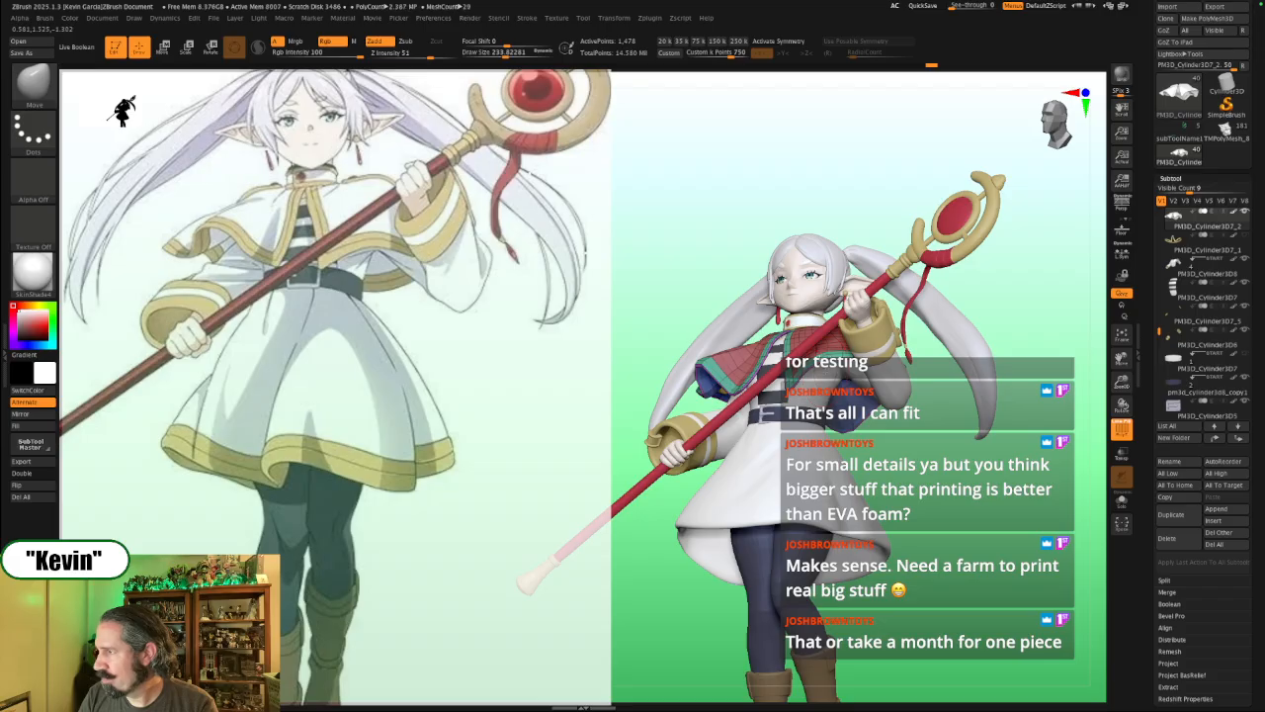
drag(938, 476, 934, 395)
key(alt+s)
key(shift+f)
key(alt+s)
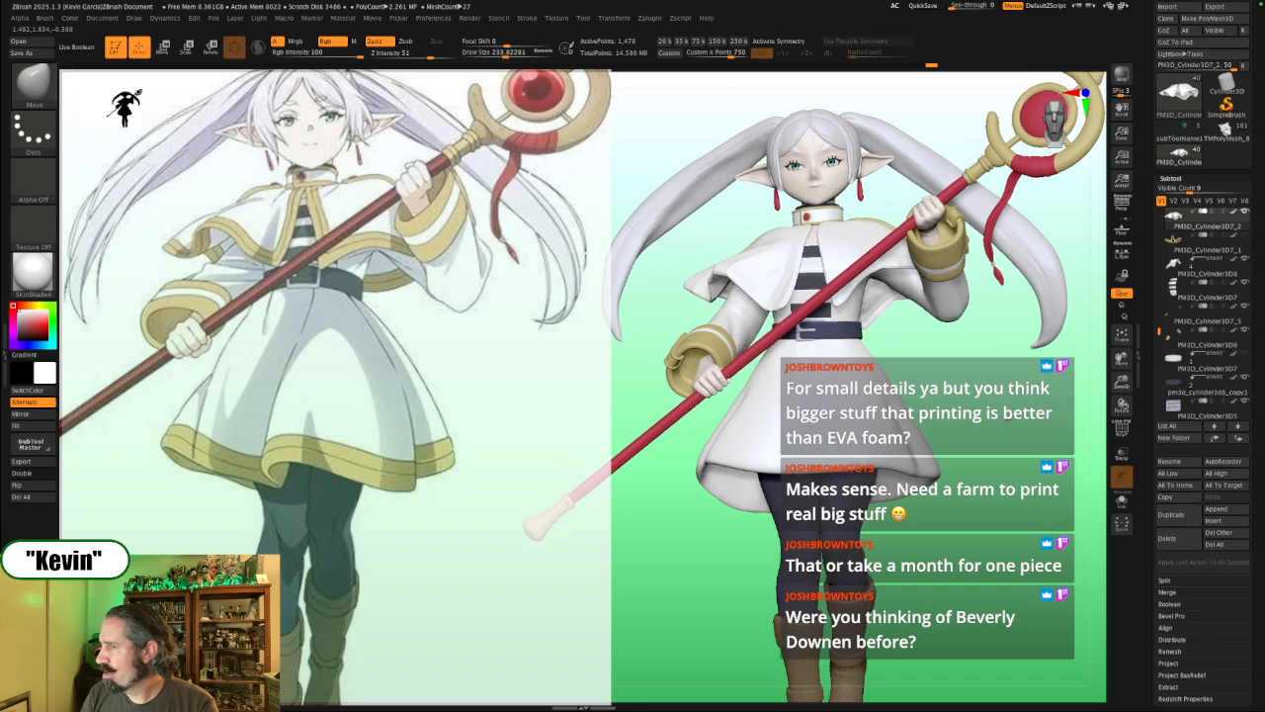
Step: Turn on the cape's smoothed subdivision preview and reduce the Move brush size to about 163
key(d)
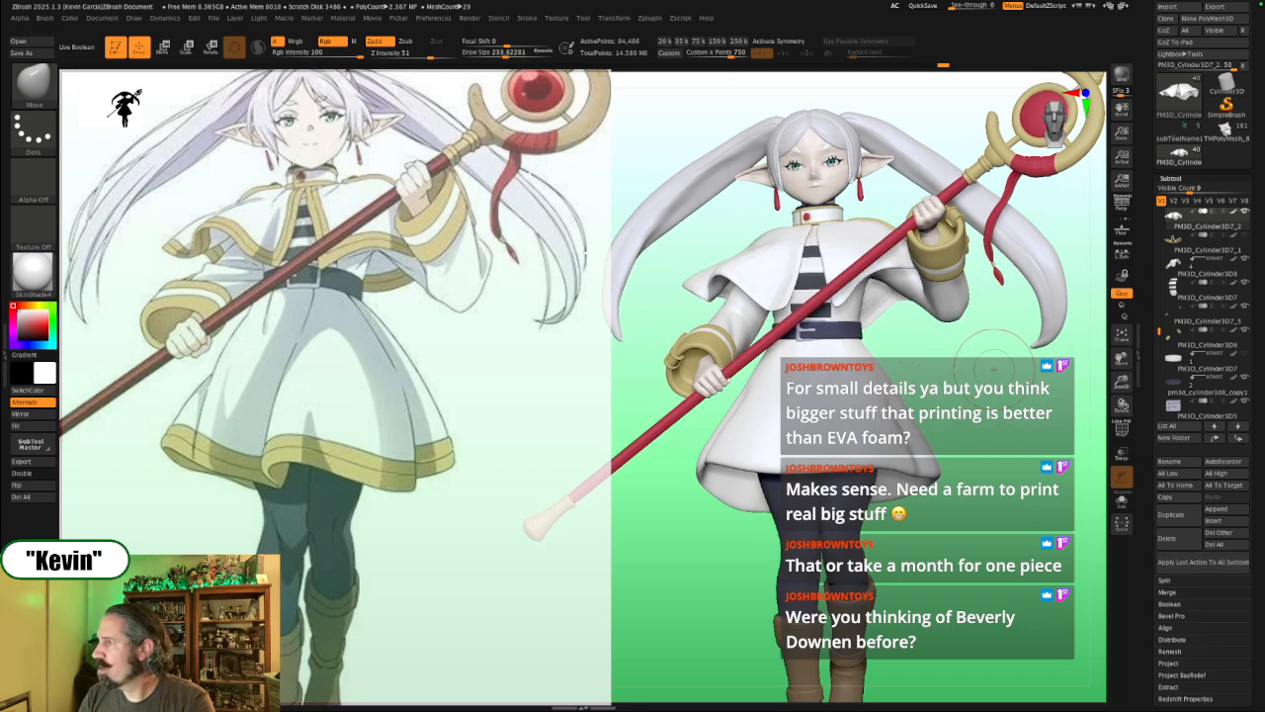
key(s)
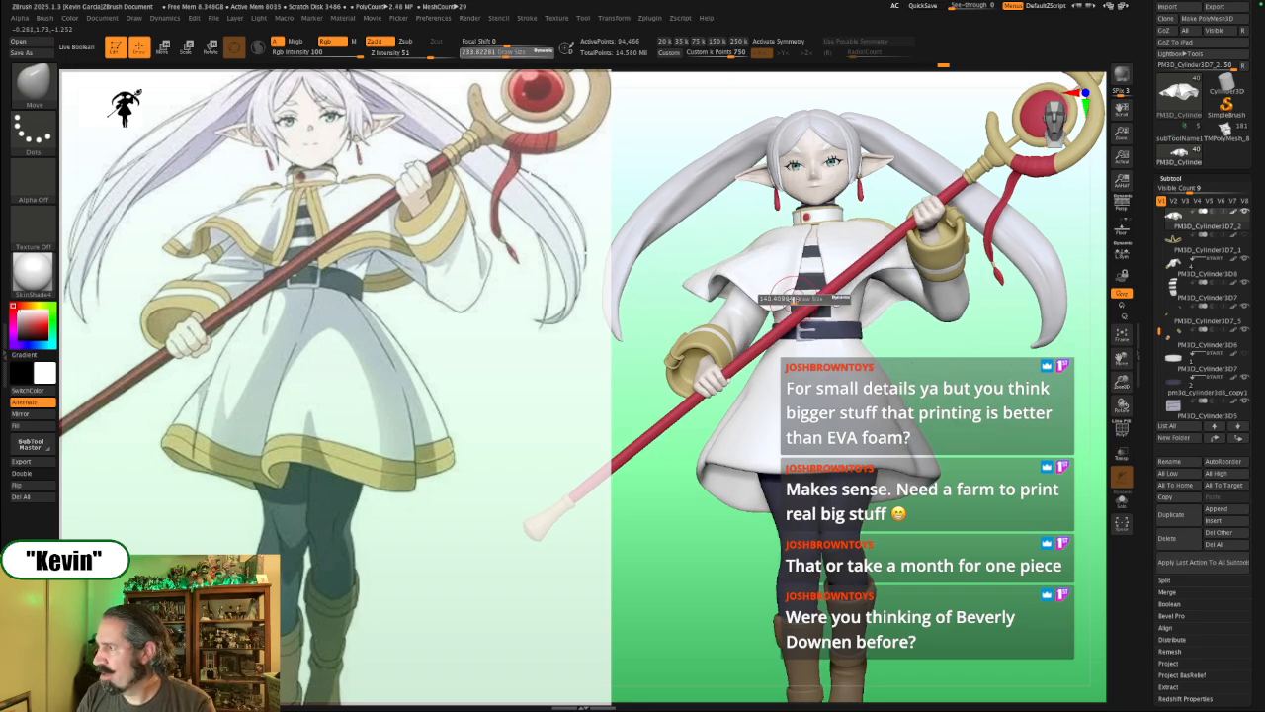
drag(789, 296, 769, 304)
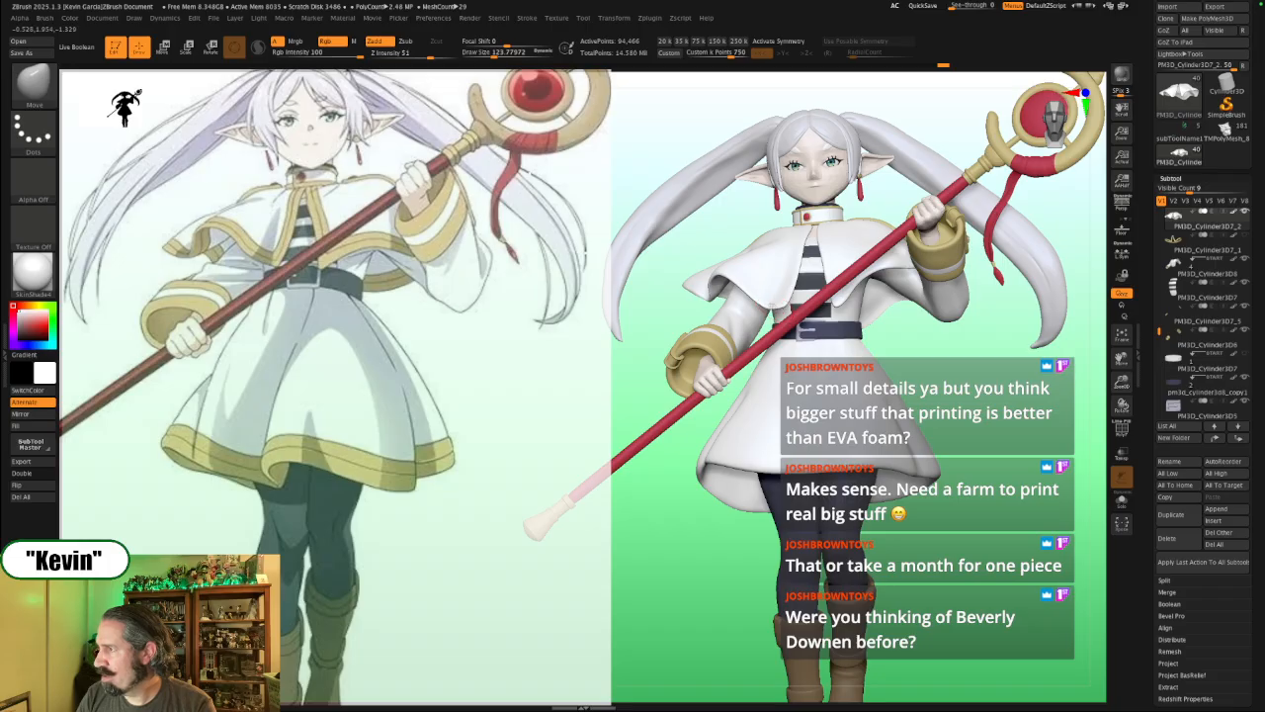
key(s)
drag(779, 298, 784, 300)
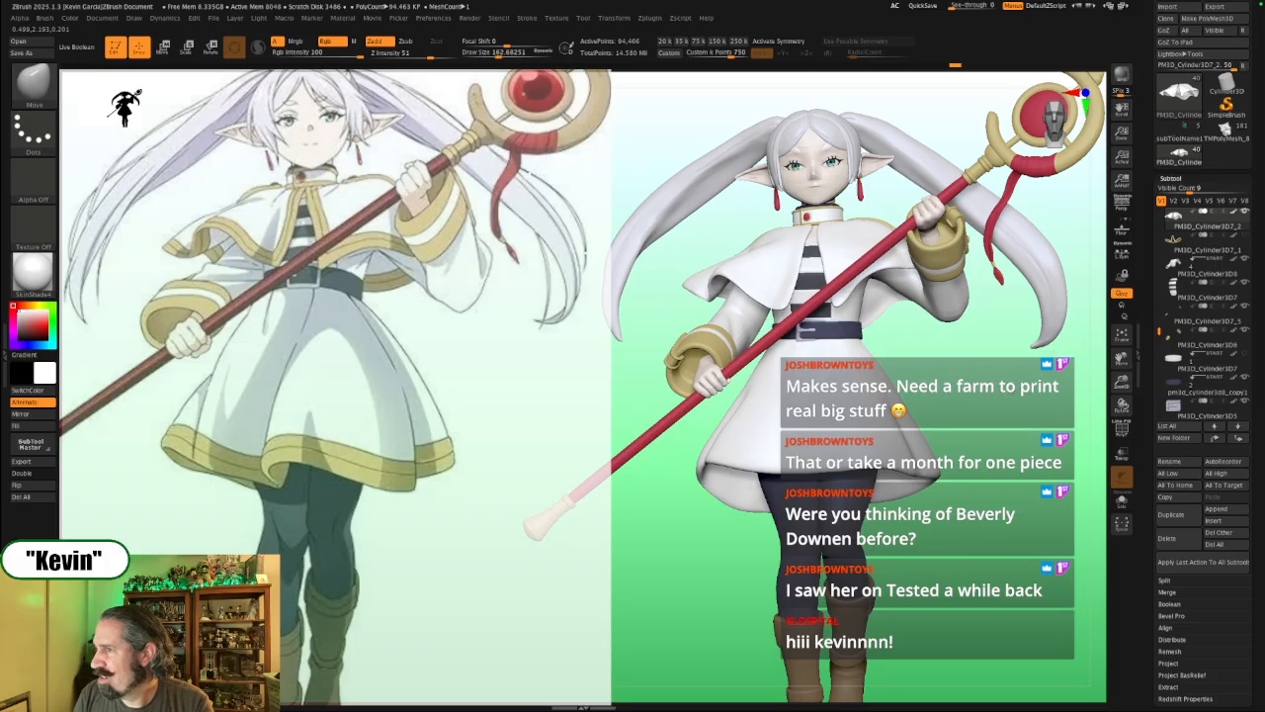
Step: Isolate the cape and adjust the inner fold of the lowered-arm panel from below with the Move brush
key(alt+s)
key(f)
mouse_move(723, 409)
mouse_down()
mouse_move(738, 401)
mouse_move(669, 424)
mouse_move(676, 464)
mouse_move(729, 381)
mouse_up()
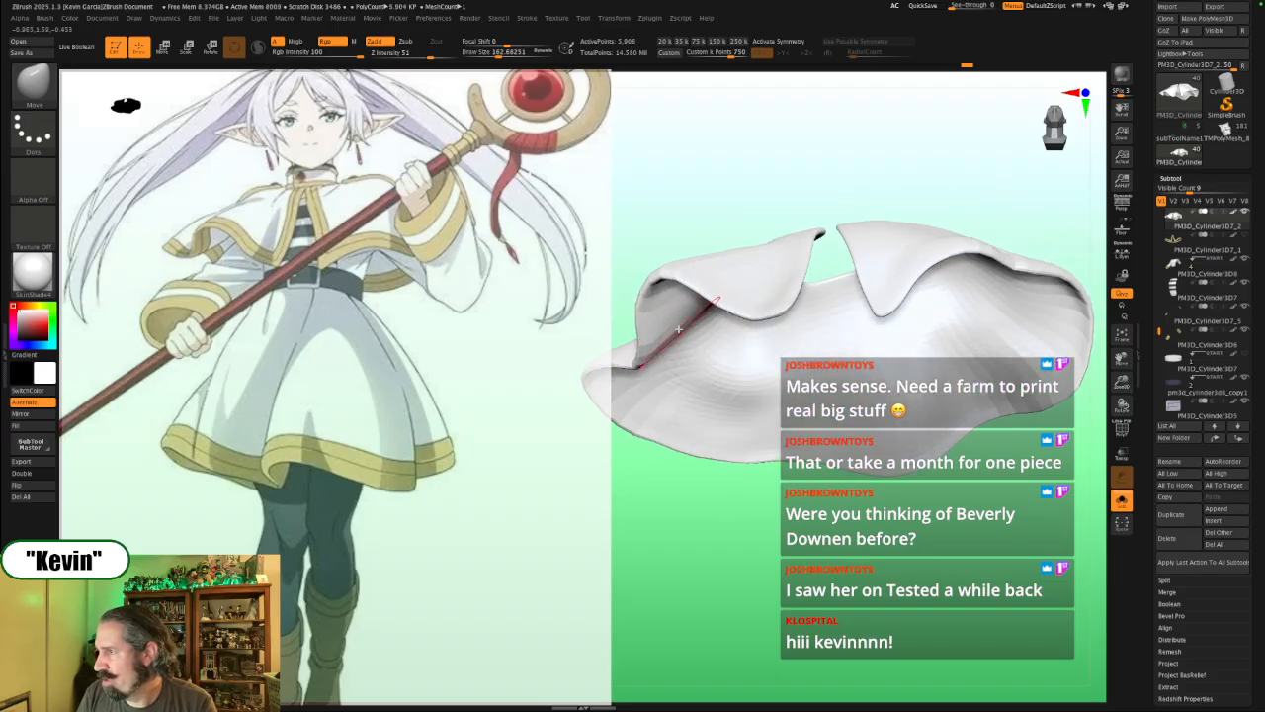
drag(695, 322, 706, 324)
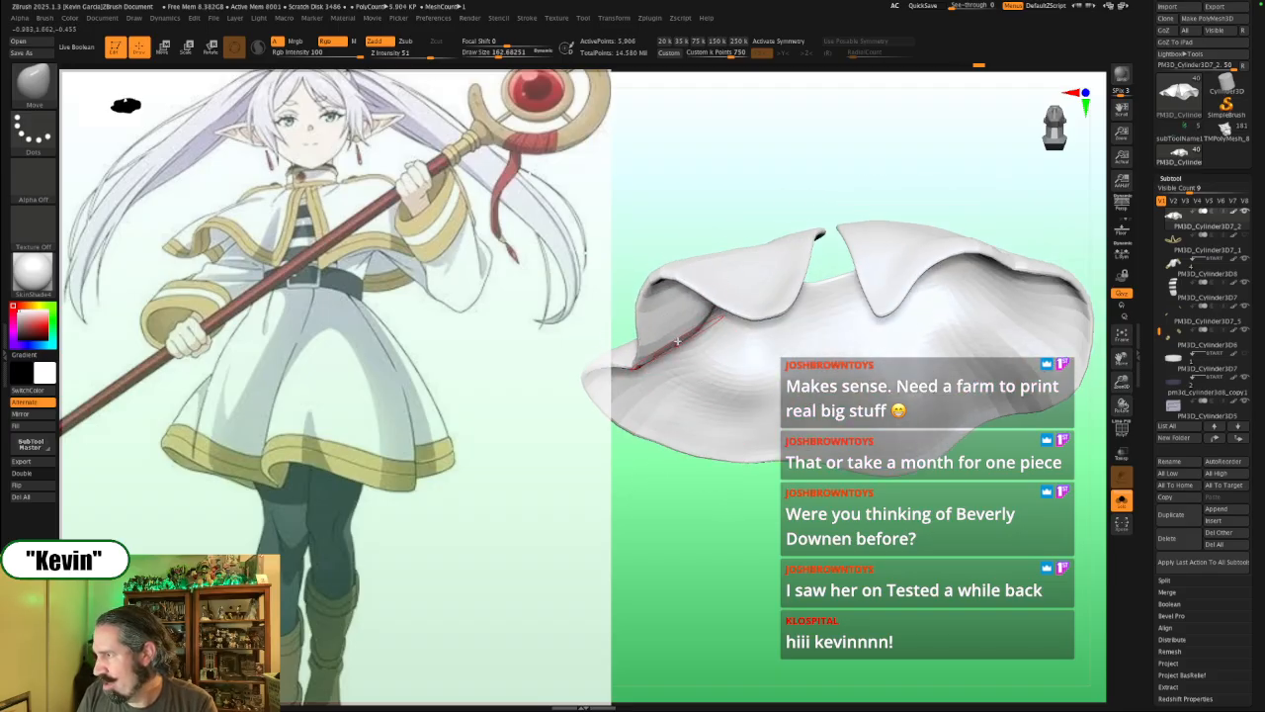
drag(699, 438, 777, 514)
key(alt+shift+s)
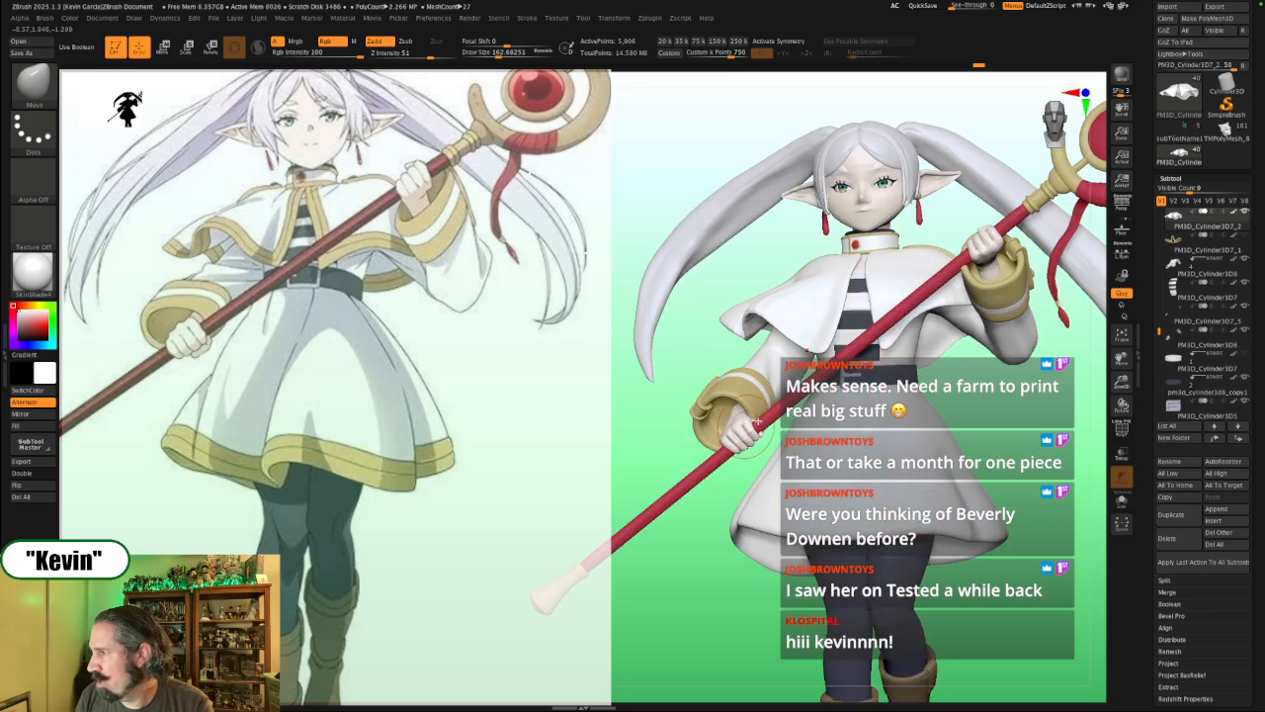
Step: Refine the lowered-arm cape panel's surface and front edge against the reference illustration, resizing the Move brush between about 90 and 163
mouse_move(1063, 430)
mouse_down()
mouse_move(1043, 429)
mouse_move(1075, 427)
mouse_up()
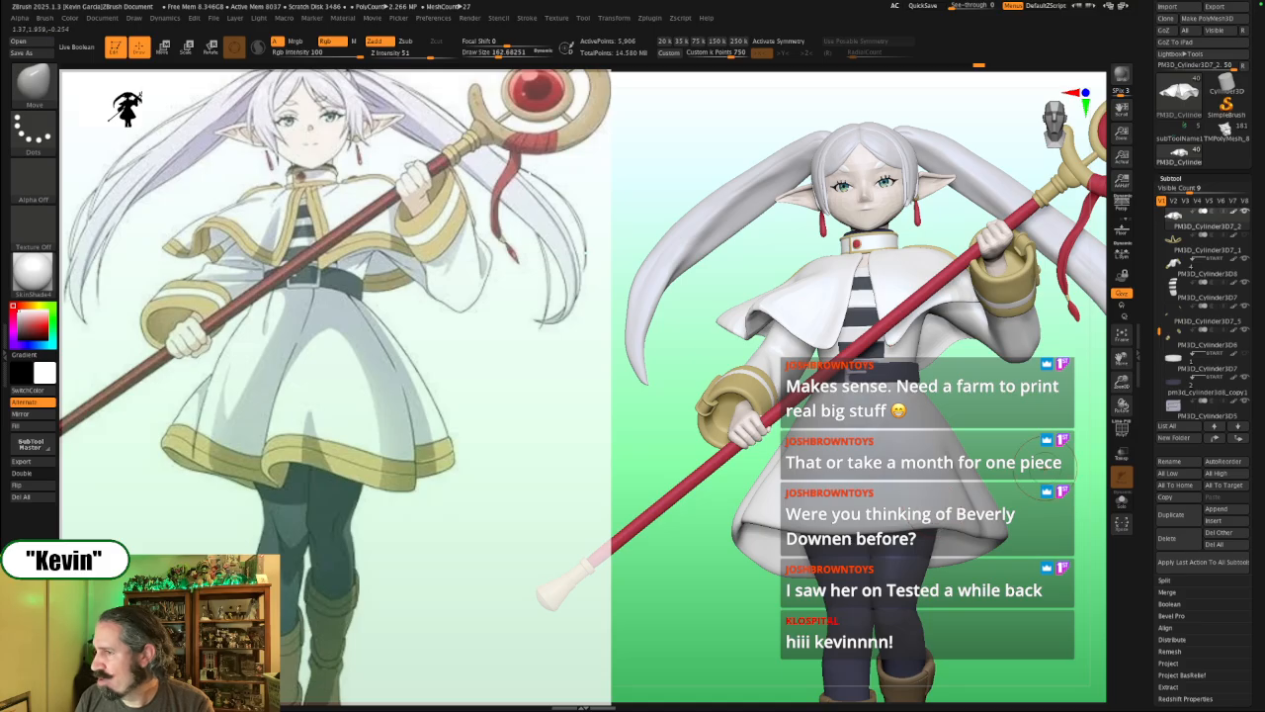
drag(1041, 404, 1023, 295)
alt+drag(947, 529, 919, 417)
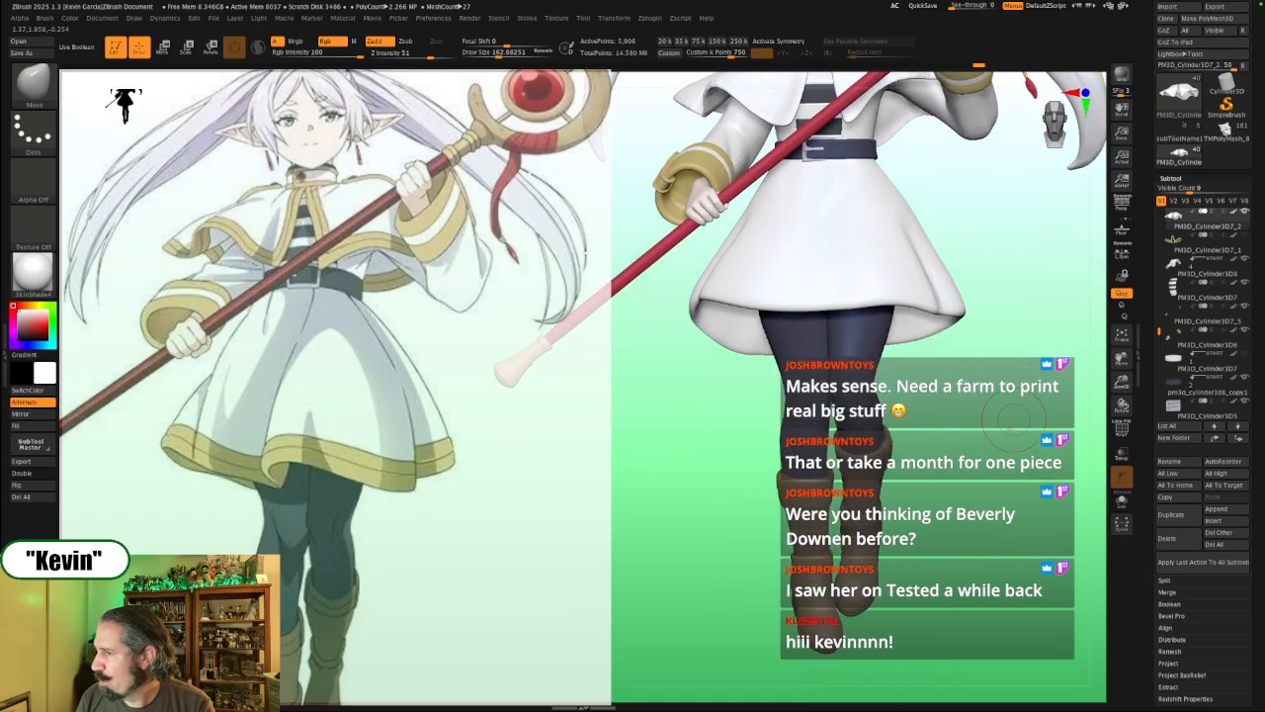
alt+drag(1059, 236, 1034, 442)
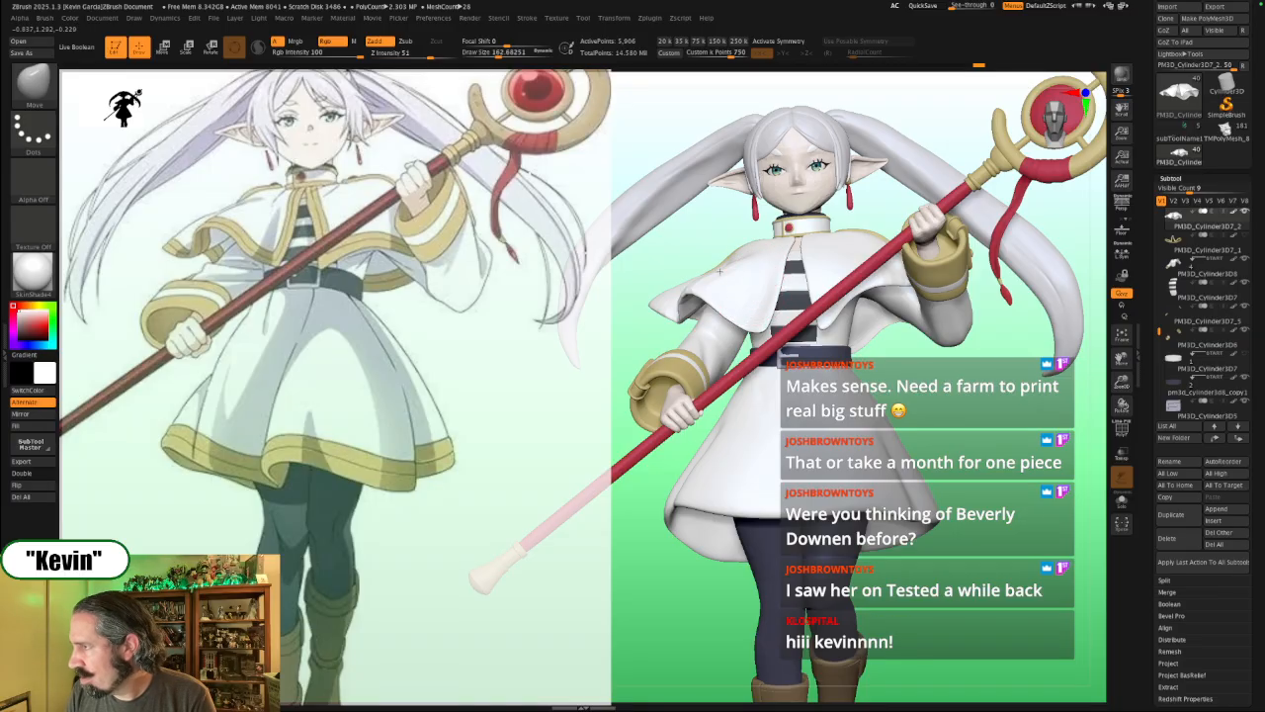
key(alt+s)
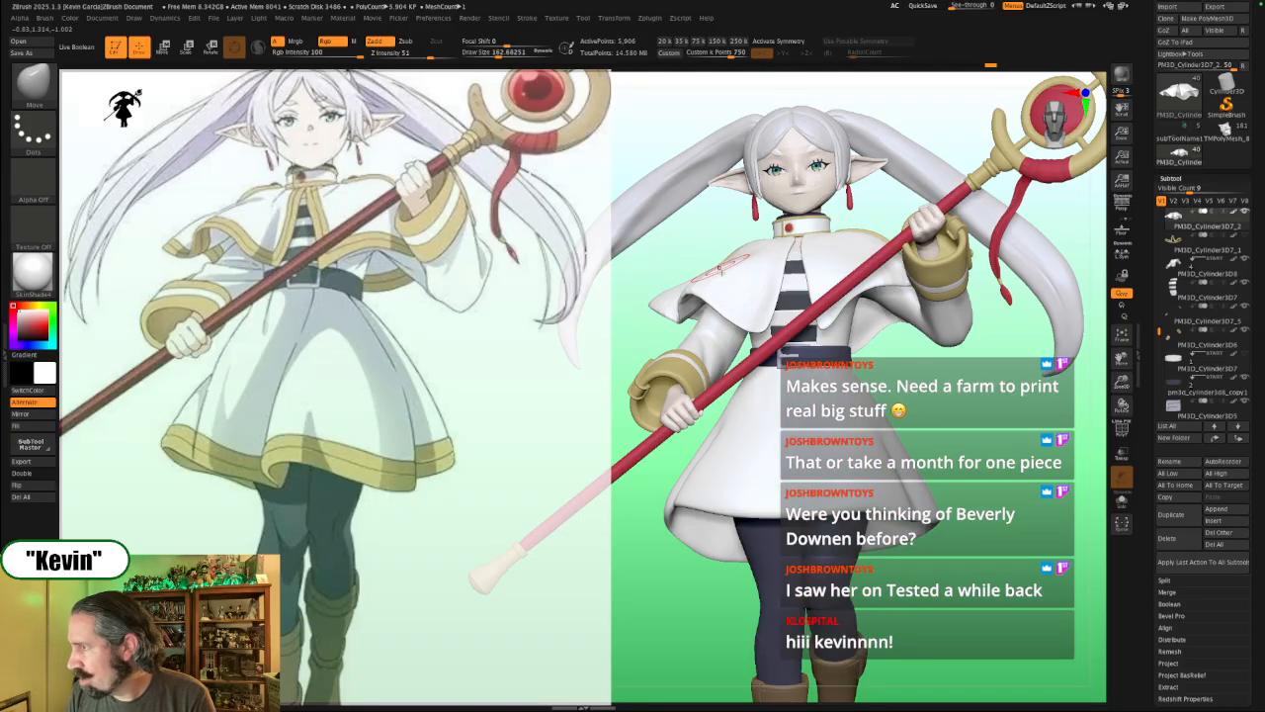
key(alt+s)
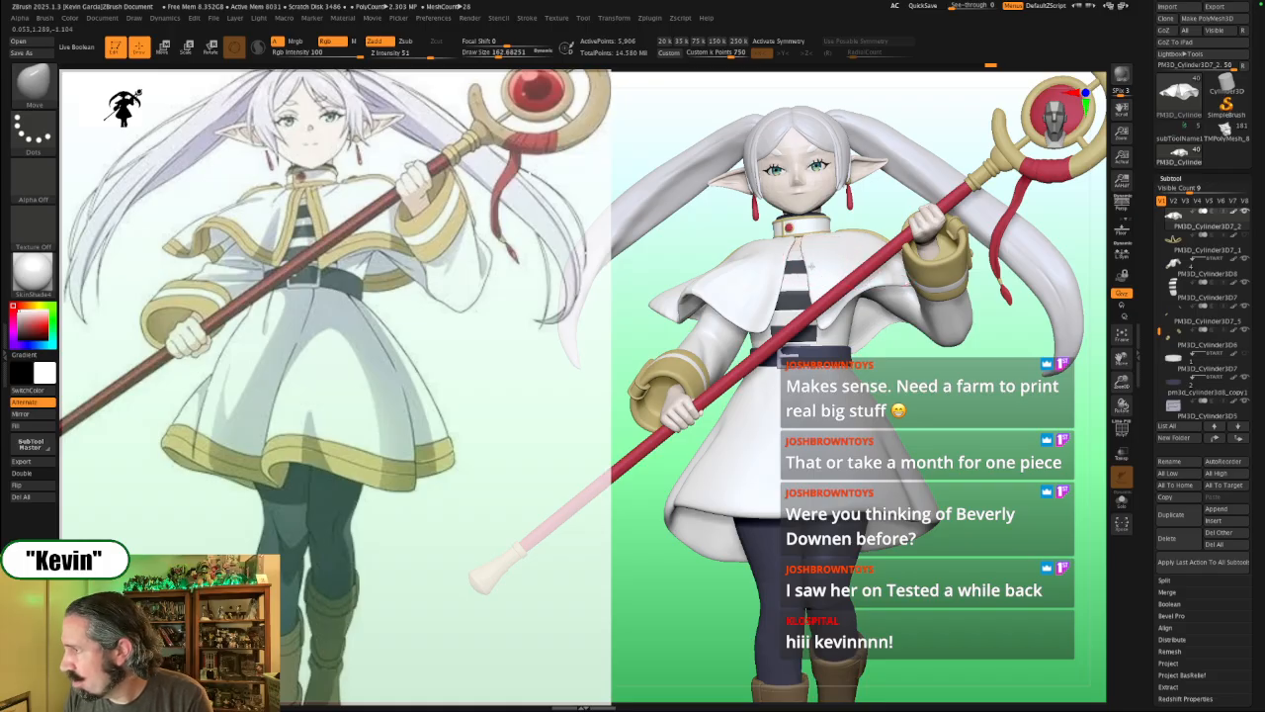
key(s)
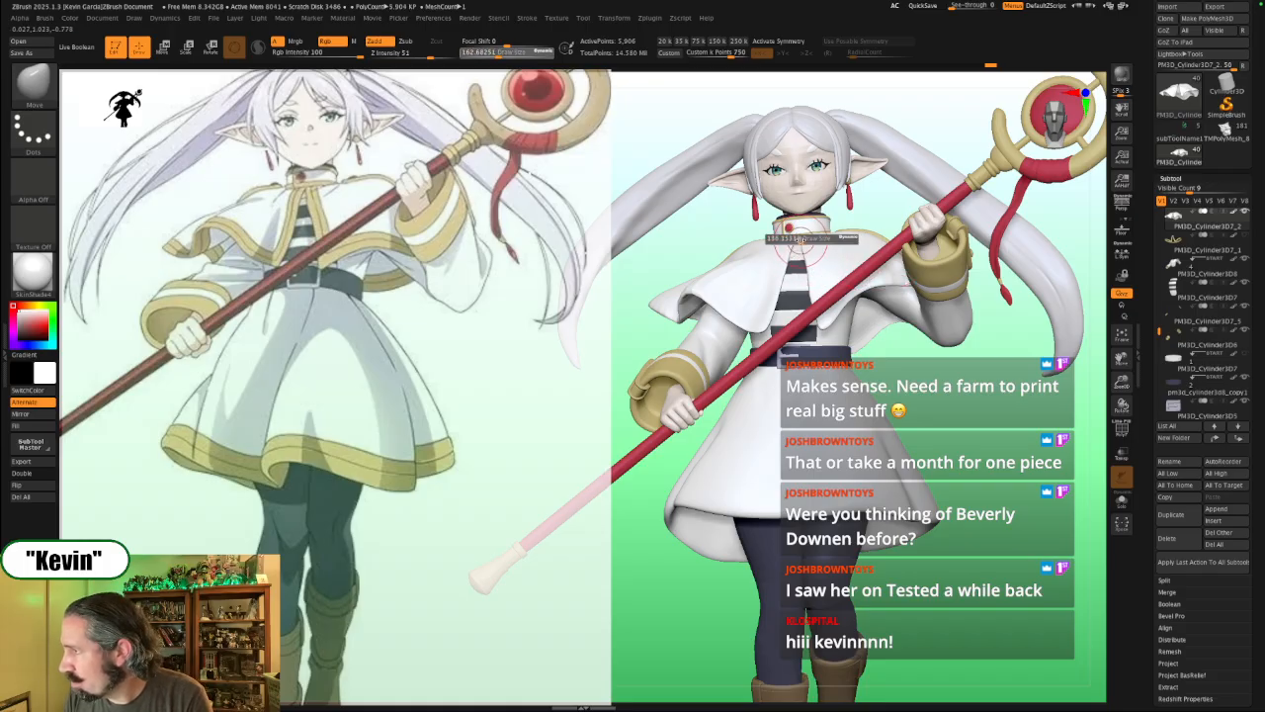
click(791, 238)
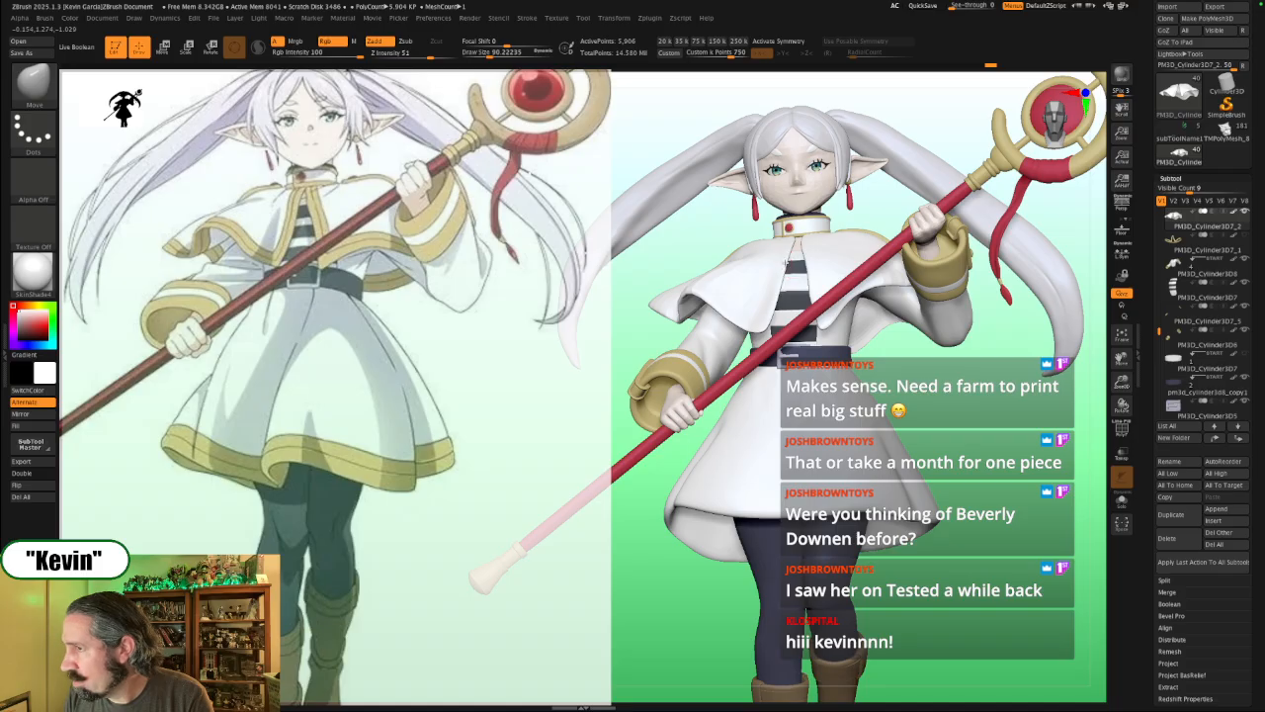
key(s)
click(792, 279)
drag(778, 299, 769, 309)
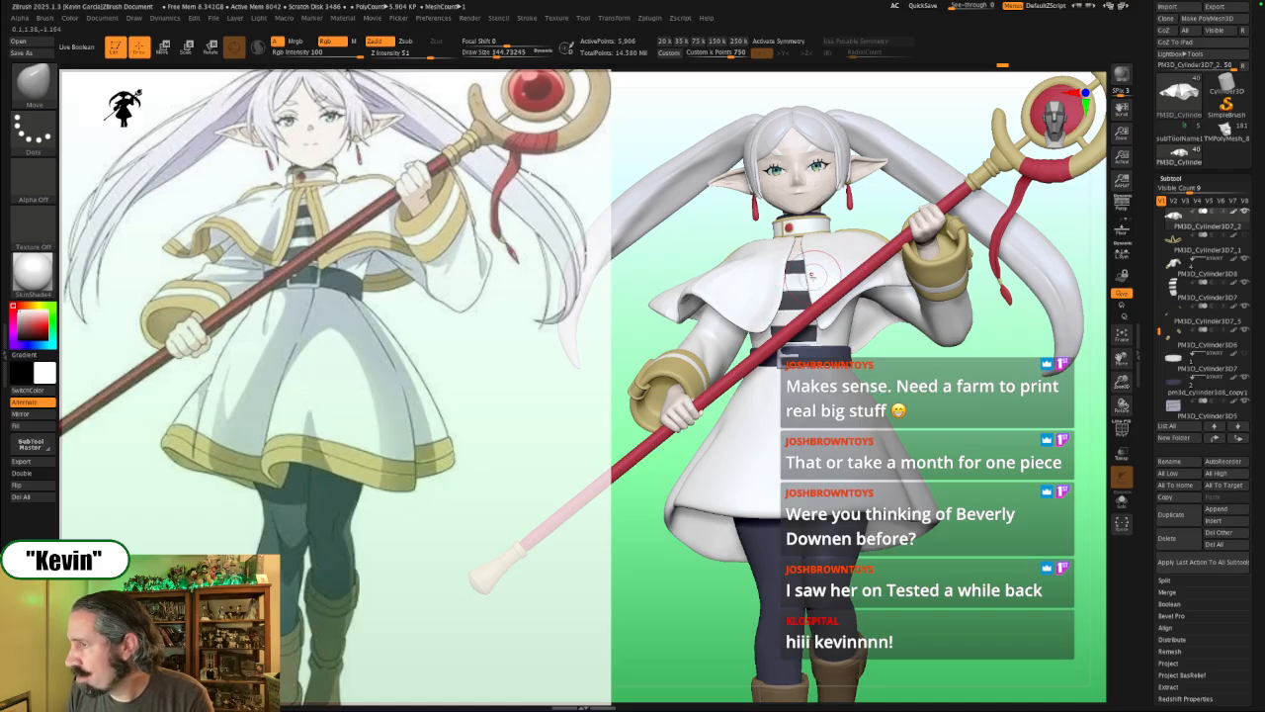
Step: Adjust the raised-arm cape panel's front edge with the Move brush at sizes from about 108 to 172
key(s)
click(813, 239)
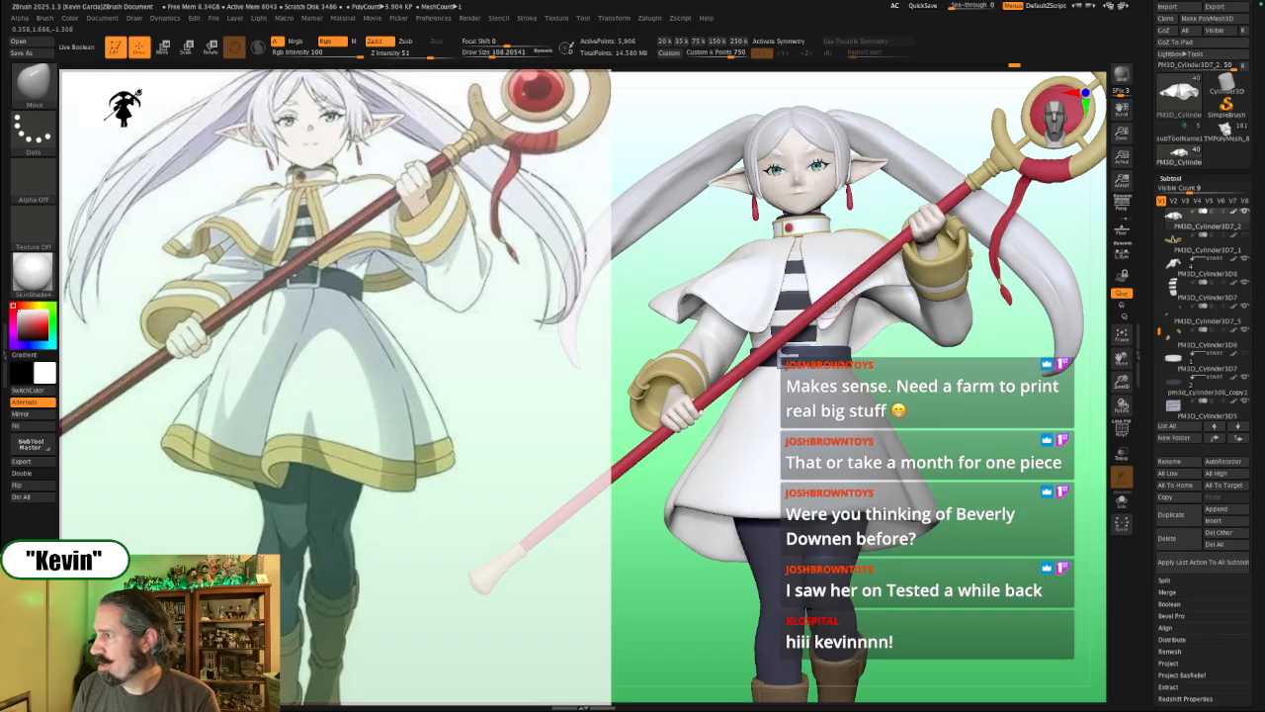
key(s)
drag(830, 328, 838, 332)
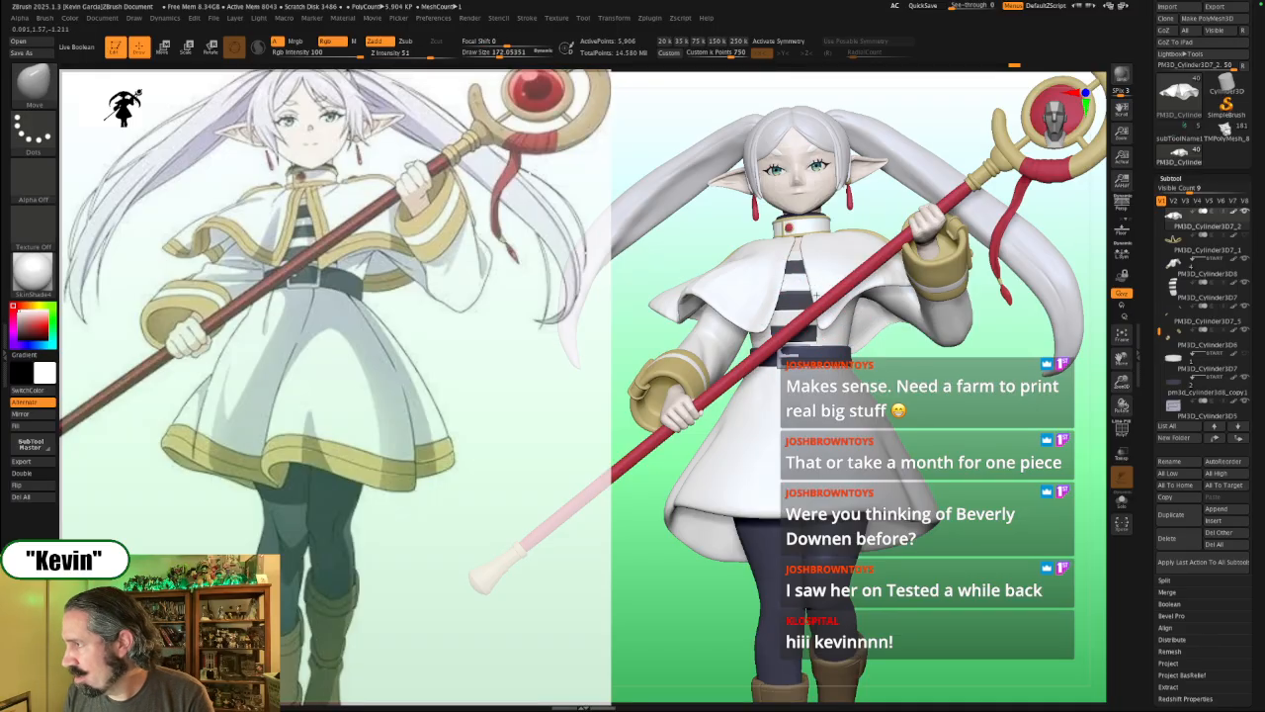
key(s)
drag(820, 282, 817, 275)
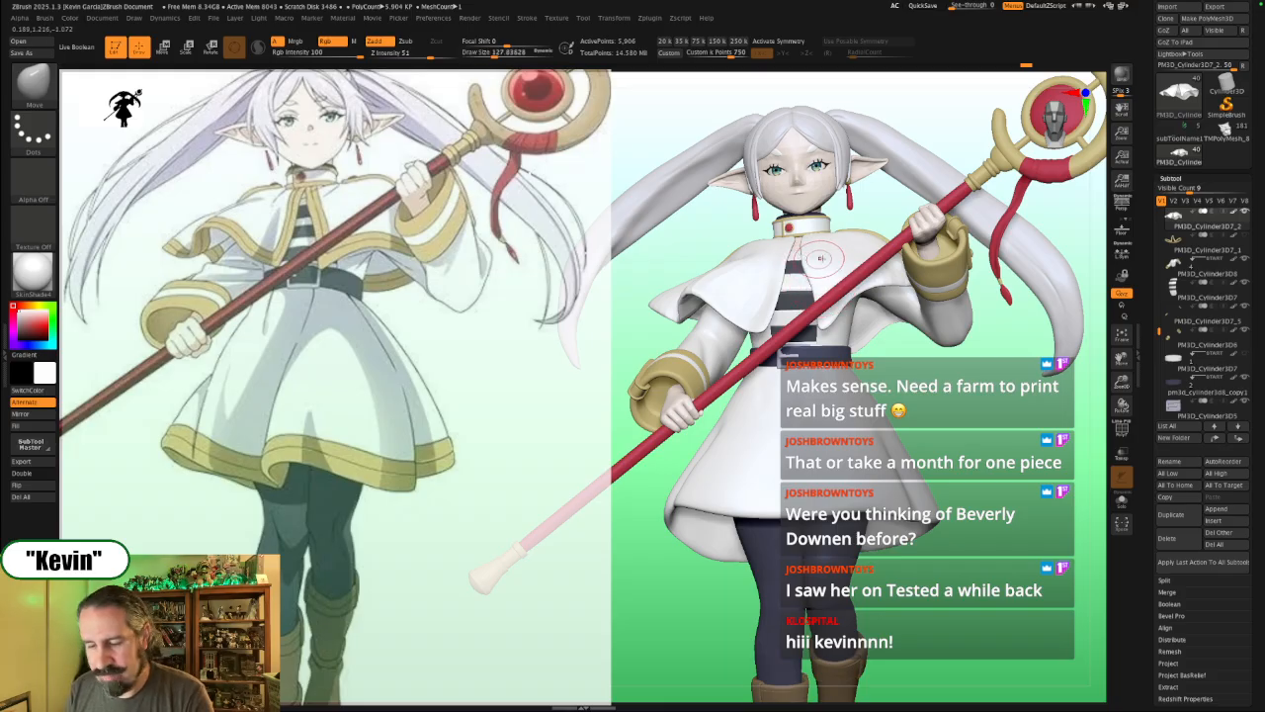
Step: Isolate the cape and mask its lowered-arm front panel with a Transpose topological mask, leaving the raised-arm panel unmasked
click(882, 194)
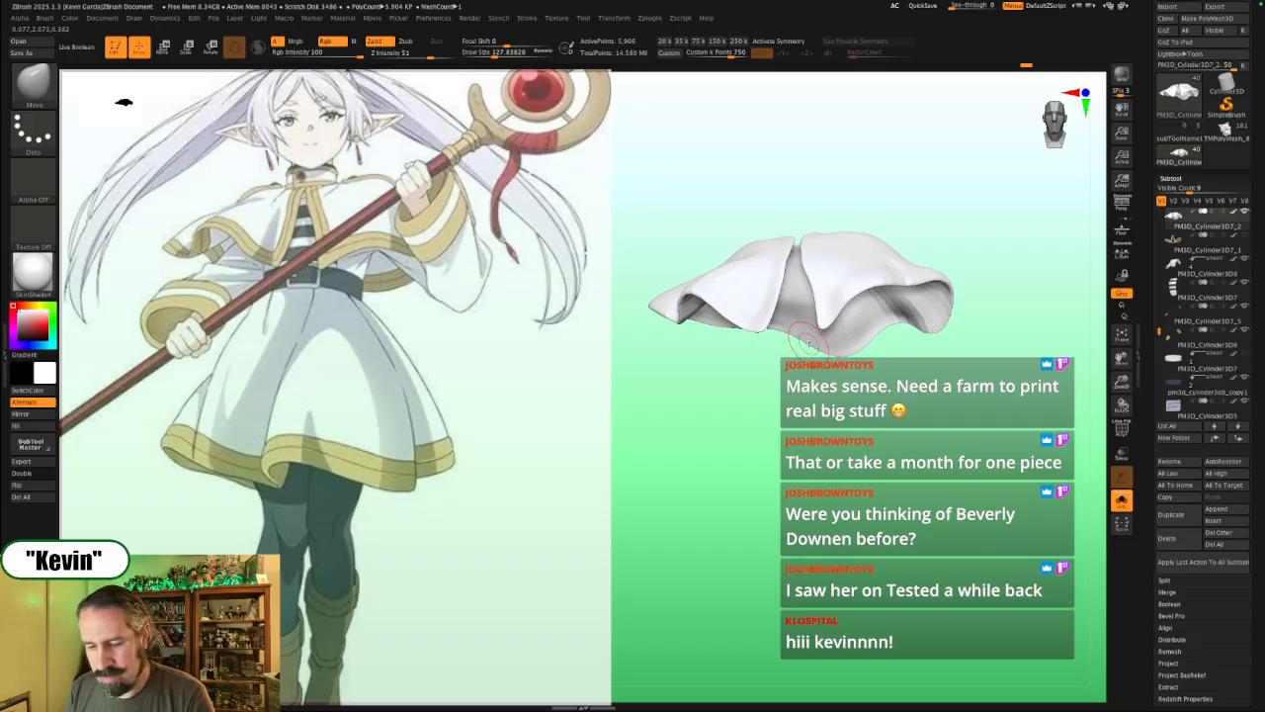
key(w)
ctrl+click(923, 276)
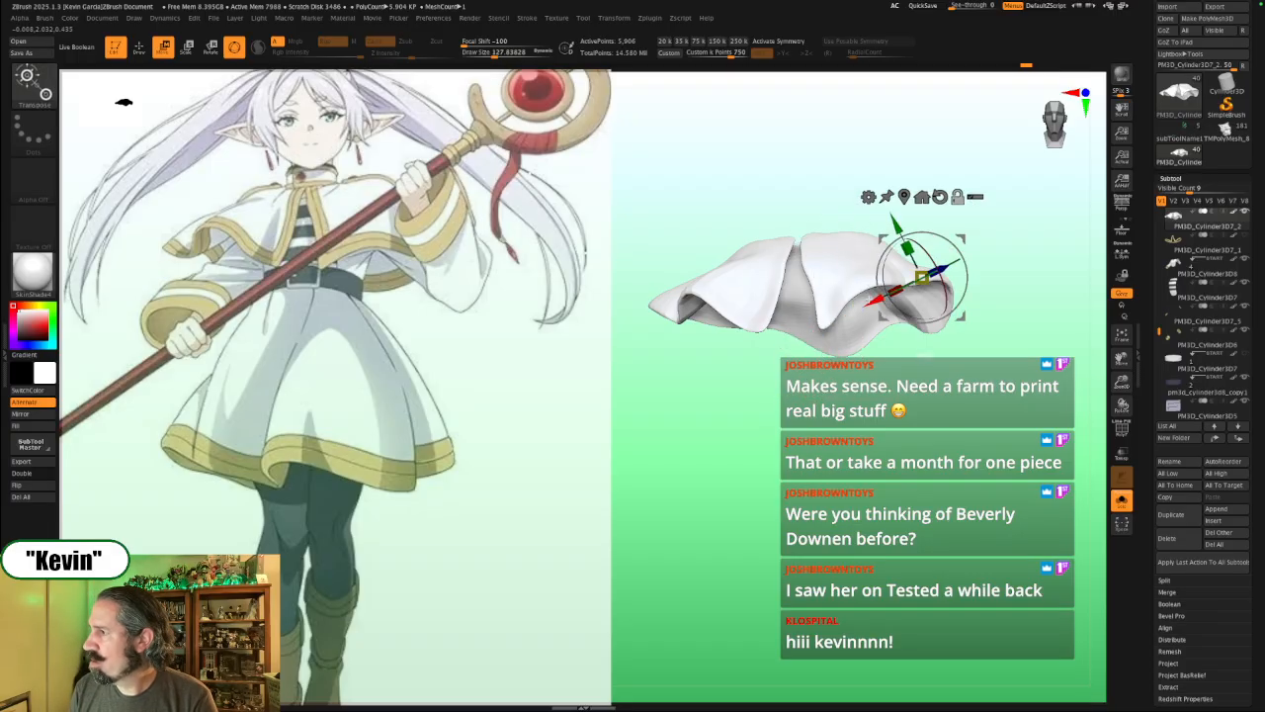
ctrl+drag(798, 314, 829, 319)
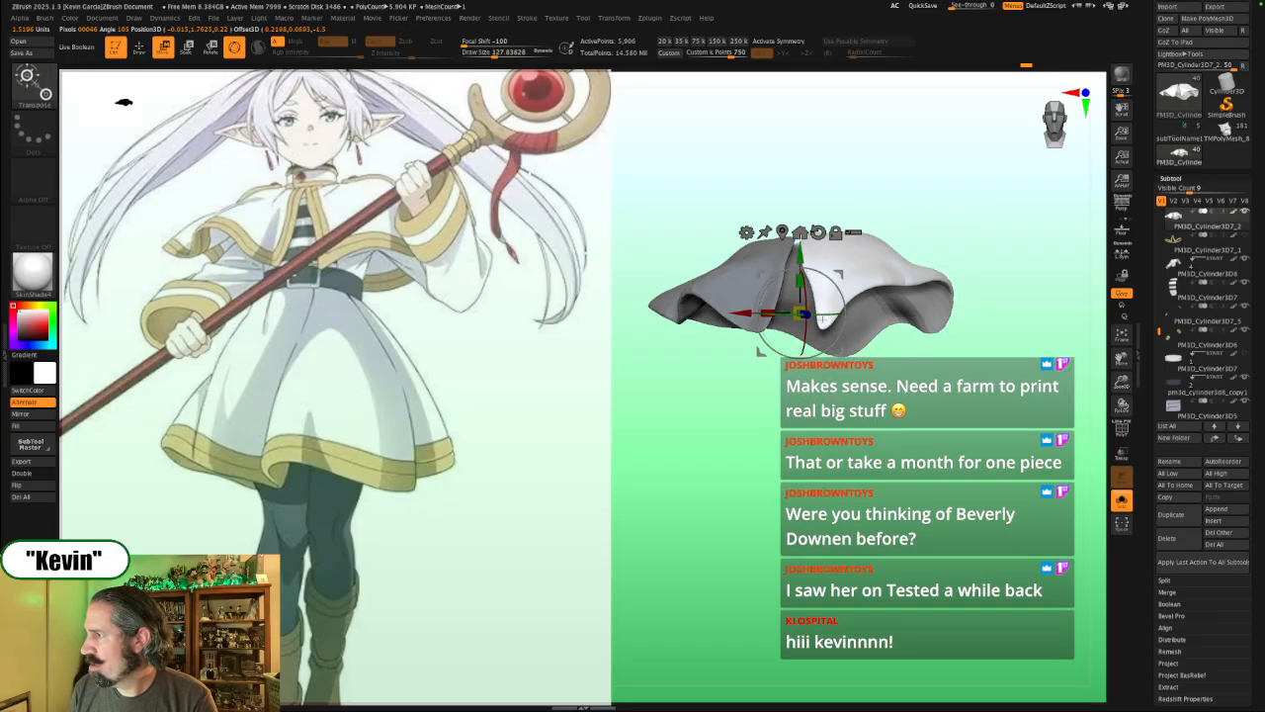
drag(1001, 225, 974, 239)
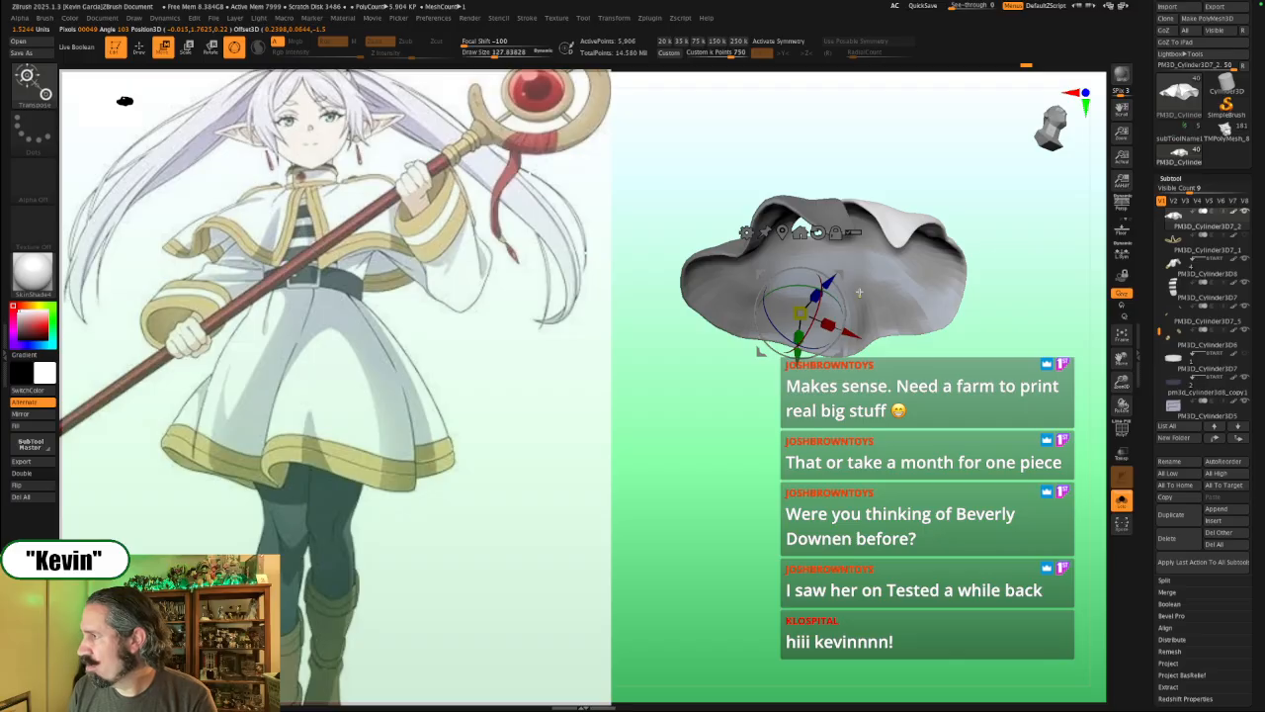
ctrl+drag(812, 254, 827, 252)
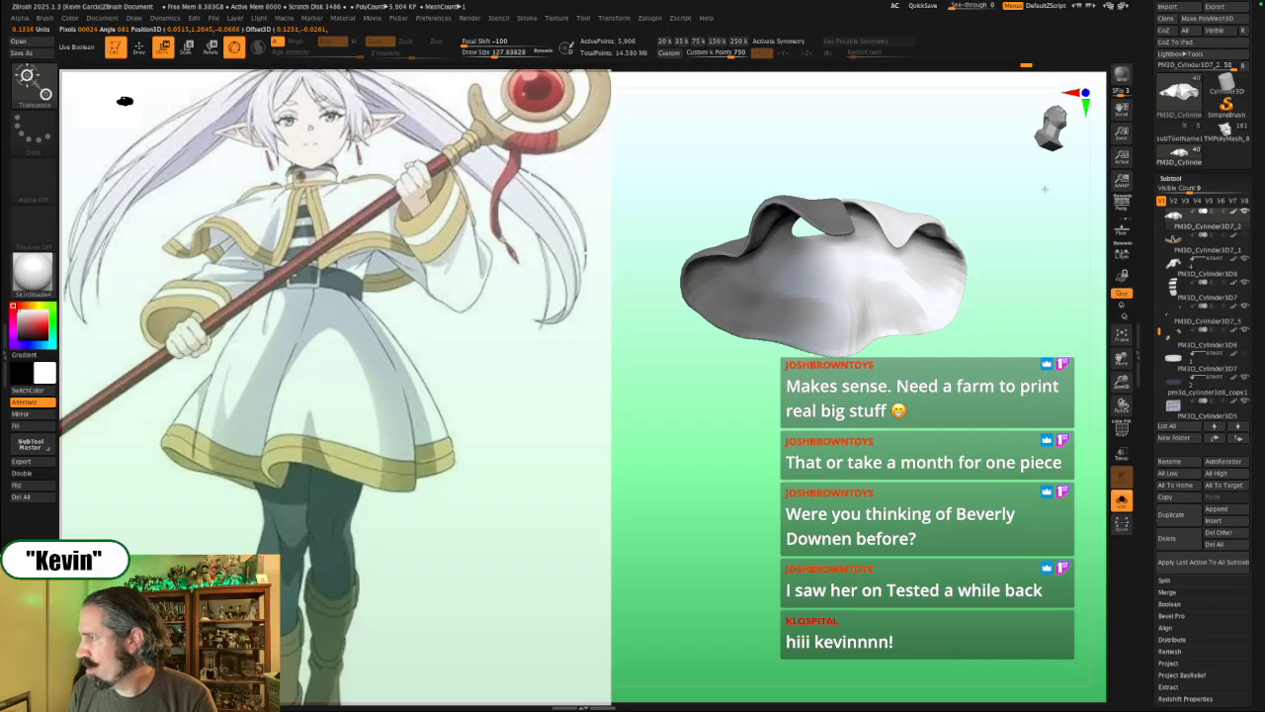
drag(1044, 189, 991, 252)
key(alt+s)
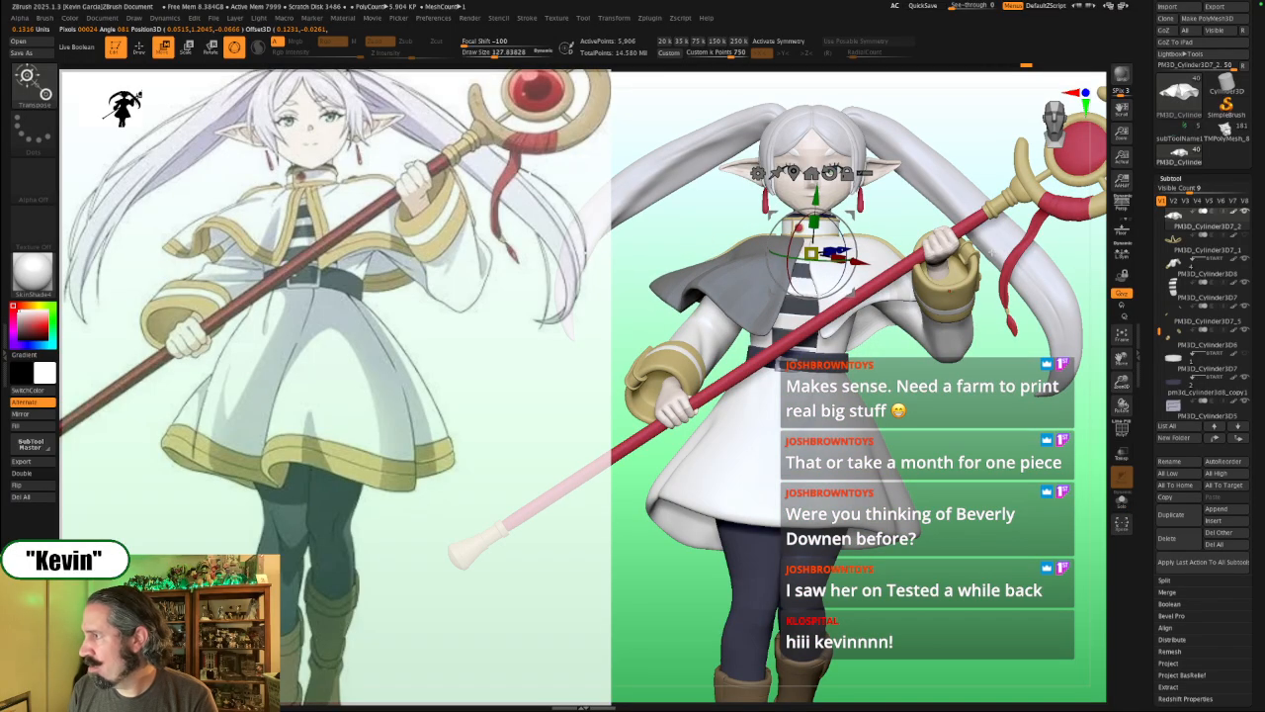
Step: Reshape the unmasked raised-arm panel's front edge below the collar, resizing the Move brush from about 187 down to 115
key(q)
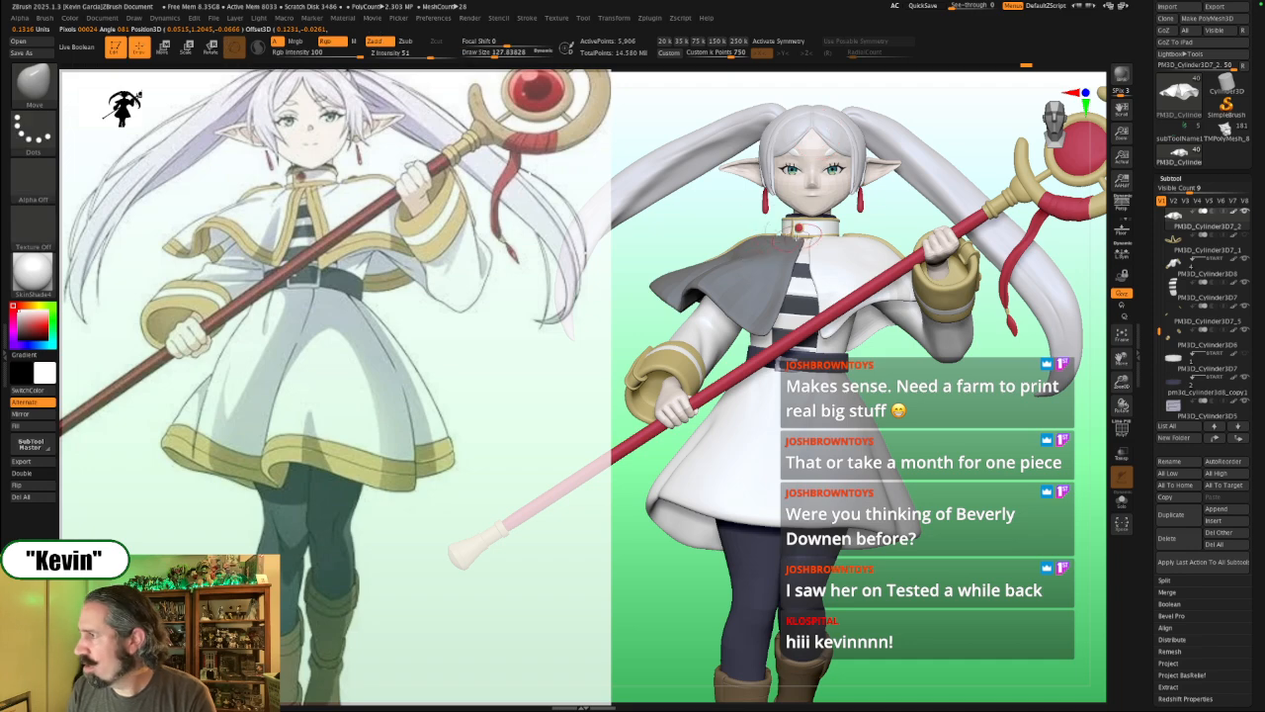
key(s)
drag(816, 244, 829, 241)
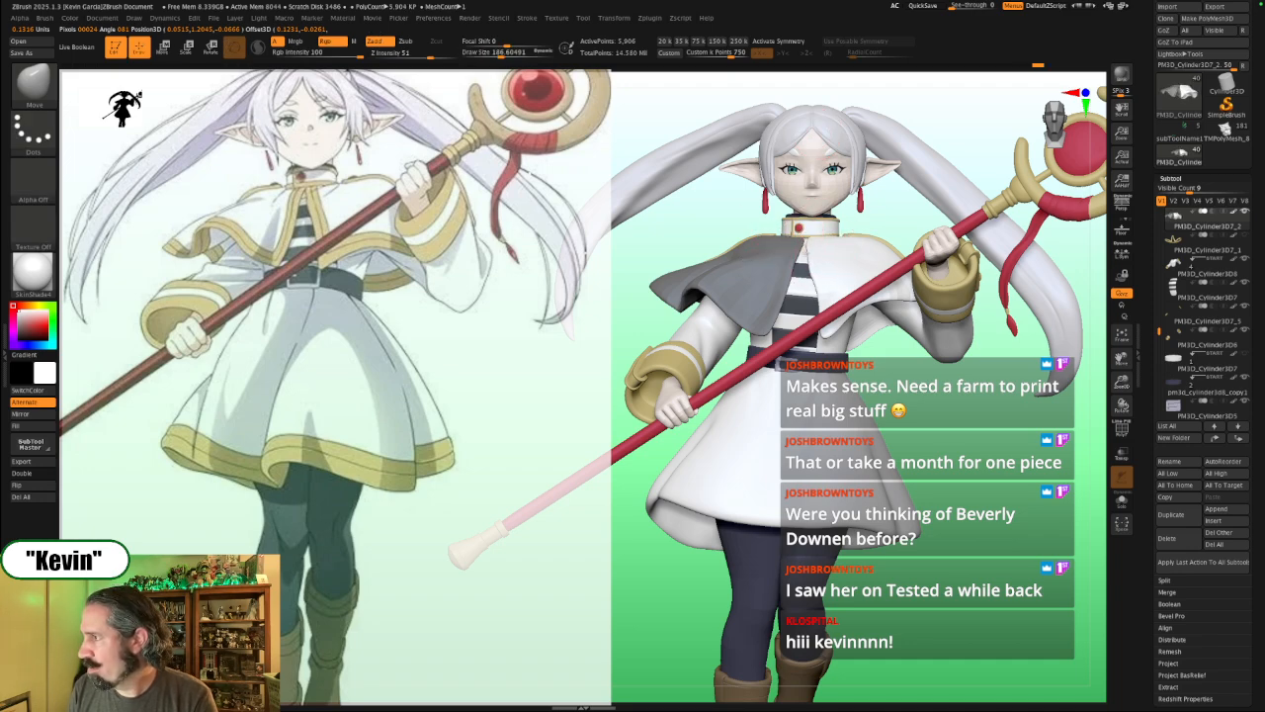
key(s)
drag(830, 240, 824, 237)
key(s)
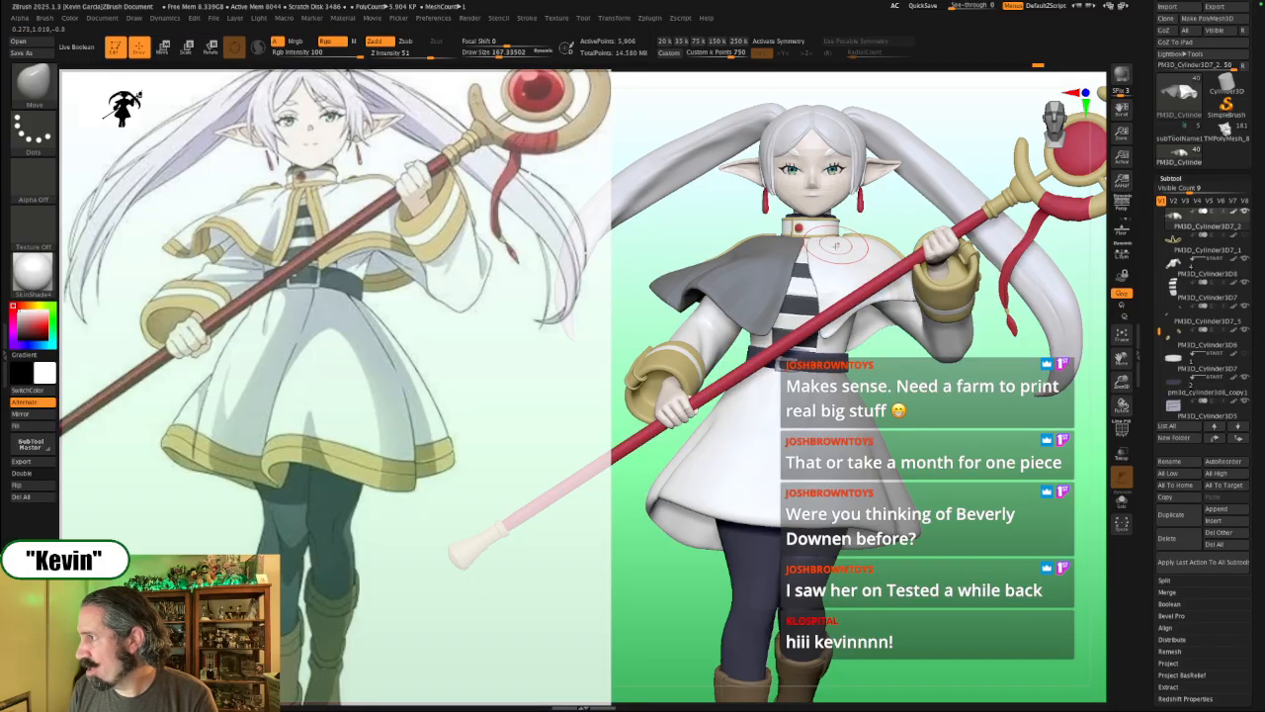
key(s)
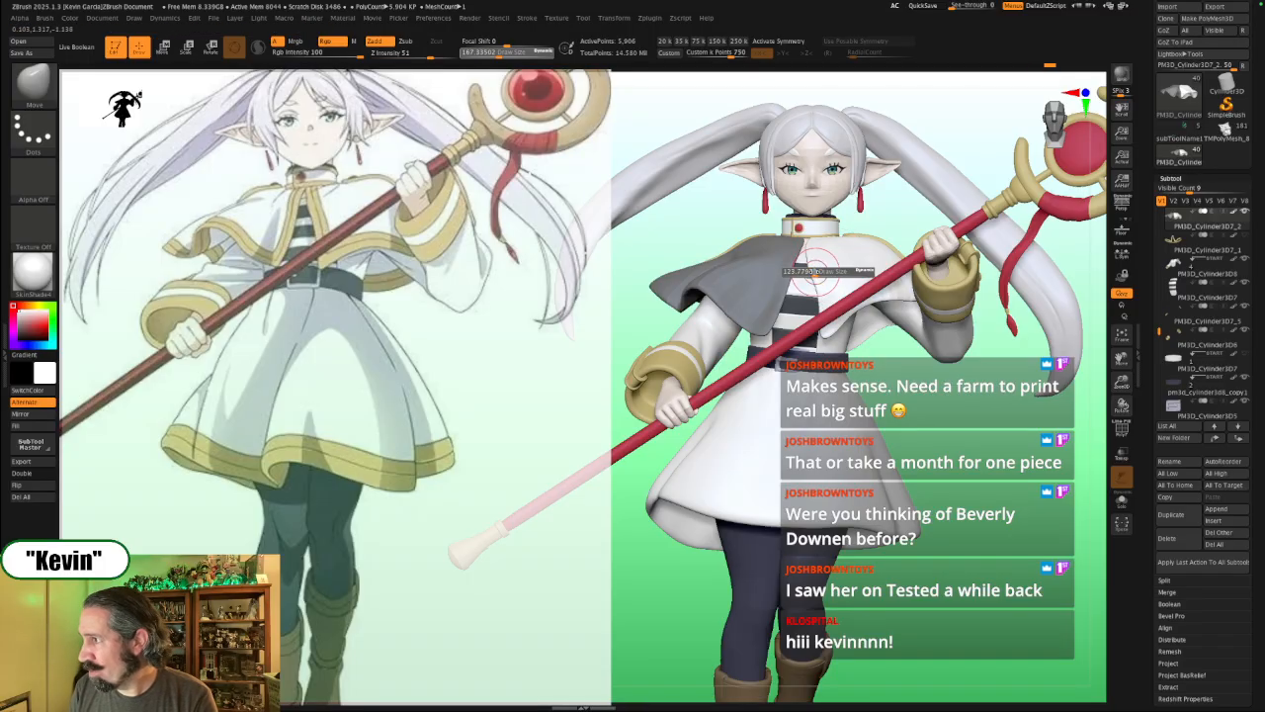
drag(810, 253, 802, 255)
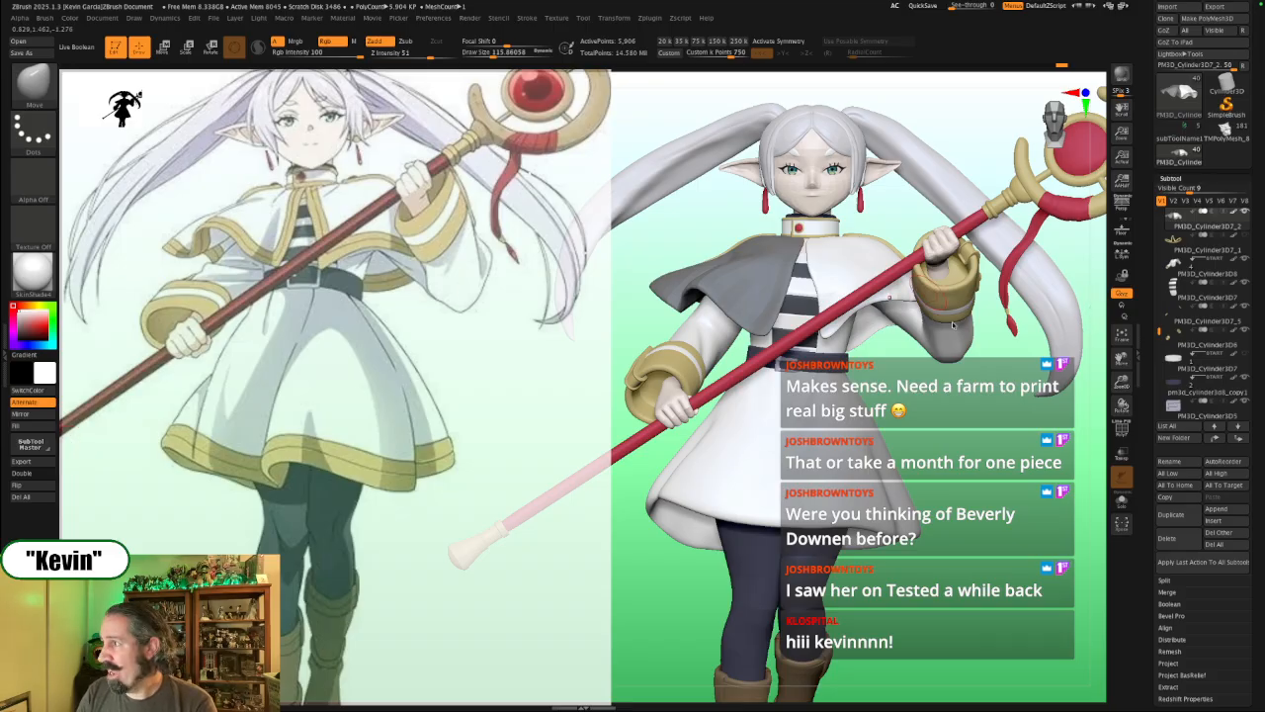
Step: Nudge the lower front corner of the raised-arm cape panel beside the staff and enlarge the Move brush to about 212
mouse_move(953, 423)
mouse_down()
mouse_move(967, 398)
mouse_move(957, 376)
mouse_move(972, 374)
mouse_move(907, 358)
mouse_up()
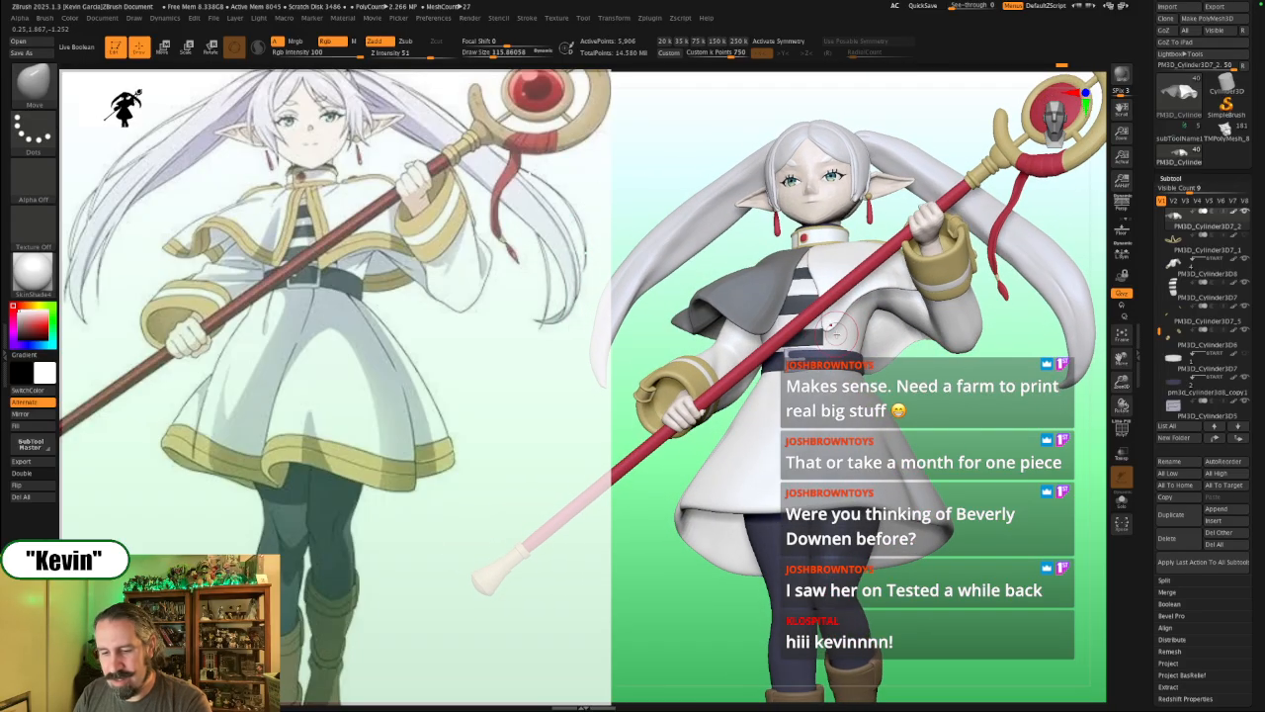
key(s)
drag(835, 324, 837, 321)
drag(933, 398, 936, 397)
key(s)
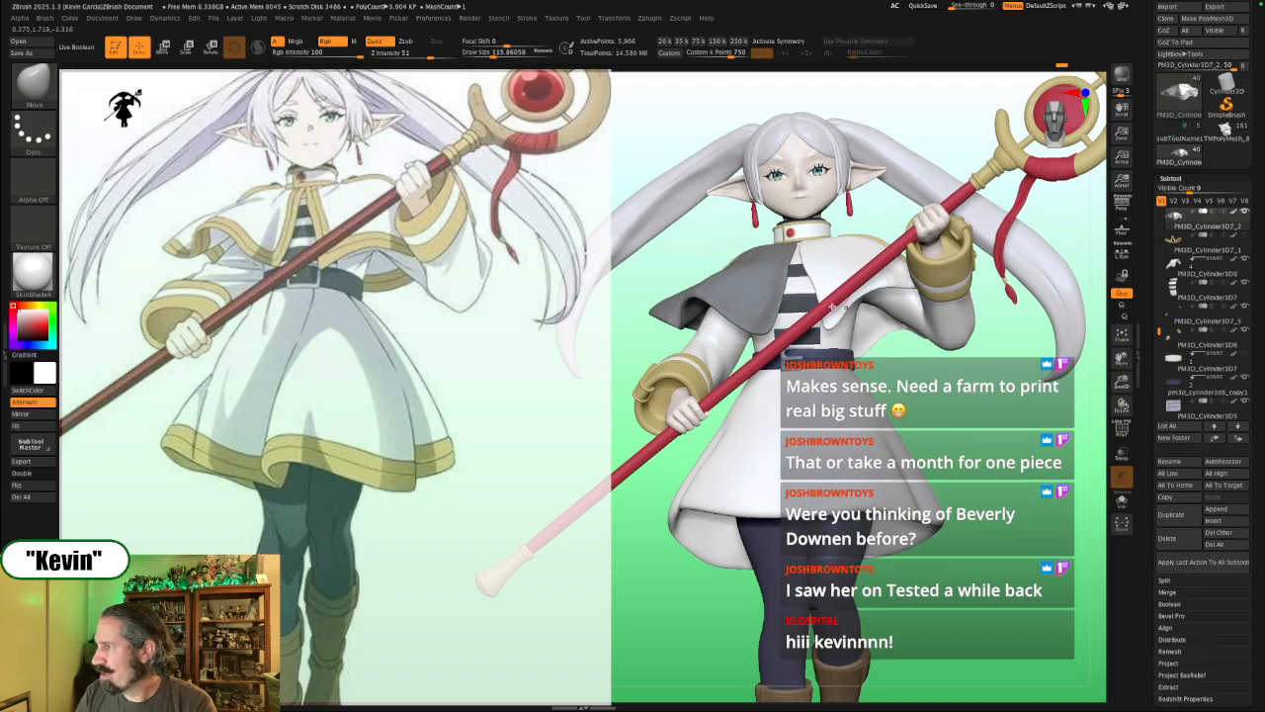
drag(832, 307, 845, 308)
key(s)
drag(915, 375, 925, 398)
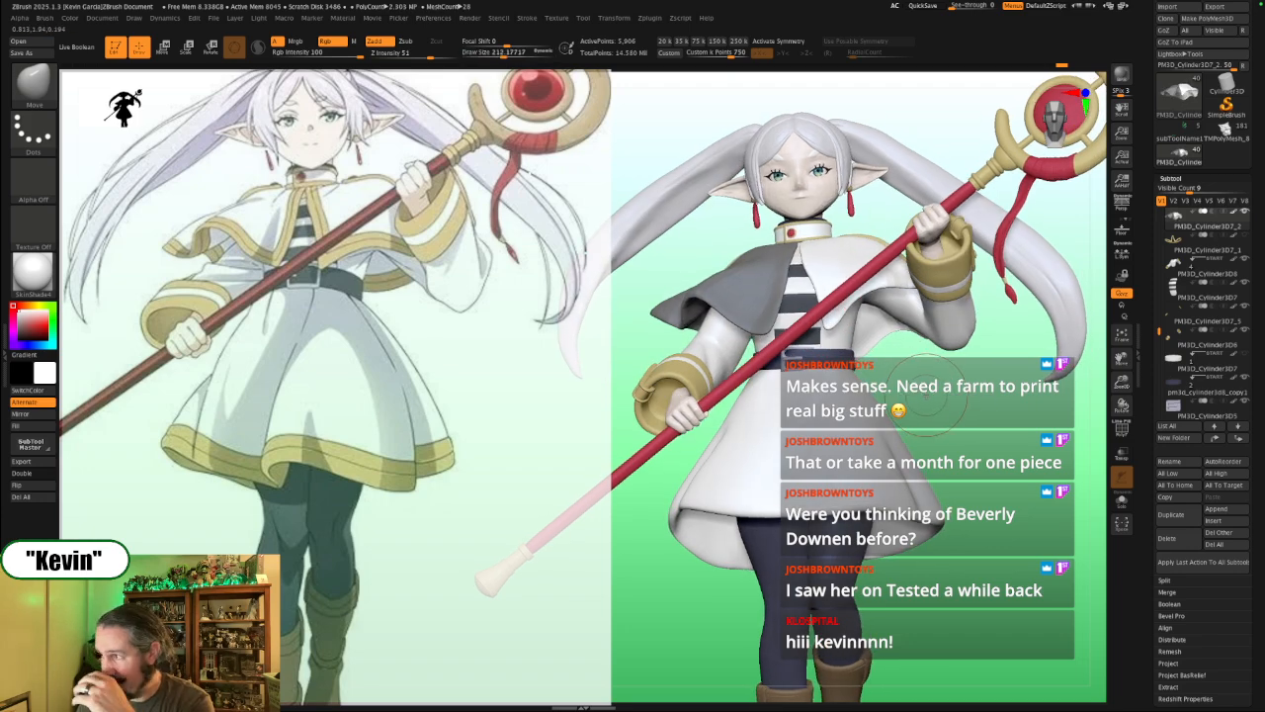
Step: Refine the raised-arm panel's front opening with the Move brush at sizes about 107 and 132, checking the cape isolated and on the full figure
key(alt+s)
key(s)
drag(846, 295, 818, 305)
key(alt+s)
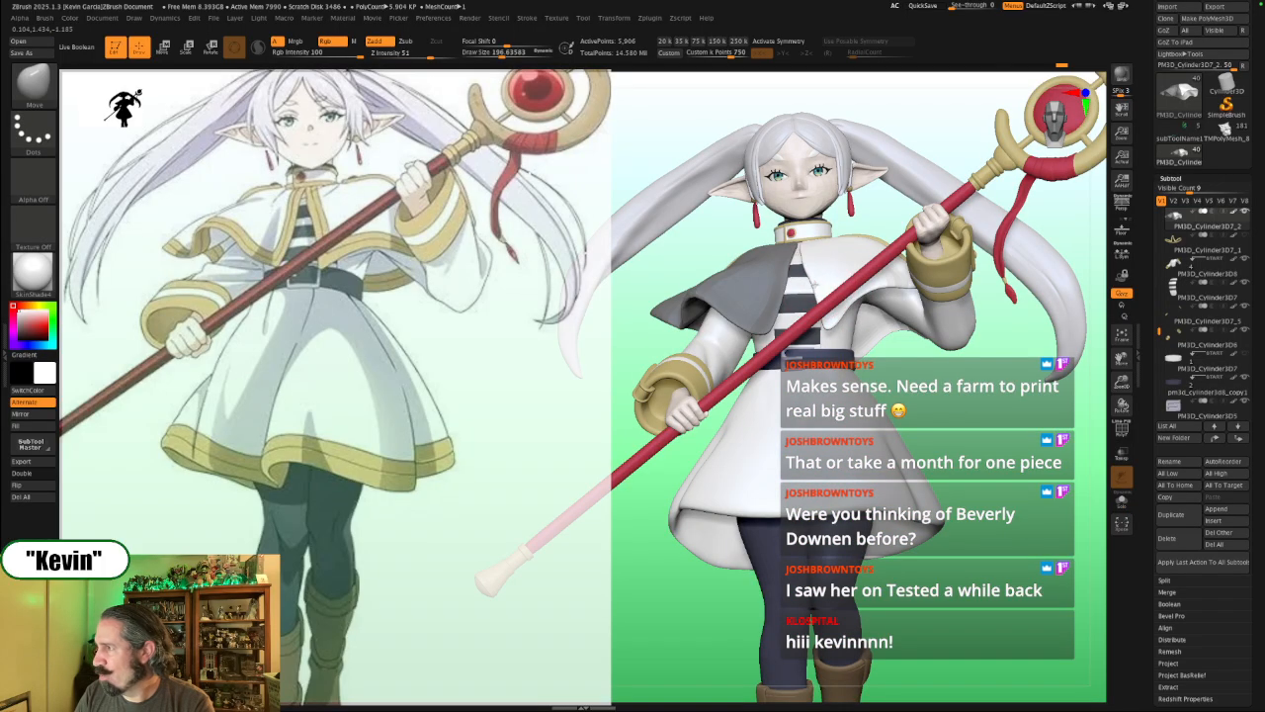
key(s)
drag(848, 318, 838, 319)
key(alt+s)
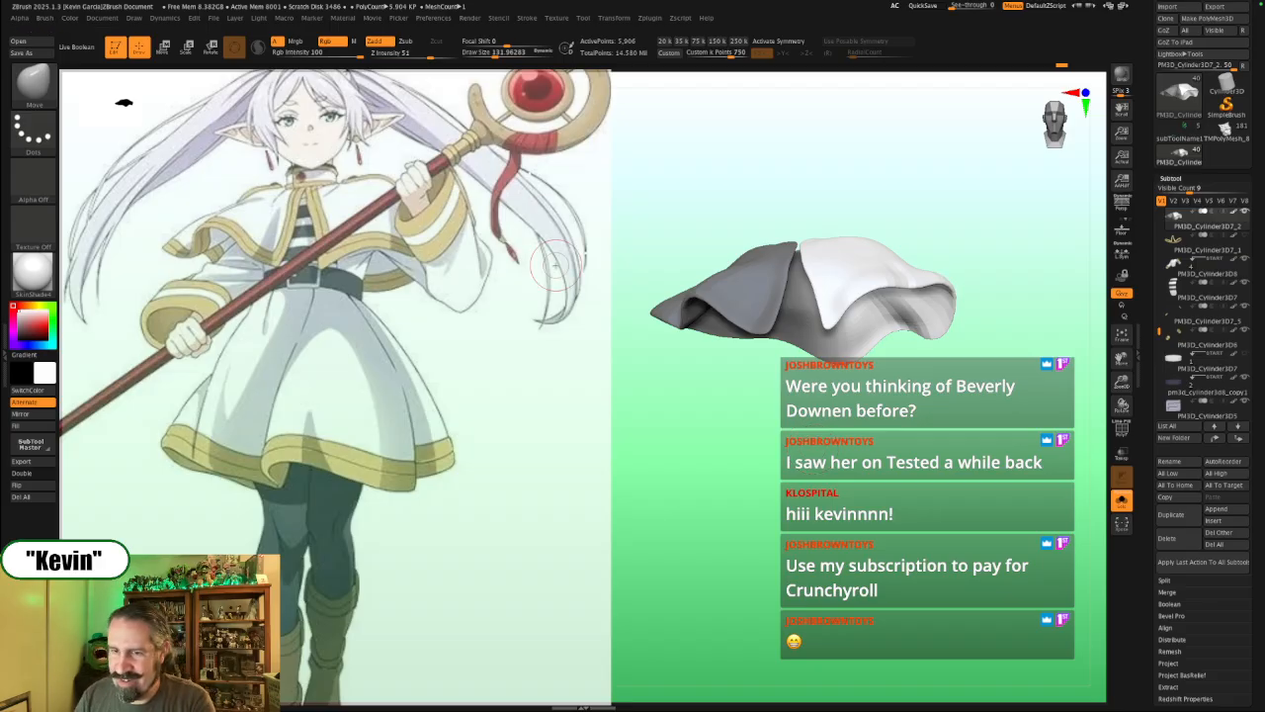
mouse_move(860, 480)
mouse_down()
mouse_move(837, 490)
mouse_move(848, 488)
mouse_up()
click(1122, 501)
mouse_move(976, 421)
mouse_down()
mouse_move(889, 440)
mouse_move(978, 429)
mouse_move(947, 444)
mouse_up()
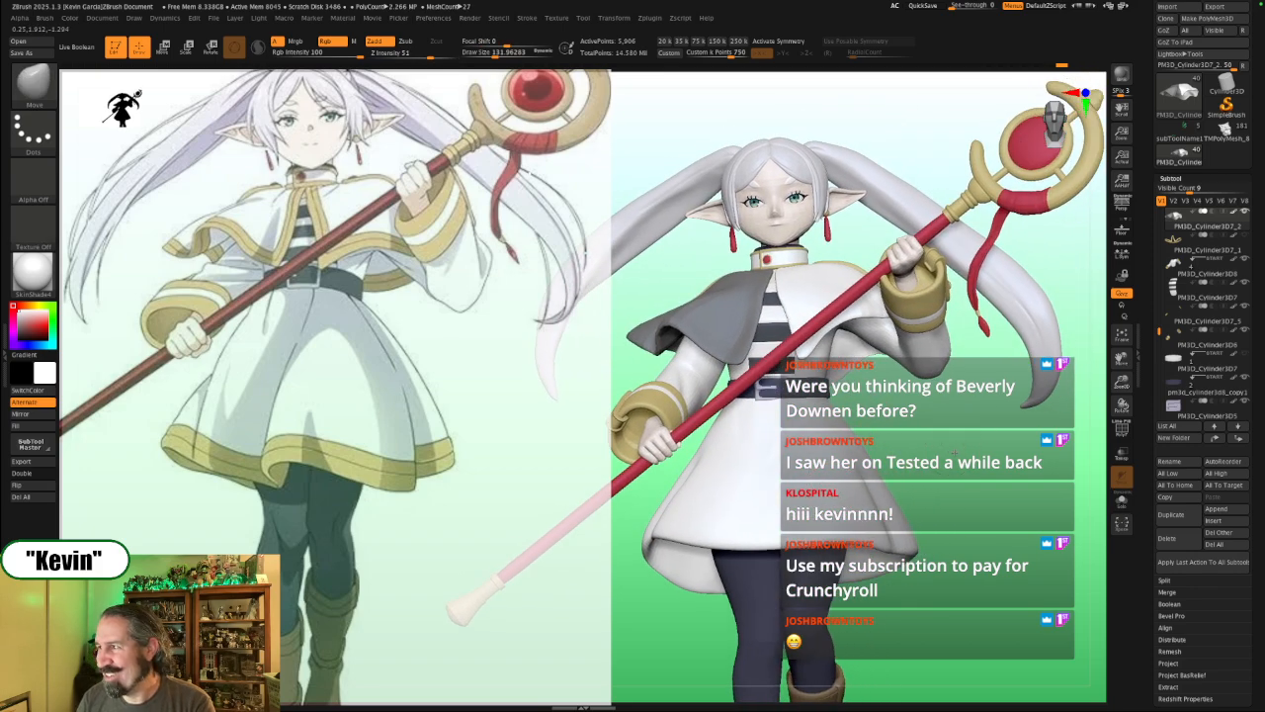
Step: Isolate the cape and reshape the unmasked raised-arm panel with the Move brush at size about 154, working from the front and side
key(ctrl+shift+s)
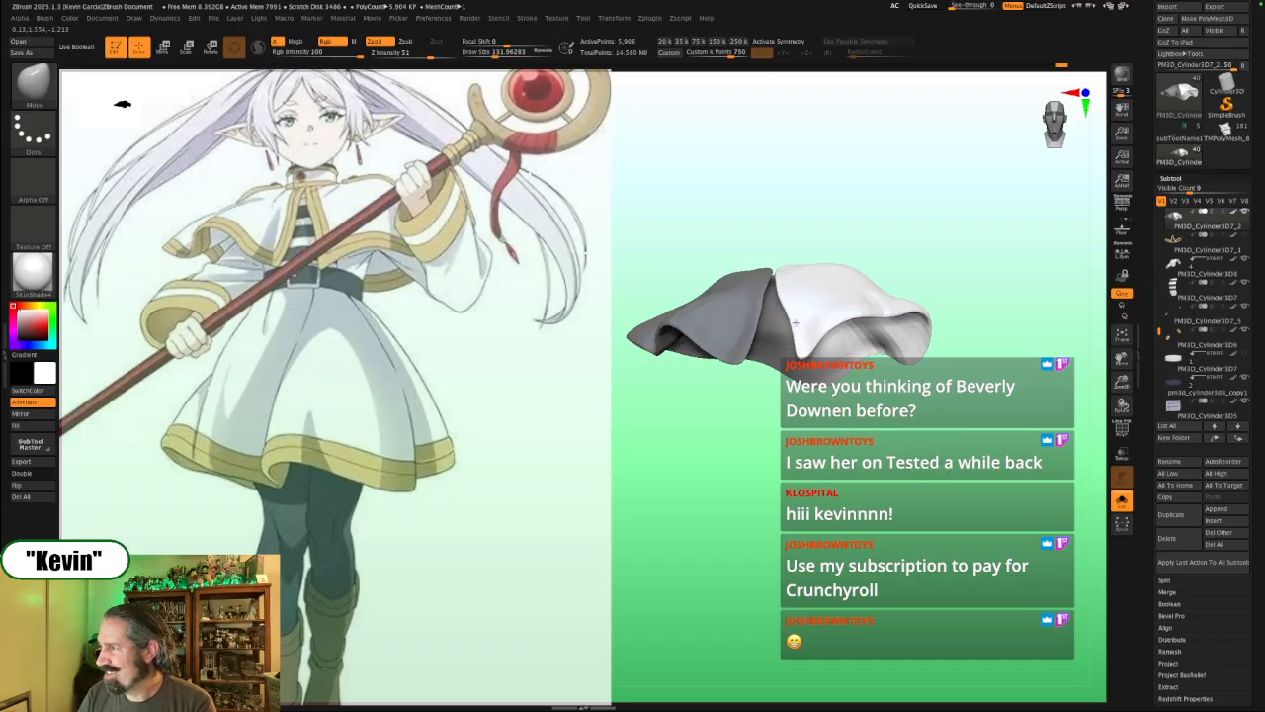
drag(920, 265, 883, 318)
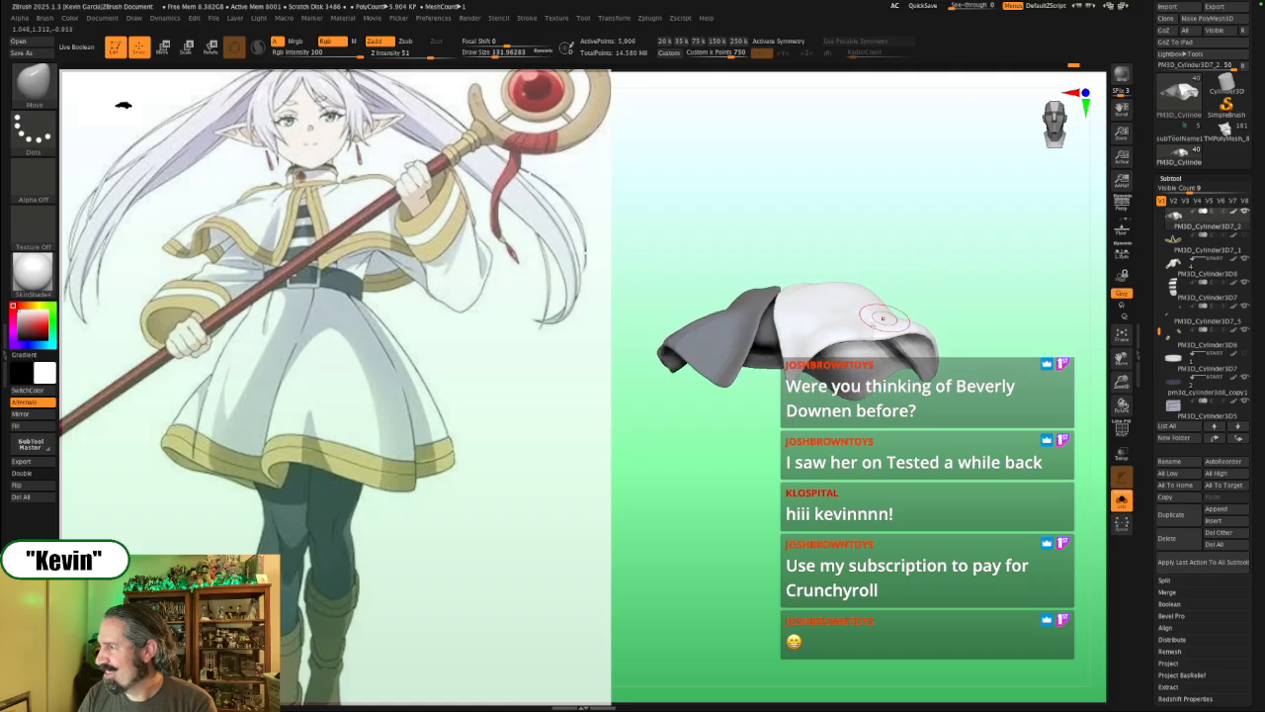
mouse_move(921, 271)
mouse_down()
mouse_move(946, 270)
mouse_move(944, 301)
mouse_up()
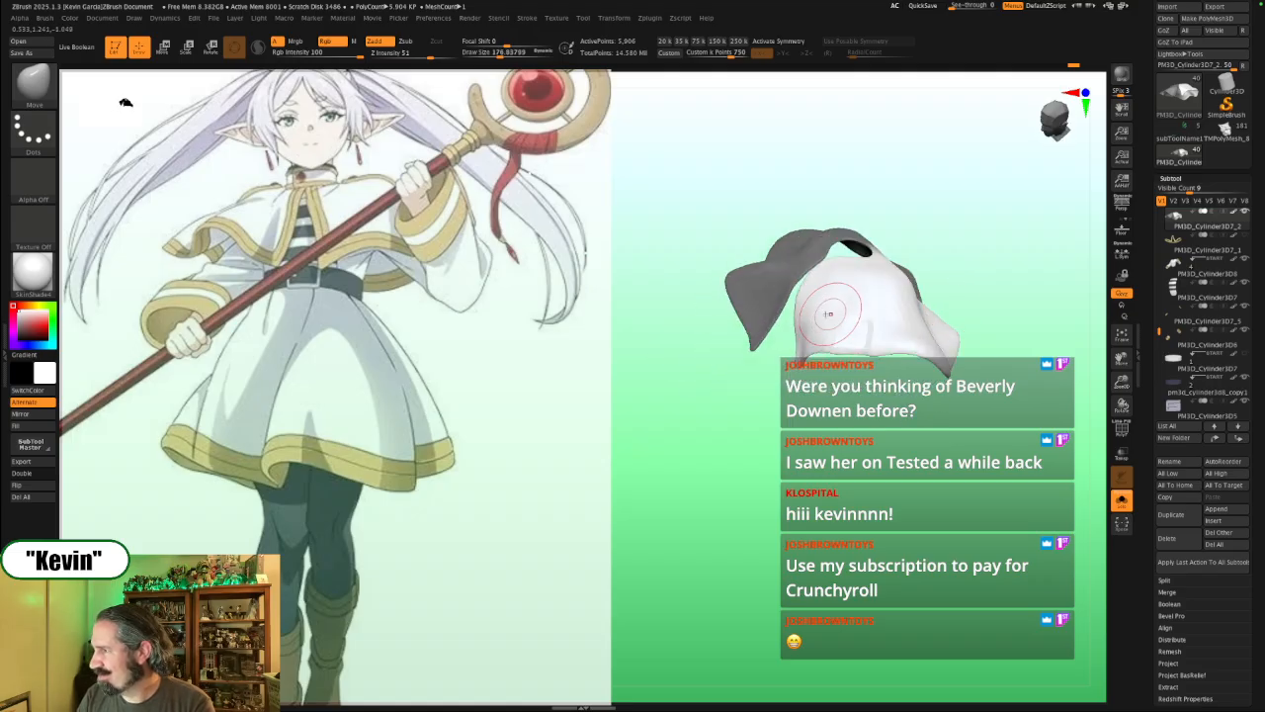
mouse_move(995, 265)
mouse_down()
mouse_move(1022, 268)
mouse_move(832, 326)
mouse_move(928, 301)
mouse_up()
key(s)
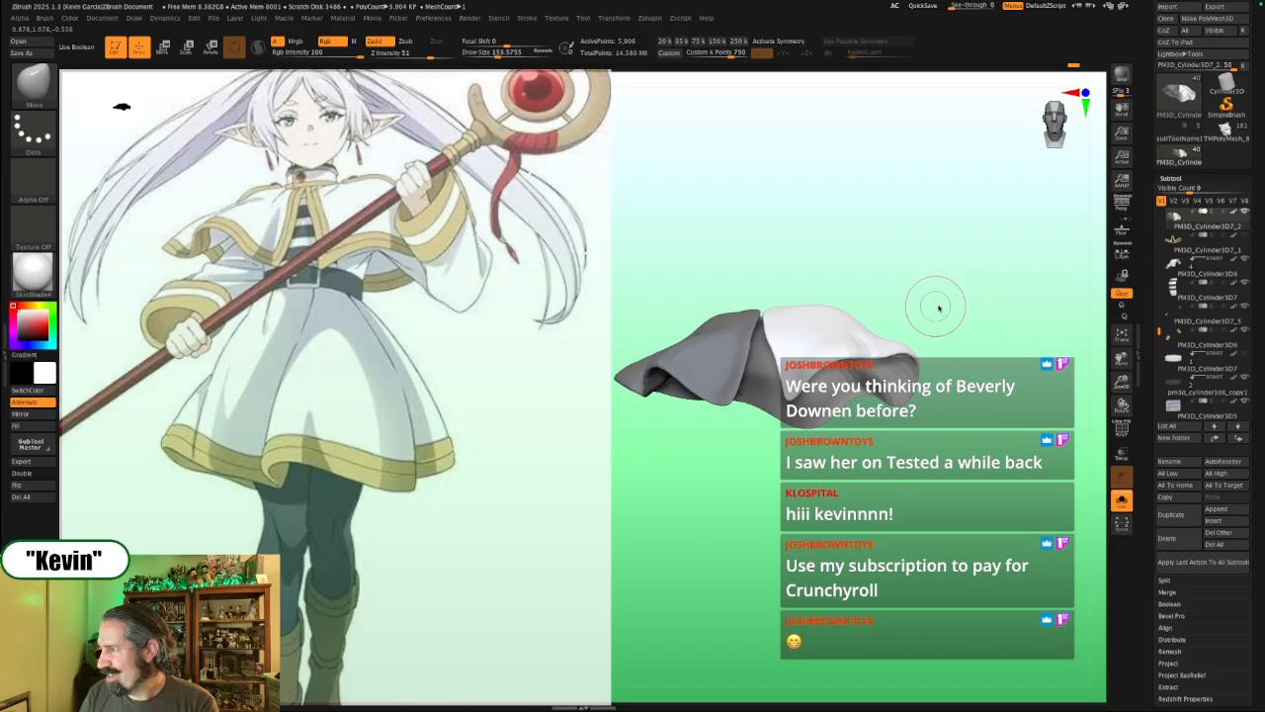
Step: Clear the cape's mask, bring back the full figure and set the Move brush size to about 187
mouse_move(940, 308)
mouse_down()
mouse_move(956, 297)
mouse_move(973, 317)
mouse_move(975, 282)
mouse_move(833, 254)
mouse_up()
mouse_move(978, 277)
mouse_down()
mouse_move(957, 403)
mouse_move(979, 348)
mouse_move(1016, 377)
mouse_move(988, 381)
mouse_move(959, 432)
mouse_move(954, 423)
mouse_move(982, 422)
mouse_up()
key(alt+s)
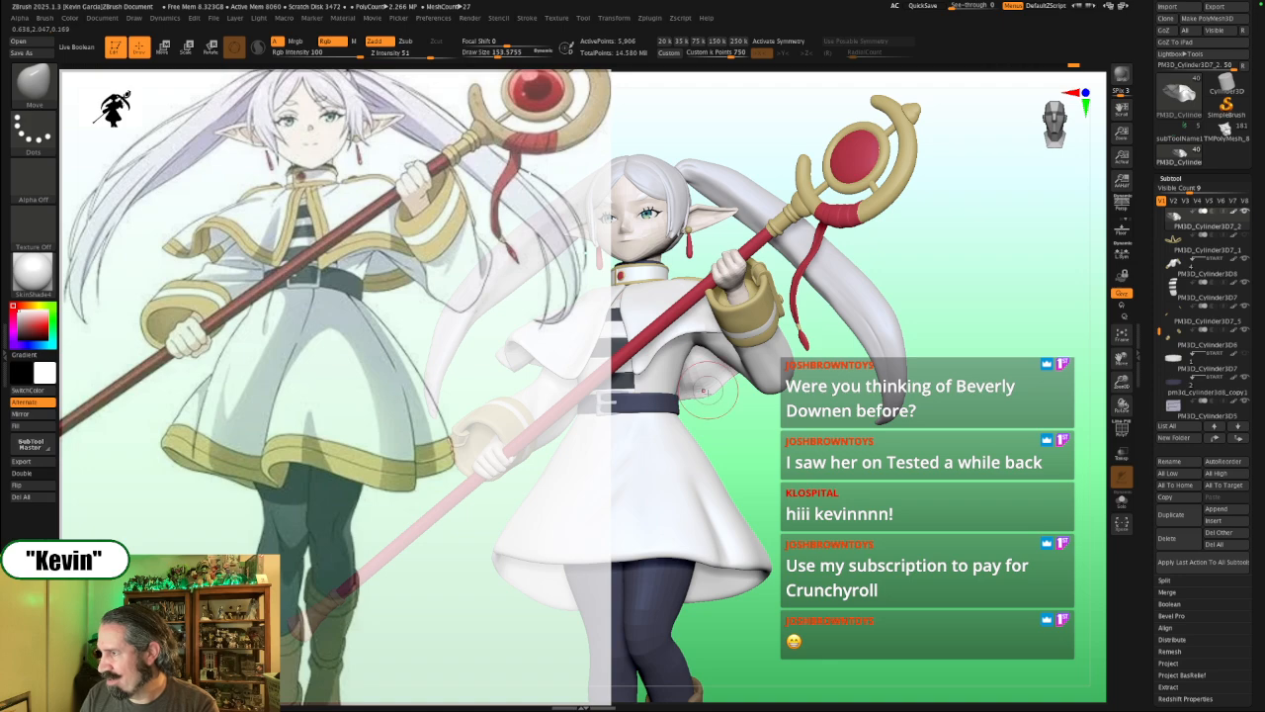
key(s)
drag(711, 390, 719, 377)
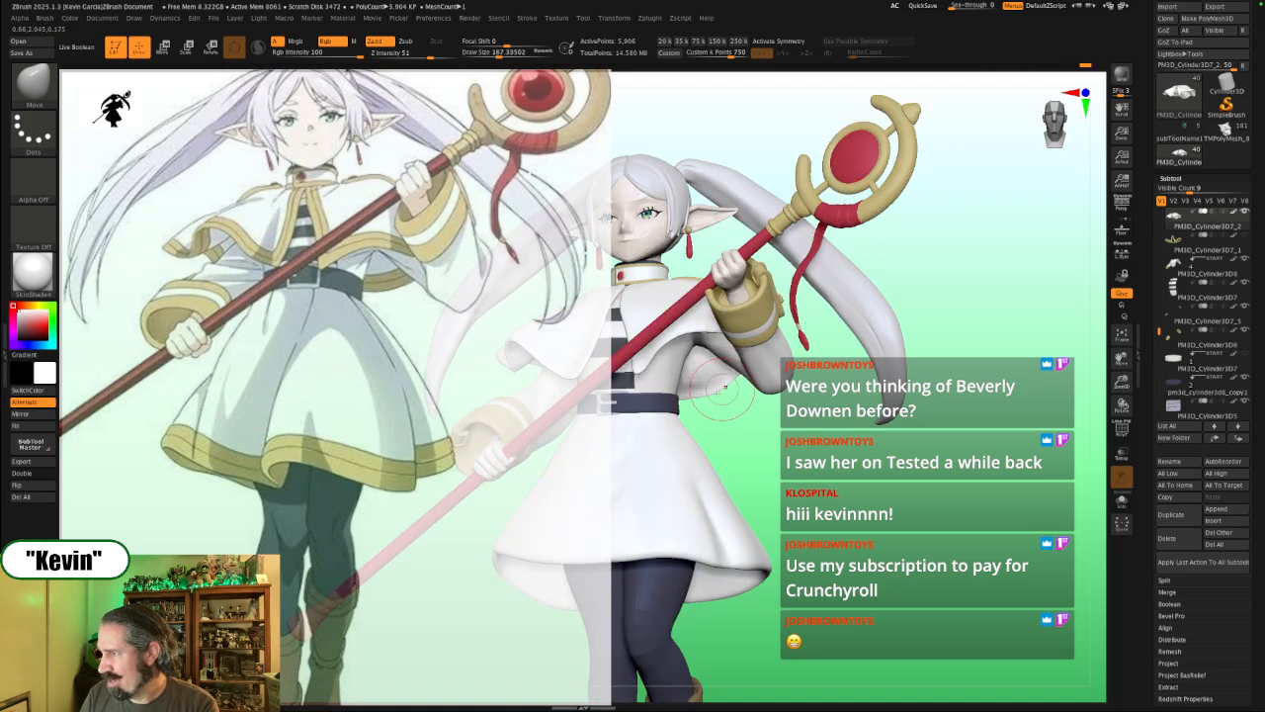
Step: Reshape the isolated cape's raised-arm hem and outer folds from the side and rear with the Move brush at sizes about 172 and 136
key(bracketleft)
key(bracketleft)
key(bracketleft)
key(alt+s)
key(alt+s)
key(bracketright)
key(bracketright)
key(bracketright)
key(alt+s)
mouse_move(703, 384)
right_down()
mouse_move(736, 431)
mouse_move(764, 433)
right_up()
key(s)
drag(708, 398, 702, 399)
mouse_move(686, 405)
right_down()
mouse_move(696, 410)
mouse_move(687, 368)
right_up()
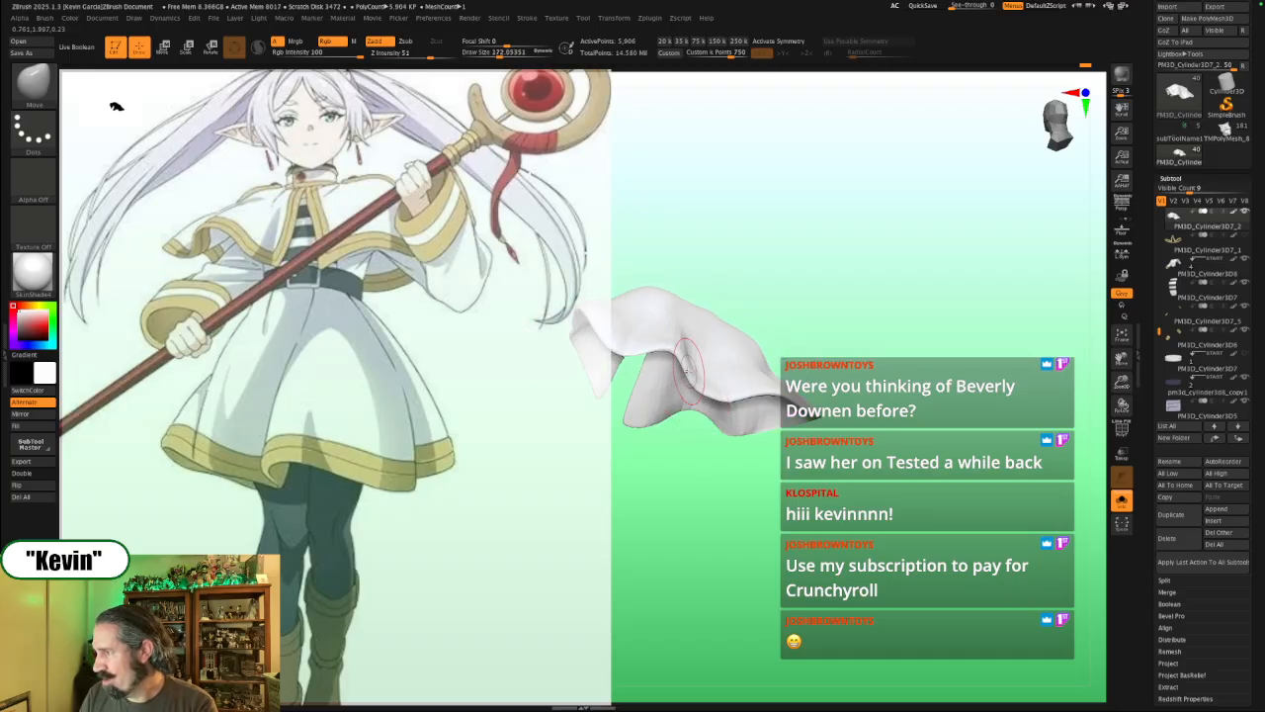
right_drag(770, 336, 720, 380)
key(bracketleft)
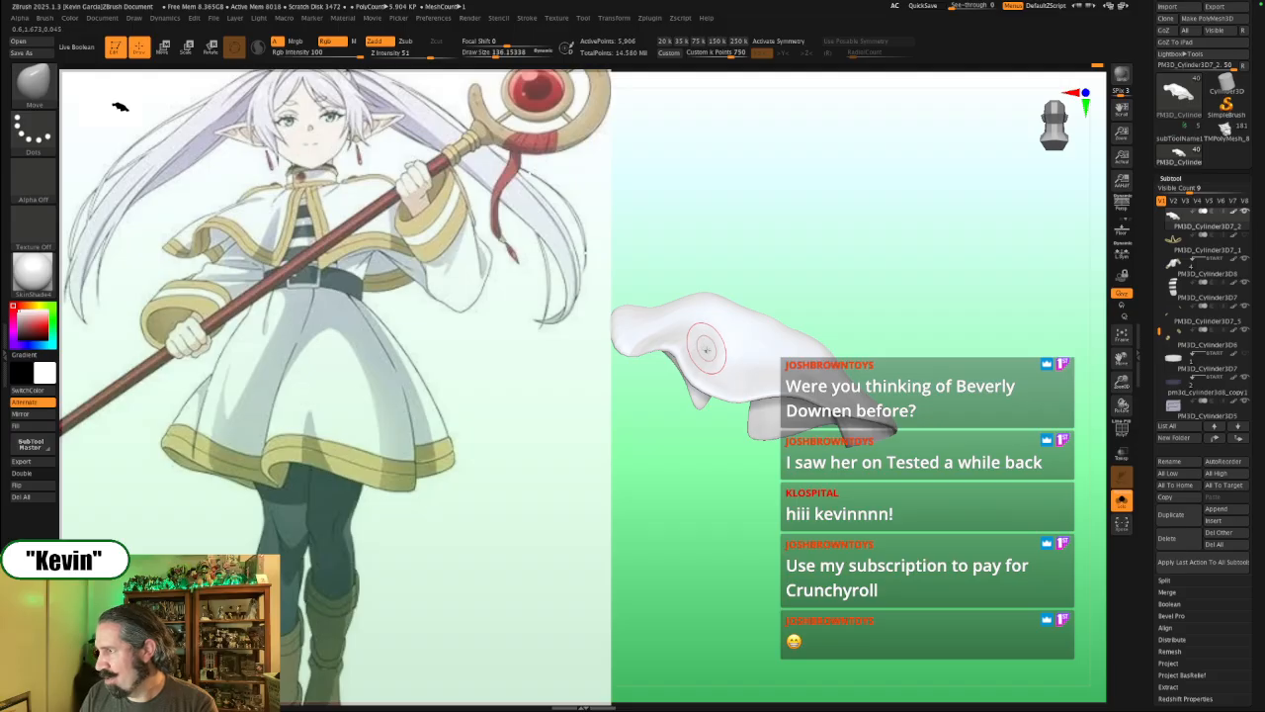
Step: Adjust the back of the cape and its rear hem with the Move brush at sizes about 172, 223 and 262
key(bracketright)
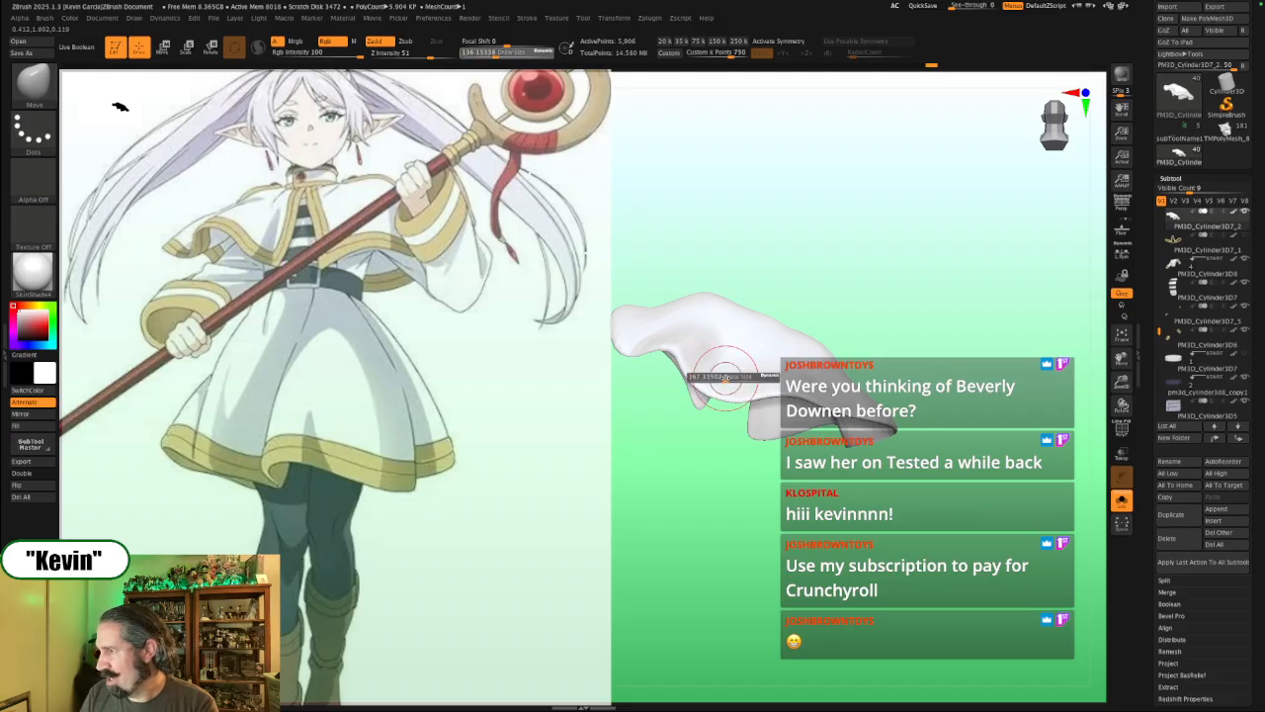
right_drag(932, 274, 781, 364)
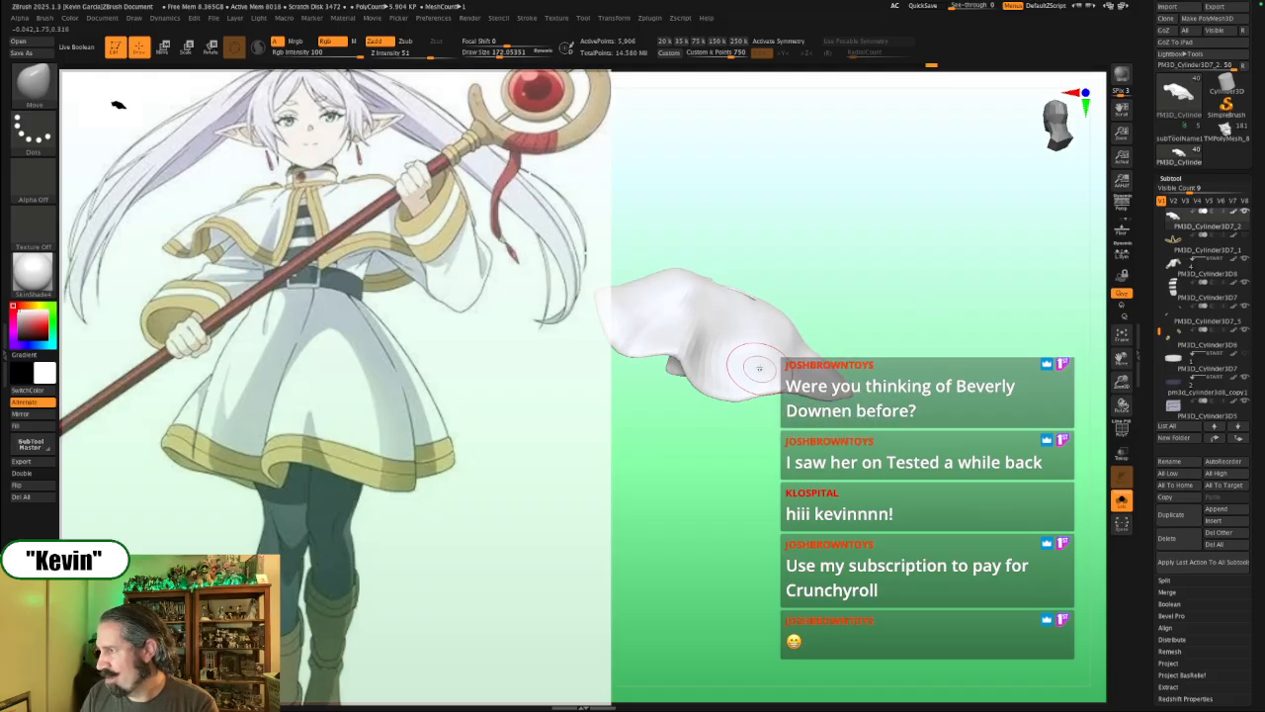
key(bracketright)
key(alt+s)
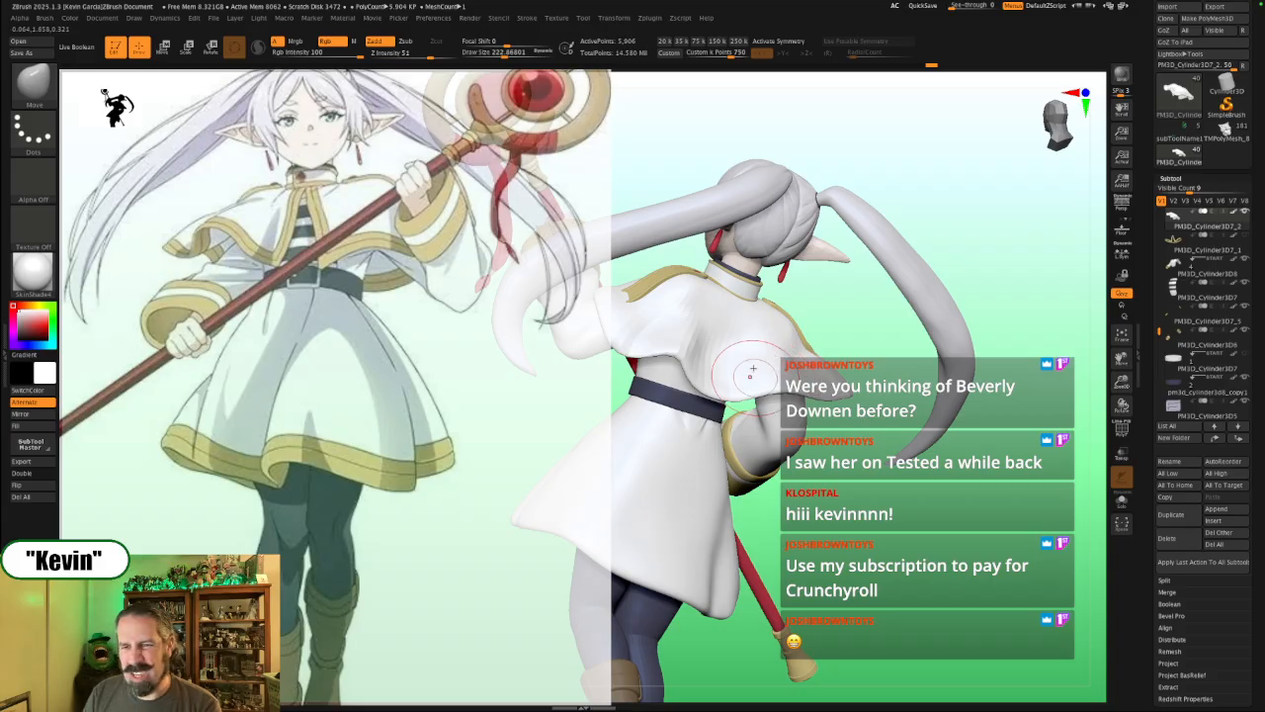
key(bracketleft)
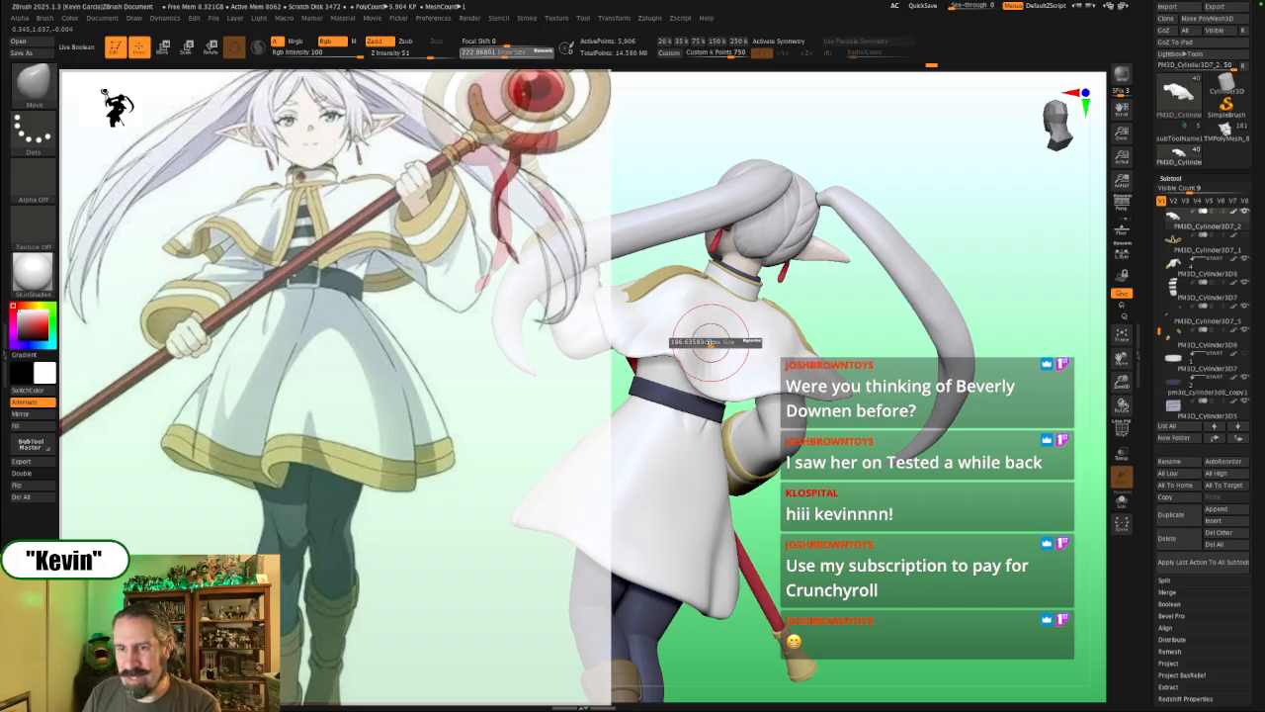
key(bracketright)
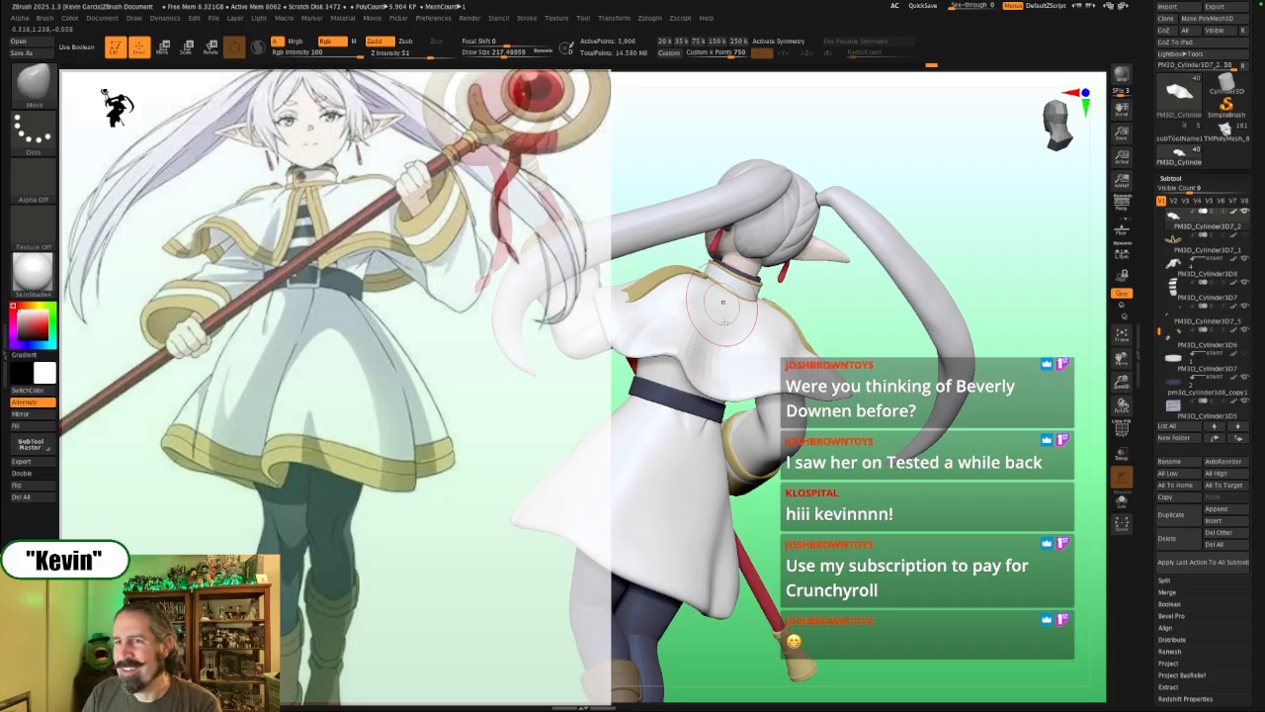
key(bracketright)
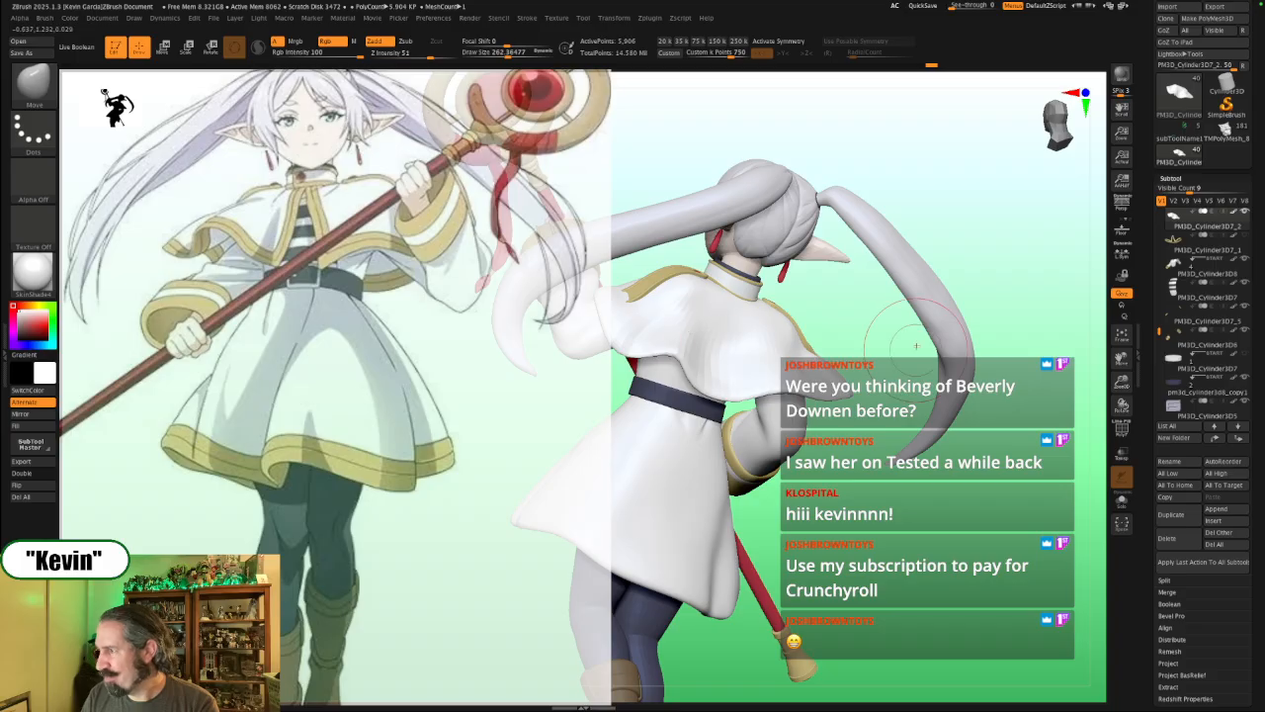
Step: Compare the cape's front silhouette isolated and on the full figure against the reference, reducing the Move brush to about 148
drag(899, 336, 615, 388)
mouse_move(833, 480)
alt+mouse_down()
mouse_move(970, 485)
mouse_move(964, 440)
alt+mouse_up()
key(bracketleft)
key(alt+shift+s)
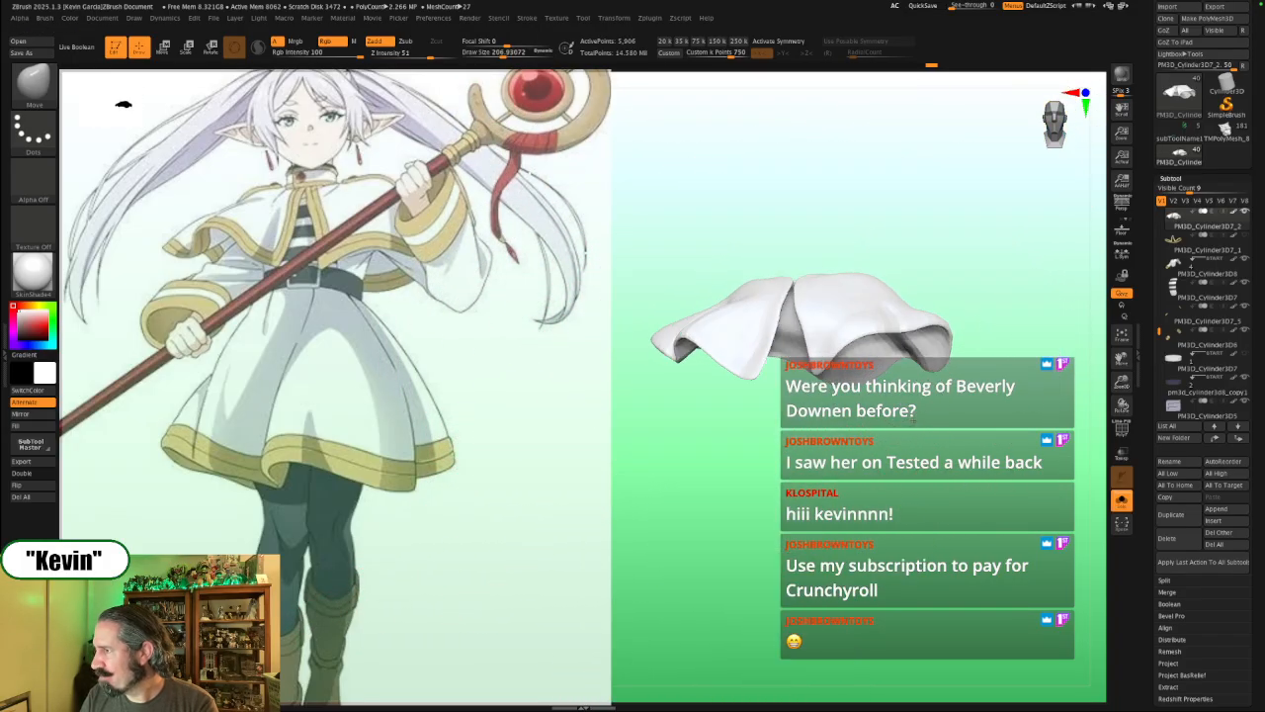
key(bracketleft)
key(alt+shift+s)
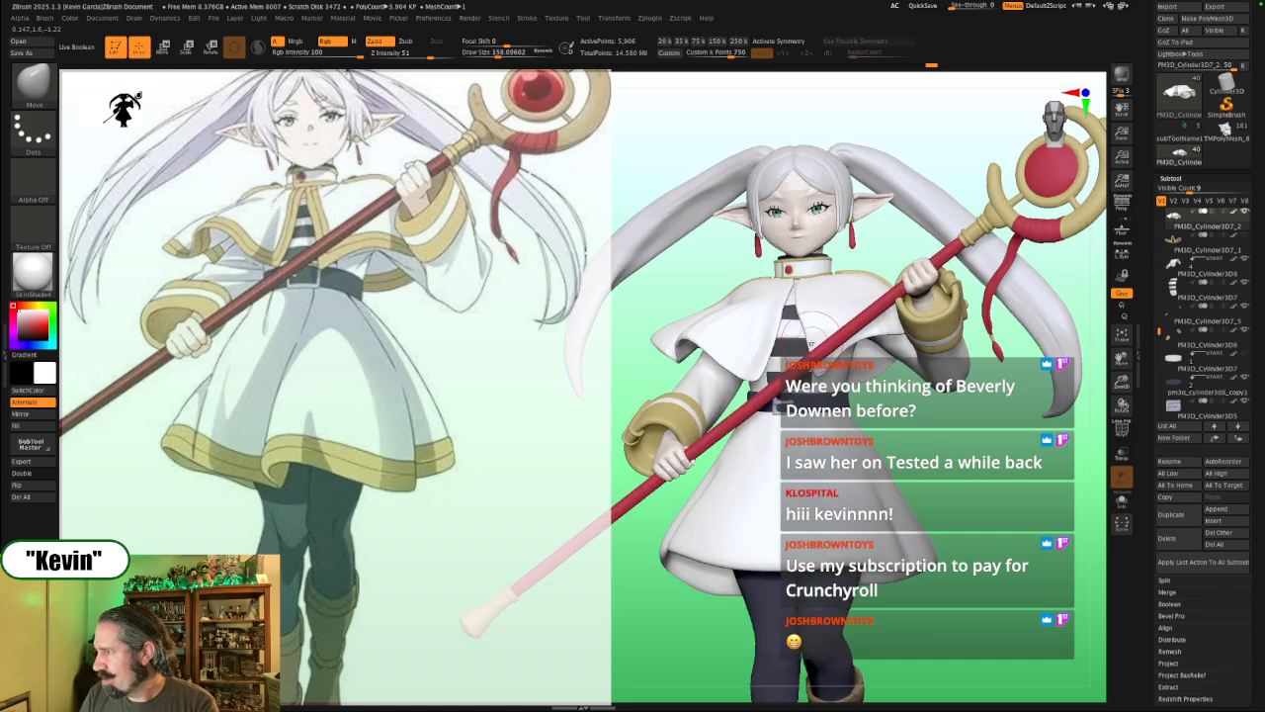
key(alt+shift+s)
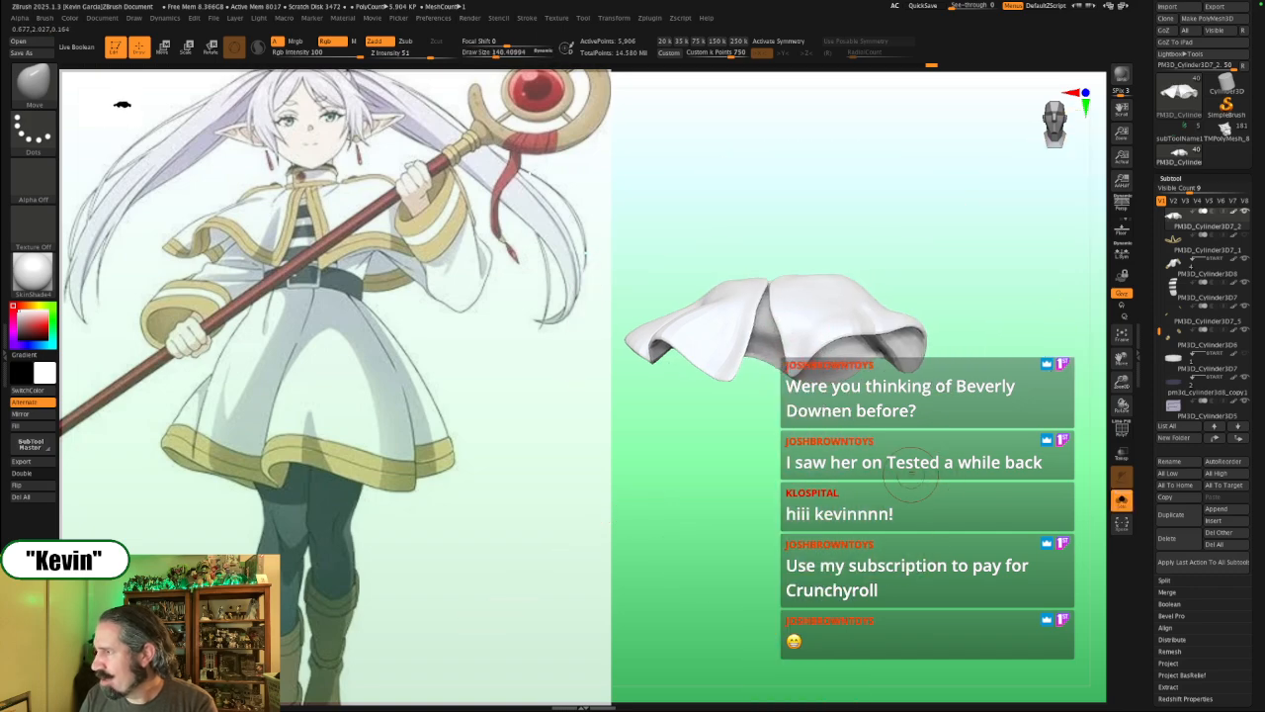
key(alt+shift+s)
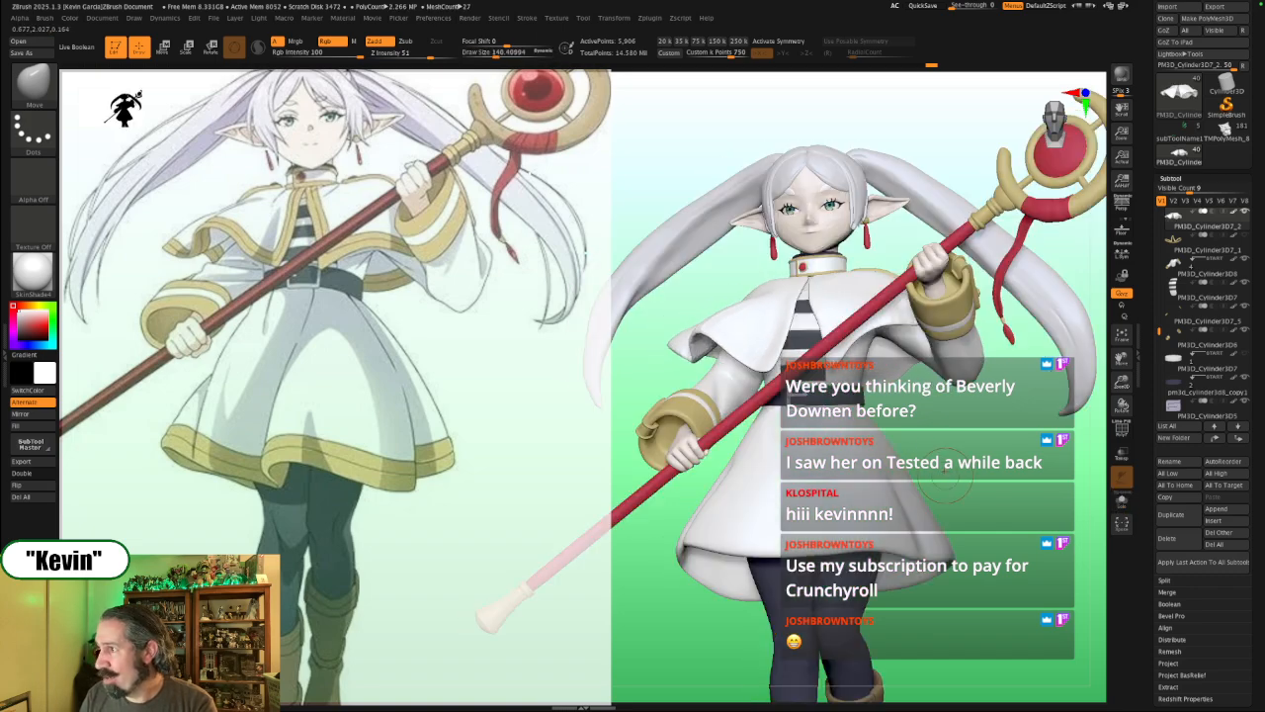
Step: Make broad front-view adjustments to the cape's drape with the Move brush at sizes about 525, 567 and 365
drag(1003, 476, 993, 447)
key(bracketright)
key(bracketright)
key(bracketright)
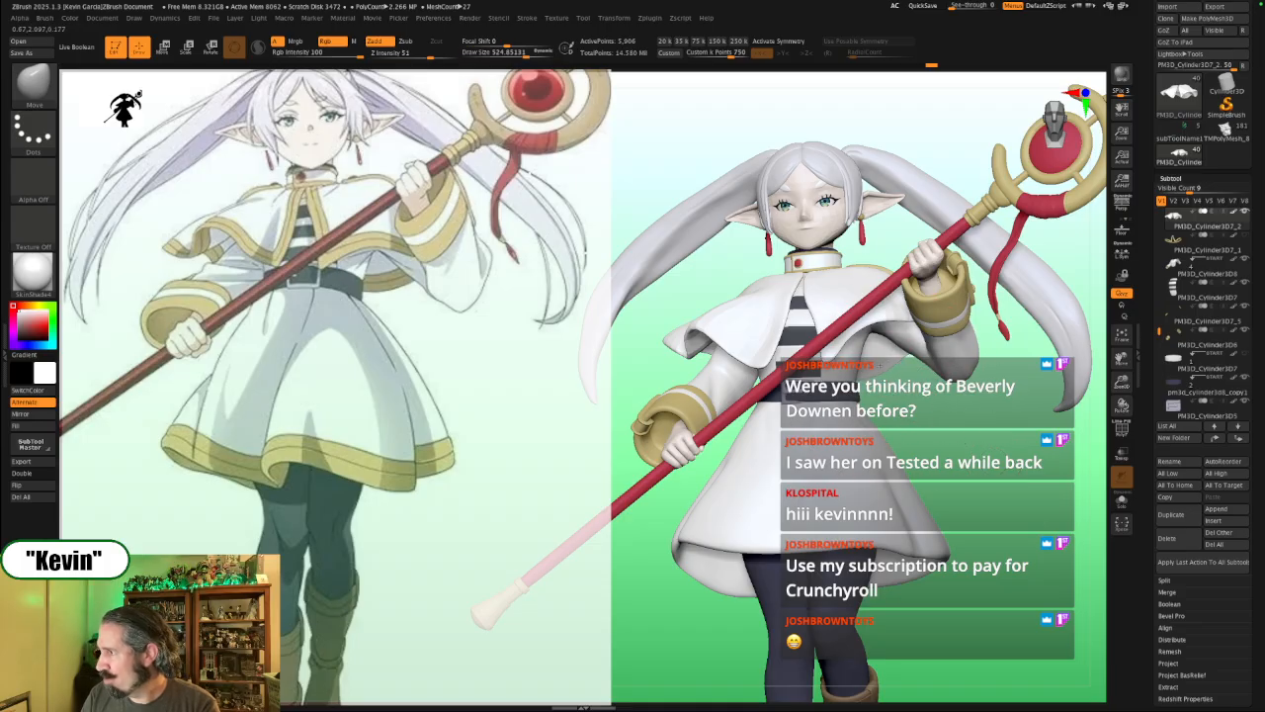
key(bracketright)
key(bracketright)
key(alt+shift+s)
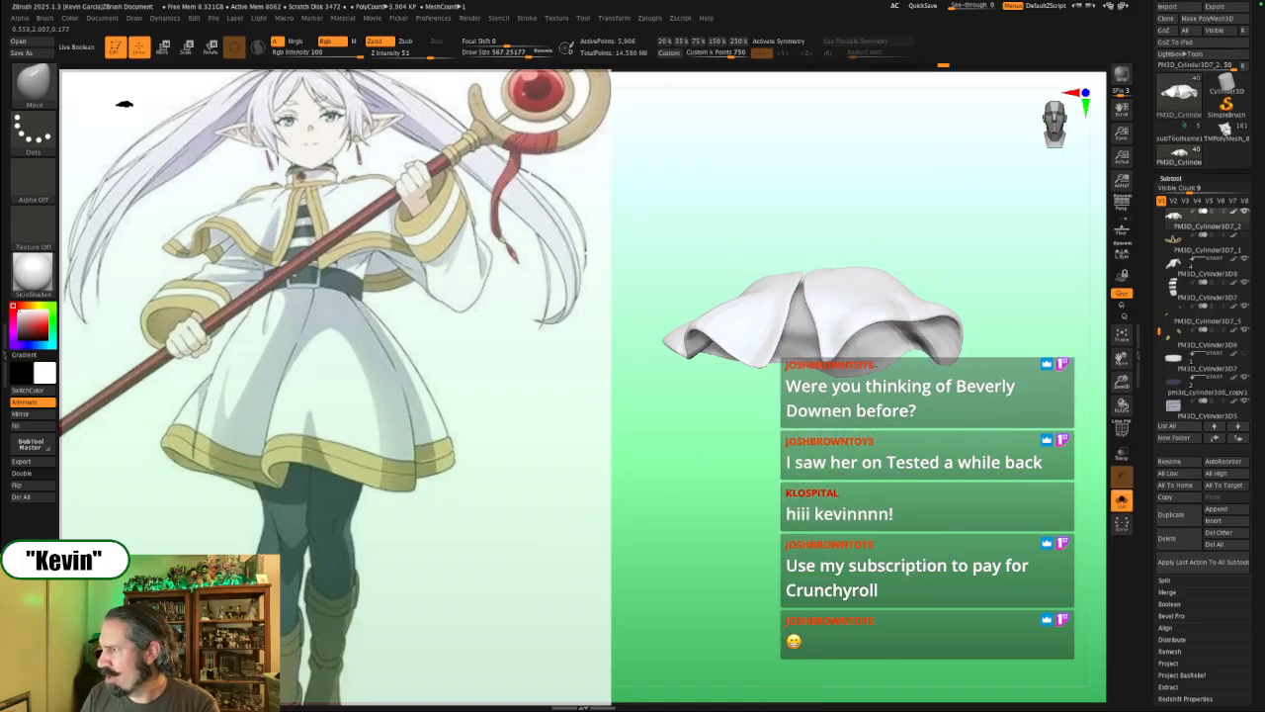
key(alt+shift+s)
key(bracketright)
key(bracketleft)
key(bracketleft)
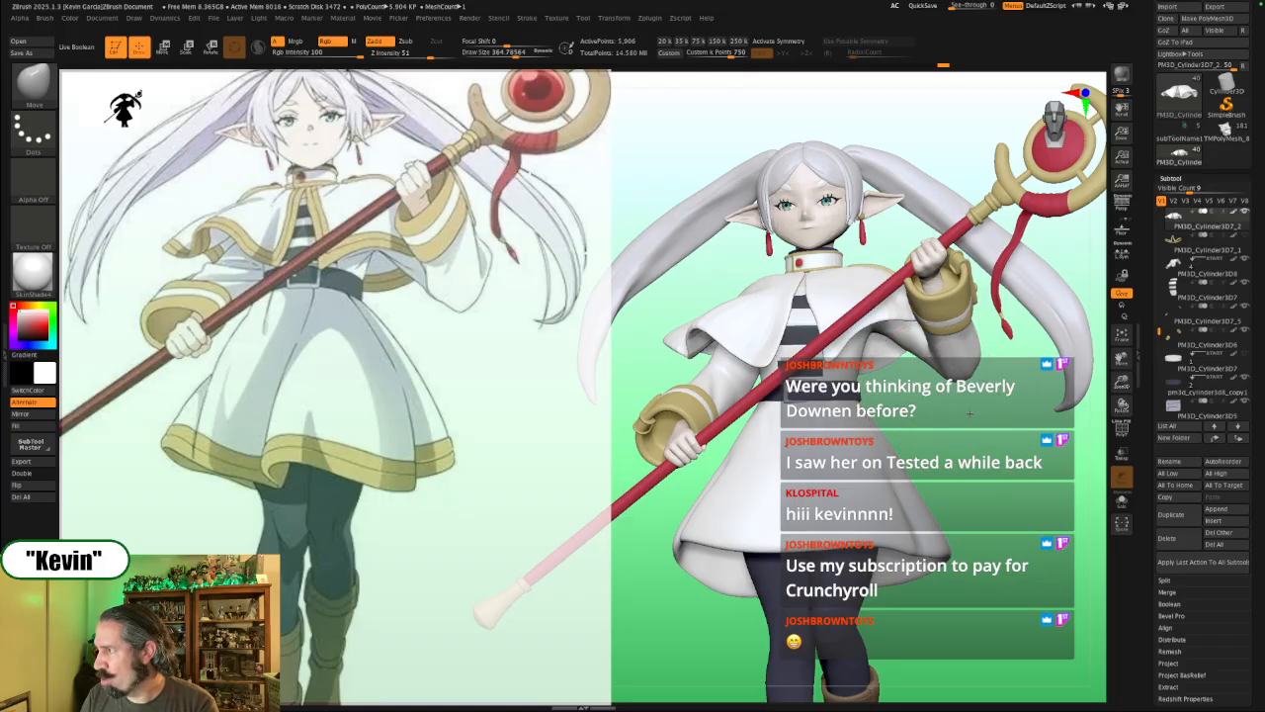
Step: Isolate the cape and refine the raised-arm panel's outer edge with the Move brush at sizes about 262 and 188
key(alt+shift+s)
drag(974, 419, 885, 433)
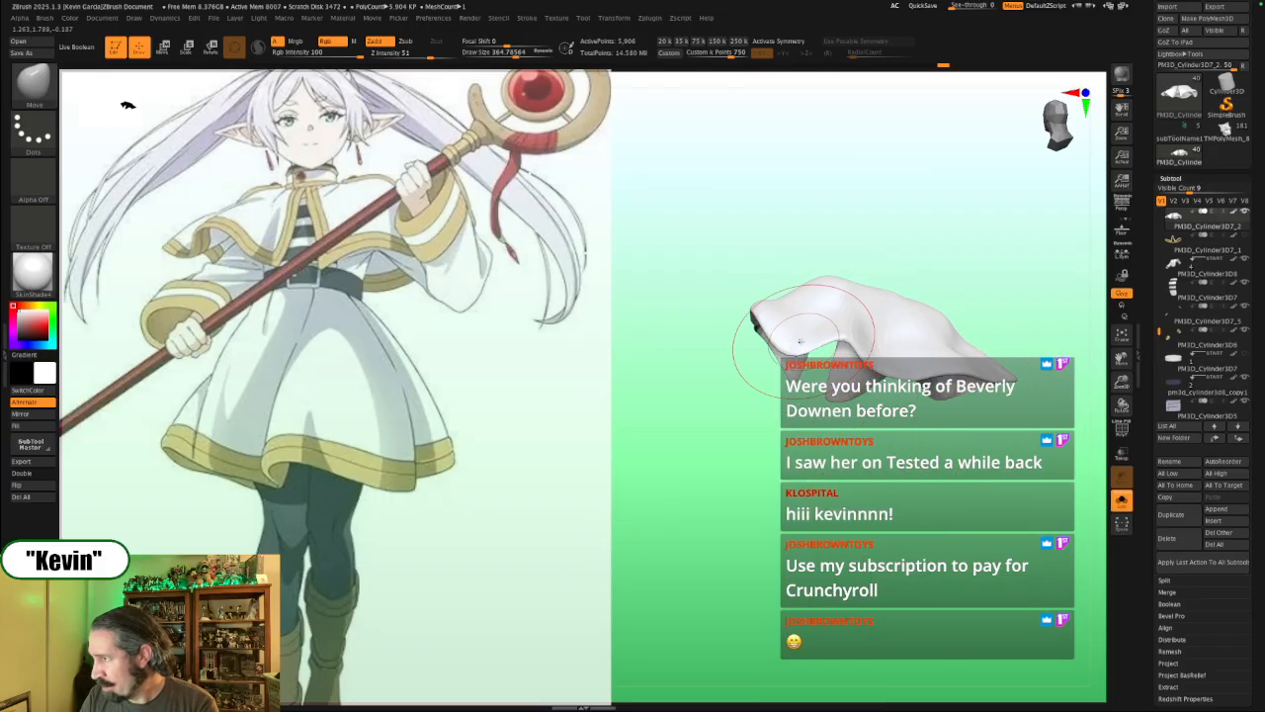
key(bracketleft)
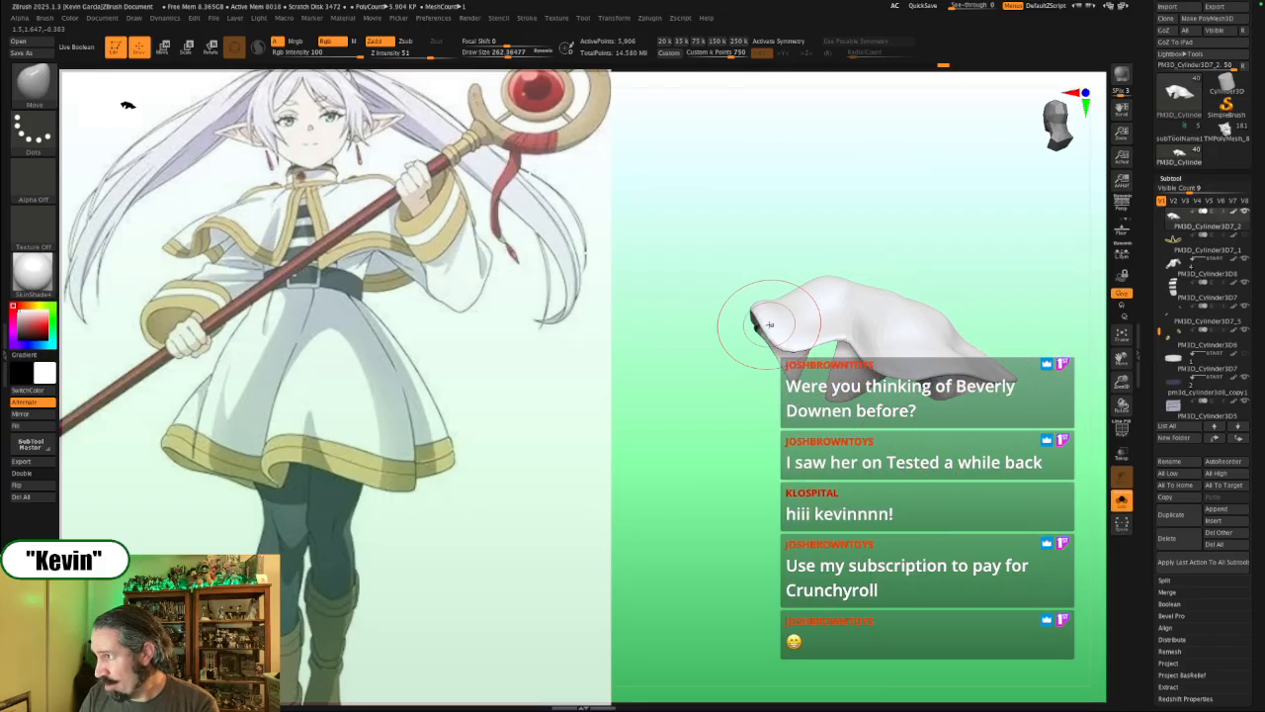
drag(898, 211, 856, 208)
key(bracketleft)
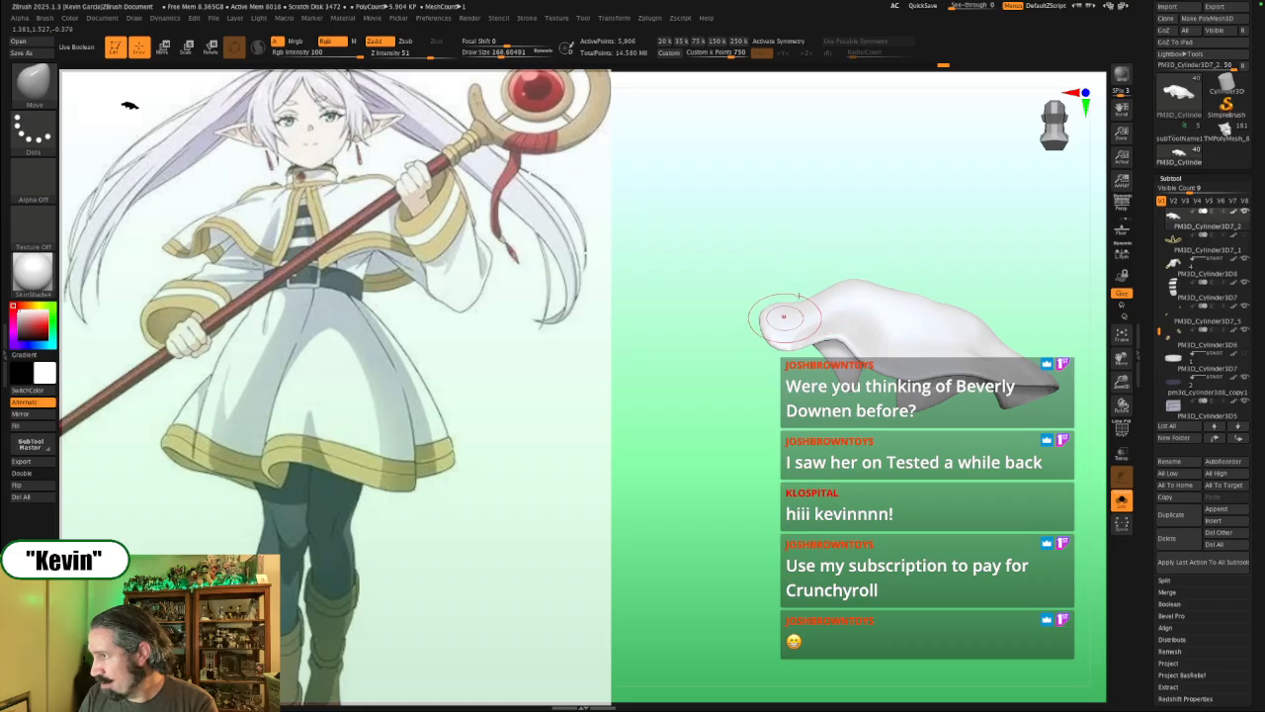
mouse_move(802, 249)
mouse_down()
mouse_move(836, 237)
mouse_move(811, 243)
mouse_move(910, 274)
mouse_up()
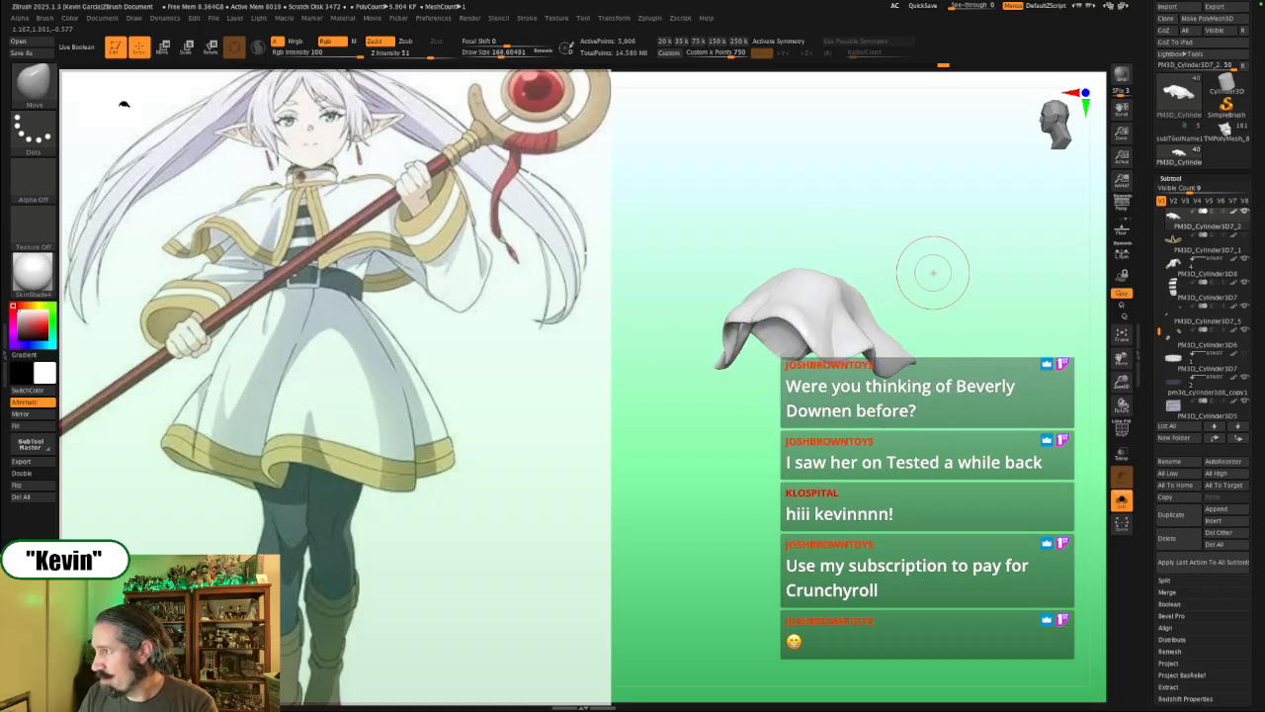
Step: Refine the cape's rear hem from the raised-arm side, reducing the Move brush from about 476 to 119 and 101
key(alt+s)
key(s)
drag(980, 398, 1001, 398)
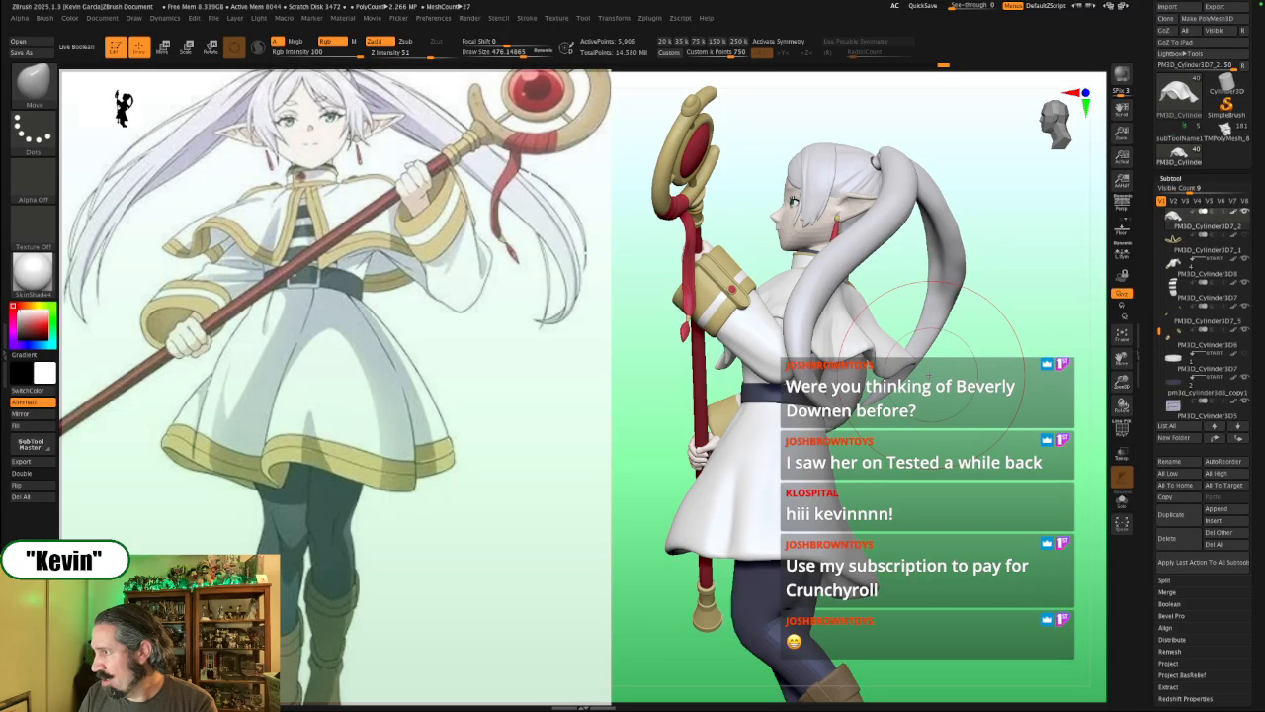
key(s)
mouse_move(909, 378)
mouse_down()
mouse_move(934, 378)
mouse_move(865, 363)
mouse_up()
key(s)
key(alt+s)
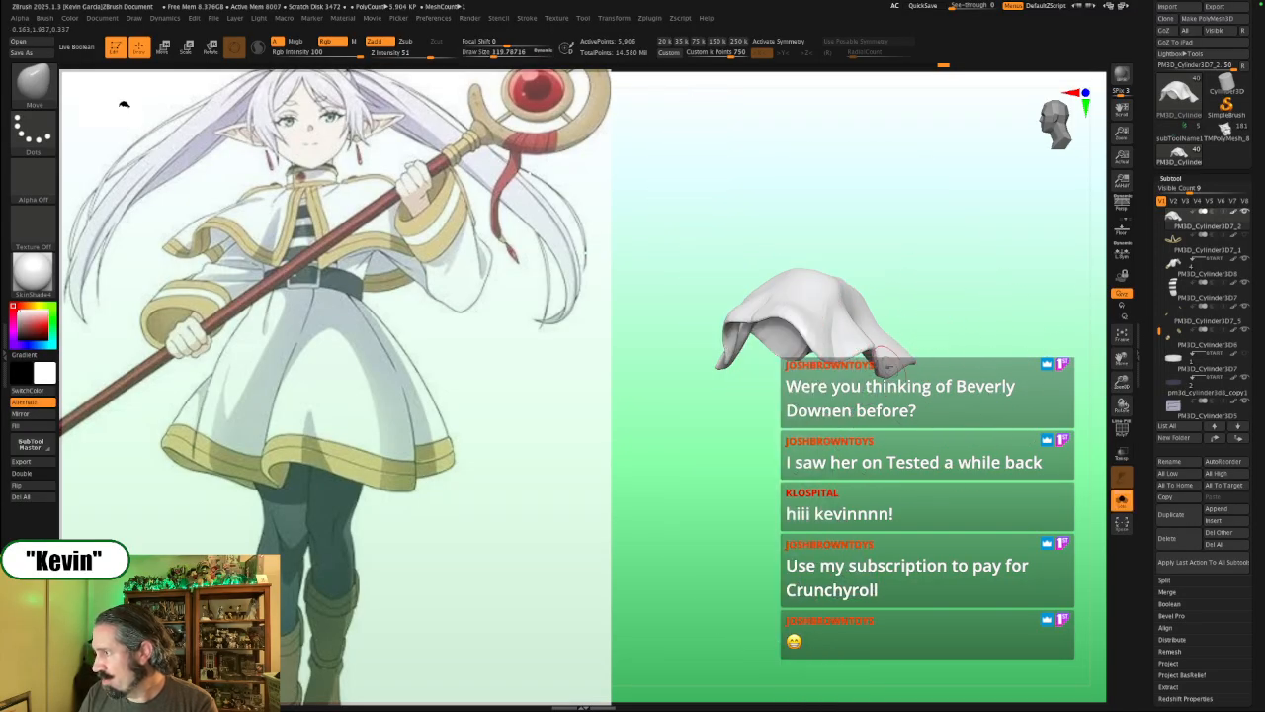
key(s)
drag(895, 368, 902, 368)
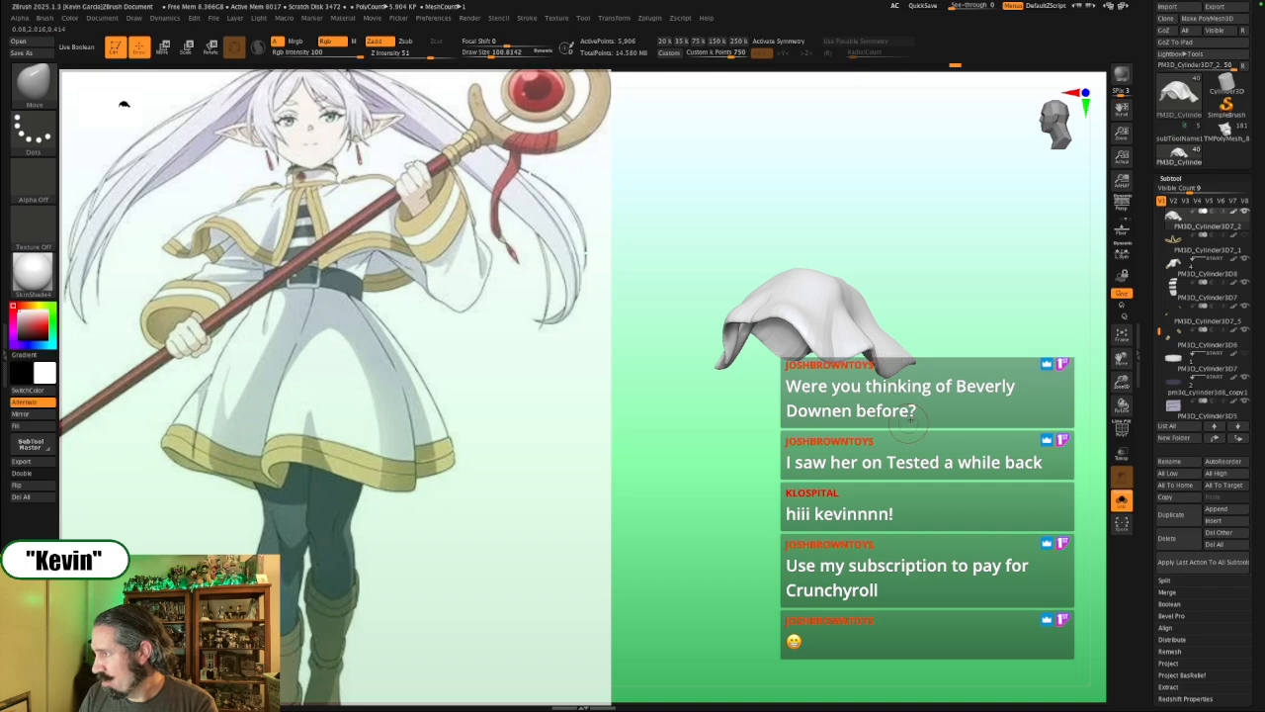
Step: Reshape the cape's rear folds from a low angle with the Move brush at sizes about 154, 274 and 228
right_drag(898, 368, 897, 321)
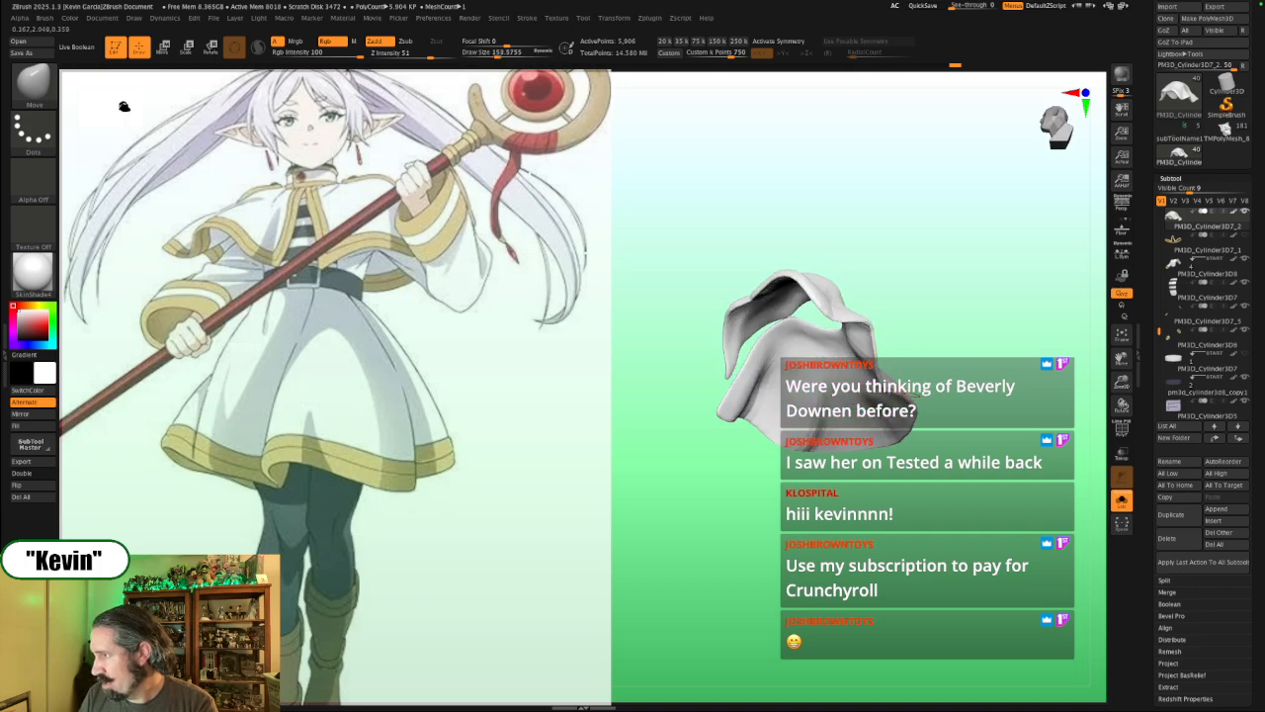
key(s)
drag(898, 369, 912, 369)
key(alt+s)
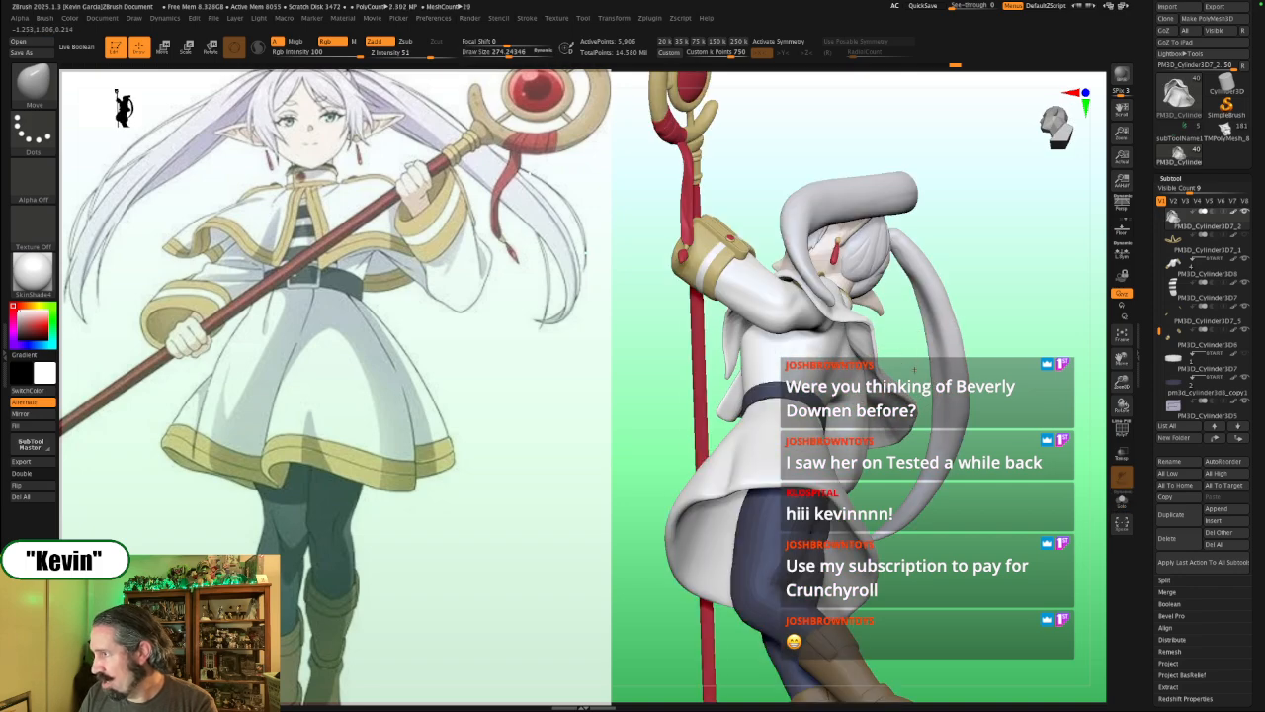
mouse_move(913, 344)
right_down()
mouse_move(912, 369)
mouse_move(866, 354)
right_up()
key(alt+s)
key(s)
drag(866, 354, 860, 354)
right_drag(860, 353, 864, 308)
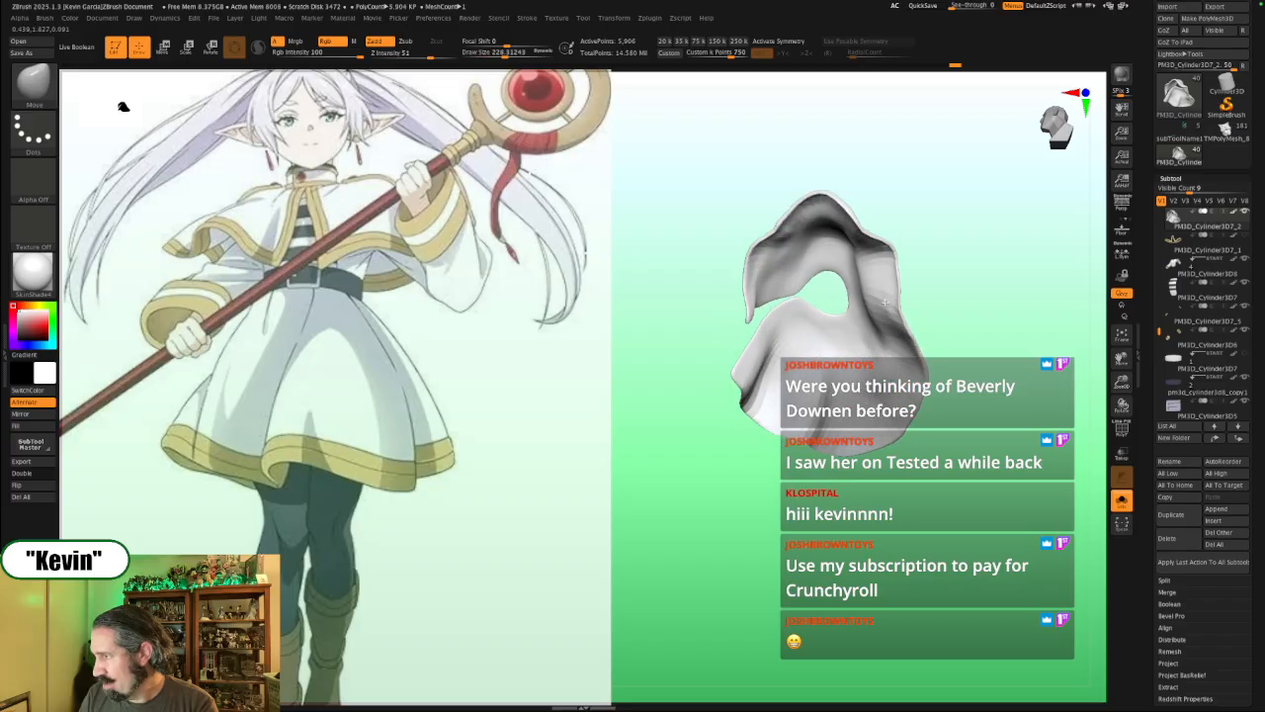
Step: Push the cape's rim on the raised-arm side into a rounder curve from below with the Move brush at size about 145
key(s)
drag(878, 305, 867, 305)
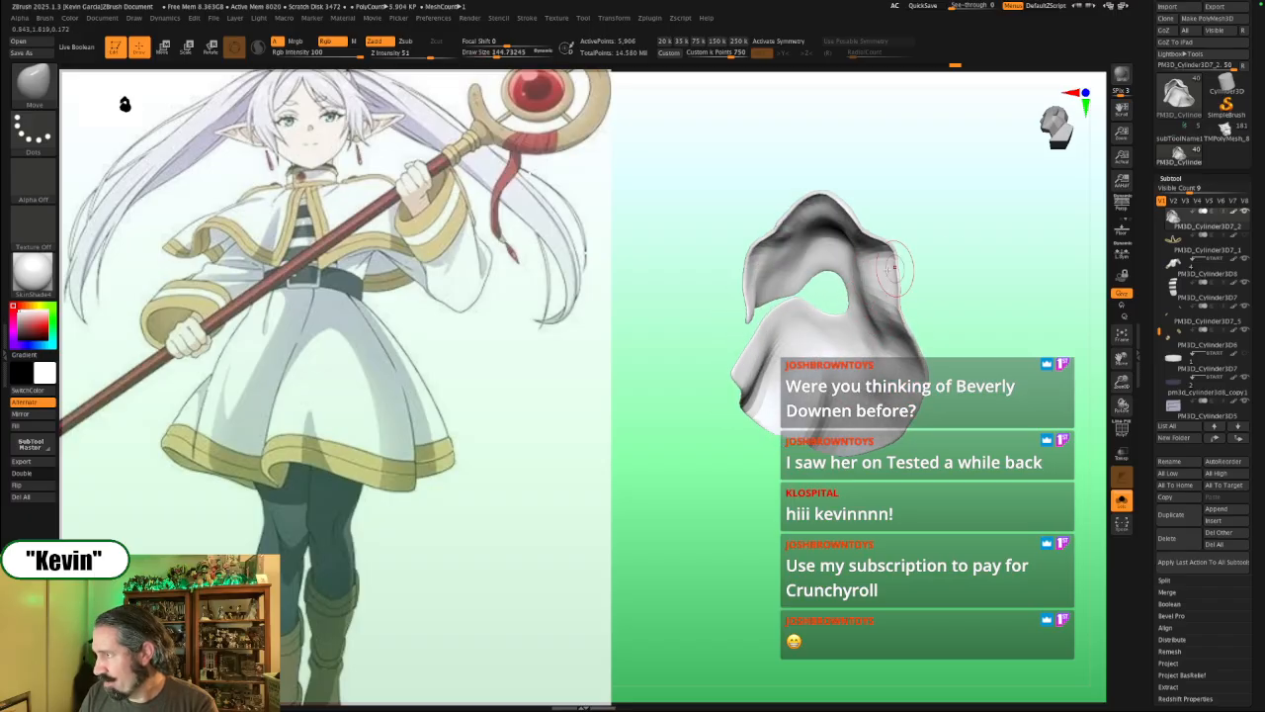
drag(862, 262, 865, 262)
drag(961, 245, 966, 242)
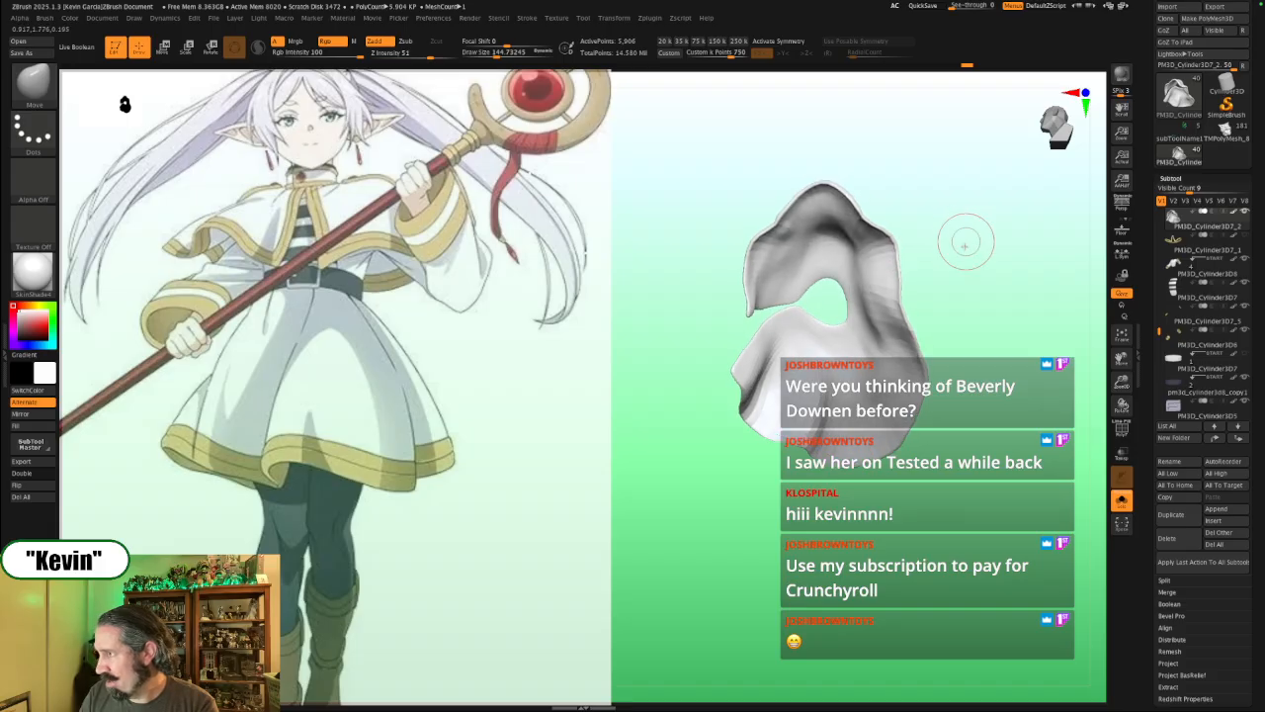
Step: Smooth the inner surface of the cape's back from below and inspect the drape from the side
mouse_move(913, 209)
mouse_down()
mouse_move(918, 188)
mouse_move(867, 222)
mouse_move(857, 209)
mouse_move(846, 247)
mouse_move(870, 358)
mouse_up()
shift+drag(861, 303, 871, 391)
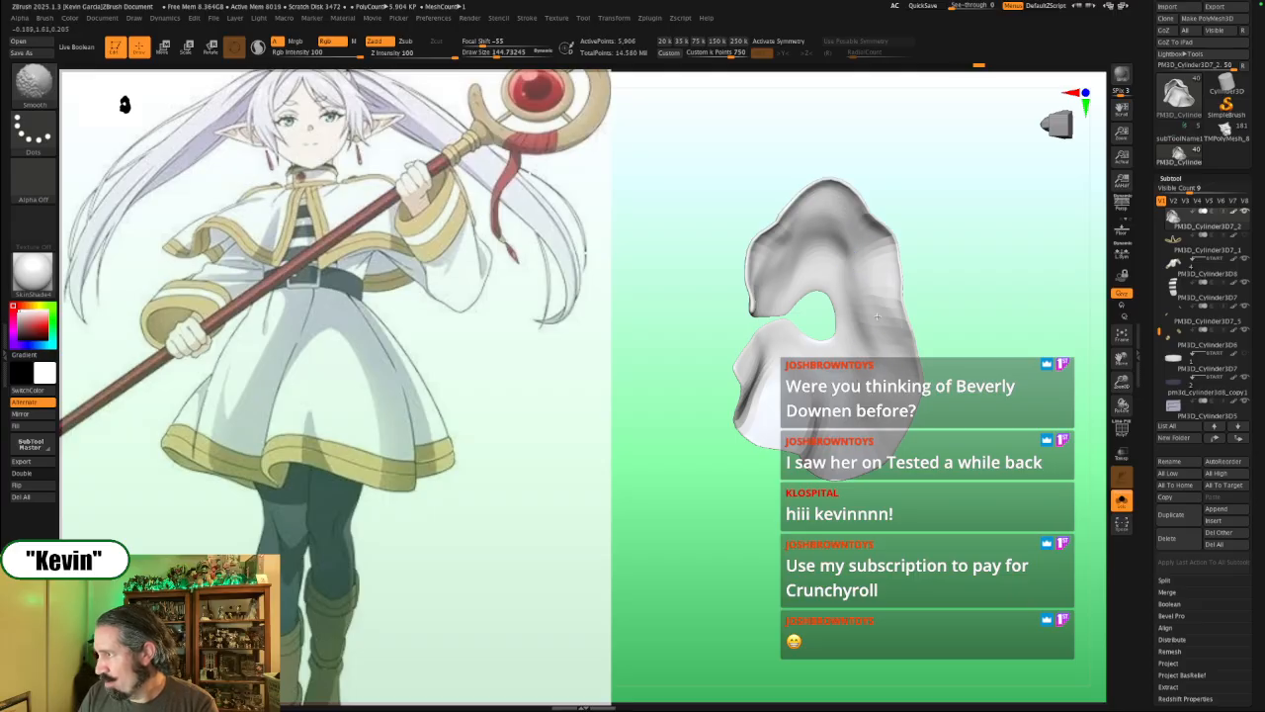
mouse_move(862, 271)
shift+mouse_down()
mouse_move(878, 377)
mouse_move(910, 337)
mouse_move(889, 256)
mouse_move(896, 351)
shift+mouse_up()
drag(979, 259, 960, 333)
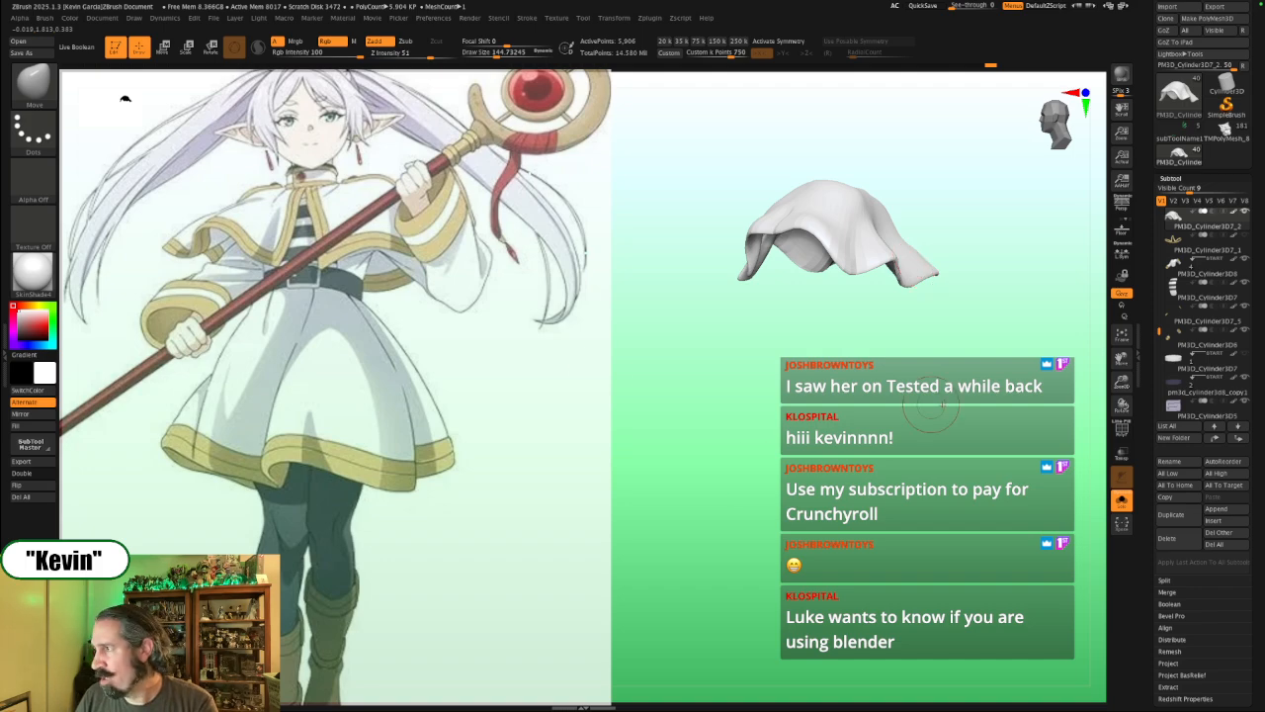
Step: Reshape the cape's outer edge over the lowered arm against the whole figure, using the Move brush at sizes about 149, 158 and 112
alt+drag(871, 415, 1000, 421)
key(shift+s)
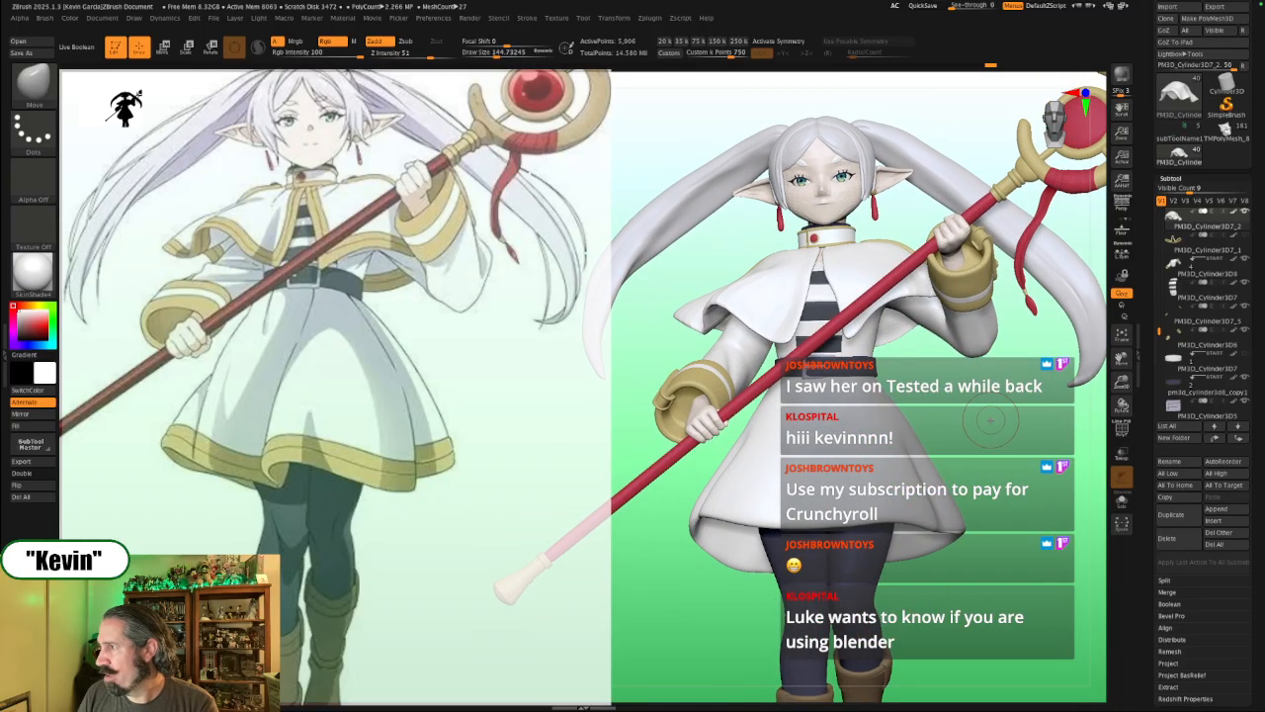
key(s)
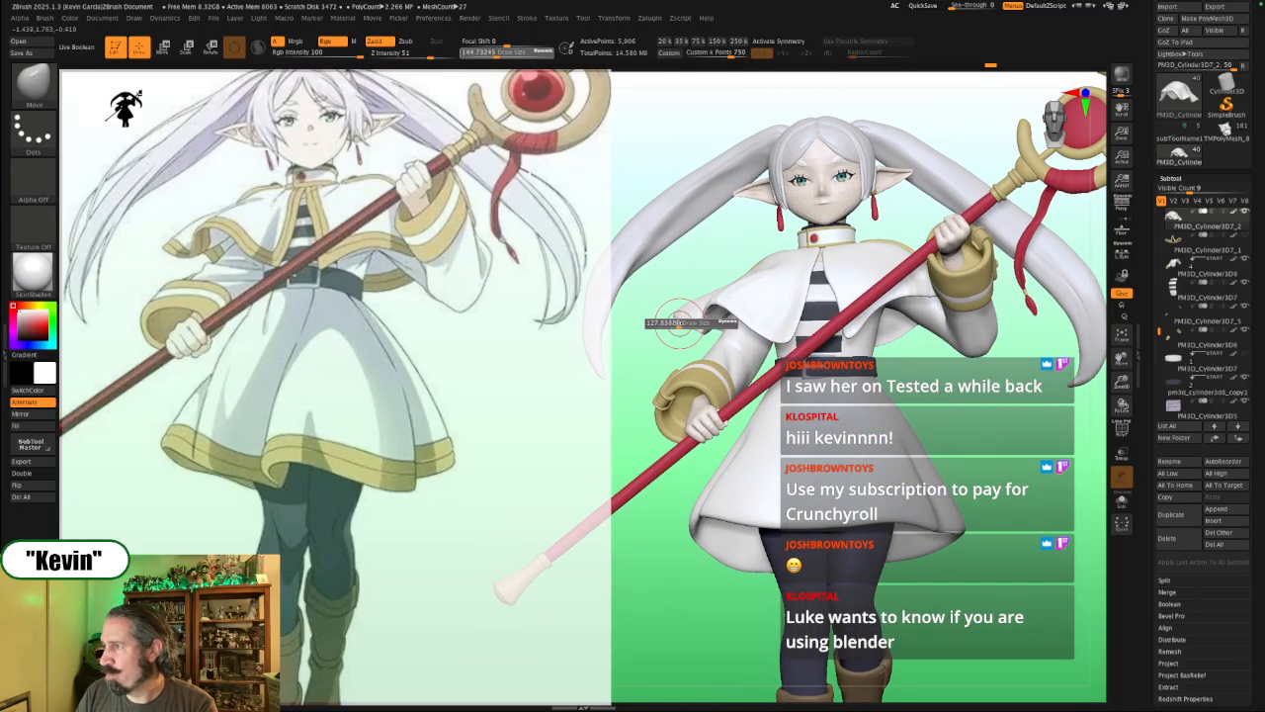
drag(680, 325, 683, 324)
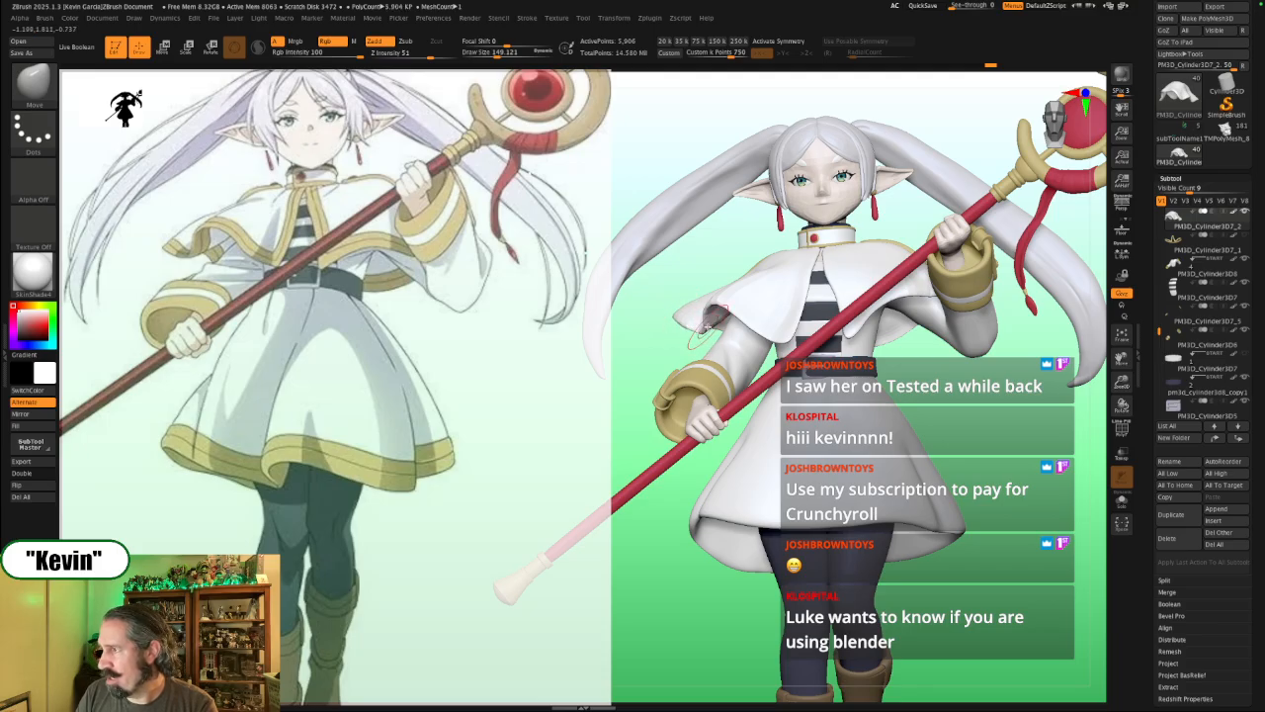
key(s)
drag(708, 327, 706, 325)
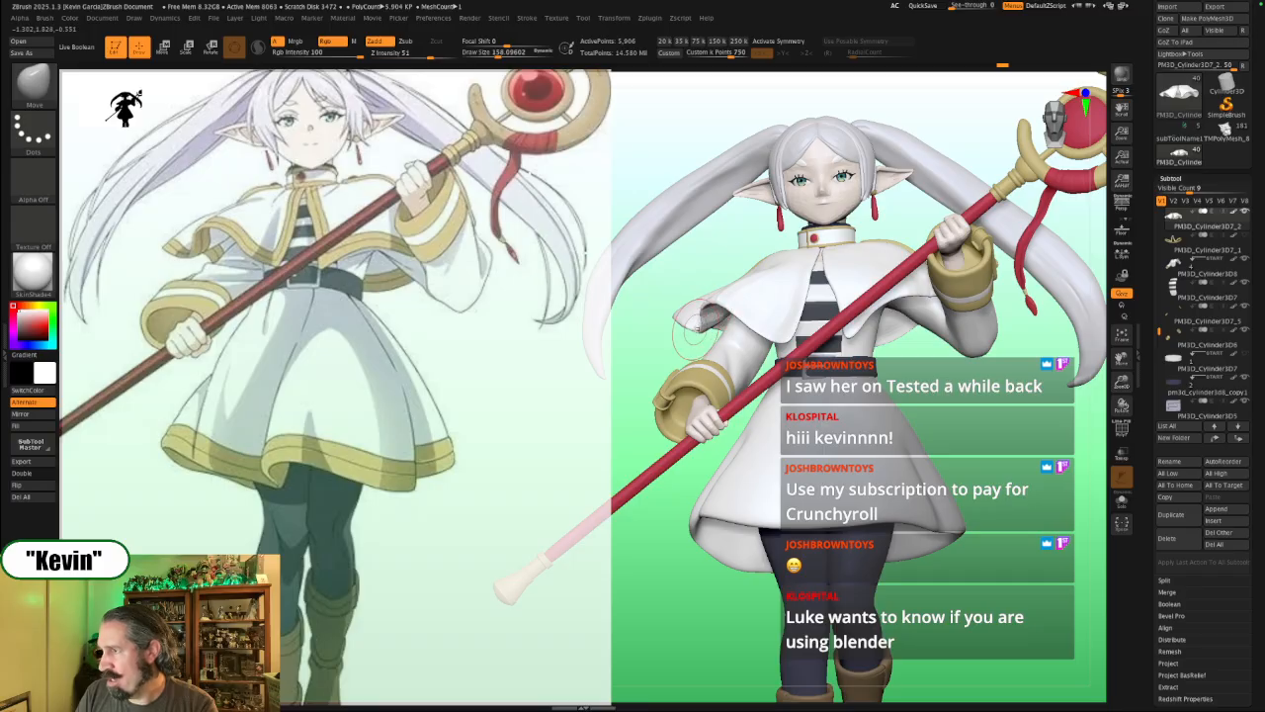
key(s)
drag(696, 325, 686, 326)
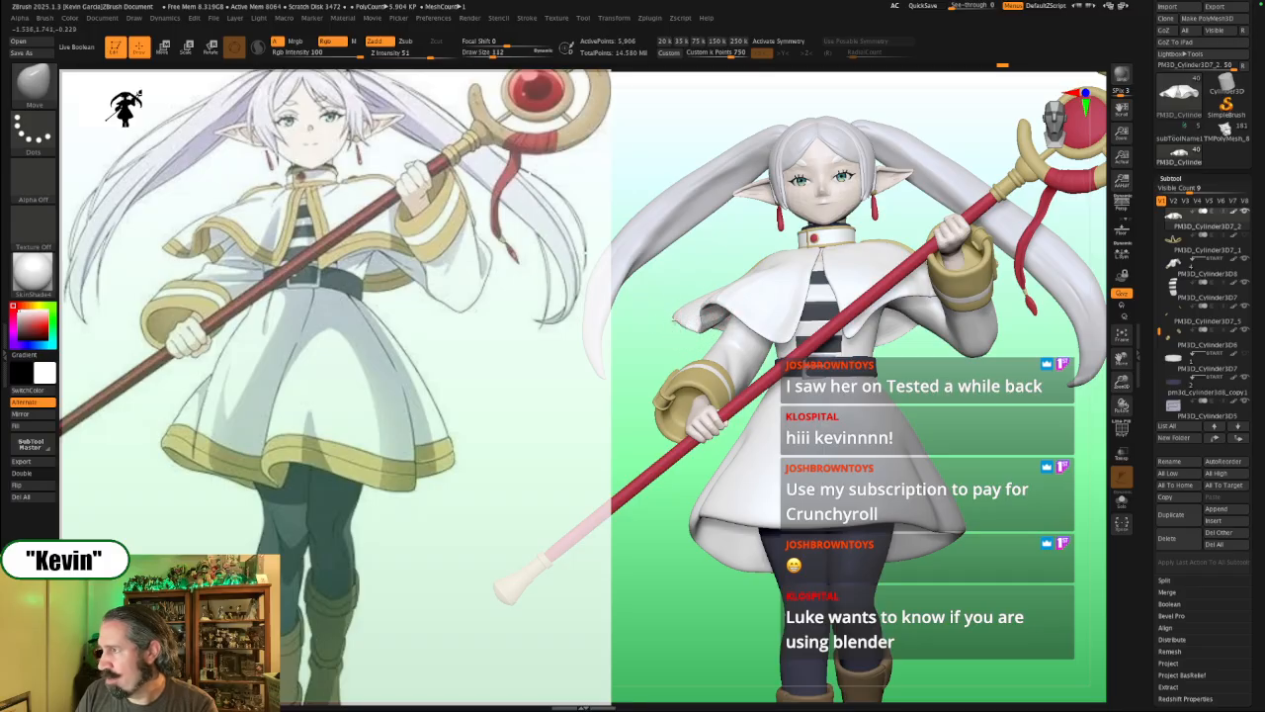
Step: Refine the cape's pointed tip and fold on the lowered-arm side with the Move brush at sizes about 202 and 163
key(shift+s)
key(s)
click(692, 309)
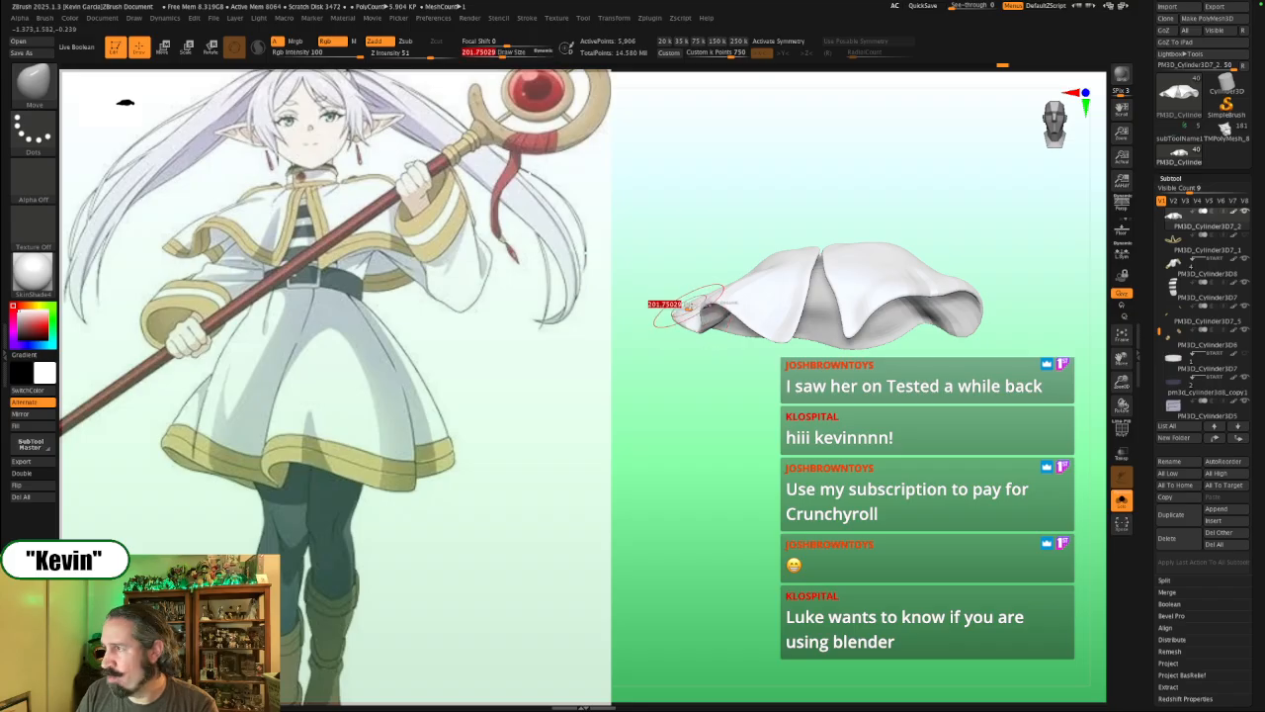
mouse_move(692, 309)
mouse_down()
mouse_move(690, 289)
mouse_move(710, 272)
mouse_move(698, 279)
mouse_up()
key(s)
key(s)
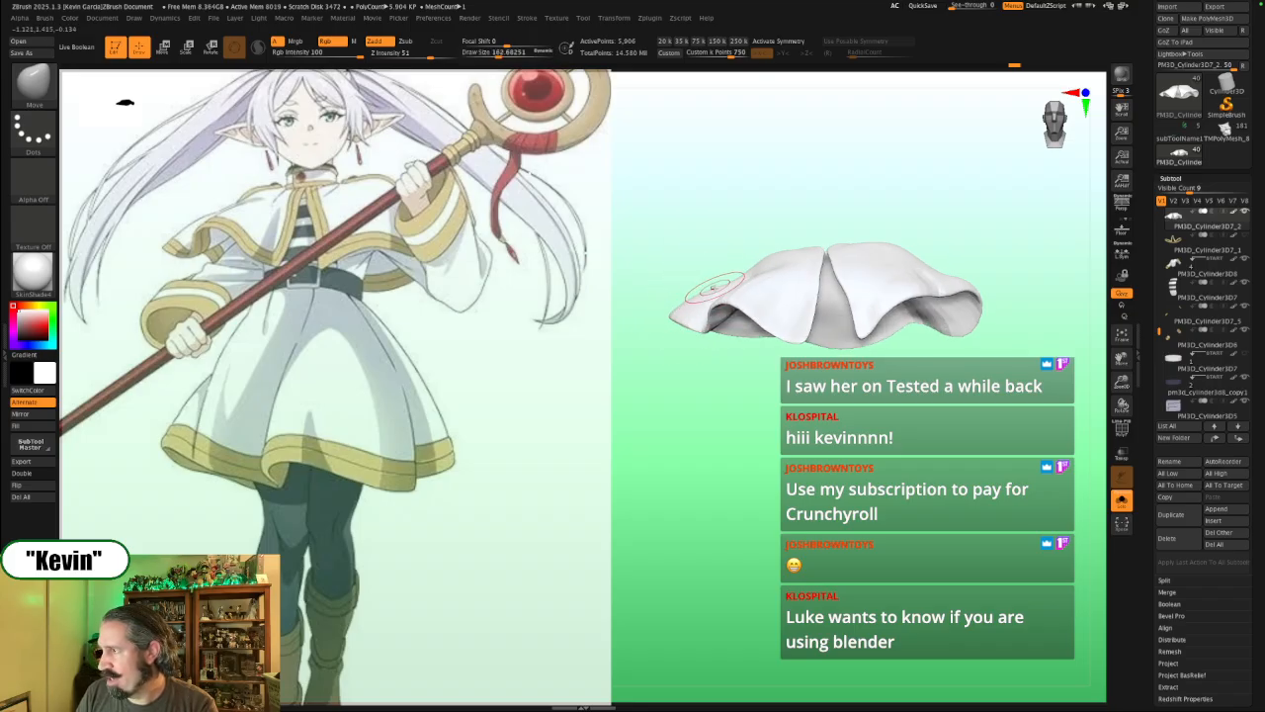
key(shift+s)
right_drag(692, 280, 682, 315)
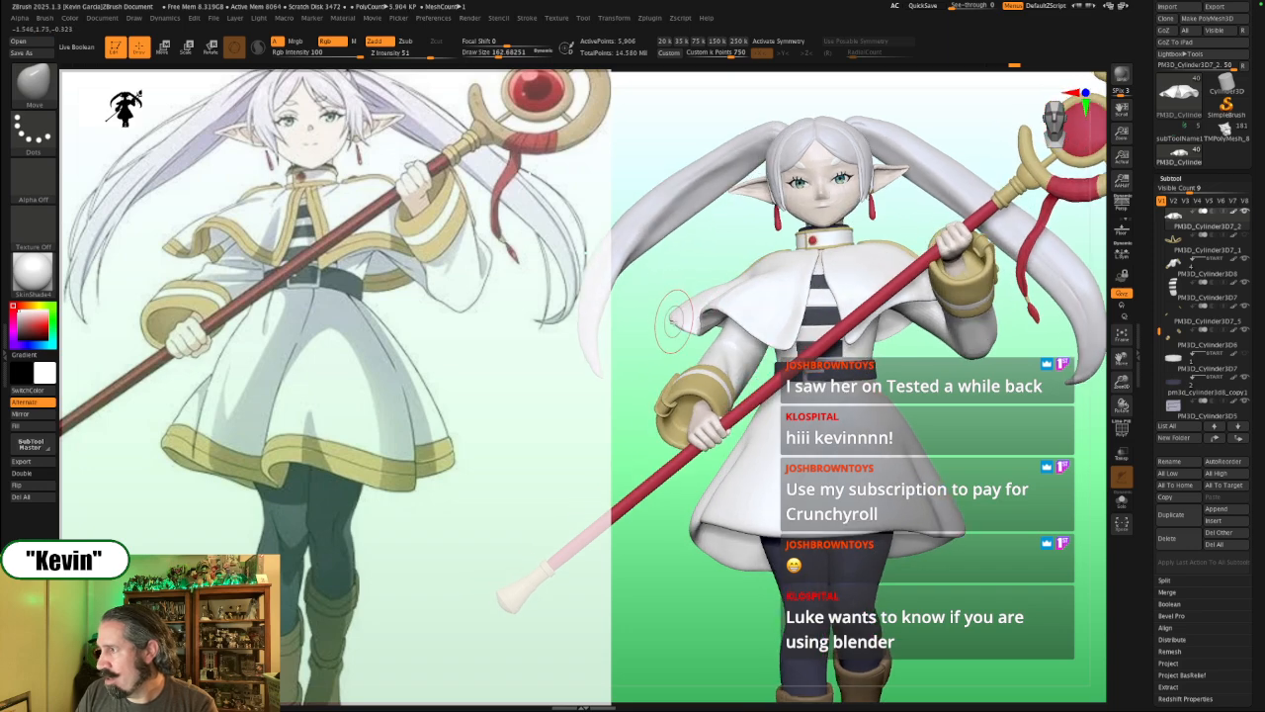
key(shift+s)
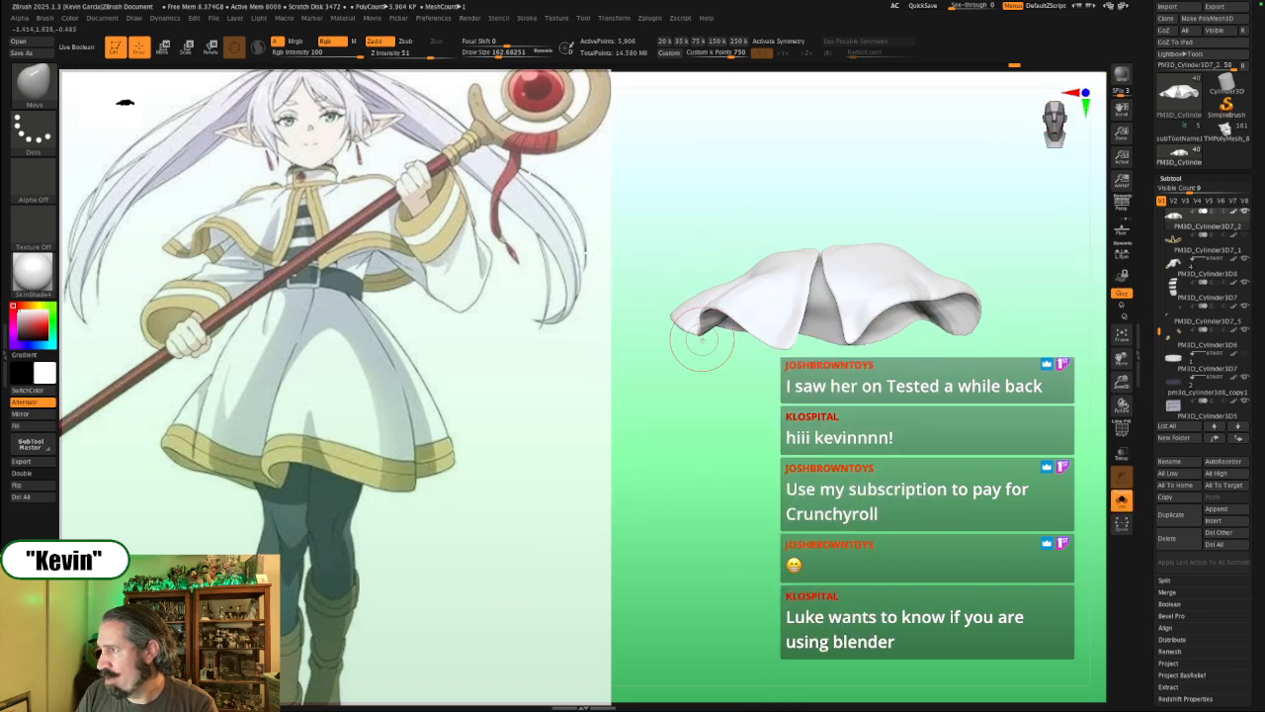
drag(708, 380, 725, 392)
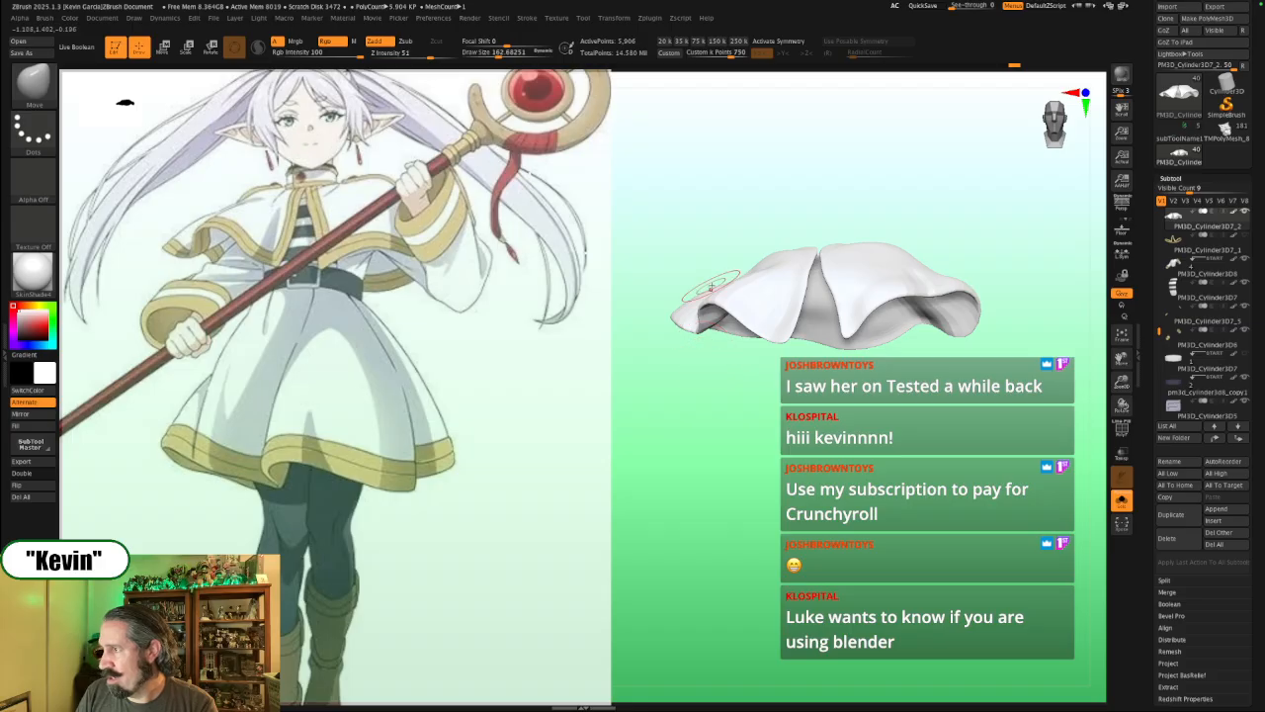
key(shift+s)
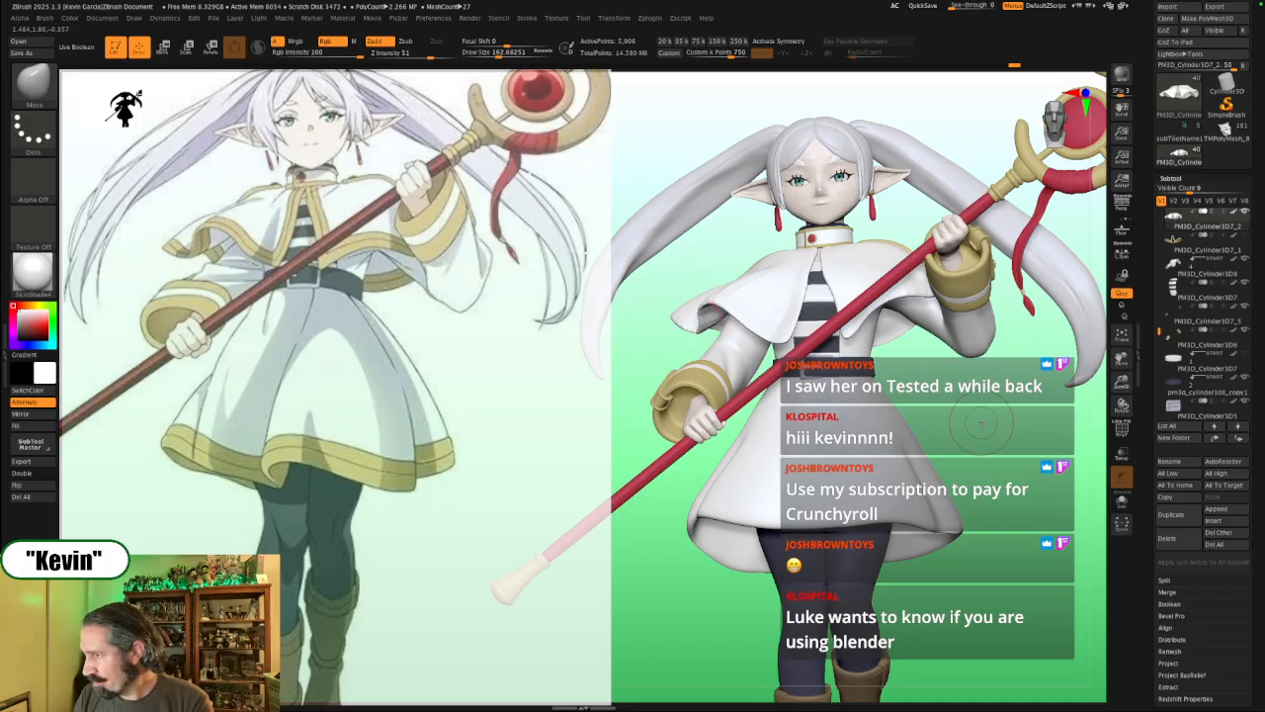
Step: Isolate the cape and reshape its rear folds and hem from behind and below with the Move brush at sizes about 163 and 172
key(alt+s)
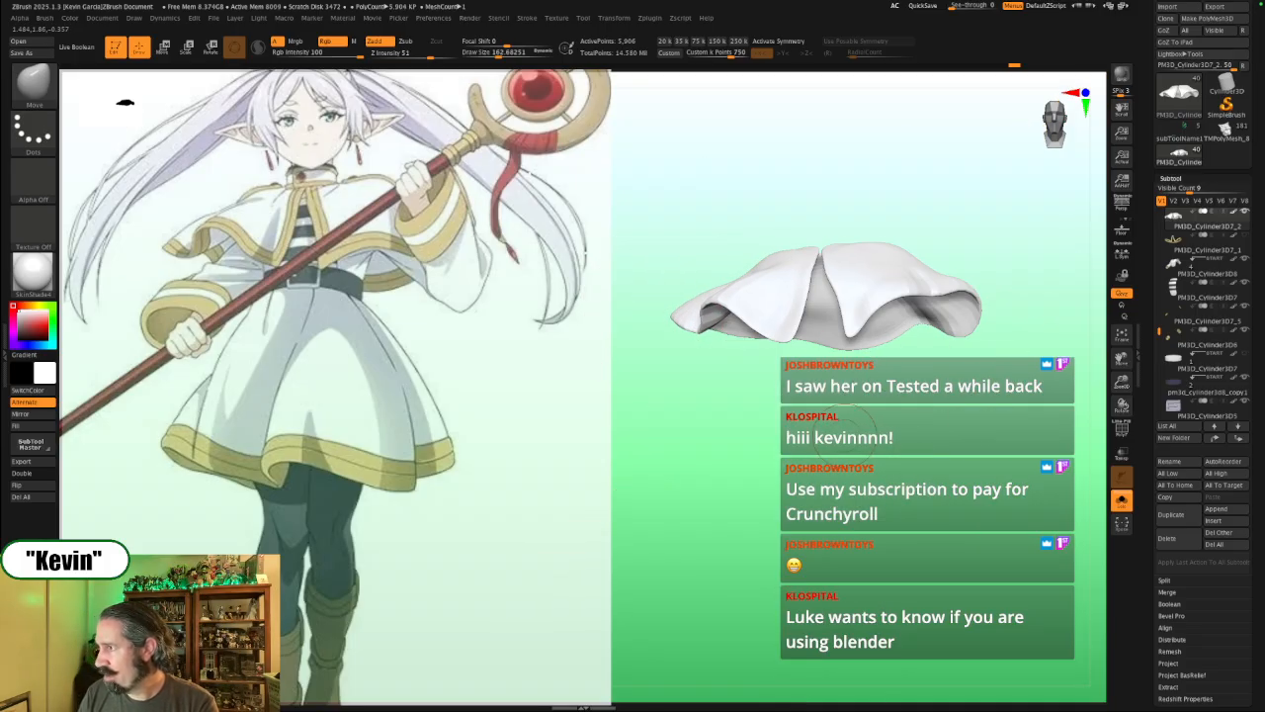
drag(845, 435, 936, 425)
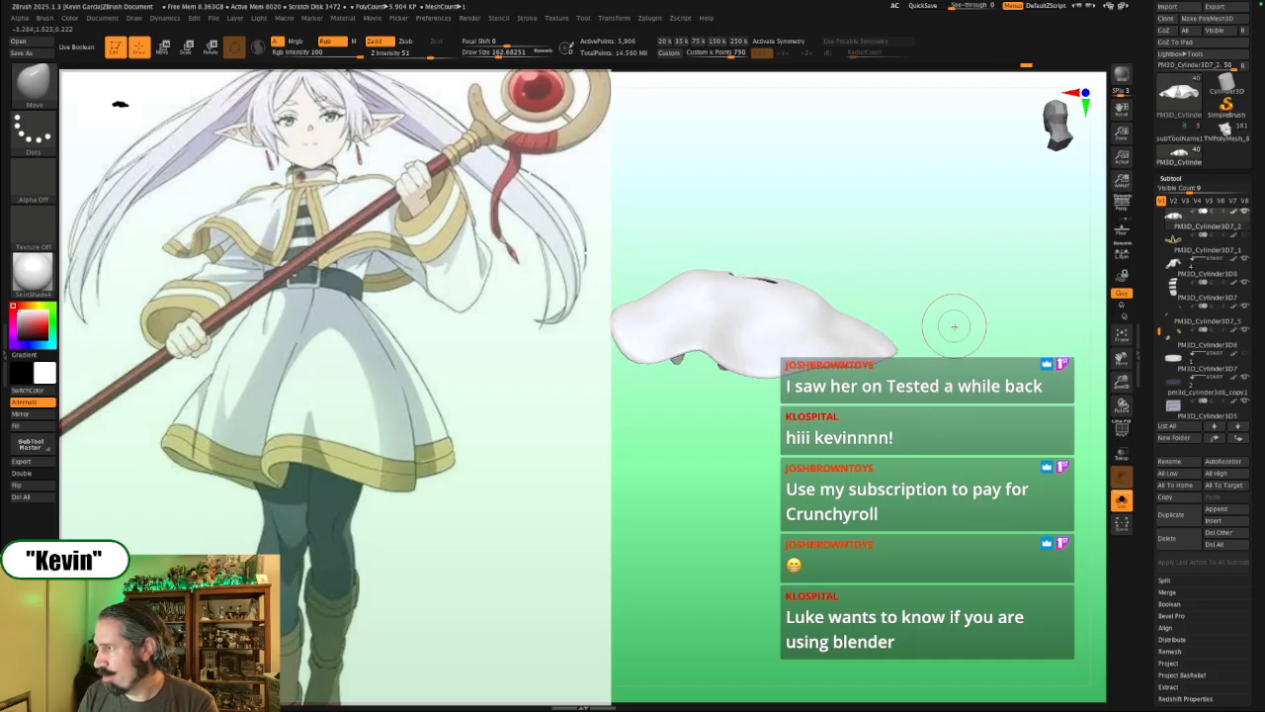
drag(949, 319, 847, 354)
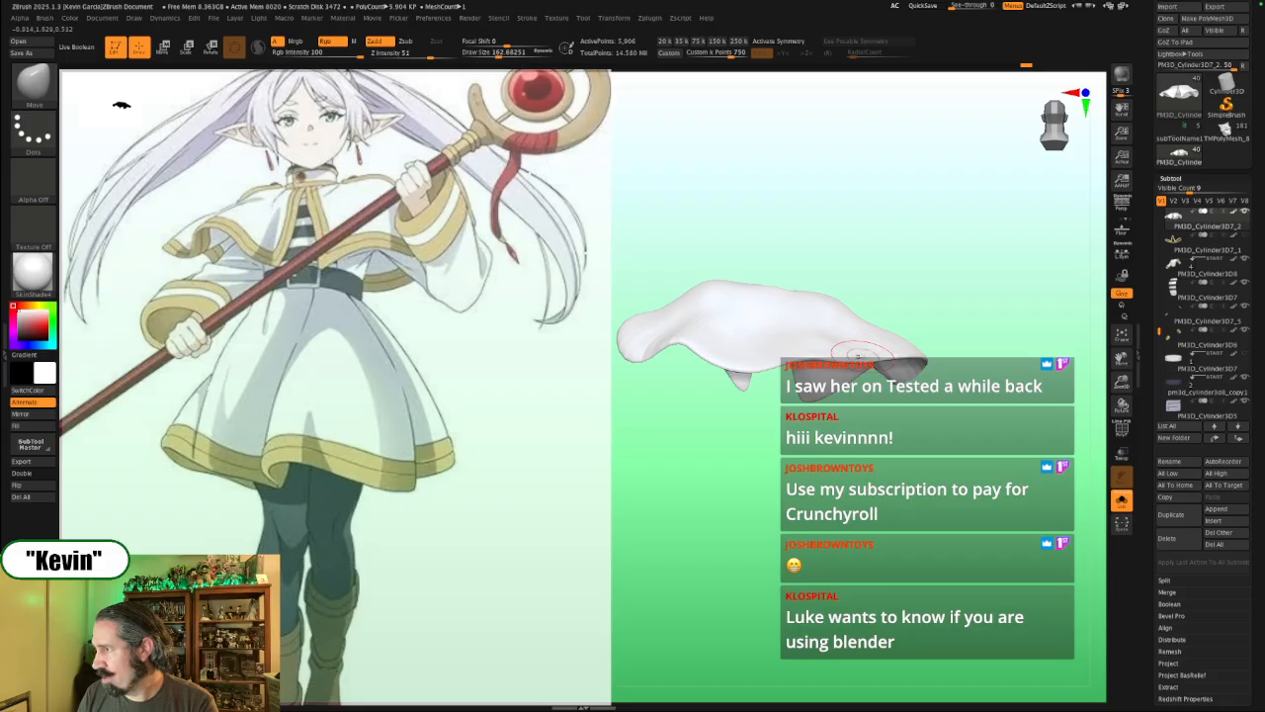
drag(1003, 311, 910, 337)
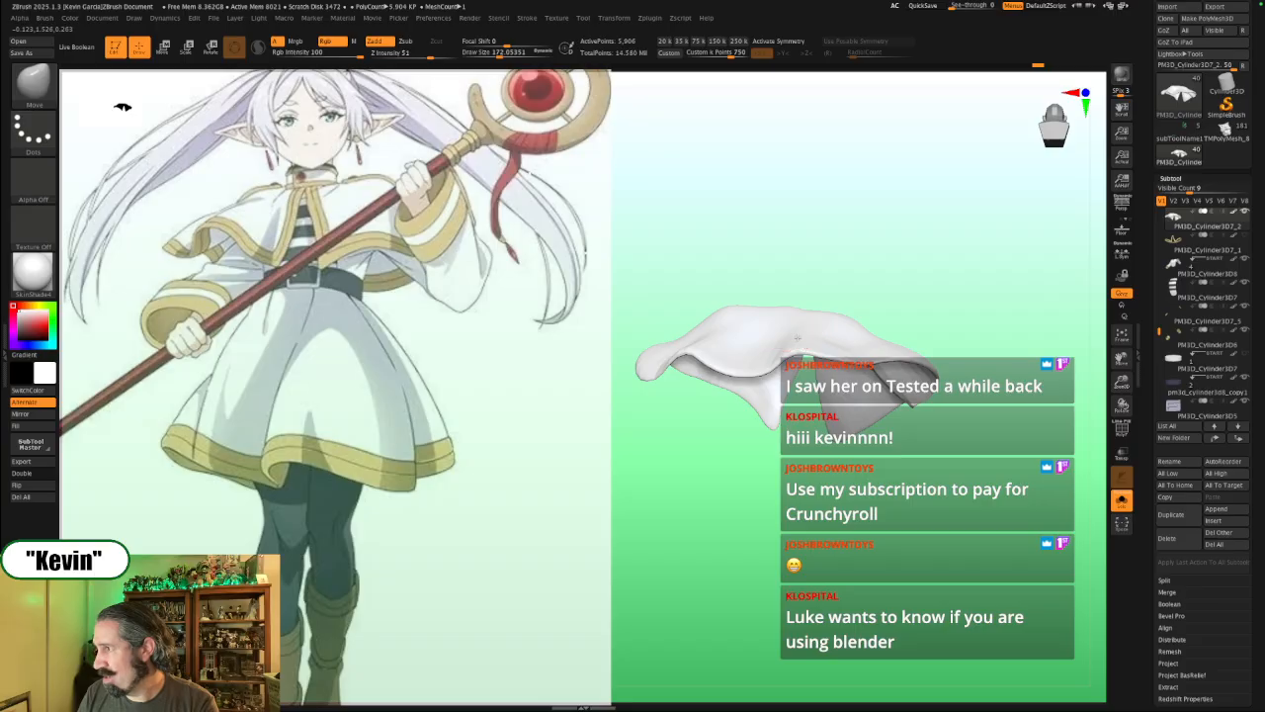
drag(891, 301, 946, 309)
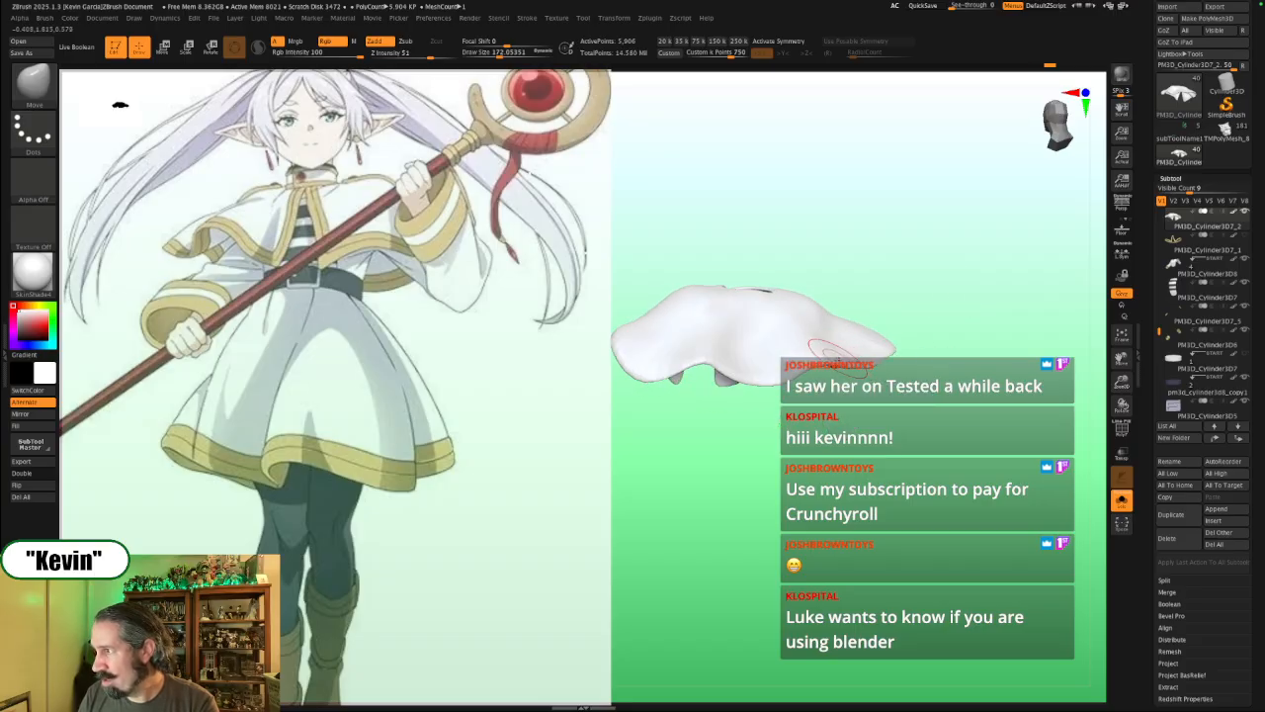
drag(836, 352, 958, 541)
Step: Set the Move brush size to about 217 and check the isolated cape from above and from the front
key(s)
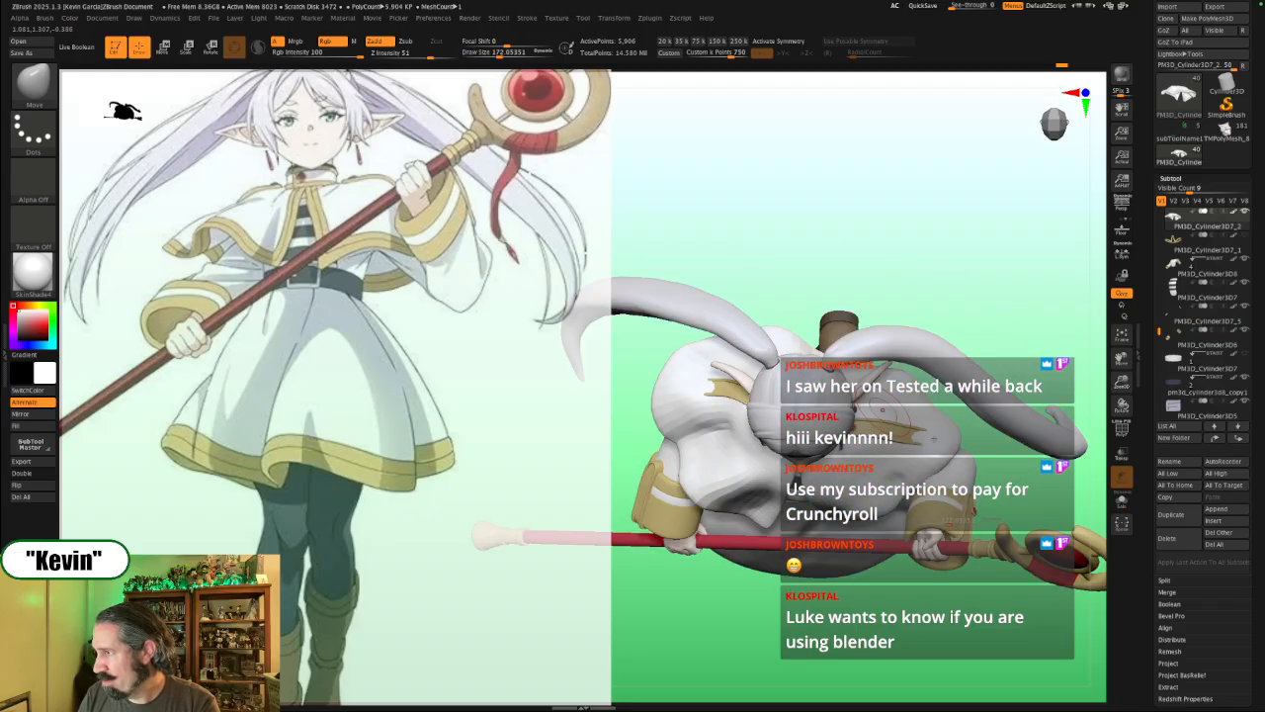
key(ctrl+shift+s)
key(ctrl+shift+s)
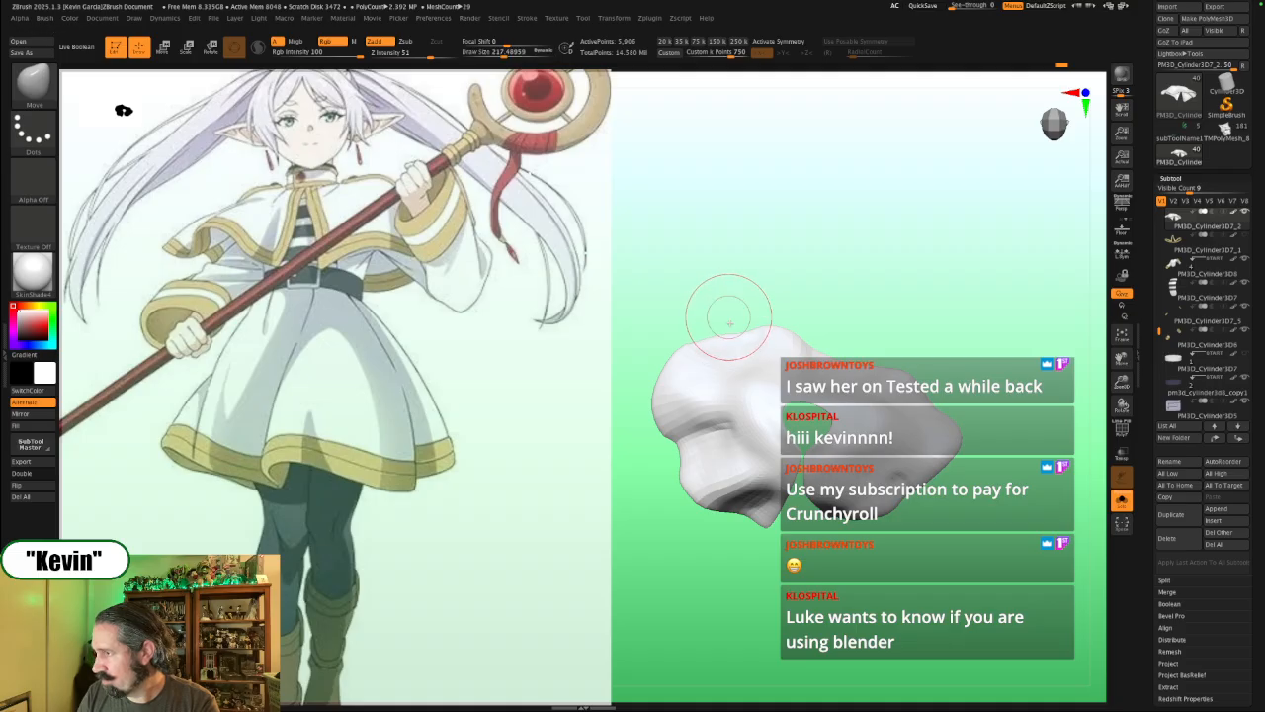
drag(889, 290, 954, 561)
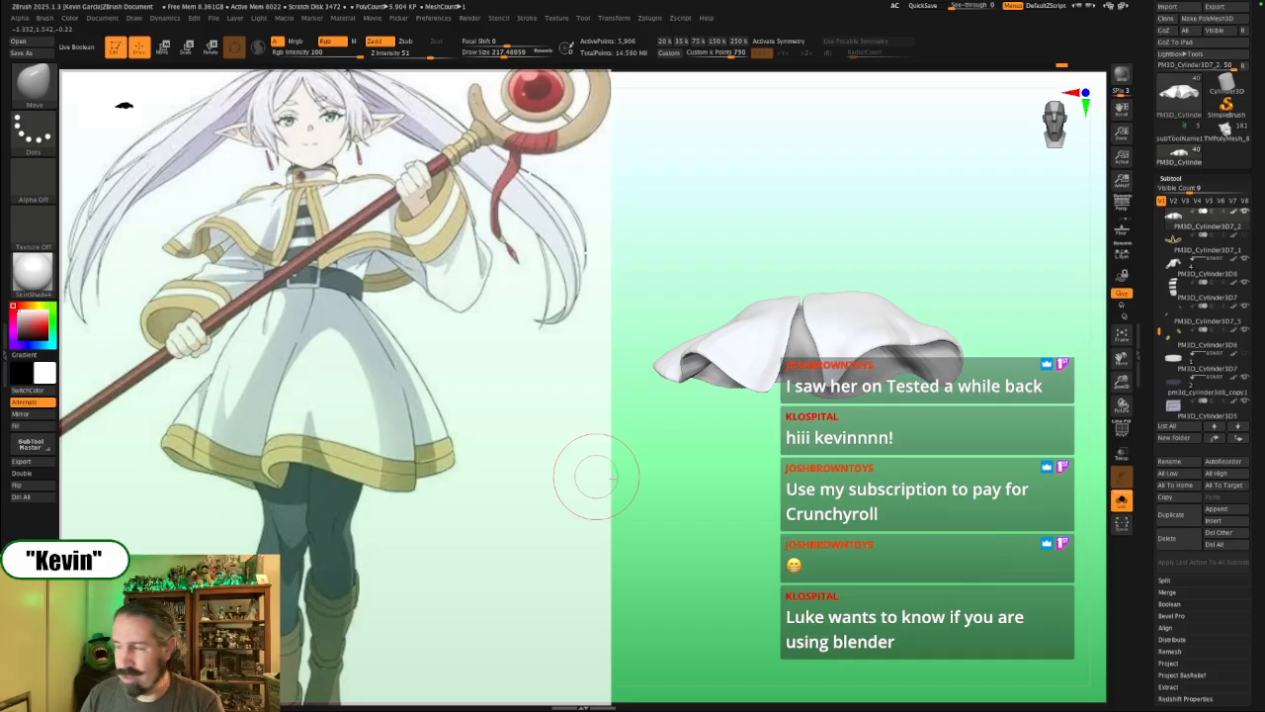
key(ctrl+z)
key(ctrl+shift+z)
alt+drag(892, 486, 910, 488)
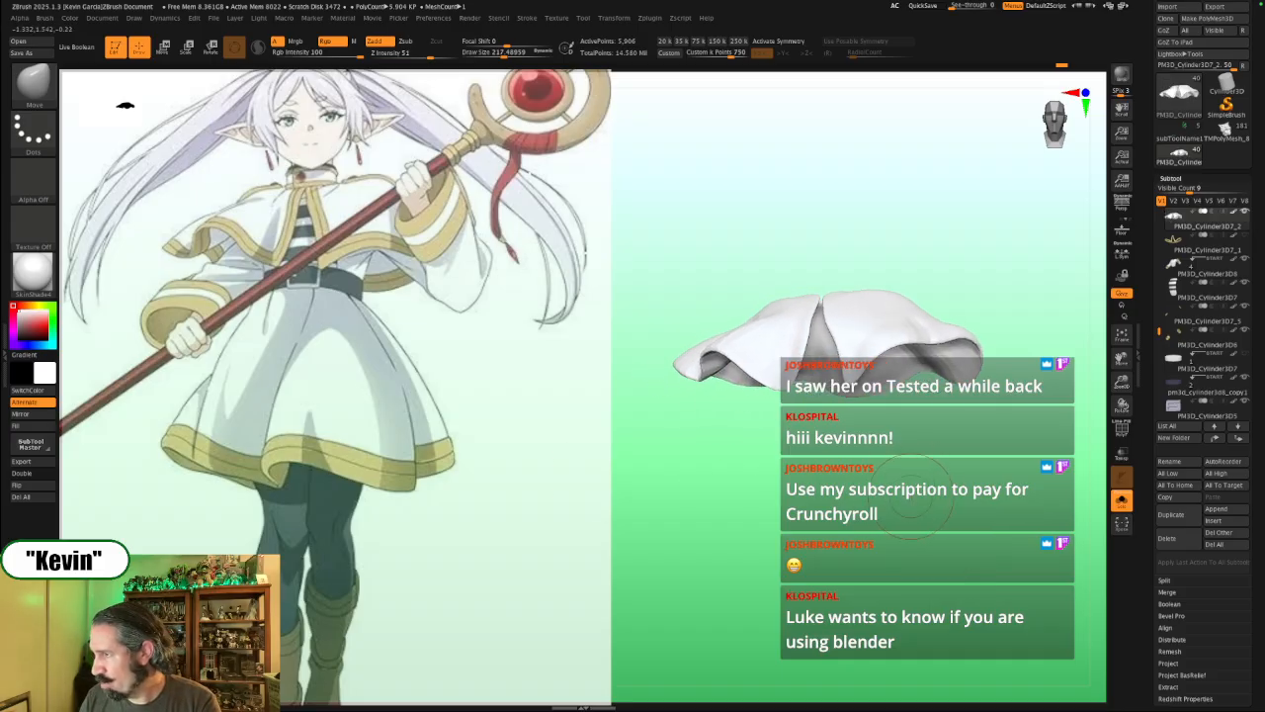
alt+drag(904, 435, 896, 514)
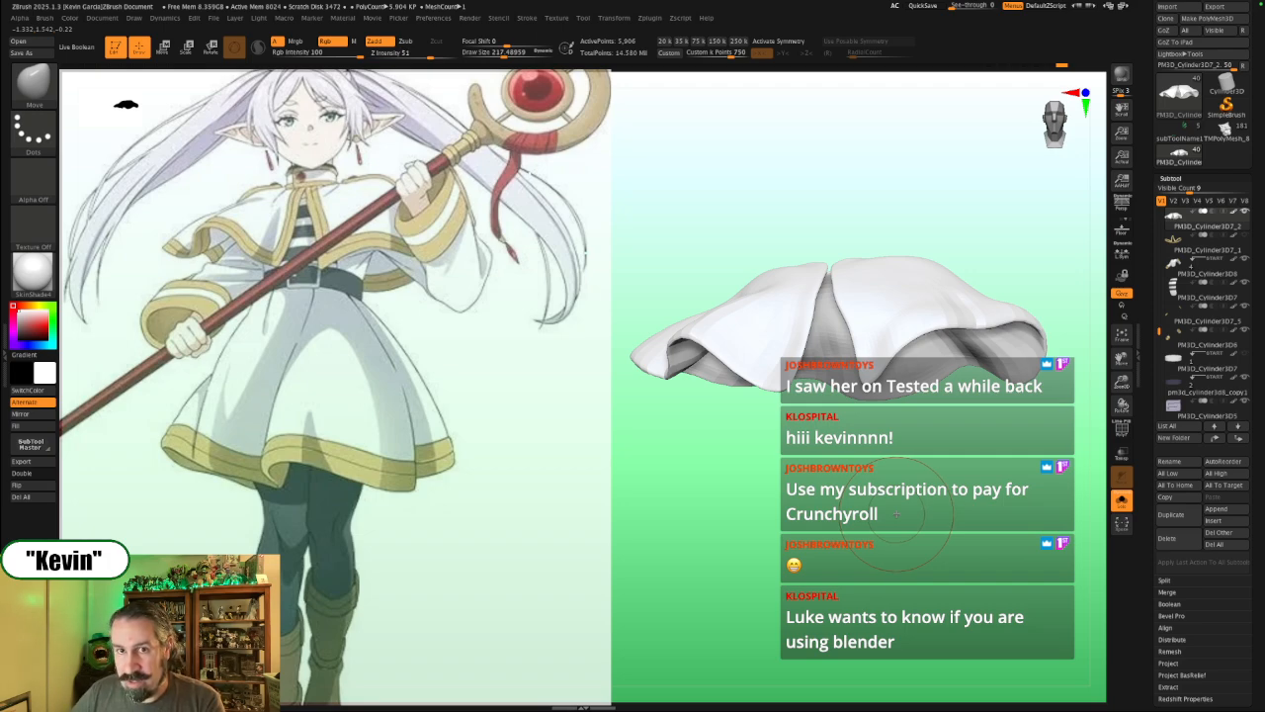
Step: Compare the cape's silhouette on the whole figure with the reference illustration, keeping the cape as the active subtool
key(alt+s)
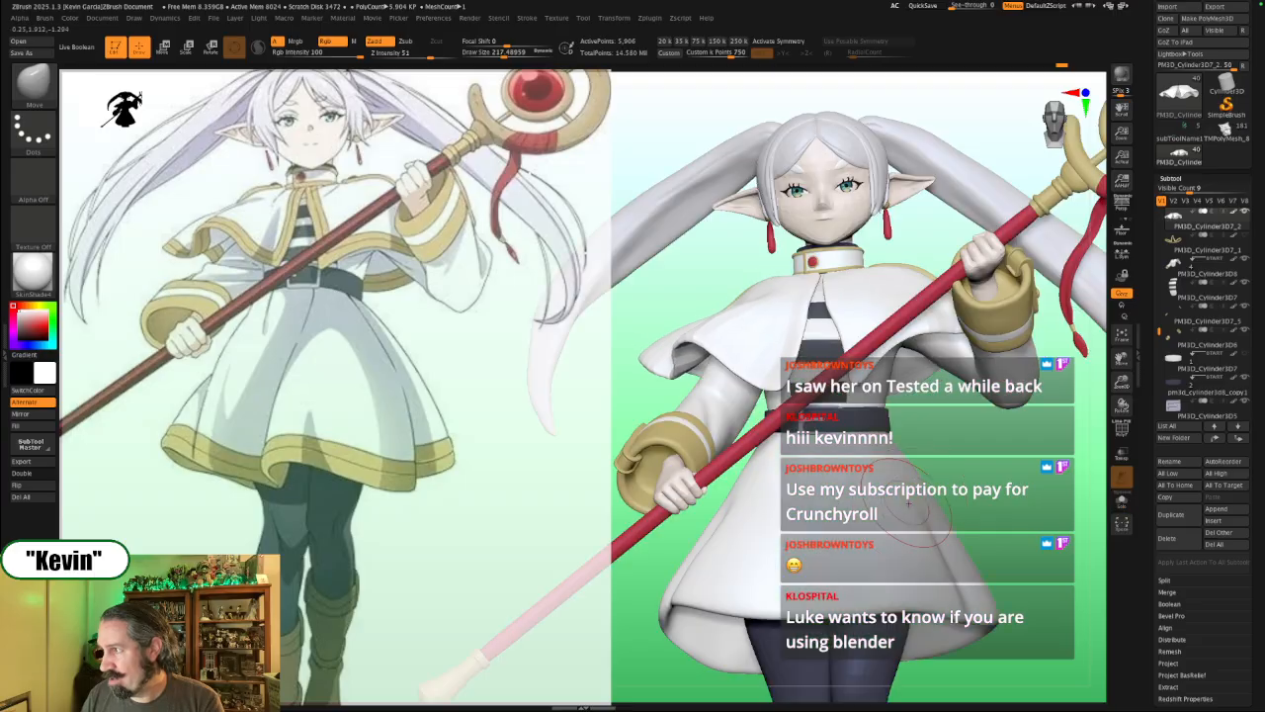
alt+drag(973, 476, 962, 453)
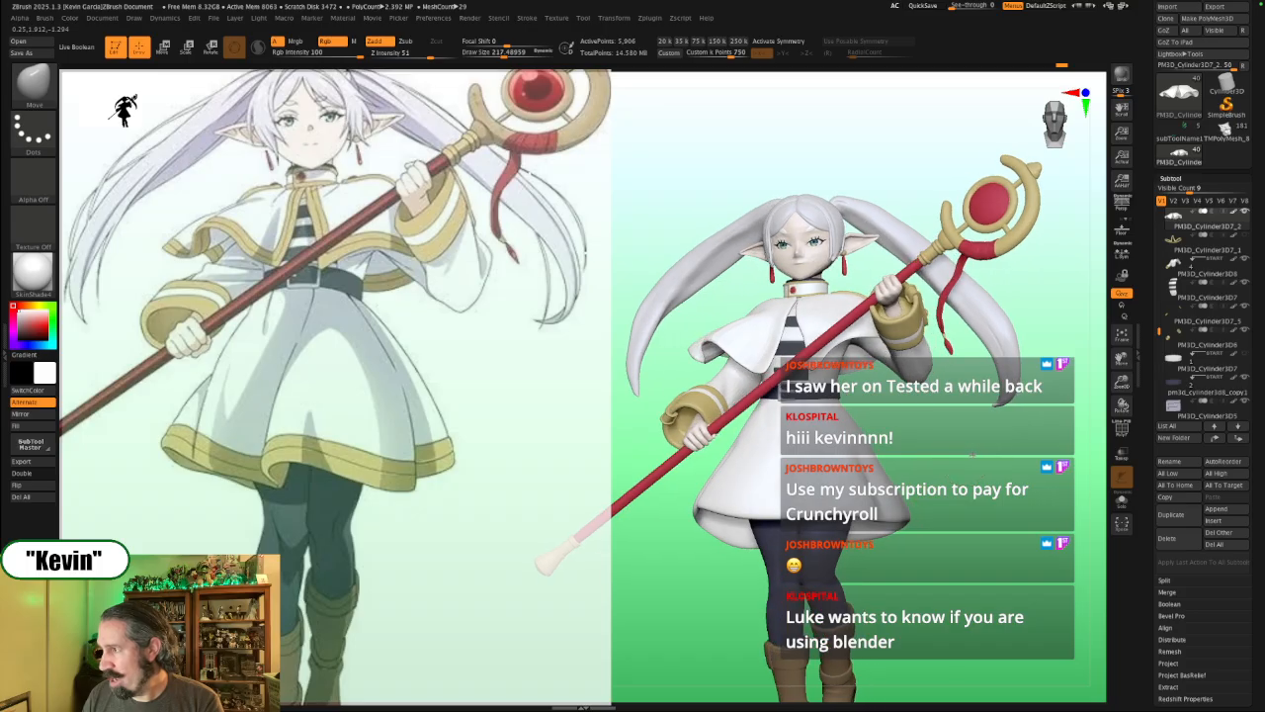
key(alt+s)
key(alt+s)
alt+drag(970, 456, 956, 432)
alt+click(870, 456)
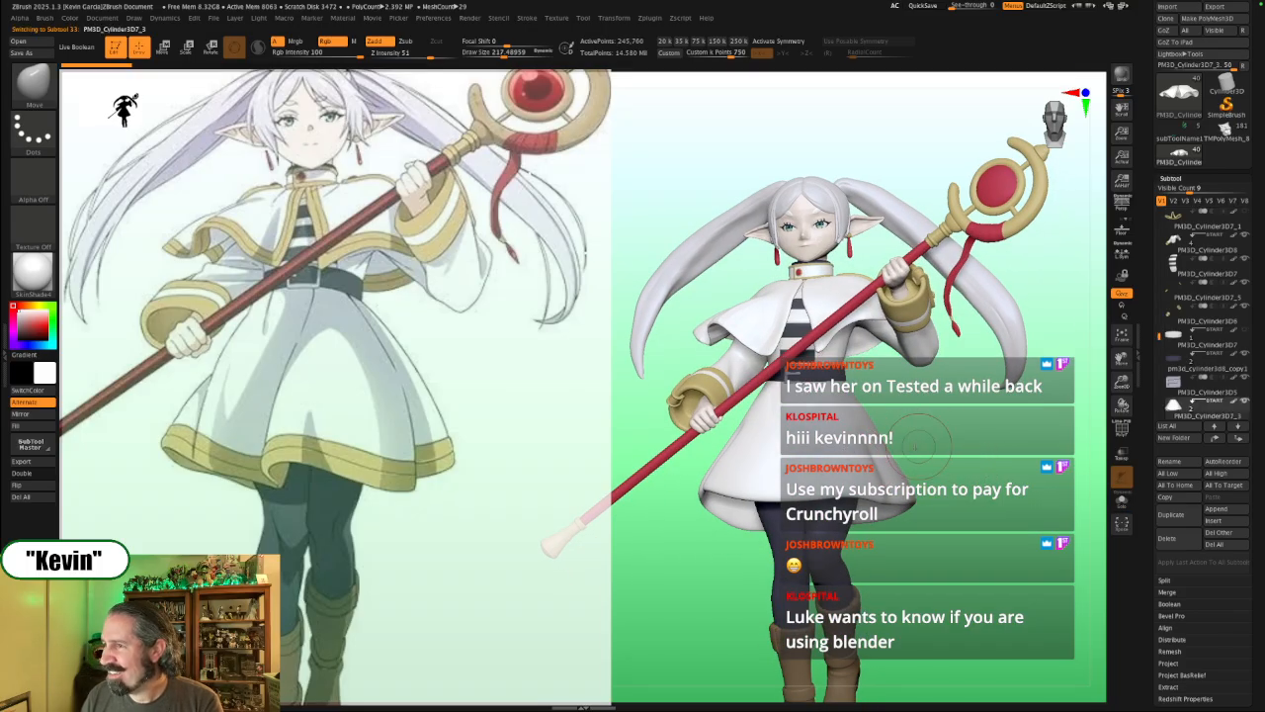
alt+drag(937, 425, 951, 431)
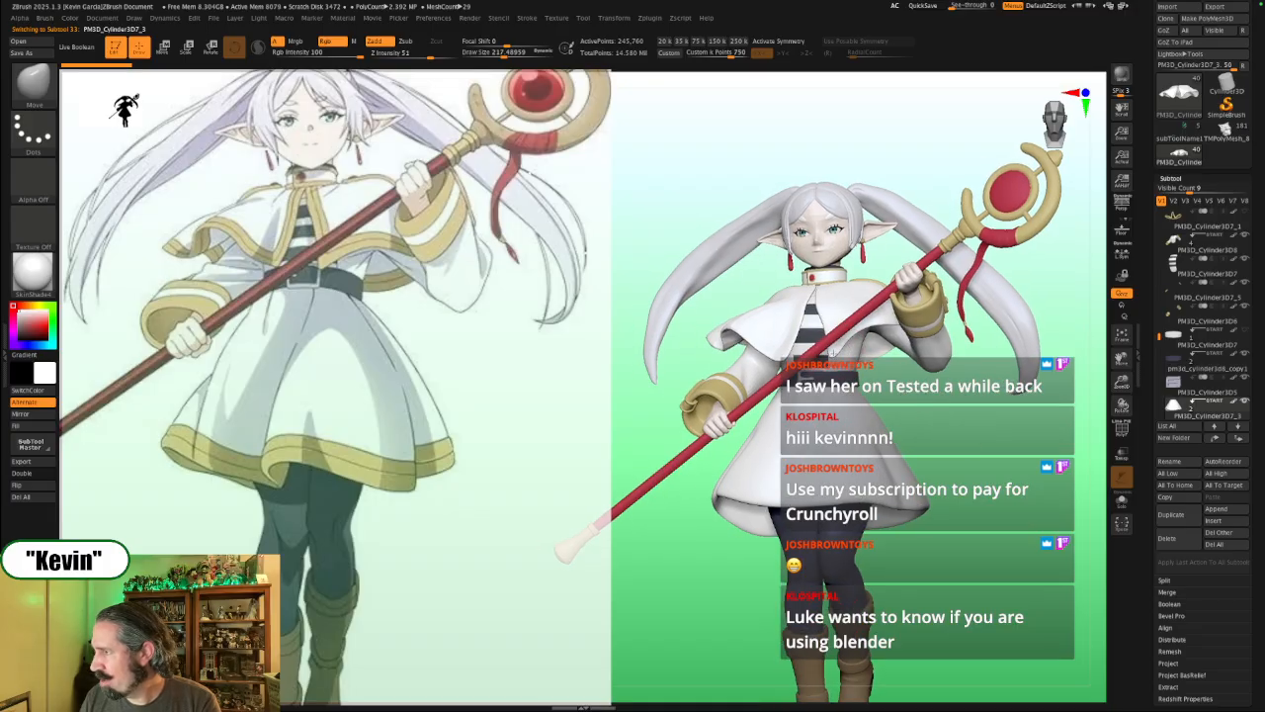
alt+click(833, 352)
Step: Adjust the cape's front fold on the raised-arm side with the Move brush, starting at about 217 and reducing its size
key(alt+s)
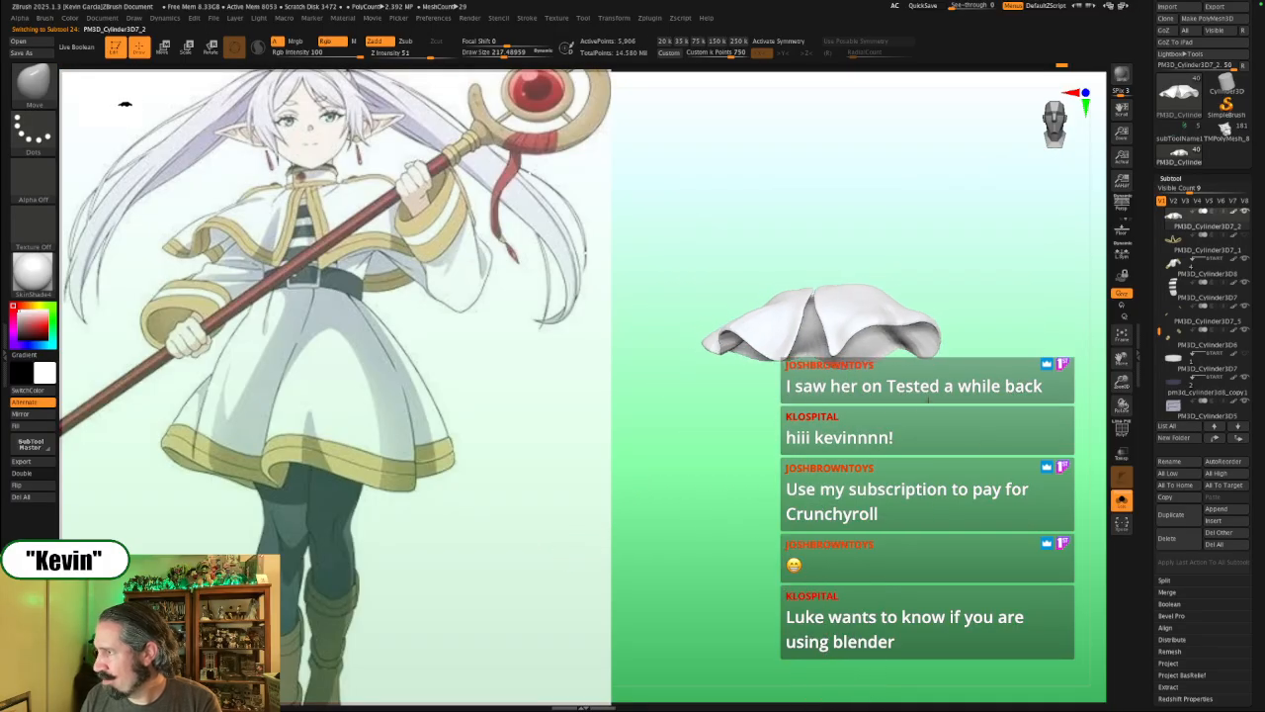
key(alt+s)
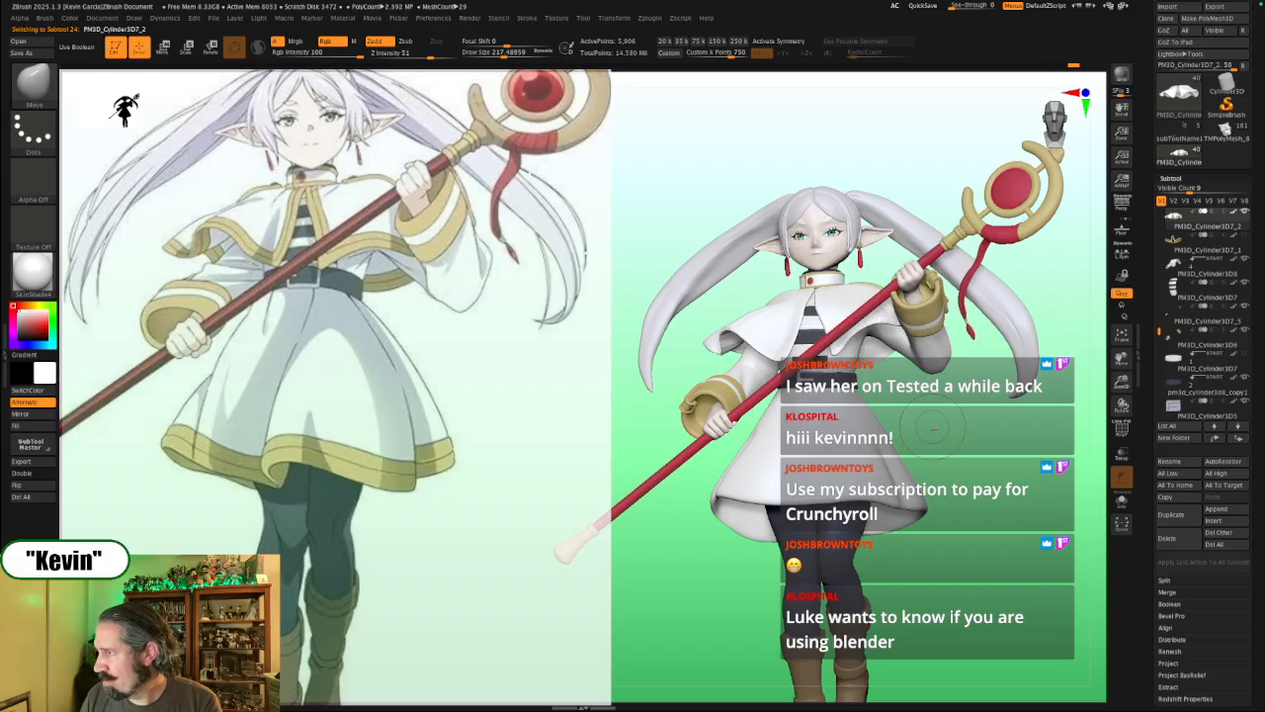
key(alt+s)
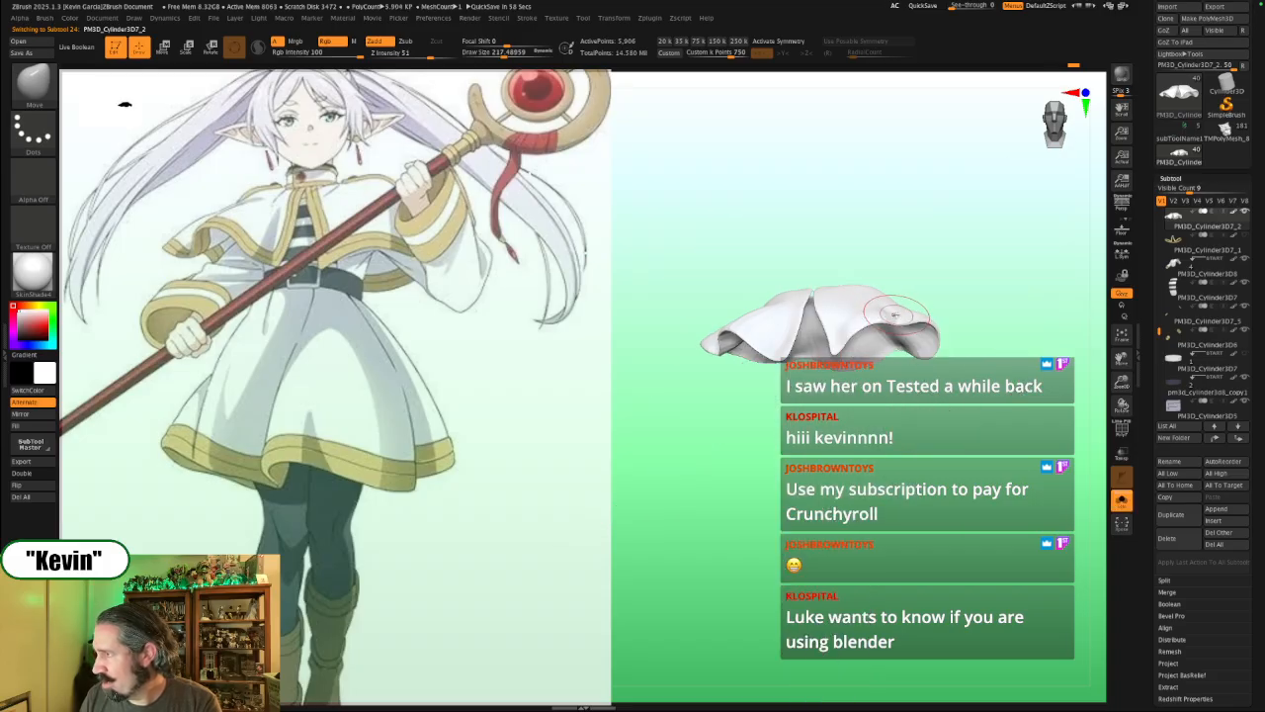
mouse_move(910, 309)
right_down()
mouse_move(927, 285)
mouse_move(911, 297)
right_up()
key(s)
click(901, 301)
key(alt+s)
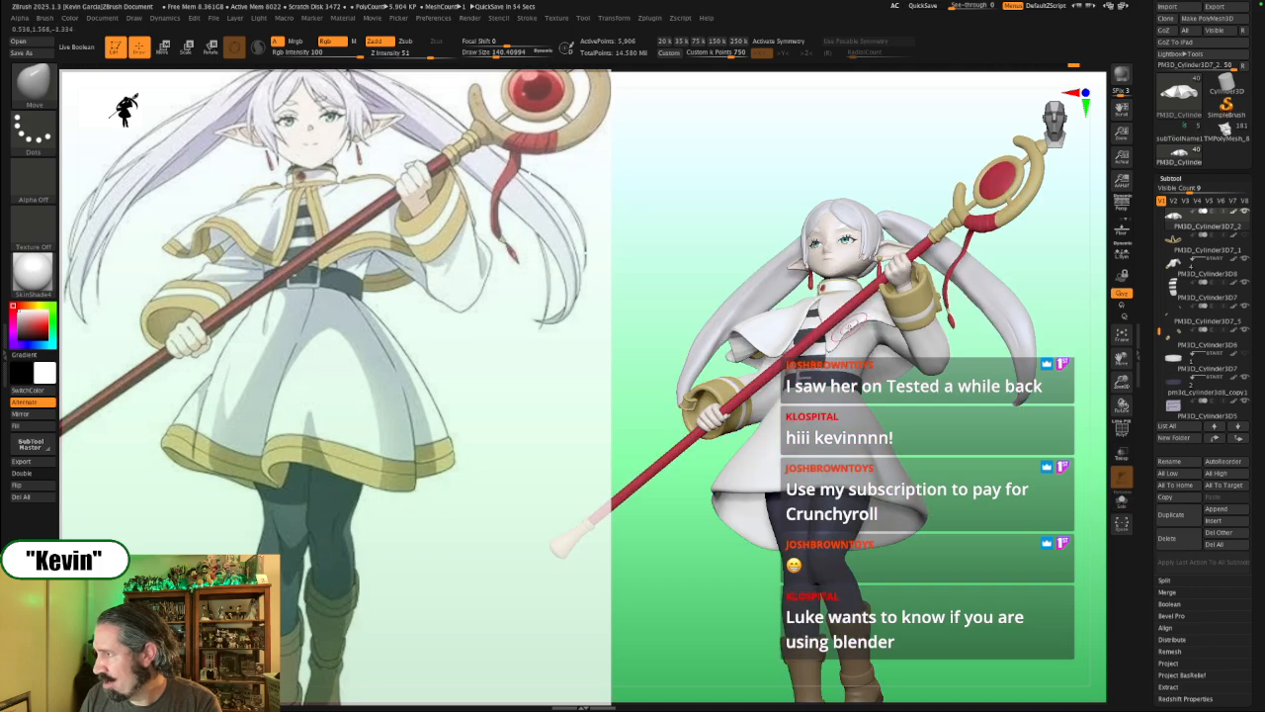
key(alt+s)
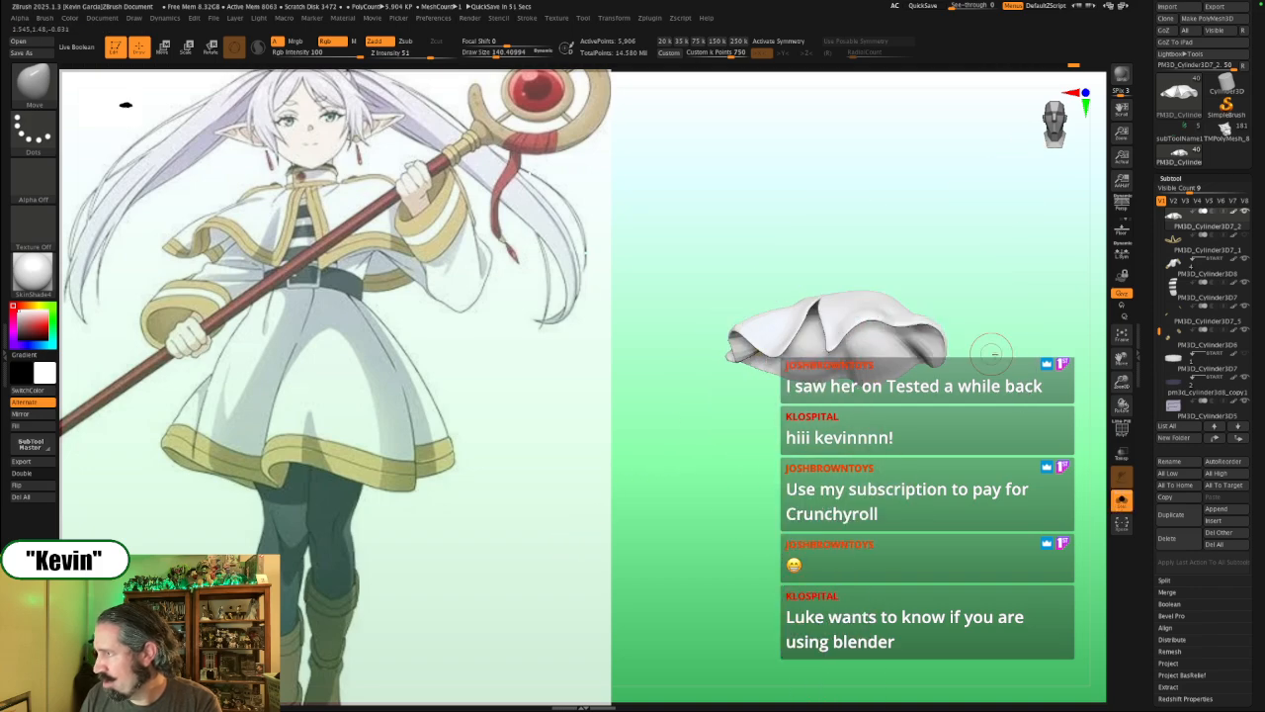
Step: Refine the lower corner of the raised-arm front panel from above with the Move brush at size about 108
right_drag(989, 354, 810, 338)
key(s)
drag(803, 344, 797, 343)
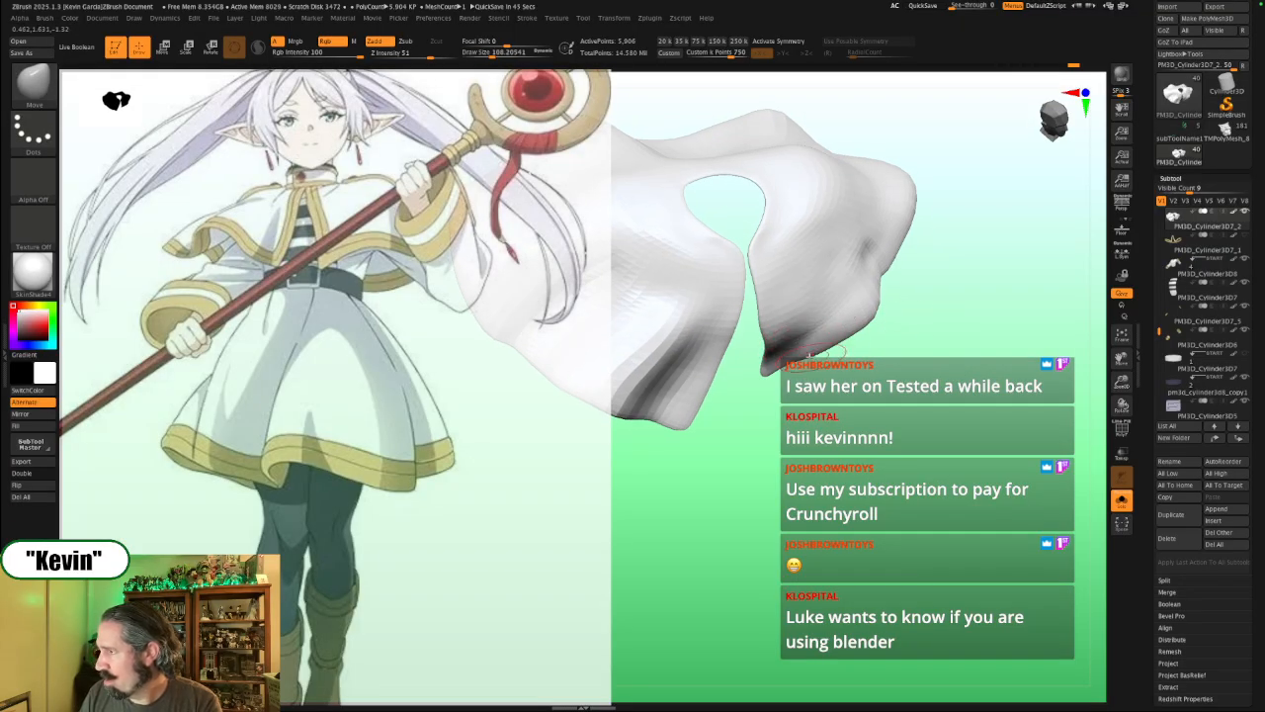
key(shift)
key(shift+s)
key(s)
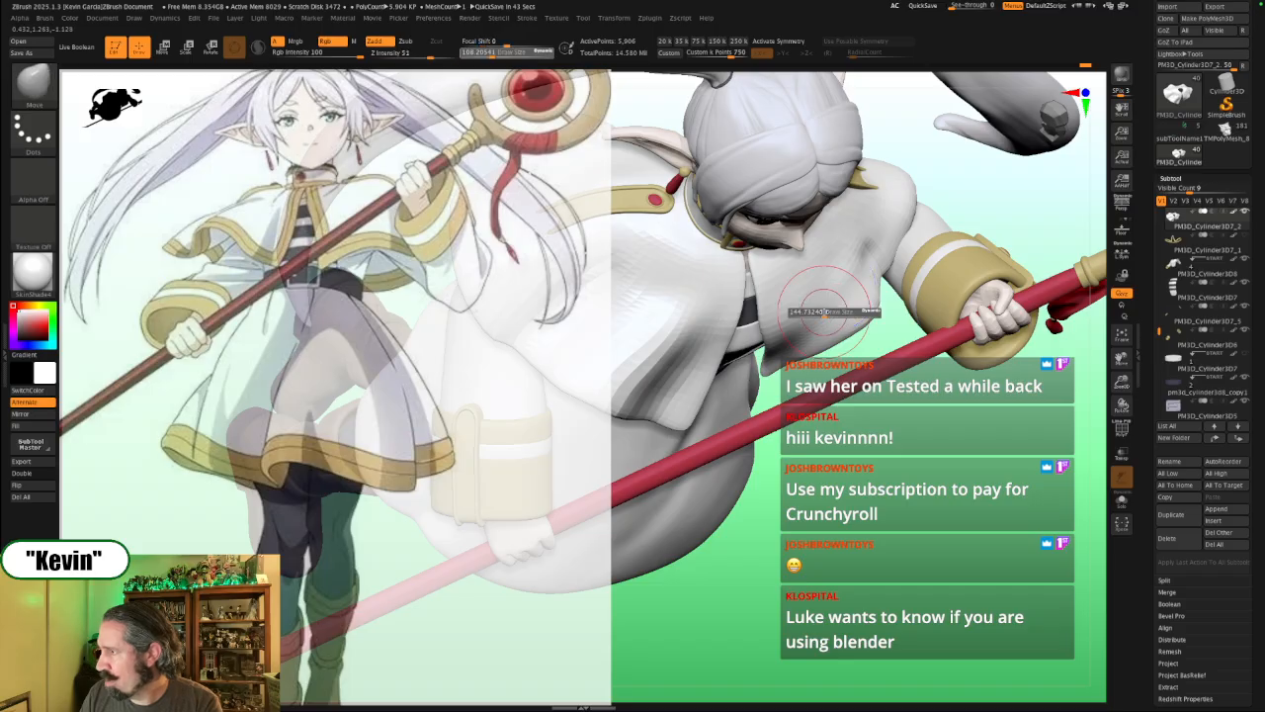
drag(833, 311, 839, 310)
key(b)
key(i)
key(n)
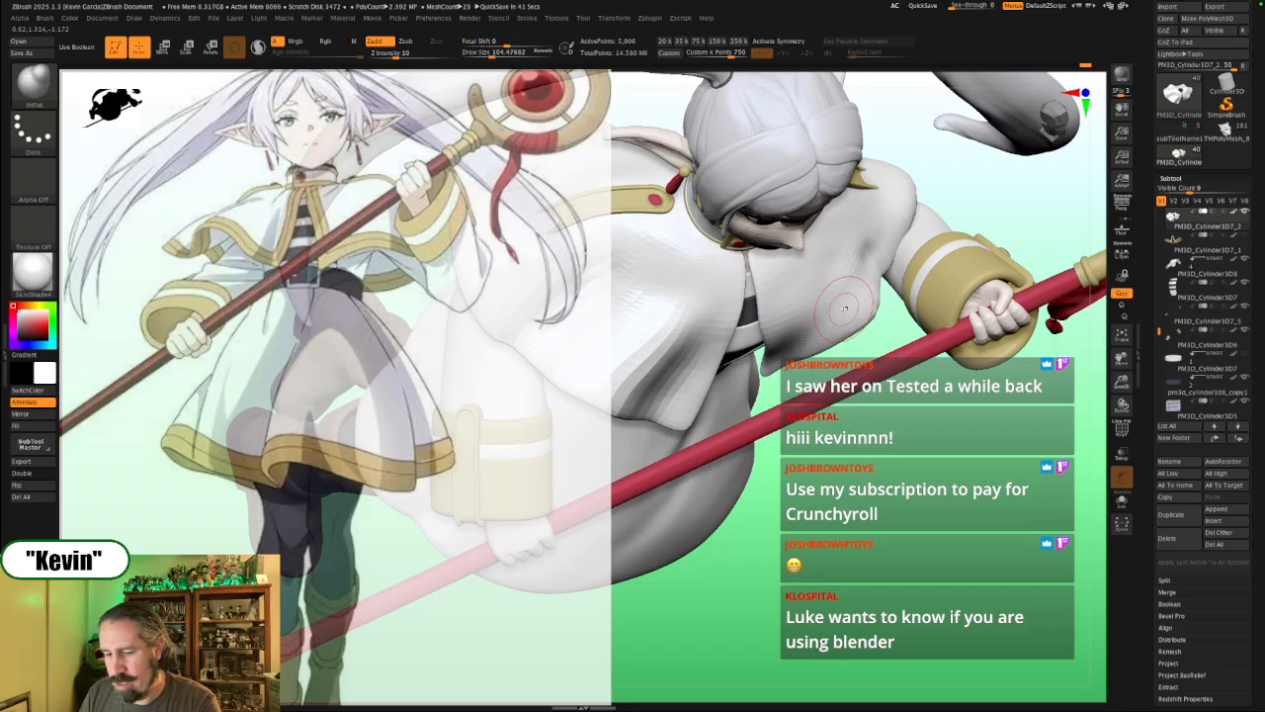
Step: Refine the surface of the cape's raised-arm front panel with the ClayTubes brush at size about 116 and smooth it
key(b)
key(c)
key(t)
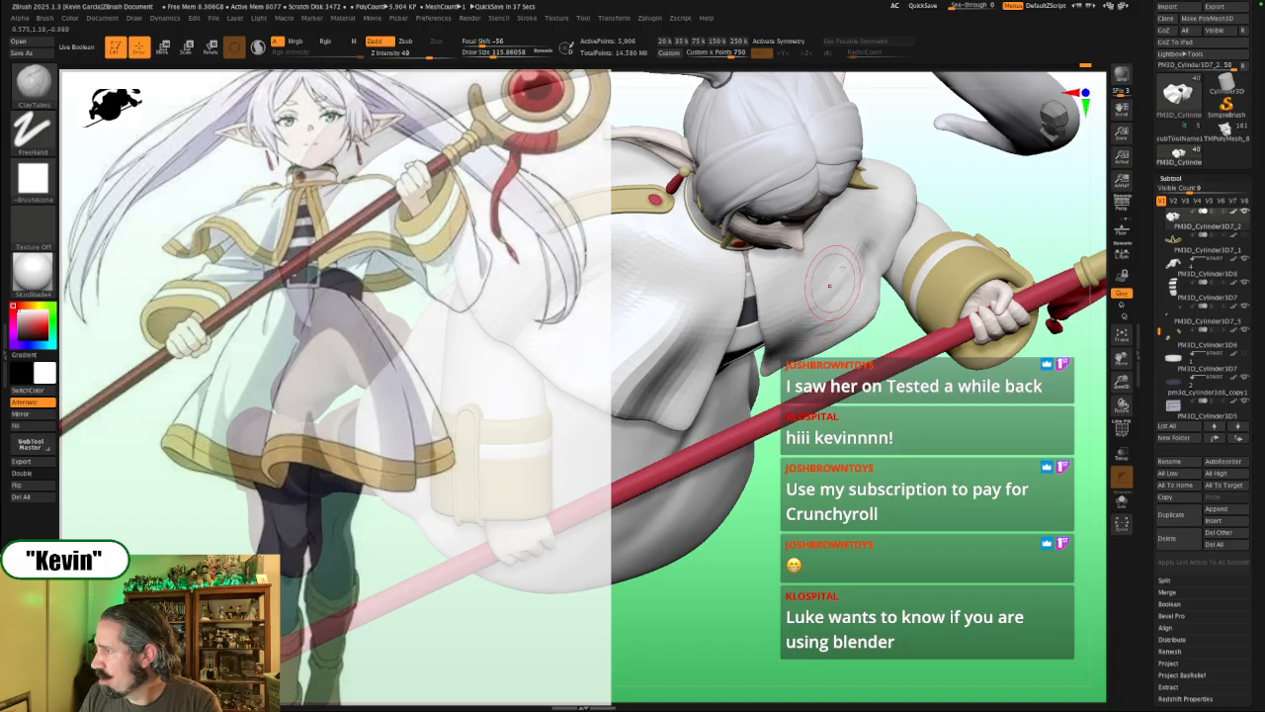
key(shift)
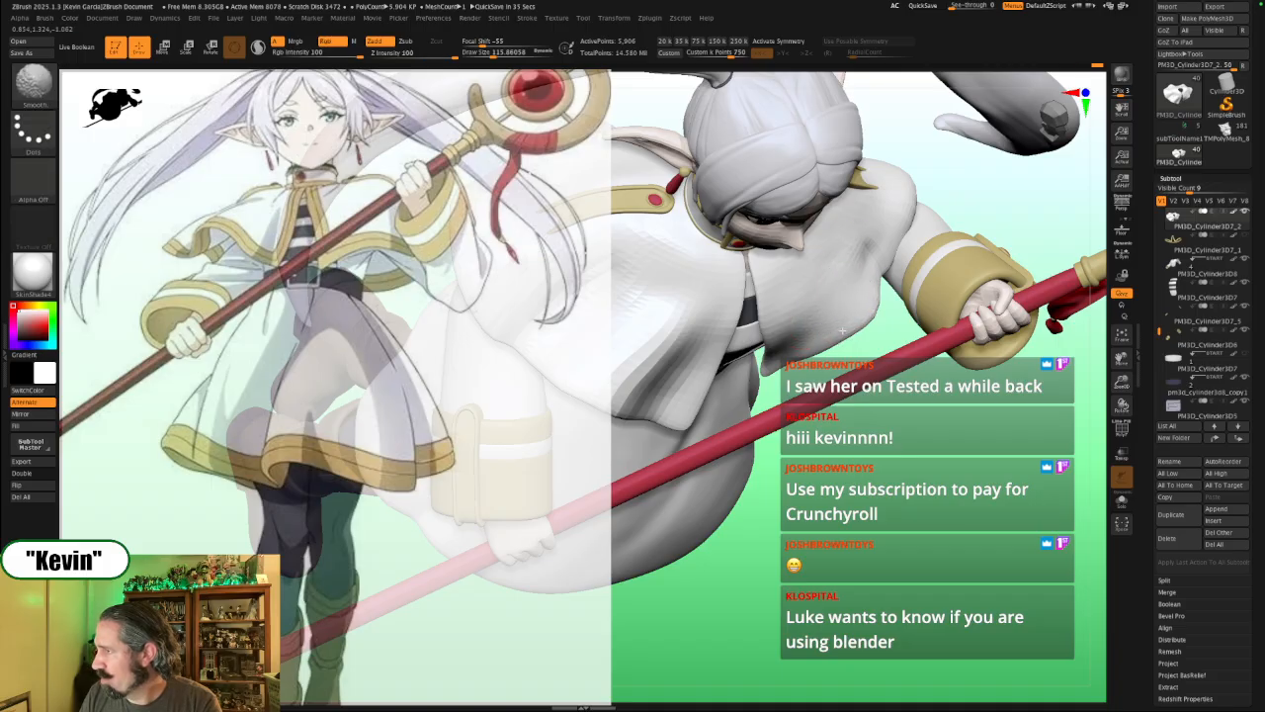
drag(916, 435, 905, 346)
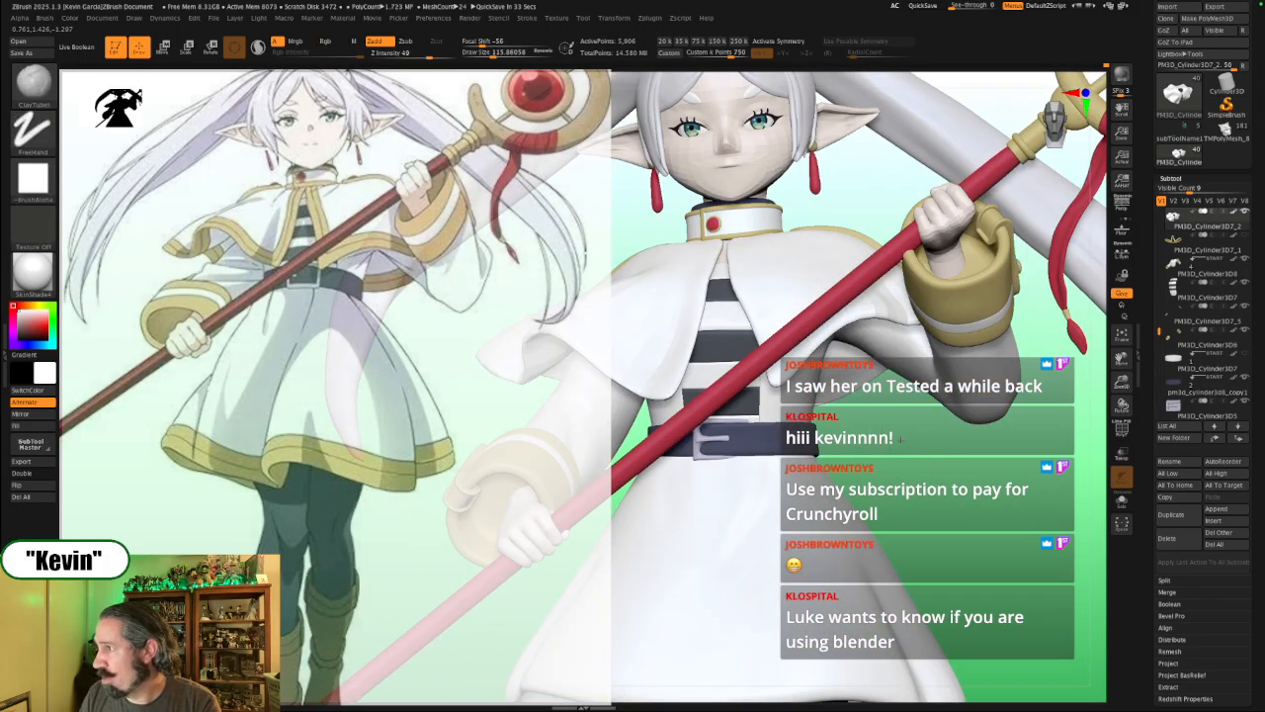
Step: Compare the reshaped cape with the reference illustration on the whole figure from the front, isolating it briefly to check its silhouette
mouse_move(901, 439)
alt+mouse_down()
mouse_move(909, 383)
mouse_move(897, 315)
mouse_move(883, 320)
alt+mouse_up()
key(shift)
drag(986, 240, 990, 323)
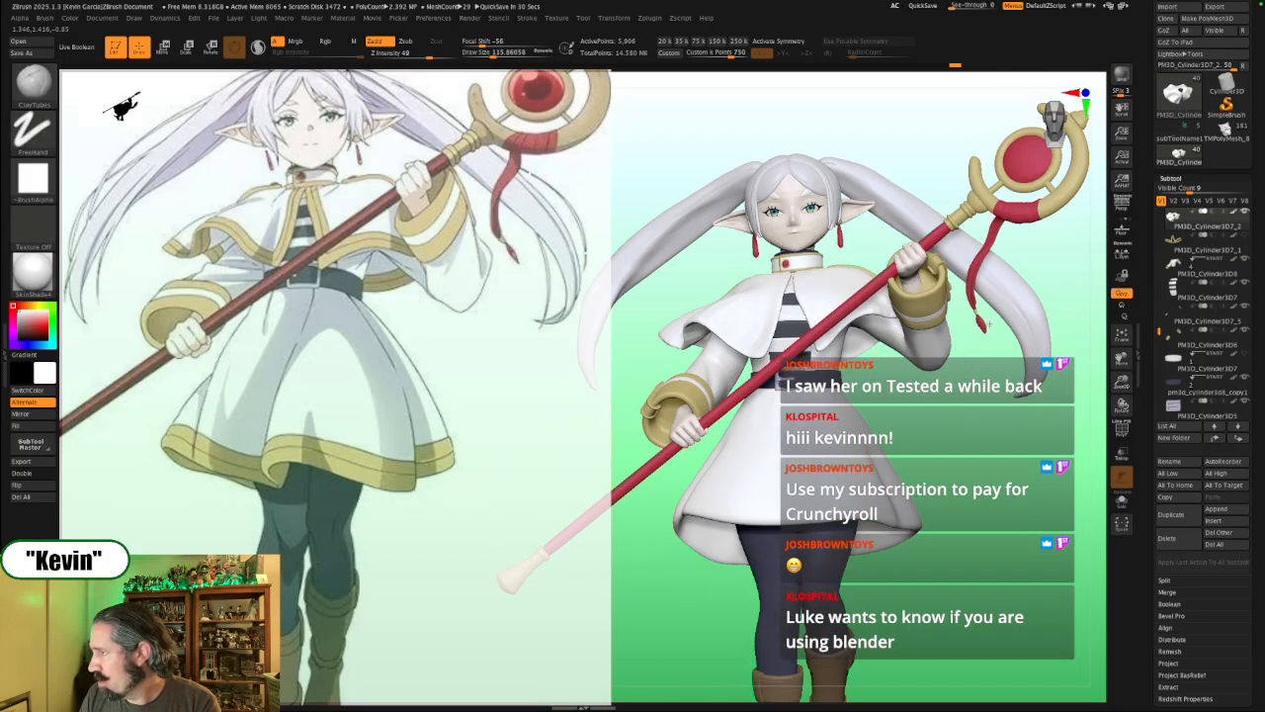
alt+drag(935, 419, 932, 379)
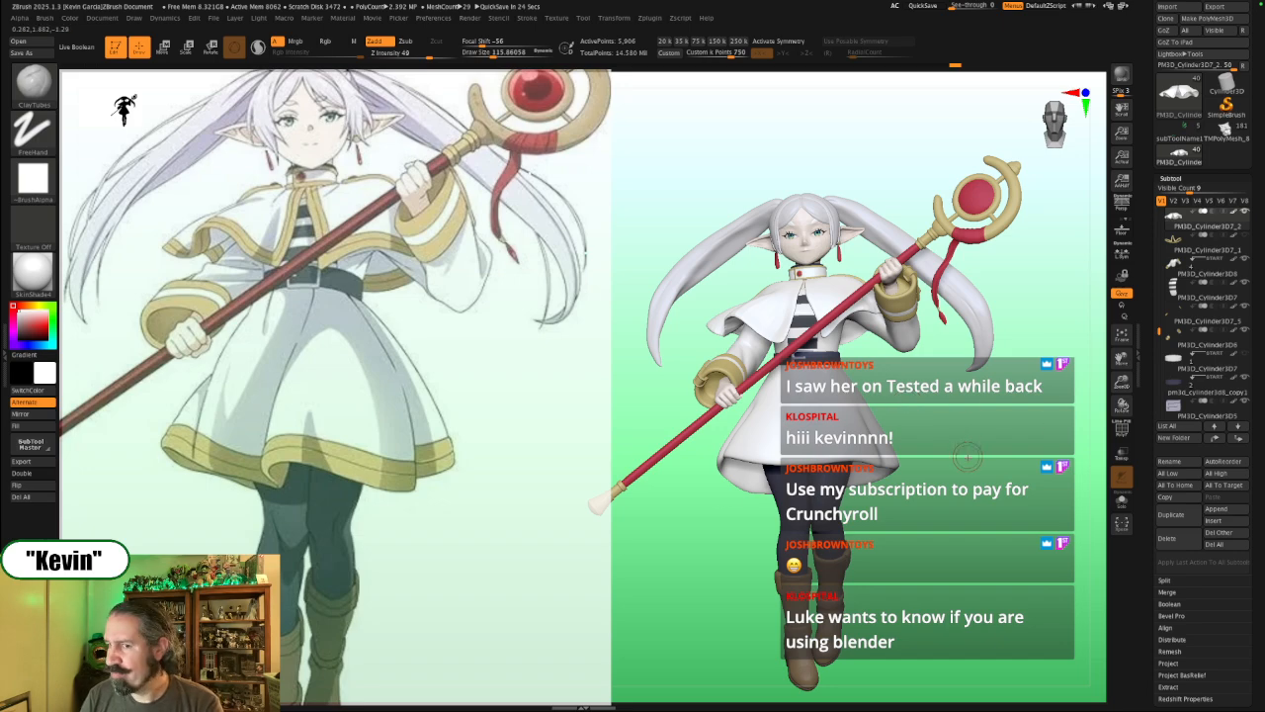
mouse_move(967, 443)
mouse_down()
mouse_move(963, 415)
mouse_move(974, 424)
mouse_up()
key(alt+s)
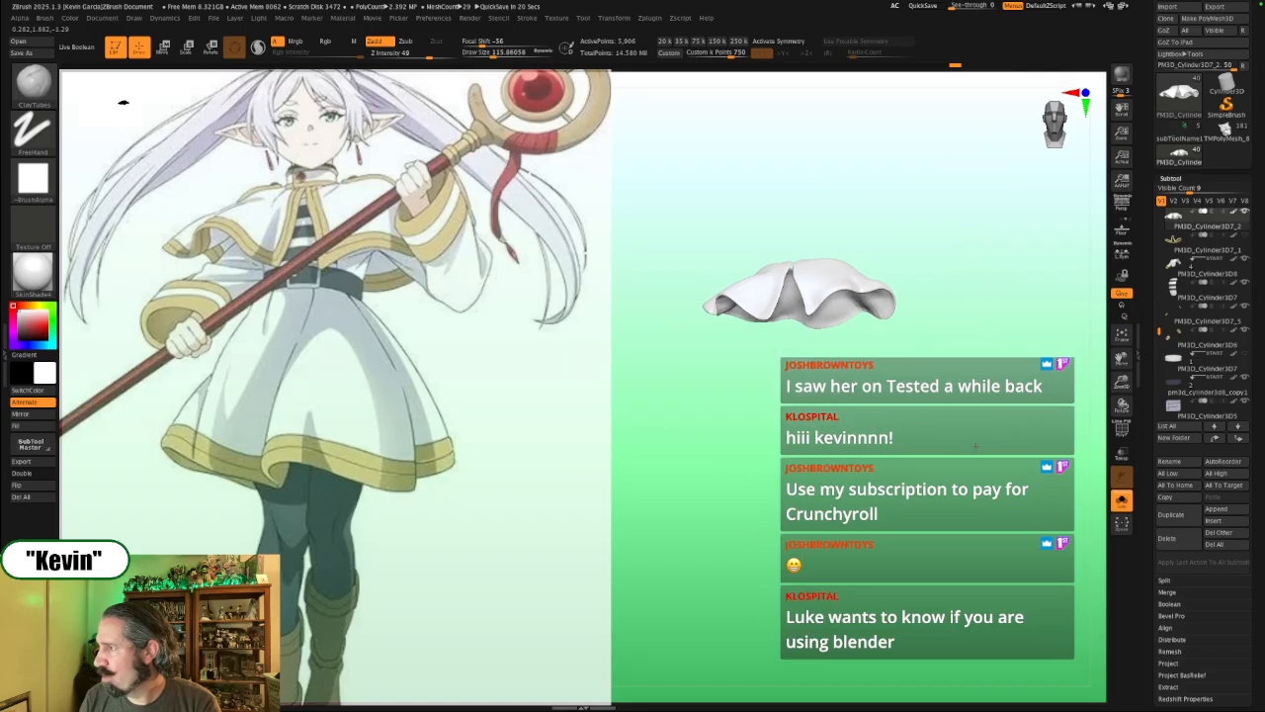
key(alt+s)
Step: Make the gold shoulder strap the active subtool and check it alone and against the cape from behind
mouse_move(989, 471)
alt+mouse_down()
mouse_move(1003, 479)
mouse_move(995, 444)
mouse_move(766, 289)
alt+mouse_up()
alt+click(757, 284)
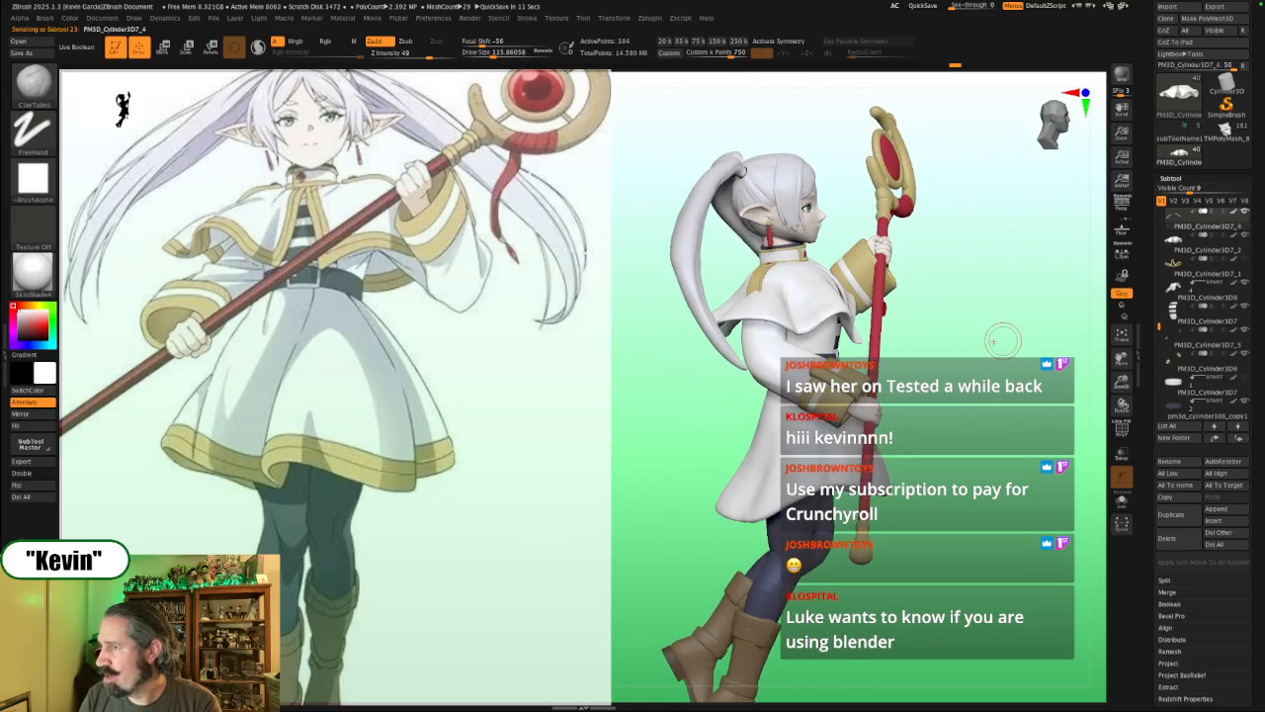
key(shift+s)
drag(969, 346, 1021, 398)
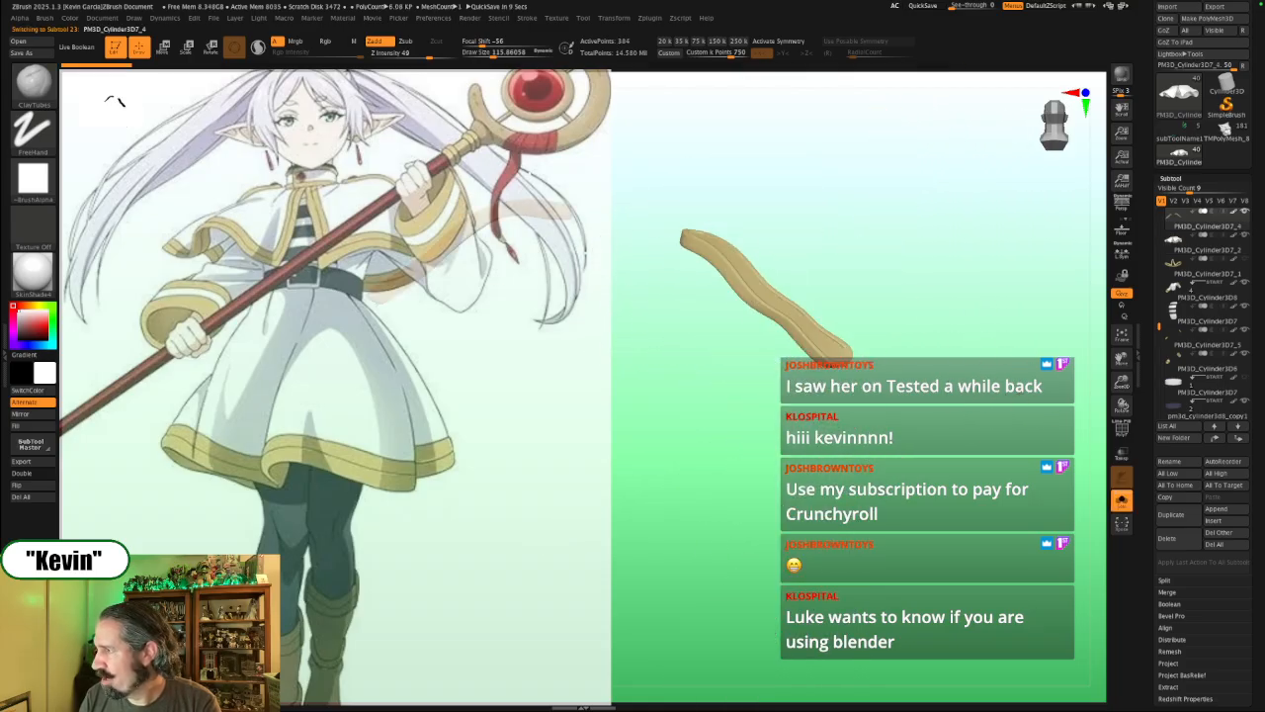
key(shift+s)
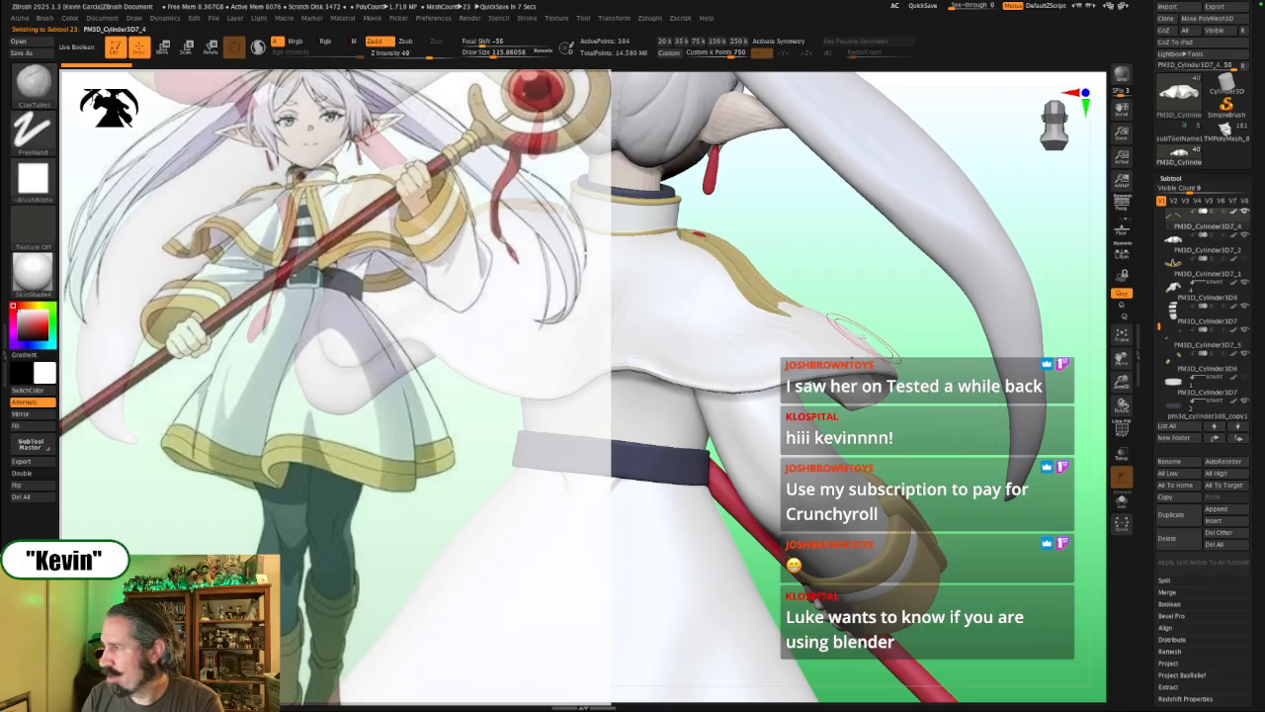
Step: Reposition the gold shoulder strap over the cape on the lowered-arm side with the Move brush, reducing its size from about 220 to 163
key(b)
key(m)
key(v)
key(s)
click(847, 331)
mouse_move(848, 331)
mouse_down()
mouse_move(794, 313)
mouse_move(871, 333)
mouse_up()
key(shift+s)
key(s)
click(873, 342)
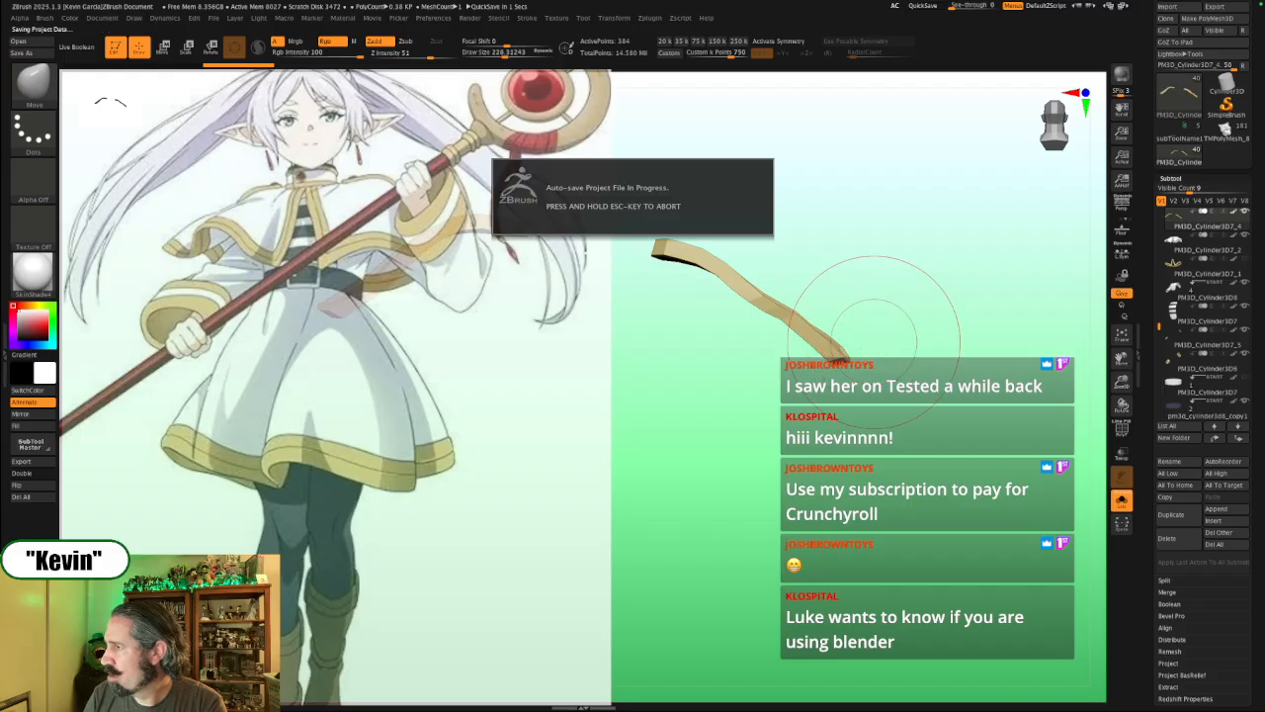
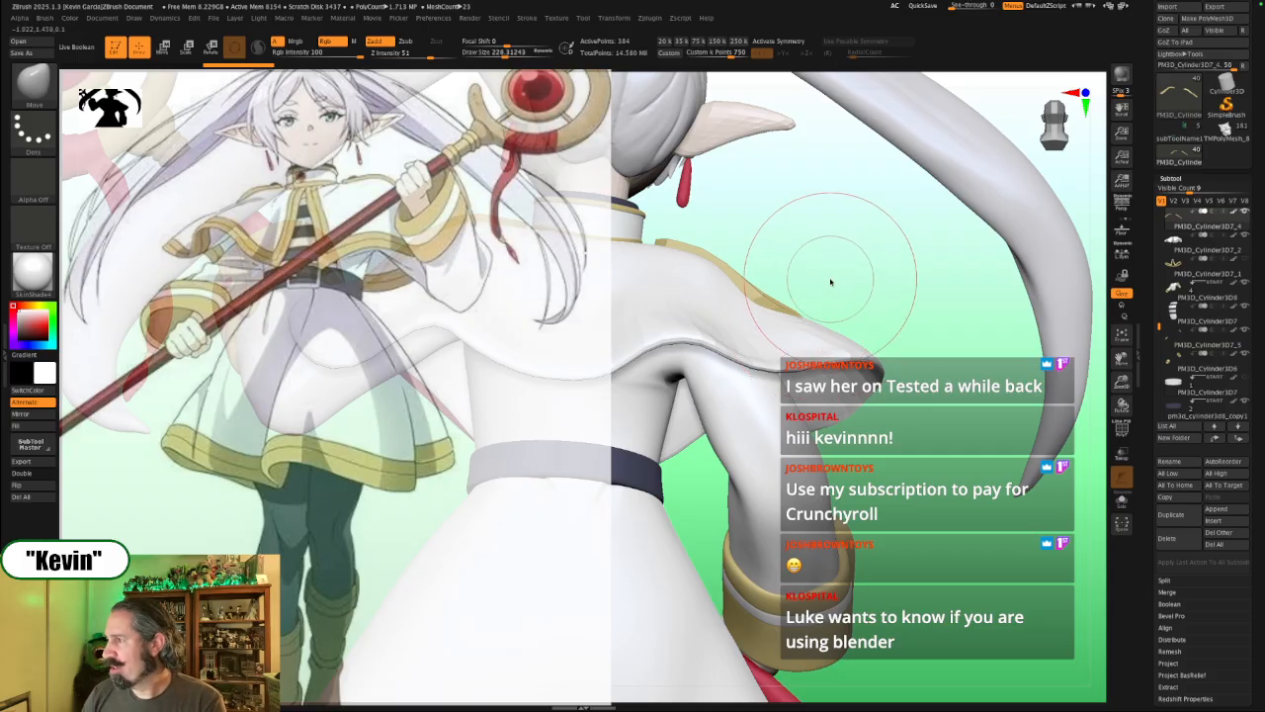
drag(812, 275, 856, 263)
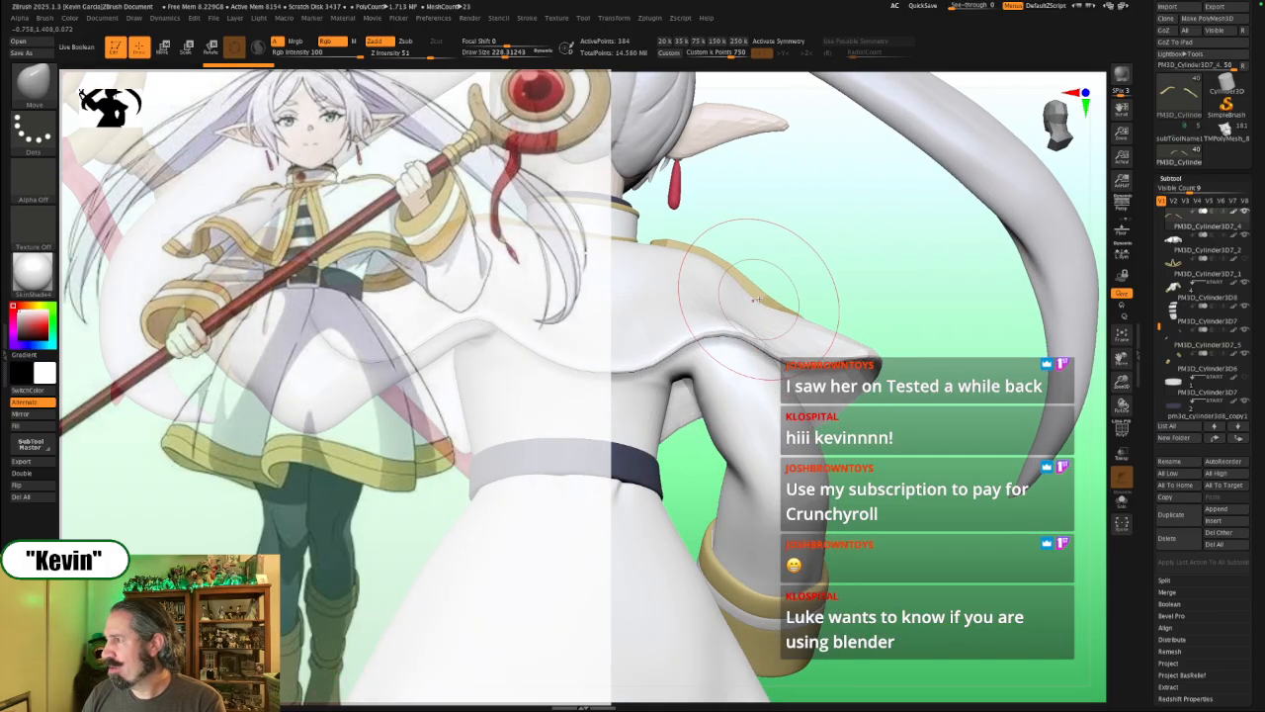
drag(847, 381, 864, 311)
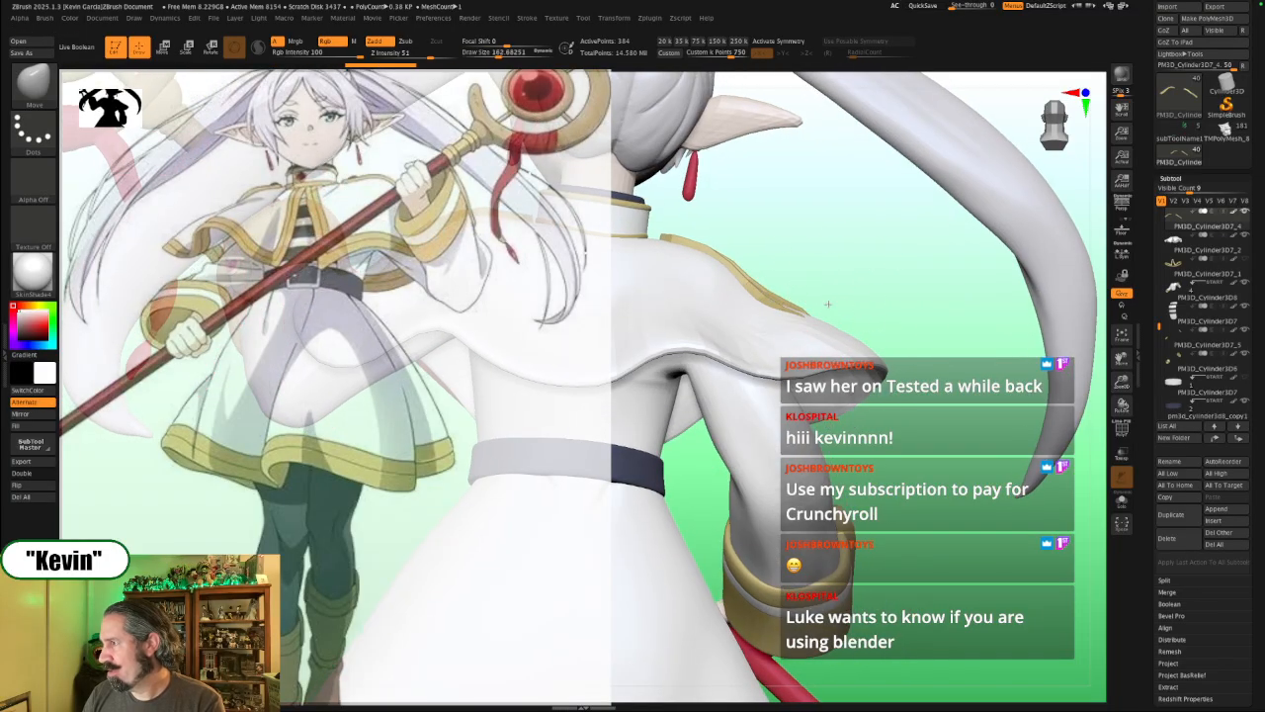
Step: Isolate the strap, mask all but its outer end, and place the transform gizmo at the mask's edge
ctrl+shift+click(842, 332)
key(w)
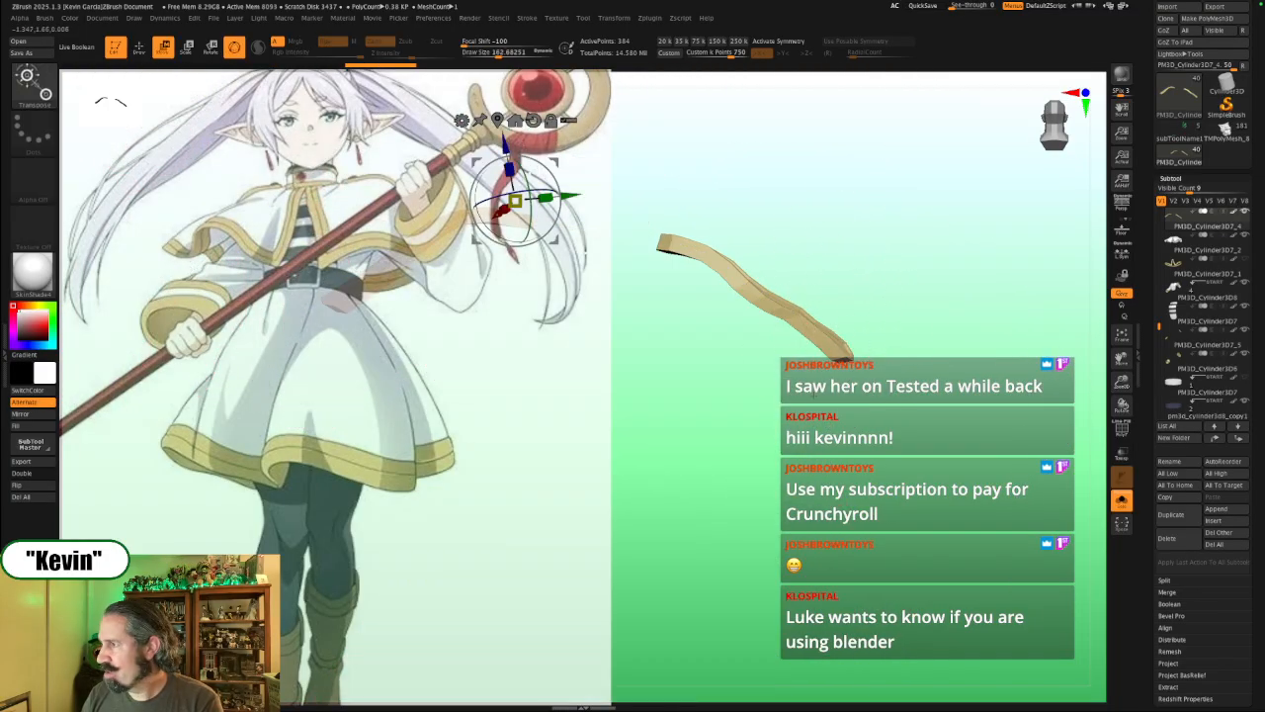
mouse_move(753, 330)
mouse_down()
mouse_move(785, 338)
mouse_move(731, 314)
mouse_move(821, 326)
mouse_up()
key(ctrl)
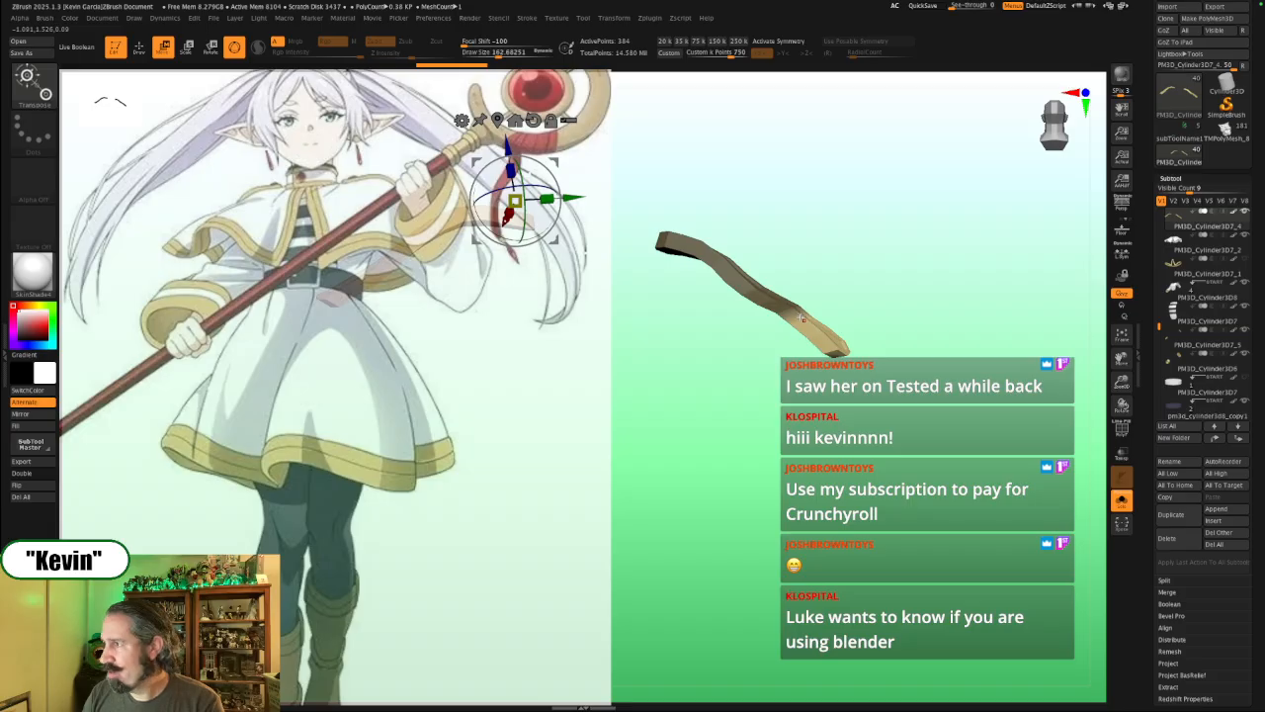
alt+click(793, 308)
Step: Rotate the strap's unmasked outer end with the gizmo to follow the cape's slope, and bring the other subtools back into view
drag(836, 317, 837, 308)
key(ctrl+z)
drag(856, 359, 856, 362)
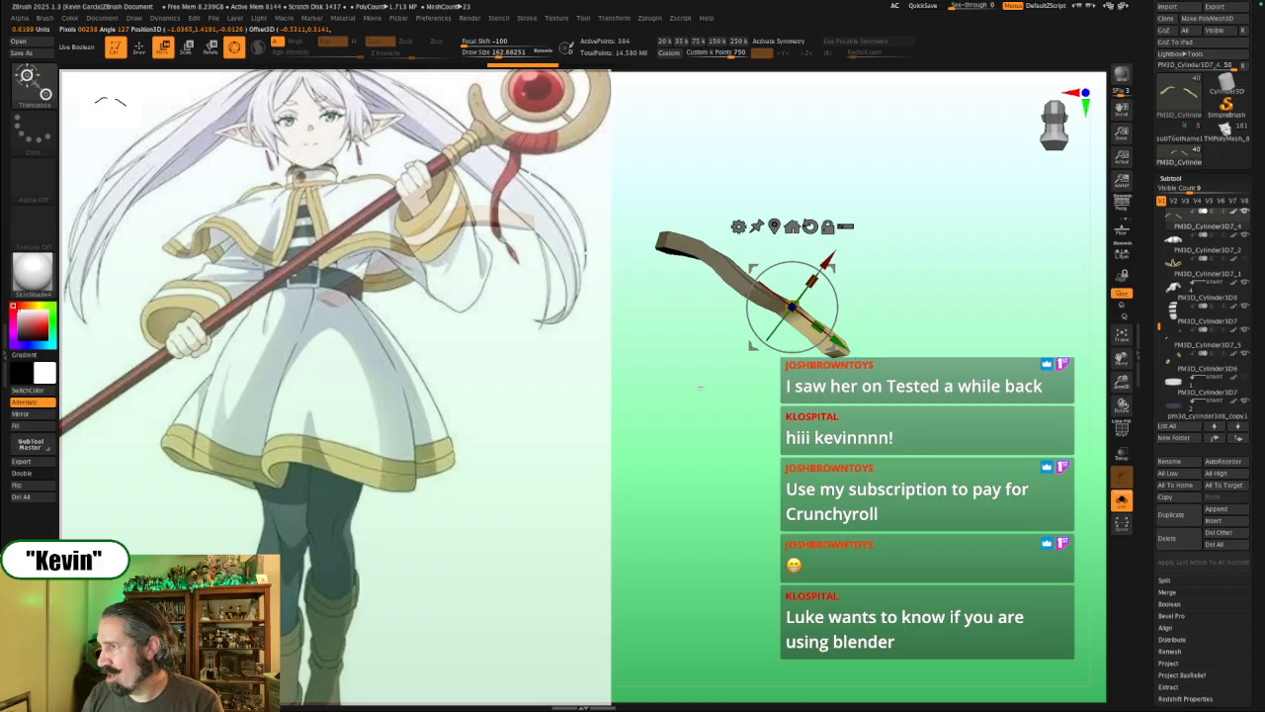
mouse_move(700, 388)
alt+mouse_down()
mouse_move(904, 413)
mouse_move(757, 421)
alt+mouse_up()
mouse_move(802, 320)
ctrl+mouse_down()
mouse_move(611, 203)
mouse_move(789, 403)
mouse_move(706, 432)
mouse_move(759, 425)
ctrl+mouse_up()
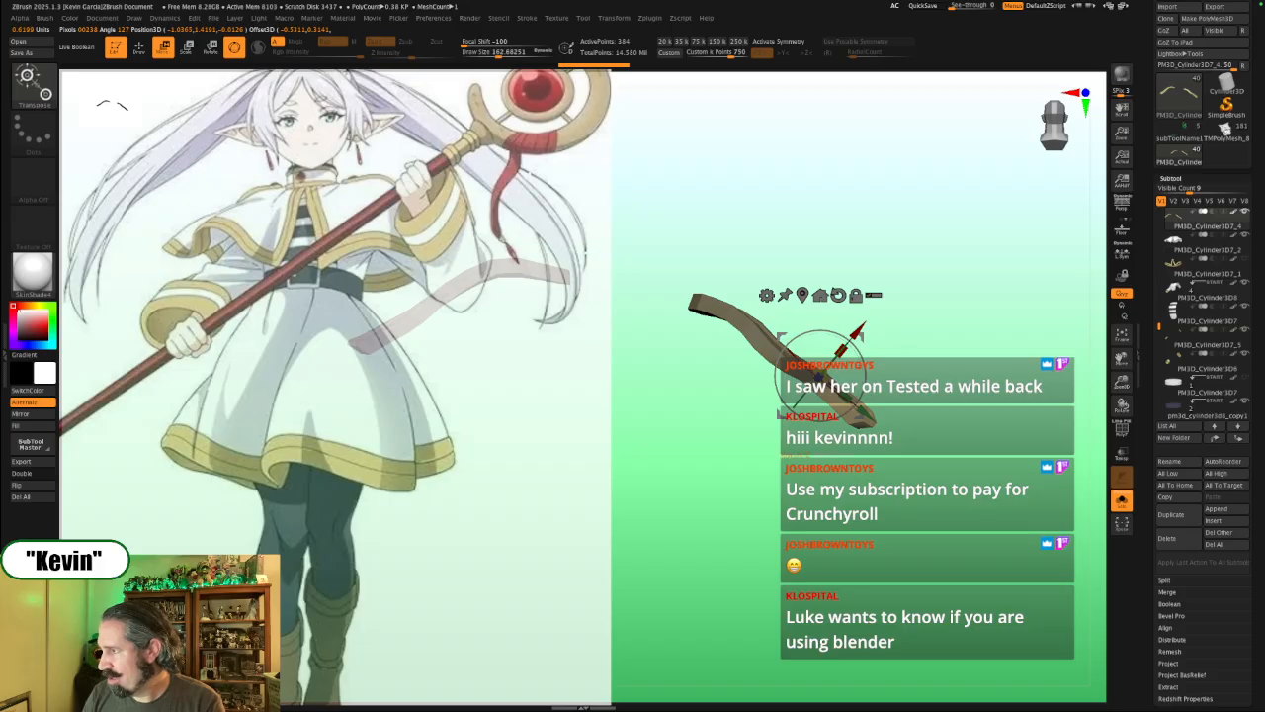
drag(953, 400, 866, 377)
key(alt+s)
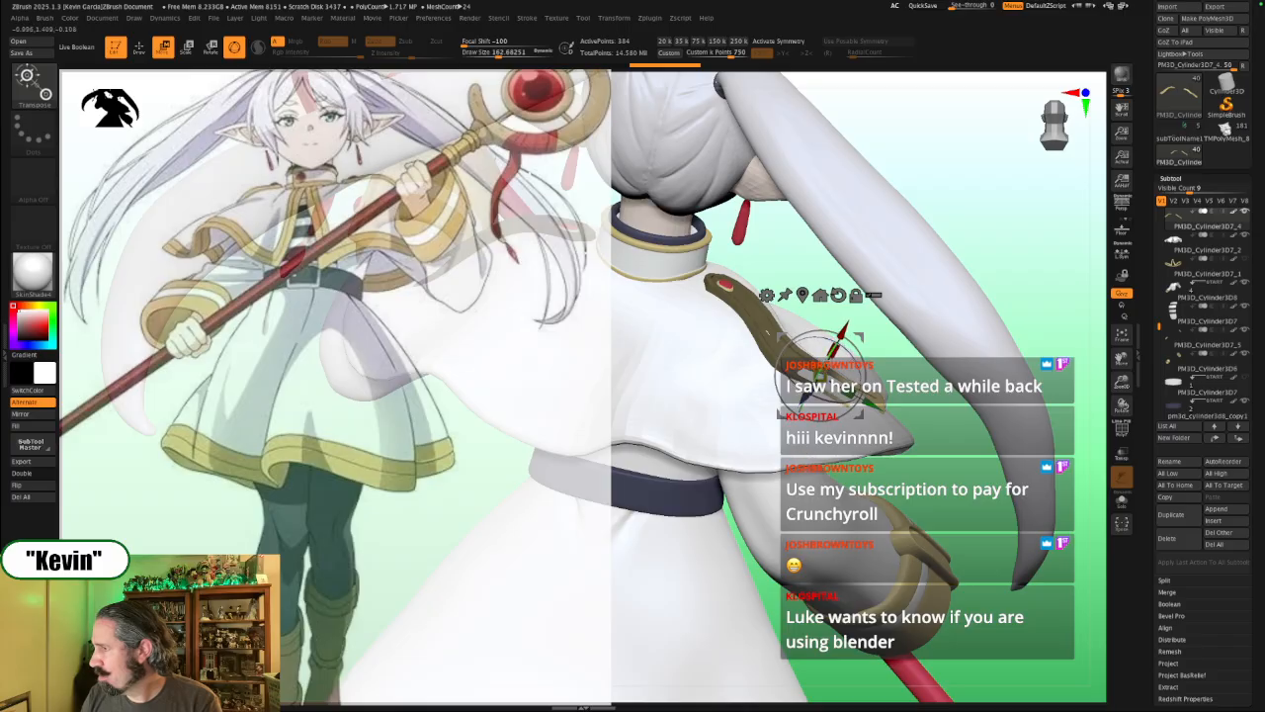
Step: Clear the mask and fit the strap's outer end to the cape with the Move brush at size about 108
key(q)
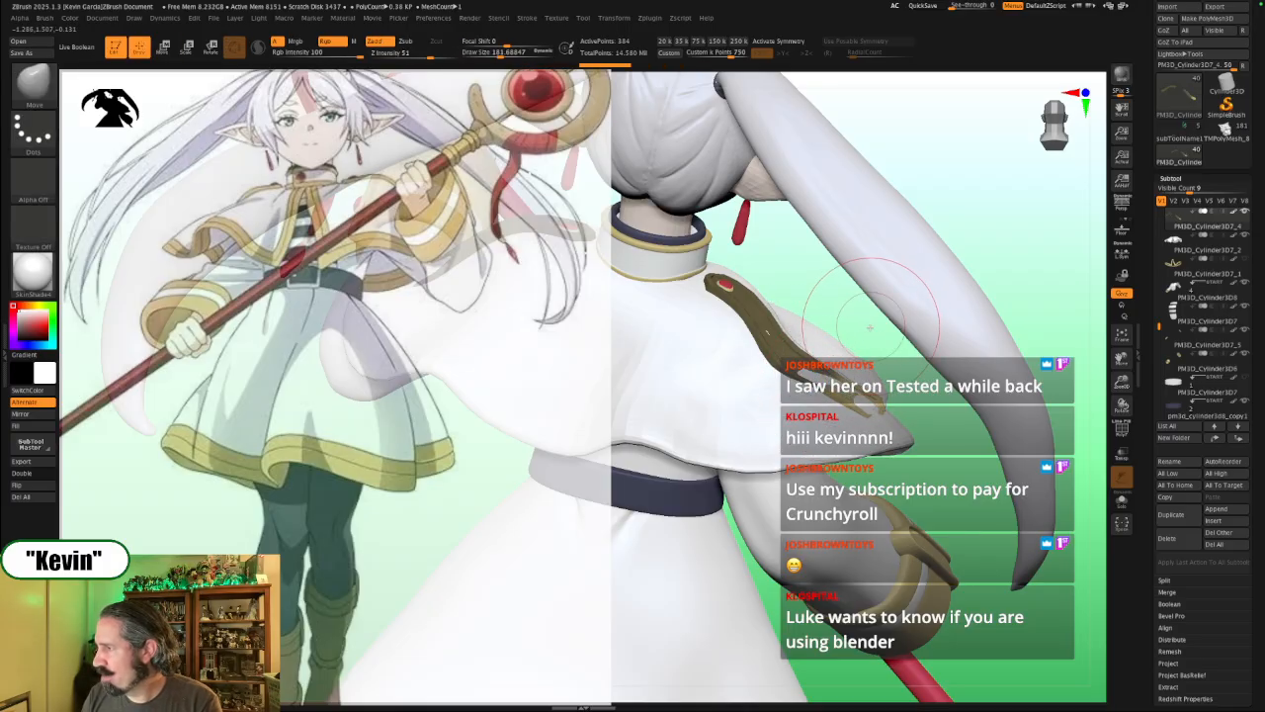
ctrl+drag(879, 320, 904, 341)
key(s)
drag(817, 369, 809, 369)
key(bracketleft)
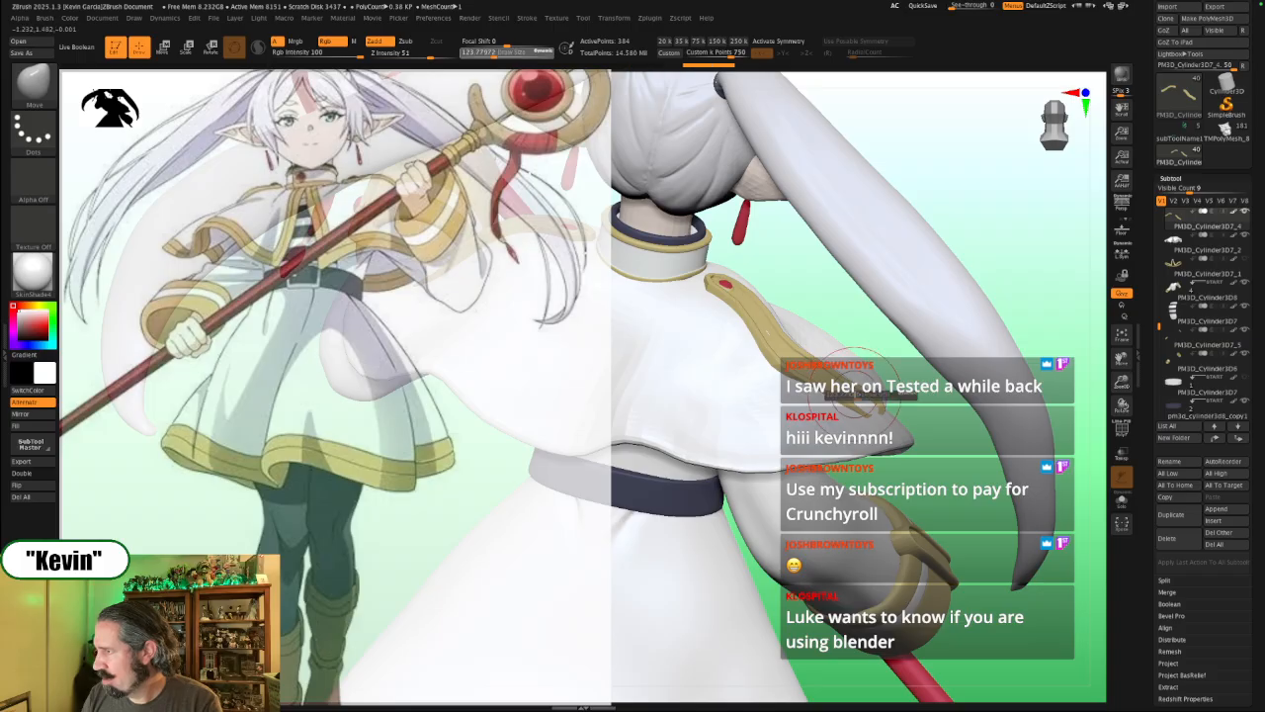
drag(872, 404, 874, 408)
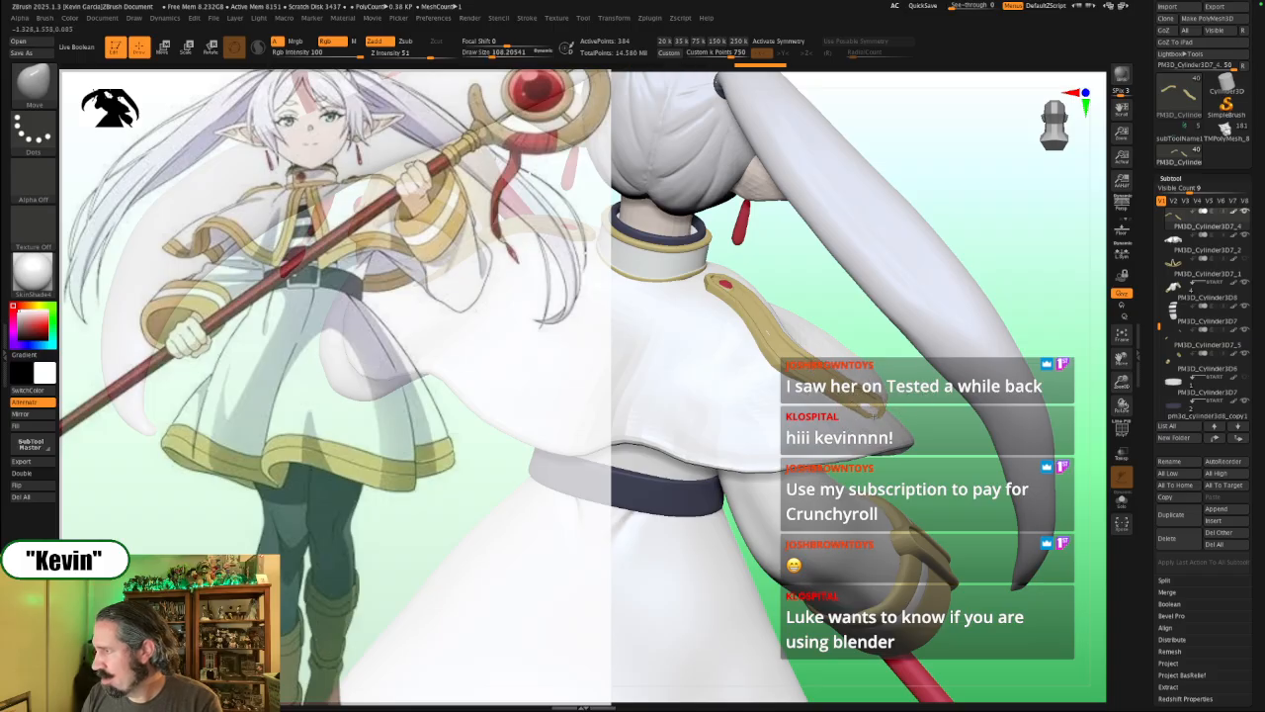
Step: Fit the strap along the shoulder's contour from behind with the Move brush at sizes between about 97 and 128
key(s)
drag(933, 385, 911, 383)
key(bracketleft)
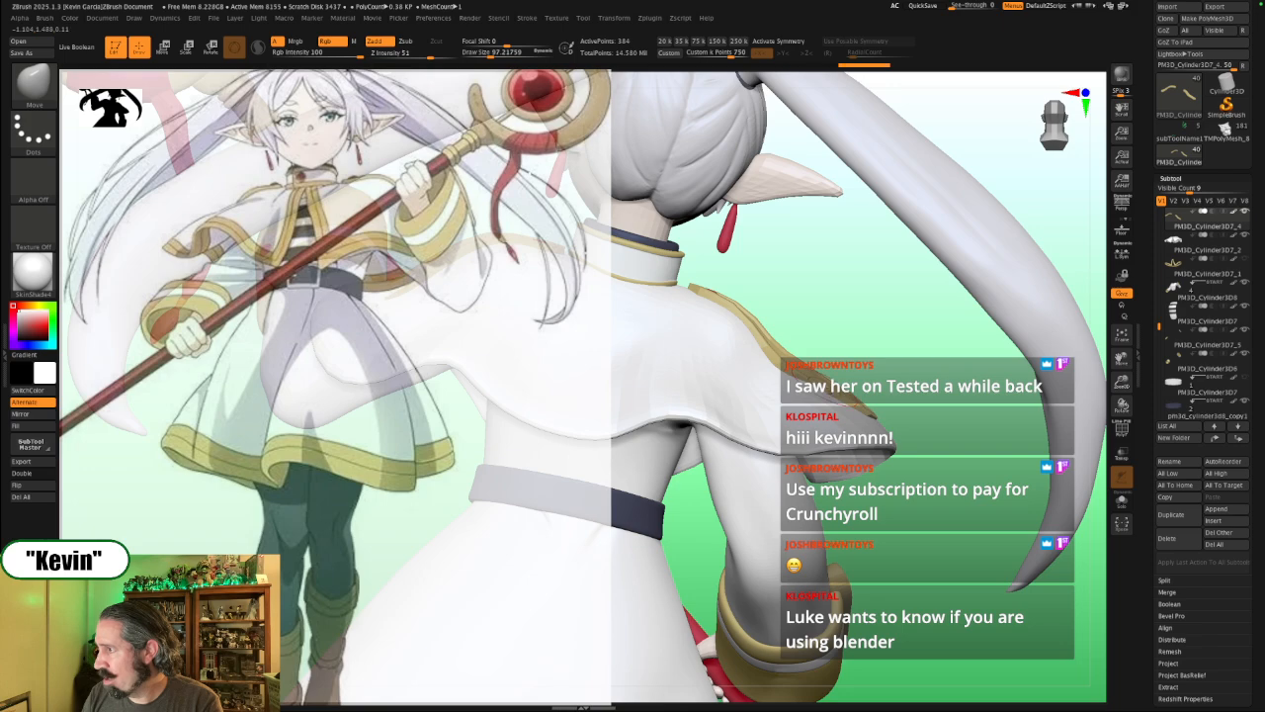
key(bracketright)
key(bracketleft)
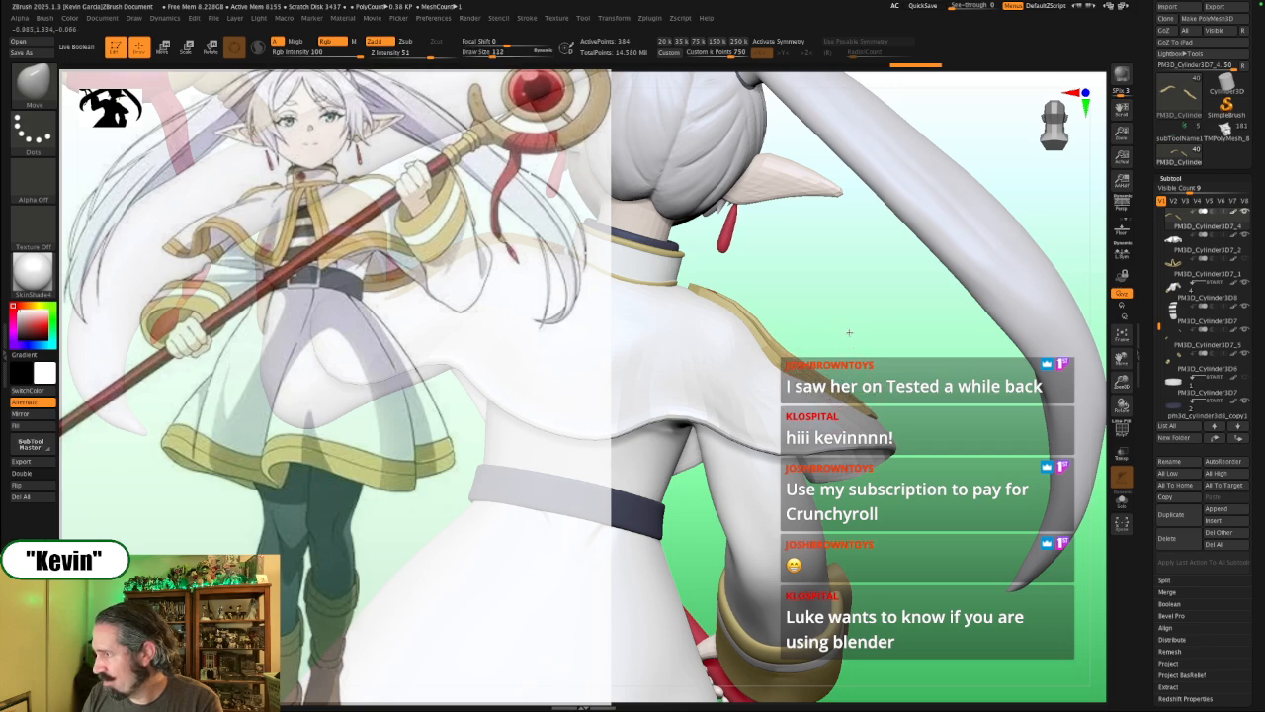
right_drag(791, 373, 799, 362)
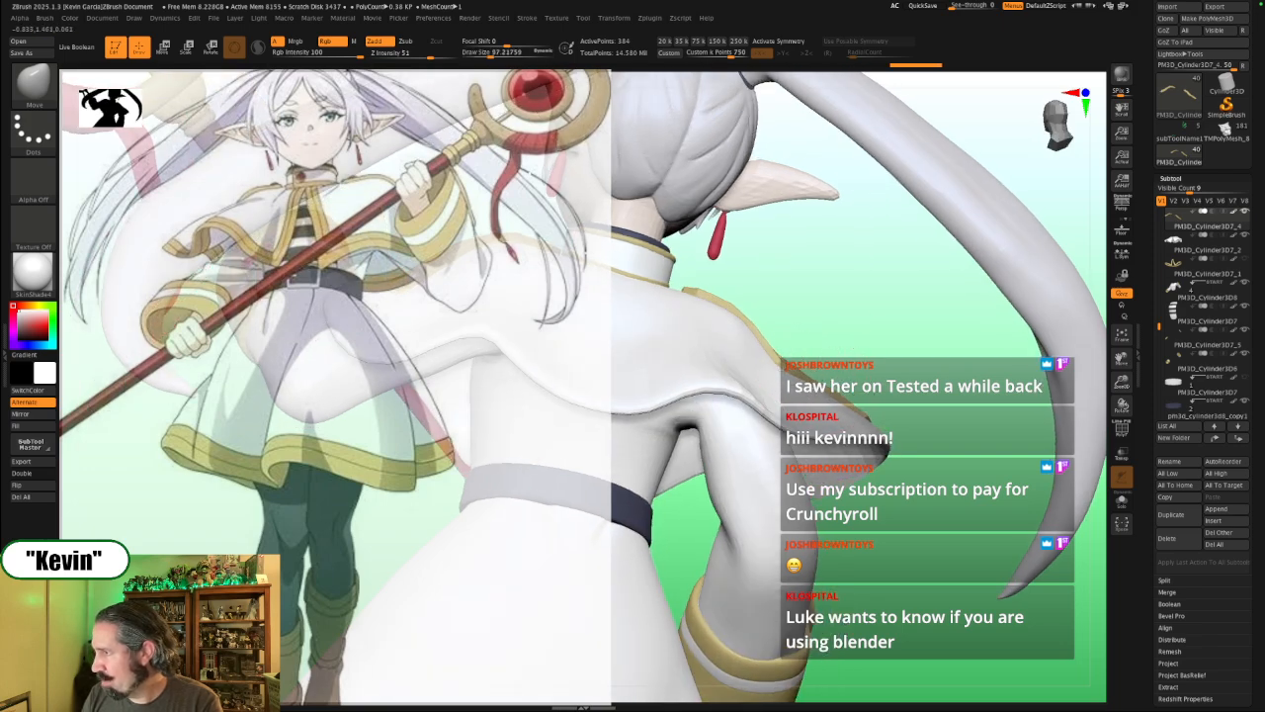
key(bracketright)
right_drag(808, 357, 868, 348)
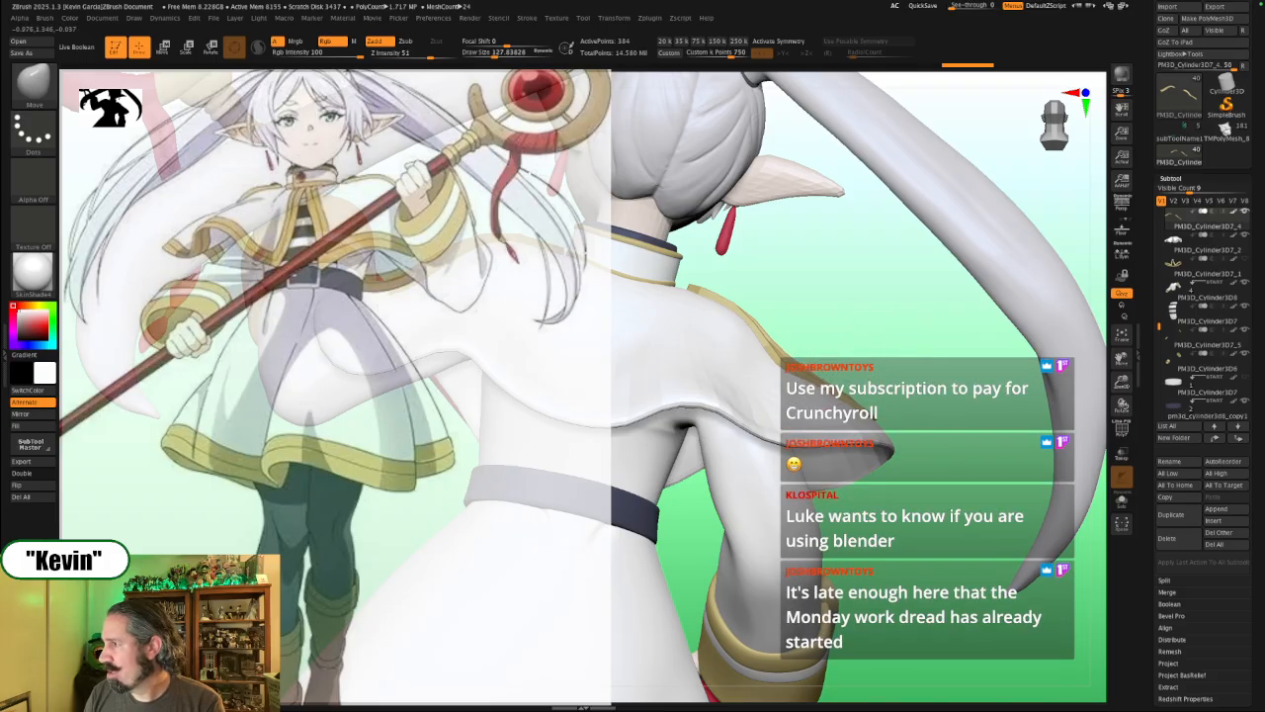
drag(828, 358, 854, 341)
Step: Refine the strap's edges and lower end from the side with the Move brush at sizes between about 58 and 104
right_drag(860, 336, 633, 346)
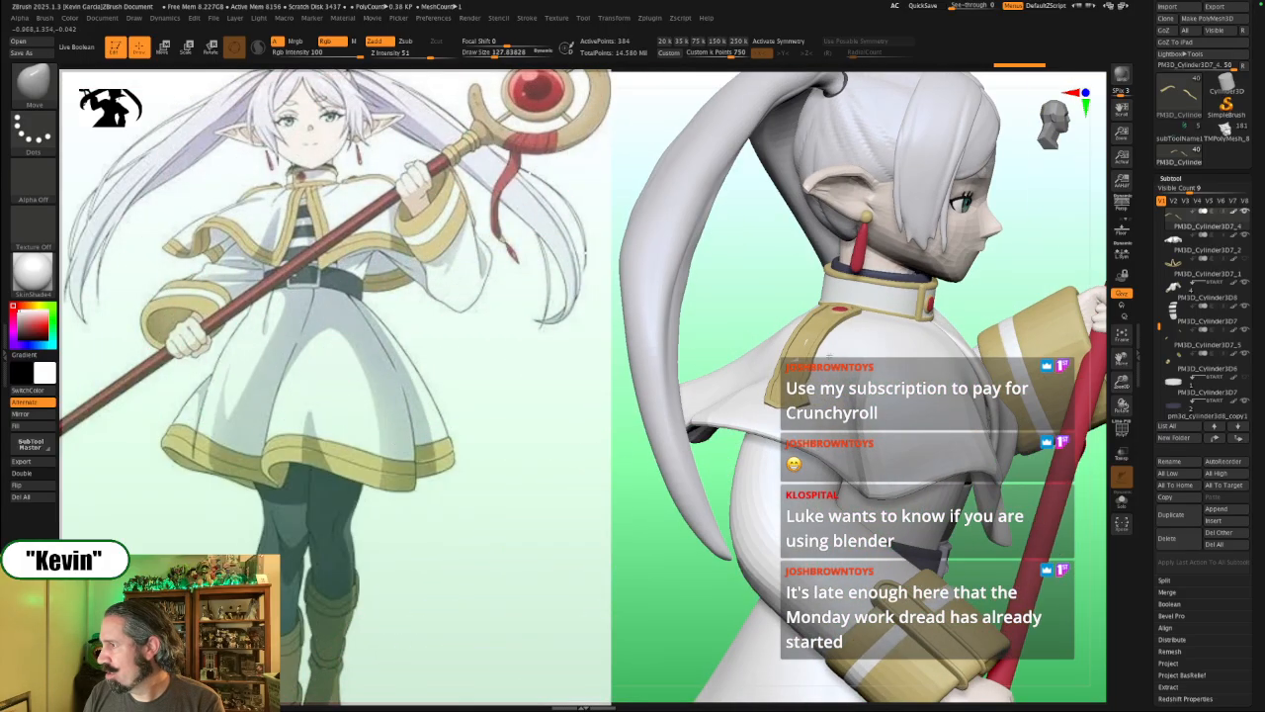
right_drag(791, 368, 797, 371)
key(bracketleft)
key(bracketleft)
key(bracketleft)
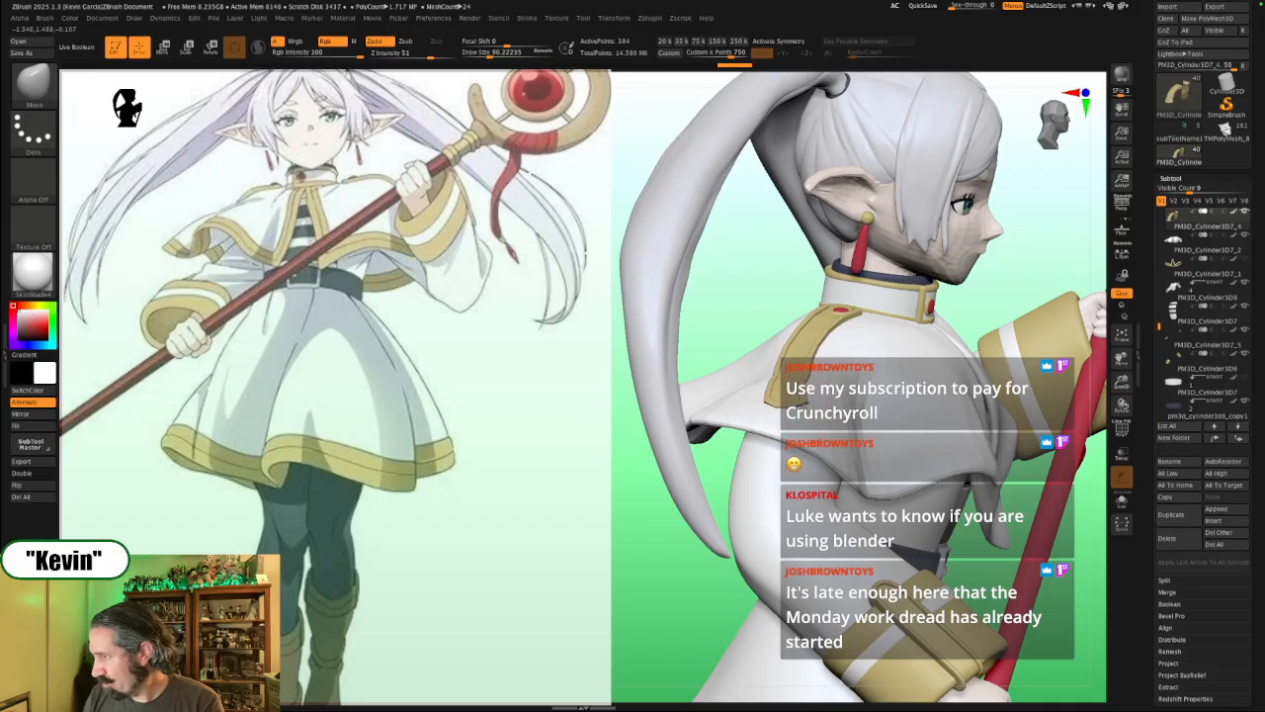
key(bracketleft)
key(bracketleft)
key(bracketleft)
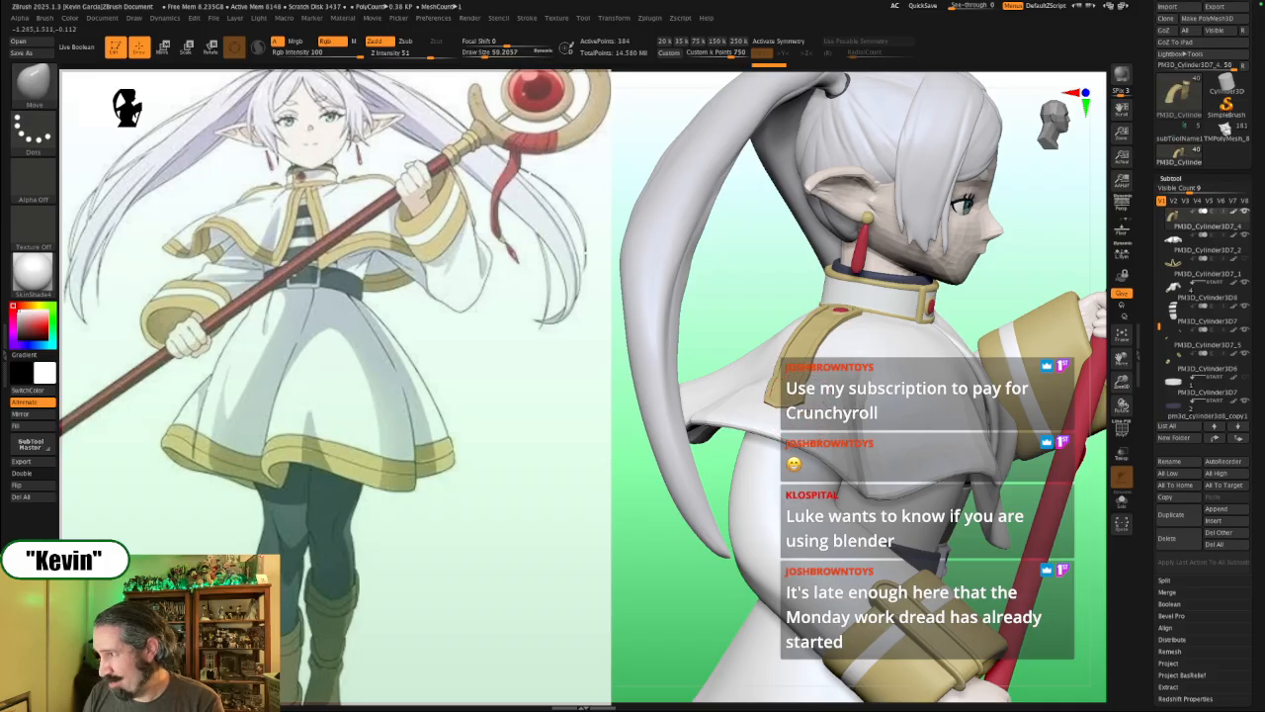
key(bracketright)
key(bracketright)
key(bracketright)
key(bracketright)
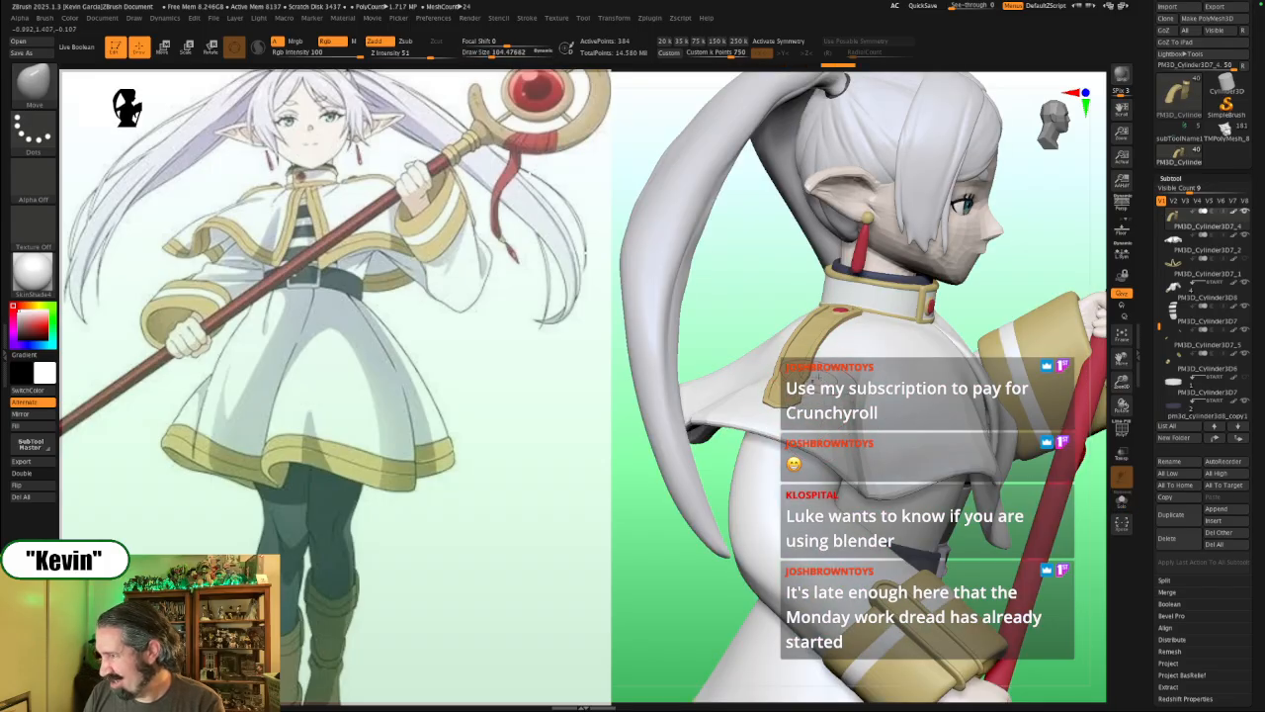
key(bracketright)
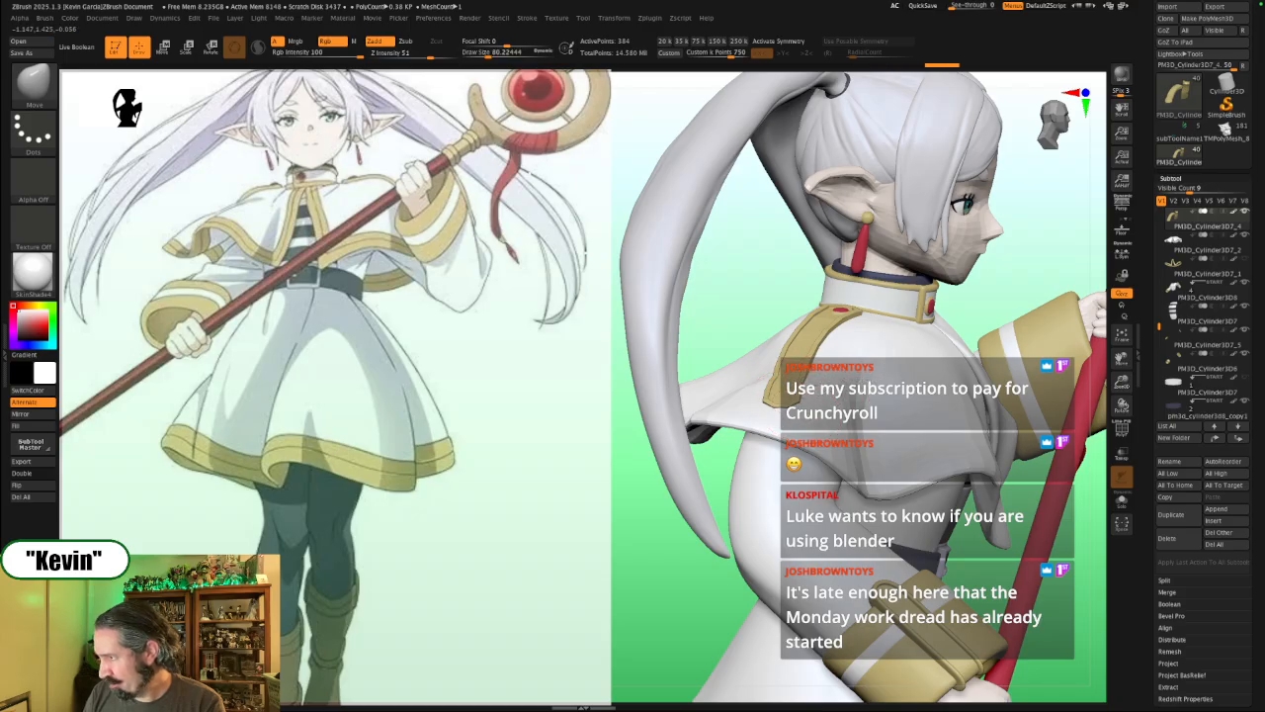
Step: Isolate the strap, adjust its outer end with the Move brush at size about 44, and check its fit on the figure
mouse_move(757, 282)
right_down()
mouse_move(704, 286)
mouse_move(744, 358)
mouse_move(731, 372)
right_up()
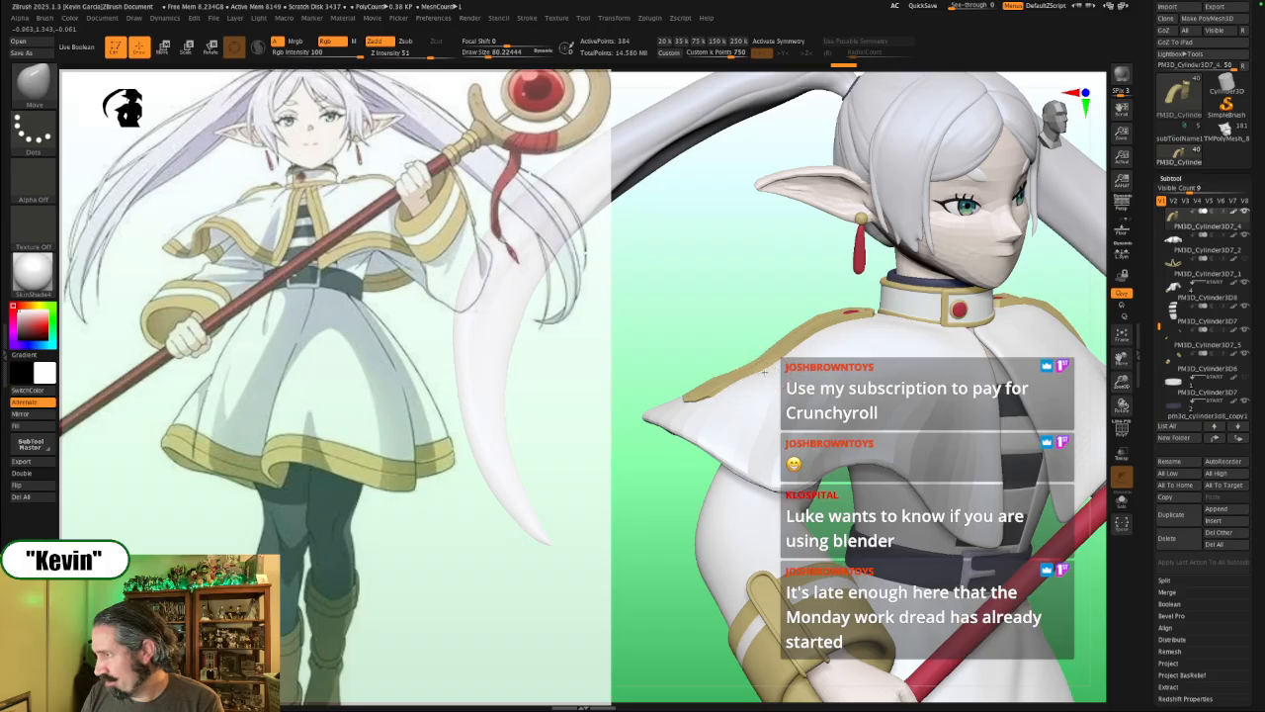
key(alt+s)
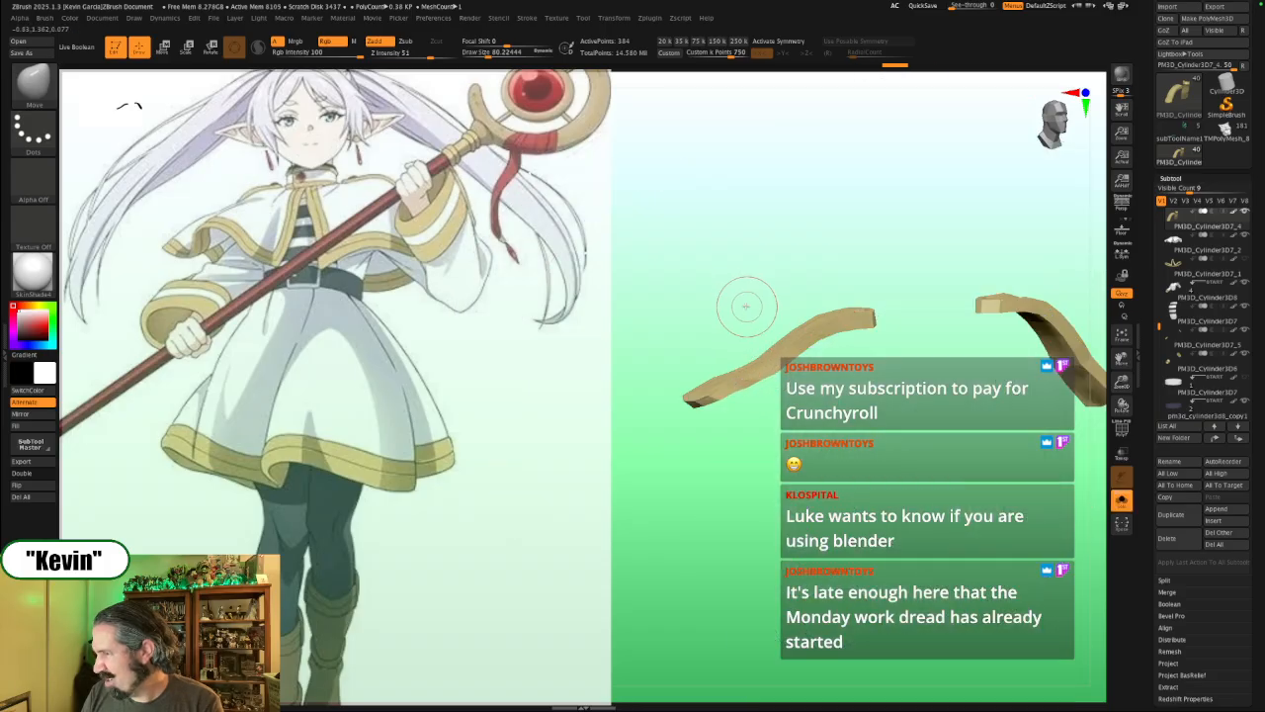
drag(742, 303, 868, 251)
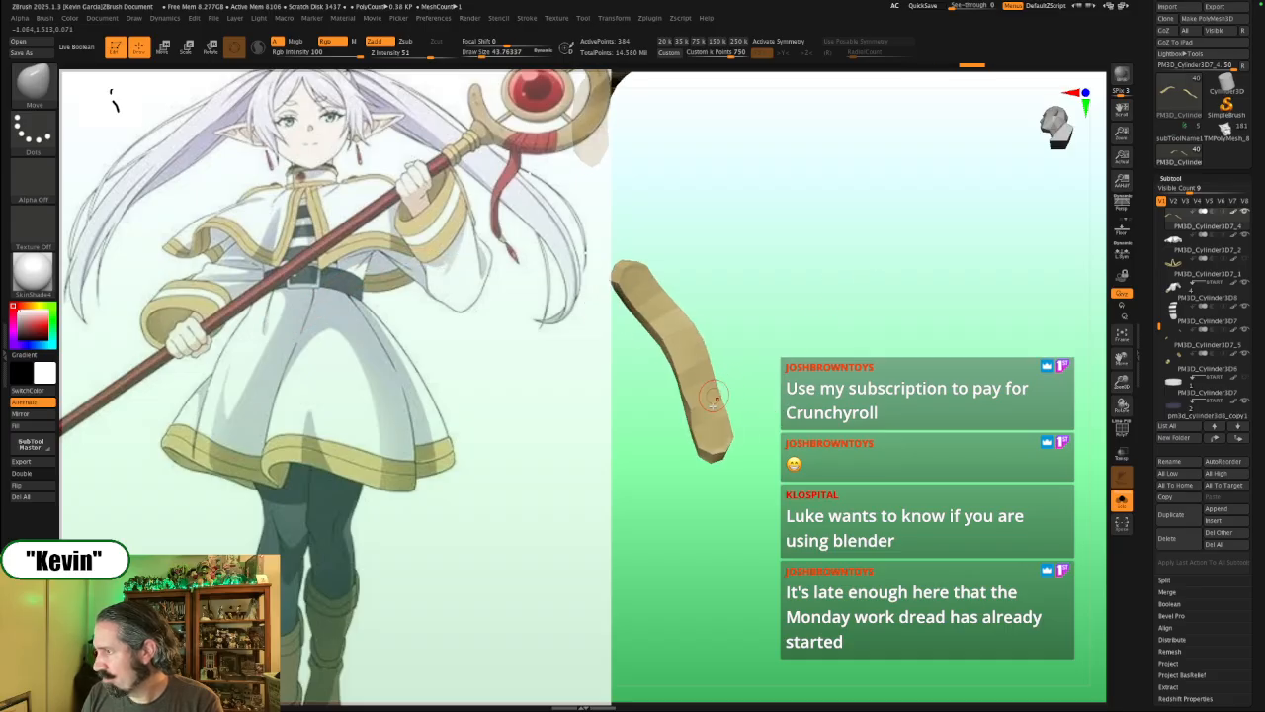
drag(687, 410, 757, 396)
key(shift+s)
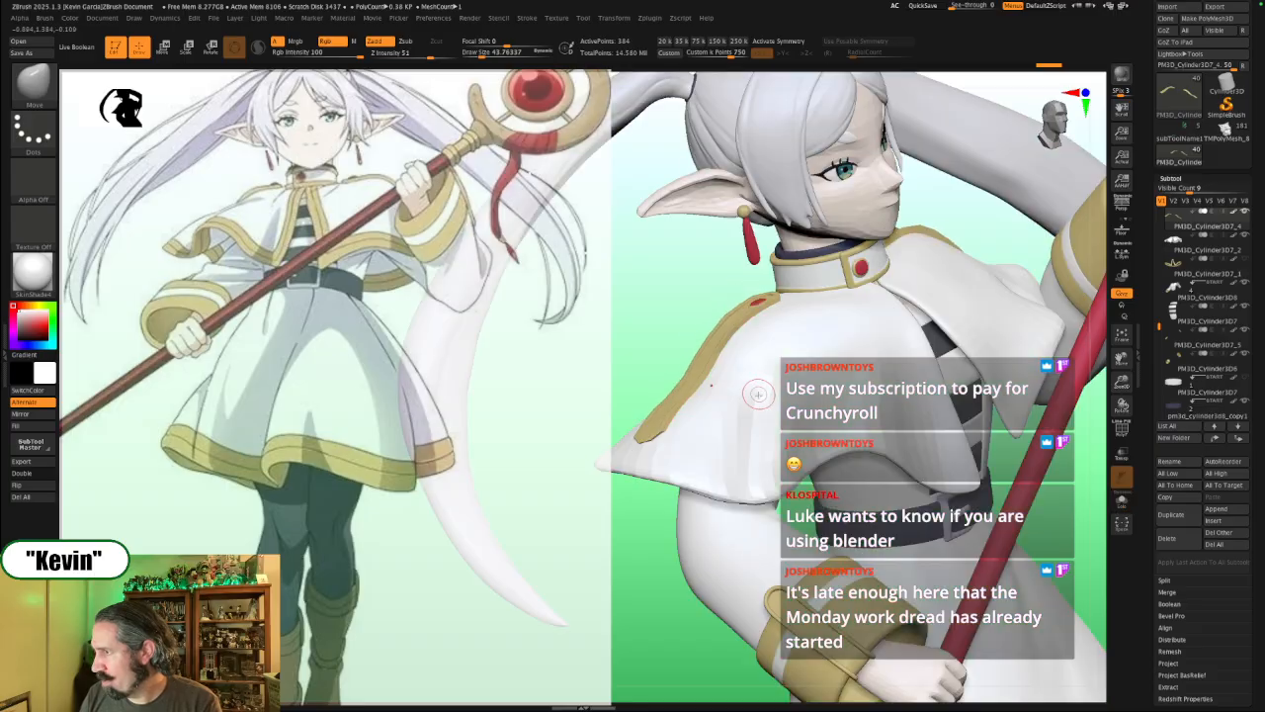
mouse_move(709, 288)
mouse_down()
mouse_move(695, 327)
mouse_move(696, 297)
mouse_up()
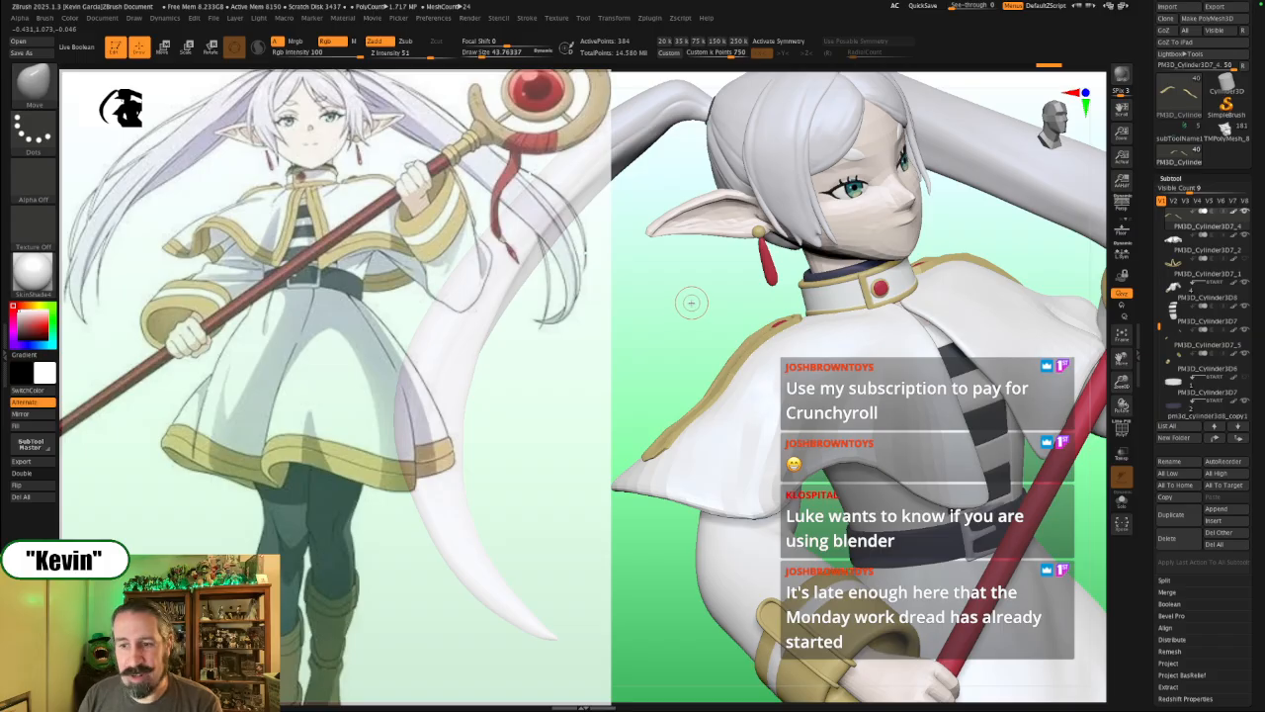
Step: Compare the full figure with the reference and show the cape's hidden gold hem trim
drag(697, 306, 678, 223)
mouse_move(880, 440)
mouse_down()
mouse_move(864, 450)
mouse_move(929, 448)
mouse_move(866, 443)
mouse_up()
alt+drag(920, 479, 970, 452)
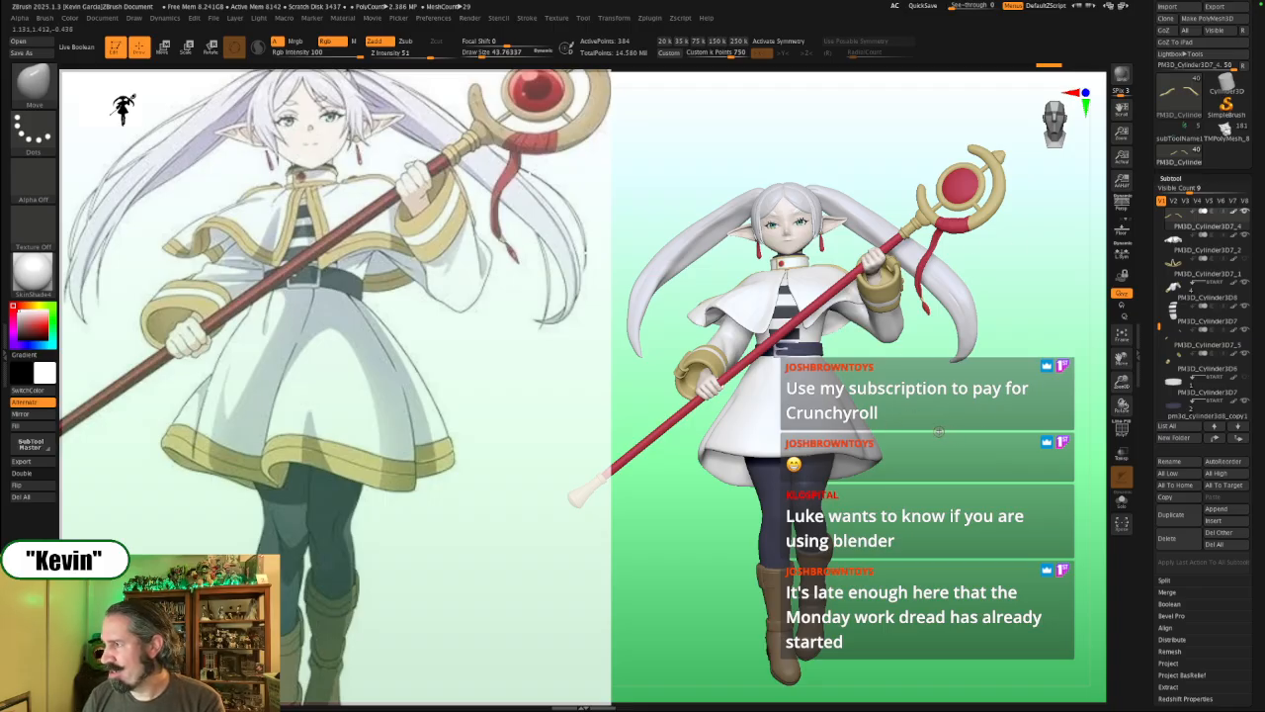
drag(940, 420, 999, 381)
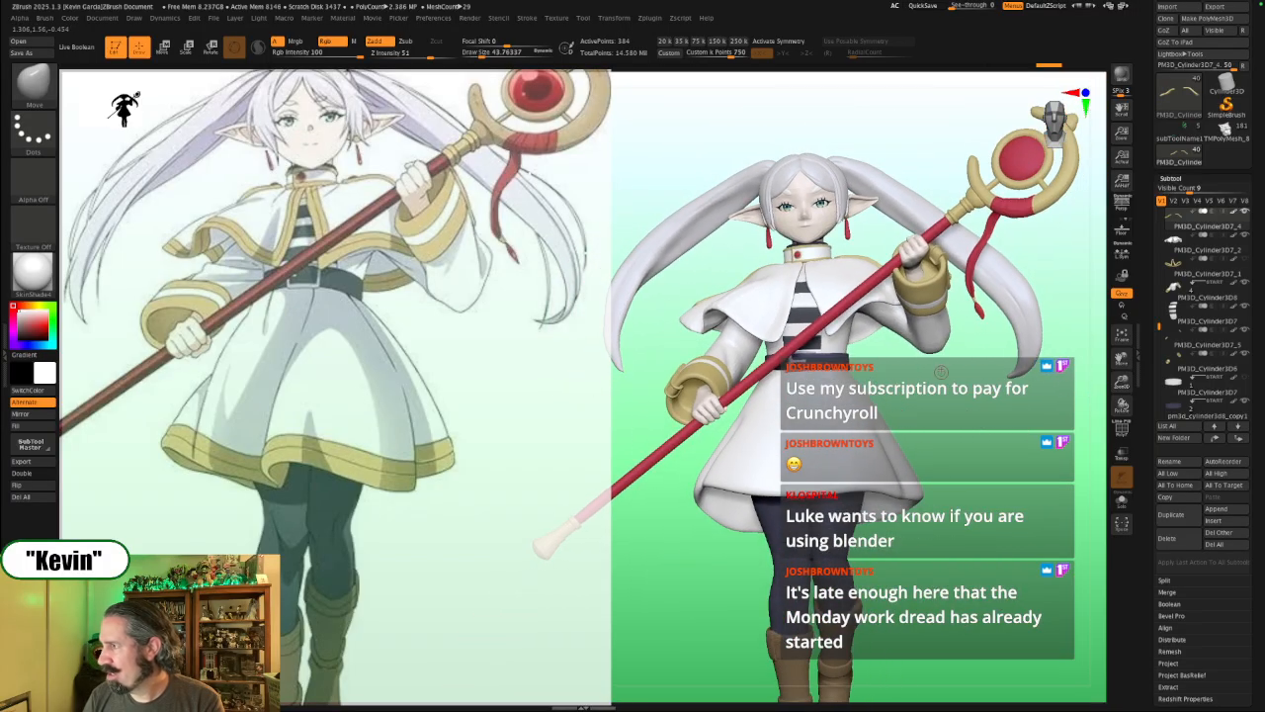
click(1239, 278)
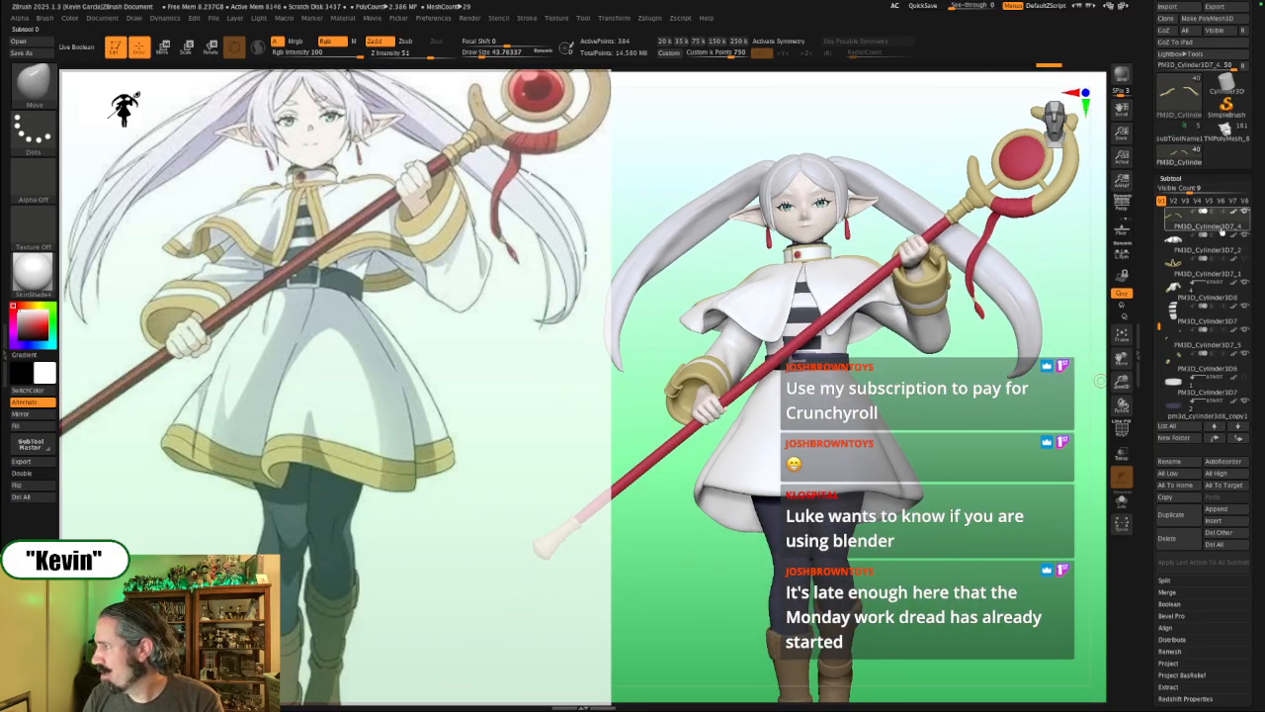
click(1244, 260)
Step: Fit the gold shoulder strap to the cape from behind with the Move brush at size about 177
drag(1070, 427, 974, 344)
mouse_move(957, 445)
mouse_down()
mouse_move(978, 412)
mouse_move(961, 484)
mouse_move(1034, 494)
mouse_move(1060, 573)
mouse_move(1018, 514)
mouse_move(996, 442)
mouse_move(976, 476)
mouse_move(1016, 372)
mouse_move(781, 511)
mouse_move(769, 479)
mouse_up()
key(alt+shift+s)
key(alt+shift+s)
key(alt+shift+s)
key(s)
mouse_move(762, 379)
mouse_down()
mouse_move(789, 378)
mouse_move(726, 363)
mouse_up()
key(alt+shift+s)
key(alt+shift+s)
key(s)
key(alt+shift+s)
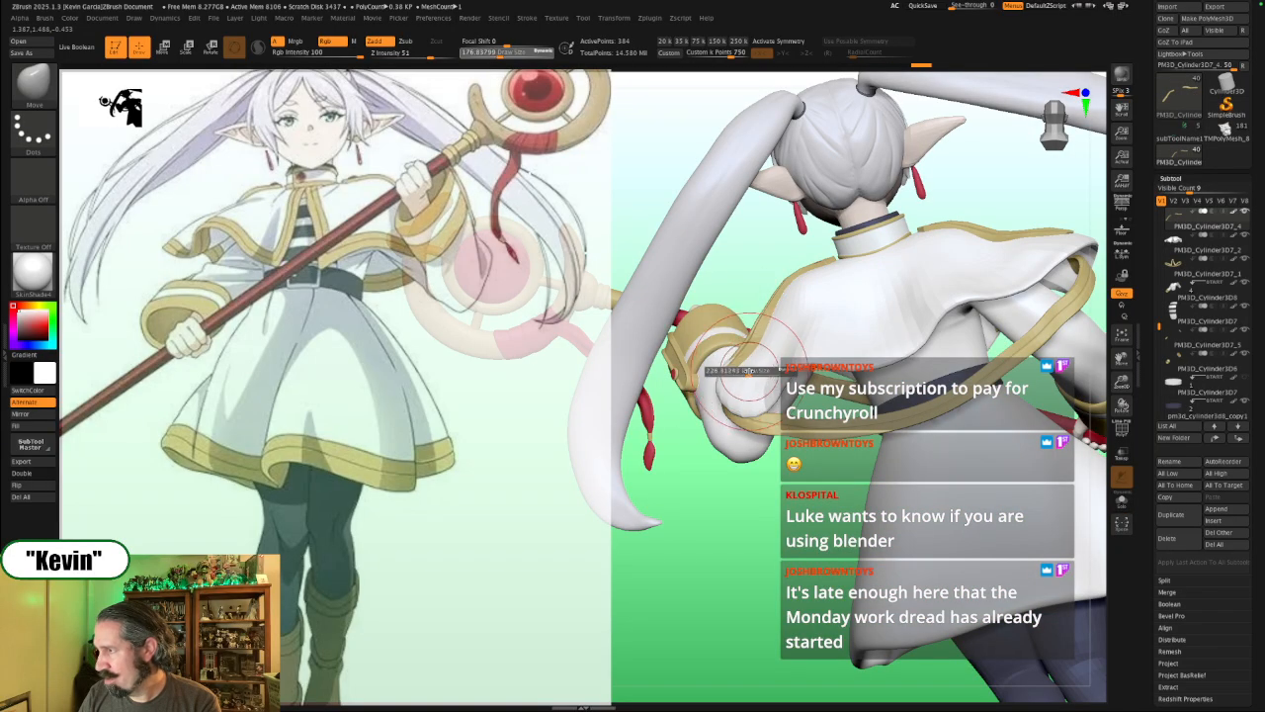
Step: Isolate the shoulder strap and adjust its contour along its length with the Move brush at size about 124
key(alt+shift+s)
drag(746, 279, 728, 356)
key(s)
drag(781, 348, 723, 343)
key(s)
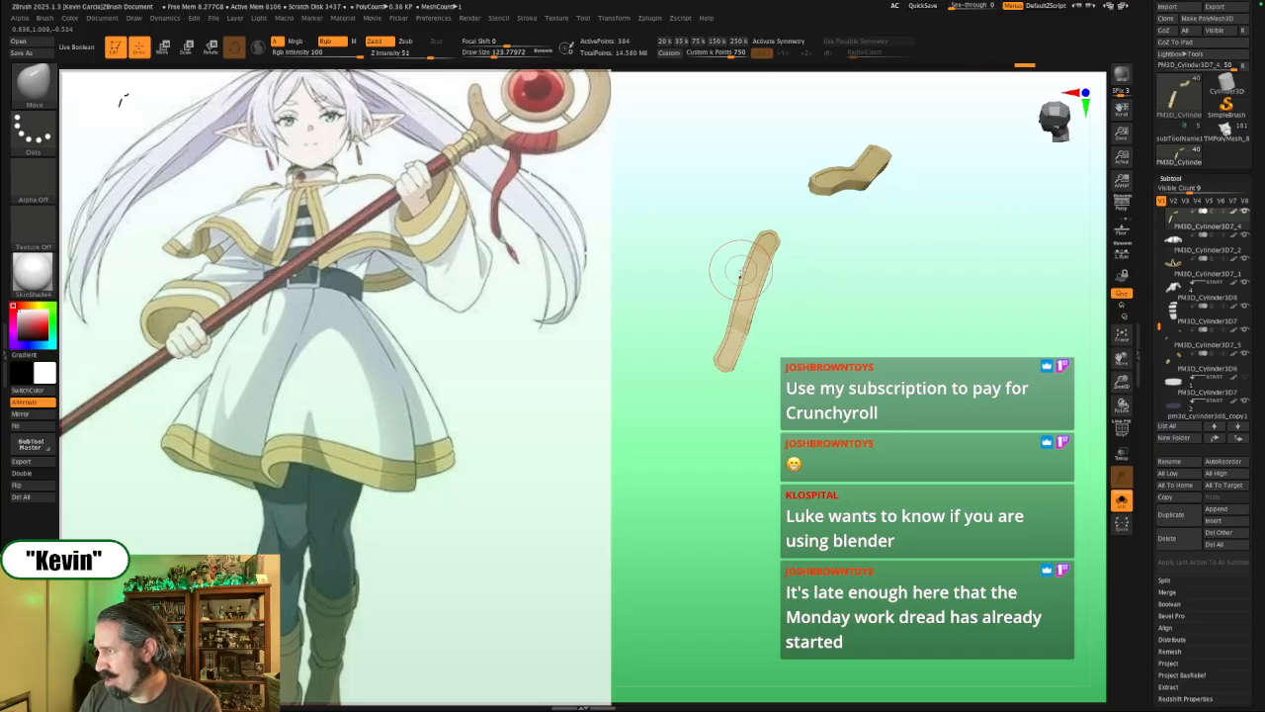
key(alt+shift+s)
mouse_move(950, 381)
mouse_down()
mouse_move(939, 391)
mouse_move(991, 450)
mouse_move(763, 350)
mouse_up()
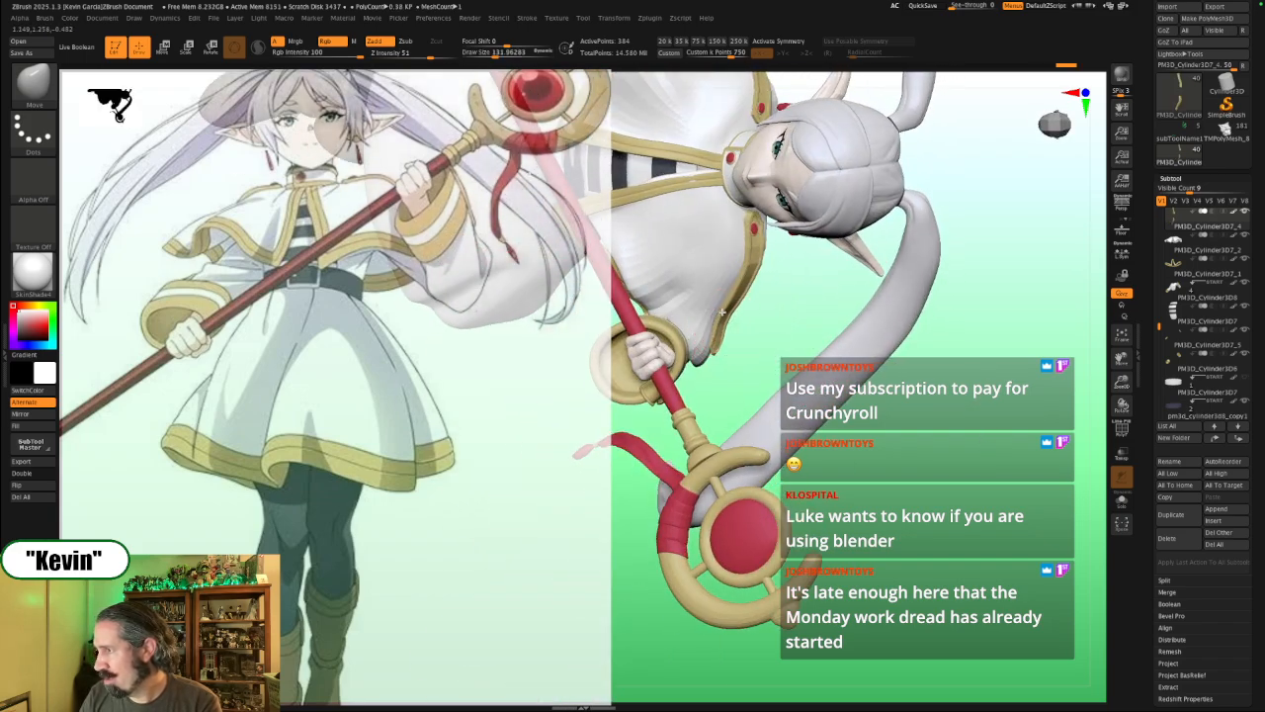
Step: Refine the strap's run over the shoulder from above with the Move brush, reducing the size from about 132 to 38
mouse_move(755, 328)
mouse_down()
mouse_move(727, 297)
mouse_move(781, 335)
mouse_move(773, 362)
mouse_move(681, 386)
mouse_move(714, 384)
mouse_move(694, 377)
mouse_move(706, 372)
mouse_up()
key(alt+shift+s)
key(s)
key(s)
key(s)
key(s)
key(s)
key(s)
key(s)
key(s)
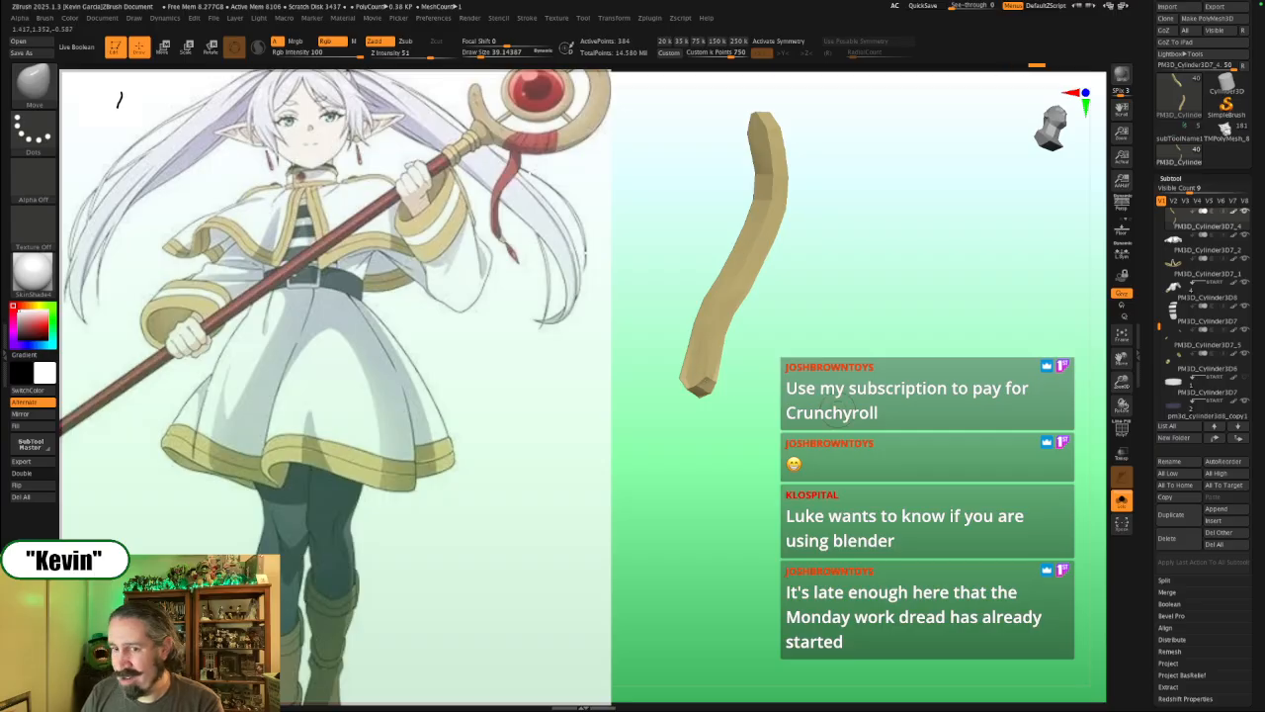
Step: Shape the isolated strap's outer end with the Move brush at sizes between about 20 and 37
drag(840, 413, 762, 367)
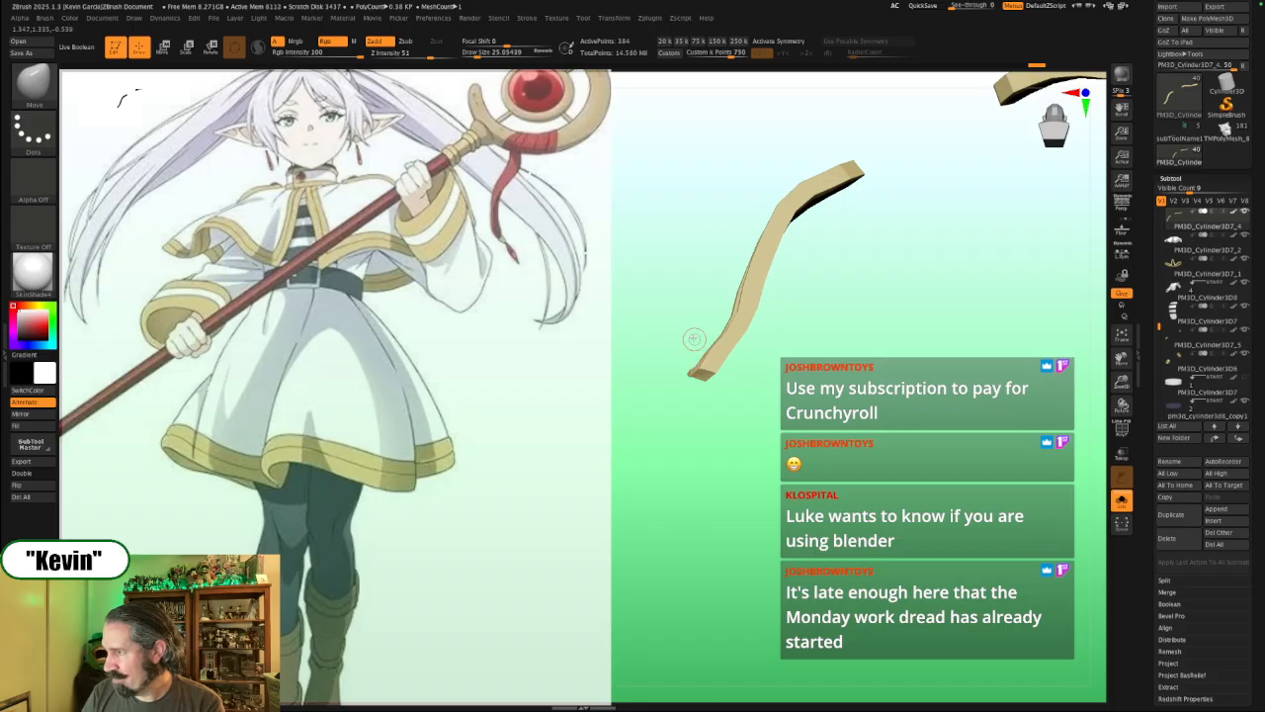
drag(694, 339, 702, 319)
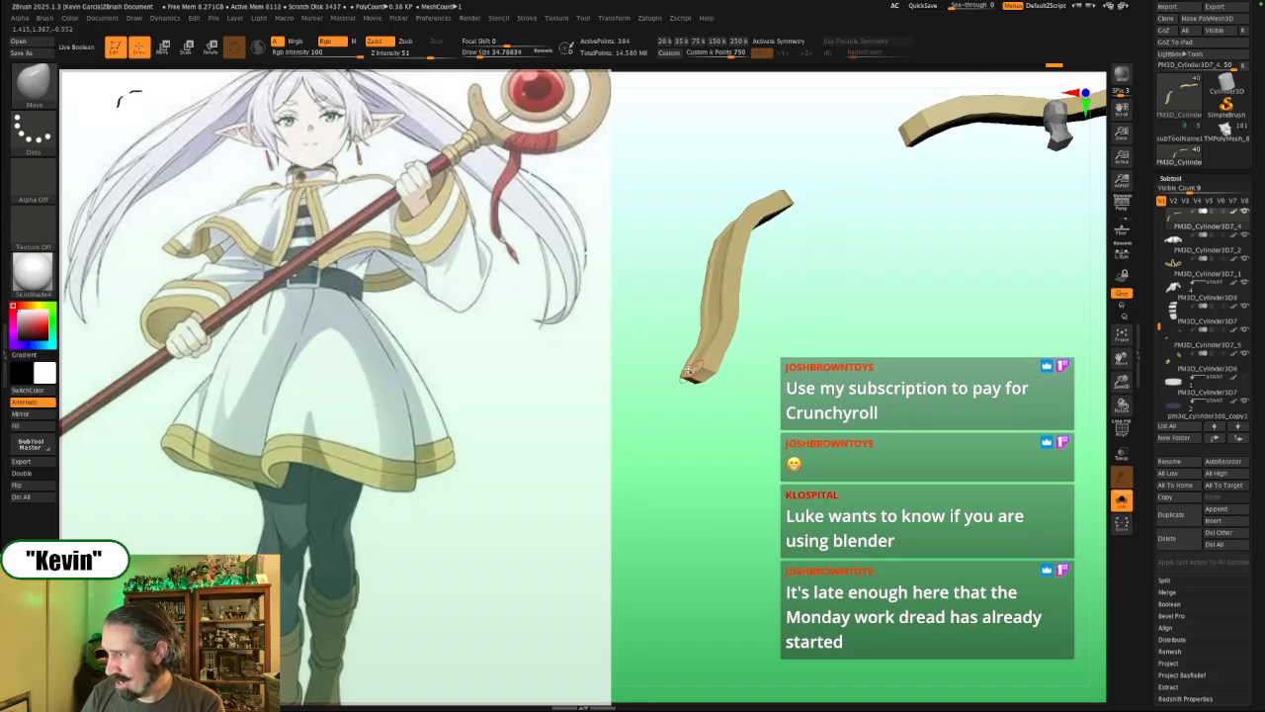
drag(689, 372, 689, 376)
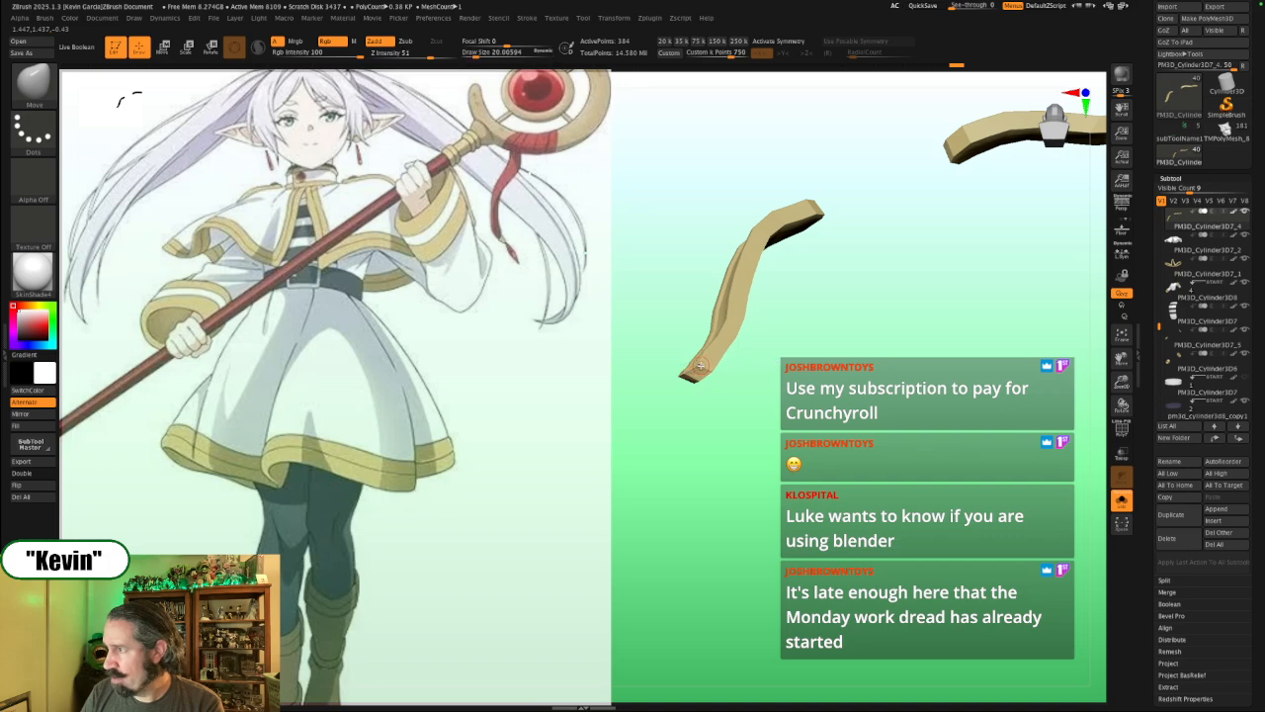
key(s)
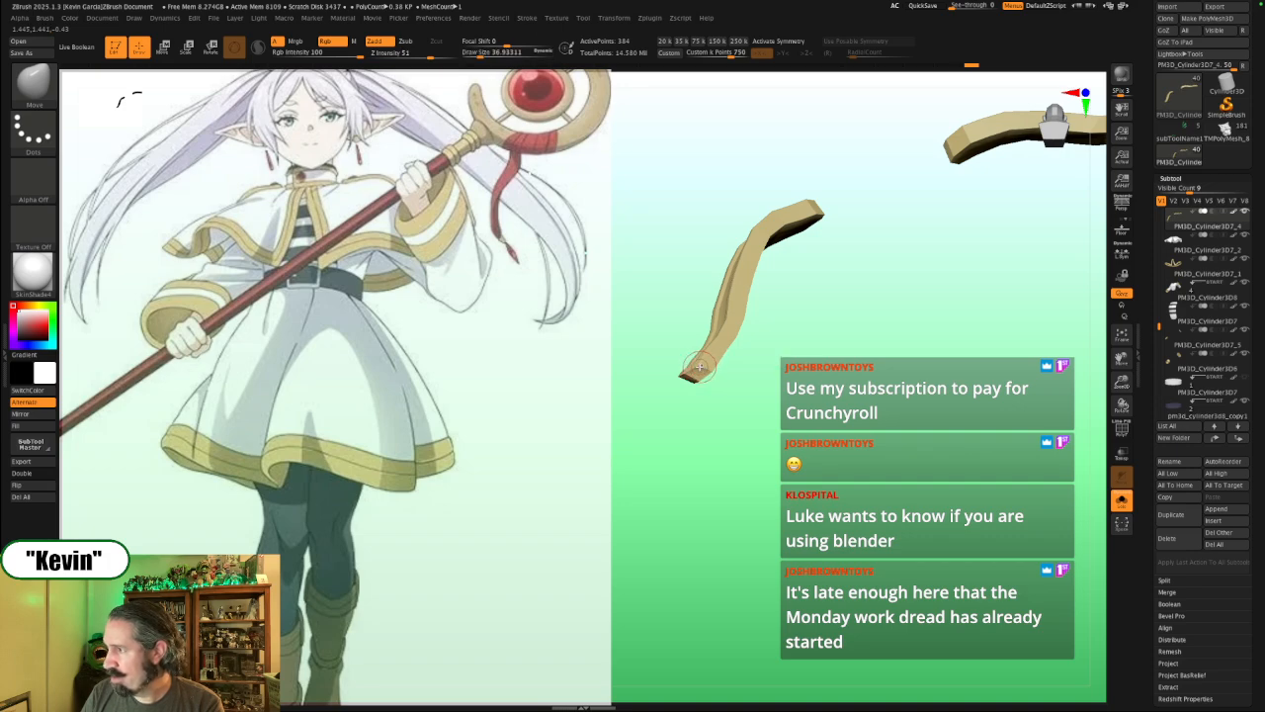
mouse_move(784, 348)
mouse_down()
mouse_move(720, 382)
mouse_move(704, 351)
mouse_move(672, 339)
mouse_move(703, 353)
mouse_up()
Step: Even out the isolated strap's lower section near its outer end with small Move brush strokes
key(s)
key(s)
key(s)
key(s)
key(s)
key(s)
drag(706, 345, 643, 350)
Step: Straighten the strap's edges and square off its outer tip from several angles with the Move brush
mouse_move(748, 366)
mouse_down()
mouse_move(772, 339)
mouse_move(734, 343)
mouse_up()
key(s)
key(s)
drag(734, 343, 743, 342)
key(s)
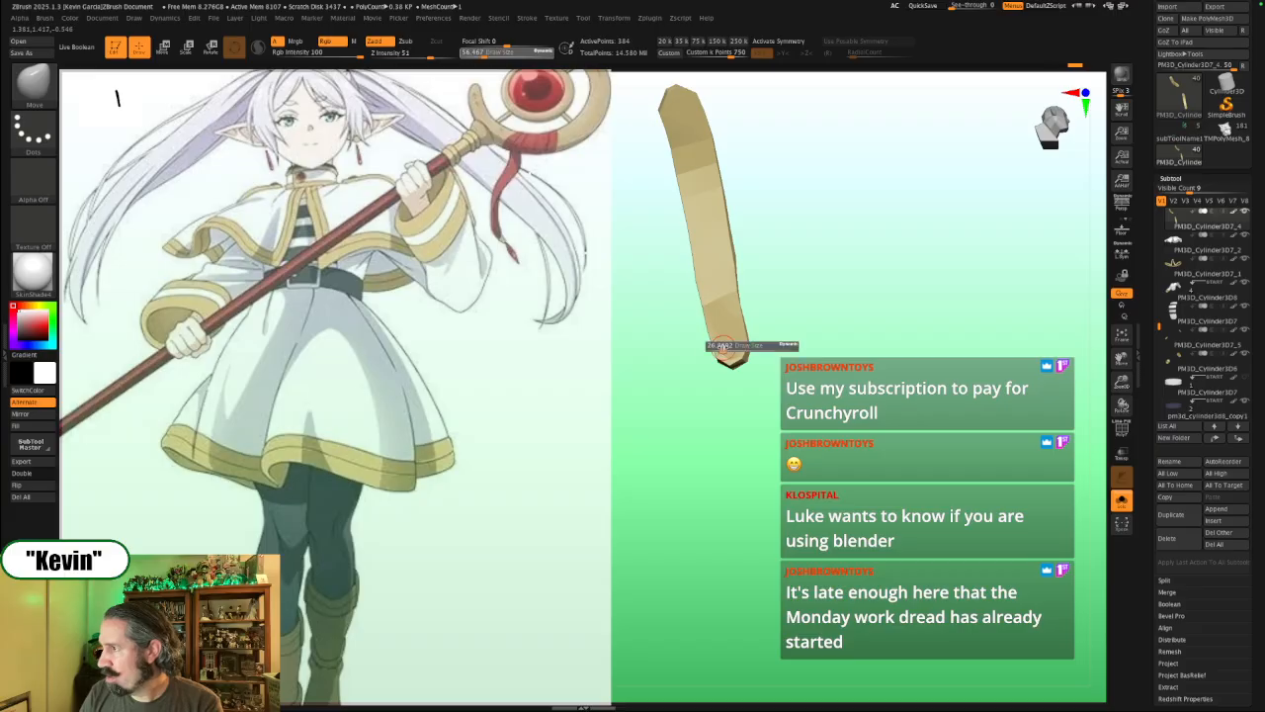
mouse_move(741, 357)
mouse_down()
mouse_move(824, 322)
mouse_move(762, 347)
mouse_move(793, 362)
mouse_move(708, 366)
mouse_up()
key(s)
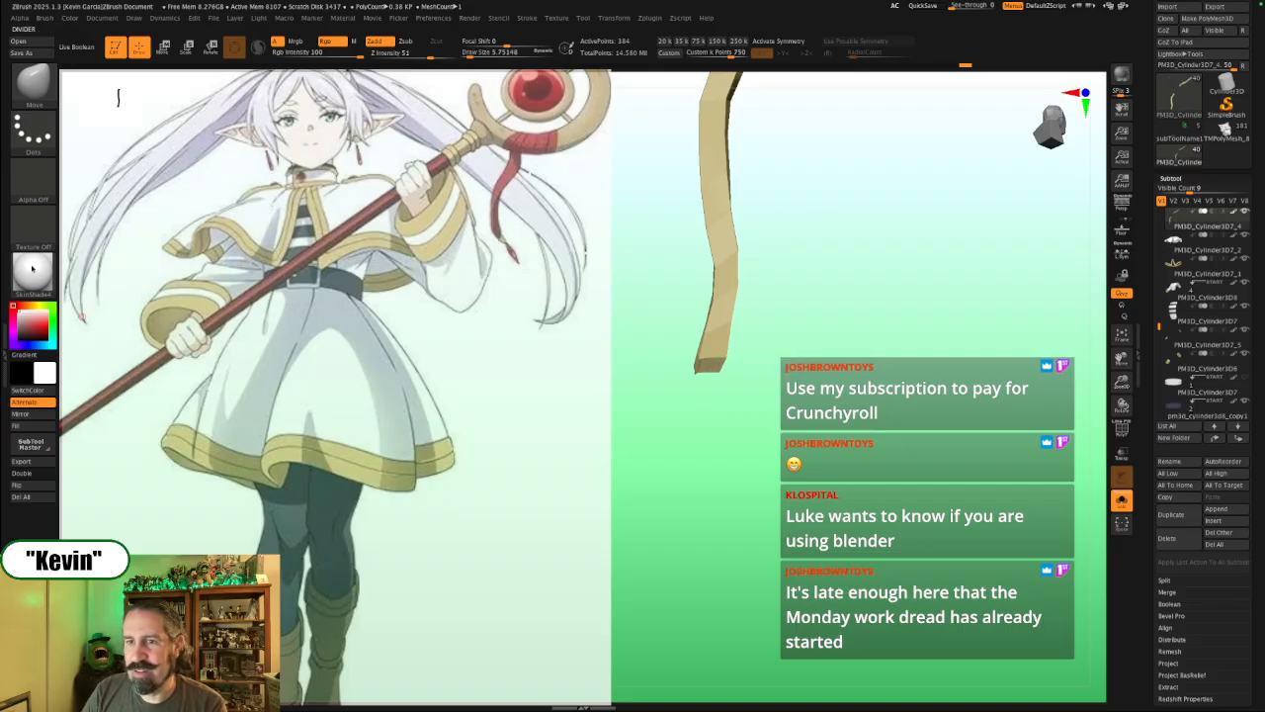
mouse_move(847, 353)
mouse_down()
mouse_move(896, 362)
mouse_move(824, 343)
mouse_move(855, 392)
mouse_move(827, 434)
mouse_move(904, 435)
mouse_up()
key(s)
drag(692, 408, 673, 408)
key(s)
Step: Show the whole figure and seat the strap's outer end on the cape from behind with the Move brush at sizes about 48 and 77
alt+drag(862, 443, 895, 381)
key(alt+s)
drag(1005, 424, 751, 391)
mouse_move(632, 366)
alt+mouse_down()
mouse_move(737, 391)
mouse_move(723, 420)
alt+mouse_up()
key(s)
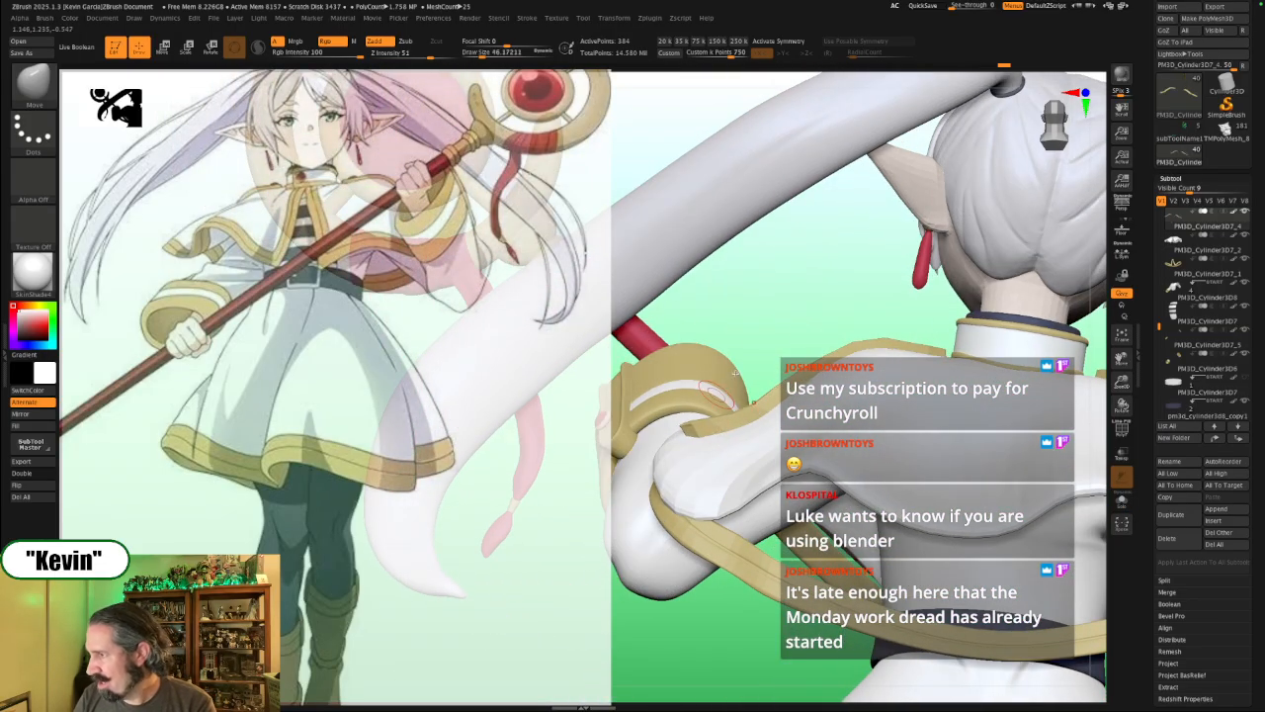
drag(769, 338, 768, 323)
key(s)
drag(692, 416, 702, 417)
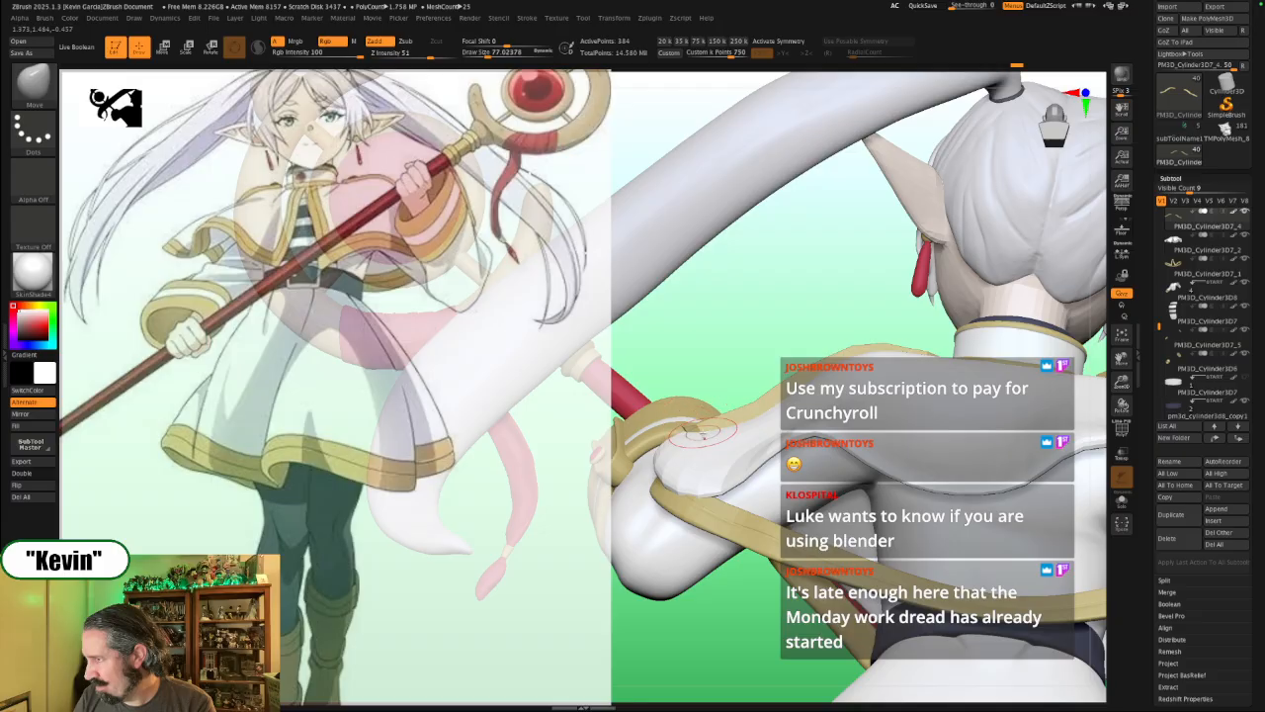
mouse_move(778, 393)
mouse_down()
mouse_move(700, 387)
mouse_move(780, 392)
mouse_up()
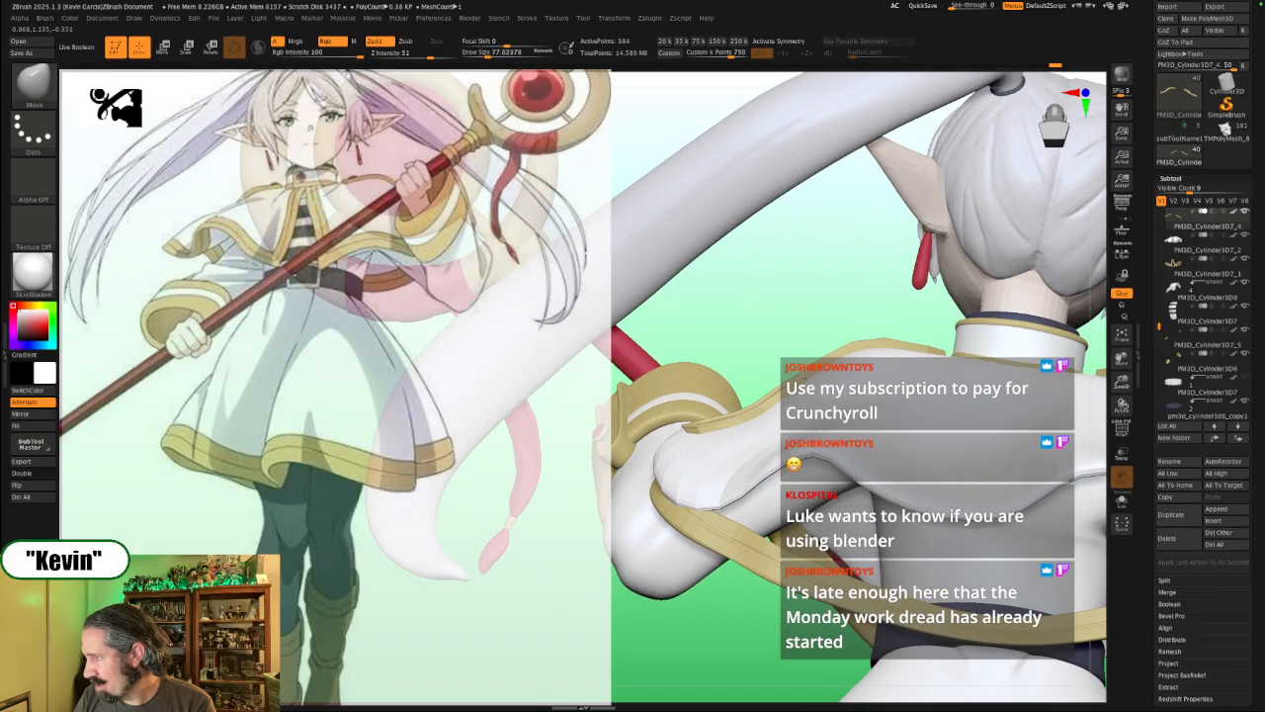
Step: Isolate the strap and refine the corners of its outer tip in close-up with the Move brush at size about 14
mouse_move(819, 334)
mouse_down()
mouse_move(949, 385)
mouse_move(939, 395)
mouse_move(1009, 435)
mouse_up()
key(s)
drag(854, 466, 864, 462)
key(s)
key(s)
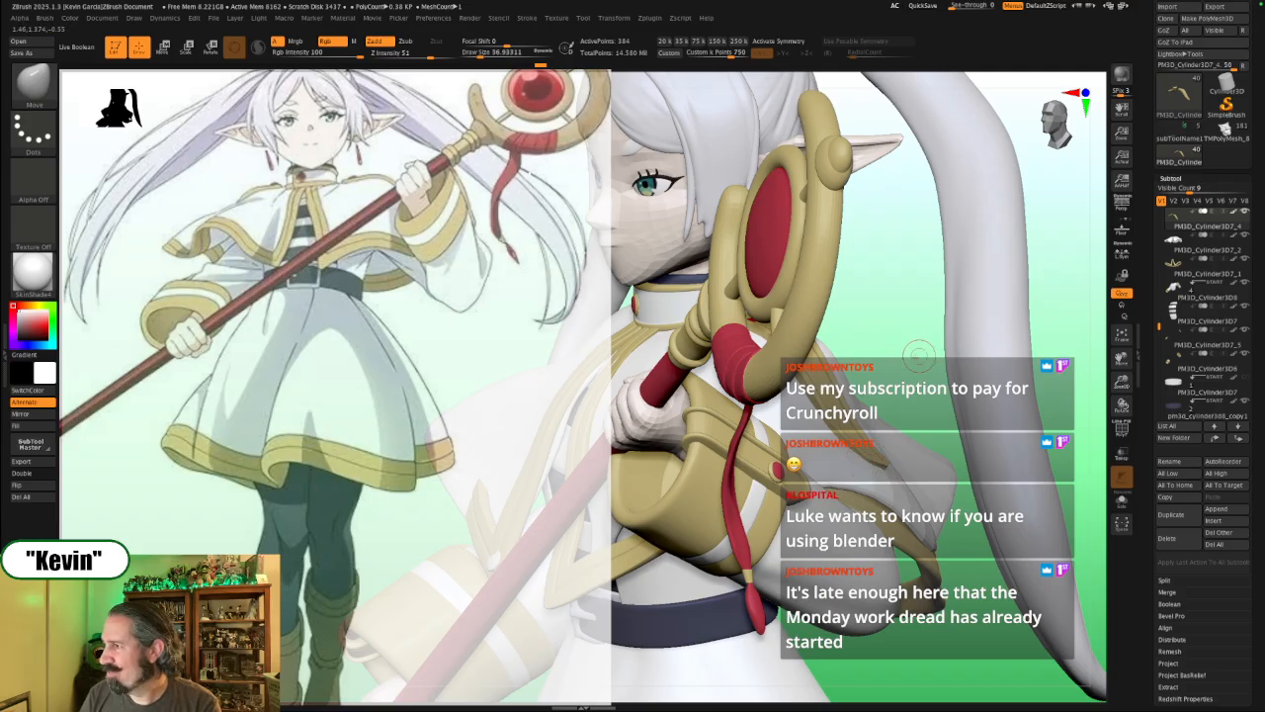
key(alt+shift+s)
drag(955, 402, 830, 431)
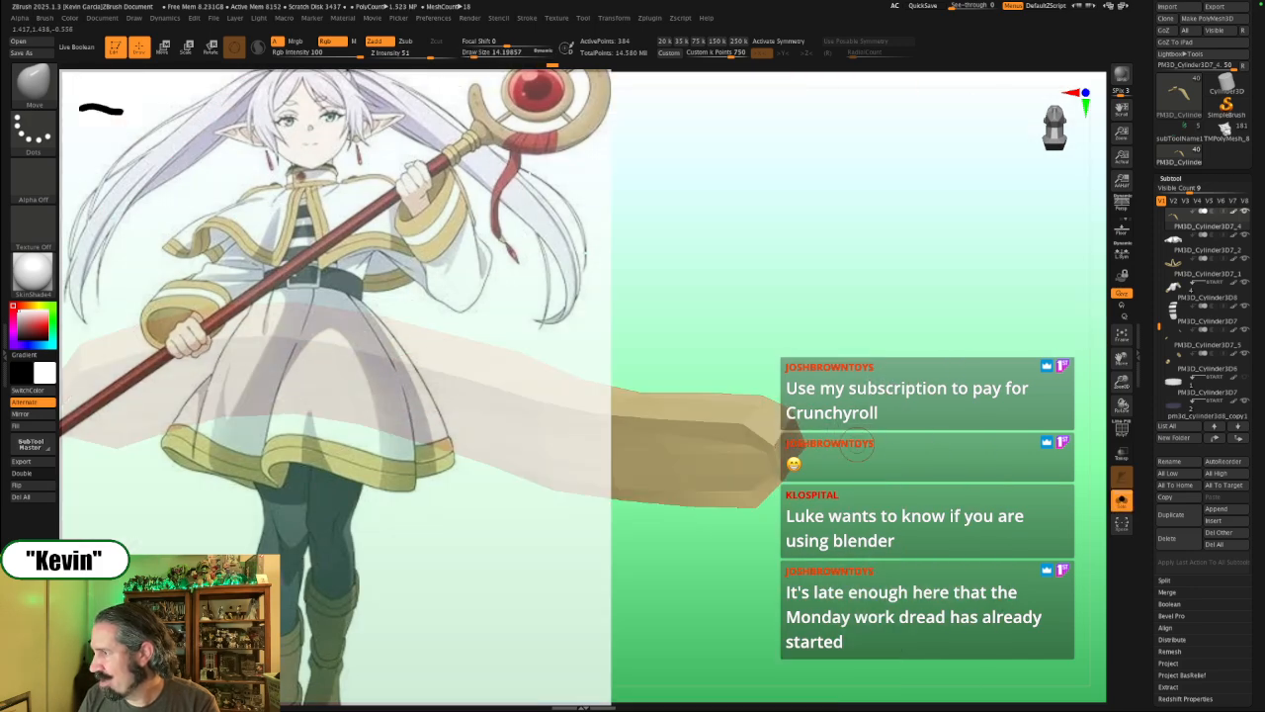
drag(828, 435, 805, 462)
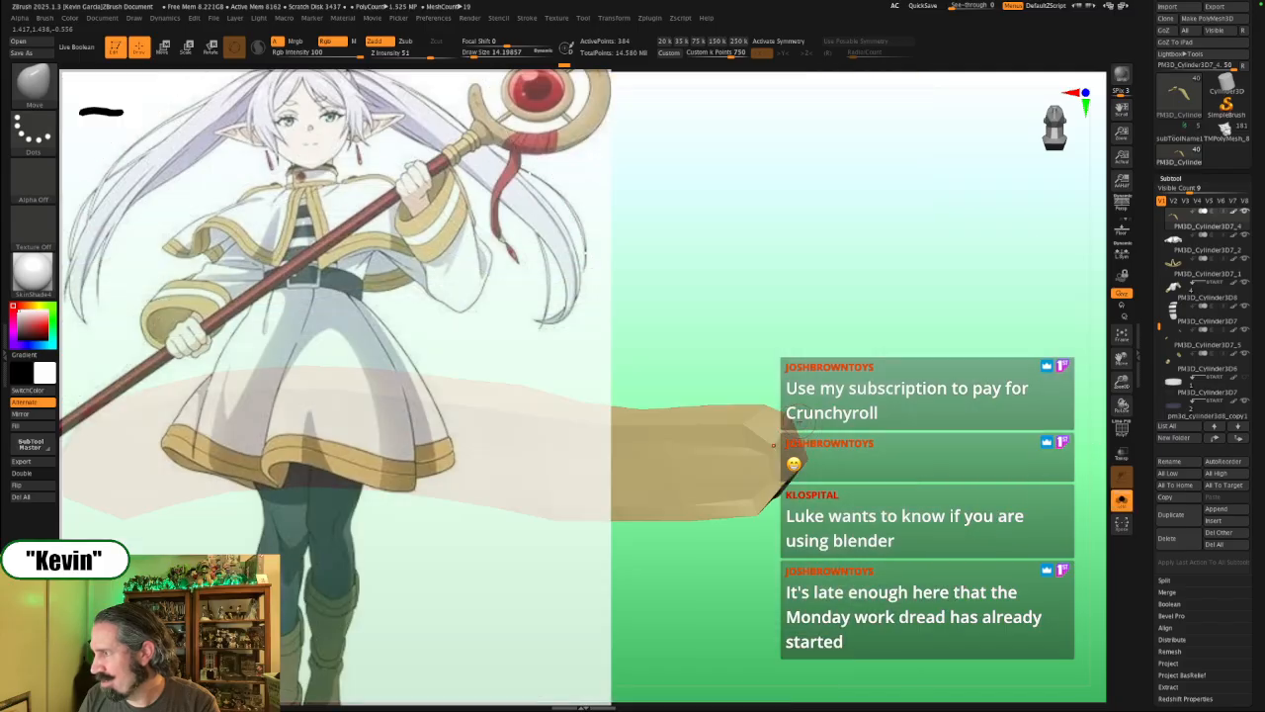
drag(791, 435, 812, 403)
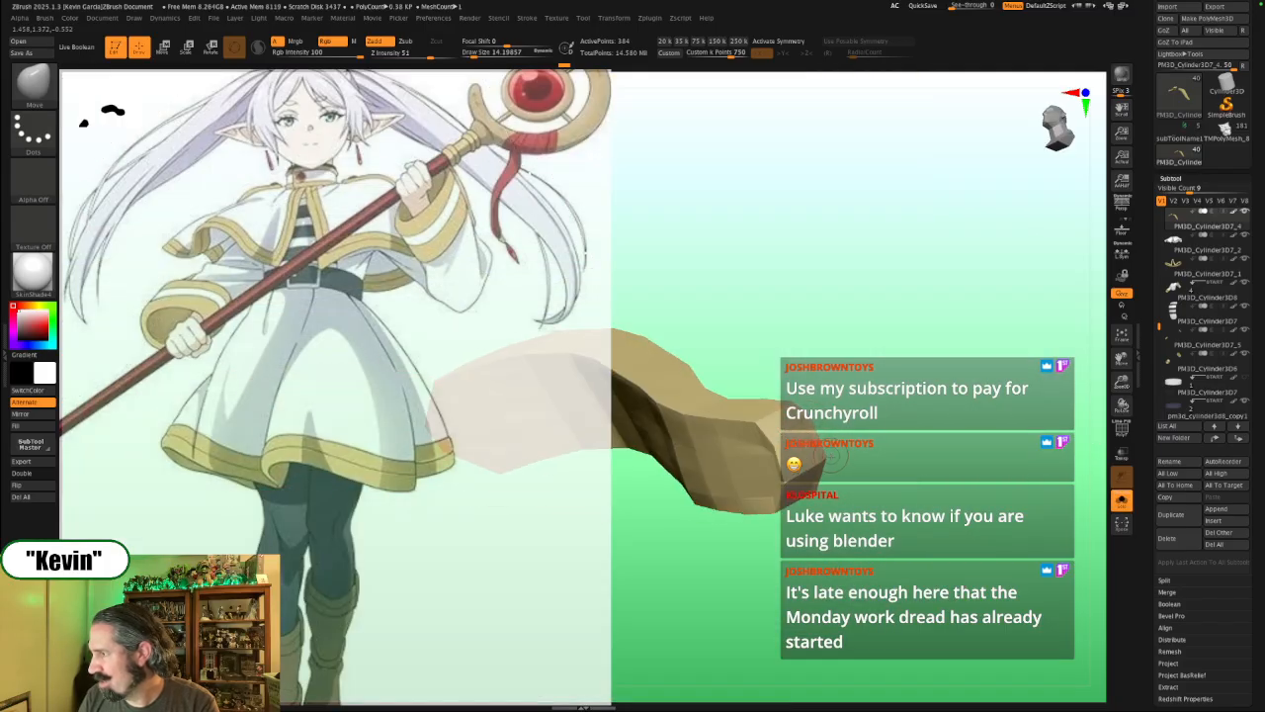
drag(821, 460, 791, 455)
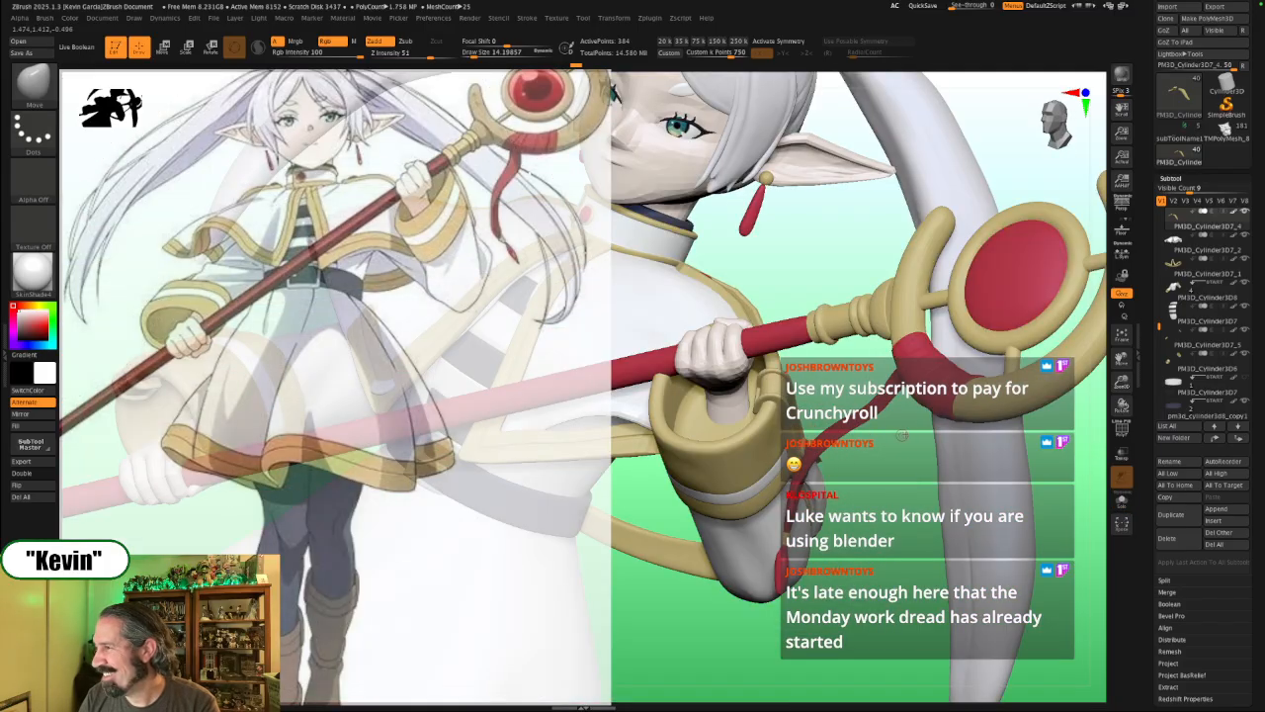
Step: Select the cape's gold hem trim and step it back to its low-resolution mesh
drag(870, 491, 738, 573)
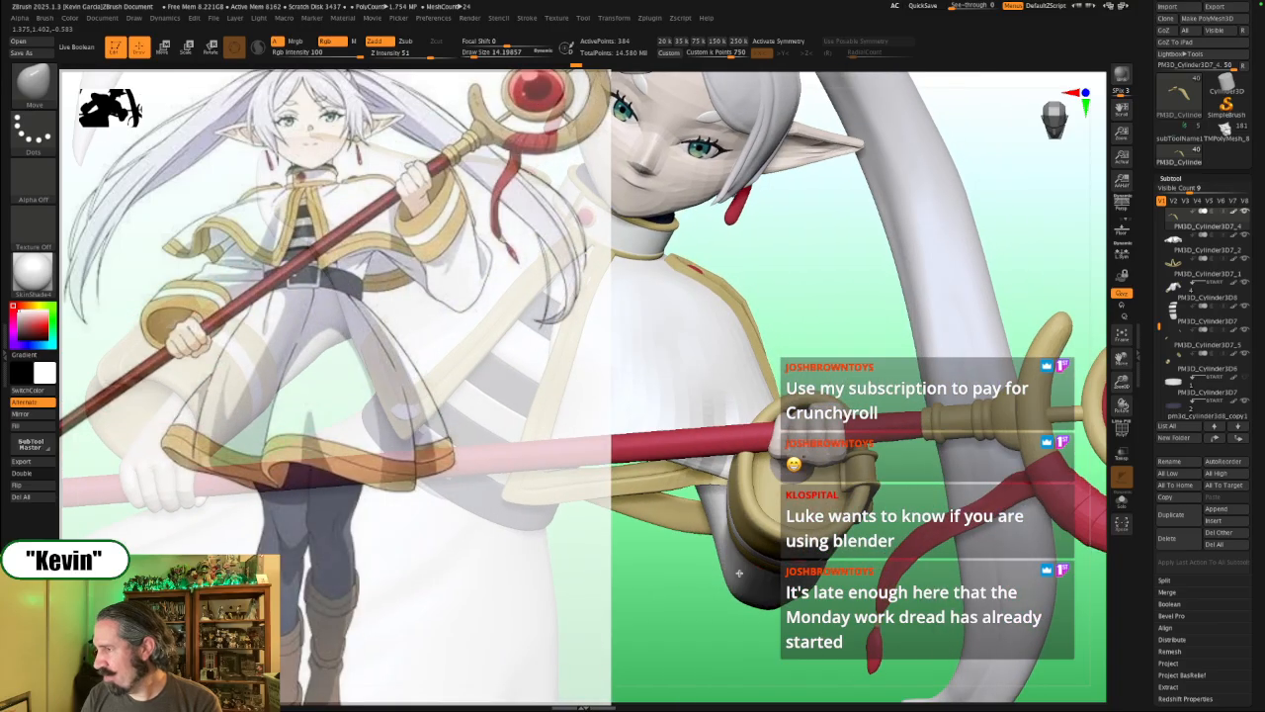
drag(626, 598, 727, 558)
alt+click(845, 578)
click(839, 491)
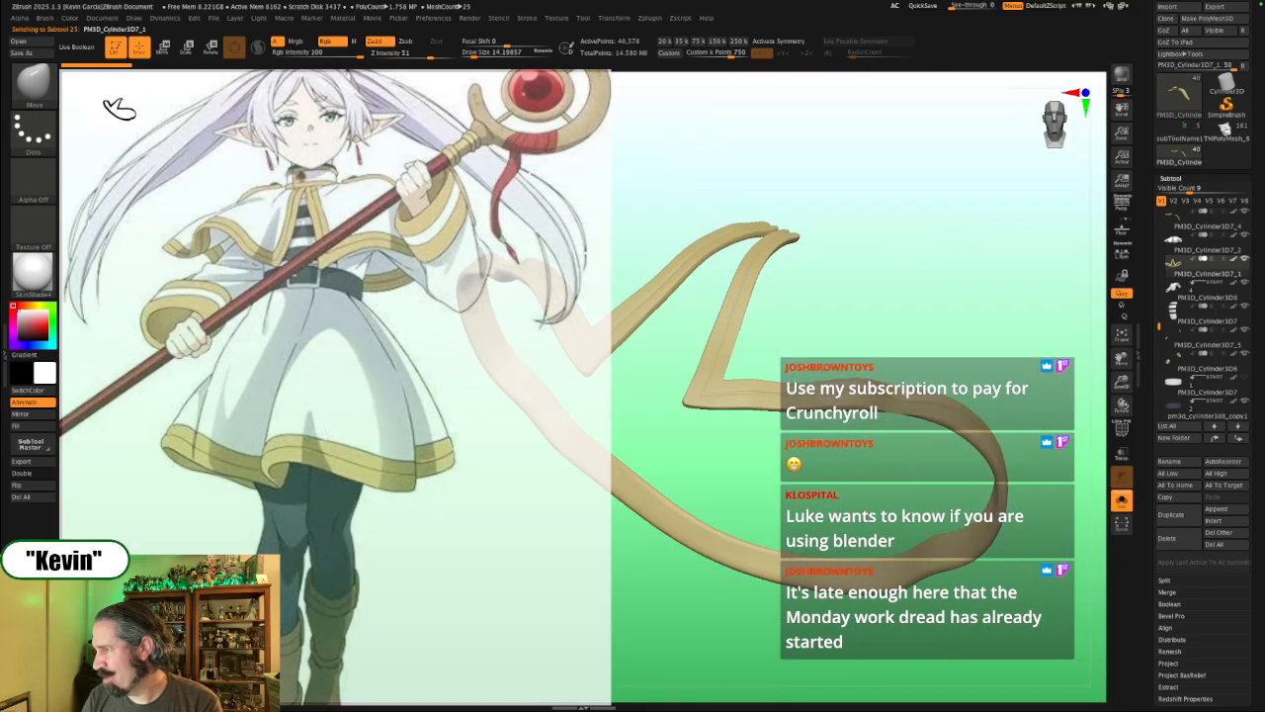
mouse_move(839, 492)
mouse_down()
mouse_move(866, 492)
mouse_move(843, 473)
mouse_up()
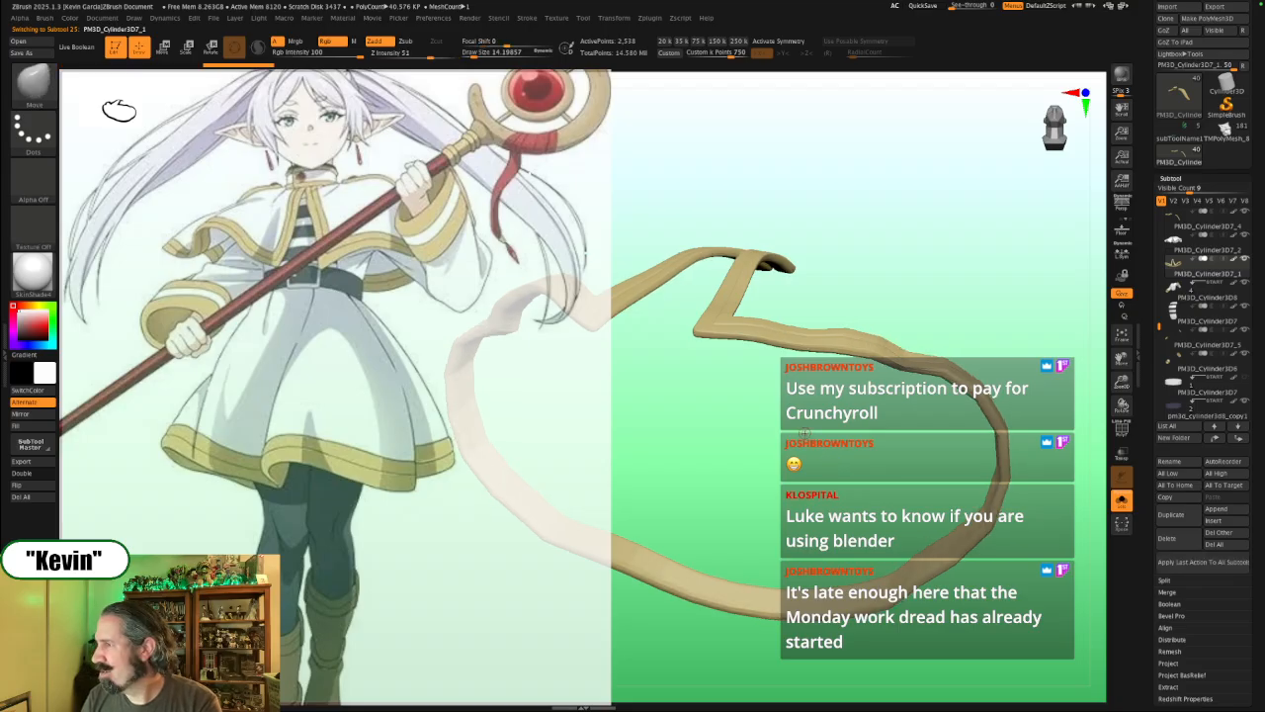
key(ctrl+z)
key(ctrl+z)
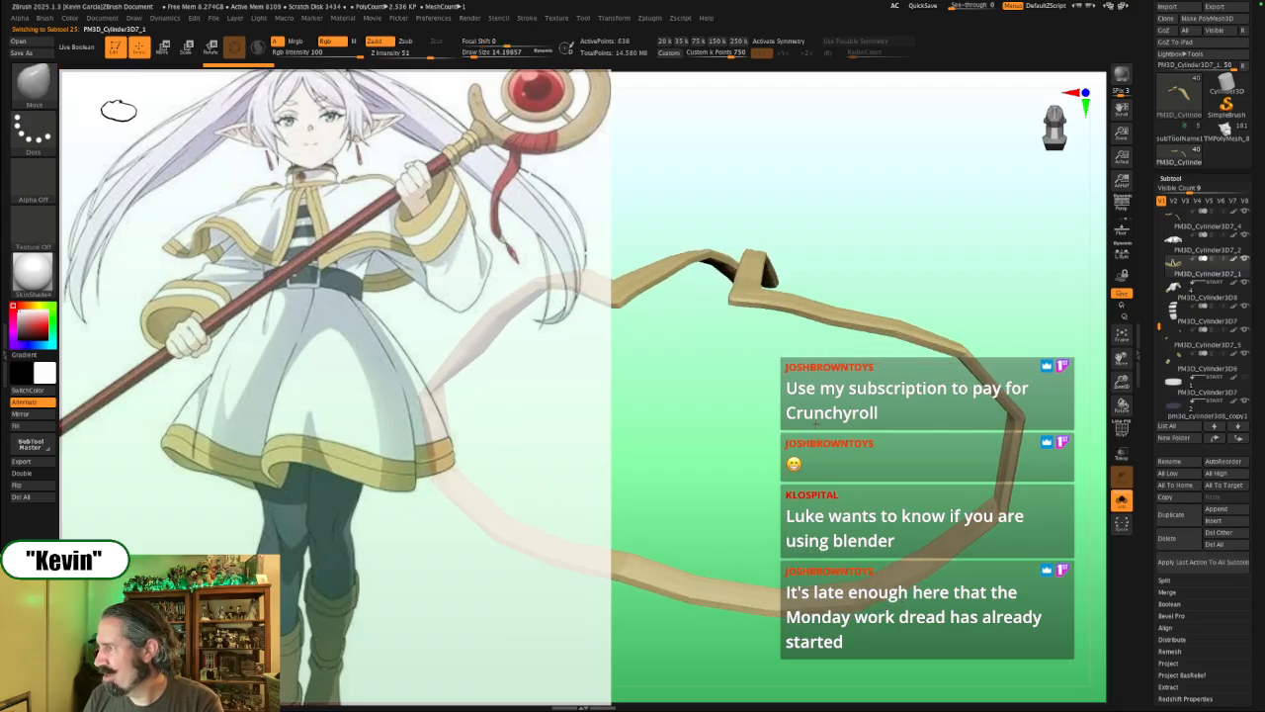
Step: Reshape the hem trim's front corner to follow the cape from below with the Move brush, reducing the size from about 311 to 148
key(ctrl+shift+s)
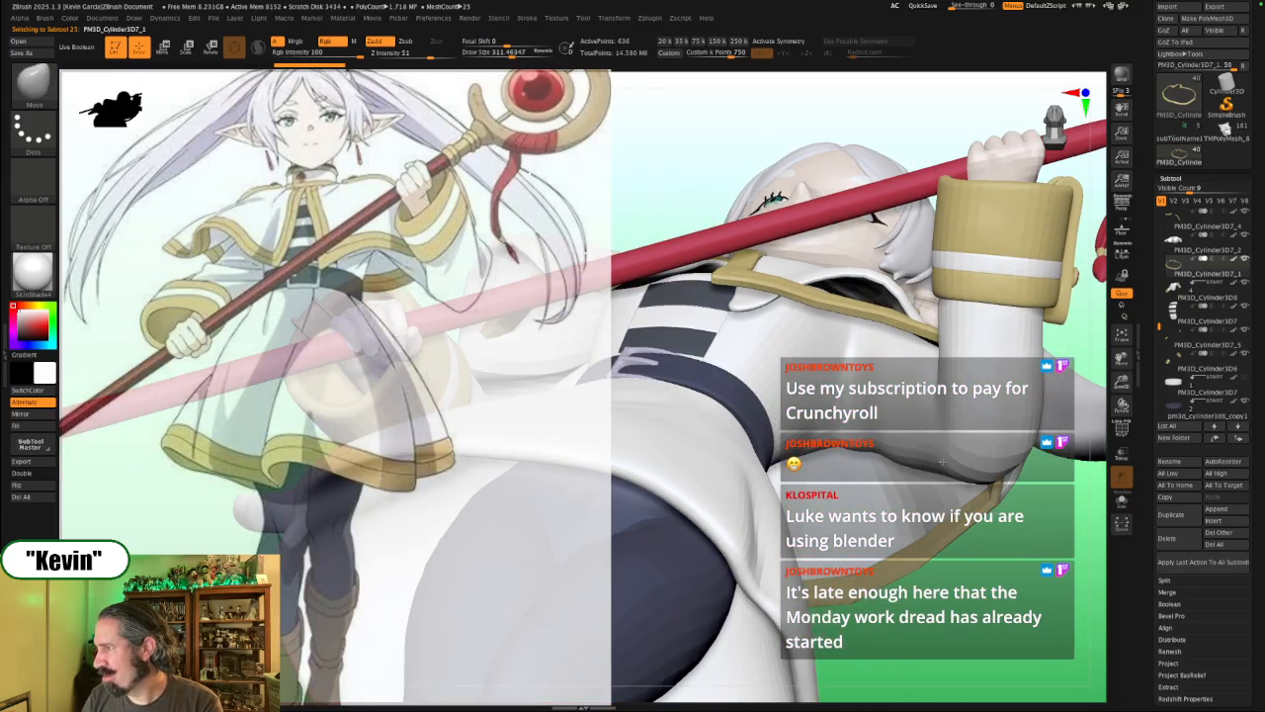
right_drag(811, 356, 758, 285)
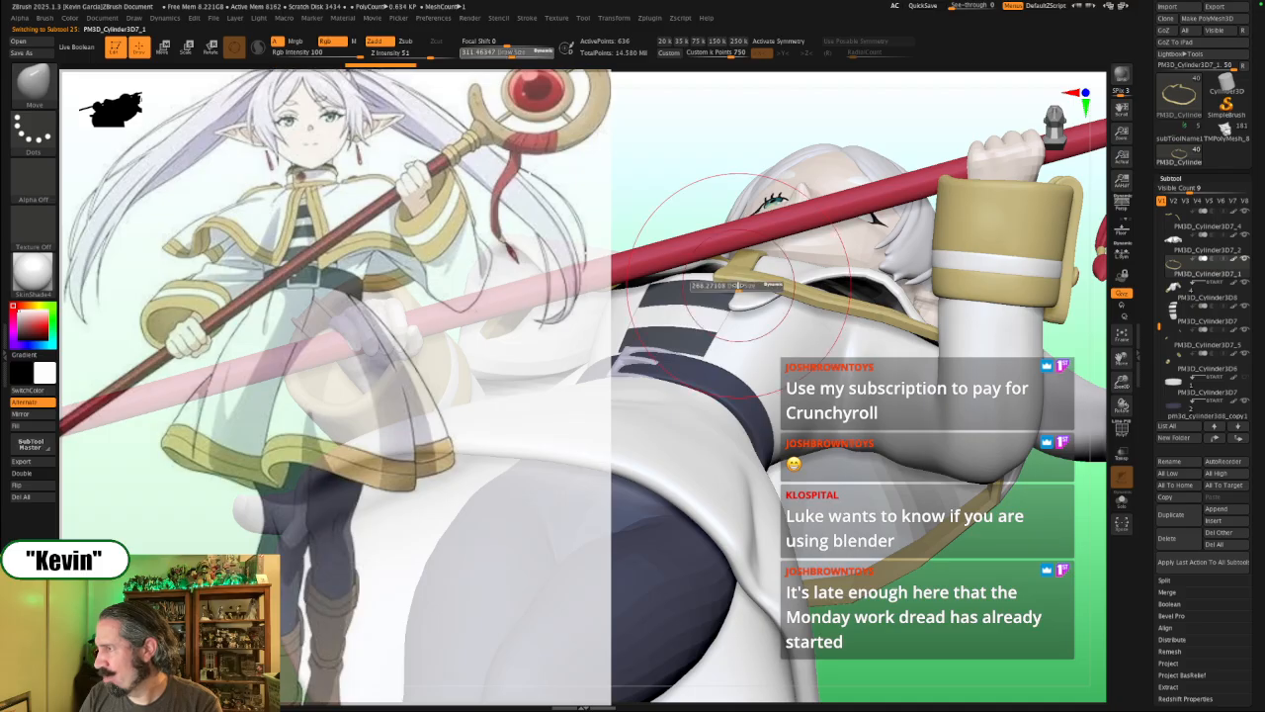
key(ctrl+shift+s)
key(ctrl+shift+s)
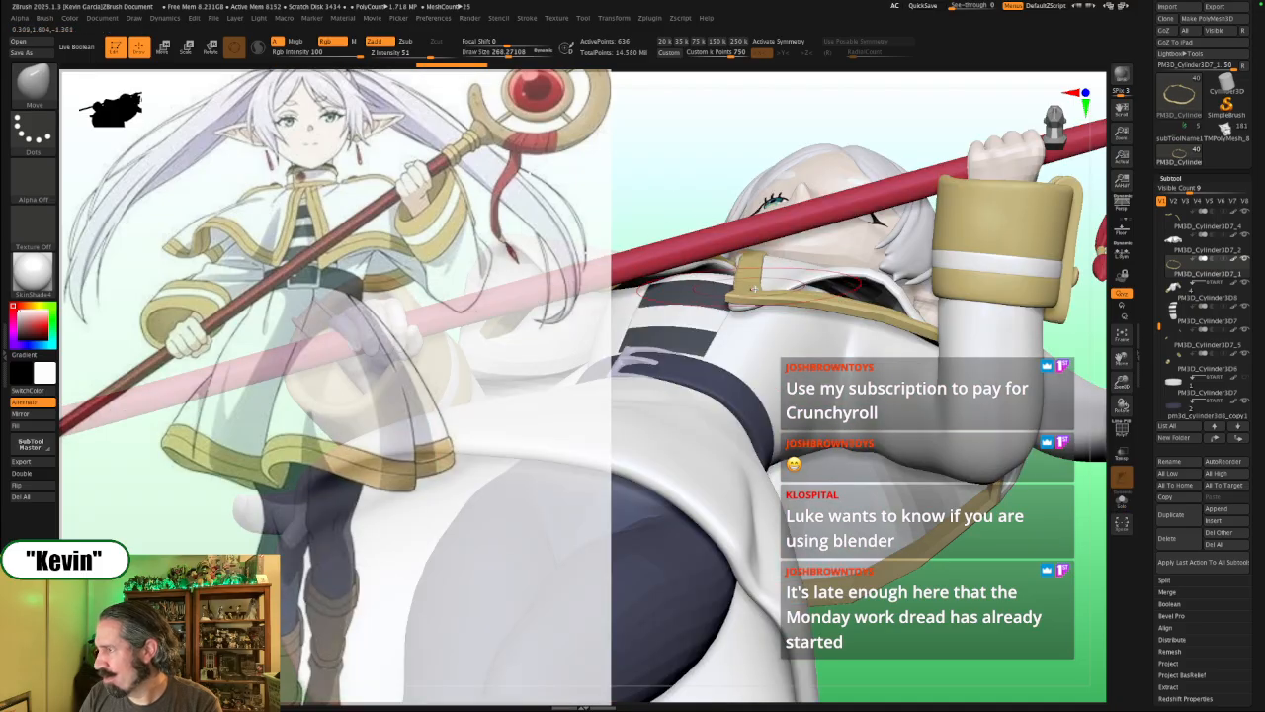
key(ctrl+shift+s)
key(ctrl+shift+s)
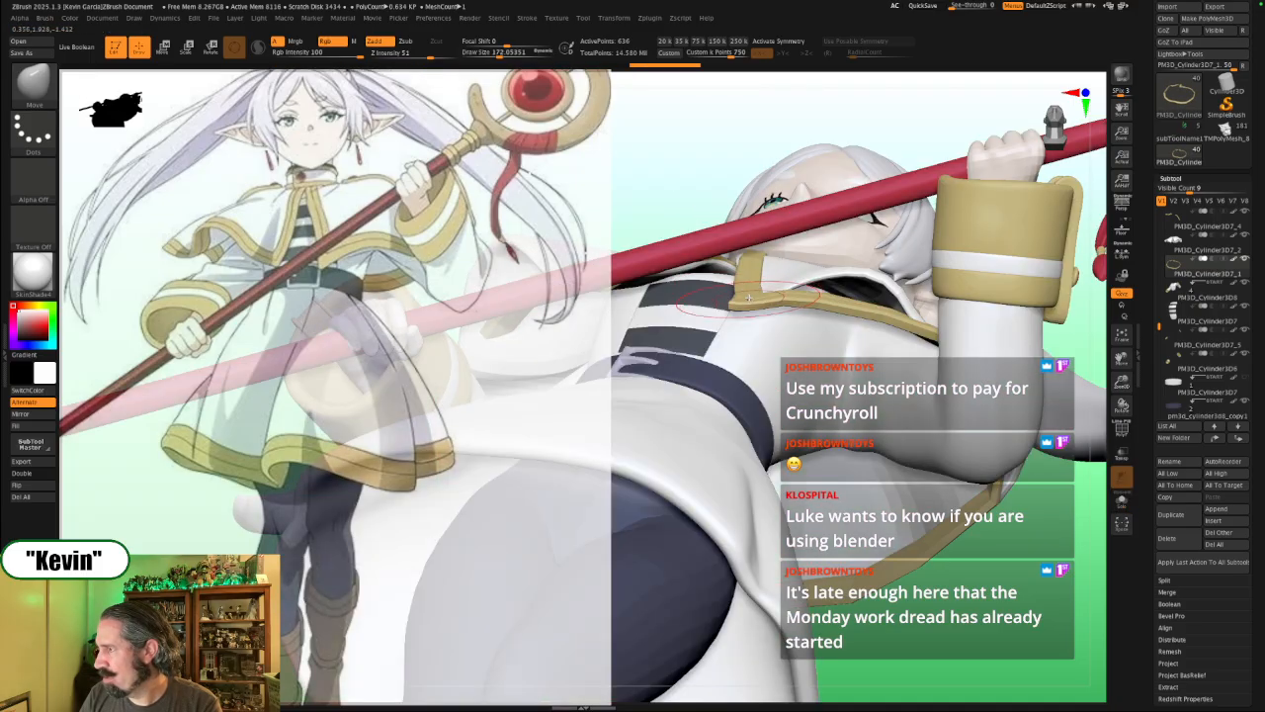
key(ctrl+shift+s)
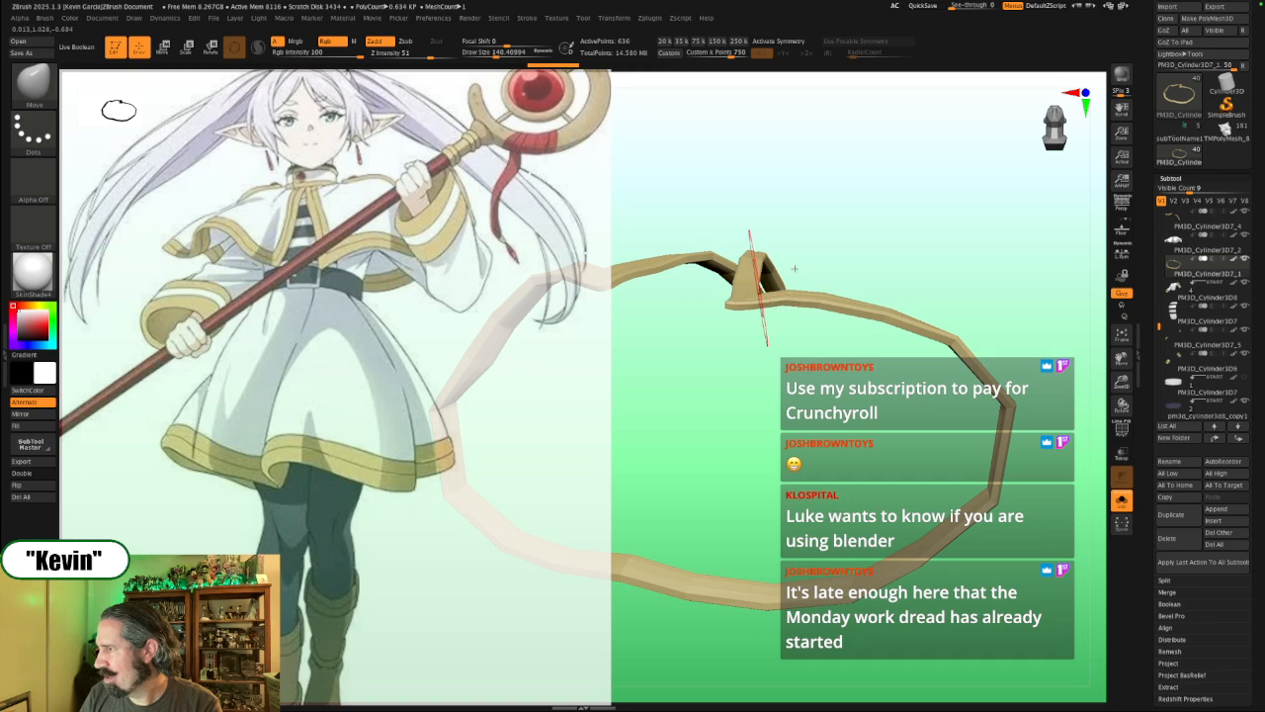
Step: Fit the trim's front band to the cape opening from the front with the Move brush at sizes about 311 and 148
drag(795, 267, 865, 349)
key(ctrl+shift+s)
drag(895, 448, 746, 353)
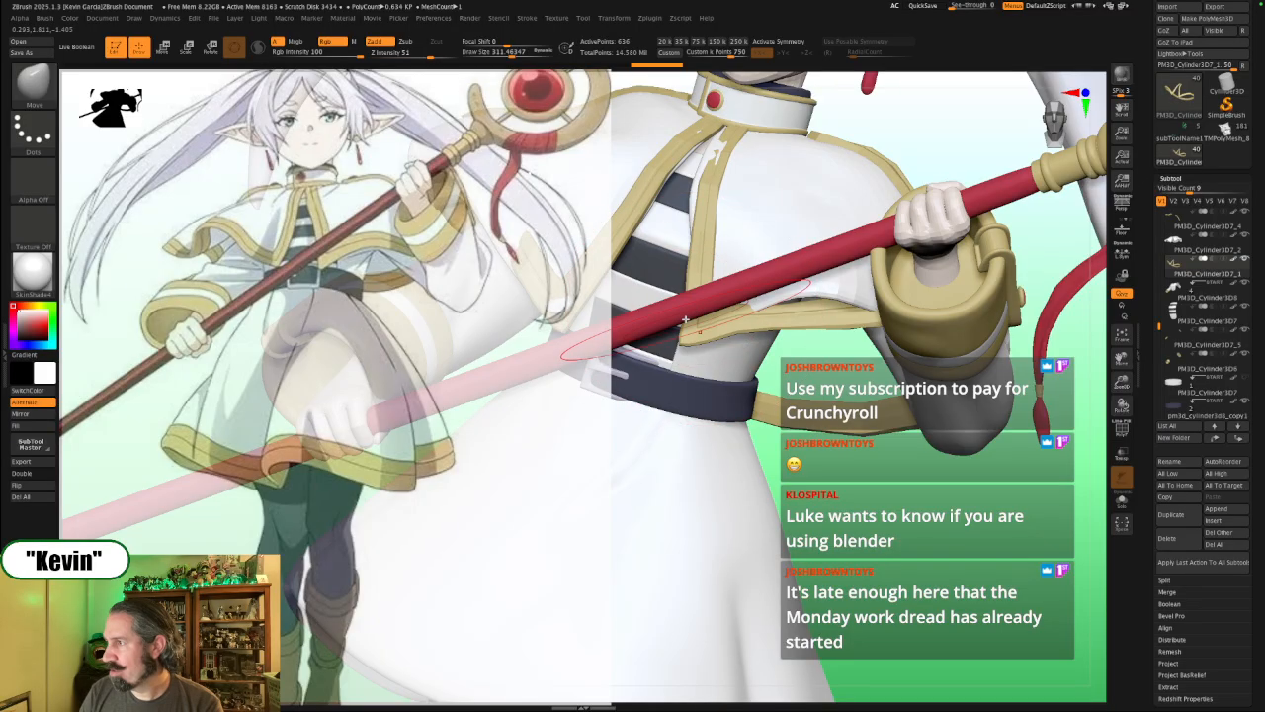
key(s)
drag(698, 194, 706, 169)
key(s)
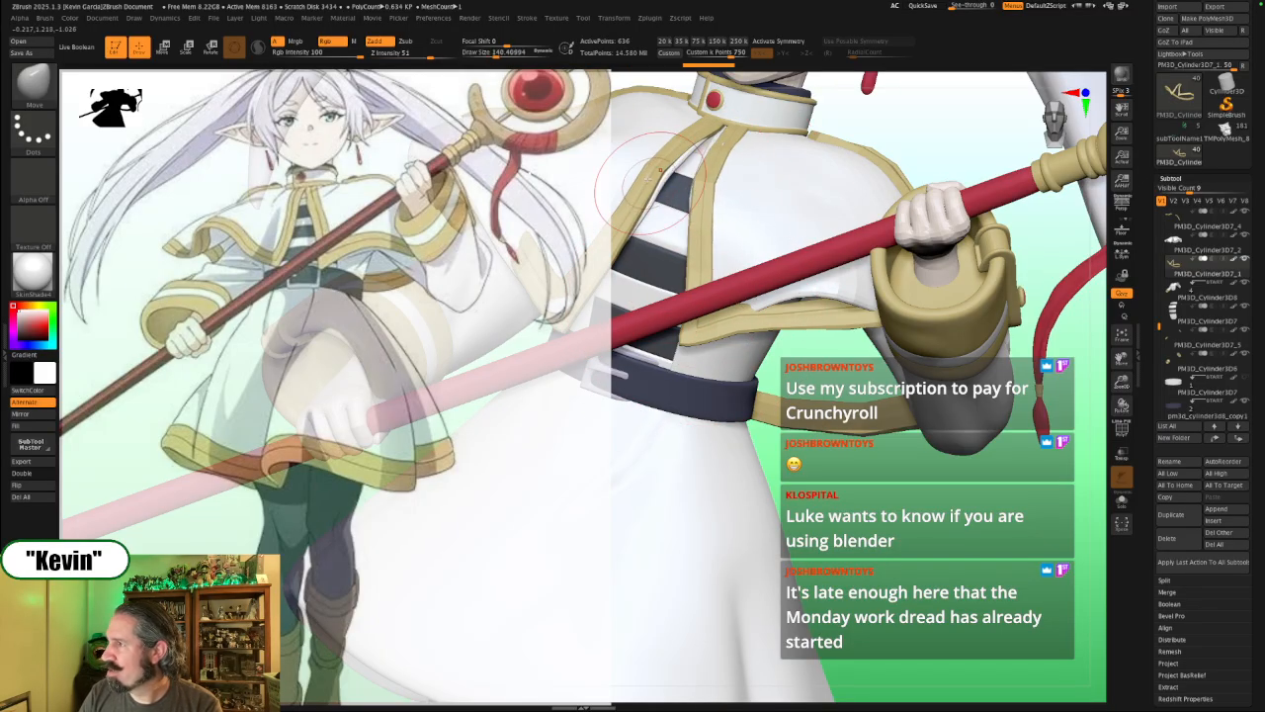
Step: Isolate the hem trim and adjust its opposite front band with the Move brush at sizes between about 104 and 51
key(alt+s)
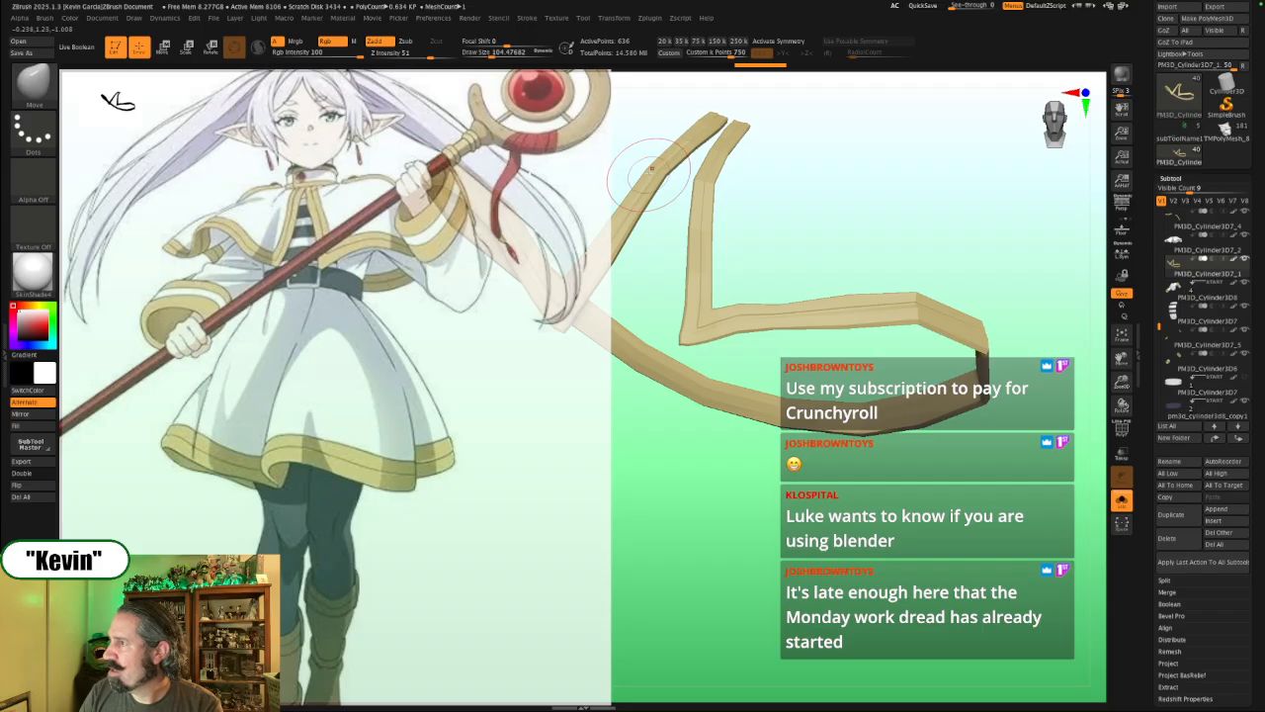
key(s)
drag(649, 203, 628, 194)
key(s)
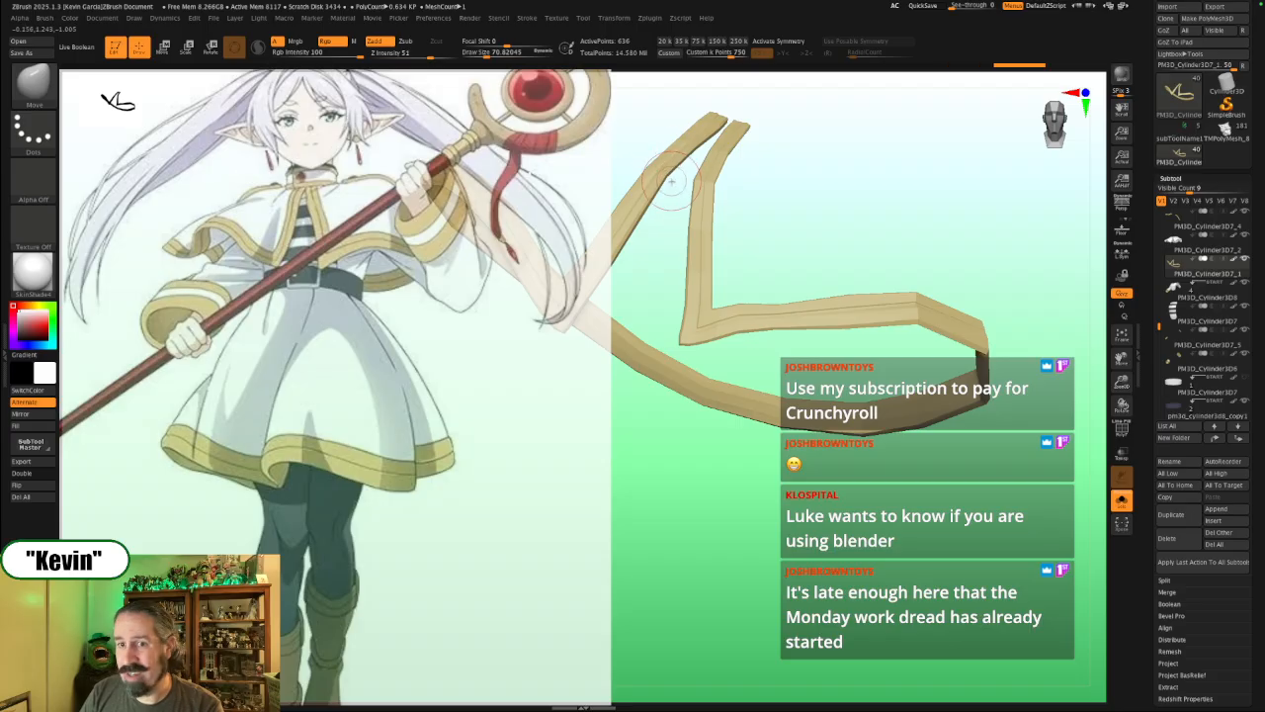
key(s)
drag(671, 193, 664, 194)
key(alt+s)
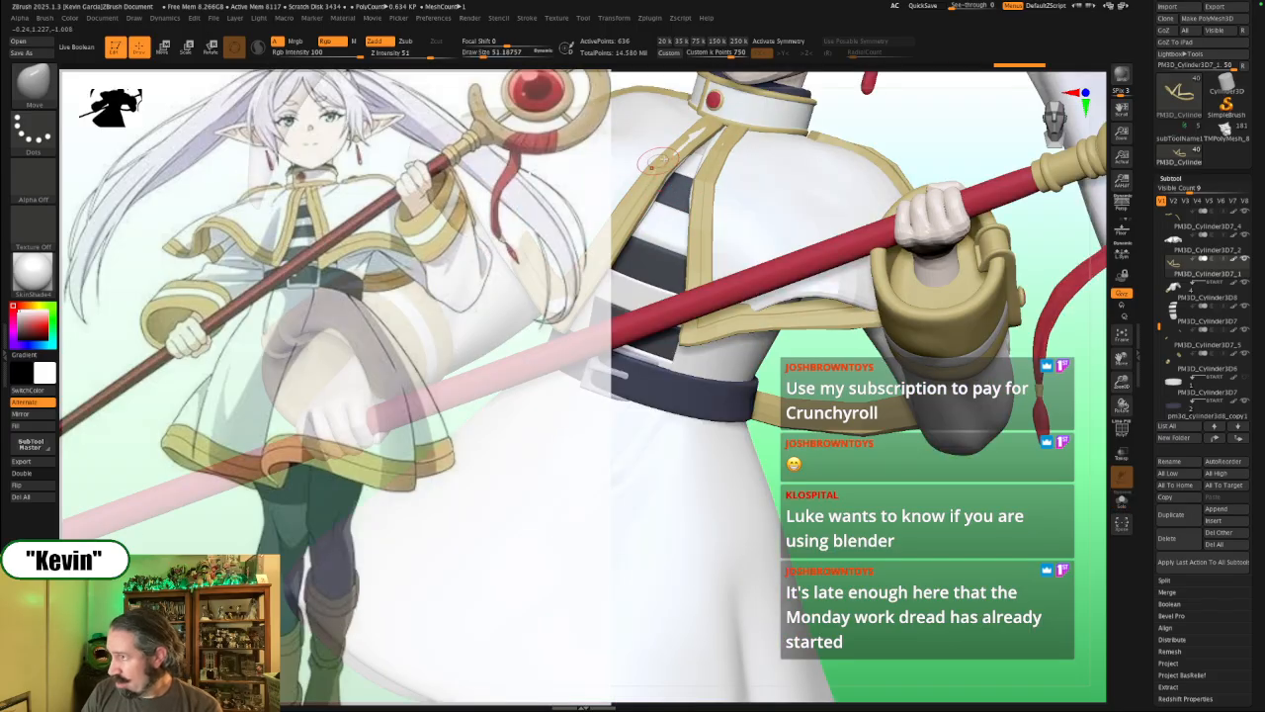
Step: Adjust the hem trim's narrow front band below the collar with the Move brush at sizes about 80 and 54, isolating the trim as needed
key(s)
drag(681, 141, 691, 140)
key(alt+s)
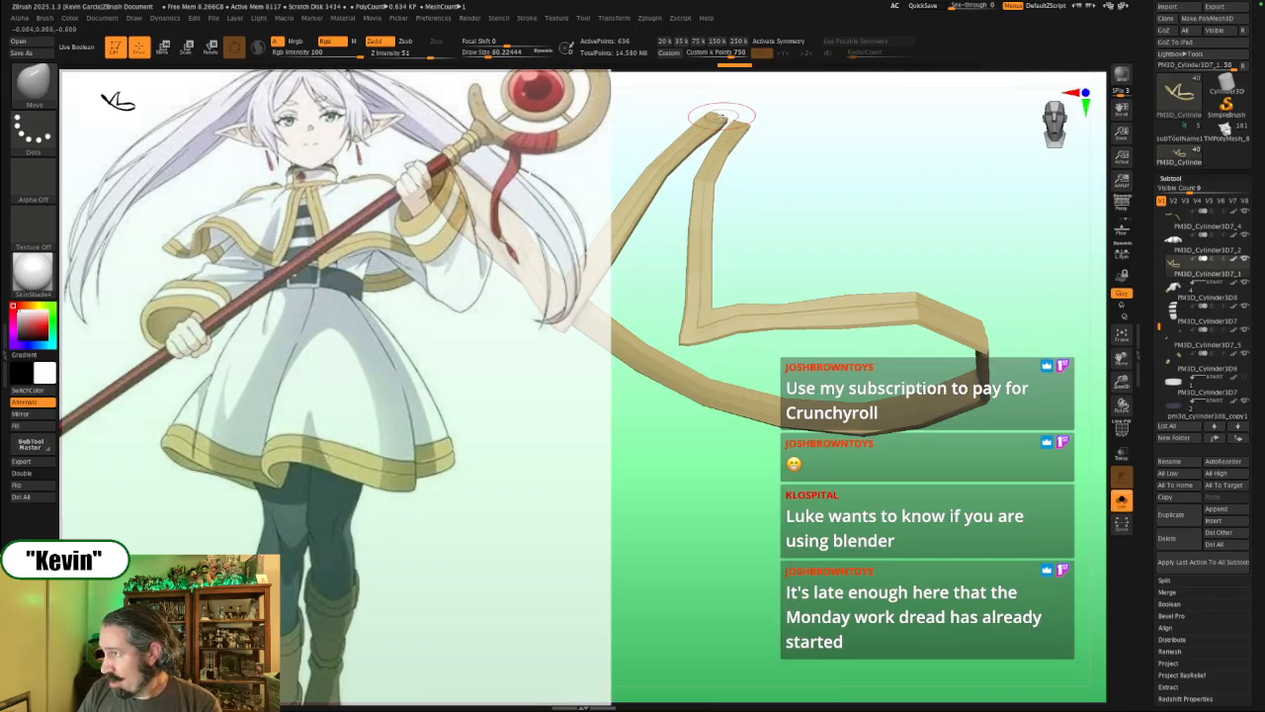
key(alt+s)
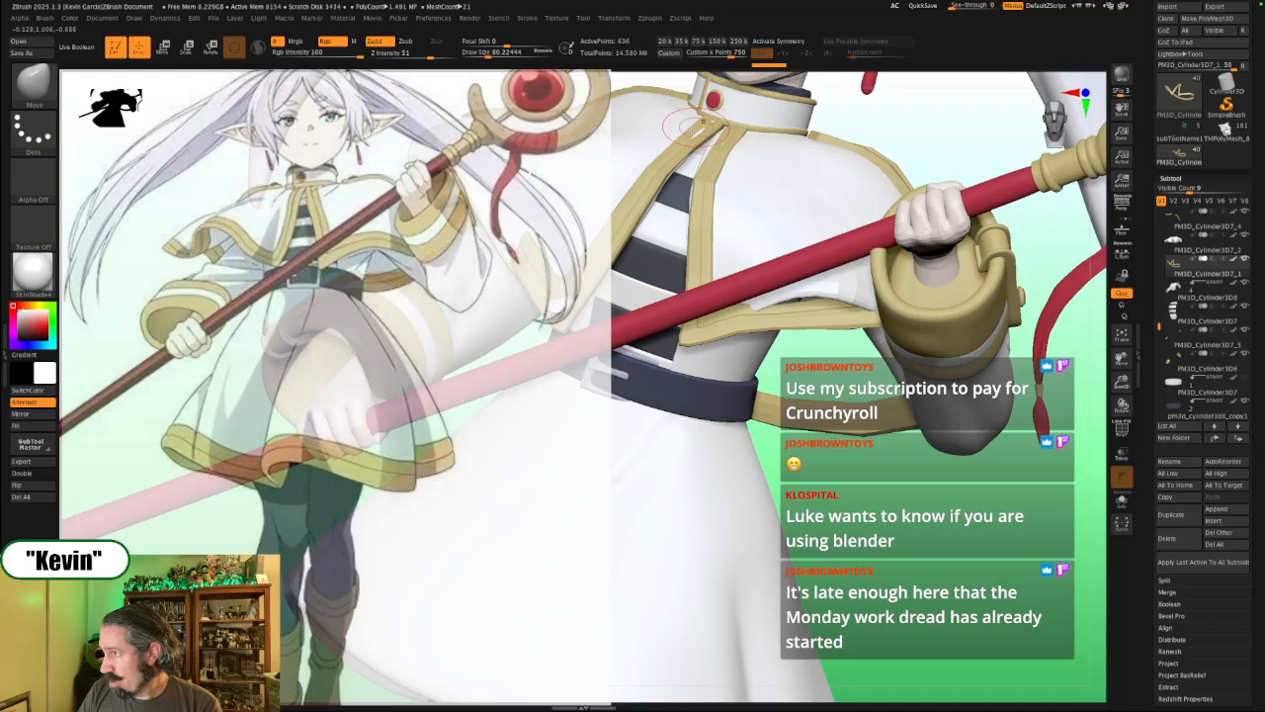
key(bracketleft)
key(alt+s)
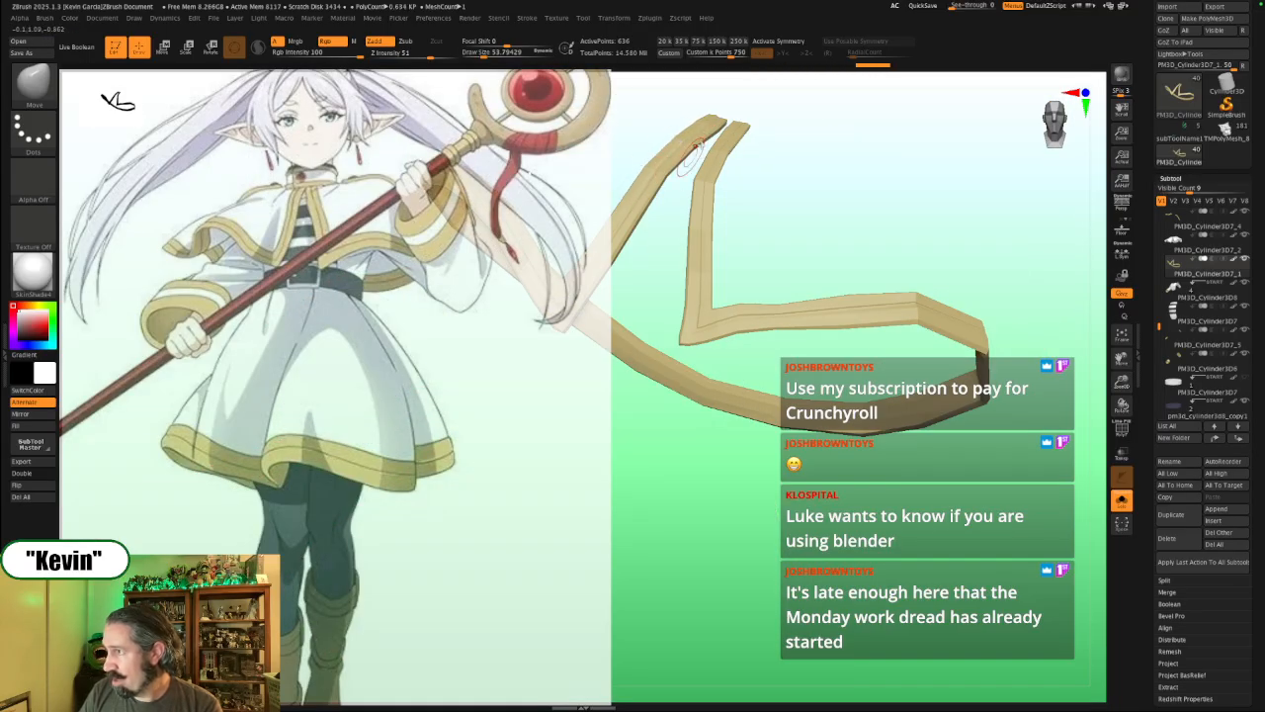
drag(820, 173, 814, 232)
key(alt+s)
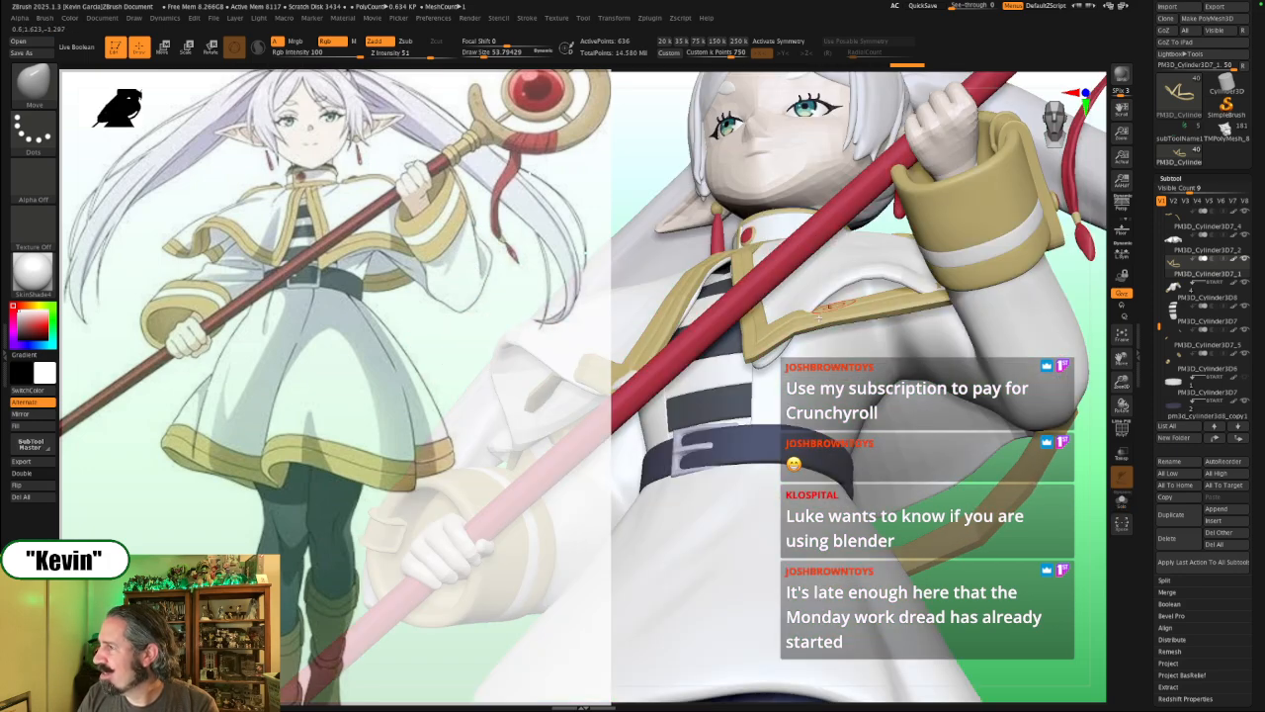
Step: Pull the hem trim's front band onto the cape edge from below with the Move brush at a size of about 228
drag(1039, 561, 1013, 405)
key(bracketright)
key(bracketright)
key(bracketright)
key(bracketright)
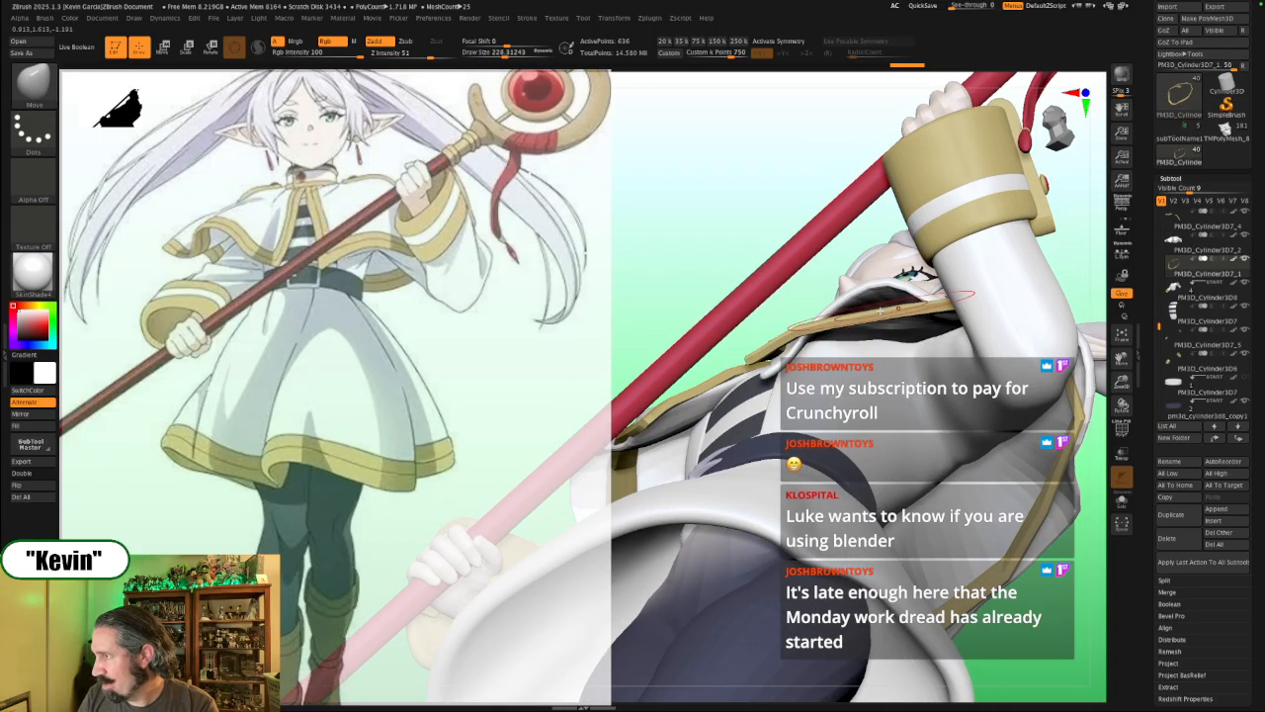
key(s)
drag(874, 289, 865, 289)
Step: Raise the hem trim one subdivision level and fit it closer to the cape edge with the Move brush at size about 212
key(ctrl+d)
key(s)
key(s)
drag(781, 358, 778, 354)
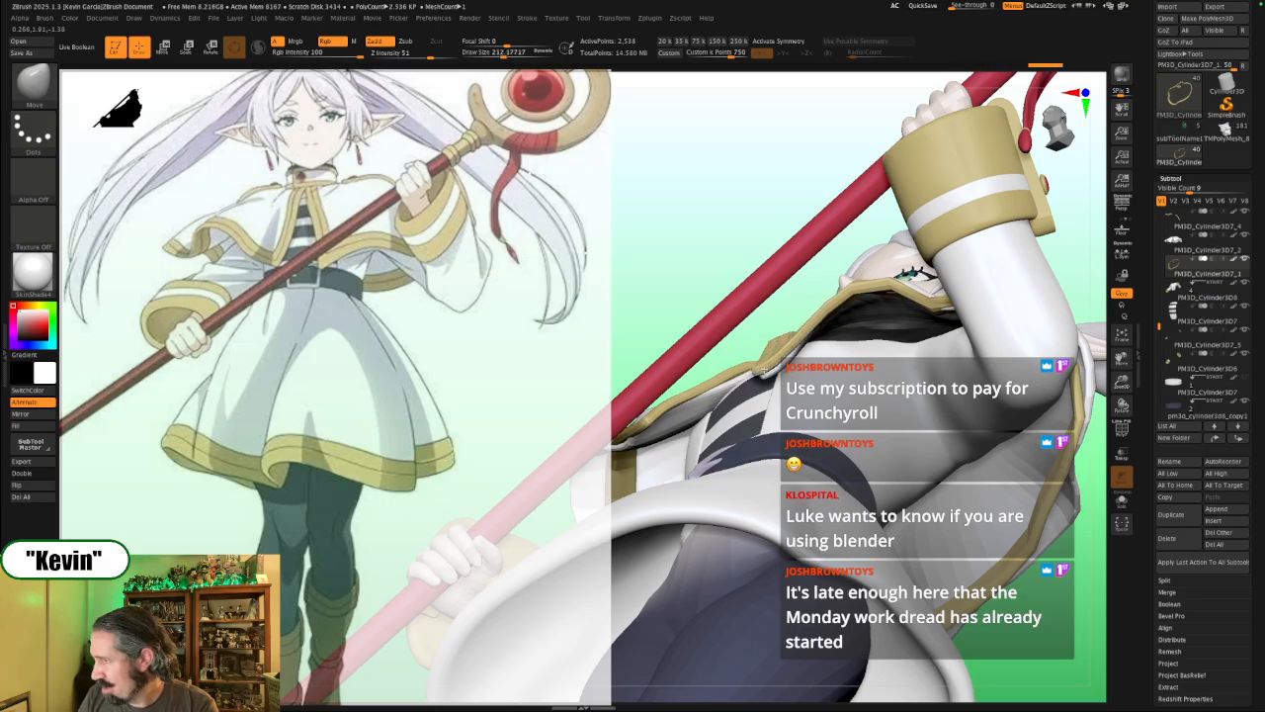
Step: Refine the trim's front corner beside the staff from the side with the Move brush at sizes between about 107 and 71
right_drag(783, 309, 756, 368)
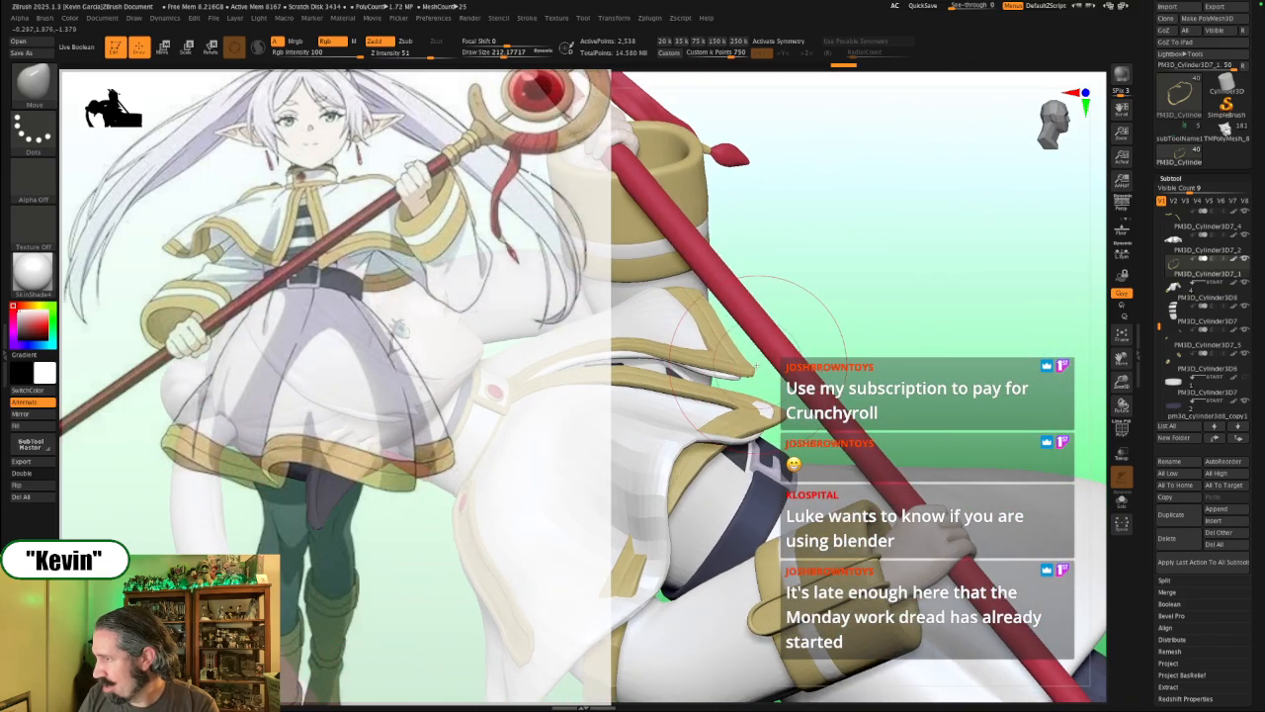
key(s)
drag(730, 373, 715, 370)
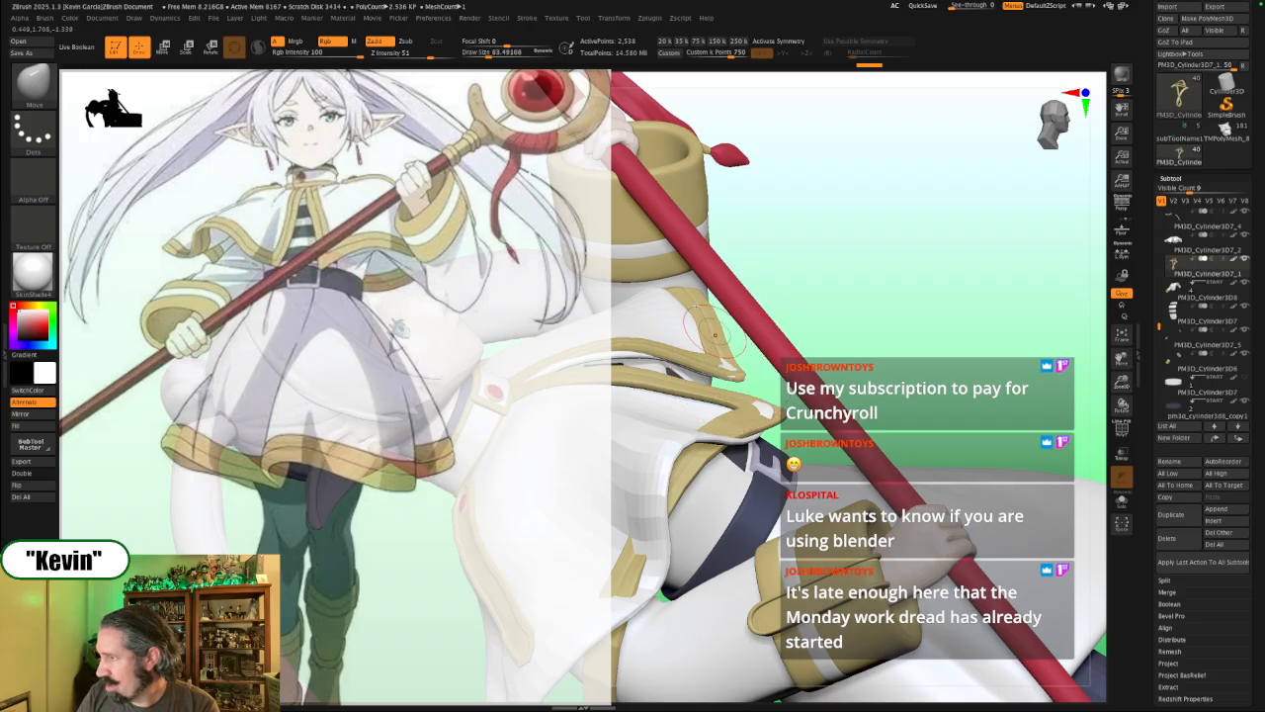
right_drag(794, 266, 721, 299)
key(alt+s)
key(alt+s)
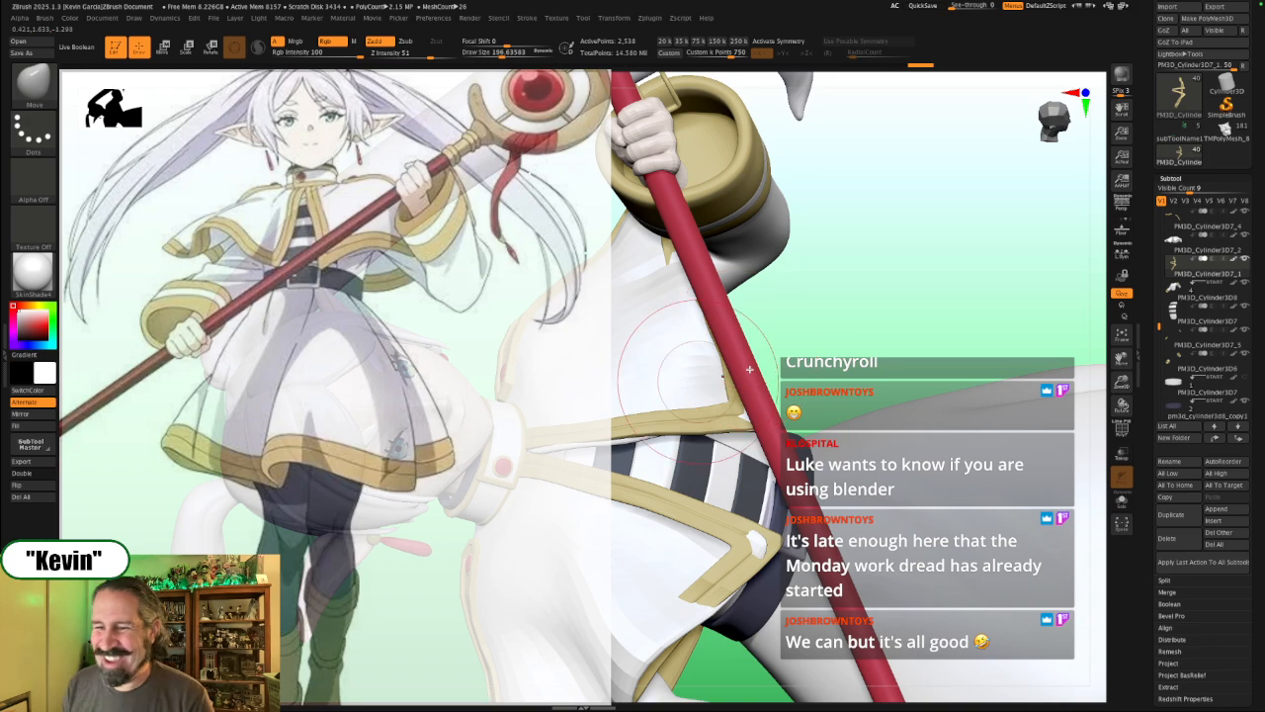
mouse_move(838, 338)
right_down()
mouse_move(844, 313)
mouse_move(832, 303)
right_up()
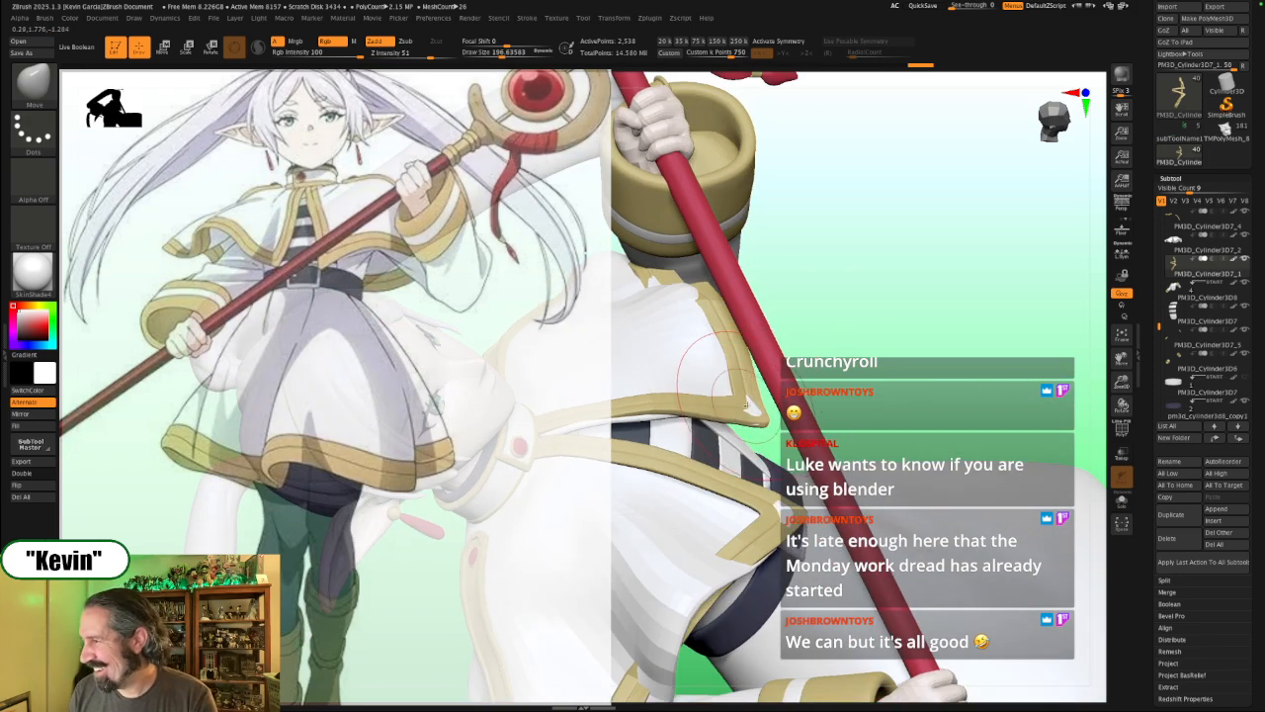
key(s)
mouse_move(749, 405)
mouse_down()
mouse_move(738, 405)
mouse_move(758, 399)
mouse_up()
Step: Select and isolate the white cape and reshape its shoulder fold with the Move brush at sizes about 138 and 293
key(s)
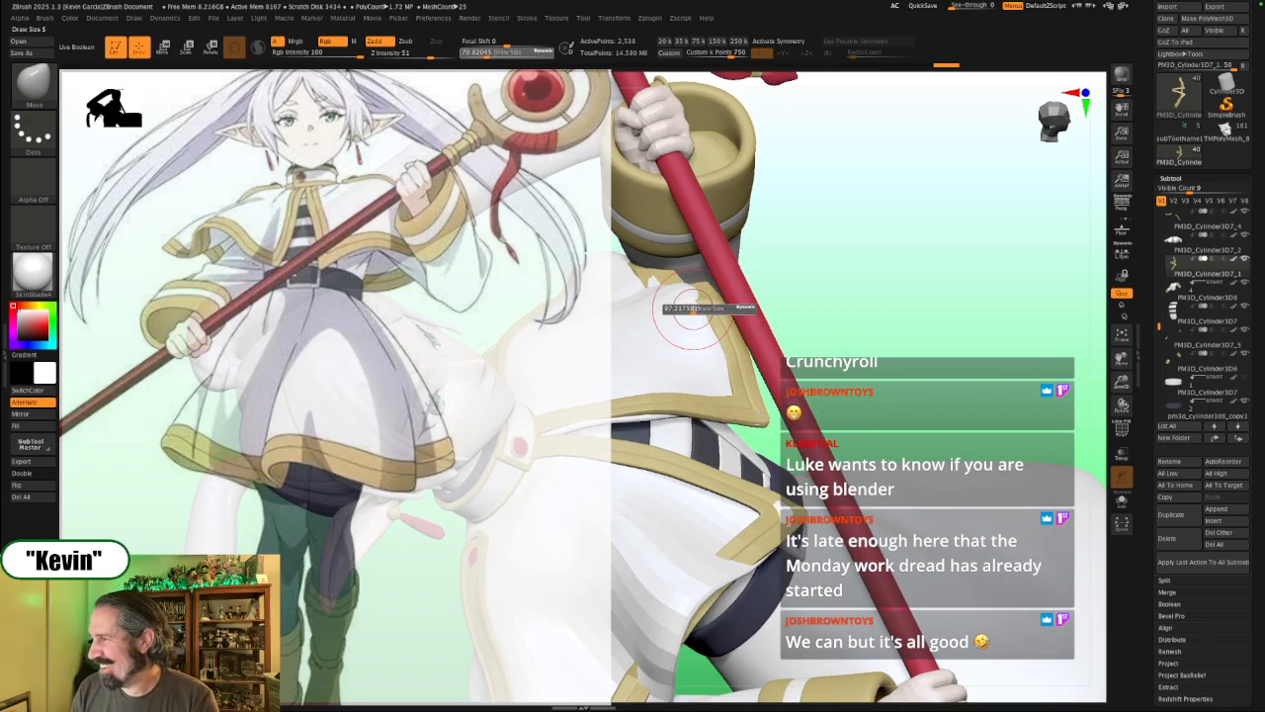
drag(692, 310, 699, 310)
alt+click(661, 299)
right_drag(831, 265, 796, 294)
key(alt+s)
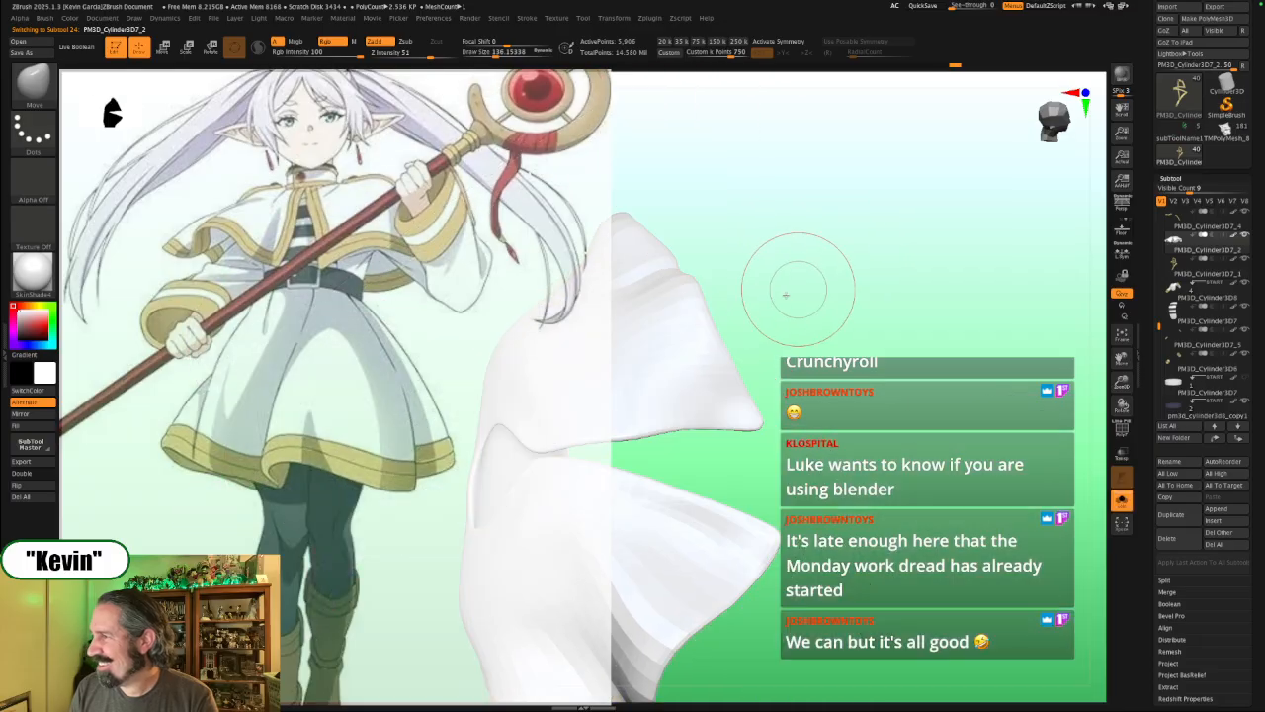
key(s)
mouse_move(742, 285)
mouse_down()
mouse_move(700, 269)
mouse_move(689, 282)
mouse_up()
key(alt+s)
key(s)
key(alt+s)
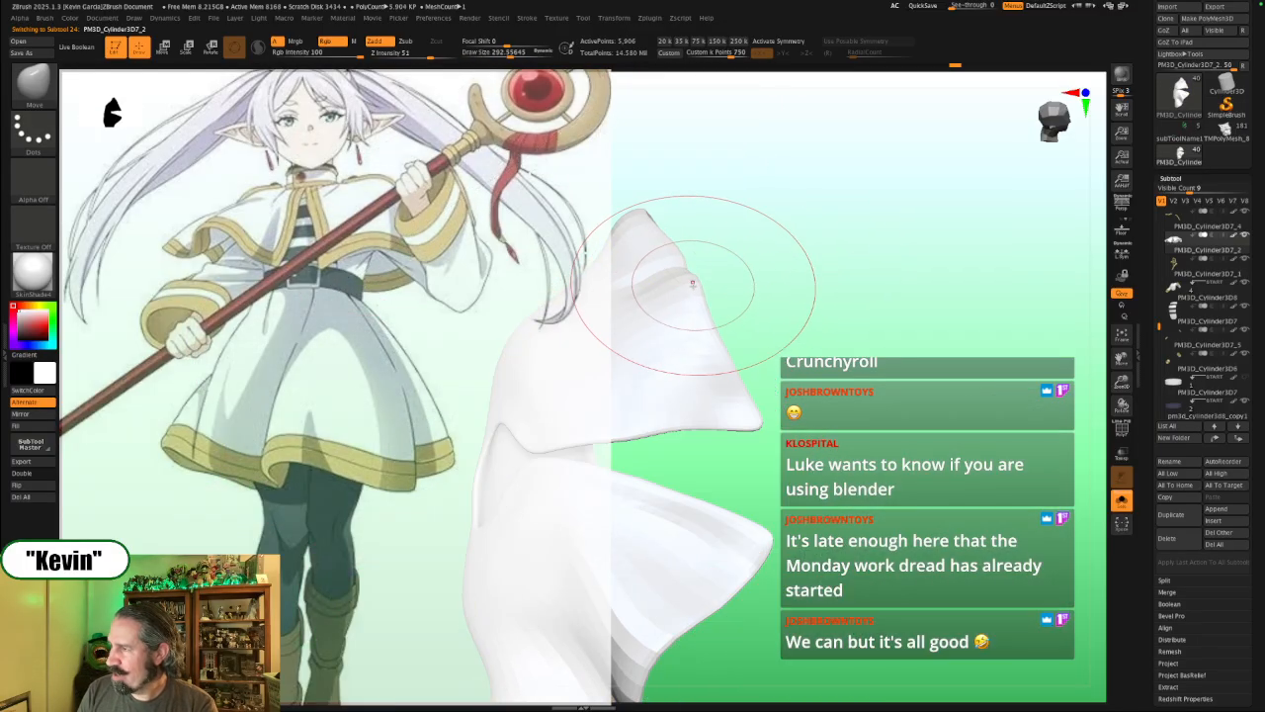
key(alt+s)
Step: Select the gold hem trim again and refit its shoulder bend in isolation with the Move brush at sizes between about 94 and 48
alt+click(695, 283)
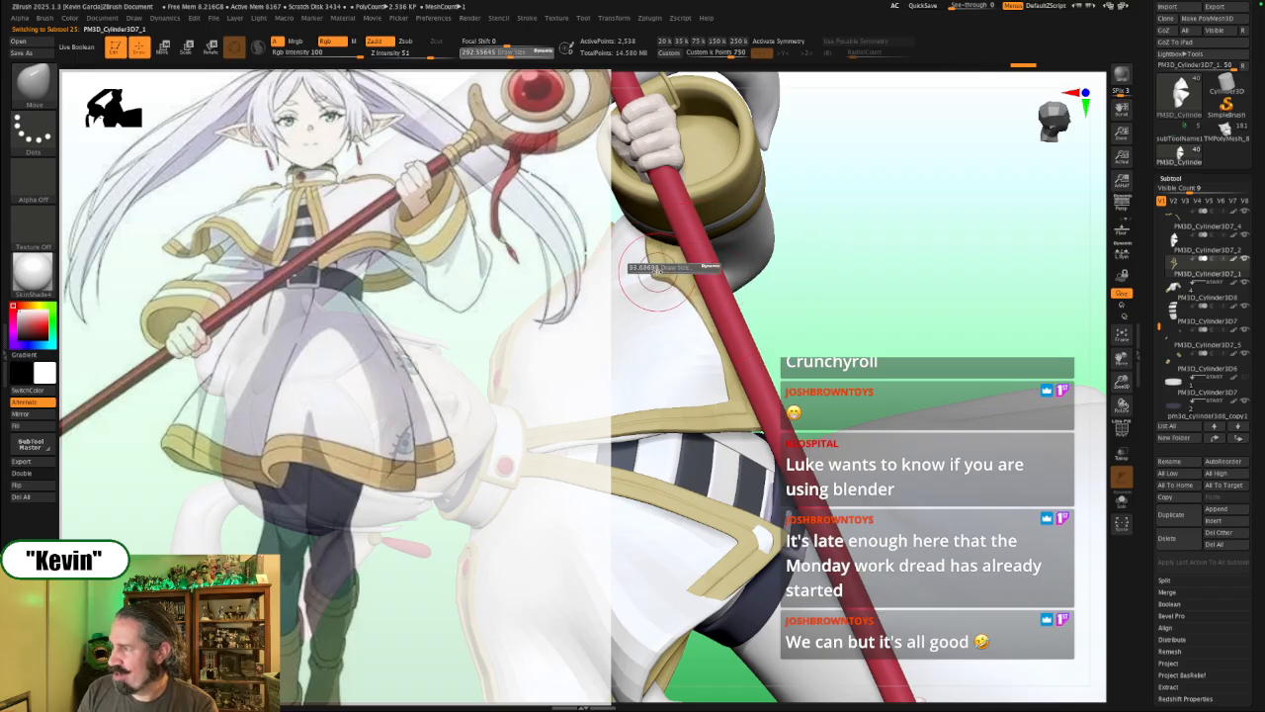
key(alt+s)
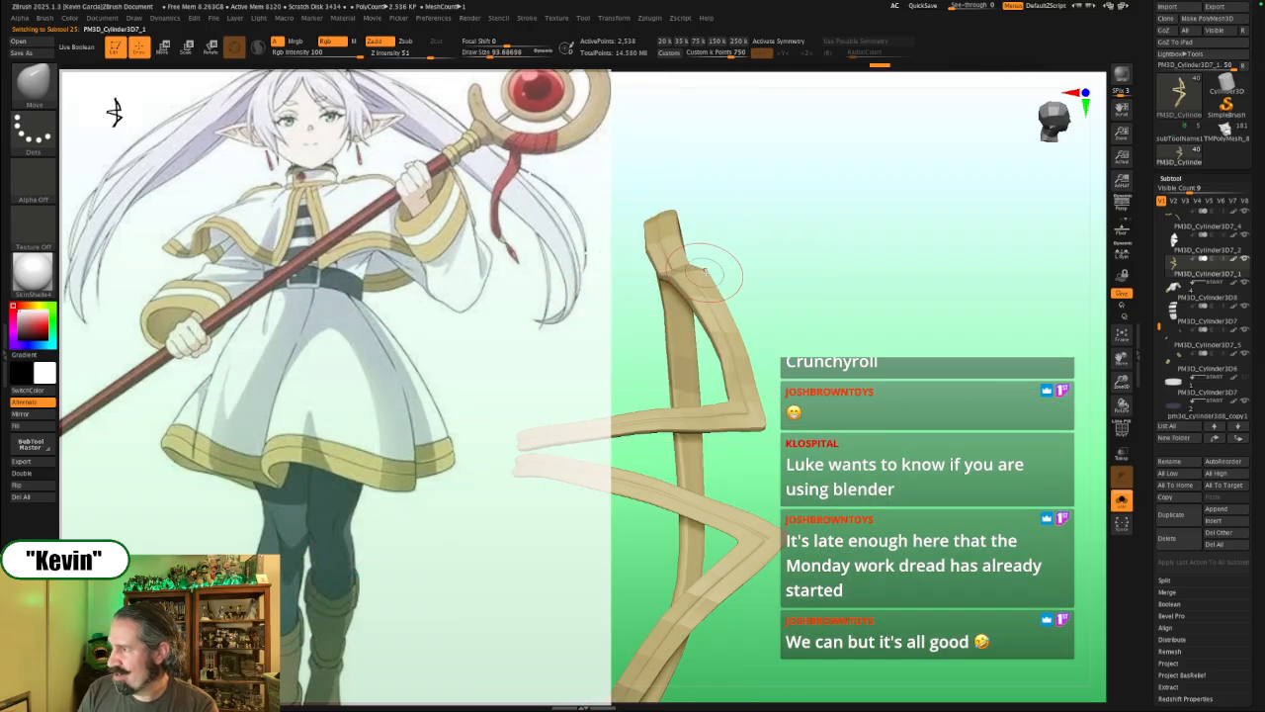
key(s)
mouse_move(705, 272)
mouse_down()
mouse_move(708, 260)
mouse_move(698, 274)
mouse_up()
key(s)
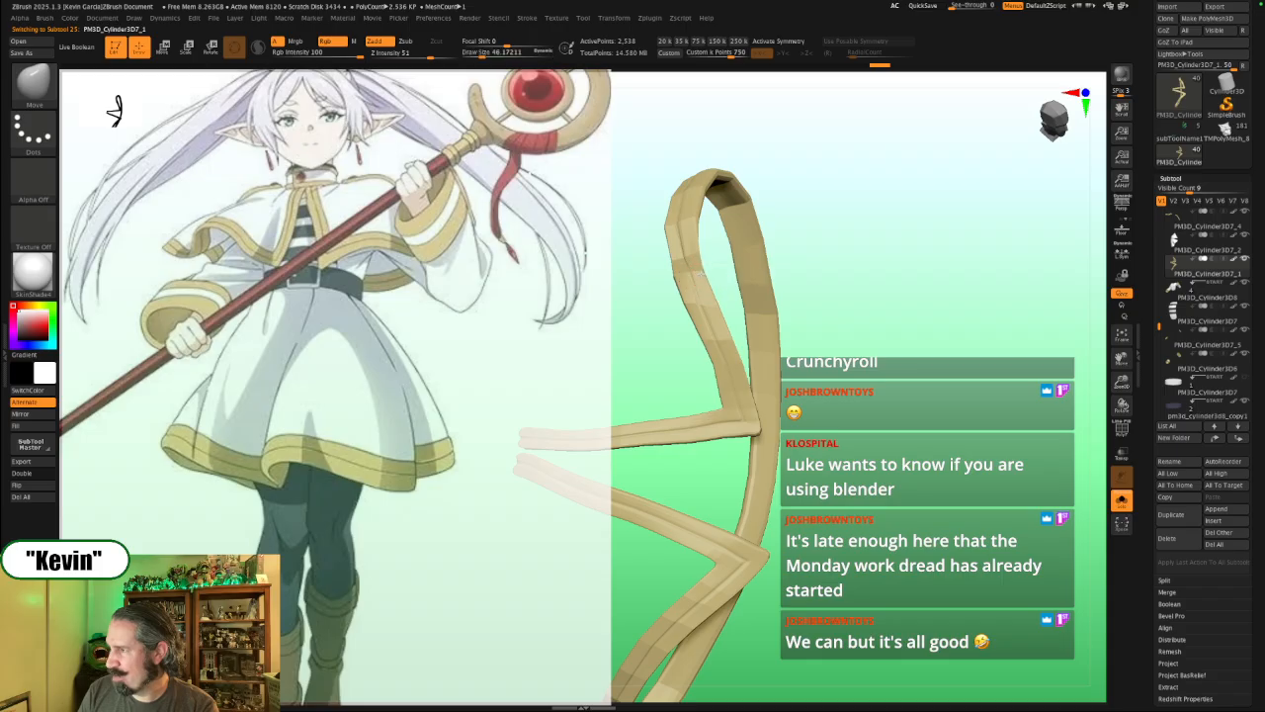
key(alt+s)
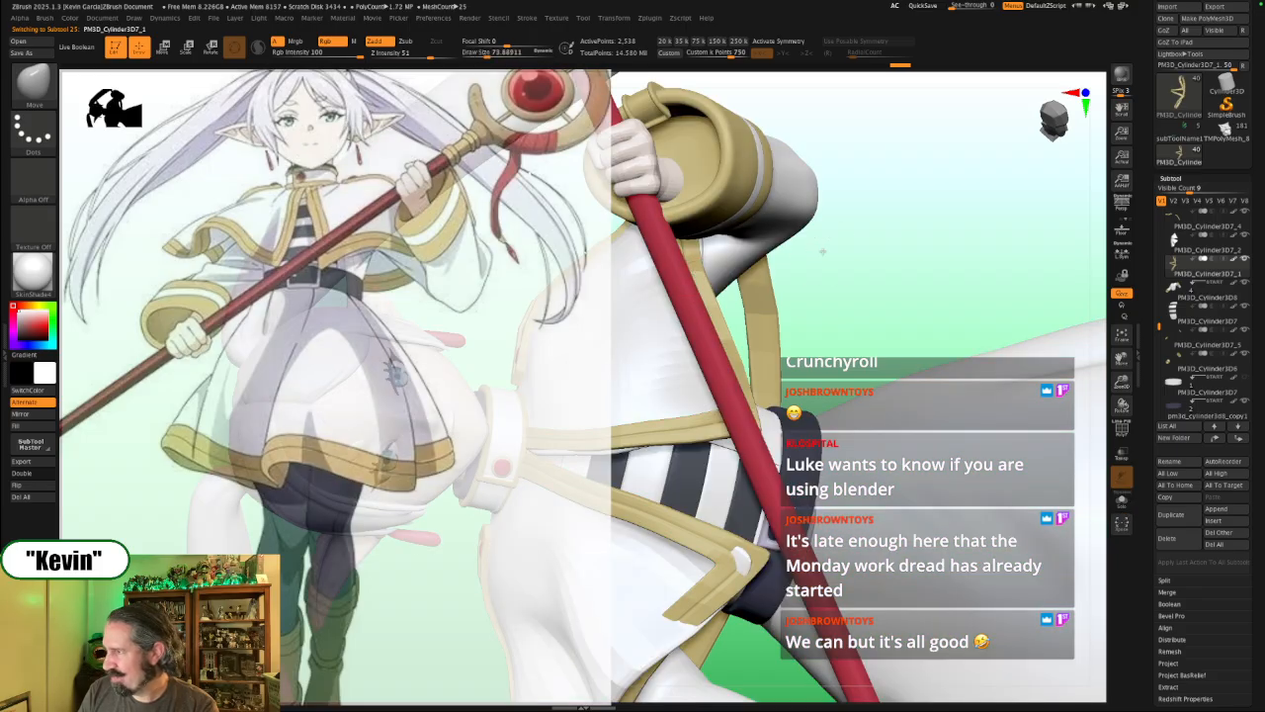
Step: Smooth out the kinks in the isolated trim around the raised arm with the Move brush at sizes about 101 and 27
drag(822, 252, 741, 257)
key(s)
key(s)
key(alt+s)
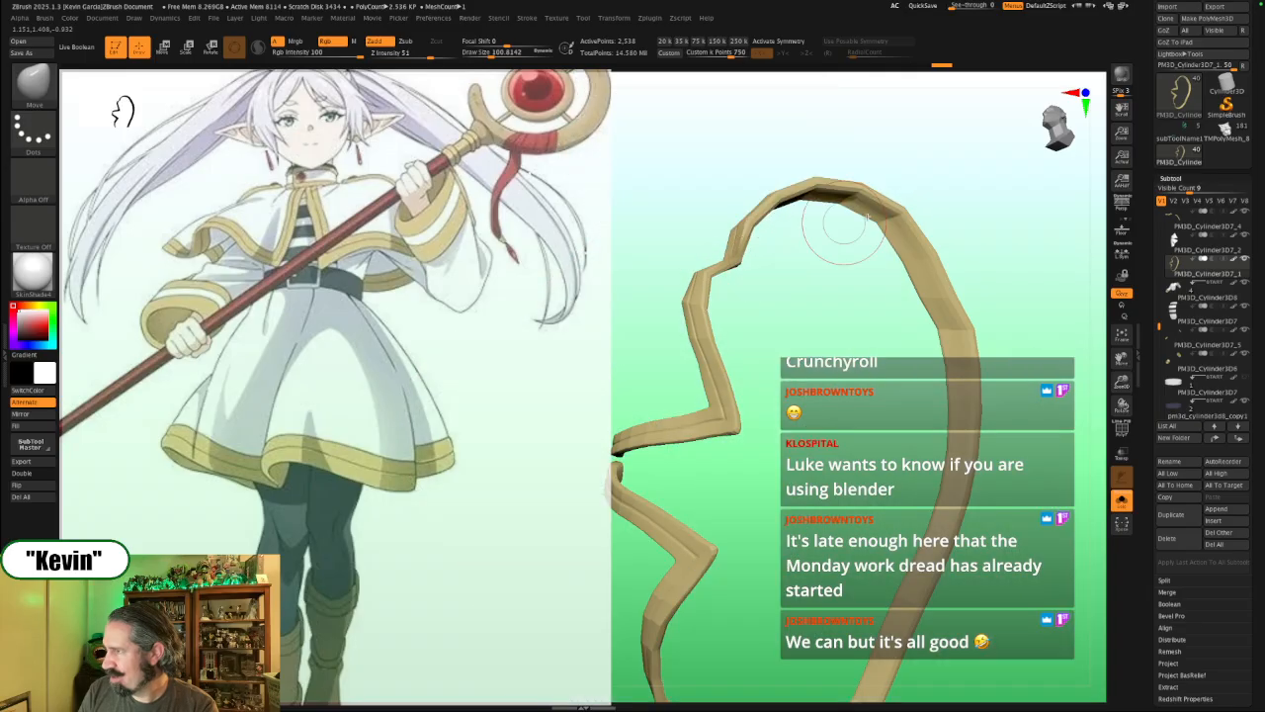
mouse_move(986, 185)
mouse_down()
mouse_move(782, 244)
mouse_move(749, 312)
mouse_move(723, 289)
mouse_move(770, 353)
mouse_up()
key(s)
key(s)
key(s)
key(s)
key(s)
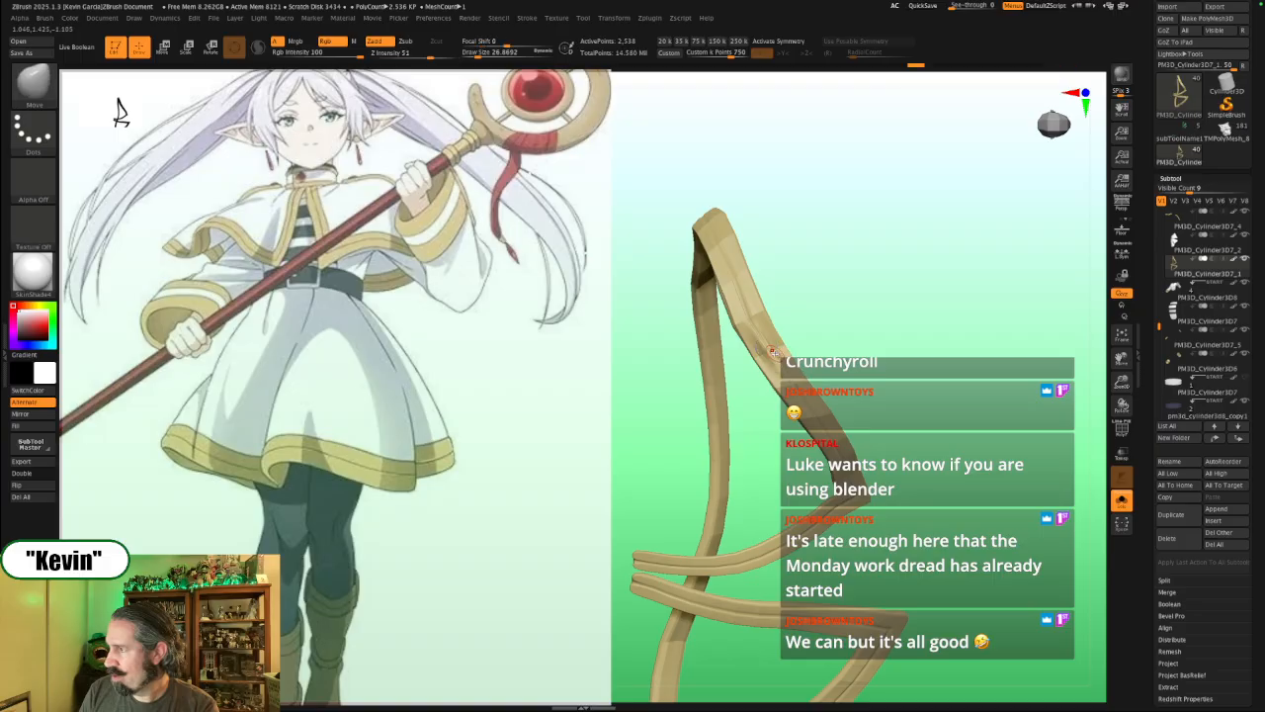
Step: Undo the latest Move brush strokes on the isolated hem trim
key(ctrl+z)
key(ctrl+z)
key(ctrl+z)
key(ctrl+z)
key(ctrl+z)
key(ctrl+z)
key(ctrl+z)
key(ctrl+z)
key(ctrl+z)
key(ctrl+z)
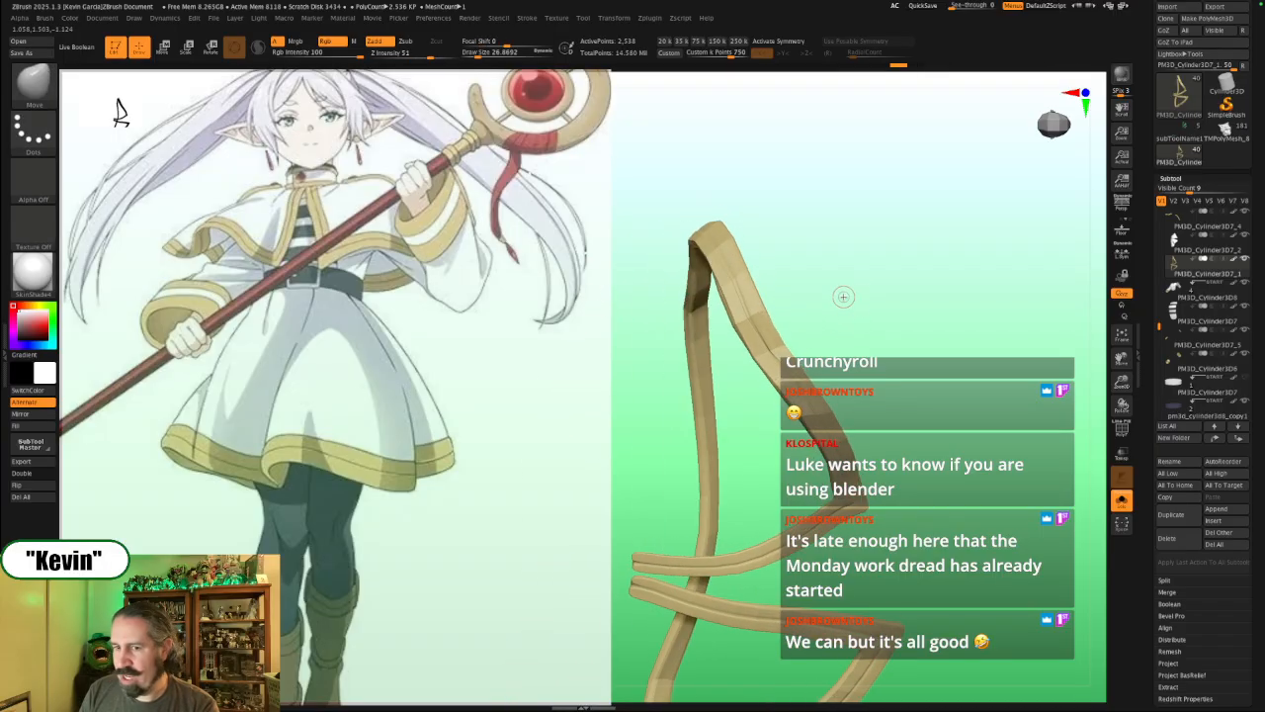
key(ctrl+z)
key(ctrl+z)
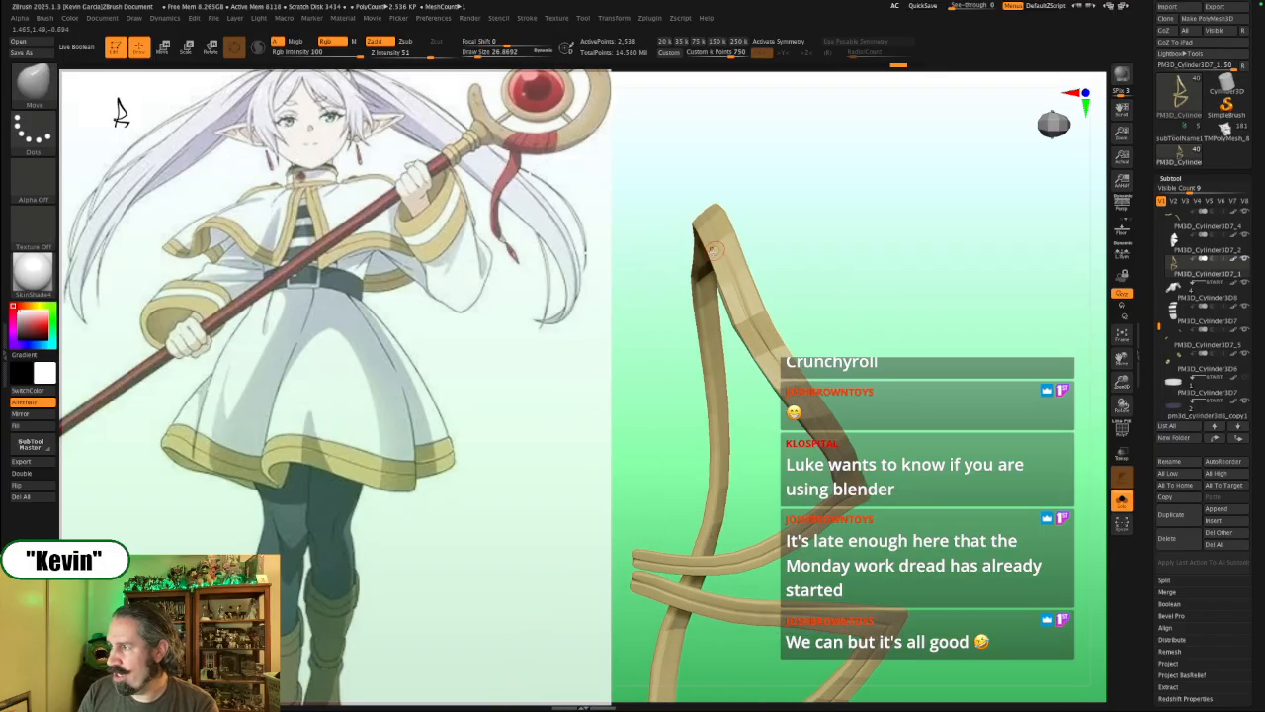
Step: Rework the trim's bend over the shoulder with the Move brush at size about 54 and bring the full figure back into display
key(s)
drag(725, 237, 730, 236)
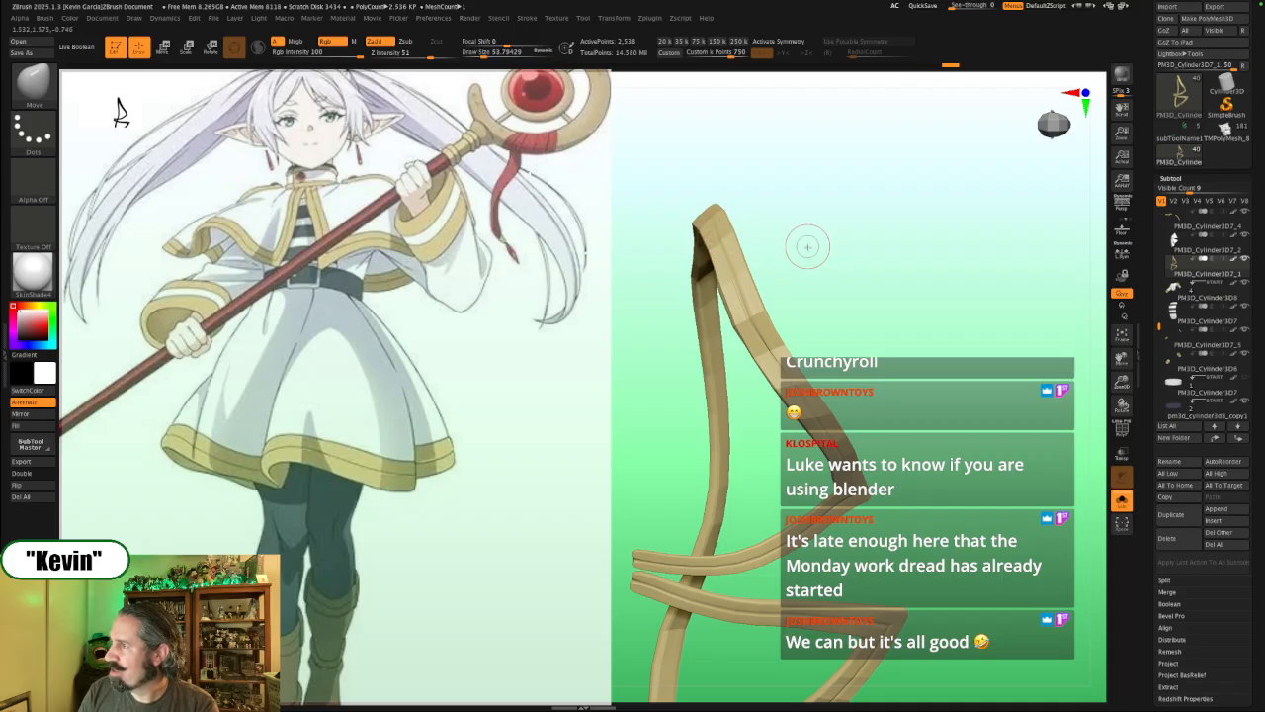
mouse_move(808, 246)
mouse_down()
mouse_move(1063, 291)
mouse_move(916, 278)
mouse_move(972, 348)
mouse_move(960, 382)
mouse_move(642, 354)
mouse_move(702, 353)
mouse_up()
key(alt+s)
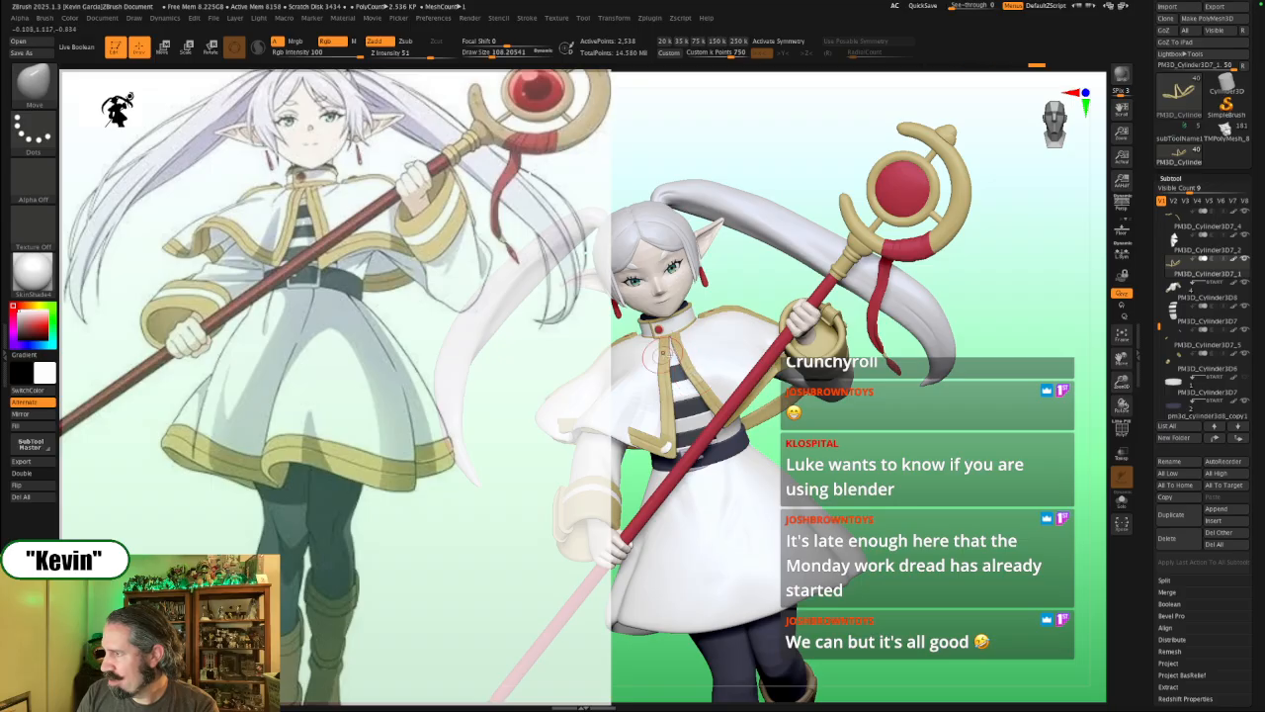
Step: Pull the hem trim onto the cape's back edge from behind with the Move brush at sizes about 602 and 508
alt+drag(927, 464, 886, 443)
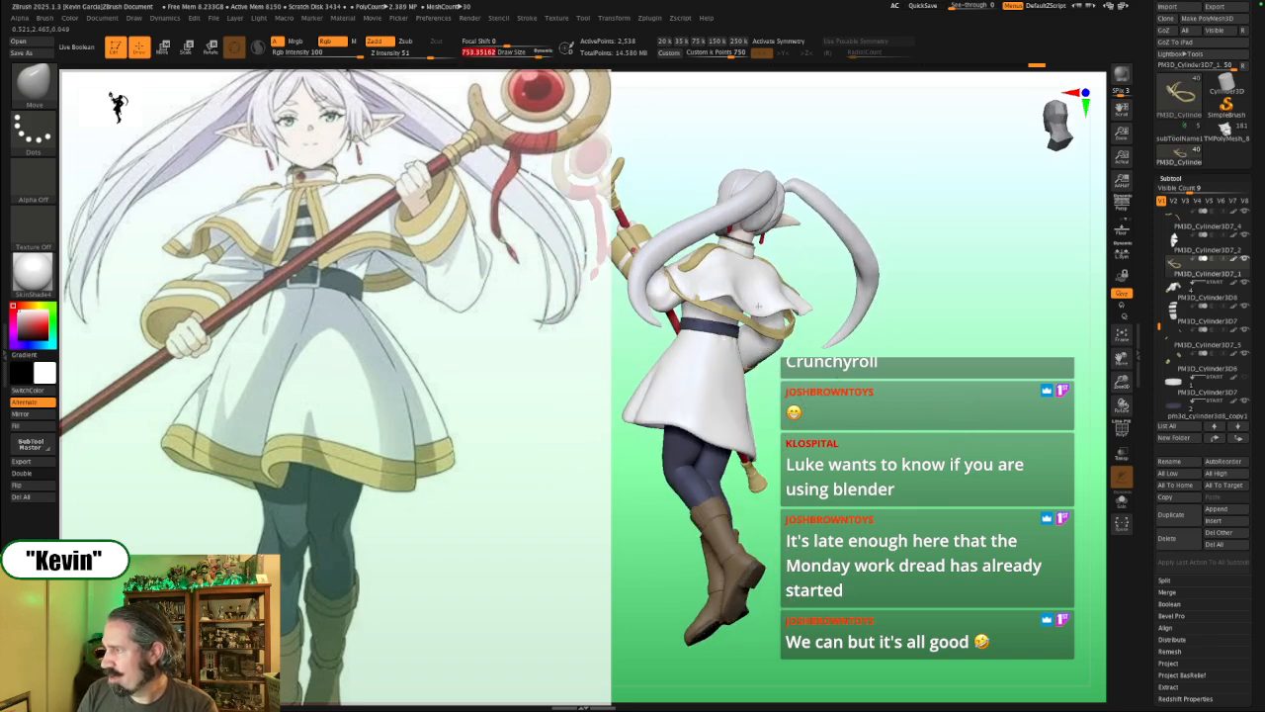
drag(758, 307, 768, 315)
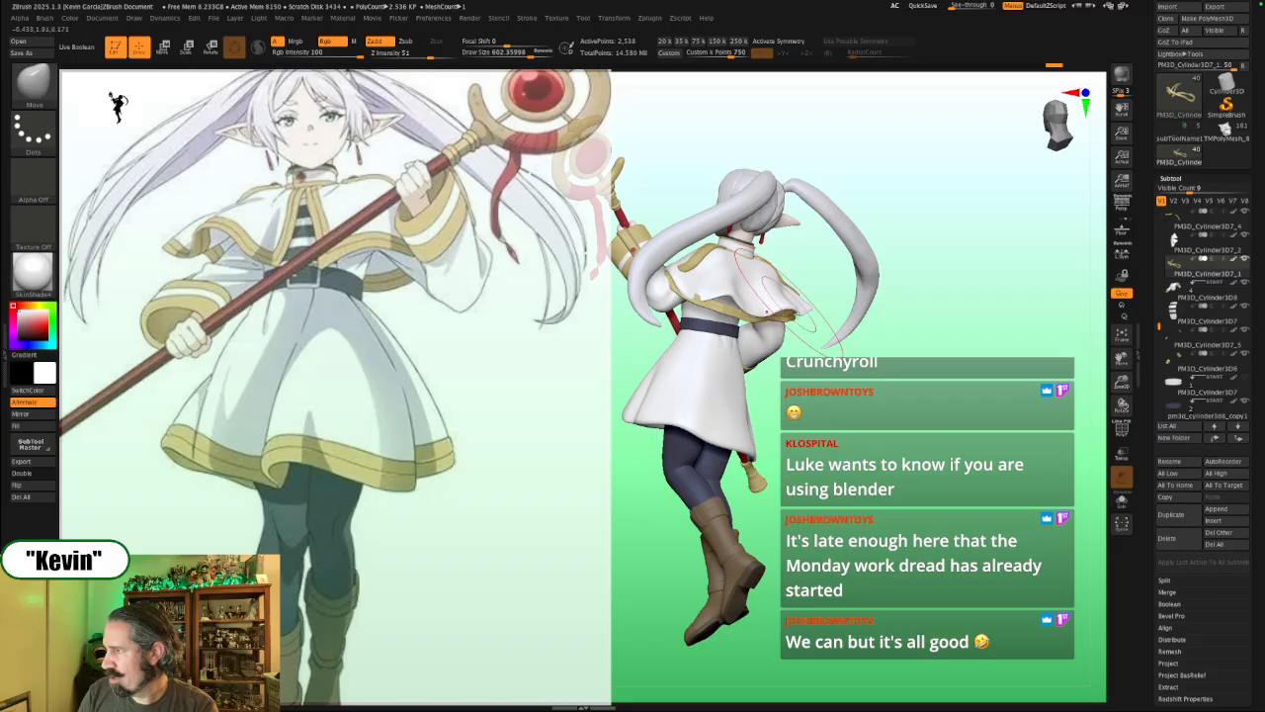
drag(920, 345, 894, 308)
drag(789, 319, 779, 309)
drag(911, 295, 878, 261)
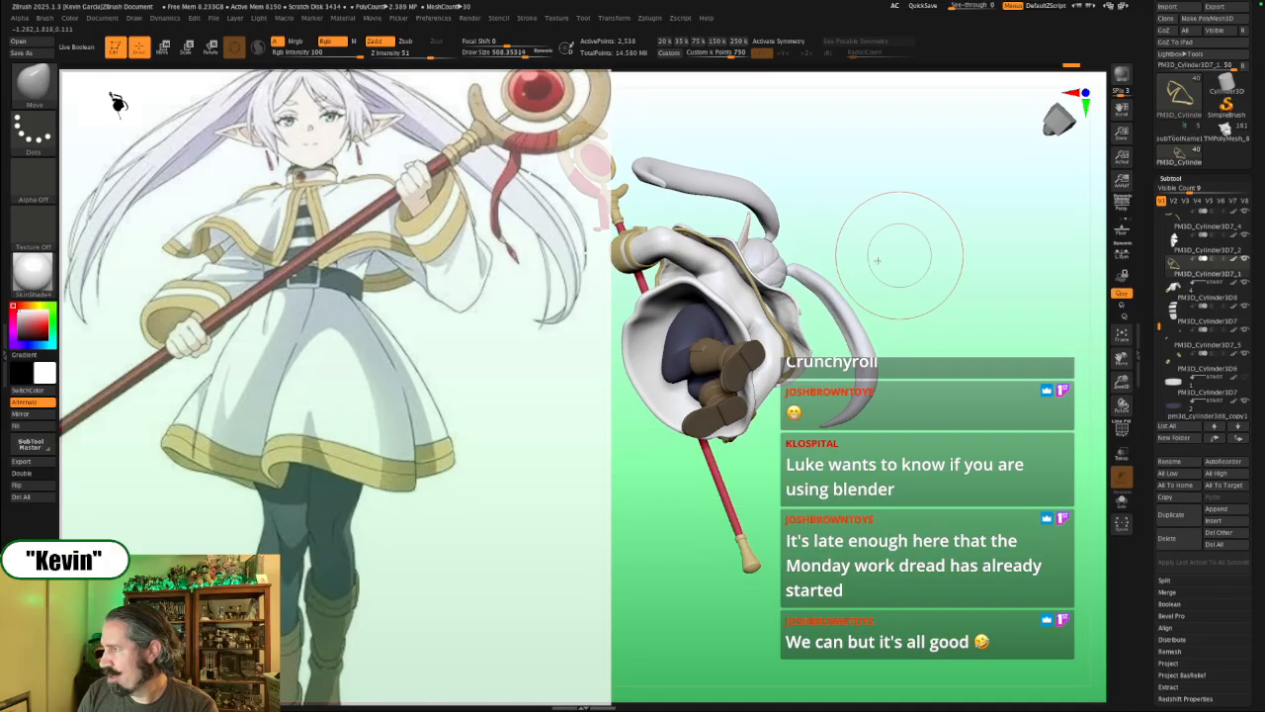
Step: Fit the trim's rear section to the cape hem from below with the Move brush at sizes between about 293 and 460
key(s)
mouse_move(741, 259)
mouse_down()
mouse_move(664, 227)
mouse_move(734, 243)
mouse_up()
key(s)
key(s)
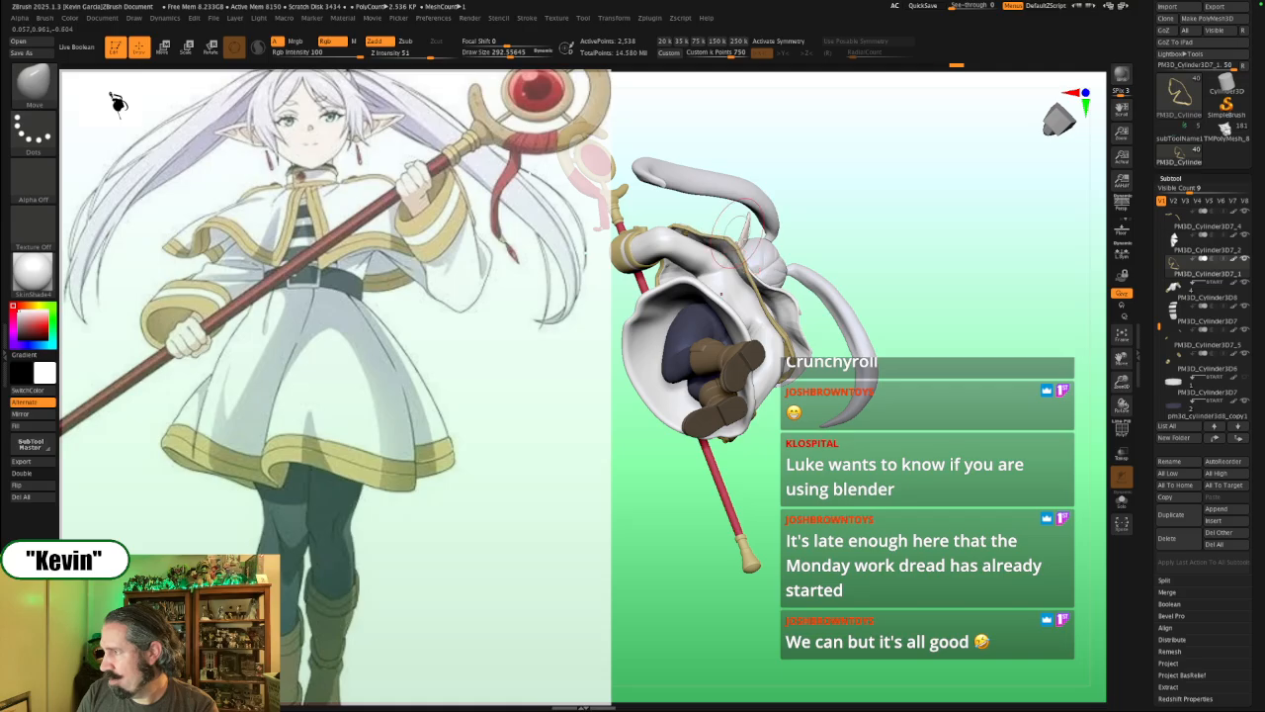
key(s)
drag(776, 322, 780, 324)
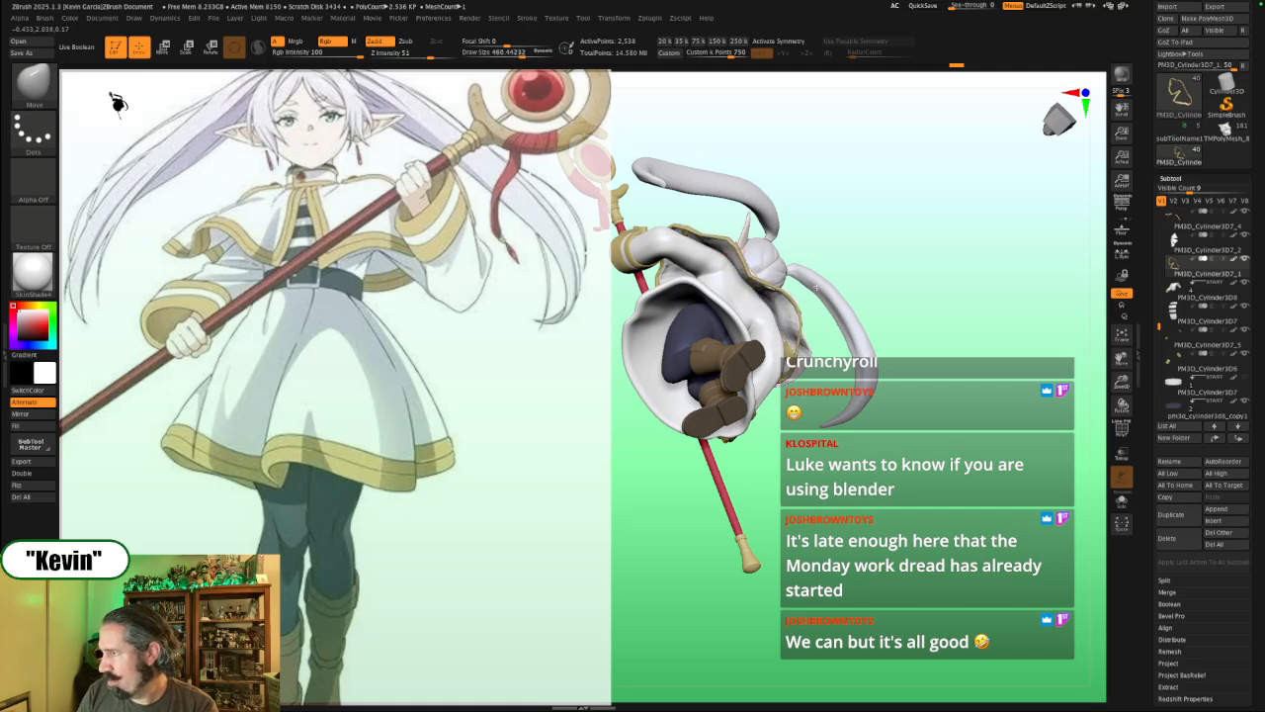
key(s)
drag(852, 349, 849, 349)
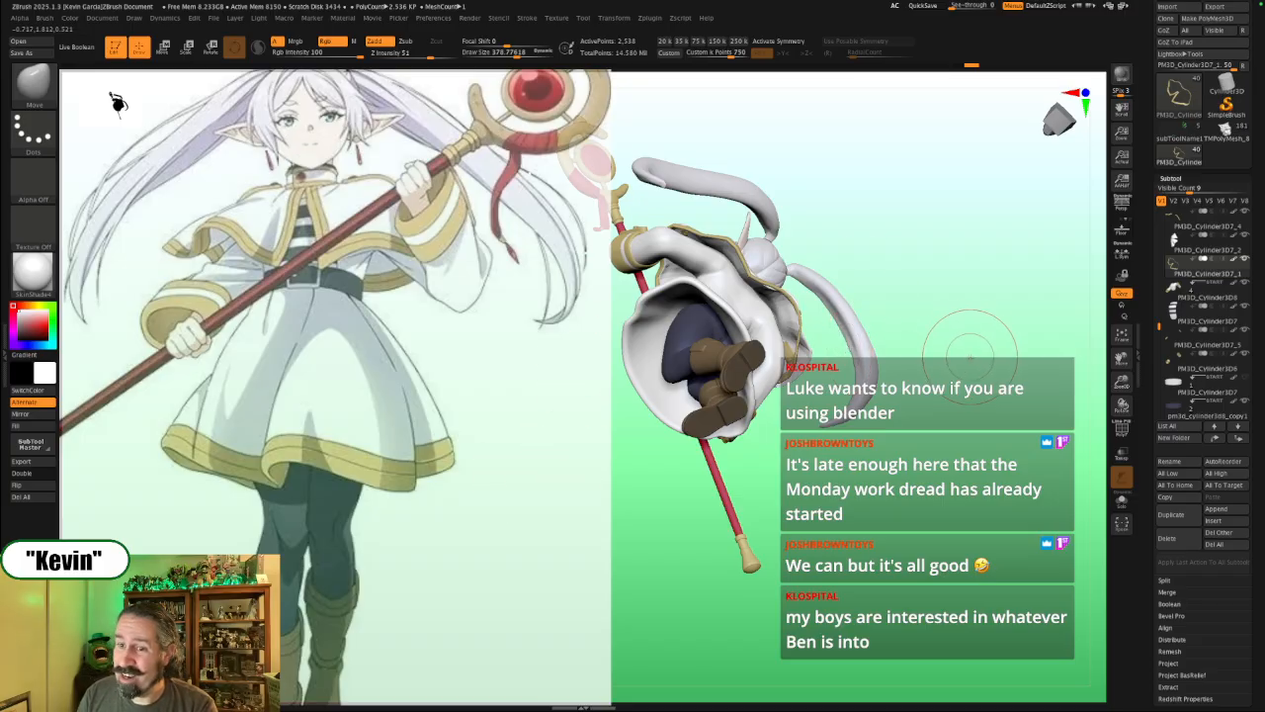
Step: Align the trim with the cape's wavy back hem from a rear angle with the Move brush at sizes about 234 and 145
mouse_move(964, 349)
mouse_down()
mouse_move(889, 356)
mouse_move(875, 337)
mouse_move(894, 395)
mouse_move(949, 386)
mouse_move(850, 316)
mouse_move(790, 300)
mouse_move(832, 306)
mouse_move(658, 247)
mouse_move(691, 249)
mouse_move(747, 220)
mouse_up()
key(s)
key(s)
drag(676, 284, 841, 233)
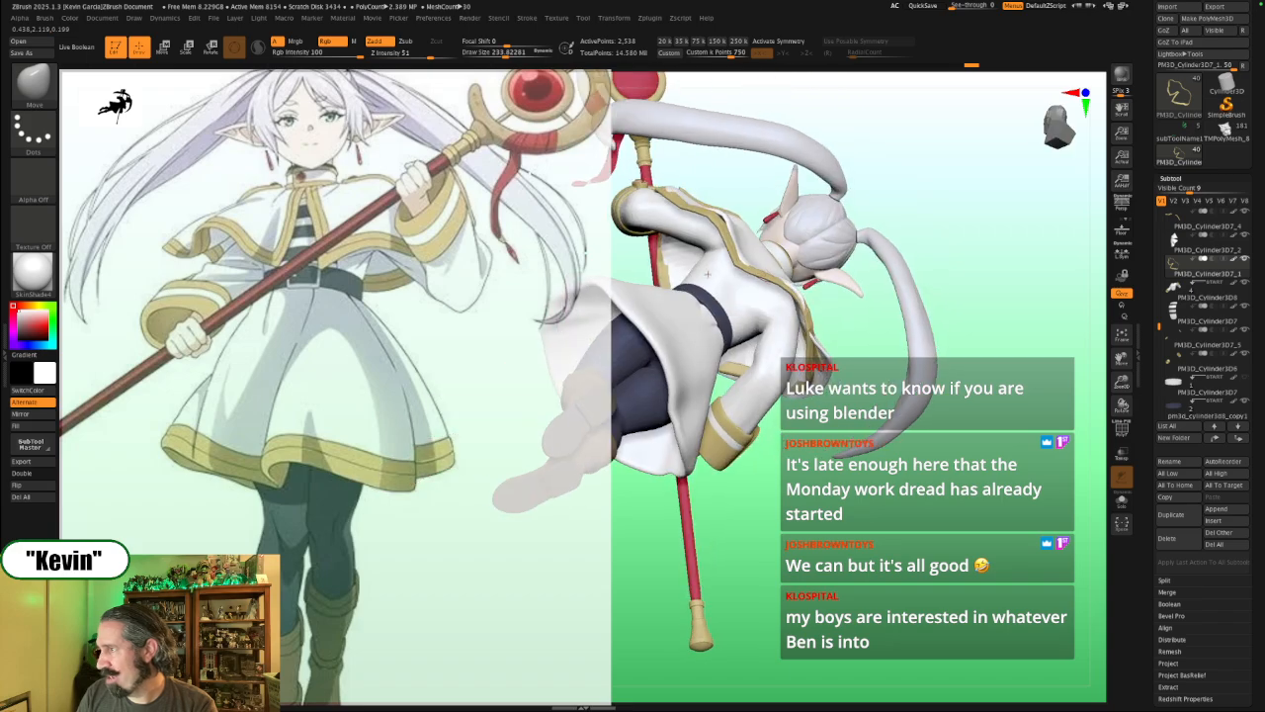
mouse_move(954, 201)
mouse_down()
mouse_move(975, 205)
mouse_move(948, 291)
mouse_up()
key(s)
mouse_move(648, 278)
mouse_down()
mouse_move(700, 269)
mouse_move(710, 303)
mouse_move(640, 284)
mouse_up()
key(s)
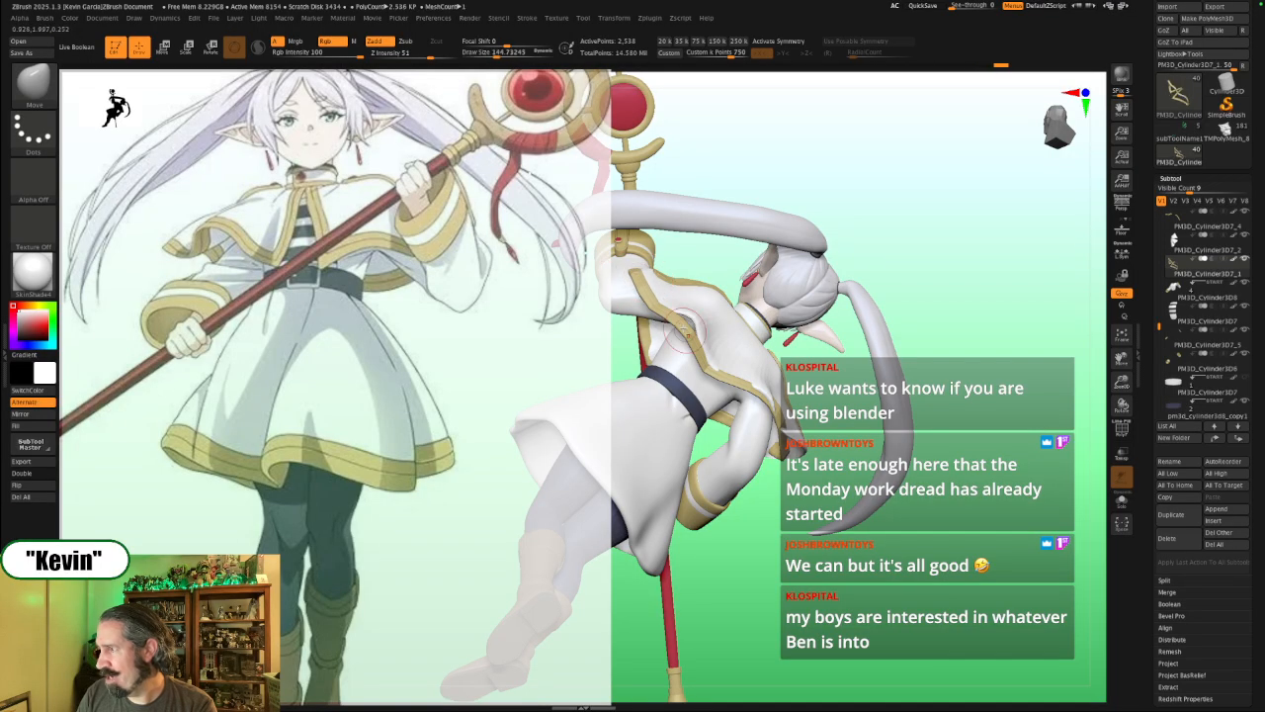
Step: Adjust the isolated trim's upper back curve with the Move brush at size about 217 and raise the trim one subdivision level
key(])
key(s)
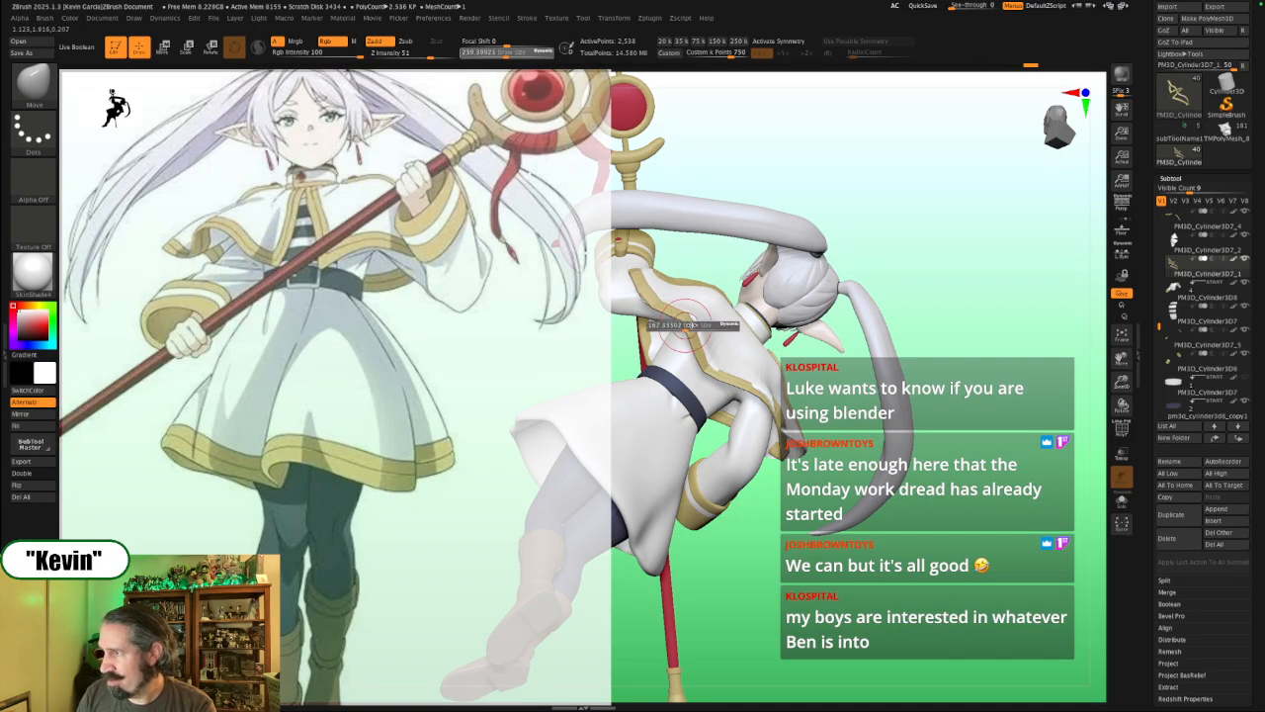
key(shift+alt+s)
key(s)
mouse_move(883, 275)
mouse_down()
mouse_move(775, 275)
mouse_move(797, 274)
mouse_up()
drag(717, 280, 650, 300)
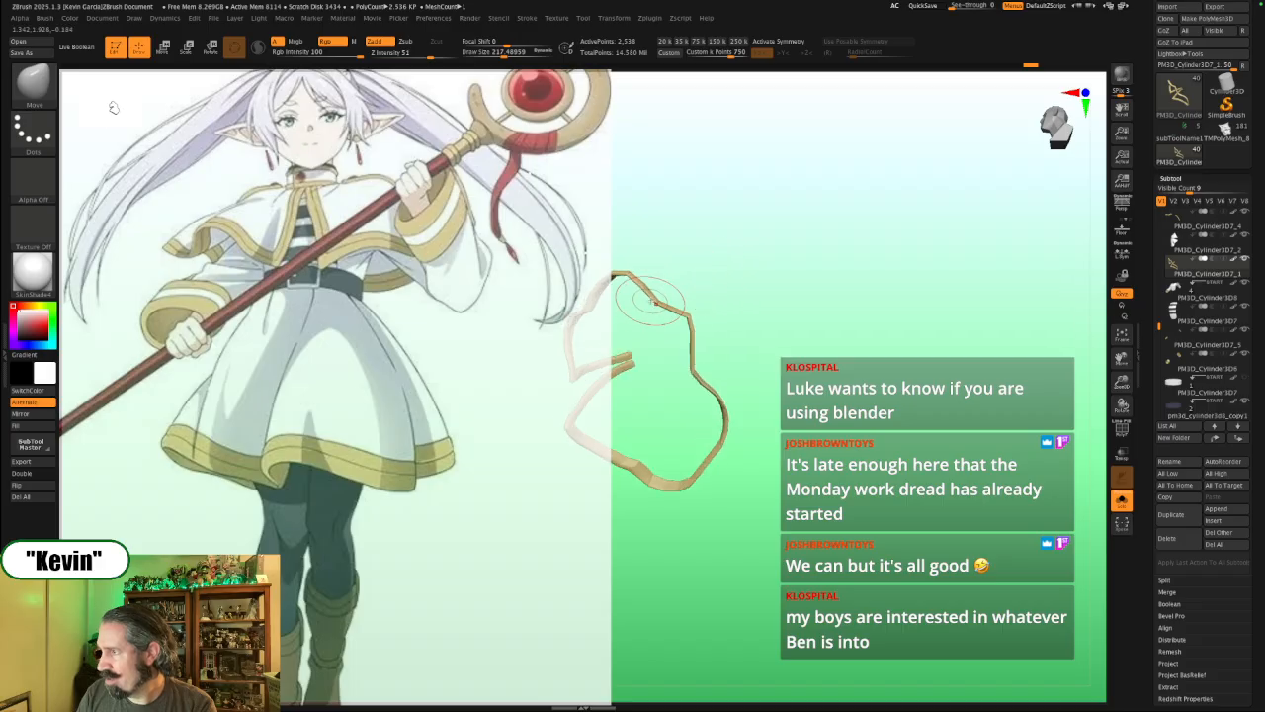
key(ctrl+d)
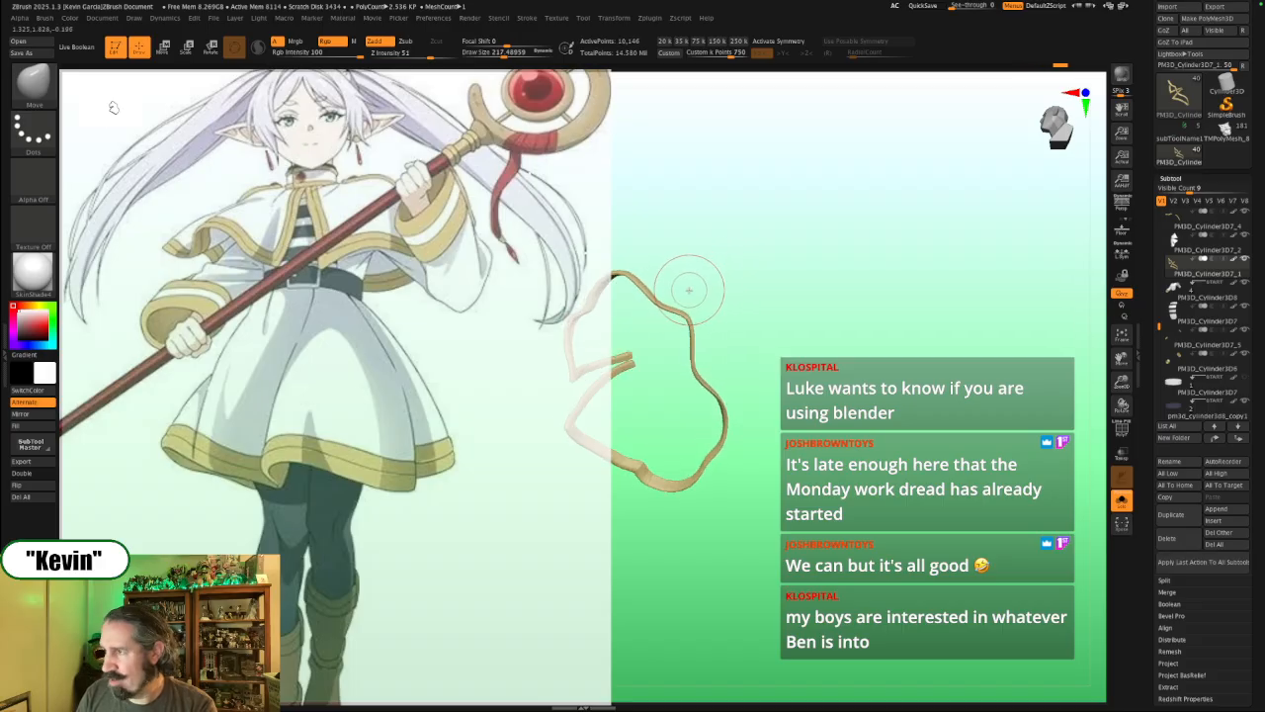
key(shift+alt+s)
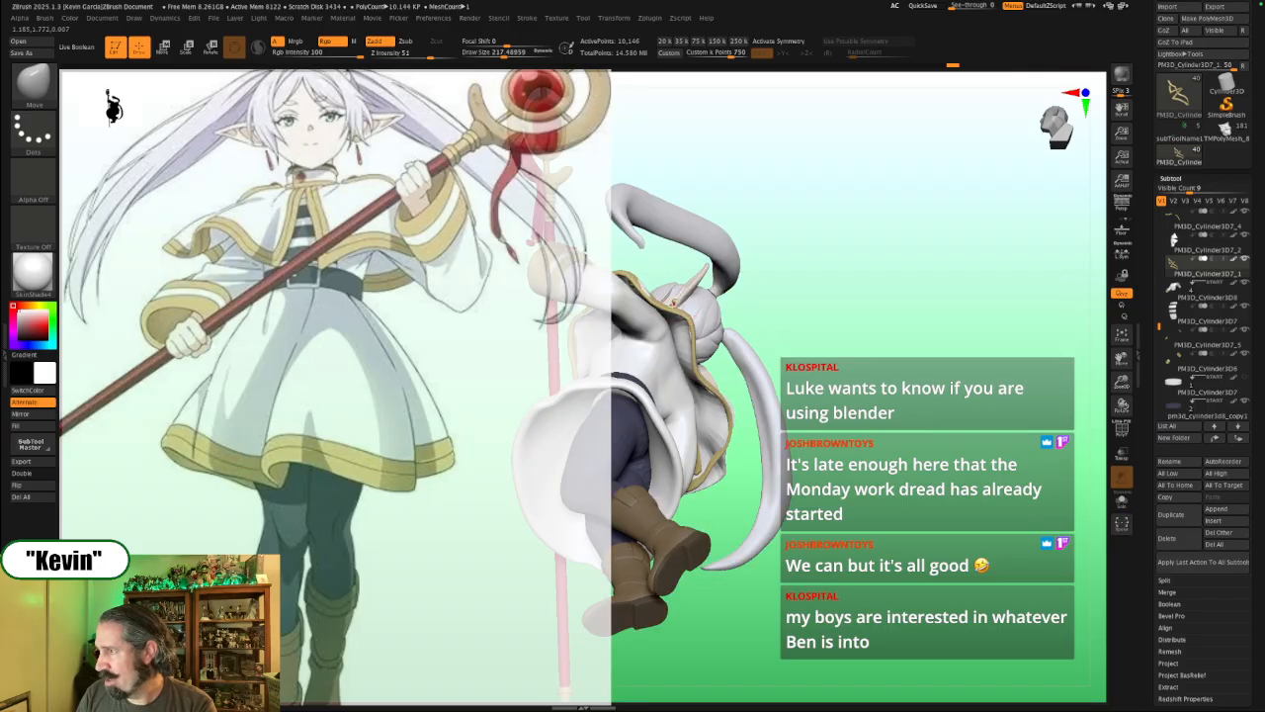
Step: Nudge the hem trim toward the cape's edge with the Move brush at sizes about 192 and 274, and isolate the trim
key(s)
drag(663, 290, 657, 291)
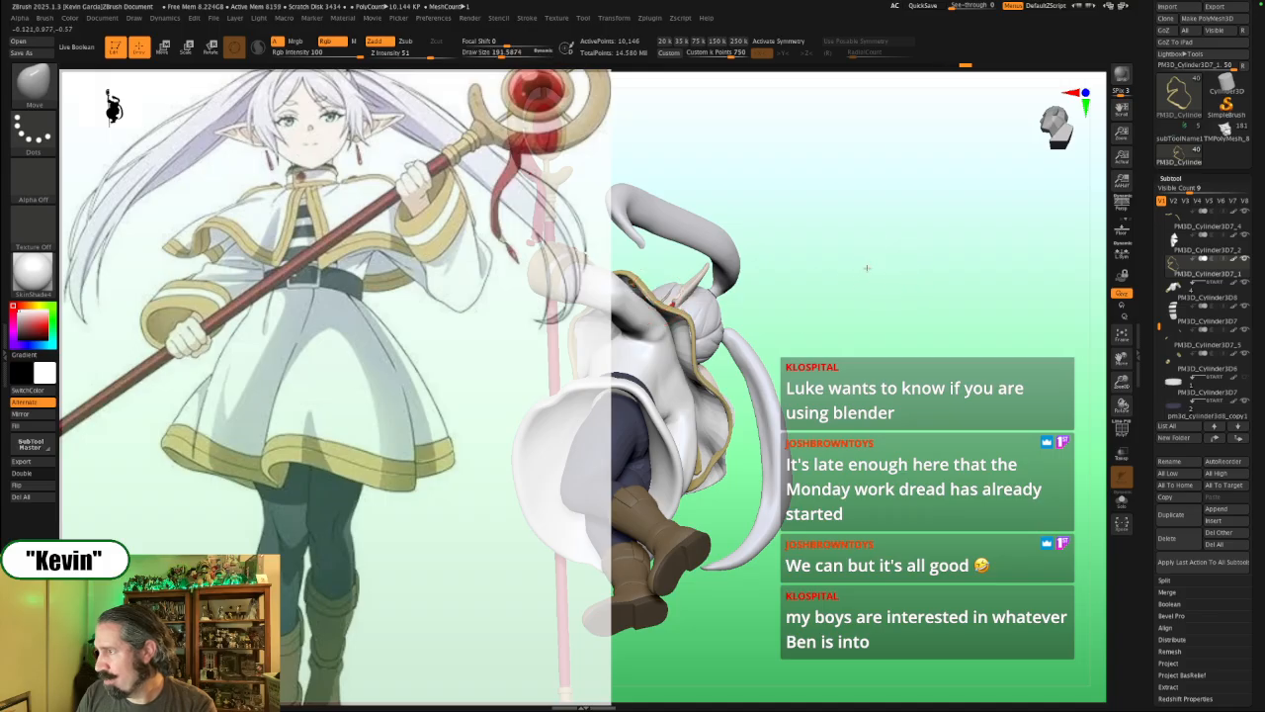
drag(867, 267, 826, 277)
key(s)
mouse_move(682, 318)
mouse_down()
mouse_move(663, 332)
mouse_move(676, 369)
mouse_move(673, 333)
mouse_move(637, 317)
mouse_move(636, 341)
mouse_up()
key(s)
key(s)
key(s)
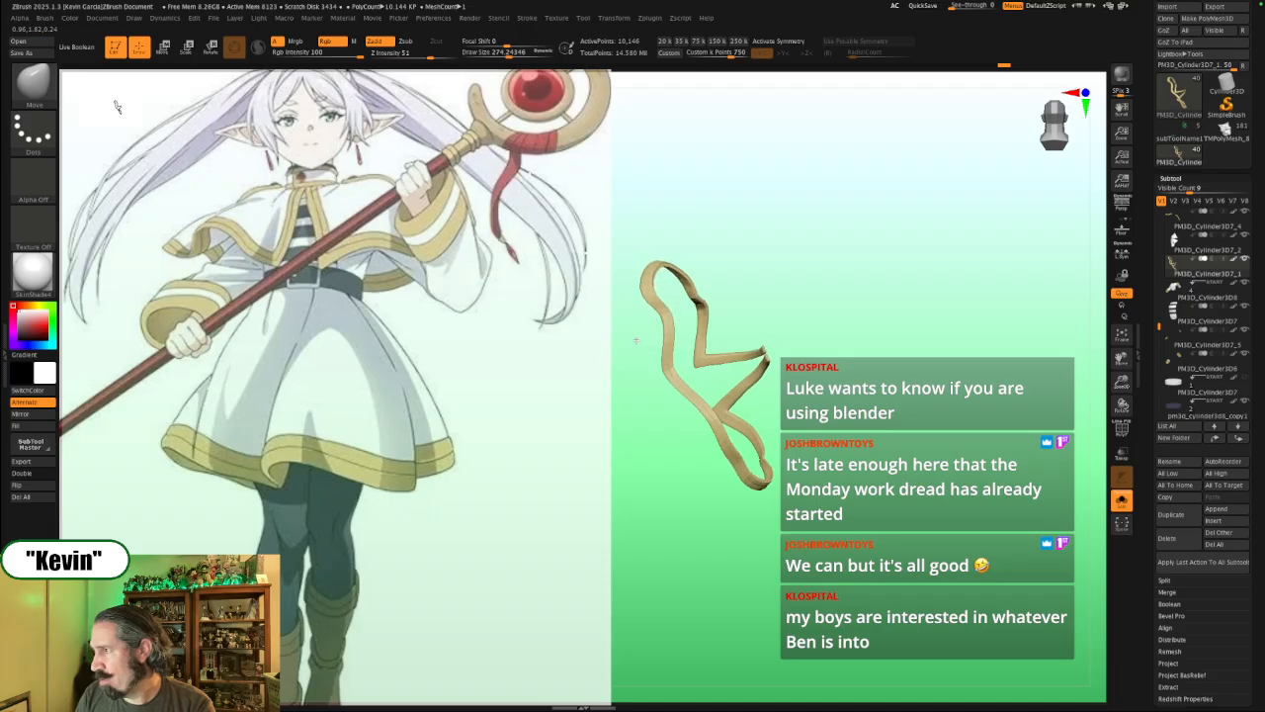
Step: Reshape the trim's outer side curve along the staff-side edge with the Move brush, reducing its size to about 128
key(s)
drag(652, 278, 659, 310)
key(s)
drag(670, 368, 678, 360)
key(s)
drag(668, 318, 652, 318)
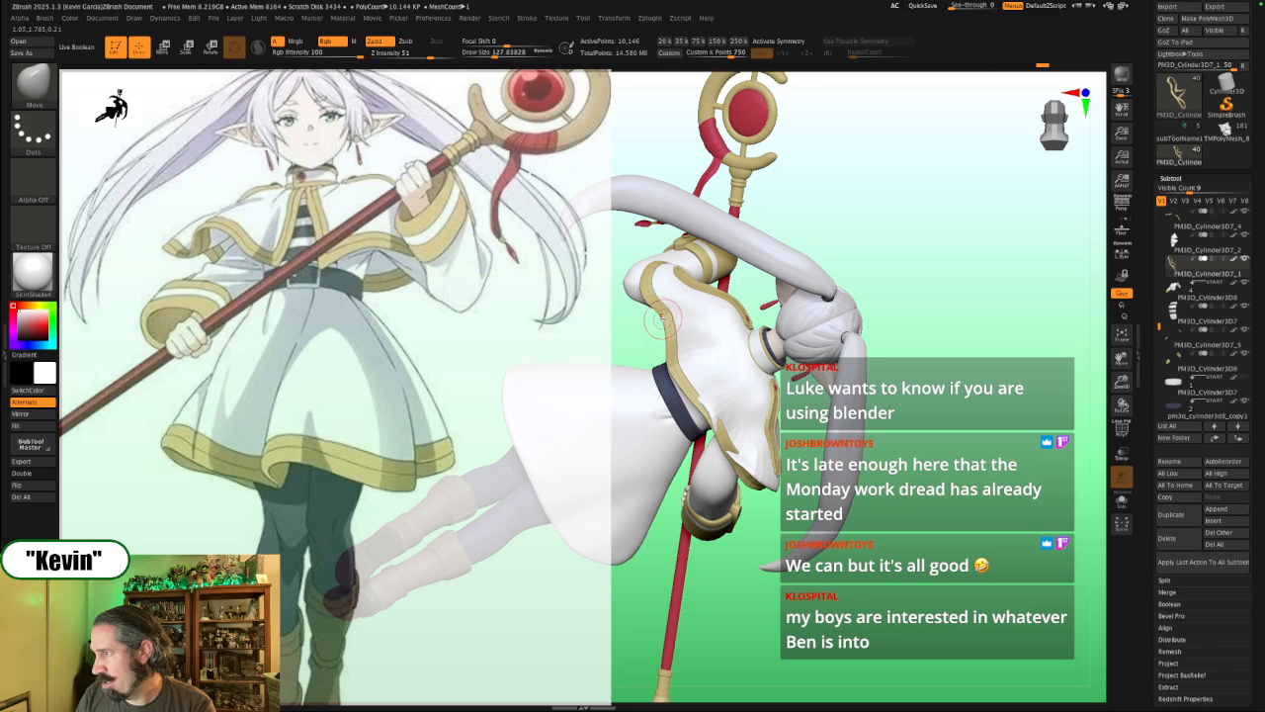
Step: Refine the trim near the cape's upper back corner up close with the Move brush at sizes about 41 and 85
ctrl+right_drag(643, 339, 650, 397)
key(s)
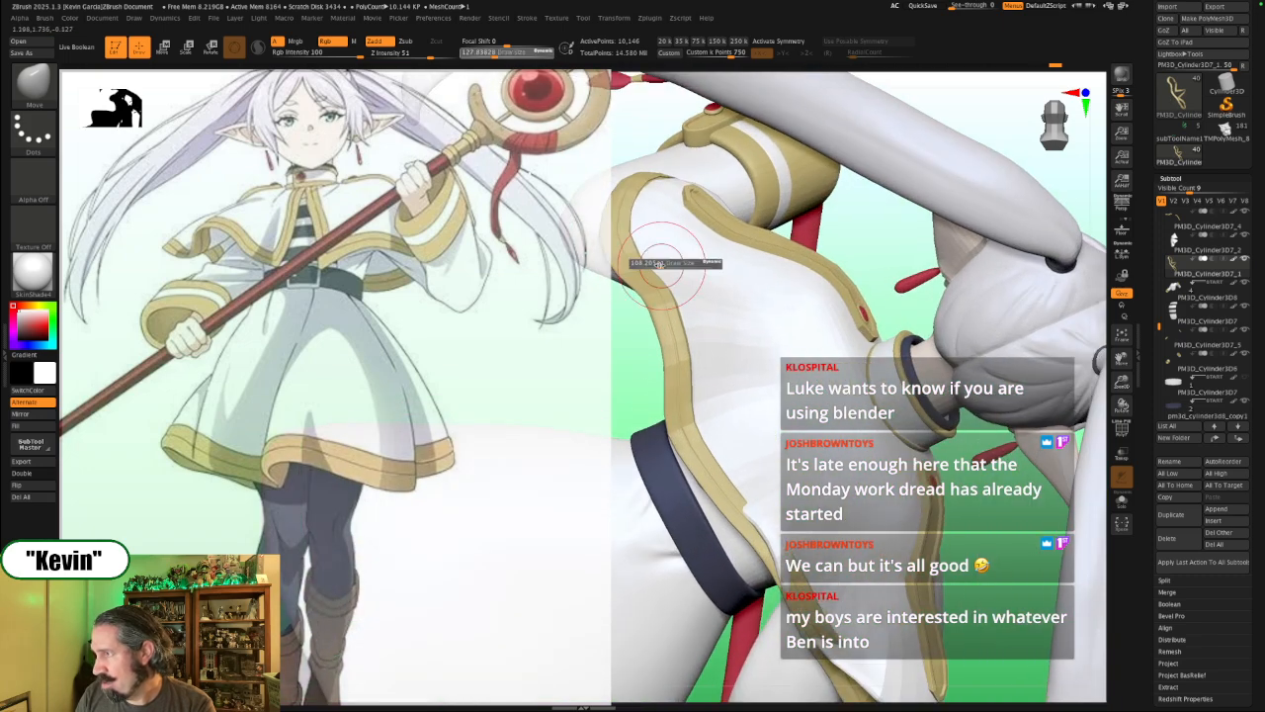
drag(674, 263, 644, 284)
key(s)
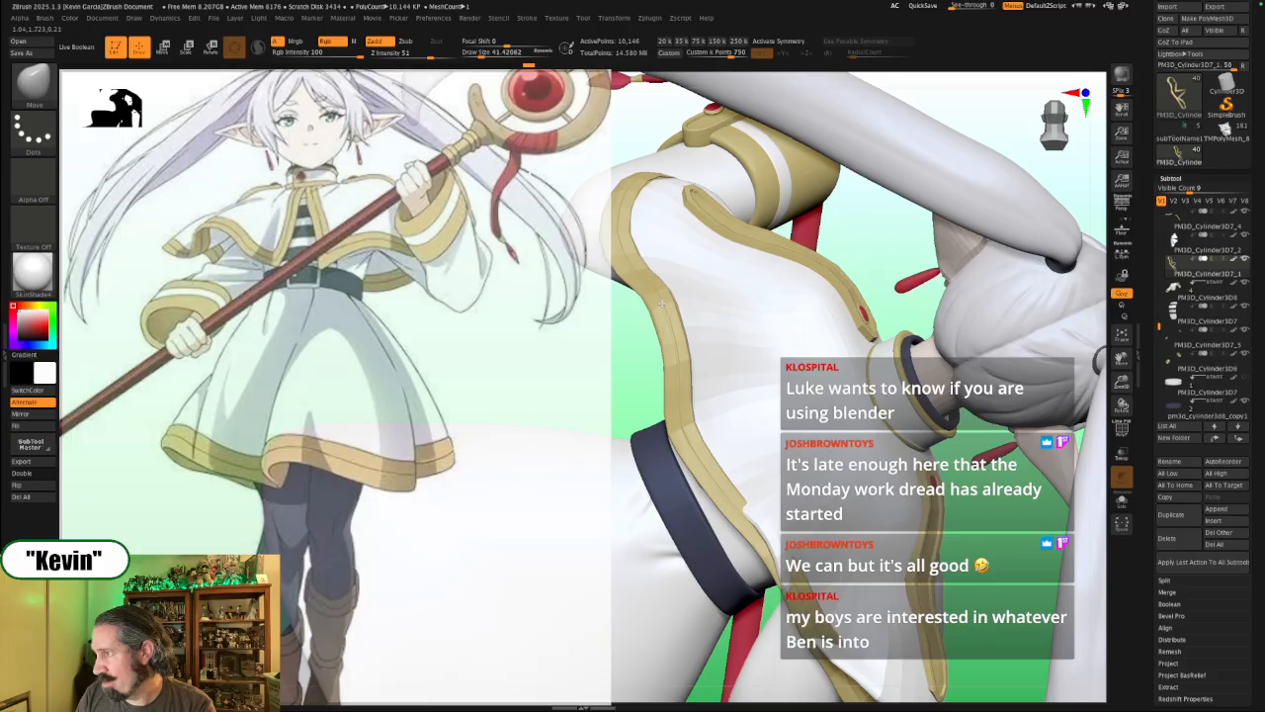
key(s)
drag(675, 307, 683, 306)
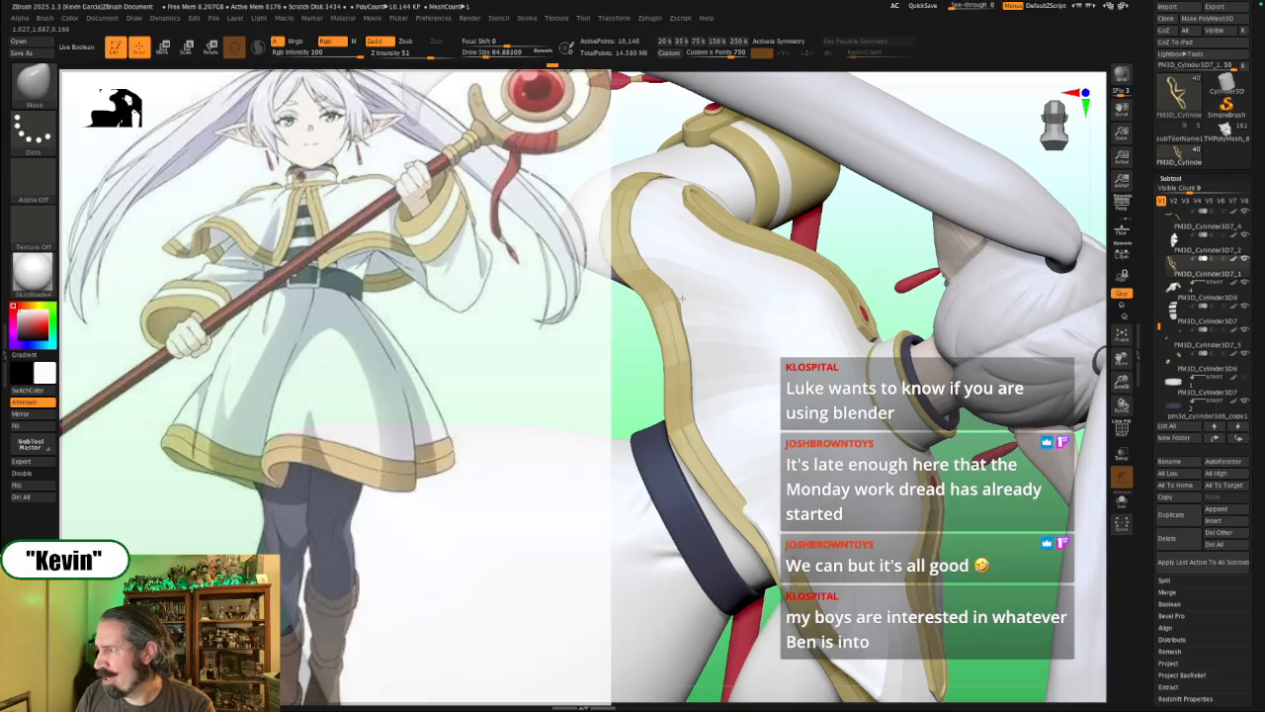
Step: Fit the trim's outer corner to the cape from above with the Move brush at size 112
right_drag(635, 373, 585, 348)
ctrl+right_drag(585, 348, 665, 287)
key(s)
drag(666, 287, 706, 287)
alt+click(675, 287)
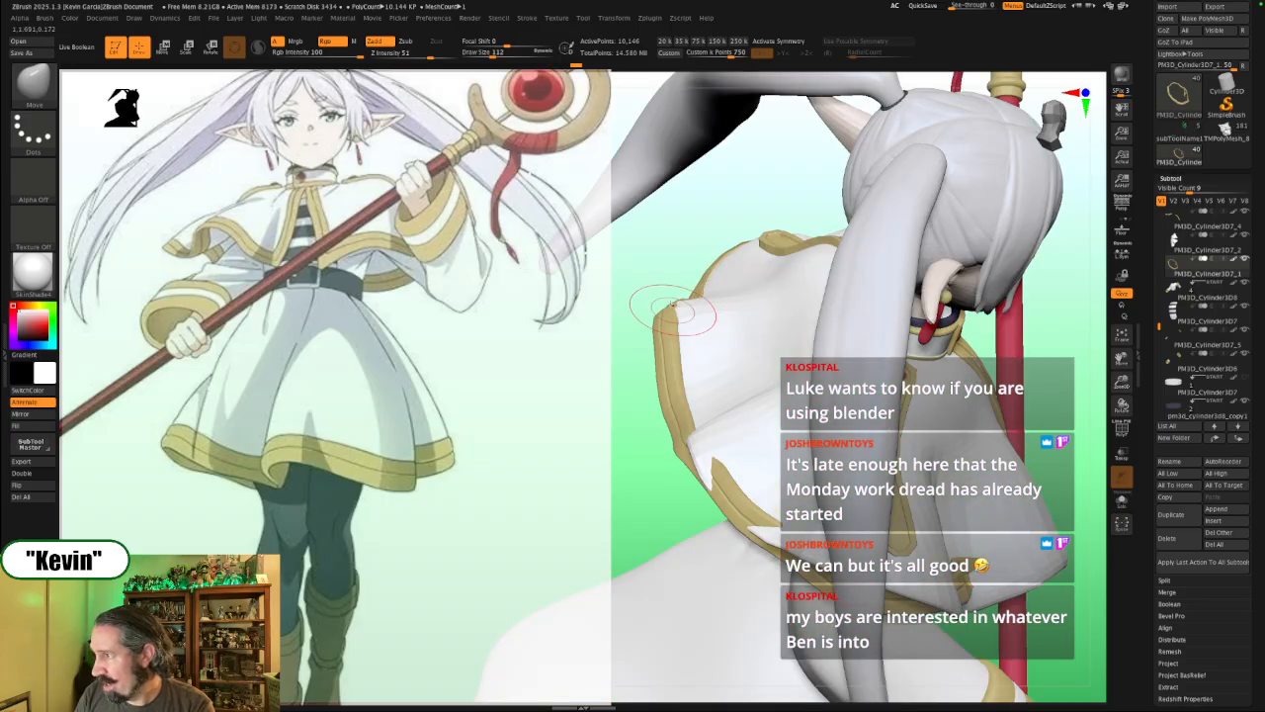
right_drag(665, 287, 730, 336)
right_drag(644, 429, 746, 463)
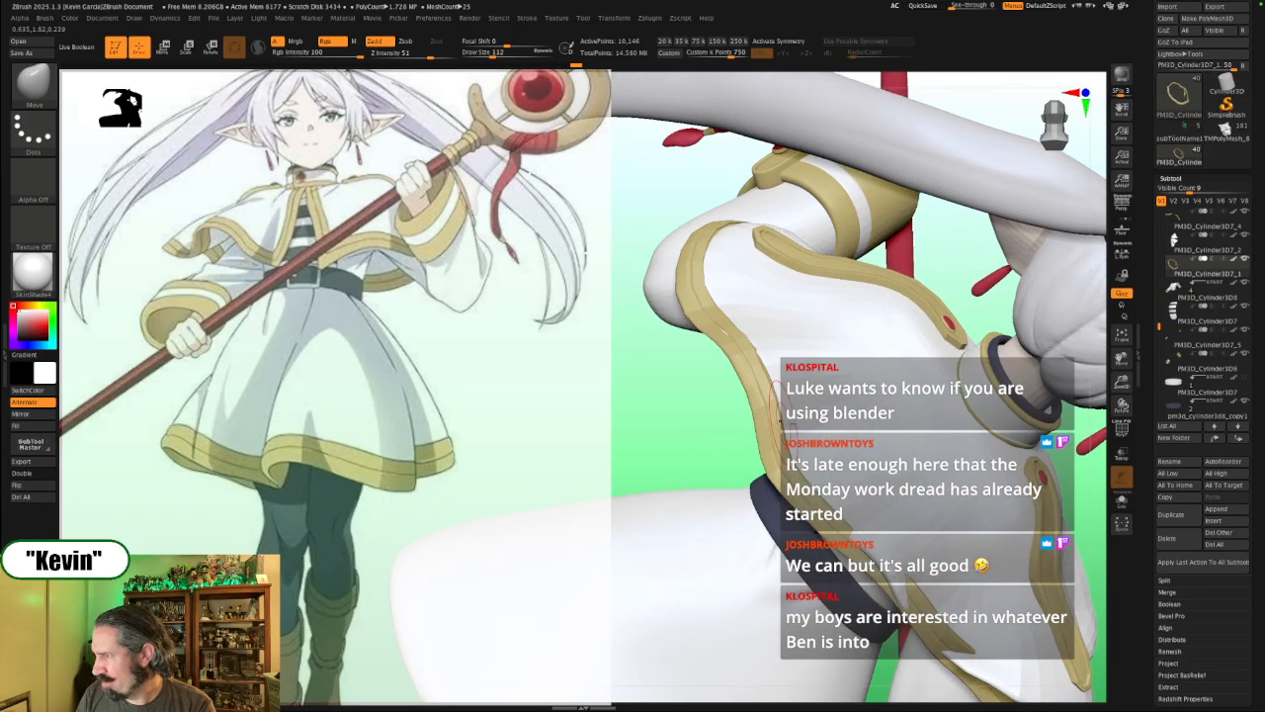
Step: Pull the trim's middle back section onto the cape hem with the Move brush at size about 128
mouse_move(782, 462)
mouse_down()
mouse_move(792, 454)
mouse_move(777, 432)
mouse_move(783, 401)
mouse_up()
key(s)
key(s)
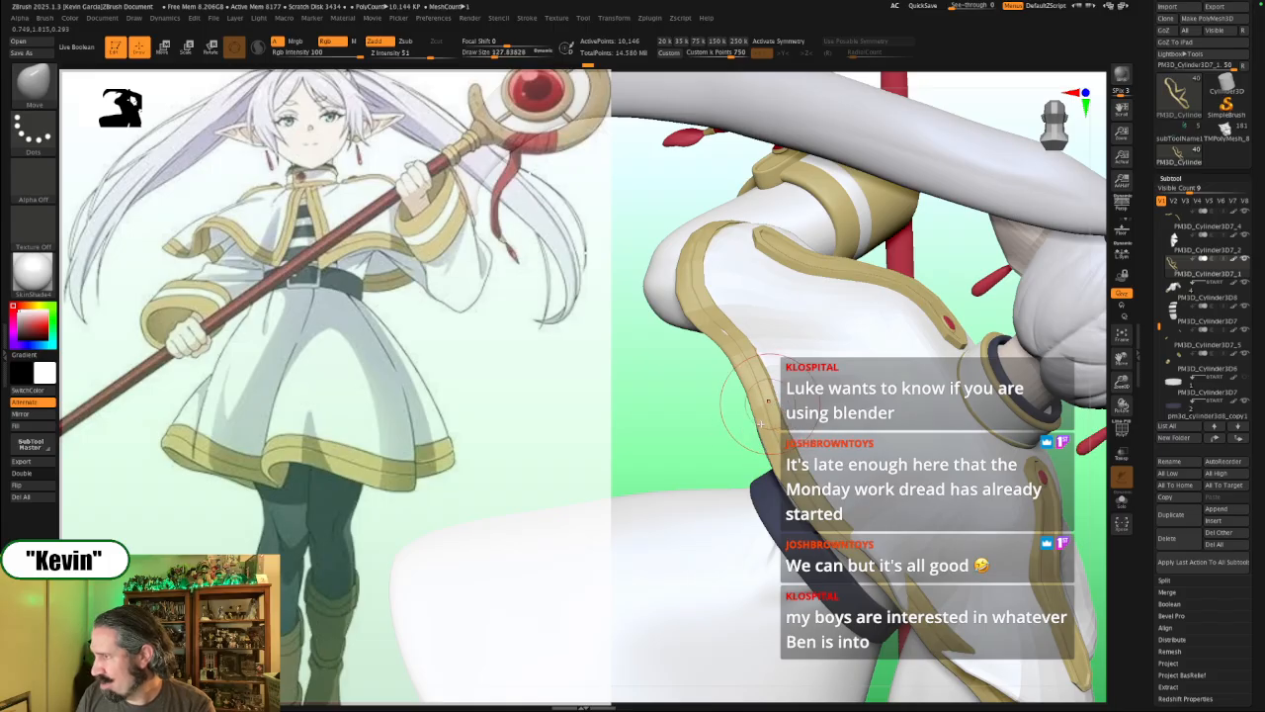
mouse_move(692, 426)
right_down()
mouse_move(686, 438)
mouse_move(703, 445)
right_up()
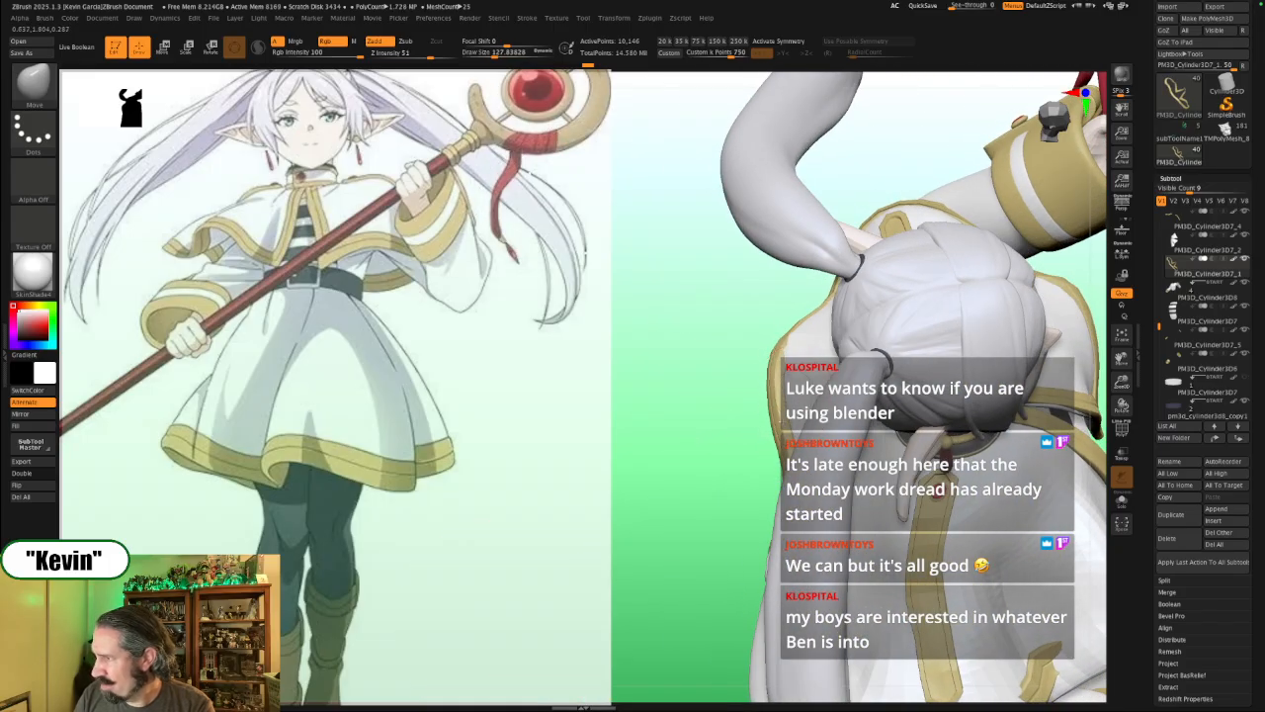
drag(799, 394, 786, 376)
key(alt+s)
key(alt+s)
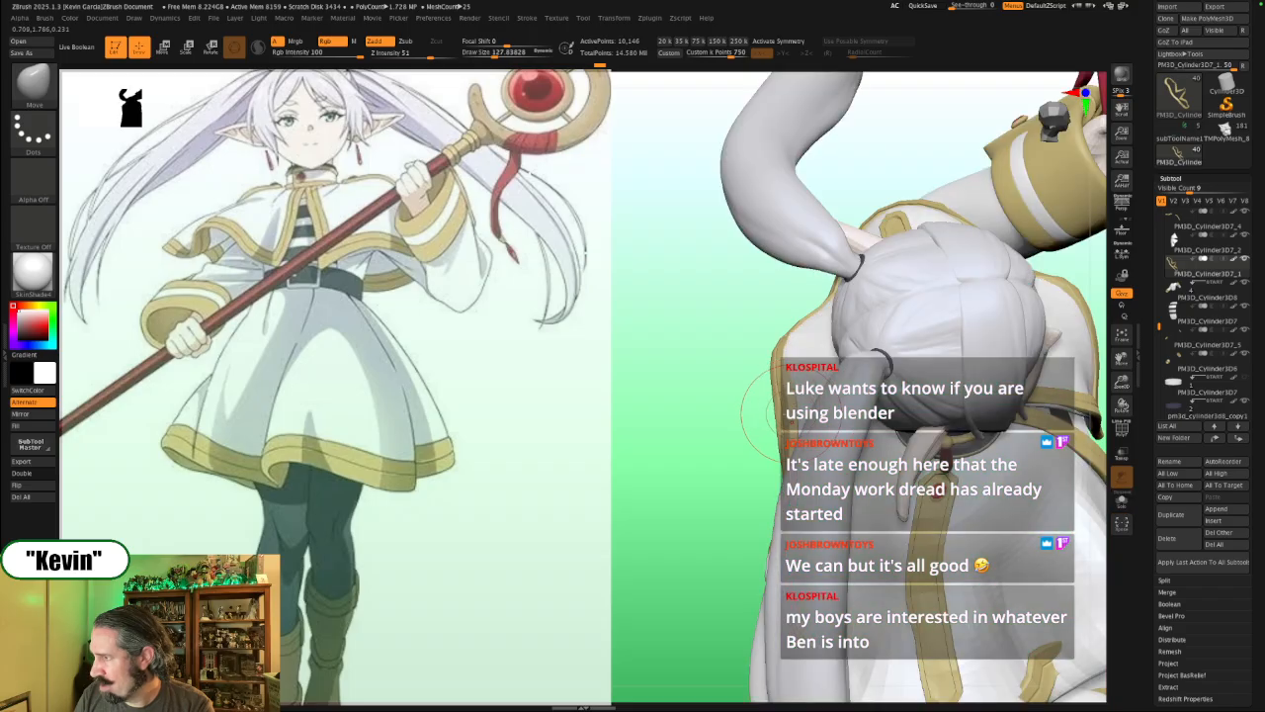
Step: Check the isolated trim from several angles and adjust its side section with the Move brush at size about 116
right_drag(739, 425, 712, 416)
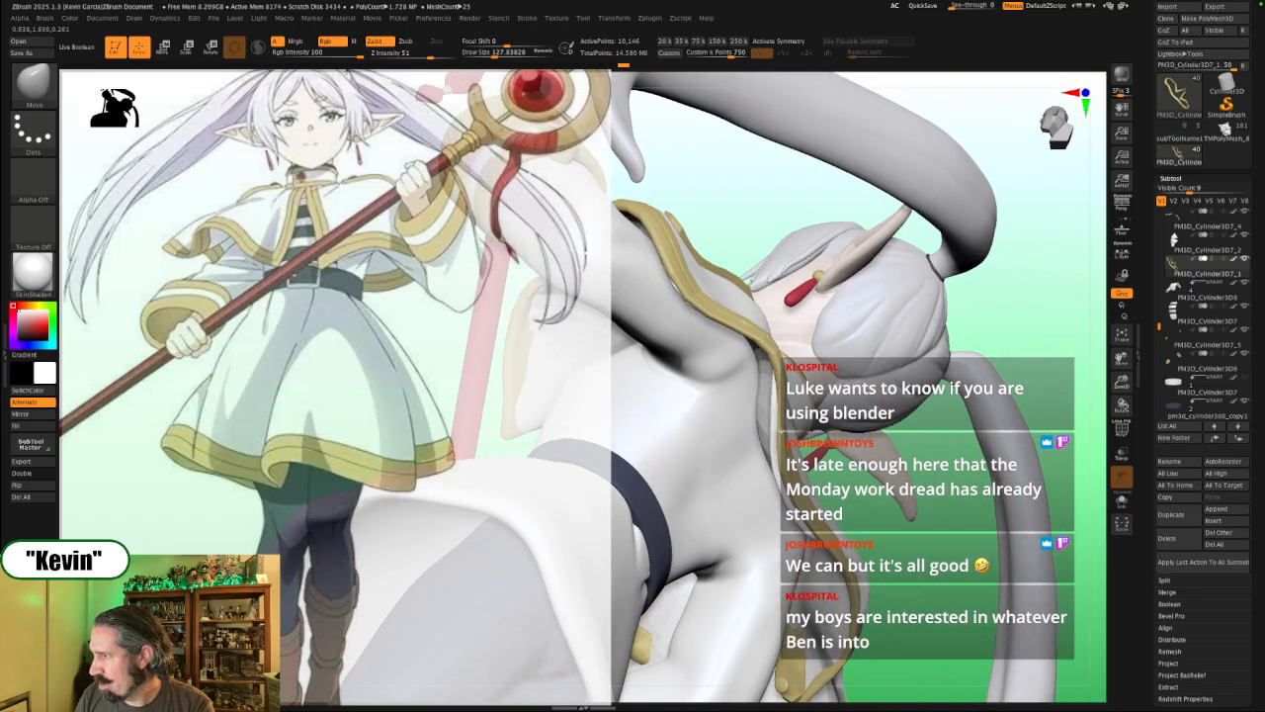
key(alt+s)
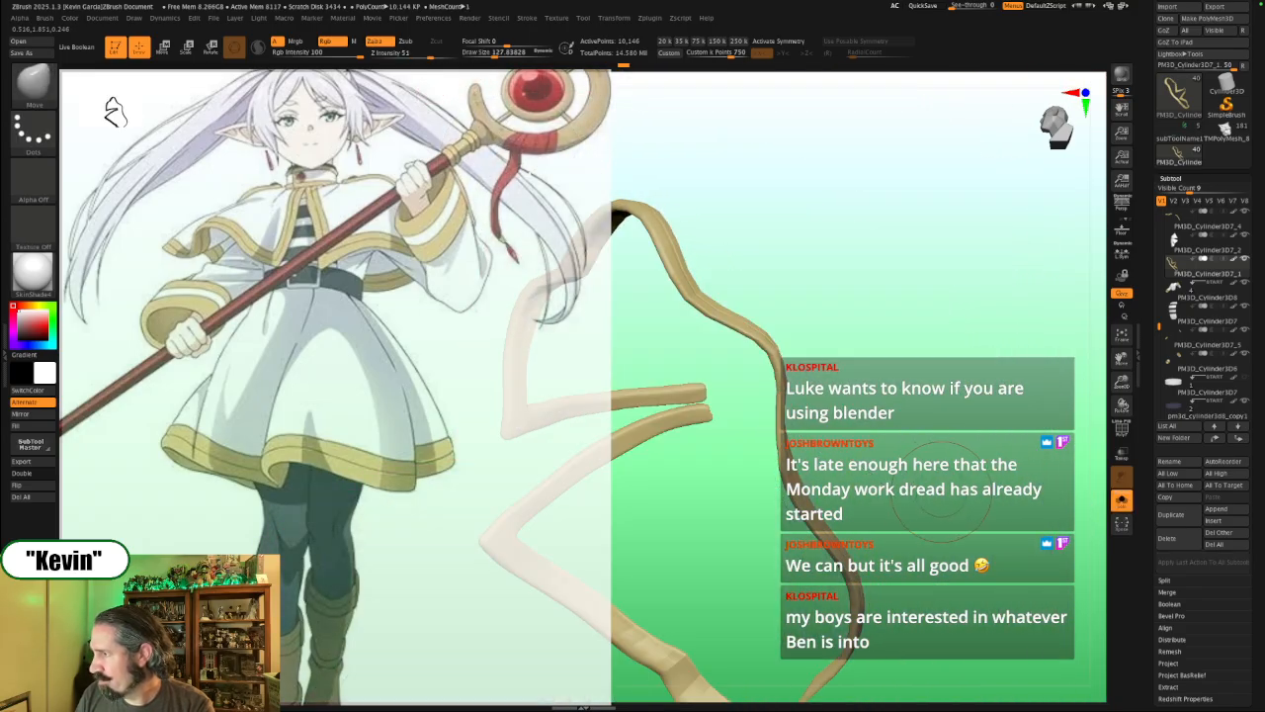
mouse_move(875, 443)
right_down()
mouse_move(949, 441)
mouse_move(805, 435)
mouse_move(815, 472)
right_up()
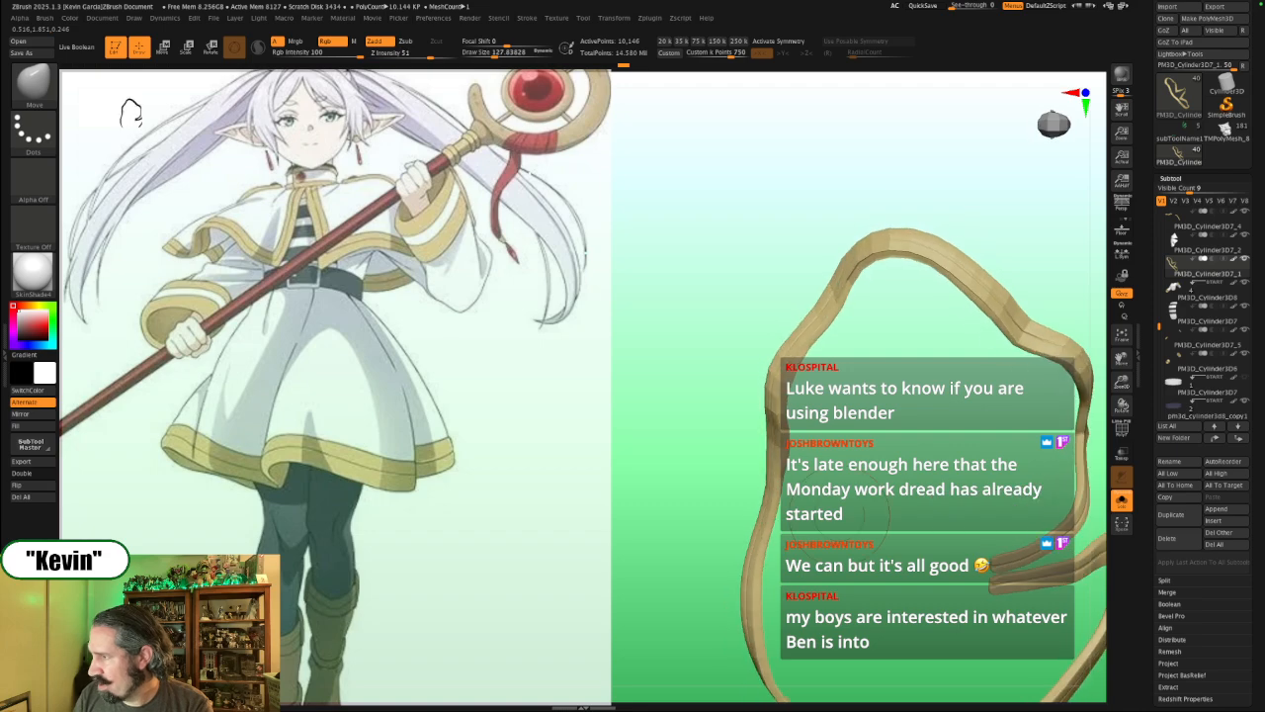
key(alt+s)
drag(681, 455, 744, 429)
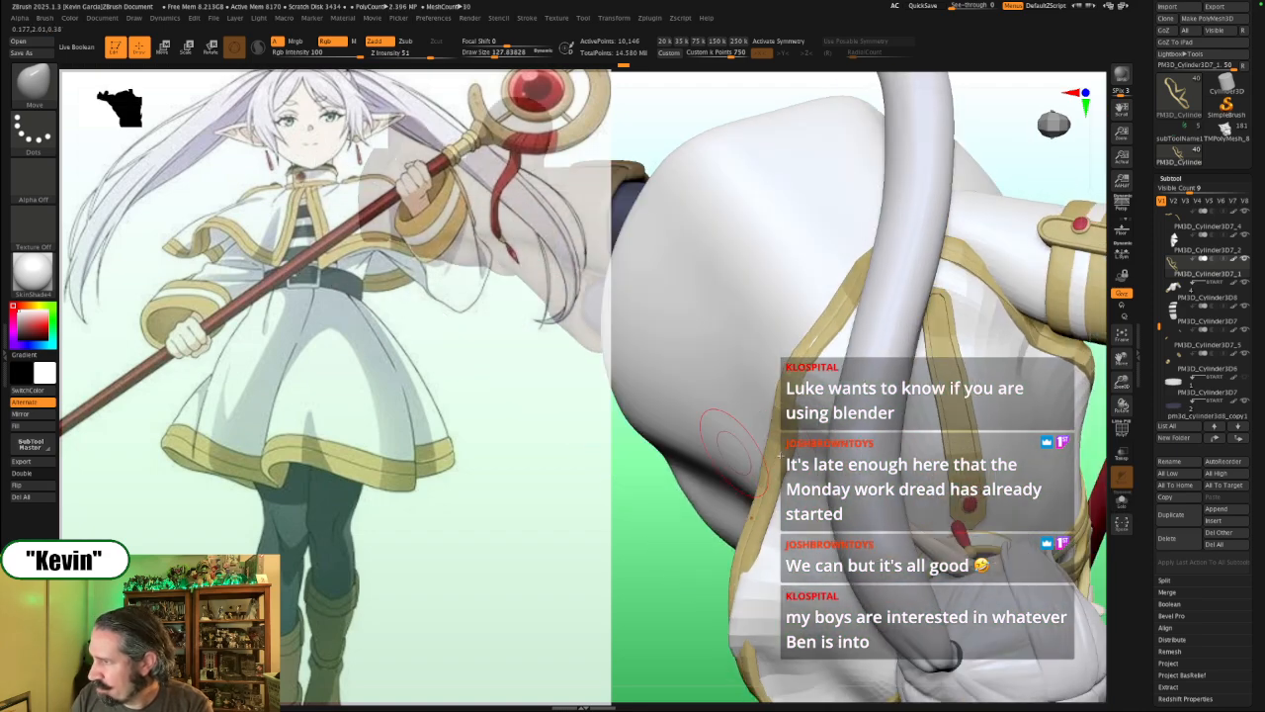
key(s)
drag(791, 482, 785, 464)
key(s)
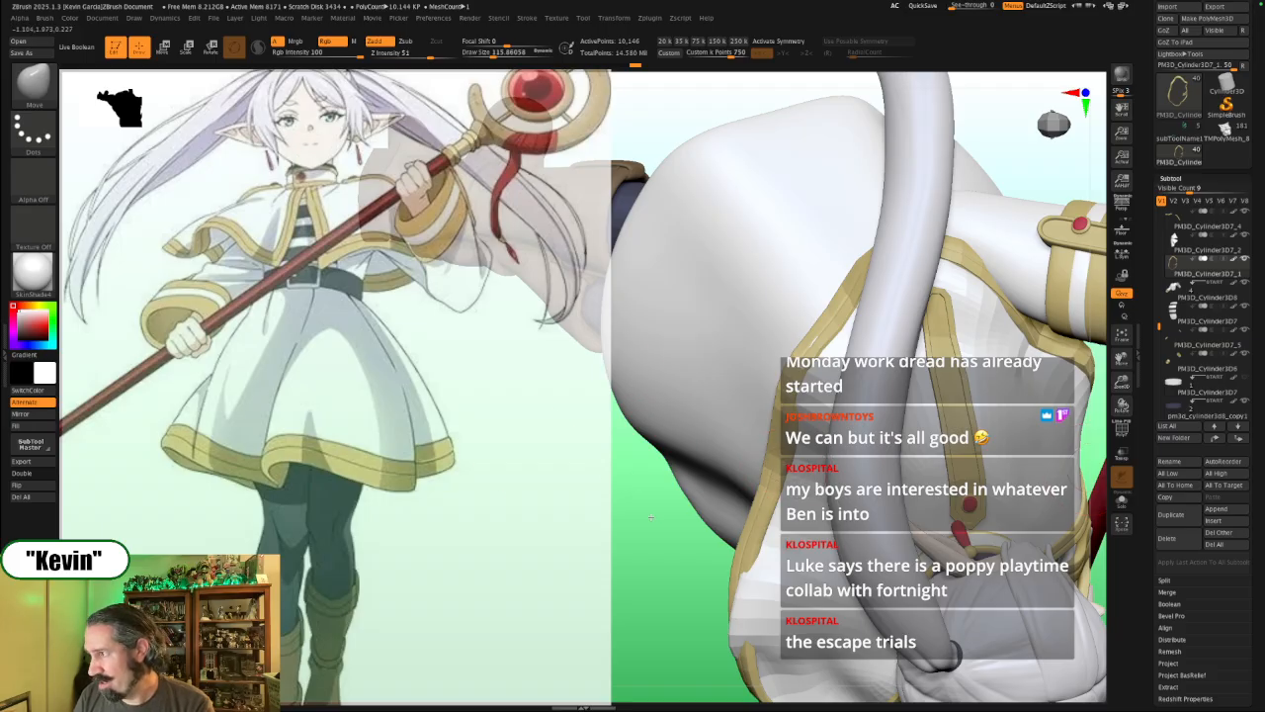
Step: Align the trim's side edge with the cape hem from above the head with the Move brush at size about 85
drag(668, 516, 830, 528)
drag(786, 479, 777, 431)
key(s)
key(alt+s)
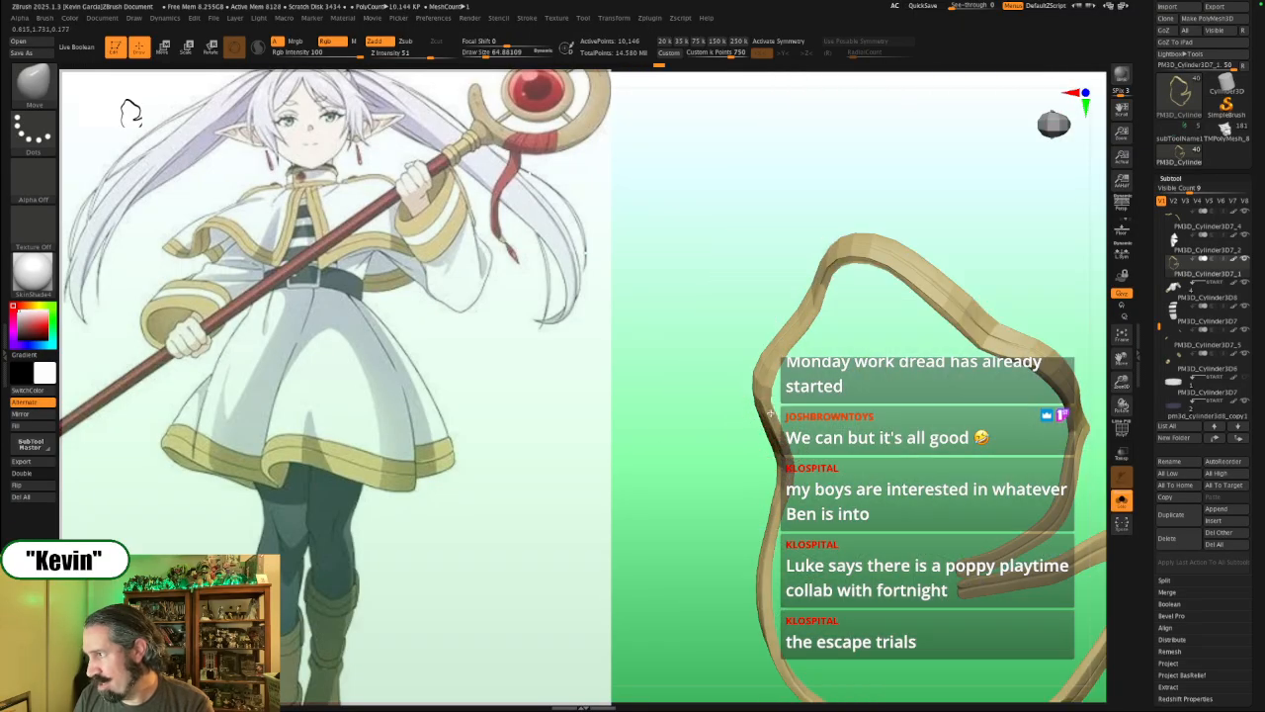
key(alt+s)
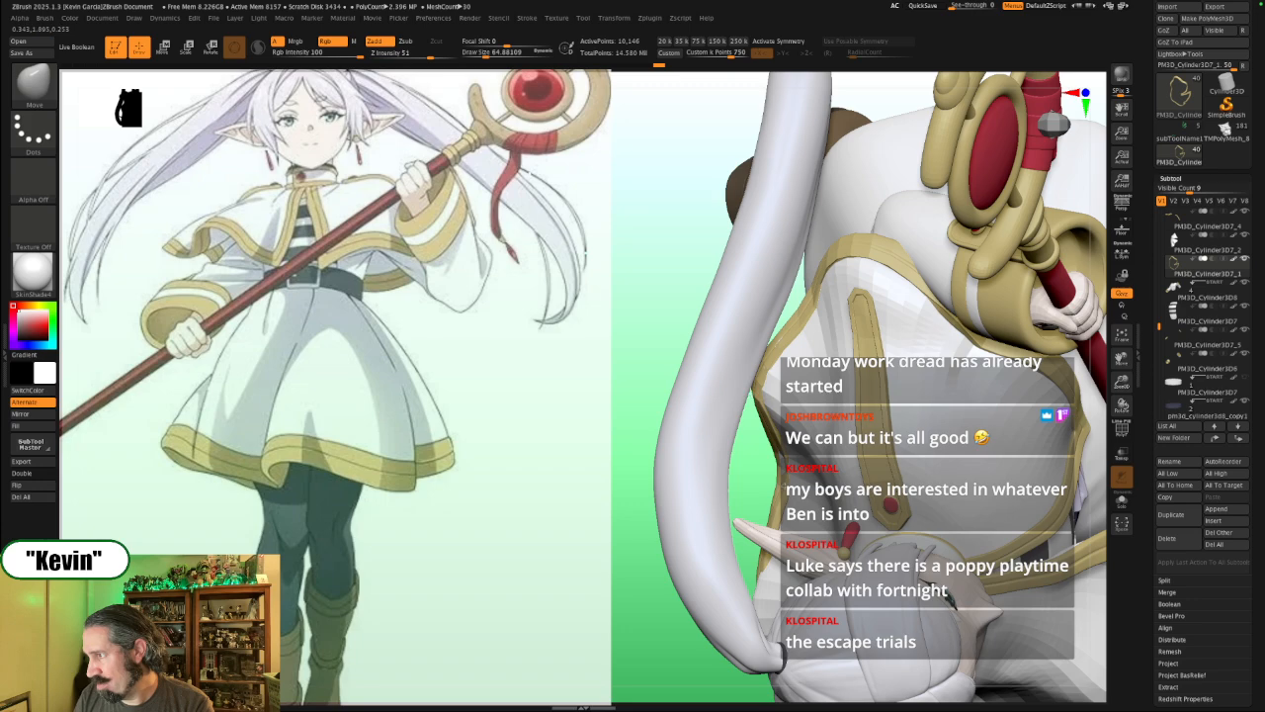
key(alt+s)
key(alt+s)
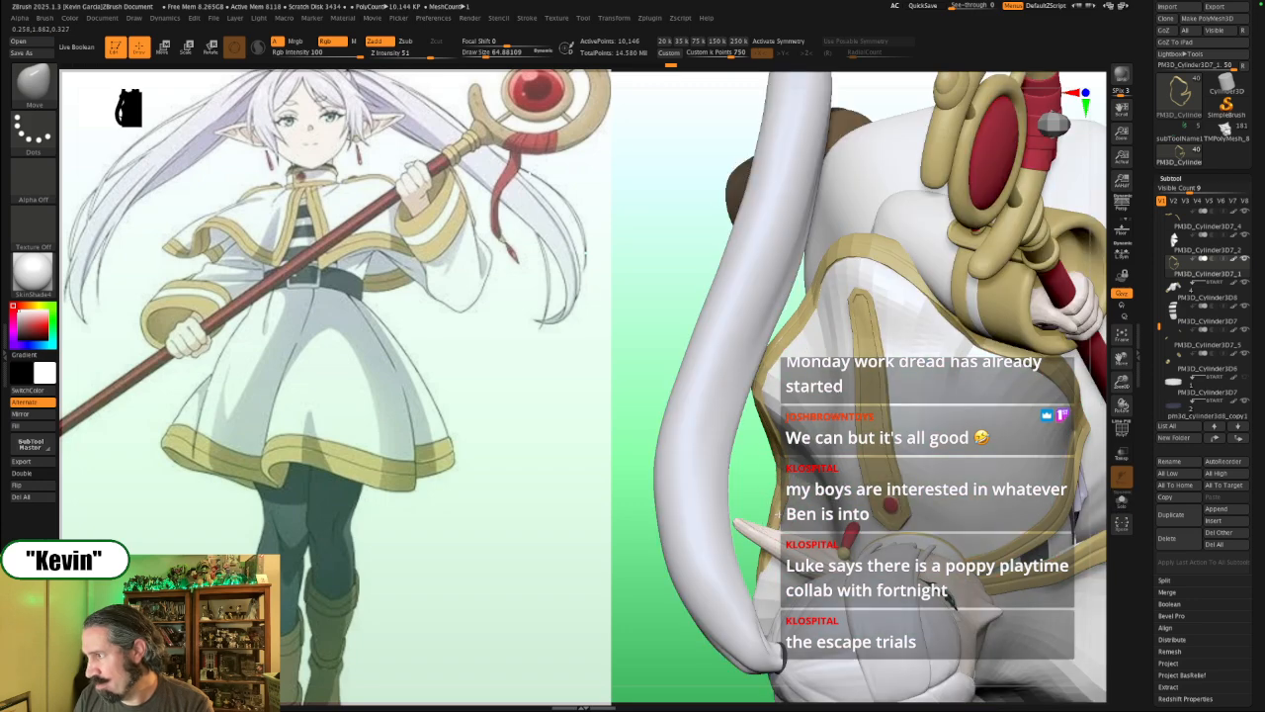
drag(778, 518, 782, 529)
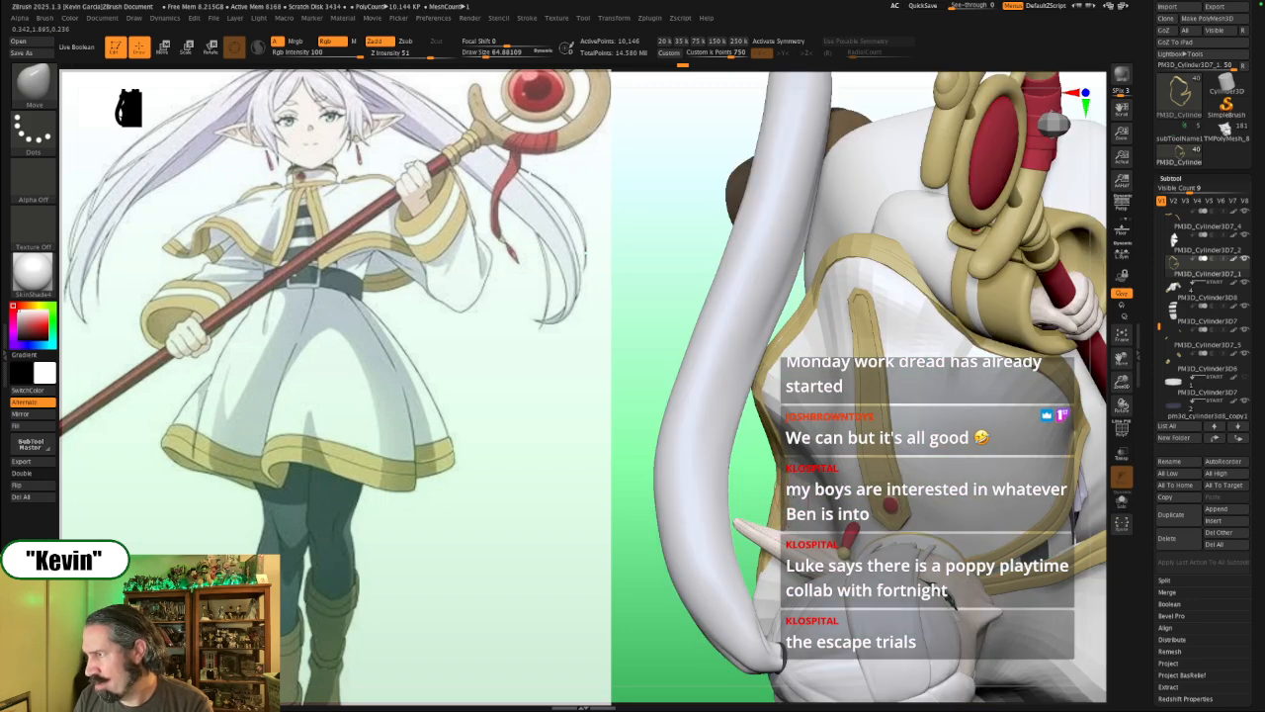
drag(754, 471, 779, 502)
drag(775, 502, 770, 503)
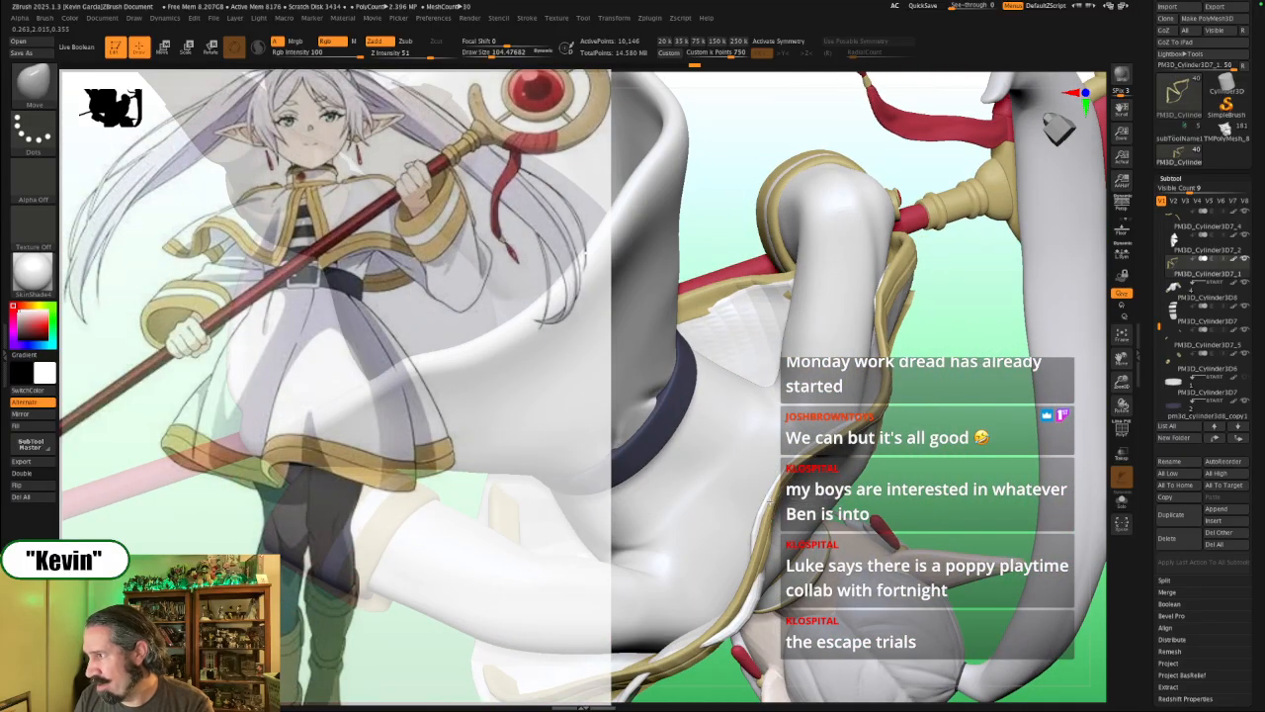
Step: Move the trim along the cape's underside edge with the Move brush at size about 104 and isolate it
key([)
mouse_move(808, 445)
mouse_down()
mouse_move(884, 405)
mouse_move(891, 383)
mouse_up()
key(s)
key(alt+shift+s)
drag(976, 383, 967, 420)
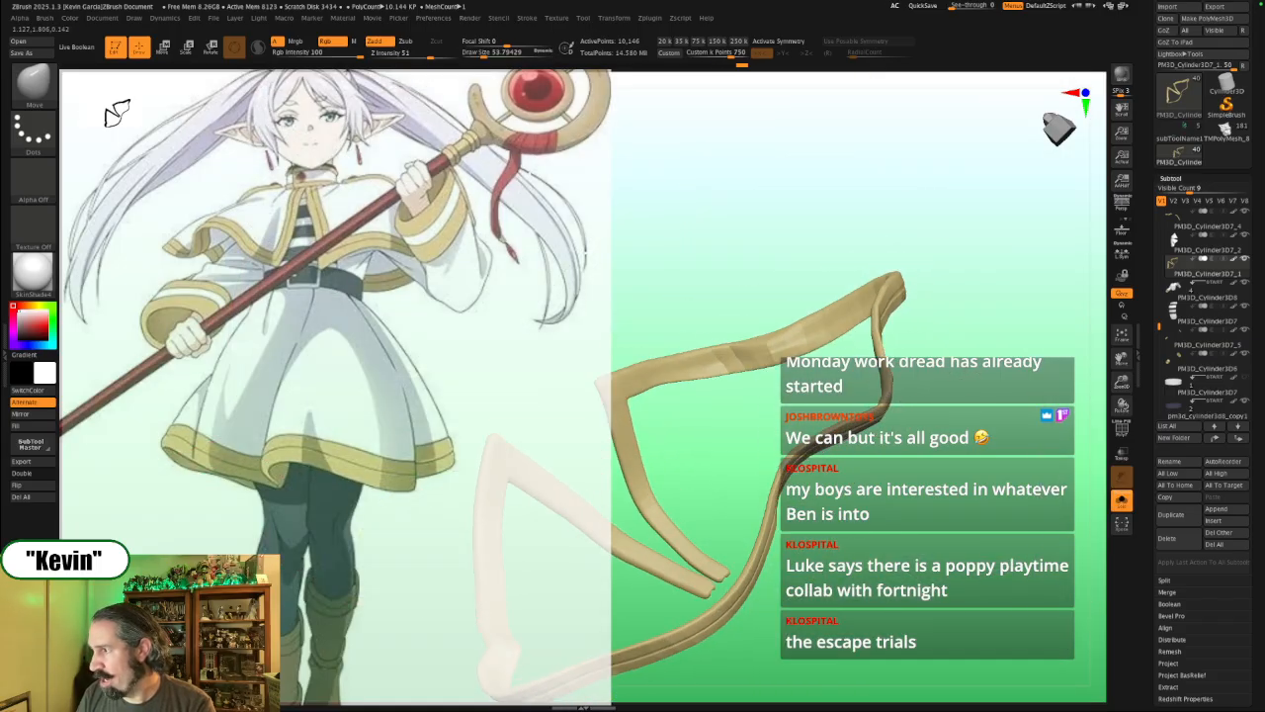
Step: Smooth out the isolated trim's lower curve with small Move brush strokes from below
key(s)
drag(759, 521, 768, 517)
mouse_move(785, 481)
mouse_down()
mouse_move(771, 480)
mouse_move(782, 474)
mouse_up()
key(s)
key(s)
key(s)
key(s)
drag(737, 572, 726, 576)
Step: Reposition the trim where the cape pokes through the back hem with the Move brush at sizes about 79 and 97
mouse_move(760, 566)
right_down()
mouse_move(924, 466)
mouse_move(903, 475)
right_up()
key(s)
drag(838, 545, 852, 546)
key(alt+shift+s)
key(s)
key(alt+shift+s)
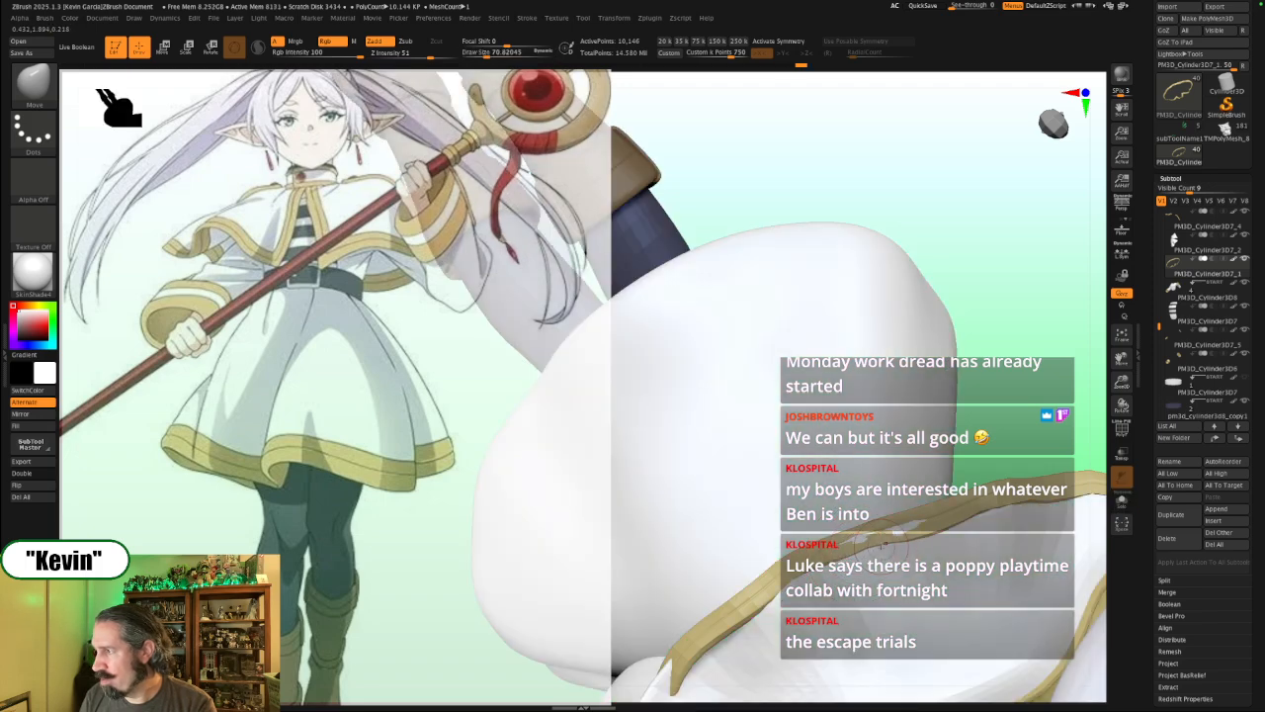
key(alt+shift+s)
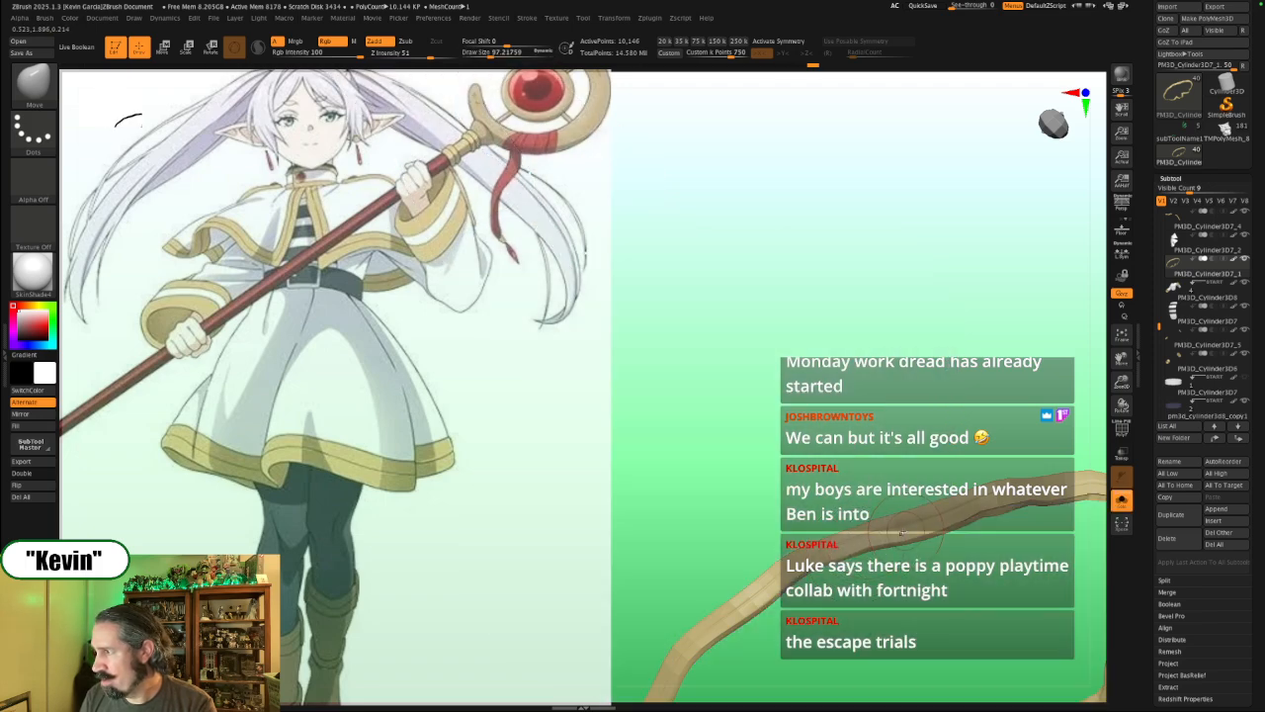
key(alt+shift+s)
key(alt+shift+s)
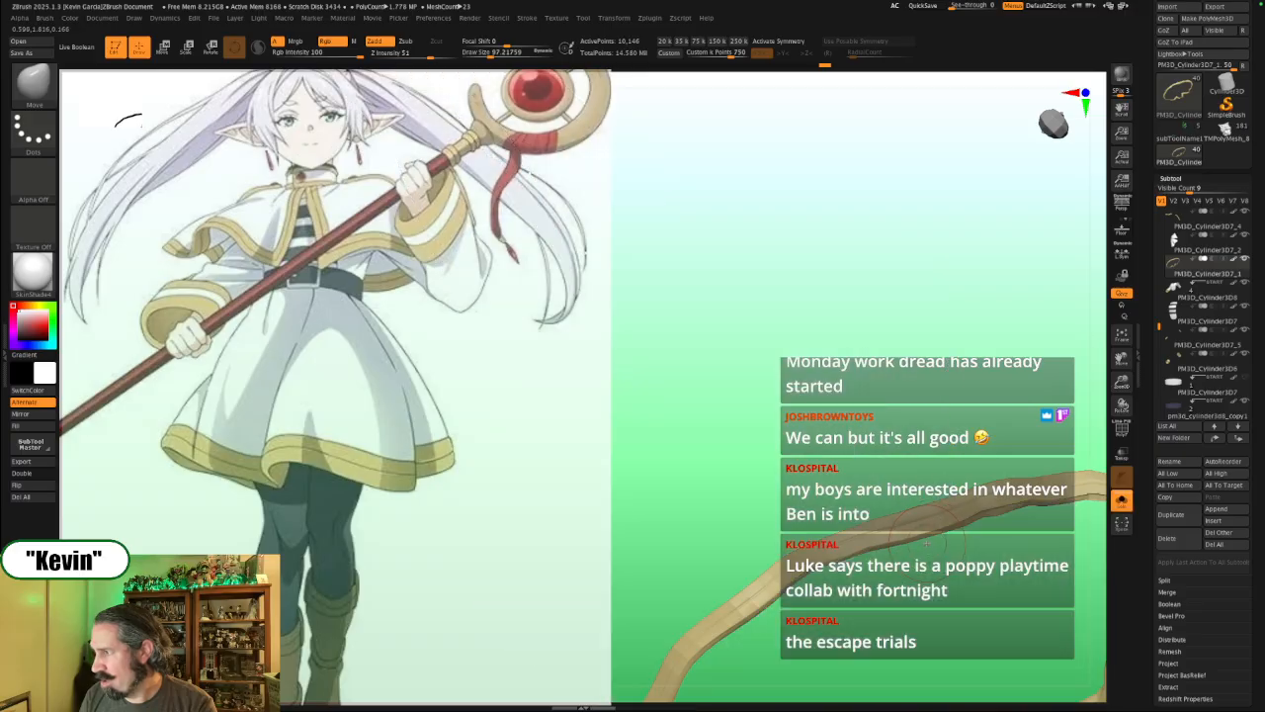
key(alt+shift+s)
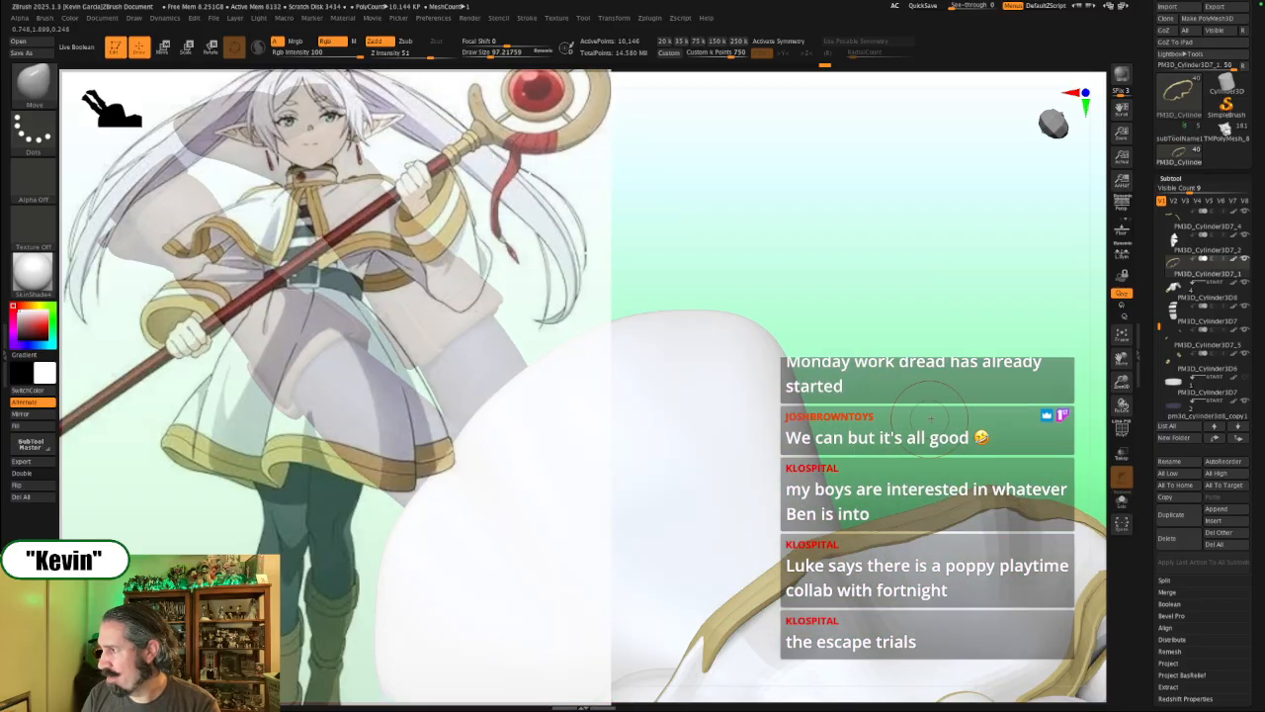
Step: Adjust the back trim with the Move brush at size 112 and inspect the isolated loop for uneven bends
mouse_move(991, 403)
ctrl+right_down()
mouse_move(955, 422)
mouse_move(951, 336)
mouse_move(914, 332)
mouse_move(1018, 347)
mouse_move(960, 317)
mouse_move(961, 303)
mouse_move(751, 478)
ctrl+right_up()
key(s)
drag(748, 482, 752, 482)
key(alt+shift+s)
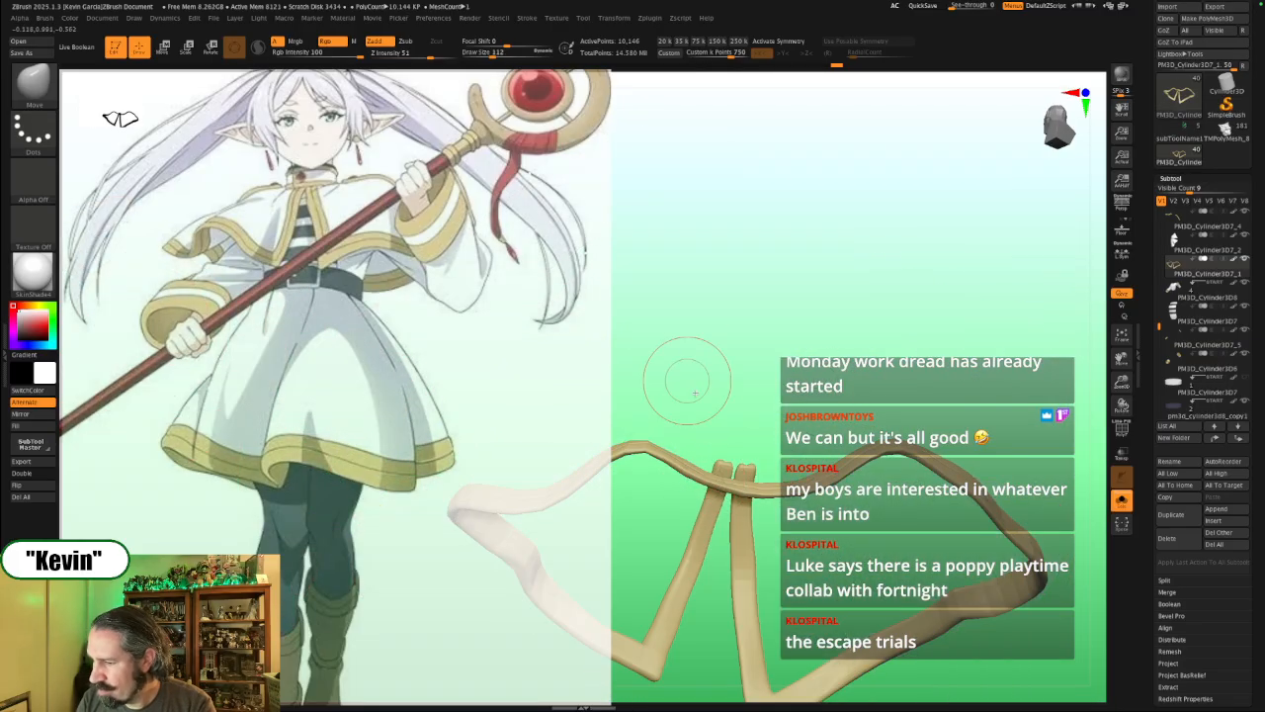
right_drag(879, 364, 960, 274)
key(alt+shift+s)
right_drag(1014, 390, 716, 380)
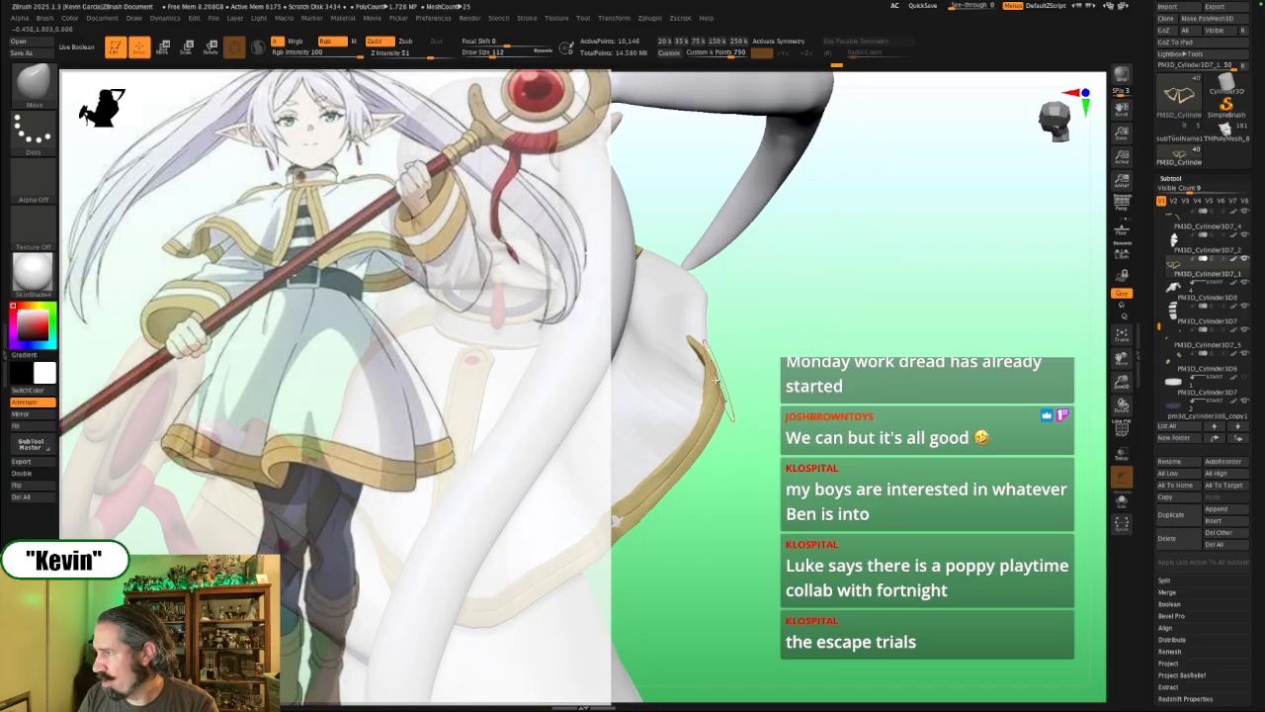
Step: Push the trim's outer side corner against the cape edge with the Move brush at size 112
mouse_move(708, 368)
mouse_down()
mouse_move(693, 357)
mouse_move(700, 366)
mouse_up()
drag(695, 362, 700, 384)
key(alt+s)
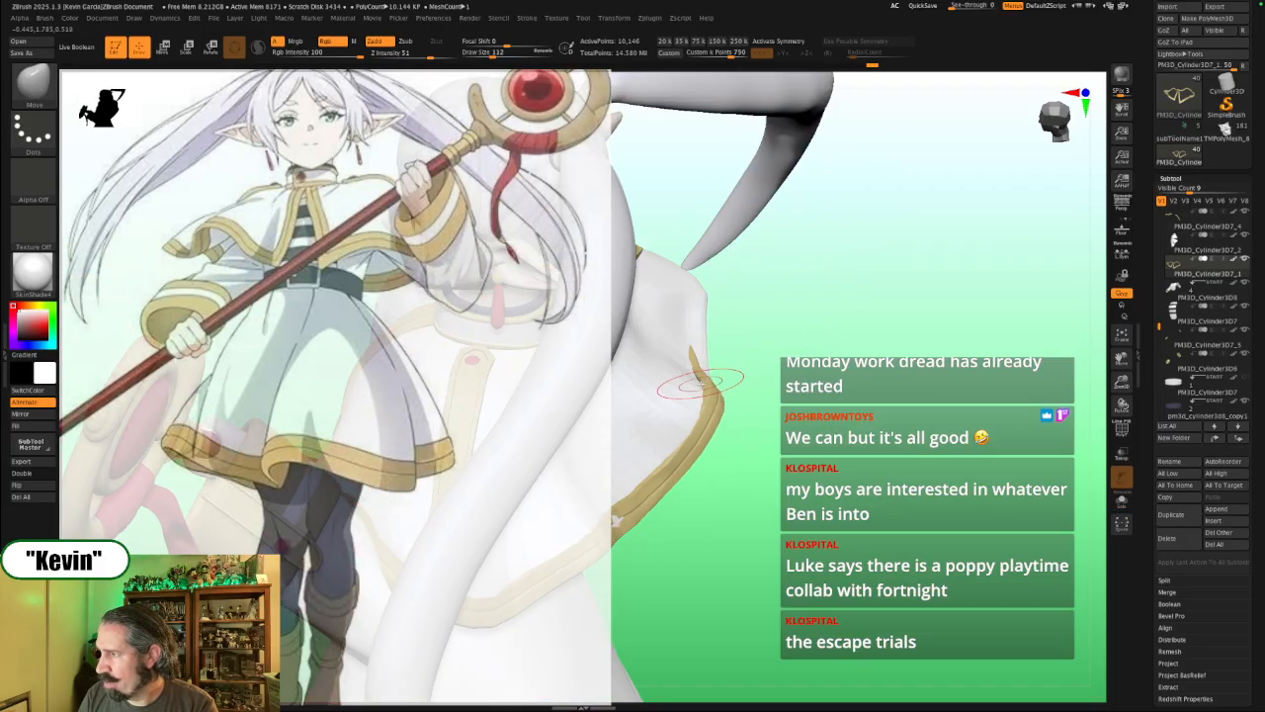
key(alt+s)
mouse_move(778, 382)
mouse_down()
mouse_move(743, 367)
mouse_move(737, 390)
mouse_move(762, 391)
mouse_up()
key(alt+s)
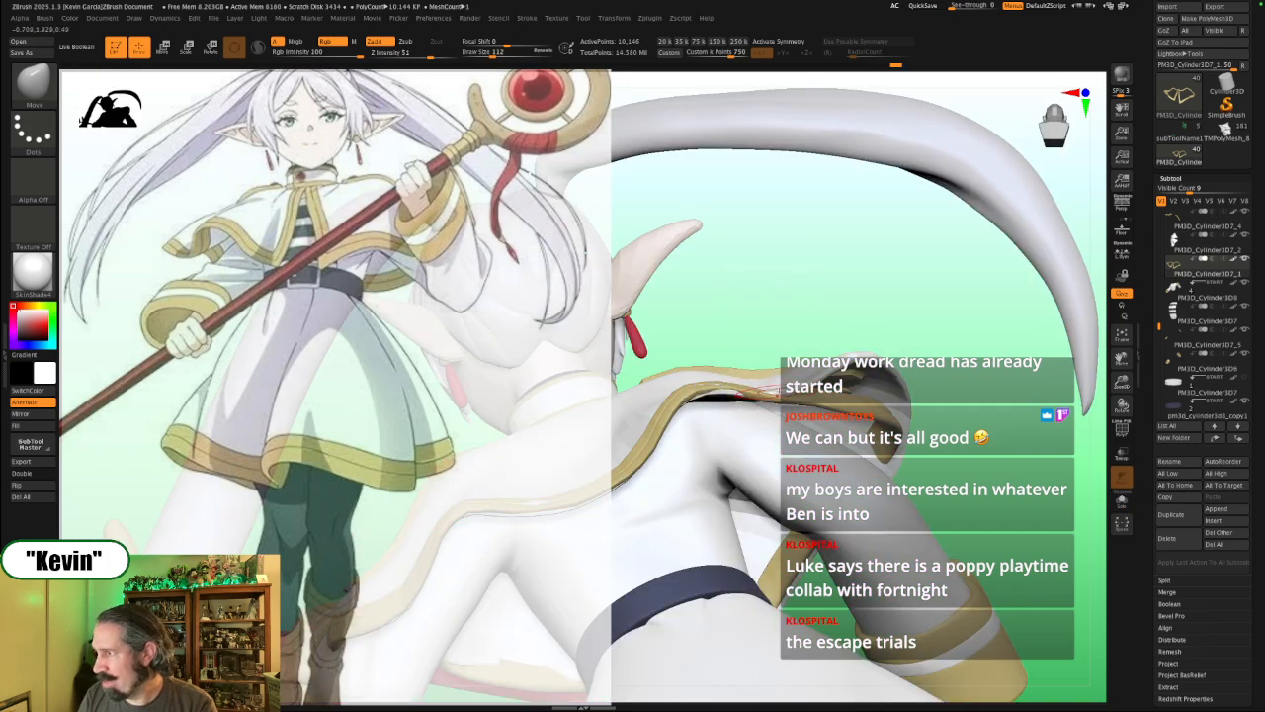
Step: Fit the trim around the raised shoulder edge from below with the Move brush at sizes about 223 and 167
drag(946, 334, 937, 396)
key(])
key(])
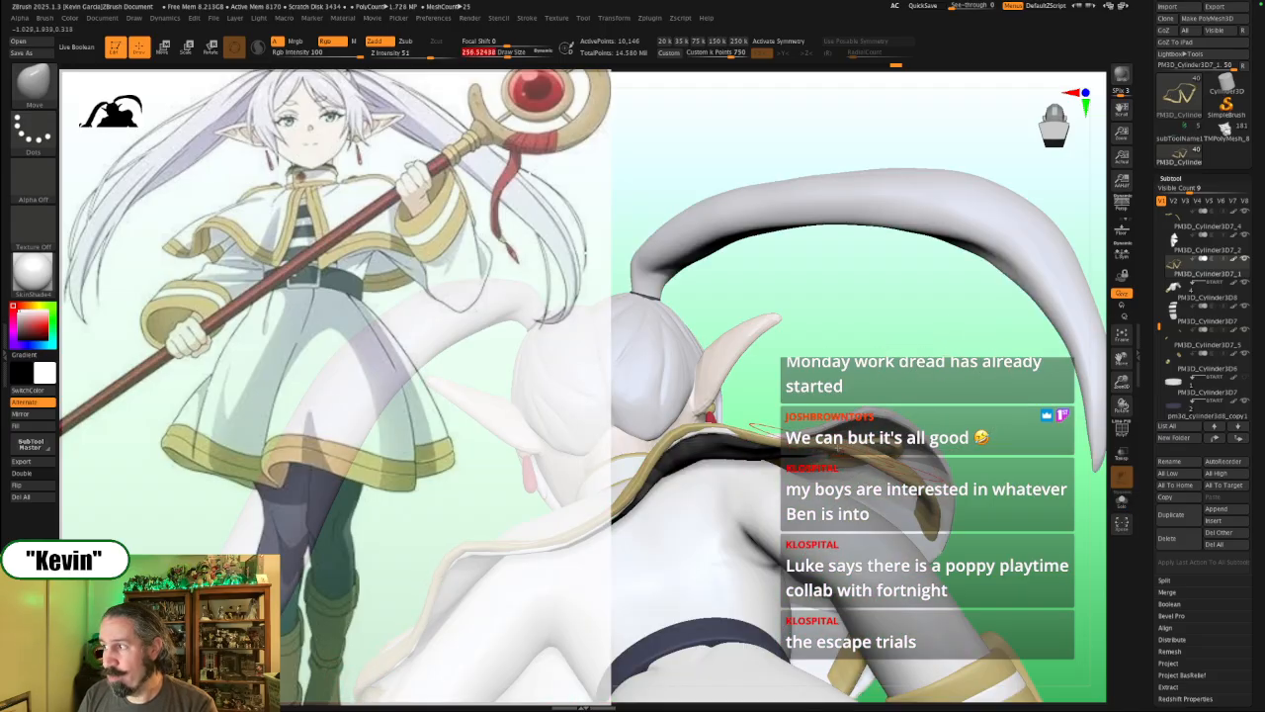
key(bracketleft)
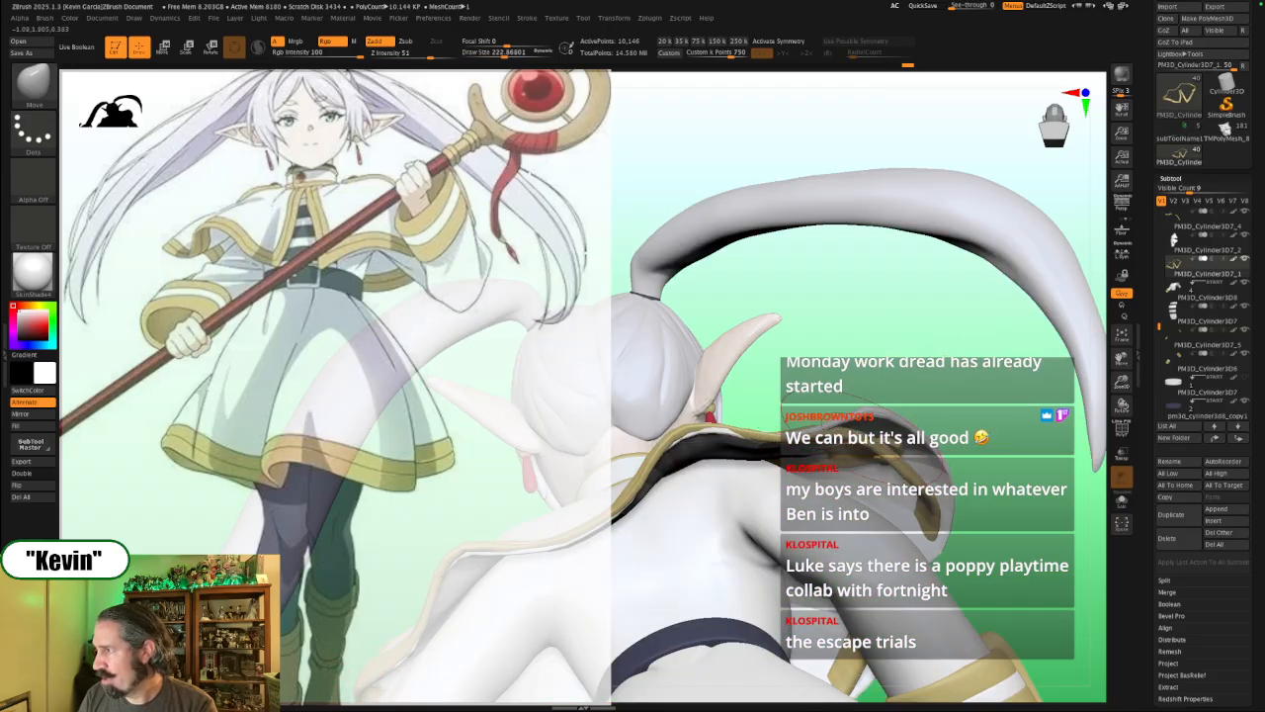
key(bracketleft)
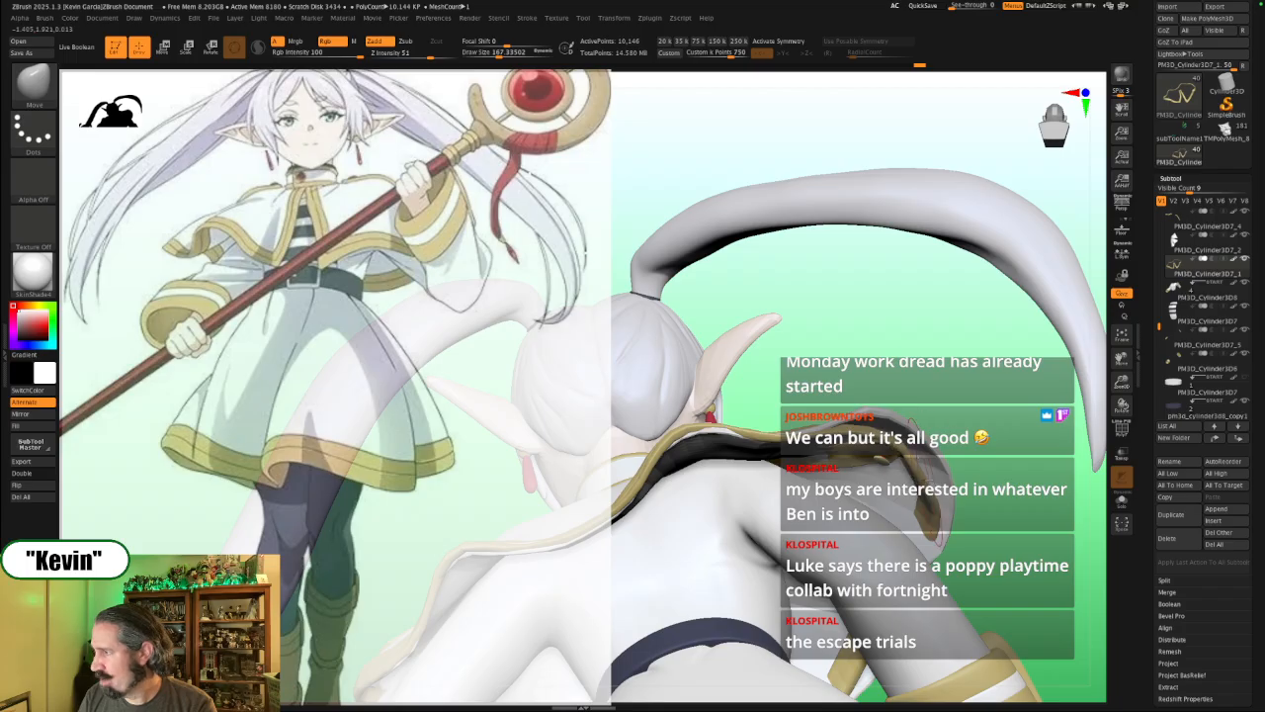
Step: Isolate the trim to check its shoulder bend and enlarge the Move brush to about 262
right_drag(929, 482, 872, 407)
key(s)
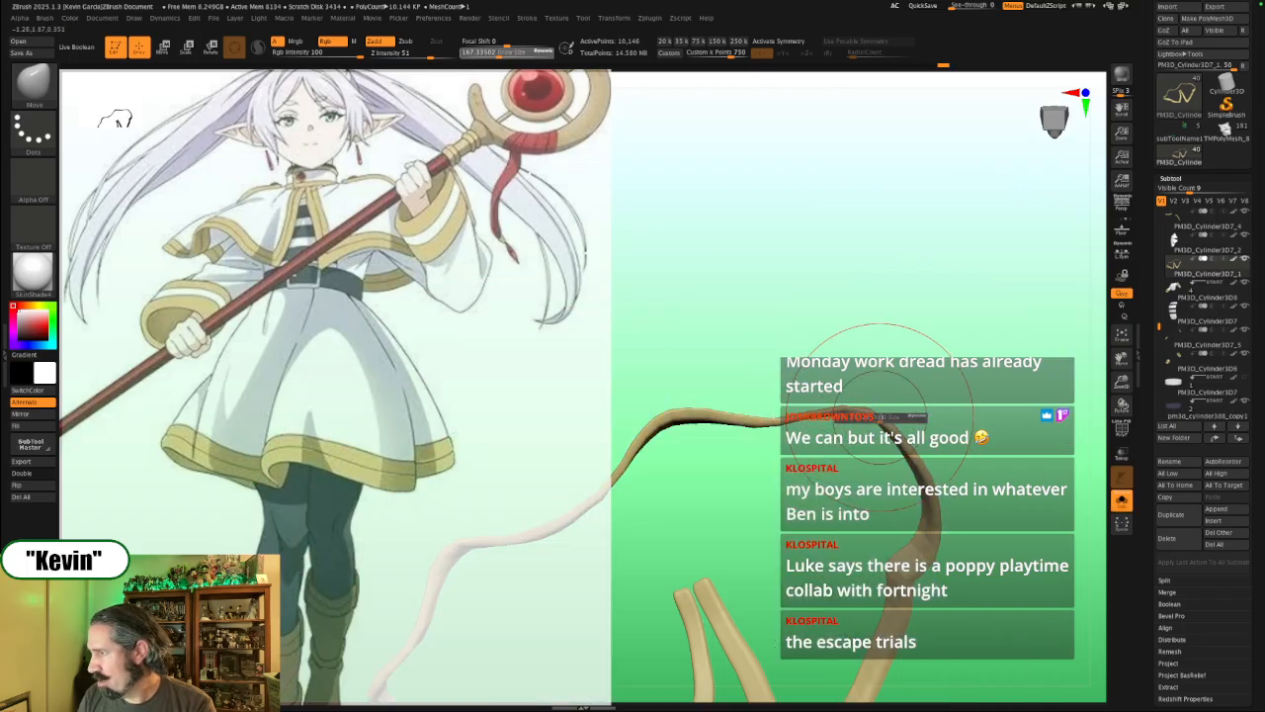
click(880, 417)
mouse_move(929, 358)
right_down()
mouse_move(1004, 459)
mouse_move(1003, 427)
mouse_move(979, 415)
mouse_move(851, 415)
mouse_move(924, 405)
right_up()
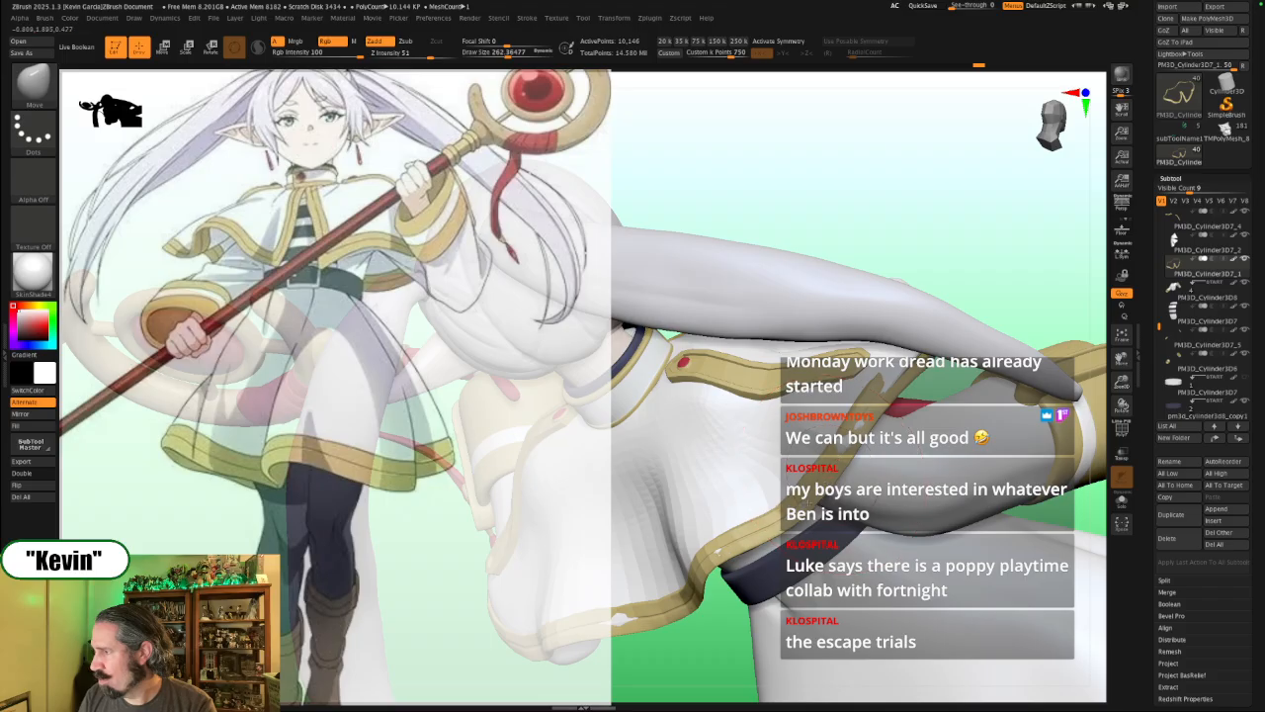
Step: Isolate the cape trim and examine its shoulder bend from several angles with the Move brush reduced to about 149
key([)
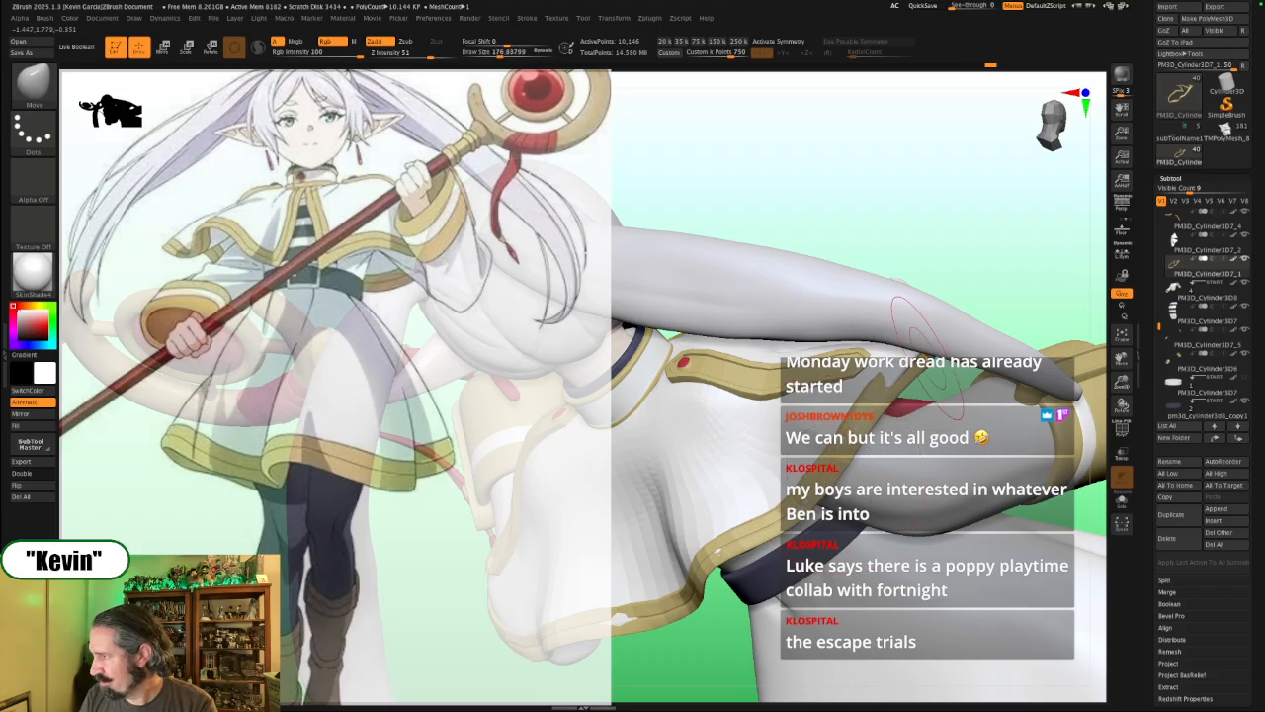
mouse_move(916, 353)
right_down()
mouse_move(966, 349)
mouse_move(991, 379)
mouse_move(870, 398)
right_up()
key(])
key(])
right_drag(584, 337, 841, 248)
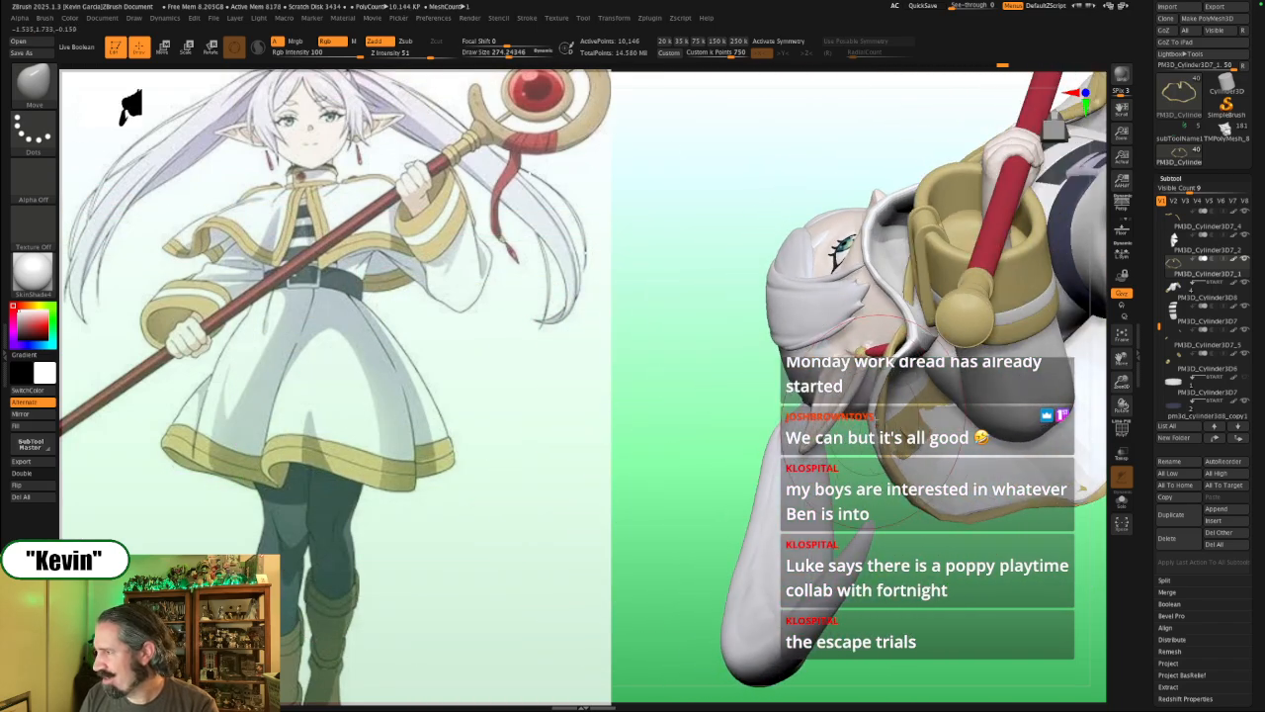
key([)
key([)
key(alt+s)
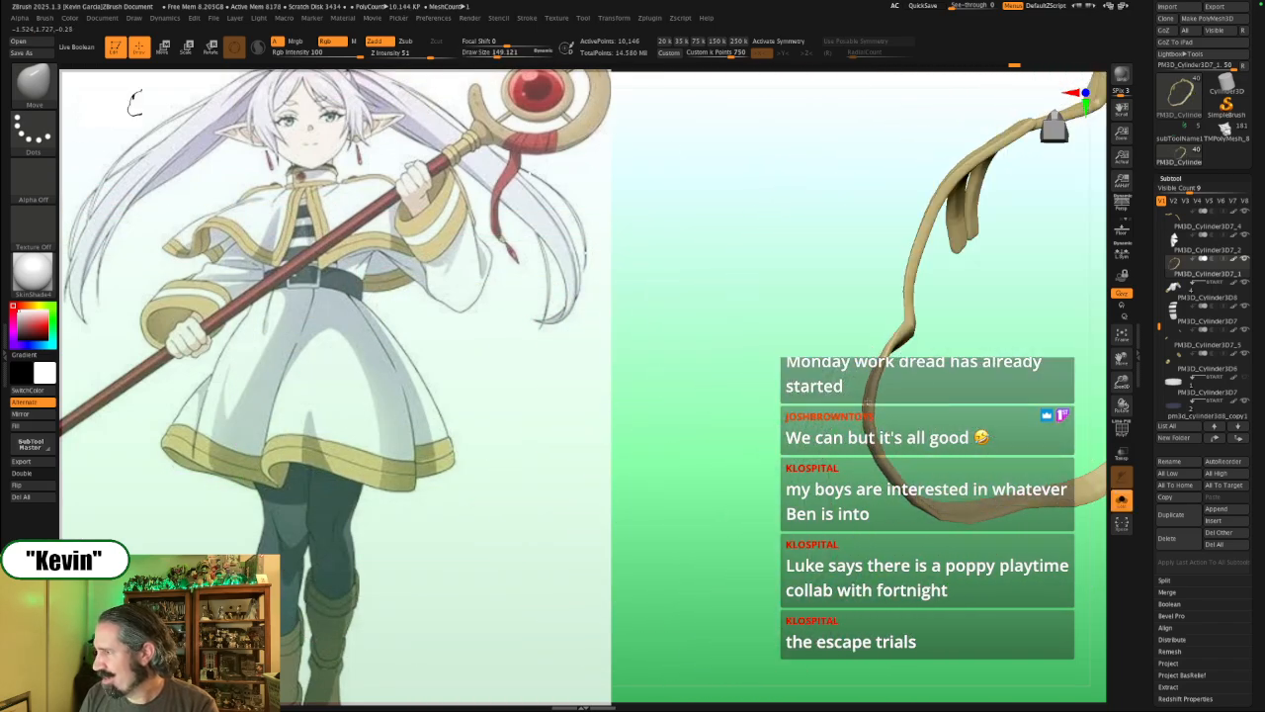
mouse_move(895, 402)
right_down()
mouse_move(1026, 413)
mouse_move(682, 462)
right_up()
Step: Fit the gold trim along the cape's back hem behind the shoulder with the Move brush at size about 90
key(alt+s)
key([)
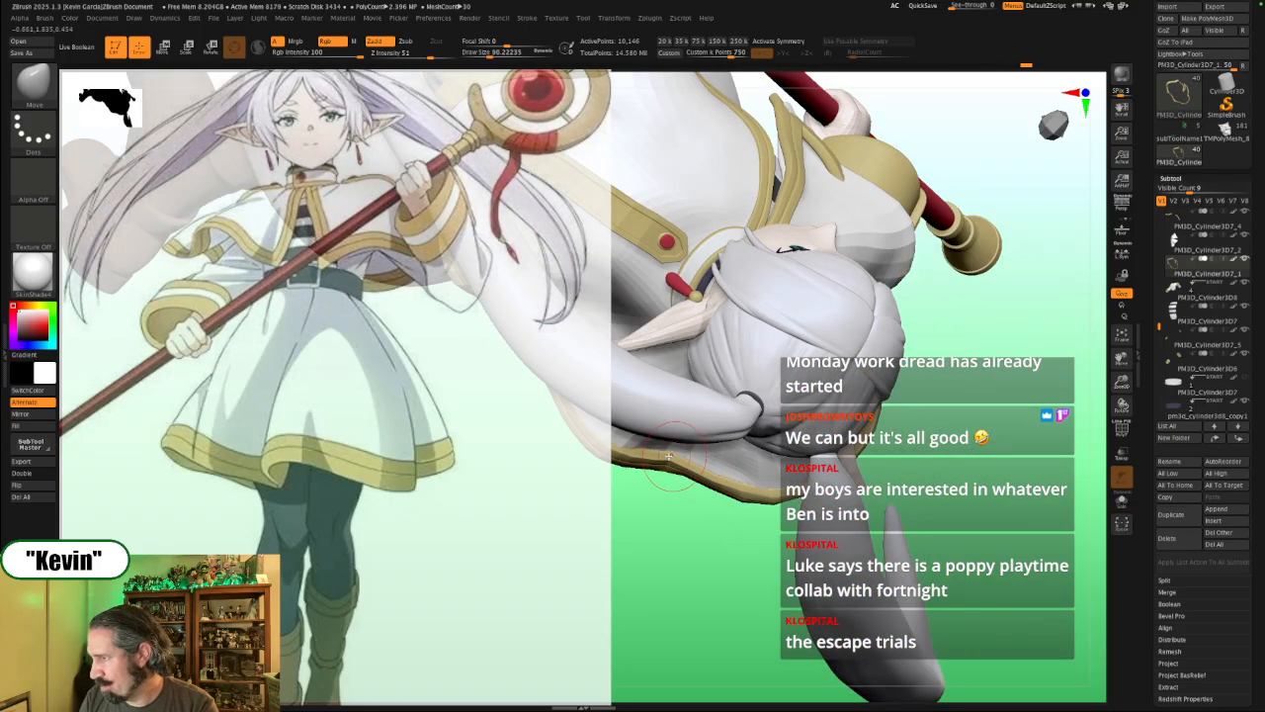
drag(664, 470, 653, 464)
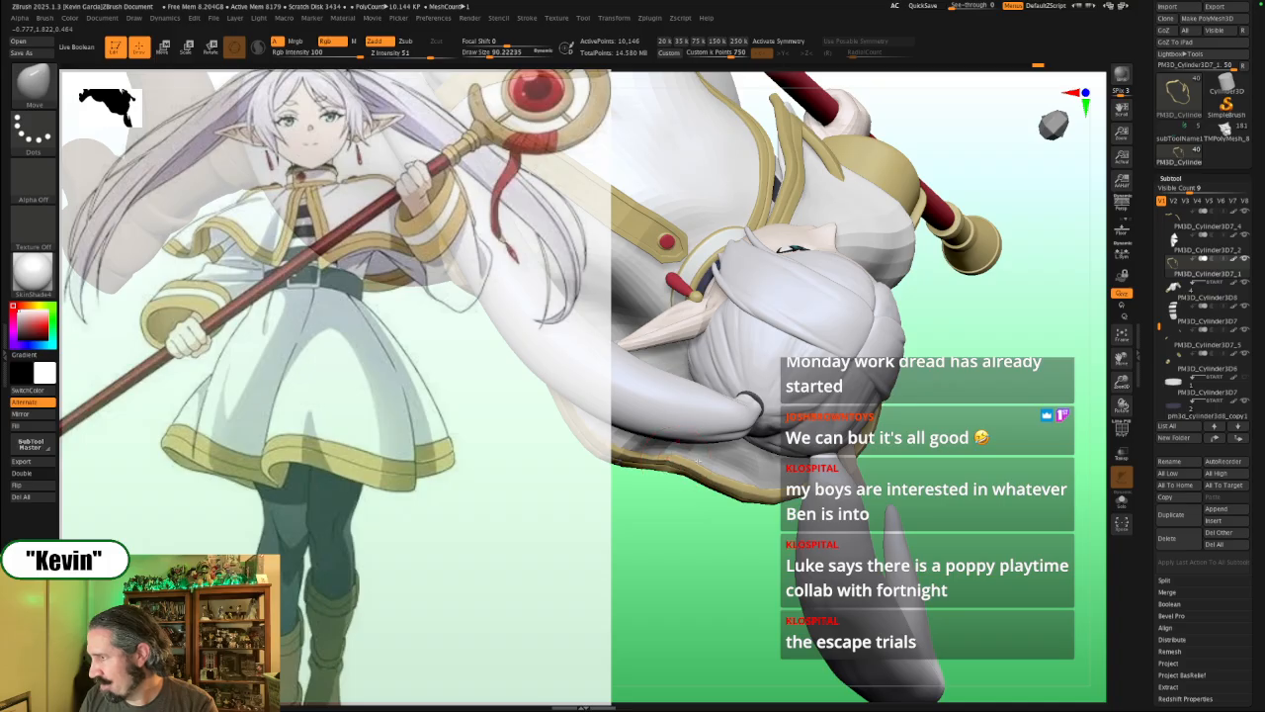
drag(716, 472, 776, 501)
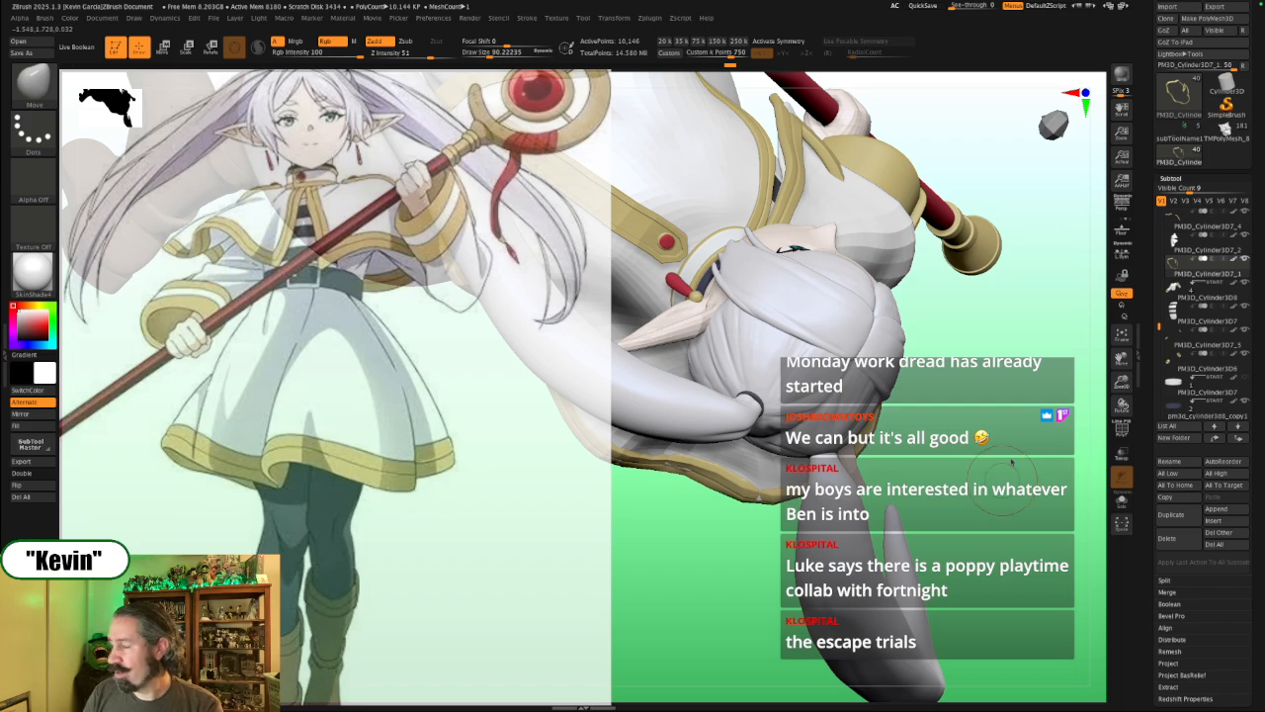
drag(986, 437, 984, 394)
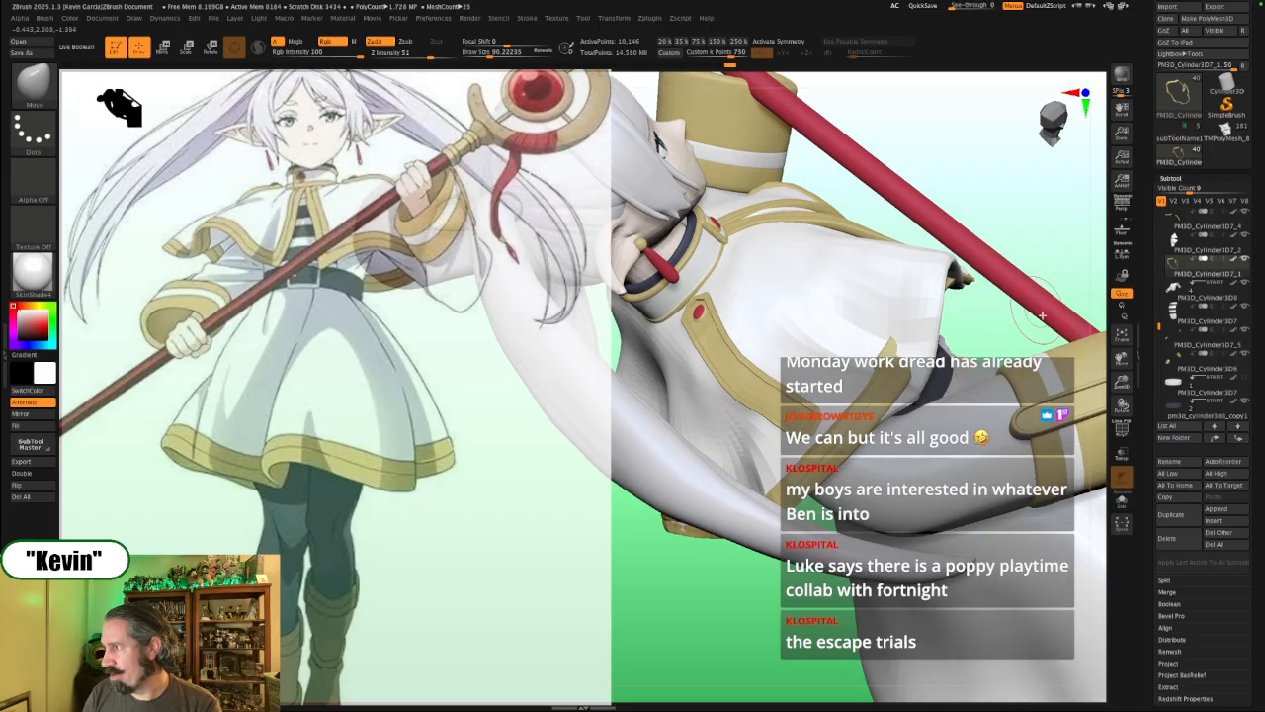
Step: Enlarge the Move brush to about 372 and check the shape of the isolated trim loop
drag(1007, 320, 865, 312)
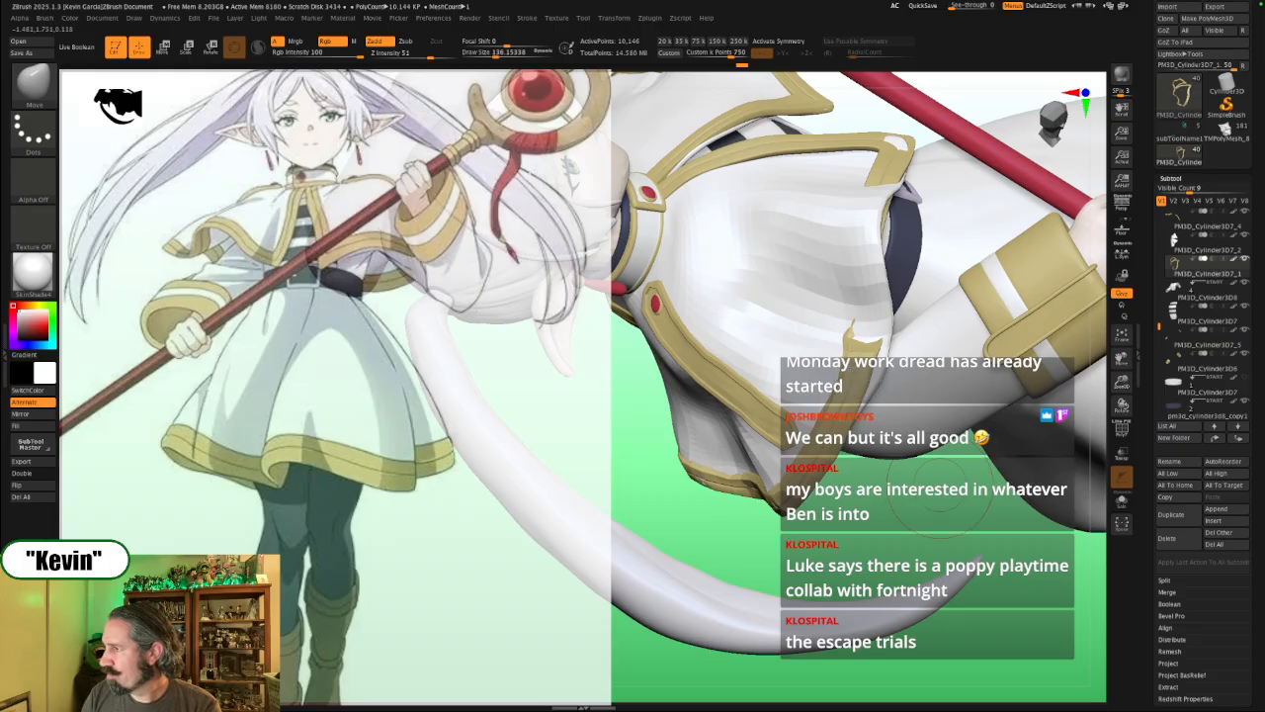
mouse_move(940, 485)
alt+mouse_down()
mouse_move(944, 332)
mouse_move(1086, 296)
mouse_move(1079, 336)
alt+mouse_up()
key(s)
click(857, 344)
key(alt+s)
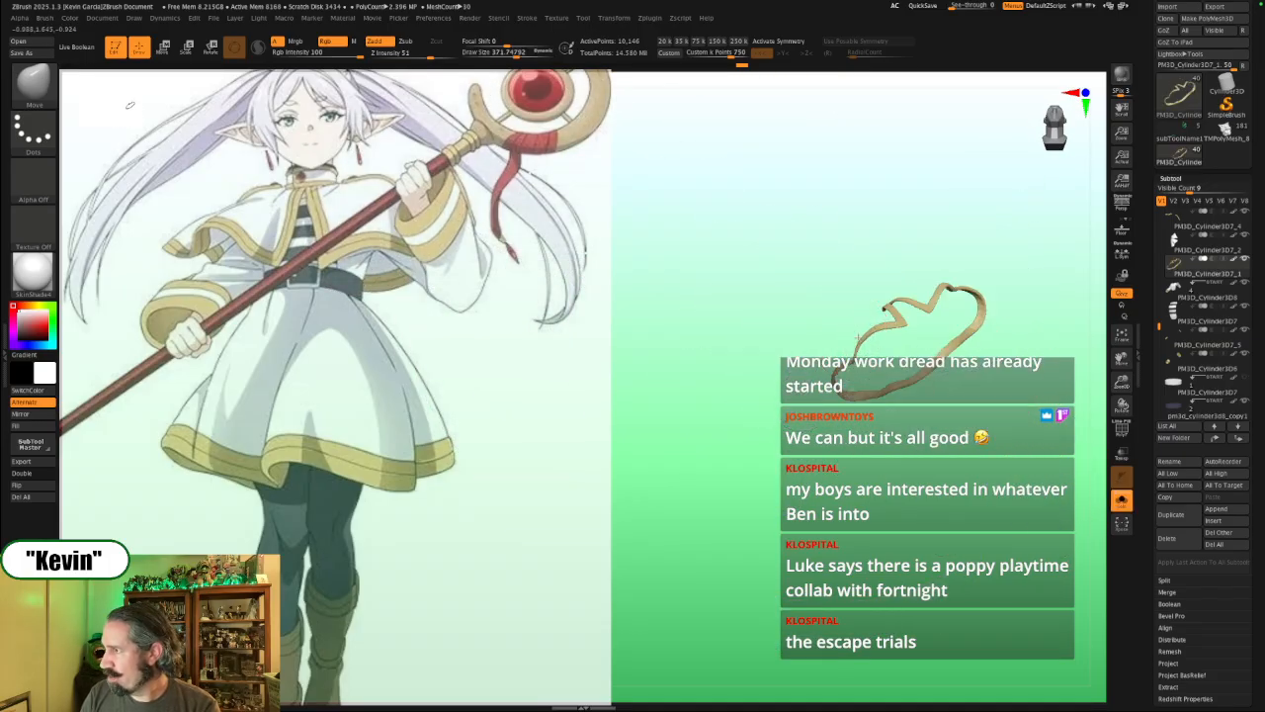
key(alt+s)
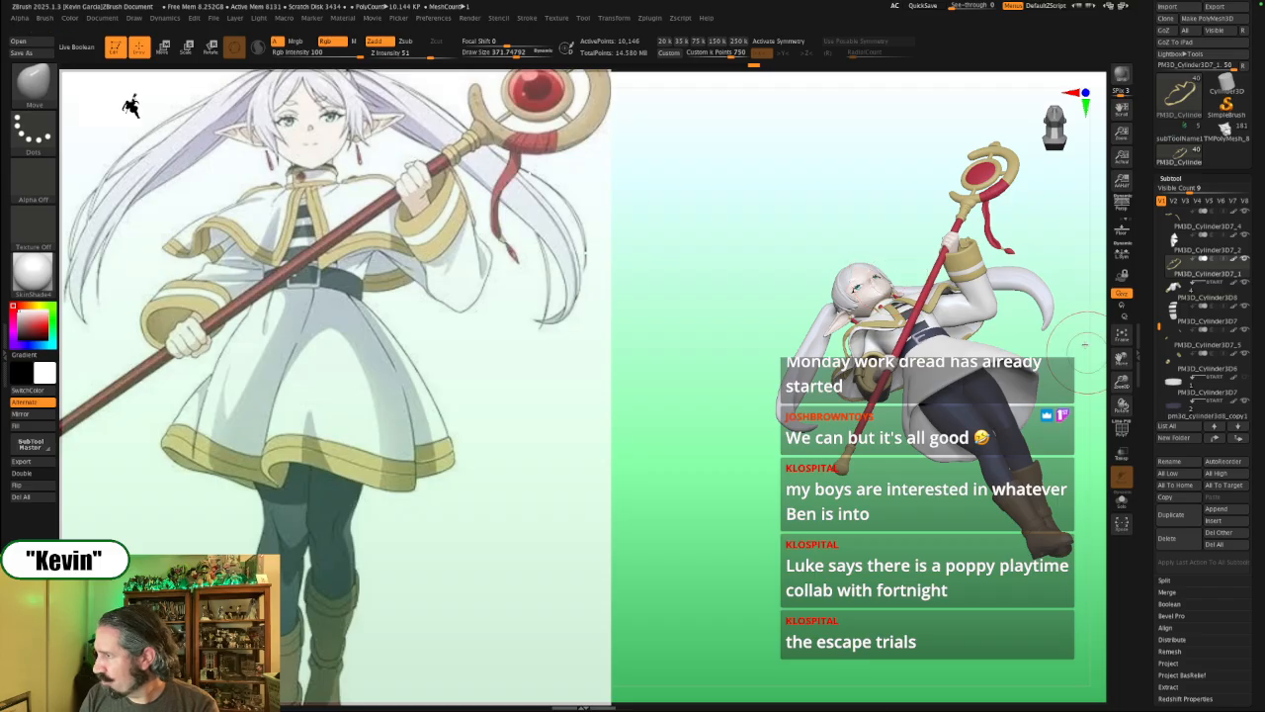
Step: Nudge the trim near the cape's front corner with the Move brush, comparing the isolated loop with the full figure
mouse_move(1072, 341)
mouse_down()
mouse_move(1070, 435)
mouse_move(1058, 420)
mouse_up()
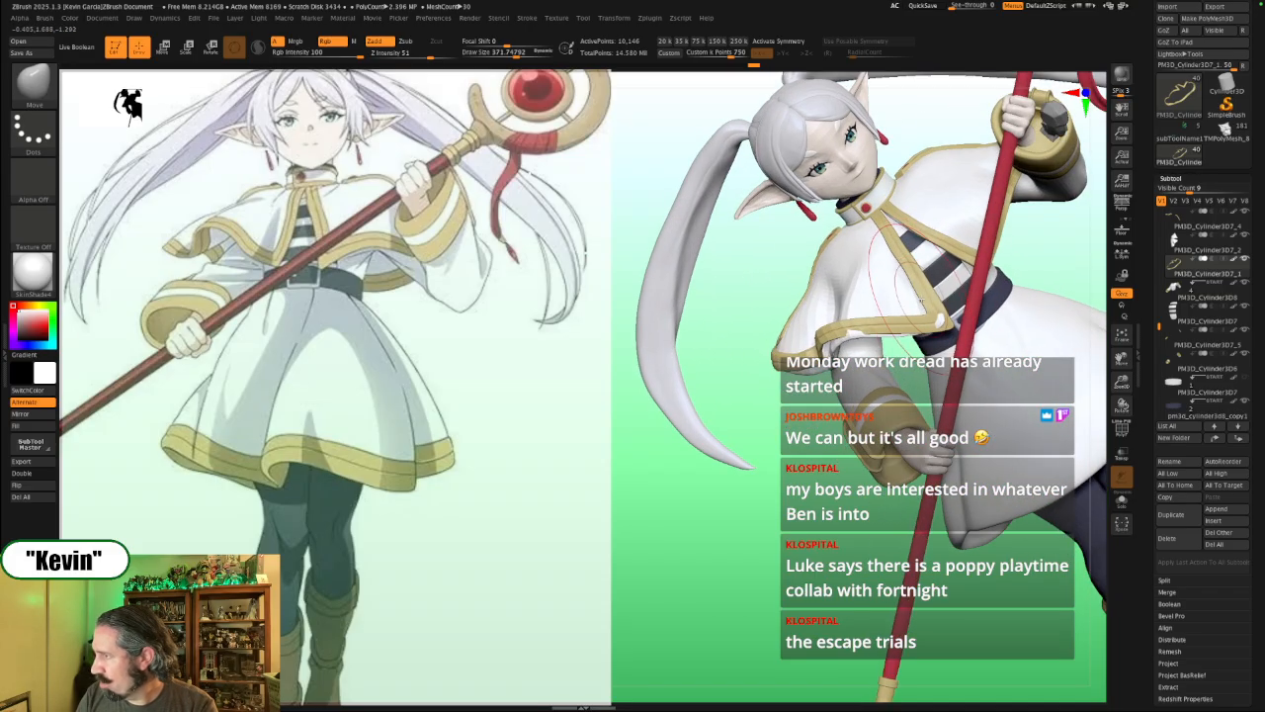
key(alt+s)
mouse_move(964, 336)
mouse_down()
mouse_move(939, 311)
mouse_move(953, 318)
mouse_up()
key(alt+s)
key(alt+s)
key(alt+s)
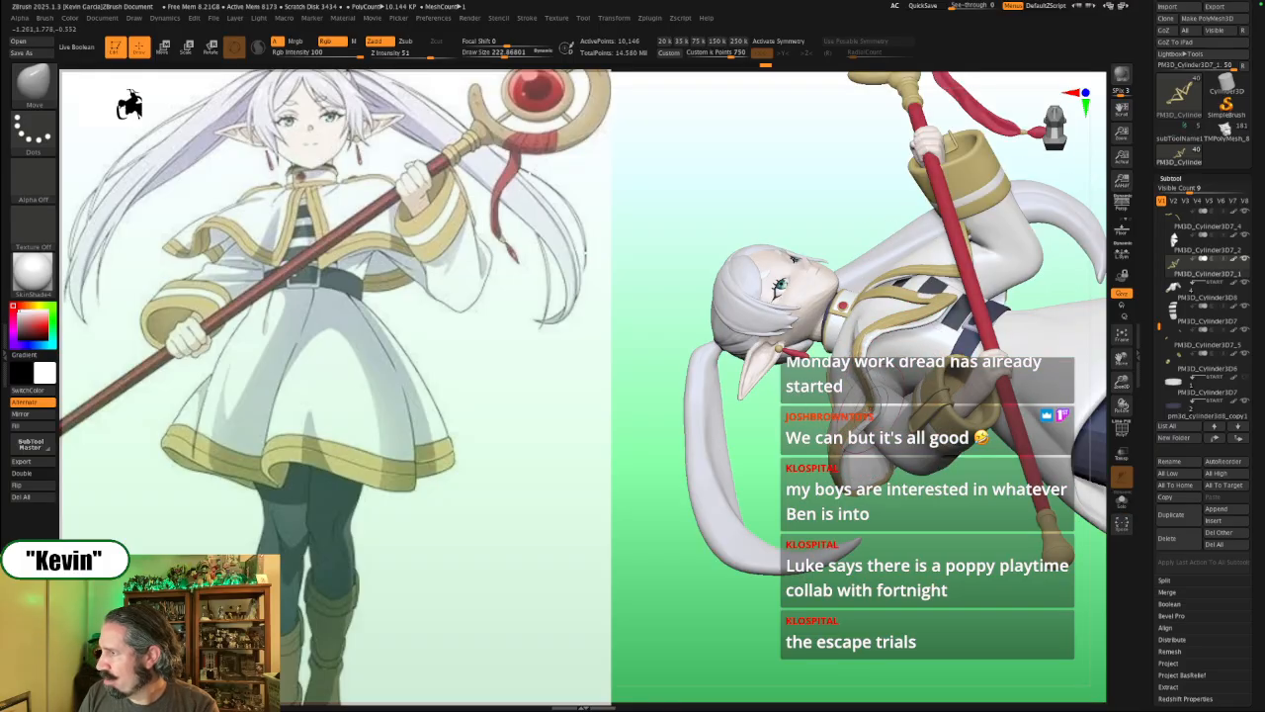
Step: Set the Move brush size to about 158 and select the gold cape trim subtool from above
drag(915, 466, 838, 407)
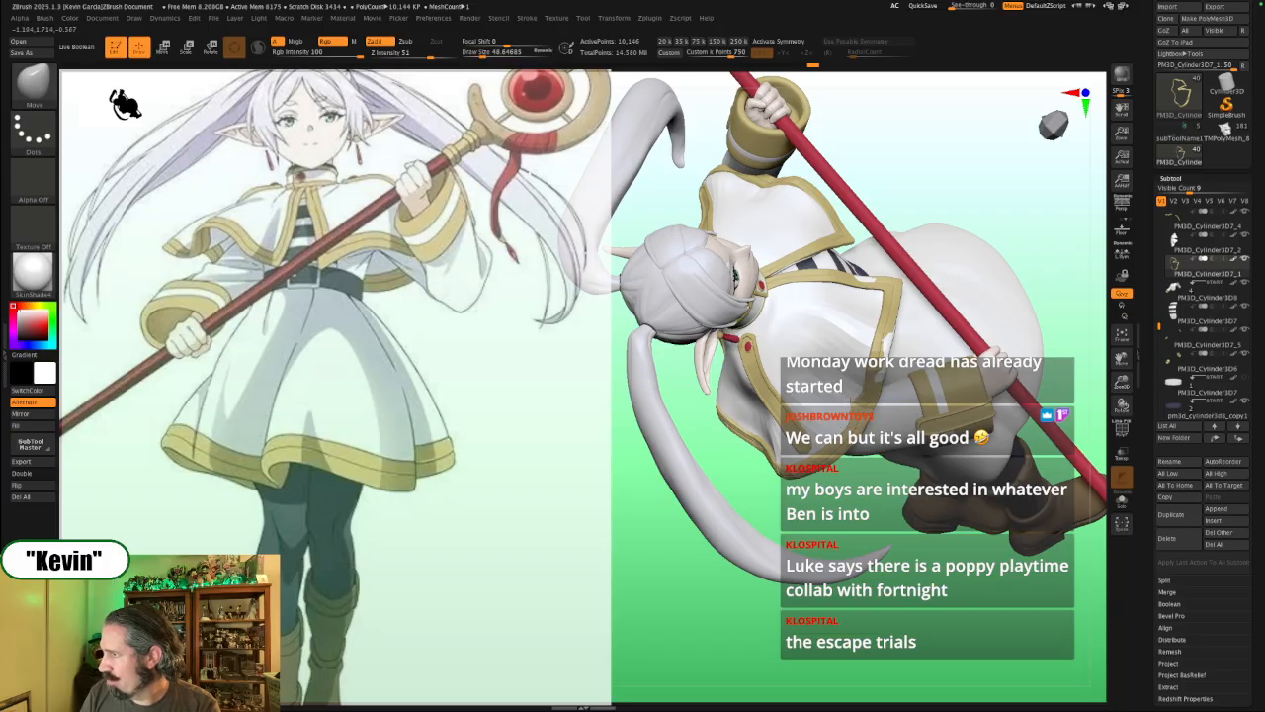
key(s)
drag(850, 401, 882, 381)
key(s)
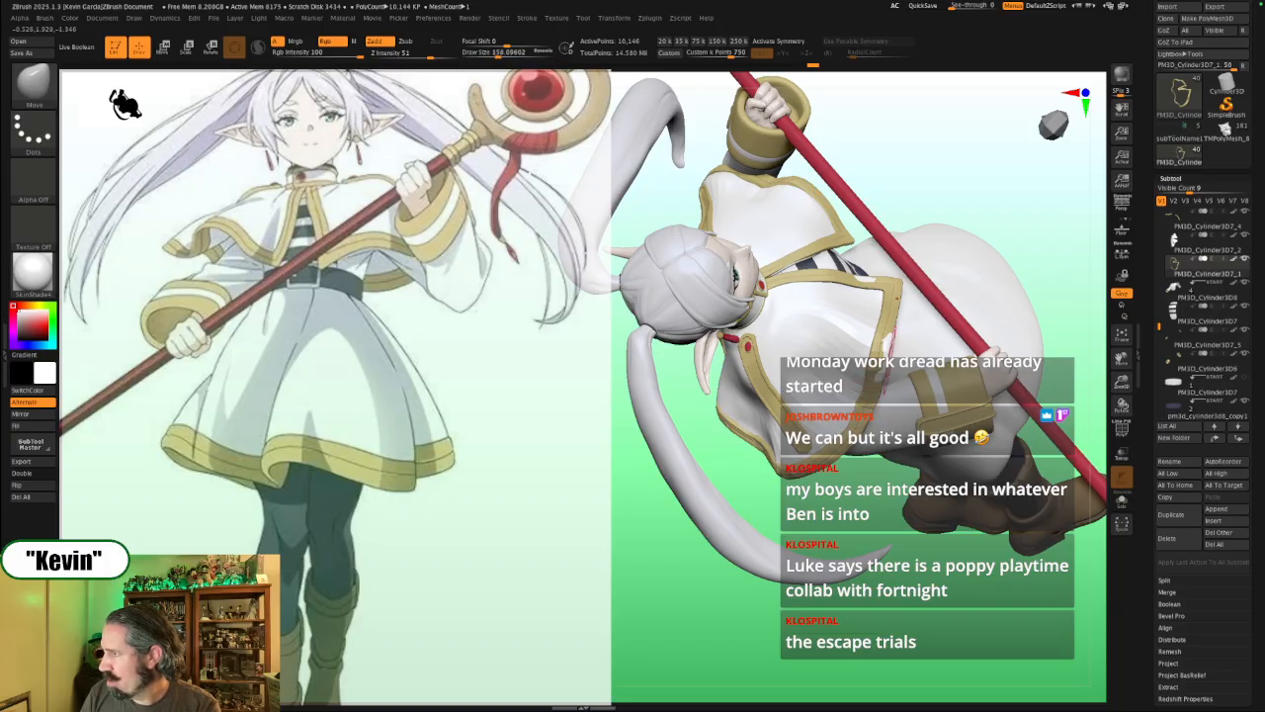
alt+click(871, 280)
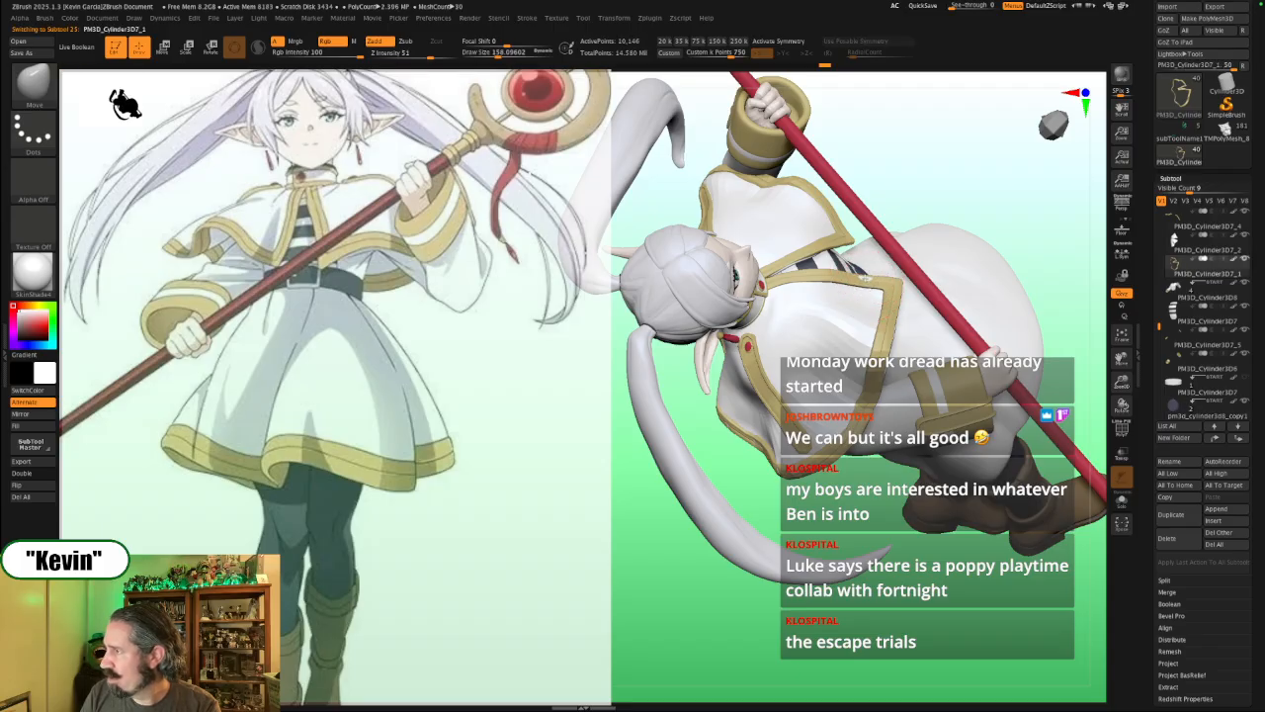
Step: Adjust the trim around the shoulder from behind with the Move brush at size about 189
mouse_move(1028, 198)
mouse_down()
mouse_move(1072, 182)
mouse_move(959, 252)
mouse_up()
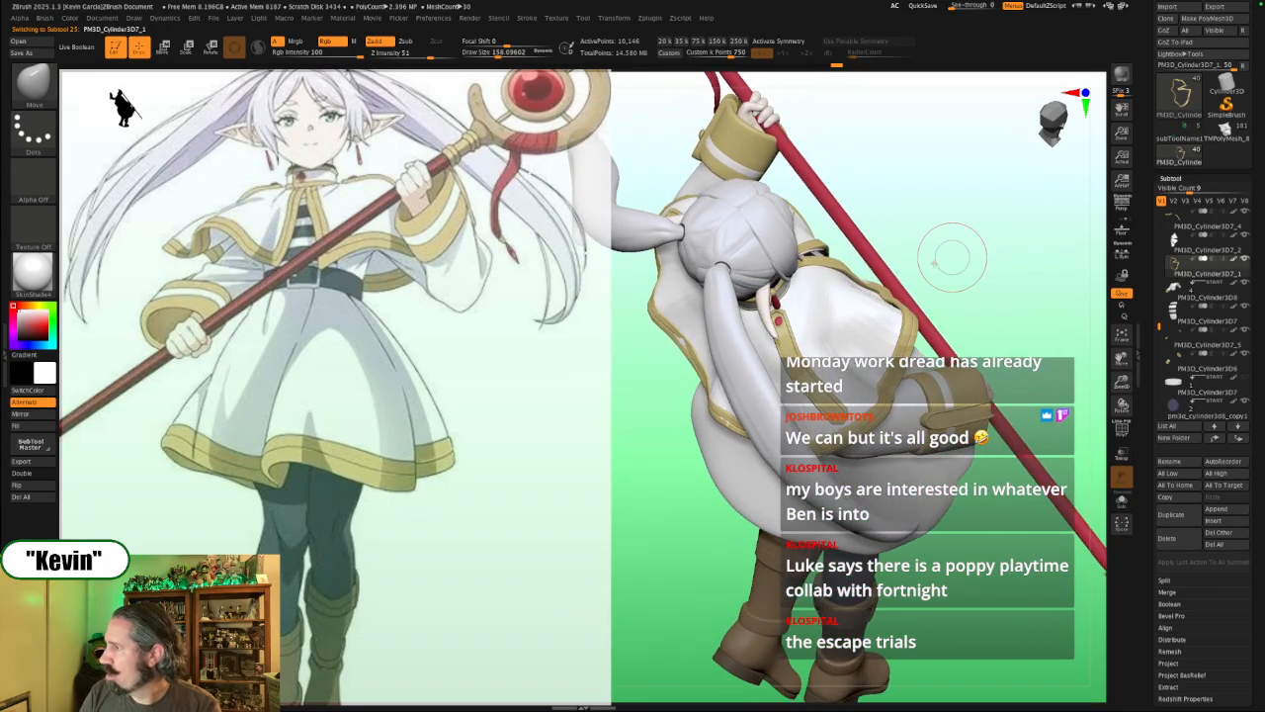
key(s)
mouse_move(851, 277)
mouse_down()
mouse_move(826, 268)
mouse_move(858, 281)
mouse_move(971, 279)
mouse_move(988, 297)
mouse_up()
key(s)
key(s)
key(s)
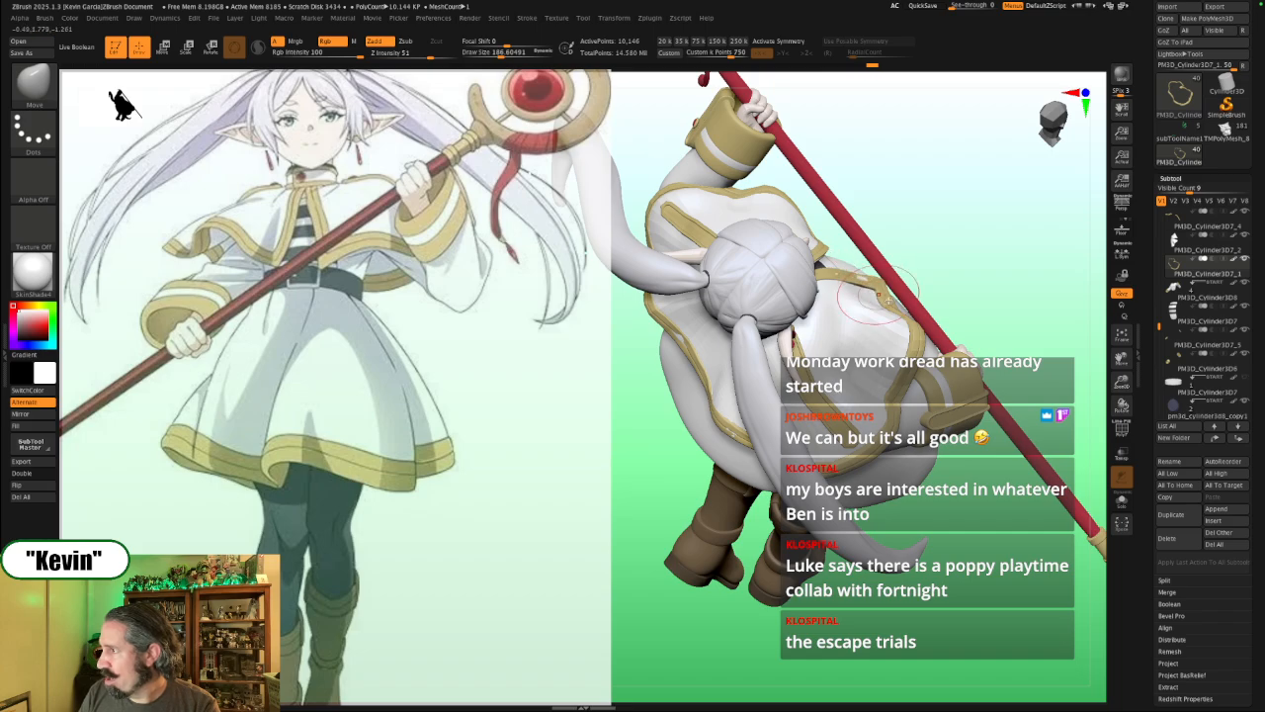
Step: Refine the trim along the outer shoulder edge with the Move brush at size about 154 and compare the figure with the reference
mouse_move(974, 254)
mouse_down()
mouse_move(914, 311)
mouse_move(886, 302)
mouse_move(900, 306)
mouse_move(892, 282)
mouse_up()
key(s)
key(s)
key(s)
mouse_move(1043, 264)
mouse_down()
mouse_move(1051, 210)
mouse_move(1039, 234)
mouse_move(965, 237)
mouse_up()
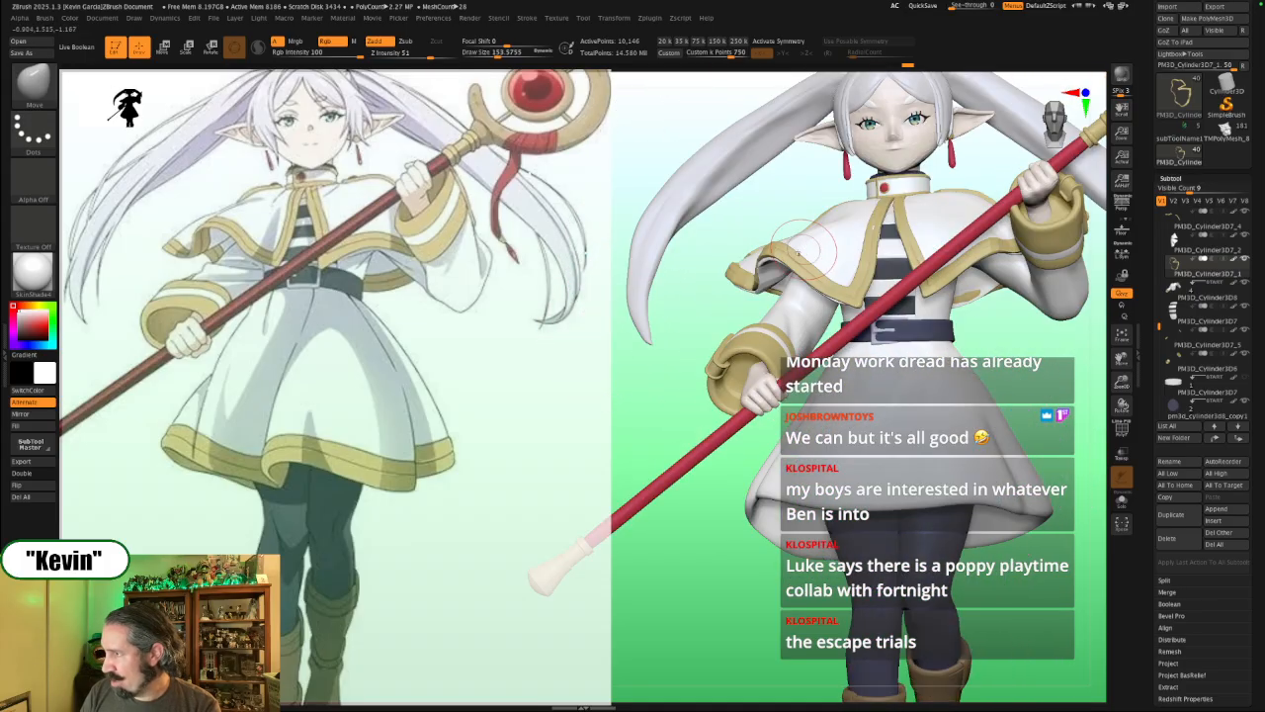
drag(771, 249, 780, 226)
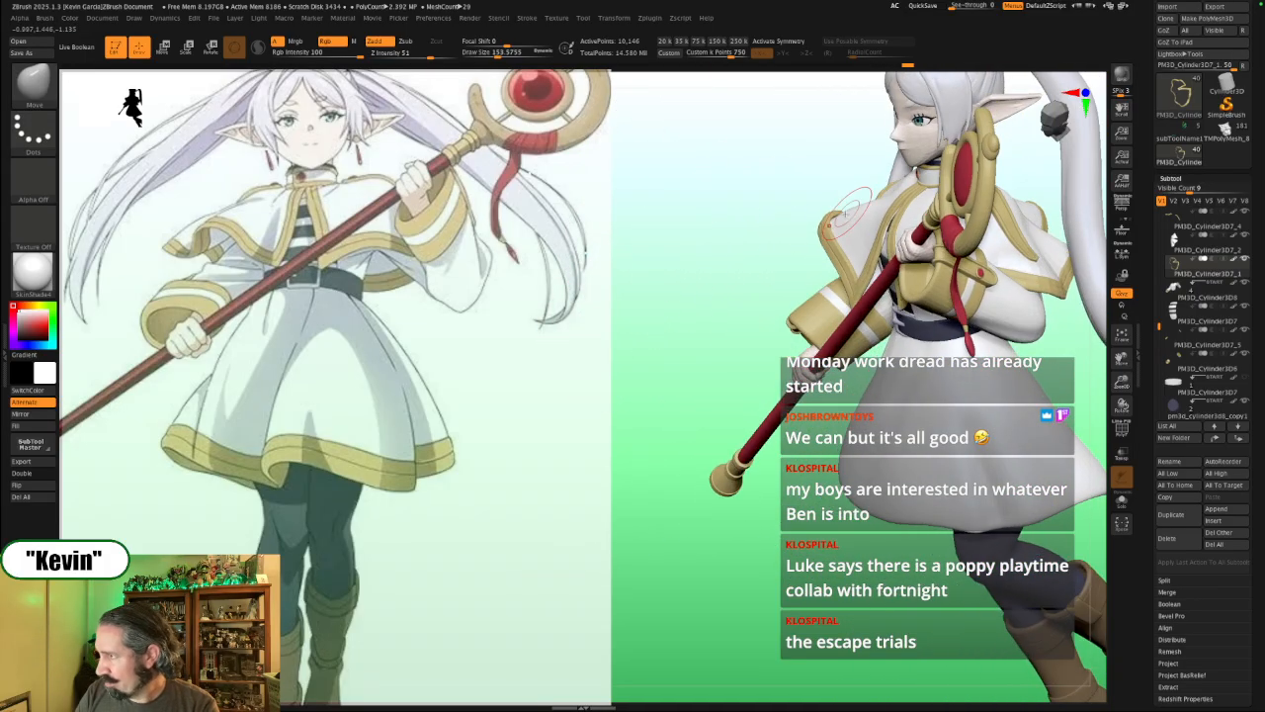
mouse_move(842, 201)
mouse_down()
mouse_move(850, 213)
mouse_move(847, 192)
mouse_move(860, 211)
mouse_up()
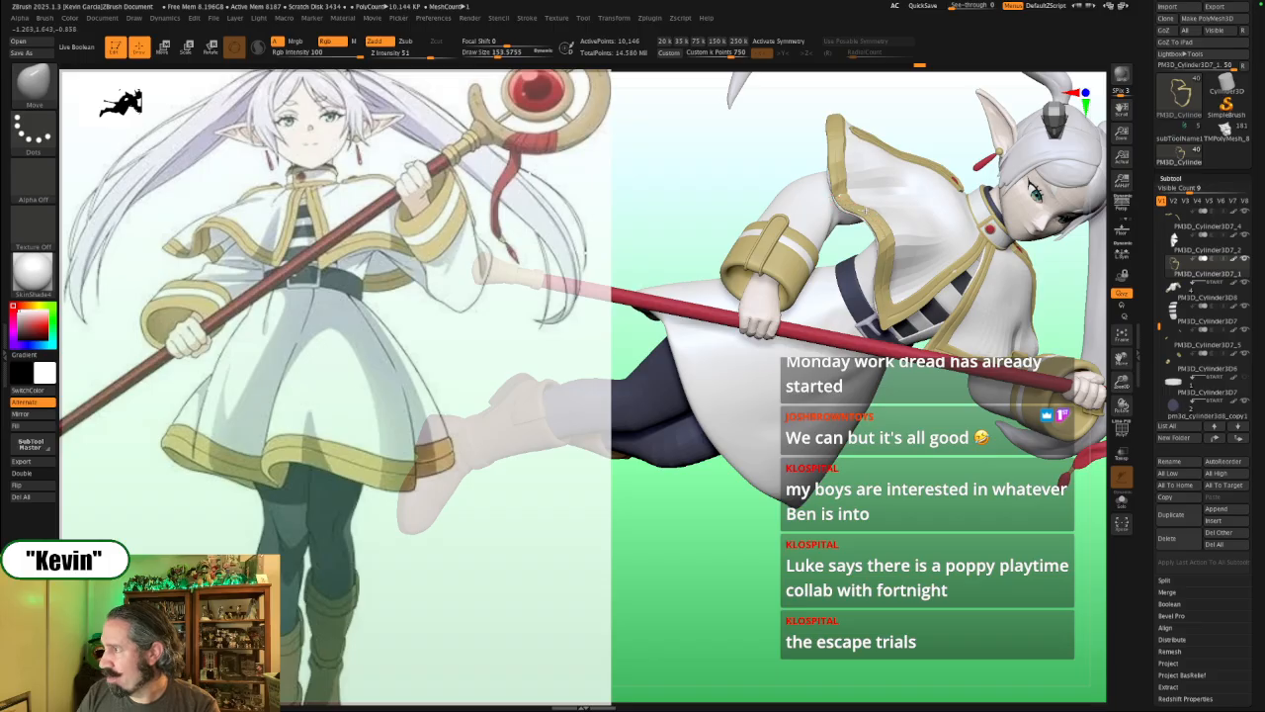
drag(957, 426, 840, 292)
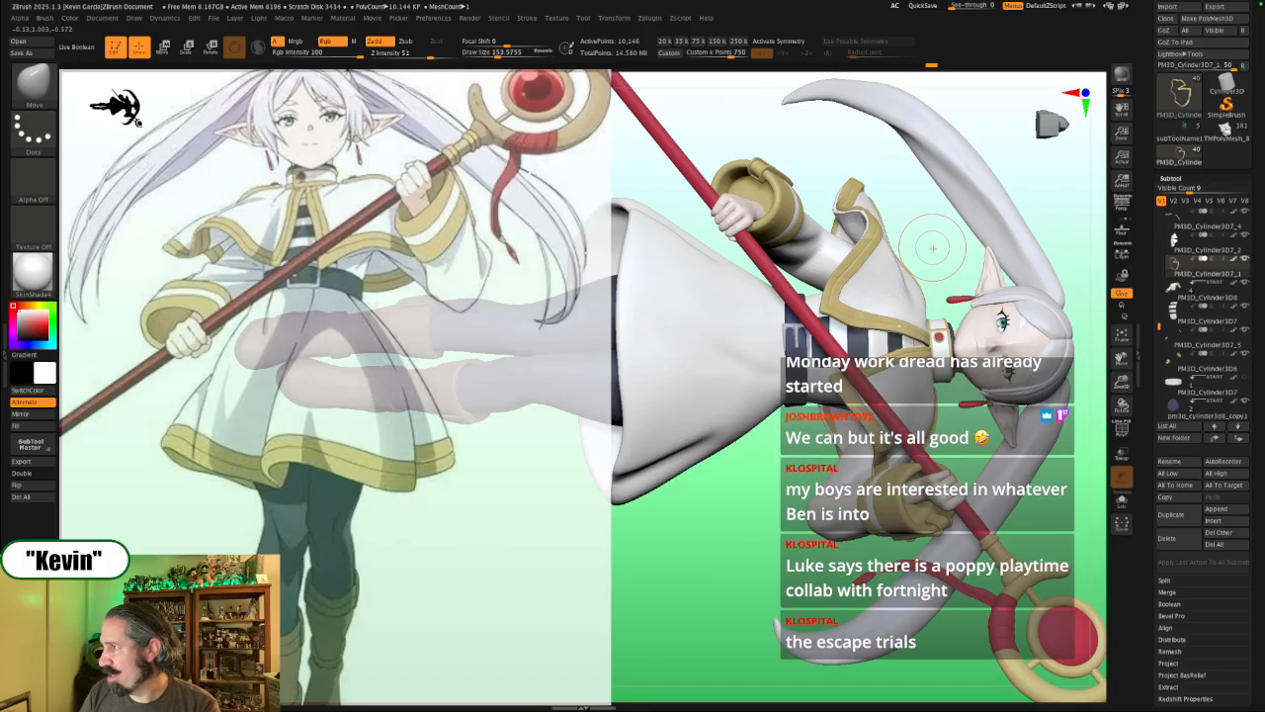
alt+drag(932, 248, 867, 383)
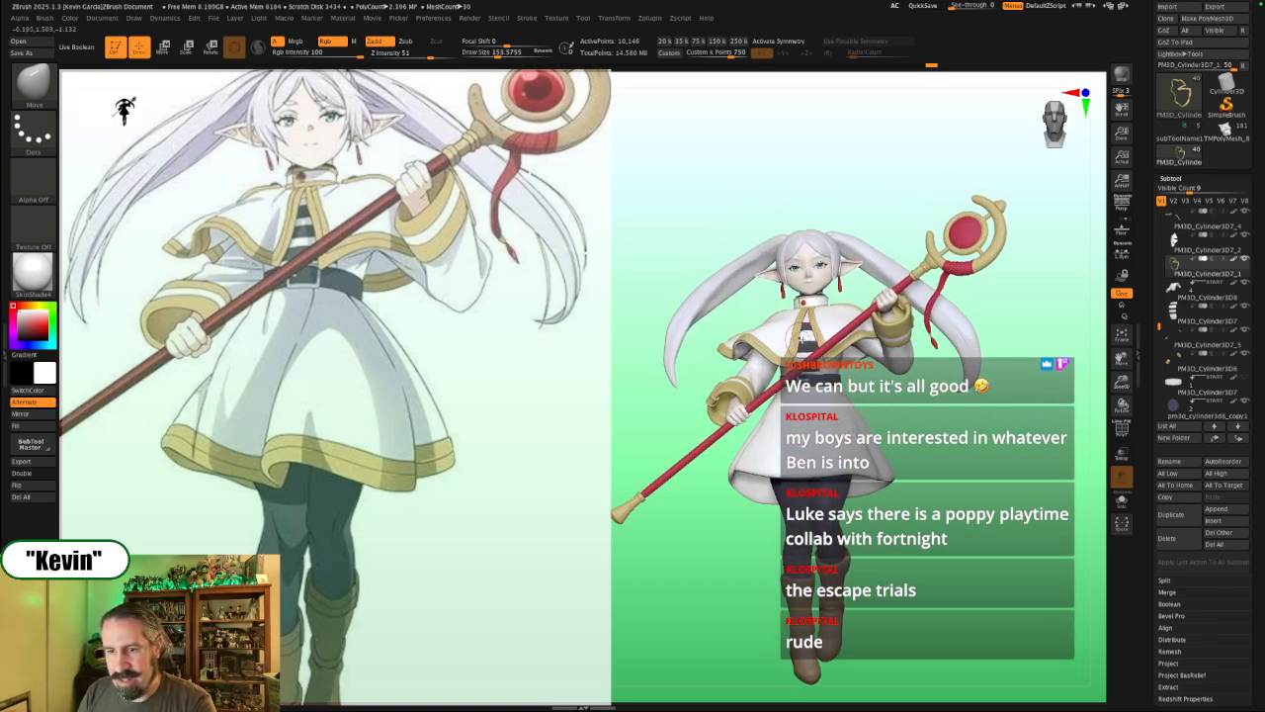
Step: Raise the gold cape trim and the white cape by two subdivision levels each
key(d)
key(d)
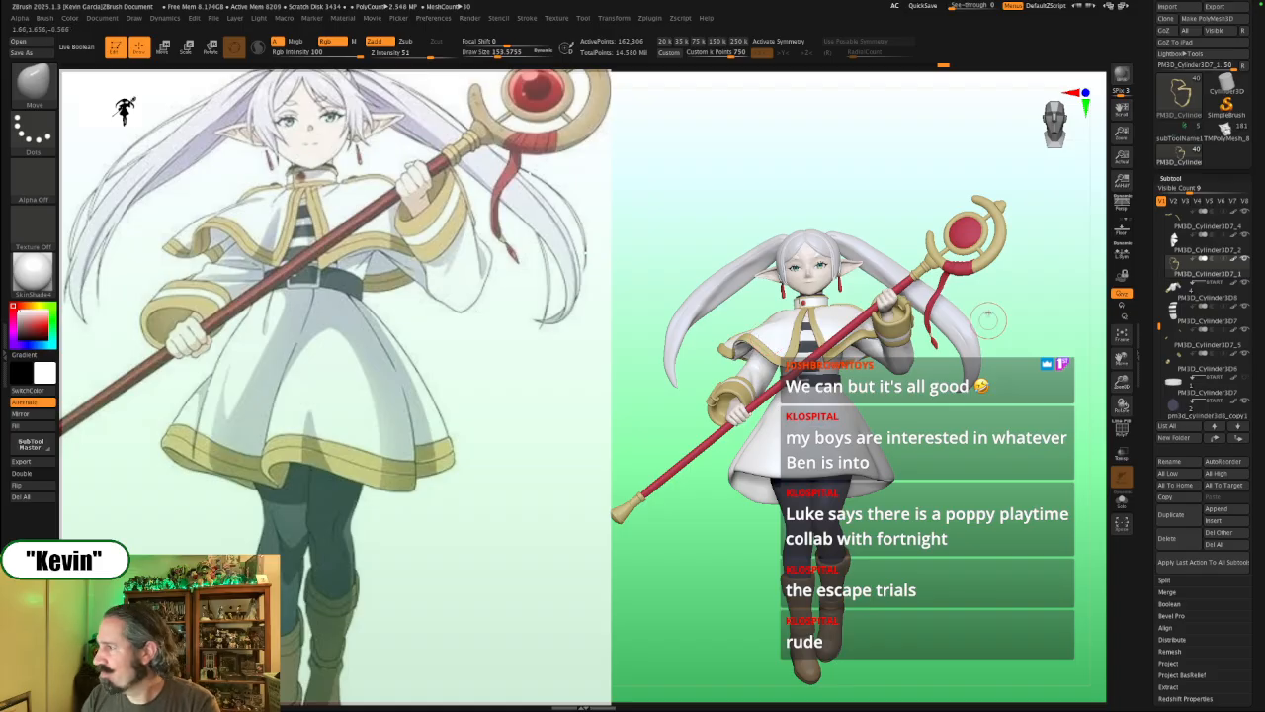
alt+click(830, 323)
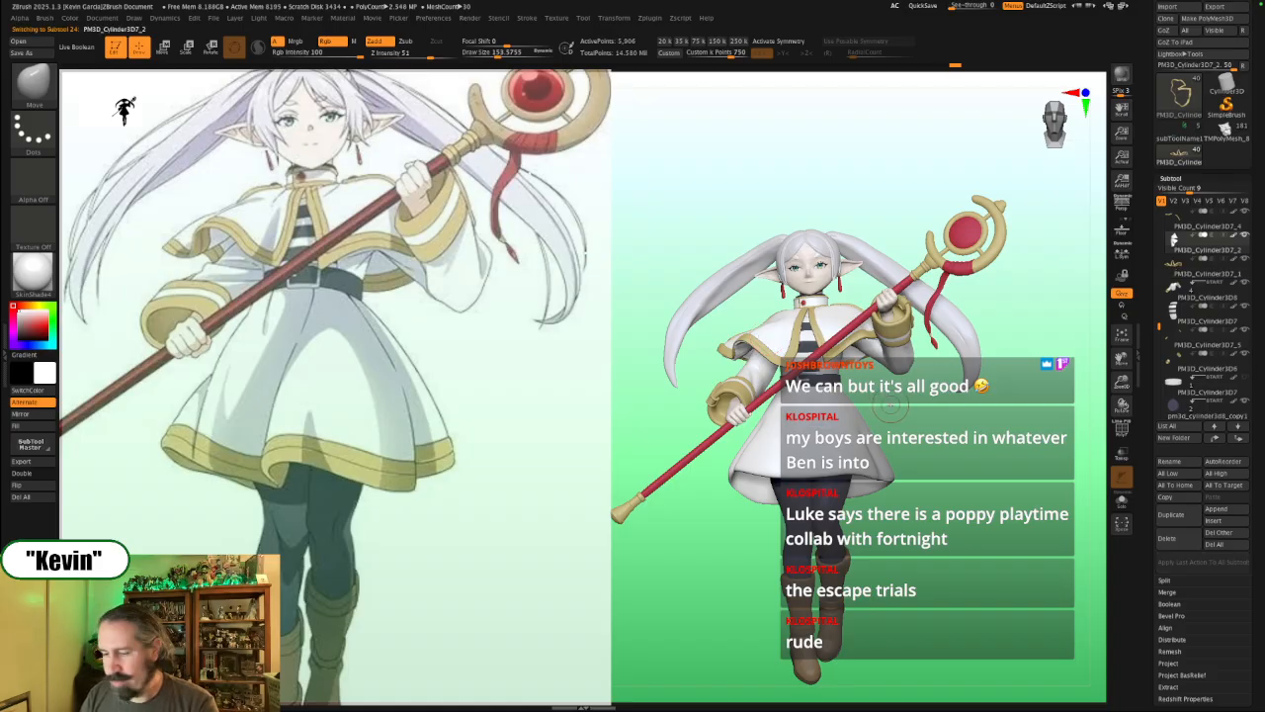
key(d)
key(d)
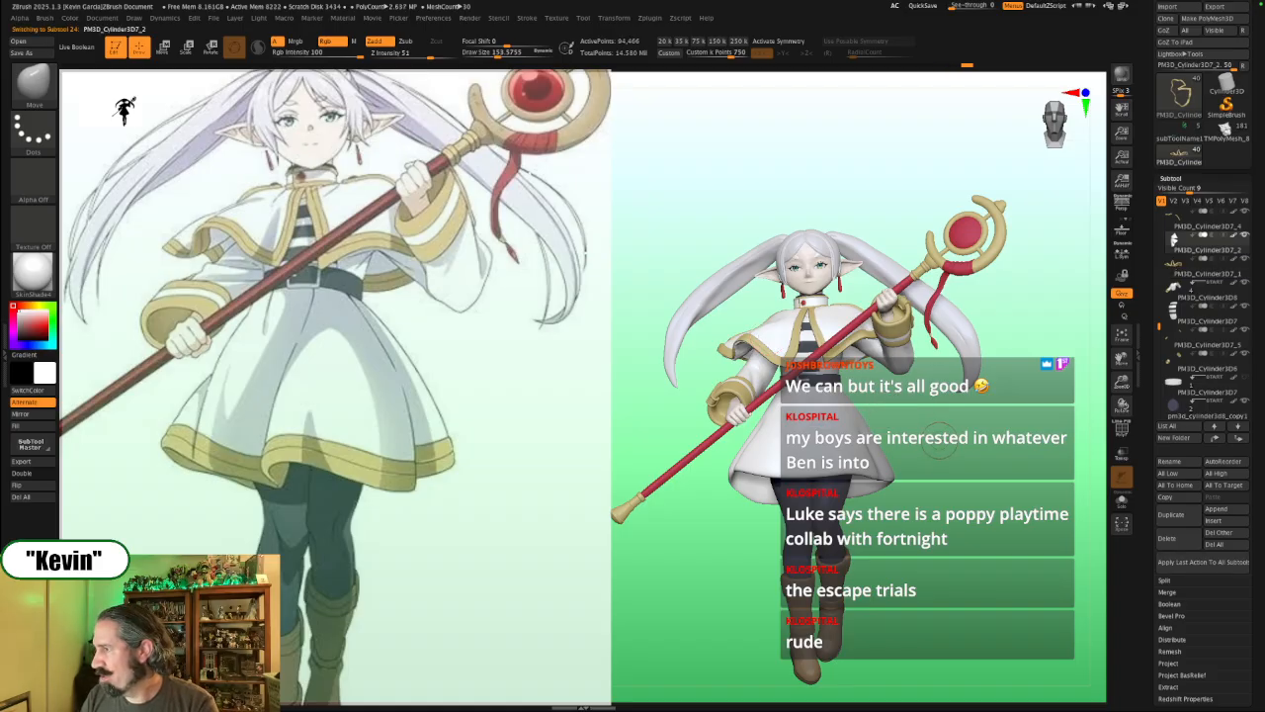
Step: Activate Dynamic Subdiv on the gold shoulder trim, choosing Always YES, and return to draw mode
alt+drag(939, 441, 1001, 451)
alt+click(886, 179)
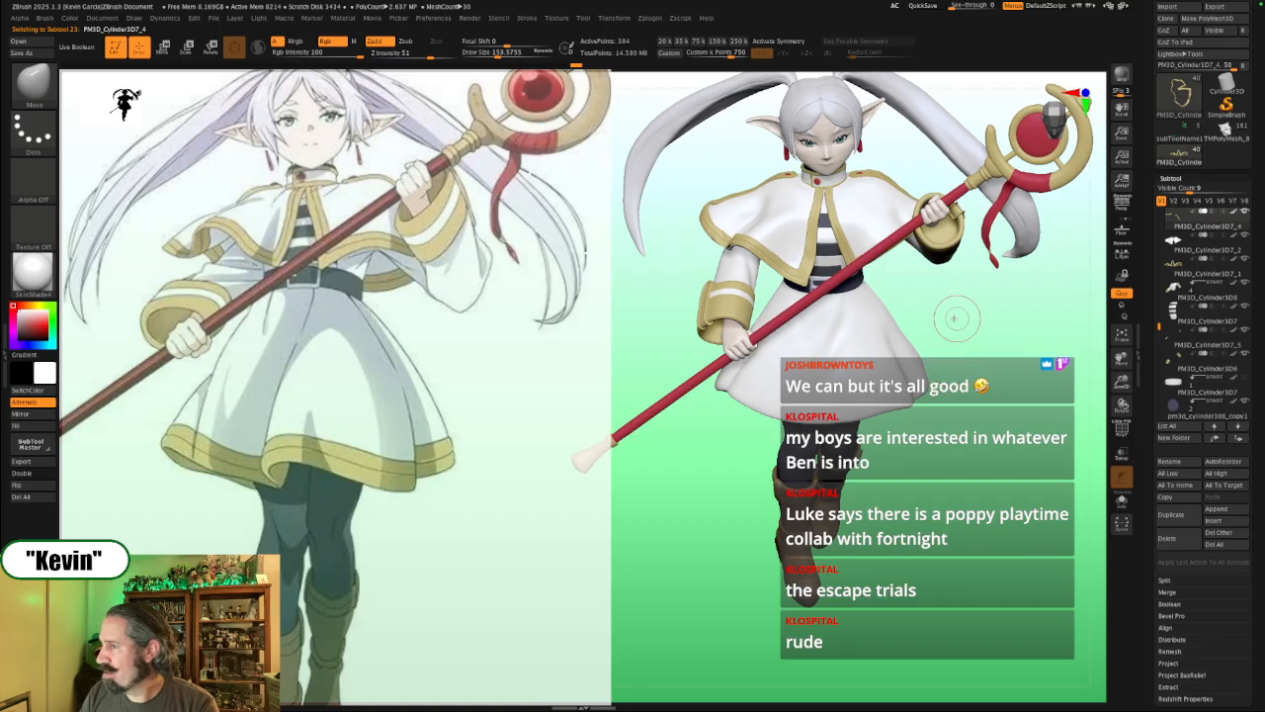
key(w)
key(d)
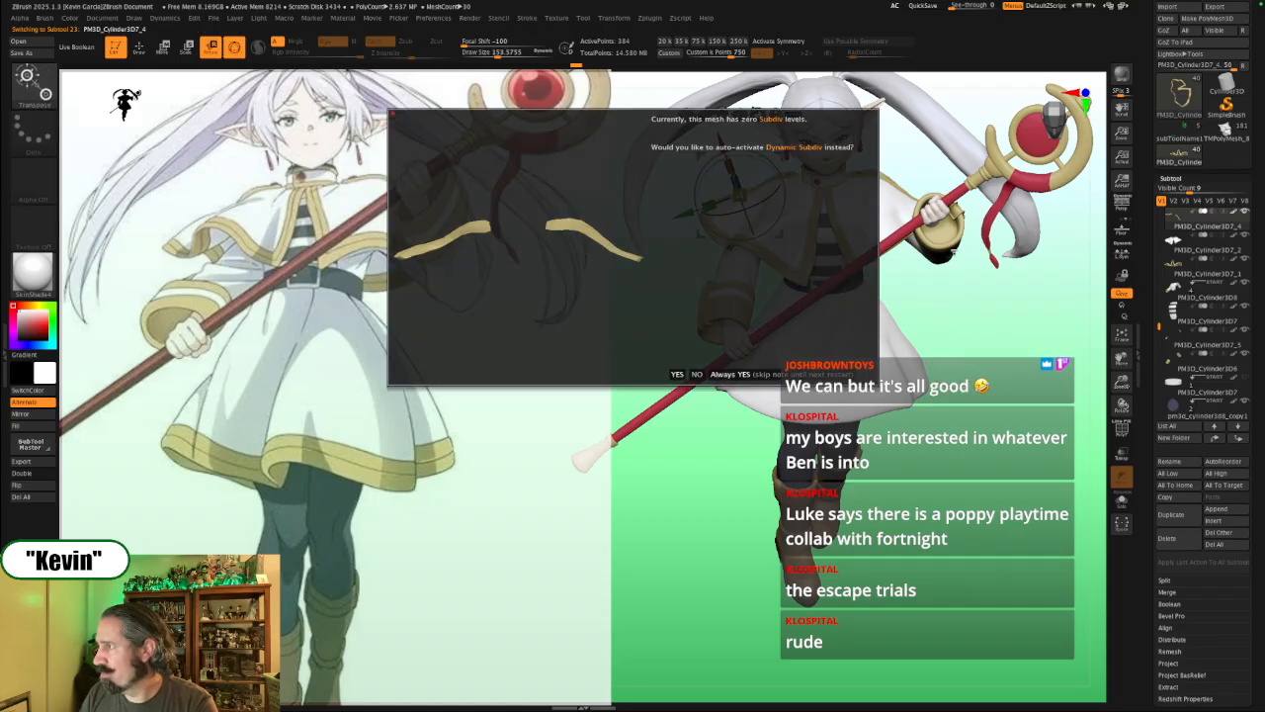
click(964, 333)
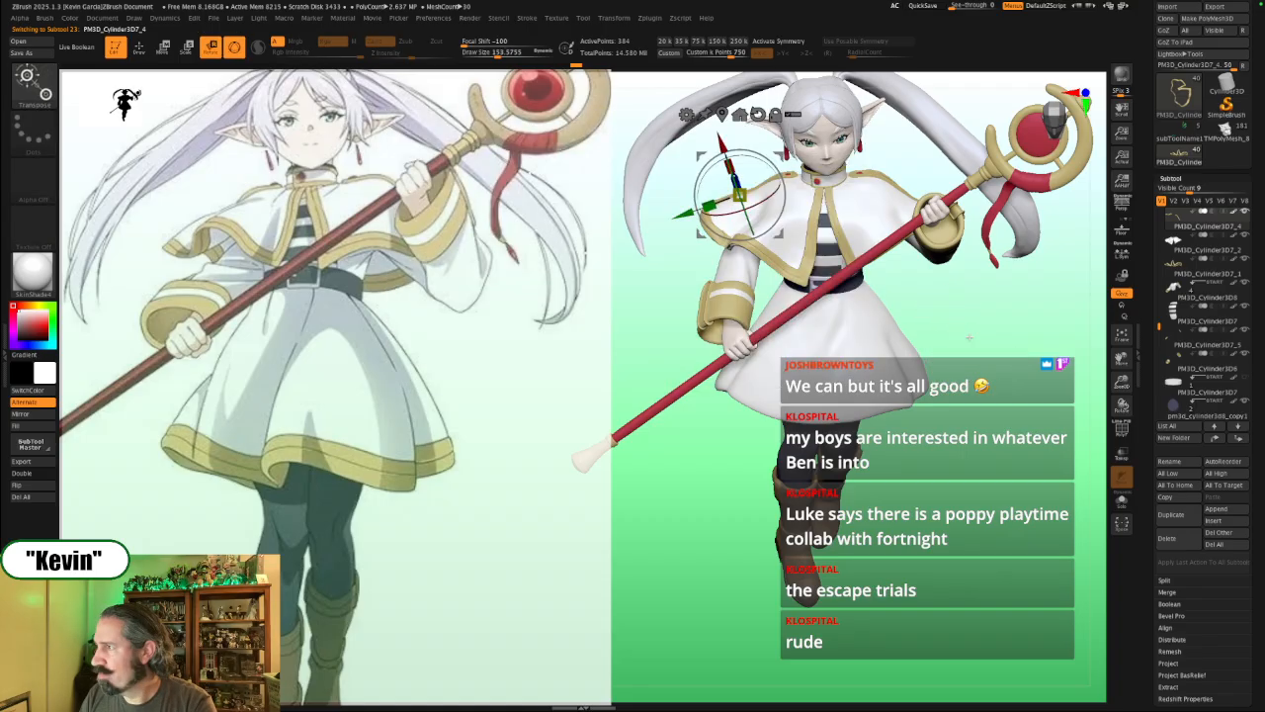
drag(971, 335, 939, 280)
key(d)
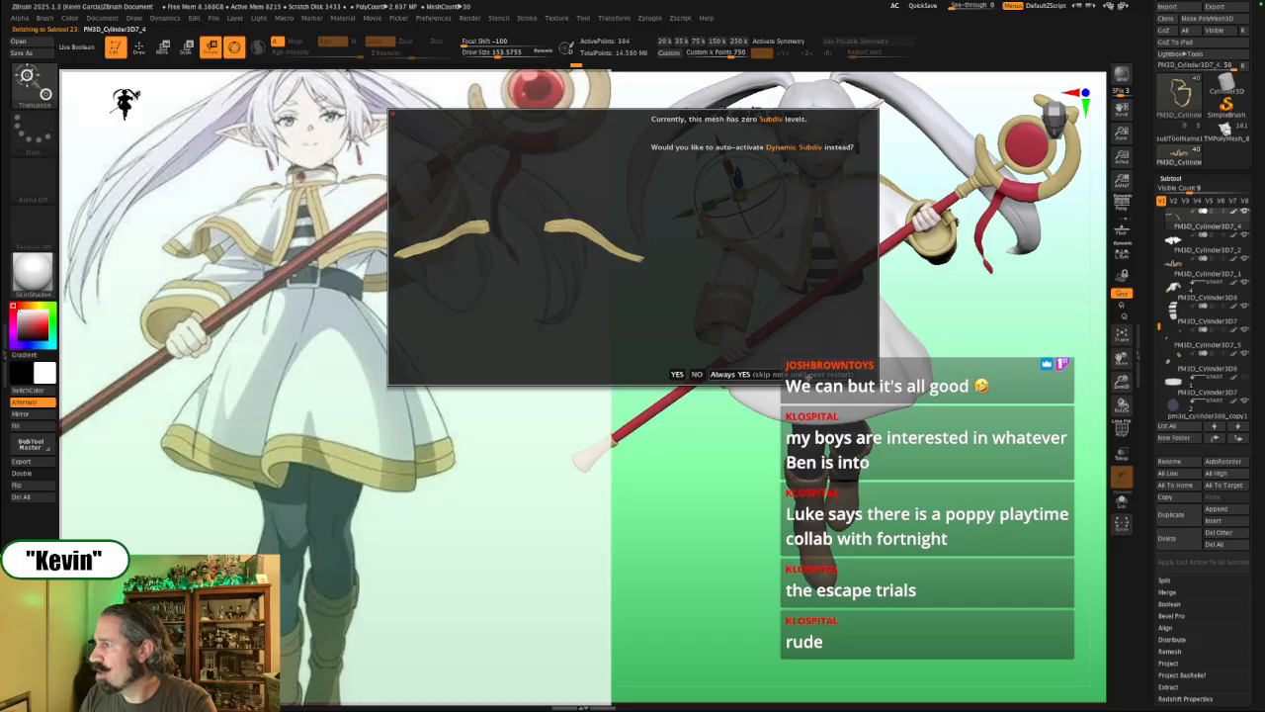
click(808, 377)
mouse_move(961, 346)
mouse_down()
mouse_move(954, 288)
mouse_move(1003, 450)
mouse_move(995, 459)
mouse_move(978, 433)
mouse_move(1018, 456)
mouse_move(991, 448)
mouse_move(993, 460)
mouse_move(1002, 439)
mouse_up()
key(q)
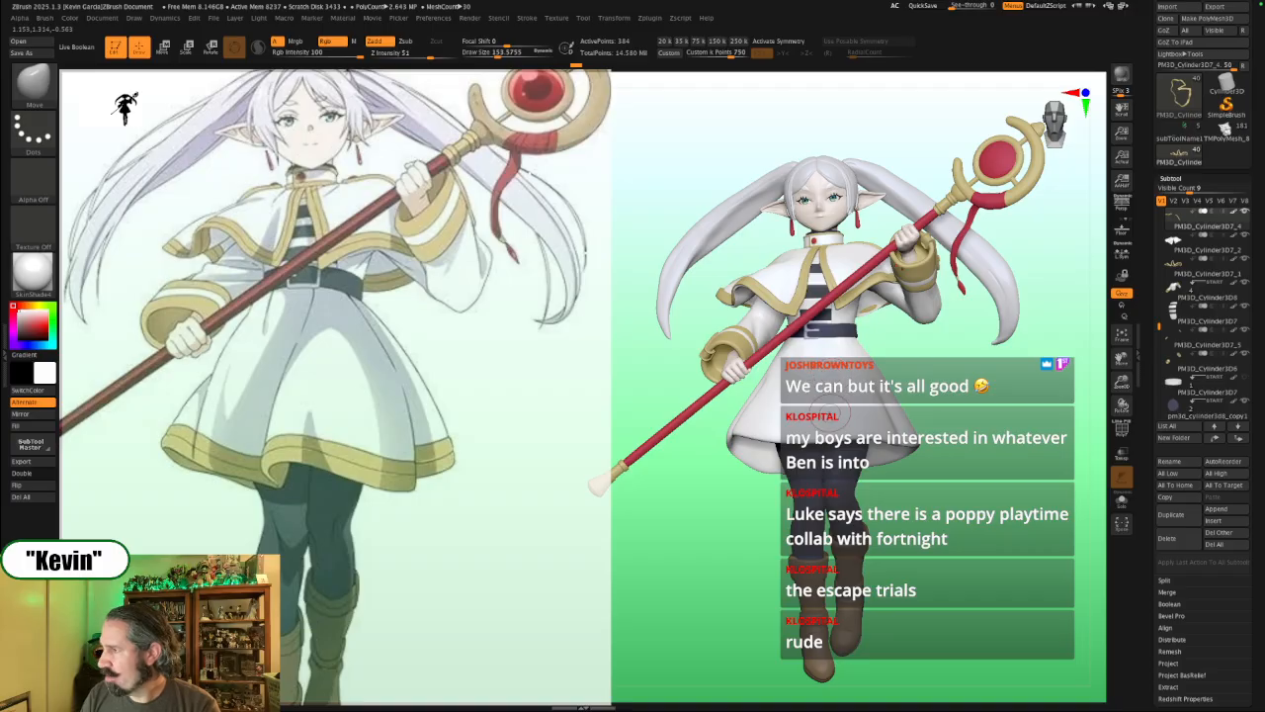
Step: Make the skirt the active subtool, lower it to its lowest subdivision level and show its polyframe
alt+click(828, 416)
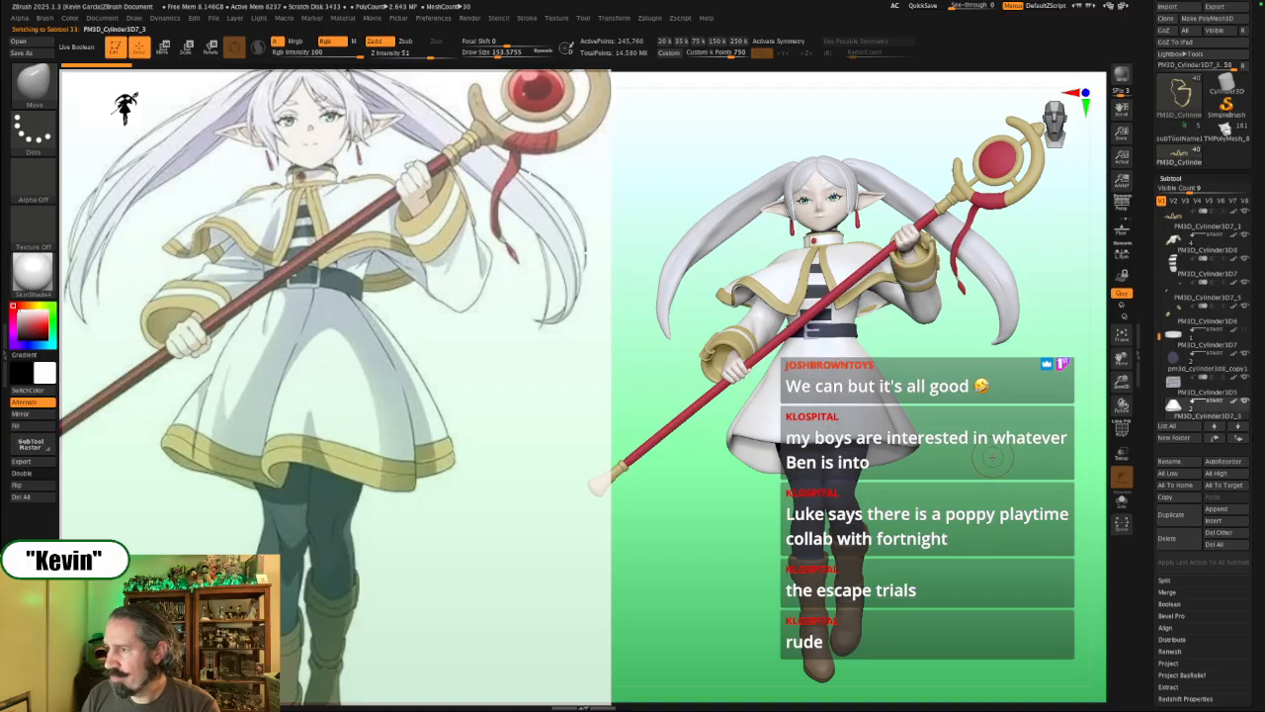
drag(987, 464, 1000, 466)
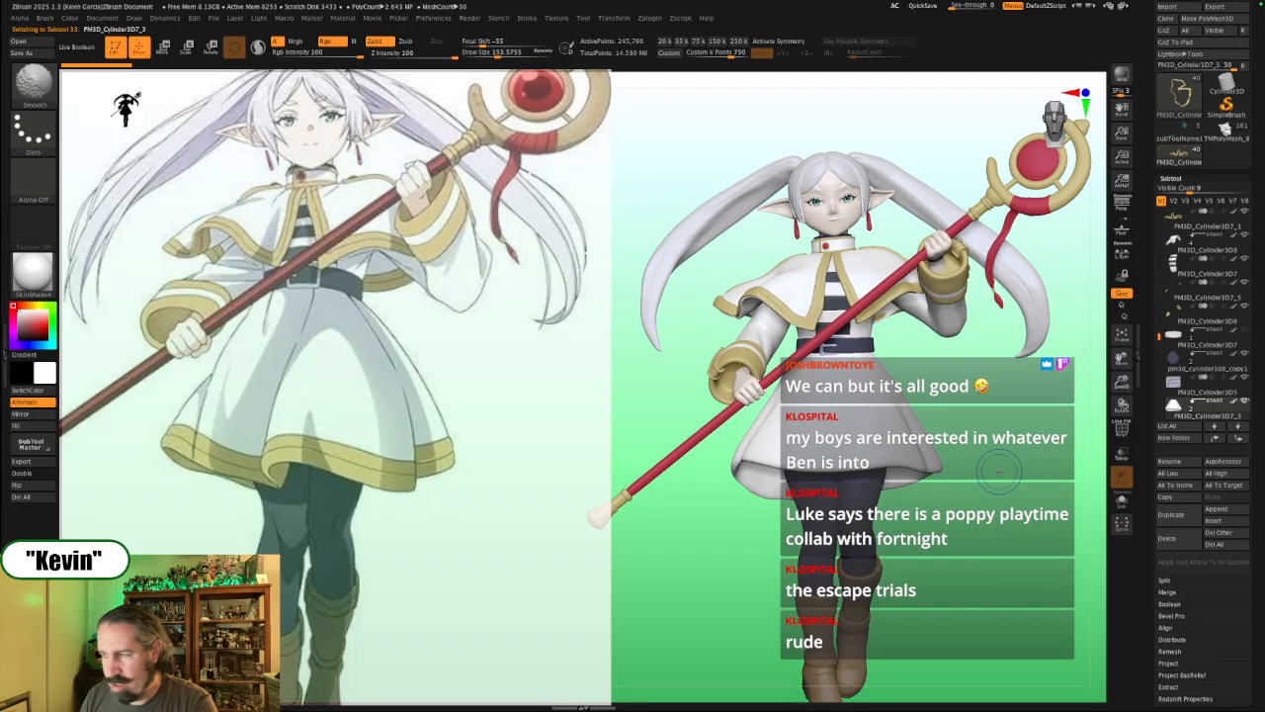
key(shift+d)
key(shift+d)
key(shift+d)
key(shift+f)
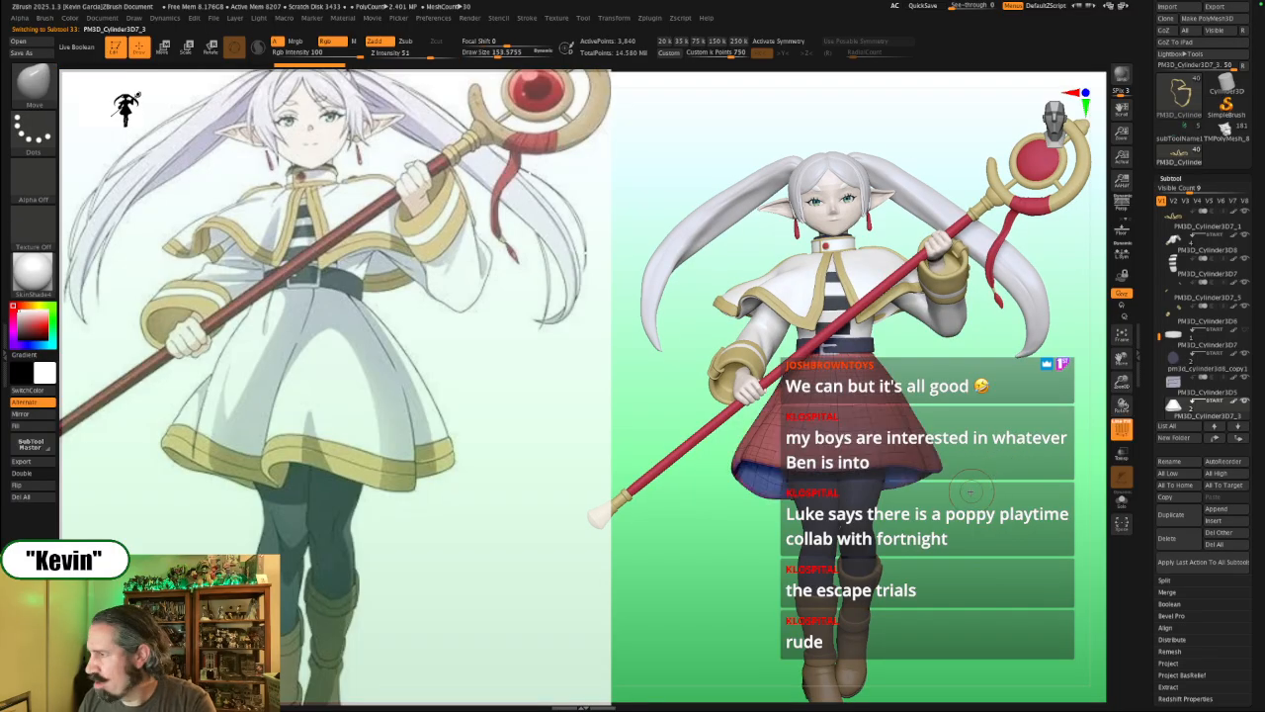
key(shift+d)
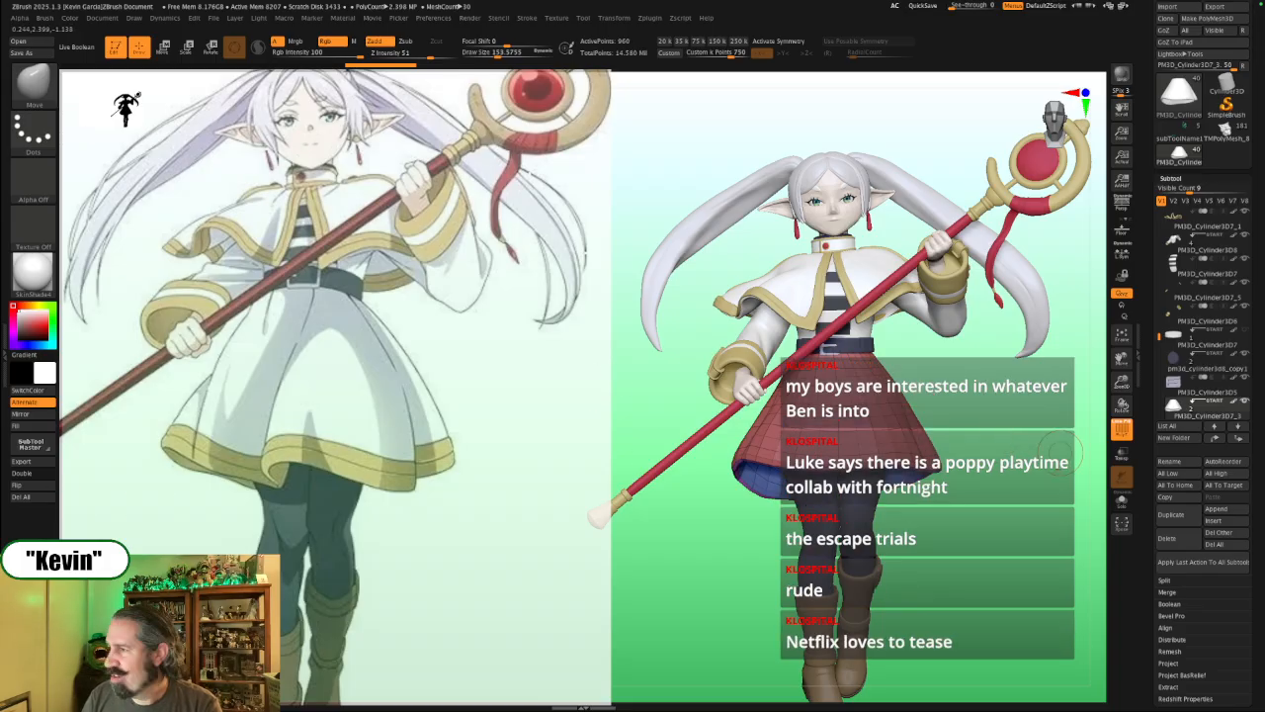
Step: Lift the skirt's front hem into a raised wave using an enlarged Move brush
mouse_move(1013, 450)
mouse_down()
mouse_move(979, 437)
mouse_move(991, 433)
mouse_up()
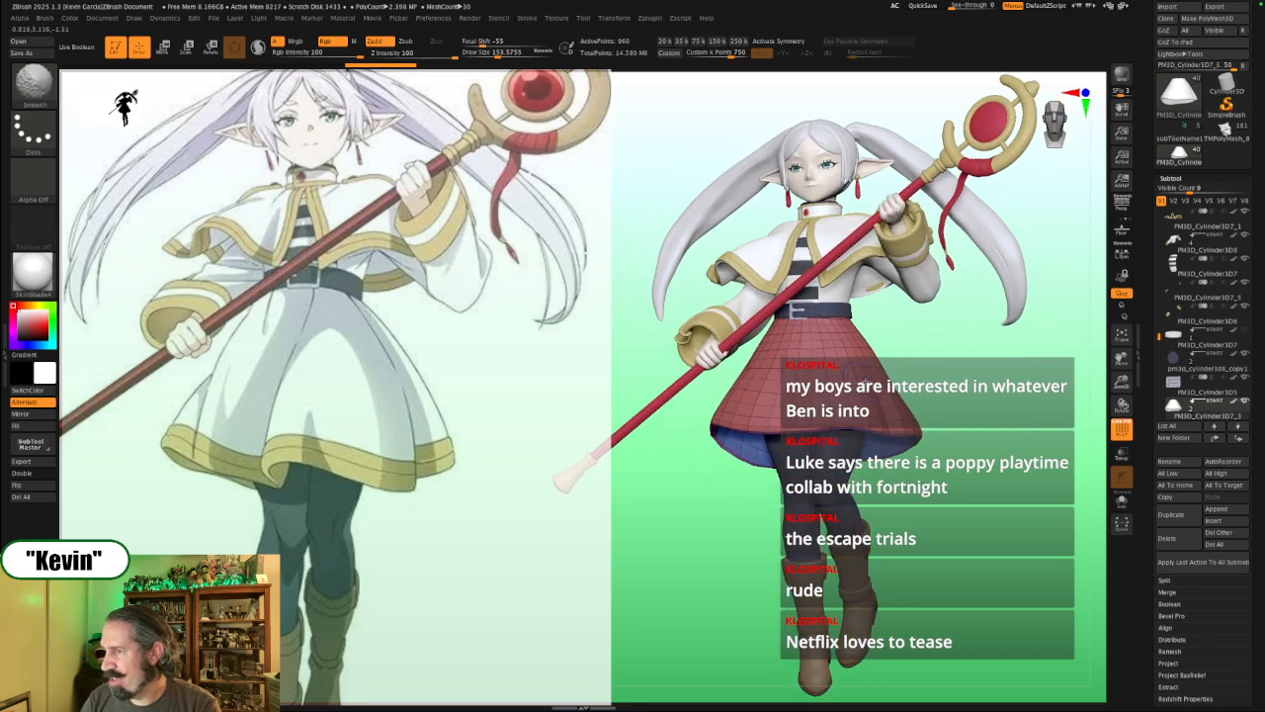
key(shift+z)
key(shift+z)
alt+right_drag(755, 409, 731, 402)
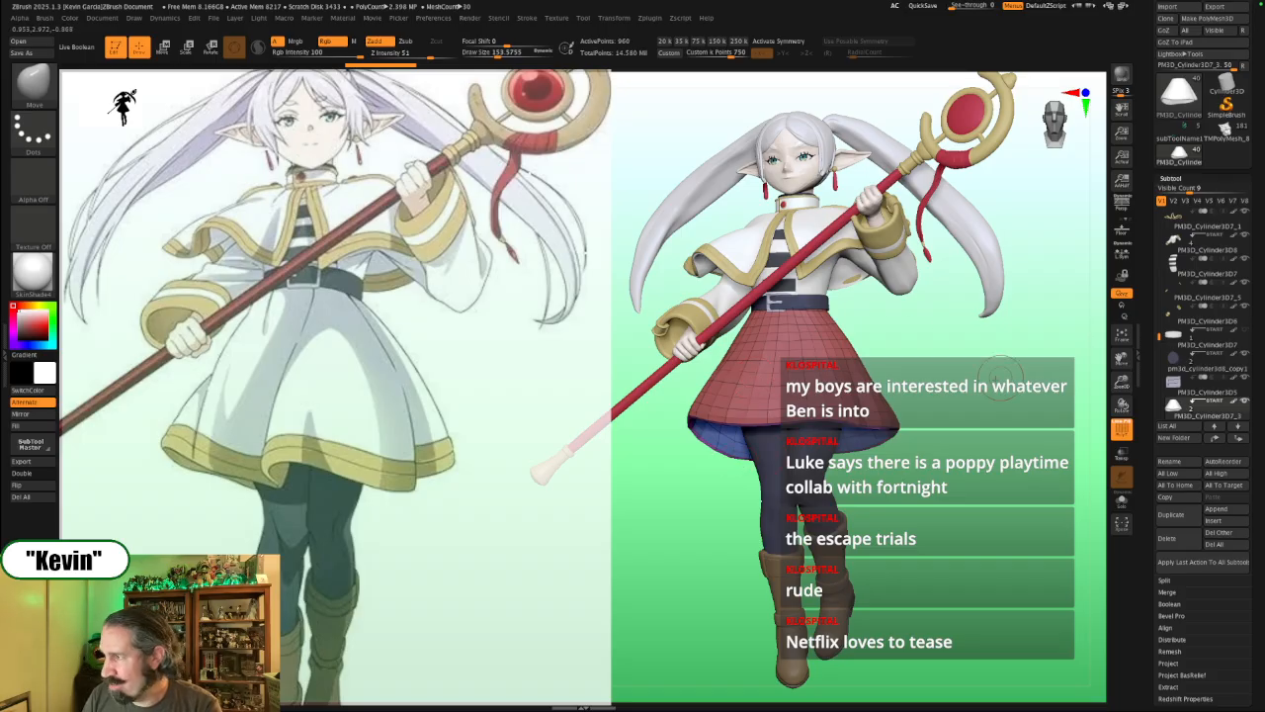
drag(976, 381, 991, 384)
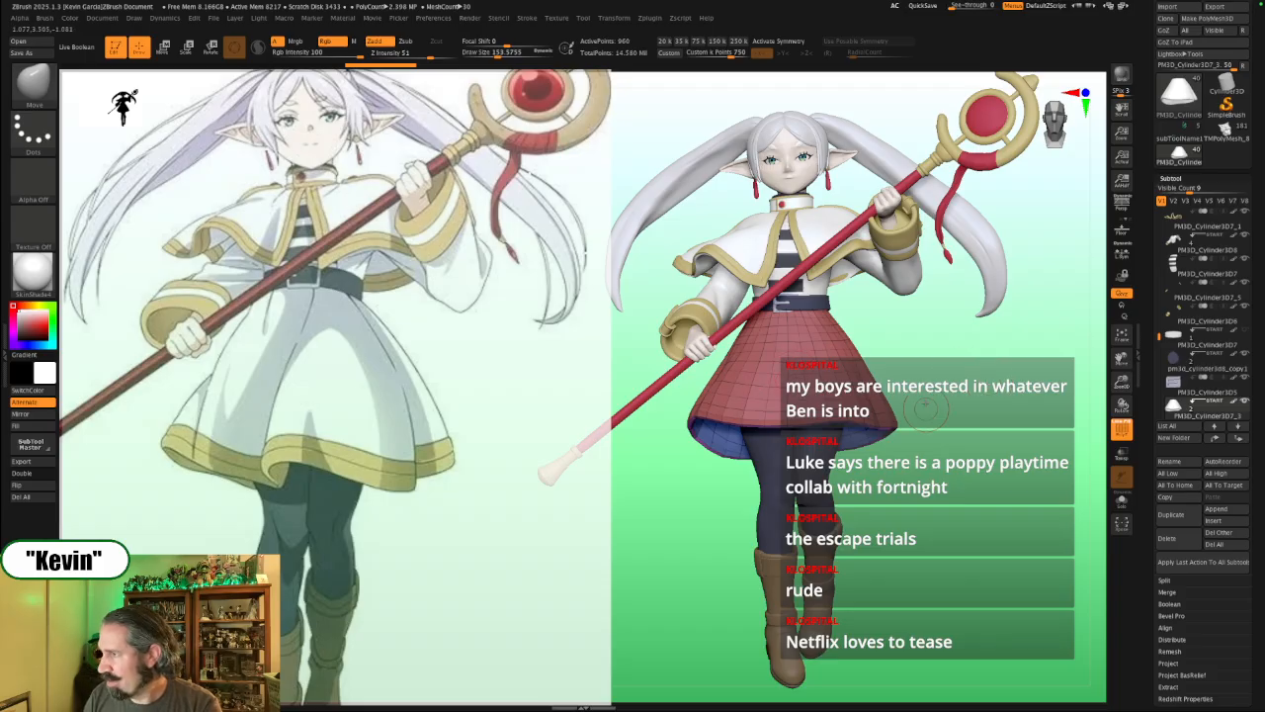
drag(926, 407, 732, 297)
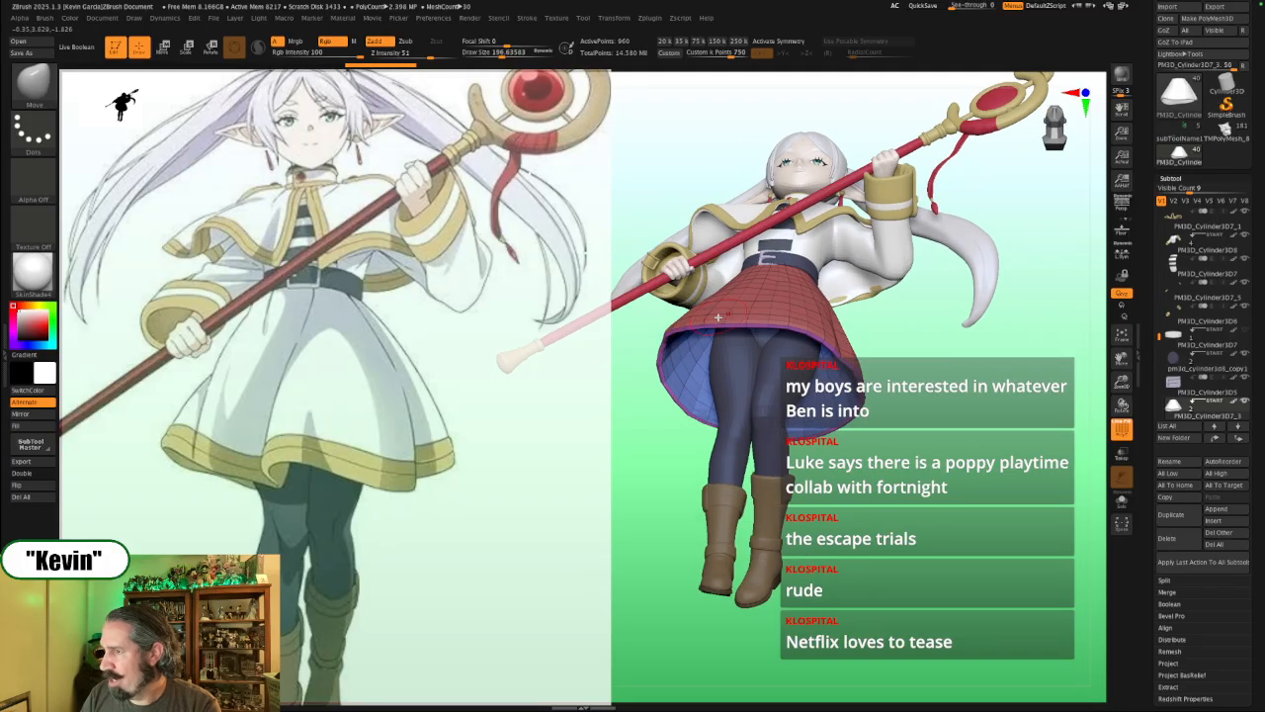
key(bracketright)
key(bracketright)
key(bracketright)
key(bracketright)
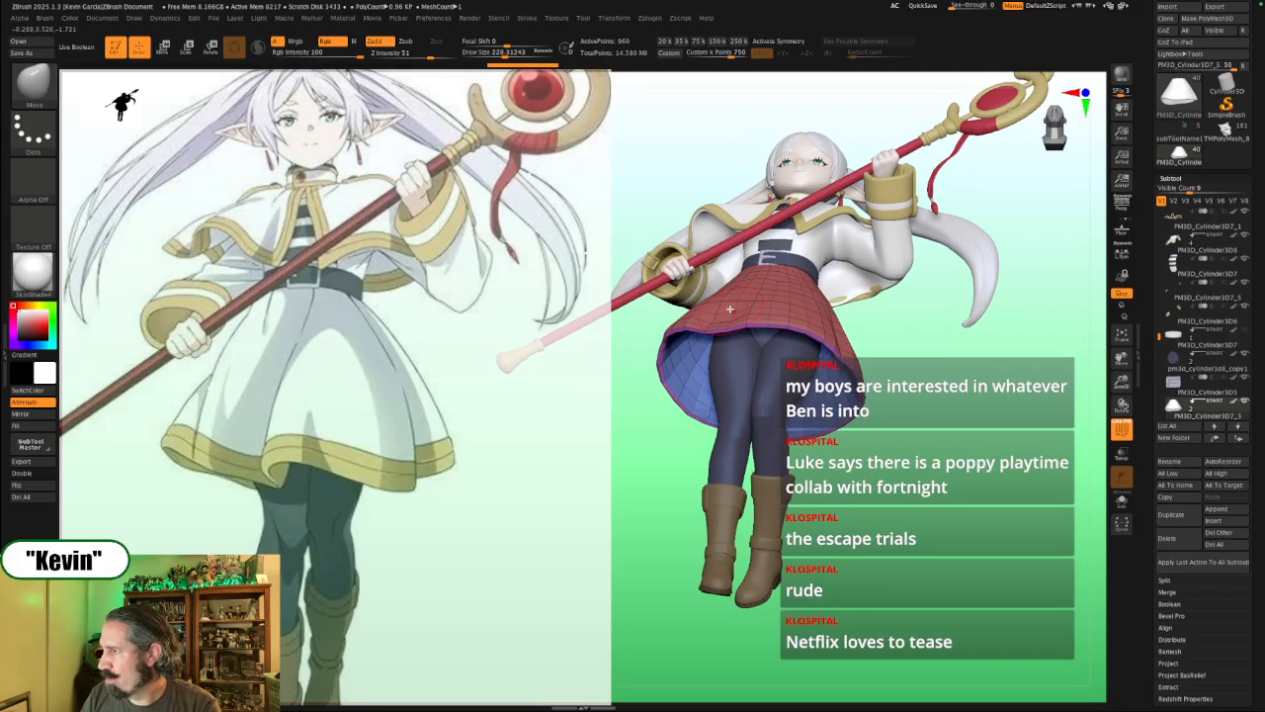
key(bracketright)
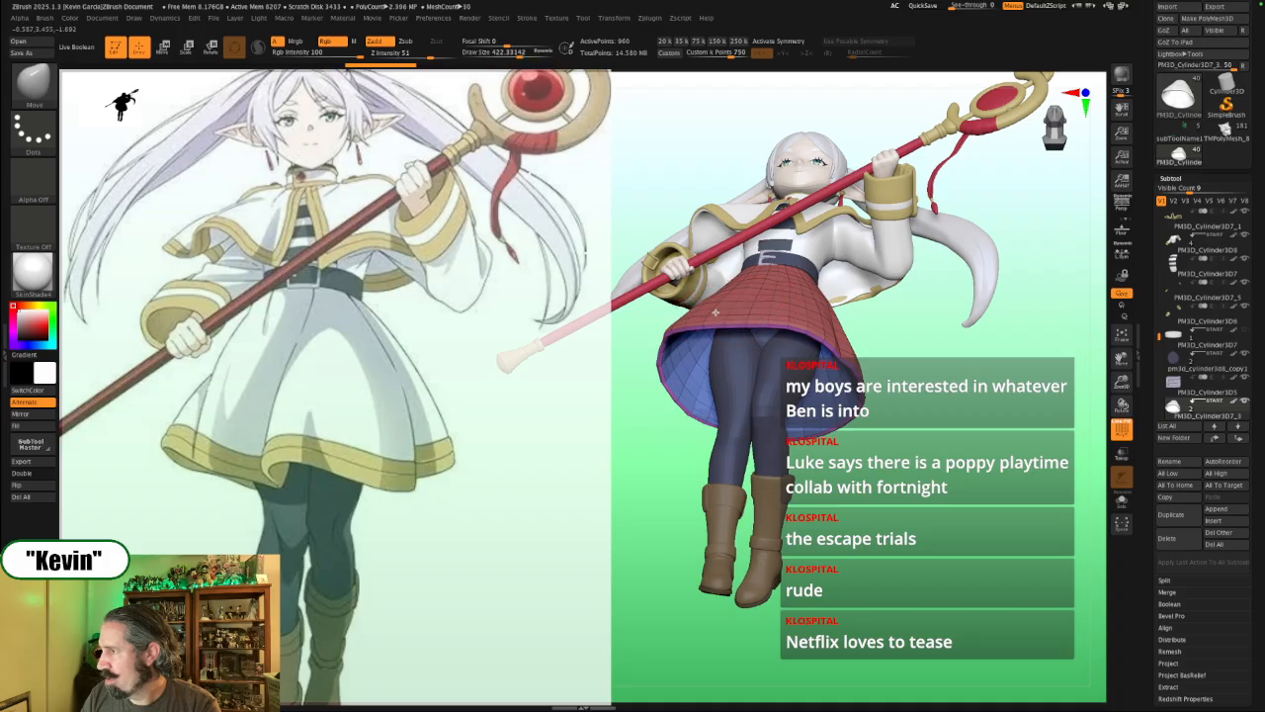
mouse_move(708, 331)
mouse_down()
mouse_move(716, 341)
mouse_move(743, 321)
mouse_up()
key(bracketleft)
mouse_move(868, 522)
mouse_down()
mouse_move(865, 499)
mouse_move(703, 337)
mouse_up()
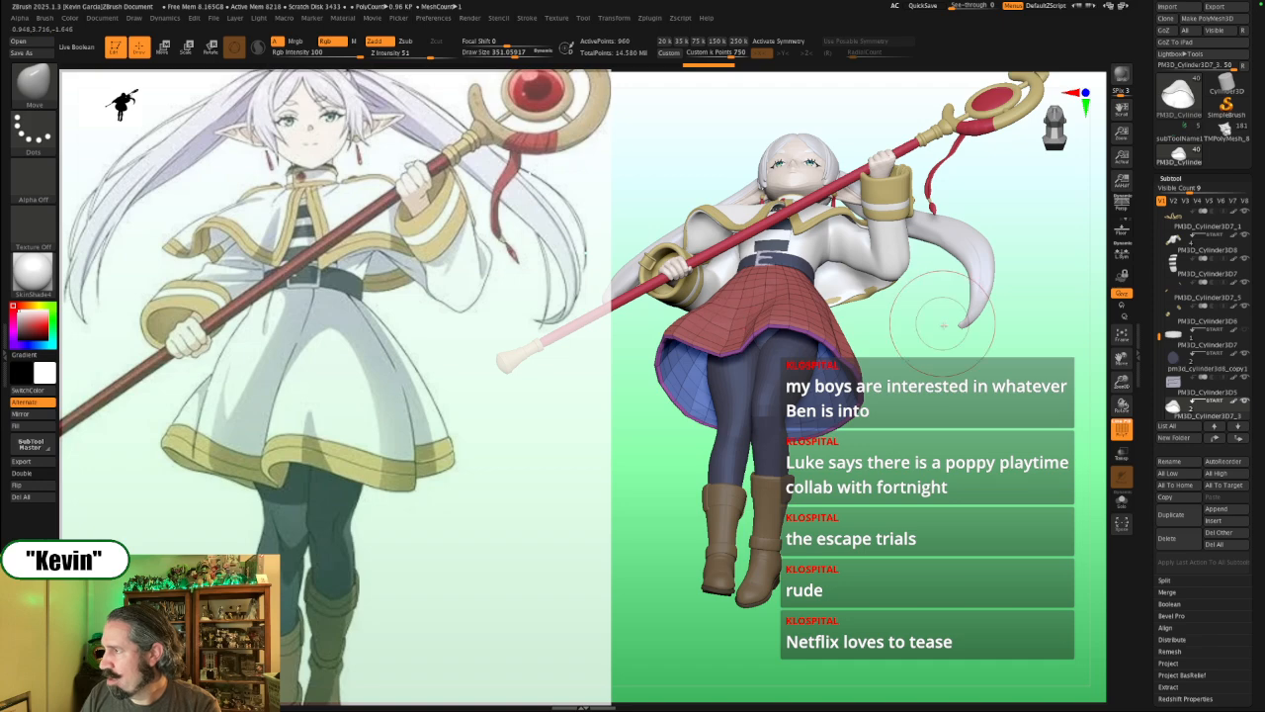
Step: Shape the skirt's front fold and adjust its side silhouette to follow the reference drawing
drag(944, 326, 946, 397)
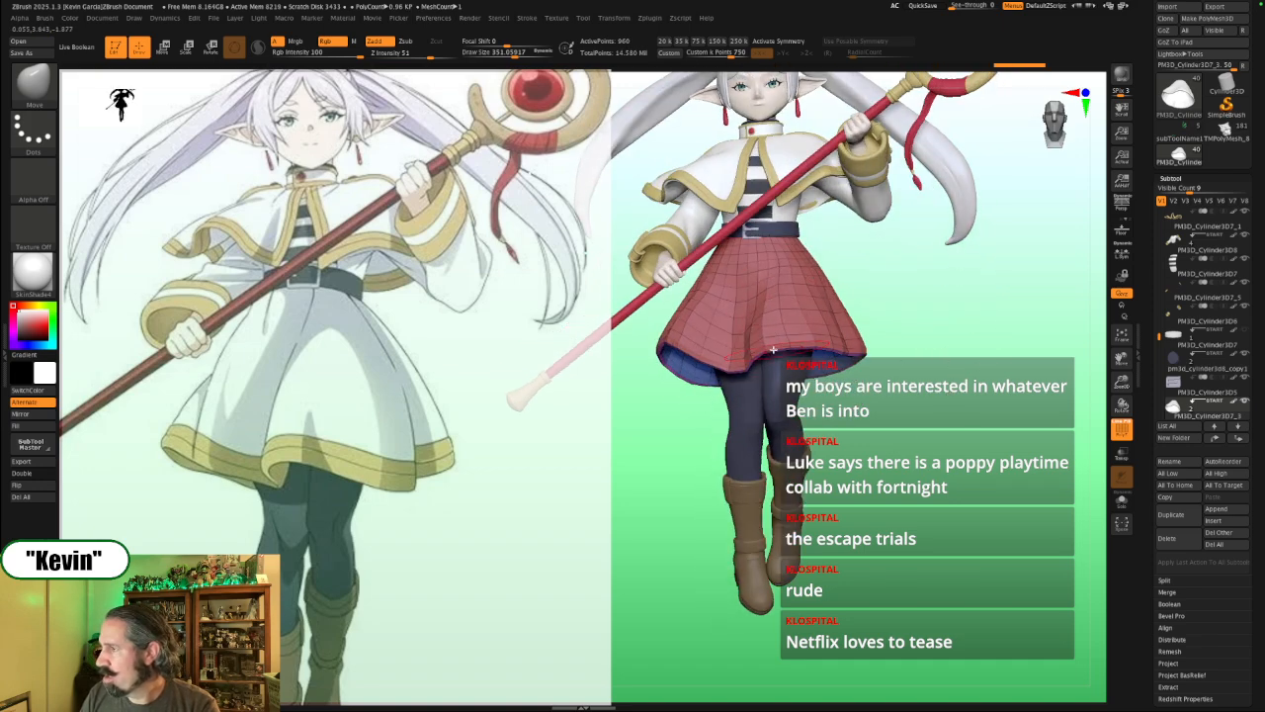
drag(815, 341, 819, 341)
drag(943, 325, 919, 323)
drag(771, 299, 757, 316)
mouse_move(705, 407)
mouse_down()
mouse_move(732, 363)
mouse_move(683, 336)
mouse_move(692, 321)
mouse_up()
drag(748, 288, 777, 351)
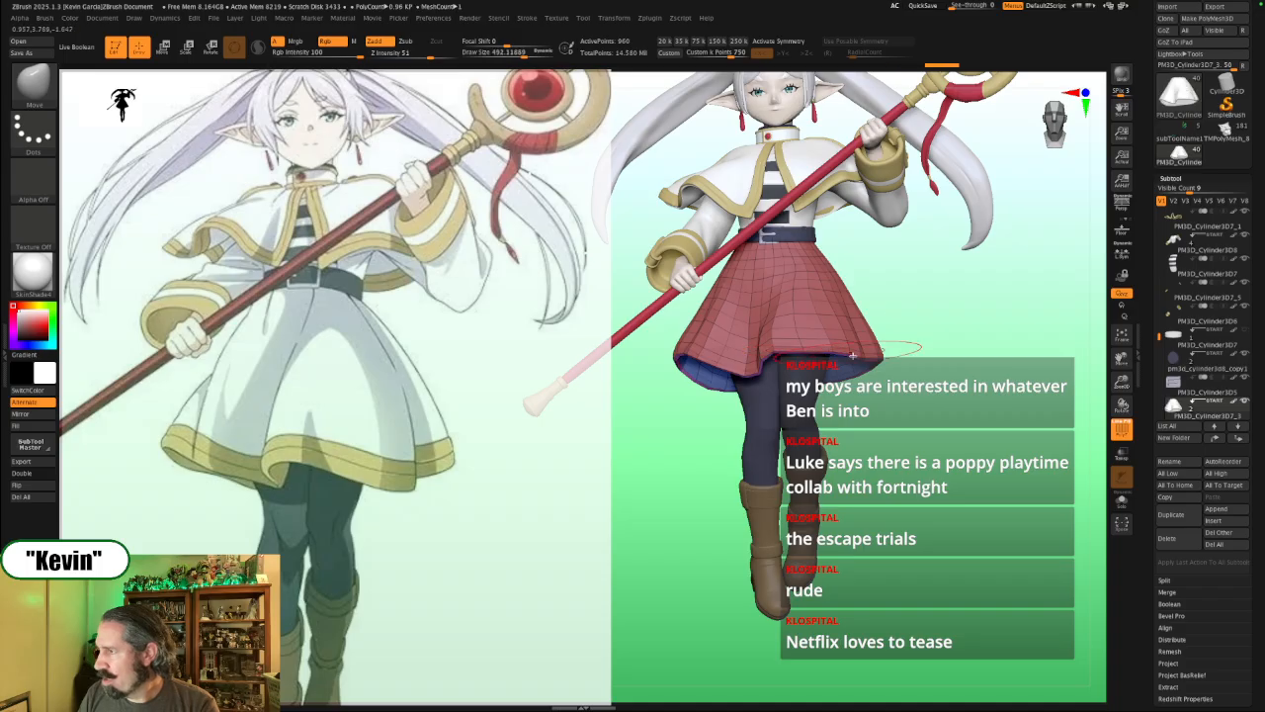
drag(887, 350, 878, 356)
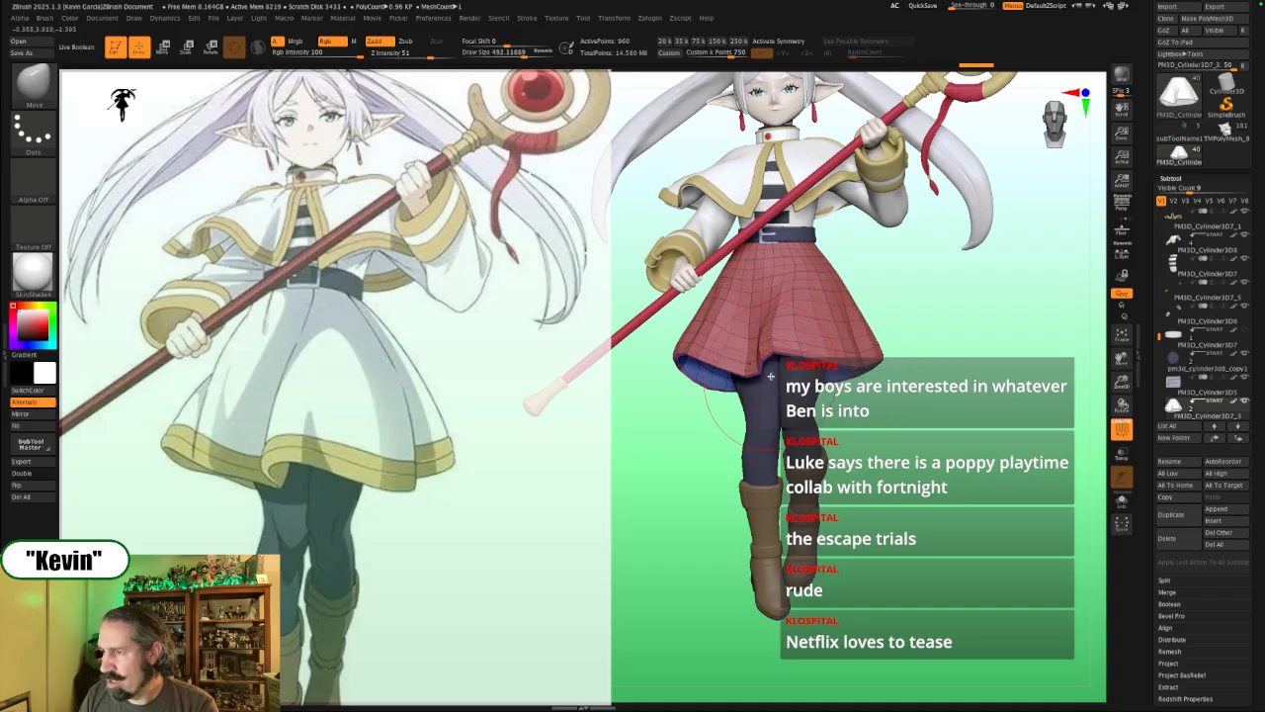
Step: Deepen the front fold of the skirt with a resized Move brush and check the skirt in isolation
key(s)
mouse_move(780, 373)
mouse_down()
mouse_move(837, 358)
mouse_move(857, 317)
mouse_move(859, 345)
mouse_move(846, 311)
mouse_move(854, 343)
mouse_up()
key(s)
key(s)
key(s)
key(alt+s)
key(s)
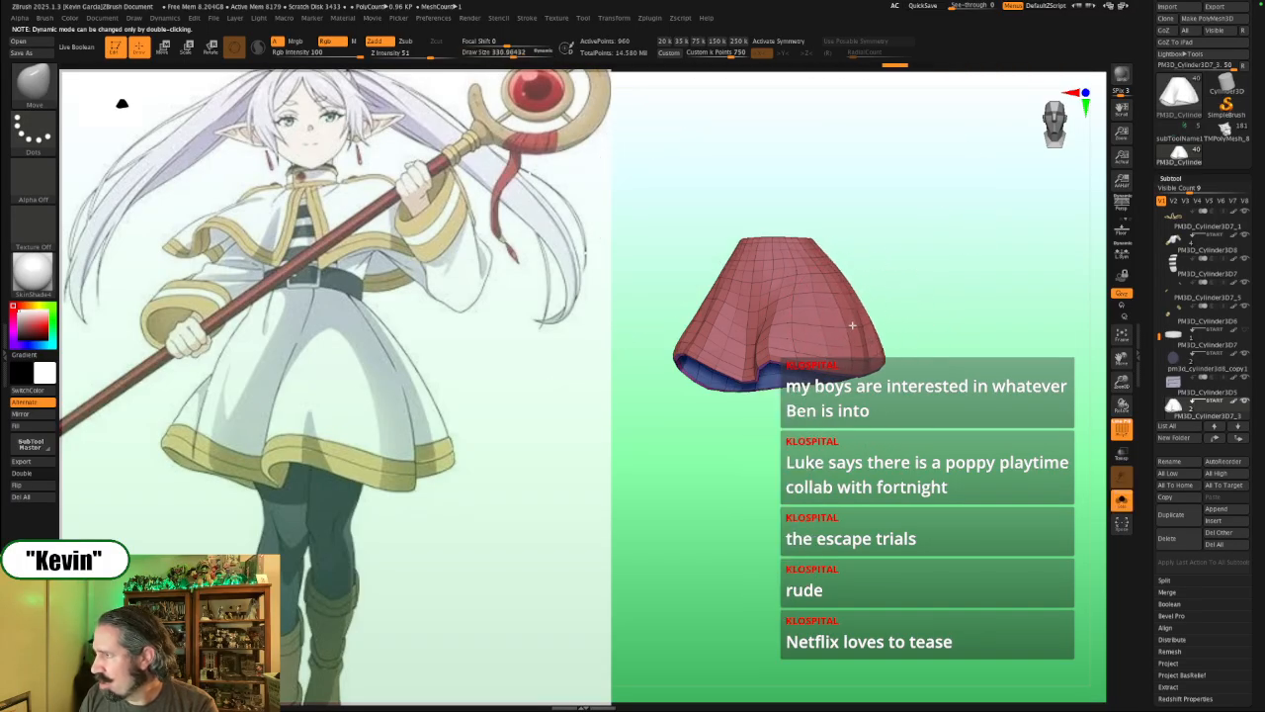
key(alt+s)
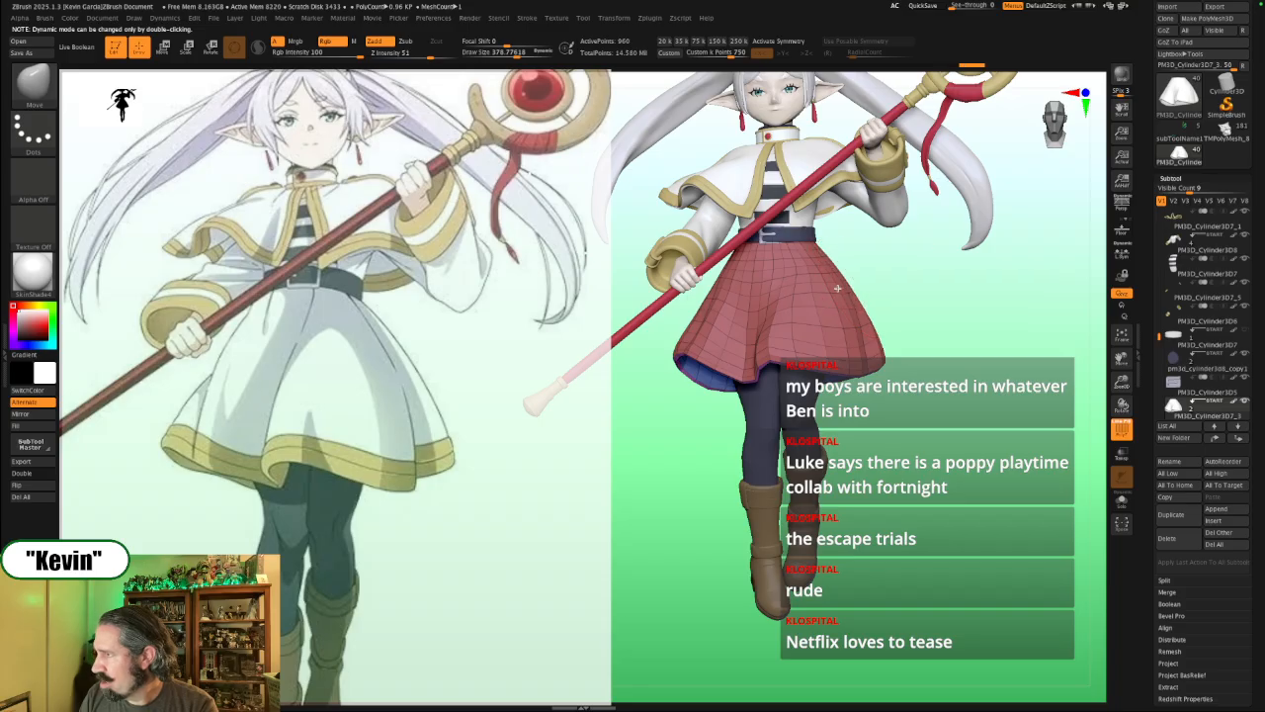
Step: Rework the hem and the cloth above it at the skirt's front from a lower angle
drag(949, 364, 927, 308)
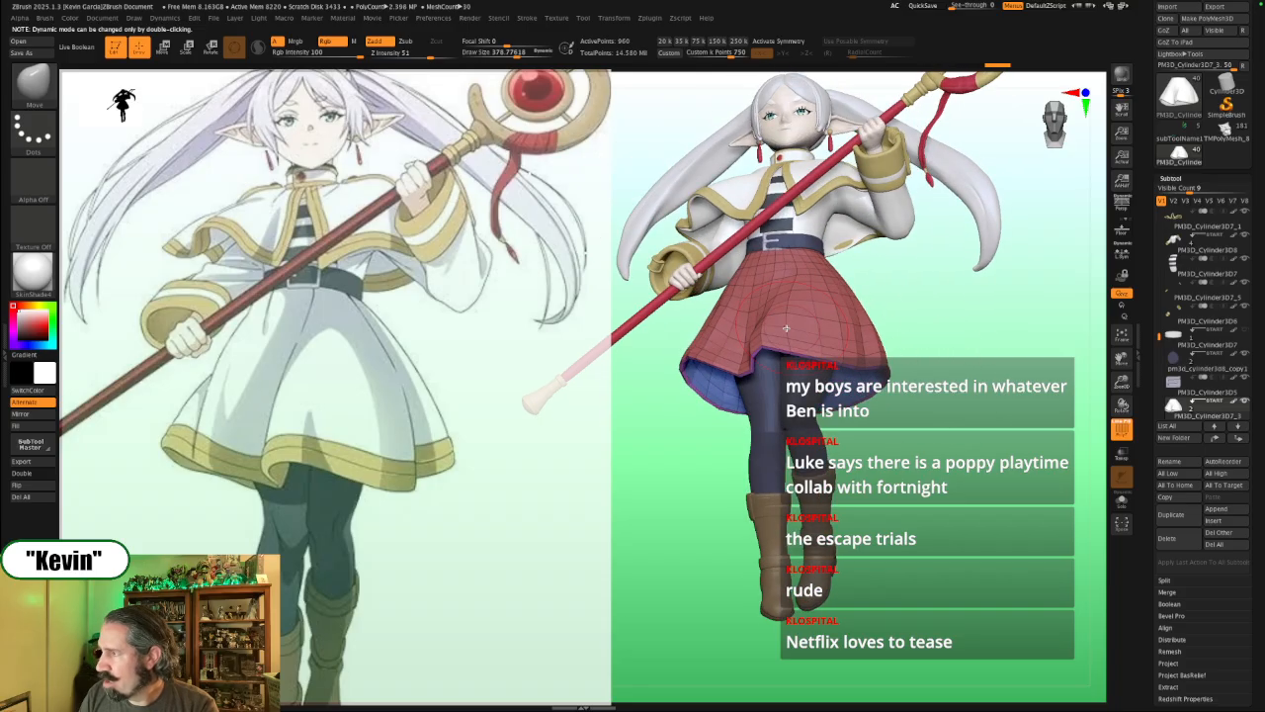
key(s)
drag(787, 329, 783, 328)
drag(978, 422, 957, 392)
key(s)
mouse_move(782, 339)
mouse_down()
mouse_move(783, 306)
mouse_move(781, 318)
mouse_move(798, 308)
mouse_up()
key(s)
key(s)
key(s)
Step: Isolate the skirt and define the front fold more sharply, reshaping the cloth around it
key(alt+s)
mouse_move(895, 291)
mouse_down()
mouse_move(873, 299)
mouse_move(885, 309)
mouse_up()
key(s)
drag(804, 313, 824, 301)
drag(858, 304, 833, 314)
key(s)
mouse_move(844, 304)
mouse_down()
mouse_move(793, 299)
mouse_move(887, 279)
mouse_move(853, 265)
mouse_up()
key(s)
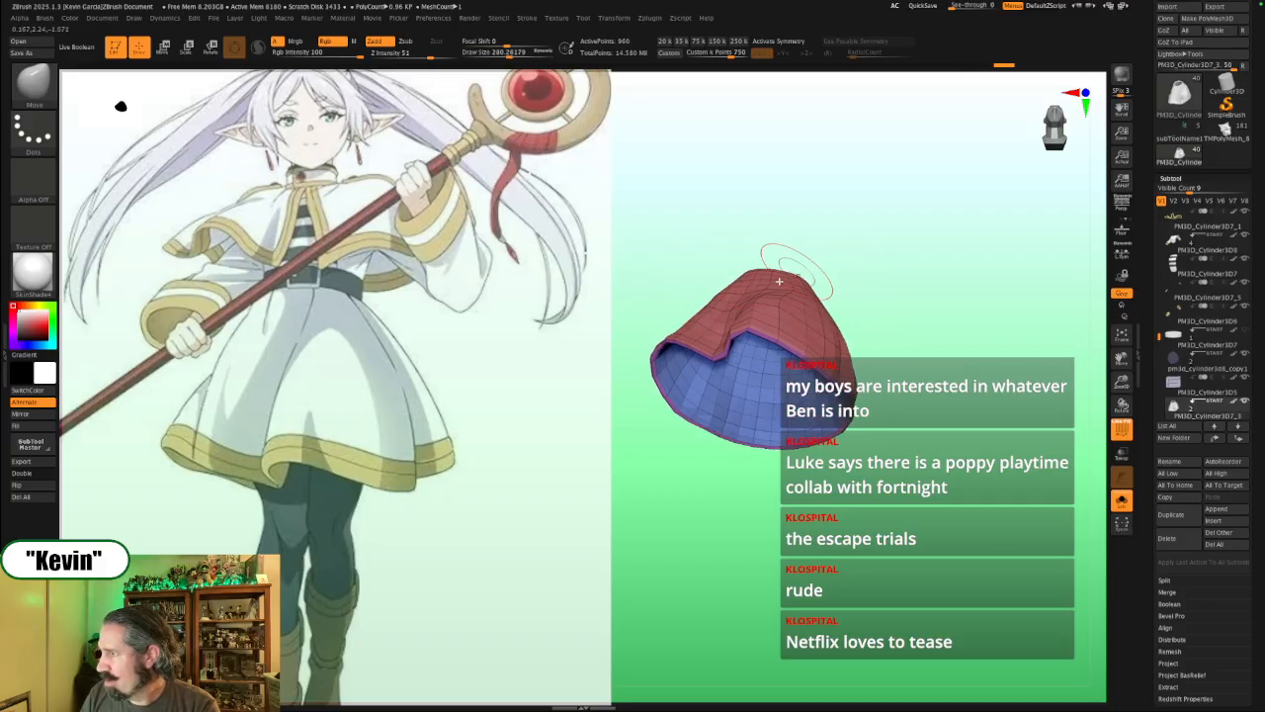
drag(761, 278, 759, 296)
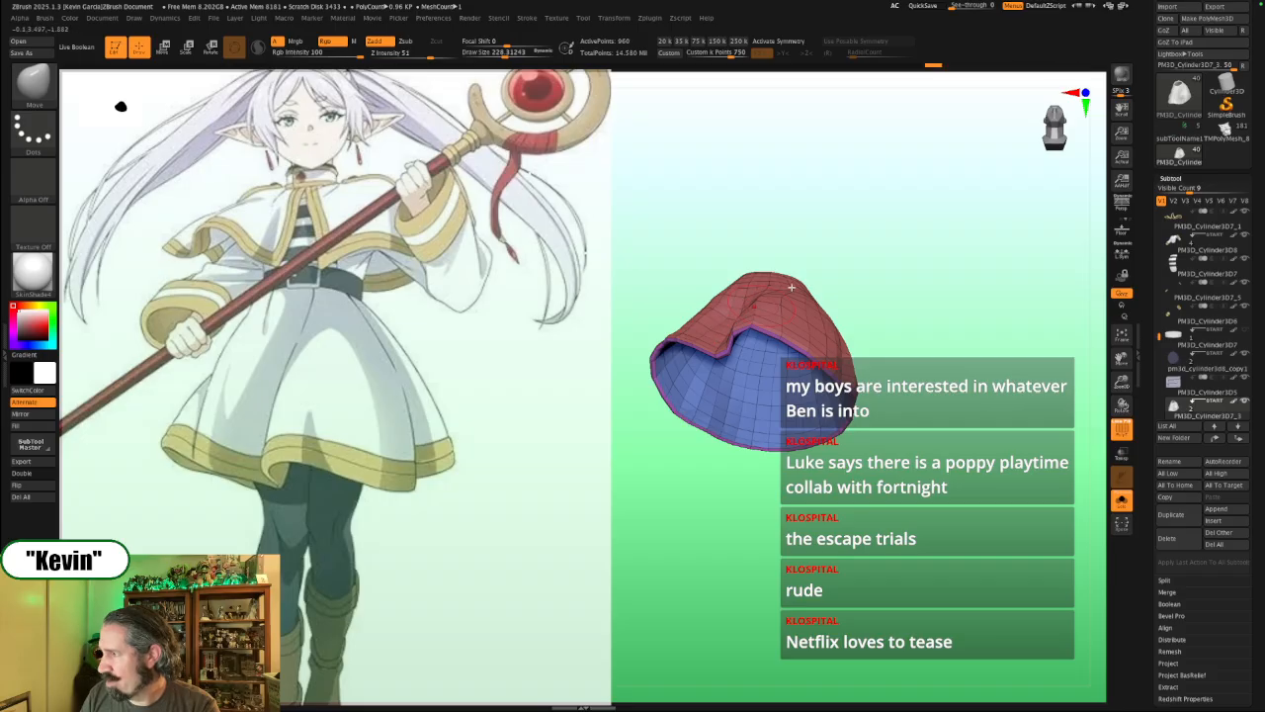
Step: Nudge the hem corner at the base of the front fold and tighten the crease above it
drag(864, 259, 863, 292)
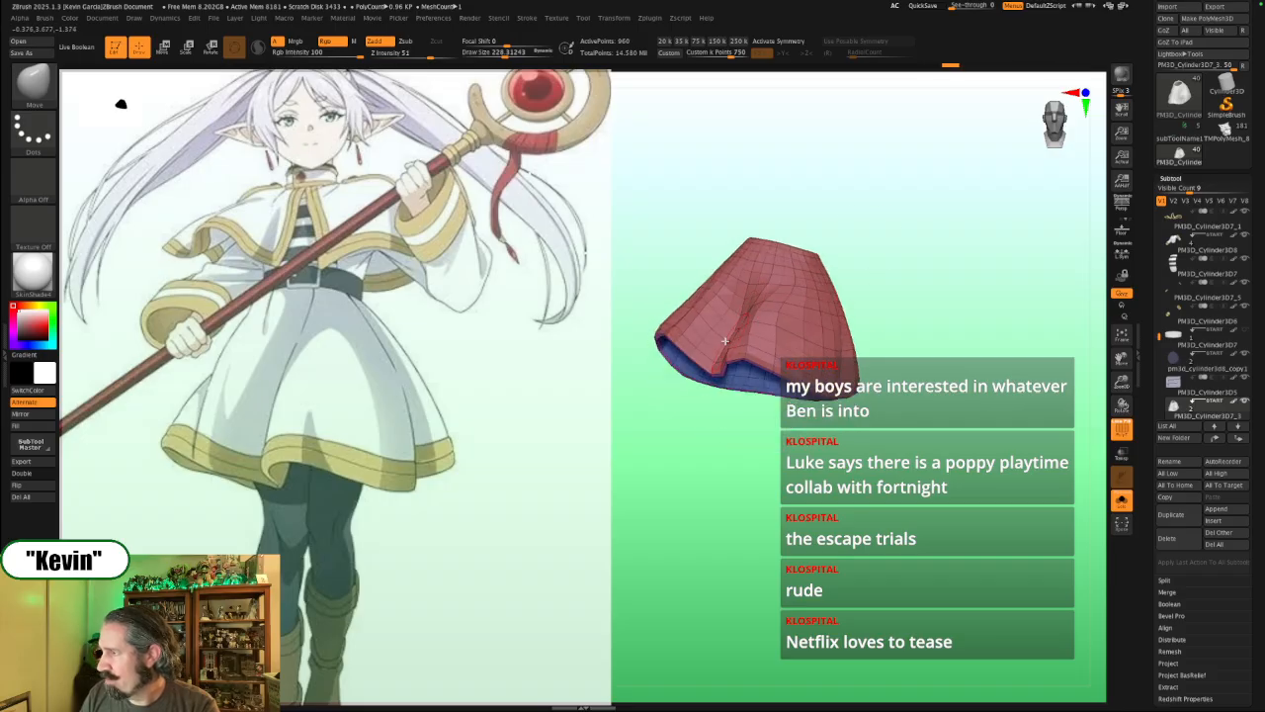
drag(713, 367, 718, 356)
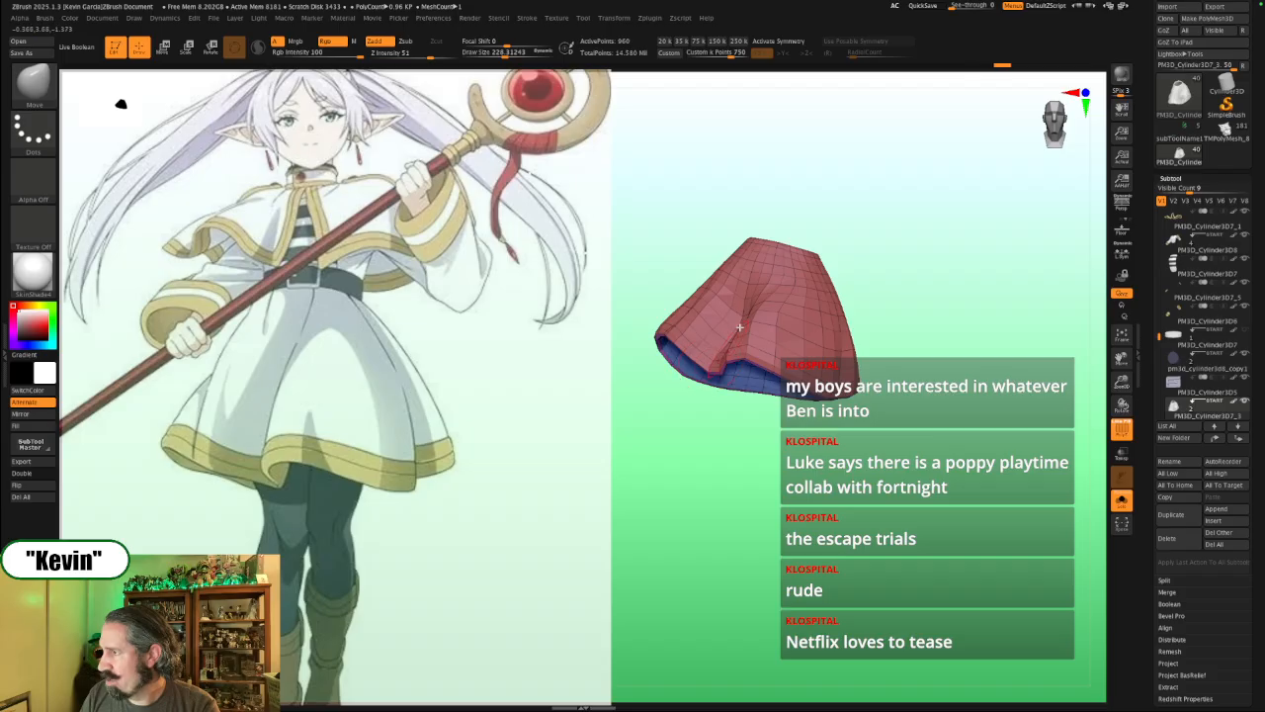
drag(892, 271, 923, 263)
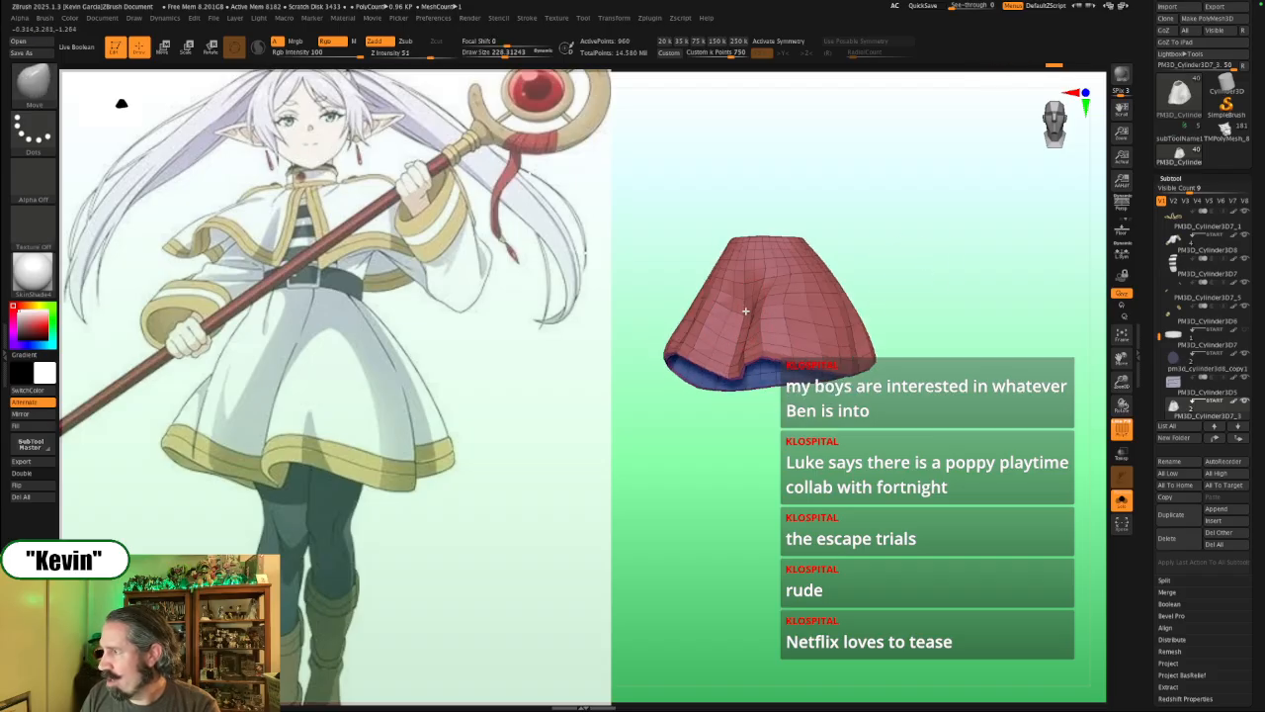
drag(745, 312, 746, 311)
drag(880, 269, 915, 259)
Step: Refine the front fold's edge down to the hem with a smaller Move brush
key(s)
drag(762, 332, 753, 335)
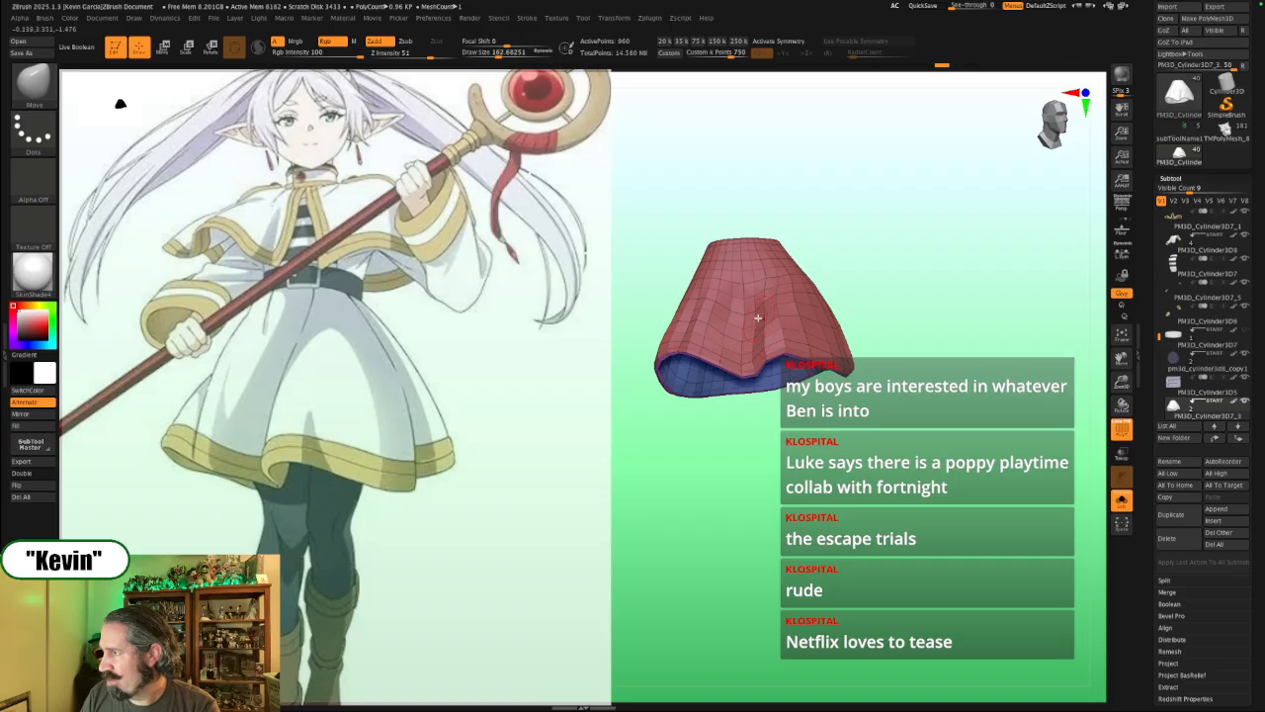
drag(818, 299, 822, 298)
drag(915, 285, 889, 289)
key(bracketright)
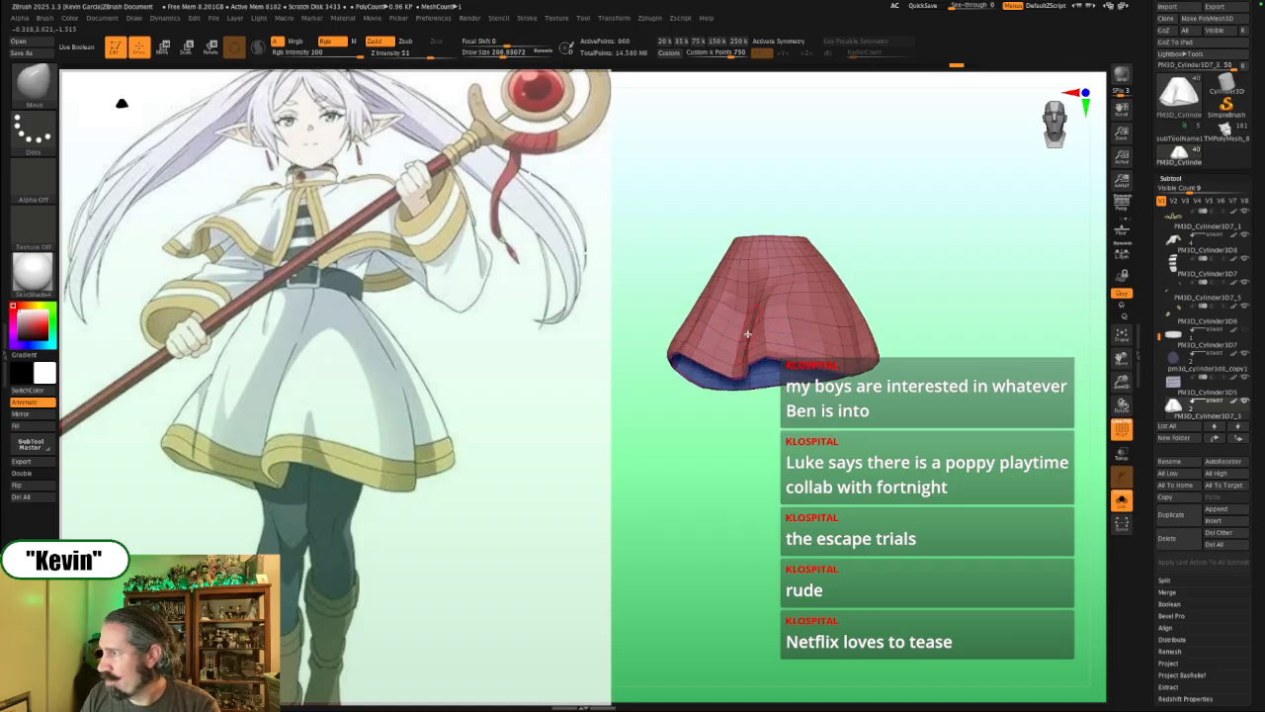
drag(728, 358, 732, 354)
key(bracketleft)
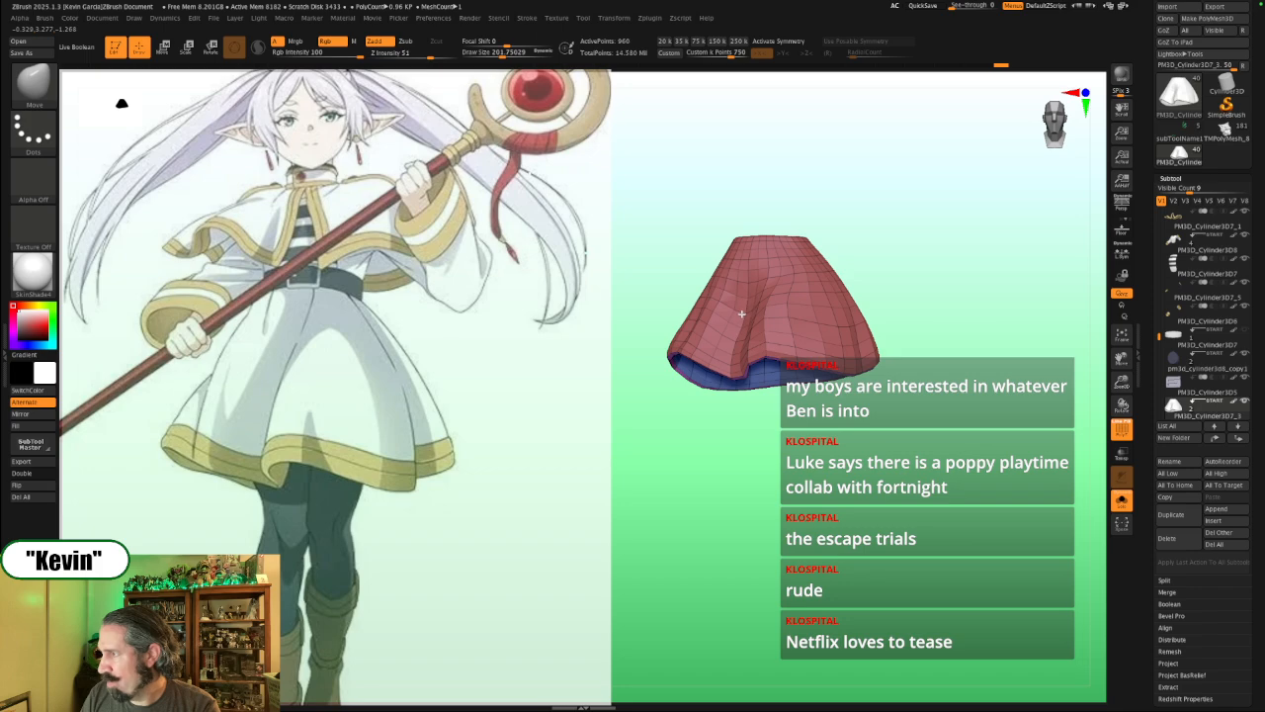
key(bracketleft)
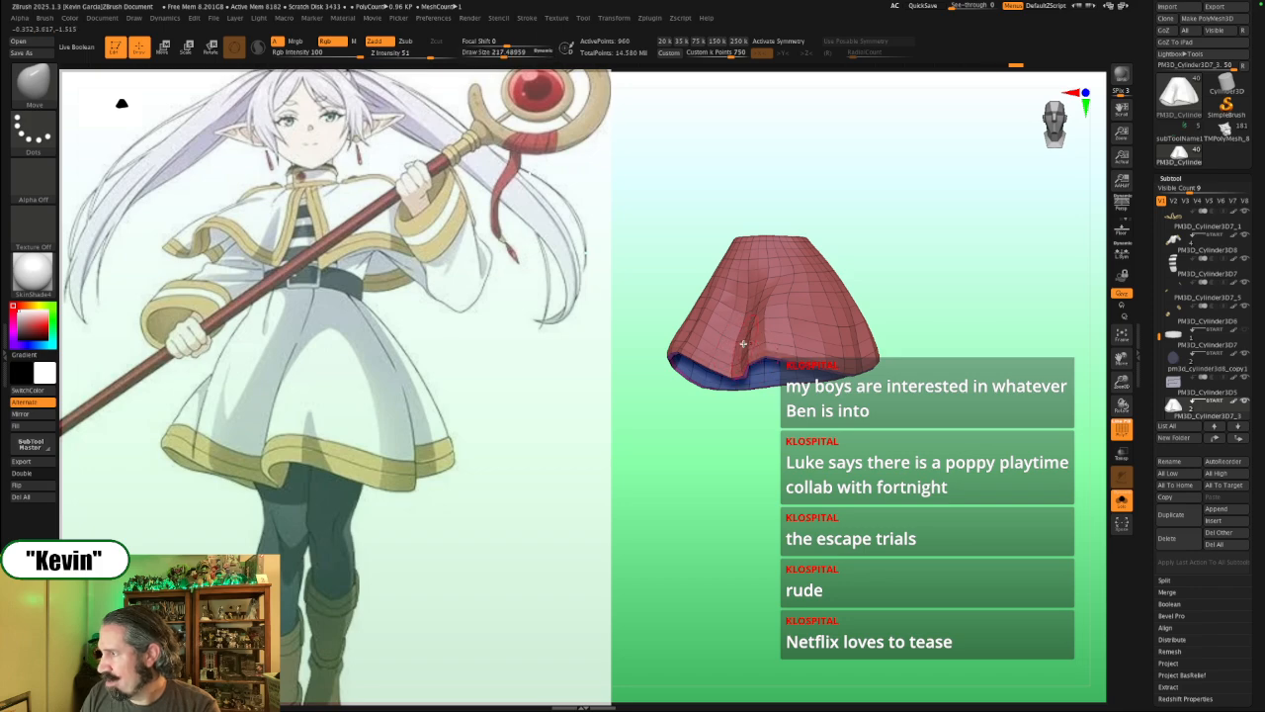
drag(743, 354, 757, 381)
Step: Reshape the skirt's hem from underneath with a resized Move brush
key(bracketleft)
key(bracketright)
mouse_move(763, 440)
right_down()
mouse_move(813, 330)
mouse_move(858, 324)
mouse_move(856, 293)
mouse_move(830, 297)
right_up()
key(bracketleft)
key(bracketleft)
right_drag(760, 407, 832, 278)
key(s)
mouse_move(730, 386)
mouse_down()
mouse_move(741, 385)
mouse_move(730, 396)
mouse_up()
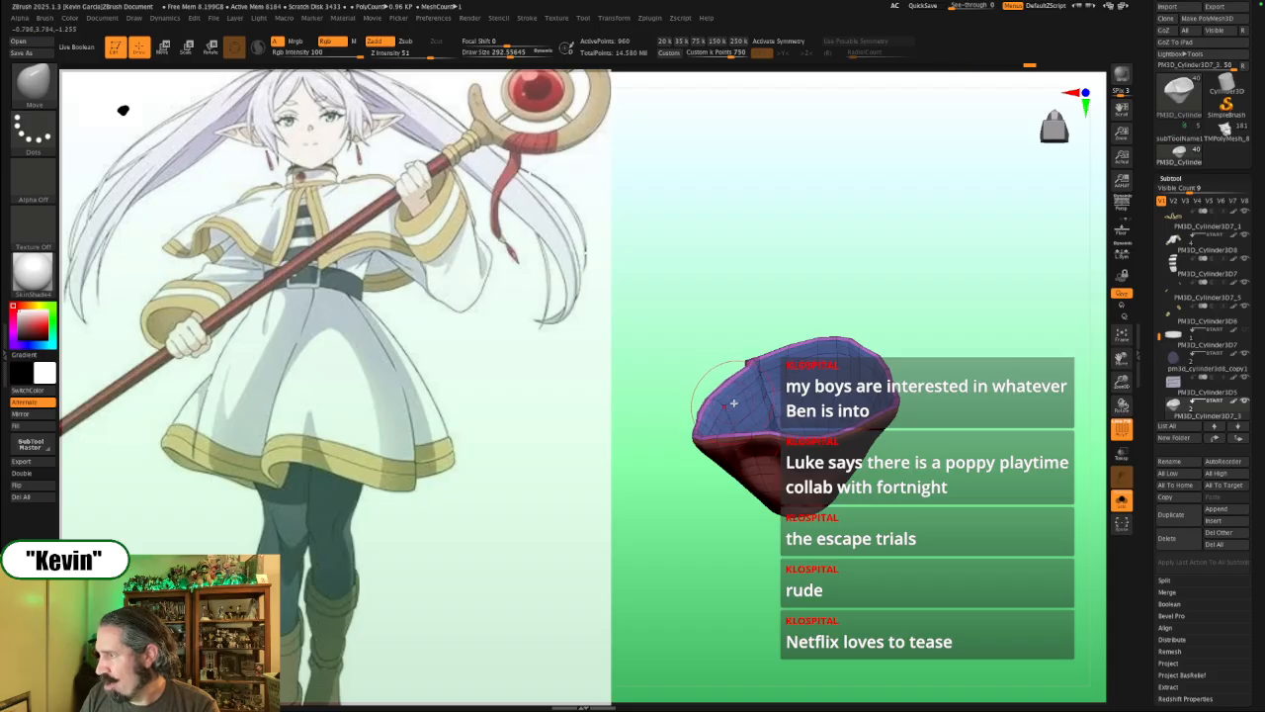
Step: Refine the front fold and its inner side from below, using different Move brush sizes
mouse_move(862, 263)
right_down()
mouse_move(867, 286)
mouse_move(838, 303)
right_up()
key(s)
drag(759, 399, 751, 398)
right_drag(830, 282, 829, 271)
key(s)
mouse_move(776, 399)
mouse_down()
mouse_move(765, 413)
mouse_move(778, 408)
mouse_up()
key(s)
key(s)
drag(767, 440, 775, 440)
key(s)
drag(919, 272, 899, 508)
mouse_move(904, 361)
shift+mouse_down()
mouse_move(906, 337)
mouse_move(916, 339)
shift+mouse_up()
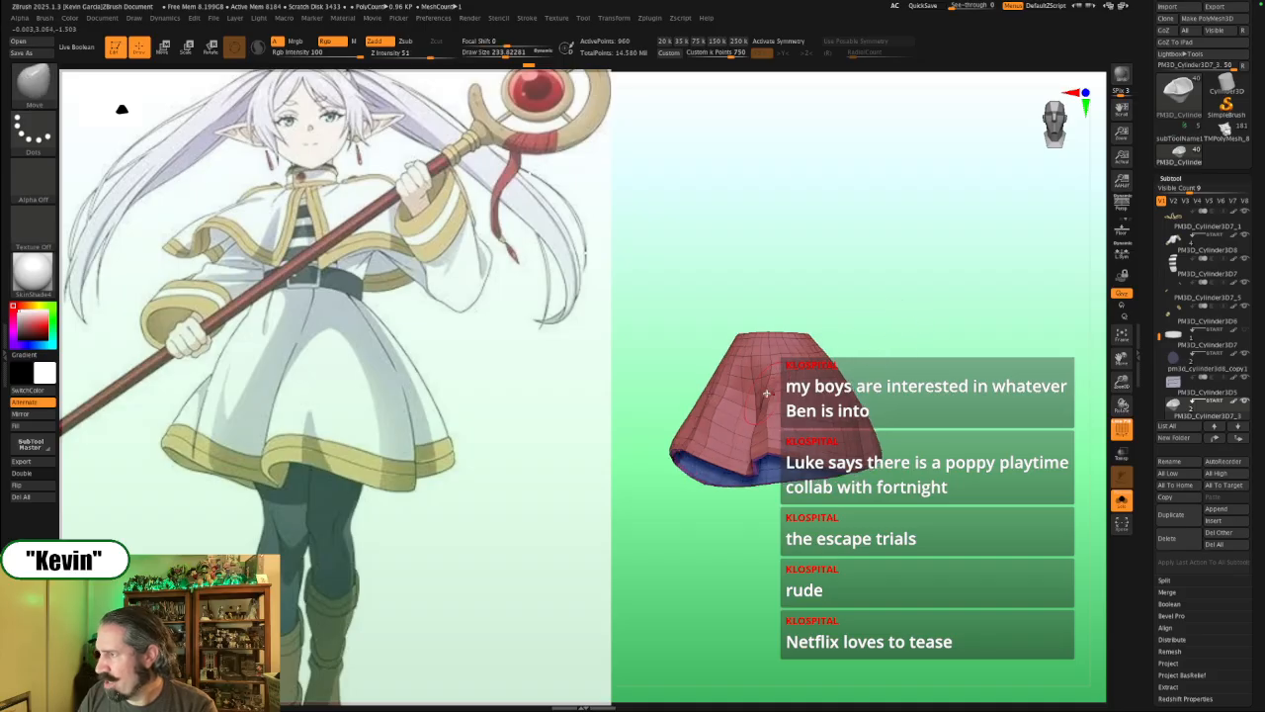
Step: Touch up the crease of the front fold from the front with the Move brush
key(s)
drag(757, 403, 759, 404)
drag(898, 334, 894, 373)
key(s)
drag(769, 431, 765, 429)
drag(755, 519, 757, 537)
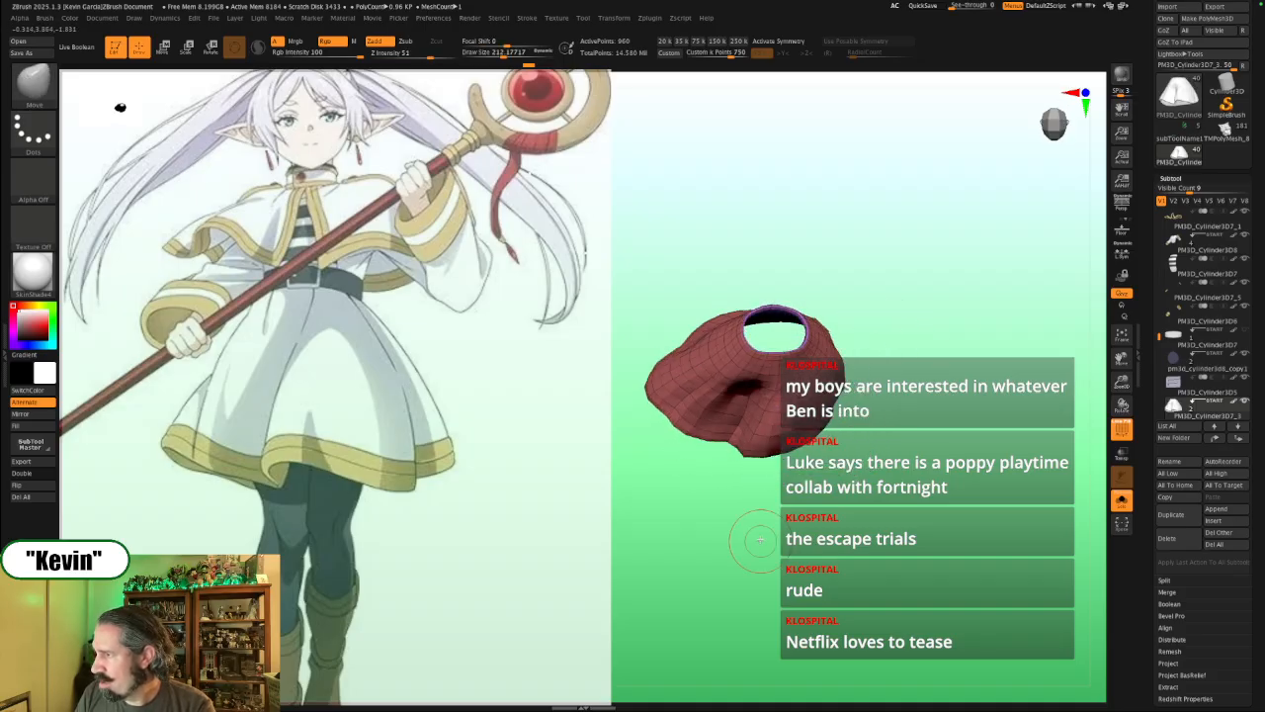
Step: Shape the ridge and hollow of the front fold from above with a smaller Move brush
key(s)
drag(757, 487, 747, 485)
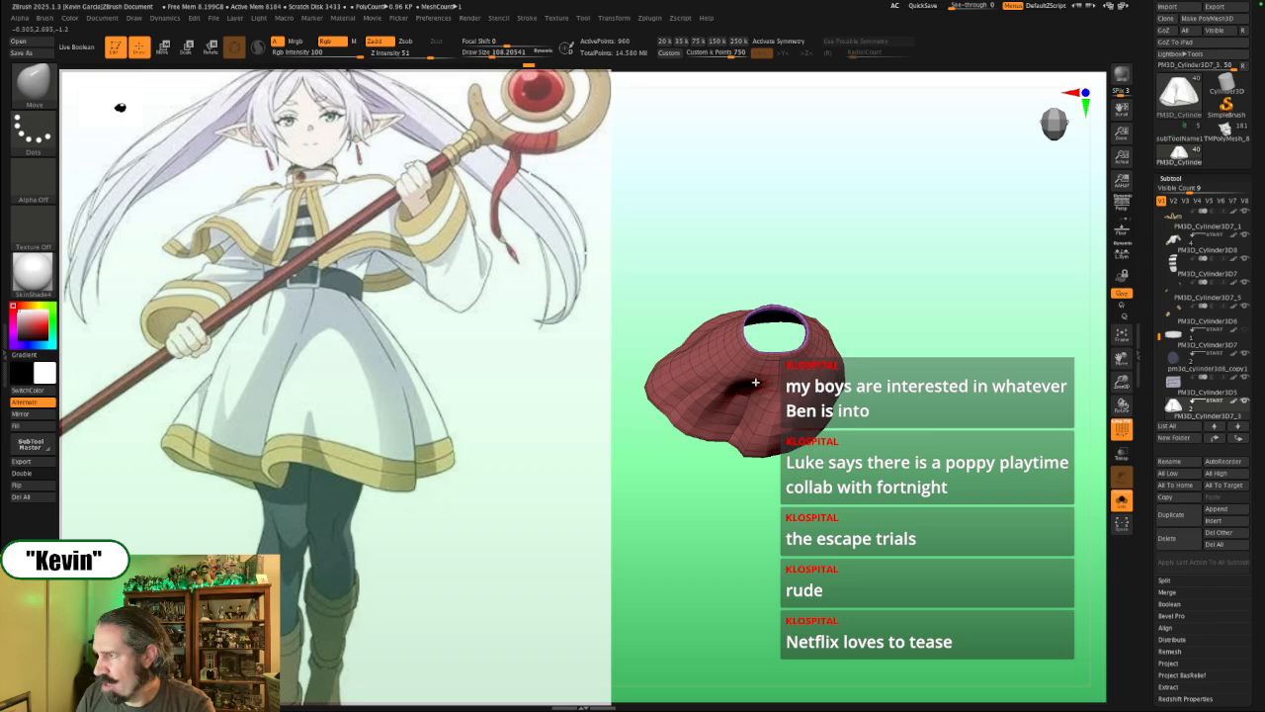
key(s)
drag(757, 421, 743, 444)
key(s)
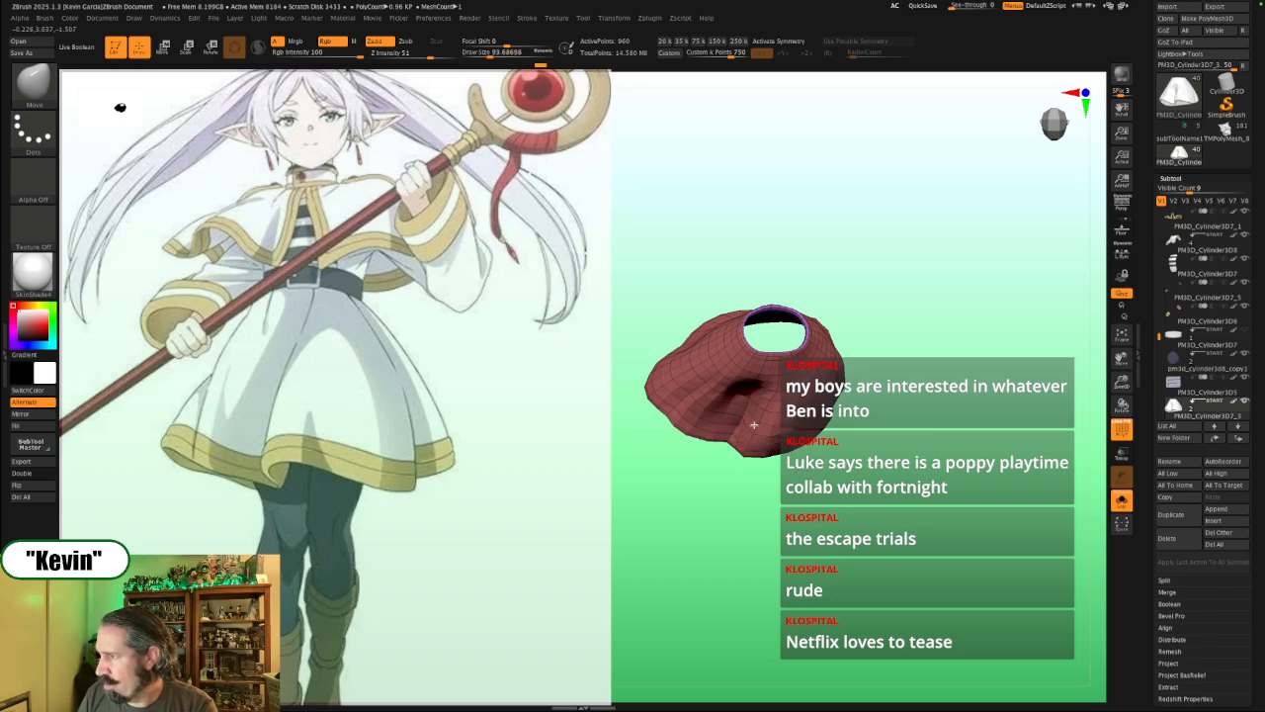
key(bracketright)
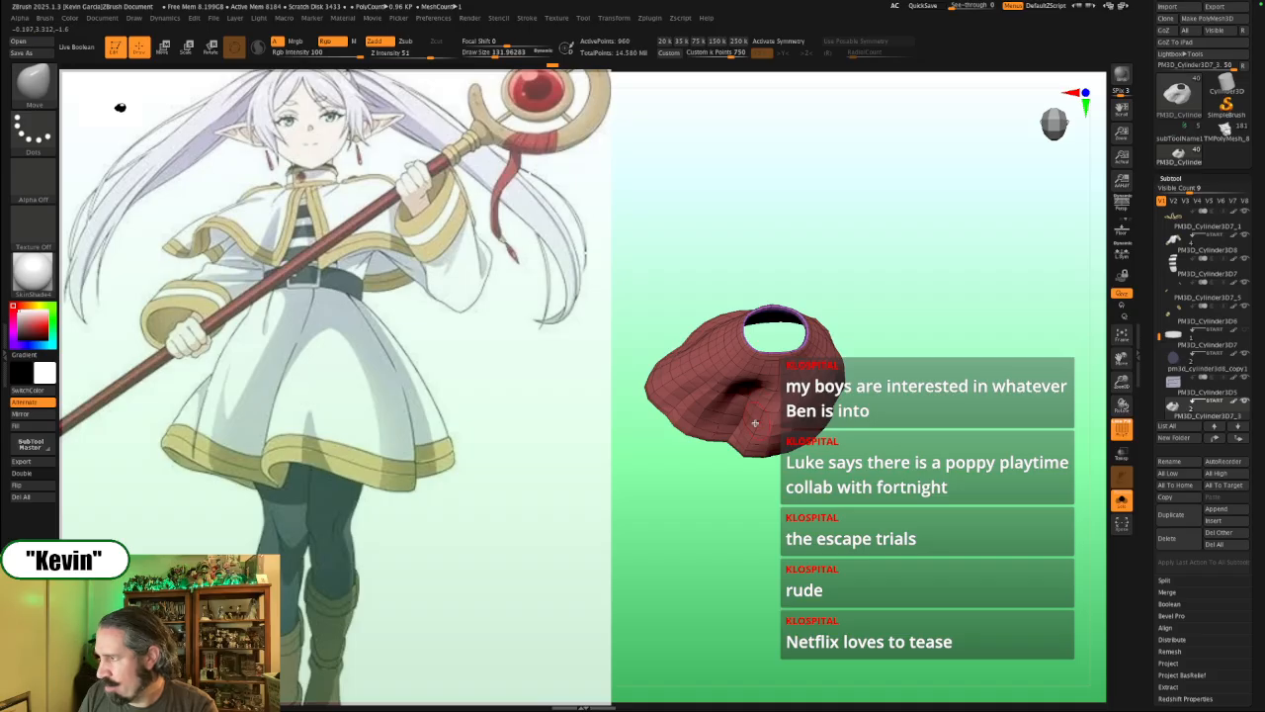
Step: Even out the lower front fold and the cloth beside it with a slightly larger Move brush
right_drag(748, 424, 751, 386)
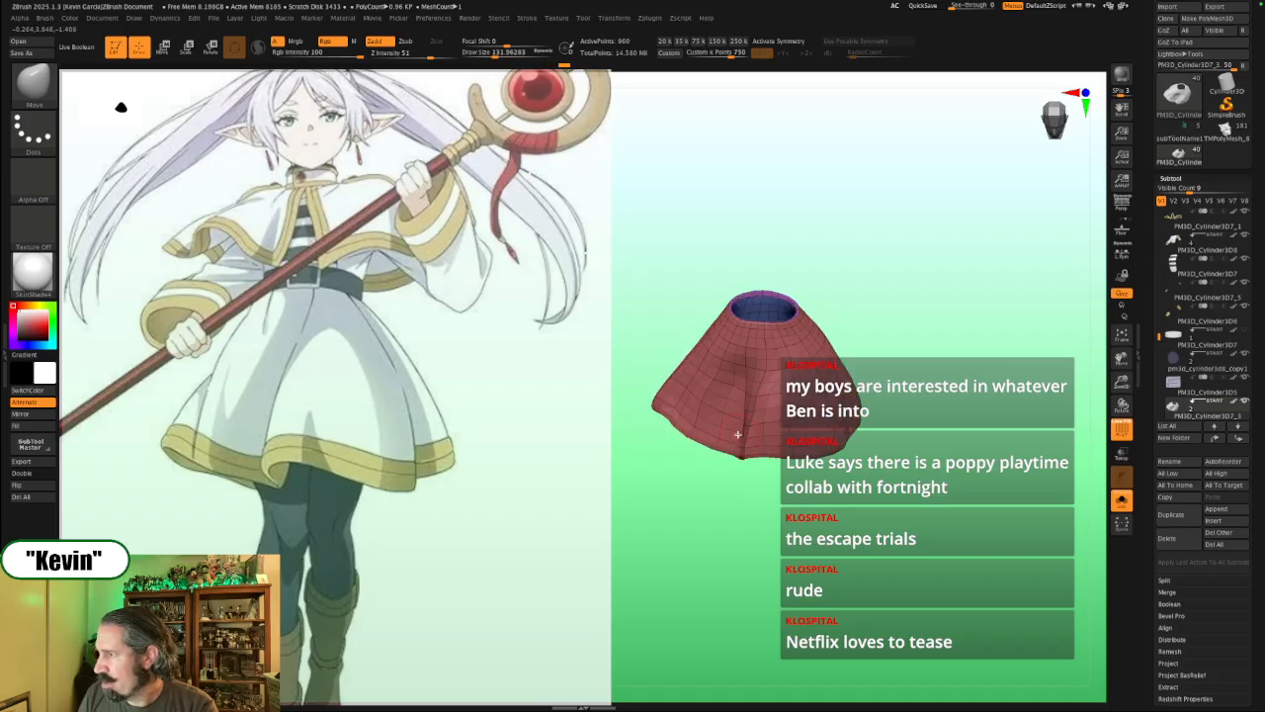
key(bracketright)
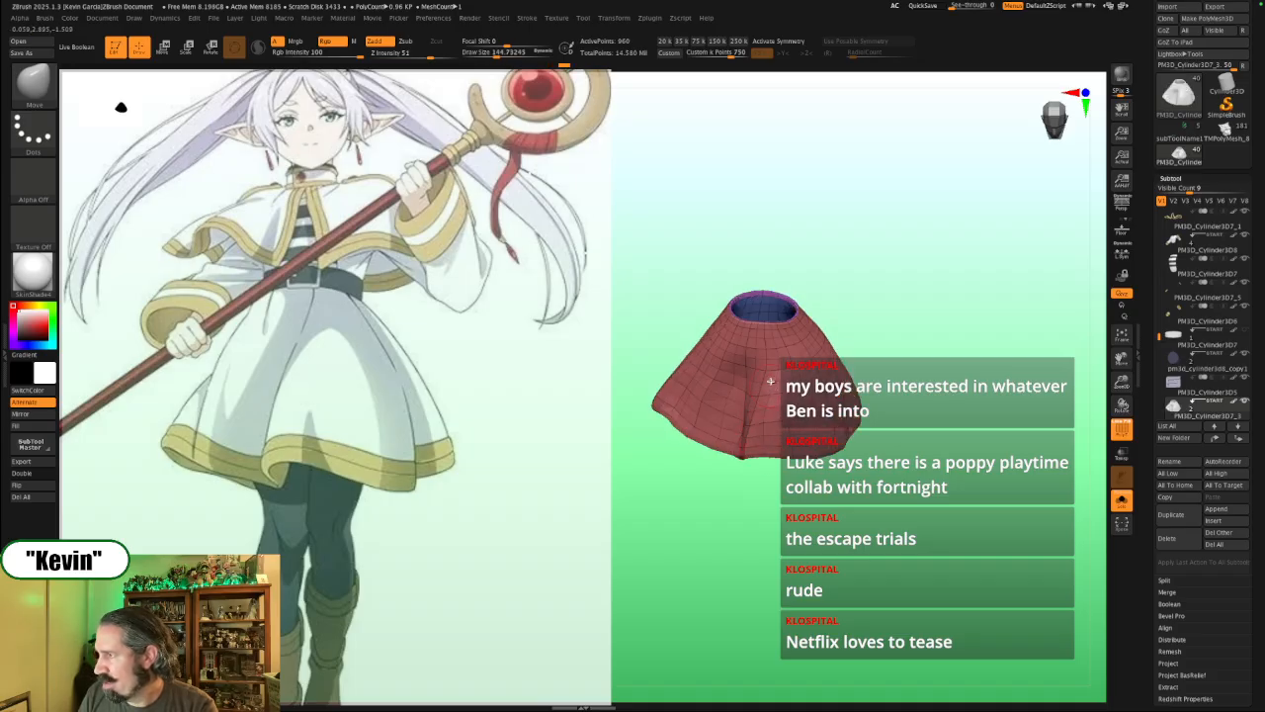
right_drag(776, 499, 766, 444)
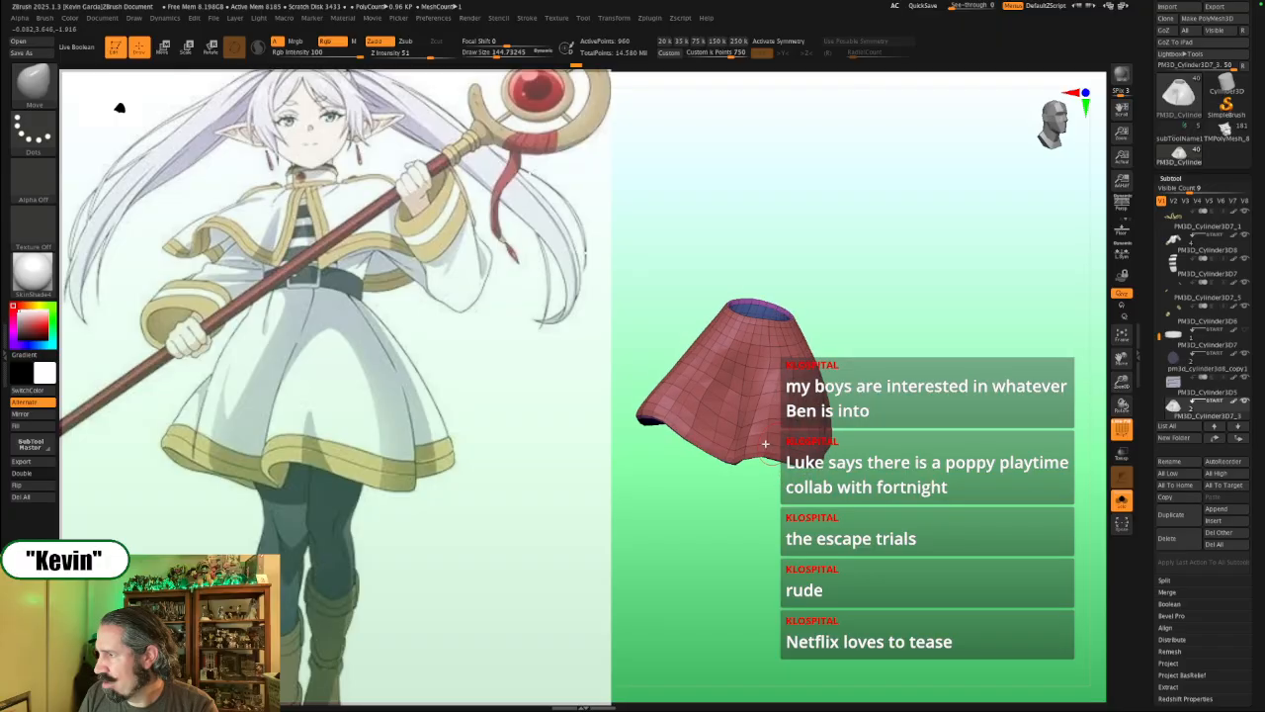
key(bracketright)
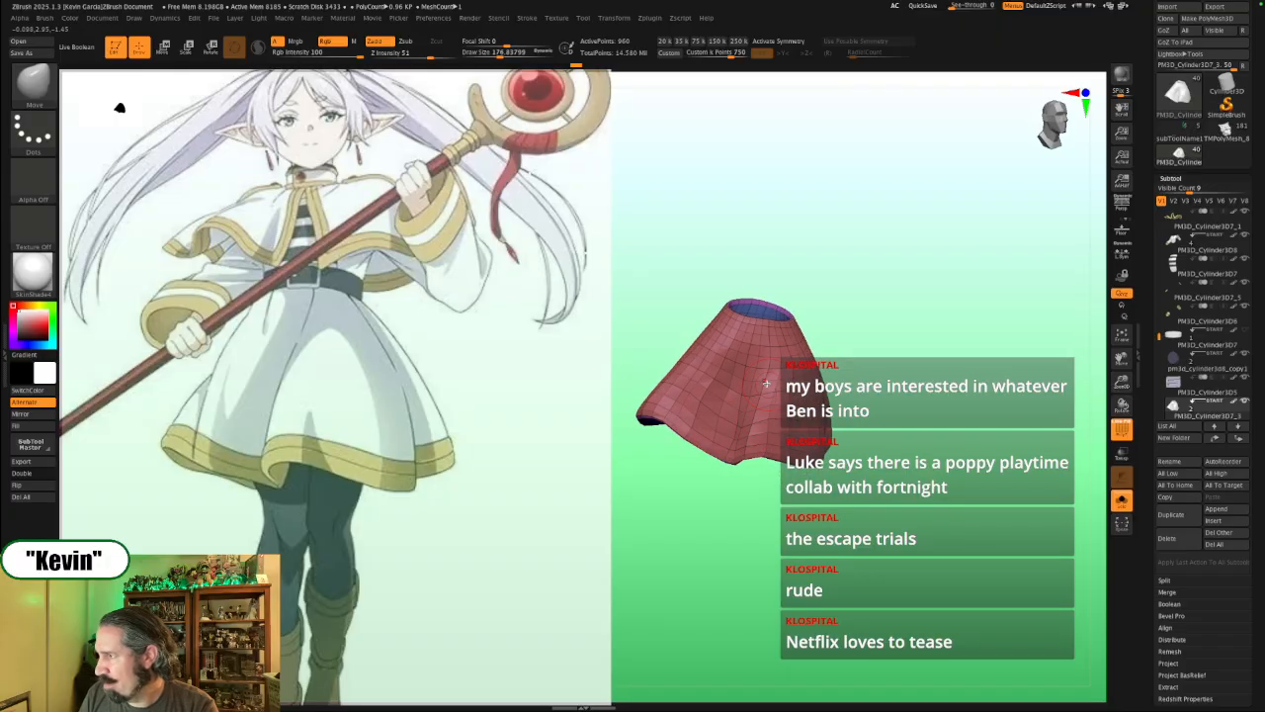
right_drag(780, 505, 768, 386)
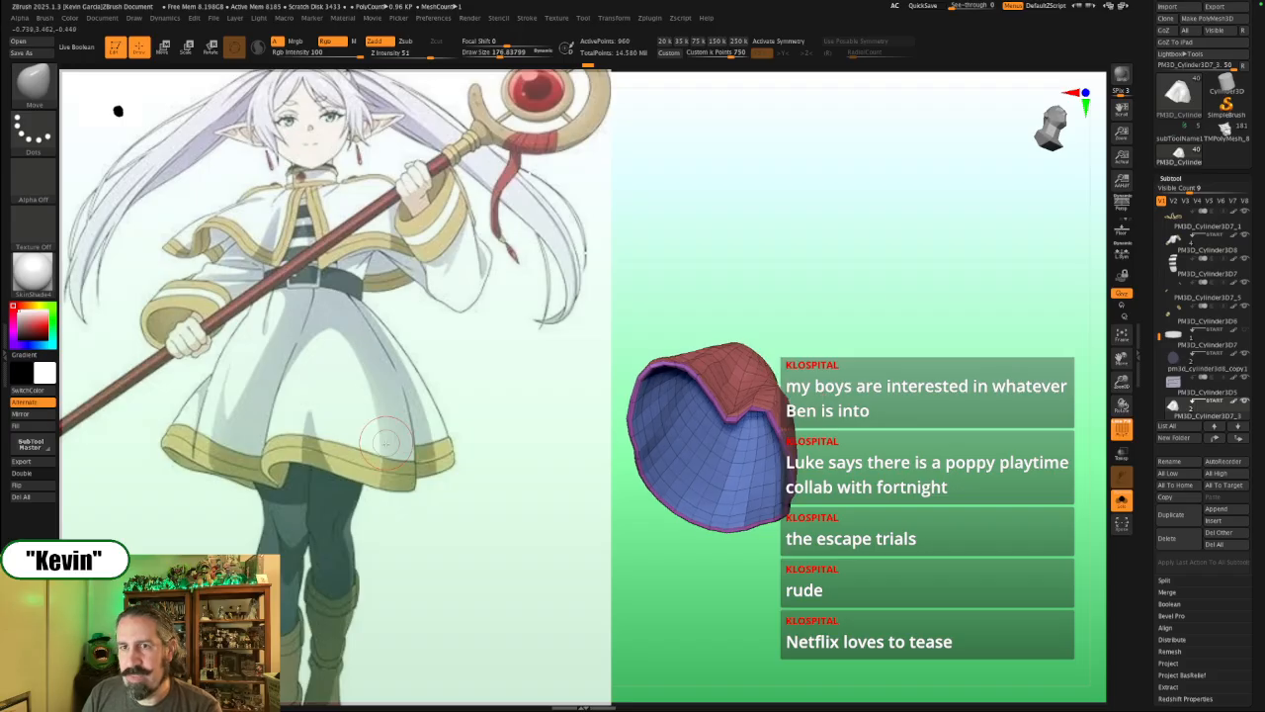
Step: Smooth the cloth around the front fold, comparing the skirt with the full figure
mouse_move(831, 369)
right_down()
mouse_move(792, 388)
mouse_move(806, 392)
mouse_move(774, 358)
mouse_move(762, 395)
mouse_move(776, 524)
right_up()
key(bracketright)
key(bracketleft)
key(bracketright)
key(s)
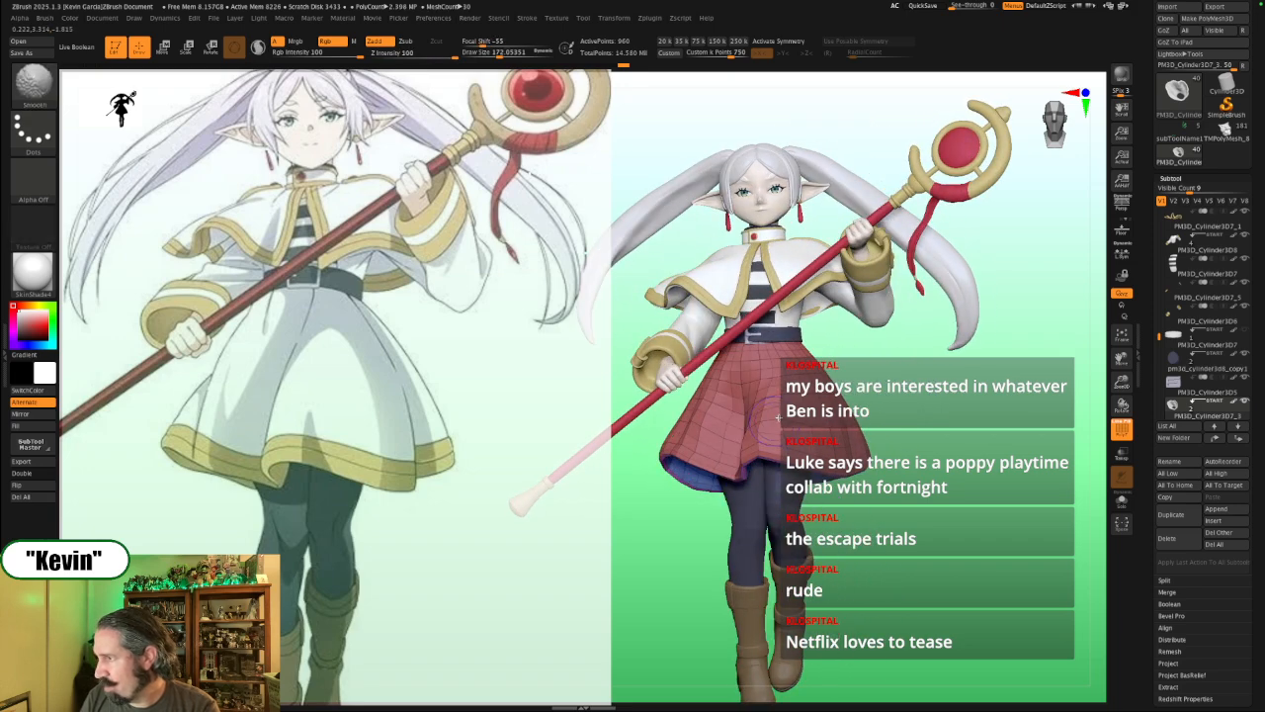
key(bracketright)
key(alt+s)
key(s)
drag(749, 420, 807, 416)
key(bracketright)
key(bracketleft)
key(bracketleft)
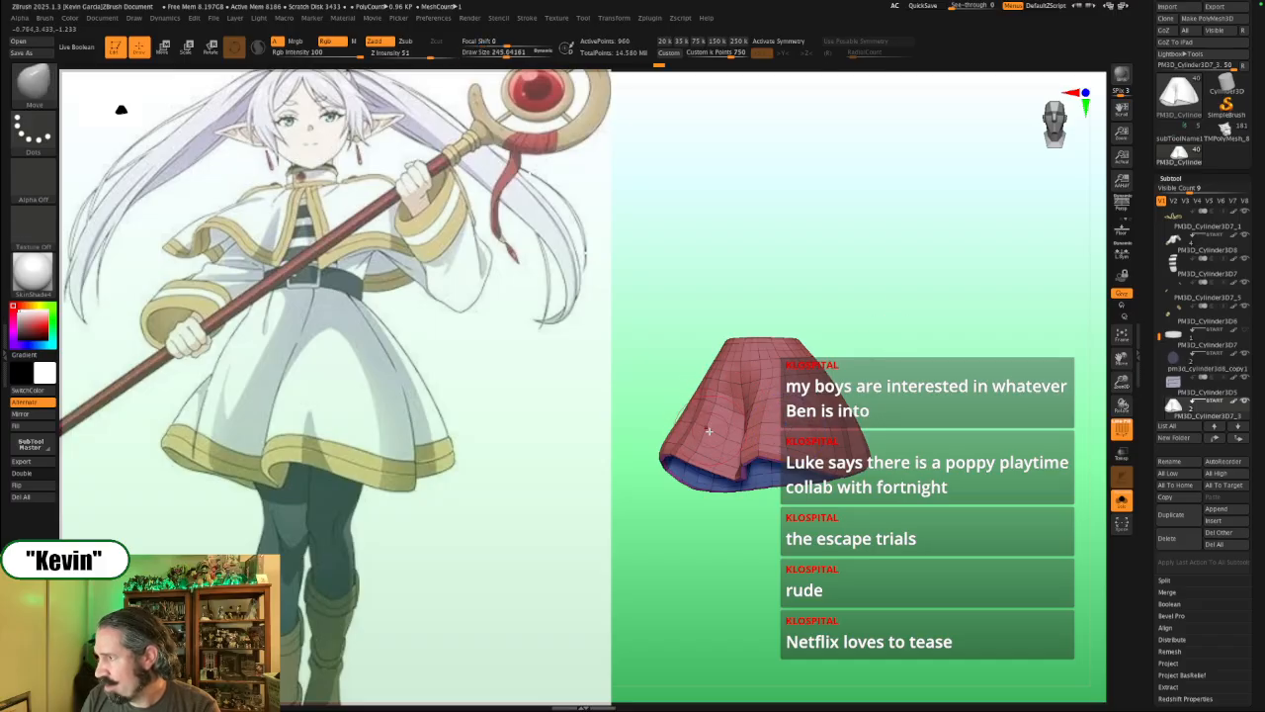
Step: Reshape the cloth and outline on the staff-butt side of the skirt with a larger Move brush
key(bracketright)
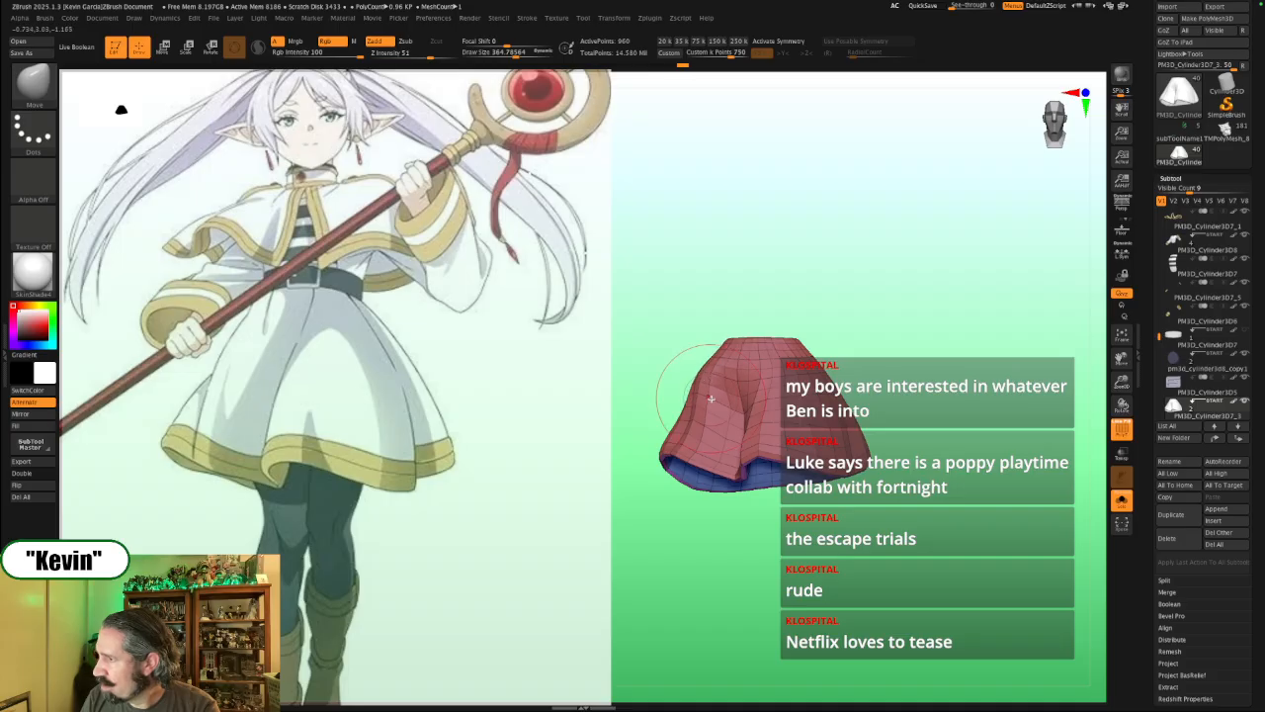
drag(698, 323, 736, 344)
key(s)
drag(709, 398, 694, 398)
drag(805, 323, 901, 311)
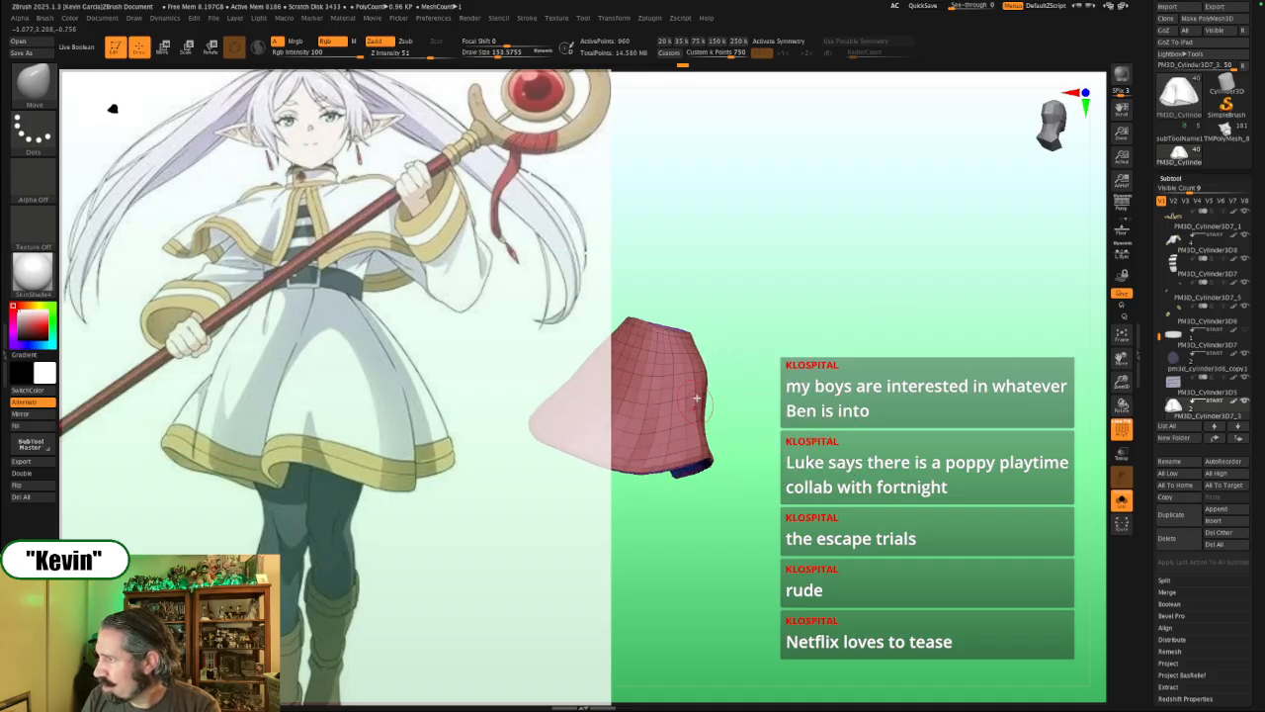
mouse_move(746, 385)
mouse_down()
mouse_move(895, 385)
mouse_move(946, 402)
mouse_up()
Step: Work a crease into the skirt's side with the DamStandard brush
key(b)
key(d)
key(s)
key(alt+s)
key(alt+s)
key(bracketright)
drag(828, 337, 840, 337)
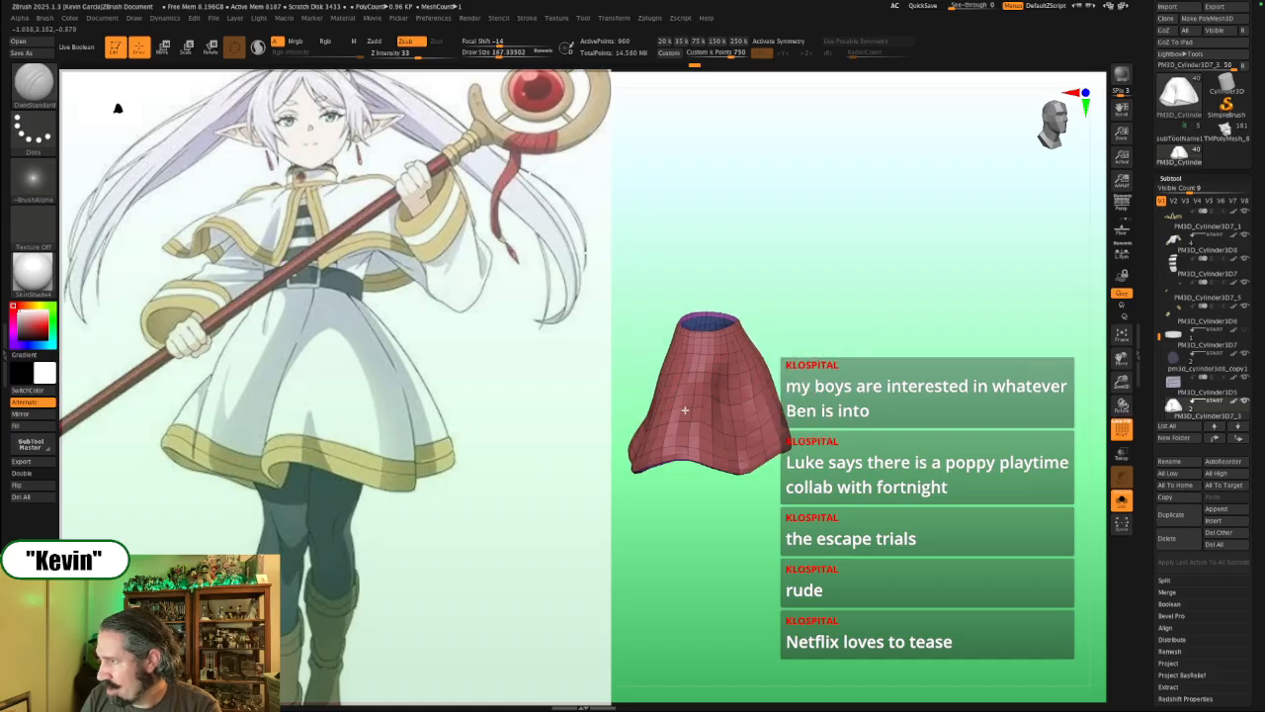
drag(883, 341, 852, 380)
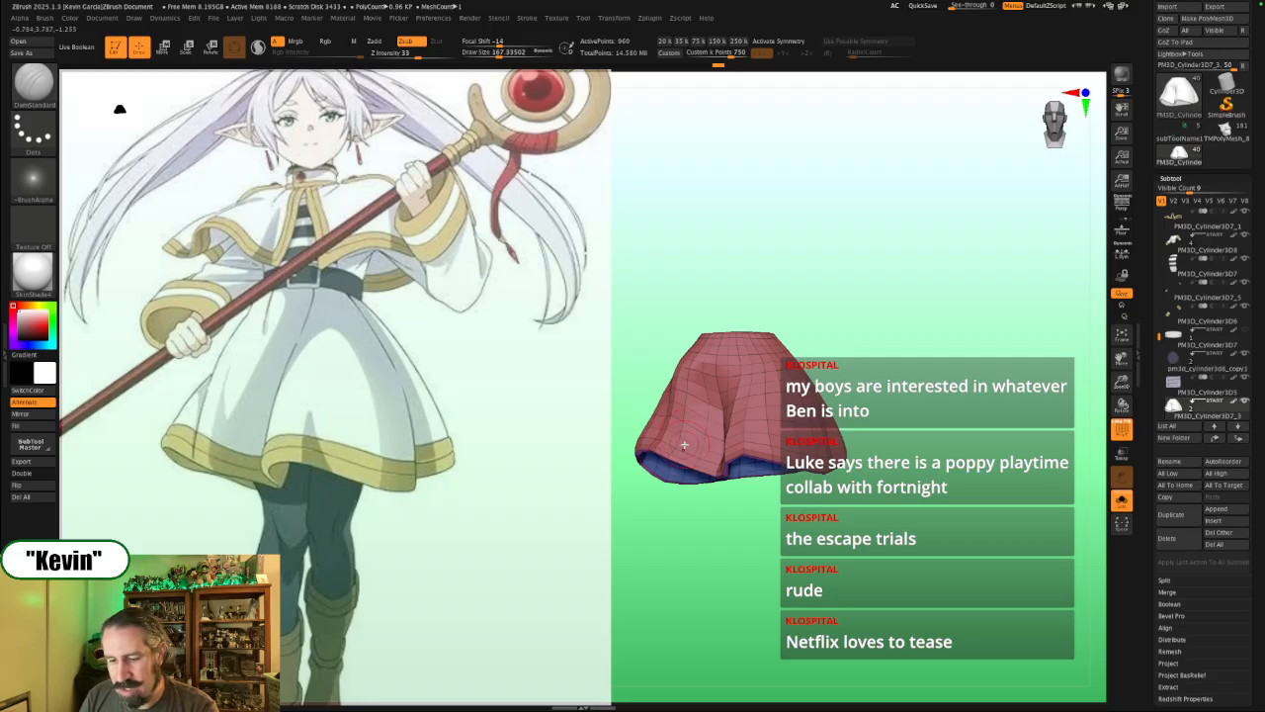
Step: Switch back to the Move brush and adjust the raised hem beside the front fold
key(b)
key(m)
key(v)
key(alt+s)
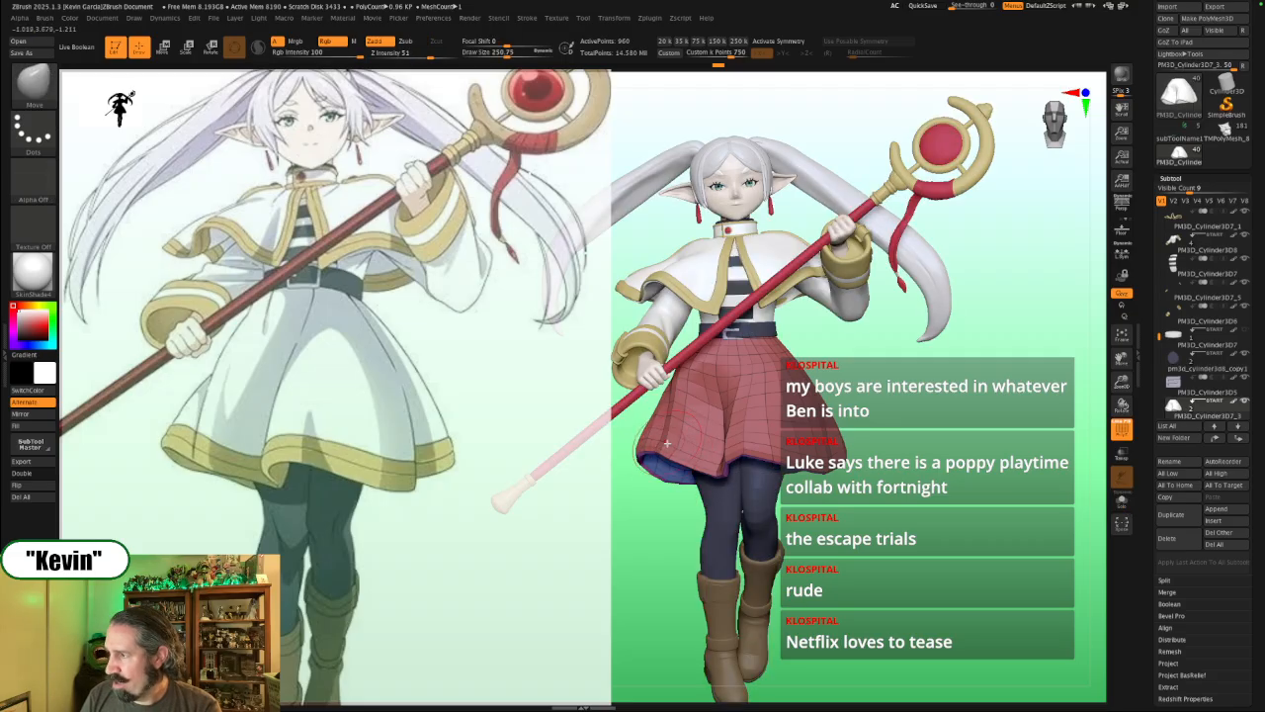
key(alt+s)
key(alt+s)
key(alt+s)
drag(667, 443, 695, 447)
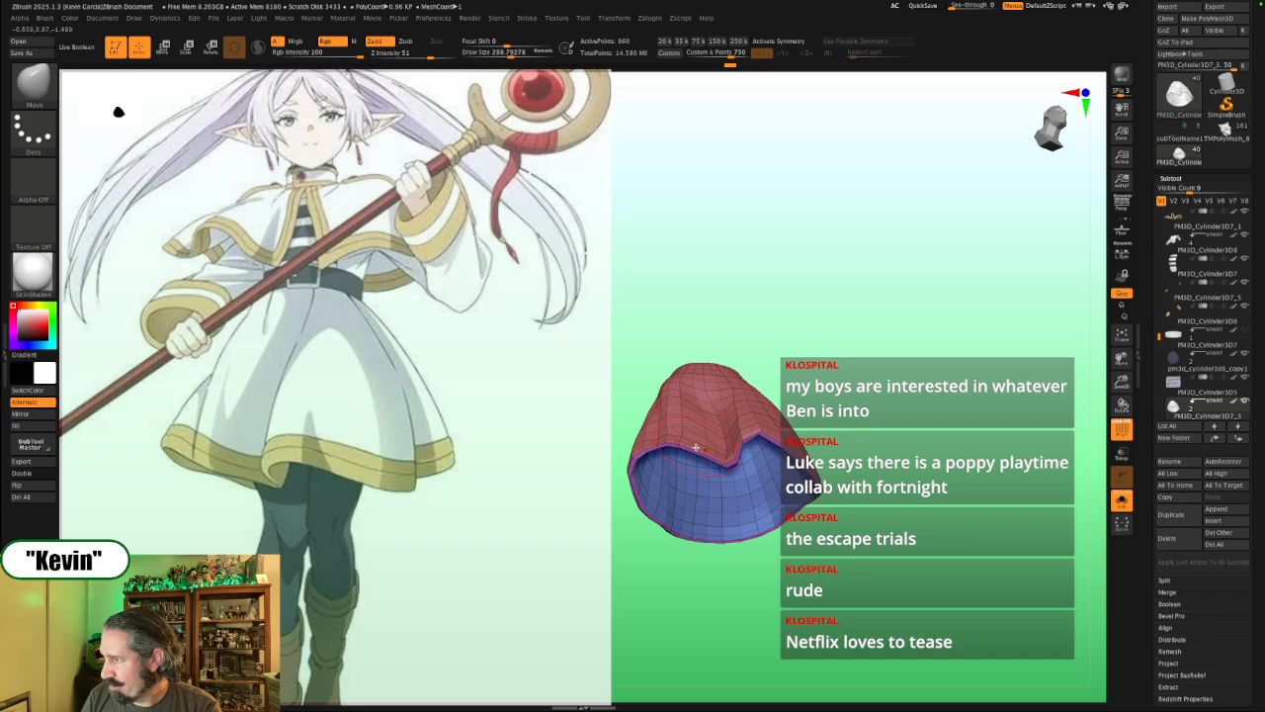
Step: Rework the cloth above the raised hem against the full figure with a smaller Move brush
key(alt+s)
key(alt+s)
key(alt+s)
key(s)
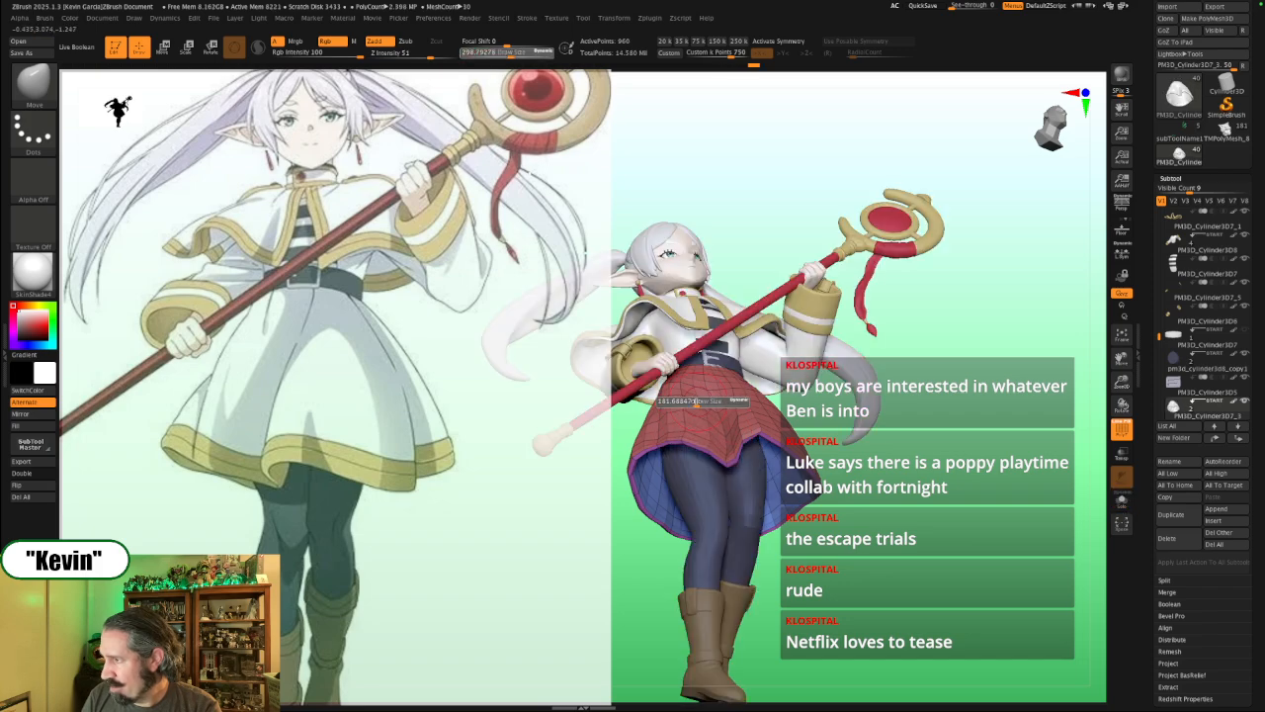
click(696, 401)
drag(905, 422, 841, 456)
key(s)
drag(680, 409, 699, 405)
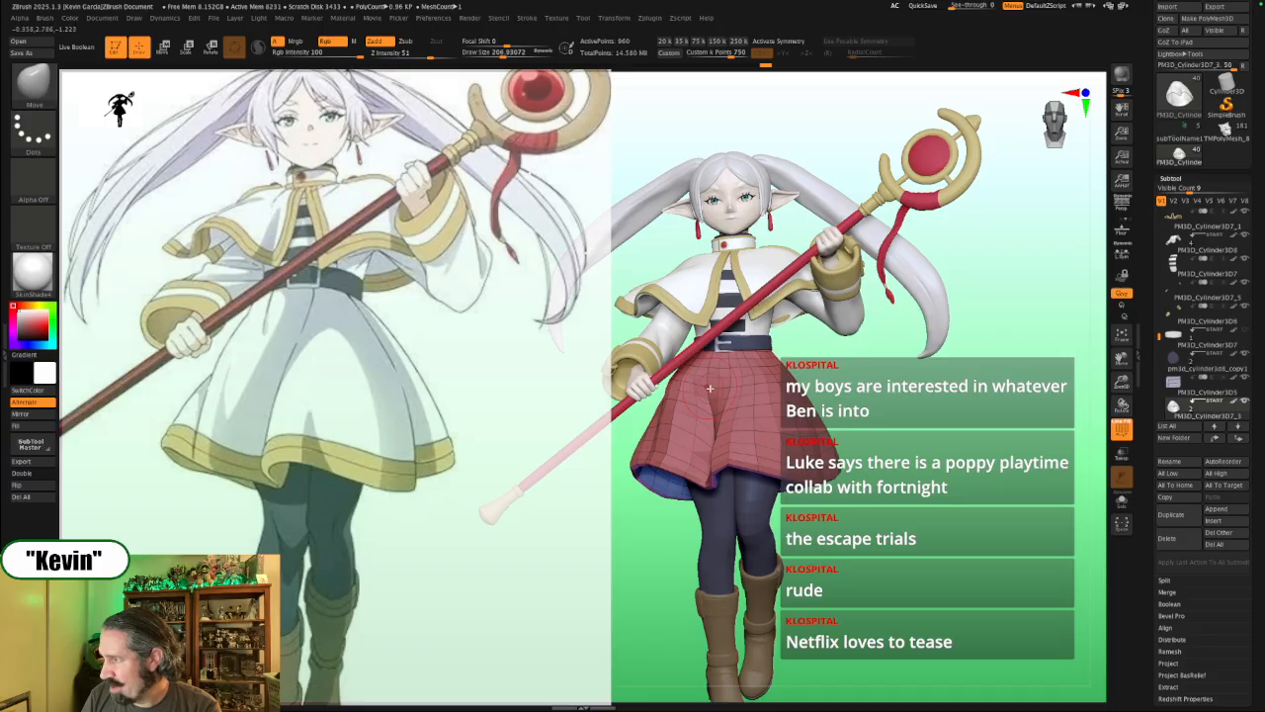
Step: Refine the upper front fold below the belt, varying the Move brush size
key(bracketleft)
key(])
key(])
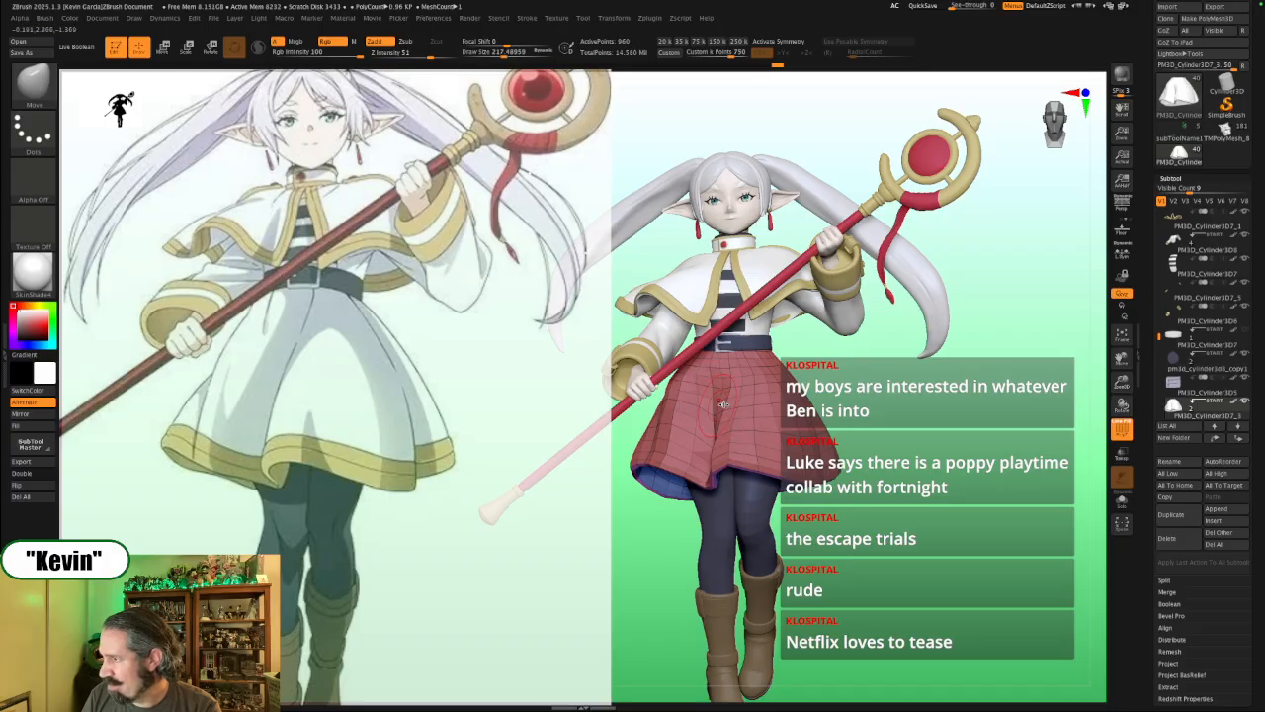
key(alt+s)
key(alt+s)
key([)
key([)
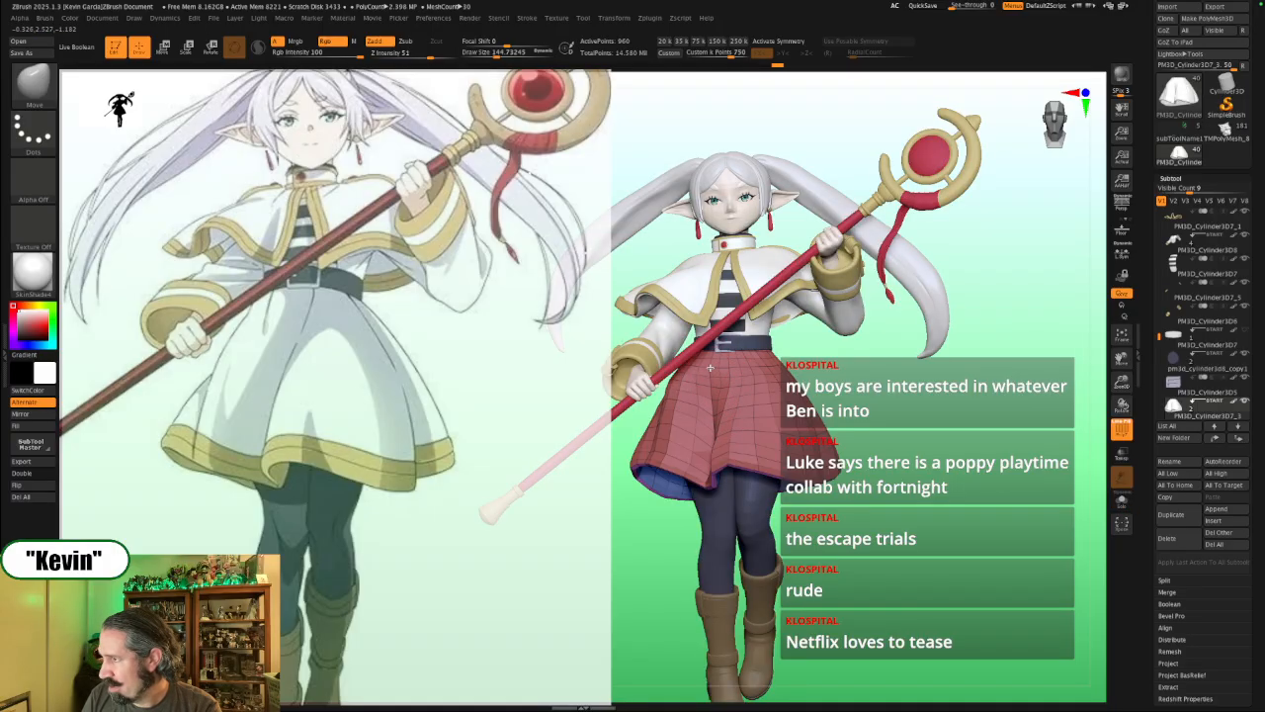
key(alt+s)
key([)
Step: Isolate the skirt and shape the cloth panel beside the front fold with a larger Move brush
key(alt+s)
key(alt+s)
key(])
key(])
key(])
key(])
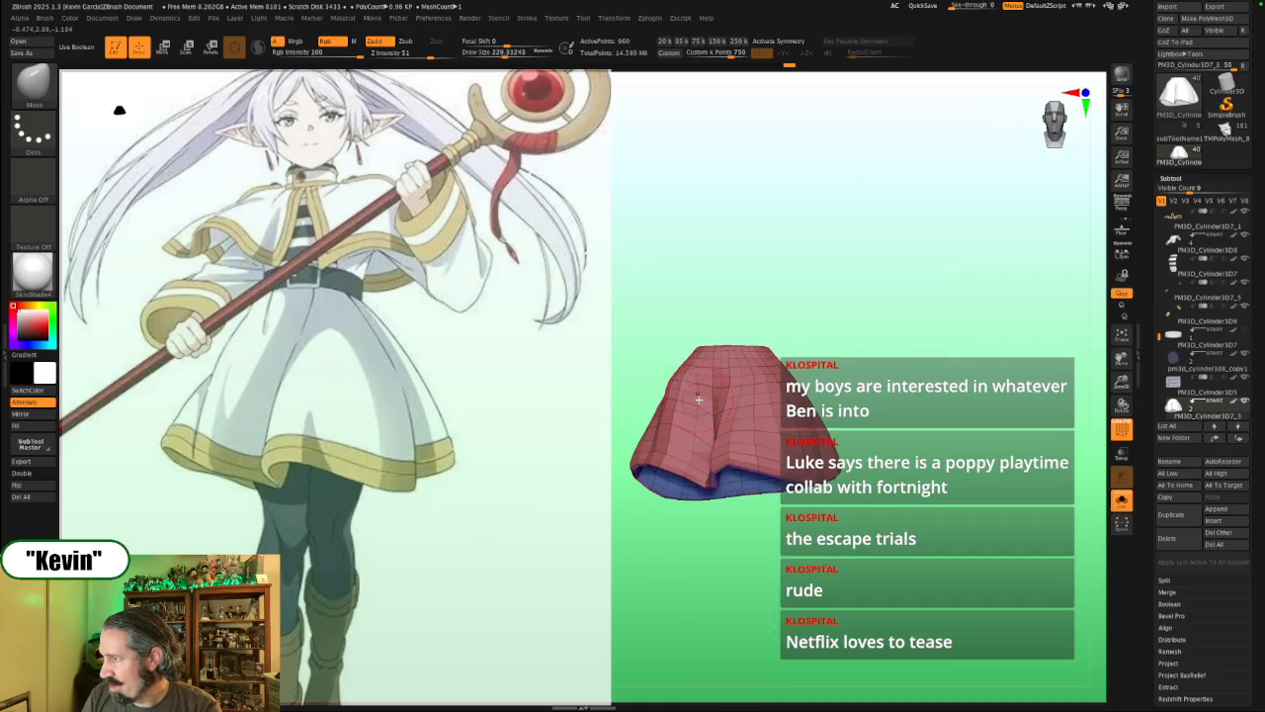
Step: Adjust the skirt's outer side down to the hem corner with the full figure shown
key(alt+s)
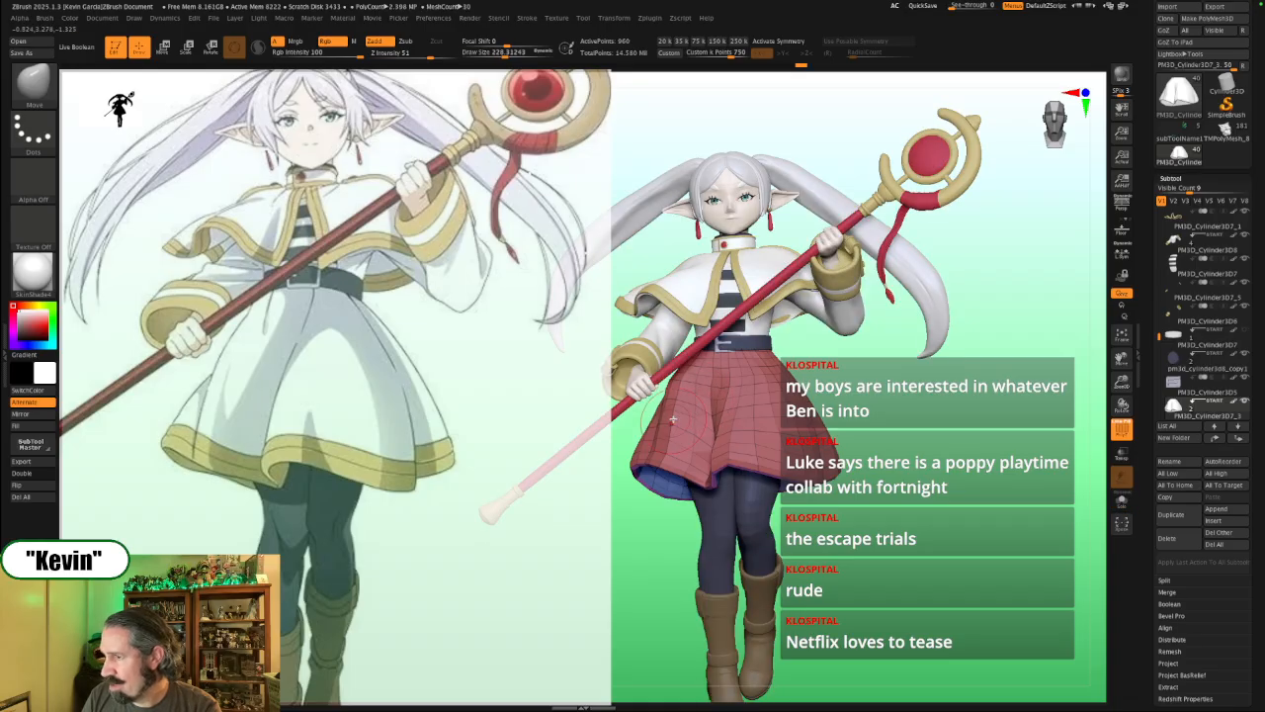
key(])
key(])
key(])
key([)
key([)
key([)
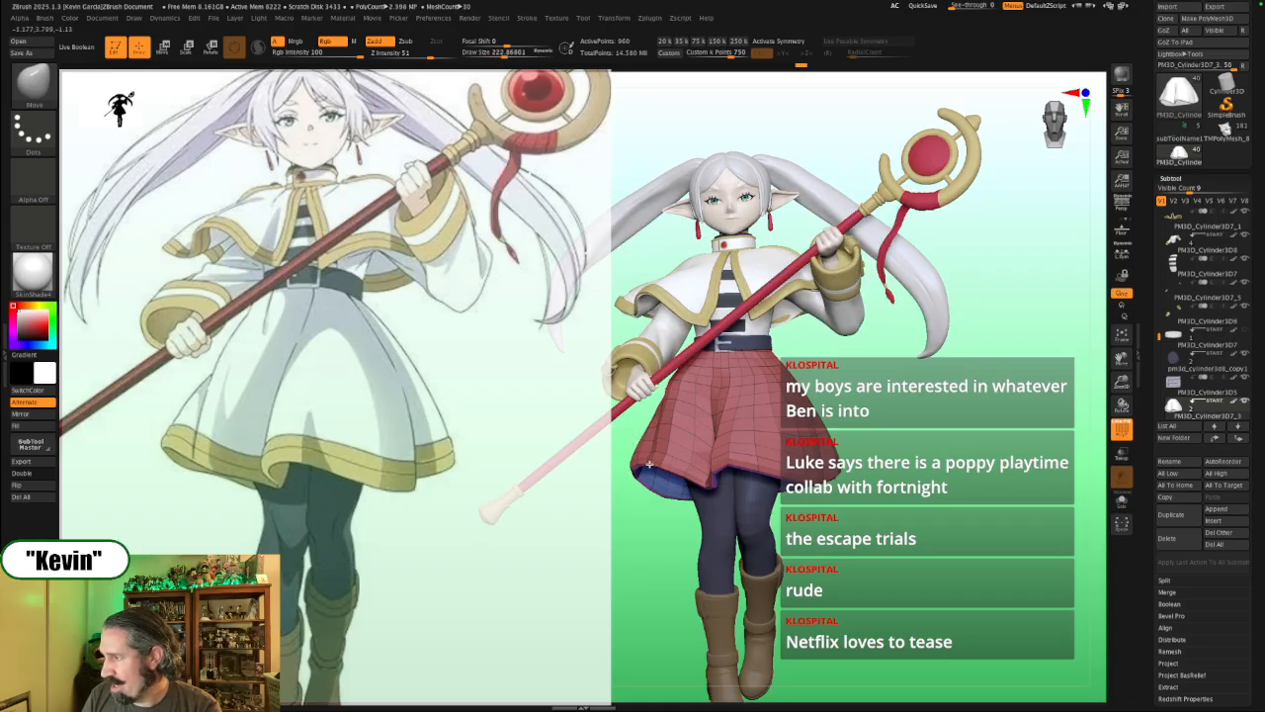
key(])
key(])
key(])
key(])
key(])
key(])
key(])
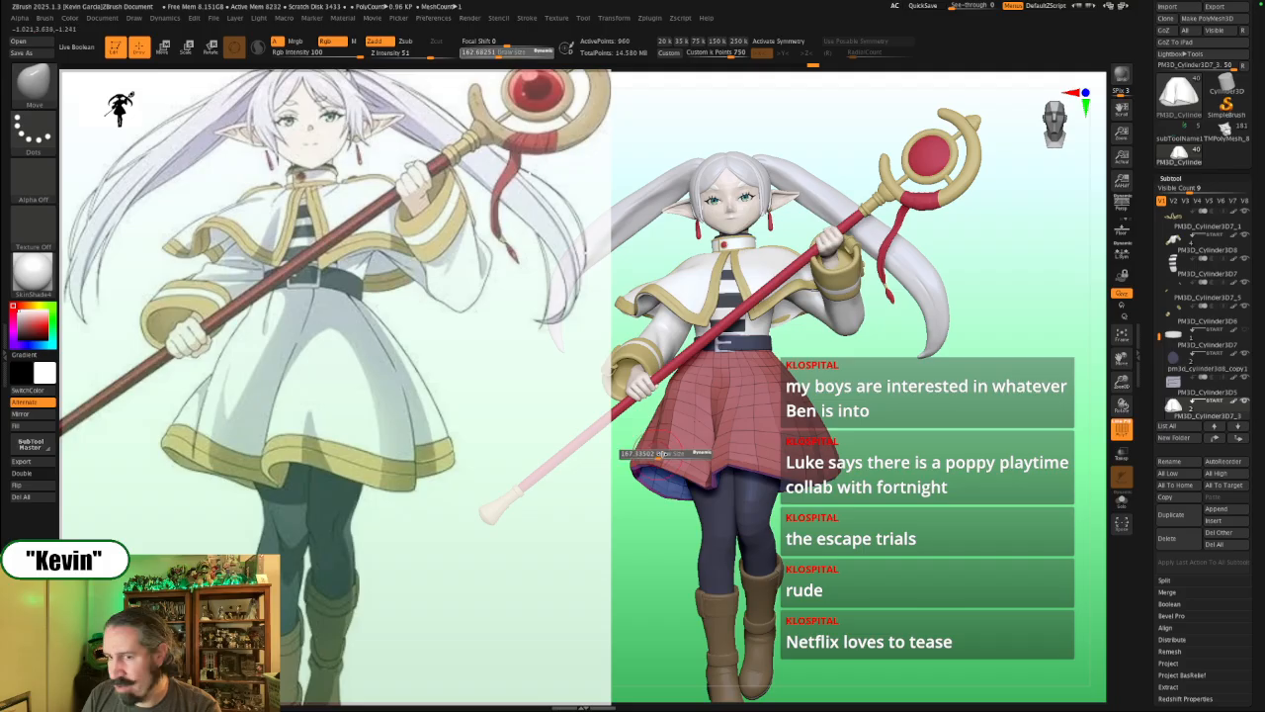
Step: Isolate the skirt and nudge the outer hem corner with a smaller Move brush
key(alt+s)
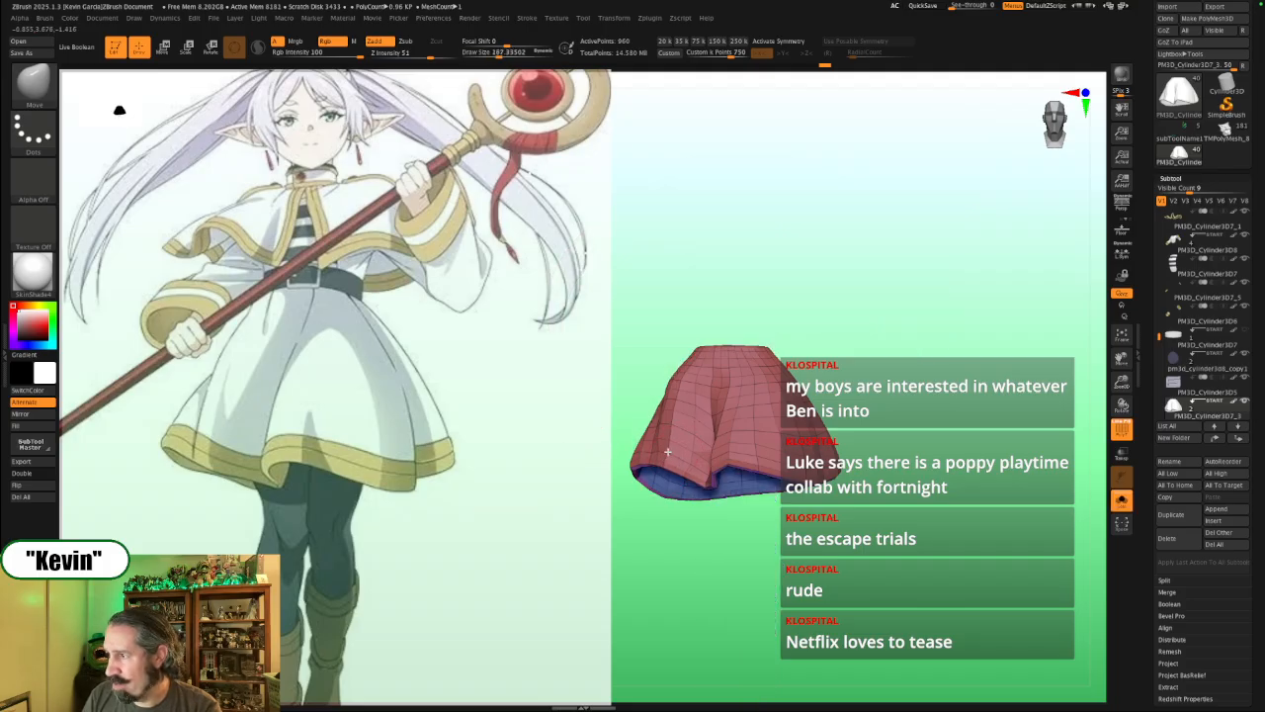
key(s)
click(657, 460)
key(])
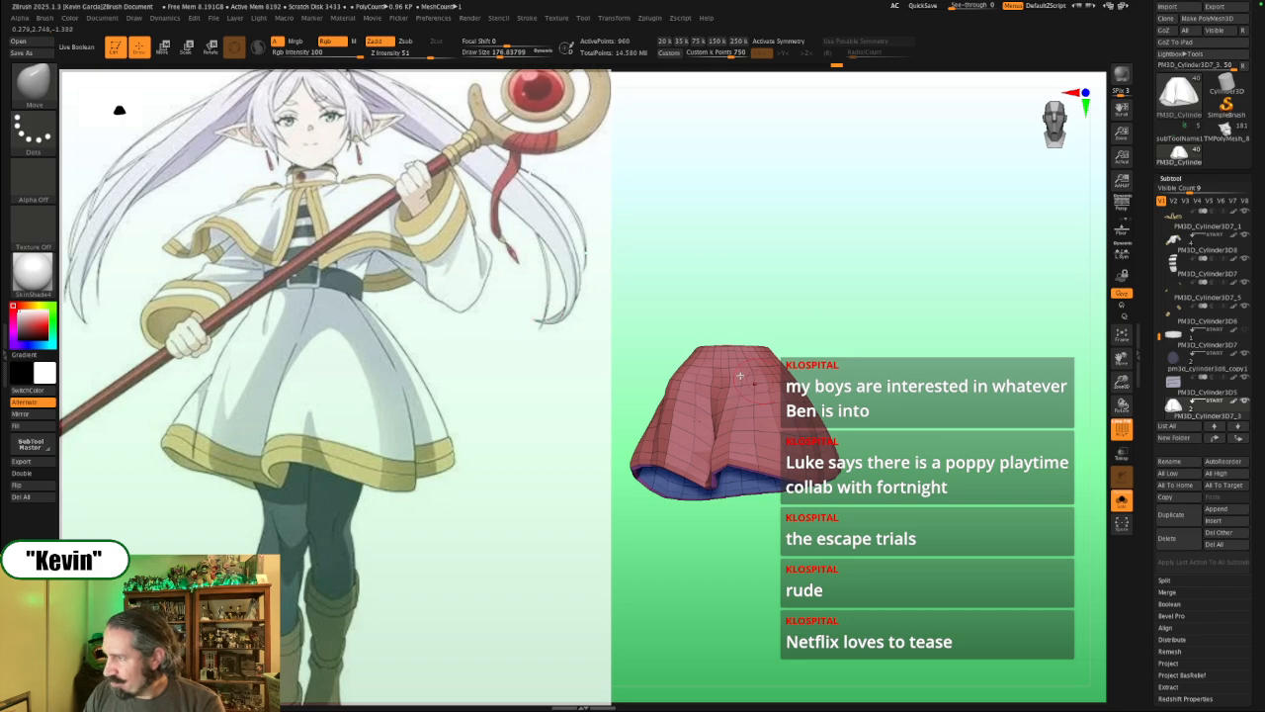
Step: Adjust the skirt's side from behind with the full figure shown for comparison
drag(765, 289, 756, 346)
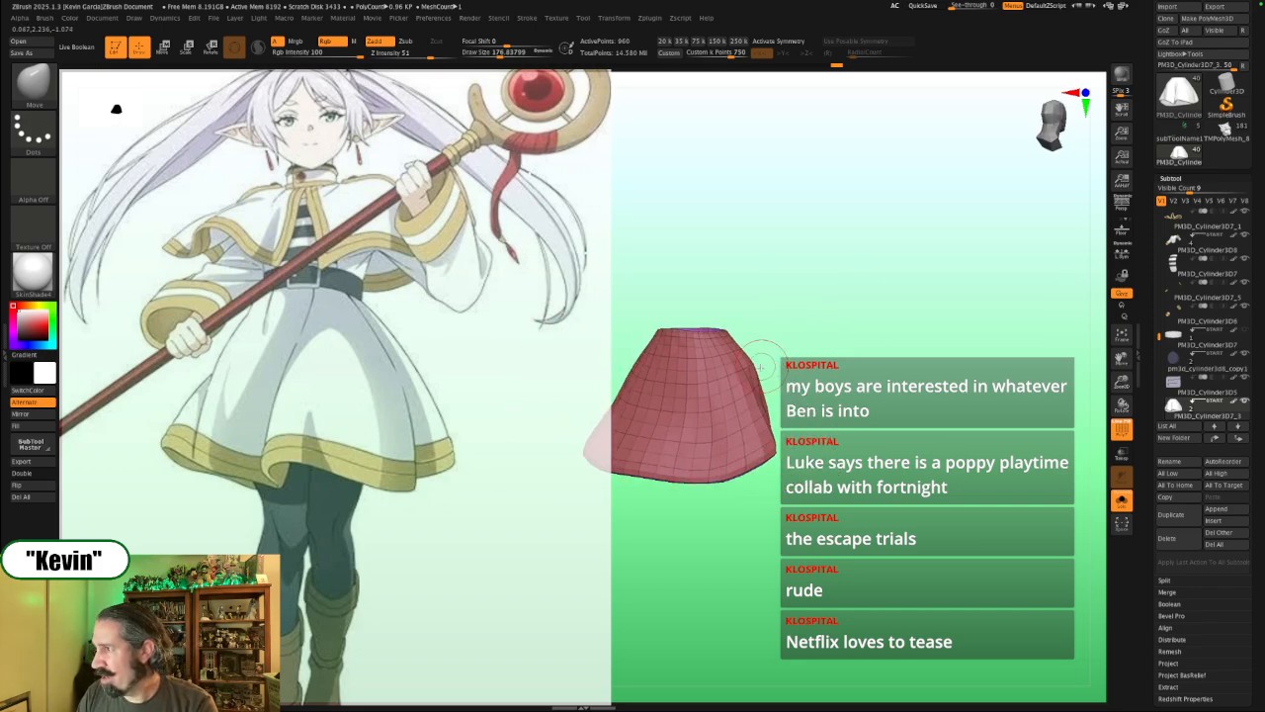
key(alt+s)
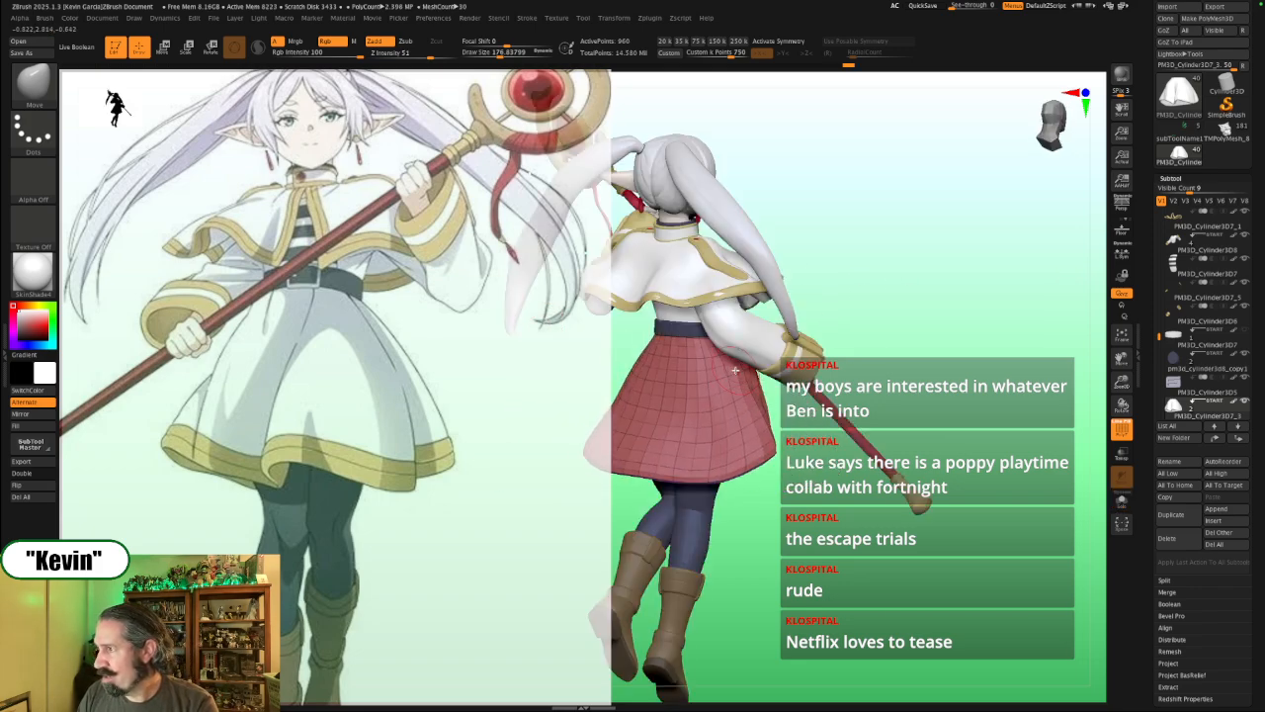
mouse_move(895, 347)
mouse_down()
mouse_move(861, 344)
mouse_move(806, 419)
mouse_move(737, 417)
mouse_move(742, 399)
mouse_up()
key(alt+s)
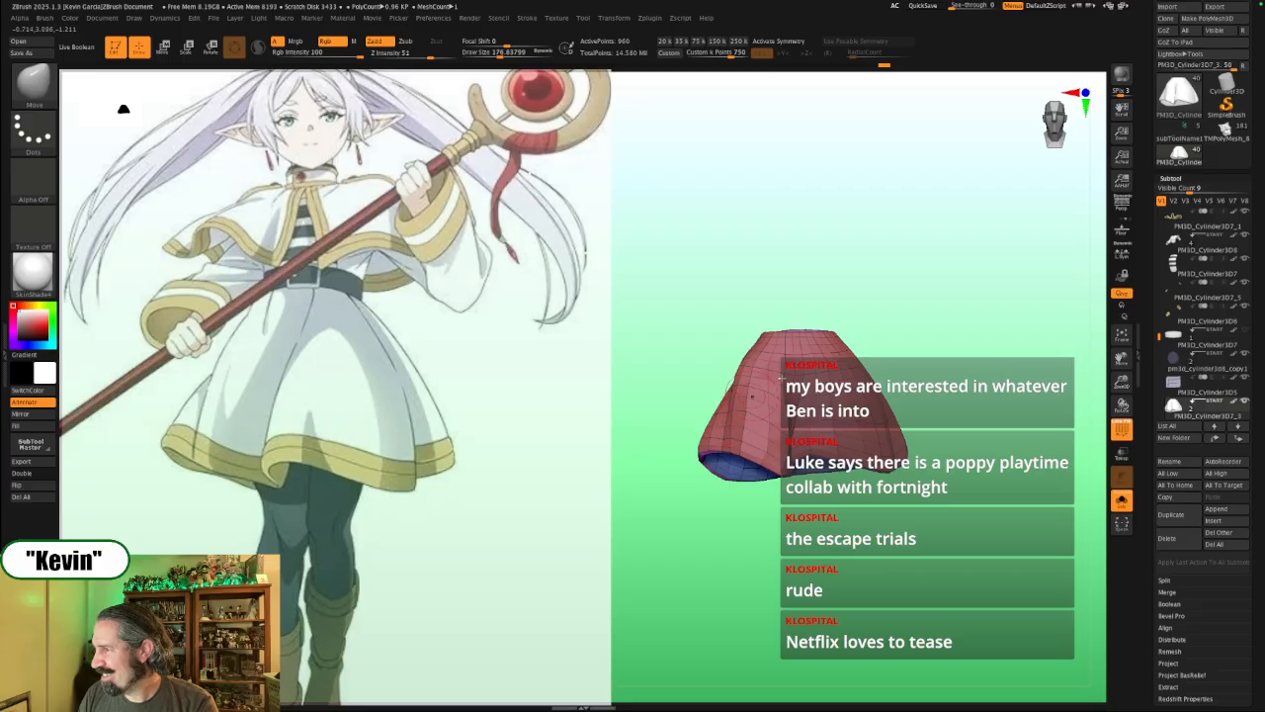
Step: Refine the skirt's front silhouette against the full figure with a larger Move brush, and isolate the skirt again
drag(913, 346, 914, 421)
key(alt+s)
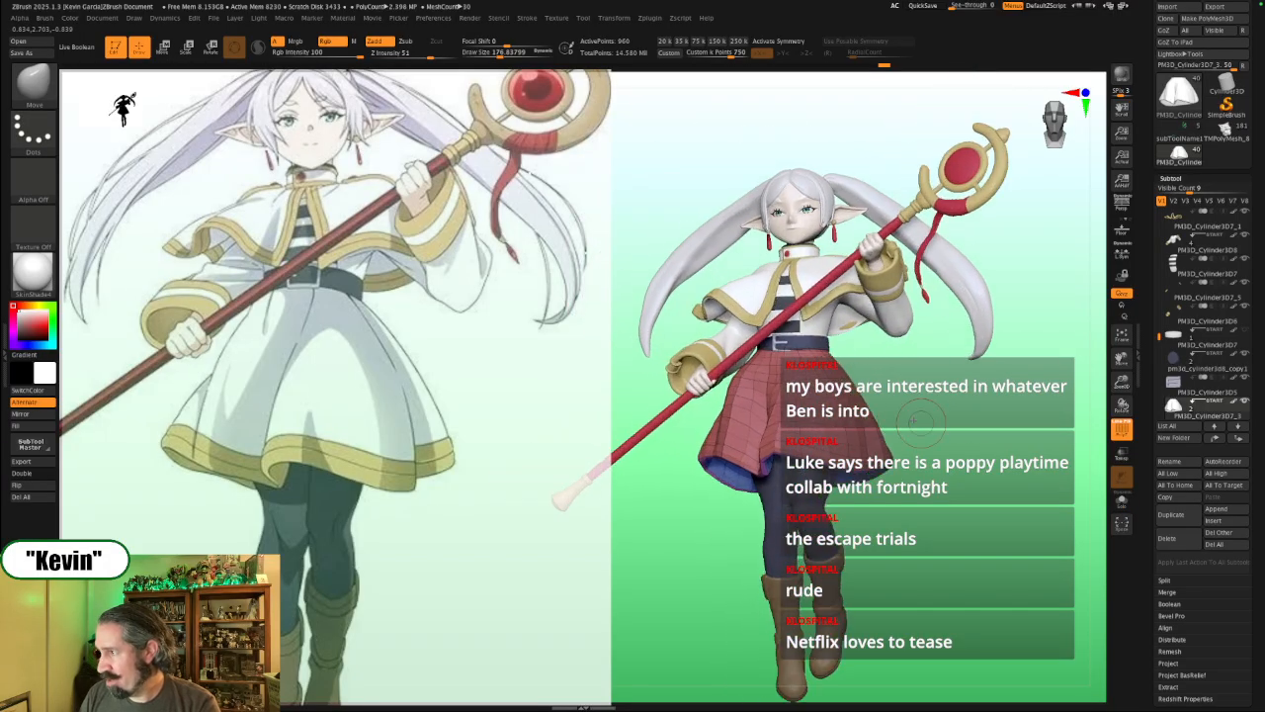
key(bracketright)
drag(740, 386, 734, 384)
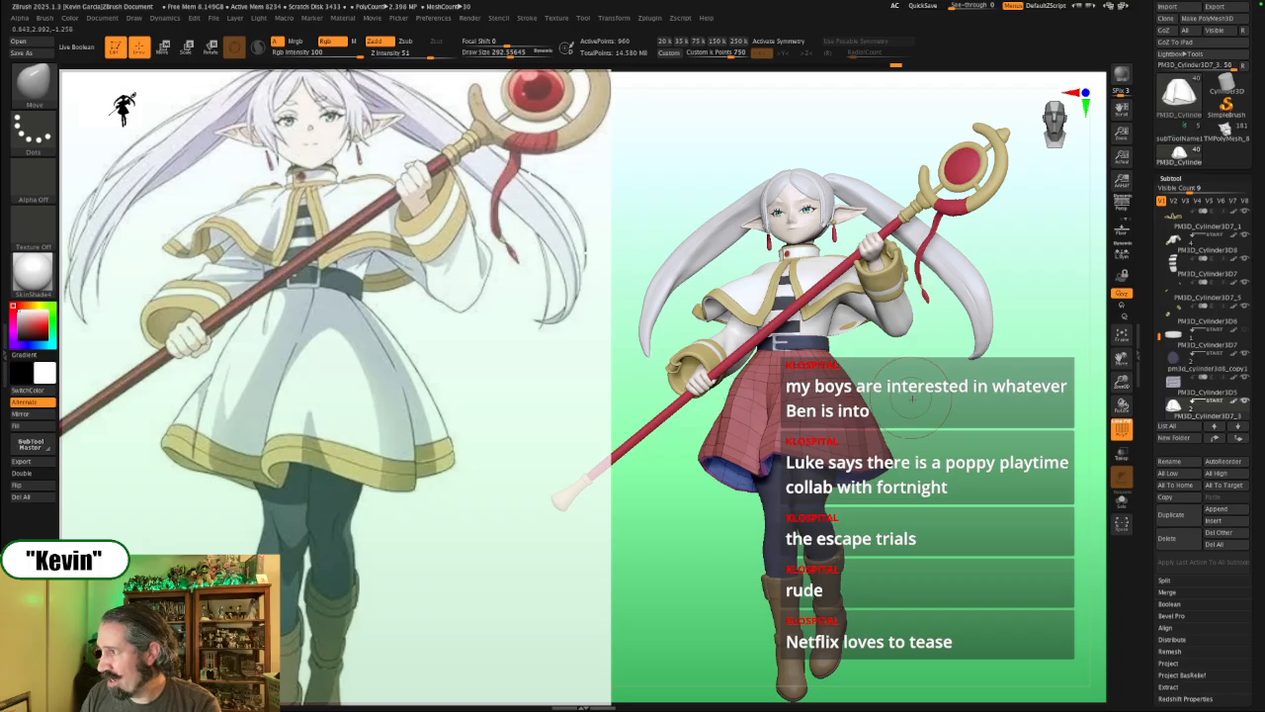
drag(919, 387, 929, 386)
ctrl+shift+click(762, 440)
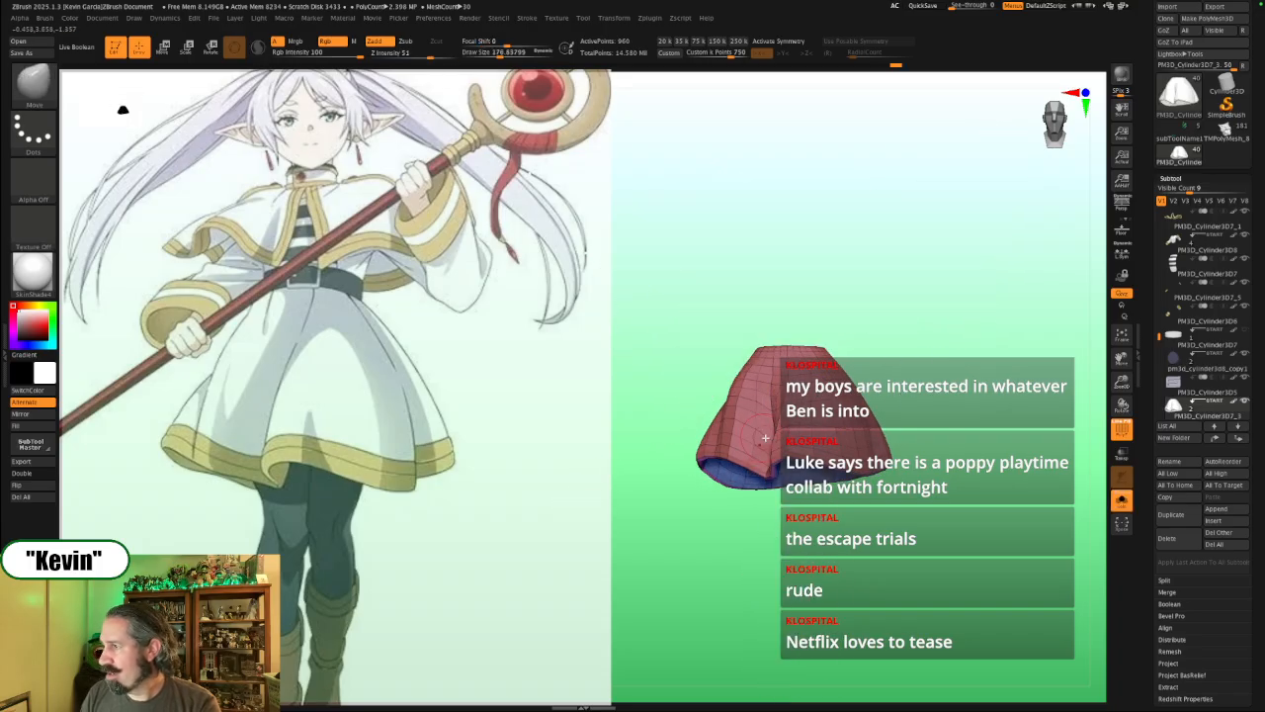
Step: Nudge the skirt's front hem near the outer corner in isolation, and bring back the full figure for comparison
drag(754, 453, 747, 445)
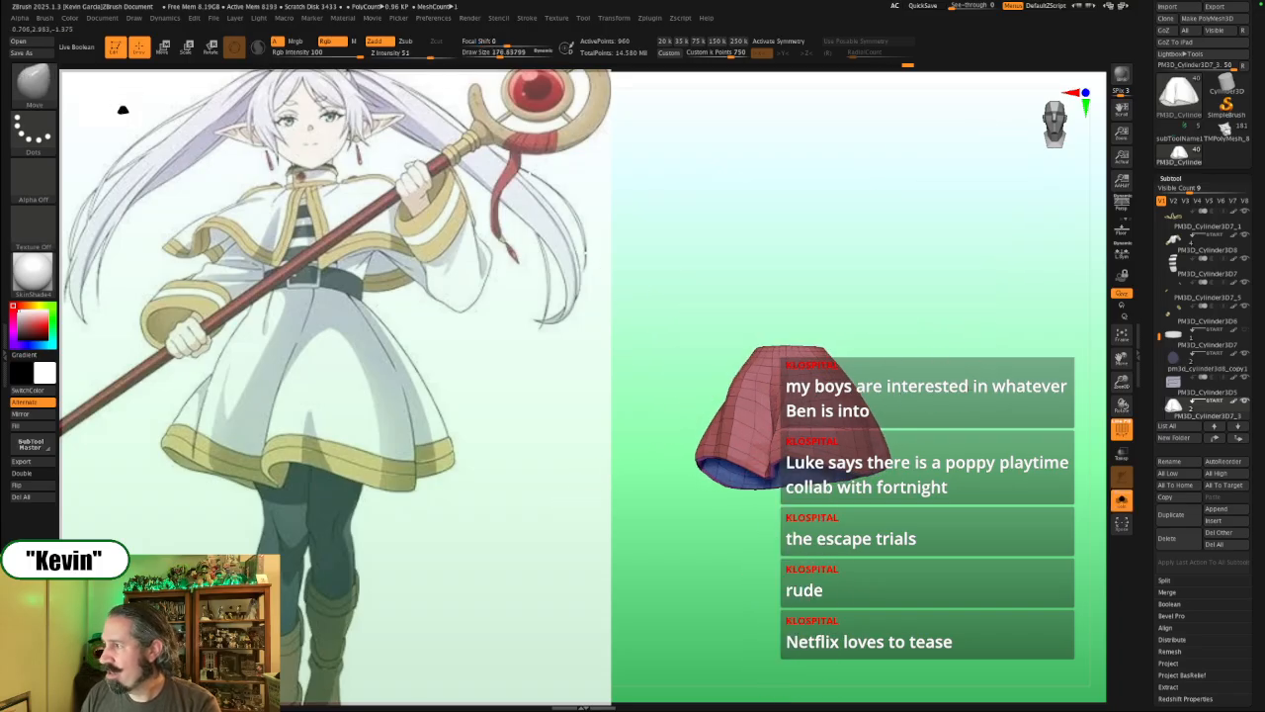
alt+drag(977, 360, 910, 377)
ctrl+shift+click(973, 437)
mouse_move(949, 458)
mouse_down()
mouse_move(896, 445)
mouse_move(924, 435)
mouse_move(913, 418)
mouse_up()
key(shift)
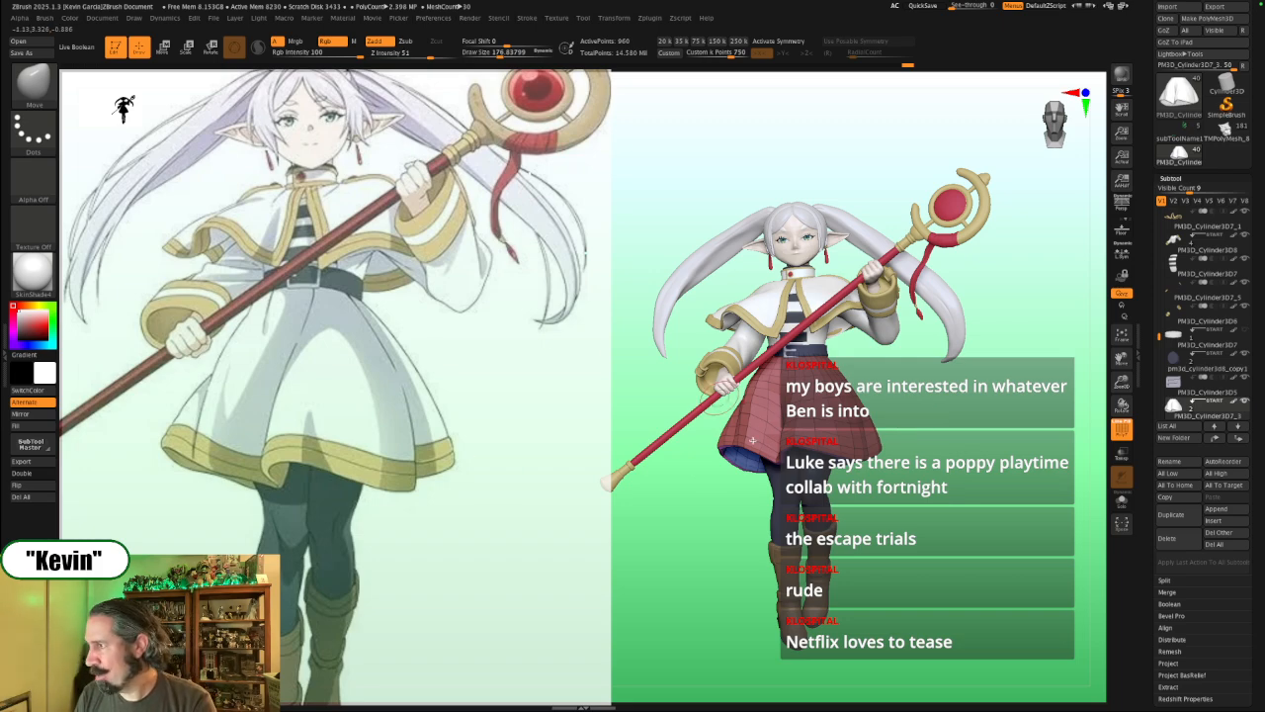
Step: Enlarge the Move brush and reshape the skirt's lower front against the full figure, then isolate the skirt
key(s)
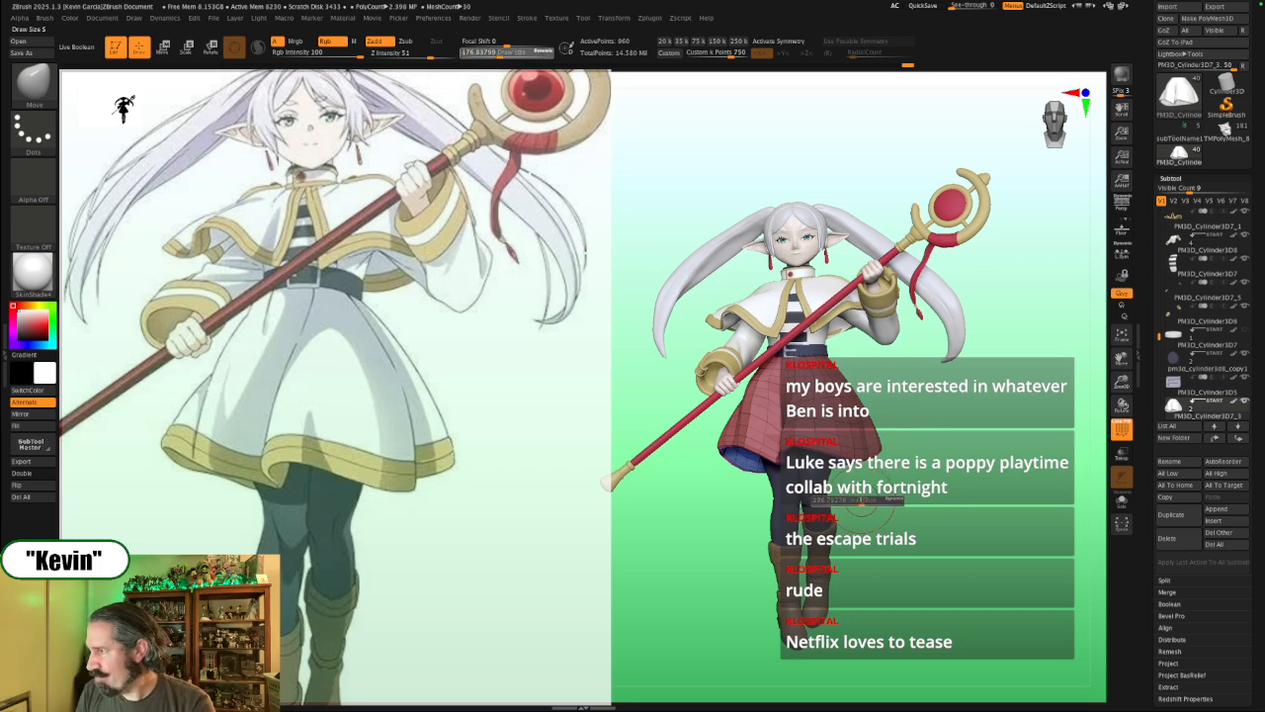
mouse_move(853, 509)
mouse_down()
mouse_move(871, 510)
mouse_move(897, 476)
mouse_move(833, 447)
mouse_move(851, 449)
mouse_up()
key(s)
key(s)
key(s)
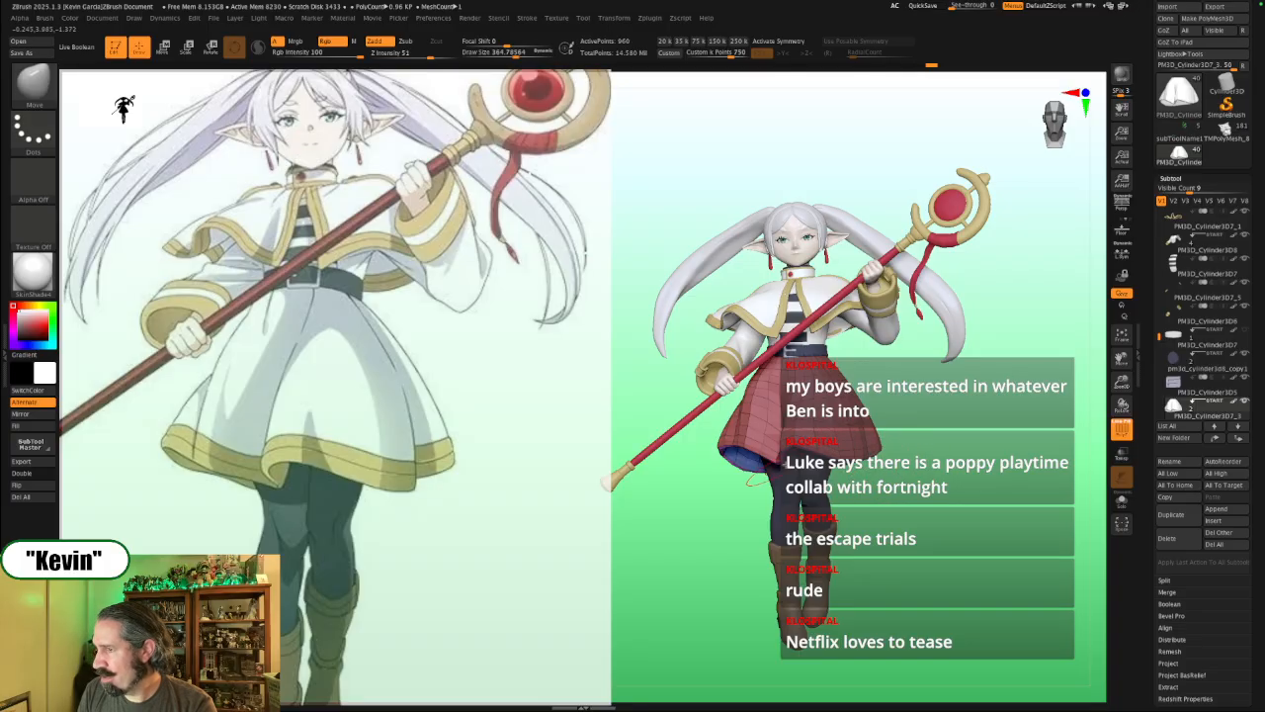
key(s)
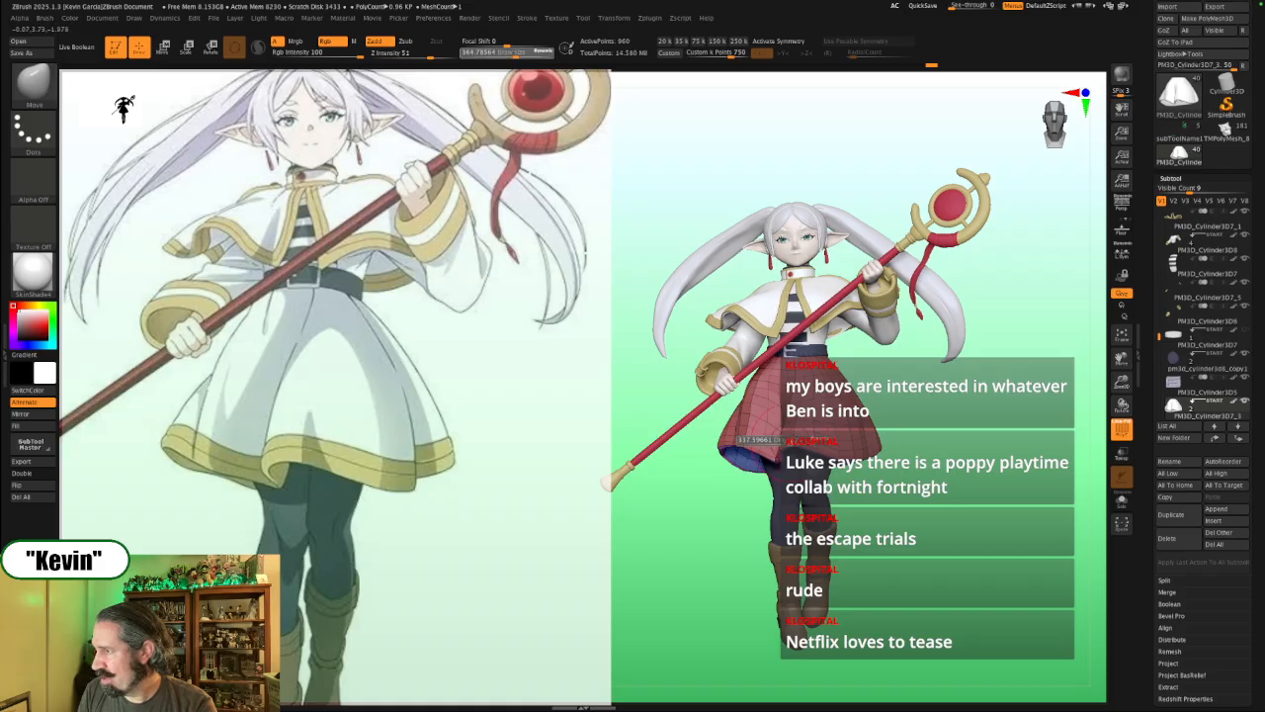
key(alt+s)
key(s)
click(813, 435)
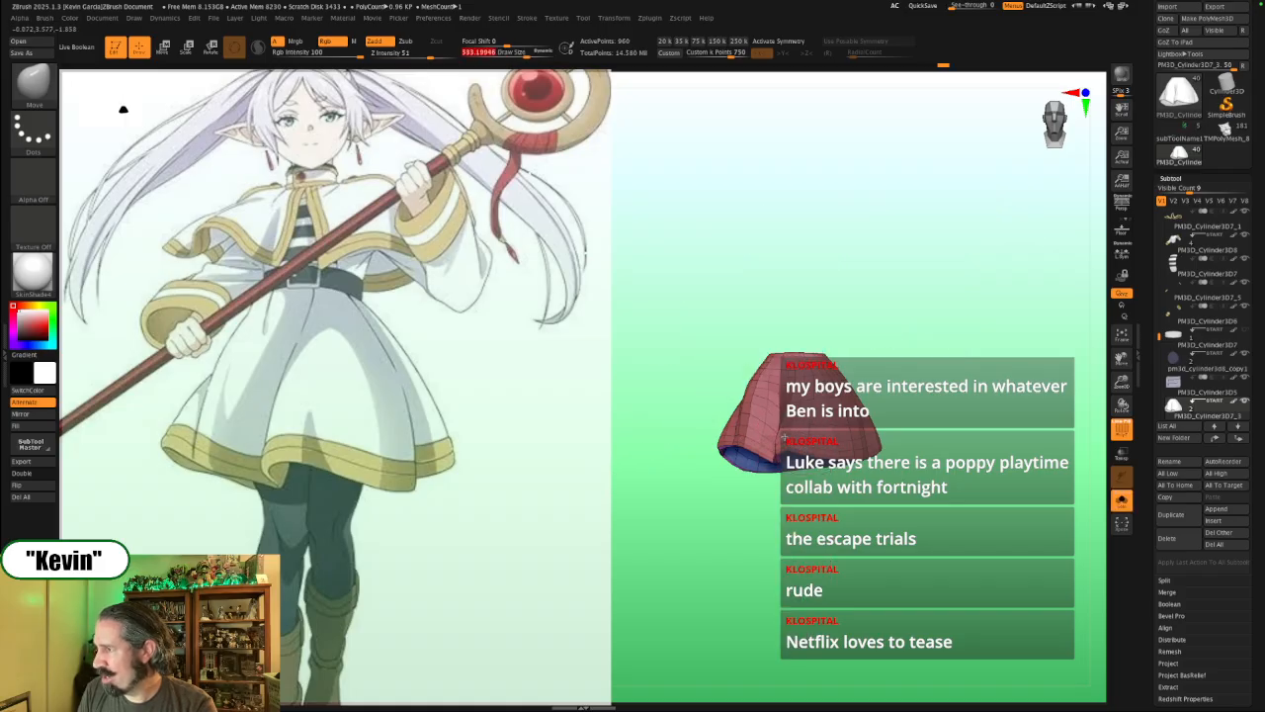
Step: Adjust the curve of the isolated skirt's front hem from below with a large Move brush
key(s)
click(787, 433)
mouse_move(889, 431)
mouse_down()
mouse_move(904, 426)
mouse_move(906, 373)
mouse_up()
key(s)
click(854, 440)
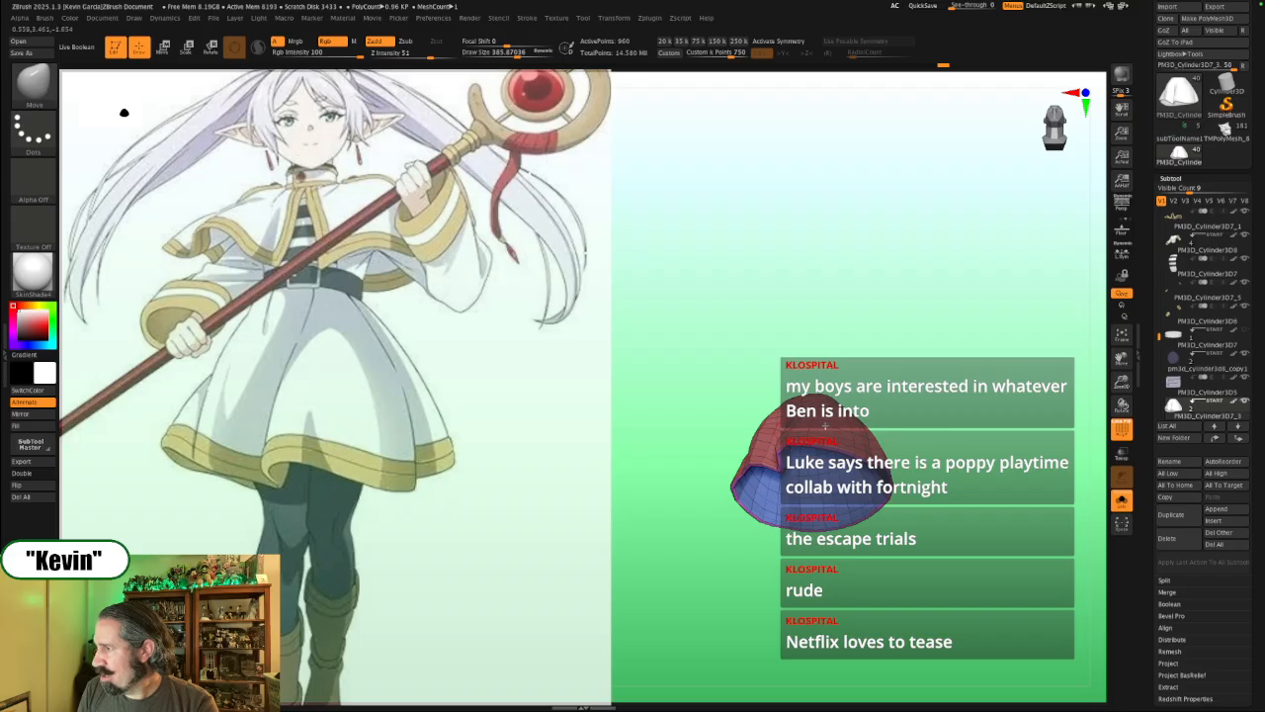
key(s)
click(854, 438)
key(alt+s)
key(alt+s)
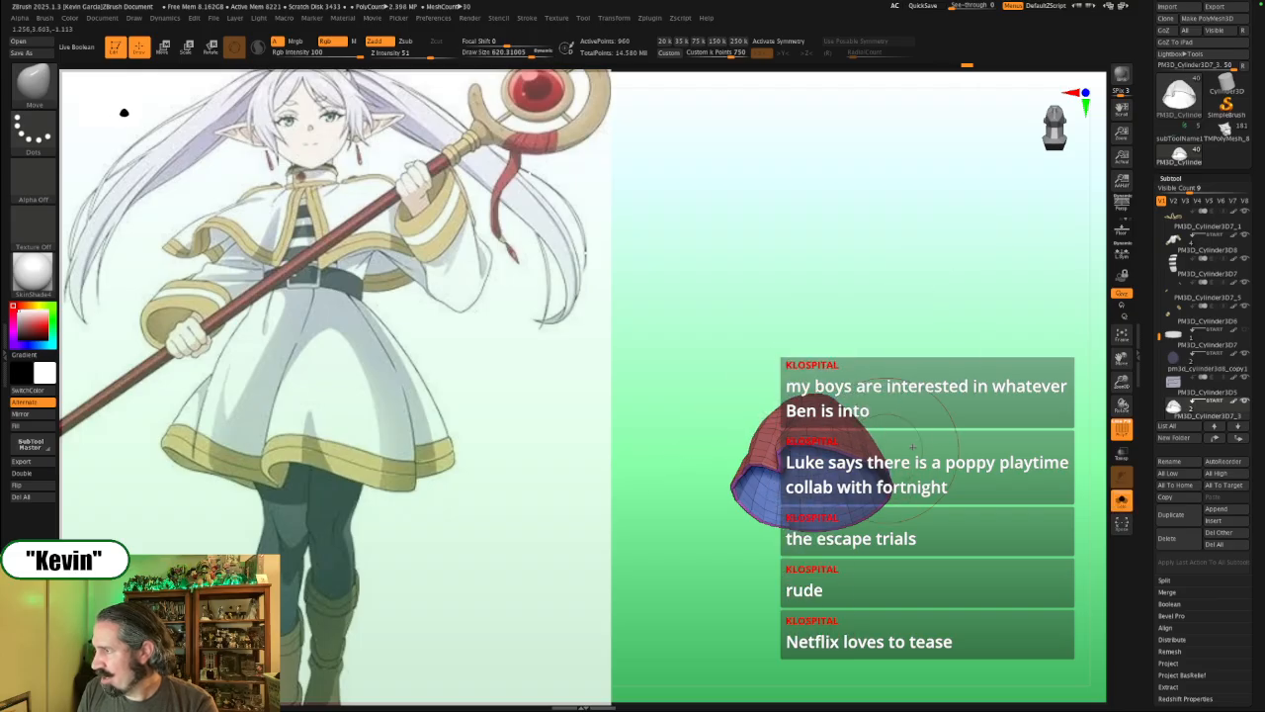
Step: Refine the skirt's outer side from the front, comparing it with the full figure
mouse_move(921, 419)
mouse_down()
mouse_move(924, 470)
mouse_move(885, 435)
mouse_up()
key(s)
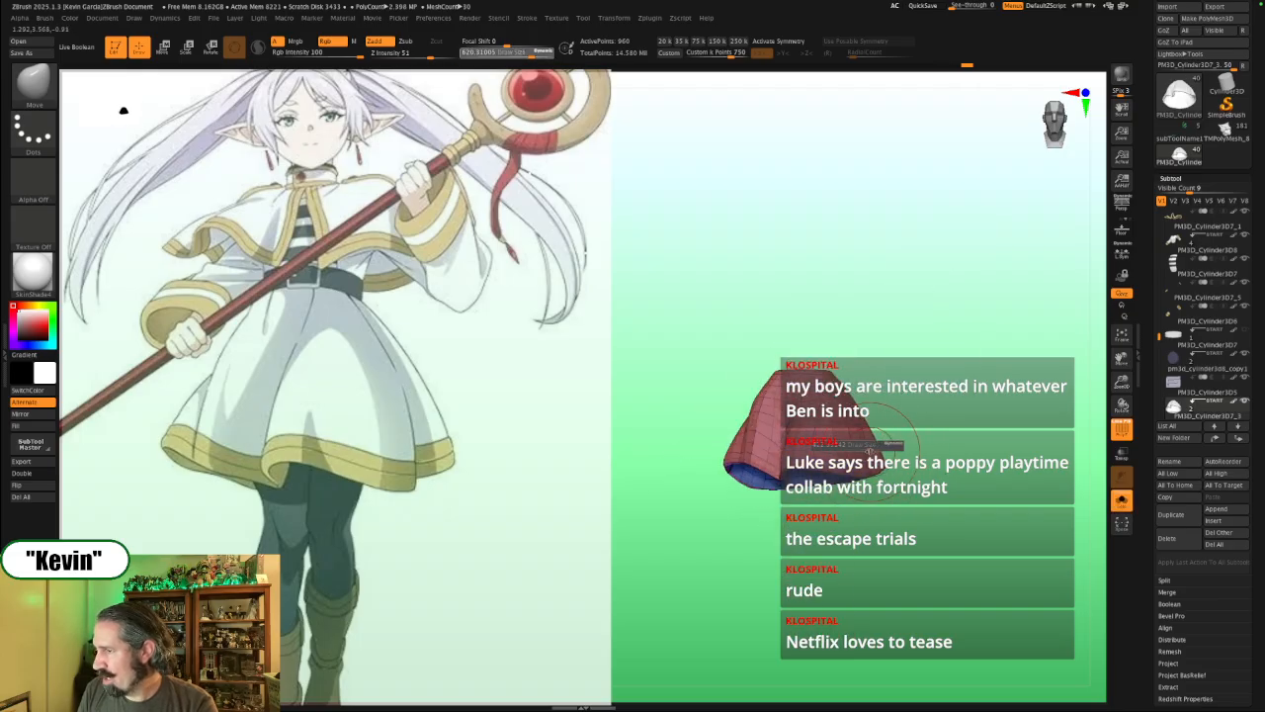
key(alt+s)
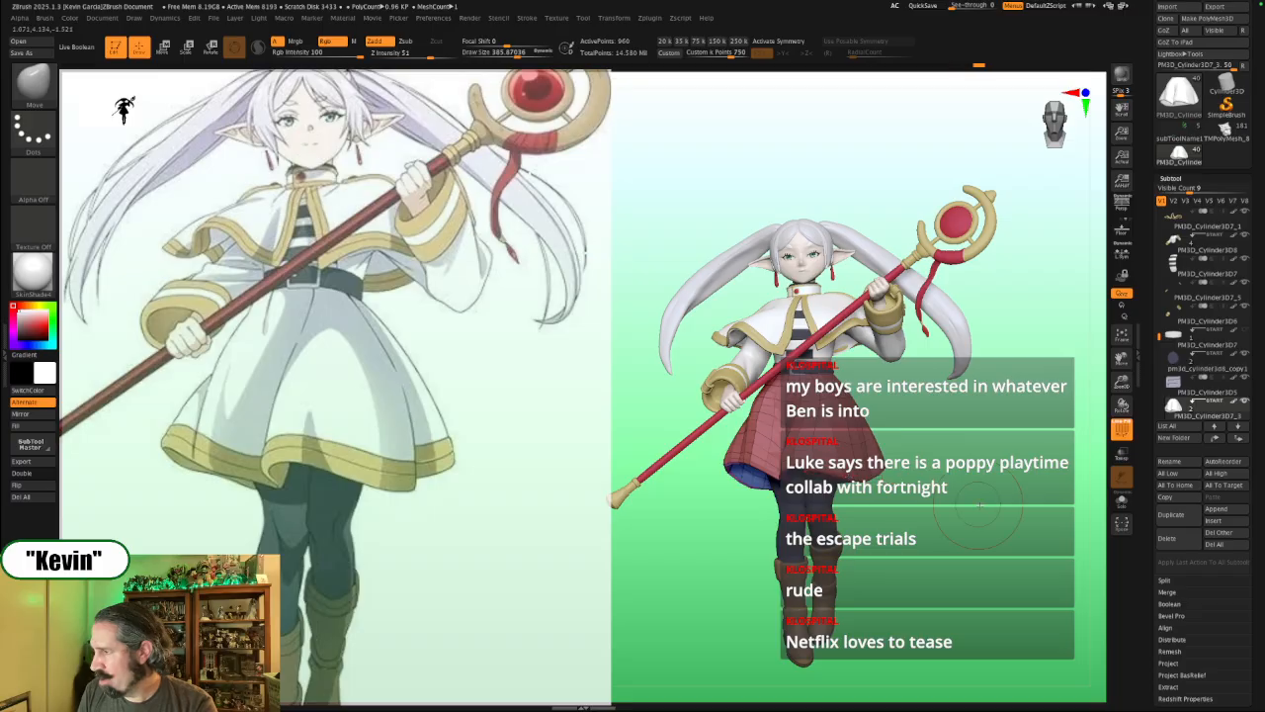
drag(980, 504, 850, 479)
key(alt+s)
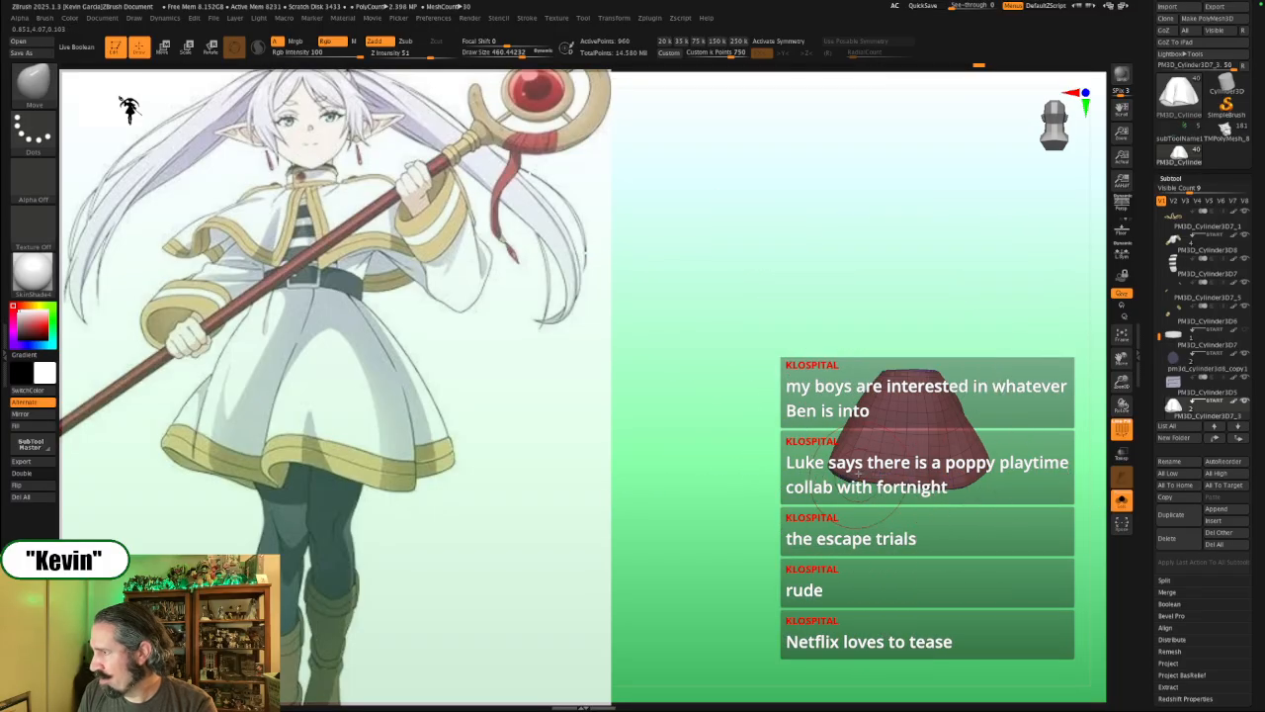
Step: Reshape the isolated skirt's hem from behind, alternating between smaller and larger Move brush sizes
key(alt+s)
key(alt+s)
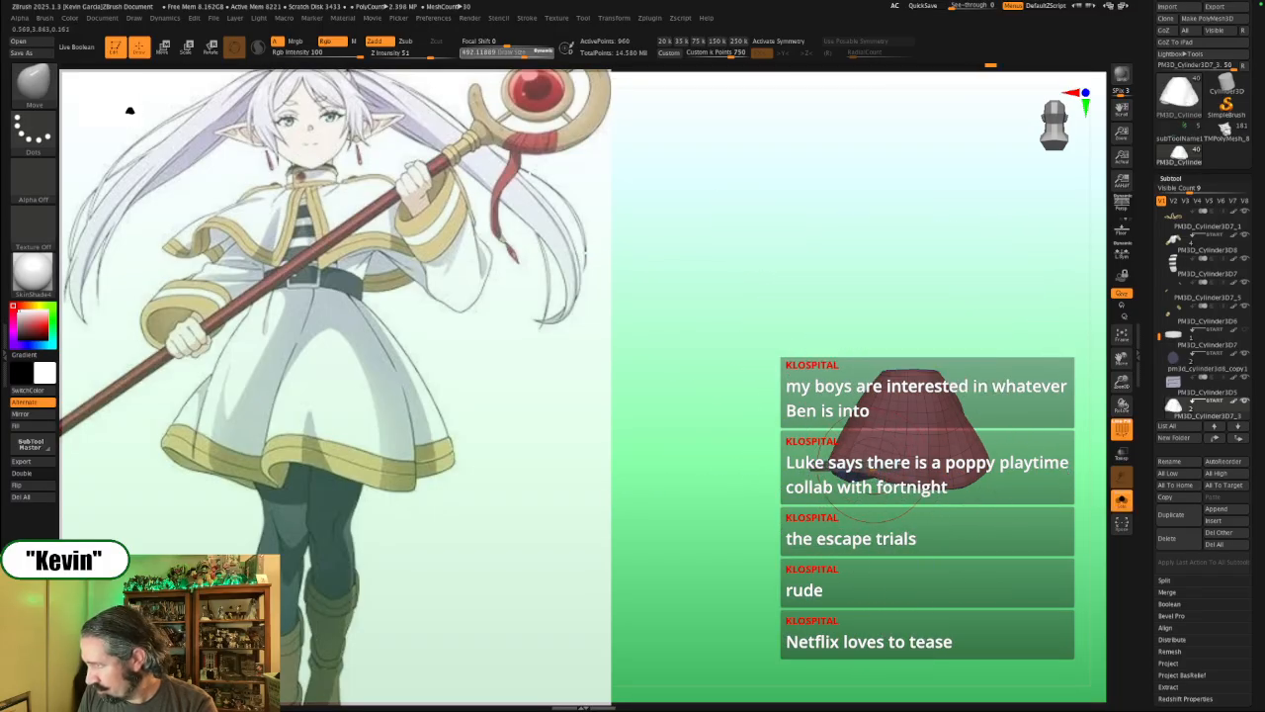
key([)
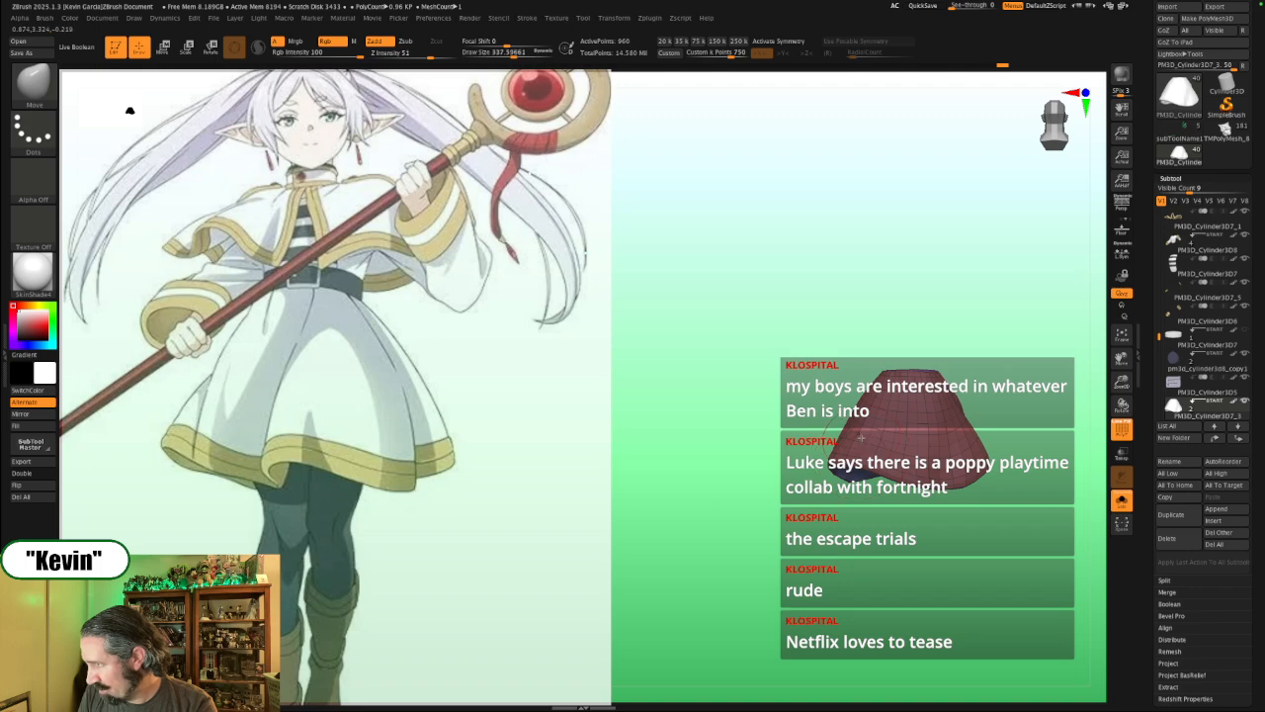
key(])
key(alt+s)
key(alt+s)
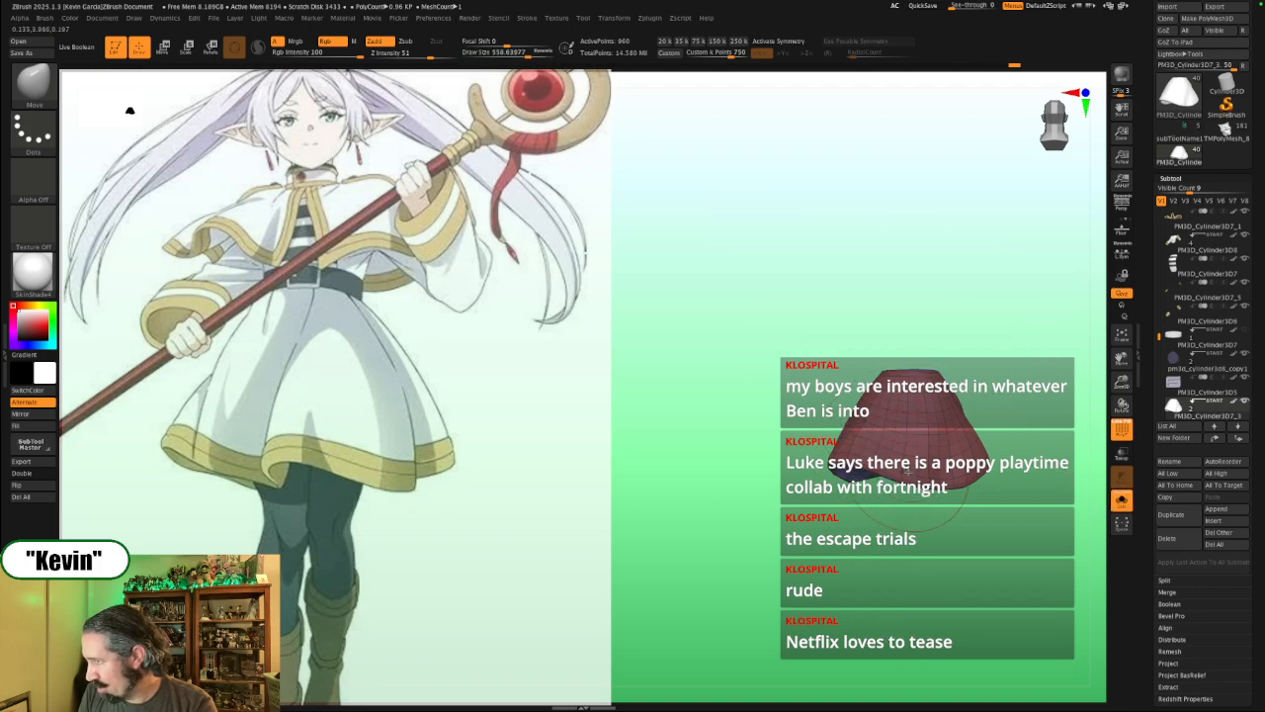
key(alt+s)
key(alt+s)
drag(955, 482, 959, 472)
key(])
mouse_move(929, 533)
mouse_down()
mouse_move(1031, 542)
mouse_move(925, 515)
mouse_up()
Step: Refine the corner of the skirt's rear hem with a smaller Move brush
key(s)
drag(808, 486, 797, 484)
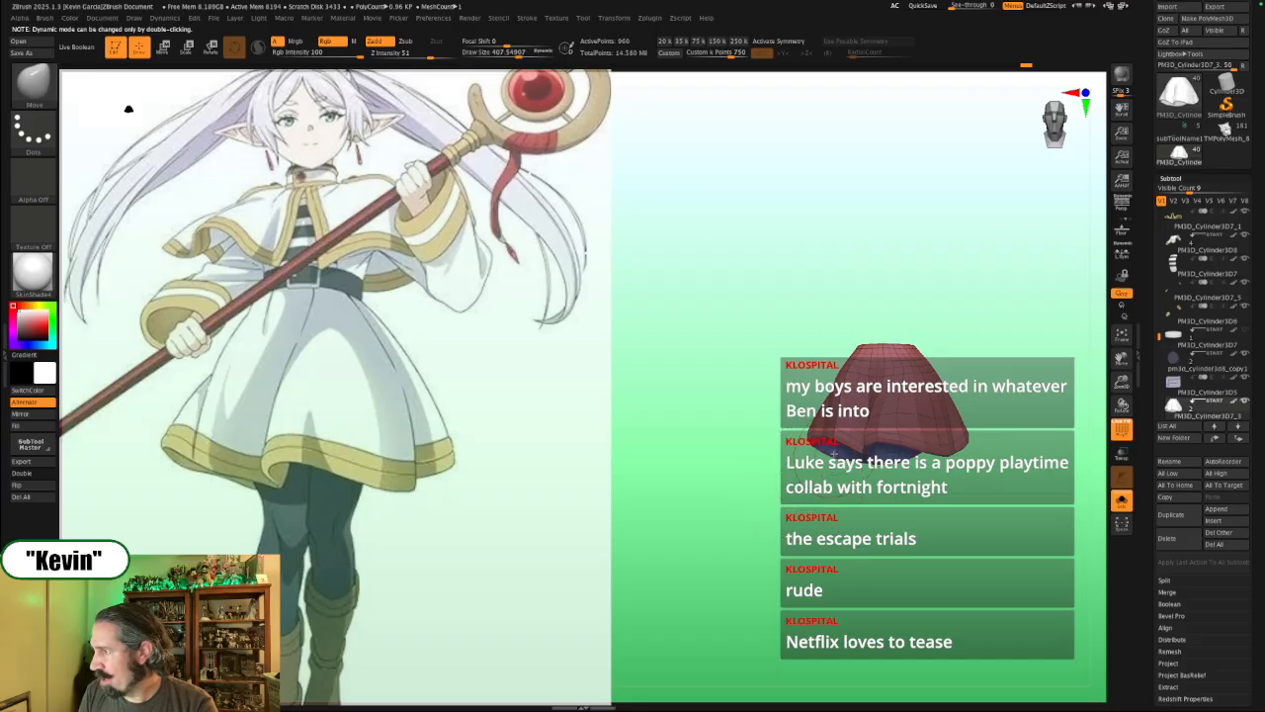
key([)
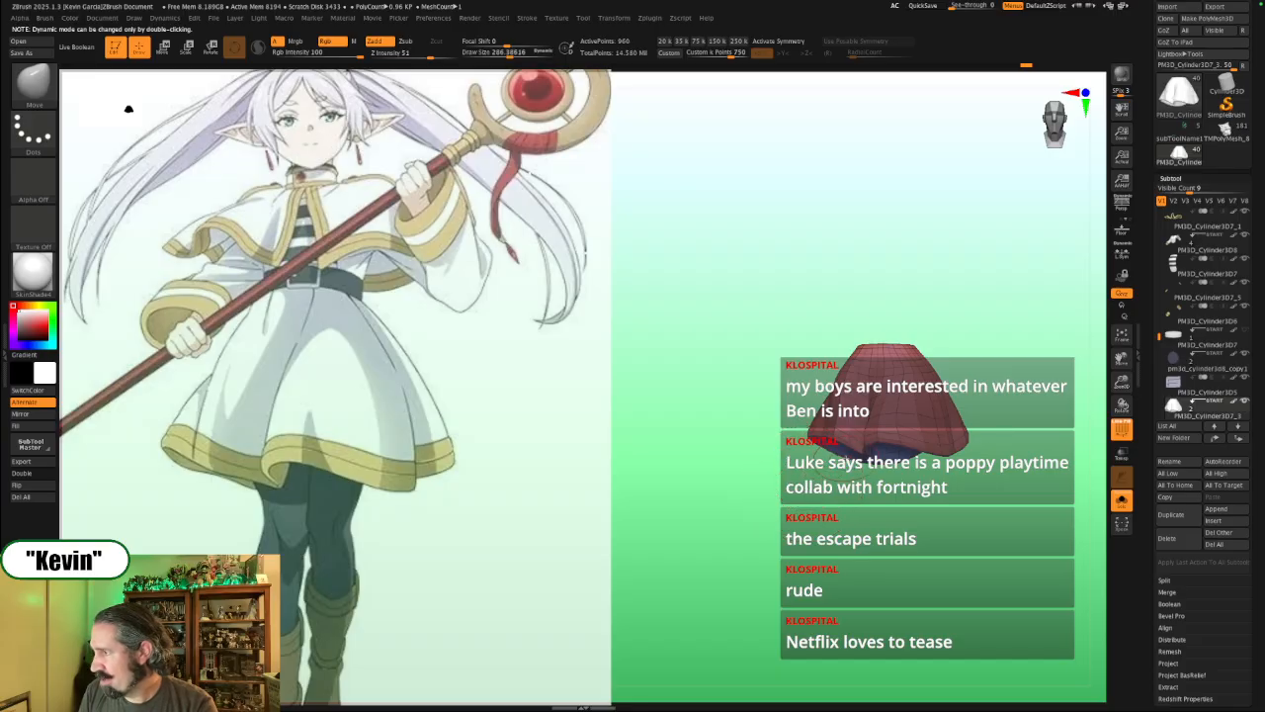
key(bracketright)
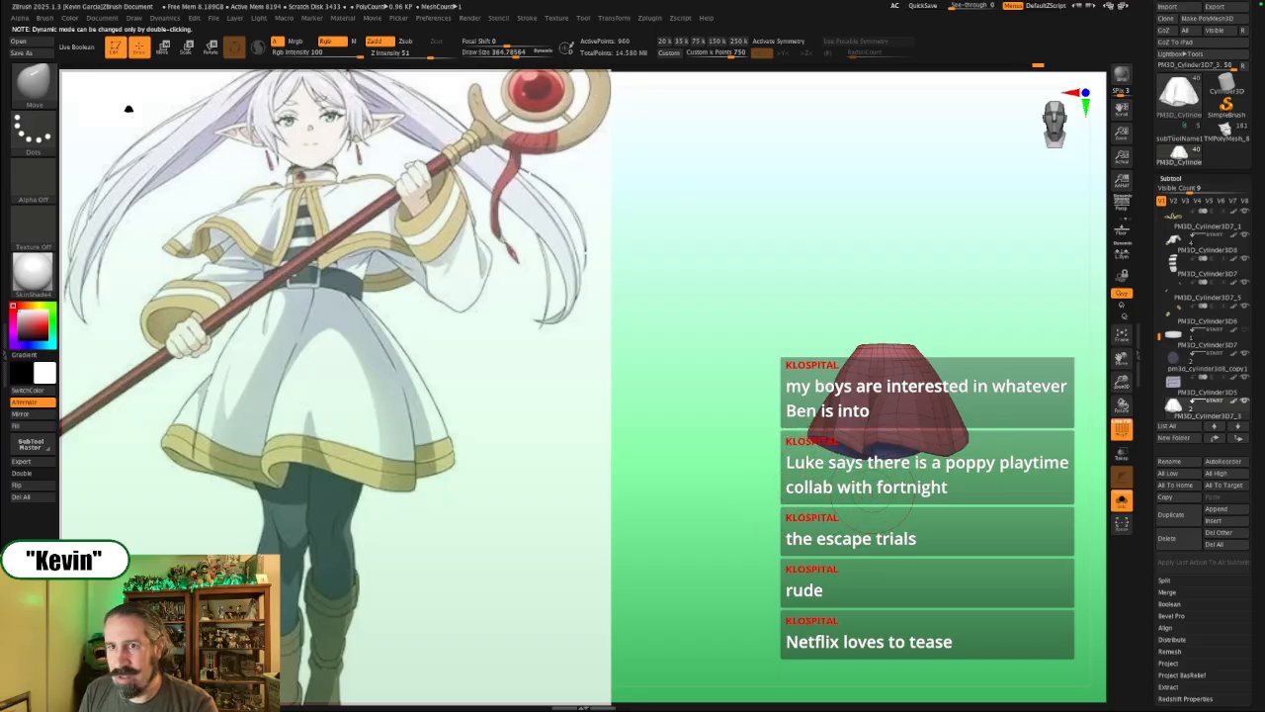
Step: Adjust the front hem corner on the staff-end side, switching between the full figure and the isolated skirt
mouse_move(873, 493)
alt+mouse_down()
mouse_move(747, 494)
mouse_move(744, 473)
mouse_move(758, 479)
alt+mouse_up()
key(s)
mouse_move(759, 479)
mouse_down()
mouse_move(736, 478)
mouse_move(741, 440)
mouse_move(727, 457)
mouse_up()
key(shift+alt+s)
key(s)
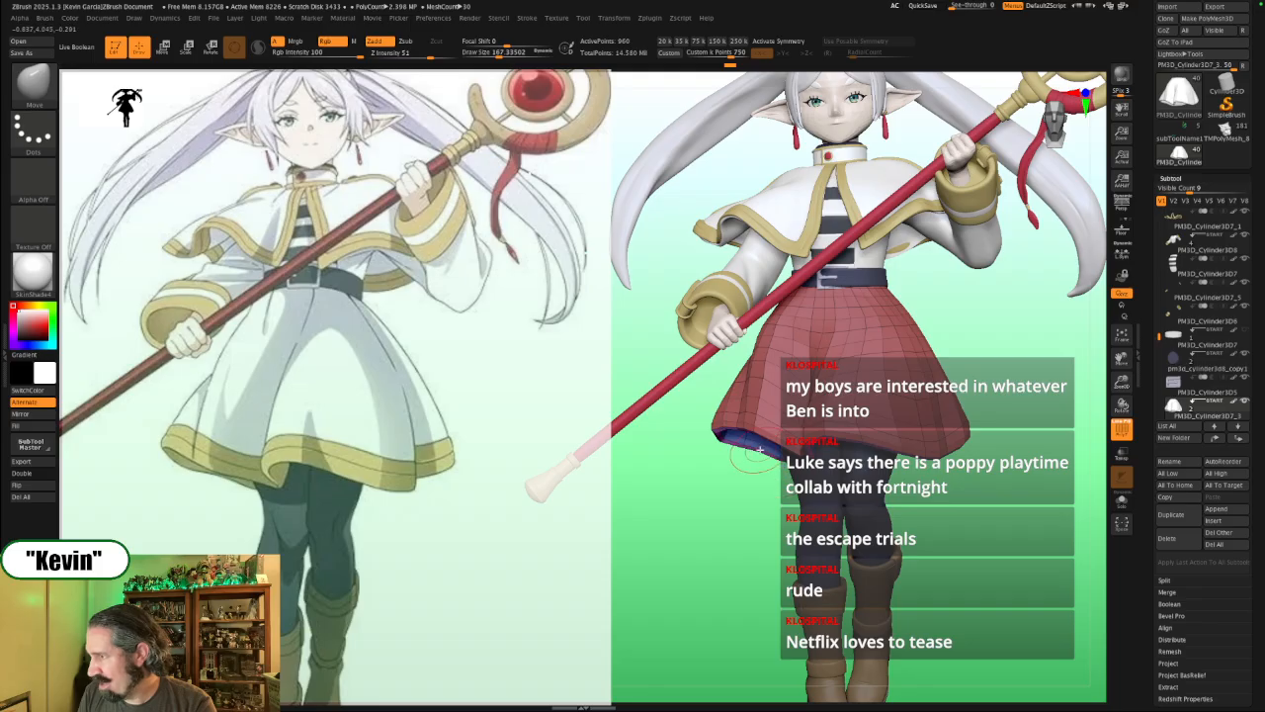
key(shift+alt+s)
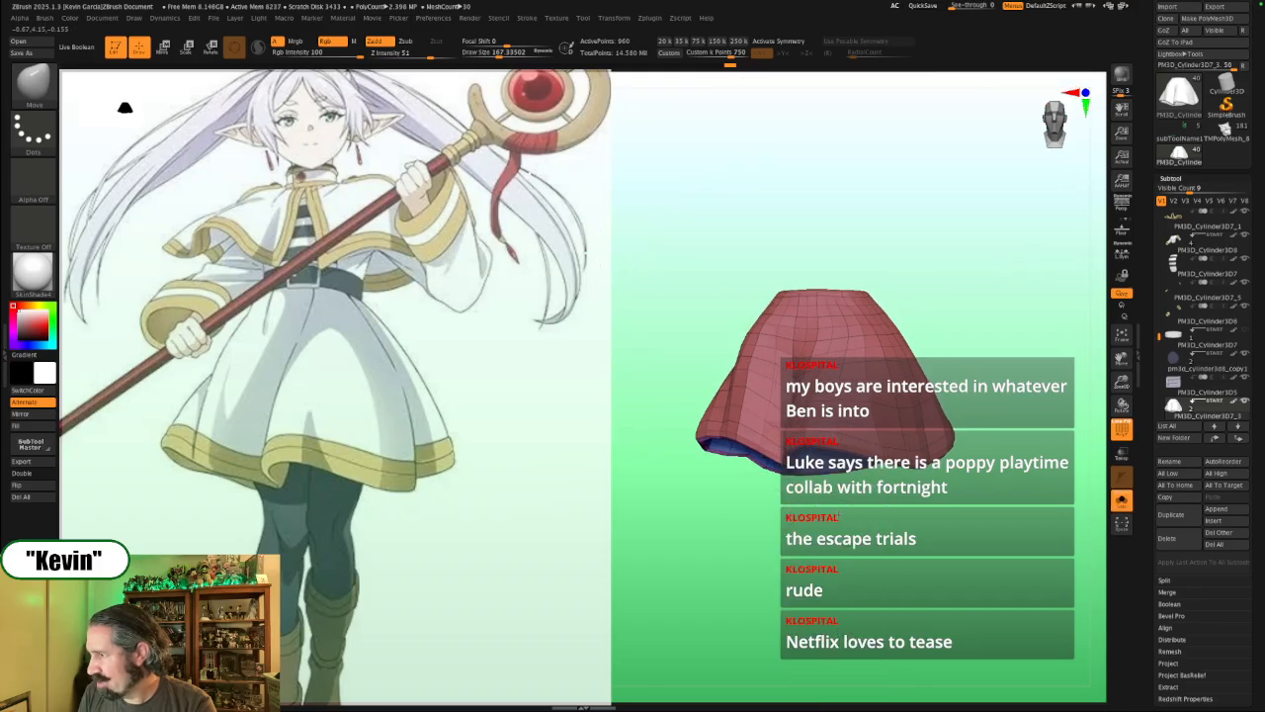
key(shift+alt+s)
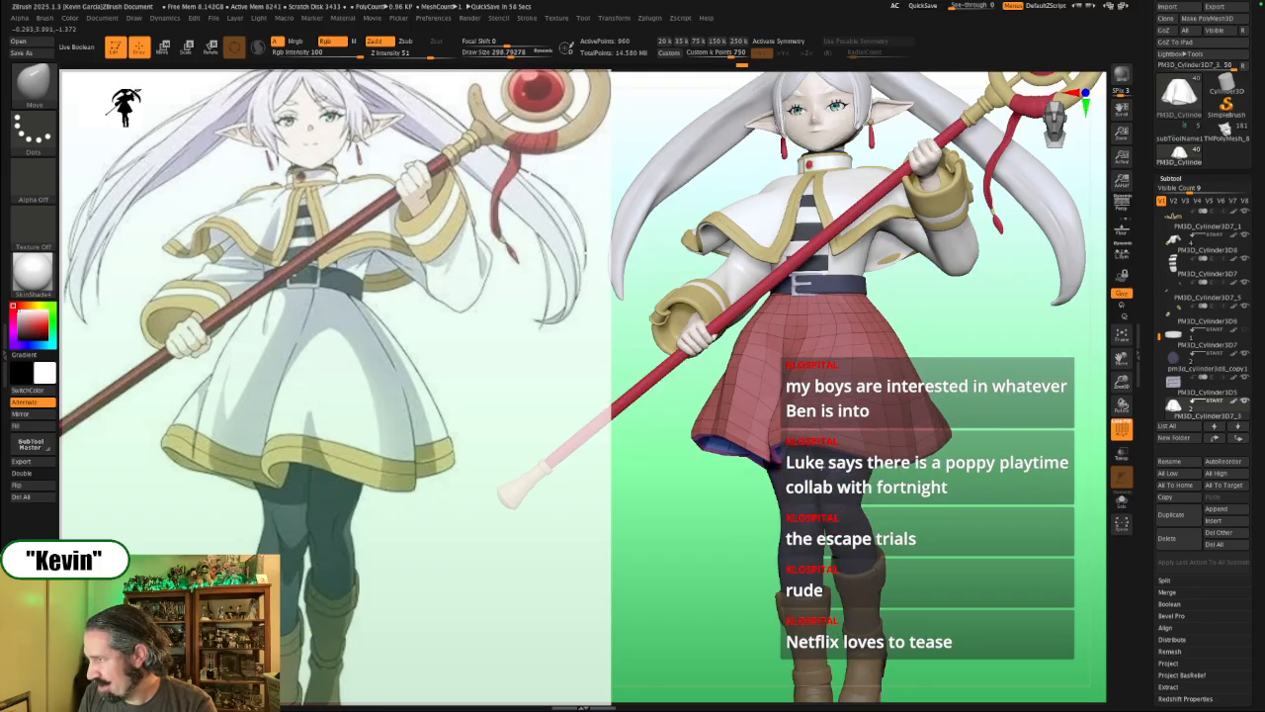
key(shift+alt+s)
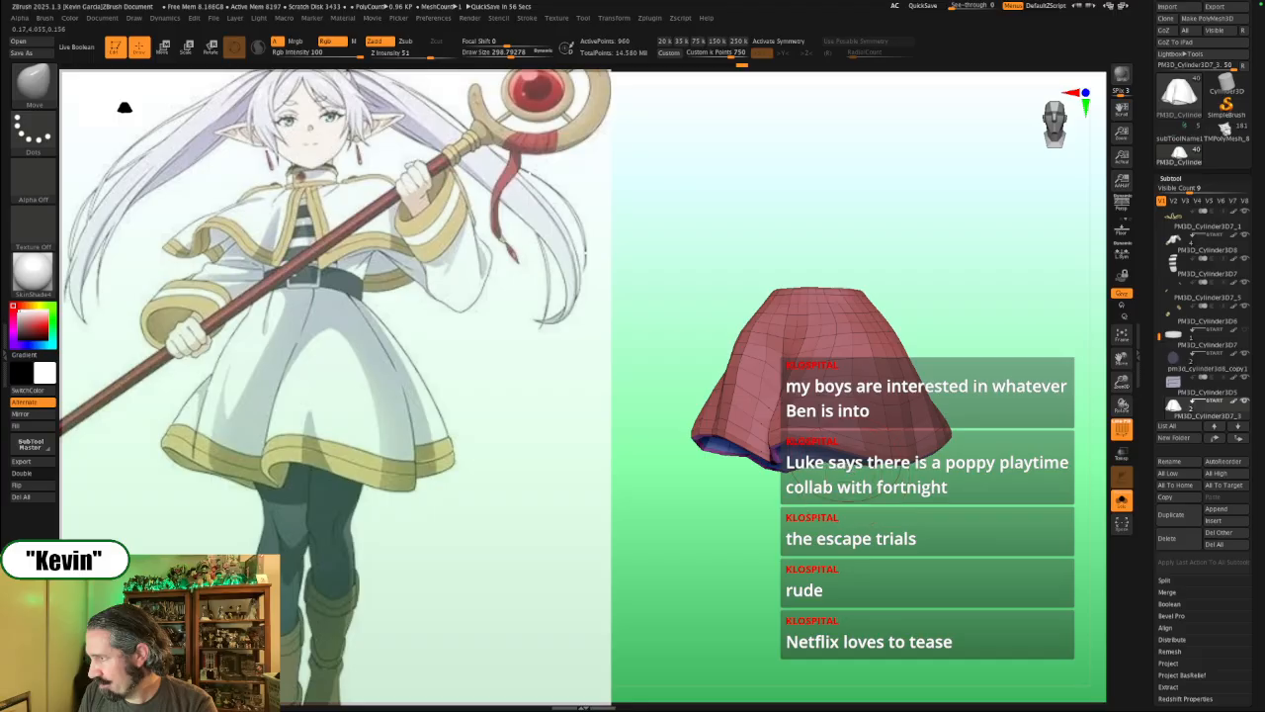
Step: Refine the skirt's front below the belt with a larger Move brush and the full figure shown
right_drag(850, 450, 869, 513)
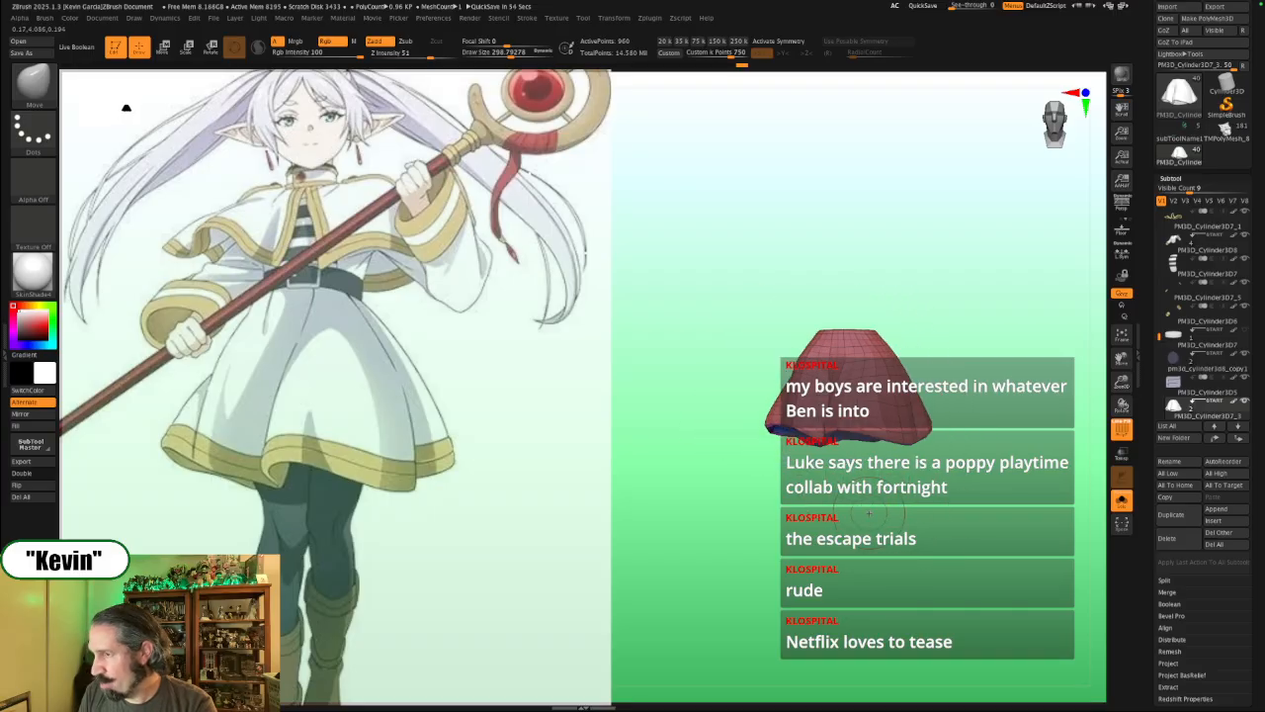
key(shift+alt+s)
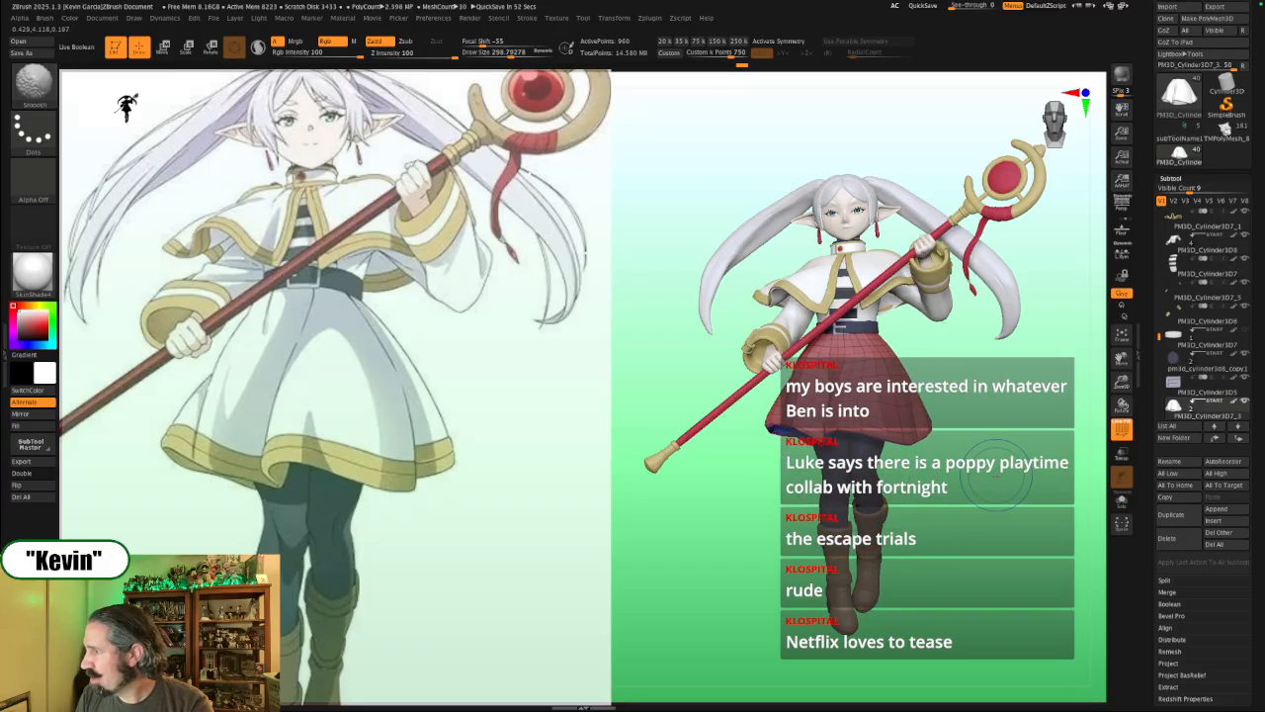
key(shift+z)
key(shift+z)
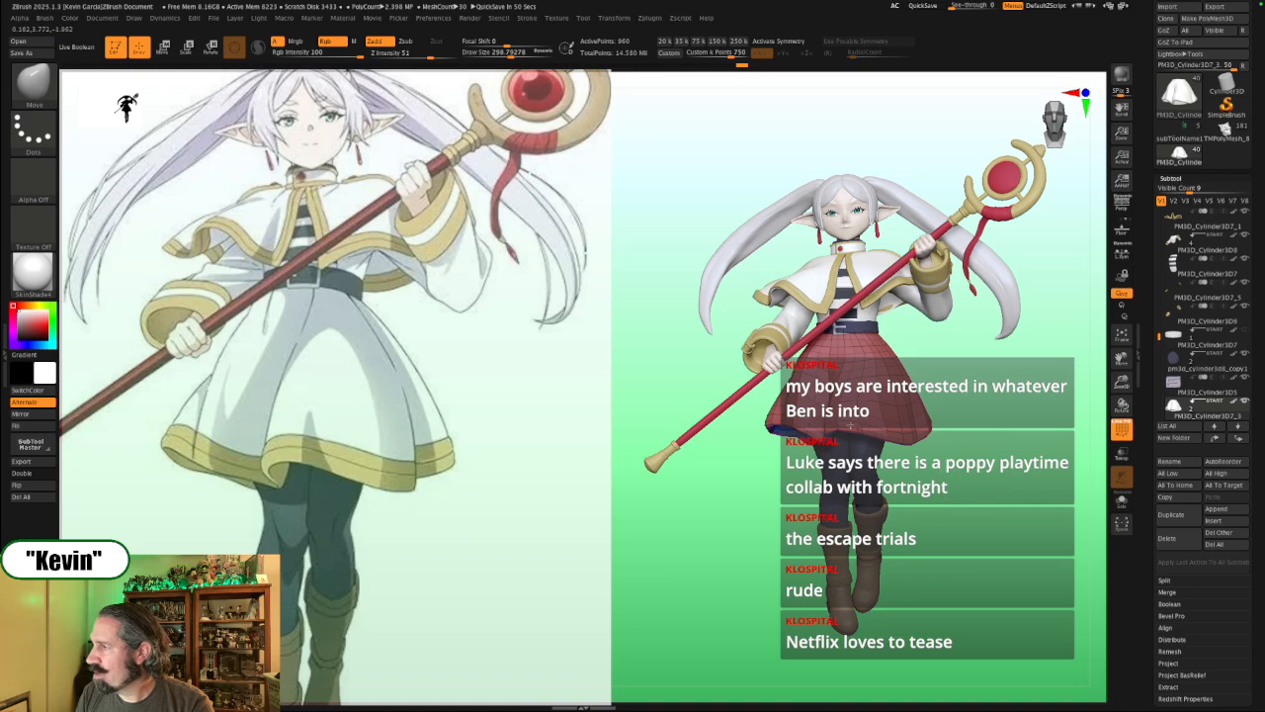
key(s)
drag(846, 424, 855, 424)
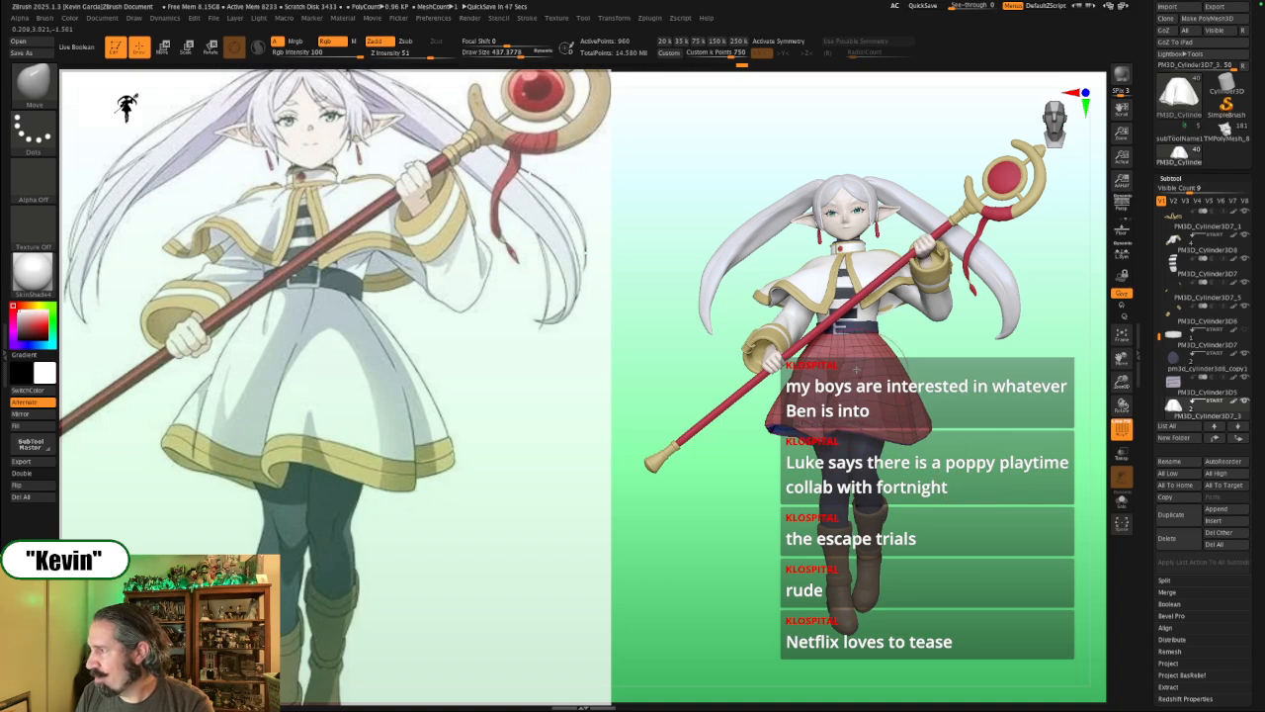
key(s)
key(s)
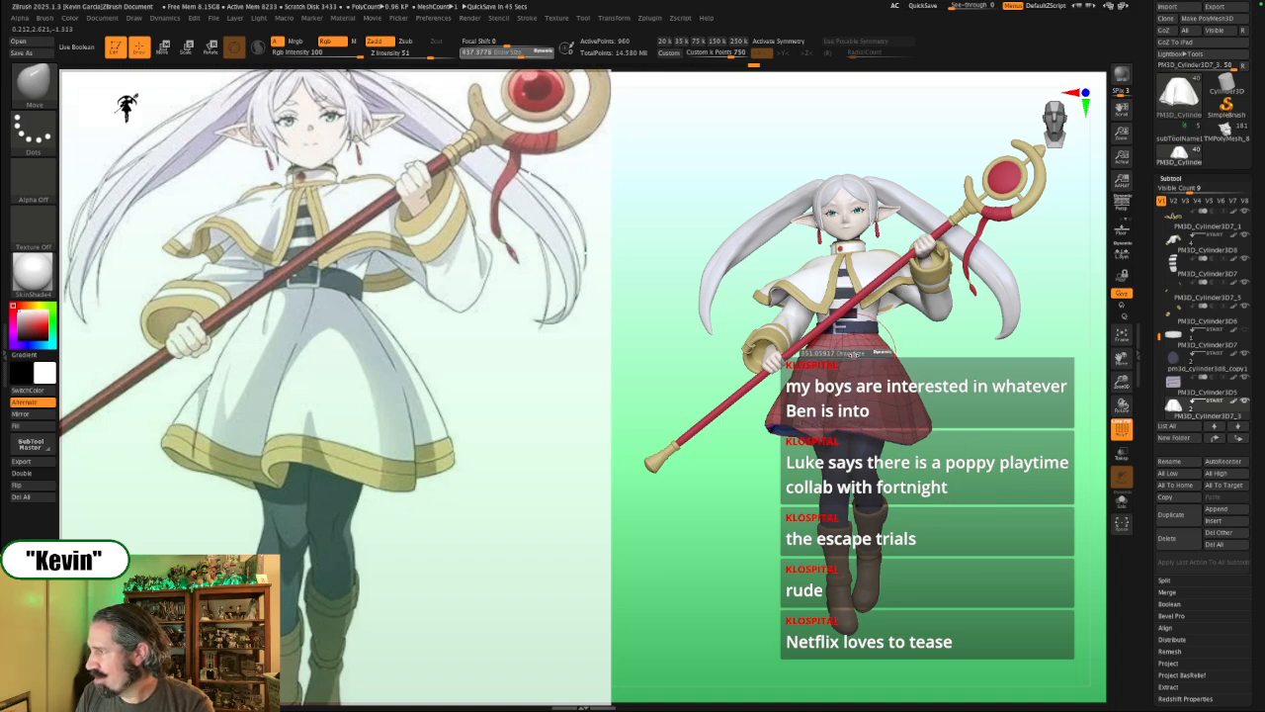
drag(855, 350, 848, 349)
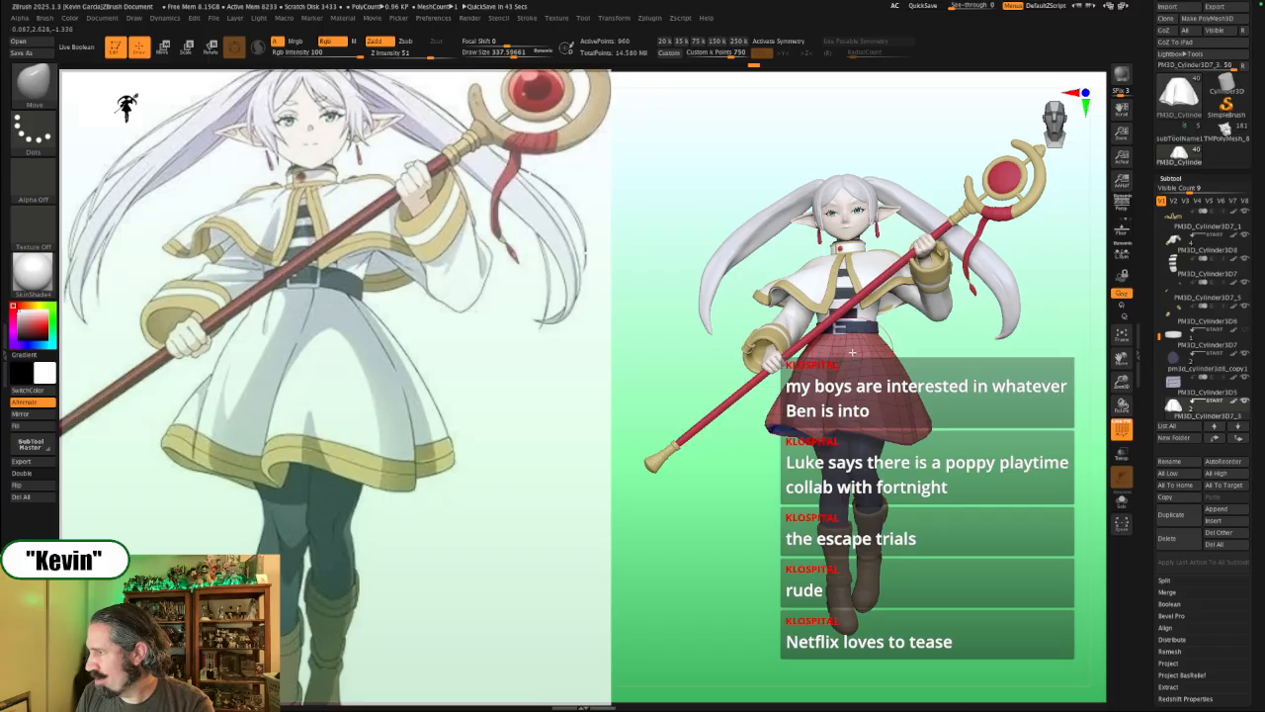
Step: Adjust the skirt's outer side beside the staff hand with a smaller Move brush
key(s)
drag(850, 353, 813, 373)
key(s)
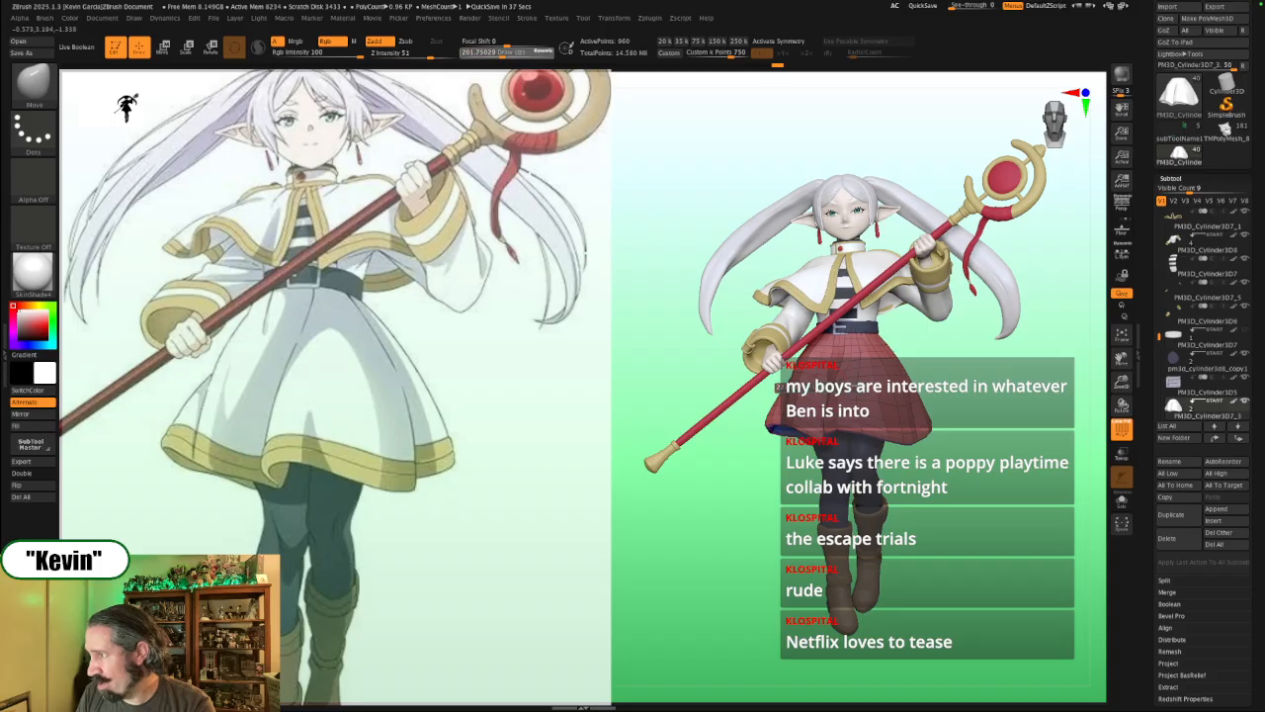
key(shift)
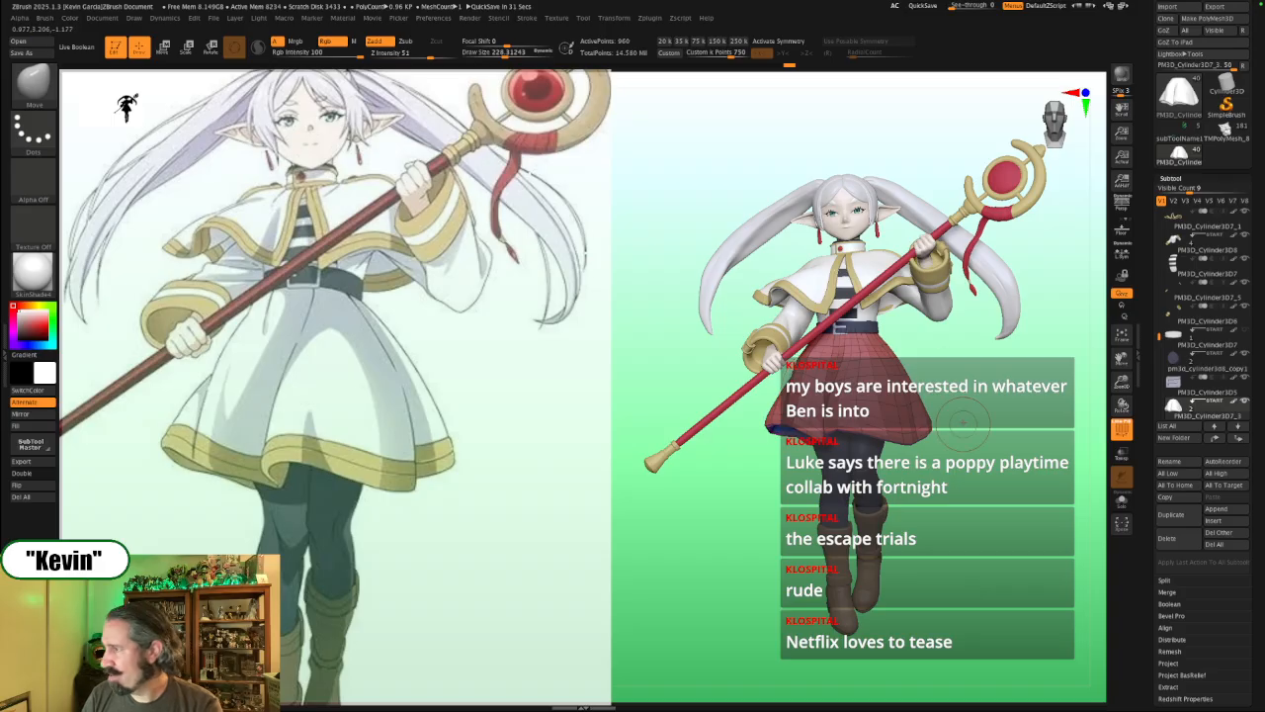
Step: Subdivide the skirt mesh once and turn off its polyframe display with the full figure shown
key(alt+s)
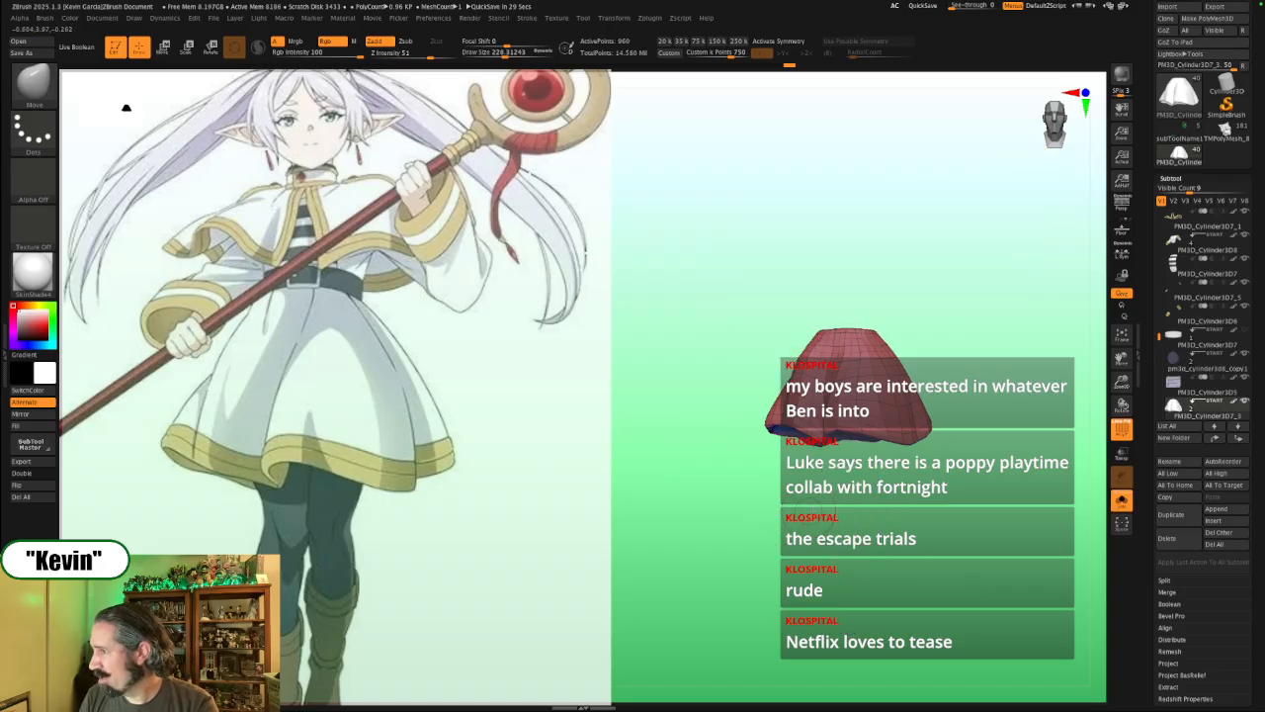
key(alt+s)
key(s)
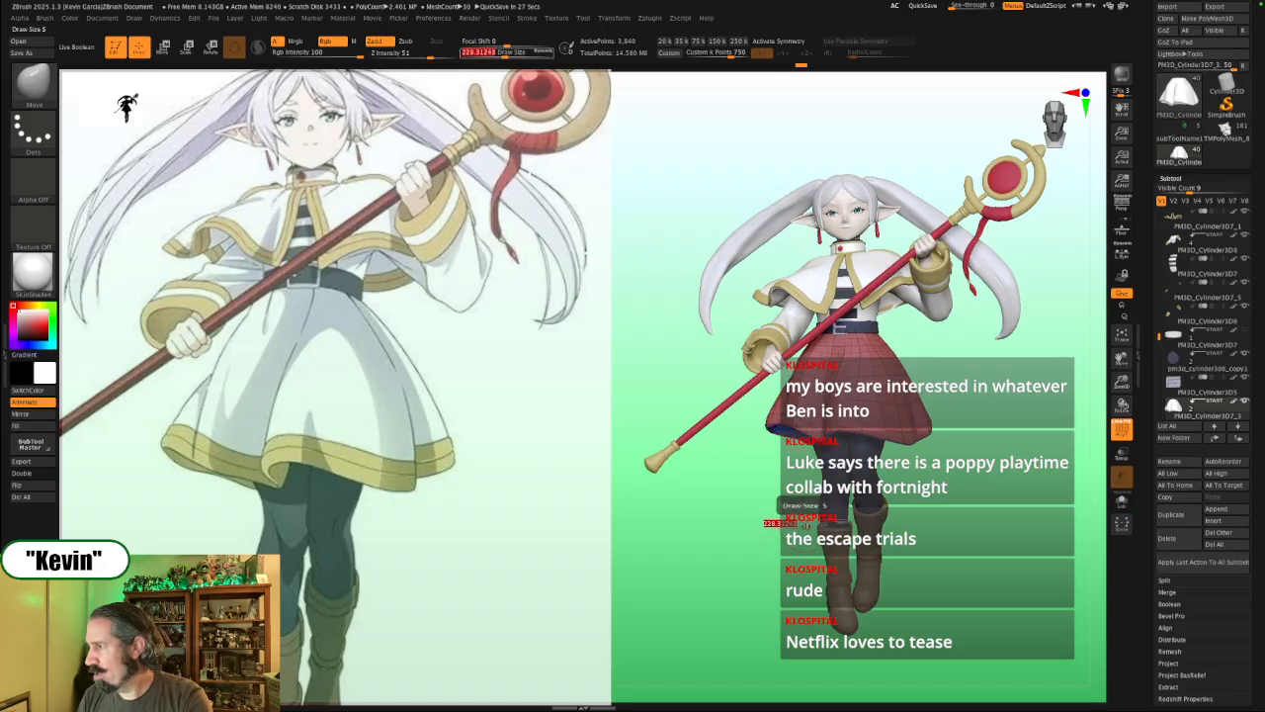
key(shift+f)
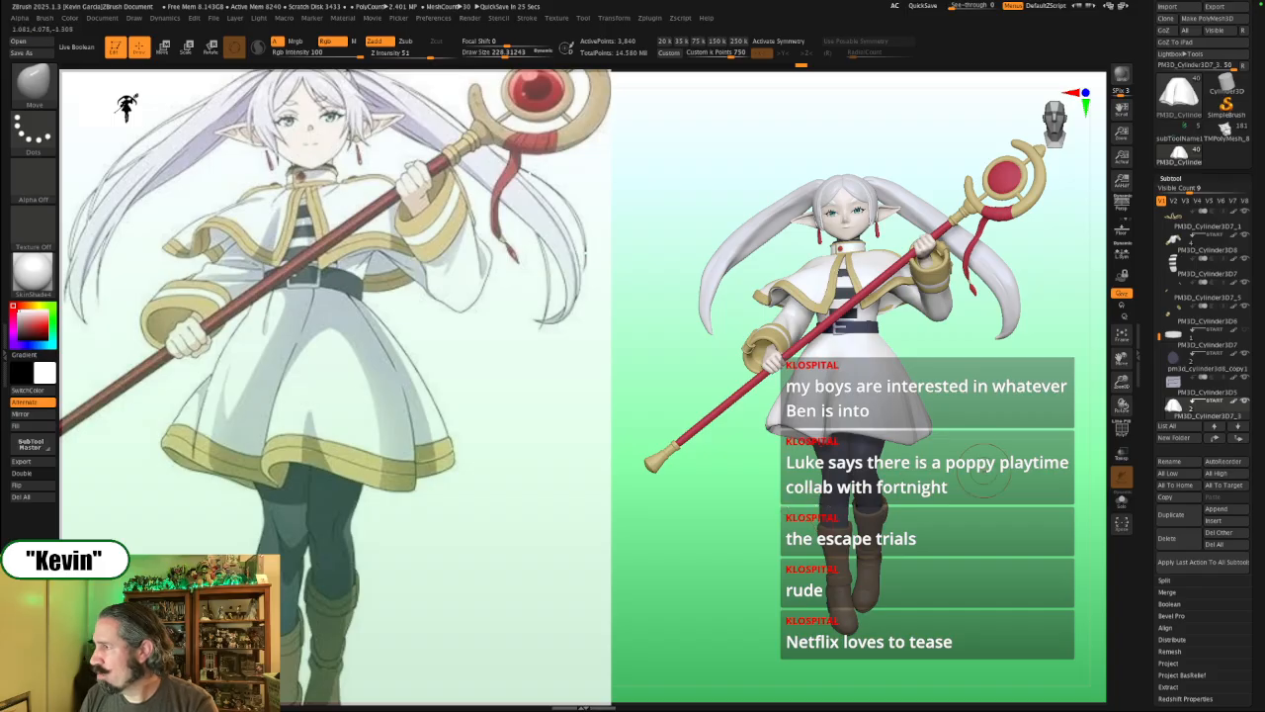
Step: Inspect the subdivided skirt from below and from the front with the full figure, and isolate it viewed from above
mouse_move(996, 458)
alt+mouse_down()
mouse_move(978, 486)
mouse_move(986, 363)
mouse_move(974, 354)
alt+mouse_up()
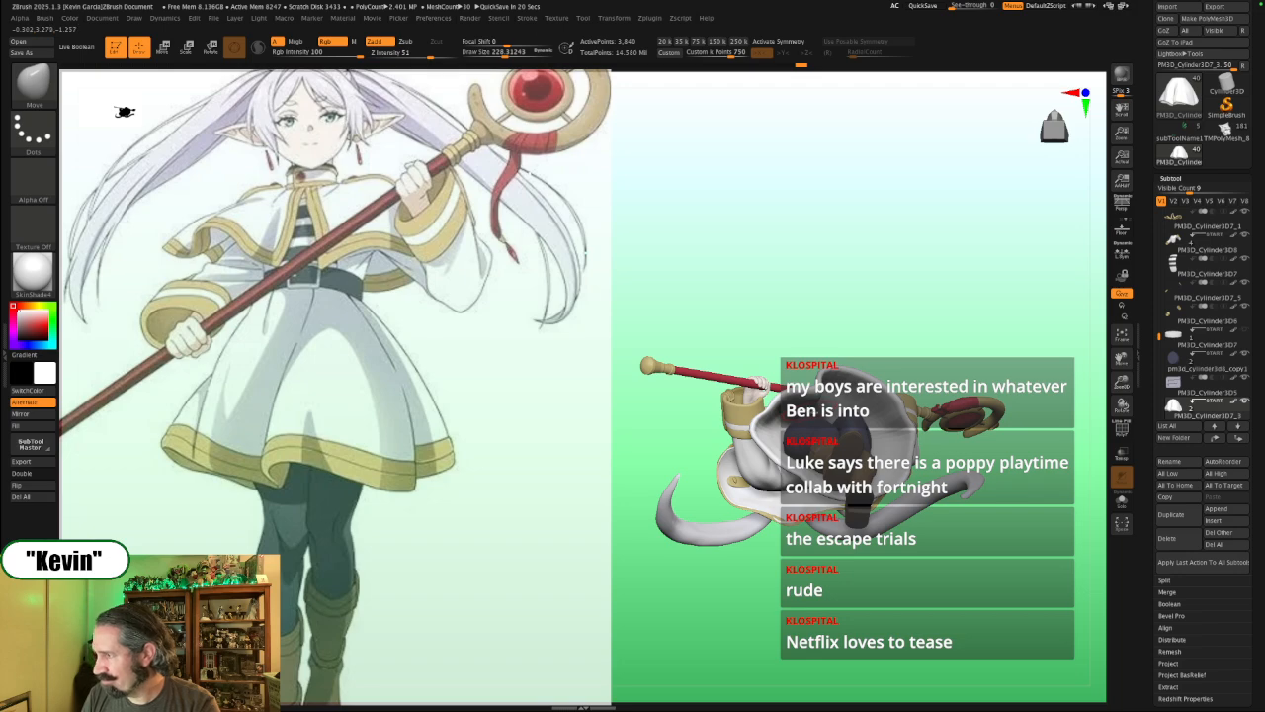
drag(912, 319, 874, 417)
key(w)
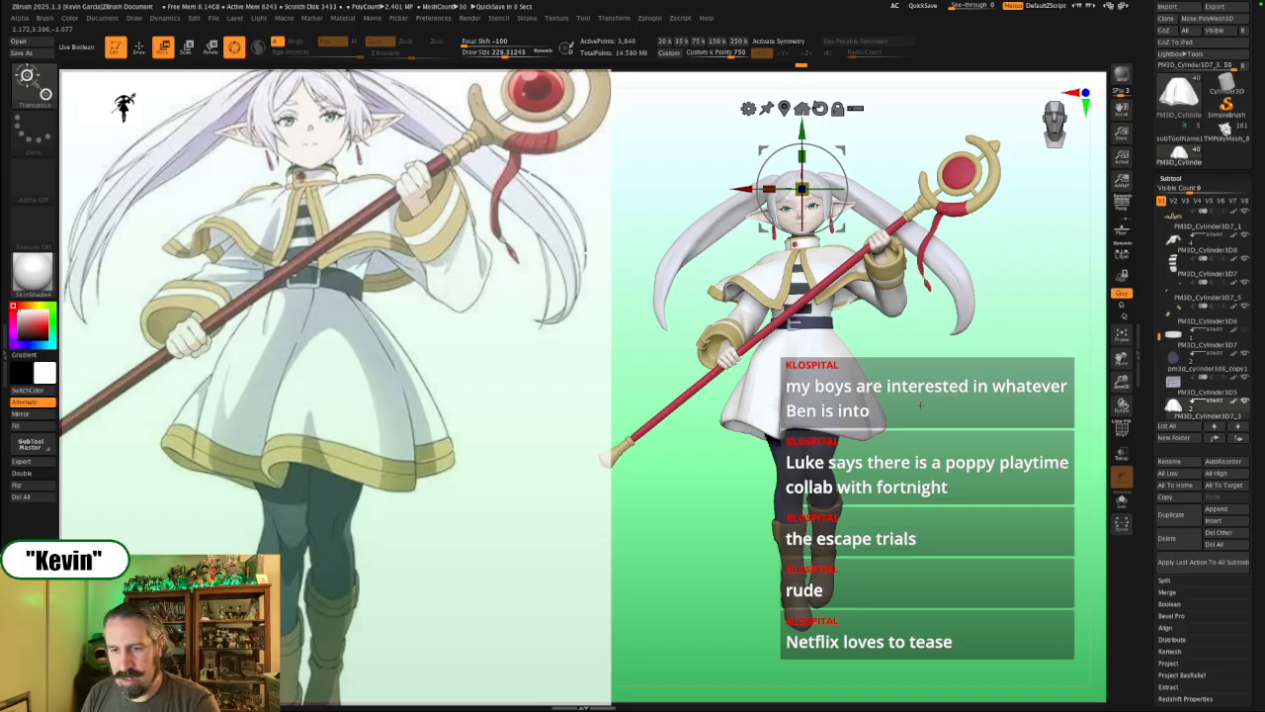
key(q)
mouse_move(936, 431)
mouse_down()
mouse_move(944, 420)
mouse_move(929, 425)
mouse_move(941, 431)
mouse_move(930, 419)
mouse_move(904, 496)
mouse_up()
key(shift+alt+s)
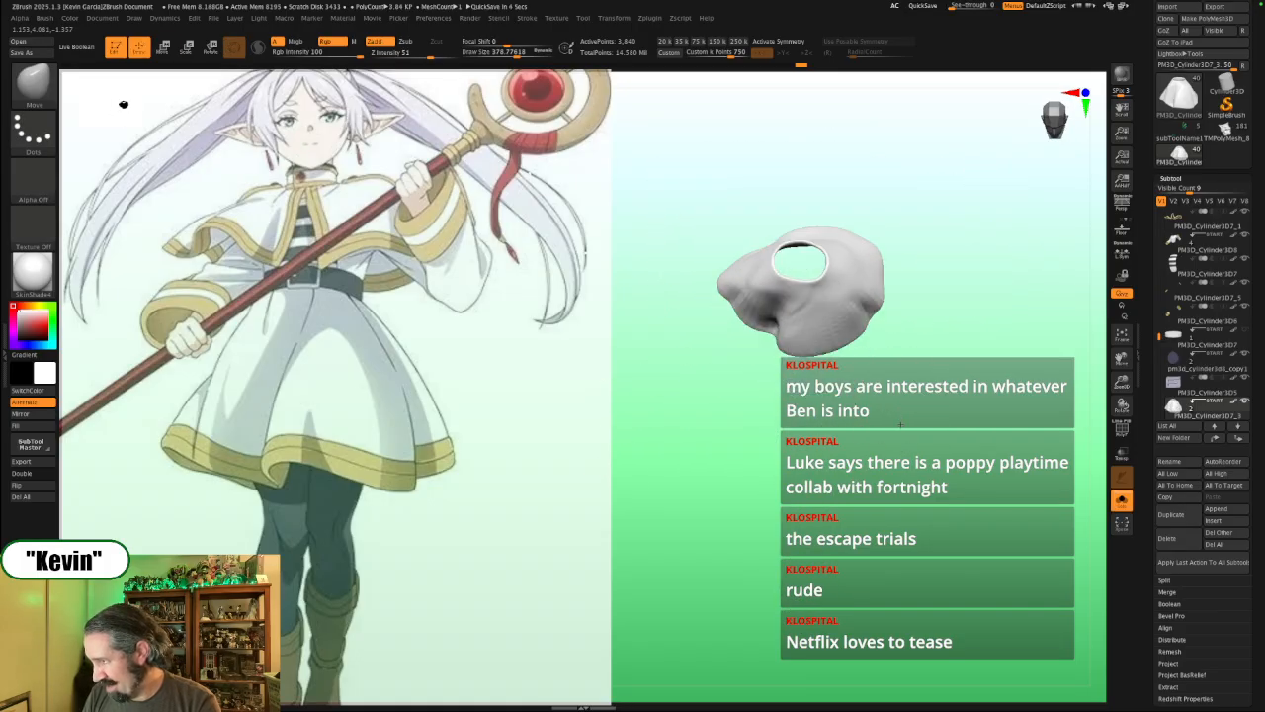
Step: Adjust the isolated skirt's front from above with a larger Move brush and compare it with the full figure from above and below
drag(900, 425, 898, 443)
mouse_move(852, 319)
mouse_down()
mouse_move(856, 301)
mouse_move(874, 336)
mouse_up()
key(s)
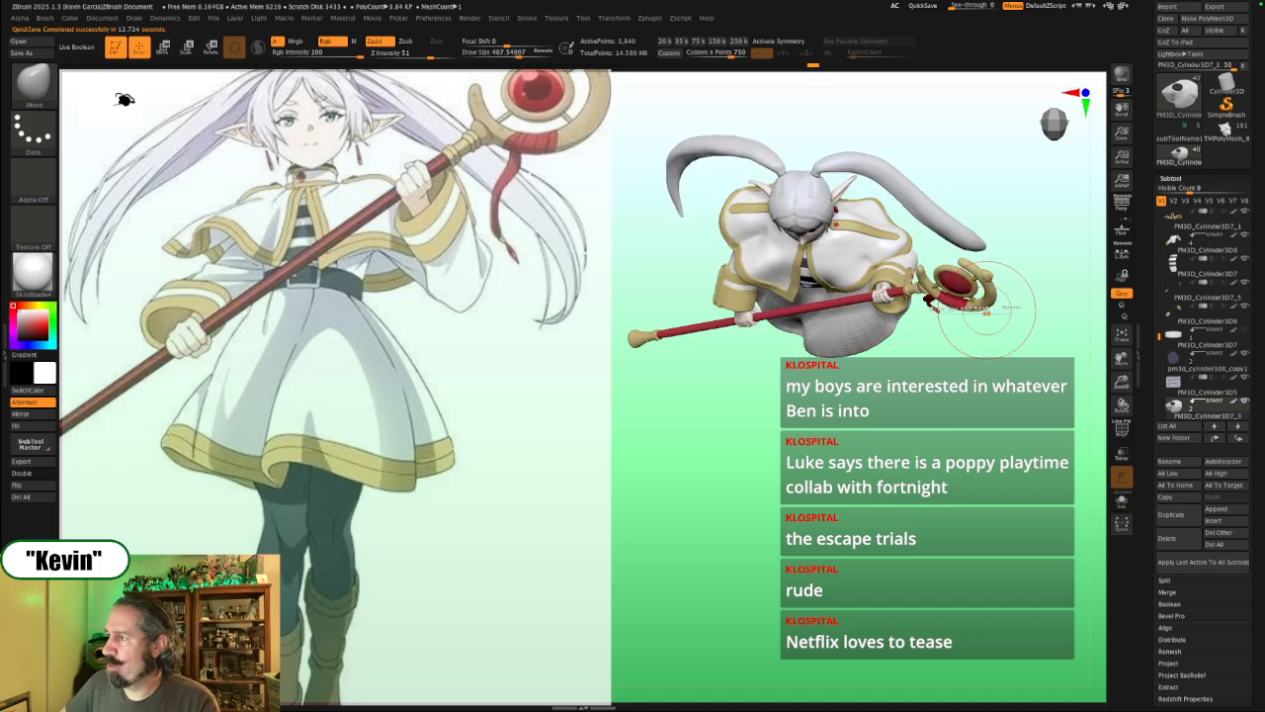
mouse_move(938, 467)
mouse_down()
mouse_move(953, 340)
mouse_move(985, 318)
mouse_move(973, 282)
mouse_up()
key(alt+s)
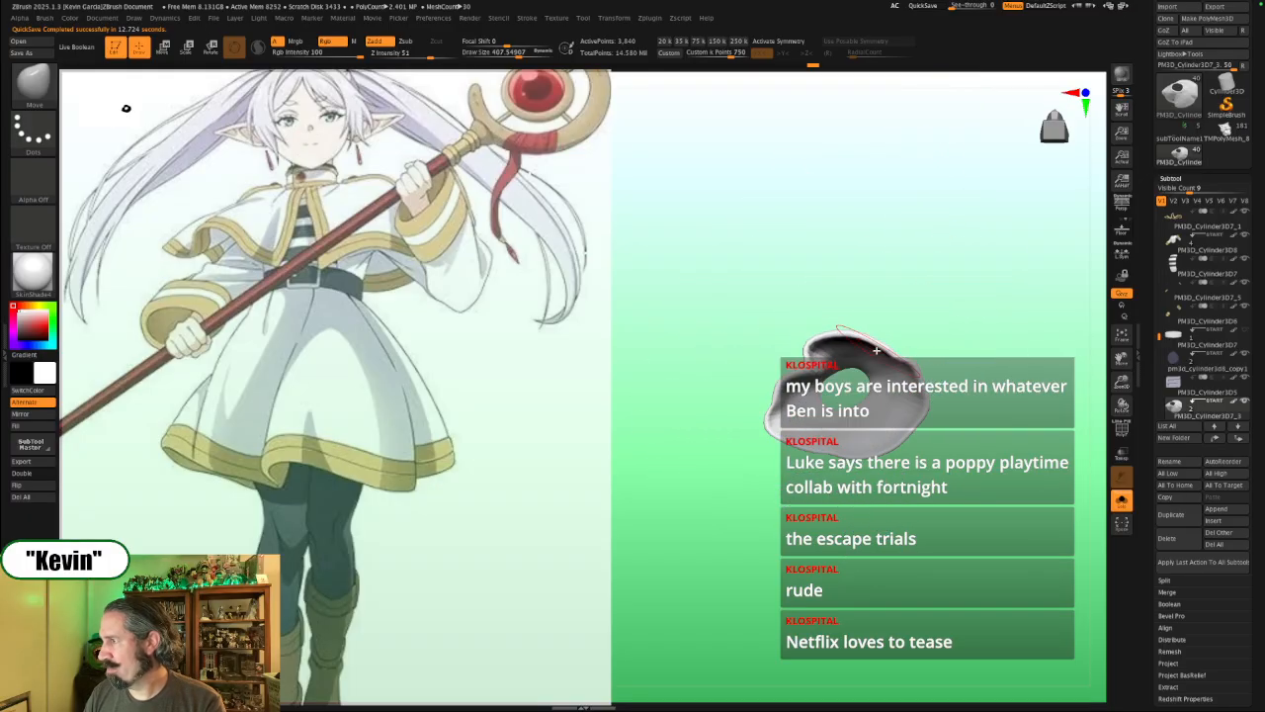
key(alt+s)
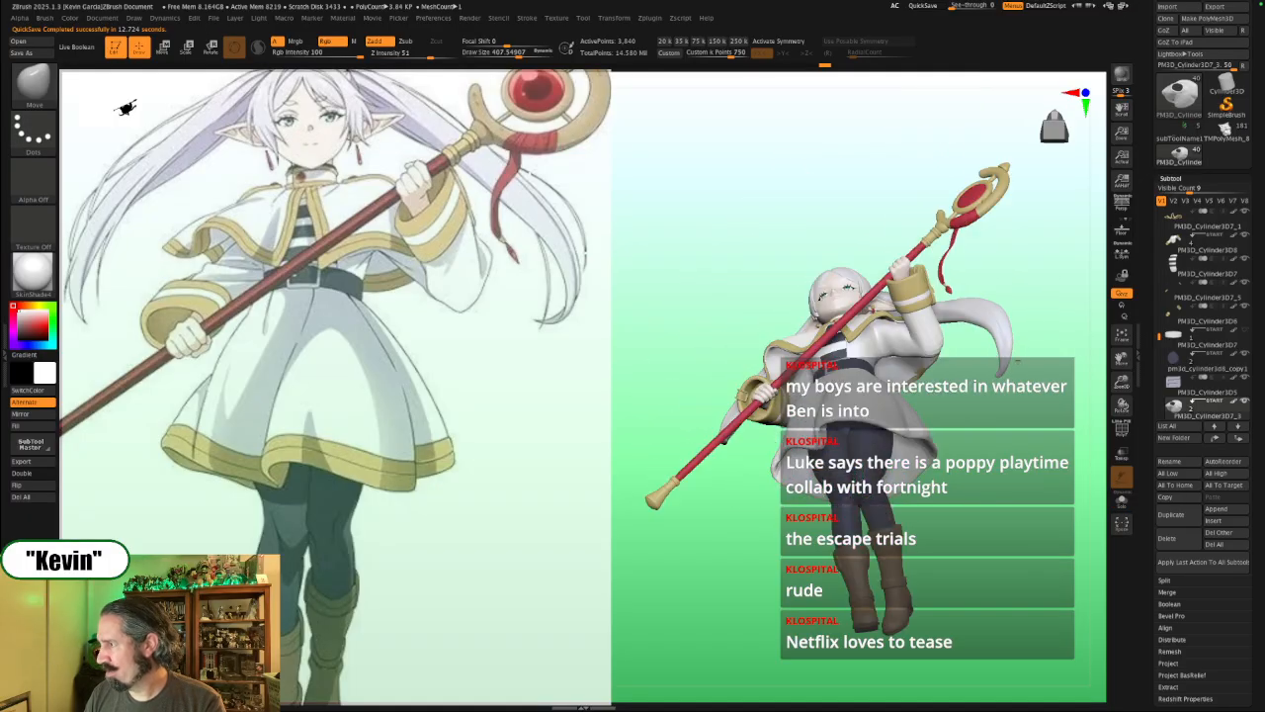
drag(991, 400, 953, 493)
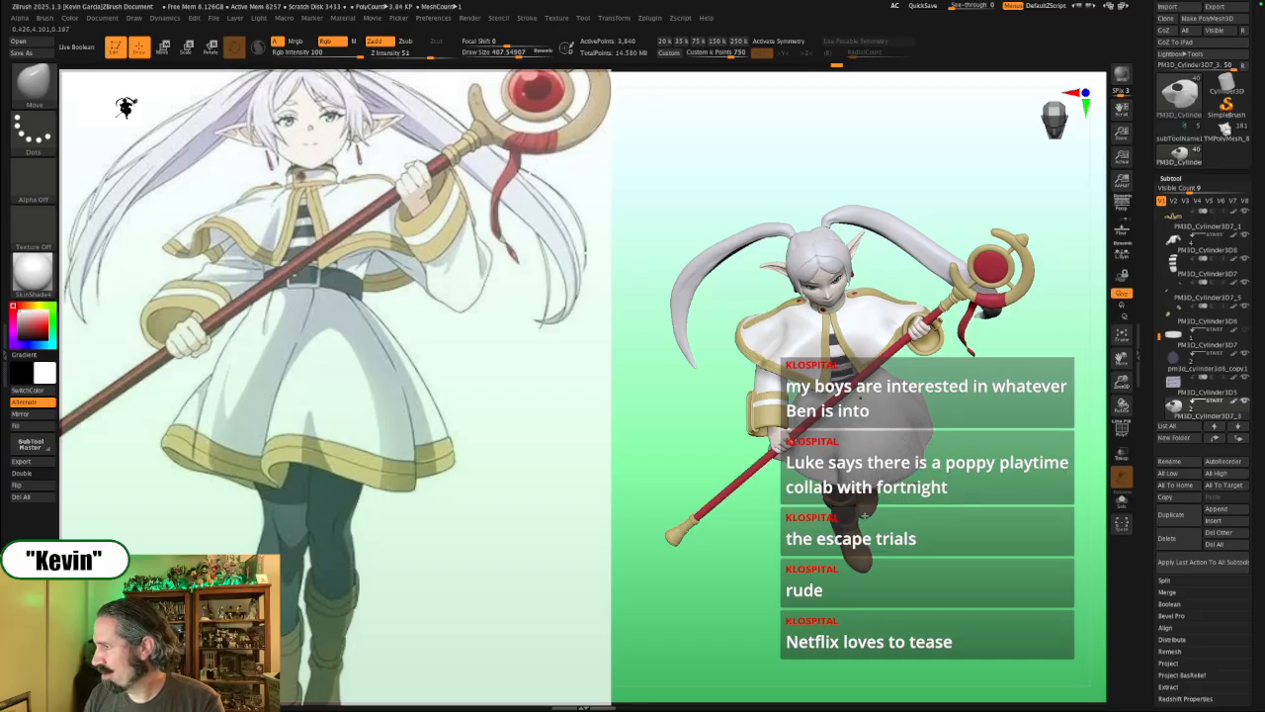
Step: Refine the skirt's front and side hem from below with a resized Move brush and the full figure shown
mouse_move(864, 515)
mouse_down()
mouse_move(936, 472)
mouse_move(839, 479)
mouse_up()
key(s)
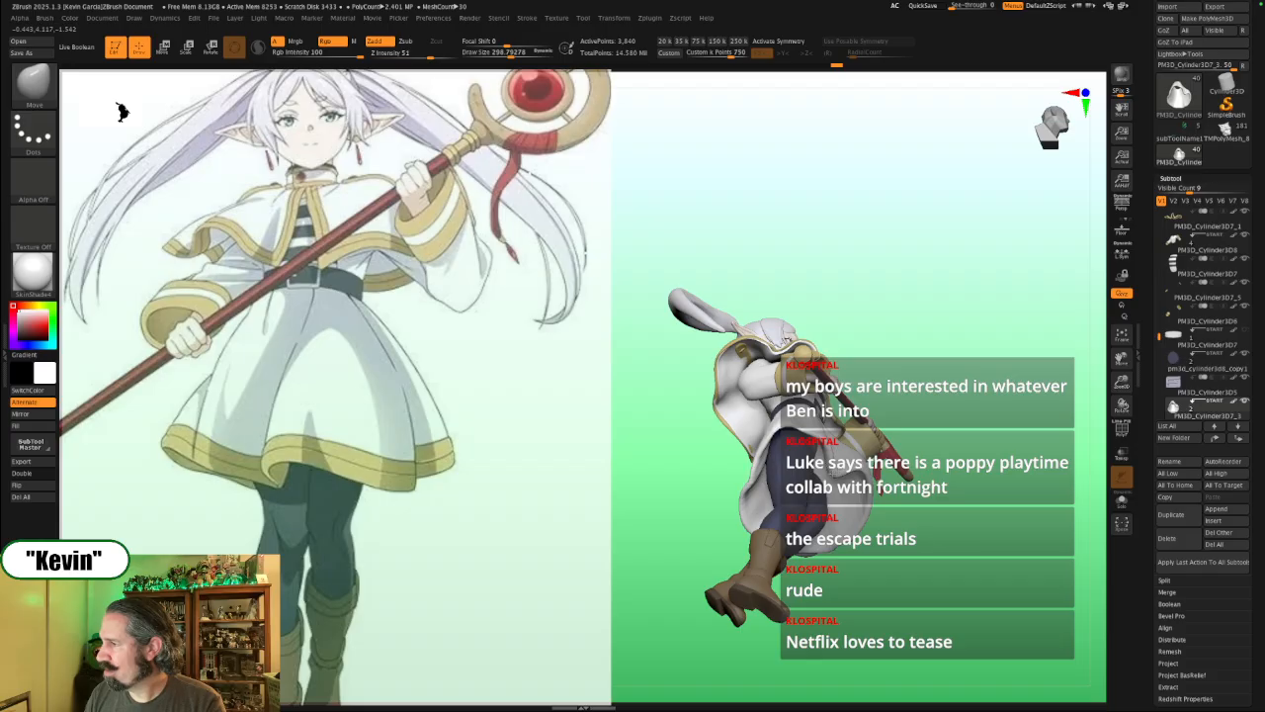
key(s)
mouse_move(833, 473)
right_down()
mouse_move(787, 481)
mouse_move(759, 459)
right_up()
key(s)
drag(757, 455, 766, 455)
mouse_move(692, 438)
mouse_down()
mouse_move(773, 423)
mouse_move(919, 430)
mouse_move(864, 509)
mouse_up()
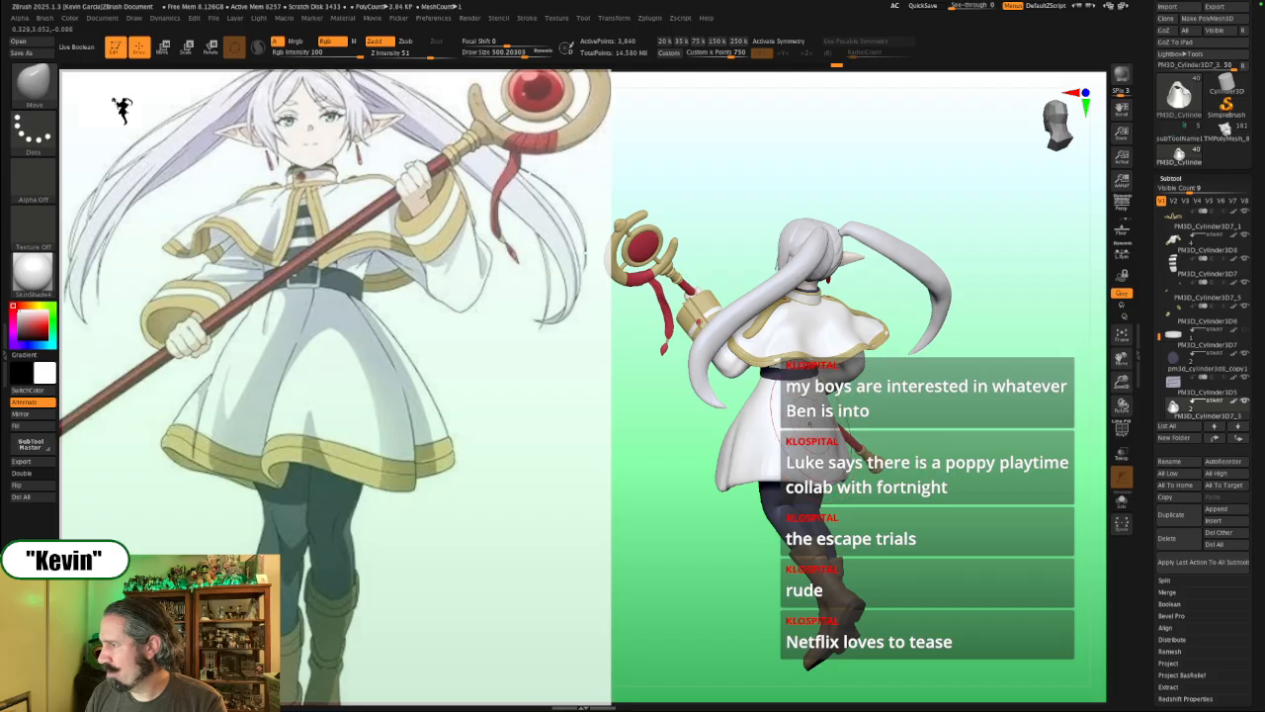
Step: Shape the back of the skirt and its rear hem from behind and from below with the Move brush
drag(926, 459, 901, 382)
key(s)
drag(850, 512, 842, 512)
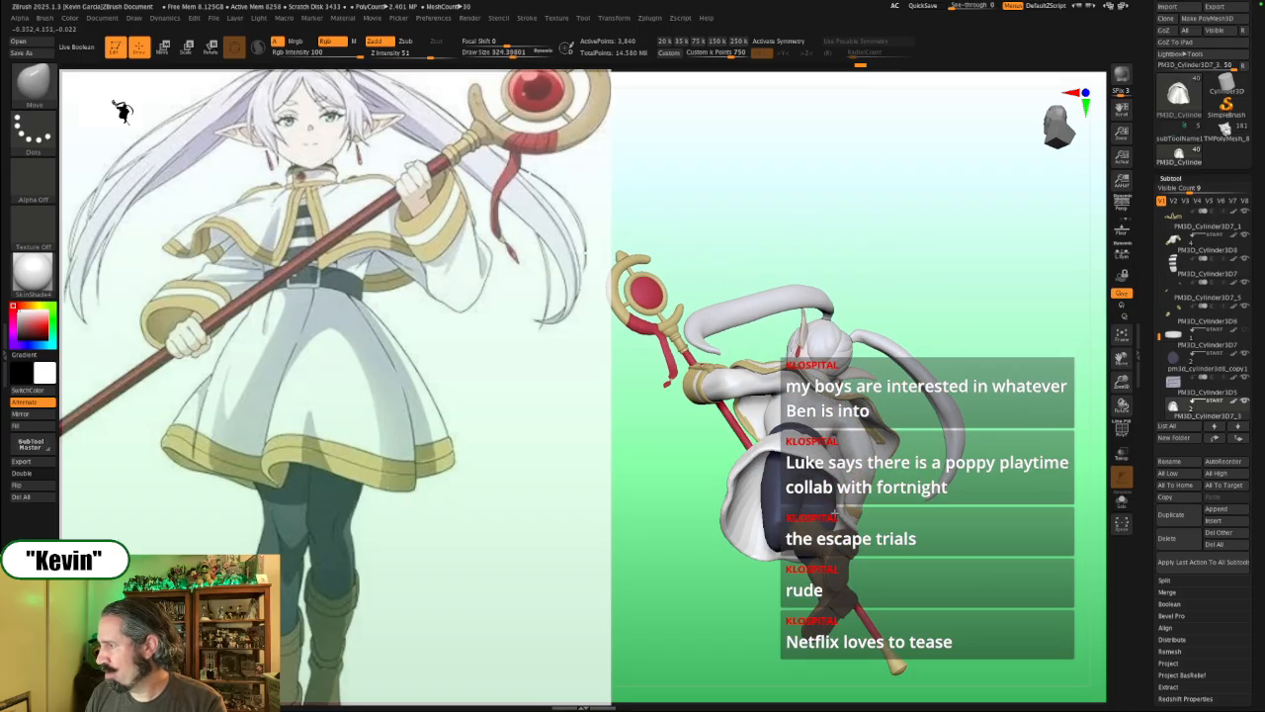
drag(821, 451, 672, 452)
key(alt+s)
drag(872, 478, 884, 477)
drag(883, 426, 840, 431)
key(s)
drag(873, 438, 883, 439)
key(alt+s)
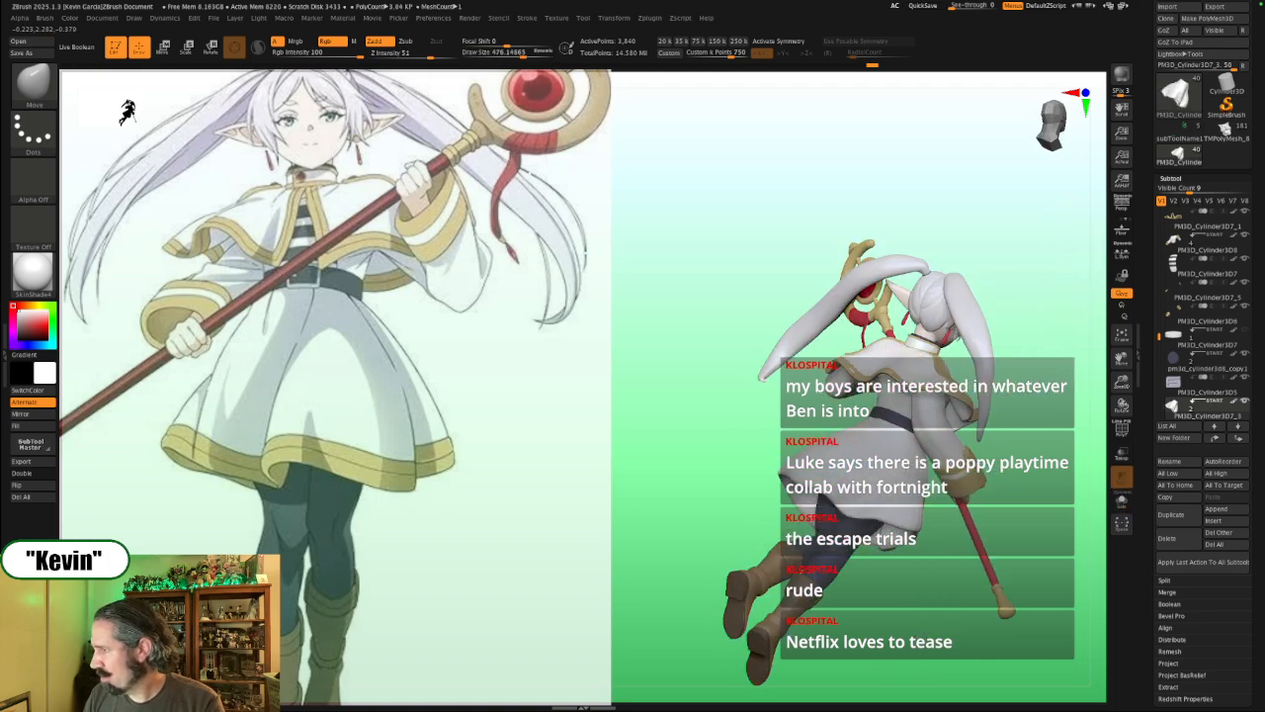
Step: Adjust the skirt's rear and side volume with different Move brush sizes and isolate the skirt viewed from above
key(alt+s)
mouse_move(1036, 414)
shift+mouse_down()
mouse_move(1104, 450)
mouse_move(1020, 403)
shift+mouse_up()
key(s)
mouse_move(732, 462)
mouse_down()
mouse_move(789, 478)
mouse_move(813, 502)
mouse_move(766, 438)
mouse_up()
key(s)
key(s)
key(s)
key(s)
drag(809, 487, 850, 445)
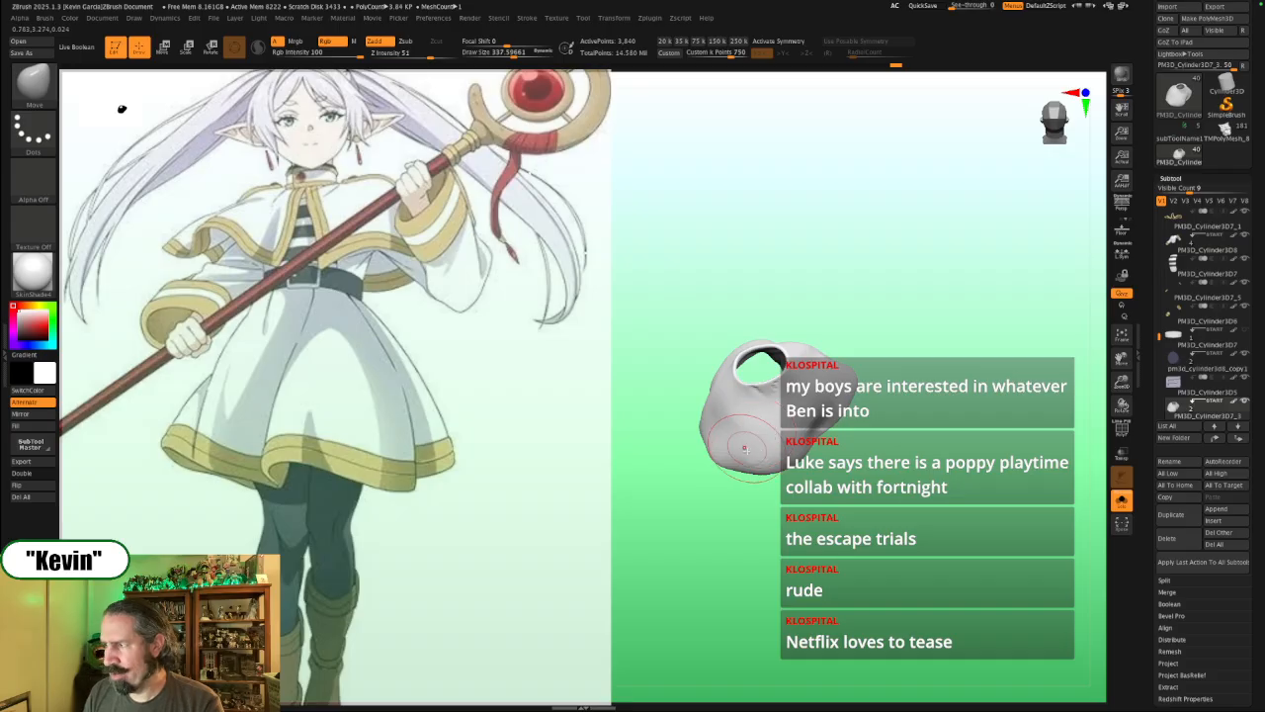
Step: Inspect the isolated skirt's underside, then examine its silhouette on the full figure from the staff side
drag(735, 531, 768, 380)
drag(870, 419, 862, 400)
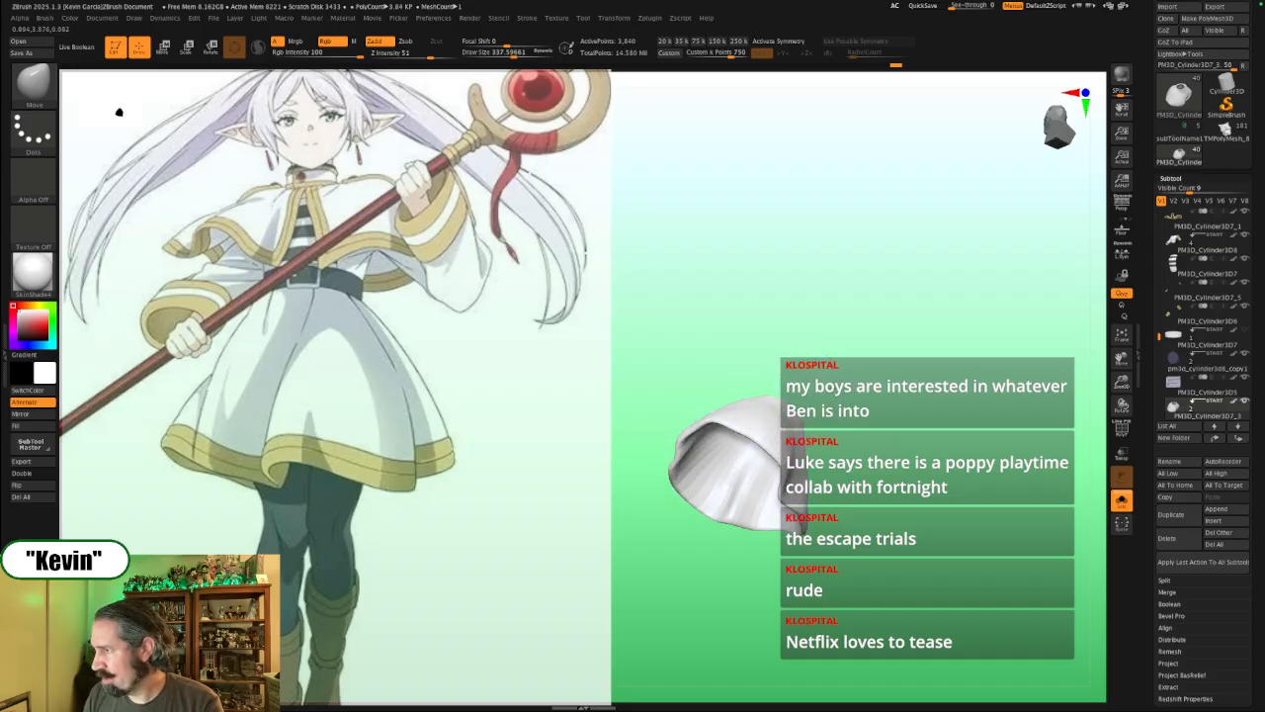
click(1122, 501)
drag(1030, 371, 1080, 431)
drag(972, 431, 776, 433)
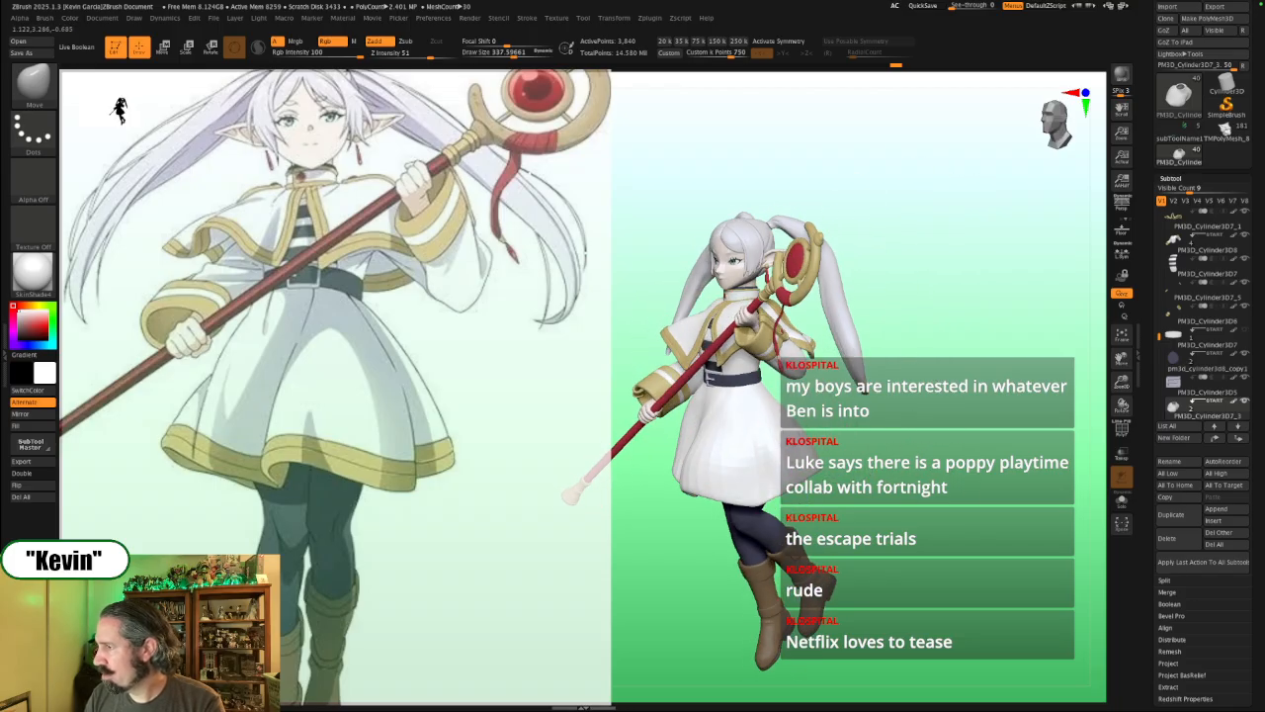
drag(652, 457, 768, 462)
mouse_move(880, 453)
mouse_down()
mouse_move(828, 442)
mouse_move(785, 459)
mouse_move(772, 442)
mouse_up()
key(b)
key(d)
key(s)
key(s)
key(s)
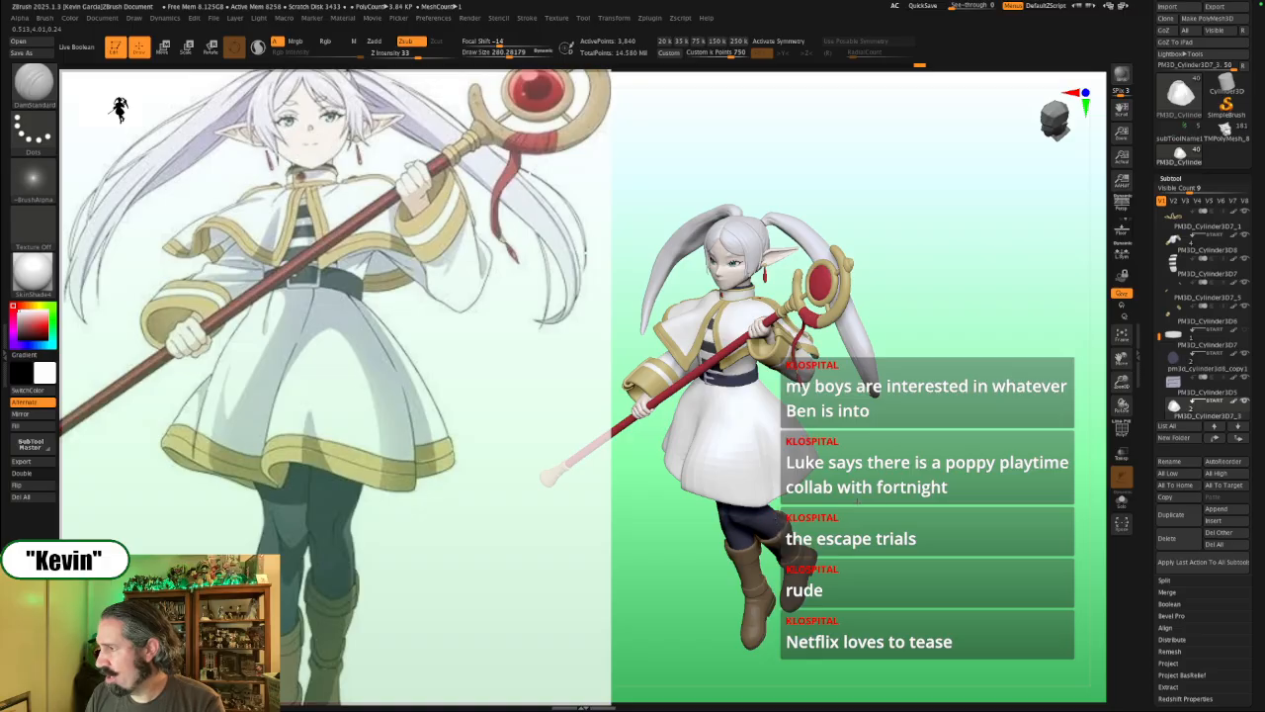
drag(857, 501, 911, 478)
Step: Switch to the Move brush and reshape the skirt's hem from the front with the full figure shown
key(b)
key(m)
key(v)
key(s)
drag(754, 494, 729, 492)
drag(845, 514, 875, 502)
key(s)
drag(757, 501, 710, 486)
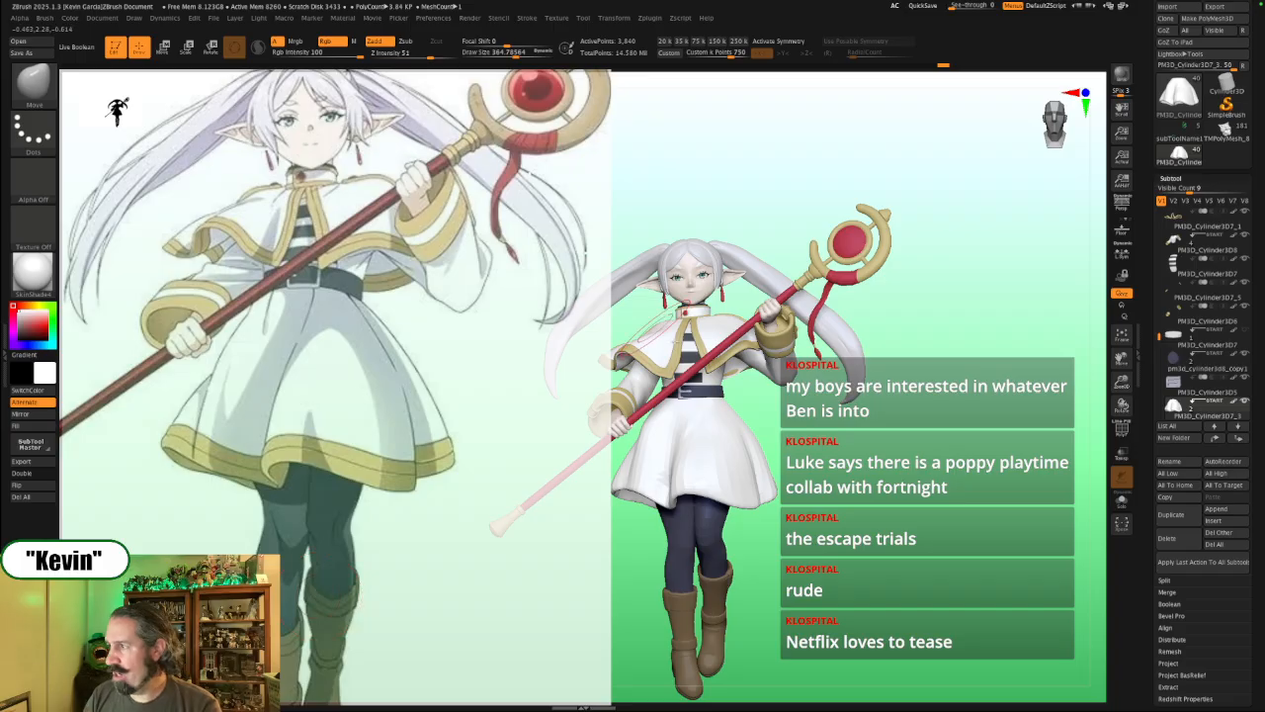
Step: Refine the hem below the raised staff hand on the isolated skirt with a smaller Move brush
key(bracketleft)
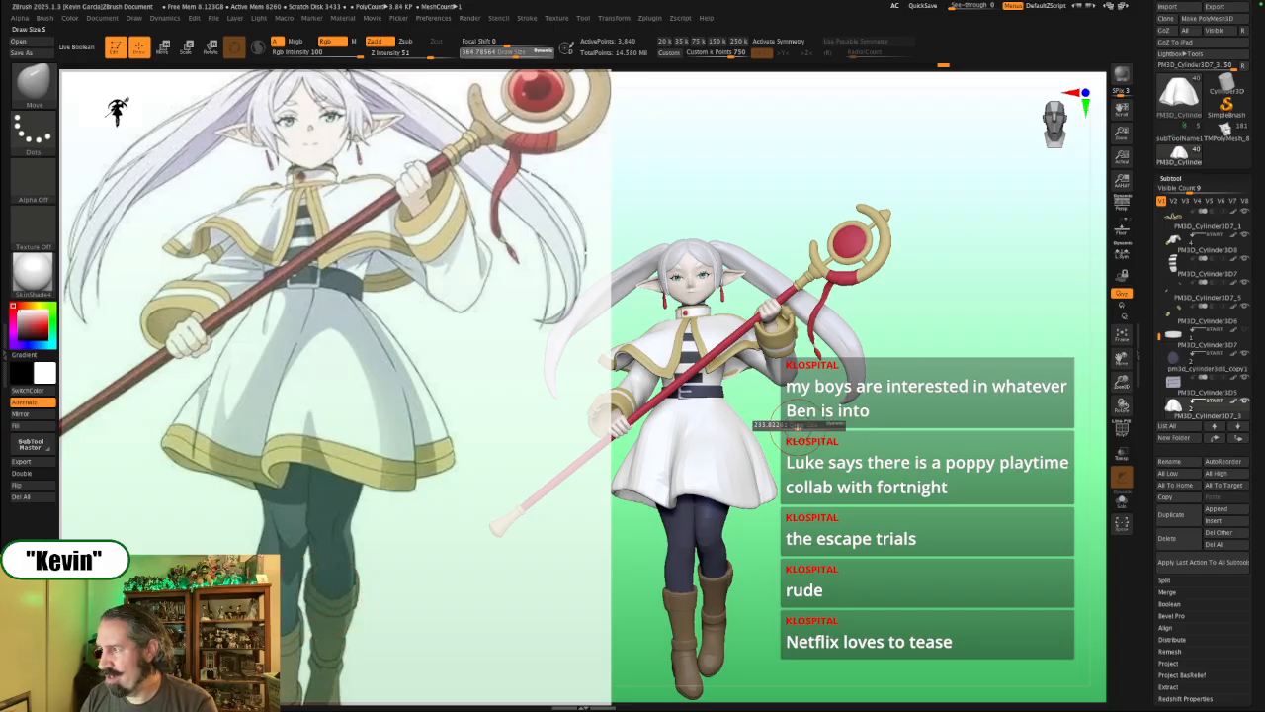
drag(797, 427, 859, 445)
key(s)
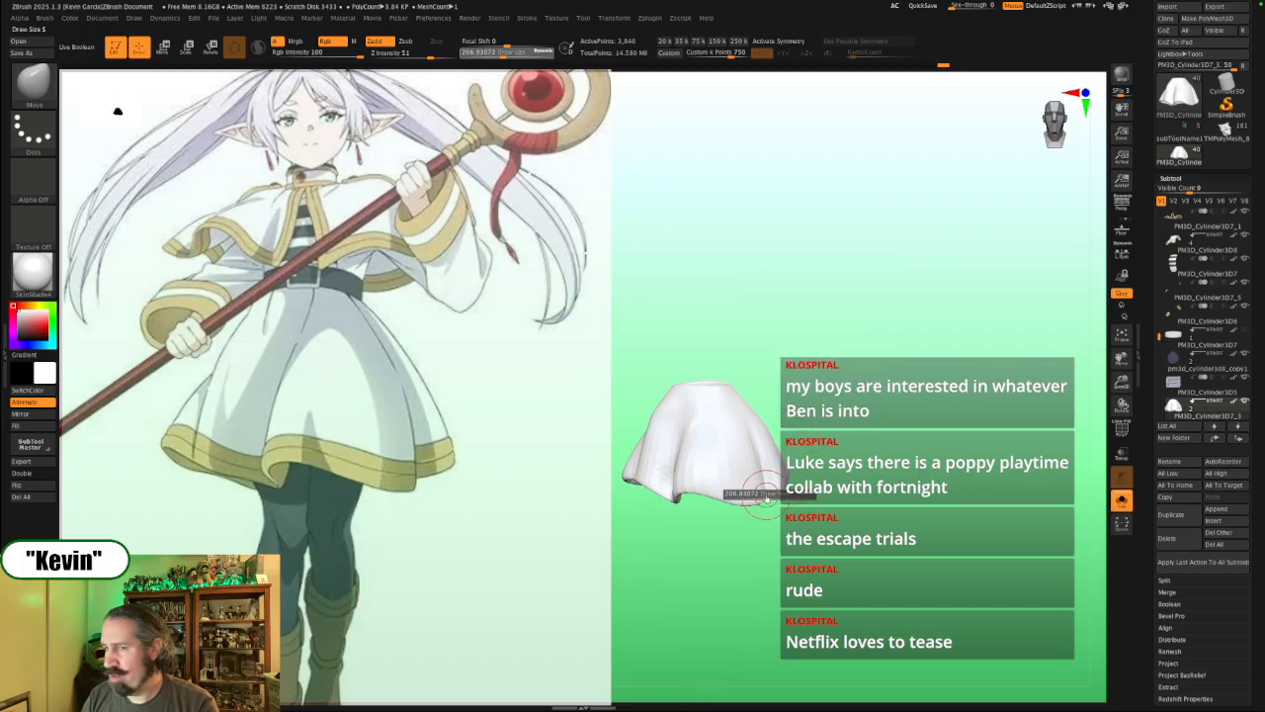
mouse_move(765, 495)
mouse_down()
mouse_move(764, 480)
mouse_move(750, 494)
mouse_up()
Step: Reshape the skirt's front below the belt and around its fold with the full figure shown, varying the Move brush size
key(s)
key(s)
key(s)
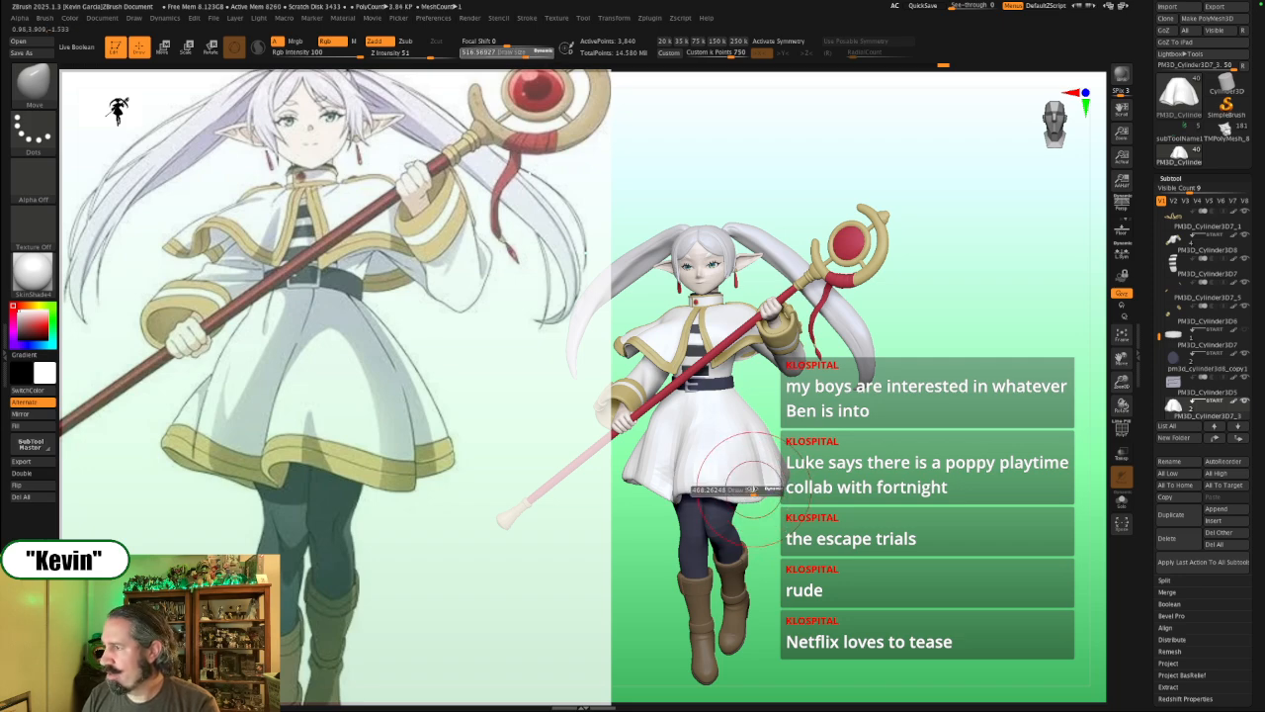
drag(789, 447, 695, 429)
key(s)
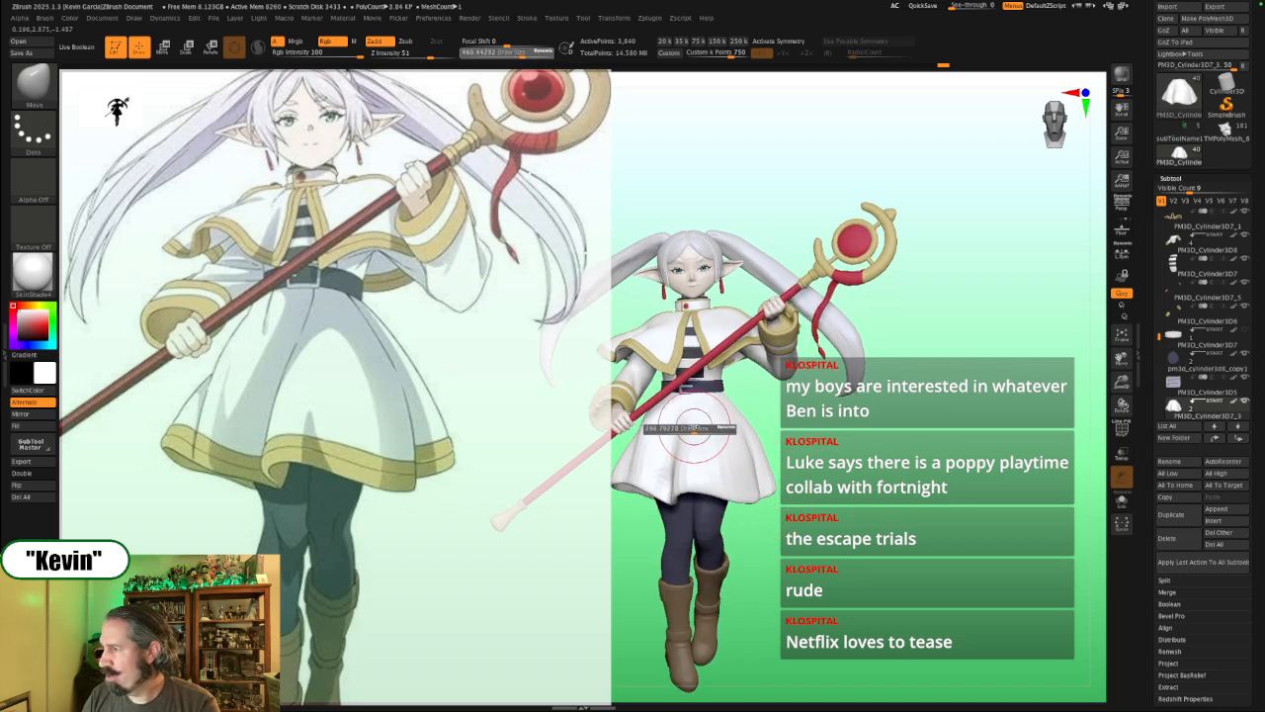
drag(840, 444, 828, 448)
key(s)
drag(708, 476, 703, 477)
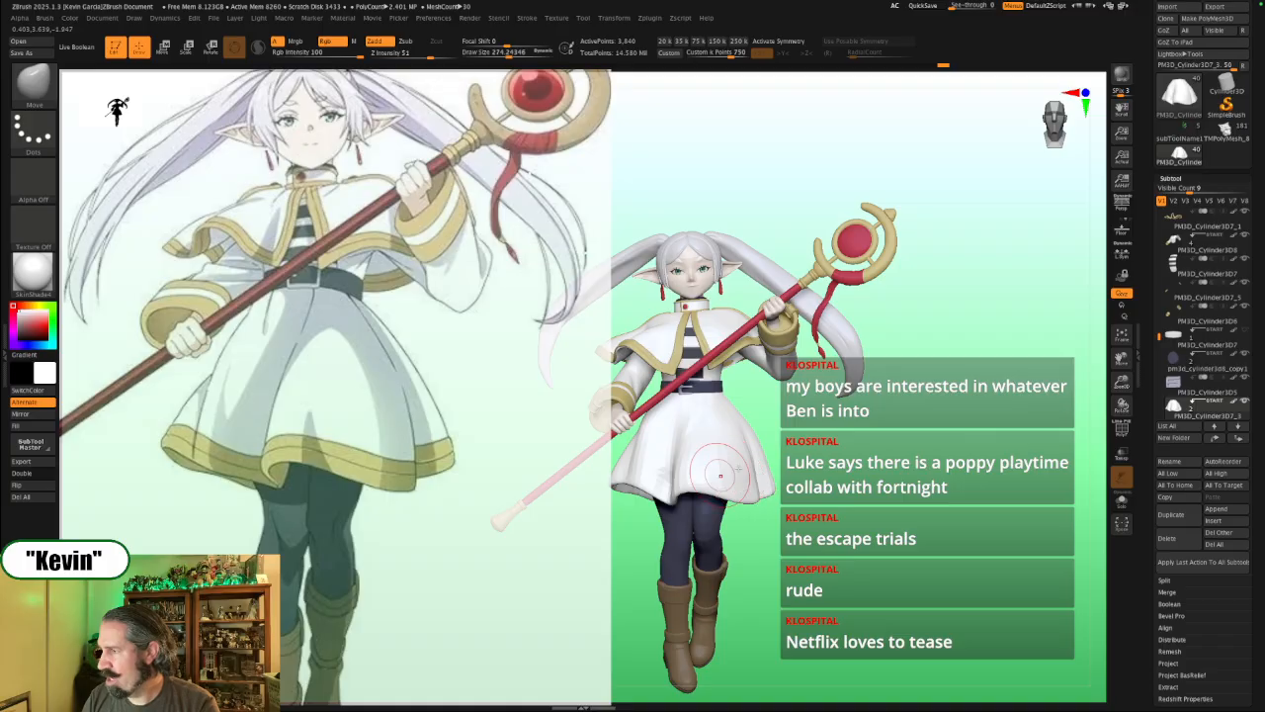
drag(797, 451, 771, 453)
Step: Isolate the skirt and sculpt its front fold and the hem beneath it with a small Move brush
key(alt+shift+s)
key(s)
drag(678, 477, 674, 501)
drag(839, 435, 848, 443)
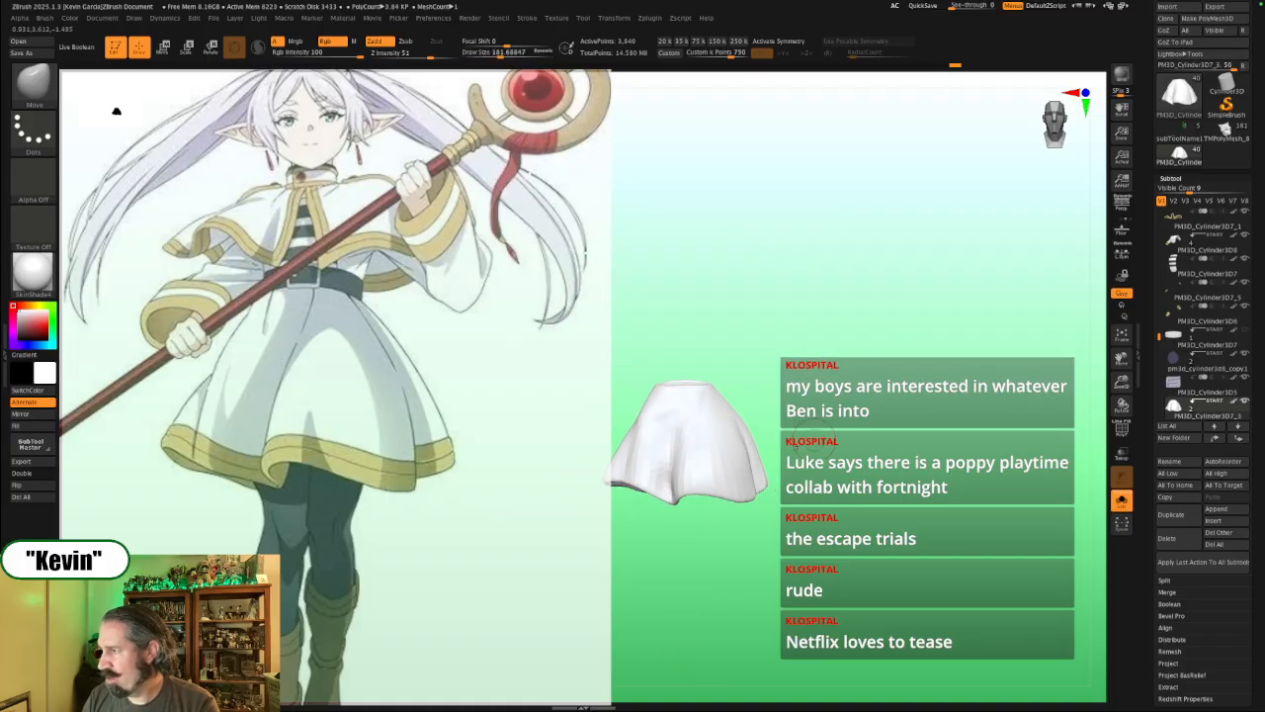
drag(686, 485, 674, 456)
key(bracketright)
key(bracketright)
drag(669, 503, 679, 497)
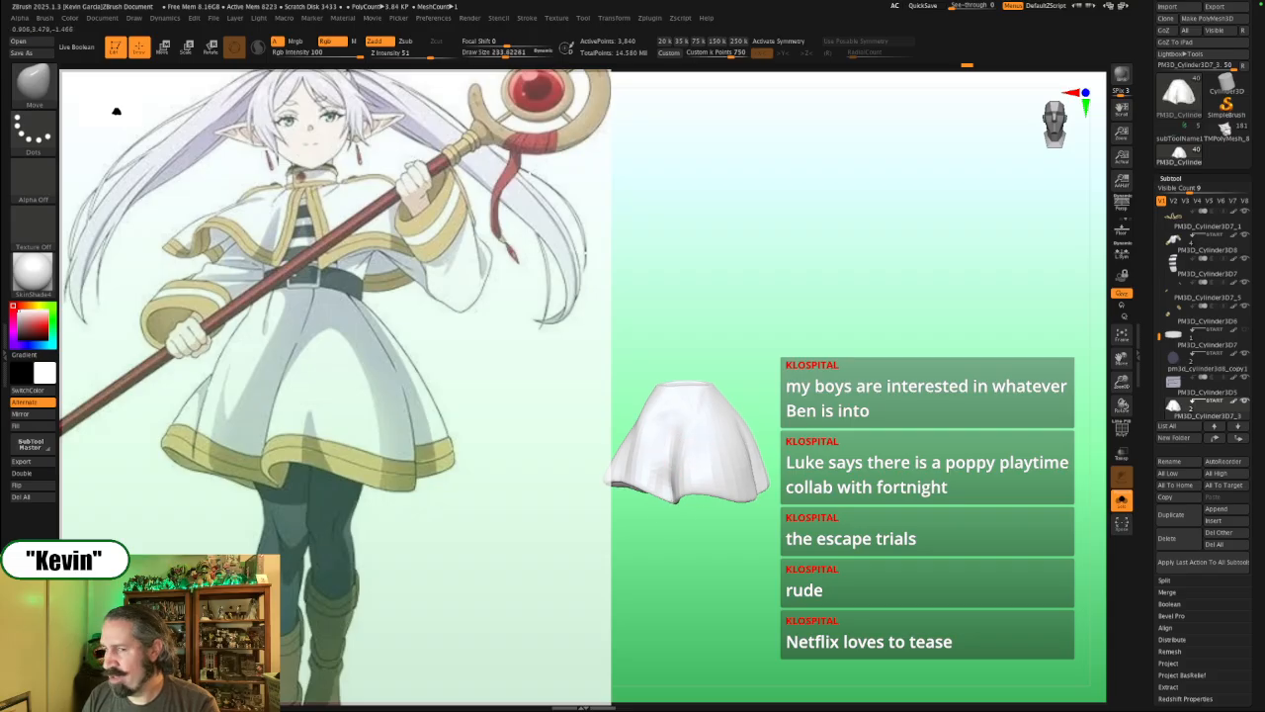
drag(674, 335, 735, 316)
drag(882, 441, 822, 431)
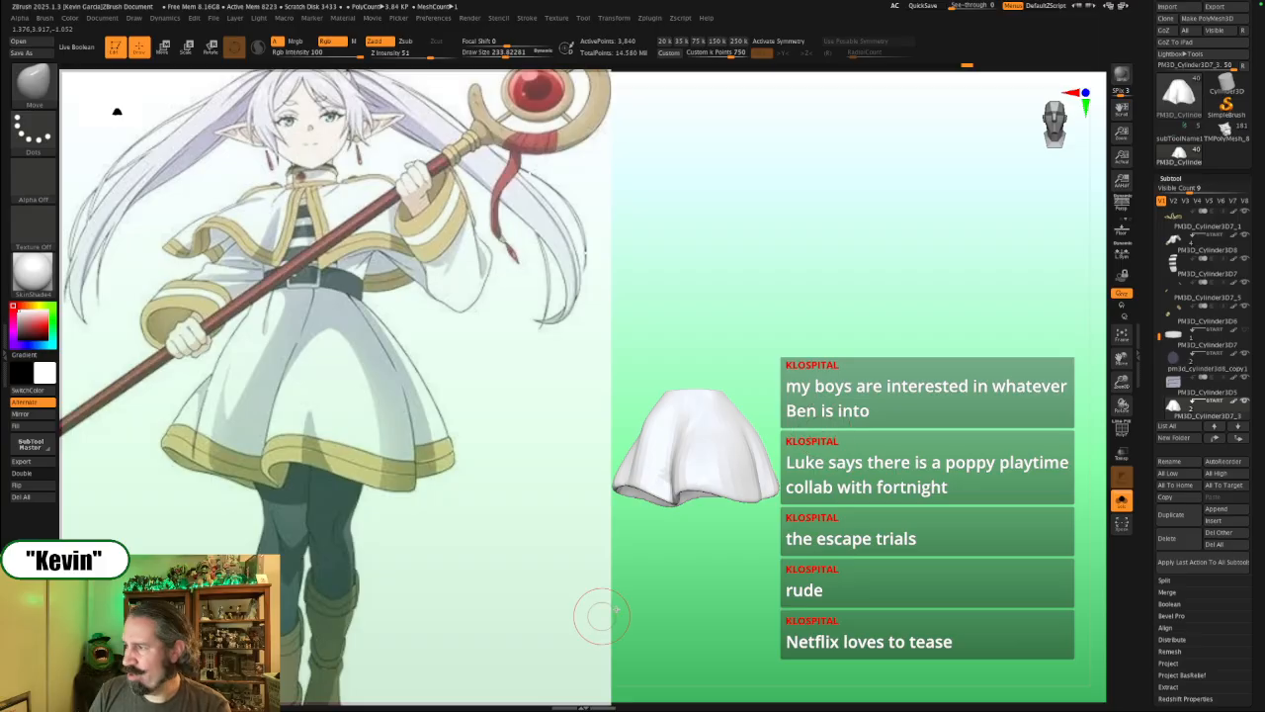
Step: Show the full figure and save the tool as Frieren_Pose1.ztl in the Frieren folder, replacing the existing file
scroll(1167, 39, up, 2)
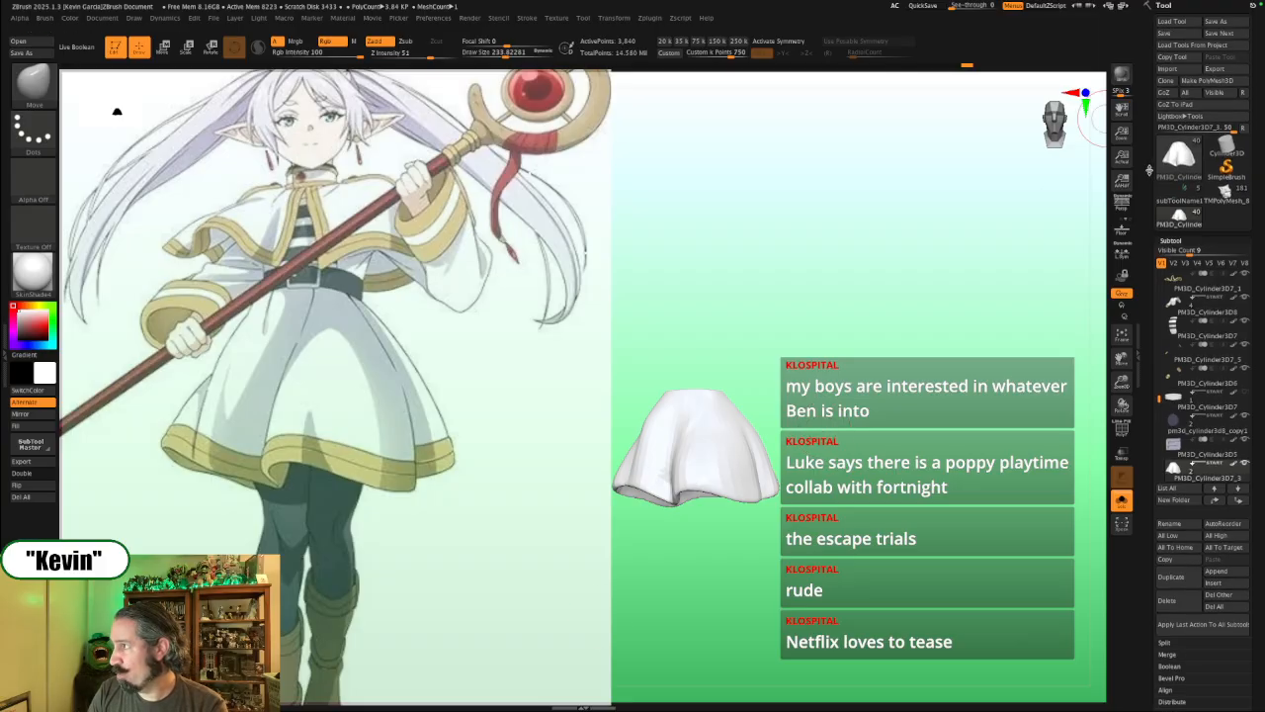
key(alt+s)
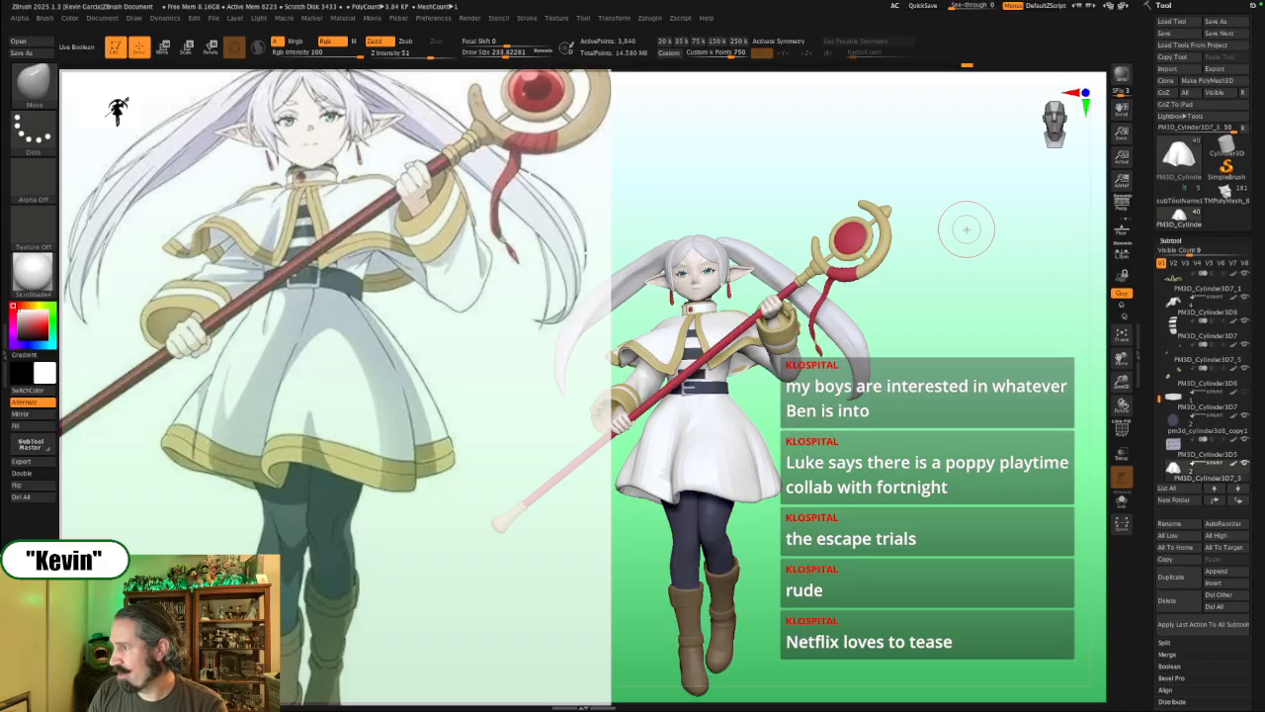
drag(975, 285, 880, 297)
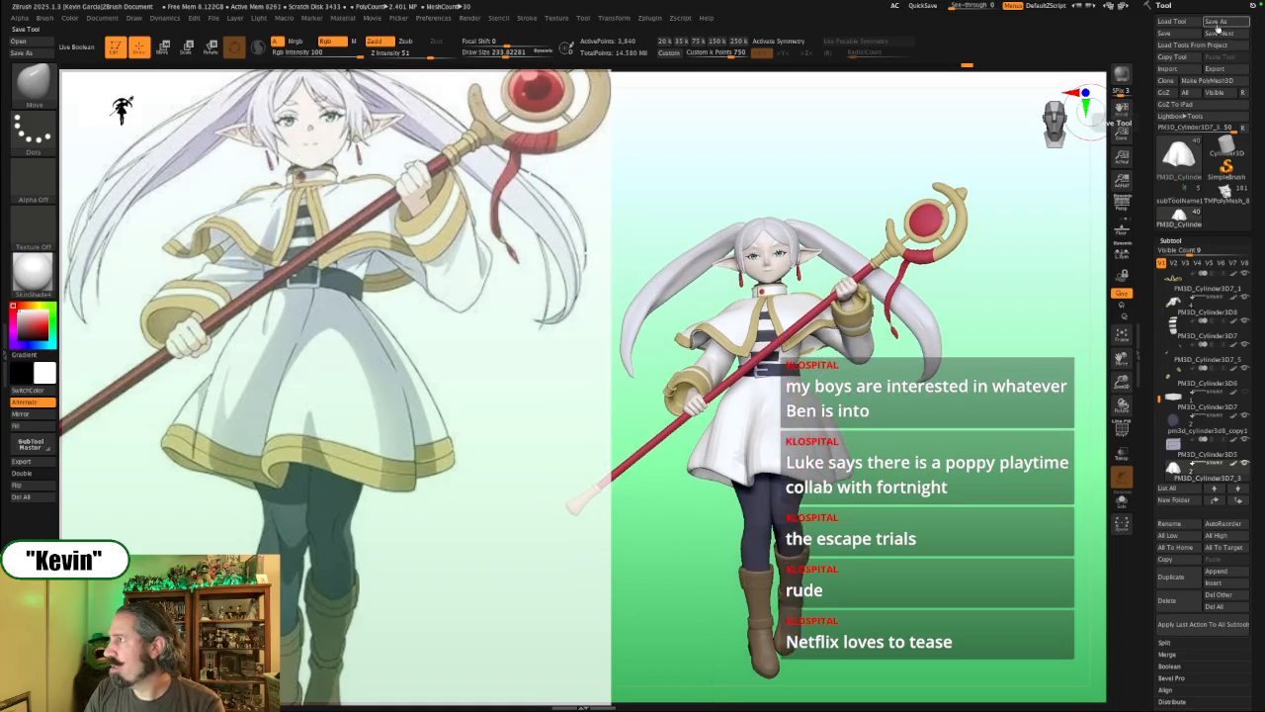
click(1216, 21)
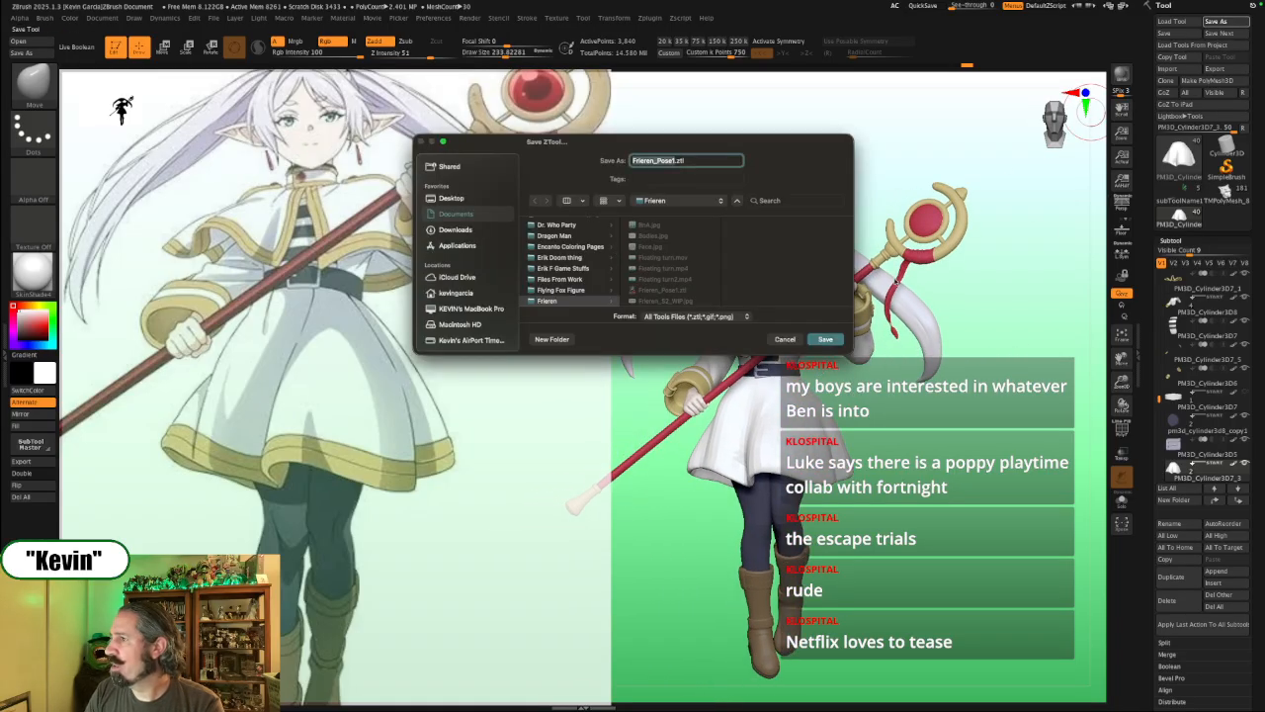
click(826, 339)
click(676, 298)
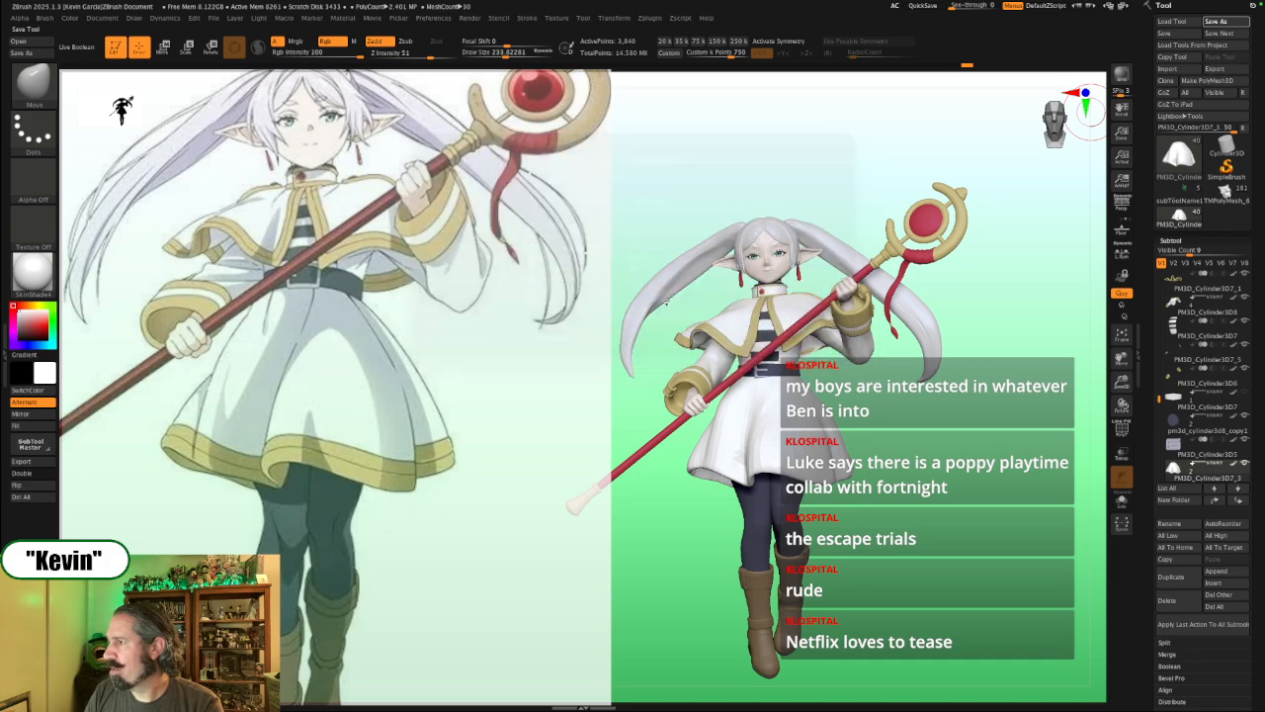
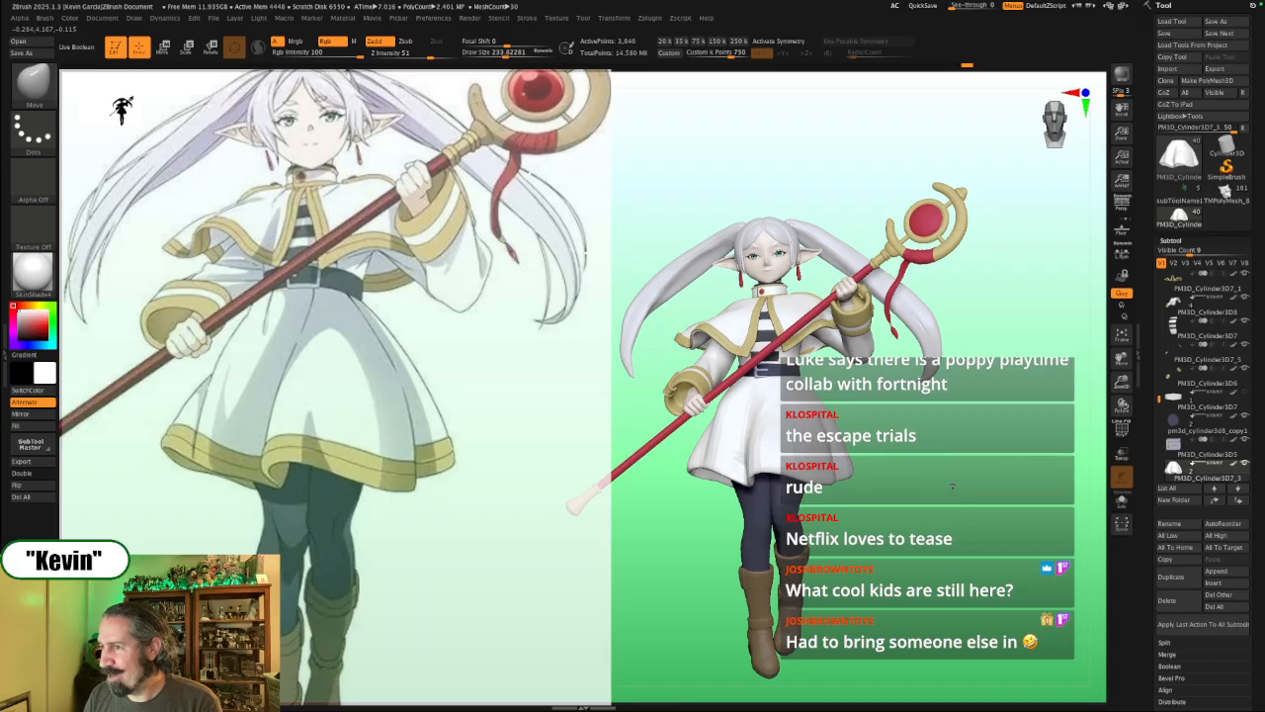
Step: Adjust the skirt panel below the lower staff hand with the Move brush, working from the front
key(shift)
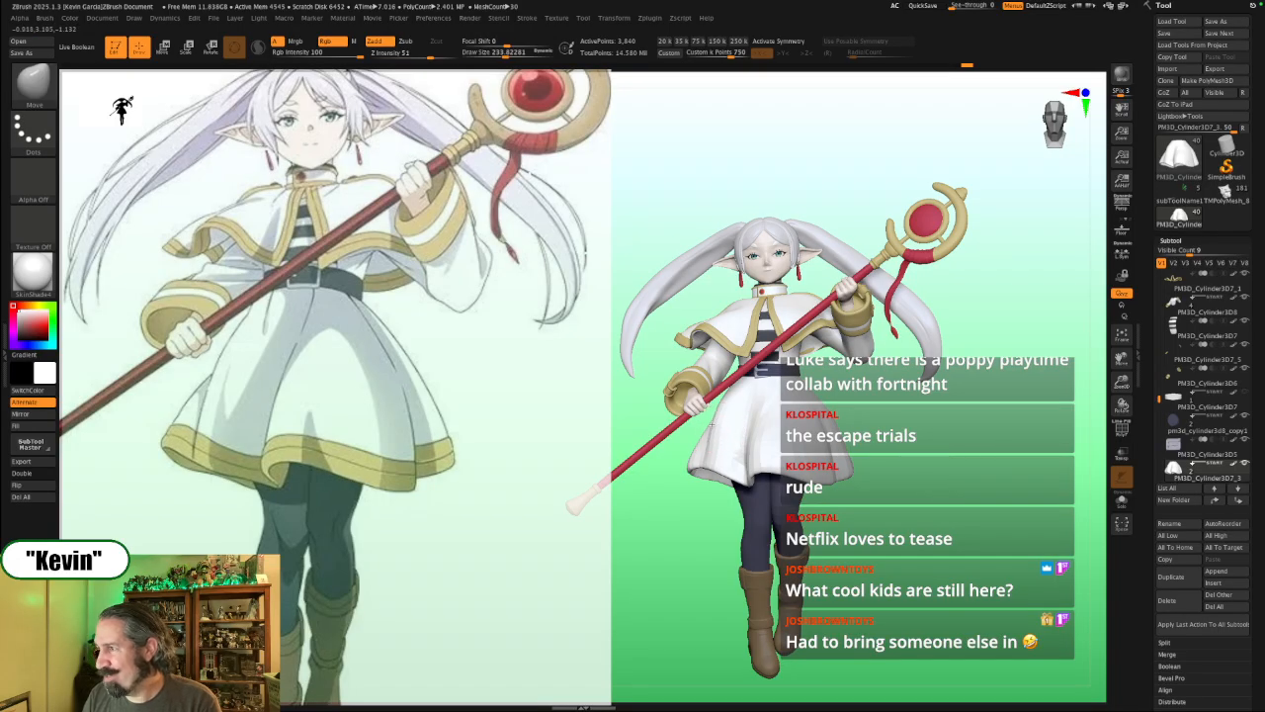
key(s)
click(716, 449)
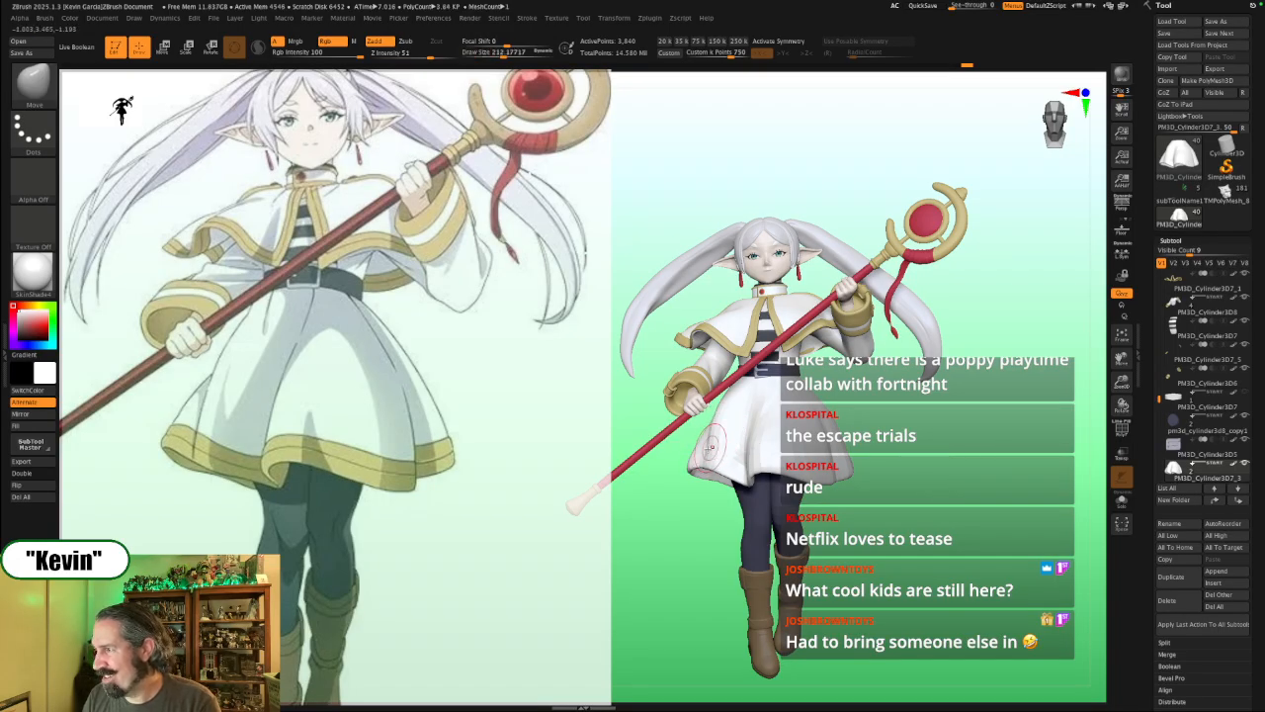
drag(708, 455, 704, 448)
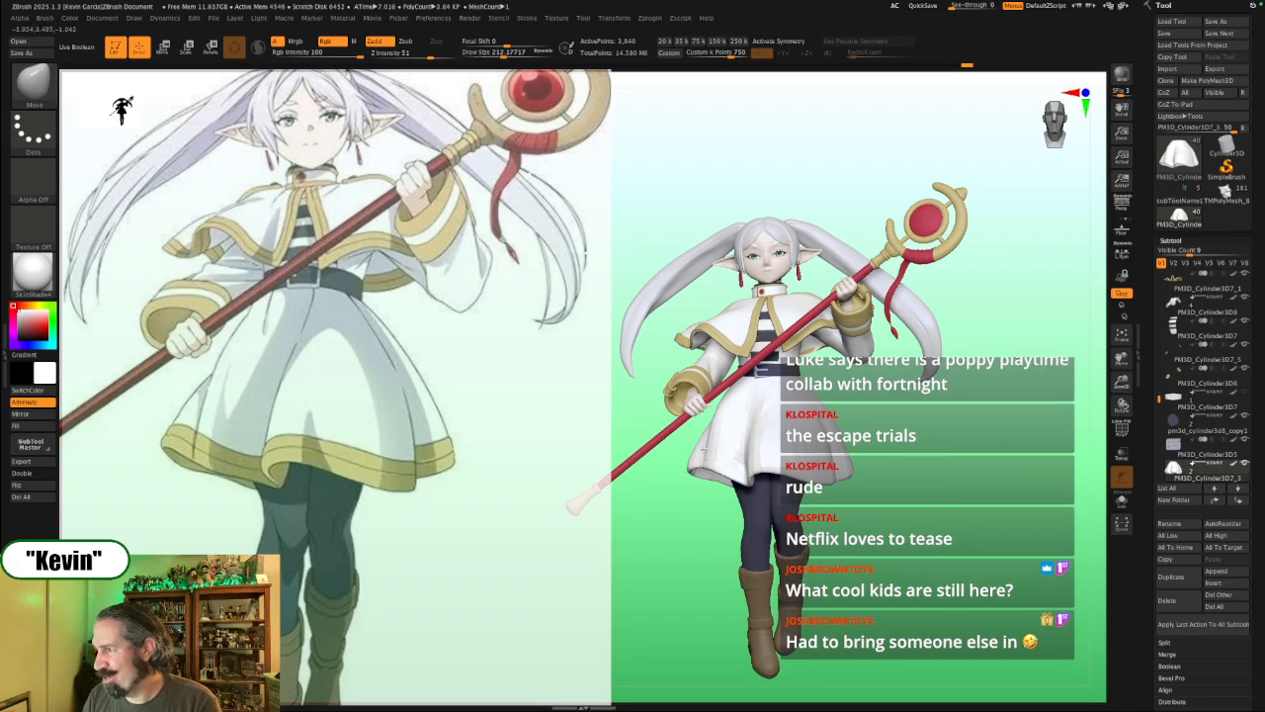
key(s)
click(719, 412)
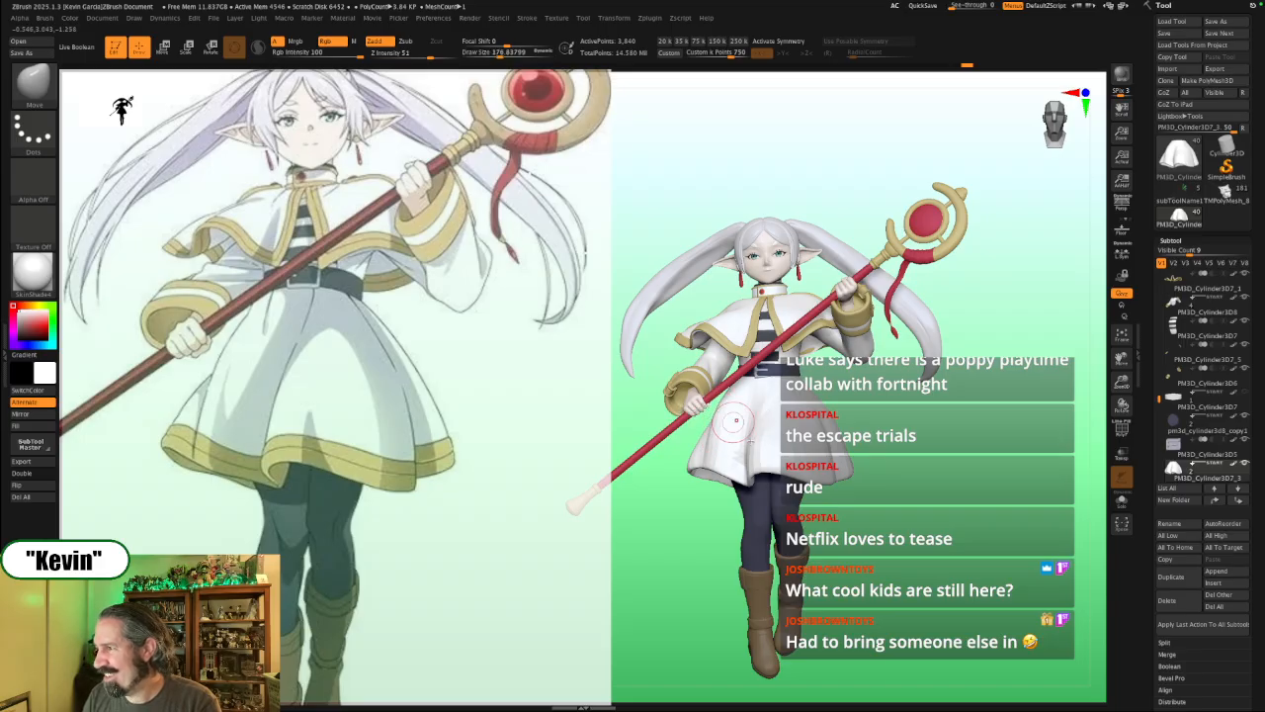
drag(915, 463, 778, 464)
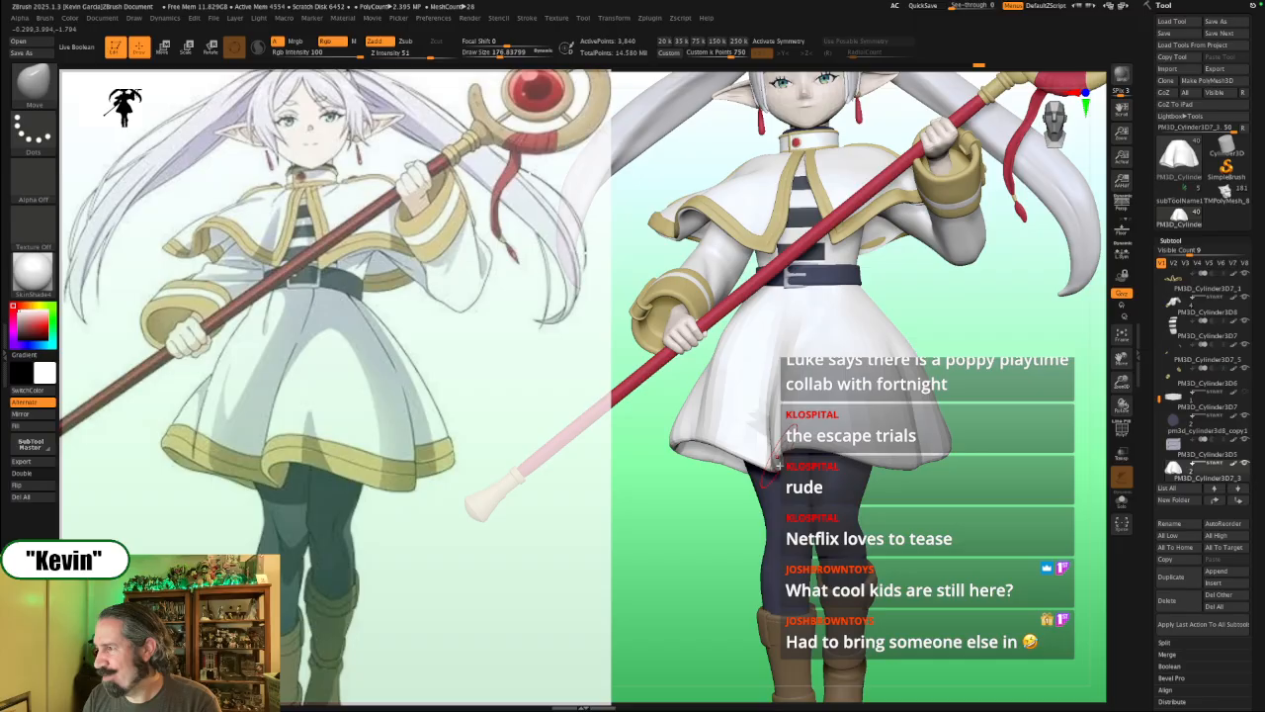
Step: Refine the skirt's outer hem corner below the lower staff hand in close-up with progressively smaller Move brushes
key(s)
click(709, 451)
key(s)
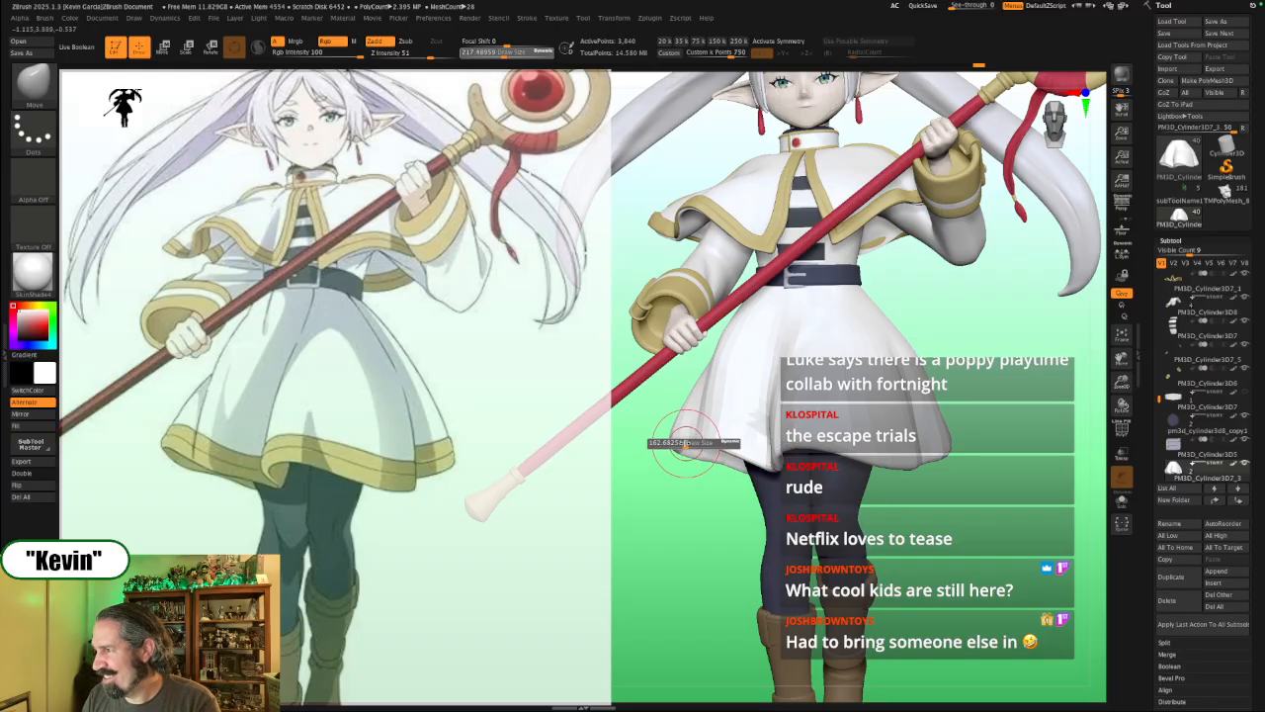
click(660, 441)
drag(674, 445, 669, 446)
key(s)
click(678, 428)
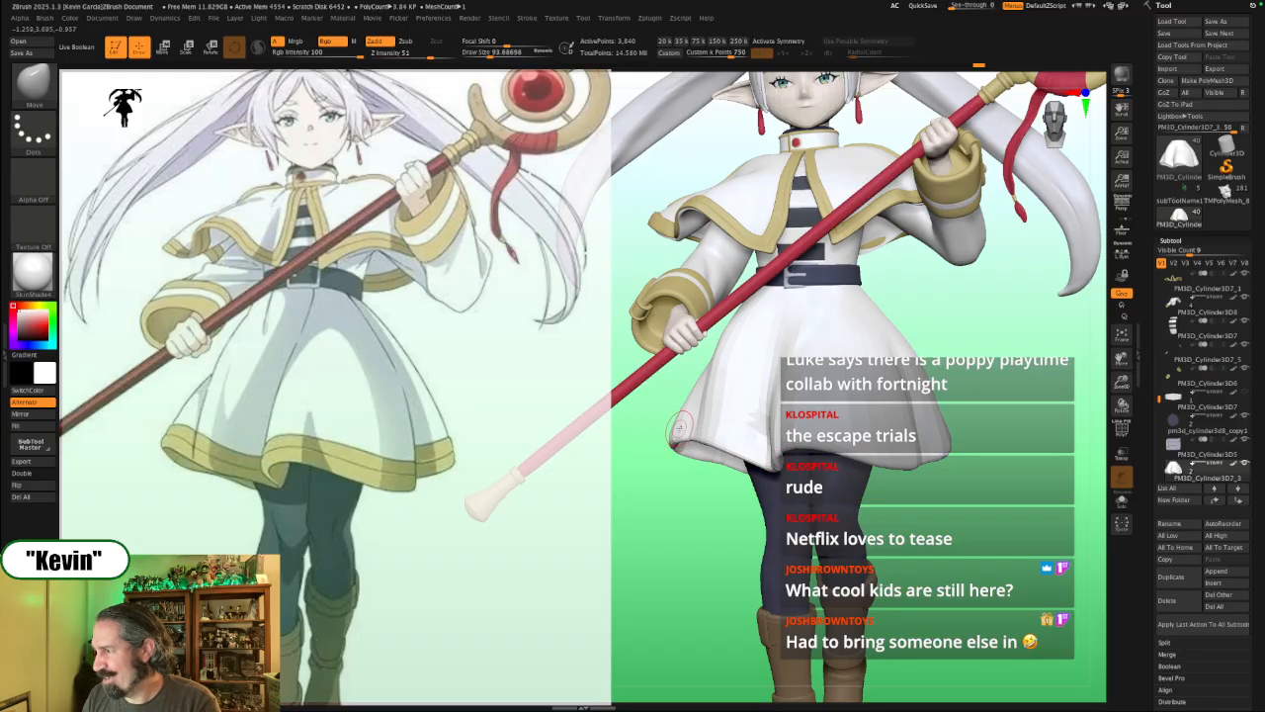
key(s)
click(674, 431)
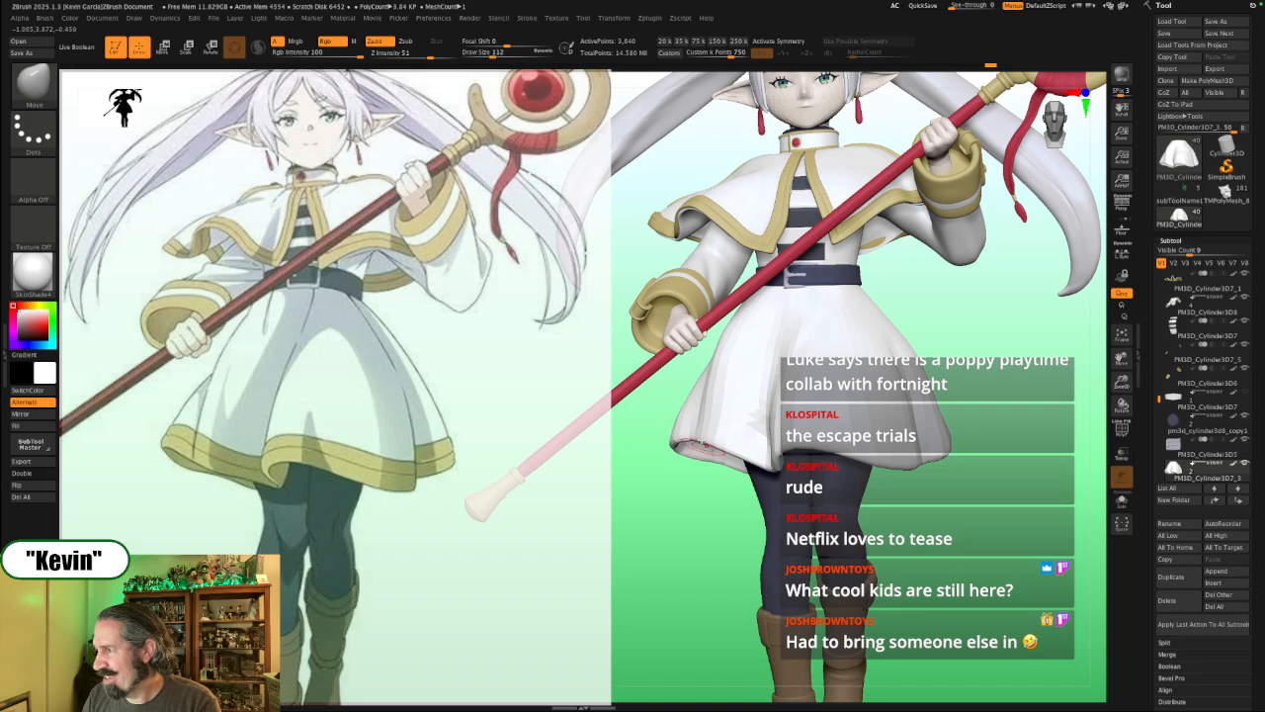
Step: Adjust the skirt's outer hem corner below the lower staff hand with Move brushes of about 115 to 154 draw size
key(s)
click(694, 428)
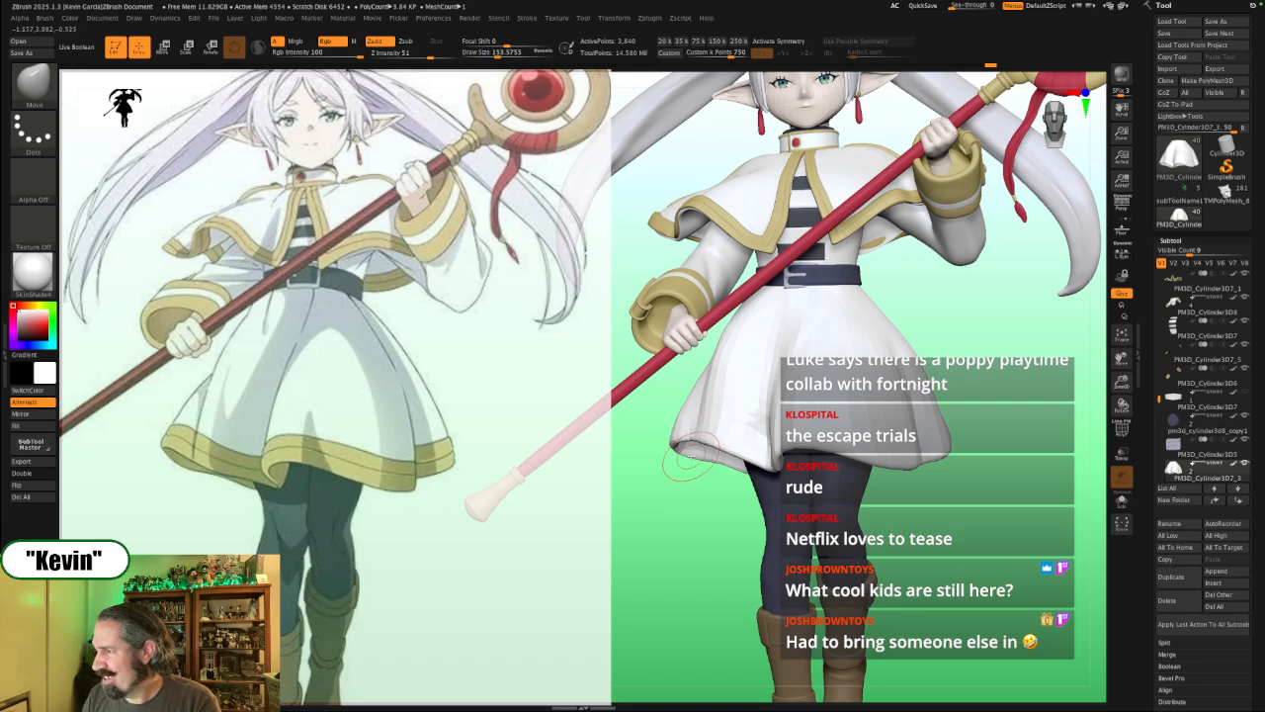
key(s)
click(687, 454)
key(s)
click(679, 443)
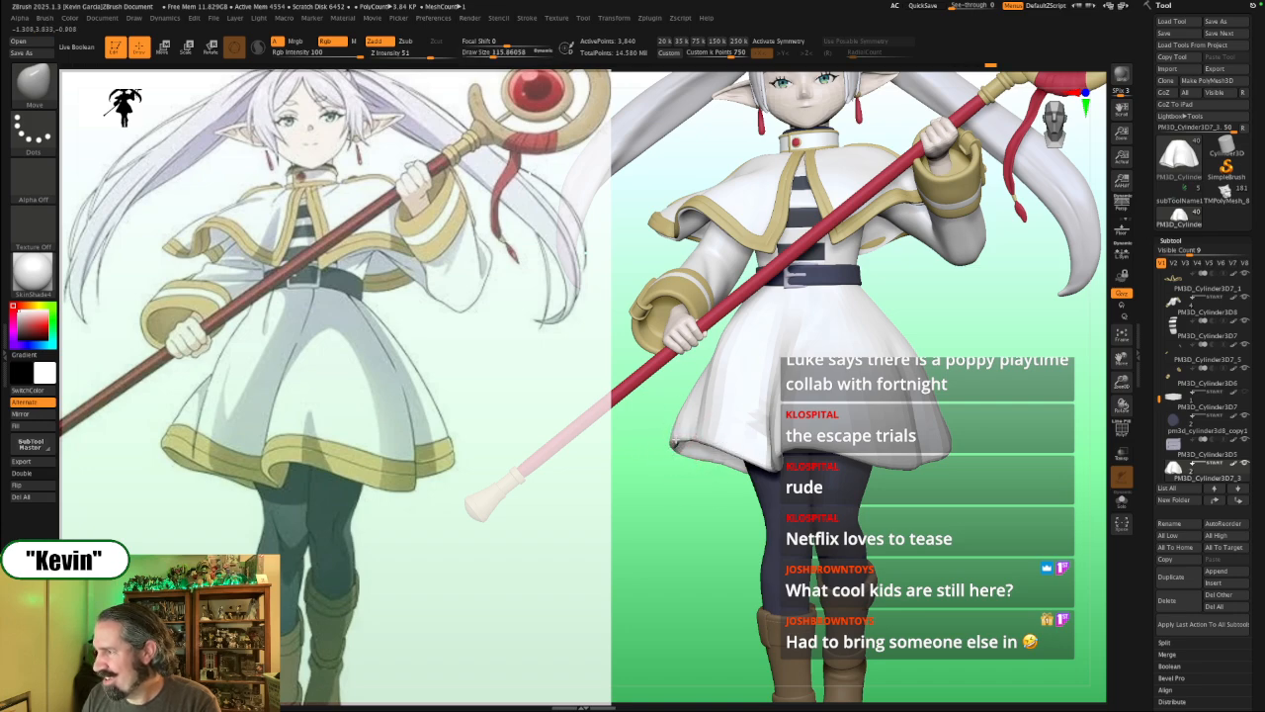
key(s)
click(676, 442)
key(s)
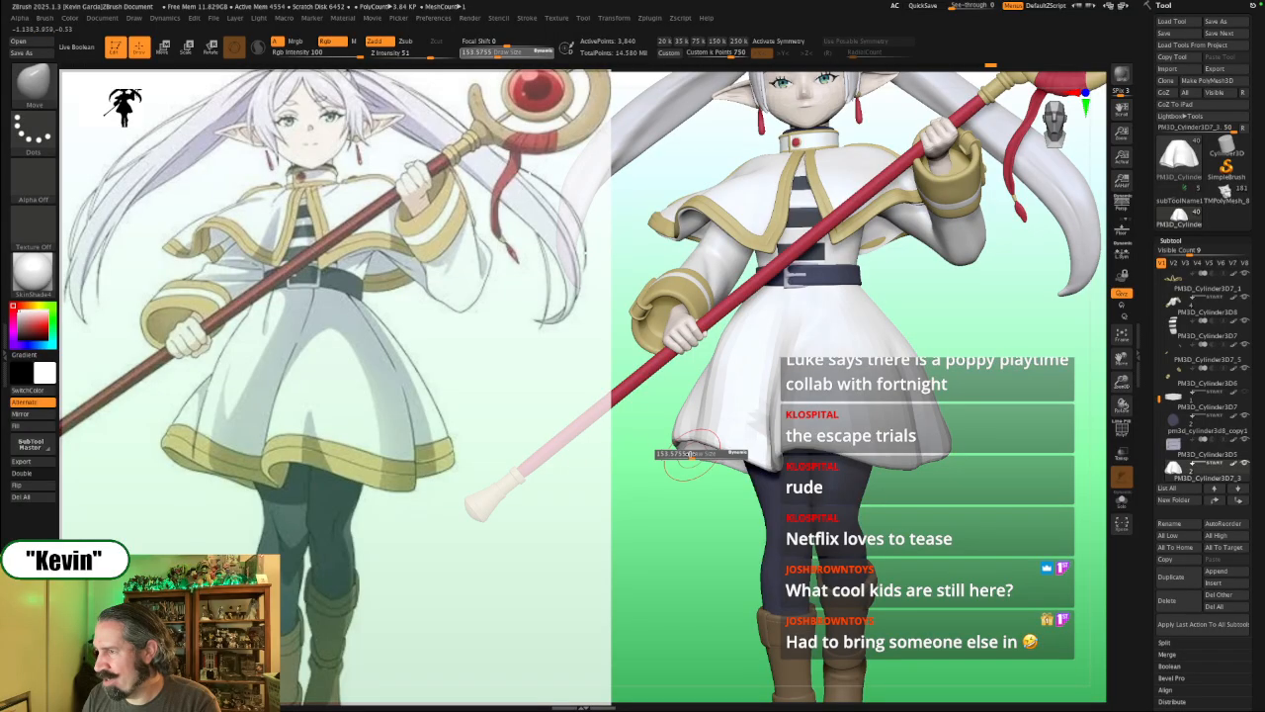
click(704, 453)
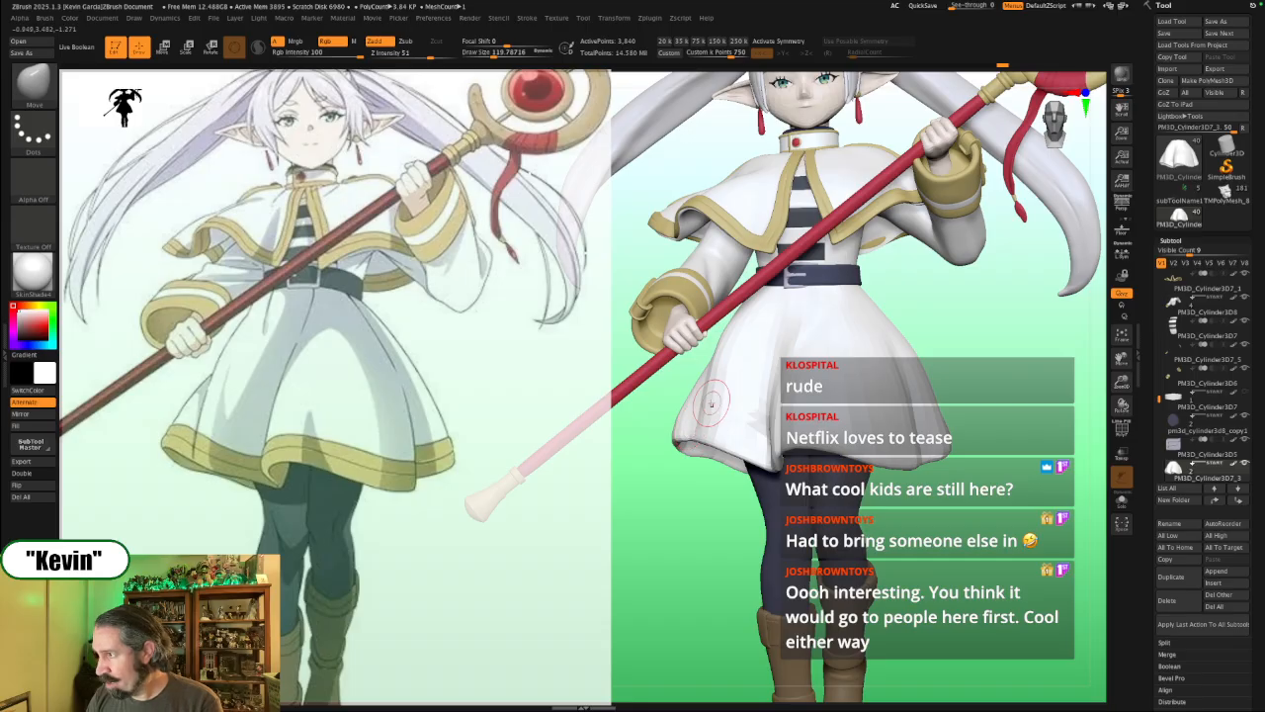
Step: Reshape the skirt's side panel beneath the lower staff hand with the Move brush, alternating between the isolated skirt and full figure
key(s)
key(shift+s)
drag(717, 376, 722, 378)
key(s)
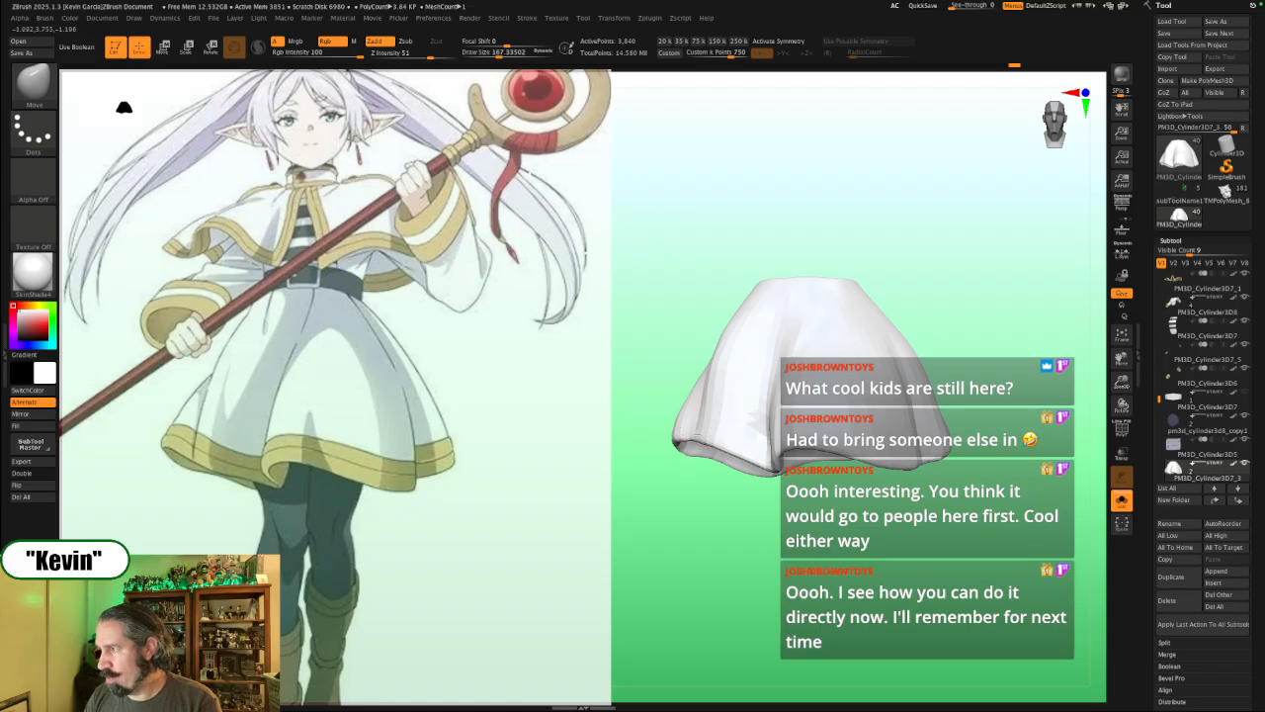
key(s)
drag(722, 417, 729, 417)
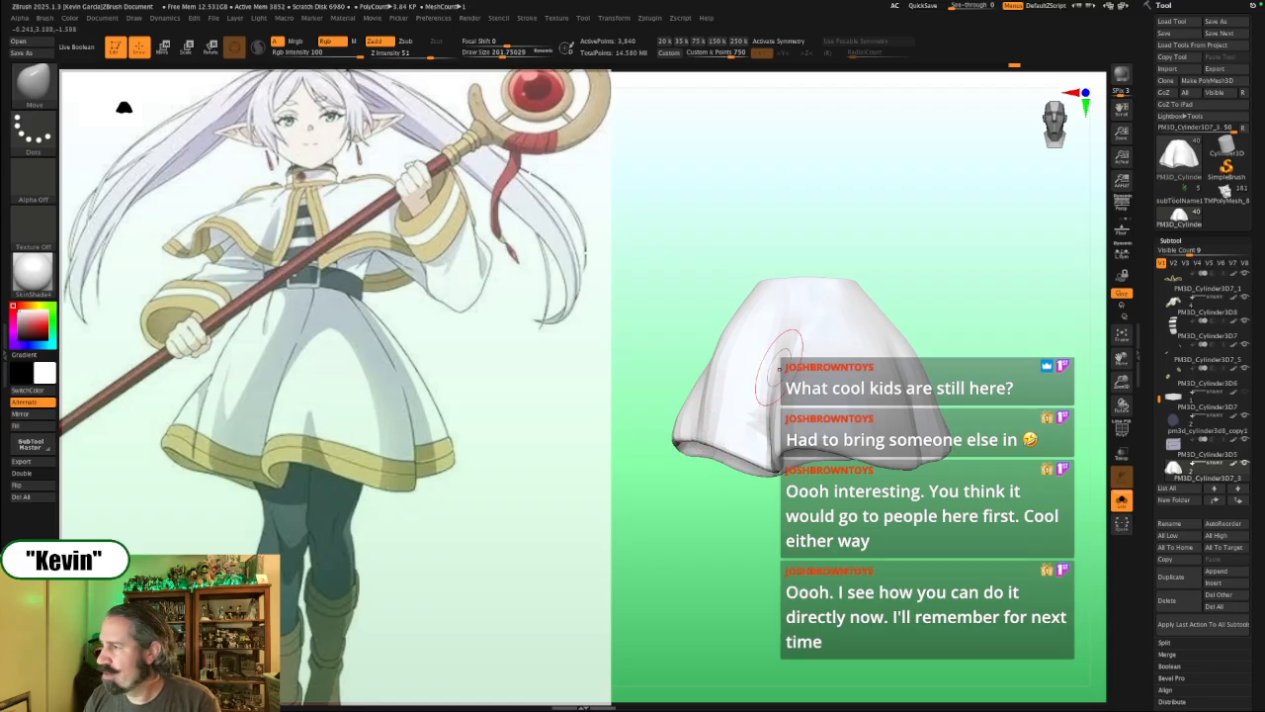
key(ctrl+shift+s)
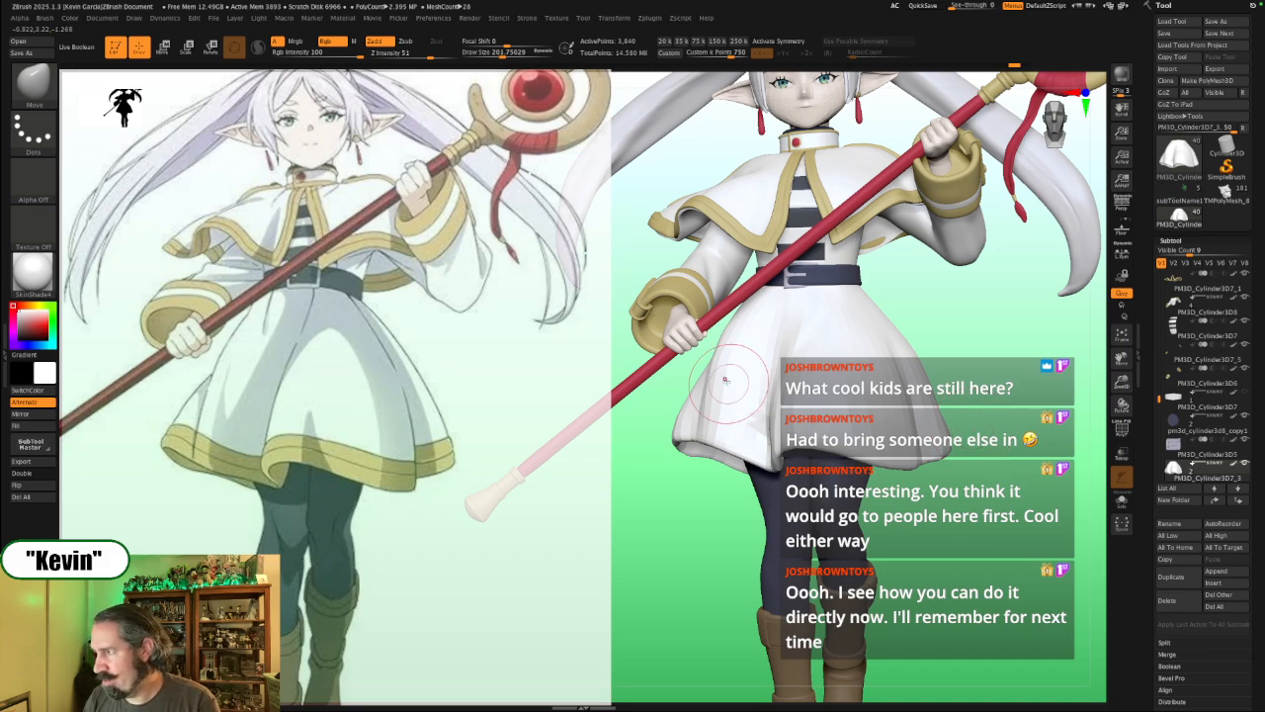
key(s)
drag(718, 372, 722, 366)
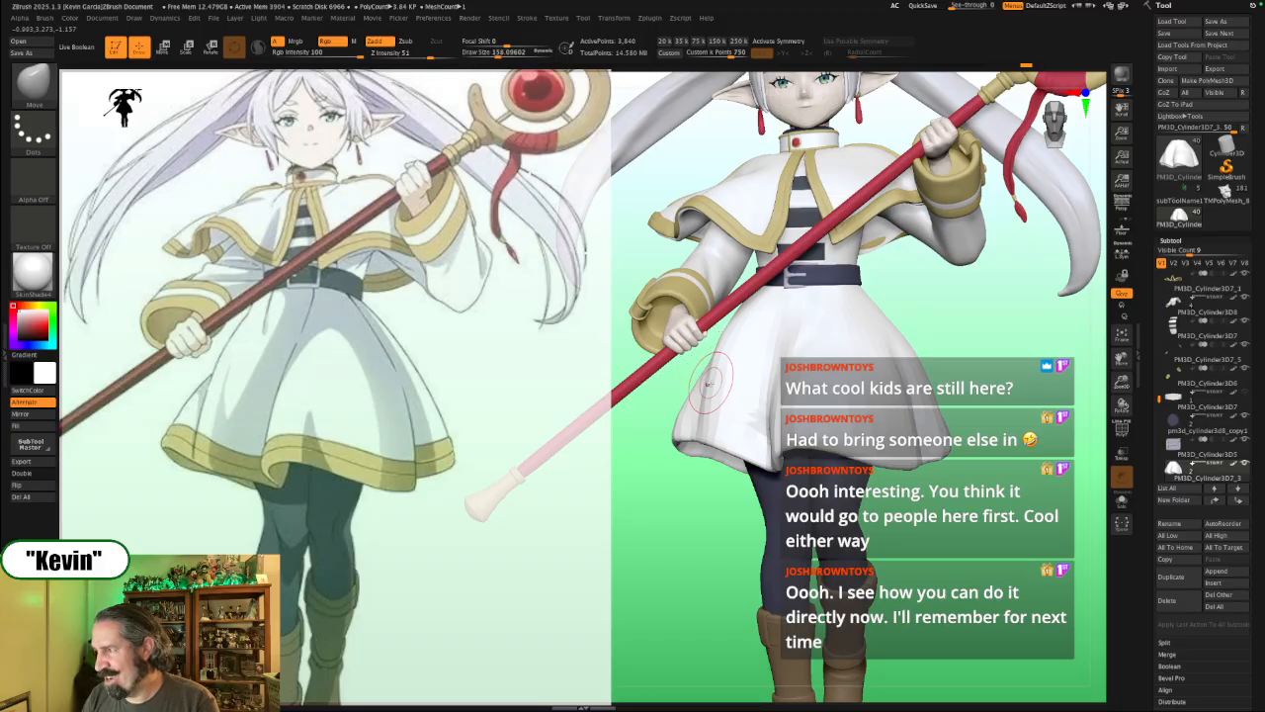
Step: Isolate the skirt and refine its outer side contour and lower folds with the Move brush from the front
ctrl+shift+click(712, 385)
key(alt+s)
key(s)
drag(726, 389, 709, 417)
key(alt+s)
key(s)
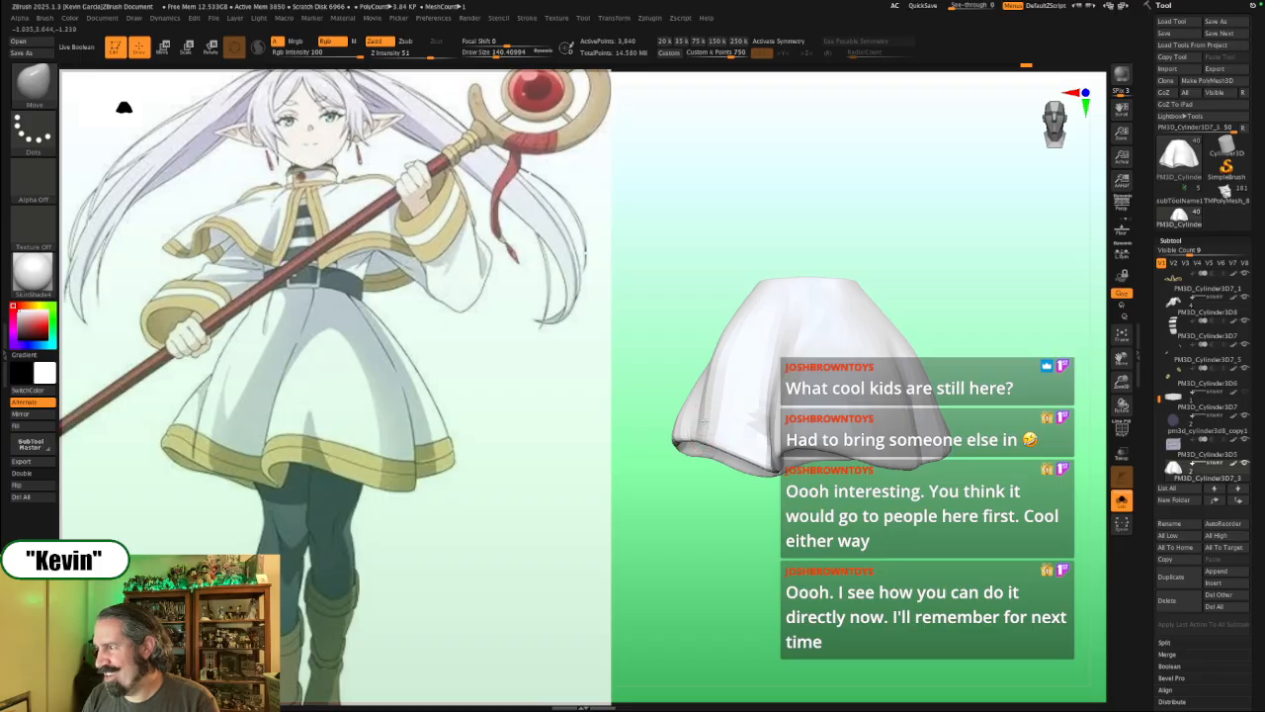
mouse_move(678, 348)
mouse_down()
mouse_move(675, 315)
mouse_move(717, 379)
mouse_up()
key(s)
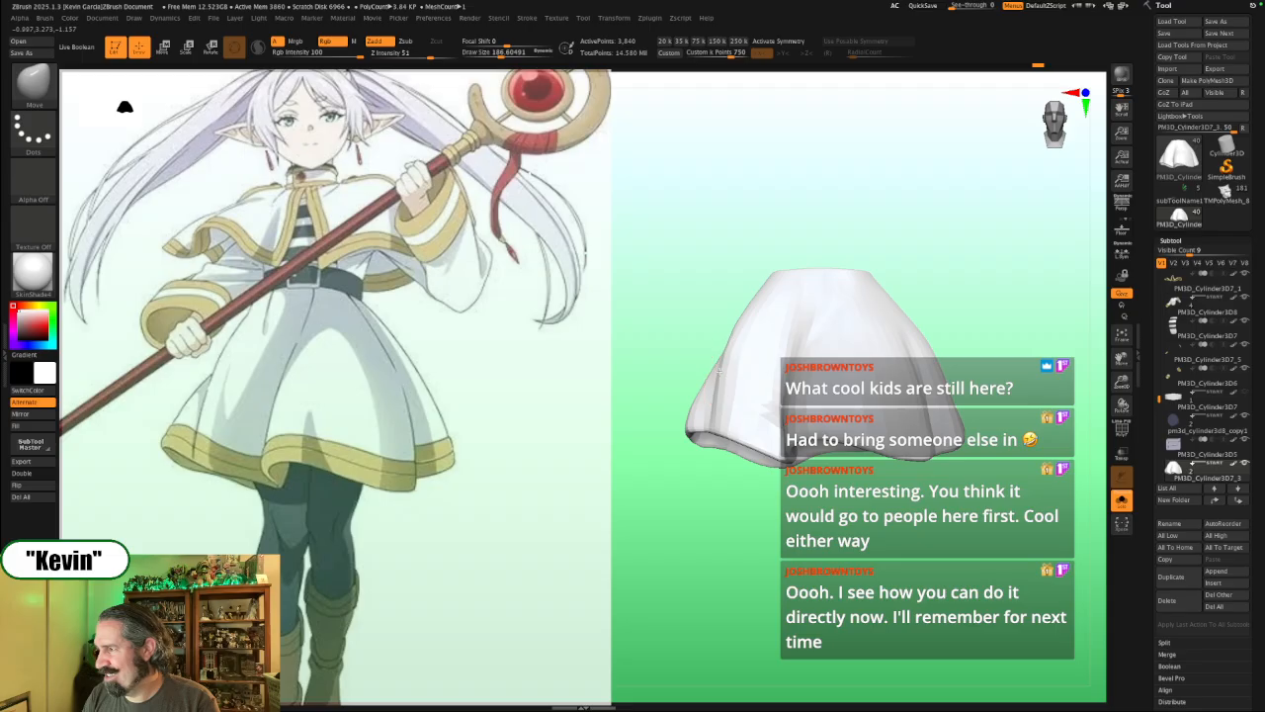
Step: Adjust the skirt's shape around the lower staff hand from the side with a Move brush of about 158 draw size
key(alt+s)
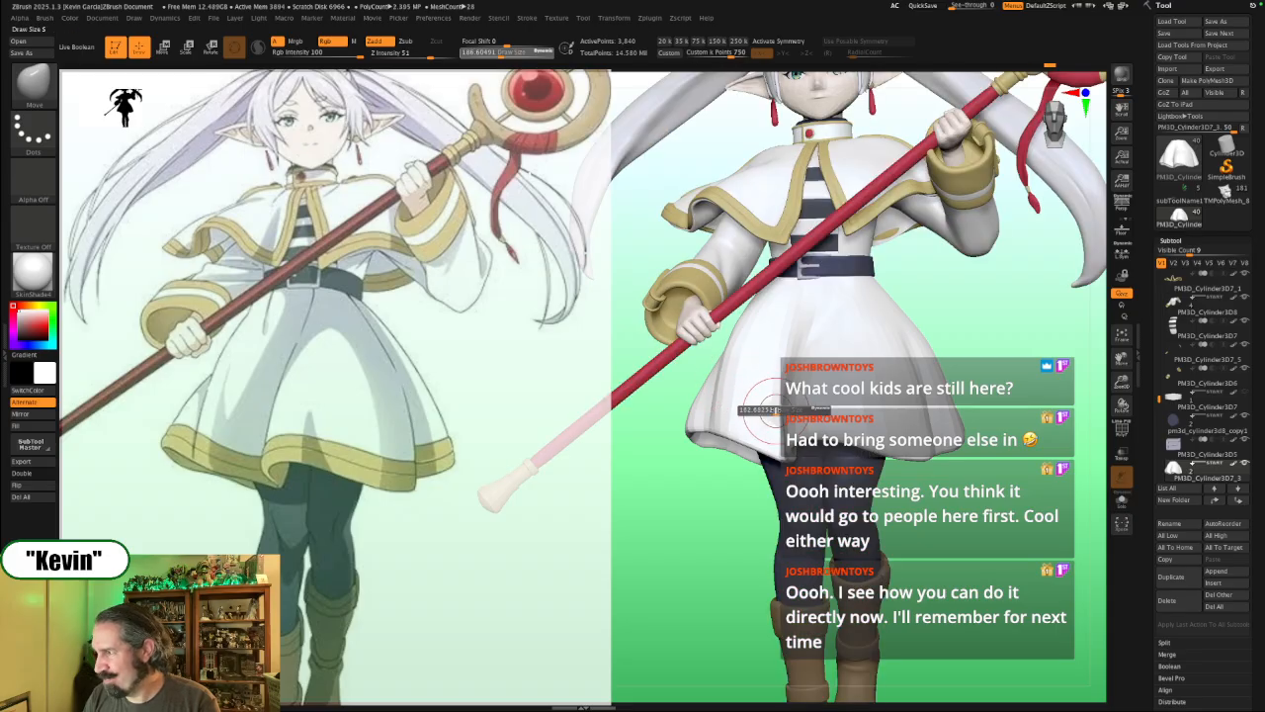
key(alt+s)
key(alt+s)
drag(1016, 320, 1065, 334)
key(alt+s)
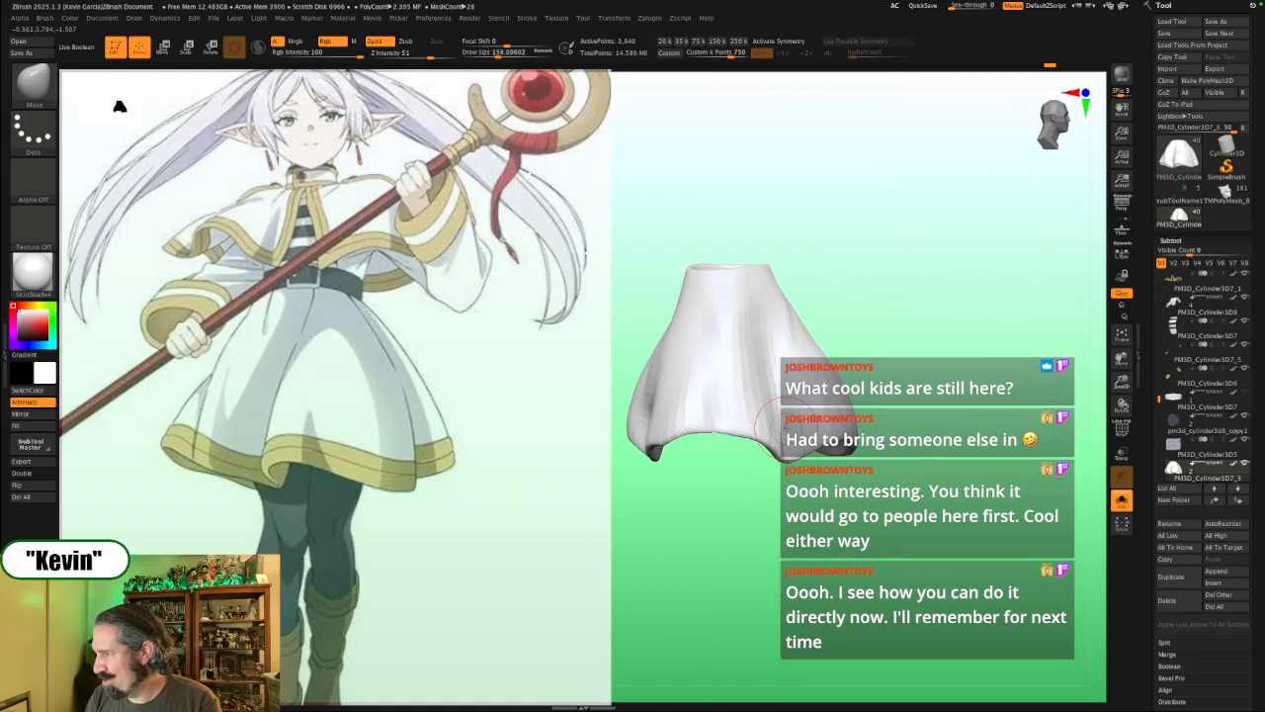
key(alt+s)
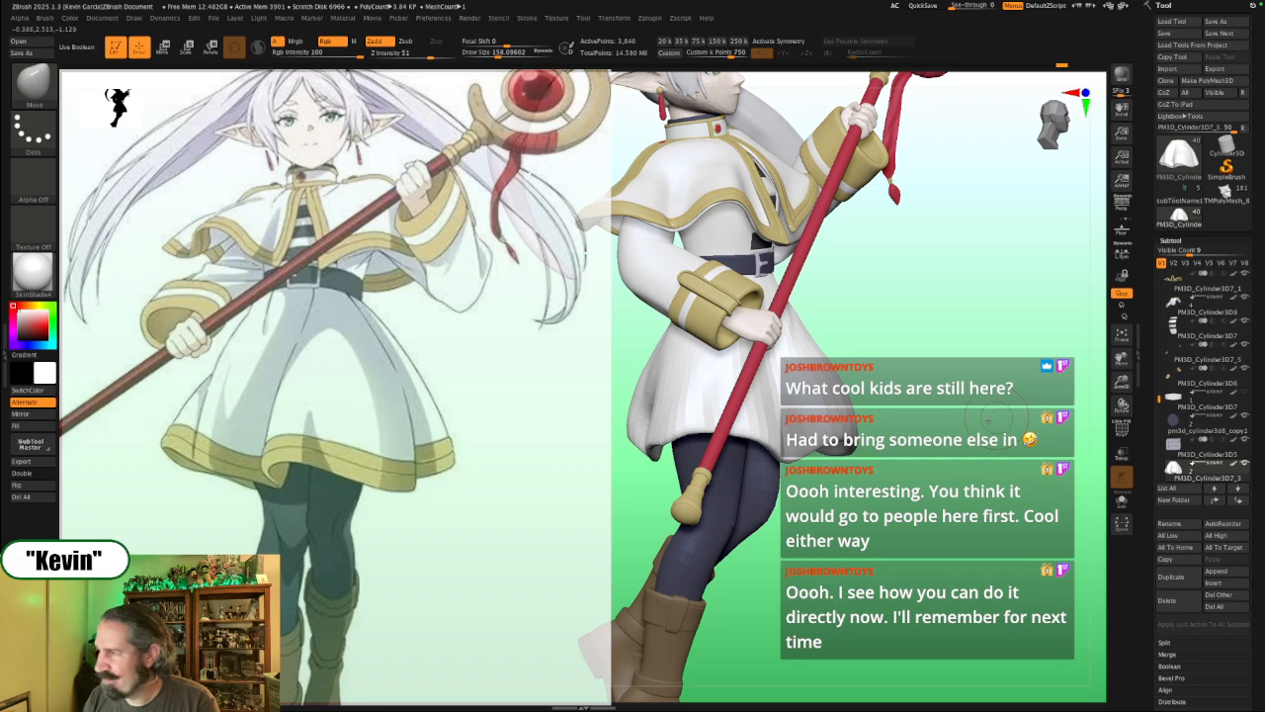
drag(918, 329, 957, 471)
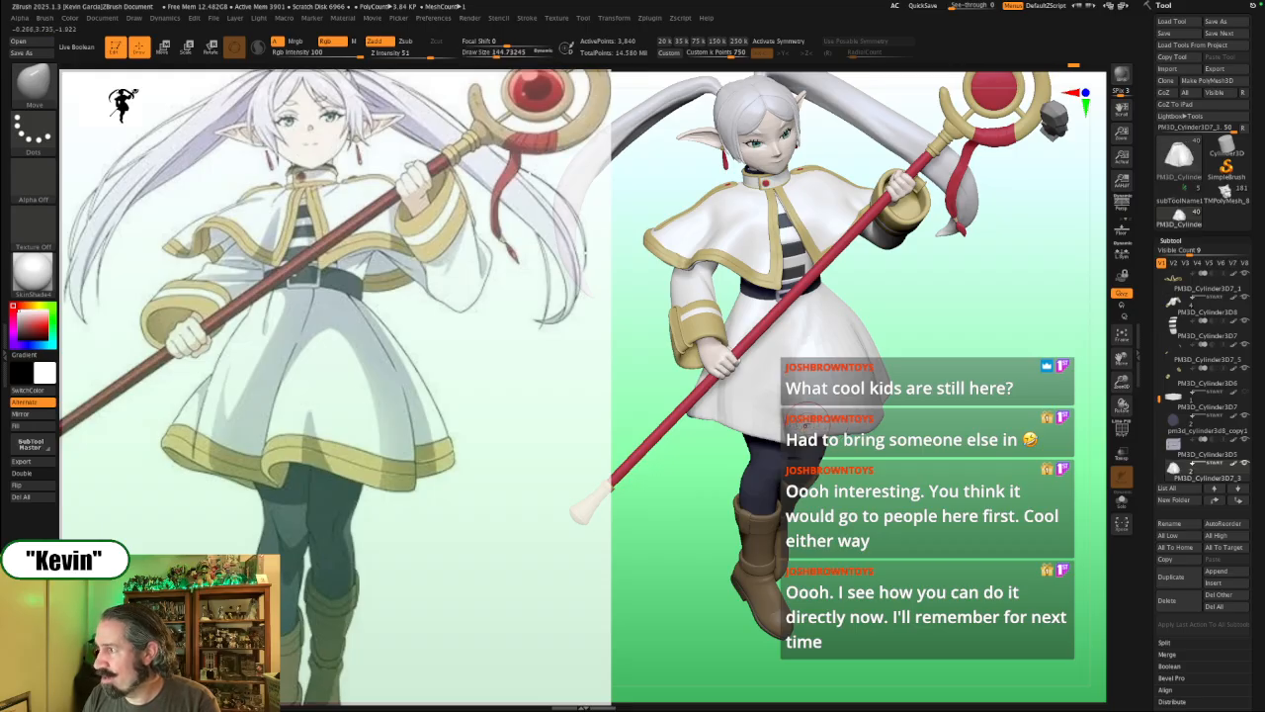
Step: Refine the skirt's hem around the legs from an angled view and from below with the Move brush
mouse_move(967, 347)
mouse_down()
mouse_move(954, 319)
mouse_move(938, 359)
mouse_move(958, 372)
mouse_move(915, 395)
mouse_up()
mouse_move(756, 453)
mouse_down()
mouse_move(763, 443)
mouse_move(779, 479)
mouse_up()
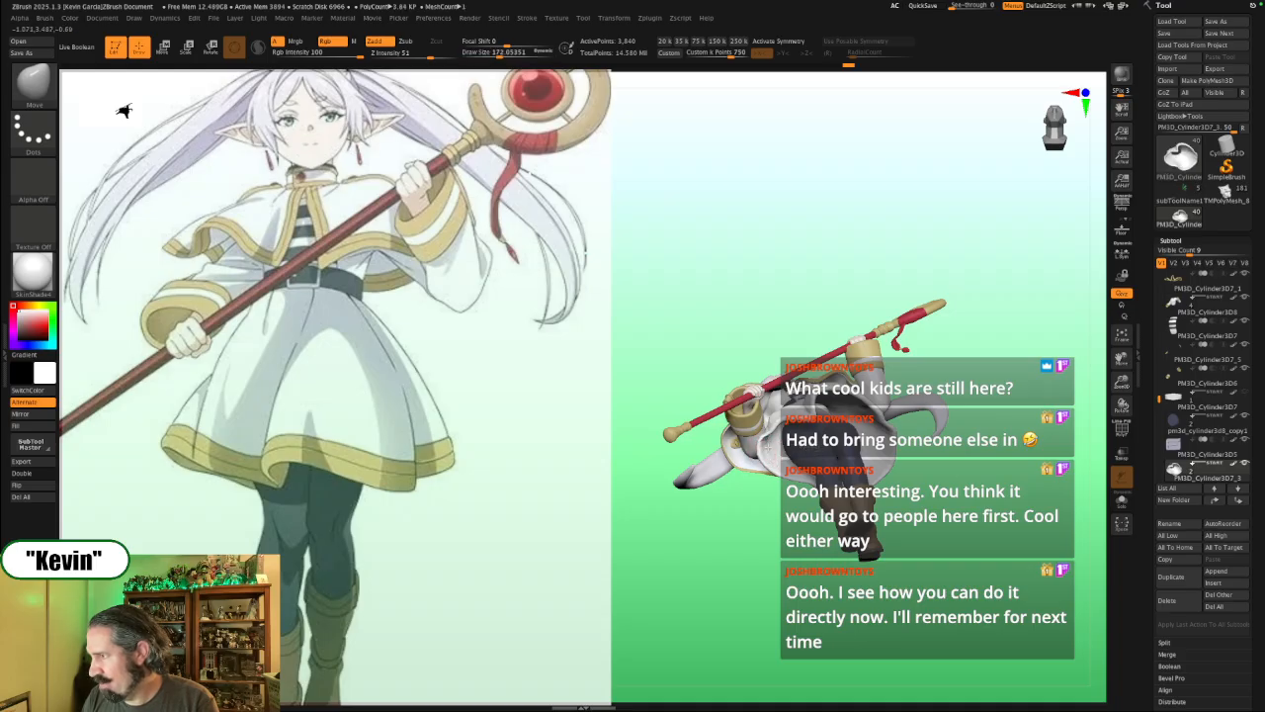
drag(764, 501, 772, 470)
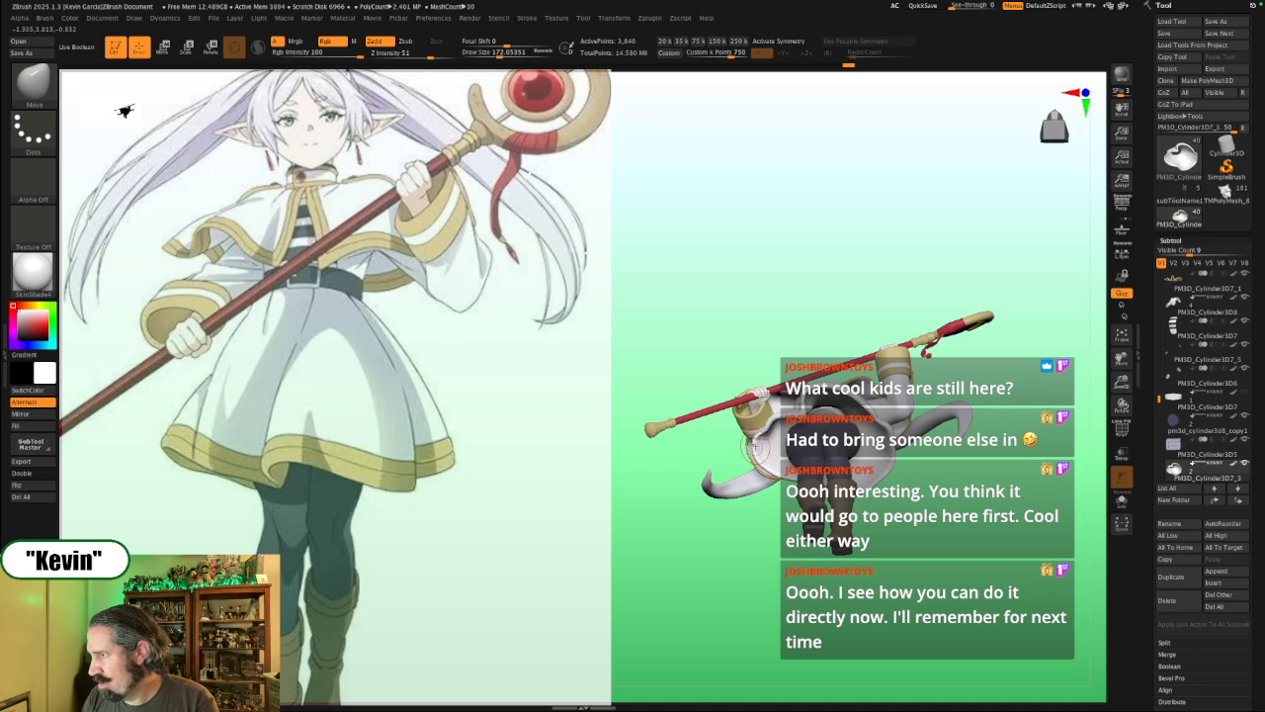
mouse_move(760, 535)
mouse_down()
mouse_move(763, 573)
mouse_move(763, 519)
mouse_up()
drag(776, 300, 759, 444)
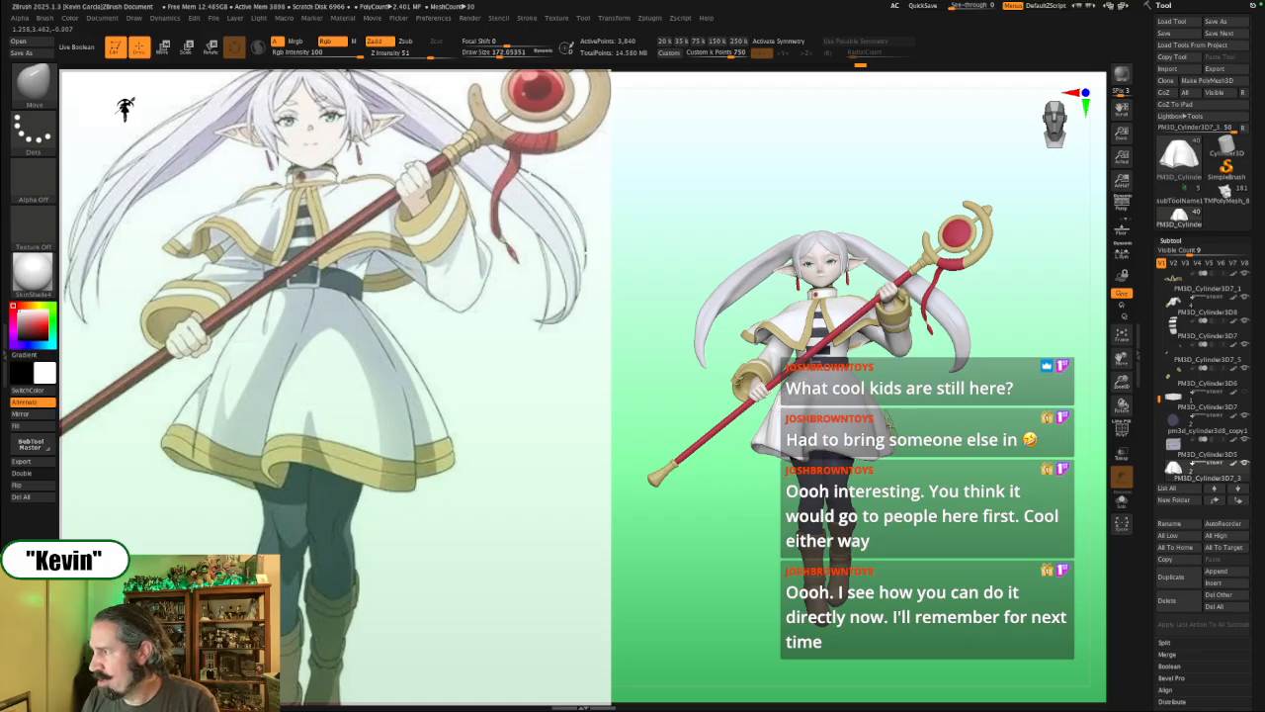
Step: Reshape the back of the skirt from behind and above with larger Move brushes, finishing at about 257 draw size
key(s)
mouse_move(893, 424)
mouse_down()
mouse_move(904, 424)
mouse_move(894, 433)
mouse_up()
key(s)
mouse_move(965, 458)
mouse_down()
mouse_move(889, 463)
mouse_move(908, 461)
mouse_move(903, 451)
mouse_move(900, 462)
mouse_up()
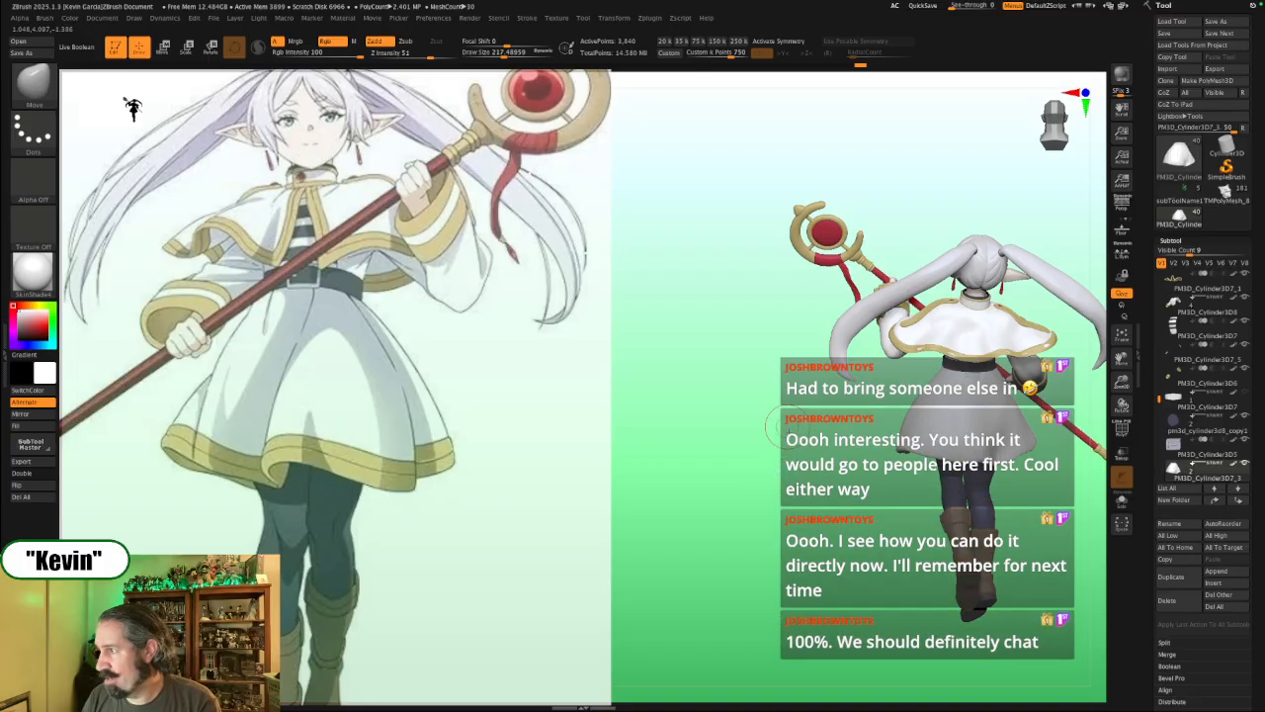
drag(783, 488, 789, 536)
key(])
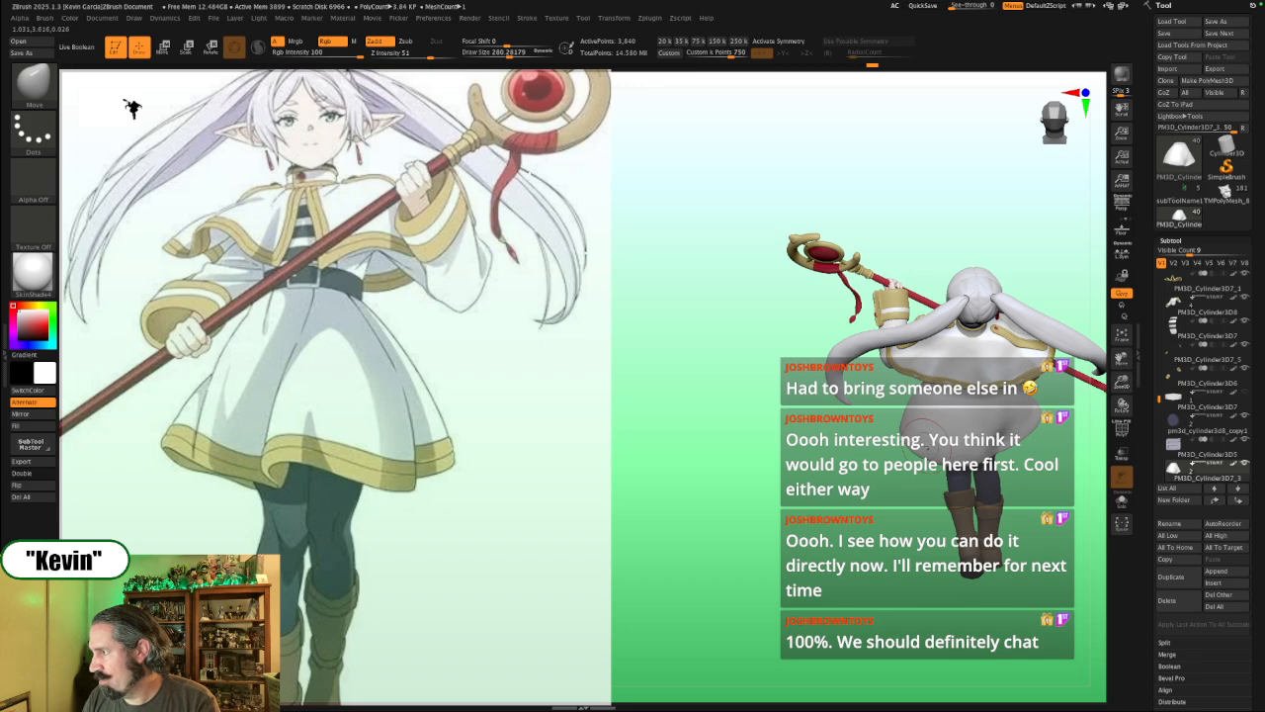
key(])
key(])
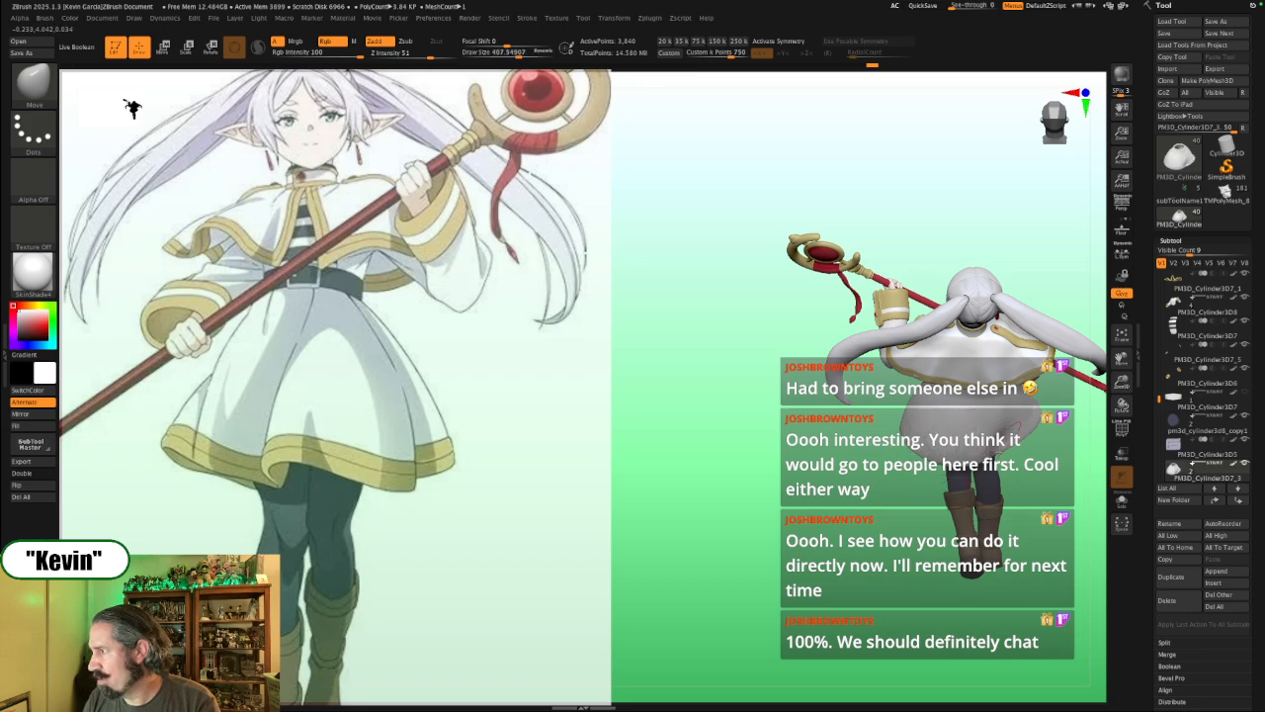
key(bracketleft)
key(bracketright)
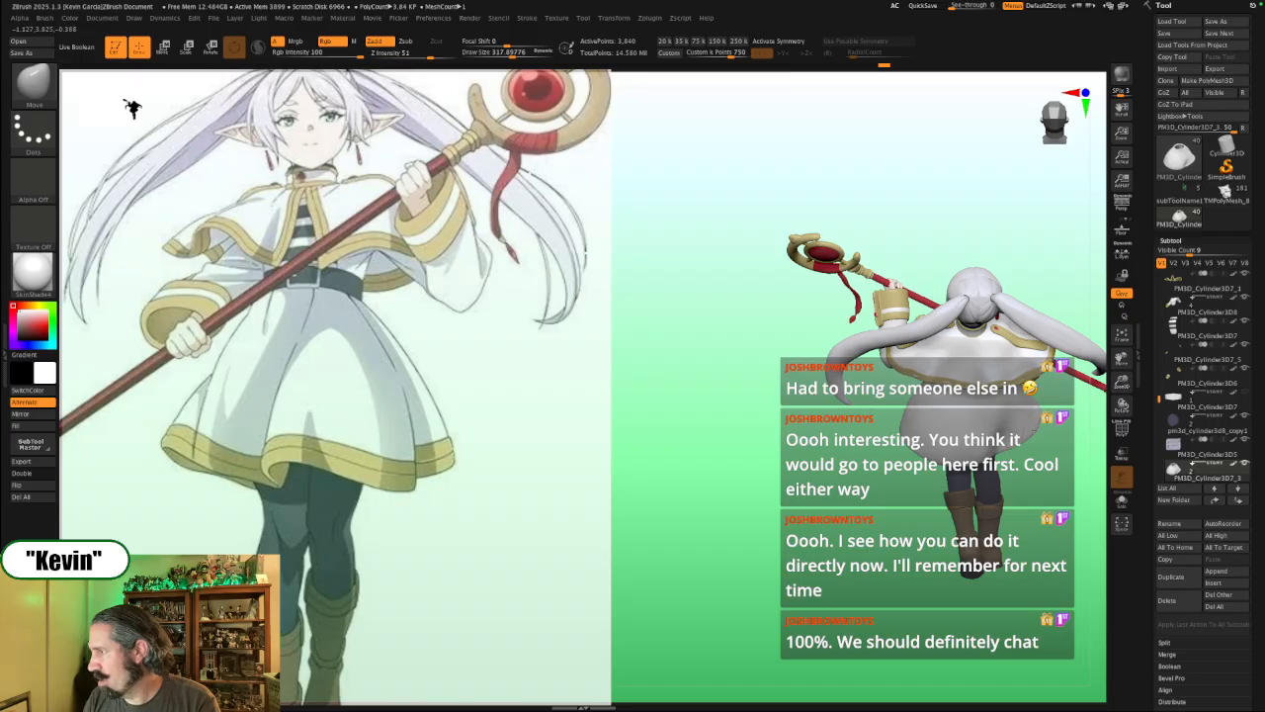
key(s)
drag(1033, 423, 1028, 423)
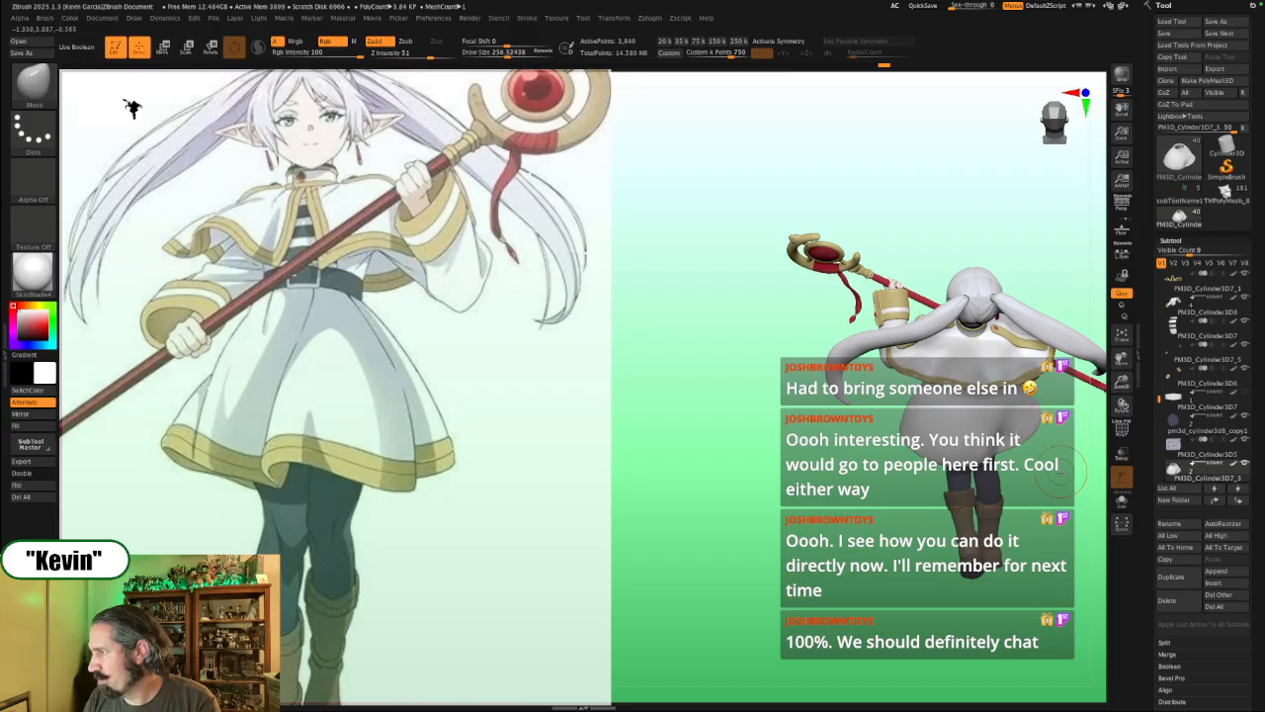
Step: Refine the skirt's side volume from a high angle with the Move brush, checking it in isolation and on the full figure
drag(1067, 451, 1054, 397)
drag(1045, 499, 917, 431)
click(1122, 501)
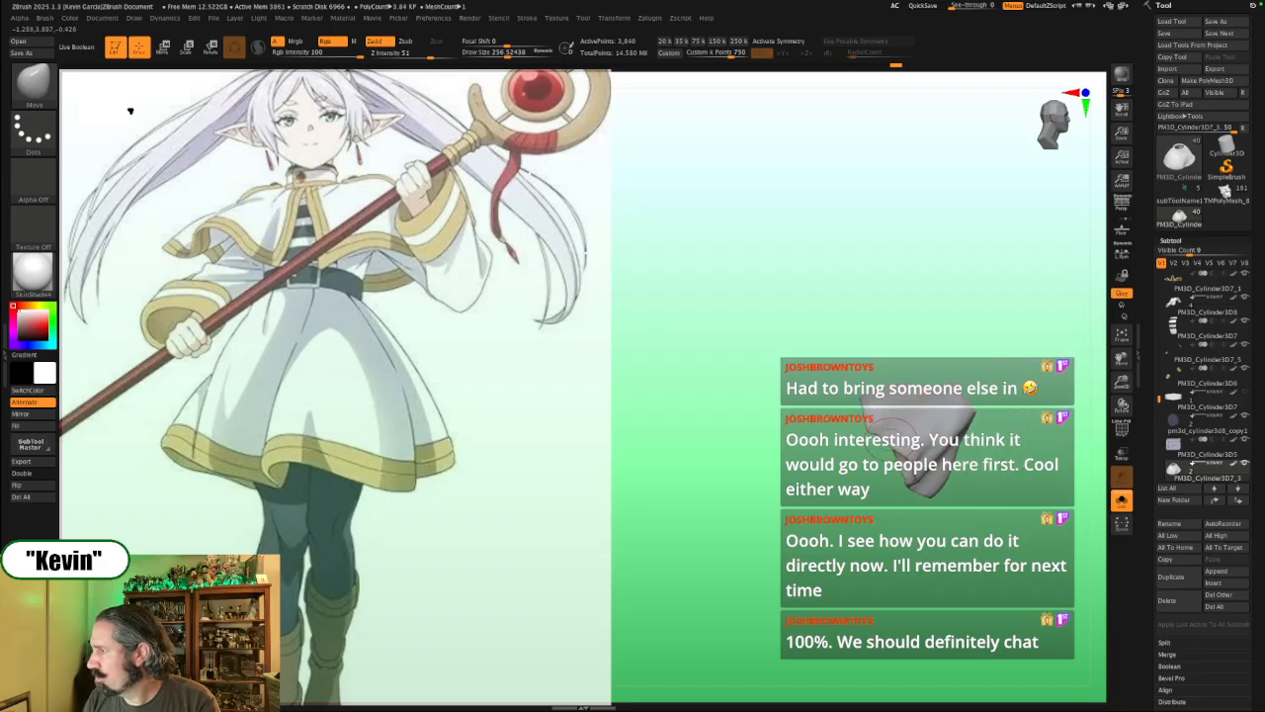
drag(974, 474, 979, 466)
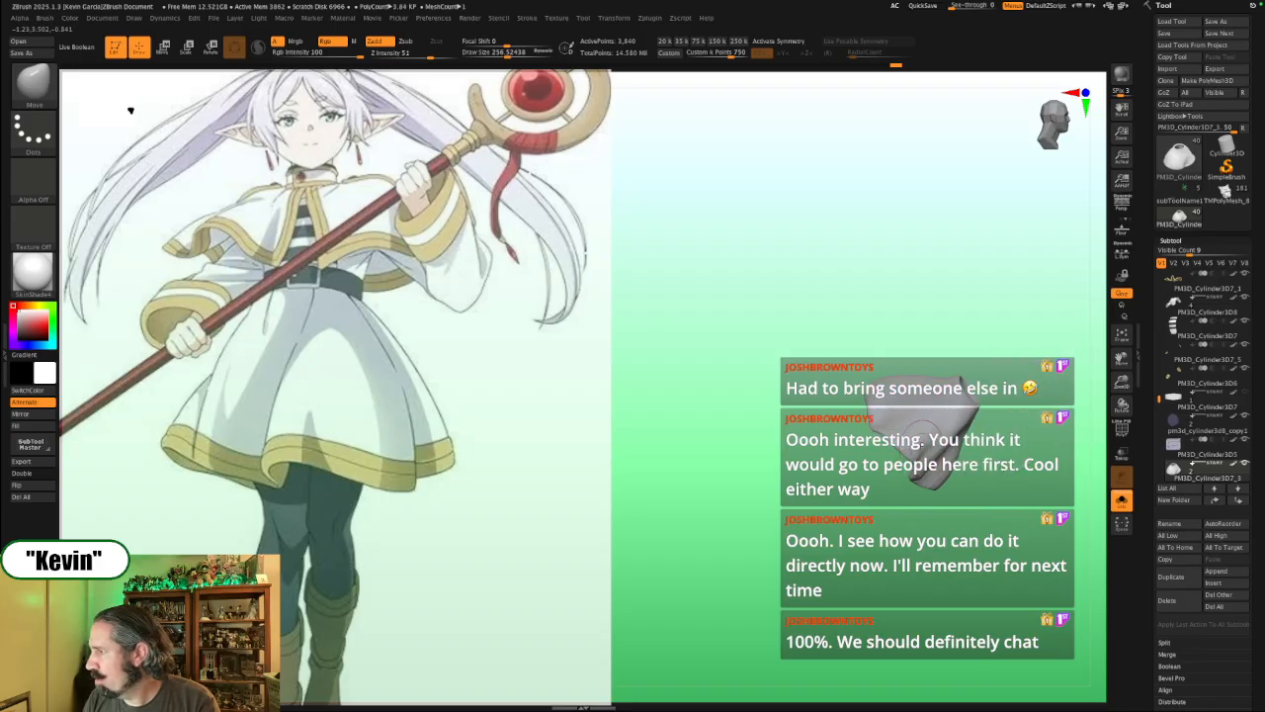
drag(929, 425, 961, 349)
drag(957, 456, 999, 471)
key(alt+s)
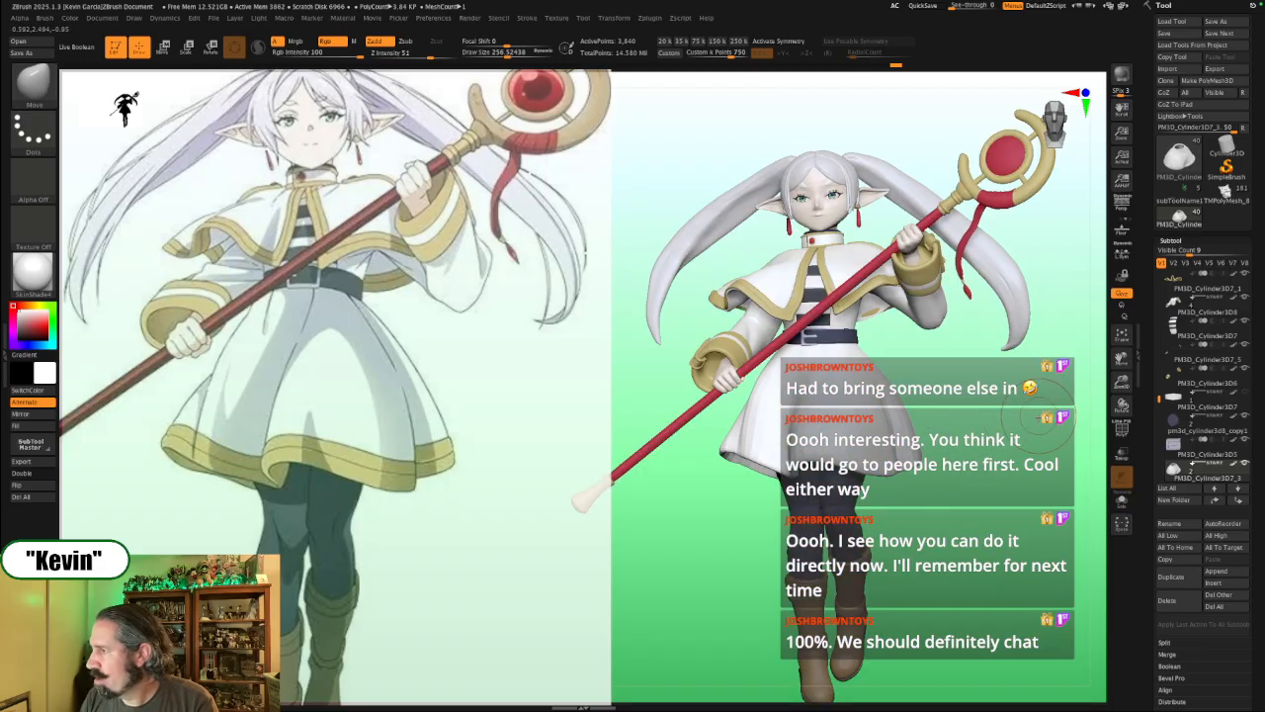
Step: Adjust the skirt's hem side below the upper staff hand from the front with Move brushes of about 260 to 370 draw size
drag(1053, 410, 974, 489)
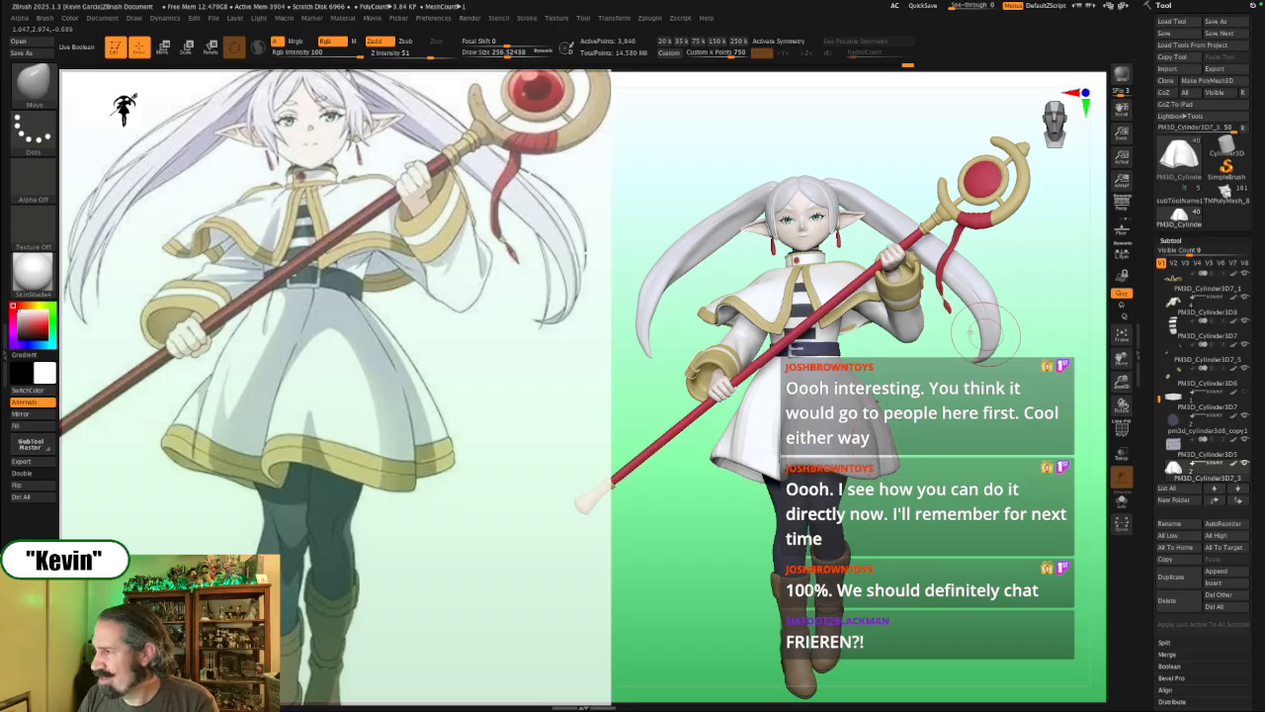
key(s)
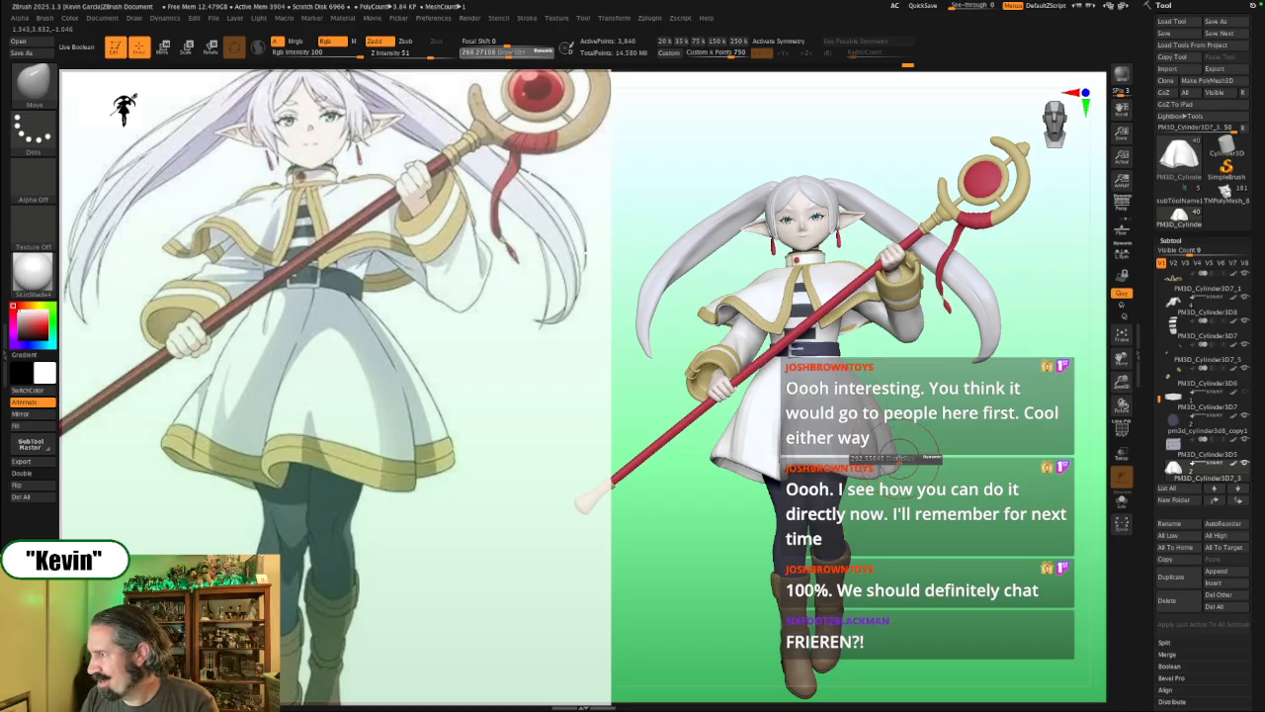
mouse_move(897, 454)
mouse_down()
mouse_move(910, 453)
mouse_move(887, 452)
mouse_up()
key(s)
key(alt+s)
key(s)
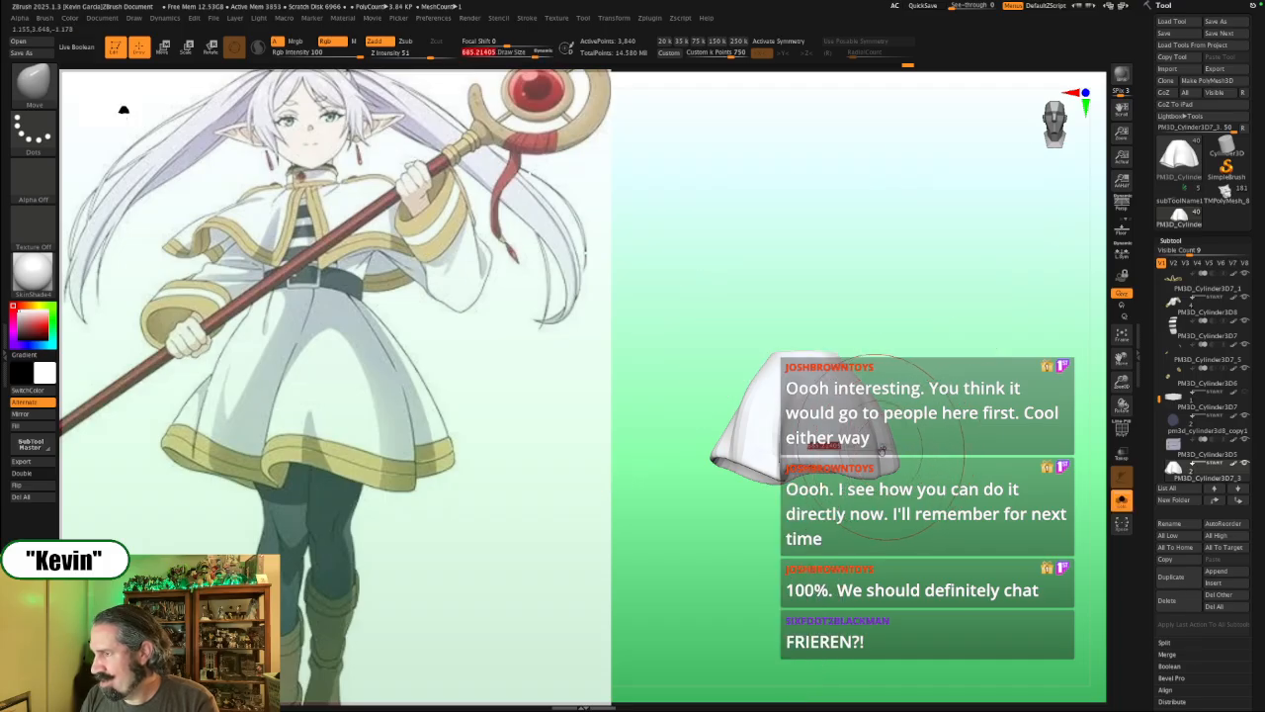
key(alt+s)
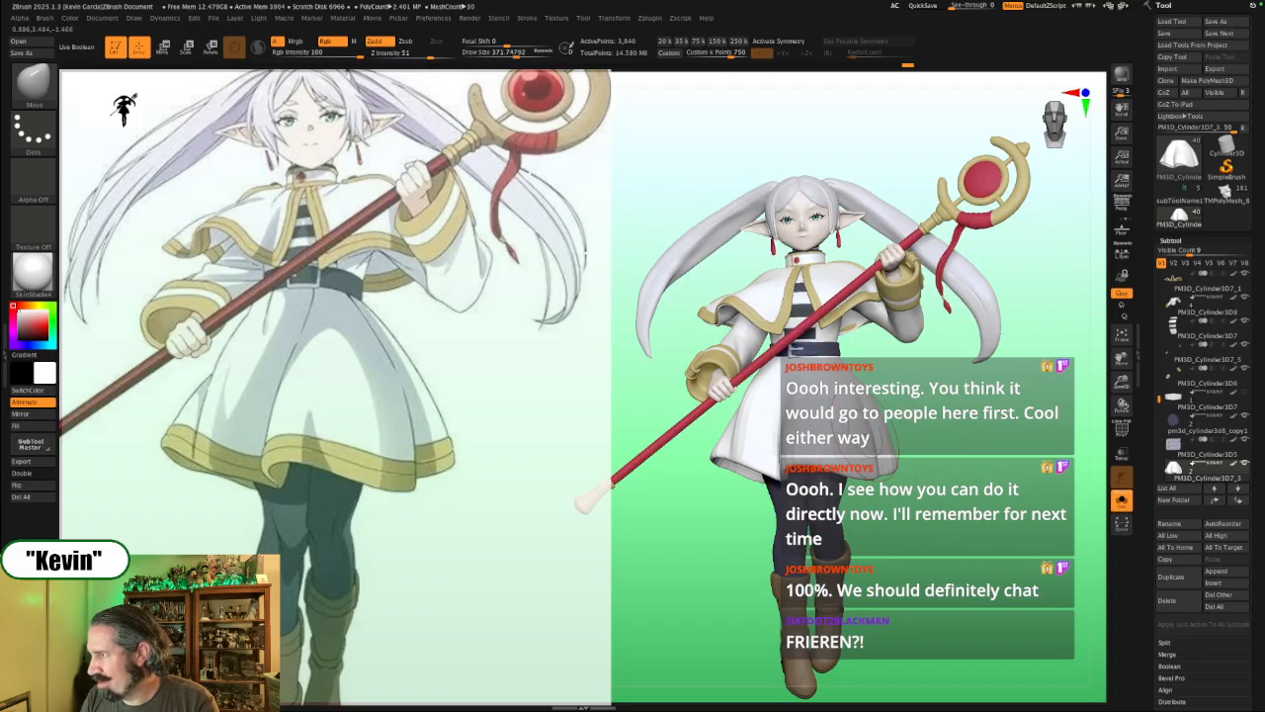
key(alt+s)
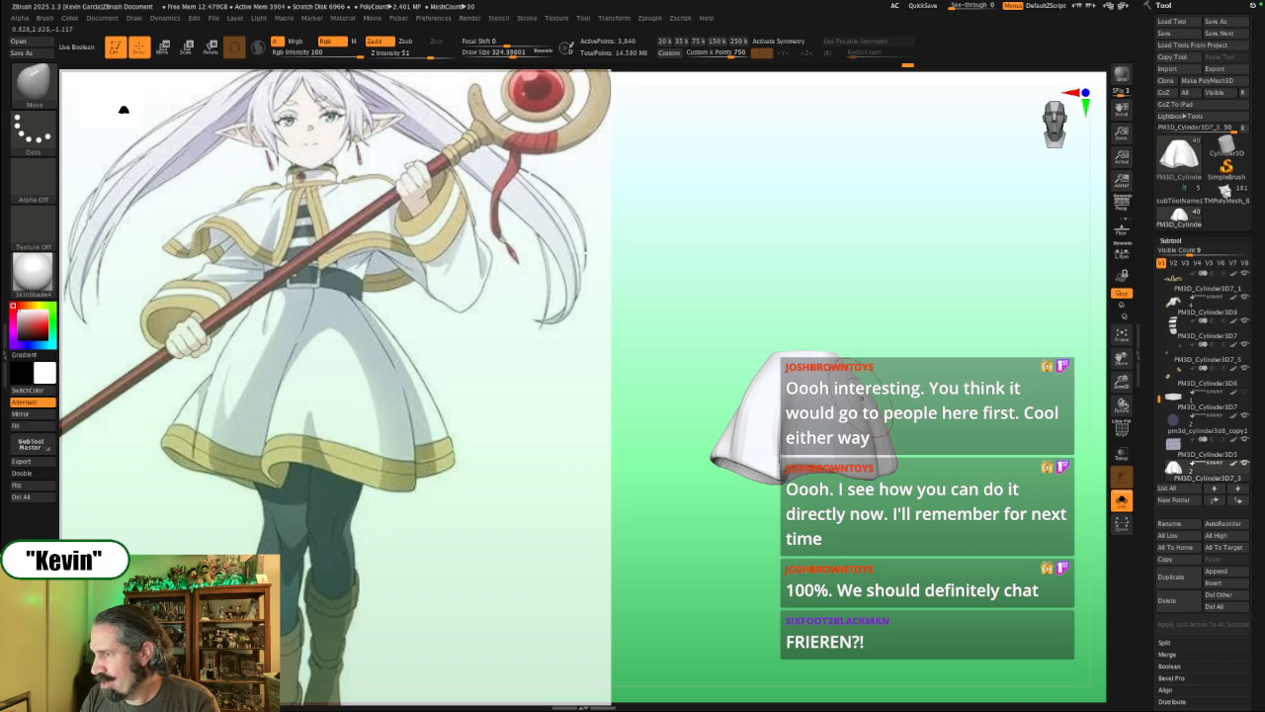
Step: Carve fold creases into the side of the isolated skirt with the DamStandard brush at about 87 draw size, comparing with the full figure
drag(921, 366, 951, 378)
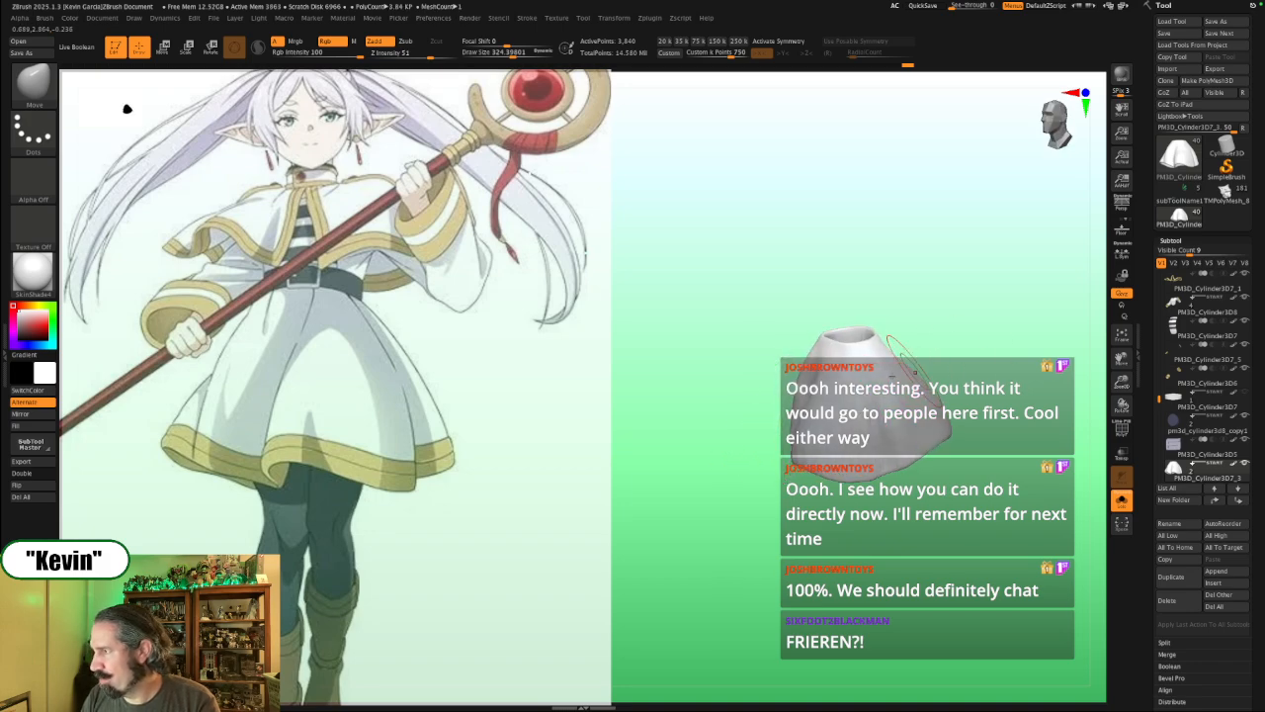
key(b)
key(d)
key(s)
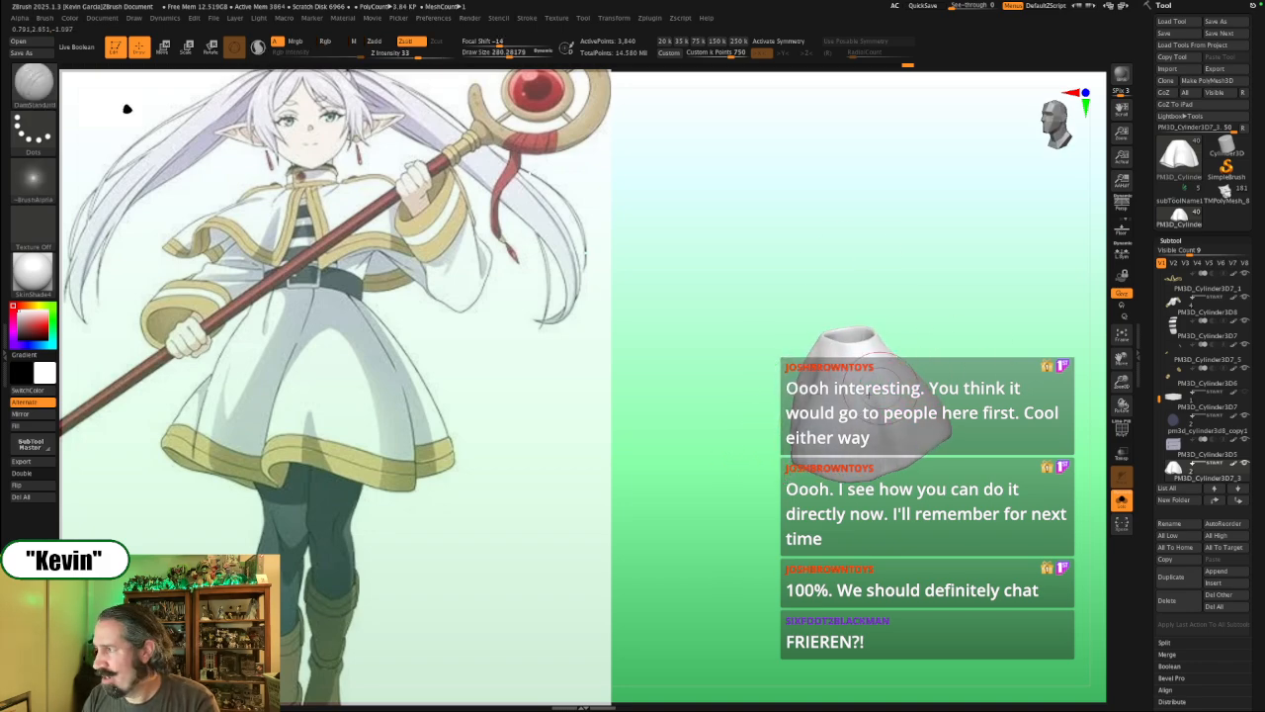
key(s)
mouse_move(868, 373)
mouse_down()
mouse_move(845, 376)
mouse_move(873, 382)
mouse_up()
key(s)
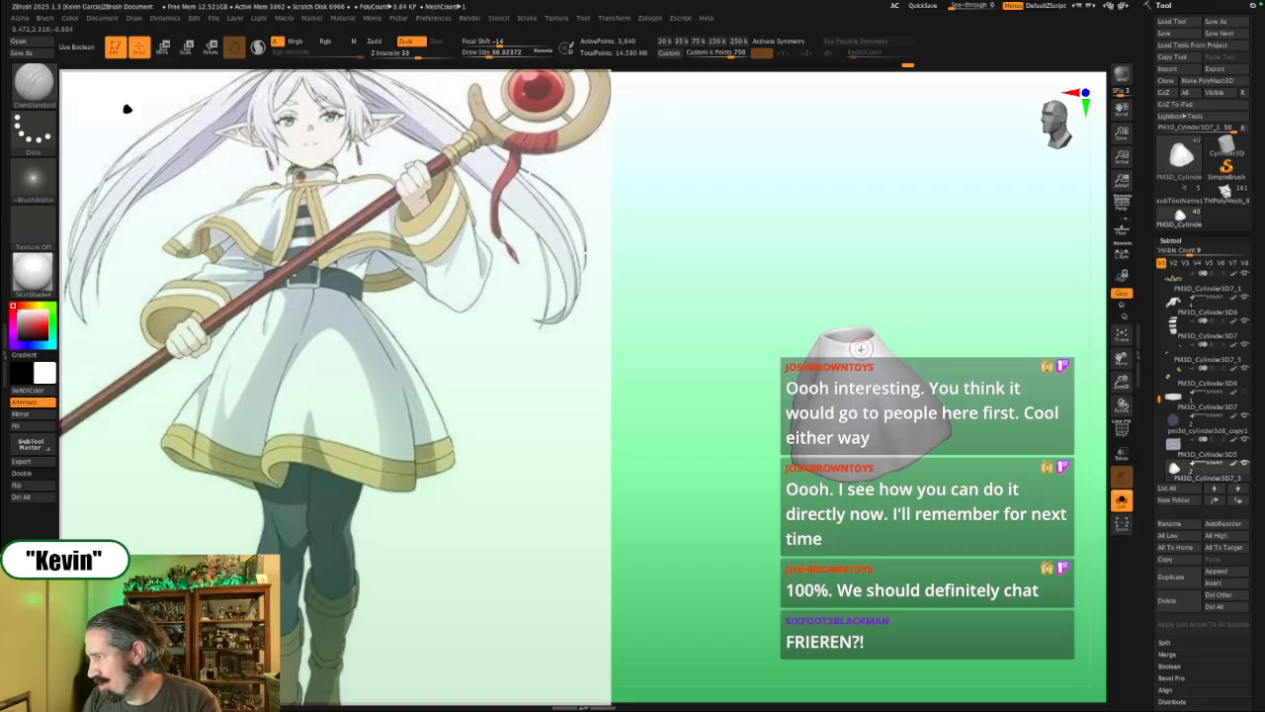
key(alt+s)
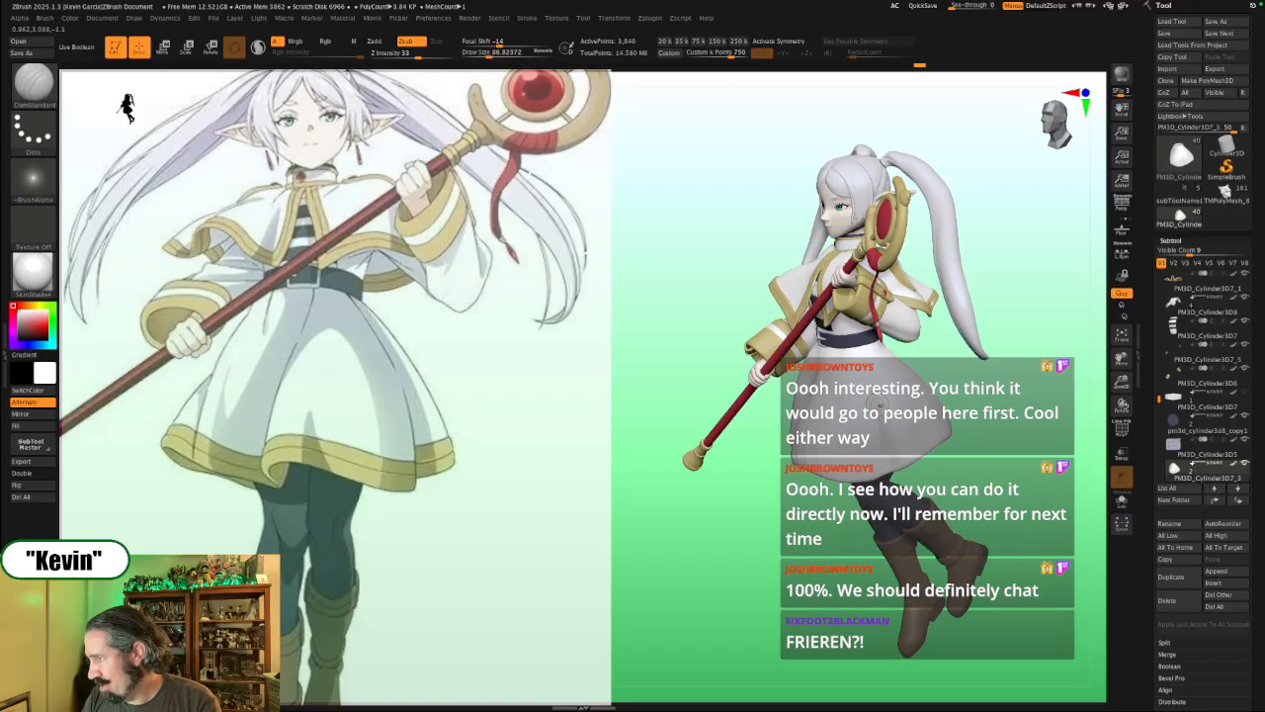
key(alt+s)
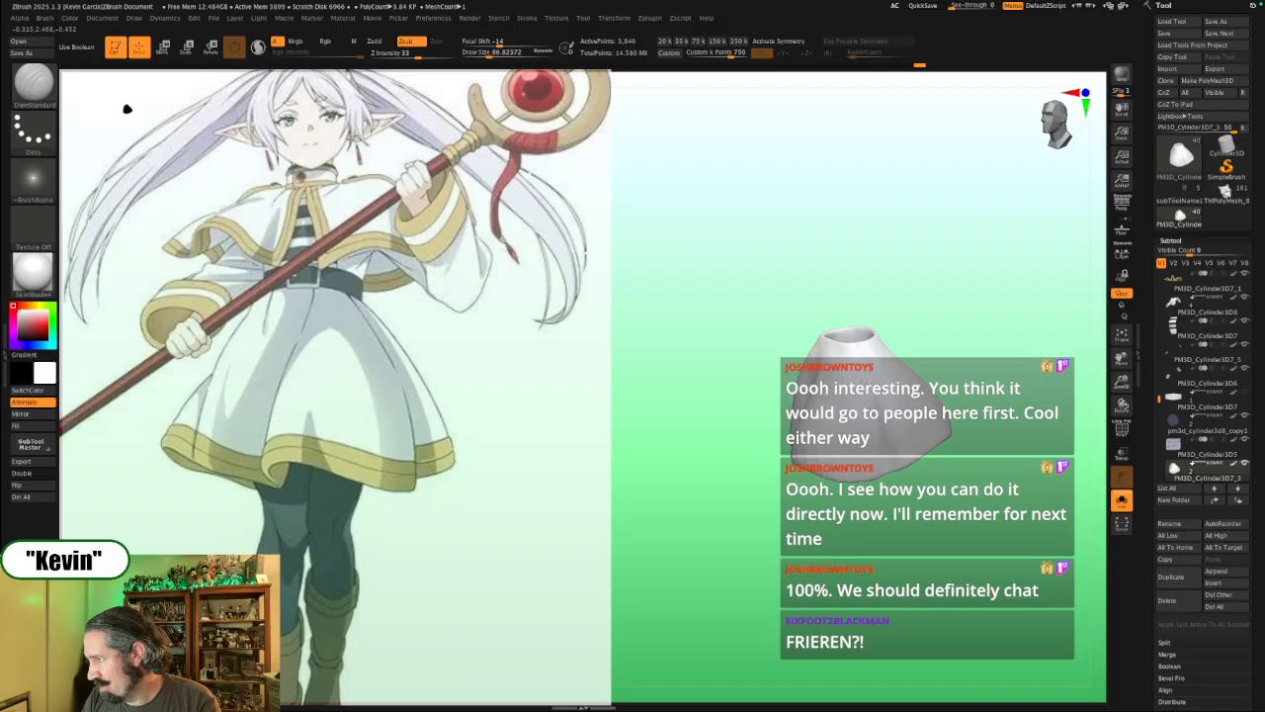
Step: Refine the skirt's front fold creases with the DamStandard brush at about 136 draw size and smooth them
drag(979, 381, 870, 415)
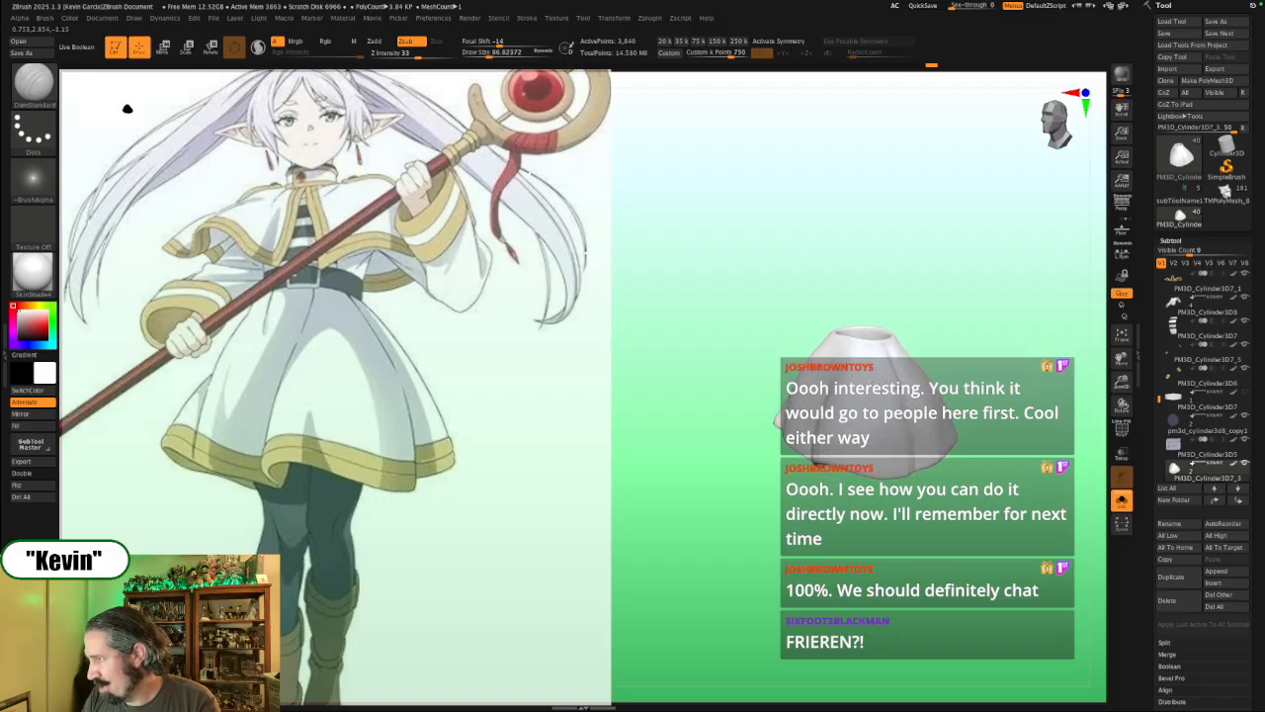
drag(974, 443, 1006, 395)
key(s)
key(shift)
mouse_move(911, 419)
shift+mouse_down()
mouse_move(904, 387)
mouse_move(915, 433)
shift+mouse_up()
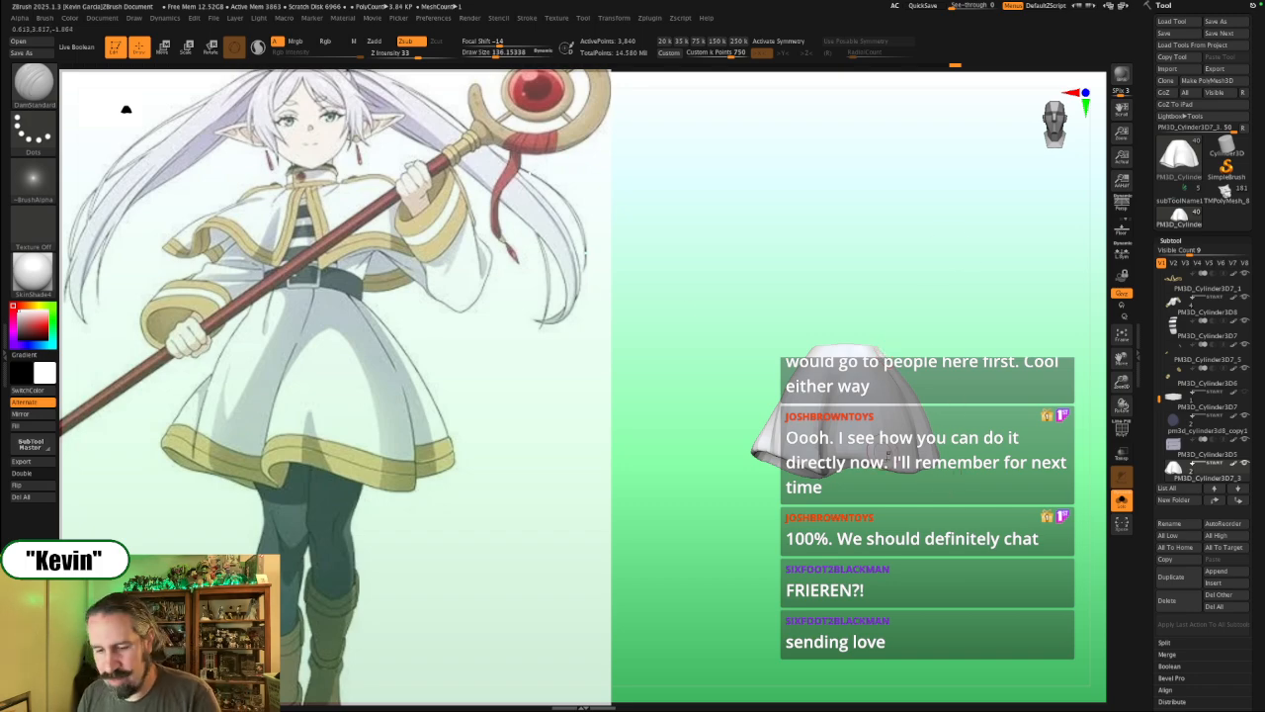
Step: Adjust the skirt's front and side below the upper staff hand with Move brushes of about 245 to 311 draw size
key(b)
key(m)
key(v)
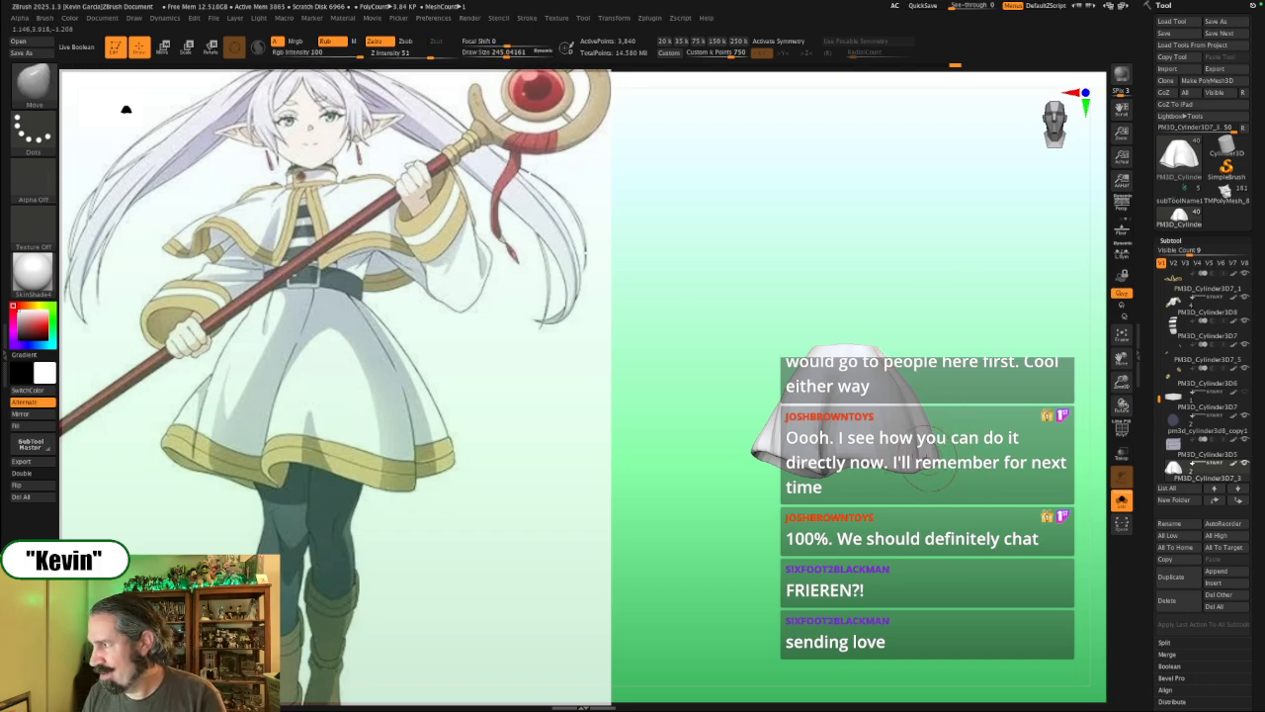
key(s)
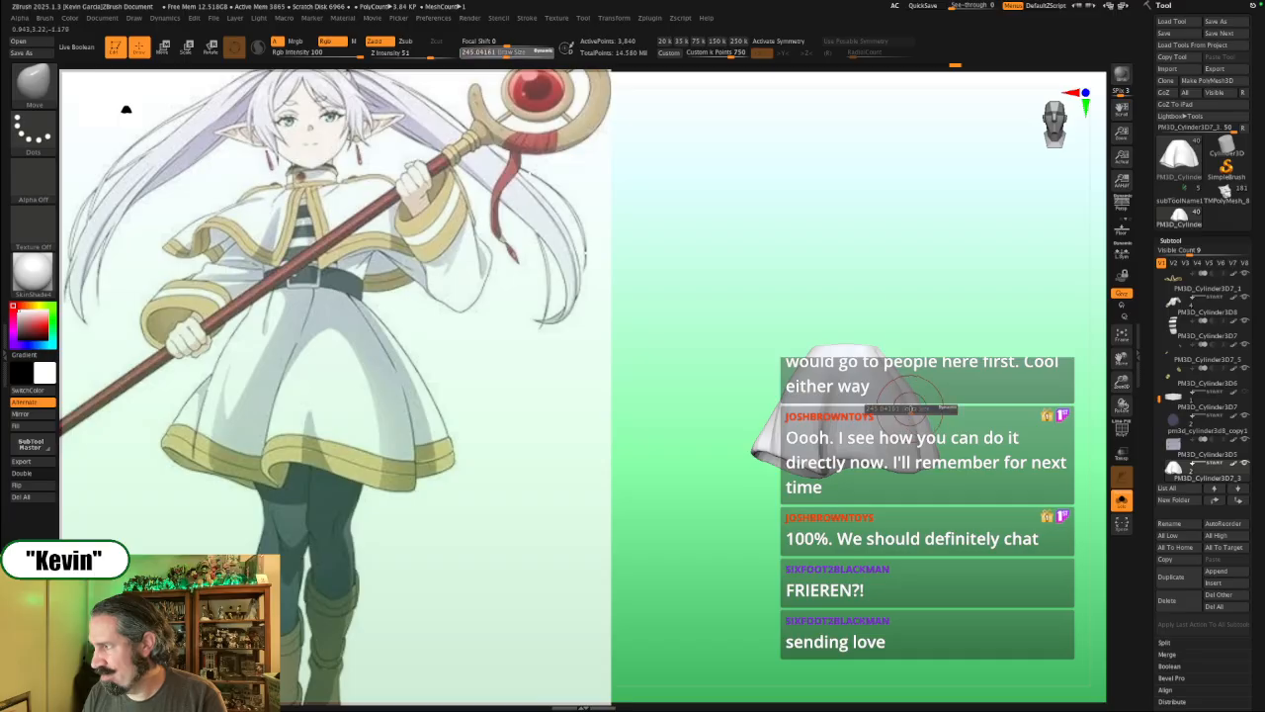
click(909, 408)
key(alt+s)
key(s)
drag(910, 406, 917, 407)
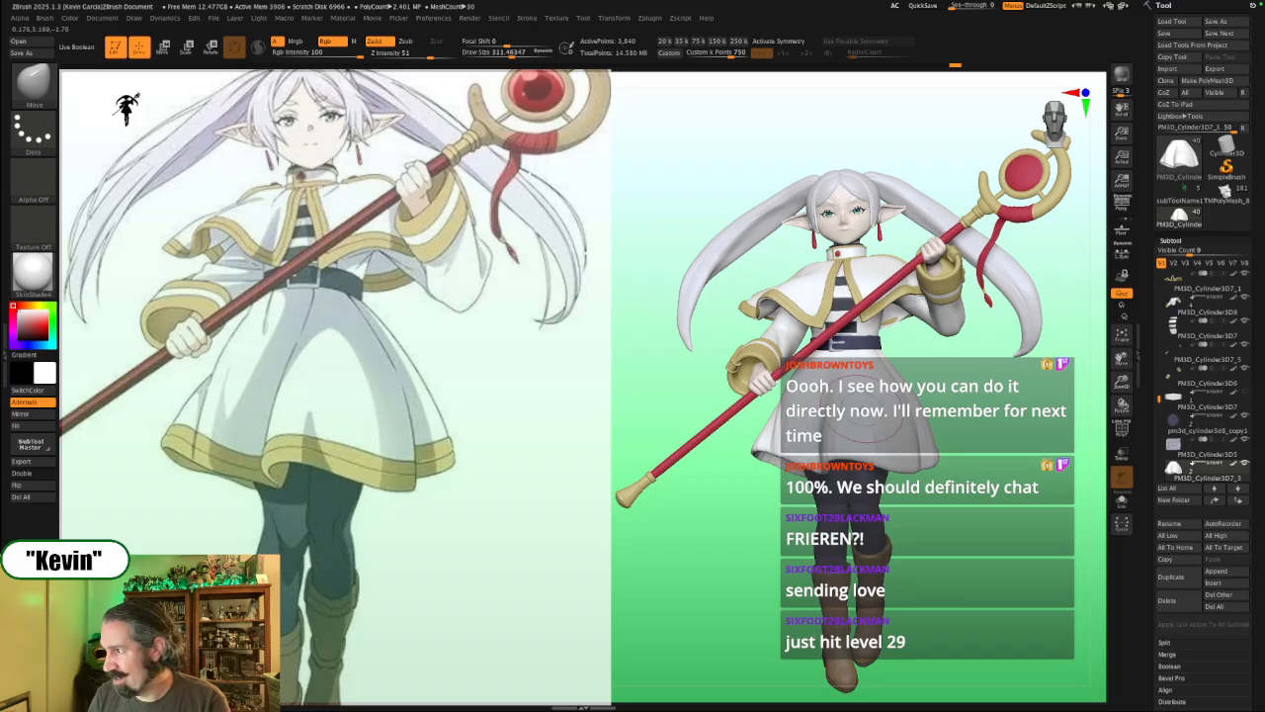
alt+drag(1032, 438, 1004, 443)
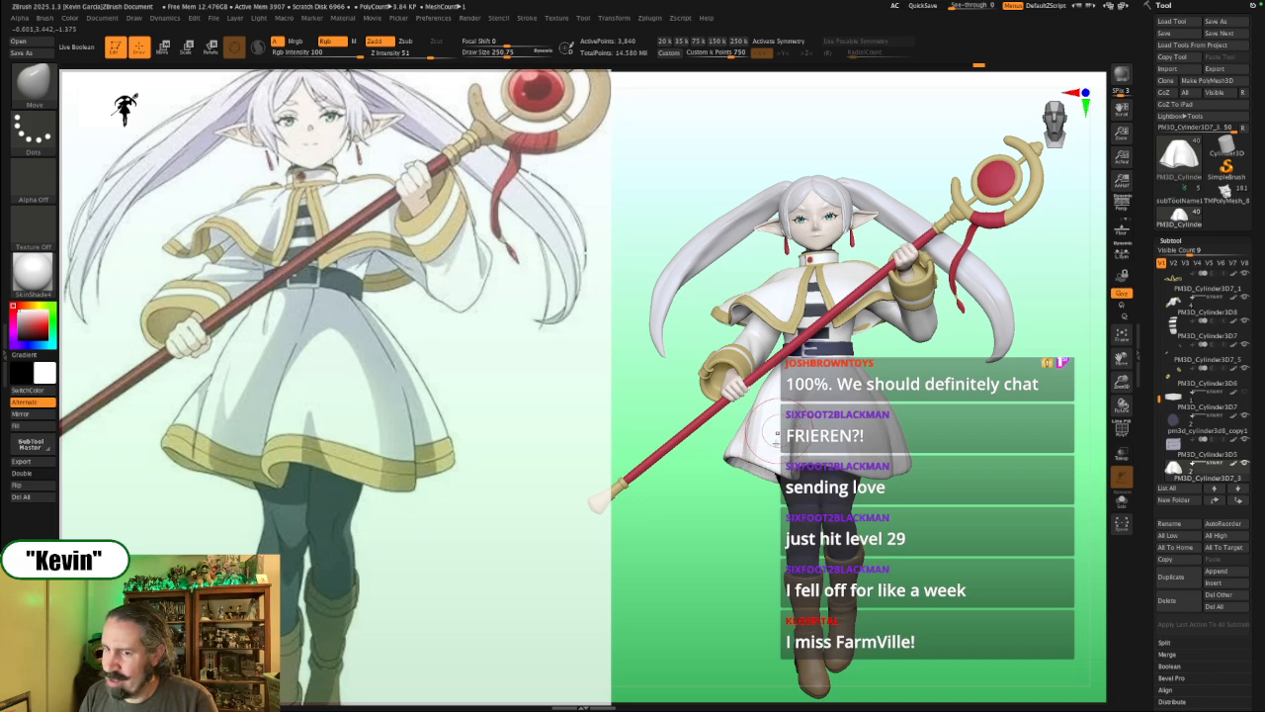
Step: Reshape the skirt's side around the legs from a low angle with a Move brush of about 385 draw size, then isolate the skirt
drag(969, 430, 1004, 400)
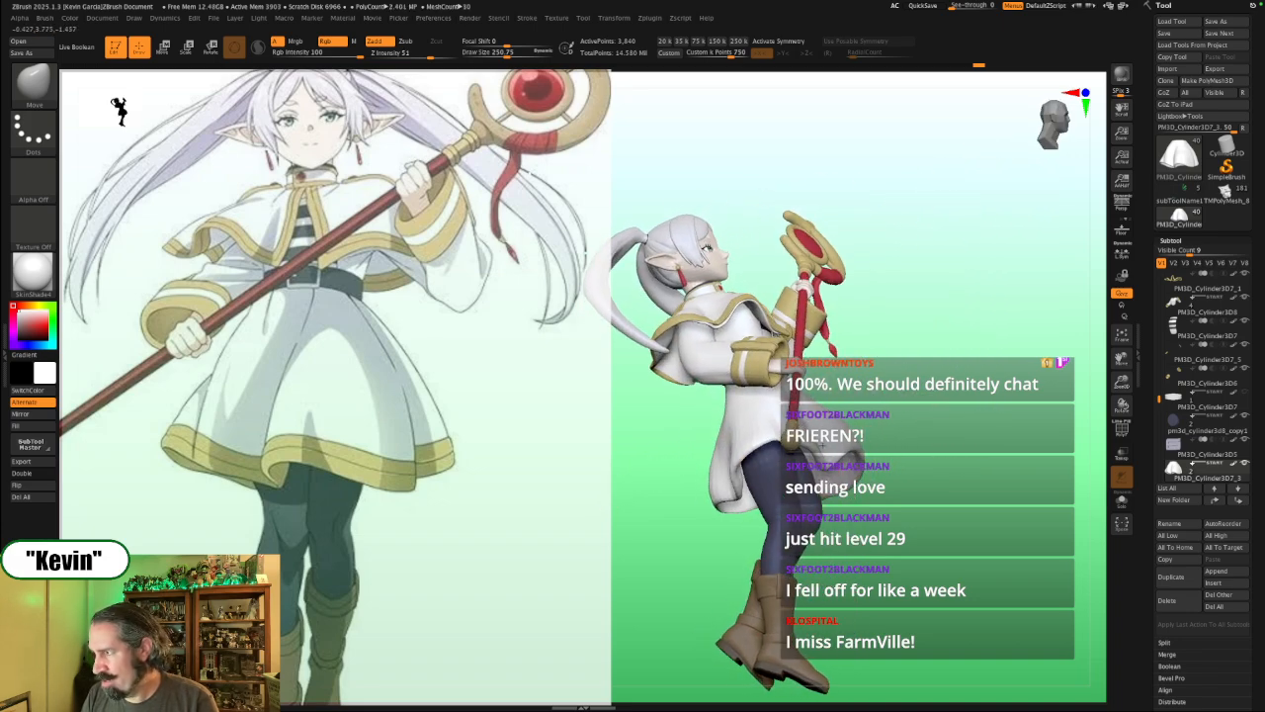
mouse_move(920, 404)
mouse_down()
mouse_move(902, 390)
mouse_move(915, 386)
mouse_up()
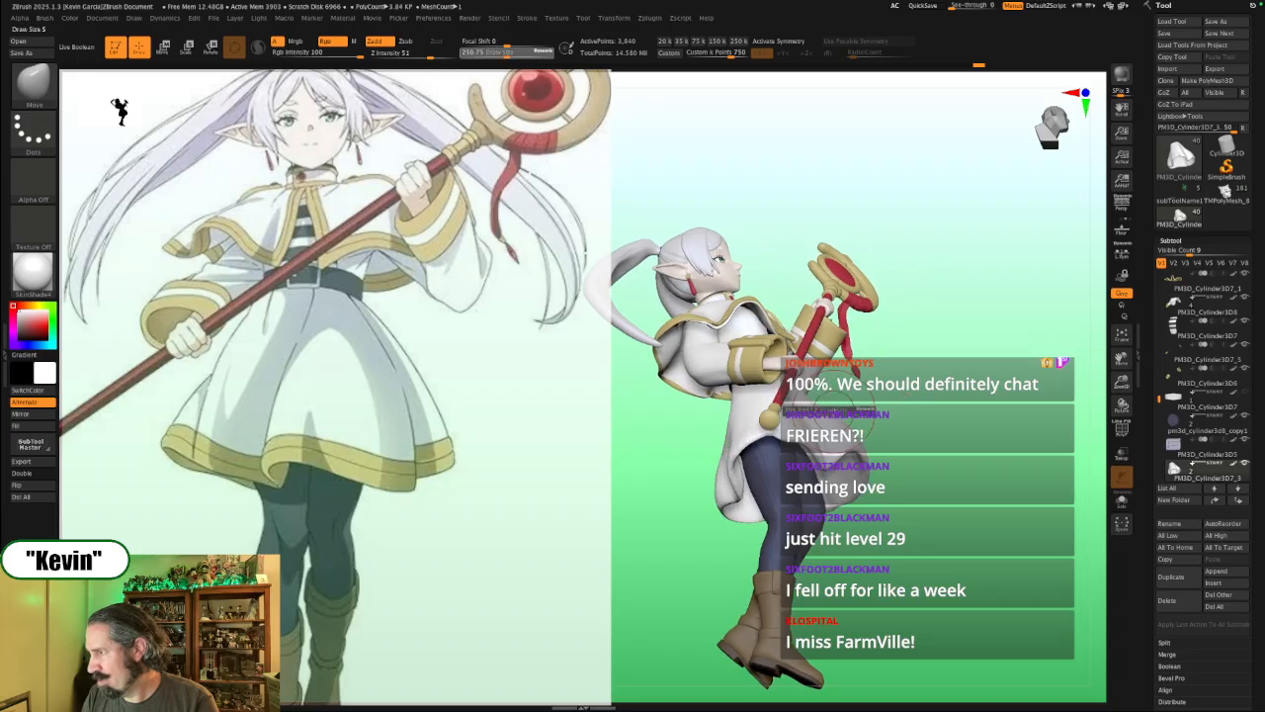
drag(804, 408, 803, 402)
key(bracketright)
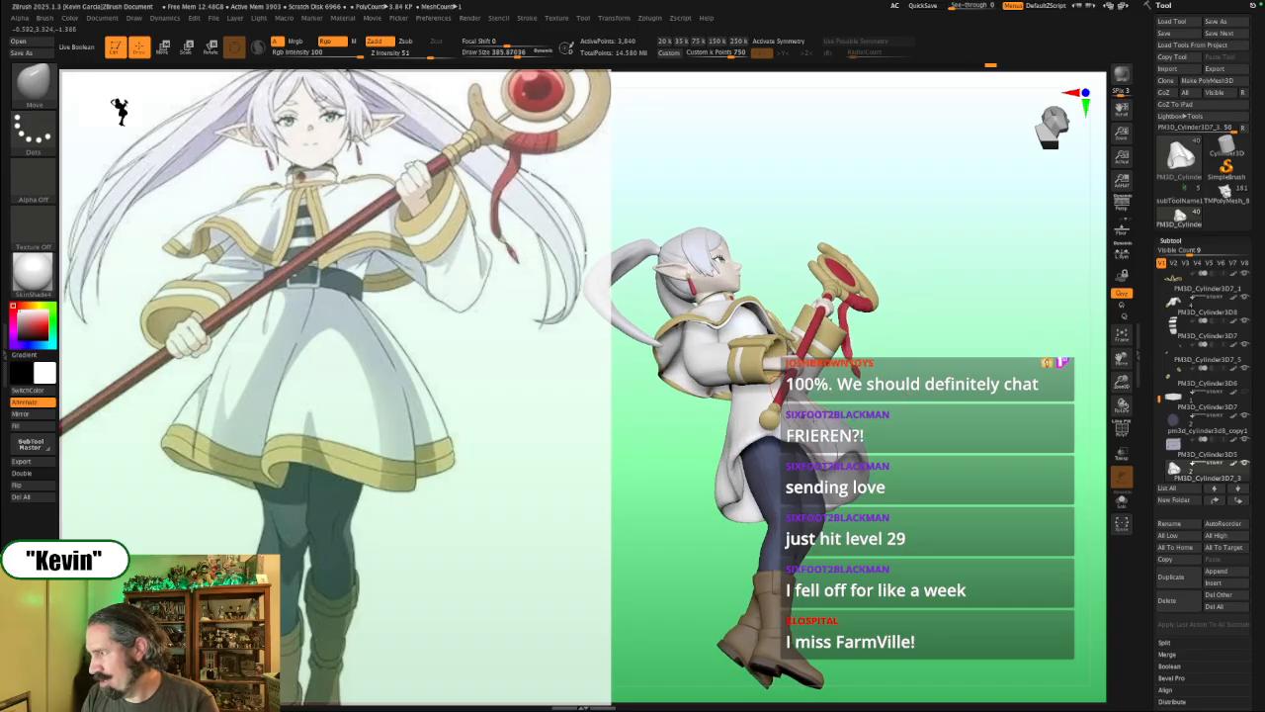
key(alt+s)
drag(845, 348, 835, 392)
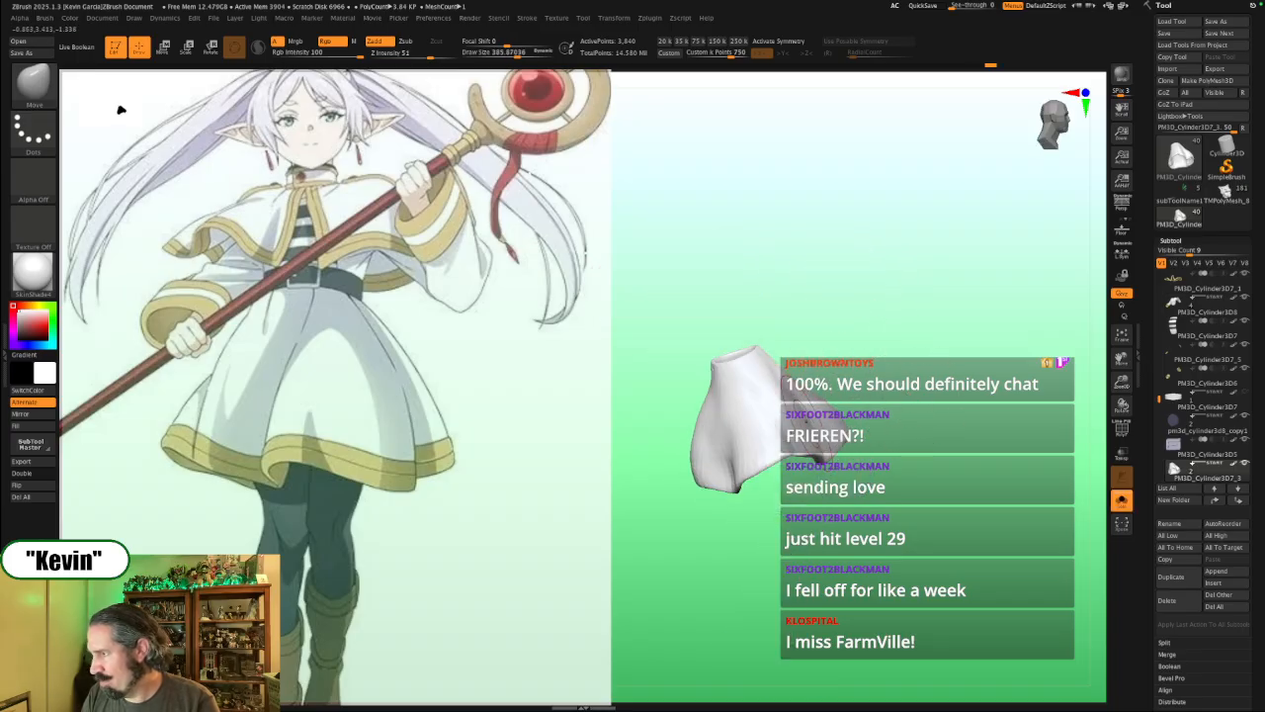
Step: Shape the rear hem corner of the isolated skirt from the side with Move brushes of about 274 to 331 draw size
key(bracketleft)
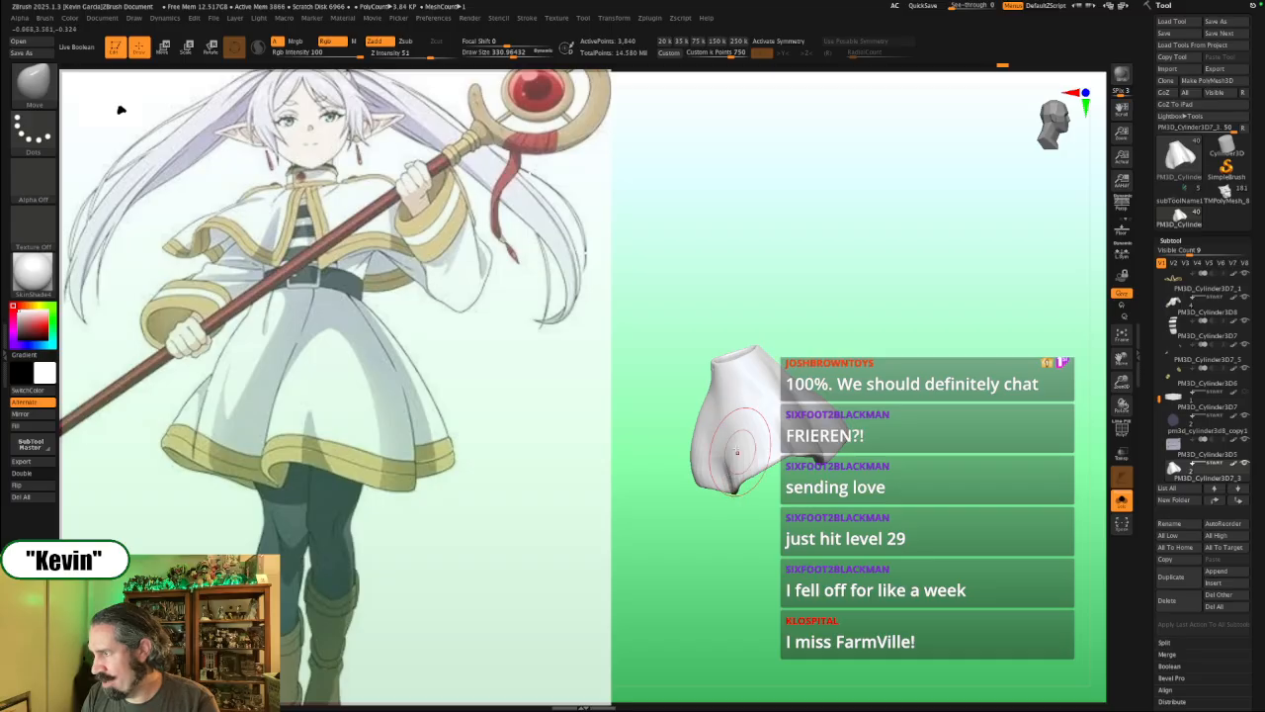
key(bracketleft)
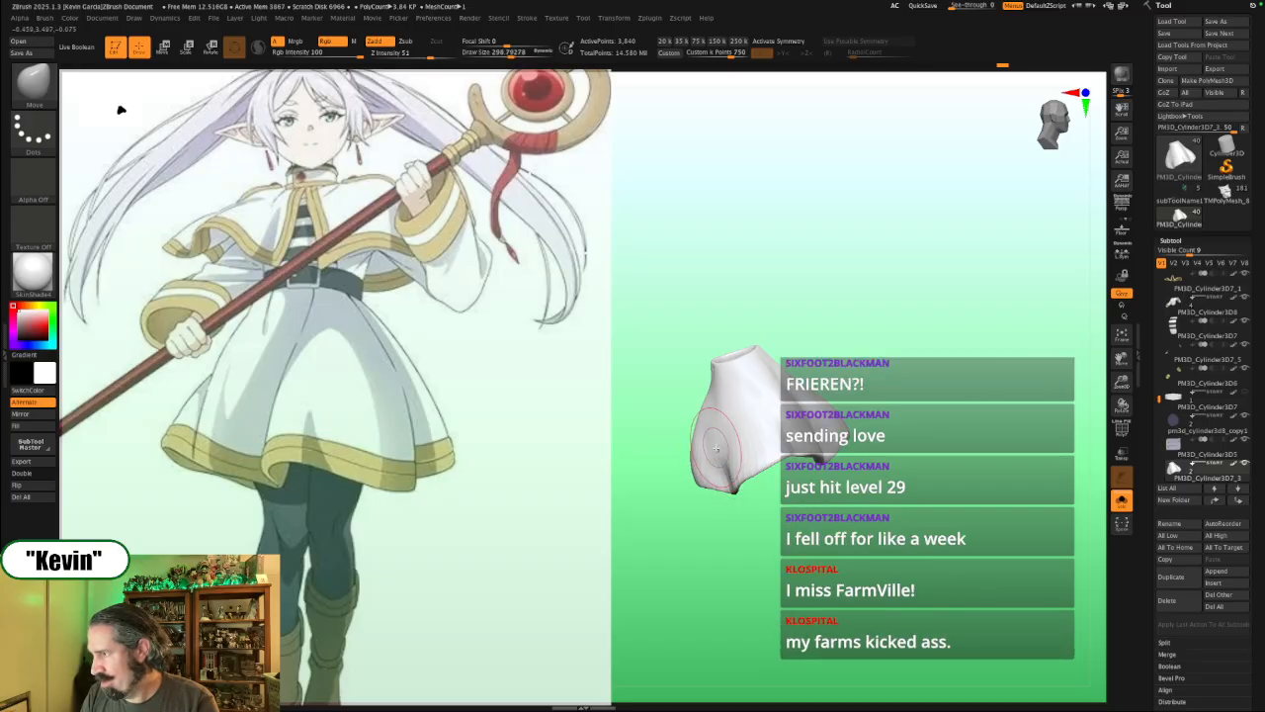
key(bracketleft)
key(bracketleft)
key(s)
click(723, 465)
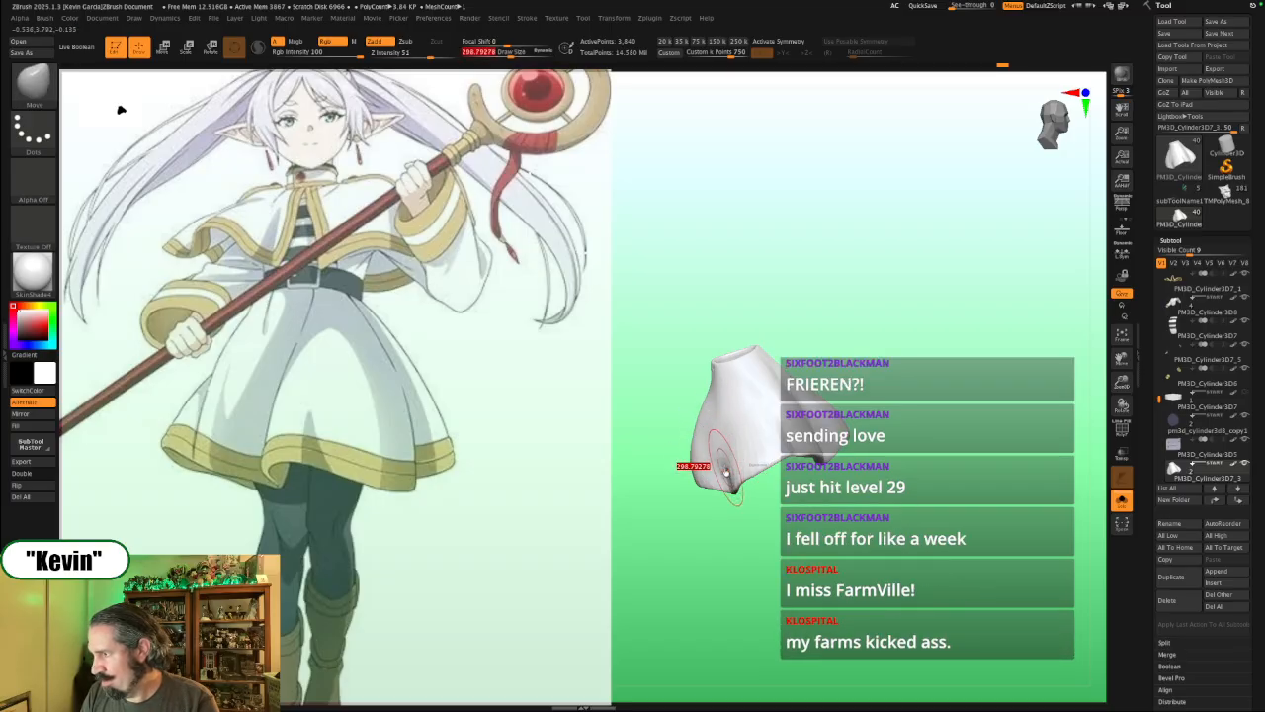
key(bracketright)
key(bracketright)
key(bracketright)
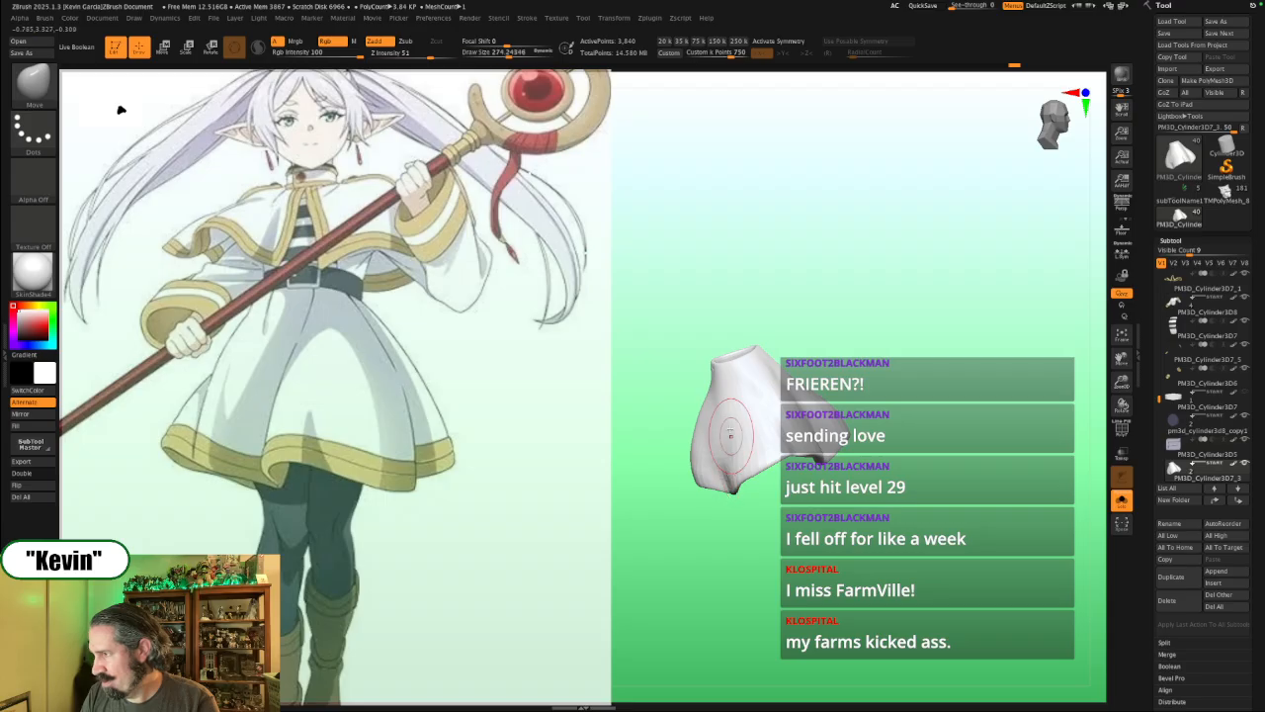
Step: Adjust the skirt's rear side volume with Move brushes of about 311 to 385 draw size and undo the last stroke
key(s)
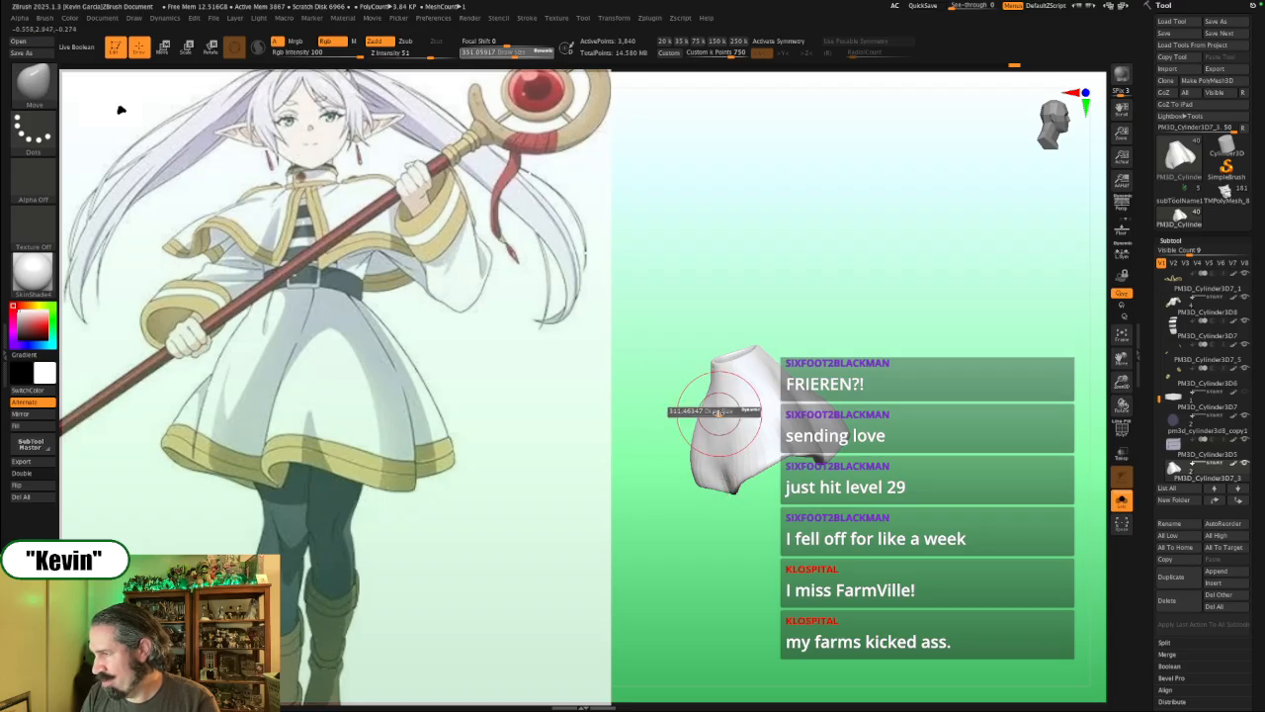
click(712, 412)
key(s)
click(745, 429)
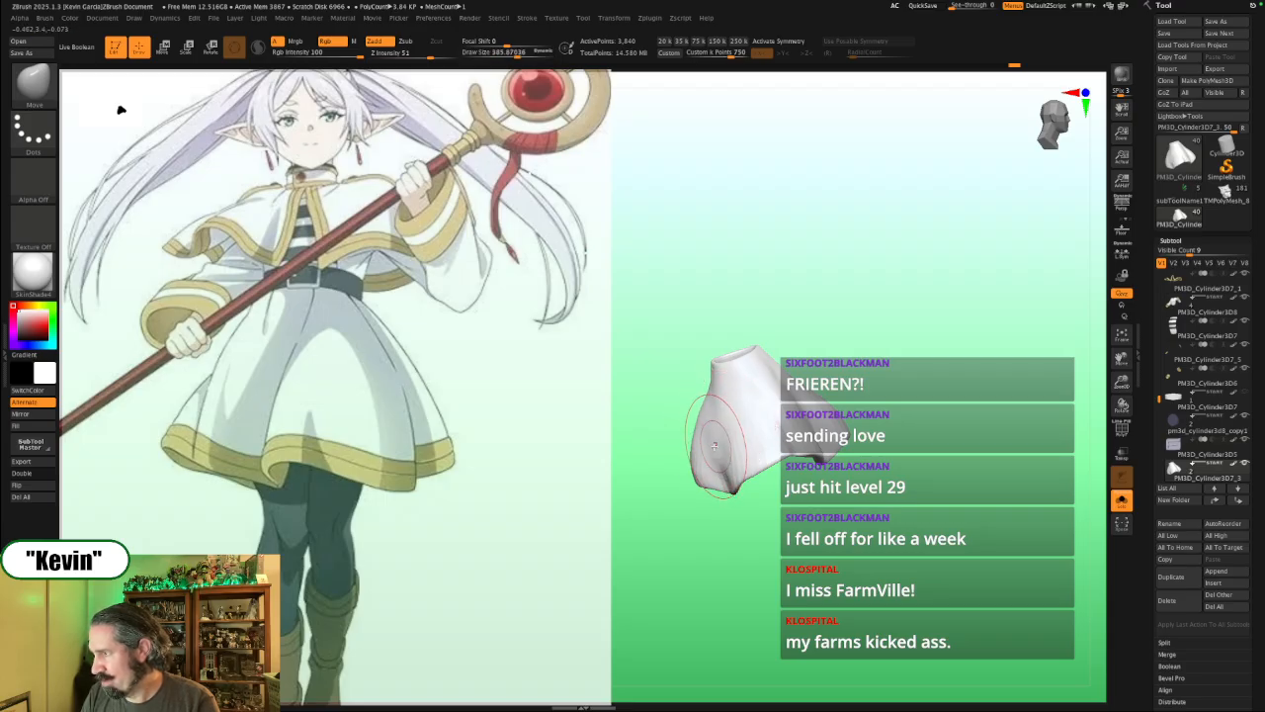
drag(727, 440, 723, 445)
key(ctrl+z)
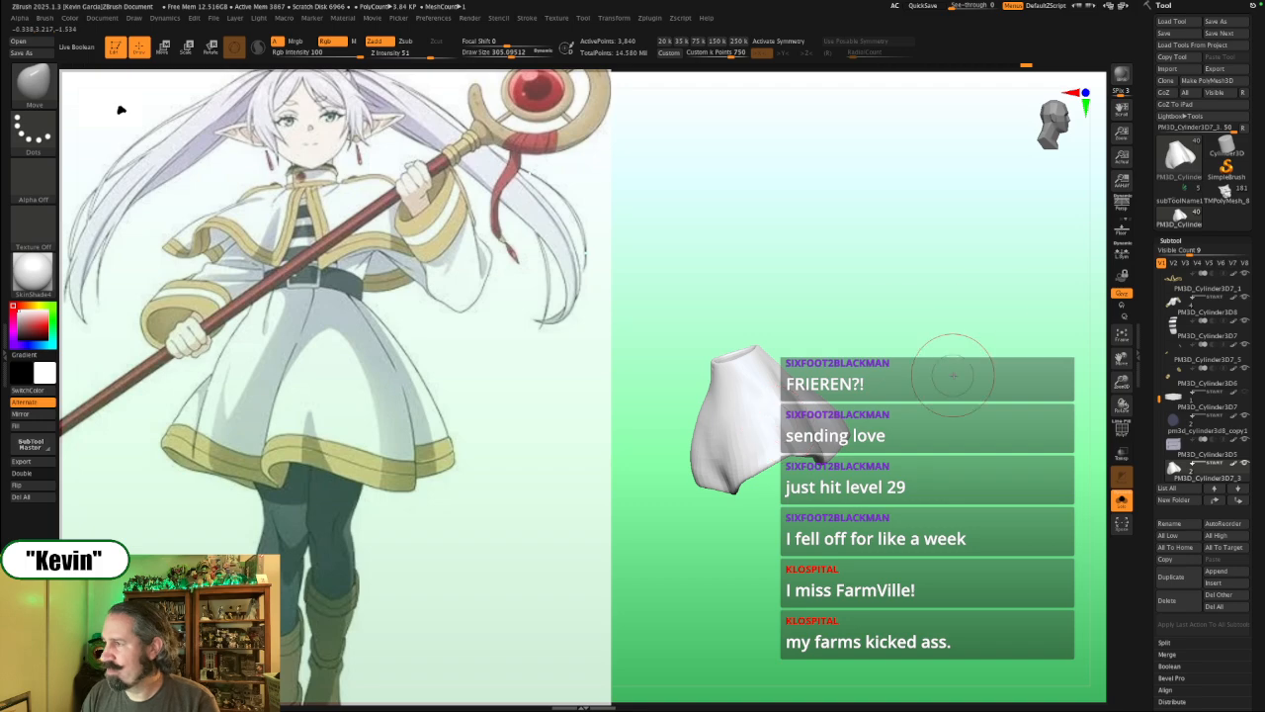
Step: Smooth and reshape the back of the skirt and its hem with a Move brush of about 305 draw size
drag(950, 374, 866, 386)
shift+drag(743, 444, 771, 468)
mouse_move(897, 405)
mouse_down()
mouse_move(932, 387)
mouse_move(781, 440)
mouse_up()
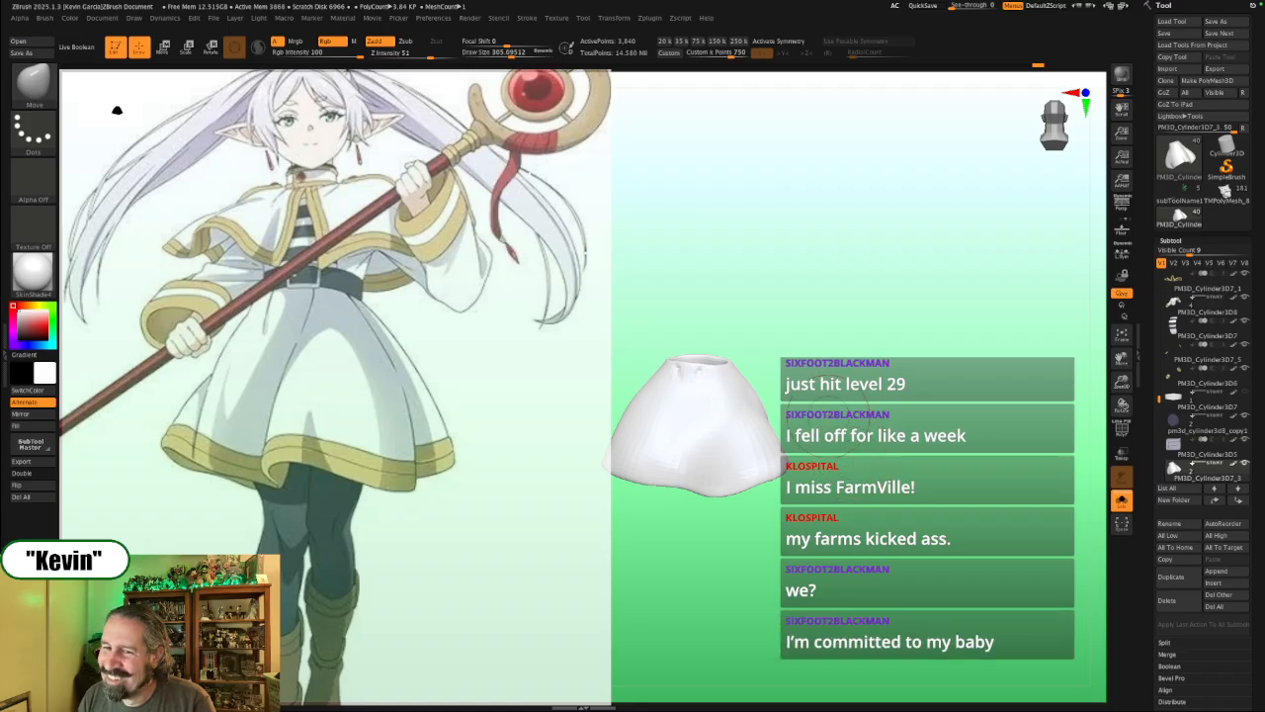
drag(838, 319, 887, 425)
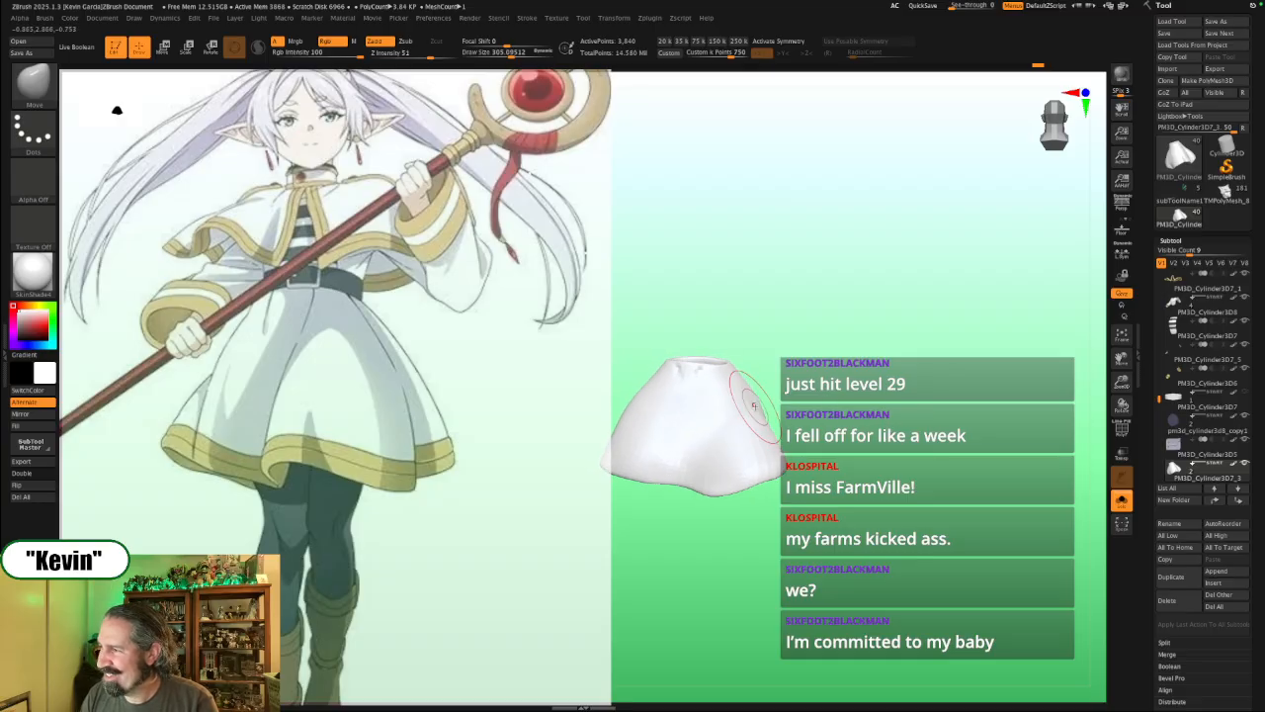
mouse_move(852, 375)
mouse_down()
mouse_move(971, 393)
mouse_move(930, 376)
mouse_up()
mouse_move(836, 429)
mouse_down()
mouse_move(849, 460)
mouse_move(809, 456)
mouse_up()
Step: Refine the skirt's front hem fold from the front and above with Move brushes of about 331 and 251 draw size
key(s)
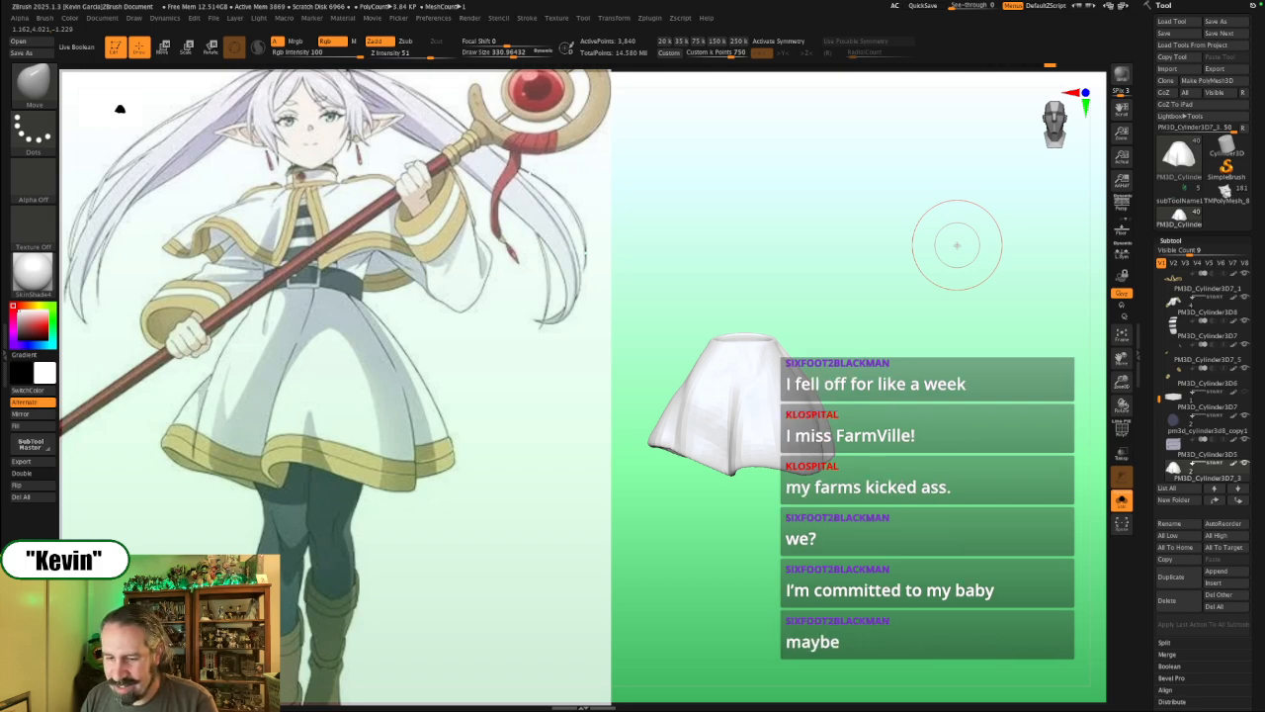
drag(904, 421, 878, 388)
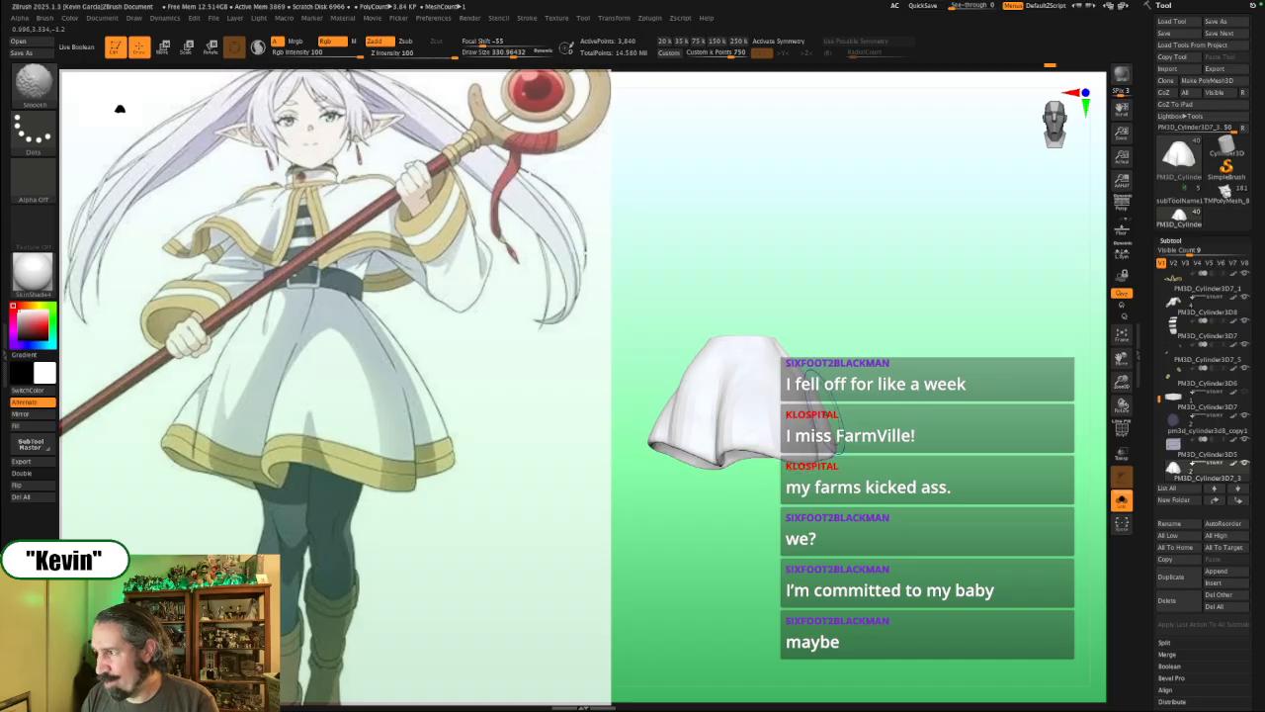
drag(898, 346, 935, 423)
drag(744, 470, 720, 443)
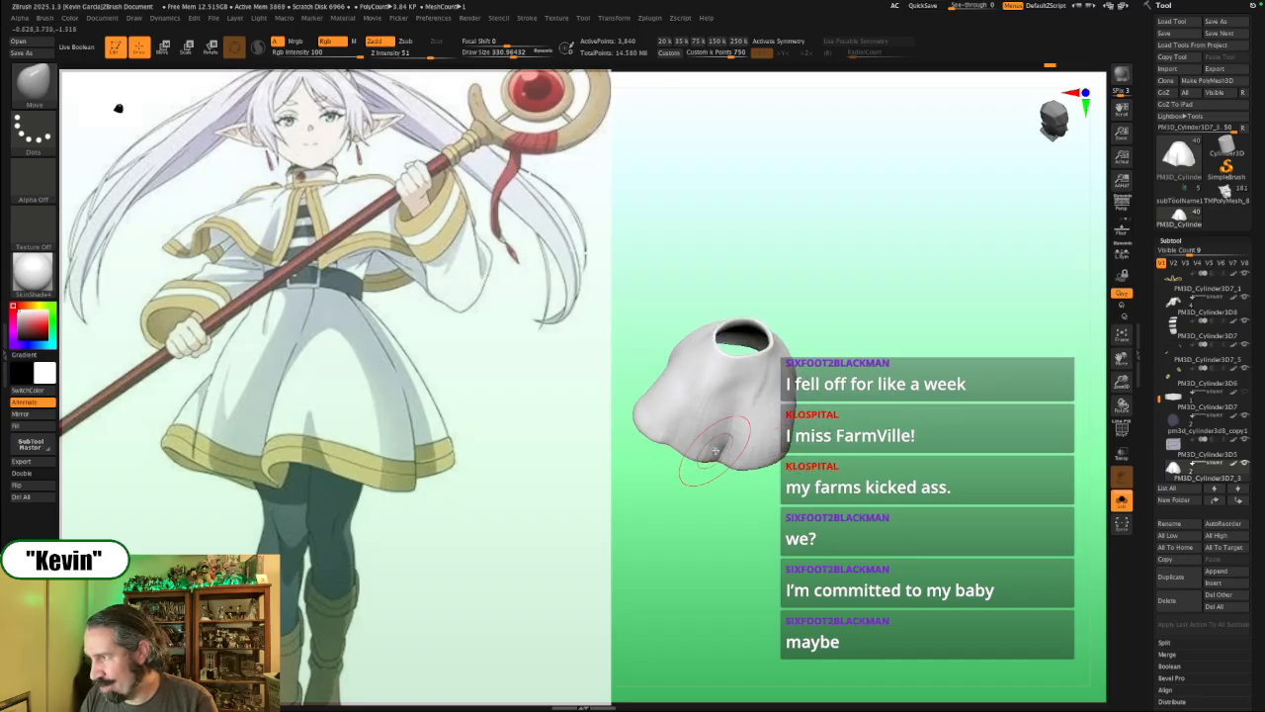
key(s)
drag(727, 397, 703, 453)
key(s)
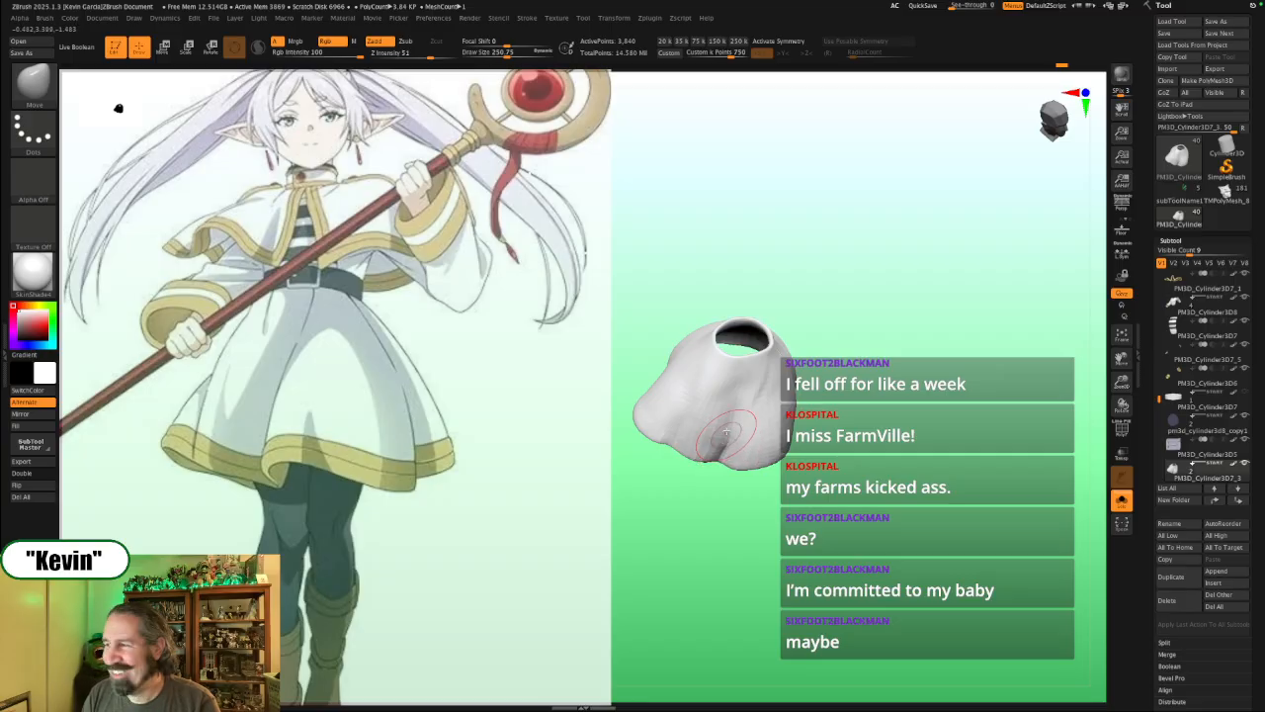
Step: Refine the skirt's folds and hem opening from the side with a Move brush of about 245 draw size, smoothing the surface
mouse_move(862, 384)
mouse_down()
mouse_move(912, 371)
mouse_move(934, 346)
mouse_up()
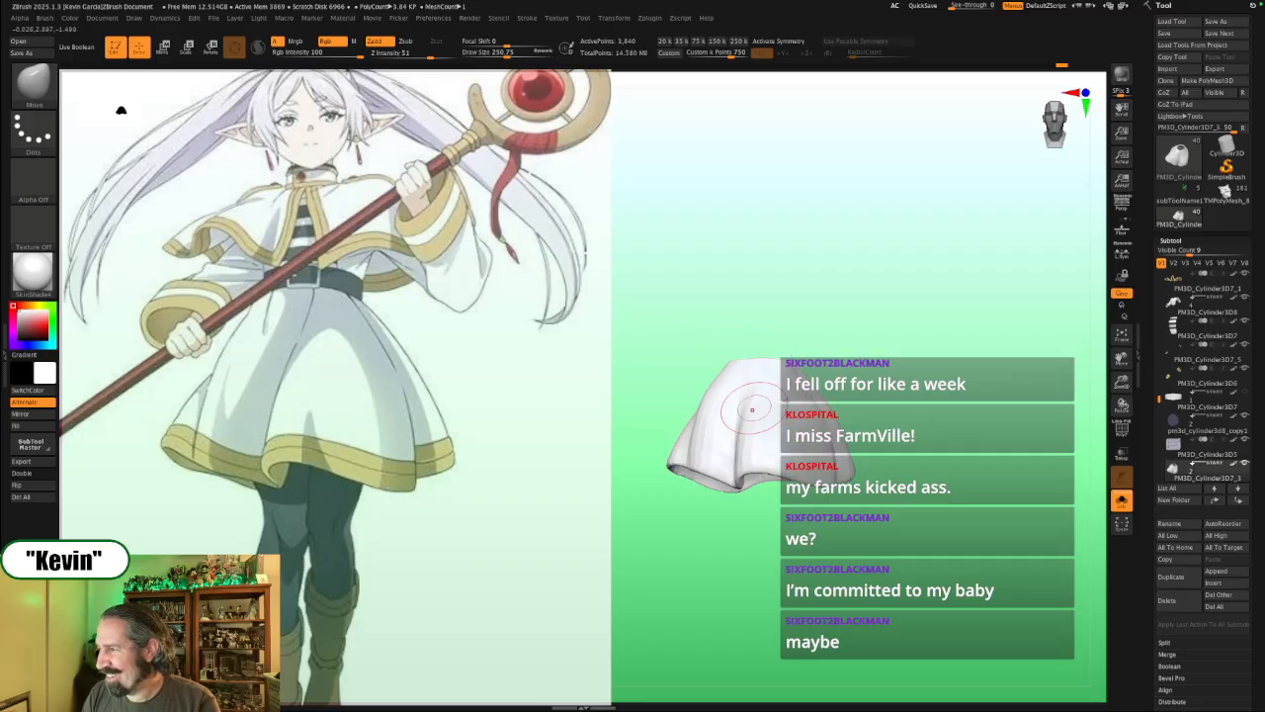
drag(875, 415, 954, 415)
key(s)
mouse_move(677, 456)
mouse_down()
mouse_move(688, 456)
mouse_move(643, 438)
mouse_move(660, 407)
mouse_move(643, 428)
mouse_up()
key(s)
key(s)
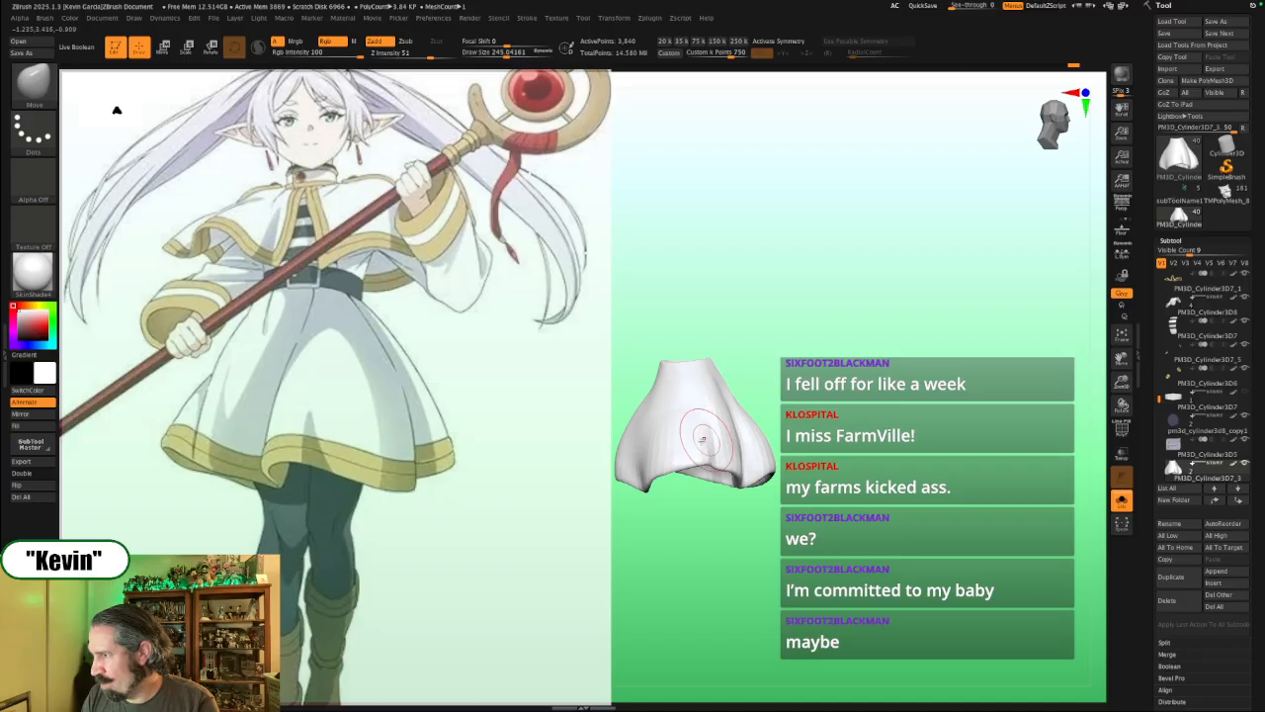
drag(674, 447, 689, 437)
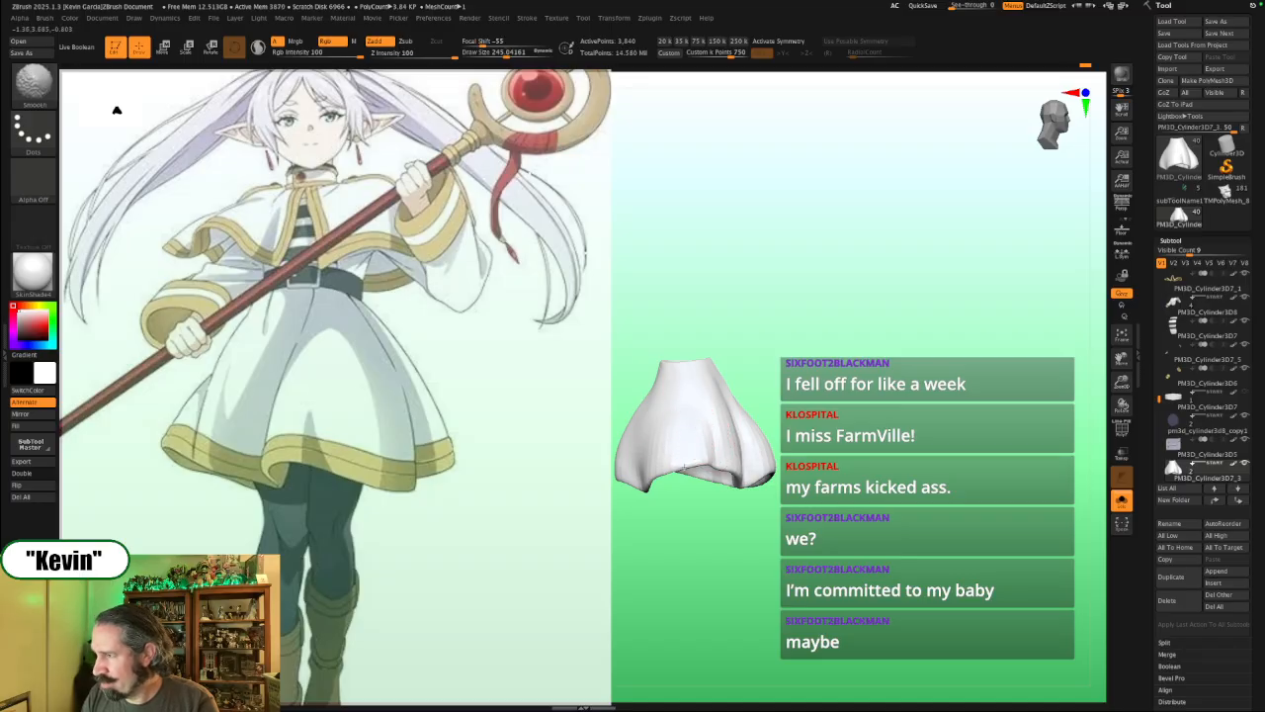
Step: Adjust the skirt's side volume from high angles with a Move brush of about 293 draw size
mouse_move(789, 471)
alt+mouse_down()
mouse_move(827, 468)
mouse_move(892, 400)
mouse_move(879, 368)
mouse_move(919, 408)
mouse_move(912, 466)
alt+mouse_up()
key(s)
mouse_move(911, 466)
mouse_down()
mouse_move(907, 481)
mouse_move(828, 480)
mouse_move(850, 457)
mouse_move(944, 431)
mouse_up()
key(s)
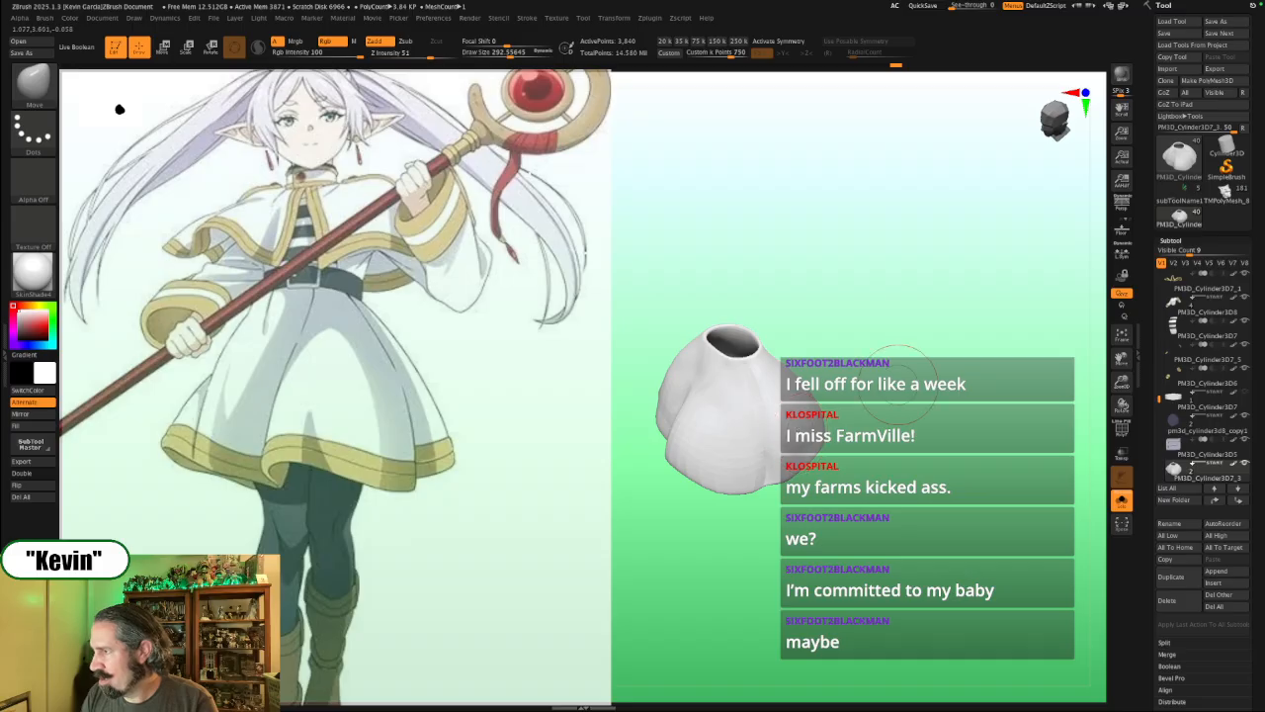
drag(898, 377, 914, 369)
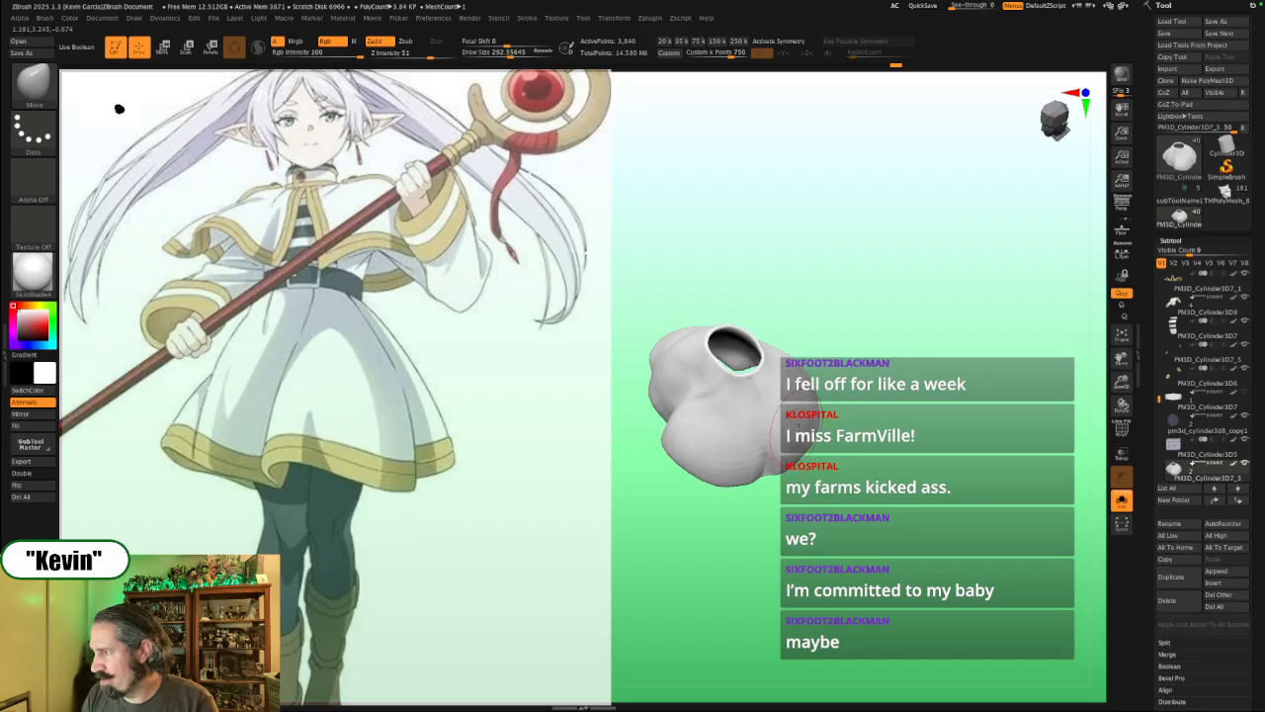
mouse_move(791, 435)
mouse_down()
mouse_move(914, 322)
mouse_move(858, 468)
mouse_up()
Step: Reshape the skirt's outer hem lobe from above with a resized Move brush and smooth the fold beside it
key(s)
click(832, 435)
mouse_move(845, 413)
mouse_down()
mouse_move(790, 342)
mouse_move(791, 370)
mouse_move(828, 386)
mouse_move(828, 355)
mouse_move(818, 425)
mouse_up()
mouse_move(701, 419)
shift+mouse_down()
mouse_move(706, 407)
mouse_move(696, 447)
shift+mouse_up()
mouse_move(828, 398)
mouse_down()
mouse_move(836, 368)
mouse_move(836, 392)
mouse_up()
Step: Adjust the skirt's outer lobes from above with Move brushes of about 394 and 476 draw size
key(s)
key(s)
drag(834, 387, 831, 370)
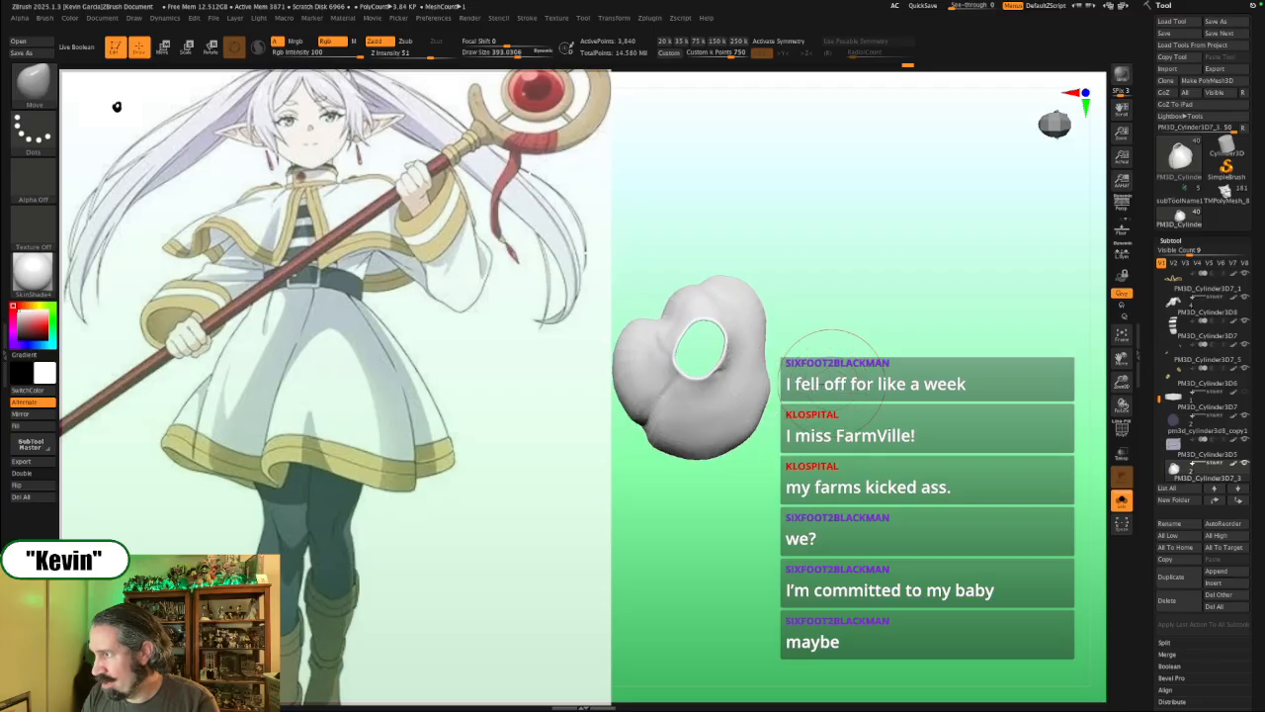
drag(634, 383, 668, 378)
mouse_move(829, 391)
mouse_down()
mouse_move(715, 359)
mouse_move(753, 346)
mouse_up()
key(s)
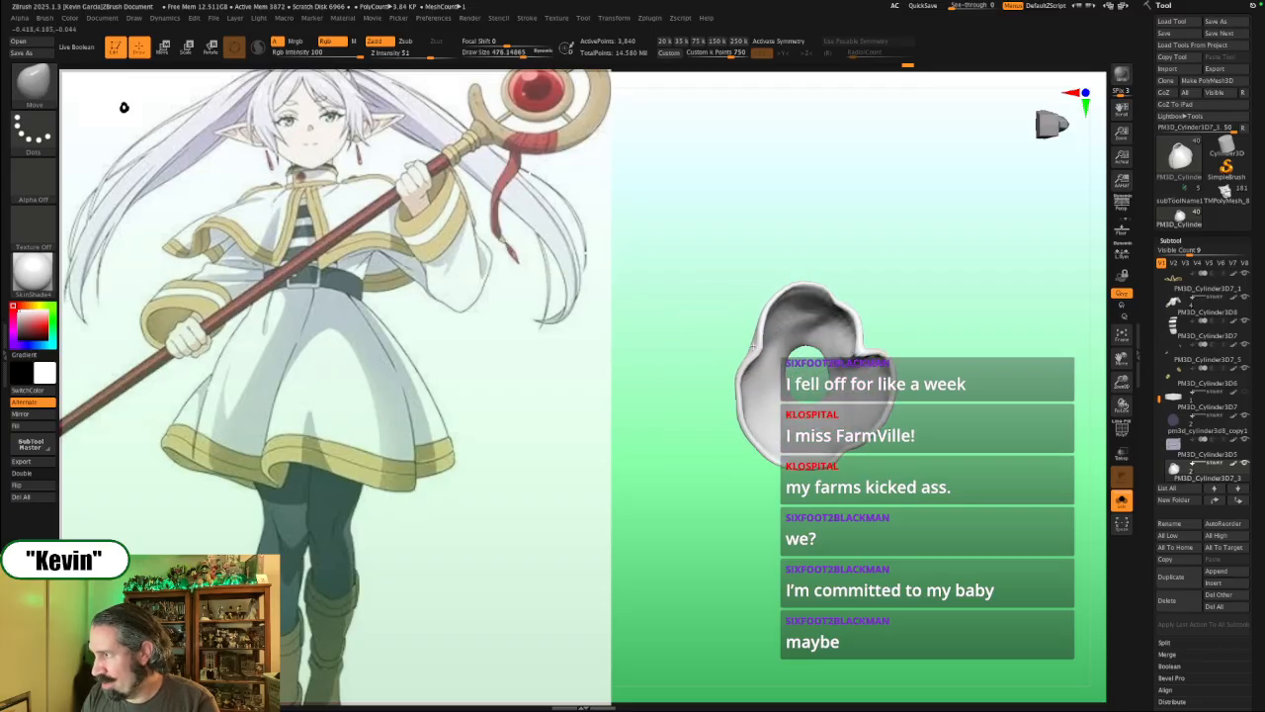
key(alt+s)
key(alt+s)
mouse_move(747, 411)
mouse_down()
mouse_move(725, 433)
mouse_move(753, 401)
mouse_move(739, 372)
mouse_up()
key(ctrl+z)
Step: Reshape the skirt's back hem with the full figure shown, using a large Move brush of about 648 draw size
key(s)
key(alt+s)
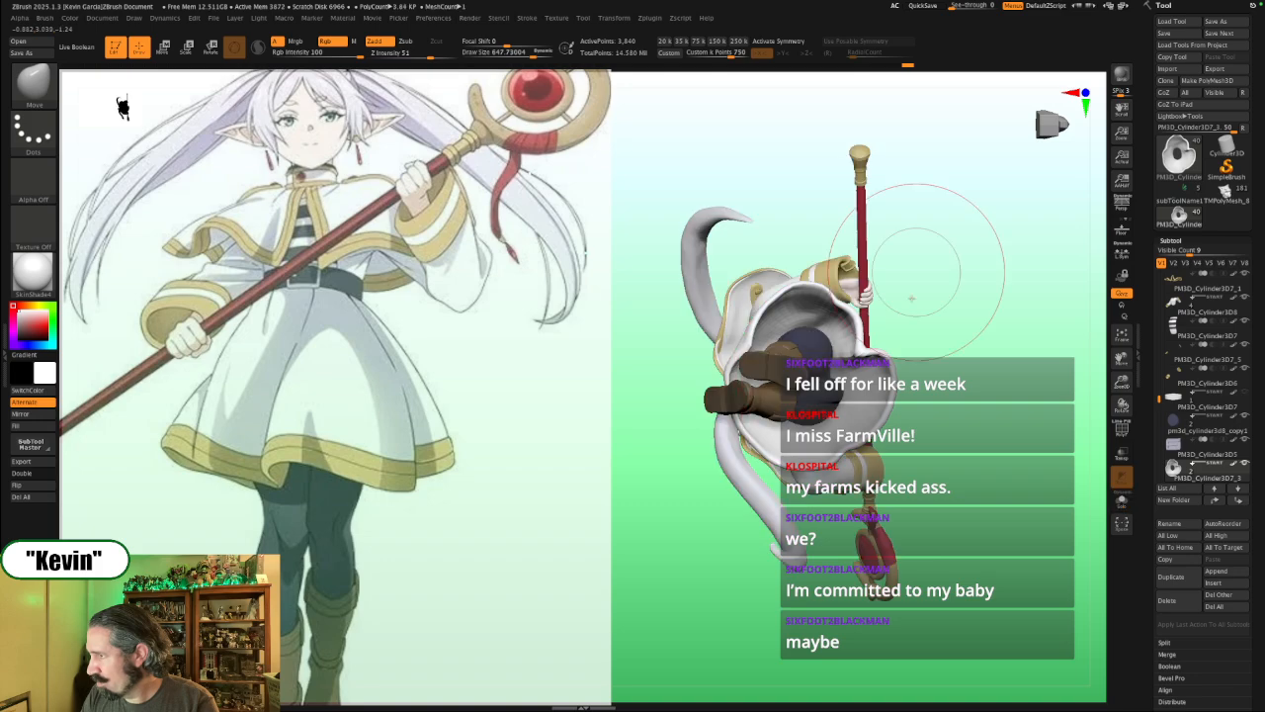
mouse_move(961, 398)
mouse_down()
mouse_move(960, 384)
mouse_move(993, 409)
mouse_up()
mouse_move(993, 408)
mouse_down()
mouse_move(894, 396)
mouse_move(913, 392)
mouse_up()
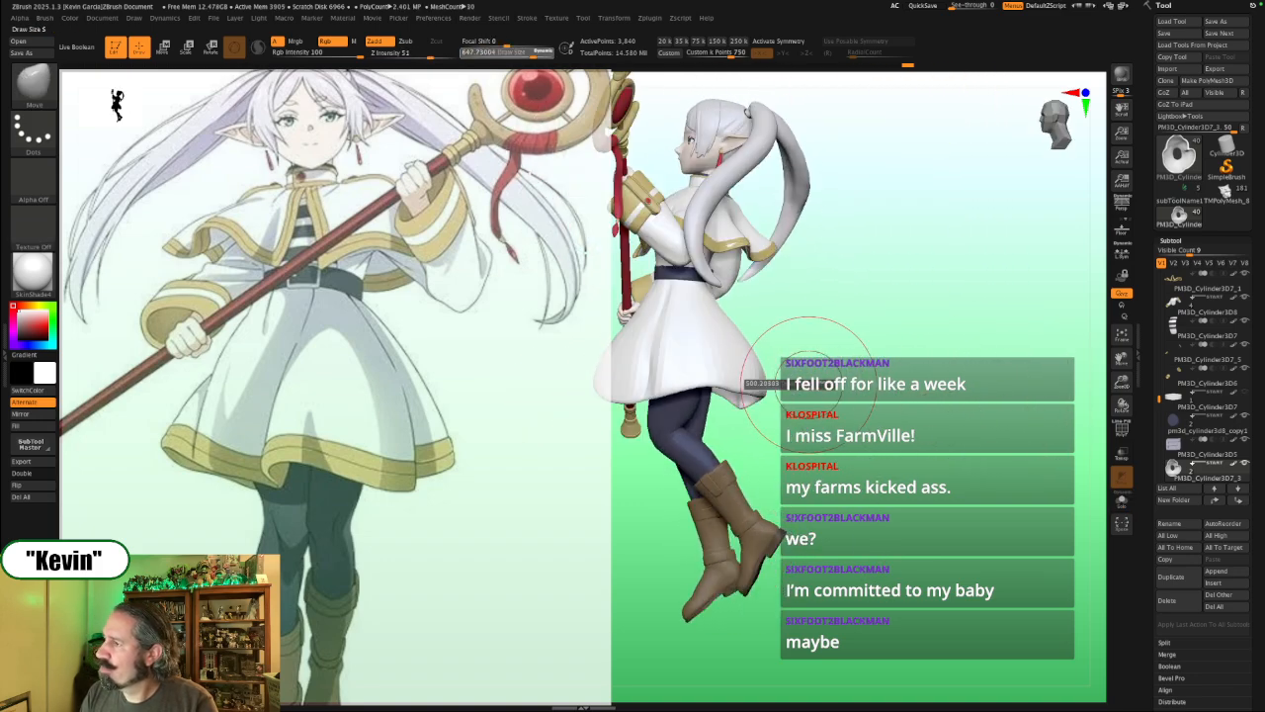
drag(759, 382, 748, 391)
drag(826, 385, 842, 364)
mouse_move(920, 348)
mouse_down()
mouse_move(840, 354)
mouse_move(862, 360)
mouse_move(798, 346)
mouse_move(856, 368)
mouse_move(918, 370)
mouse_move(911, 415)
mouse_move(876, 427)
mouse_up()
Step: Reshape the skirt's rear volume and hem with repeatedly resized Move brushes, down to about 365 draw size
key(s)
key(s)
key(s)
key(shift+s)
key(s)
key(s)
drag(777, 397, 719, 402)
key(s)
key(s)
drag(731, 398, 754, 378)
key(s)
key(s)
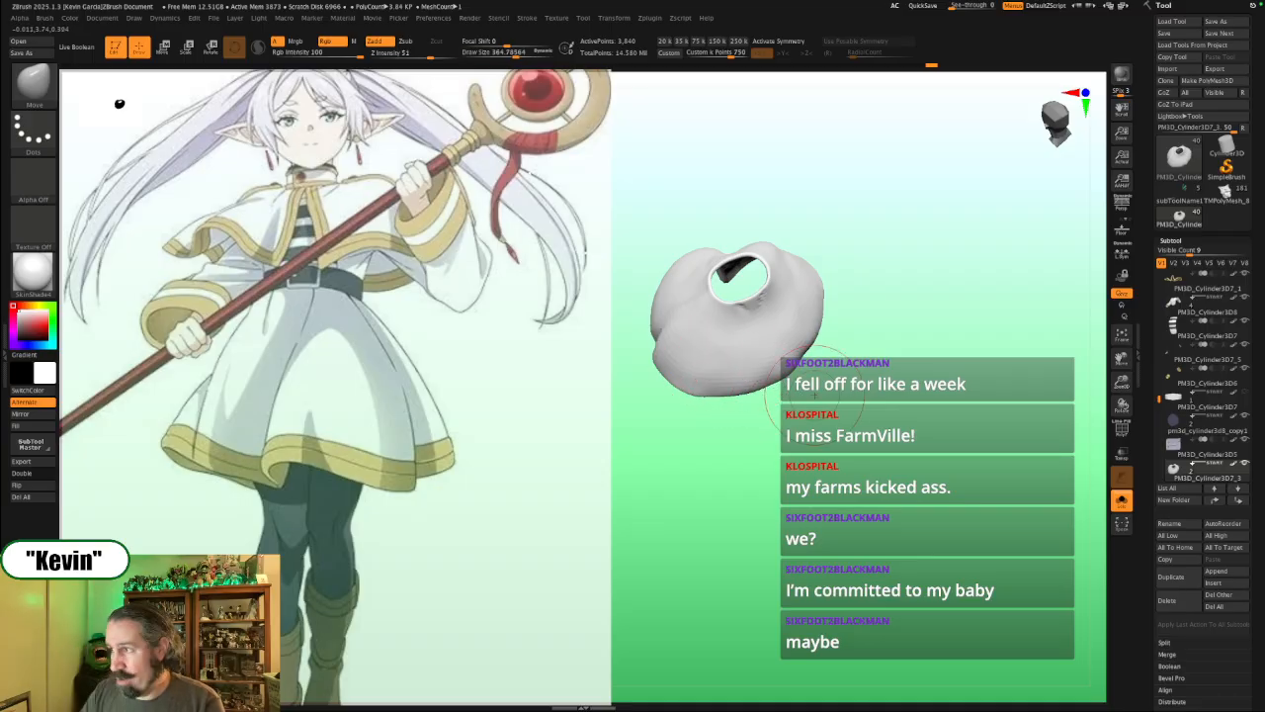
Step: Refine the isolated skirt's side surface and lower edge with Move brushes of about 286 and 245 draw size
mouse_move(912, 348)
mouse_down()
mouse_move(883, 332)
mouse_move(855, 343)
mouse_up()
key(s)
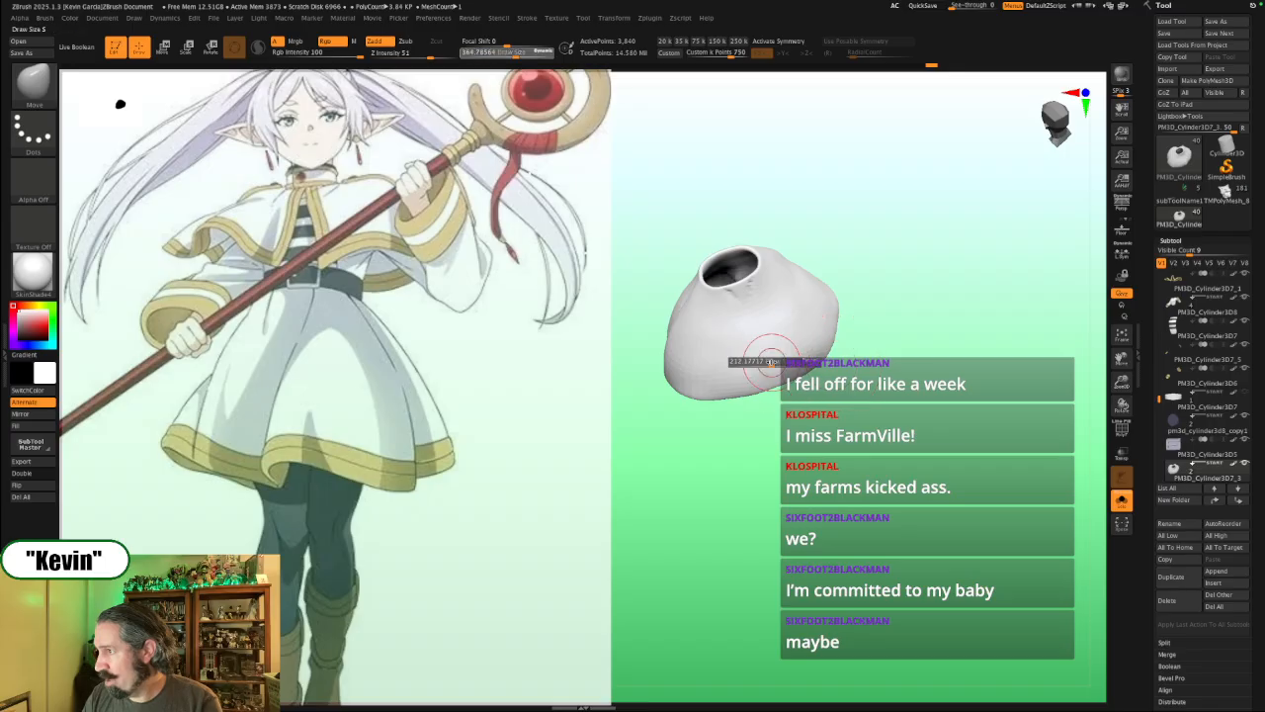
drag(768, 359, 784, 358)
key(s)
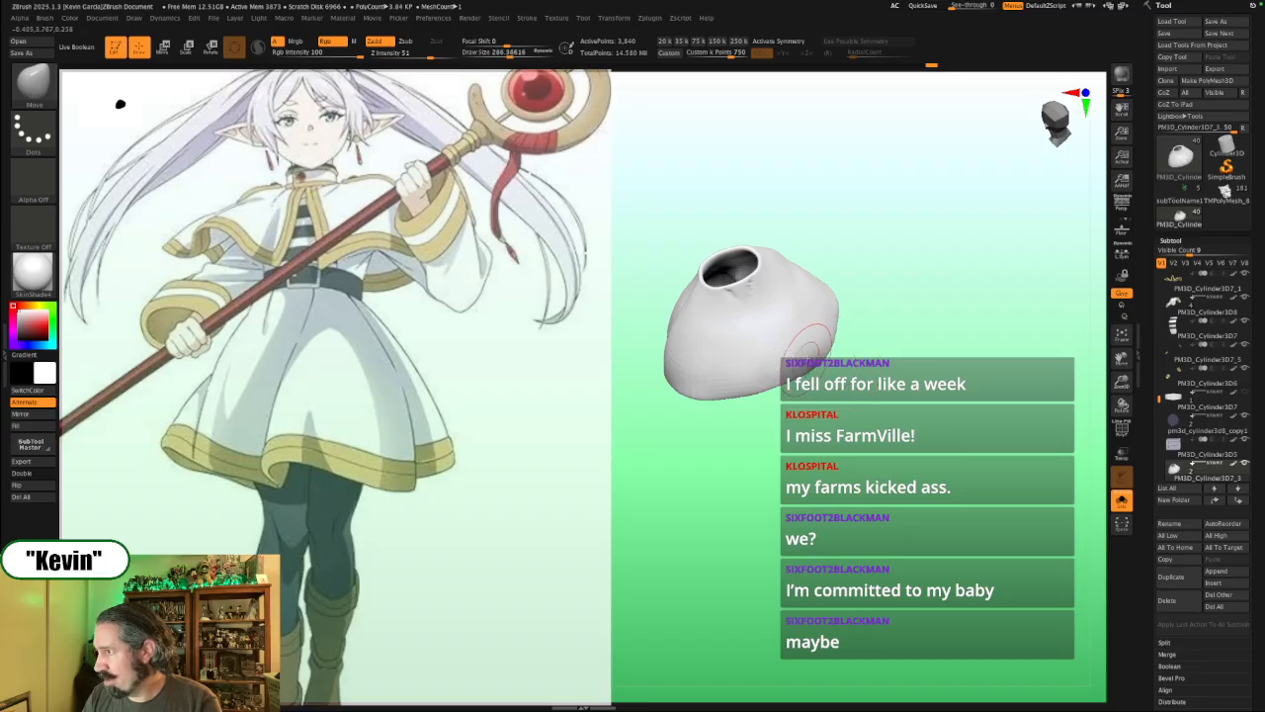
mouse_move(910, 342)
mouse_down()
mouse_move(919, 400)
mouse_move(934, 404)
mouse_up()
drag(880, 442, 888, 428)
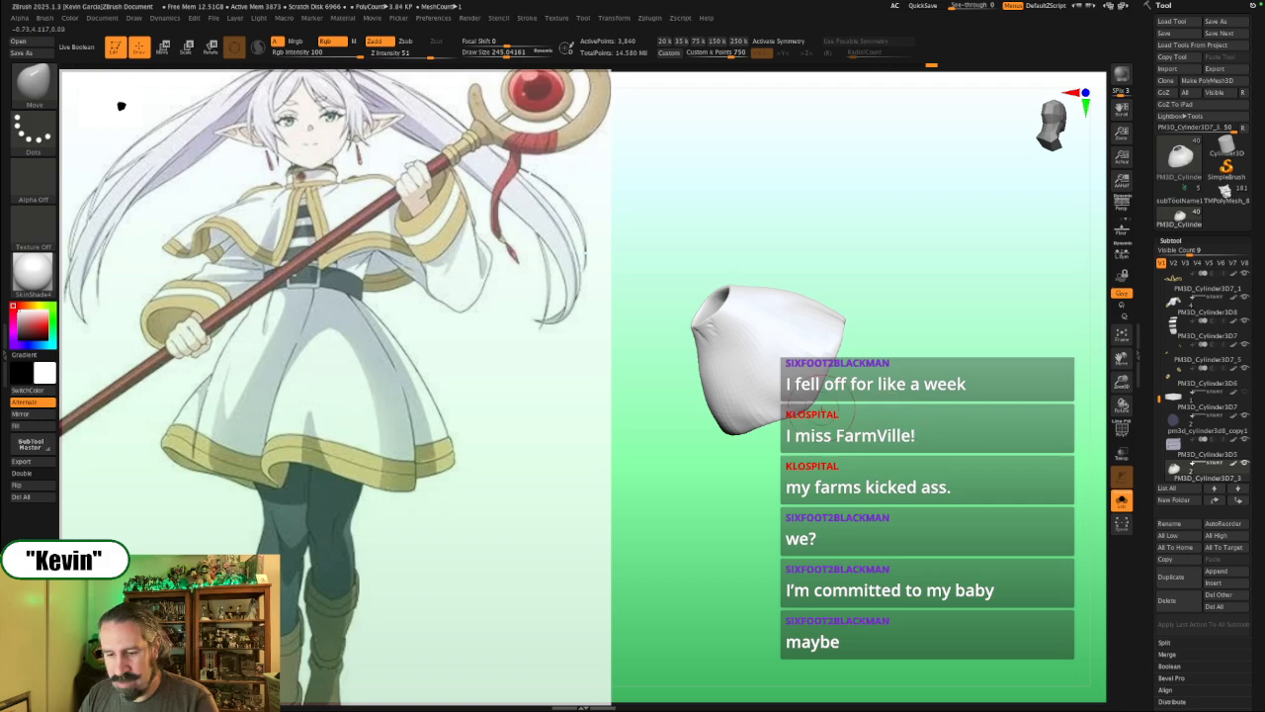
key(b)
key(d)
key(s)
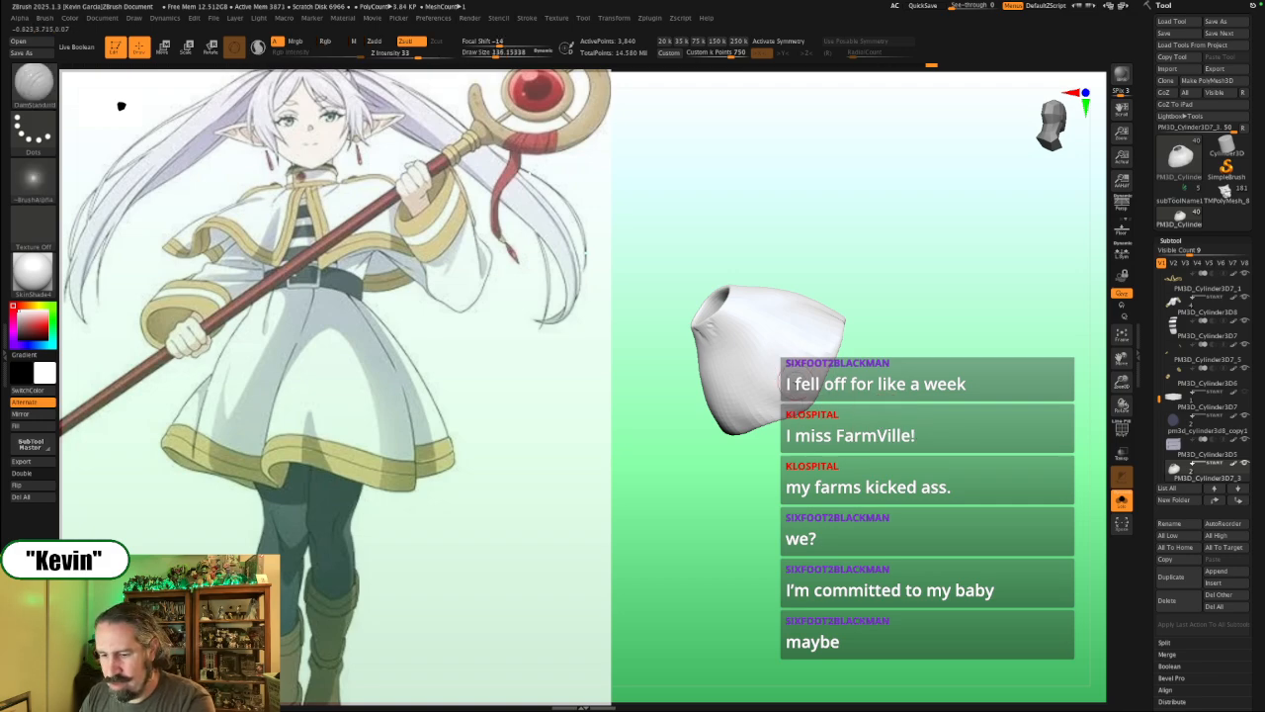
Step: Sculpt the skirt's side surface with the Standard brush at about 351 and 293 draw size, showing the full figure
key(b)
key(s)
key(t)
drag(784, 386, 826, 388)
key(shift+s)
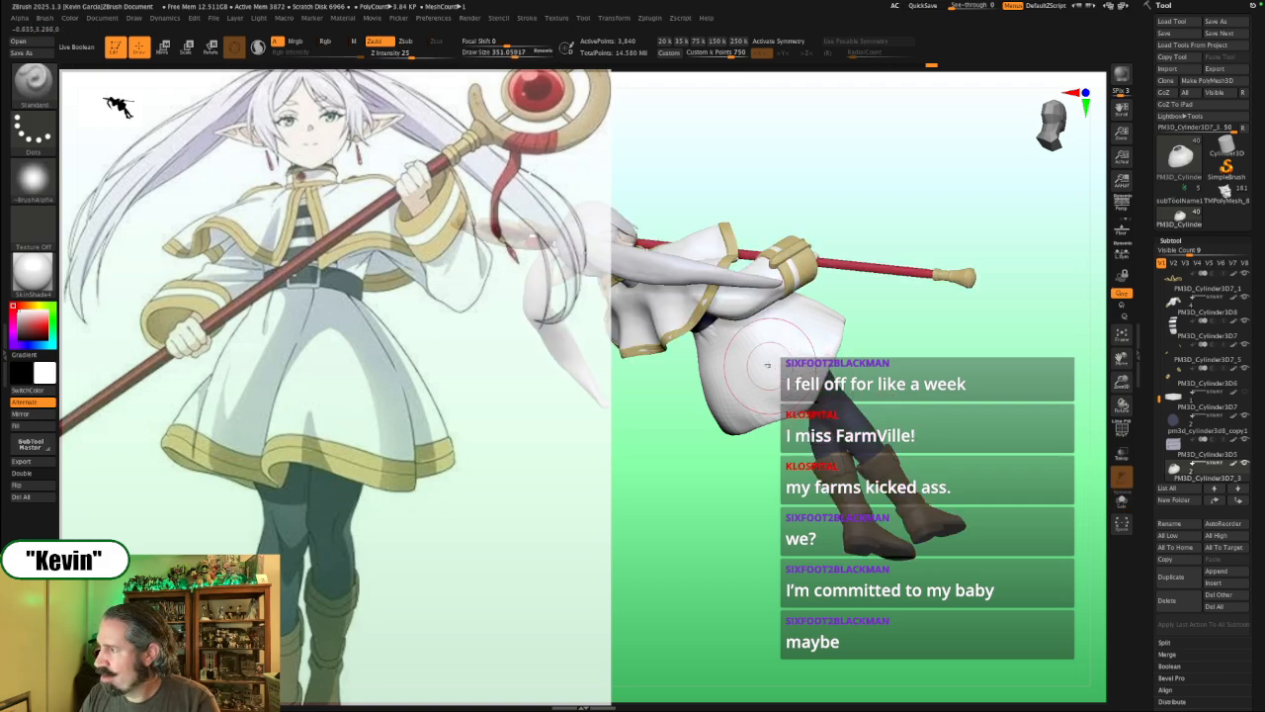
key(s)
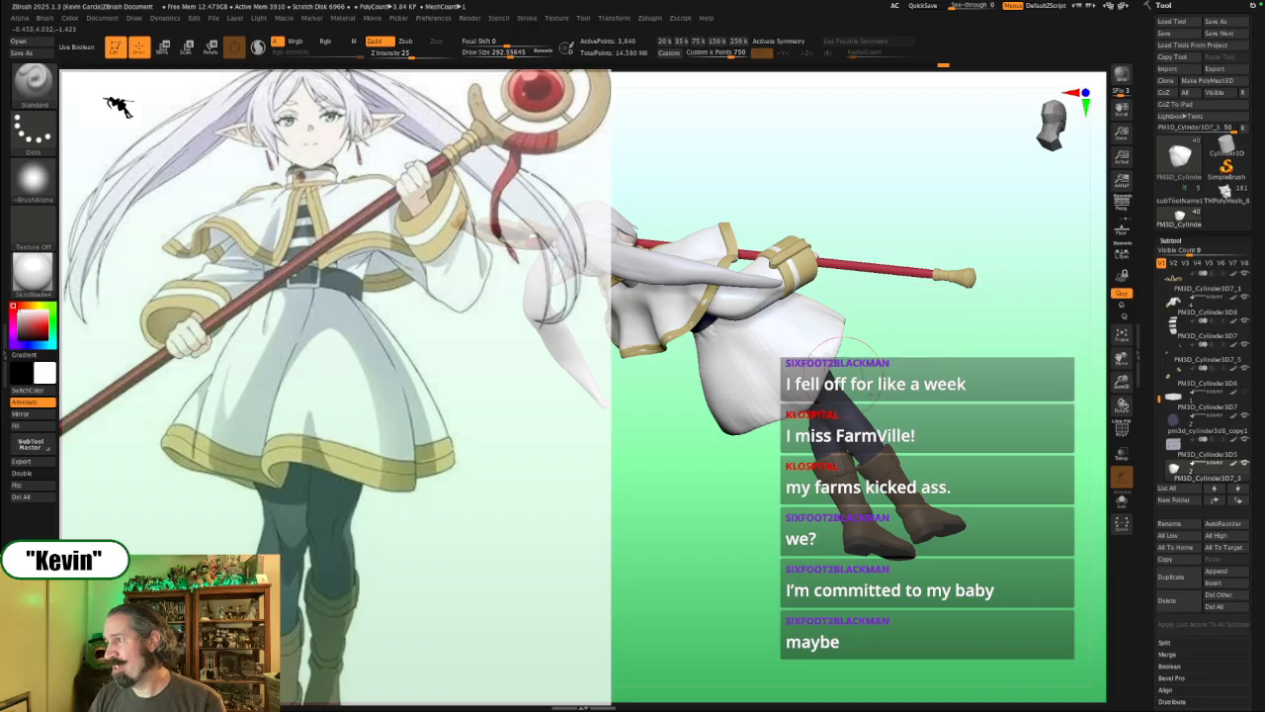
mouse_move(992, 391)
mouse_down()
mouse_move(909, 379)
mouse_move(875, 420)
mouse_move(803, 453)
mouse_up()
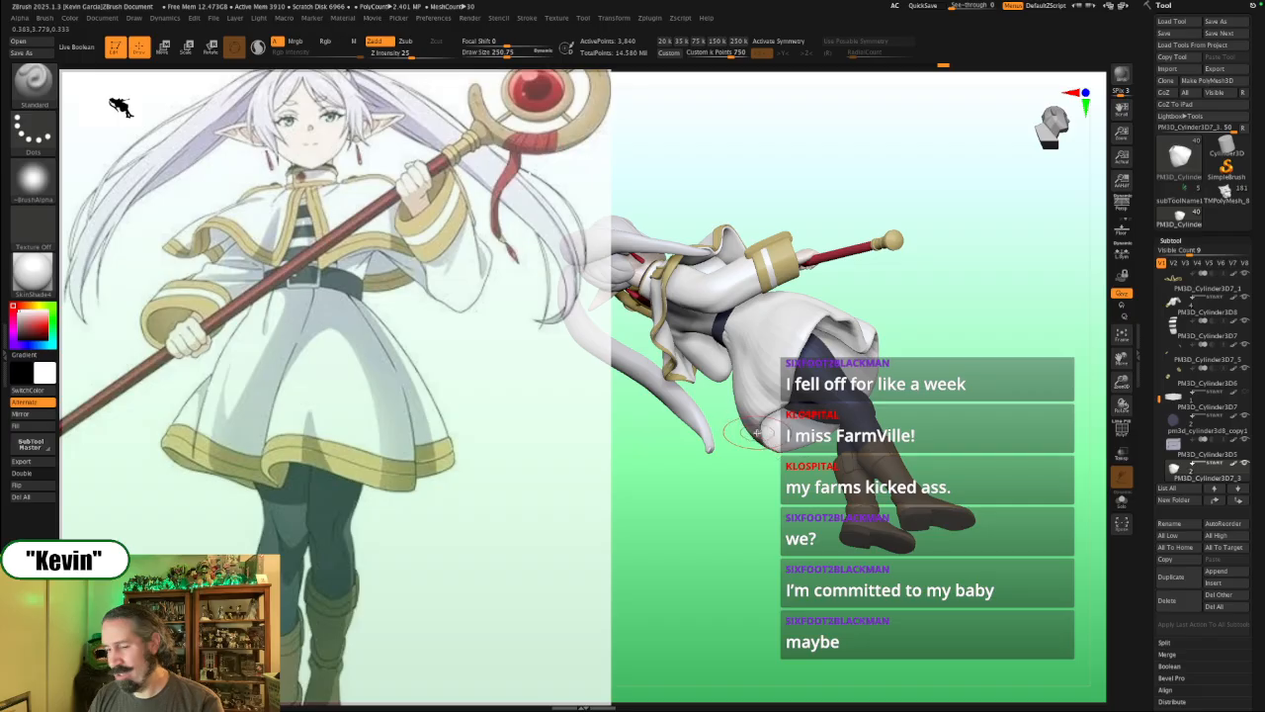
Step: Switch to the Move brush and reshape the skirt's back hem from the side at about 365 draw size
key(b)
key(m)
key(v)
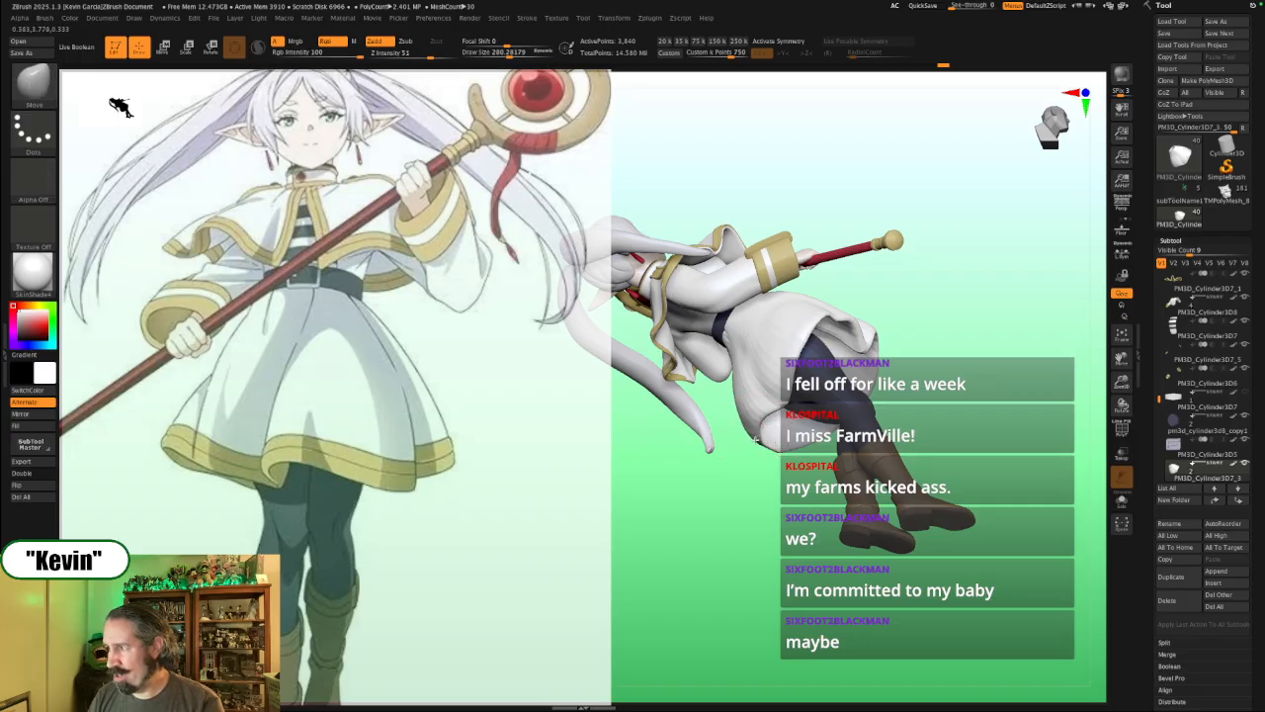
drag(736, 430, 739, 494)
key(s)
drag(739, 382, 767, 382)
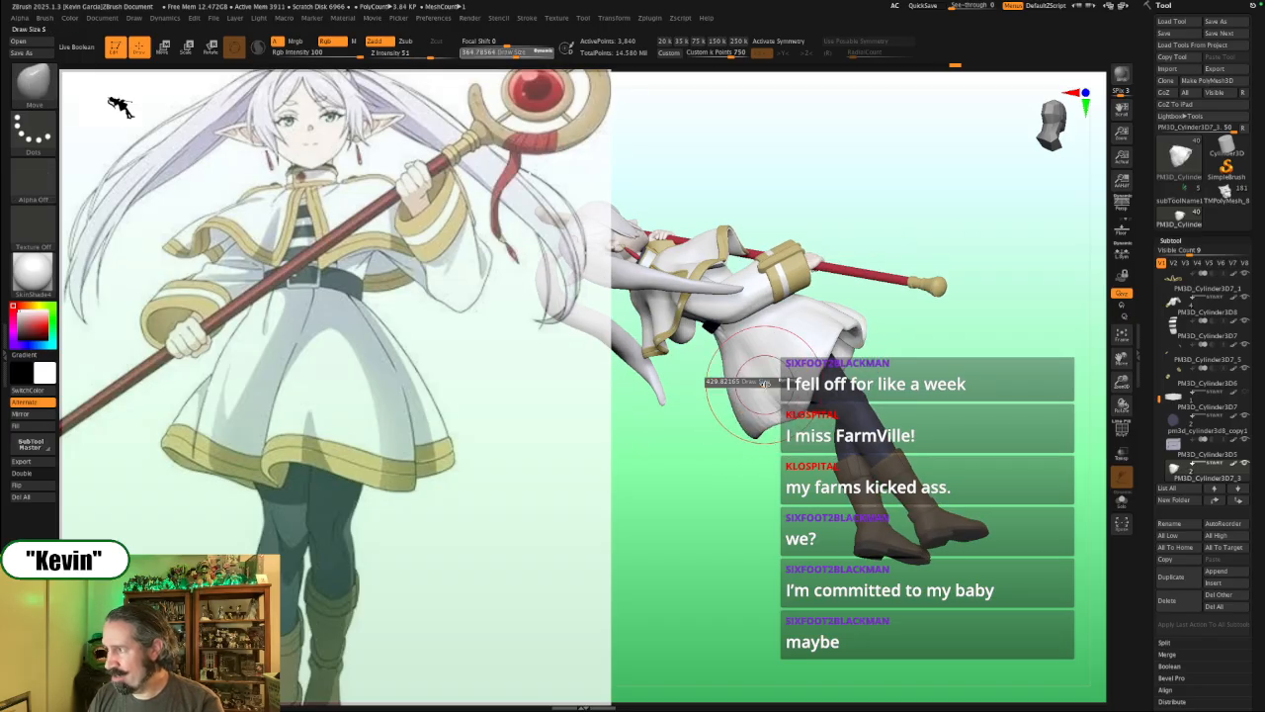
mouse_move(736, 427)
mouse_down()
mouse_move(737, 455)
mouse_move(757, 392)
mouse_up()
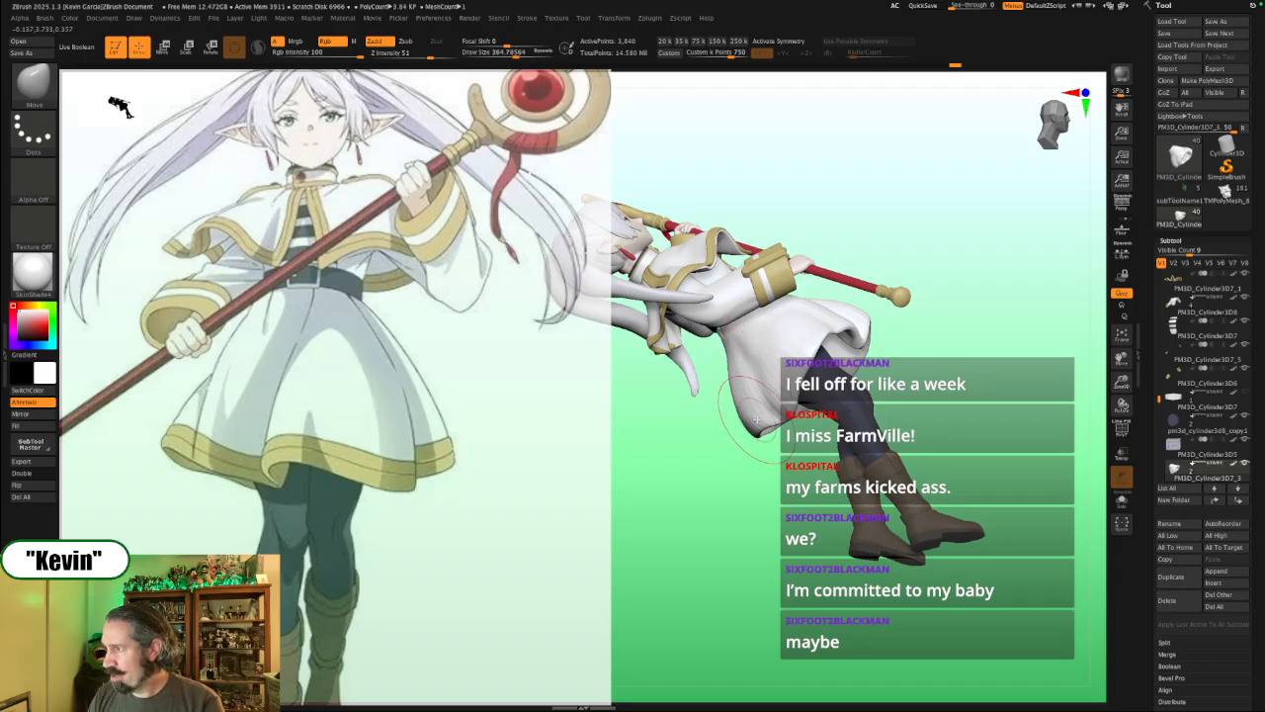
drag(731, 481, 725, 430)
drag(859, 428, 852, 410)
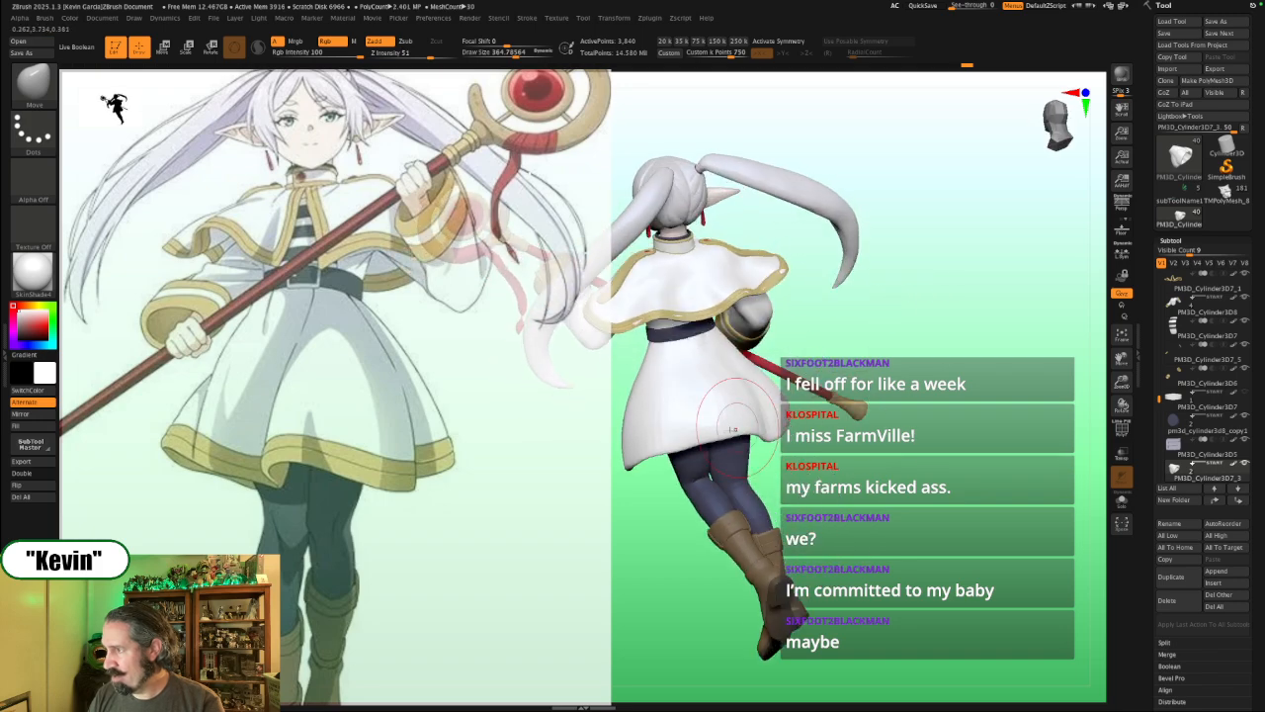
Step: Adjust the middle of the skirt's back hem from behind with Move brushes of about 468 and 484 draw size
key(s)
drag(707, 431, 693, 435)
key(s)
key(s)
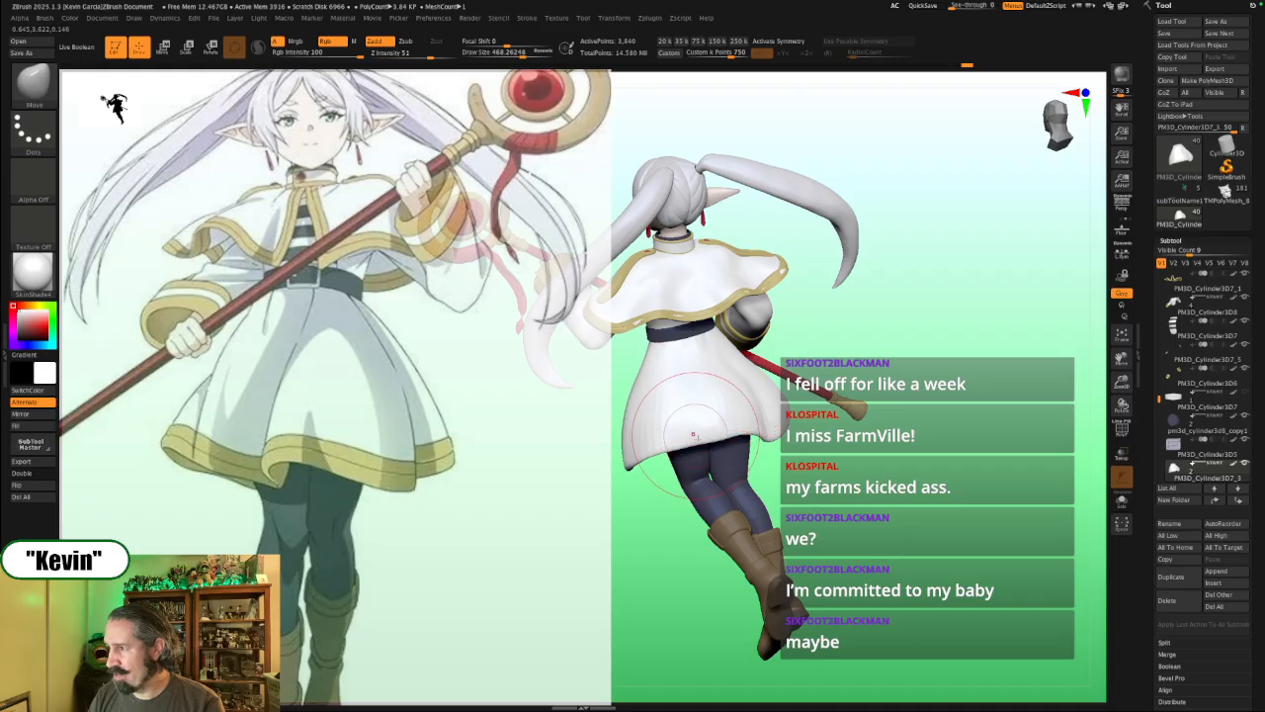
drag(821, 484, 848, 483)
key(s)
drag(695, 431, 697, 431)
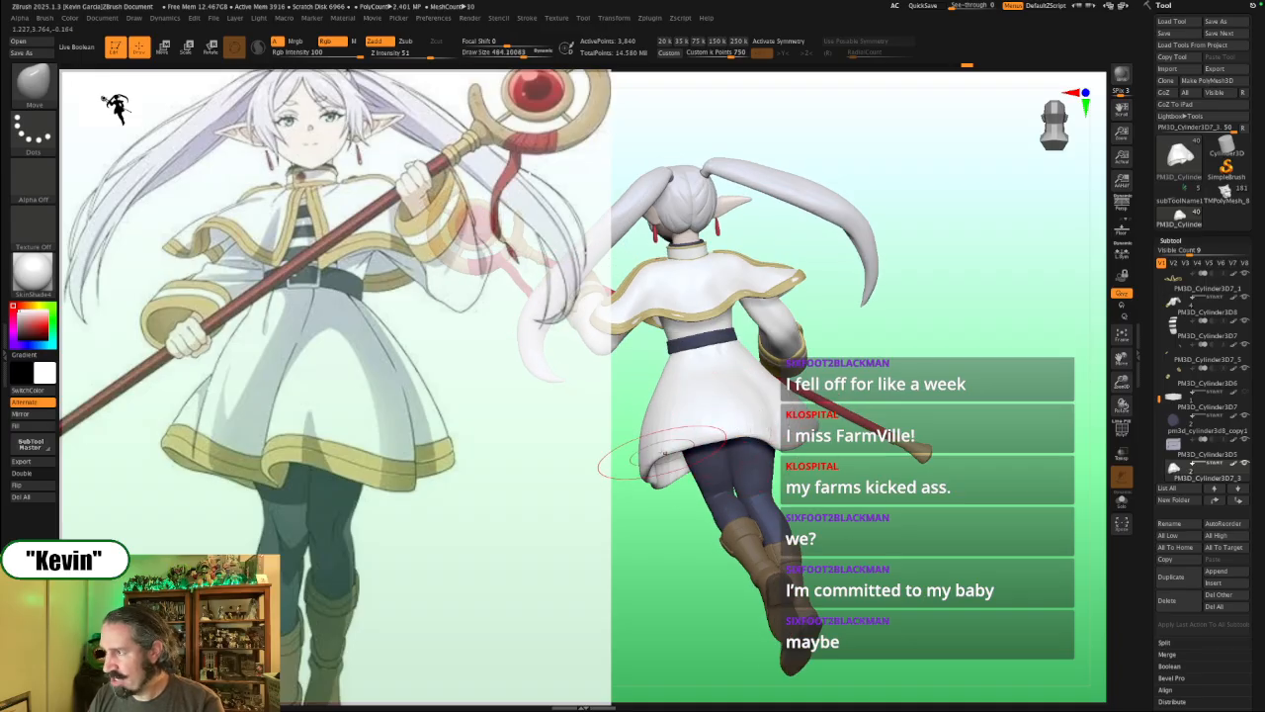
Step: Even out the skirt's back hem above the legs with smaller Move brushes, down to about 204 draw size
key(s)
key(s)
drag(858, 462, 820, 459)
drag(743, 450, 745, 444)
key(s)
mouse_move(822, 461)
mouse_down()
mouse_move(856, 458)
mouse_move(767, 448)
mouse_move(783, 446)
mouse_up()
key(s)
key(s)
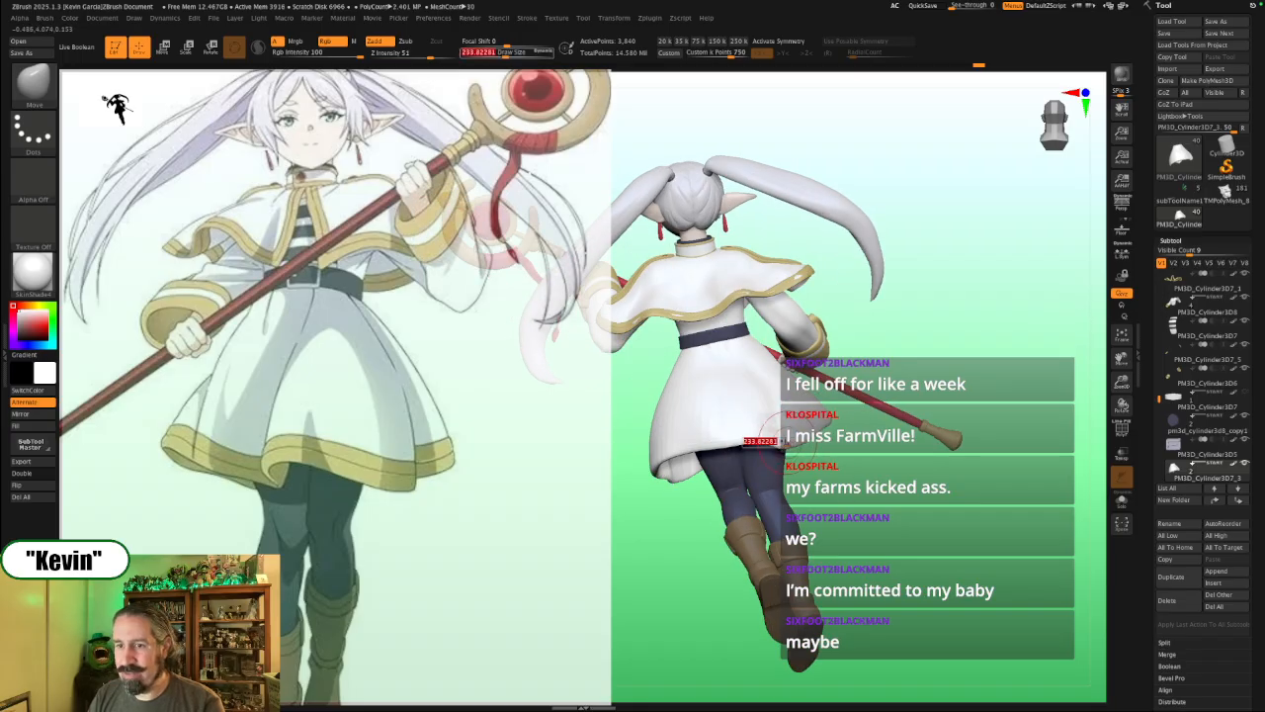
drag(879, 459, 910, 458)
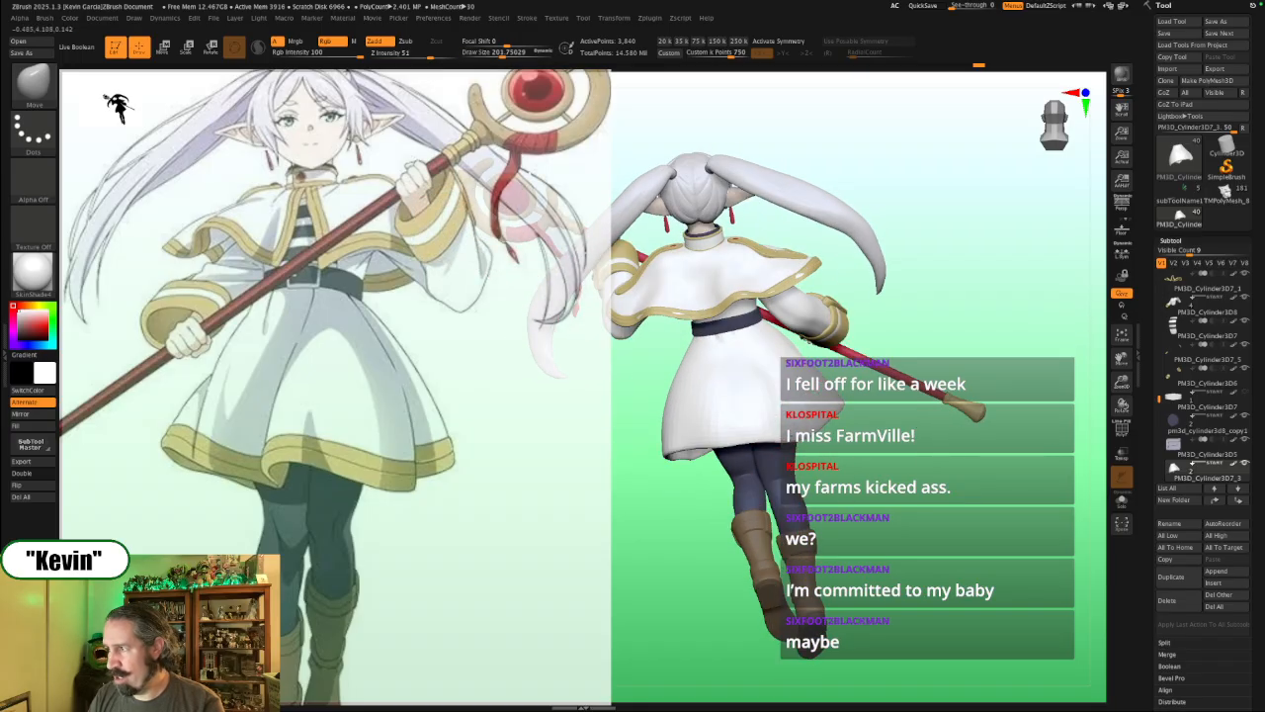
Step: Reshape the skirt's outer hem corner from behind with a Move brush of about 286 draw size
key(s)
mouse_move(787, 435)
mouse_down()
mouse_move(825, 482)
mouse_move(876, 431)
mouse_up()
key(s)
mouse_move(743, 427)
mouse_down()
mouse_move(771, 429)
mouse_move(741, 444)
mouse_move(642, 447)
mouse_up()
key(s)
key(s)
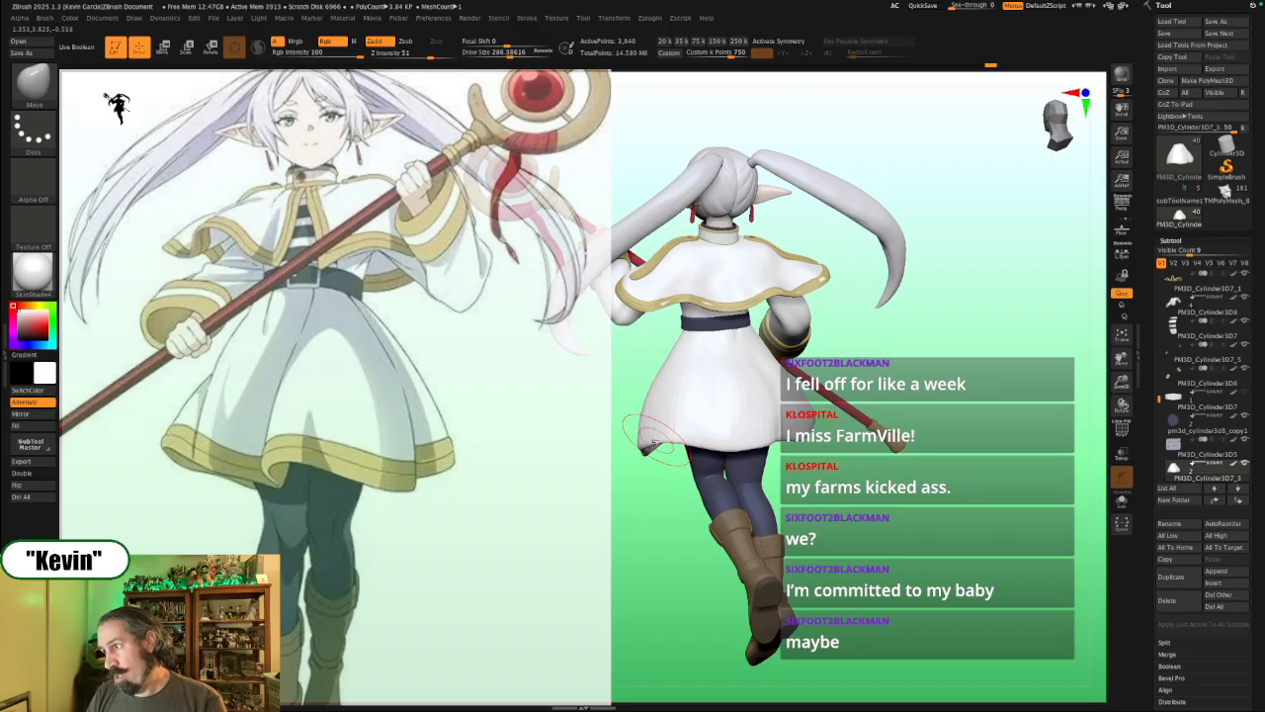
Step: Adjust the skirt's back hem and rear curve with Move brushes of about 318 and 453 draw size
key(s)
mouse_move(742, 447)
mouse_down()
mouse_move(705, 442)
mouse_move(715, 445)
mouse_up()
key(s)
key(s)
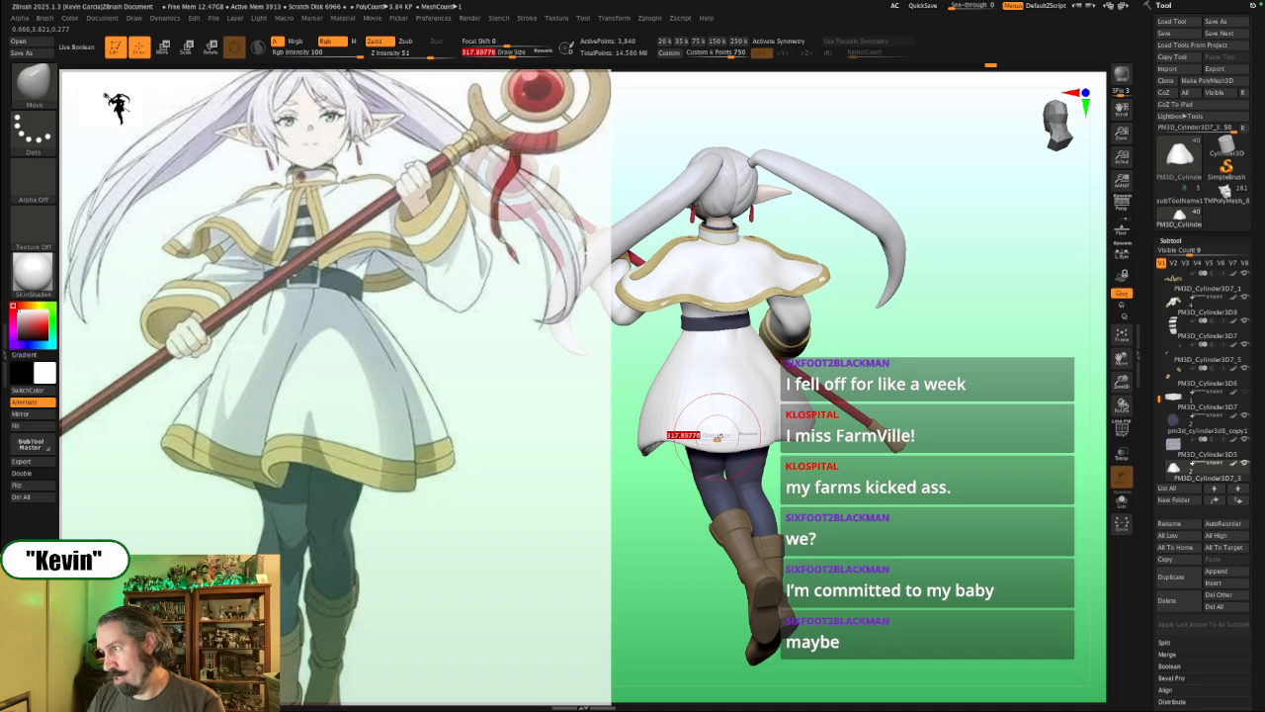
mouse_move(776, 472)
mouse_down()
mouse_move(817, 444)
mouse_move(727, 416)
mouse_up()
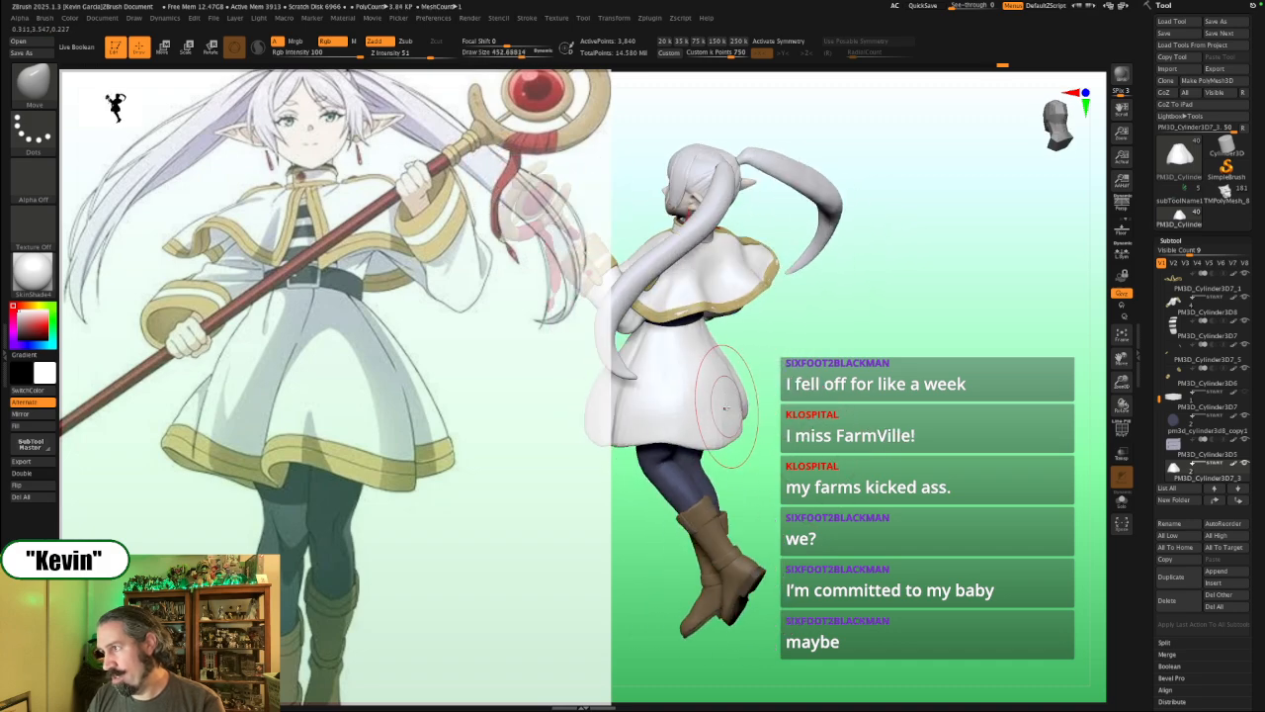
key([)
mouse_move(773, 484)
mouse_down()
mouse_move(785, 464)
mouse_move(763, 422)
mouse_move(691, 423)
mouse_move(723, 417)
mouse_up()
Step: Refine and smooth the skirt's rear volume from a high angle with resized Move brushes of about 386 and 286 draw size
key(s)
key(s)
key(s)
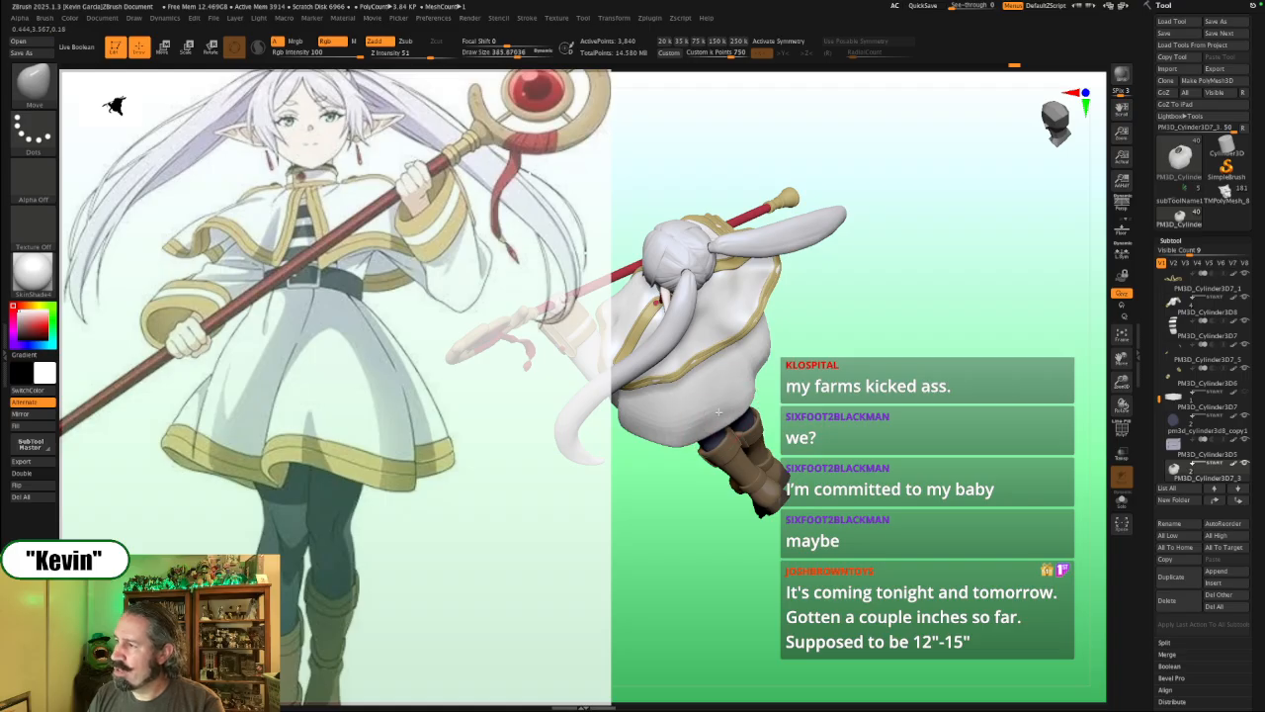
key(shift)
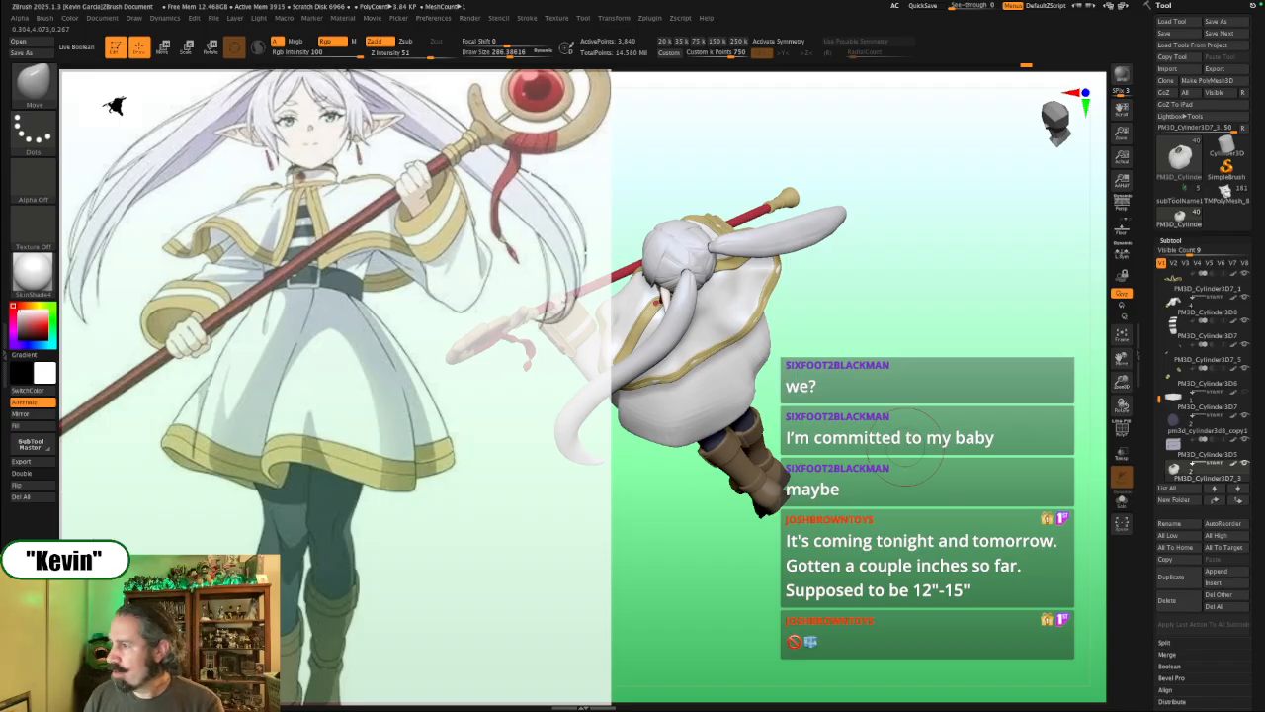
mouse_move(876, 481)
mouse_down()
mouse_move(895, 458)
mouse_move(850, 445)
mouse_move(830, 413)
mouse_up()
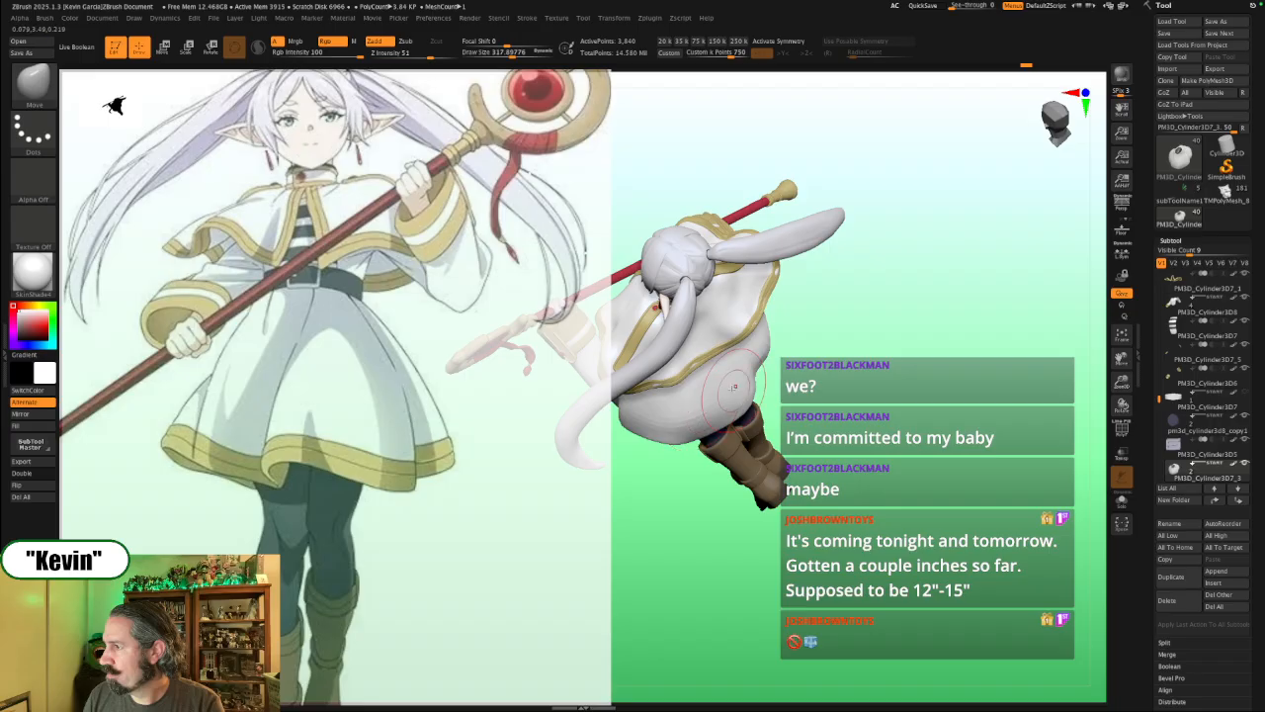
Step: Isolate the skirt, refine its side crease with Move brushes of about 207 and 223 draw size, and show the full figure again
key(alt+s)
right_drag(741, 410, 749, 397)
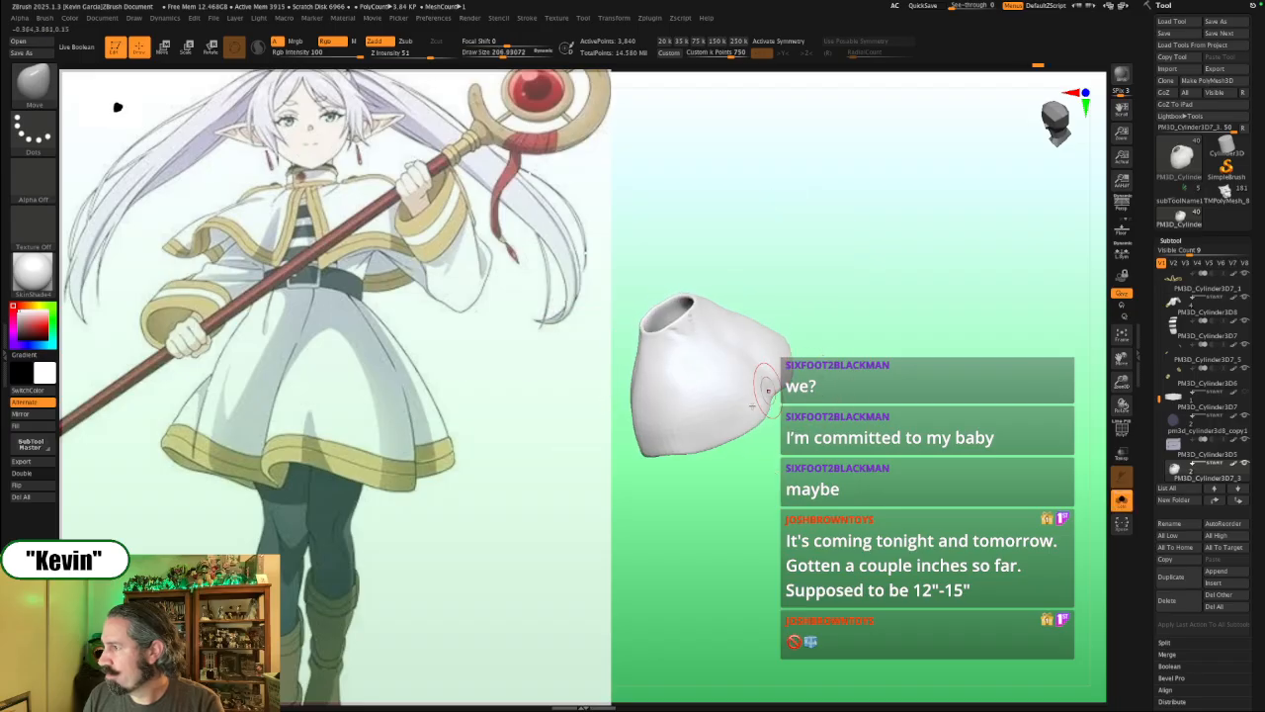
key(s)
drag(749, 407, 740, 407)
right_drag(742, 407, 759, 403)
key(s)
drag(750, 406, 754, 404)
key(alt+s)
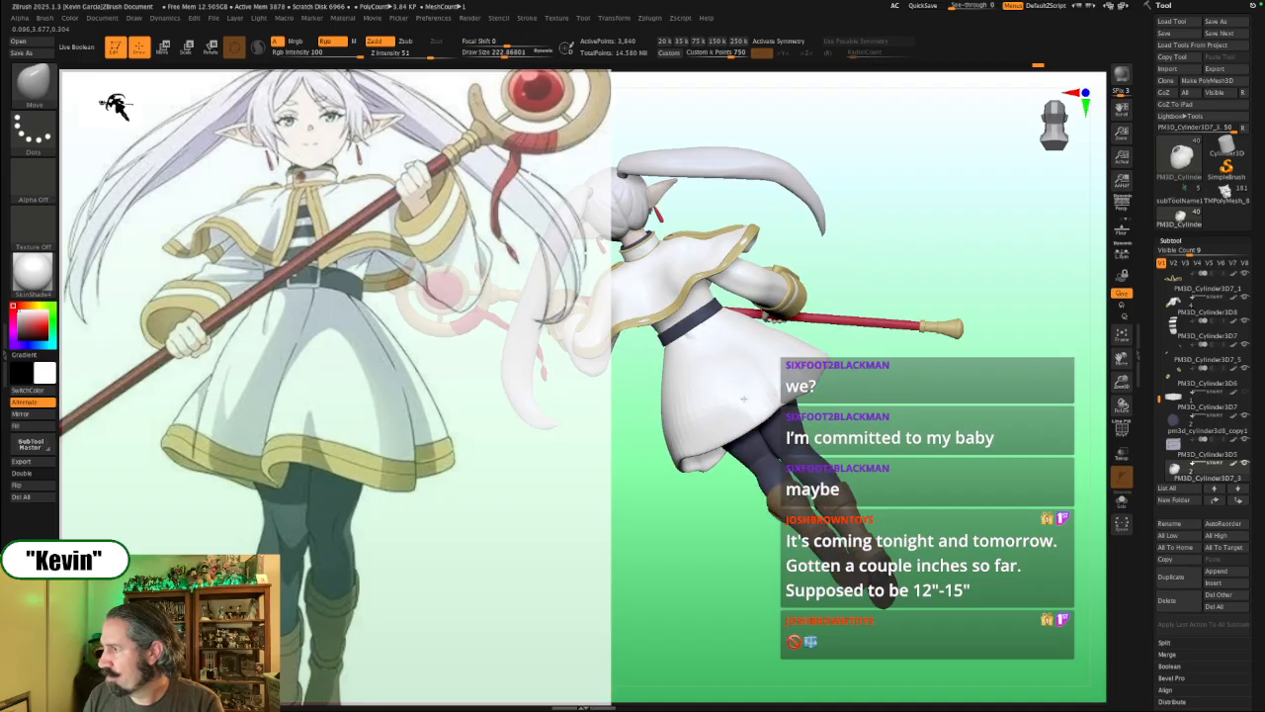
Step: Reshape the skirt's back panel and lower hem from behind with Move brushes of about 400 and 251 draw size
mouse_move(757, 393)
right_down()
mouse_move(807, 411)
mouse_move(733, 408)
right_up()
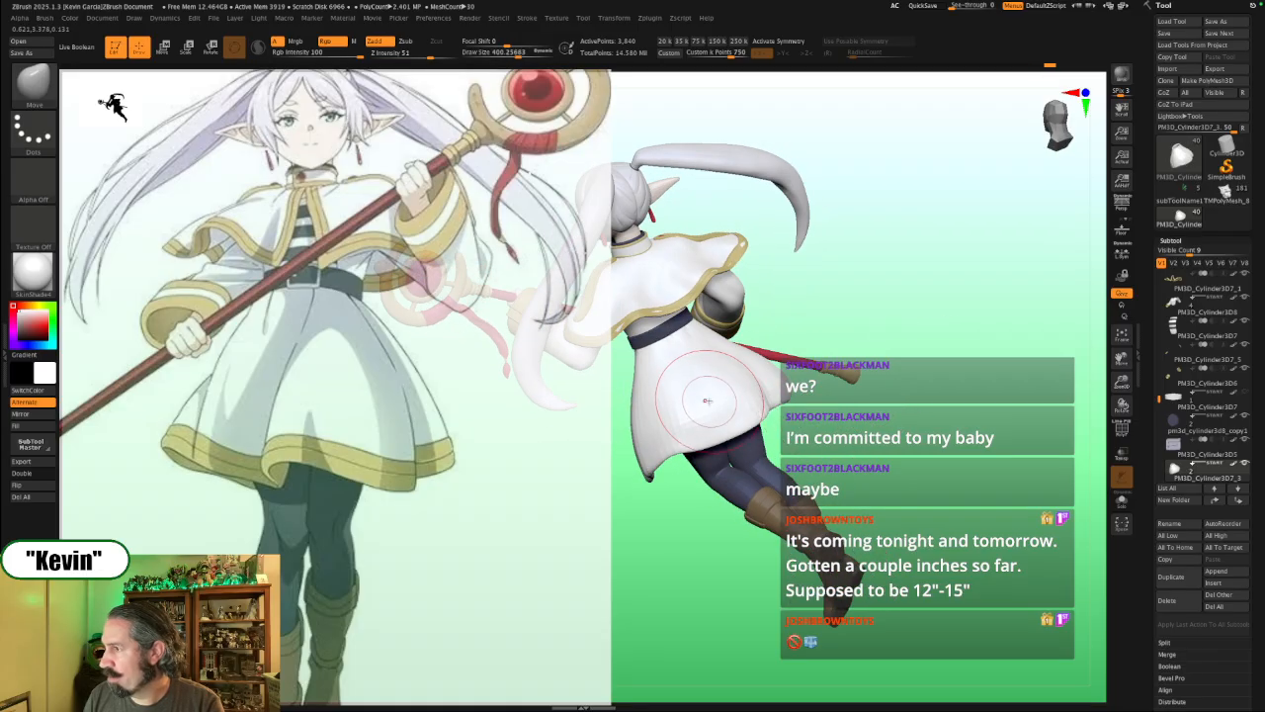
mouse_move(672, 420)
right_down()
mouse_move(712, 425)
mouse_move(698, 438)
right_up()
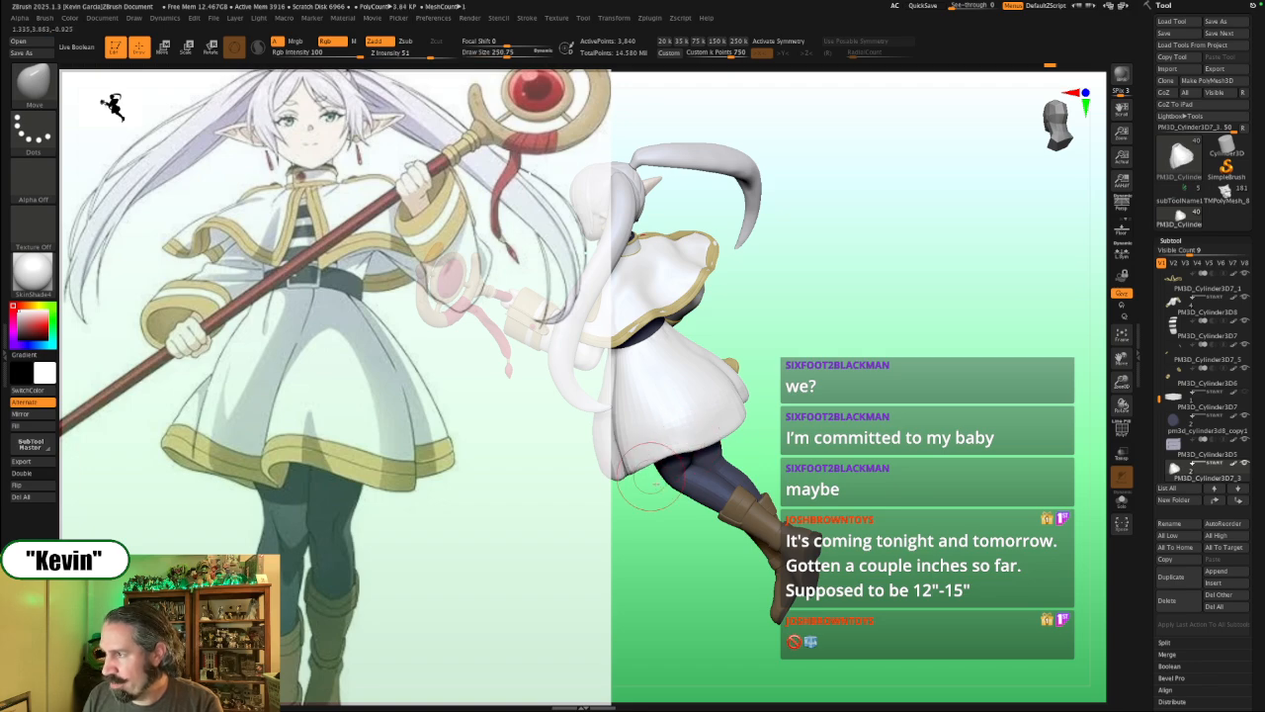
mouse_move(645, 483)
right_down()
mouse_move(692, 502)
mouse_move(665, 493)
mouse_move(726, 492)
right_up()
Step: Isolate the skirt and refine its front hem waves and vertical folds with Move brushes of about 207 and 177 draw size
key(alt+s)
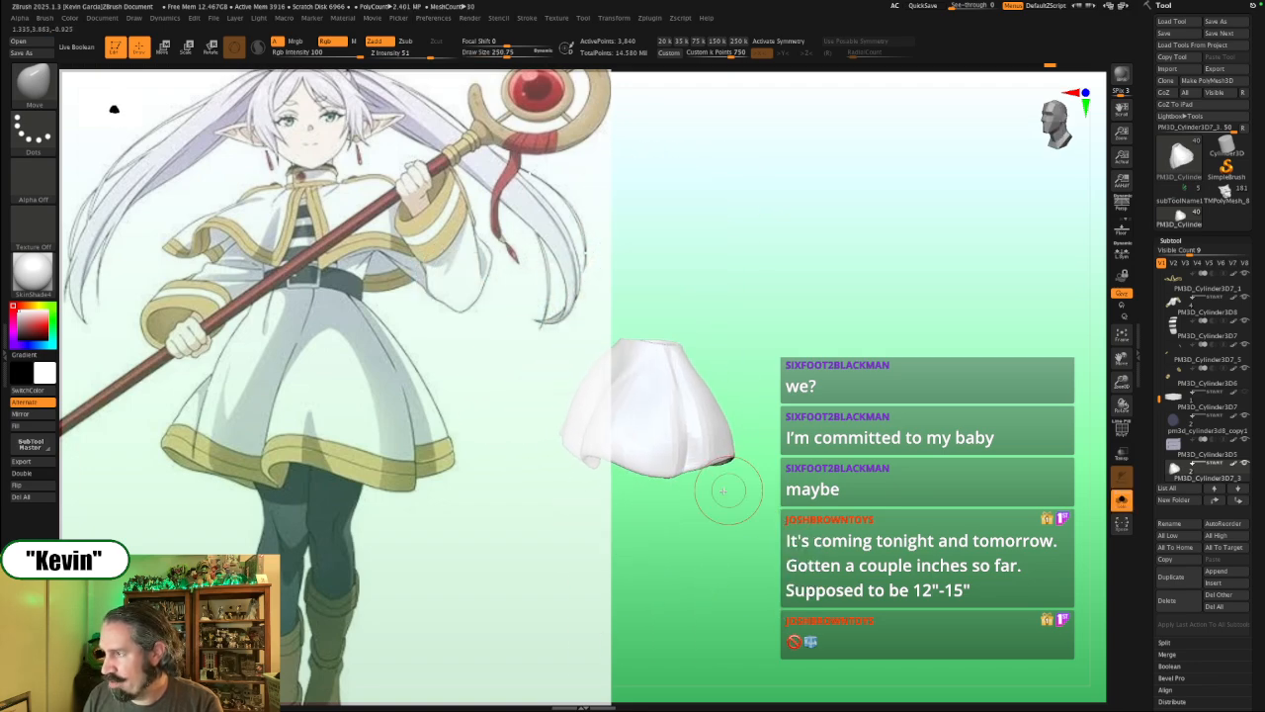
key(s)
drag(693, 486, 689, 487)
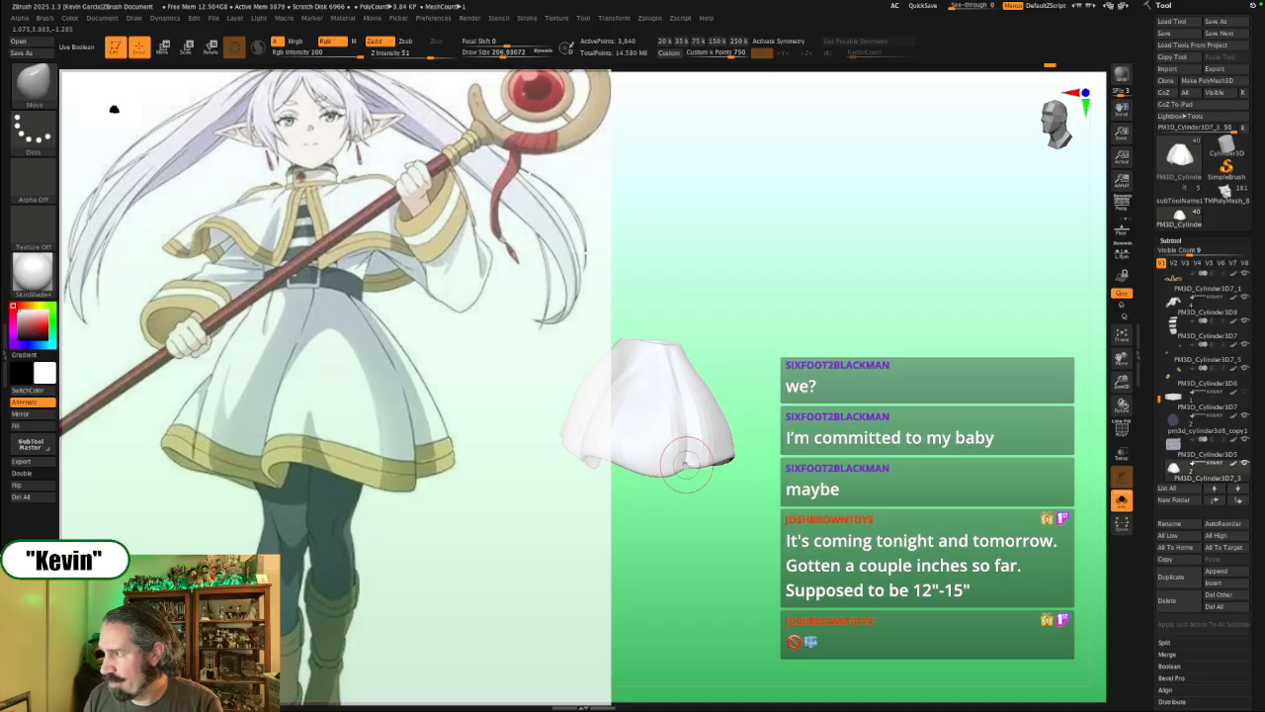
right_drag(682, 464, 761, 455)
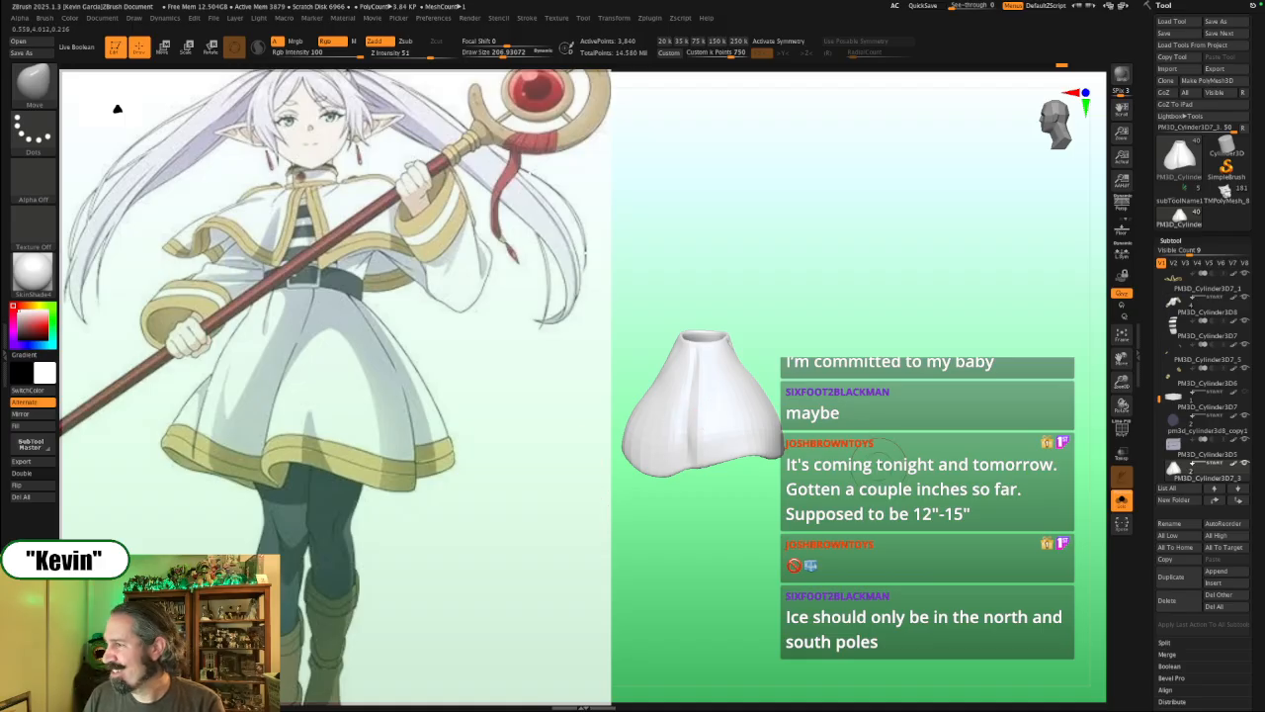
mouse_move(747, 453)
right_down()
mouse_move(704, 451)
mouse_move(859, 441)
right_up()
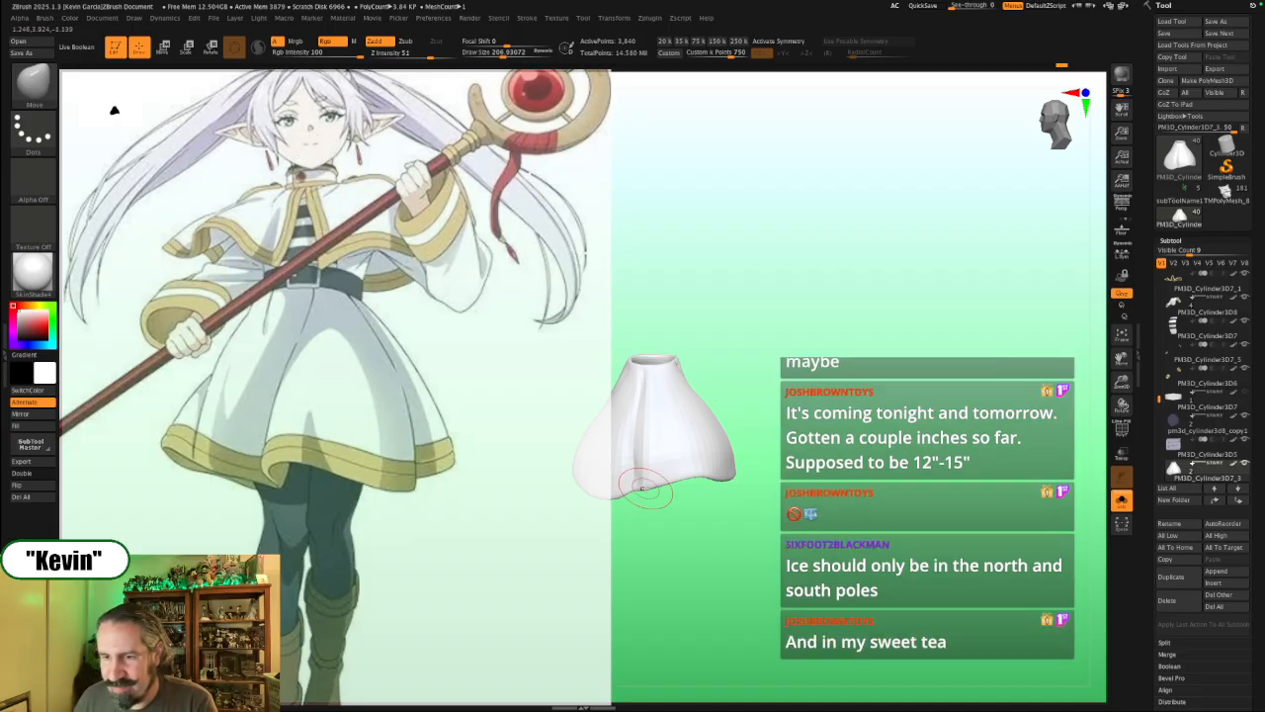
alt+drag(845, 443, 898, 433)
key(s)
drag(667, 473, 664, 474)
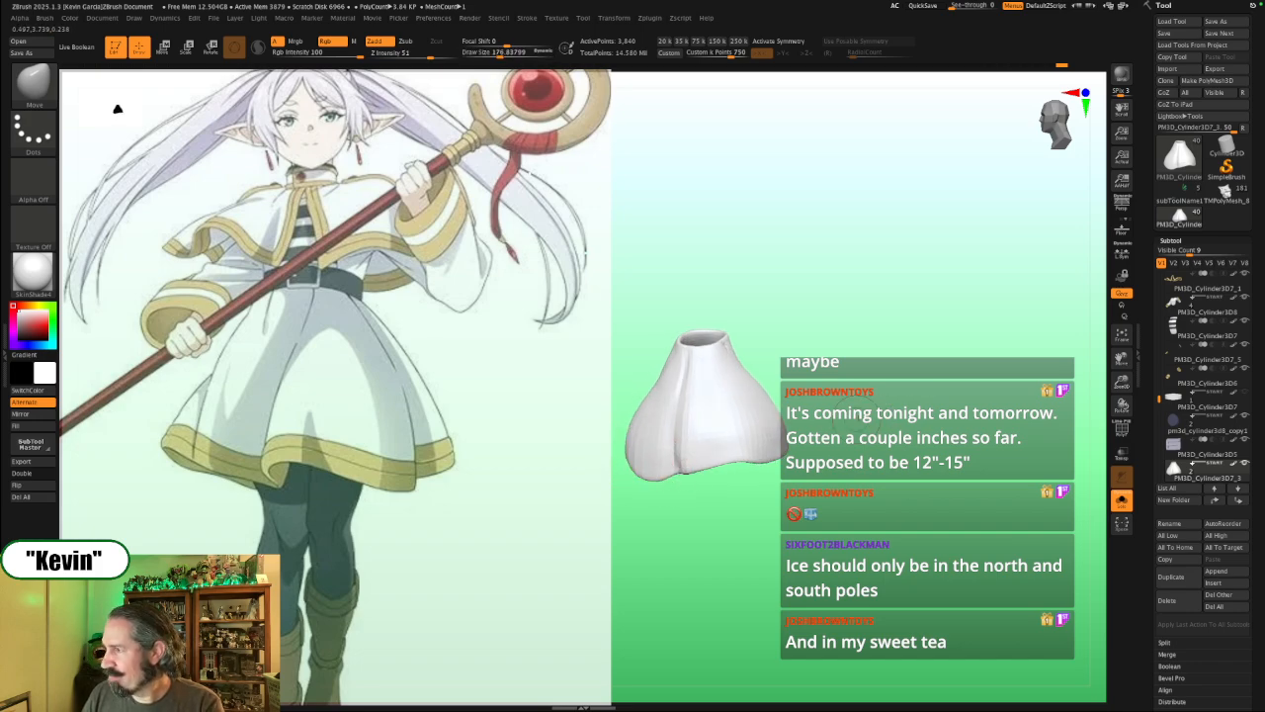
Step: Smooth the isolated skirt's lower front and refine its rear against the full figure with Move brushes of about 258 and 324 draw size
drag(858, 414, 879, 416)
shift+drag(680, 458, 759, 461)
mouse_move(937, 419)
mouse_down()
mouse_move(858, 442)
mouse_move(822, 480)
mouse_up()
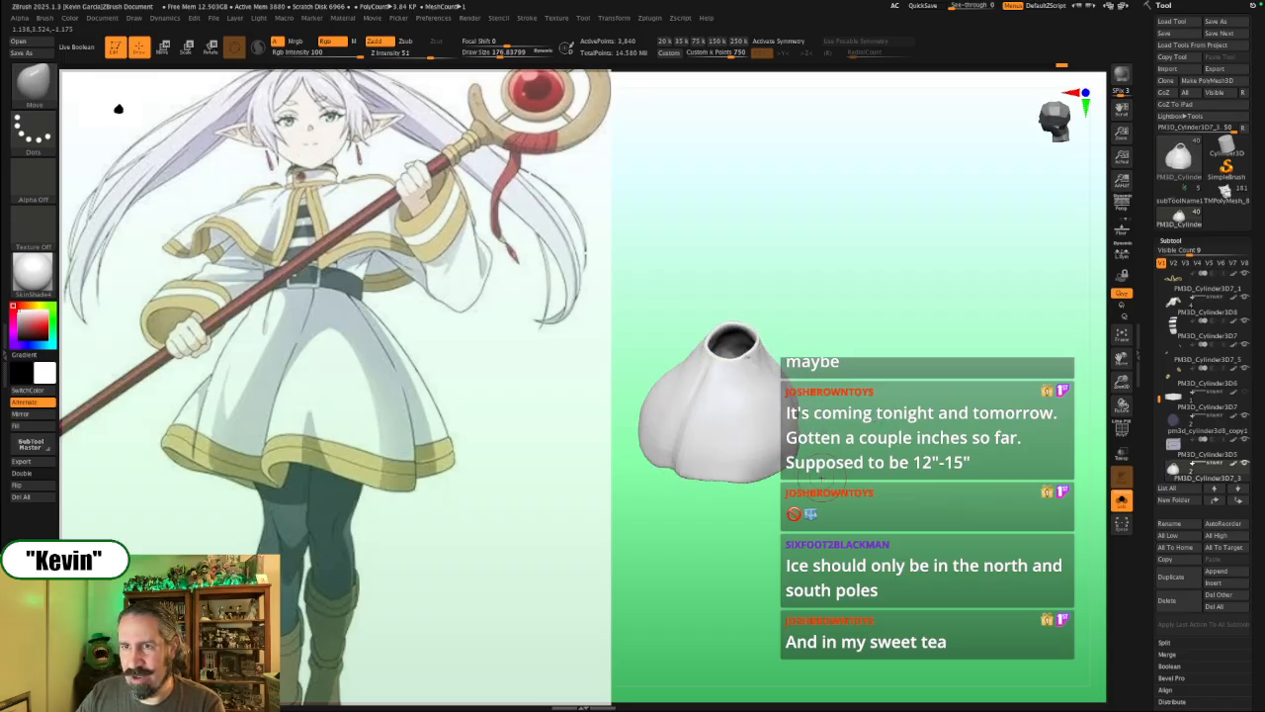
mouse_move(910, 385)
mouse_down()
mouse_move(890, 458)
mouse_move(763, 463)
mouse_up()
key(alt+s)
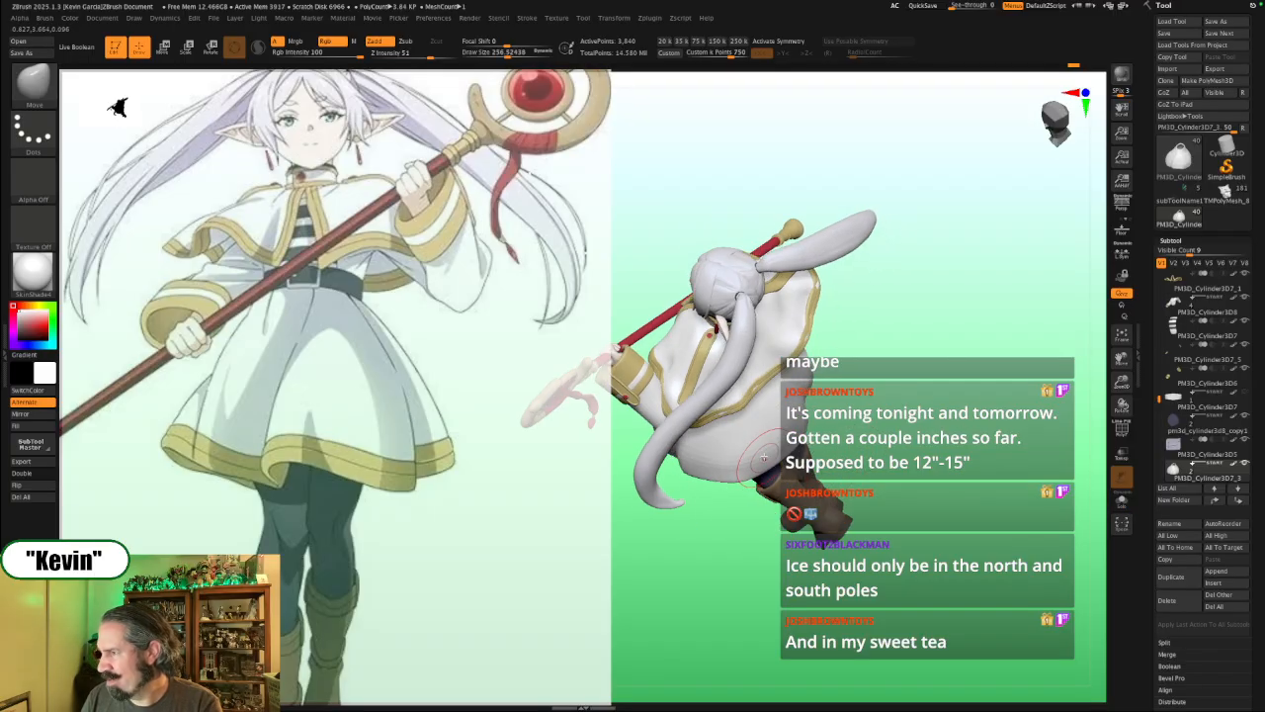
key(alt+s)
key(alt+s)
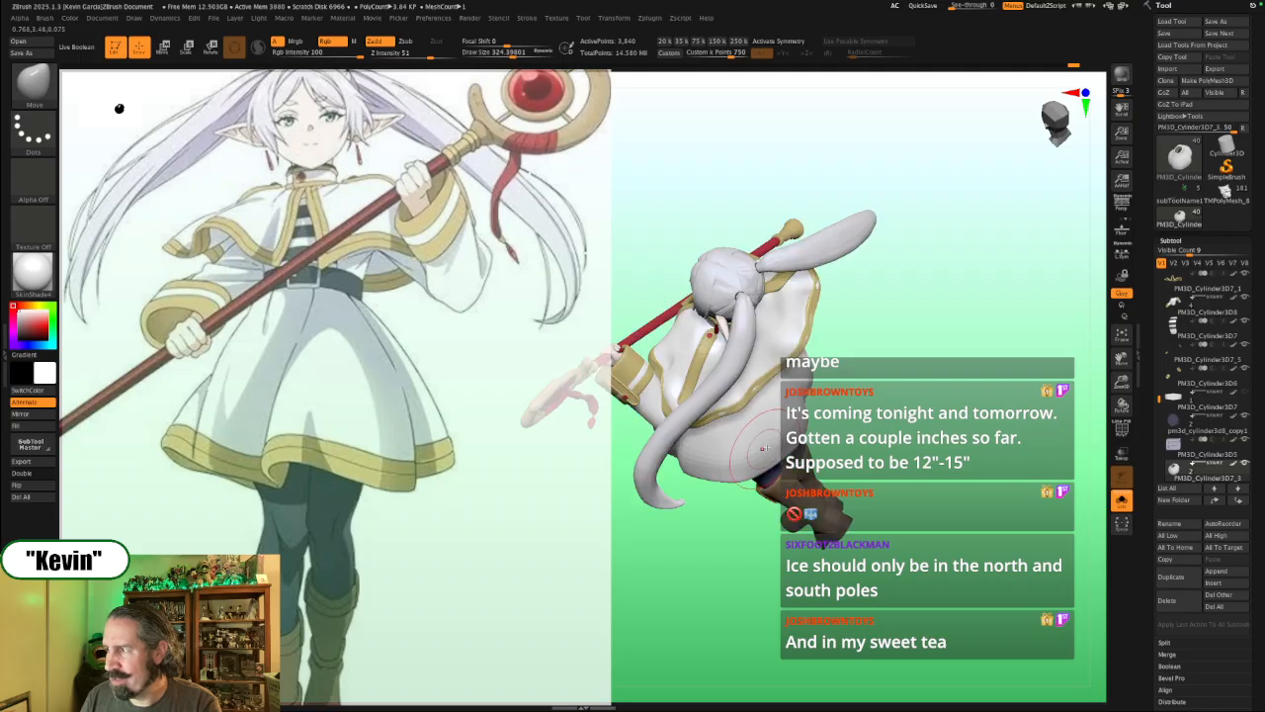
key(alt+s)
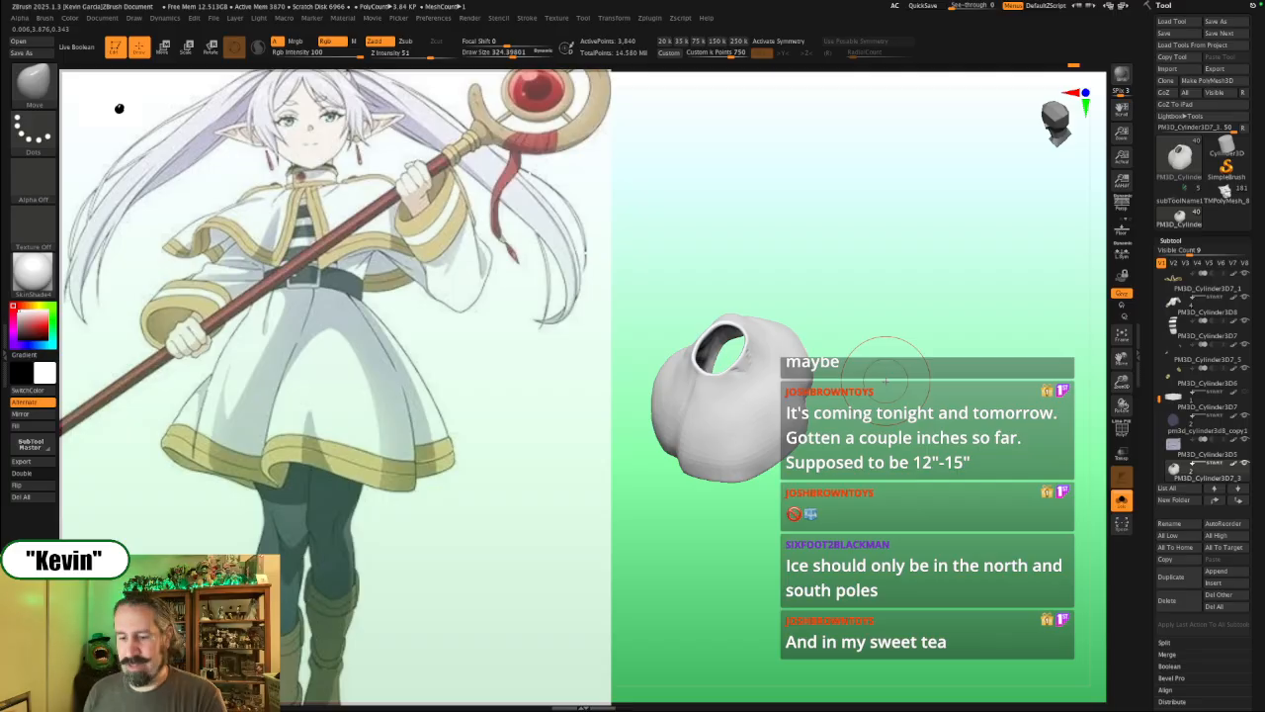
Step: Refine the skirt's back panel from a high angle, then adjust its side profile with a Move brush of about 550 draw size
drag(928, 383, 885, 385)
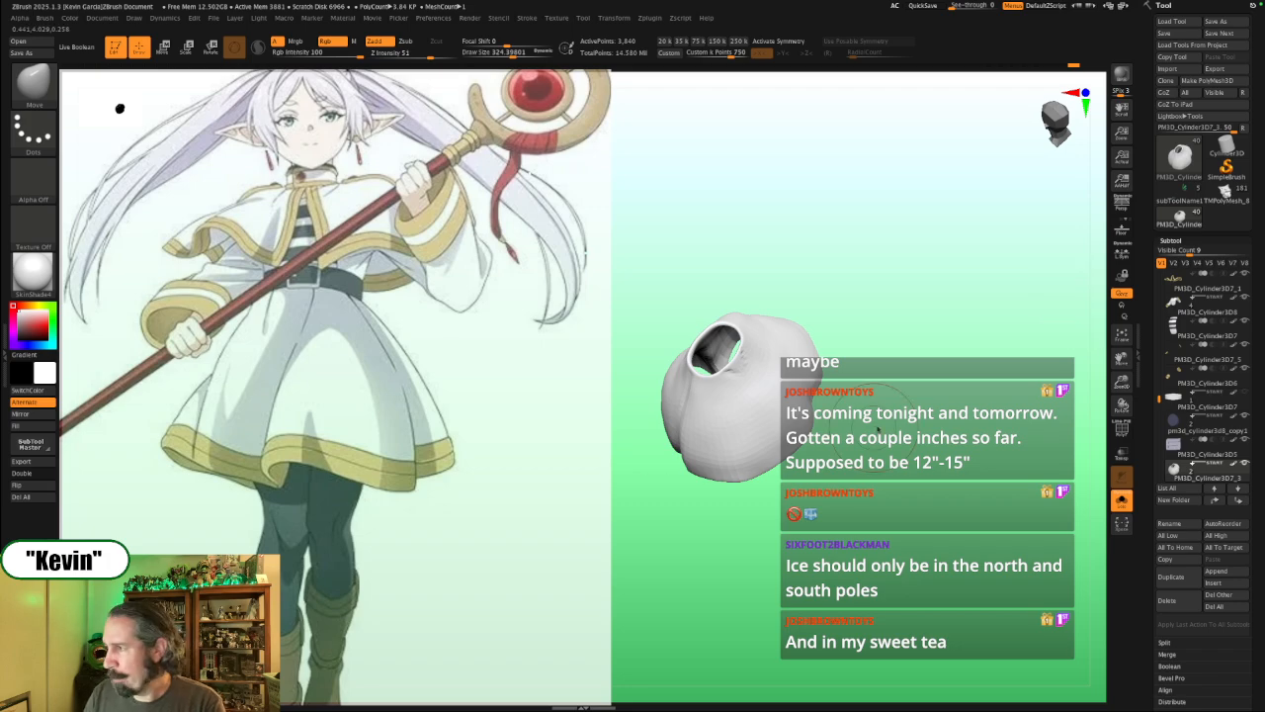
mouse_move(883, 406)
mouse_down()
mouse_move(1008, 470)
mouse_move(1068, 448)
mouse_move(771, 459)
mouse_up()
key(alt+s)
key(s)
key(s)
key(s)
key(s)
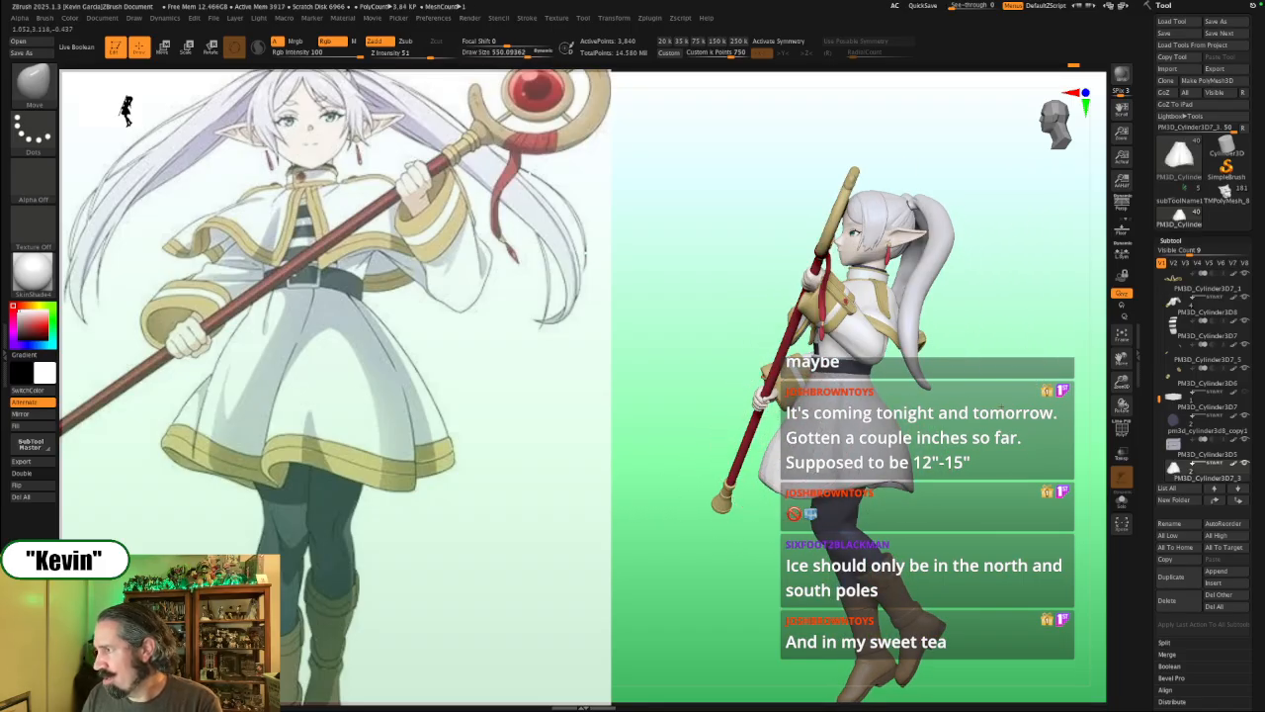
mouse_move(683, 462)
mouse_down()
mouse_move(893, 450)
mouse_move(882, 476)
mouse_move(890, 454)
mouse_up()
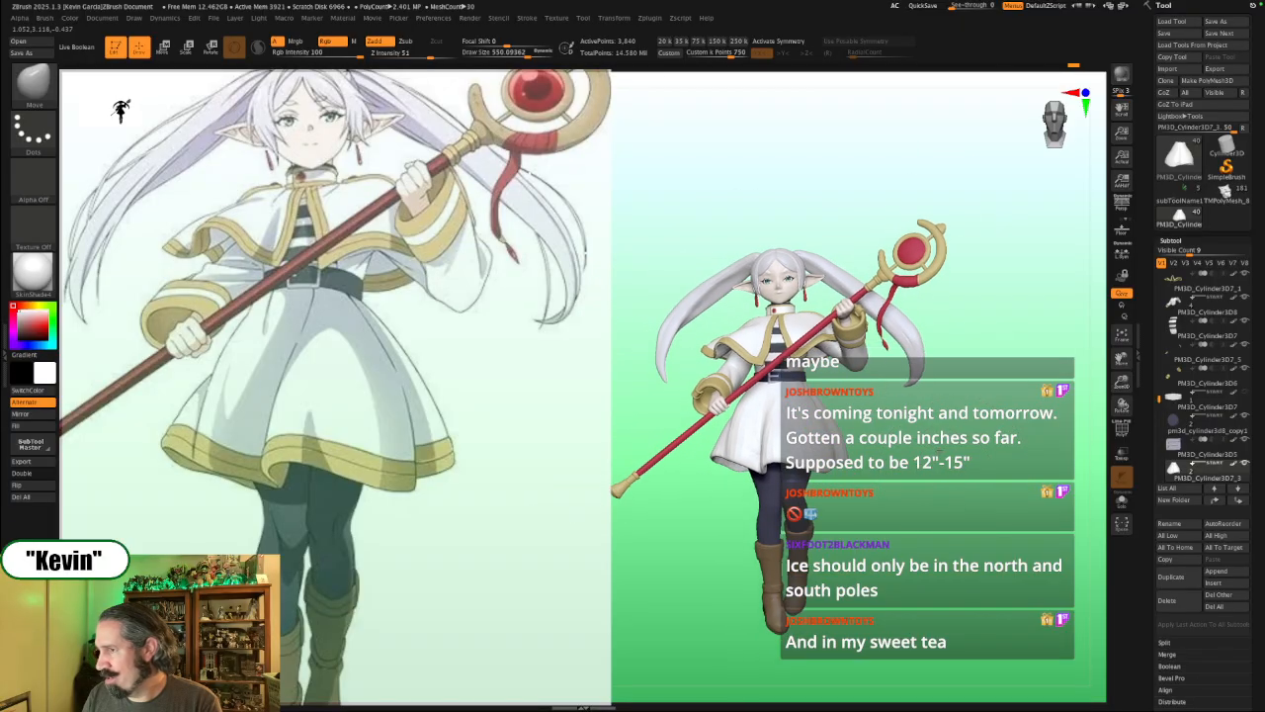
Step: Isolate the skirt to adjust its upper side with resized Move brushes, comparing it with the full figure from below
key(alt+s)
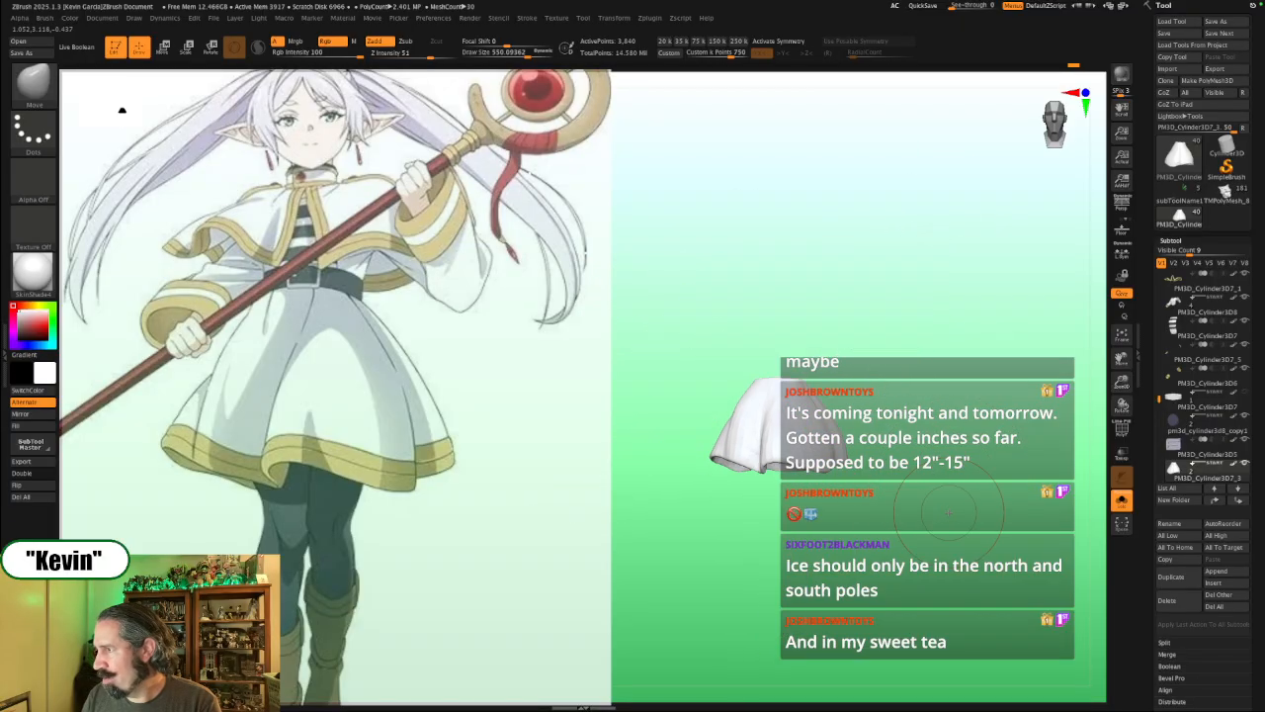
mouse_move(951, 516)
mouse_down()
mouse_move(952, 394)
mouse_move(730, 430)
mouse_move(751, 390)
mouse_move(742, 360)
mouse_move(761, 369)
mouse_up()
key(s)
key(s)
key(alt+s)
key(s)
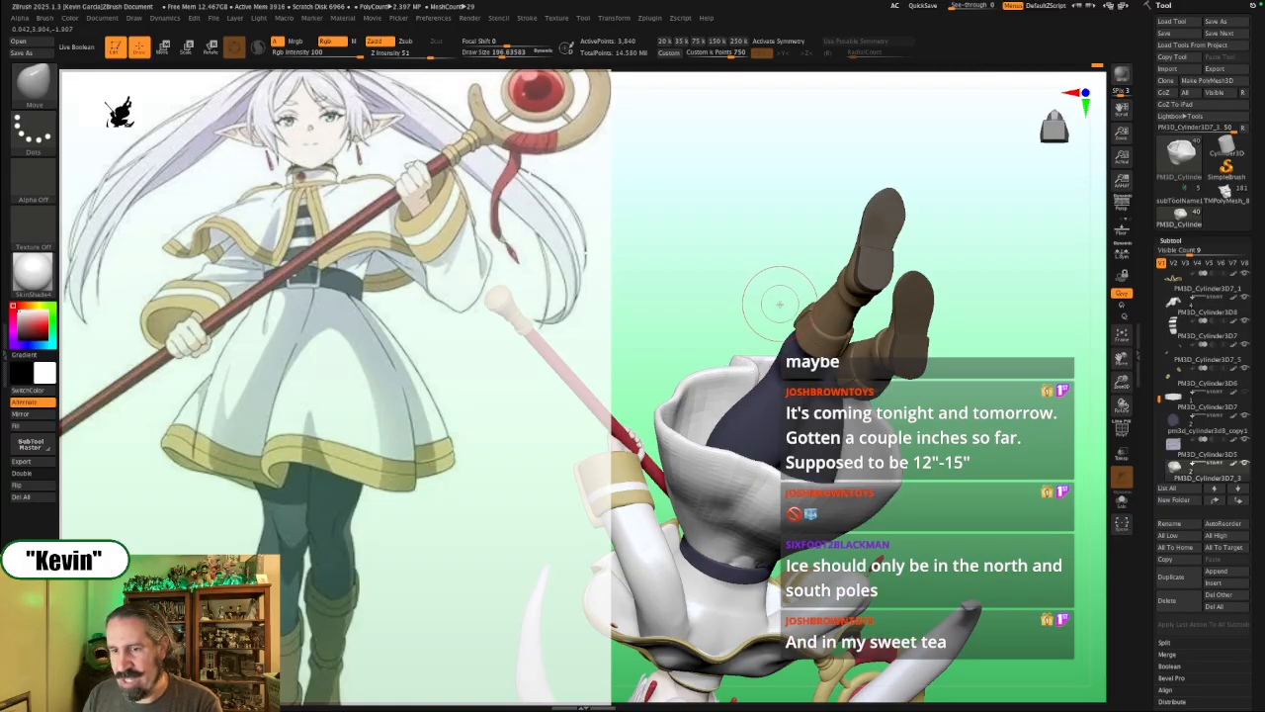
key(alt+s)
Step: Reshape the isolated skirt's front hem fold from below with Move brushes of about 128 and 101 draw size
drag(914, 314, 840, 348)
drag(901, 303, 921, 348)
drag(987, 280, 967, 326)
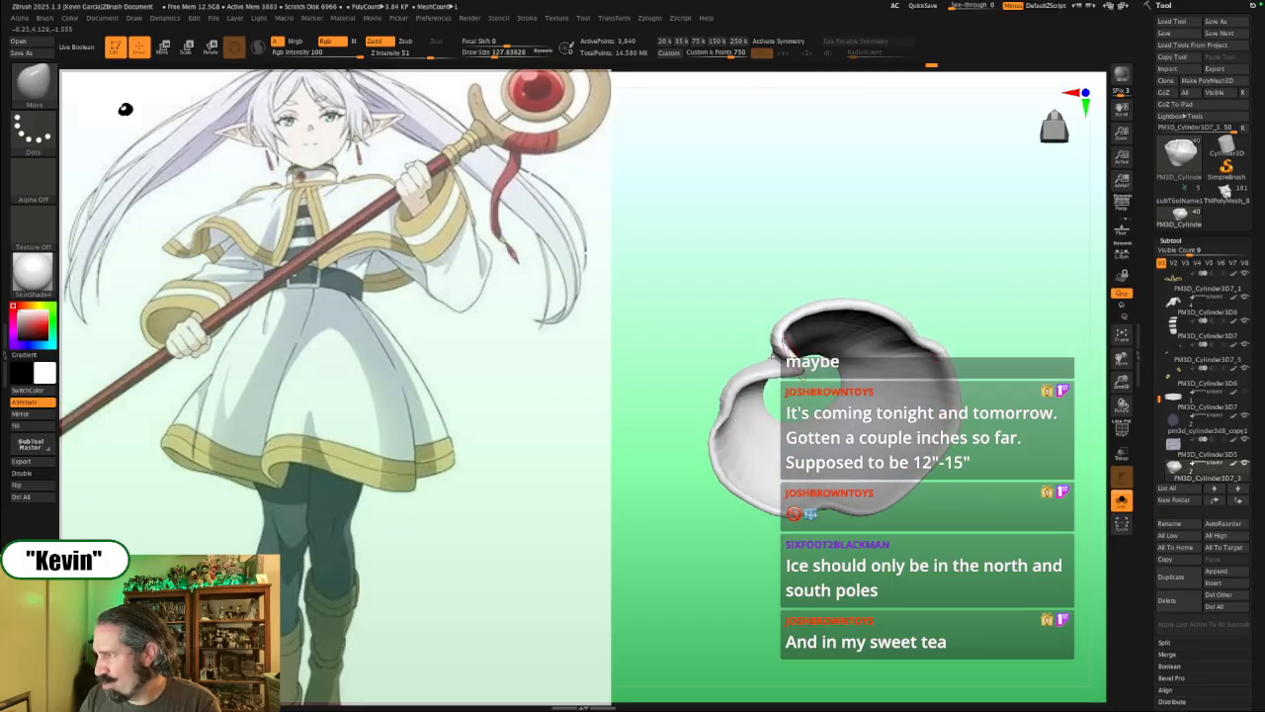
key(bracketleft)
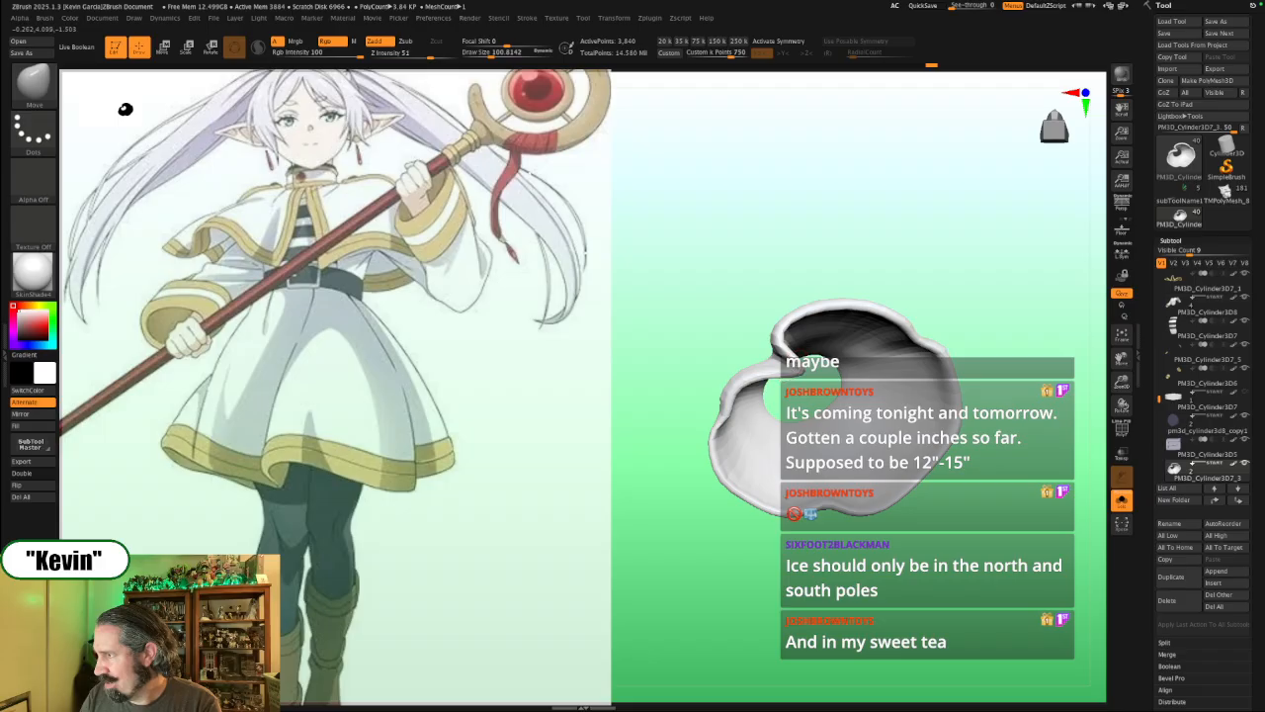
drag(918, 228, 863, 369)
key(bracketright)
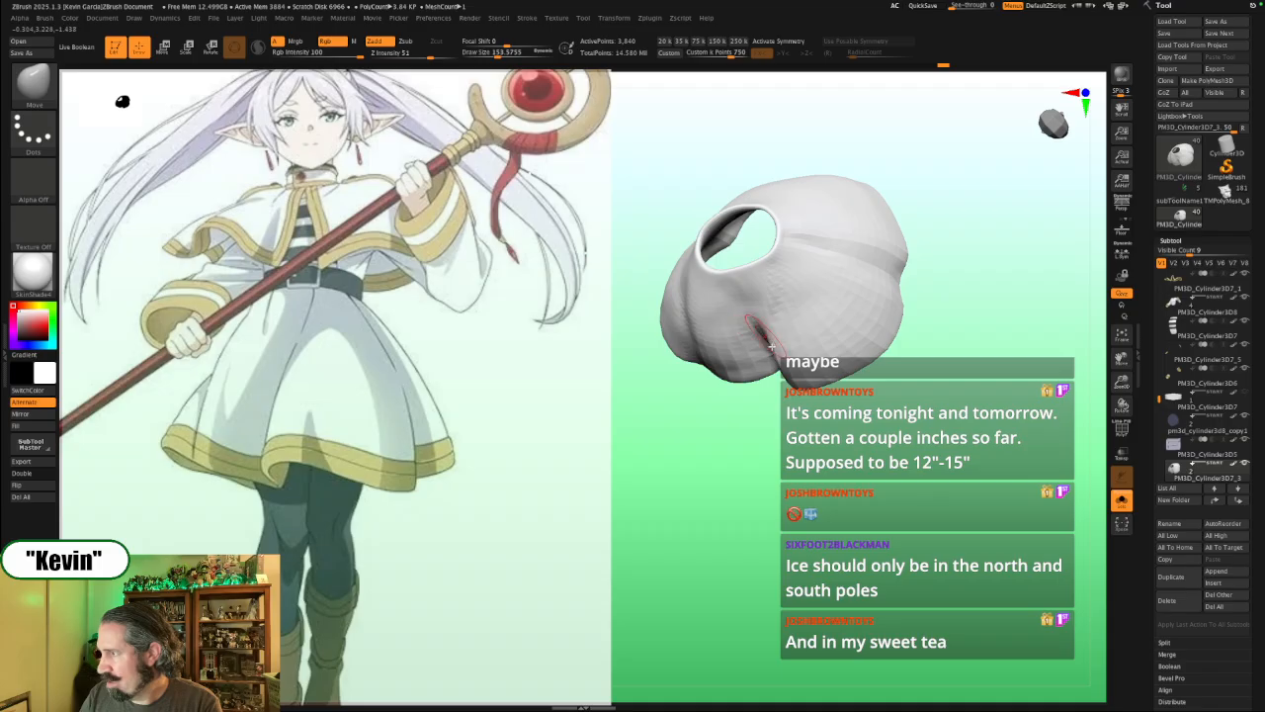
Step: Deepen the skirt's front pleat from above and below with Move brushes of about 154 and 128 draw size
drag(774, 430, 847, 284)
drag(939, 296, 820, 346)
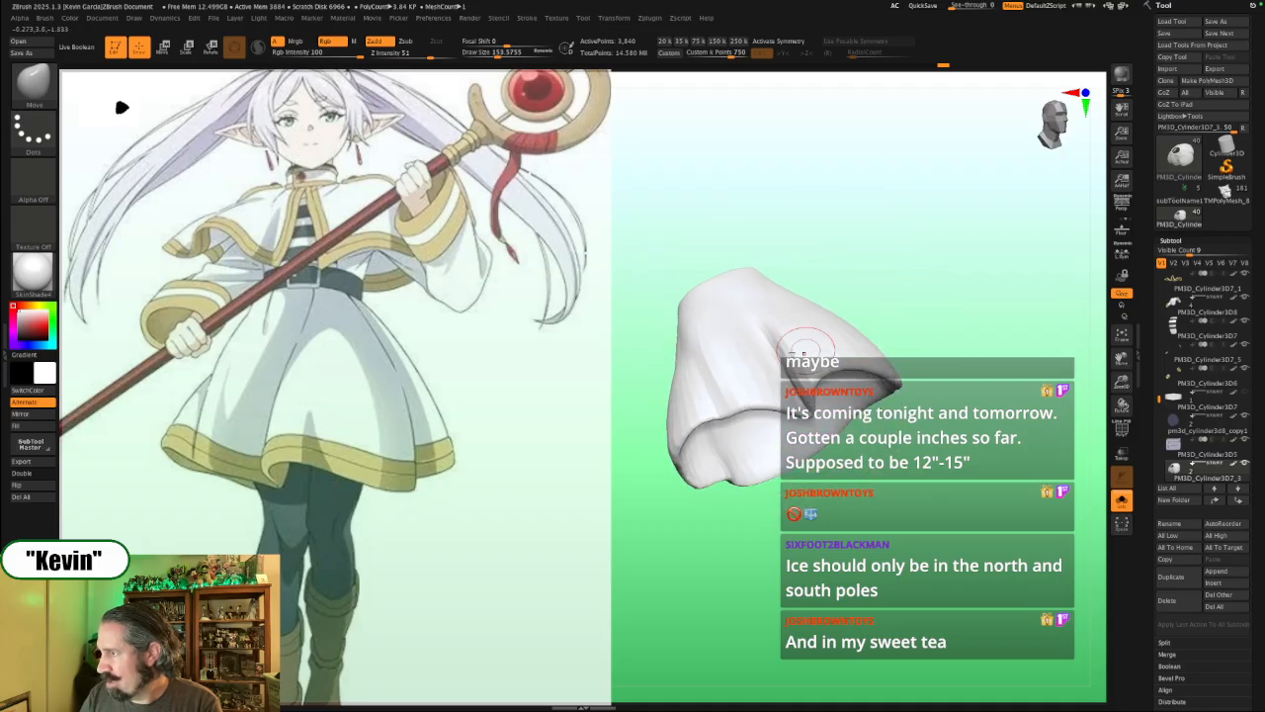
drag(914, 316, 950, 206)
key(s)
drag(771, 372, 776, 372)
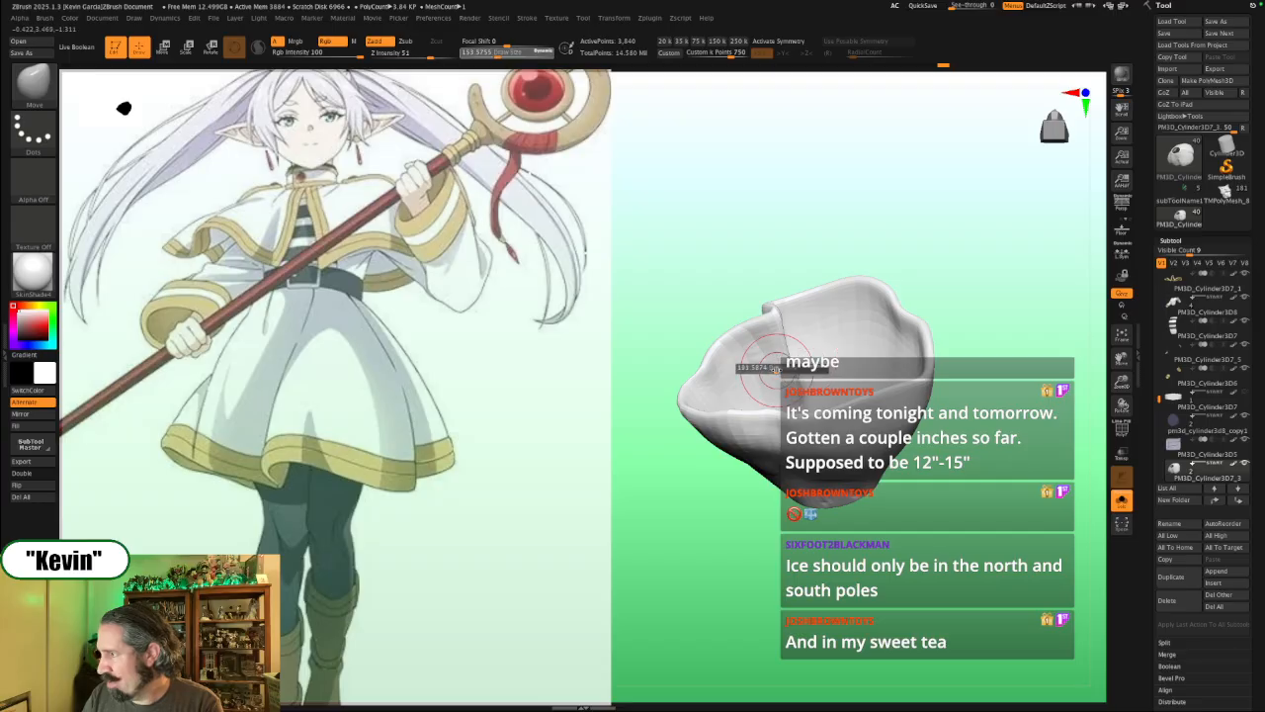
drag(781, 247, 822, 236)
key(s)
click(821, 239)
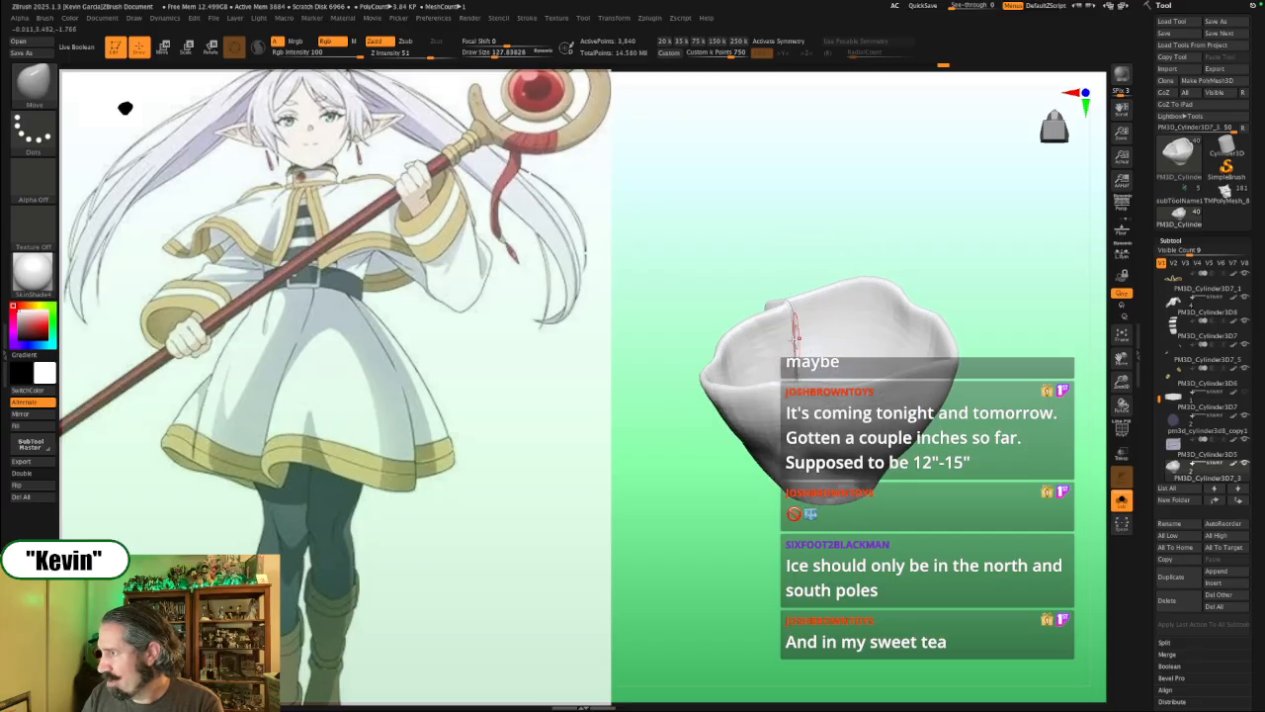
Step: Refine the inner edge of the front pleat and neighbouring hem from below with a Move brush of about 162 draw size
key(s)
click(794, 344)
mouse_move(792, 346)
mouse_down()
mouse_move(817, 283)
mouse_move(790, 299)
mouse_move(791, 363)
mouse_up()
key(s)
click(788, 310)
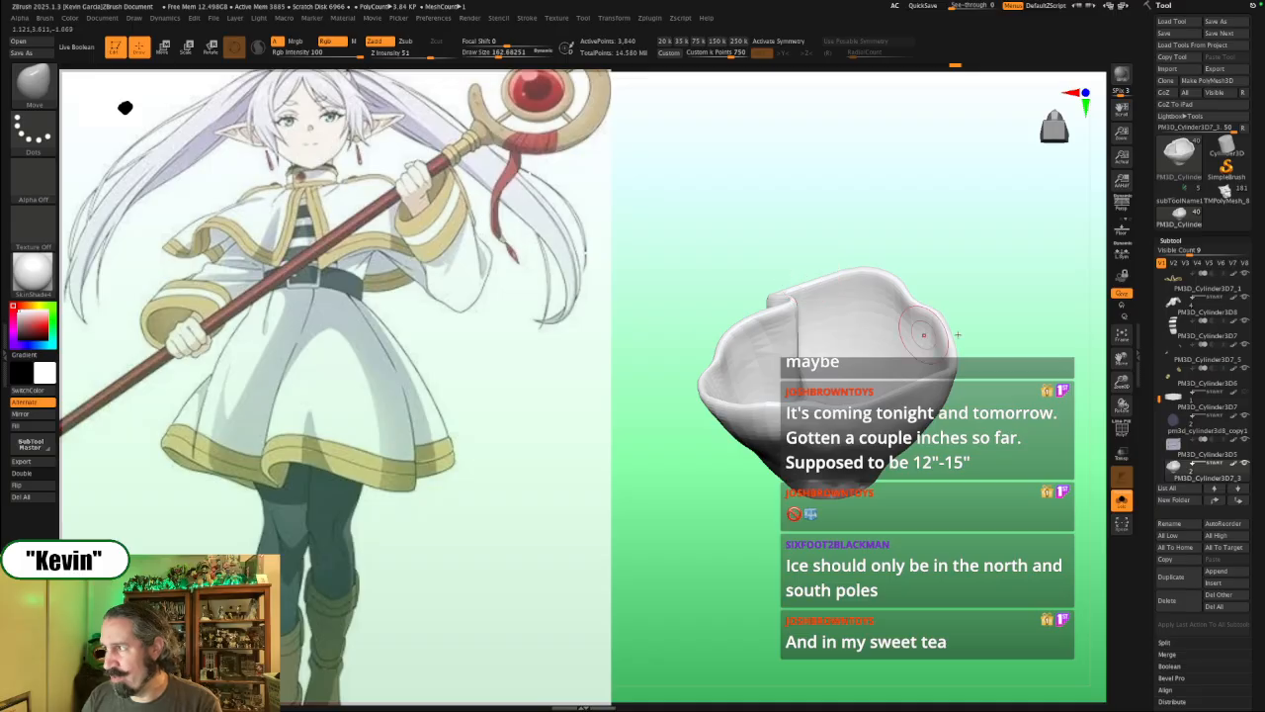
mouse_move(1026, 281)
mouse_down()
mouse_move(1003, 293)
mouse_move(1015, 349)
mouse_move(977, 460)
mouse_move(1022, 463)
mouse_up()
Step: Adjust the skirt's outer contour with resized Move brushes, alternating between the isolated skirt and the full figure
key(s)
mouse_move(773, 446)
mouse_down()
mouse_move(761, 425)
mouse_move(774, 403)
mouse_move(749, 407)
mouse_move(759, 441)
mouse_move(755, 416)
mouse_move(773, 411)
mouse_move(761, 395)
mouse_up()
key(s)
key(alt+s)
key(s)
key(alt+s)
key(s)
key(s)
key(alt+s)
key(s)
drag(741, 514, 796, 540)
mouse_move(697, 541)
alt+mouse_down()
mouse_move(656, 495)
mouse_move(633, 534)
alt+mouse_up()
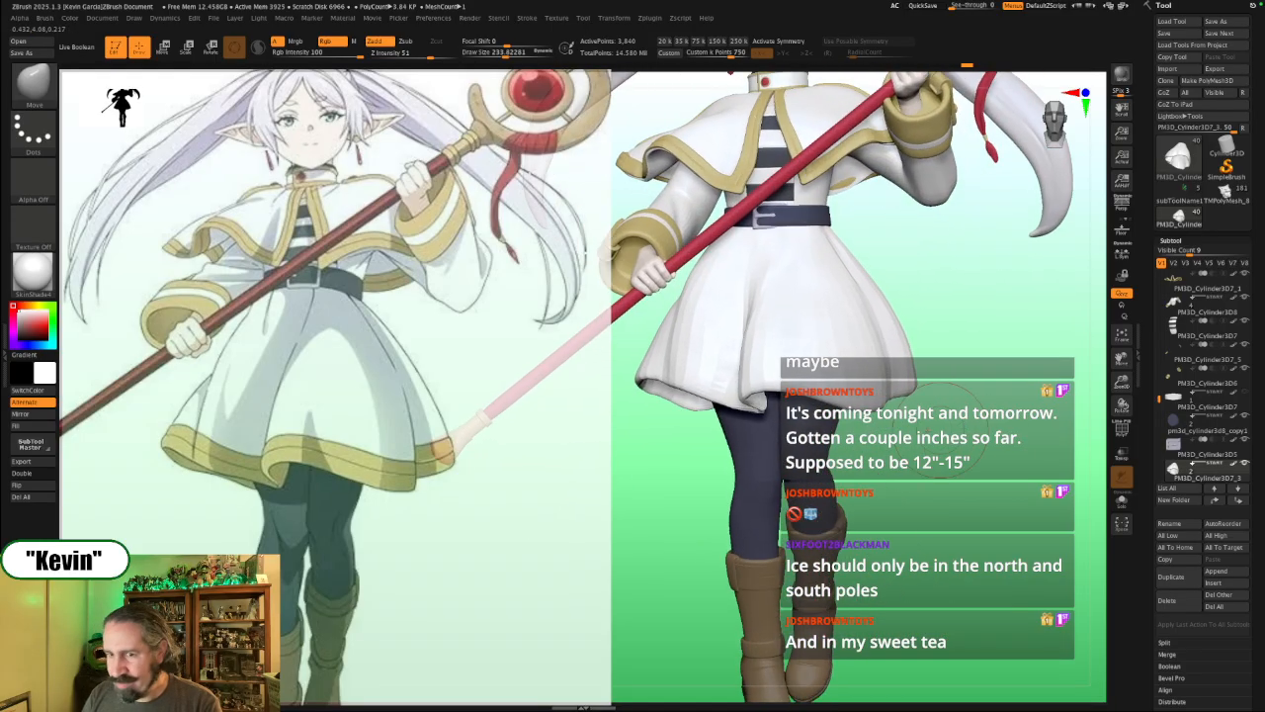
Step: Reshape the hem corner at the front pleat with Move brushes of about 149 and 223 draw size
key(s)
click(720, 396)
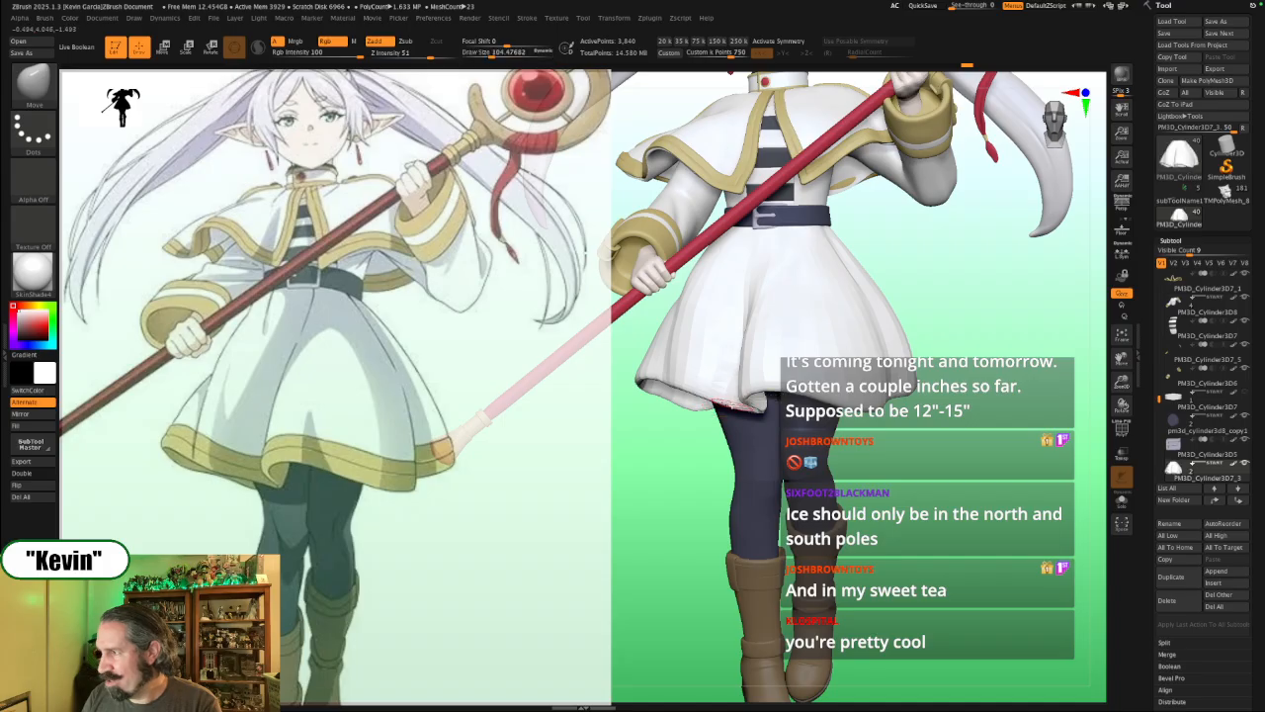
key(s)
click(734, 397)
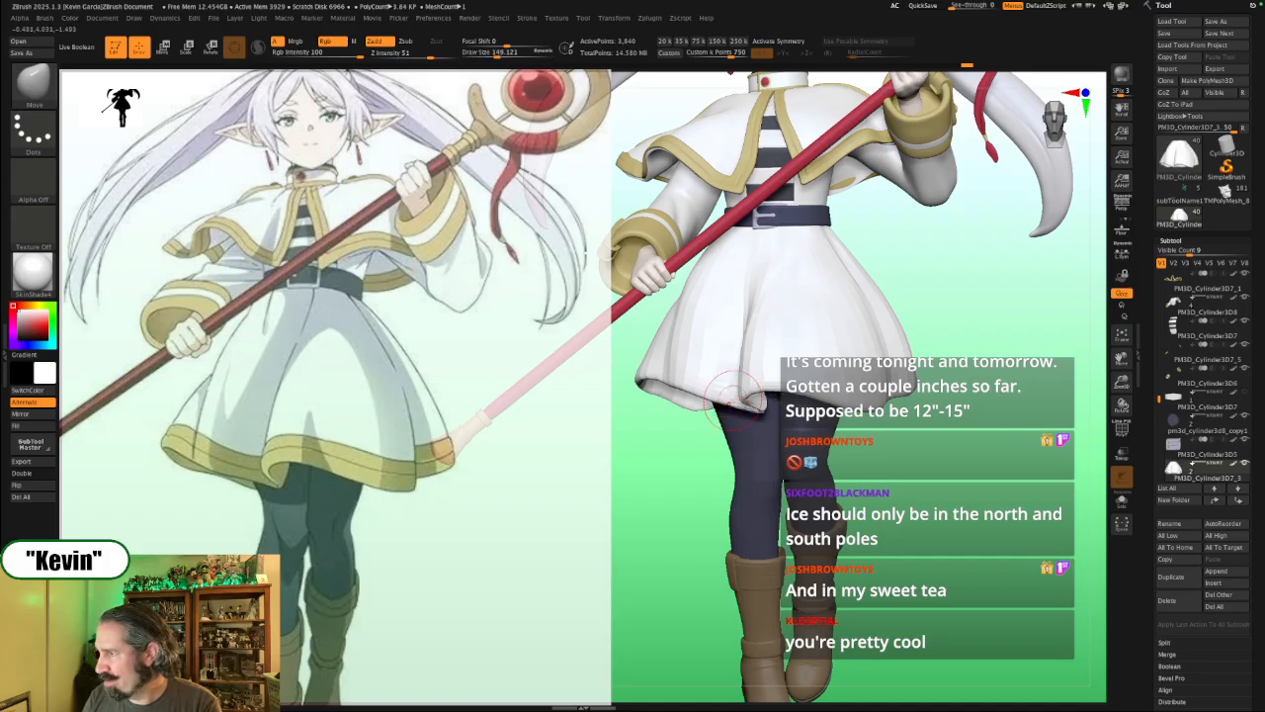
key(s)
click(734, 395)
drag(693, 390, 686, 384)
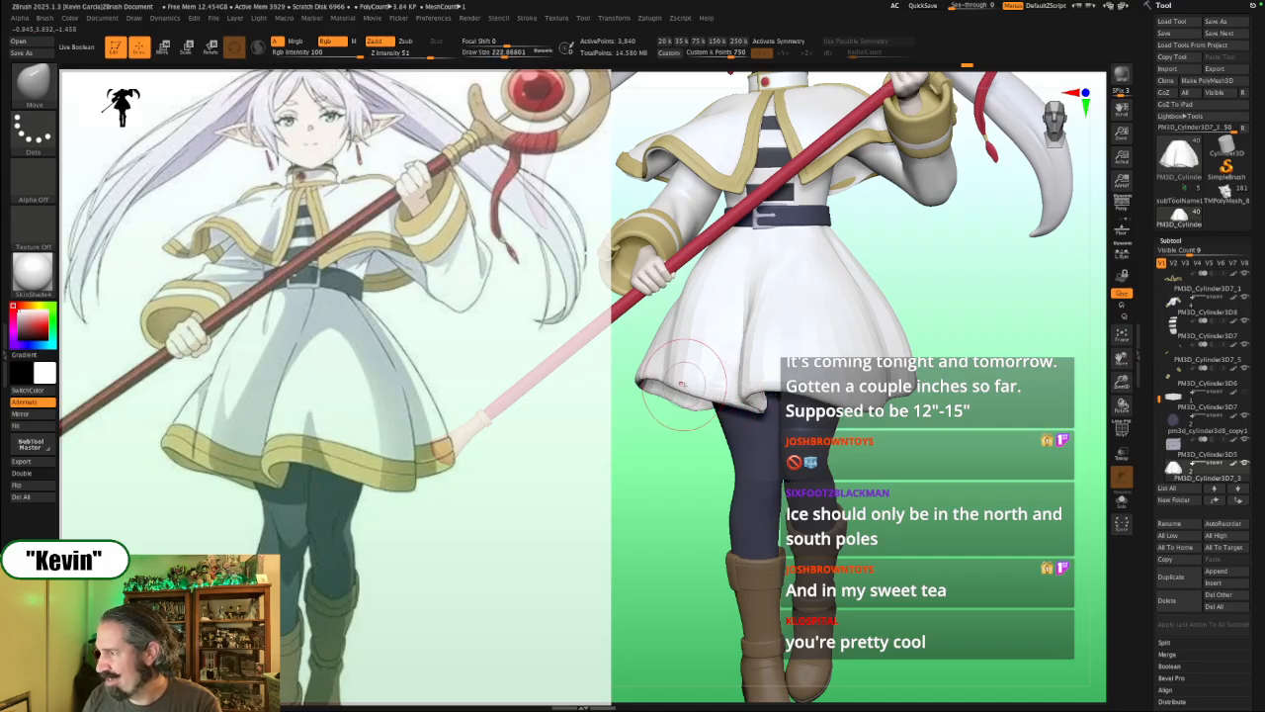
Step: Refine the hem curve between the skirt's outer corner and front pleat with Move brushes of about 262, 245 and 149 draw size
key(s)
click(692, 383)
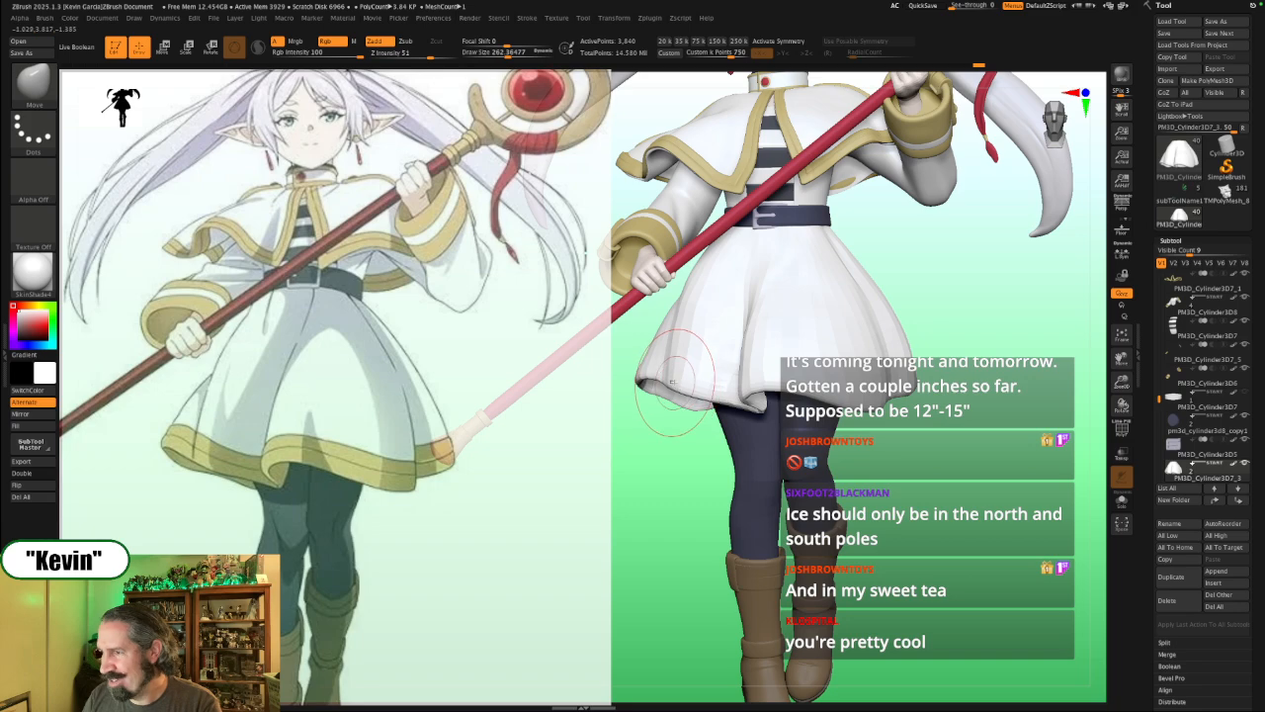
key(s)
click(676, 381)
key(s)
click(659, 377)
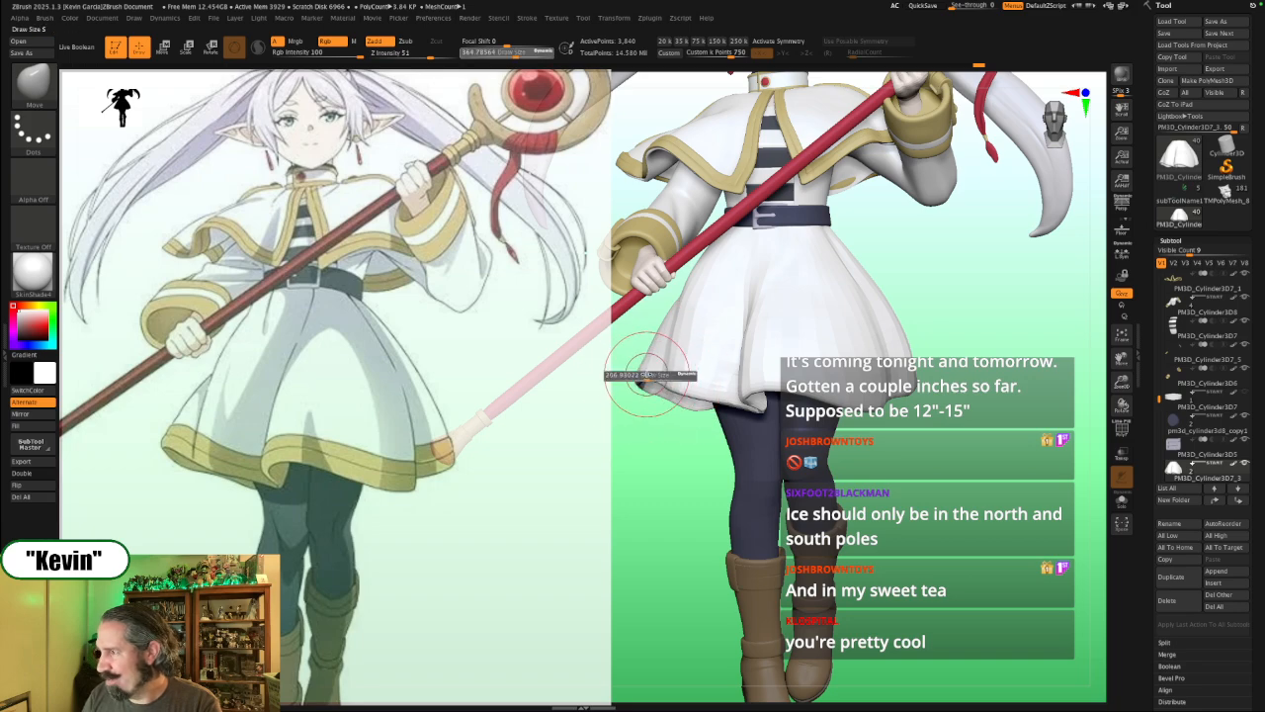
key(s)
click(693, 385)
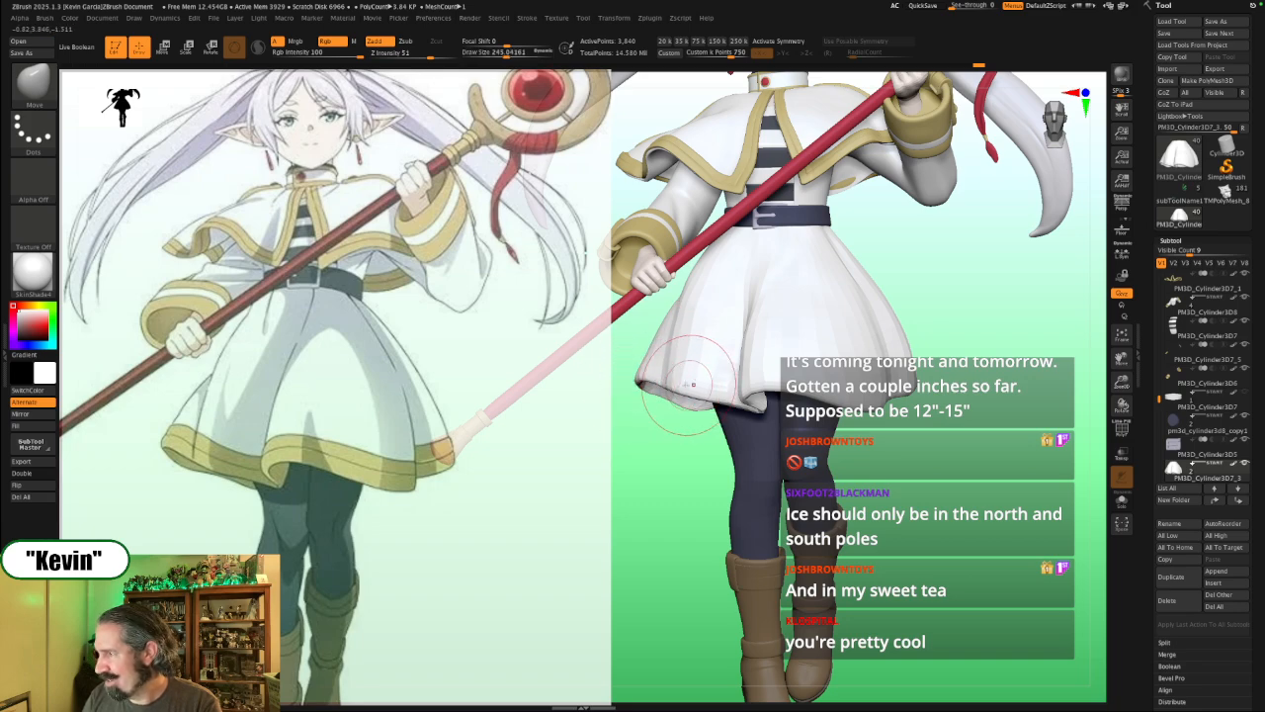
key(s)
click(725, 394)
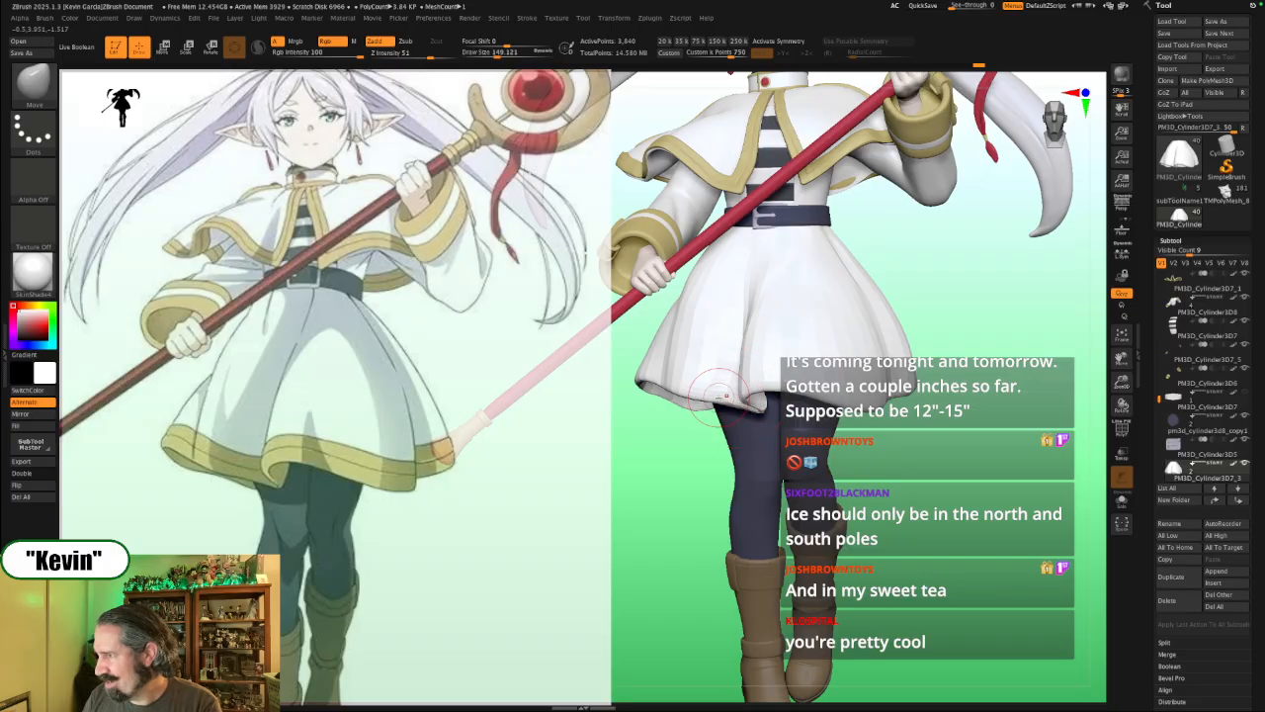
Step: Isolate the skirt, refine its upper side near the waist with Move brushes of about 217 and 177 draw size, and show the full figure
alt+drag(993, 406, 988, 459)
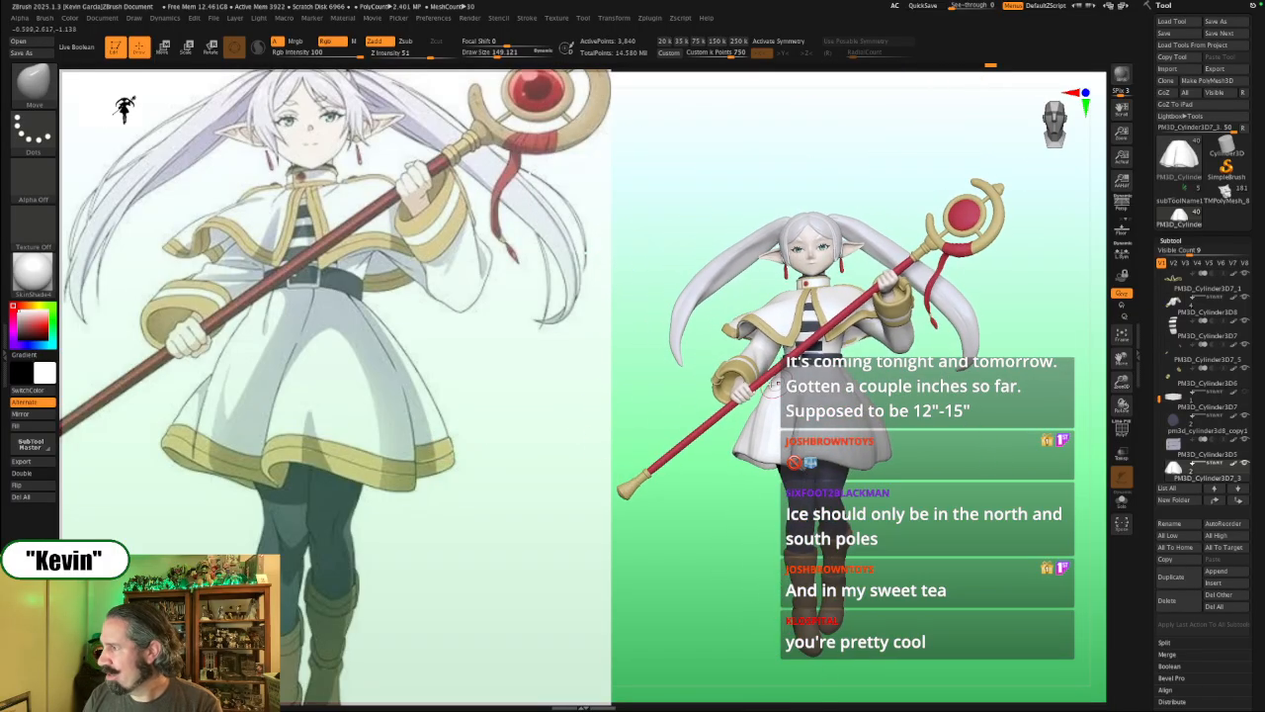
click(1122, 501)
mouse_move(907, 376)
mouse_down()
mouse_move(860, 394)
mouse_move(903, 395)
mouse_move(888, 364)
mouse_up()
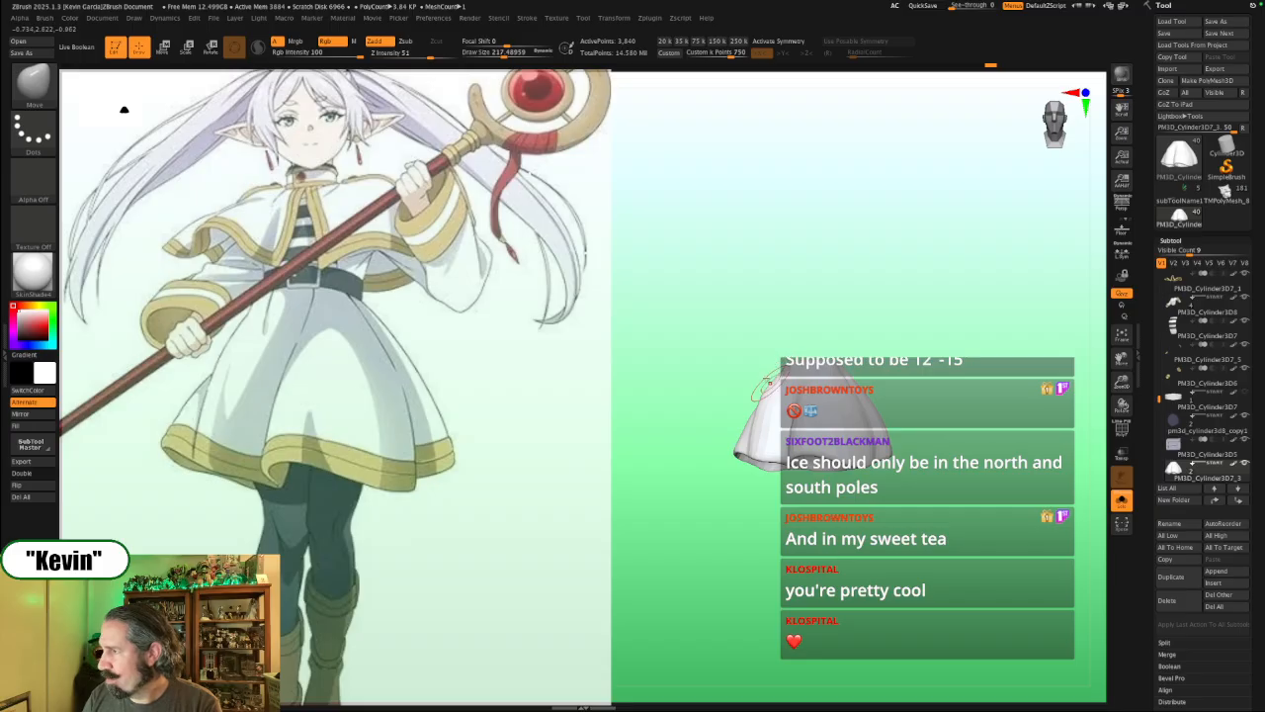
key(s)
click(763, 360)
drag(769, 383, 761, 369)
key(s)
click(769, 370)
ctrl+shift+click(124, 108)
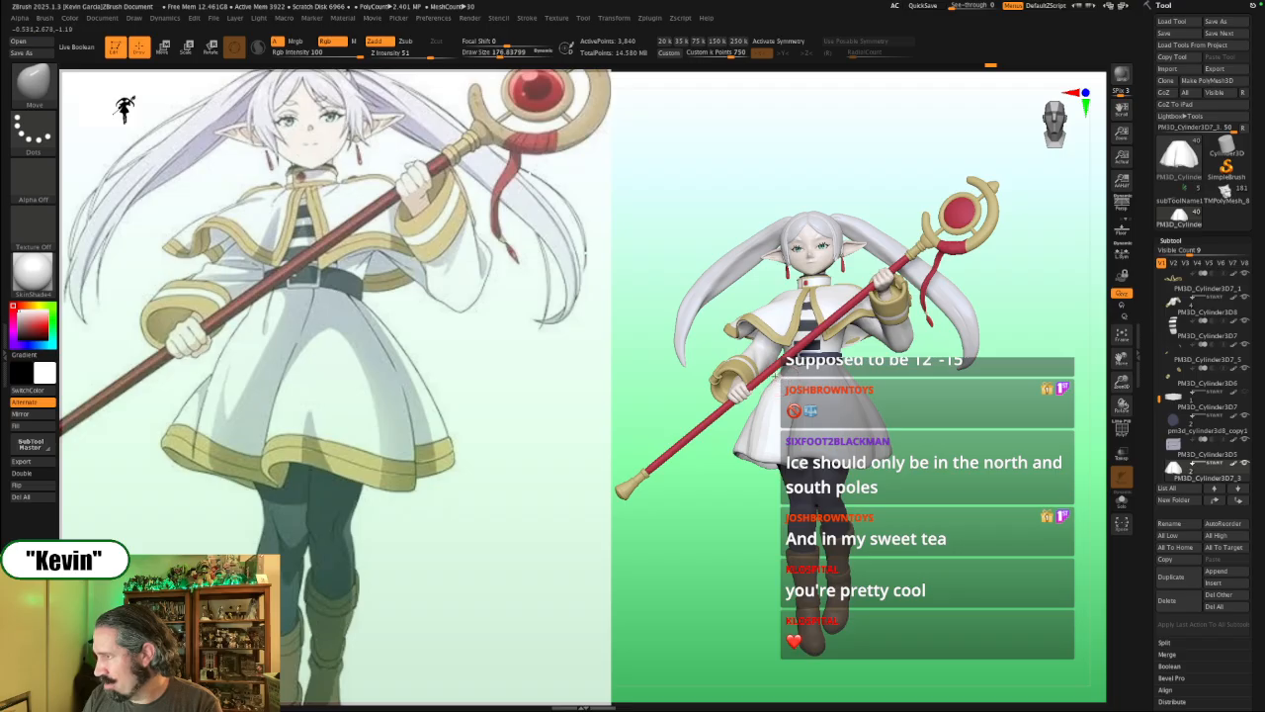
Step: Isolate the skirt, sculpt its surface near the waist with a resized Standard brush, and compare it on the full figure
ctrl+shift+click(124, 109)
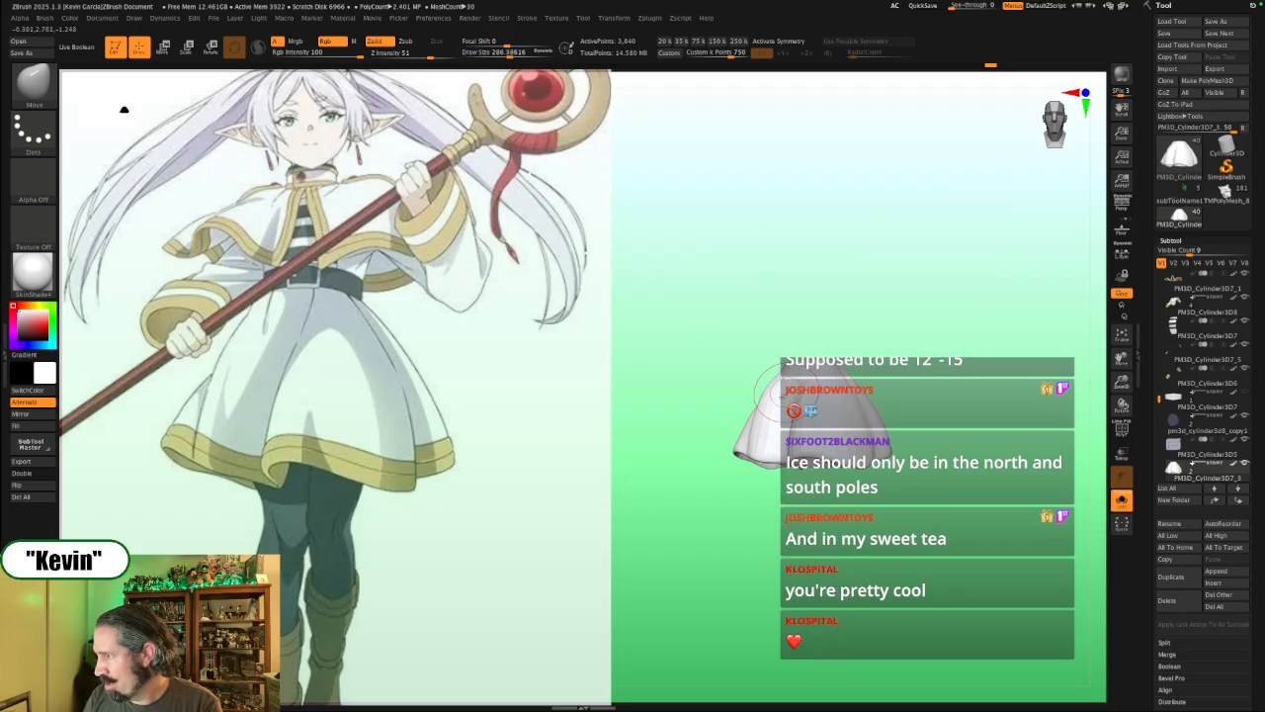
drag(950, 369, 1036, 406)
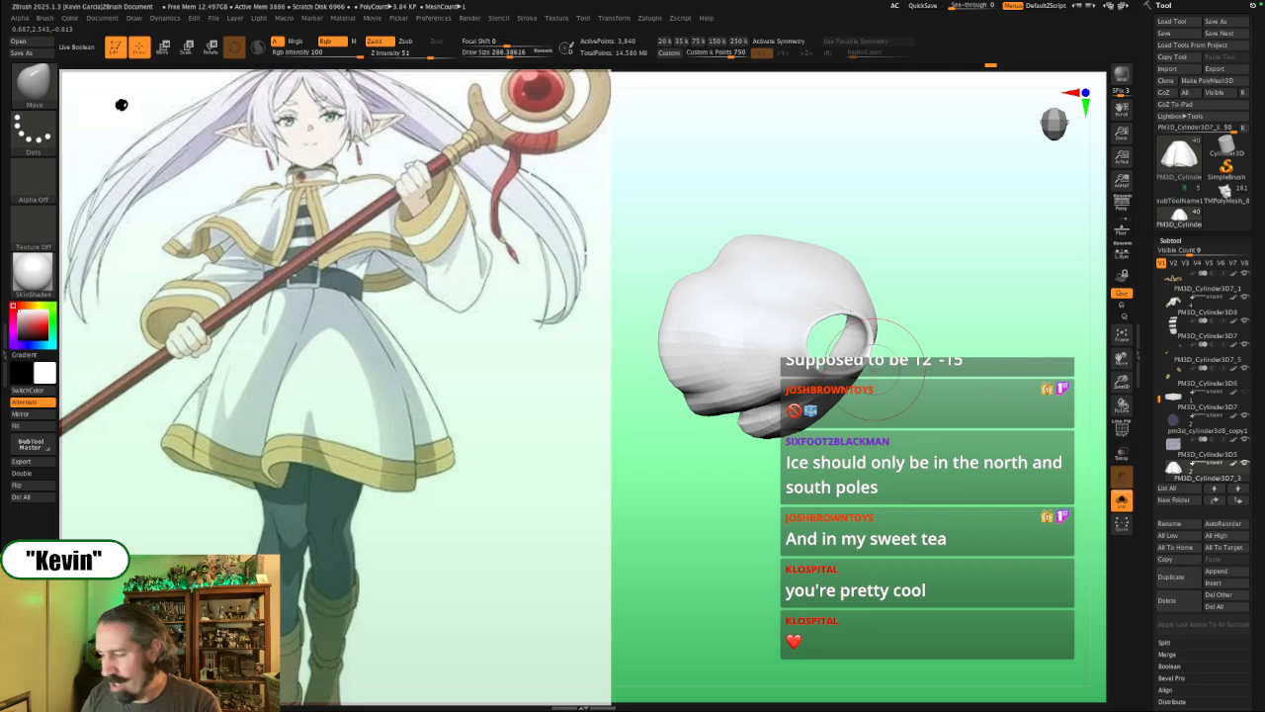
key(b)
key(s)
key(t)
key(s)
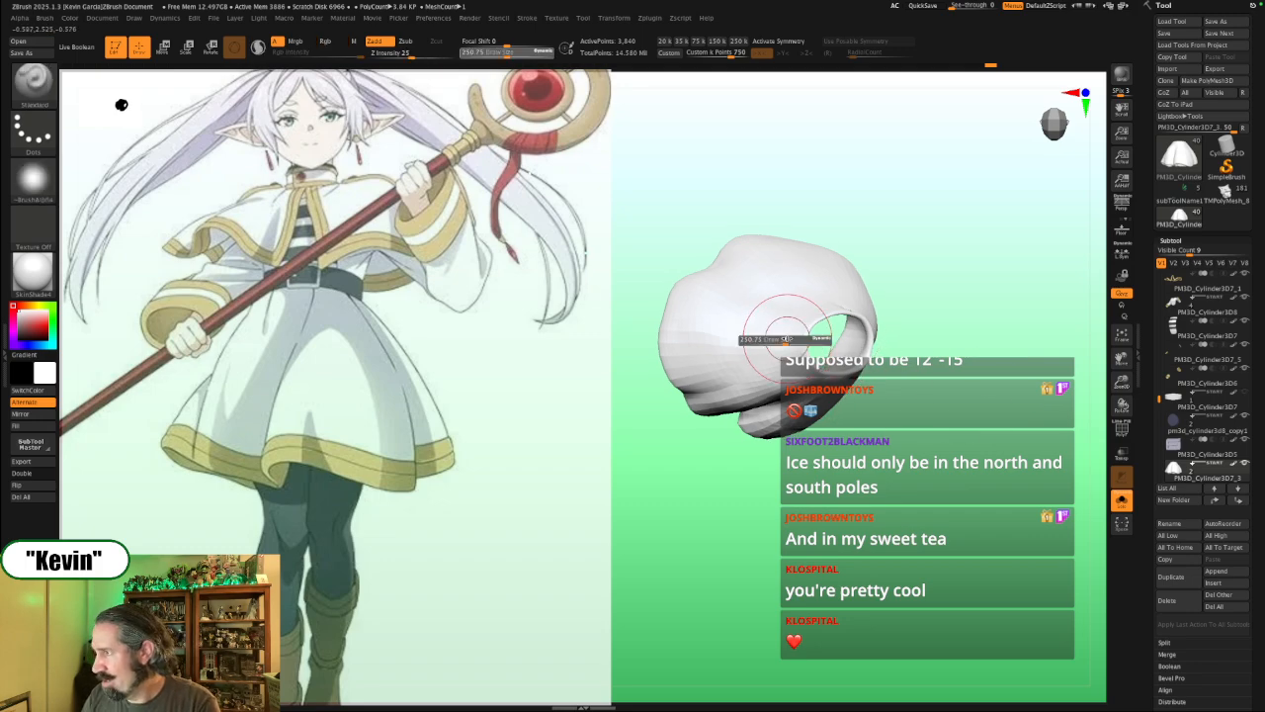
mouse_move(787, 341)
mouse_down()
mouse_move(775, 341)
mouse_move(798, 322)
mouse_move(810, 349)
mouse_up()
mouse_move(992, 318)
mouse_down()
mouse_move(994, 330)
mouse_move(971, 302)
mouse_up()
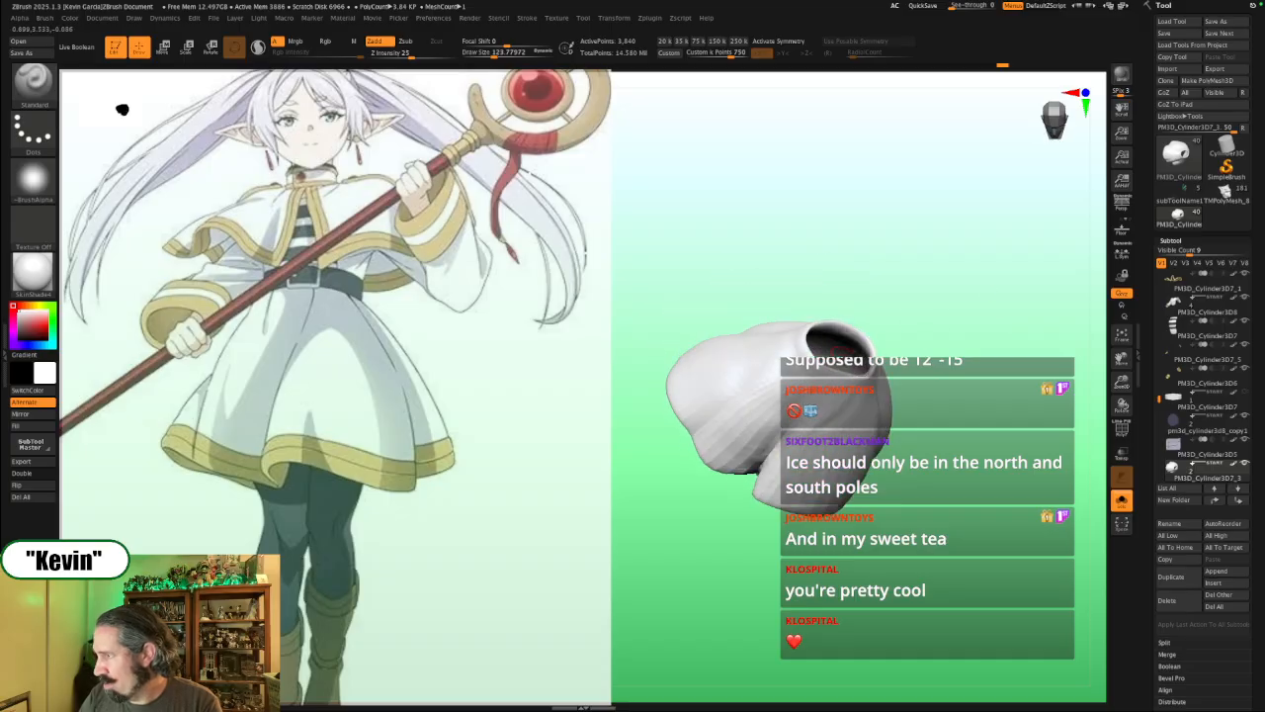
key(alt+s)
drag(966, 457, 791, 413)
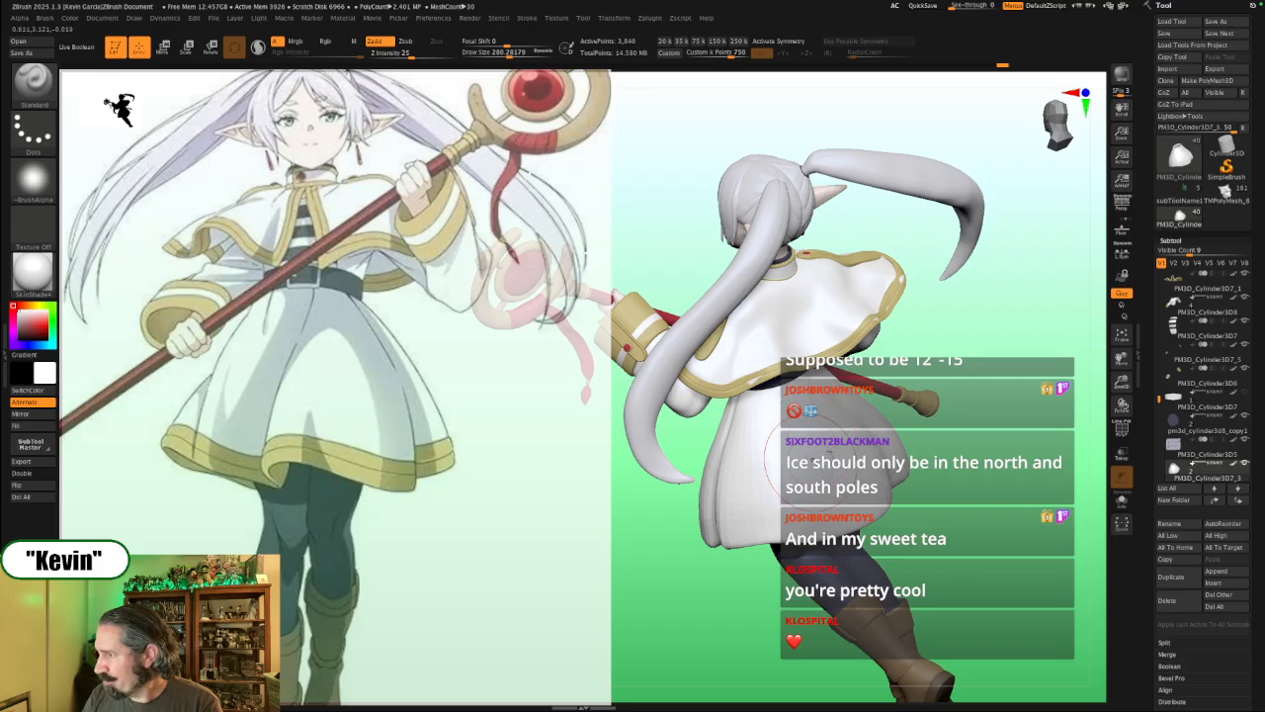
drag(1001, 433, 1077, 420)
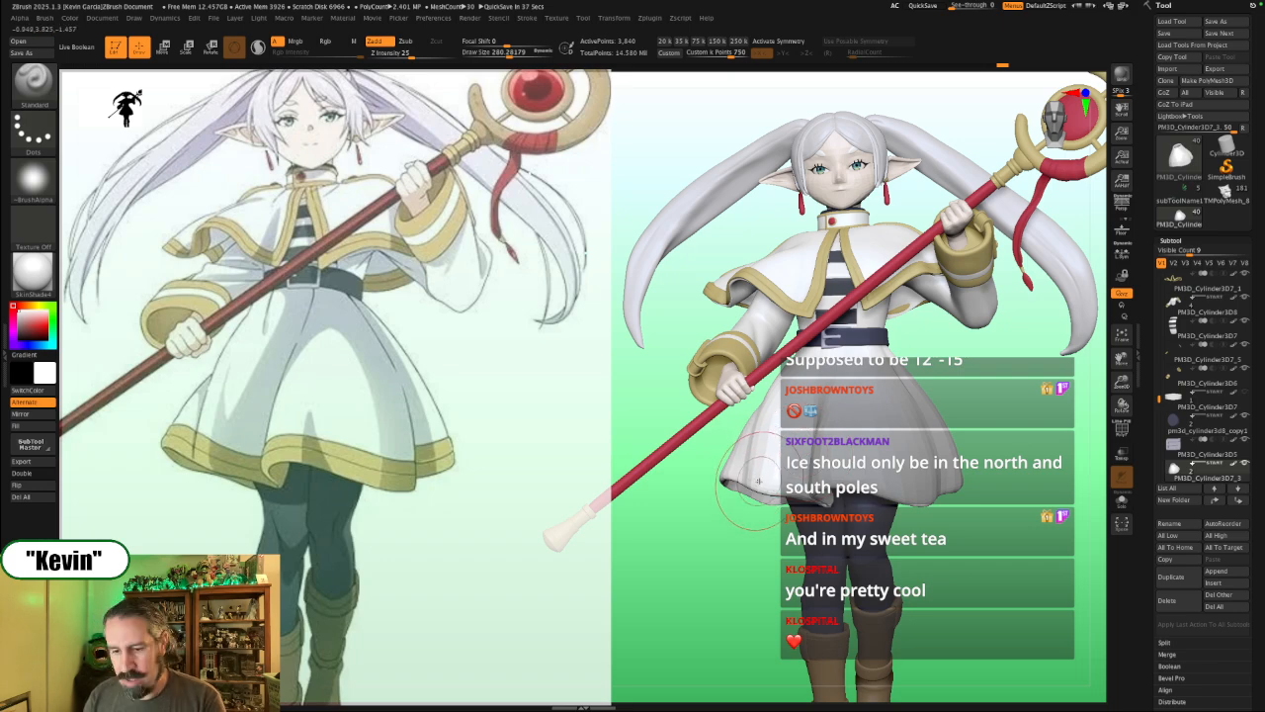
Step: Reshape the skirt's outer side above the hem with a Move brush resized to about 172, checking it alone and on the figure
key(b)
key(m)
key(v)
mouse_move(767, 449)
mouse_down()
mouse_move(743, 471)
mouse_move(735, 454)
mouse_move(743, 482)
mouse_move(755, 454)
mouse_move(751, 481)
mouse_up()
key(s)
key(s)
key(s)
key(alt+s)
key(s)
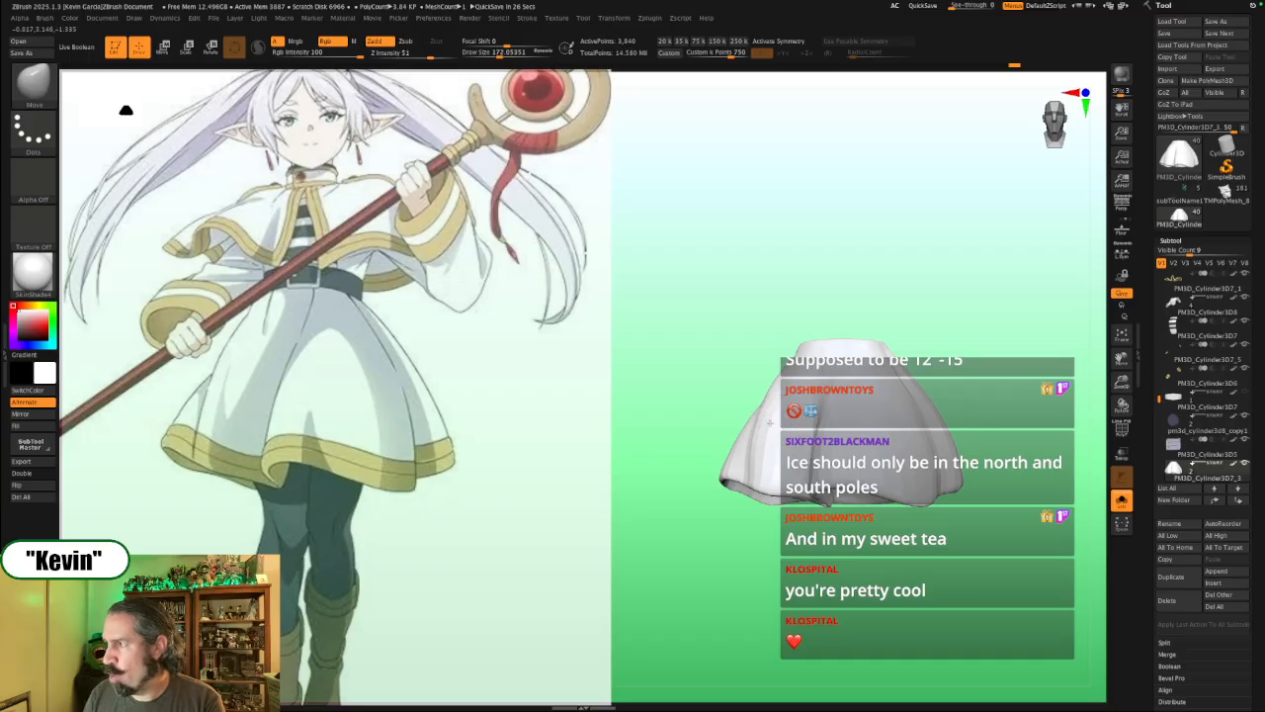
key(alt+s)
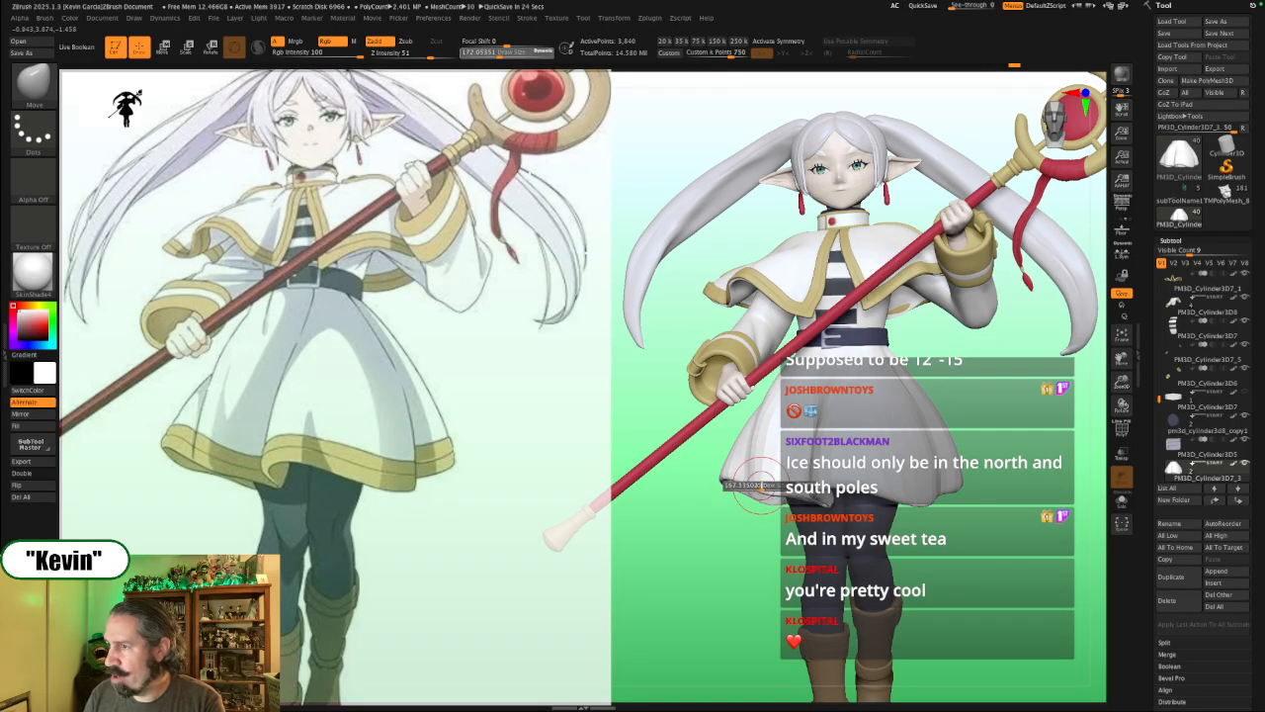
Step: Refine the skirt's side contour between waist and hem with Move brushes of about 182 and 145 draw size, comparing it on the figure
key(alt+s)
key(s)
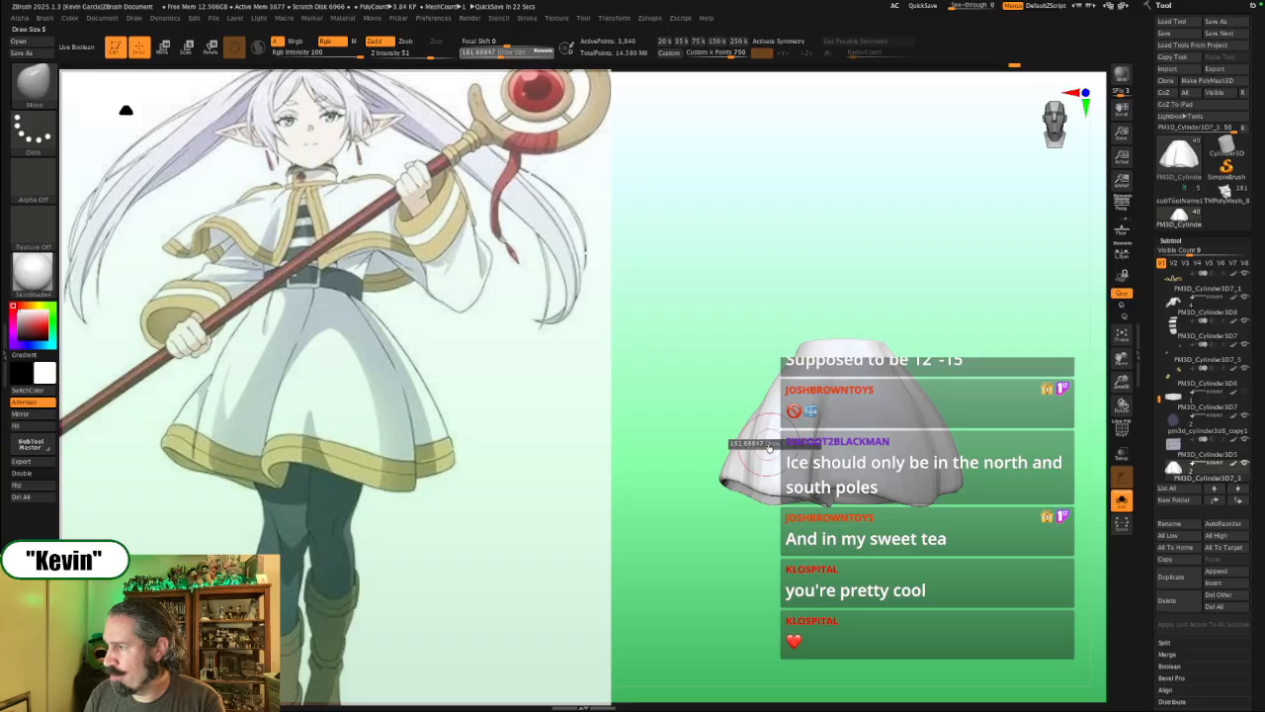
click(755, 443)
key(s)
click(772, 417)
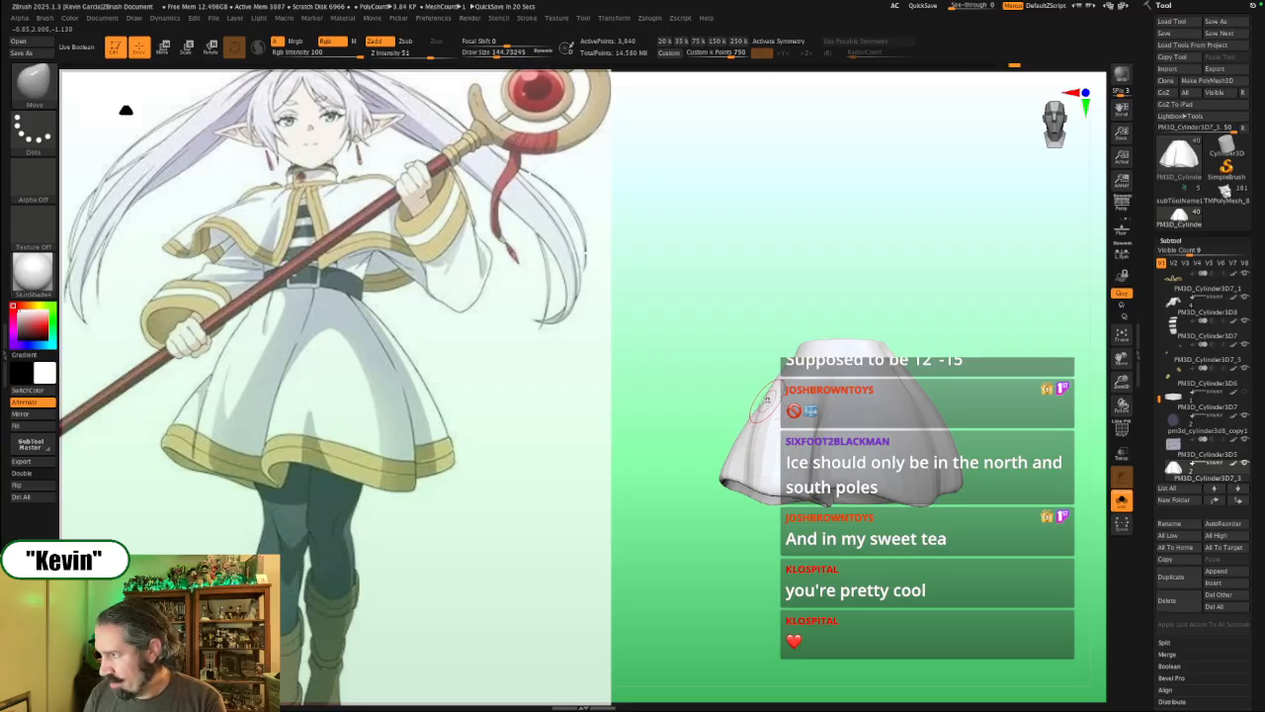
key(alt+s)
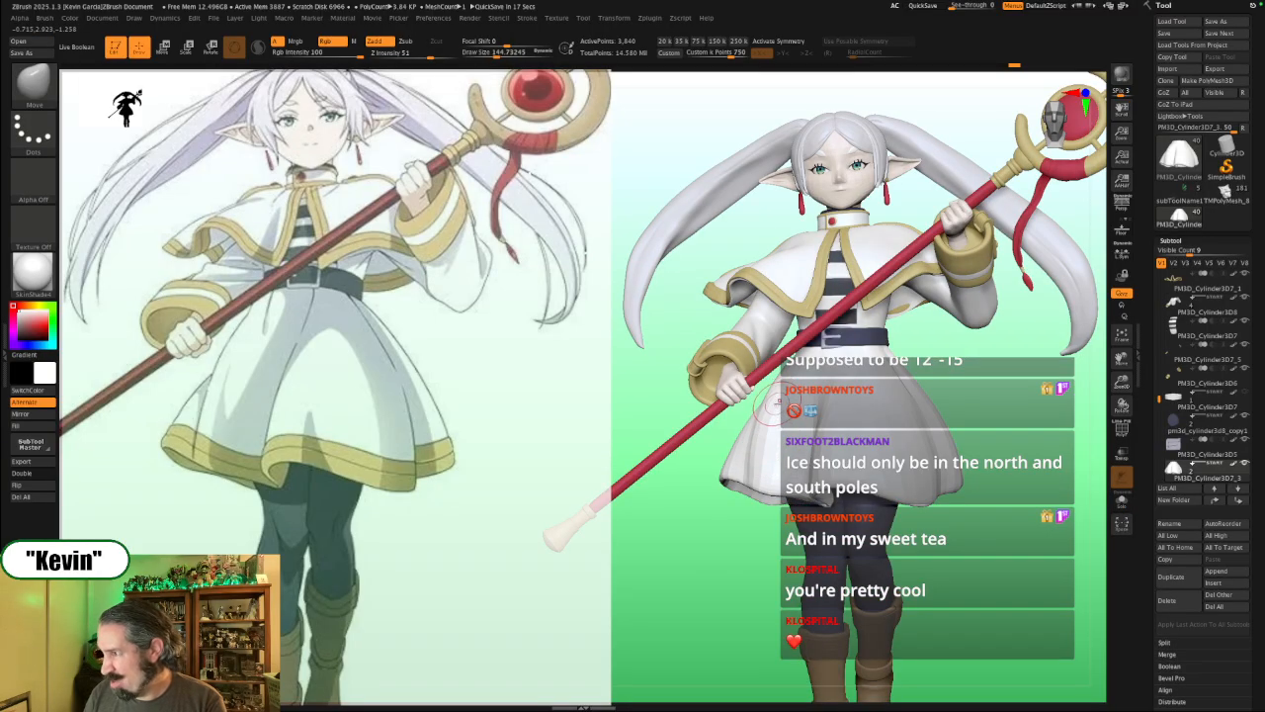
key(s)
click(781, 401)
key(s)
click(771, 483)
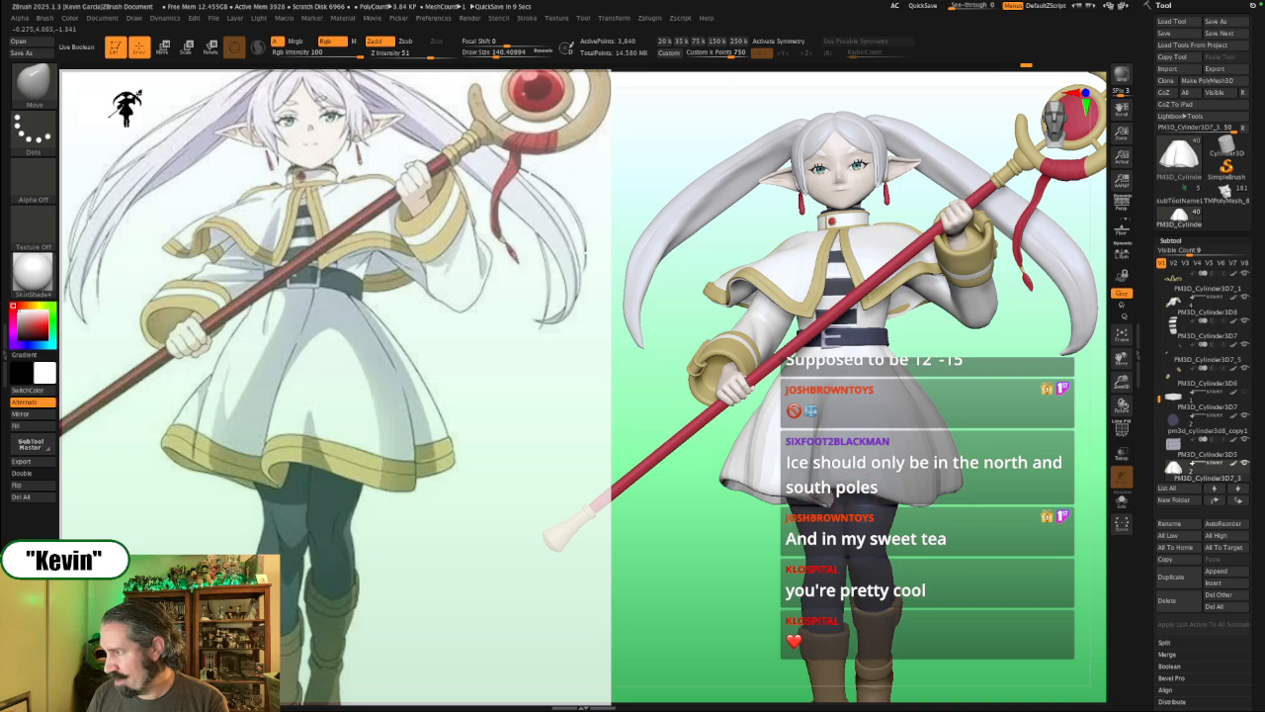
Step: Isolate the skirt and adjust the front pleat's inner fold from underneath with Move brushes of about 177 and 187 draw size
key(alt+s)
drag(762, 561, 781, 529)
drag(1075, 460, 1087, 358)
drag(875, 411, 848, 415)
drag(943, 341, 926, 347)
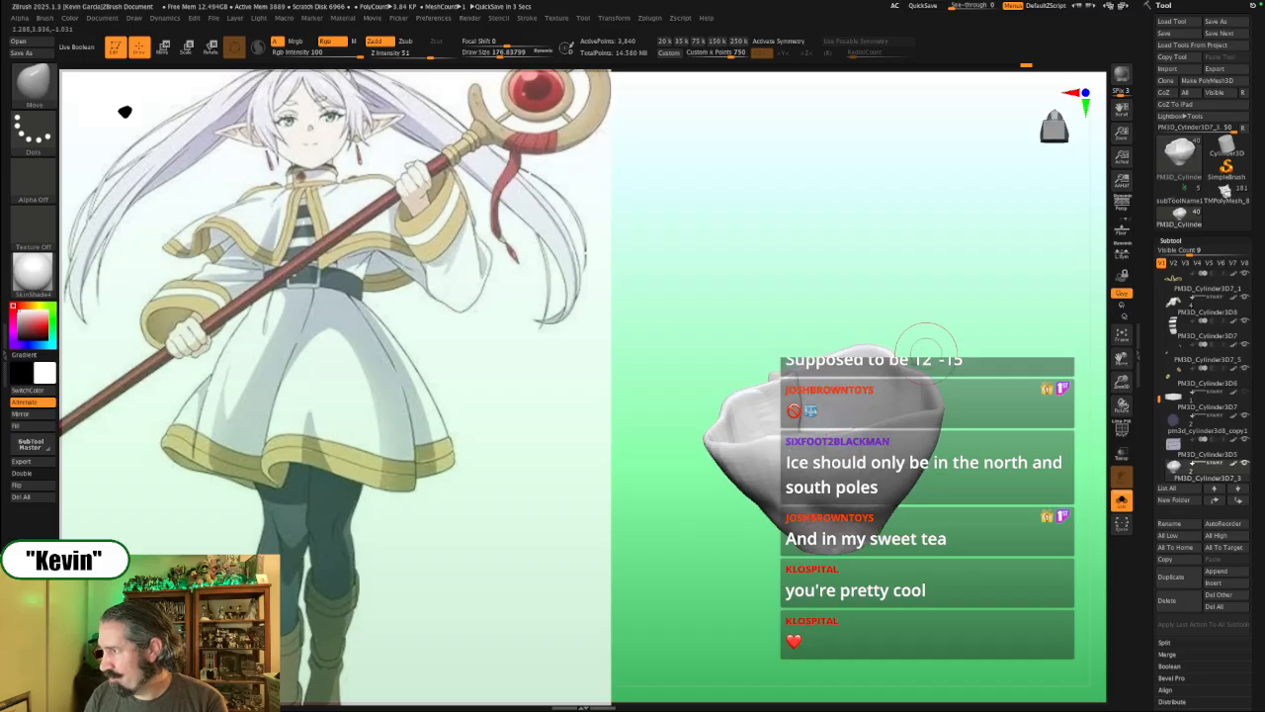
key(s)
drag(782, 420, 786, 421)
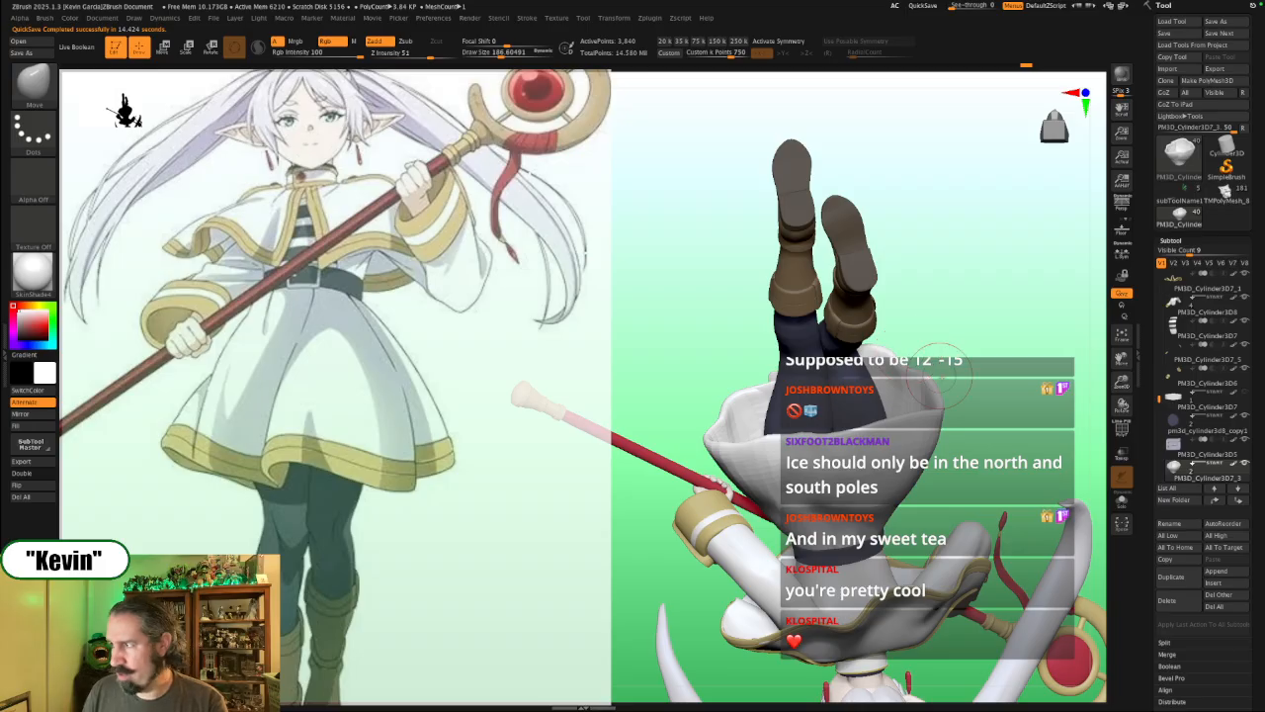
Step: Reshape the hem edge where the front pleat folds inward with Move brushes of about 132 and 139 draw size
key(alt+s)
drag(1030, 398, 1030, 415)
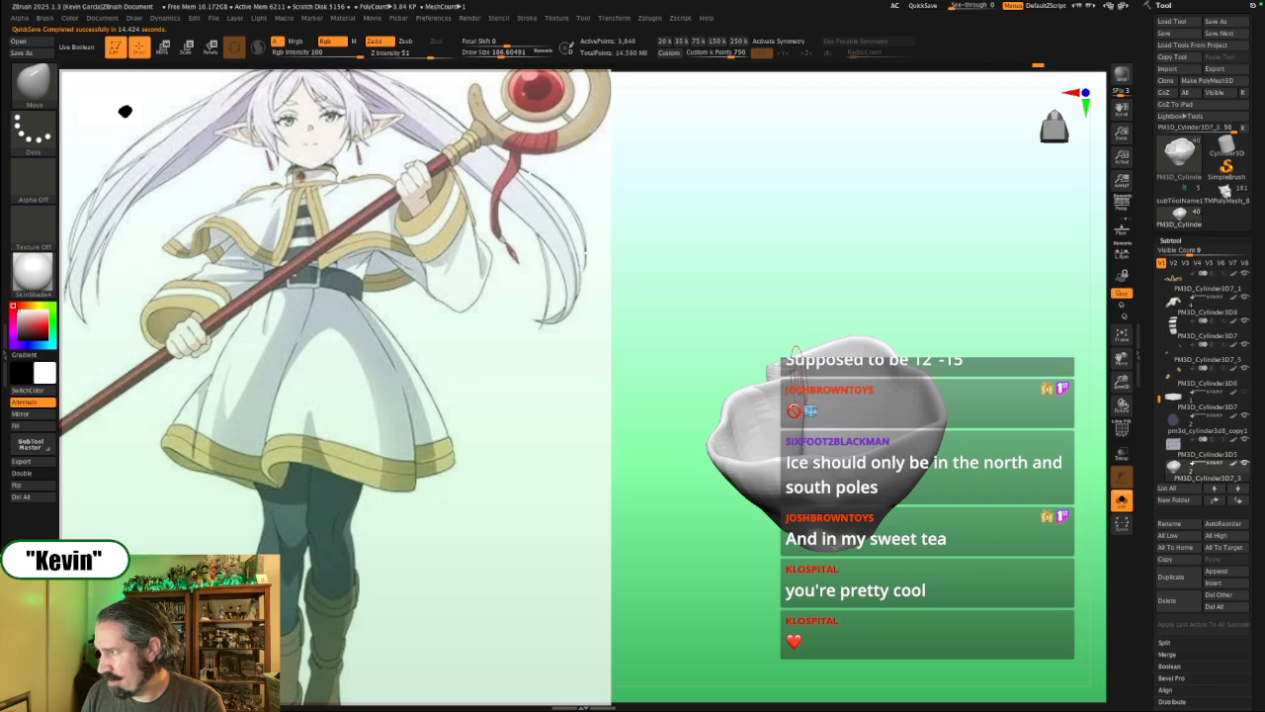
click(496, 53)
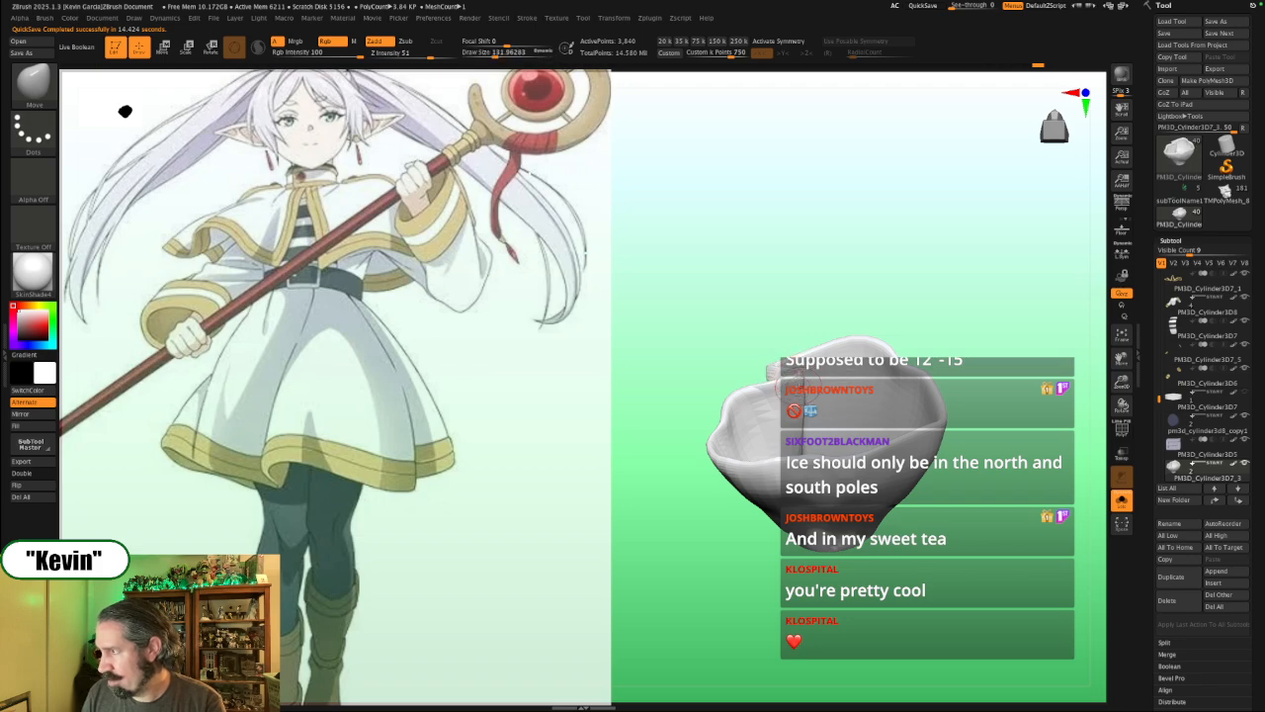
key(bracketright)
key(bracketleft)
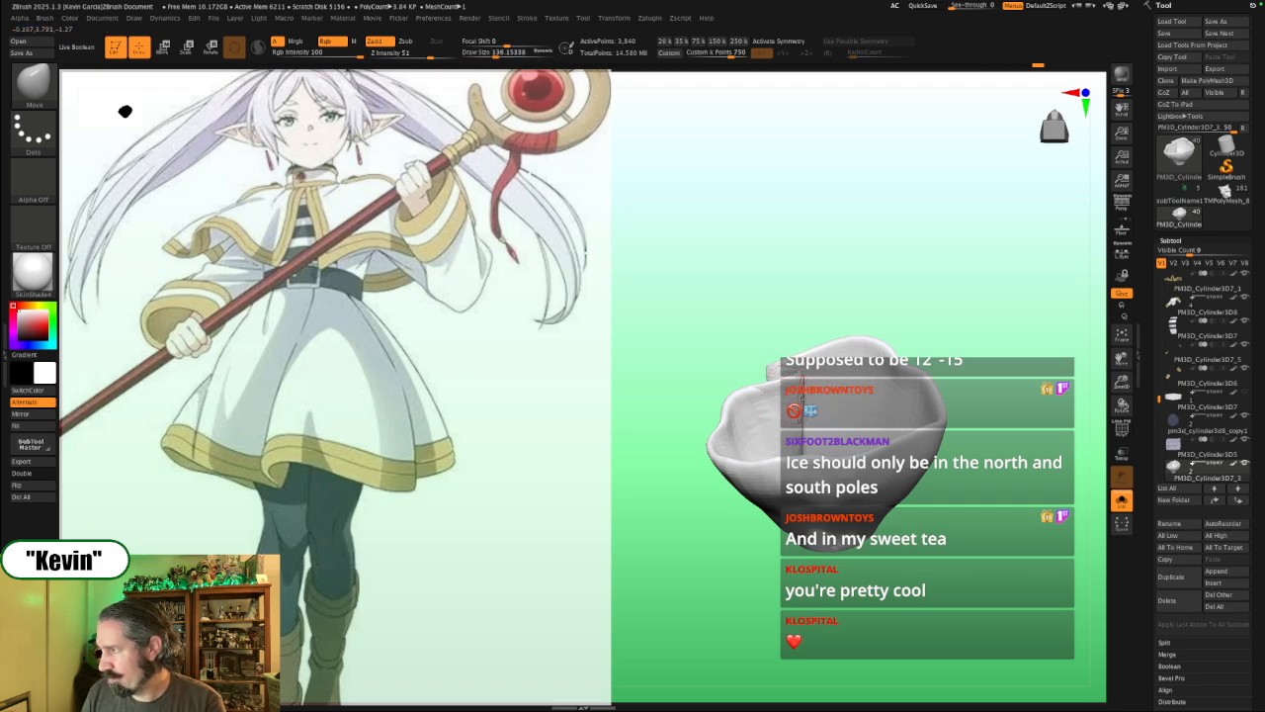
drag(927, 287, 949, 439)
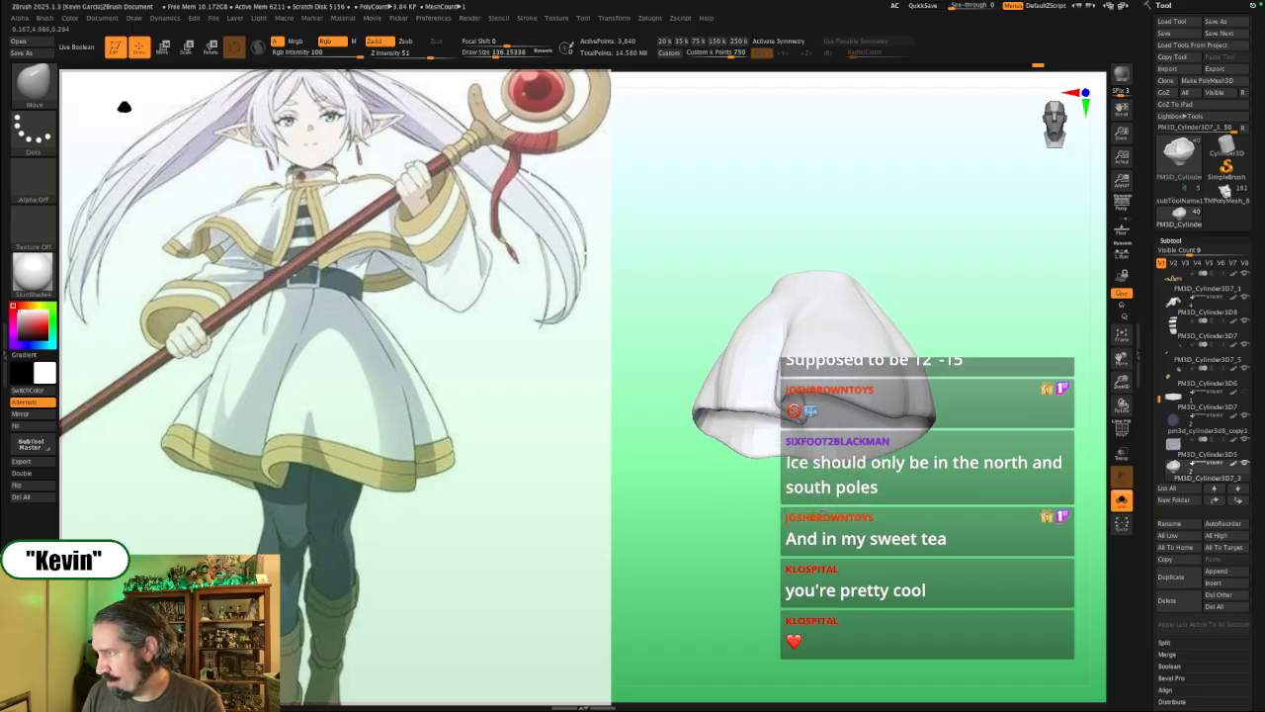
drag(852, 504, 848, 460)
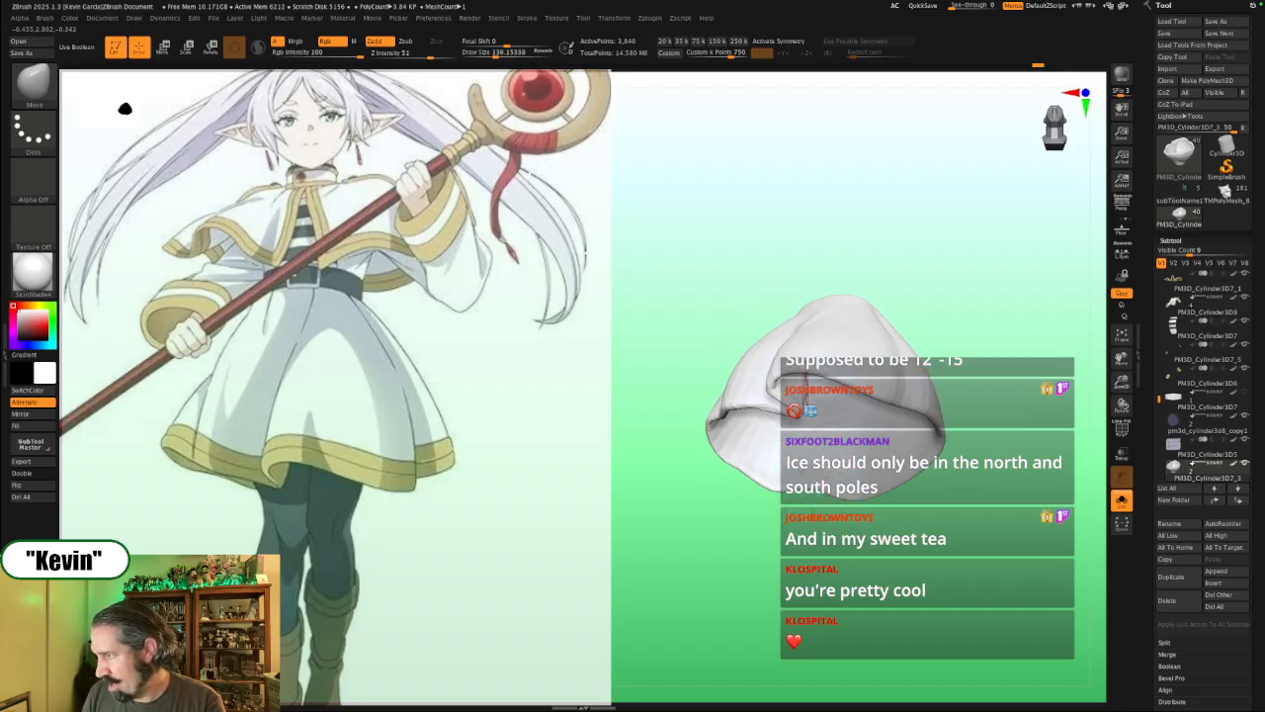
Step: Open up the overlap behind the front pleat with finer Move brushes of about 104 and 128 draw size
key([)
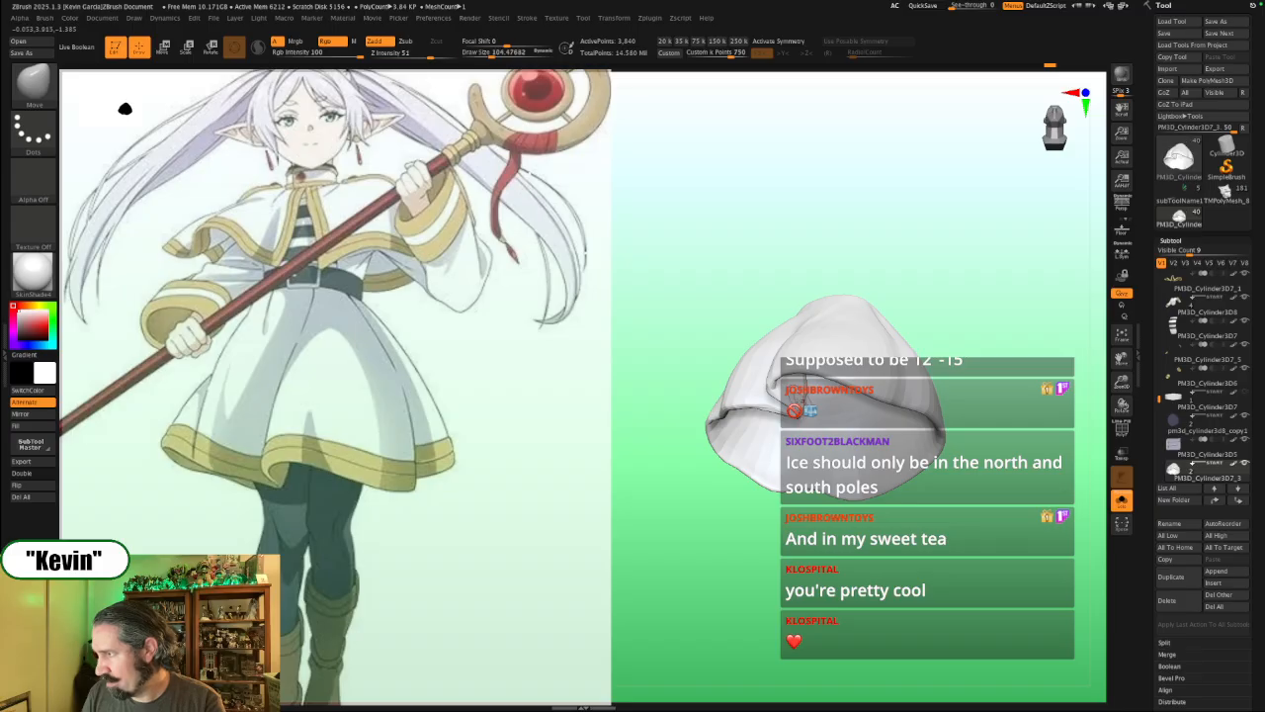
drag(708, 497, 776, 401)
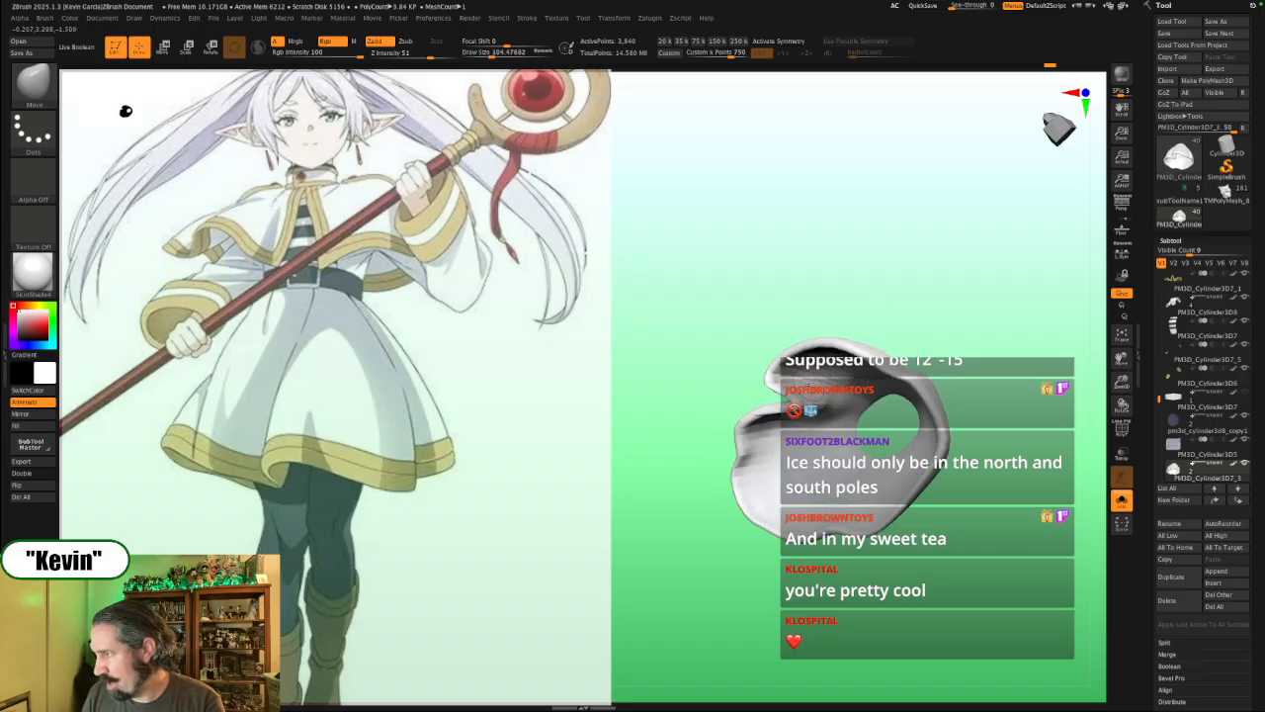
key(])
drag(642, 527, 626, 489)
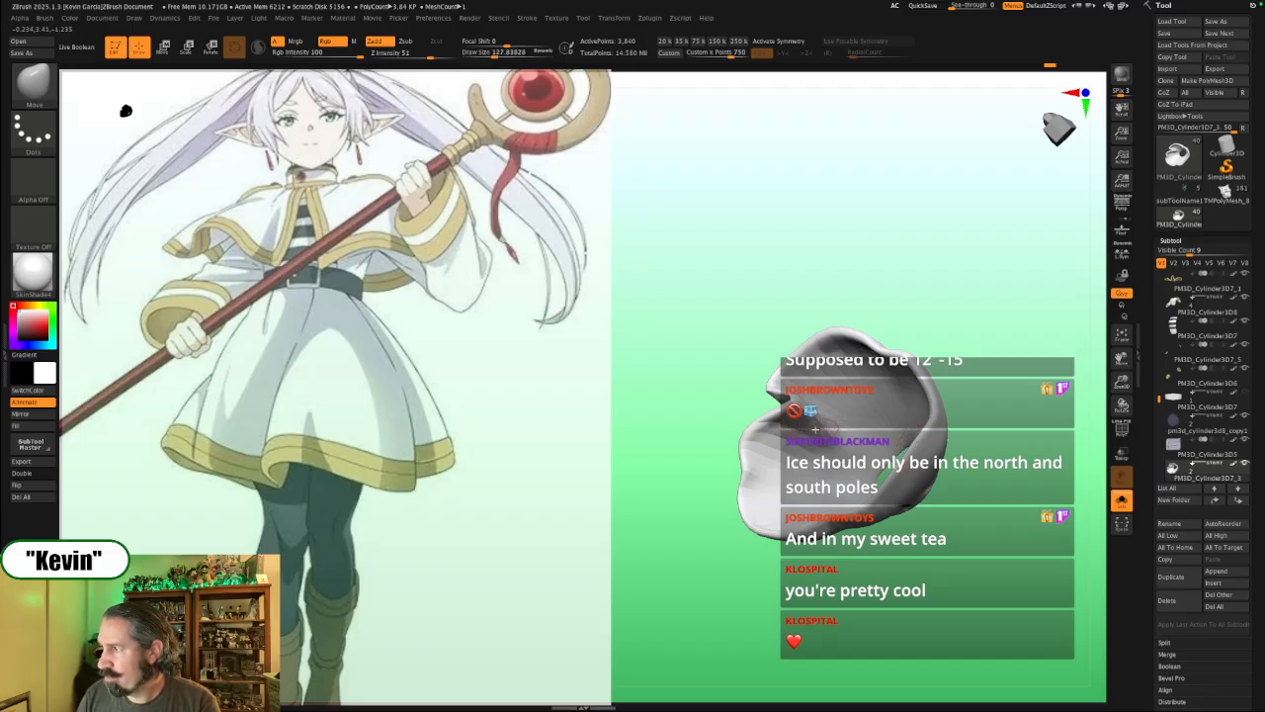
drag(972, 288, 1028, 336)
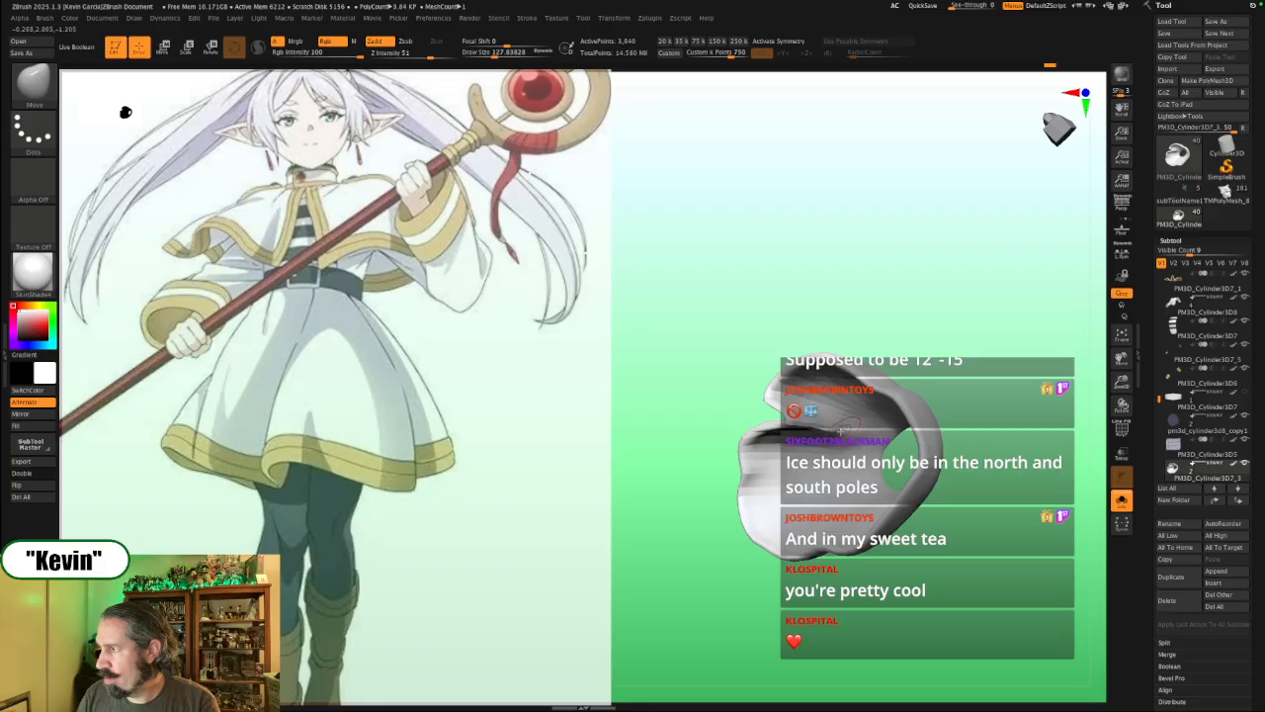
drag(841, 430, 858, 428)
Step: Smooth the flow of the pleat's inner layer with Move brushes of about 167 and 158 draw size, working from below
key(s)
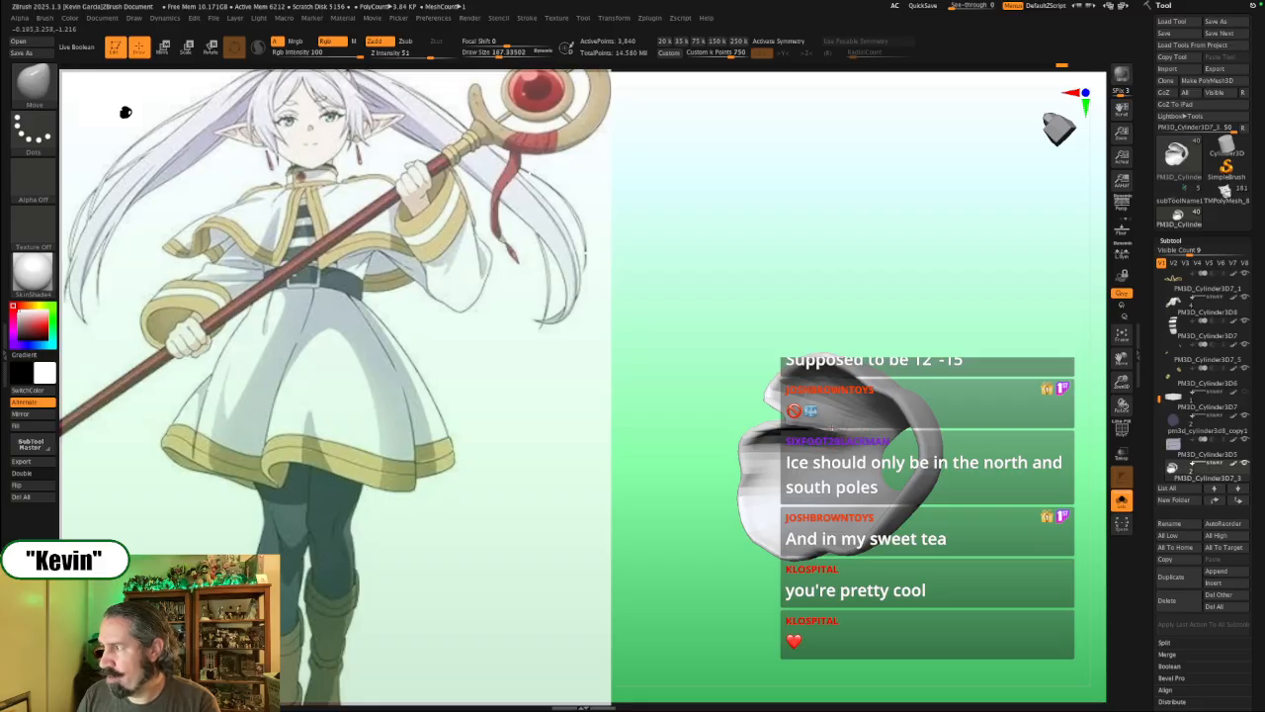
mouse_move(944, 329)
mouse_down()
mouse_move(993, 424)
mouse_move(1006, 368)
mouse_up()
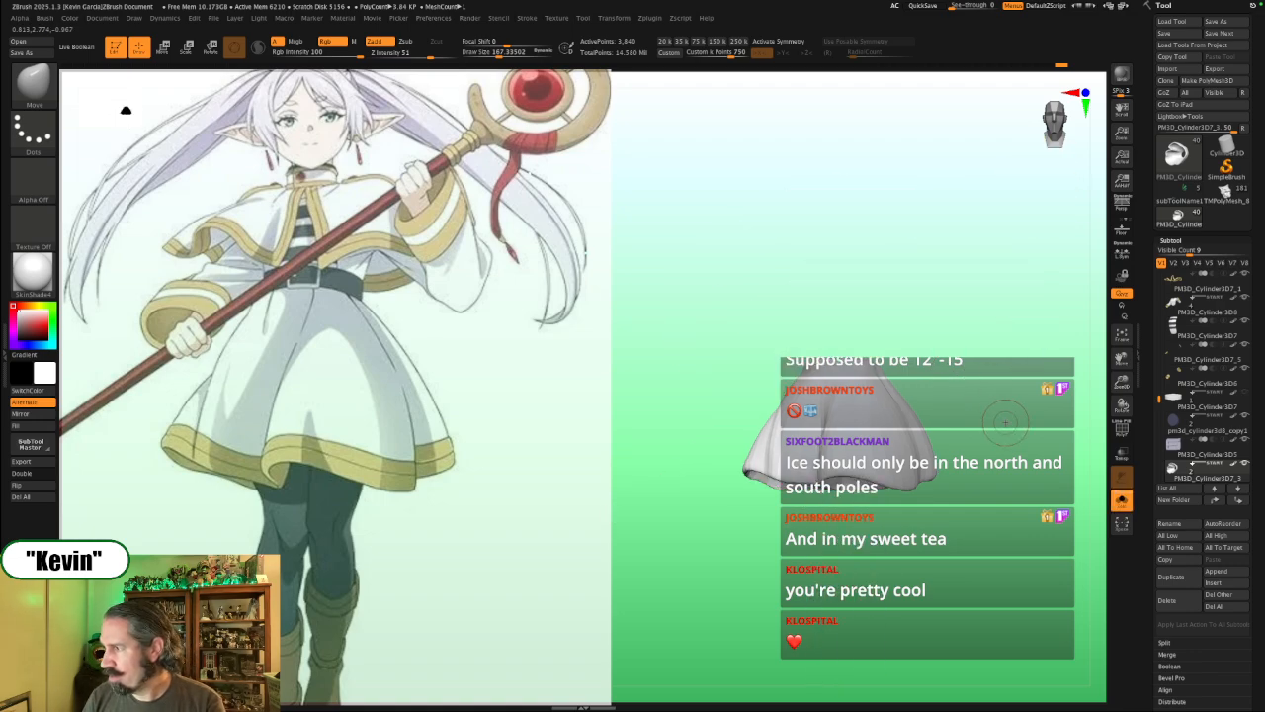
mouse_move(1005, 424)
mouse_down()
mouse_move(924, 397)
mouse_move(934, 389)
mouse_up()
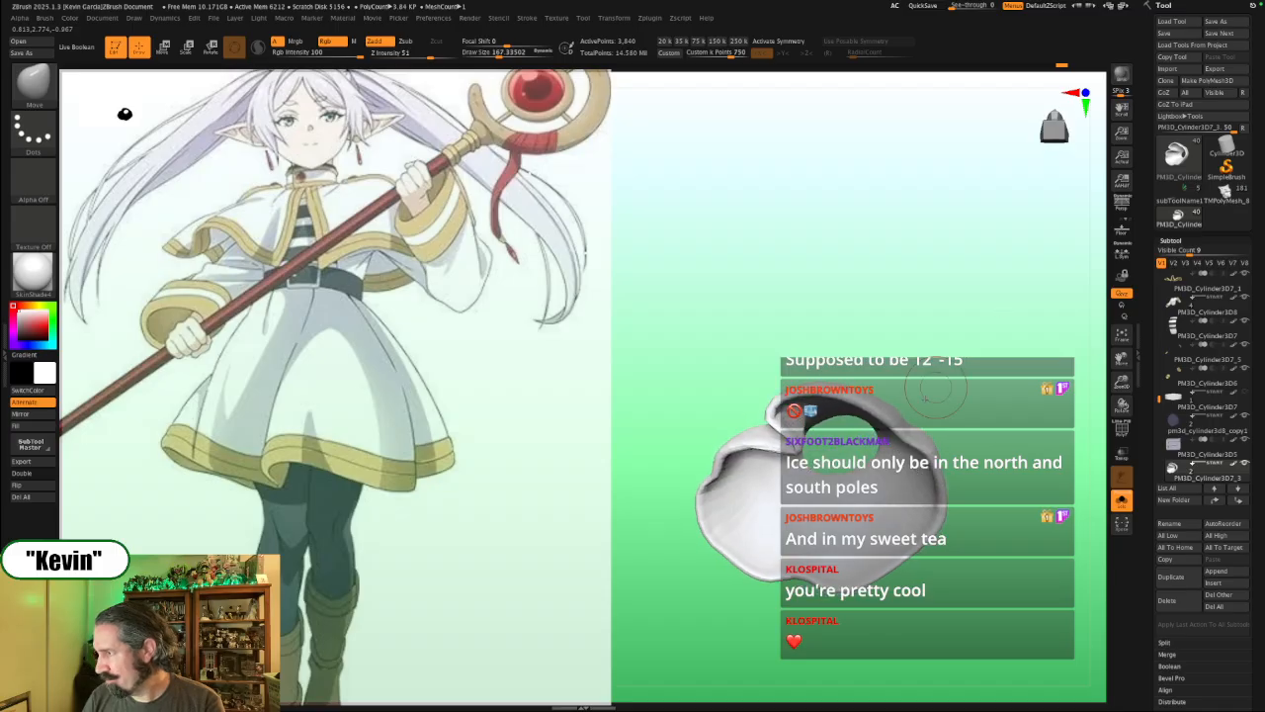
key(s)
mouse_move(817, 438)
mouse_down()
mouse_move(794, 437)
mouse_move(767, 387)
mouse_move(808, 435)
mouse_up()
key(s)
key(s)
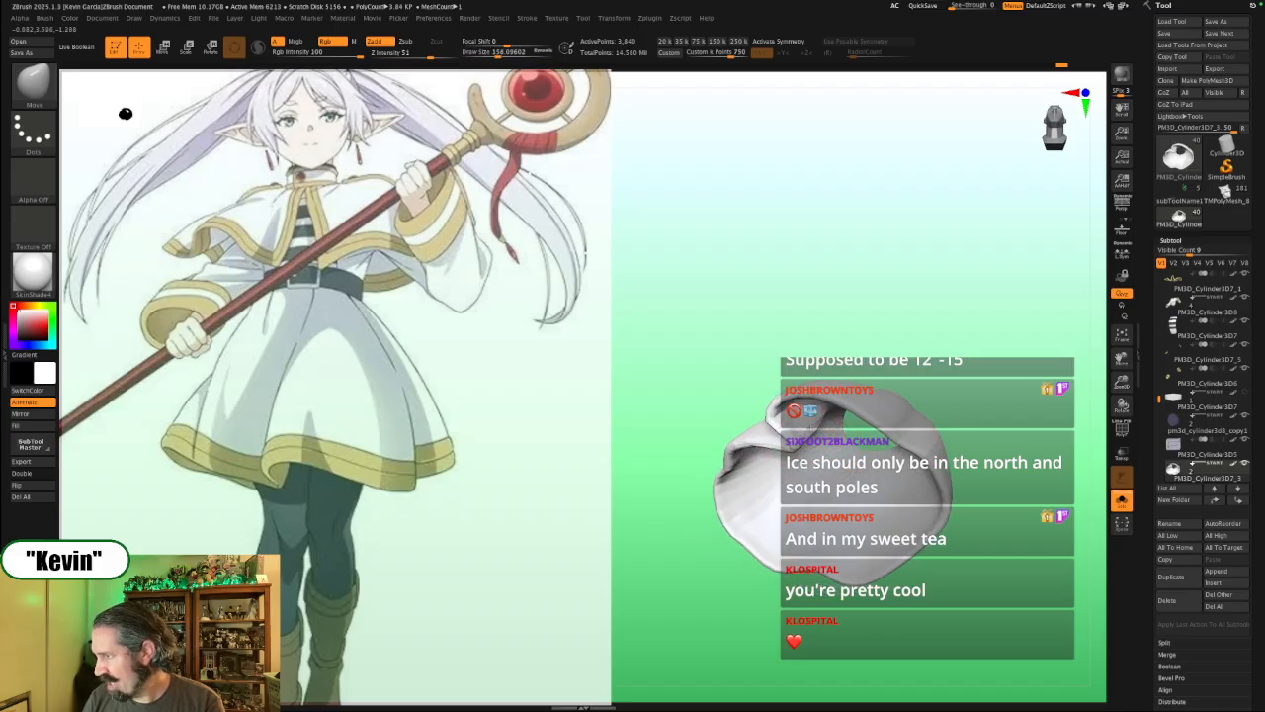
Step: Adjust the pleat's lower hem from the front with a Move brush of about 132 draw size and show the full figure
mouse_move(991, 346)
mouse_down()
mouse_move(1006, 387)
mouse_move(1015, 382)
mouse_up()
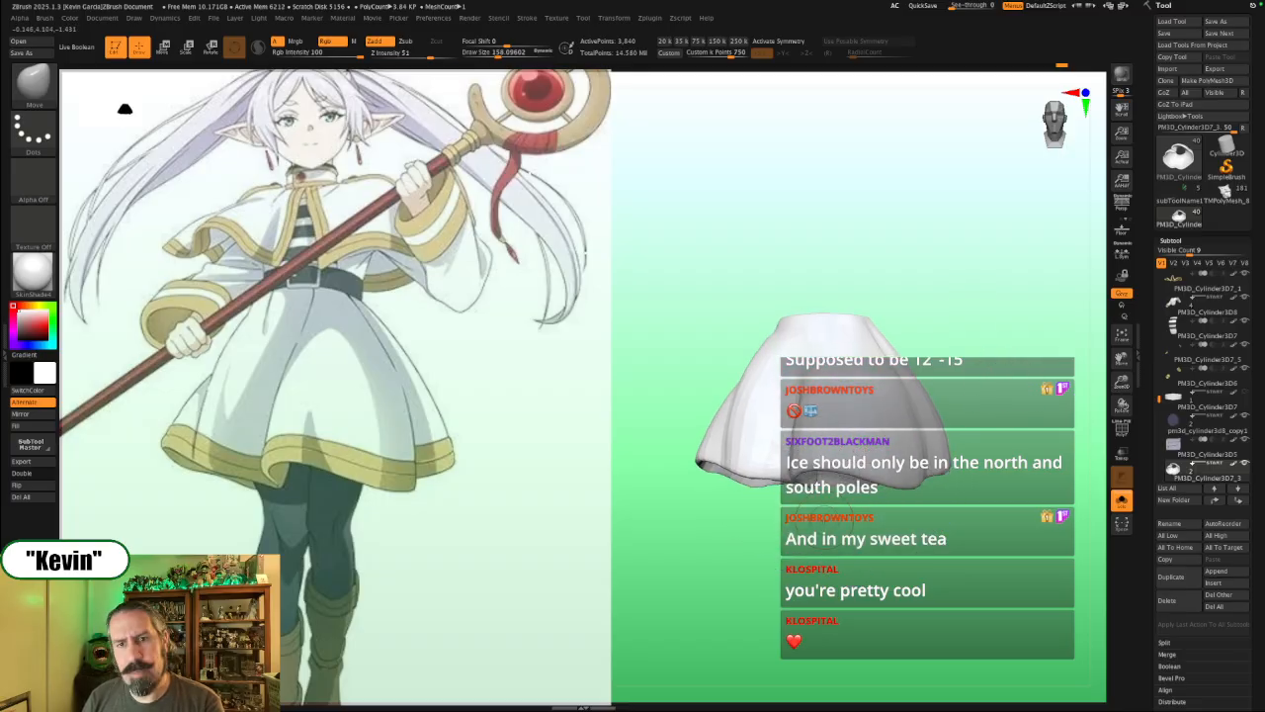
mouse_move(825, 521)
mouse_down()
mouse_move(837, 475)
mouse_move(803, 472)
mouse_up()
key(s)
key(s)
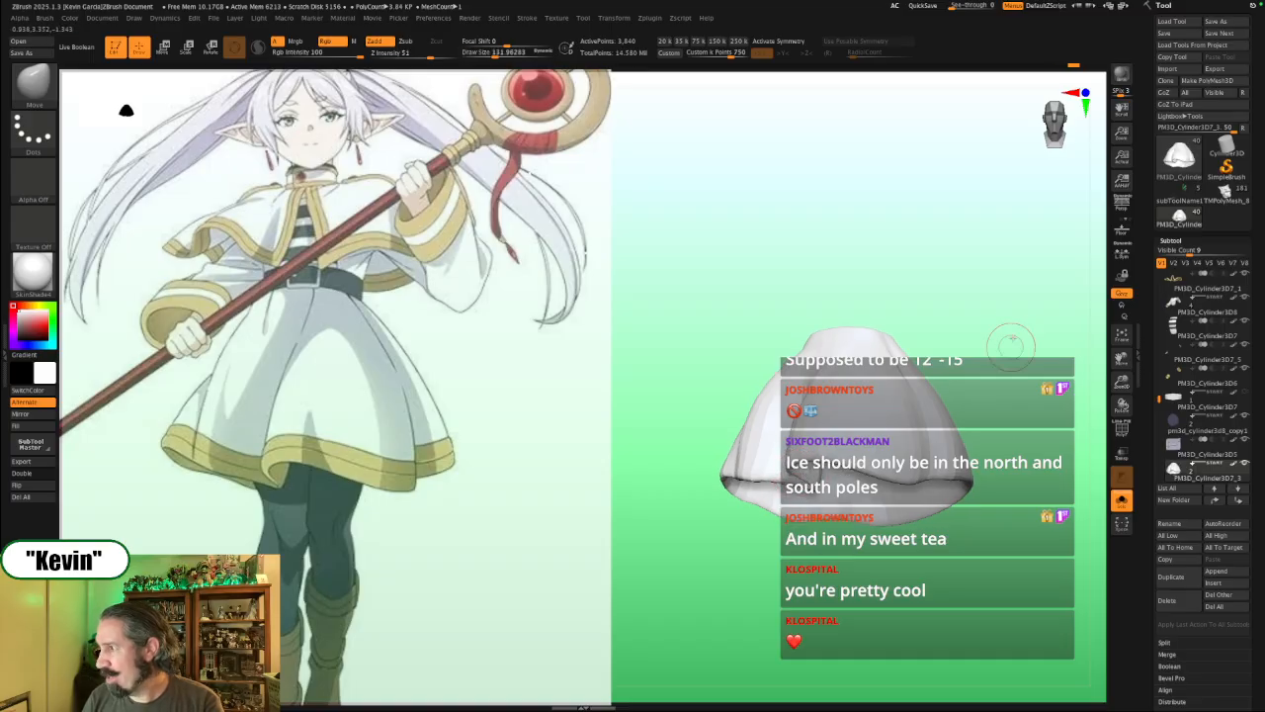
drag(999, 331, 974, 374)
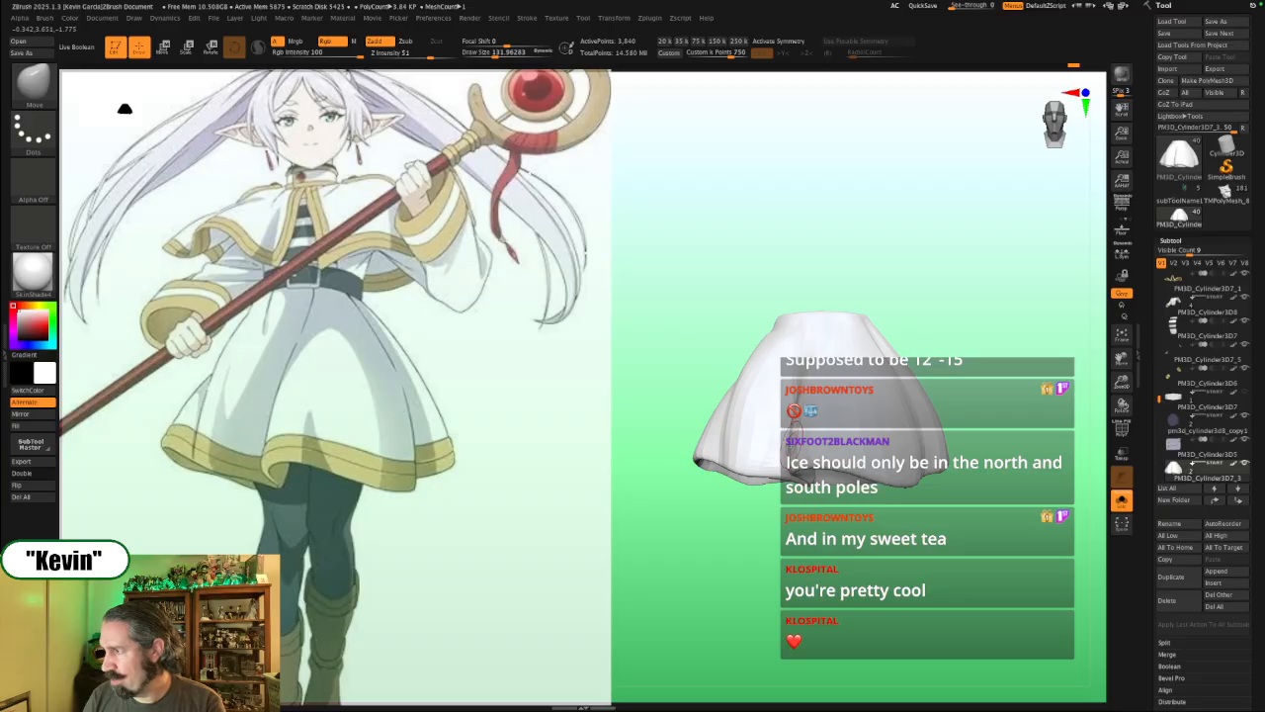
click(1122, 501)
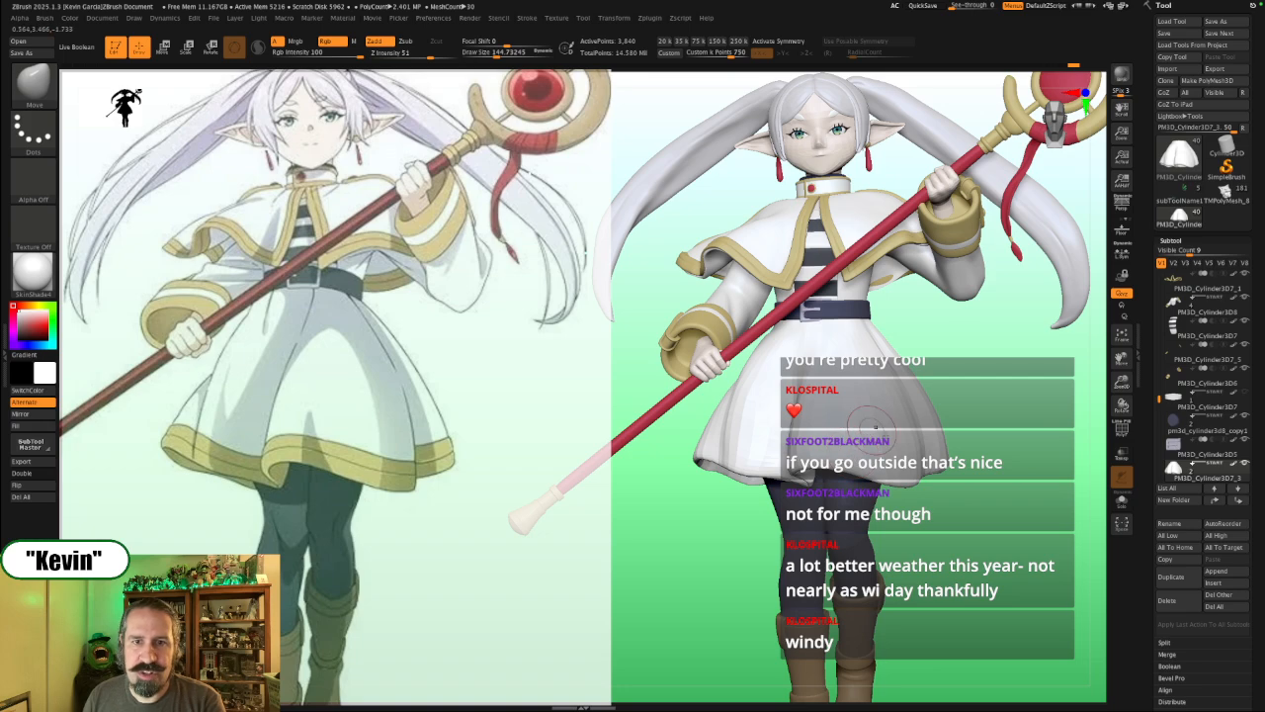
Step: Shrink the Spotlight reference drawing to show the whole character, reposition it in the canvas corner, and place the isolated skirt beside it
key(alt+s)
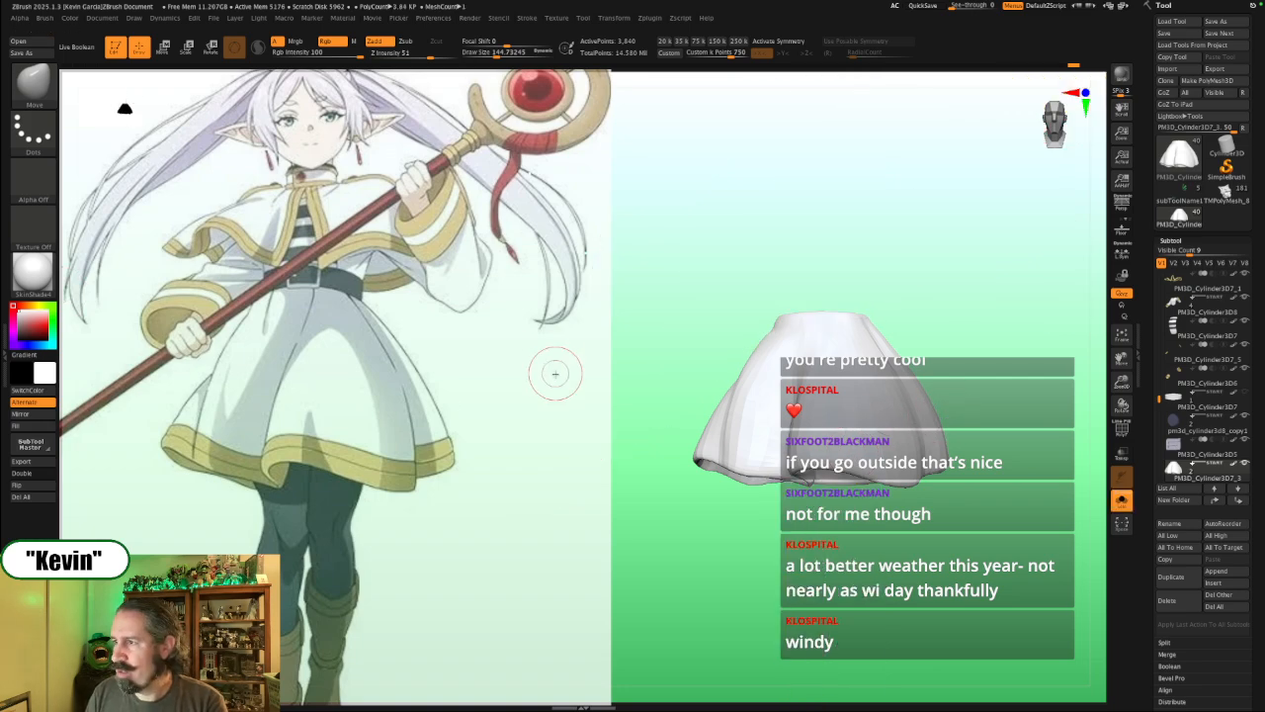
key(space)
click(551, 416)
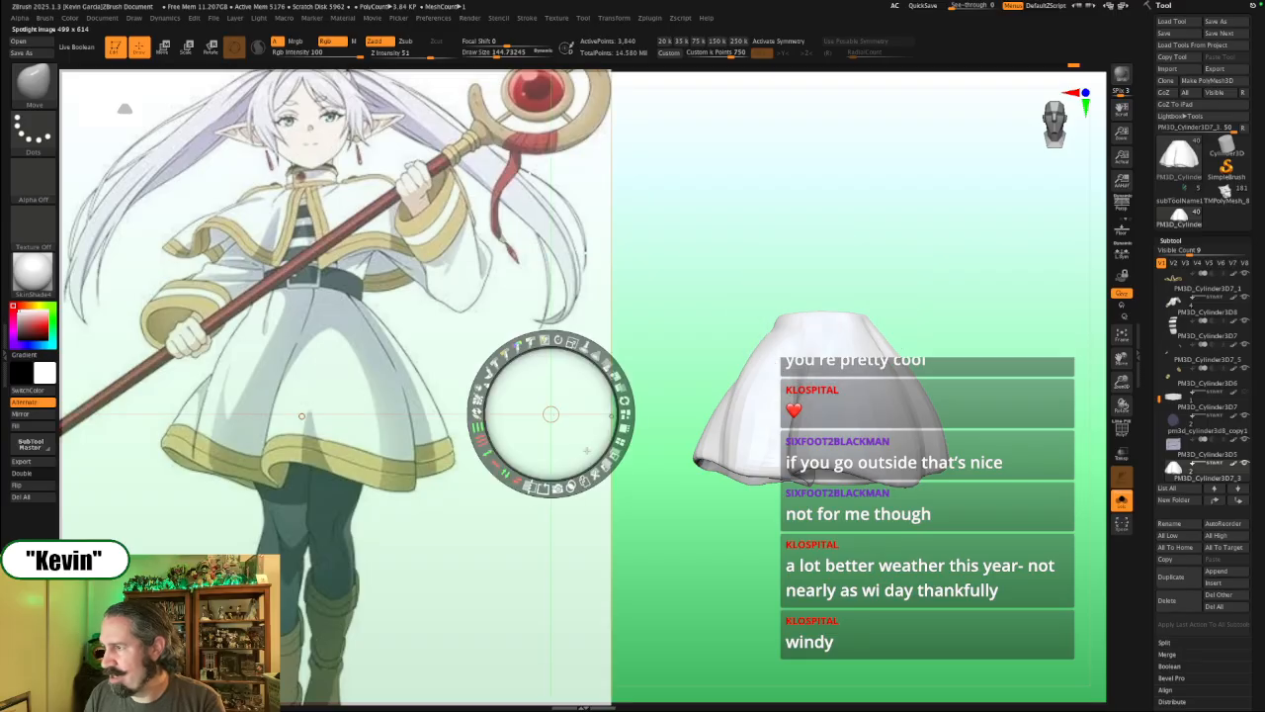
drag(571, 342, 413, 344)
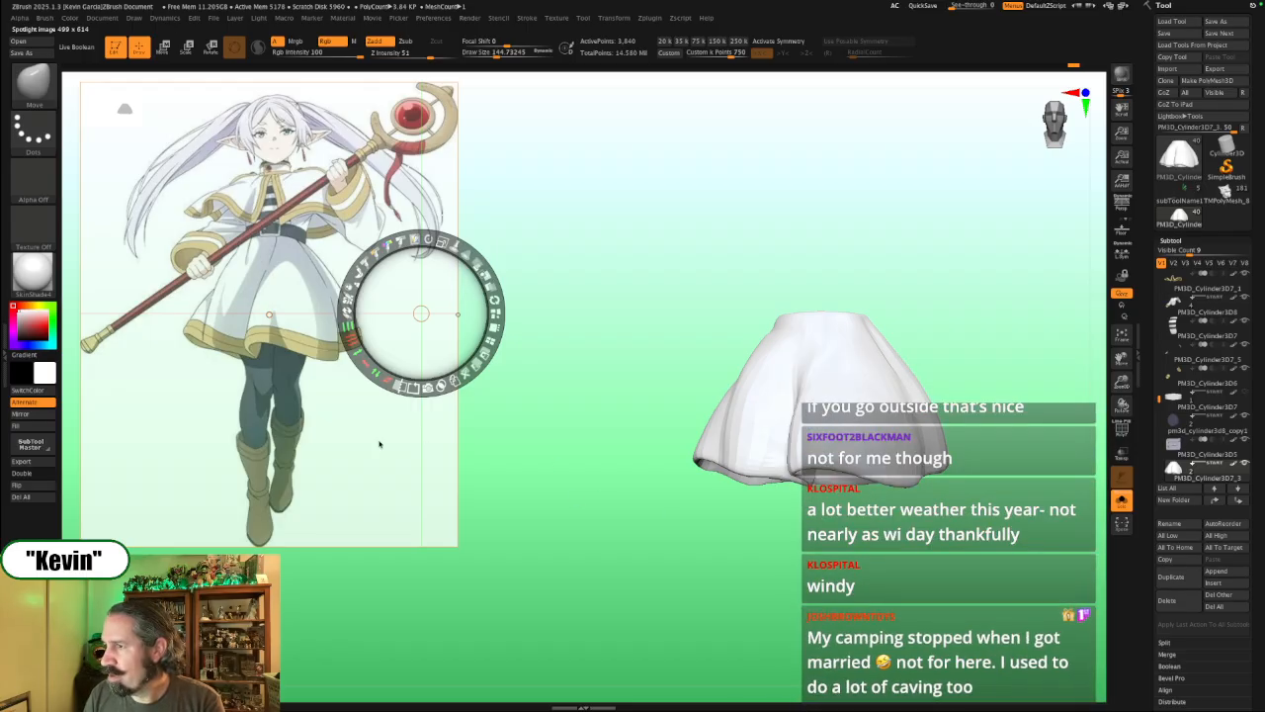
drag(387, 445, 357, 426)
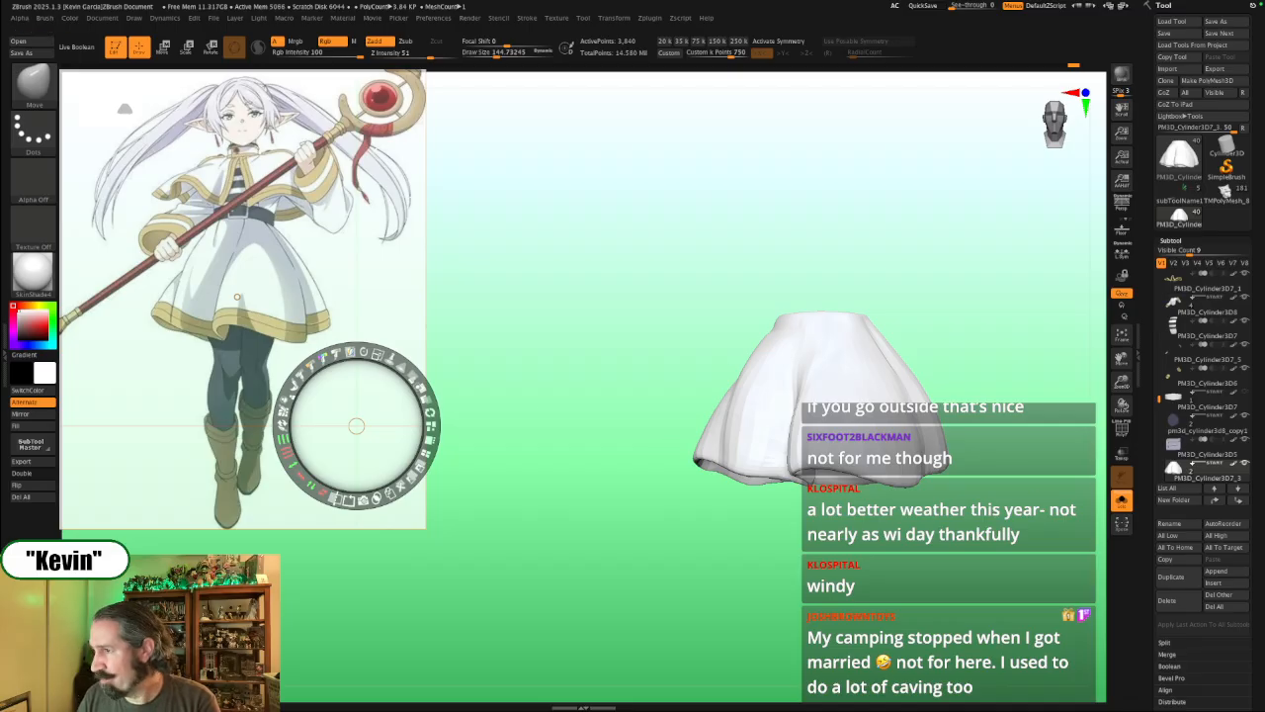
key(z)
alt+drag(1049, 518, 934, 431)
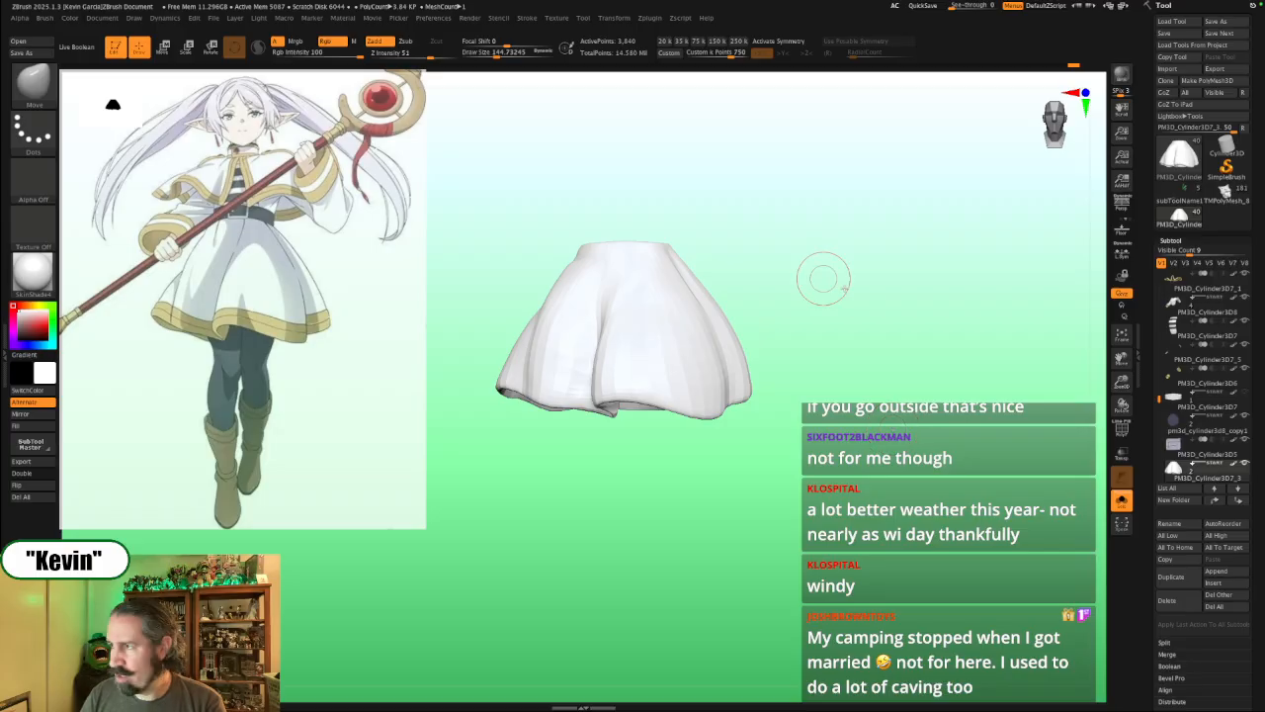
Step: Show the full figure without the reference drawing and make the gold hem trim subtool visible on the skirt
mouse_move(935, 396)
mouse_down()
mouse_move(939, 407)
mouse_move(934, 383)
mouse_move(924, 409)
mouse_move(946, 403)
mouse_move(926, 391)
mouse_move(925, 409)
mouse_up()
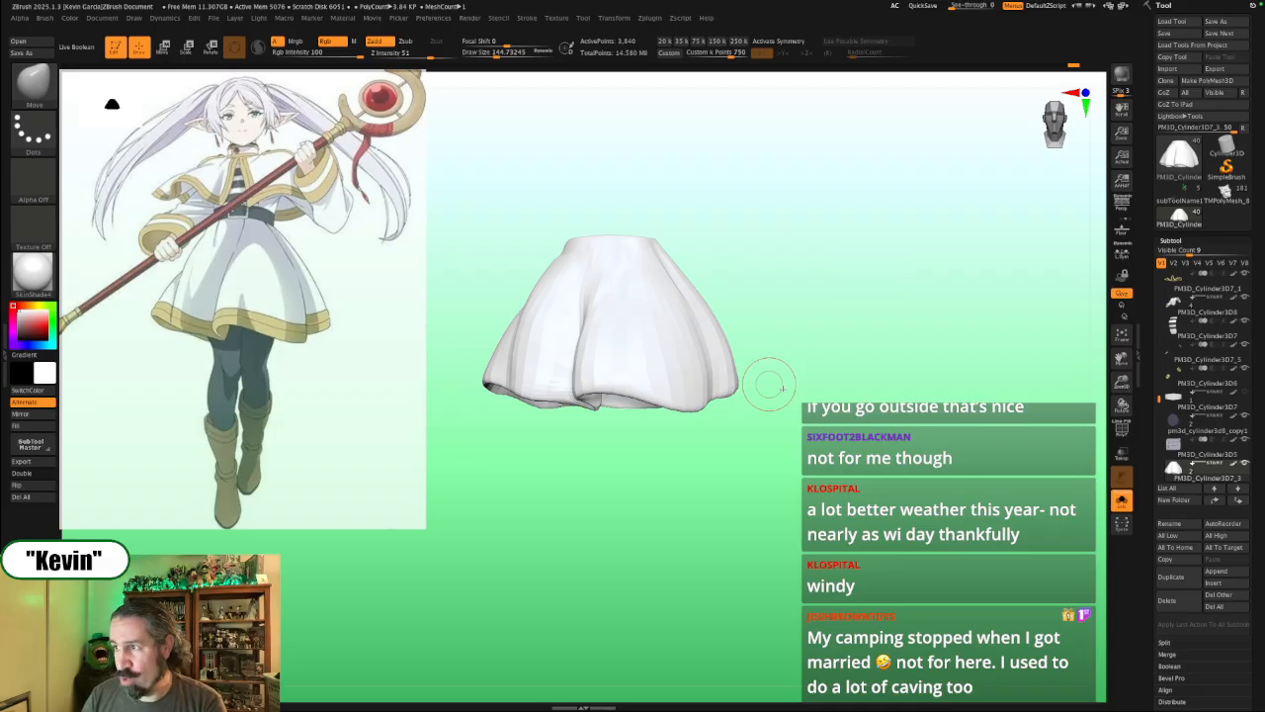
mouse_move(860, 384)
alt+mouse_down()
mouse_move(889, 384)
mouse_move(876, 385)
mouse_move(877, 359)
mouse_move(892, 433)
mouse_move(893, 403)
mouse_move(915, 401)
mouse_move(897, 395)
mouse_move(934, 393)
alt+mouse_up()
key(shift+s)
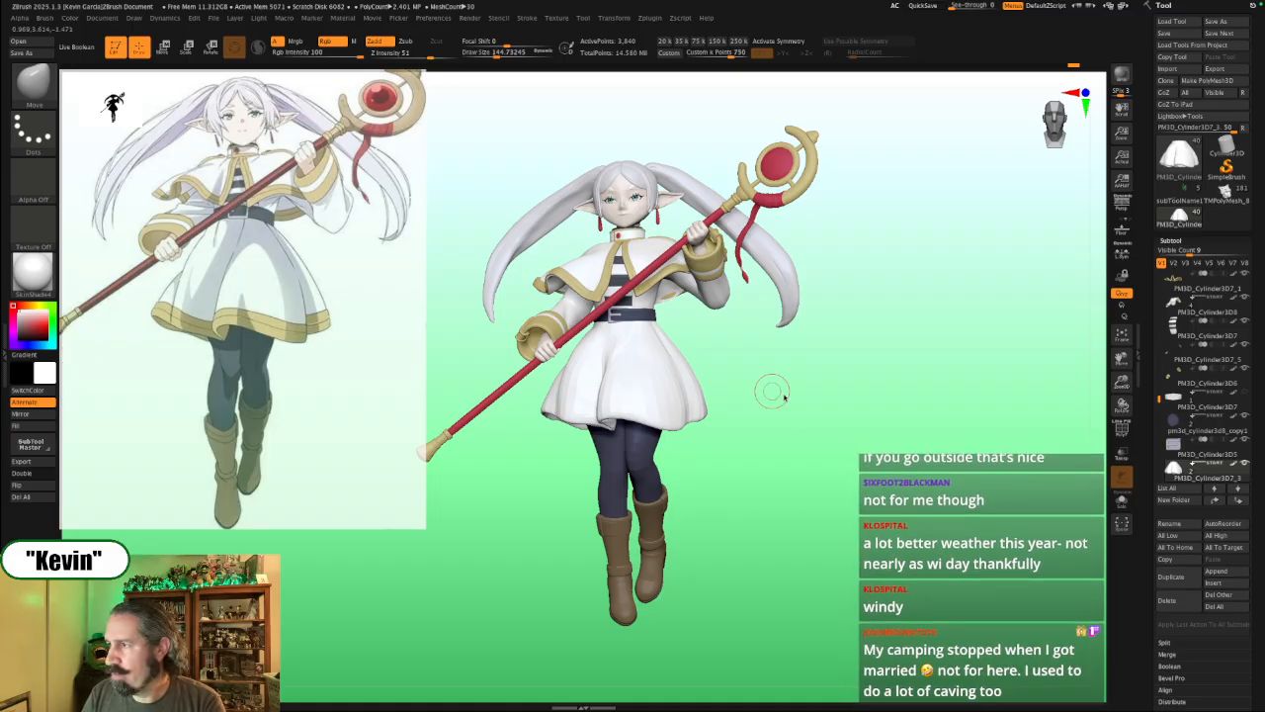
key(shift+z)
drag(900, 435, 904, 427)
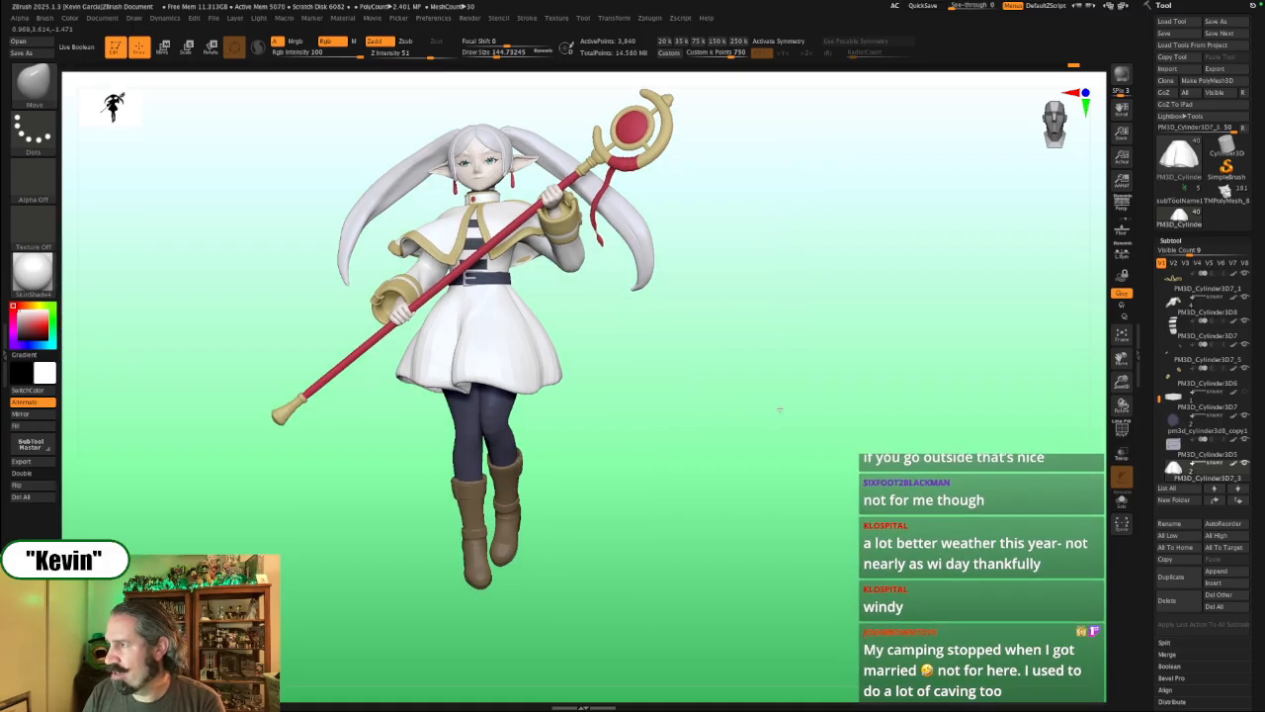
drag(800, 409, 778, 432)
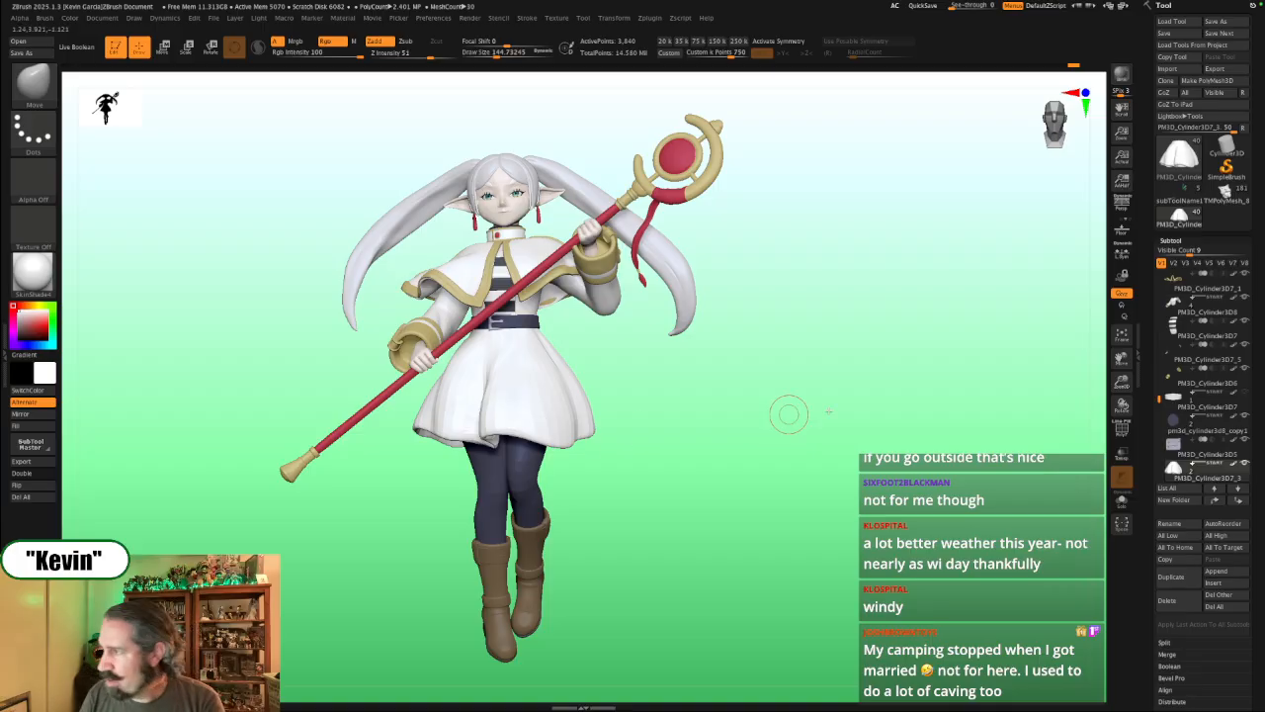
scroll(1201, 415, down, 2)
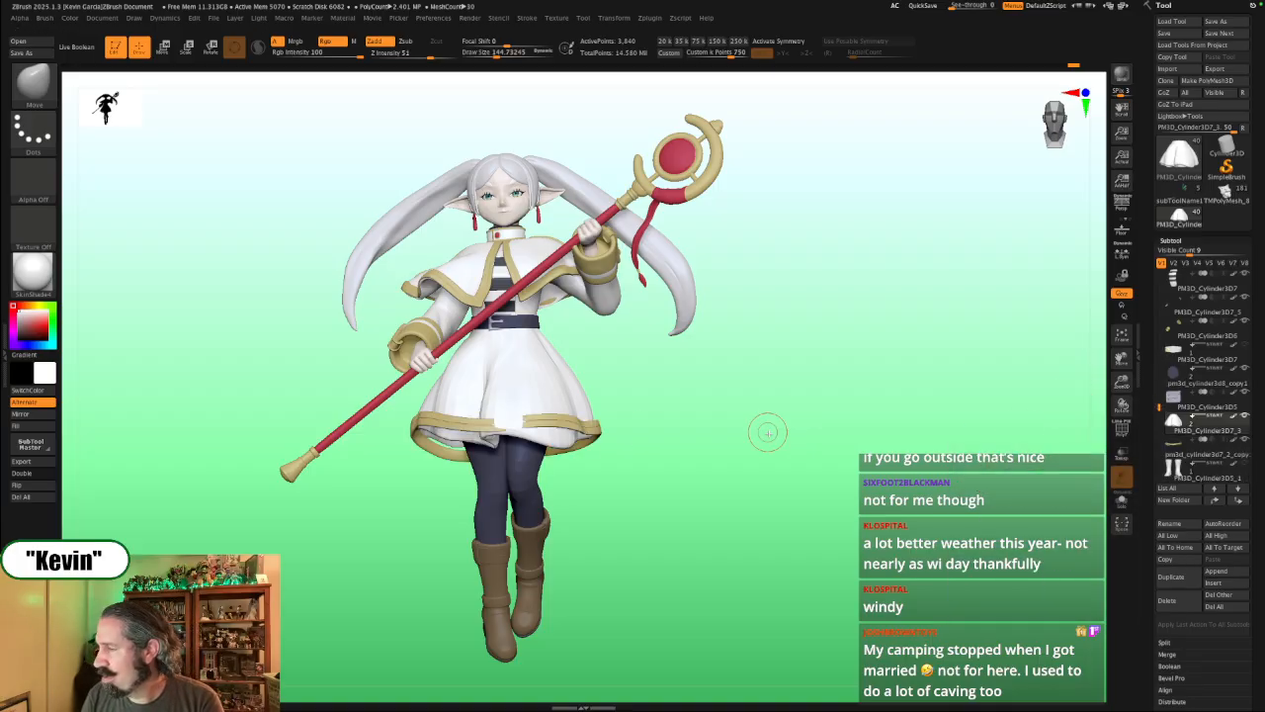
Step: Select the gold hem trim subtool and nudge it against the skirt on the character's right side with a large Move brush
drag(765, 429, 766, 452)
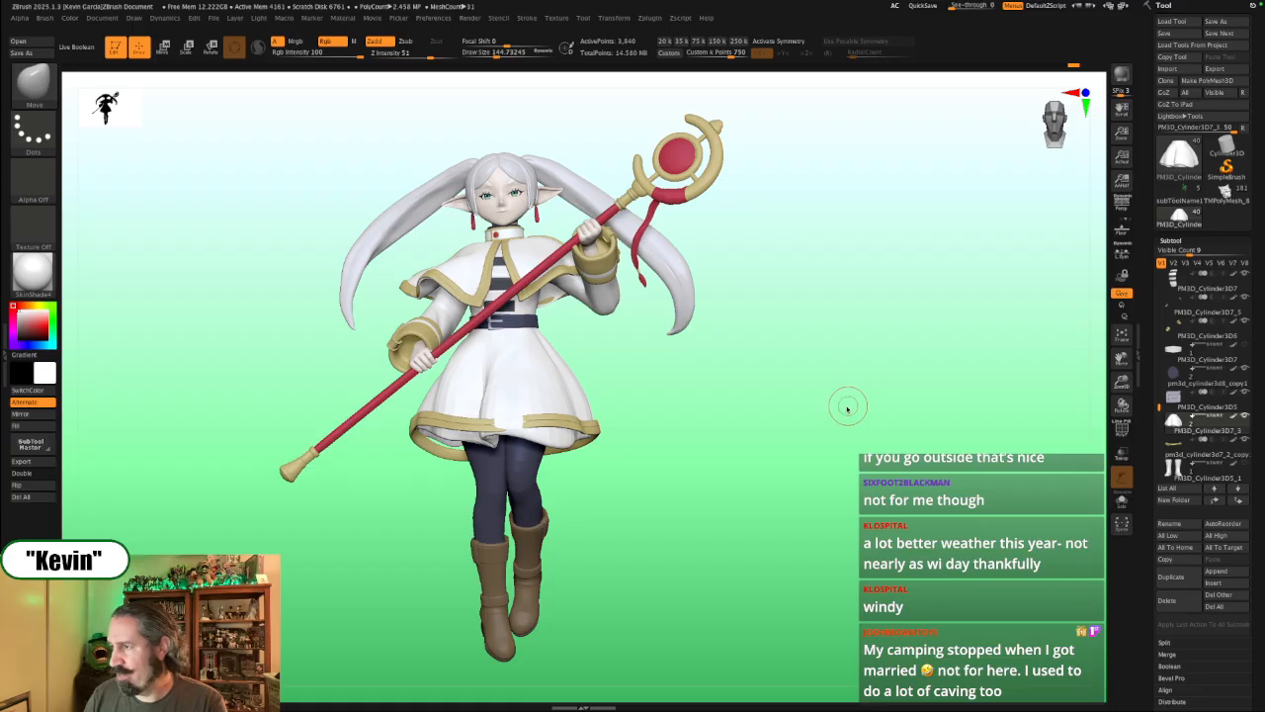
mouse_move(771, 435)
mouse_down()
mouse_move(817, 415)
mouse_move(777, 421)
mouse_up()
alt+drag(669, 461, 716, 428)
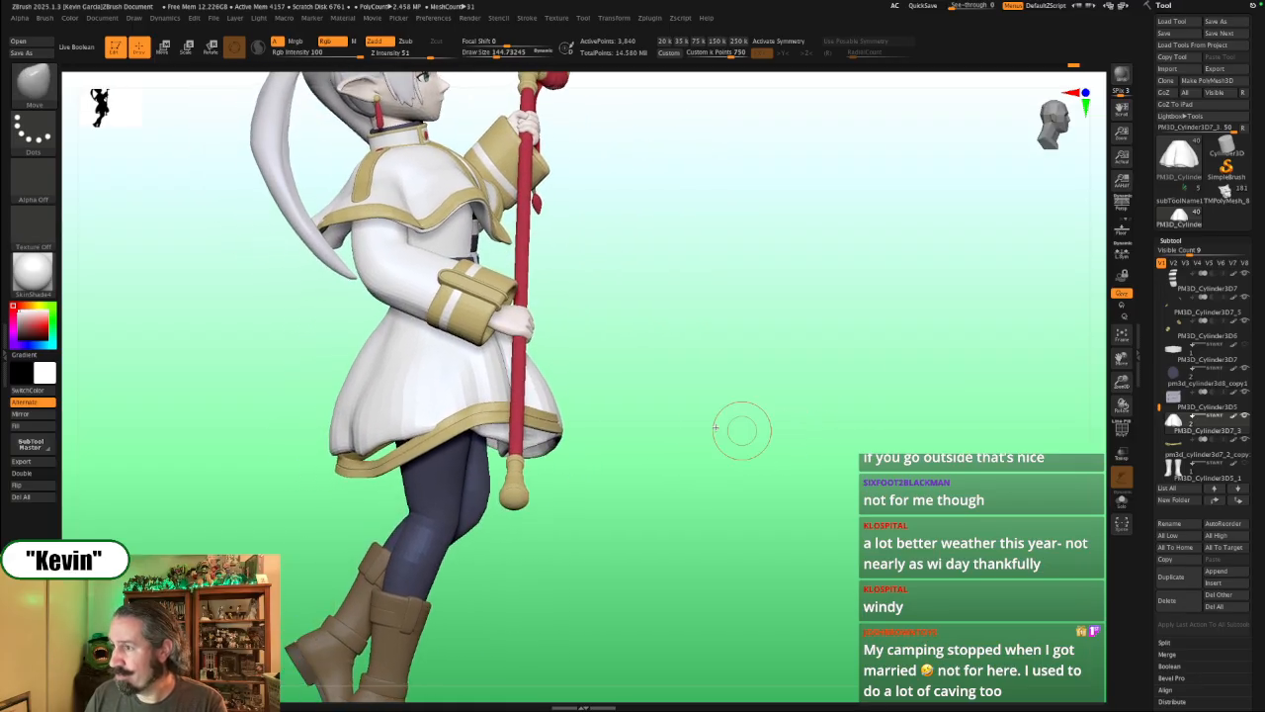
key(s)
mouse_move(366, 460)
mouse_down()
mouse_move(383, 465)
mouse_move(378, 450)
mouse_move(334, 455)
mouse_move(396, 441)
mouse_move(392, 431)
mouse_up()
alt+click(383, 463)
key(s)
key(s)
drag(389, 429, 387, 427)
key(alt+s)
drag(655, 415, 648, 463)
key(alt+s)
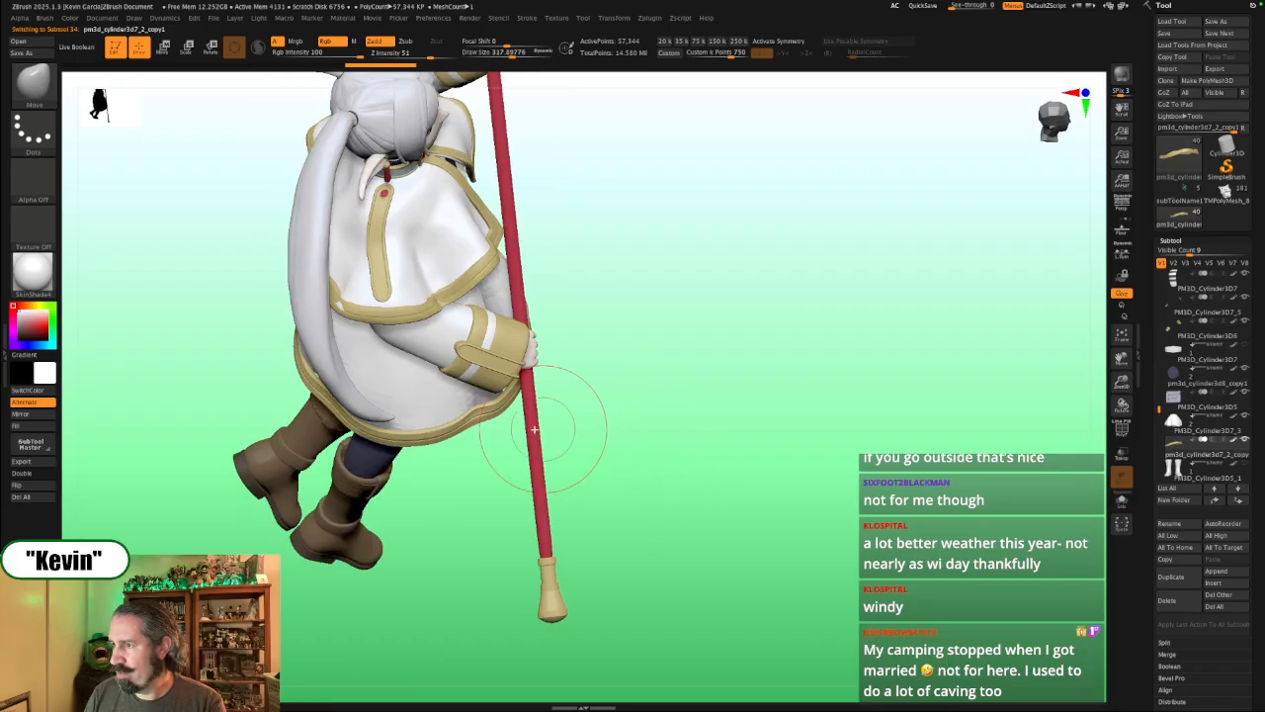
Step: Fit the gold trim to the skirt's rear hem with a Move brush of about 182 draw size
mouse_move(491, 510)
mouse_down()
mouse_move(306, 371)
mouse_move(330, 406)
mouse_move(411, 439)
mouse_move(364, 407)
mouse_up()
key(s)
key(s)
key(s)
key(s)
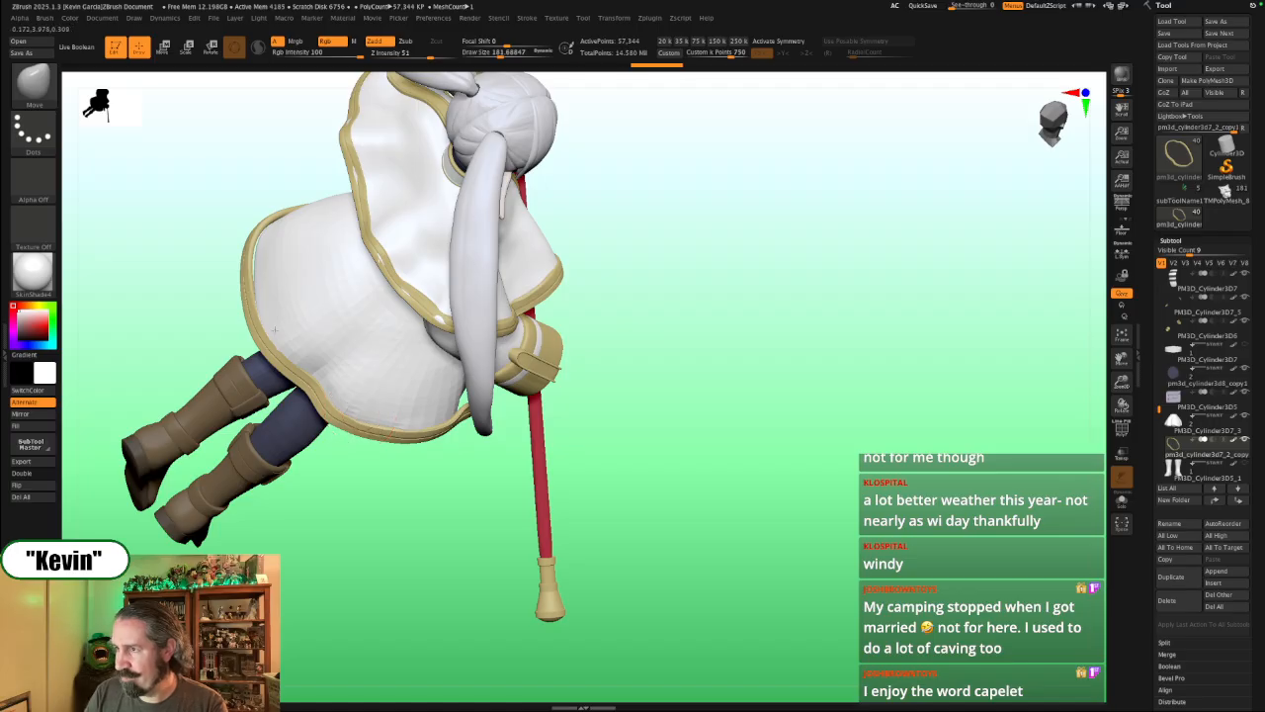
key(s)
drag(281, 354, 286, 355)
Step: Pull the trim along the skirt's rear left edge into line with a Move brush of about 379 draw size
key(s)
drag(243, 283, 251, 284)
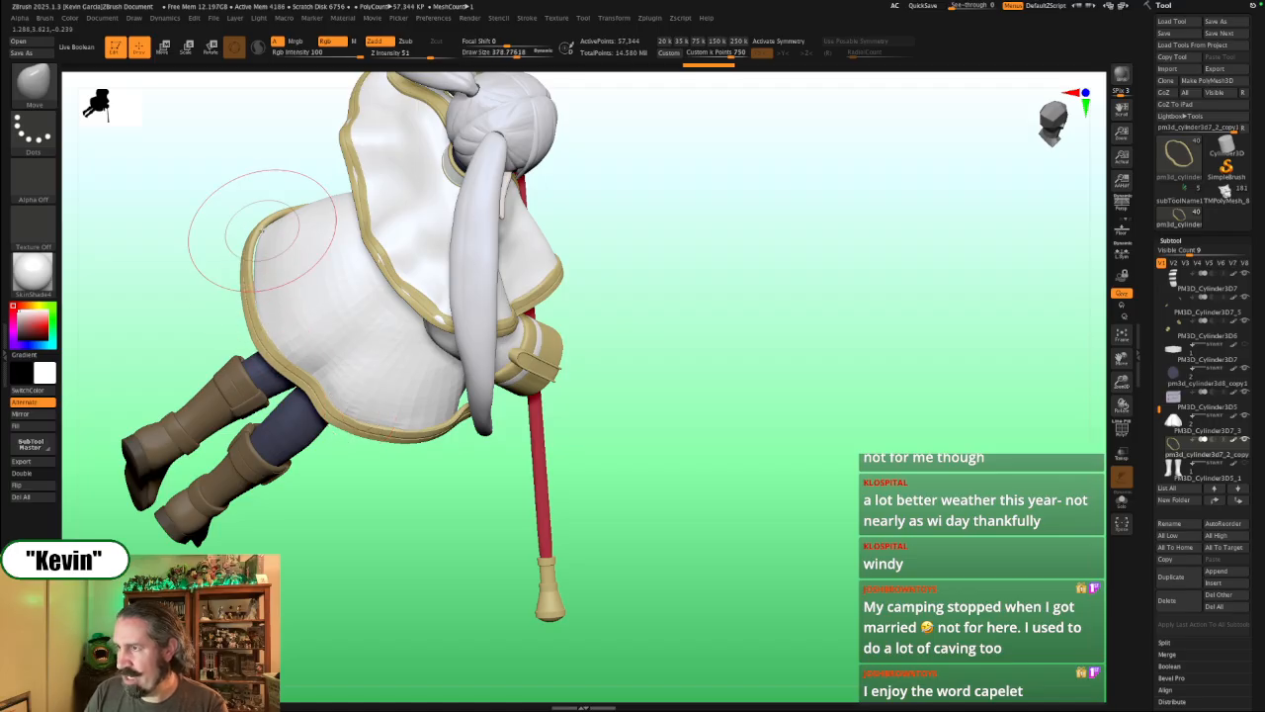
drag(263, 235, 277, 234)
mouse_move(204, 198)
mouse_down()
mouse_move(264, 284)
mouse_move(295, 283)
mouse_up()
key(s)
mouse_move(259, 267)
mouse_down()
mouse_move(281, 266)
mouse_move(274, 293)
mouse_move(280, 252)
mouse_up()
key(s)
mouse_move(335, 150)
mouse_down()
mouse_move(330, 136)
mouse_move(304, 167)
mouse_move(298, 154)
mouse_move(307, 142)
mouse_move(403, 183)
mouse_move(478, 181)
mouse_move(453, 220)
mouse_up()
Step: Lower the gold hem trim's mesh by three subdivision levels for broader shaping
key(alt+s)
key(alt+s)
drag(481, 161, 394, 212)
key(s)
key(shift+d)
key(s)
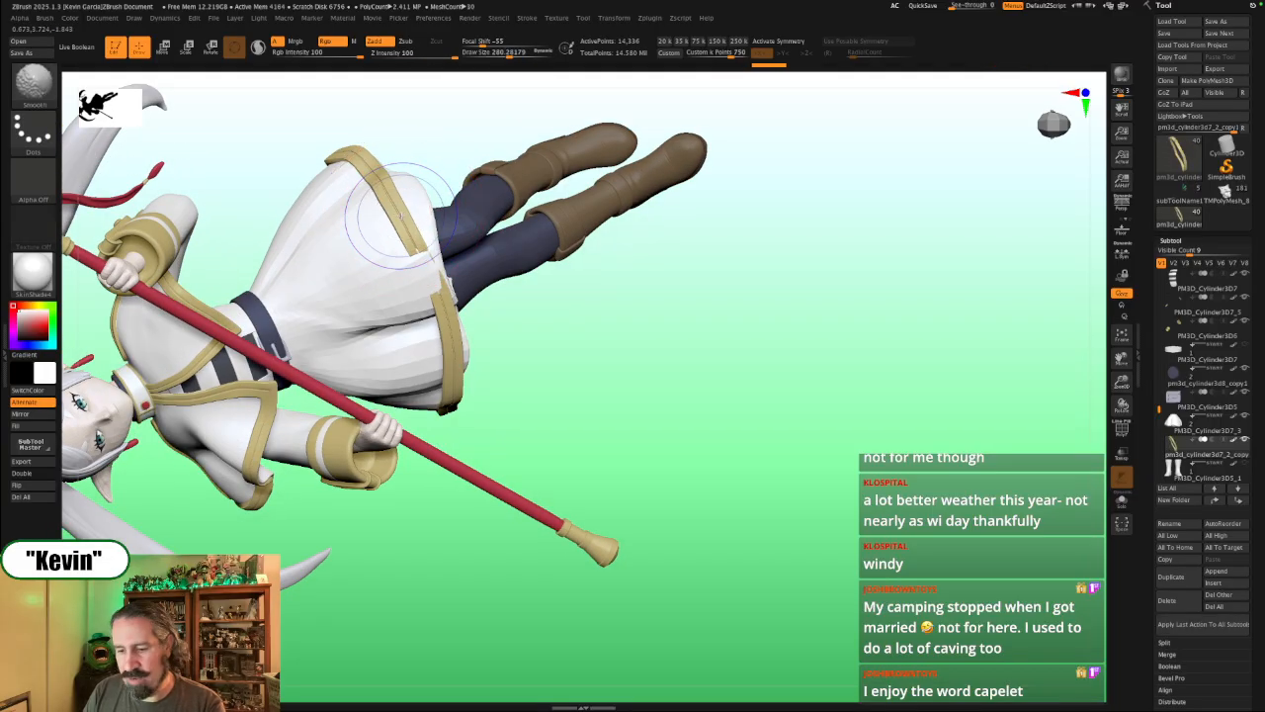
key(shift+d)
key(shift+d)
key(shift+d)
key(s)
mouse_move(404, 209)
mouse_down()
mouse_move(413, 204)
mouse_move(391, 188)
mouse_move(422, 182)
mouse_move(443, 140)
mouse_move(475, 145)
mouse_up()
key(d)
Step: Reshape the trim along the character's left side of the hem with a Move brush of about 338 draw size
key(s)
key(s)
key(alt+s)
key(alt+s)
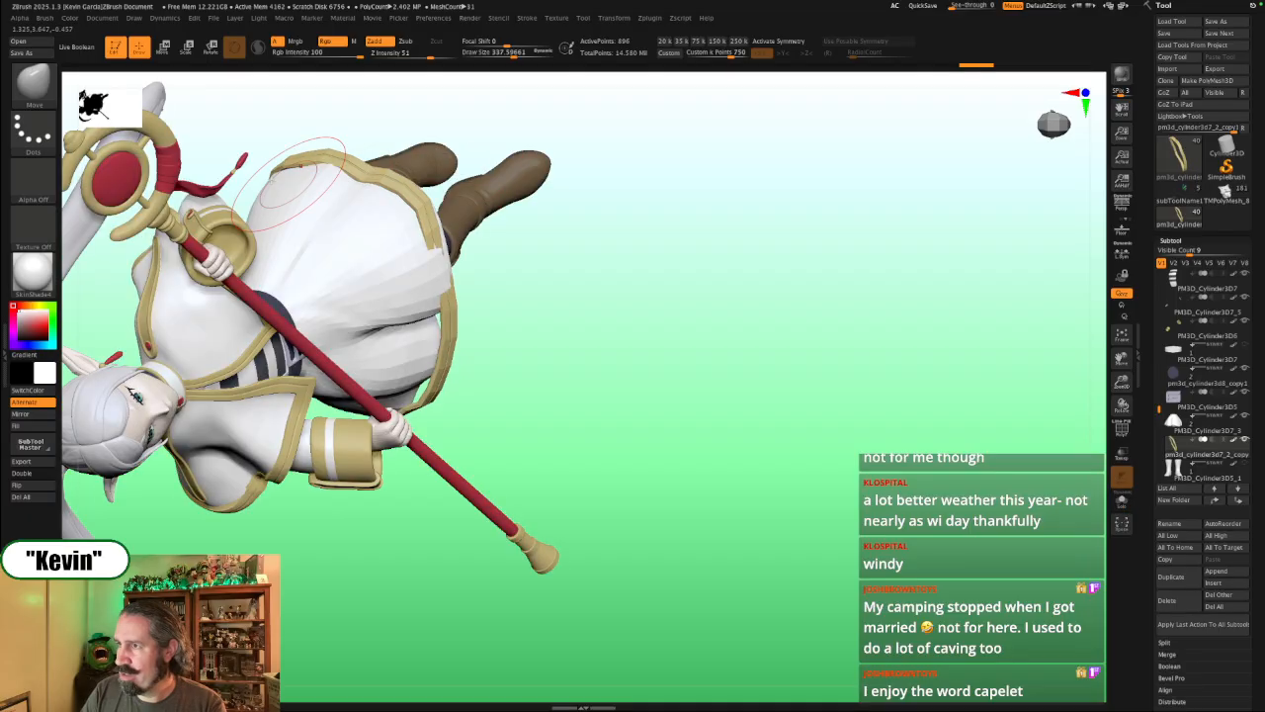
key(s)
mouse_move(283, 166)
mouse_down()
mouse_move(265, 163)
mouse_move(286, 177)
mouse_move(349, 166)
mouse_up()
Step: Move the trim's front section beside the pleat onto the hem with brushes of about 445 and 372 draw size
key(s)
key(s)
drag(529, 160, 517, 129)
key(s)
mouse_move(399, 234)
mouse_down()
mouse_move(414, 234)
mouse_move(399, 245)
mouse_up()
drag(392, 200, 410, 192)
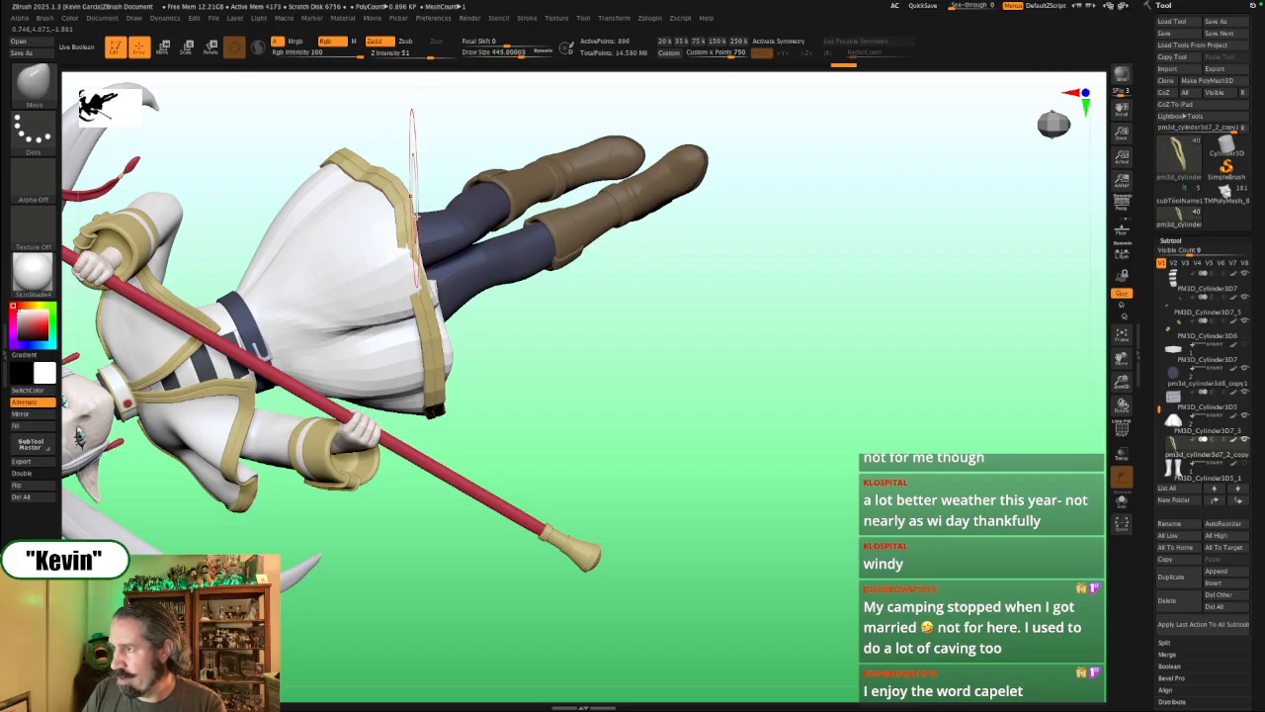
drag(416, 253, 412, 254)
key(s)
drag(408, 261, 406, 261)
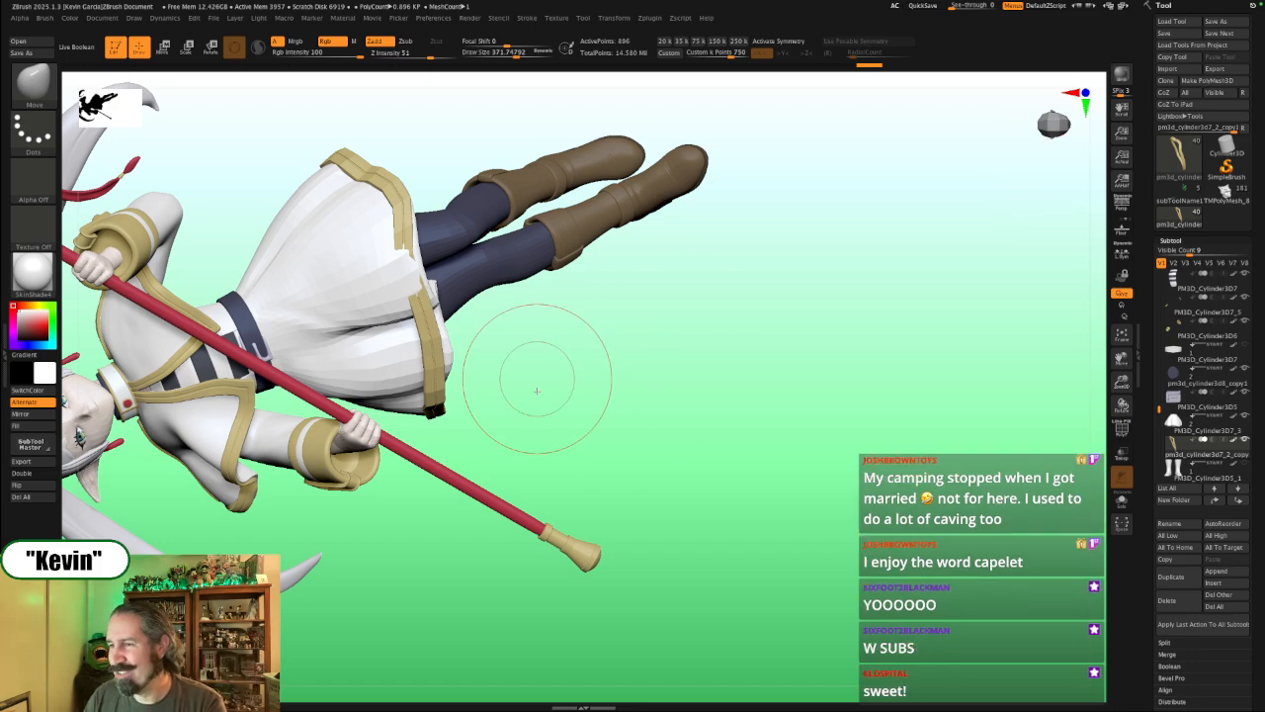
Step: Pull the trim forward over the front pleat from the front view so the gold band runs unbroken along the hem
mouse_move(574, 398)
mouse_down()
mouse_move(601, 382)
mouse_move(592, 343)
mouse_up()
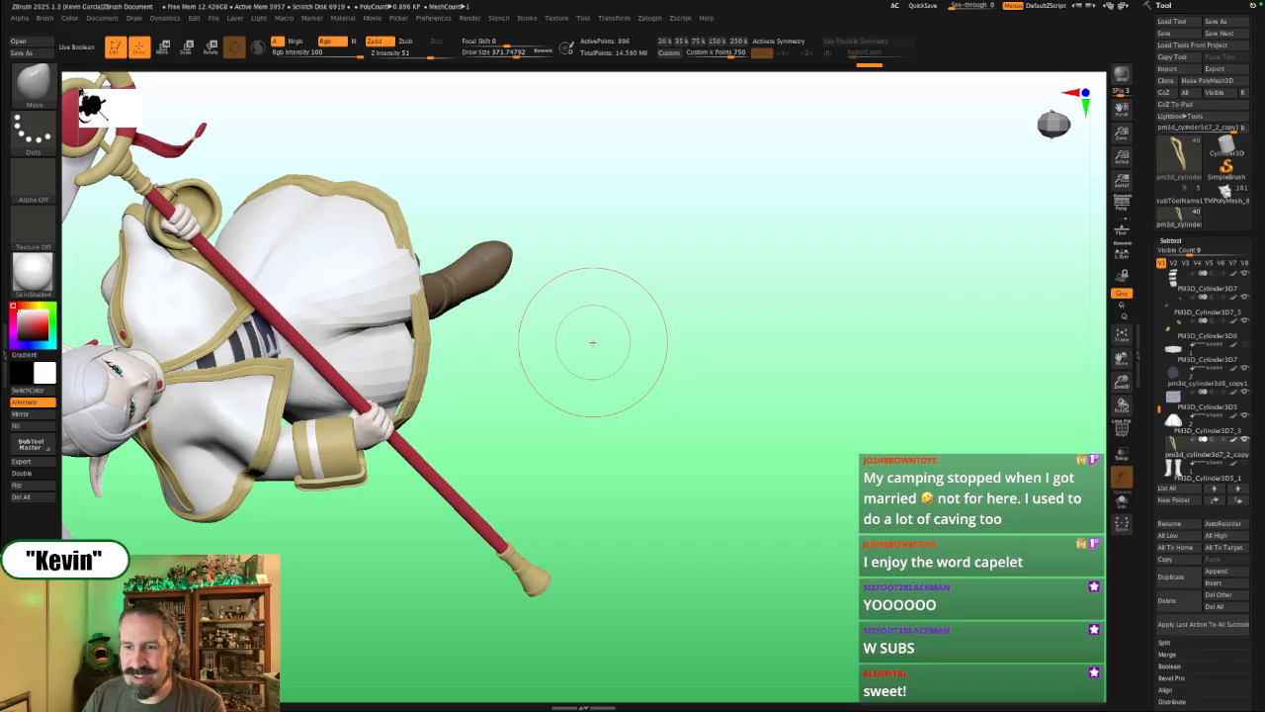
mouse_move(692, 364)
mouse_down()
mouse_move(635, 286)
mouse_move(643, 367)
mouse_move(725, 410)
mouse_move(582, 422)
mouse_up()
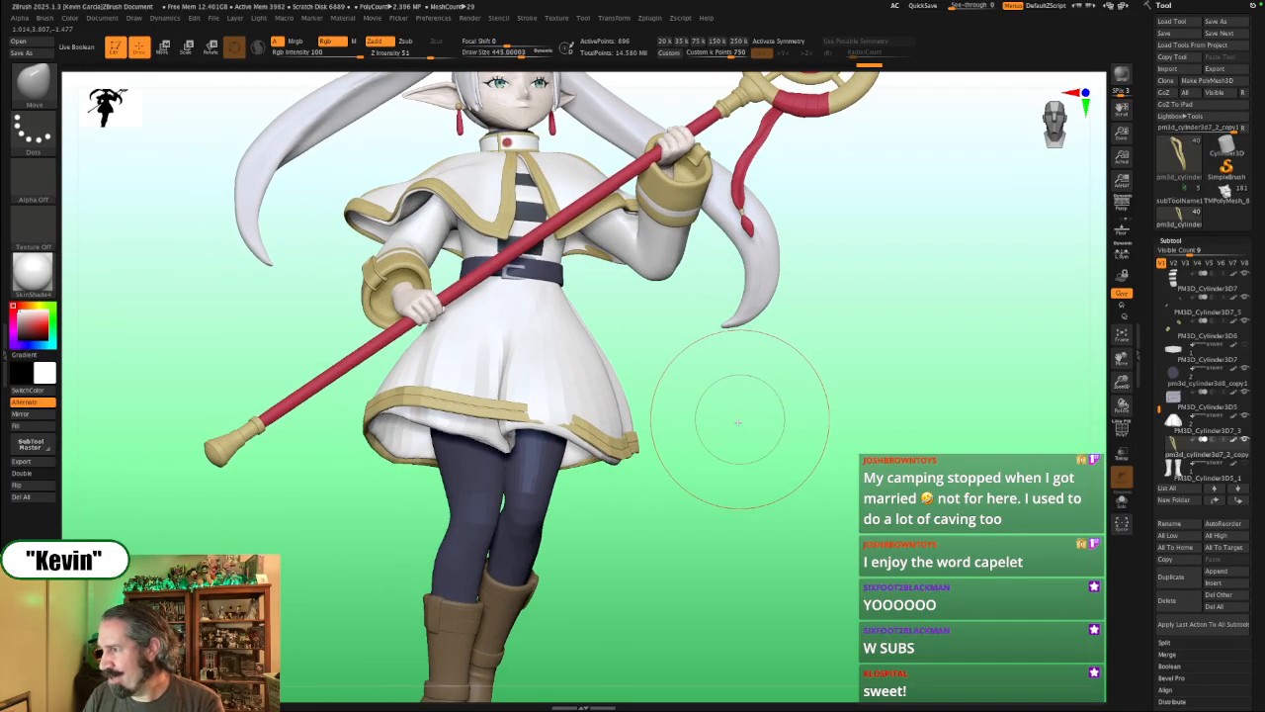
drag(738, 422, 684, 444)
key(s)
mouse_move(565, 419)
mouse_down()
mouse_move(551, 425)
mouse_move(556, 415)
mouse_move(574, 429)
mouse_move(547, 421)
mouse_up()
key(s)
key(bracketleft)
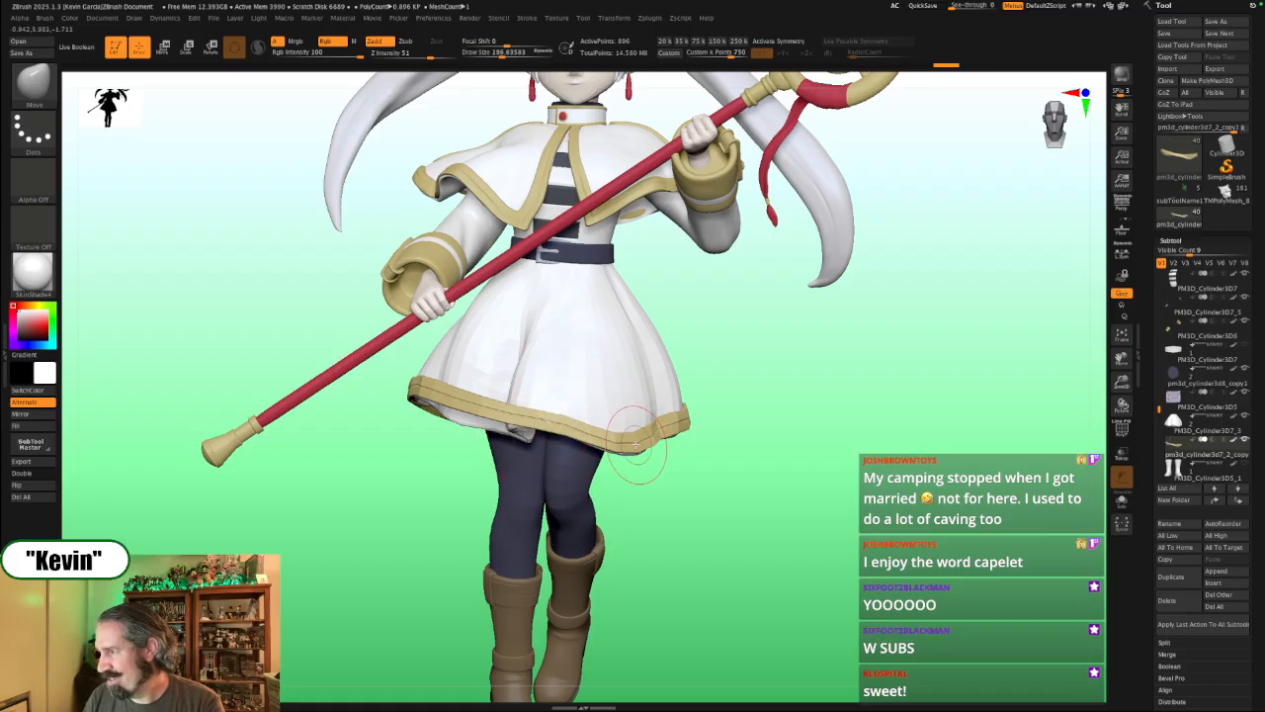
drag(637, 445, 634, 444)
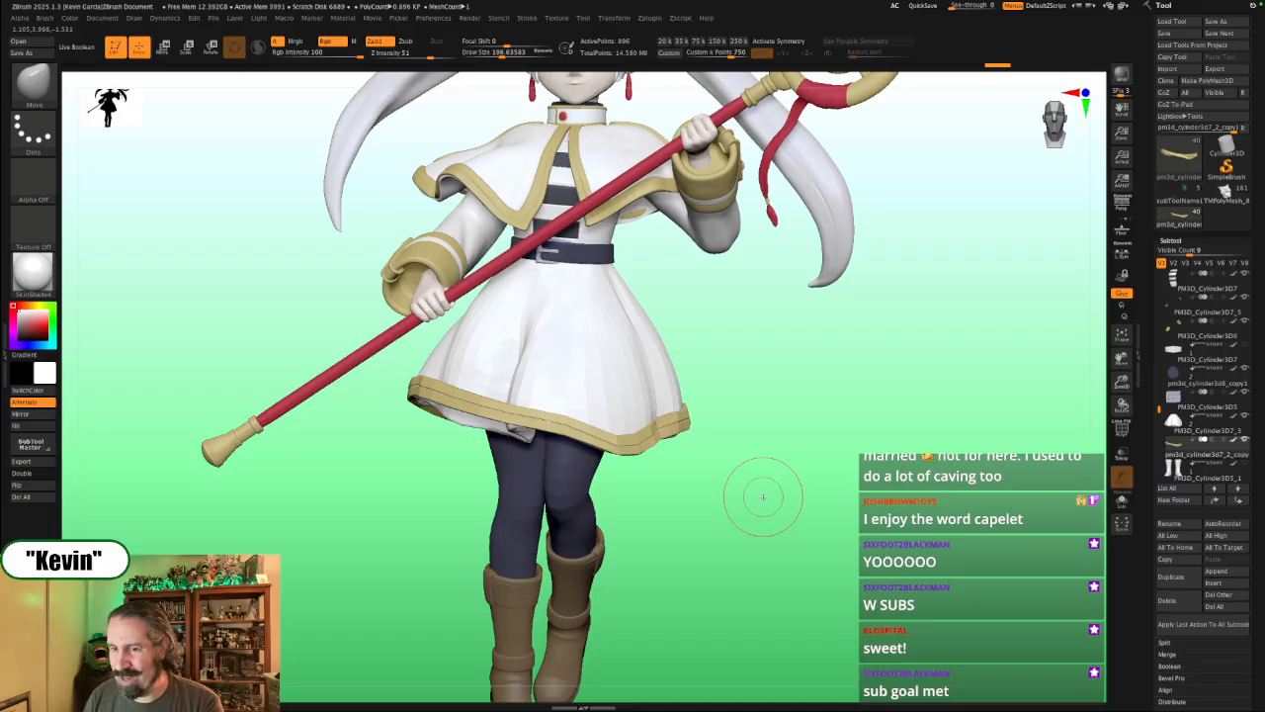
Step: Fit the trim around the hem from below with a Move brush of about 228 draw size, checking the ring in isolation
drag(763, 497, 761, 454)
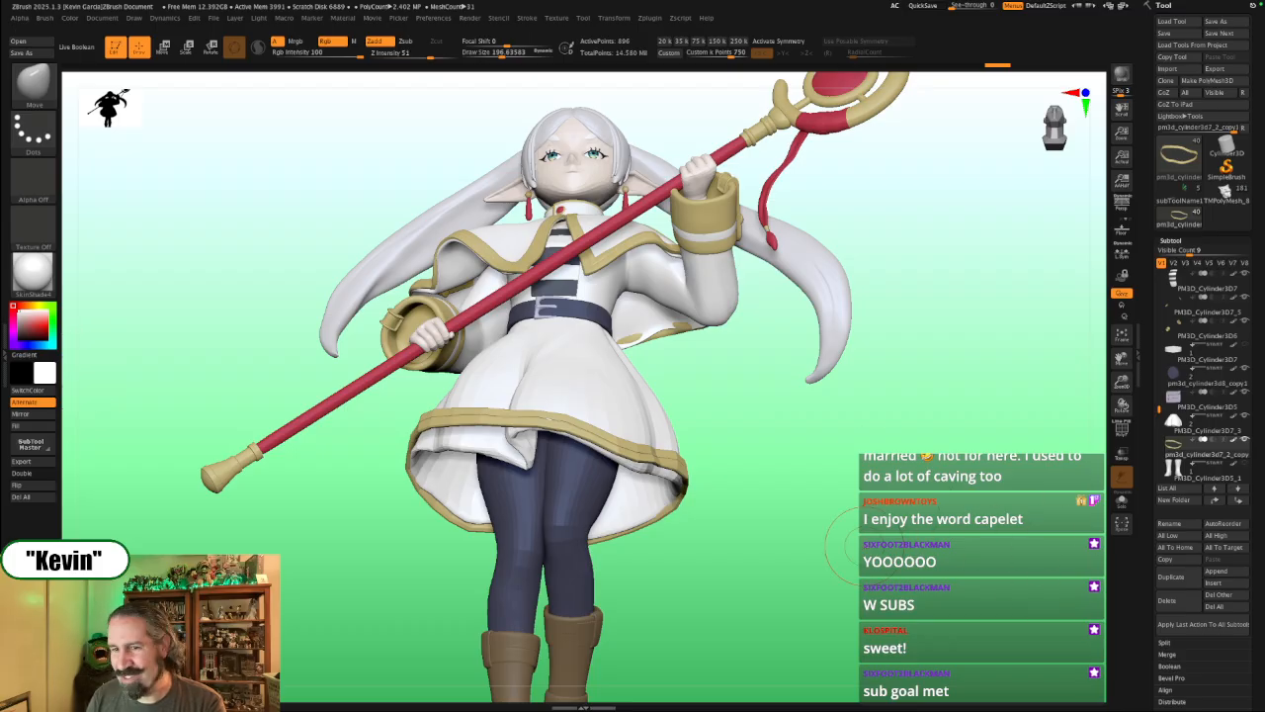
drag(855, 518, 759, 496)
drag(890, 511, 716, 481)
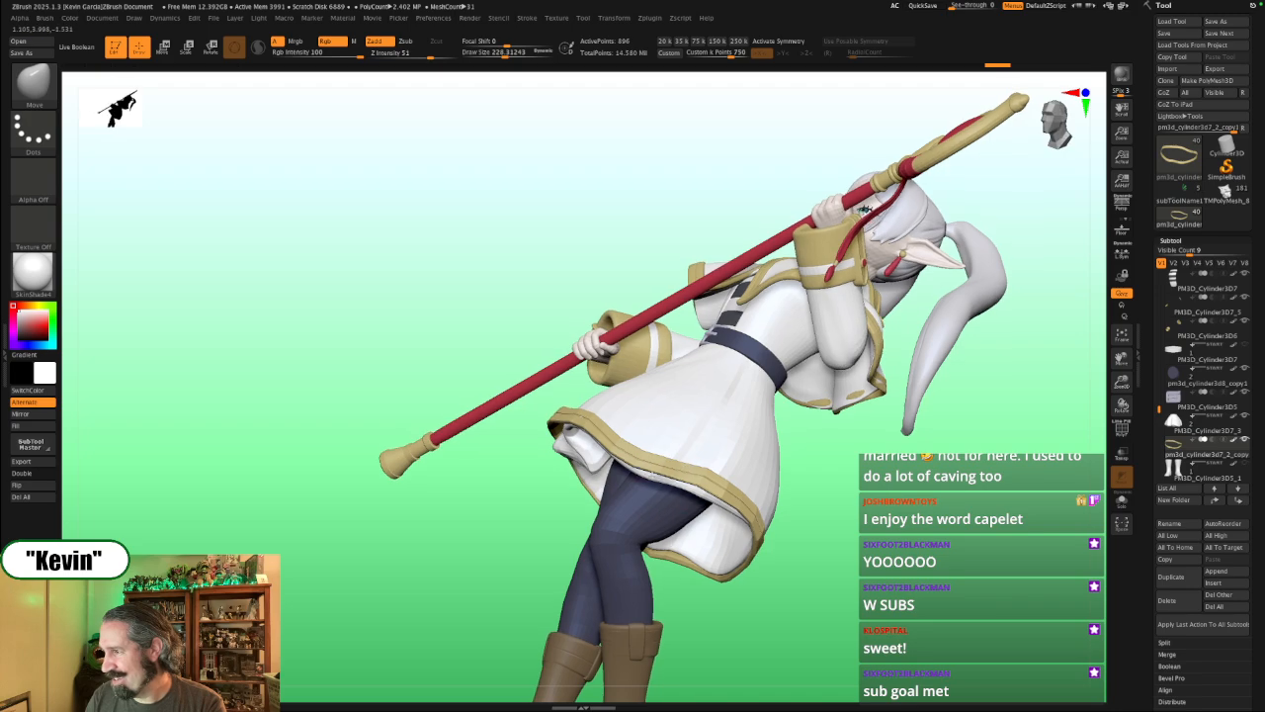
drag(888, 510, 678, 479)
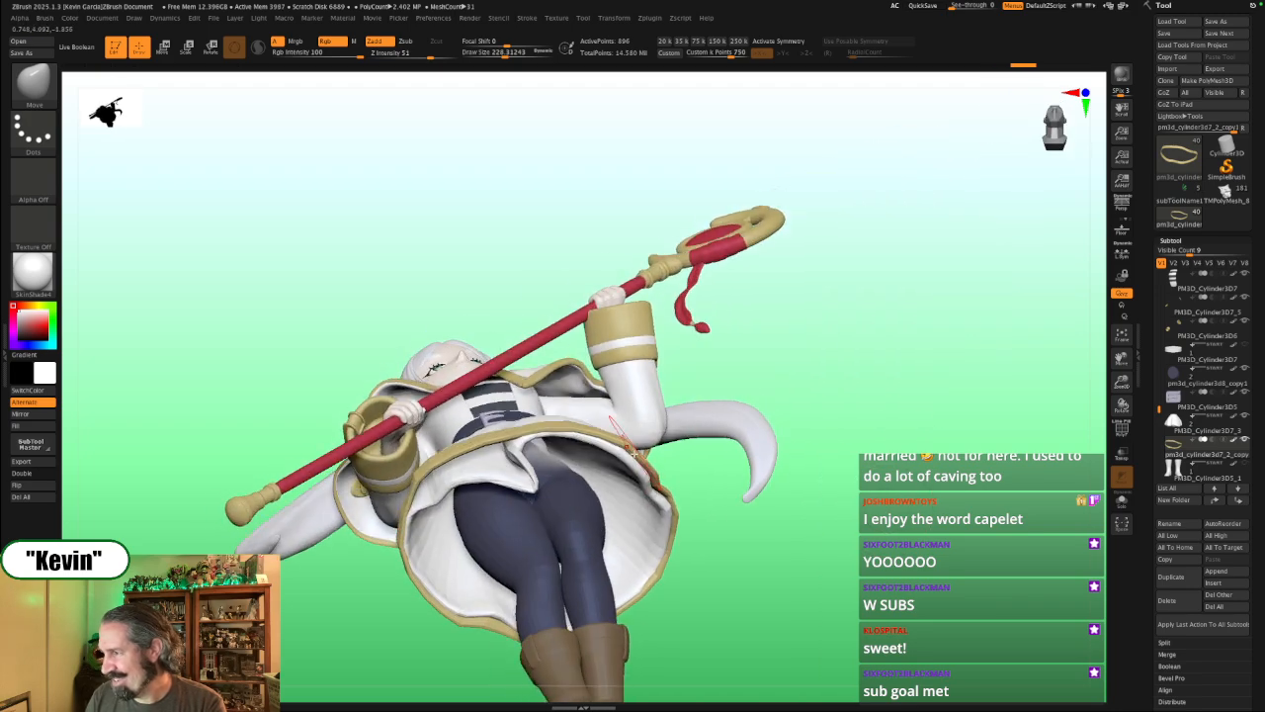
key(alt+s)
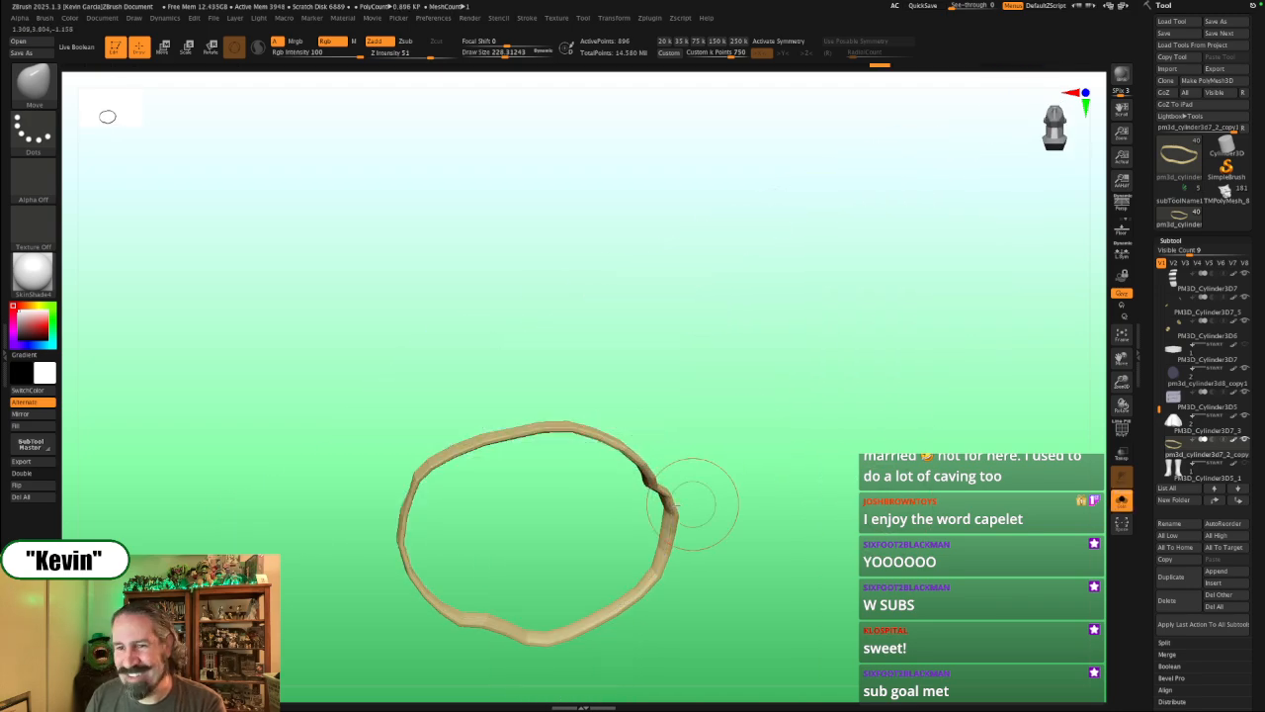
mouse_move(751, 448)
mouse_down()
mouse_move(777, 444)
mouse_move(766, 455)
mouse_up()
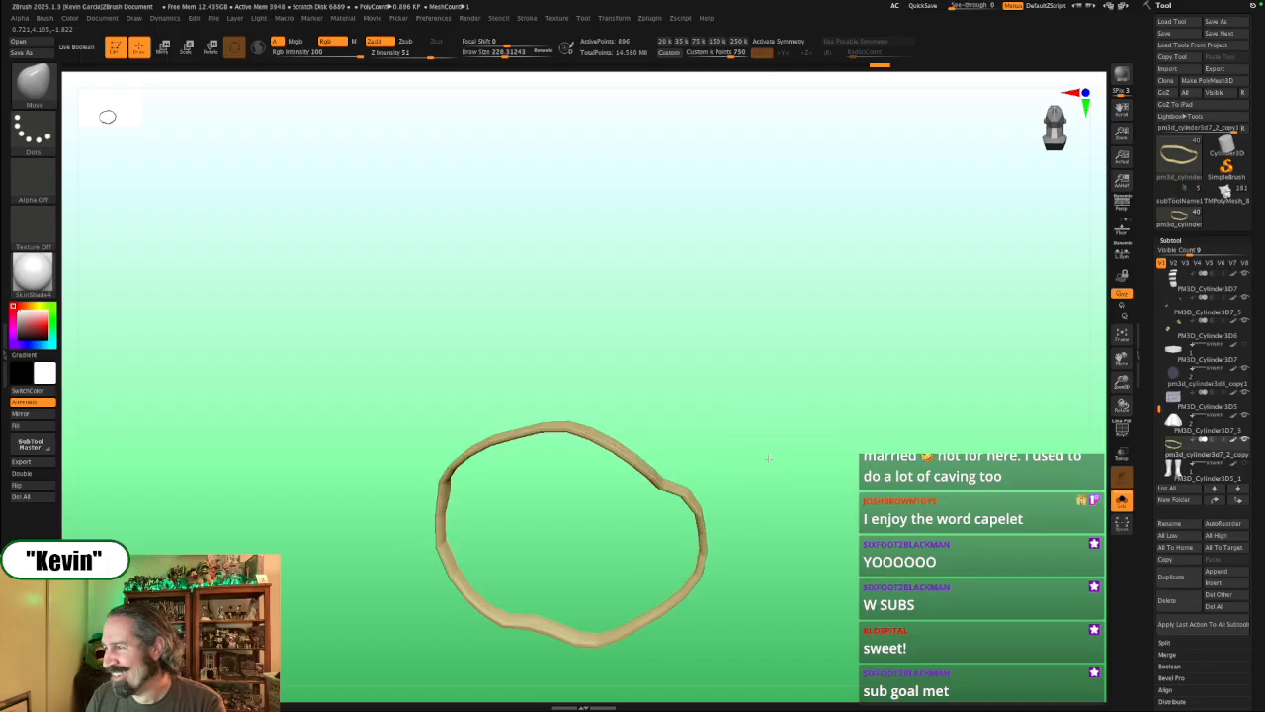
key(alt+s)
Step: Smooth the trim's curve along the character's left front hem with a Move brush of about 163 draw size
drag(771, 573, 829, 568)
key(s)
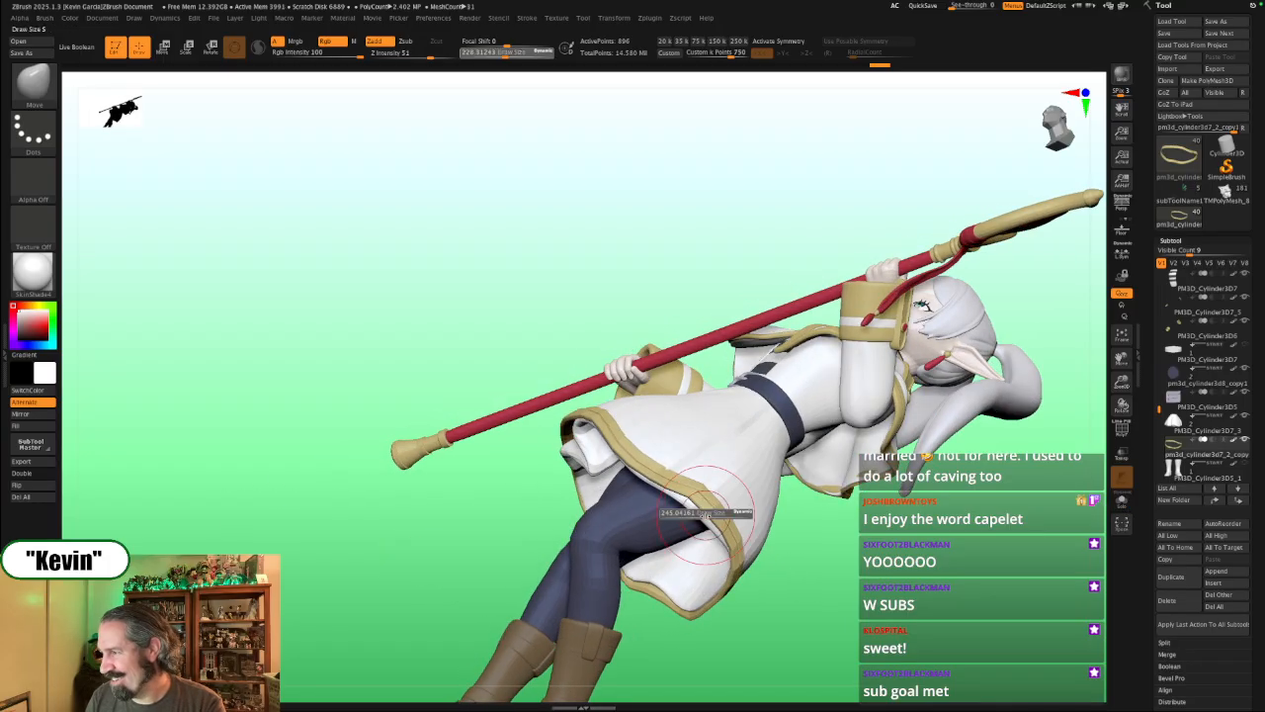
drag(705, 514, 666, 479)
key(s)
key(alt+s)
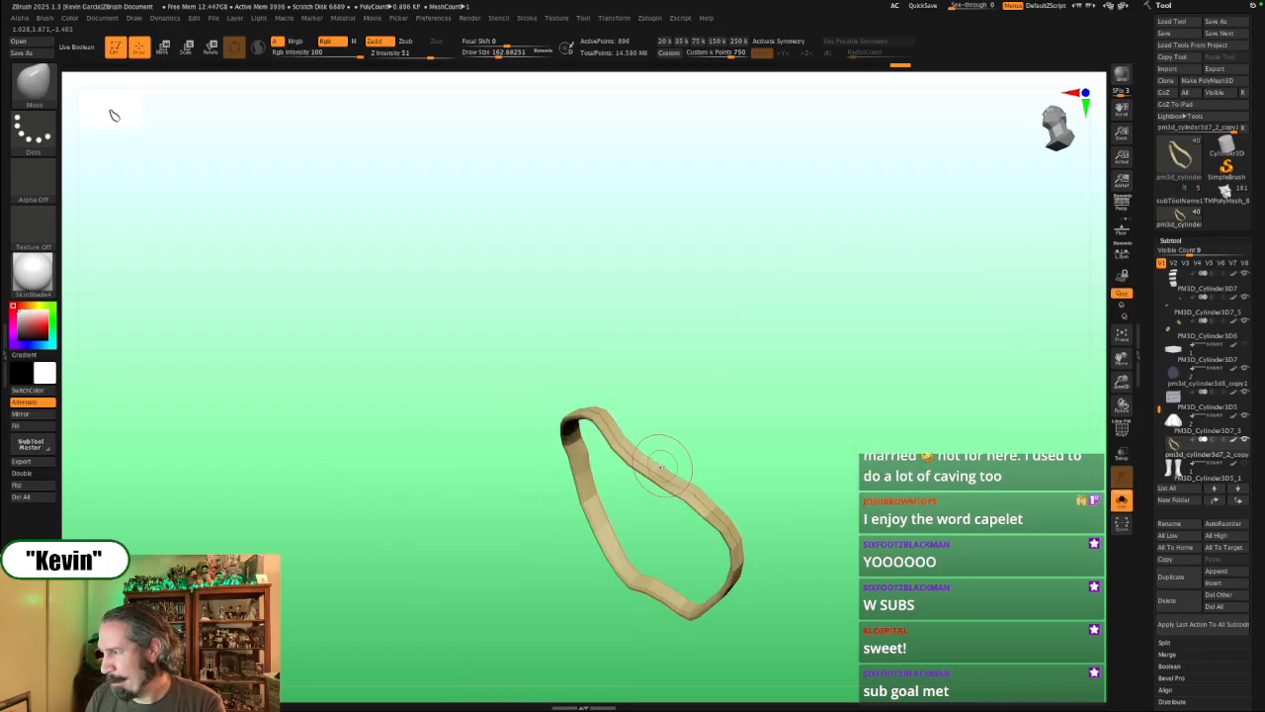
key(alt+s)
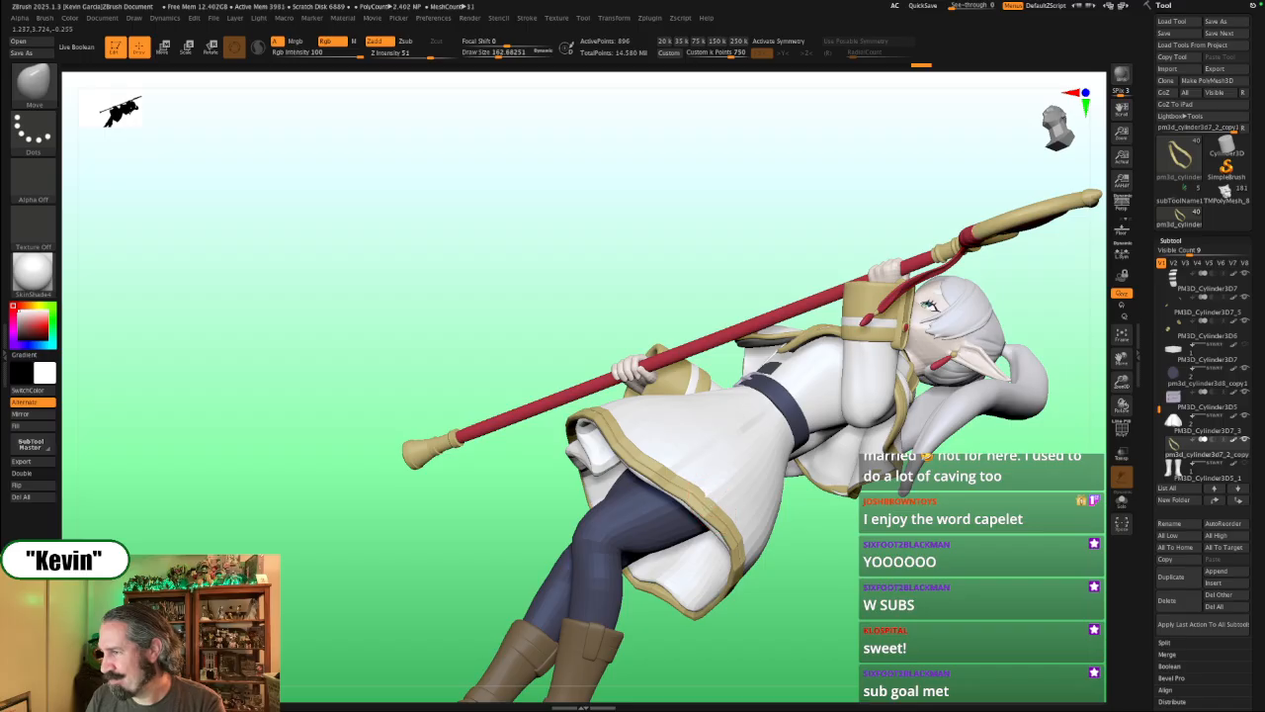
Step: Adjust the trim at the front and rear of the character's right side from below to follow the flared hem
mouse_move(754, 512)
mouse_down()
mouse_move(819, 476)
mouse_move(851, 549)
mouse_move(853, 597)
mouse_move(840, 486)
mouse_up()
key(s)
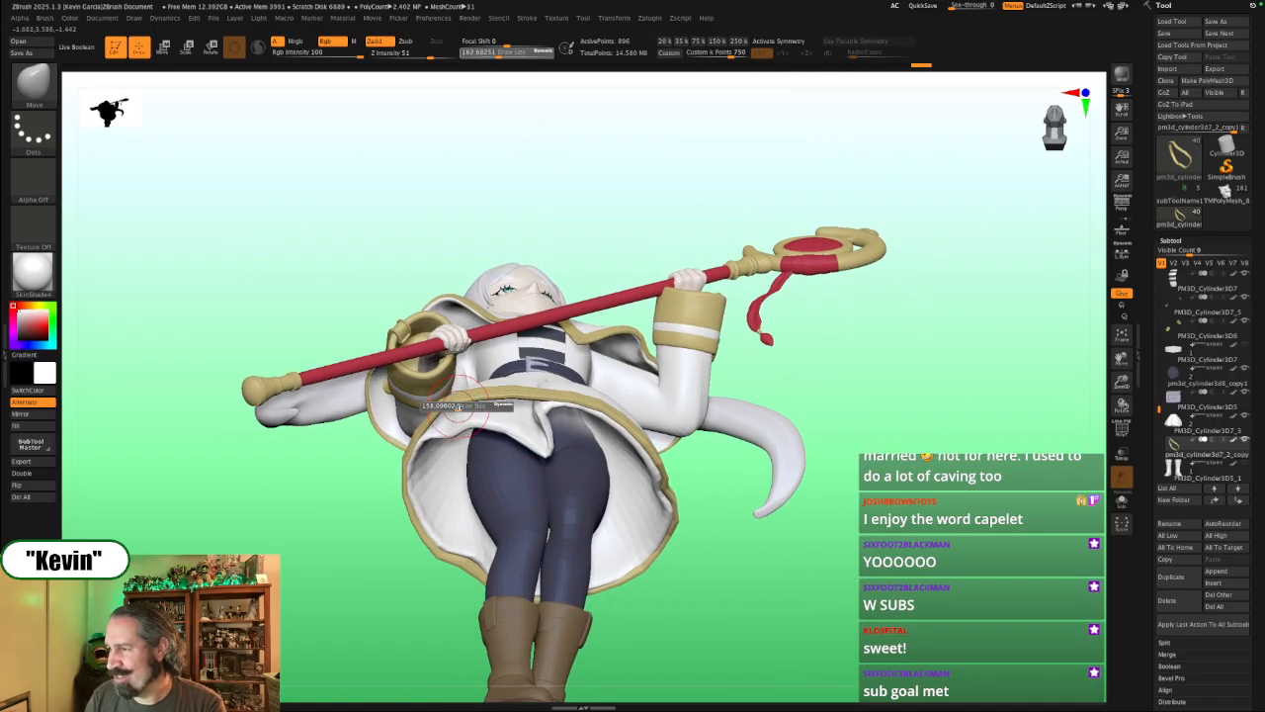
mouse_move(456, 404)
mouse_down()
mouse_move(445, 428)
mouse_move(465, 419)
mouse_up()
key(s)
drag(467, 576, 438, 547)
mouse_move(904, 401)
mouse_down()
mouse_move(912, 421)
mouse_move(889, 489)
mouse_move(823, 431)
mouse_move(840, 380)
mouse_up()
Step: Refine the trim's overall flow with a Move brush of about 262 draw size, checking it isolated and on the figure
key(s)
key(alt+s)
drag(498, 447, 551, 442)
drag(627, 491, 715, 493)
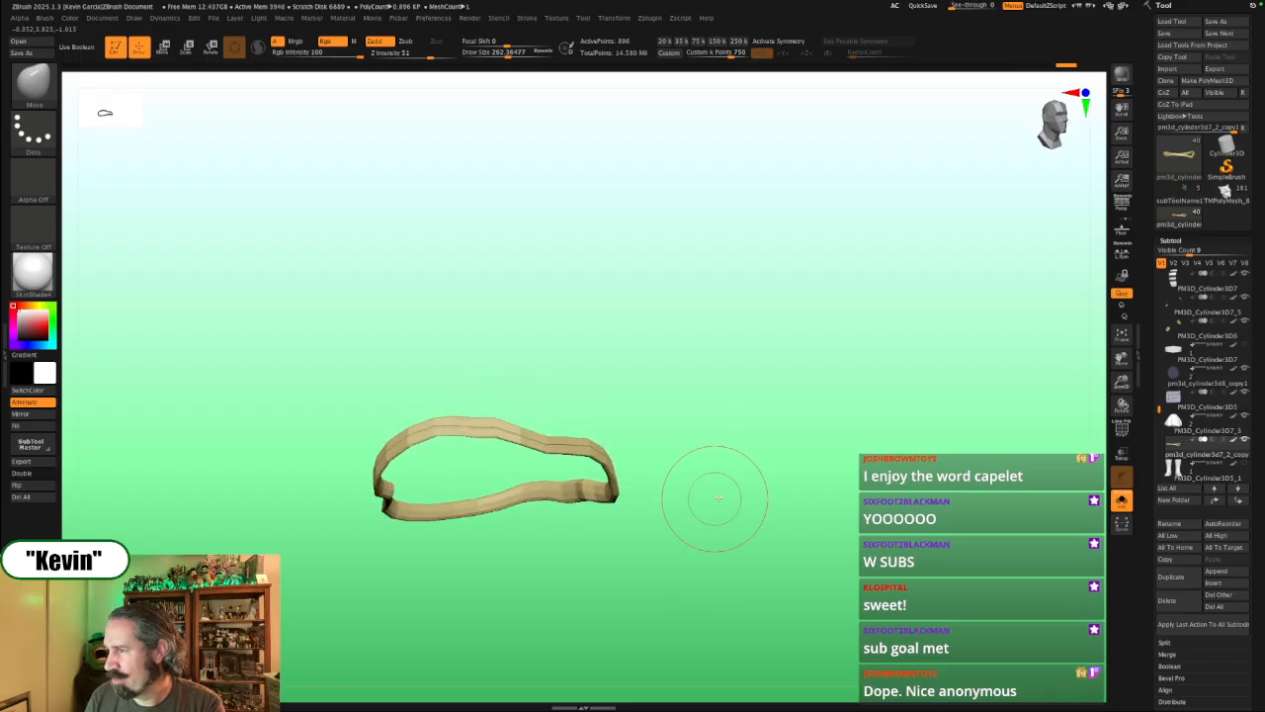
key(alt+s)
drag(769, 436, 686, 452)
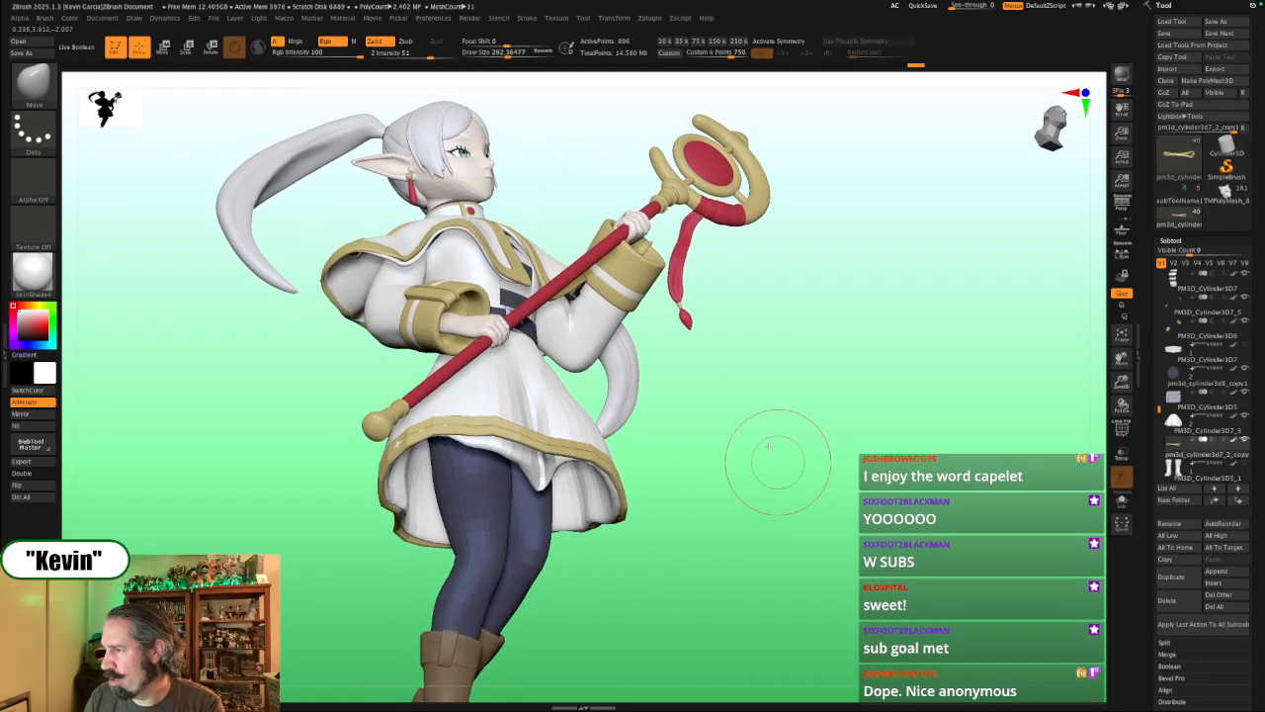
Step: Shape the trim at the hem's right front corner with Move brushes of about 90 and 154 draw size, alternating with the isolated trim
mouse_move(768, 451)
mouse_down()
mouse_move(514, 445)
mouse_move(593, 435)
mouse_move(551, 438)
mouse_up()
key(alt+s)
key(alt+s)
key(alt+s)
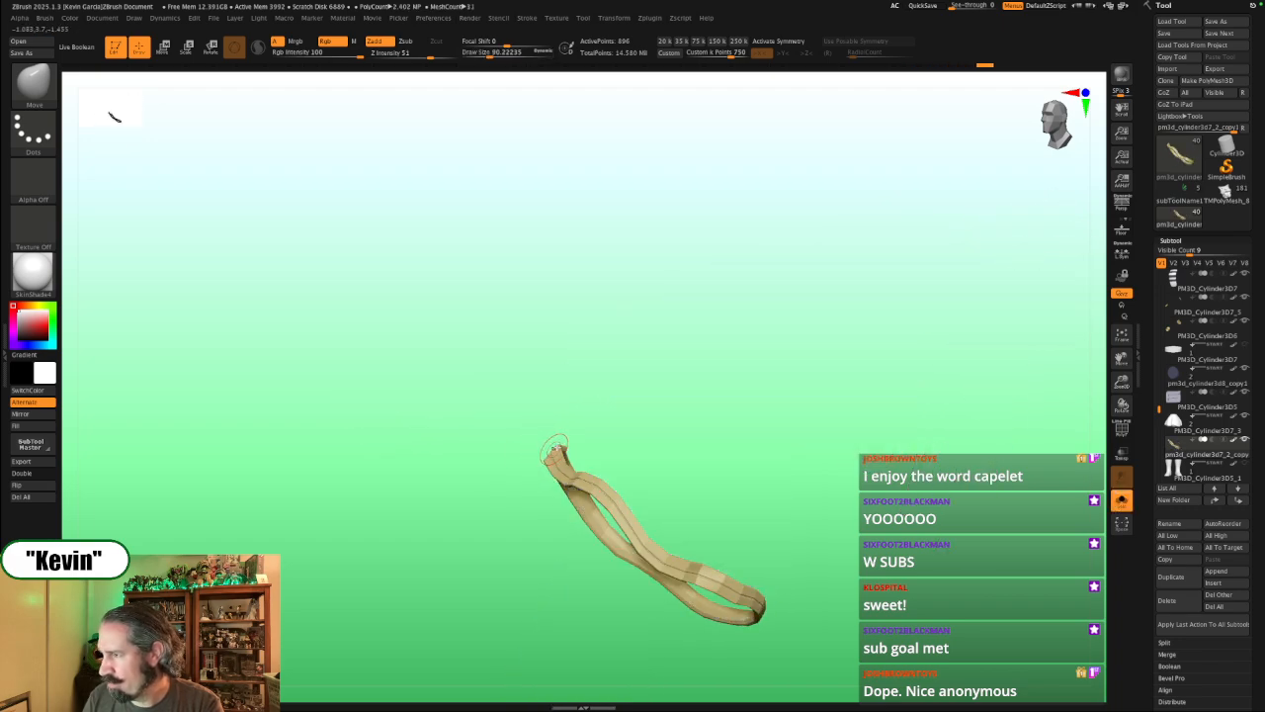
key(alt+s)
drag(566, 437, 563, 440)
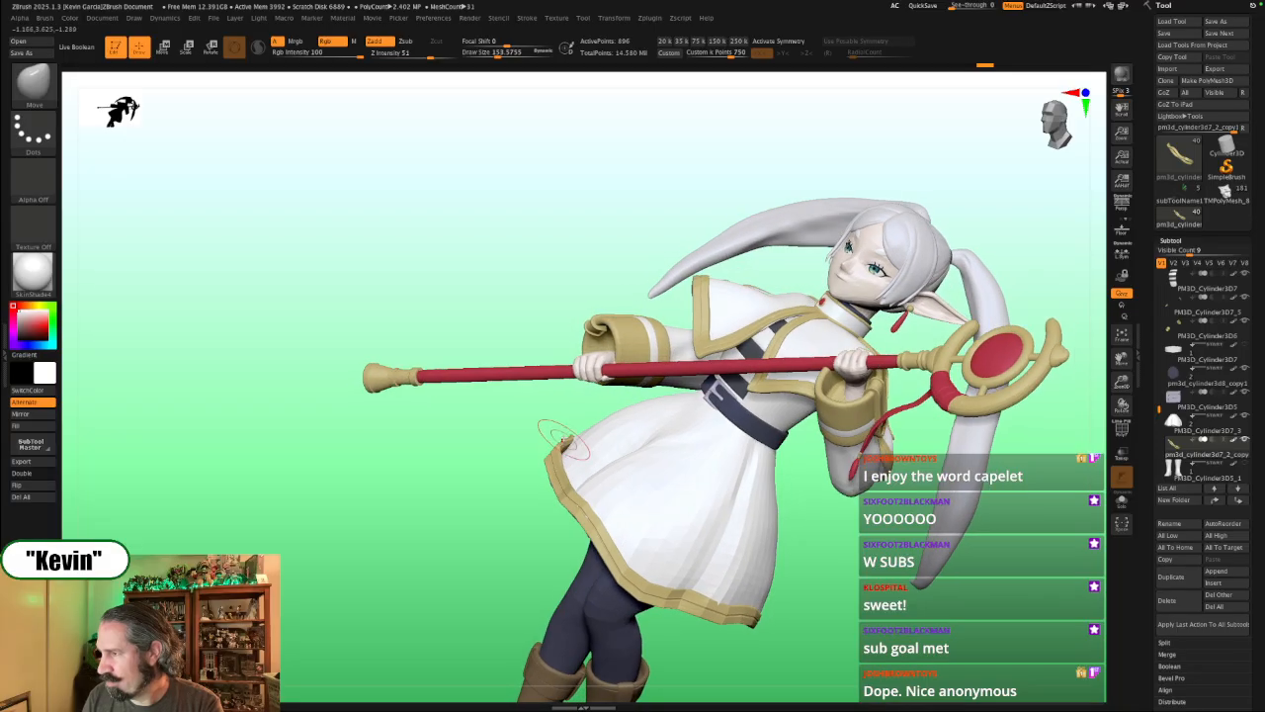
key(alt+s)
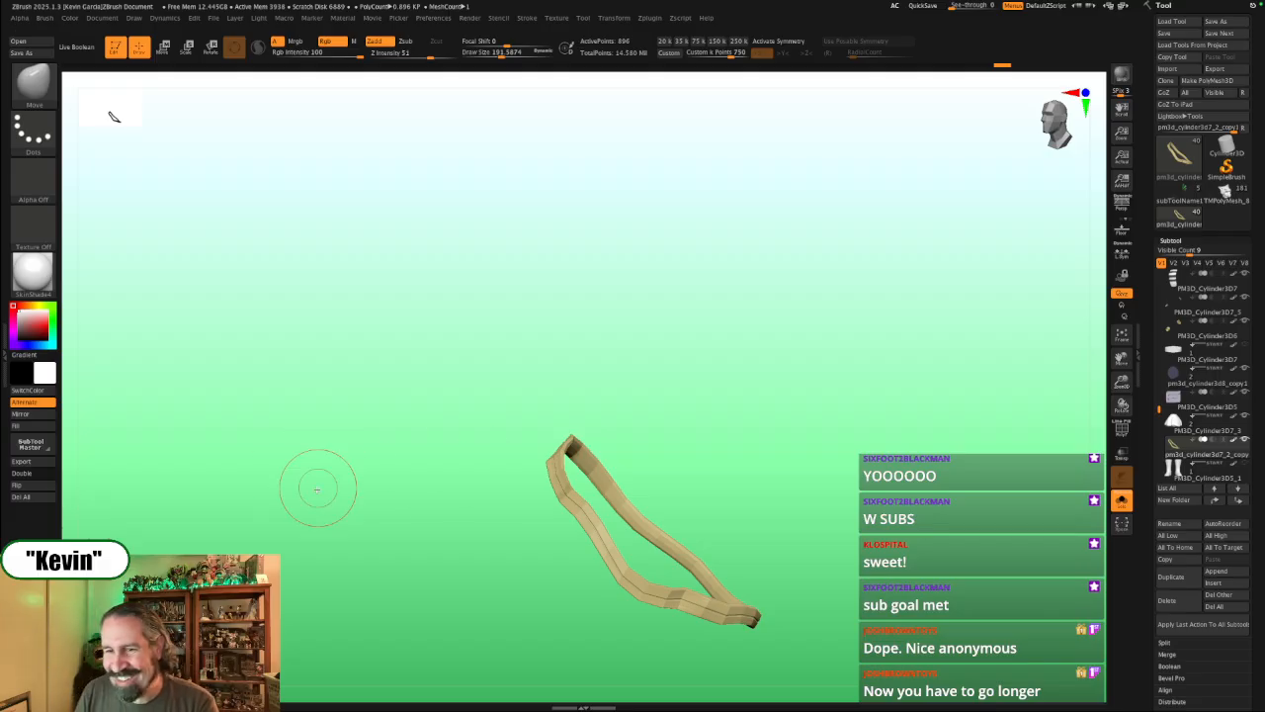
drag(325, 501, 381, 503)
drag(656, 384, 626, 450)
key(shift+alt+s)
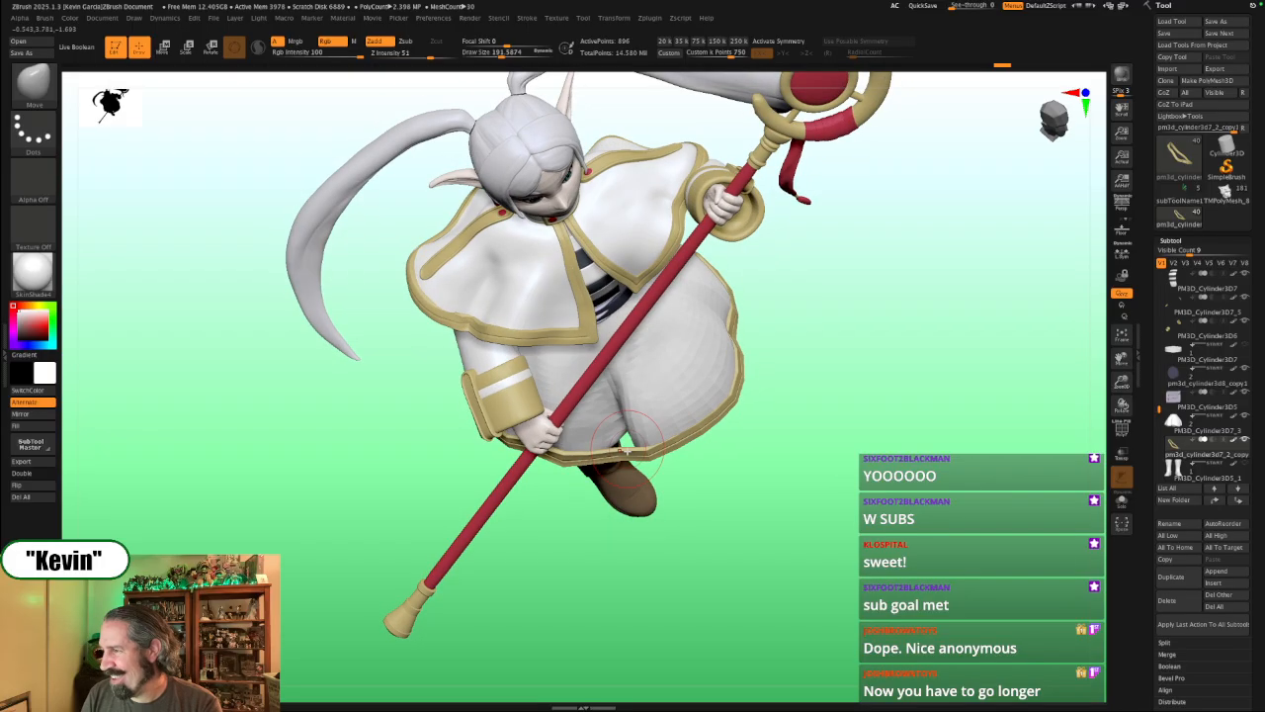
Step: Isolate the skirt's gold hem trim and reshape its front notch with an enlarged Move brush
key(shift+alt+s)
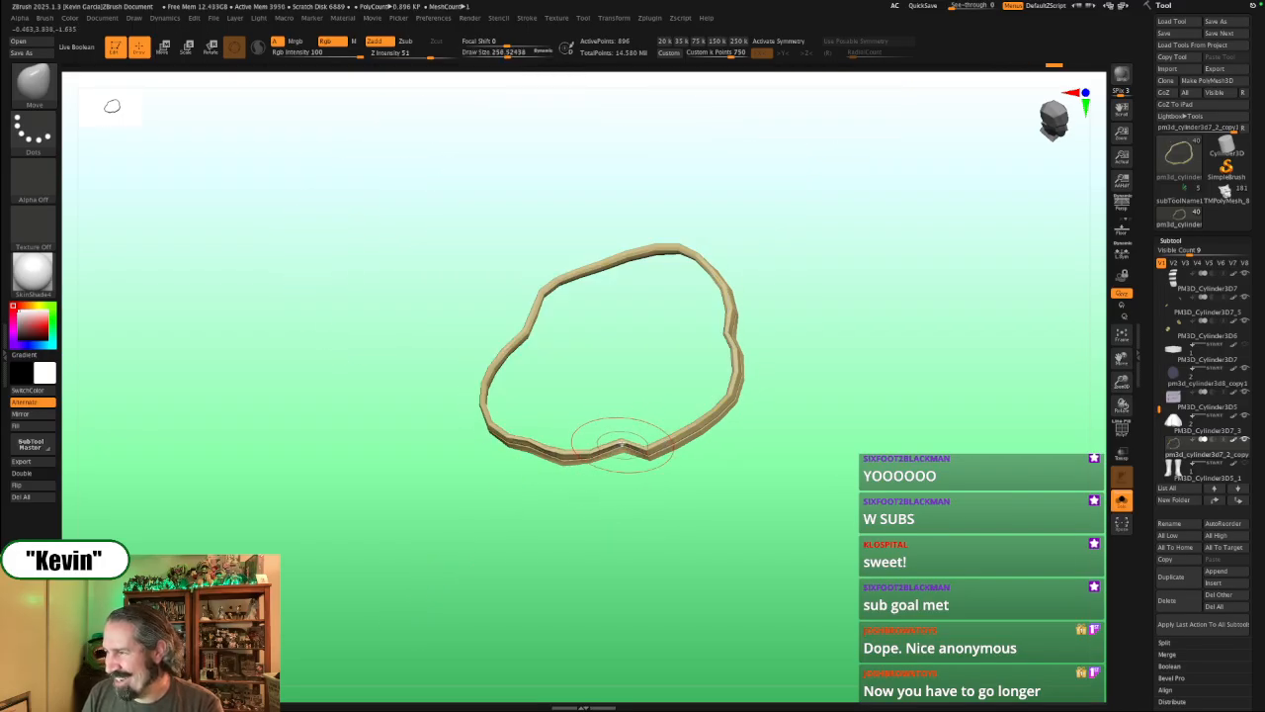
key(shift+alt+s)
key(s)
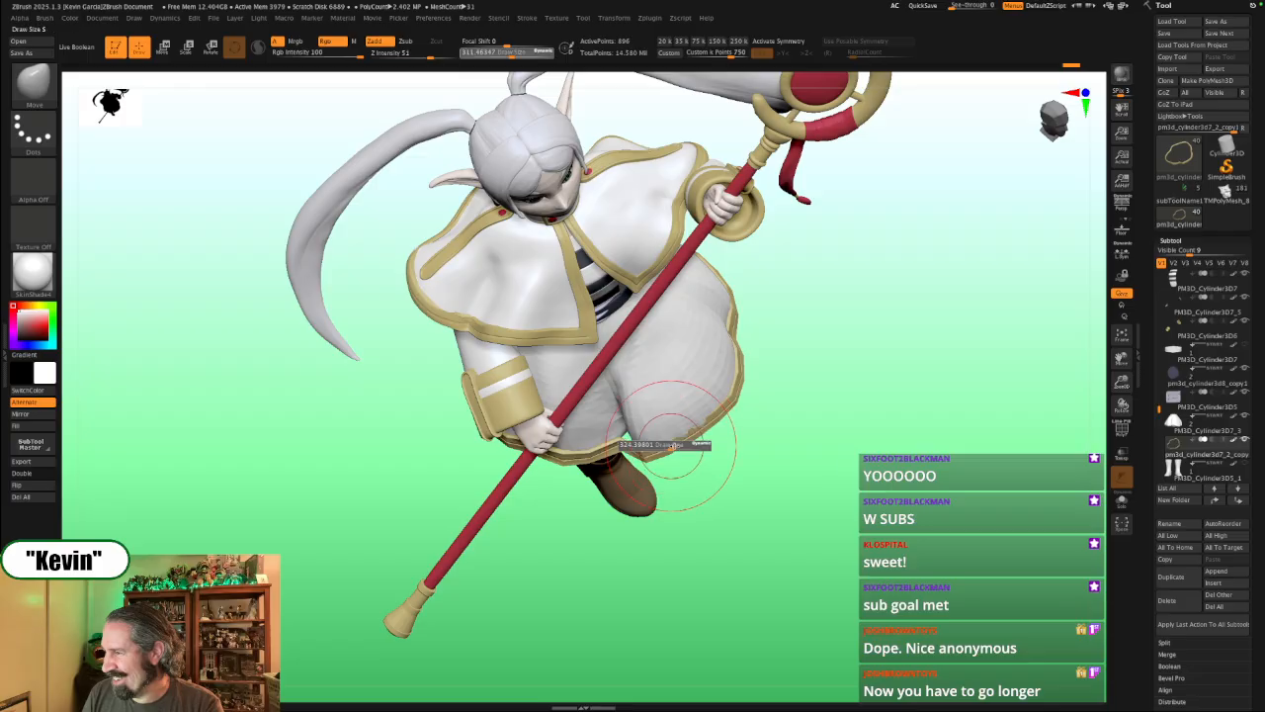
drag(672, 445, 655, 456)
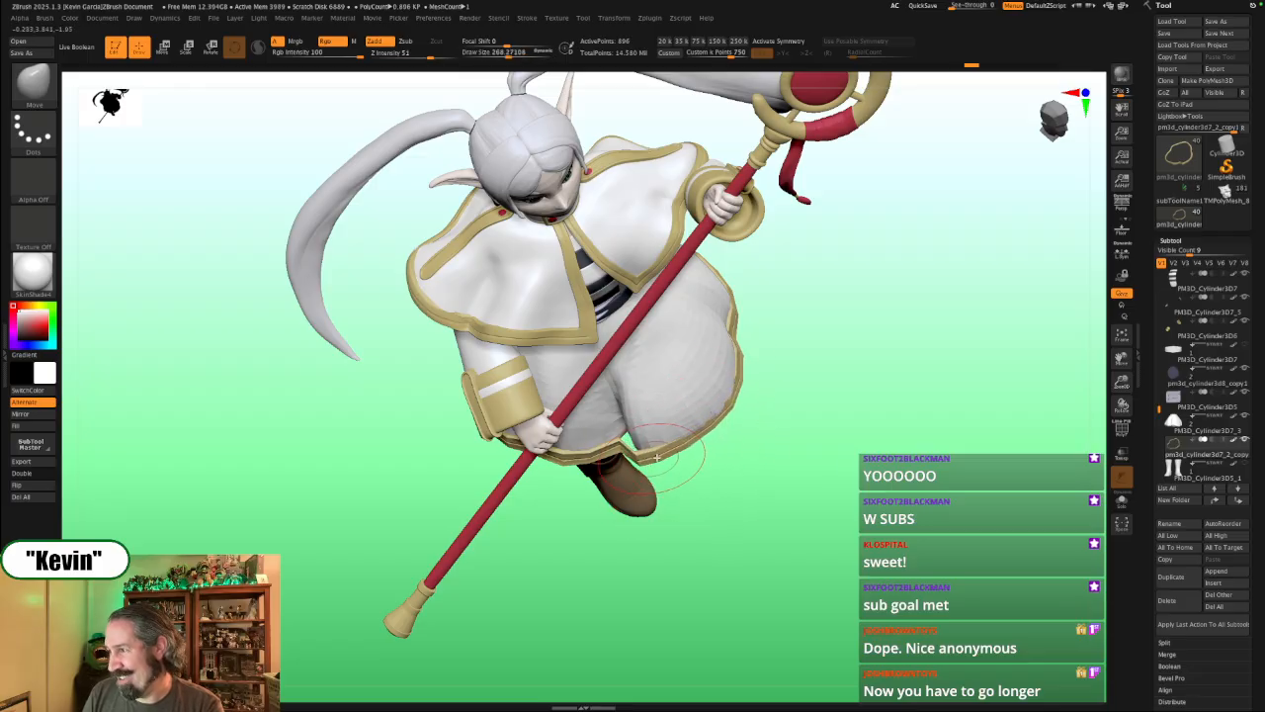
key(shift+alt+s)
key(bracketright)
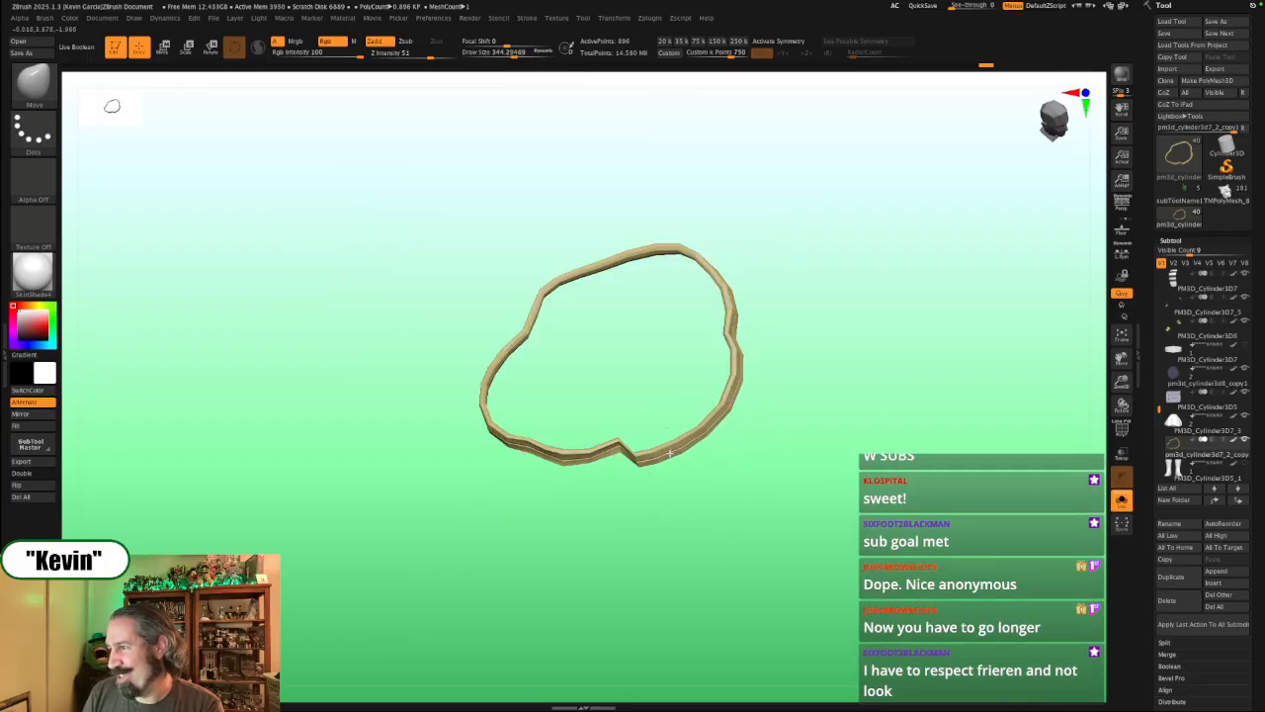
Step: Refine the isolated hem trim around the front notch and nudge the stretch beneath the staff hand
key(bracketleft)
key(bracketleft)
key(bracketleft)
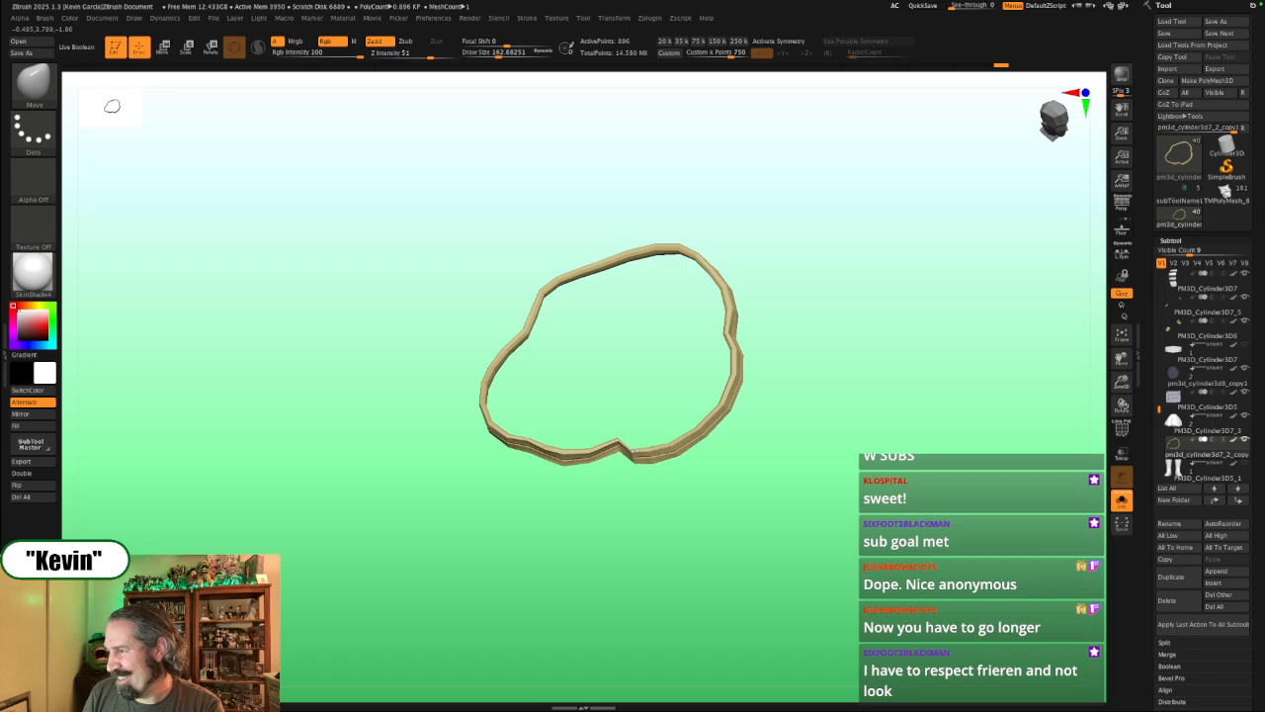
key(bracketright)
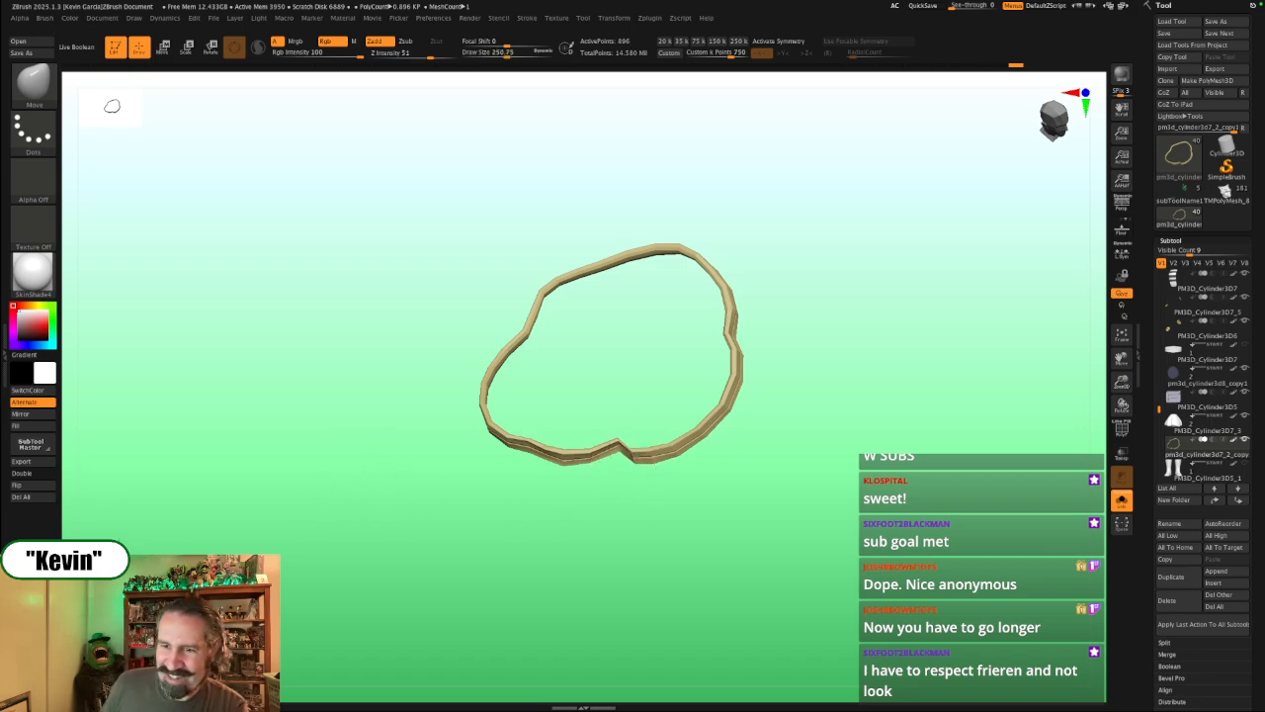
drag(504, 432, 496, 447)
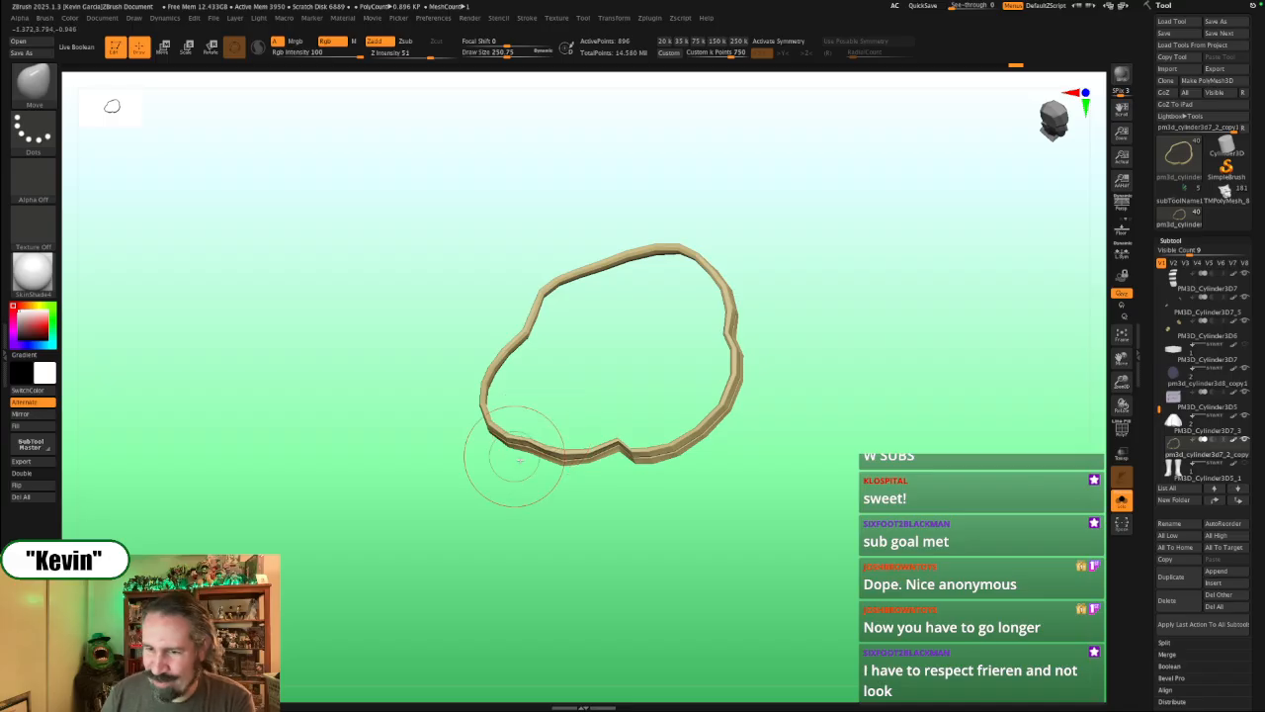
Step: Show the full figure and adjust the front of the hem trim to follow the skirt's lower edge
drag(494, 511, 711, 406)
key(alt+s)
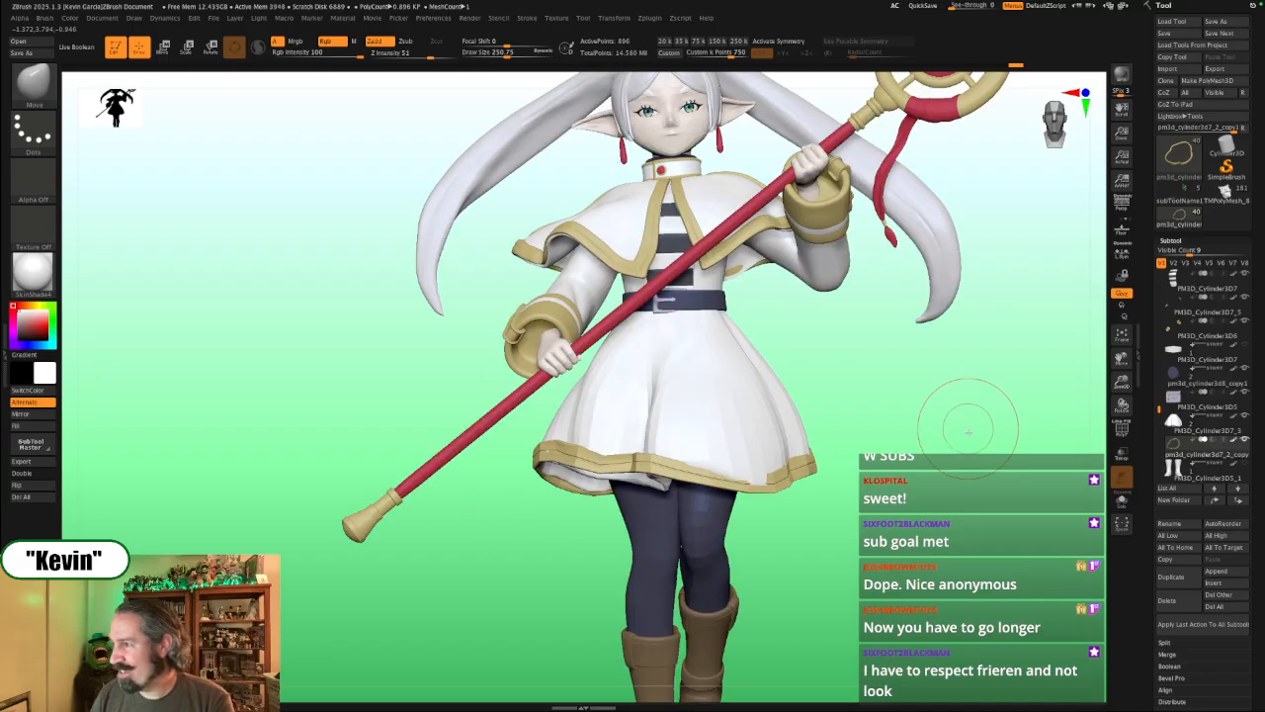
mouse_move(971, 423)
mouse_down()
mouse_move(1037, 427)
mouse_move(978, 470)
mouse_move(776, 474)
mouse_up()
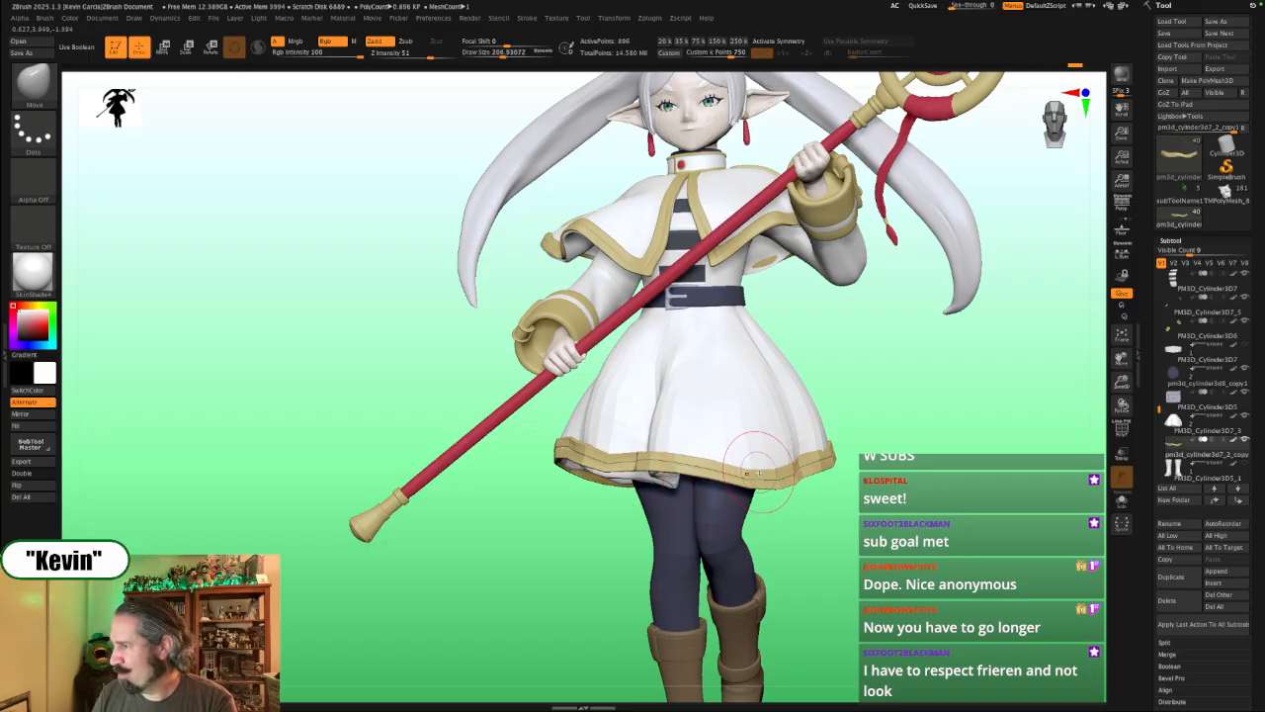
key(s)
drag(760, 474, 747, 469)
key(s)
key(s)
mouse_move(747, 469)
mouse_down()
mouse_move(832, 451)
mouse_move(887, 459)
mouse_move(880, 554)
mouse_up()
key(s)
key(s)
key(s)
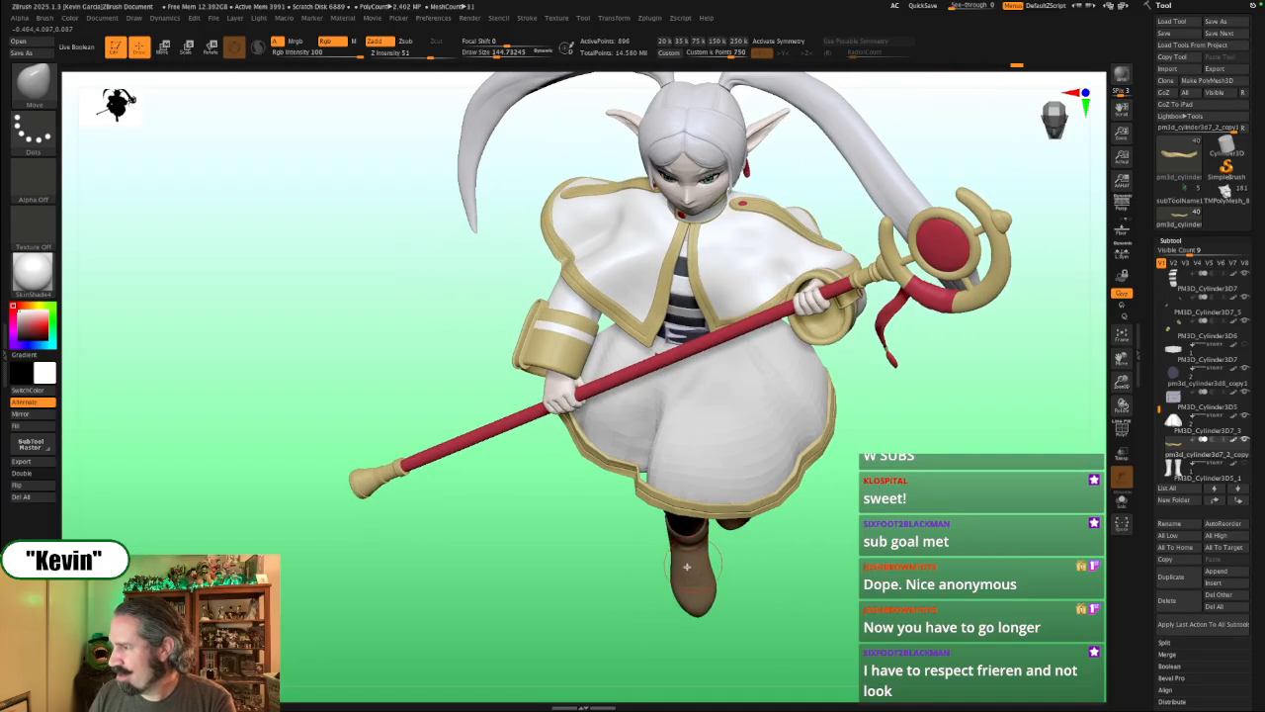
Step: Viewed from above, pull the hem trim beside the front notch in against the skirt's fold
key(s)
mouse_move(604, 555)
mouse_down()
mouse_move(619, 549)
mouse_move(613, 589)
mouse_up()
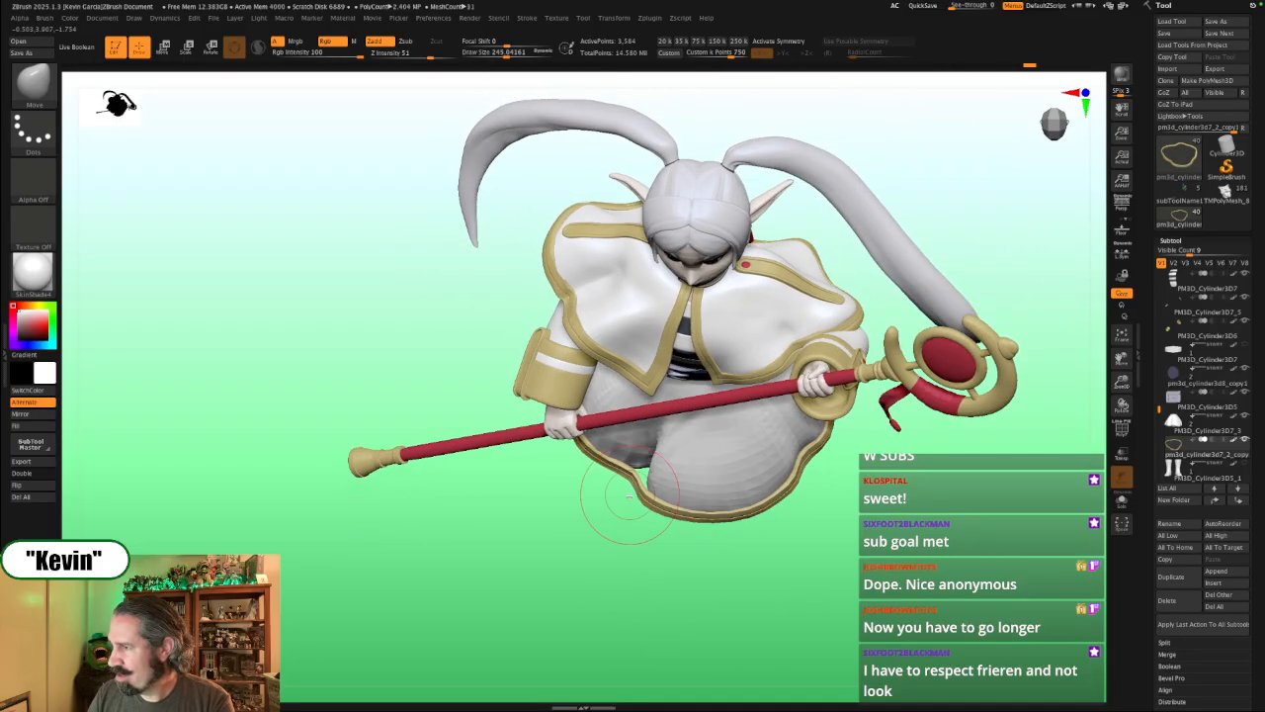
mouse_move(641, 479)
mouse_down()
mouse_move(650, 462)
mouse_move(610, 461)
mouse_up()
key(s)
key(s)
key(s)
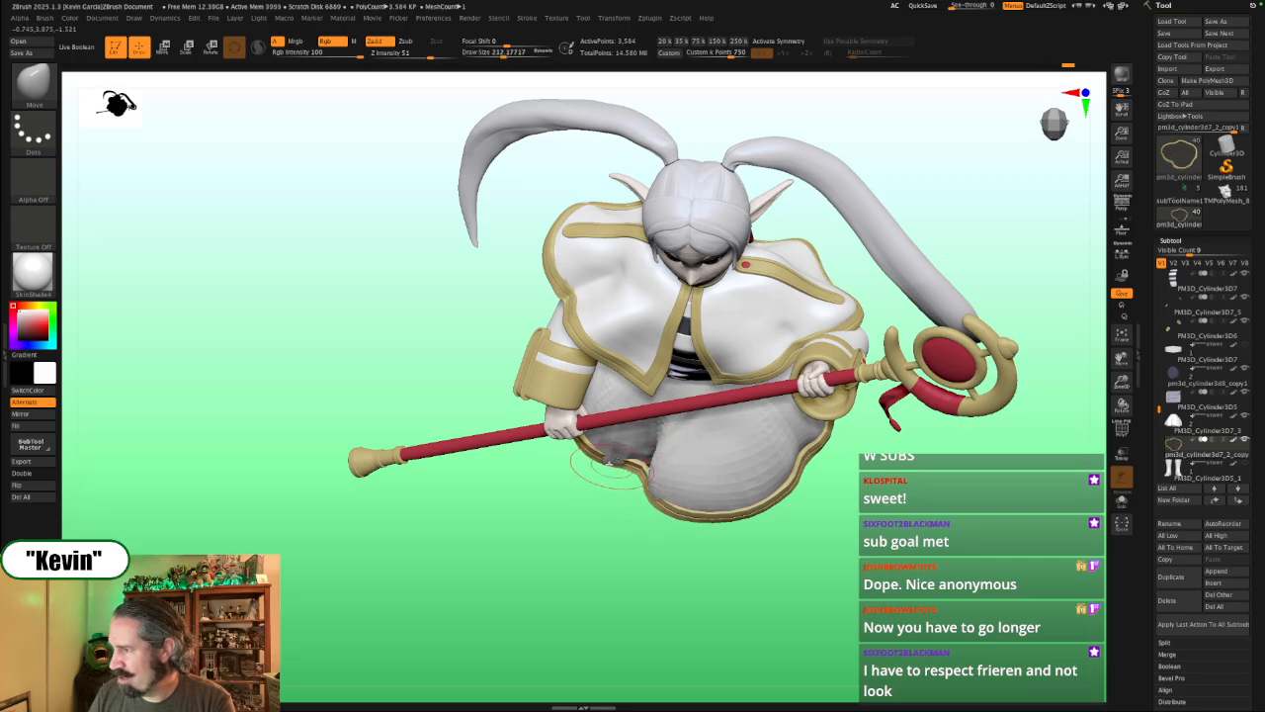
Step: Even out the hem trim along the front fold while checking it from the front and three-quarter views
drag(631, 565, 661, 488)
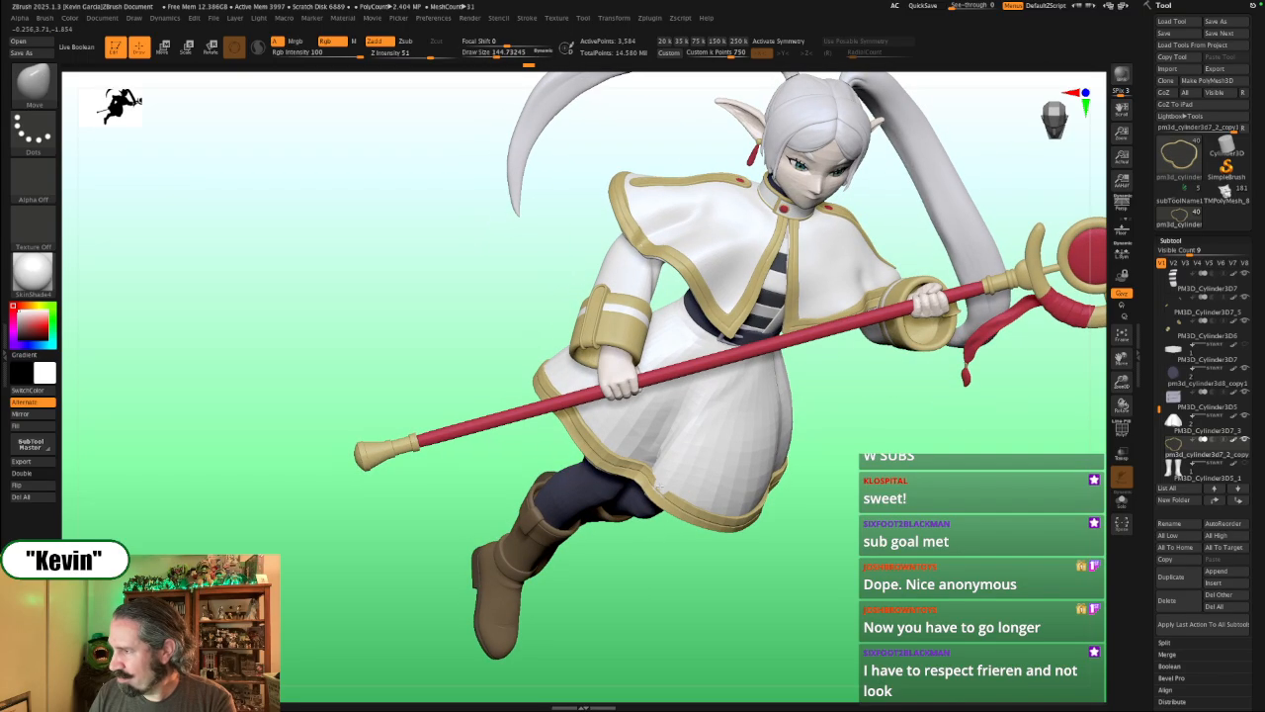
mouse_move(748, 489)
mouse_down()
mouse_move(664, 506)
mouse_move(620, 492)
mouse_up()
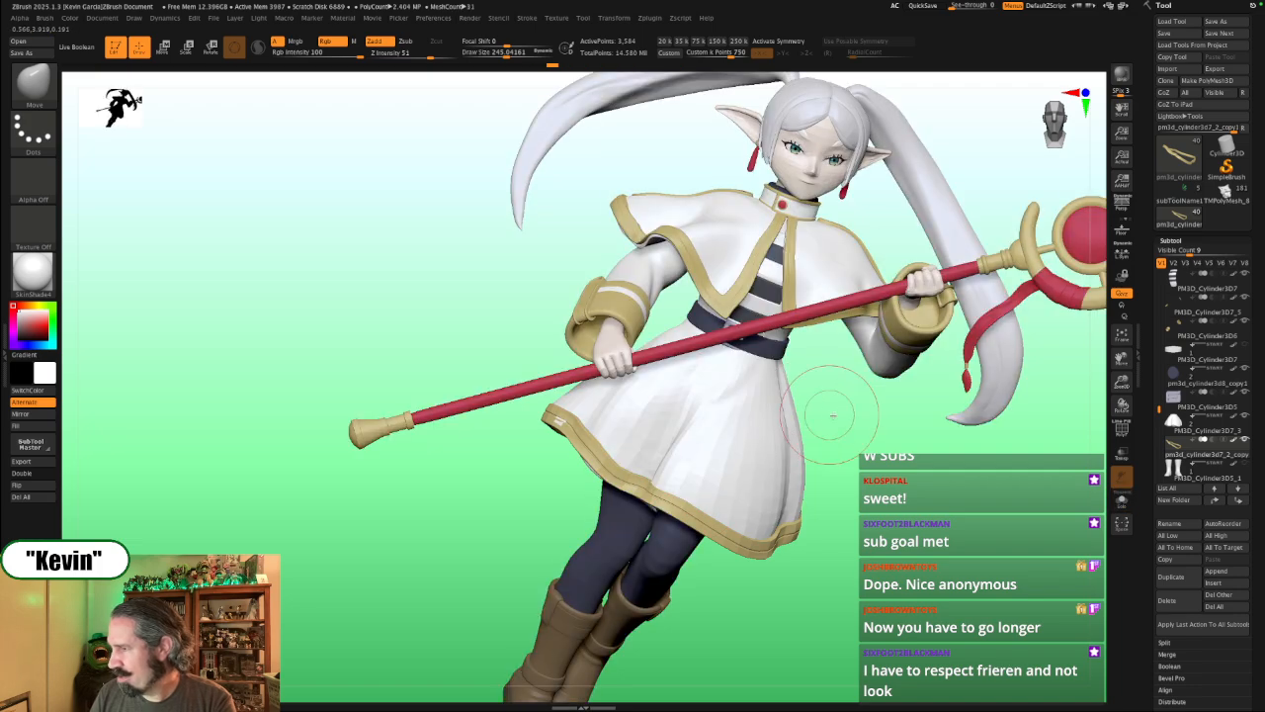
mouse_move(944, 509)
mouse_down()
mouse_move(583, 452)
mouse_move(614, 452)
mouse_up()
key(s)
key(s)
drag(615, 453, 625, 453)
drag(927, 499, 791, 491)
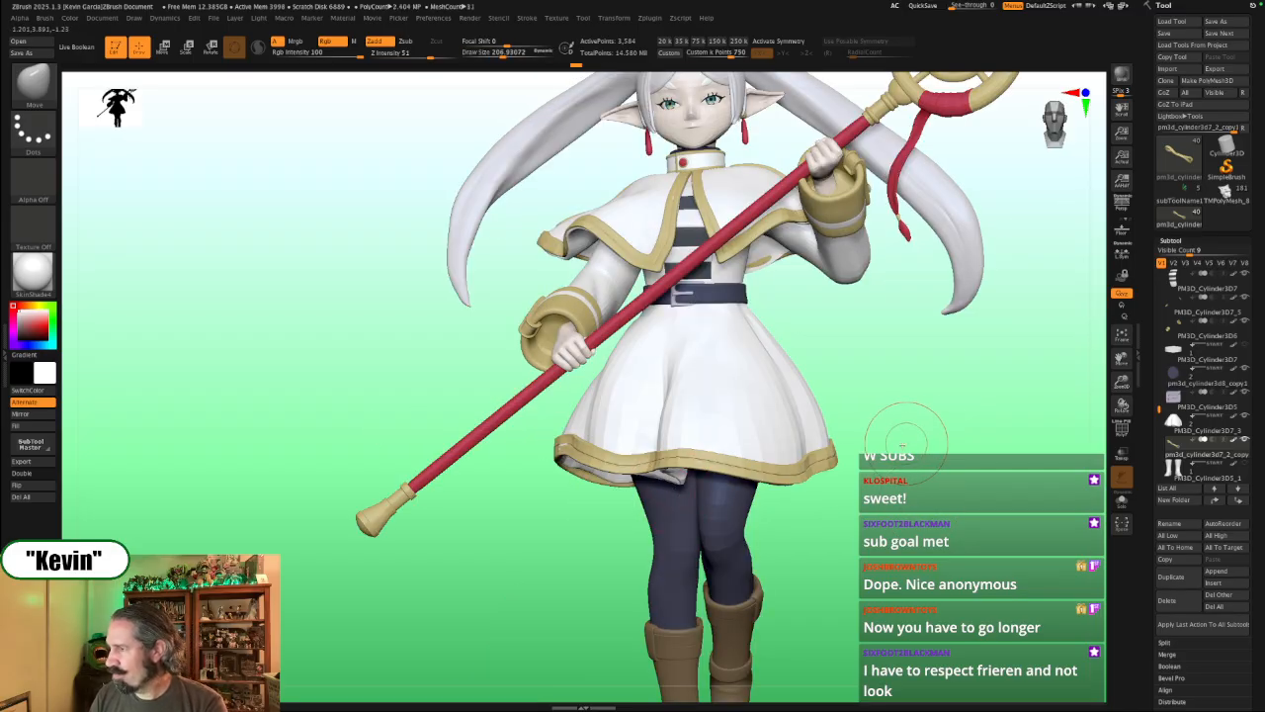
Step: Reduce the brush size and move the trim at the skirt's side corner beneath the lower cuff
mouse_move(935, 402)
mouse_down()
mouse_move(942, 465)
mouse_move(942, 444)
mouse_up()
key(s)
key(alt+s)
drag(599, 433, 593, 428)
key(s)
drag(591, 429, 593, 427)
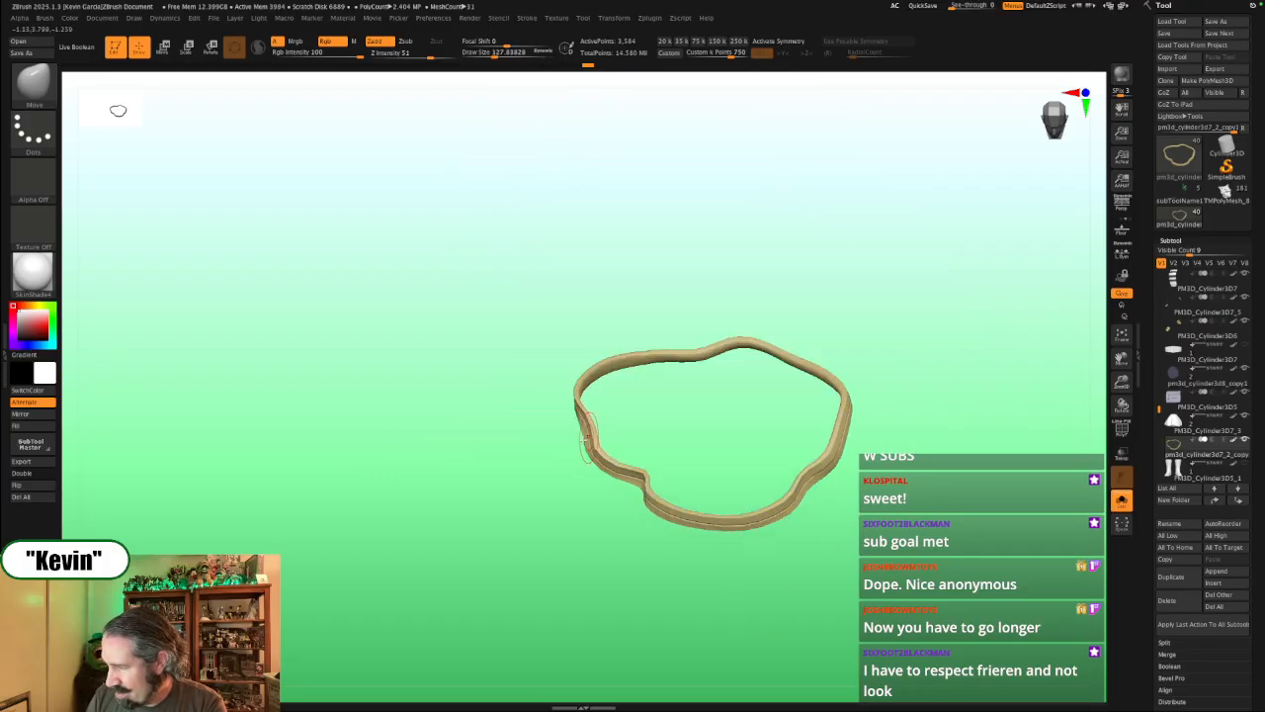
Step: Fit the side portion of the hem trim to the skirt's edge, working from below and from the side
key(alt+s)
drag(557, 475, 629, 376)
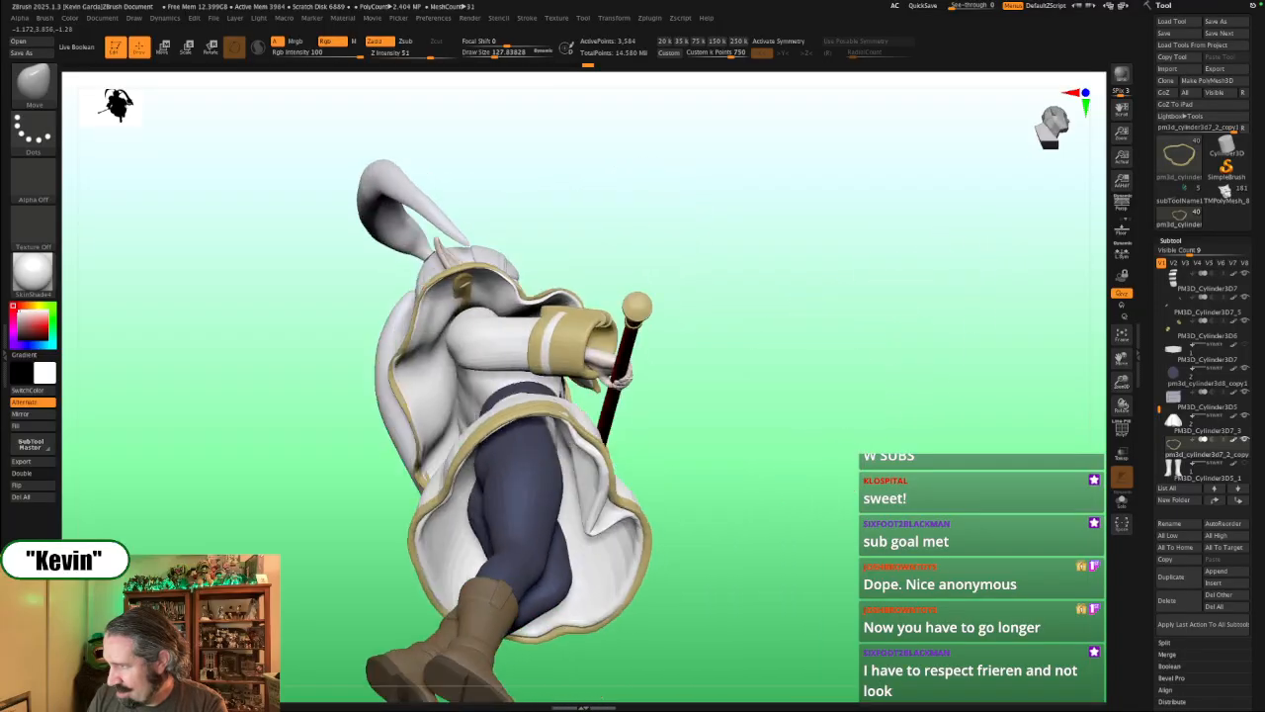
mouse_move(597, 435)
mouse_down()
mouse_move(590, 447)
mouse_move(583, 429)
mouse_up()
key(s)
mouse_move(597, 425)
mouse_down()
mouse_move(672, 426)
mouse_move(645, 437)
mouse_move(655, 447)
mouse_move(588, 441)
mouse_move(731, 435)
mouse_move(716, 439)
mouse_move(925, 487)
mouse_move(803, 485)
mouse_up()
key(alt+s)
key(s)
key(alt+s)
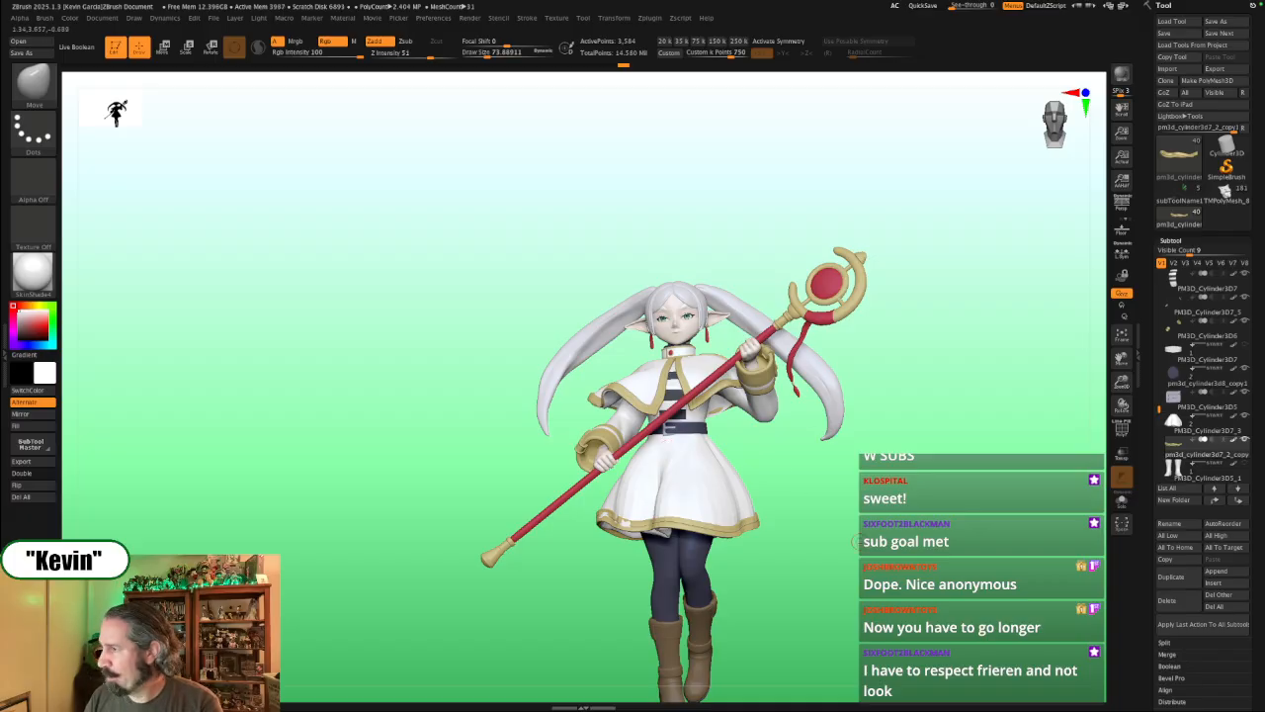
Step: With the whole figure in view, make broad Move adjustments to the hem trim's outer corner below the lower cuff
alt+drag(857, 542, 730, 490)
key(s)
click(507, 473)
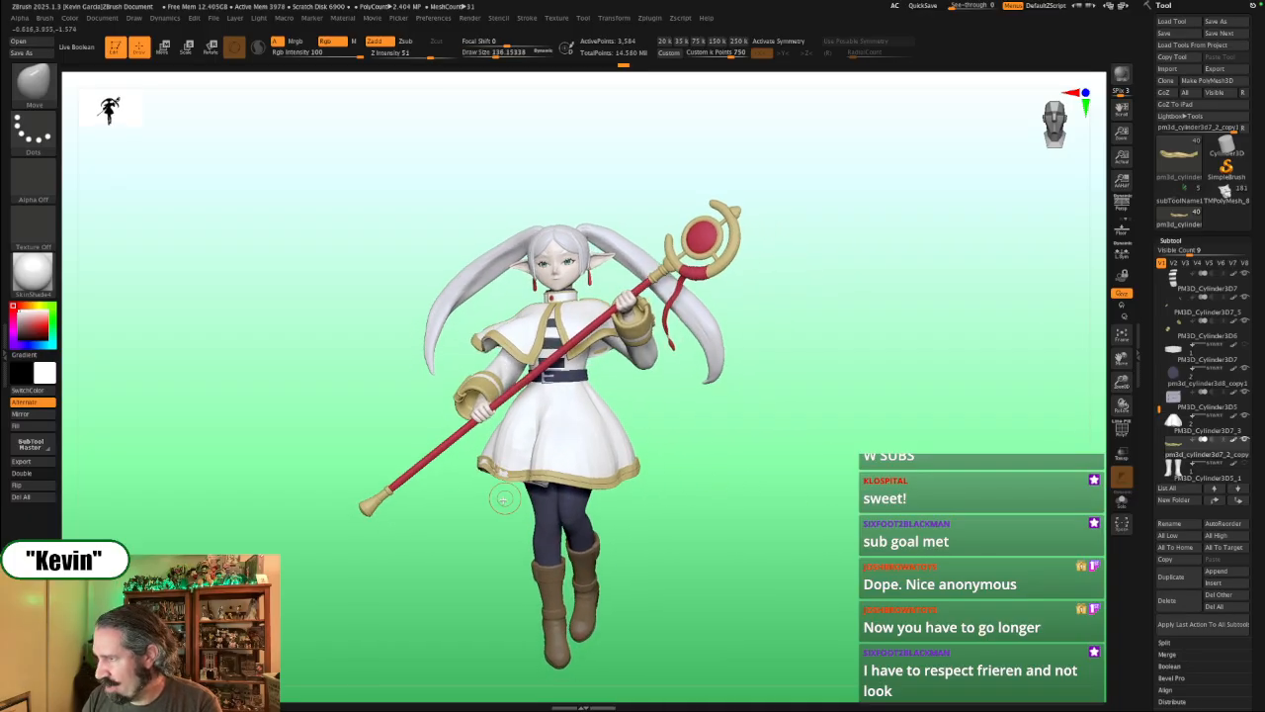
drag(504, 501, 505, 502)
key(bracketright)
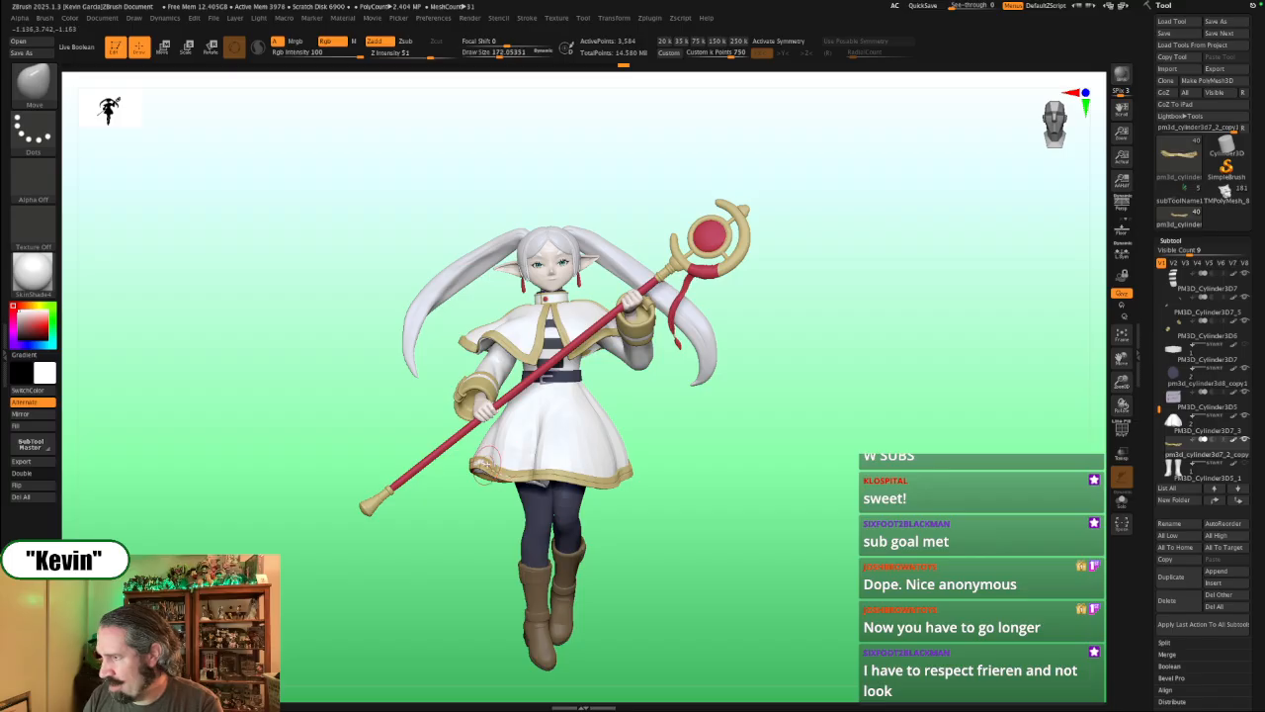
mouse_move(732, 478)
mouse_down()
mouse_move(760, 476)
mouse_move(739, 447)
mouse_move(803, 437)
mouse_move(728, 436)
mouse_move(790, 489)
mouse_move(784, 469)
mouse_up()
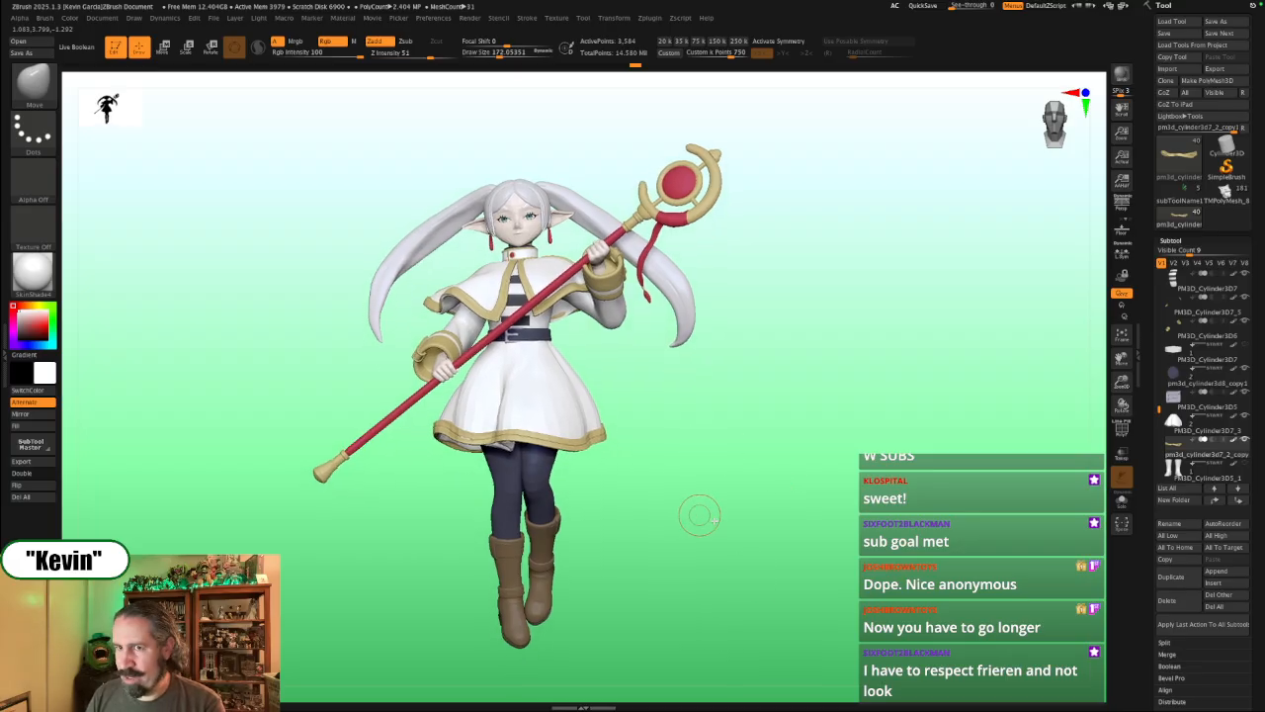
Step: Check the hem trim in isolation, restore the full figure and display the character reference image beside it
mouse_move(700, 515)
alt+mouse_down()
mouse_move(809, 525)
mouse_move(797, 508)
mouse_move(819, 511)
alt+mouse_up()
key(alt+s)
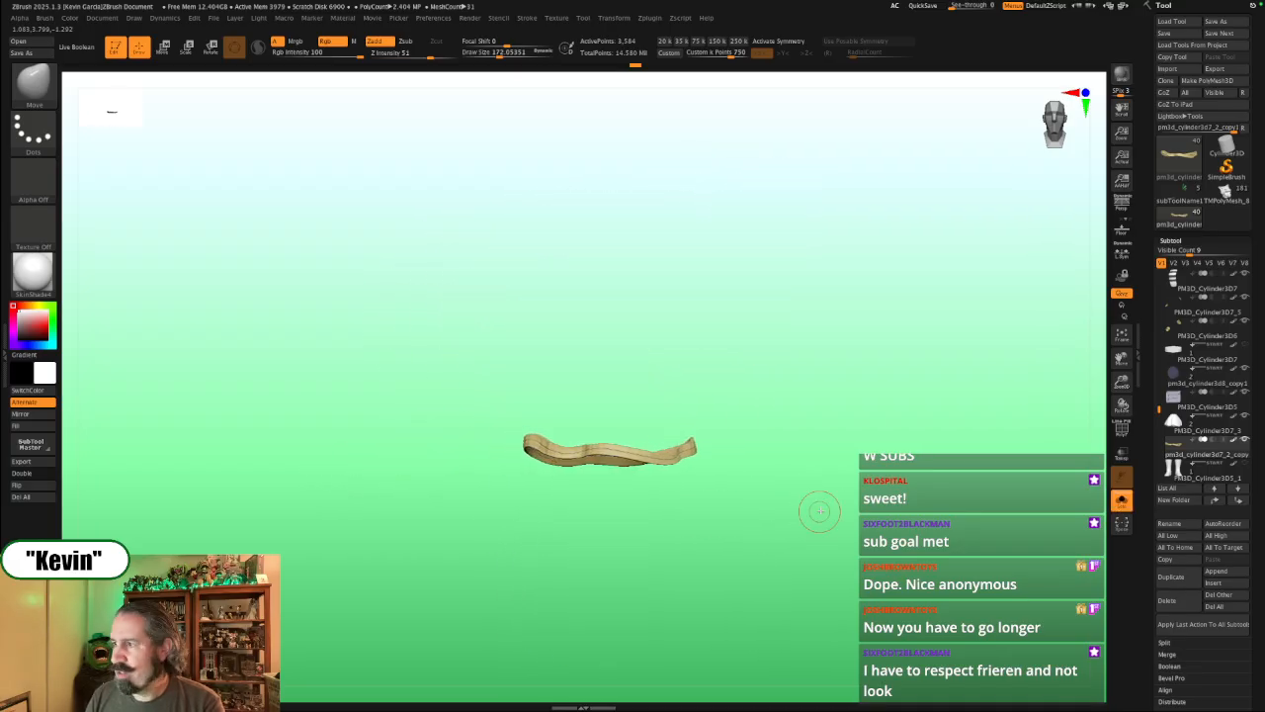
key(alt+s)
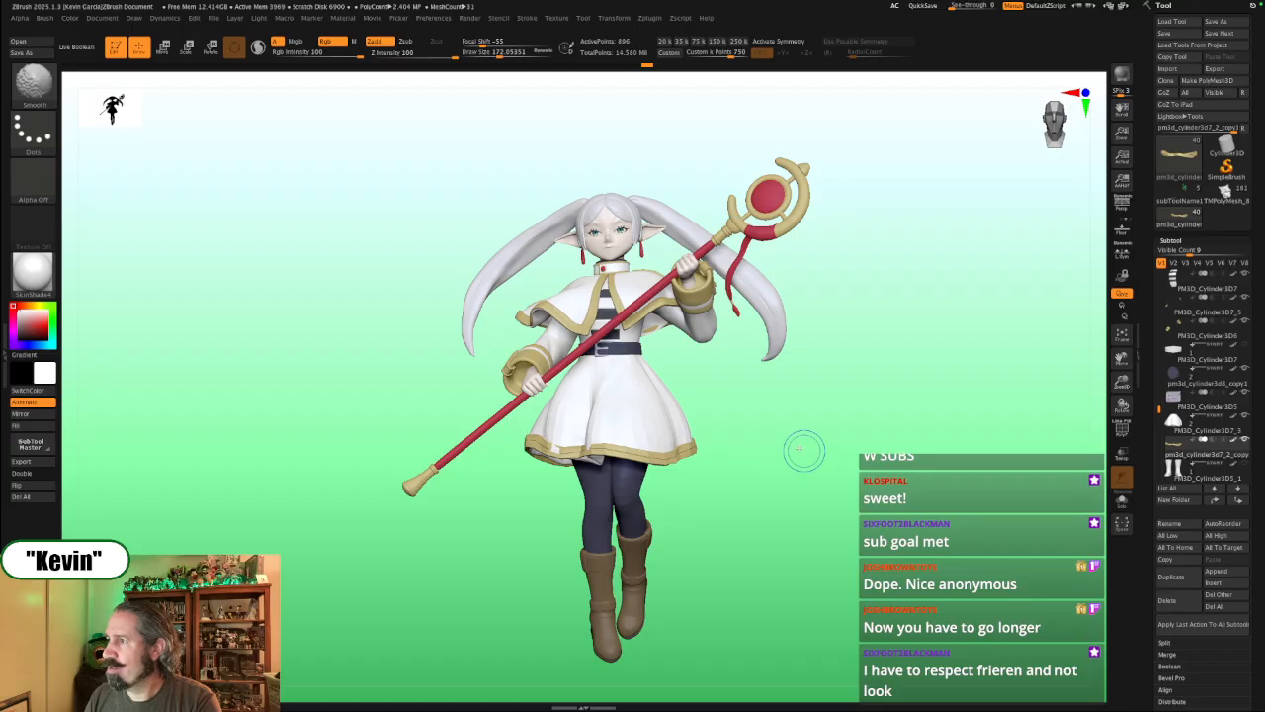
key(alt+s)
key(shift+z)
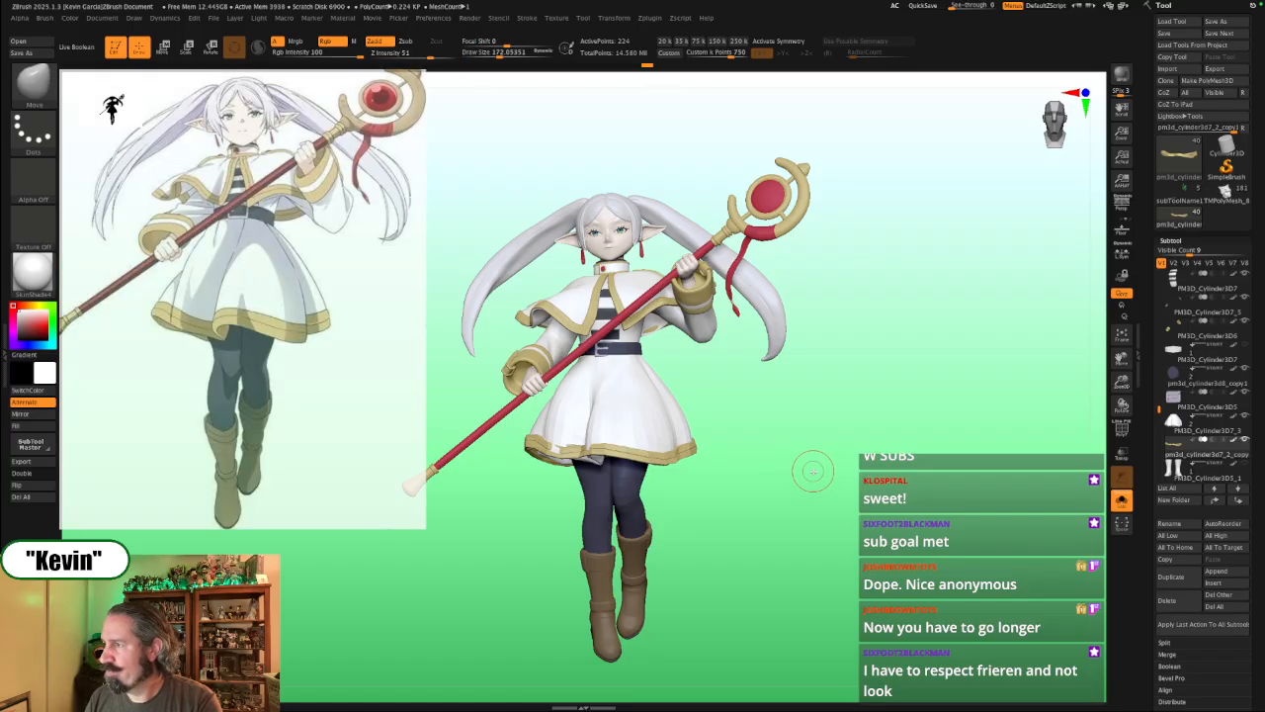
drag(829, 477, 844, 480)
Step: Raise the skirt hem trim by four subdivision levels
key(d)
key(d)
key(d)
key(d)
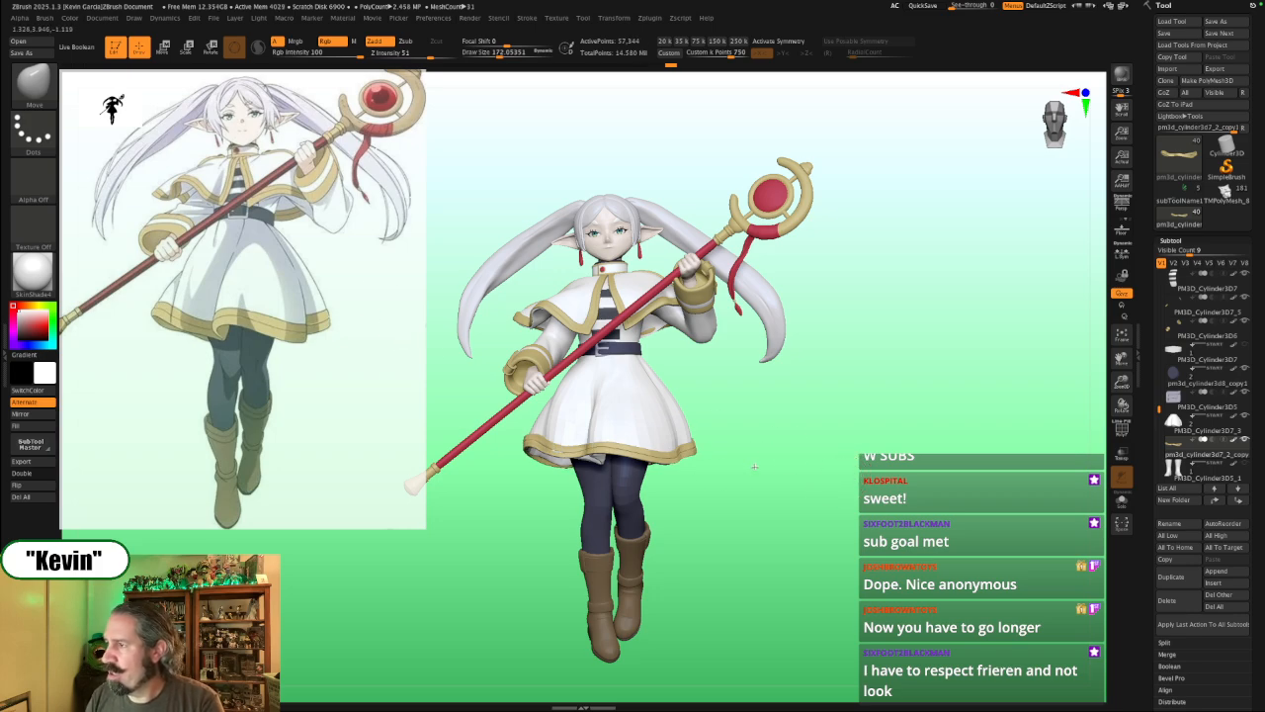
drag(754, 467, 734, 455)
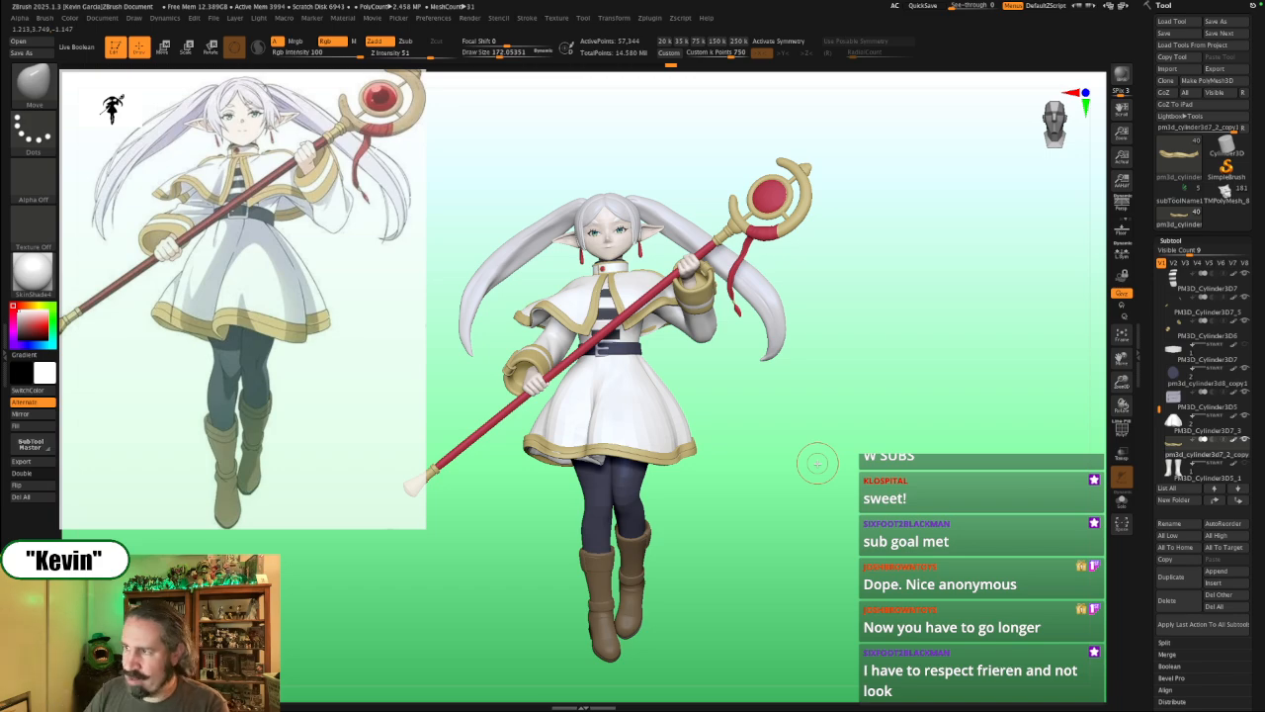
Step: Select the gold sleeve cuffs and inspect them in isolation and on the full figure
ctrl+right_drag(809, 459, 790, 559)
alt+right_drag(684, 316, 704, 367)
alt+click(556, 334)
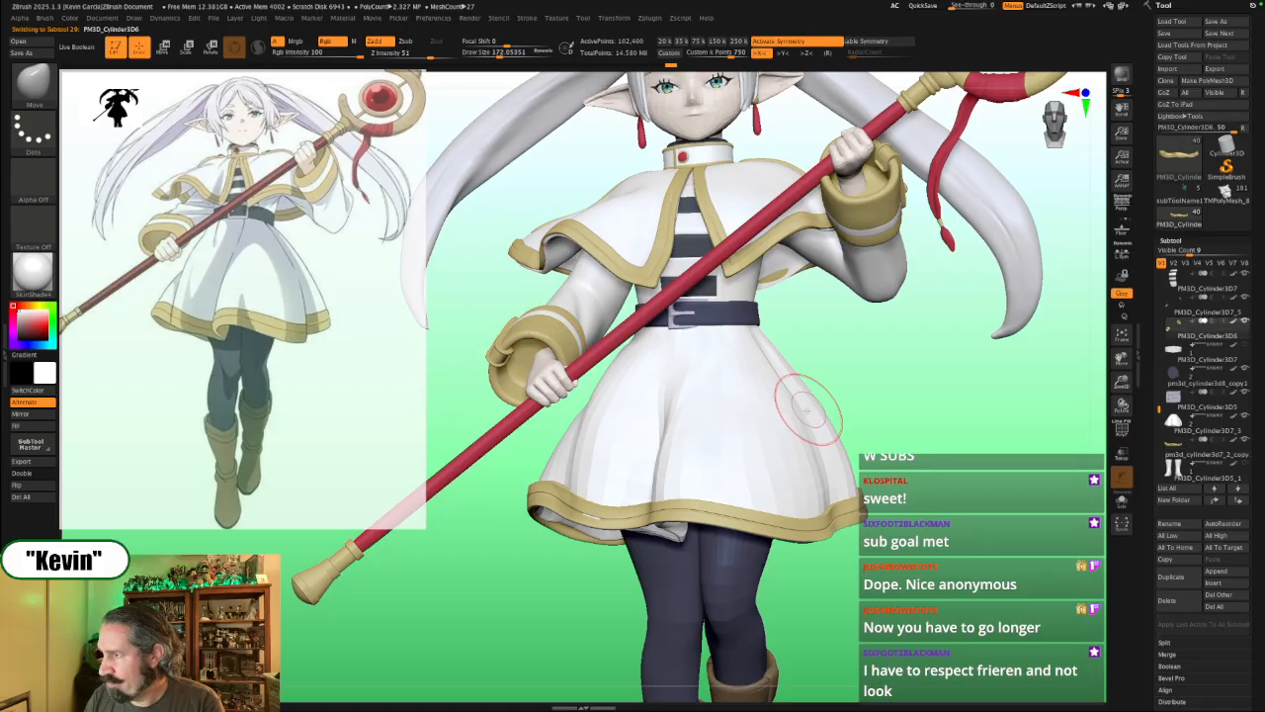
key(shift+alt+s)
alt+right_drag(892, 349, 898, 420)
right_drag(690, 435, 714, 443)
key(shift+alt+s)
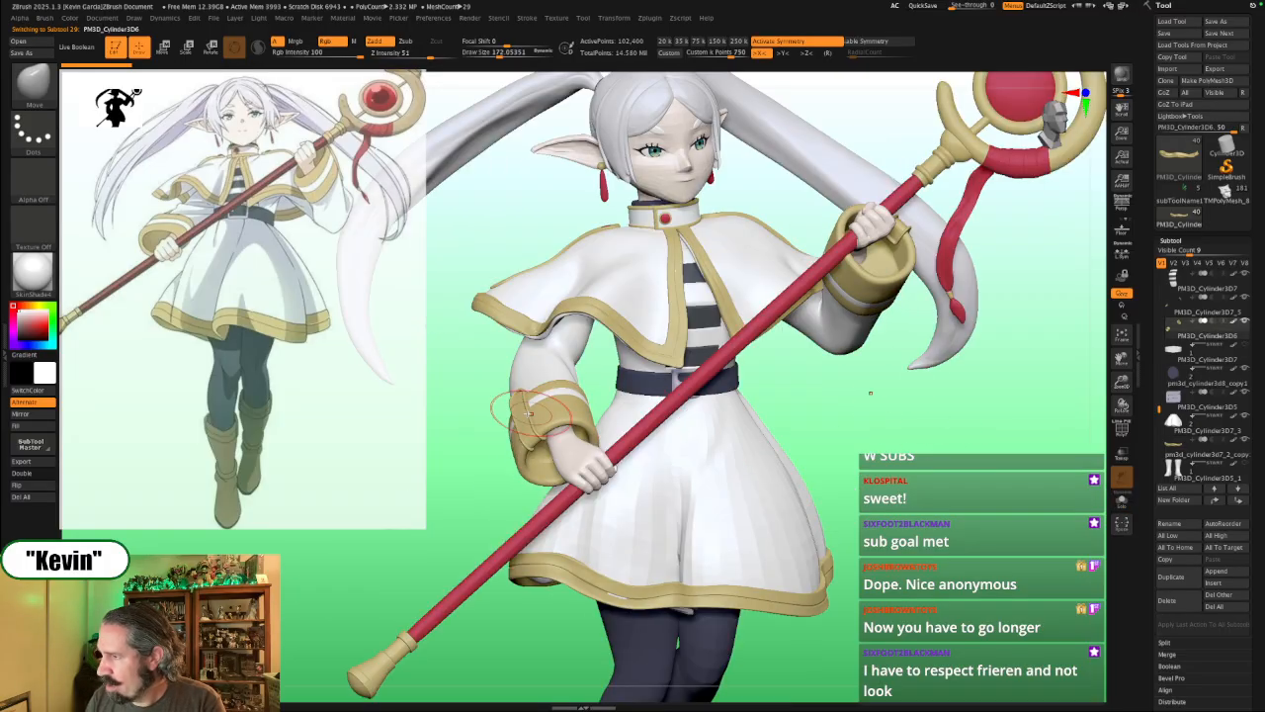
Step: Select the straps on the sleeve cuffs and examine them in isolation and from the side and front
alt+click(534, 420)
key(shift+alt+s)
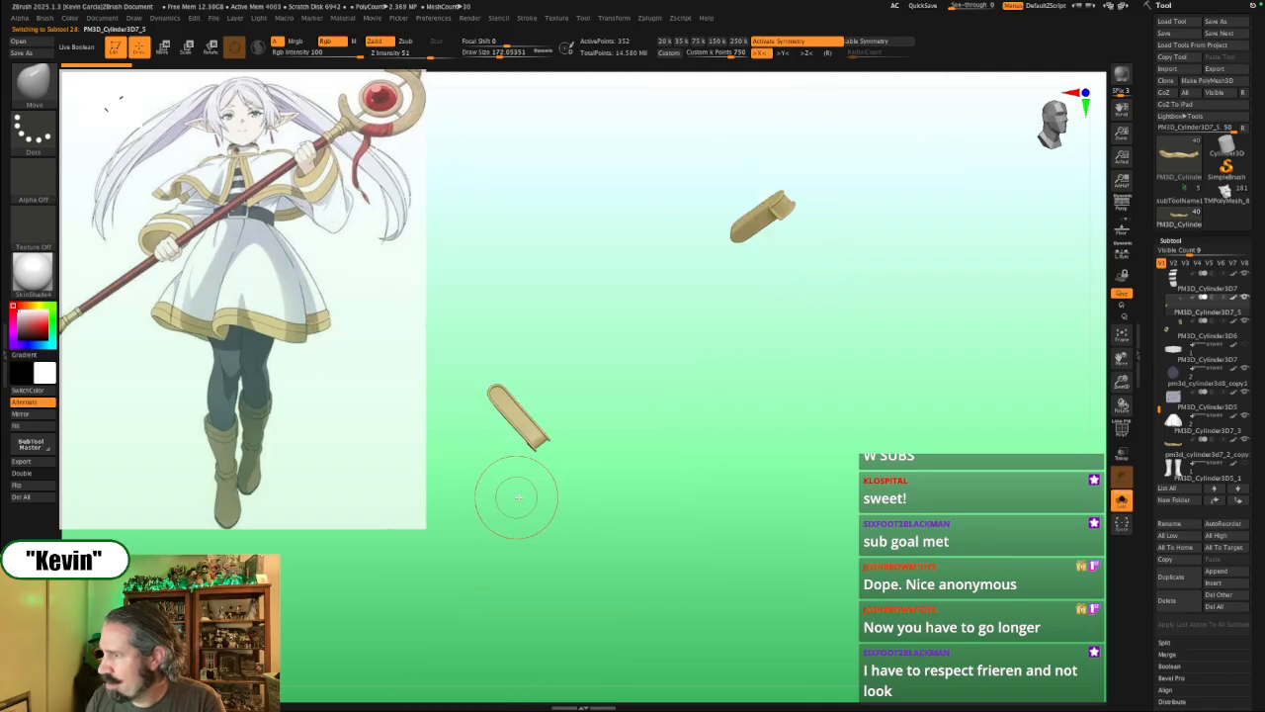
right_drag(514, 494, 665, 472)
key(shift+alt+s)
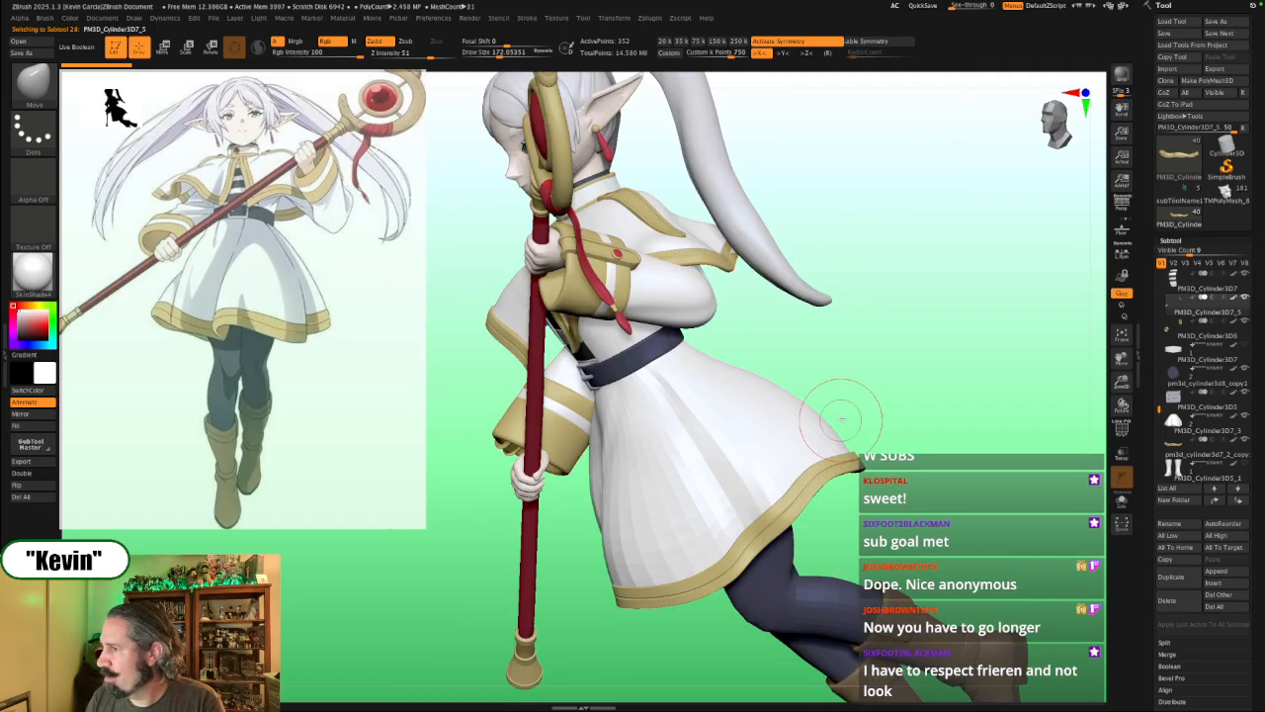
right_drag(836, 416, 882, 399)
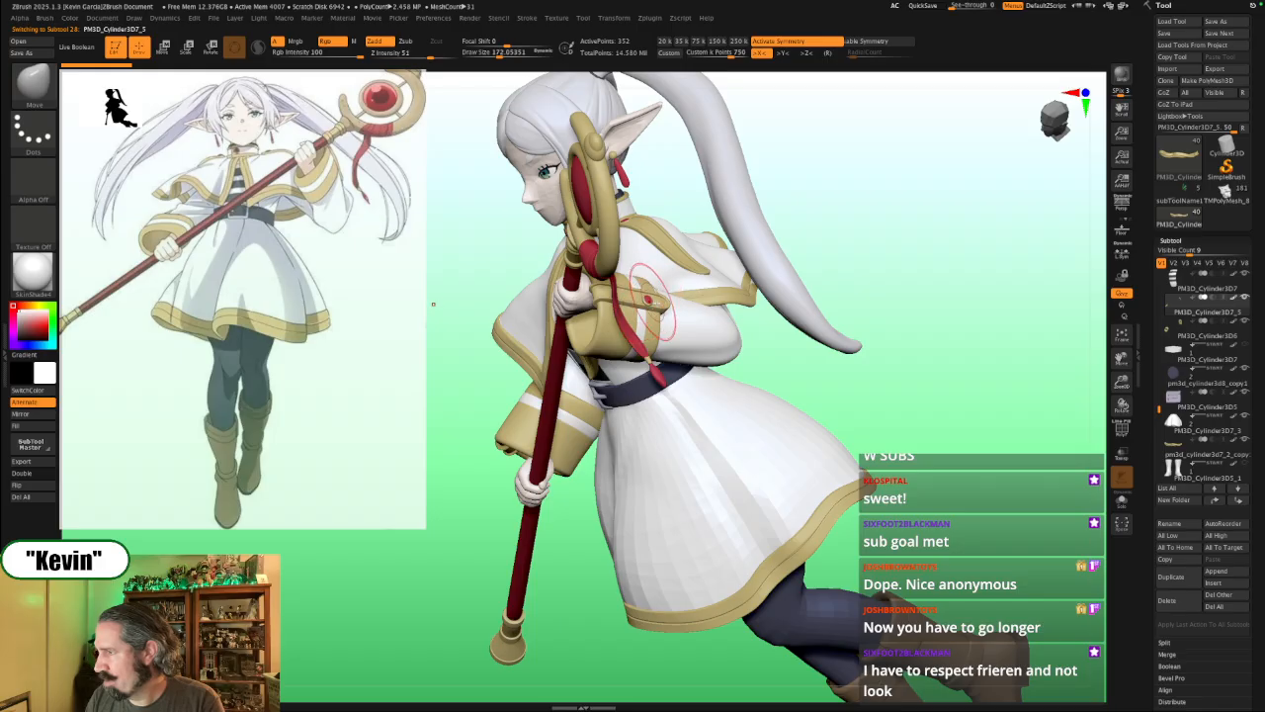
mouse_move(901, 410)
mouse_down()
mouse_move(991, 376)
mouse_move(845, 433)
mouse_move(850, 397)
mouse_move(879, 405)
mouse_up()
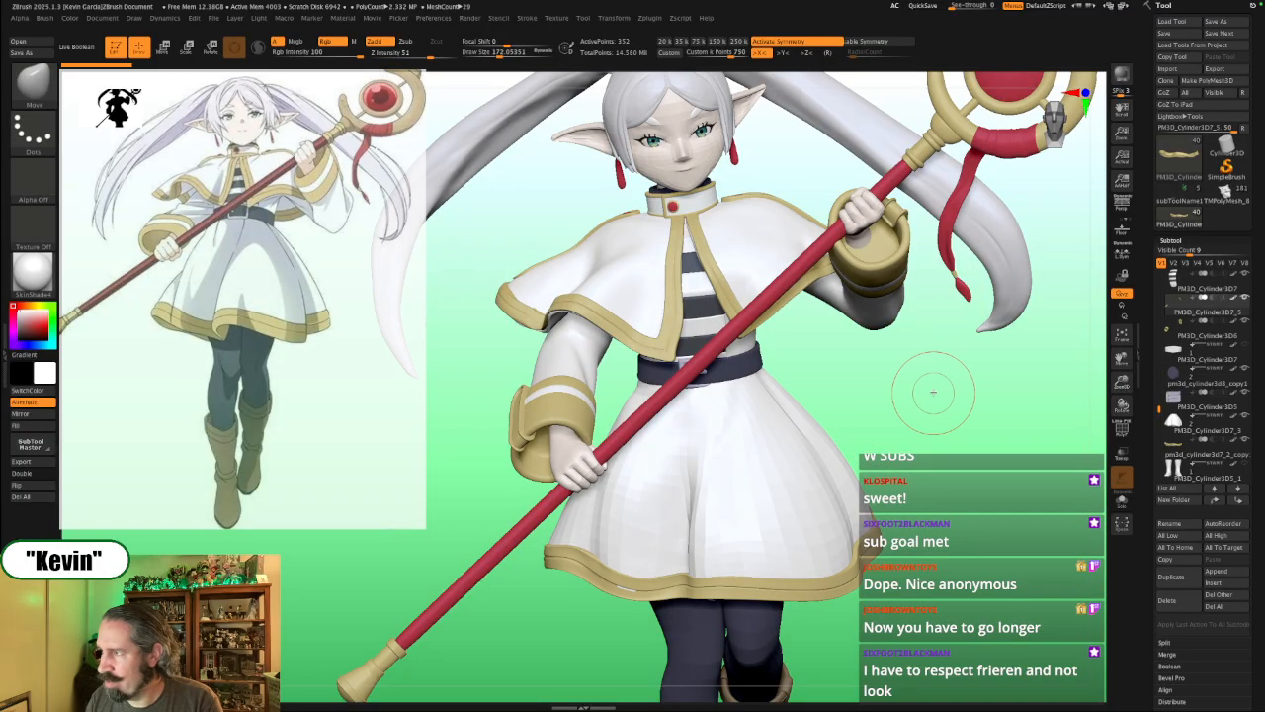
drag(920, 376, 613, 390)
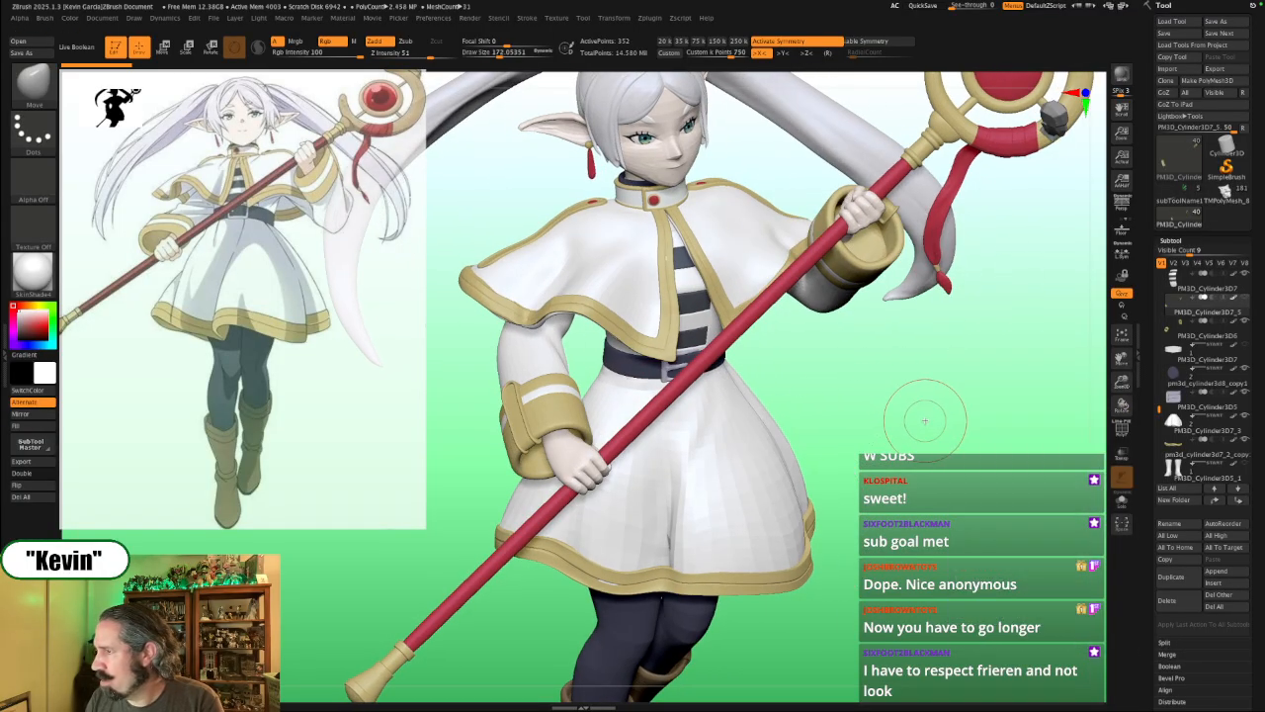
Step: Hide the cuff straps, select the gold sleeve cuffs and compare the figure with the reference from the front
alt+click(563, 420)
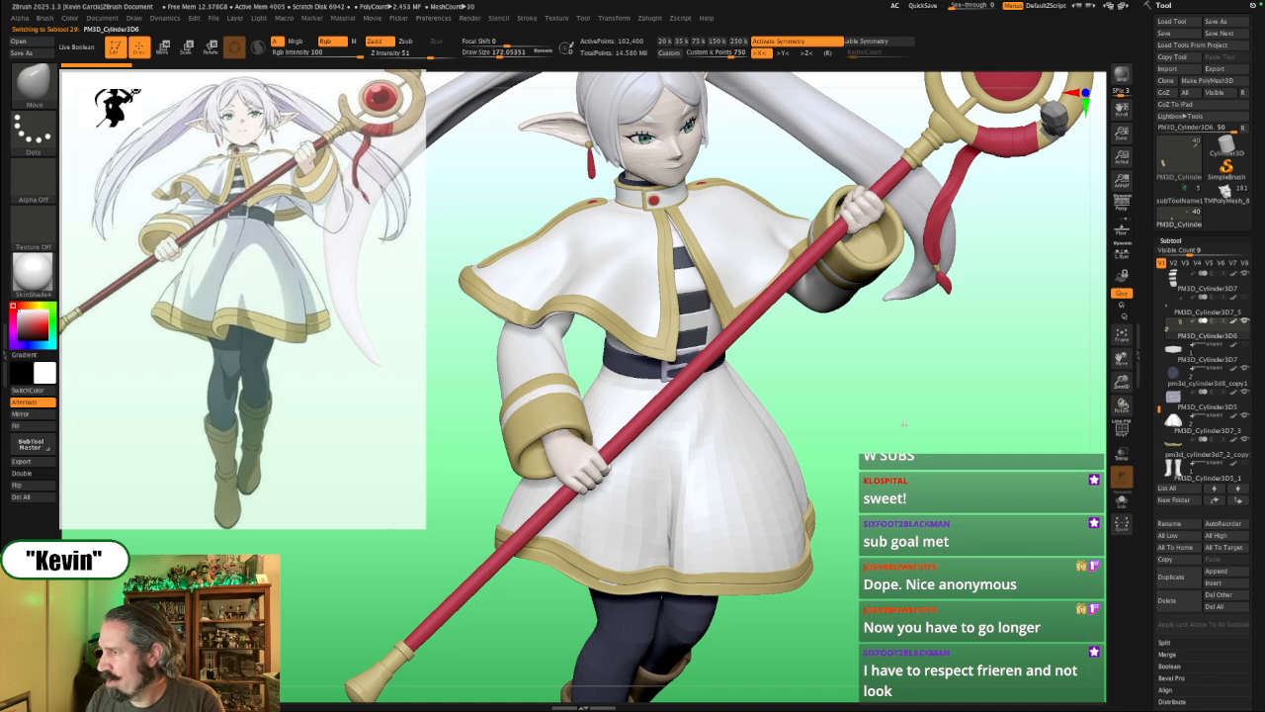
click(1122, 501)
drag(887, 488, 732, 435)
key(alt+s)
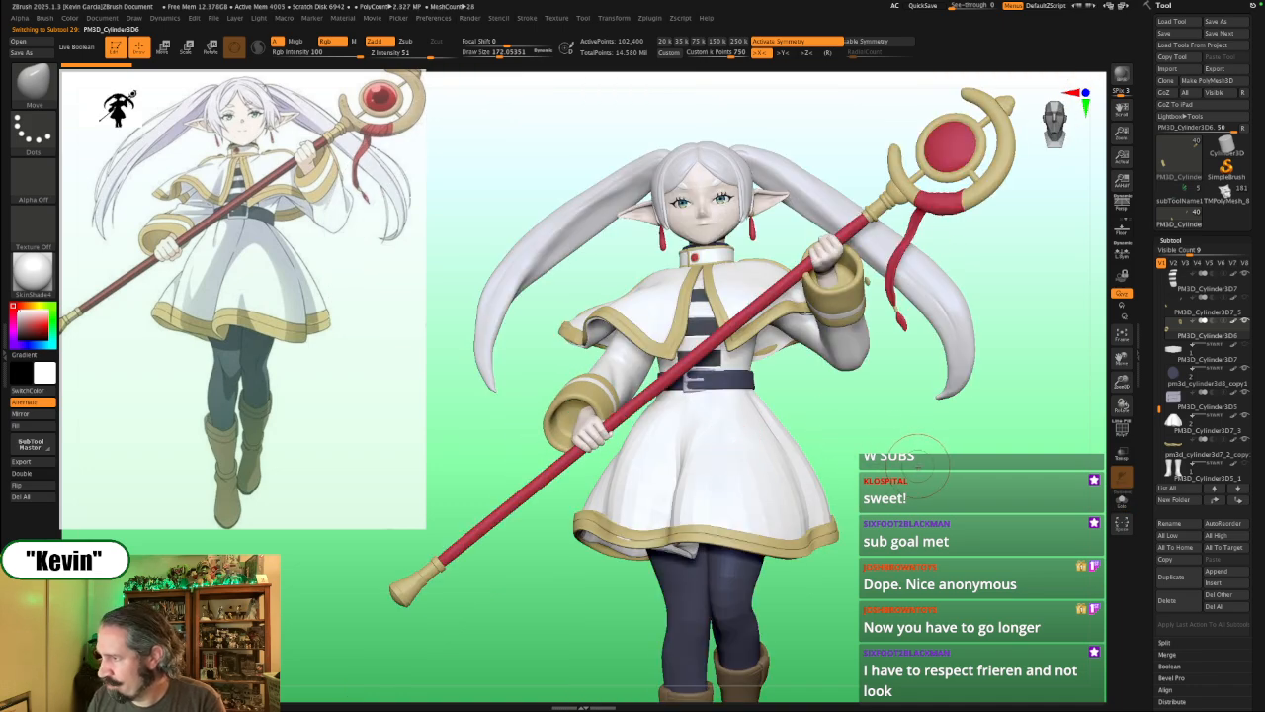
Step: Isolate the gold sleeve cuffs, turn off symmetry and mask the raised arm's cuff, leaving the lowered arm's cuff editable
key(alt+s)
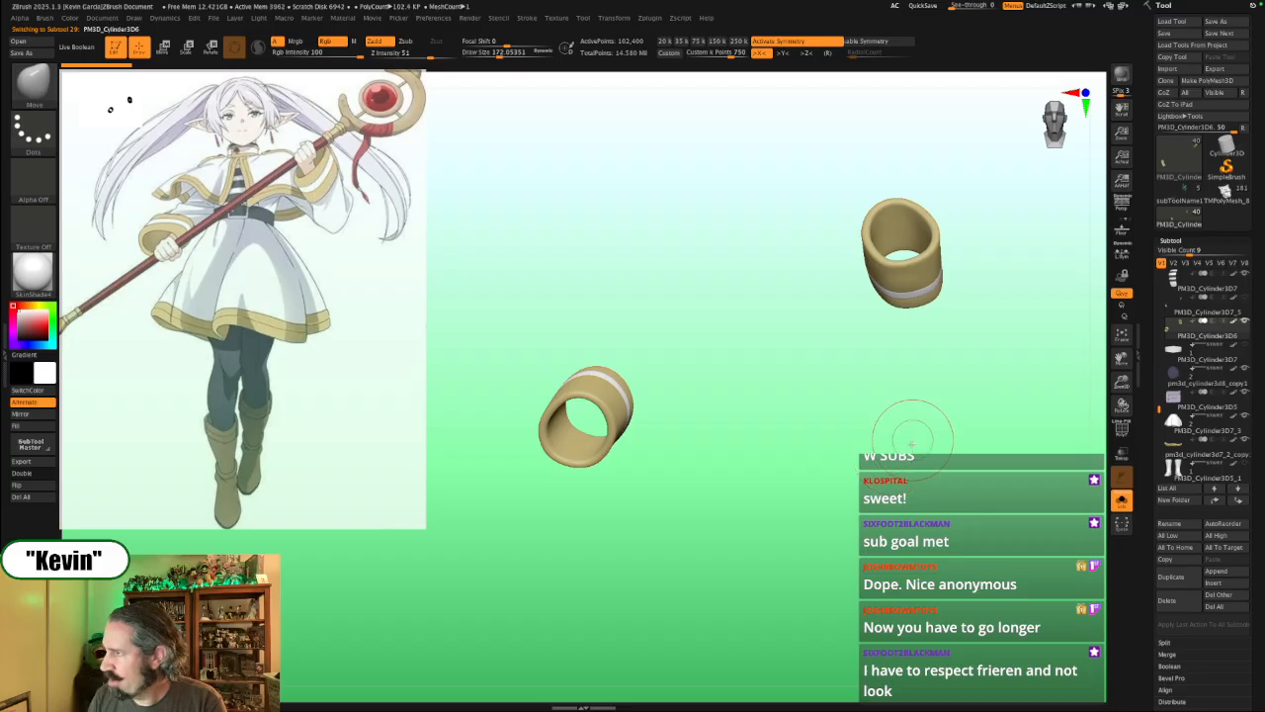
mouse_move(830, 413)
ctrl+mouse_down()
mouse_move(1048, 117)
mouse_move(964, 262)
mouse_move(991, 240)
mouse_move(820, 420)
ctrl+mouse_up()
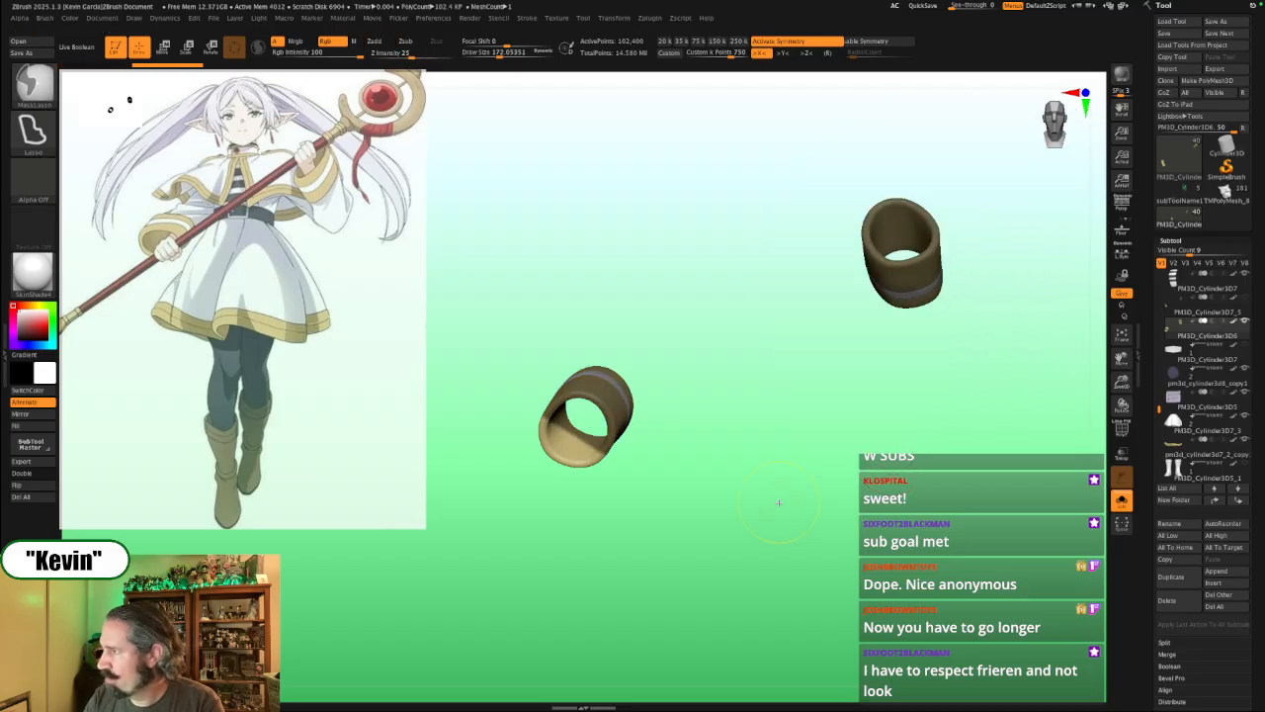
key(x)
ctrl+drag(731, 515, 763, 509)
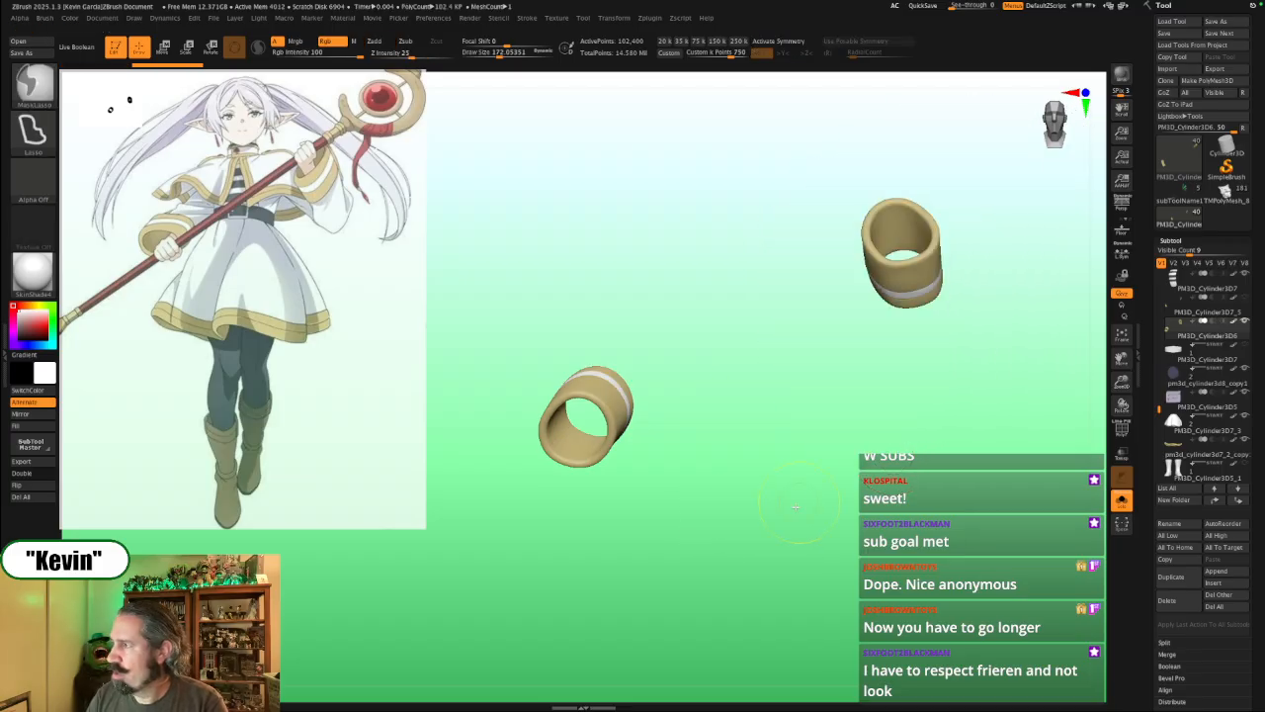
mouse_move(796, 379)
ctrl+mouse_down()
mouse_move(782, 371)
mouse_move(1072, 380)
mouse_move(801, 474)
ctrl+mouse_up()
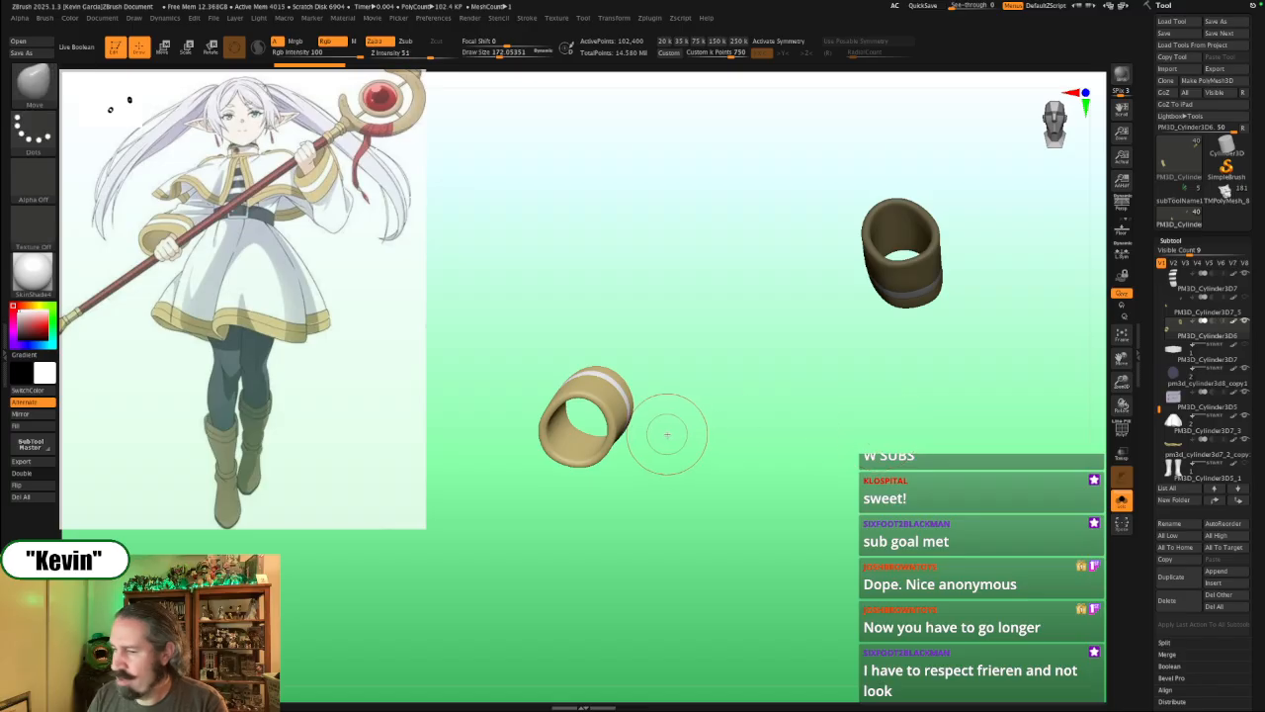
Step: Lower the gold sleeve cuffs by three subdivision levels
key(shift+d)
key(shift+d)
key(shift+d)
key(shift+d)
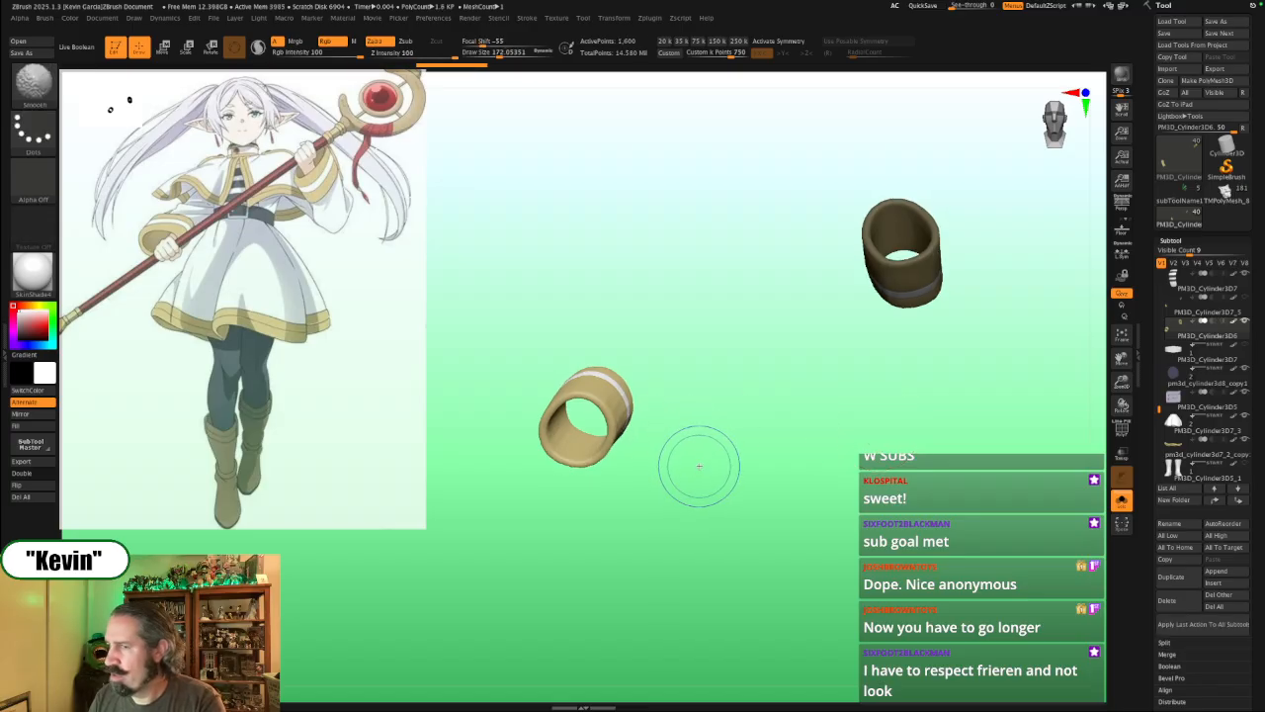
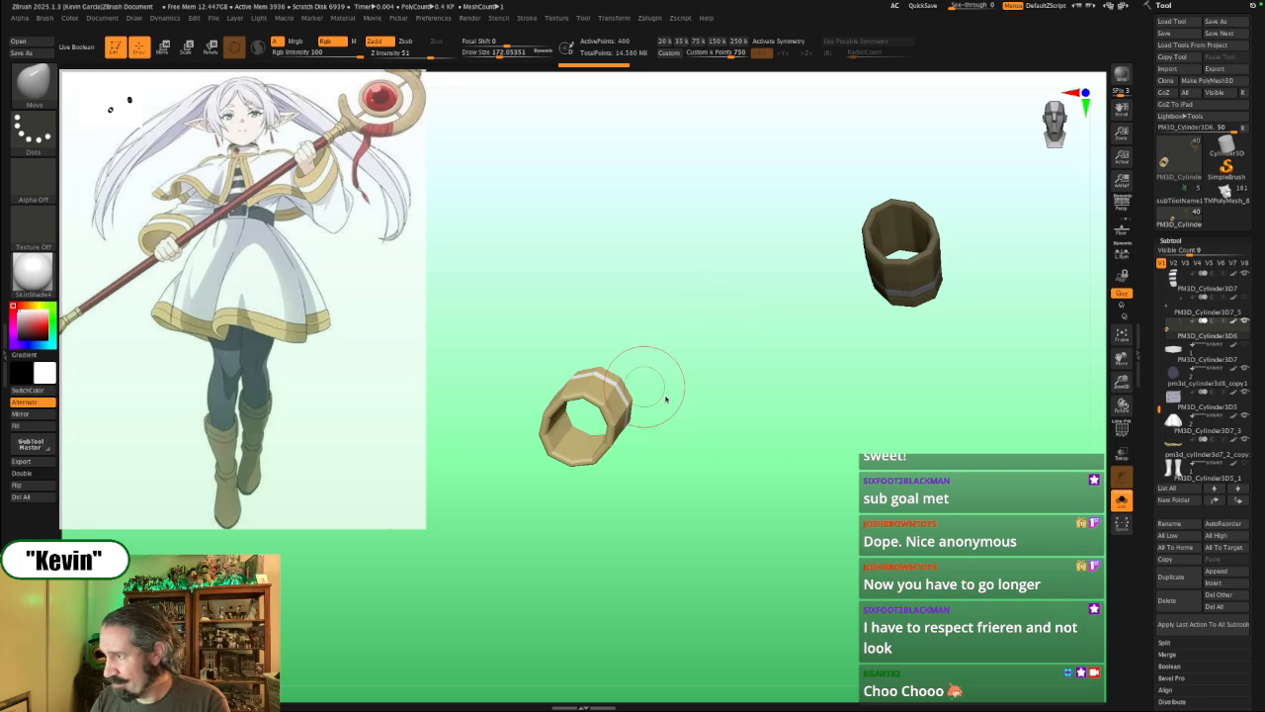
key(ctrl+d)
key(ctrl+d)
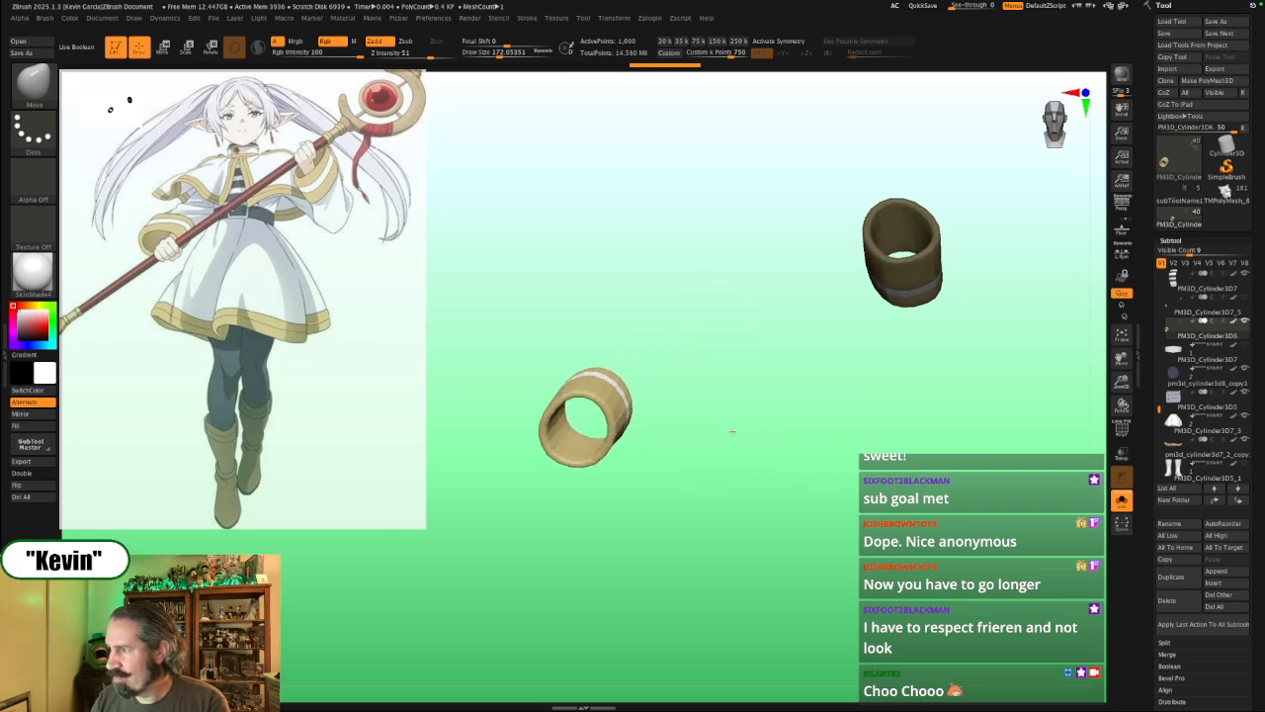
key(ctrl+z)
Step: Center the transform gizmo on the lowered arm's cuff opening and check the cuff's fit on the full figure
key(w)
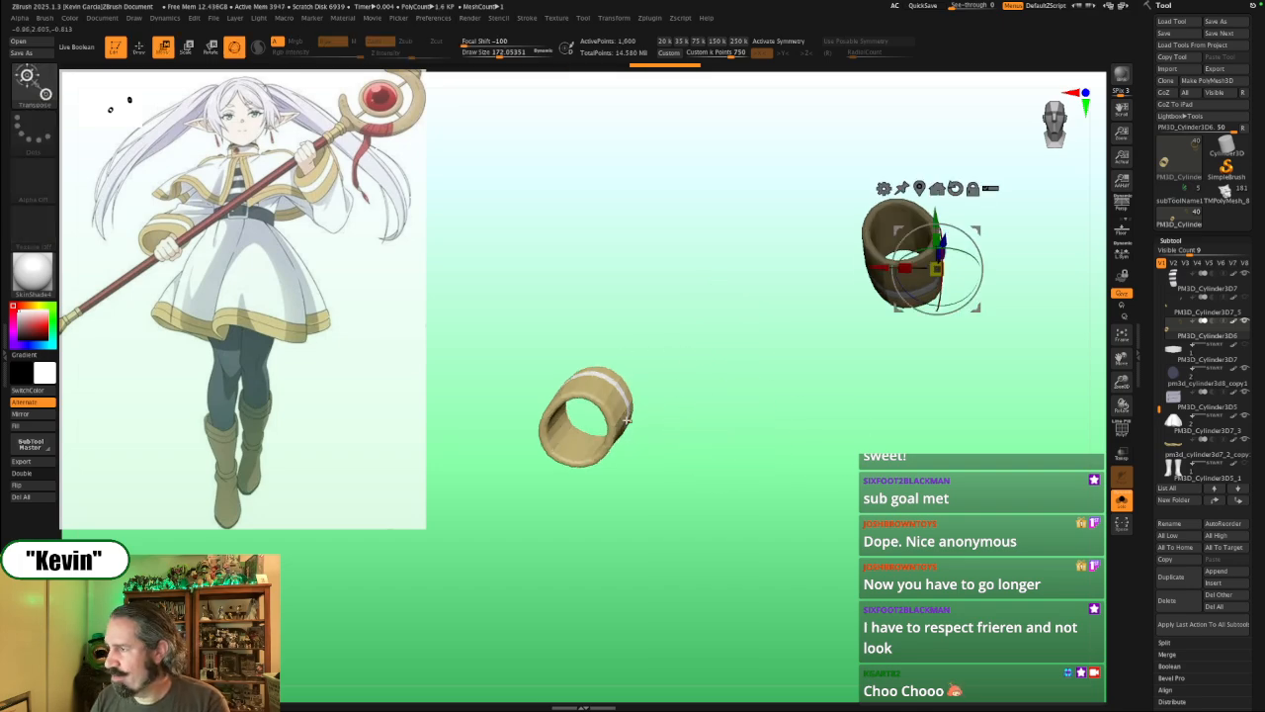
drag(665, 430, 730, 380)
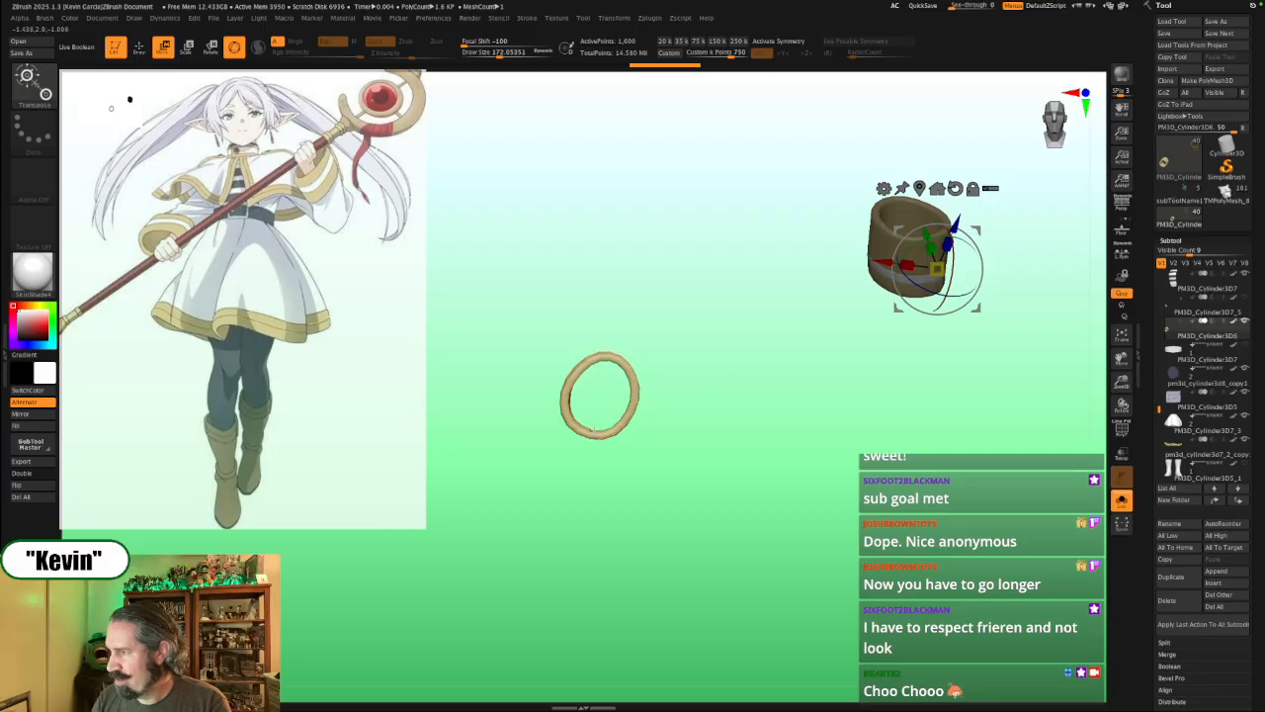
alt+drag(591, 432, 614, 329)
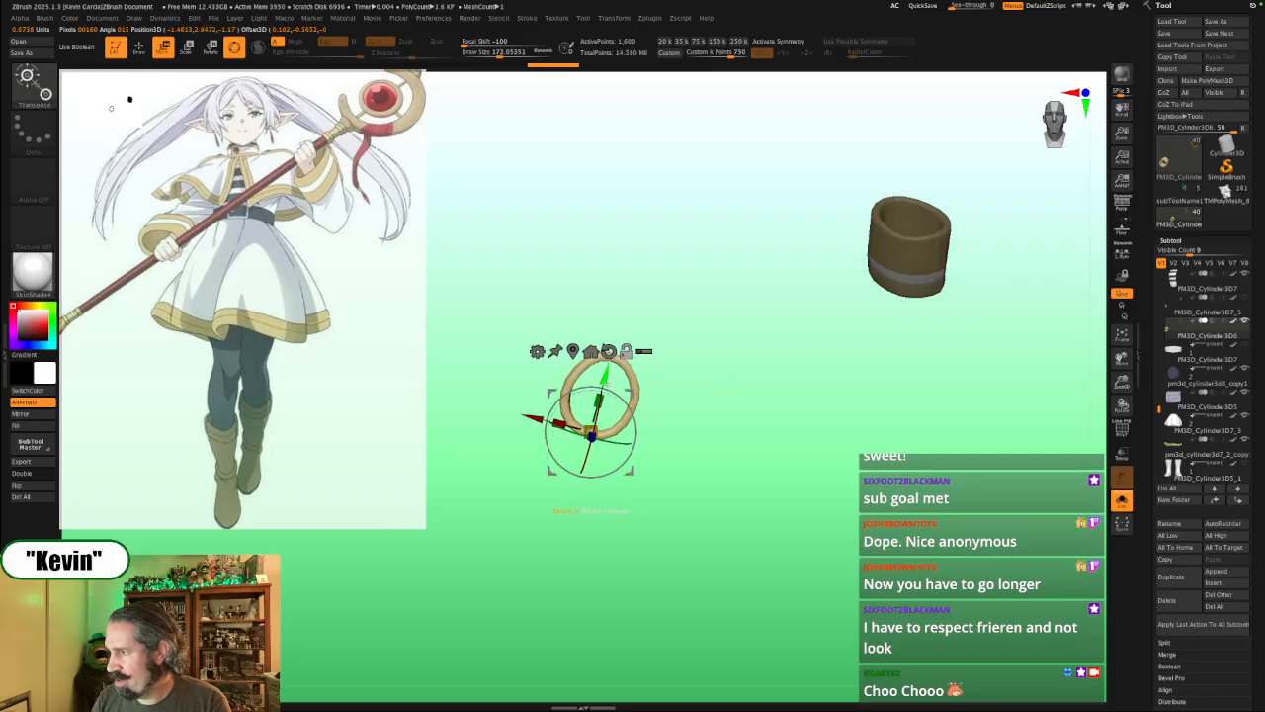
alt+drag(620, 444, 612, 443)
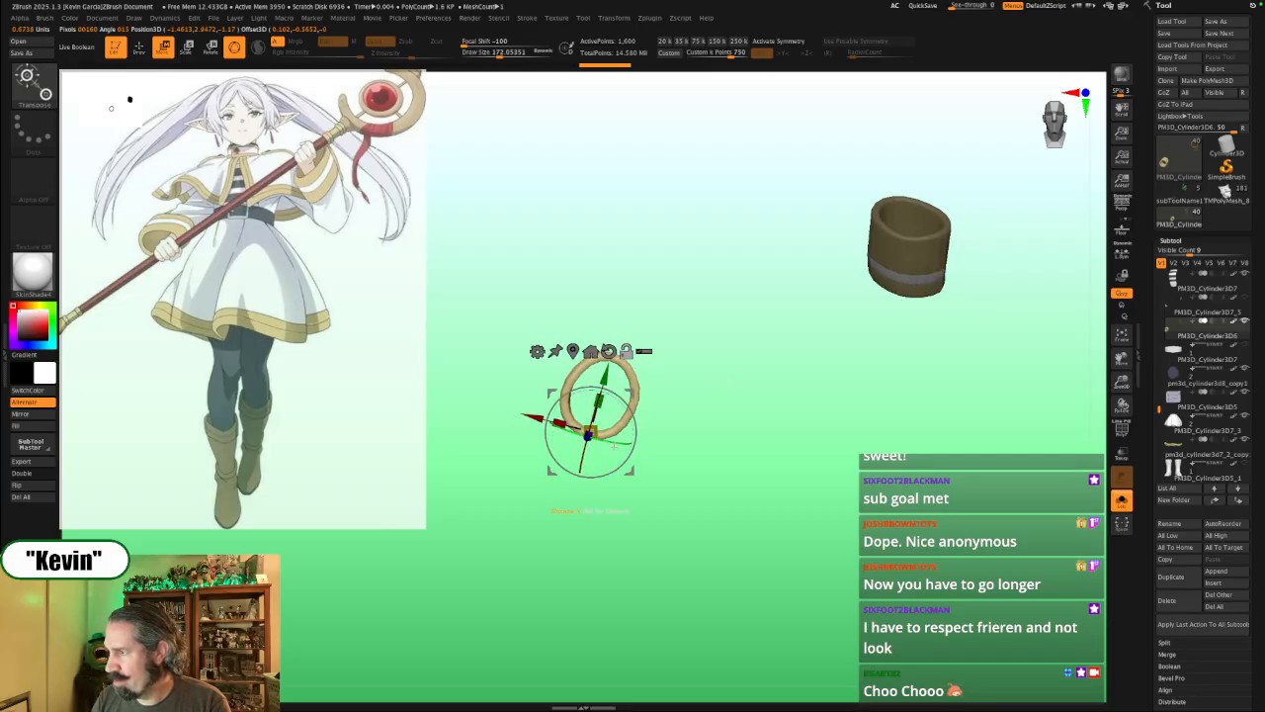
alt+drag(605, 376, 613, 338)
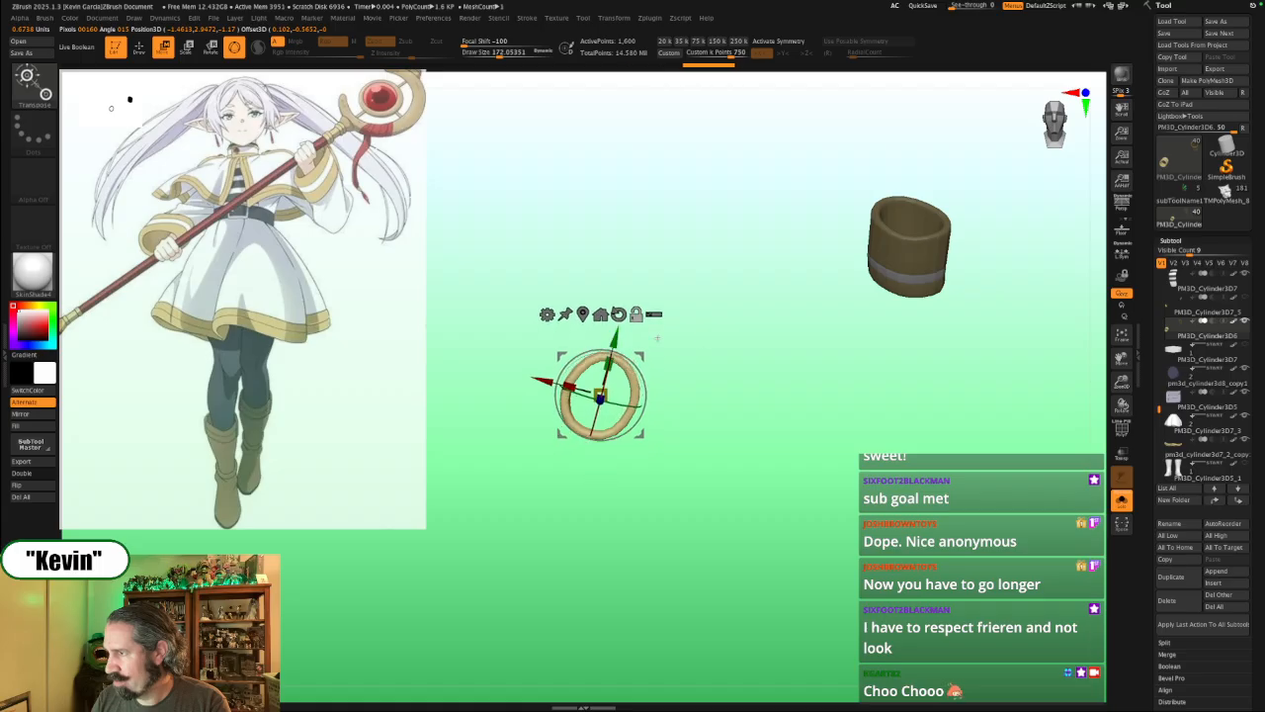
drag(728, 373, 739, 372)
key(alt+s)
drag(909, 424, 894, 459)
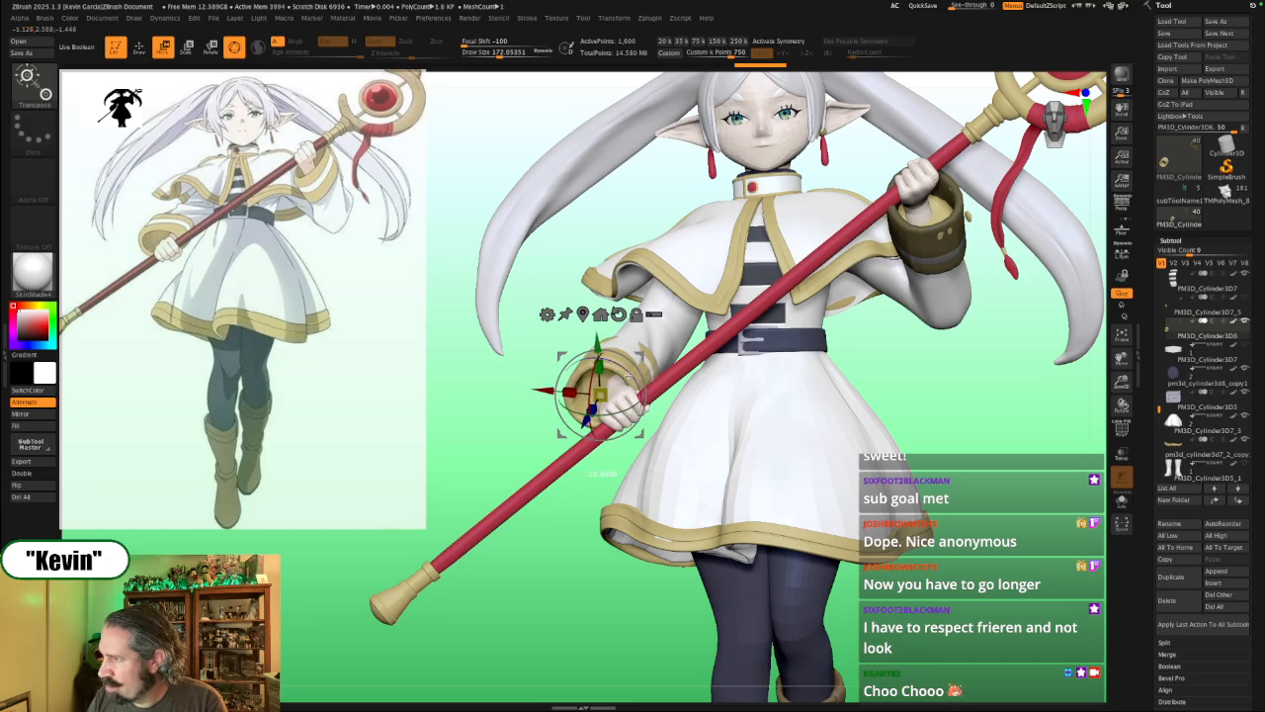
key(alt+s)
drag(521, 499, 556, 502)
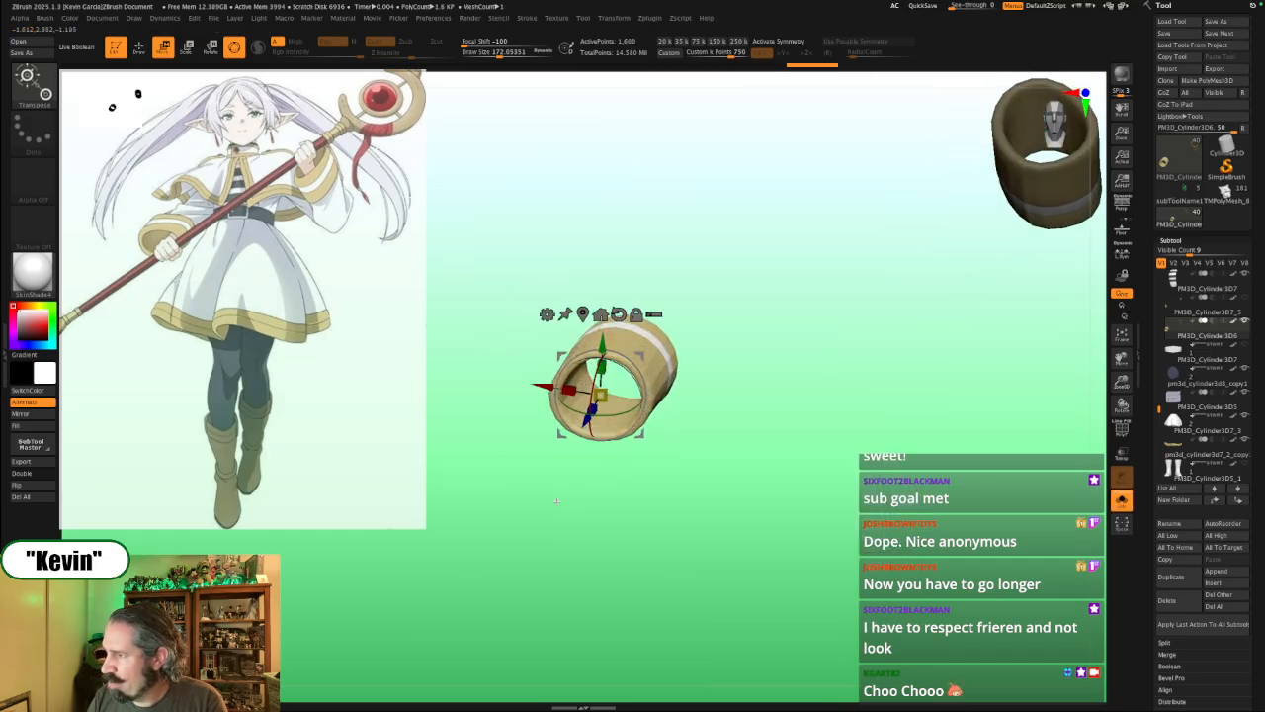
drag(802, 333, 784, 379)
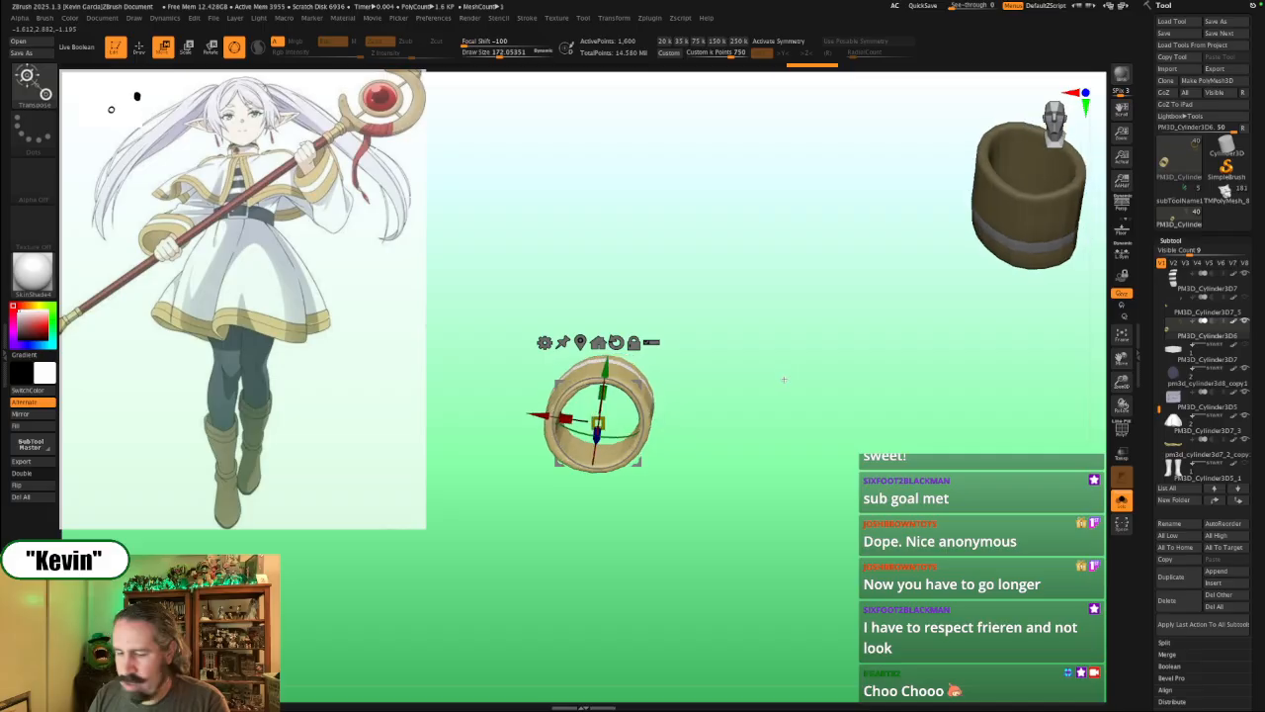
Step: Try pulling the outer edge of the lowered arm's cuff outward with the Move brush
key(q)
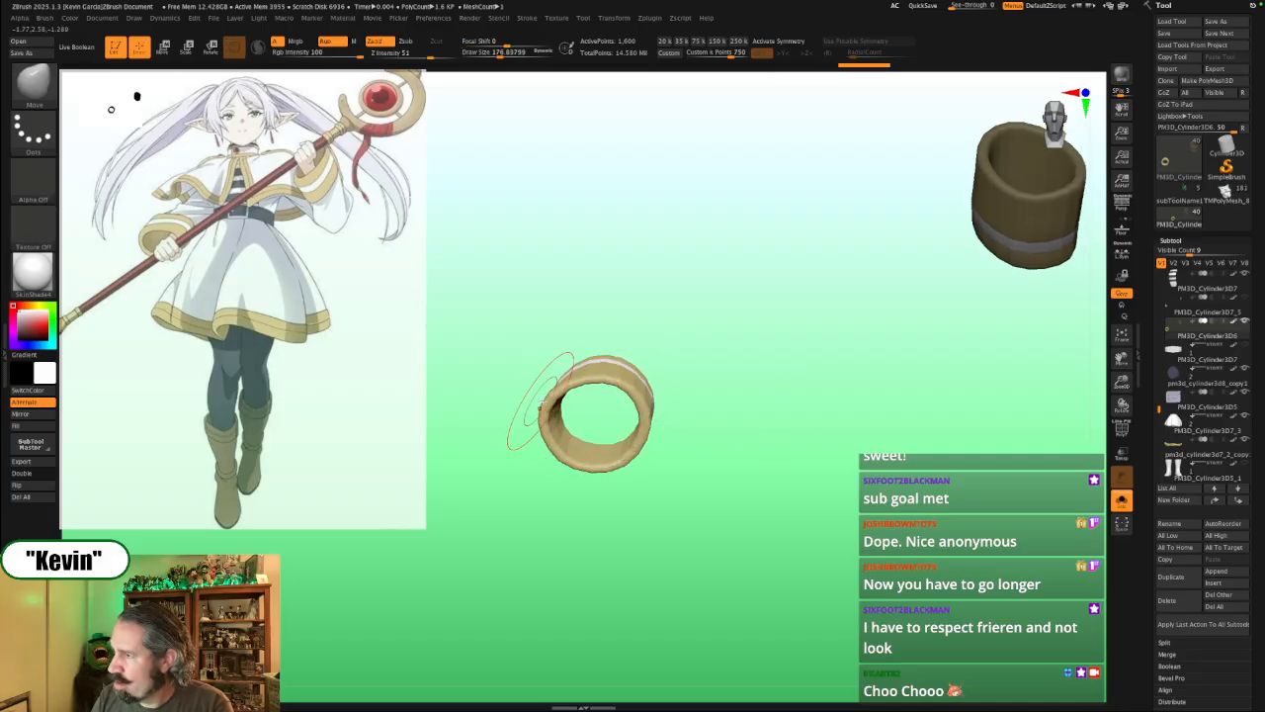
key(alt+s)
key(alt+s)
key(ctrl+z)
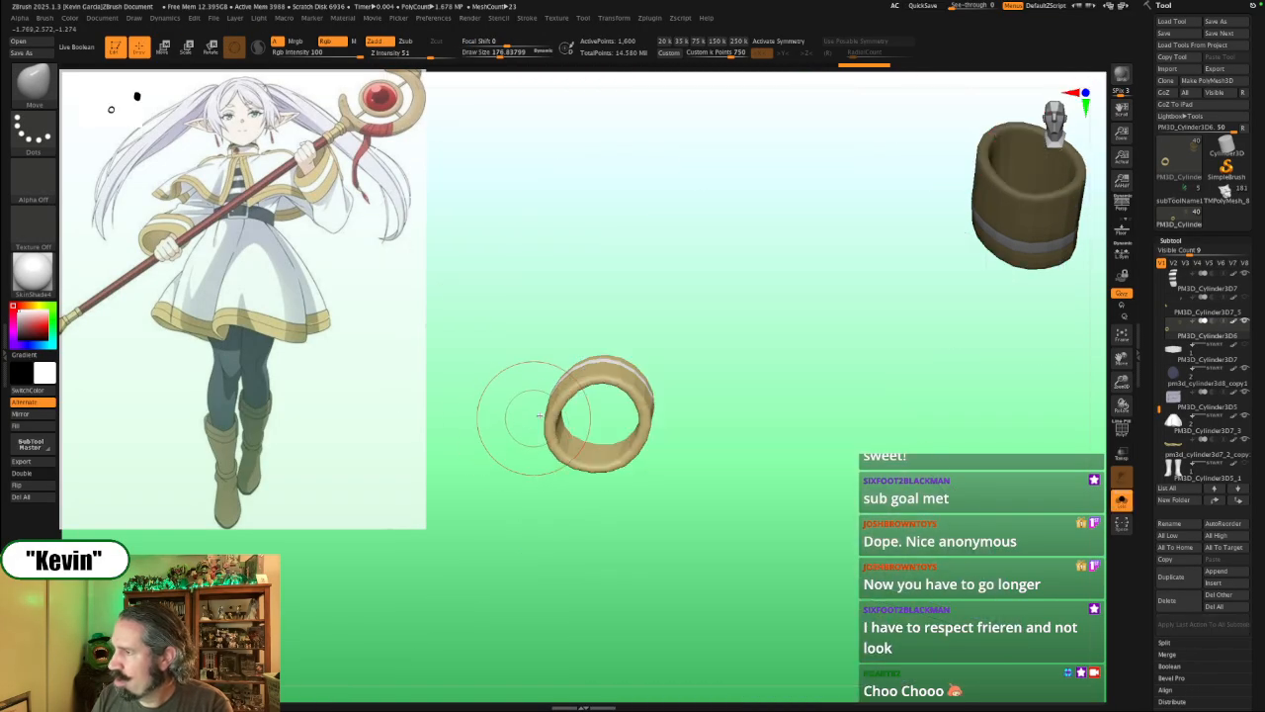
Step: Inspect the lowered arm's cuff in isolation and on the full figure, and set the draw size to about 145
drag(531, 348, 549, 398)
key(alt+s)
key(bracketright)
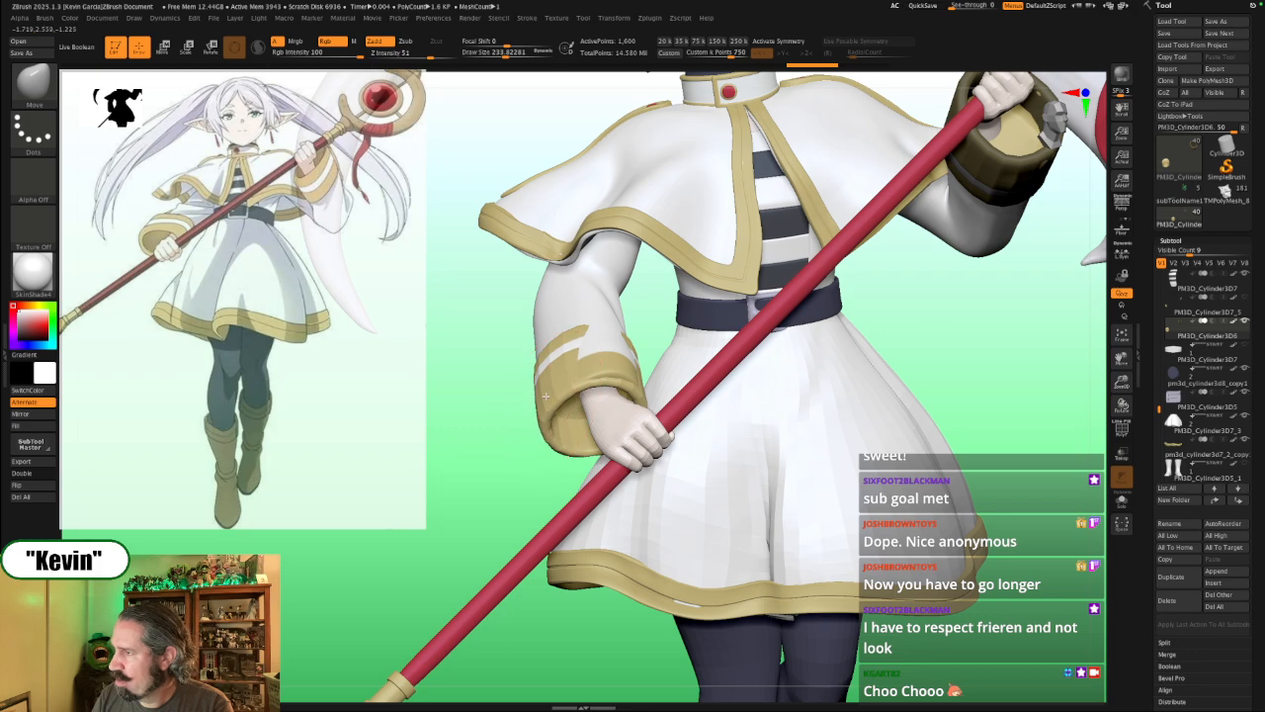
key(alt+s)
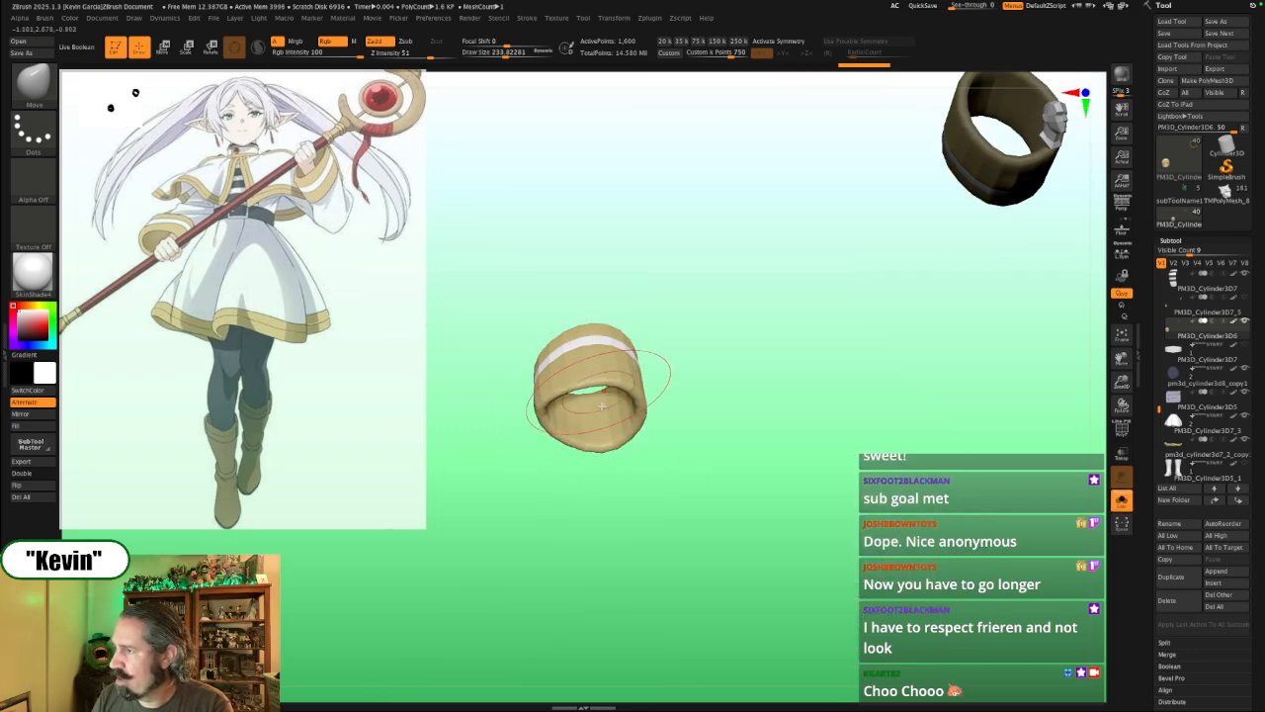
drag(601, 405, 706, 374)
key(alt+s)
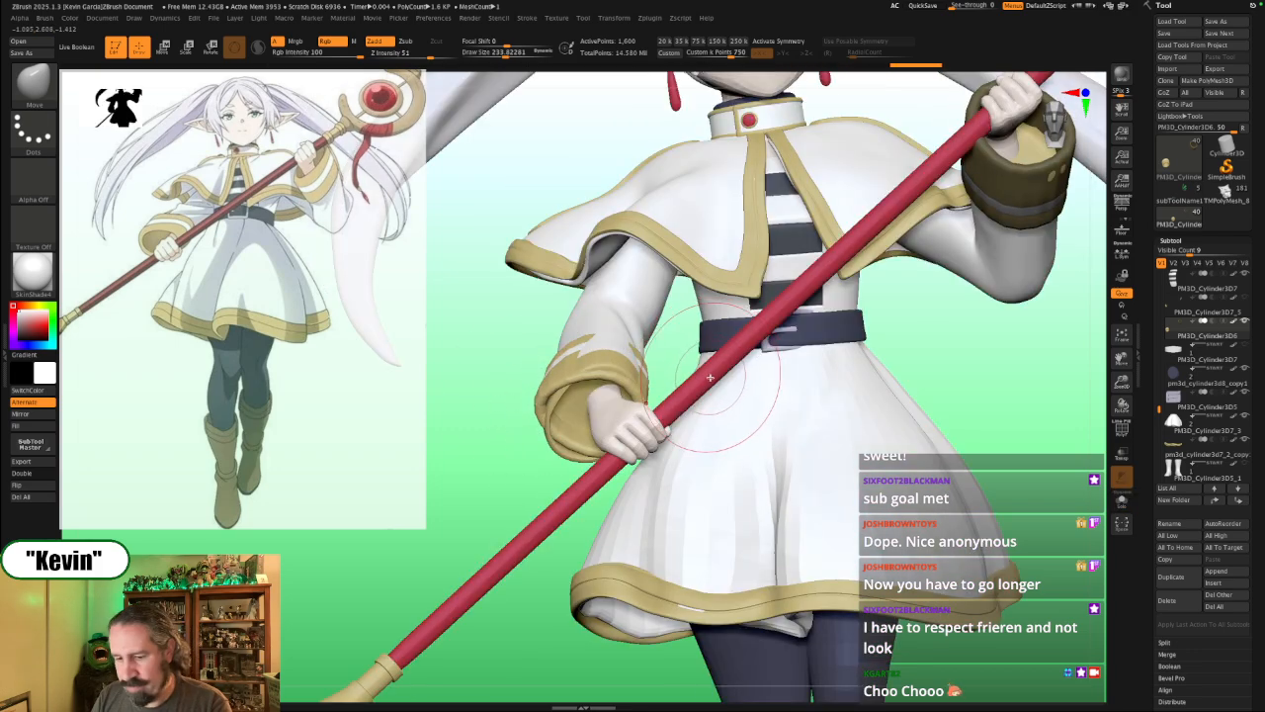
key(alt+s)
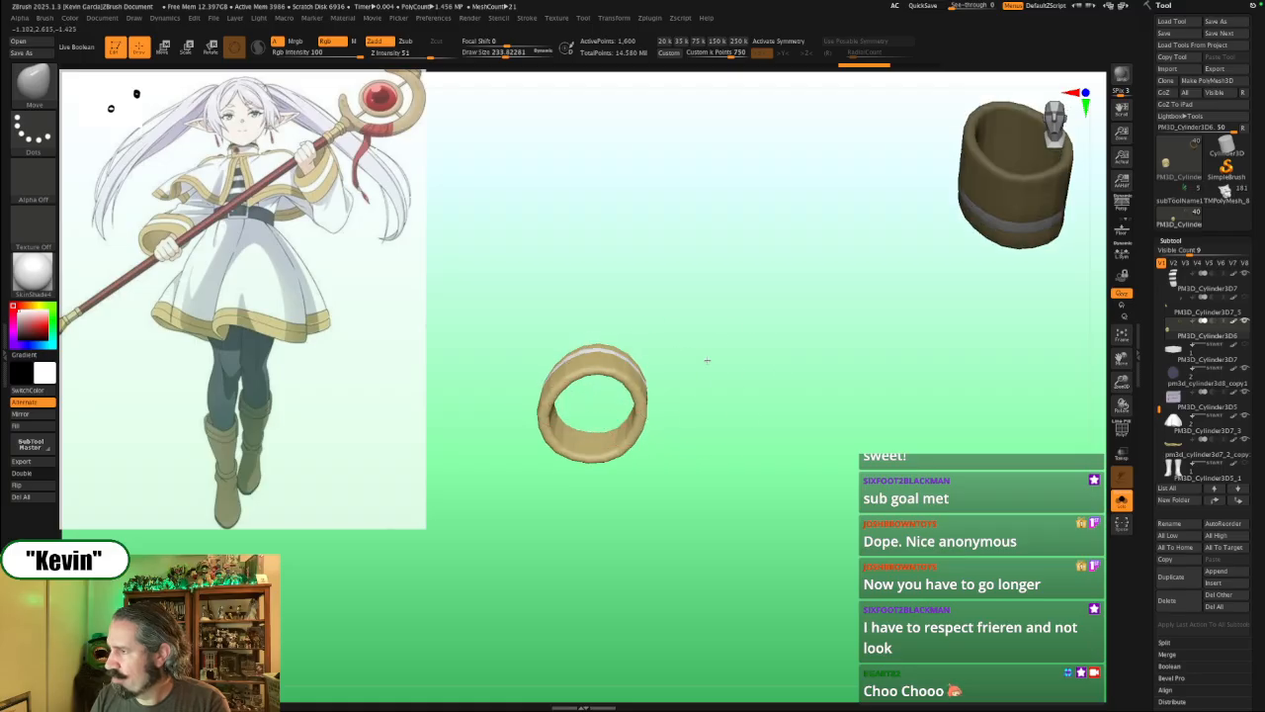
mouse_move(707, 361)
mouse_down()
mouse_move(628, 359)
mouse_move(641, 342)
mouse_up()
key(s)
key(s)
drag(643, 342, 638, 342)
Step: Drop the sleeve cuffs one more subdivision level and turn on the polygon wireframe display
key(shift+d)
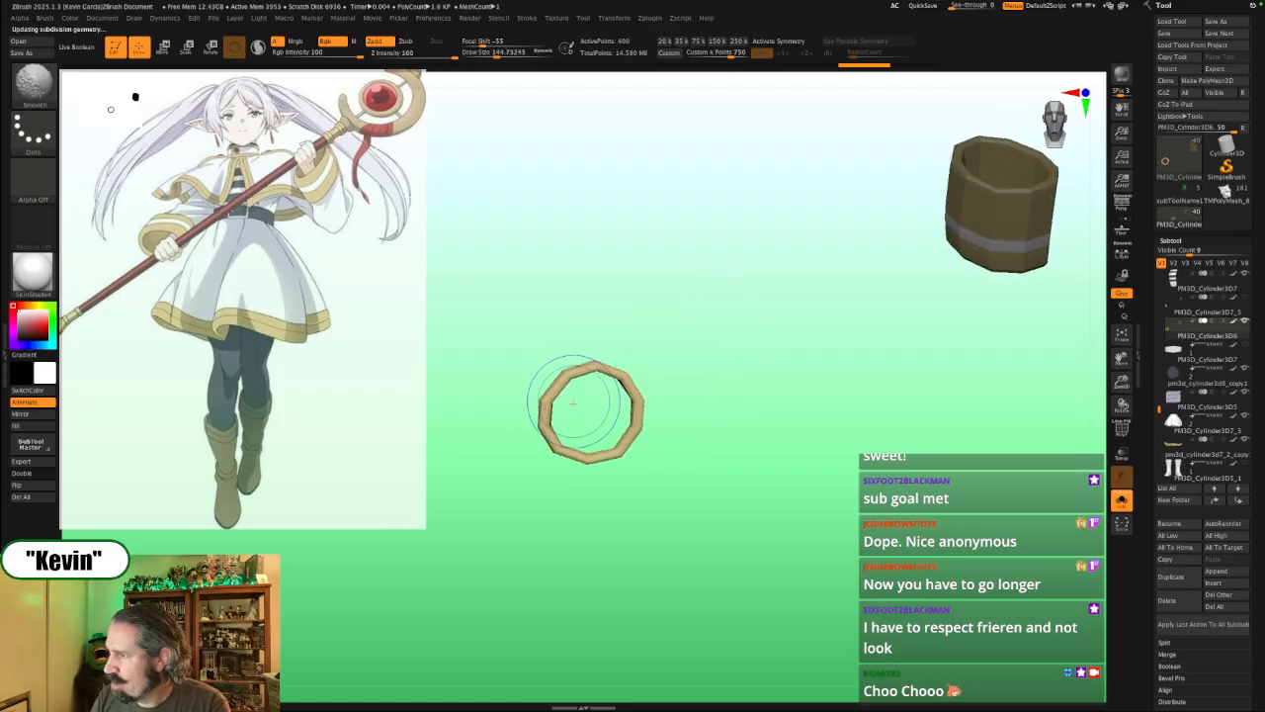
key(alt+s)
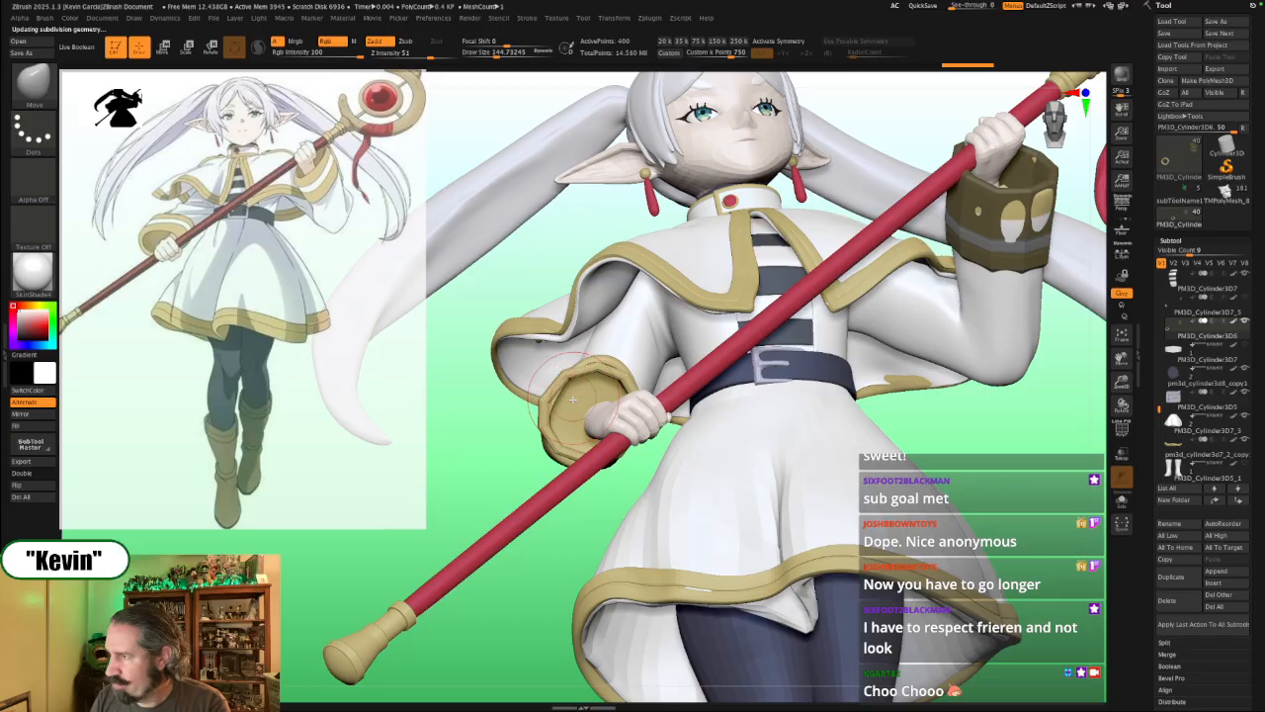
key(alt+s)
key(d)
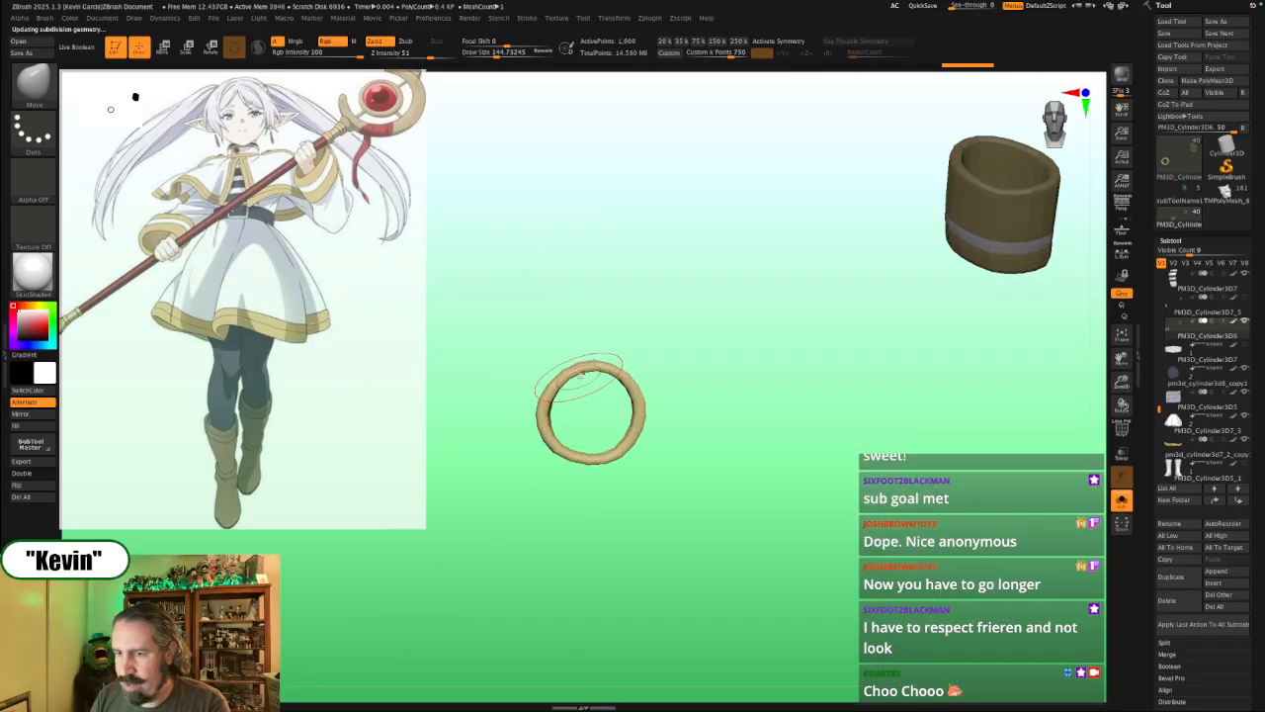
key(shift+f)
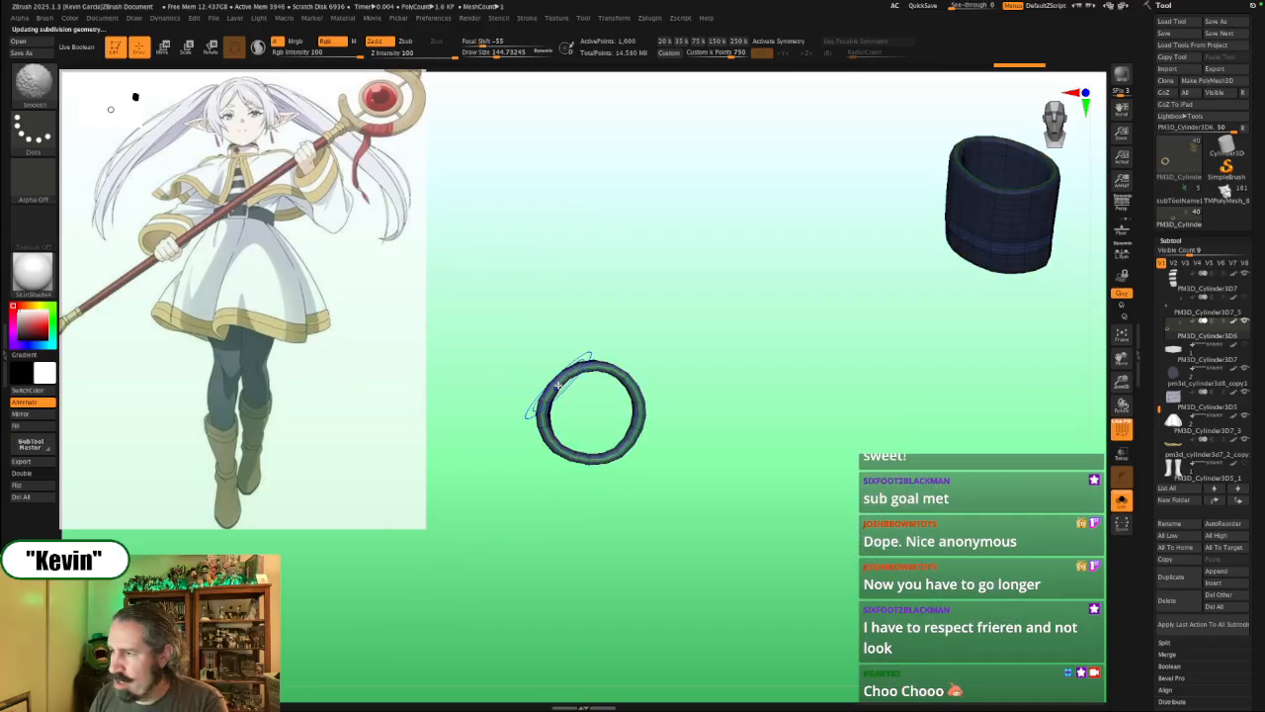
mouse_move(672, 345)
mouse_down()
mouse_move(692, 401)
mouse_move(731, 367)
mouse_move(821, 367)
mouse_move(811, 325)
mouse_up()
key(shift+d)
drag(589, 429, 584, 425)
mouse_move(719, 330)
mouse_down()
mouse_move(747, 312)
mouse_move(737, 318)
mouse_up()
Step: Mask all but the upper outer corner of the lowered arm's cuff and move that corner up and outward
ctrl+drag(534, 370, 611, 418)
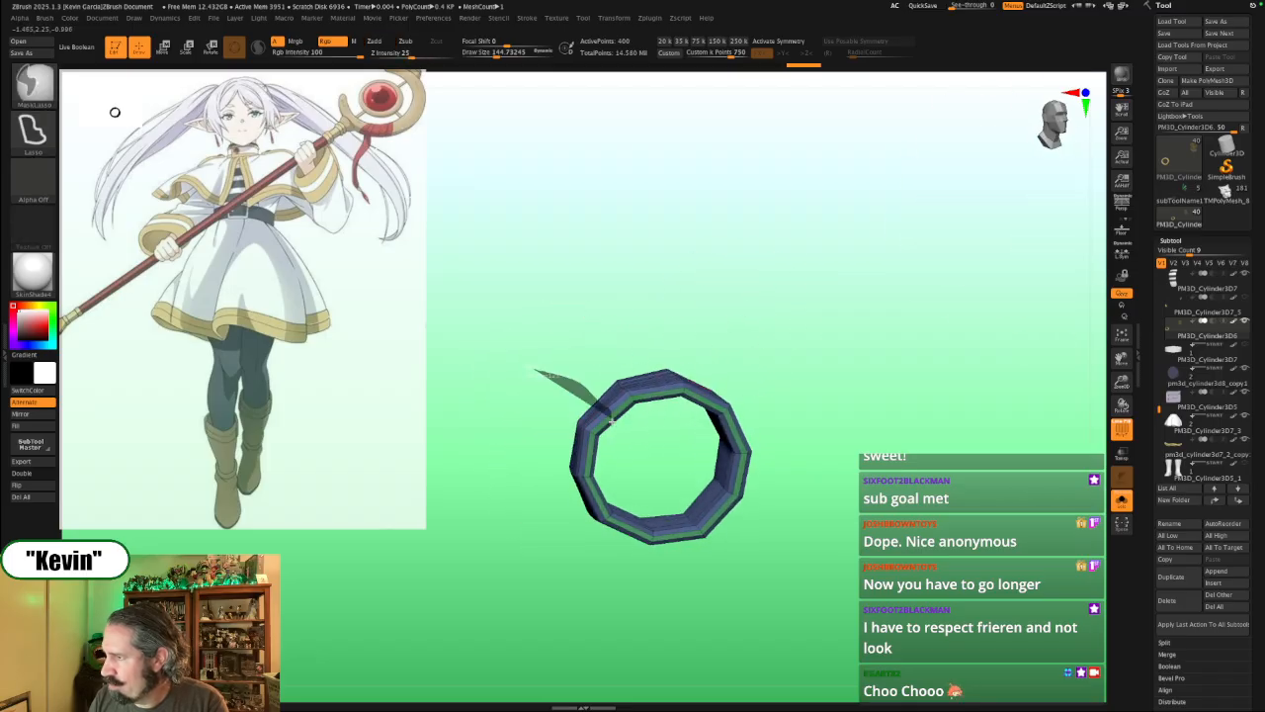
ctrl+drag(561, 384, 593, 435)
key(w)
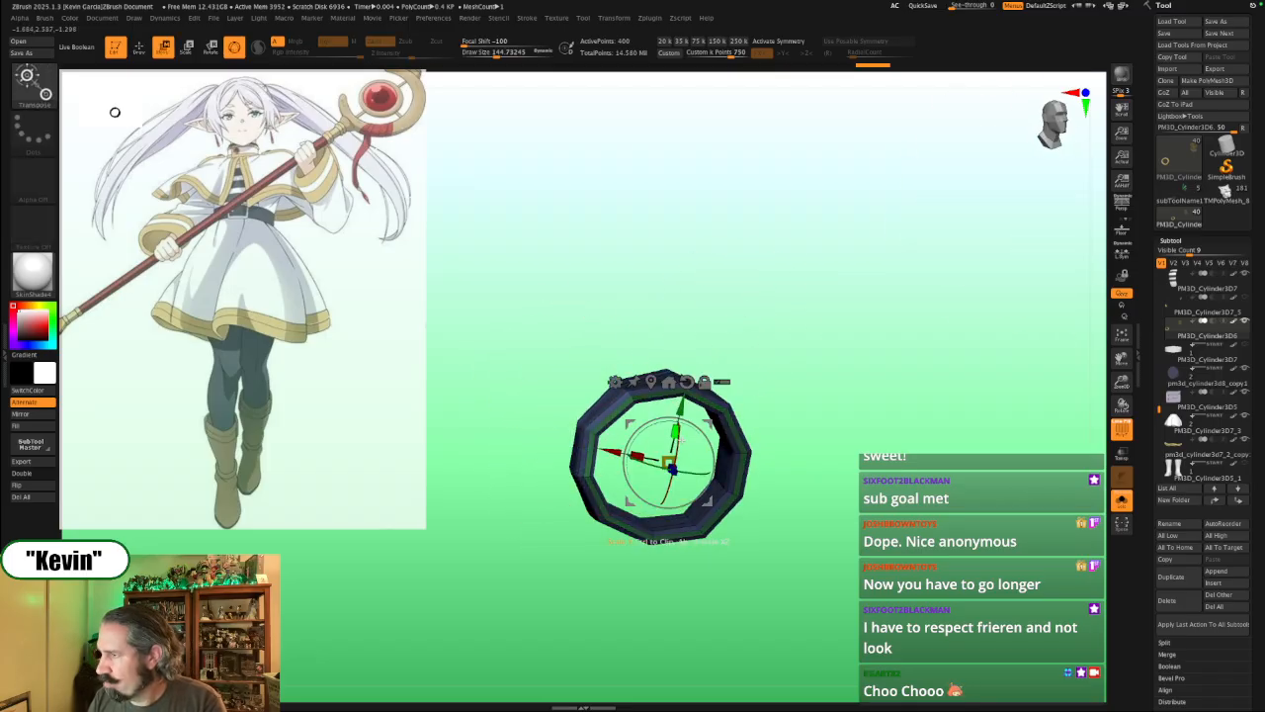
drag(681, 407, 683, 393)
drag(615, 437, 607, 435)
mouse_move(808, 414)
mouse_down()
mouse_move(819, 417)
mouse_move(749, 399)
mouse_move(816, 365)
mouse_move(821, 376)
mouse_up()
key(q)
key(ctrl)
key(ctrl)
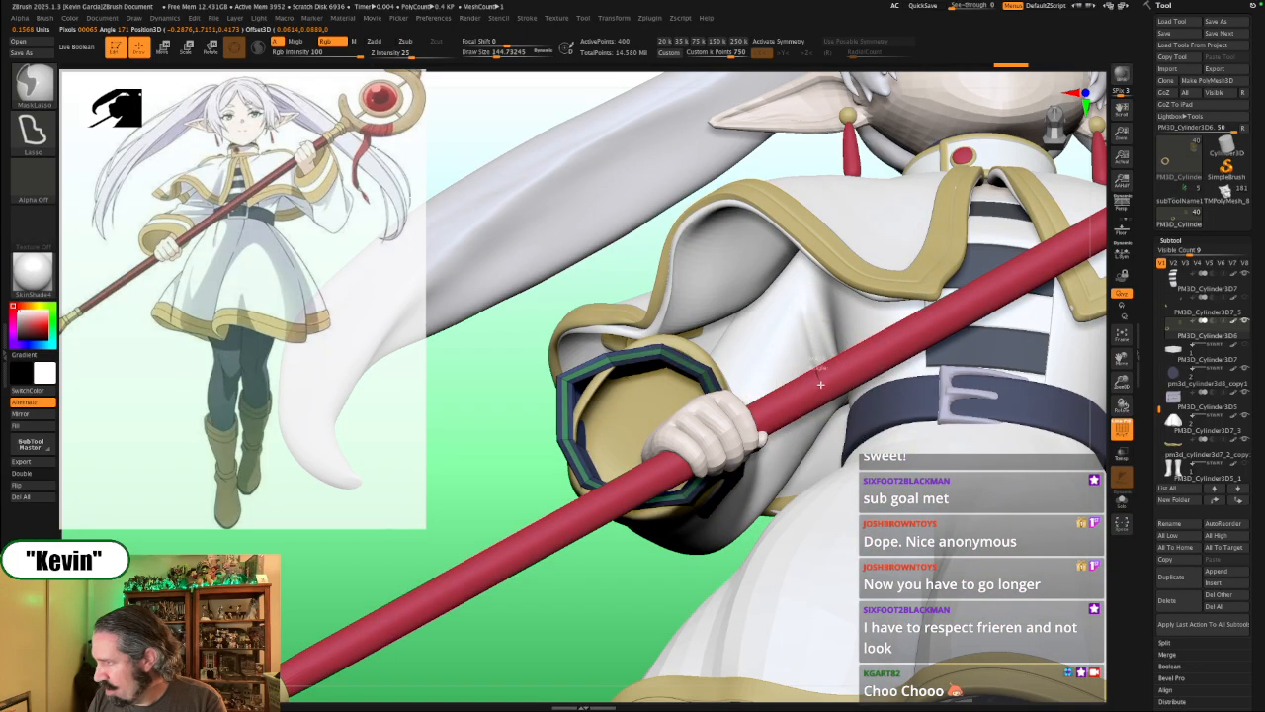
Step: Pull the upper corner on the body side of the lowered arm's cuff outward and compare it with the full figure
mouse_move(537, 395)
mouse_down()
mouse_move(536, 447)
mouse_move(540, 407)
mouse_move(556, 415)
mouse_up()
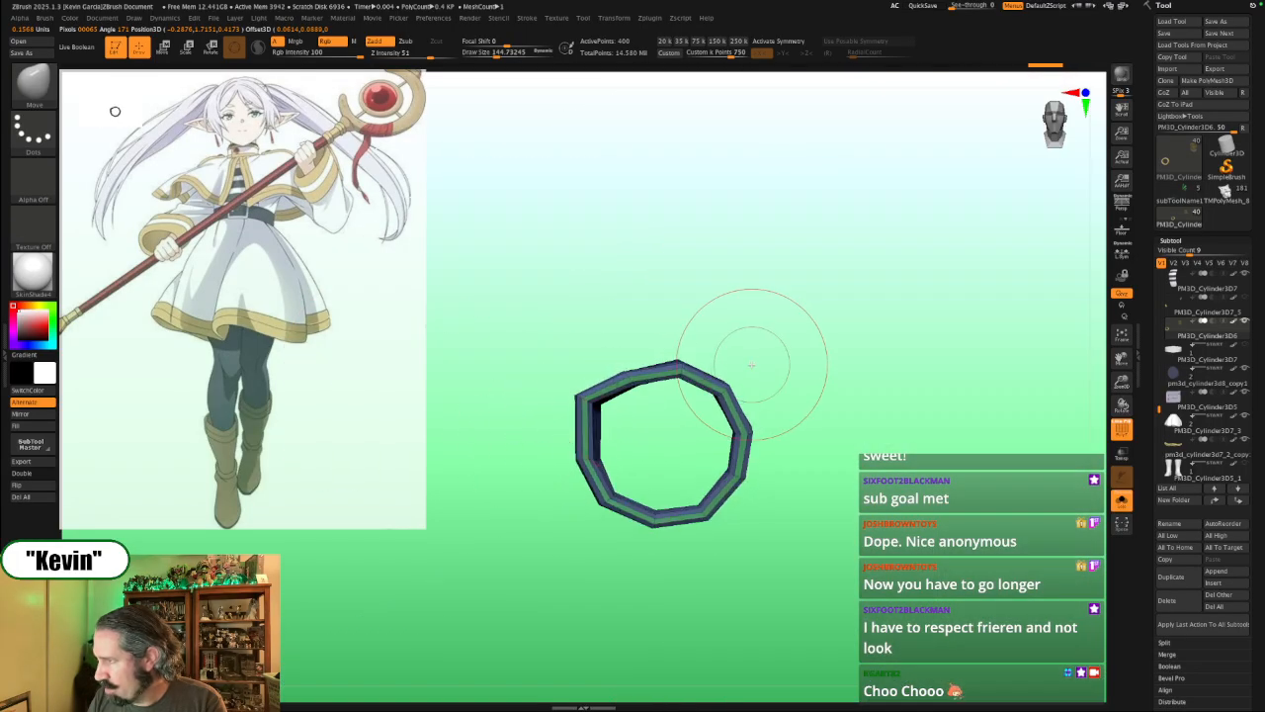
mouse_move(754, 365)
mouse_down()
mouse_move(714, 377)
mouse_move(726, 415)
mouse_move(741, 419)
mouse_up()
key(alt+s)
key(w)
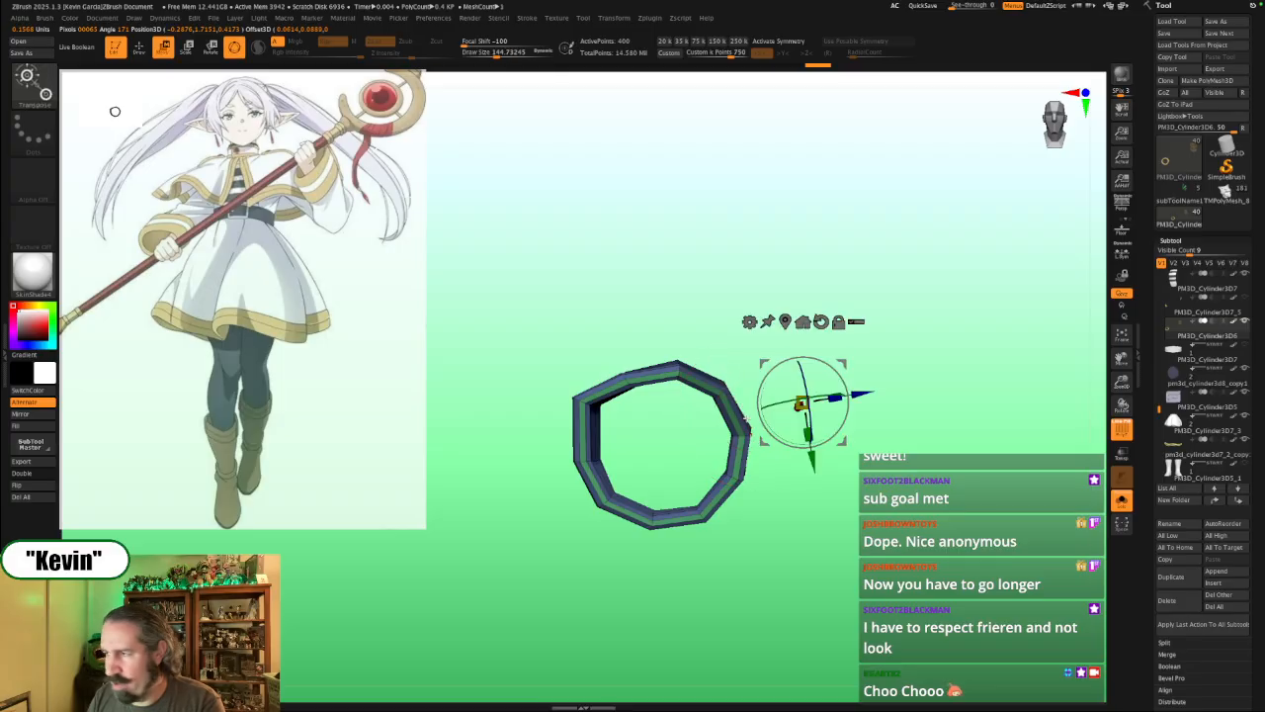
mouse_move(842, 441)
mouse_down()
mouse_move(858, 426)
mouse_move(907, 446)
mouse_move(829, 441)
mouse_up()
ctrl+click(842, 441)
key(alt+s)
key(alt+s)
key(q)
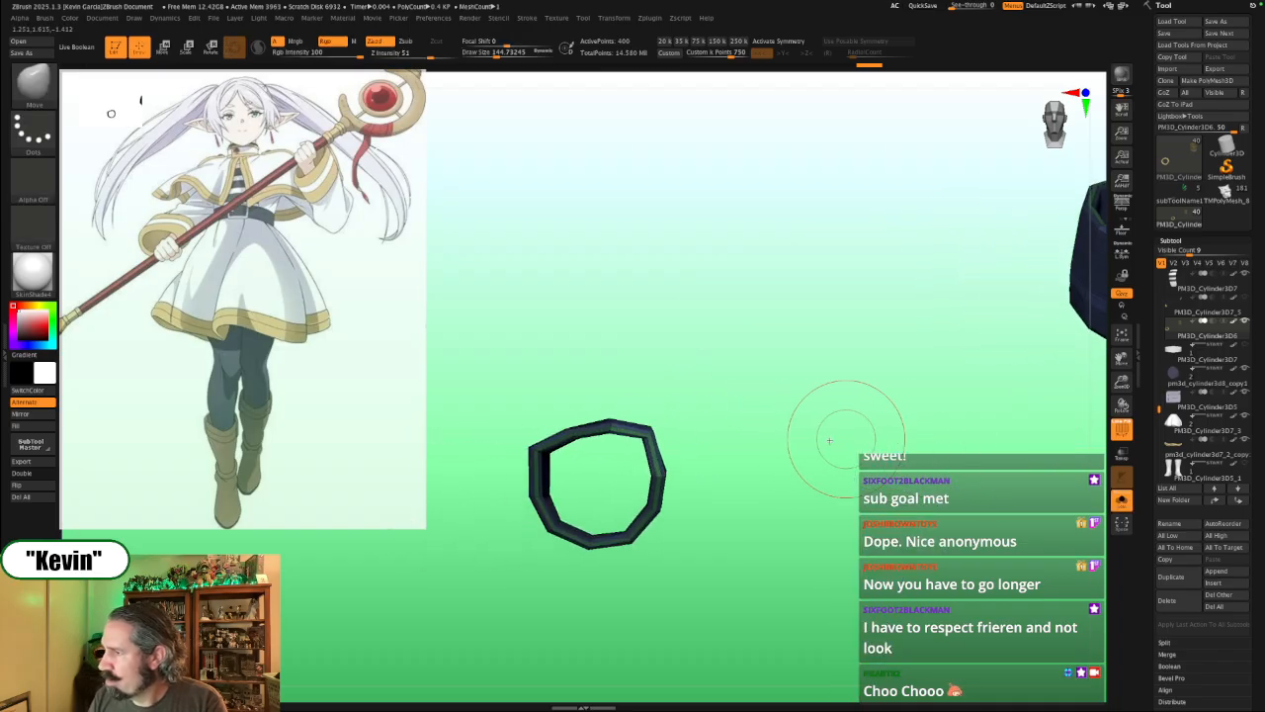
Step: Isolate the lower body-side corner of the cuff with a mask, move it outward and clear the mask
alt+drag(735, 438, 804, 410)
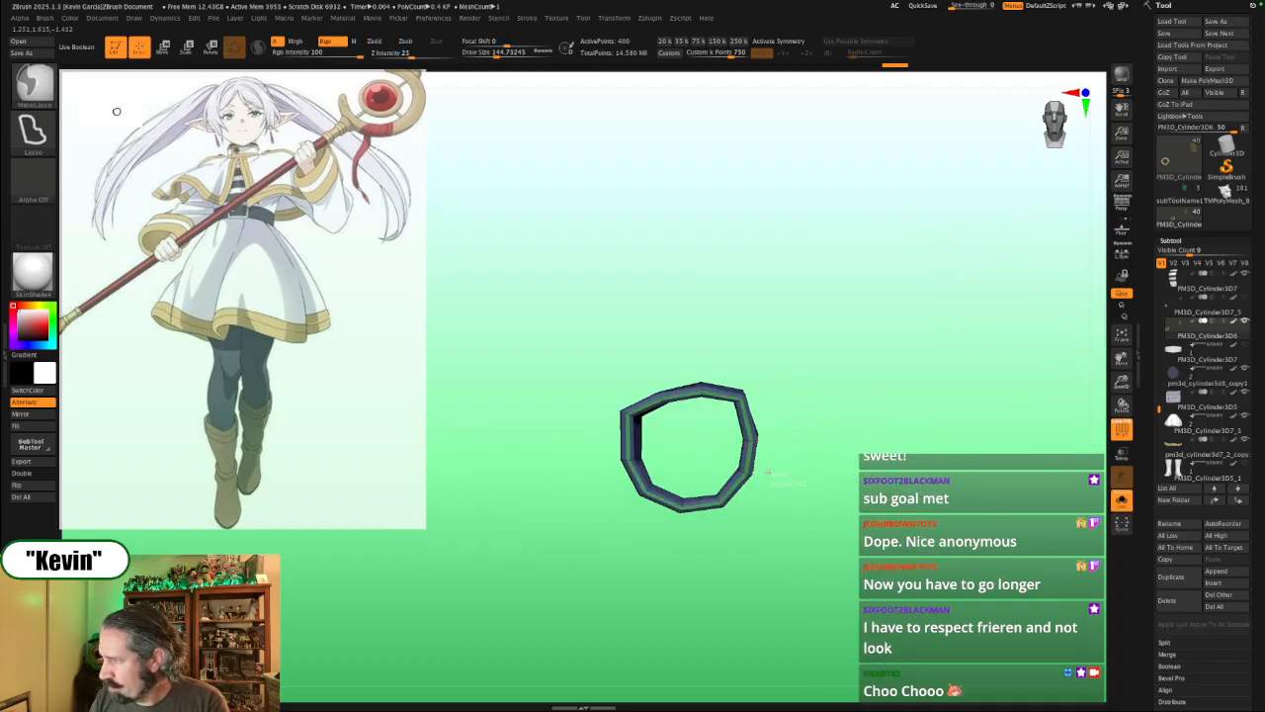
key(w)
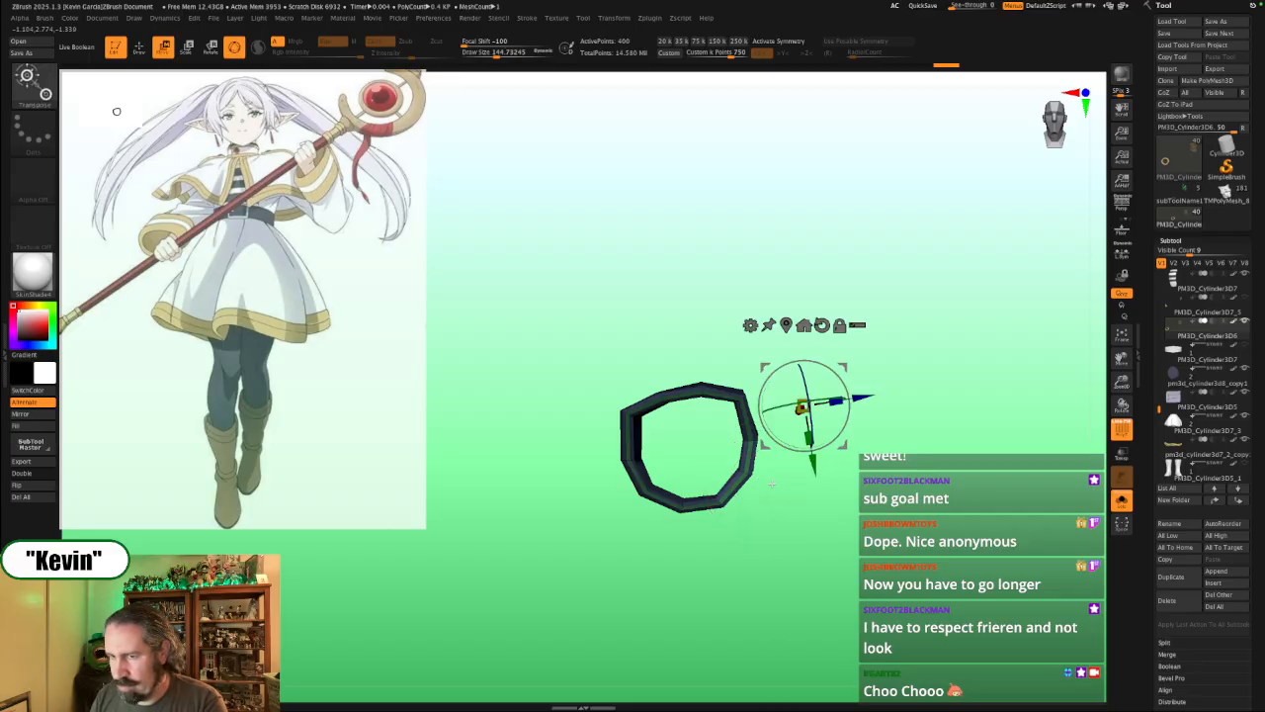
mouse_move(819, 466)
mouse_down()
mouse_move(822, 481)
mouse_move(852, 457)
mouse_up()
ctrl+drag(781, 538, 761, 559)
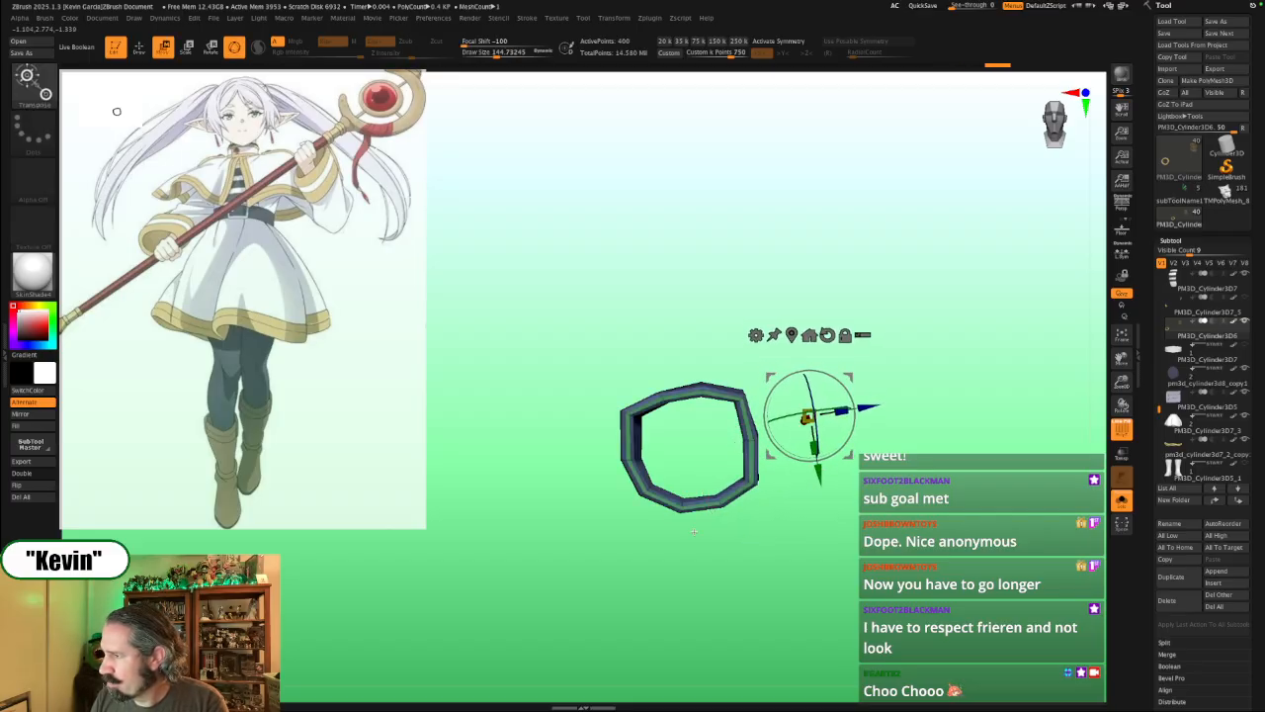
Step: Mask all but the lower outer corner of the lowered arm's cuff, move that corner outward and compare it with the full figure
mouse_move(657, 519)
ctrl+mouse_down()
mouse_move(661, 492)
mouse_move(633, 474)
ctrl+mouse_up()
ctrl+click(682, 539)
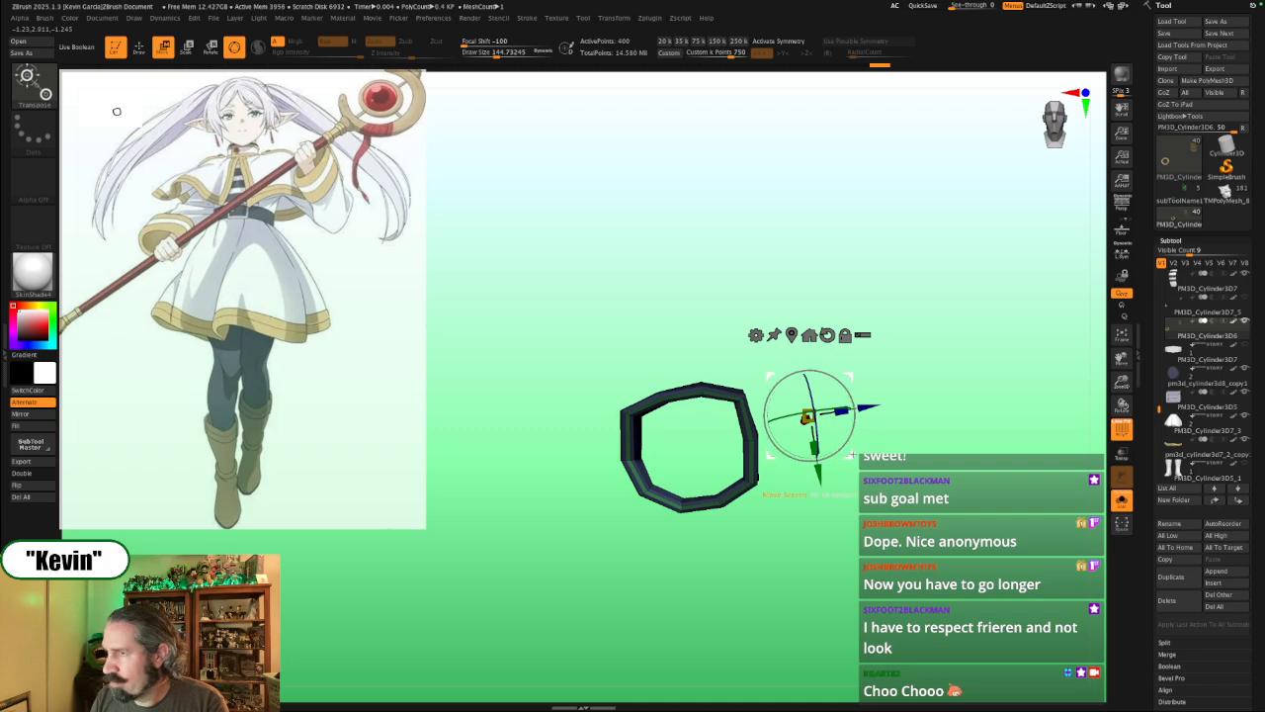
drag(854, 454, 810, 571)
key(alt+s)
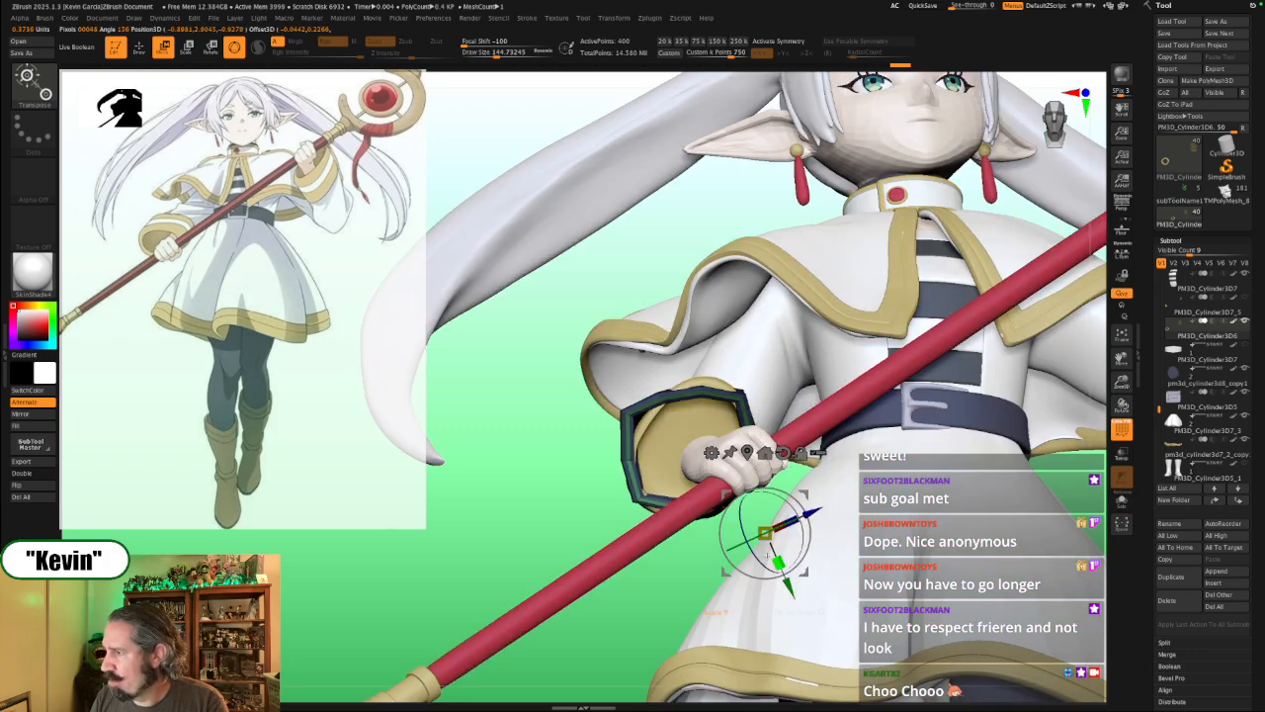
Step: Isolate the bottom edge of the lowered arm's cuff with a mask and raise it slightly to flatten it
mouse_move(708, 569)
ctrl+mouse_down()
mouse_move(652, 585)
mouse_move(664, 482)
mouse_move(722, 499)
mouse_move(781, 593)
ctrl+mouse_up()
click(664, 585)
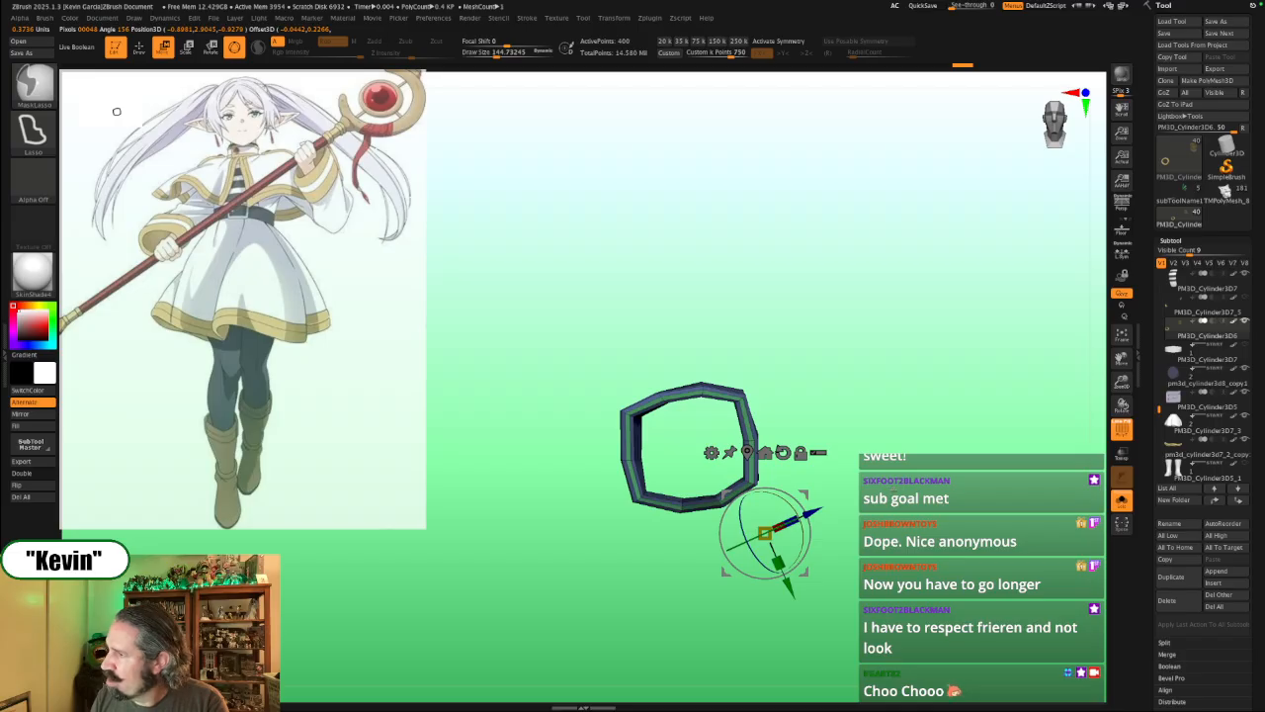
ctrl+click(813, 568)
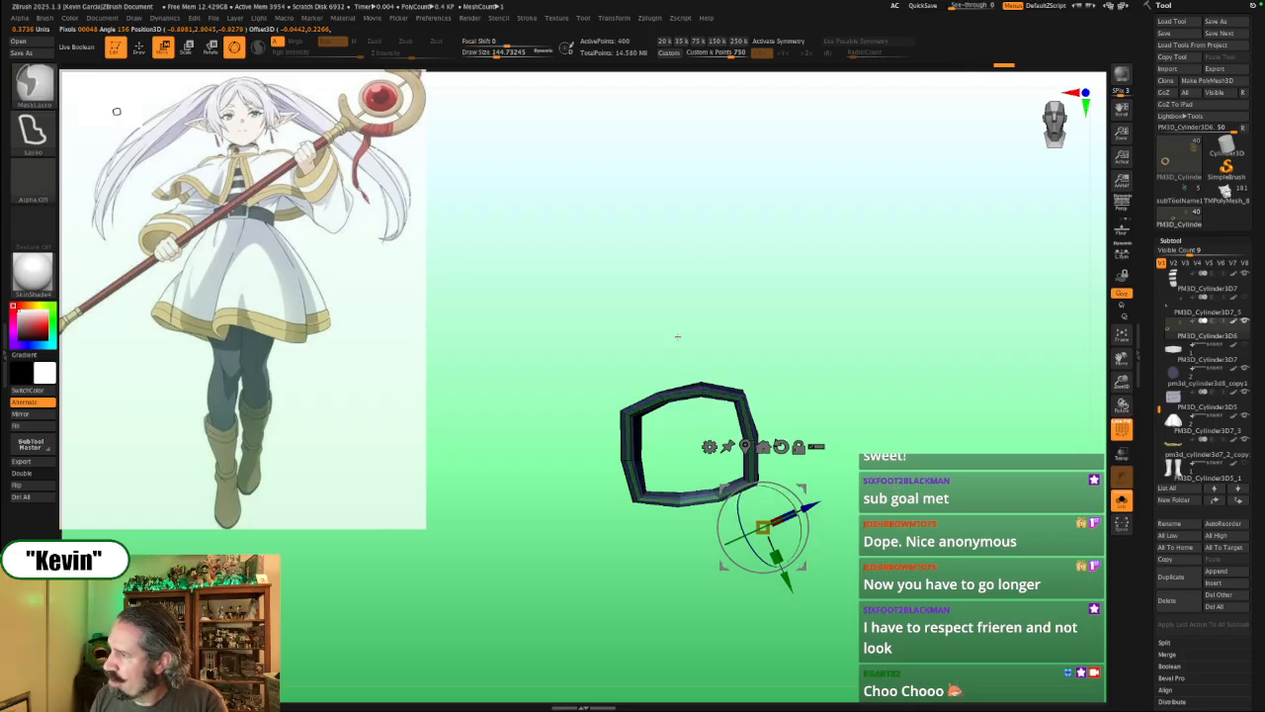
ctrl+click(714, 332)
mouse_move(694, 318)
ctrl+mouse_down()
mouse_move(713, 352)
mouse_move(698, 416)
mouse_move(692, 321)
ctrl+mouse_up()
ctrl+click(698, 333)
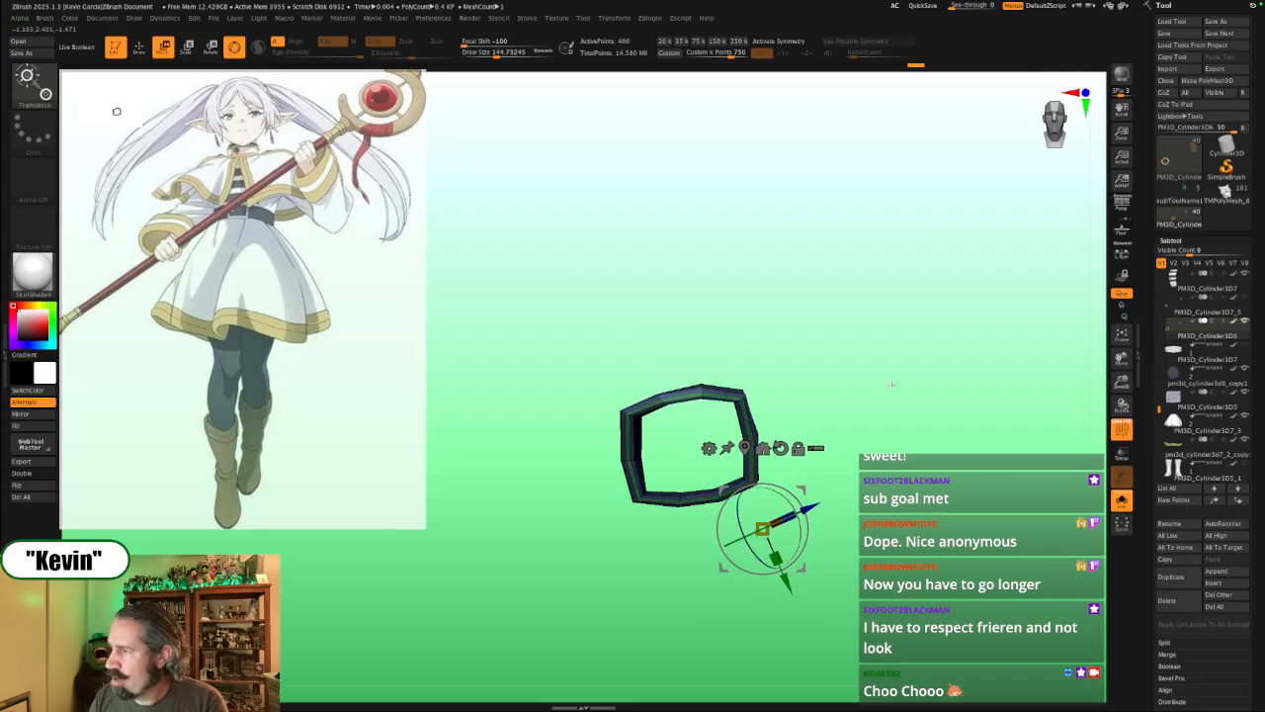
Step: Mask the body-side edge of the cuff and place the transform gizmo near its upper body-side corner
ctrl+click(764, 344)
mouse_move(913, 421)
ctrl+mouse_down()
mouse_move(785, 296)
mouse_move(727, 376)
mouse_move(737, 514)
mouse_move(751, 509)
ctrl+mouse_up()
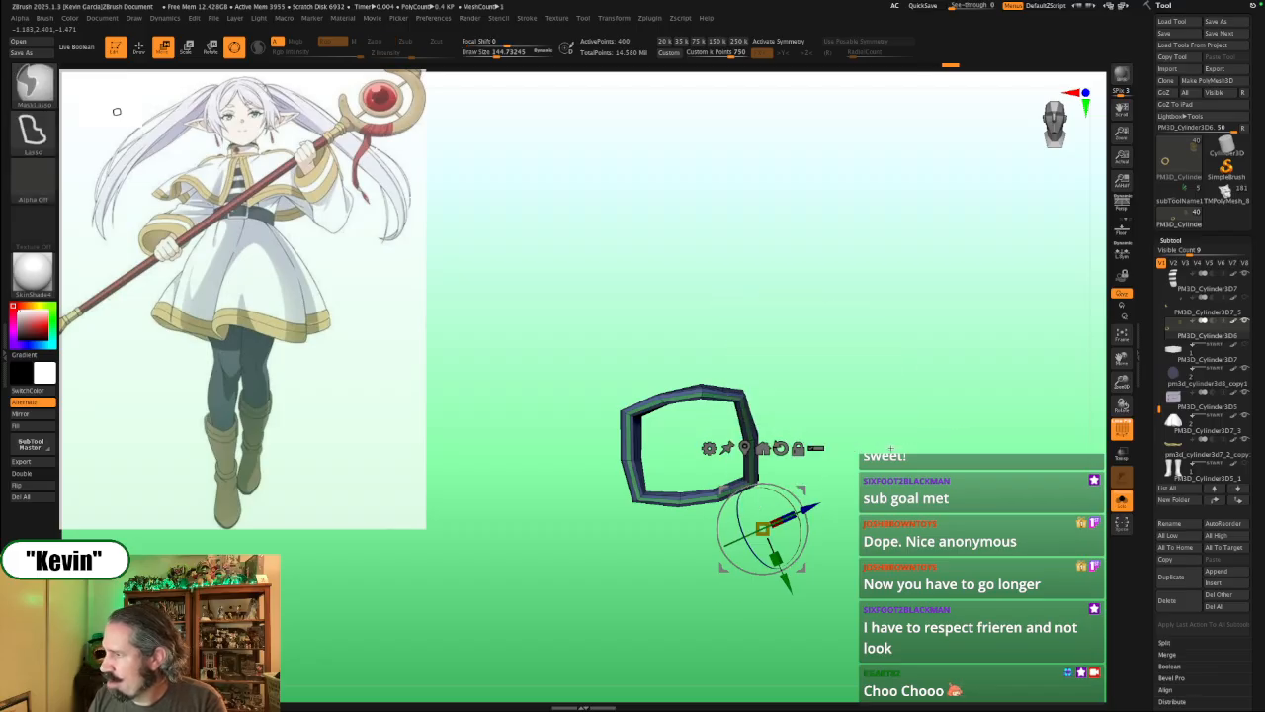
alt+click(743, 401)
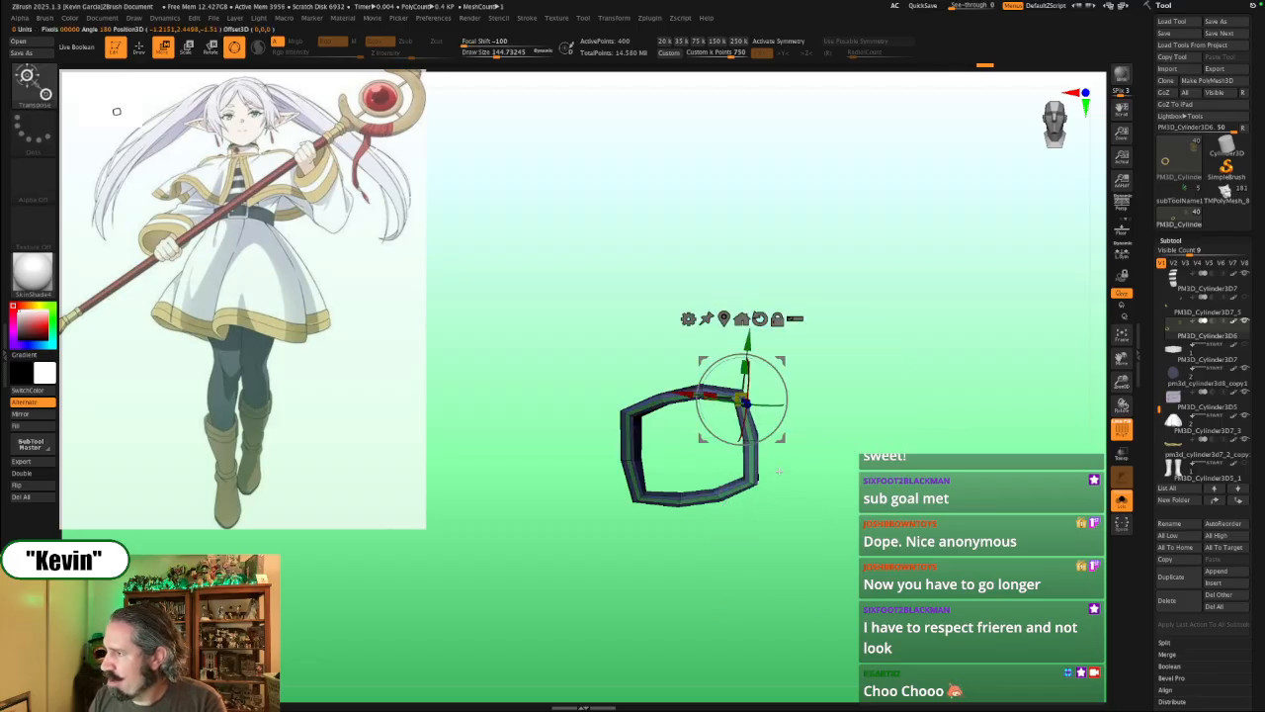
alt+drag(782, 441, 845, 407)
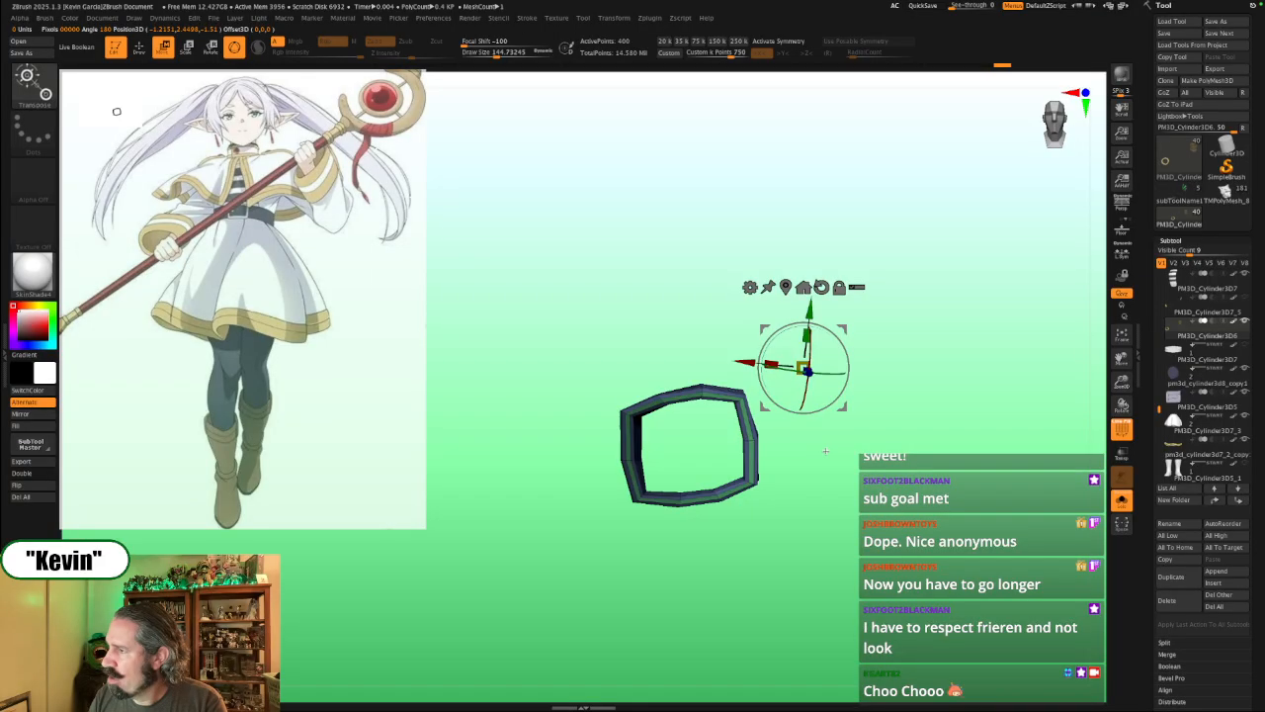
drag(825, 452, 795, 453)
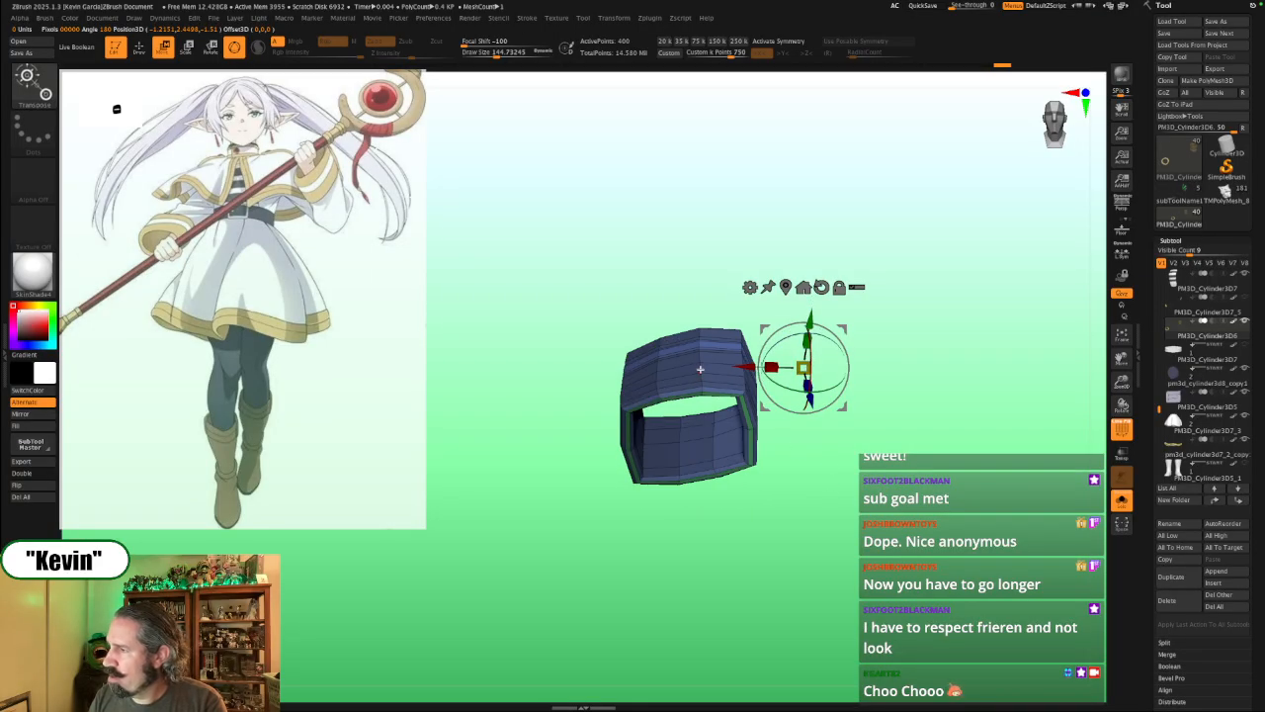
key(ctrl)
mouse_move(663, 155)
ctrl+mouse_down()
mouse_move(565, 140)
mouse_move(518, 188)
mouse_move(556, 272)
mouse_move(662, 274)
mouse_move(742, 232)
mouse_move(763, 205)
ctrl+mouse_up()
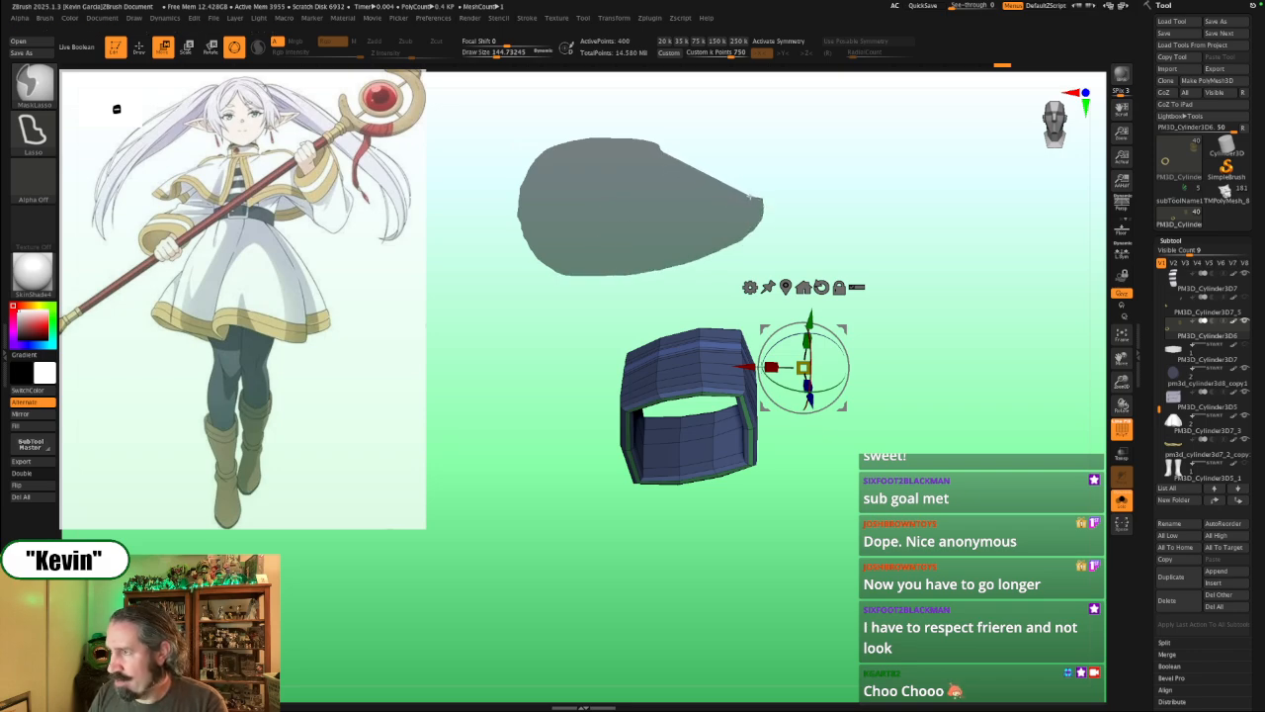
ctrl+drag(750, 198, 750, 199)
Step: Align the gizmo to the cuff's body-side end, mask the outer end and scale down the height of the body-side end
drag(923, 384, 875, 393)
ctrl+click(920, 407)
ctrl+click(903, 428)
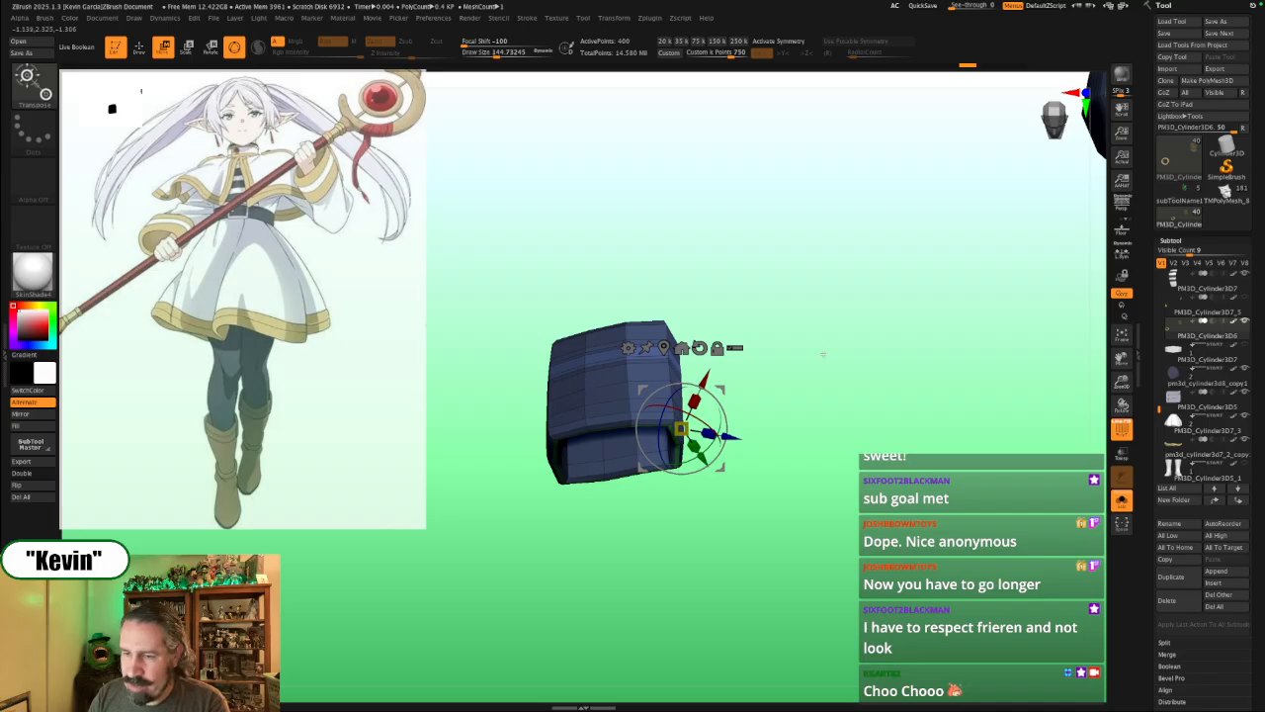
drag(822, 354, 934, 351)
drag(931, 351, 917, 320)
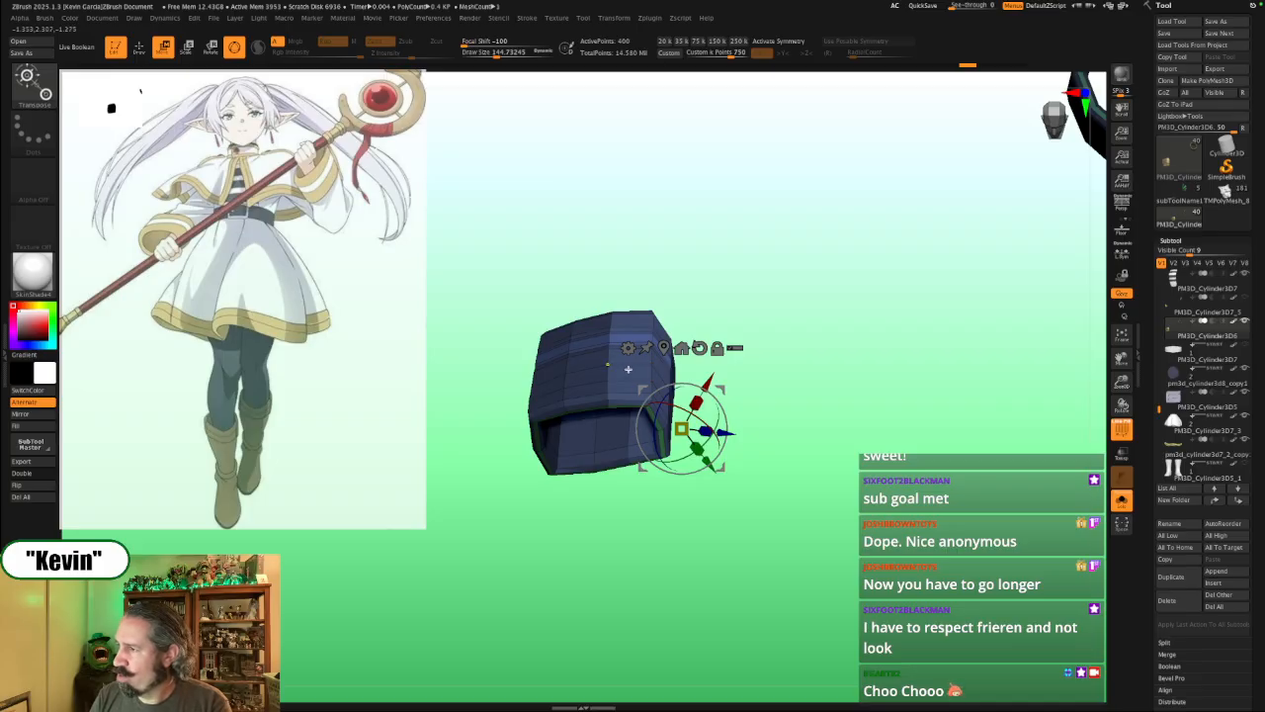
alt+click(629, 370)
drag(781, 349, 853, 346)
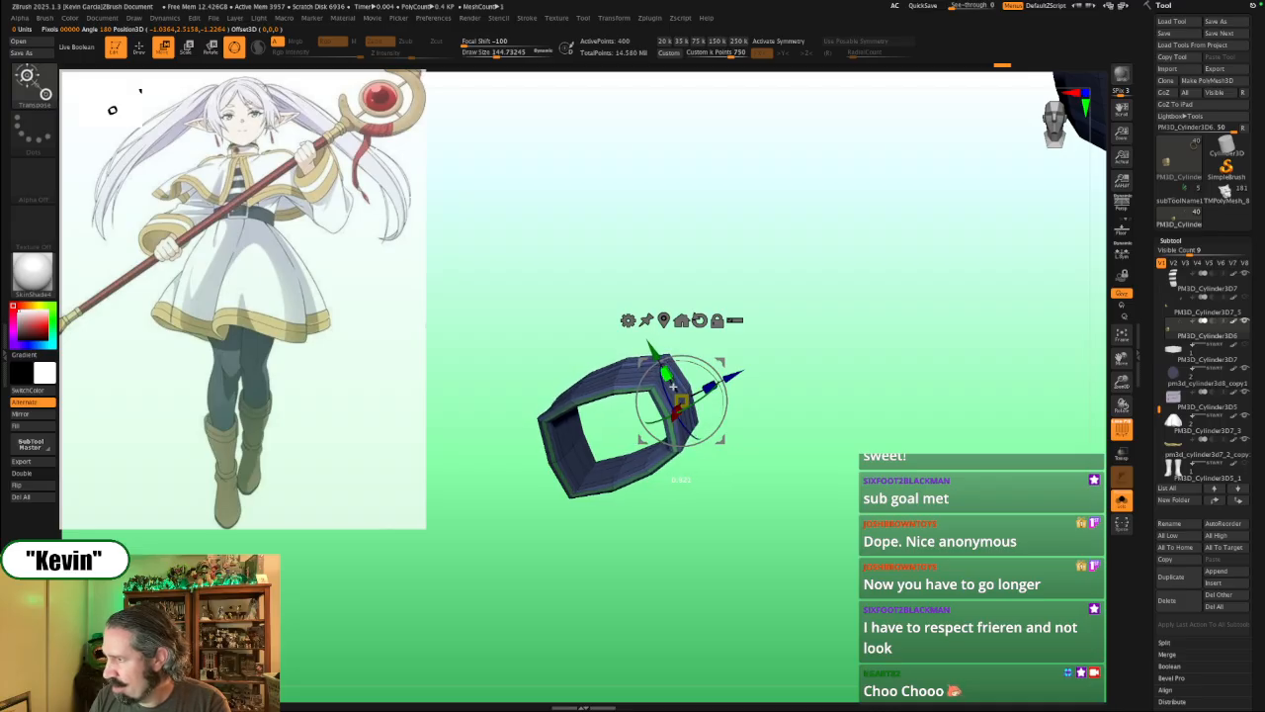
drag(800, 367, 822, 346)
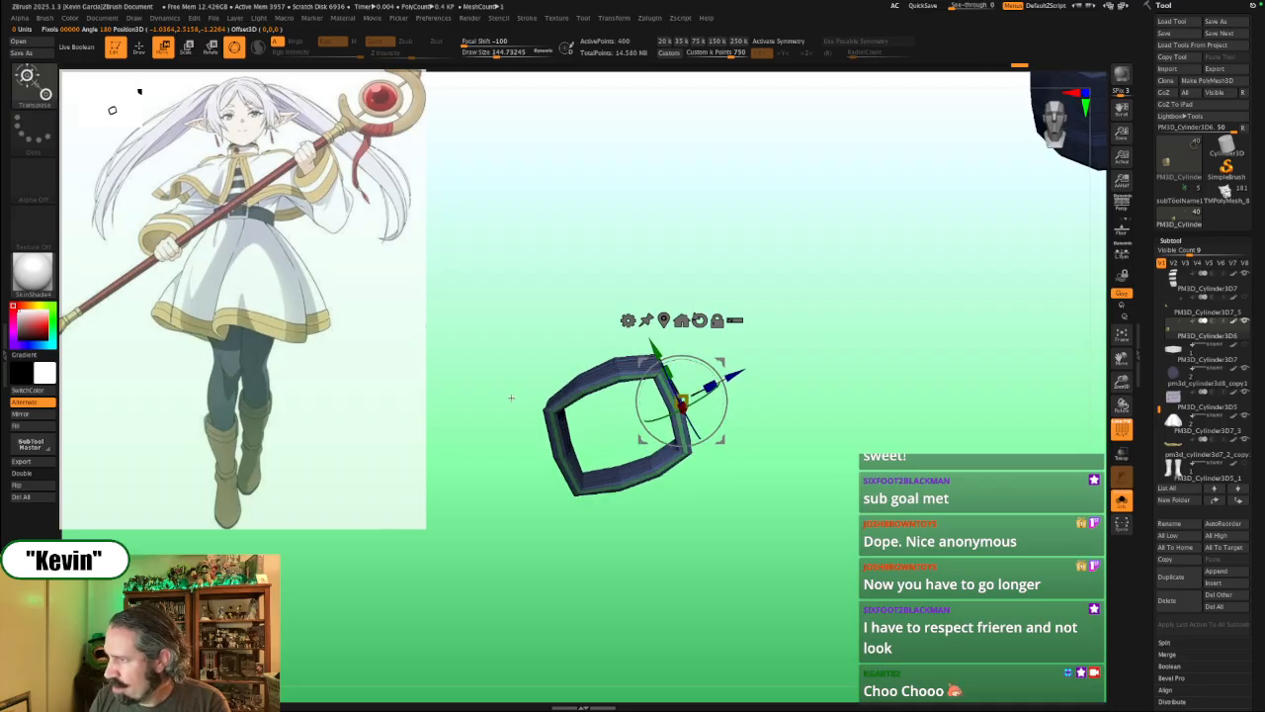
ctrl+drag(491, 397, 504, 356)
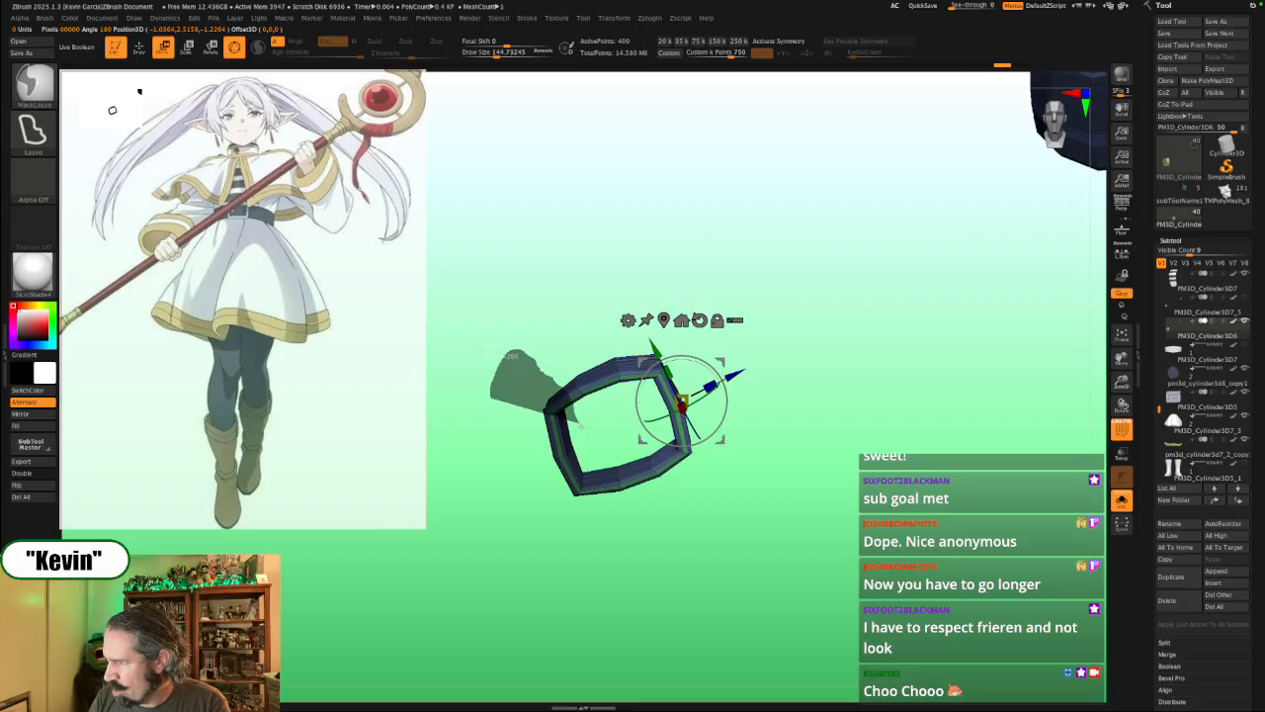
ctrl+drag(597, 479, 593, 483)
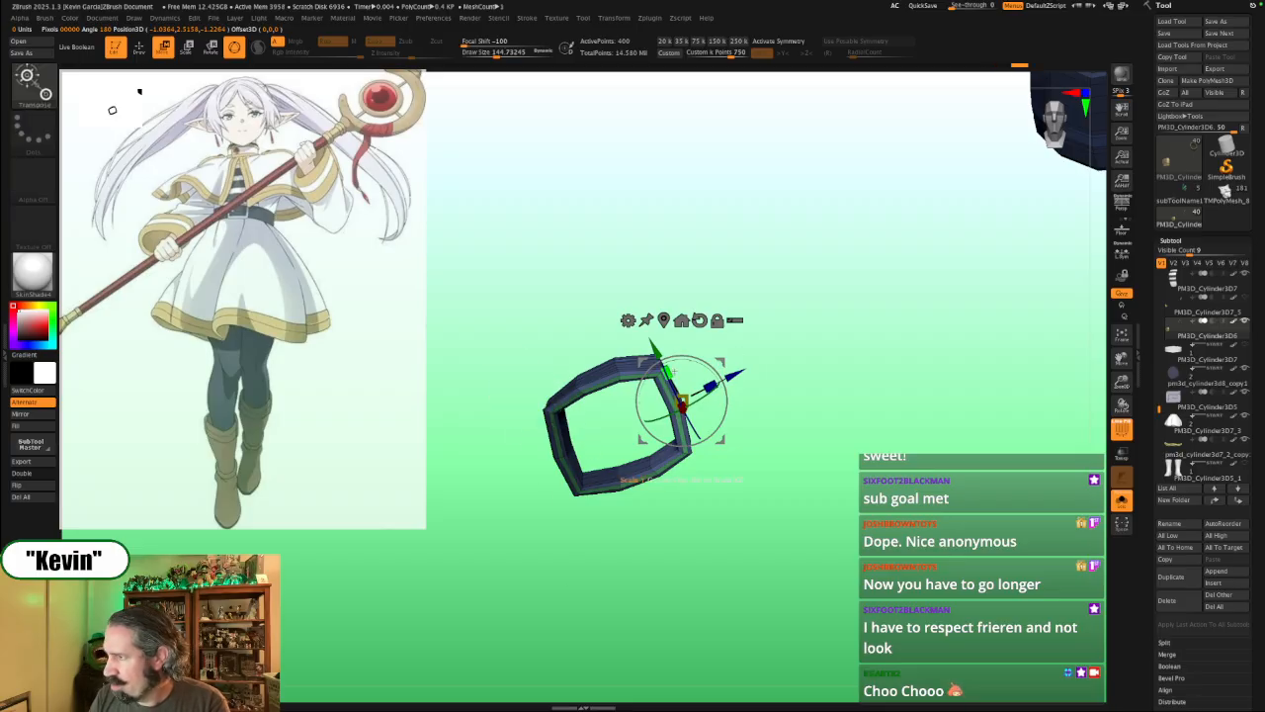
drag(673, 372, 677, 376)
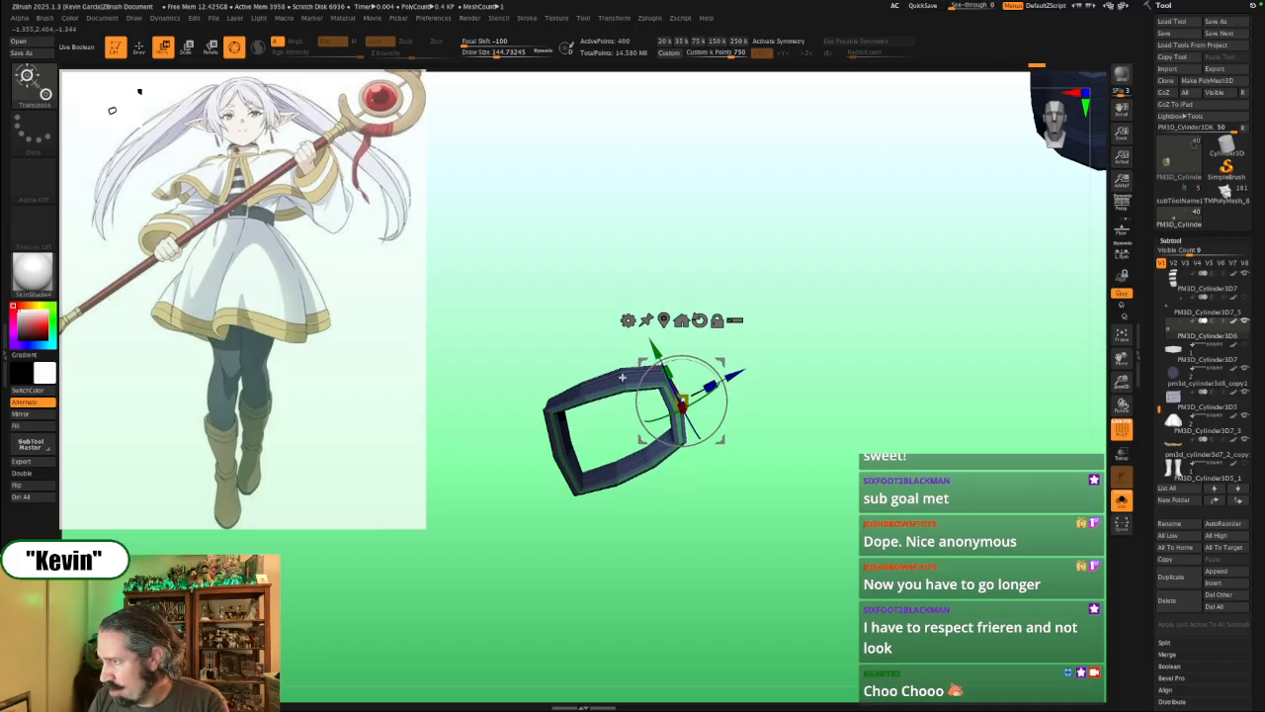
Step: Push the outer side of the lowered arm's cuff outward with the Move brush and compare it with the full figure
drag(819, 383, 858, 407)
key(q)
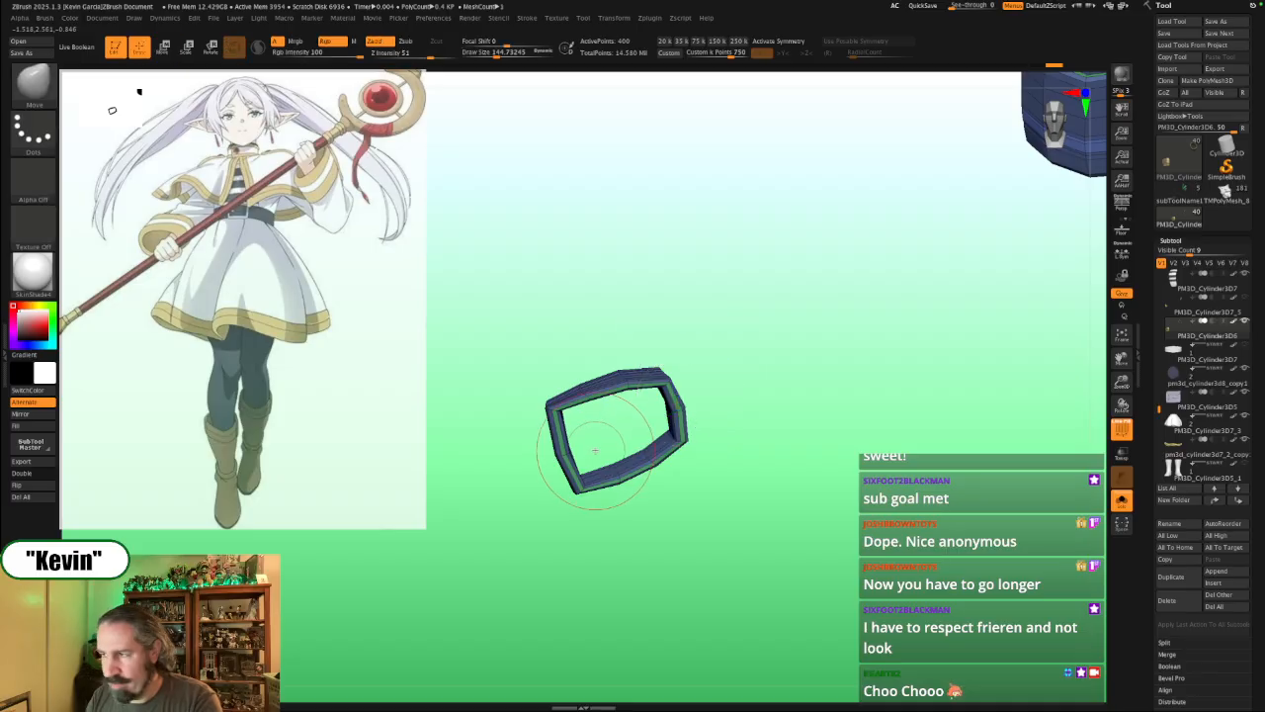
drag(587, 450, 555, 457)
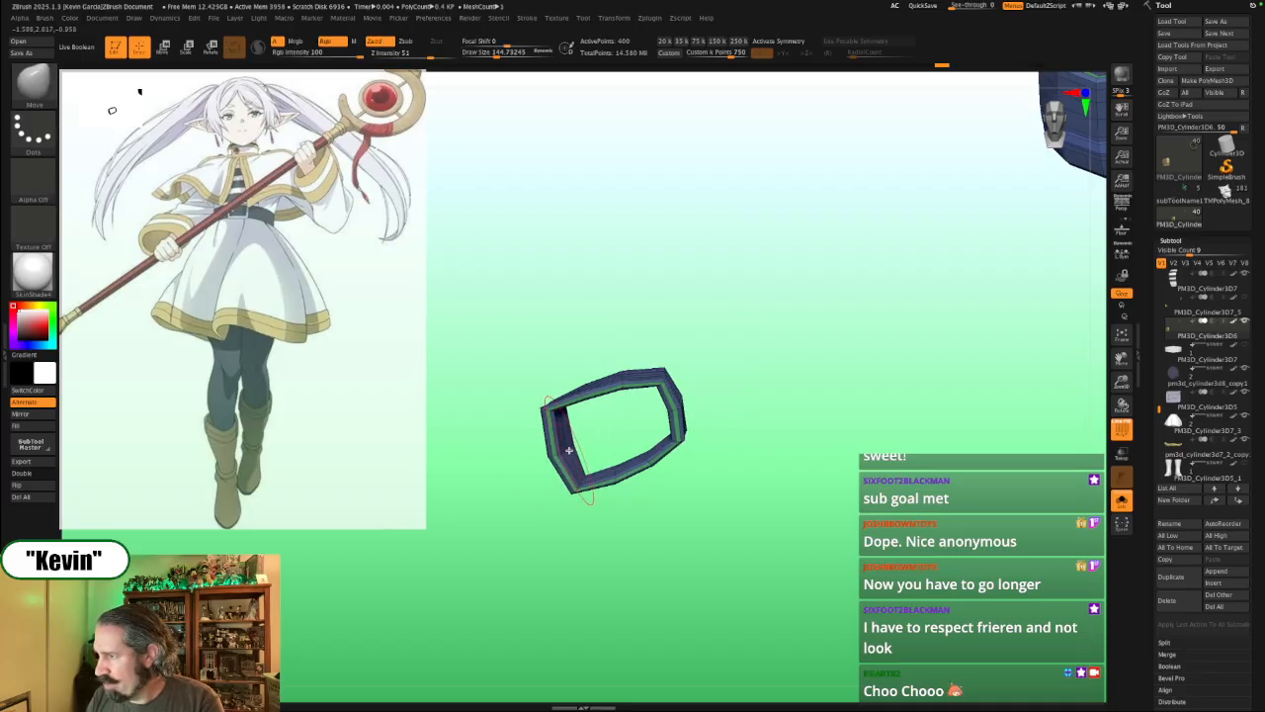
ctrl+shift+click(582, 446)
ctrl+shift+click(585, 442)
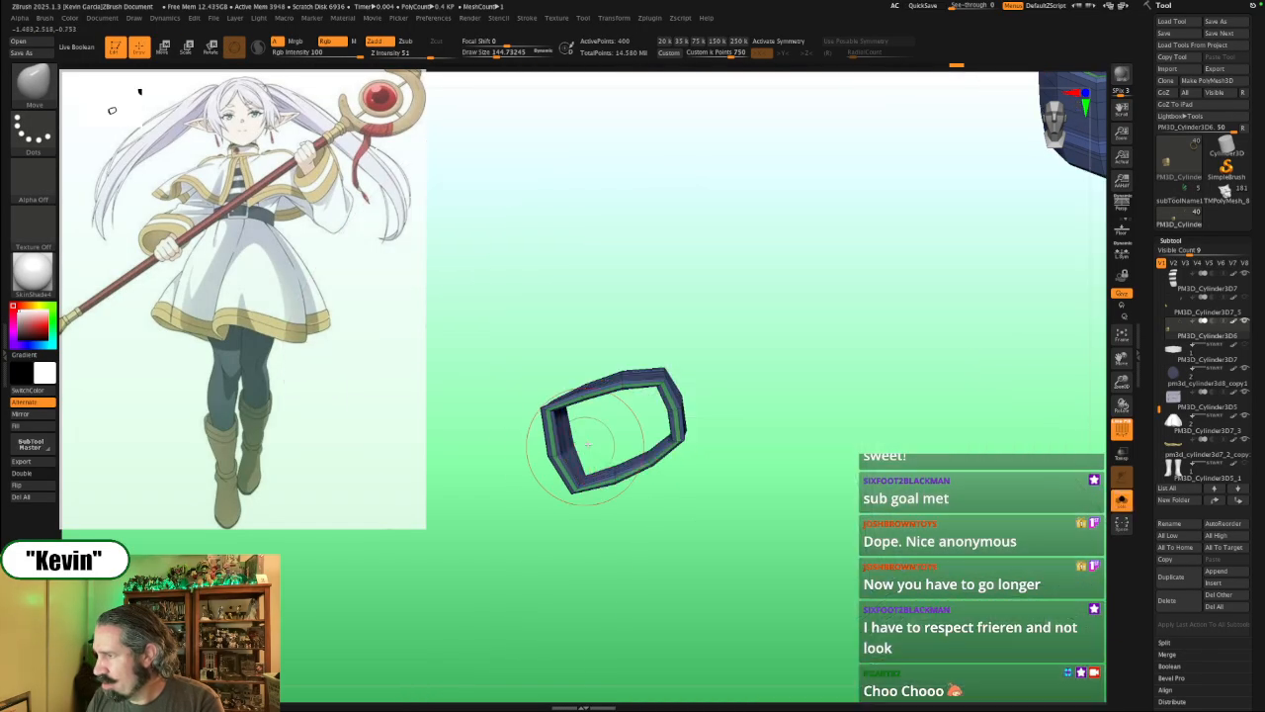
drag(593, 437, 585, 445)
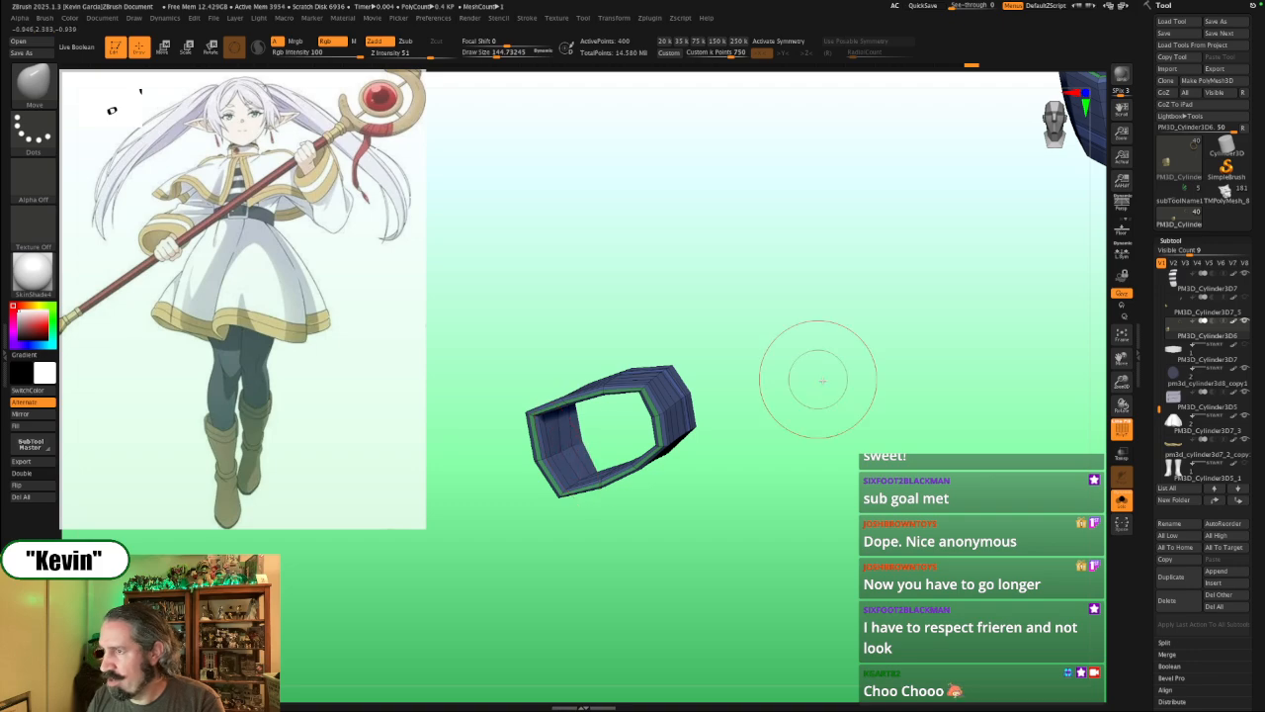
ctrl+shift+click(739, 359)
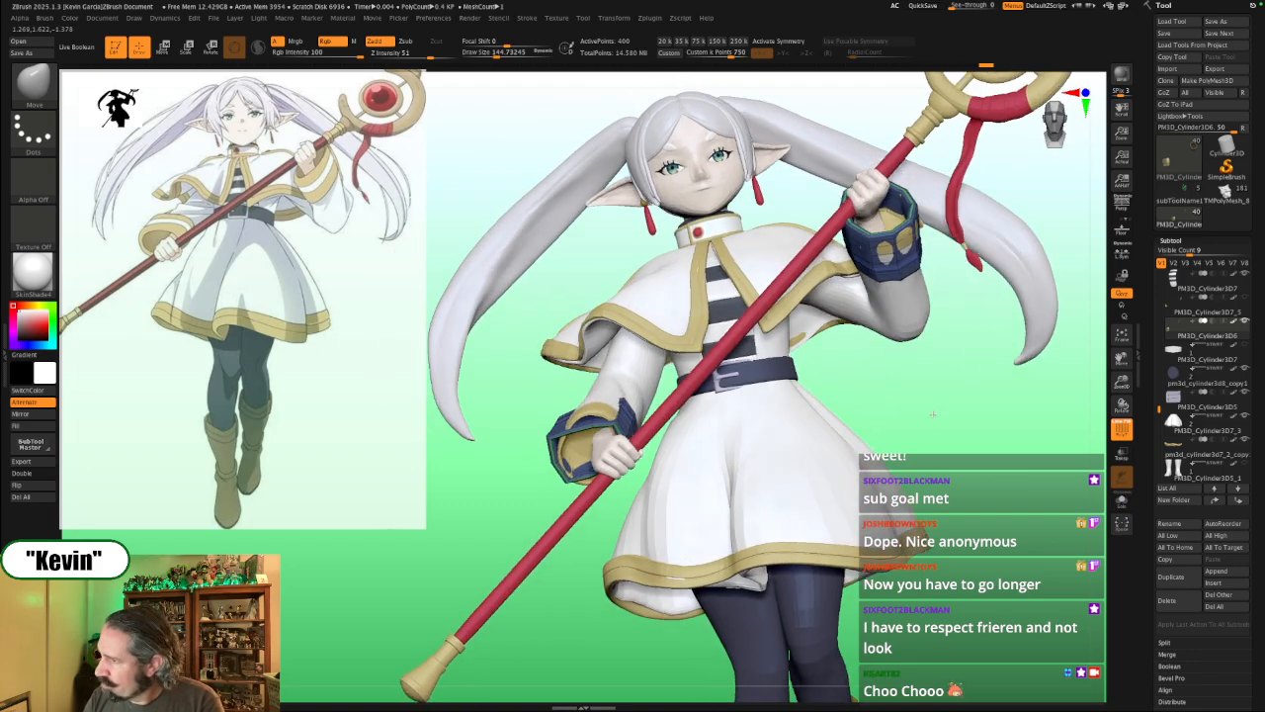
drag(933, 414, 935, 414)
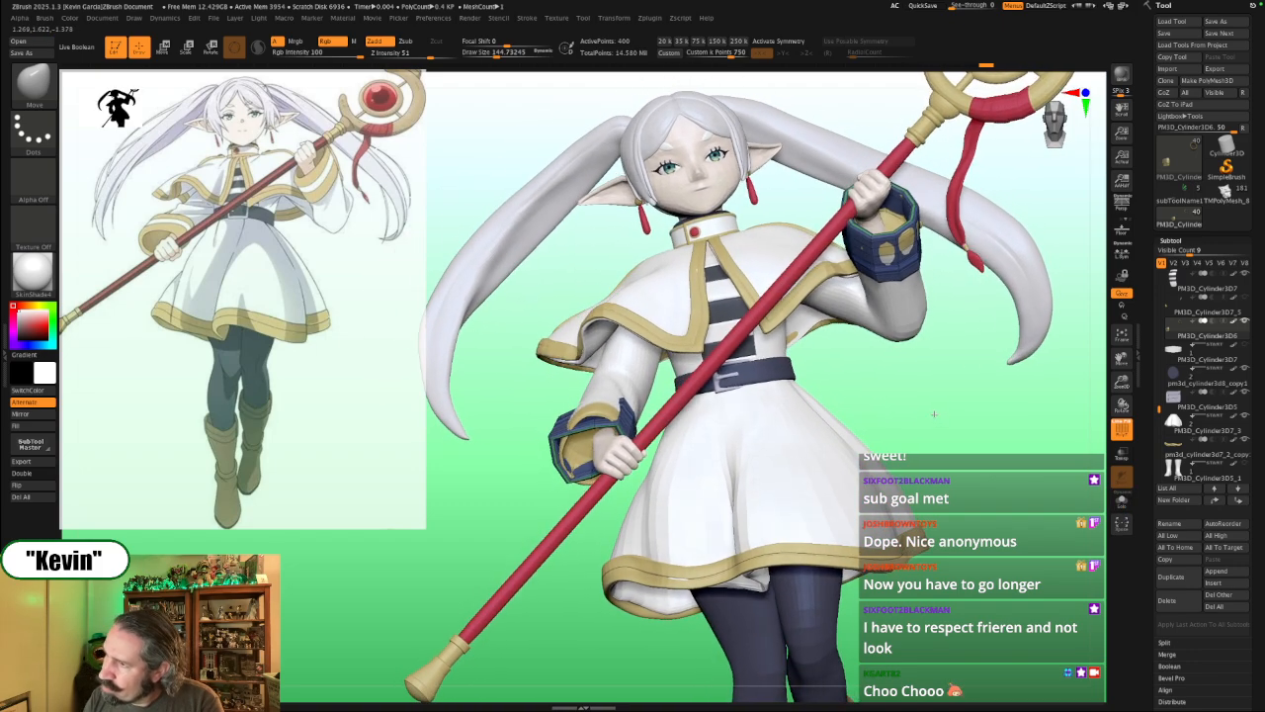
Step: Mask the raised arm's cuff and nudge the lowered arm's cuff slightly upward with the transform gizmo
key(w)
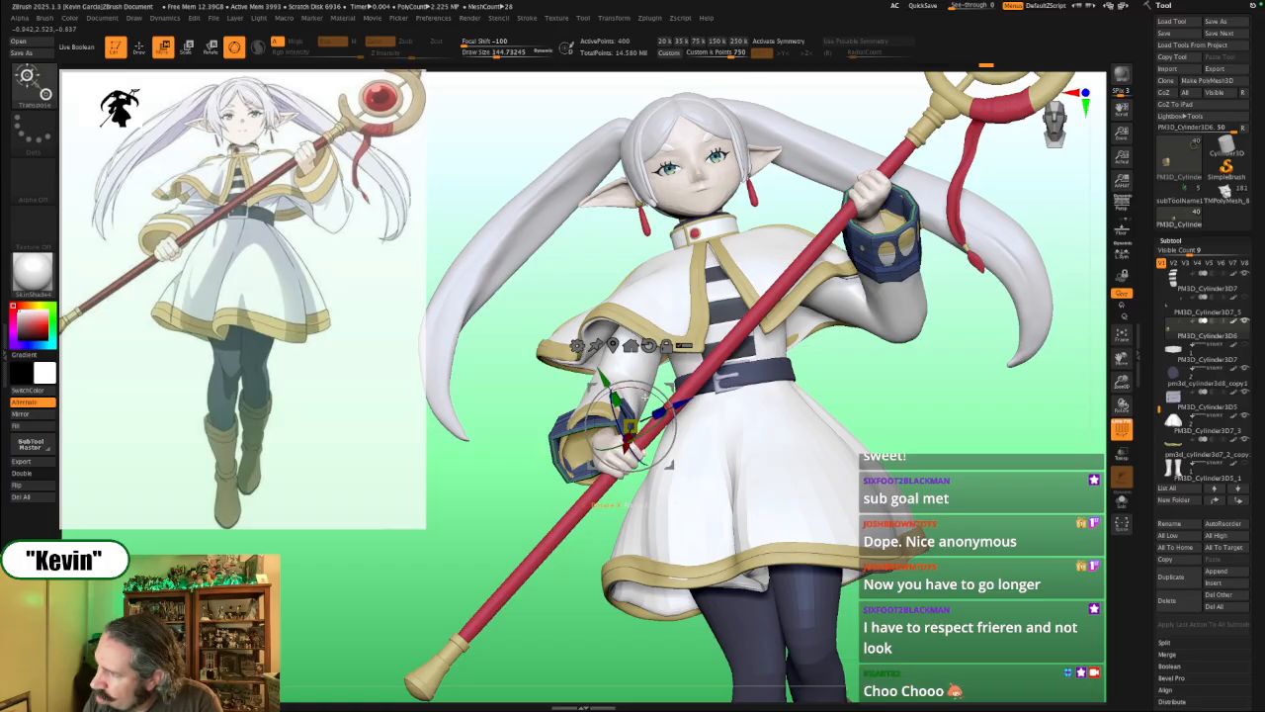
ctrl+shift+click(871, 266)
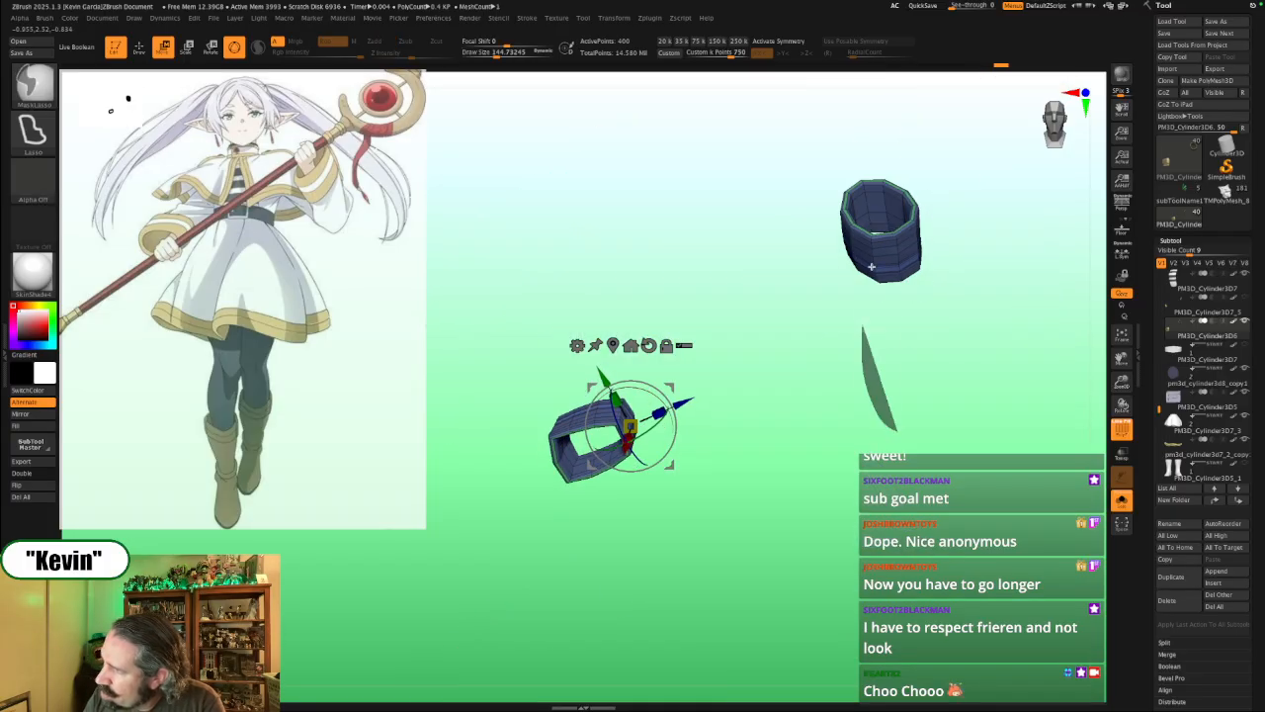
mouse_move(871, 266)
ctrl+mouse_down()
mouse_move(1008, 75)
mouse_move(880, 77)
mouse_move(949, 435)
mouse_move(889, 435)
ctrl+mouse_up()
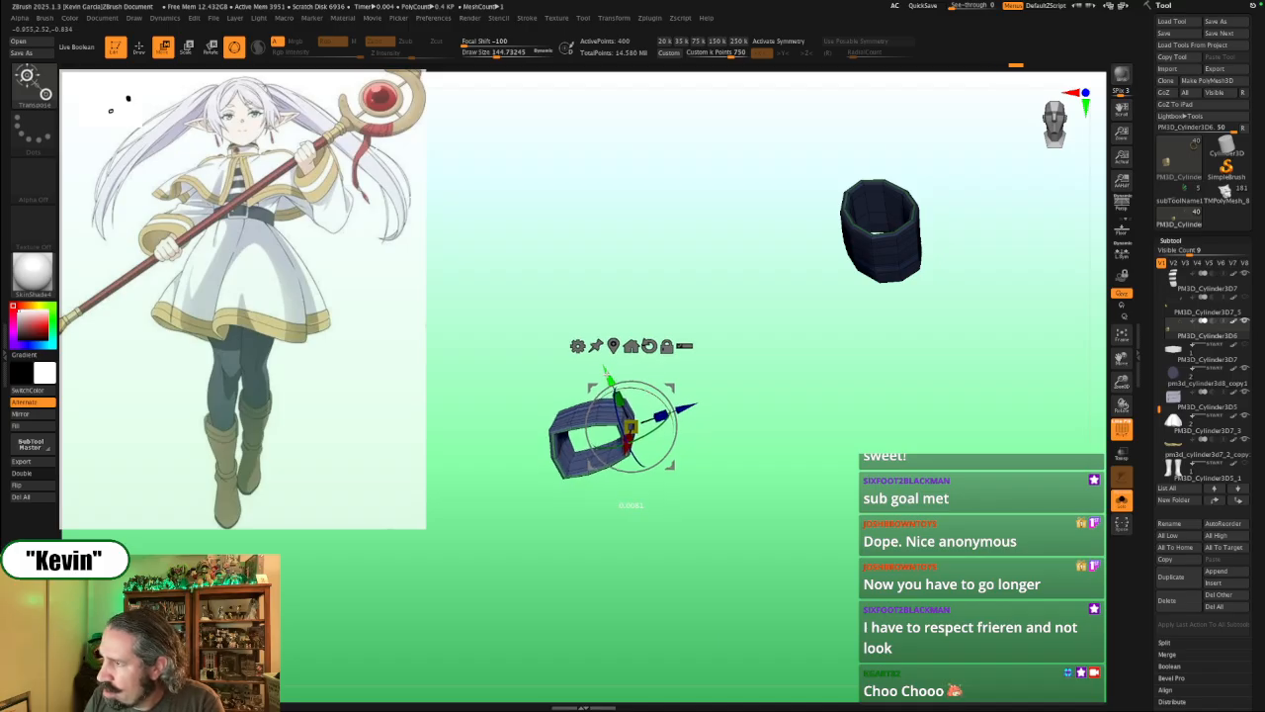
key(alt+s)
key(alt+s)
Step: Adjust the body-side edge of the lowered arm's cuff with the Move brush in isolation and recheck the full figure
key(q)
ctrl+drag(761, 381, 771, 396)
key(alt+s)
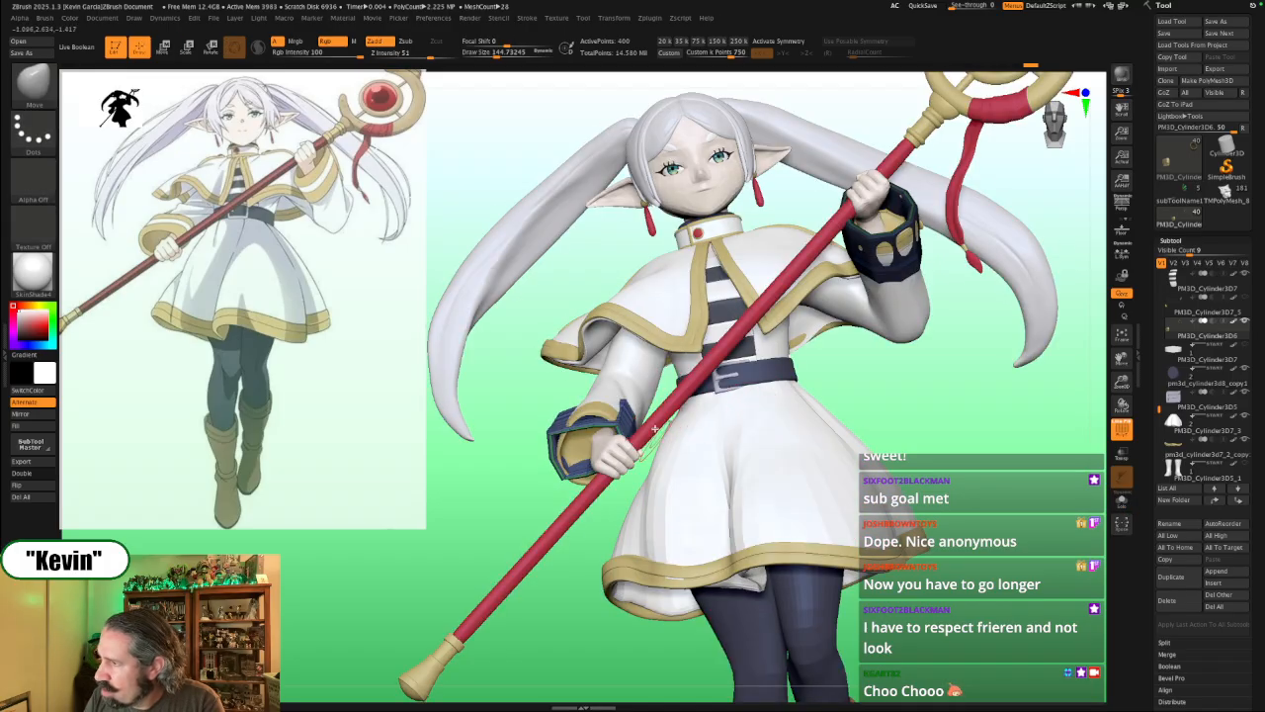
mouse_move(782, 439)
right_down()
mouse_move(921, 401)
mouse_move(770, 441)
right_up()
key(alt+s)
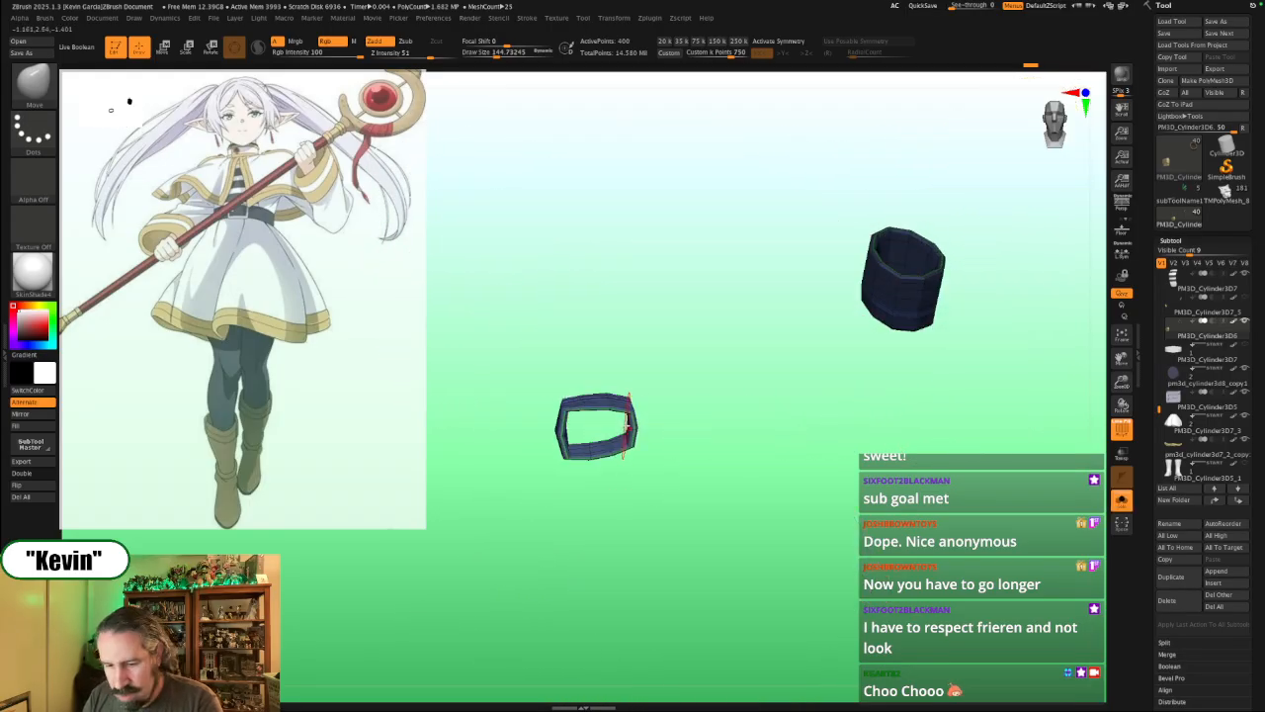
key(alt+s)
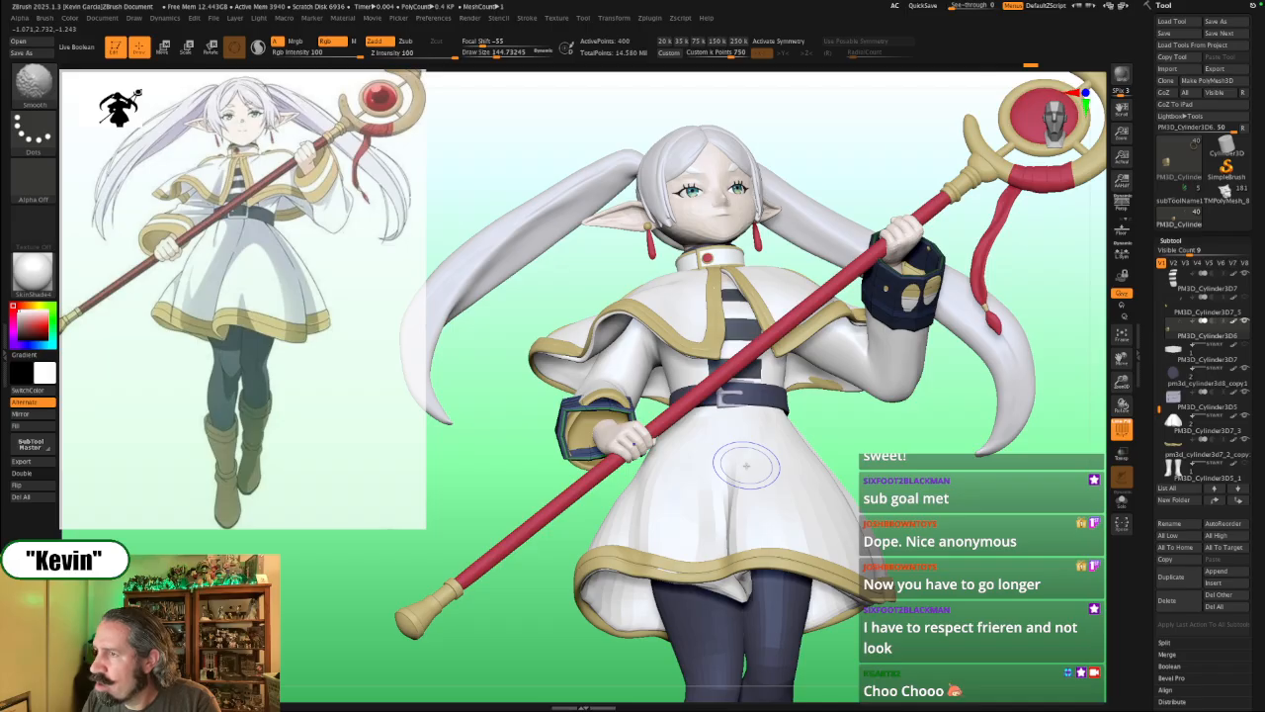
Step: Hide the reference image and nudge the lowered arm's cuff with the transform gizmo, checking its fit from above
key(shift+z)
mouse_move(465, 476)
mouse_down()
mouse_move(506, 495)
mouse_move(487, 485)
mouse_up()
key(w)
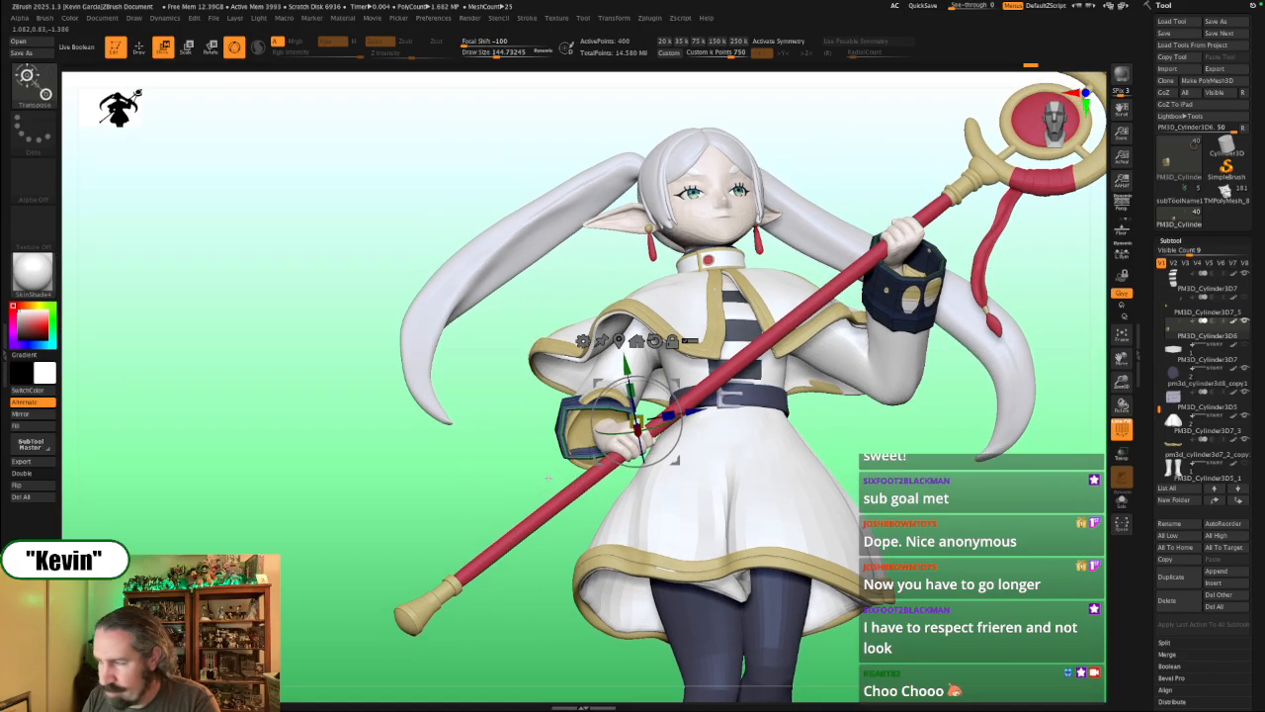
drag(676, 383, 671, 391)
drag(424, 471, 368, 492)
drag(498, 465, 493, 536)
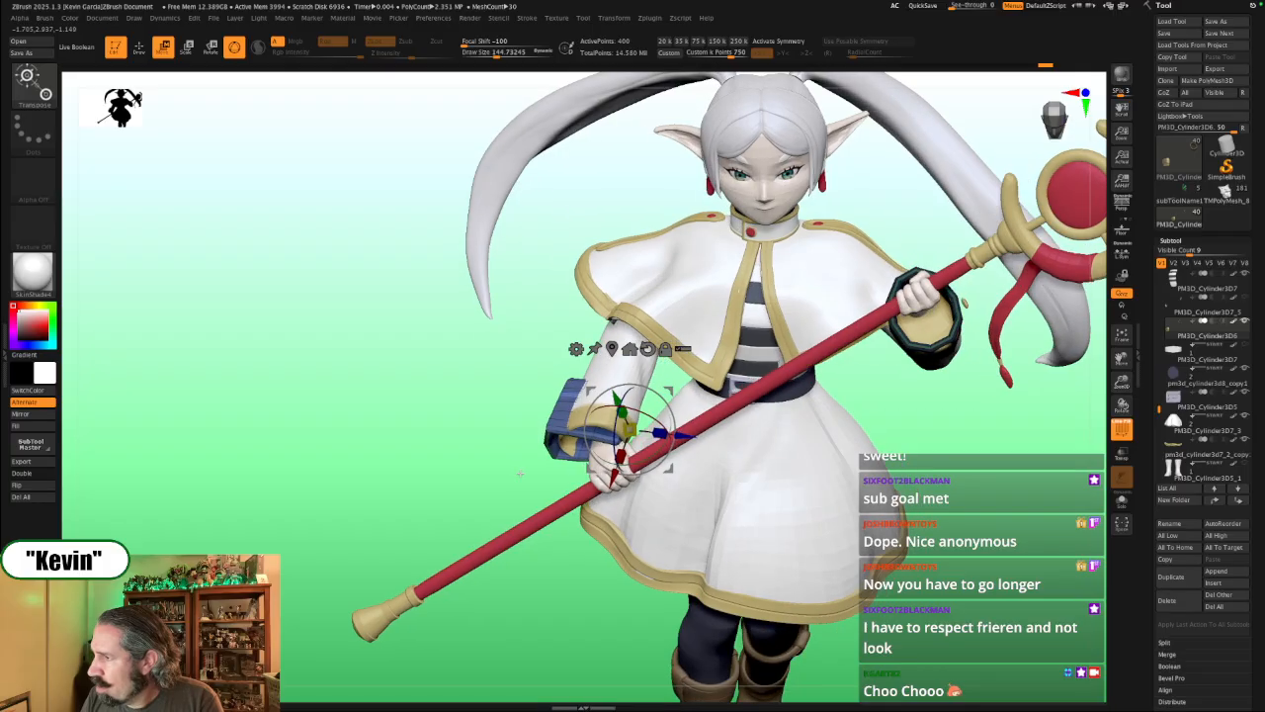
Step: Select and inspect the sleeved shirt on its own, hide it and make the gold cuffs the active subtool again
alt+click(951, 346)
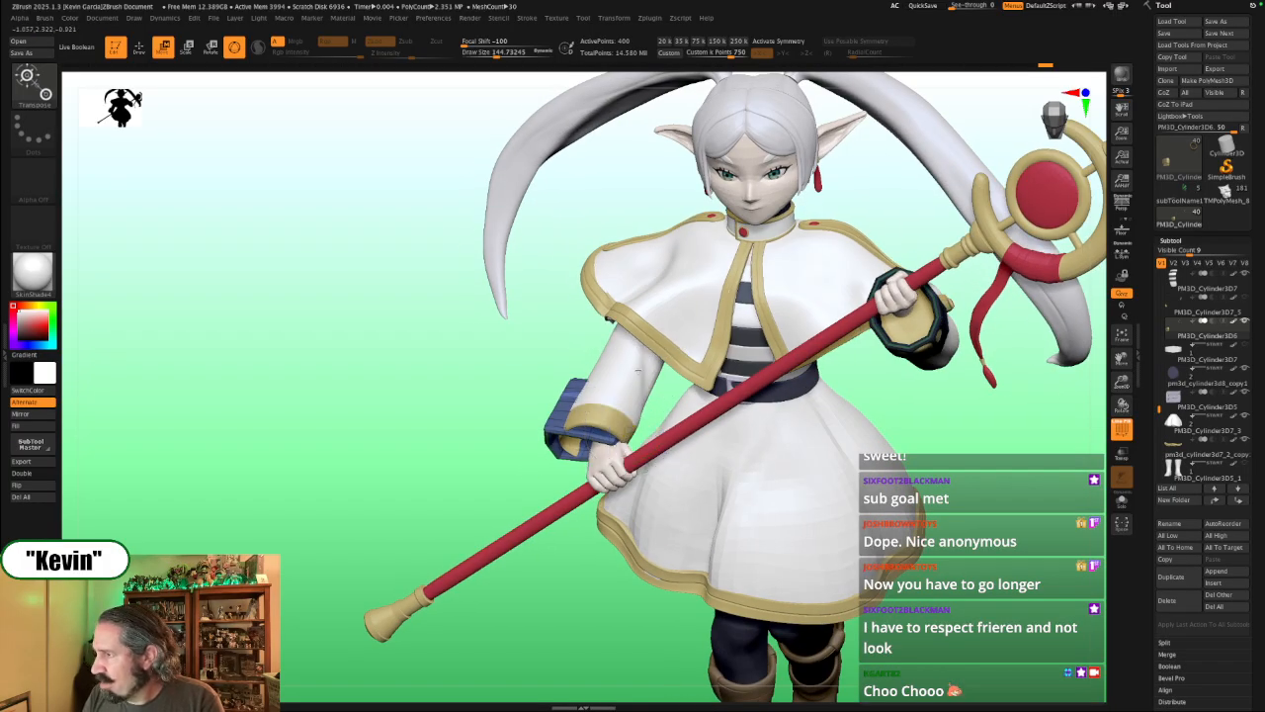
mouse_move(1245, 279)
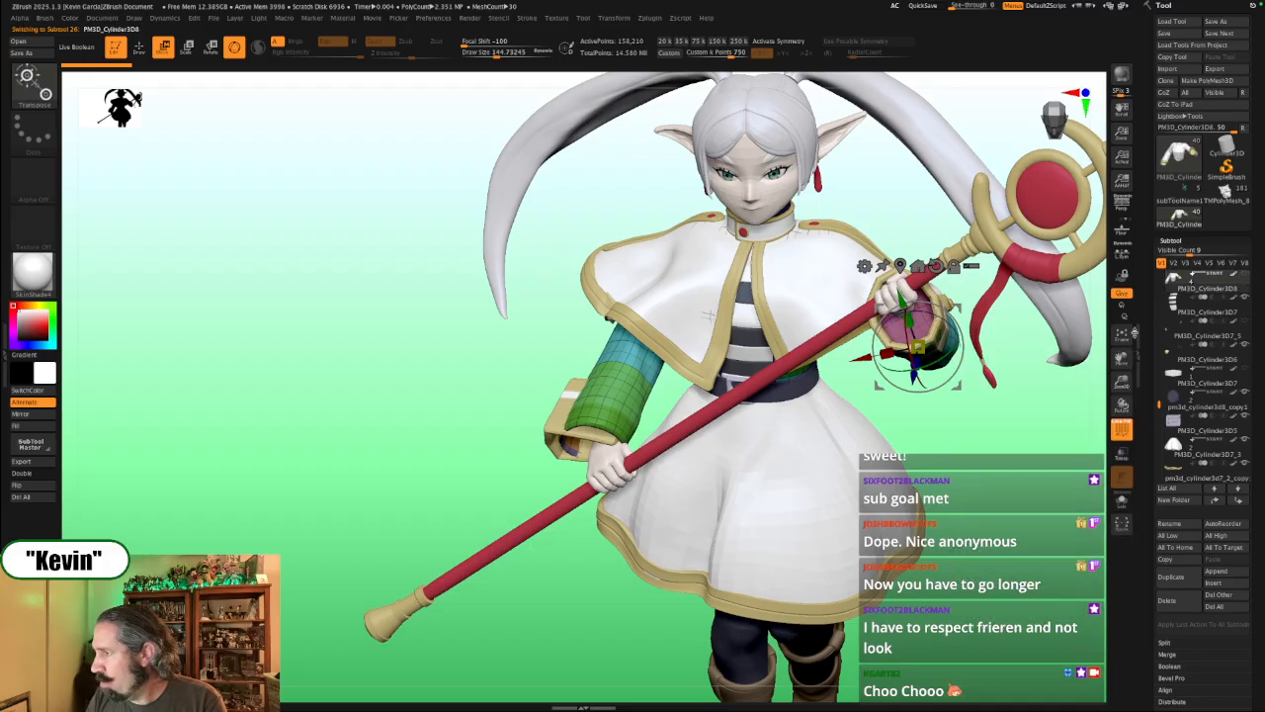
key(alt+s)
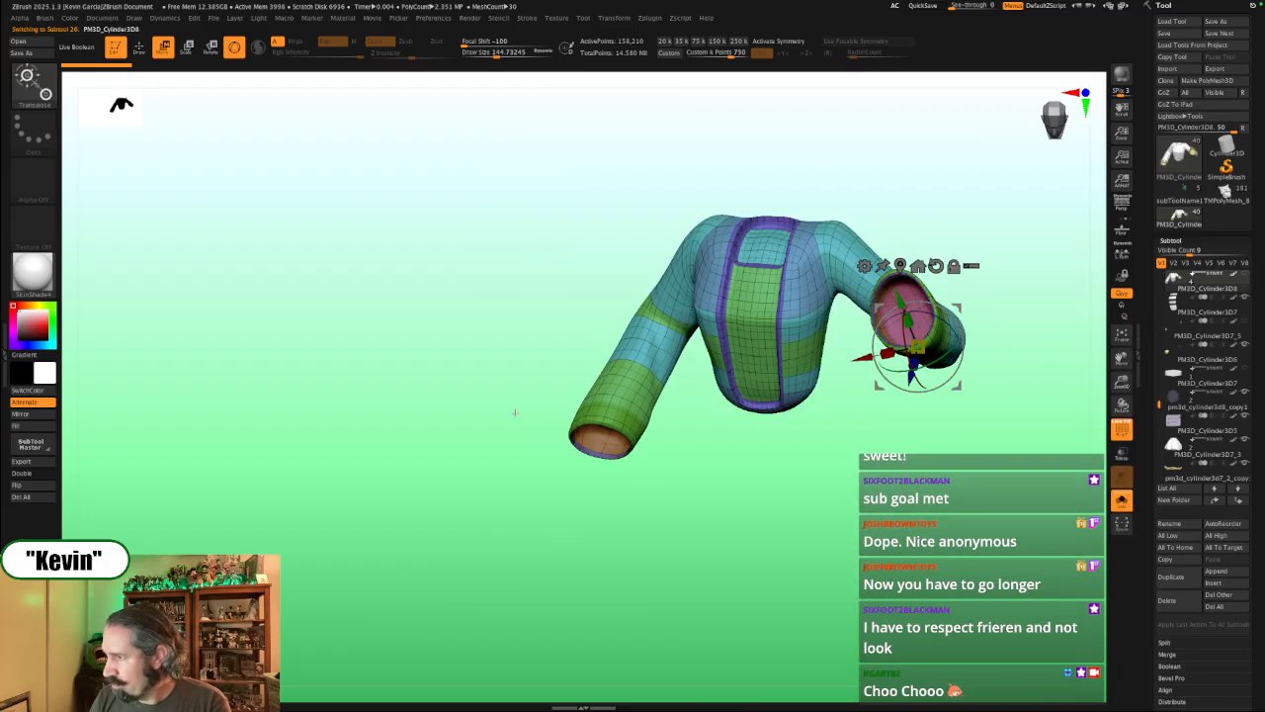
key(alt+s)
alt+click(574, 422)
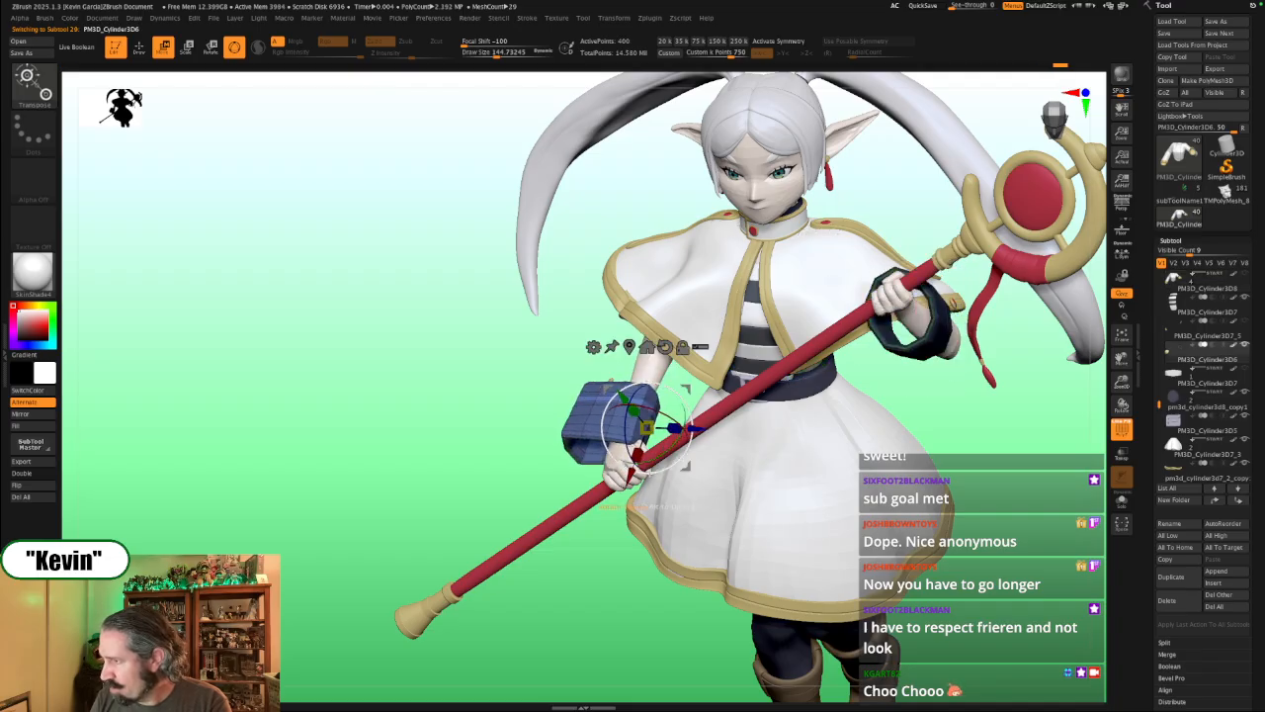
Step: Nudge the lowered arm's gold cuff slightly toward the wrist with the transform gizmo and check how it surrounds the hand
key(alt+s)
right_drag(646, 477, 662, 478)
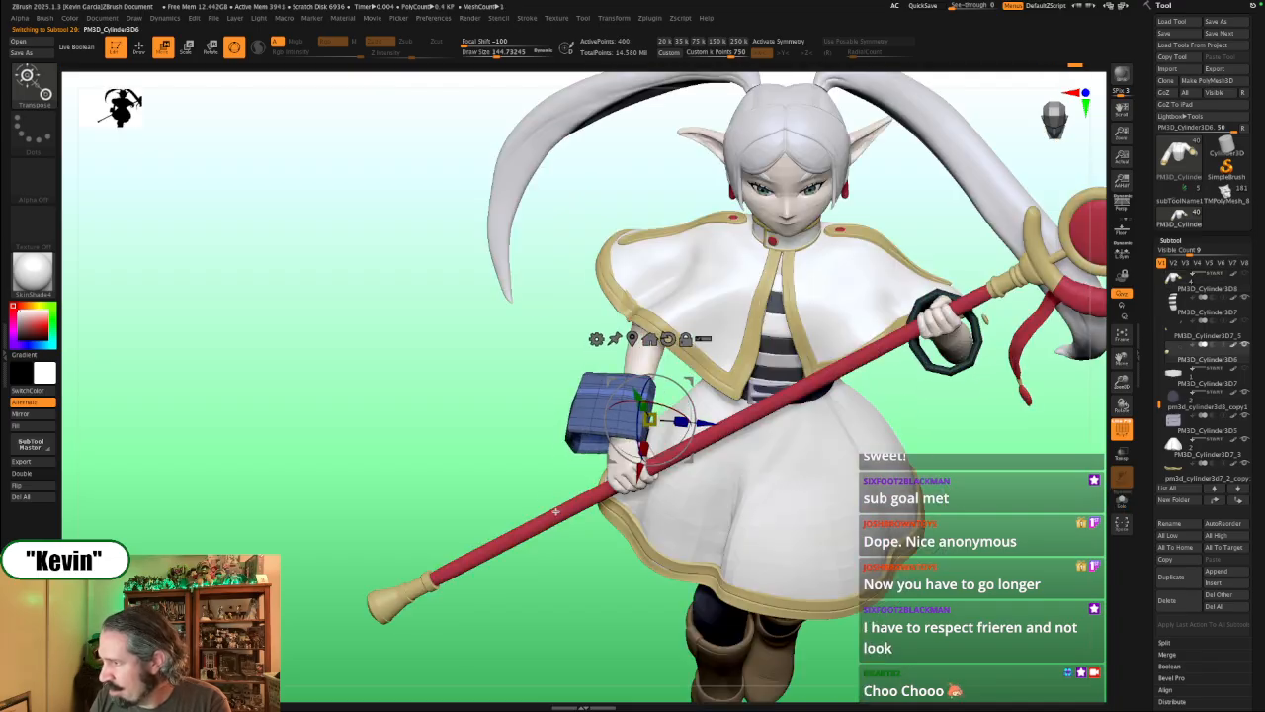
key(q)
right_drag(552, 521, 521, 523)
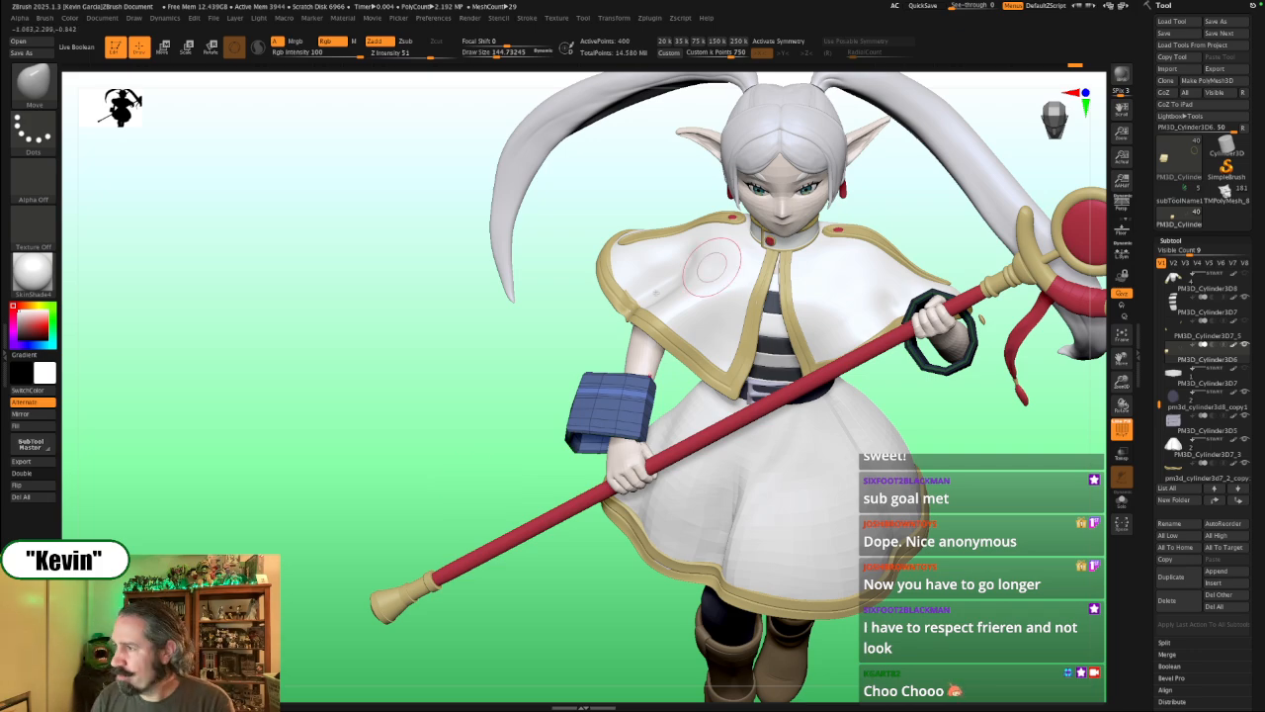
key(w)
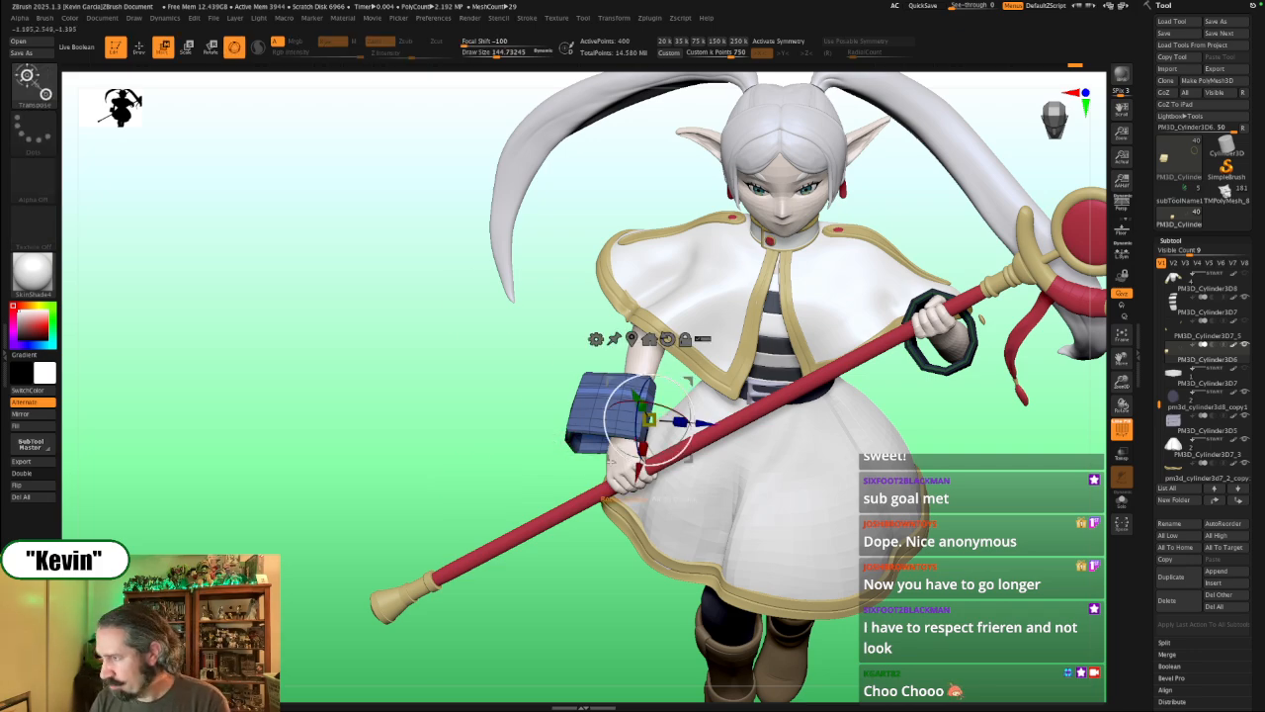
drag(641, 465, 640, 470)
alt+drag(375, 425, 451, 495)
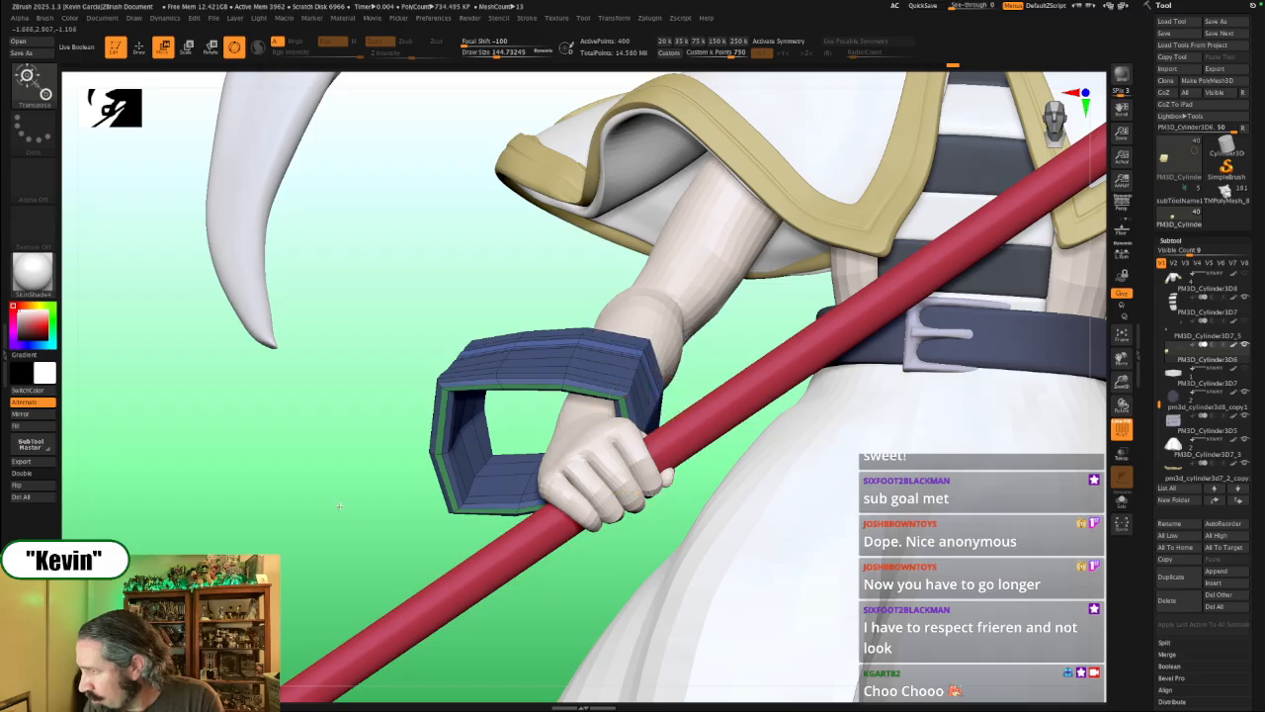
drag(340, 516, 367, 526)
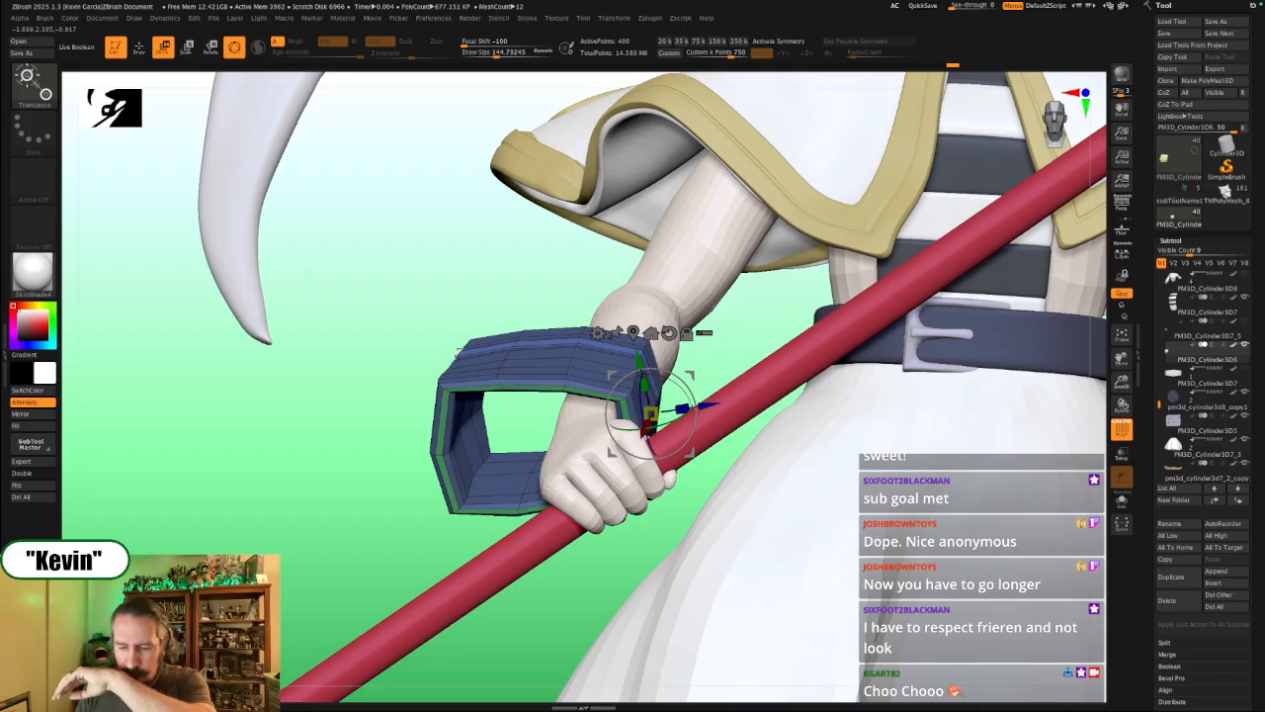
Step: Reshape the upper and outer sides of the lowered arm's cuff with an enlarged Move brush
key(q)
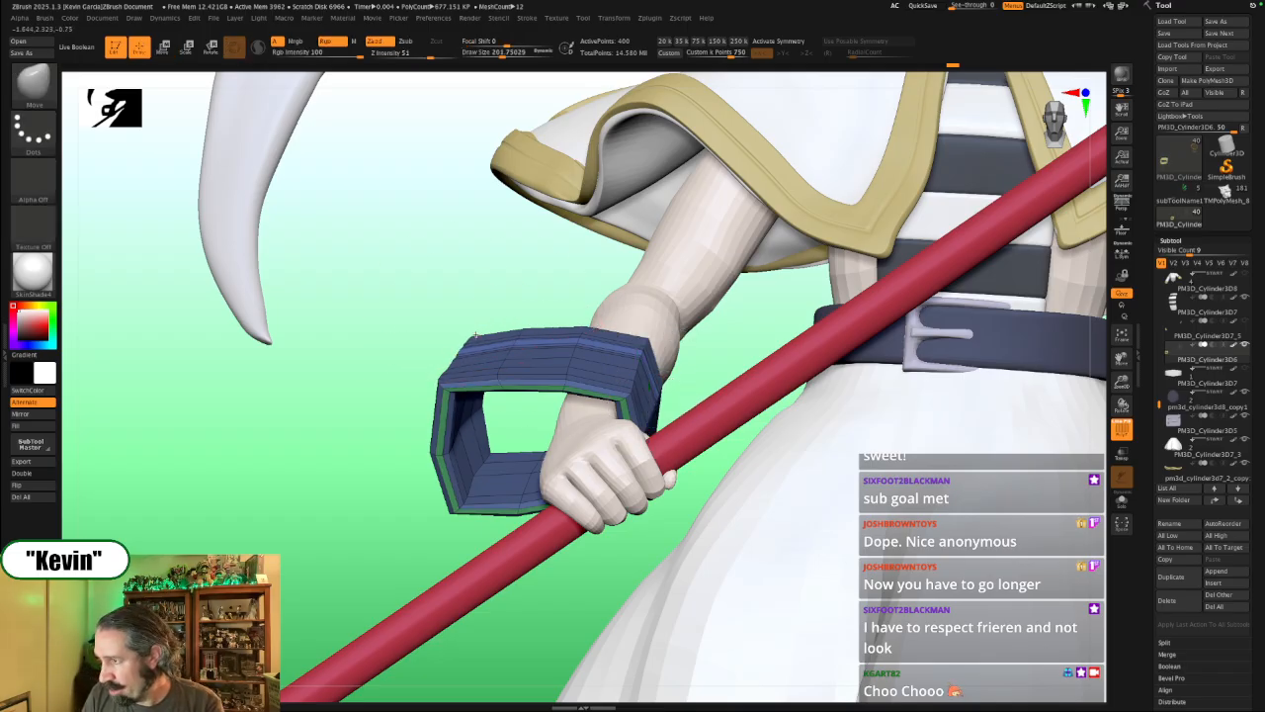
drag(475, 282, 489, 346)
key(])
key(])
key(])
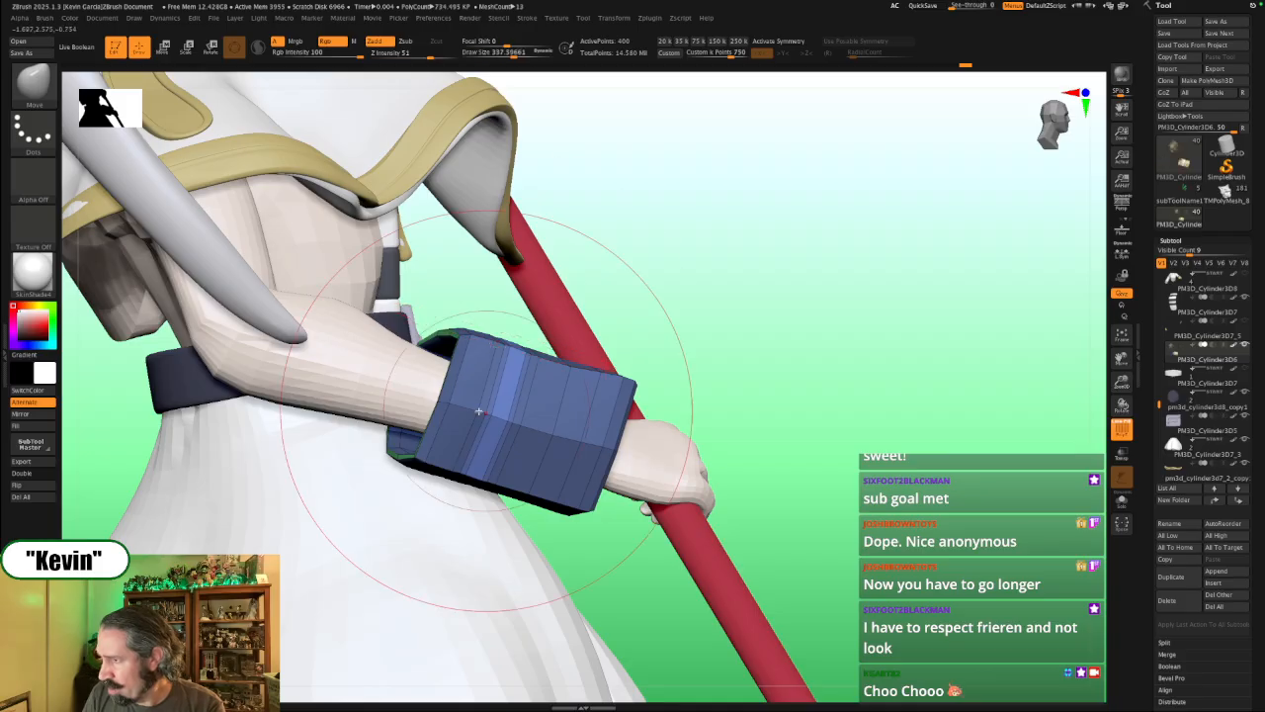
mouse_move(480, 410)
mouse_down()
mouse_move(462, 388)
mouse_move(469, 378)
mouse_up()
drag(810, 298, 509, 309)
Step: Compare the lowered arm's cuff with the reference artwork, toggling the image and reducing the brush size
key(shift+z)
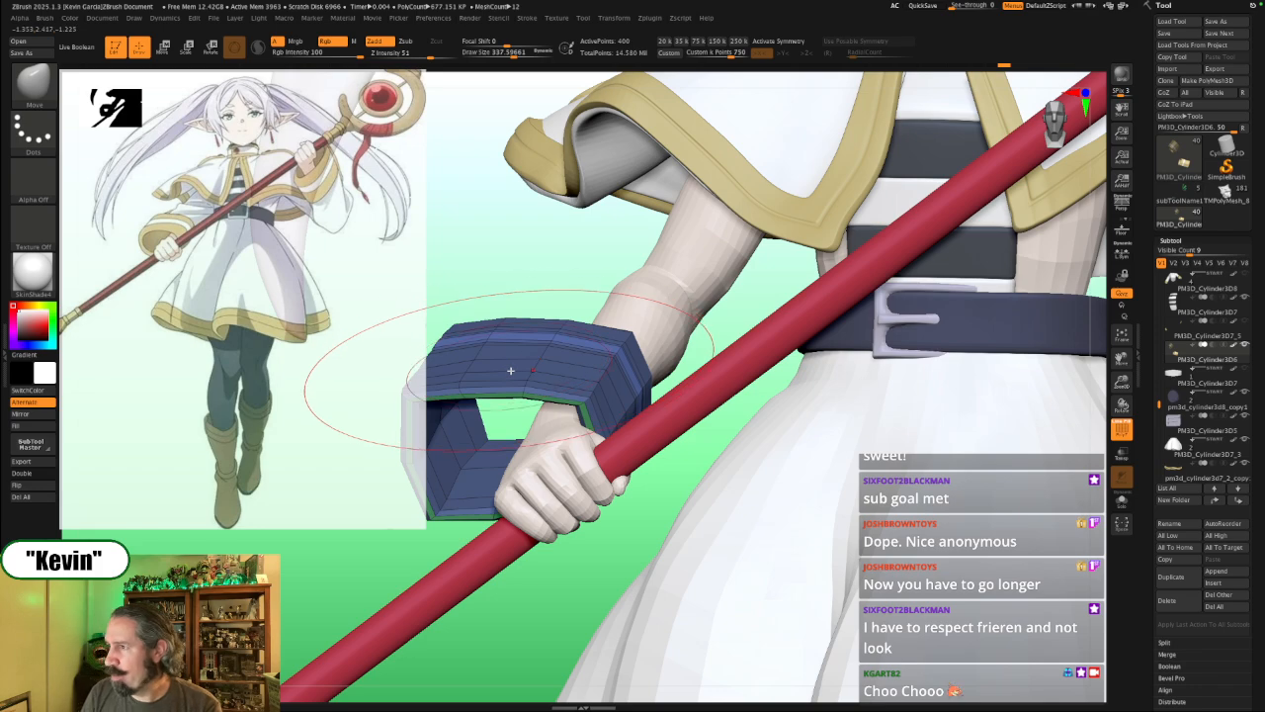
key(shift+z)
key([)
key([)
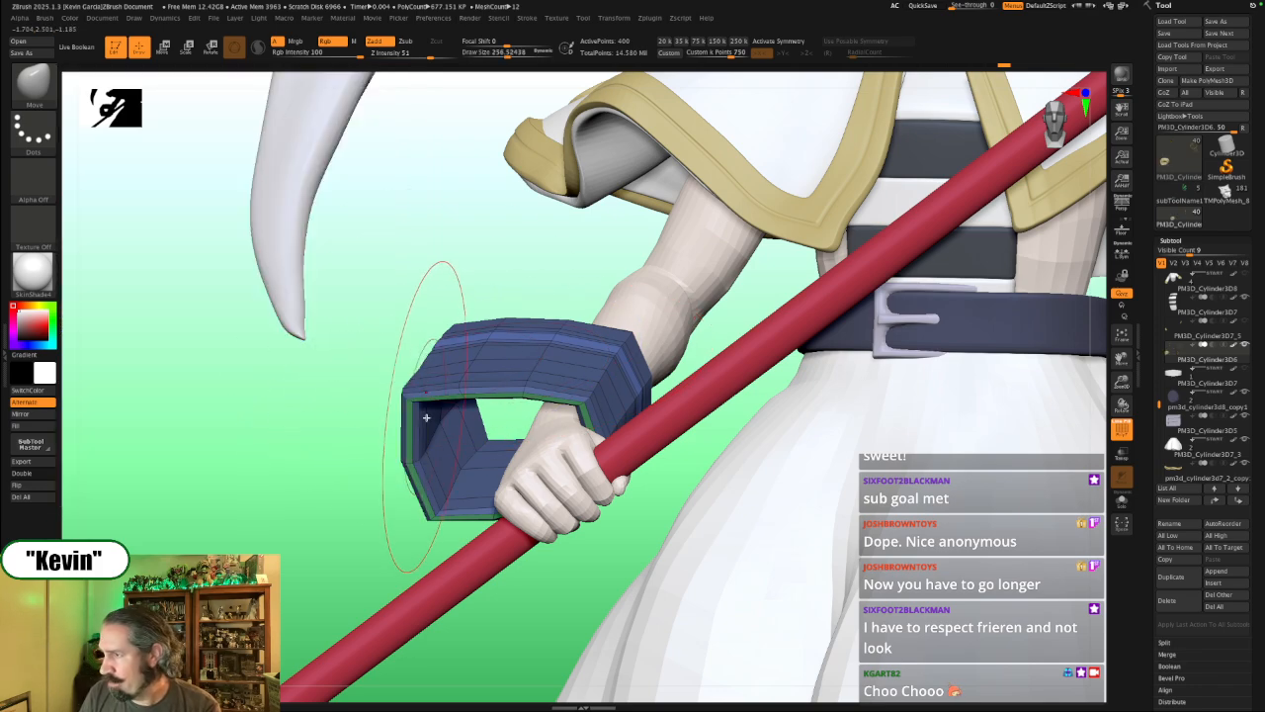
alt+drag(482, 288, 475, 341)
key(shift+z)
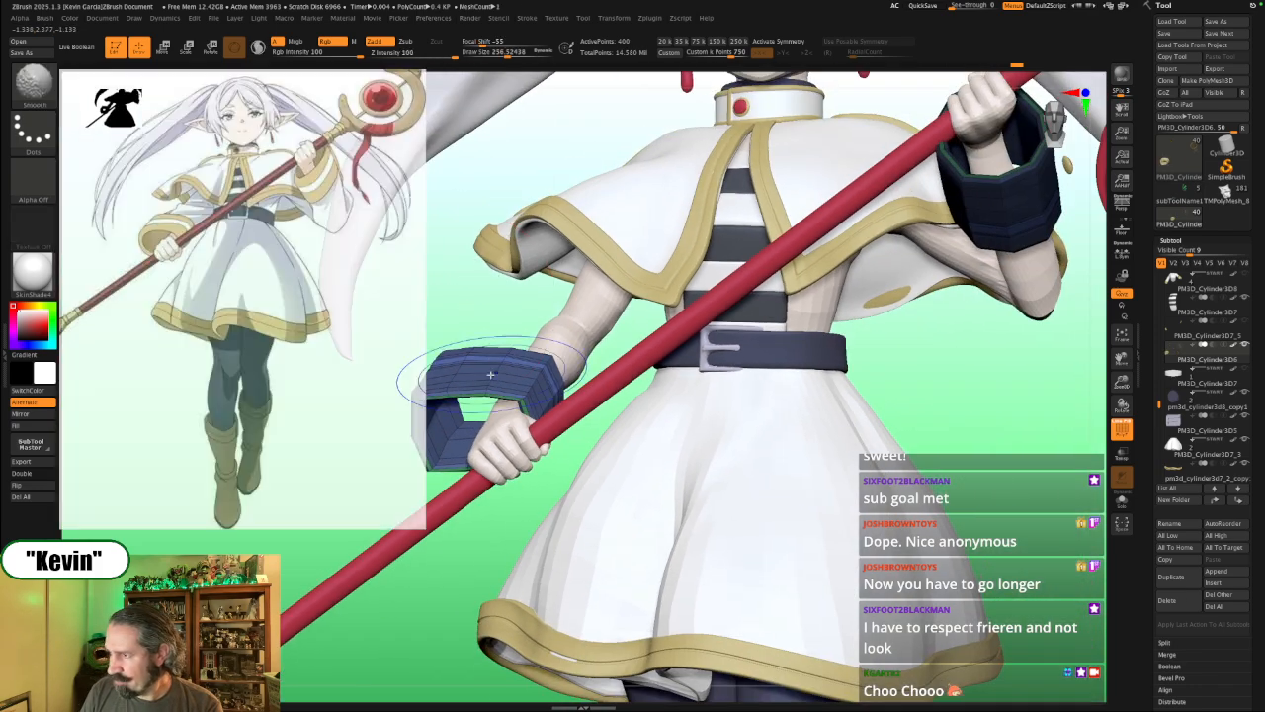
key(shift+z)
key(bracketleft)
key(bracketleft)
key(bracketleft)
key(shift+z)
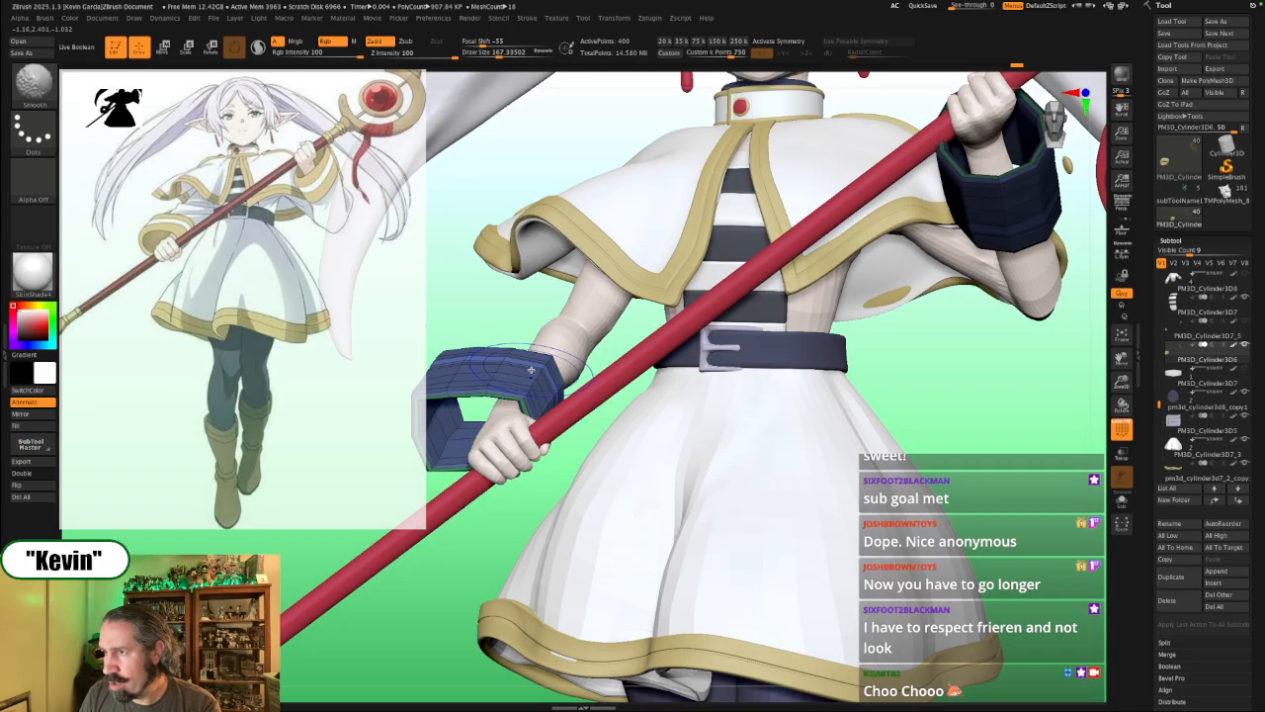
key(shift+z)
Step: Subdivide the gold cuffs four times, turn off the wireframe display and compare the full figure with the reference image
key(ctrl+d)
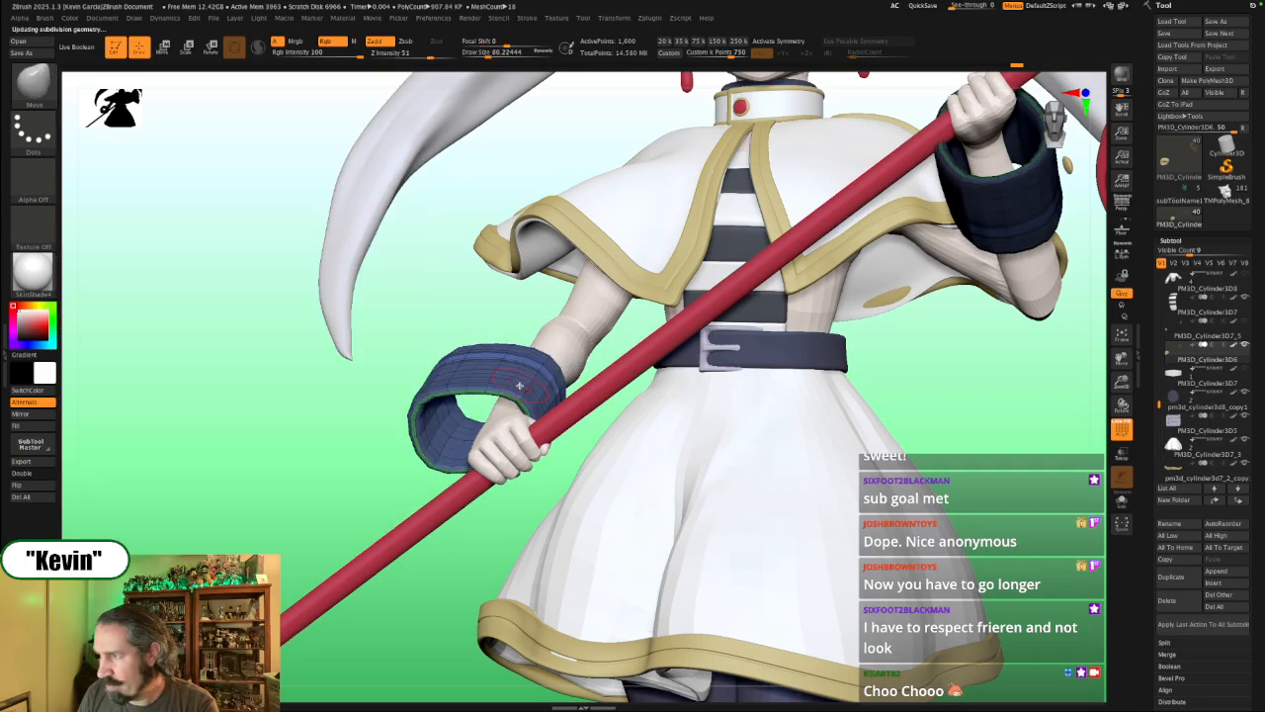
key(ctrl+d)
key(ctrl+d)
key(ctrl+d)
key(shift+z)
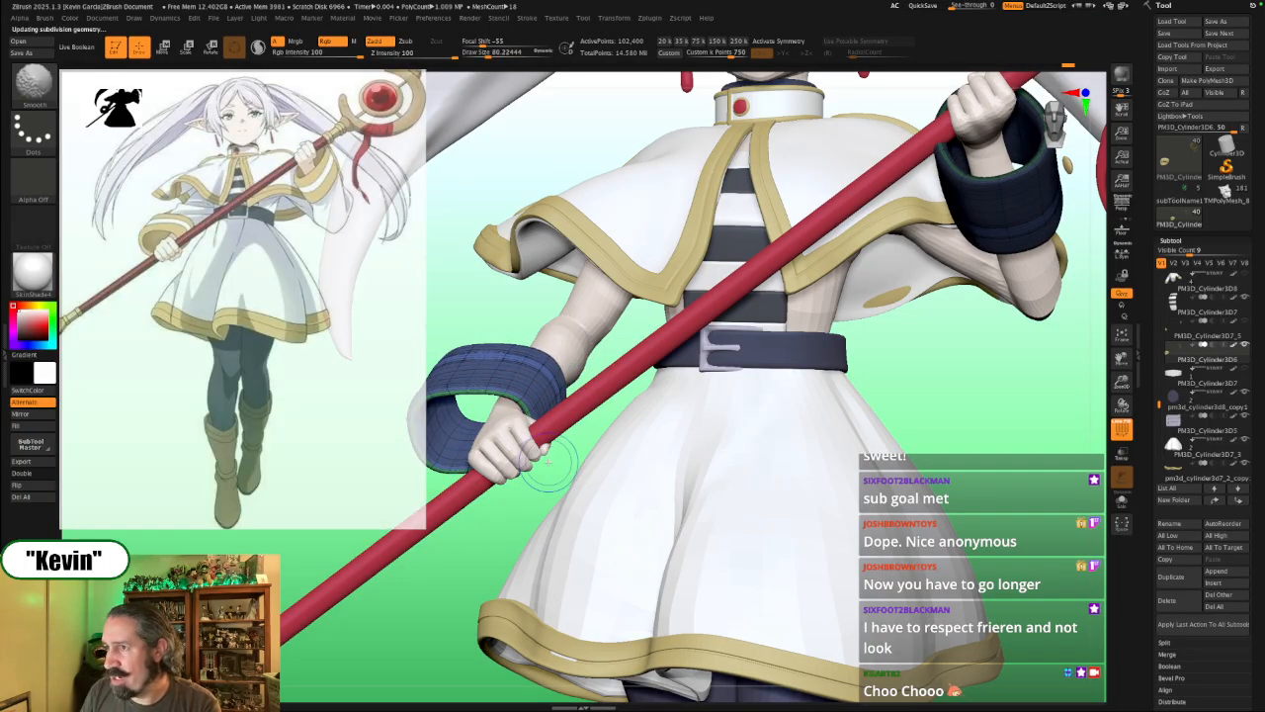
key(shift+f)
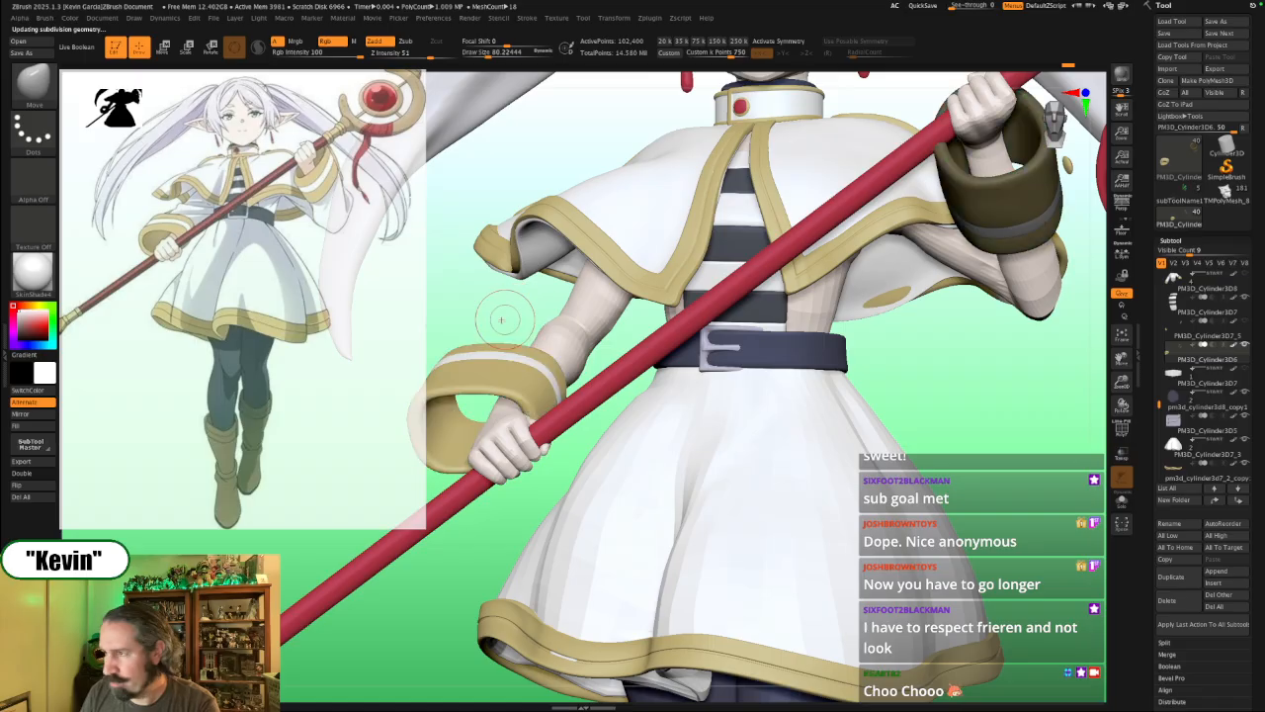
alt+drag(509, 313, 438, 286)
alt+drag(771, 483, 920, 496)
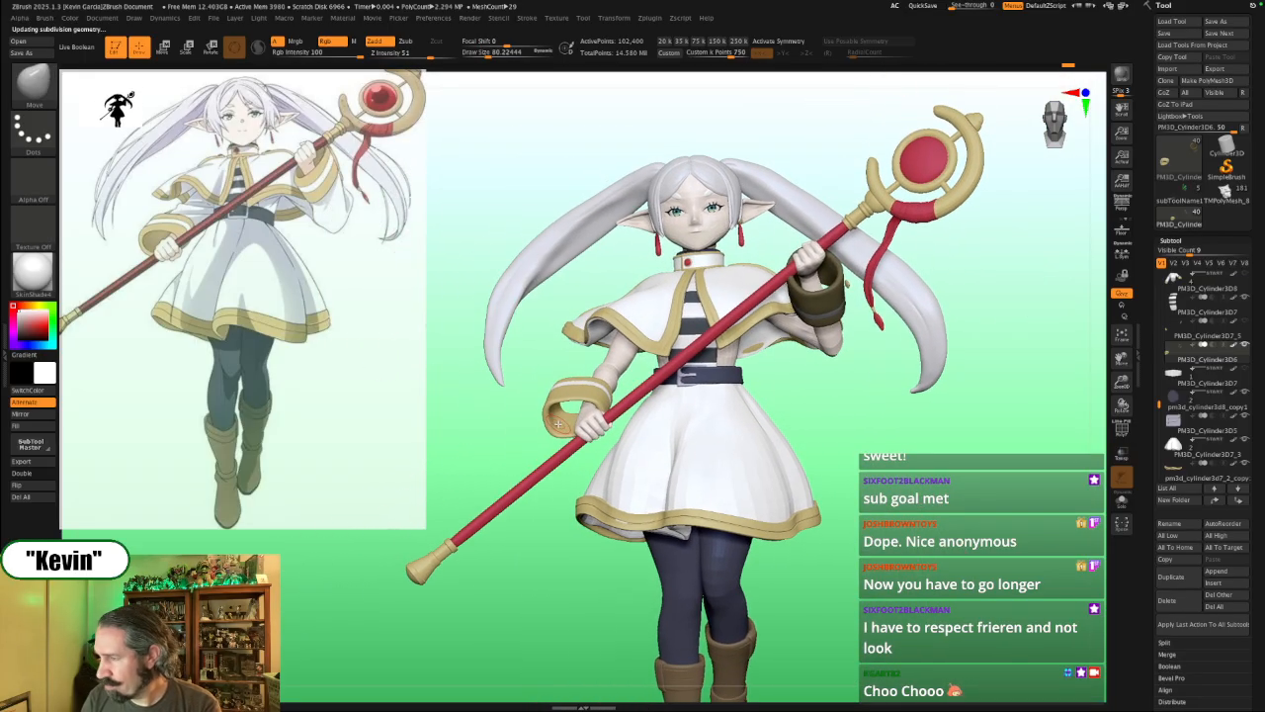
Step: Isolate the gold cuffs and adjust the lowered arm cuff's body-side edge with the Move brush before restoring the full figure
key(s)
mouse_move(546, 417)
mouse_down()
mouse_move(559, 415)
mouse_move(545, 418)
mouse_up()
drag(540, 346, 541, 407)
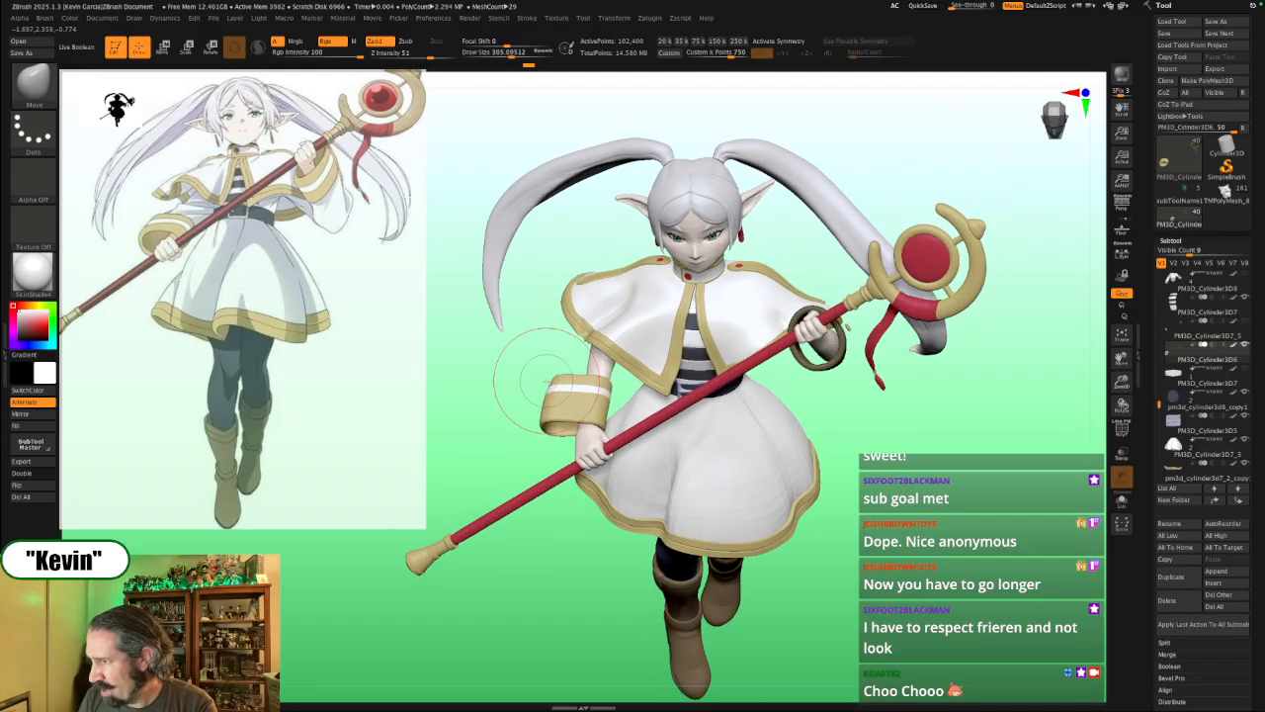
ctrl+shift+click(559, 395)
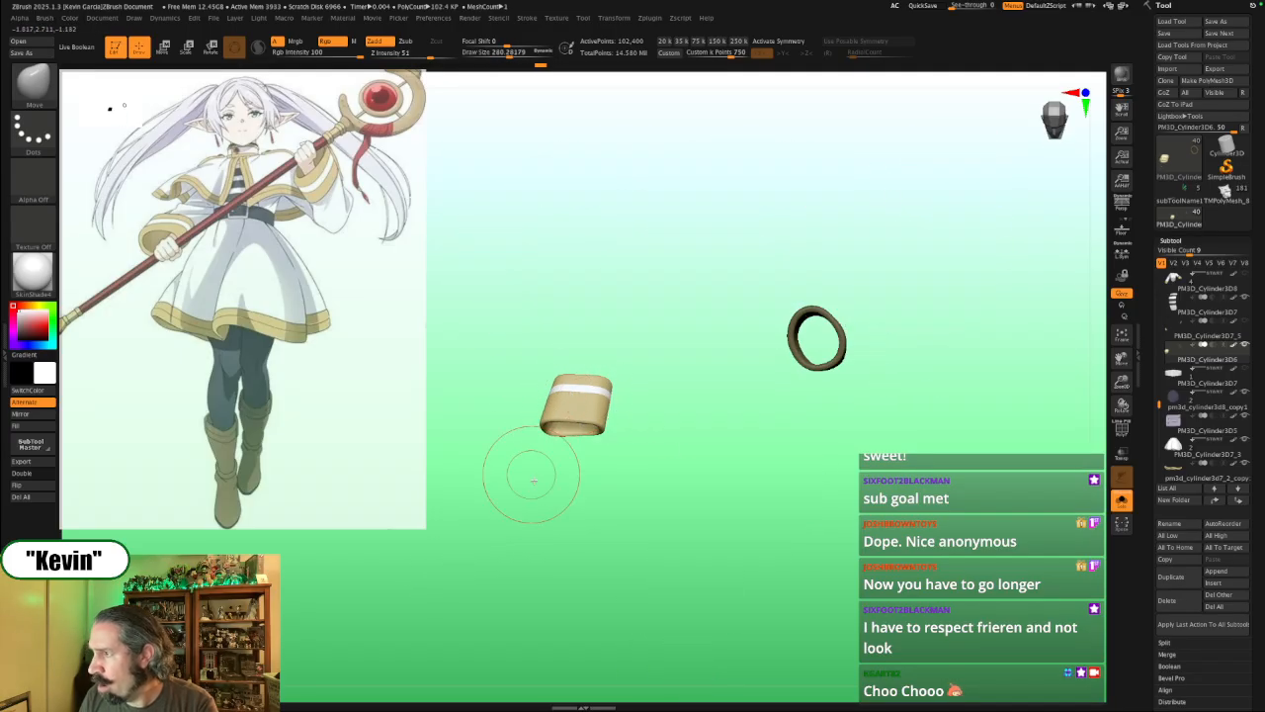
drag(546, 494, 549, 498)
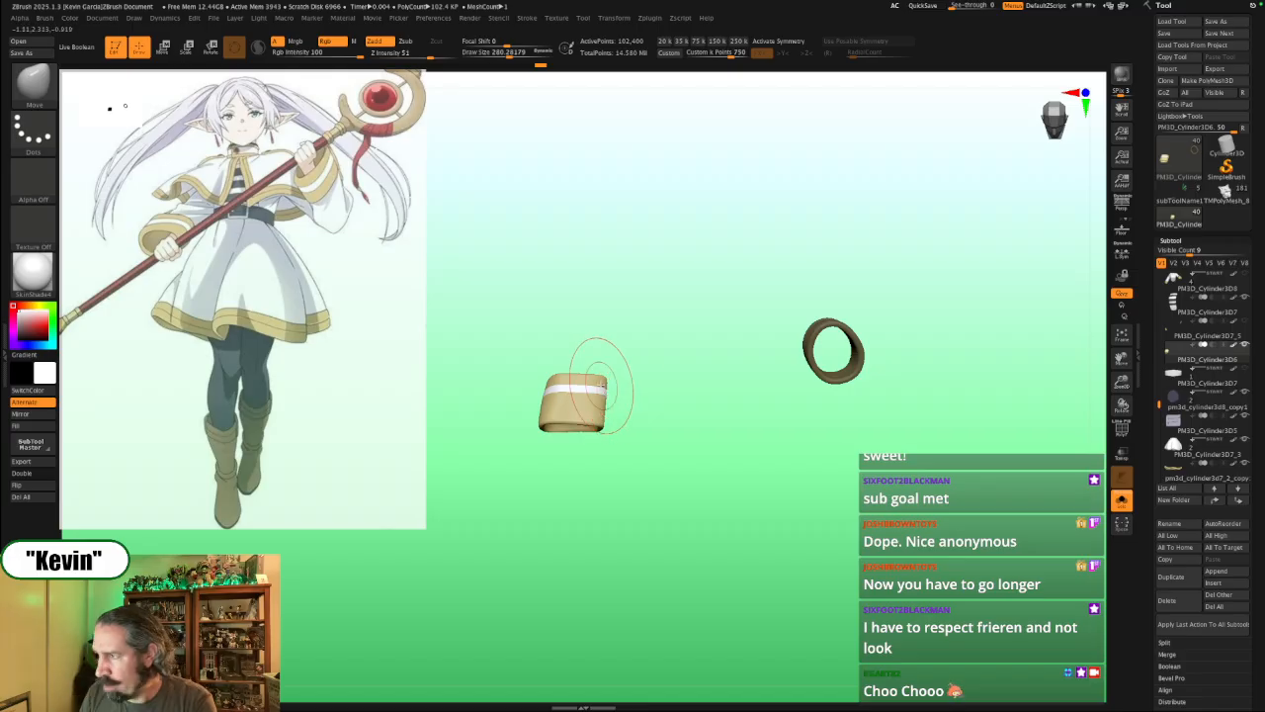
drag(602, 386, 656, 395)
ctrl+shift+click(655, 395)
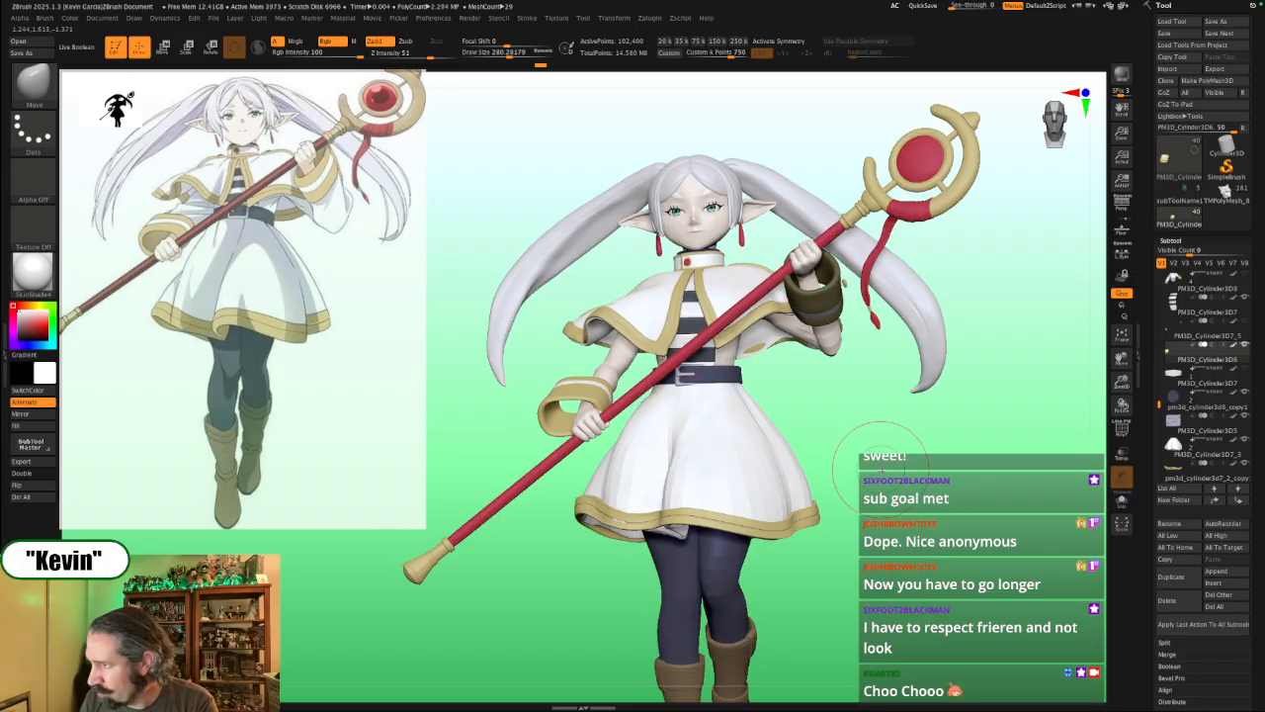
mouse_move(893, 465)
mouse_down()
mouse_move(891, 486)
mouse_move(914, 514)
mouse_move(898, 463)
mouse_up()
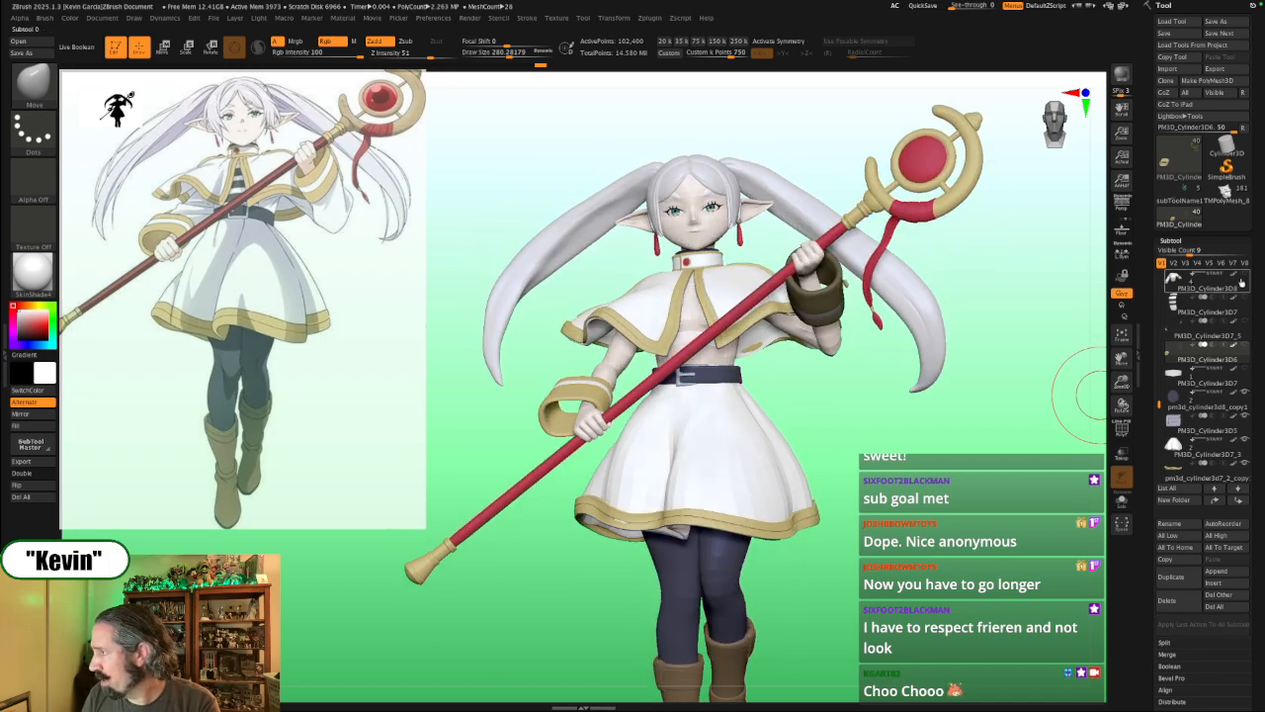
Step: Show the sleeved shirt together with the gold cuffs and make the shirt the active subtool
mouse_move(861, 409)
mouse_down()
mouse_move(805, 415)
mouse_move(845, 409)
mouse_move(836, 414)
mouse_move(961, 439)
mouse_move(924, 443)
mouse_up()
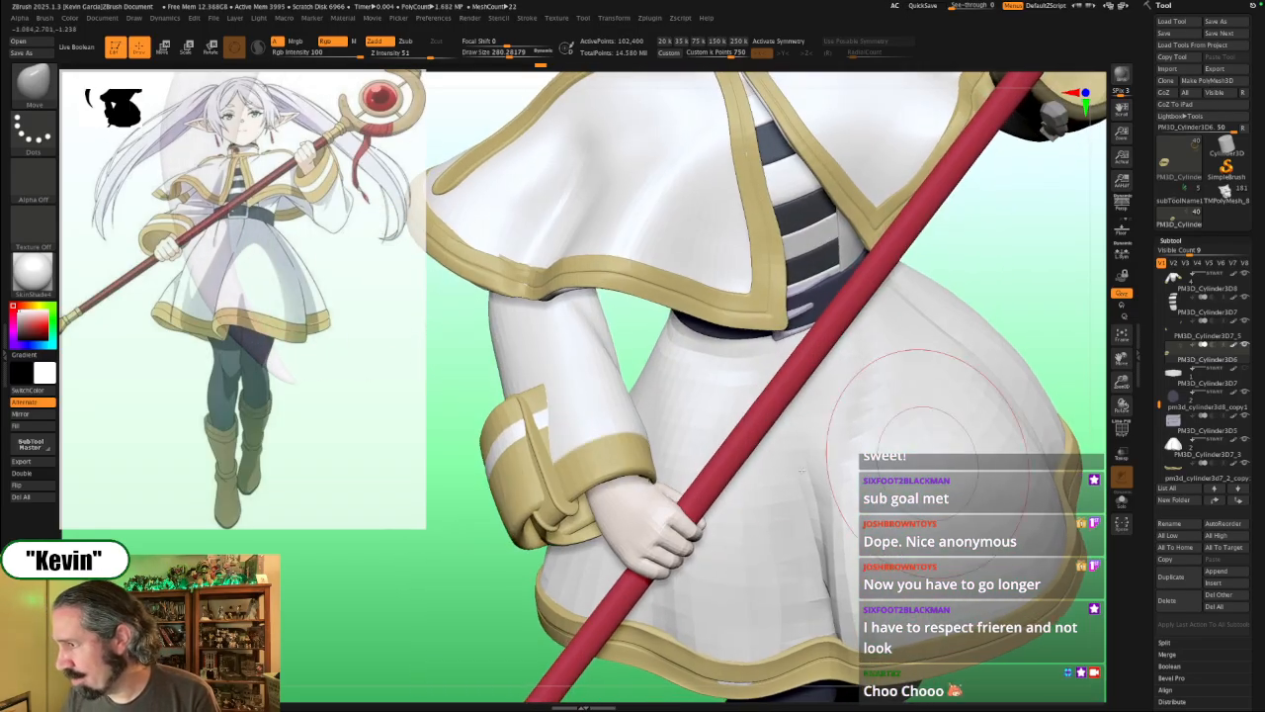
alt+click(559, 506)
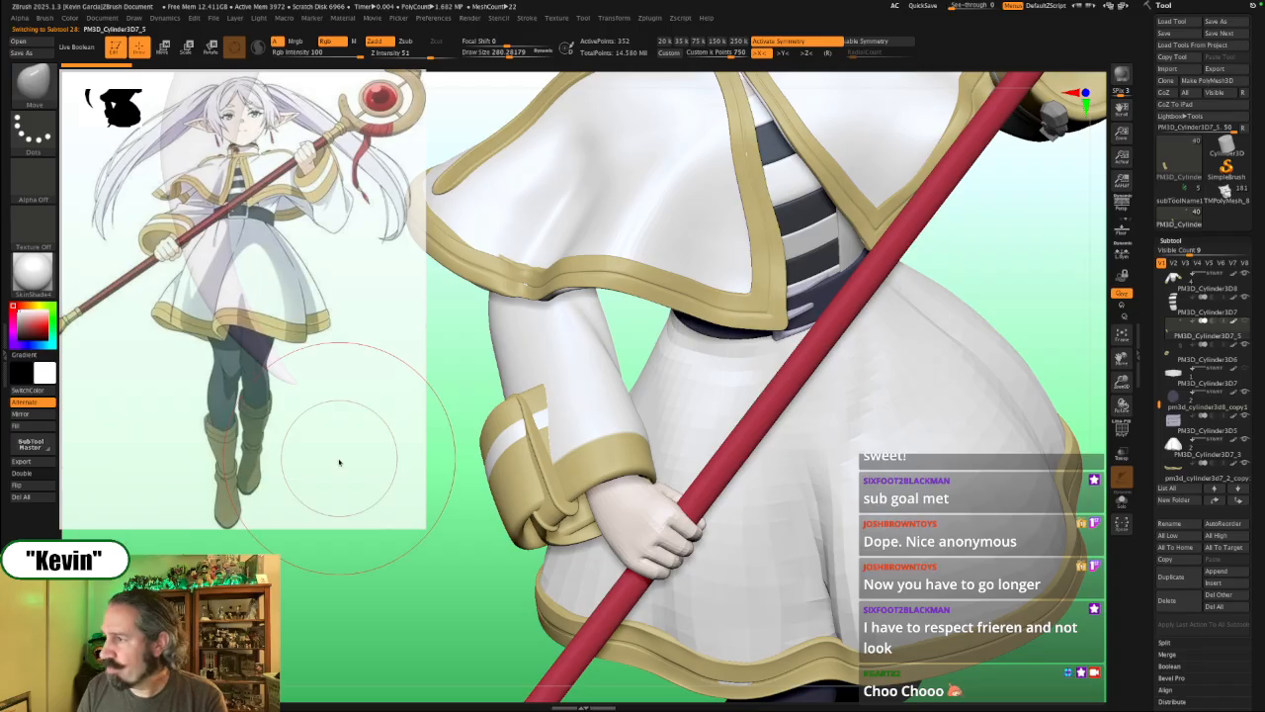
drag(467, 561, 1087, 386)
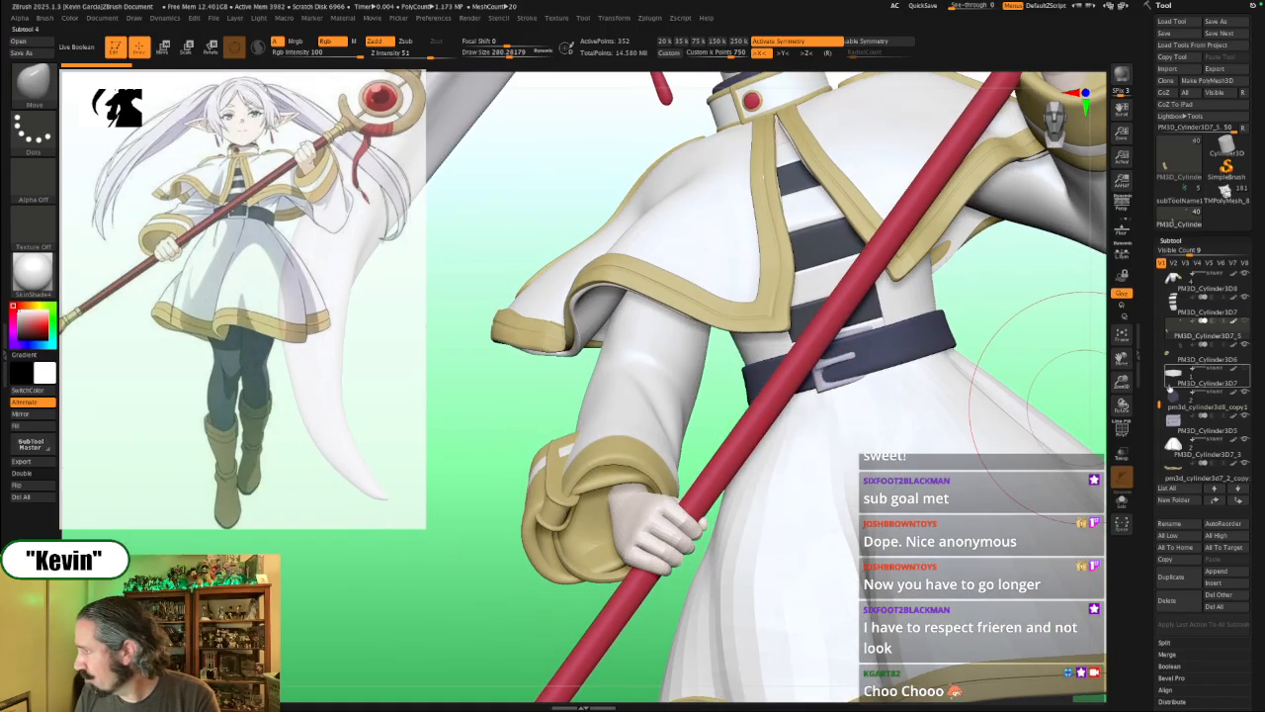
click(1218, 285)
drag(507, 558, 591, 492)
key(w)
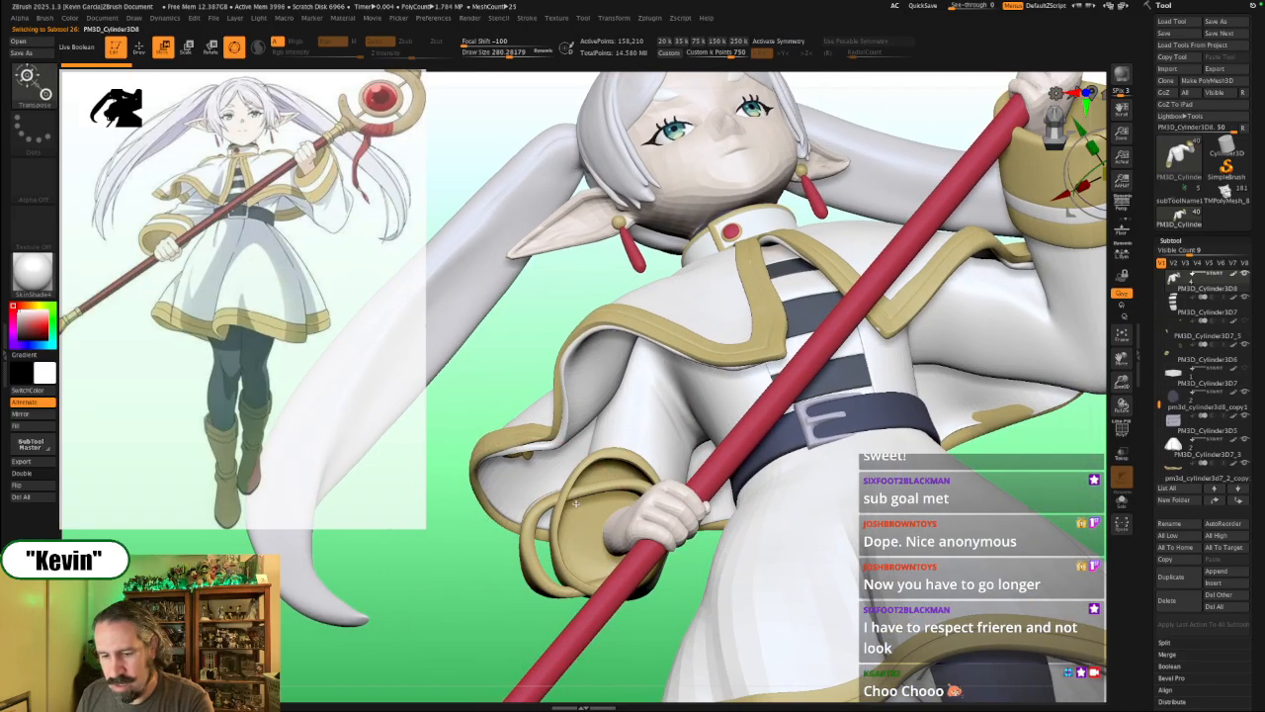
Step: Reposition the shirt sleeve's opening on the lowered arm inside the gold cuff using the Move brush at several sizes
key(q)
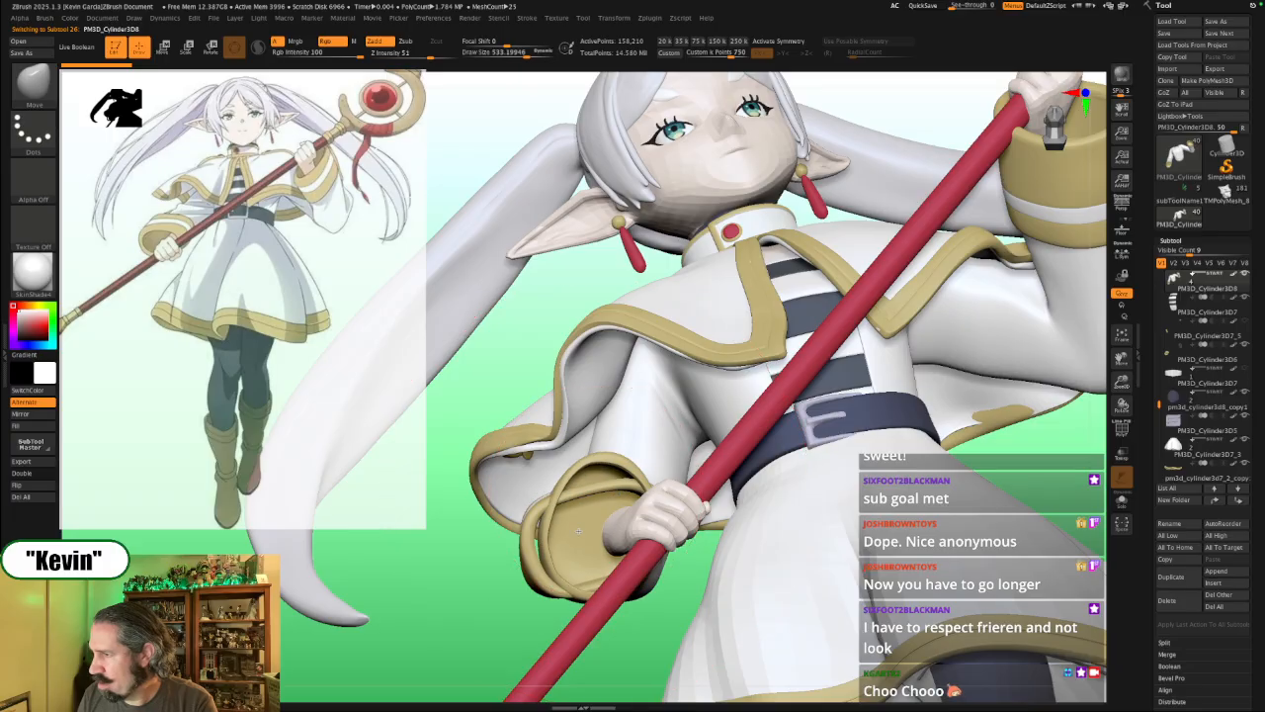
drag(579, 531, 565, 536)
key(s)
click(565, 537)
drag(577, 538, 561, 527)
key(s)
key(s)
mouse_move(563, 473)
mouse_down()
mouse_move(596, 497)
mouse_move(565, 519)
mouse_up()
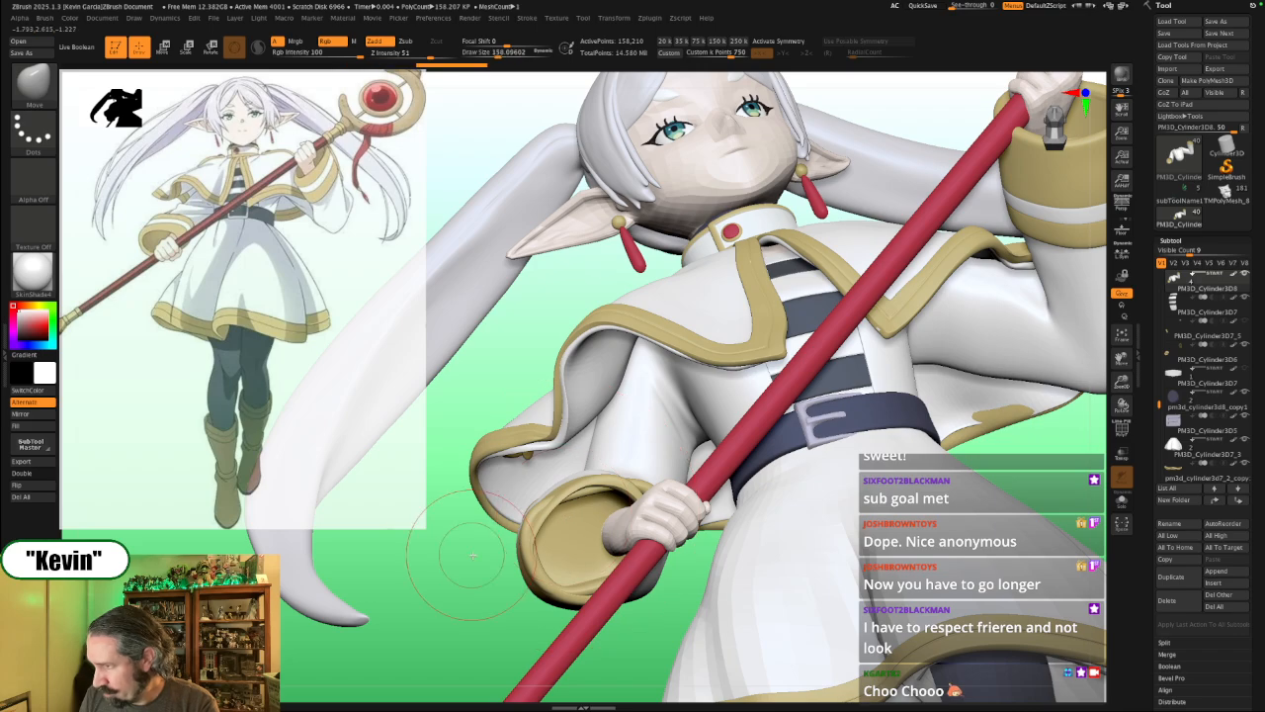
Step: Push the lowered arm's sleeve end beneath the gold cuff from the side with a larger Move brush
right_drag(475, 522, 524, 540)
drag(459, 473, 457, 481)
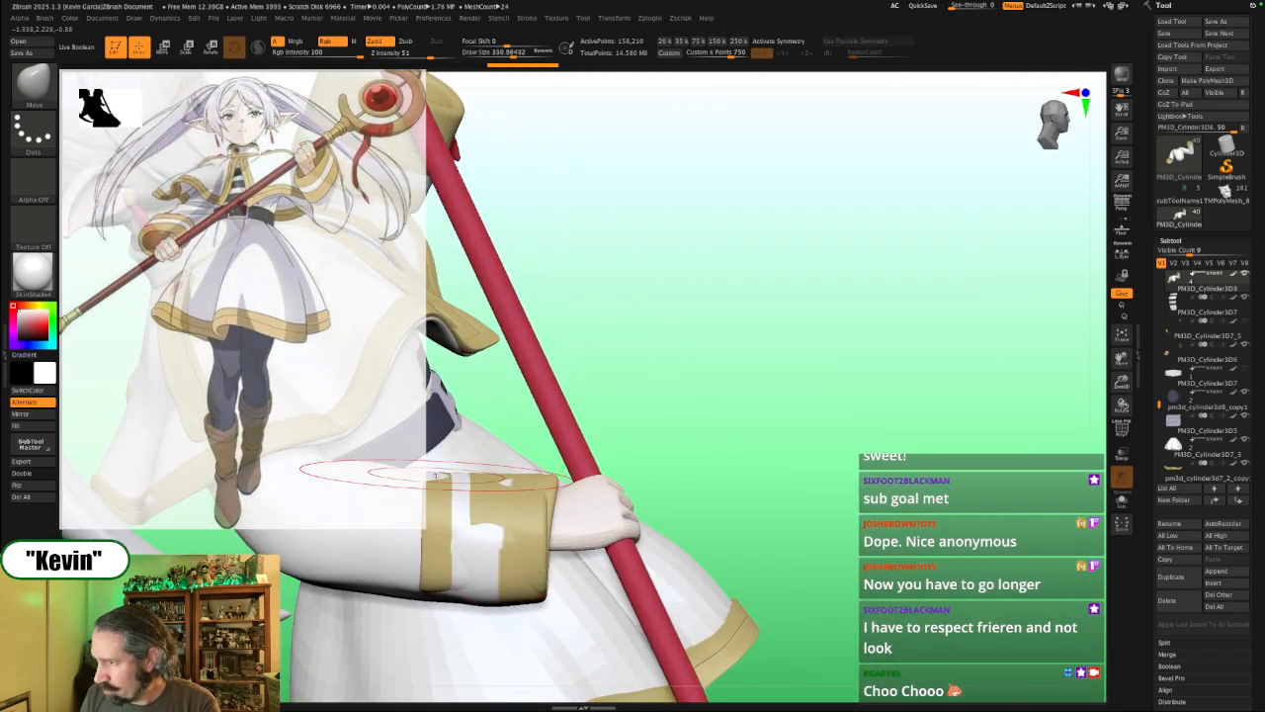
right_drag(808, 382, 852, 388)
key(s)
drag(638, 559, 634, 561)
mouse_move(633, 566)
mouse_down()
mouse_move(633, 577)
mouse_move(558, 594)
mouse_move(608, 583)
mouse_up()
key(s)
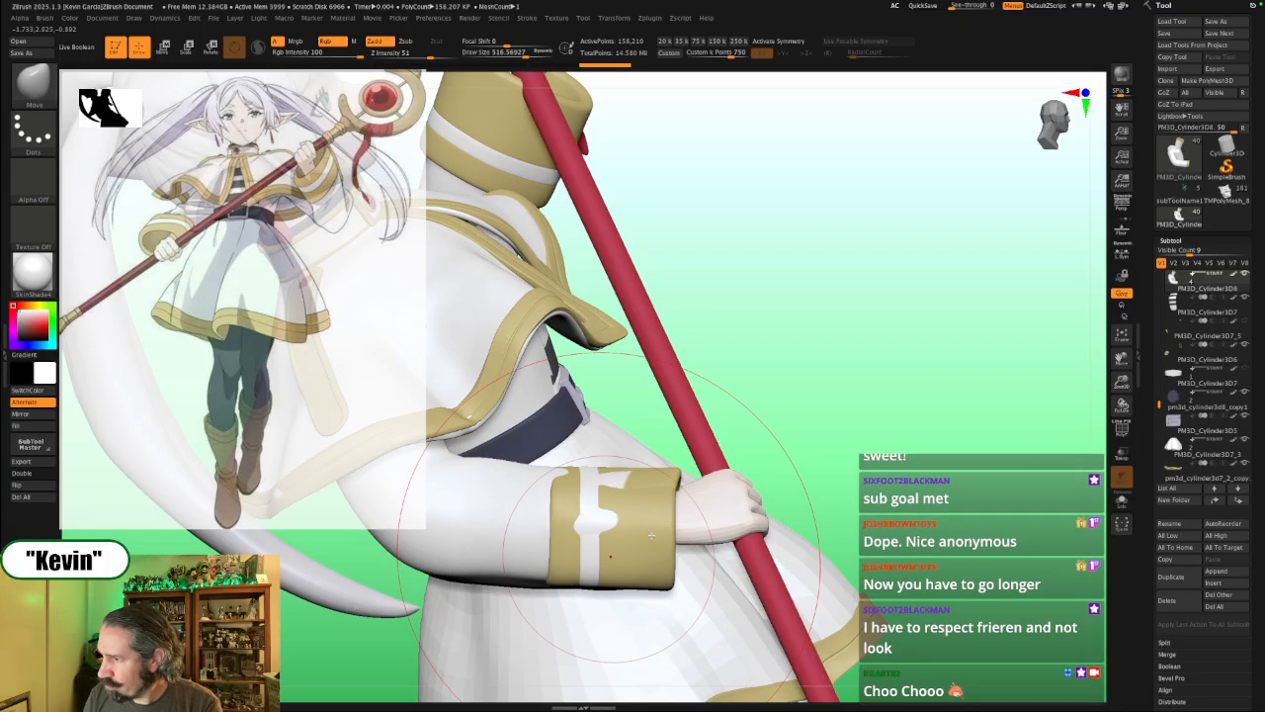
Step: Tuck the sleeve under the cuff's front and hand-side edges with a smaller Move brush
mouse_move(840, 432)
right_down()
mouse_move(828, 460)
mouse_move(756, 505)
right_up()
key(s)
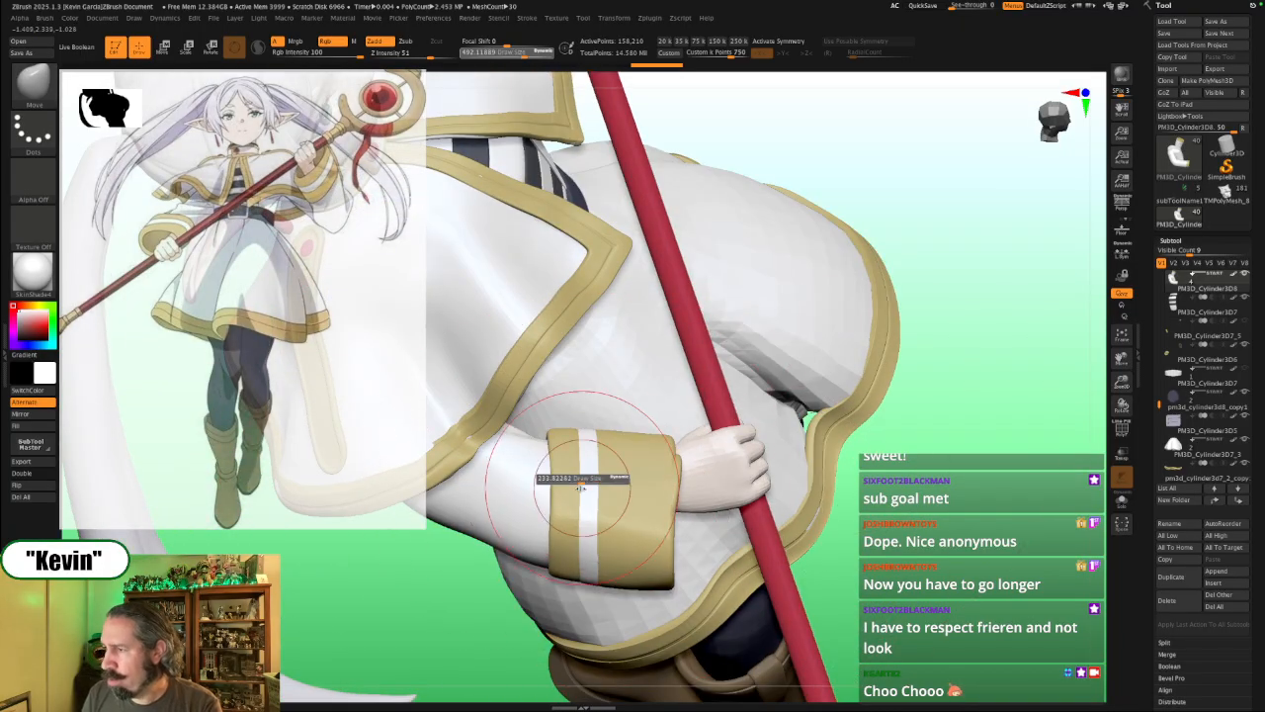
mouse_move(549, 550)
mouse_down()
mouse_move(553, 564)
mouse_move(584, 557)
mouse_up()
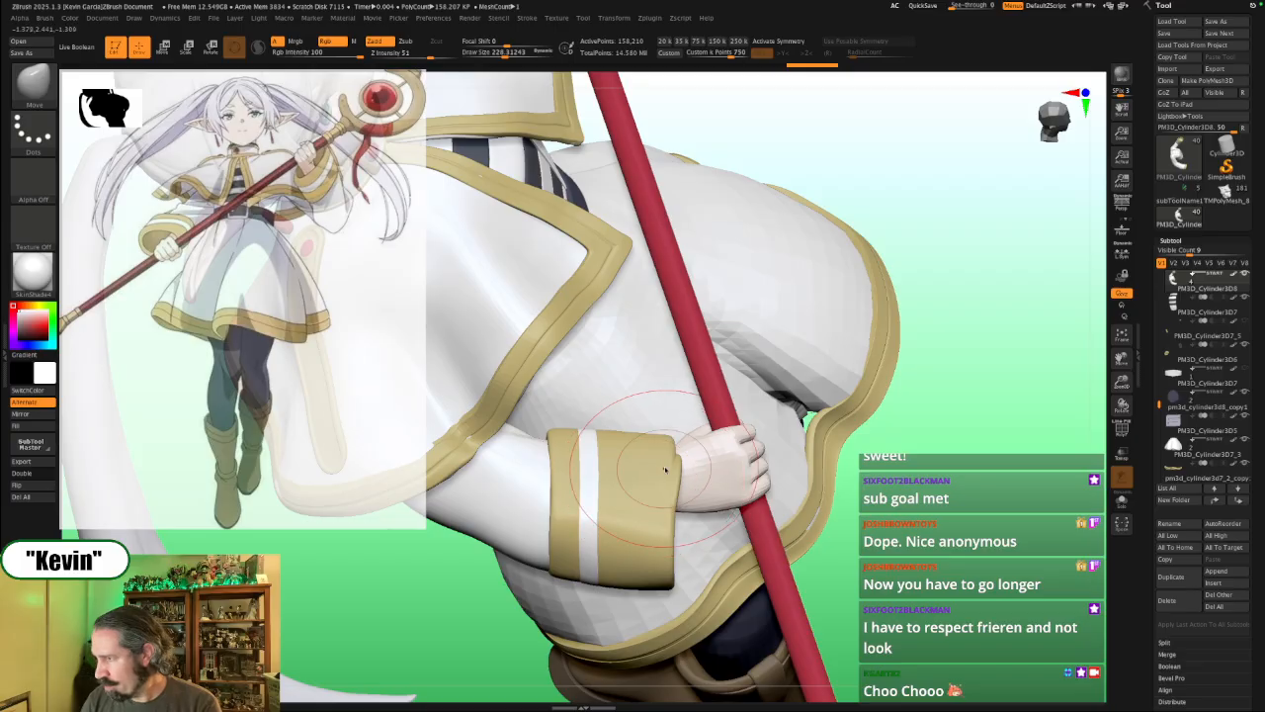
mouse_move(676, 472)
mouse_down()
mouse_move(666, 453)
mouse_move(655, 483)
mouse_up()
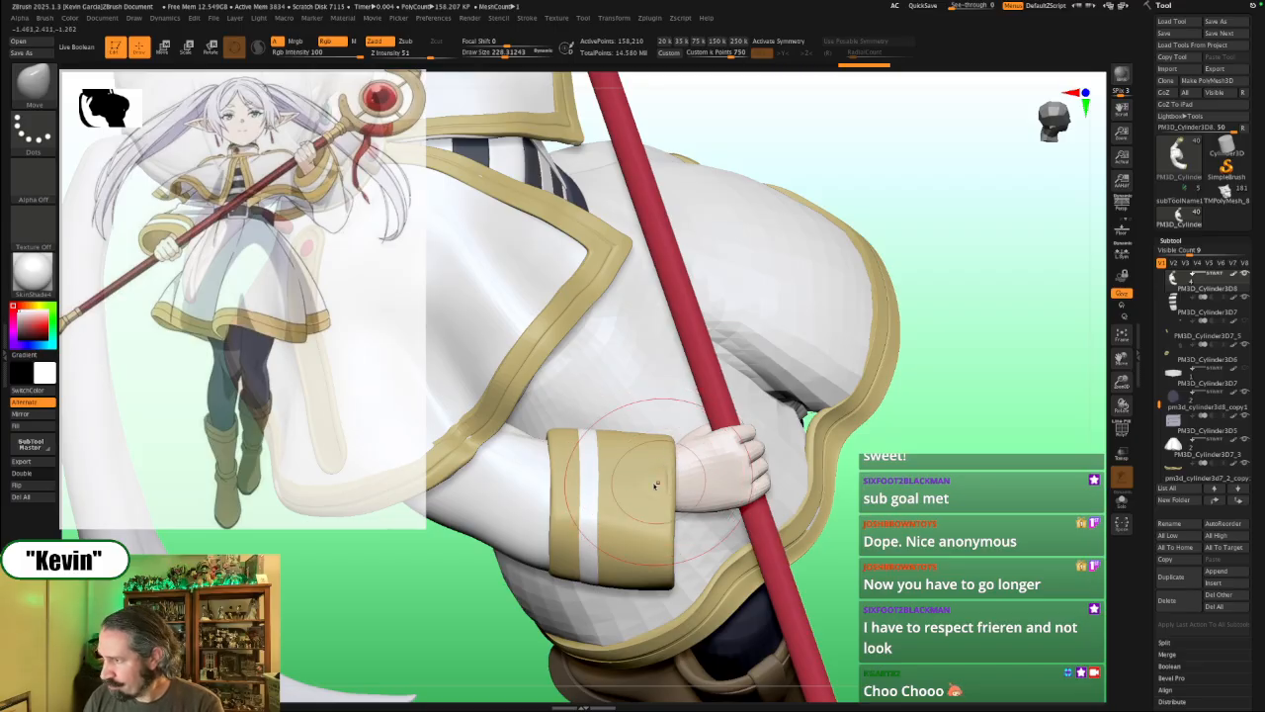
drag(811, 528, 629, 541)
key(s)
mouse_move(650, 534)
mouse_down()
mouse_move(636, 536)
mouse_move(648, 535)
mouse_up()
key(s)
Step: Inspect the sleeved shirt in isolation and from below, checking the lowered arm's sleeve opening against the cuff
key(alt+s)
drag(731, 518, 744, 508)
key(s)
key(alt+s)
key(alt+s)
drag(799, 566, 791, 530)
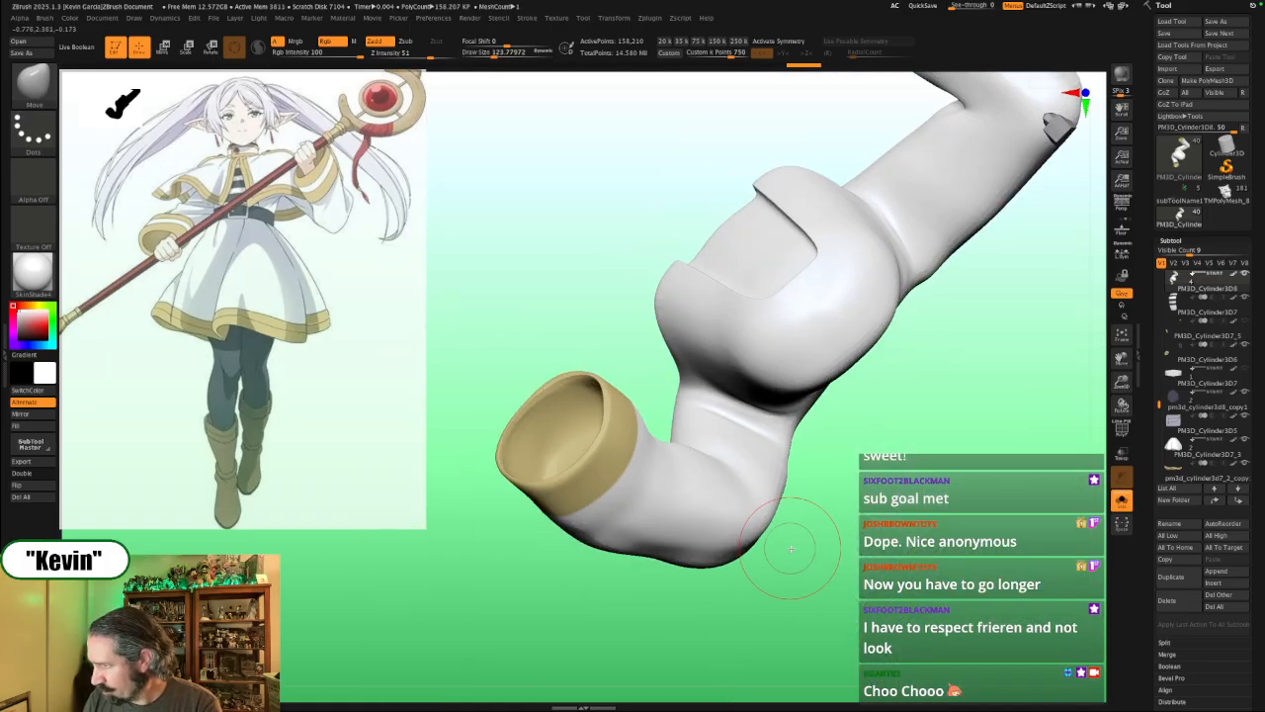
key(alt+s)
key(s)
key(alt+s)
mouse_move(640, 426)
mouse_down()
mouse_move(629, 388)
mouse_move(639, 365)
mouse_up()
key(alt+s)
key(s)
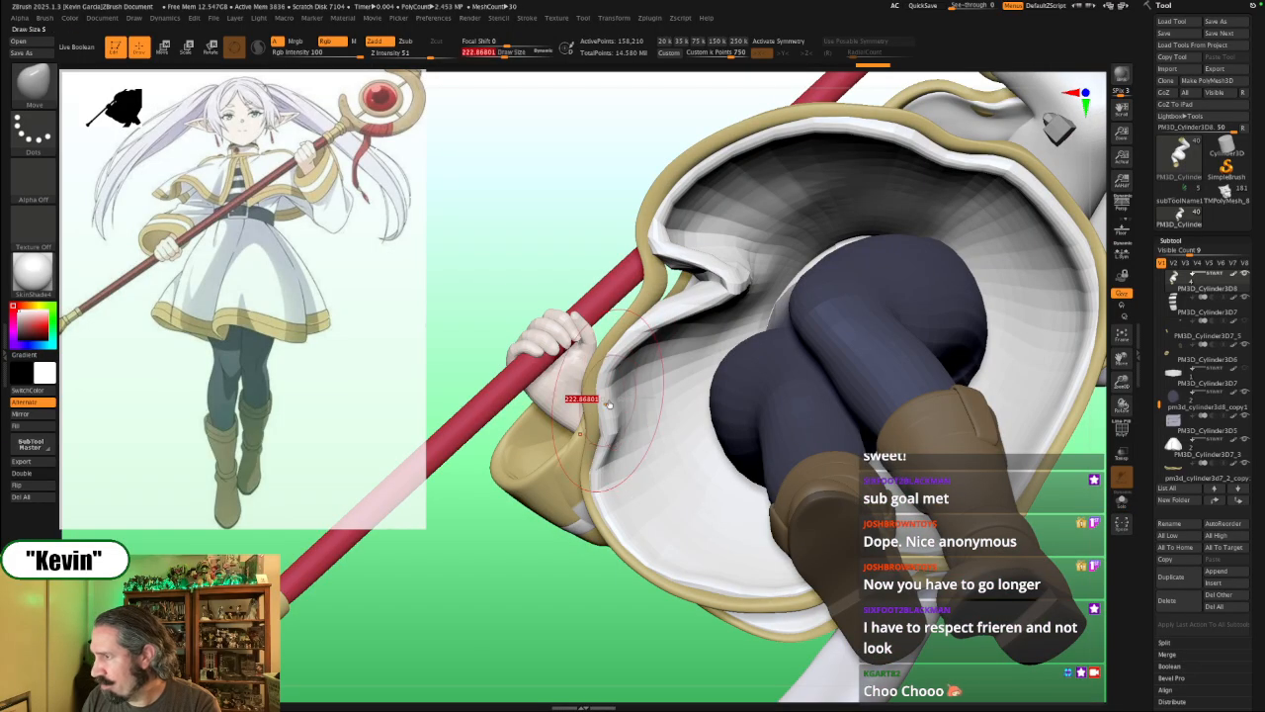
Step: Tuck the lowered arm's sleeve into the gold cuff from below and from the side with a Move brush of about size 172
drag(609, 404, 604, 404)
mouse_move(558, 584)
mouse_down()
mouse_move(612, 450)
mouse_move(649, 514)
mouse_up()
drag(637, 502, 665, 528)
drag(652, 506, 689, 524)
mouse_move(668, 502)
mouse_down()
mouse_move(677, 516)
mouse_move(665, 493)
mouse_up()
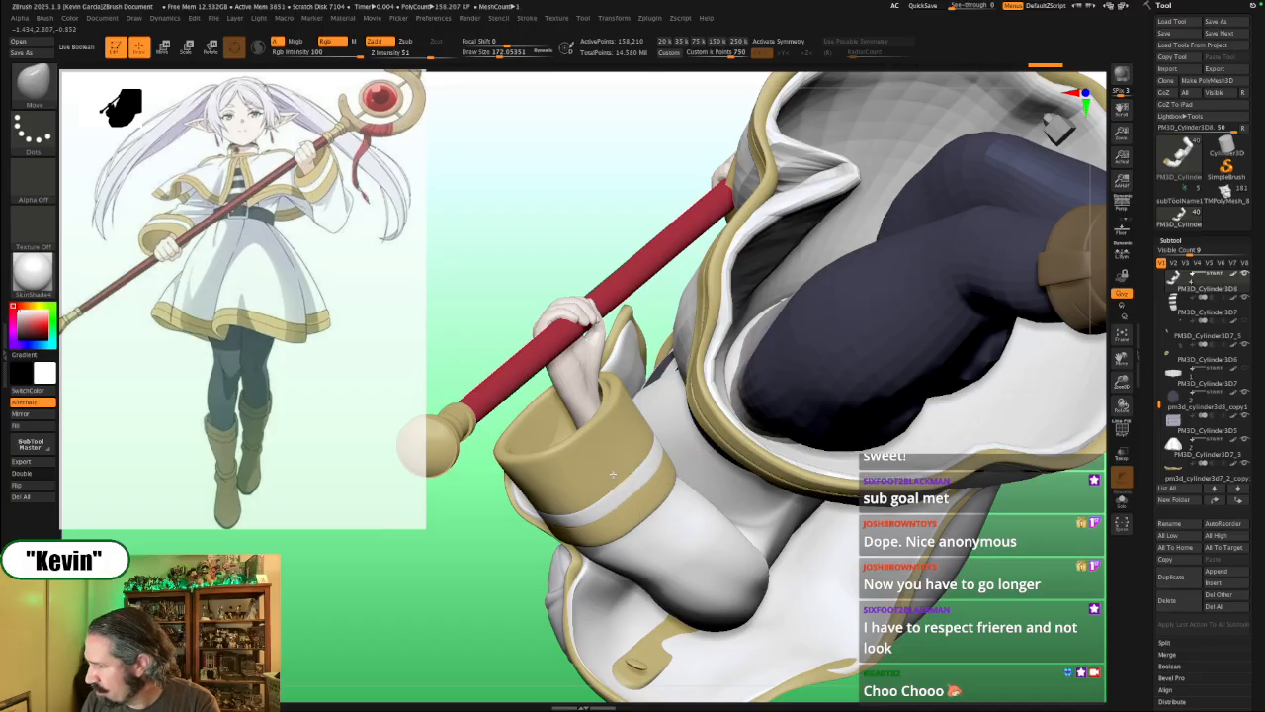
drag(633, 453, 640, 463)
mouse_move(555, 271)
mouse_down()
mouse_move(554, 301)
mouse_move(617, 390)
mouse_up()
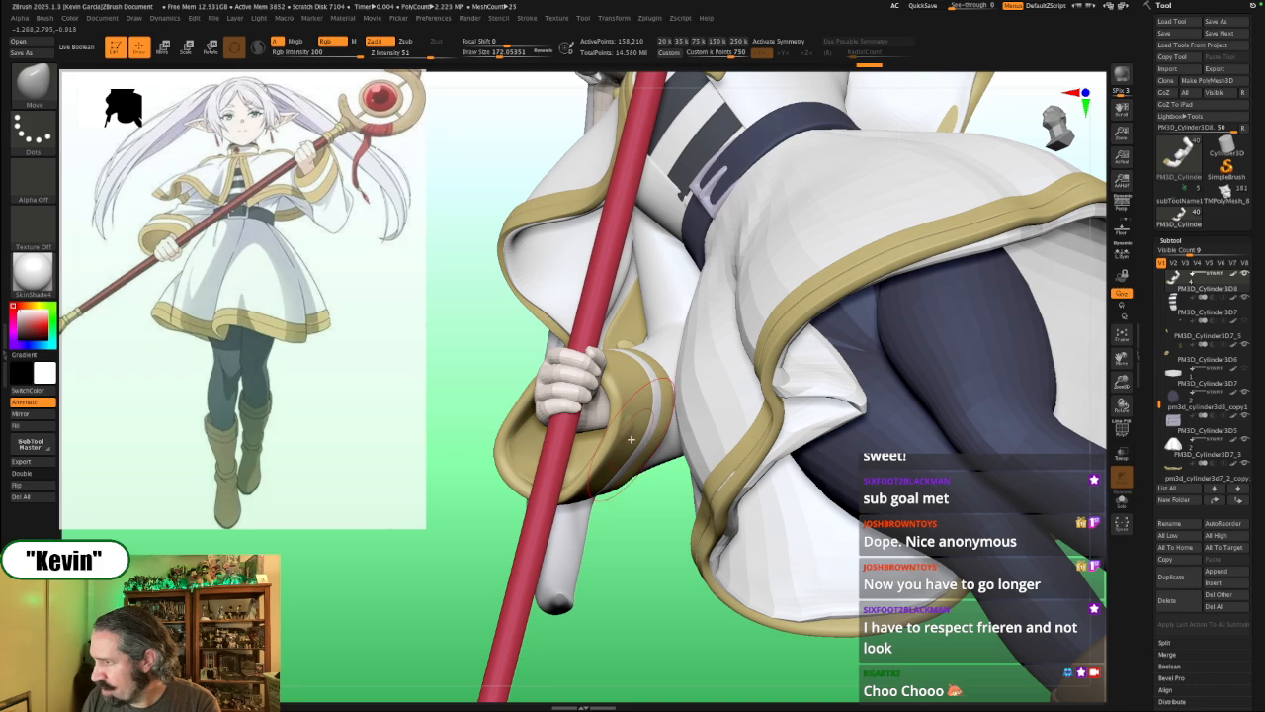
drag(631, 433, 640, 423)
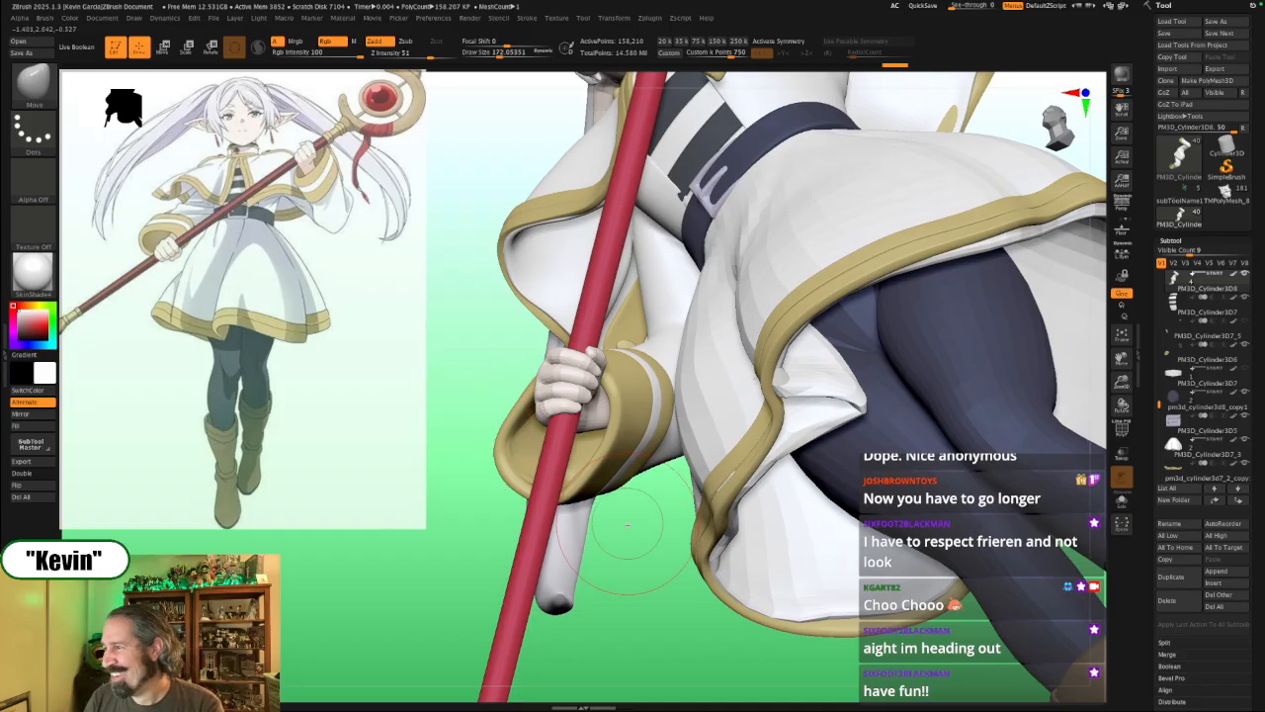
mouse_move(636, 541)
mouse_down()
mouse_move(661, 511)
mouse_move(623, 534)
mouse_up()
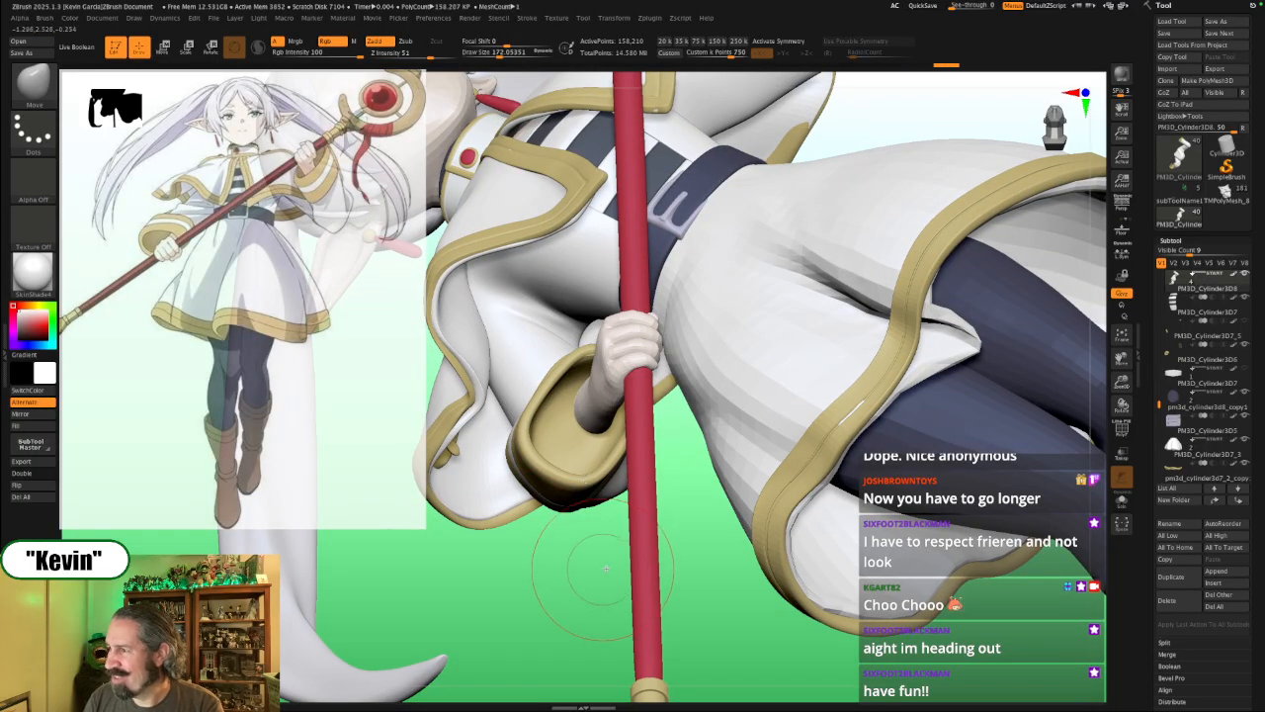
drag(553, 623, 593, 376)
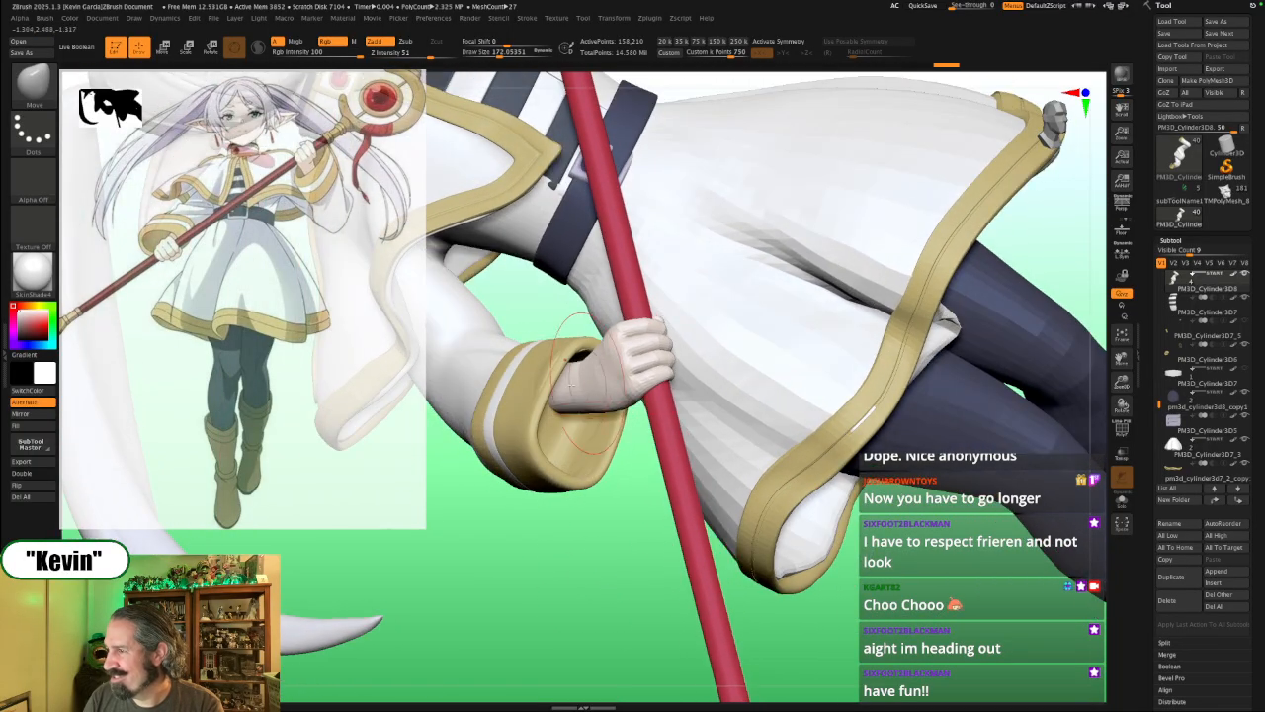
Step: Fit the shirt sleeve inside the lowered arm's cuff near the wrist and along its back edge, using Move brush sizes of about 83 and 131
alt+click(591, 353)
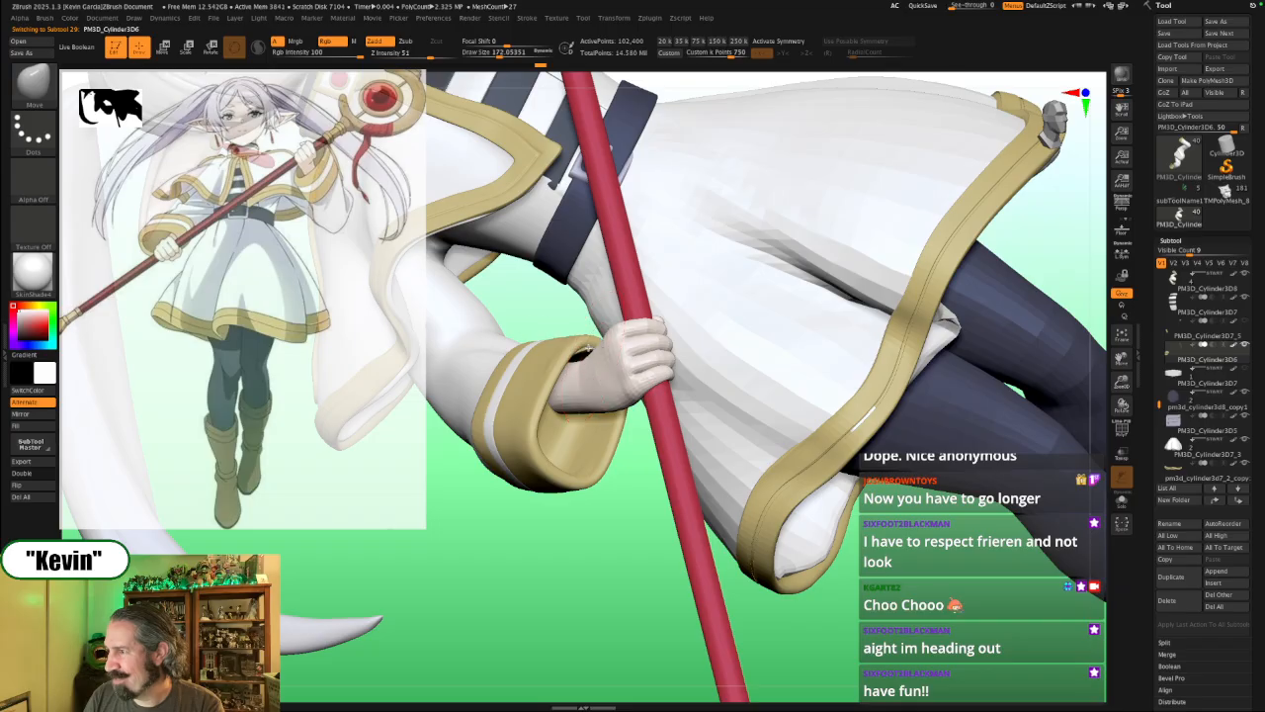
alt+click(547, 370)
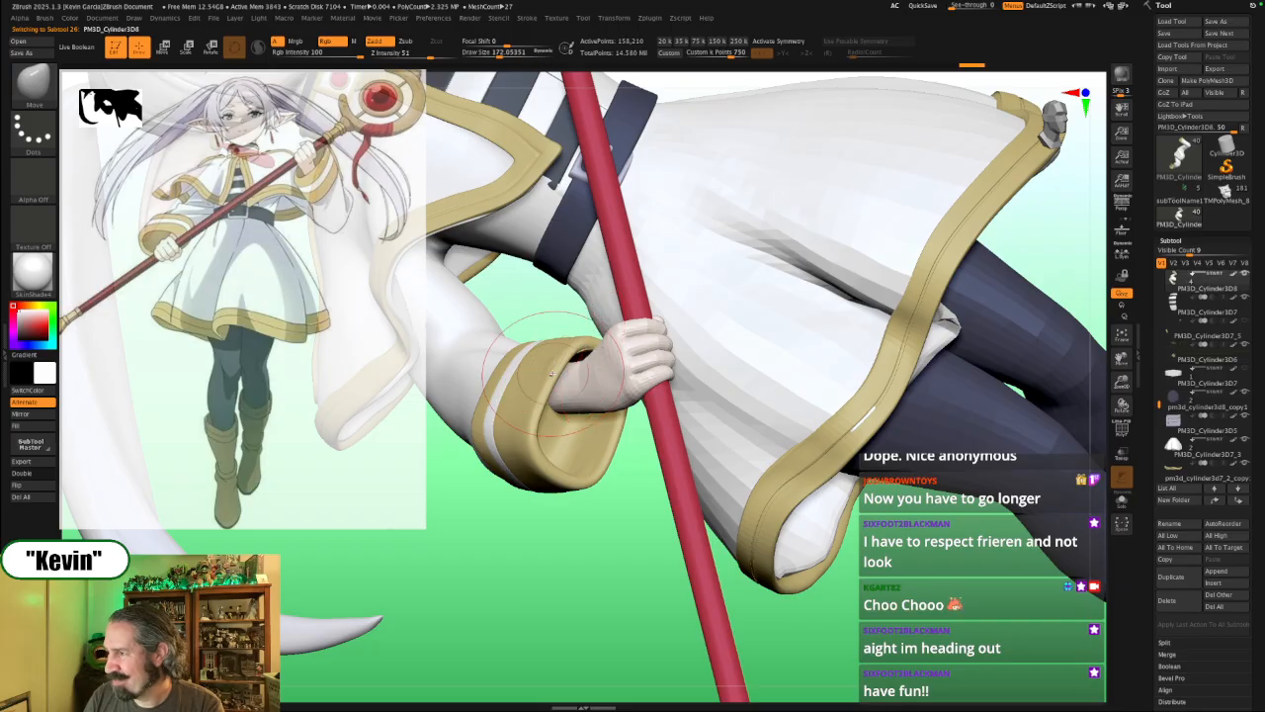
drag(556, 365, 585, 354)
key(s)
drag(586, 355, 583, 350)
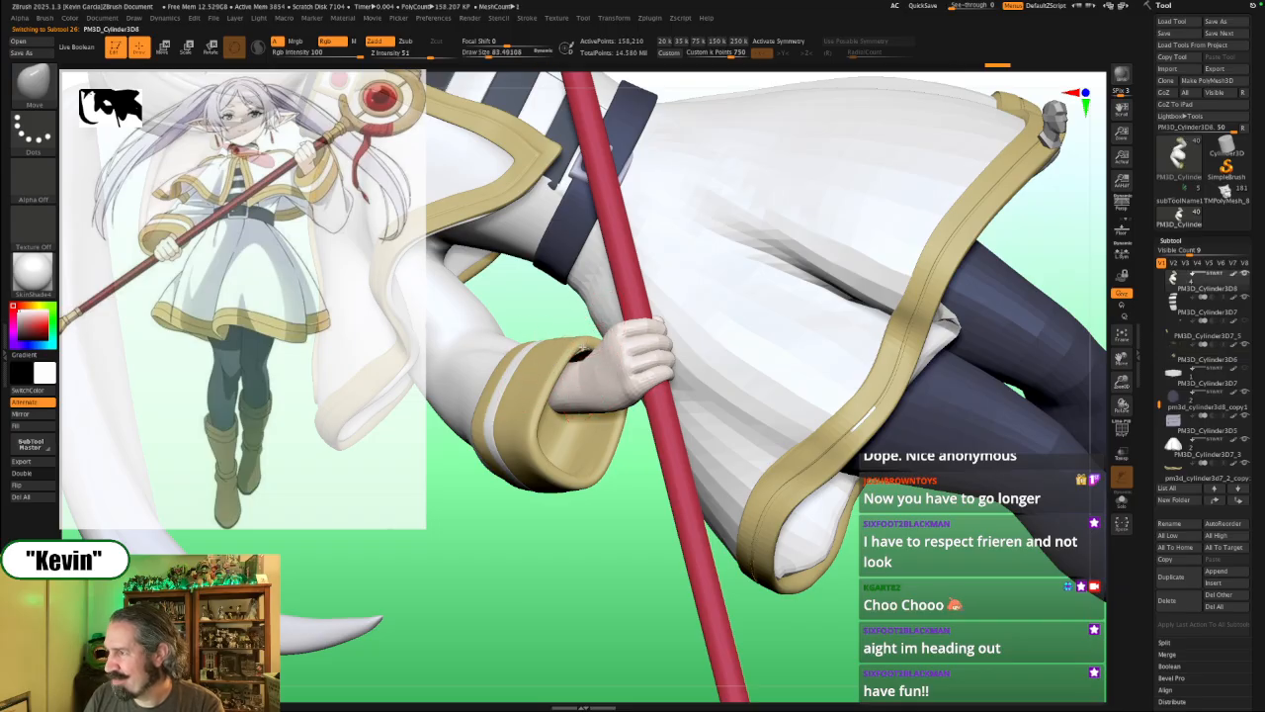
drag(590, 580, 696, 560)
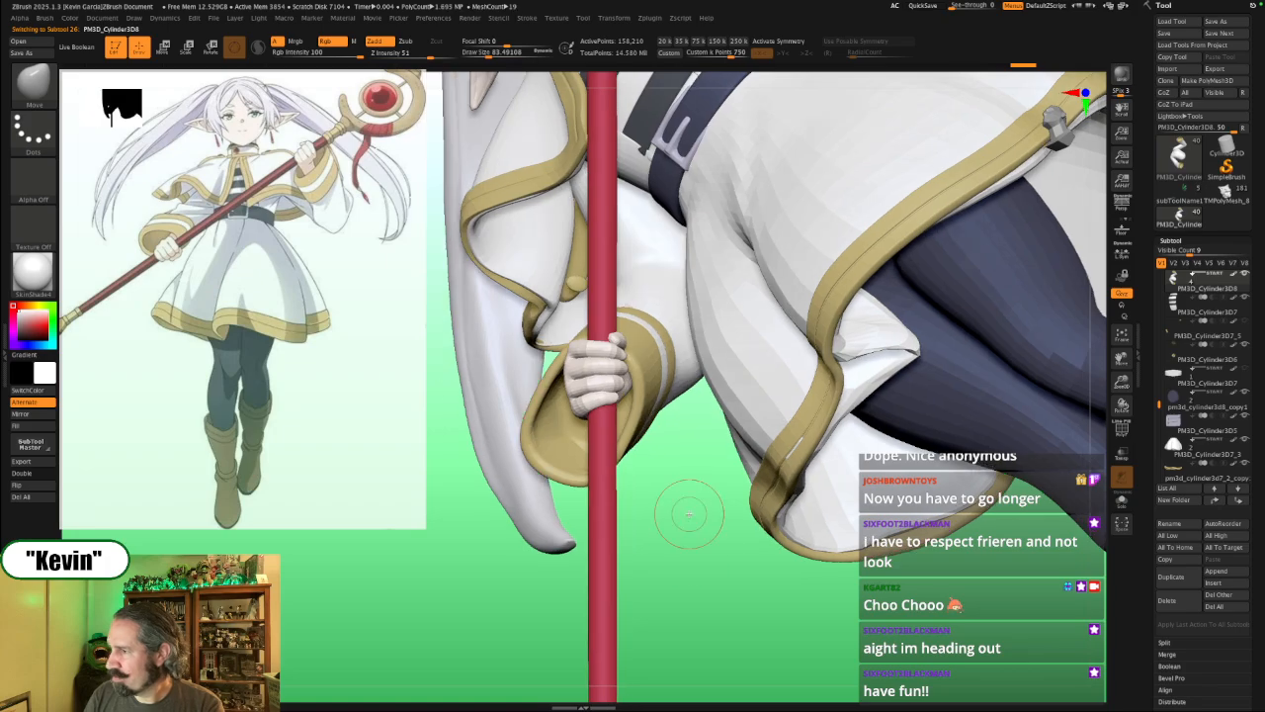
mouse_move(690, 510)
mouse_down()
mouse_move(626, 500)
mouse_move(655, 526)
mouse_move(710, 534)
mouse_move(651, 411)
mouse_up()
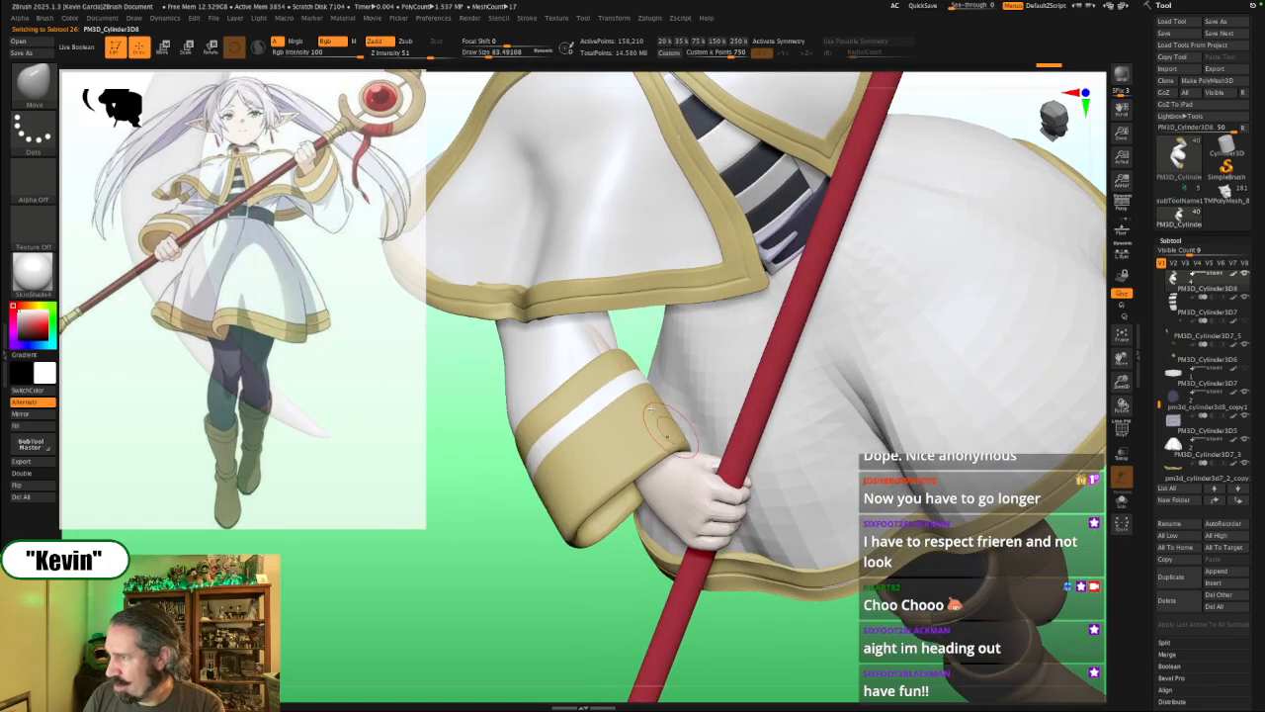
drag(609, 359, 620, 359)
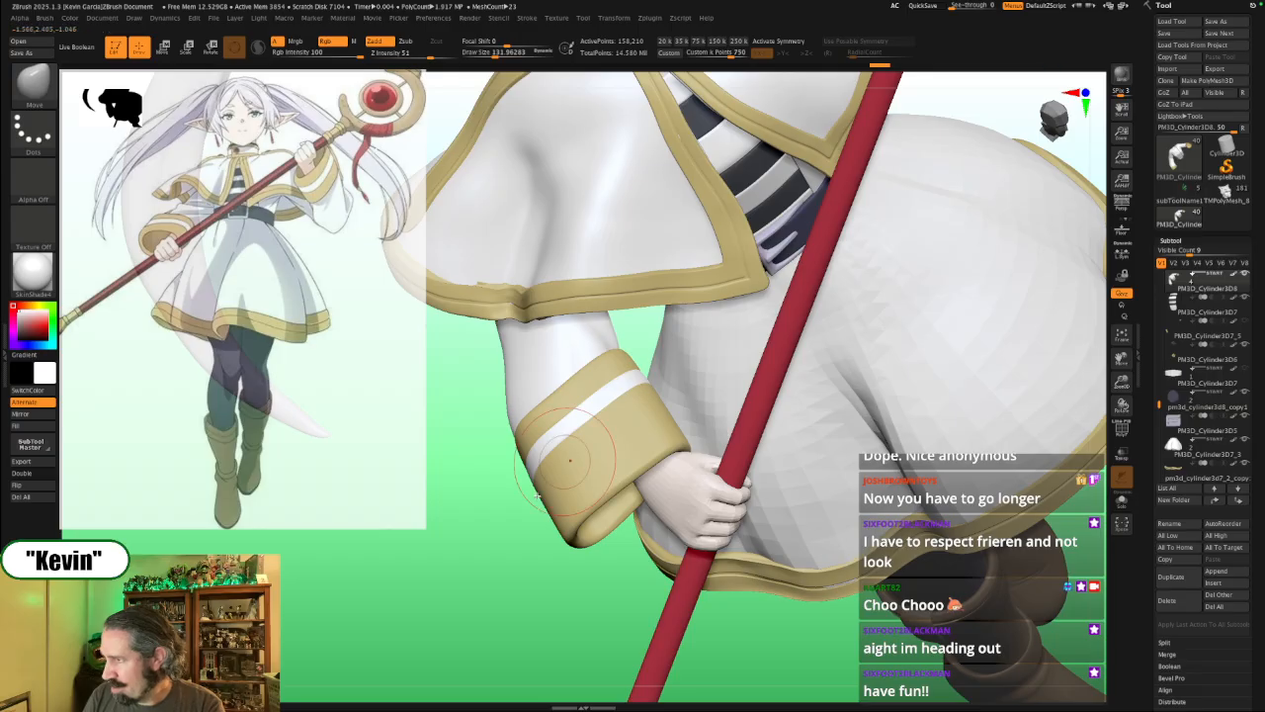
drag(495, 564, 513, 506)
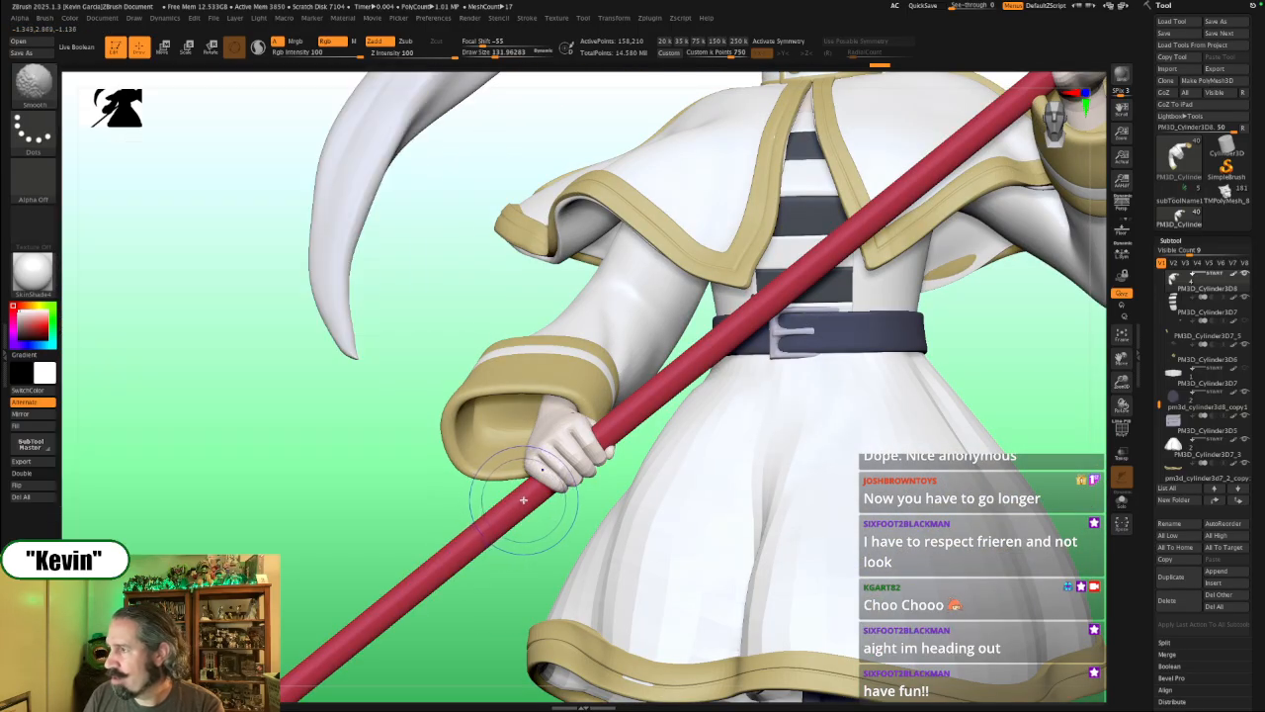
Step: Nudge the lowered arm's outer sleeve from below with a larger Move brush and return to a full front view of the figure
mouse_move(554, 550)
alt+mouse_down()
mouse_move(632, 494)
mouse_move(791, 425)
alt+mouse_up()
mouse_move(911, 477)
alt+mouse_down()
mouse_move(975, 437)
mouse_move(939, 431)
mouse_move(886, 301)
alt+mouse_up()
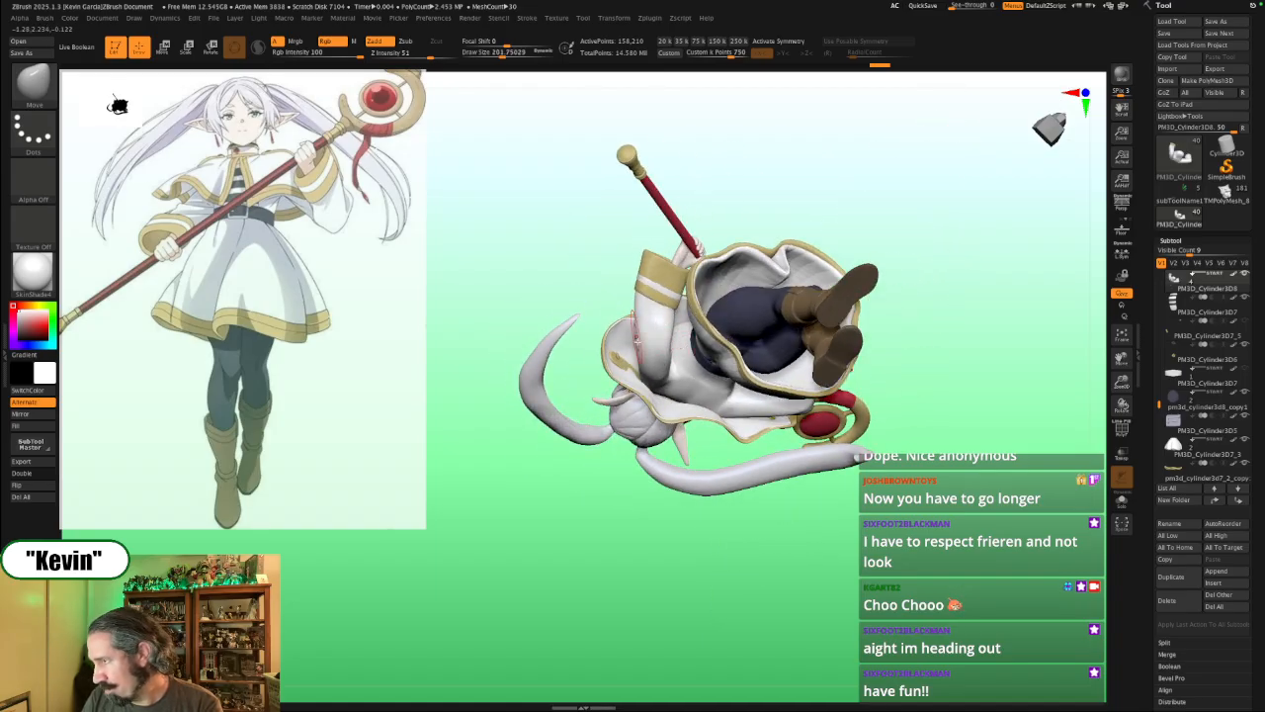
mouse_move(630, 336)
mouse_down()
mouse_move(621, 263)
mouse_move(653, 364)
mouse_move(644, 318)
mouse_move(623, 324)
mouse_move(639, 327)
mouse_up()
key(s)
key(alt+s)
mouse_move(632, 300)
right_down()
mouse_move(736, 368)
mouse_move(740, 413)
right_up()
key(alt+s)
mouse_move(896, 414)
right_down()
mouse_move(943, 427)
mouse_move(923, 397)
mouse_move(916, 409)
right_up()
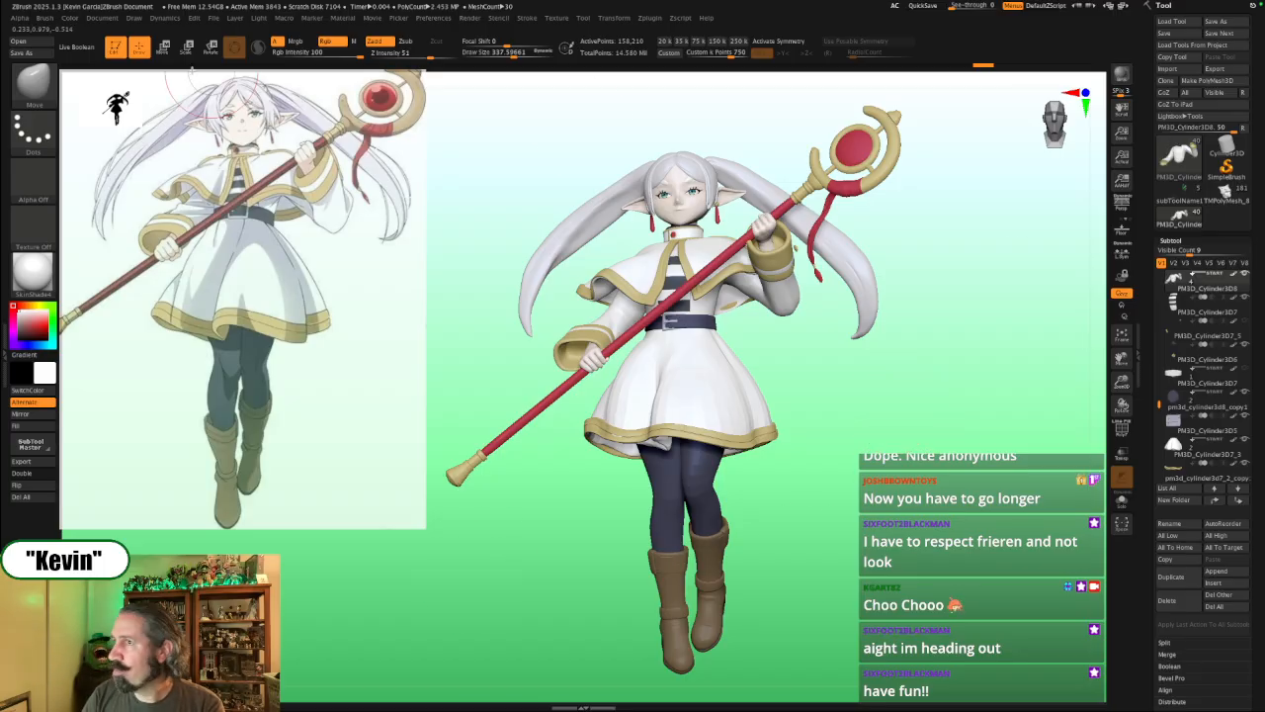
Step: Store the current front view as the second custom ZAppLink view and save the views as PM3D_Cylinder3D8.vws in the Frieren folder
click(111, 18)
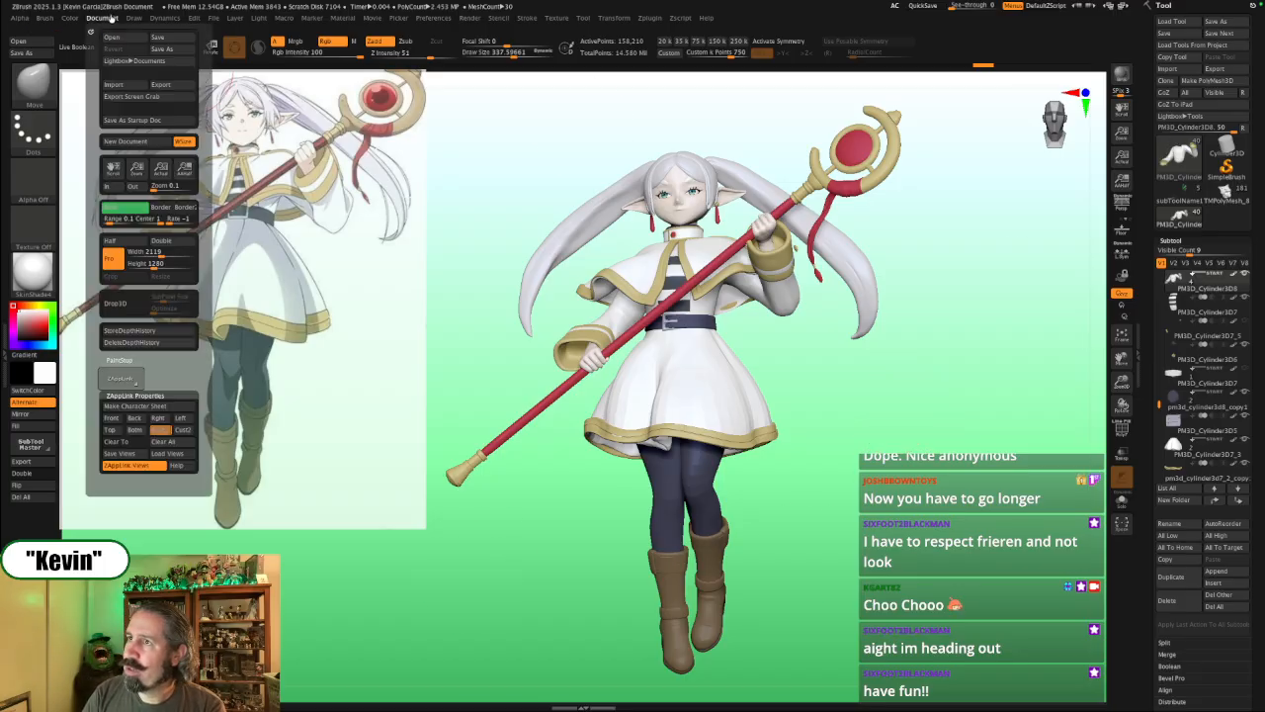
click(184, 431)
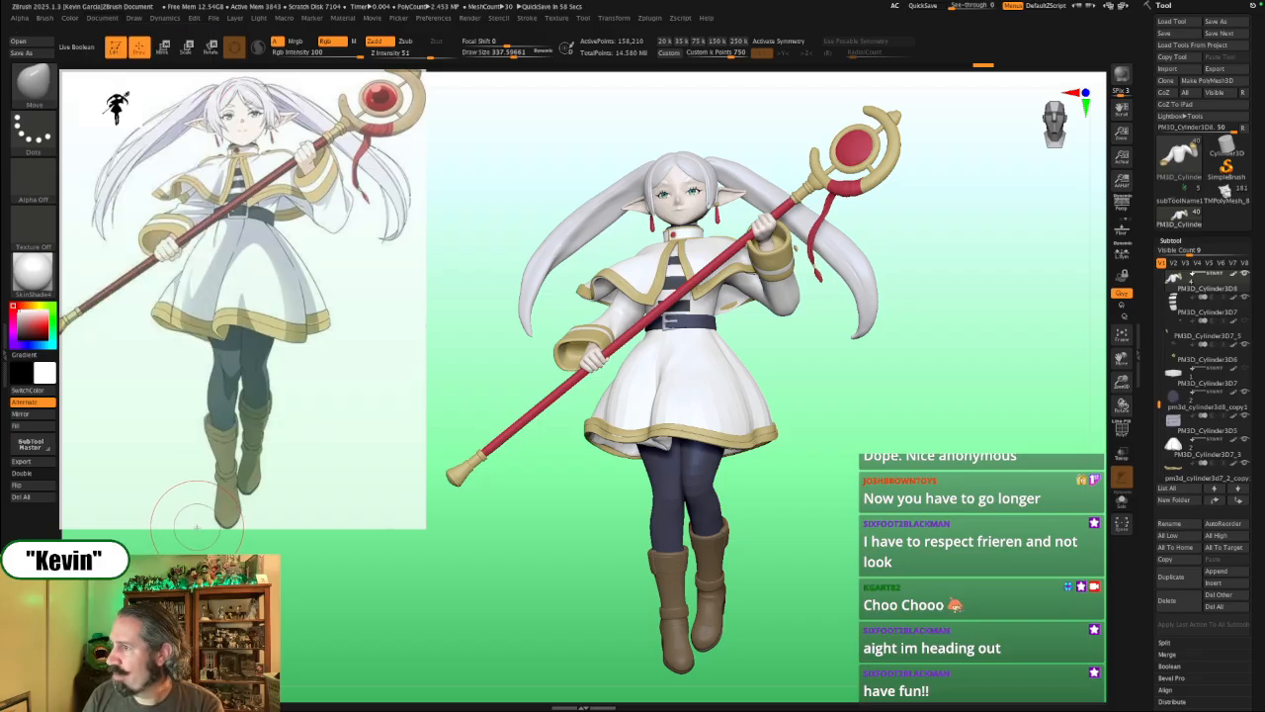
click(102, 18)
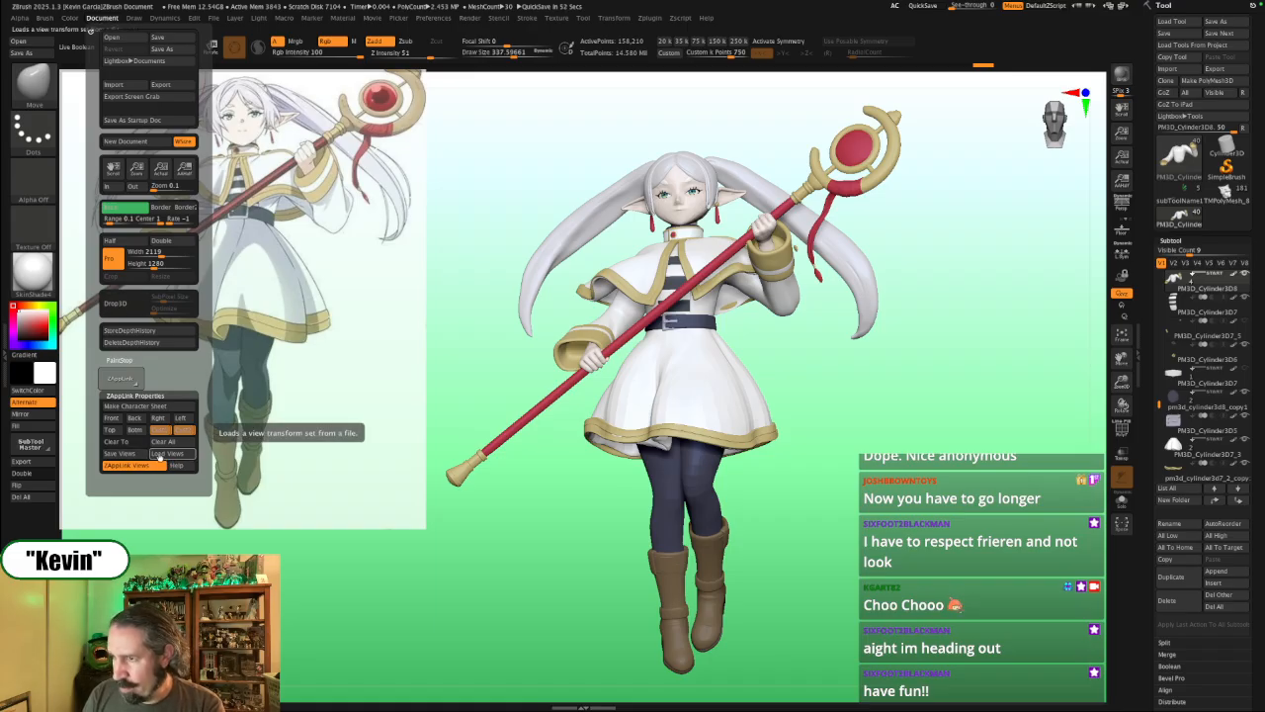
click(127, 454)
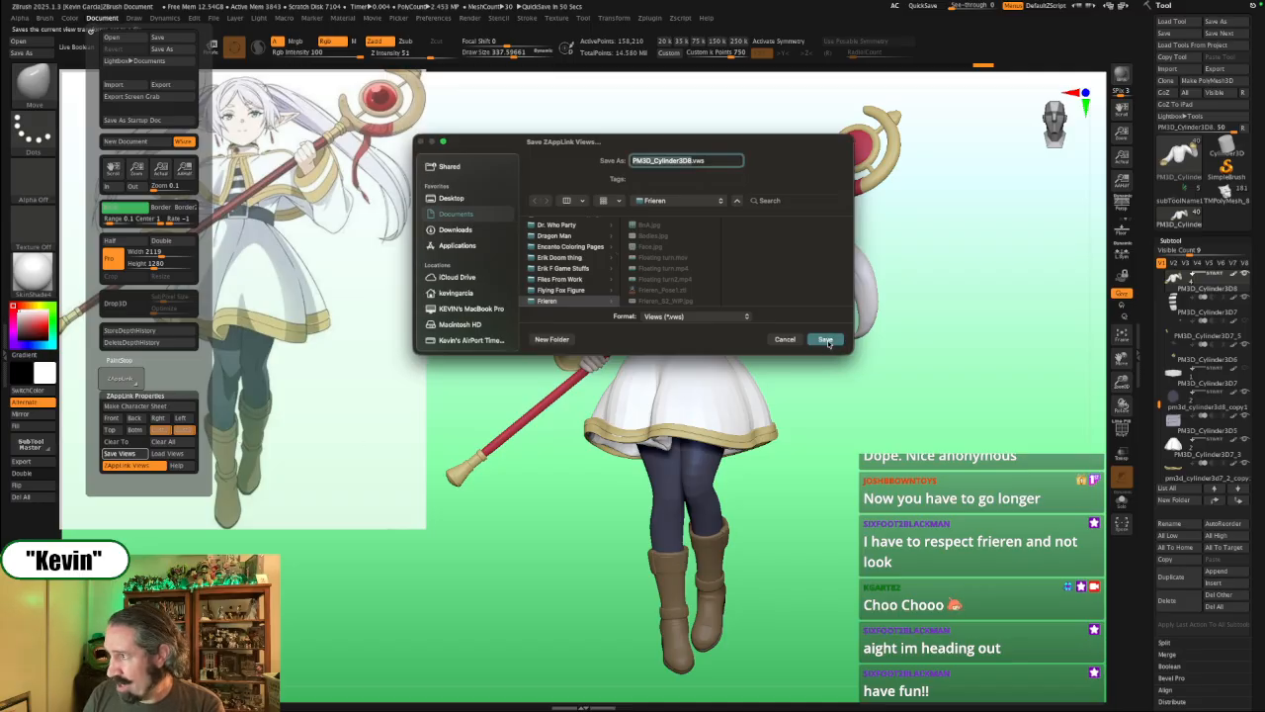
click(826, 339)
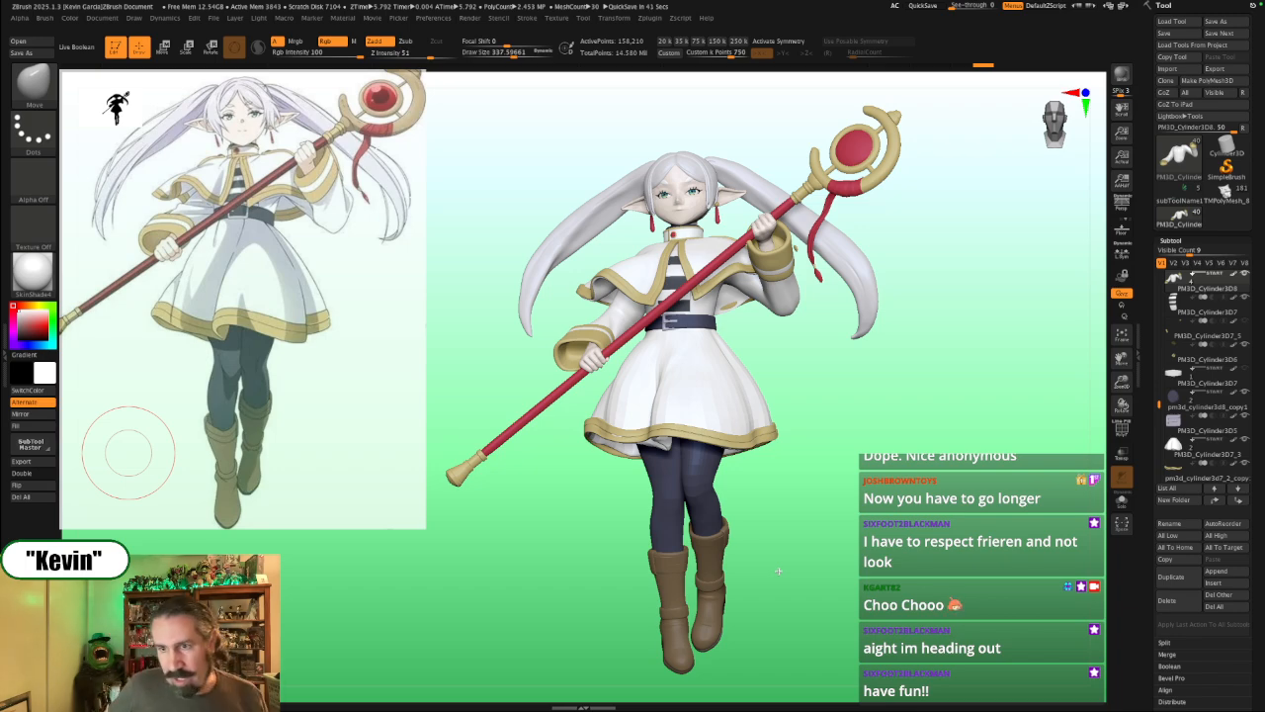
Step: Turn the figure away and recall a stored custom view to check it
drag(903, 395, 898, 403)
drag(828, 475, 846, 506)
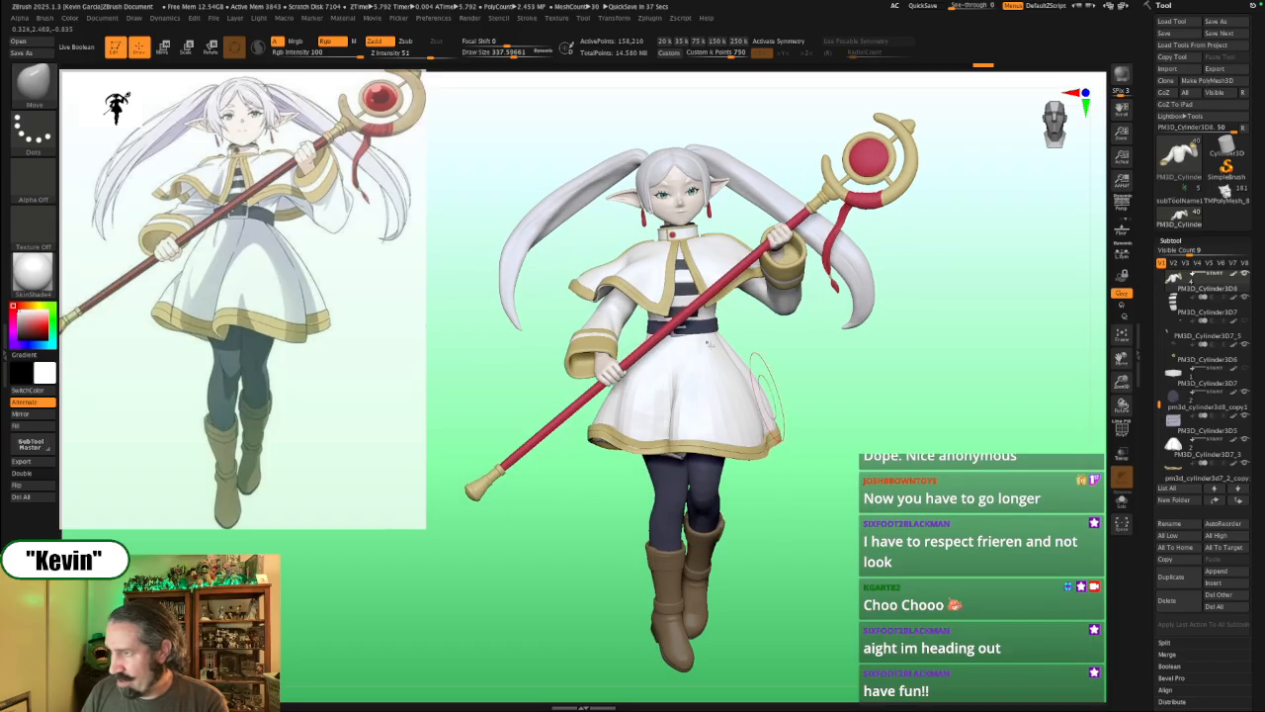
click(112, 19)
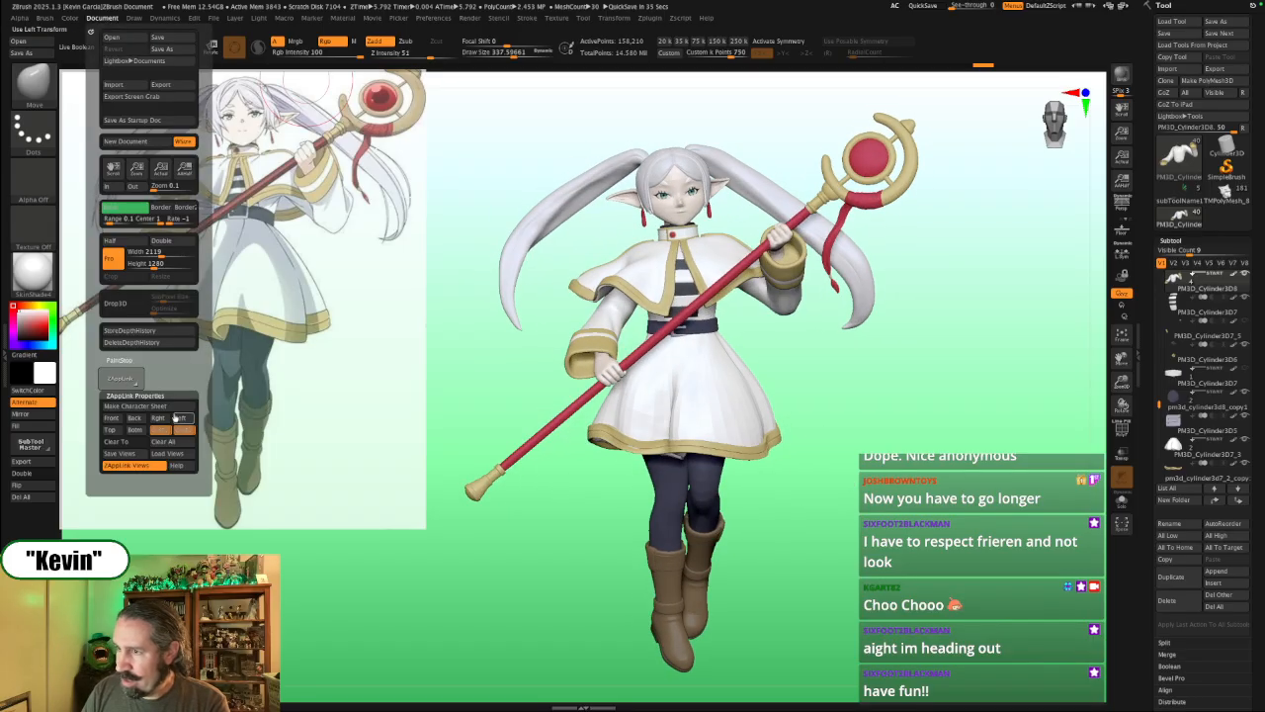
drag(781, 464, 805, 457)
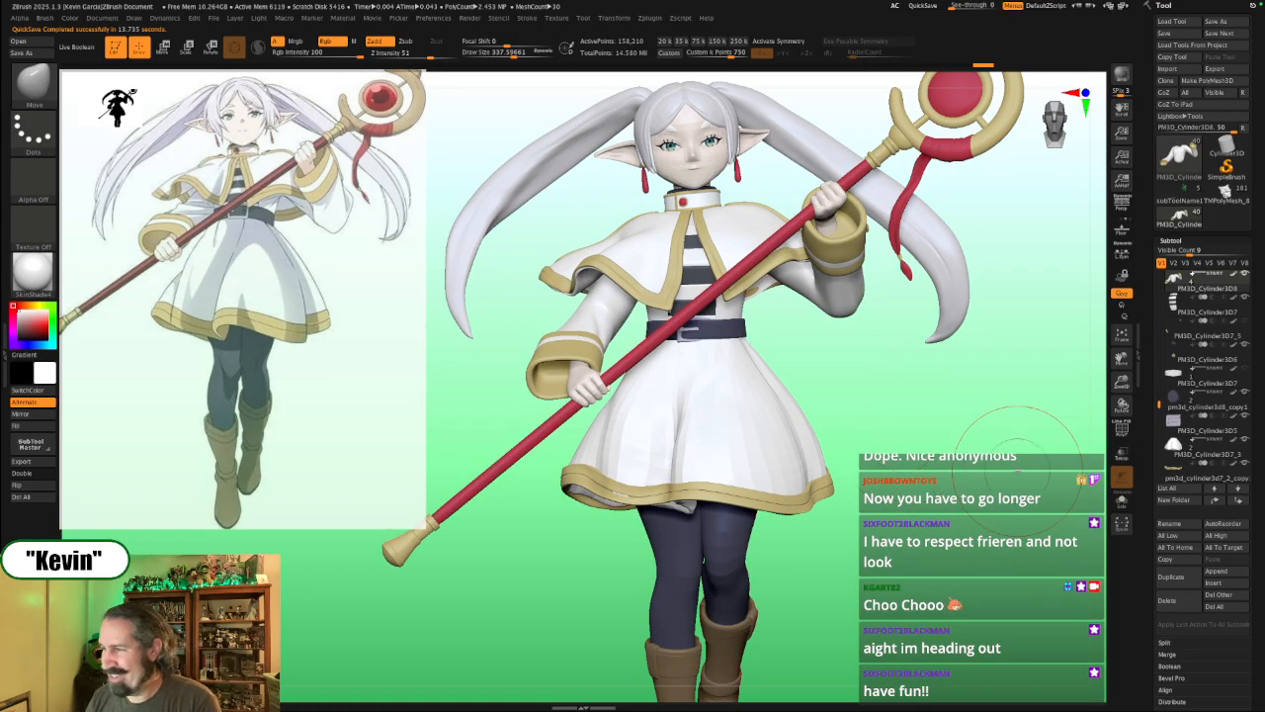
Step: Hide the shoulder cape with its gold trim and show the rest of the figure around the shirt
mouse_move(988, 465)
alt+mouse_down()
mouse_move(996, 456)
mouse_move(923, 423)
mouse_move(910, 481)
mouse_move(1026, 445)
mouse_move(1014, 401)
mouse_move(1024, 372)
mouse_move(955, 406)
alt+mouse_up()
key(alt+s)
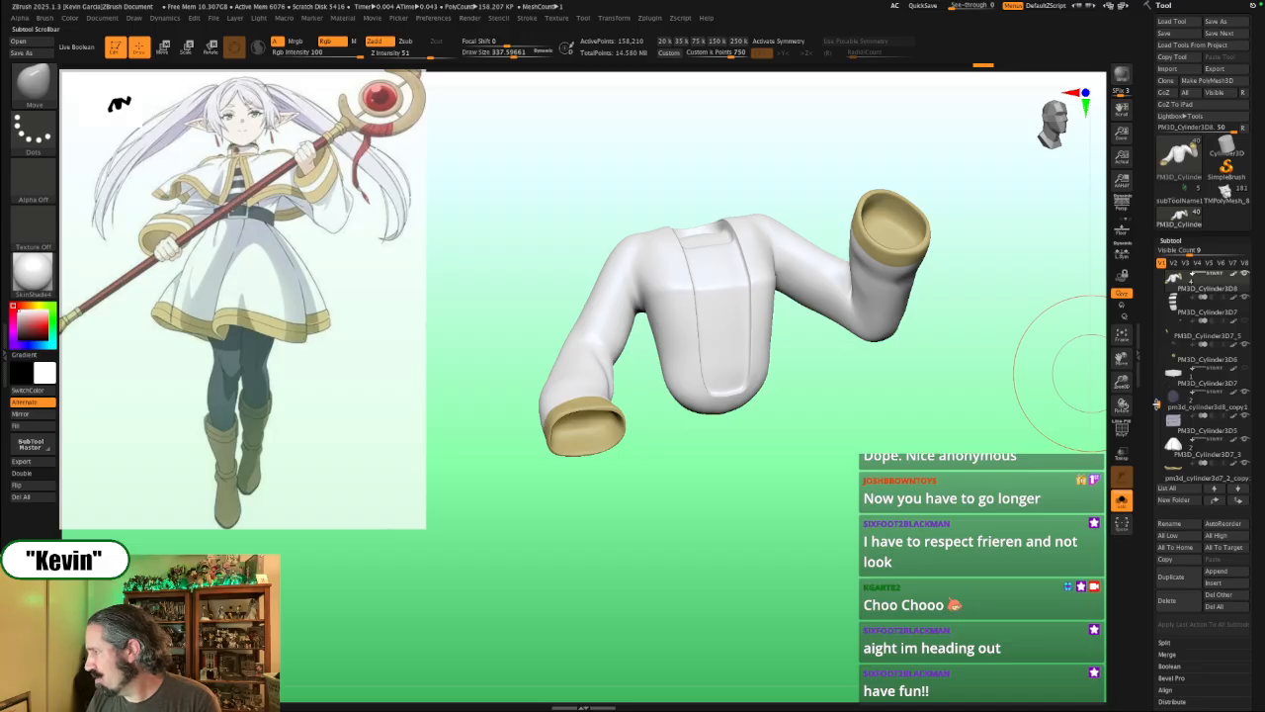
drag(1157, 405, 1160, 374)
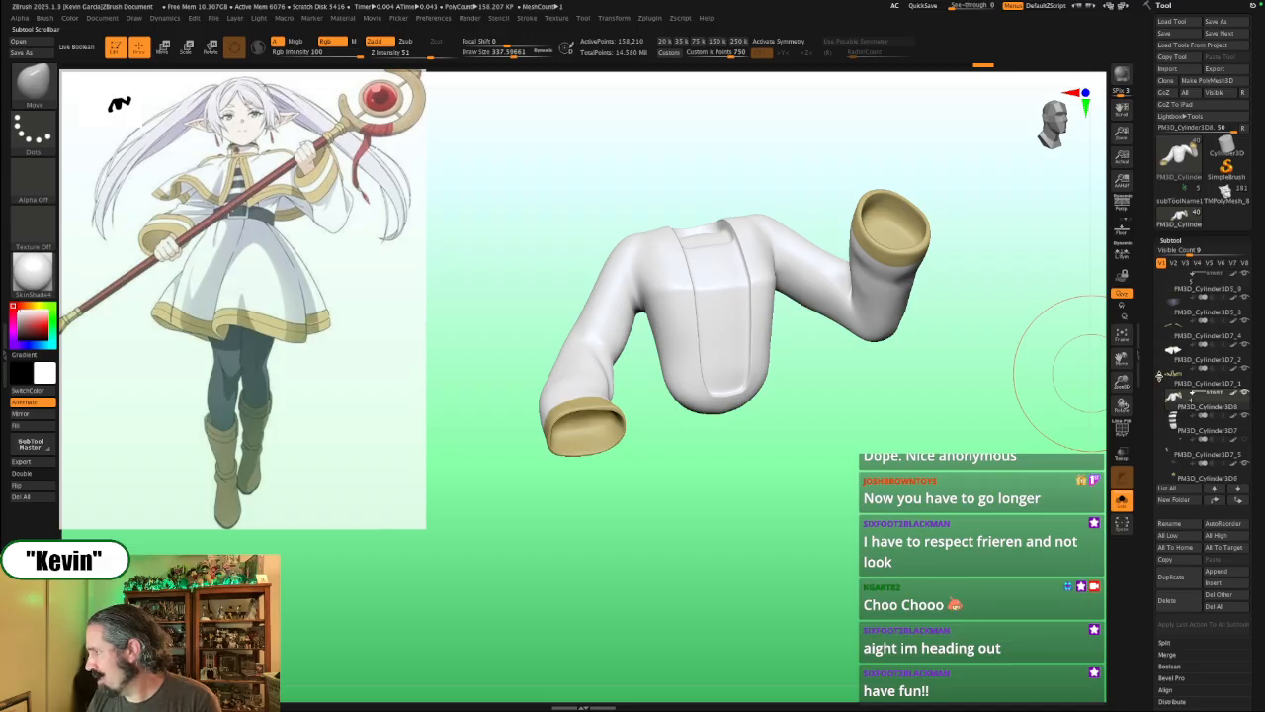
click(1246, 324)
click(1122, 501)
mouse_move(990, 471)
mouse_down()
mouse_move(984, 516)
mouse_move(951, 494)
mouse_up()
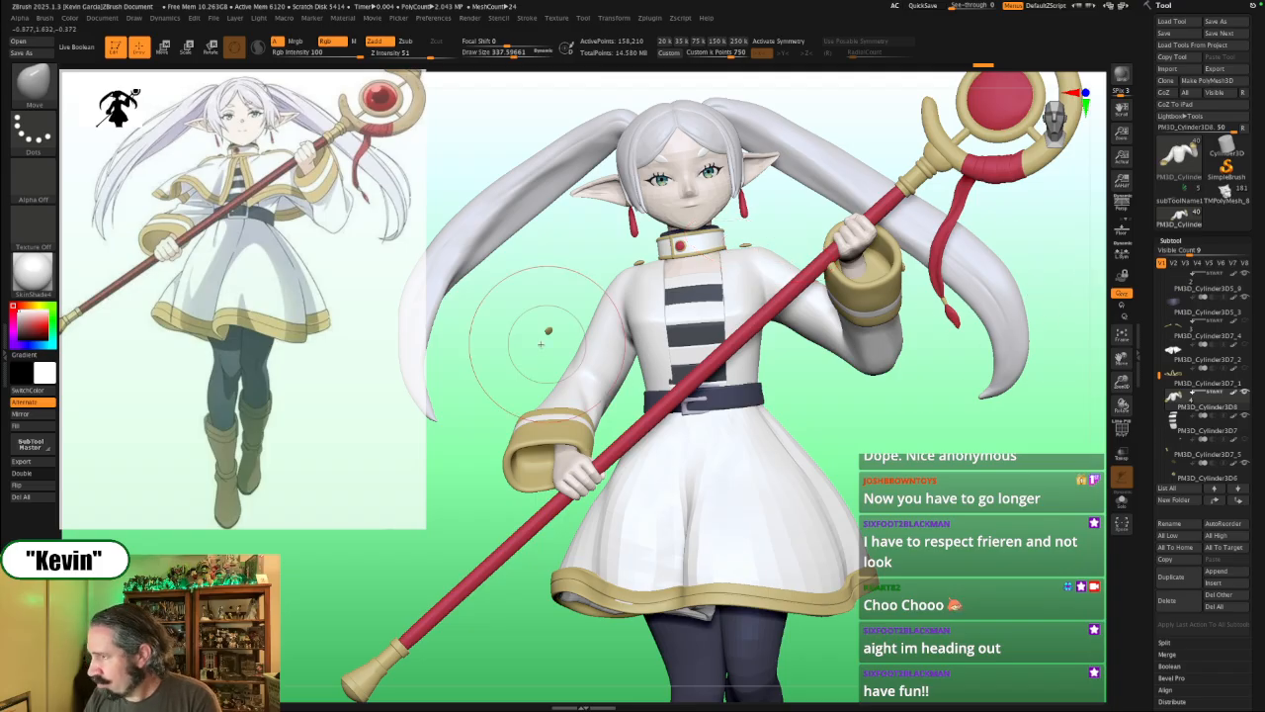
Step: Select the leftover cape fasteners and move their subtool below PM3D_Cylinder3D5_3 in the subtool order
alt+click(547, 332)
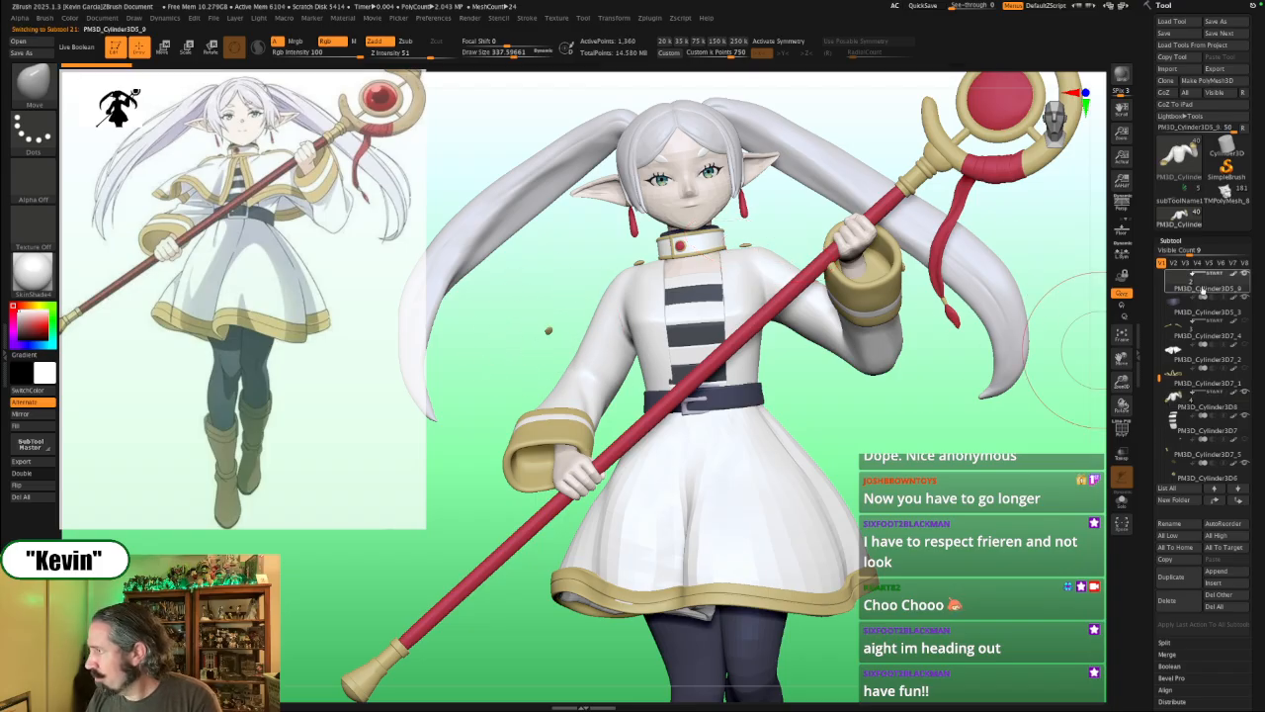
mouse_move(1194, 280)
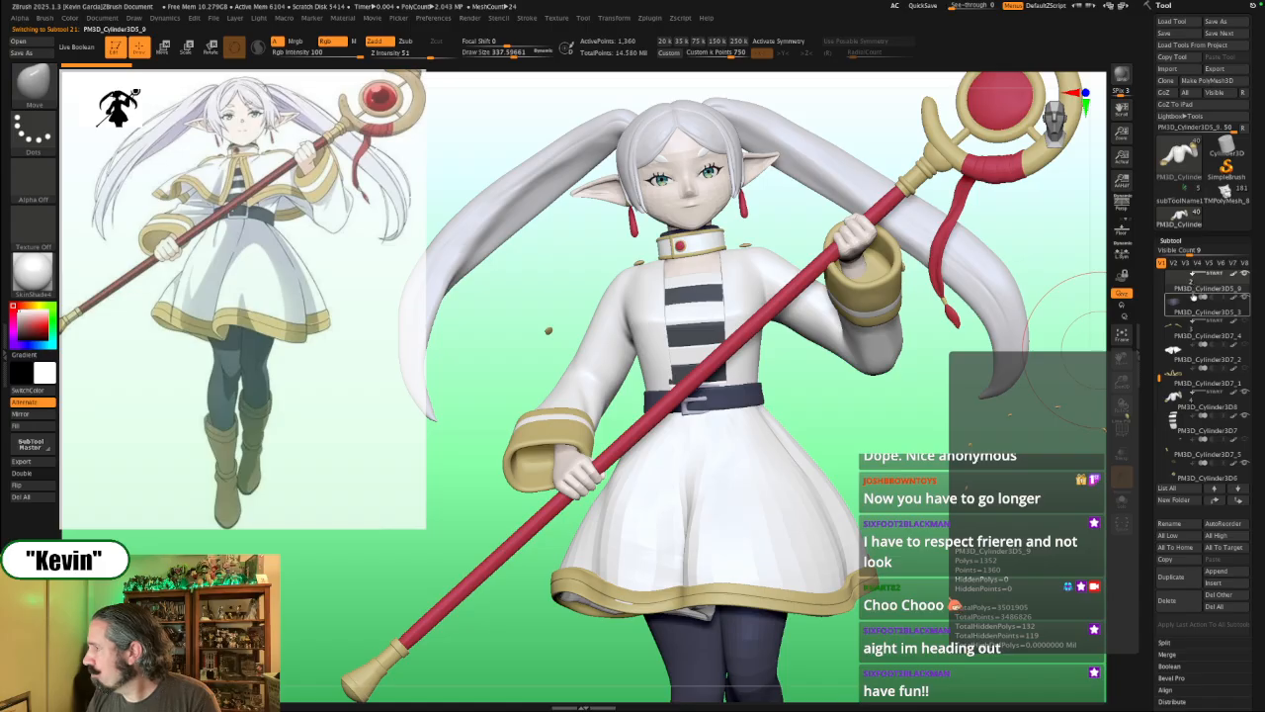
drag(1209, 286, 1208, 312)
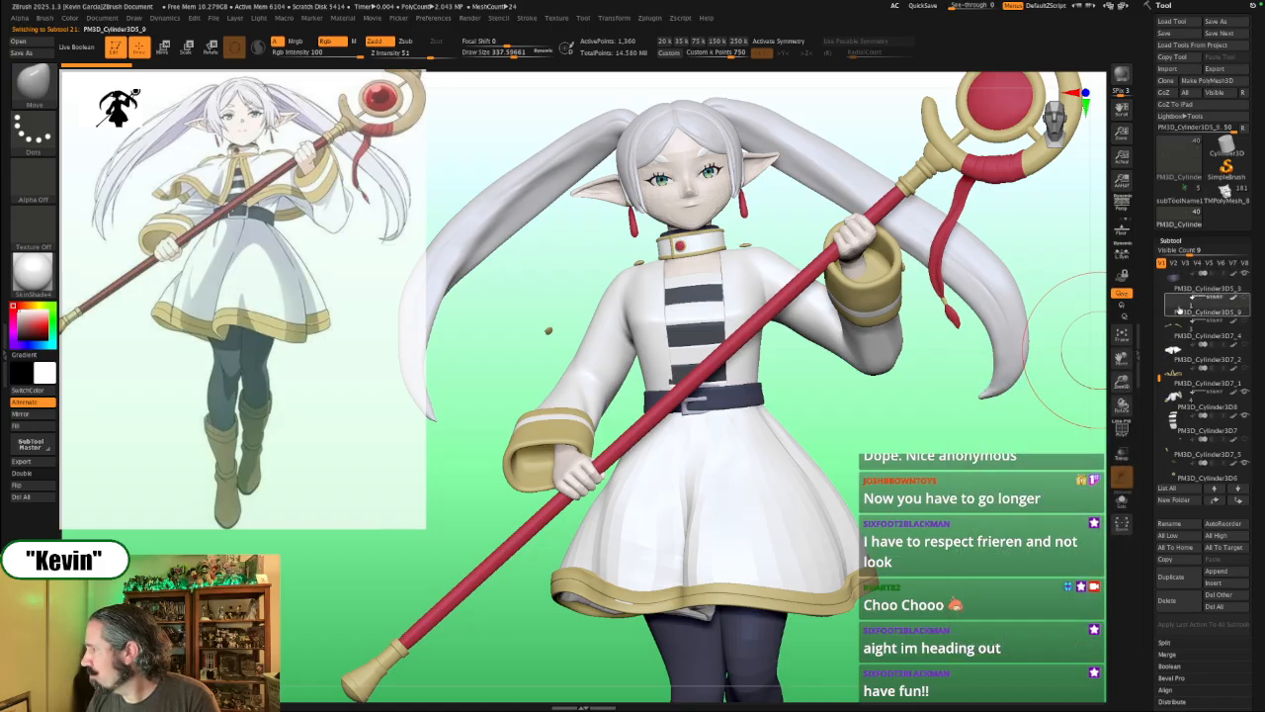
drag(1160, 376, 1158, 359)
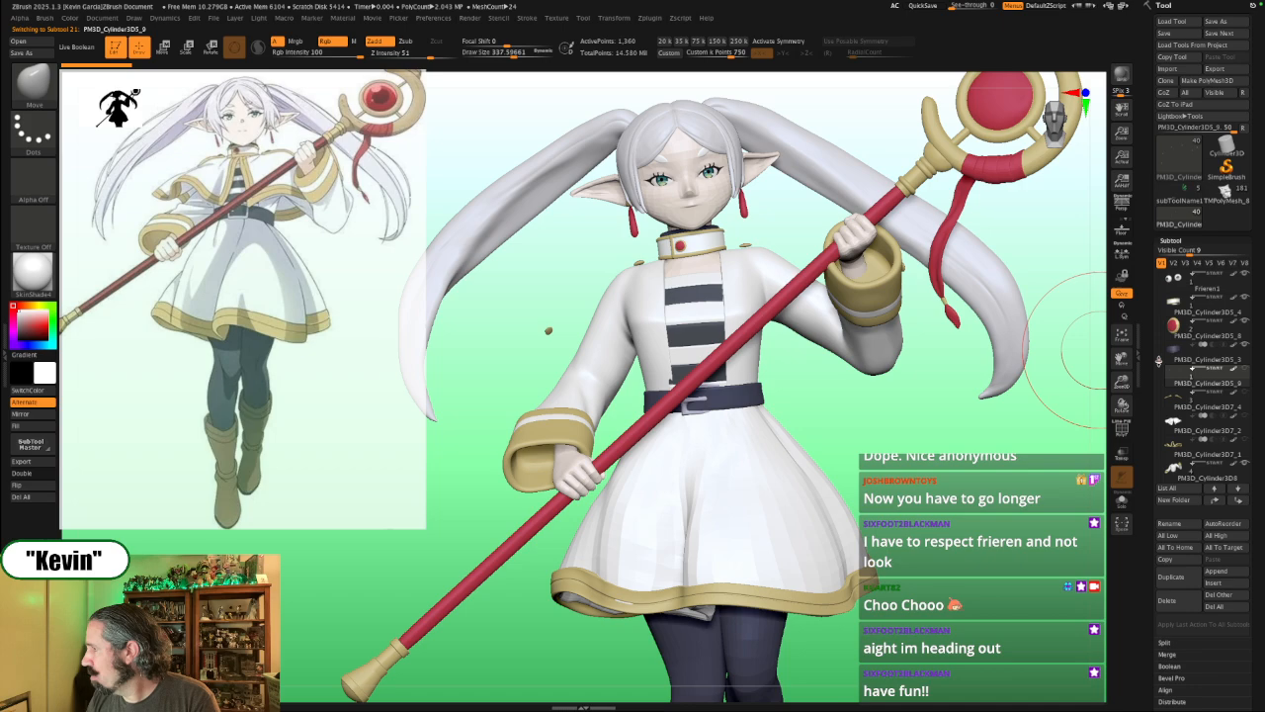
drag(566, 358, 594, 377)
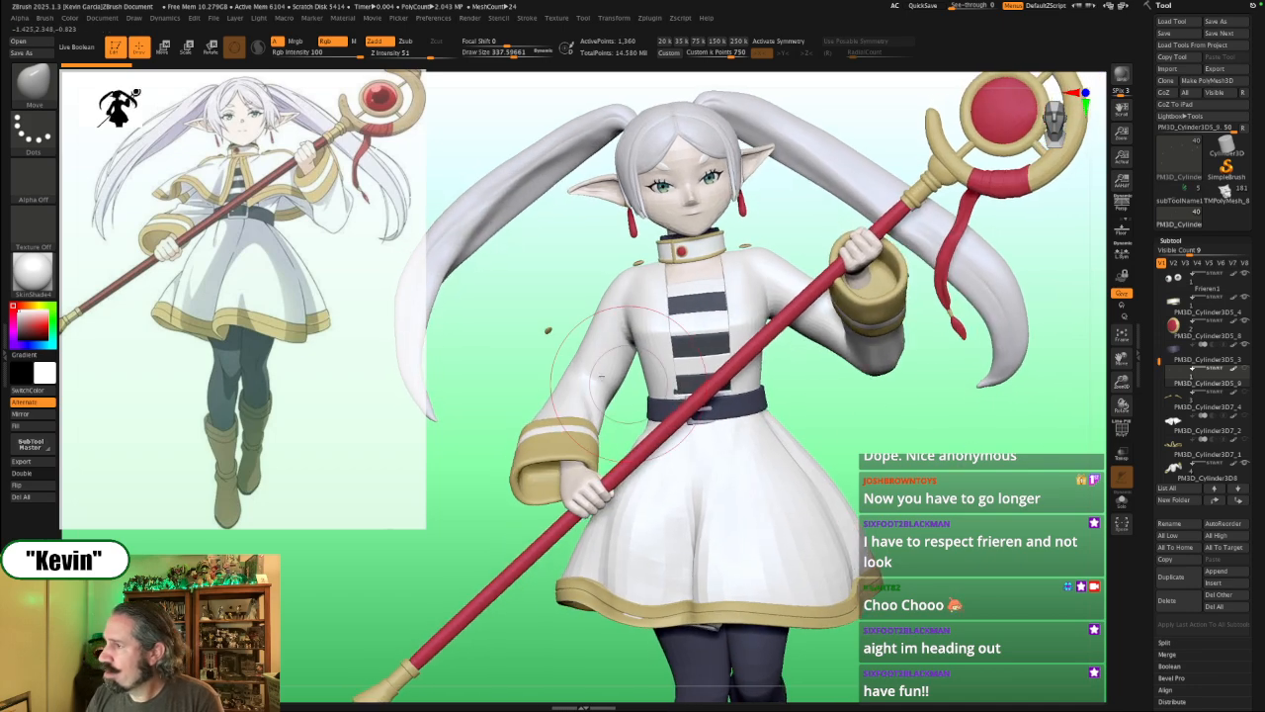
Step: Select the shirt and reshape the lowered arm's sleeve above the gold cuff and along the forearm with the Move brush at several sizes
alt+click(595, 369)
mouse_move(915, 431)
mouse_down()
mouse_move(909, 420)
mouse_move(923, 532)
mouse_up()
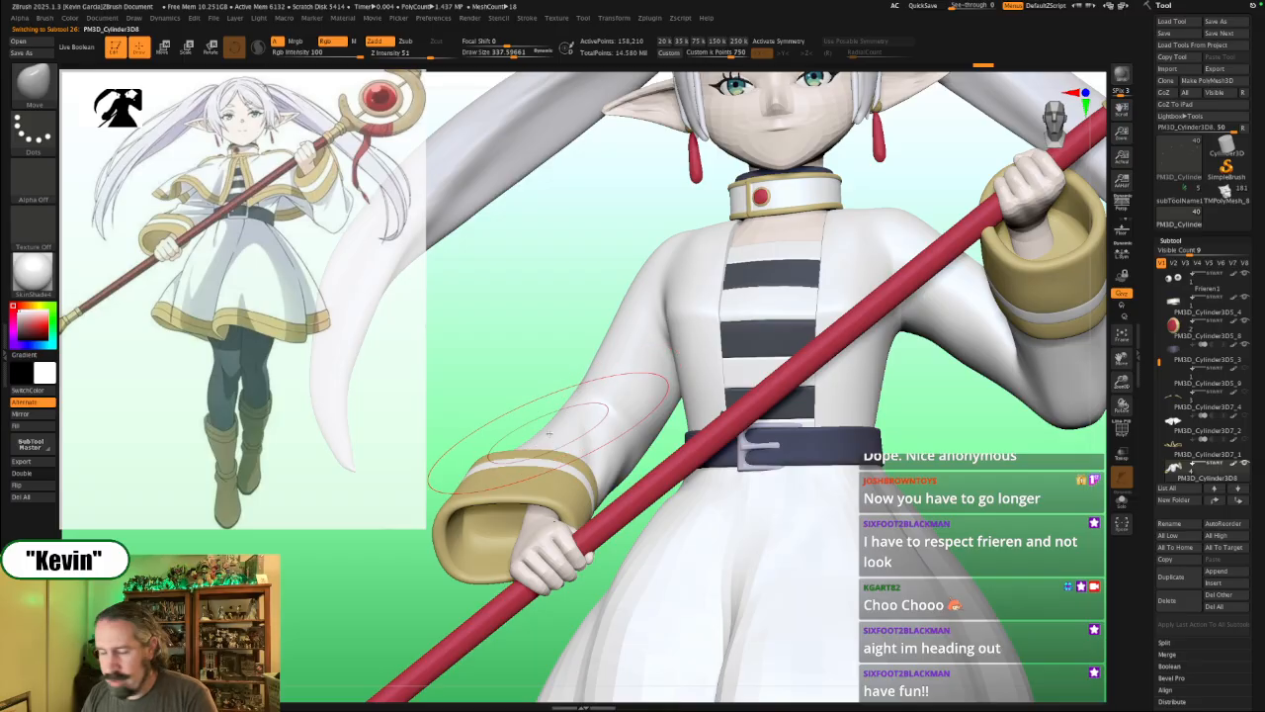
key(s)
drag(546, 425, 515, 414)
key(s)
mouse_move(516, 413)
mouse_down()
mouse_move(482, 405)
mouse_move(530, 446)
mouse_move(524, 472)
mouse_up()
drag(532, 414, 535, 385)
drag(539, 310, 527, 285)
mouse_move(562, 357)
mouse_down()
mouse_move(534, 356)
mouse_move(564, 339)
mouse_move(559, 327)
mouse_up()
key(s)
drag(585, 353, 614, 374)
Step: Refine the lowered arm's sleeve contours on the isolated shirt with the Move brush, and bring the full figure back
key(shift+s)
key(s)
drag(658, 506, 647, 516)
key(s)
drag(634, 465, 625, 451)
drag(655, 399, 660, 405)
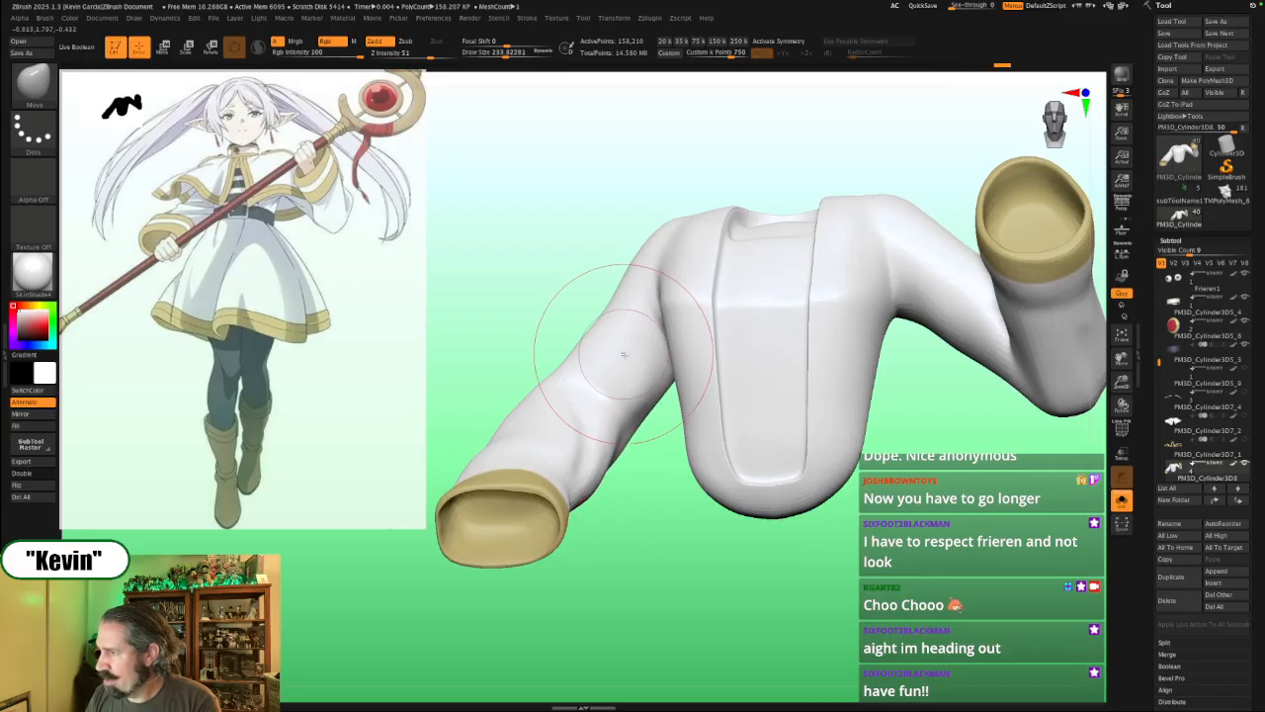
key(s)
drag(614, 310, 604, 310)
drag(593, 470, 586, 462)
key(shift+s)
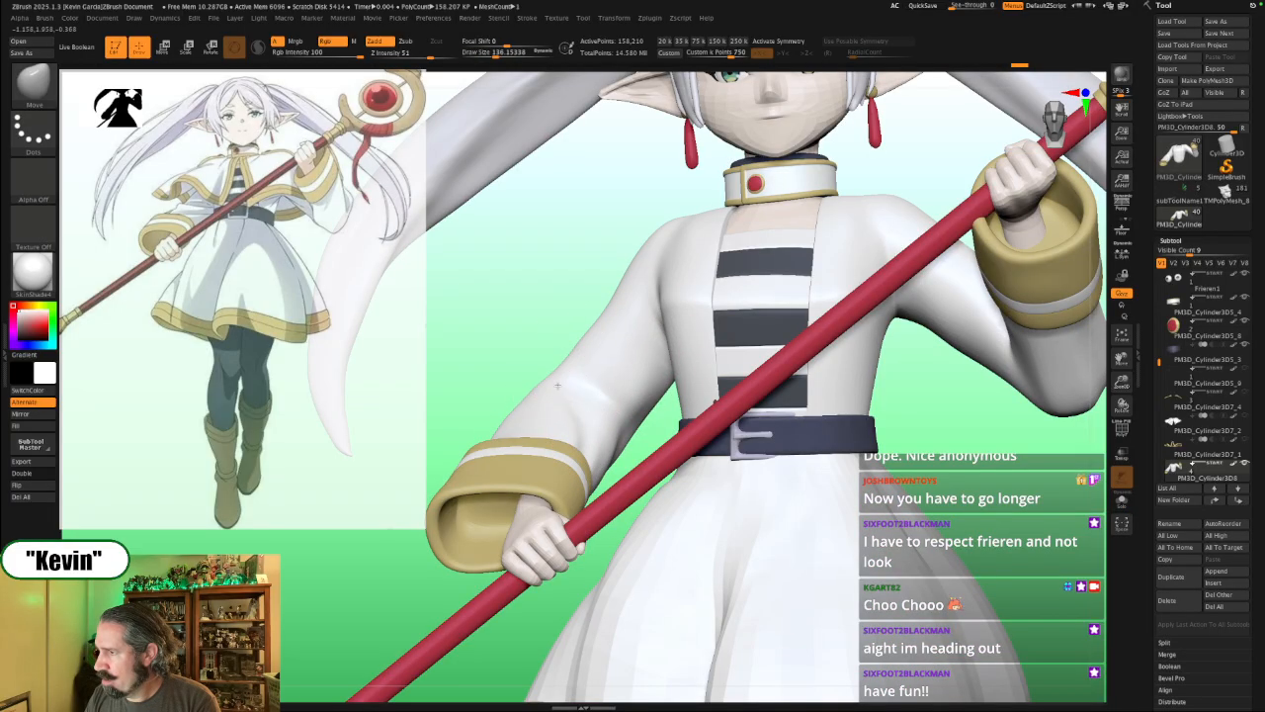
Step: Reshape the lowered arm's sleeve along the forearm with the Move brush, checking the contour on the isolated shirt and with the full figure
mouse_move(557, 386)
mouse_down()
mouse_move(560, 374)
mouse_move(541, 404)
mouse_move(519, 514)
mouse_move(505, 473)
mouse_up()
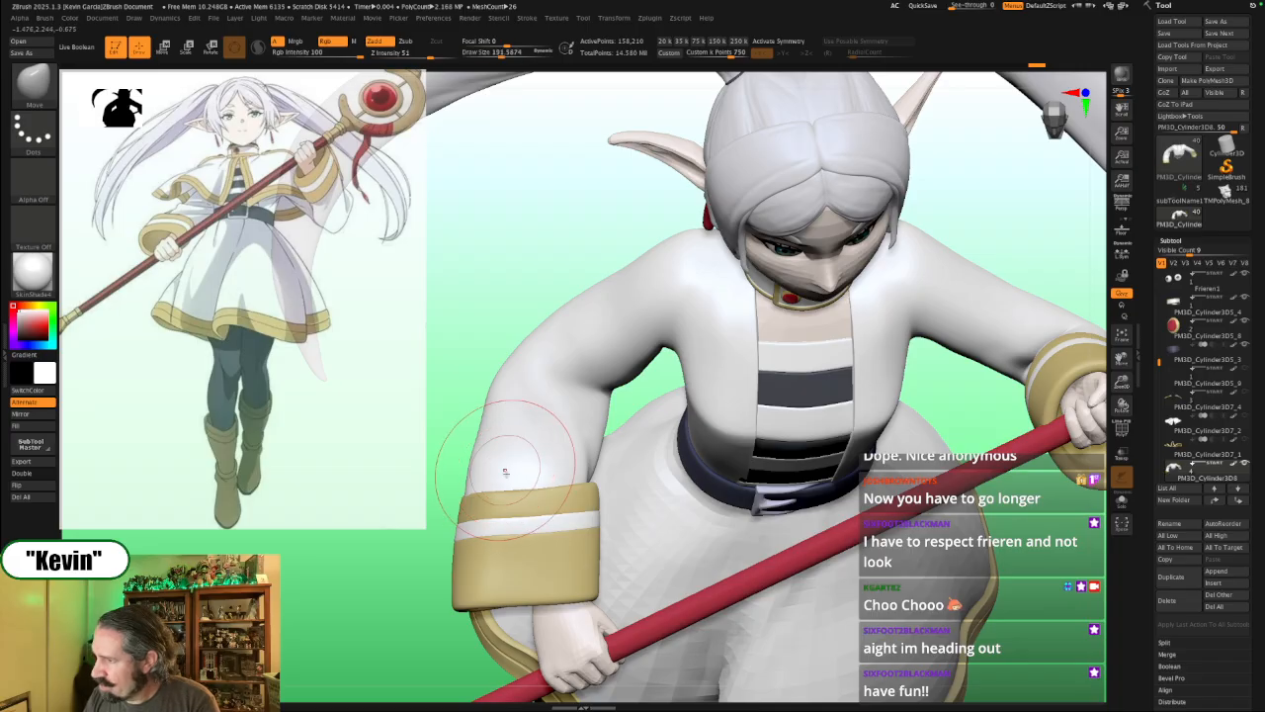
key(shift+s)
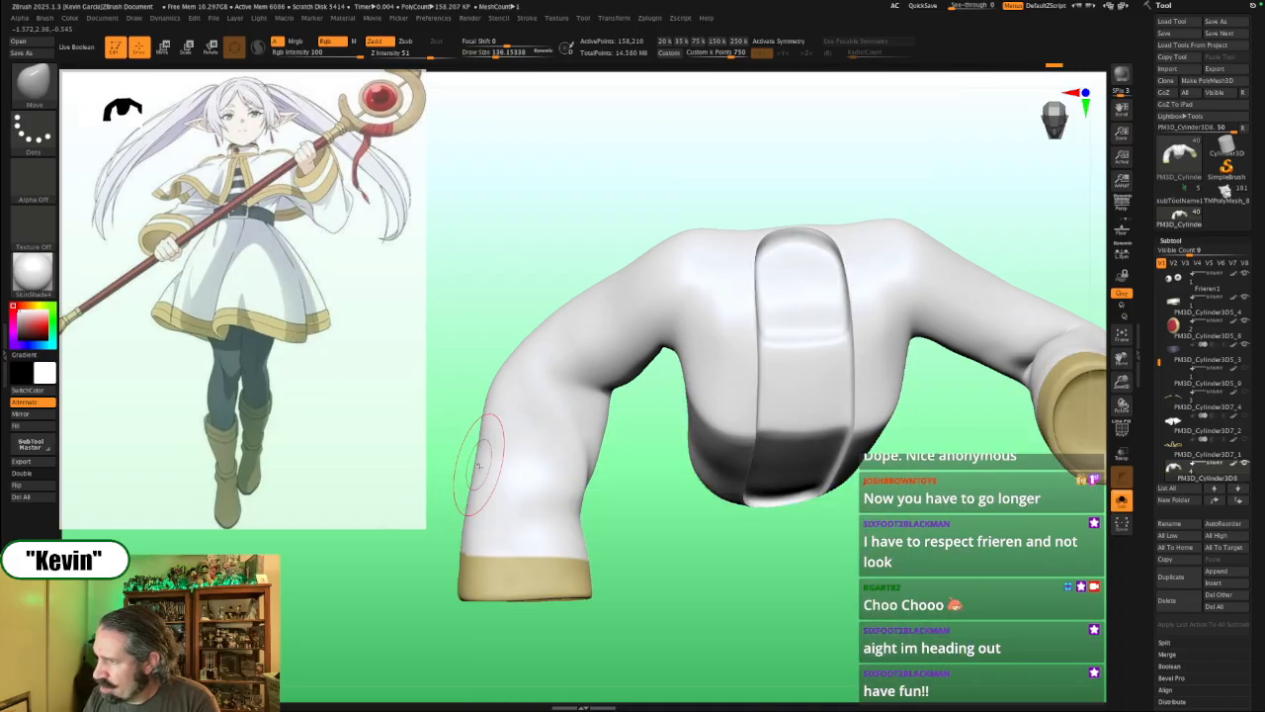
key(shift+s)
mouse_move(454, 434)
mouse_down()
mouse_move(482, 578)
mouse_move(529, 548)
mouse_up()
key(s)
drag(502, 500, 490, 500)
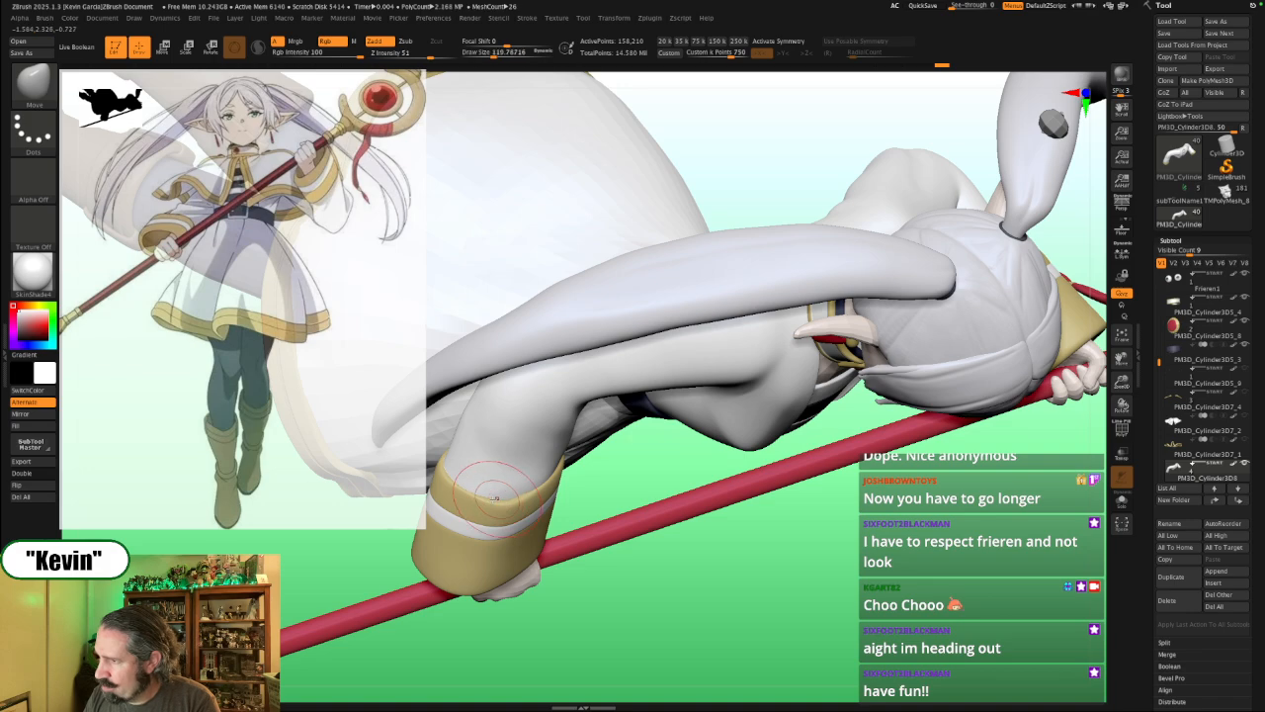
Step: Reselect the shirt and refine the lowered sleeve where it enters the gold cuff with a larger Move brush
alt+click(503, 503)
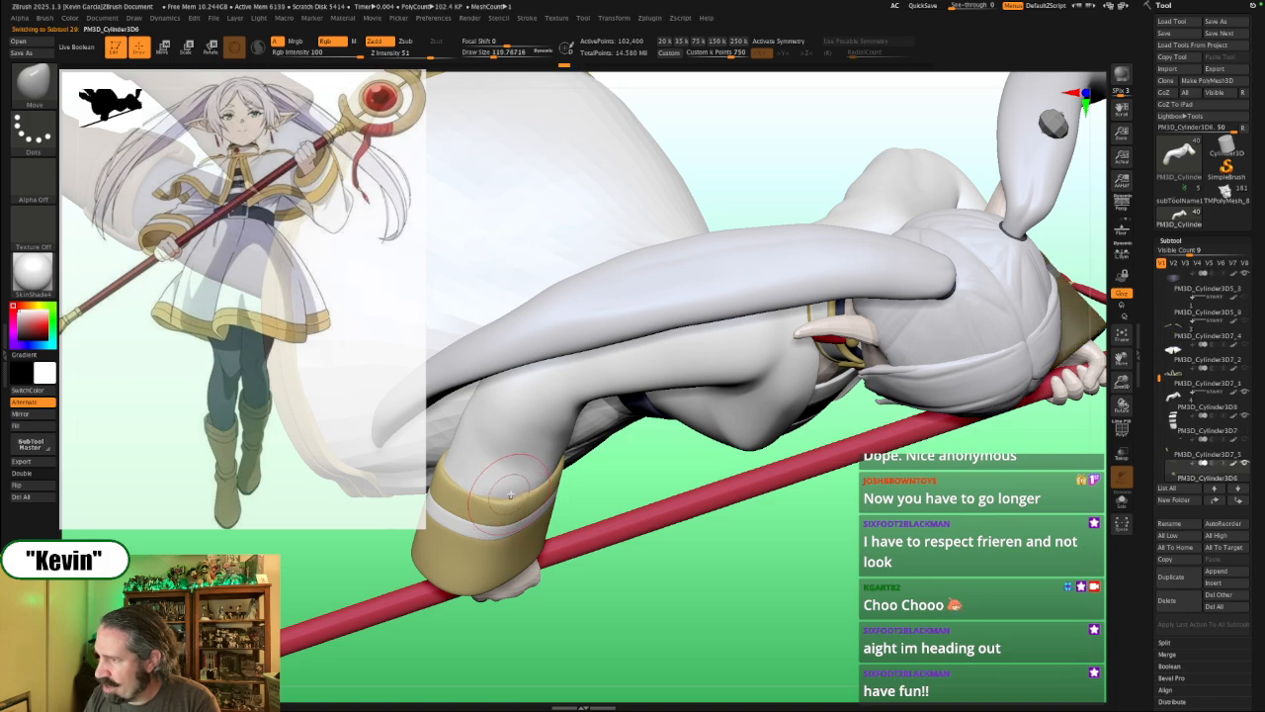
alt+click(511, 495)
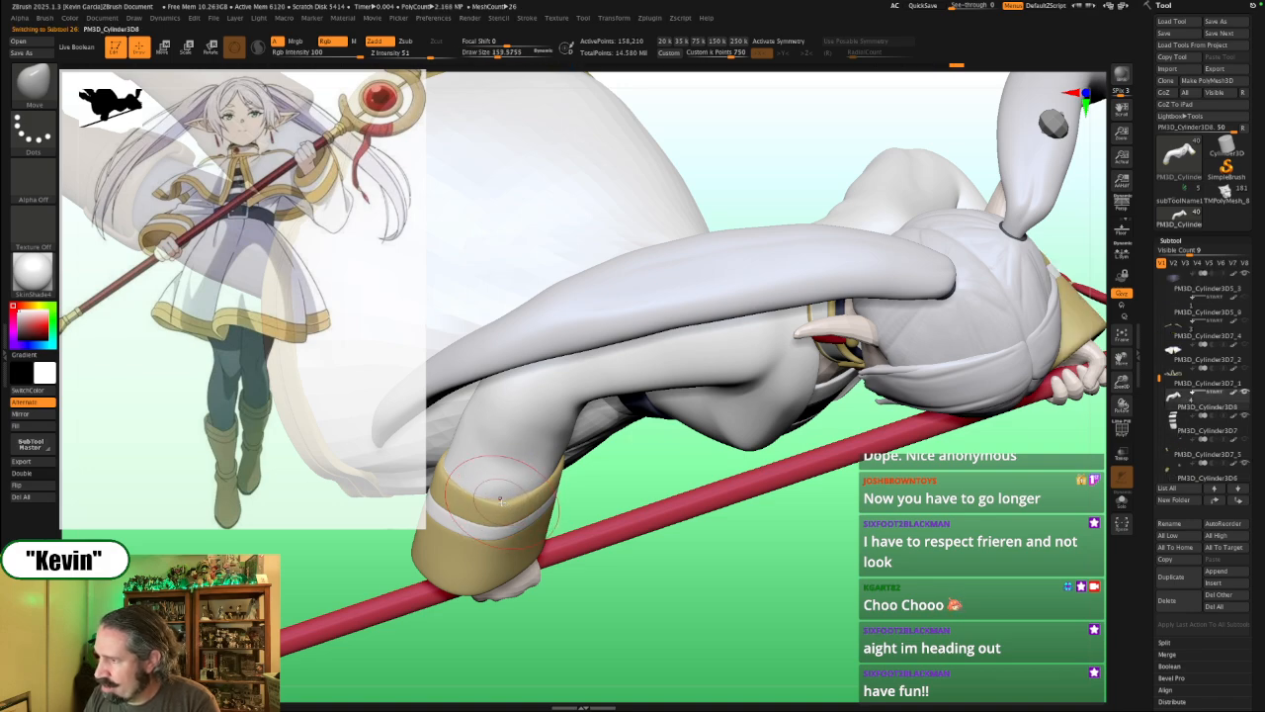
drag(667, 600, 554, 511)
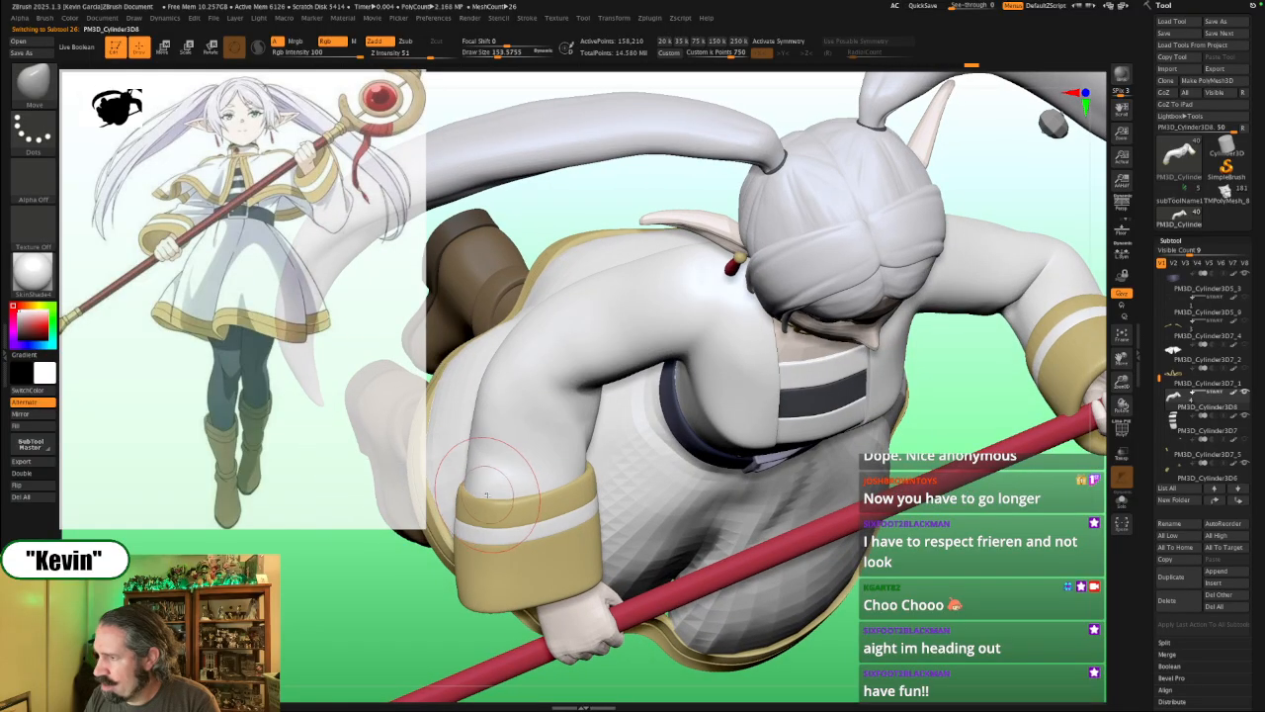
mouse_move(396, 593)
mouse_down()
mouse_move(384, 479)
mouse_move(371, 593)
mouse_move(517, 339)
mouse_move(523, 241)
mouse_move(534, 259)
mouse_up()
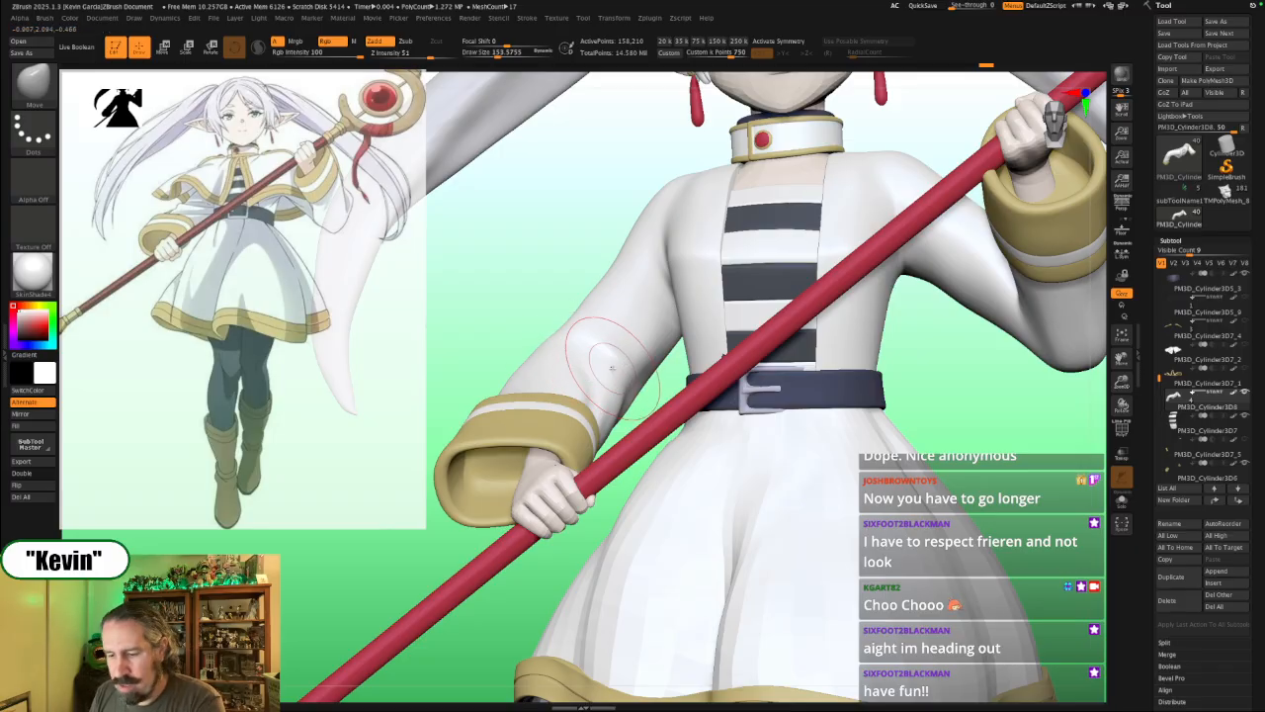
Step: Switch to the Standard brush, drop the shirt to a lower subdivision level and check its polyframe
key(b)
key(s)
key(t)
key(s)
drag(593, 361, 573, 359)
key(shift+d)
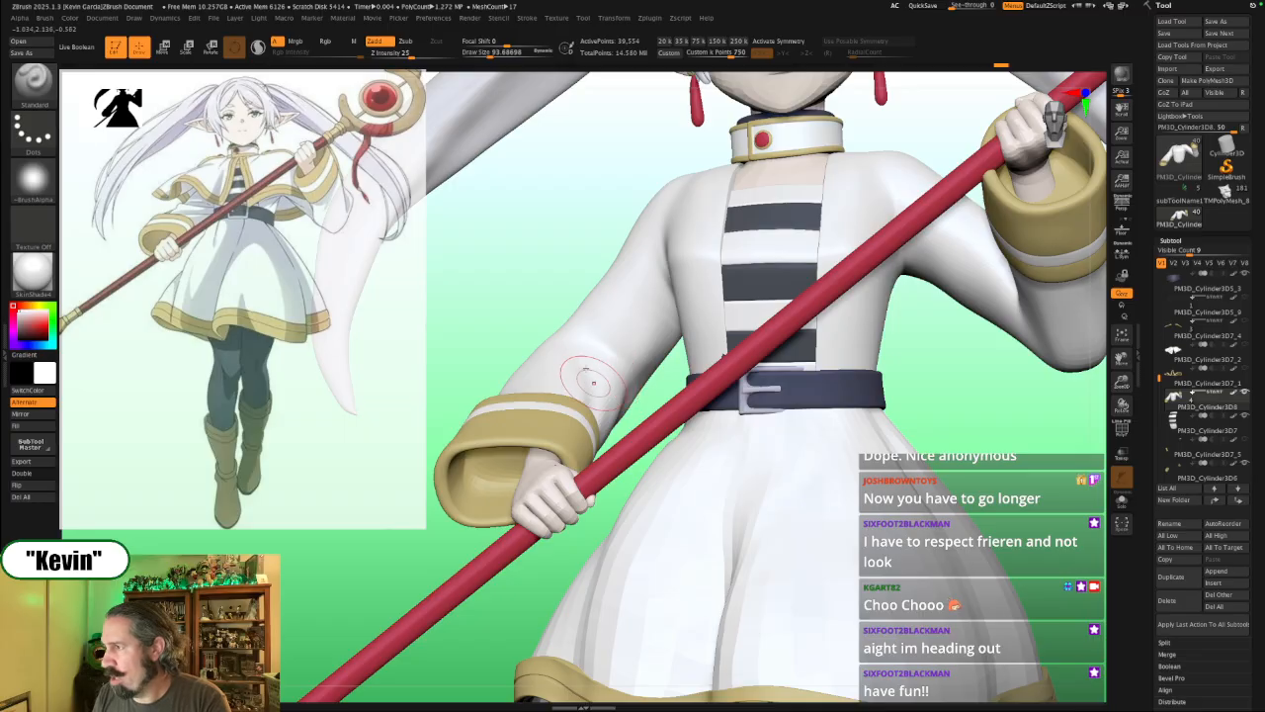
key(shift+f)
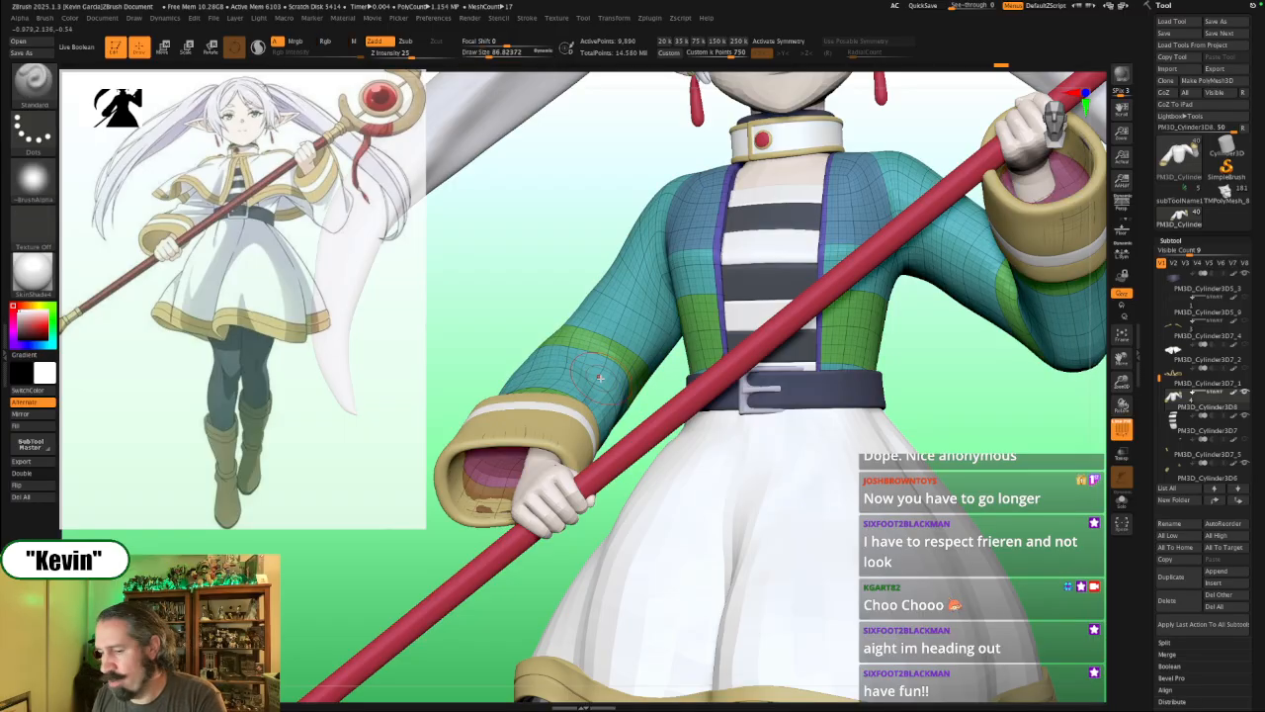
key(shift+f)
Step: Smooth the lowered arm's sleeve and start sculpting a crease at the inner elbow with a smaller Standard brush
key(shift)
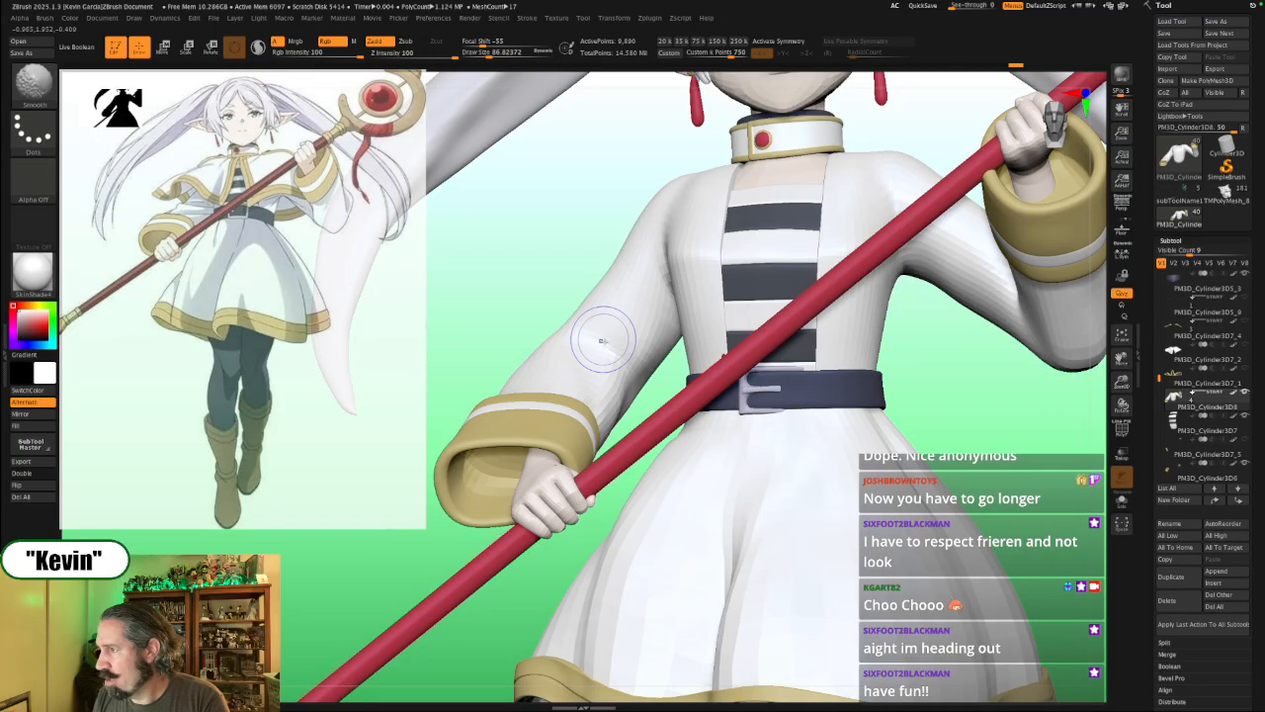
key(s)
drag(579, 372, 541, 385)
key(s)
key(s)
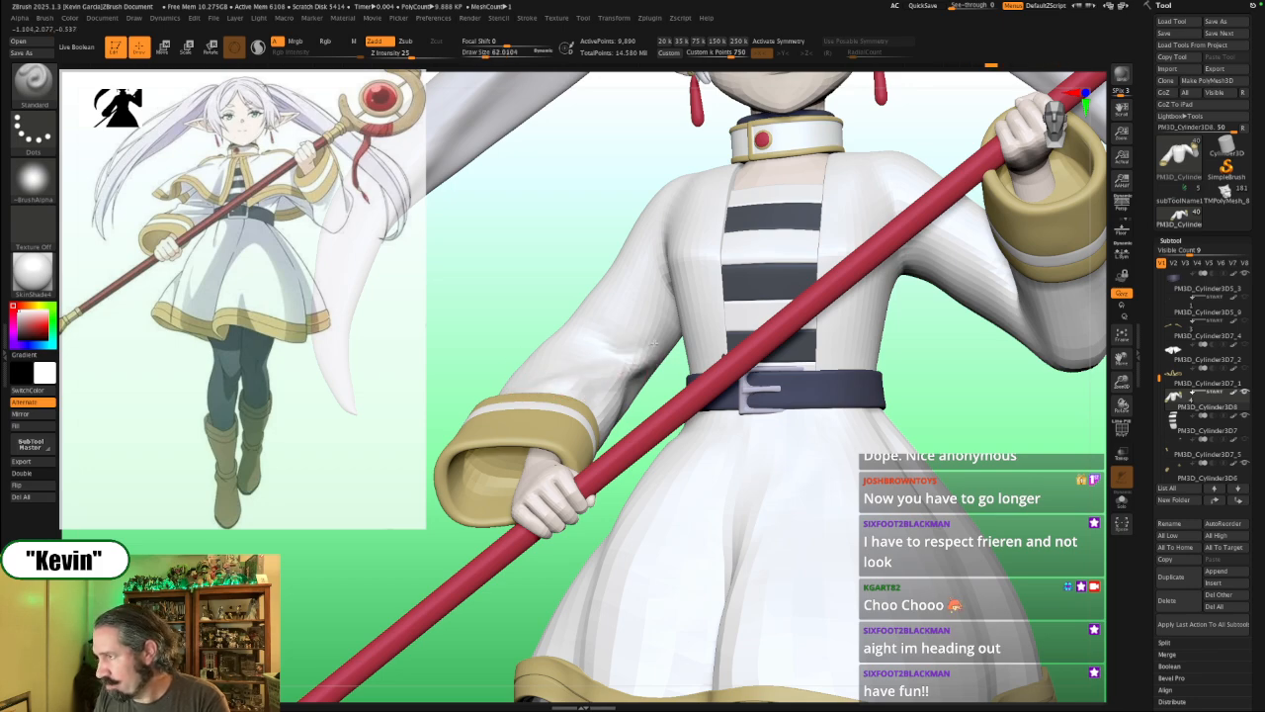
Step: Undo the last crease stroke and sculpt folds across the elbow and outer forearm with a larger Standard brush
key(ctrl+z)
key(s)
drag(625, 354, 545, 356)
key(s)
key(s)
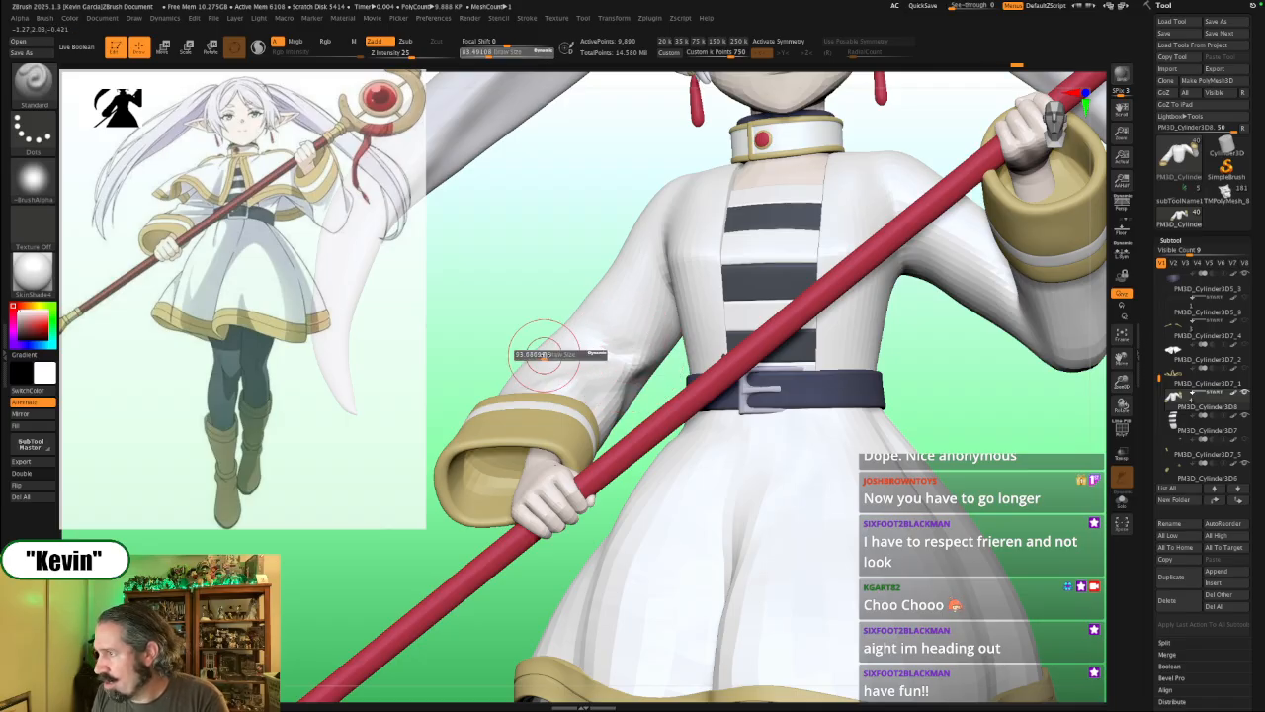
mouse_move(537, 294)
mouse_down()
mouse_move(542, 345)
mouse_move(621, 340)
mouse_up()
key(s)
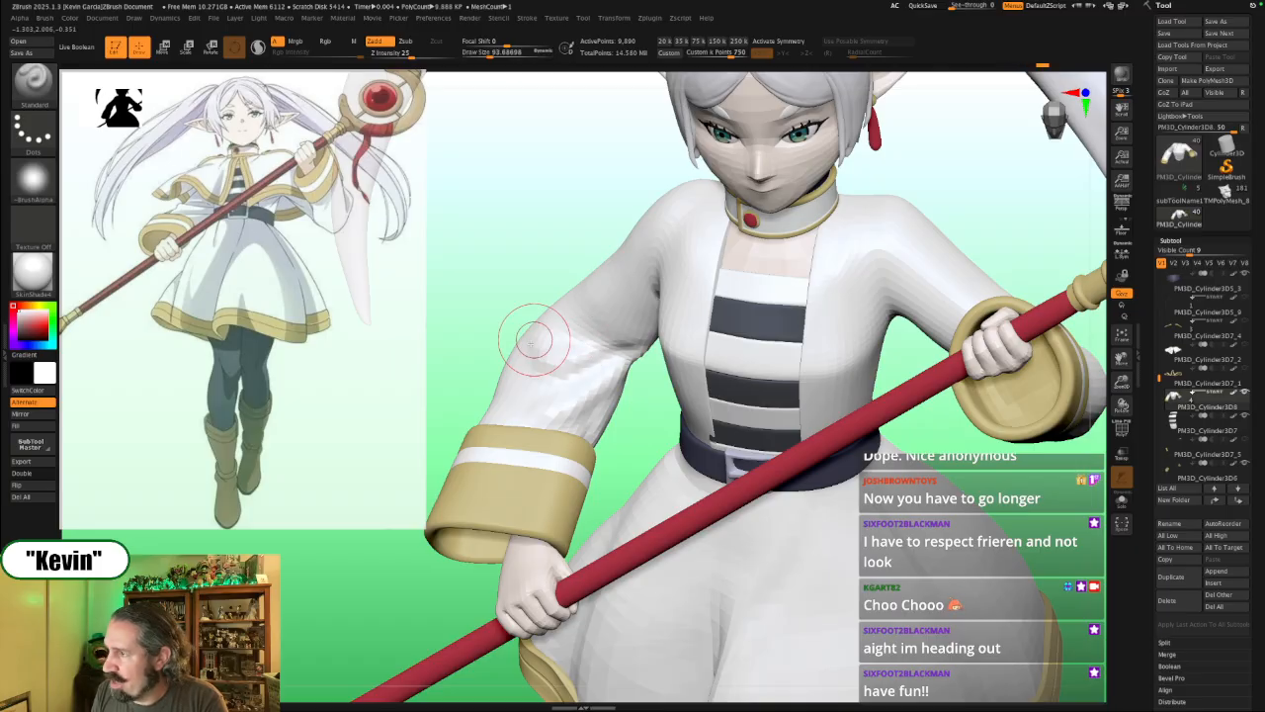
drag(535, 340, 631, 343)
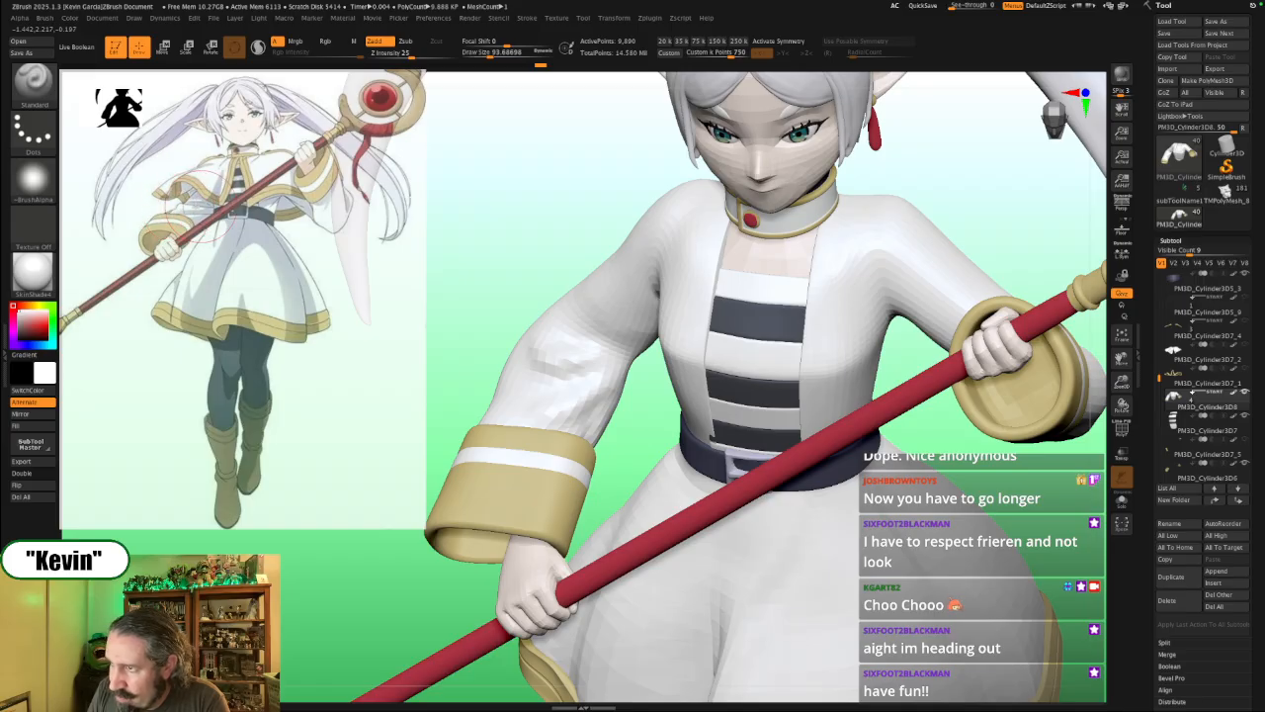
Step: Enlarge the reference artwork to study the folds of the lowered sleeve, and hide it again
key(shift+z)
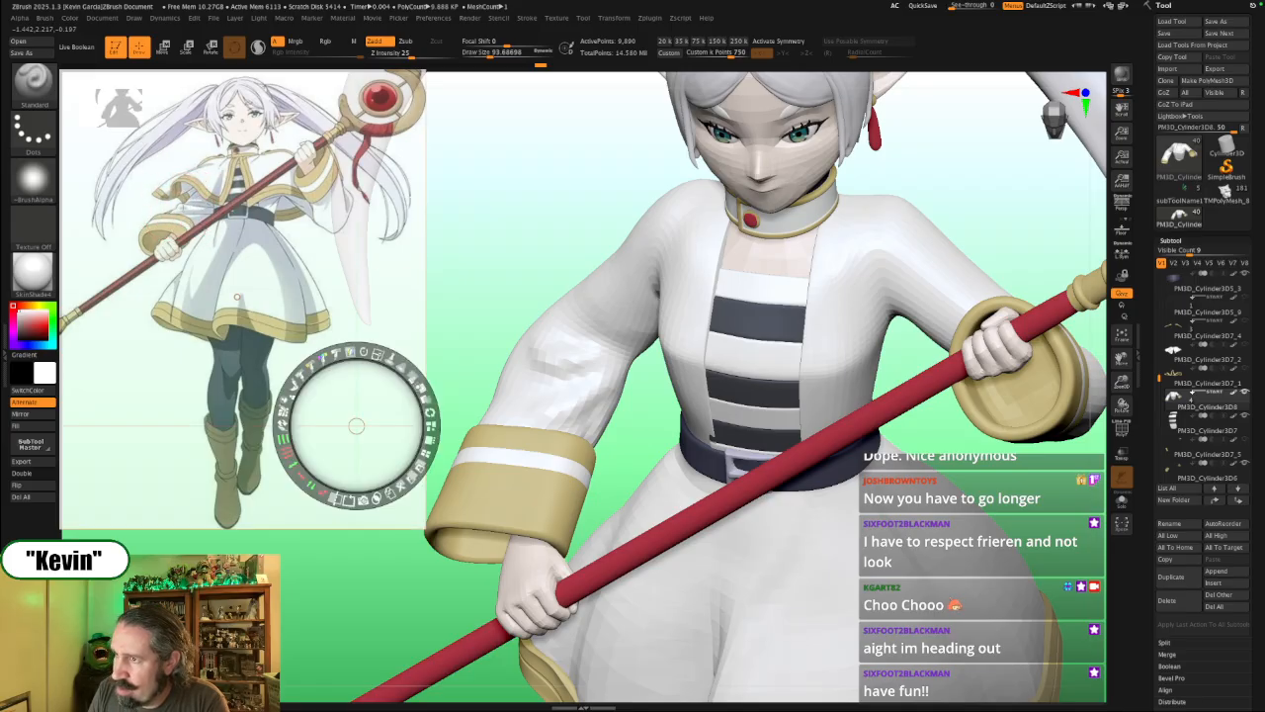
drag(235, 202, 351, 277)
mouse_move(307, 203)
mouse_down()
mouse_move(361, 237)
mouse_move(376, 285)
mouse_up()
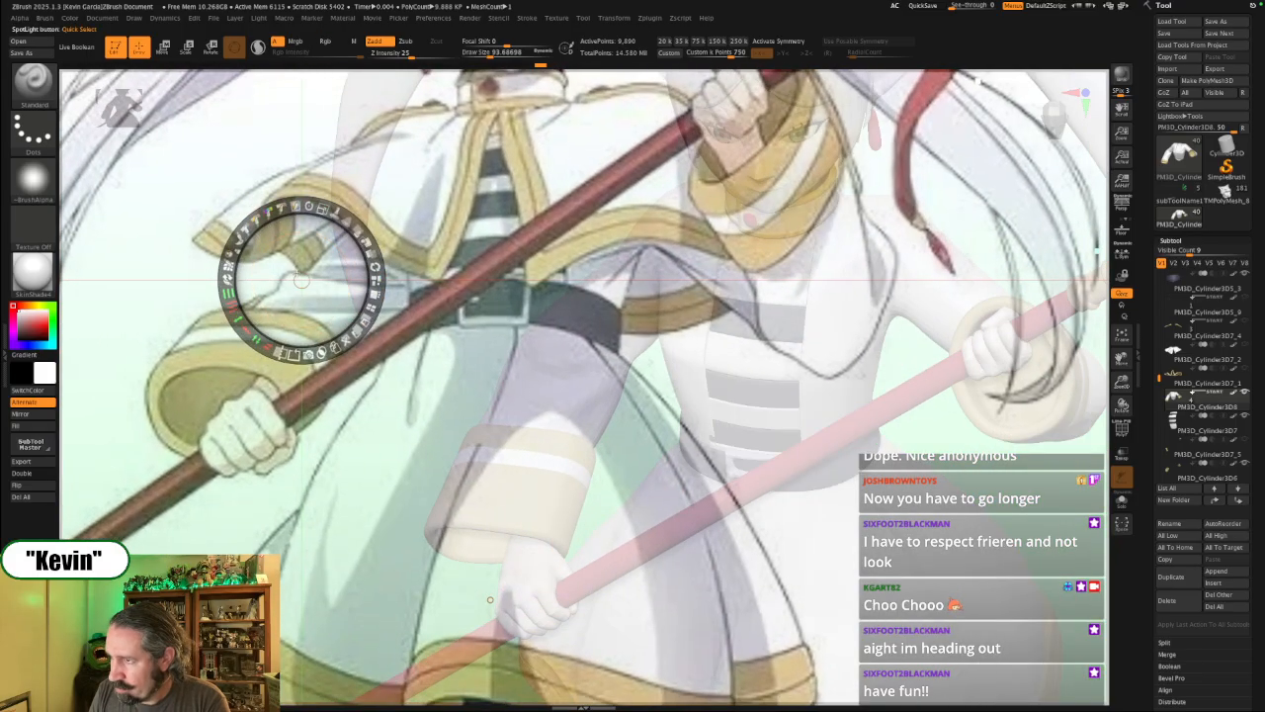
click(418, 244)
click(670, 319)
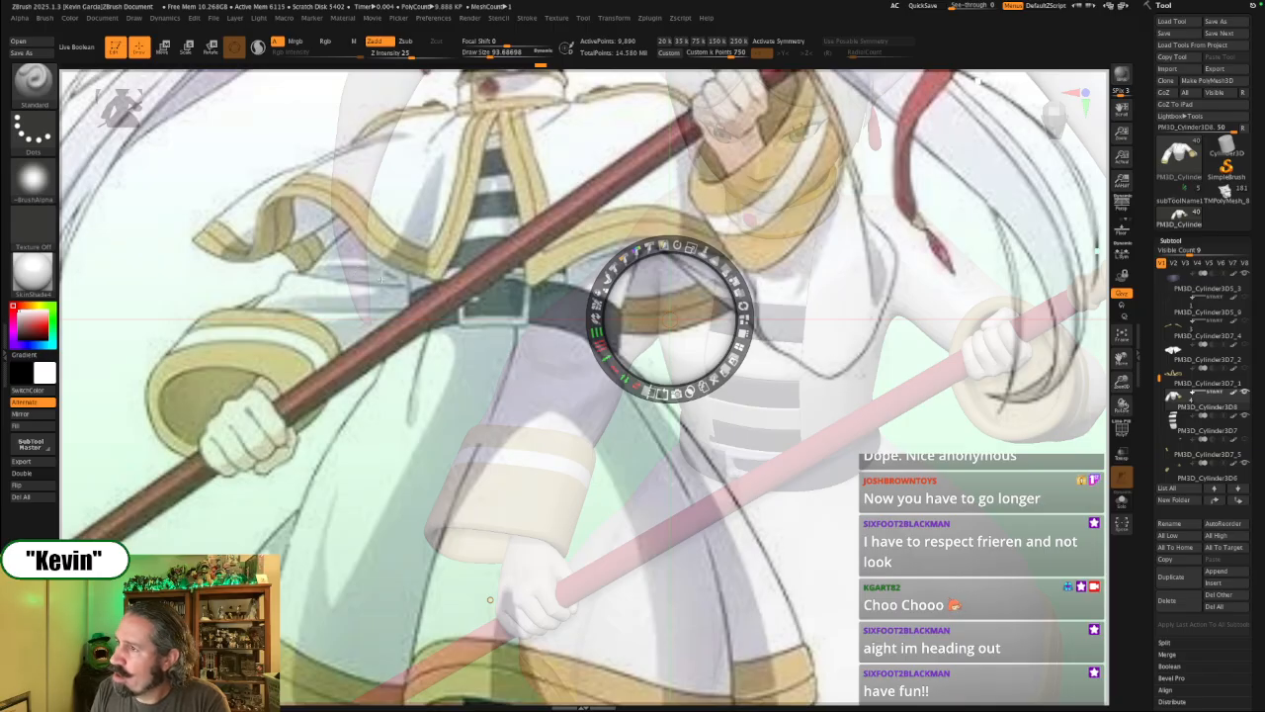
key(shift+z)
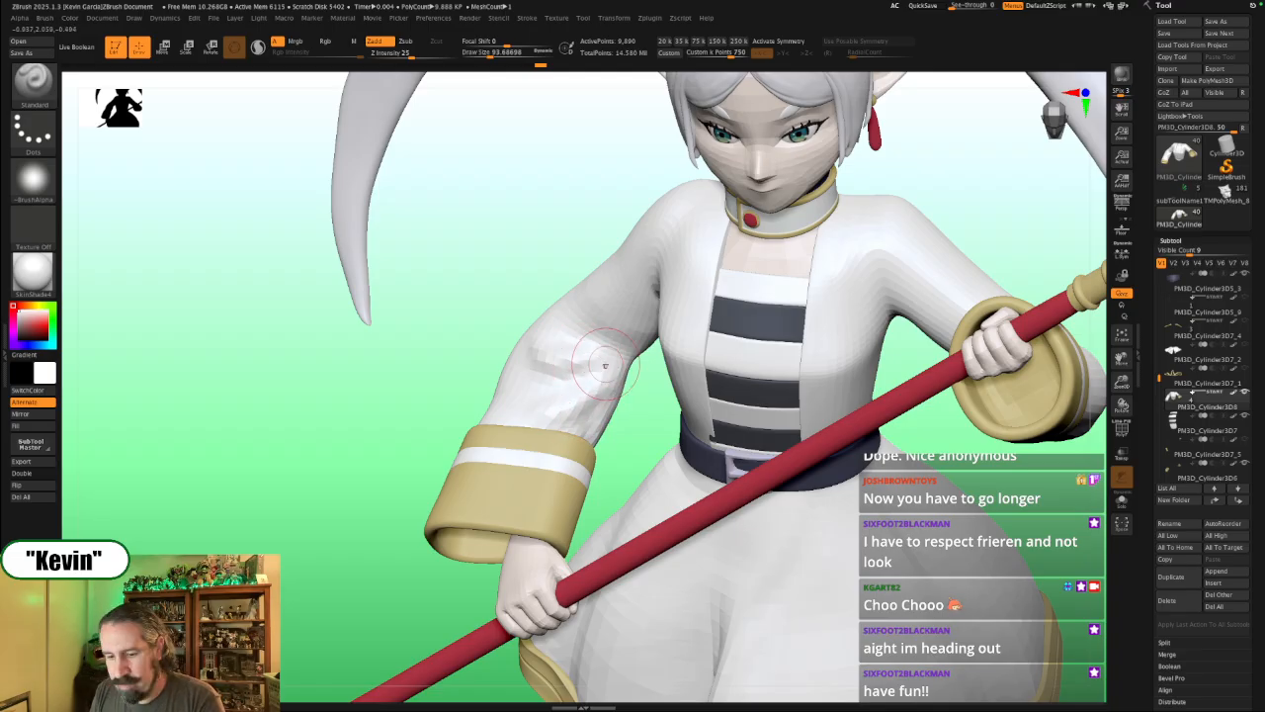
Step: Sculpt finer folds around the lowered sleeve's elbow with a smaller Standard brush, on the isolated shirt and against the full figure
key(s)
drag(608, 362, 564, 336)
key(s)
key(s)
key(alt+s)
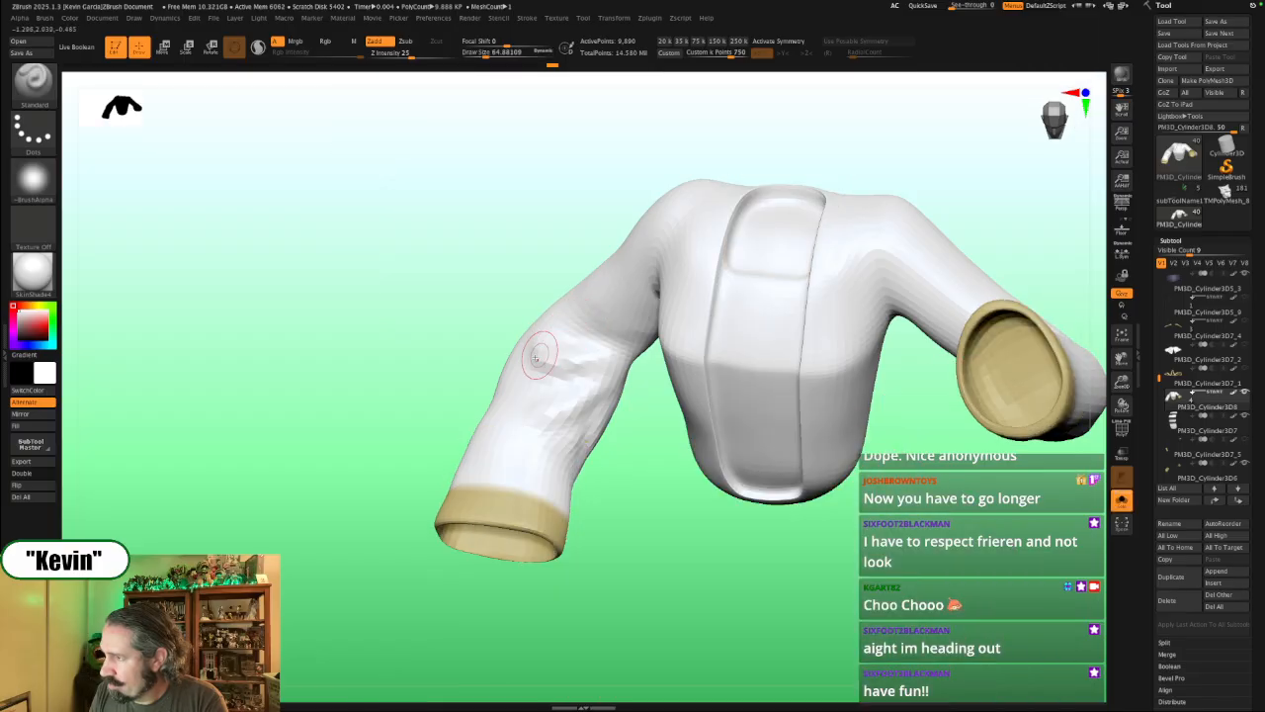
right_drag(539, 352, 531, 410)
drag(507, 342, 561, 363)
key(alt+s)
right_drag(504, 332, 495, 359)
right_drag(686, 567, 596, 452)
key(s)
drag(538, 388, 530, 387)
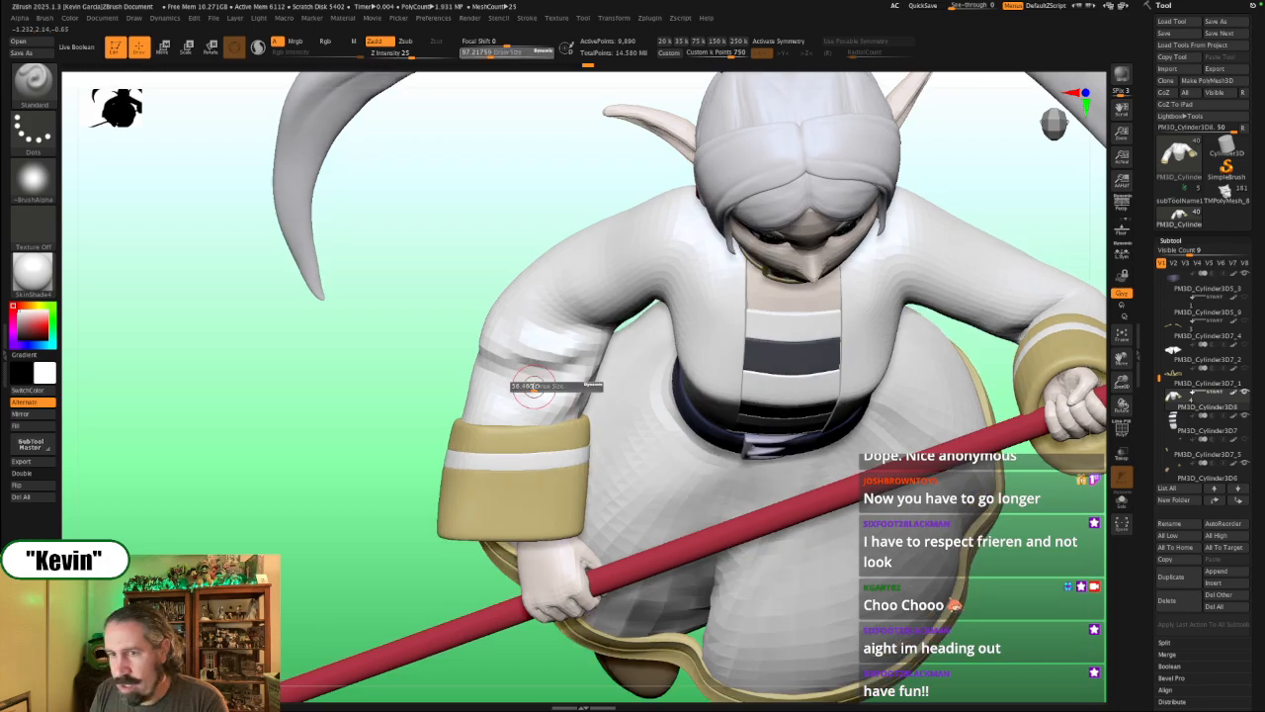
Step: Show the reference artwork again and scale it down so the whole character fits beside the model
key(shift+z)
key(z)
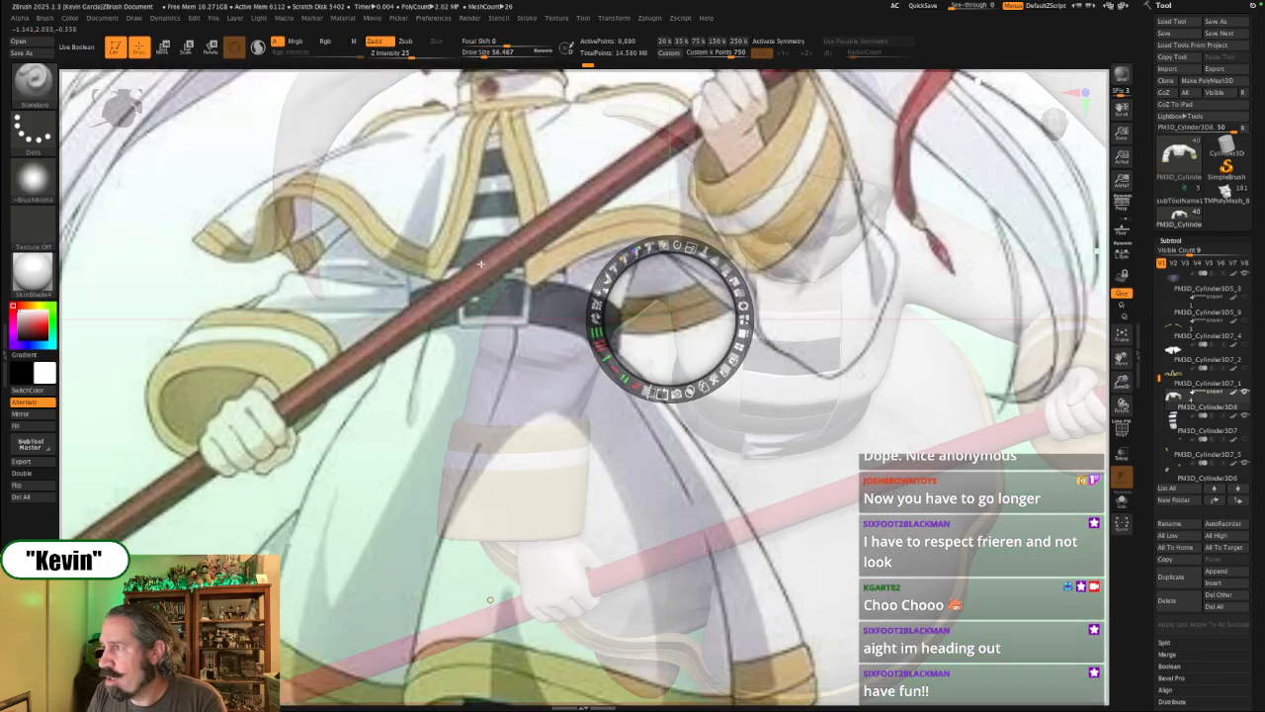
mouse_move(691, 249)
mouse_down()
mouse_move(618, 389)
mouse_move(631, 397)
mouse_move(262, 276)
mouse_move(249, 290)
mouse_up()
key(z)
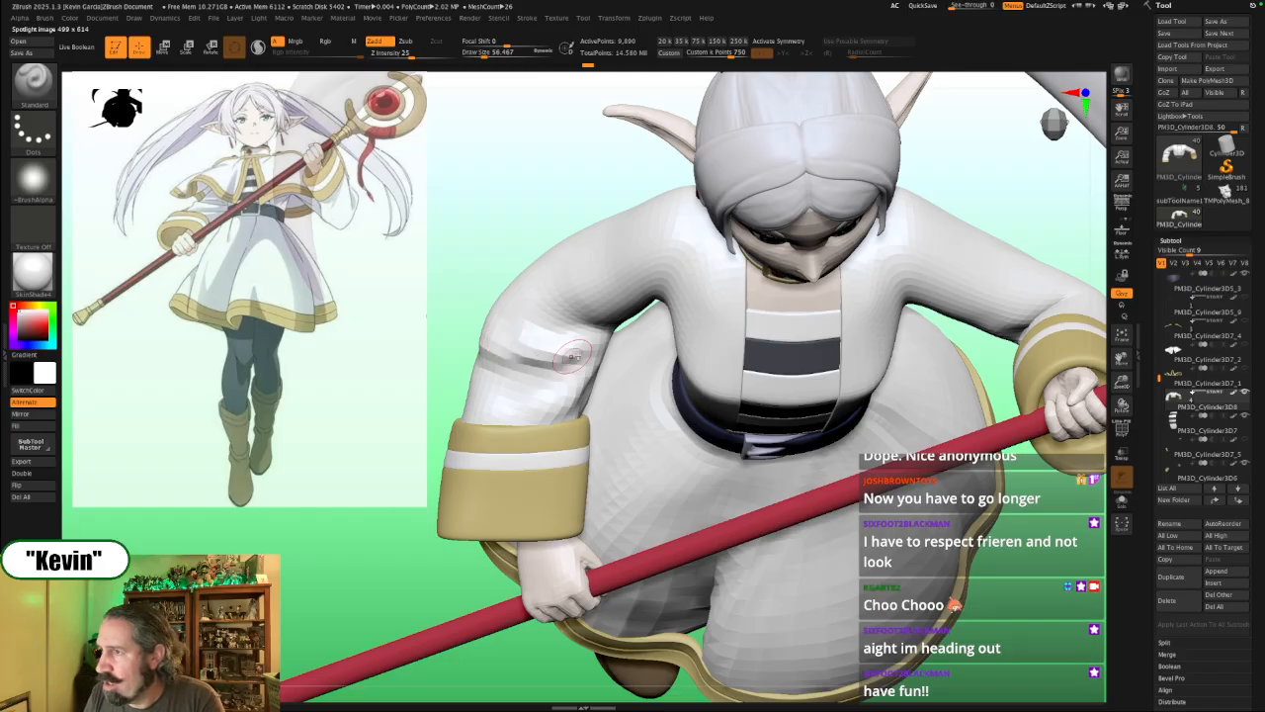
Step: Isolate the shirt, raise its subdivision level and sculpt the creases running down the lowered sleeve from the elbow
drag(370, 575, 443, 475)
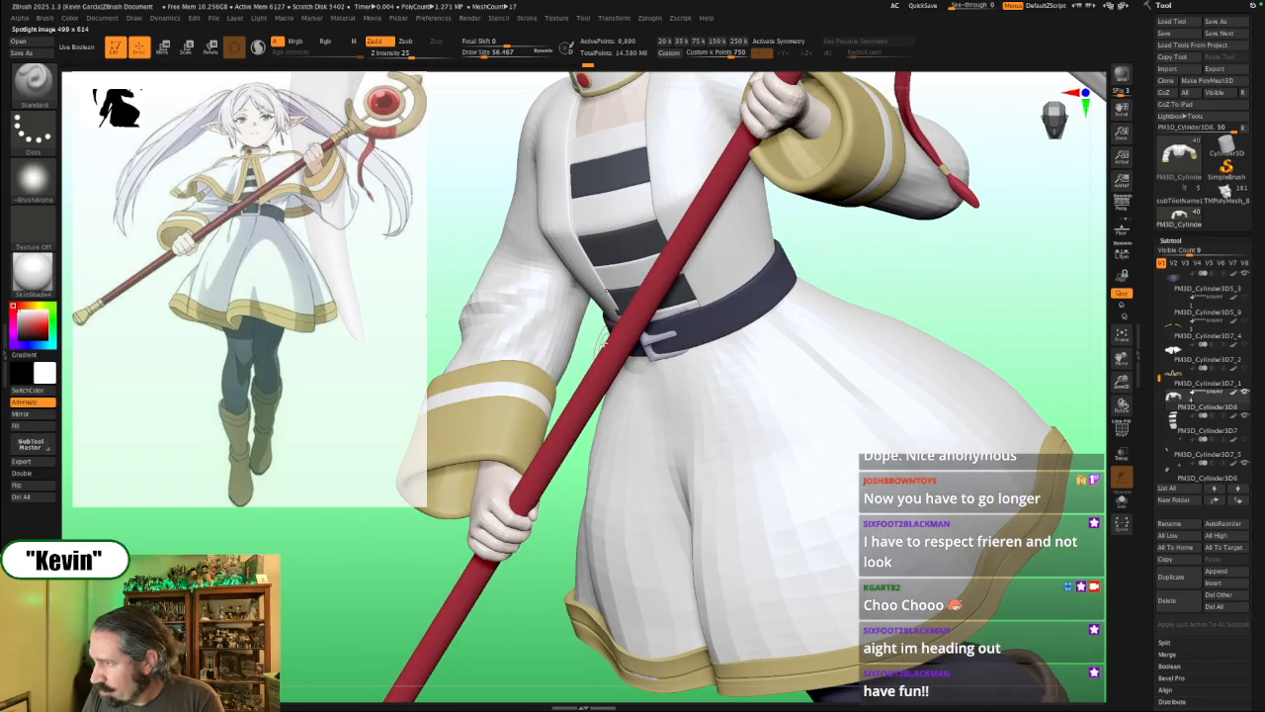
key(alt+s)
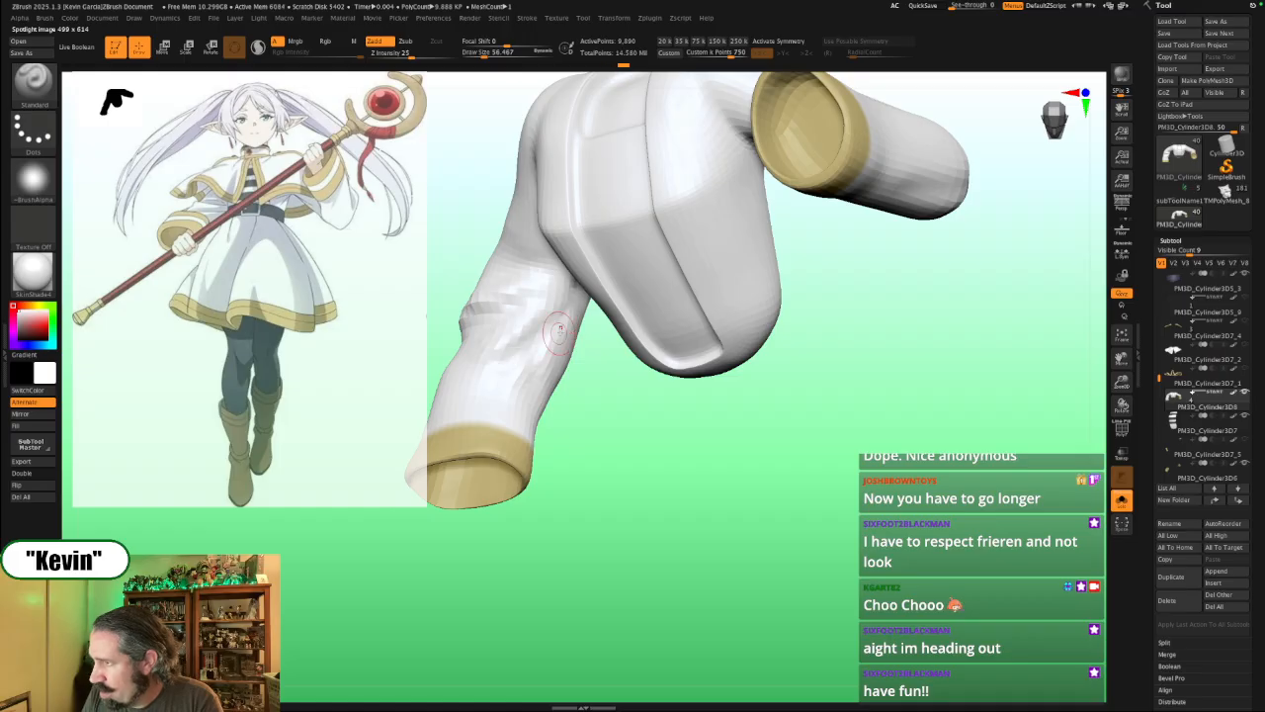
drag(645, 455, 619, 375)
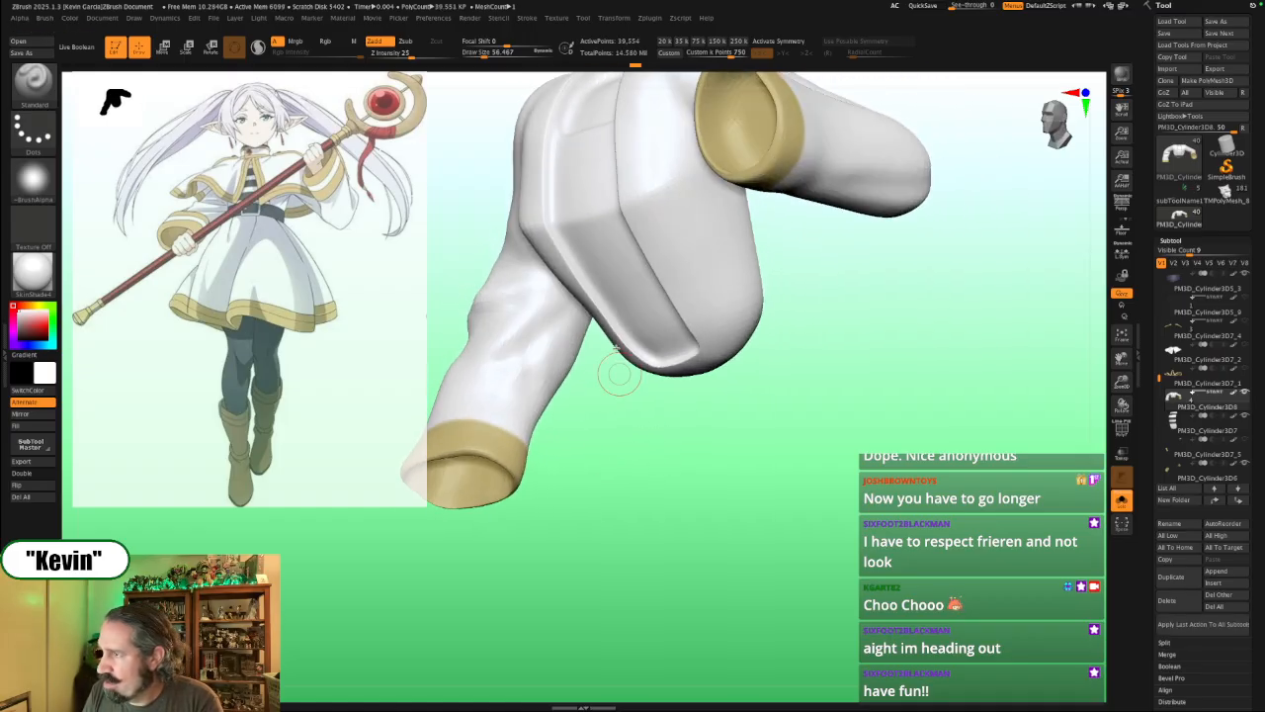
drag(590, 452, 572, 303)
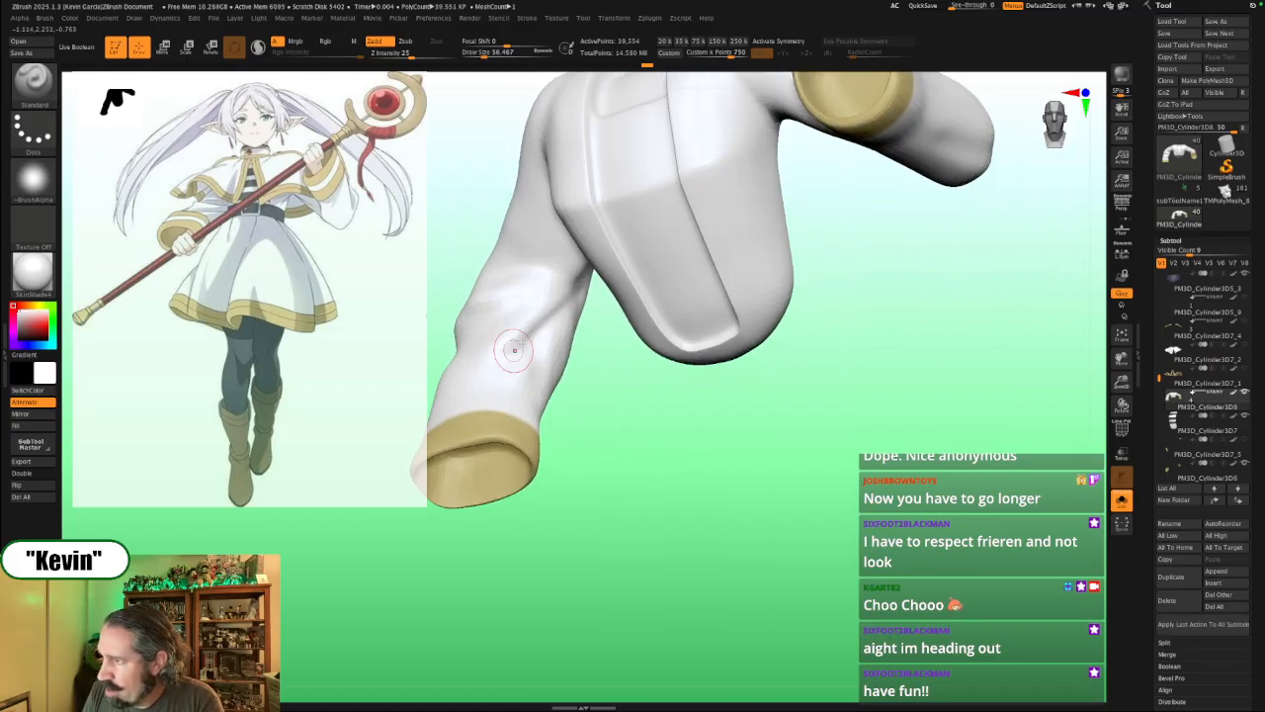
drag(581, 390, 570, 333)
drag(644, 430, 534, 354)
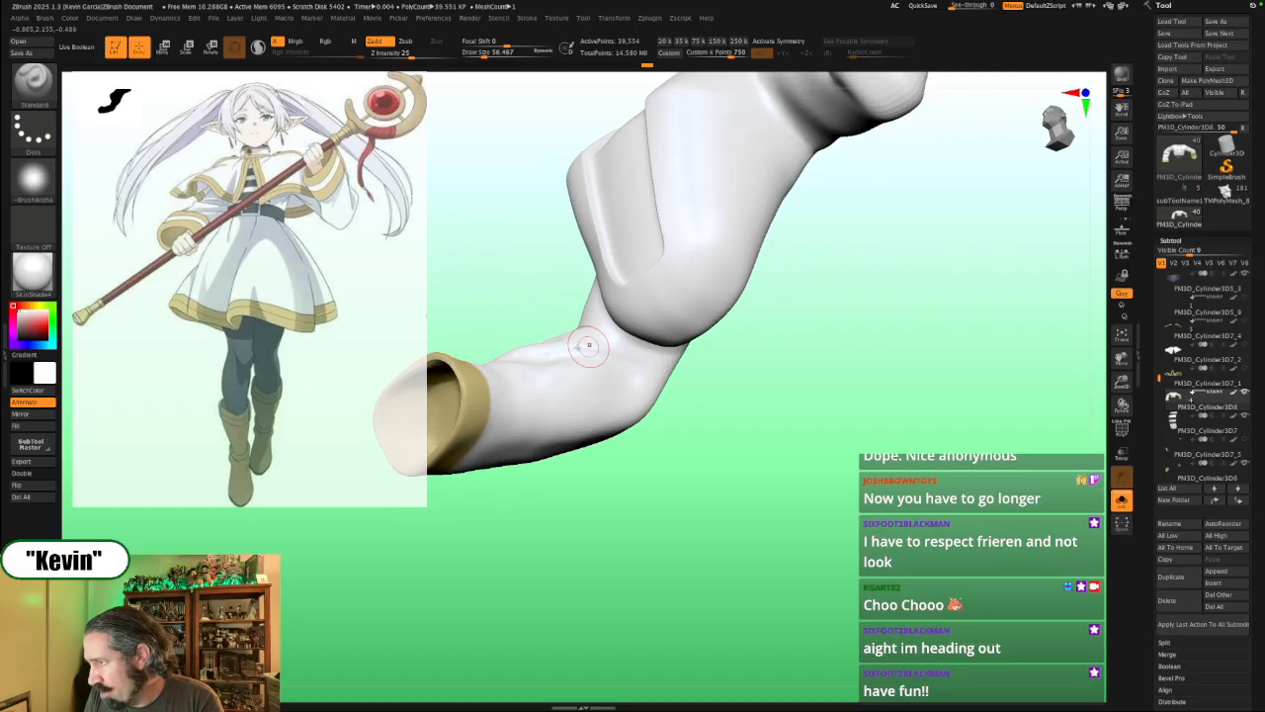
Step: Build up the folds along the lowered sleeve's inner forearm with larger Standard brush sizes, and bring the full figure back
key(s)
mouse_move(614, 361)
mouse_down()
mouse_move(643, 376)
mouse_move(550, 356)
mouse_up()
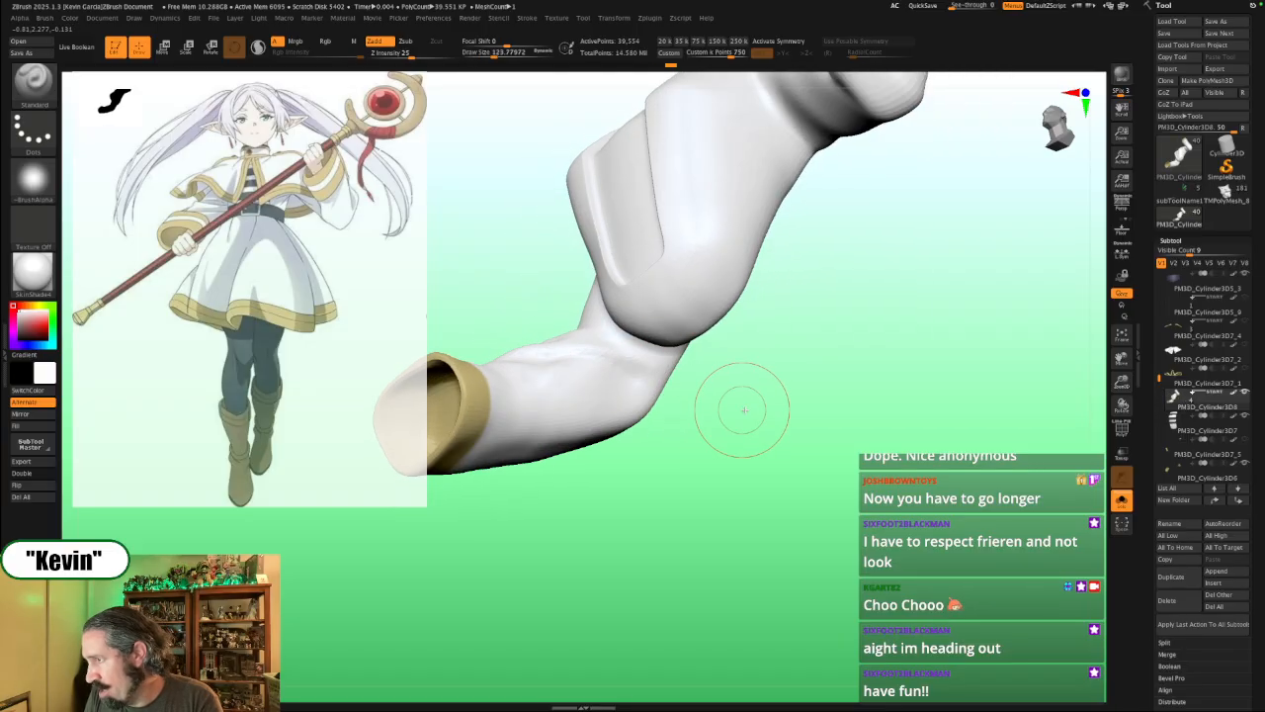
drag(745, 410, 711, 433)
key(s)
drag(574, 382, 558, 383)
drag(649, 429, 633, 455)
key(s)
mouse_move(560, 405)
mouse_down()
mouse_move(541, 405)
mouse_move(557, 403)
mouse_up()
key(shift+s)
key(s)
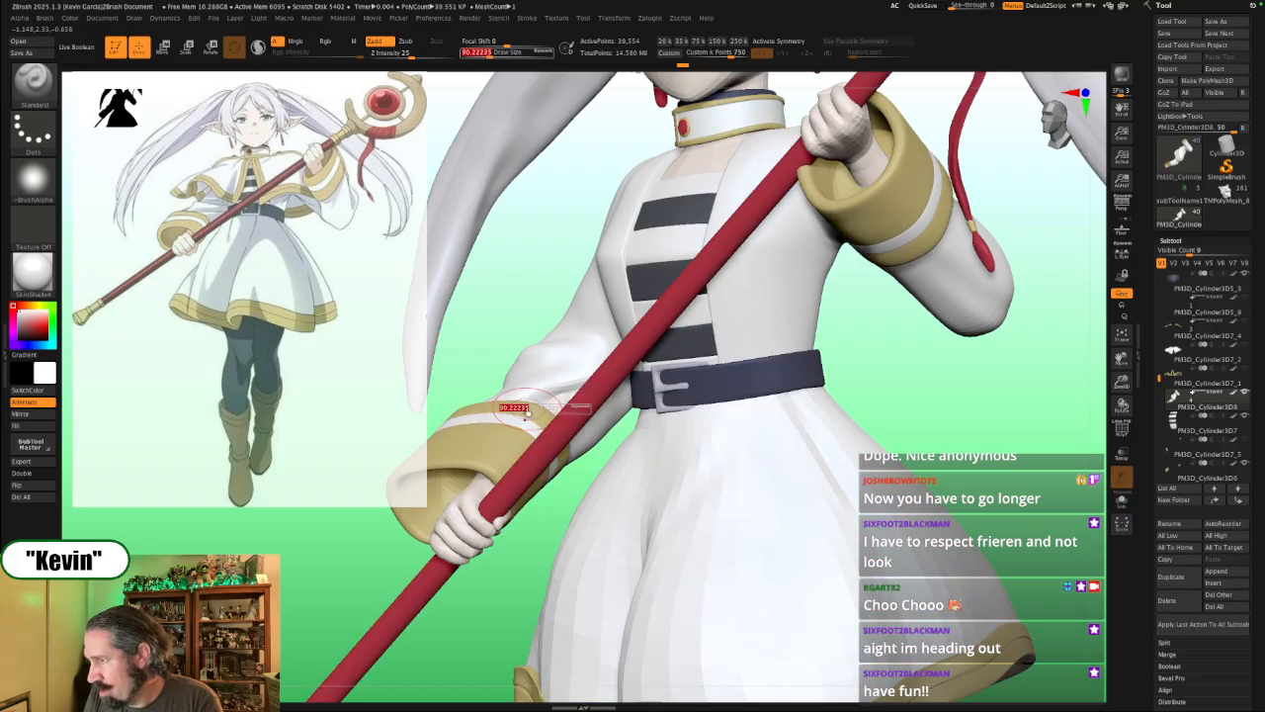
Step: Deepen the inner elbow folds of the lowered sleeve on the isolated shirt with the Standard brush at varying sizes
key(shift+s)
key(s)
drag(539, 401, 536, 402)
drag(577, 393, 529, 390)
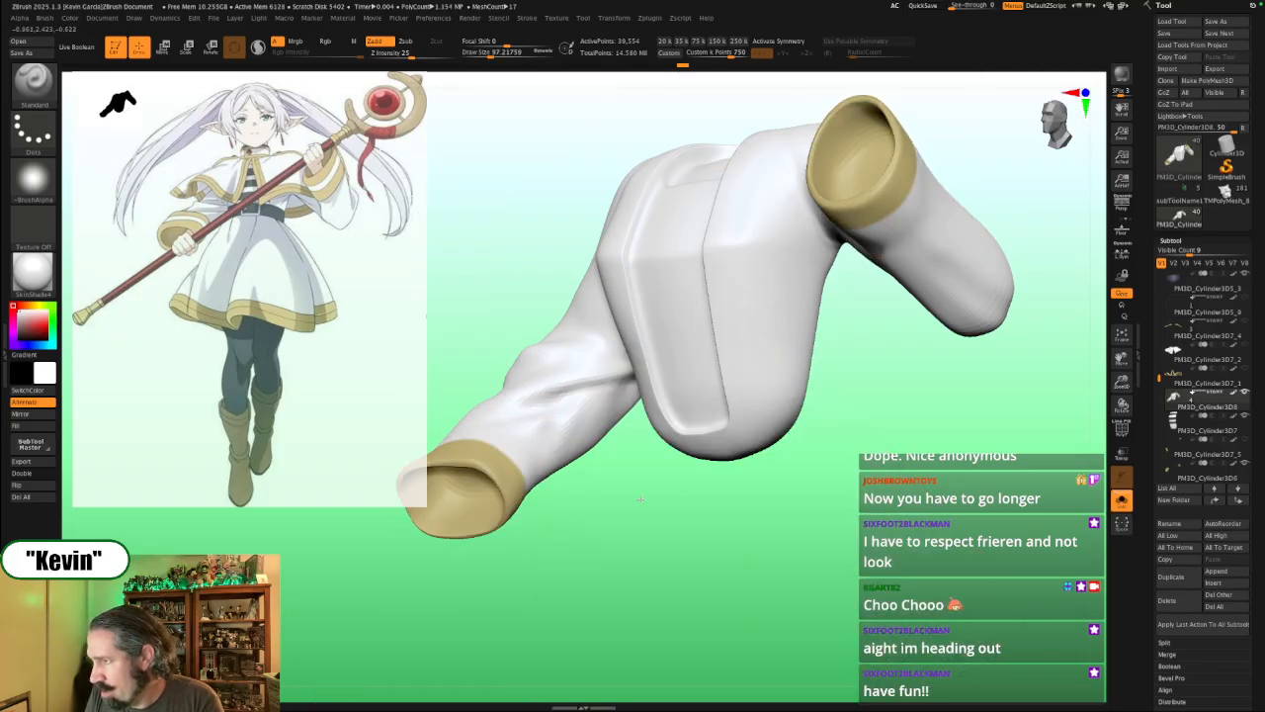
mouse_move(641, 500)
mouse_down()
mouse_move(606, 452)
mouse_move(630, 384)
mouse_move(598, 342)
mouse_up()
key(s)
drag(598, 342, 628, 321)
Step: Adjust the lowered sleeve's folds and inner contour with the Move brush at several sizes, checking against the full figure
key(b)
key(m)
key(v)
key(s)
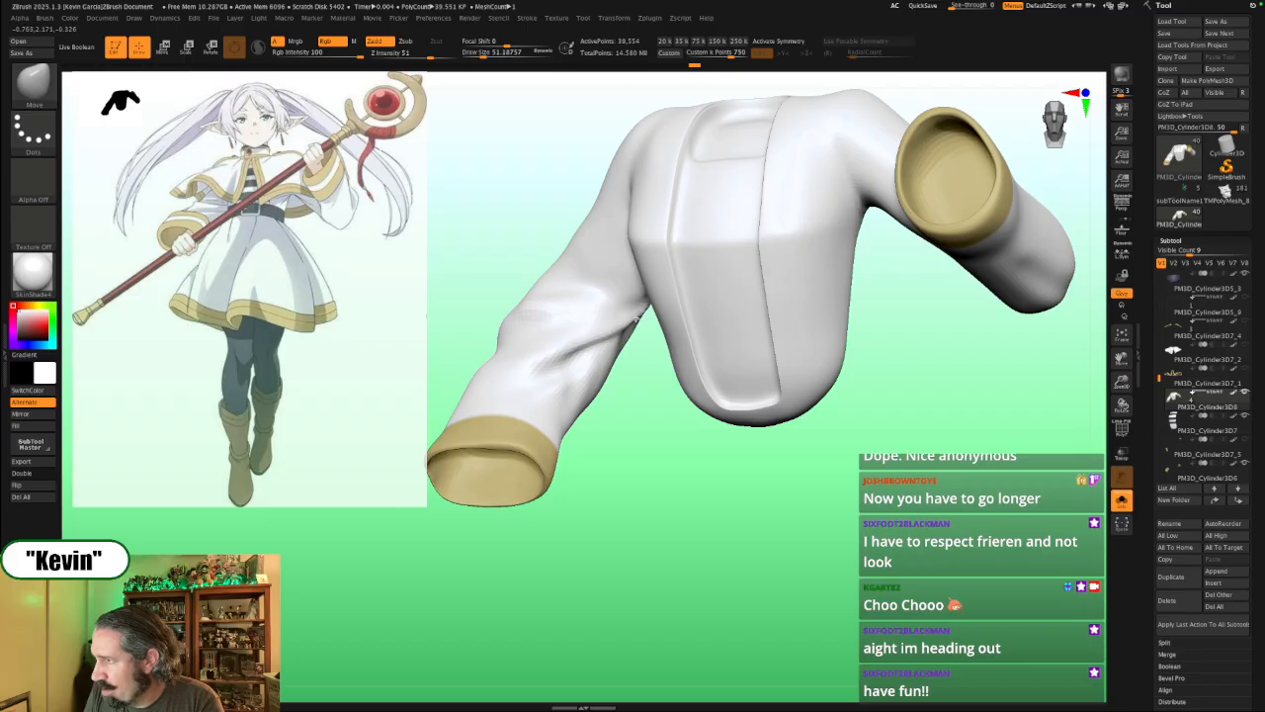
key(shift+alt+s)
key(s)
drag(638, 318, 647, 320)
key(s)
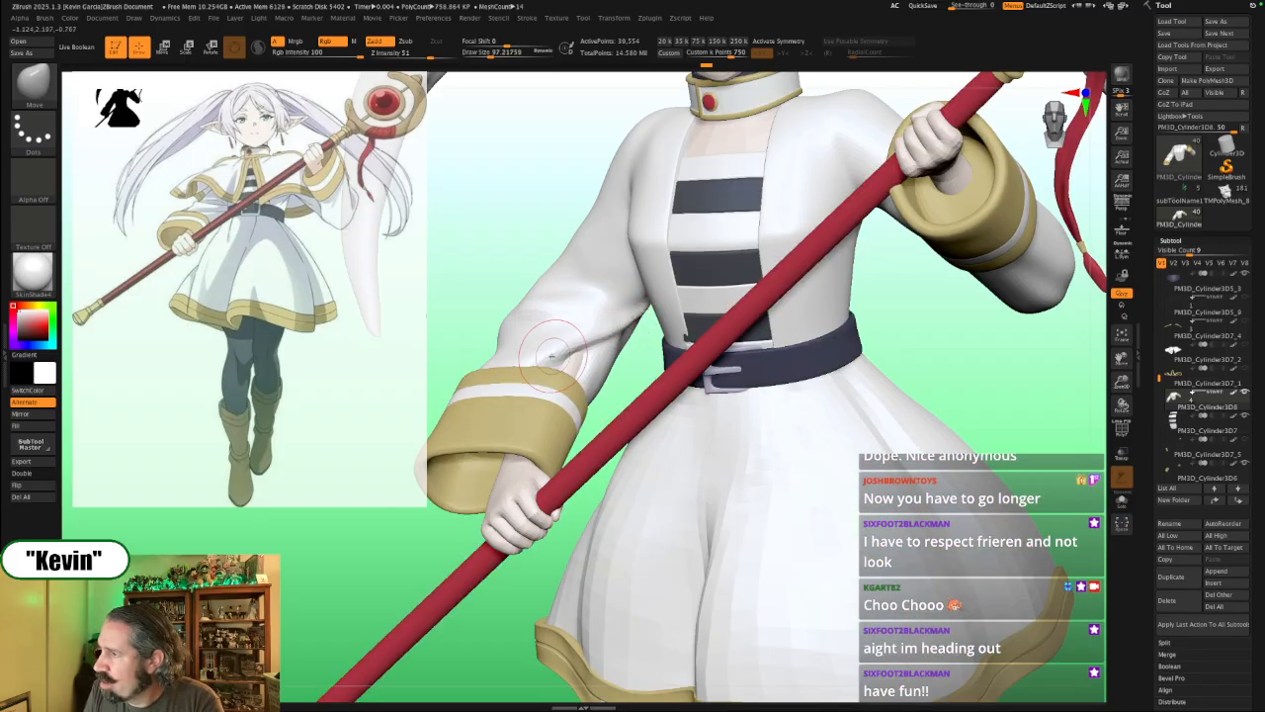
drag(554, 357, 595, 382)
key(s)
key(s)
key(s)
key(s)
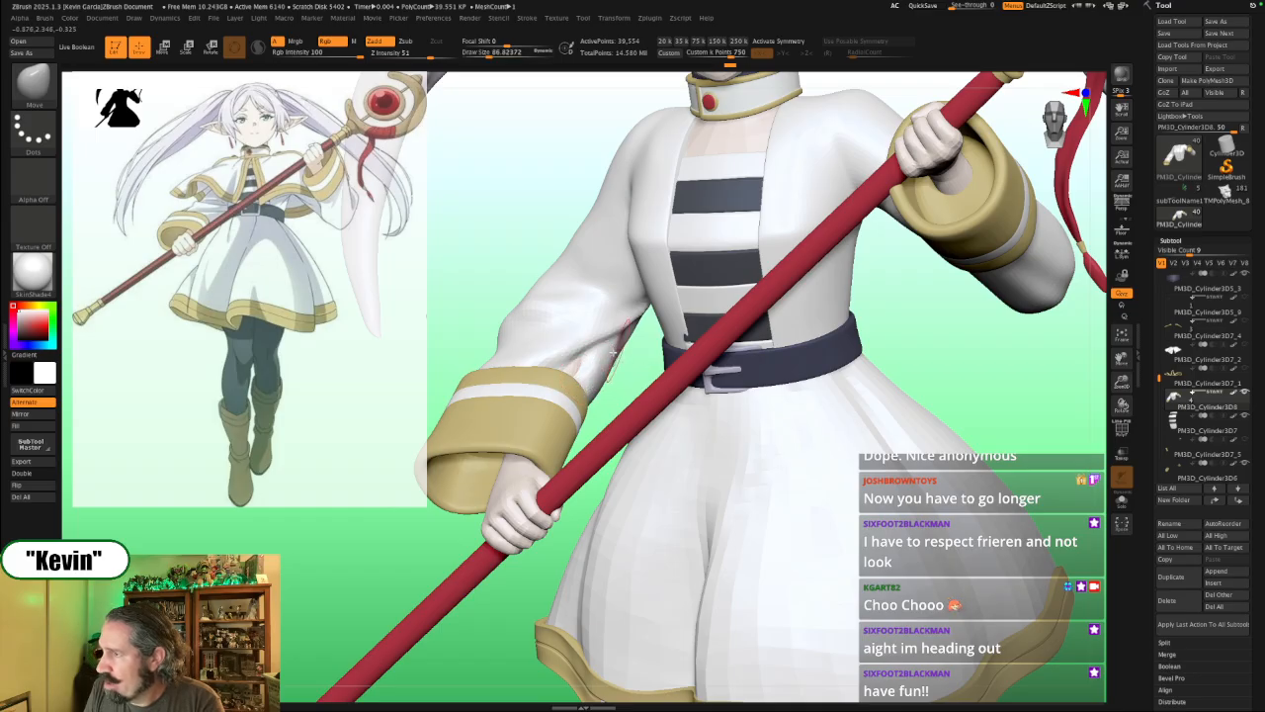
Step: Switch back to the Standard brush and add more folds over the lowered sleeve's elbow and forearm
key(b)
key(s)
key(t)
key(s)
drag(599, 340, 528, 348)
mouse_move(631, 295)
mouse_down()
mouse_move(509, 329)
mouse_move(590, 316)
mouse_up()
drag(477, 291, 564, 316)
Step: Isolate the shirt, turn off its polypaint colour and change the material to the brownish wax one, after trying MatCap Gray
key(shift+s)
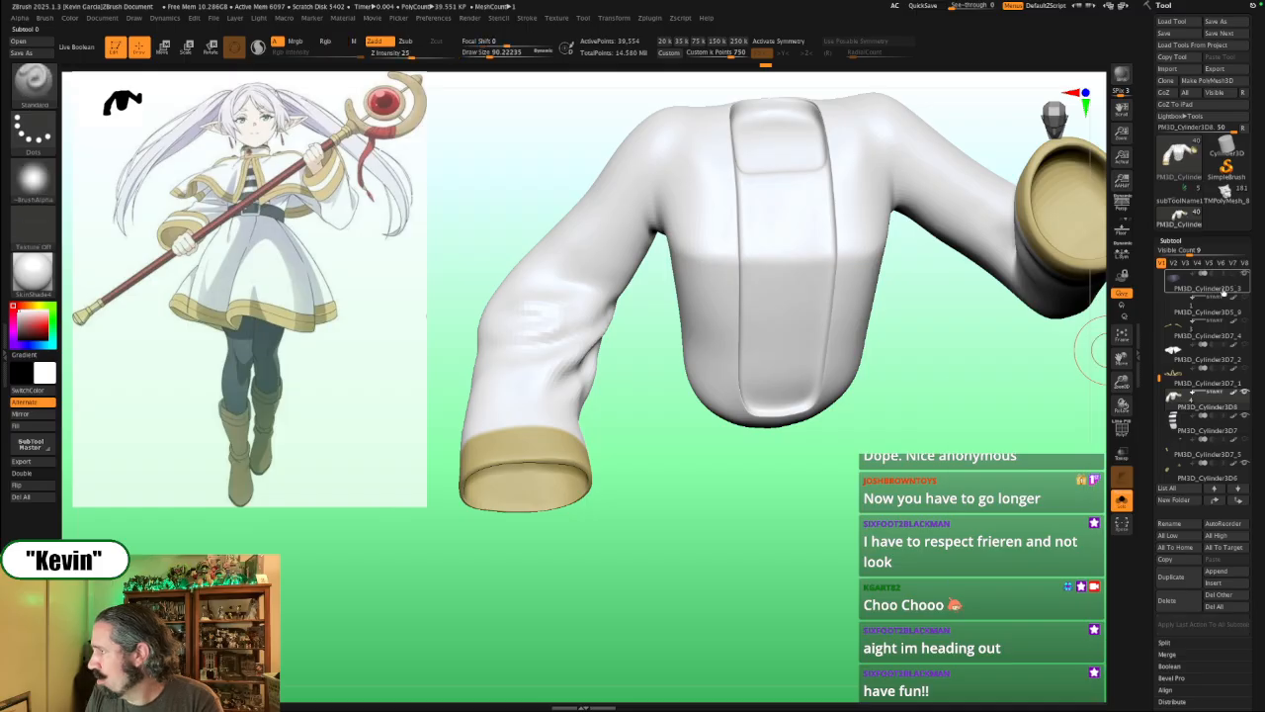
click(31, 271)
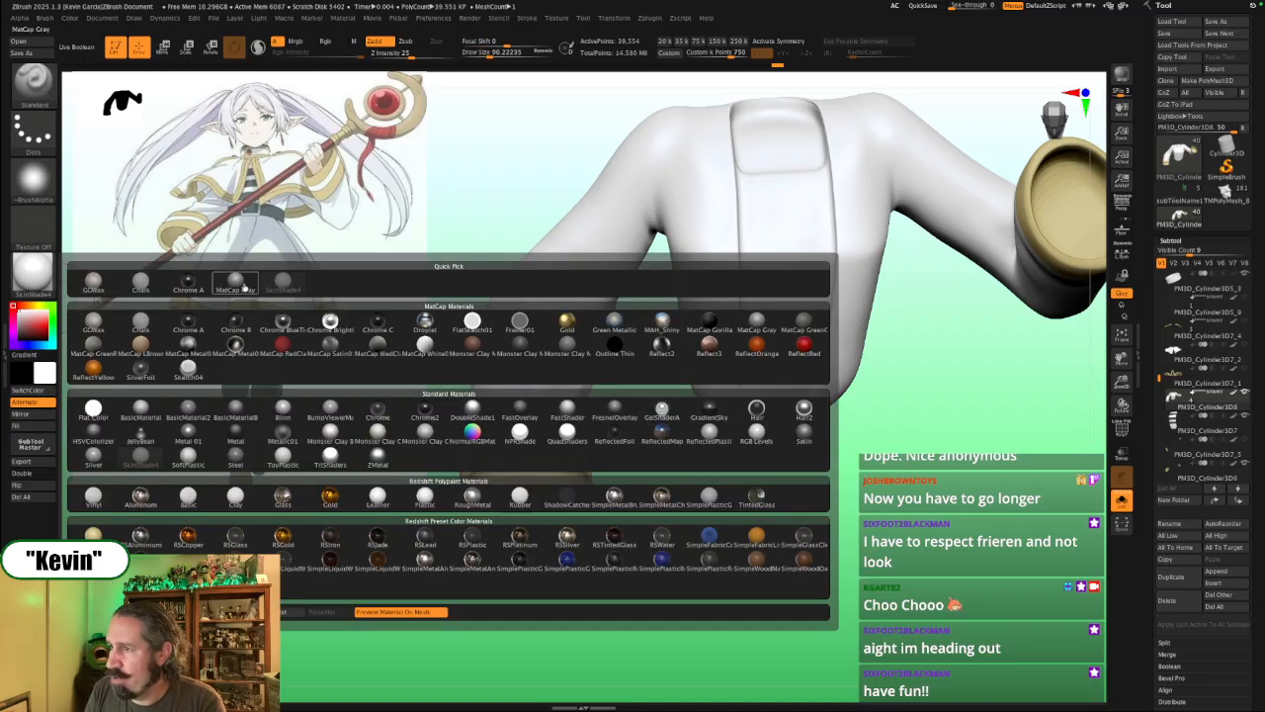
click(240, 284)
drag(655, 528, 638, 485)
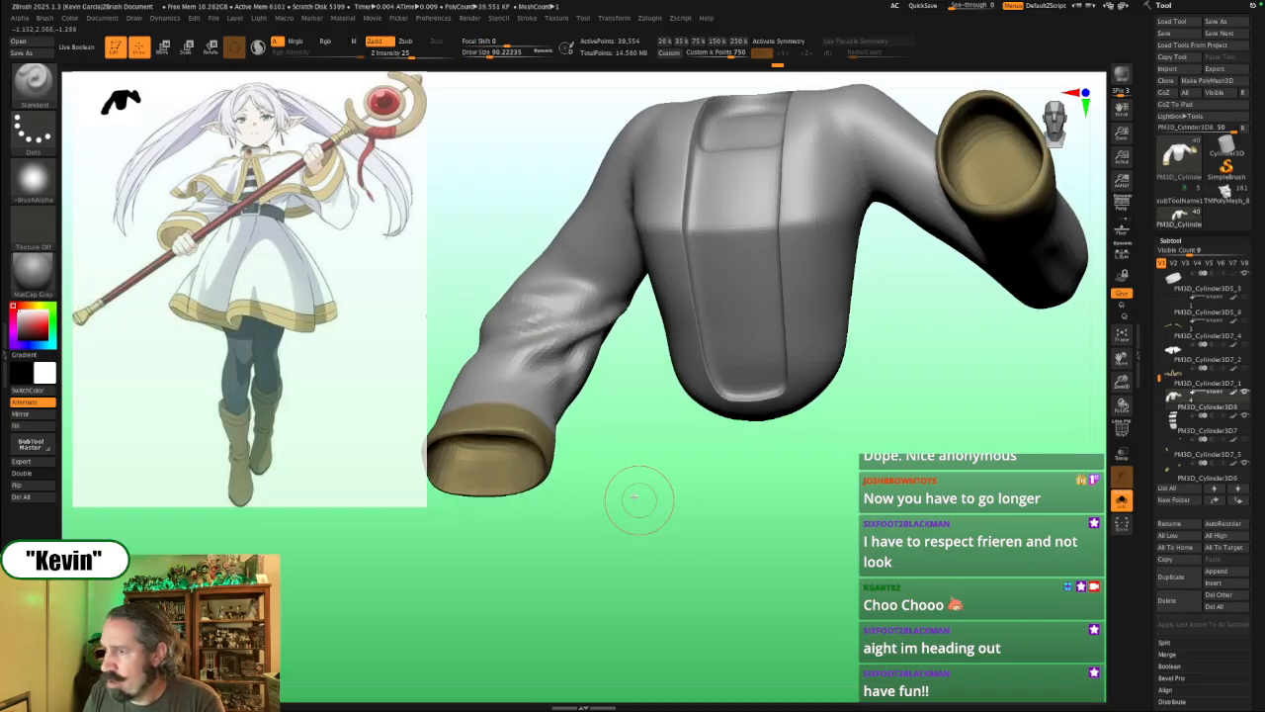
click(1235, 393)
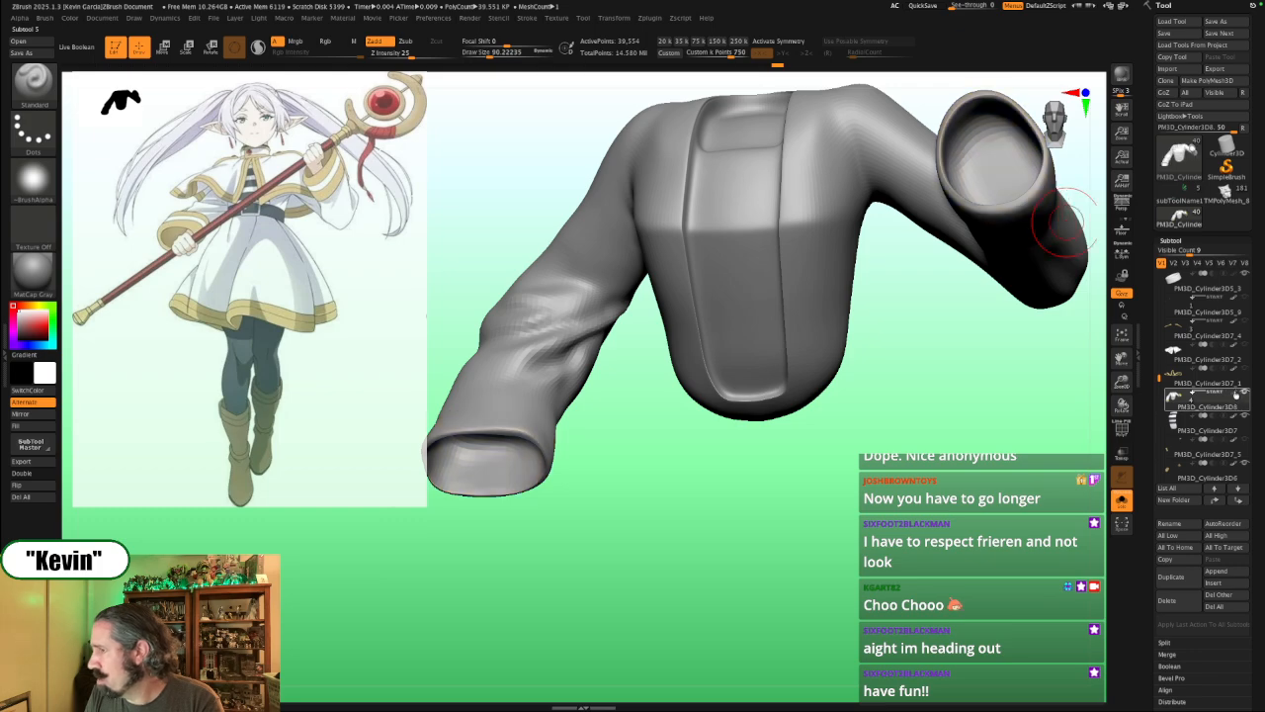
mouse_move(677, 473)
alt+mouse_down()
mouse_move(722, 530)
mouse_move(694, 528)
alt+mouse_up()
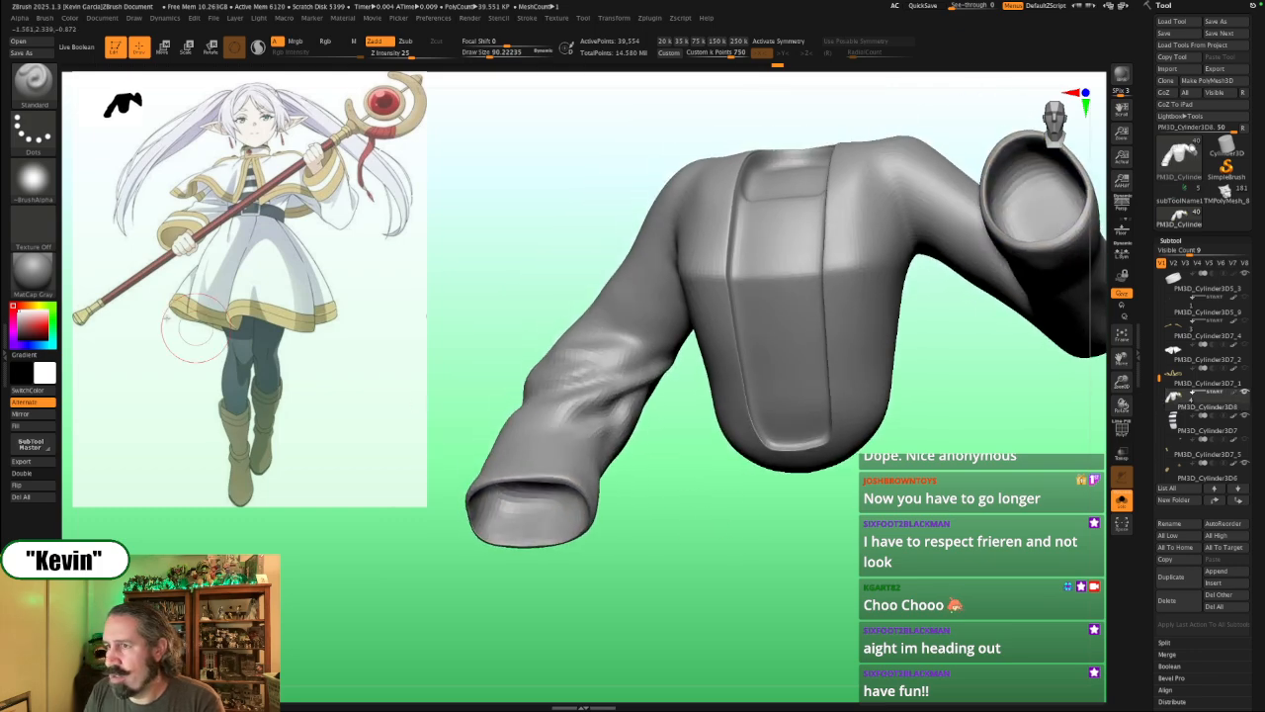
click(32, 271)
click(93, 282)
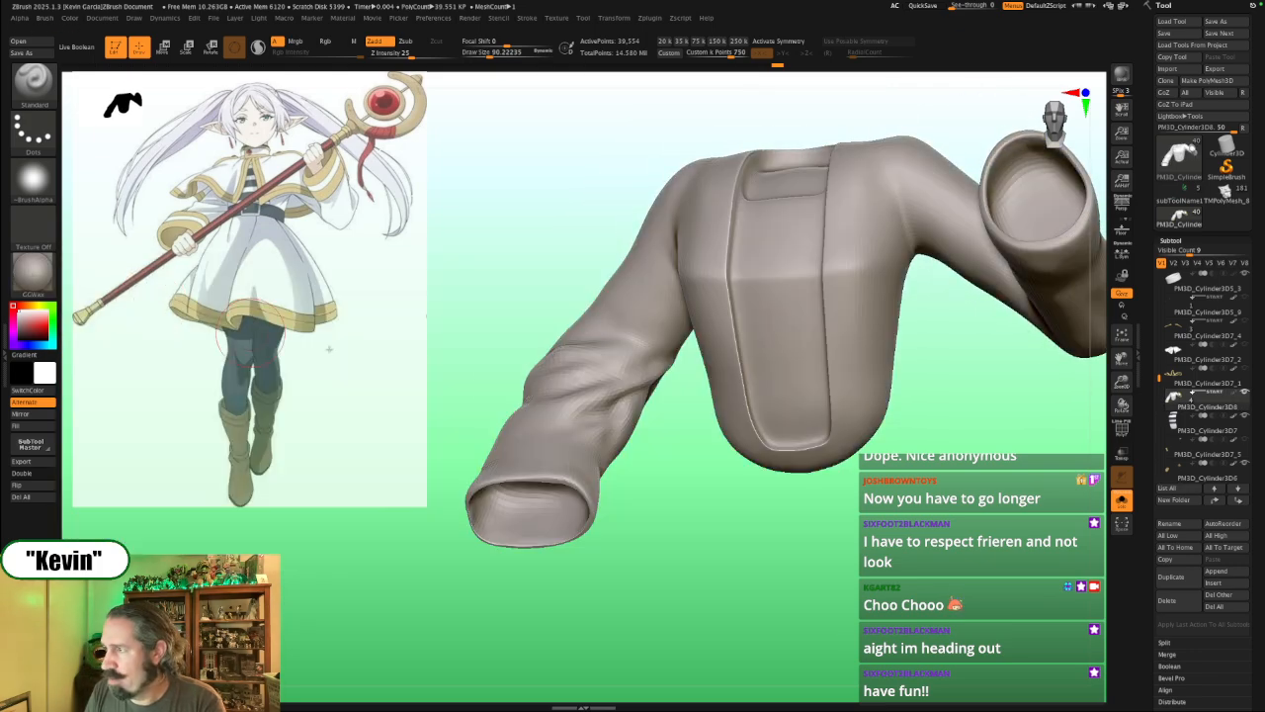
Step: Sculpt folds across the lowered sleeve's elbow with a smaller Standard brush, comparing the isolated shirt with the full figure
drag(721, 517, 708, 479)
key(s)
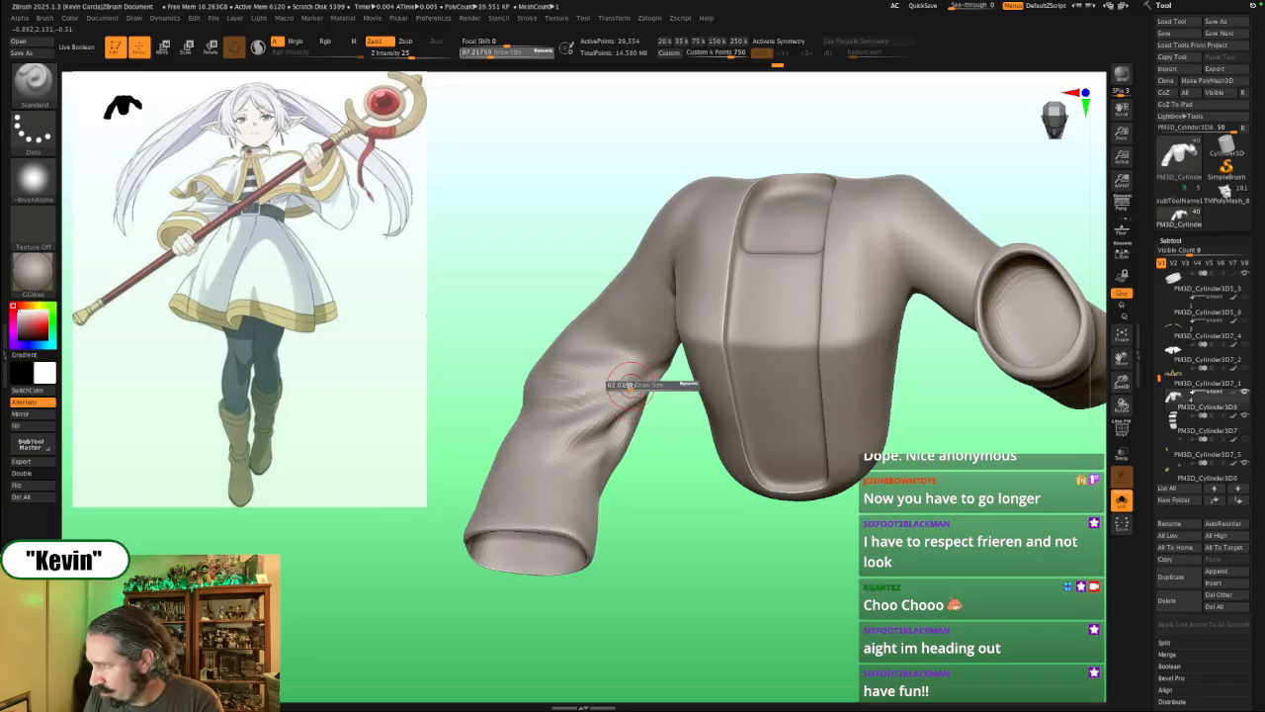
mouse_move(635, 384)
mouse_down()
mouse_move(702, 435)
mouse_move(563, 425)
mouse_move(594, 418)
mouse_up()
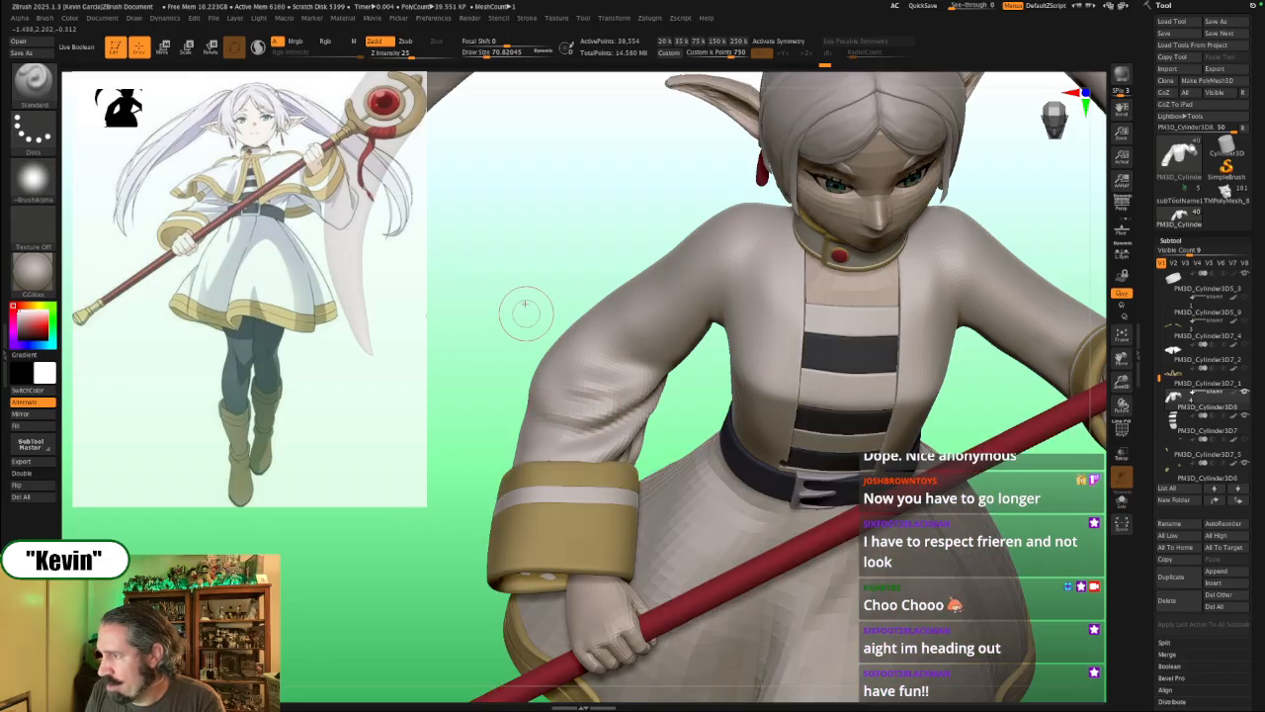
drag(517, 310, 545, 330)
drag(572, 422, 625, 406)
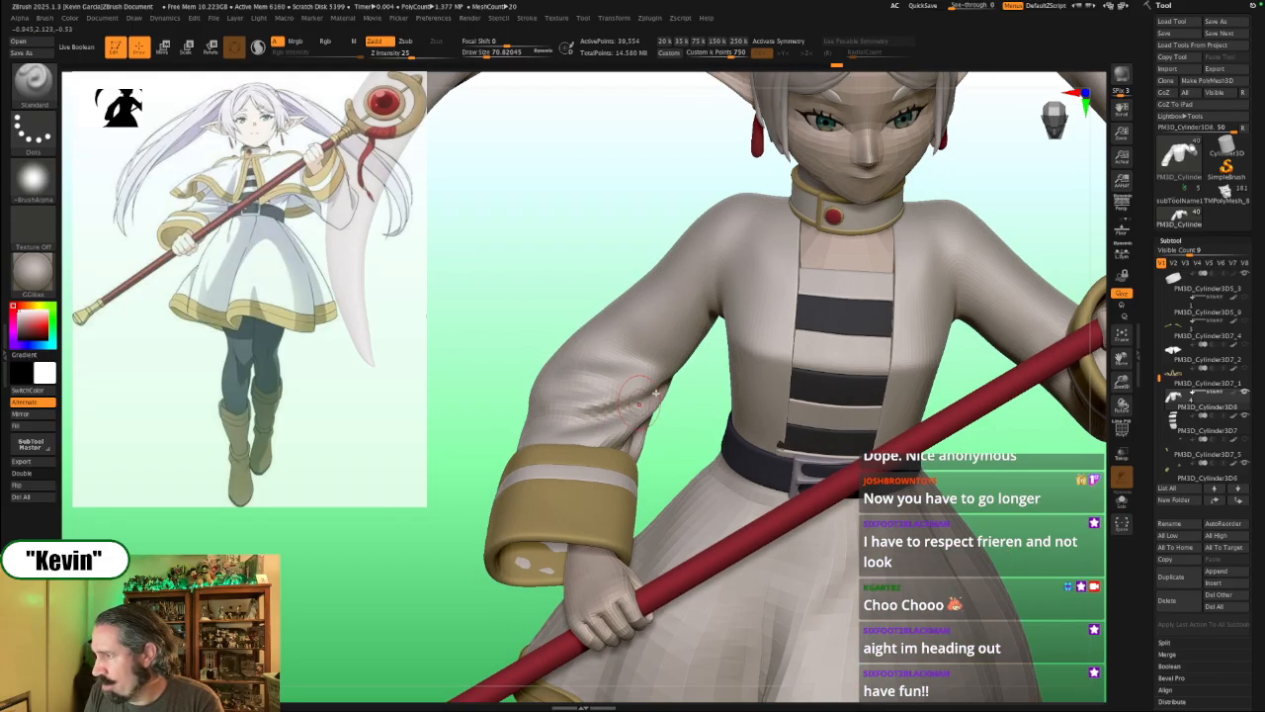
drag(688, 429, 662, 398)
drag(617, 285, 629, 321)
Step: Build up the lowered sleeve's elbow folds with the Standard brush at draw sizes of about 108 and 83
key(s)
mouse_move(615, 416)
mouse_down()
mouse_move(650, 395)
mouse_move(589, 385)
mouse_up()
key(alt+s)
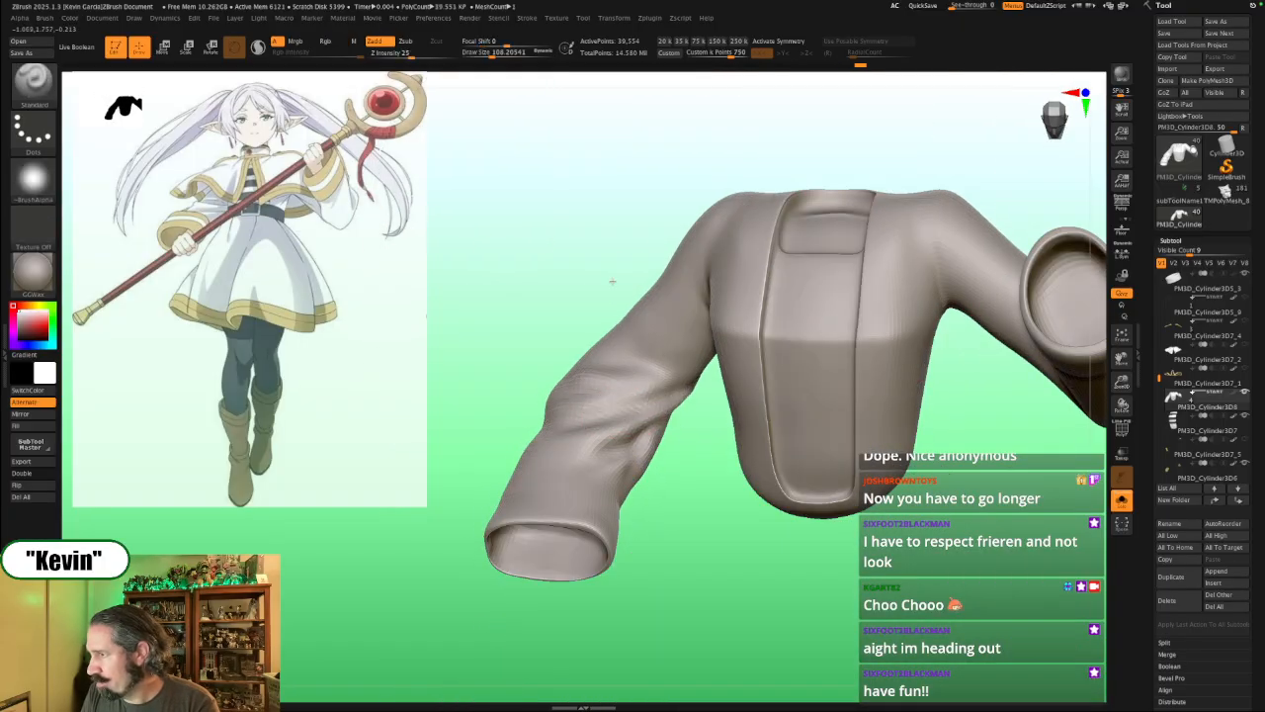
drag(613, 280, 594, 292)
key(alt+s)
key(s)
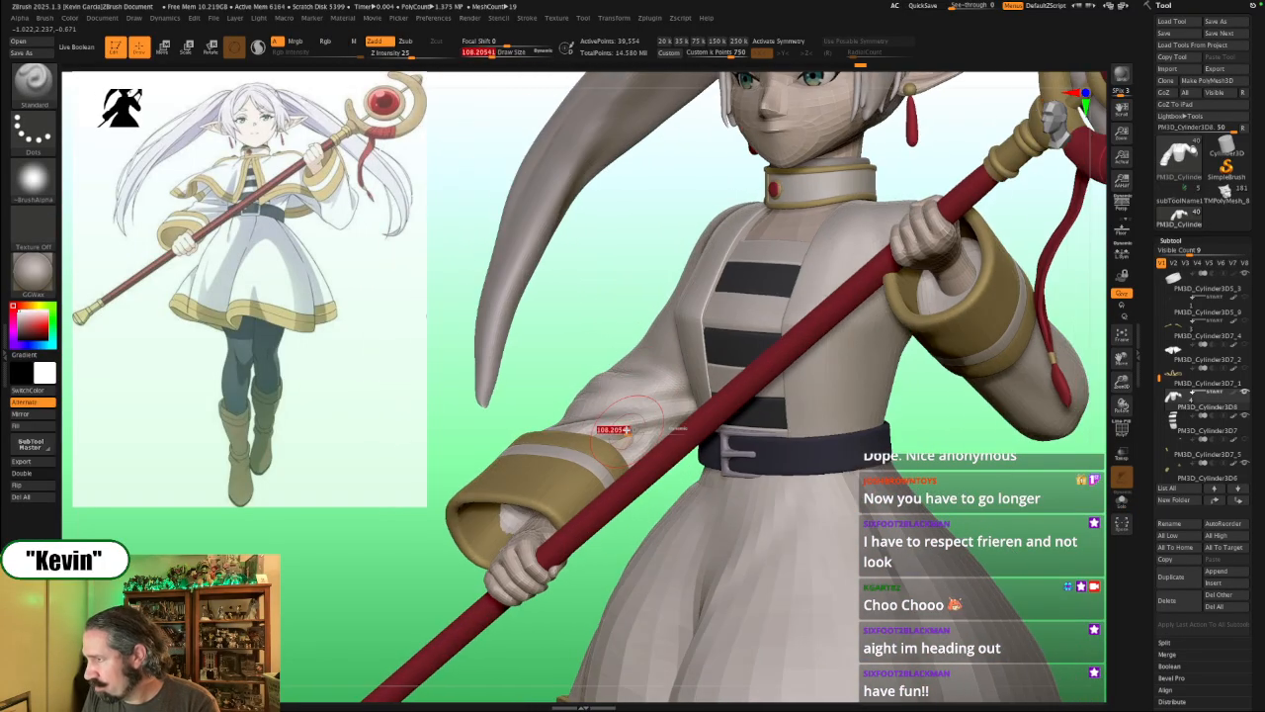
drag(625, 429, 624, 429)
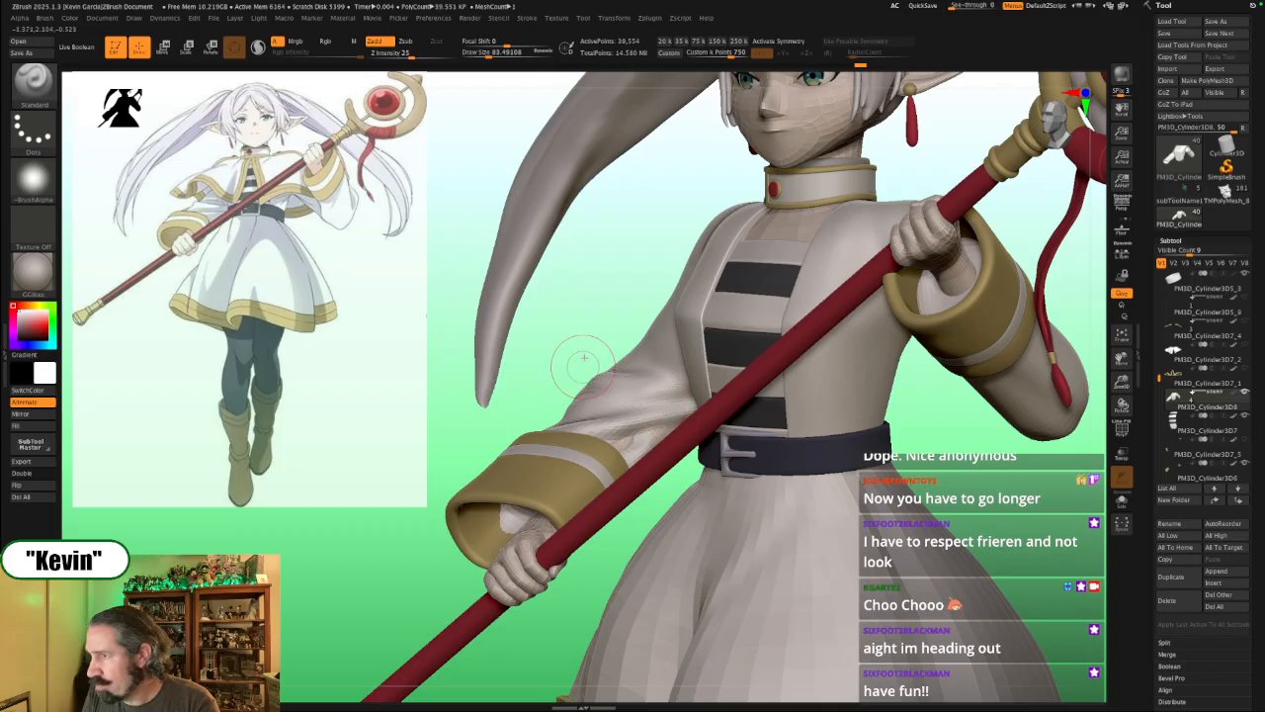
Step: Isolate the shirt and hide the reference artwork overlay
key(alt+s)
drag(607, 330, 571, 238)
mouse_move(637, 295)
shift+mouse_down()
mouse_move(669, 346)
mouse_move(615, 348)
mouse_move(650, 353)
shift+mouse_up()
key(shift+z)
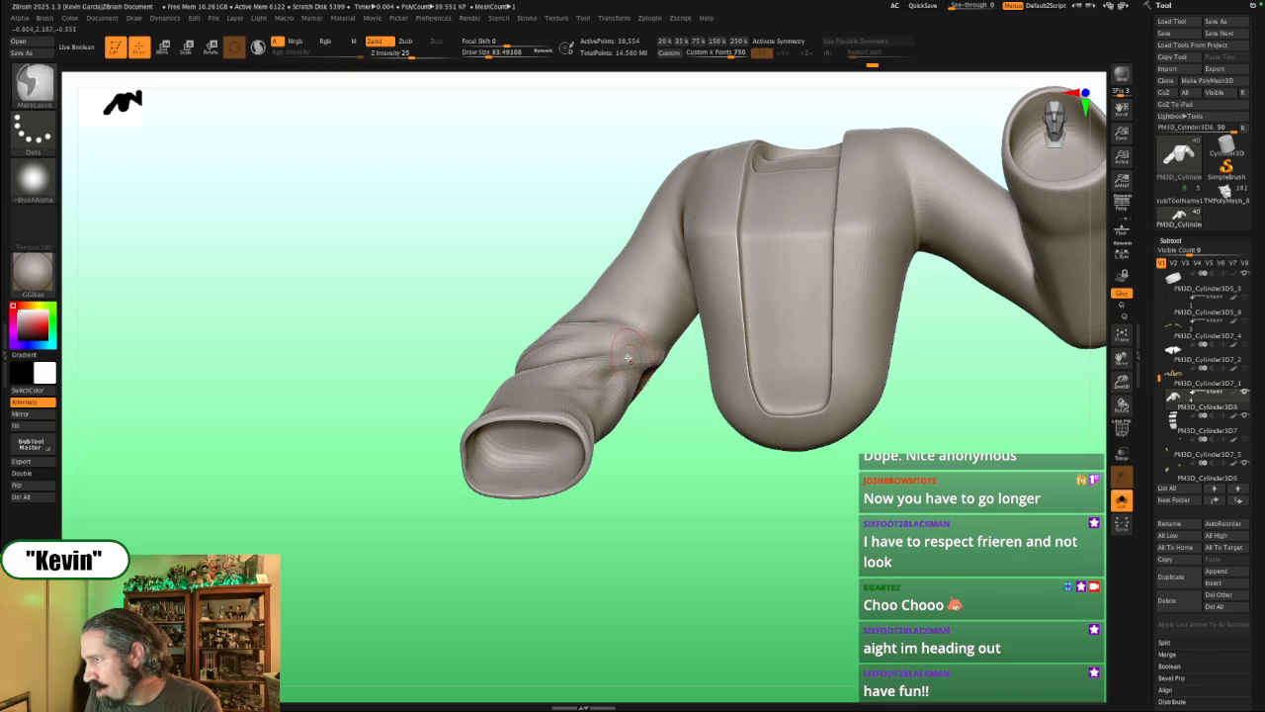
Step: Carve creases into the upper elbow area of the lowered sleeve with a reduced DamStandard brush, checking against the full figure
drag(674, 455, 694, 388)
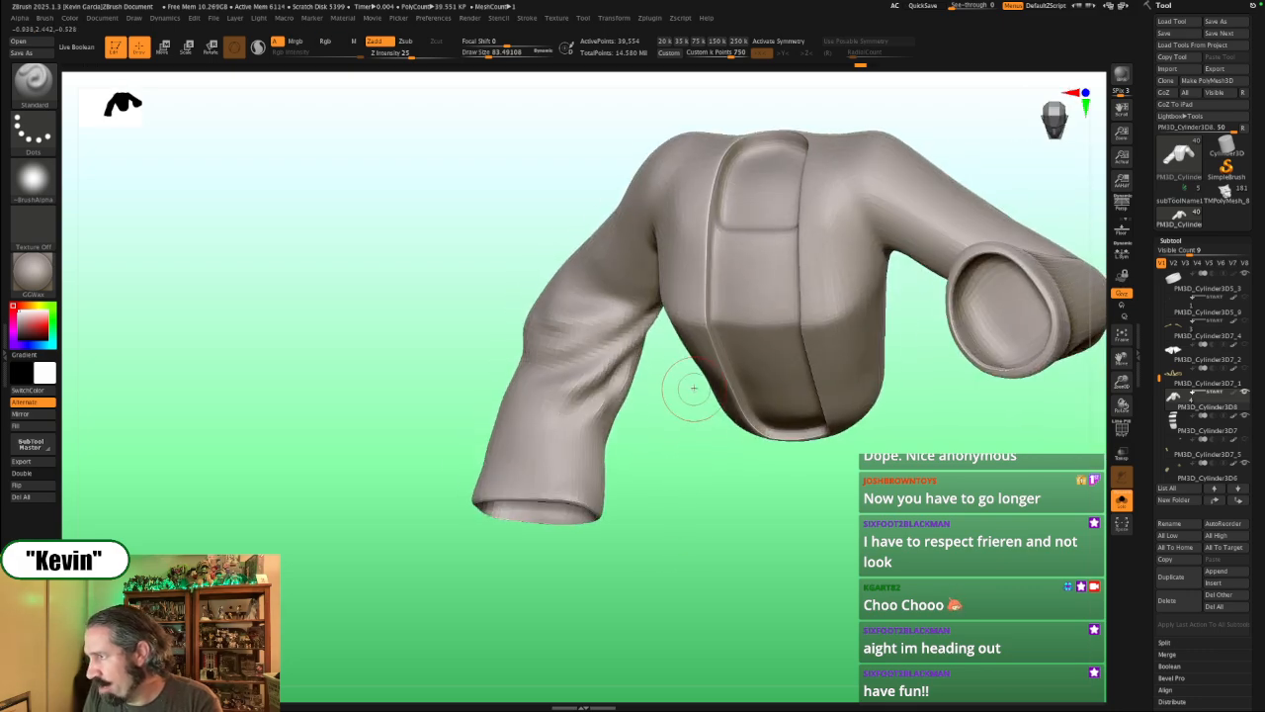
key(b)
key(d)
key(s)
key(s)
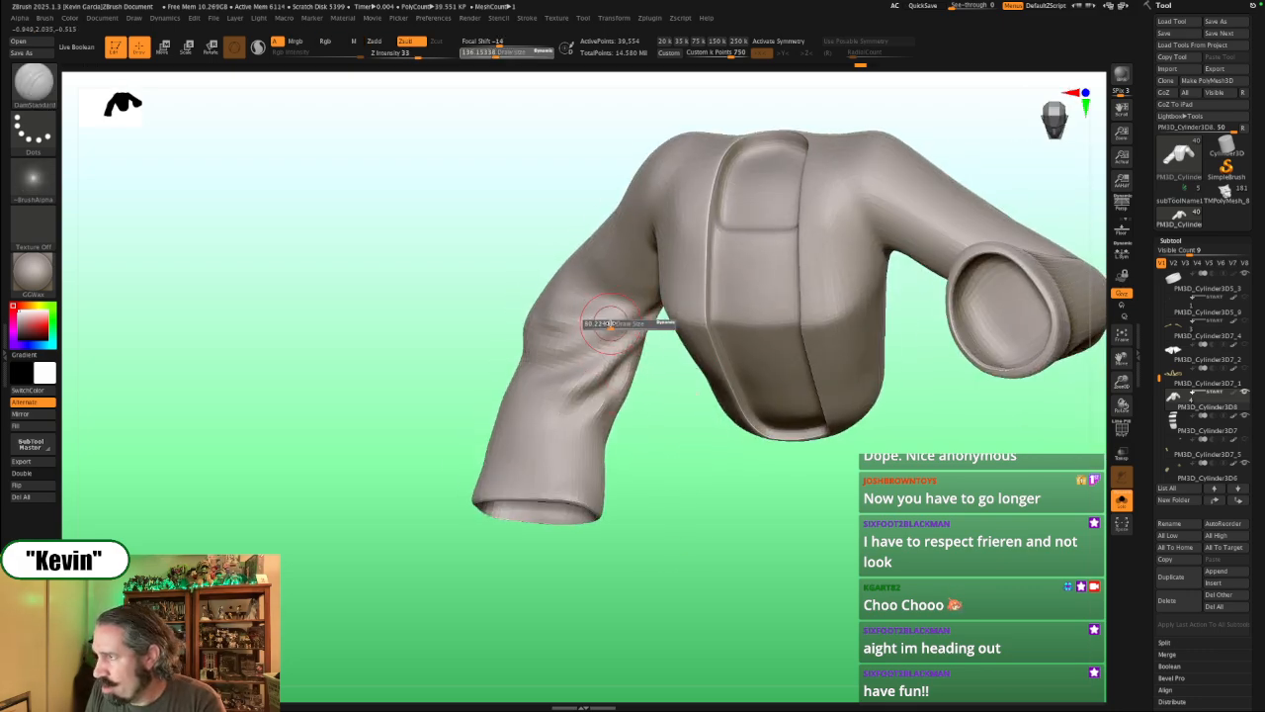
drag(629, 321, 638, 321)
key(shift+s)
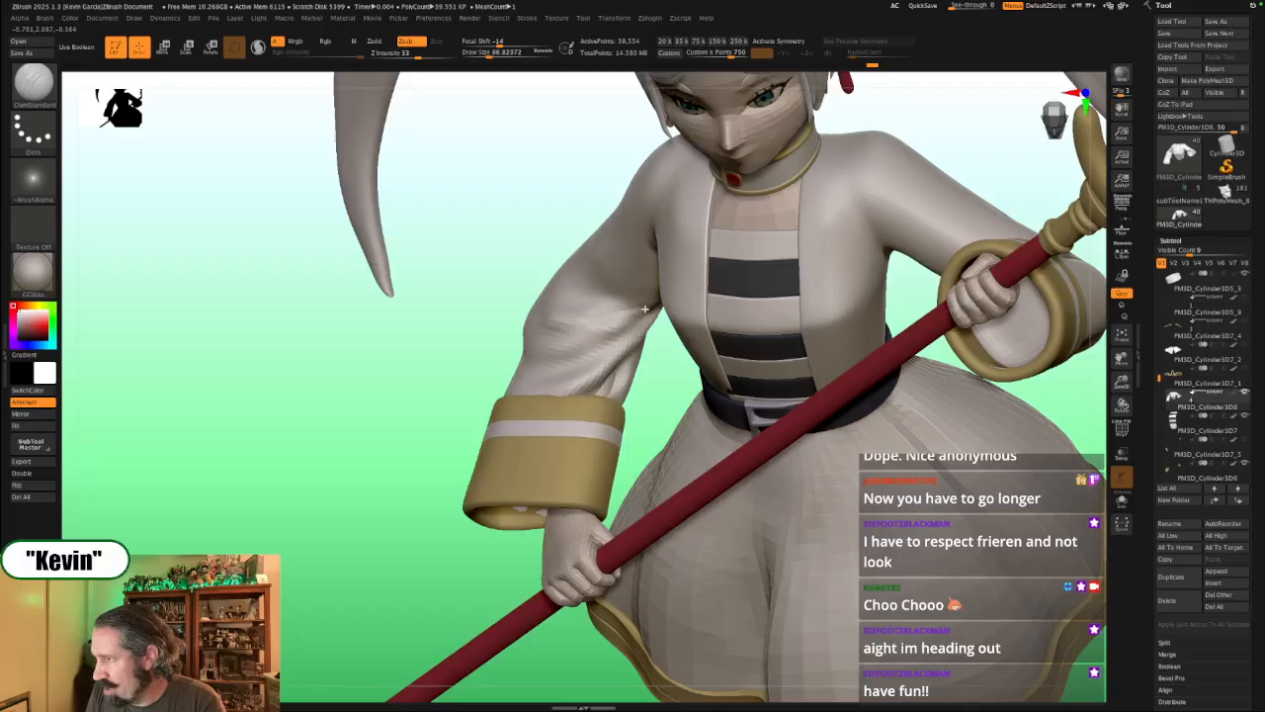
key(shift+s)
key(shift+s)
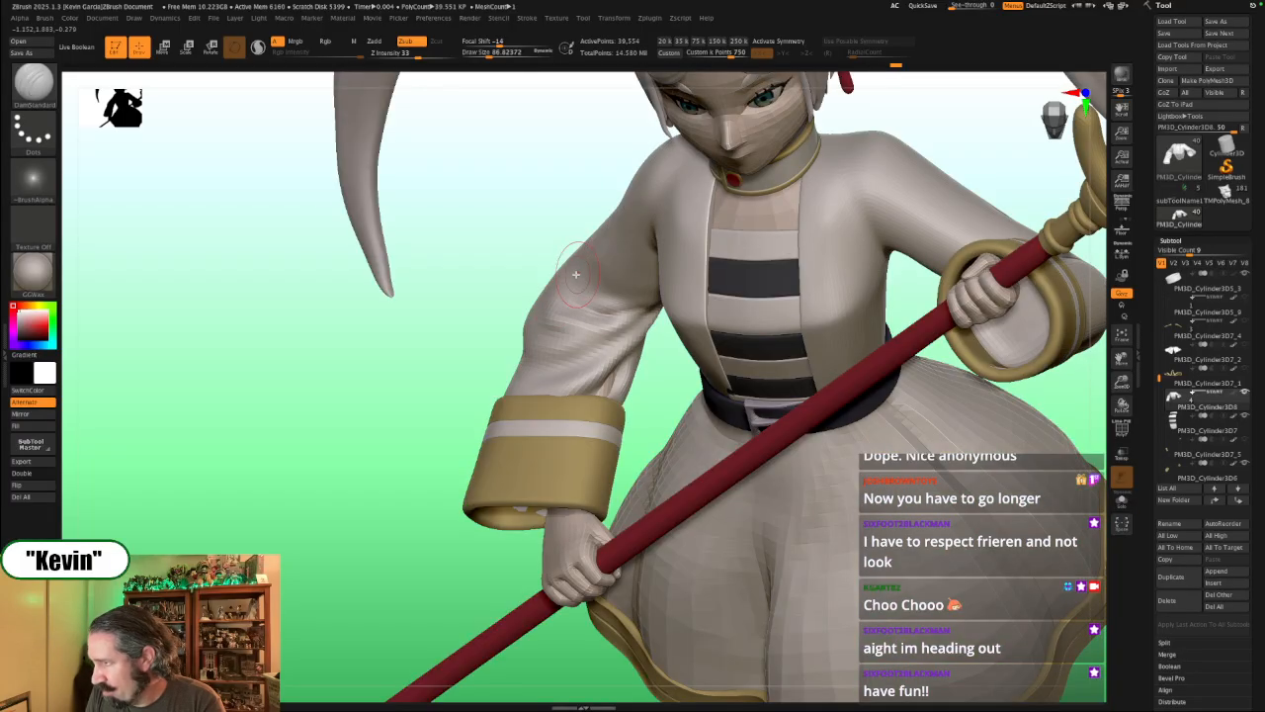
Step: Sharpen the elbow creases of the lowered sleeve with DamStandard on the isolated shirt from several angles
key(shift+s)
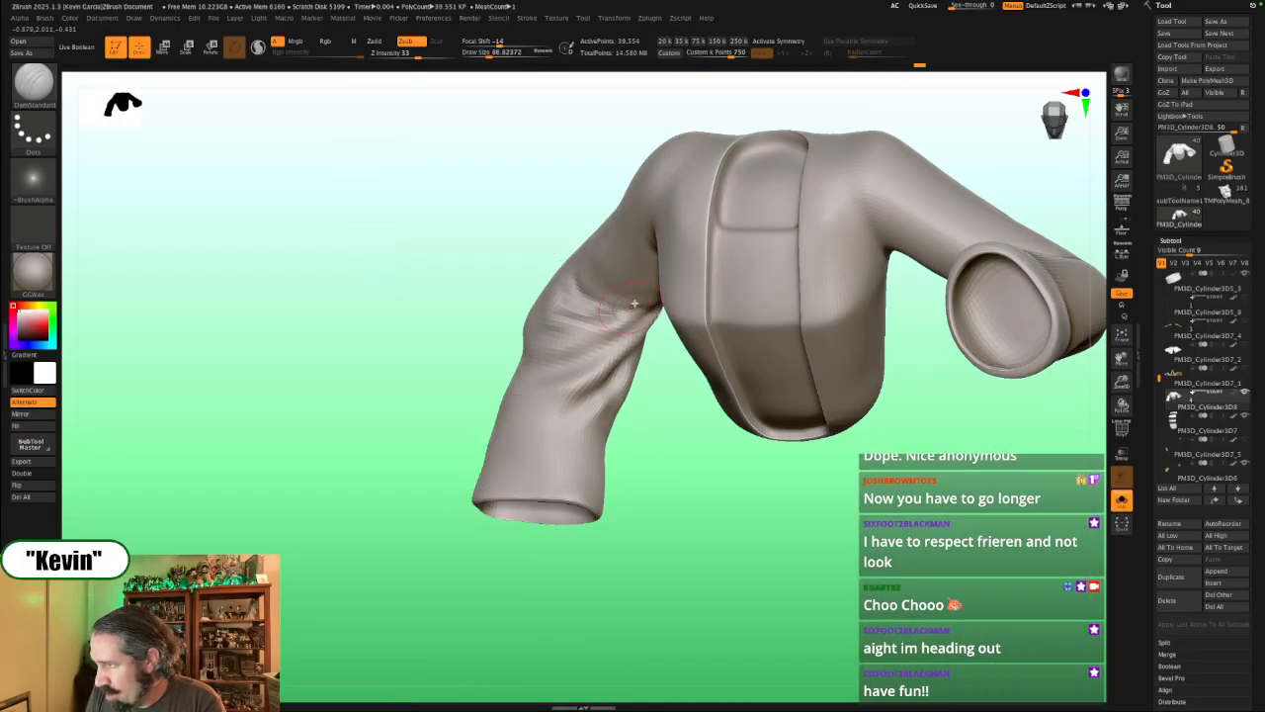
right_drag(633, 304, 647, 367)
right_drag(654, 425, 825, 471)
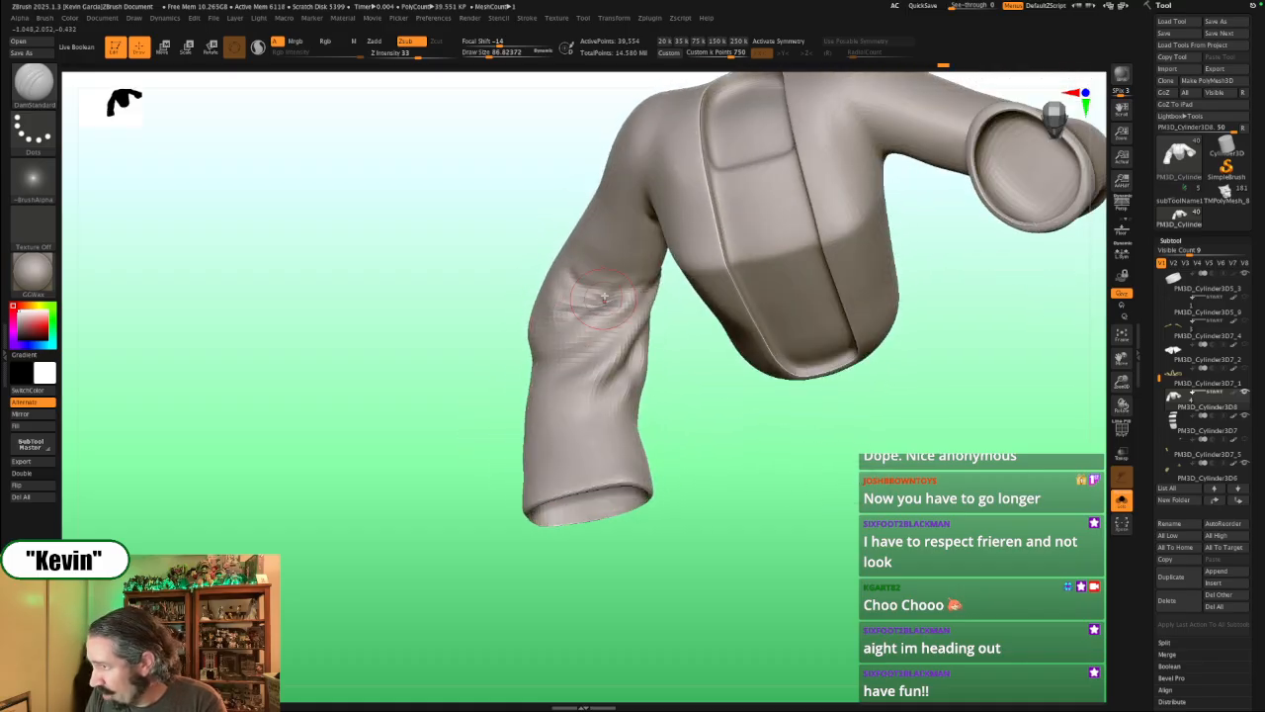
right_drag(698, 375, 664, 435)
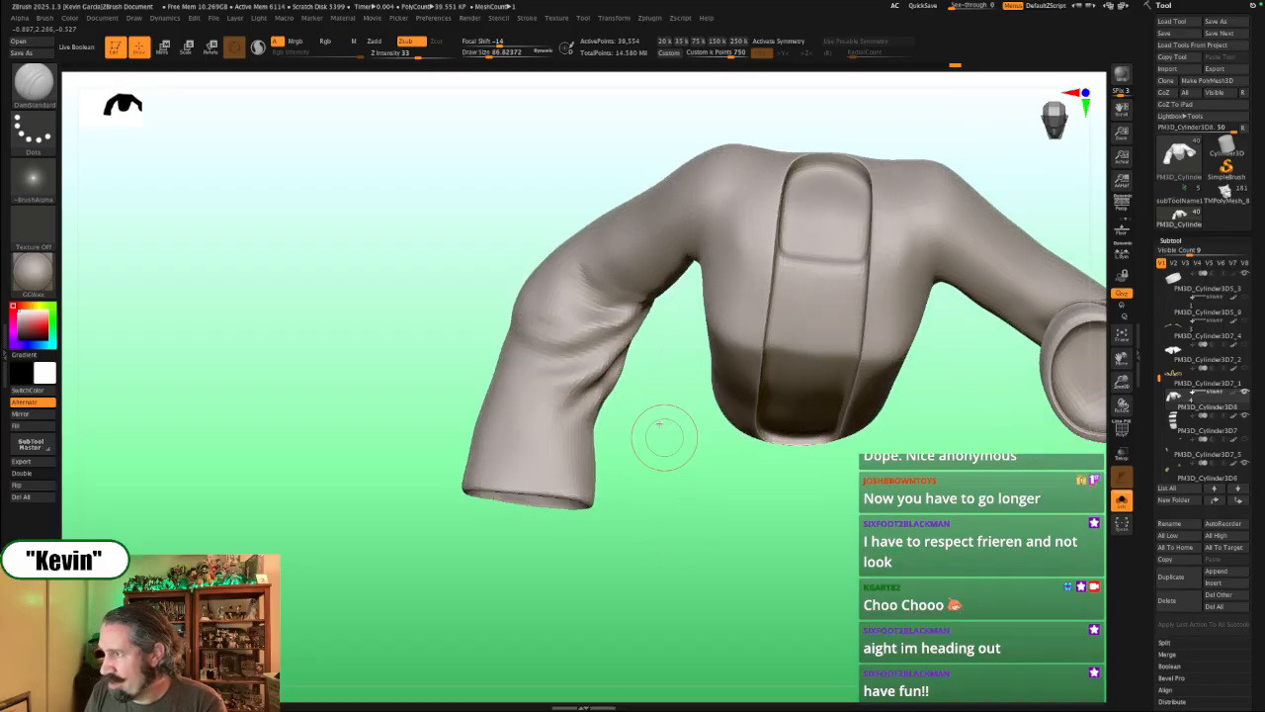
Step: Switch back to the Standard brush and raise the folds beside the elbow creases at a draw size of about 104
key(b)
key(s)
key(t)
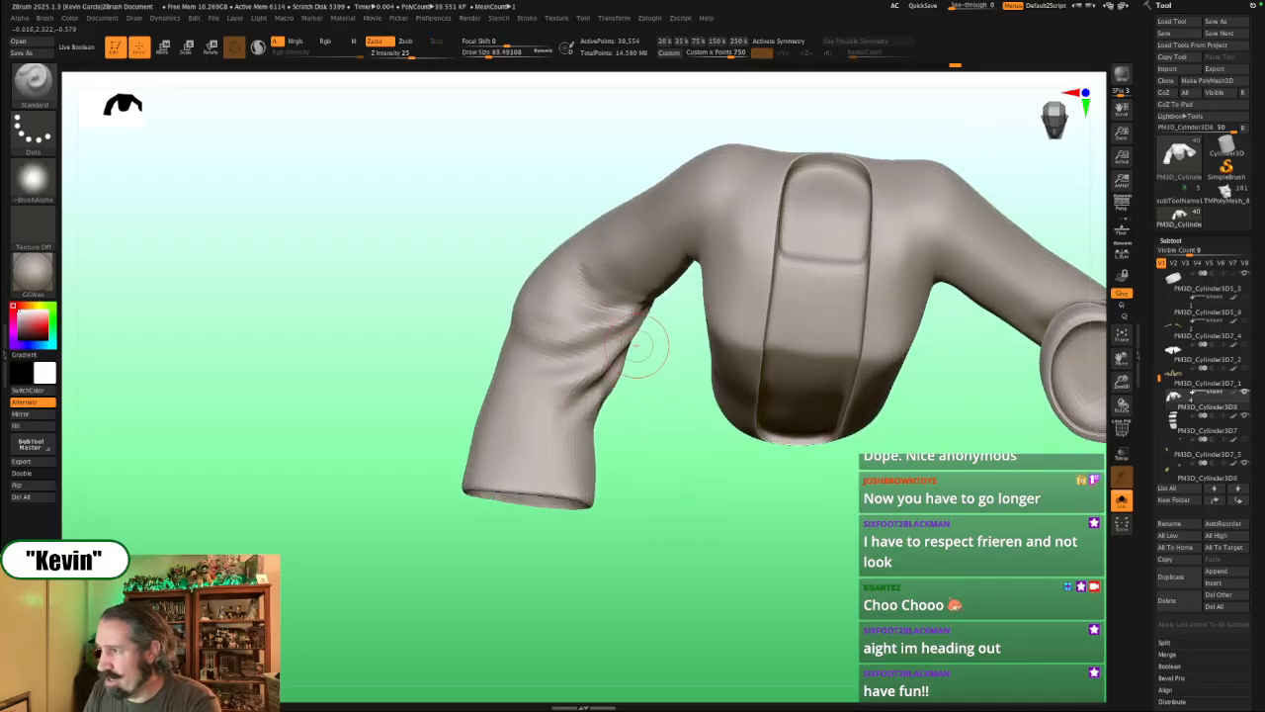
key(s)
drag(587, 346, 565, 342)
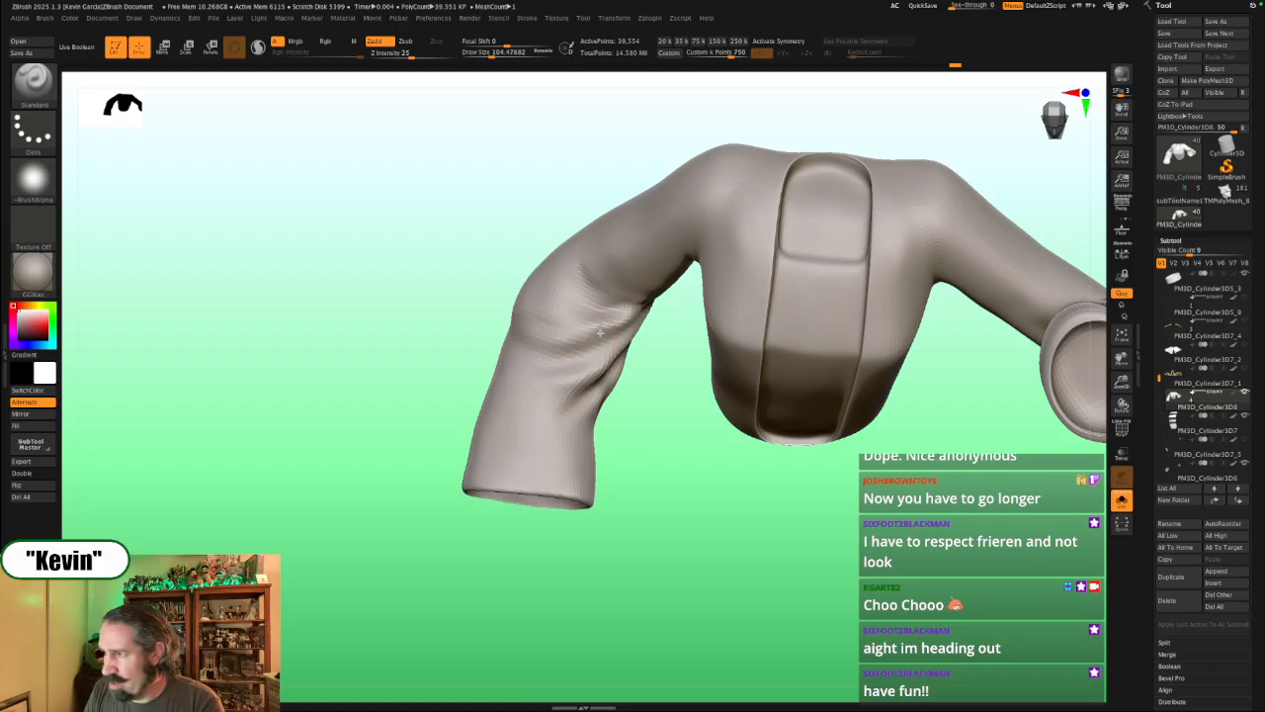
Step: Refine the inner elbow folds of the lowered sleeve with the Standard brush at a draw size of about 74
key(alt+s)
key(s)
mouse_move(648, 316)
mouse_down()
mouse_move(595, 322)
mouse_move(563, 304)
mouse_up()
key(alt+s)
key(alt+s)
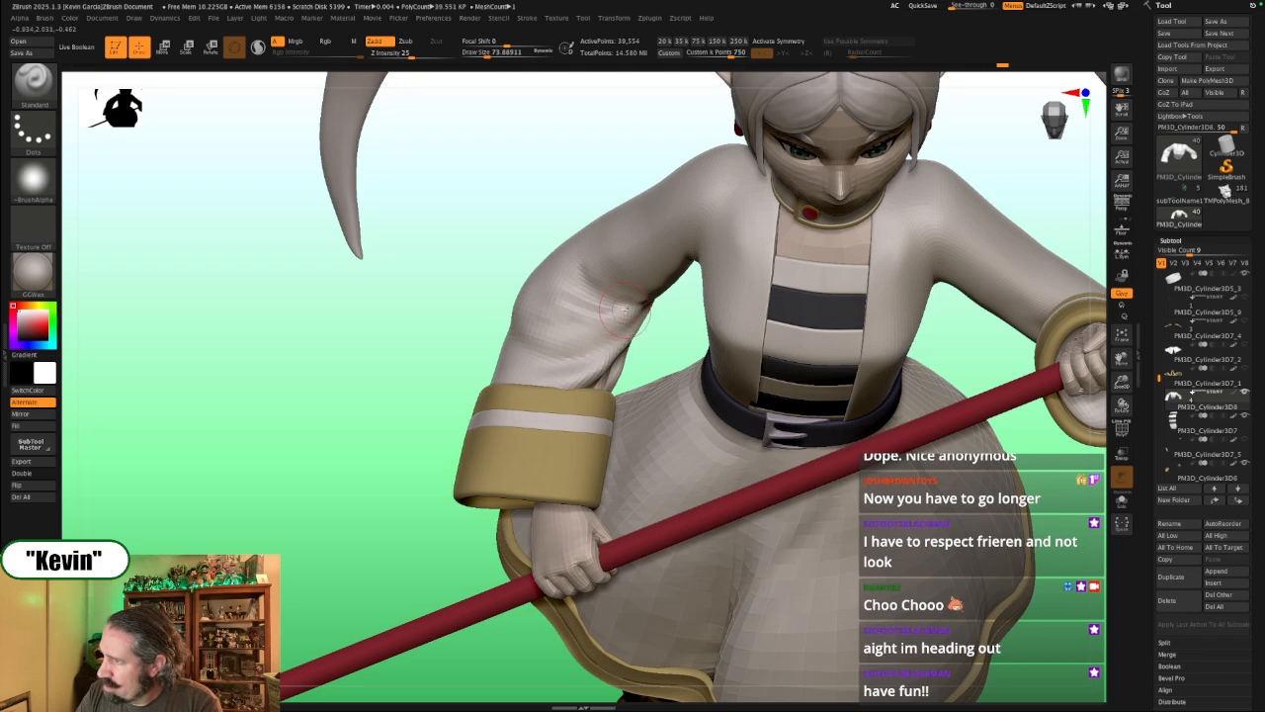
Step: Extend the folds toward the lowered sleeve's outer elbow with the full figure shown, enlarging the Standard brush to about 90
drag(586, 320, 541, 317)
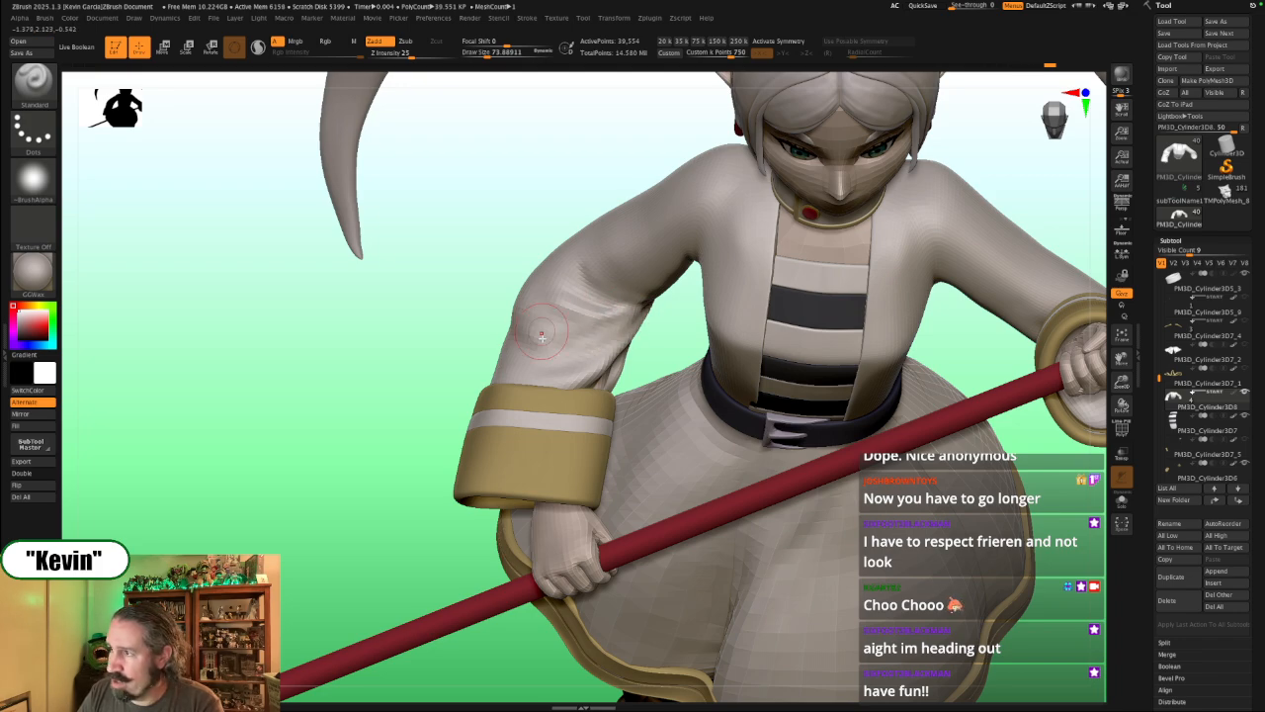
mouse_move(511, 212)
mouse_down()
mouse_move(537, 293)
mouse_move(567, 316)
mouse_up()
mouse_move(517, 283)
mouse_down()
mouse_move(573, 320)
mouse_move(542, 332)
mouse_move(564, 344)
mouse_up()
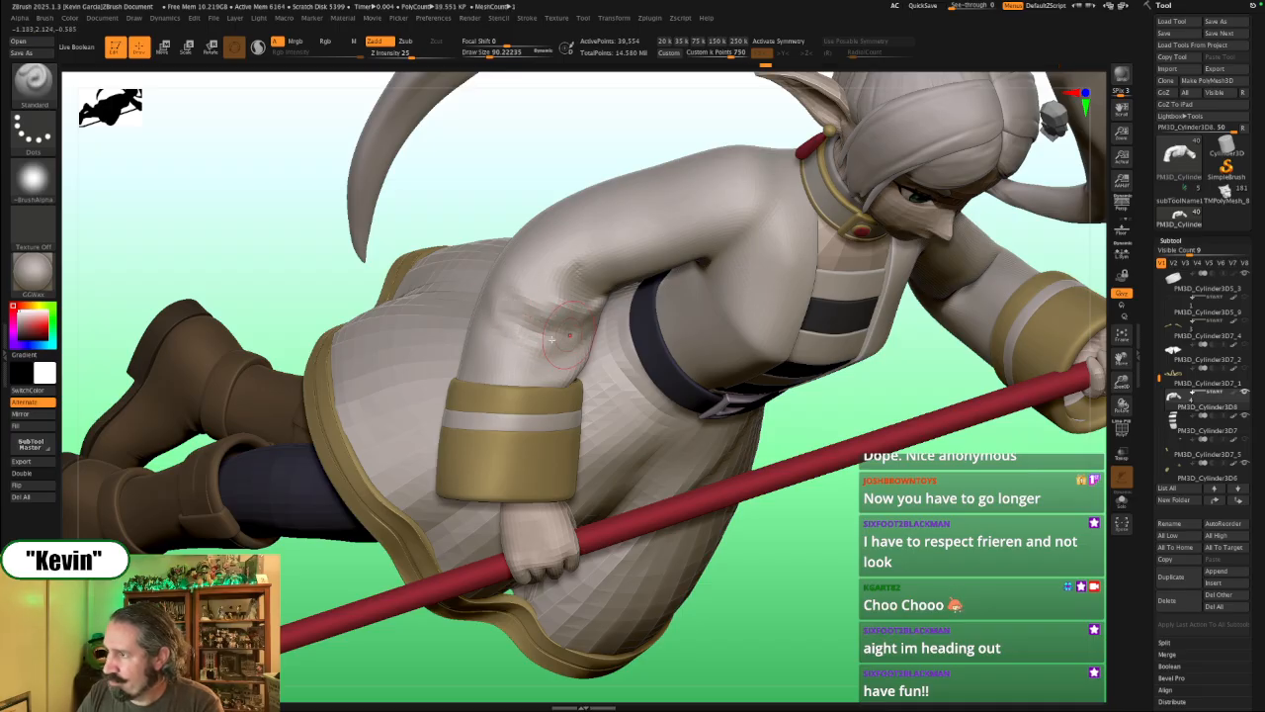
mouse_move(852, 524)
mouse_down()
mouse_move(475, 406)
mouse_move(327, 341)
mouse_up()
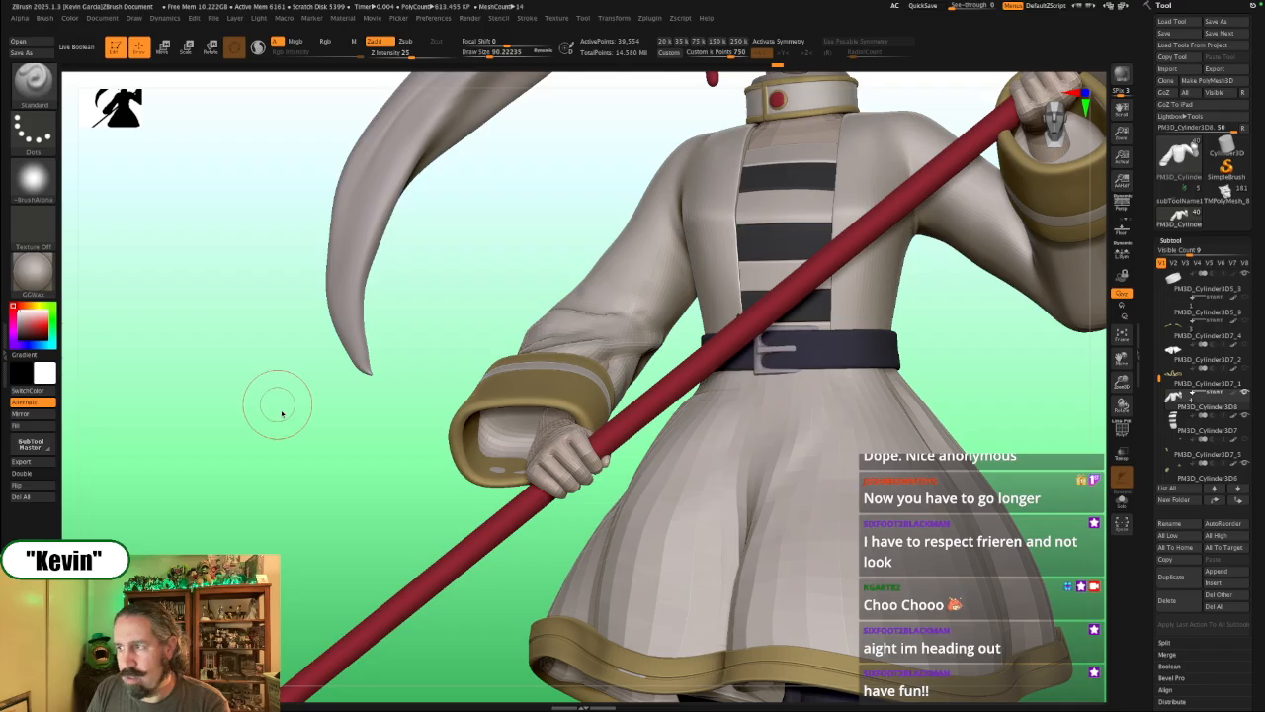
Step: Isolate the shirt and sculpt the folds on the lowered sleeve's outer elbow with smaller Standard brush sizes
mouse_move(288, 419)
mouse_down()
mouse_move(310, 452)
mouse_move(339, 432)
mouse_move(395, 435)
mouse_move(458, 409)
mouse_up()
key(alt+s)
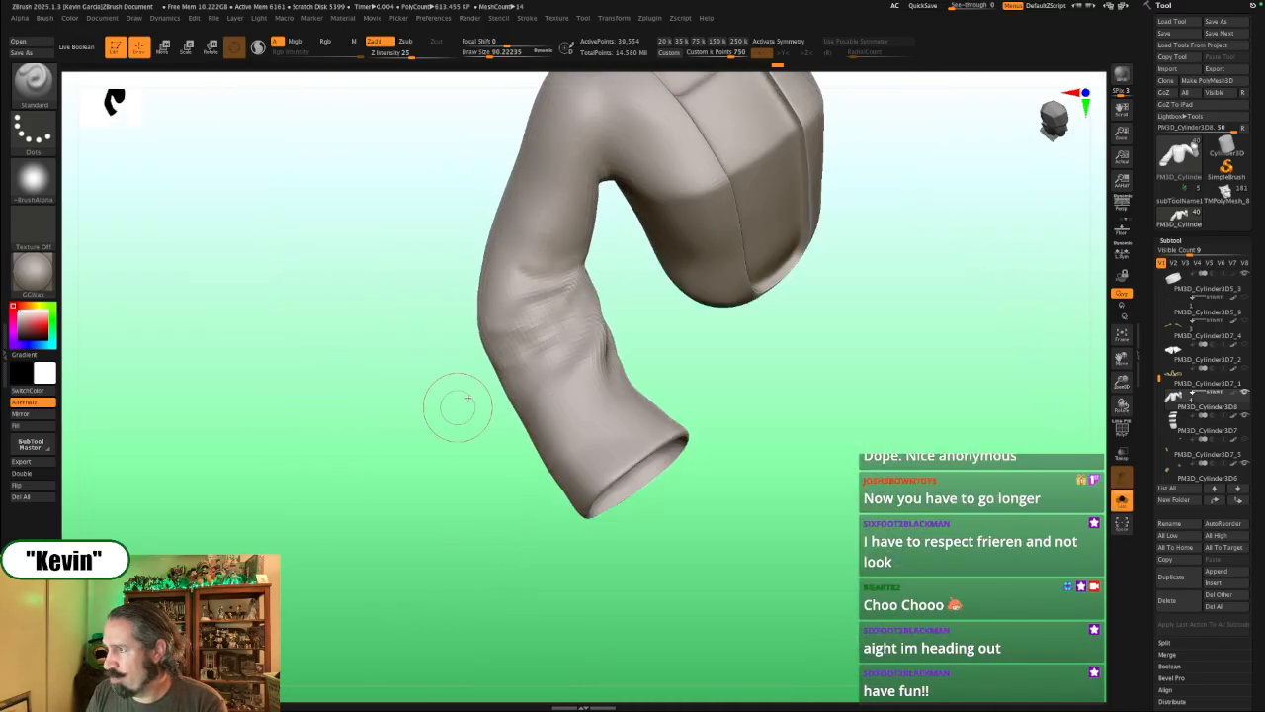
key([)
drag(629, 307, 647, 309)
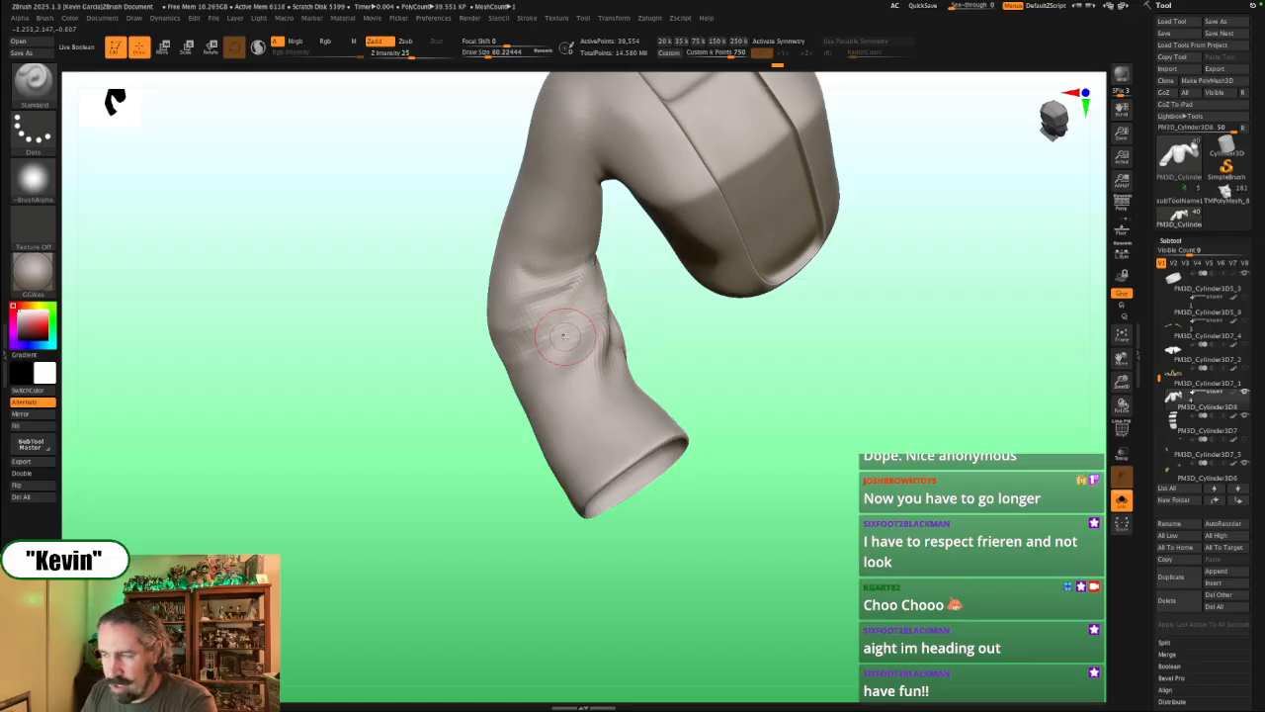
key(s)
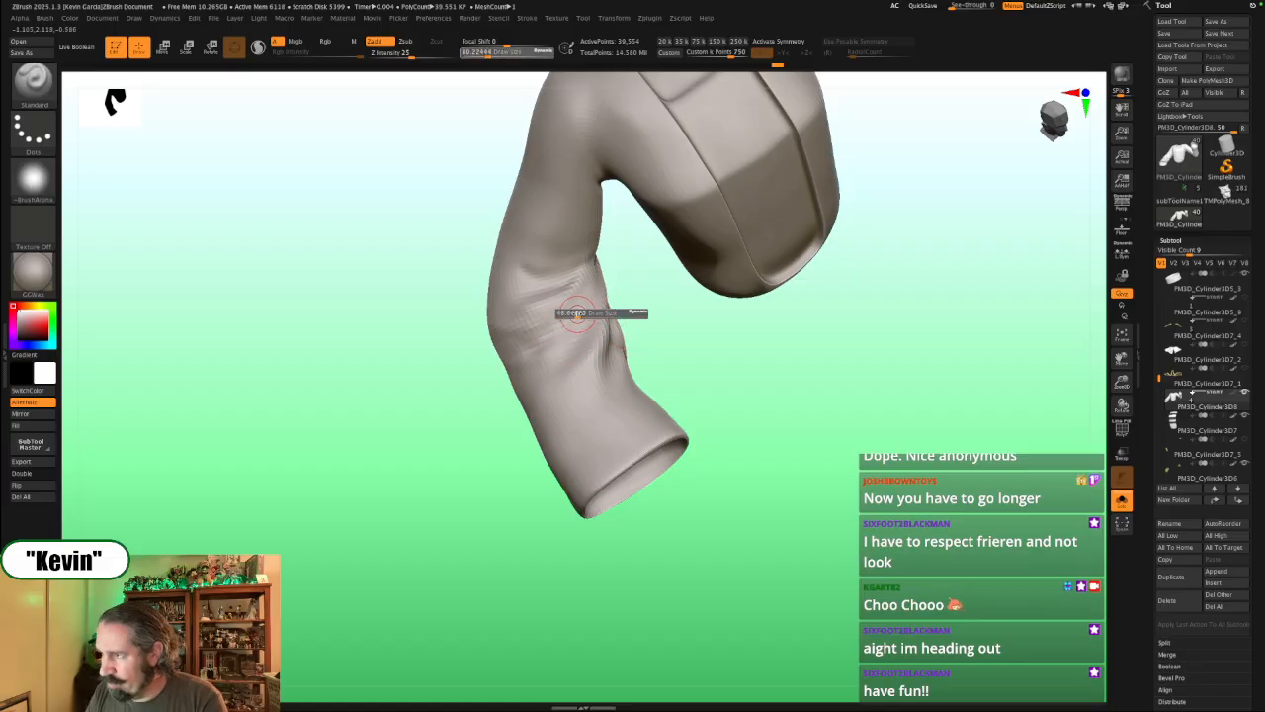
click(591, 324)
drag(640, 315, 630, 317)
Step: Deepen the diagonal folds running from the outer elbow to the inner bend of the lowered sleeve with varied Standard brush sizes
key(s)
click(597, 301)
key(s)
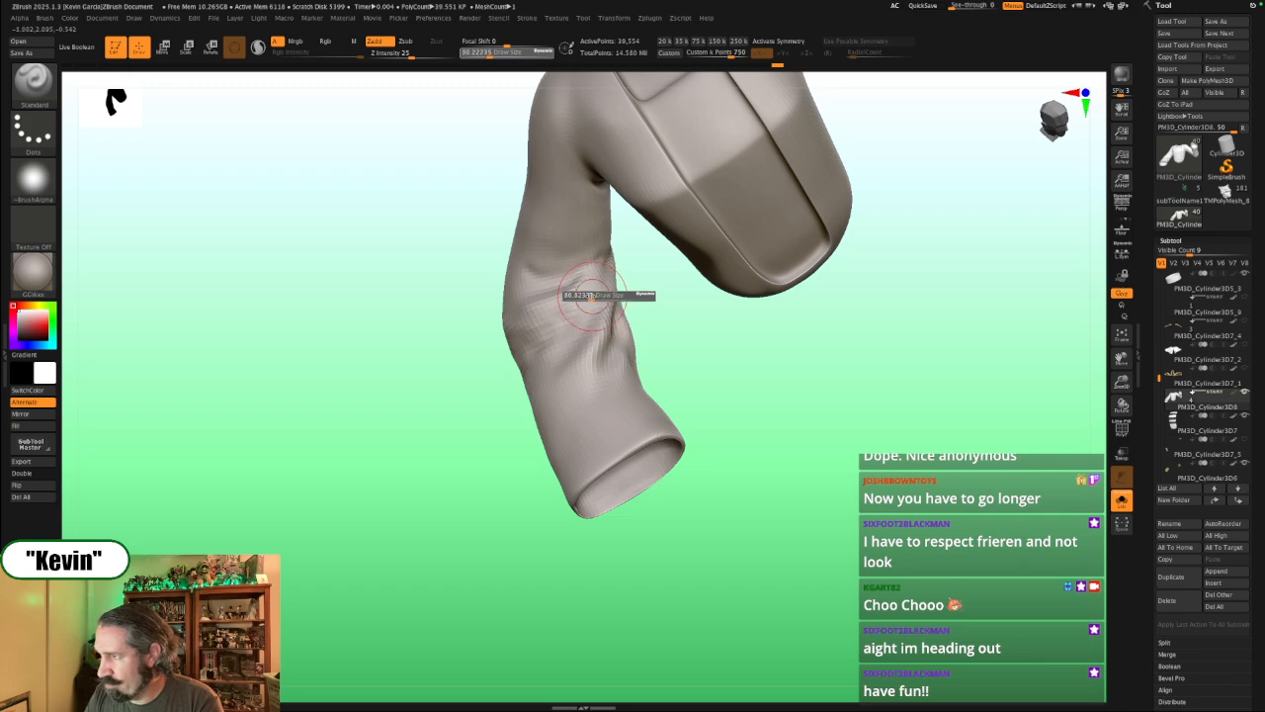
click(590, 297)
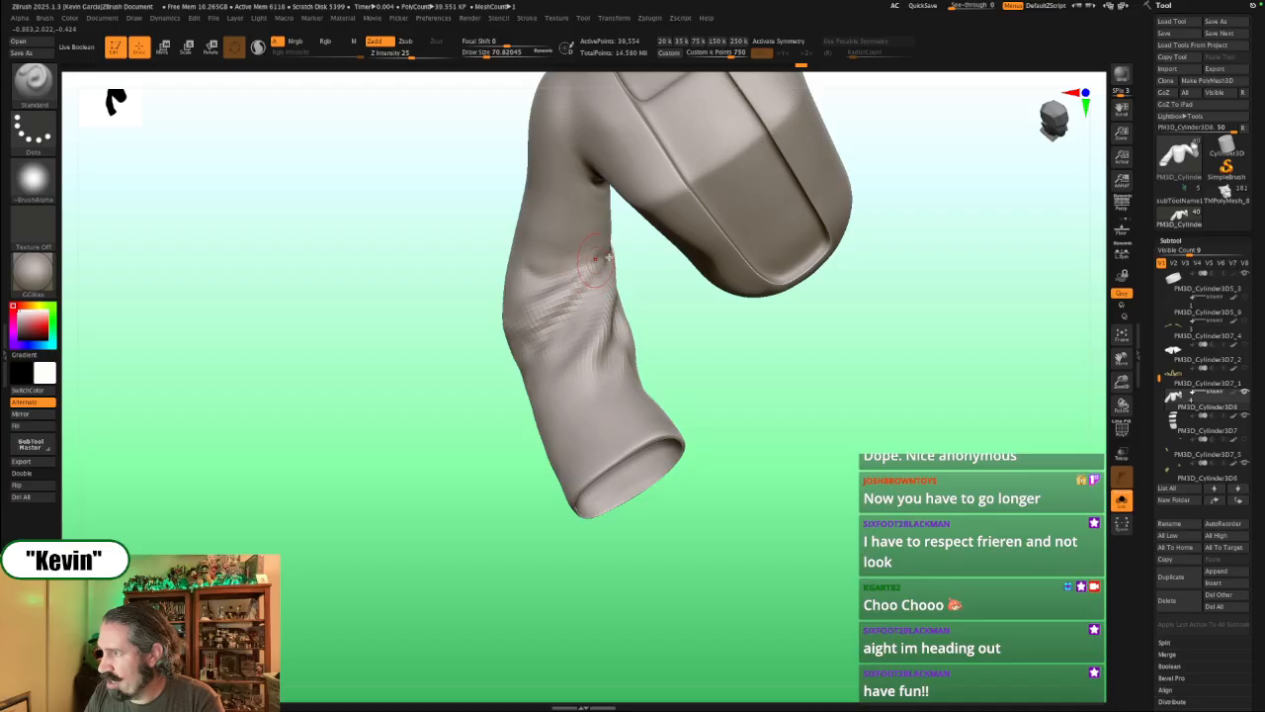
drag(646, 294, 619, 272)
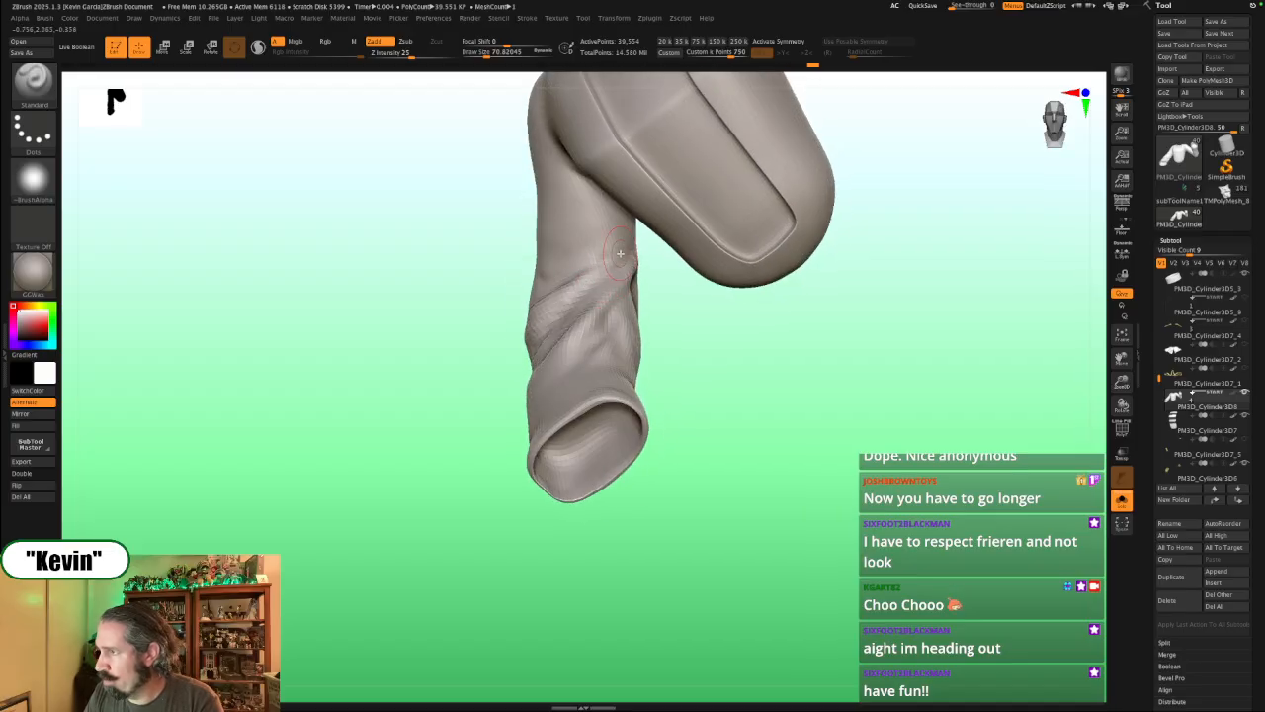
mouse_move(672, 337)
mouse_down()
mouse_move(722, 345)
mouse_move(648, 329)
mouse_up()
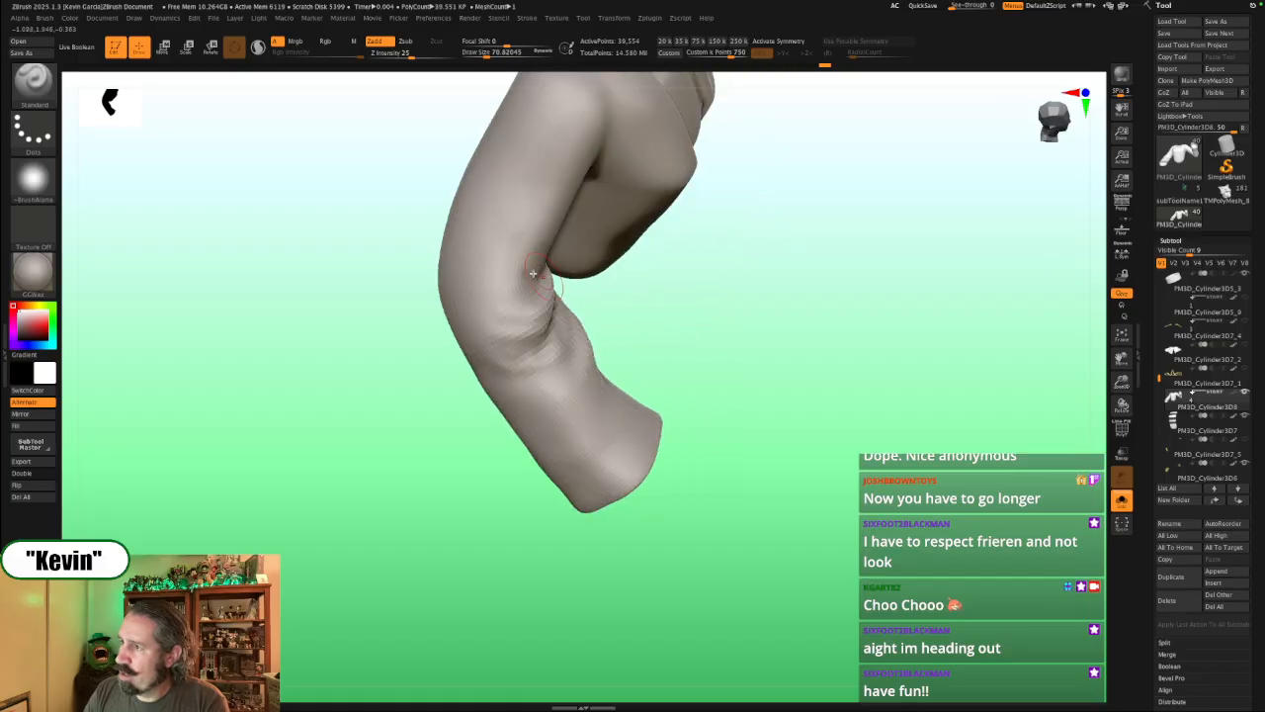
Step: Sculpt the diagonal folds from the lowered sleeve's inner bend across its elbow with the Standard brush at a draw size of about 71
key(ctrl+shift+s)
key(ctrl+shift+s)
drag(870, 390, 861, 372)
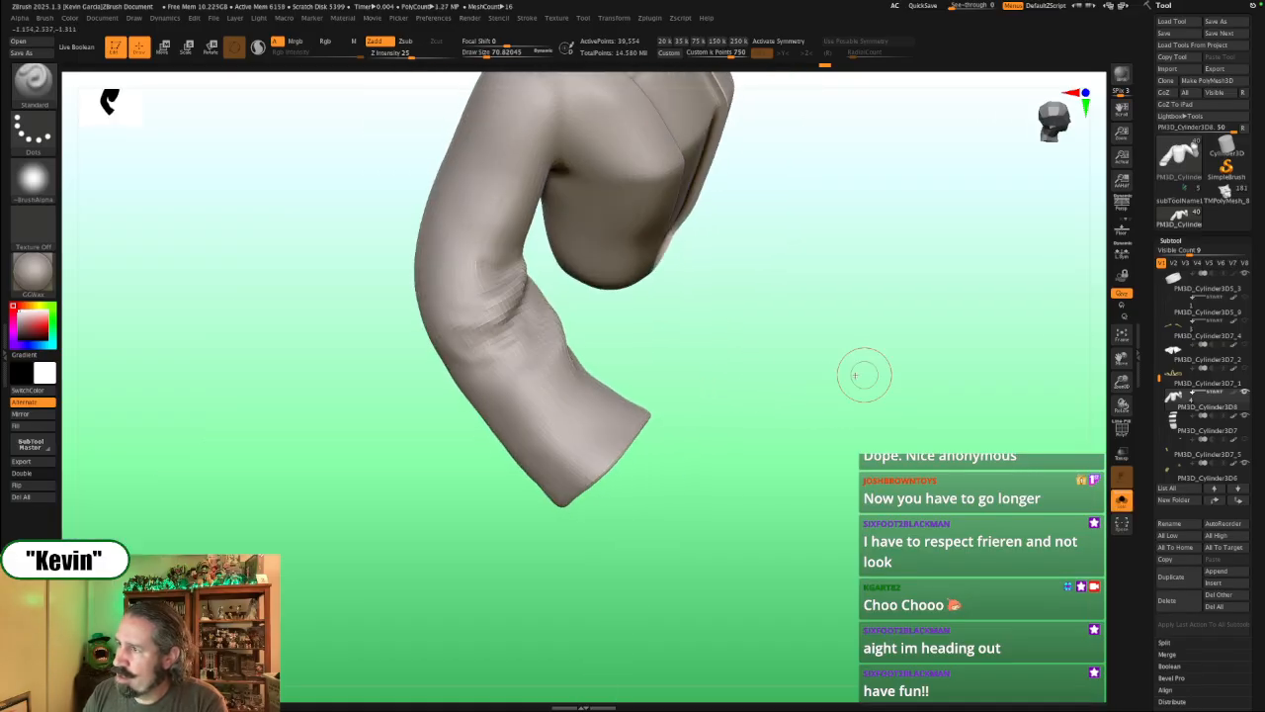
mouse_move(440, 268)
mouse_down()
mouse_move(482, 314)
mouse_move(449, 327)
mouse_up()
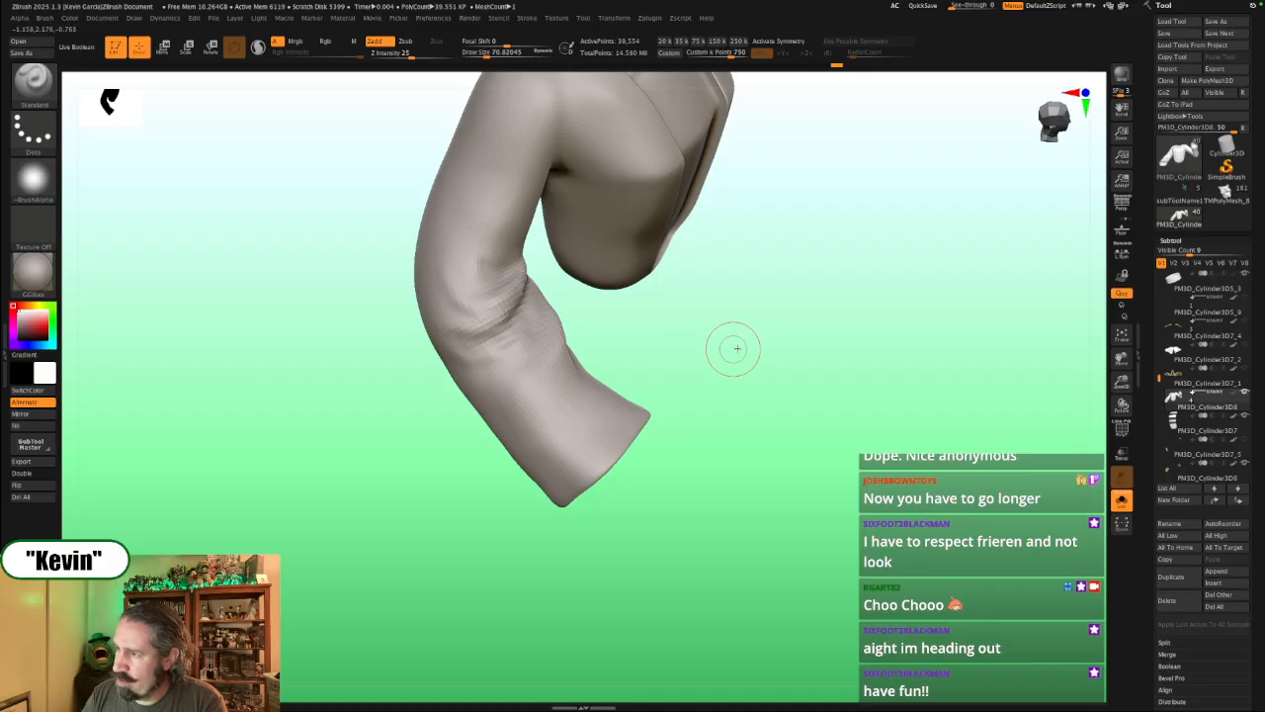
drag(731, 347, 682, 348)
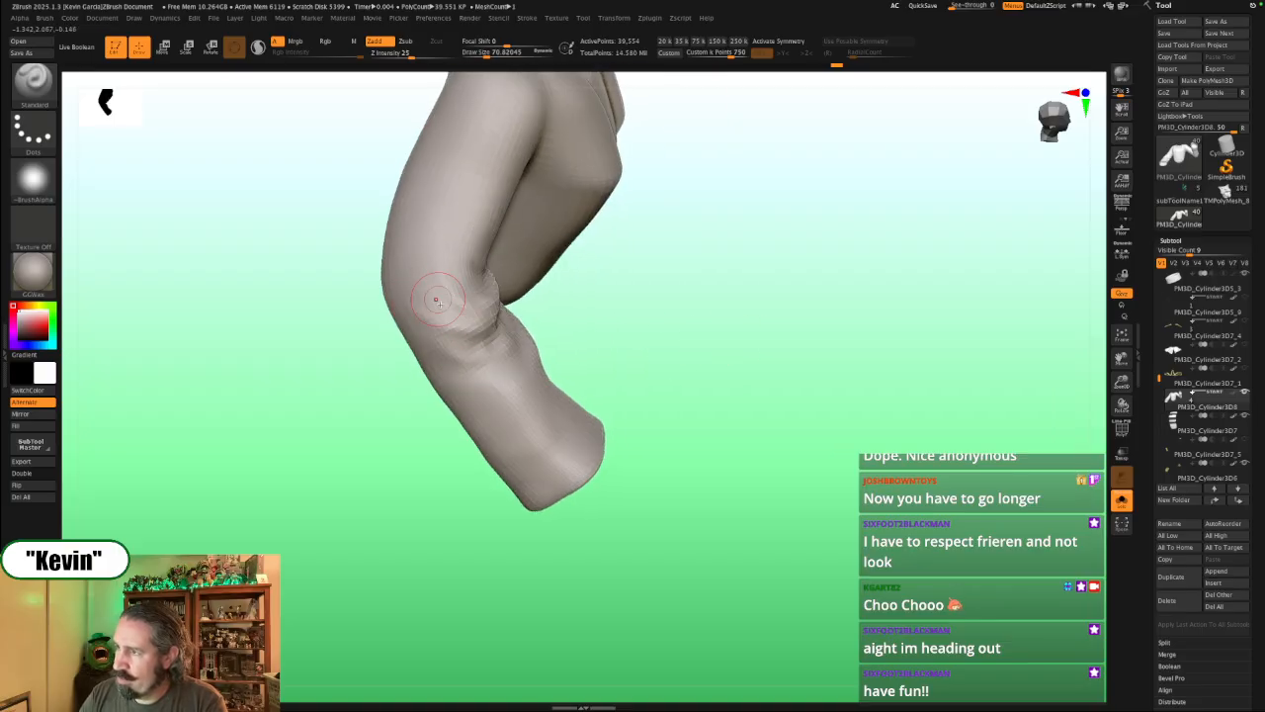
drag(444, 295, 427, 302)
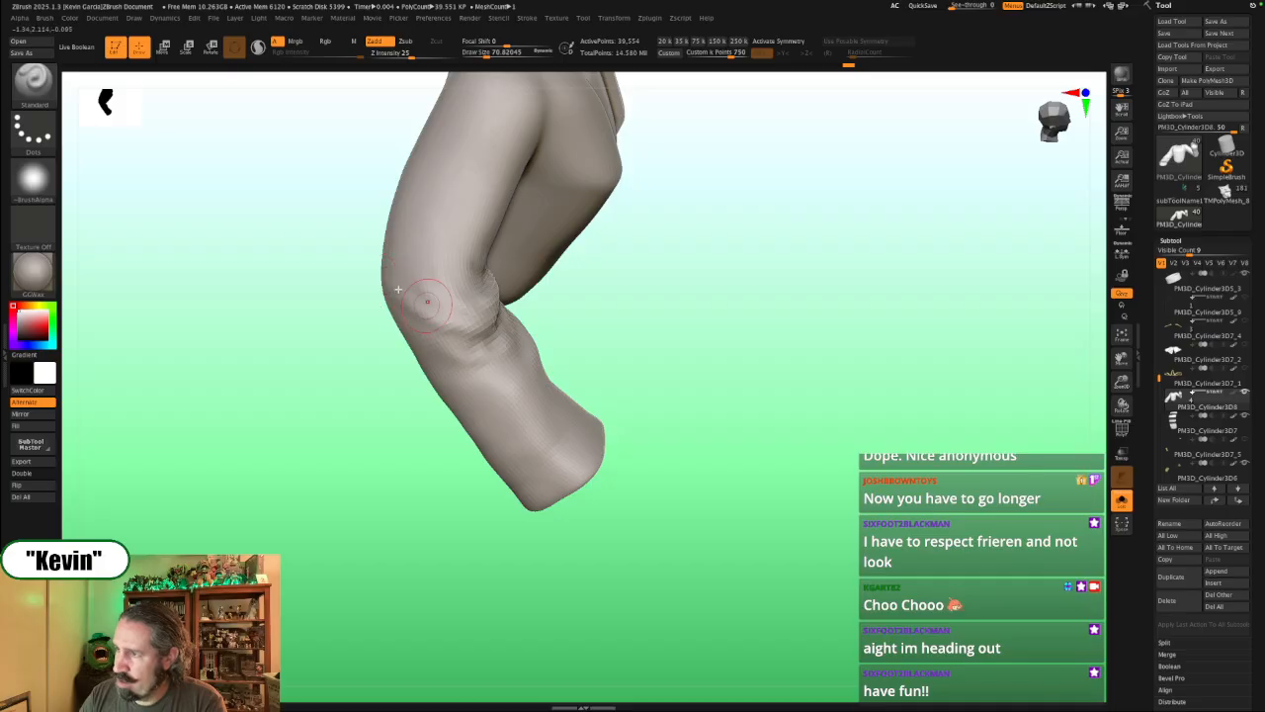
drag(611, 352, 568, 334)
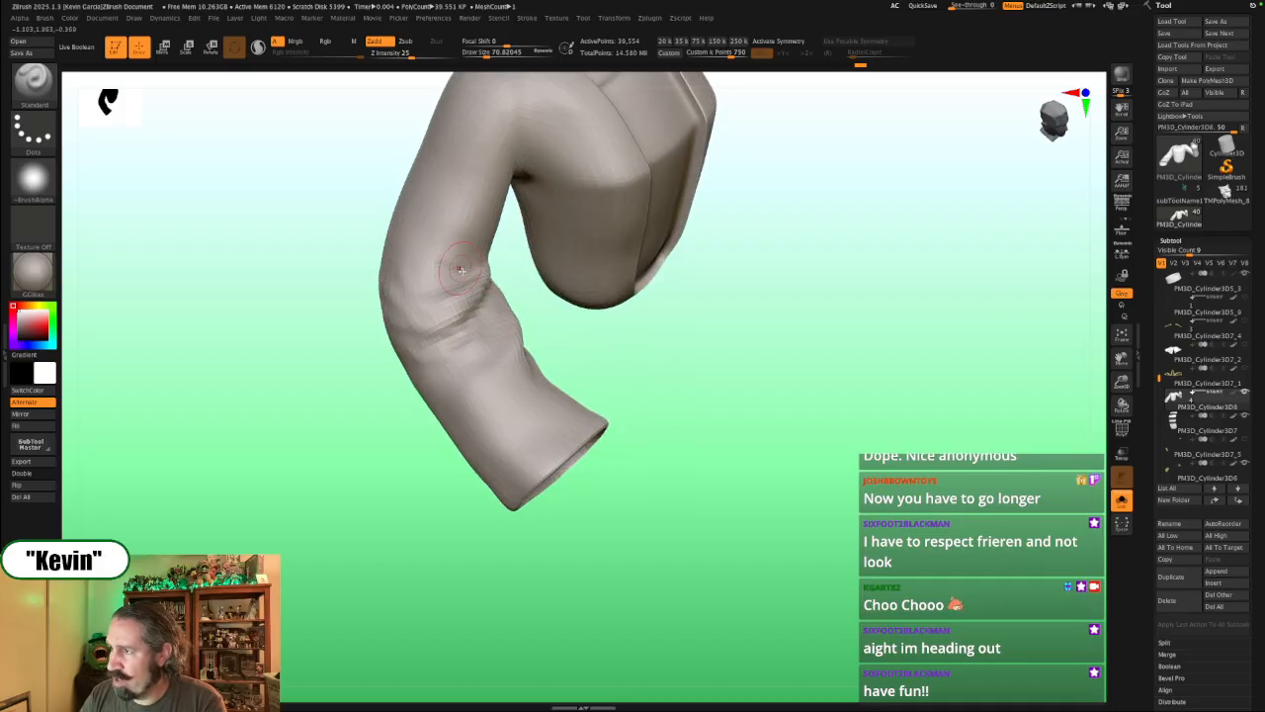
drag(453, 267, 426, 291)
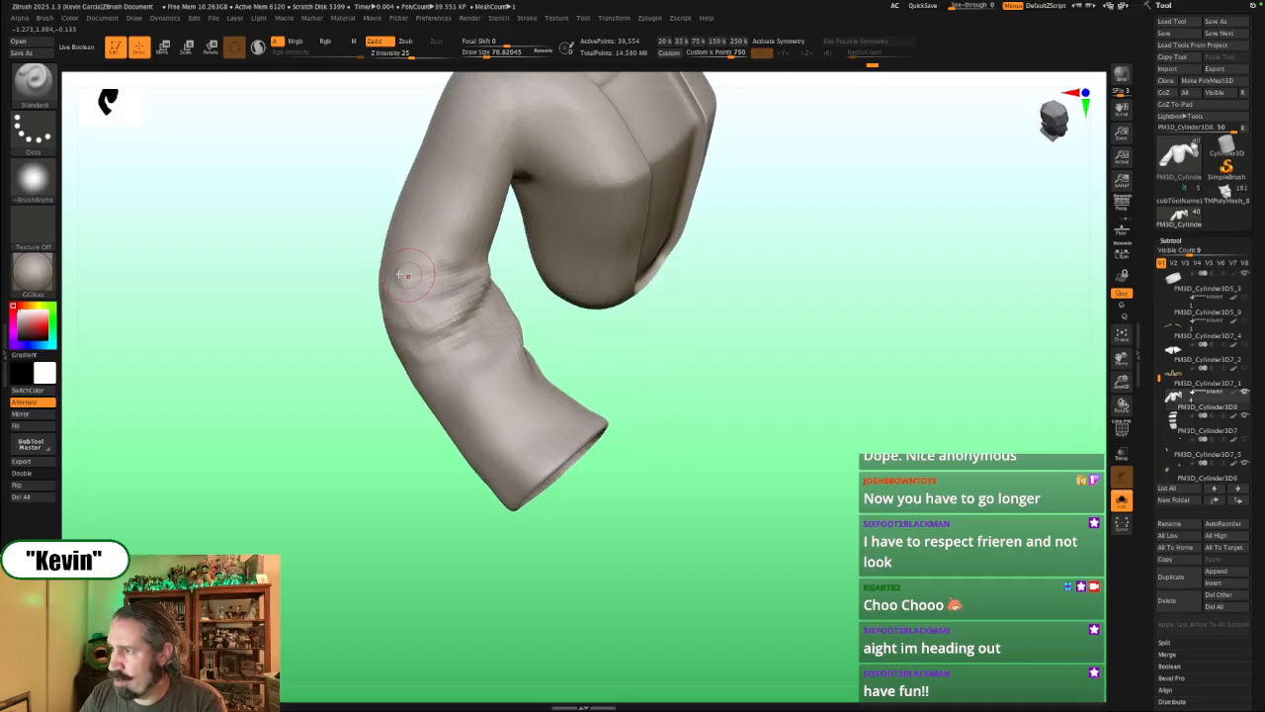
drag(587, 315, 557, 283)
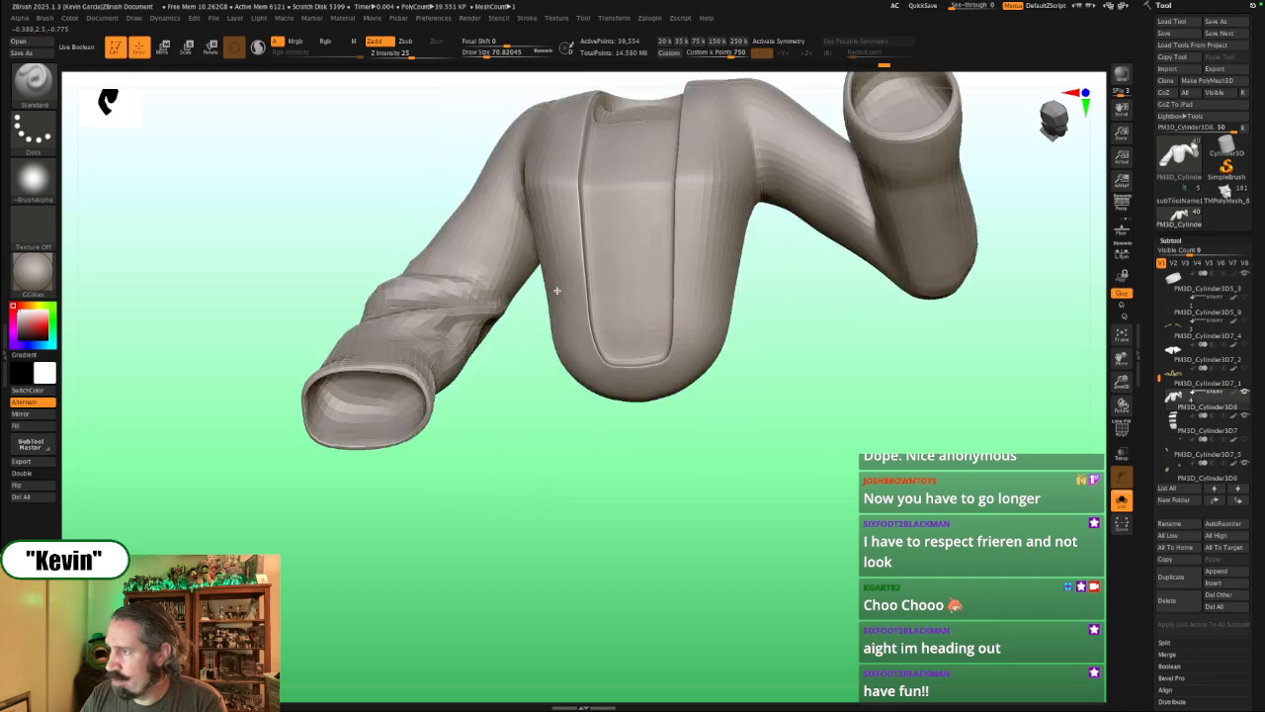
Step: Check the lowered sleeve against the reference artwork and refine the folds across the front of its elbow
key(shift+z)
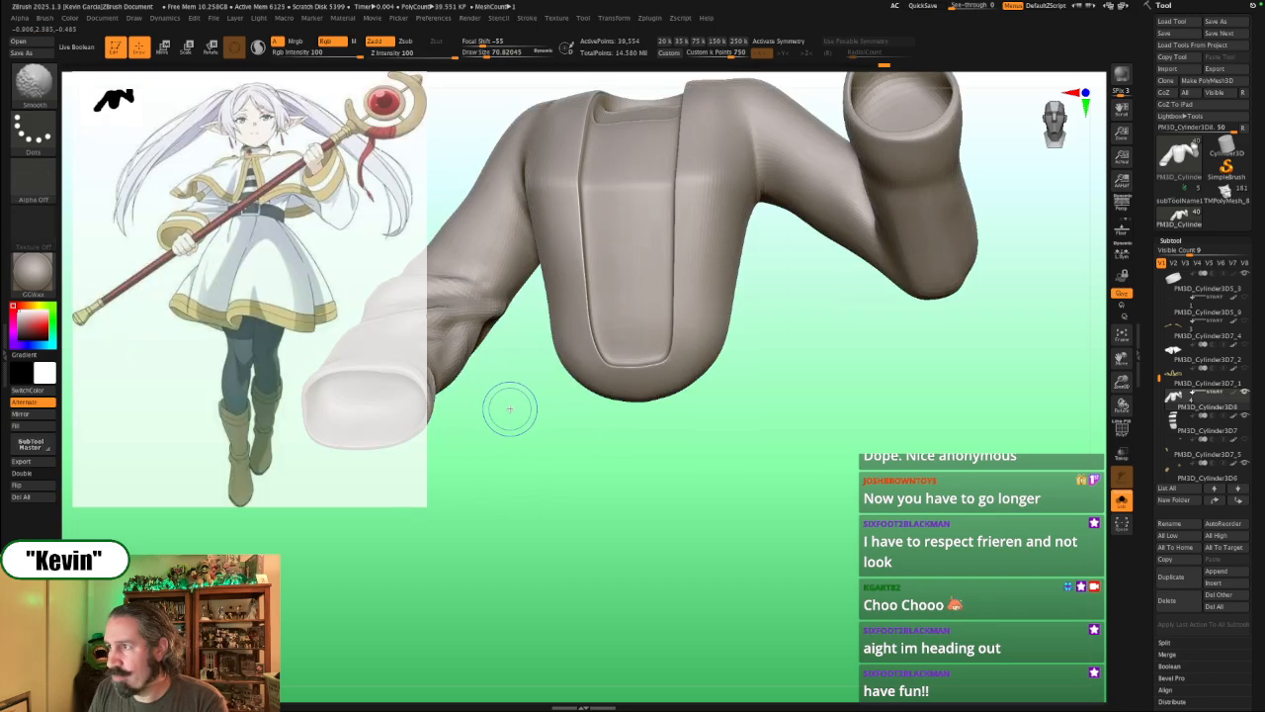
key(shift+z)
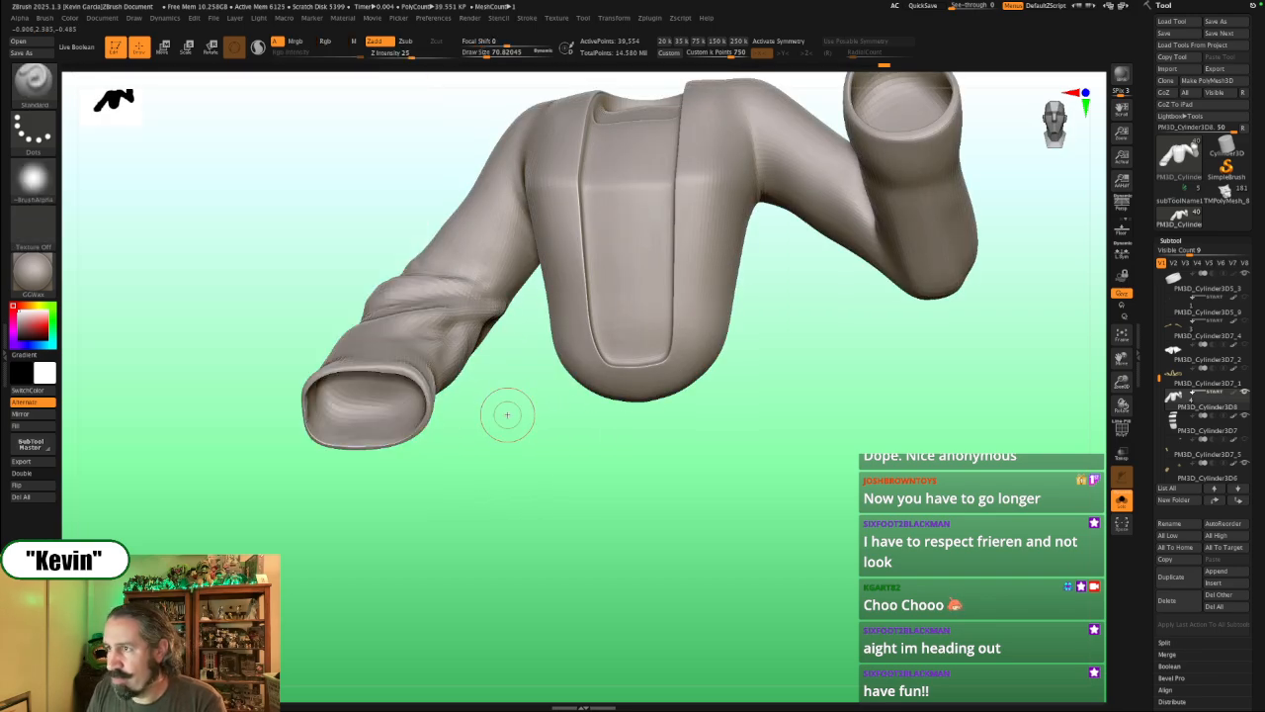
drag(511, 420, 539, 429)
drag(695, 491, 682, 515)
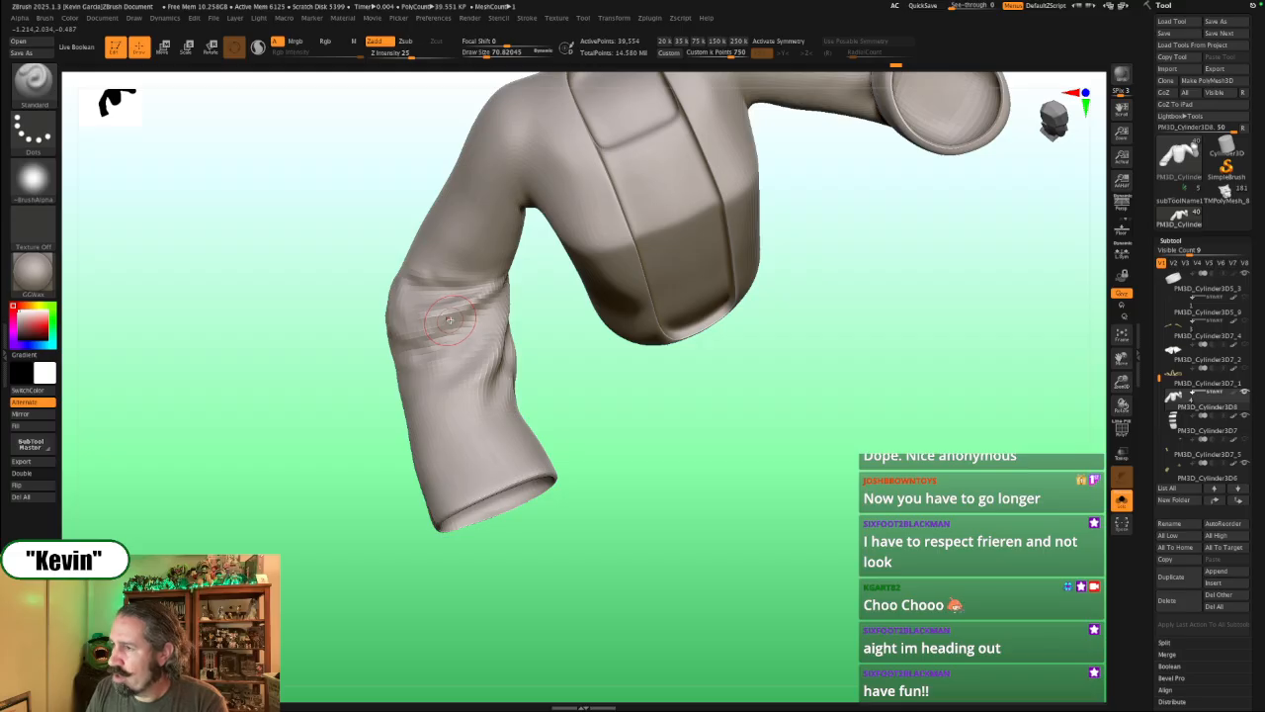
drag(584, 378, 742, 366)
drag(564, 295, 568, 294)
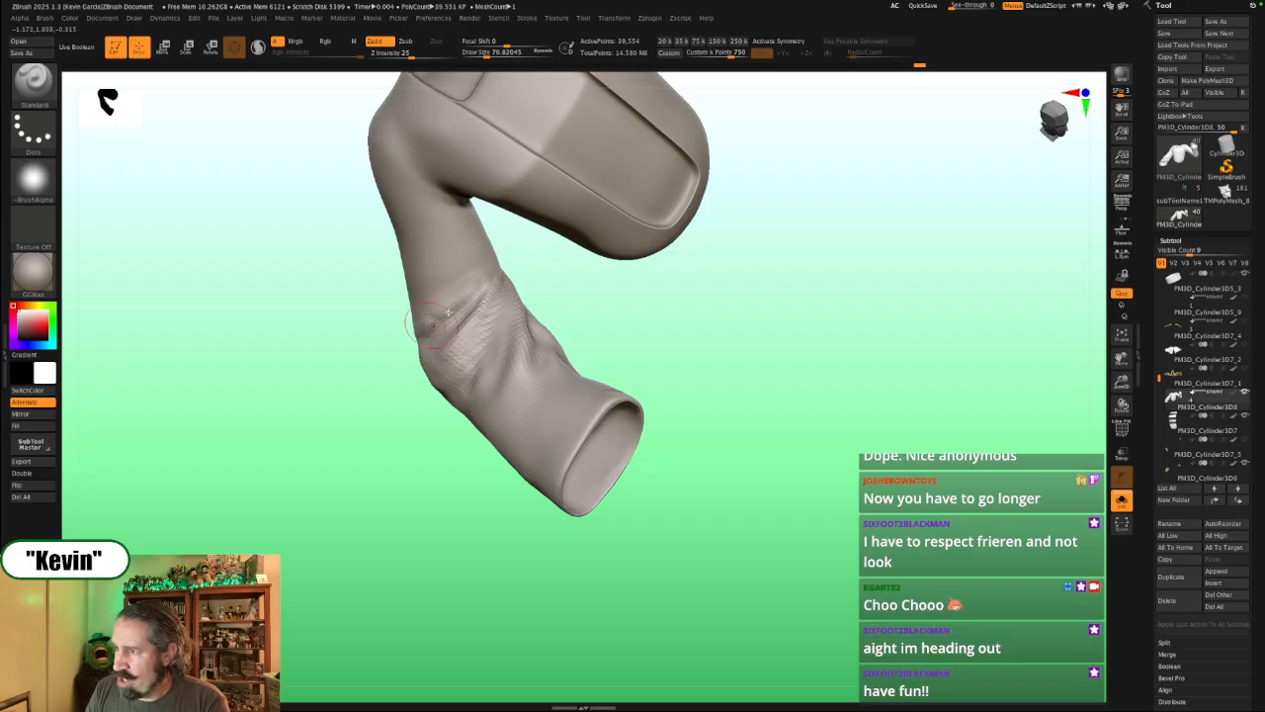
Step: Smooth the upper elbow area of the lowered sleeve and sculpt a diagonal fold there from the inner bend toward the outer elbow
key(shift)
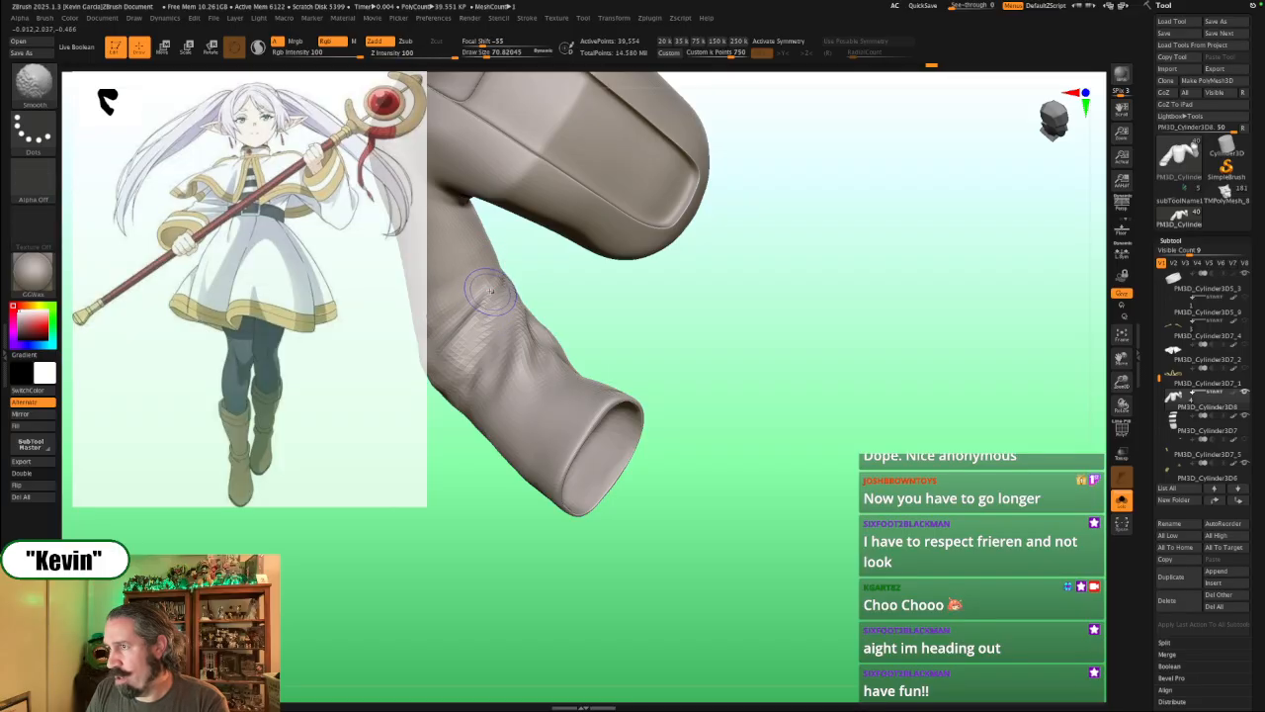
key(shift)
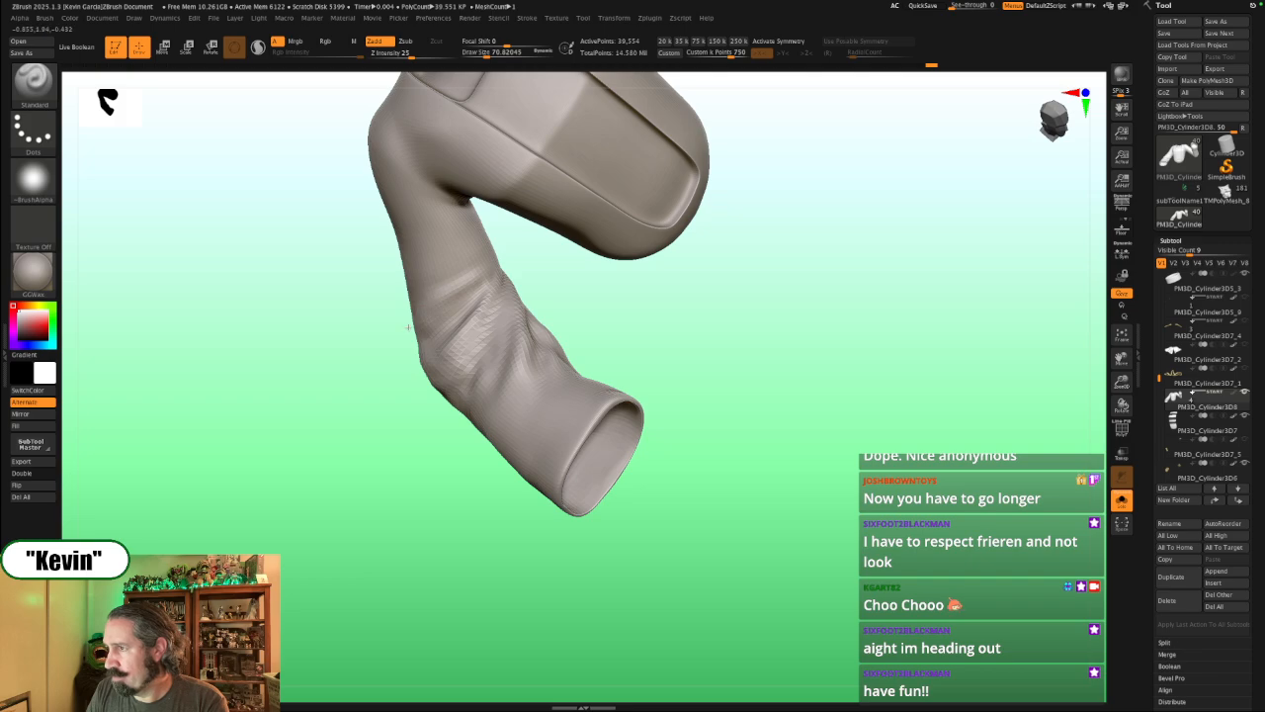
drag(437, 302, 430, 327)
right_drag(479, 288, 544, 296)
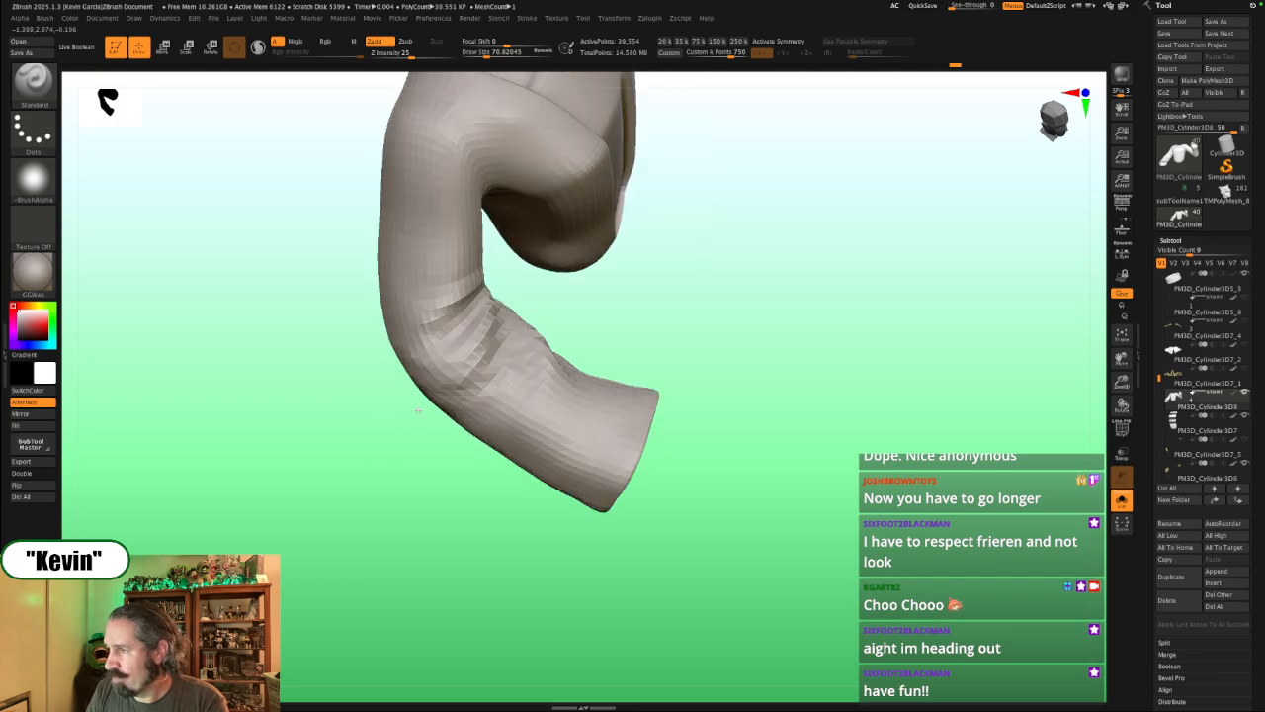
drag(489, 331, 457, 381)
right_drag(524, 322, 491, 317)
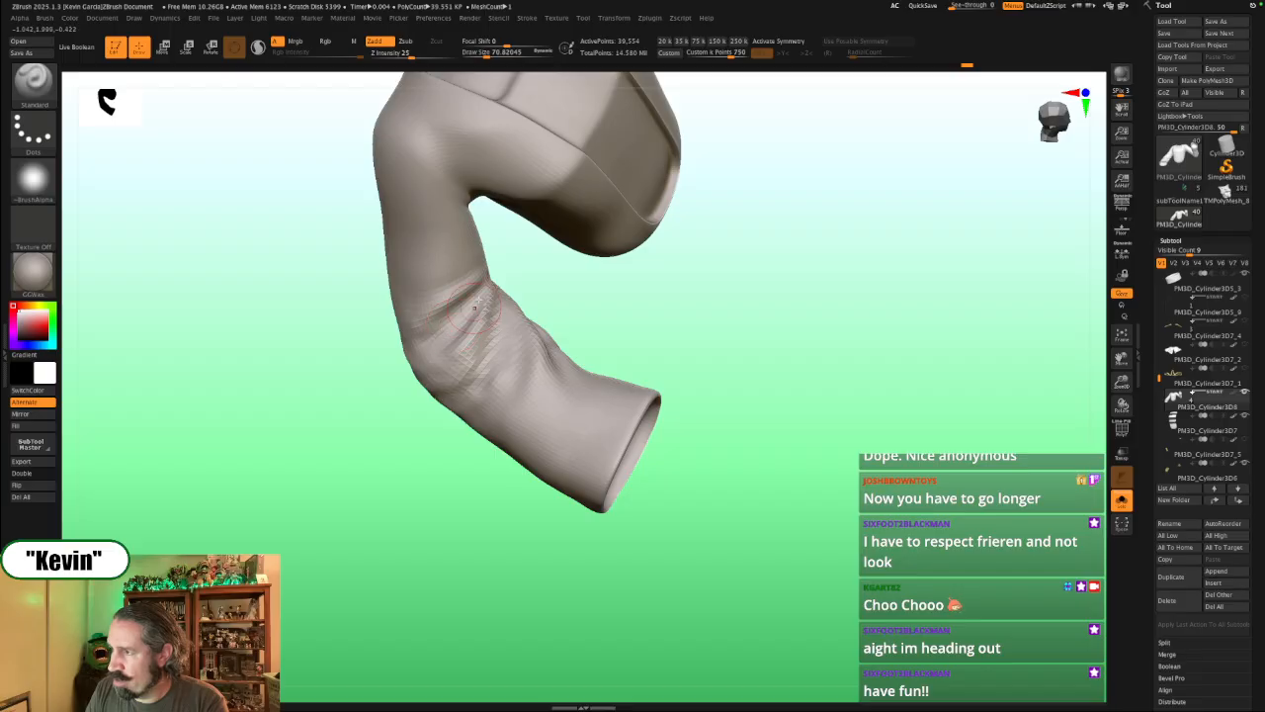
mouse_move(483, 325)
right_down()
mouse_move(751, 333)
mouse_move(643, 415)
mouse_move(556, 502)
mouse_move(528, 550)
right_up()
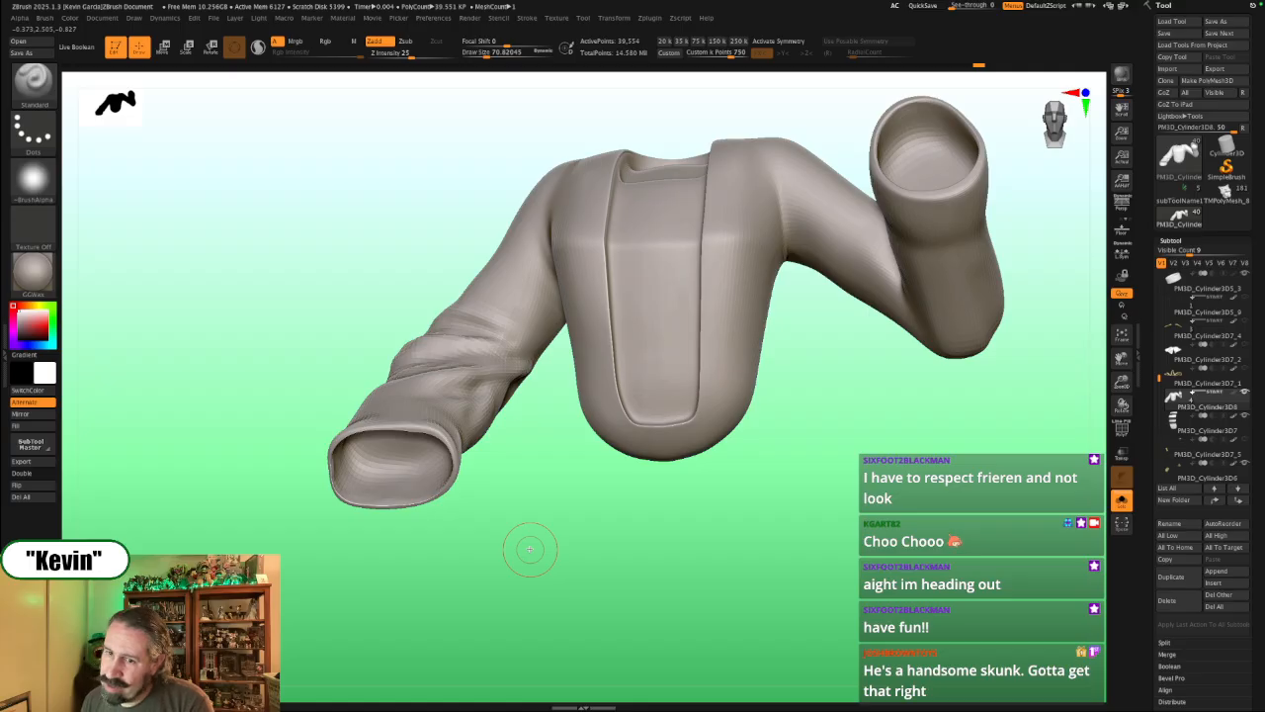
drag(624, 563, 571, 585)
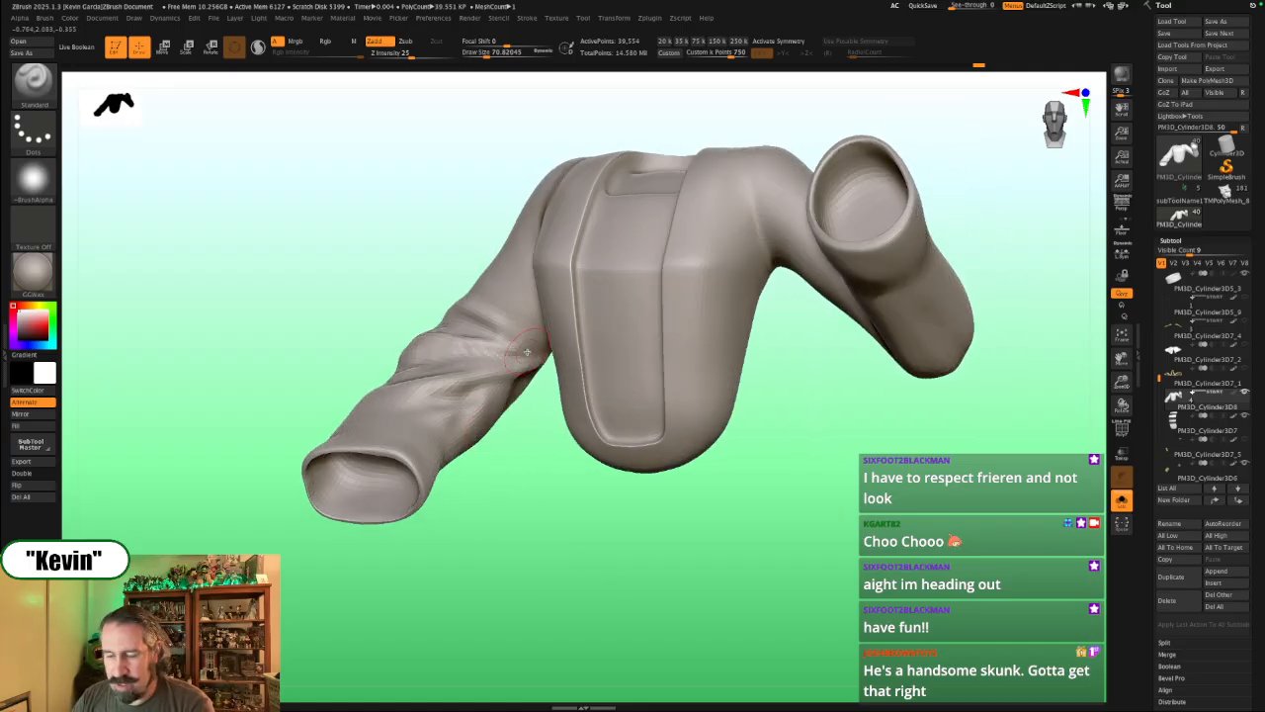
Step: Show the full figure and carve creases above the lowered sleeve's elbow with the DamStandard brush at a draw size of about 65
key(b)
key(d)
key(s)
key(alt+s)
key(s)
click(498, 344)
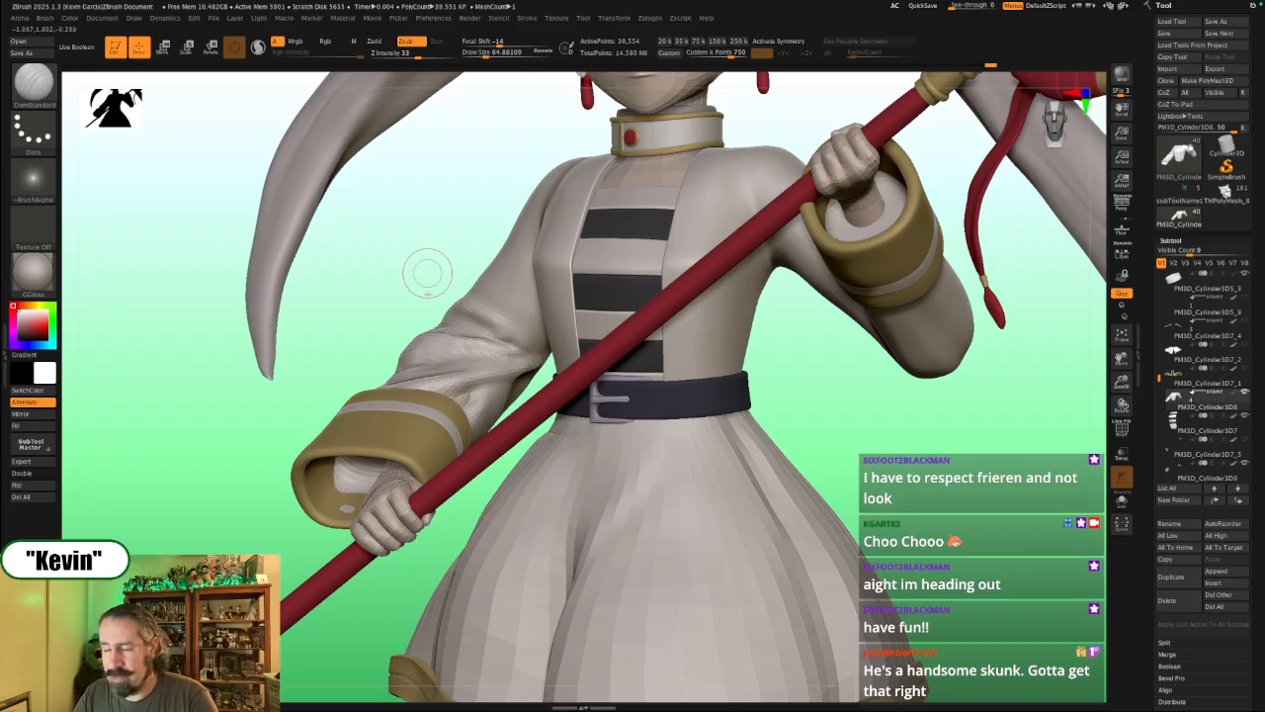
drag(385, 267, 441, 295)
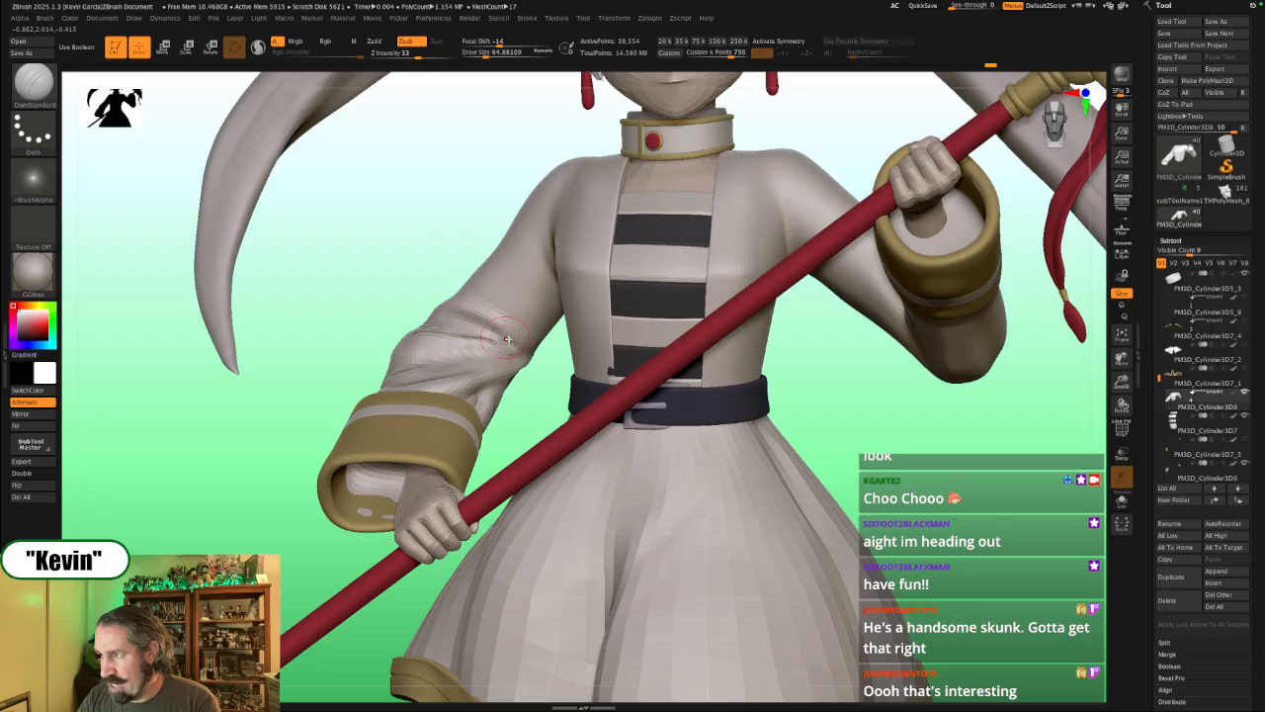
right_drag(464, 322, 482, 304)
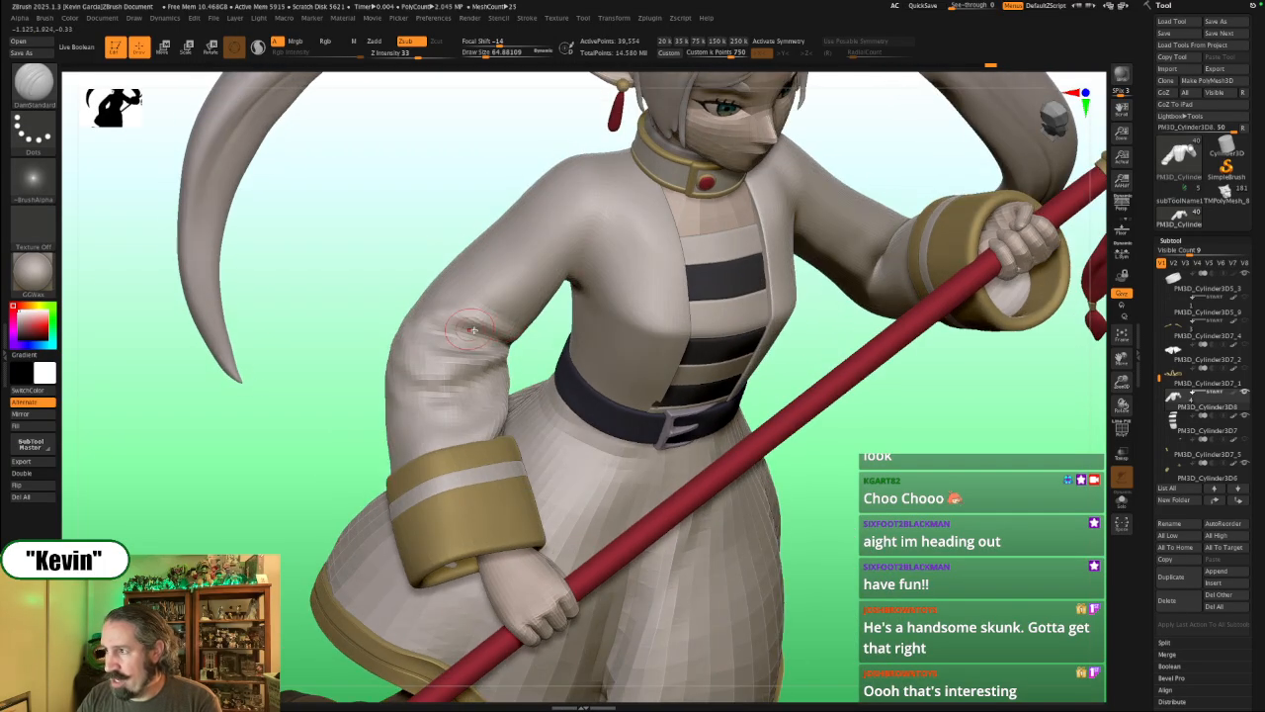
mouse_move(432, 323)
mouse_down()
mouse_move(464, 330)
mouse_move(470, 360)
mouse_up()
Step: Sharpen the crease where the lowered sleeve's upper arm meets the elbow folds, using the DamStandard brush
key(shift+s)
key(shift+s)
mouse_move(402, 260)
mouse_down()
mouse_move(384, 223)
mouse_move(409, 248)
mouse_move(395, 232)
mouse_move(415, 215)
mouse_move(453, 284)
mouse_move(435, 288)
mouse_move(440, 314)
mouse_up()
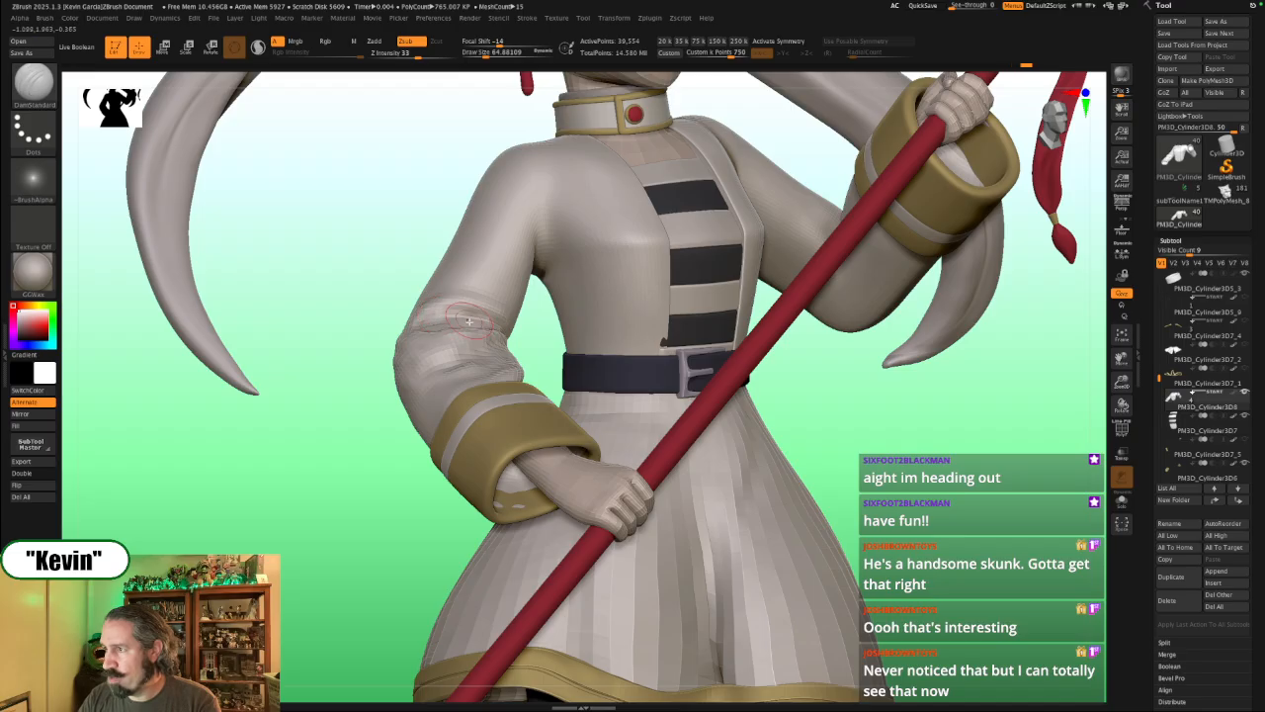
drag(409, 227, 495, 324)
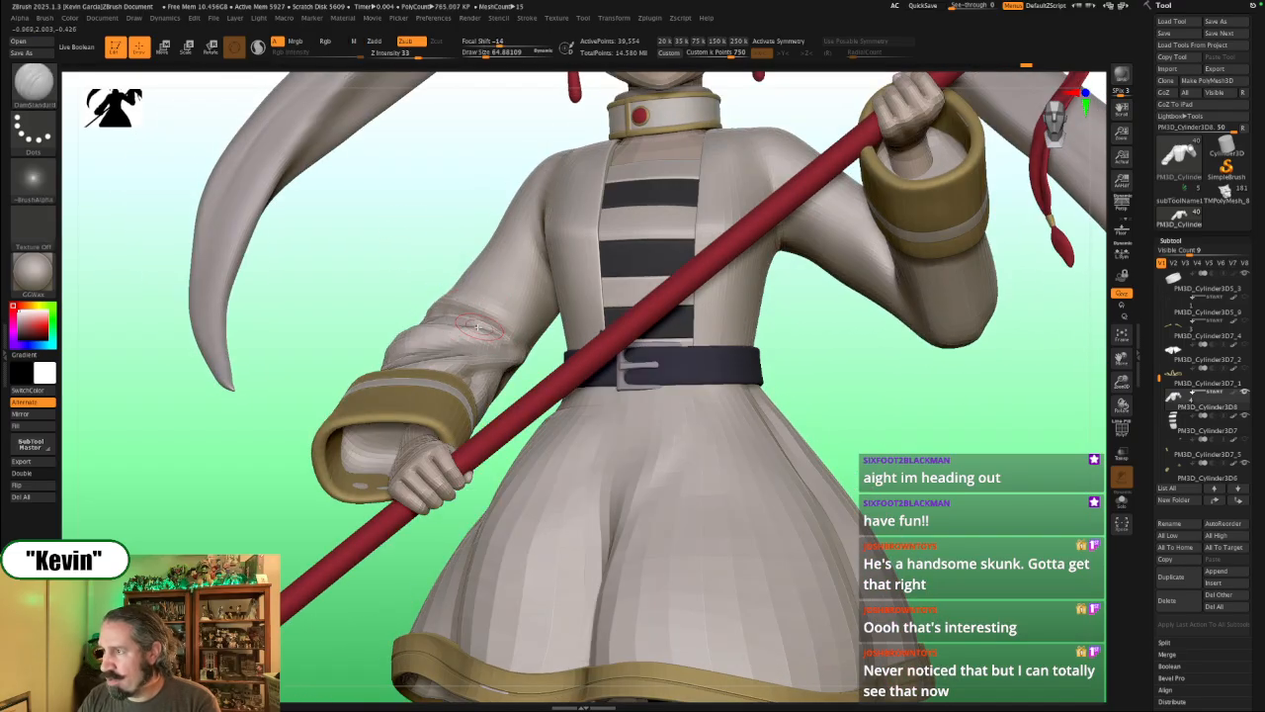
drag(407, 280, 438, 333)
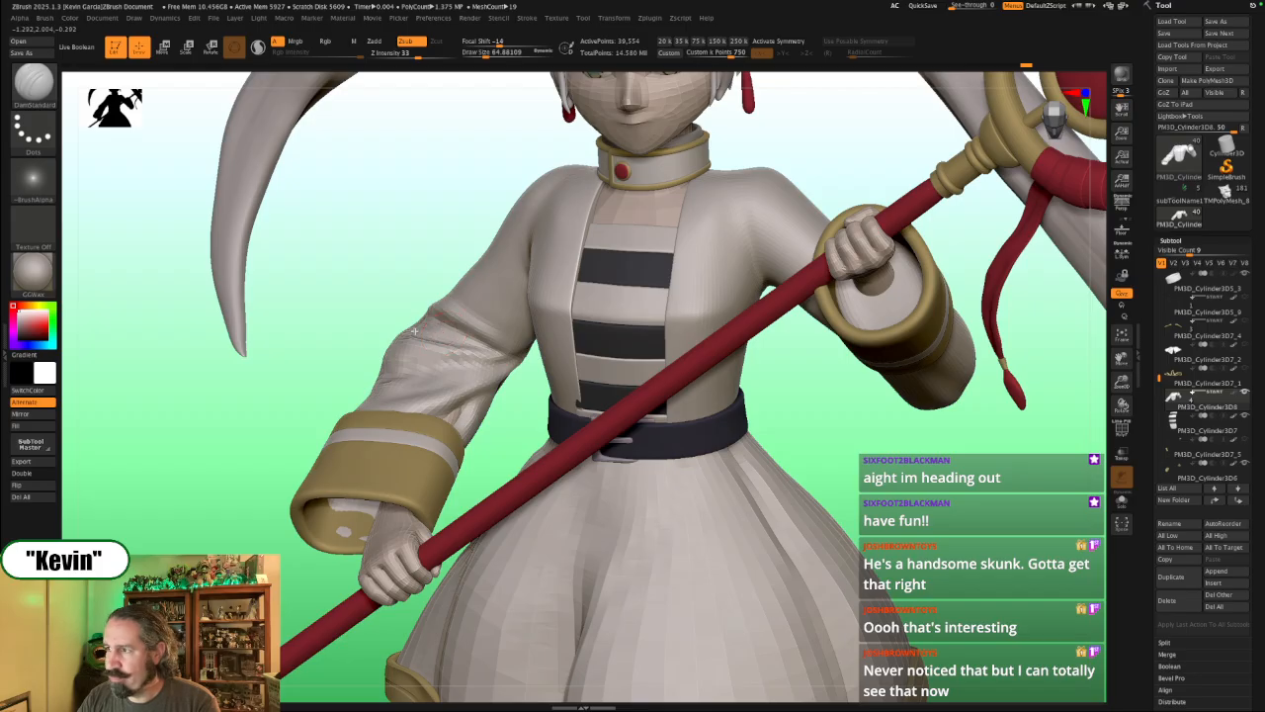
drag(425, 232, 426, 339)
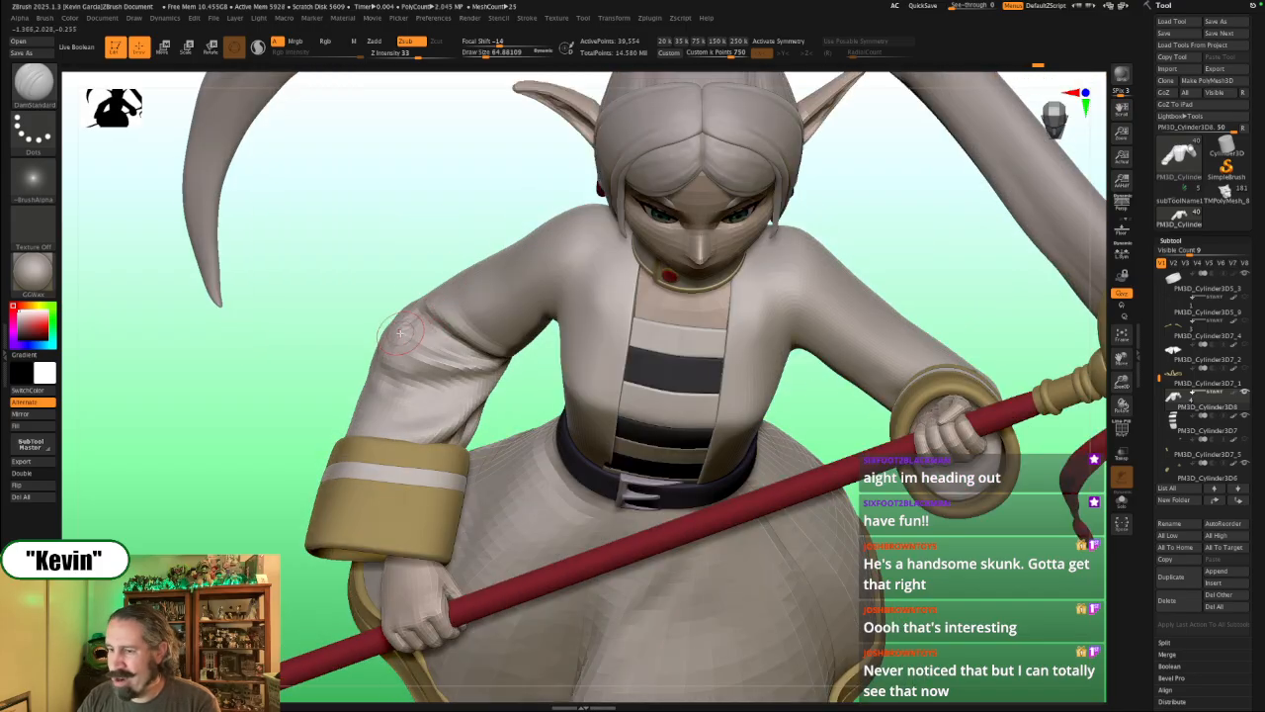
Step: Switch to the Standard brush, isolate the shirt and build up the fold along the lowered sleeve's outer elbow
key(b)
key(s)
key(t)
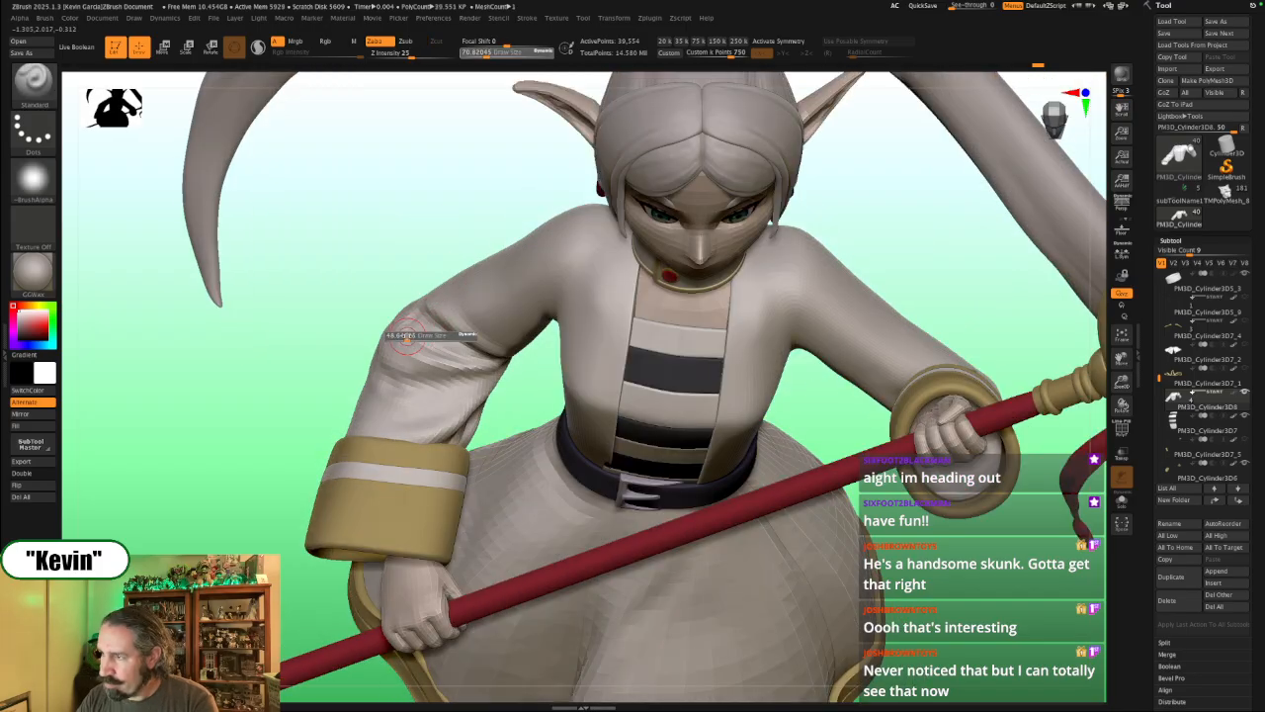
right_drag(418, 260, 420, 354)
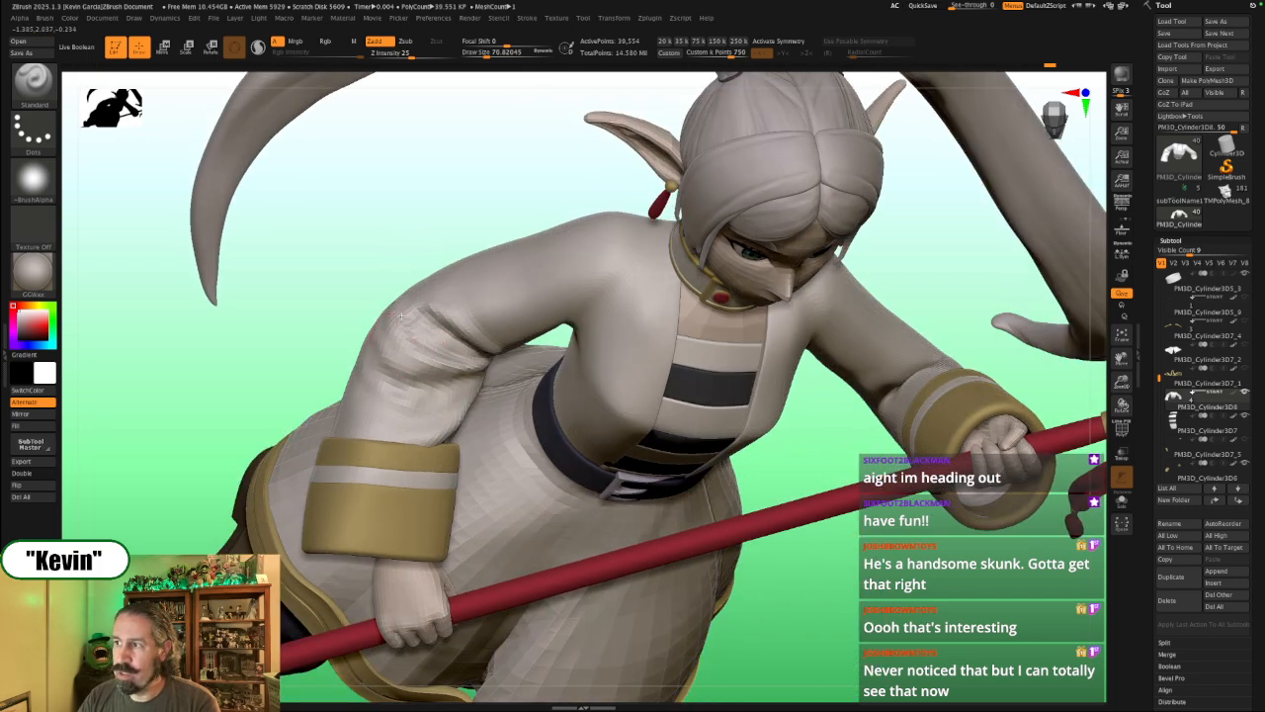
drag(400, 316, 411, 299)
key(alt+s)
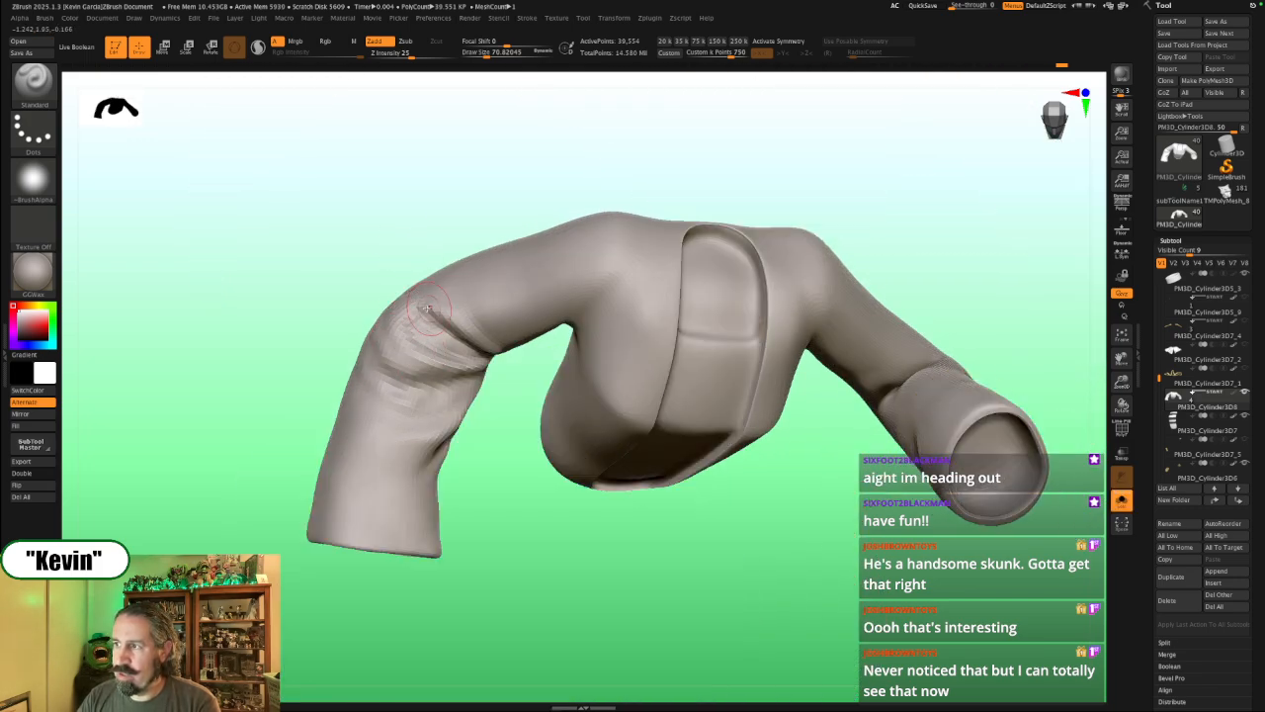
drag(475, 225, 469, 107)
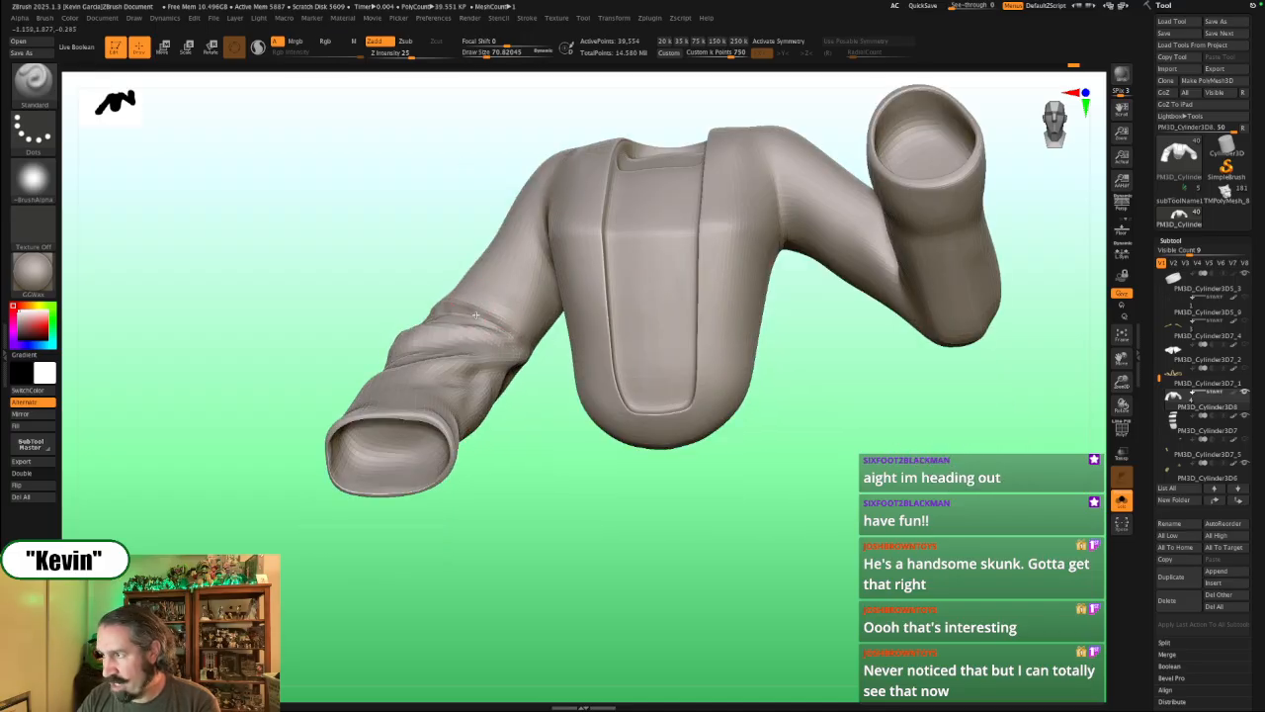
Step: Compare with the reference artwork and sculpt folds from the lowered sleeve's elbow onto the forearm with the Standard brush
key(shift+z)
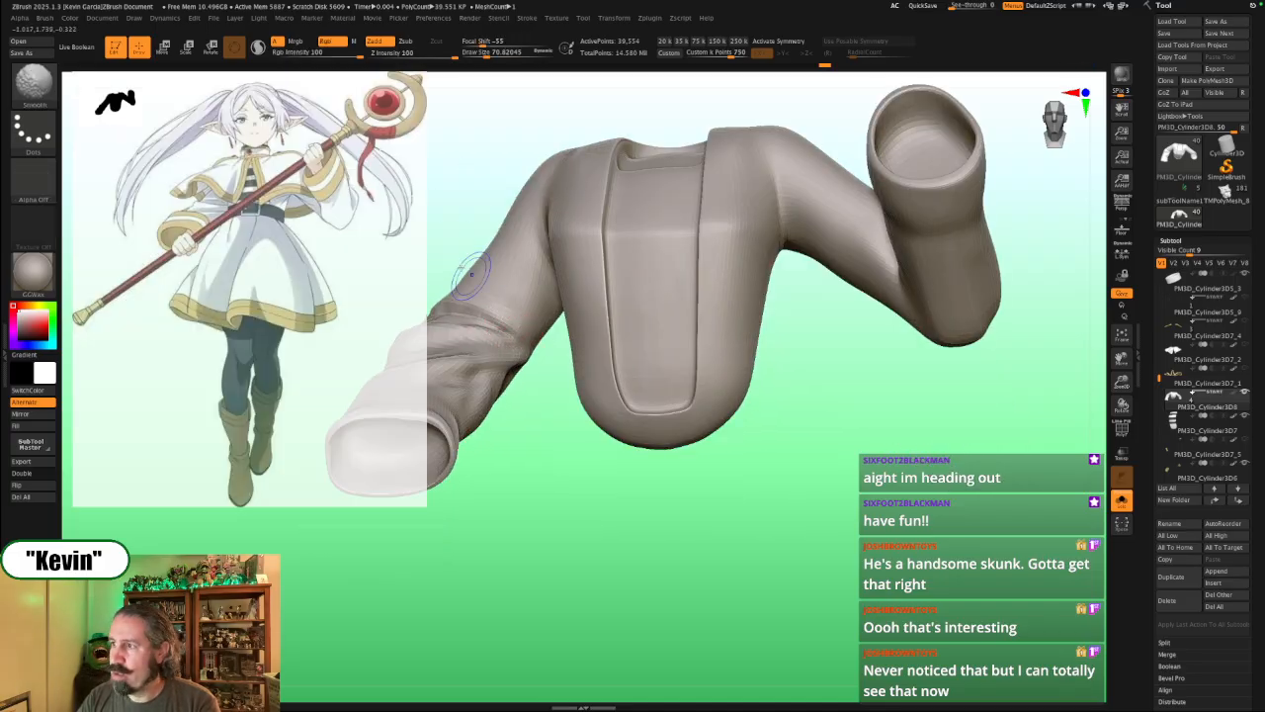
key(shift+z)
mouse_move(451, 246)
mouse_down()
mouse_move(669, 288)
mouse_move(776, 342)
mouse_move(811, 345)
mouse_move(802, 305)
mouse_move(680, 342)
mouse_up()
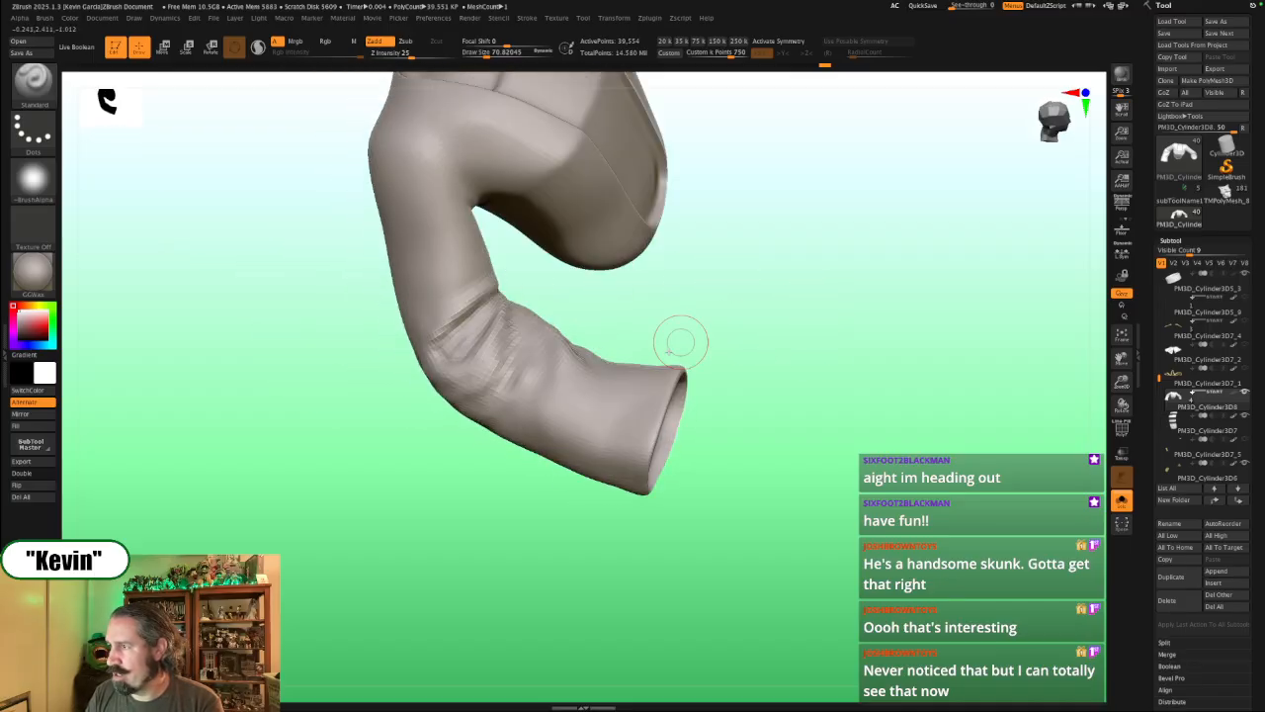
drag(472, 409, 492, 387)
drag(447, 515, 485, 452)
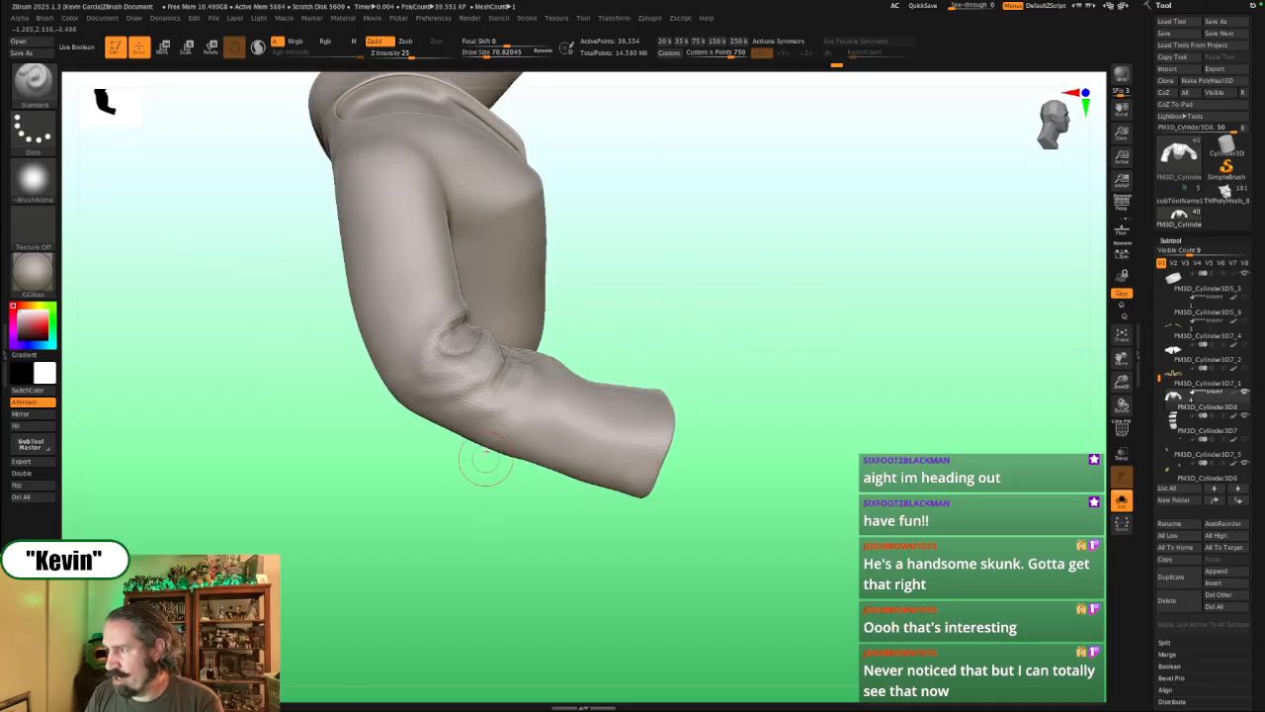
mouse_move(495, 400)
mouse_down()
mouse_move(483, 405)
mouse_move(526, 379)
mouse_up()
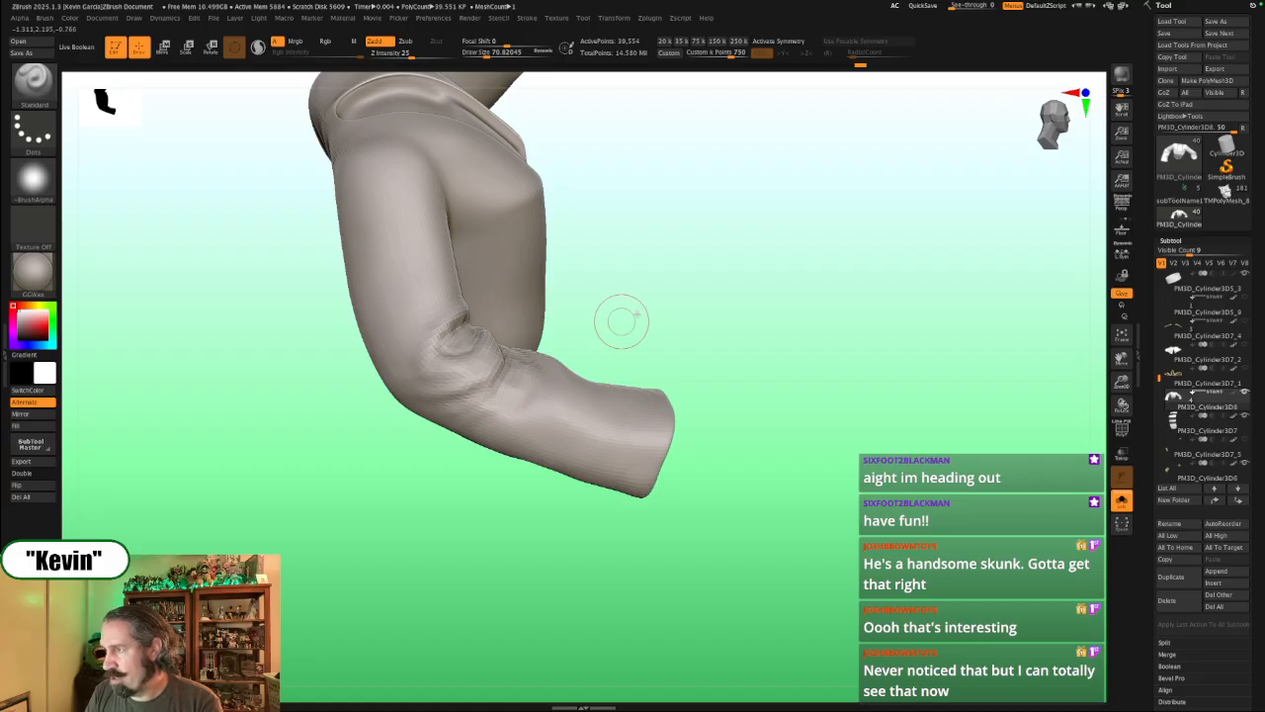
Step: Refine and smooth the forearm fold below the lowered sleeve's outer elbow, using the Standard brush at a draw size of about 100
drag(619, 322, 684, 324)
key(])
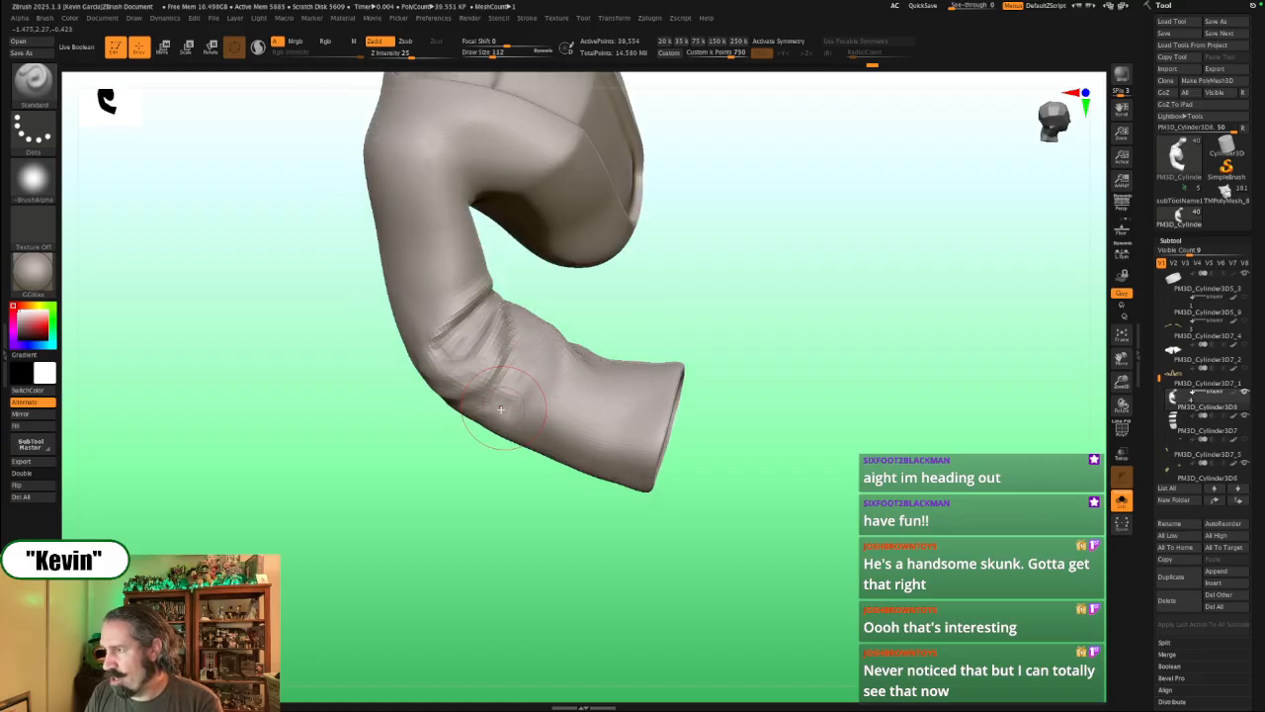
key(alt+s)
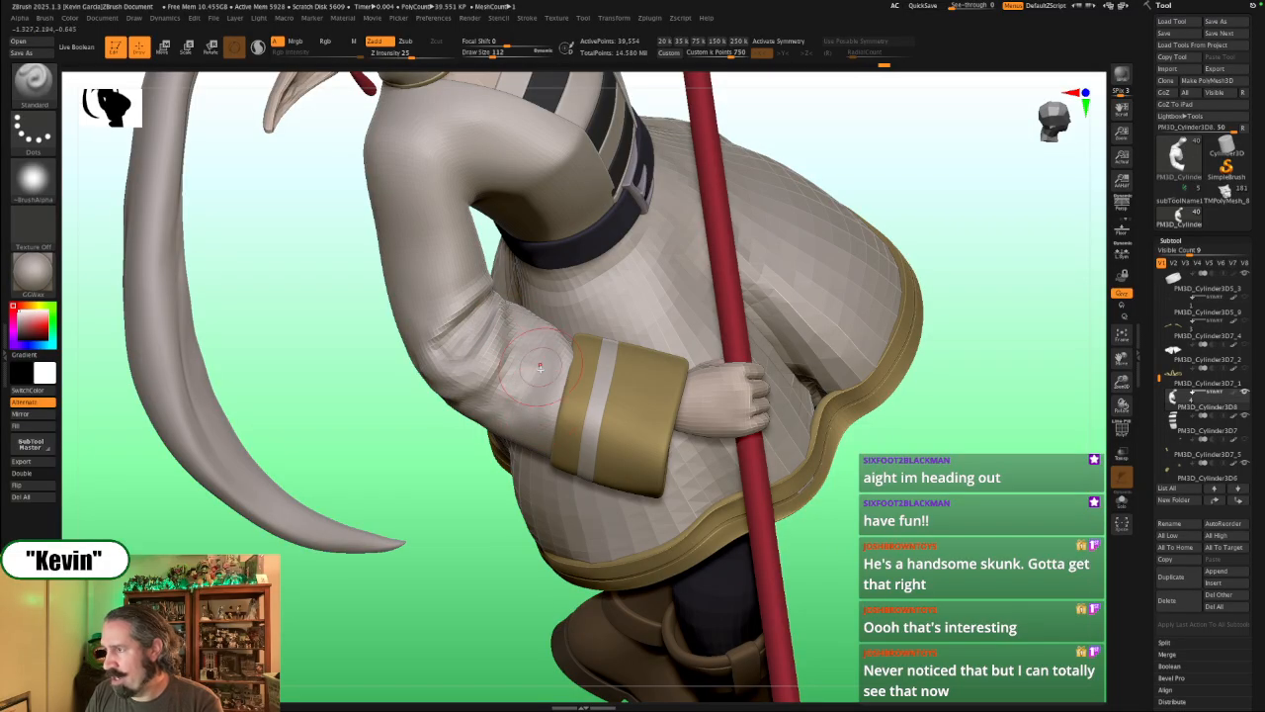
key([)
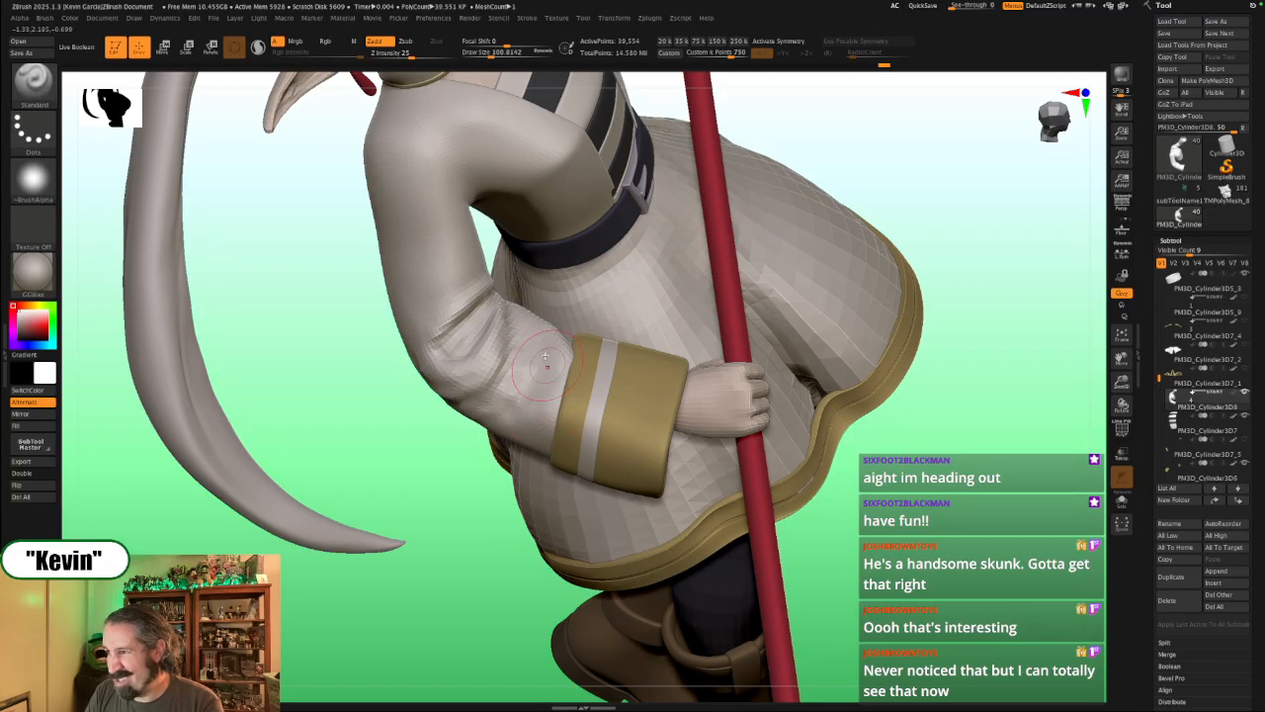
key(alt+s)
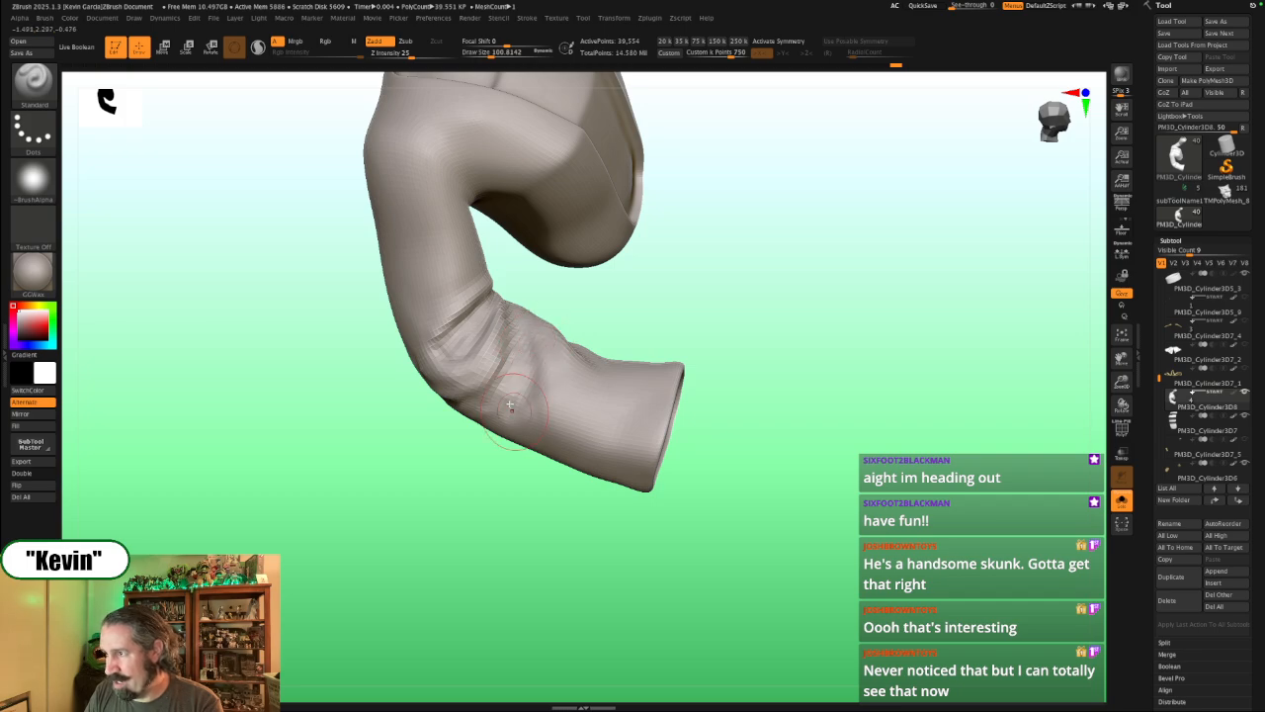
key(shift)
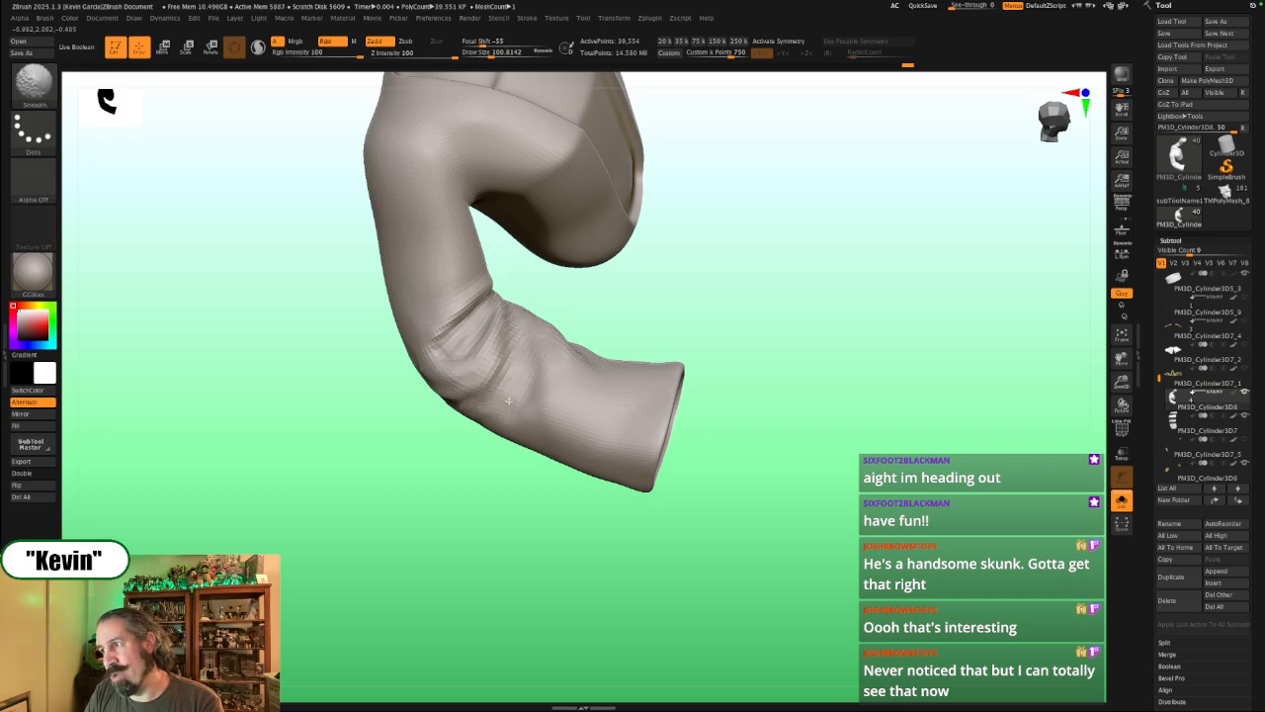
Step: Sculpt and smooth the folds converging at the lowered sleeve's inner elbow with the Standard brush at a draw size of about 49
mouse_move(681, 316)
mouse_down()
mouse_move(757, 212)
mouse_move(792, 296)
mouse_move(758, 300)
mouse_move(768, 333)
mouse_move(706, 358)
mouse_up()
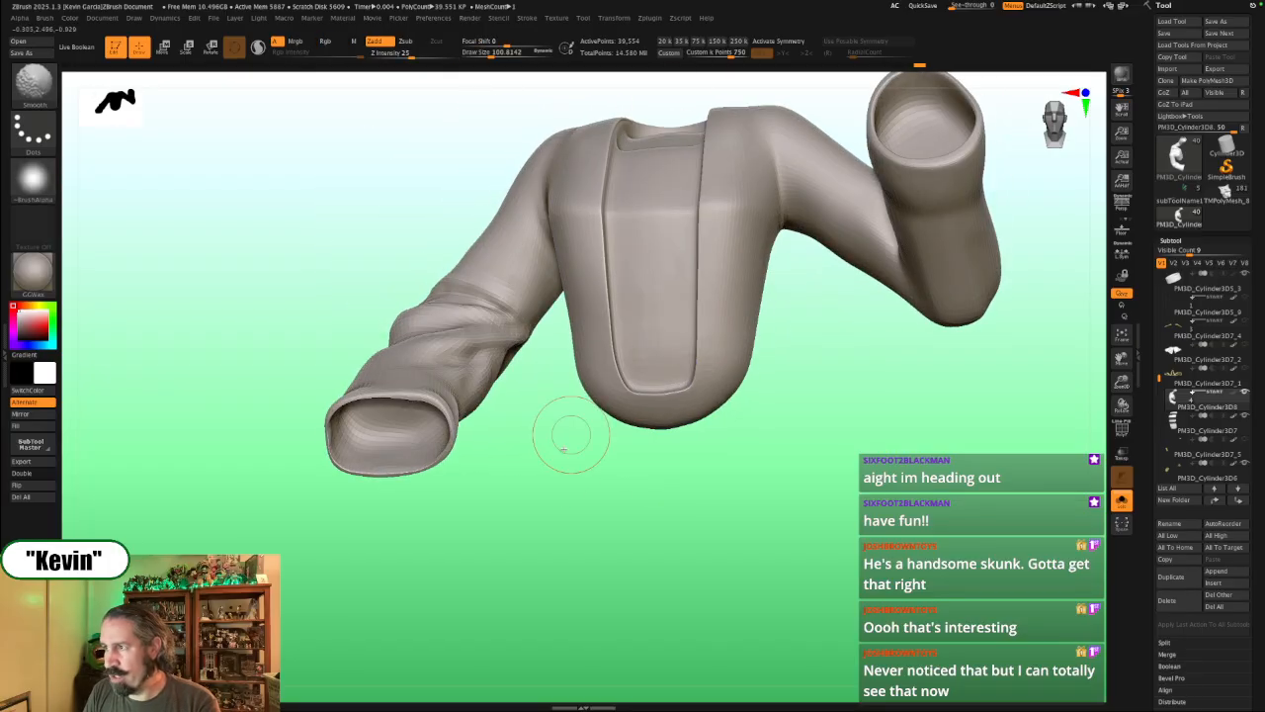
mouse_move(547, 428)
mouse_down()
mouse_move(567, 472)
mouse_move(551, 490)
mouse_move(534, 475)
mouse_up()
key(s)
drag(526, 416, 514, 415)
key(s)
drag(465, 339, 468, 339)
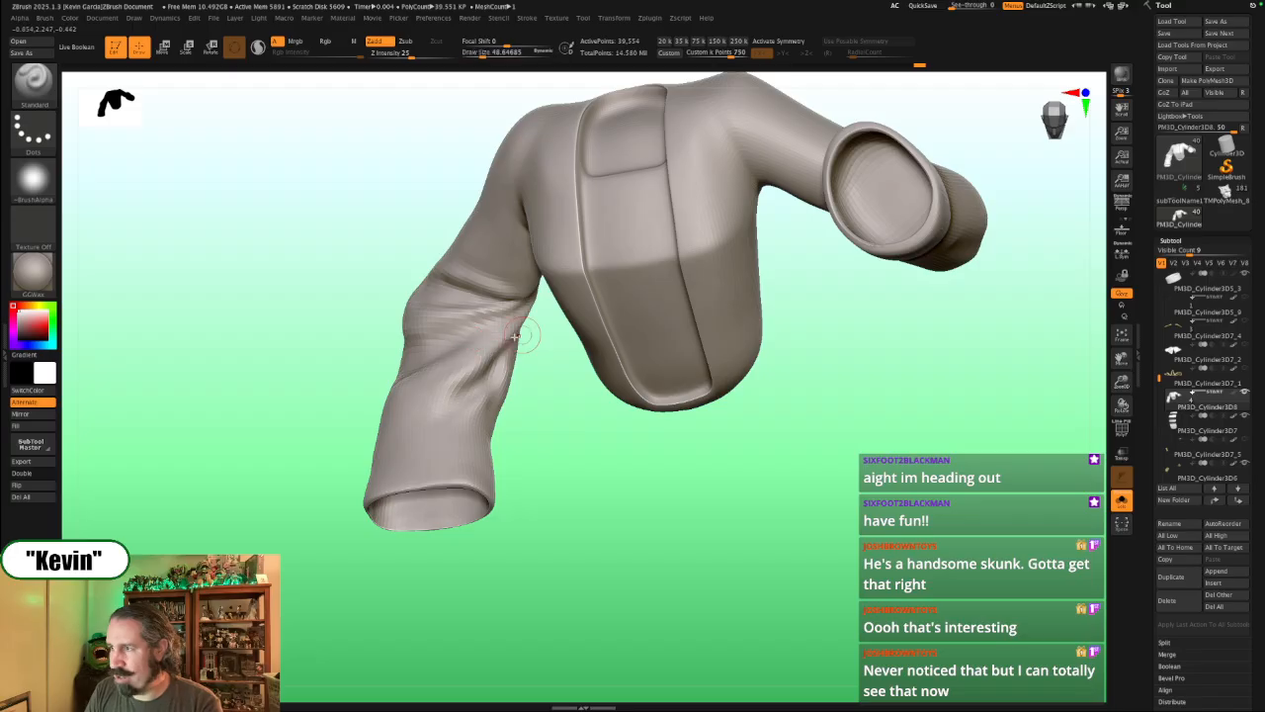
key(alt+s)
key(alt+s)
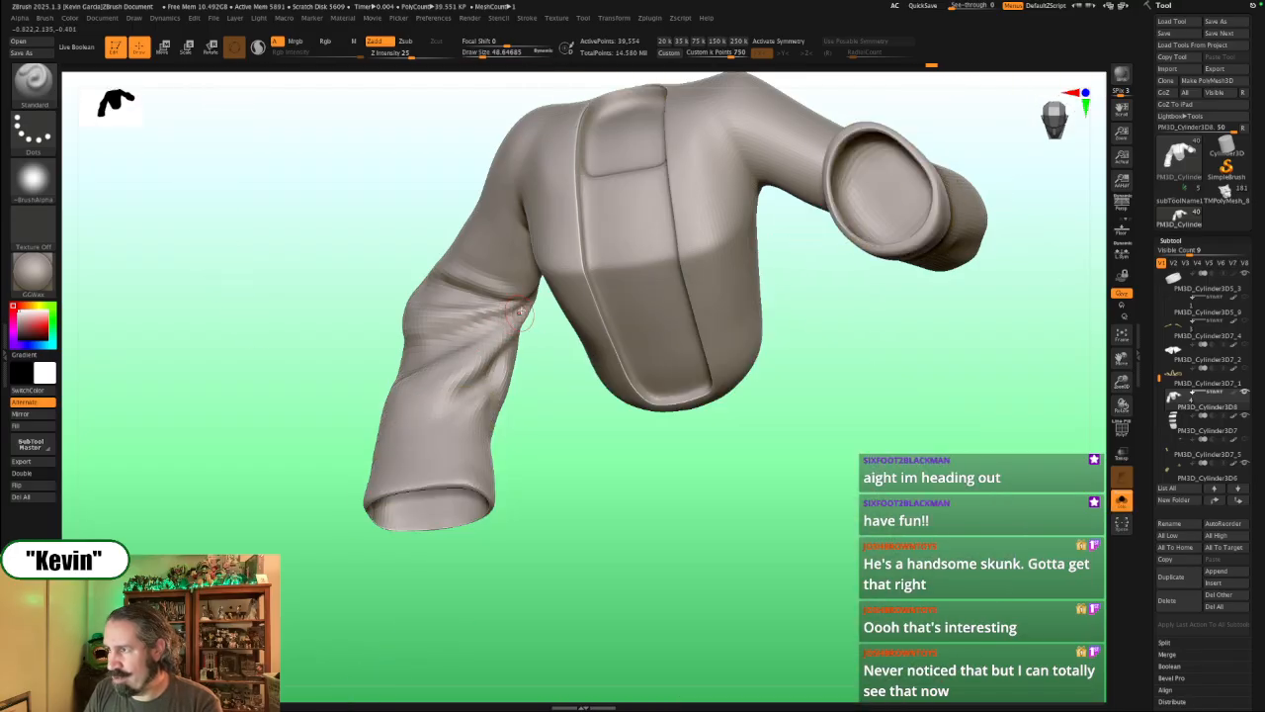
drag(461, 325, 525, 309)
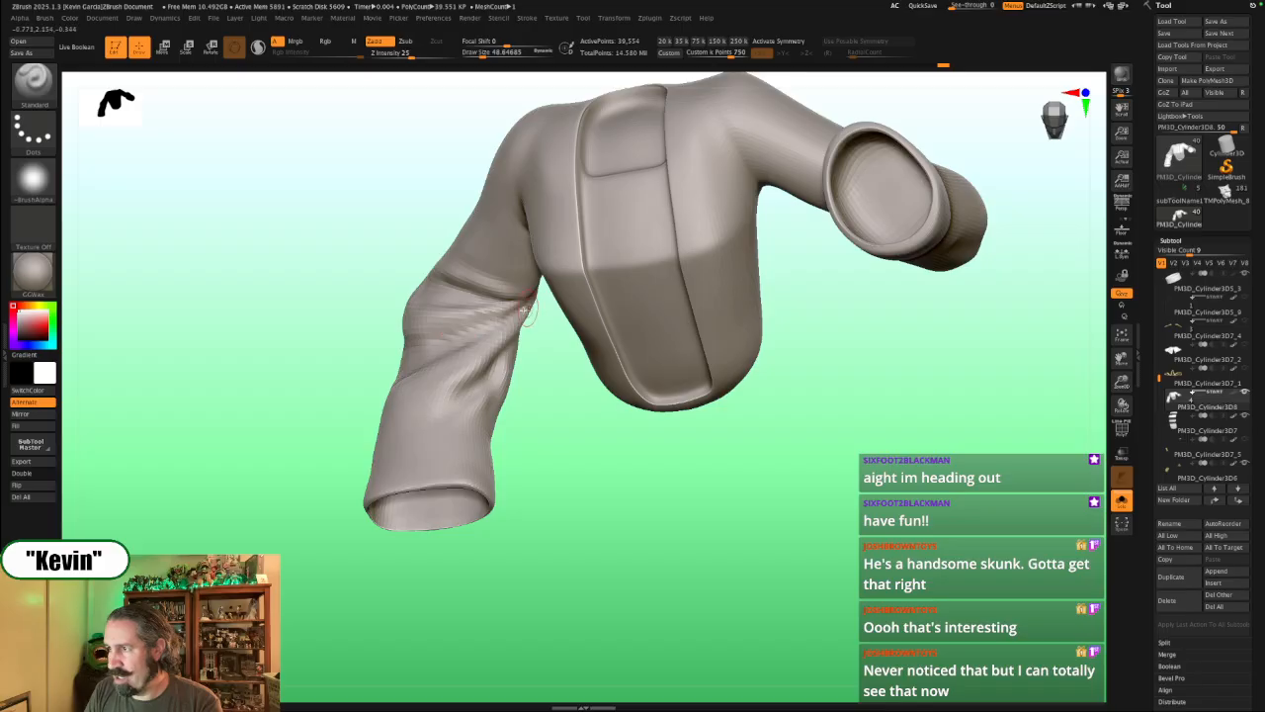
key(shift)
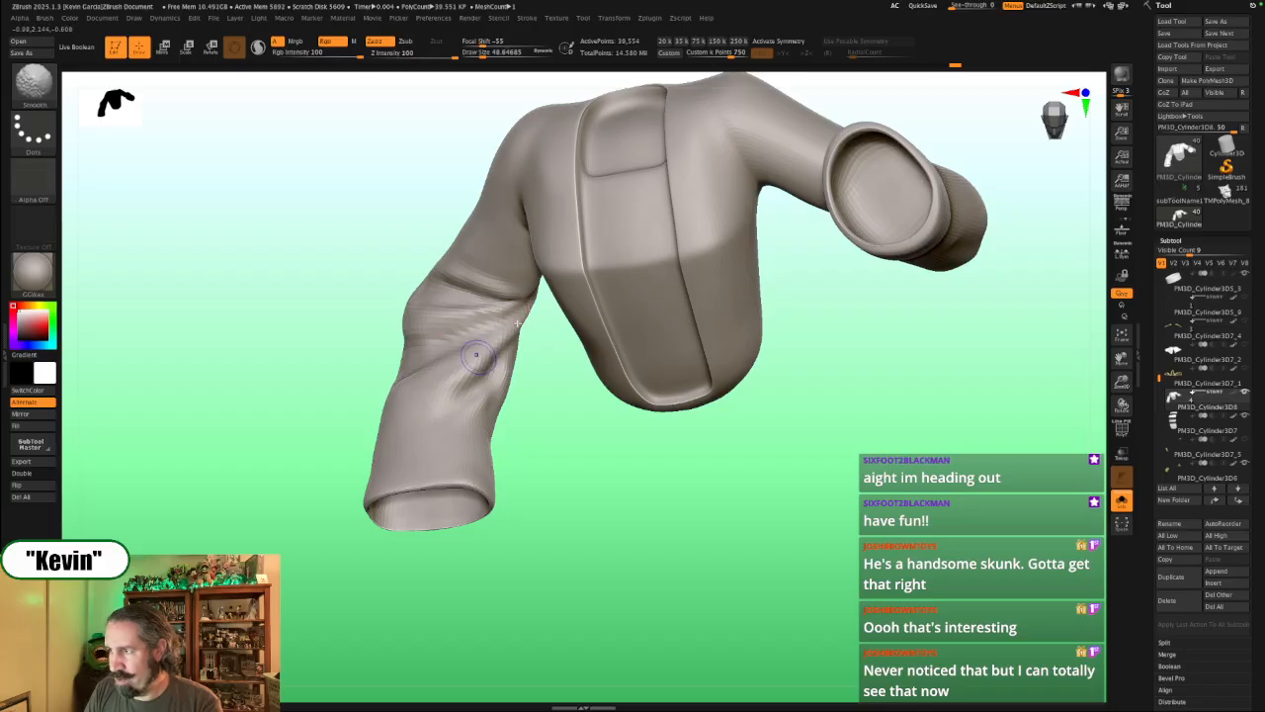
mouse_move(391, 301)
mouse_down()
mouse_move(346, 314)
mouse_move(353, 274)
mouse_up()
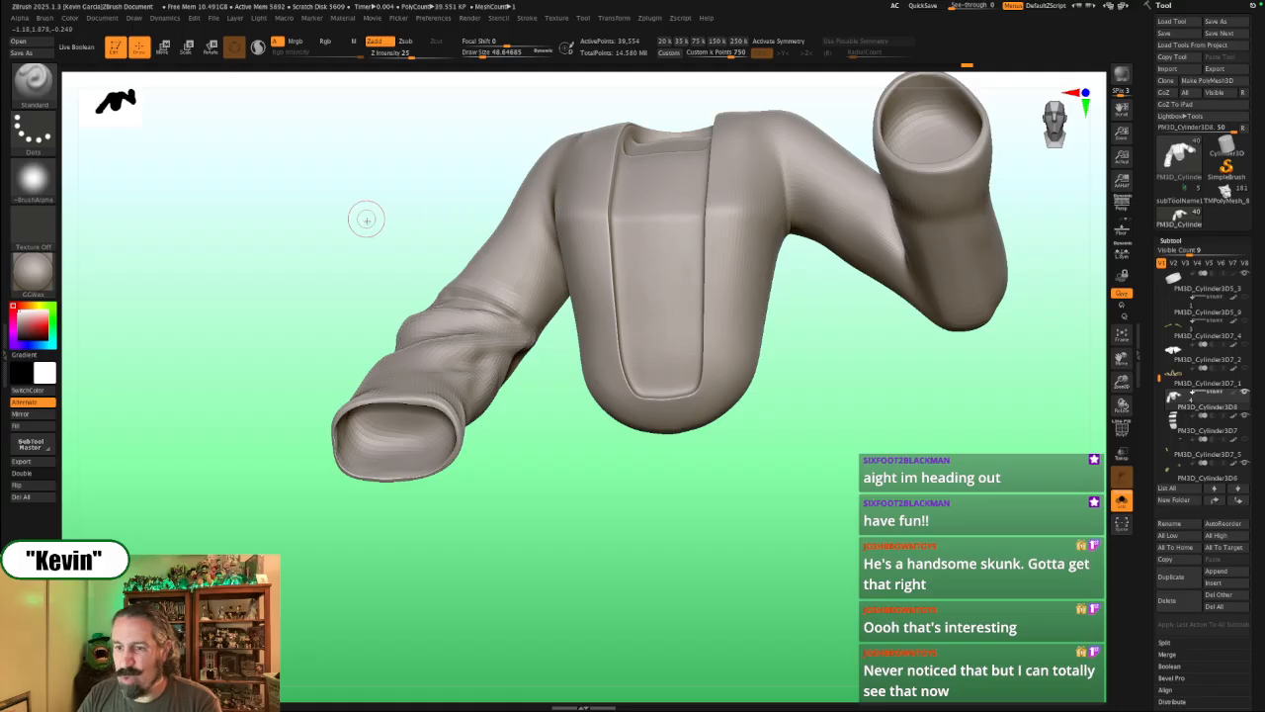
Step: Show the full figure and adjust the lowered sleeve's inner forearm above the cuff, using the Move brush at a draw size of about 132
alt+drag(385, 232, 316, 221)
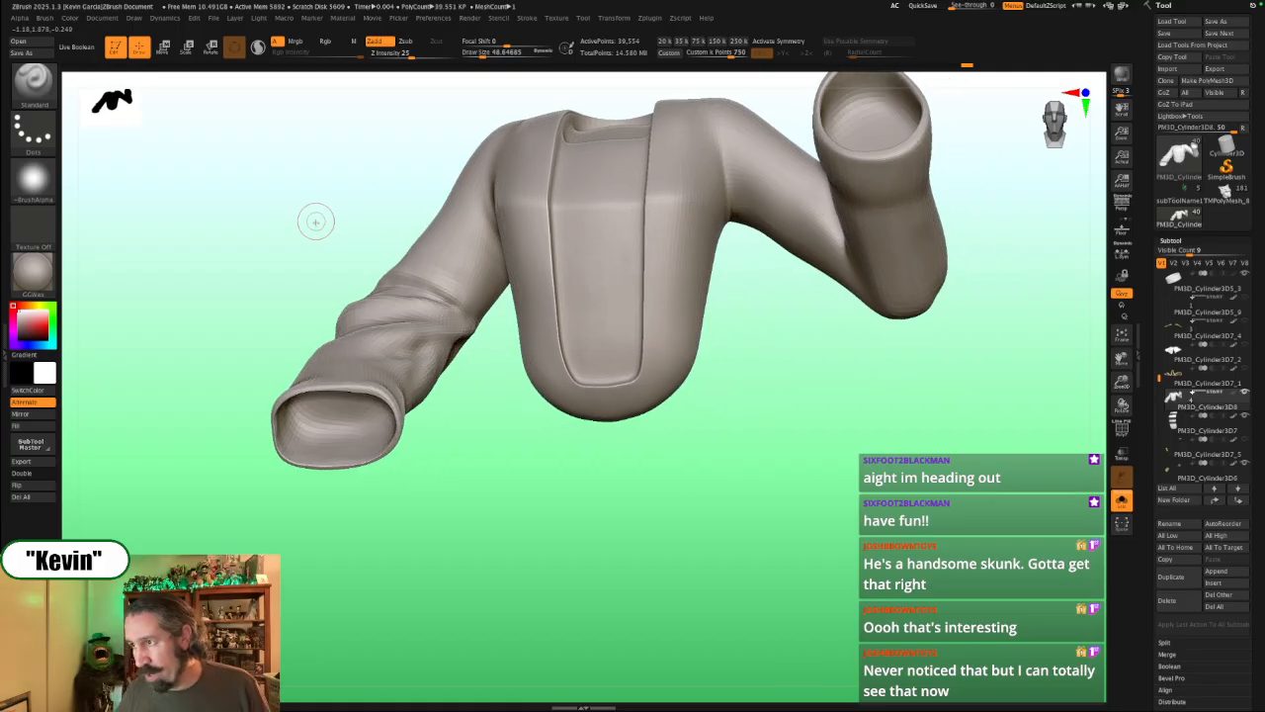
key(shift+s)
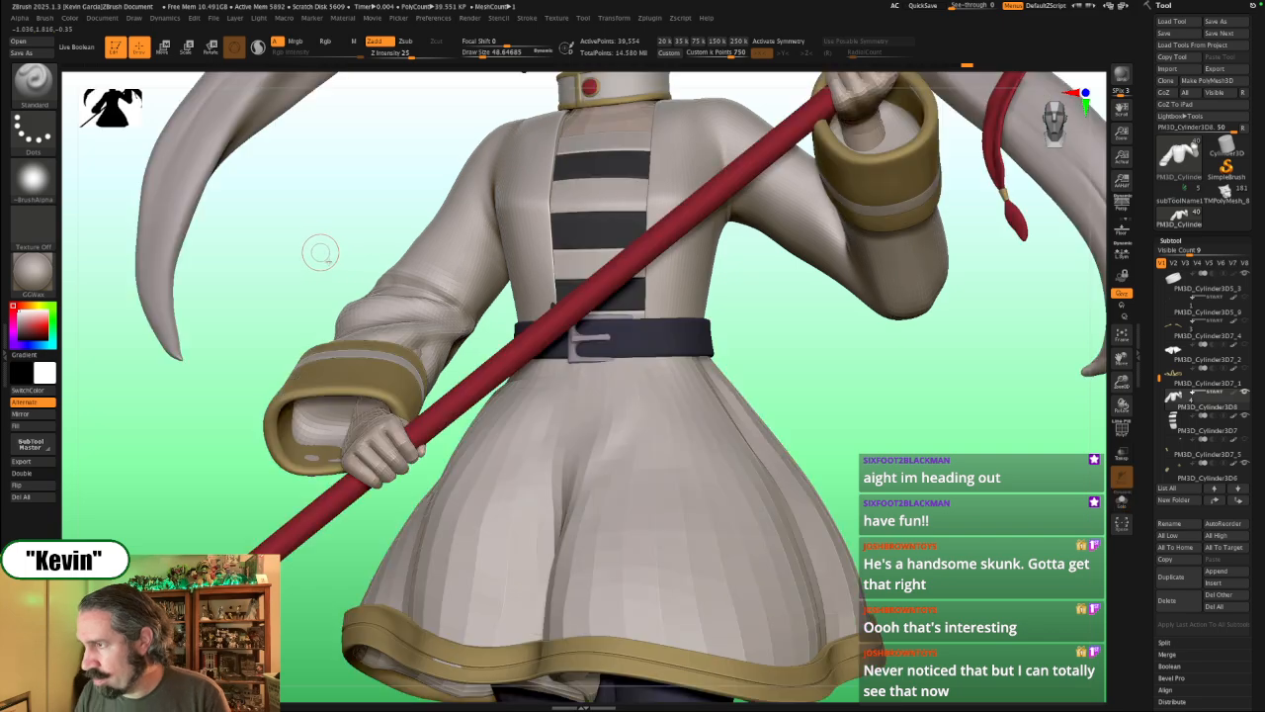
drag(351, 257, 438, 410)
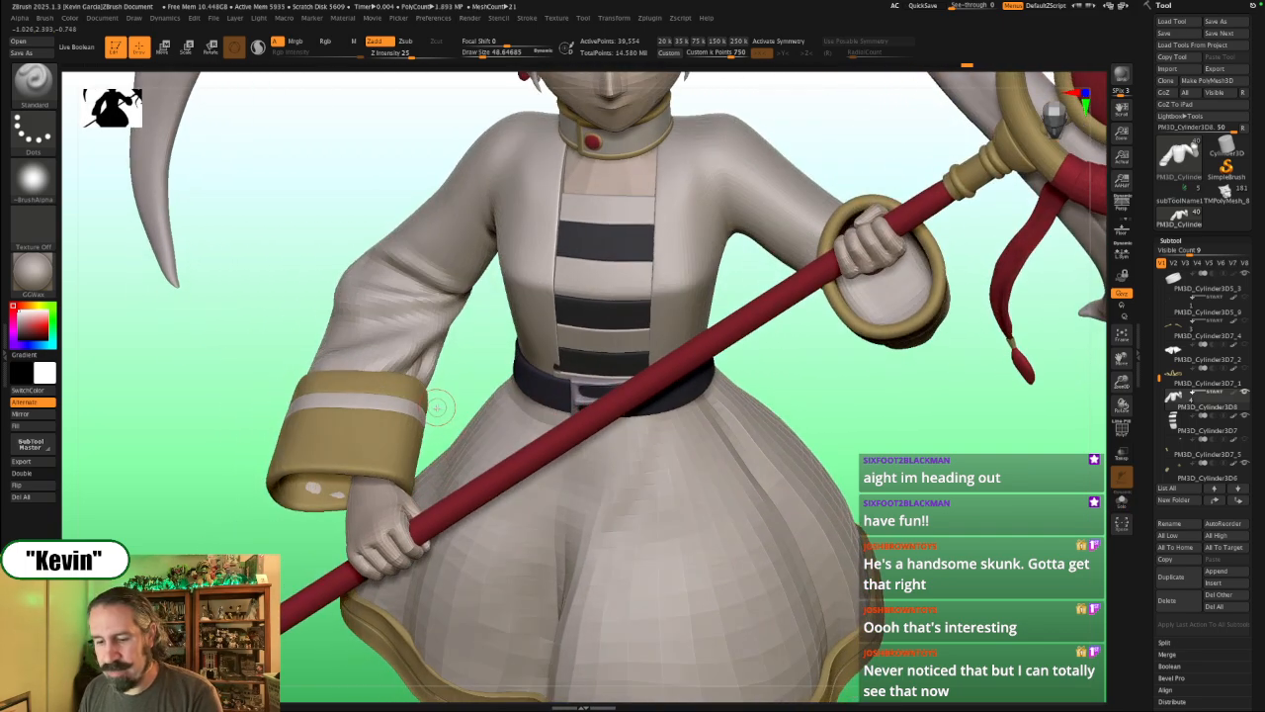
key(b)
key(m)
key(v)
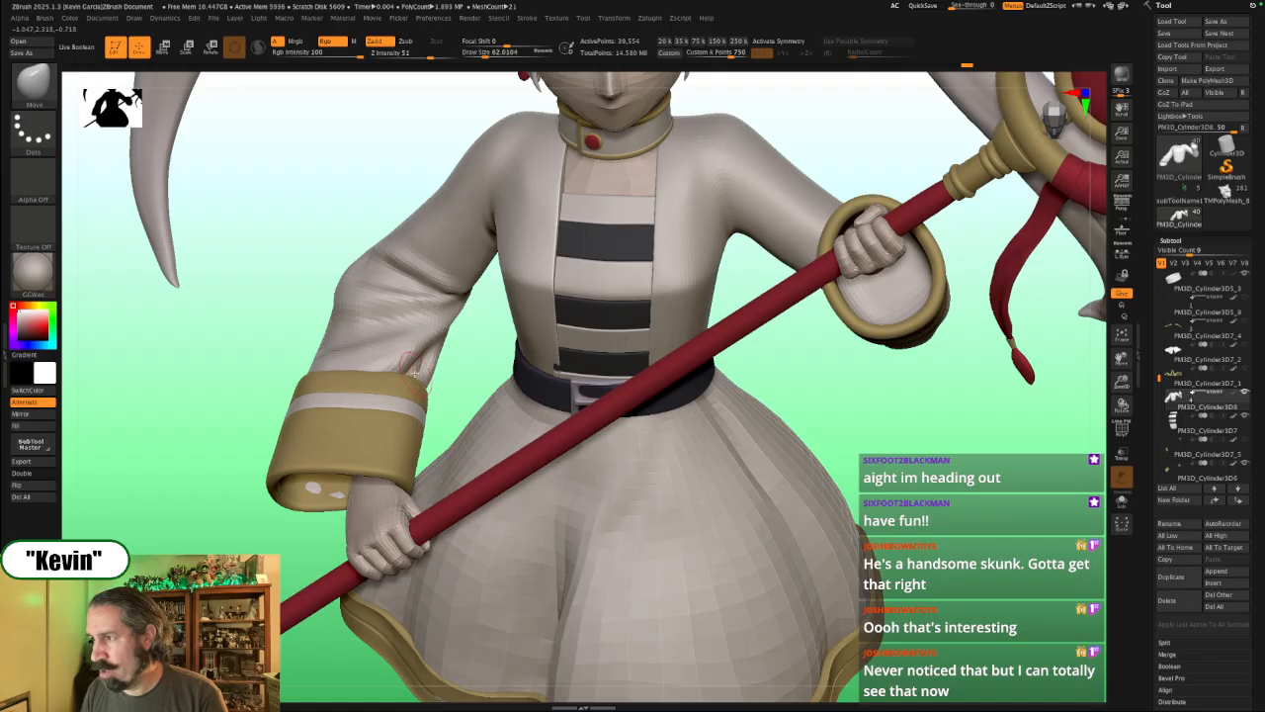
key(bracketright)
key(bracketright)
key(bracketright)
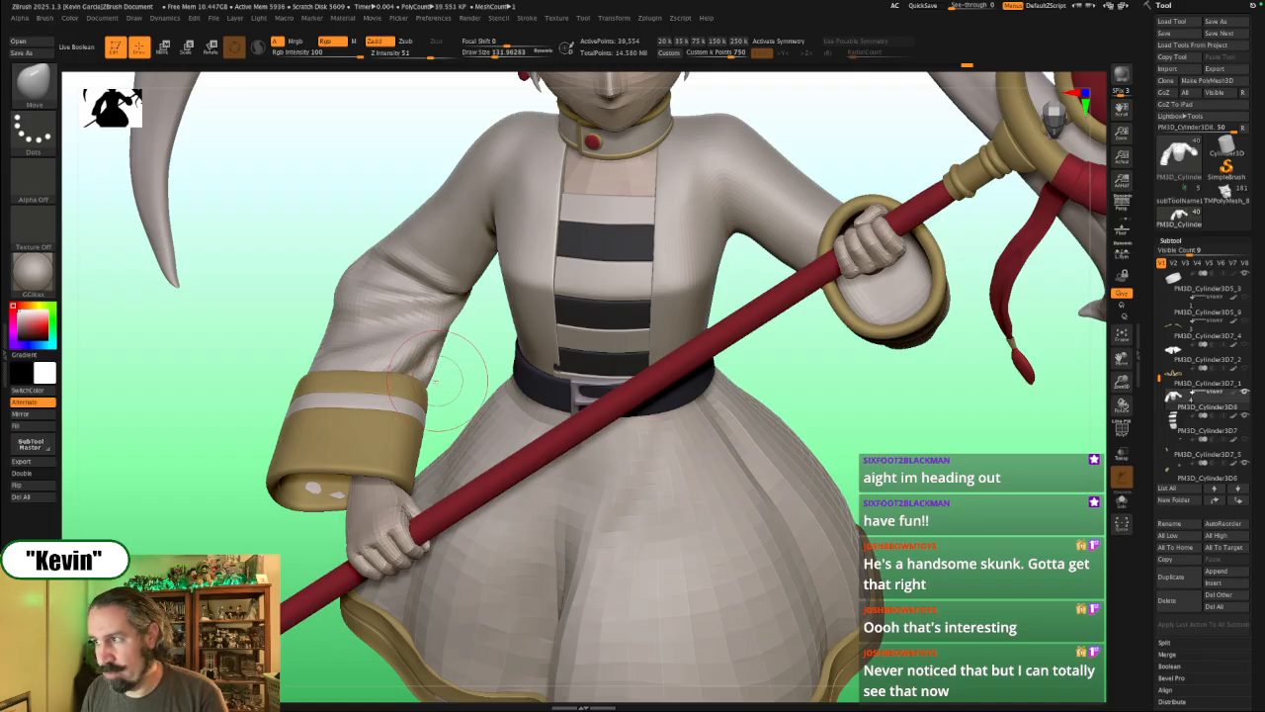
drag(439, 380, 433, 374)
Step: Reshape the lowered sleeve's inner edge between elbow and cuff with the Move brush at draw sizes from about 80 to 120
drag(445, 403, 455, 358)
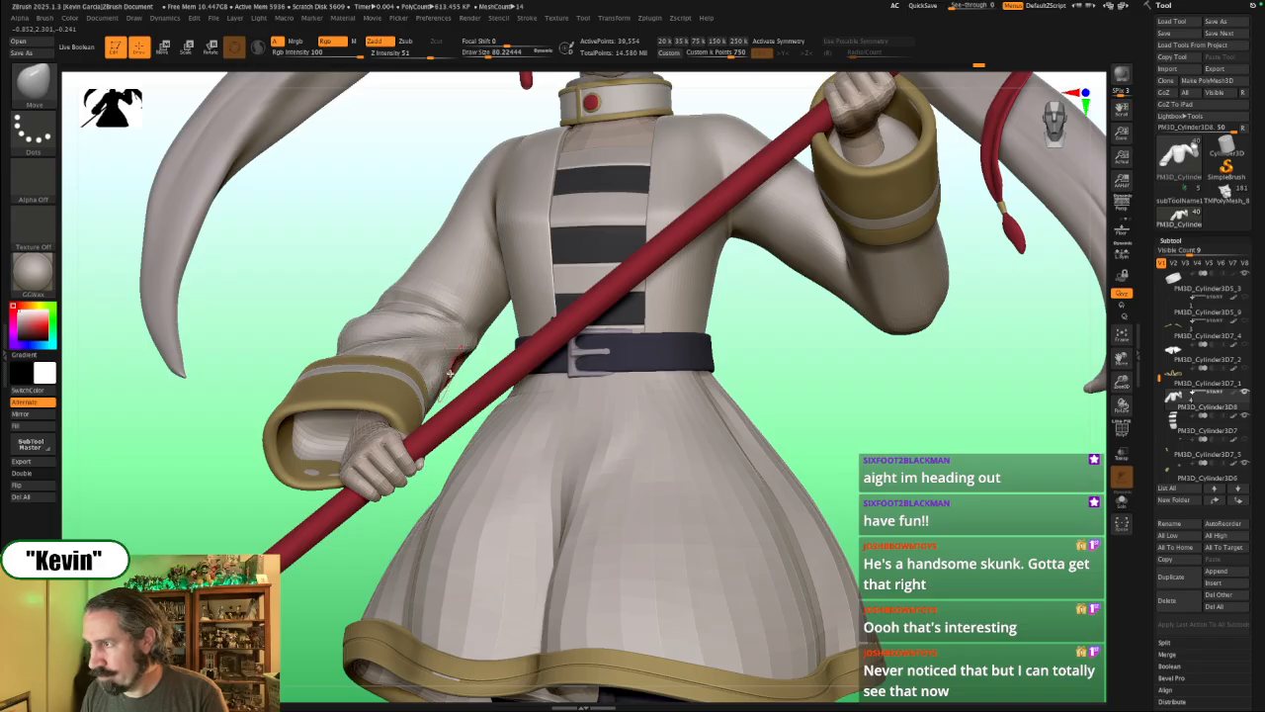
key(s)
drag(450, 374, 465, 354)
key(s)
key(s)
key(alt+s)
key(alt+s)
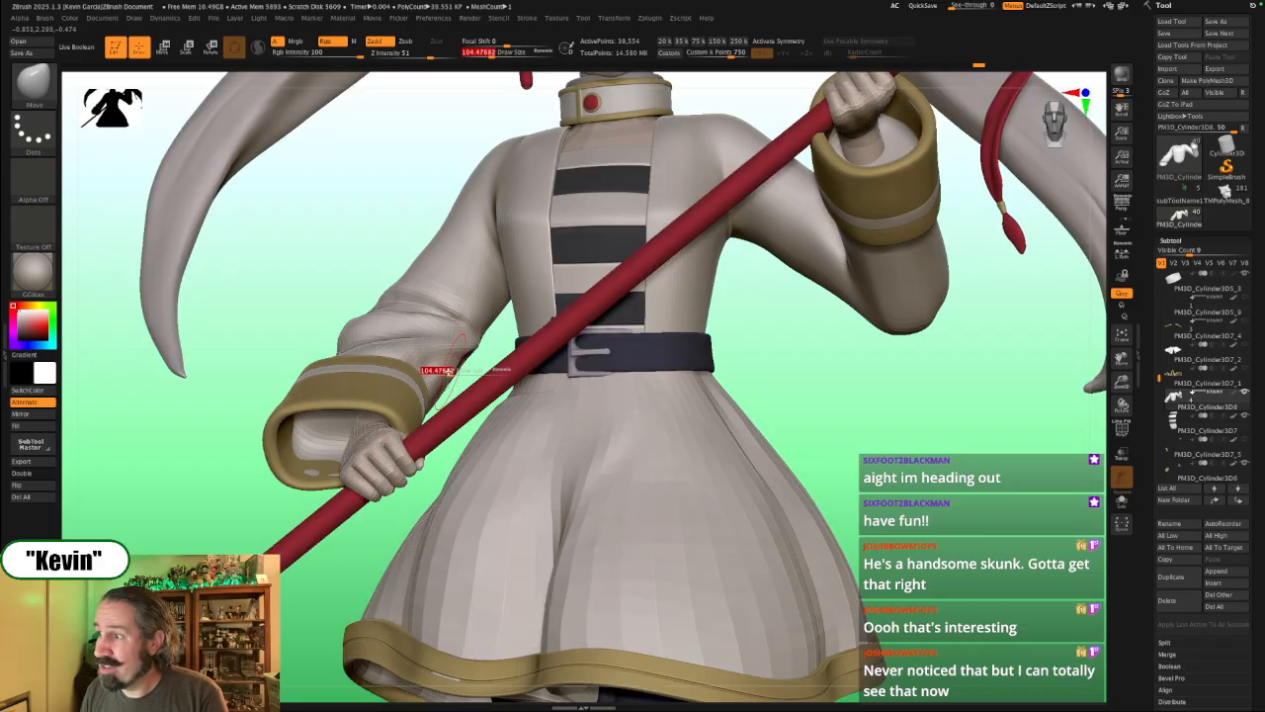
key(alt+s)
key(s)
drag(447, 362, 449, 378)
key(s)
mouse_move(448, 382)
mouse_down()
mouse_move(492, 384)
mouse_move(453, 377)
mouse_up()
key(s)
key(s)
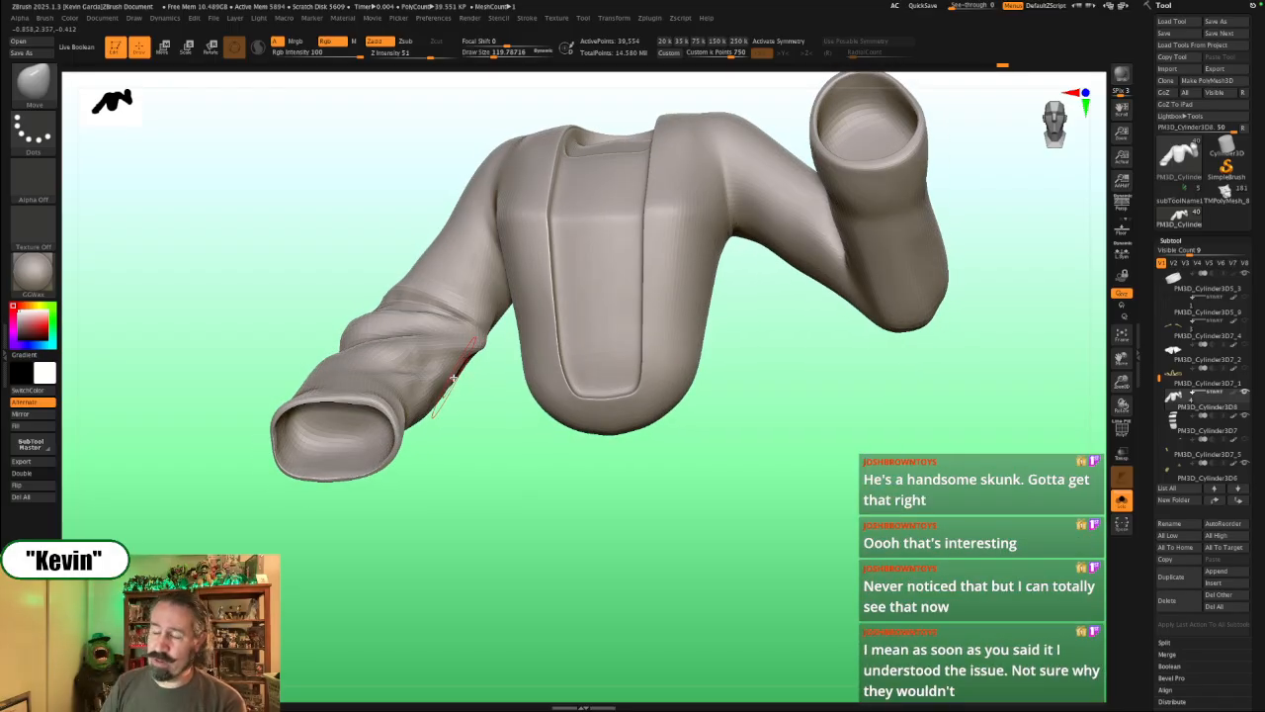
Step: Reshape the lowered sleeve's elbow from above with an enlarged Move brush and check the full figure's silhouette from several angles
drag(485, 446, 560, 529)
drag(808, 537, 839, 564)
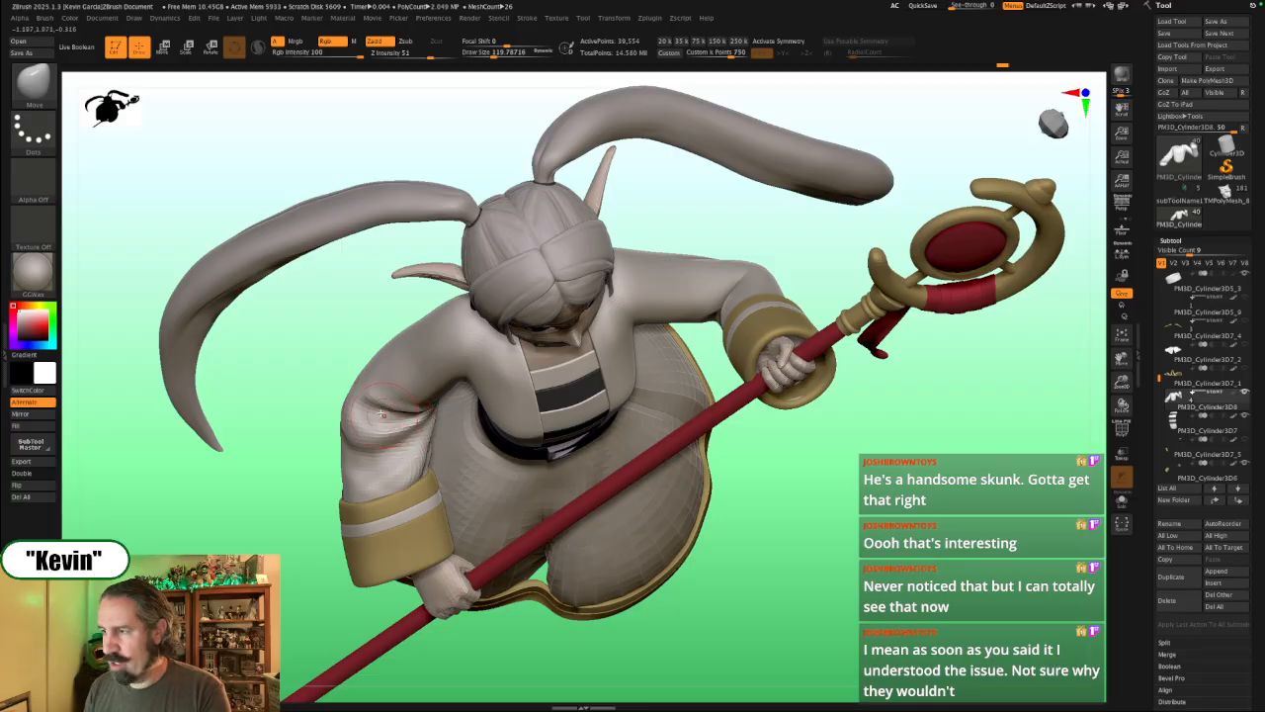
key(s)
click(388, 415)
key(bracketright)
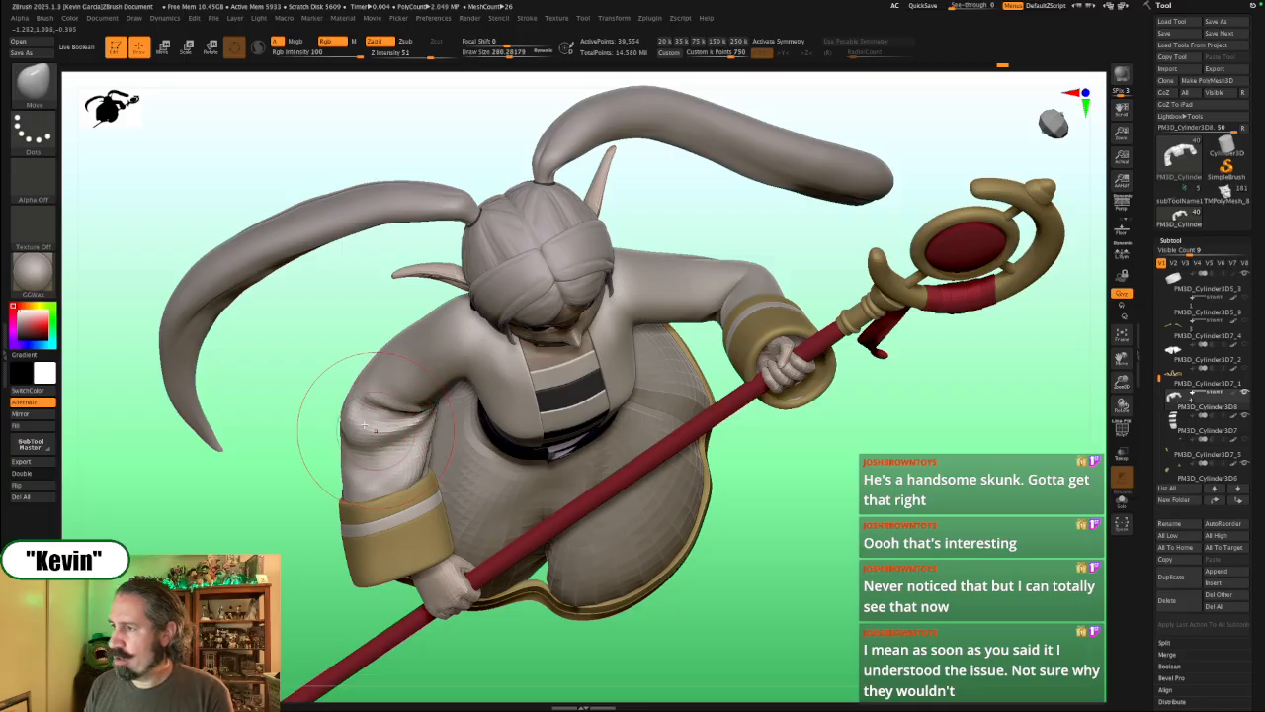
mouse_move(333, 362)
mouse_down()
mouse_move(376, 361)
mouse_move(368, 370)
mouse_up()
key(bracketleft)
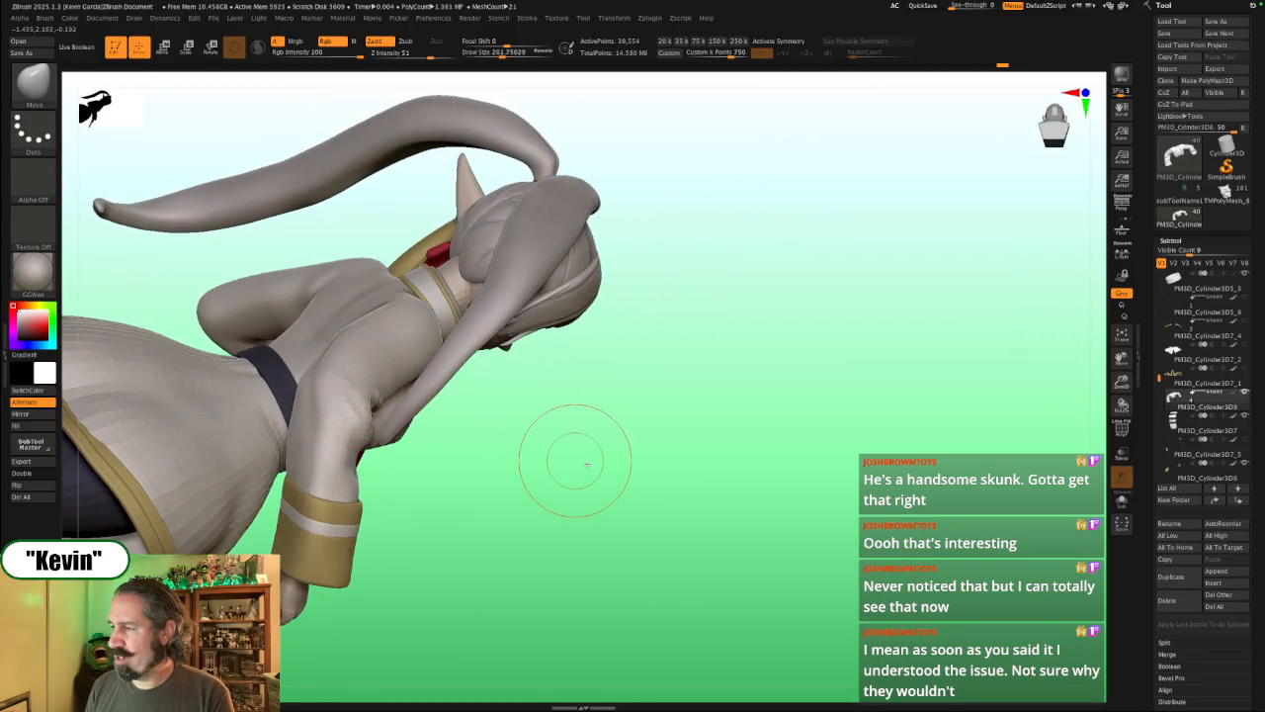
mouse_move(573, 461)
mouse_down()
mouse_move(465, 425)
mouse_move(411, 346)
mouse_move(269, 283)
mouse_up()
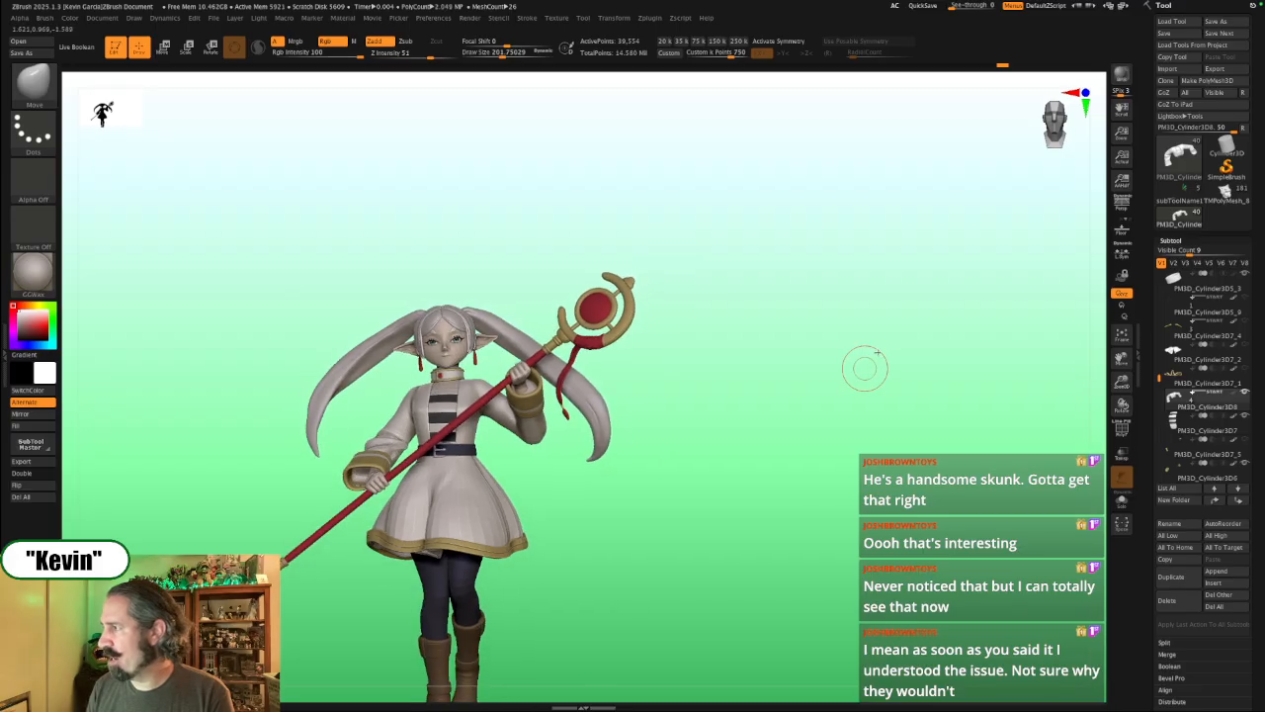
alt+drag(867, 367, 915, 409)
Step: Turn on perspective and set the camera's focal length to 35 mm
click(1121, 206)
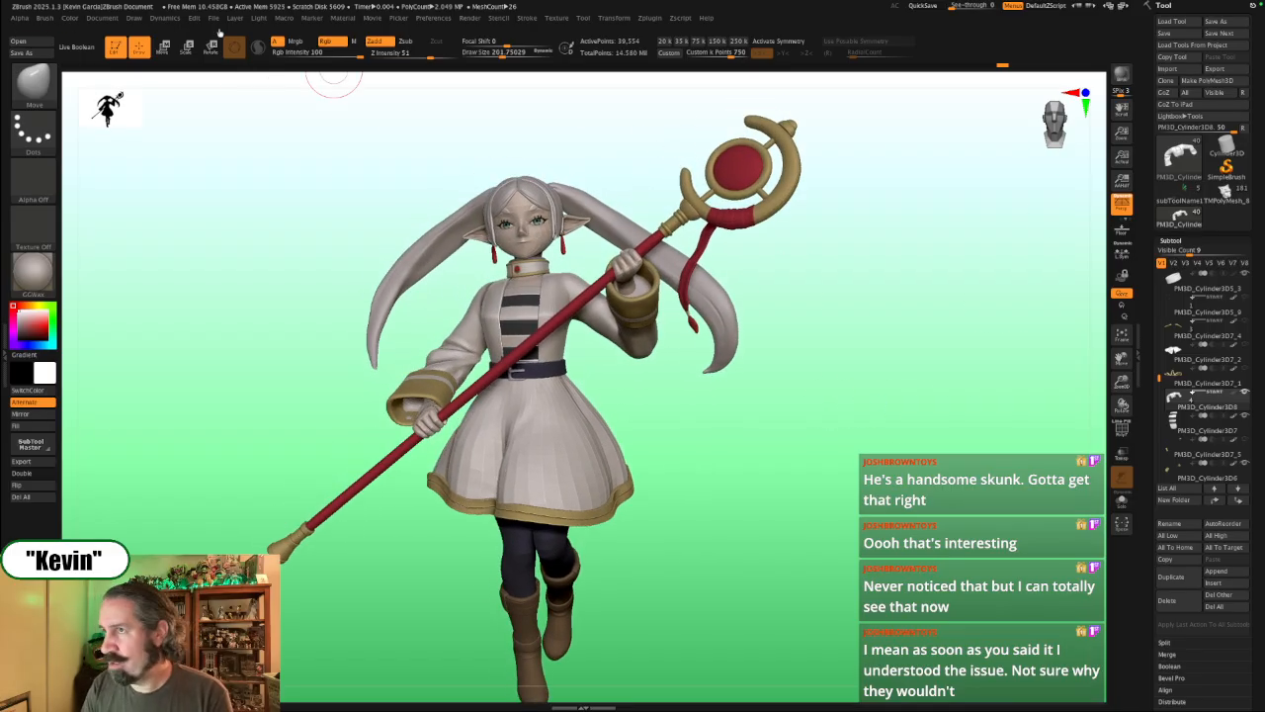
click(134, 18)
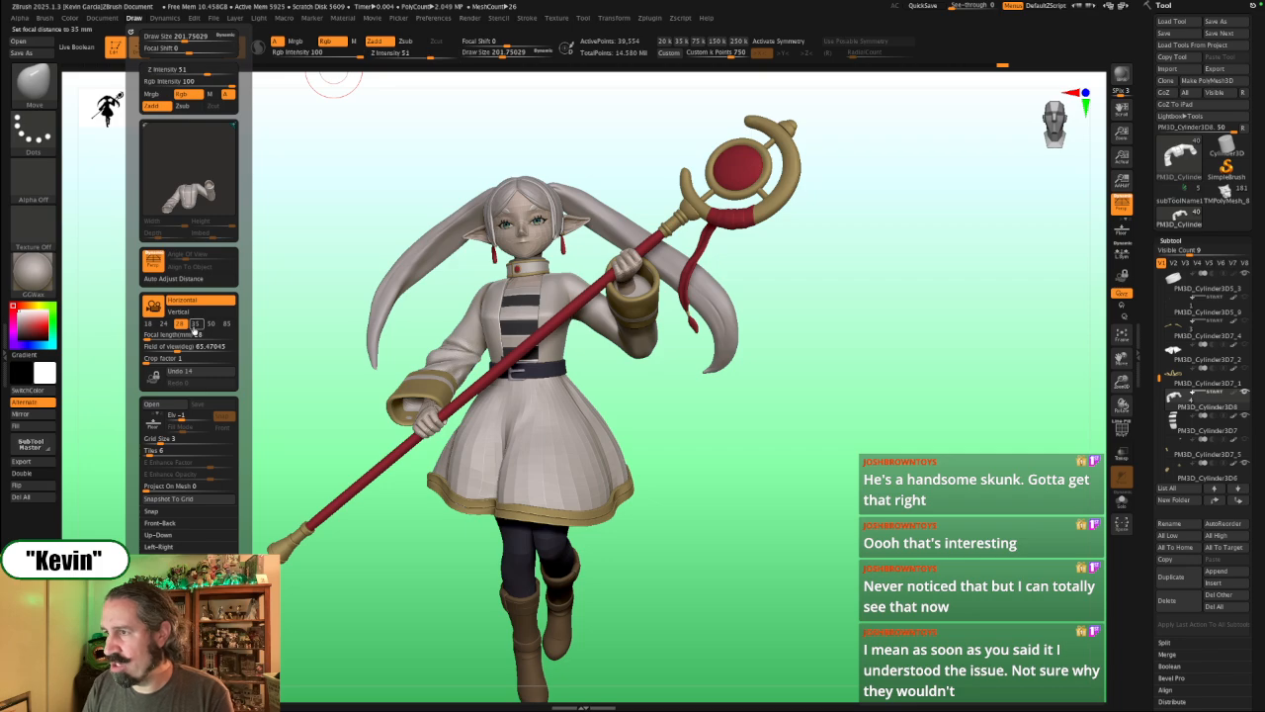
click(198, 324)
mouse_move(975, 448)
mouse_down()
mouse_move(996, 453)
mouse_move(976, 458)
mouse_move(949, 435)
mouse_up()
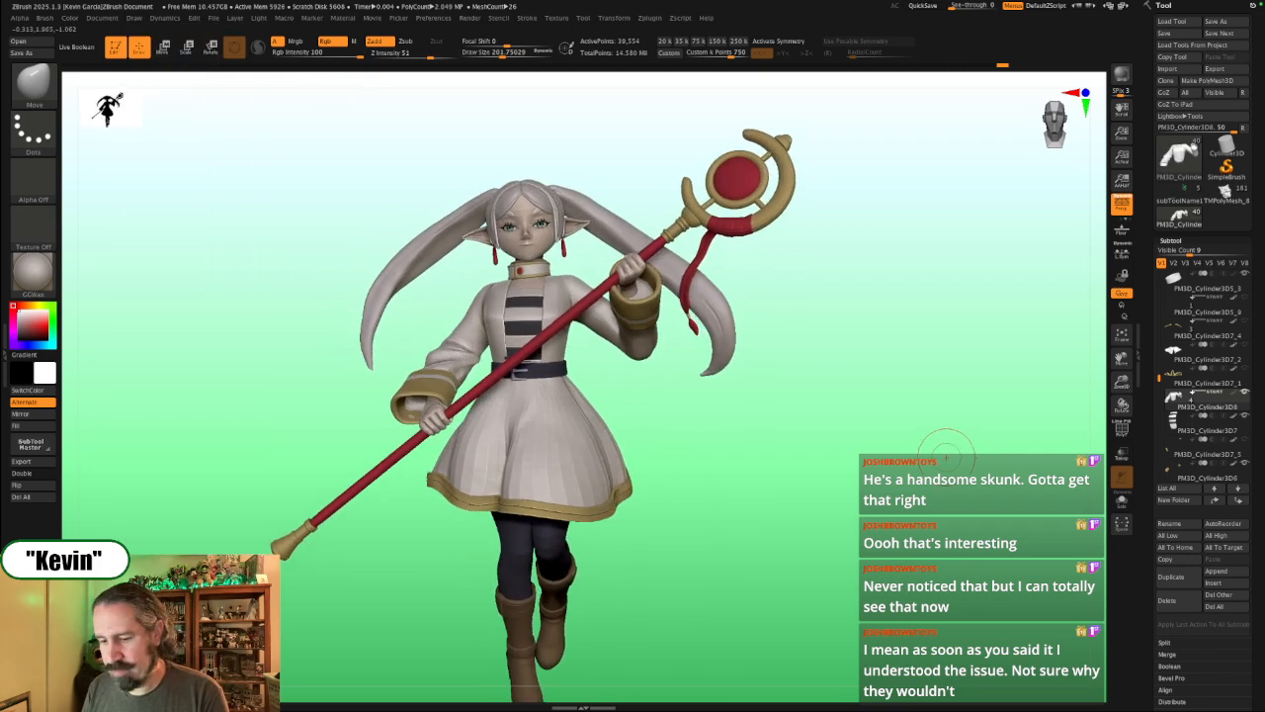
Step: Raise the Frieren2 body subtool to its highest subdivision level and reselect the shirt subtool
alt+click(560, 259)
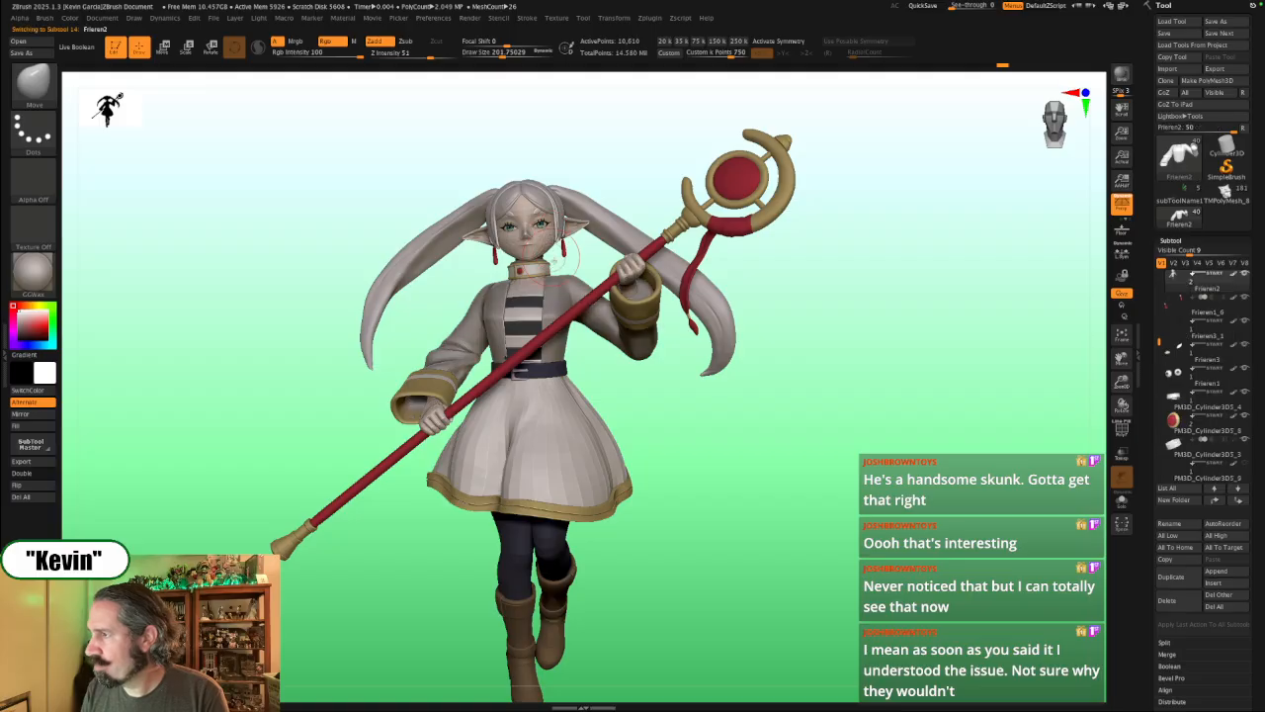
key(ctrl+d)
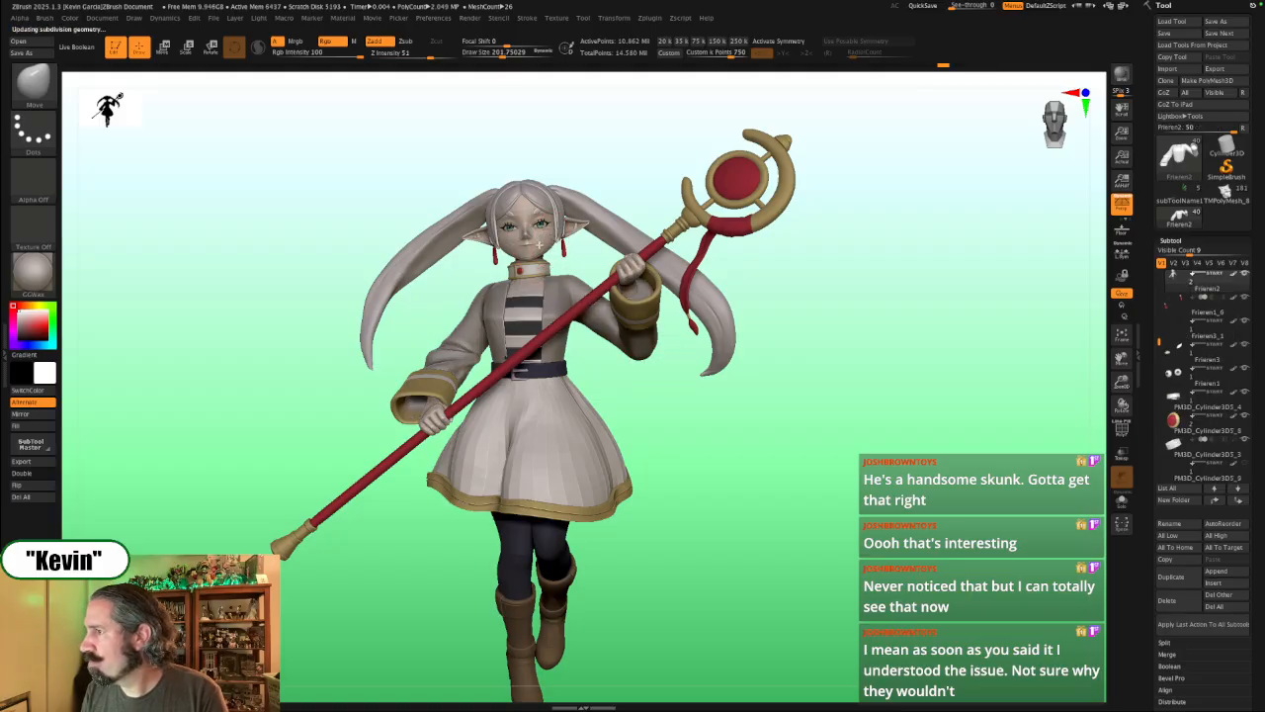
drag(743, 400, 860, 504)
alt+click(556, 375)
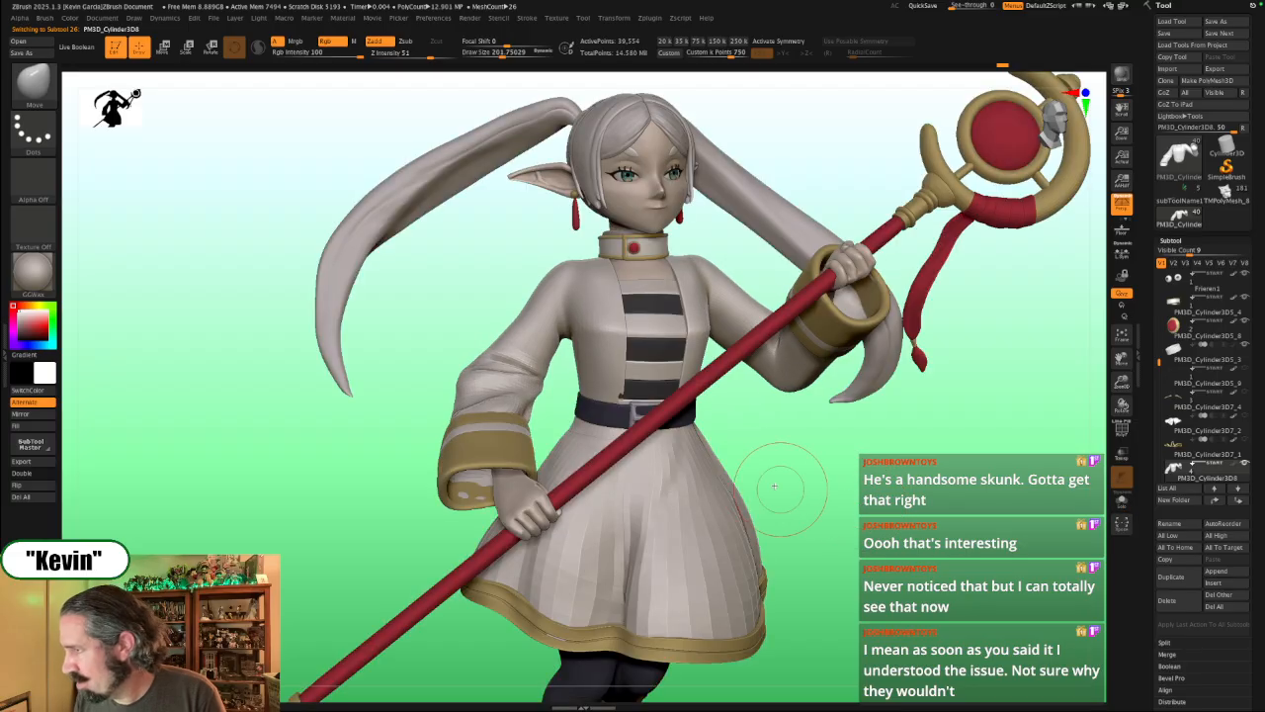
Step: Reshape the lowered sleeve's outer elbow contour with the Move brush at a draw size of about 158, and isolate the shirt
key(s)
drag(634, 411, 626, 409)
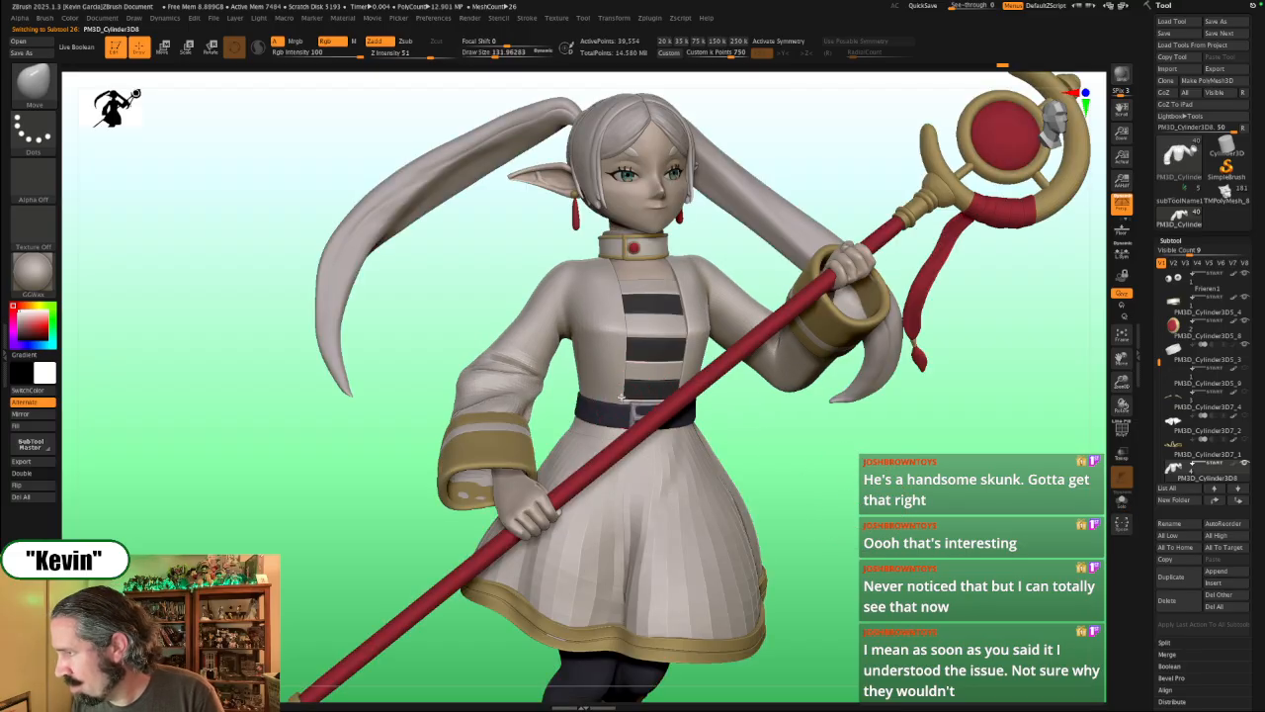
mouse_move(756, 453)
mouse_down()
mouse_move(840, 450)
mouse_move(843, 514)
mouse_up()
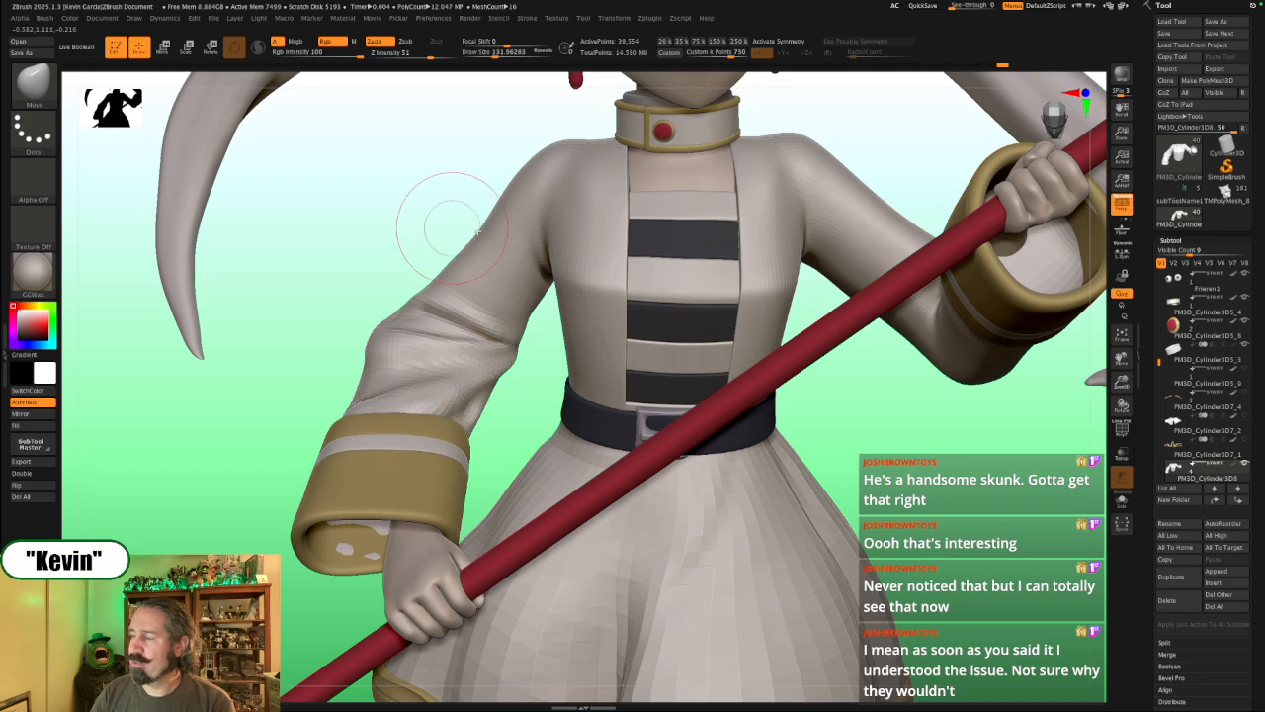
key(s)
drag(366, 334, 387, 334)
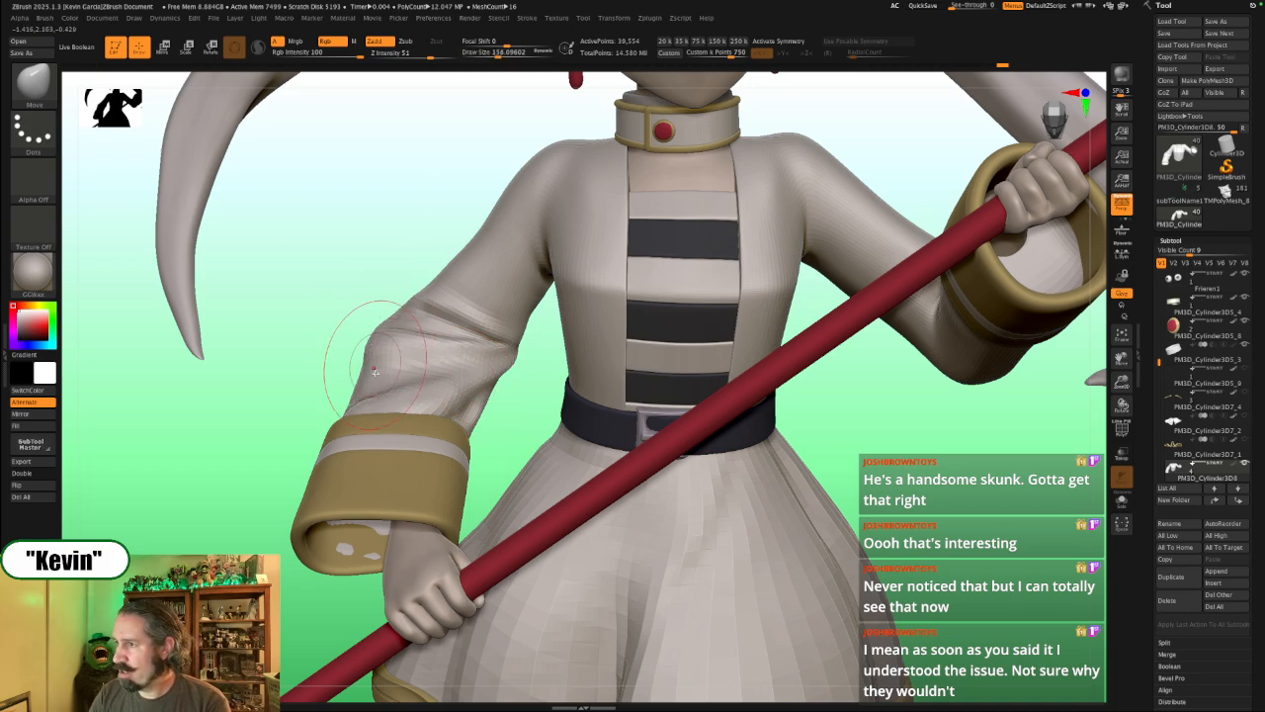
drag(376, 366, 359, 358)
drag(321, 324, 347, 419)
mouse_move(307, 370)
mouse_down()
mouse_move(382, 387)
mouse_move(411, 369)
mouse_up()
key(s)
mouse_move(242, 360)
mouse_down()
mouse_move(253, 361)
mouse_move(249, 400)
mouse_move(415, 319)
mouse_move(416, 337)
mouse_move(586, 401)
mouse_move(647, 391)
mouse_move(494, 387)
mouse_move(475, 327)
mouse_move(472, 349)
mouse_move(423, 352)
mouse_up()
key(s)
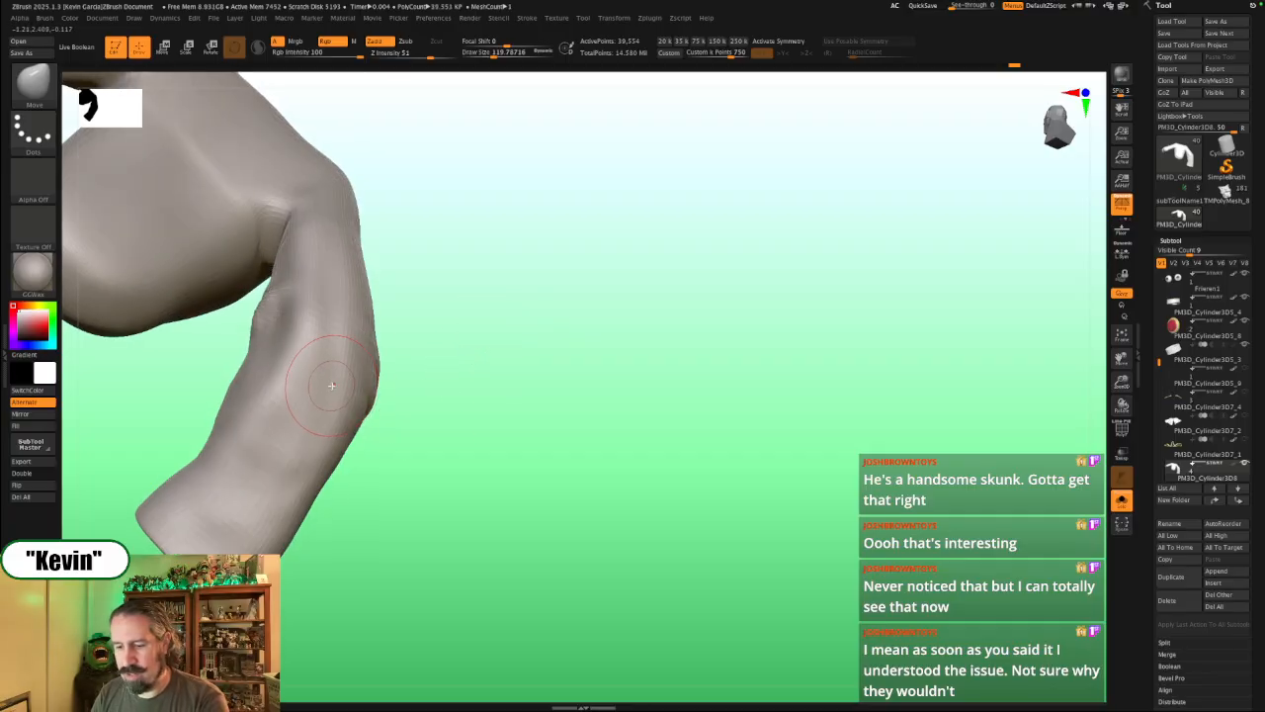
Step: Sculpt folds on the back of the lowered sleeve's elbow and forearm with the Standard brush at draw sizes of about 145 and 120
key(b)
key(s)
key(t)
key(s)
drag(268, 377, 265, 435)
mouse_move(474, 358)
mouse_down()
mouse_move(495, 347)
mouse_move(480, 348)
mouse_move(484, 305)
mouse_up()
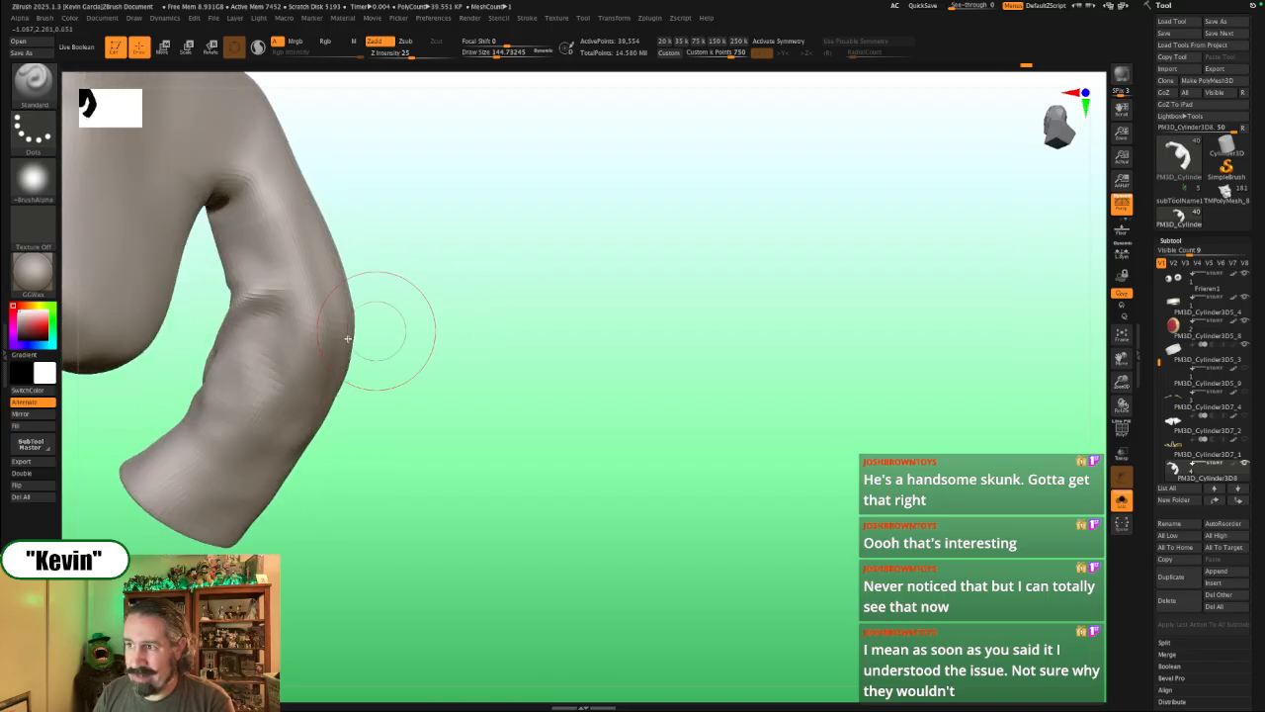
key(s)
drag(251, 361, 242, 362)
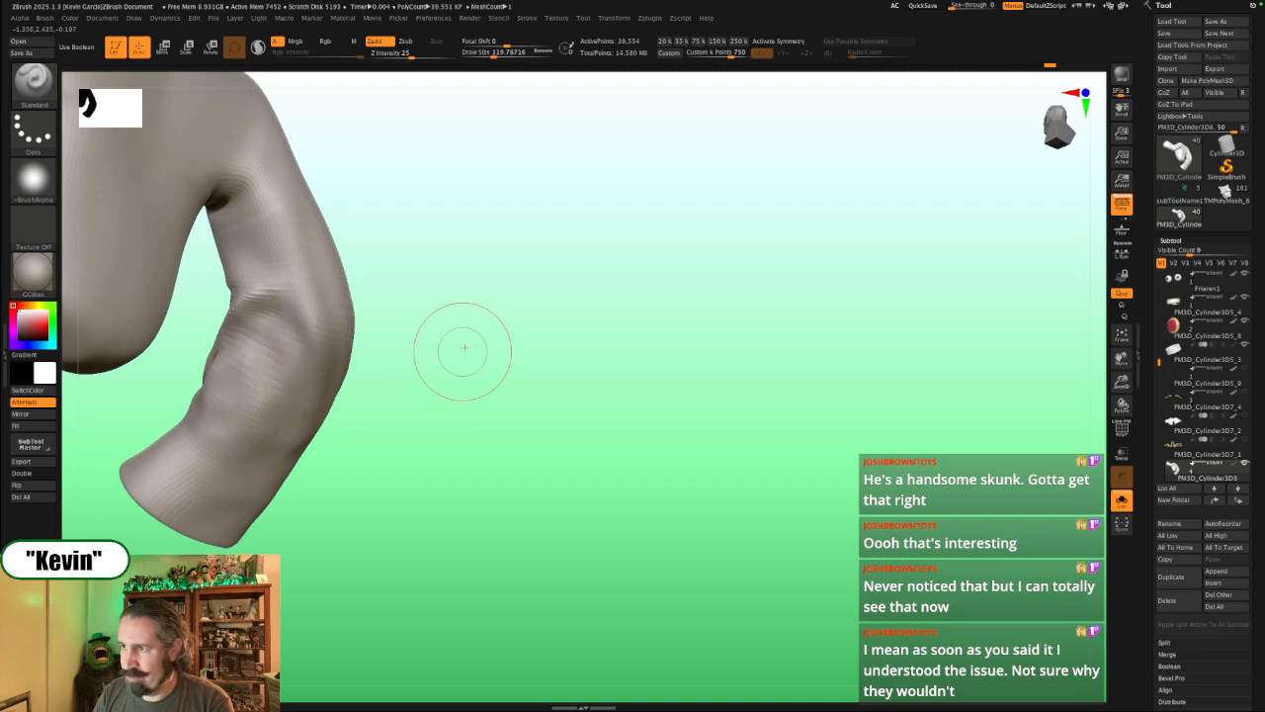
Step: Show the full character again and examine the lowered sleeve's folds against the reference artwork from the front and slightly turned views
mouse_move(458, 347)
mouse_down()
mouse_move(495, 316)
mouse_move(537, 357)
mouse_move(357, 494)
mouse_move(367, 502)
mouse_up()
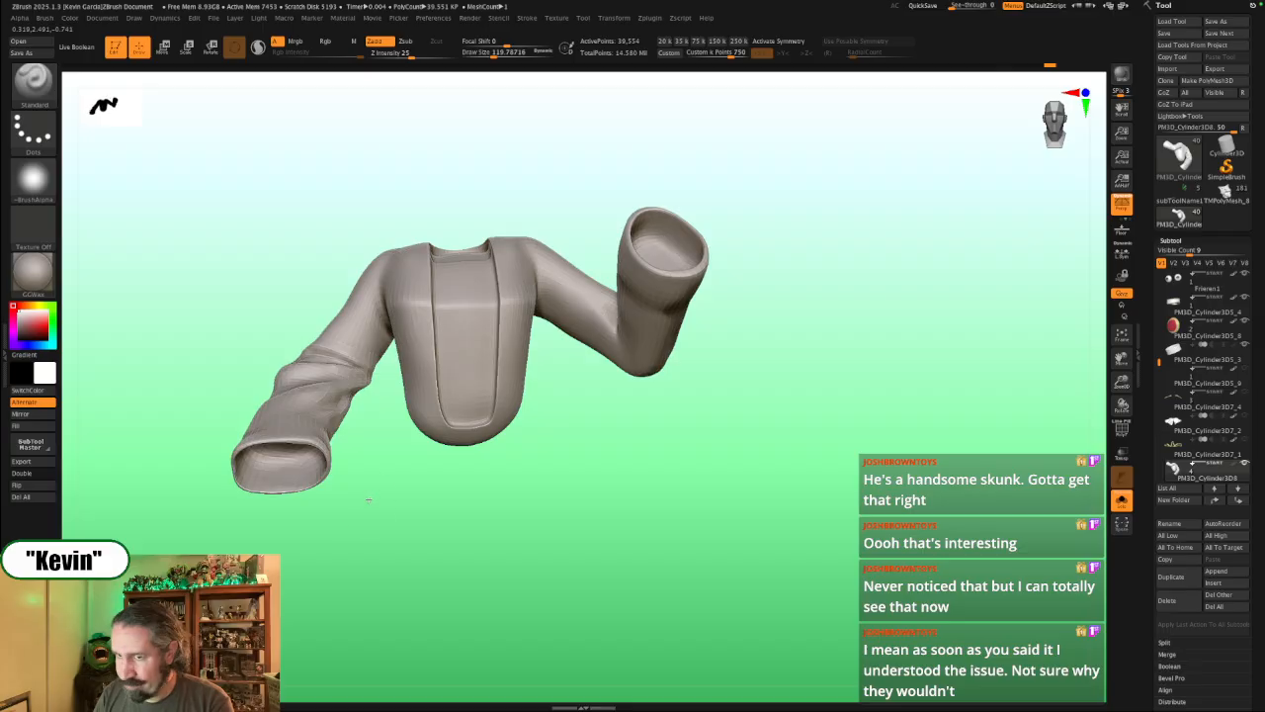
key(alt+s)
key(shift+z)
key(shift+z)
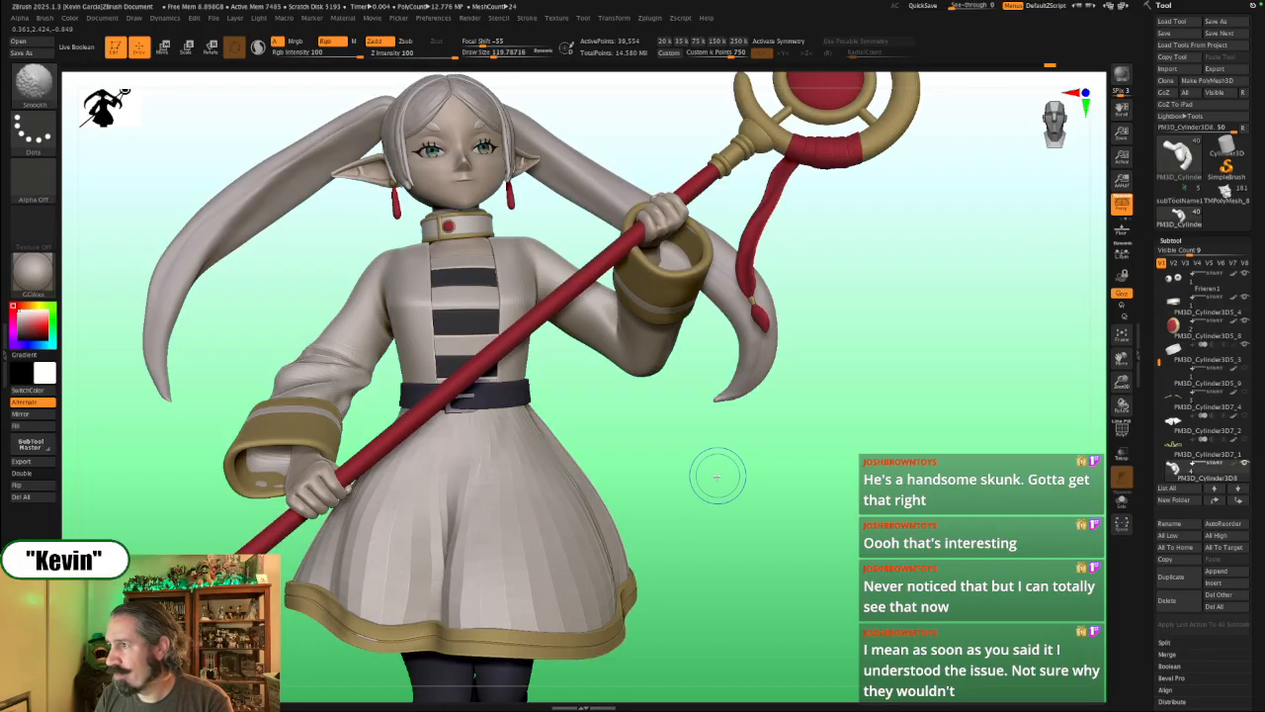
key(shift+z)
key(shift+z)
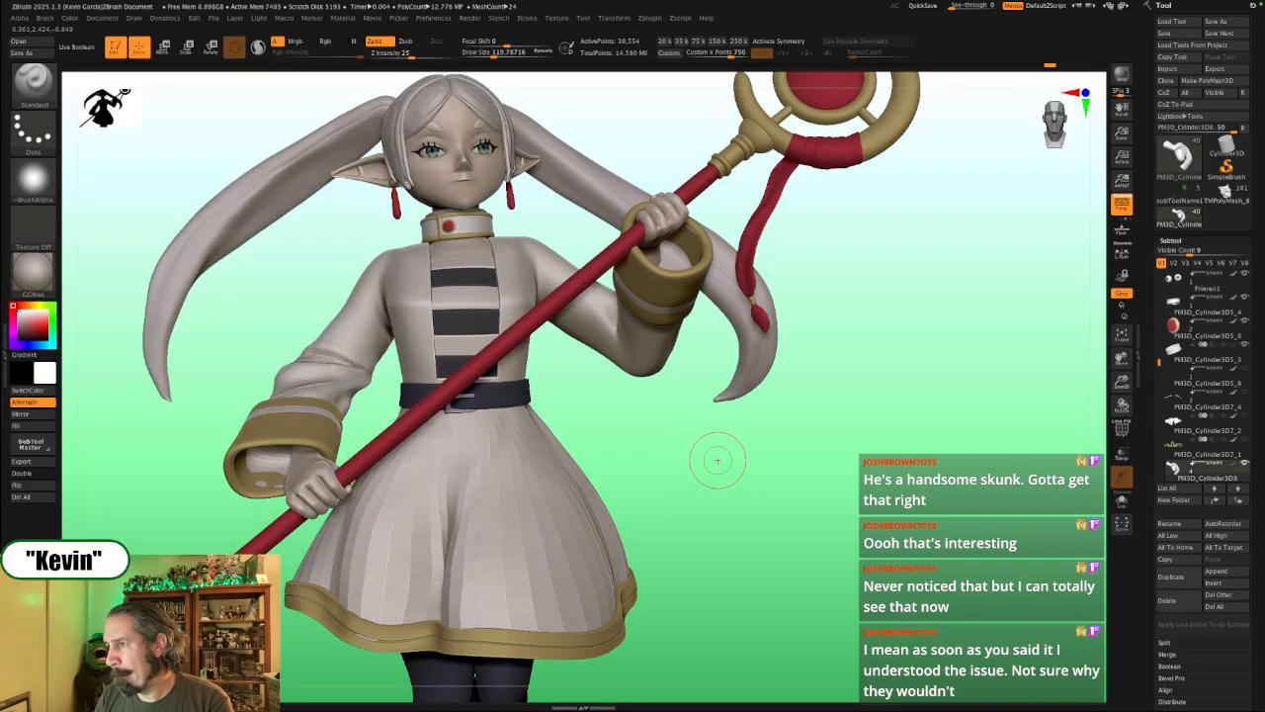
drag(720, 458, 715, 455)
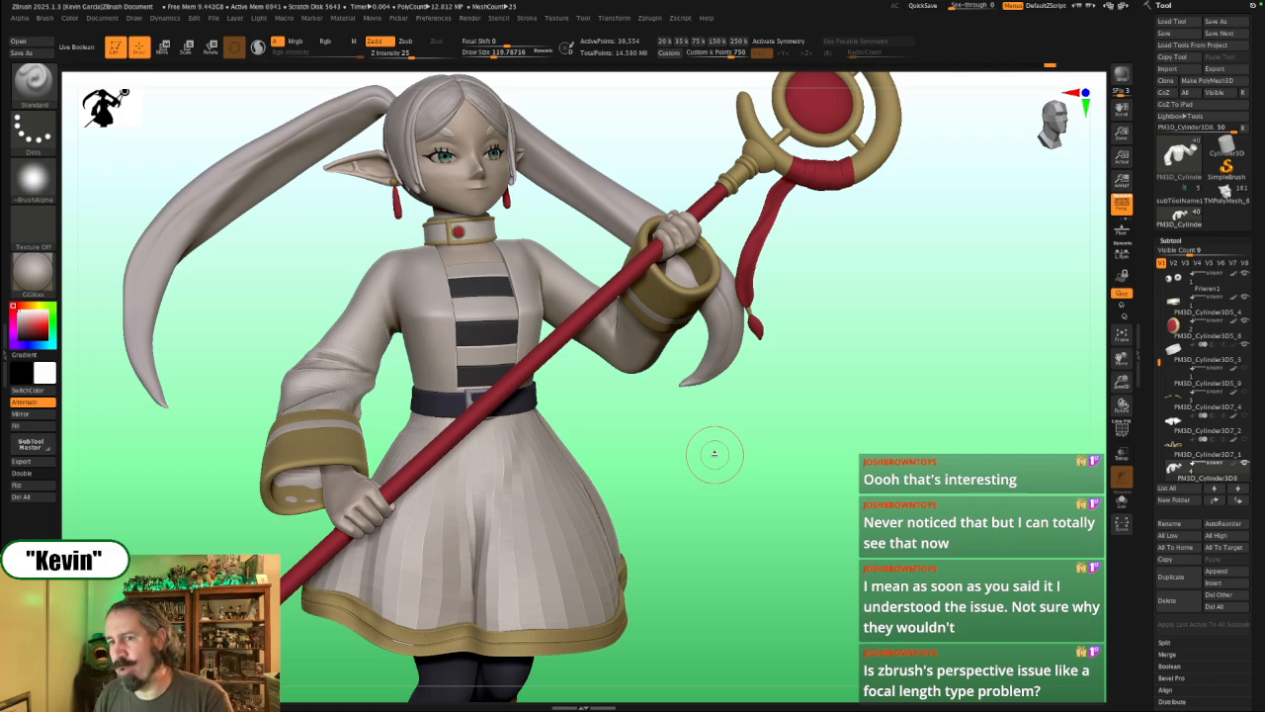
drag(643, 446, 641, 451)
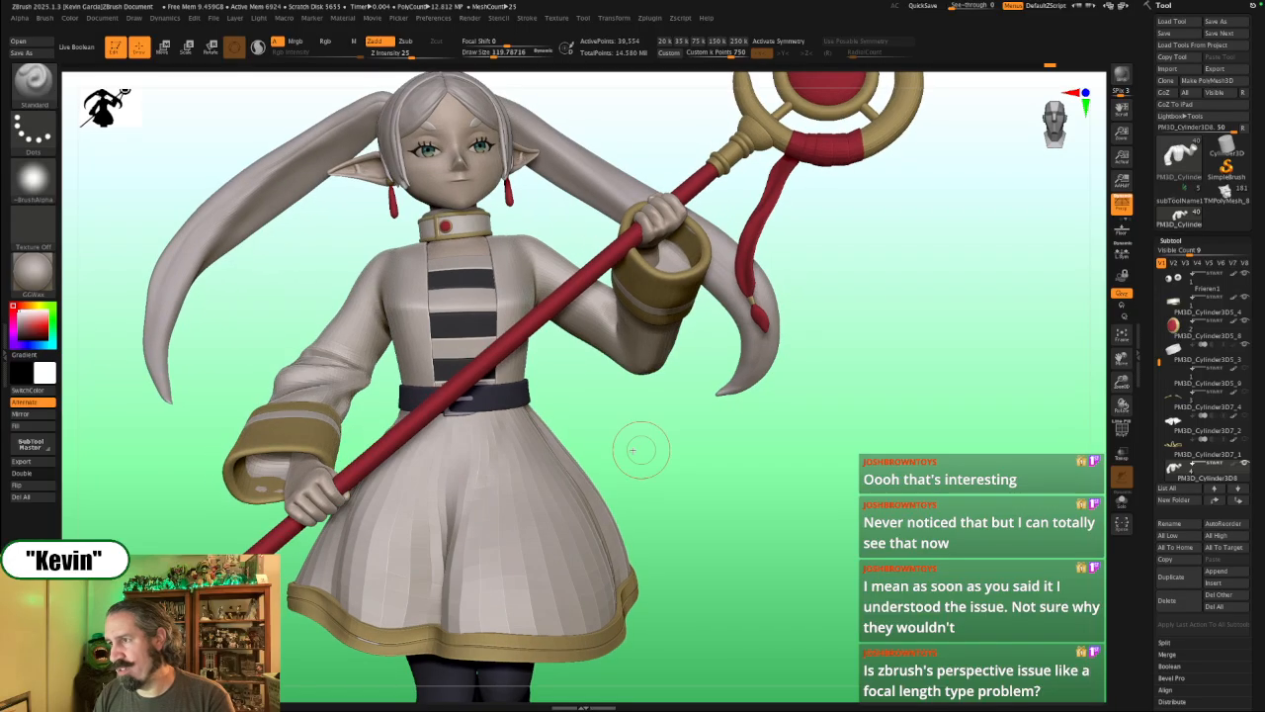
Step: Nudge the lowered sleeve's outer contour above the elbow with the Move brush at a draw size of about 163
key(b)
key(m)
key(v)
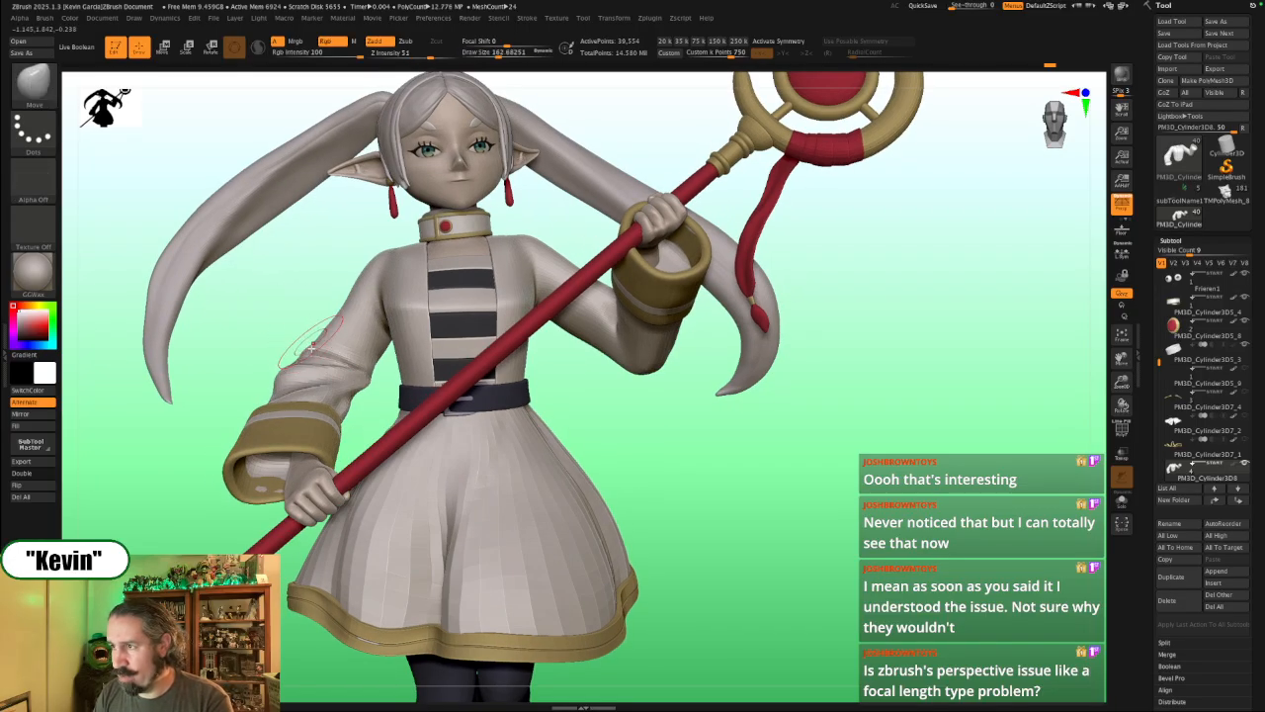
drag(303, 346, 308, 352)
Step: Reshape the elbow and inner forearm contour of the lowered sleeve with the Move brush, isolating the shirt at a draw size of about 177
key(bracketright)
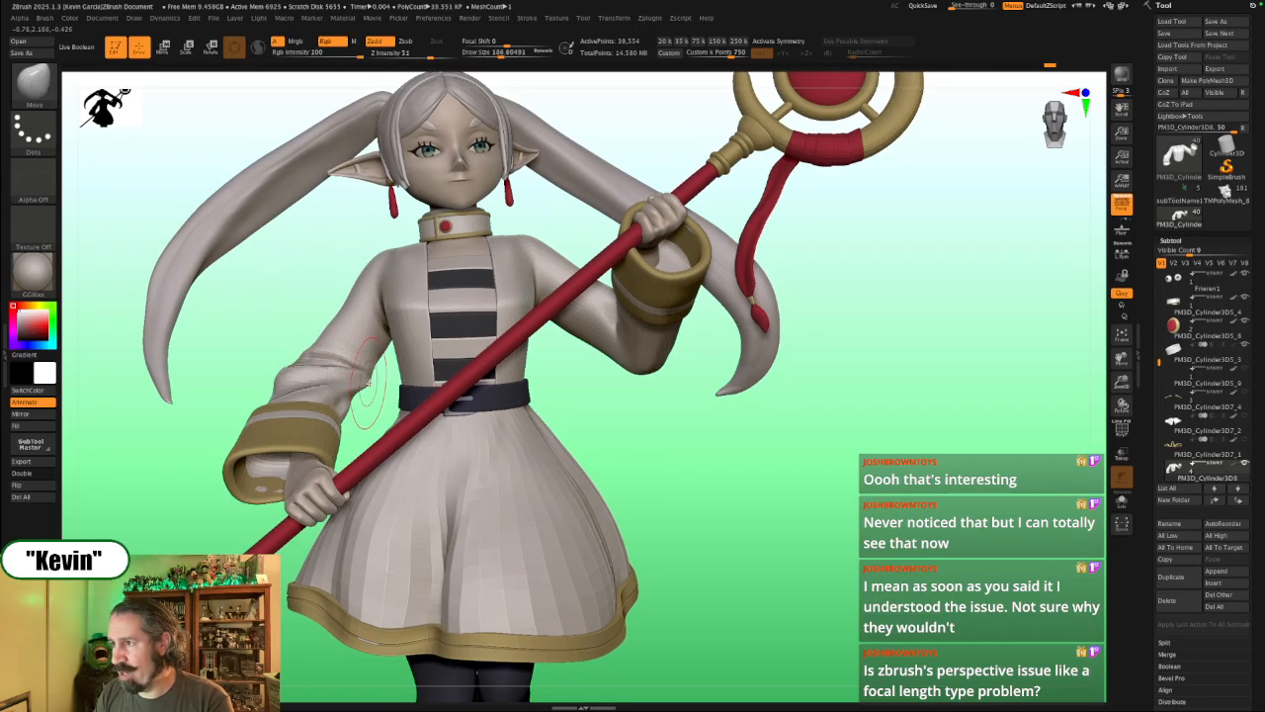
key(bracketright)
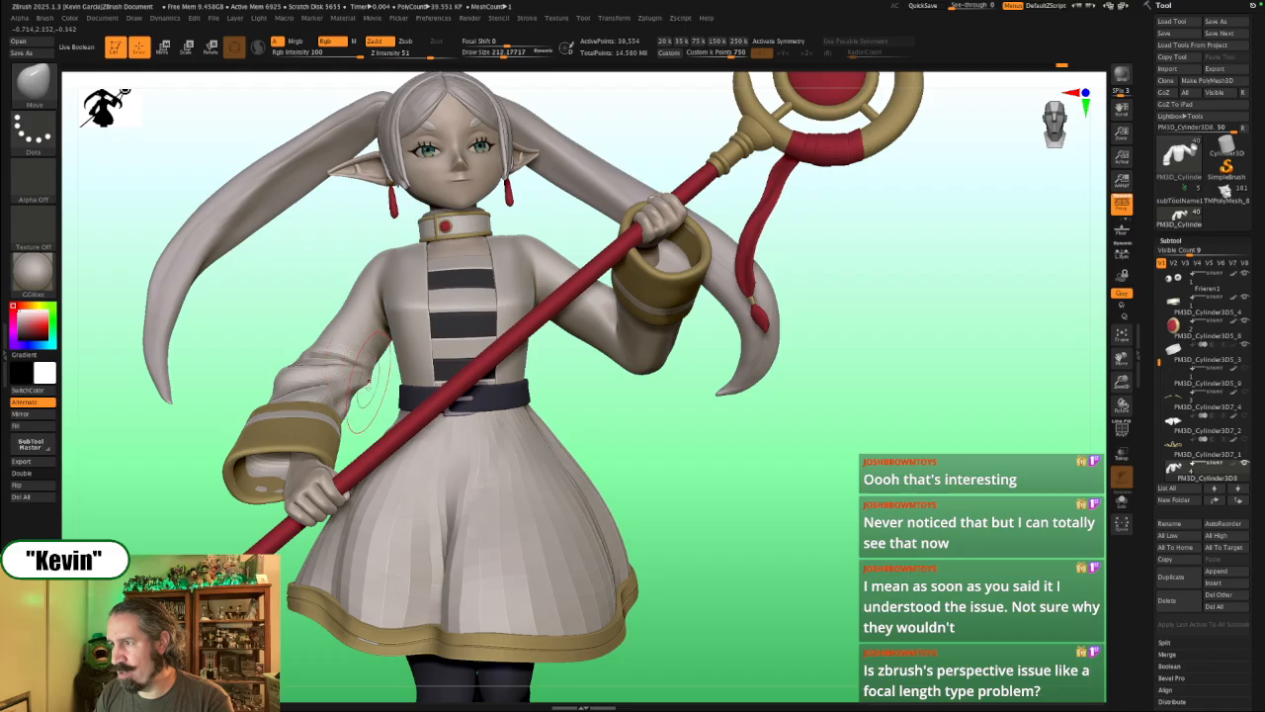
key(s)
drag(369, 384, 334, 380)
key(s)
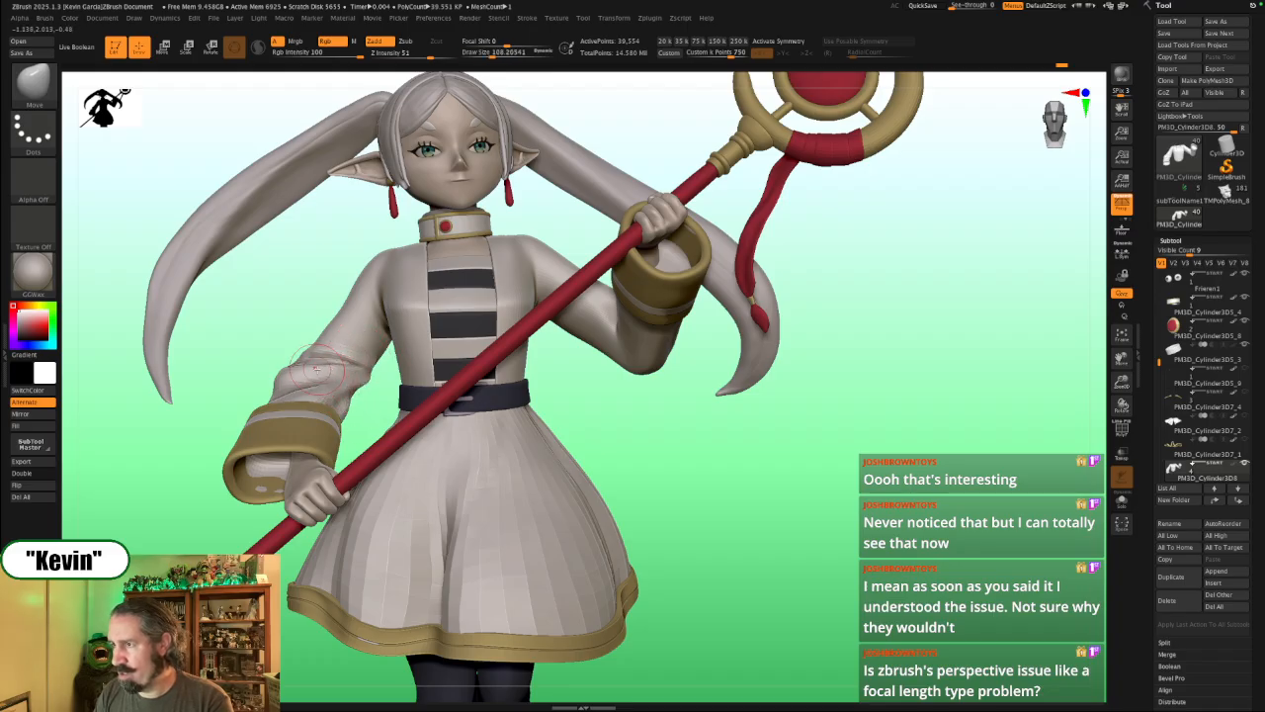
key(alt+s)
drag(366, 403, 360, 387)
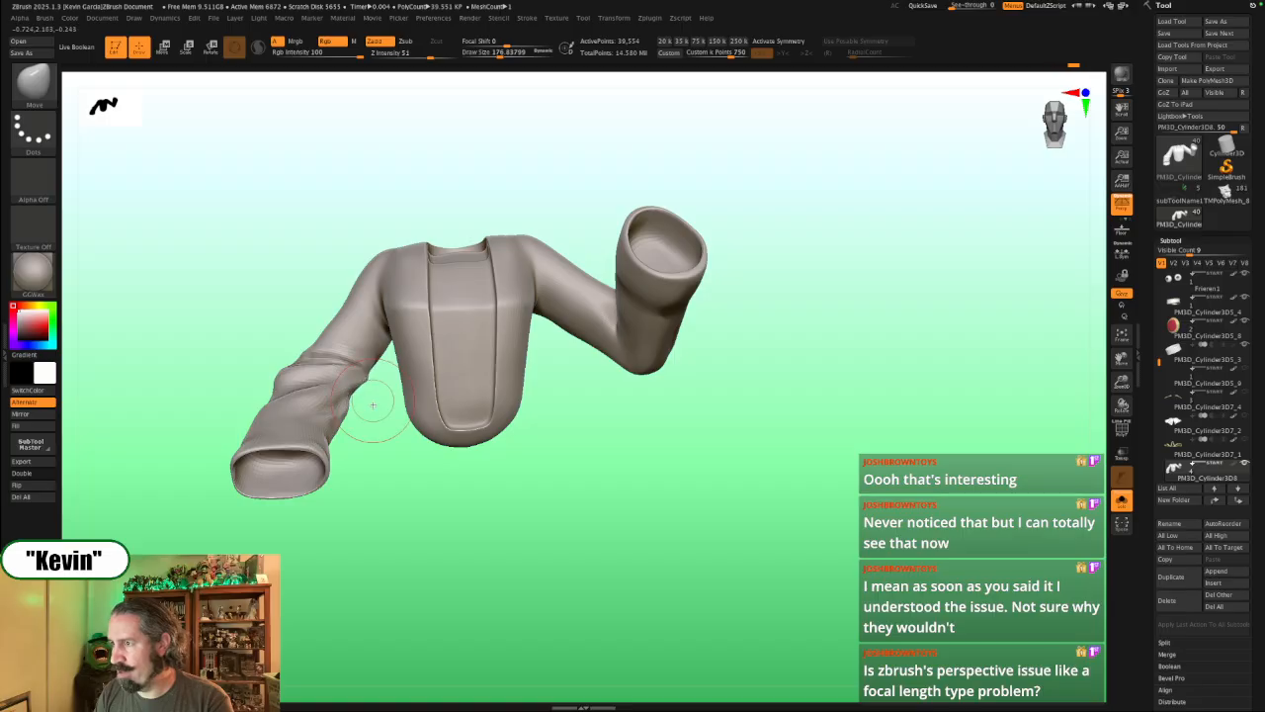
key(alt+s)
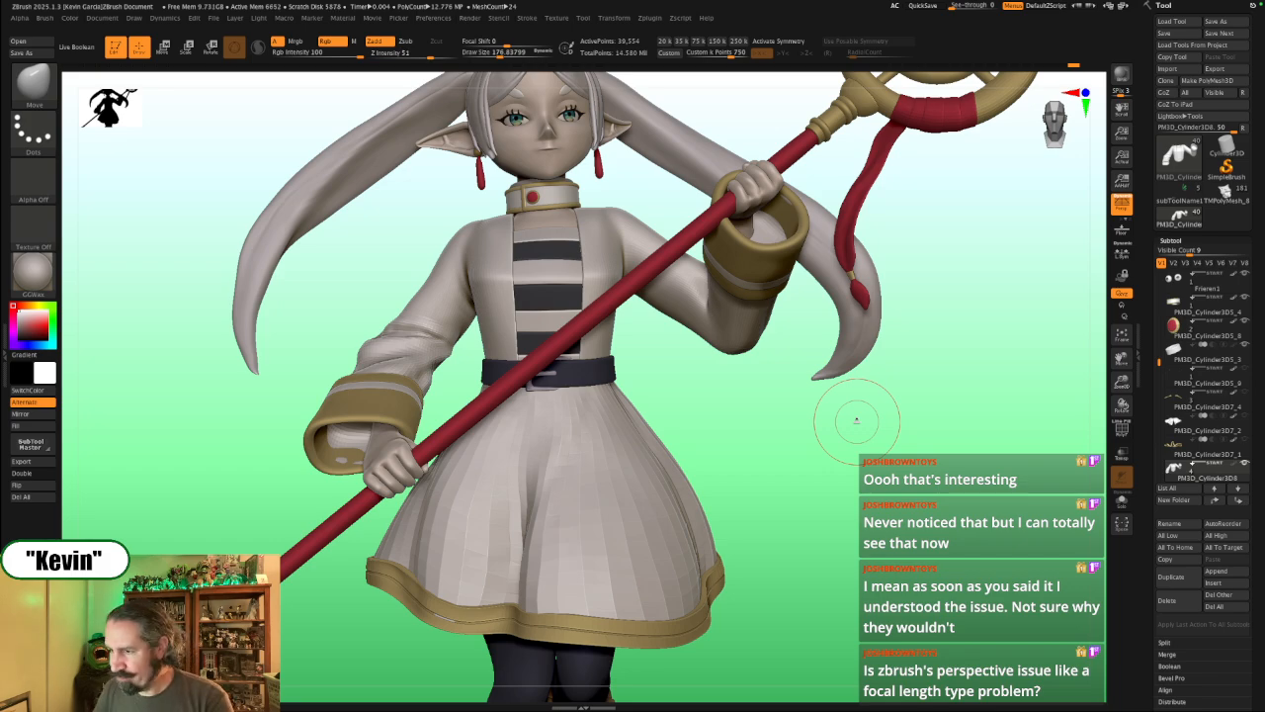
Step: Make the cape and its gold trim visible on the character, with the full figure in view
alt+drag(771, 514, 837, 513)
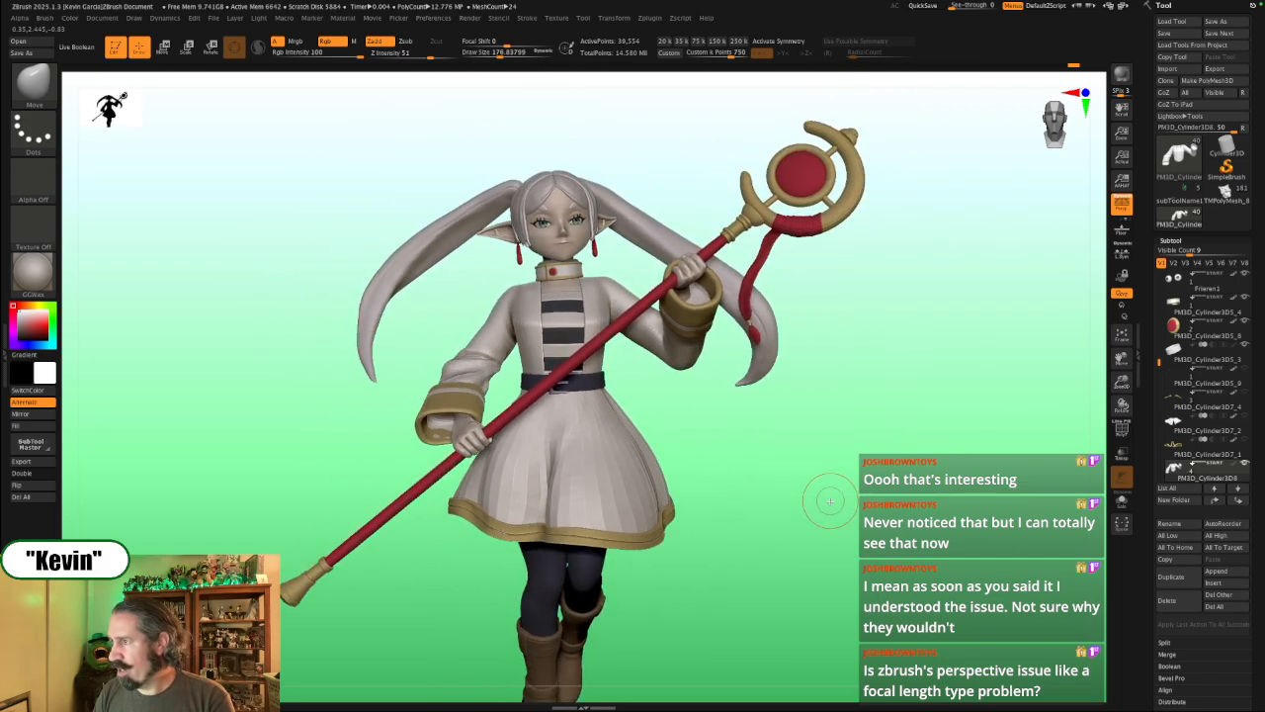
click(833, 505)
click(842, 509)
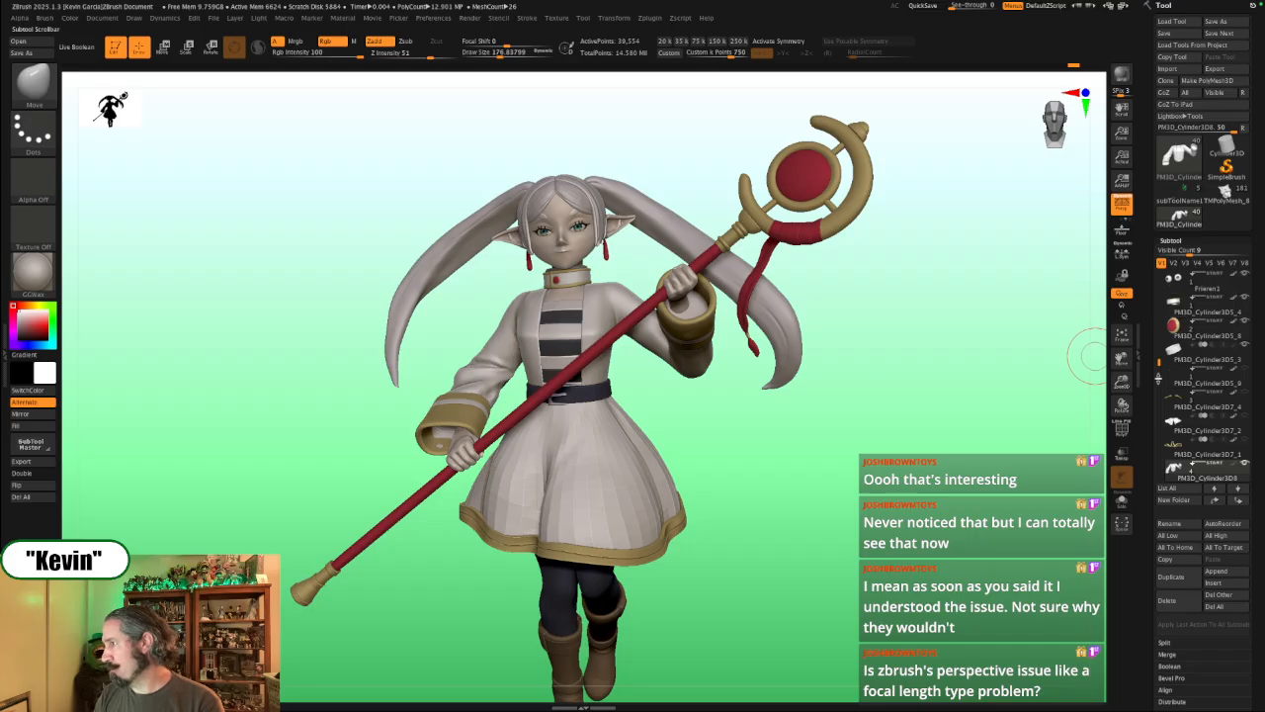
click(1243, 392)
mouse_move(1050, 398)
mouse_down()
mouse_move(966, 423)
mouse_move(943, 409)
mouse_move(935, 372)
mouse_move(981, 454)
mouse_up()
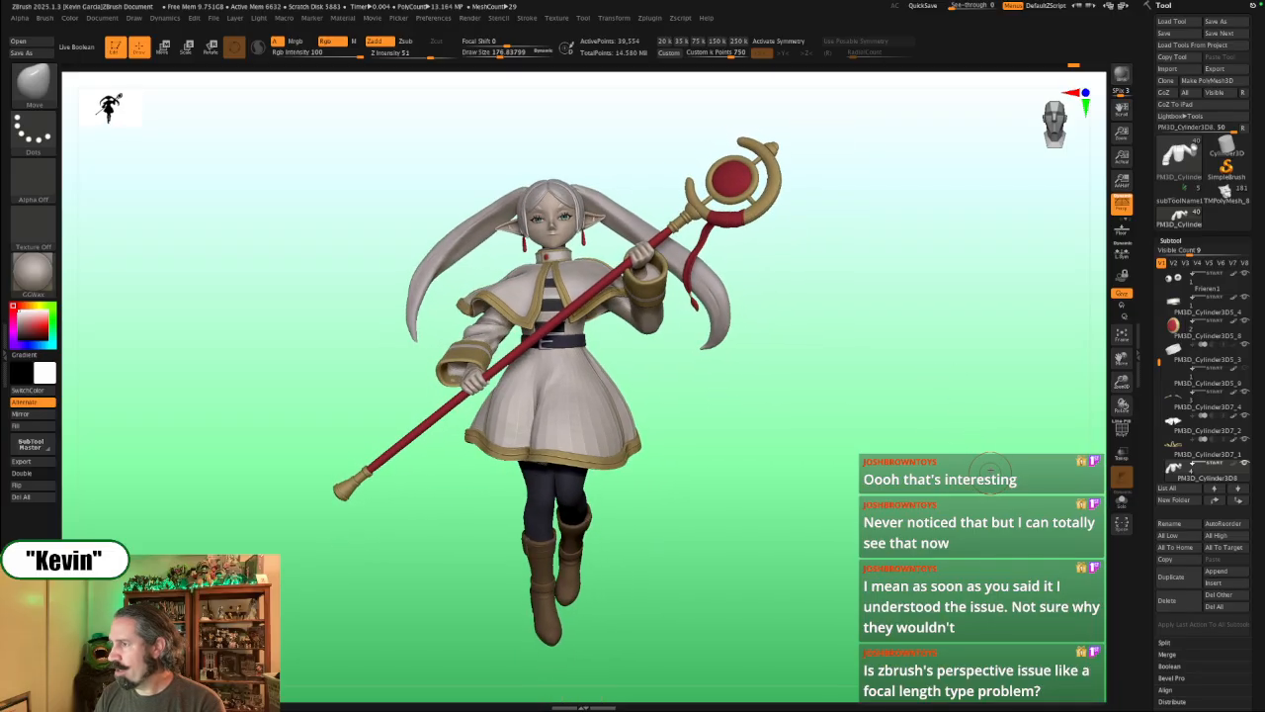
Step: Overlay the reference artwork, compare the sleeve, cape and full-figure pose with it, and hide it again
key(shift+z)
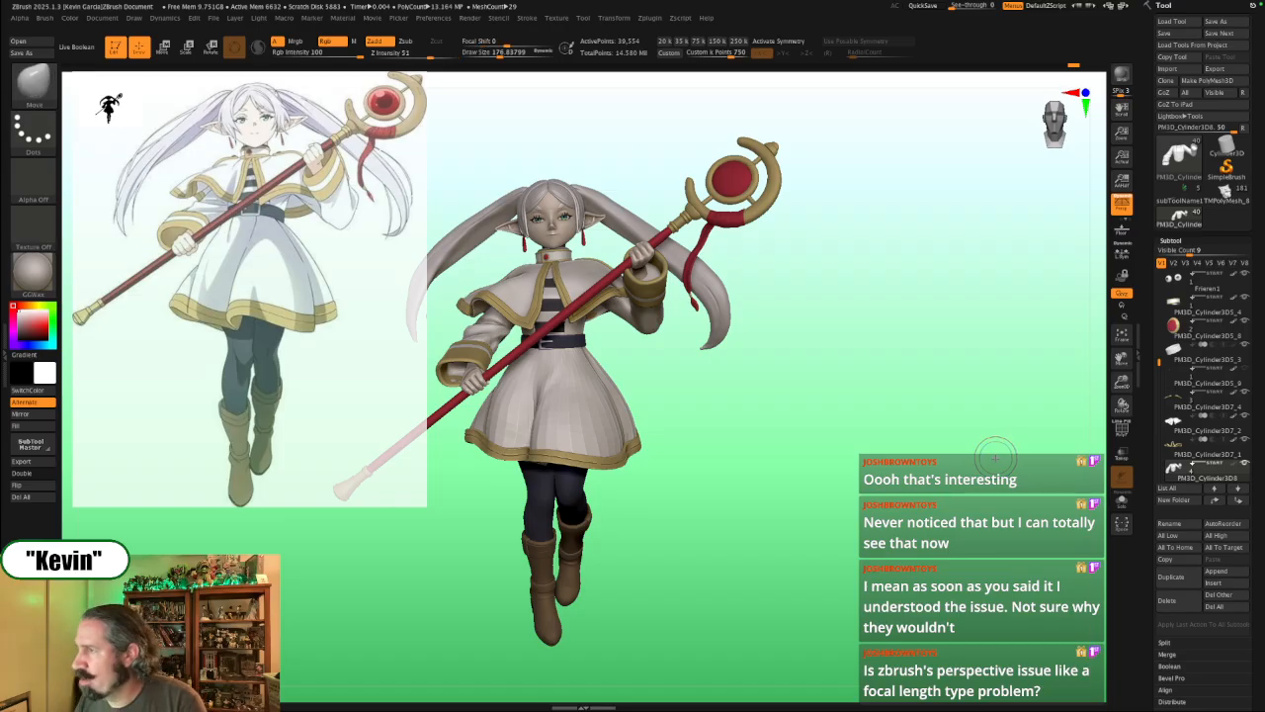
click(132, 20)
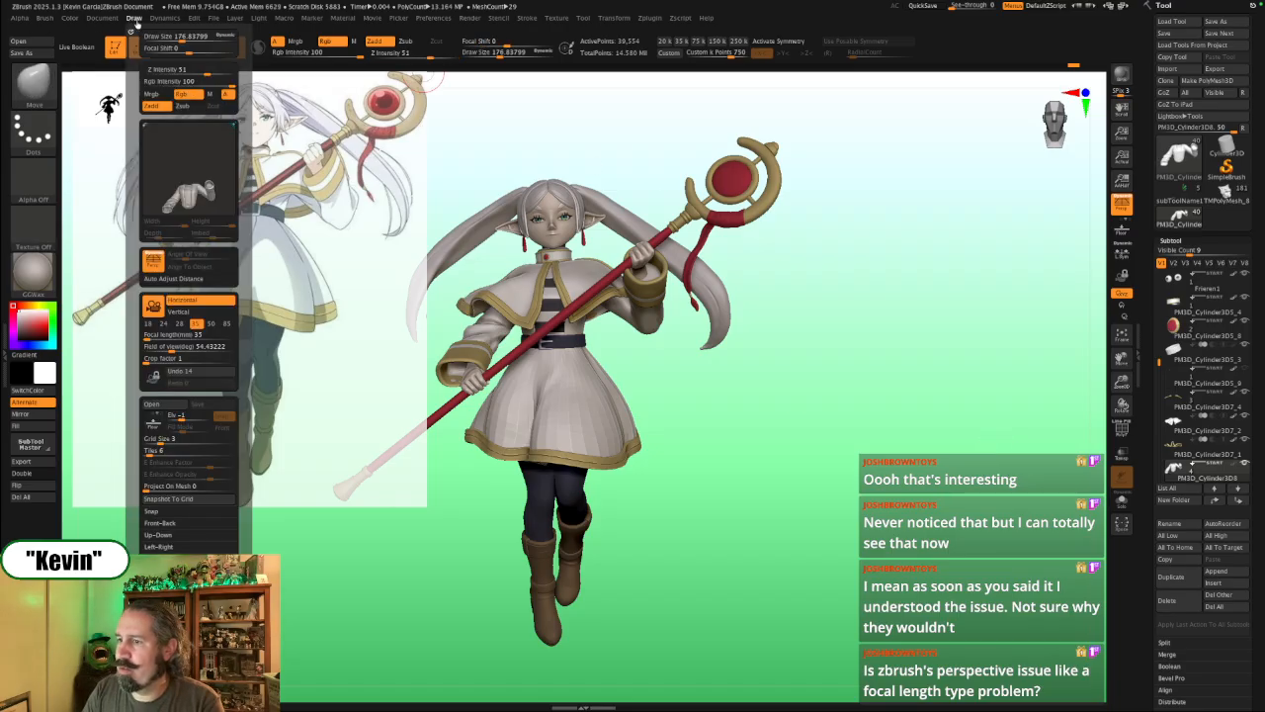
click(102, 18)
click(182, 433)
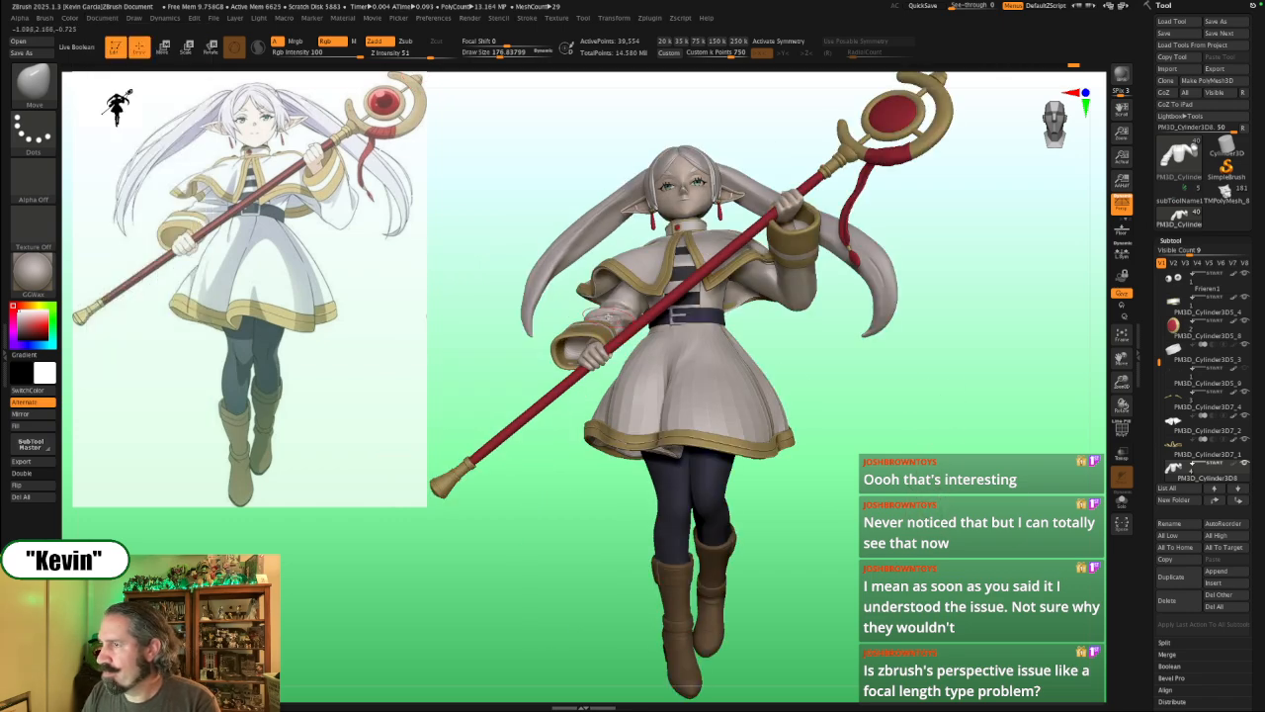
mouse_move(894, 445)
mouse_down()
mouse_move(893, 472)
mouse_move(900, 463)
mouse_up()
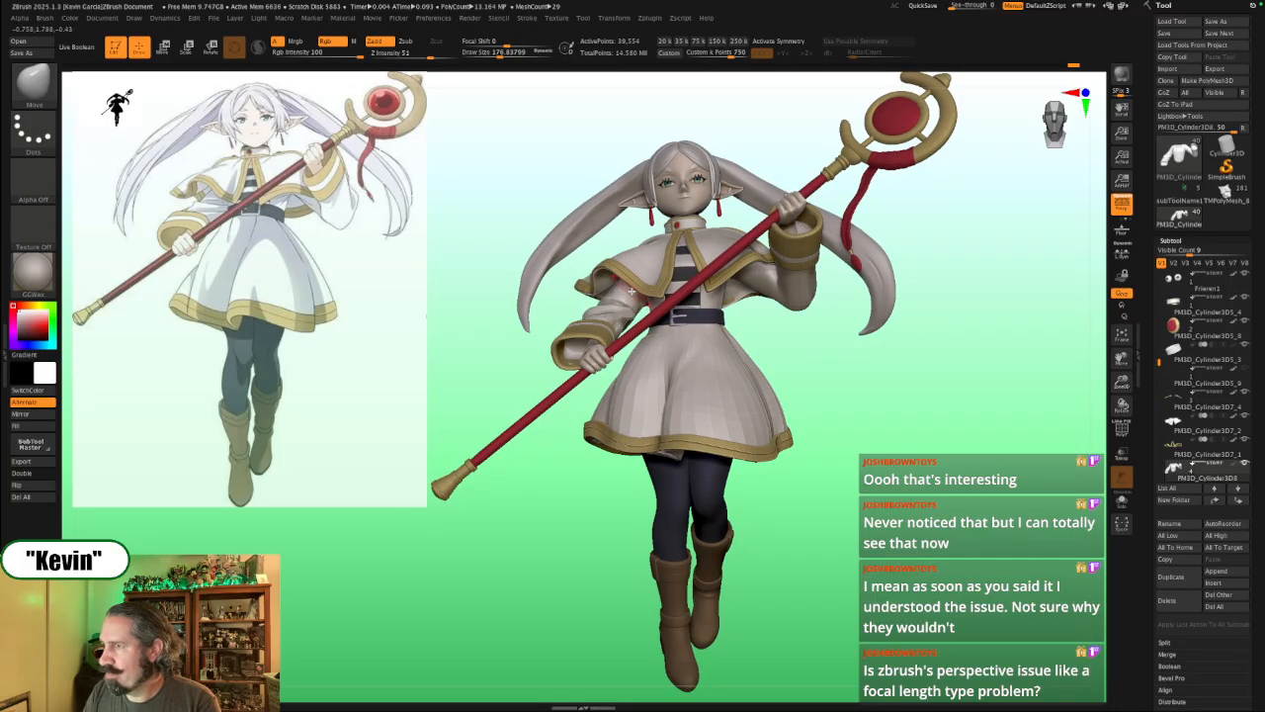
key(shift+z)
Step: Isolate the shirt and adjust the lowered sleeve's inner upper arm with the Move brush at a draw size of about 268
drag(886, 396, 938, 397)
click(938, 398)
mouse_move(938, 397)
mouse_down()
mouse_move(995, 372)
mouse_move(757, 274)
mouse_move(782, 227)
mouse_up()
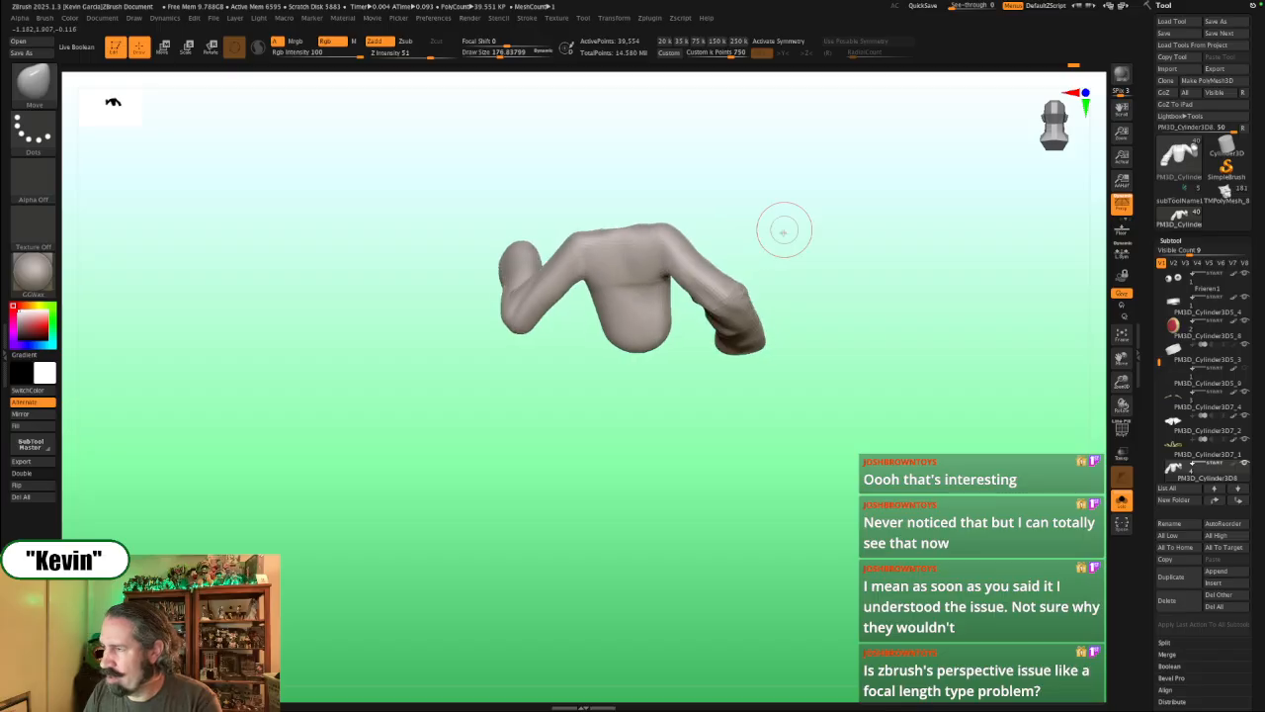
key(s)
mouse_move(684, 263)
mouse_down()
mouse_move(706, 264)
mouse_move(655, 237)
mouse_move(677, 263)
mouse_up()
key(s)
key(s)
mouse_move(829, 259)
mouse_down()
mouse_move(686, 249)
mouse_move(648, 284)
mouse_up()
key(s)
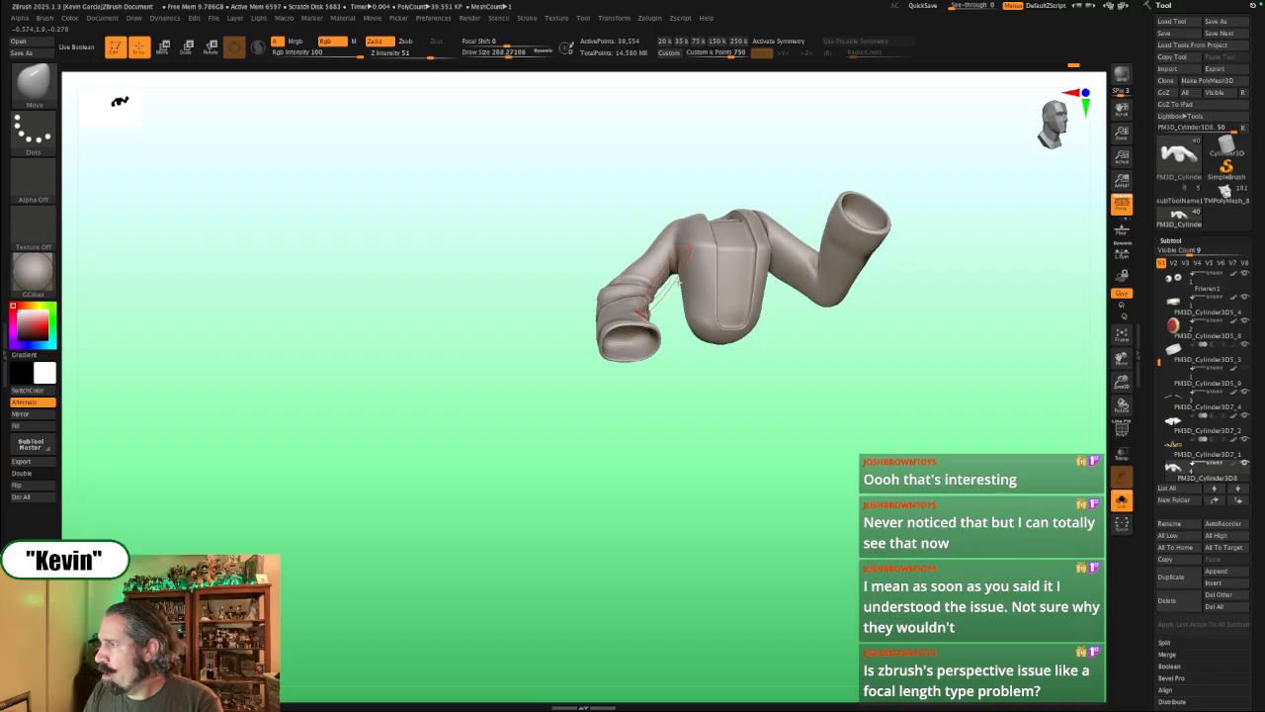
drag(675, 237, 682, 245)
key(alt+shift+s)
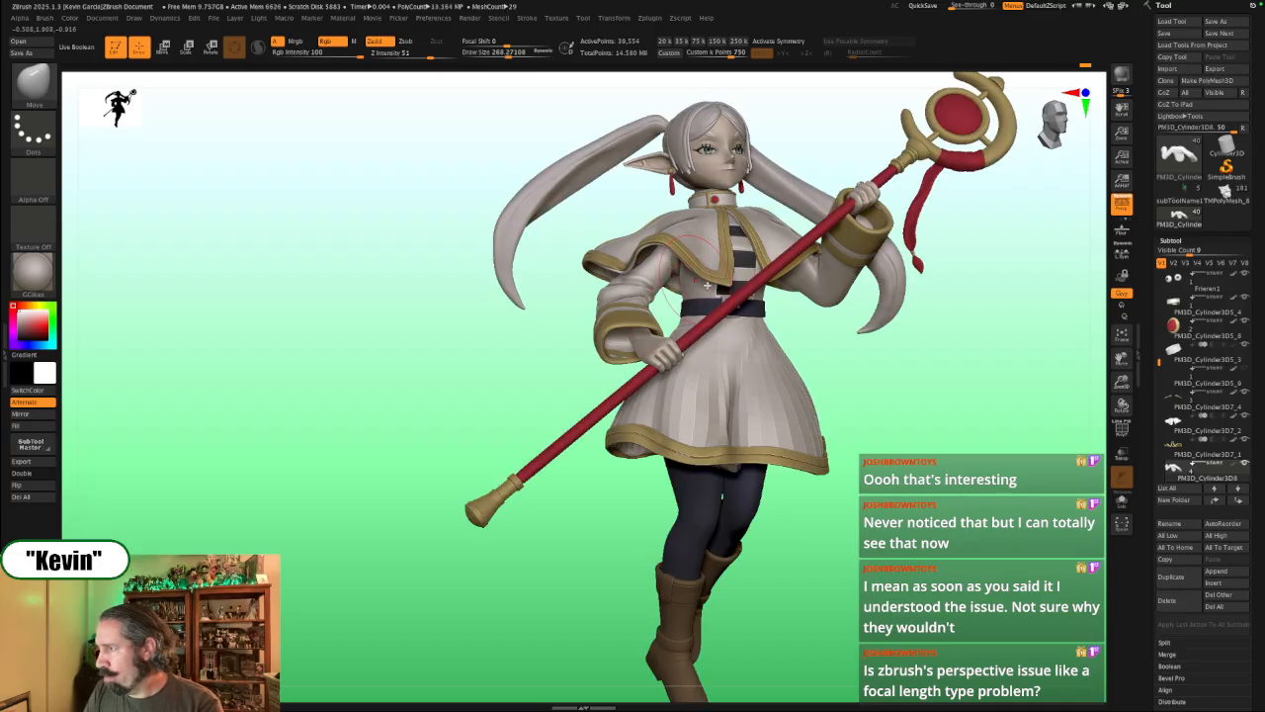
Step: Refine the lowered sleeve's upper arm beneath the cape with the Move brush at a draw size of about 128, checking the shirt in isolation
mouse_move(888, 365)
mouse_down()
mouse_move(912, 350)
mouse_move(892, 345)
mouse_up()
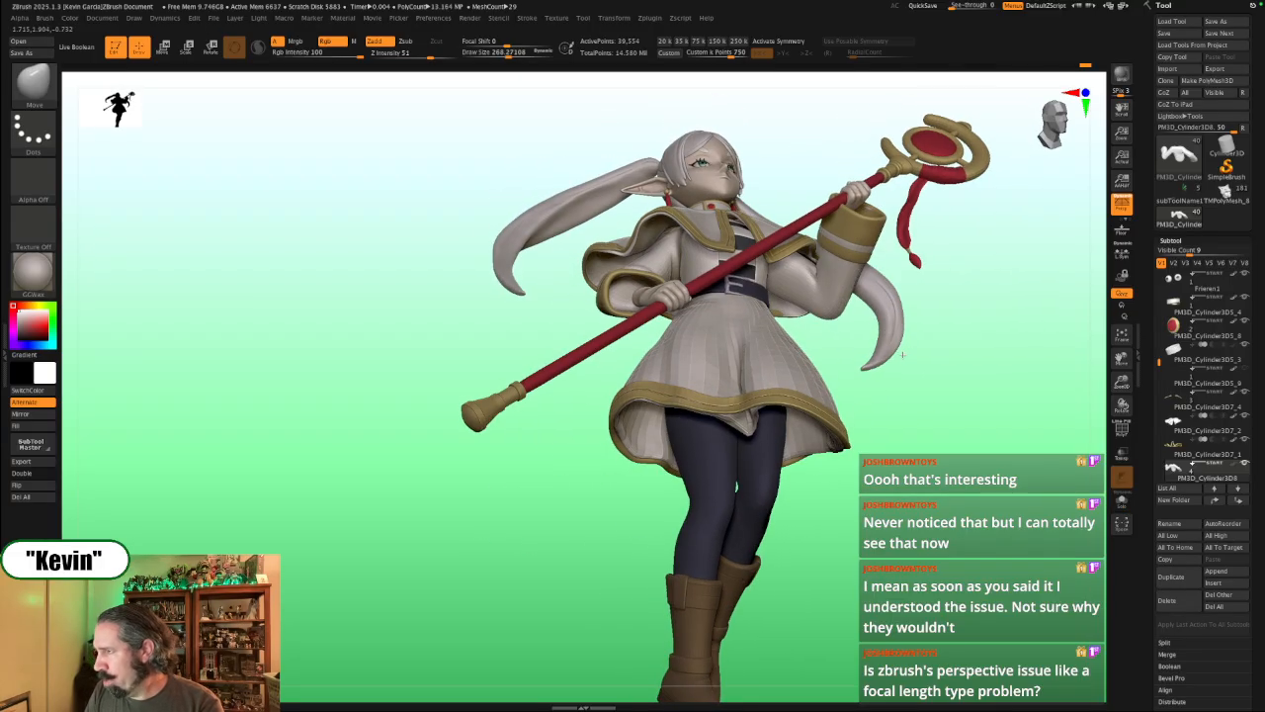
key(s)
drag(690, 254, 683, 260)
key(s)
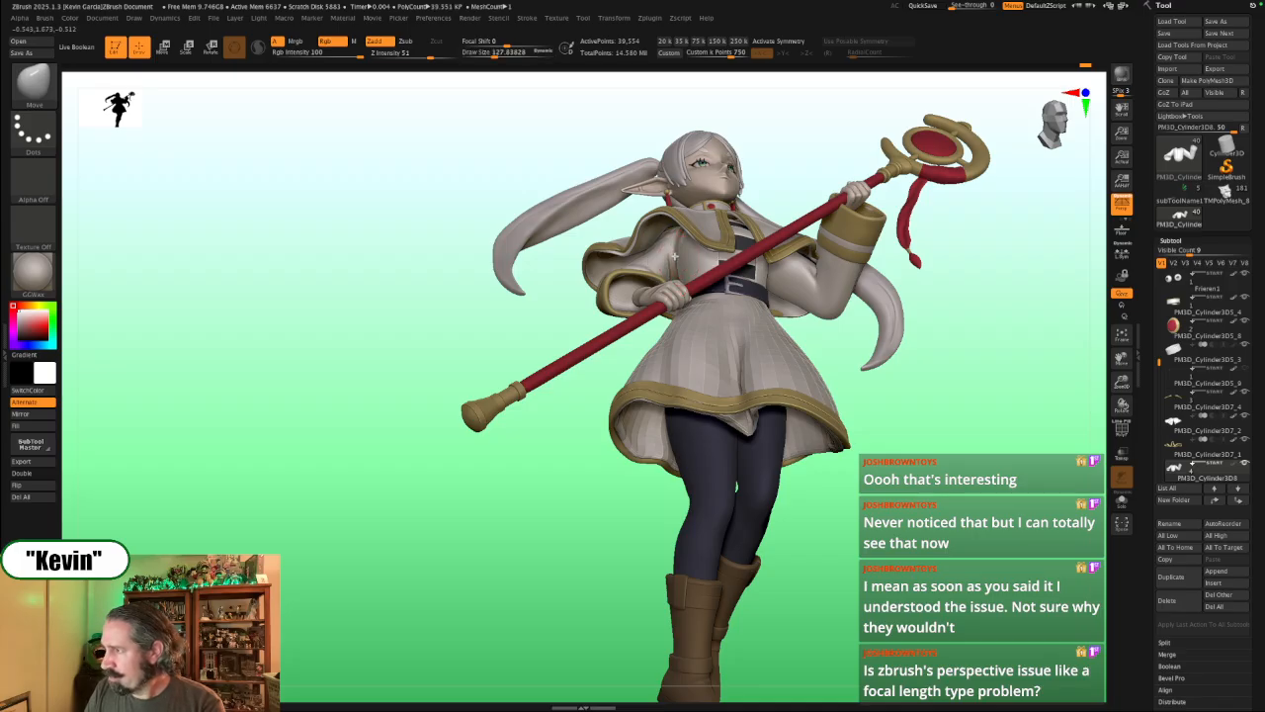
shift+drag(975, 353, 975, 381)
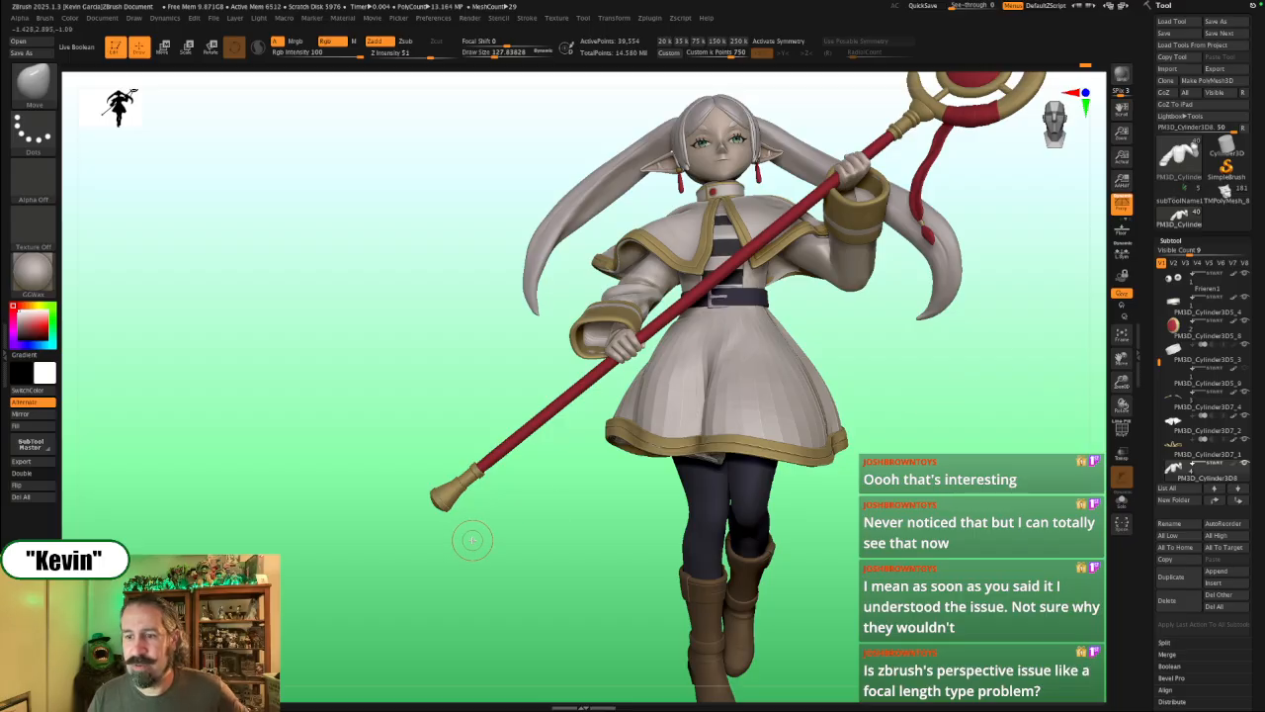
click(1122, 502)
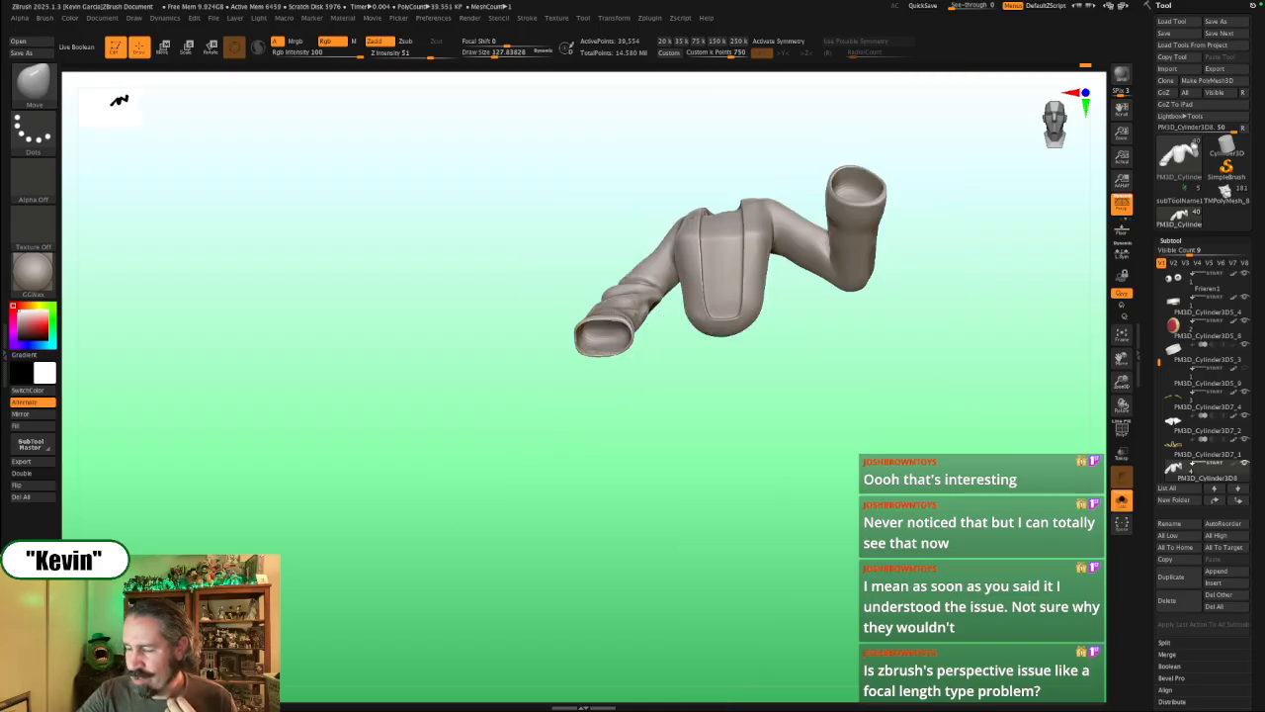
click(1122, 501)
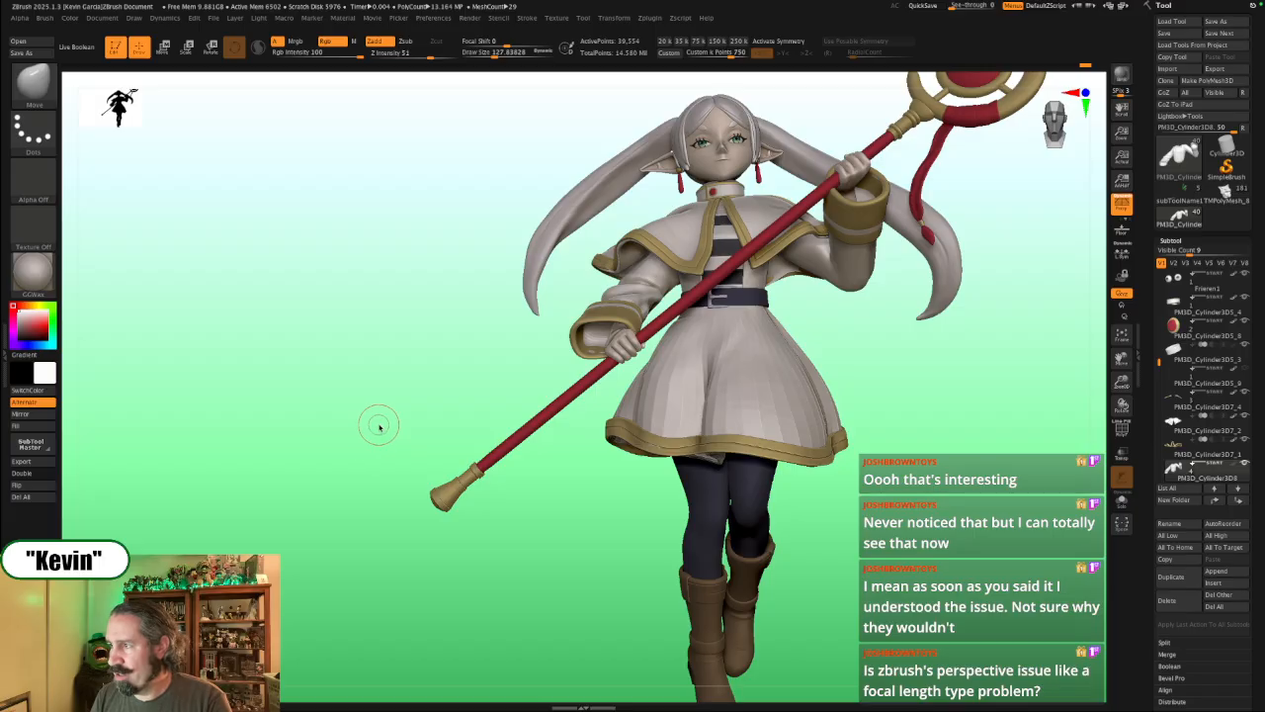
Step: Change the display material to SkinShade4 and reselect the shirt subtool, with the full figure in view
drag(376, 425, 251, 457)
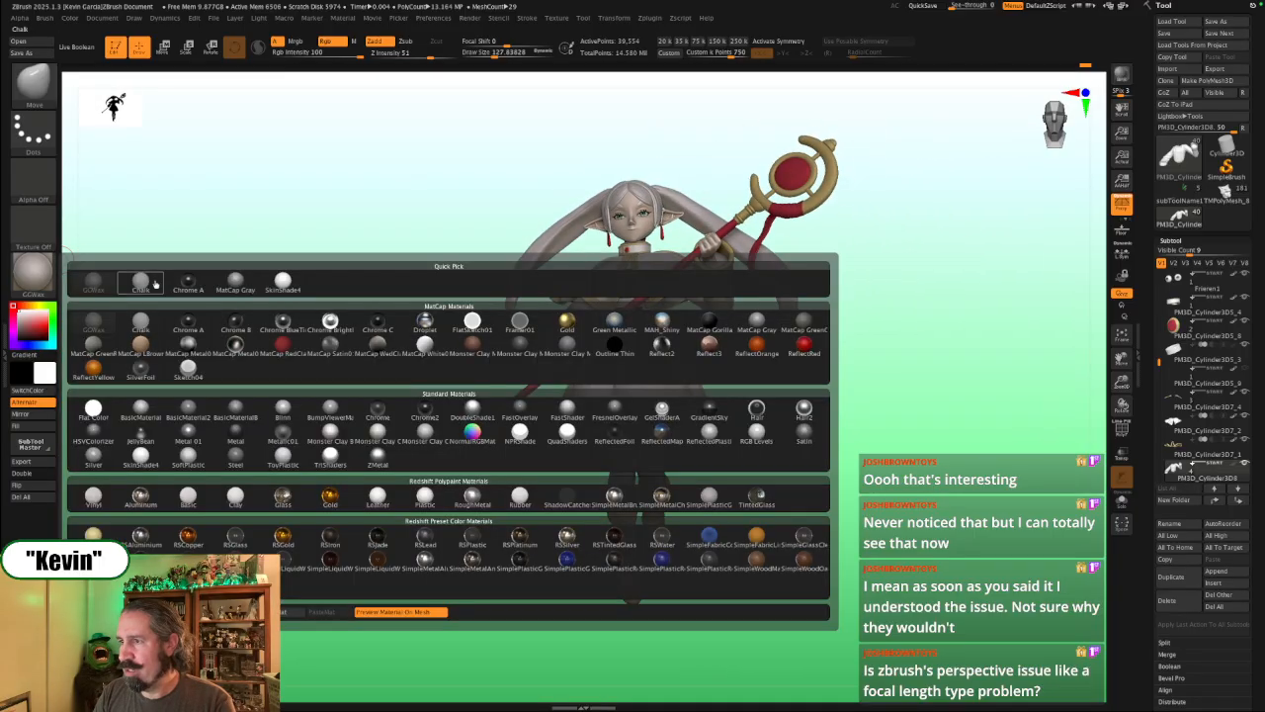
click(33, 272)
click(273, 281)
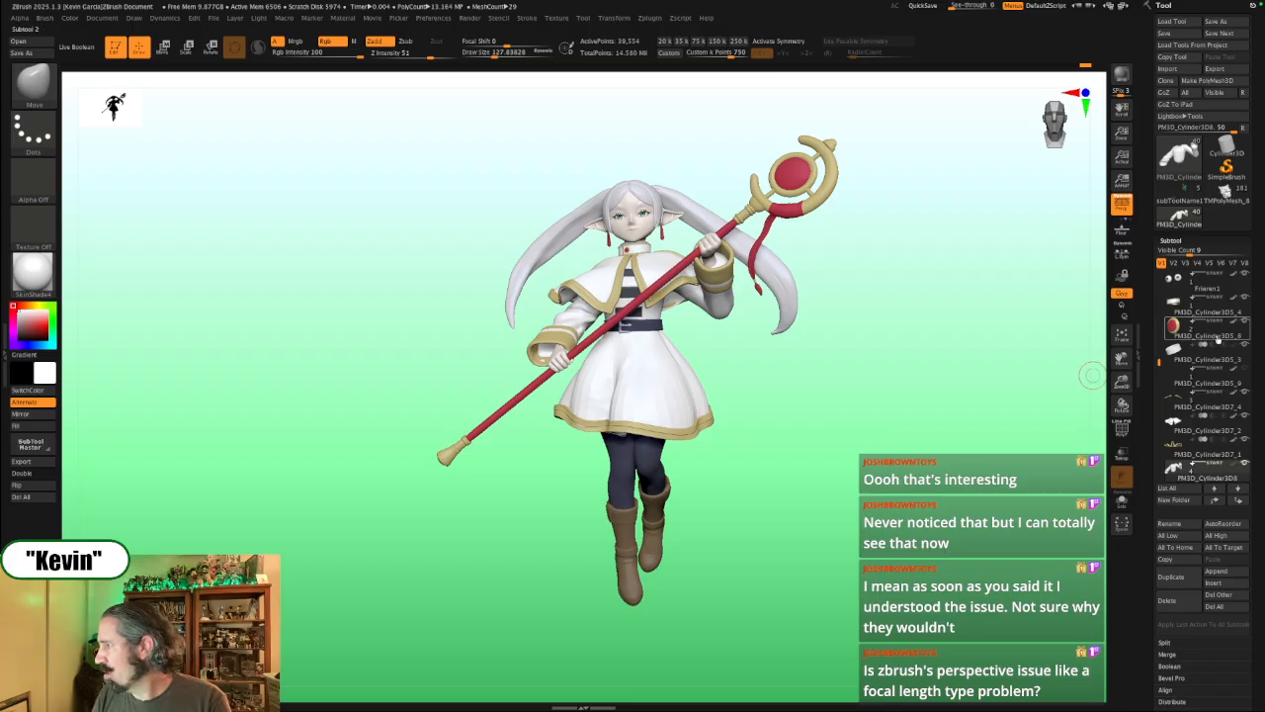
click(1230, 472)
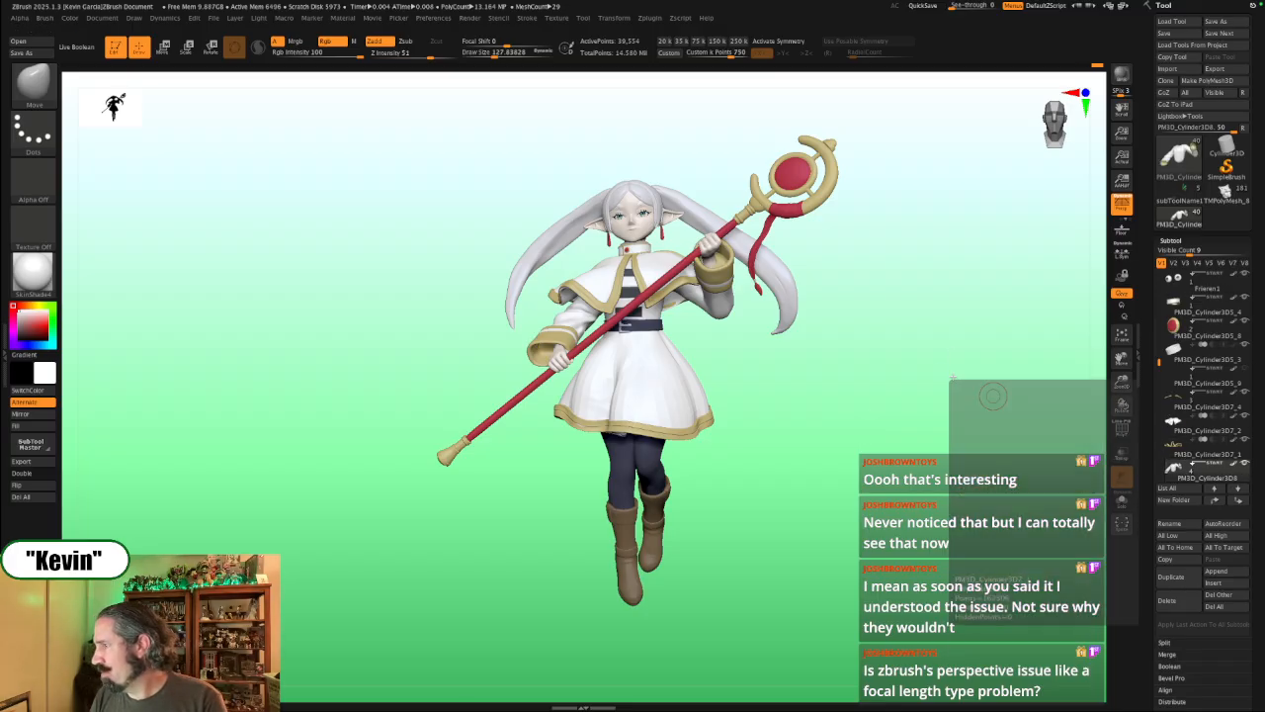
alt+drag(962, 363, 868, 408)
mouse_move(868, 413)
alt+mouse_down()
mouse_move(891, 414)
mouse_move(881, 383)
alt+mouse_up()
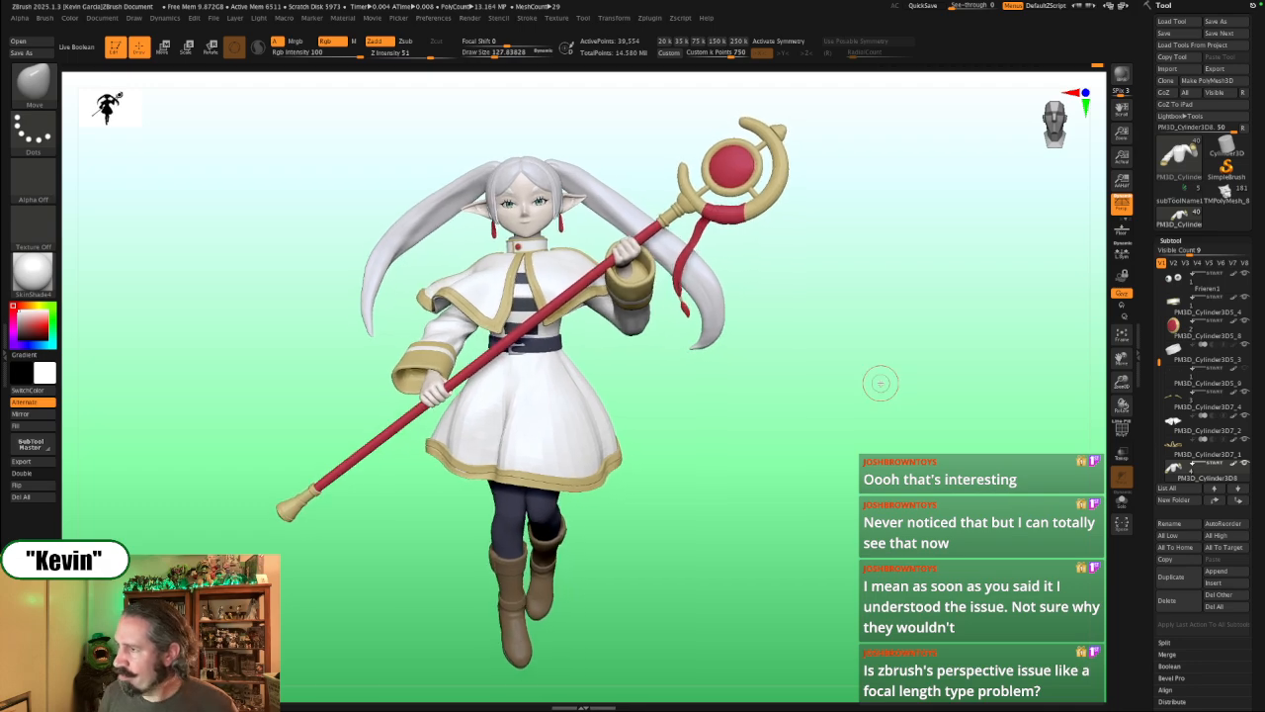